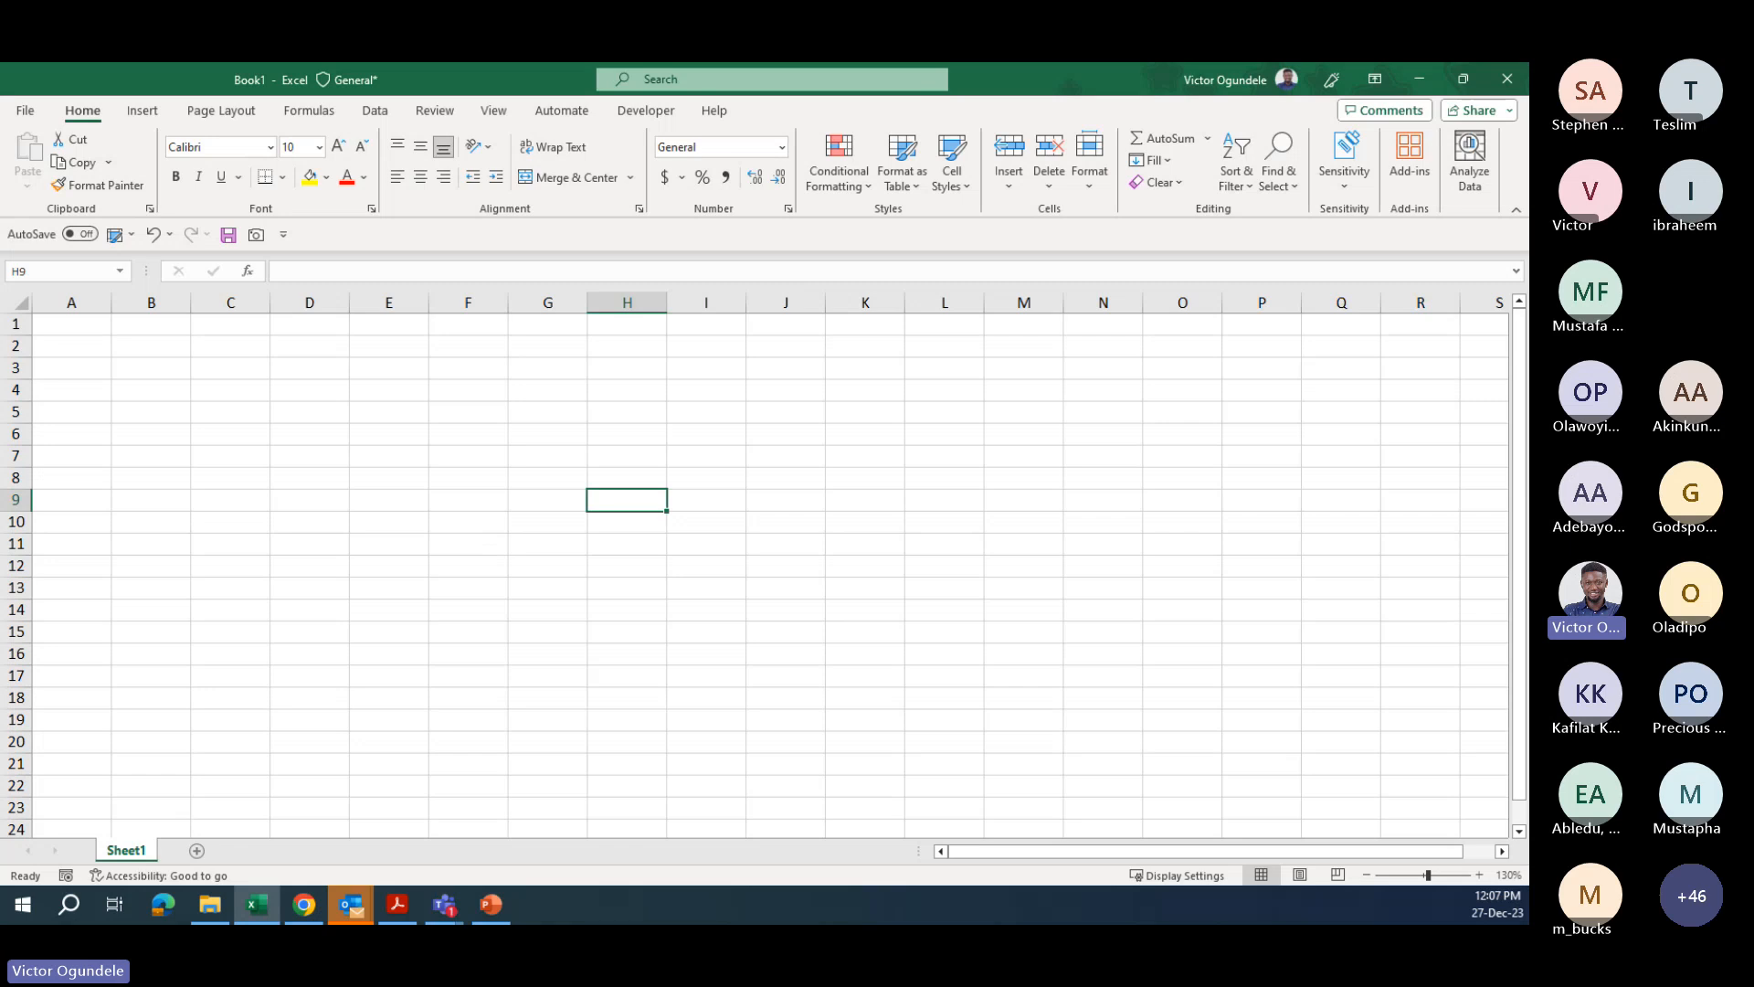
- Narrow columns A to C into slim indent columns and widen column D
key(alt+Tab)
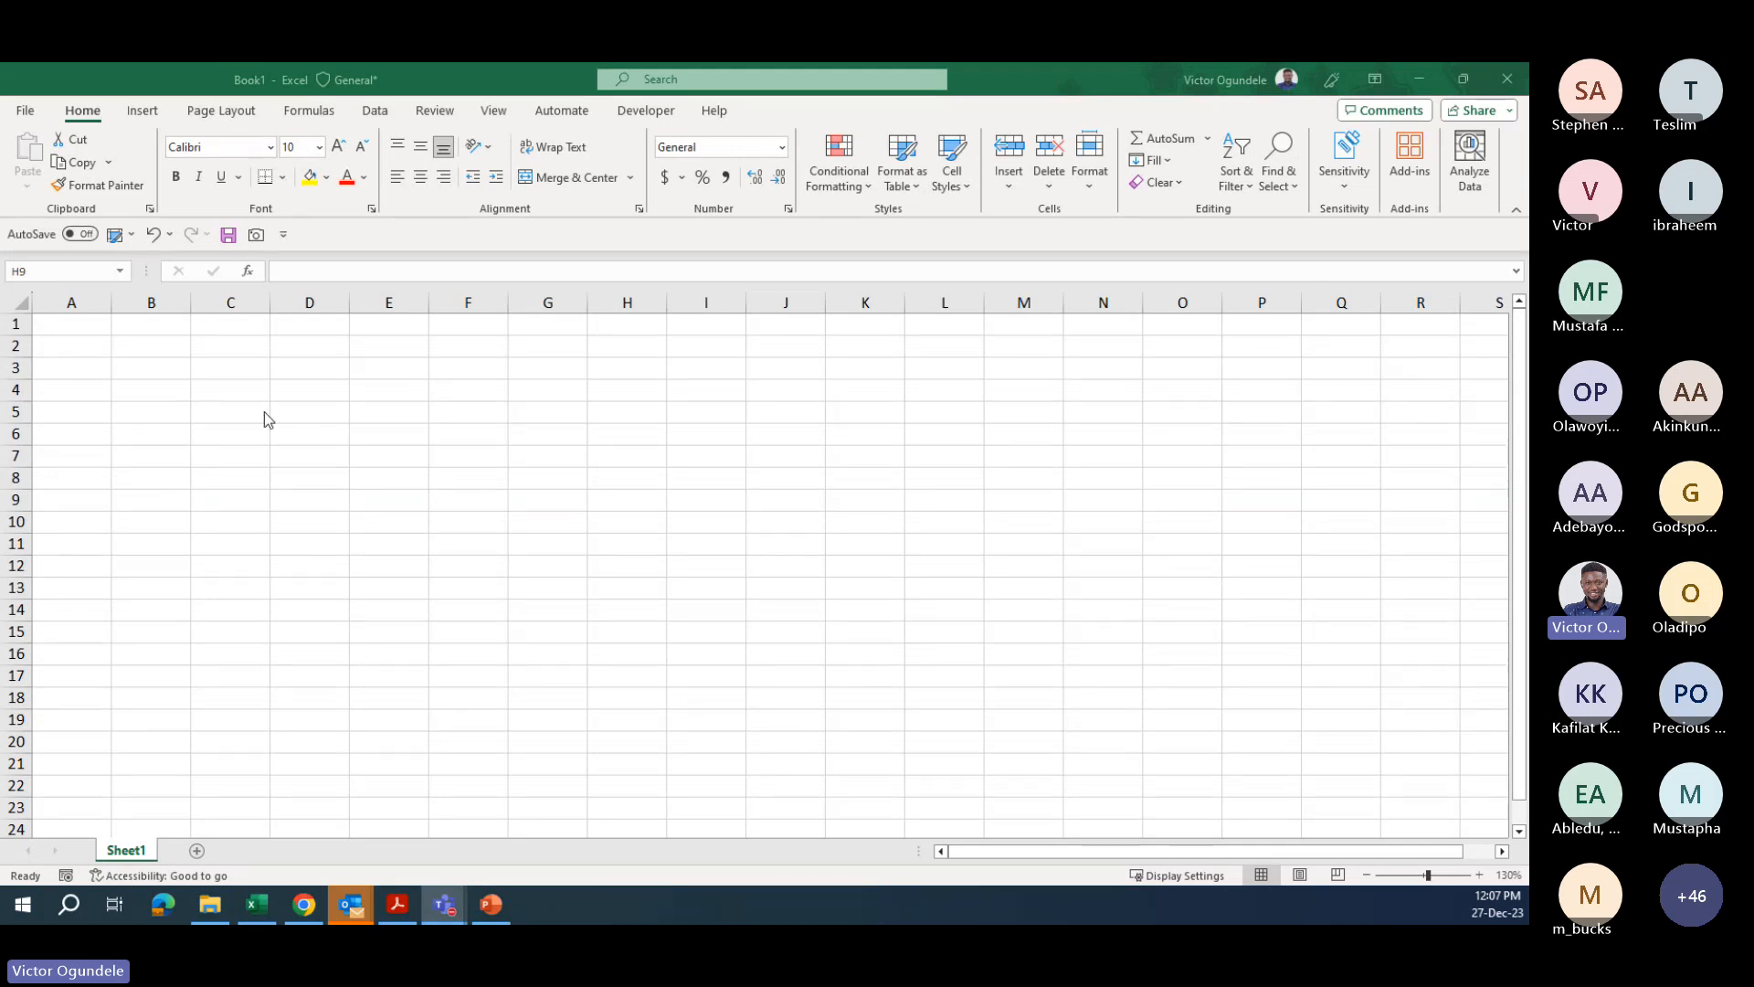
click(110, 396)
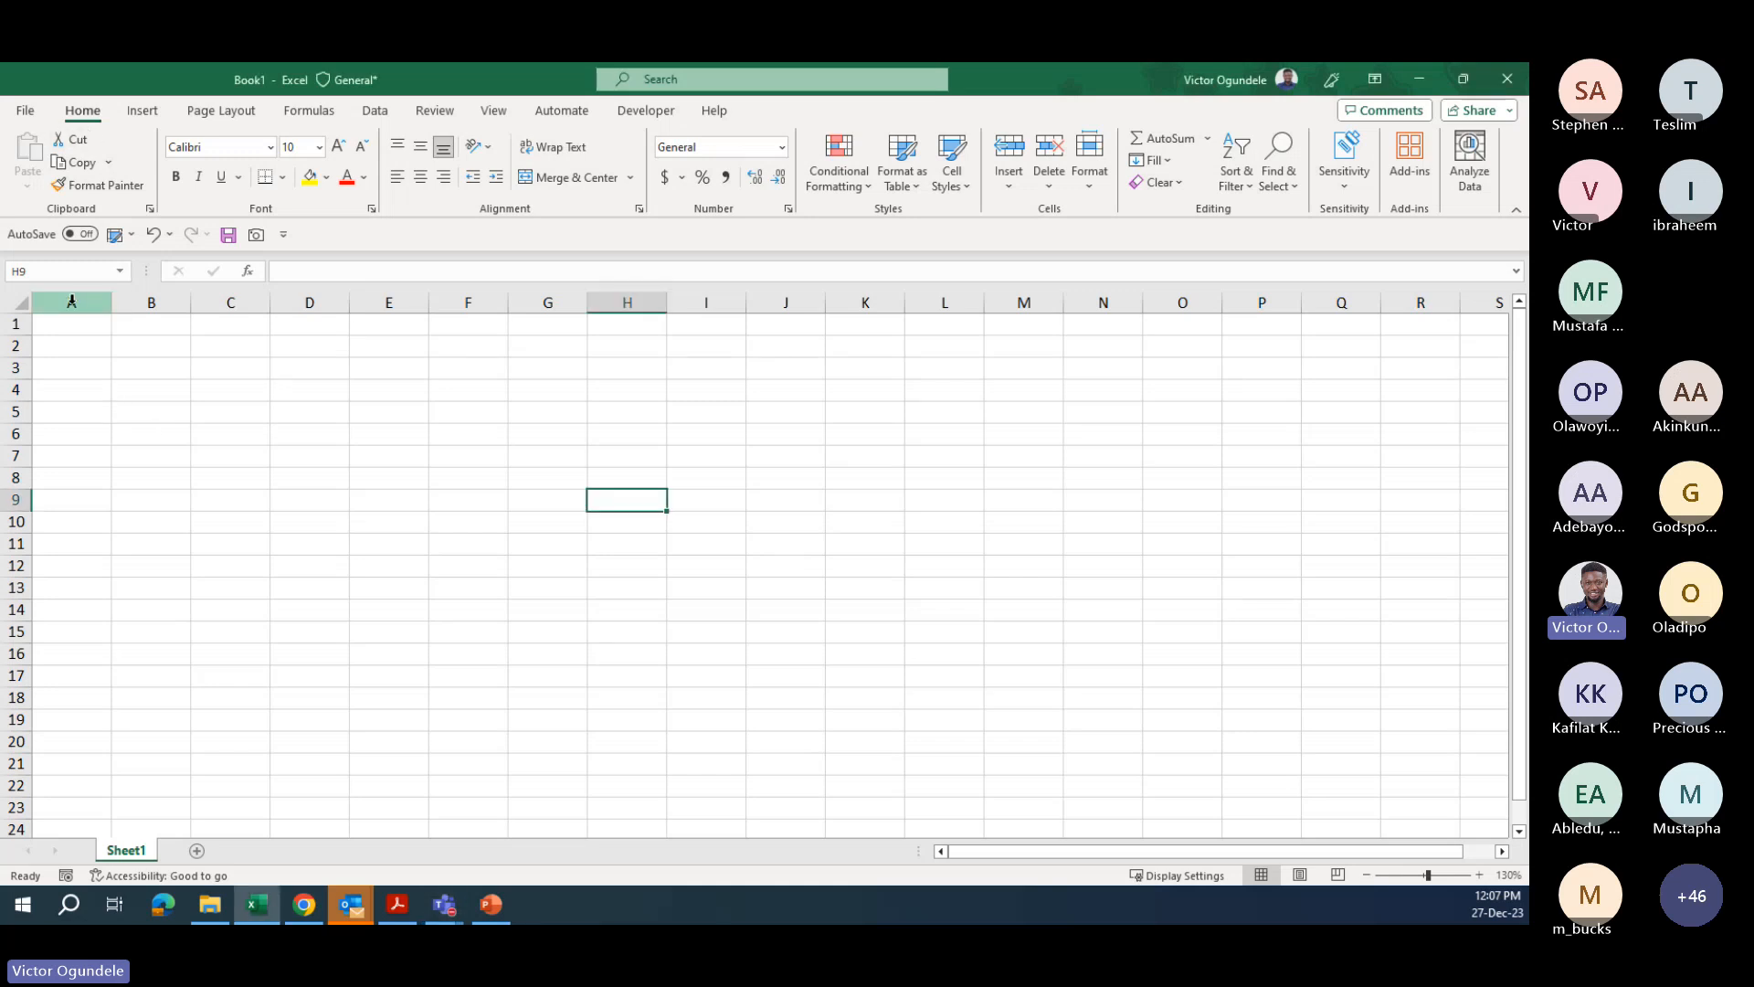
drag(71, 302, 190, 307)
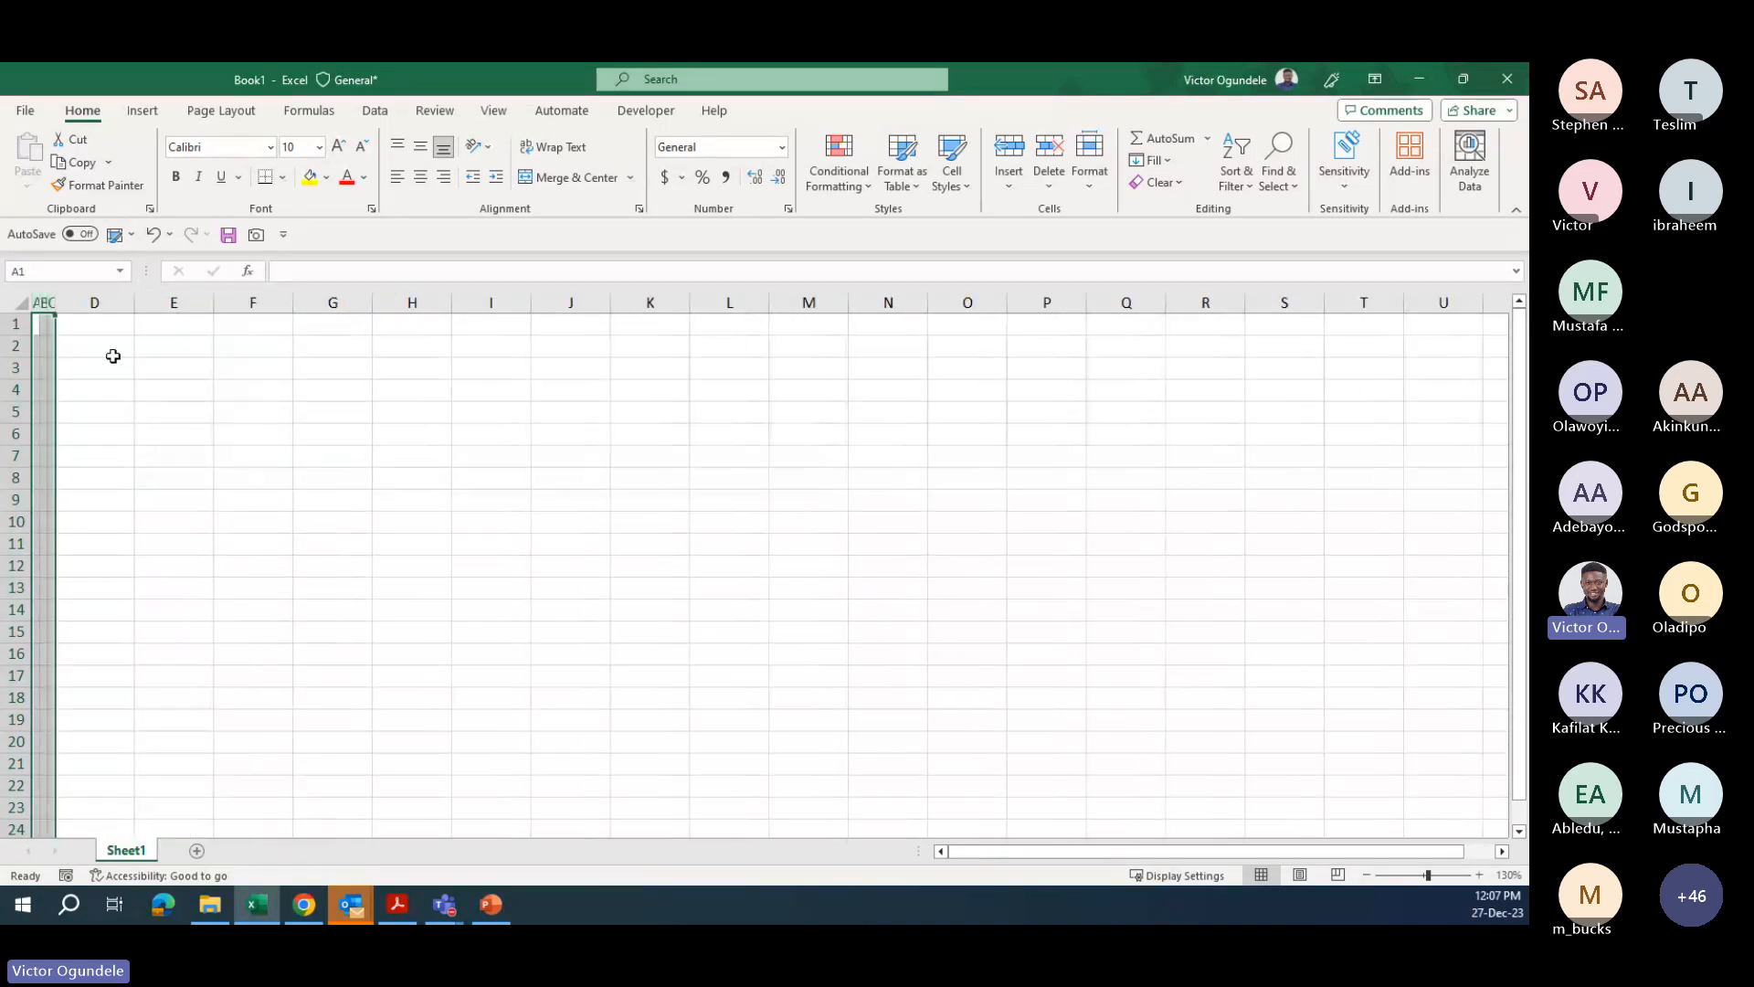
drag(132, 302, 169, 303)
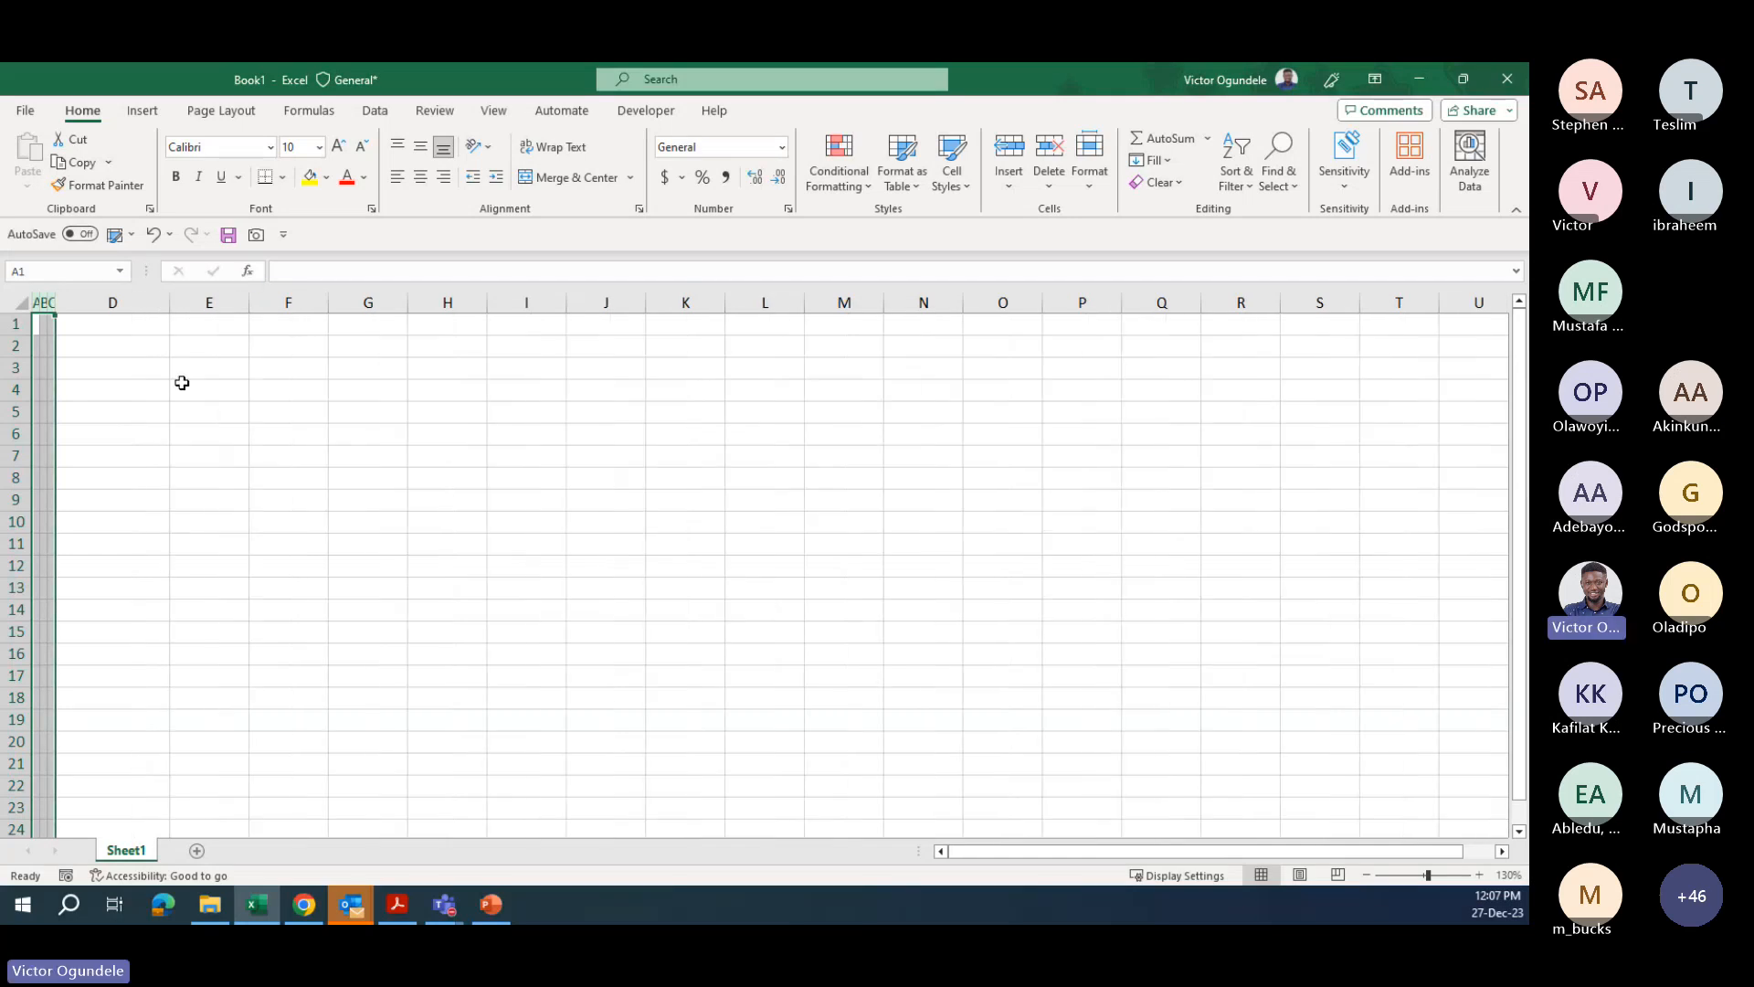
click(182, 398)
scroll(182, 399, down, 1)
- Enter the company title "NWC Limited" in cell B2 and make it bold
key(Left)
key(Left)
key(Left)
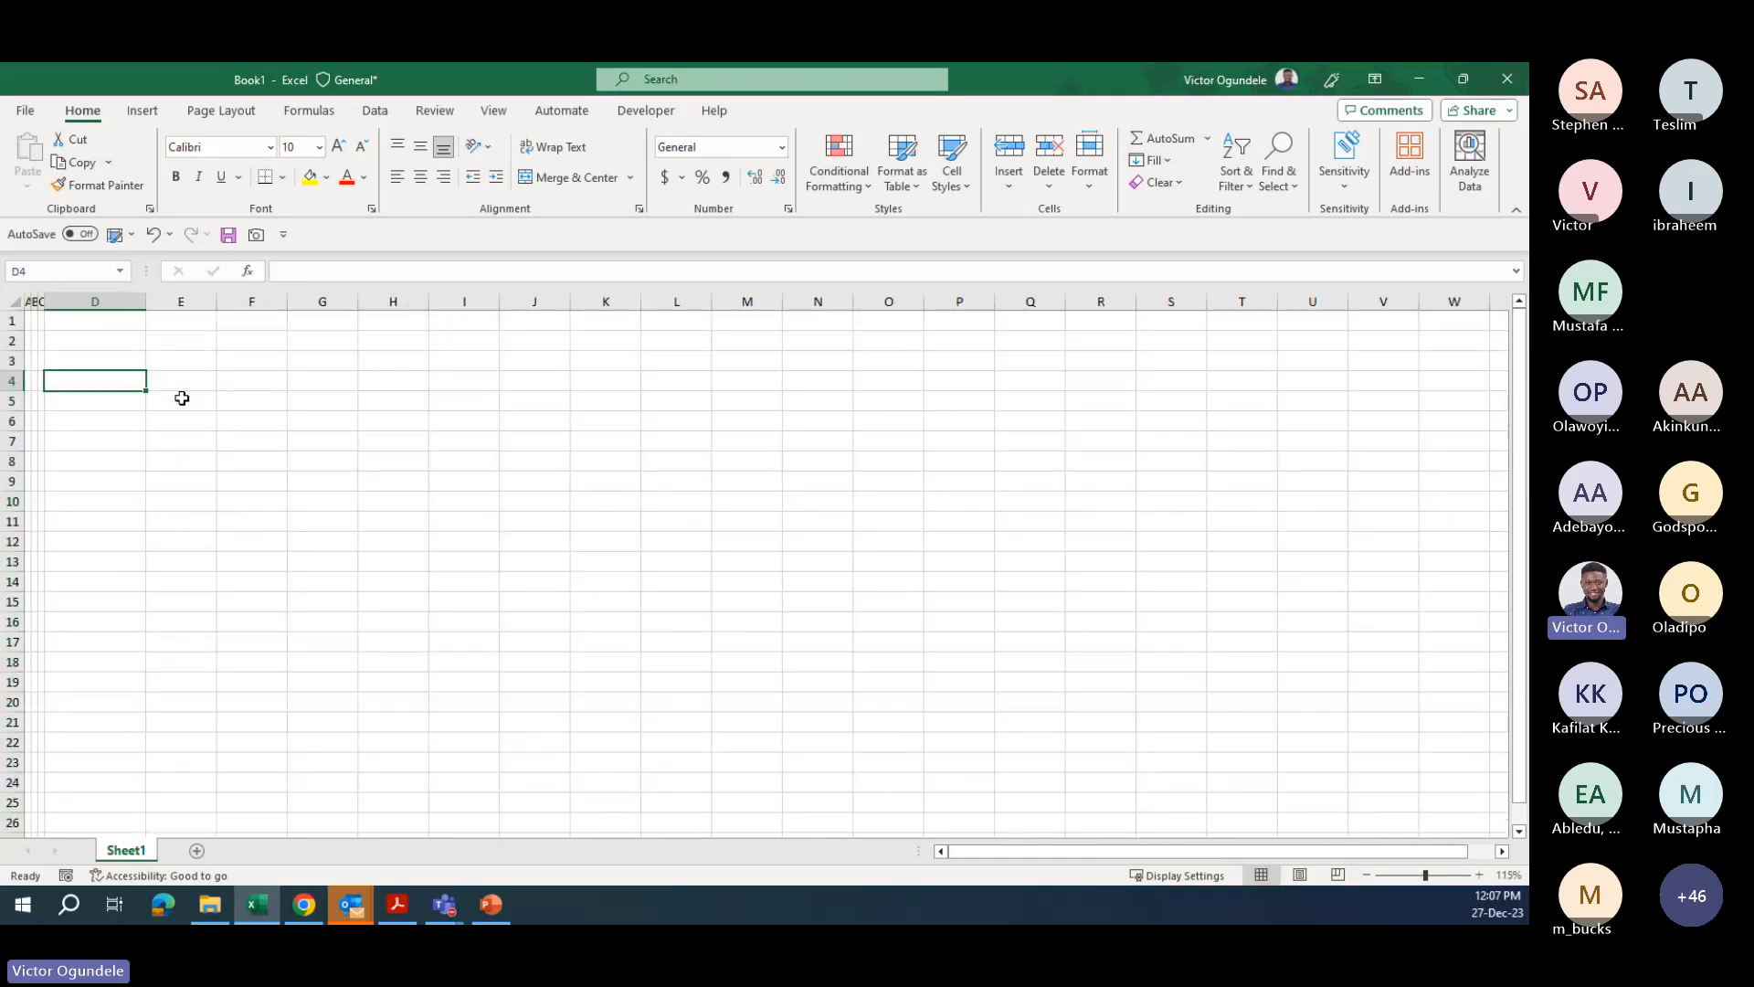
key(Up)
key(Up)
key(Up)
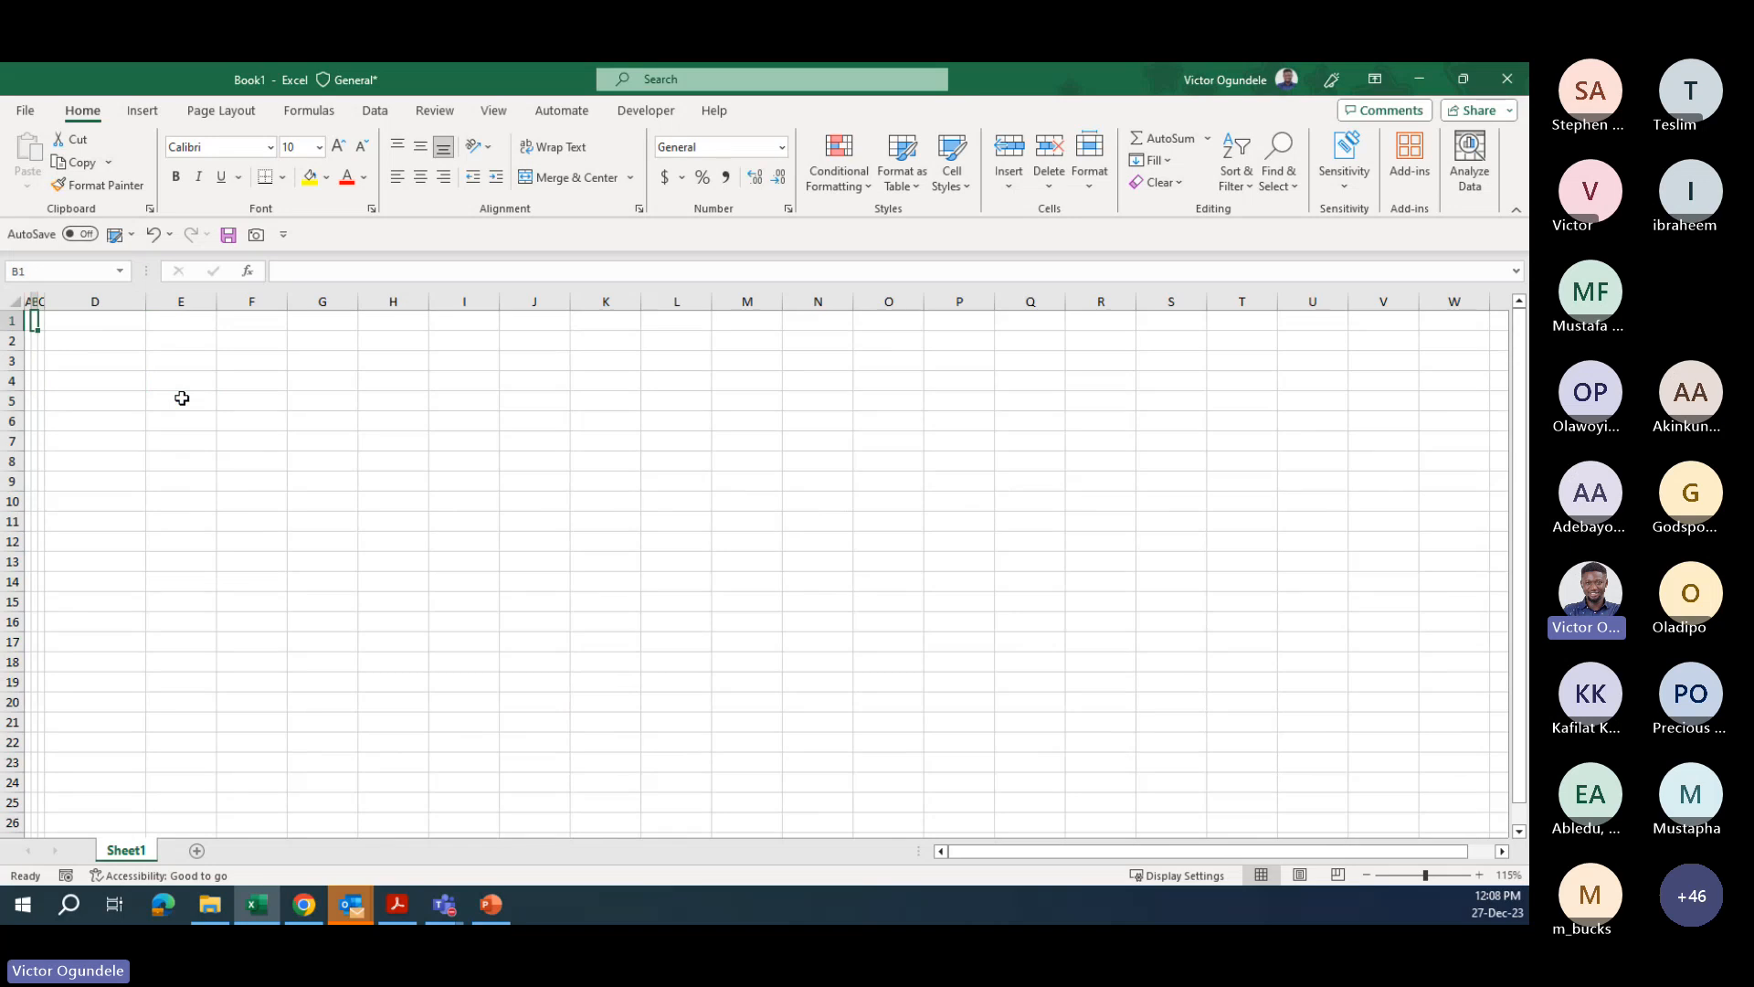
key(Down)
key(Down)
key(Right)
key(Left)
key(Up)
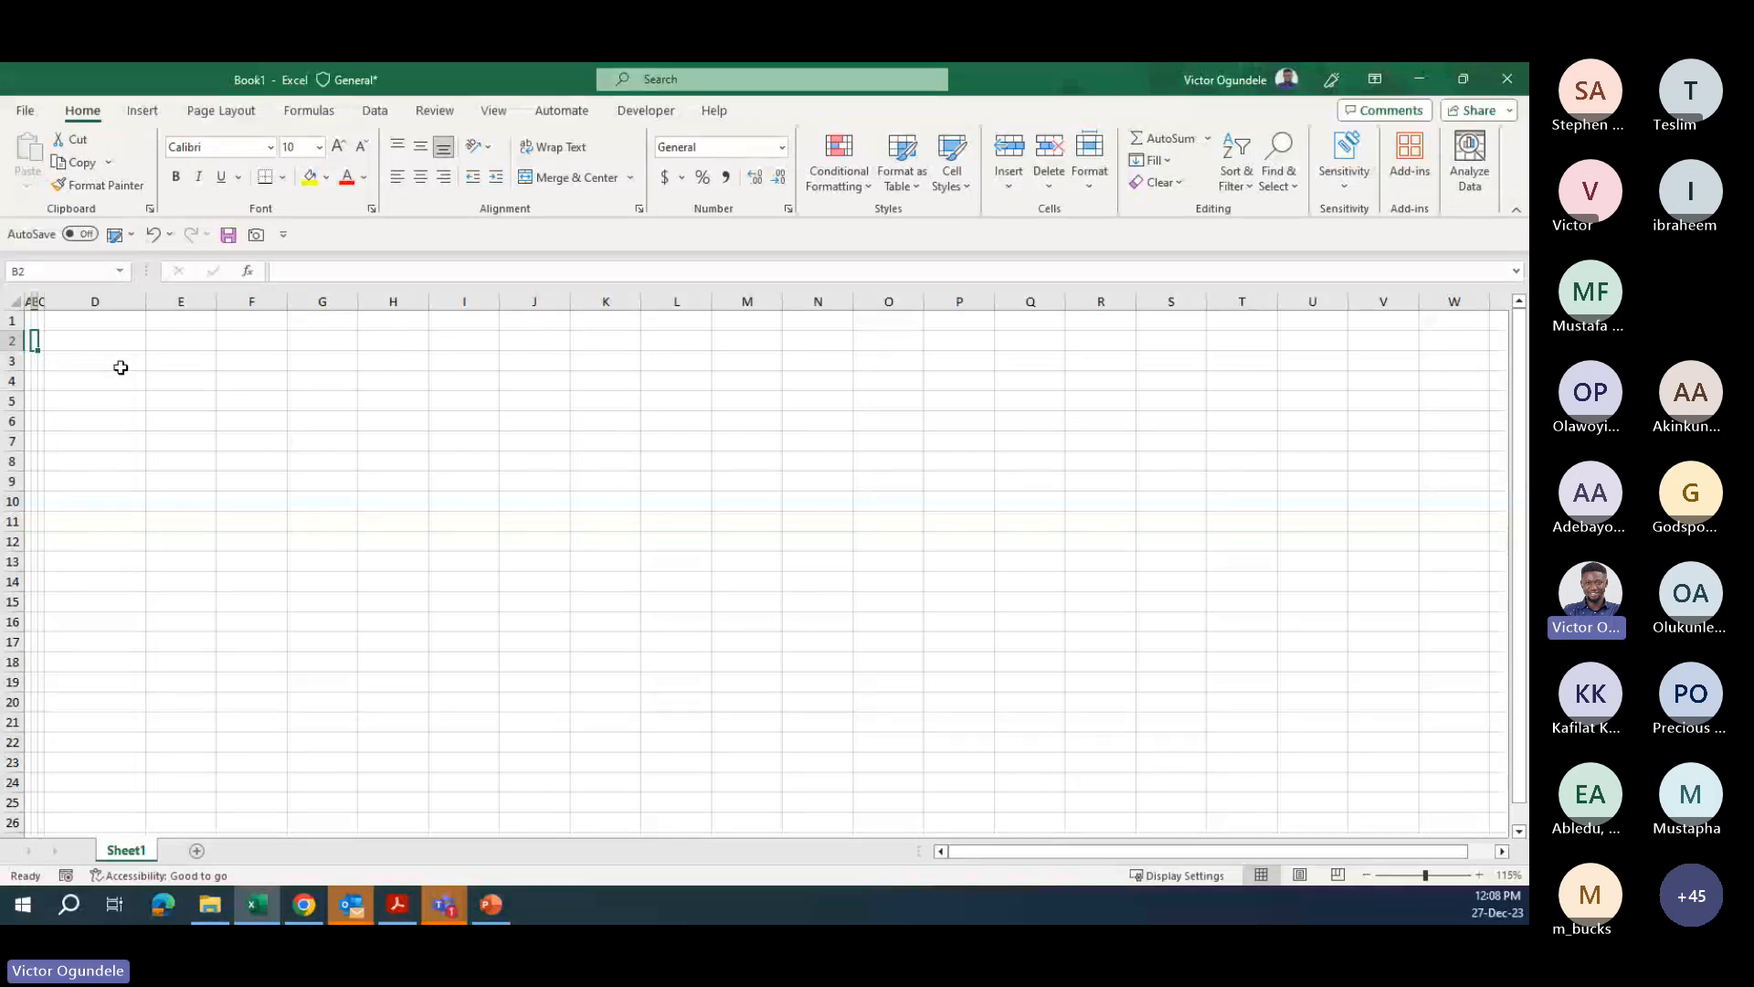
scroll(82, 372, up, 6)
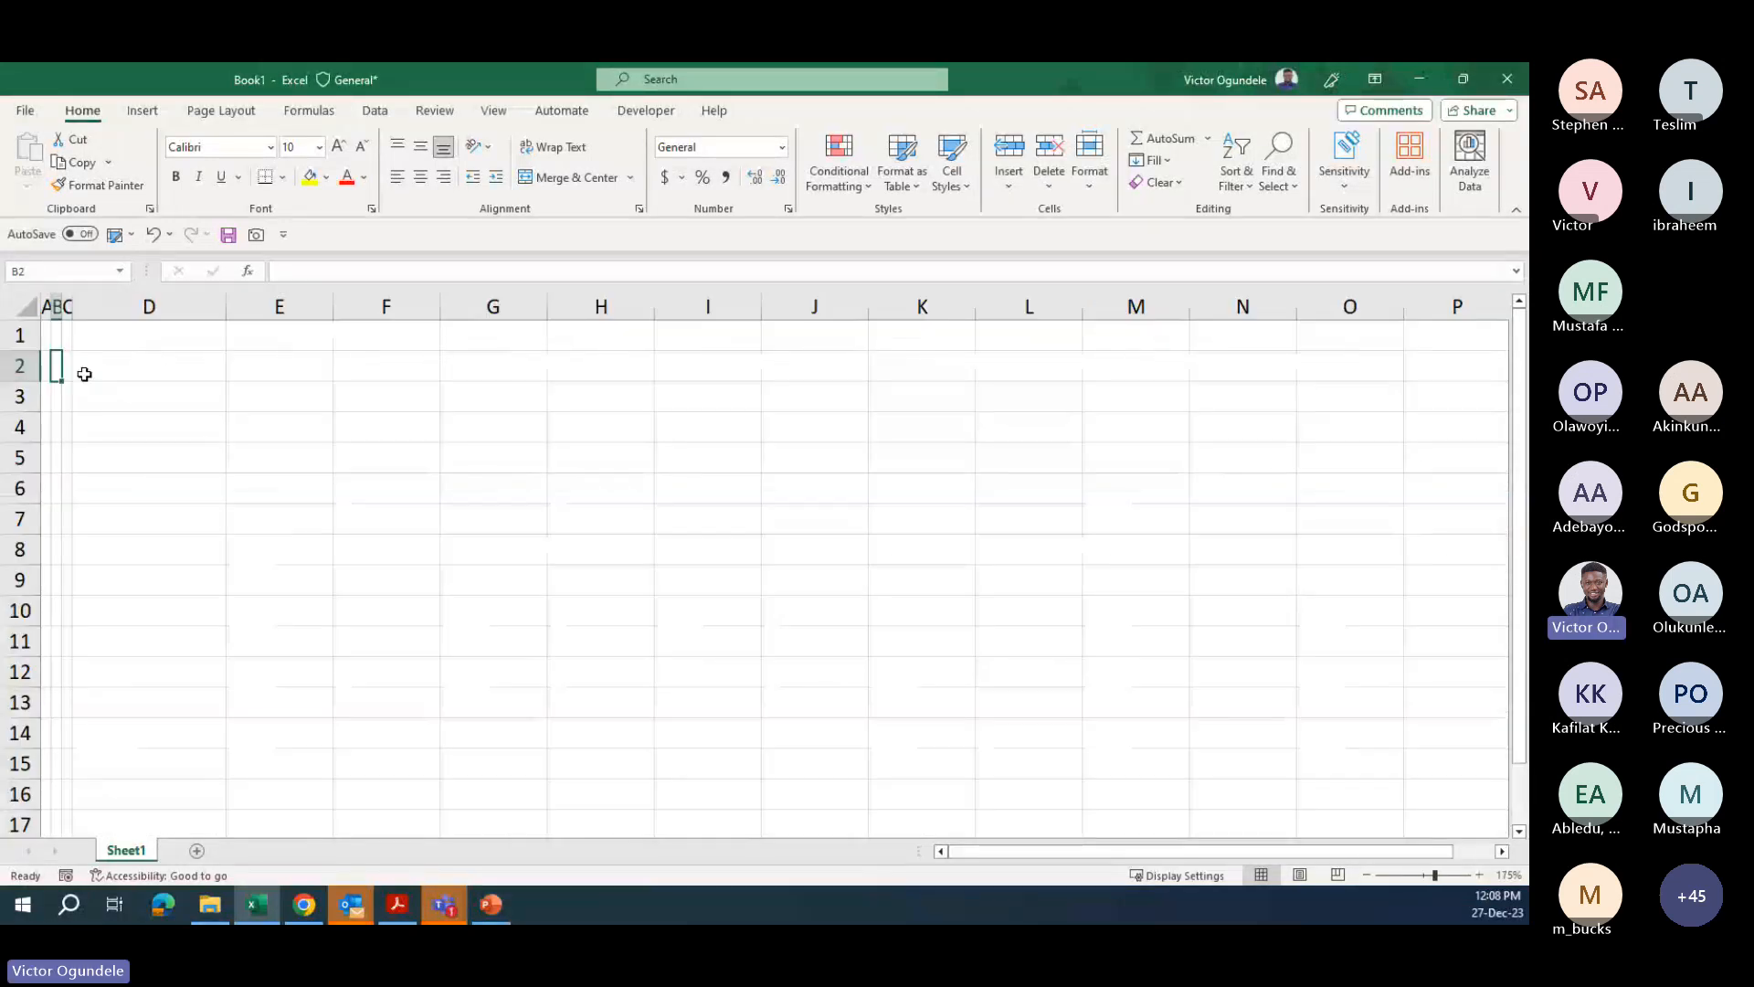
text(m)
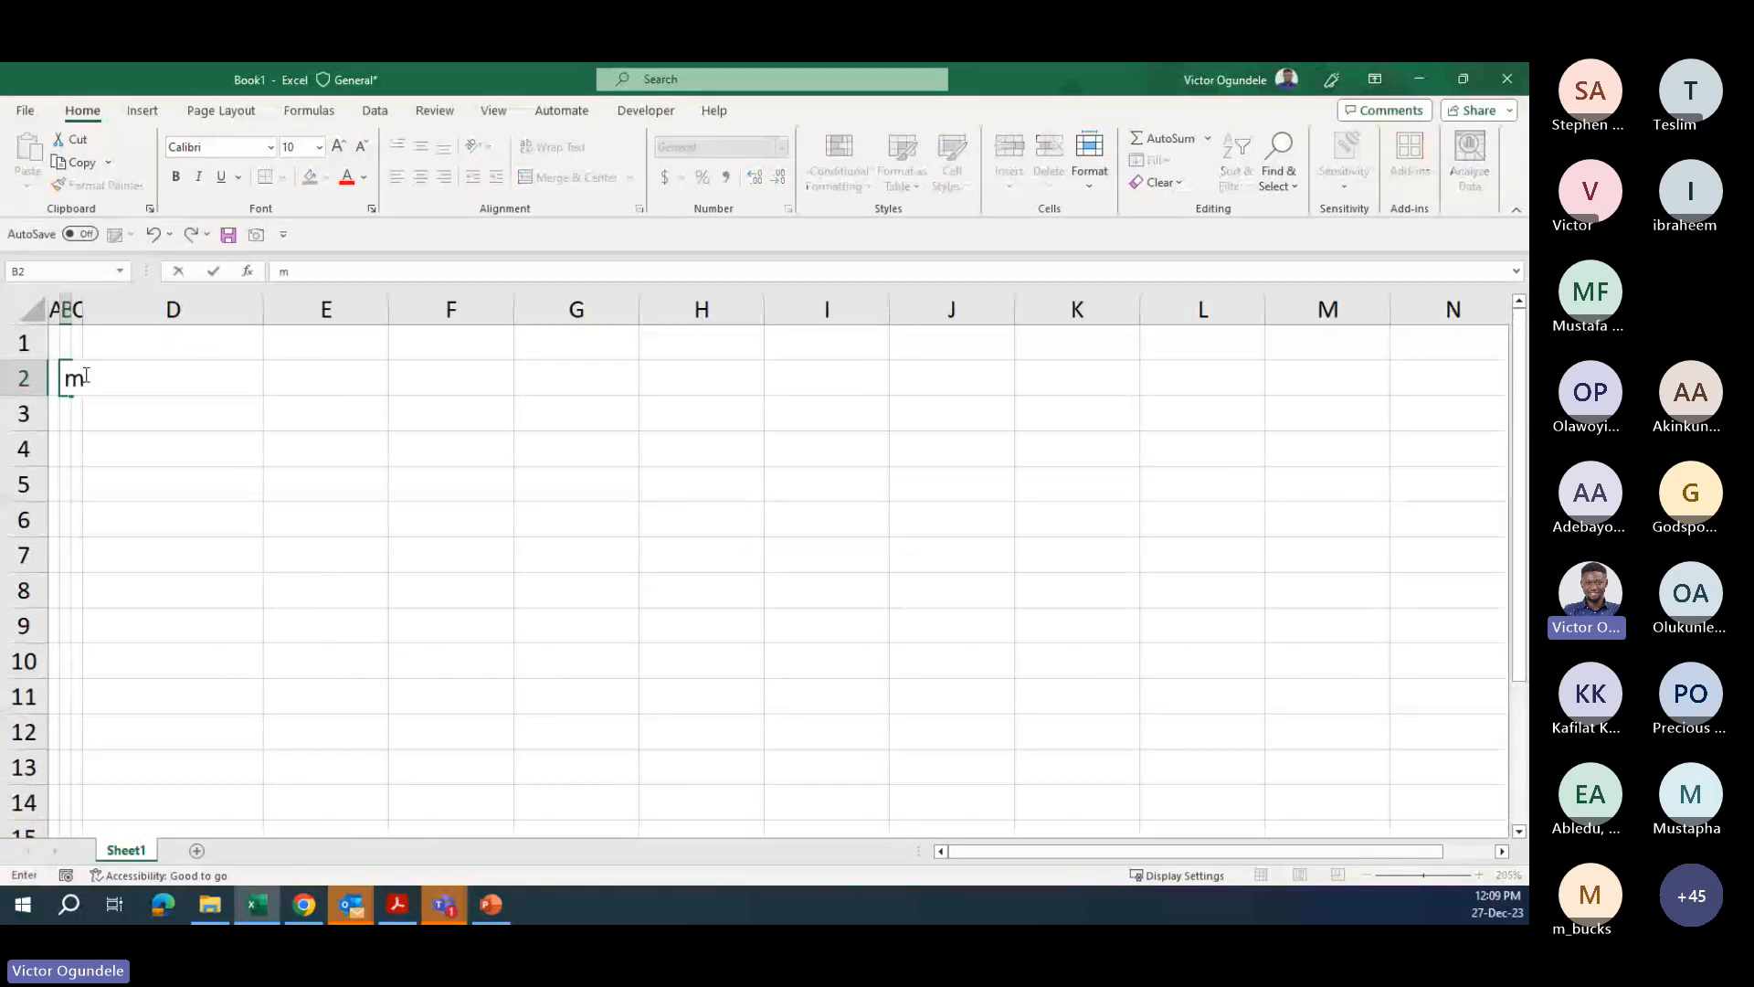
key(BackSpace)
text(NWC Limited)
key(ctrl+Return)
key(ctrl+b)
- Enter the subtitle "Net working capital" in cell C3
key(Down)
key(Right)
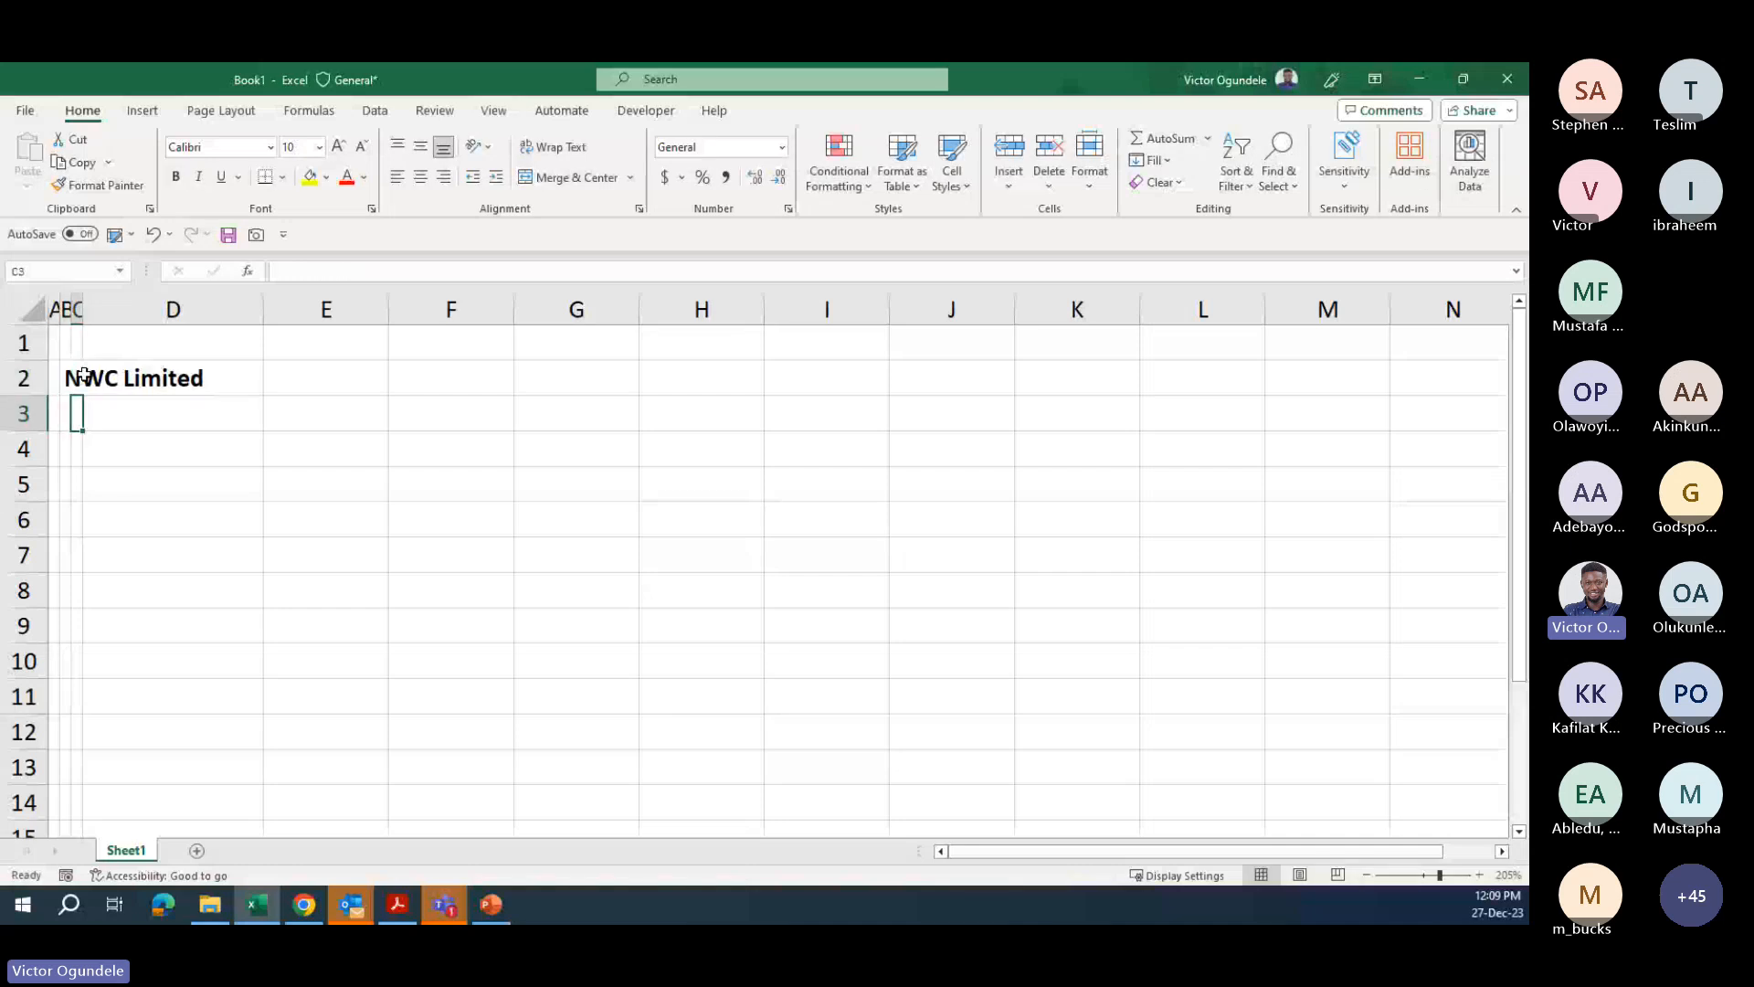
key(Left)
key(Right)
text(Net work)
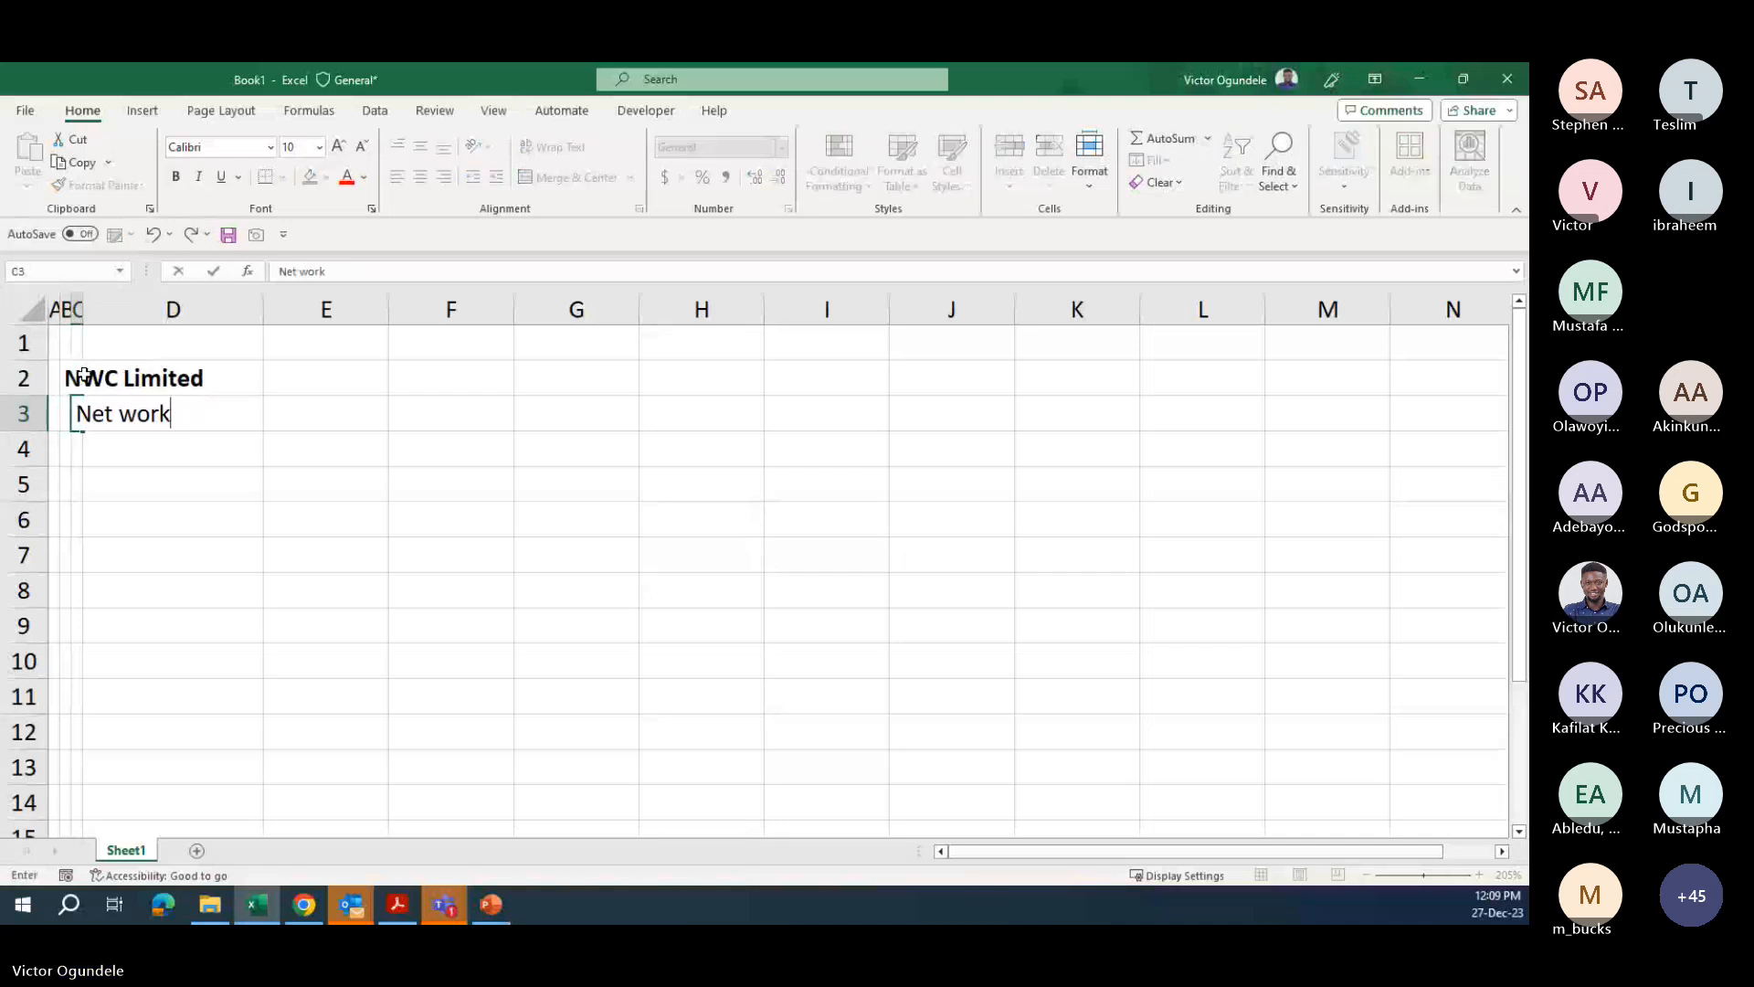
text(ing capital)
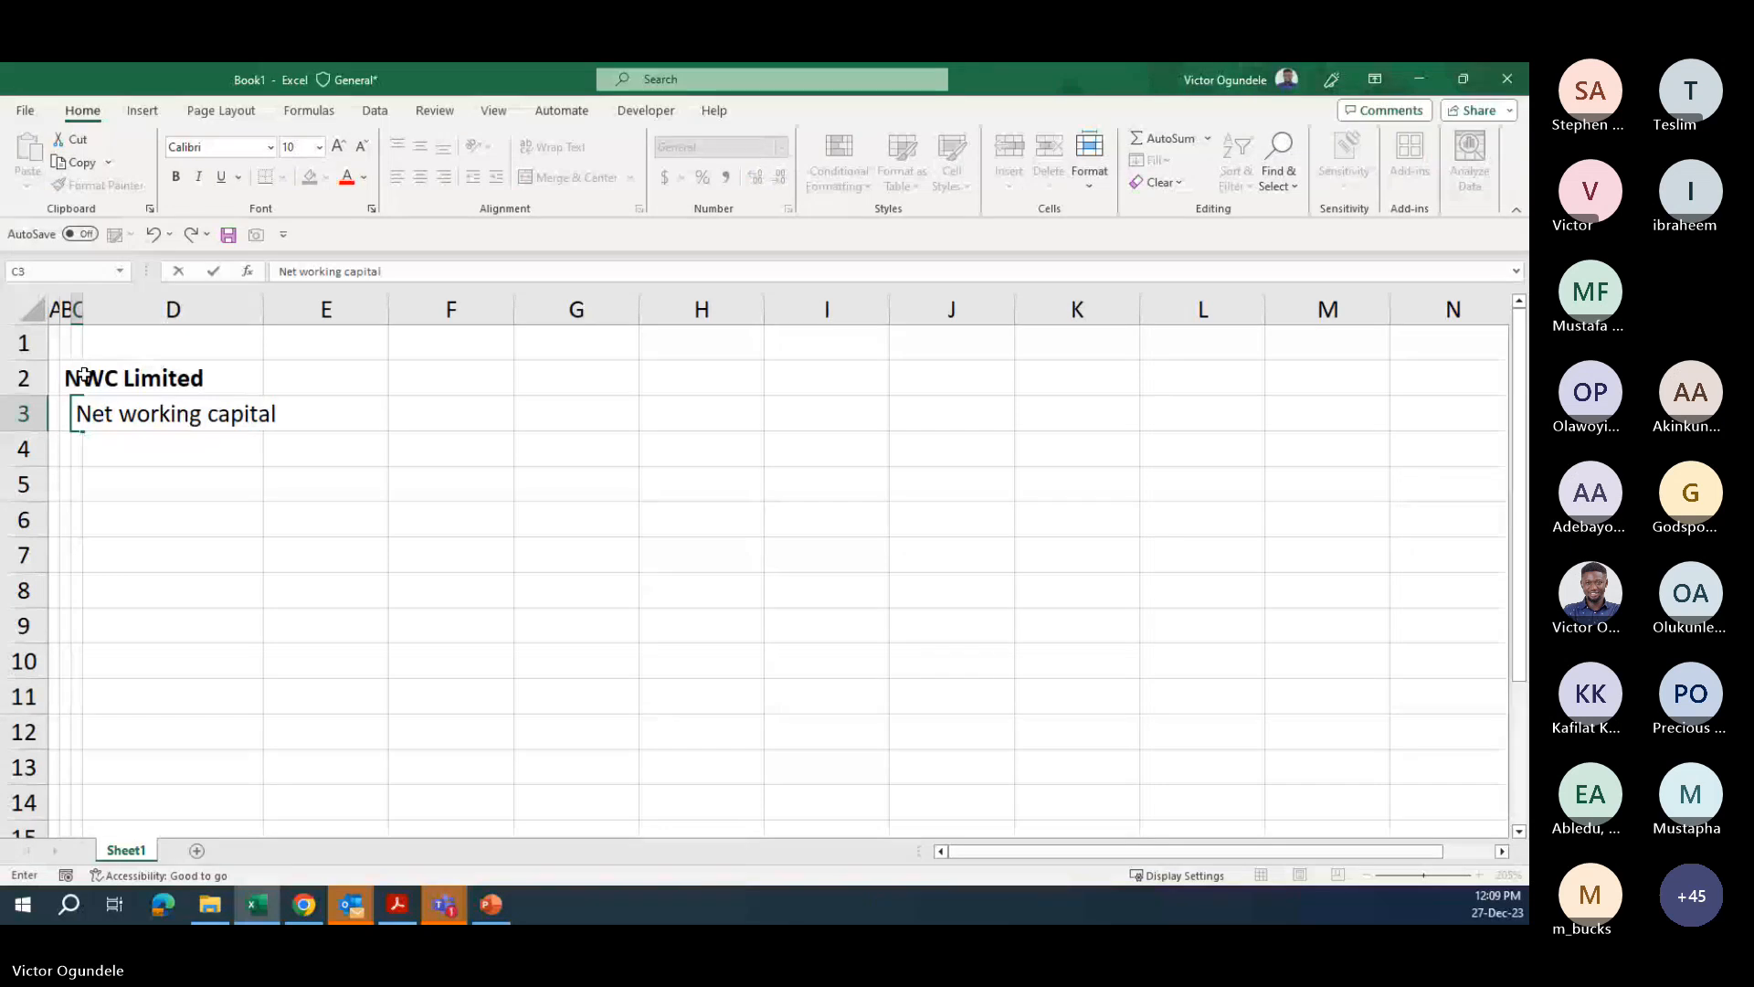
key(ctrl+Return)
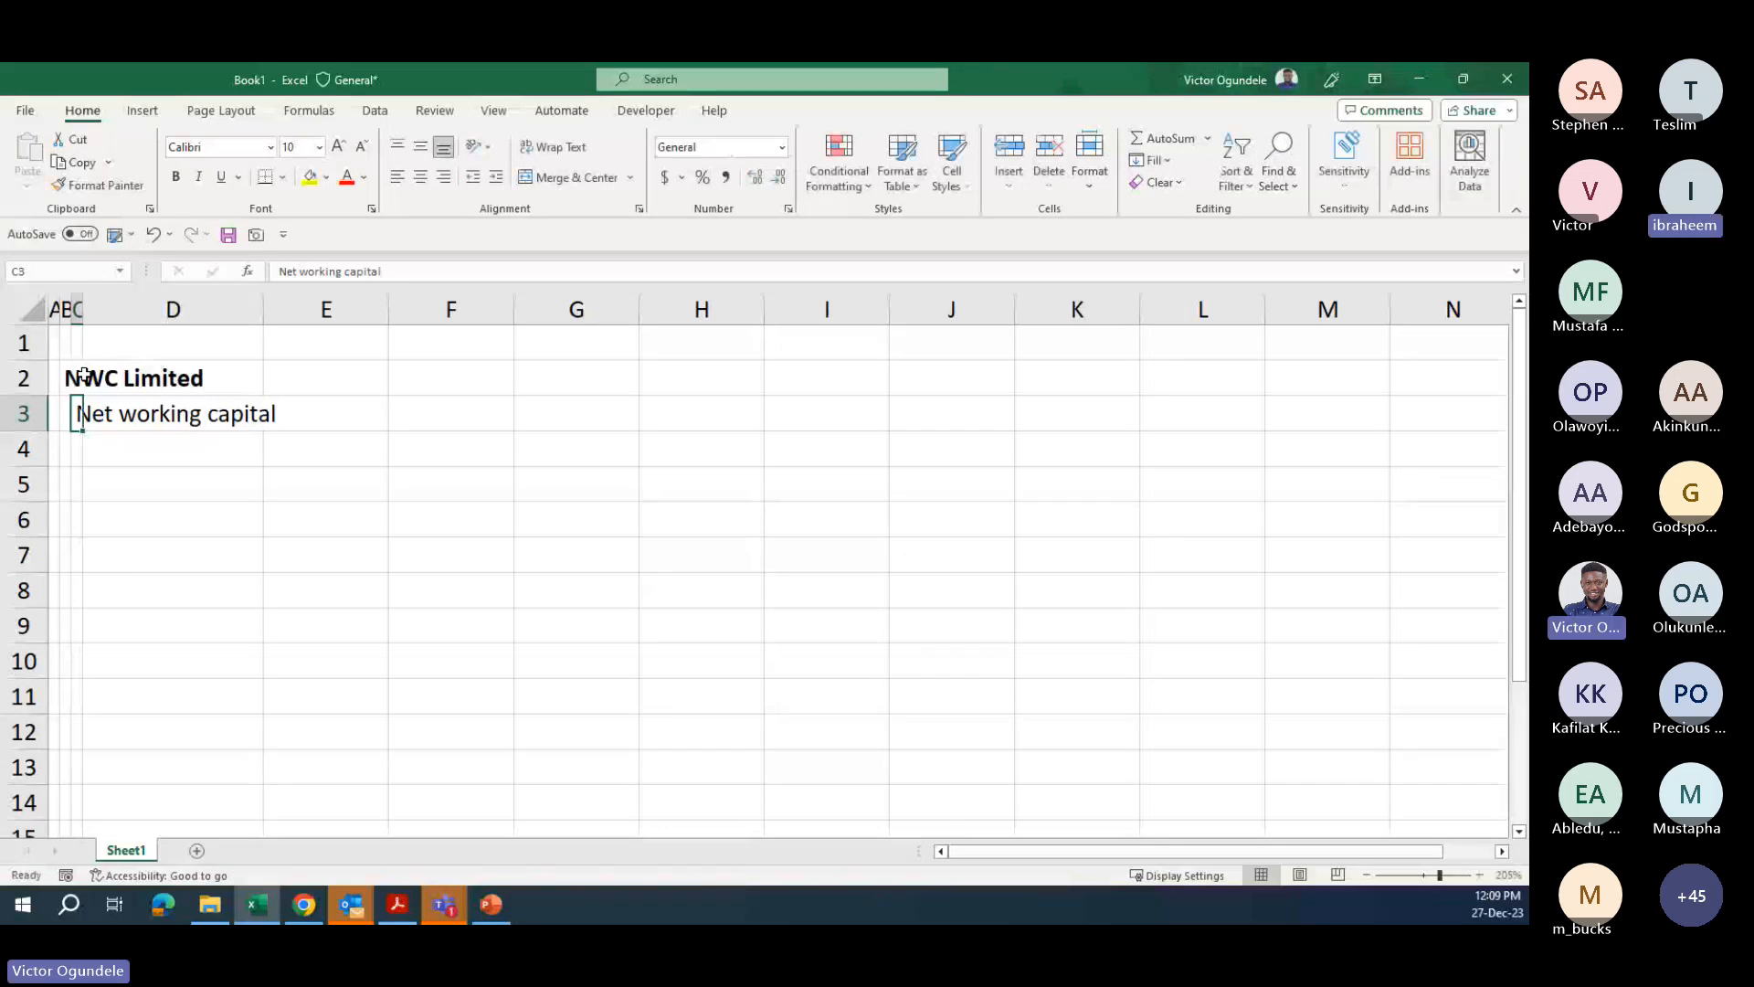
- Change the font colour of the NWC Limited title in B2 to blue
scroll(84, 374, down, 3)
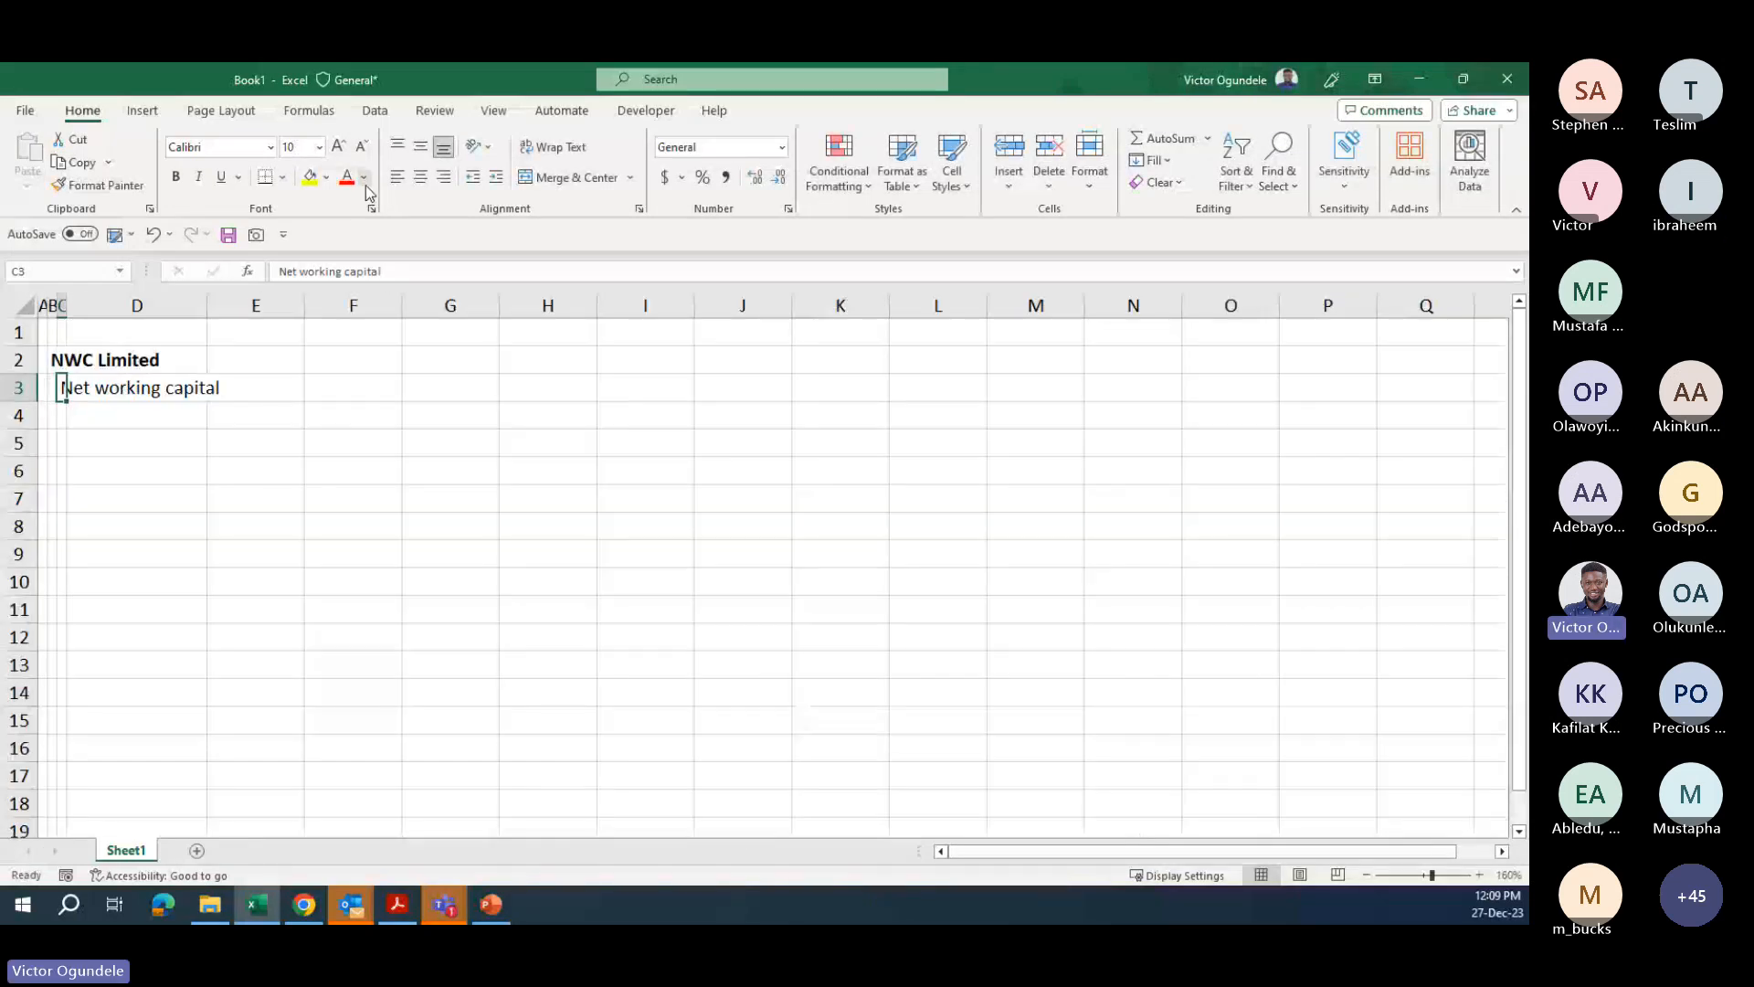
key(Up)
key(Left)
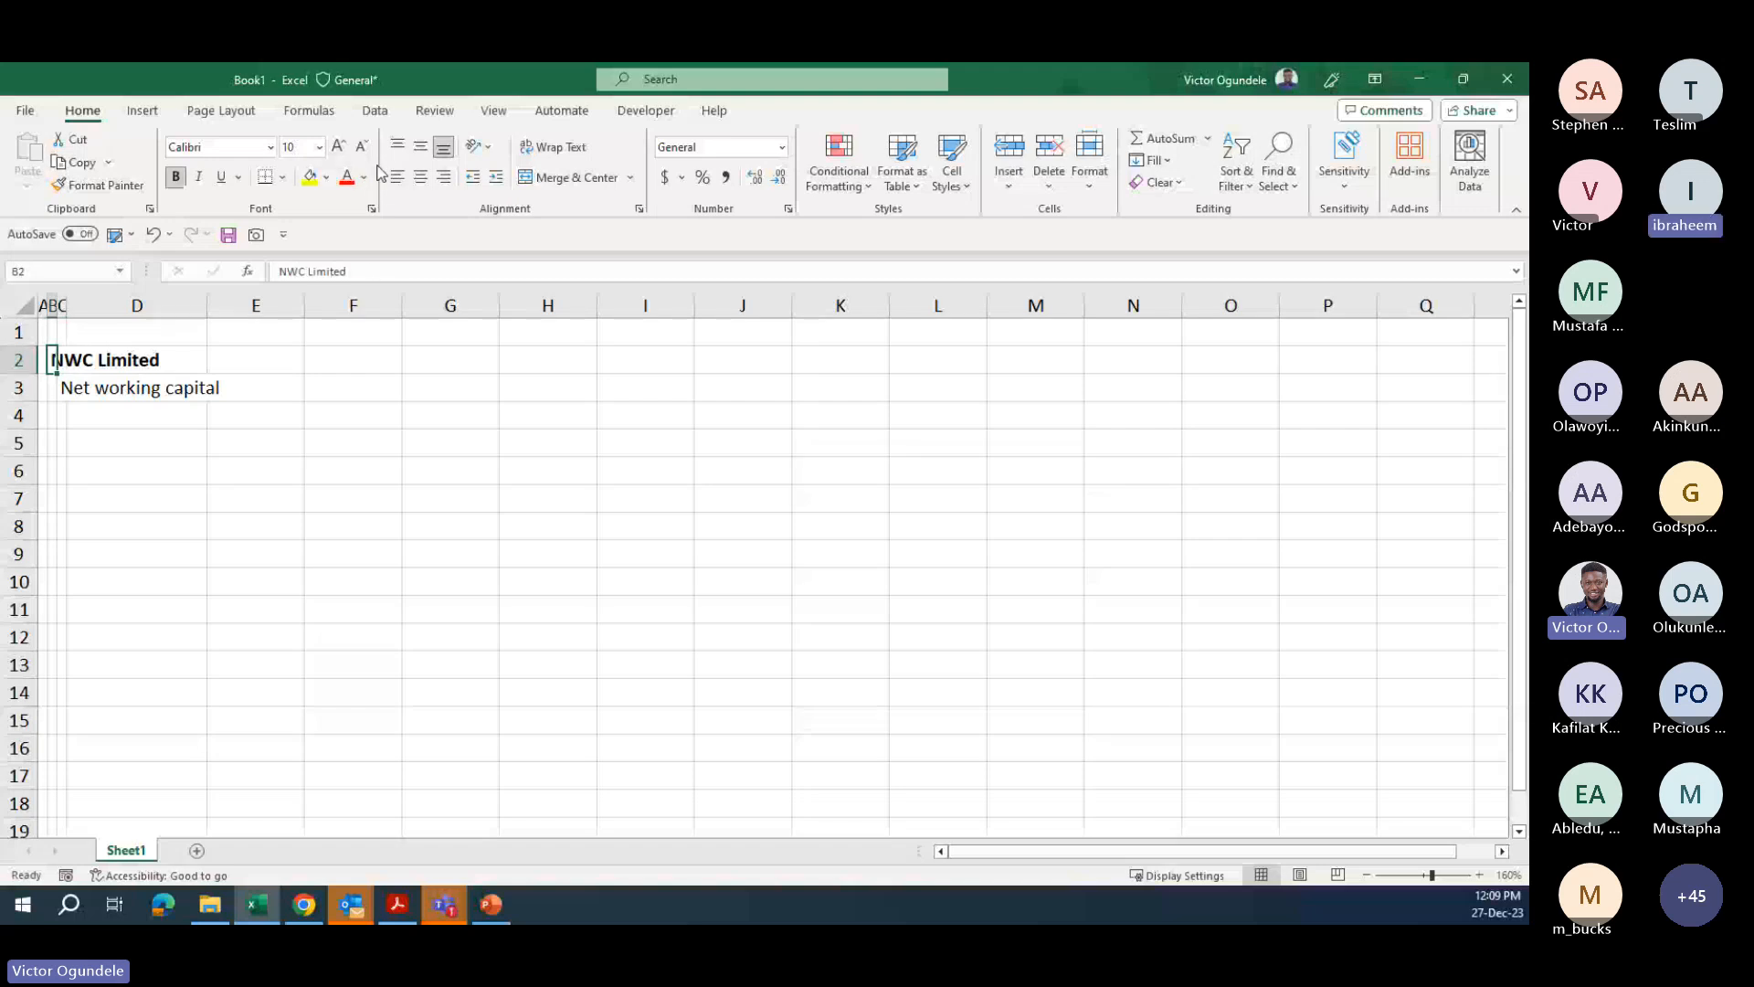
click(364, 178)
click(420, 257)
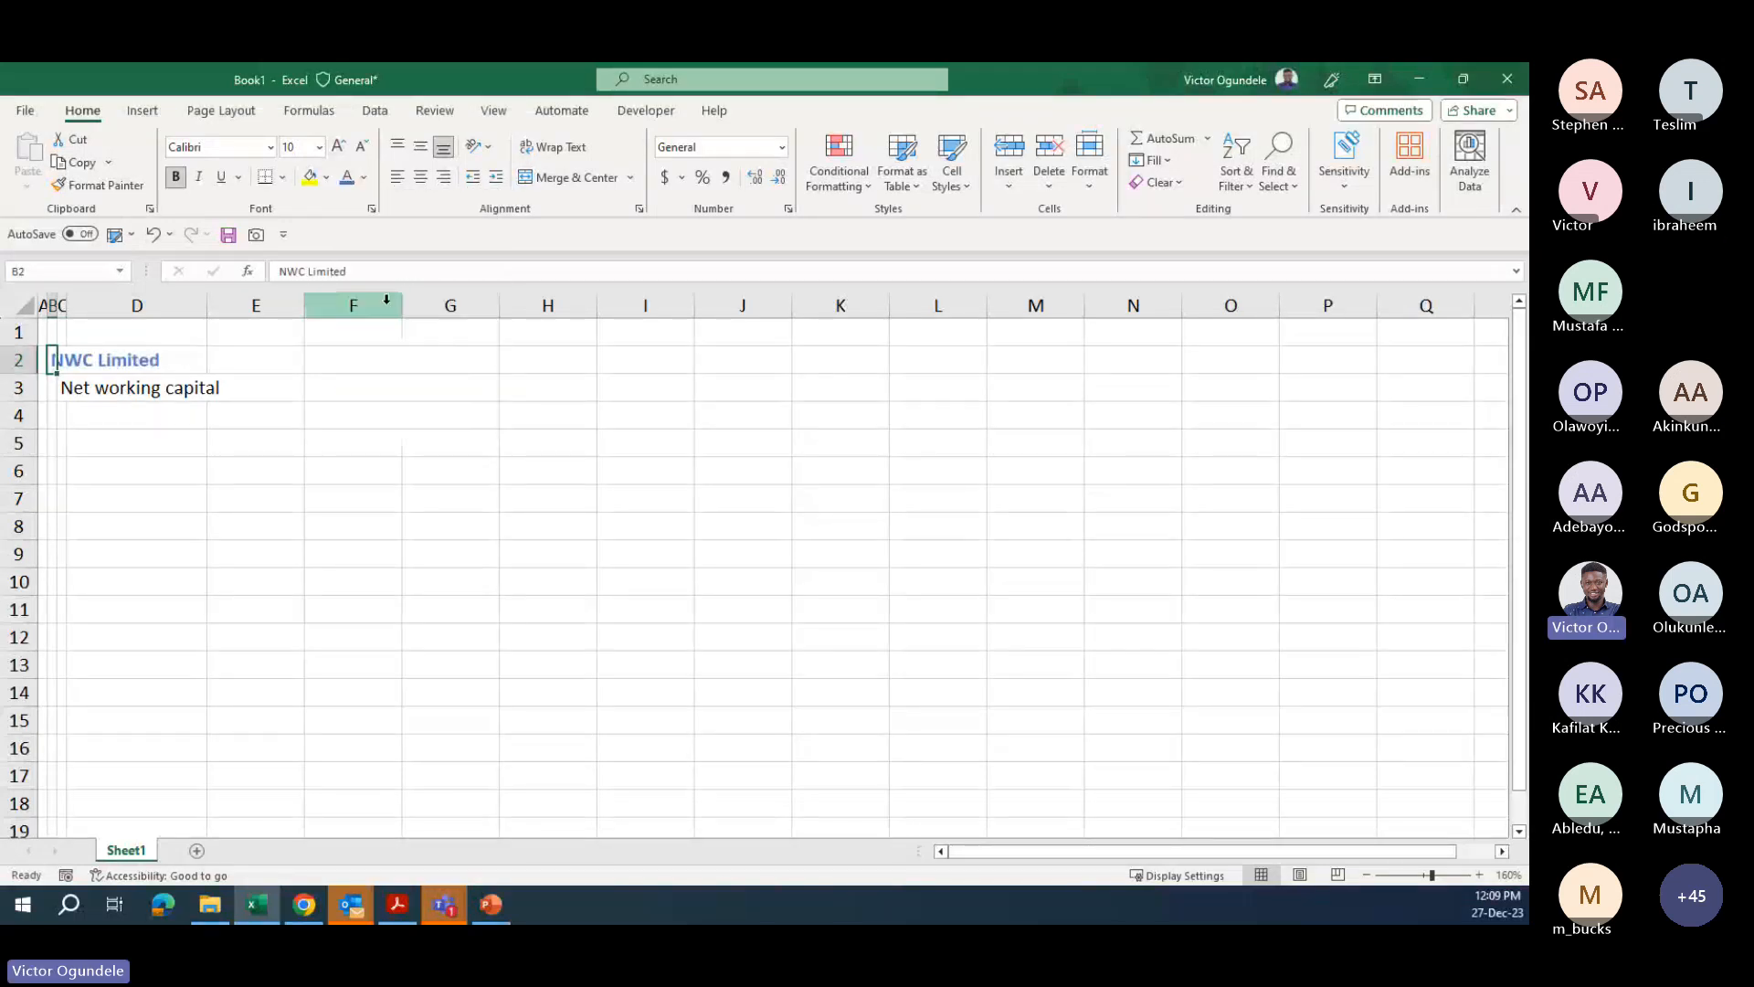
- Format the Net working capital subtitle in C3 with red font and bold
key(Down)
key(Right)
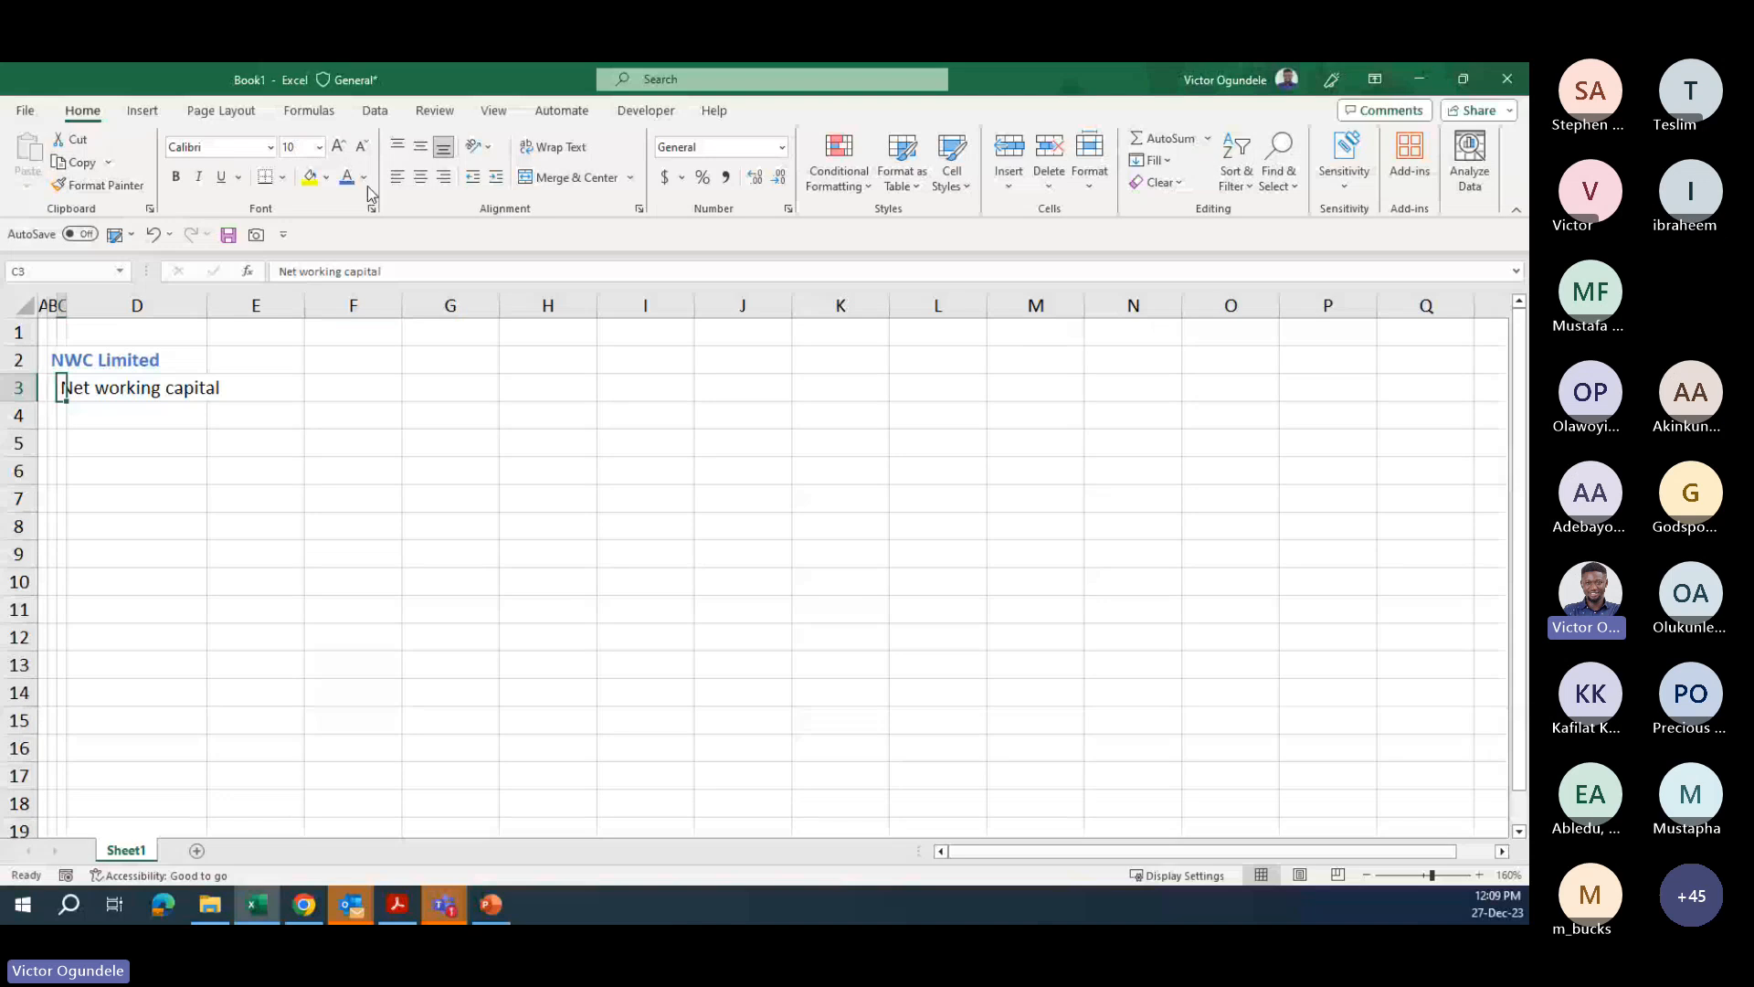
click(363, 177)
click(368, 383)
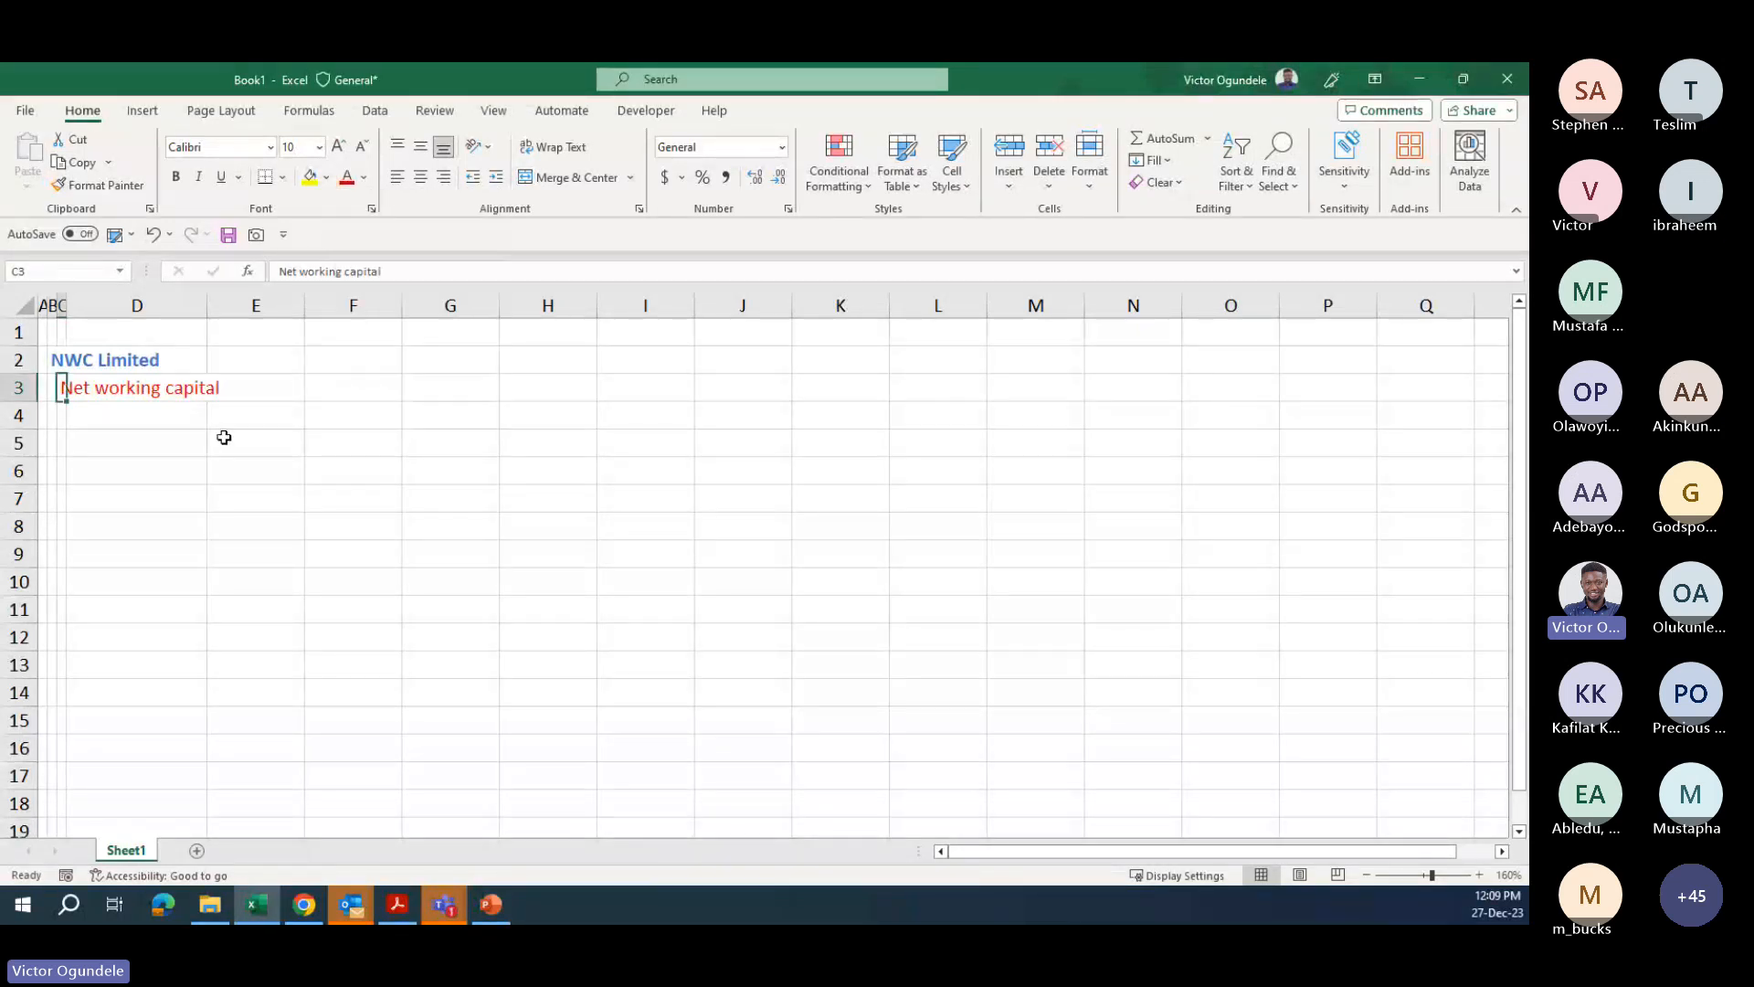
ctrl+scroll(224, 438, up, 4)
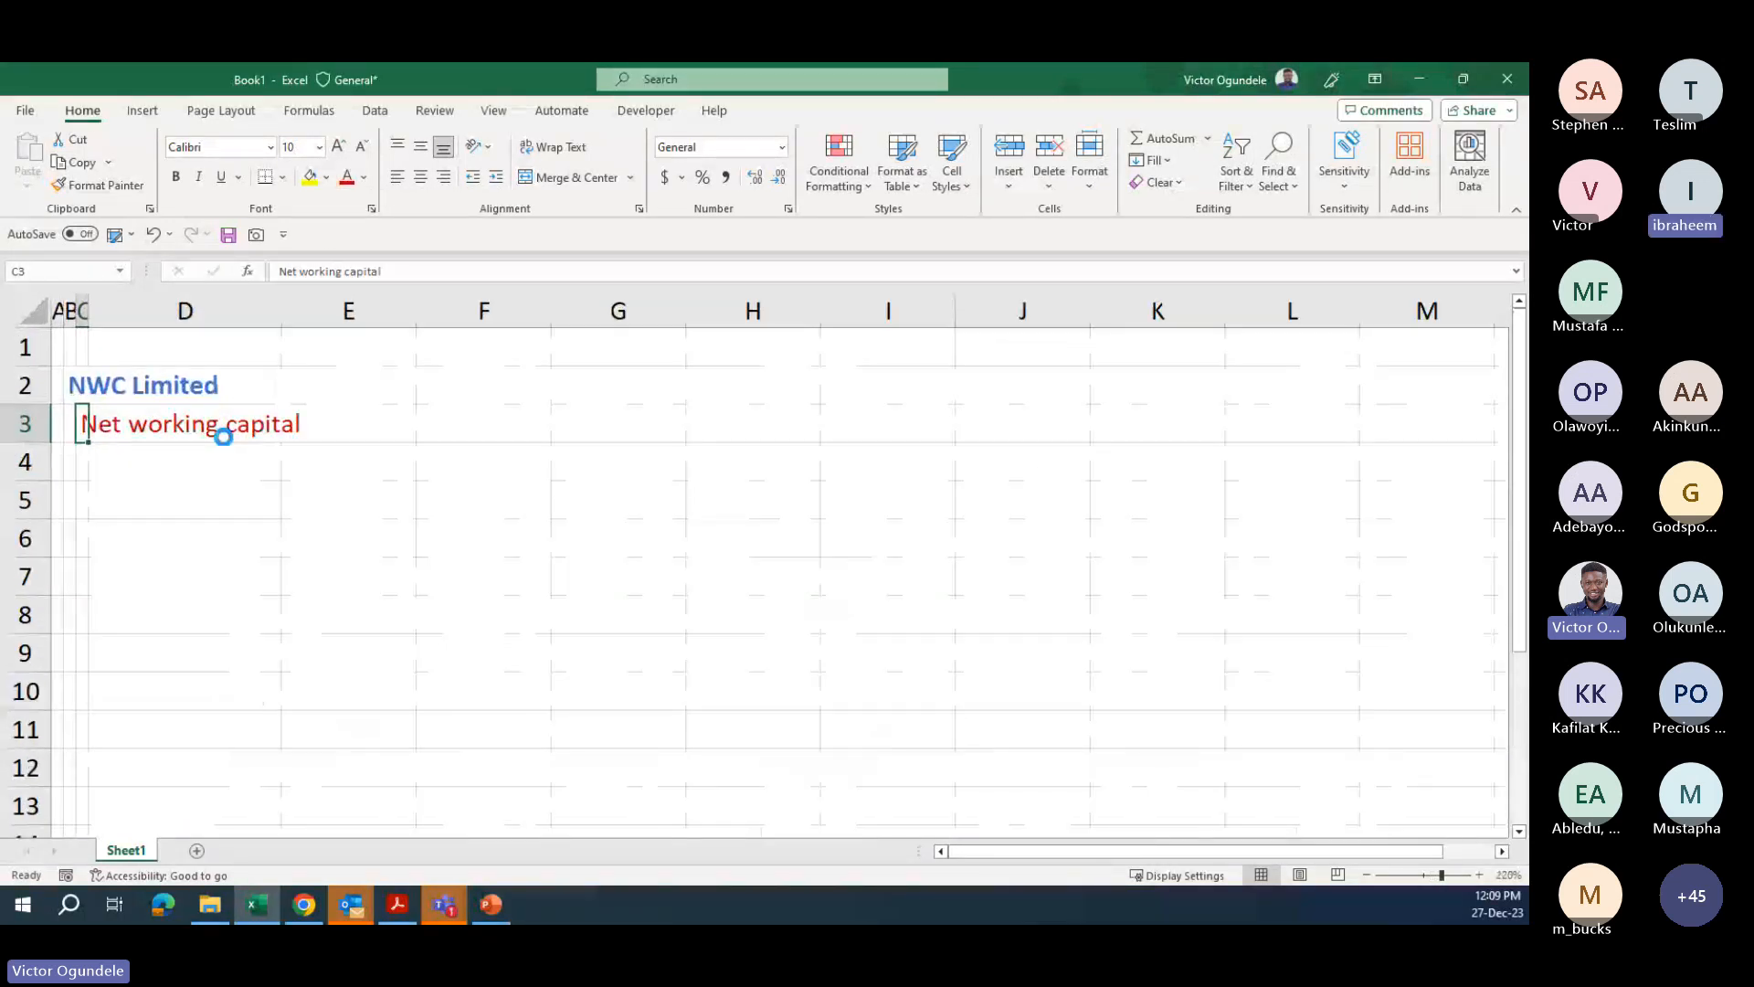
key(ctrl+b)
- Set the font size of the NWC Limited title in B2 to 12
key(Up)
key(Left)
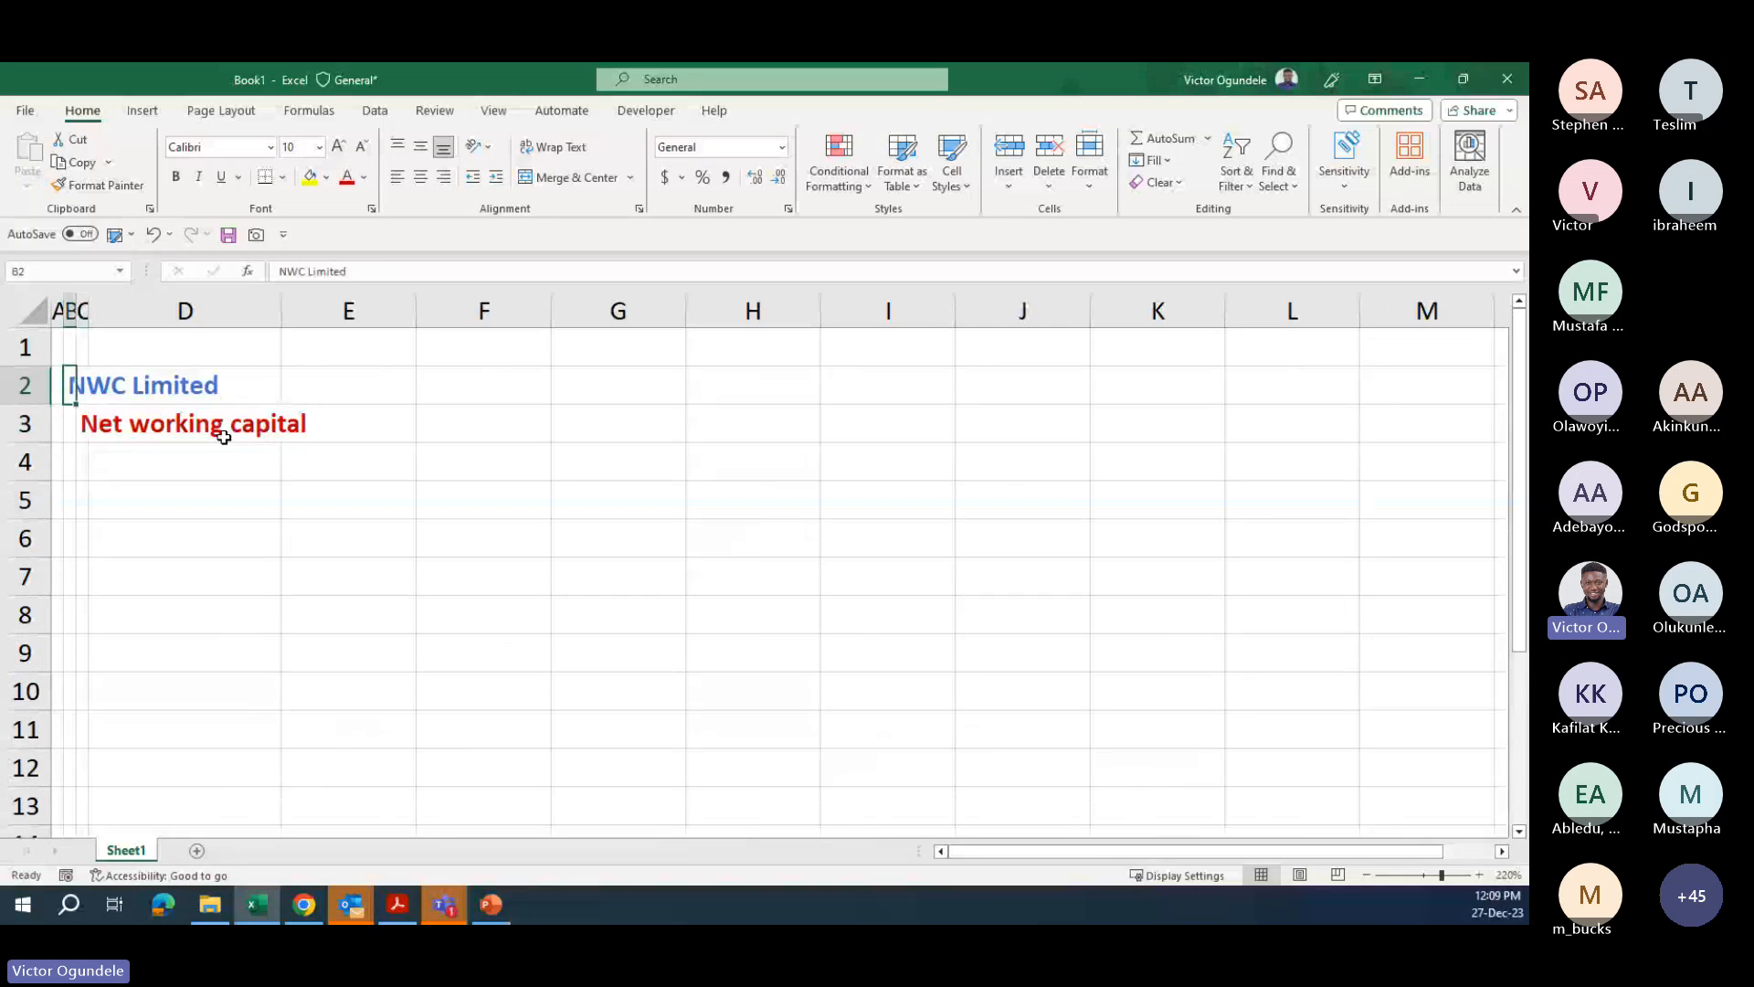
click(337, 149)
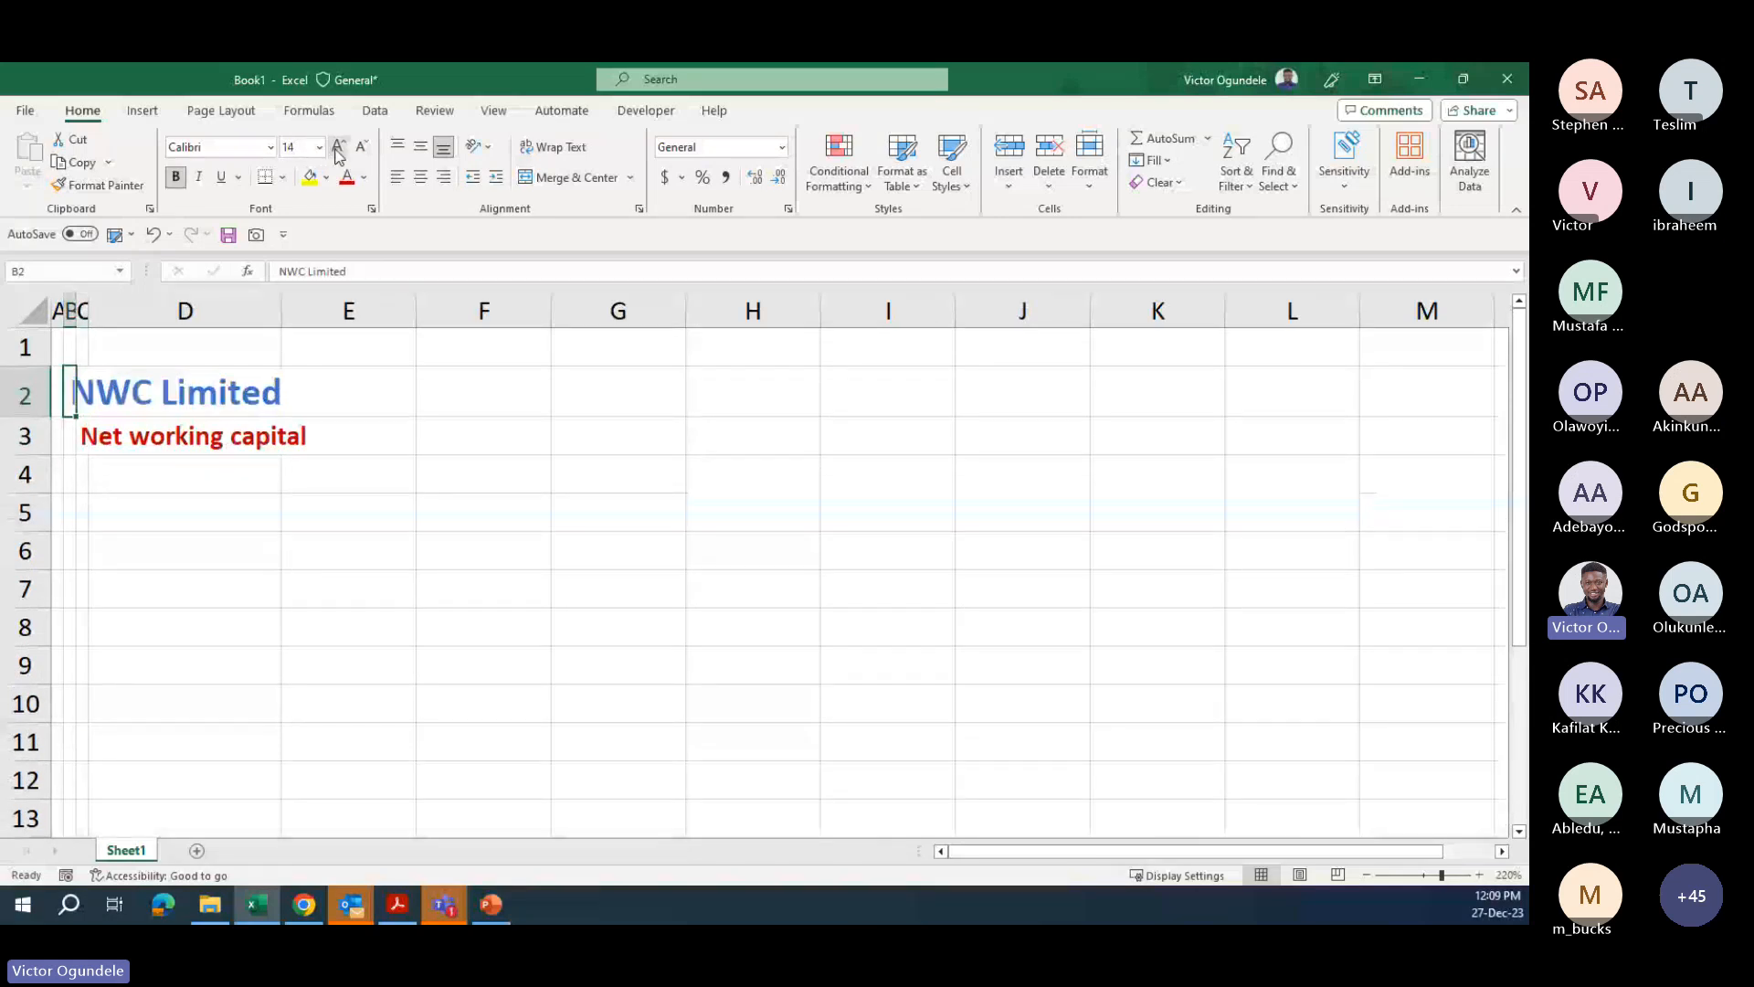
click(337, 151)
click(337, 151)
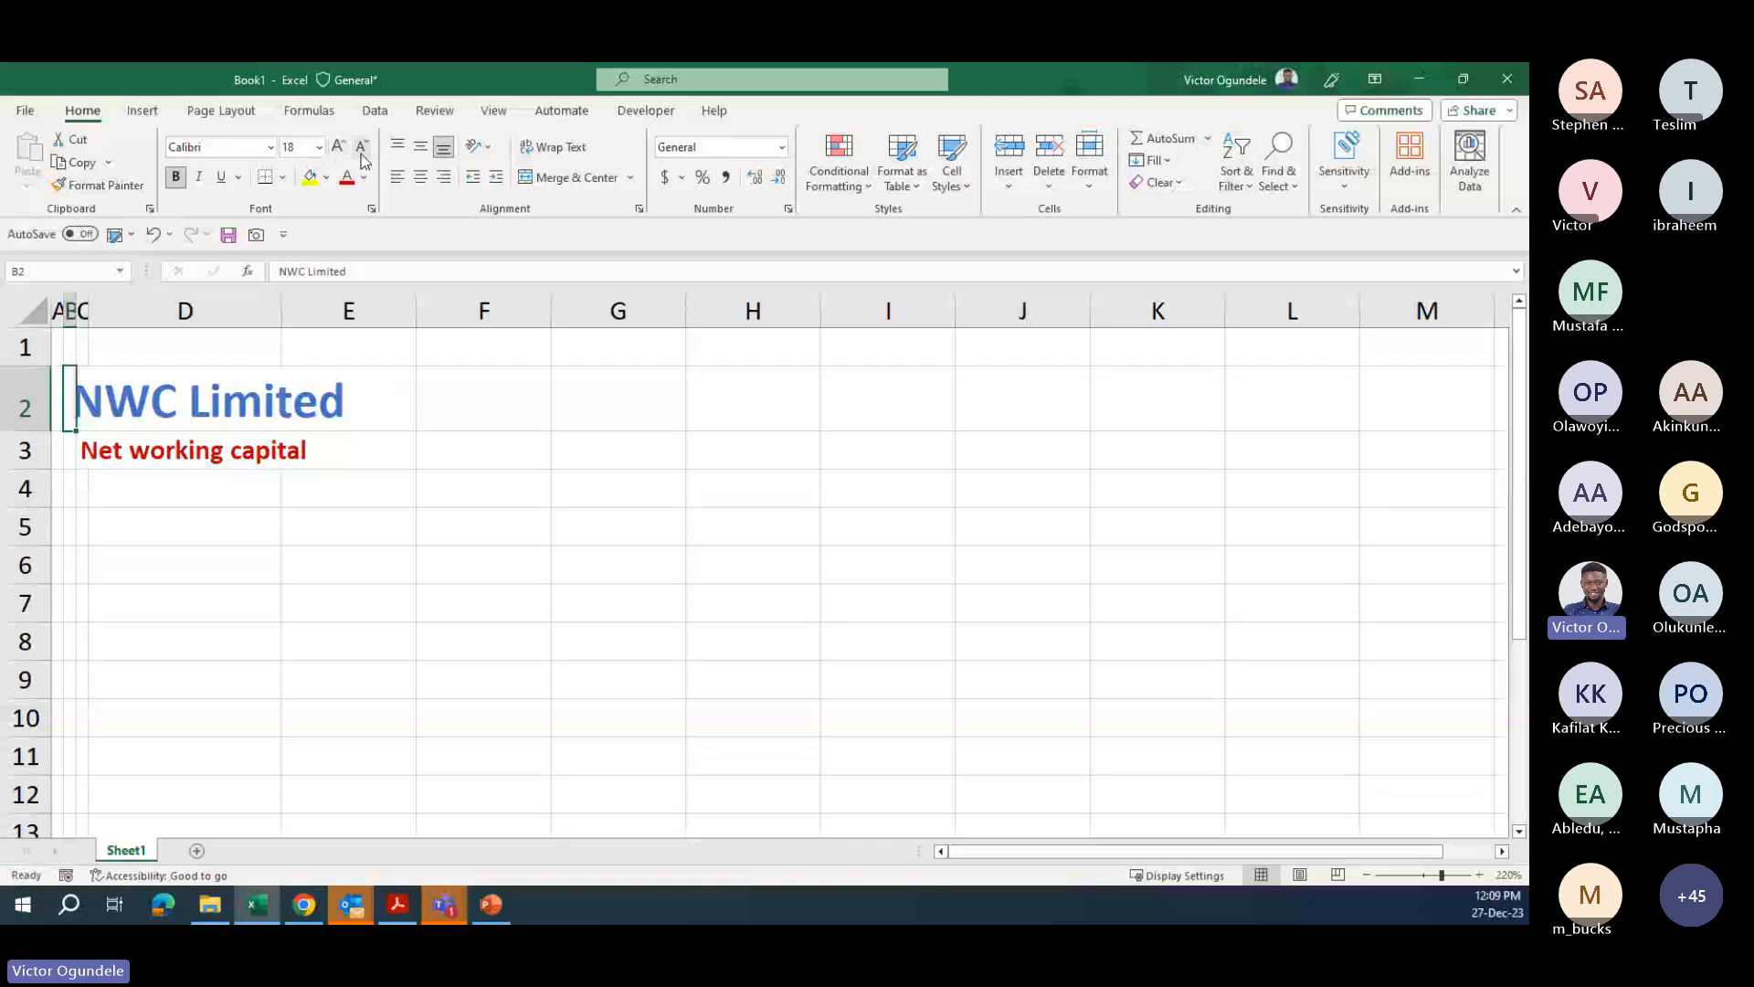
click(362, 149)
click(363, 149)
click(362, 148)
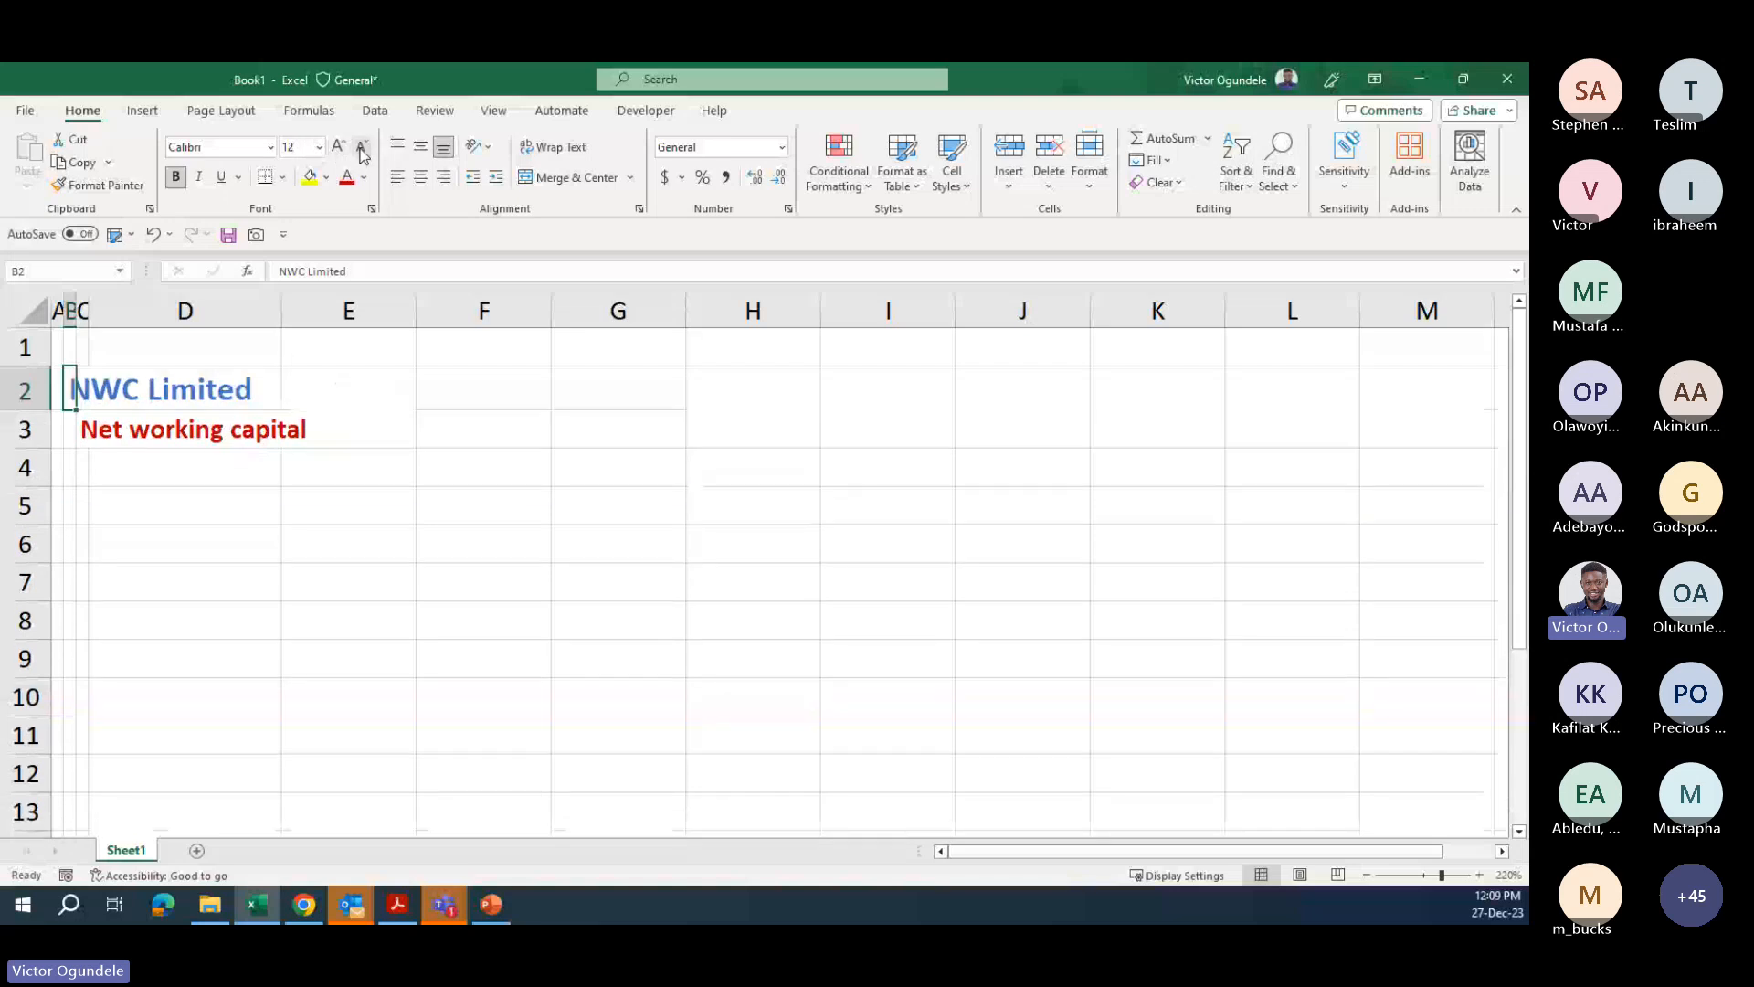
- Turn off the gridlines on the worksheet
key(Down)
key(Down)
key(alt+w)
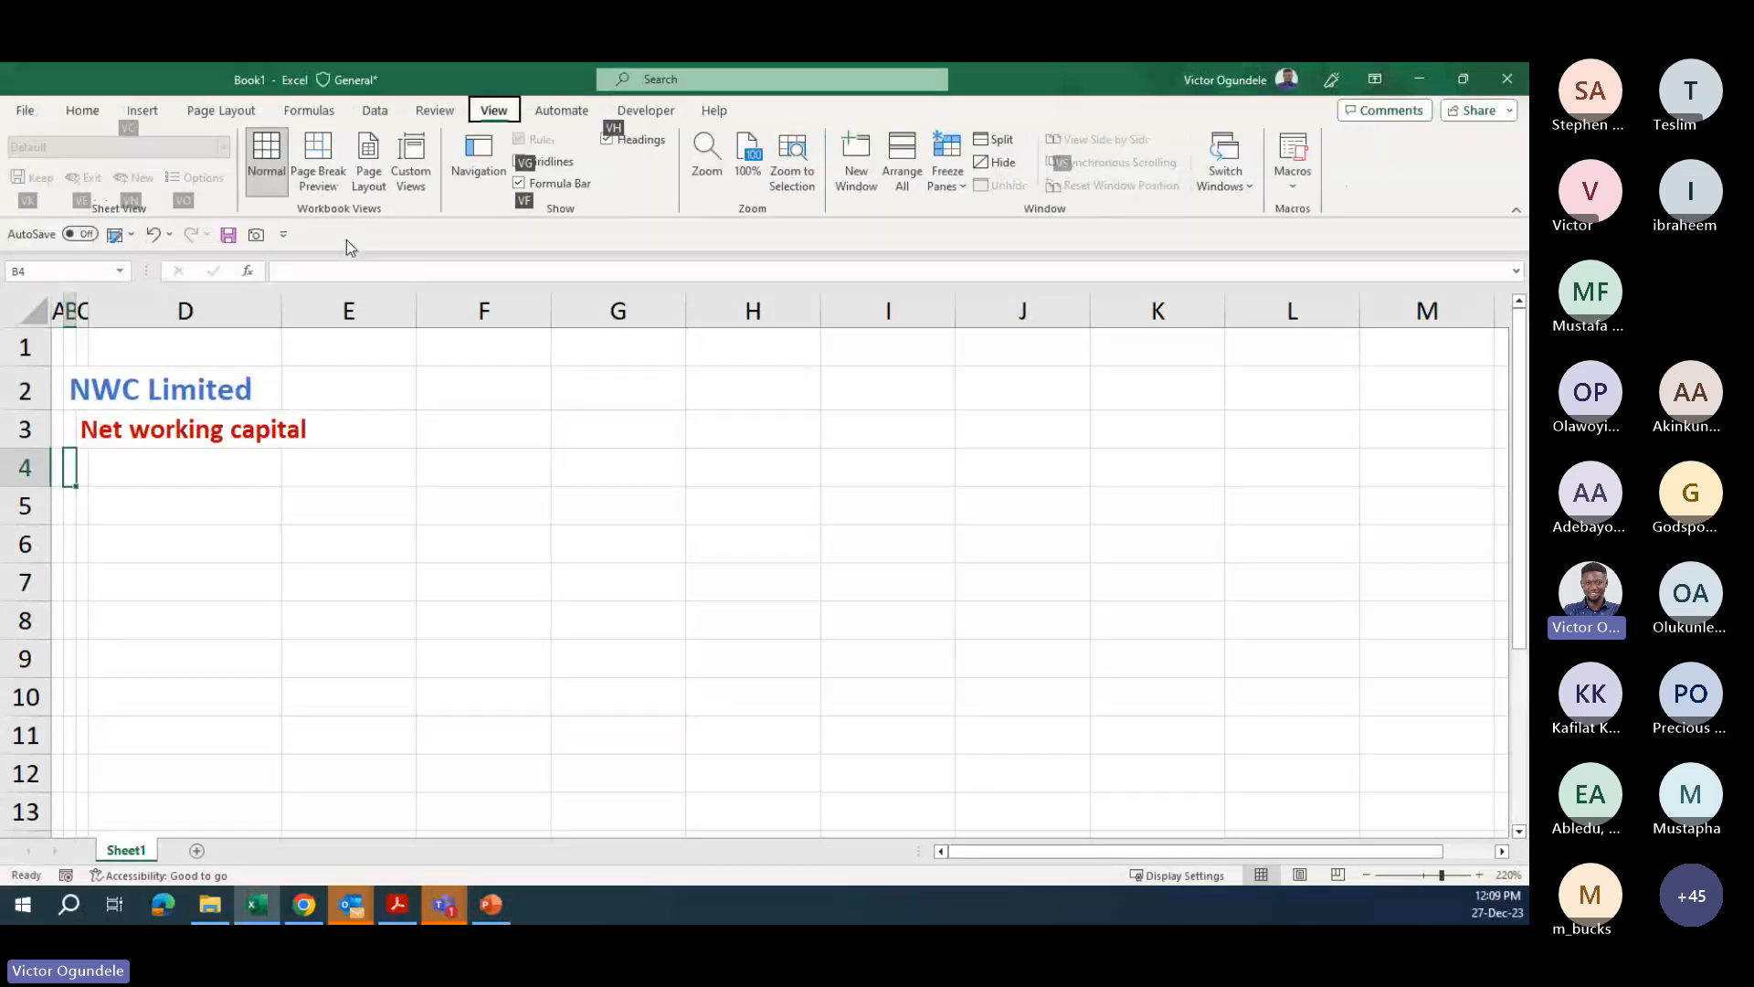
click(498, 116)
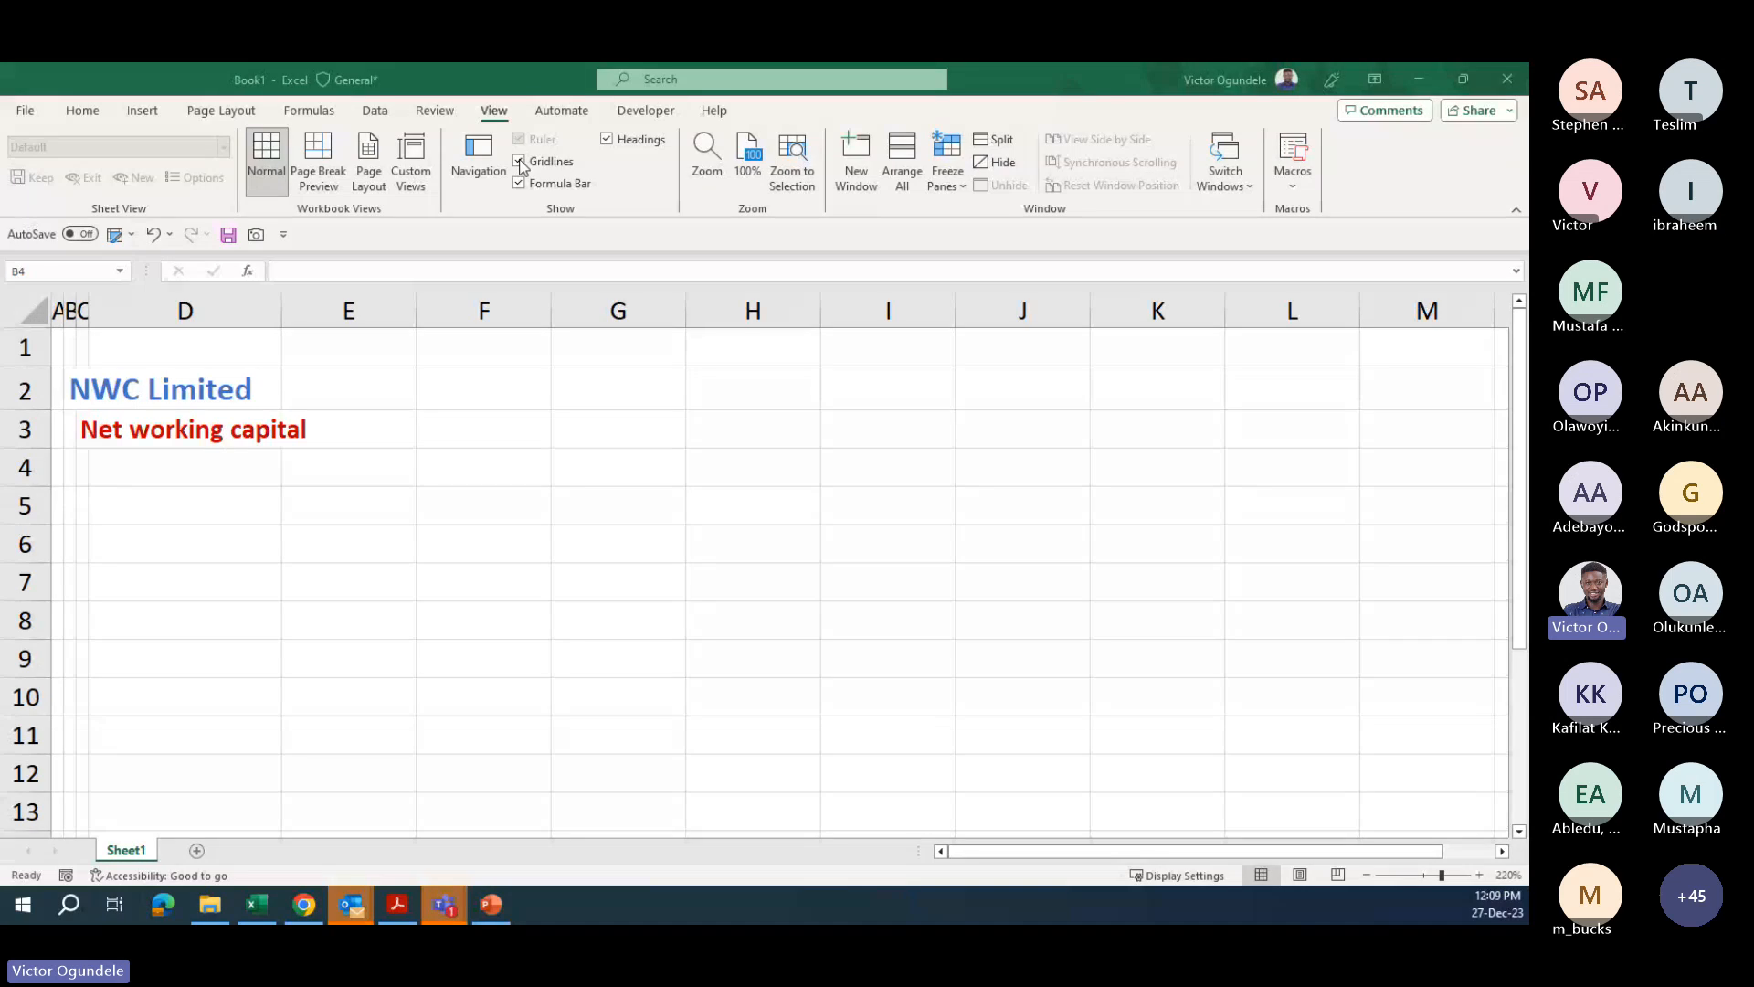
click(505, 392)
click(518, 160)
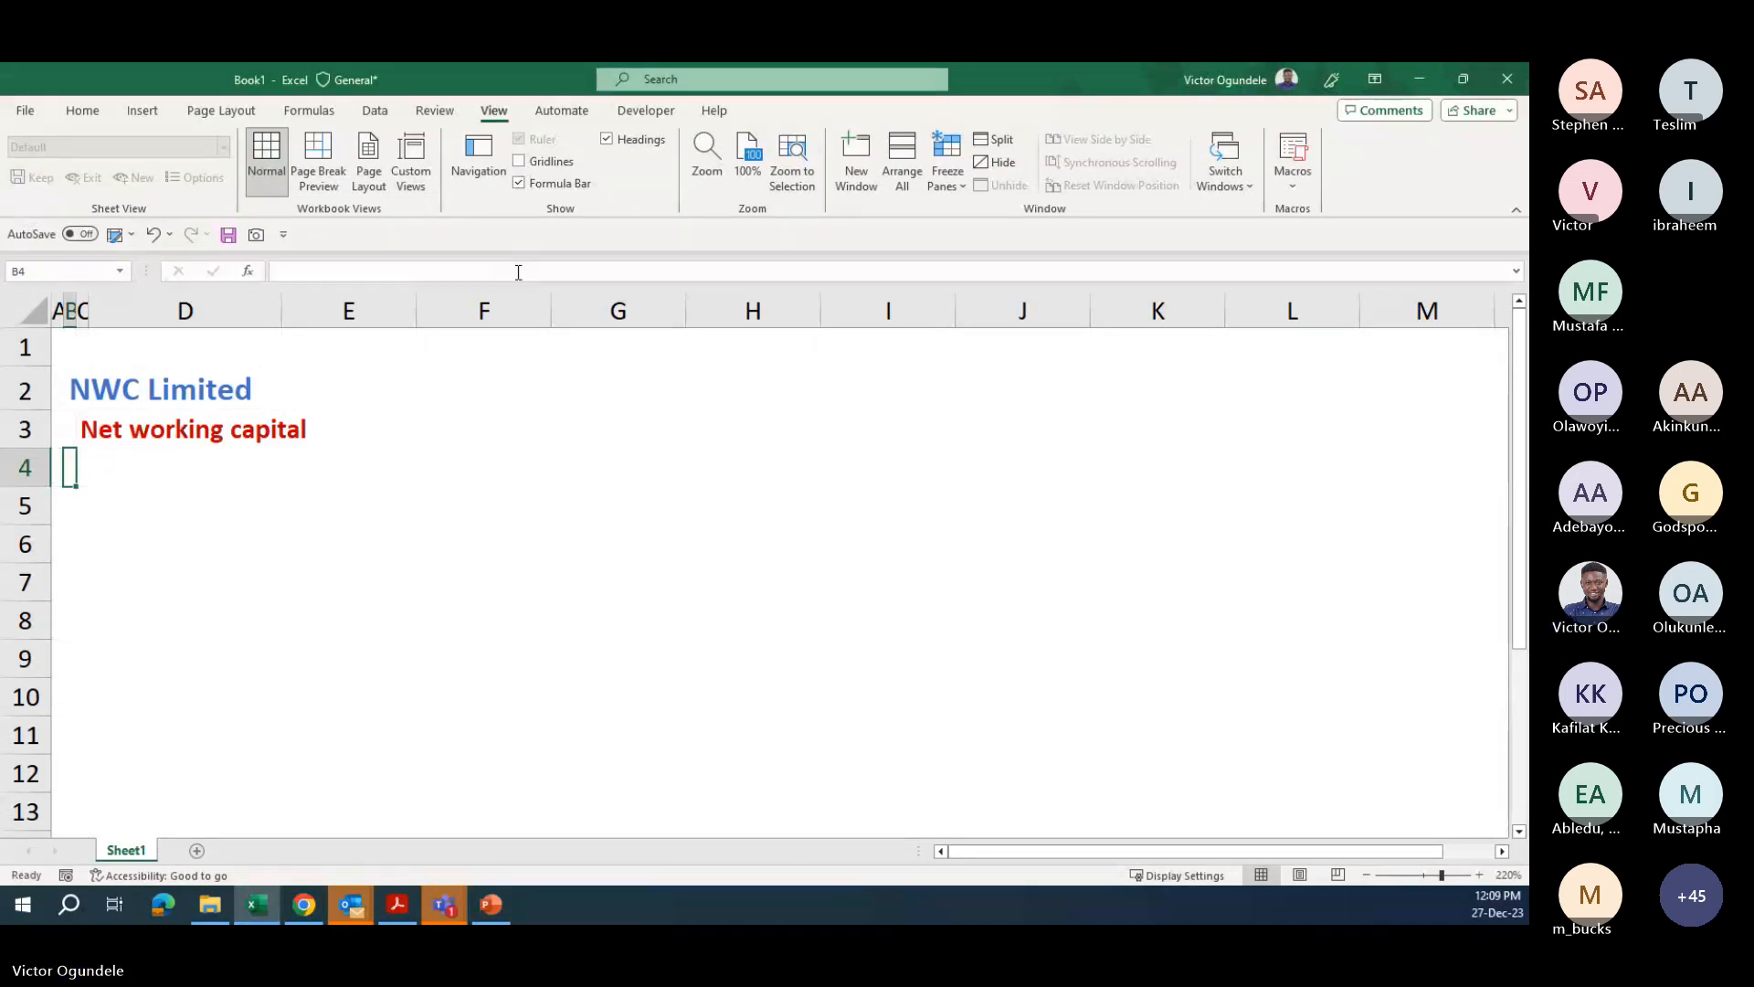
click(377, 436)
scroll(382, 448, down, 1)
scroll(377, 440, down, 3)
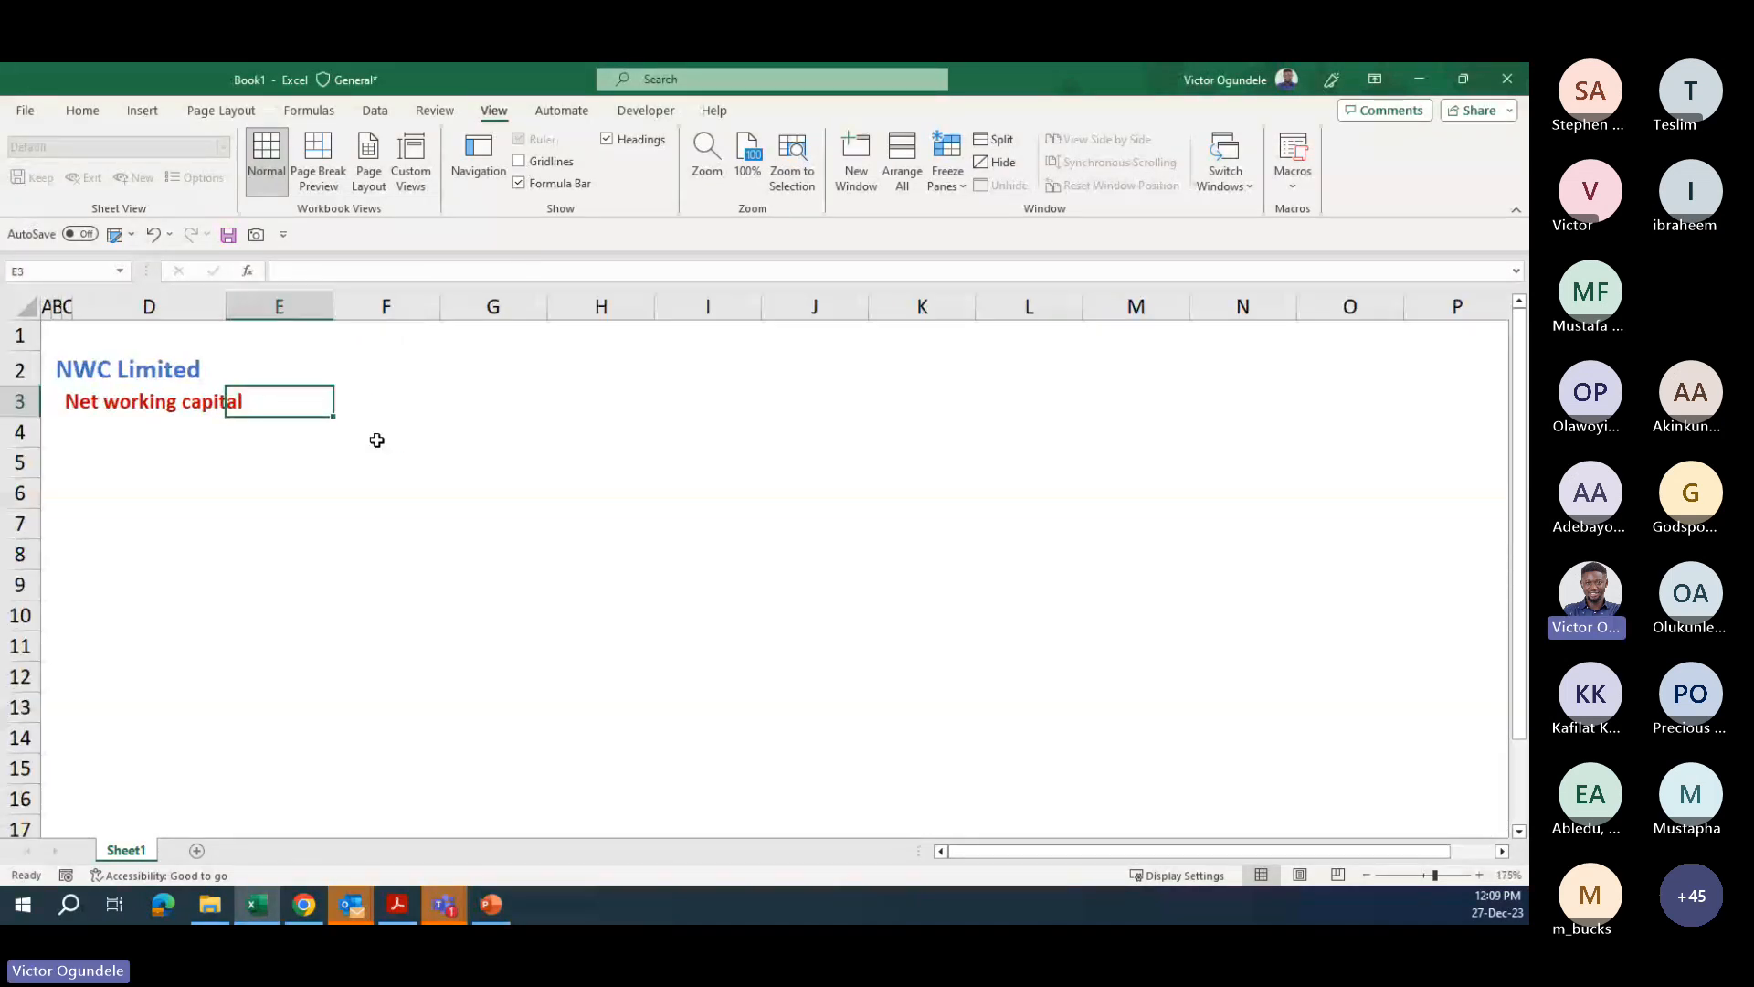
- Rename the worksheet Sheet1 as Input
key(Down)
key(Left)
key(Left)
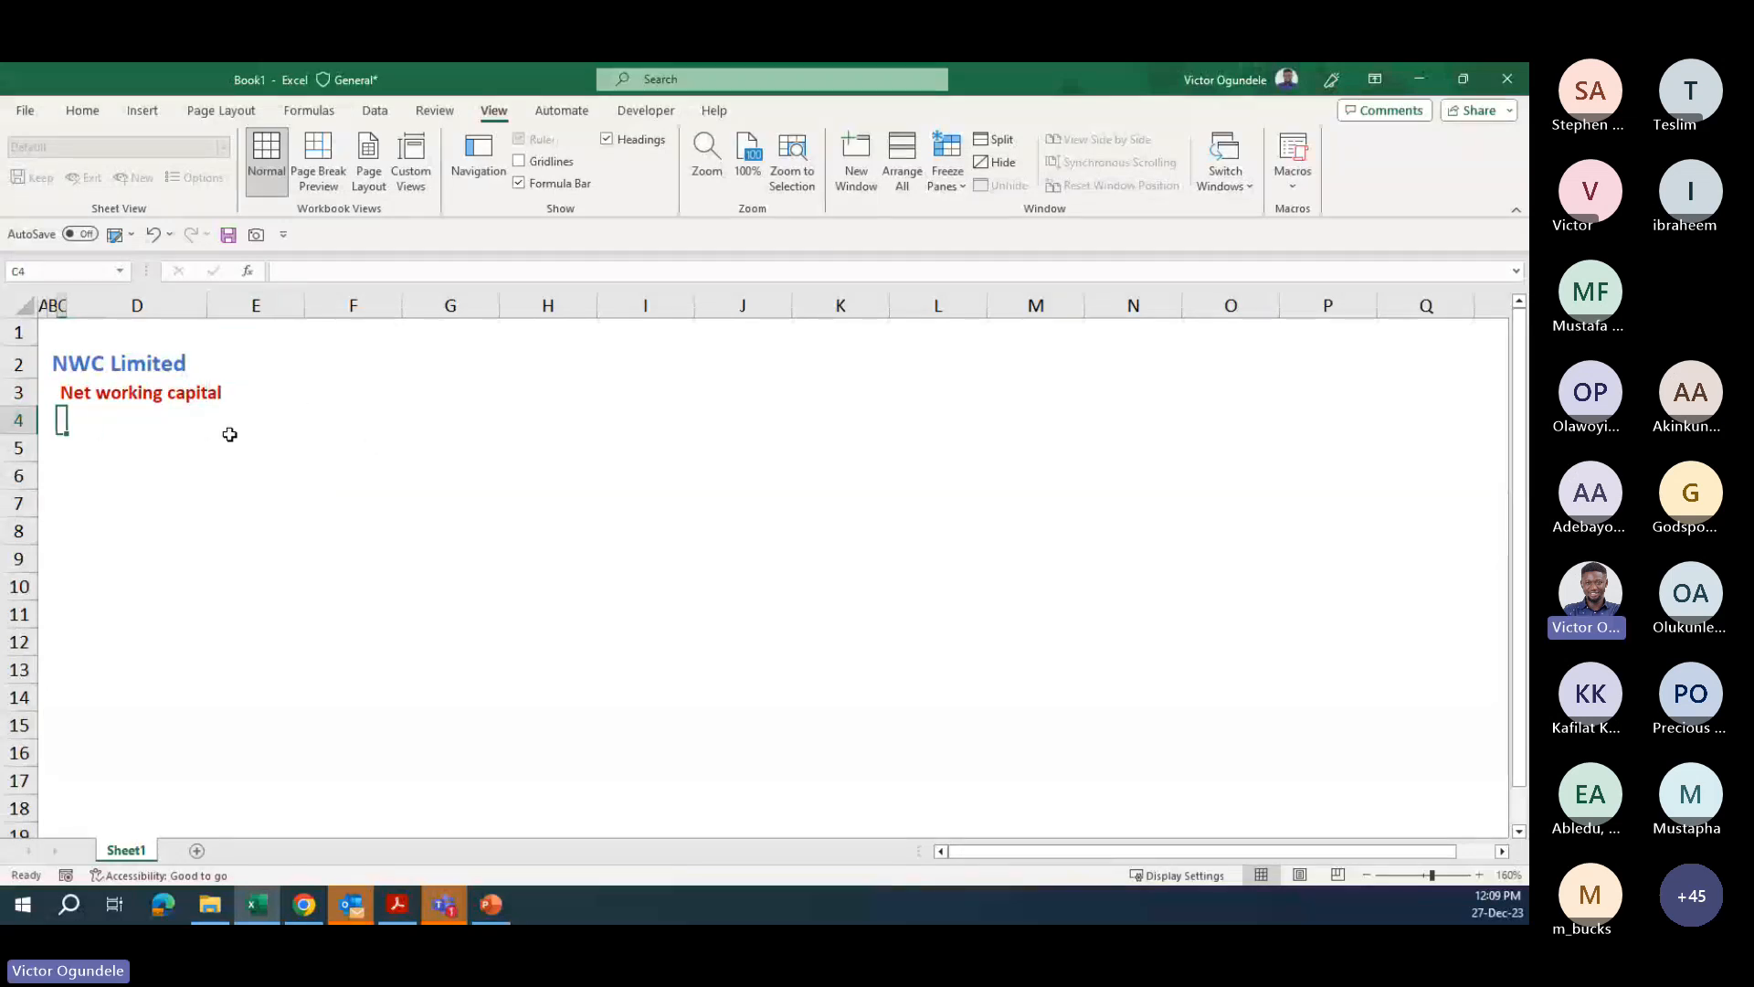
click(16, 422)
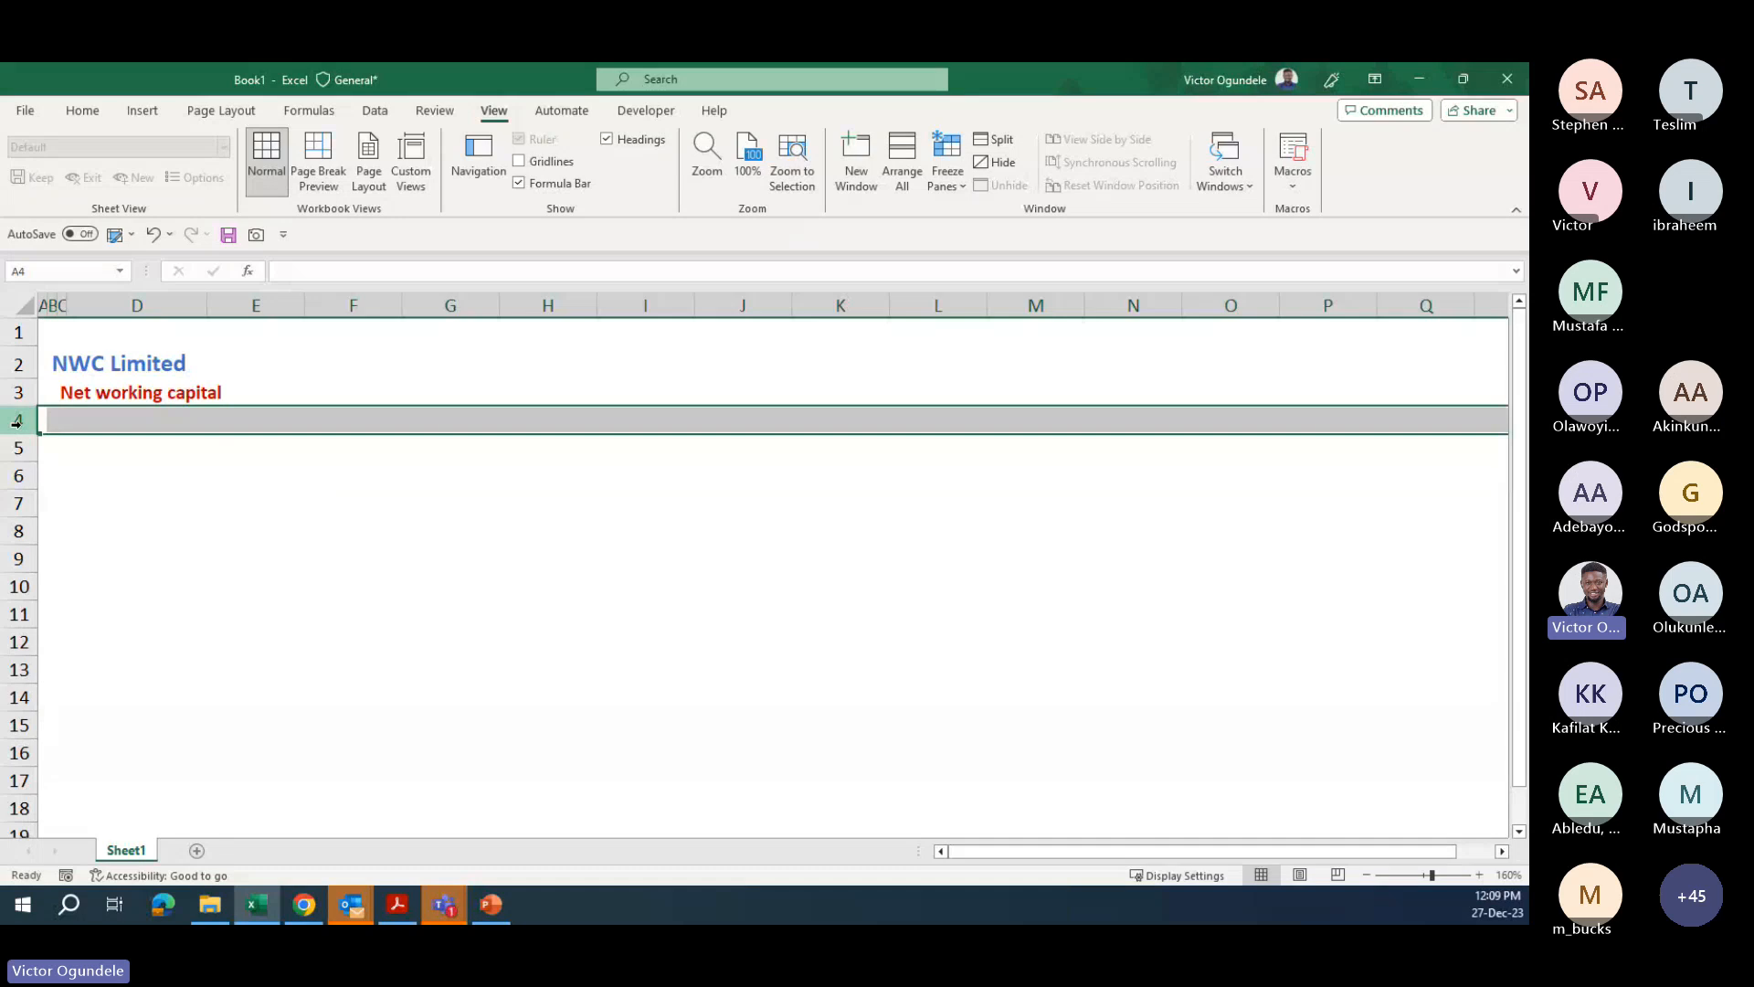
double_click(121, 850)
text(Inp)
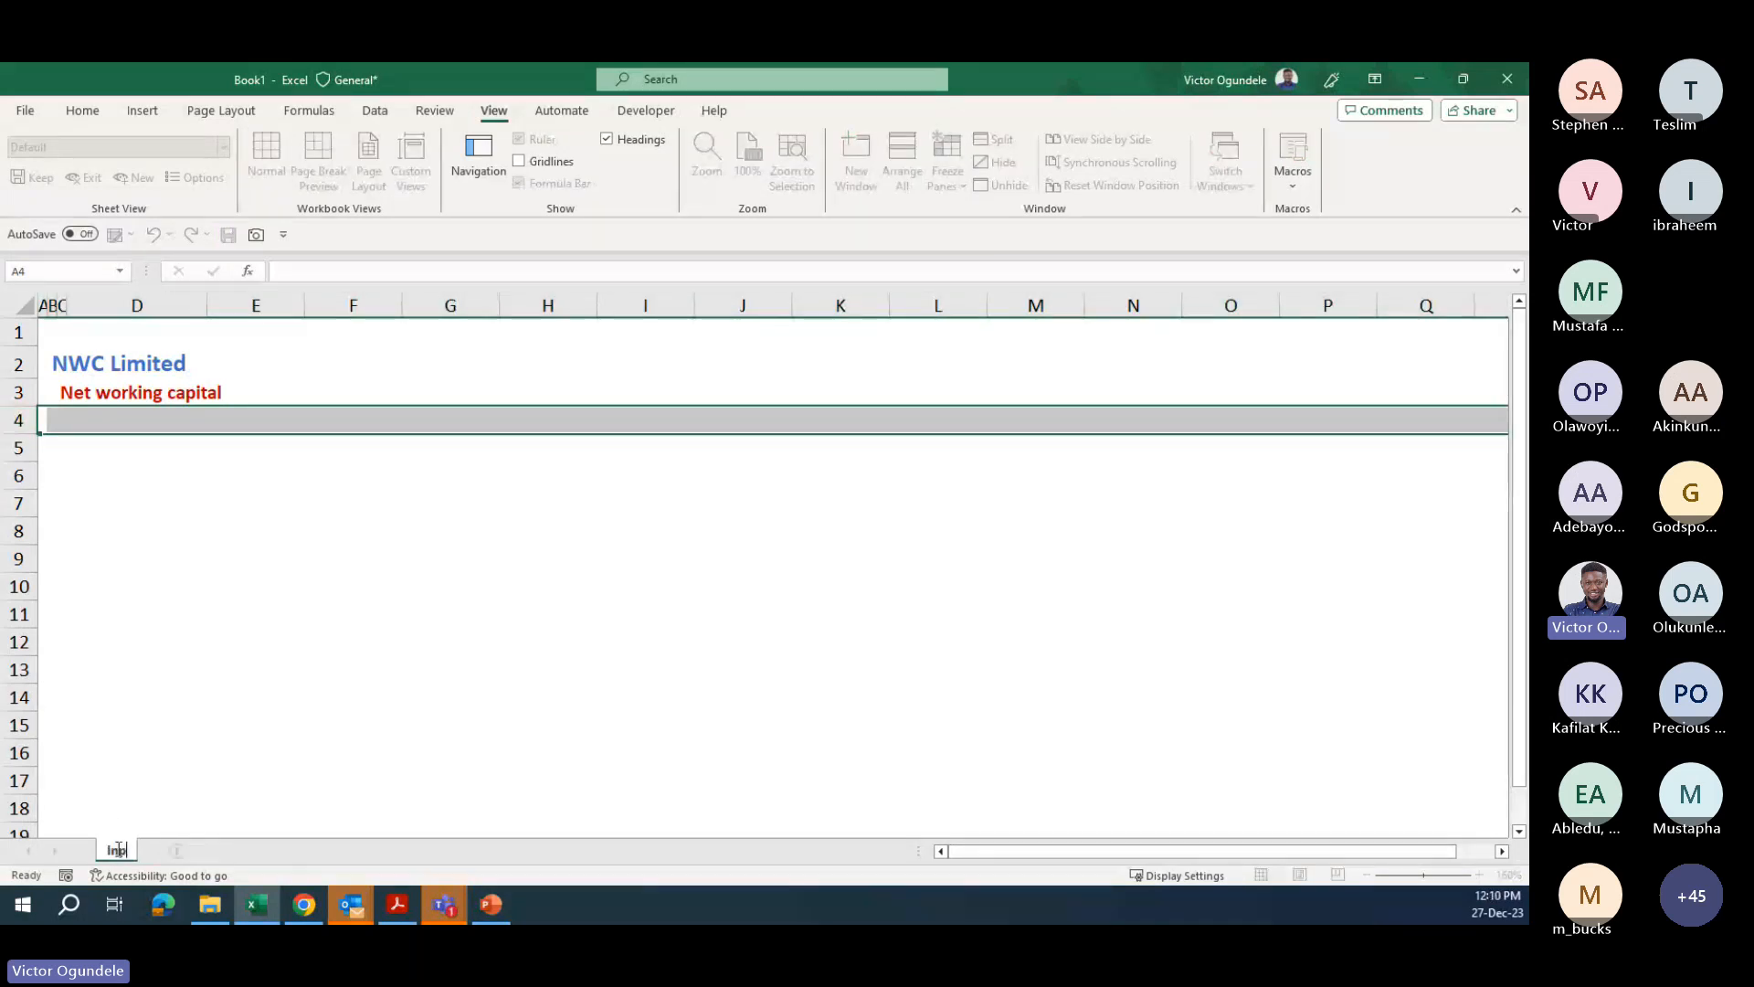
text(ut)
key(Return)
- Add a thin horizontal border line between rows 4 and 5 across the whole sheet
click(78, 506)
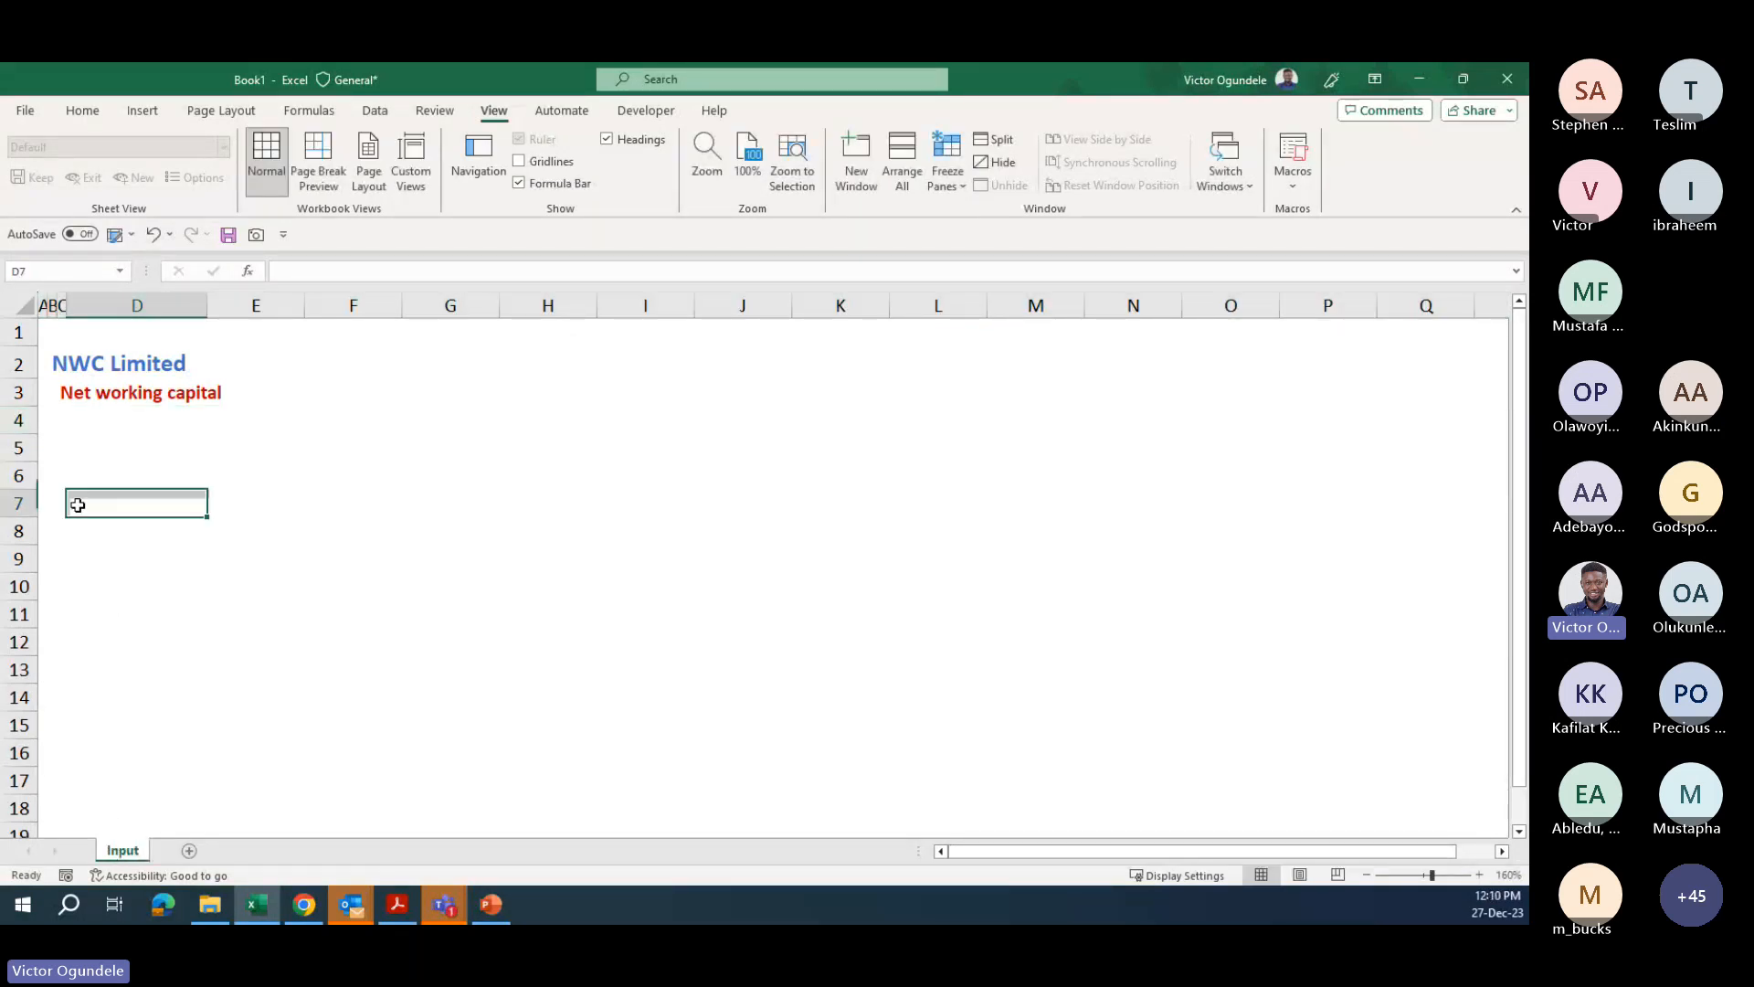
click(19, 446)
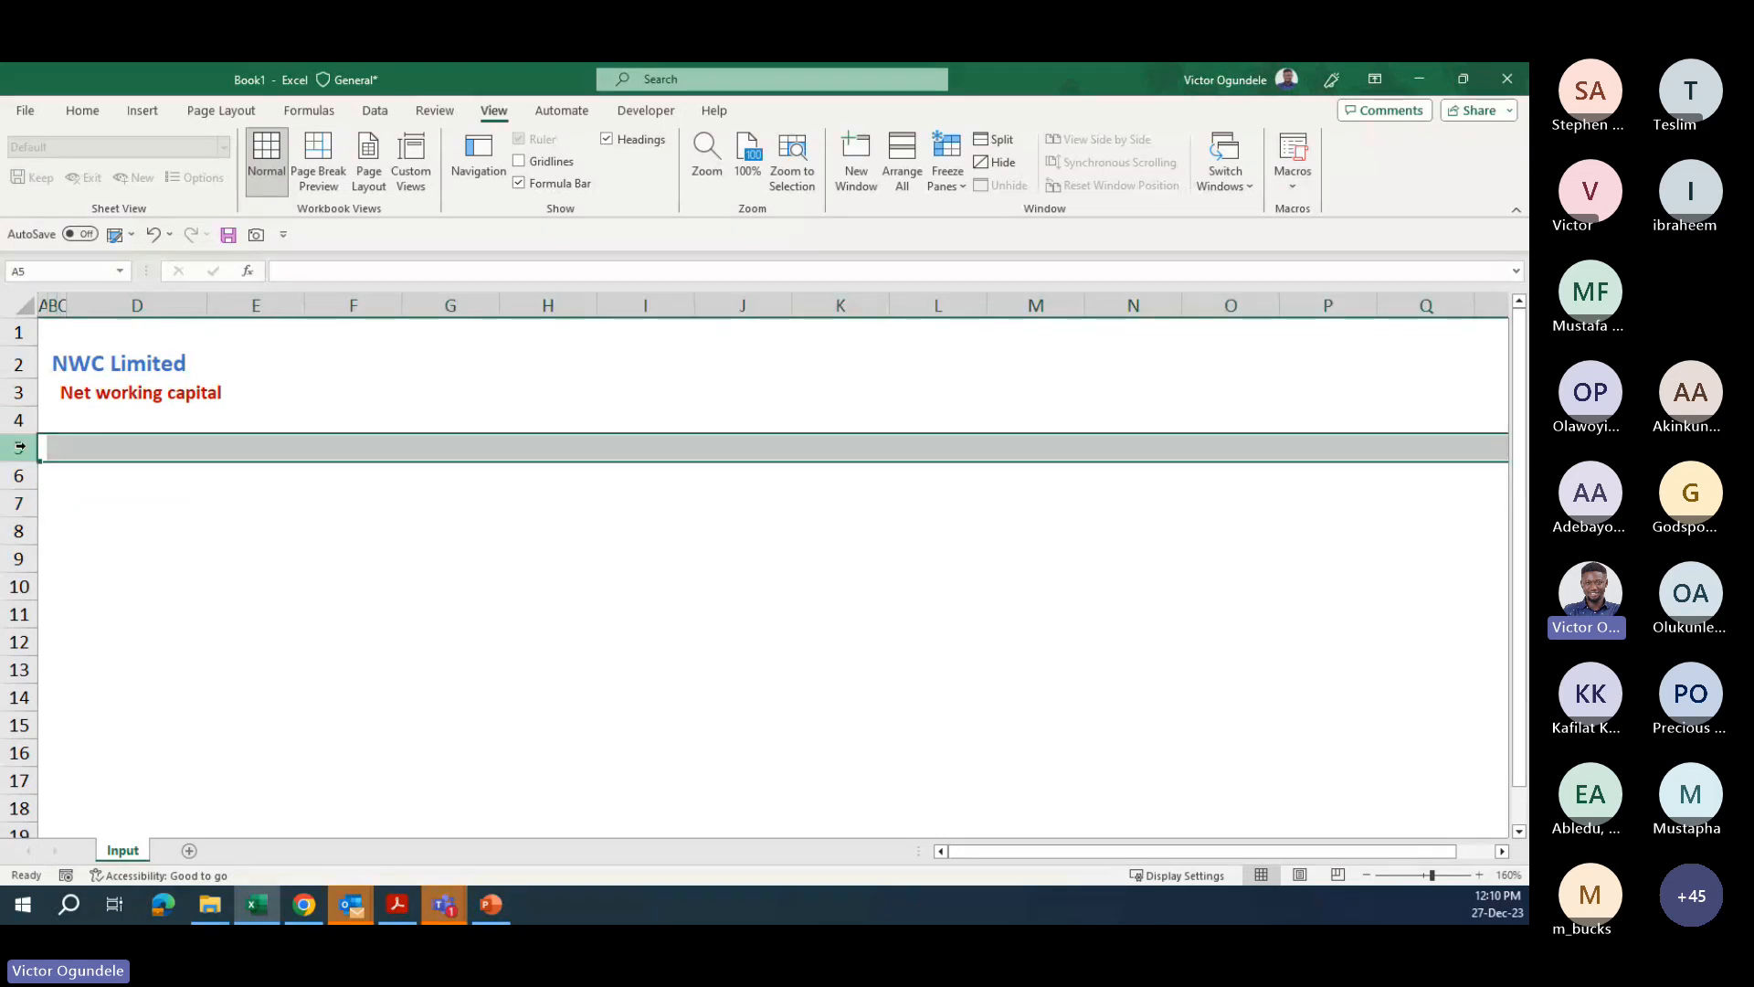
click(101, 507)
scroll(152, 524, down, 1)
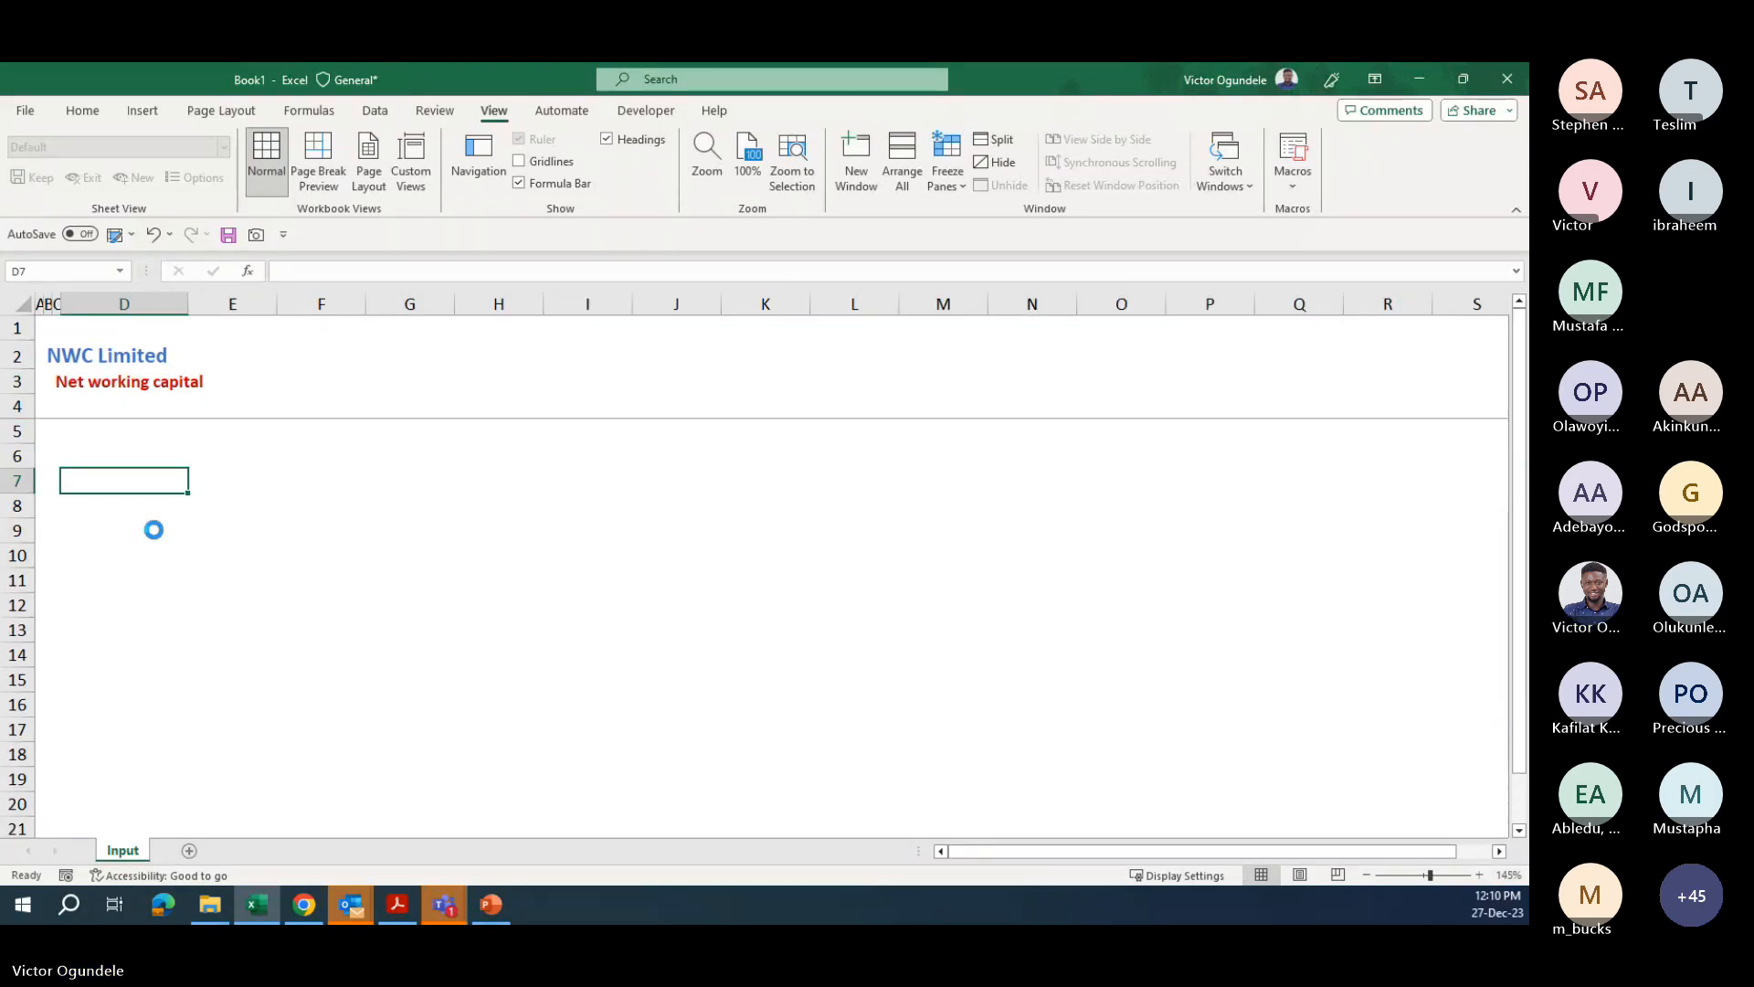
- Enter the section heading "Current assets" in C6 and make it bold
scroll(153, 530, down, 1)
key(Left)
key(Up)
key(Up)
key(Down)
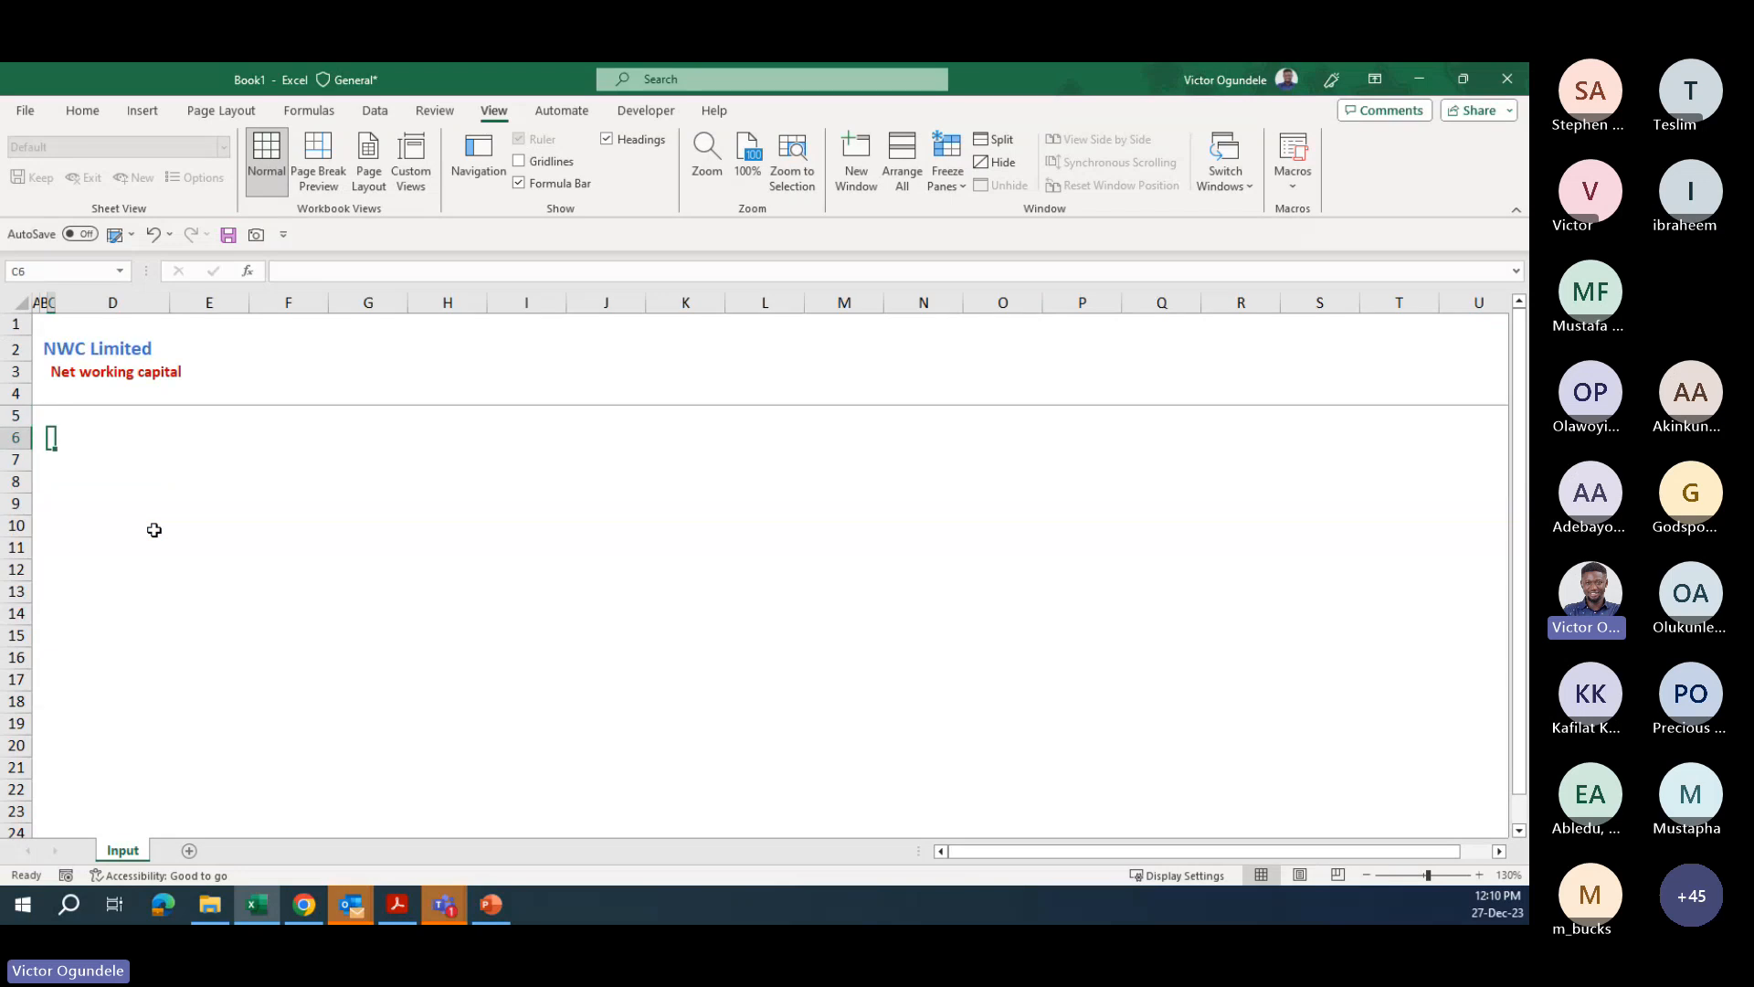
text(Current assey)
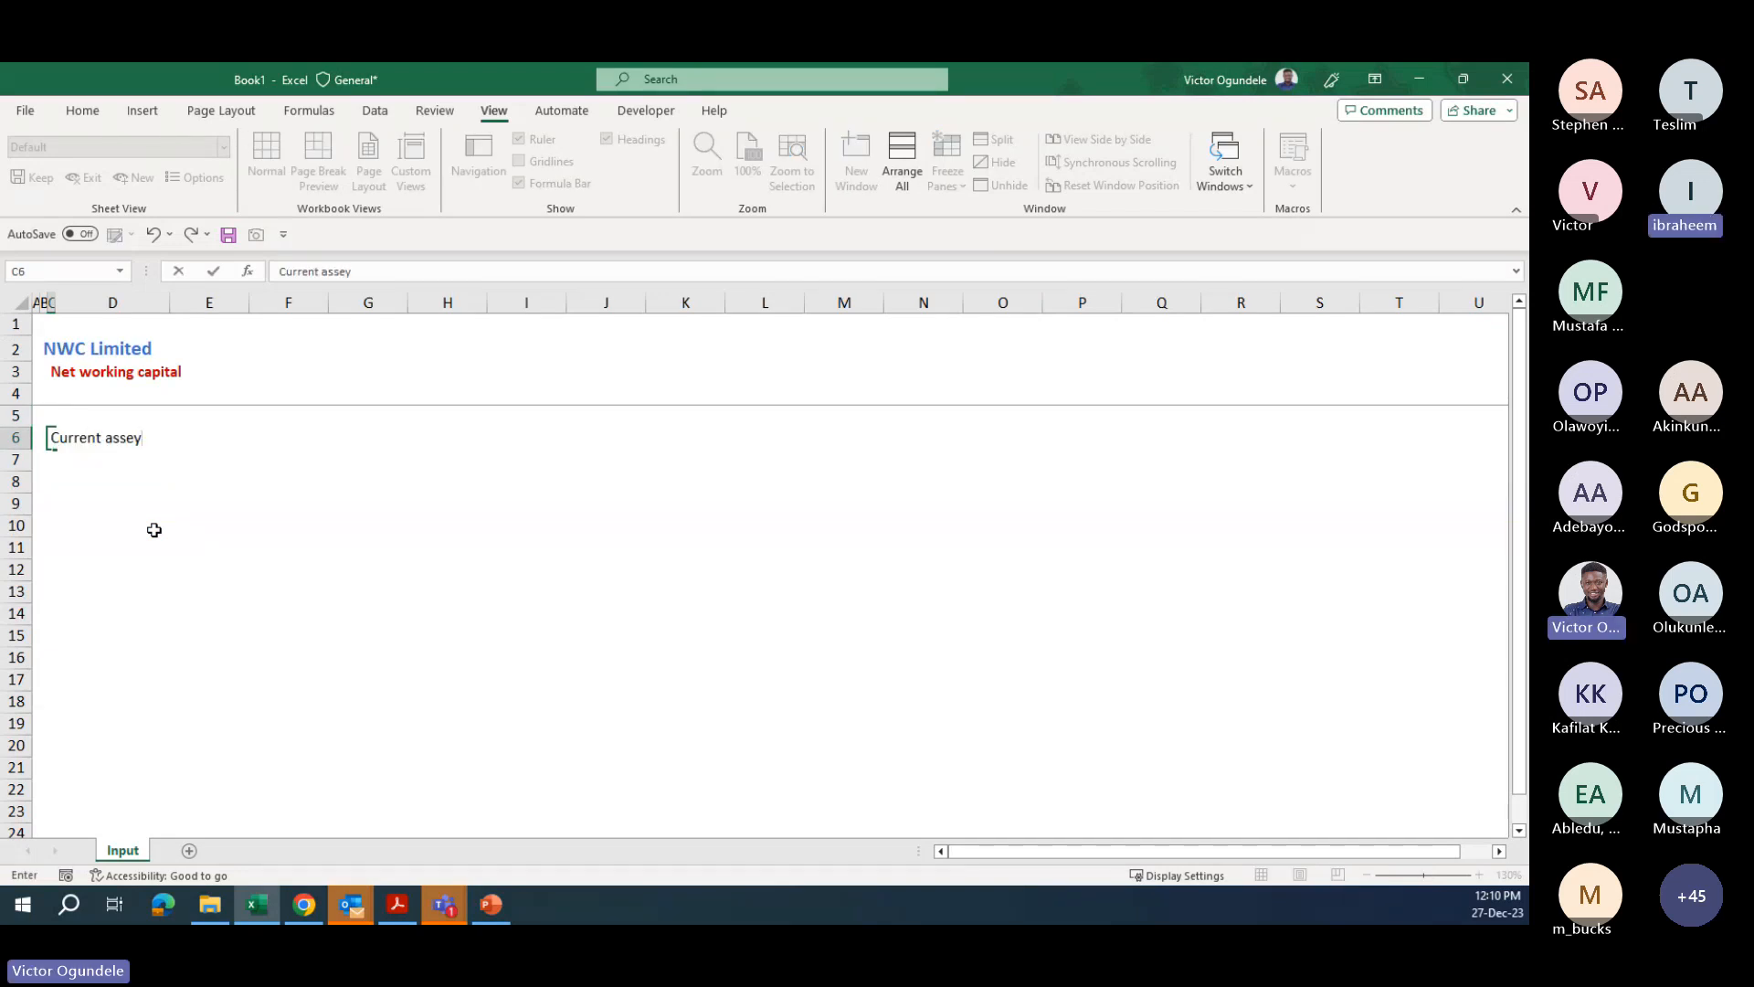
key(BackSpace)
text(ts)
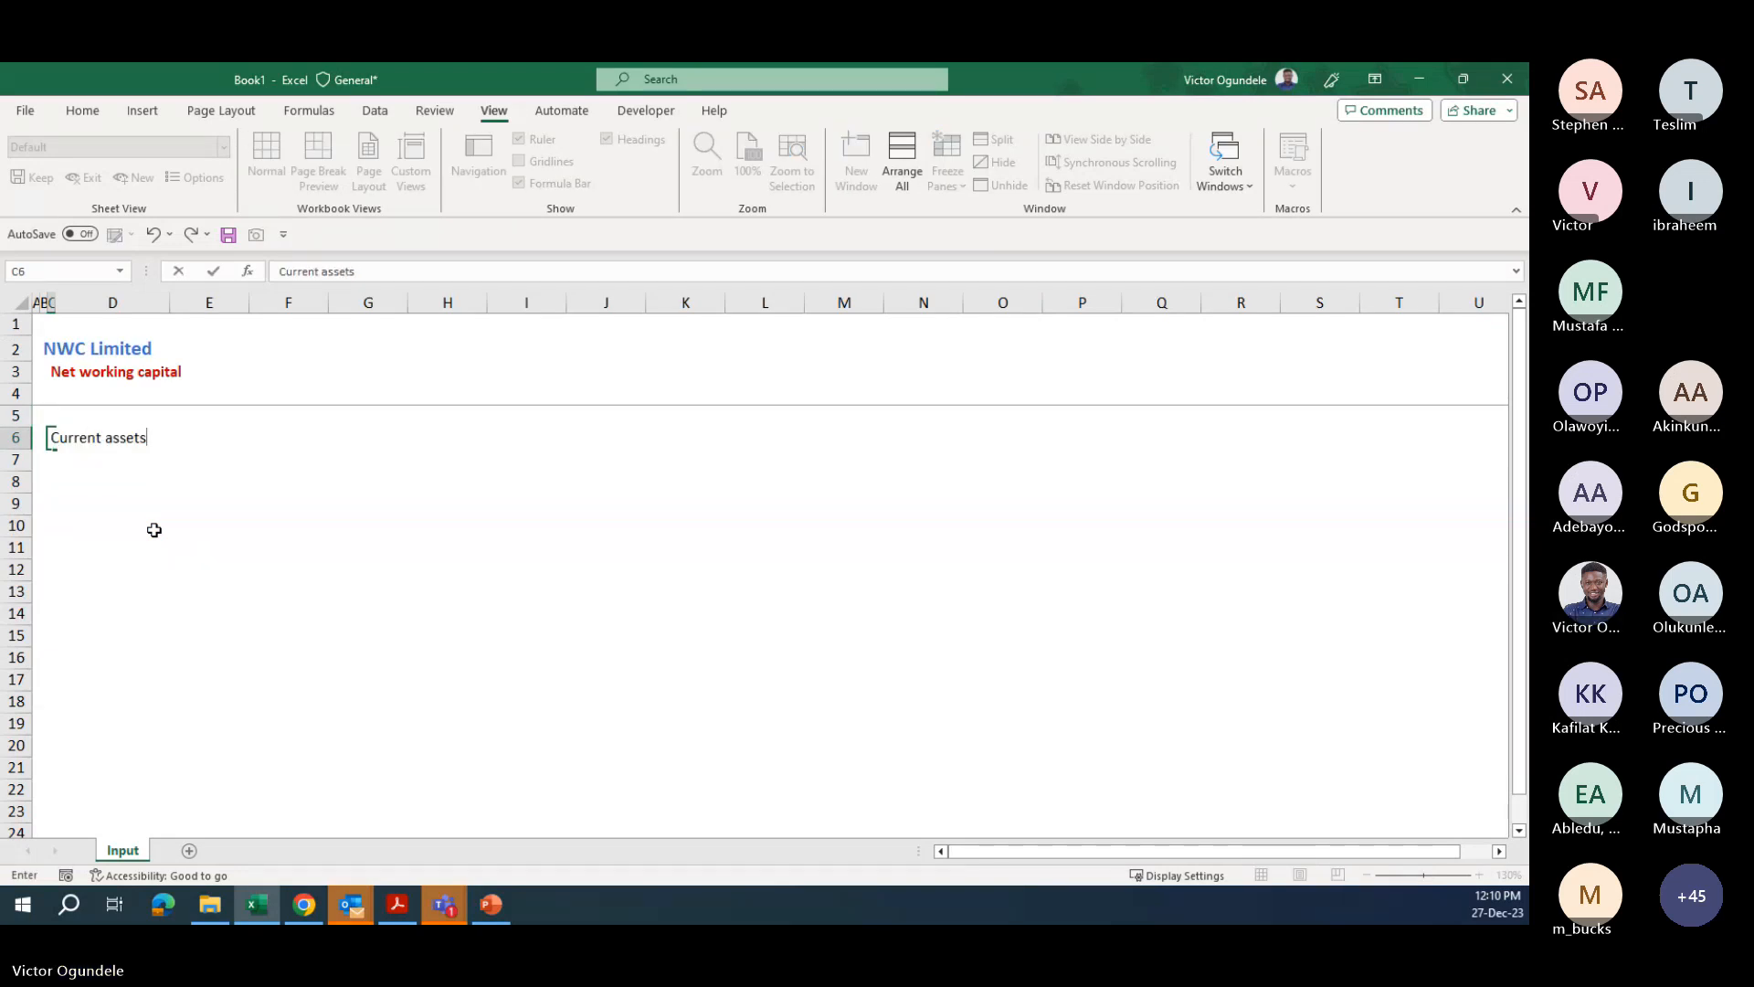
key(ctrl+Return)
key(ctrl+b)
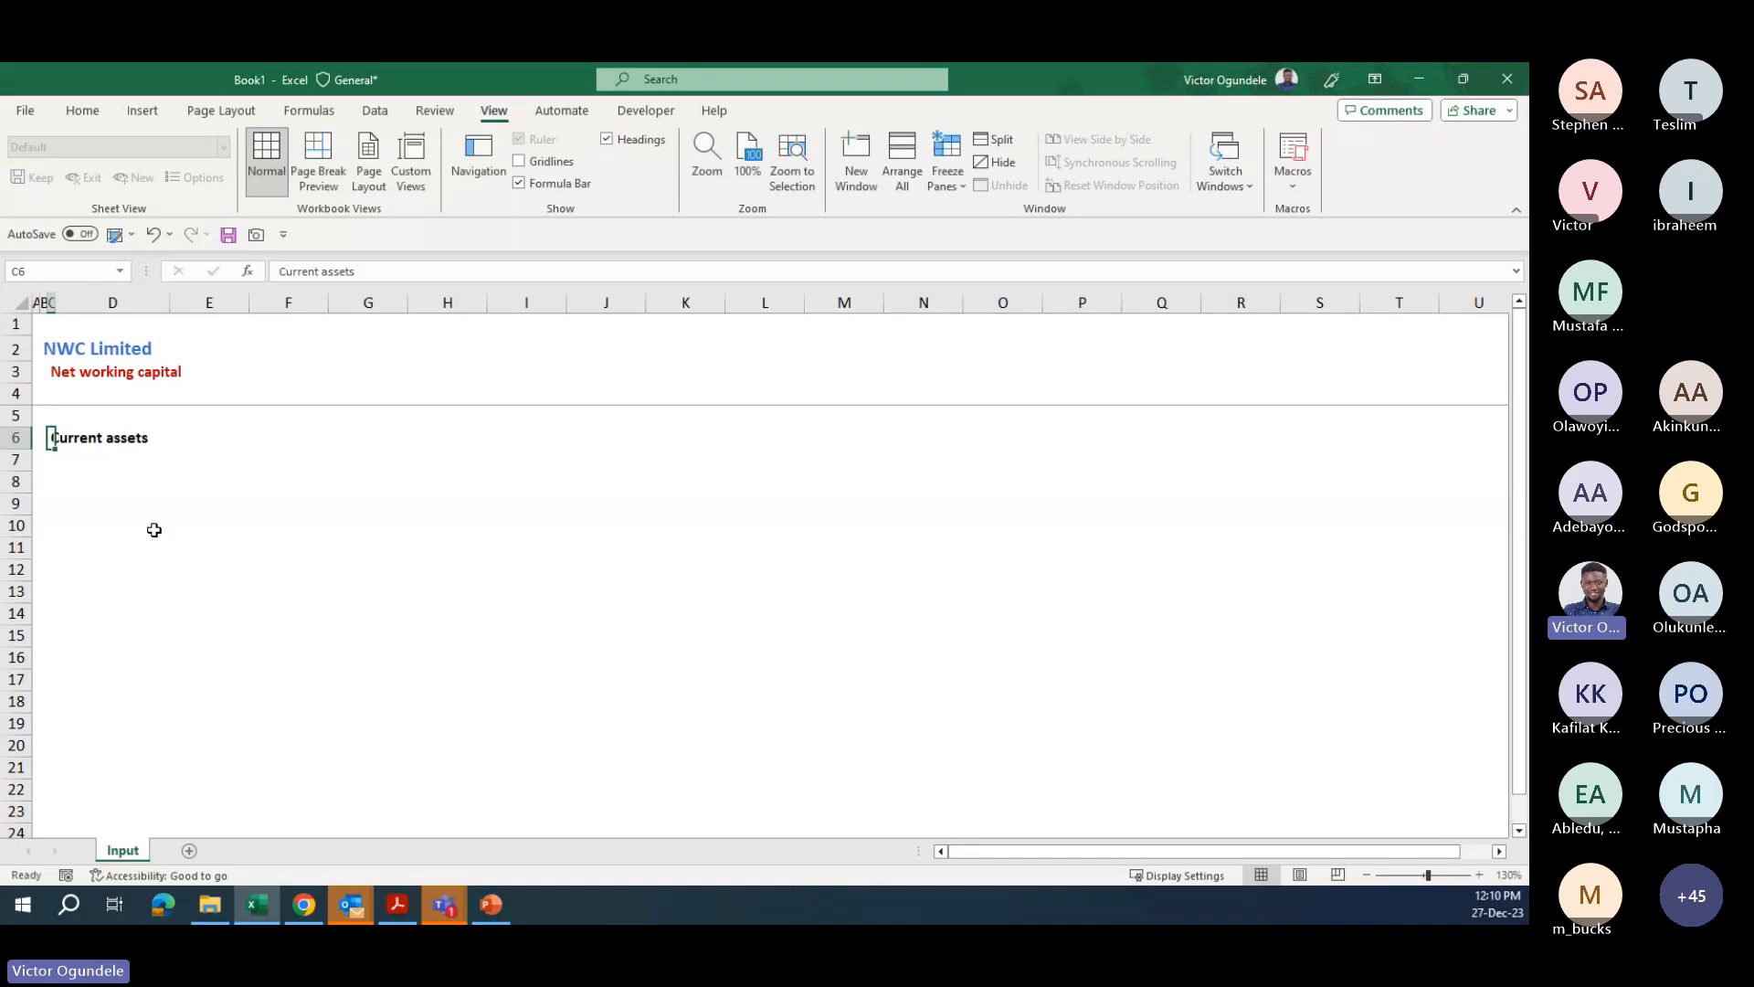
- List the current asset items Inventories, Trade receivables and Prepayment in D7 to D9
key(Down)
key(Right)
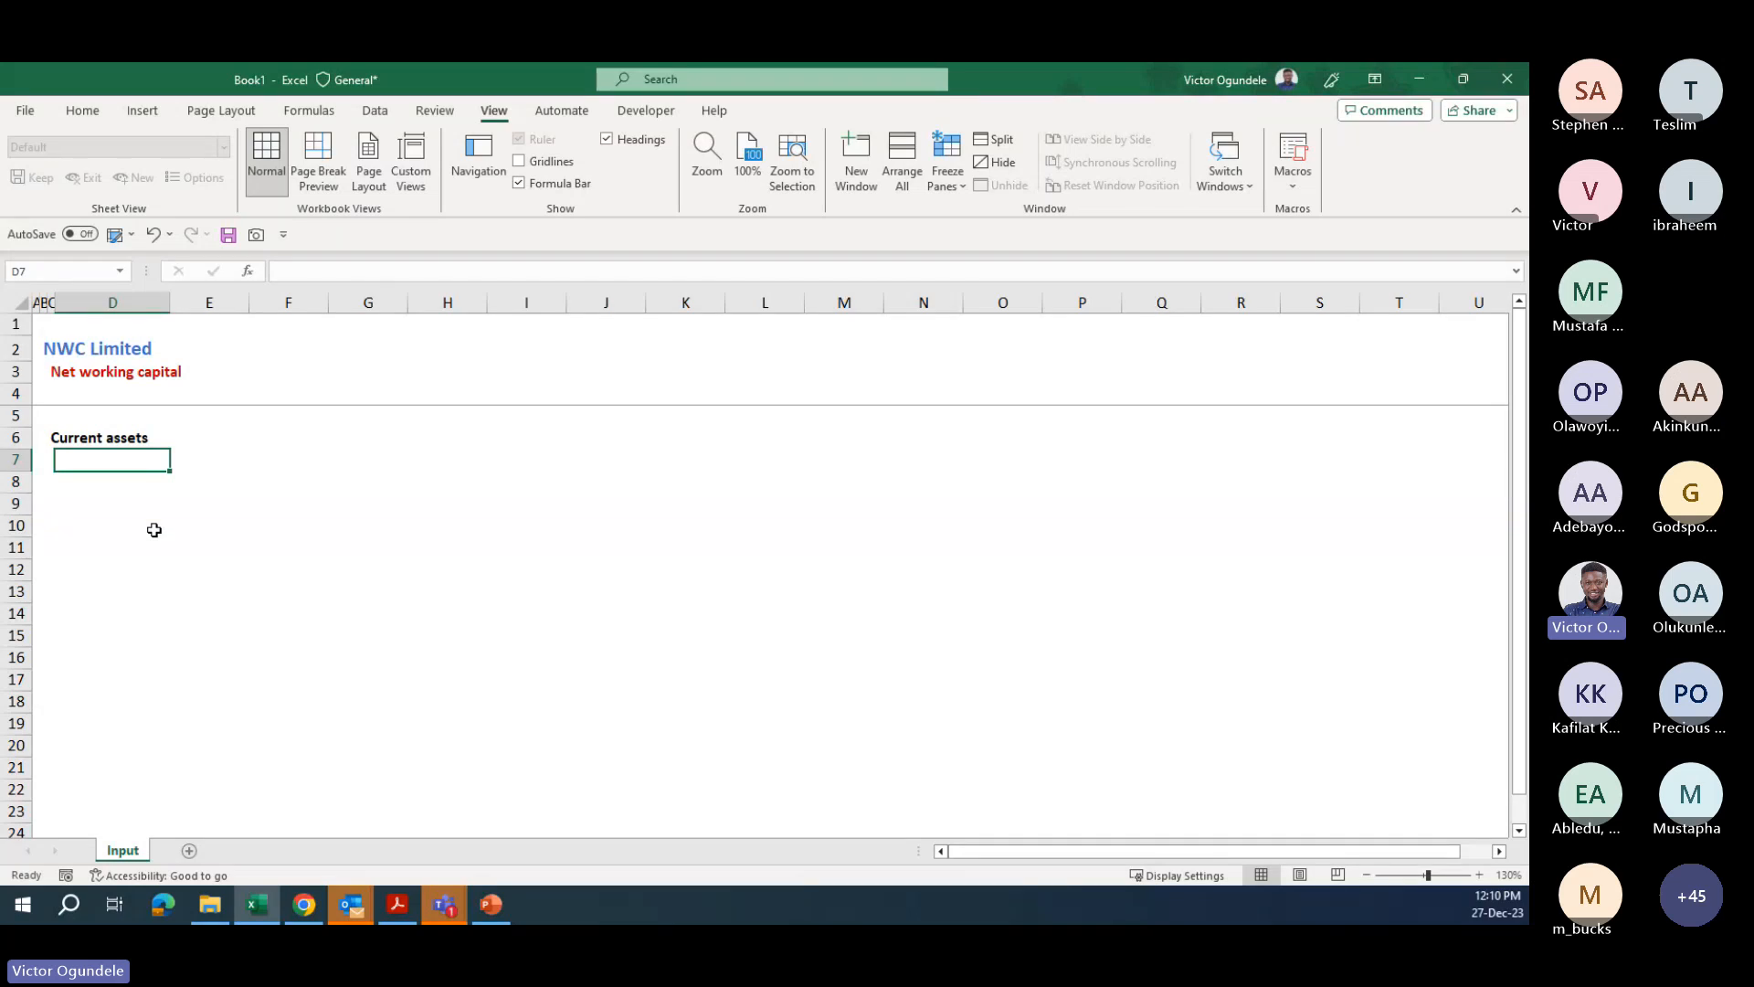
scroll(153, 530, up, 4)
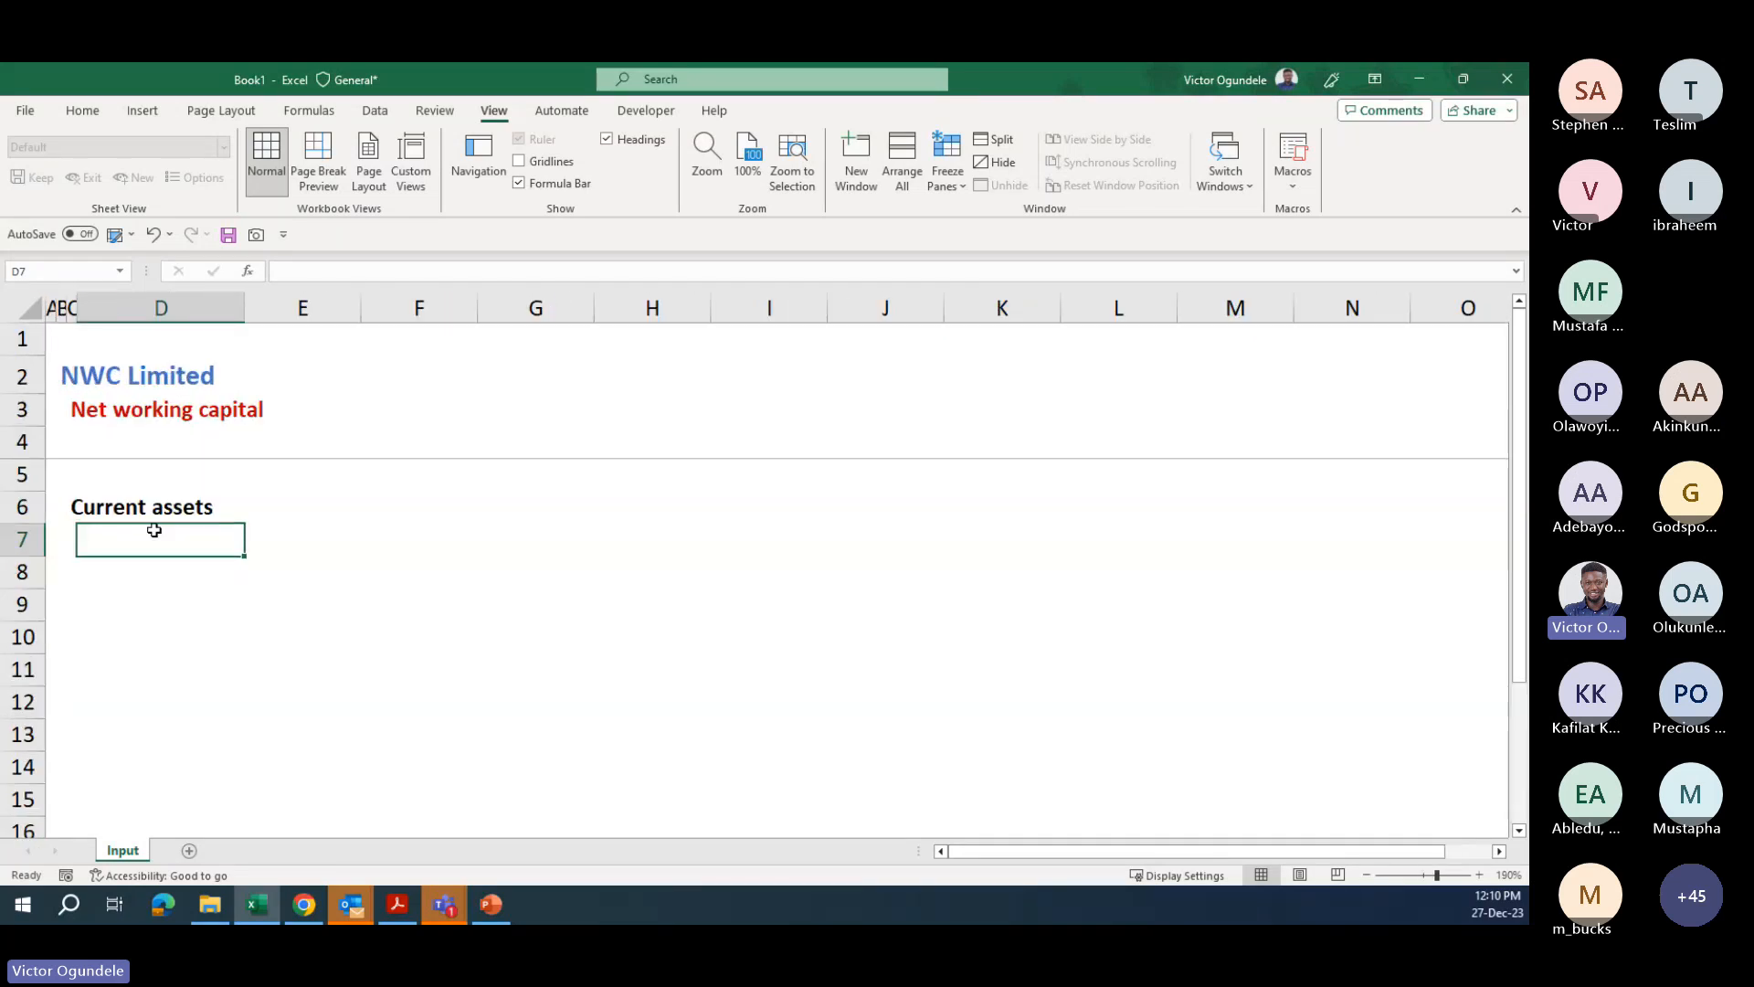
text(Inve)
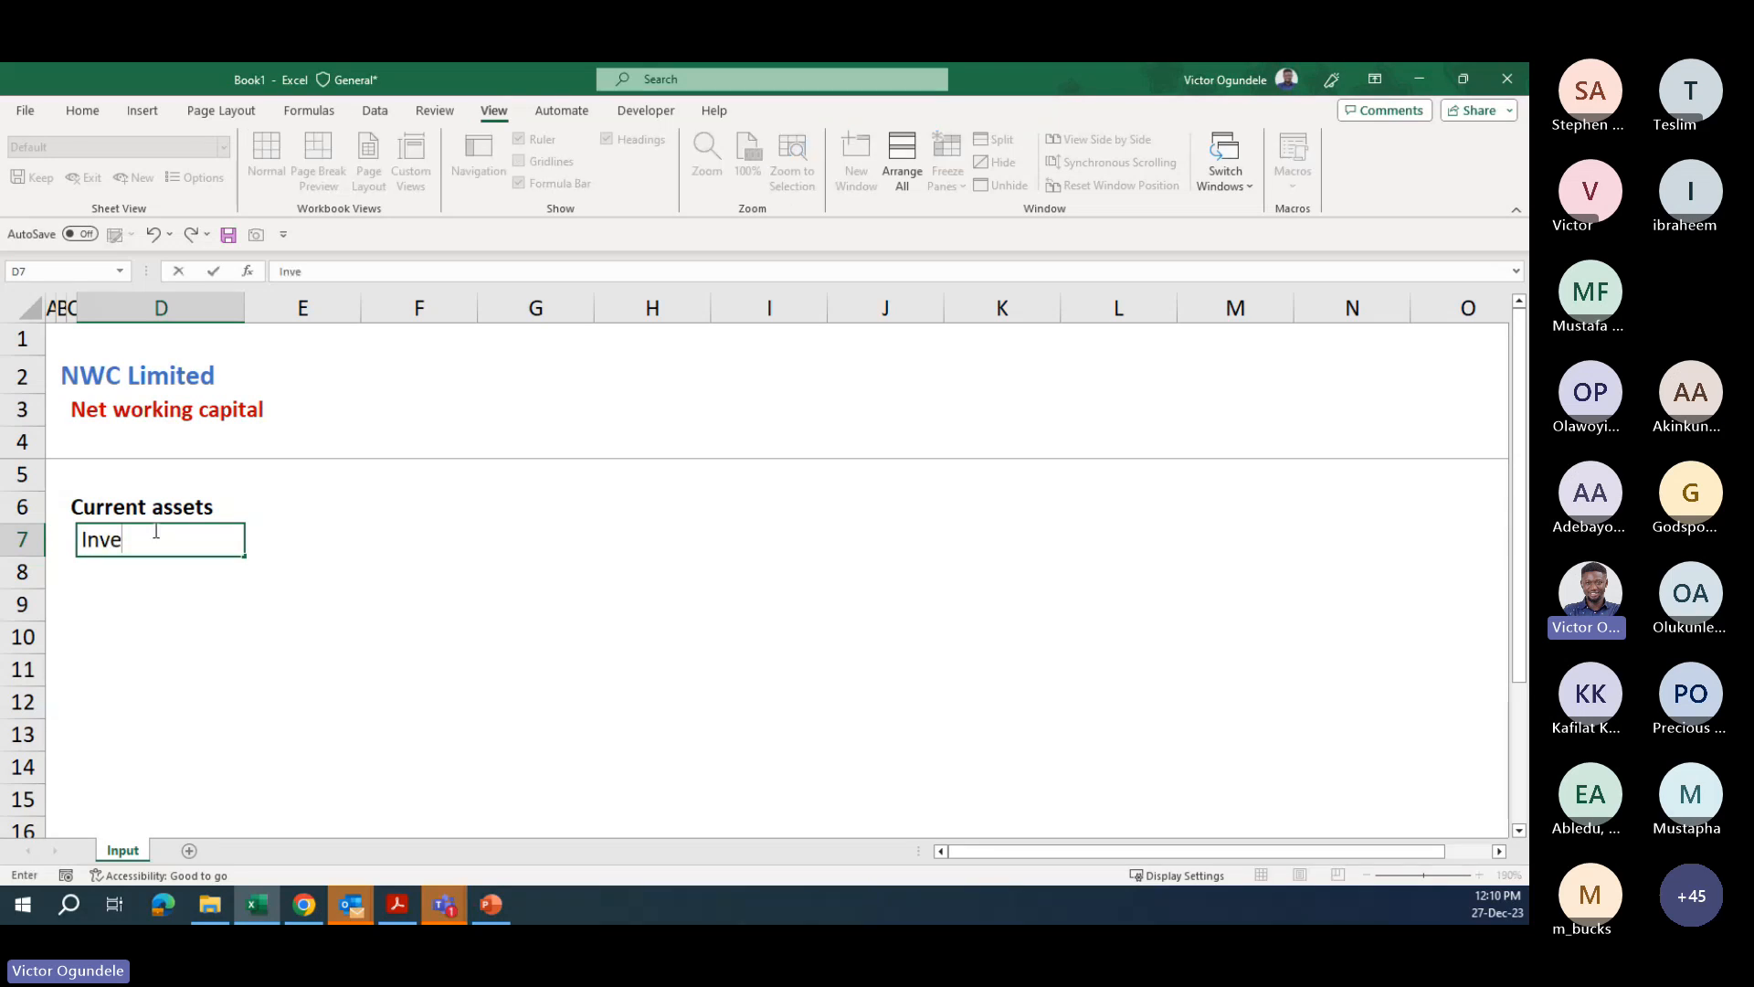
text(ntories)
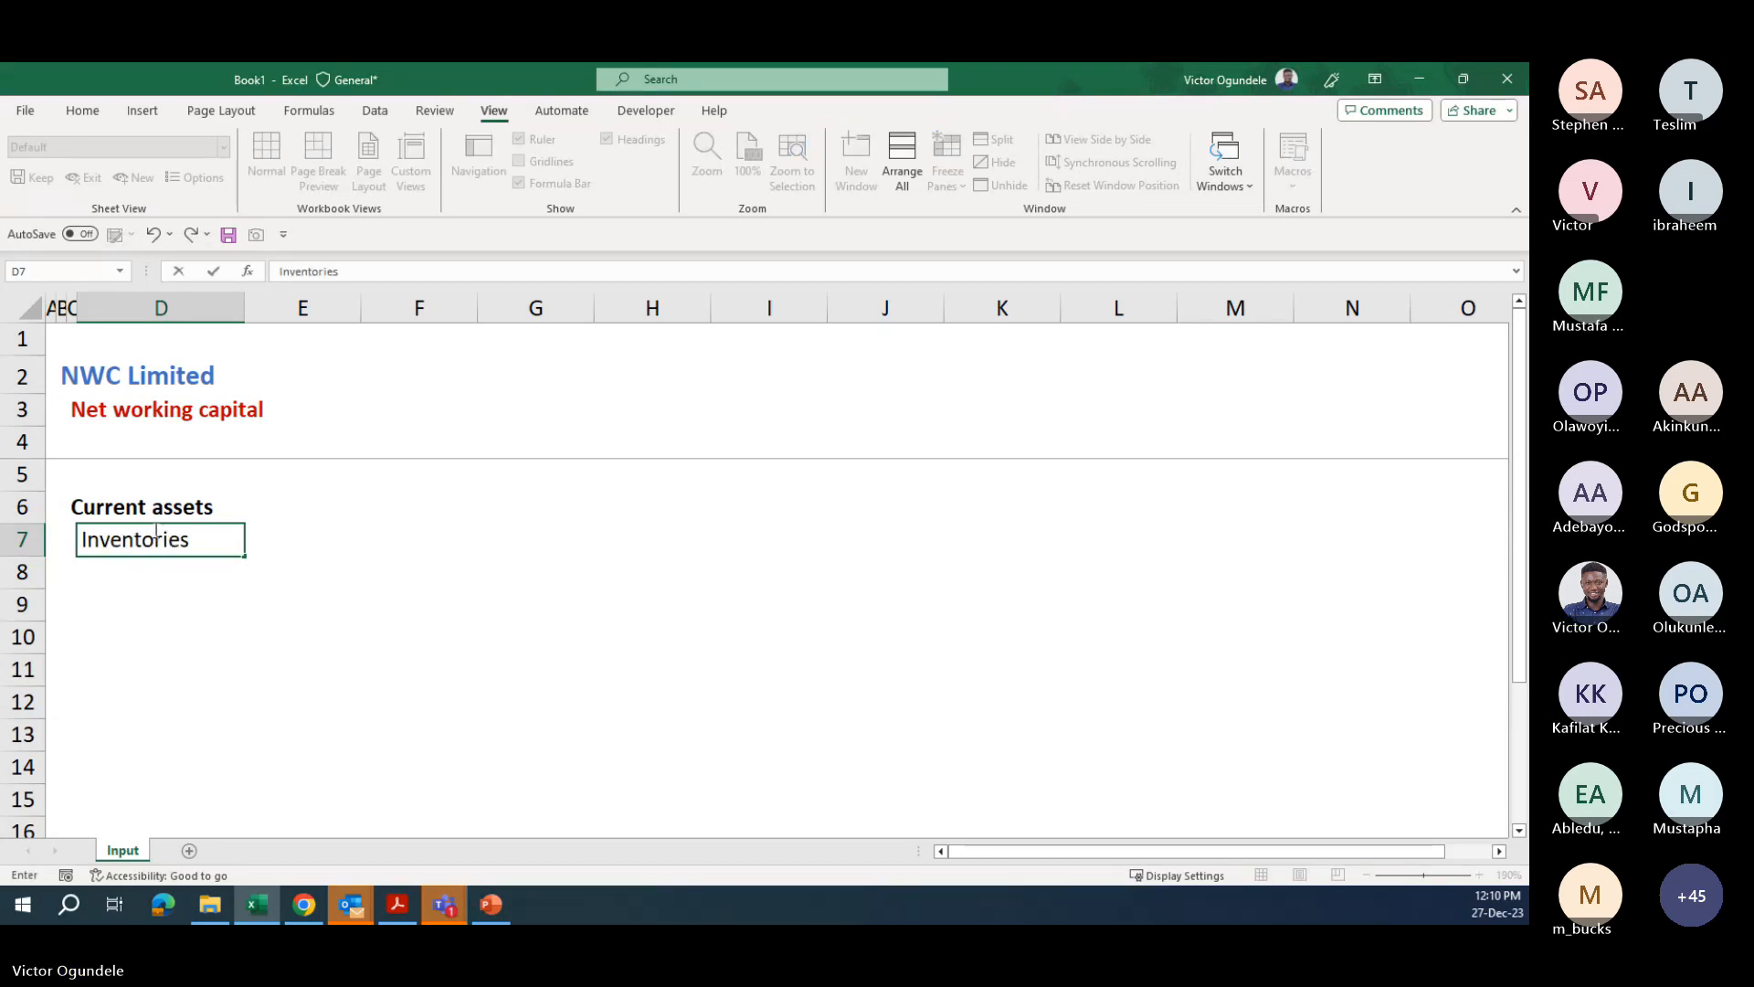
key(Return)
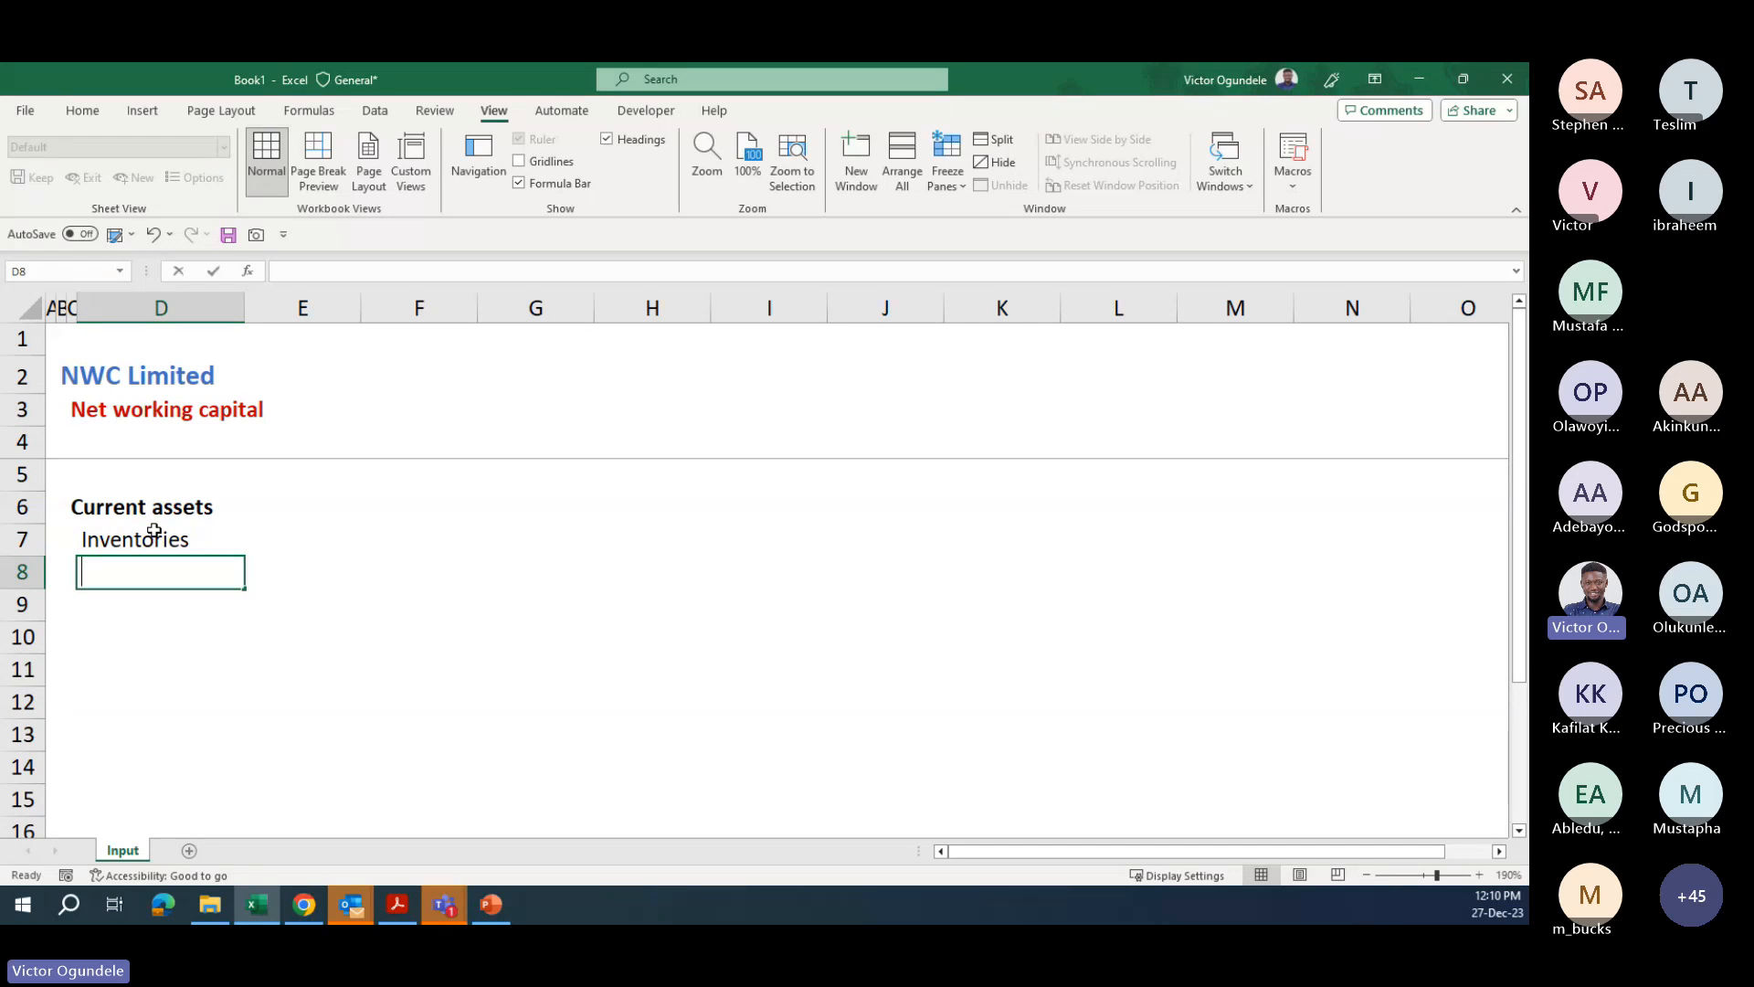
text(Trade receiva)
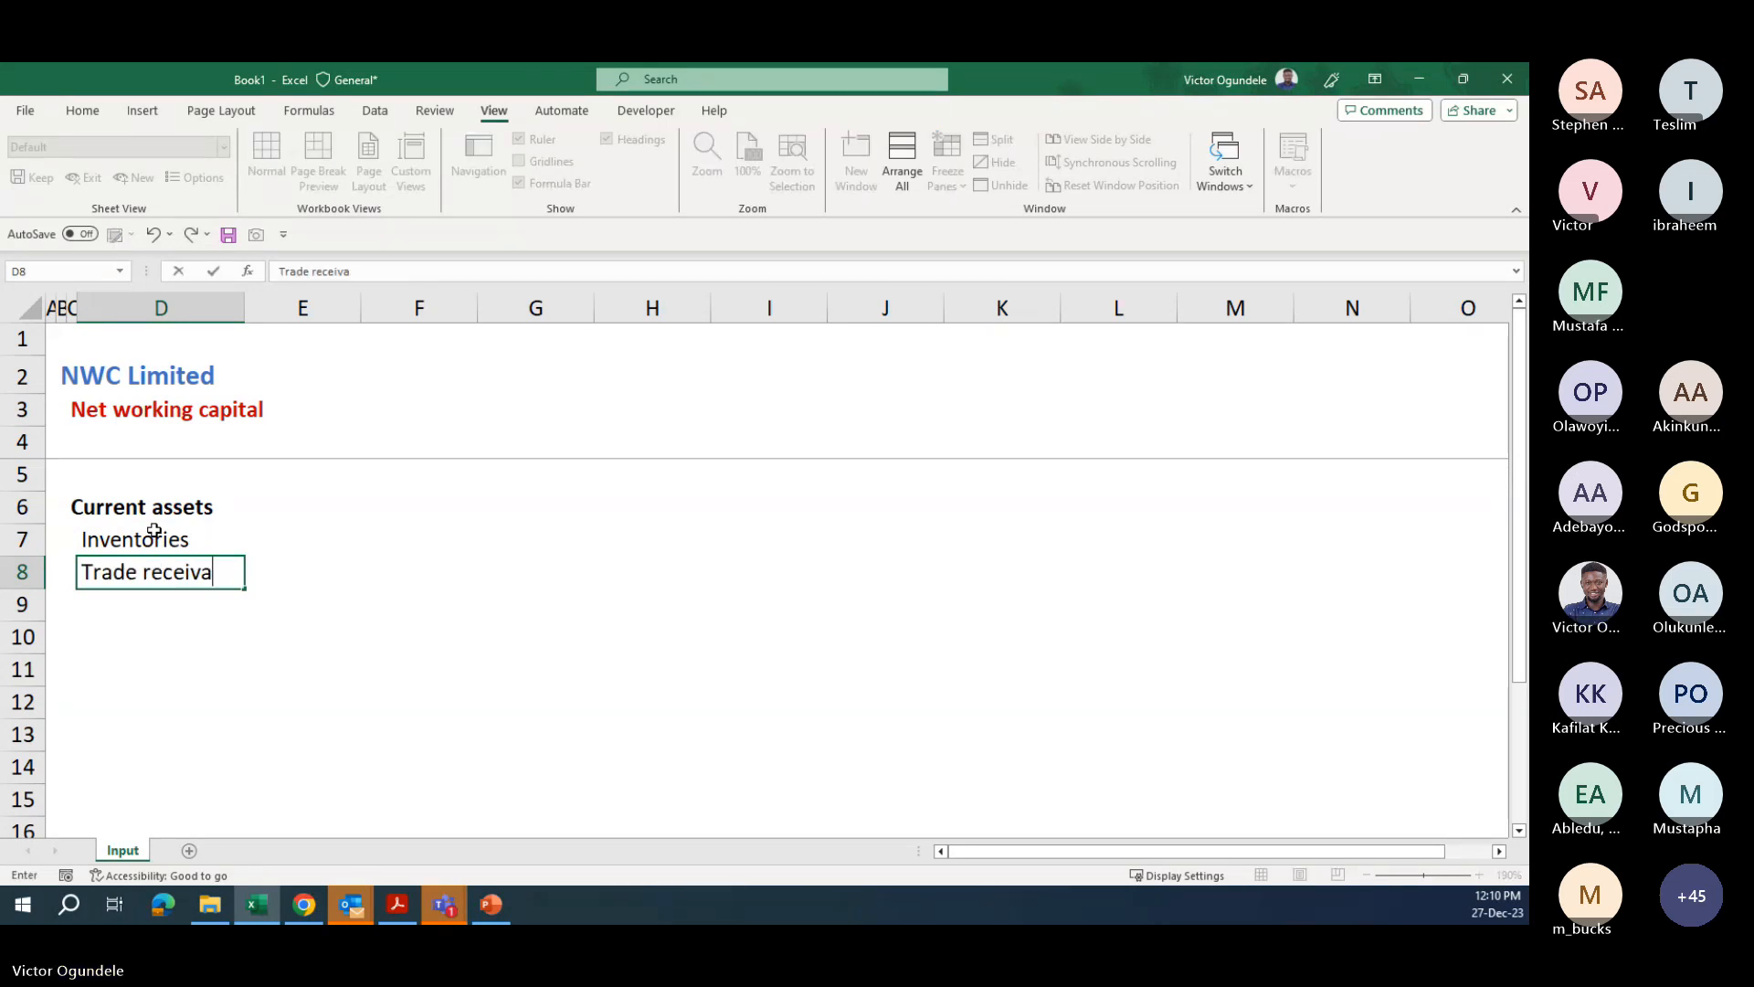
text(bles)
key(Return)
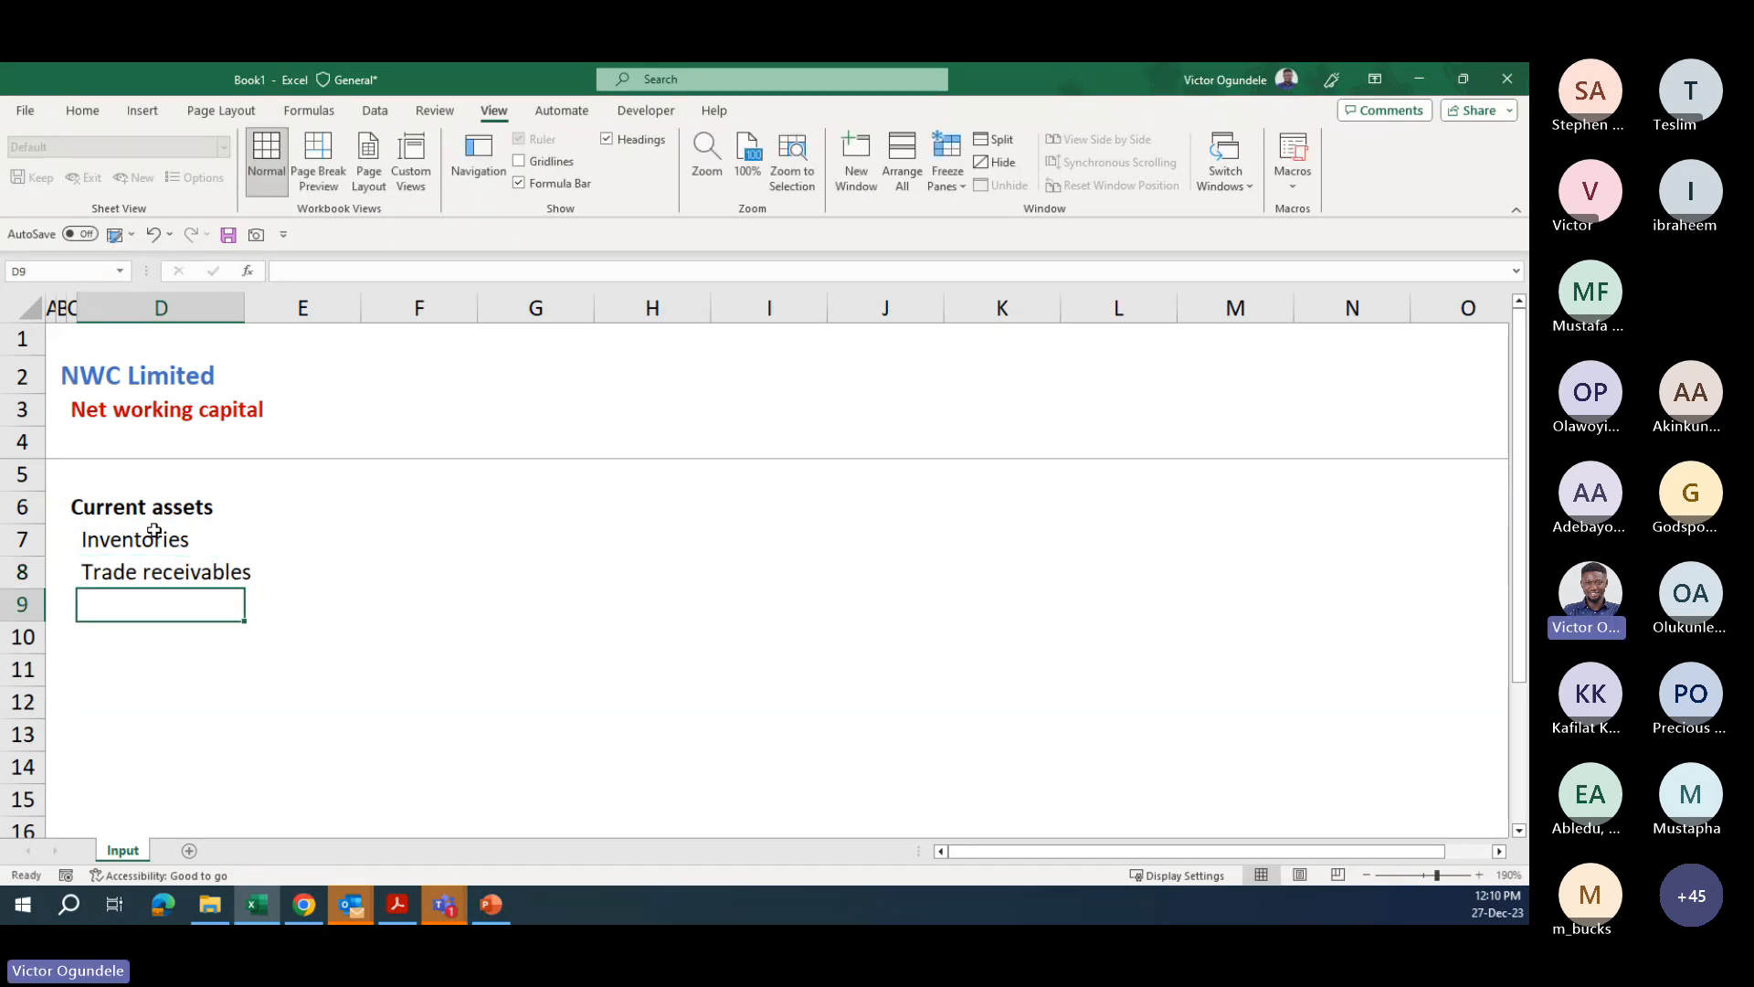
text(PRepaymen)
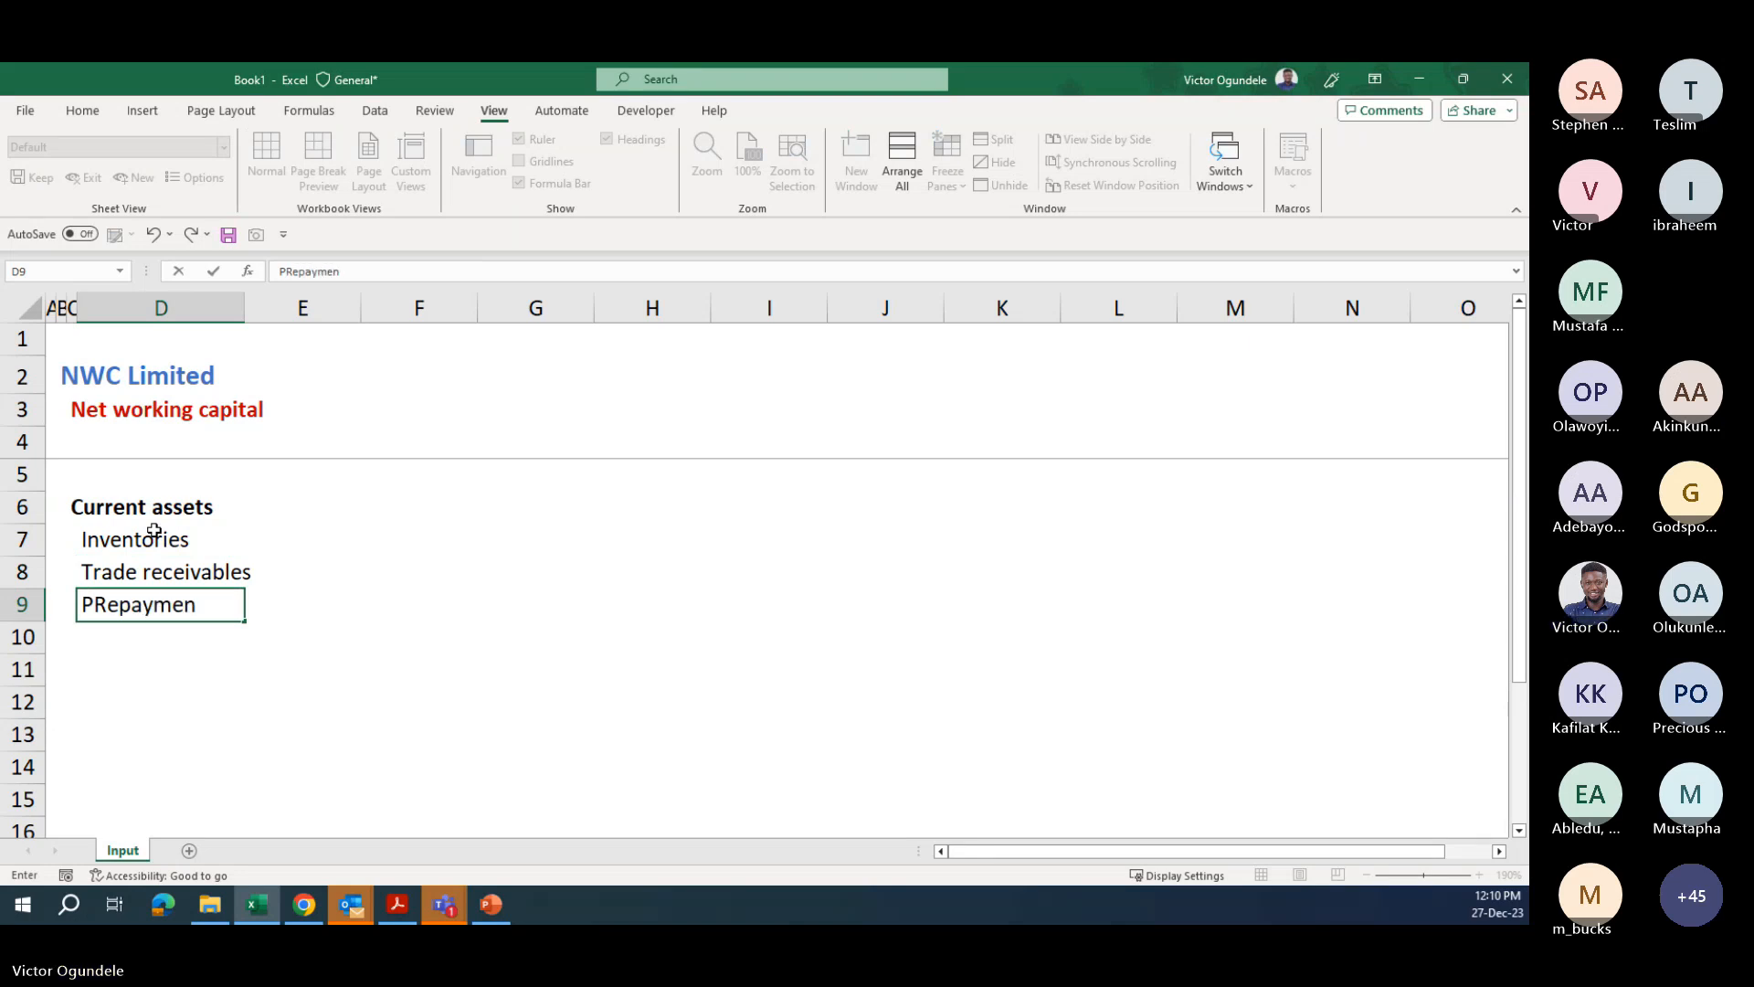
text(t)
key(ctrl+Return)
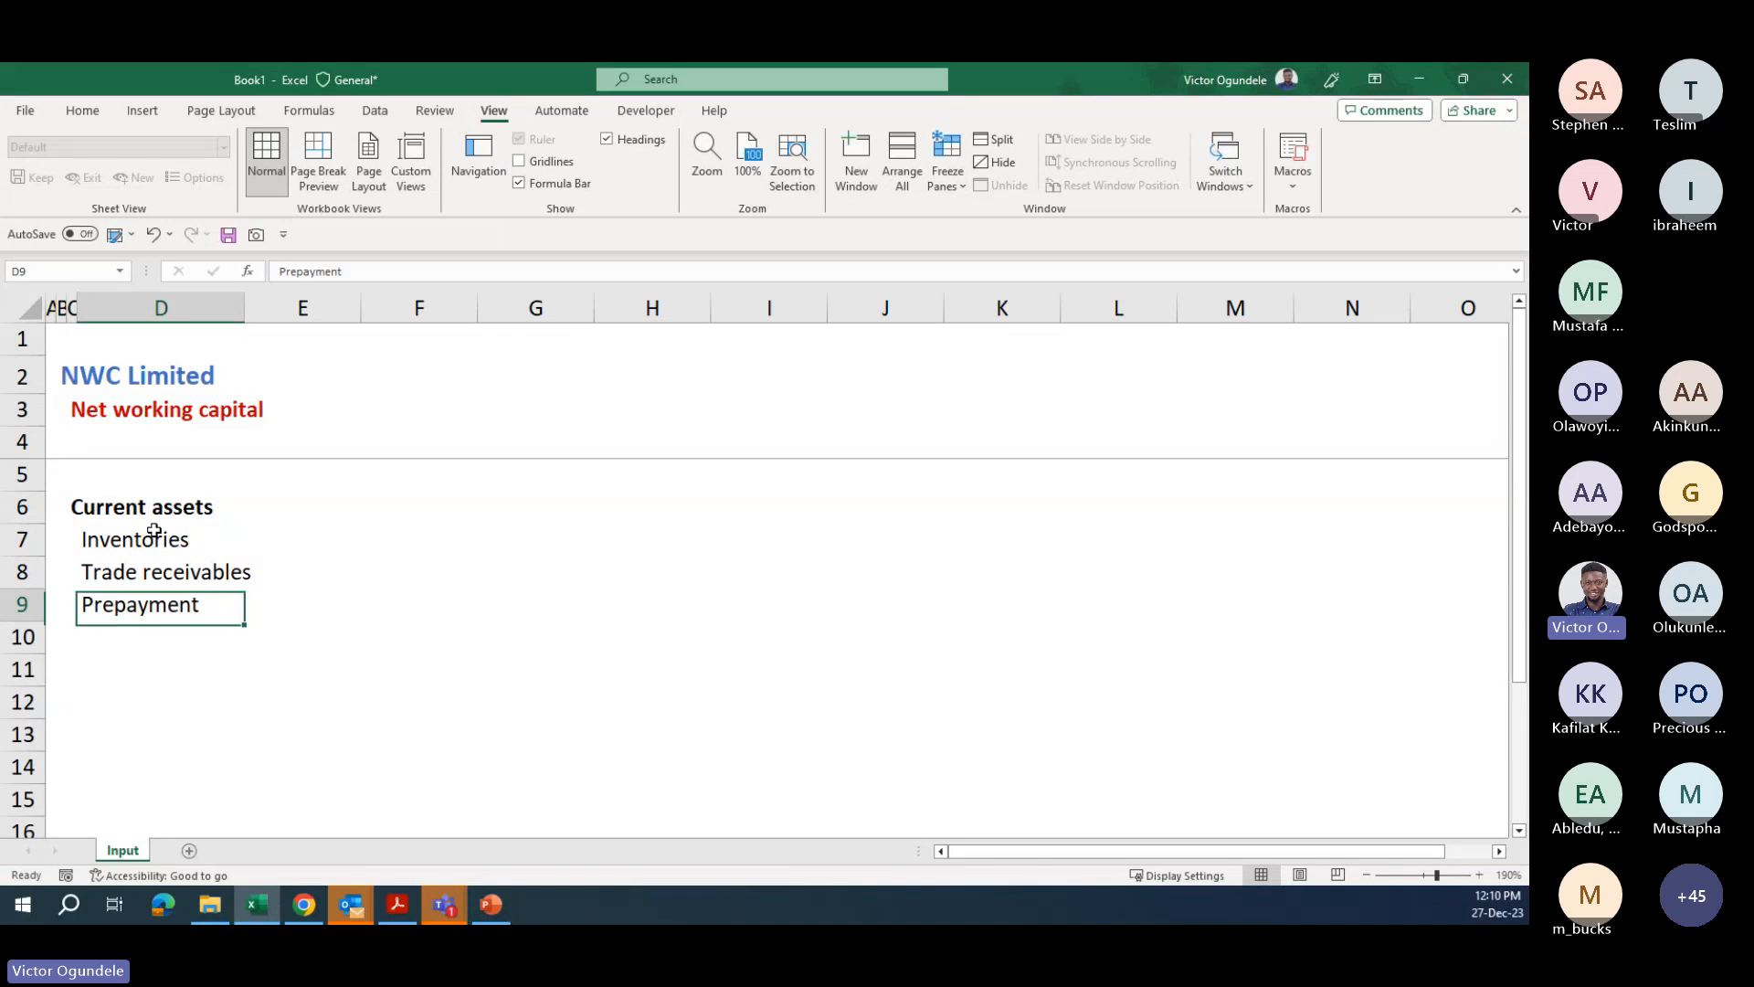
- Copy the "Current assets" heading from C6 to C11
key(Up)
key(Up)
key(Up)
key(Left)
key(ctrl+c)
key(Down)
key(Down)
key(Down)
key(Down)
key(Down)
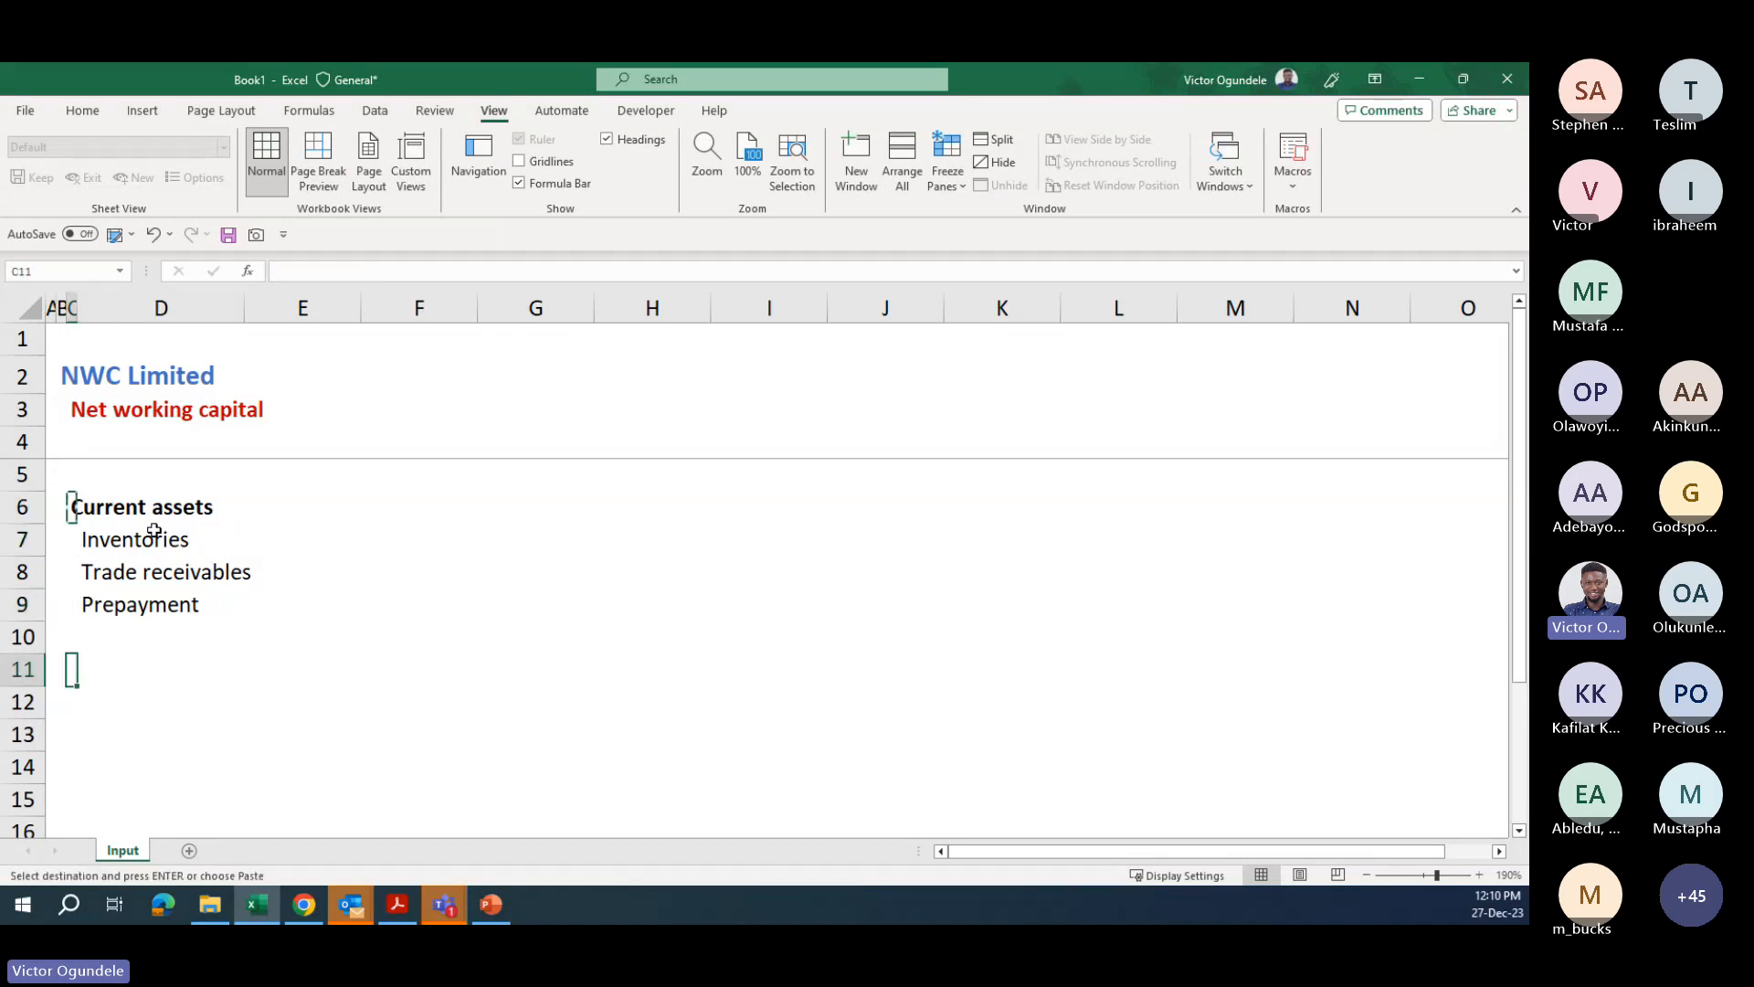
key(ctrl+v)
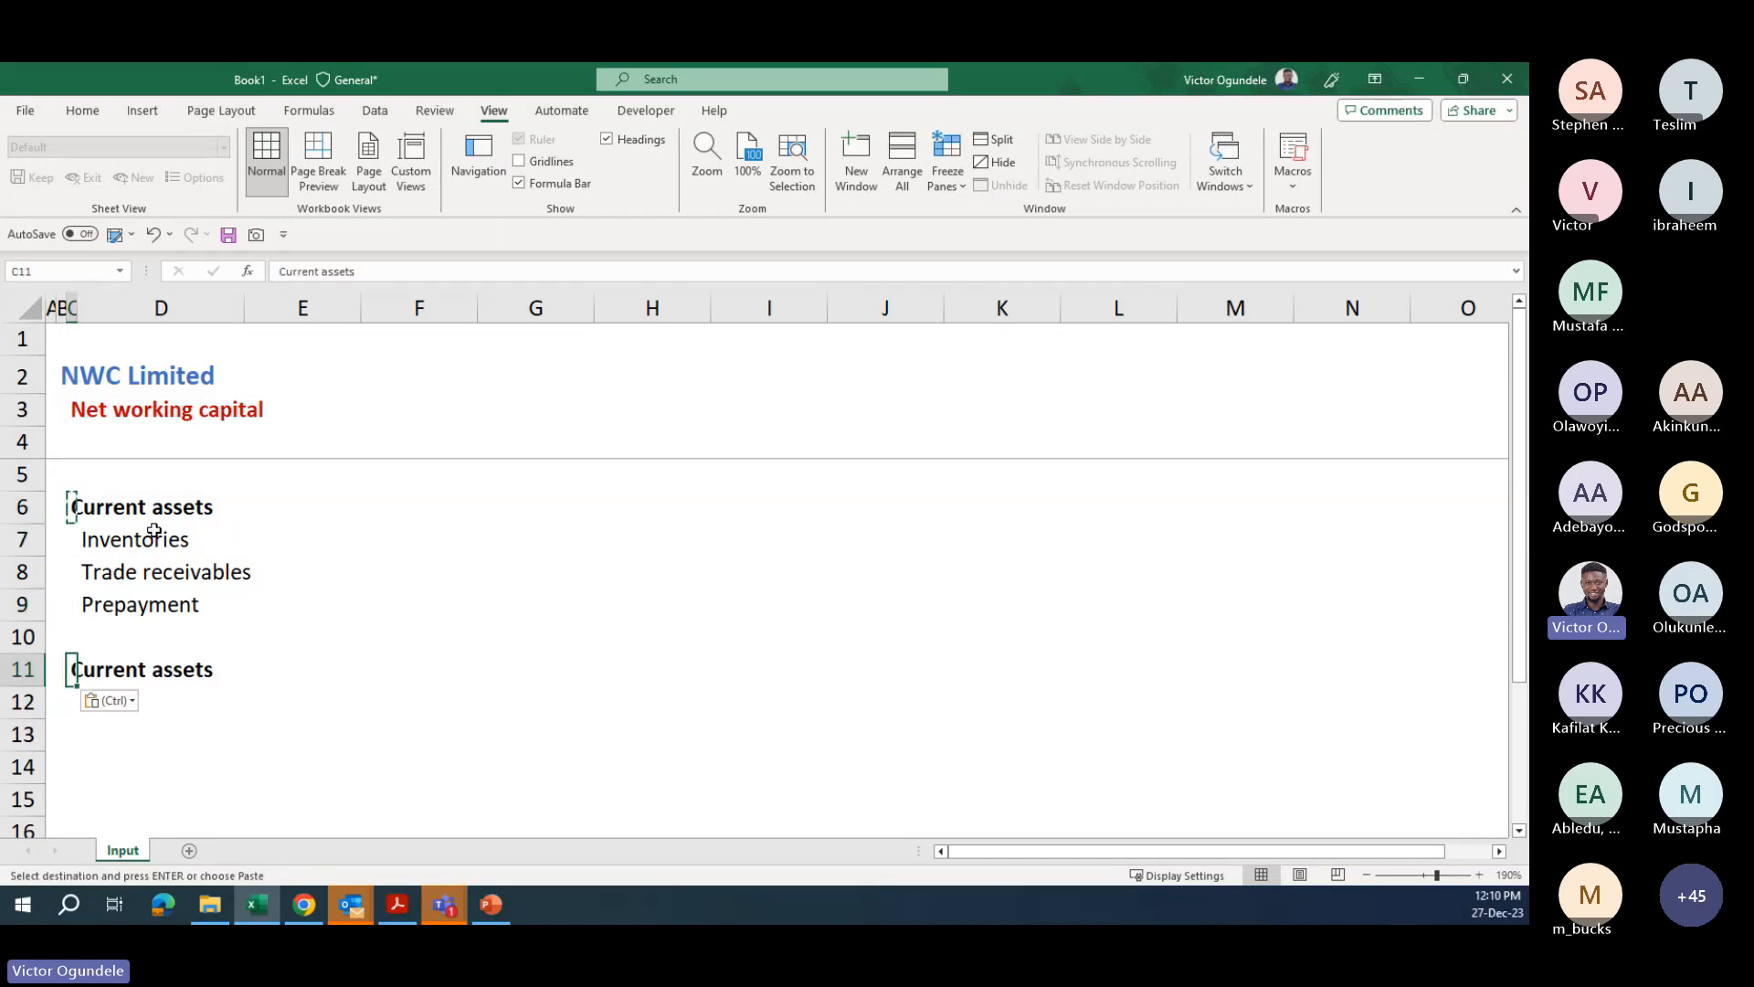
- Change the copied heading in C11 to "Current liabilities"
key(F2)
key(ctrl+shift+Left)
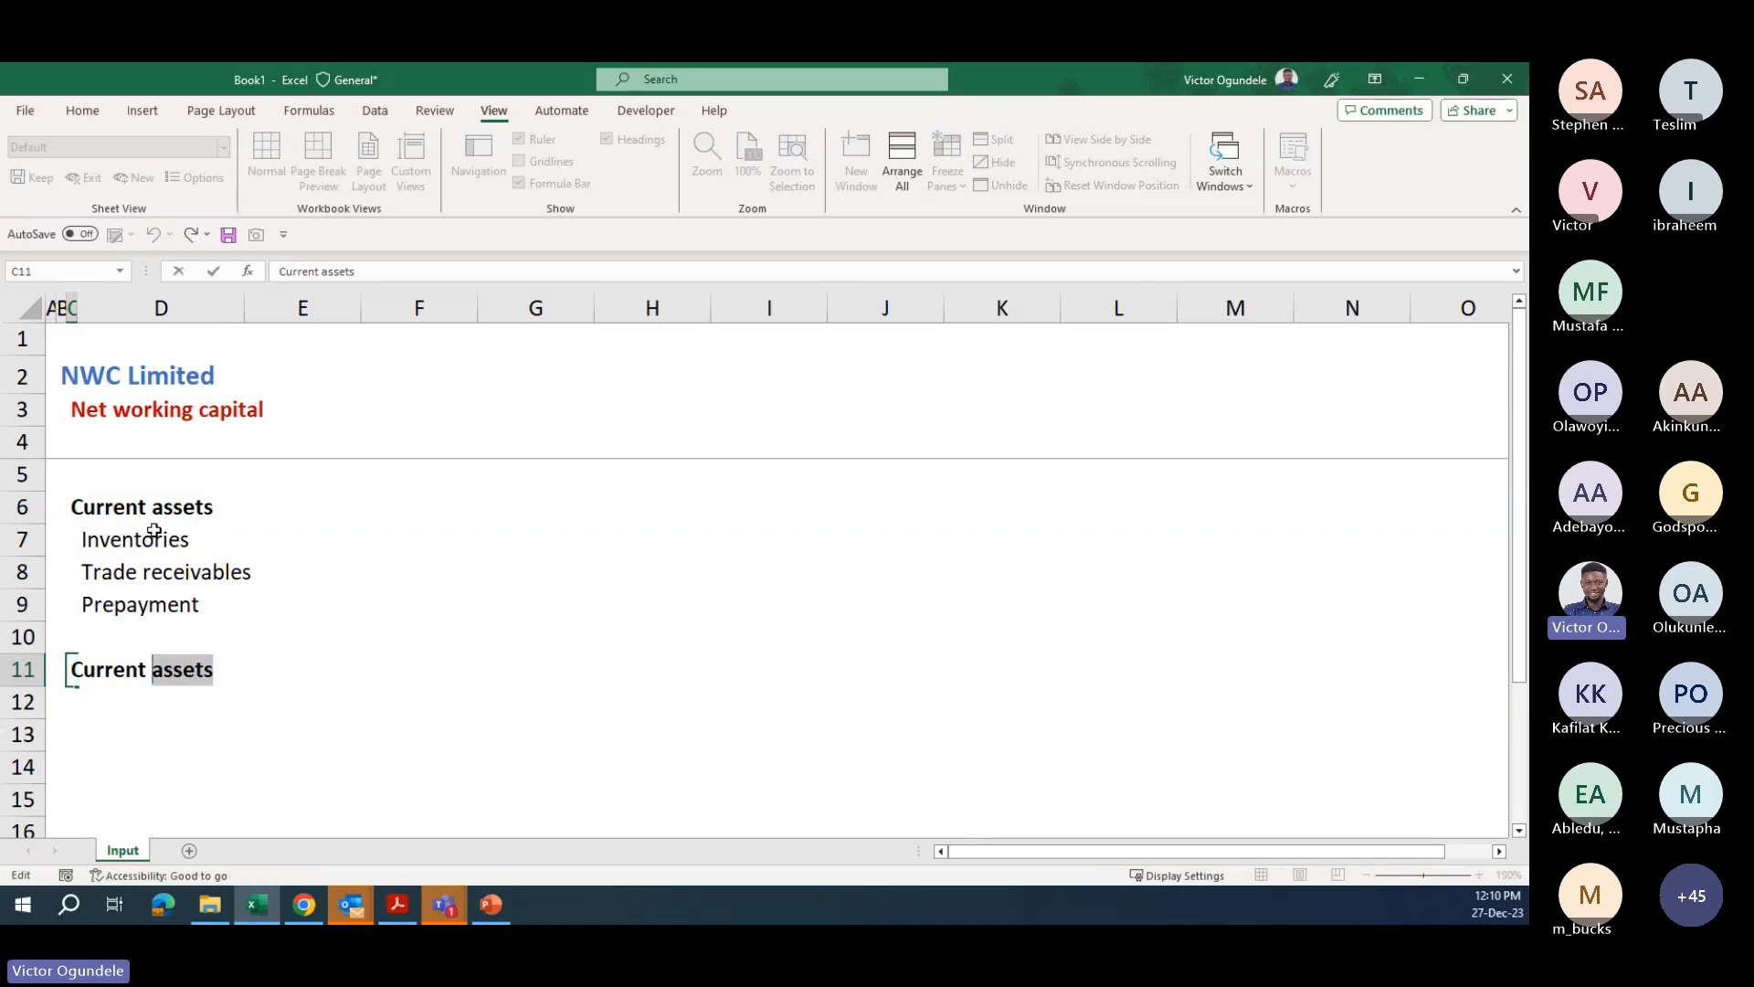
text(lib)
key(BackSpace)
text(abil)
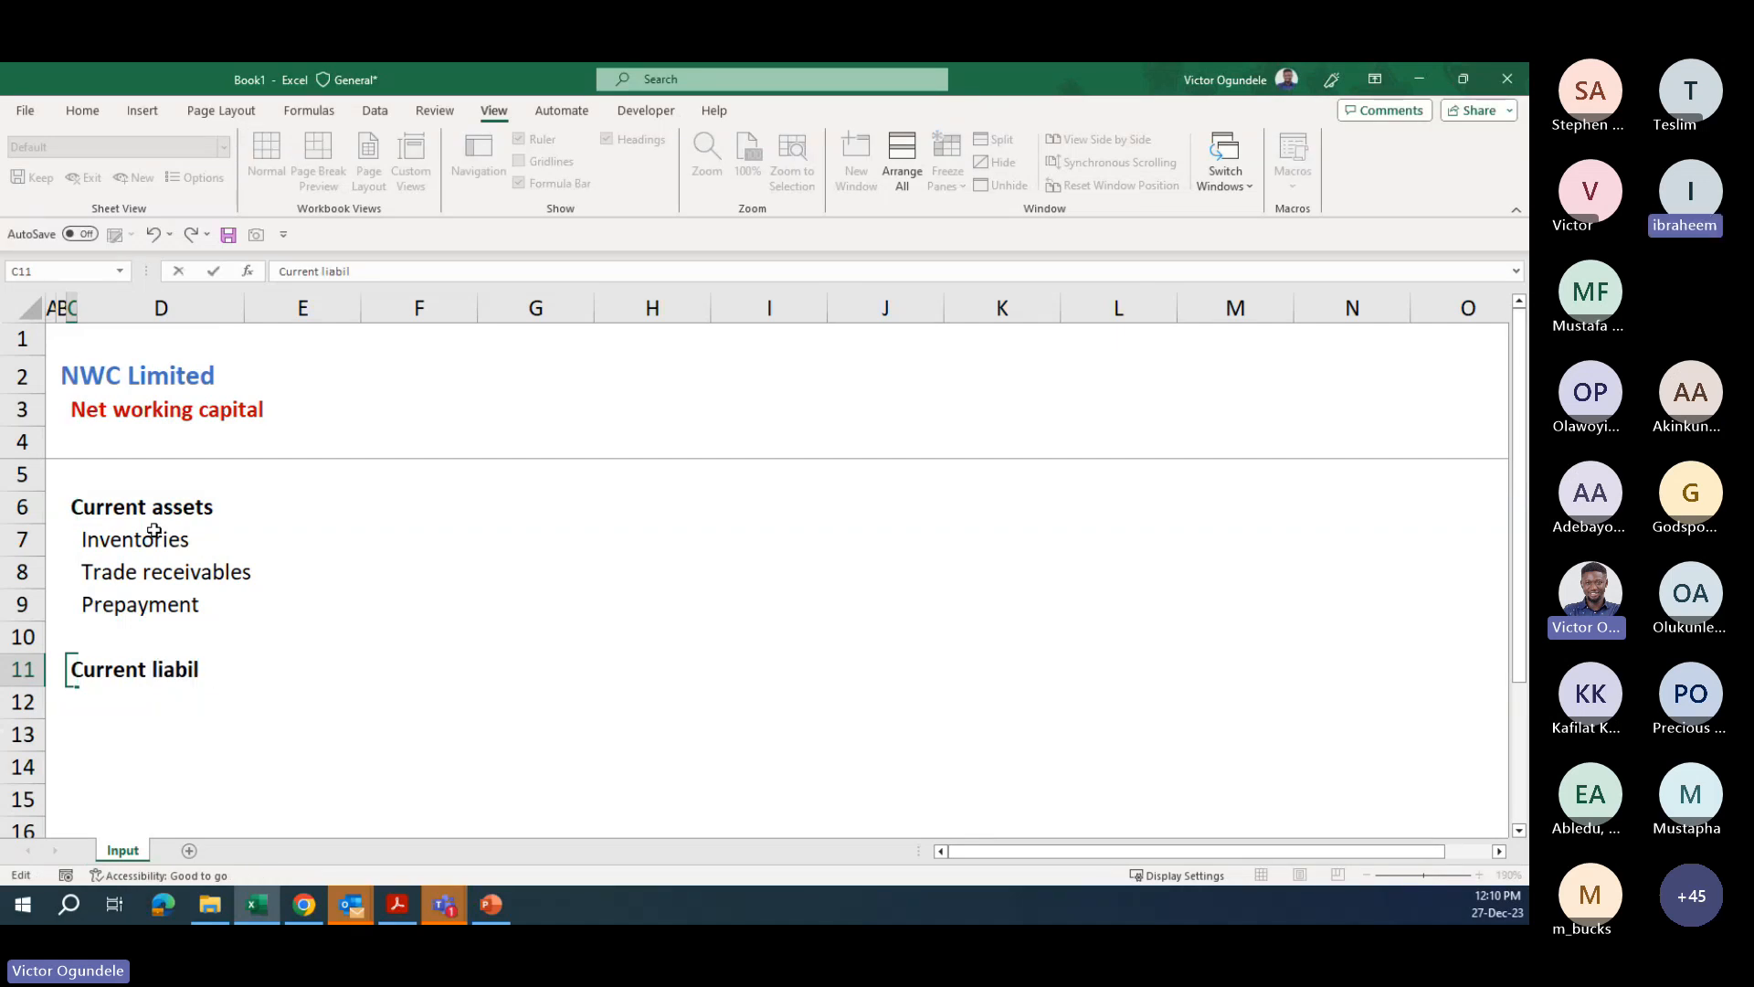
text(ities)
key(Return)
- List the current liability items "Trade payables" and "Accrual & other liab." in D12 and D13
key(Right)
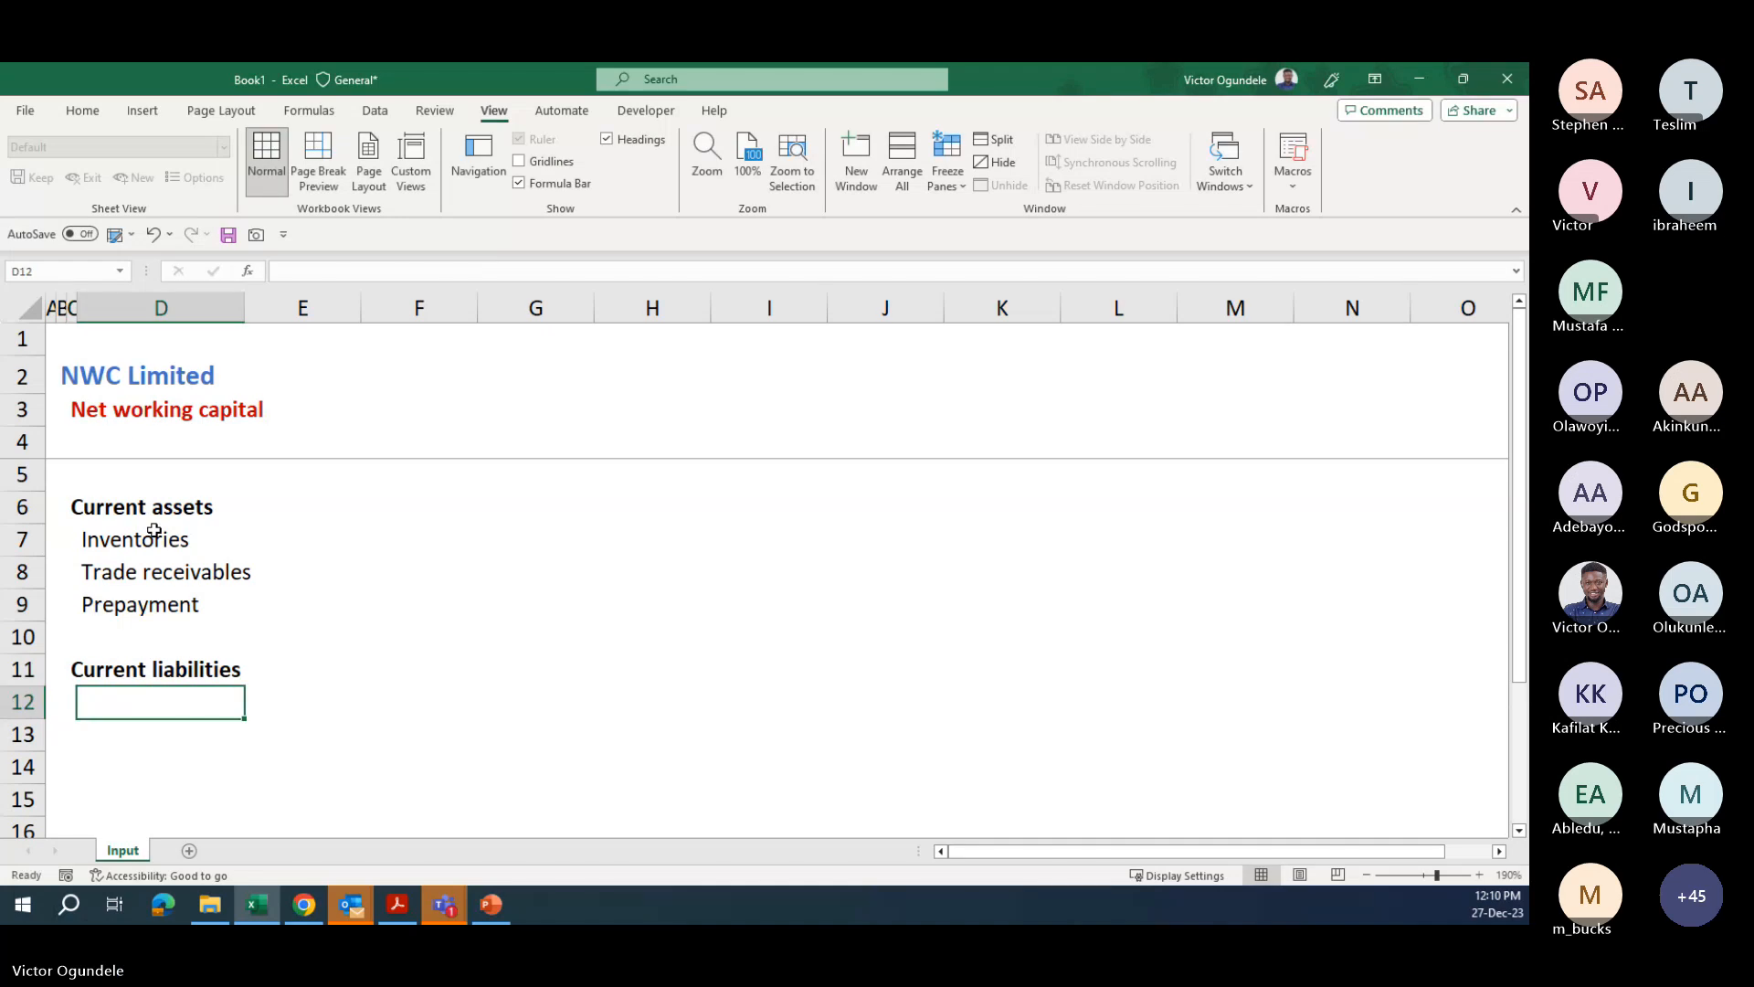
text(Trade)
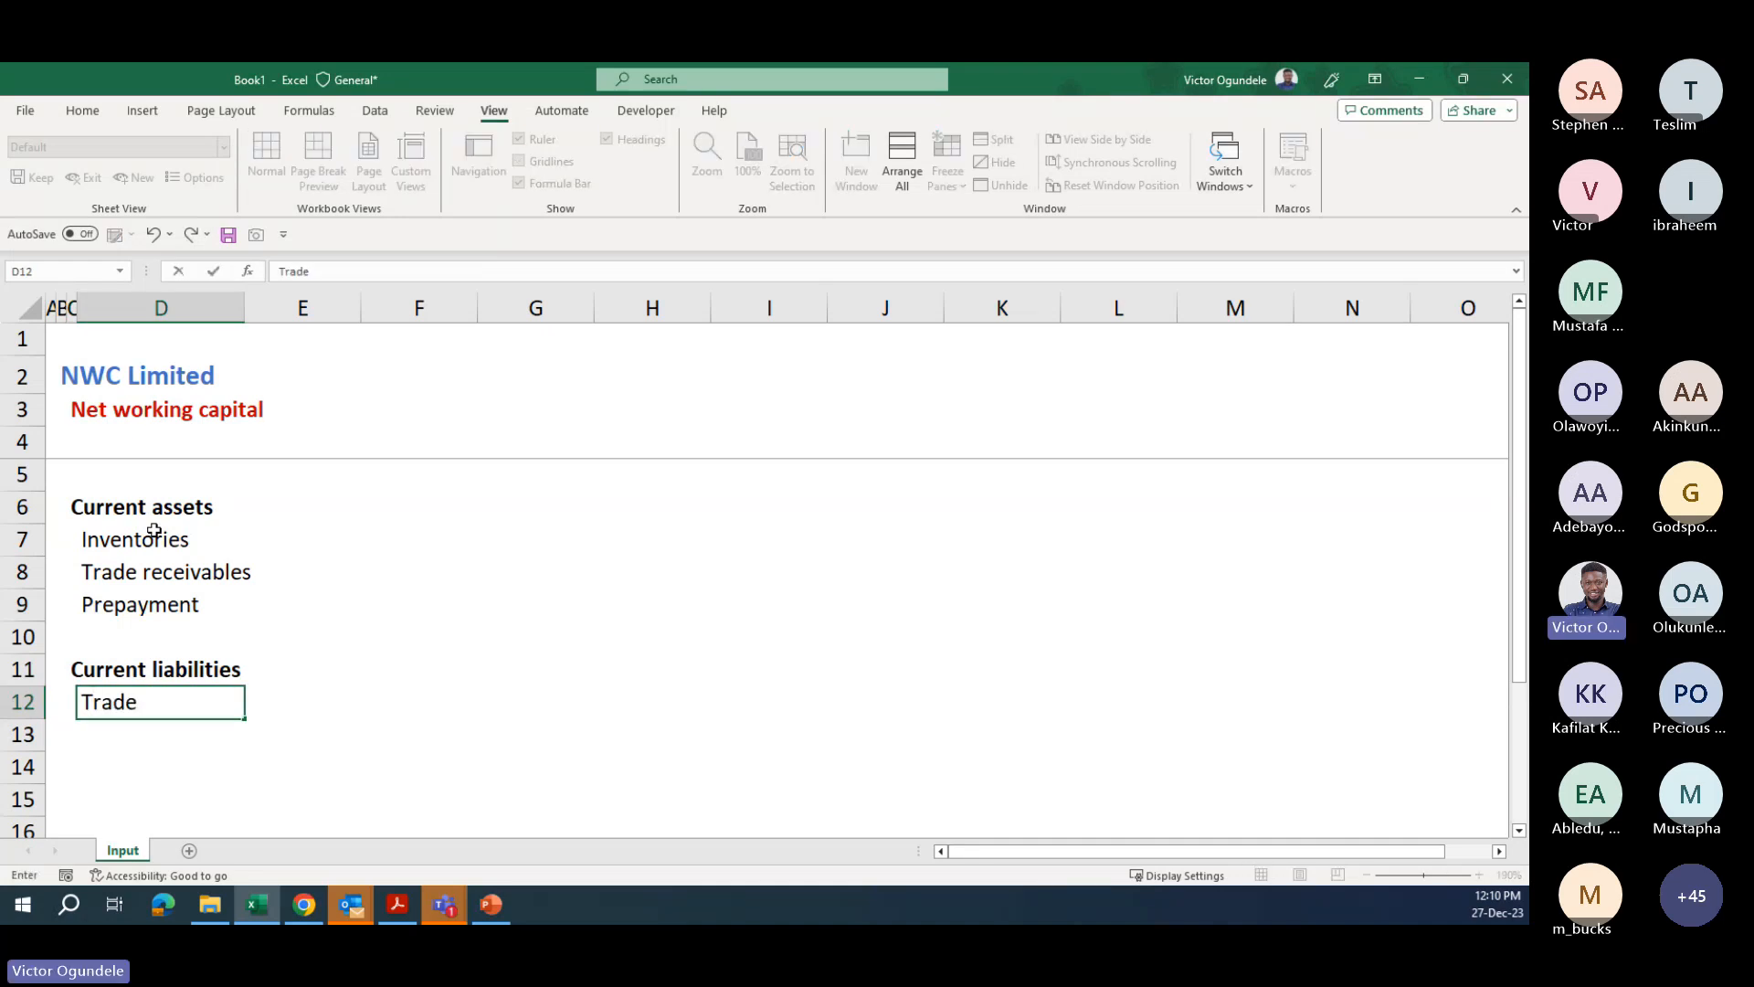
text( payable)
key(Return)
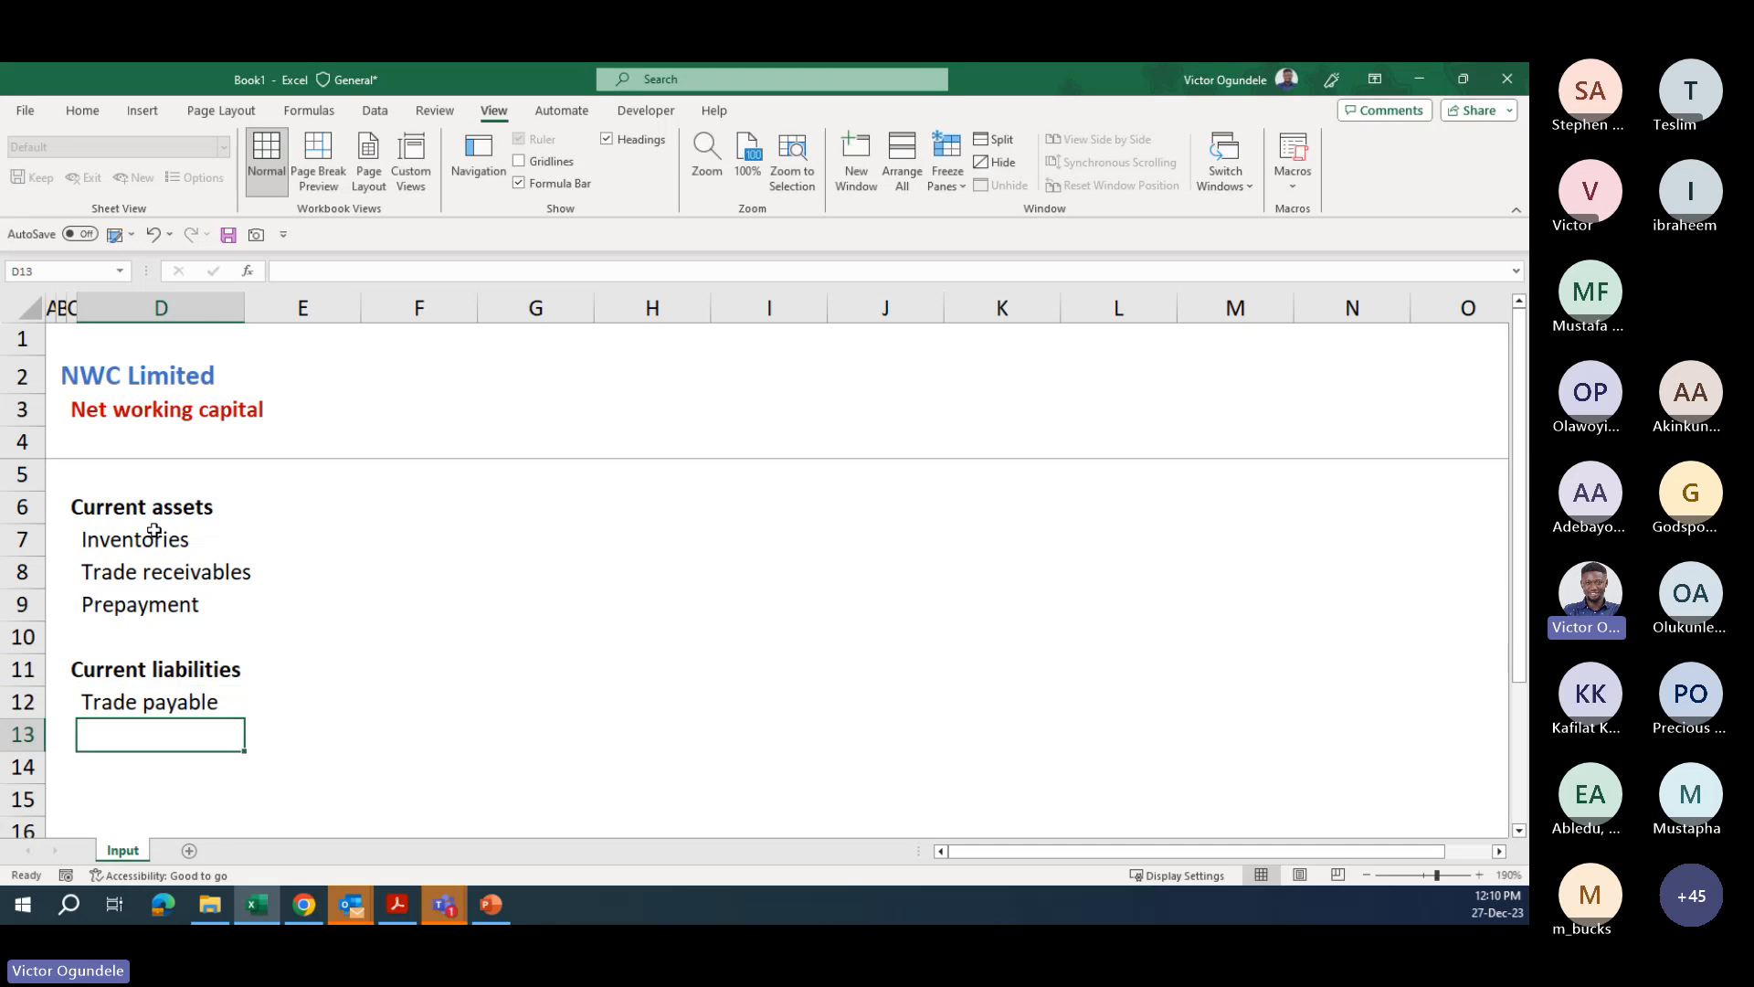
key(Up)
key(F2)
text(s)
key(Return)
text(Accrual)
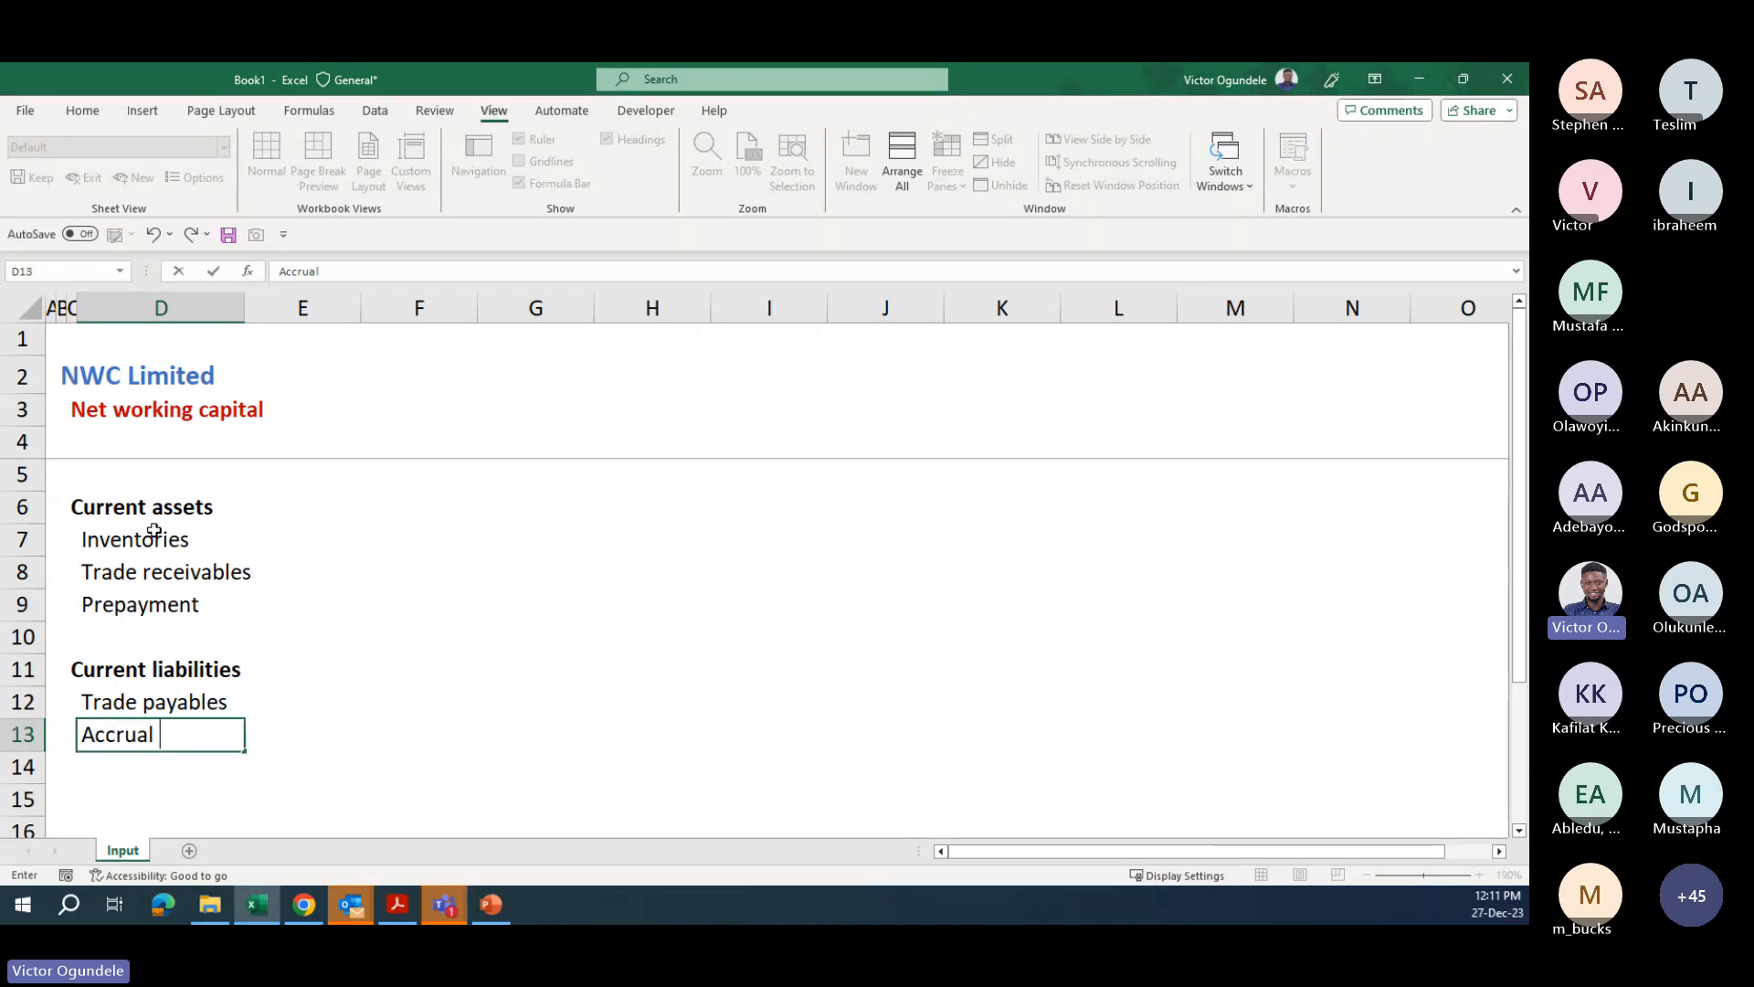
text(&)
text(other lia)
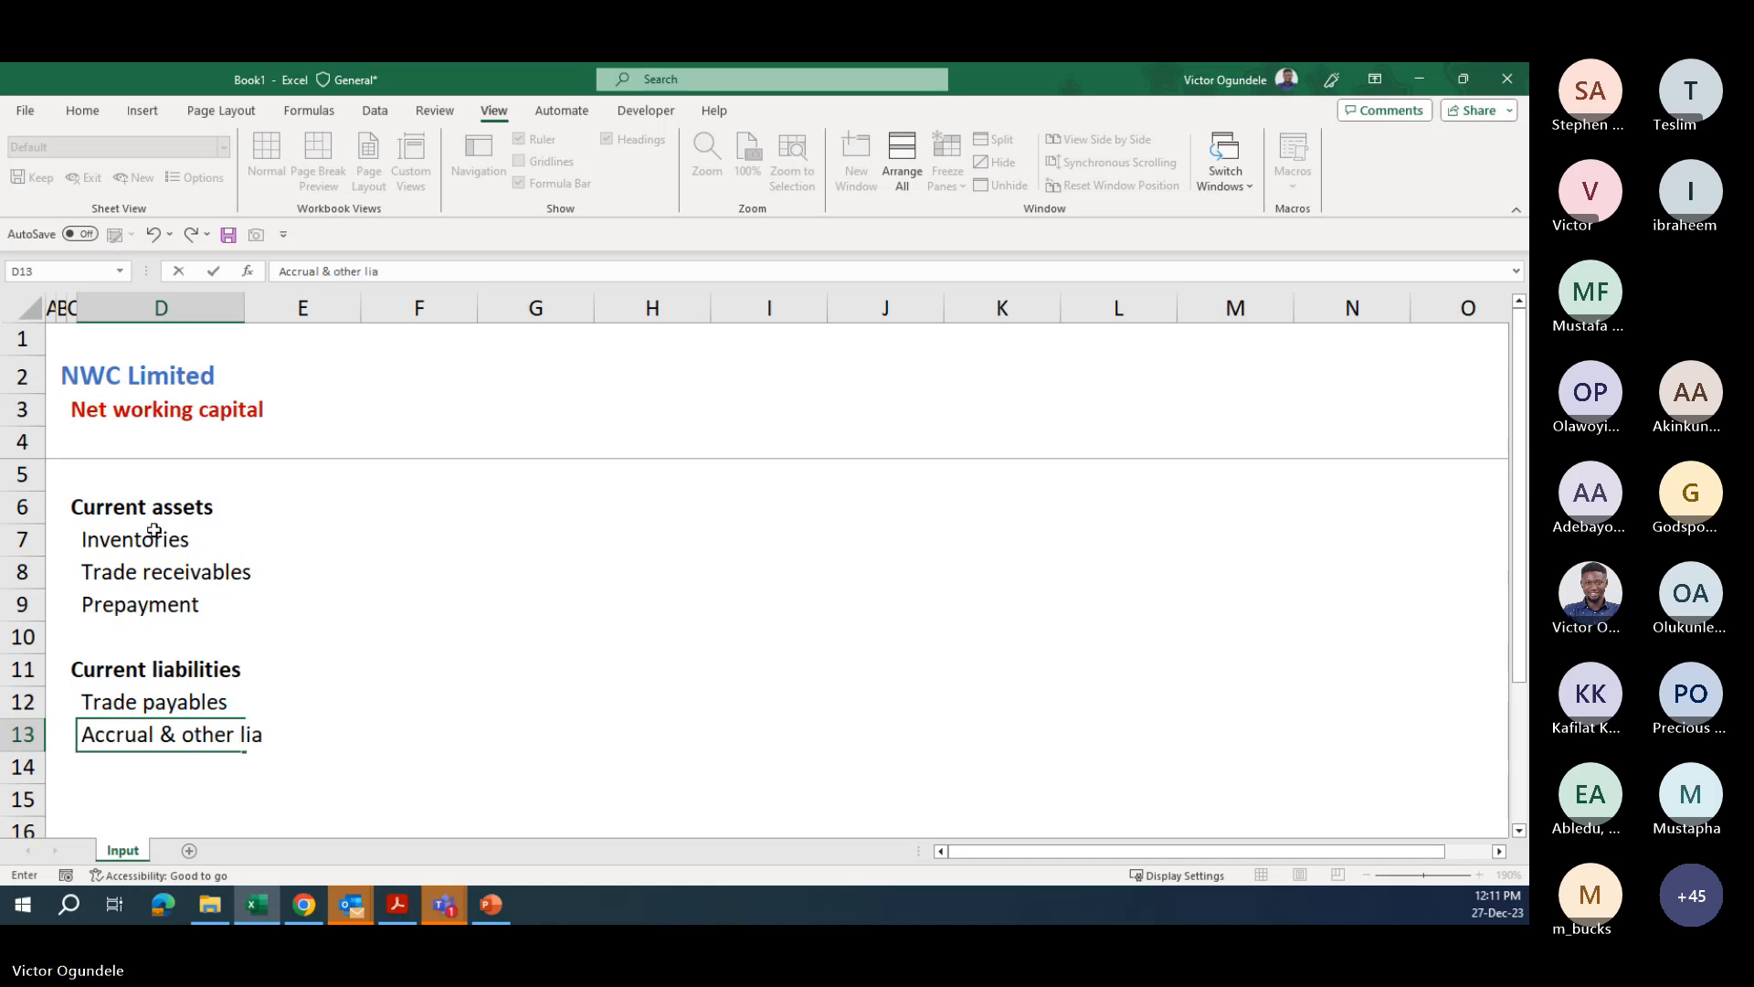
text(b.)
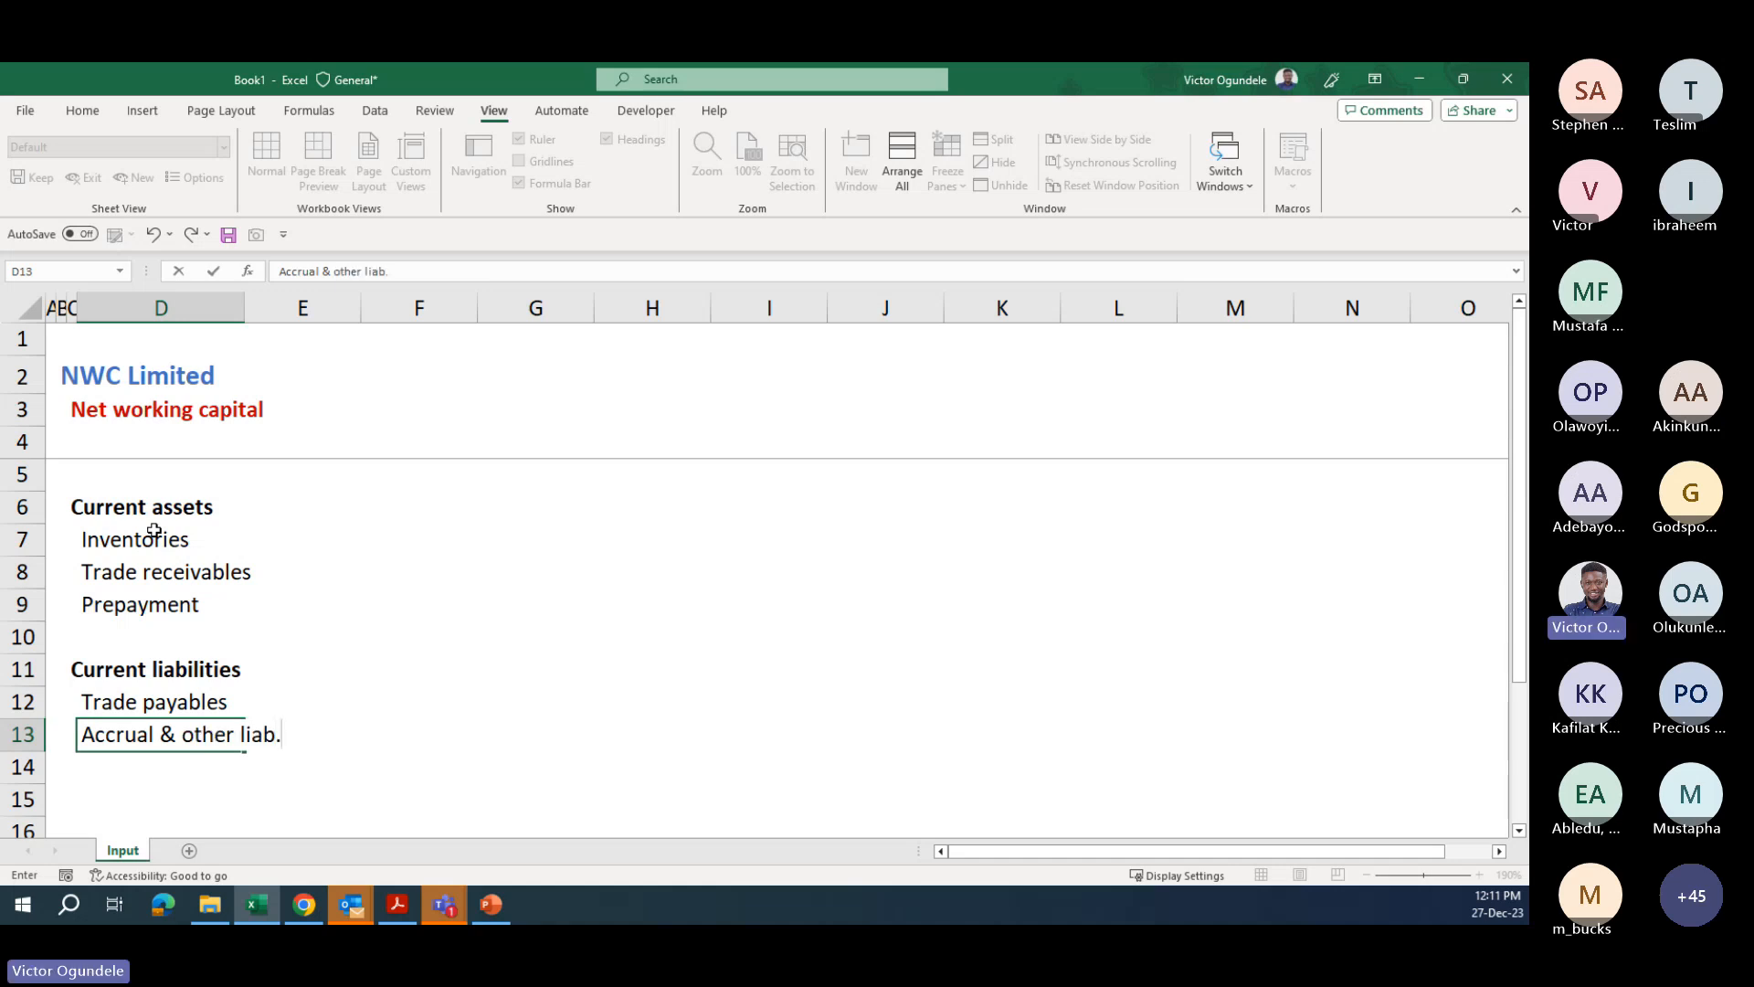
key(ctrl+Return)
- Autofit the width of column D to the "Accrual & other liab." label in D13
key(alt+h)
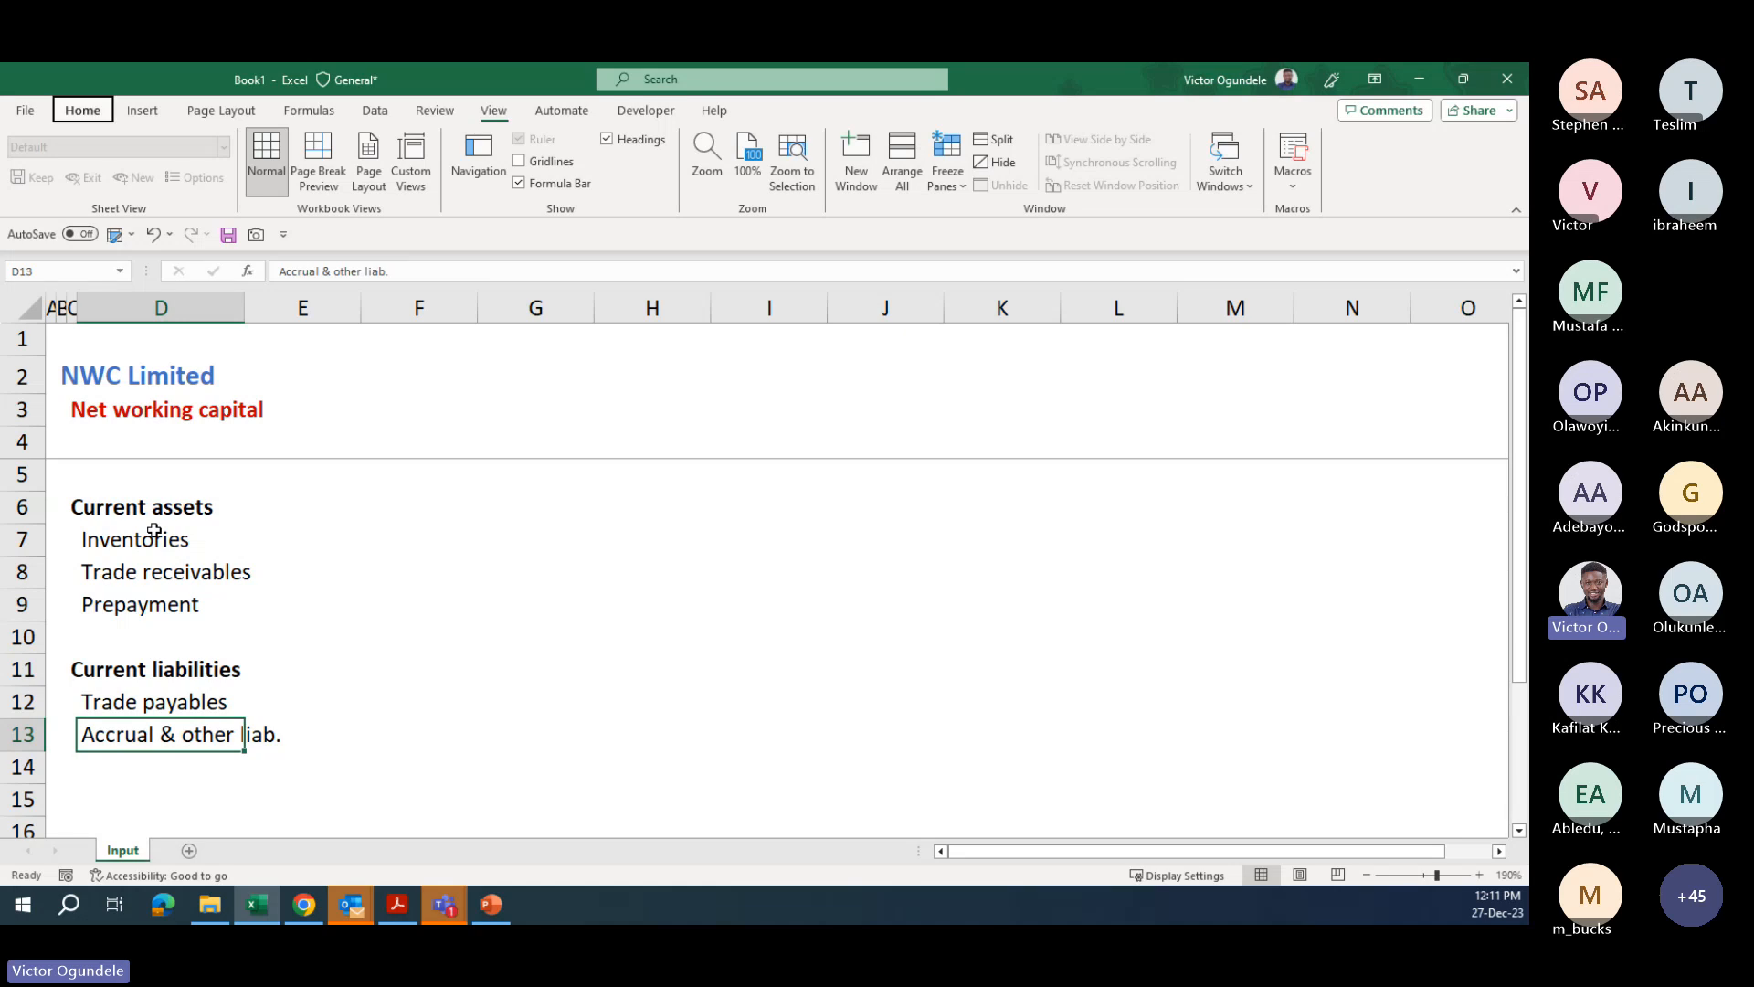
key(o)
key(i)
- Insert a blank row above the "Current assets" heading in row 6
key(Up)
key(Up)
key(Up)
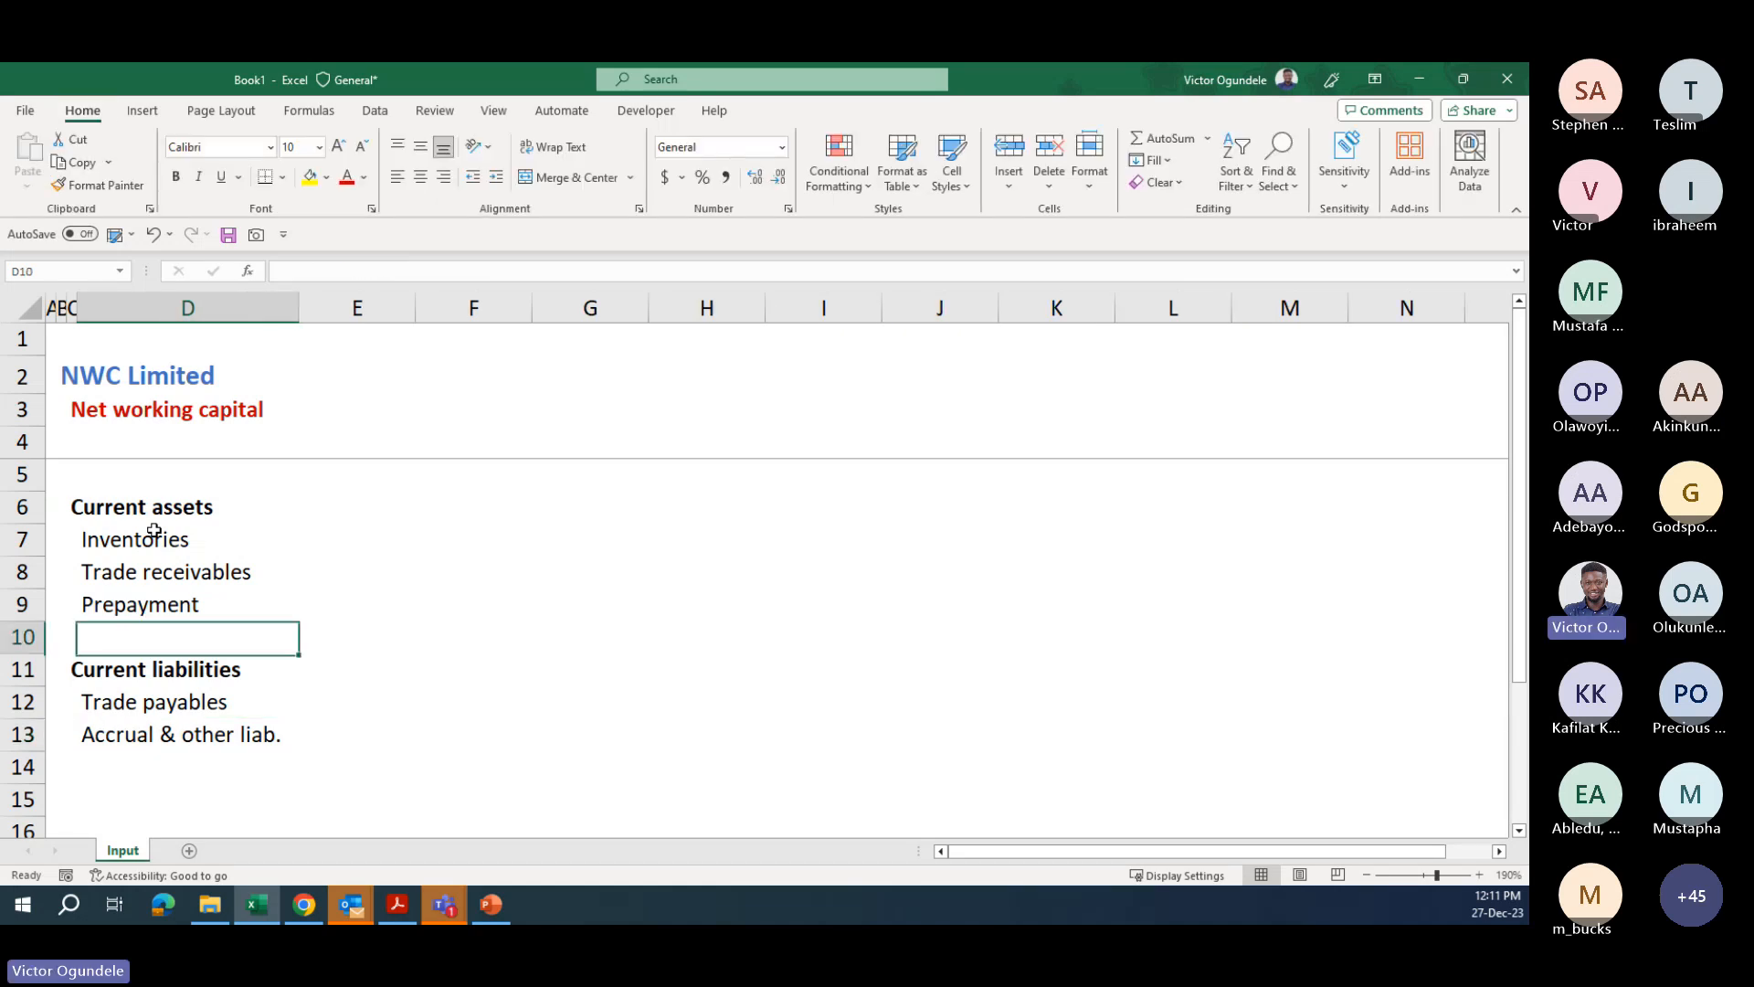
key(Up)
key(Up)
key(Up)
key(Right)
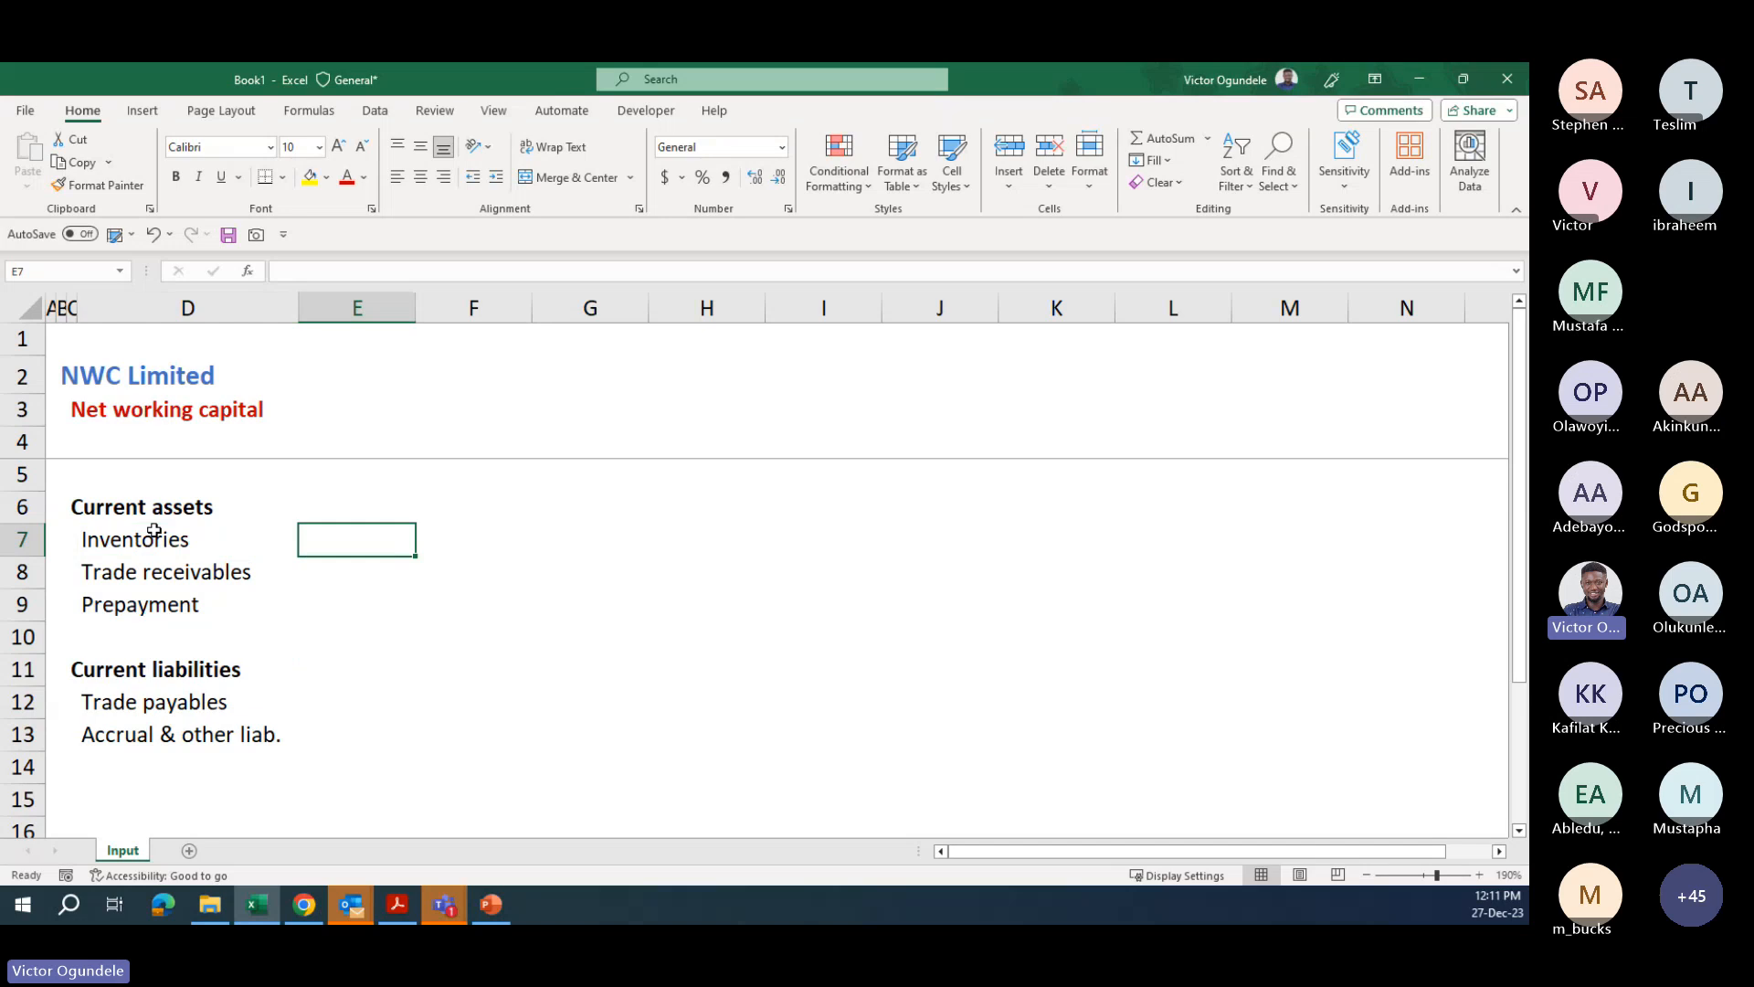
key(Up)
key(Up)
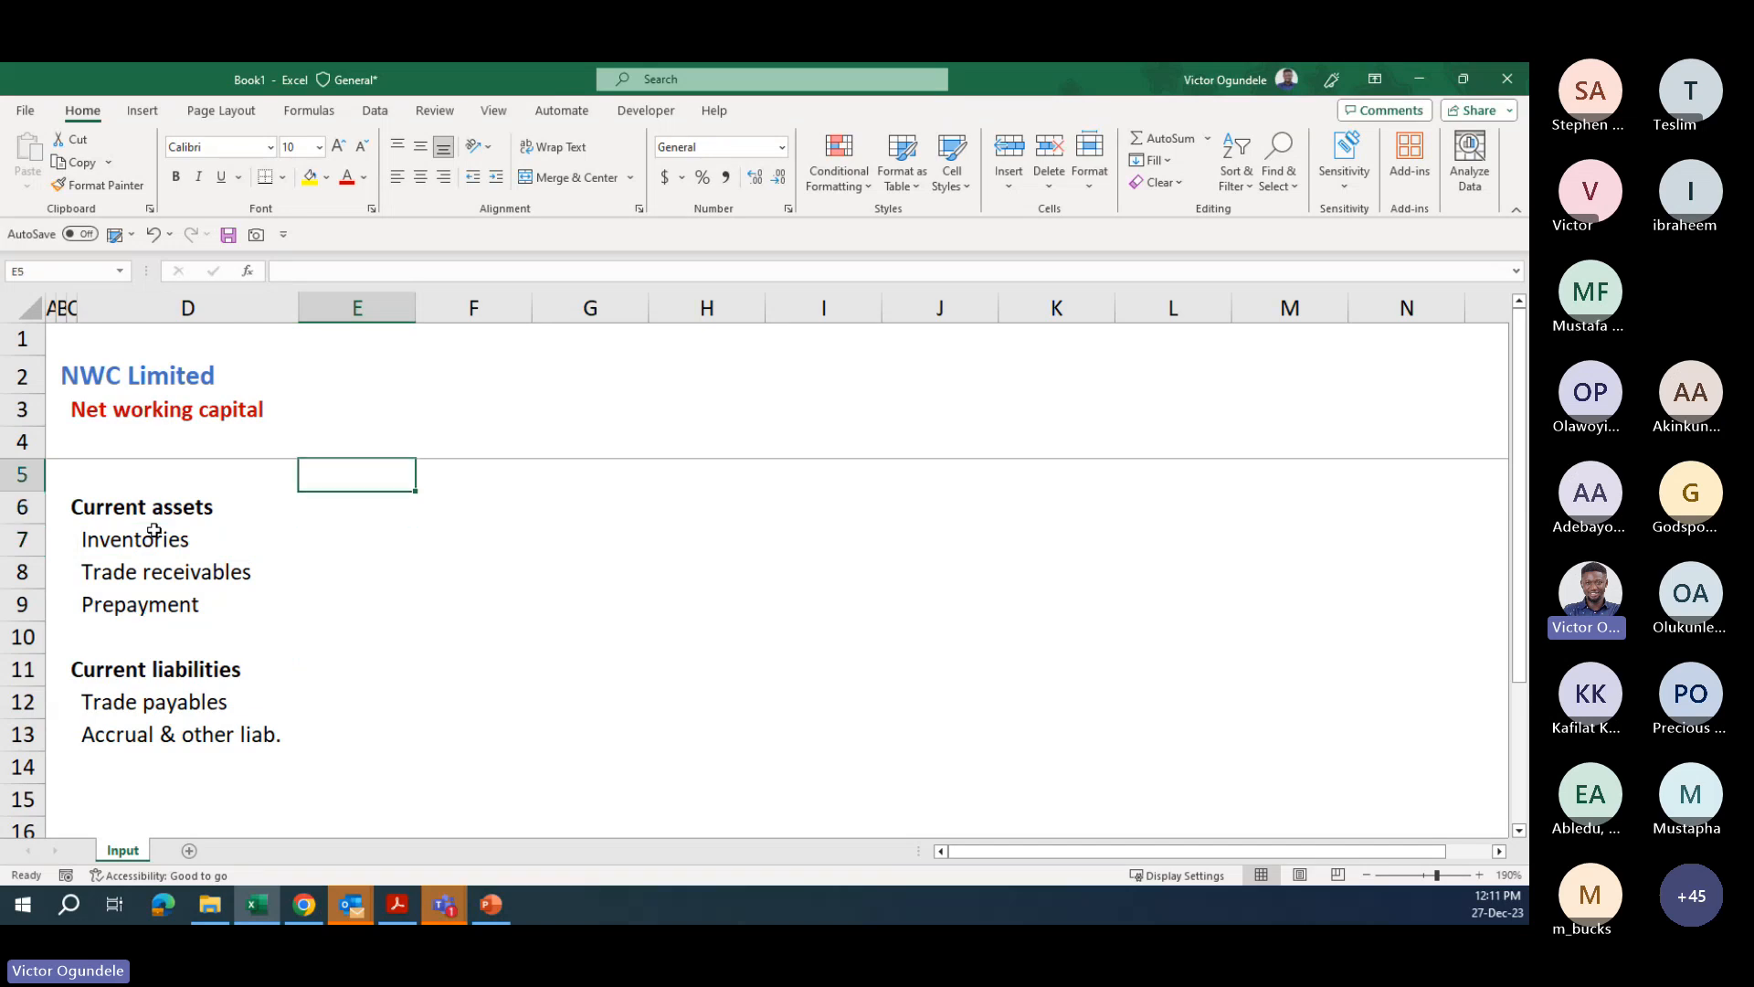
key(Down)
key(shift+space)
key(ctrl+shift+plus)
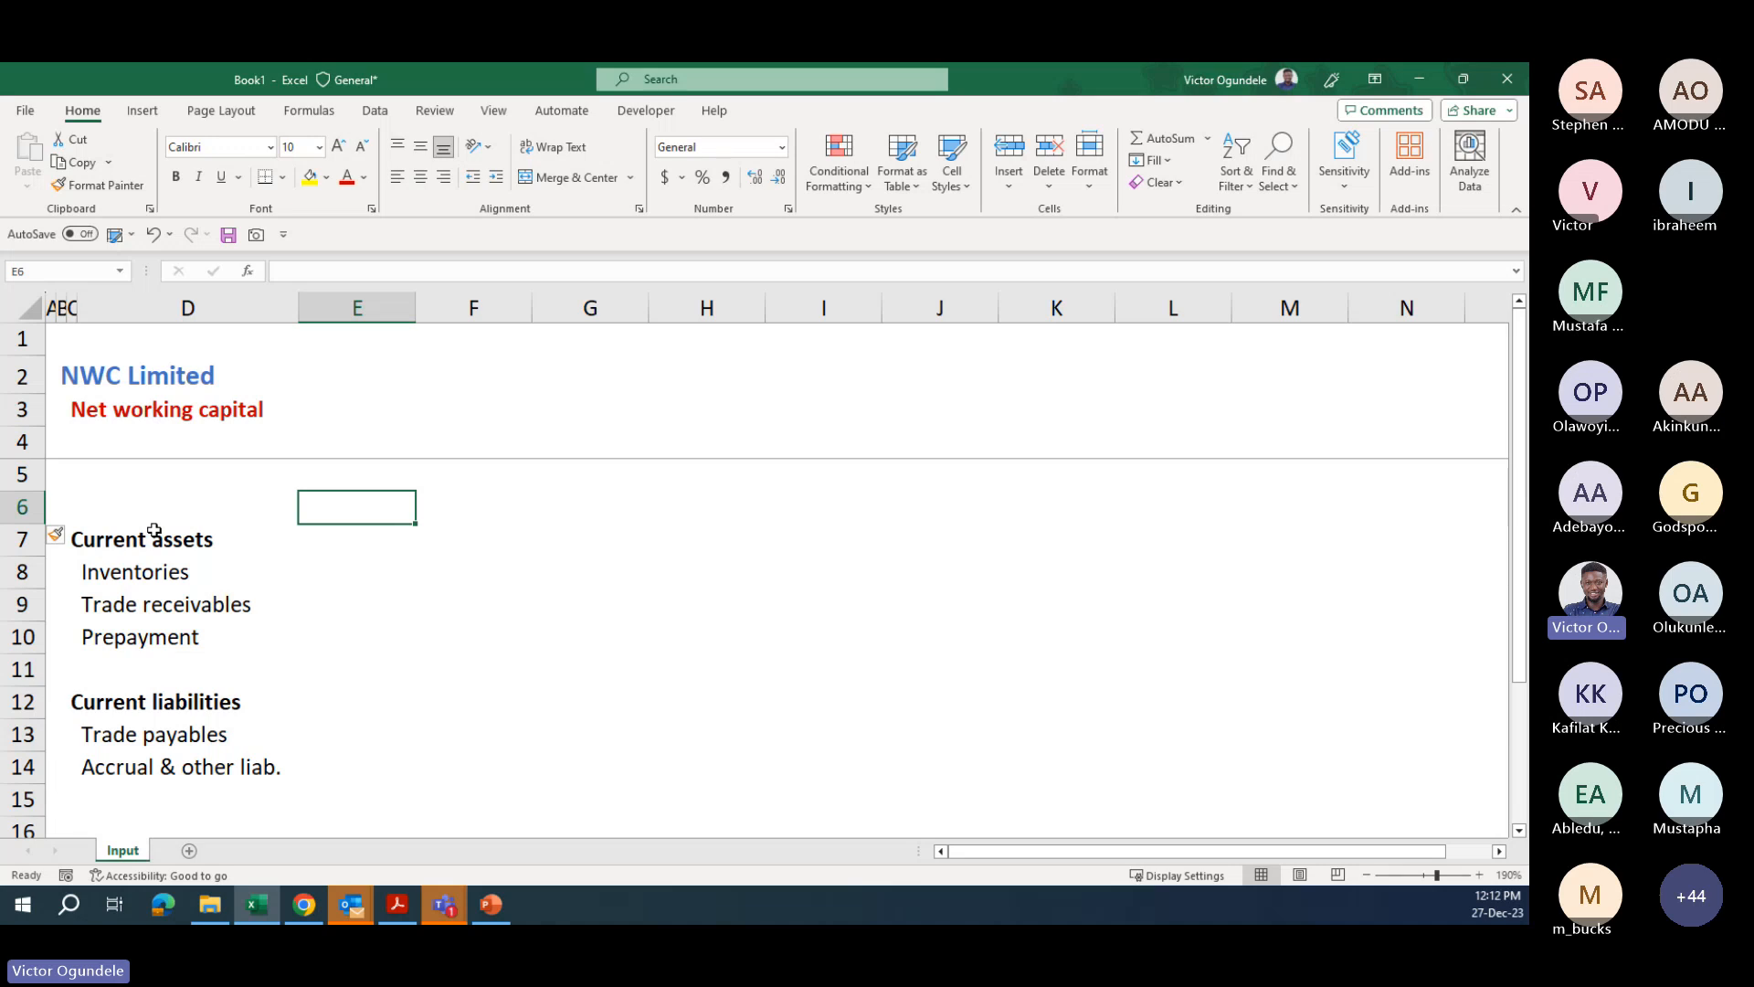
- Enter the column headings "Days terms" in E6 and "Month terms" in F6
text(Days ter)
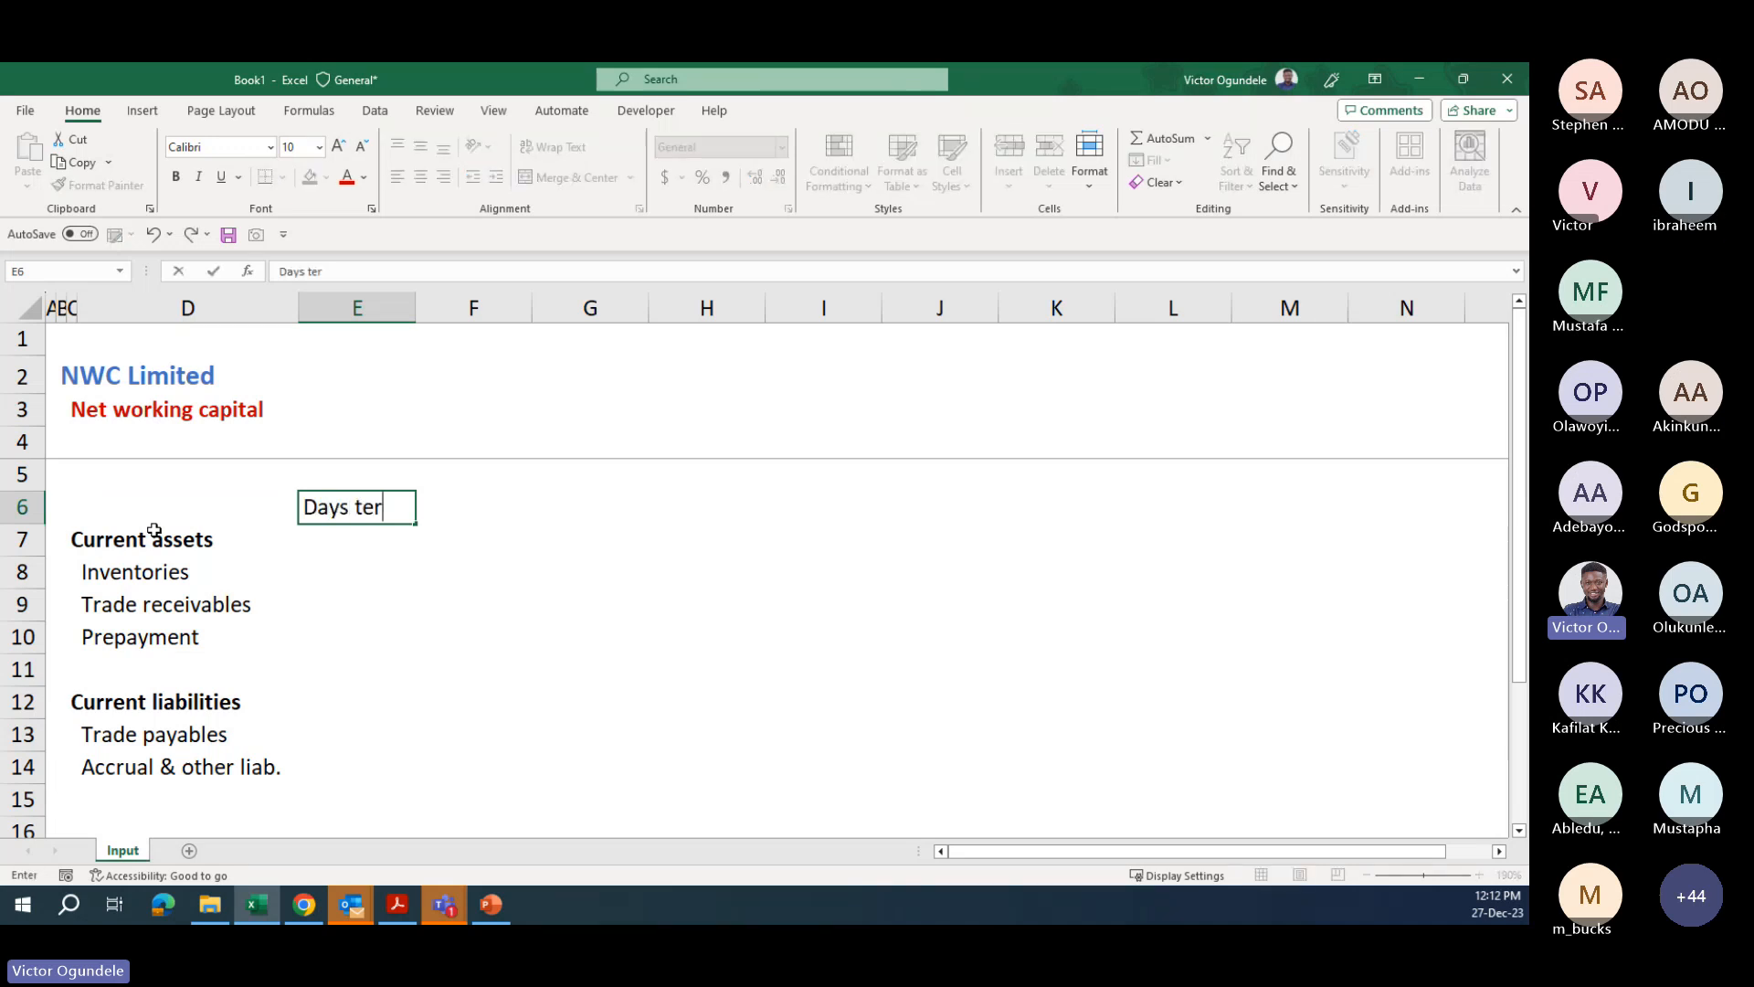
text(m)
key(Tab)
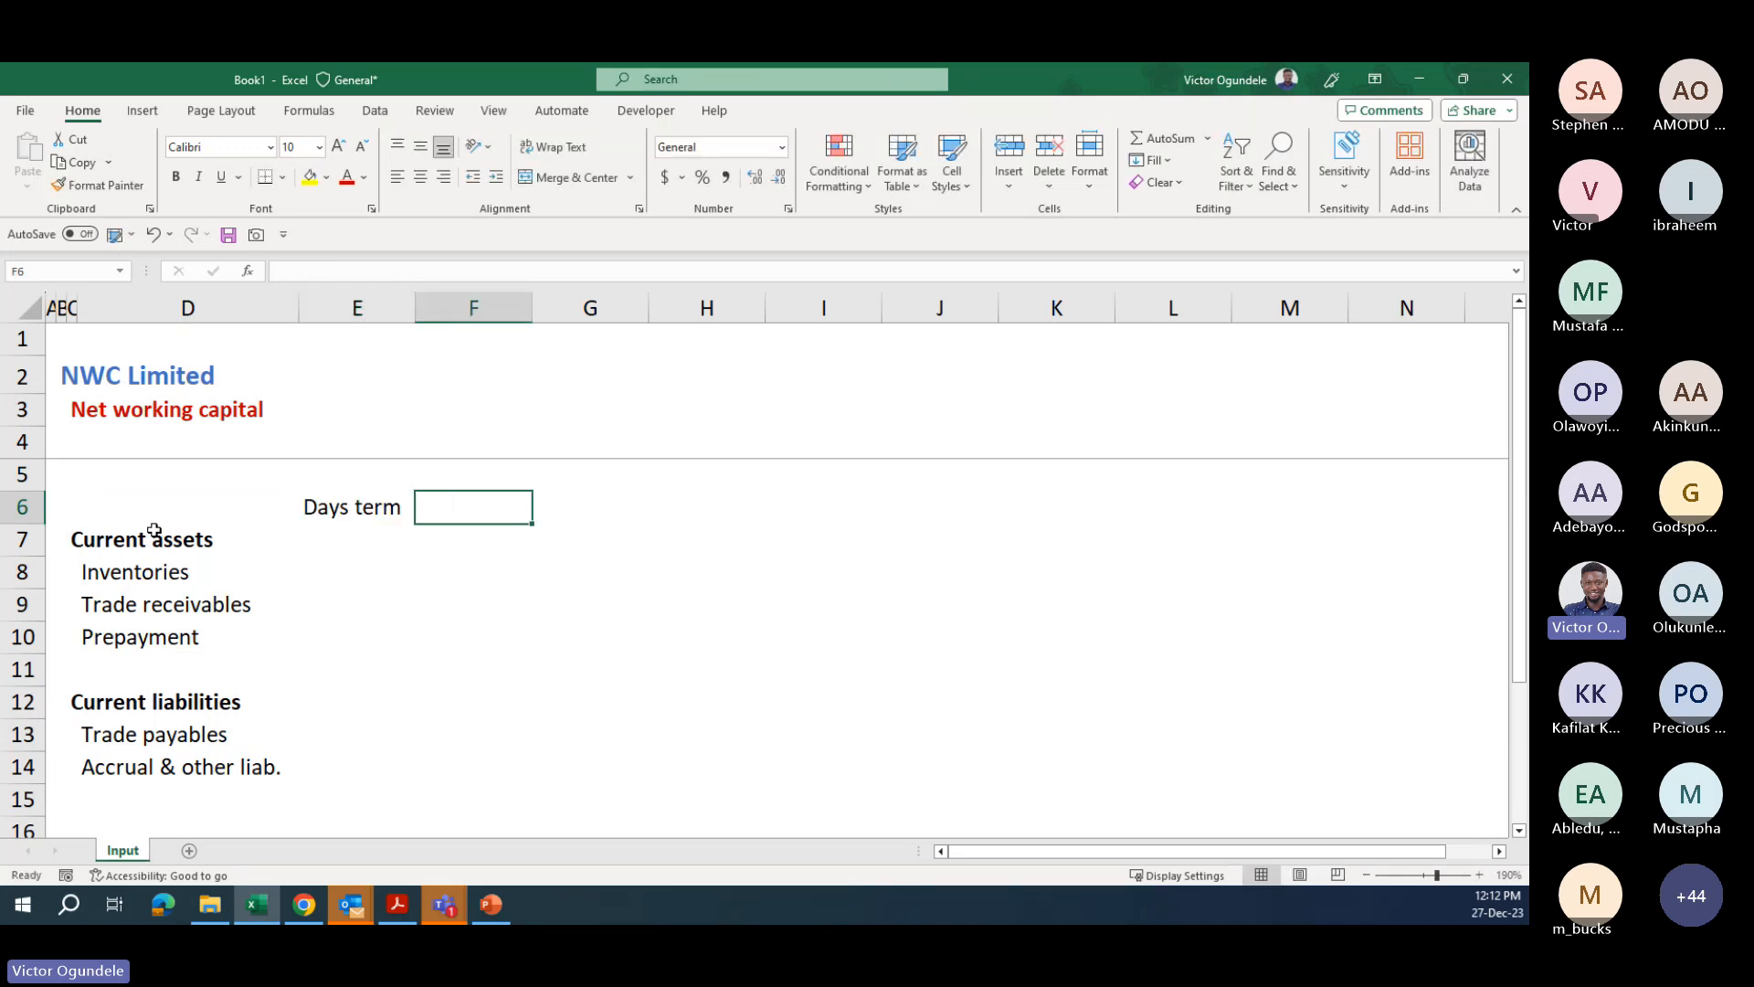
text(Month t)
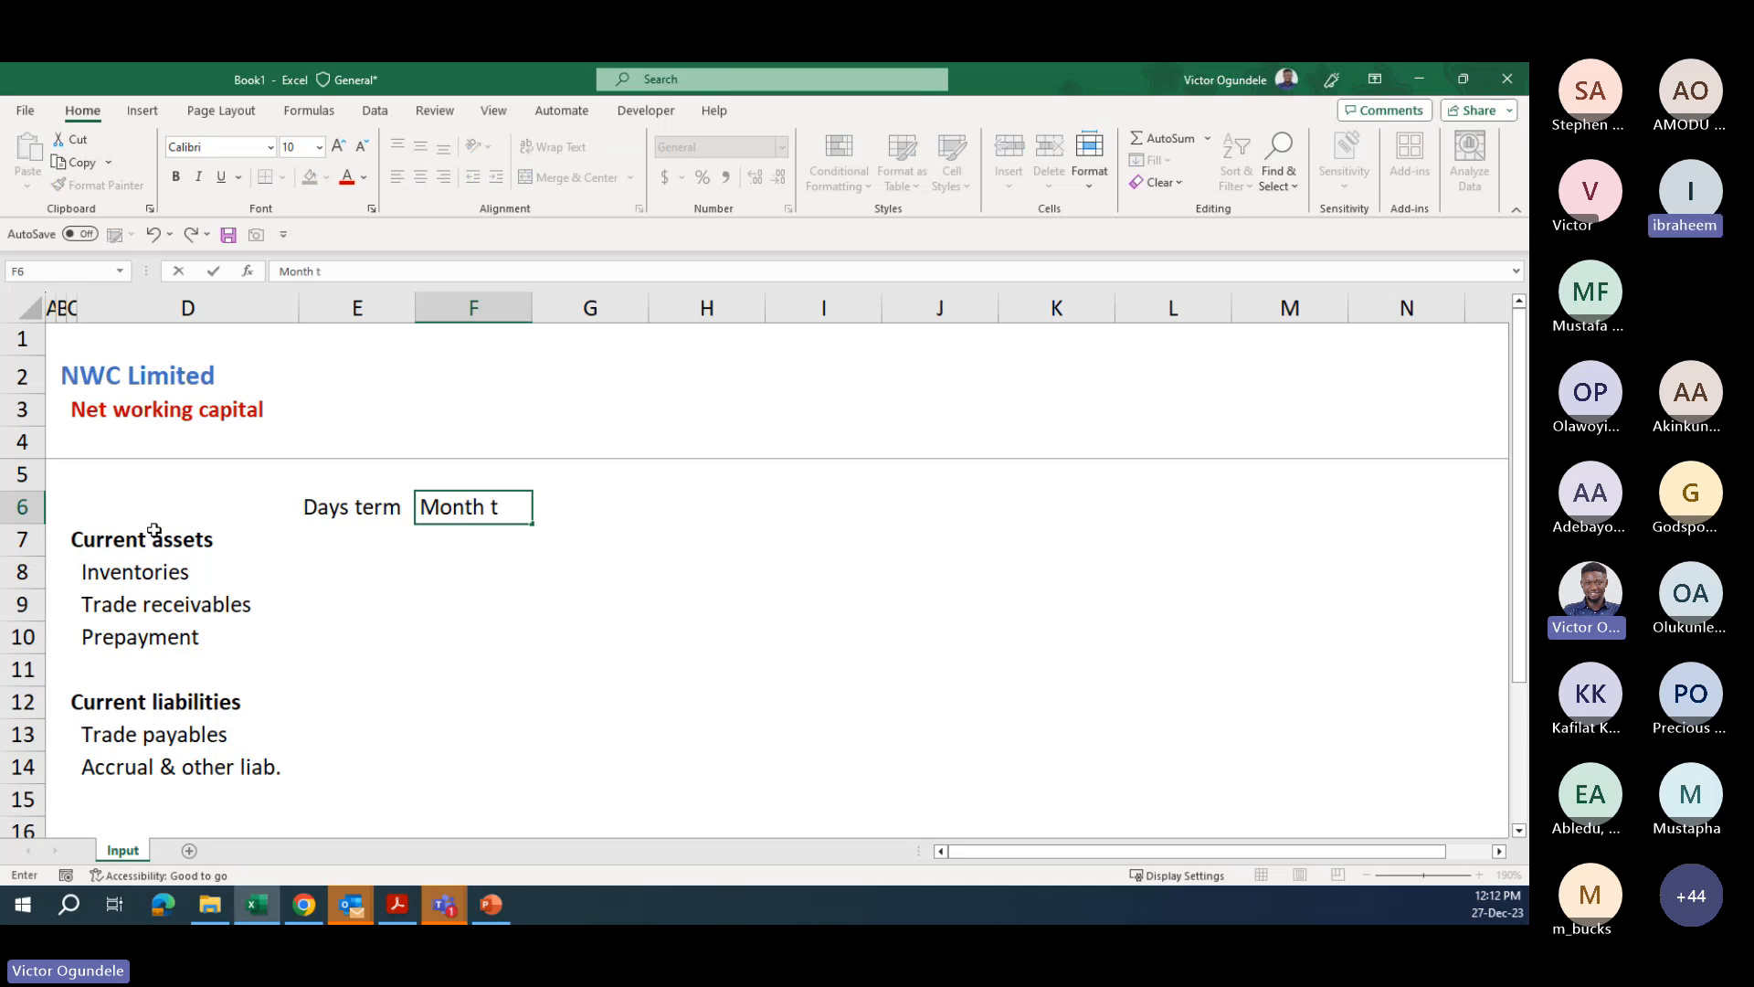
text(erms)
key(Left)
key(Left)
key(Right)
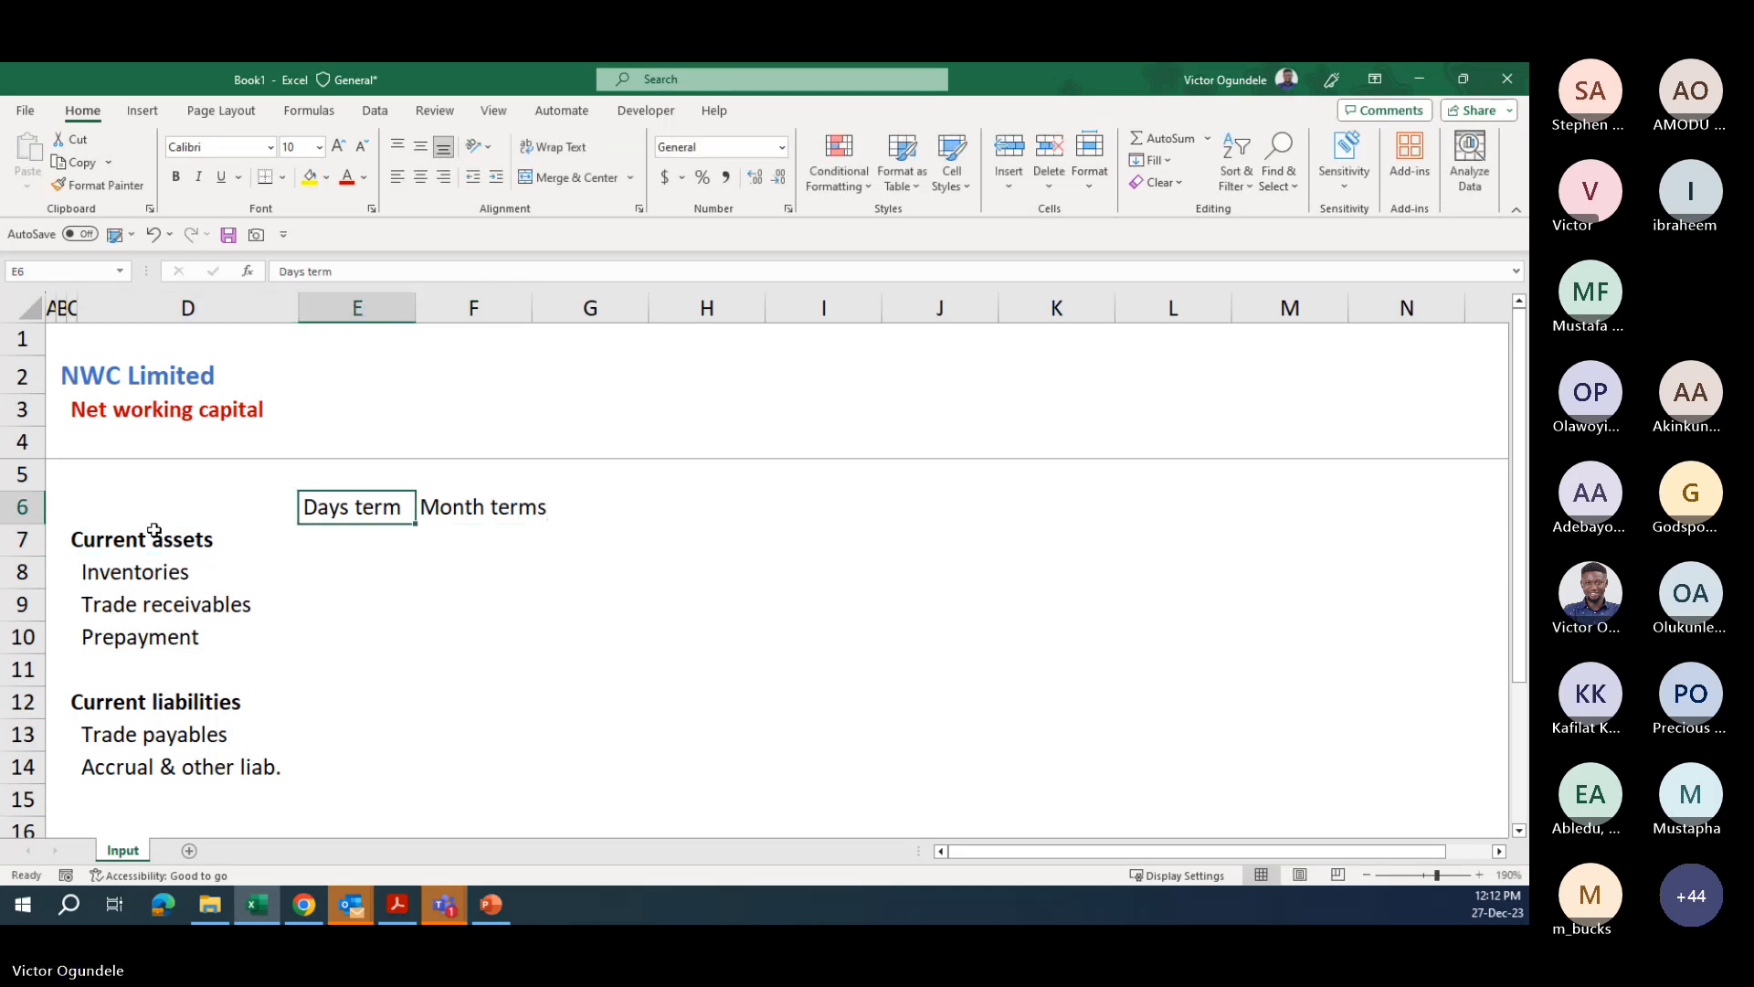
key(F2)
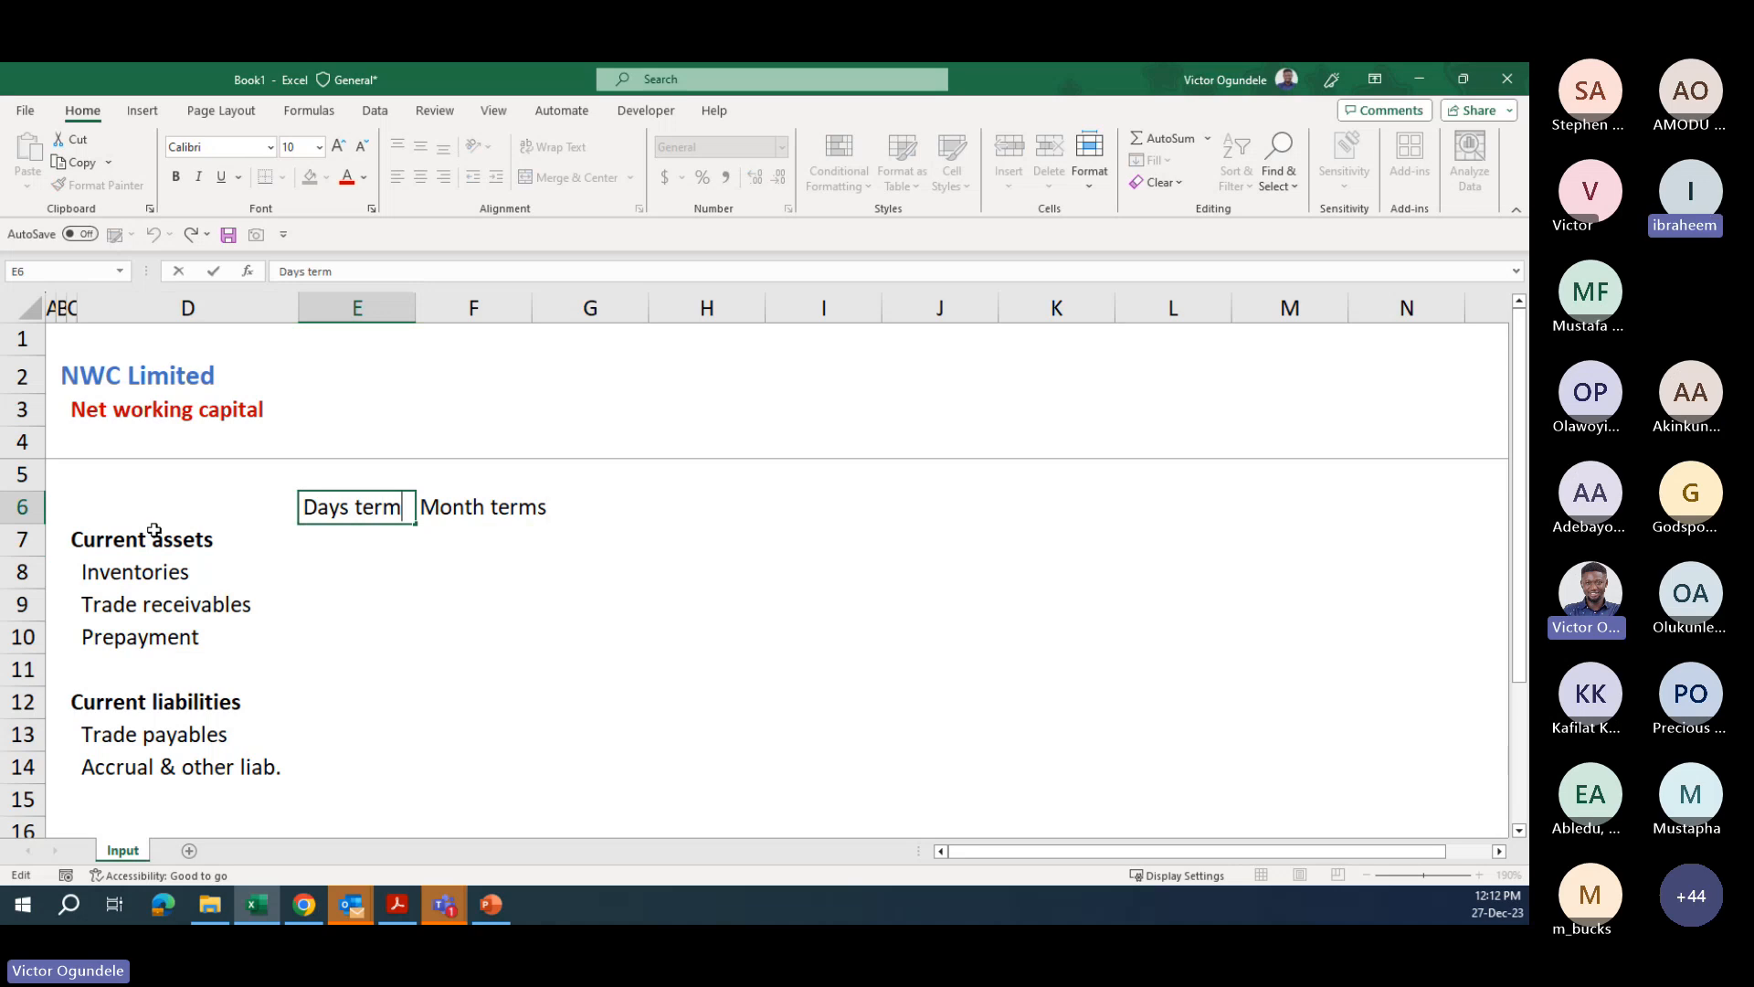
text(s)
key(ctrl+Return)
- Autofit the widths of columns E and F to the headings in E6 and F6
key(shift+Right)
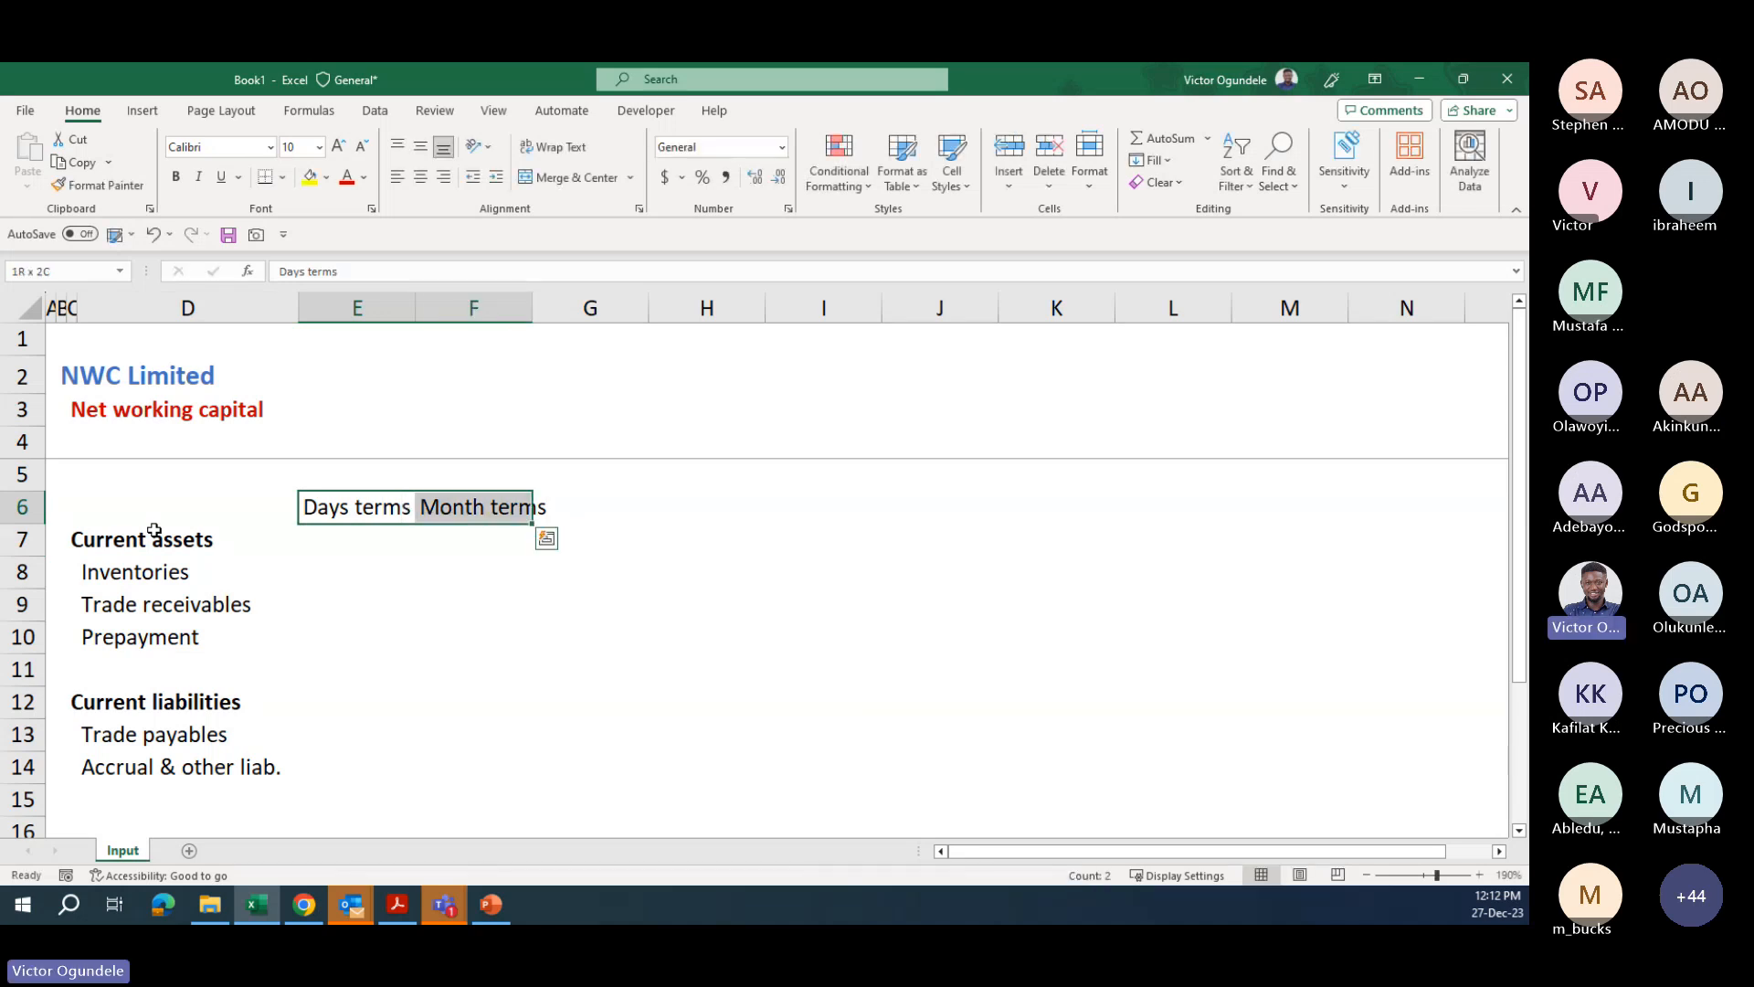
key(alt+h)
key(o)
key(i)
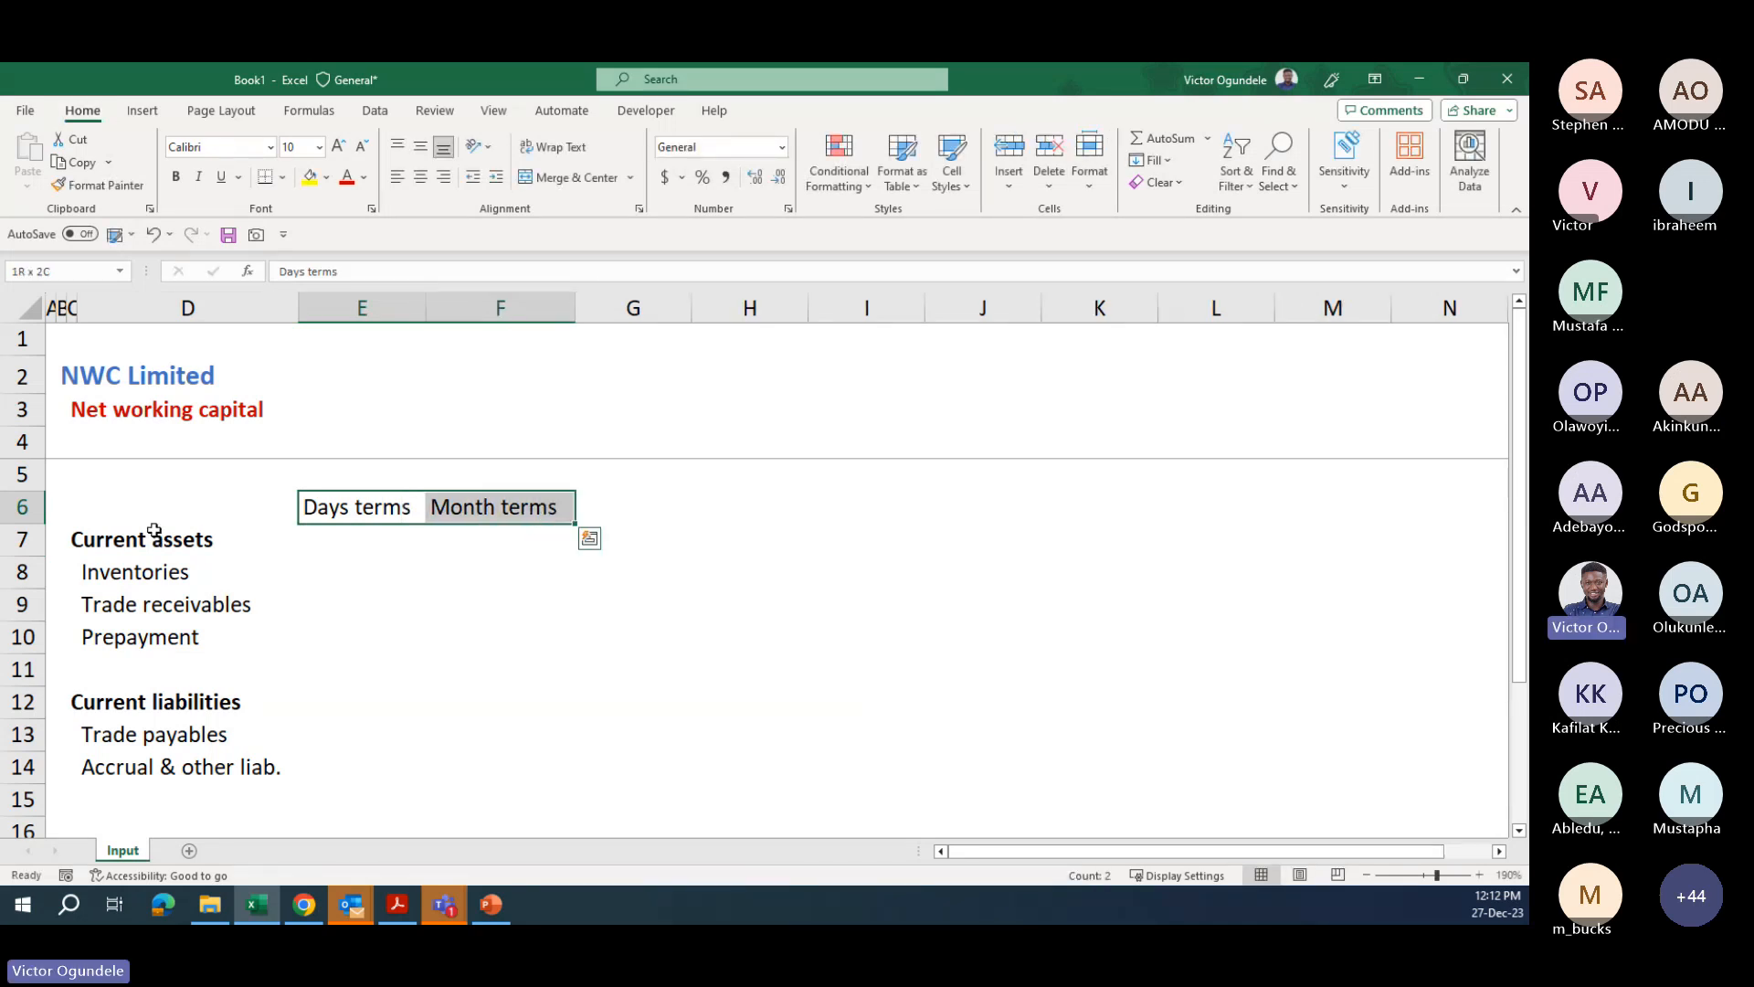
- Format the headings in E6:F6 with a dark grey fill and white font
key(shift+Left)
key(shift+Right)
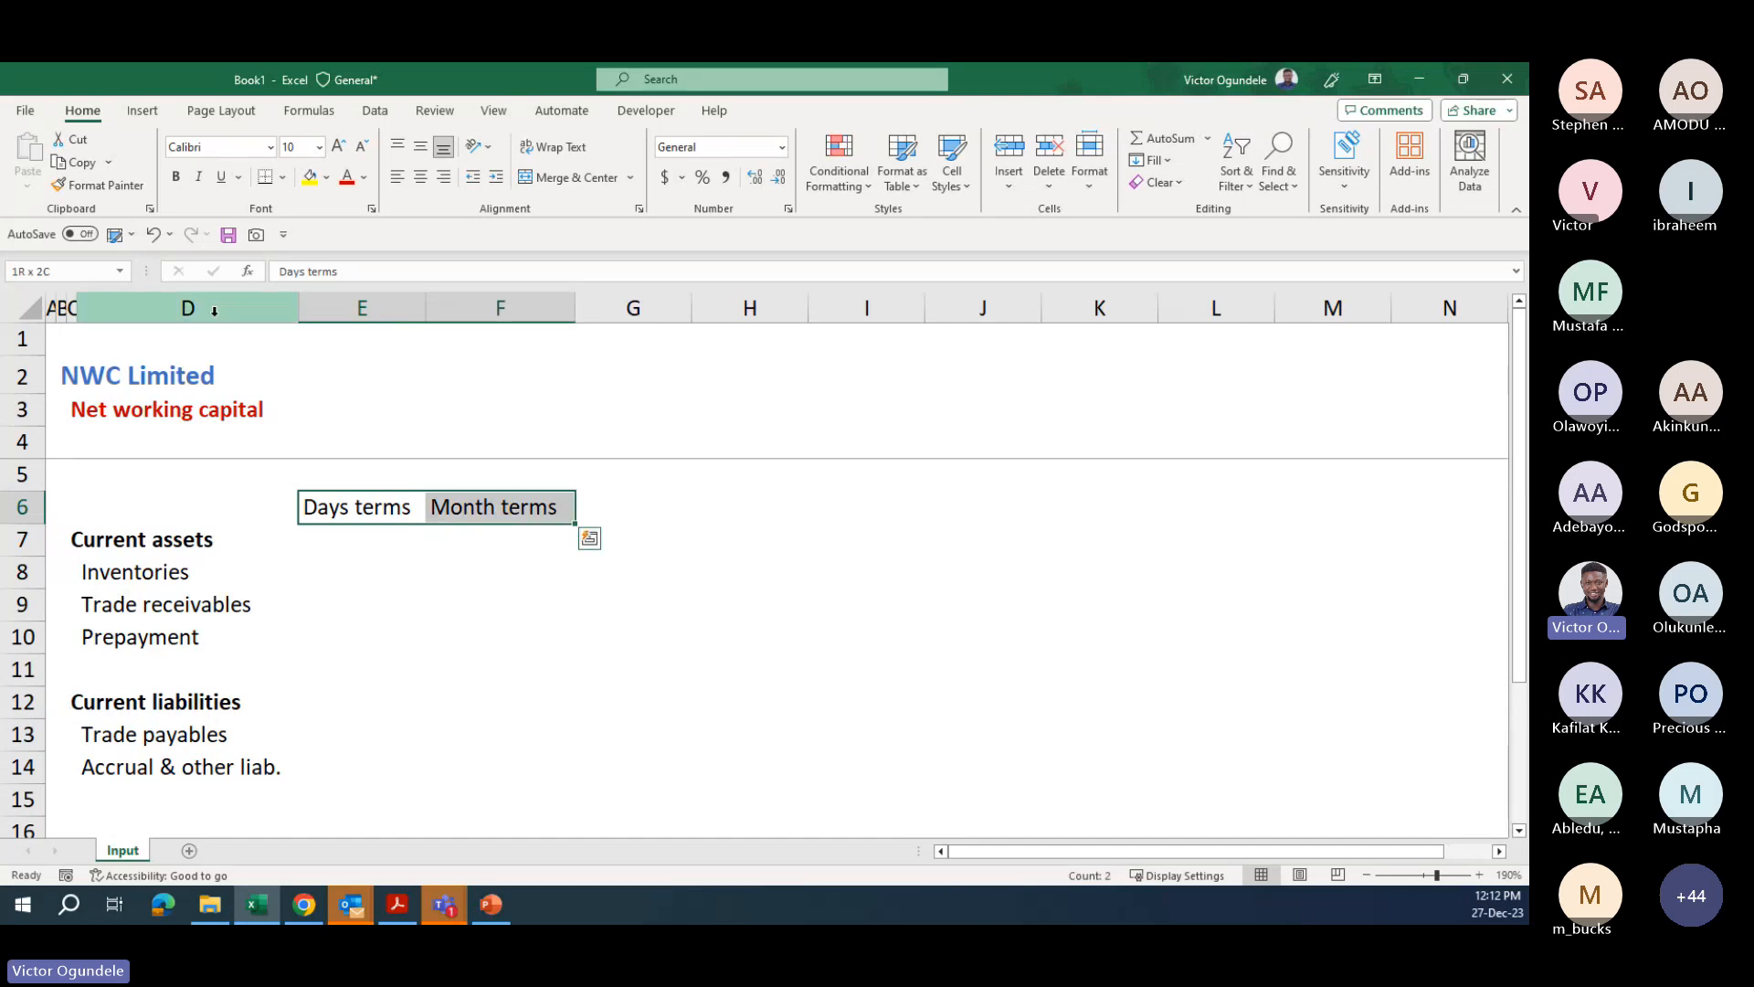
click(328, 179)
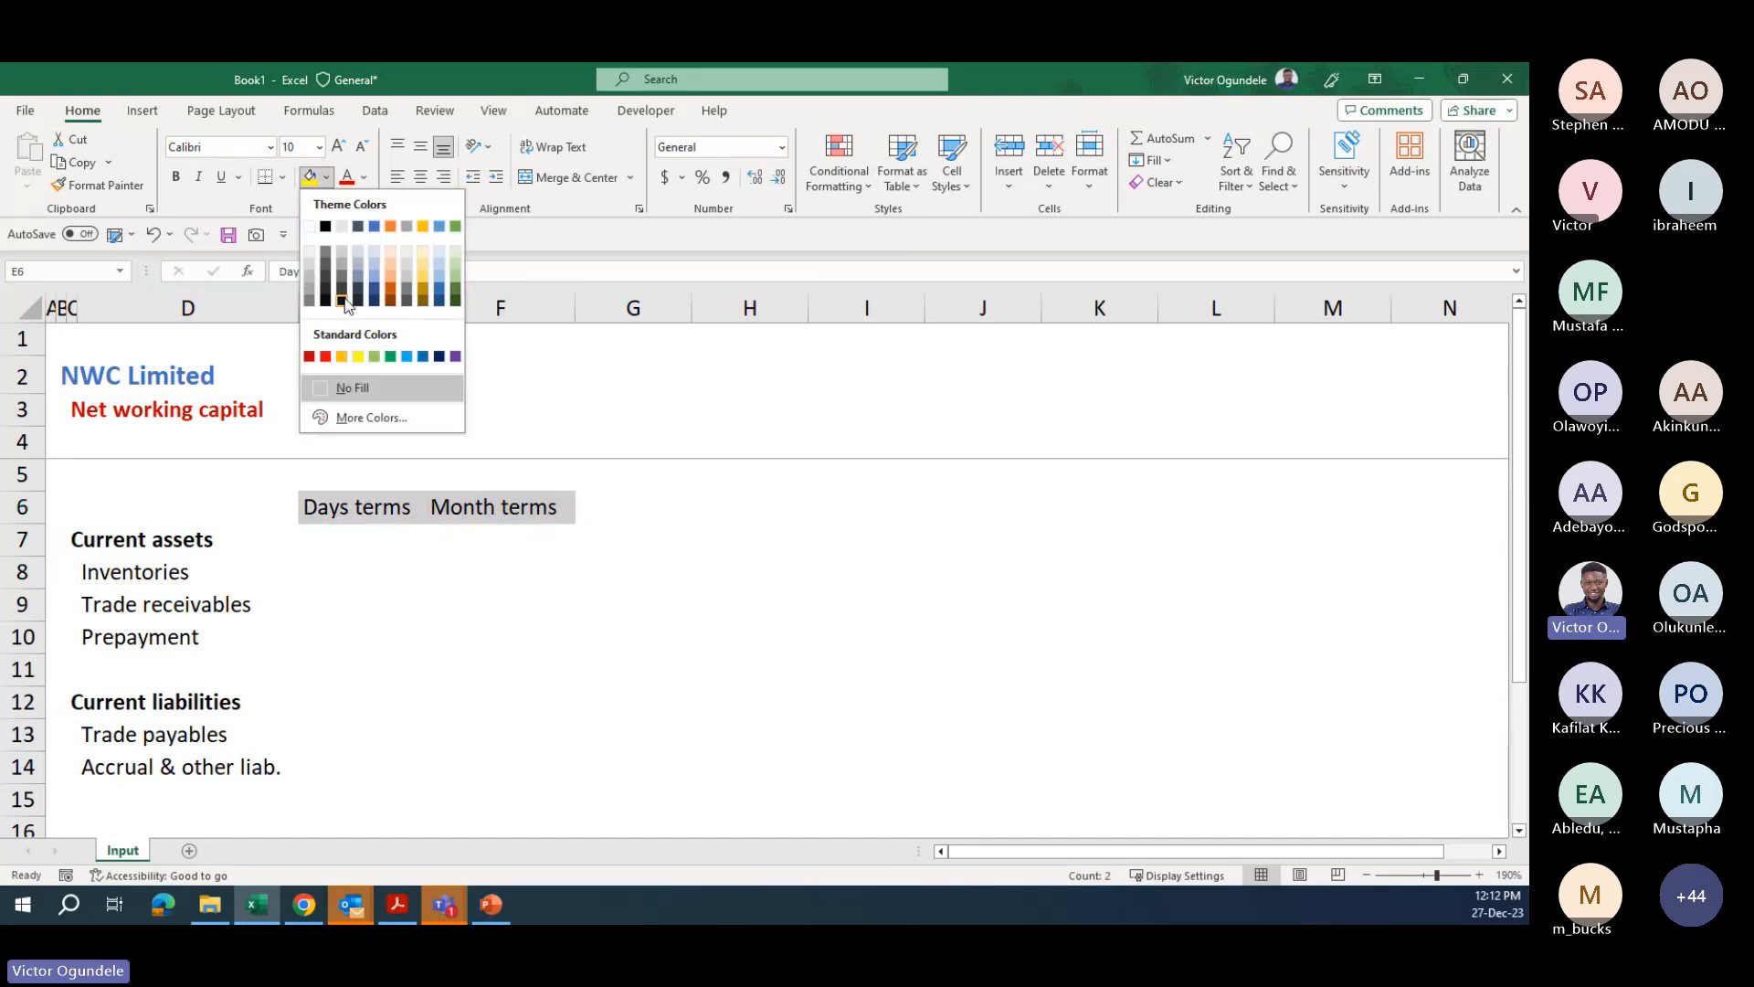
click(327, 274)
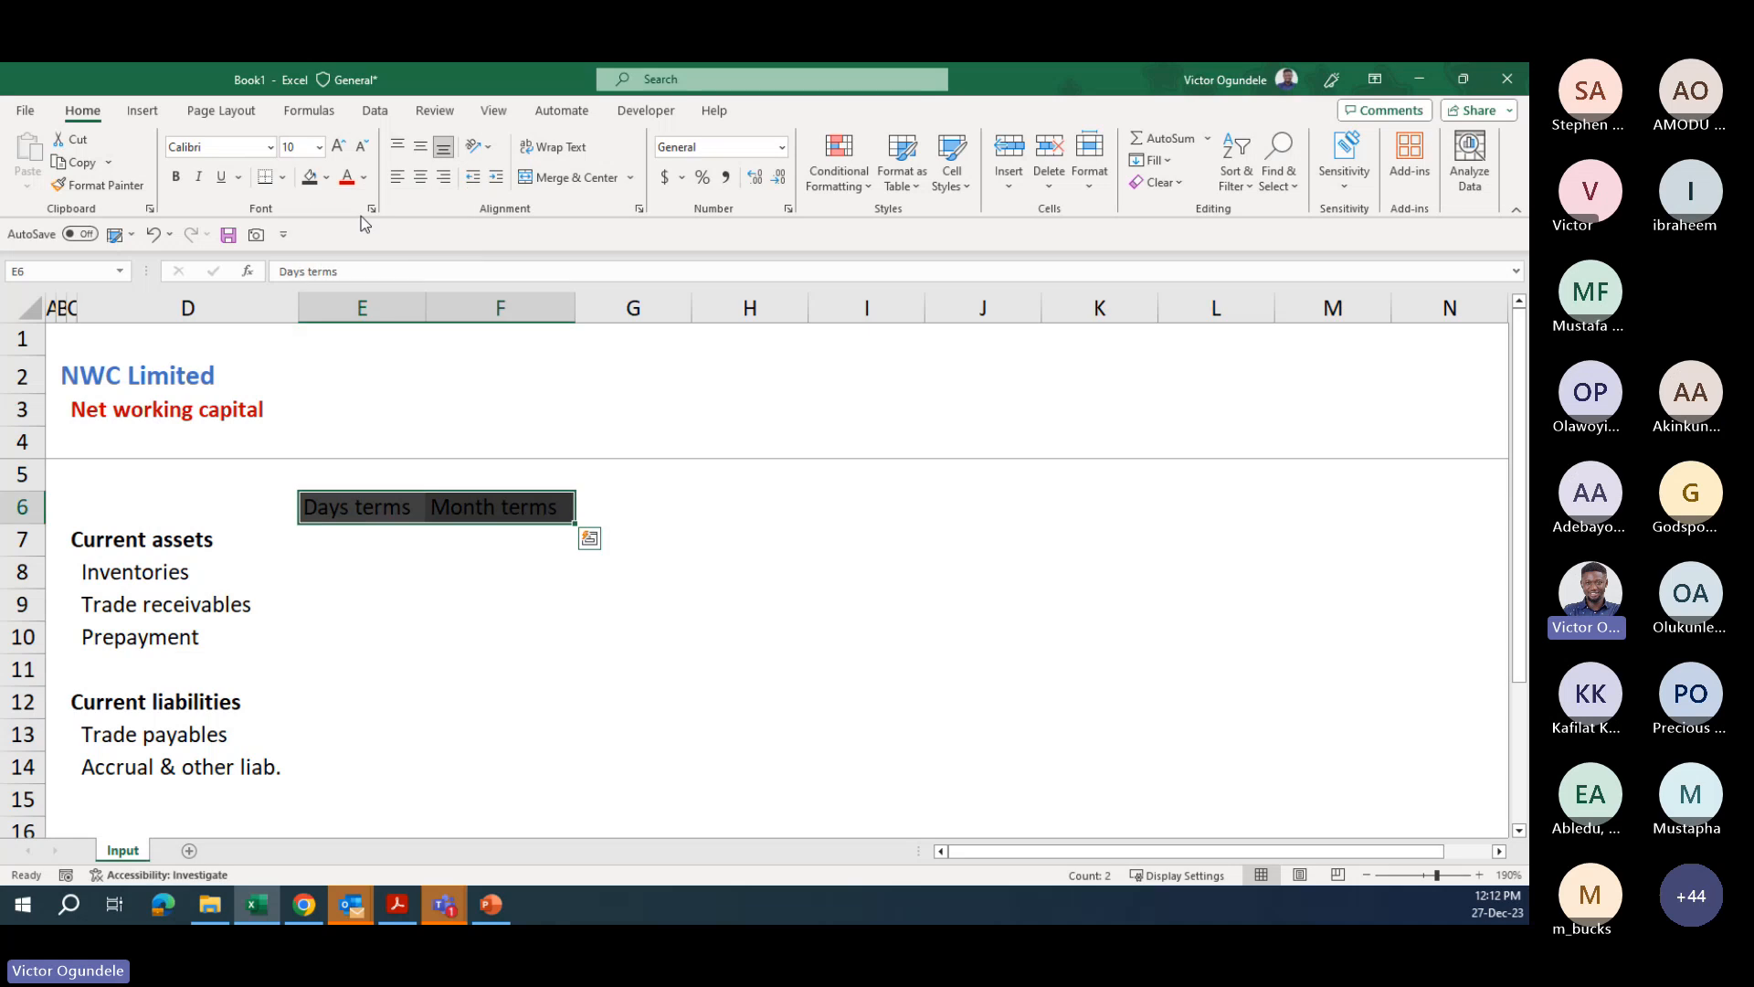
click(362, 177)
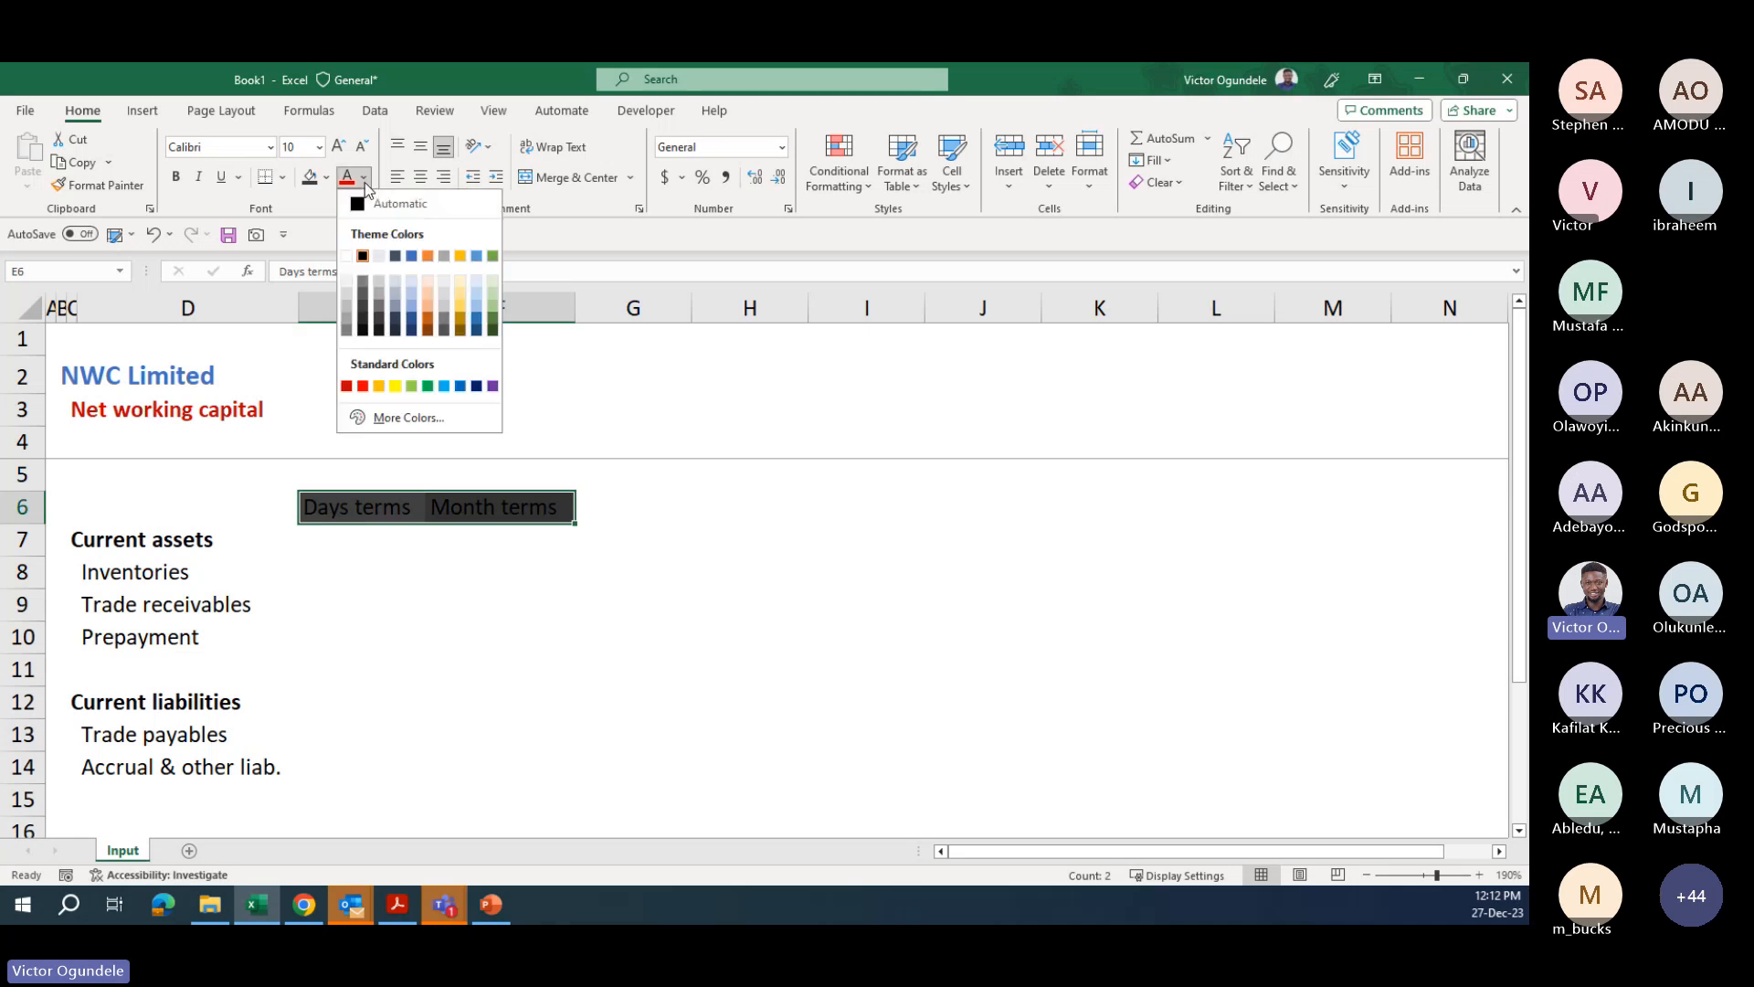
click(346, 237)
click(409, 543)
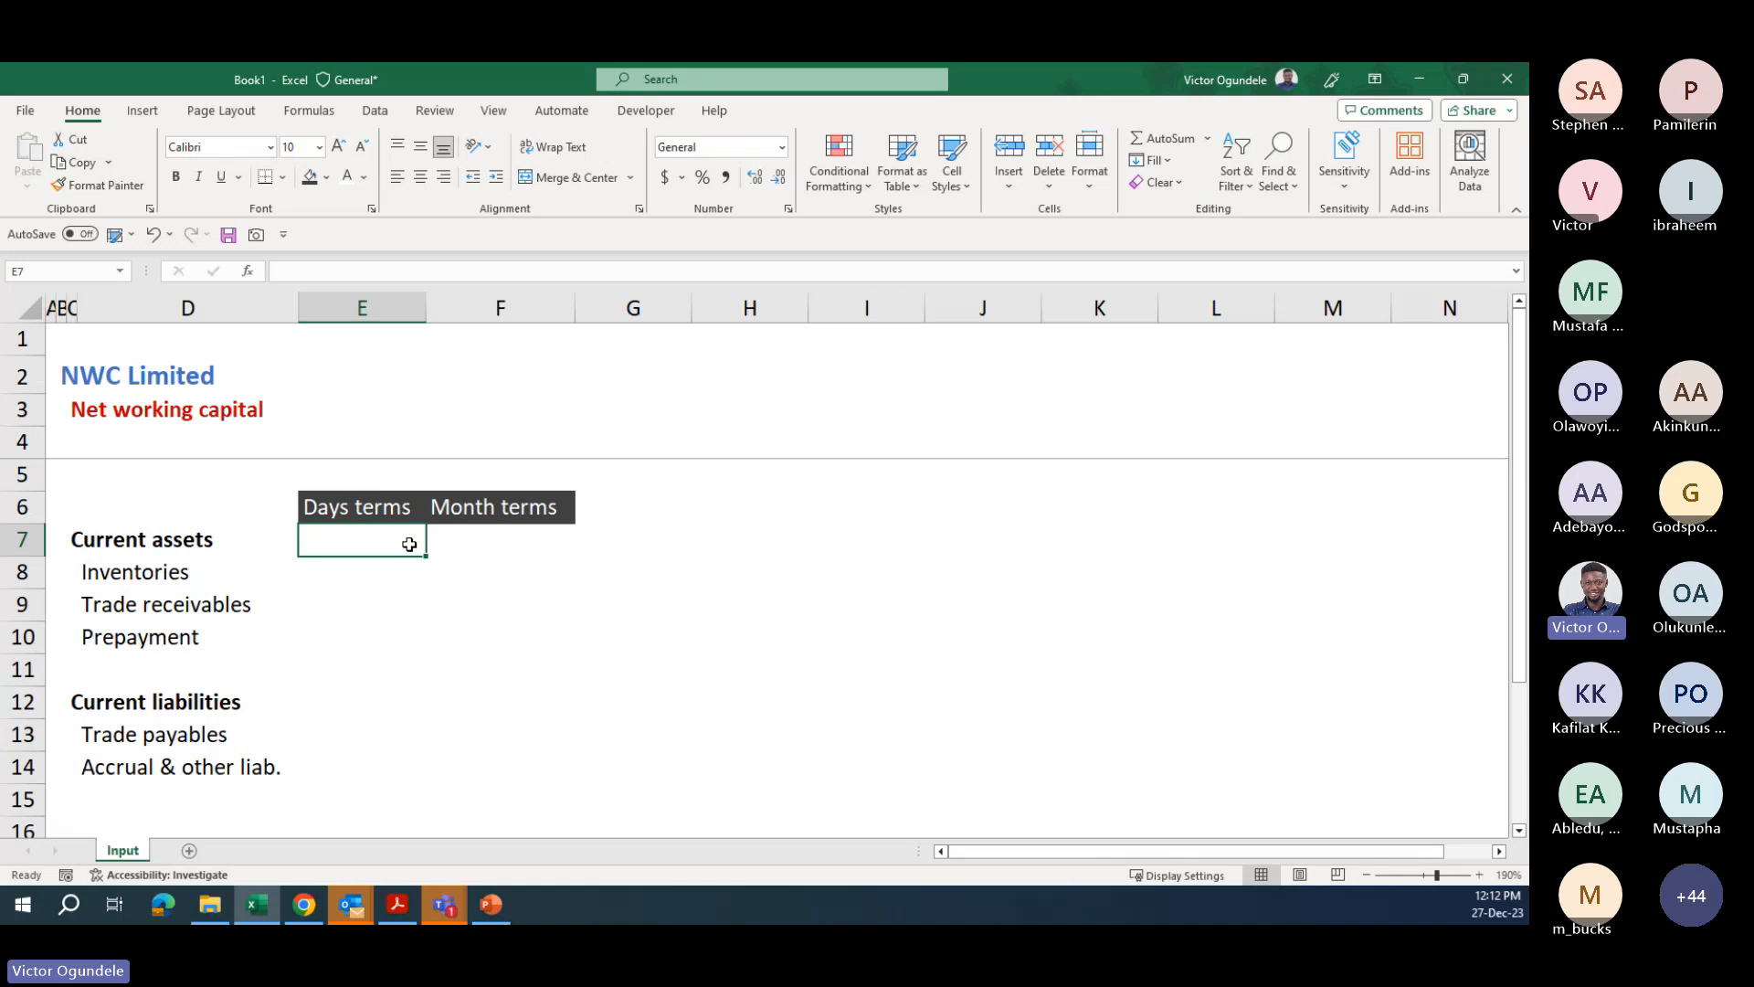
- Right-align the "Days terms" and "Month terms" headings in E6:F6
key(Up)
key(shift+Right)
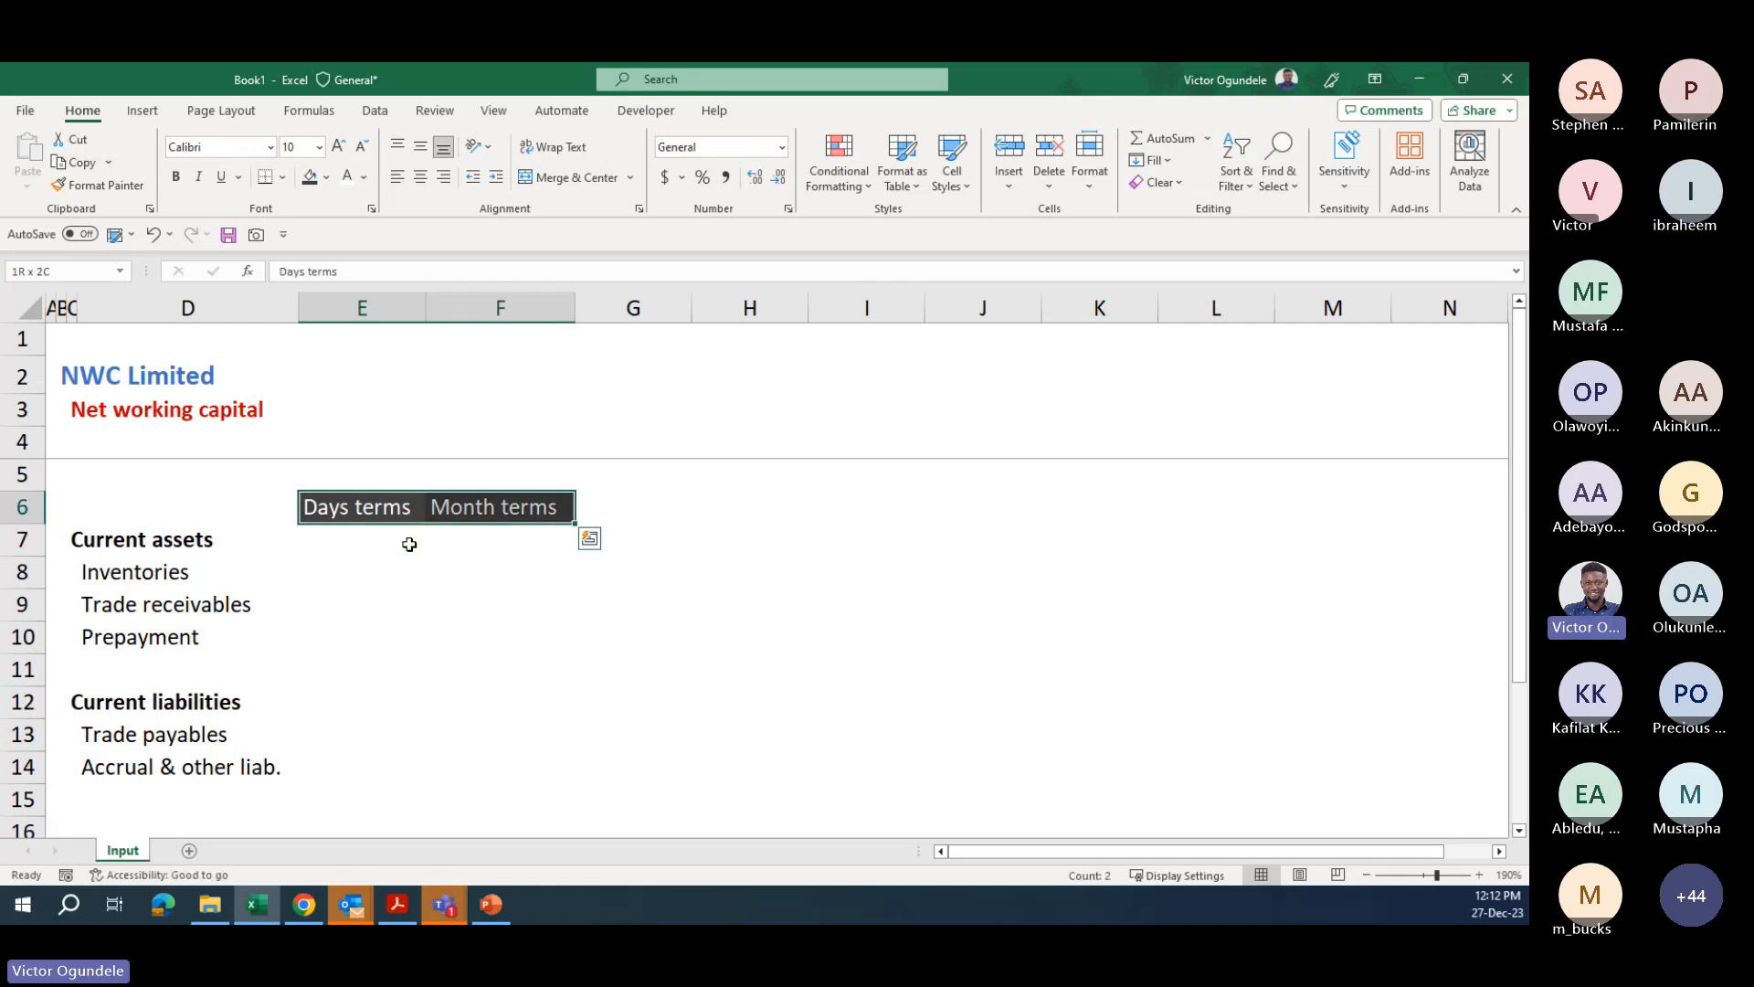
key(alt+h)
key(a)
key(r)
key(Down)
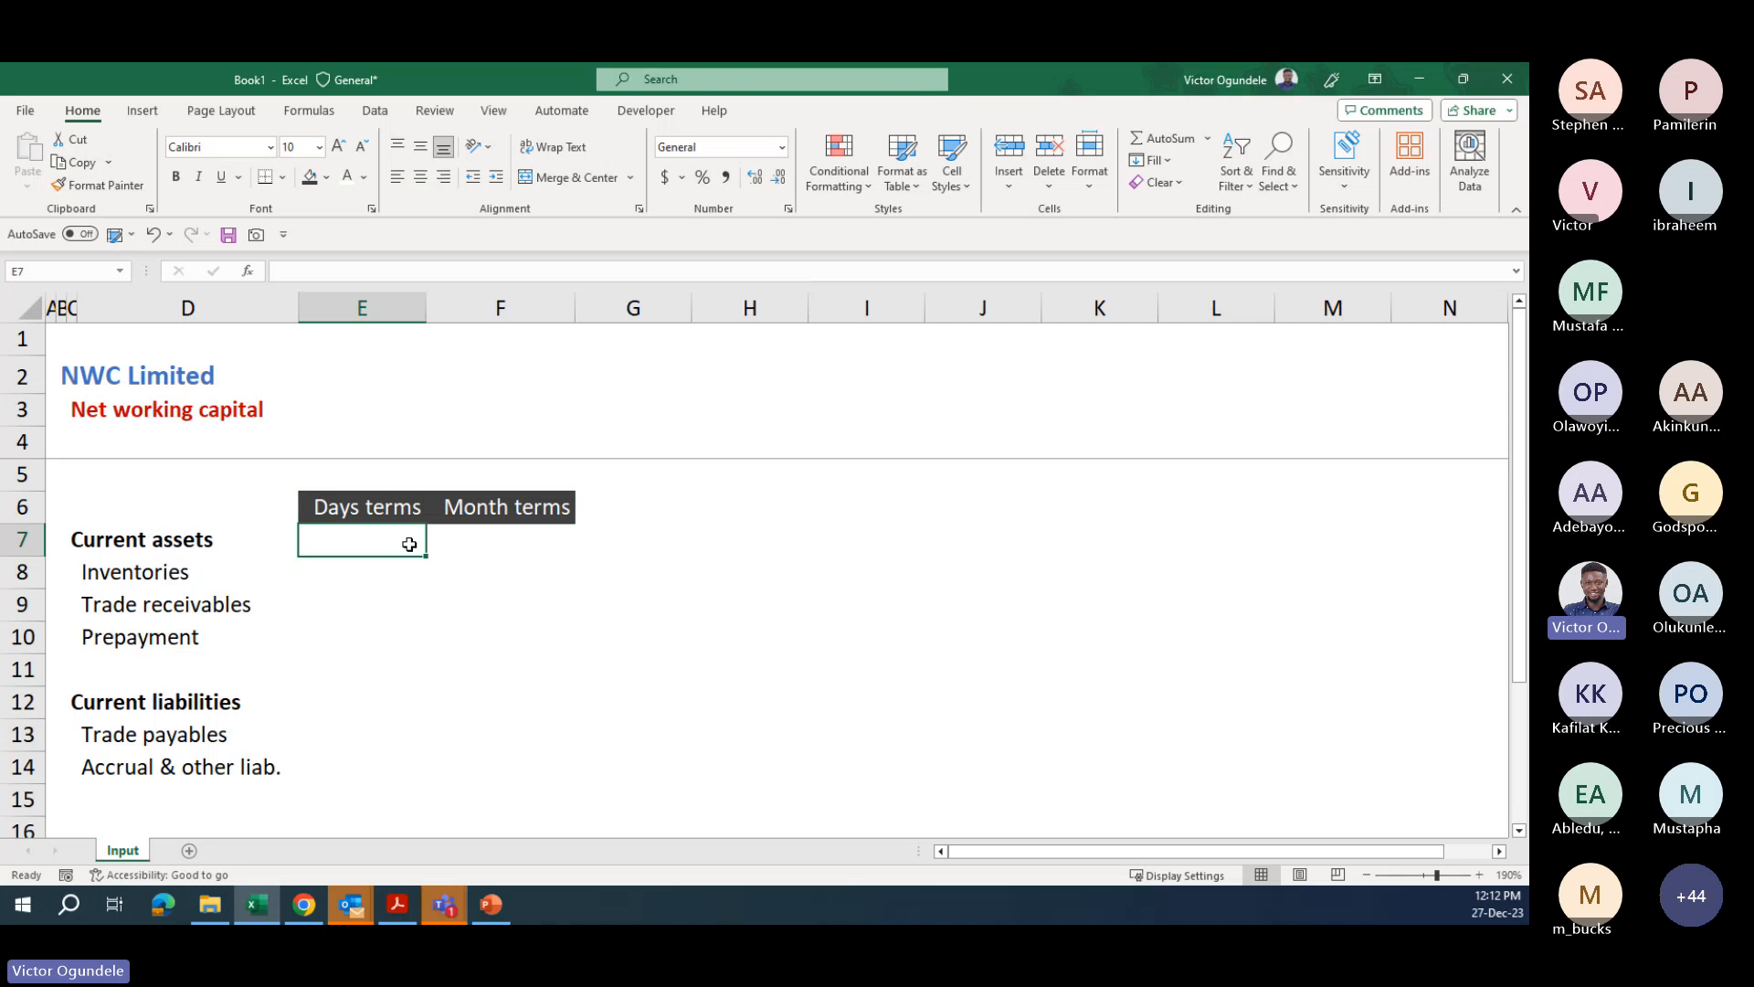
- Apply the Input cell style to the days-terms cells E8:E10 for the current assets
key(Down)
key(shift+Down)
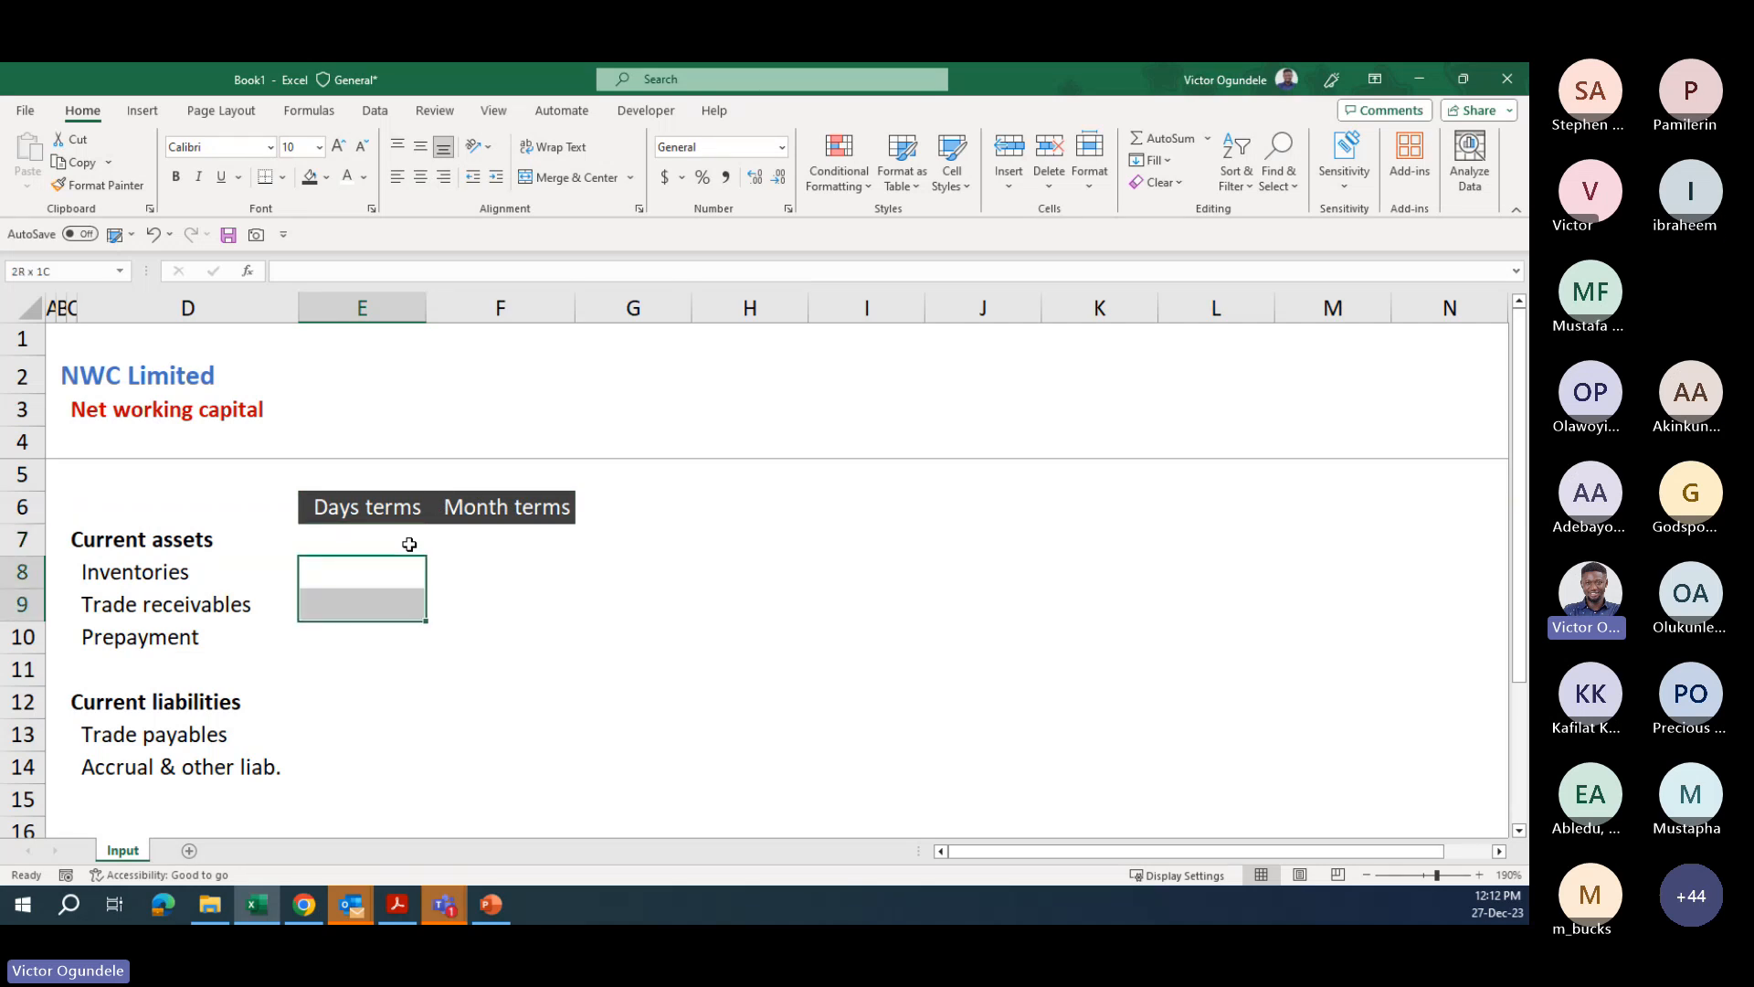
key(shift+Down)
key(alt+h)
key(j)
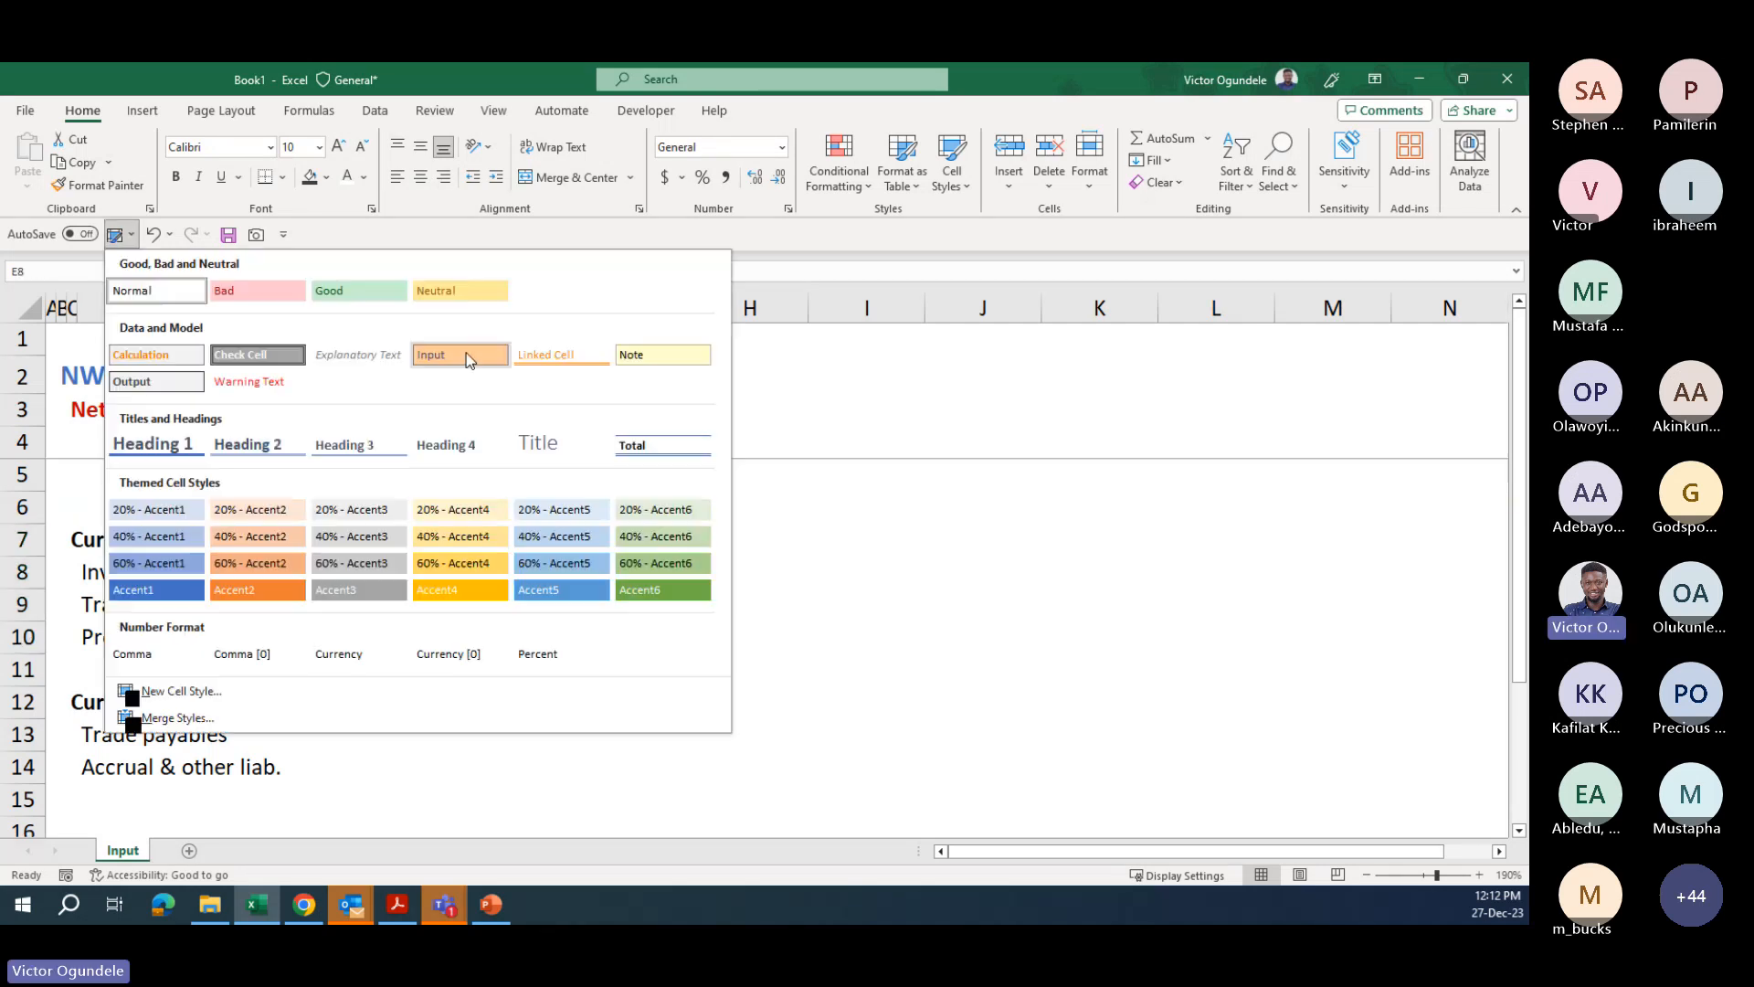
click(457, 353)
- Copy the input-styled cell E10 to E13:E14 for the current liabilities
key(Down)
key(Down)
key(ctrl+c)
key(Down)
key(Down)
key(Down)
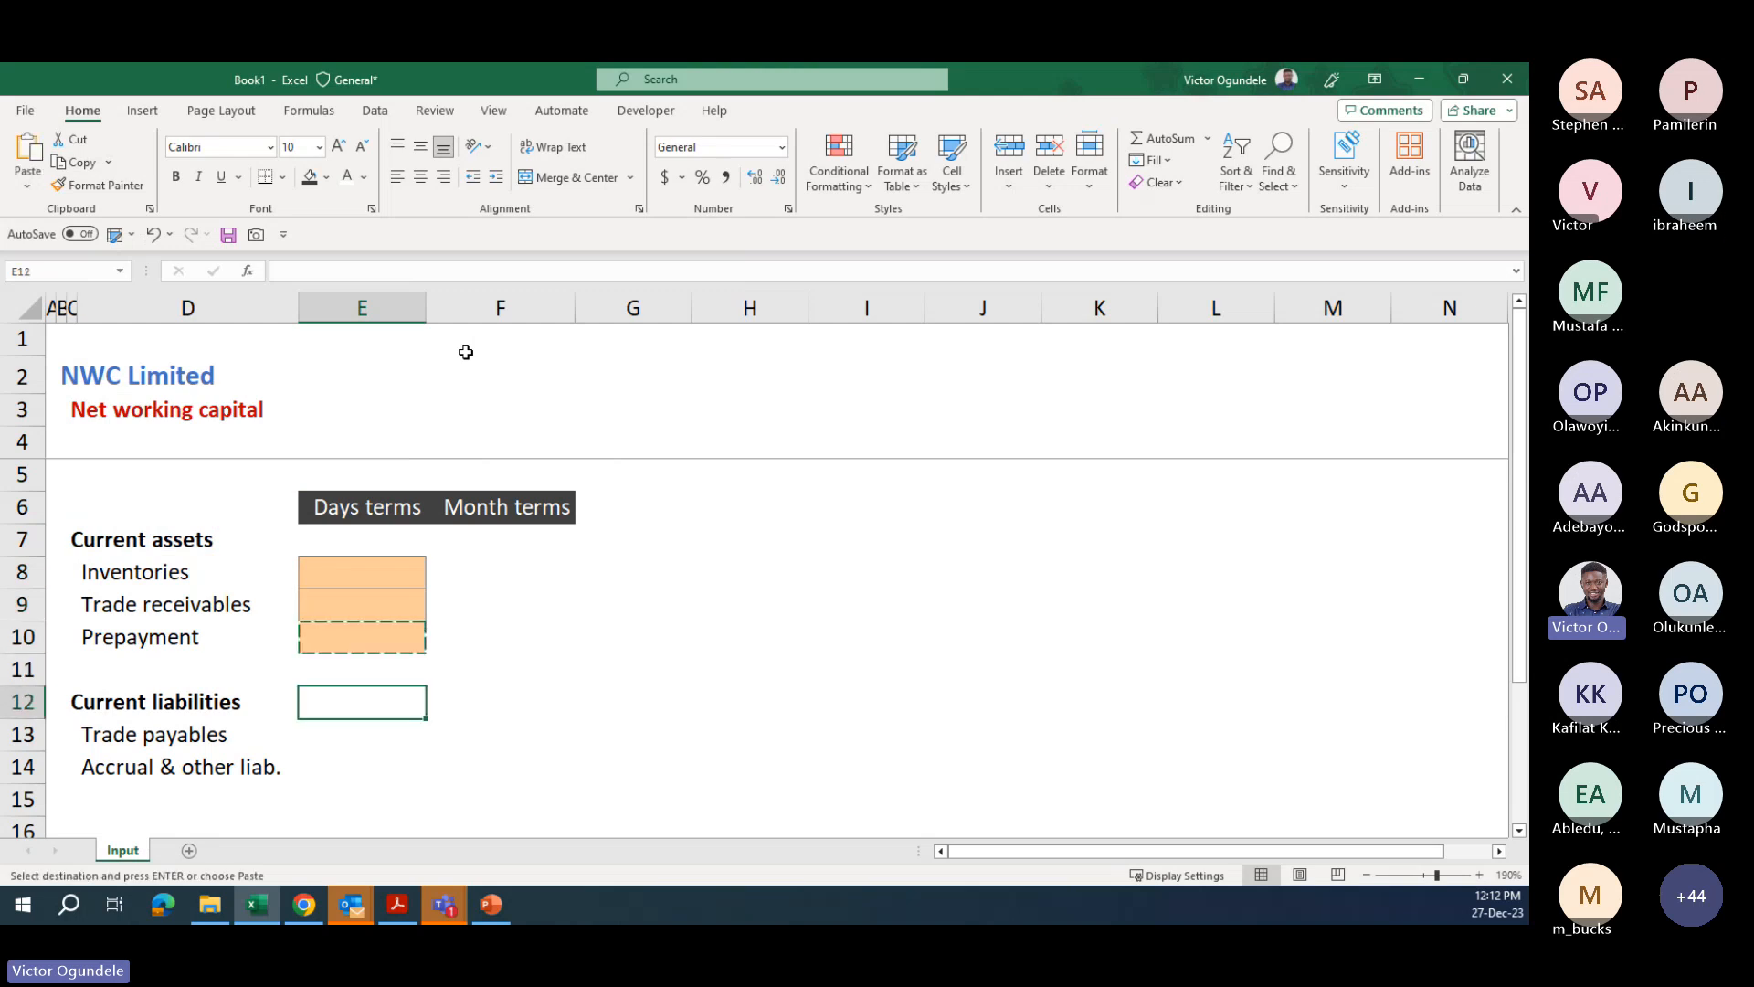
key(shift+Down)
key(ctrl+v)
key(Escape)
key(Left)
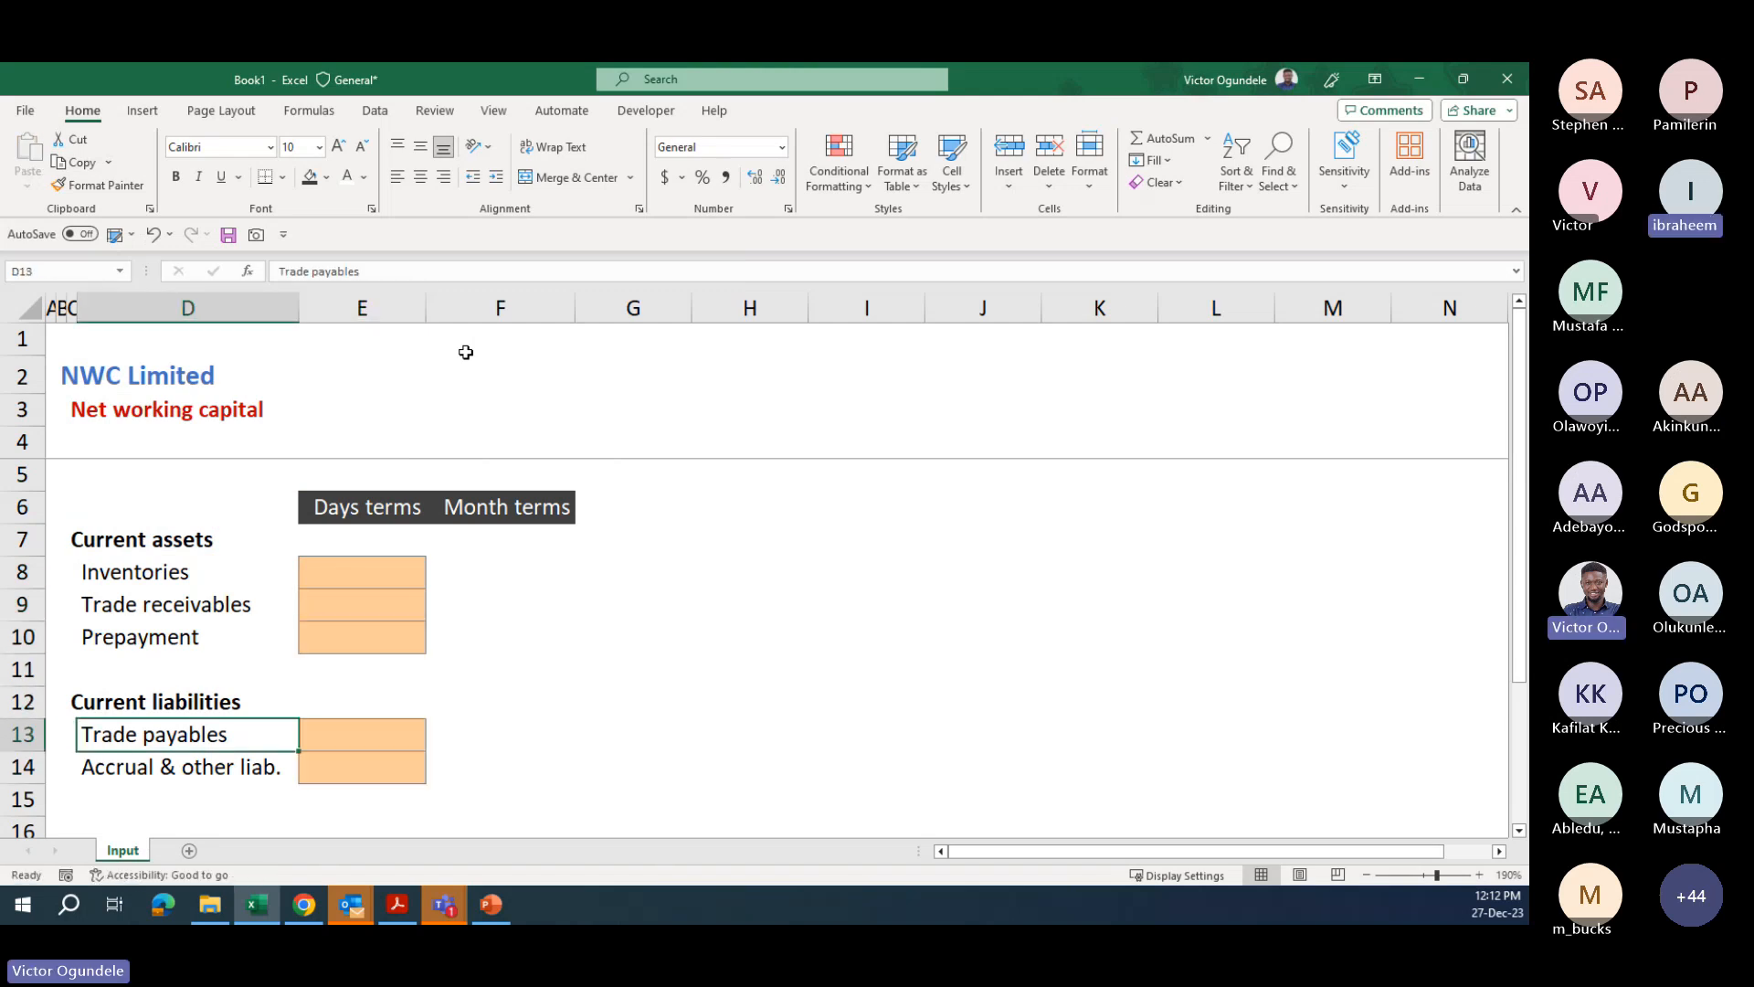
- Enter 15 as the days terms for Inventories in E8
key(Right)
key(Up)
key(Up)
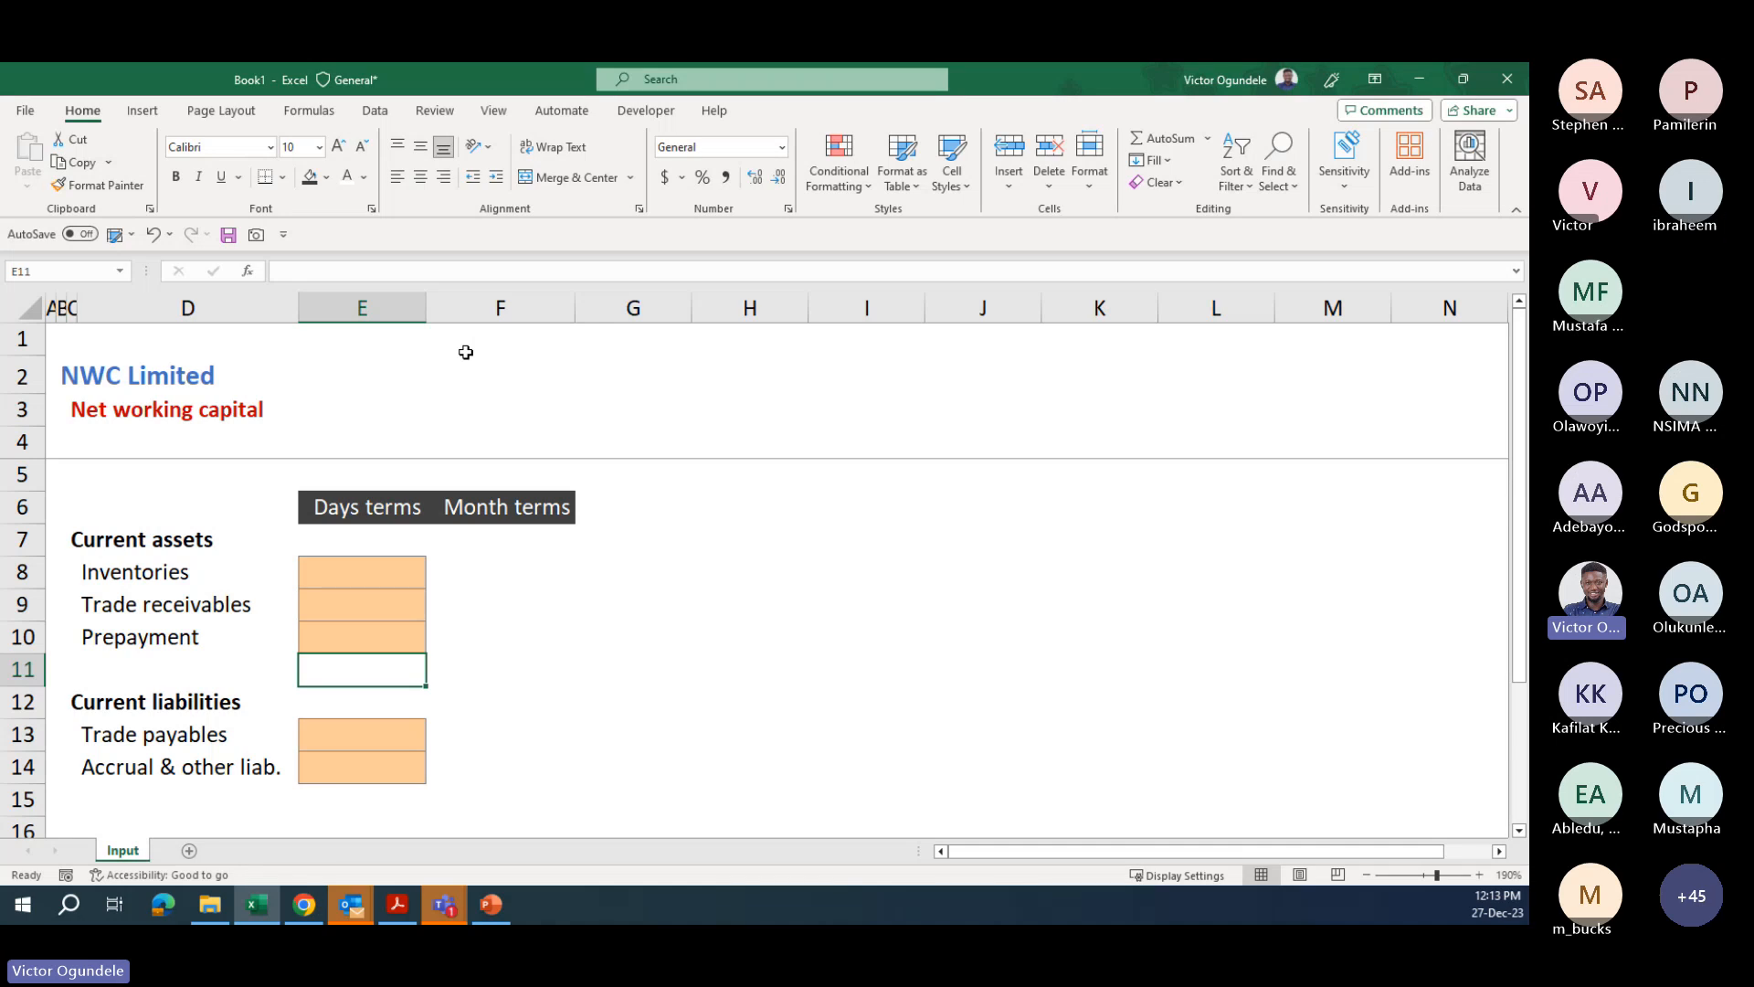
key(Up)
key(Up)
key(Up)
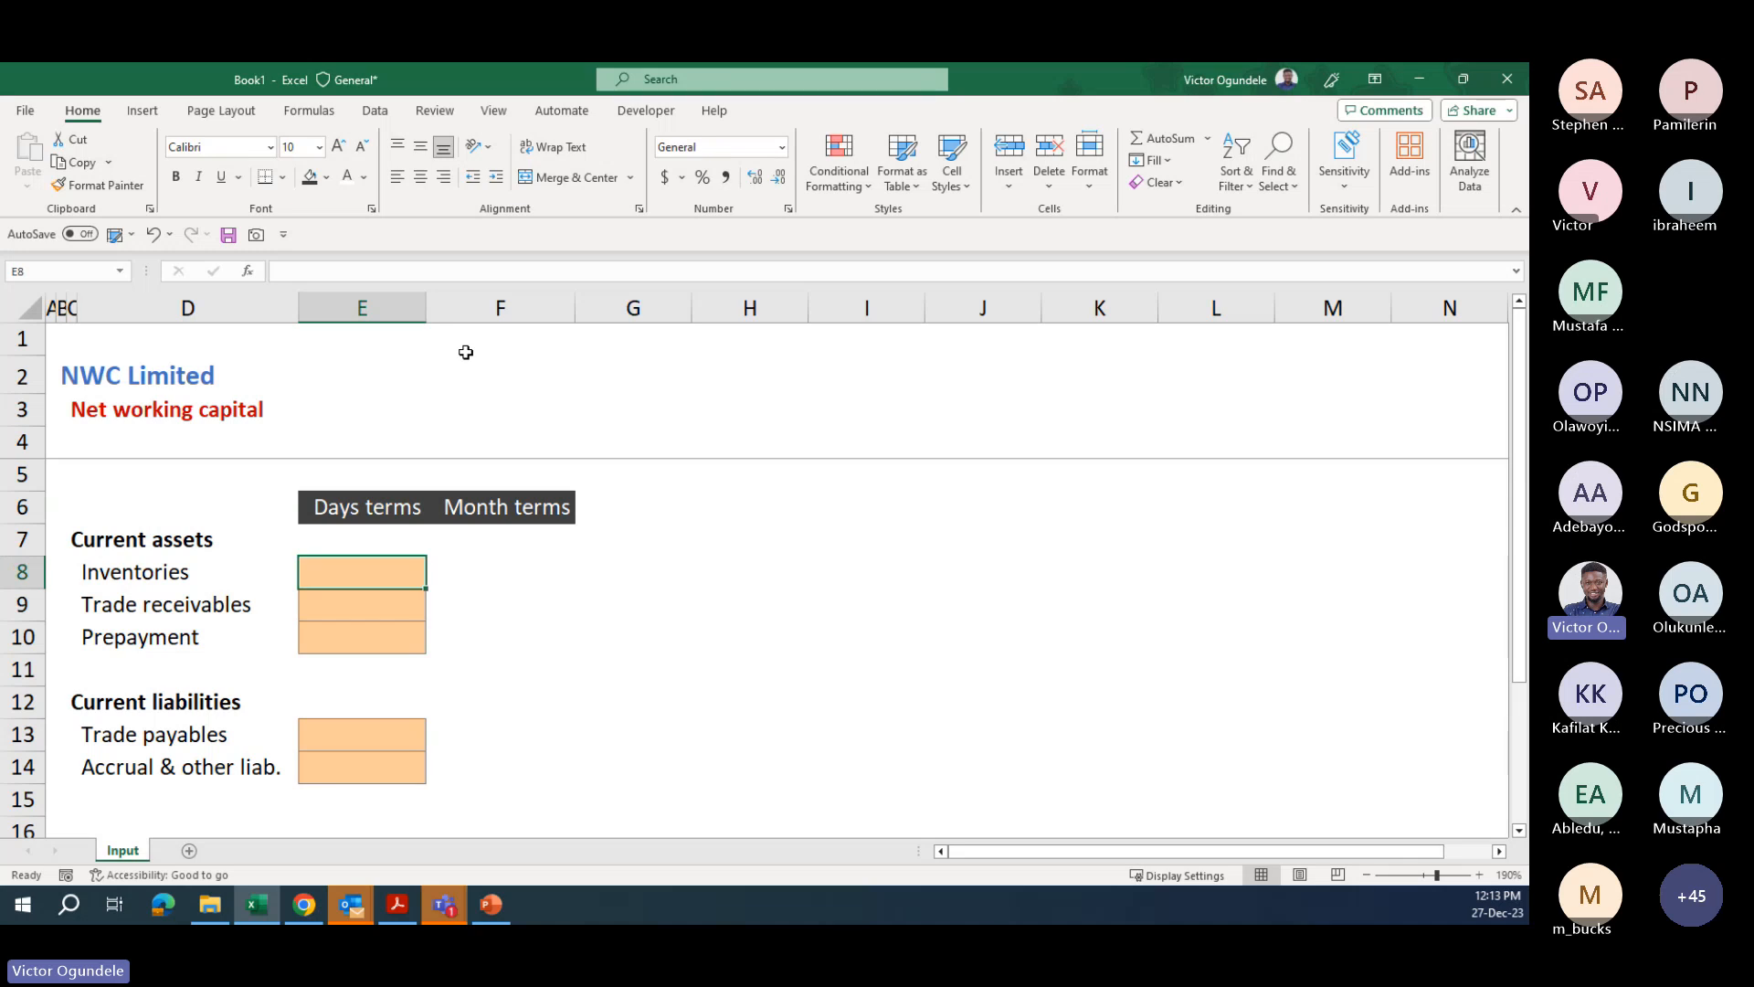
text(1)
key(BackSpace)
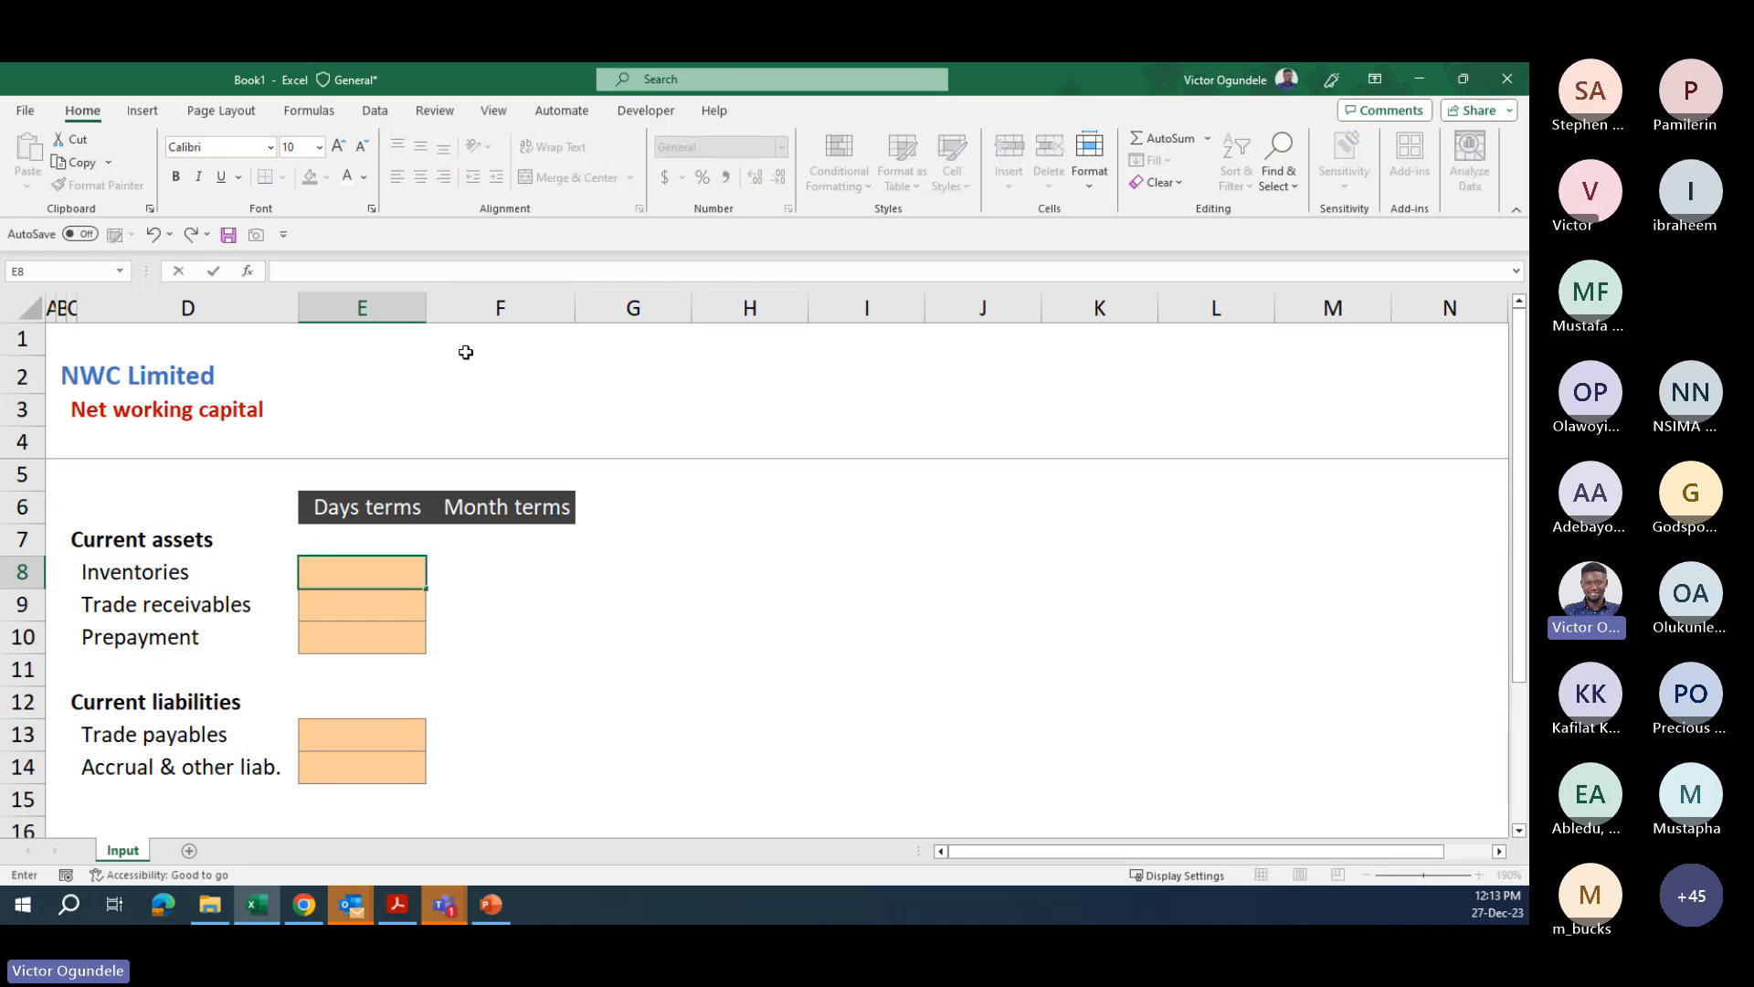
text(15)
key(Return)
key(Left)
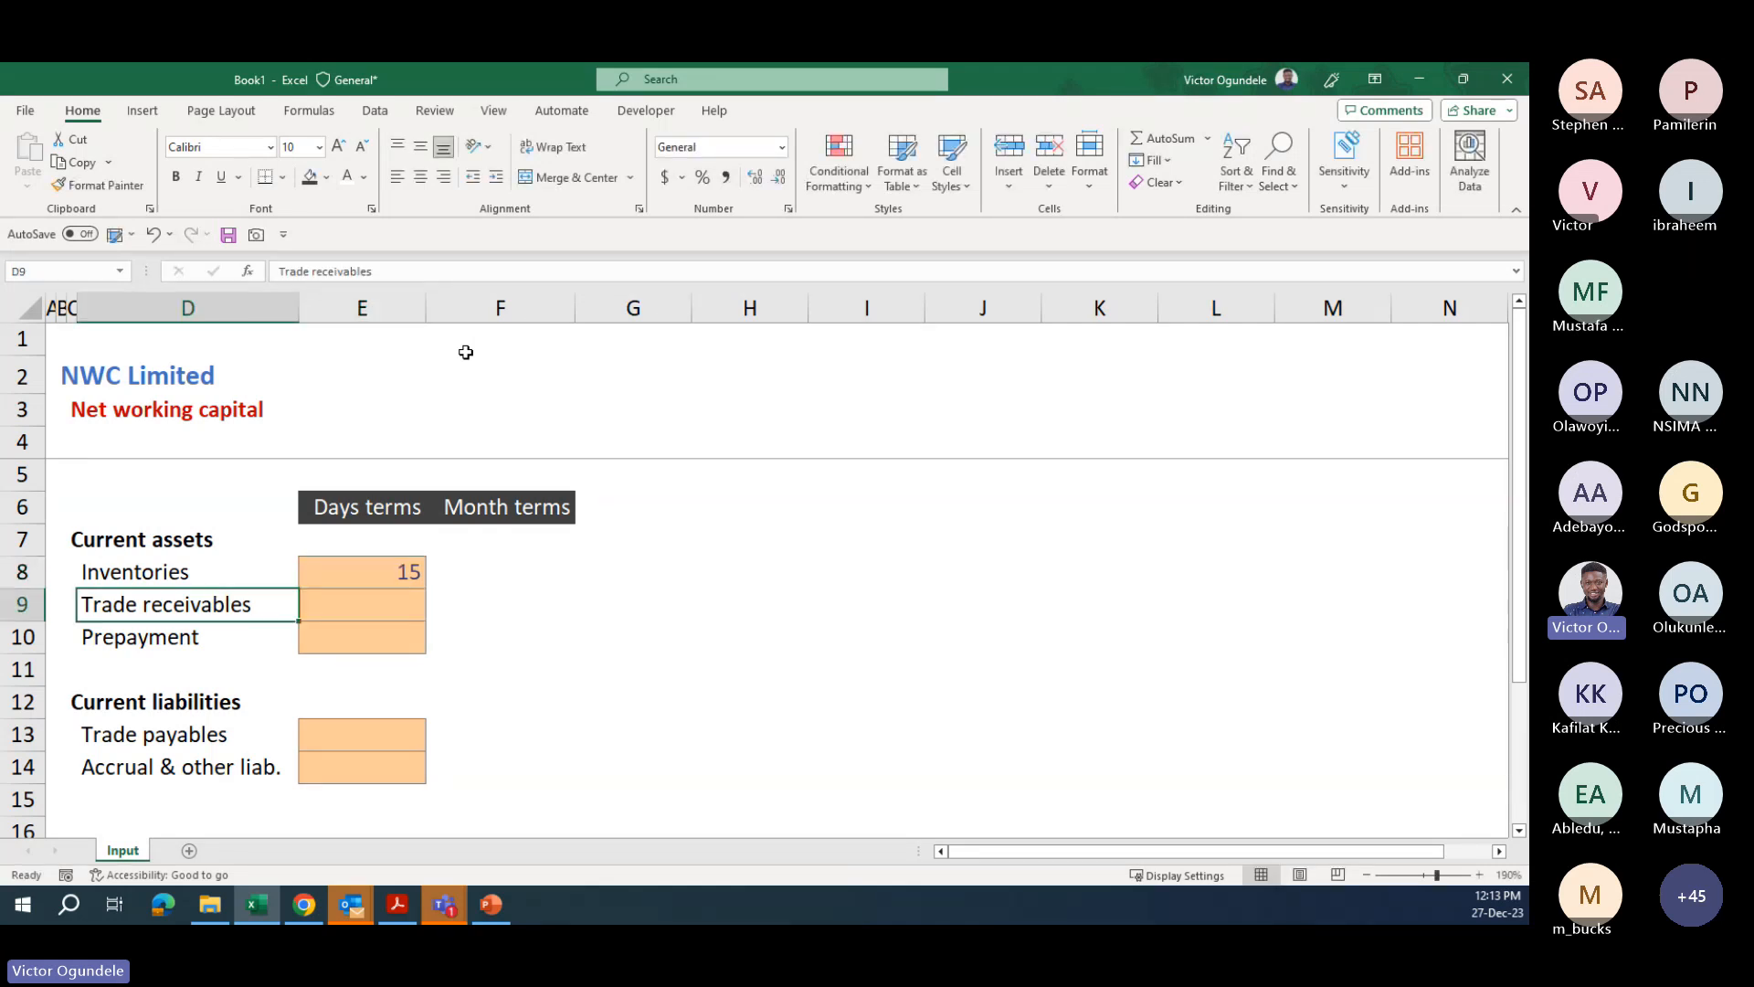
- Insert a column before the "Days terms" column and enter the unit label "[days]" in E8
key(Right)
key(ctrl+space)
key(ctrl+shift+plus)
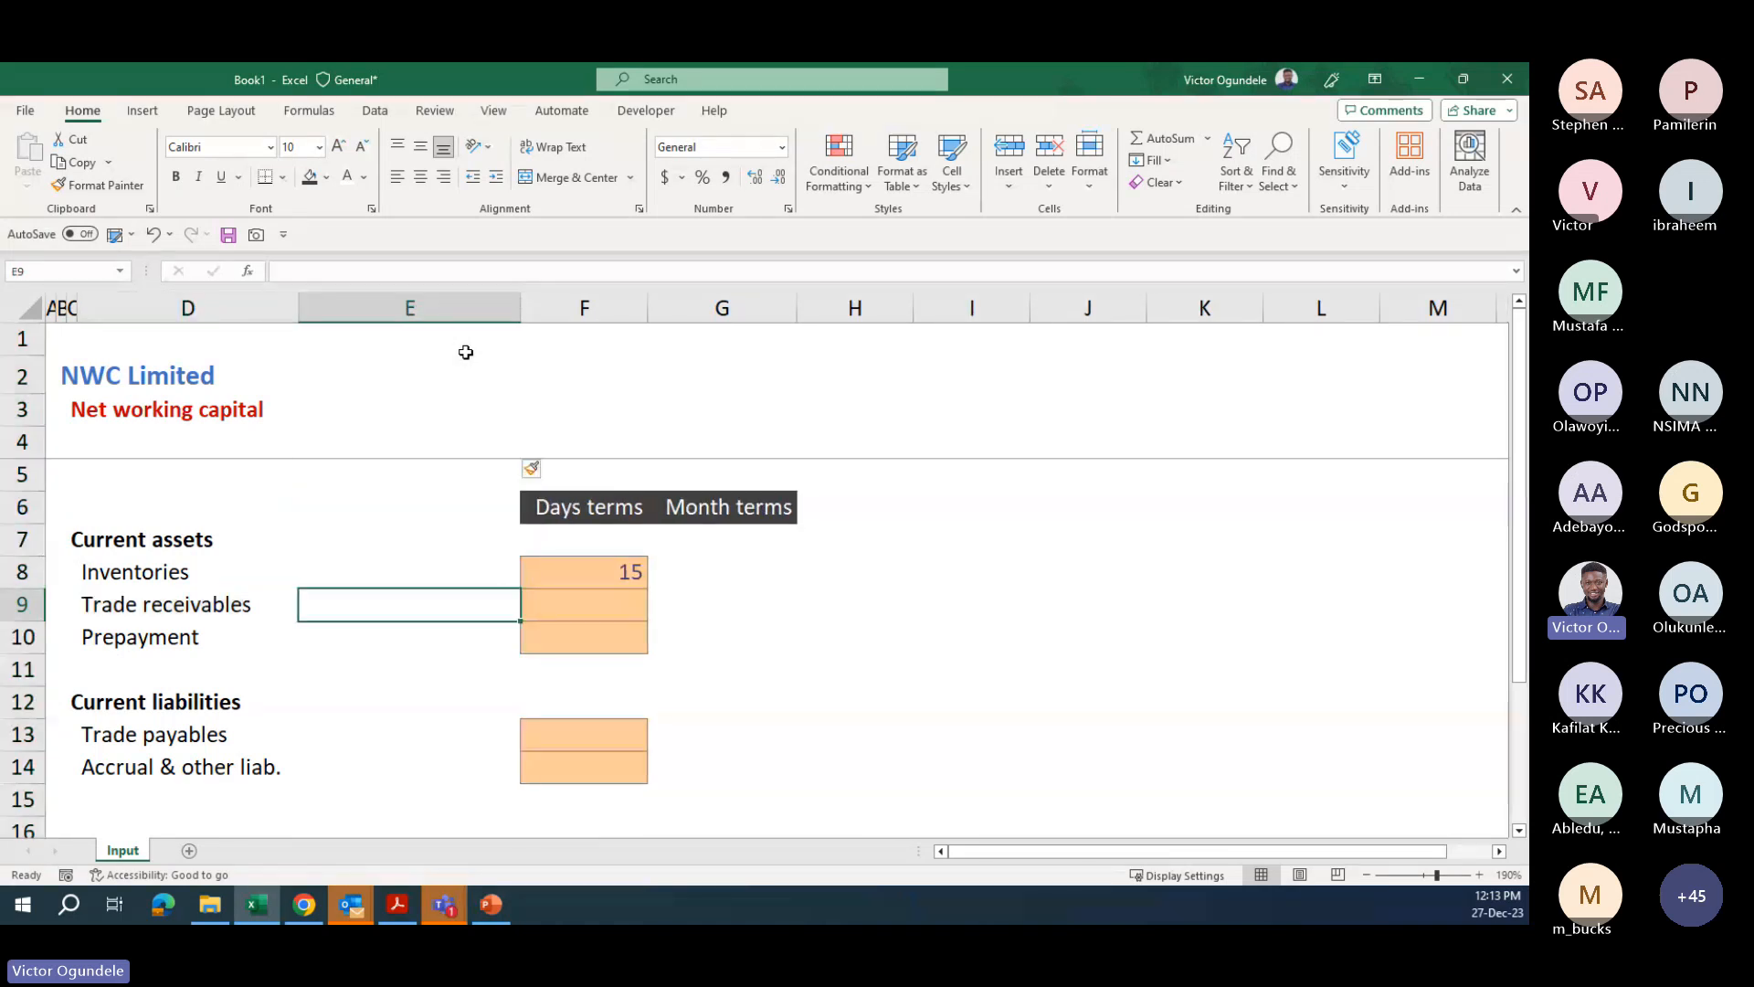
key(Up)
text([)
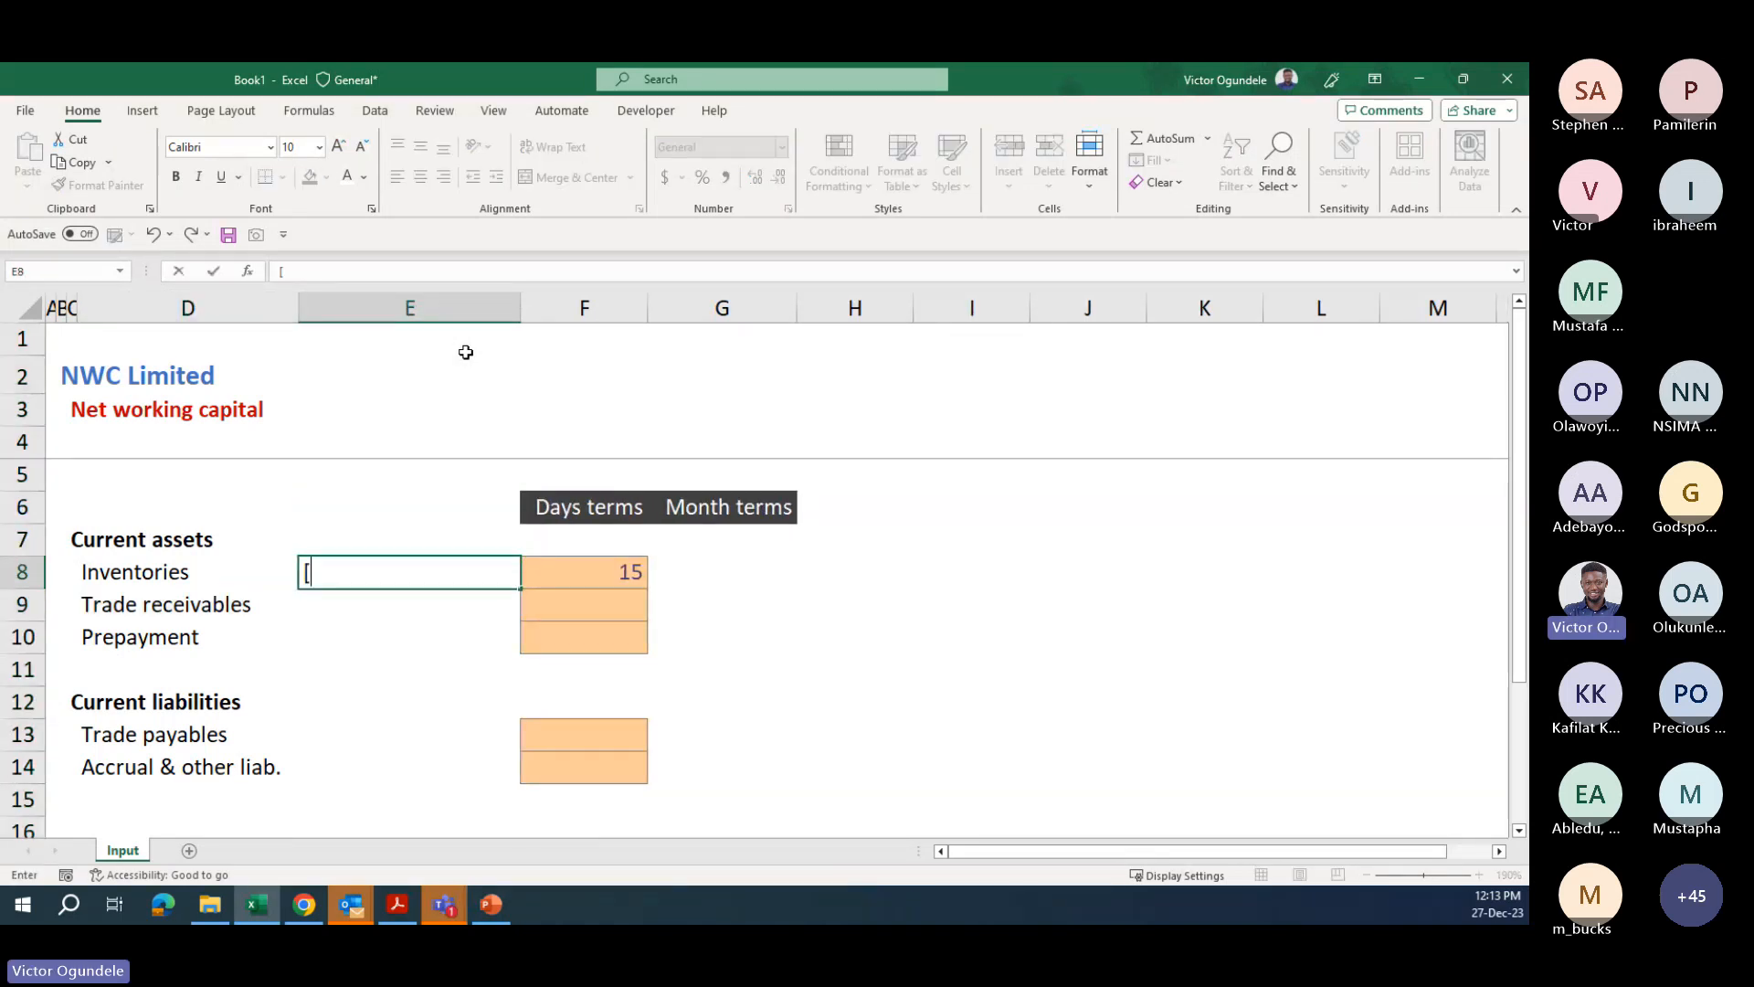
text(days])
key(ctrl+Return)
- Centre the contents of column E and narrow the column to suit the "[days]" label
key(ctrl+space)
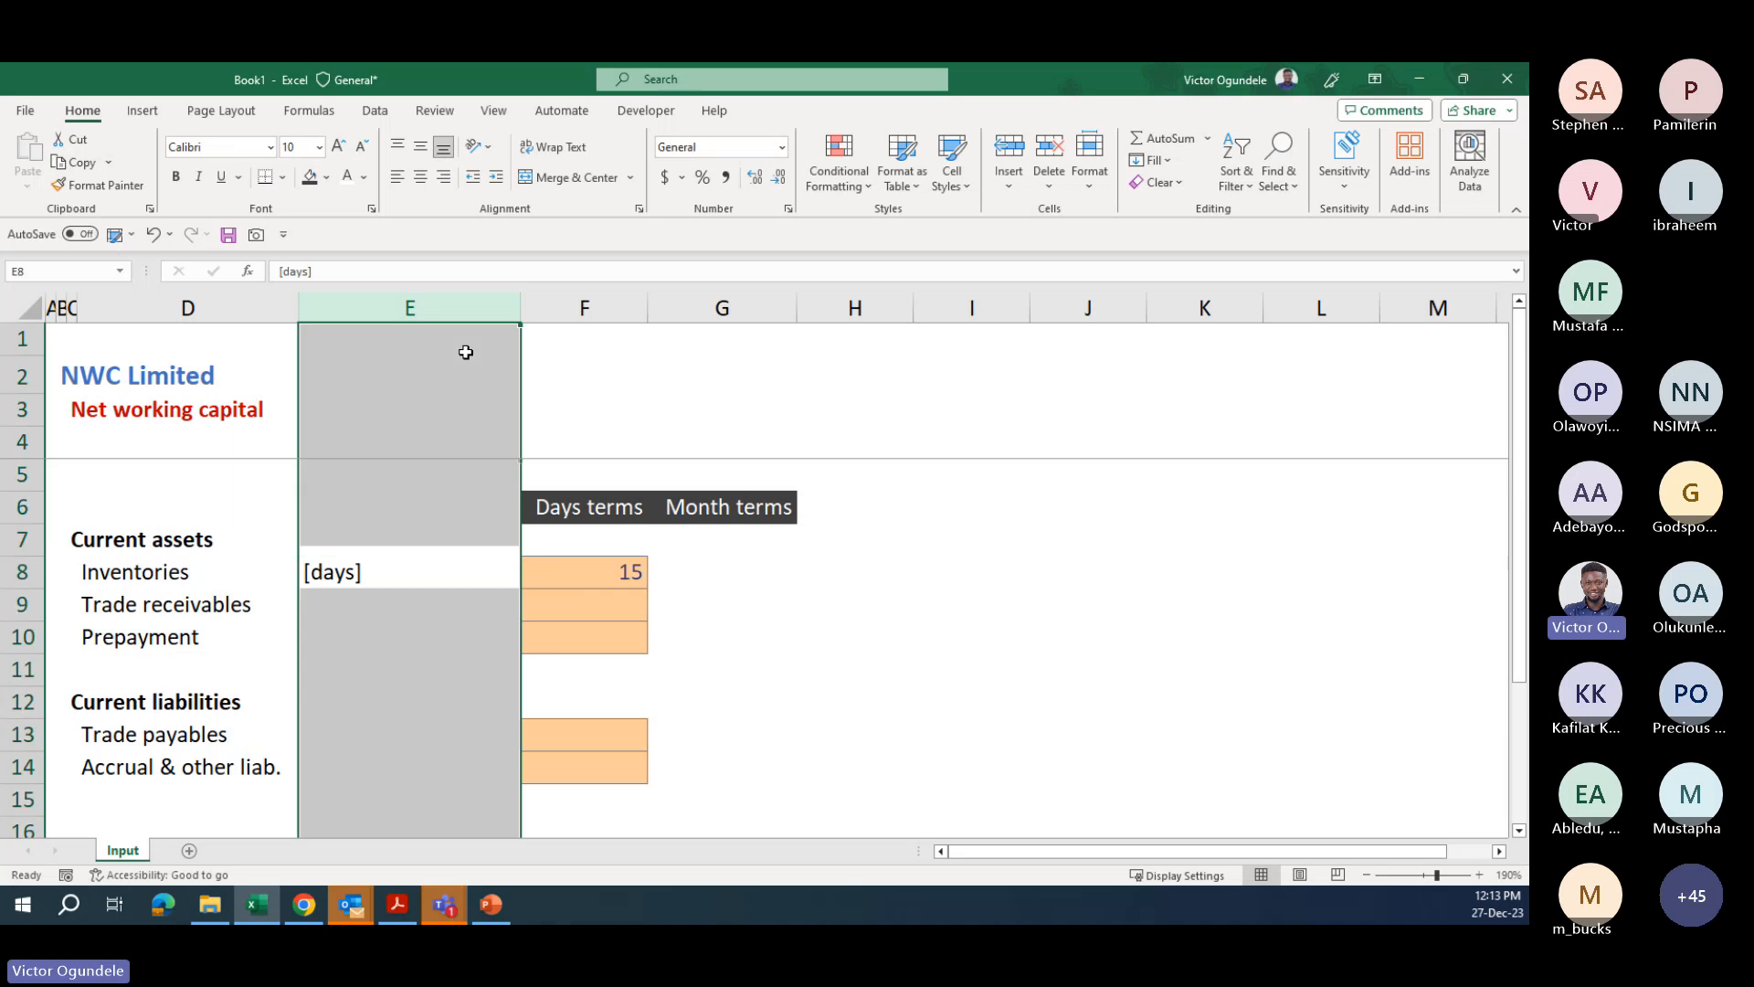
key(h)
key(a)
key(c)
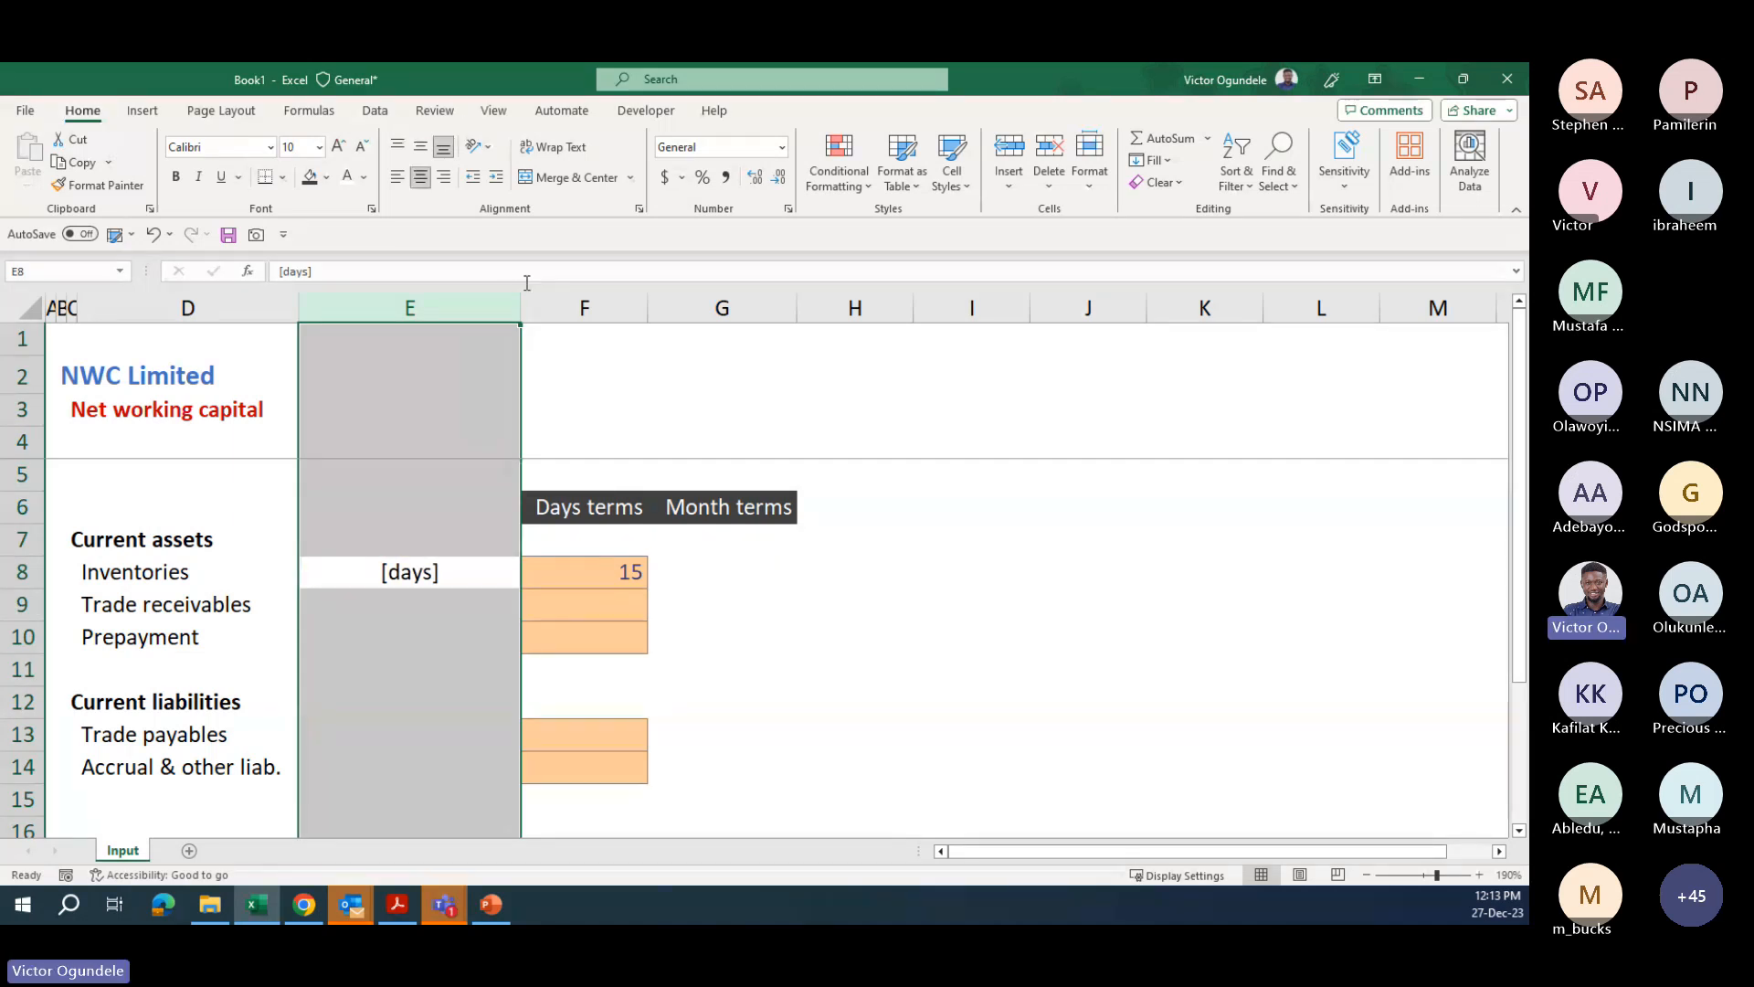
drag(514, 304, 381, 313)
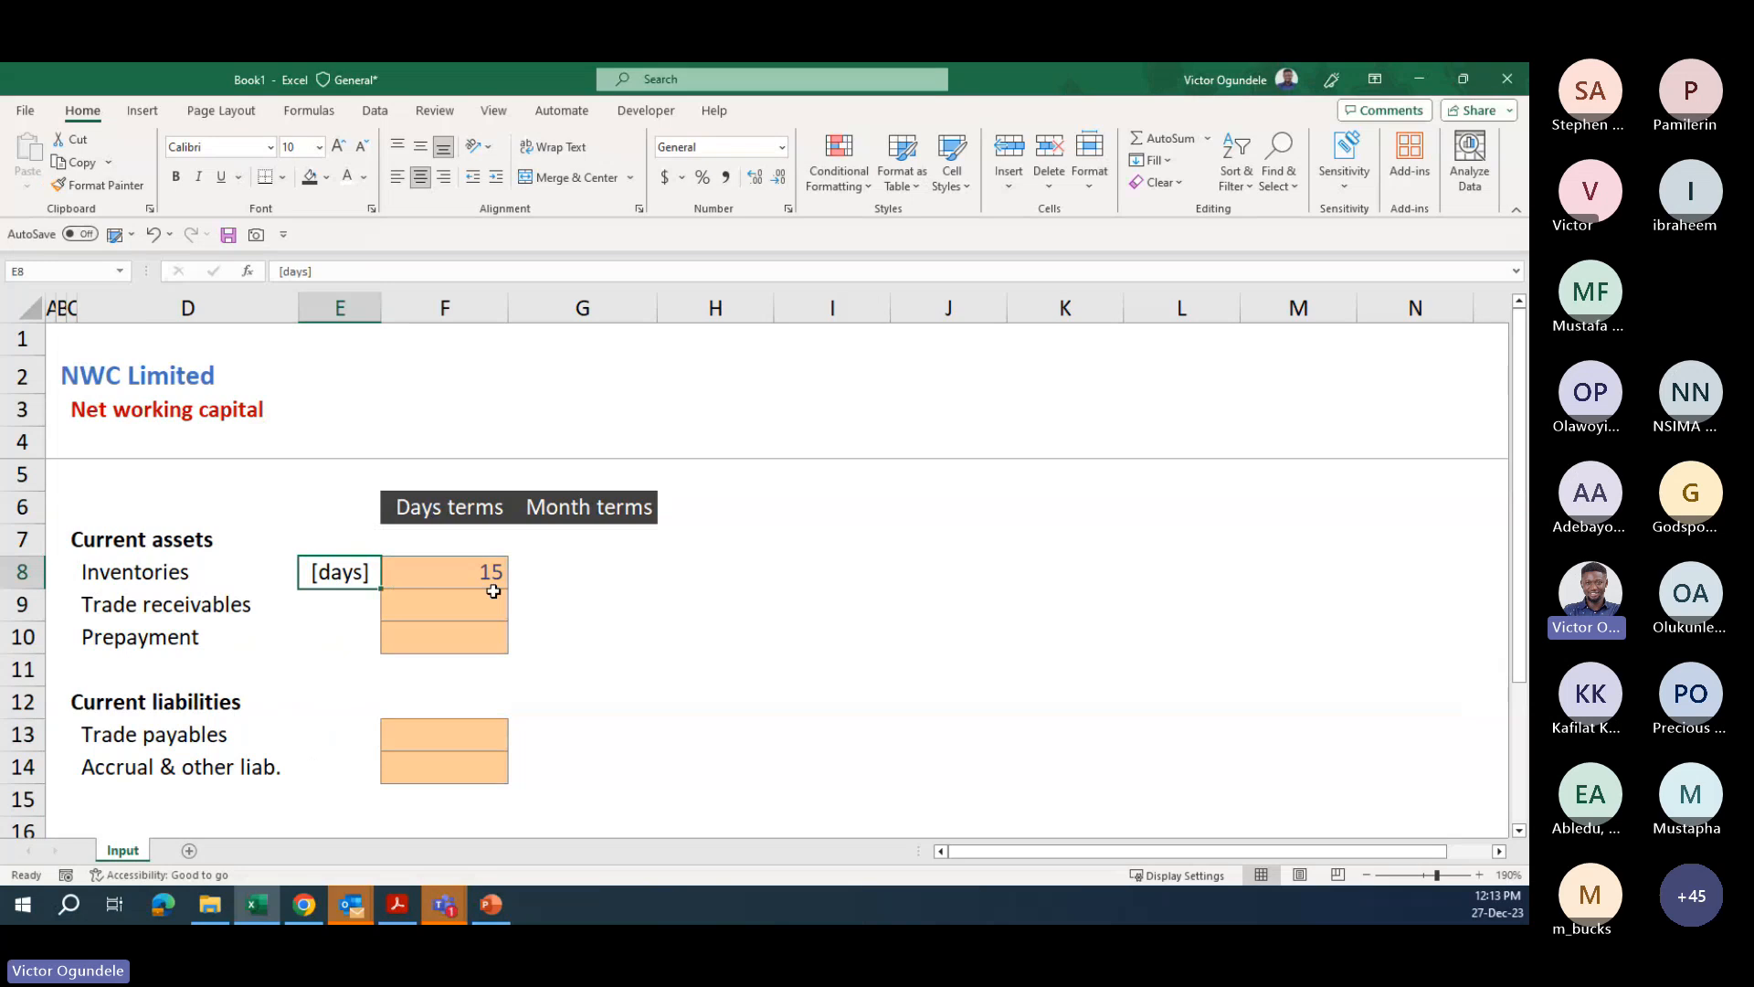
- Enter the unit "[days]" in E9 and 20 days in F9 for Trade receivables
key(Return)
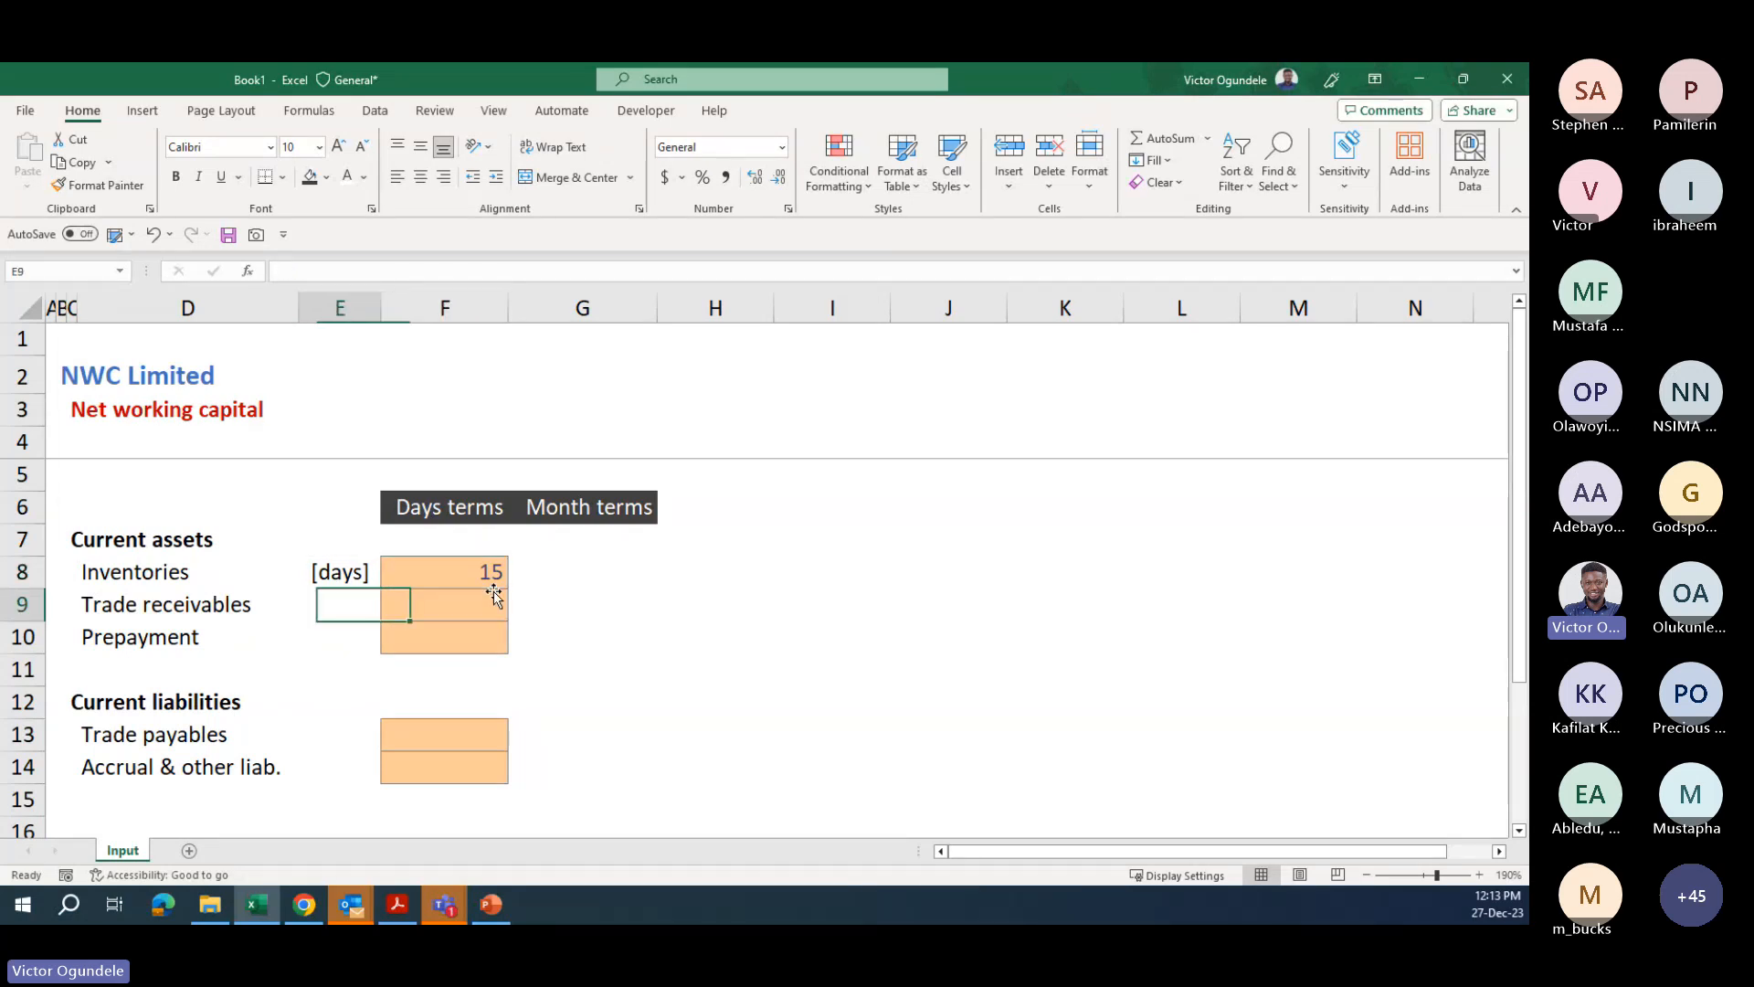
text([days])
key(Tab)
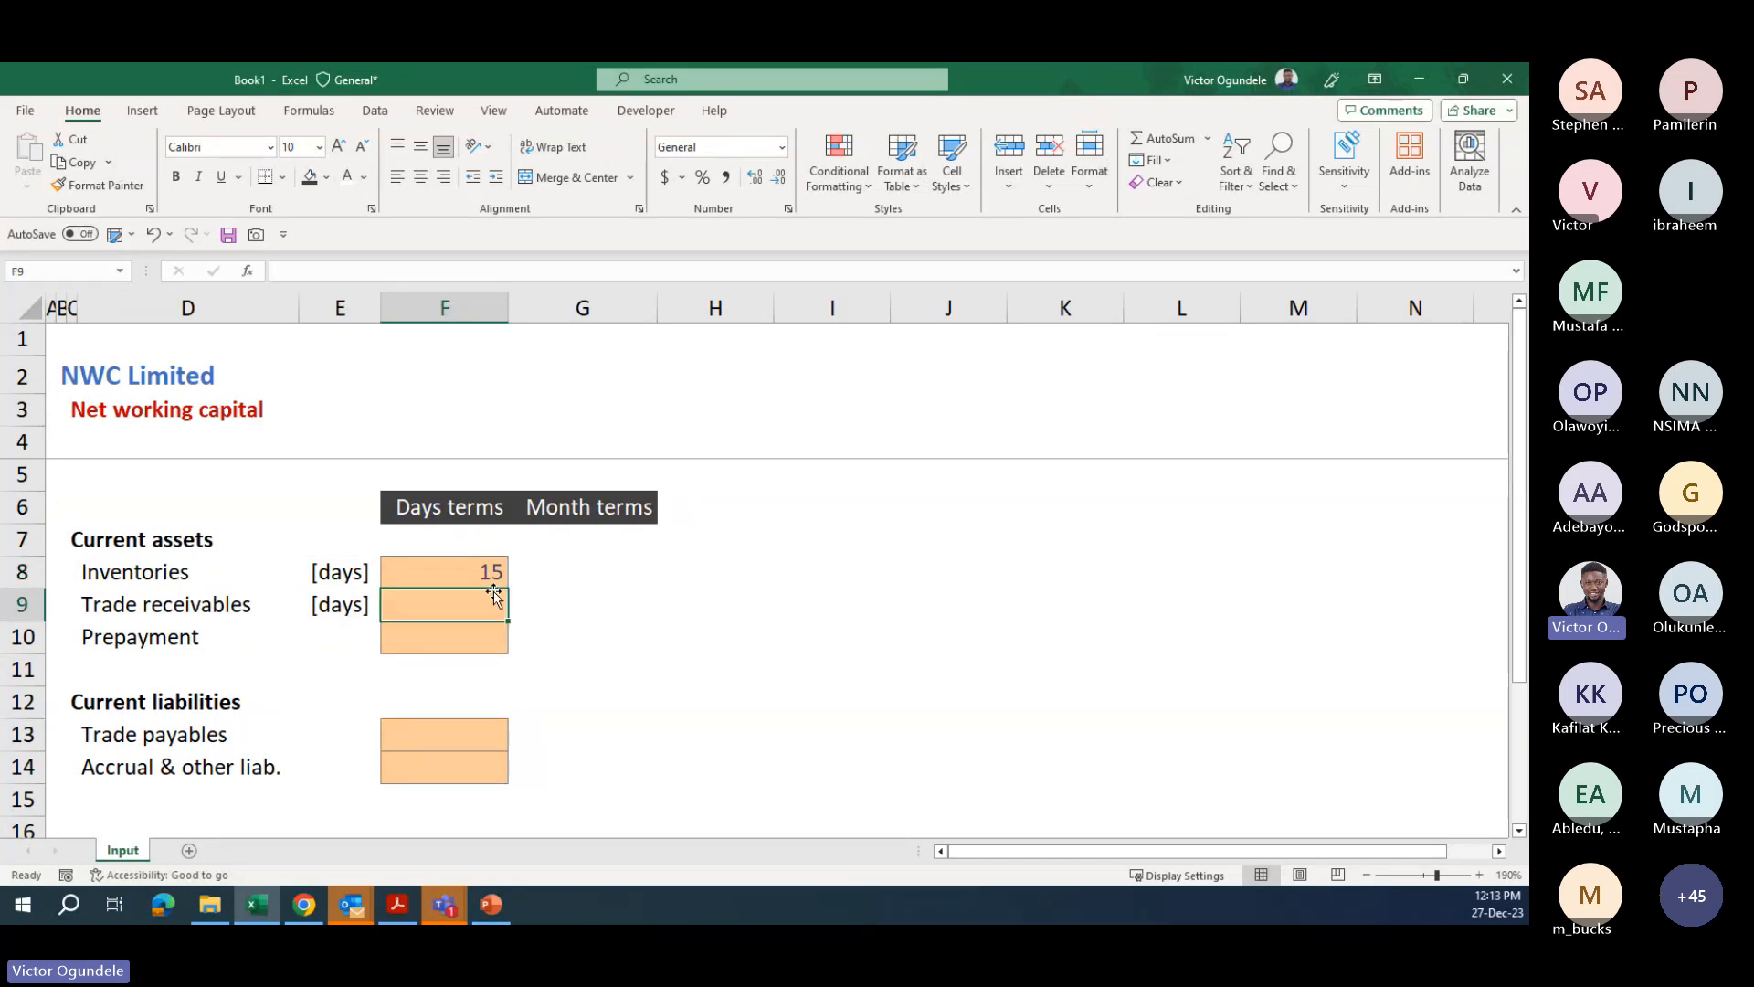
text(20)
key(Return)
- Fill the "[days]" label down to E10 and enter 30 in F10 for Prepayment
click(493, 596)
key(Down)
key(Left)
key(ctrl+d)
key(Right)
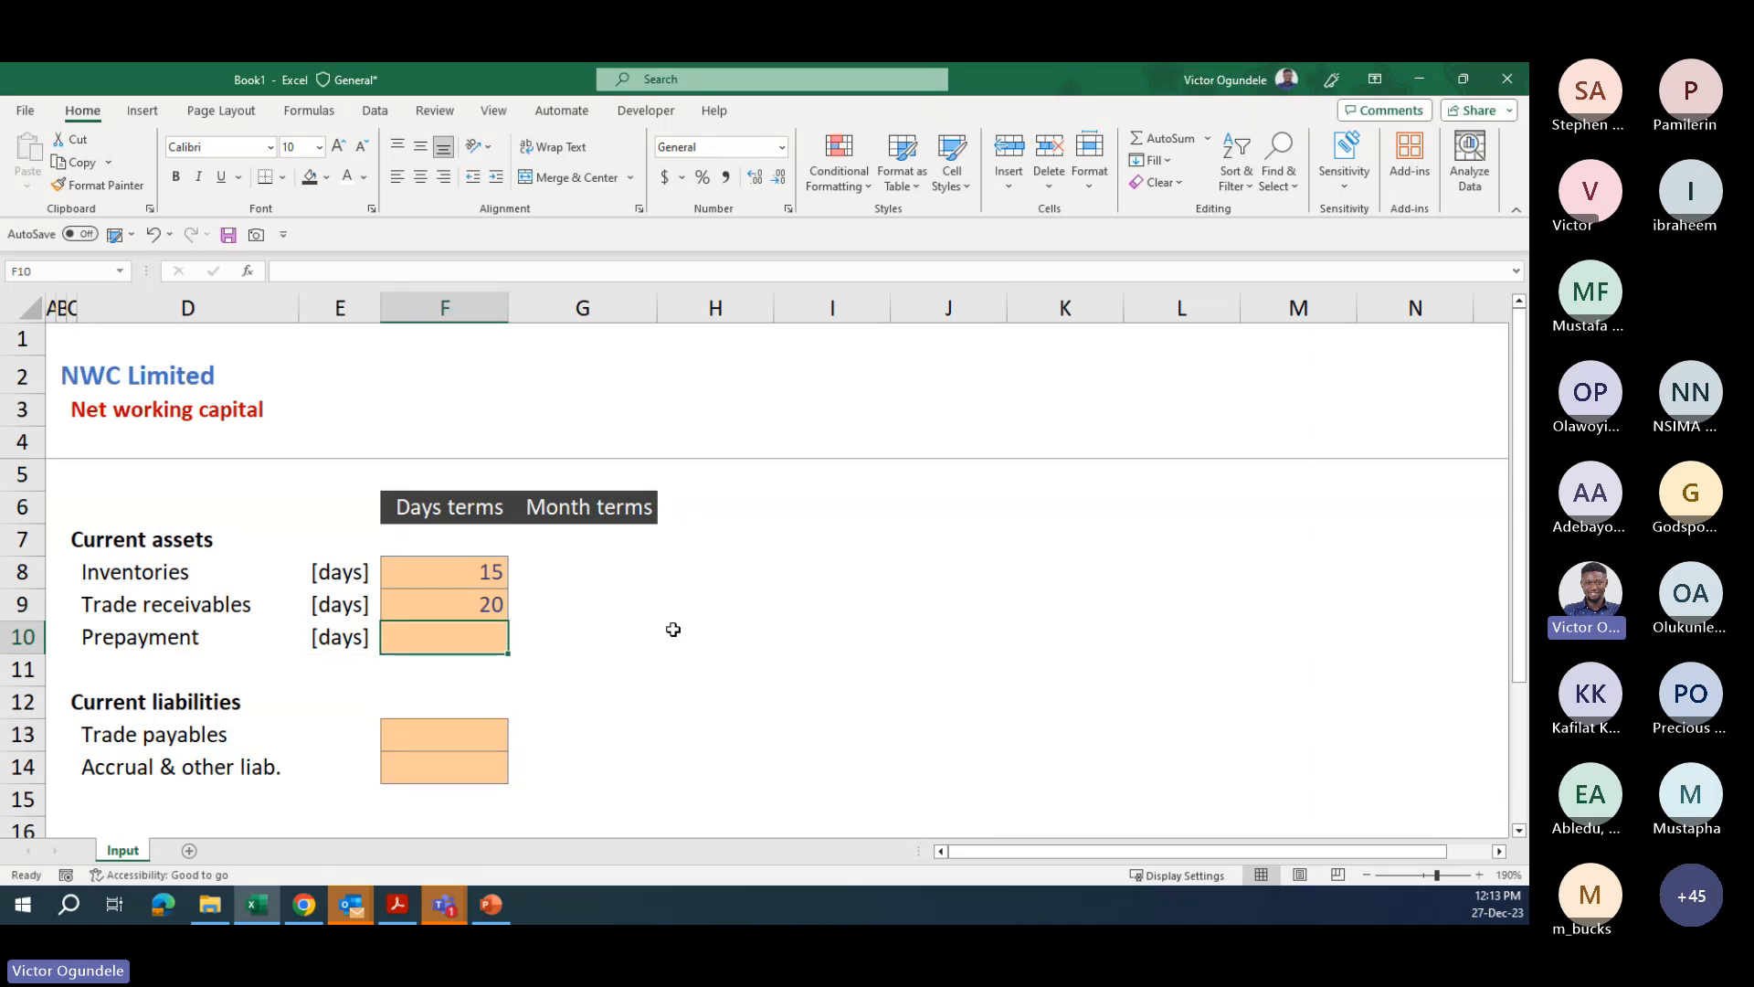
text(30)
key(ctrl+Return)
click(413, 732)
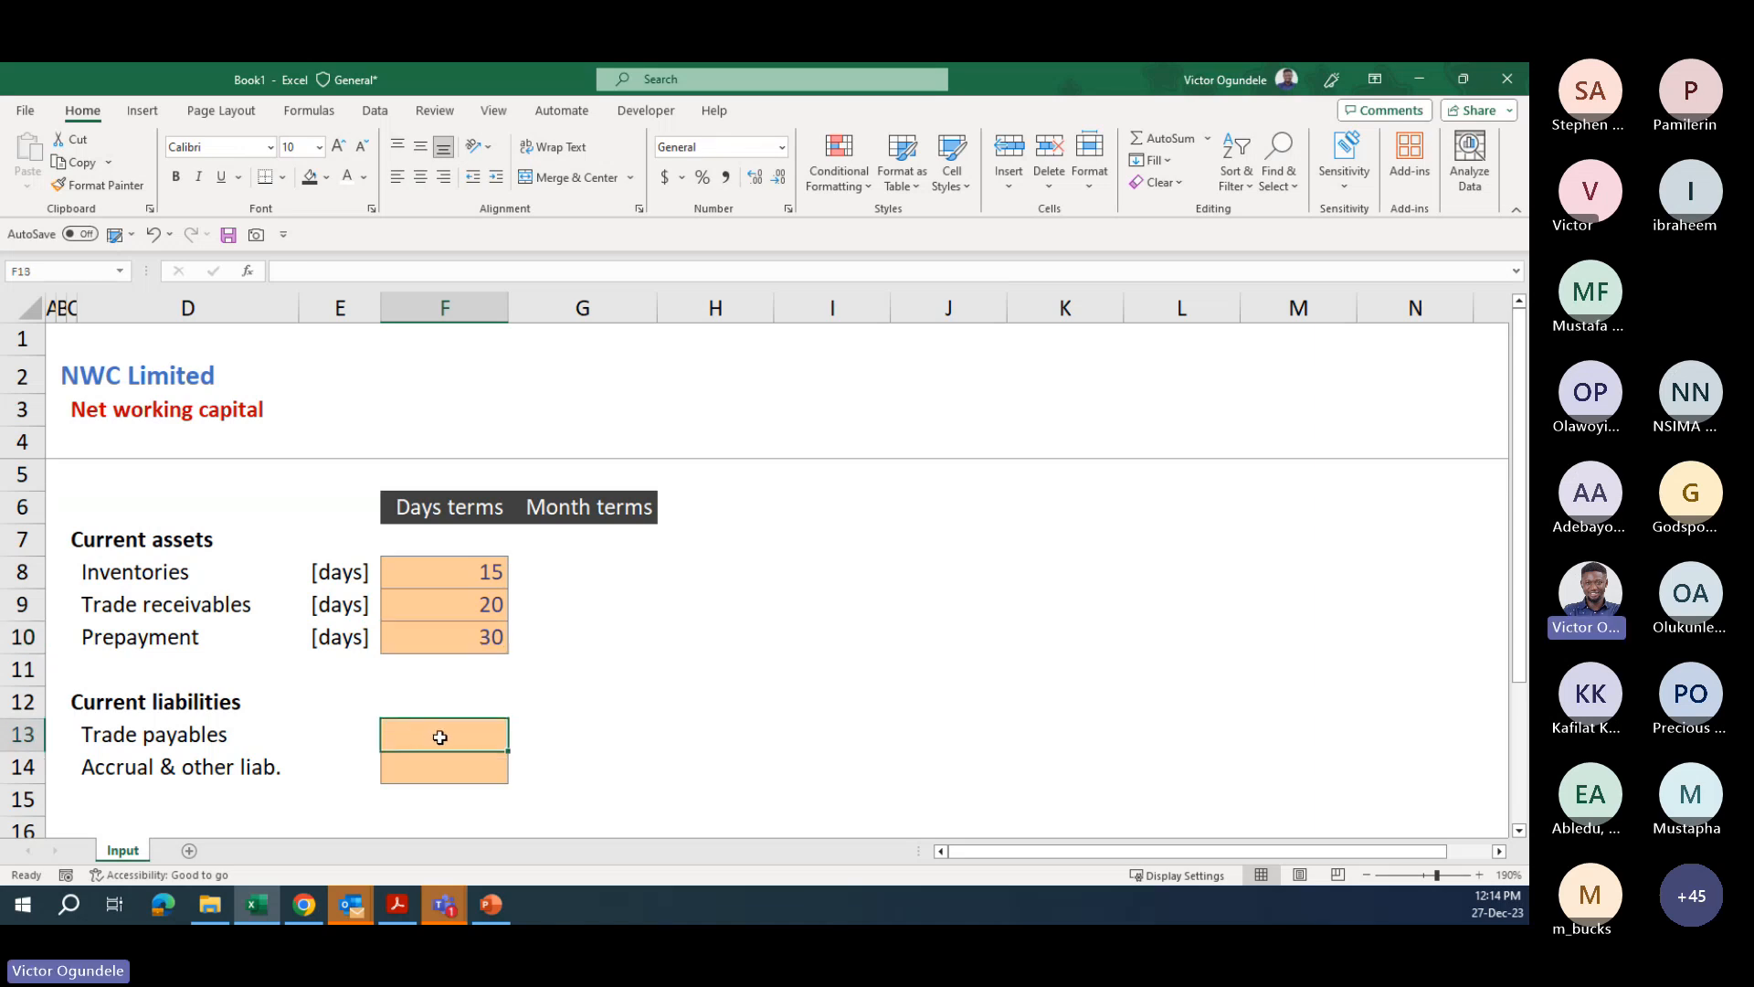
- Switch to the PowerPoint slide show to review the Cash Conversion Cycle Scenario 1 slide, and return to the Excel workbook
key(alt+Tab)
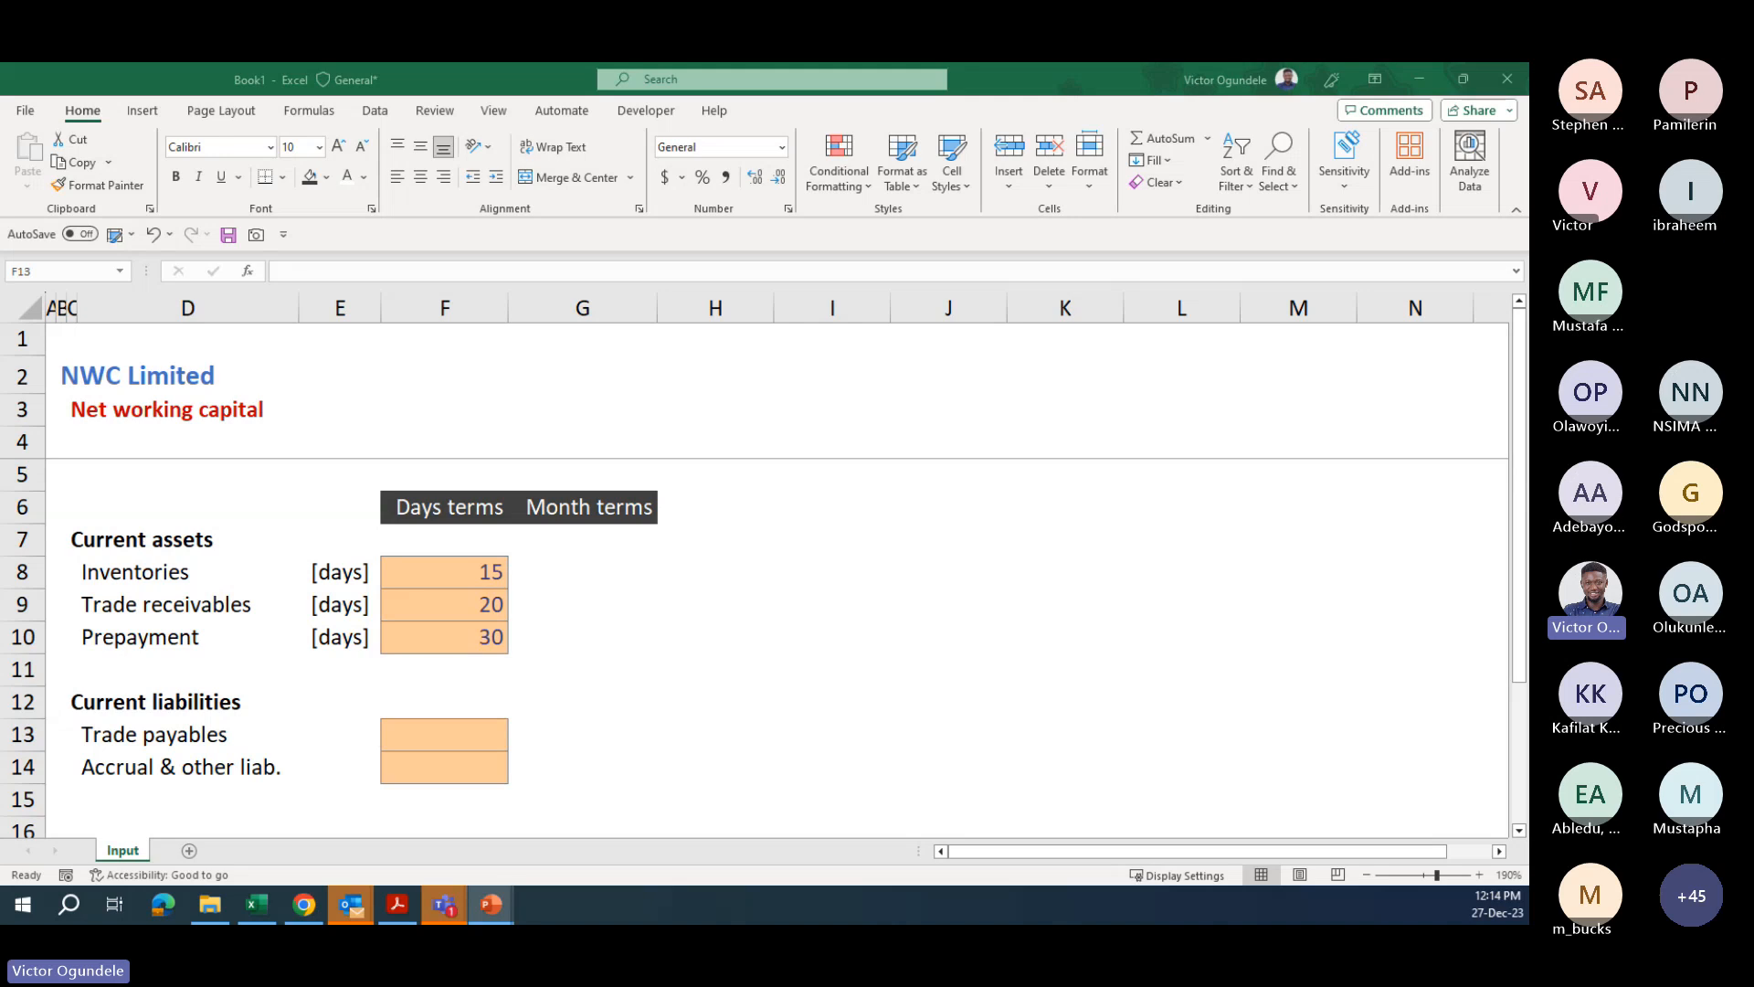
key(alt+Tab)
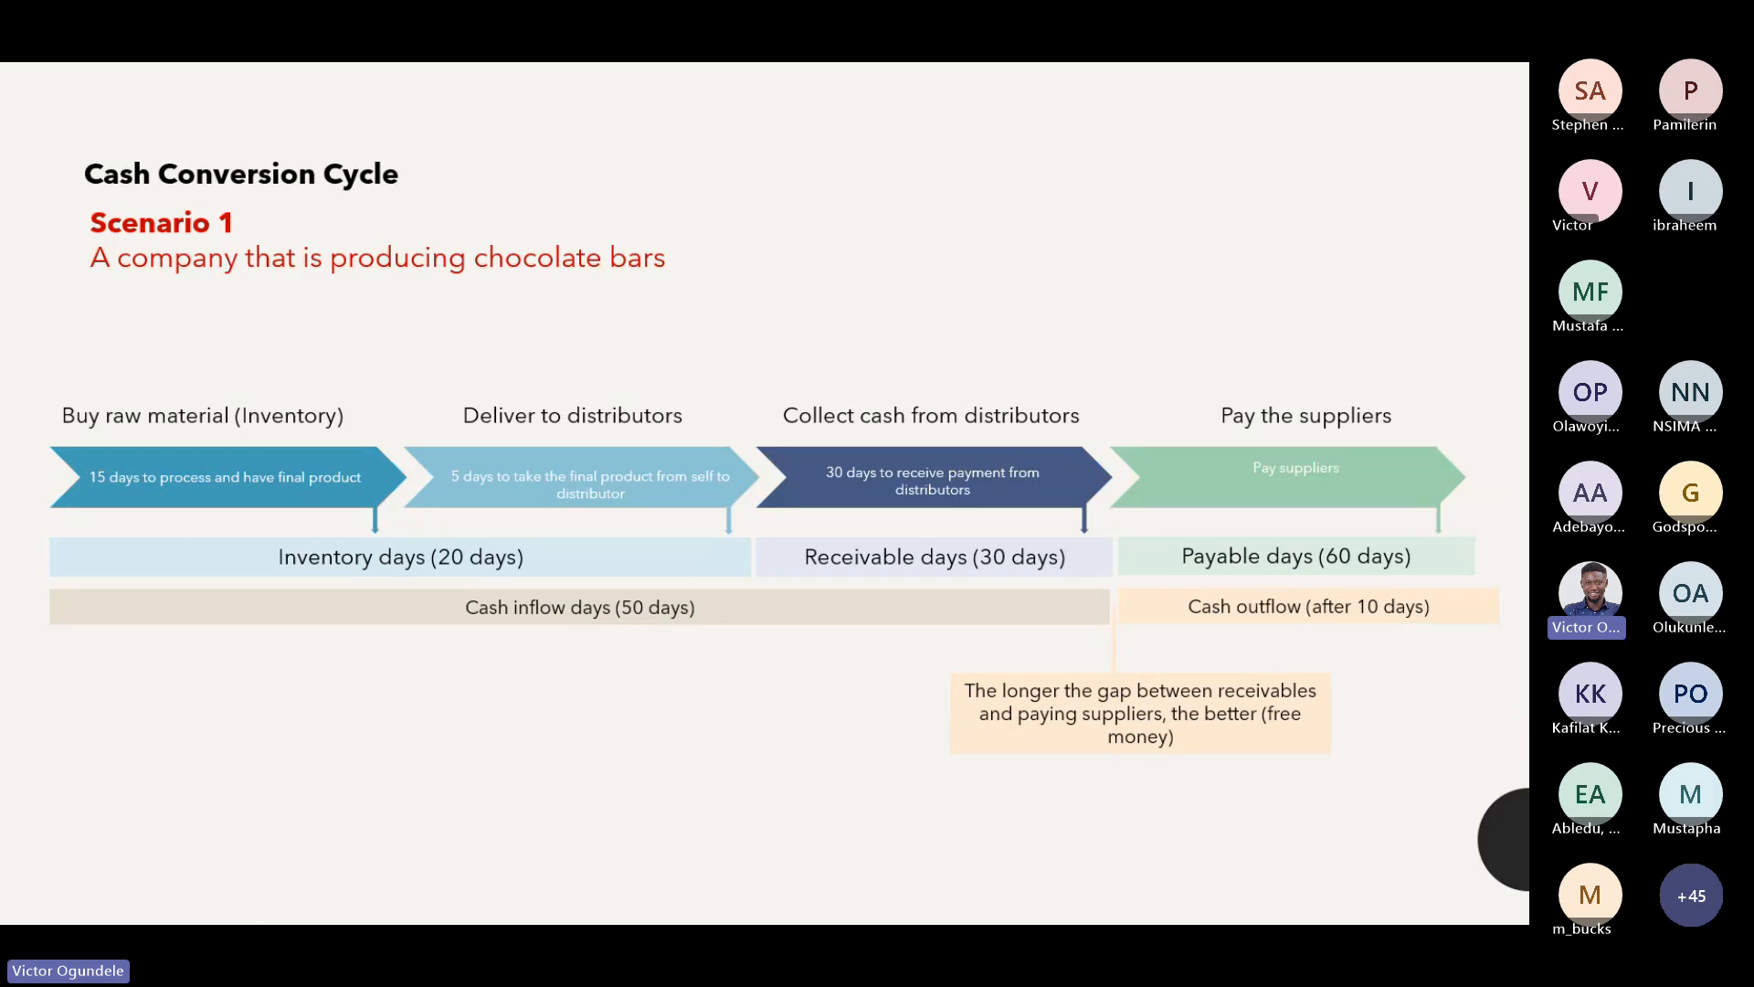
key(alt+Tab)
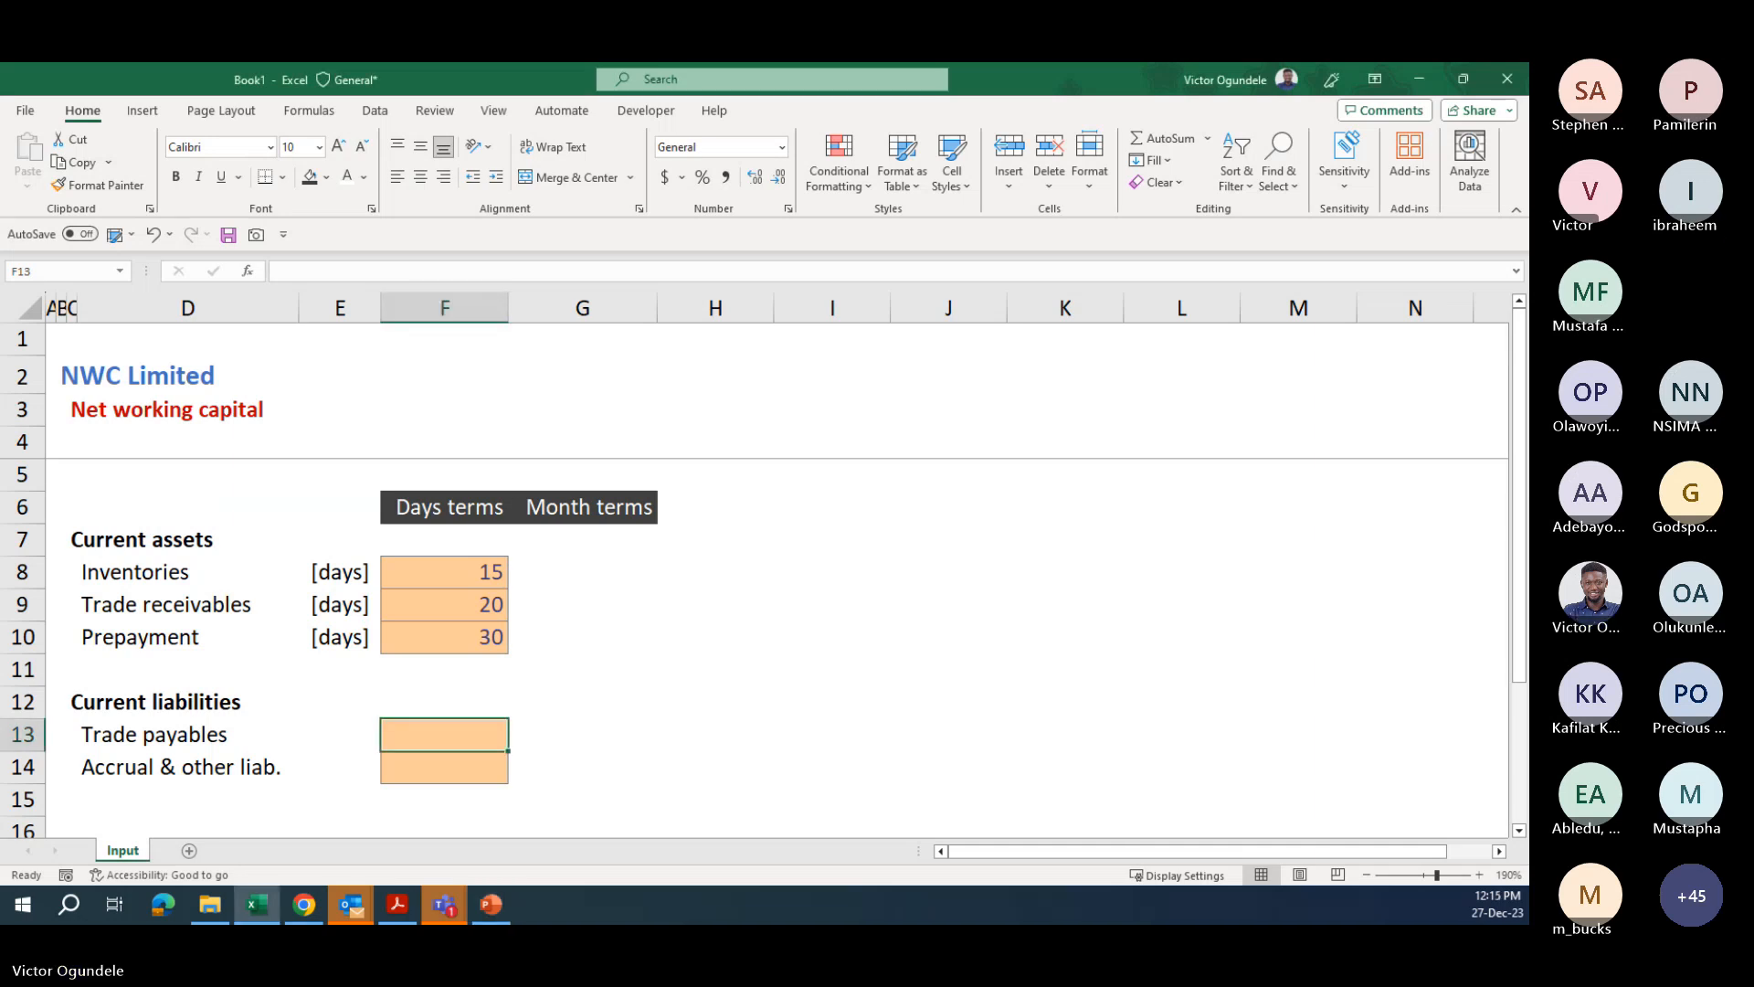
key(alt+Tab)
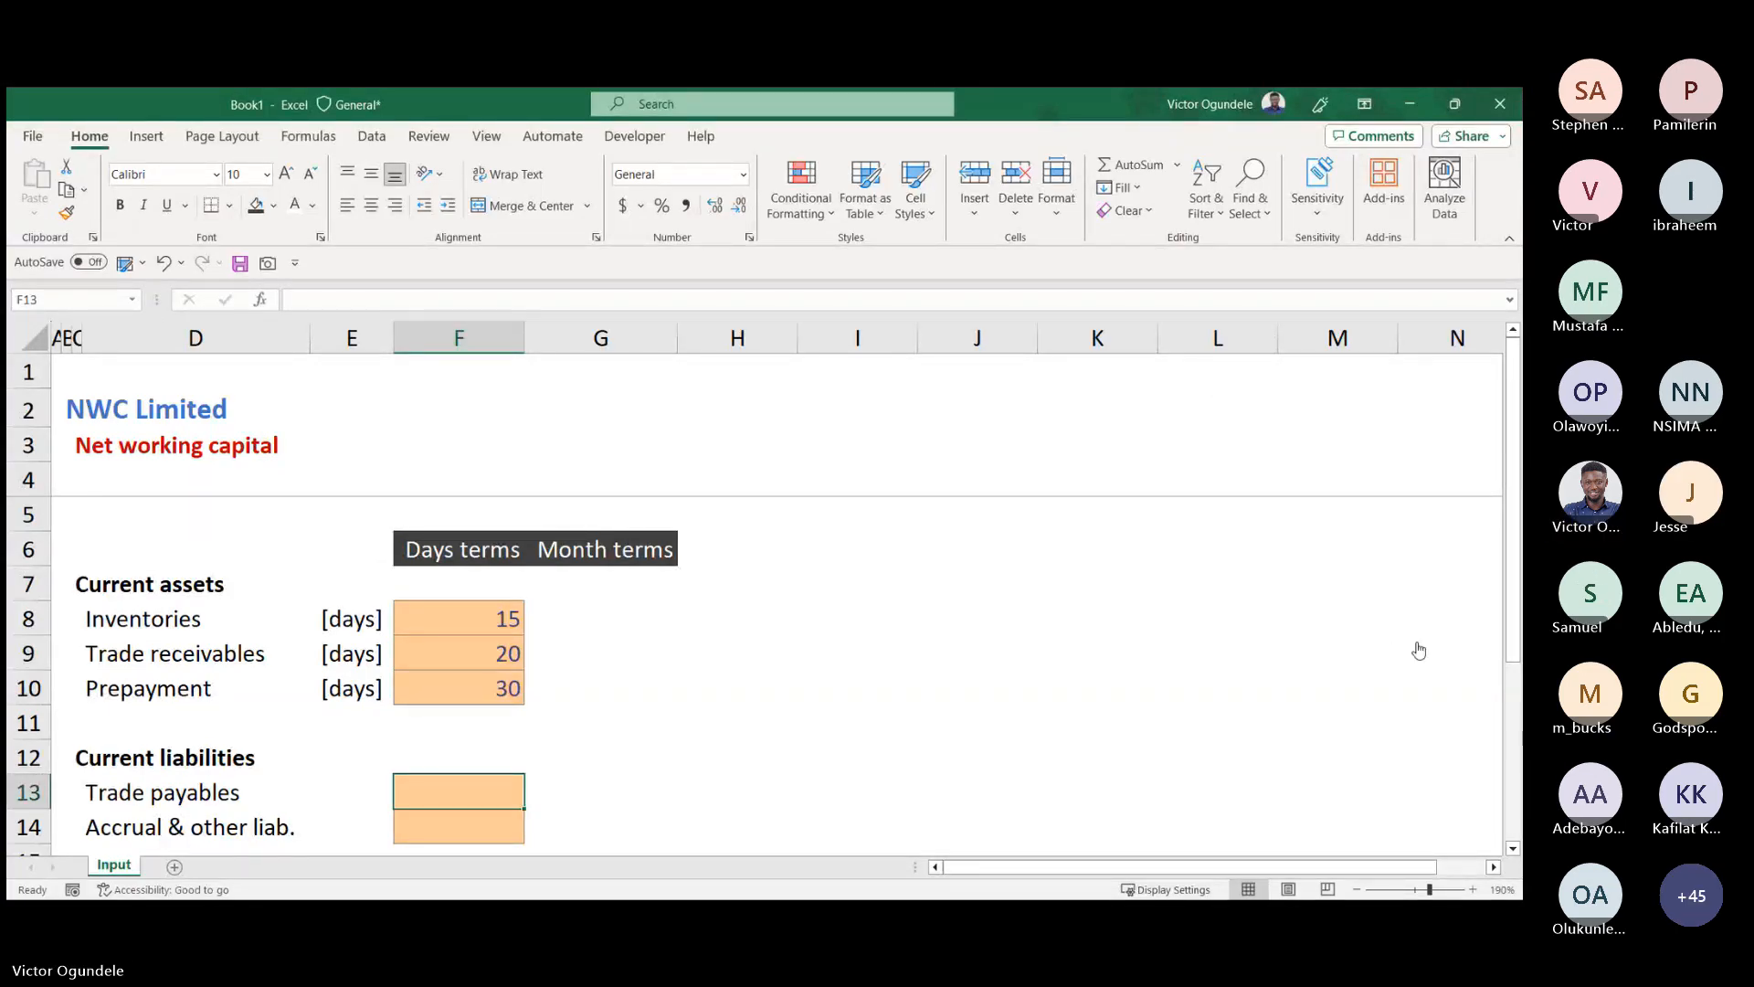
- Review the days terms of the current assets in F8:F10 and the Trade payables input cell F13
click(285, 608)
scroll(583, 748, down, 1)
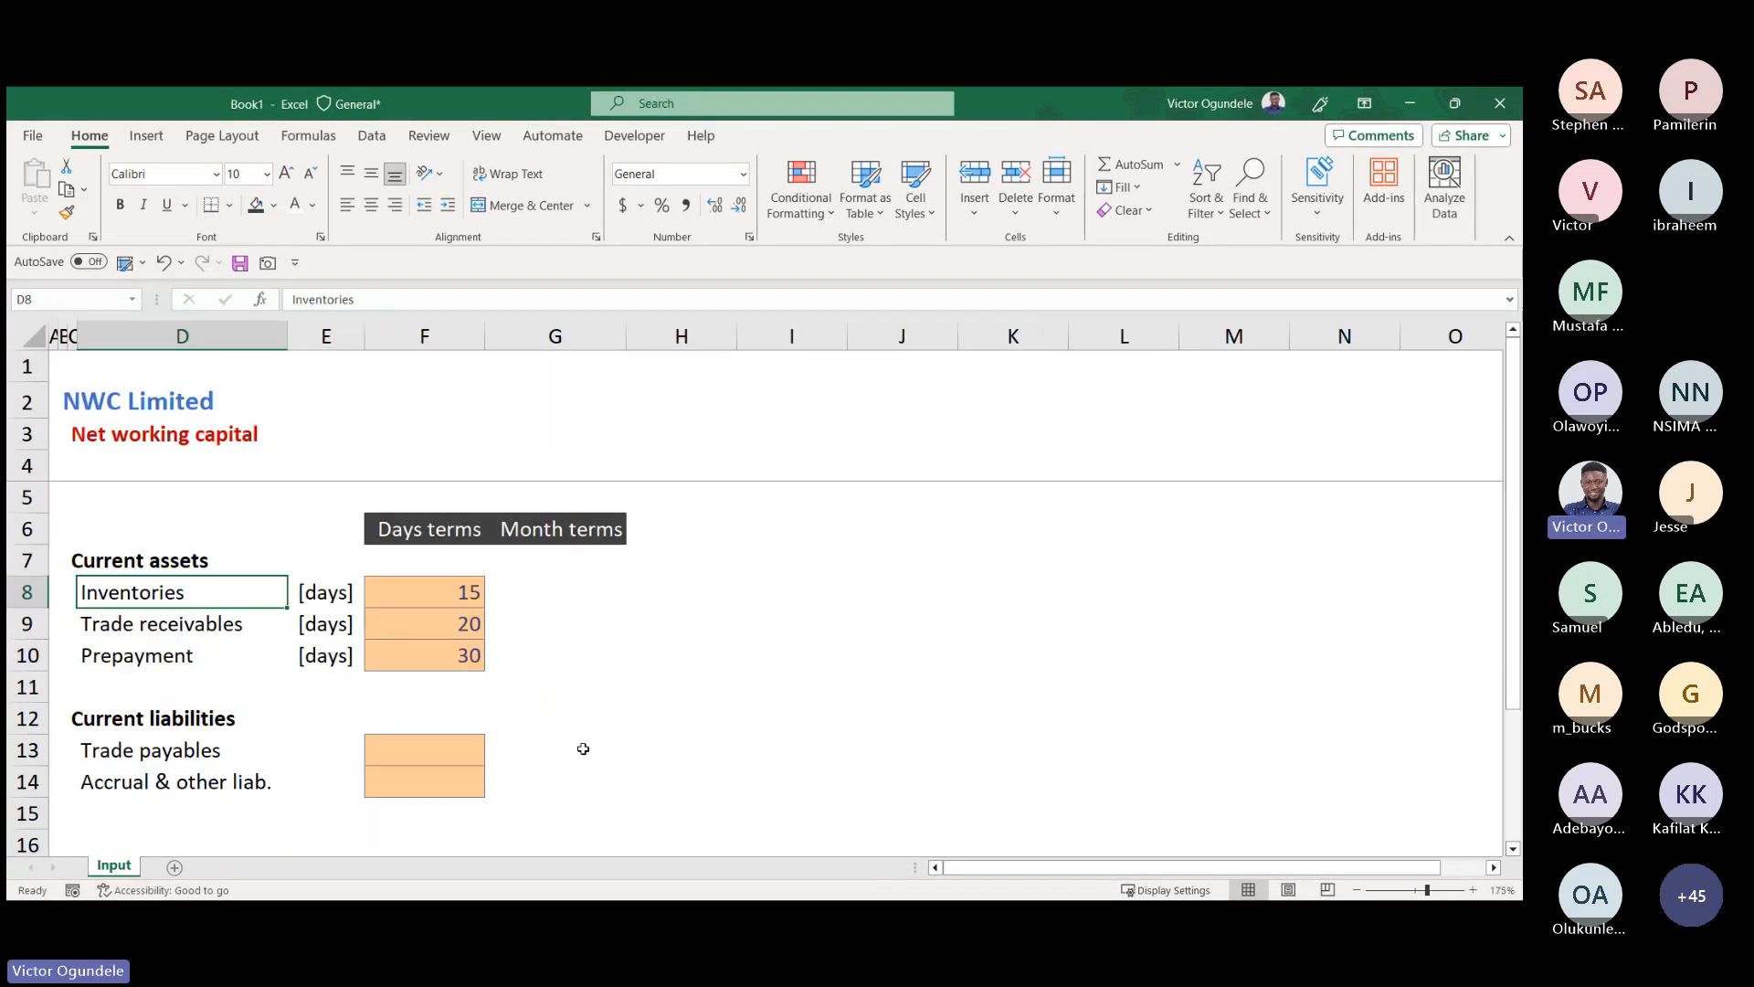
key(Right)
key(Right)
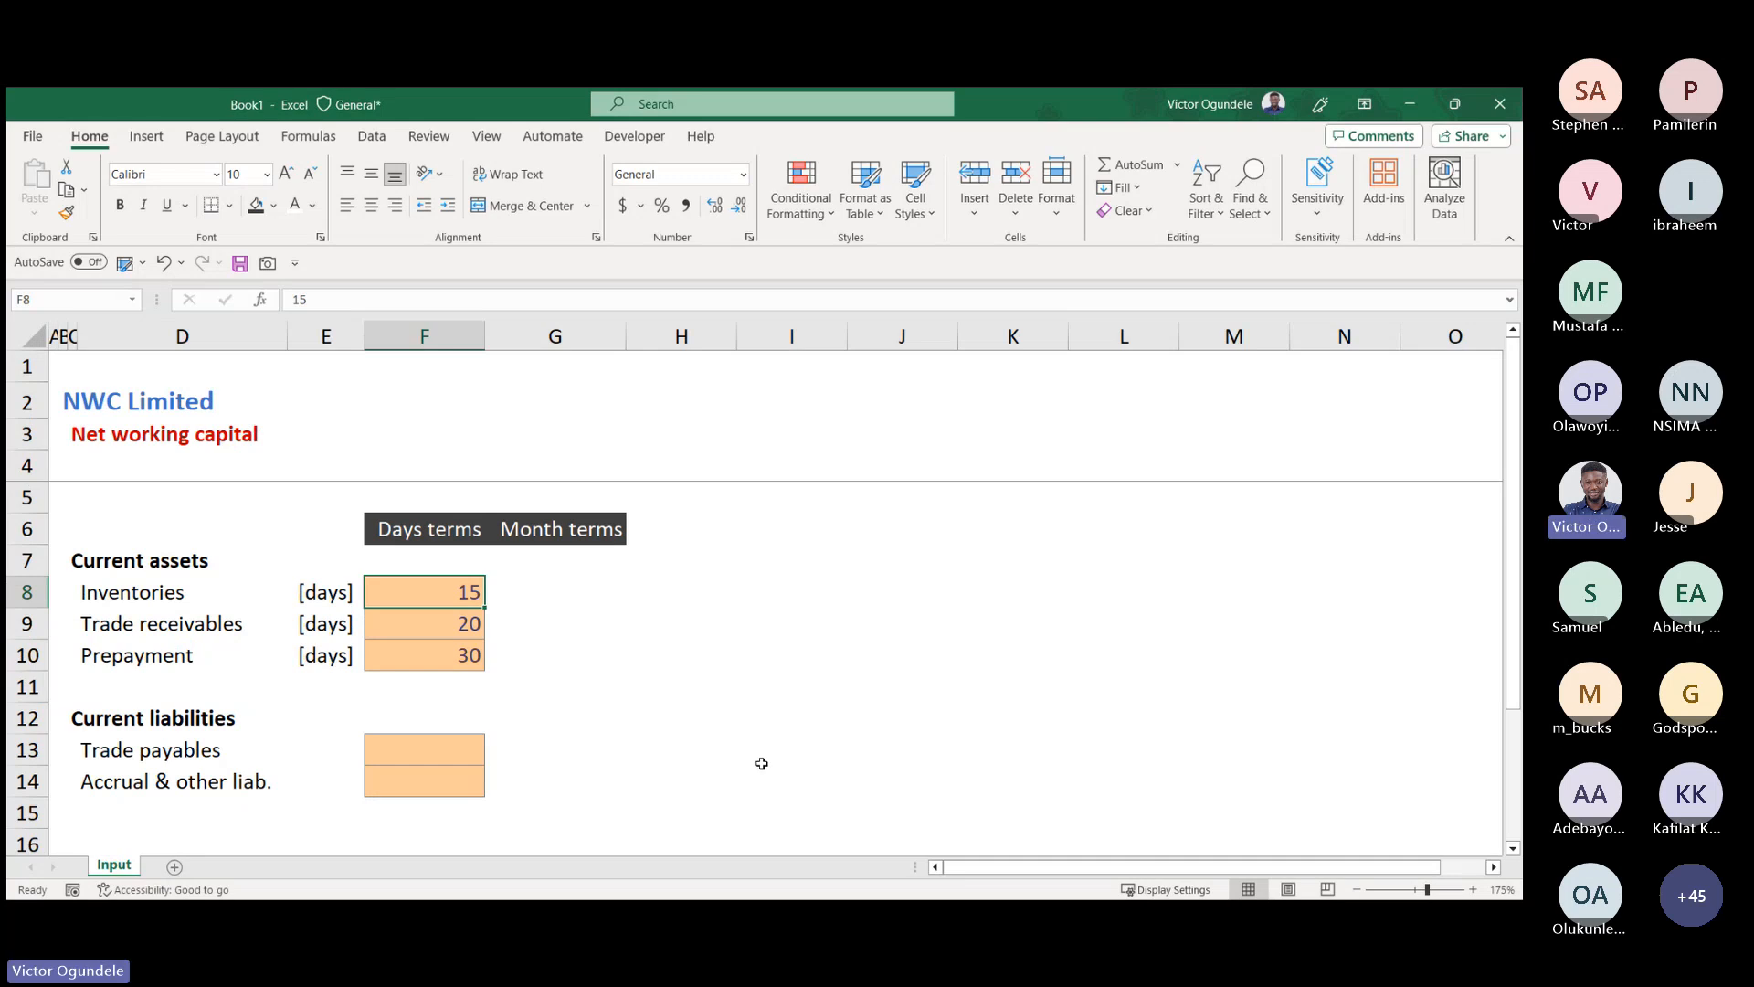
key(Down)
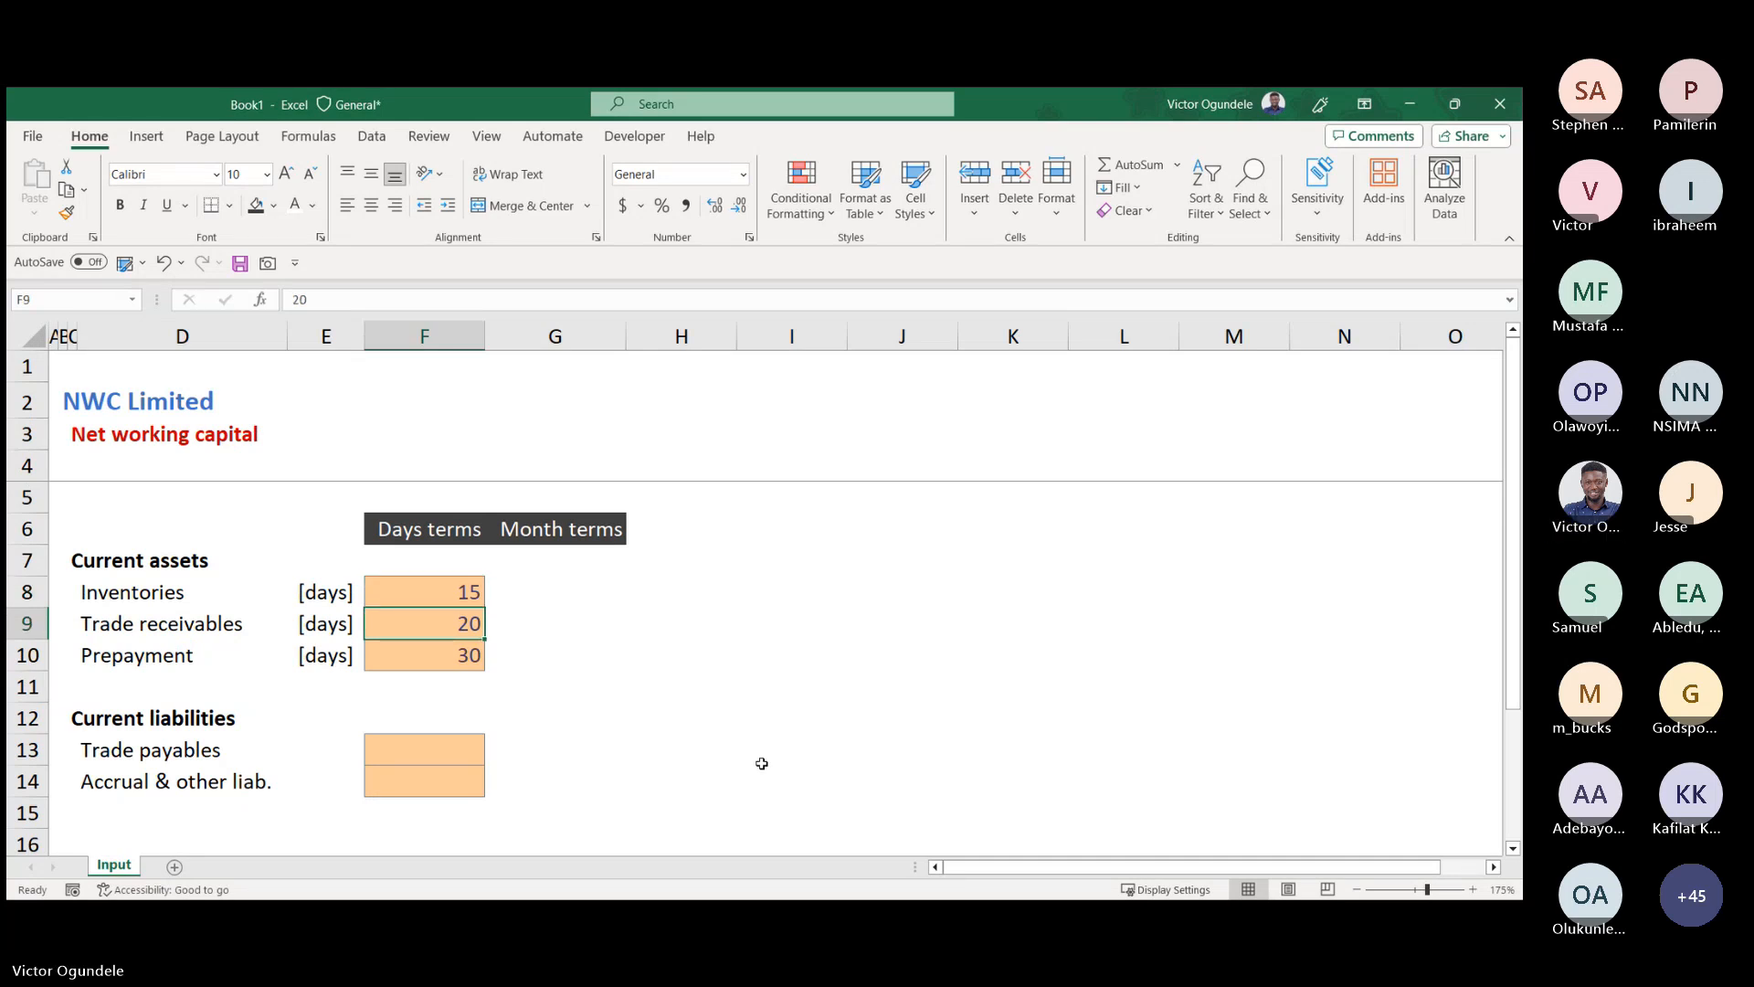
key(Down)
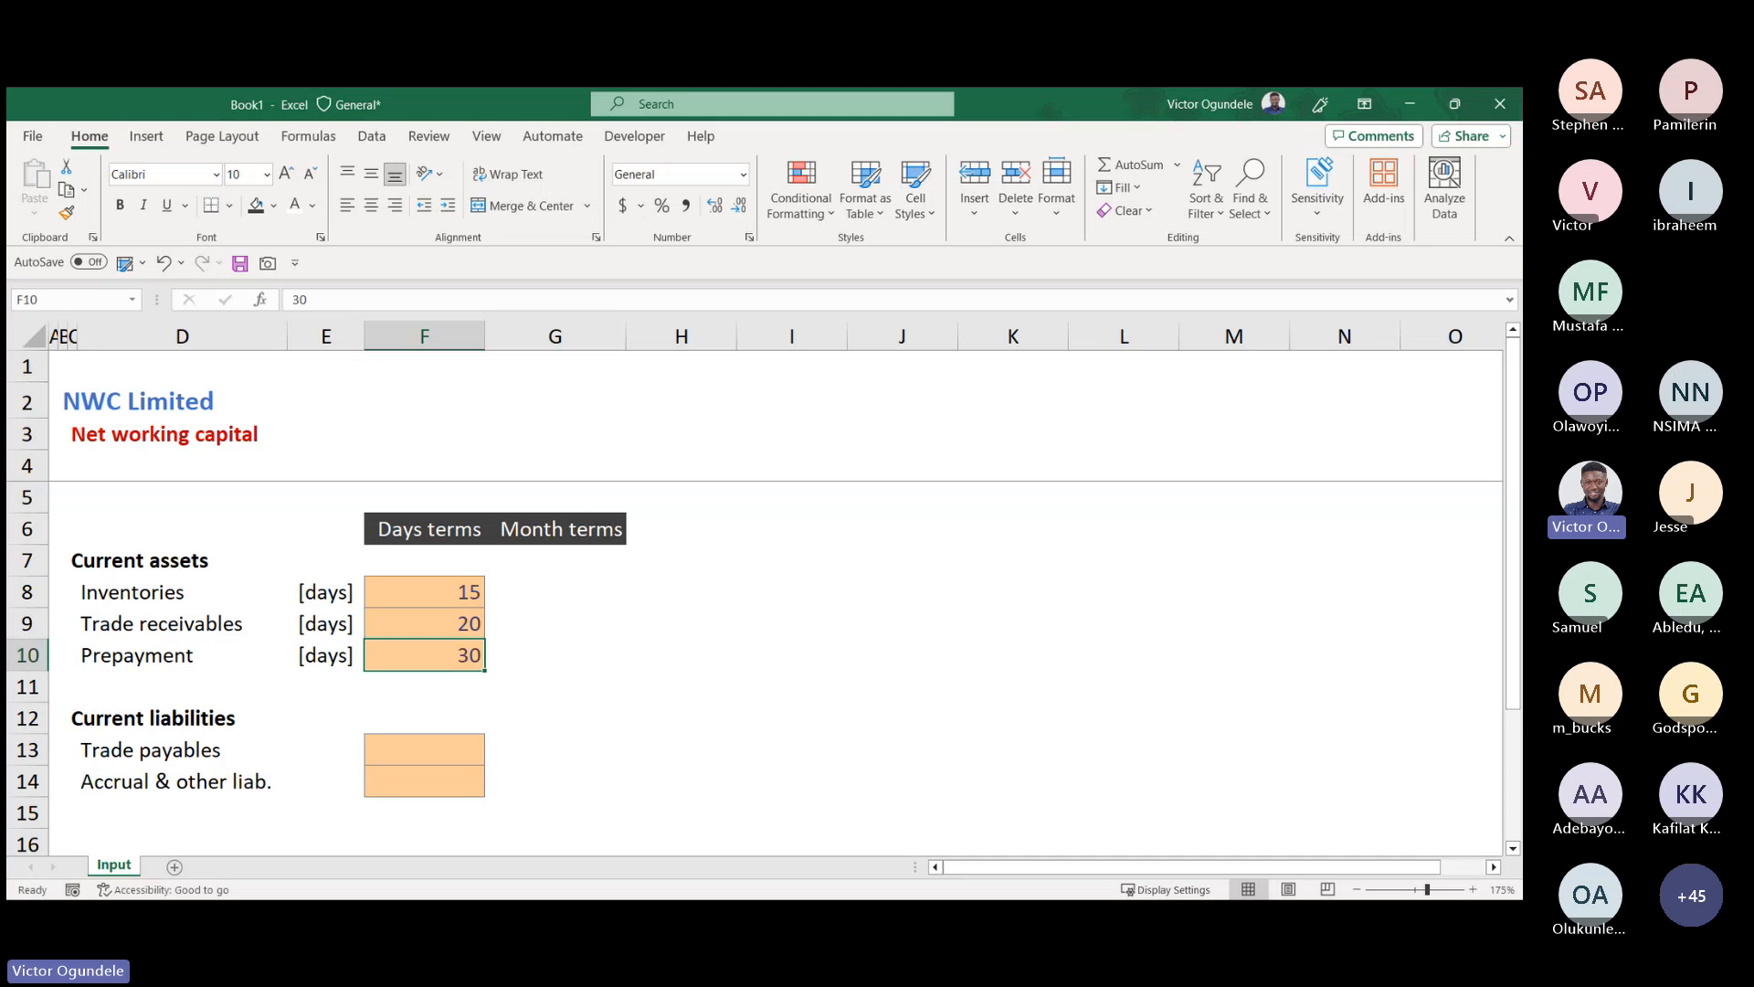
click(418, 759)
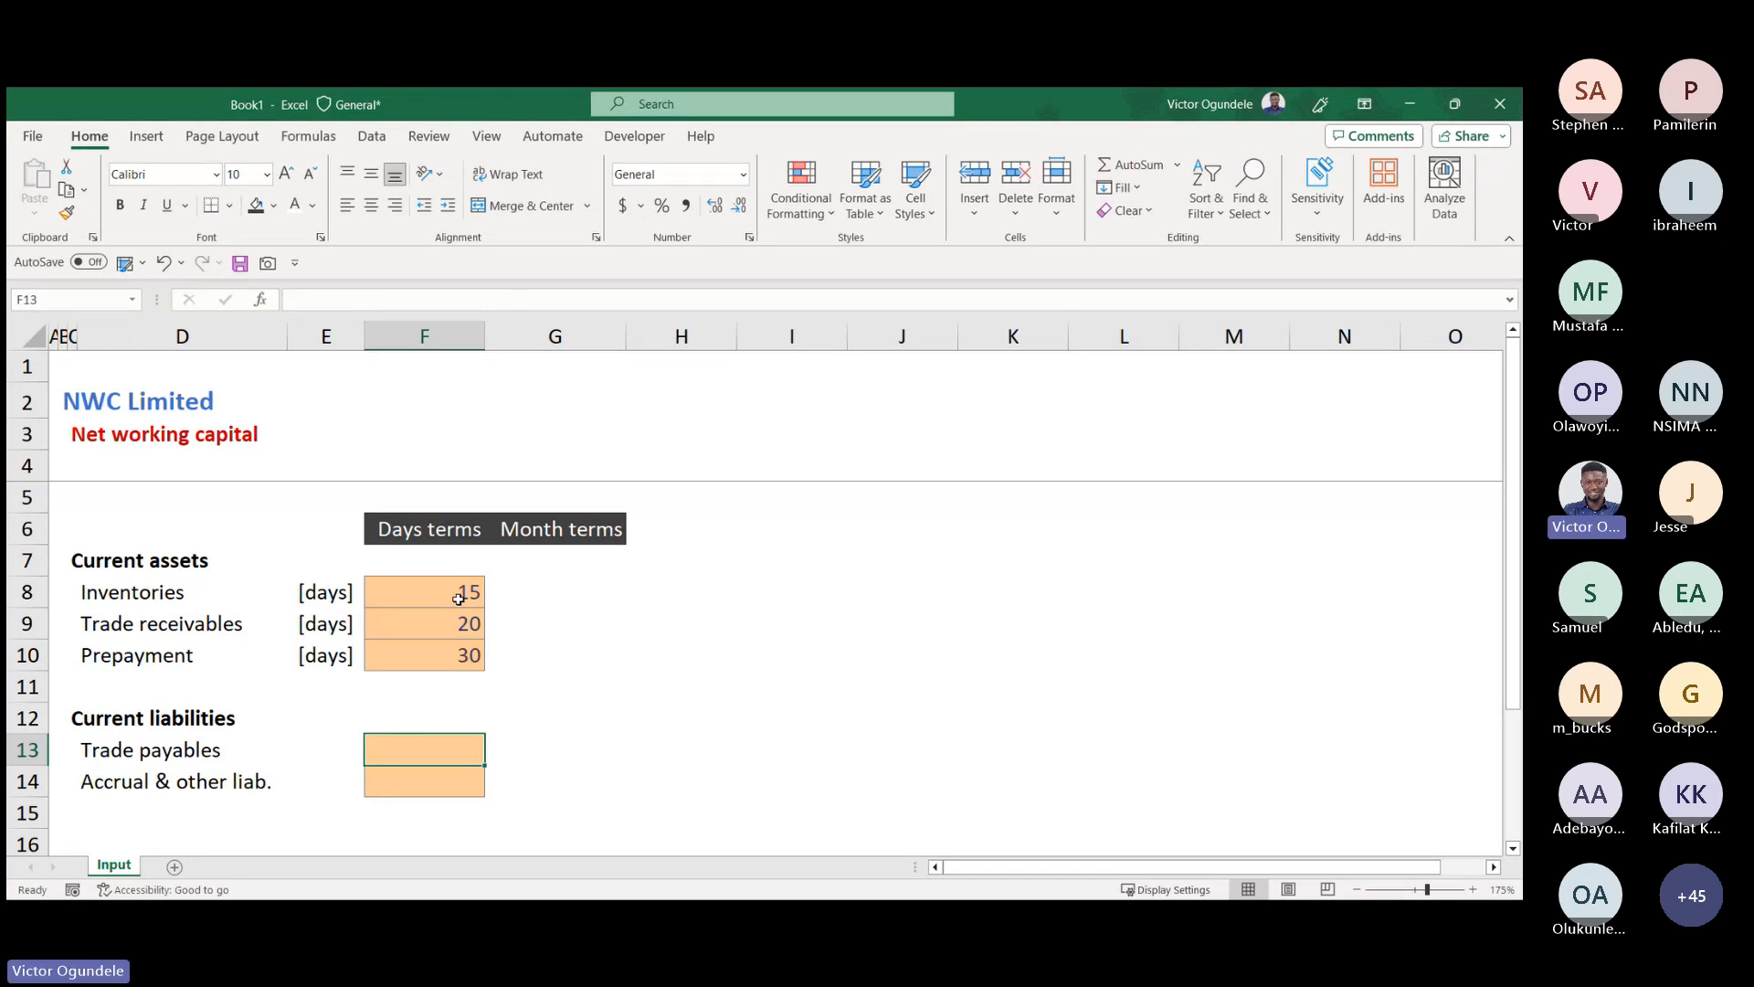
click(478, 819)
click(1422, 97)
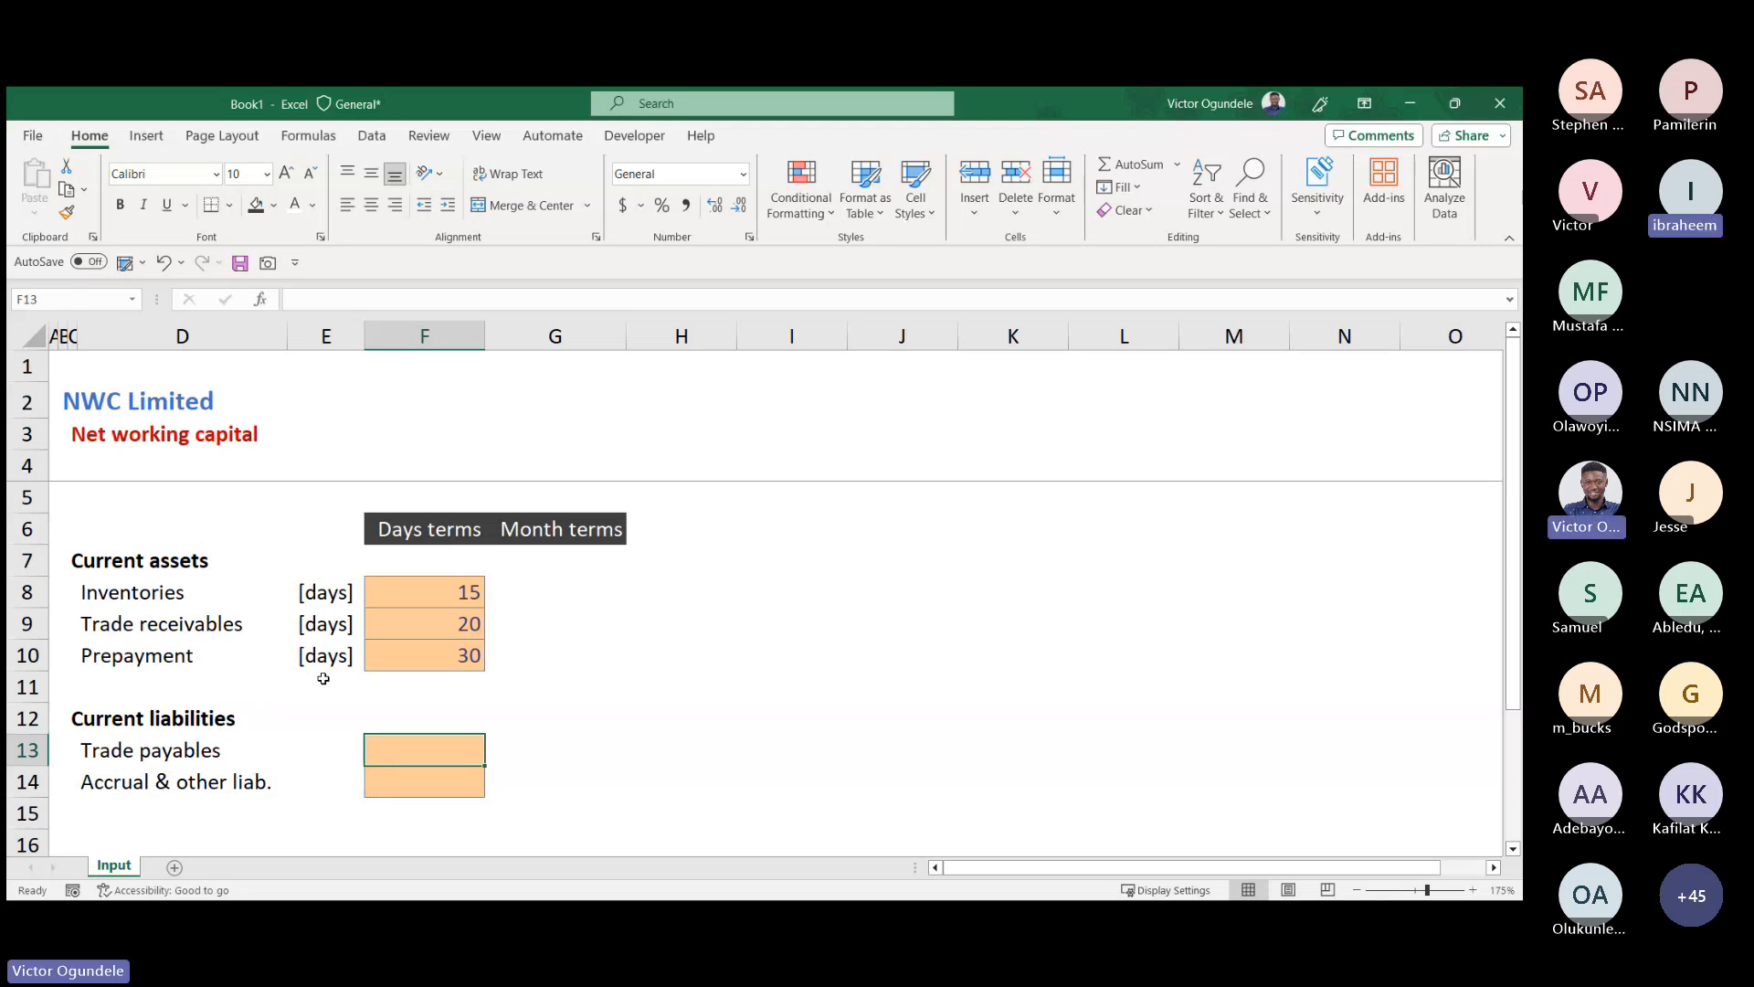
- Copy the "[days]" label from E10 to E13:E14 for Trade payables and Accrual & other liab
click(335, 648)
key(ctrl+c)
key(Down)
key(Down)
key(Down)
key(shift+Down)
key(ctrl+v)
key(Escape)
key(Right)
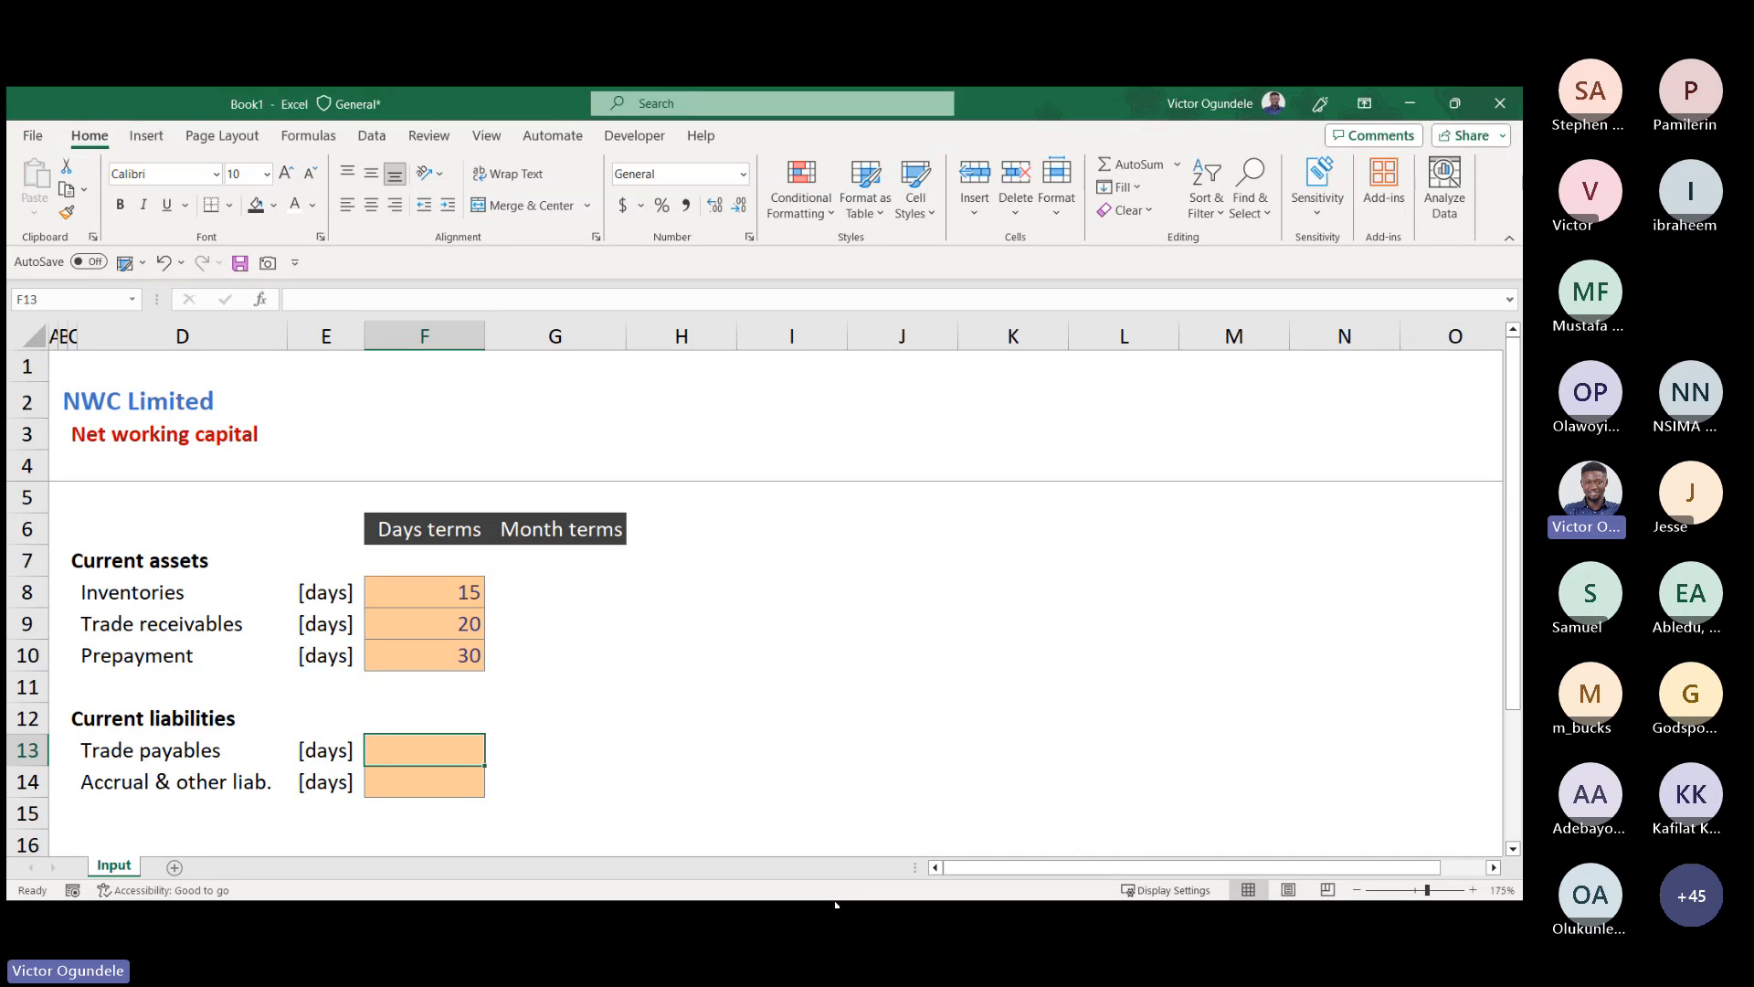
- Enter 30 in F13 as the Trade payables days term and compare it with the terms in F8:F9
text(30)
key(ctrl+Return)
drag(435, 599, 436, 624)
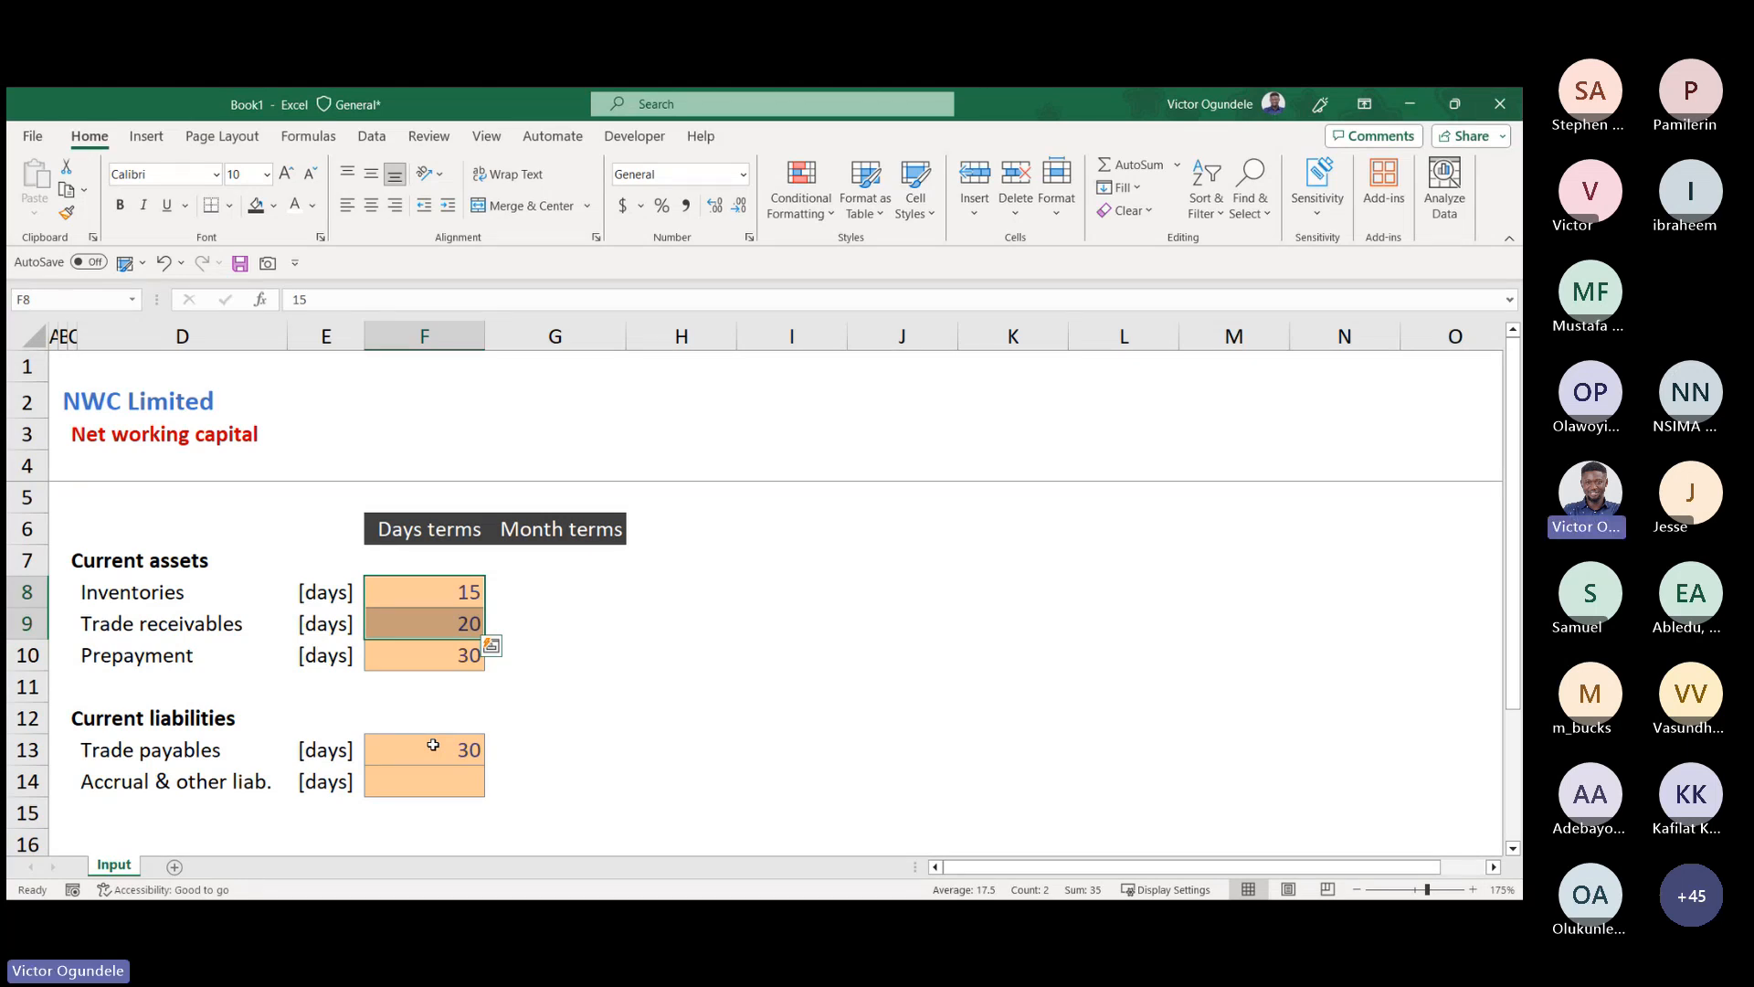
- Change the Trade payables days term in F13 to 20
click(433, 744)
text(20)
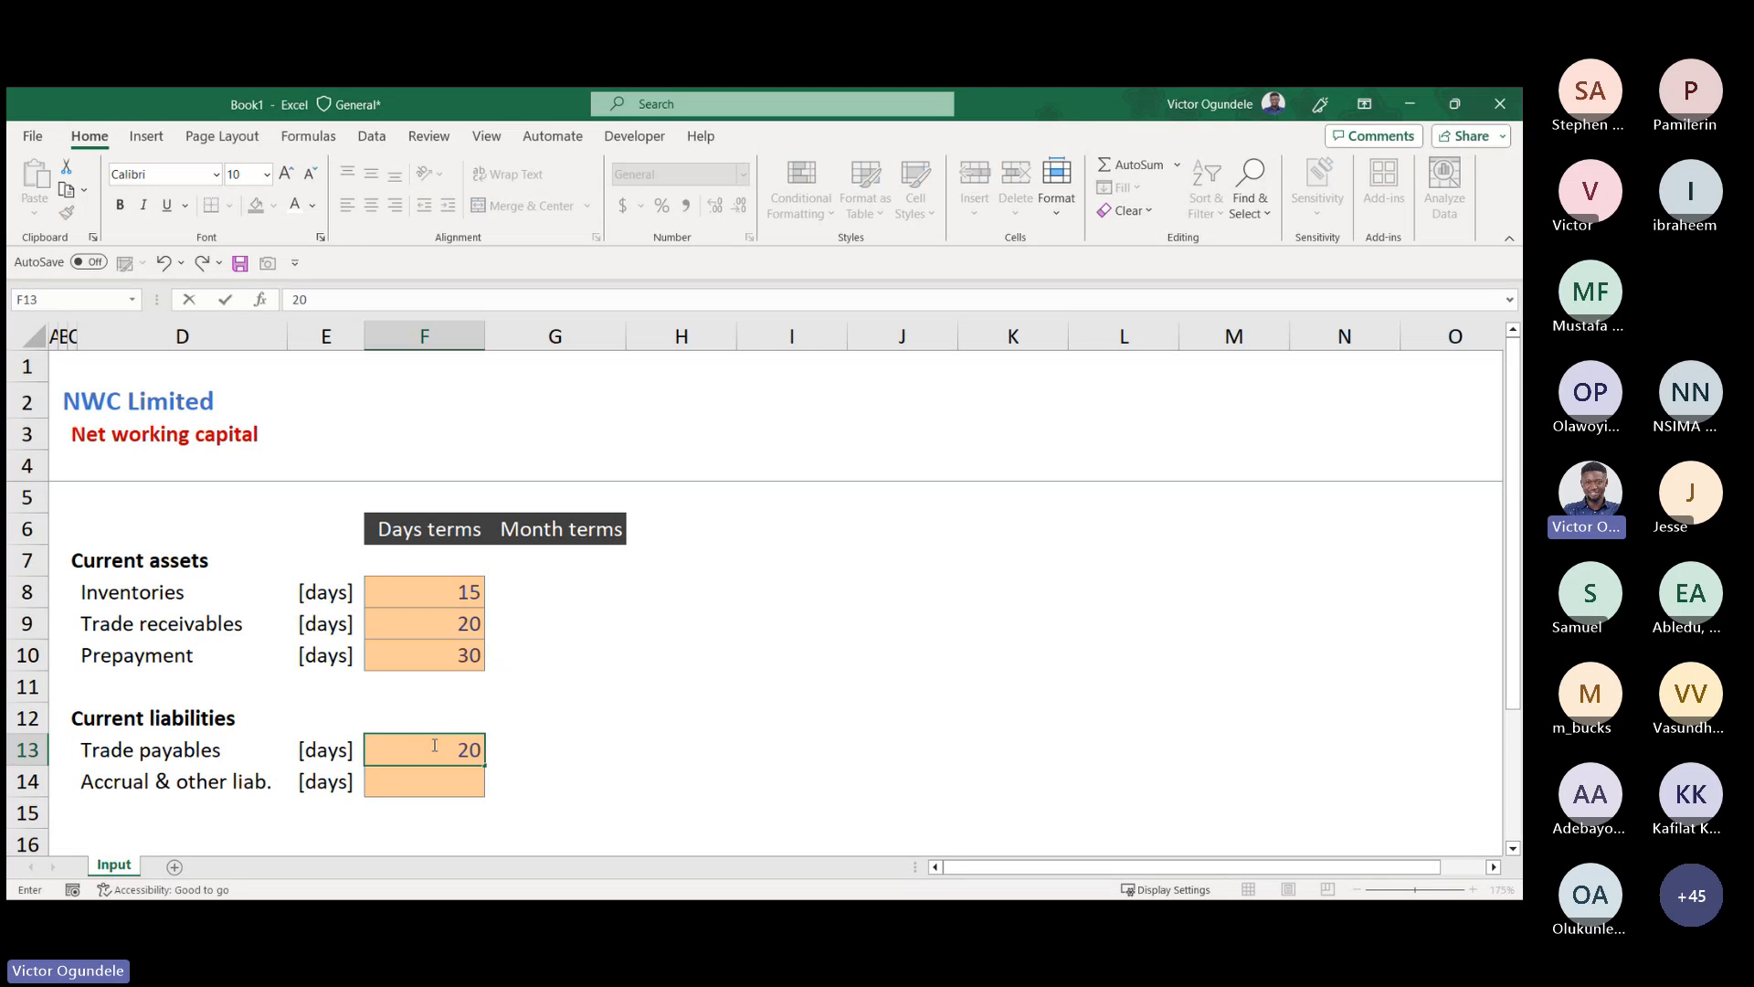
key(Return)
key(Up)
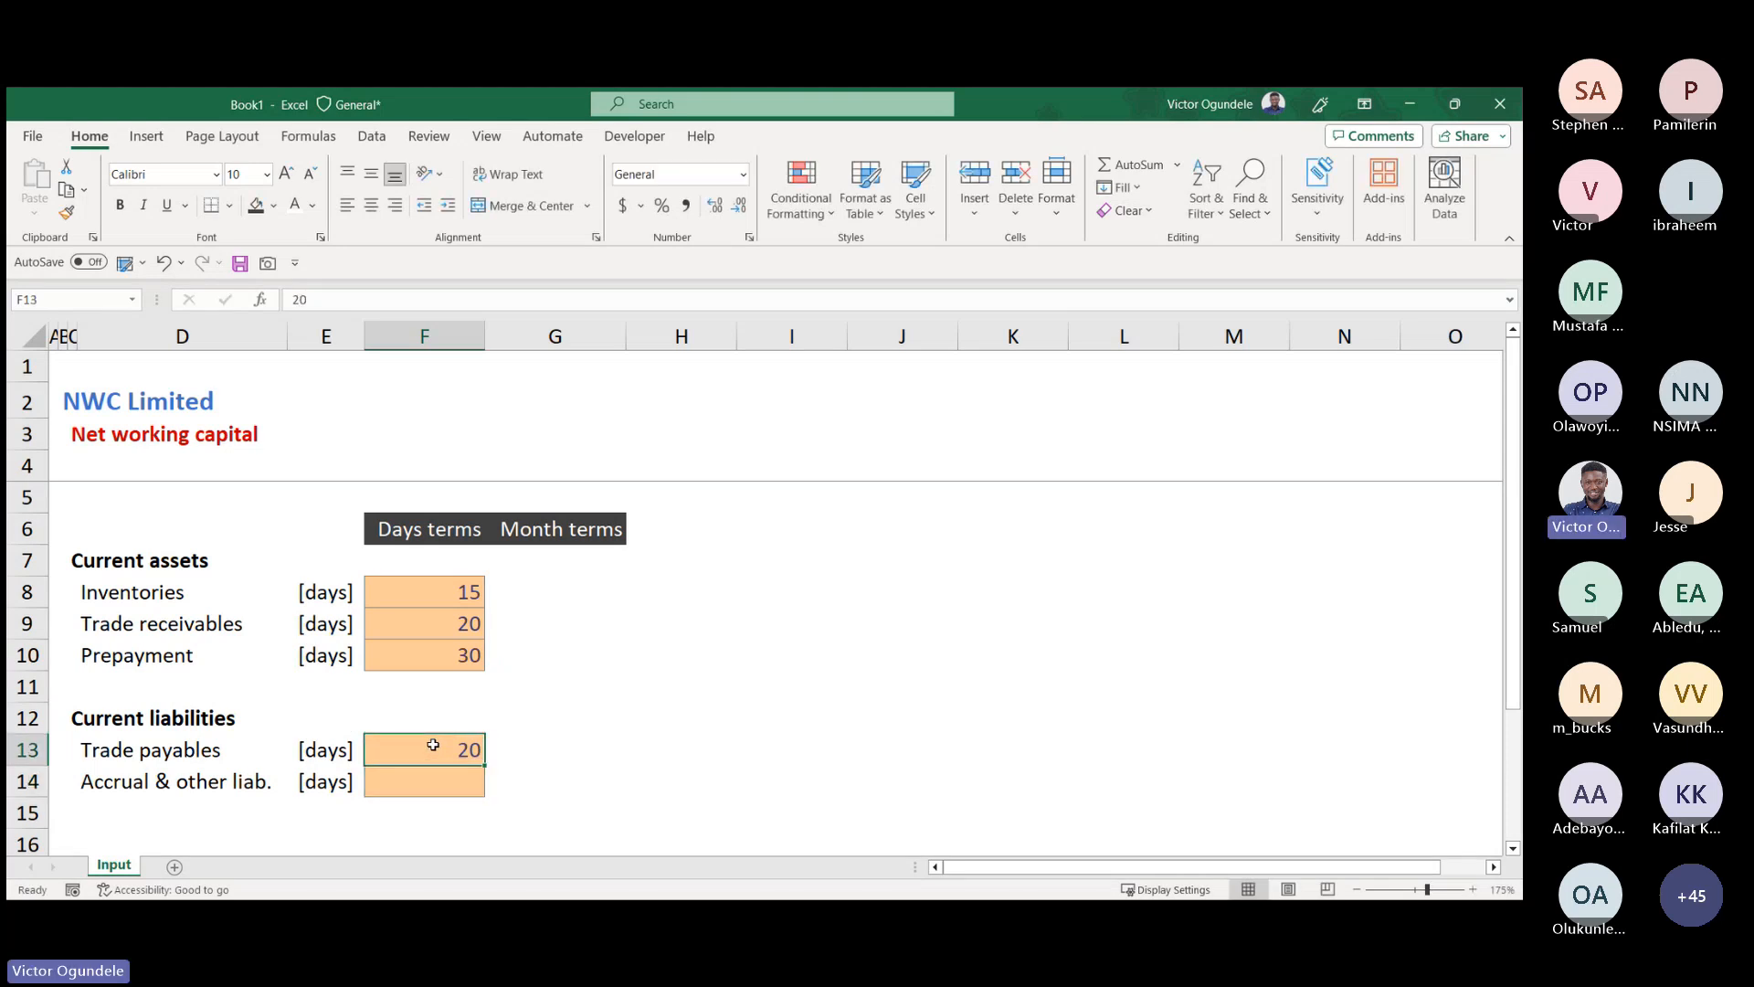
key(Right)
key(Right)
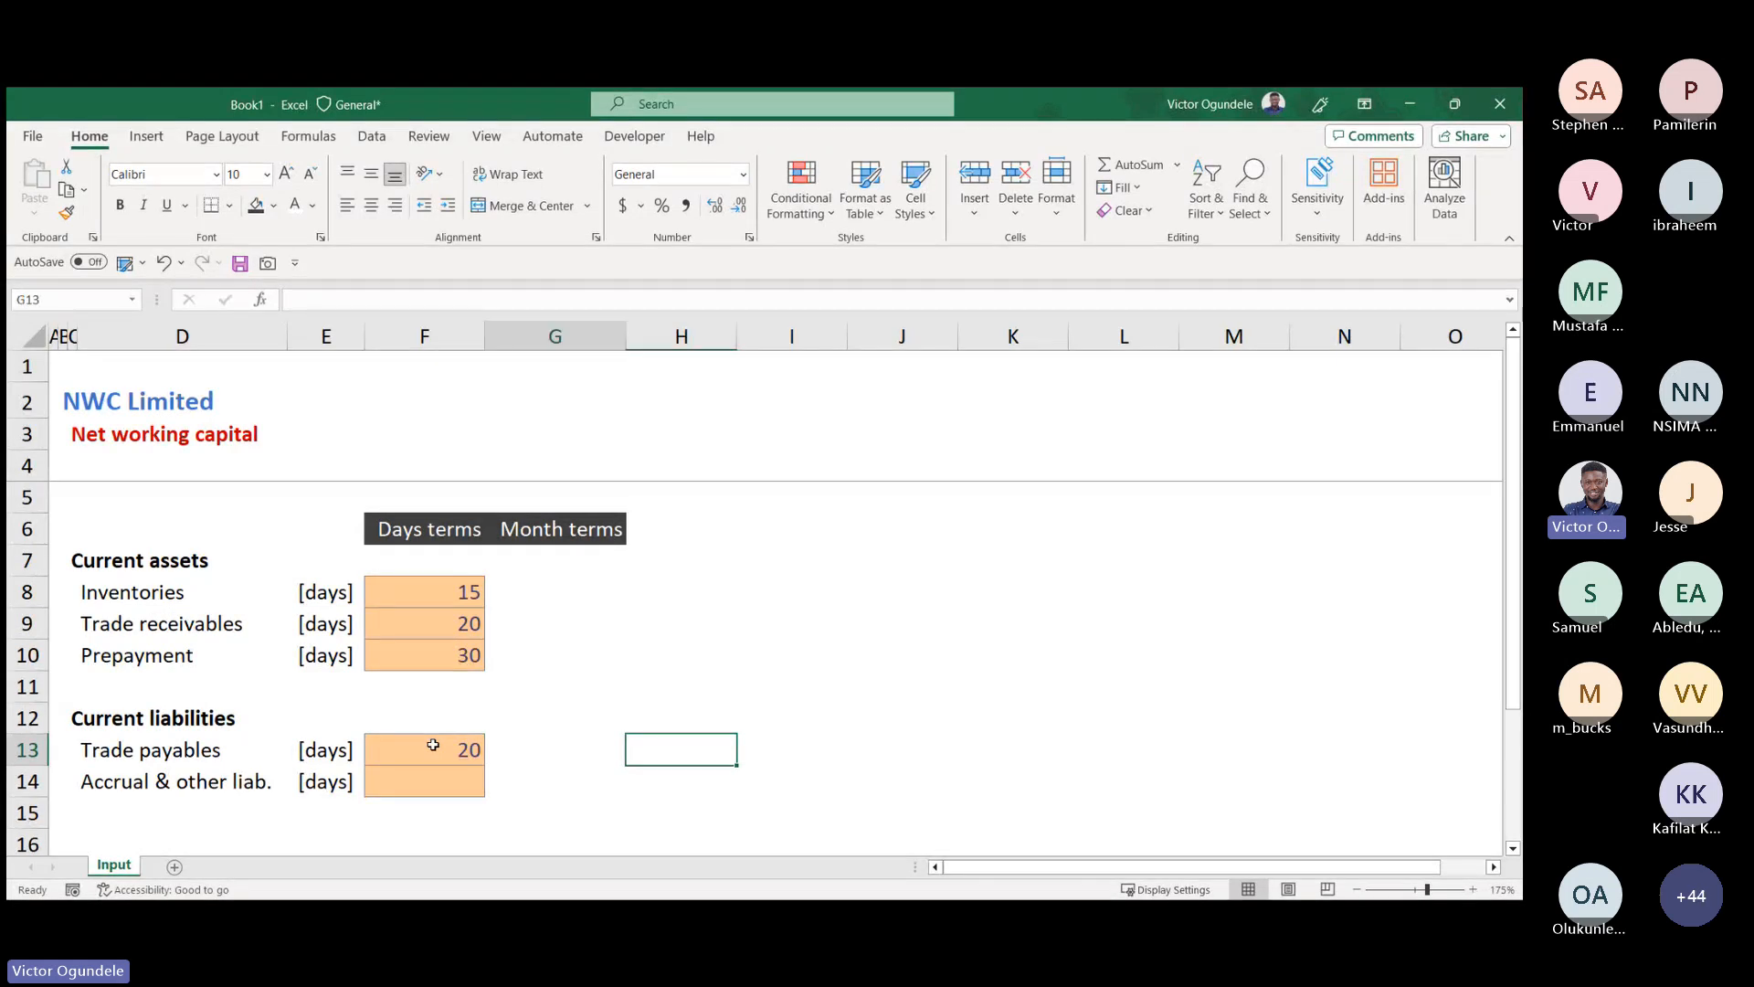
- Compare Trade payables with the Inventories and Trade receivables terms in F8:F9, and set F13 to 40
click(433, 745)
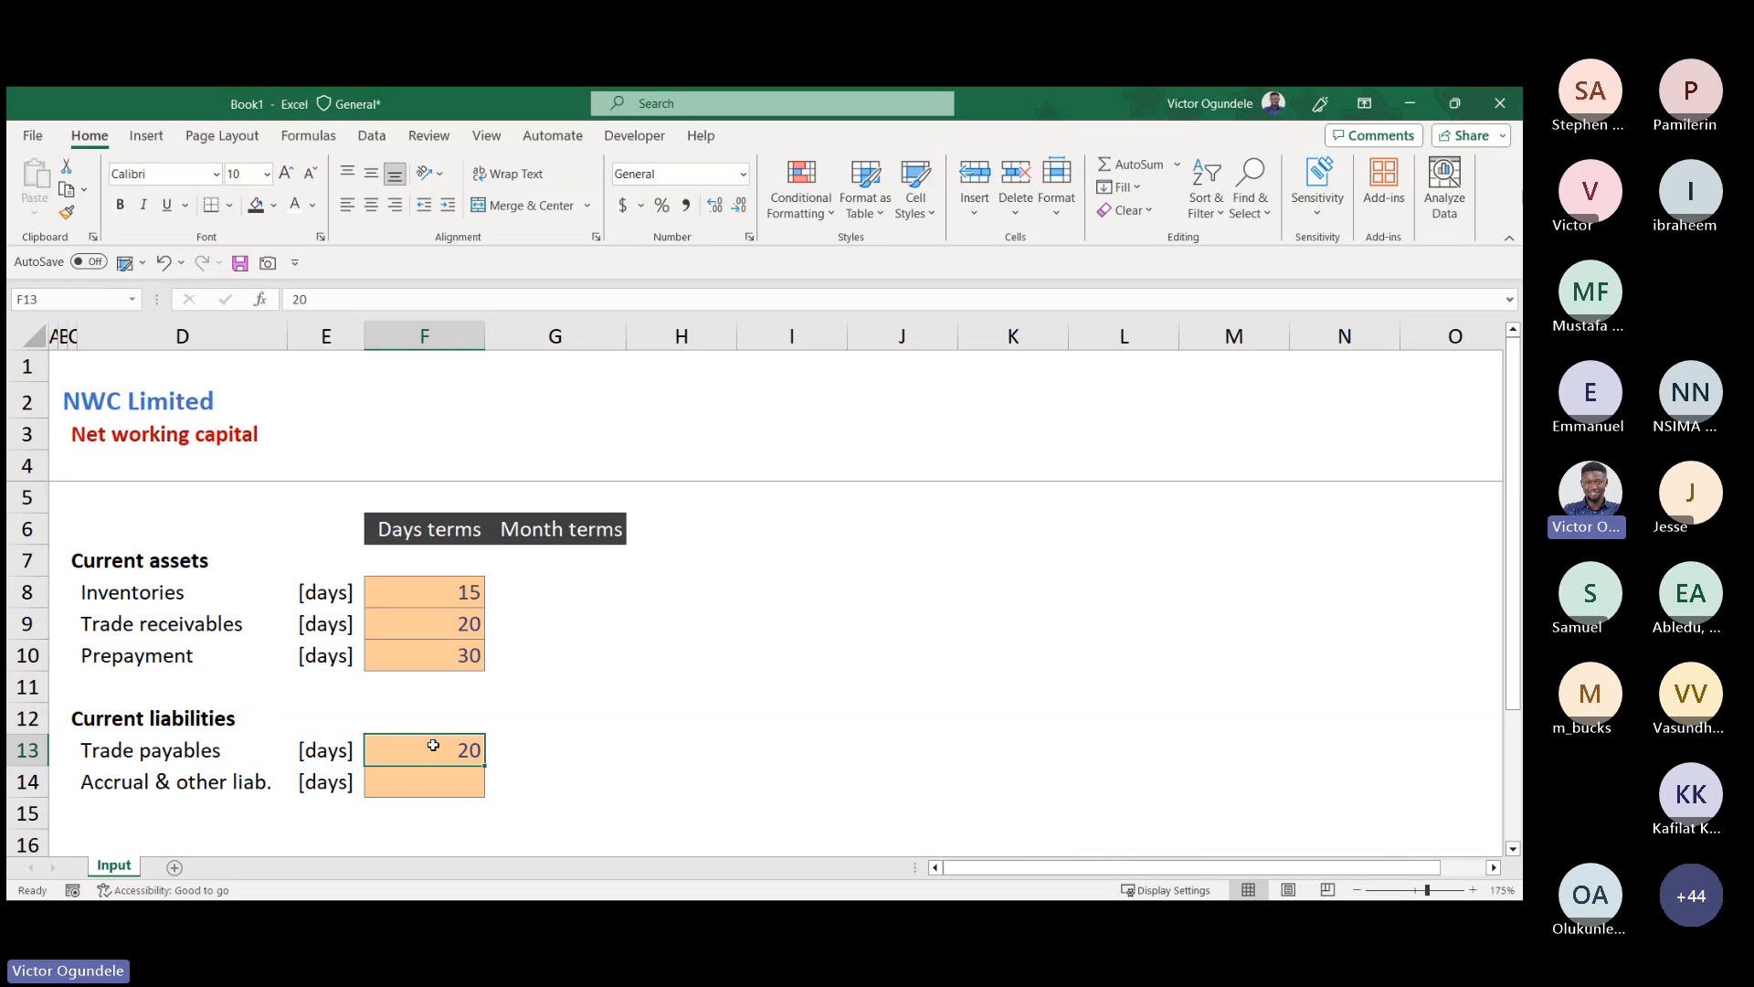
click(446, 606)
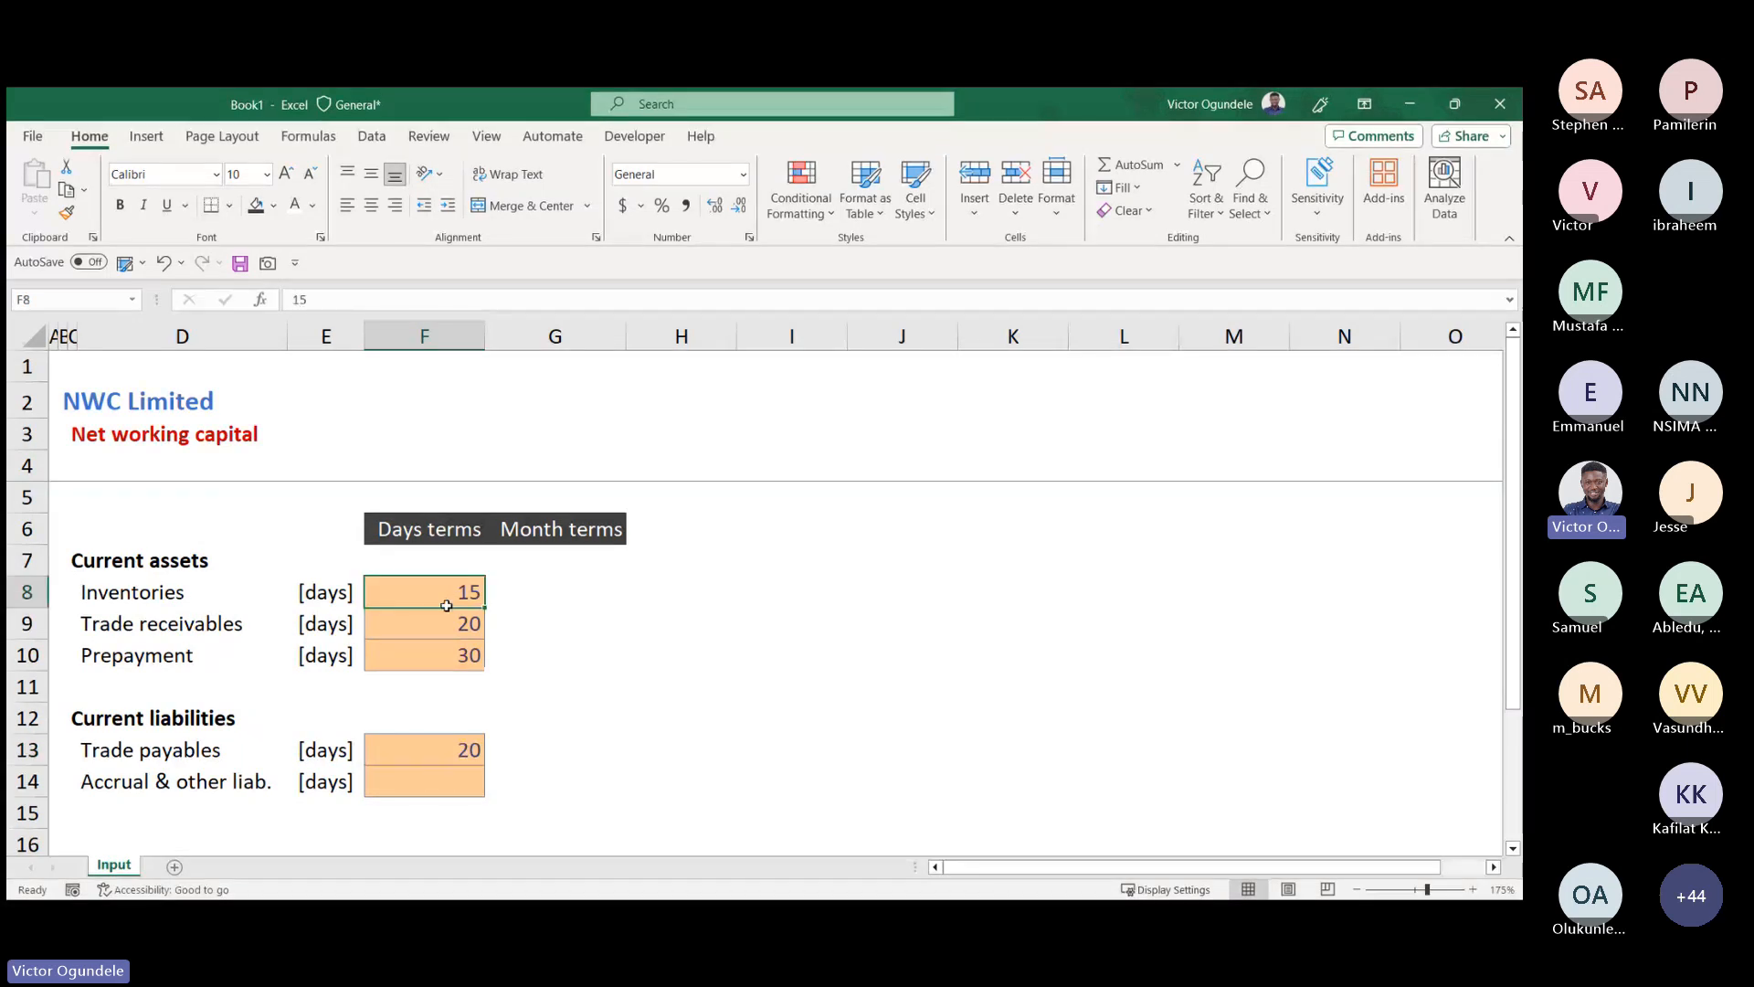
drag(446, 606, 444, 627)
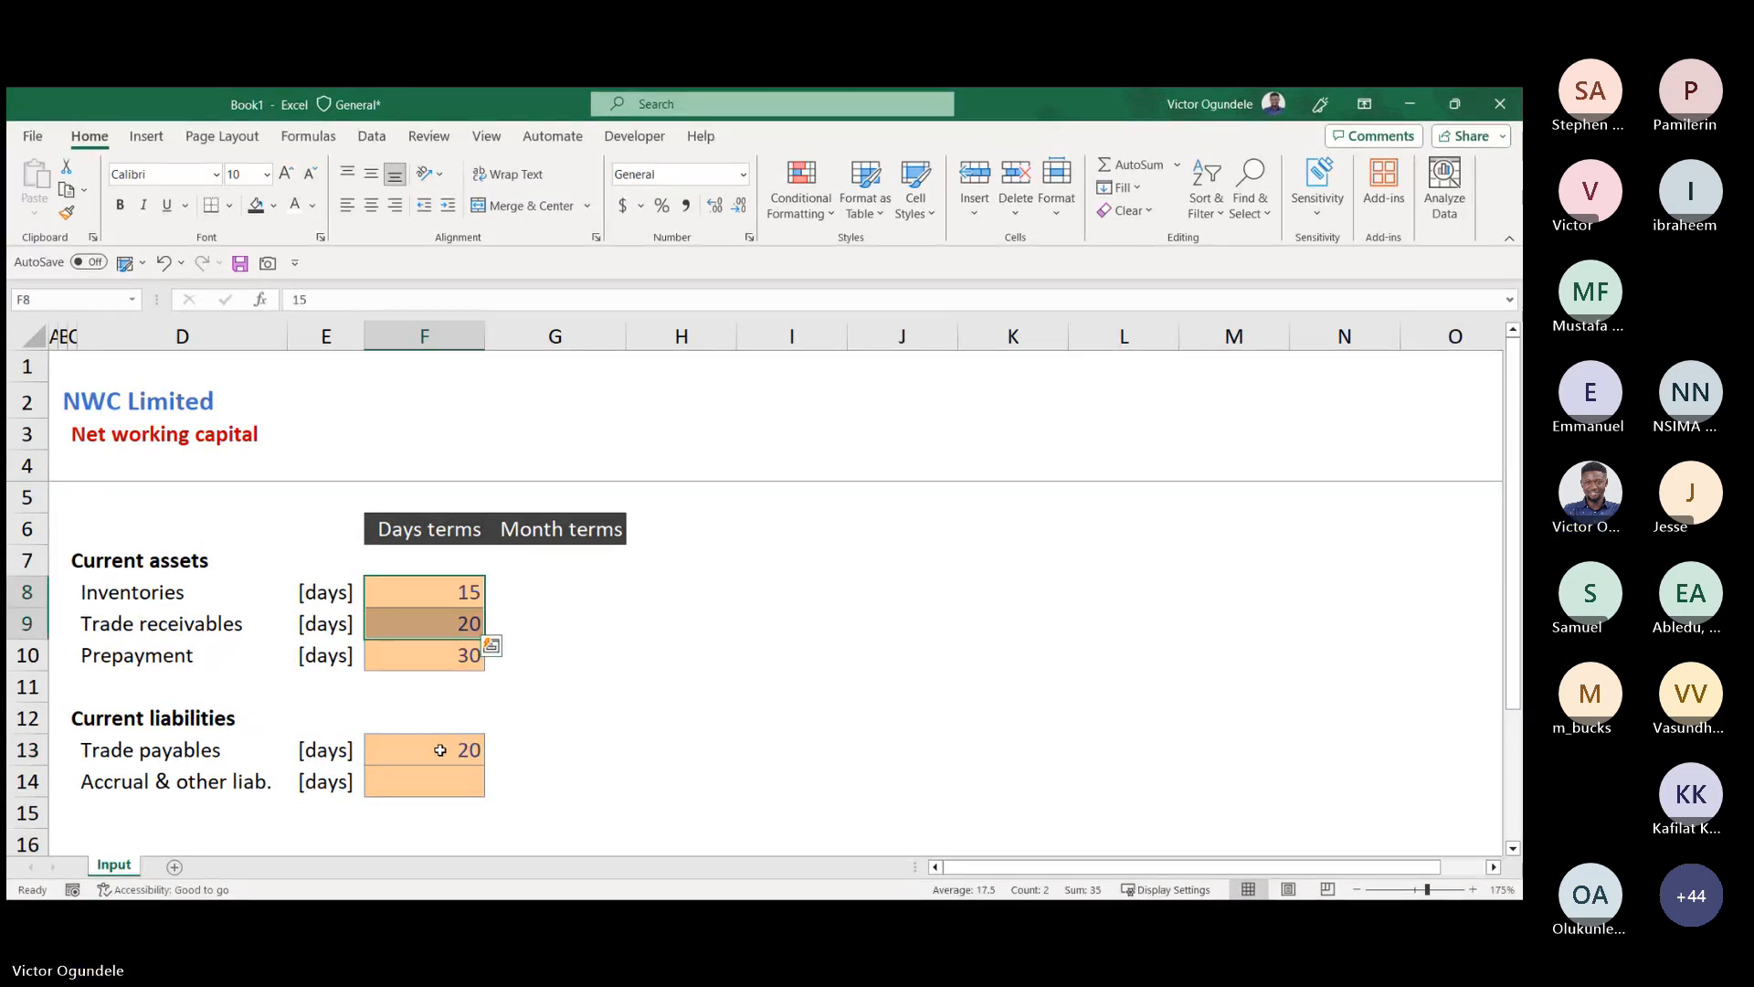
click(441, 751)
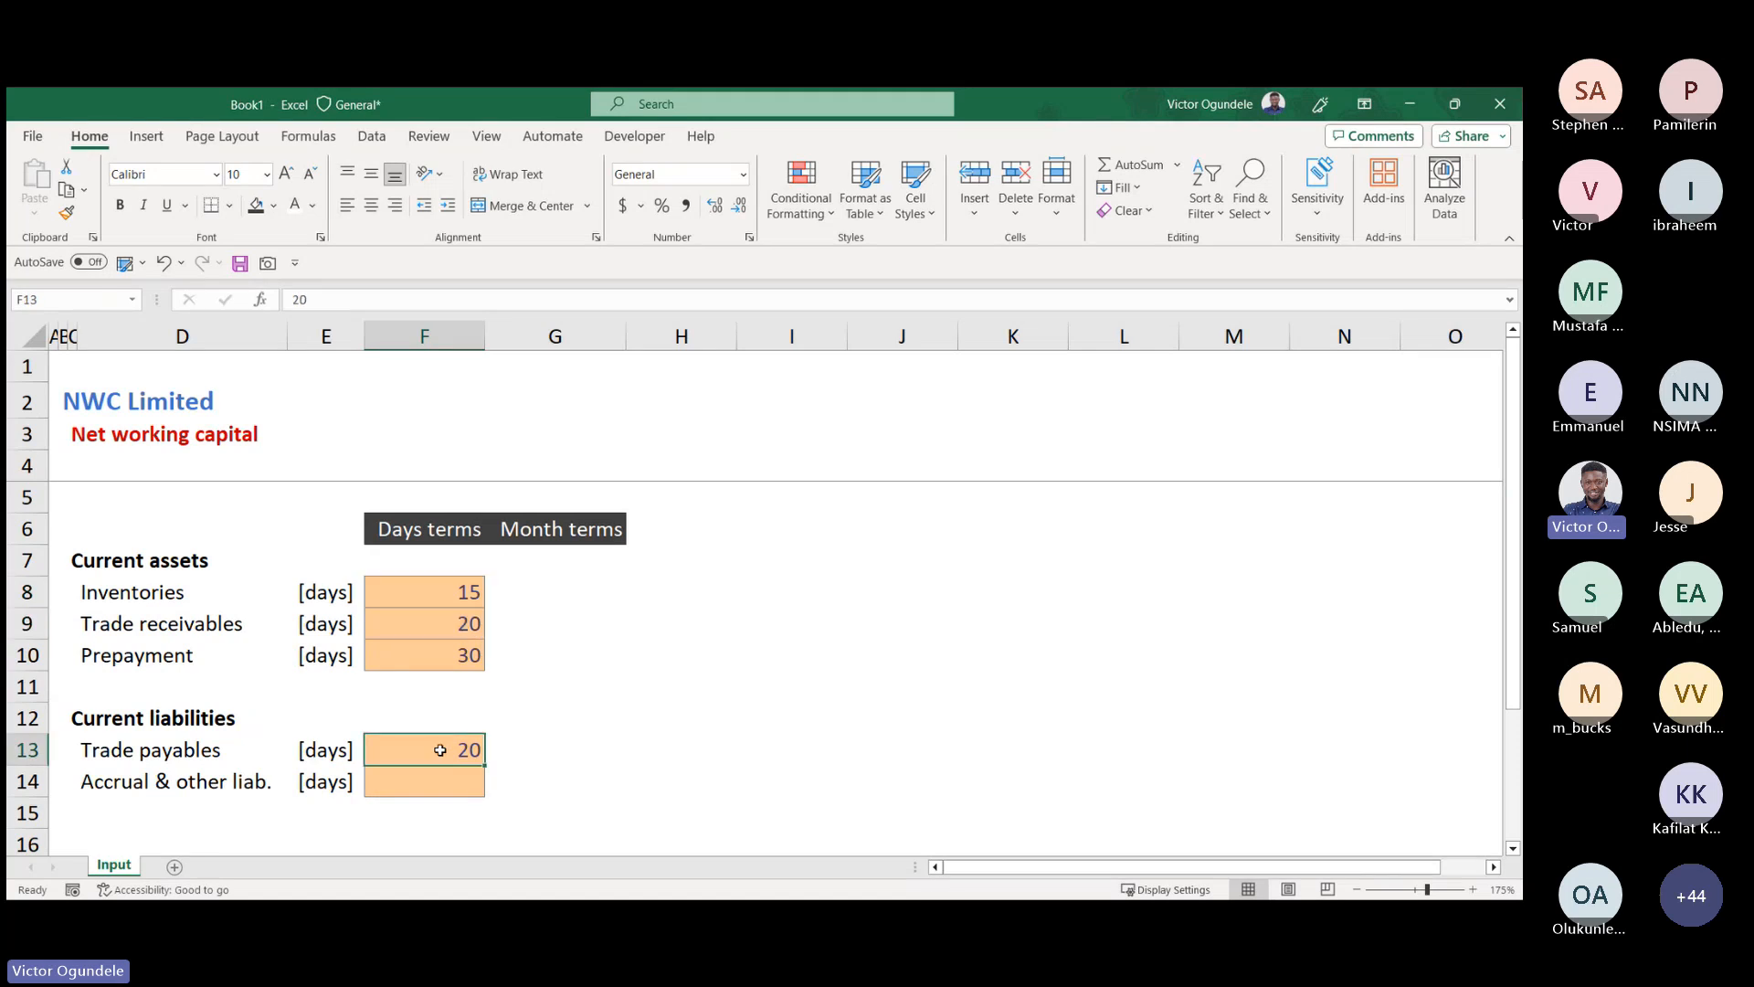
text(40)
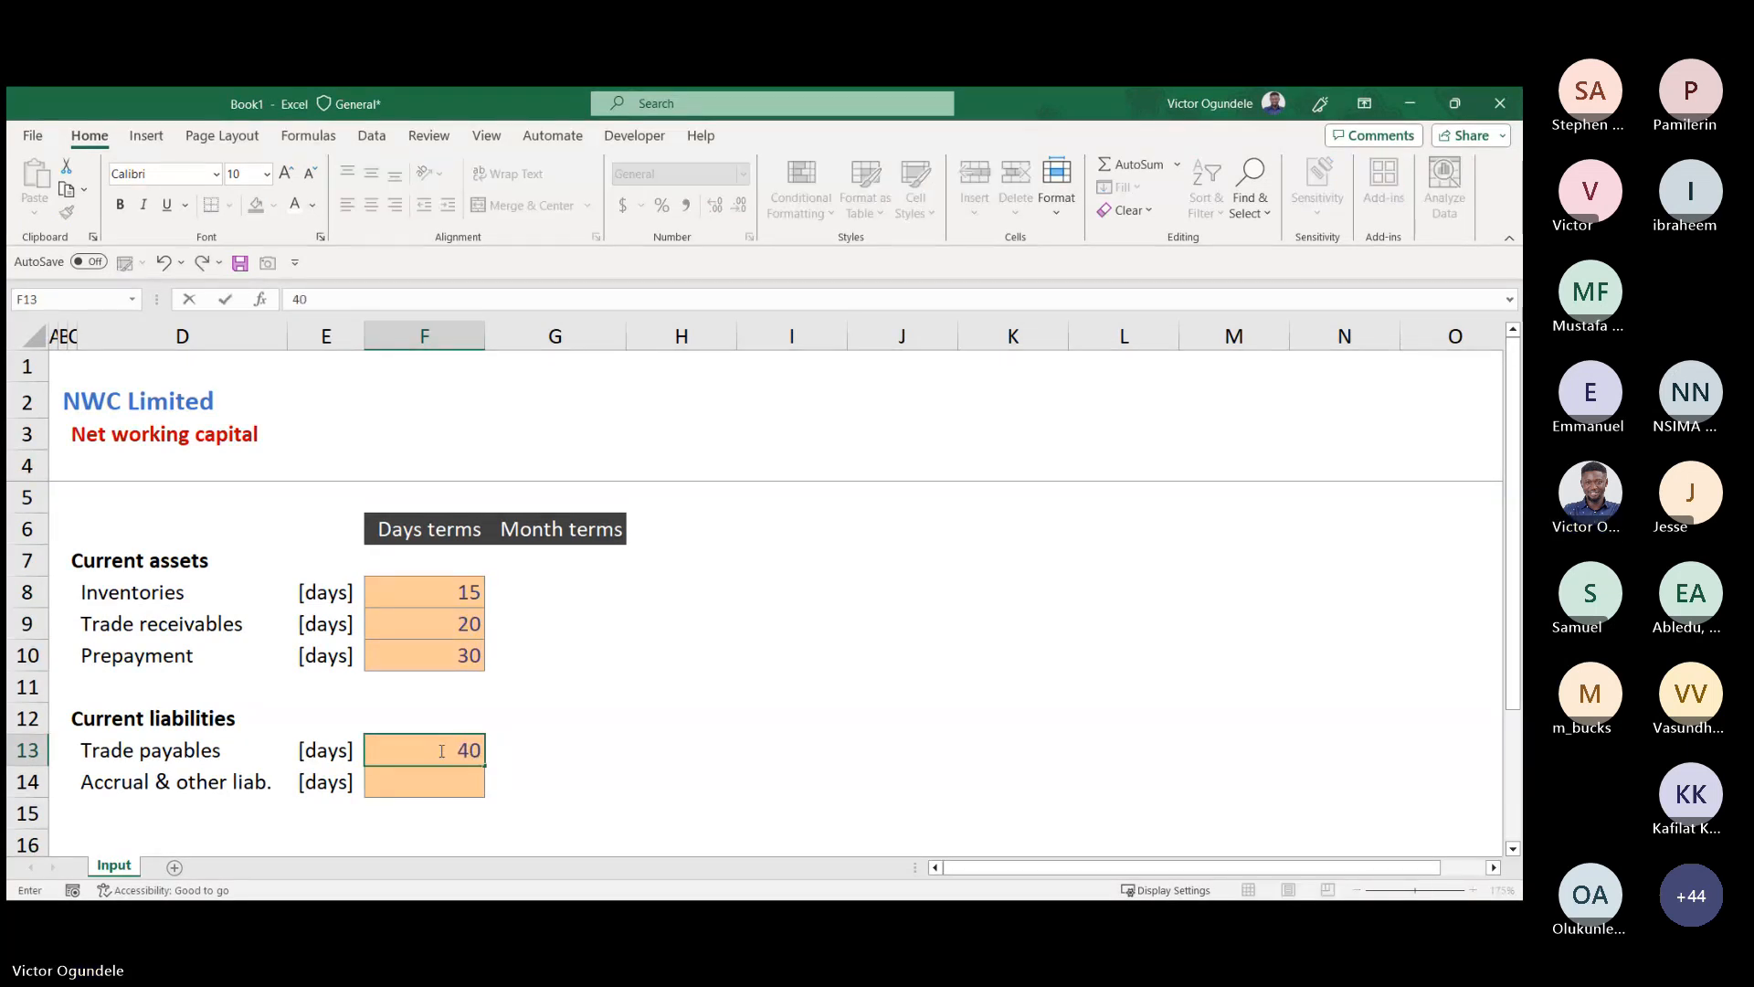
key(Return)
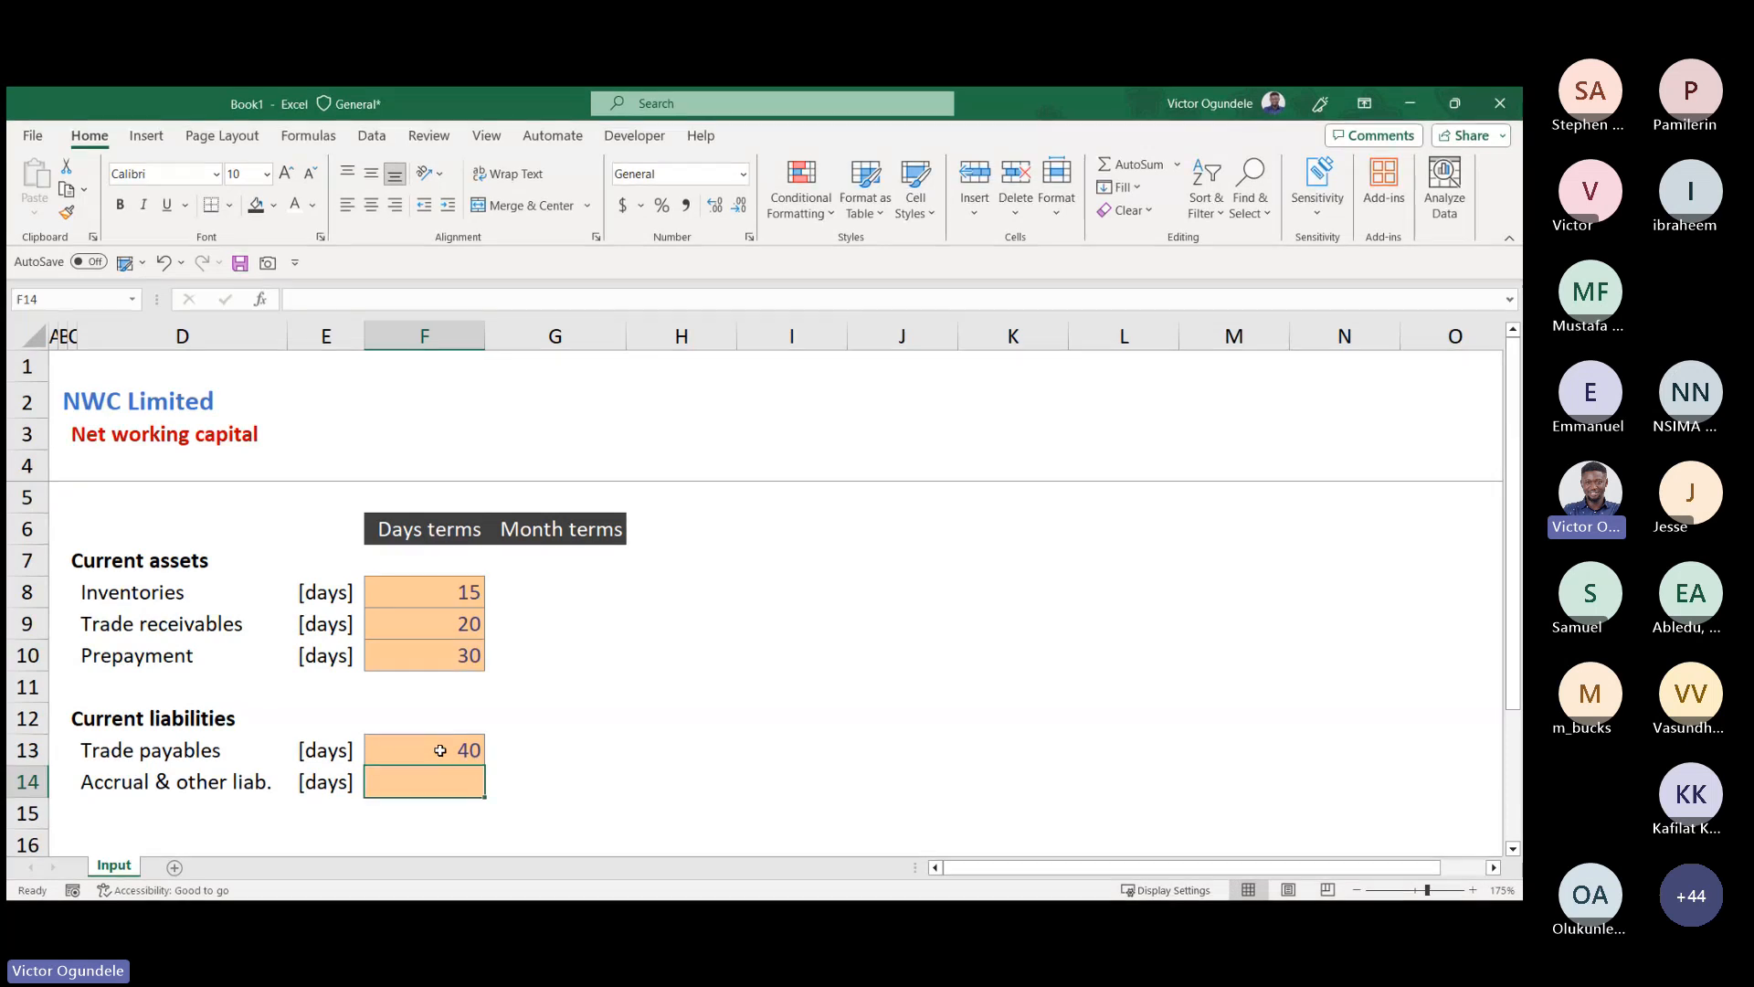
- Enter 25 in F14 as the Accrual & other liab. days term and review the terms in F8:F14
text(30)
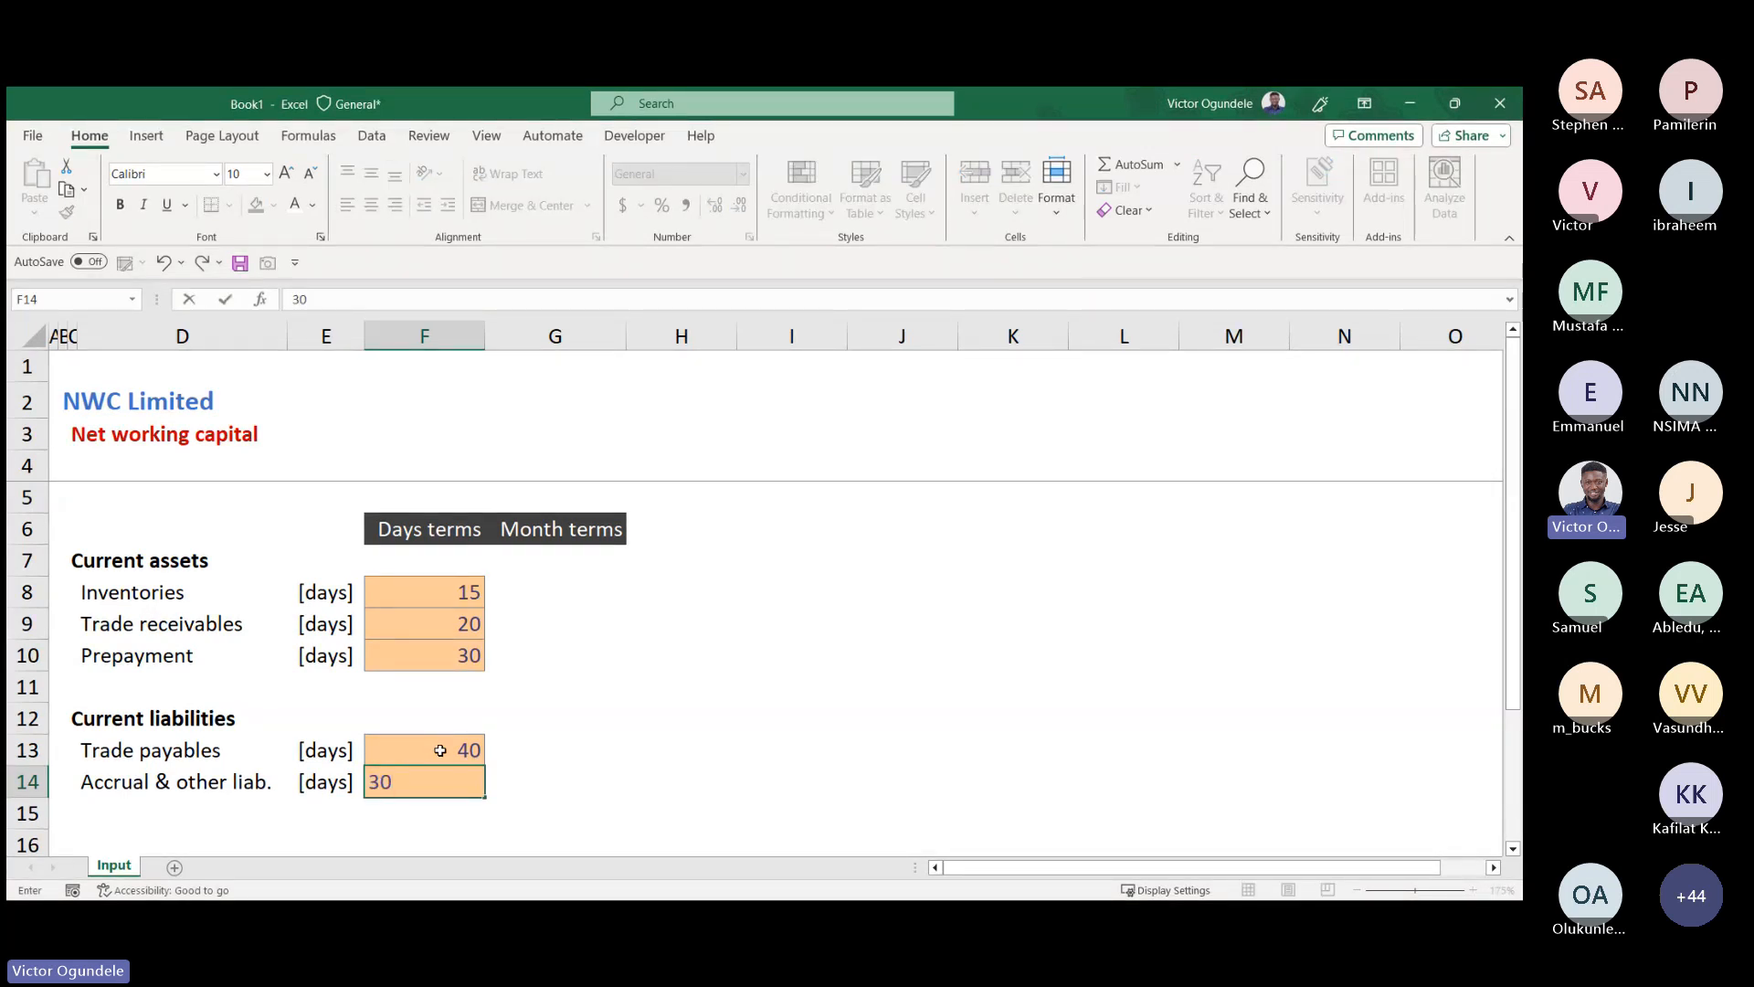
key(BackSpace)
key(BackSpace)
text(25)
key(Return)
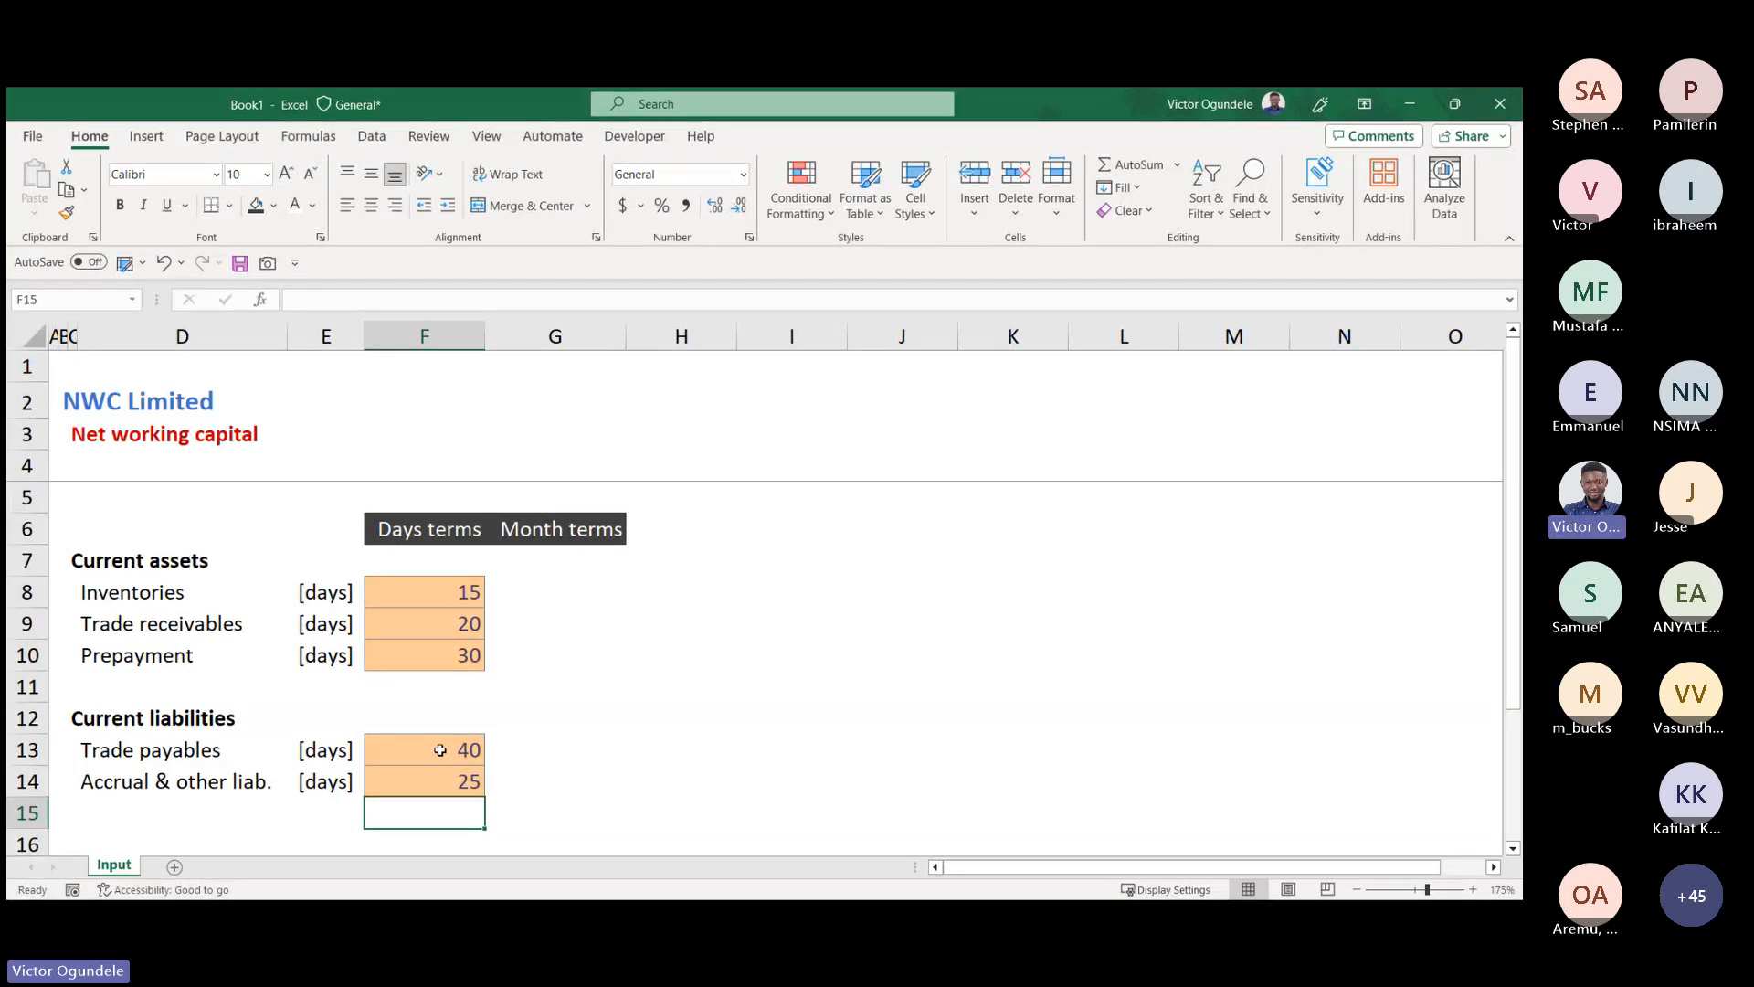
scroll(441, 749, down, 1)
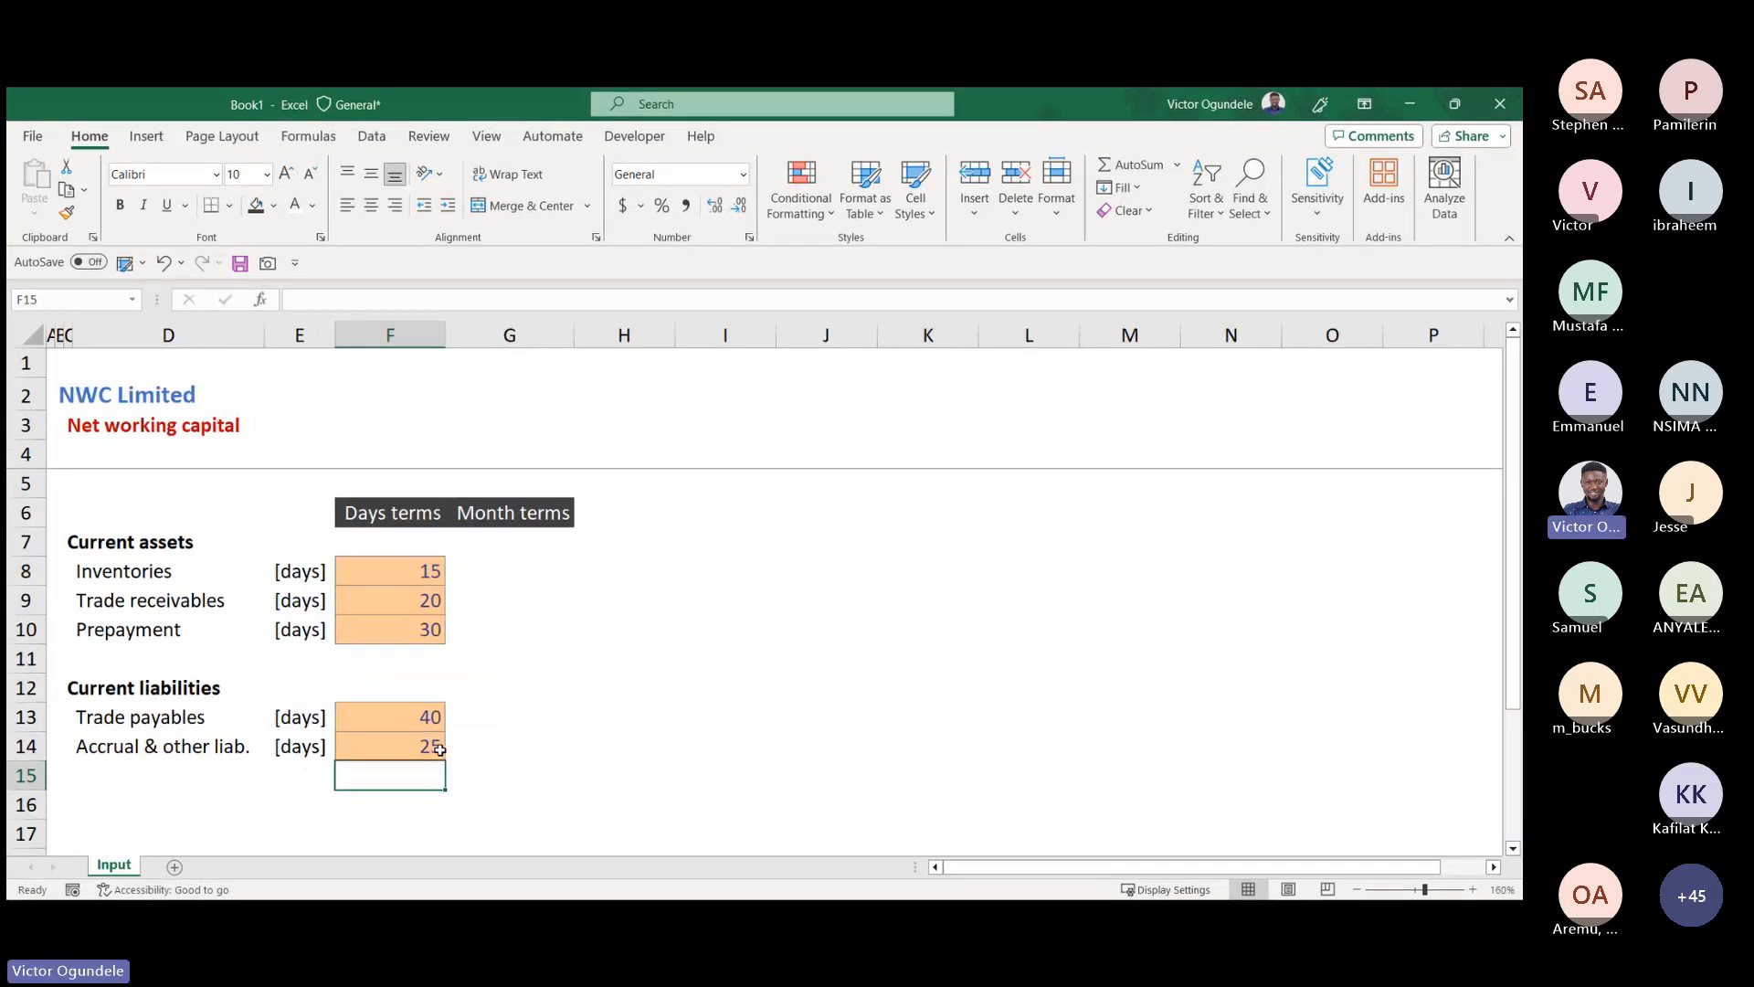
drag(394, 568, 443, 749)
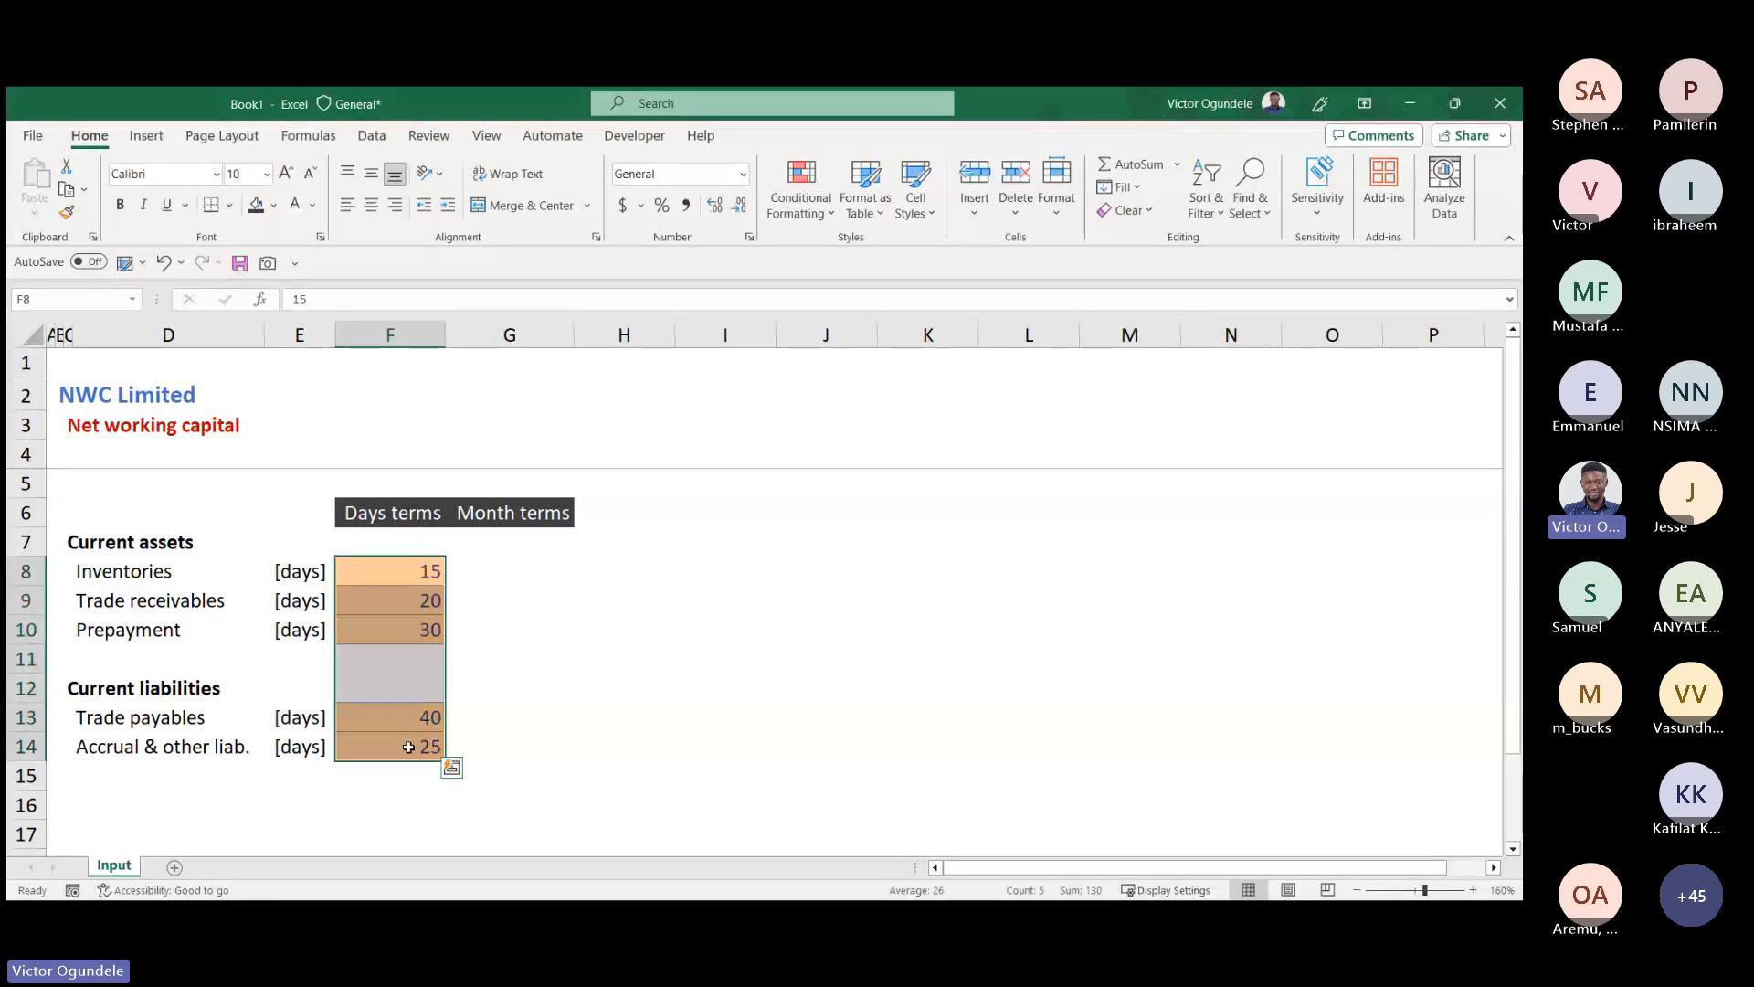
- Add the label "Days in a year" in D16, below the current liabilities
click(509, 571)
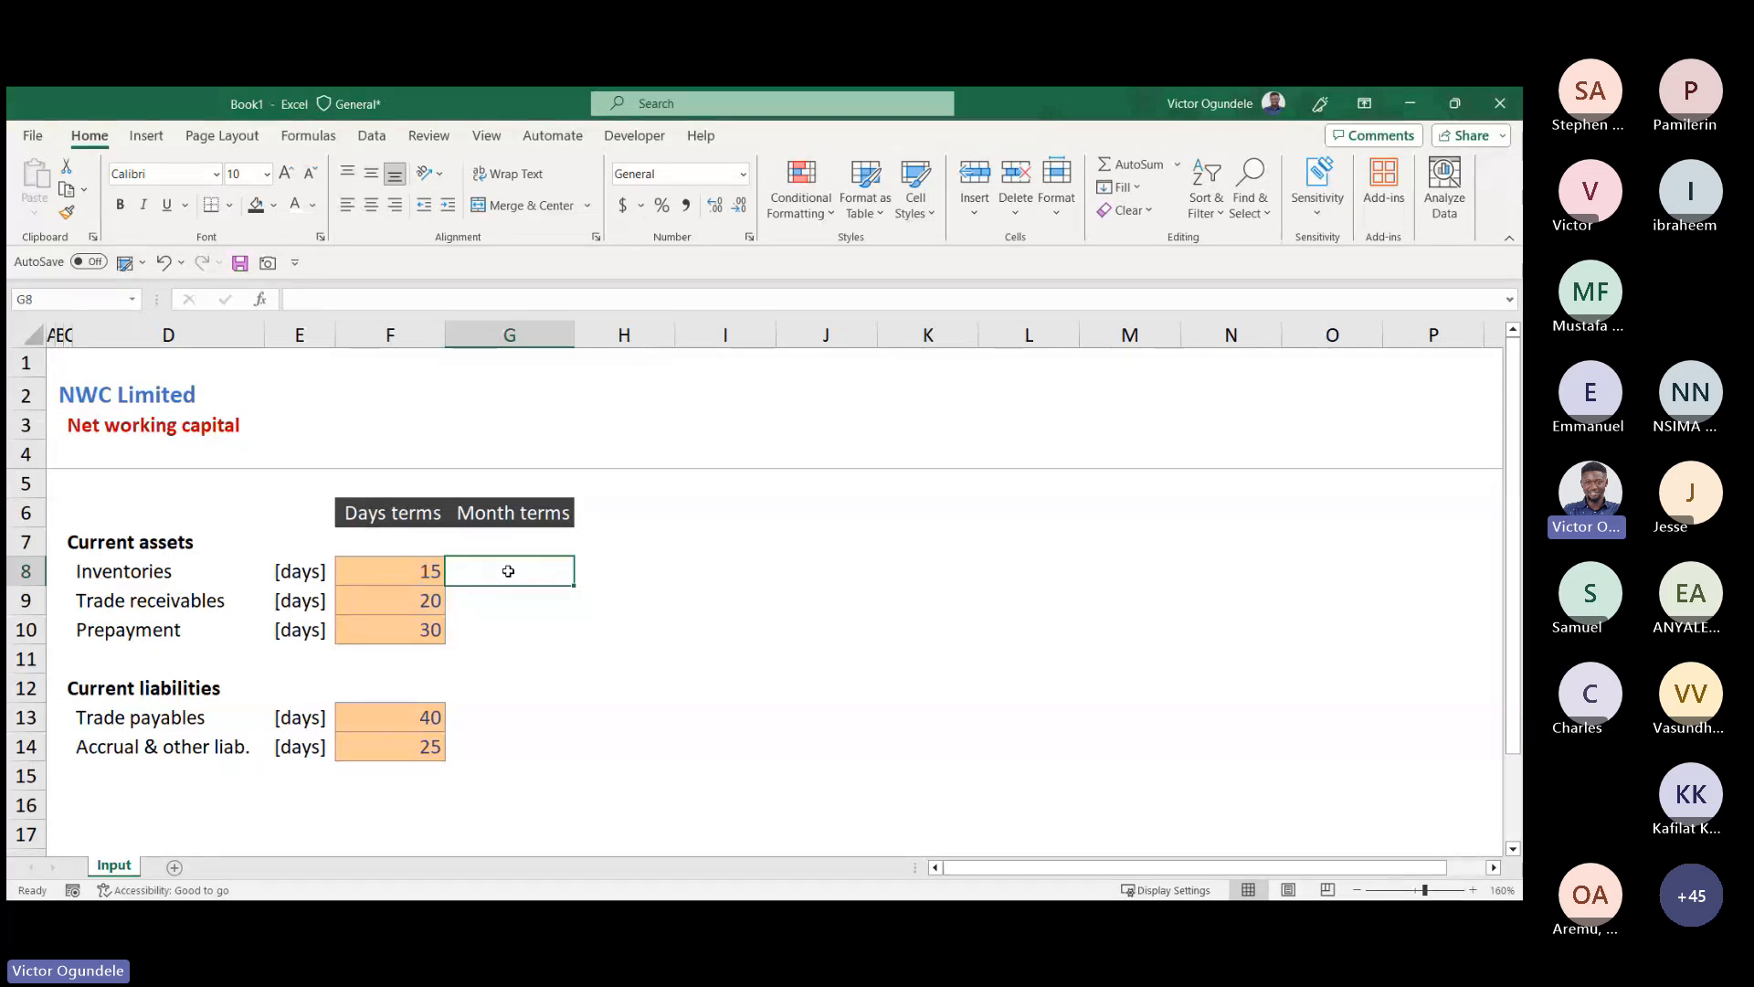
key(Down)
key(Down)
key(Down)
key(Down)
key(Down)
key(Down)
key(Down)
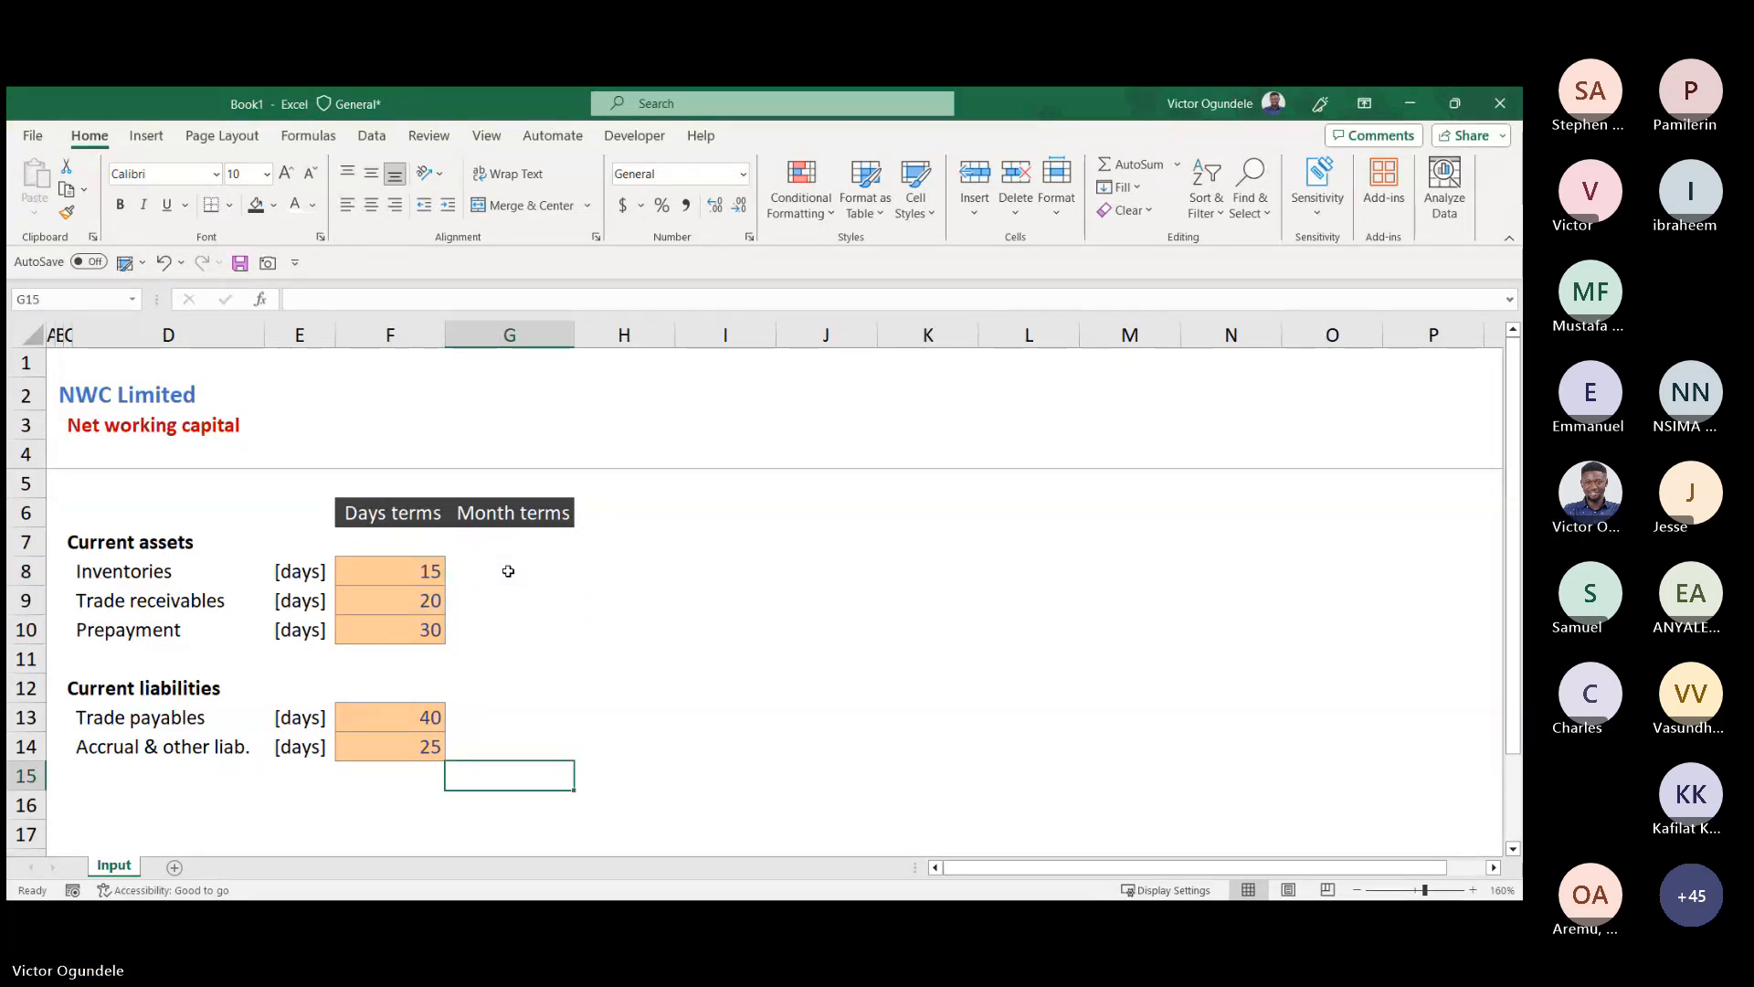
scroll(508, 571, down, 1)
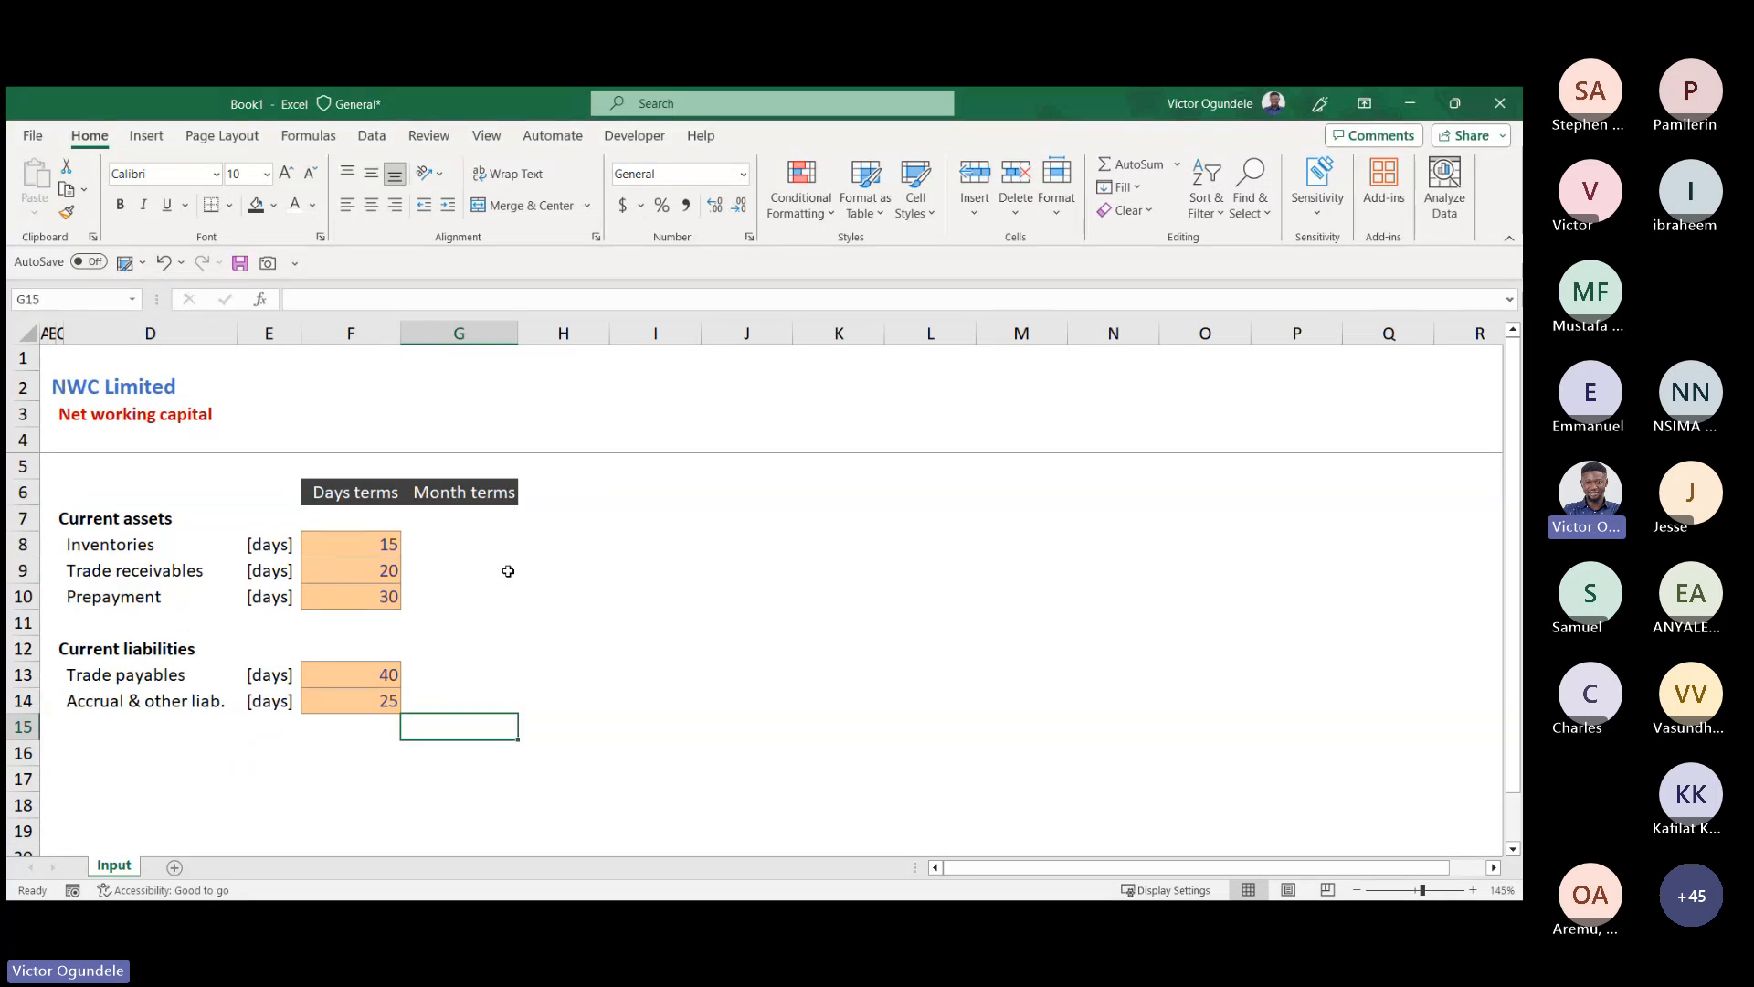
key(Down)
key(Left)
key(Left)
scroll(508, 571, down, 1)
key(Left)
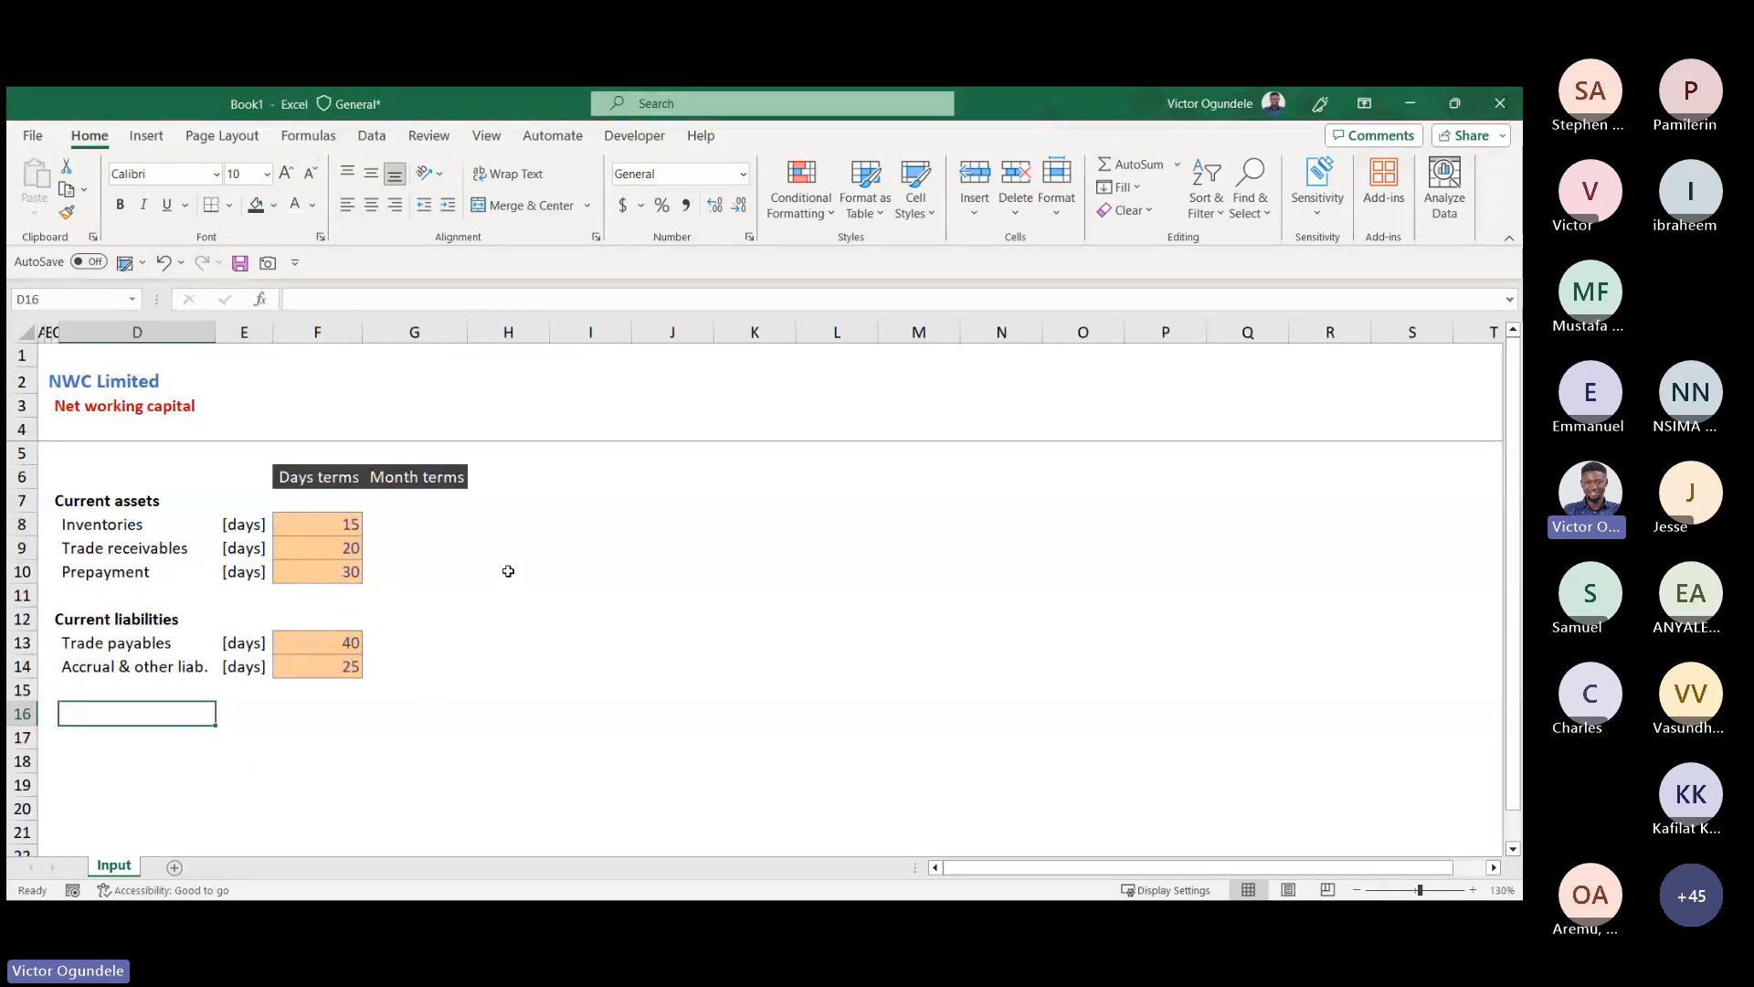
text(Days i)
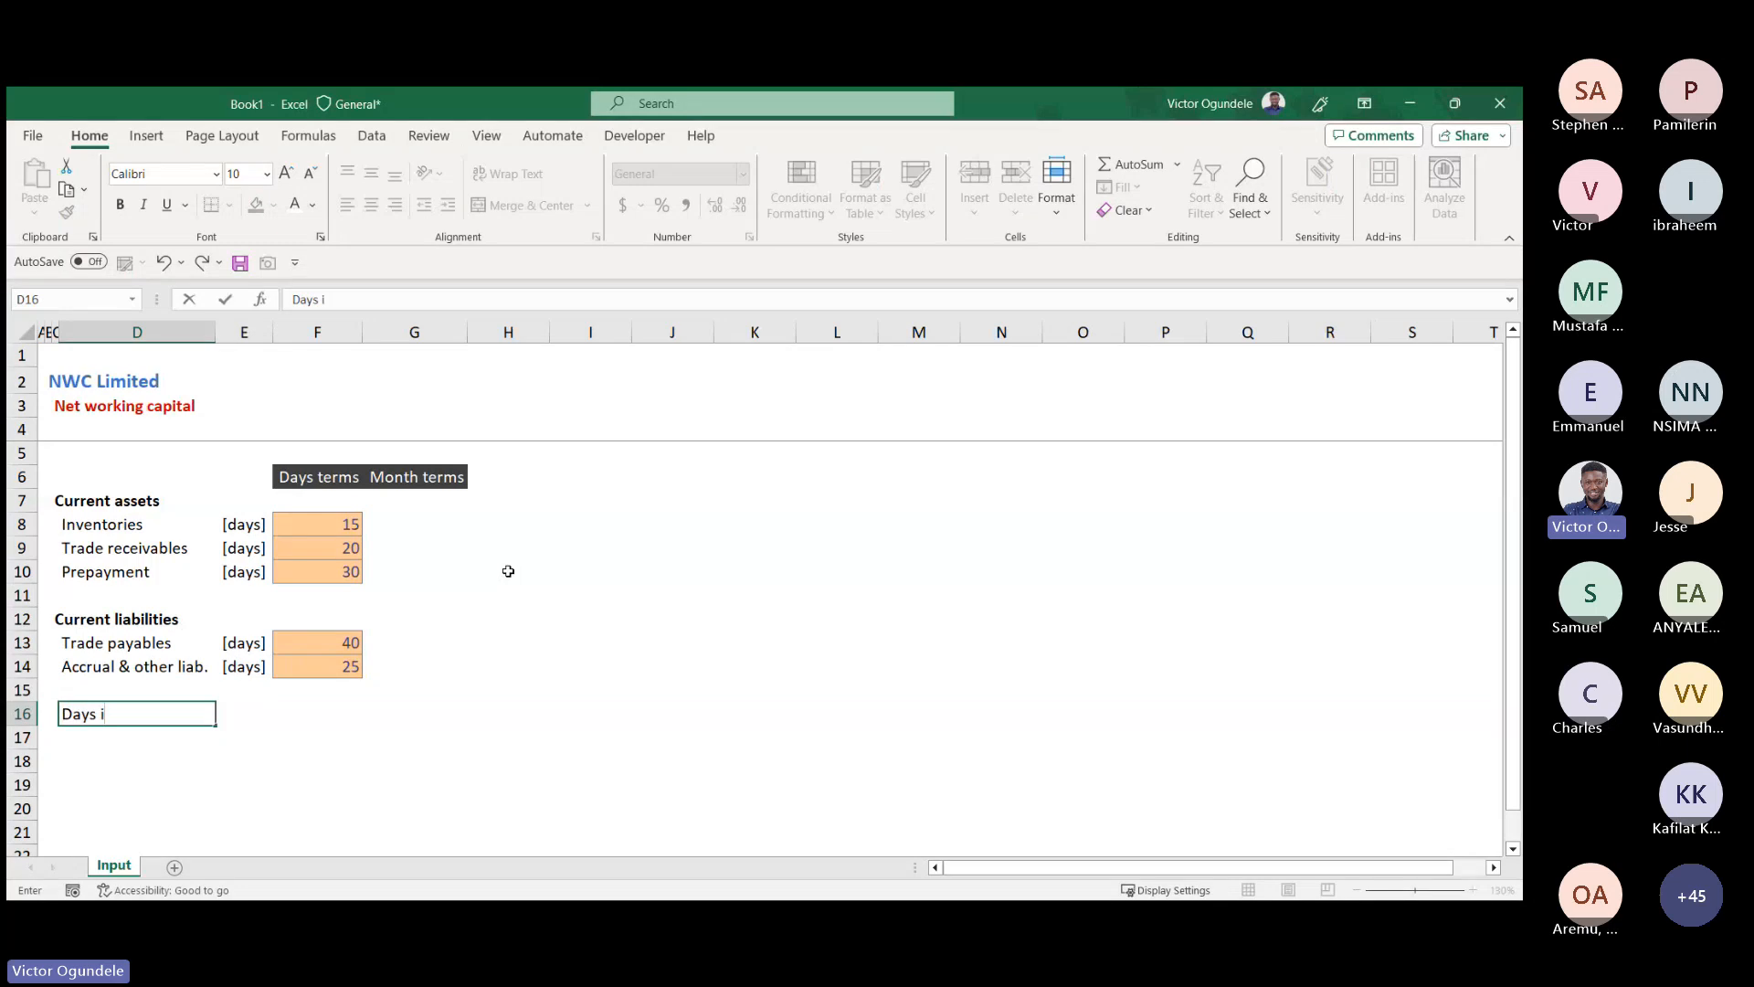
text(n a year)
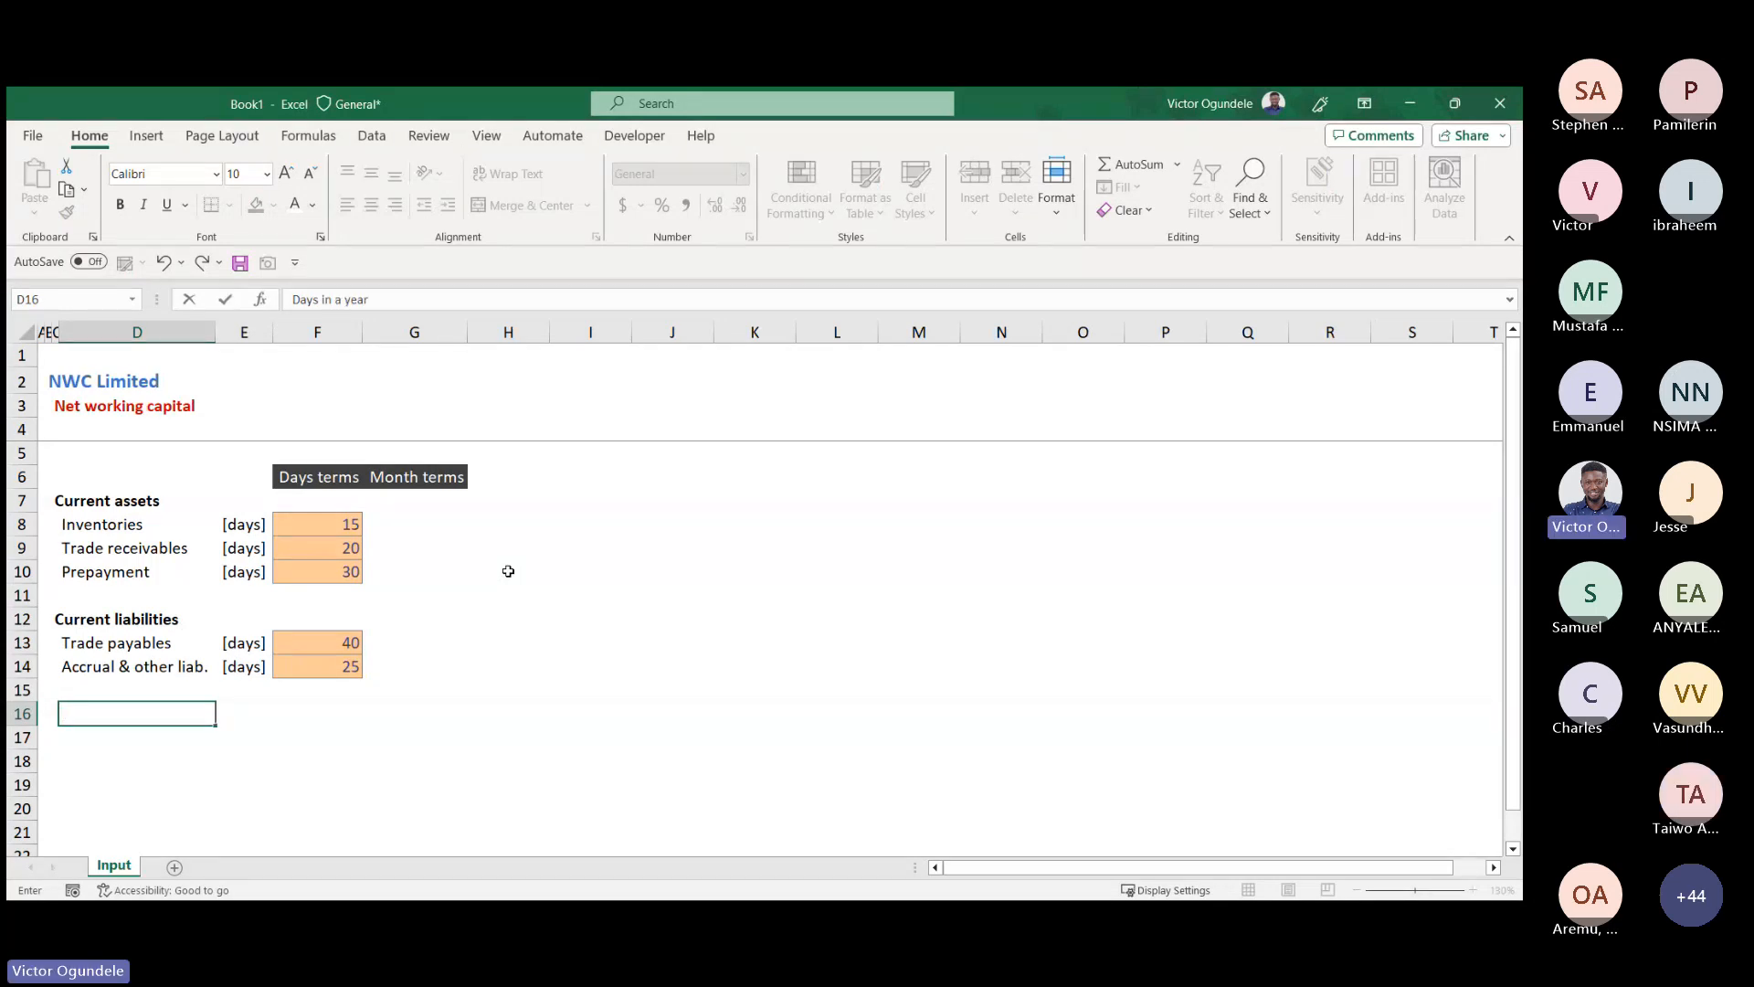
key(Return)
- Add the label "Month in a year" in D17
text(Monthly)
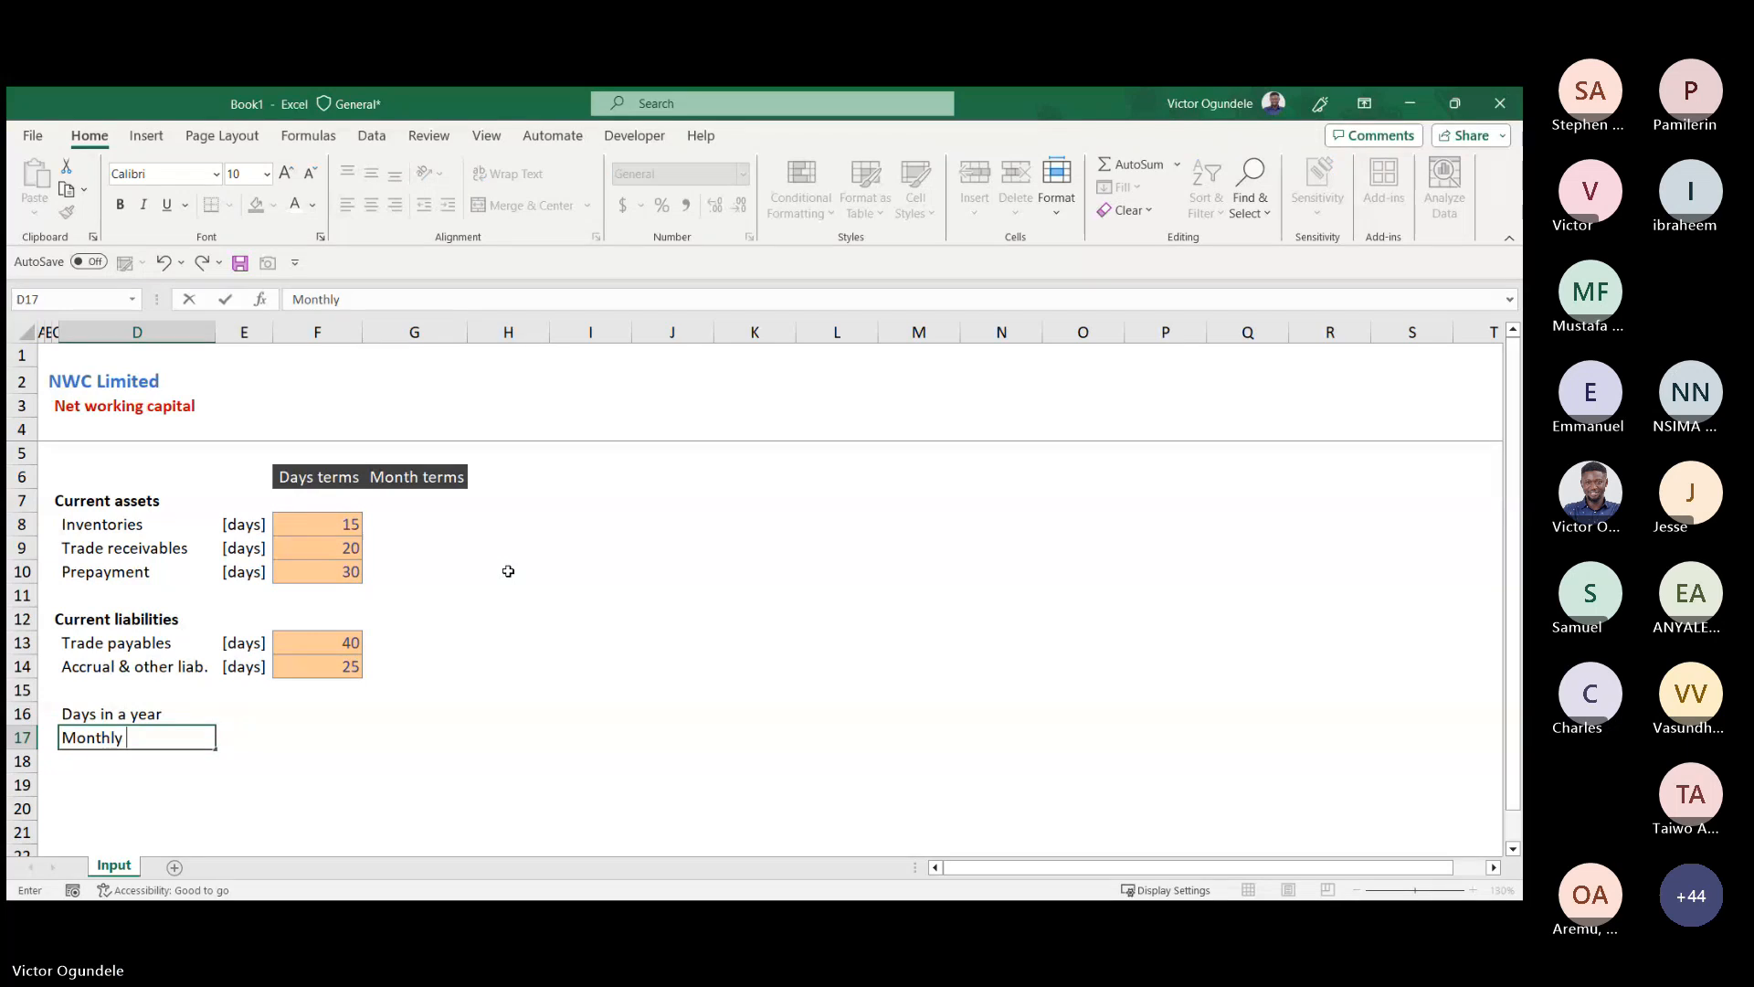
key(BackSpace)
key(BackSpace)
key(BackSpace)
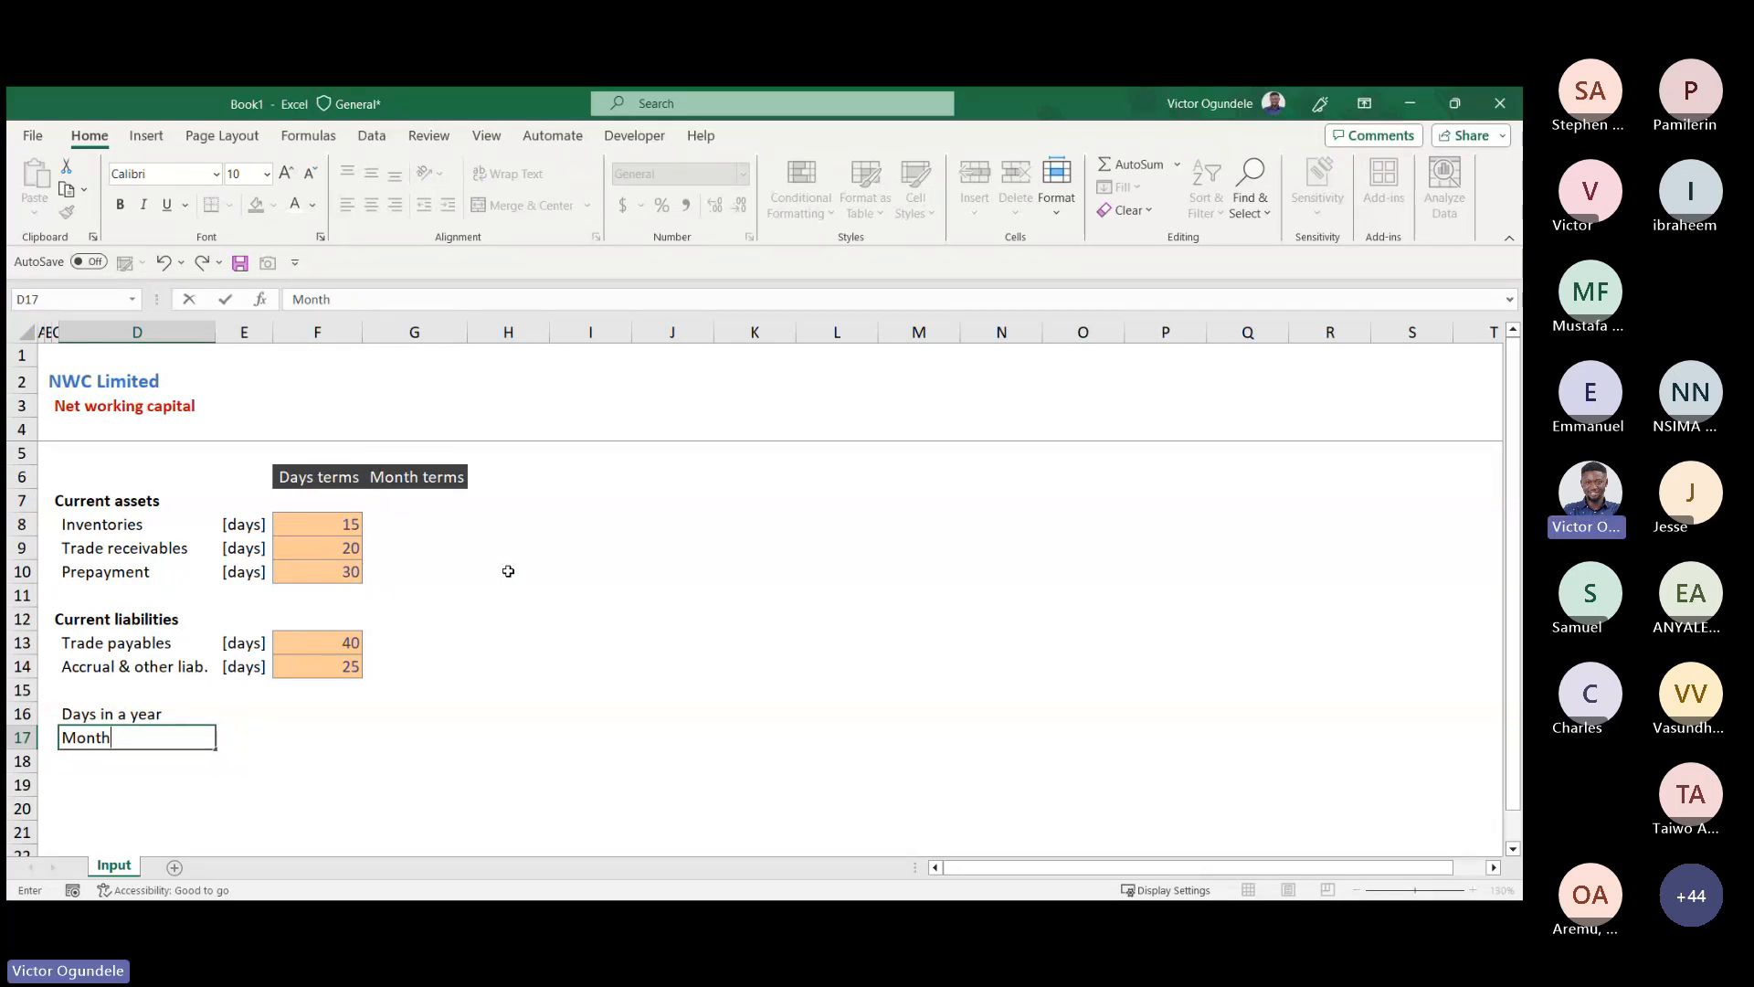
text(in a y)
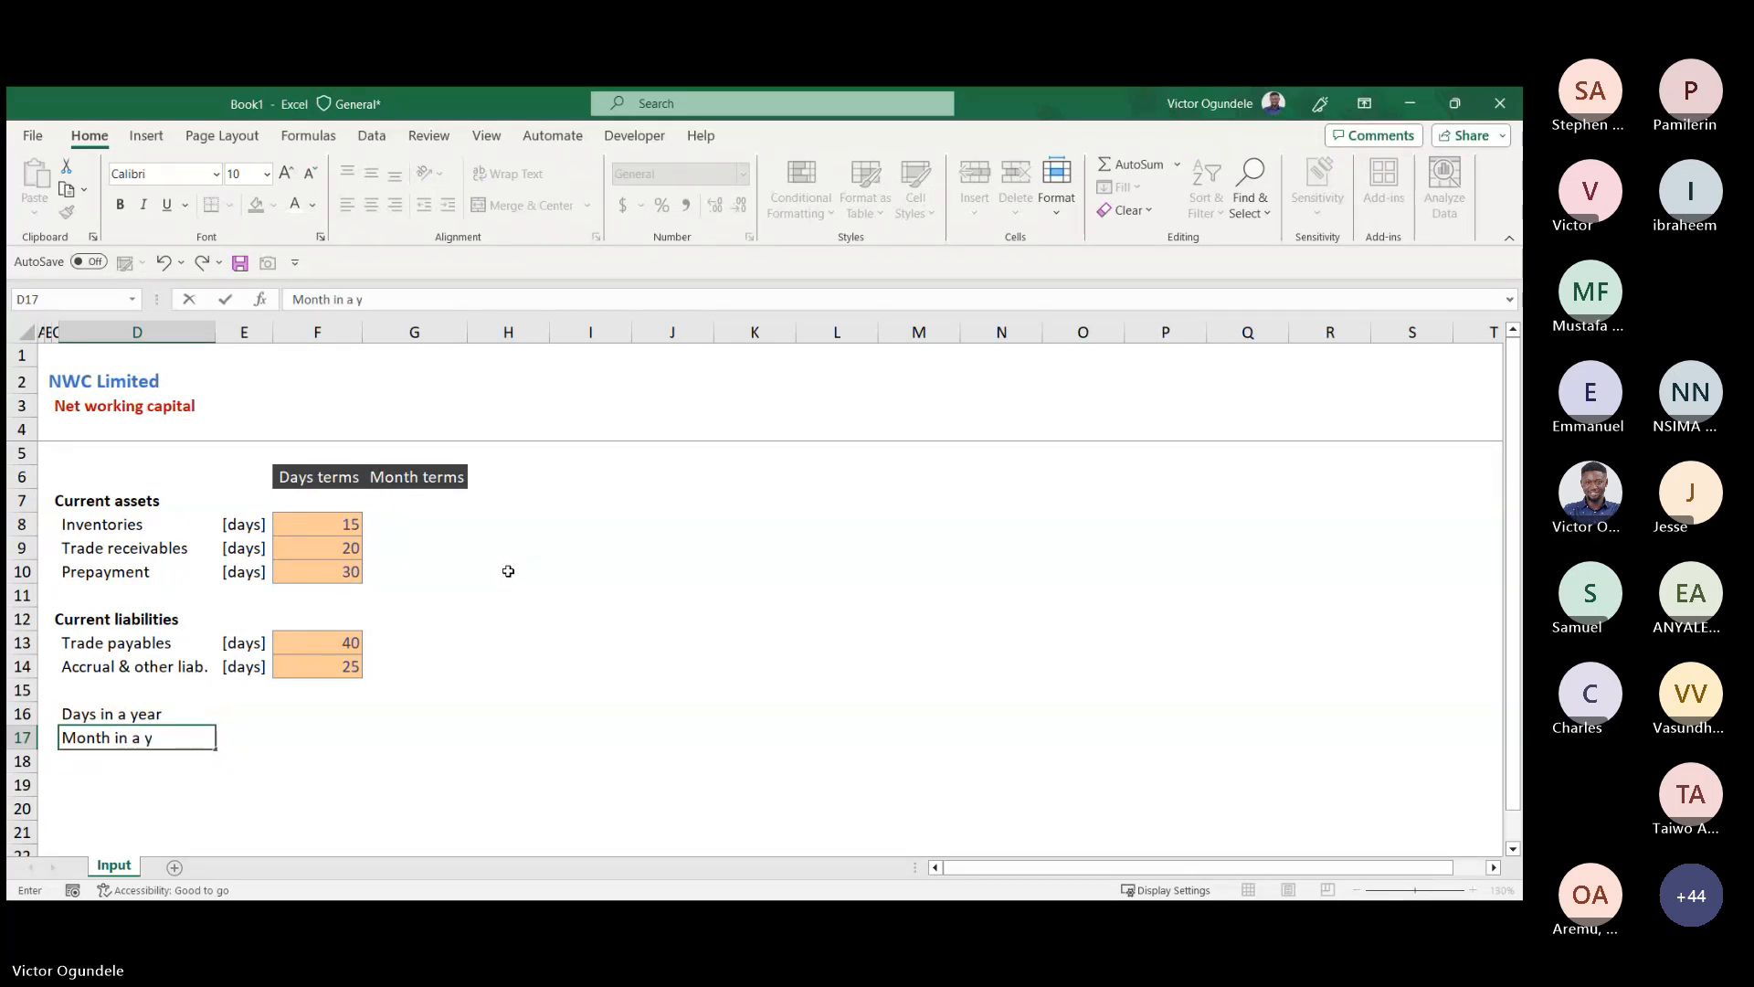
text(ear)
key(Up)
- Enter the unit labels "[days]" in E16 and "[month]" in E17
key(Right)
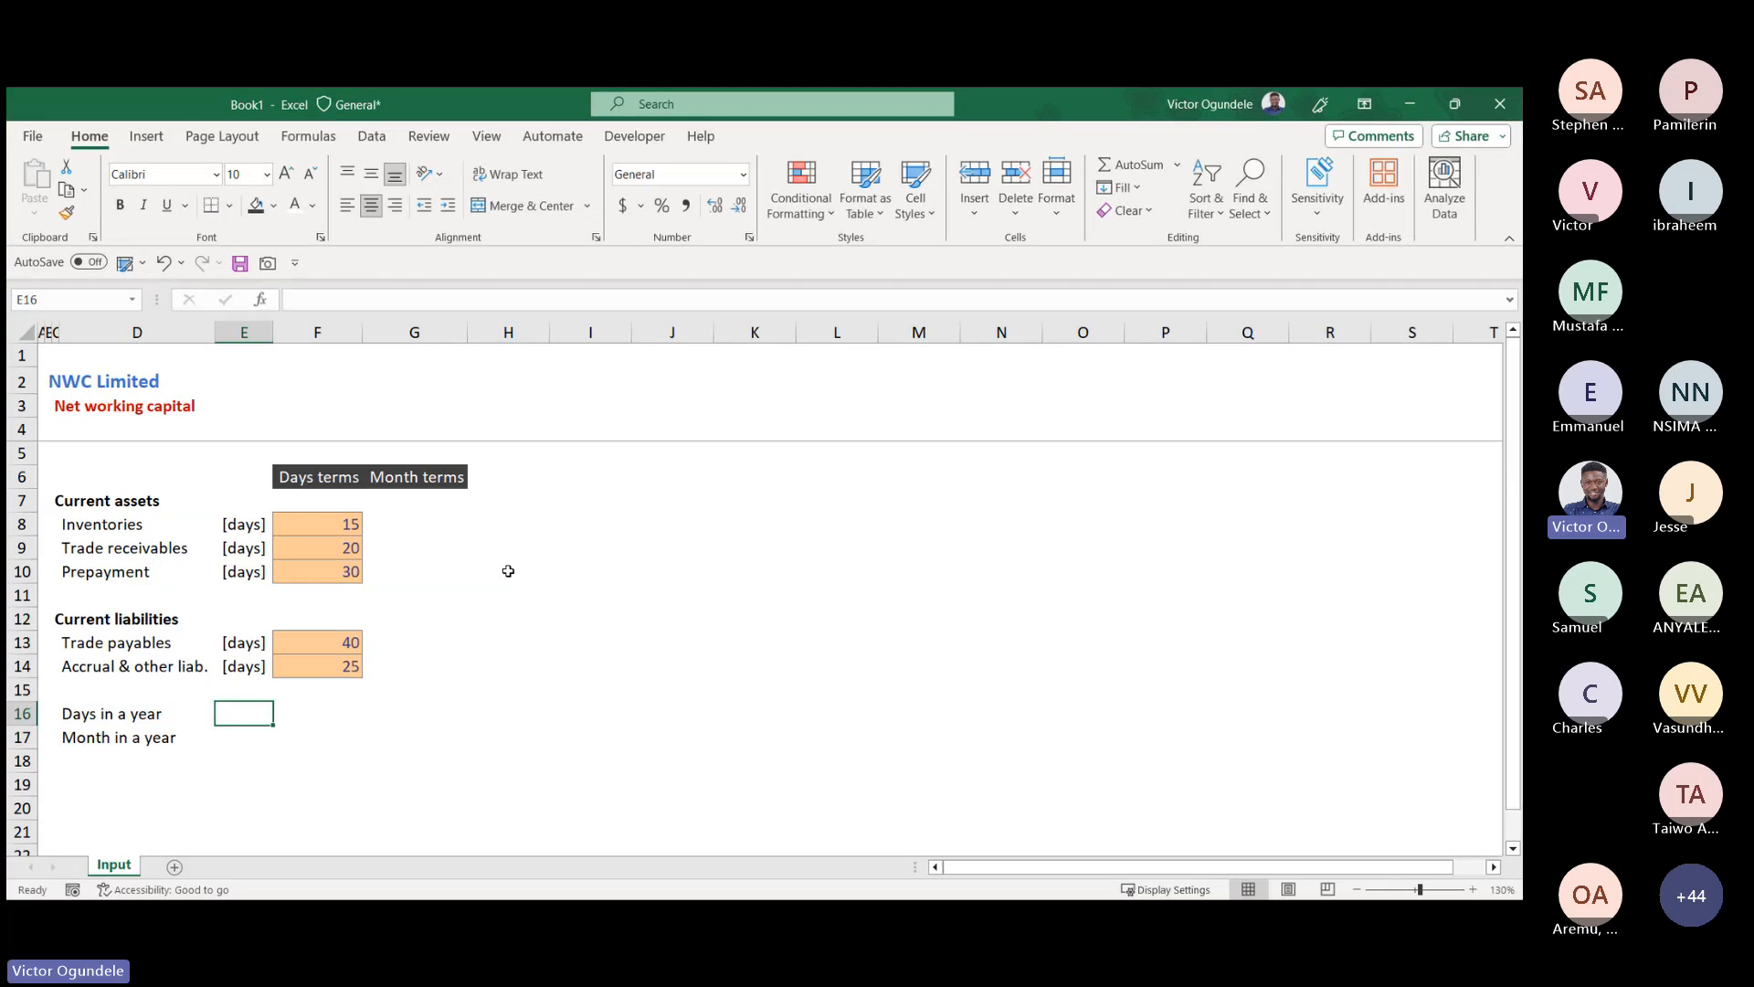
text([days])
key(Return)
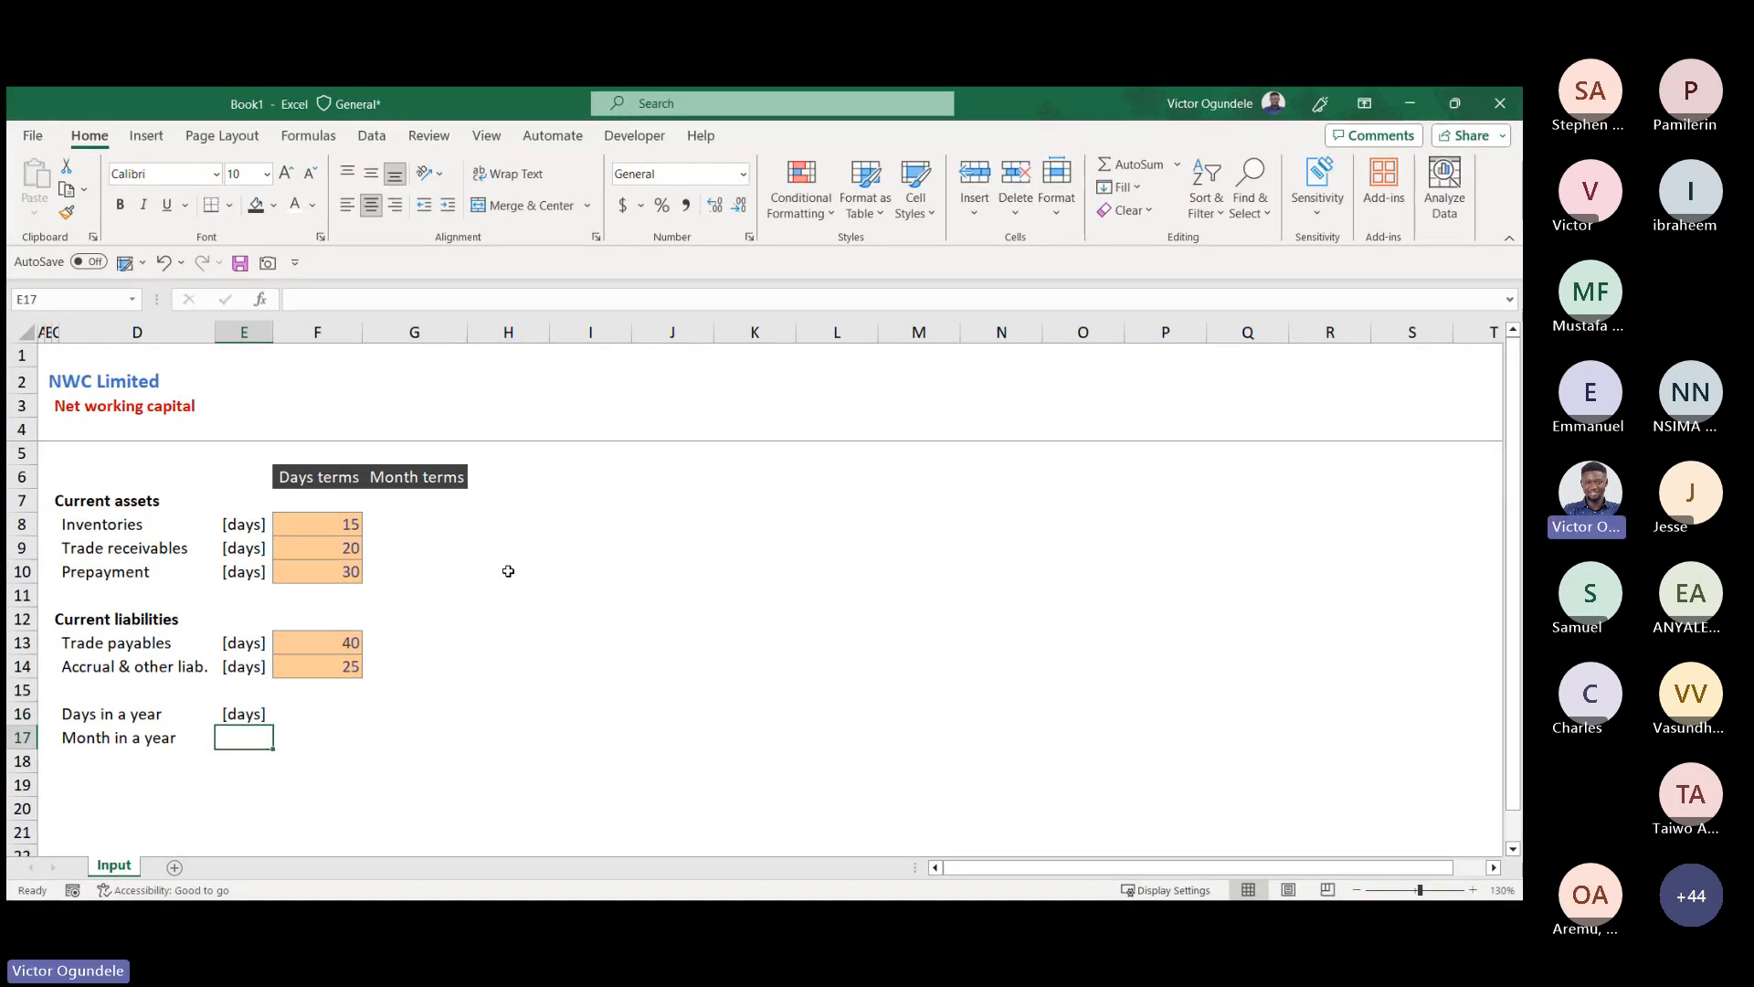
text([month])
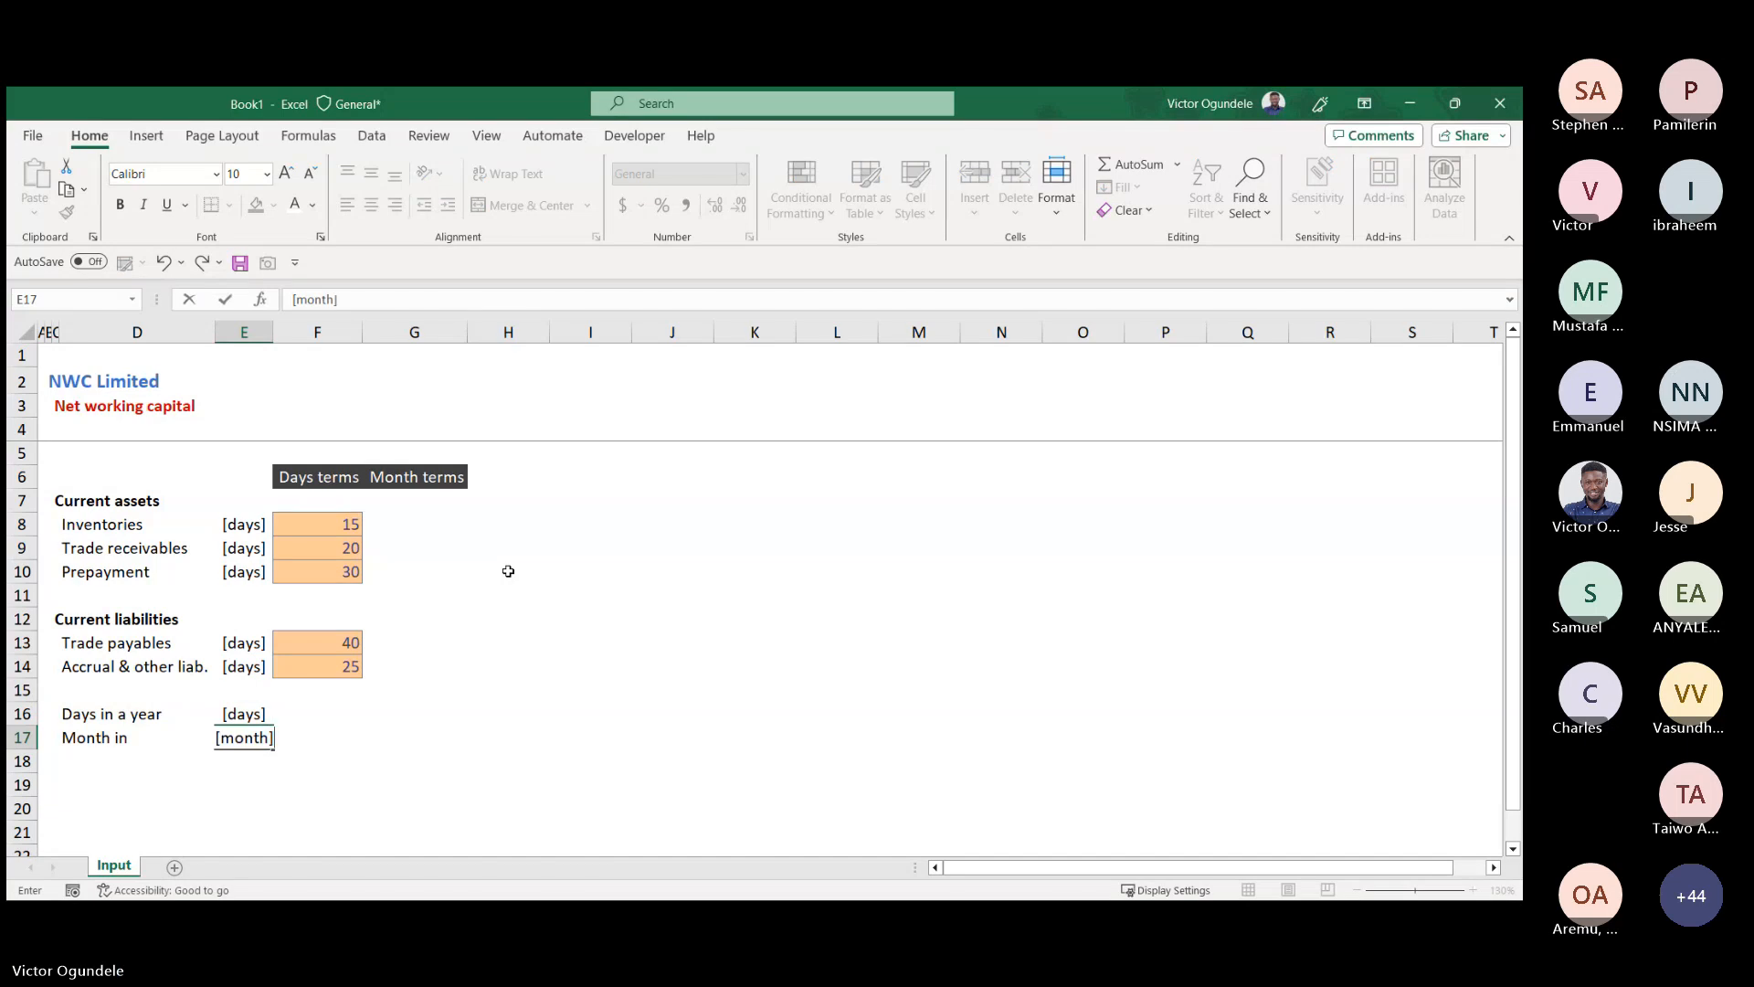
key(Right)
- Copy the formatted input cell F14 to F16:F17 for the year constants
key(Up)
key(Up)
key(Up)
key(ctrl+c)
key(Down)
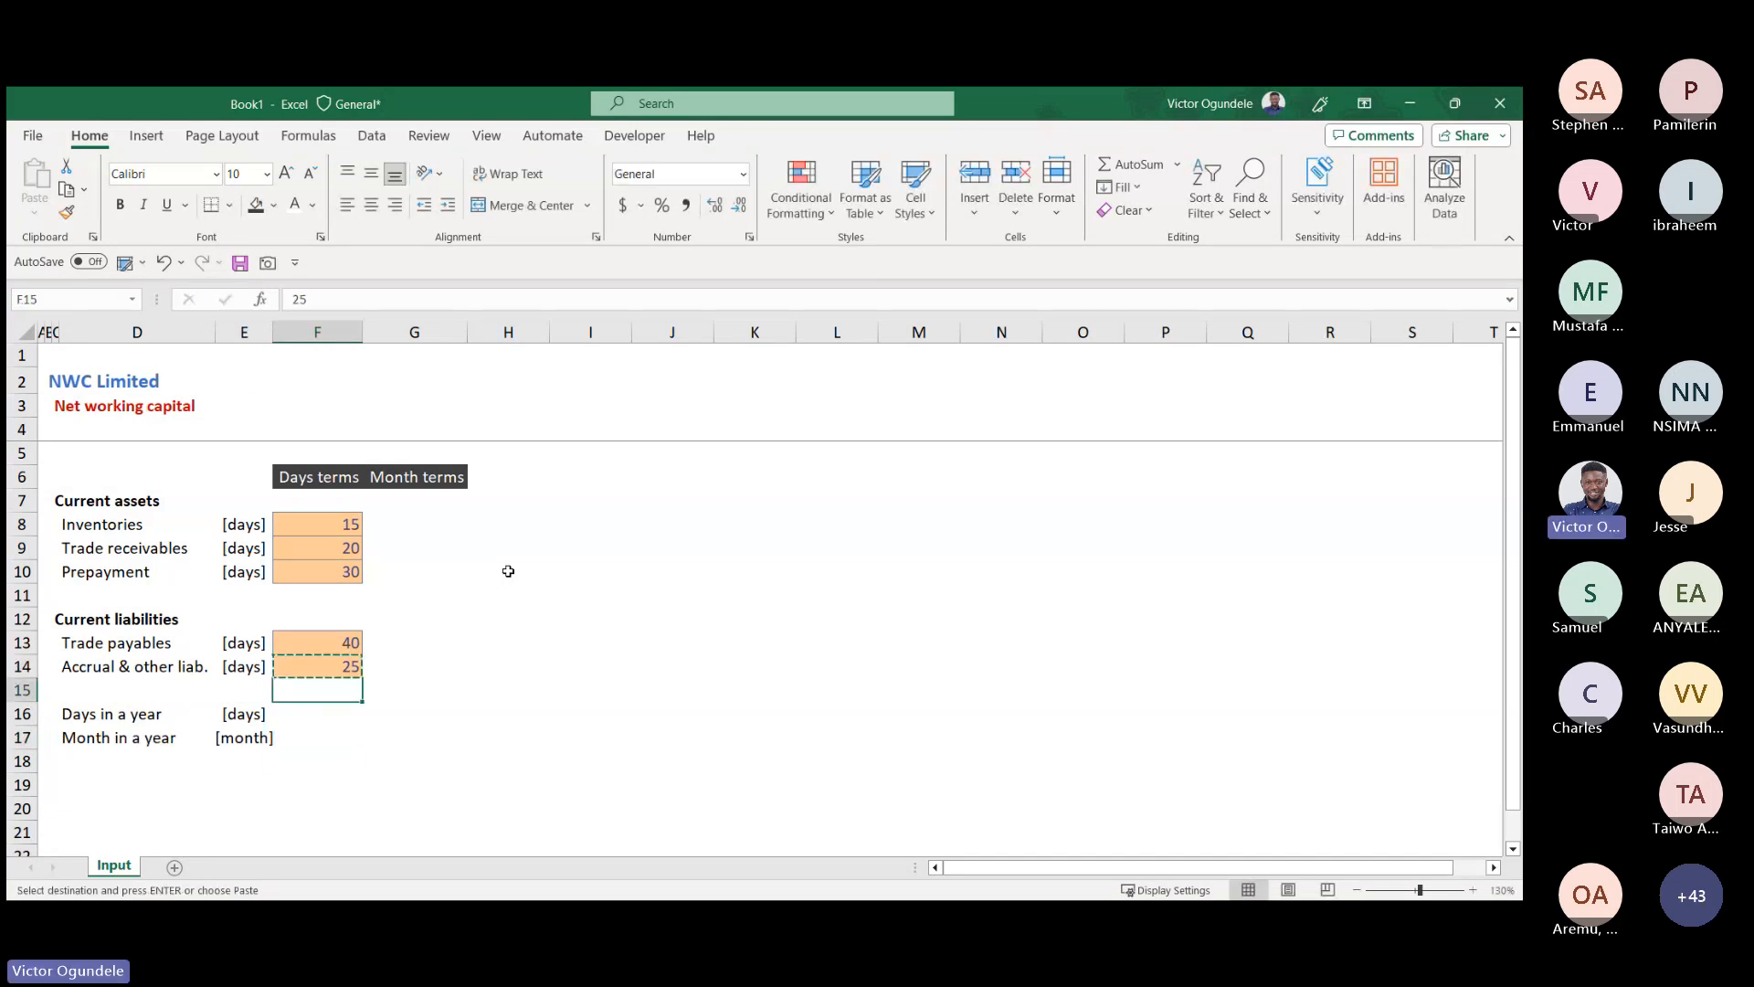
key(Down)
key(shift+Down)
key(Return)
- Autofit column E to the width of the "[month]" label in E17
key(Down)
key(Left)
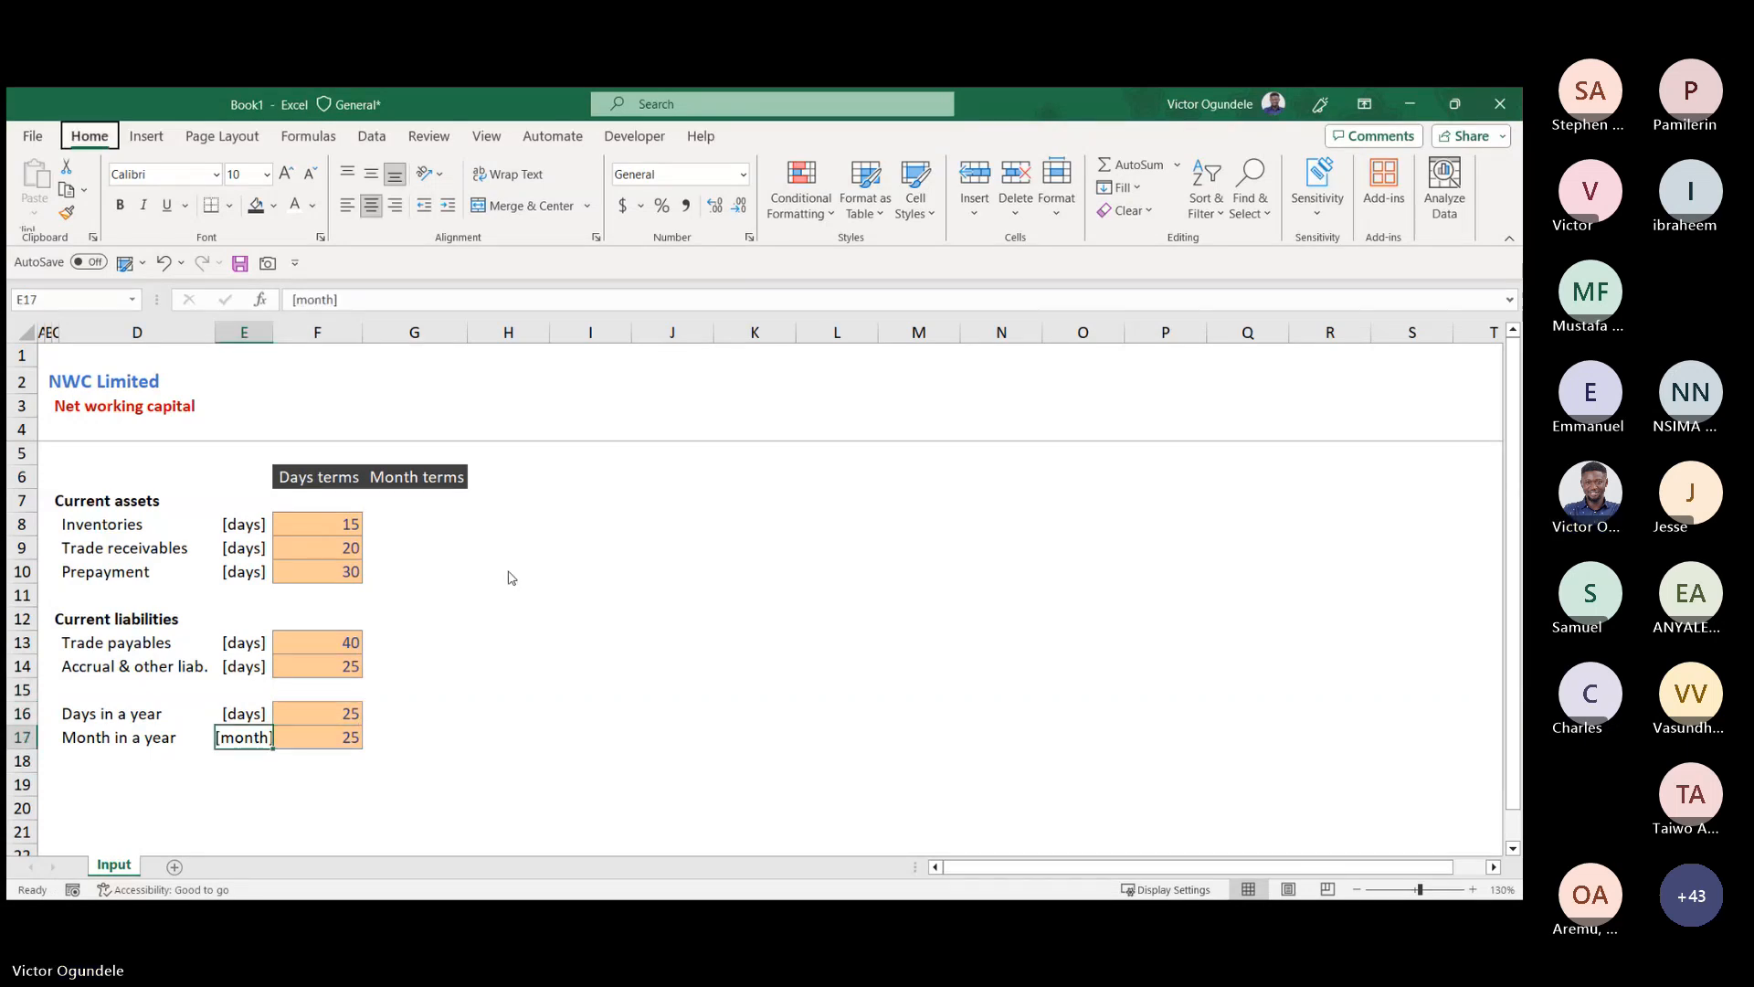
key(alt+h)
key(o)
key(i)
- Set Days in a year in F16 to 365 and Month in a year in F17 to 12
key(Right)
key(Up)
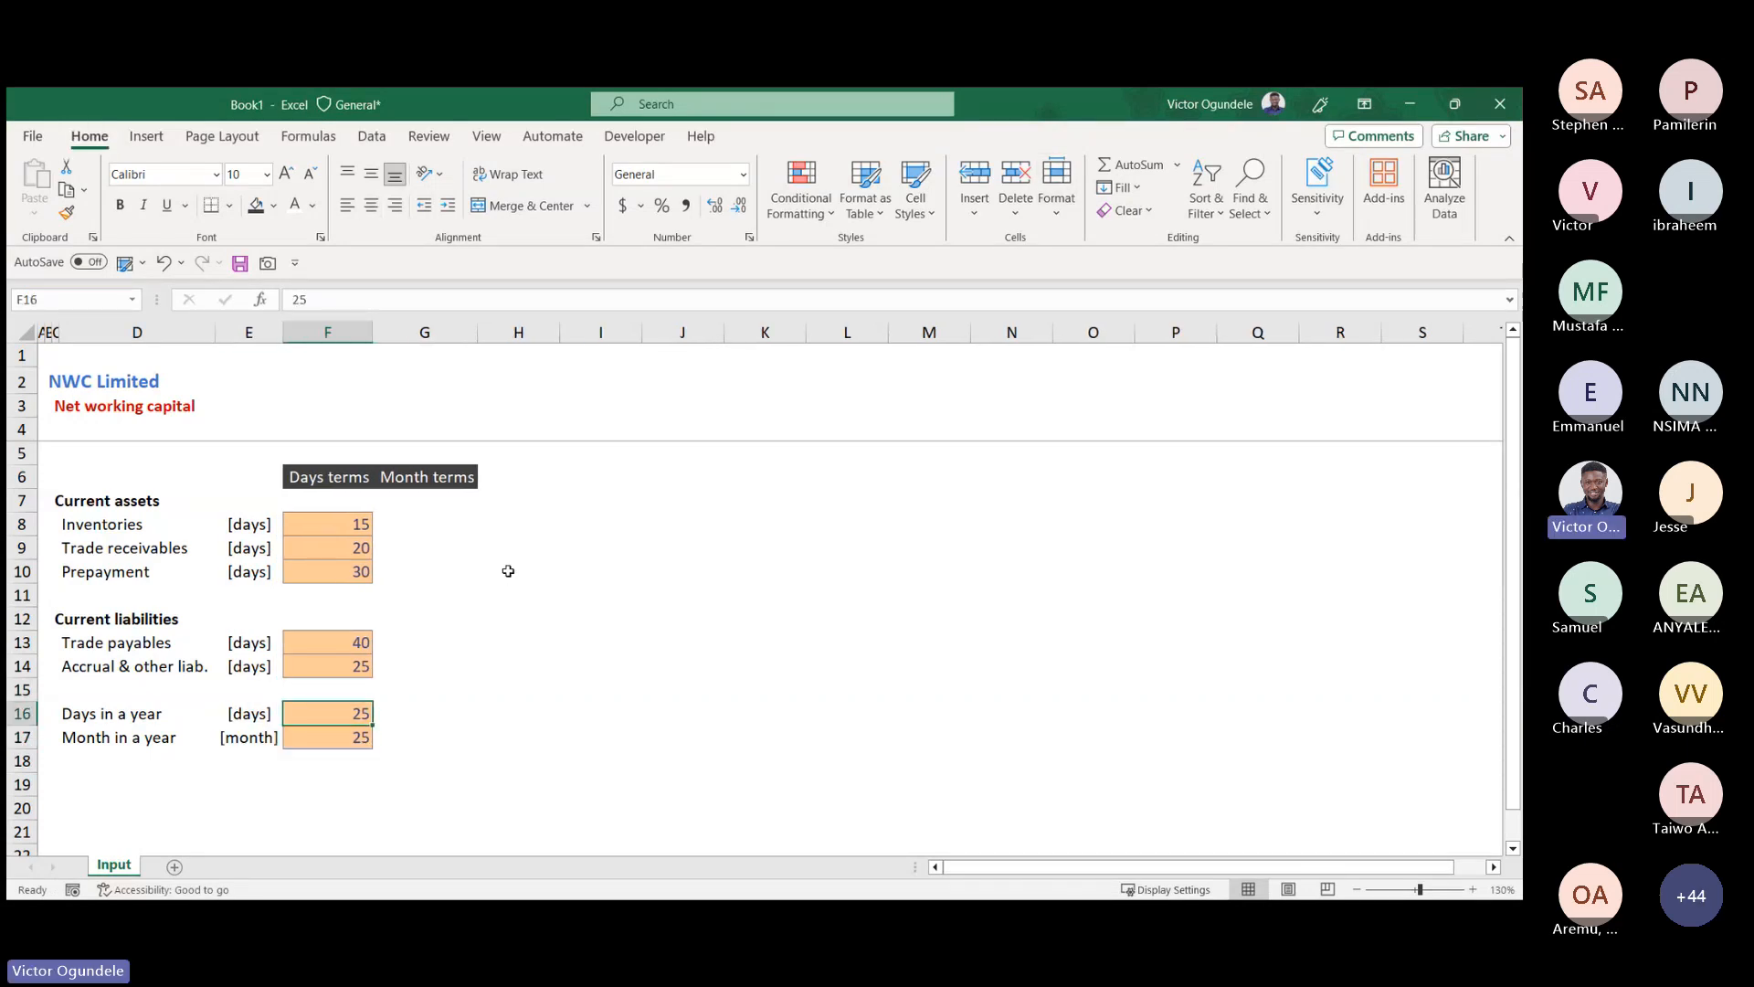
text(36)
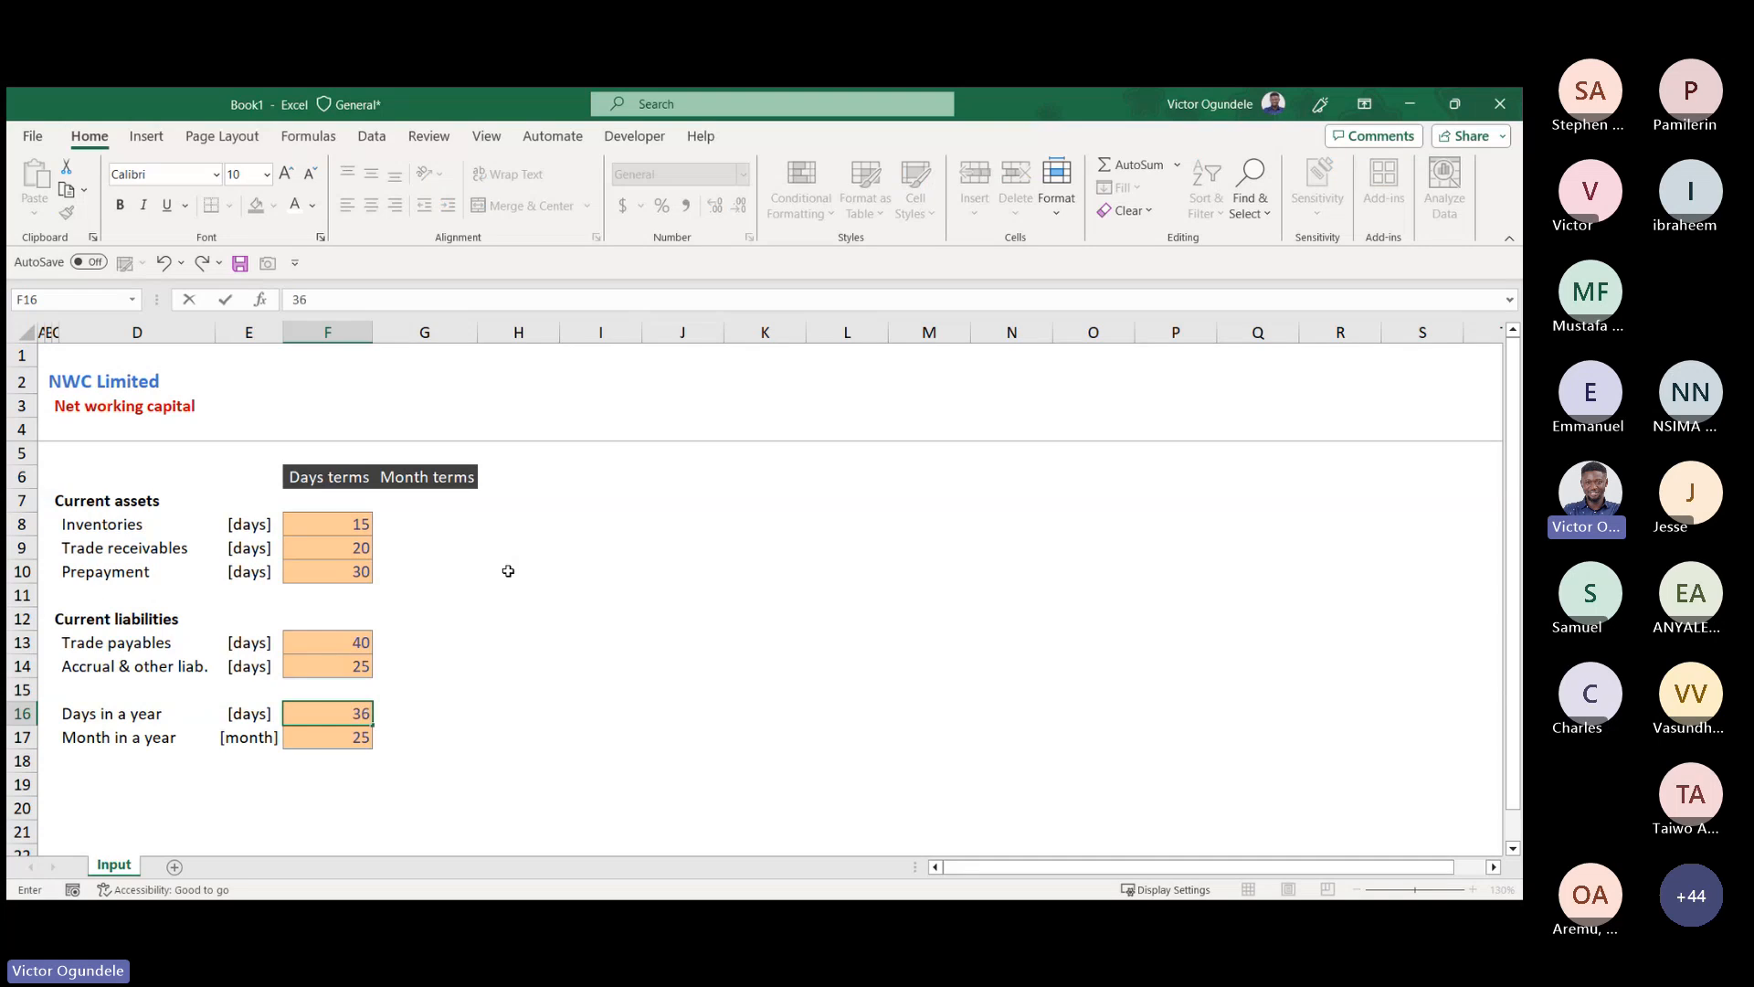
text(5)
key(Return)
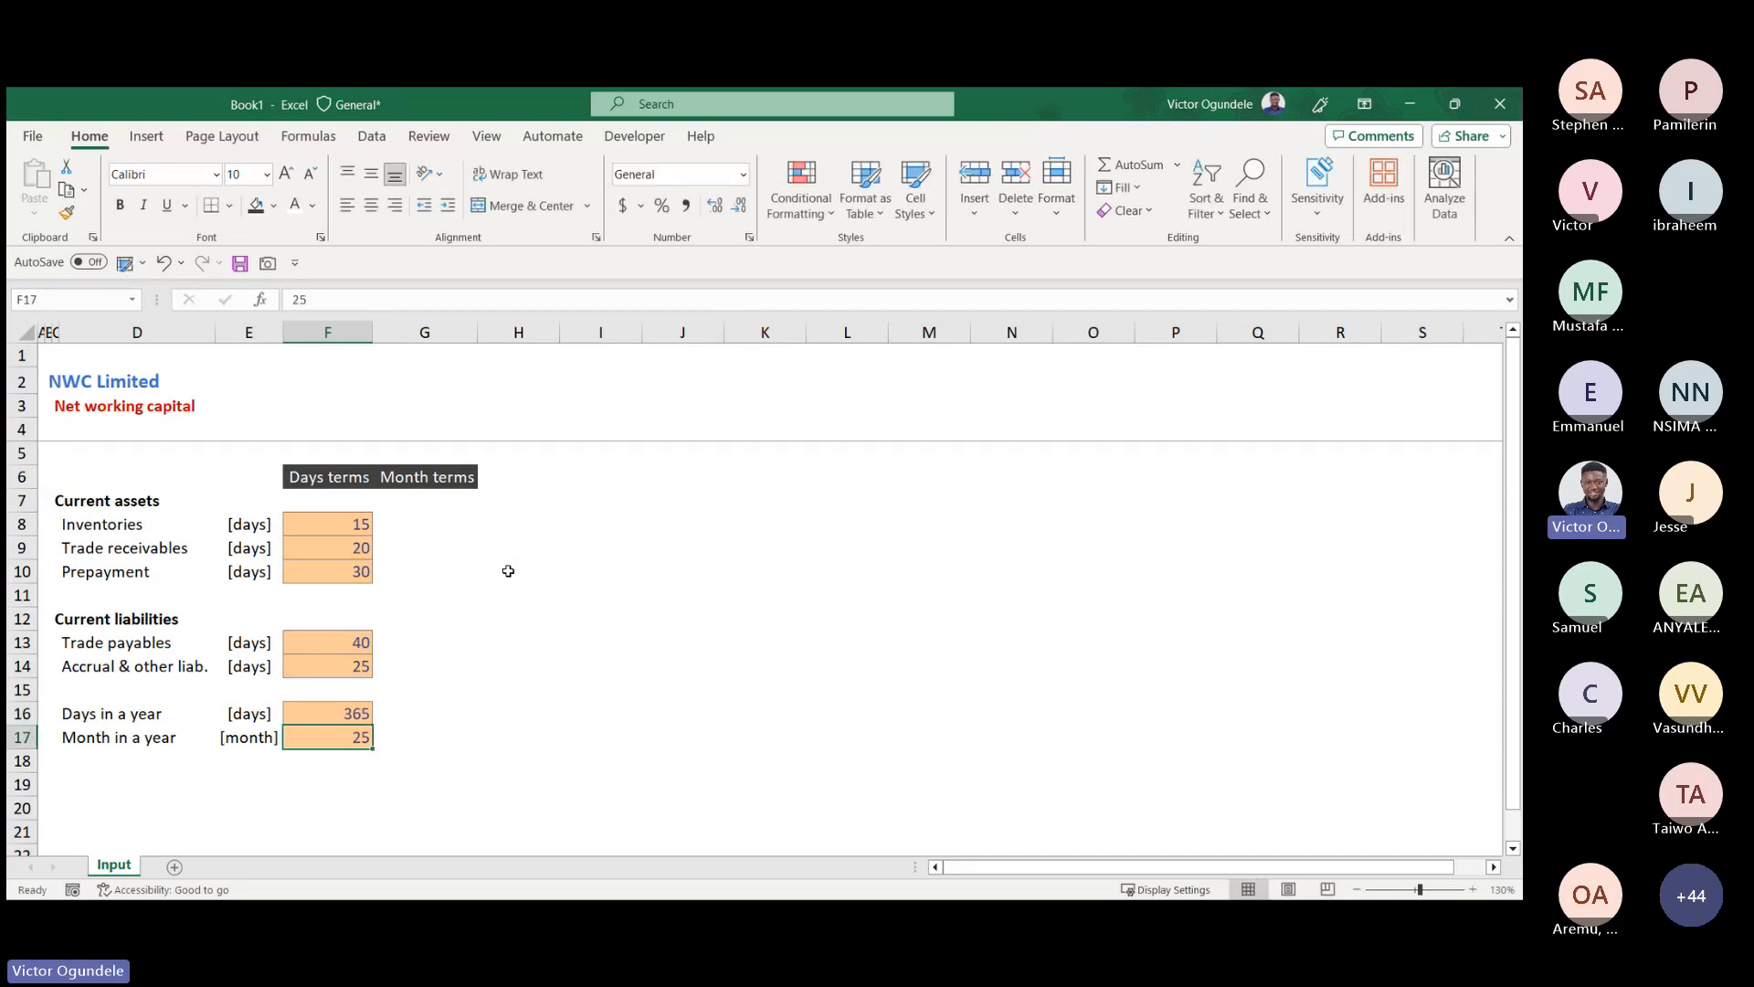
text(12)
key(Return)
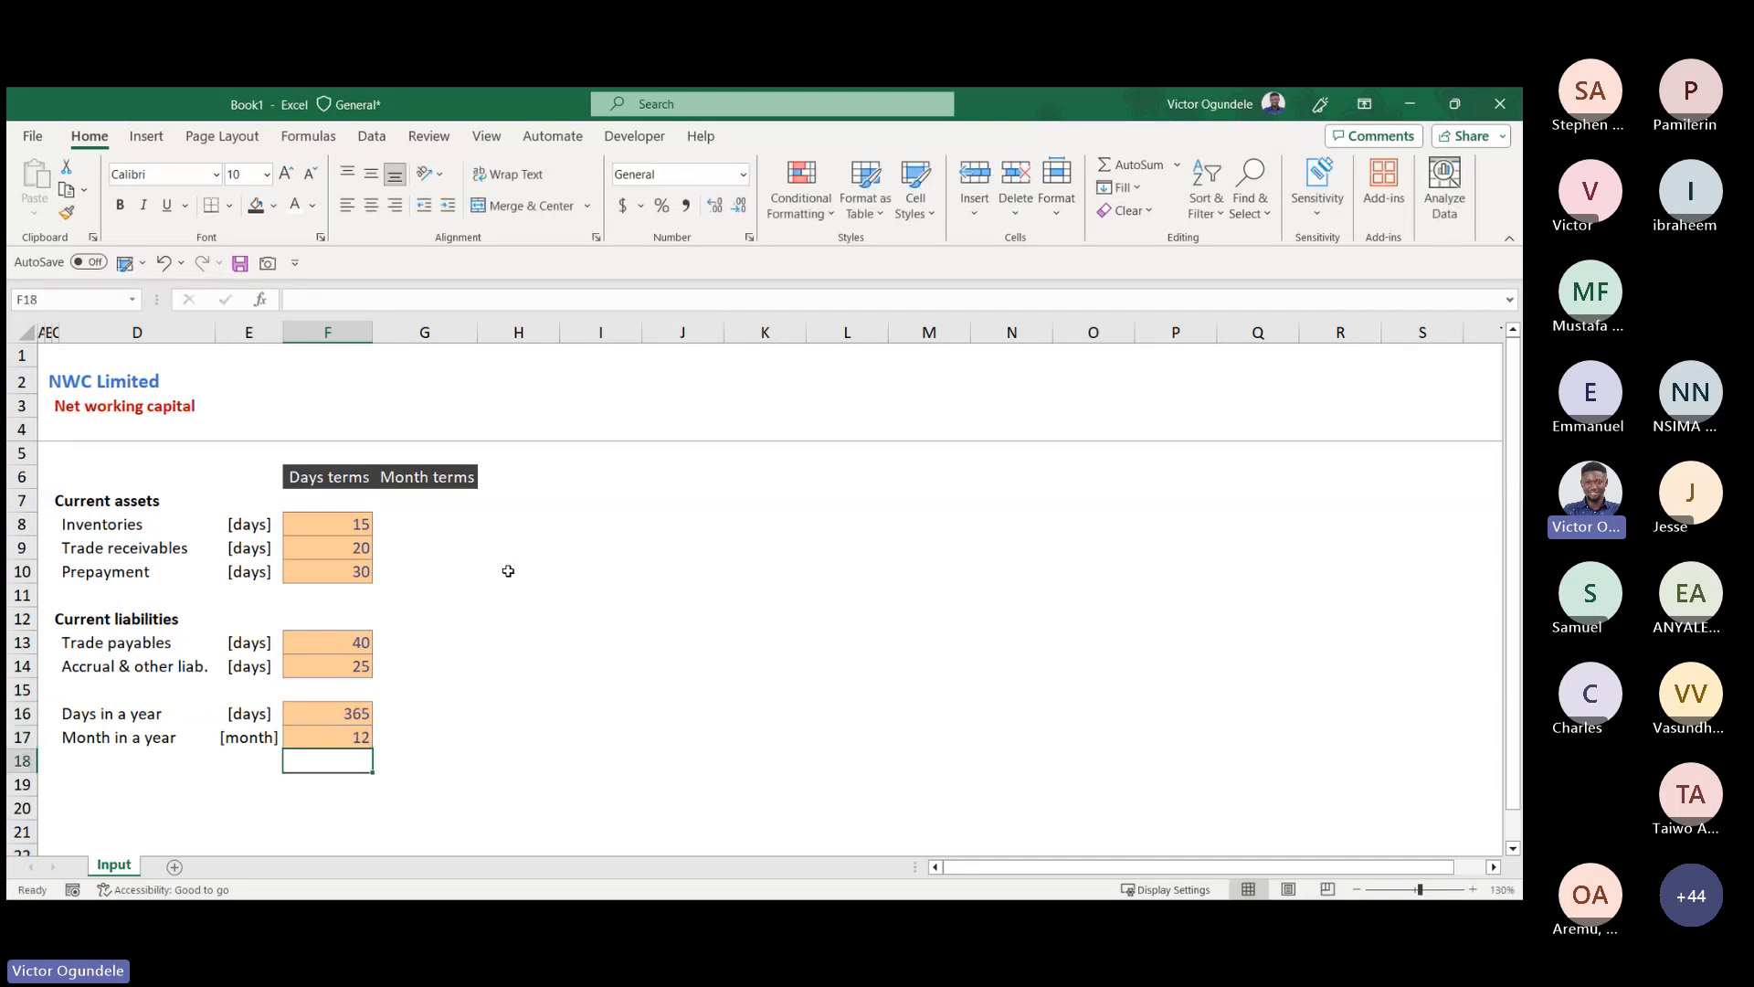
- Begin a formula in G8 that divides the Inventories days in F8 by Days in a year in F16
key(Up)
key(Up)
key(Up)
key(Up)
key(Up)
key(Up)
key(Up)
key(Up)
key(Up)
key(Up)
key(Right)
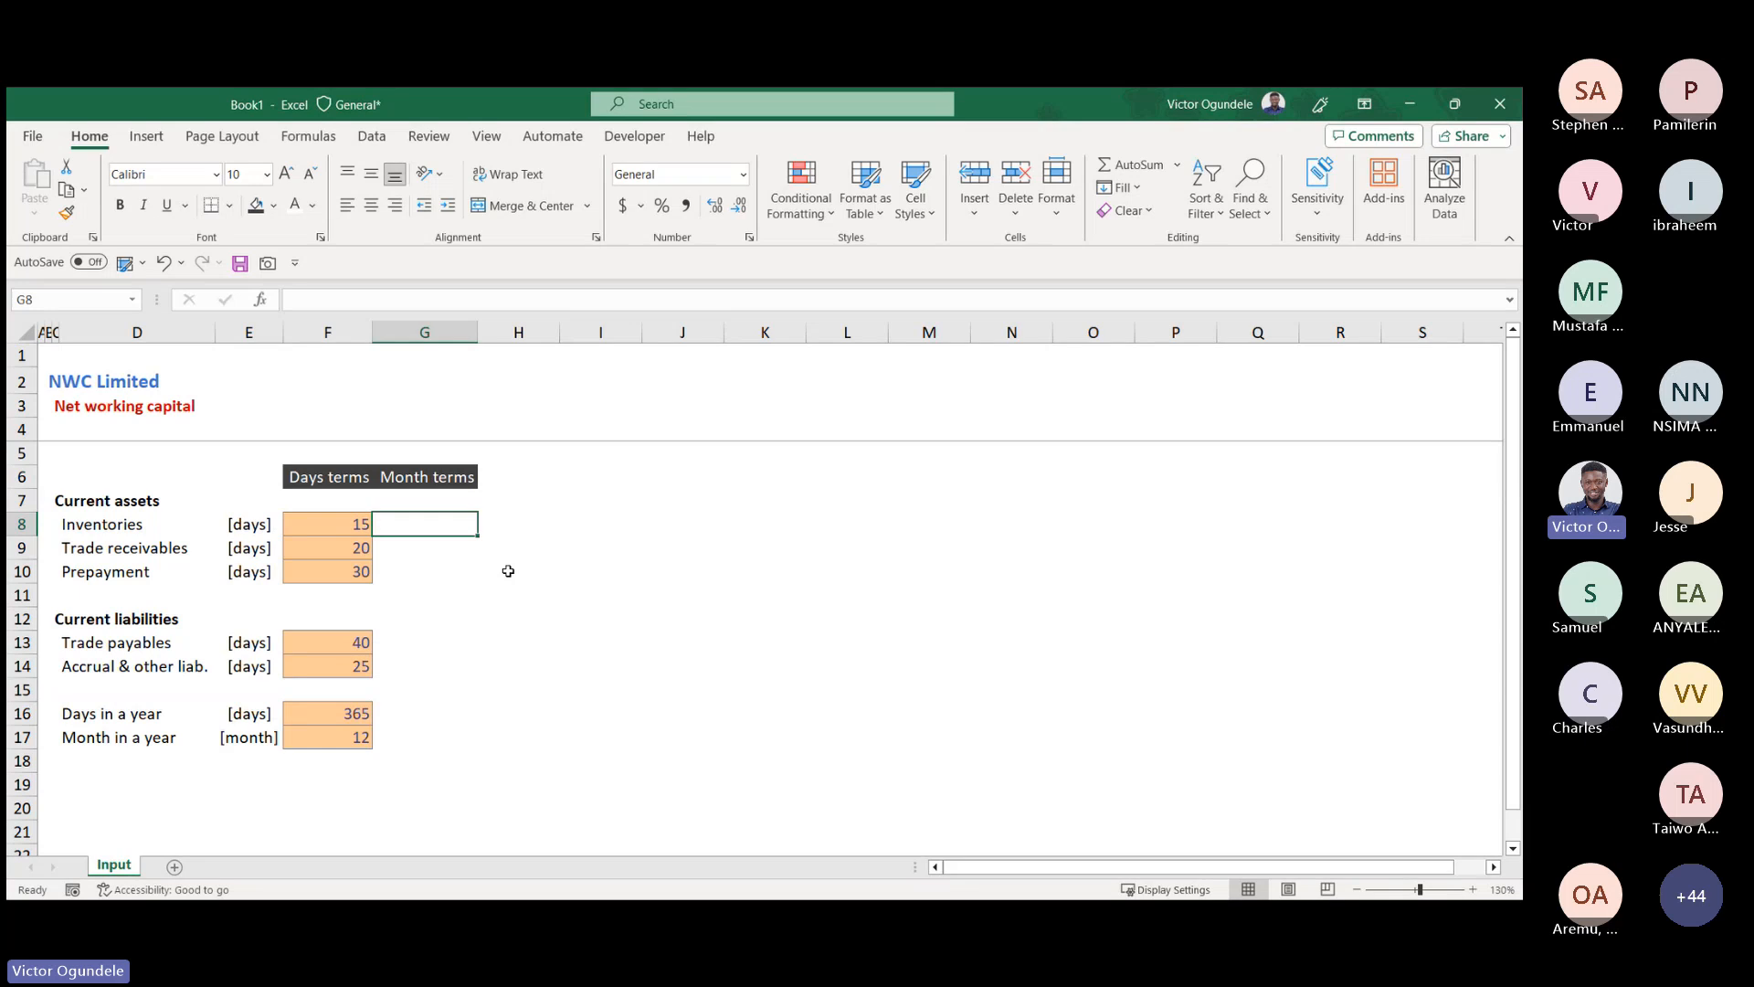
text(=)
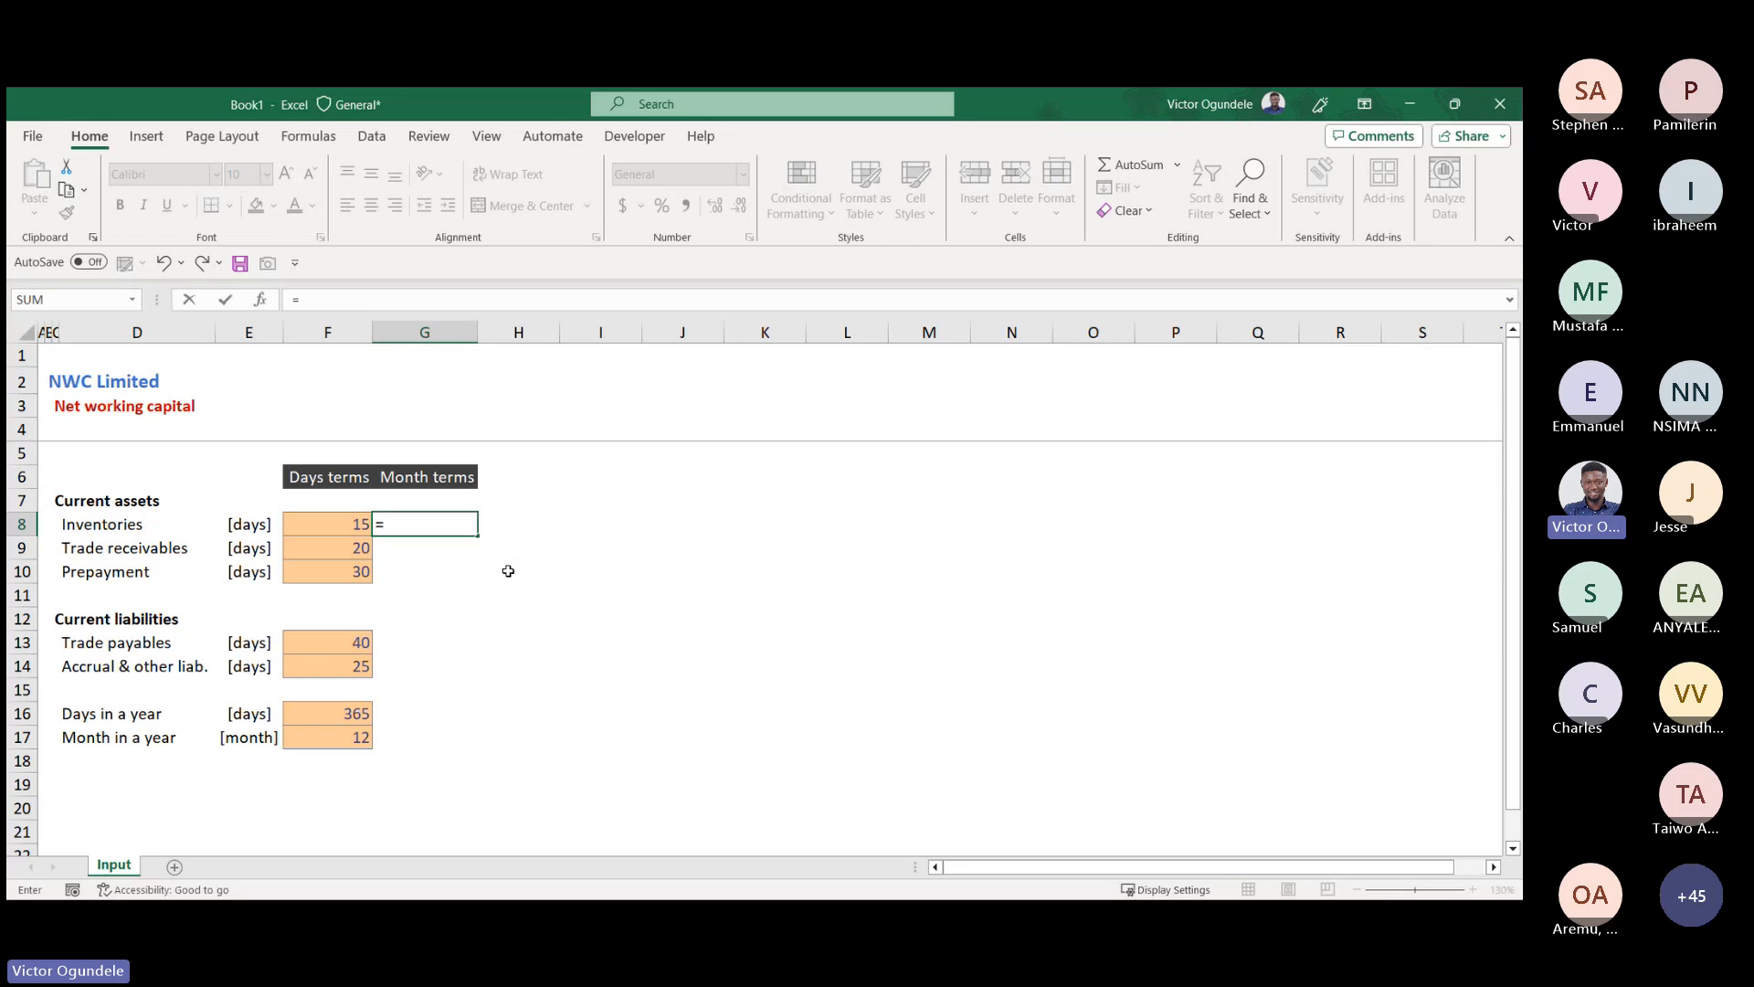
key(Left)
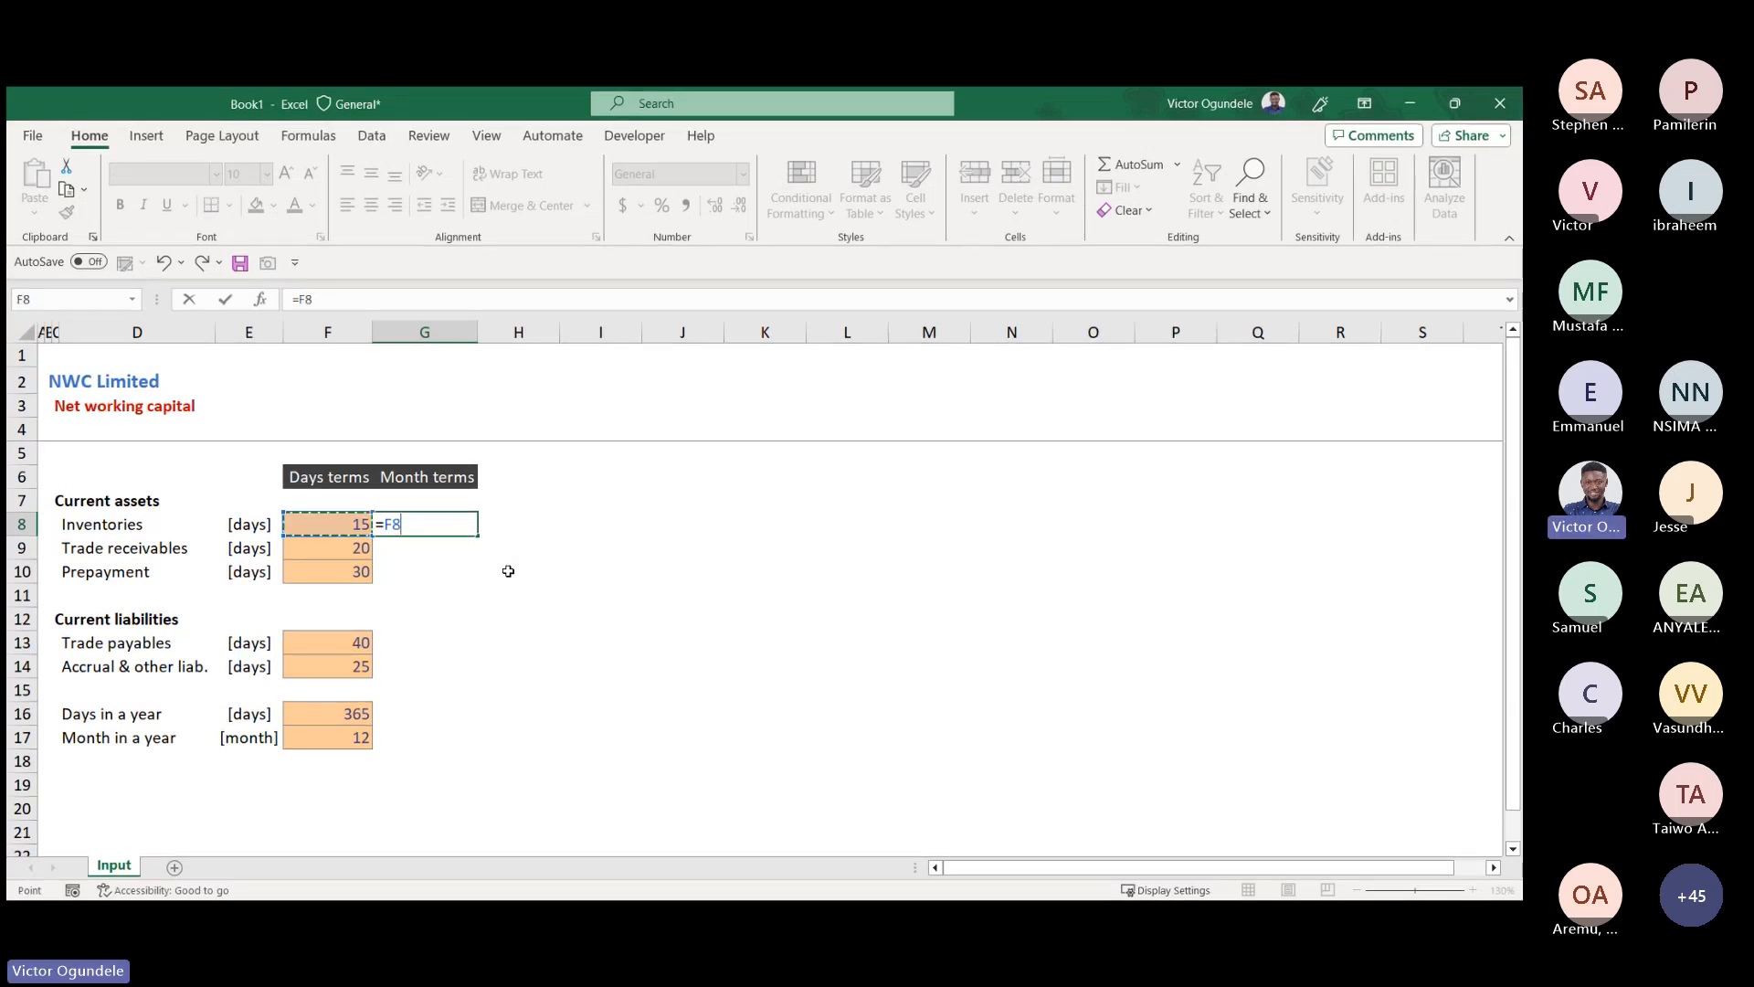
text(/)
click(316, 729)
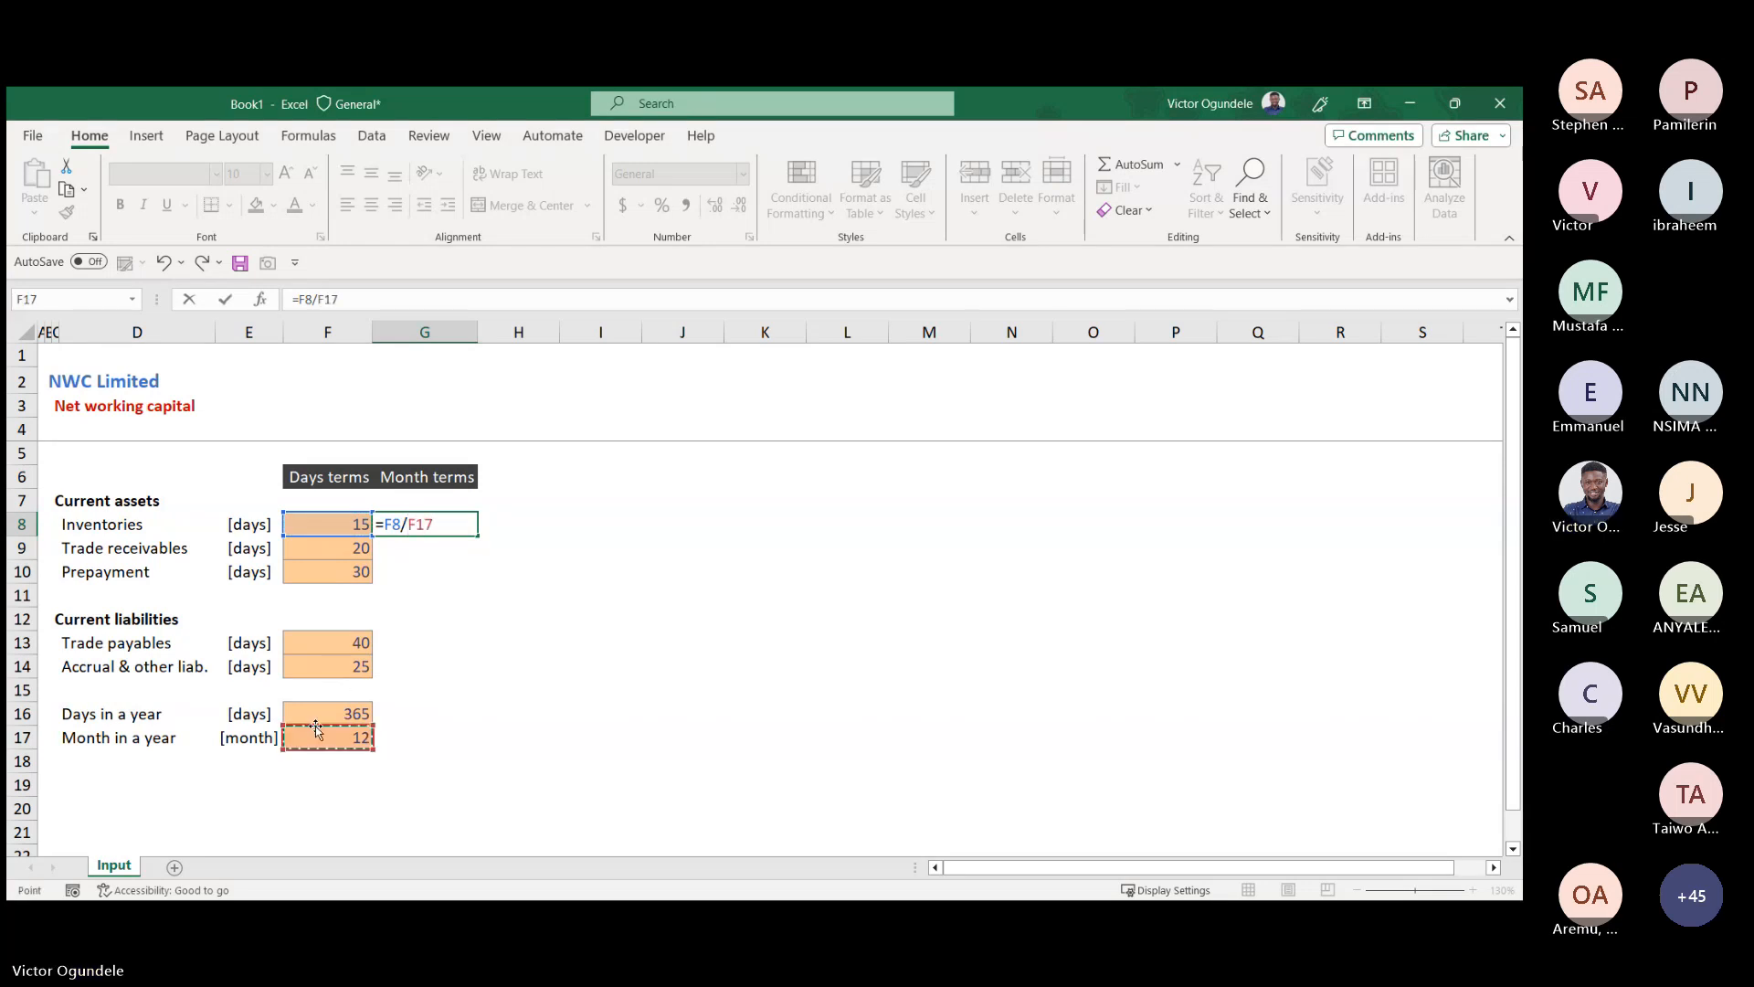
click(327, 715)
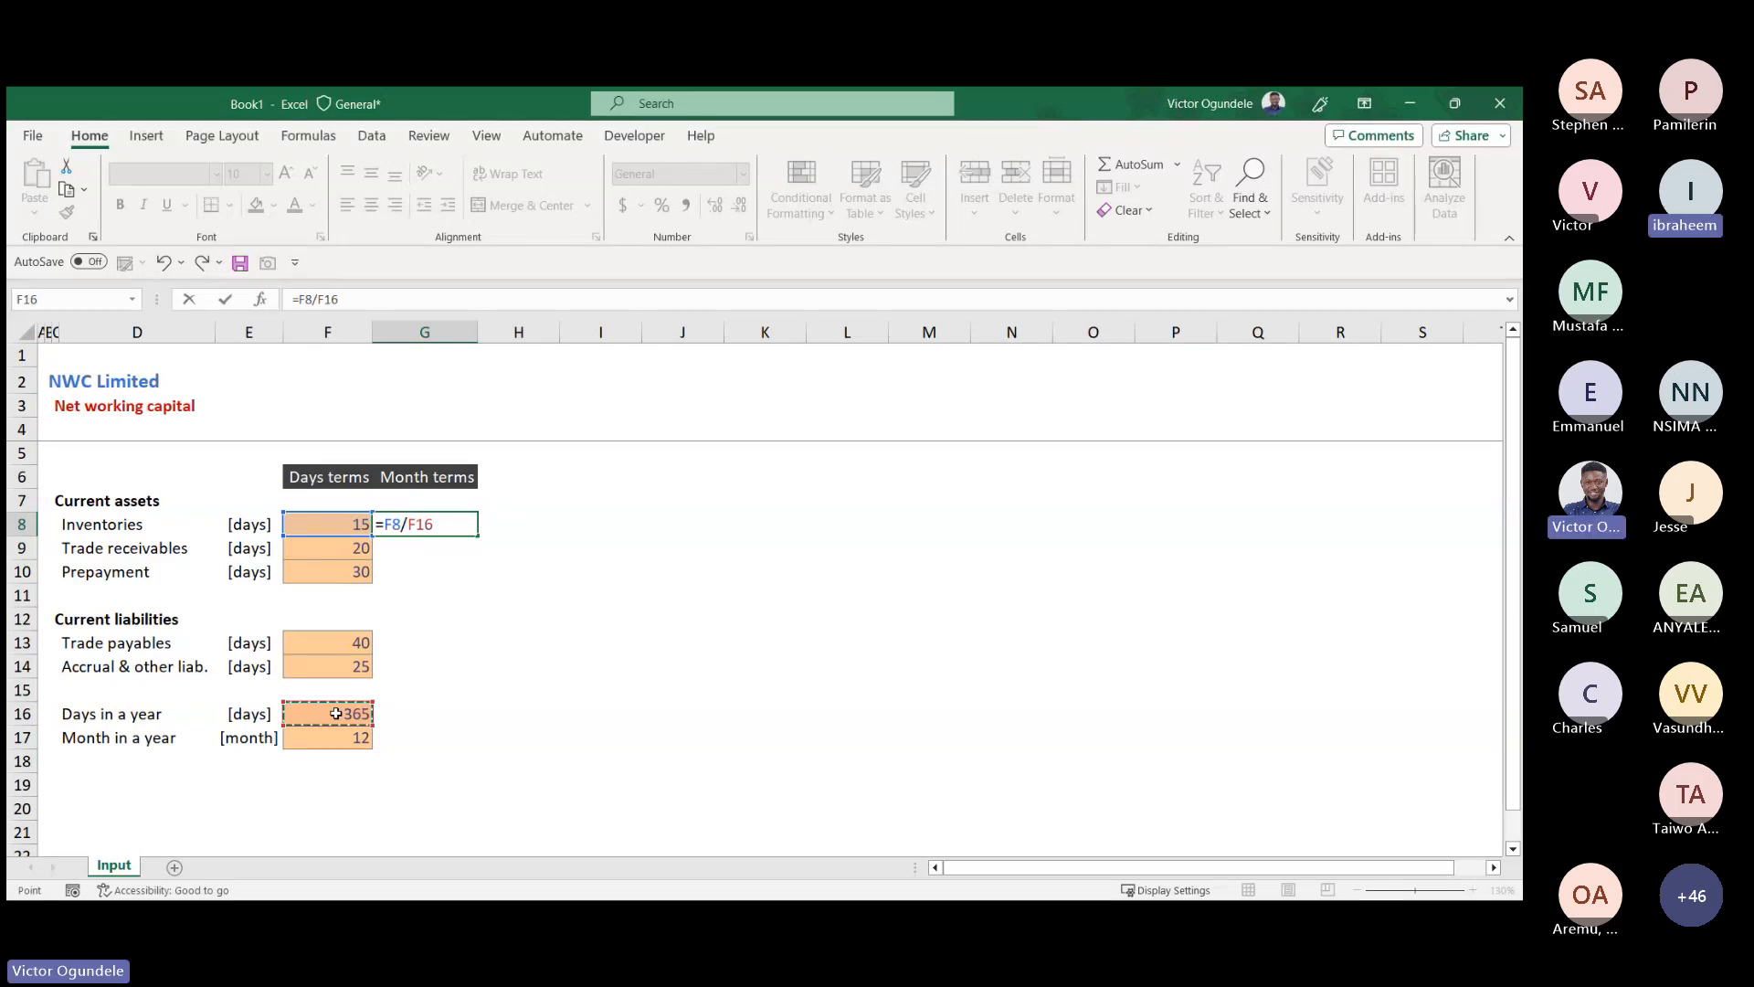
- Put F8/F16 in parentheses and divide it by Month in a year, completing G8 as =(F8/F16)/F17
key(F2)
key(Left)
key(Left)
key(Left)
key(Left)
key(Left)
key(Left)
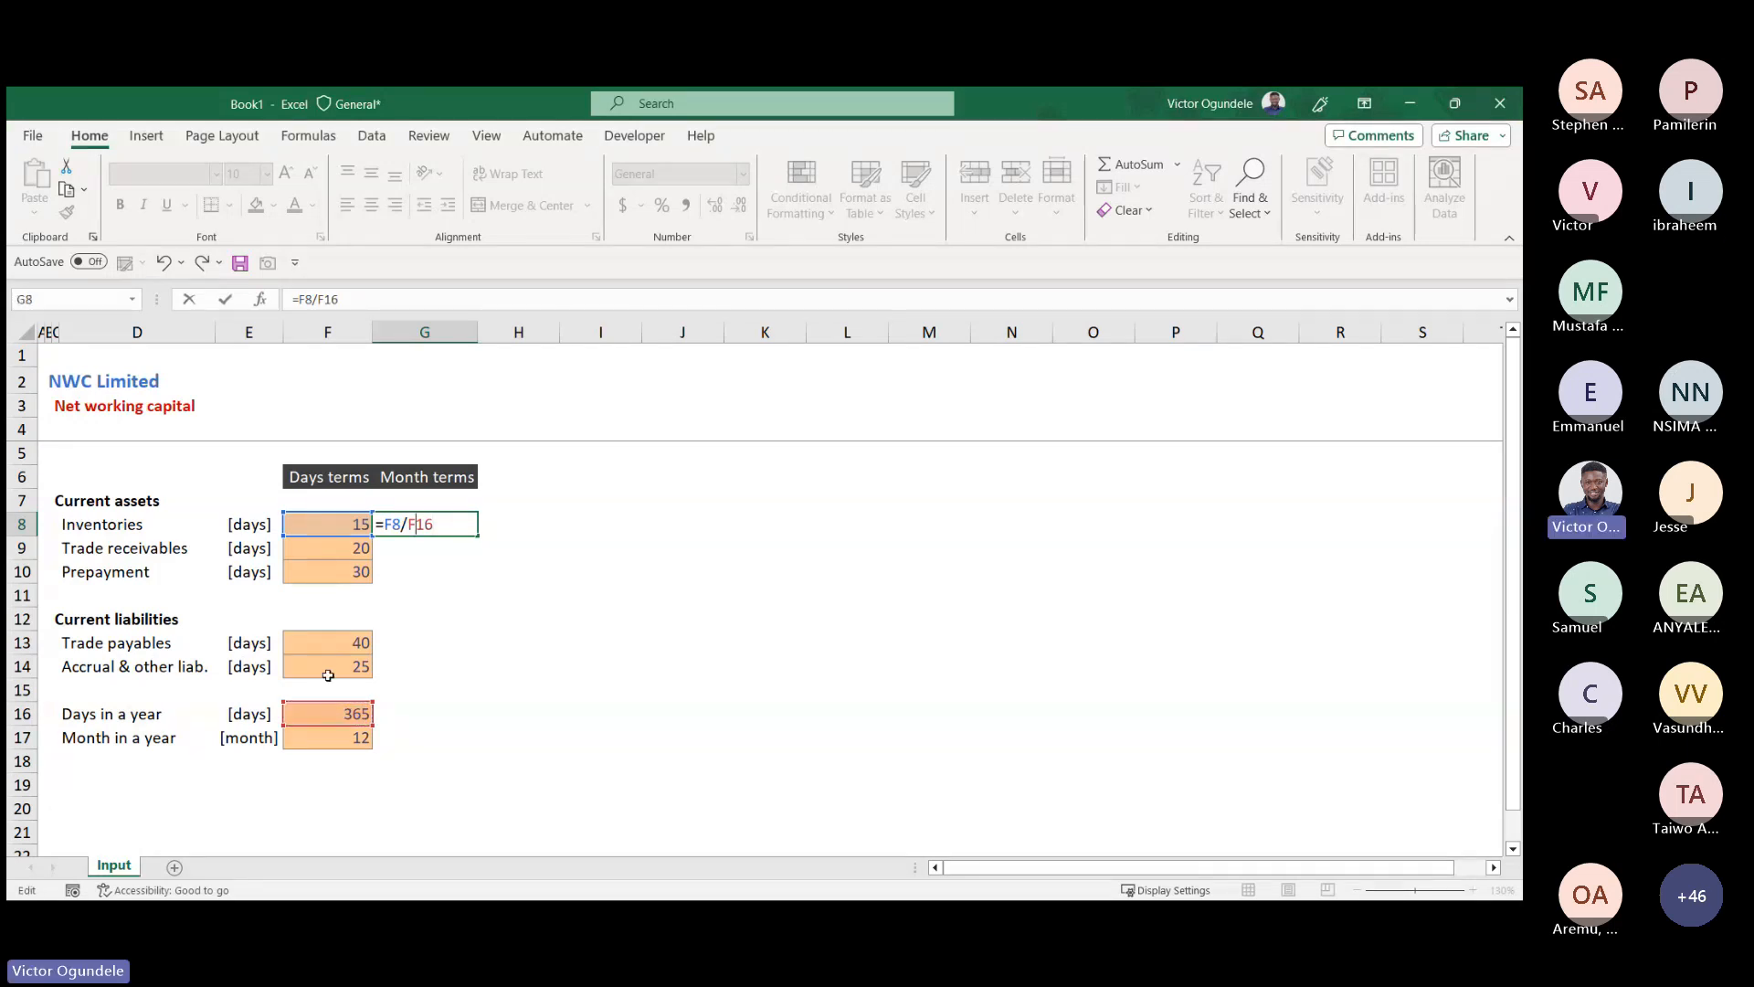
text(()
key(End)
text()/)
key(F2)
key(Down)
key(Down)
key(Down)
key(Down)
key(Down)
key(Down)
key(Down)
key(Down)
key(Left)
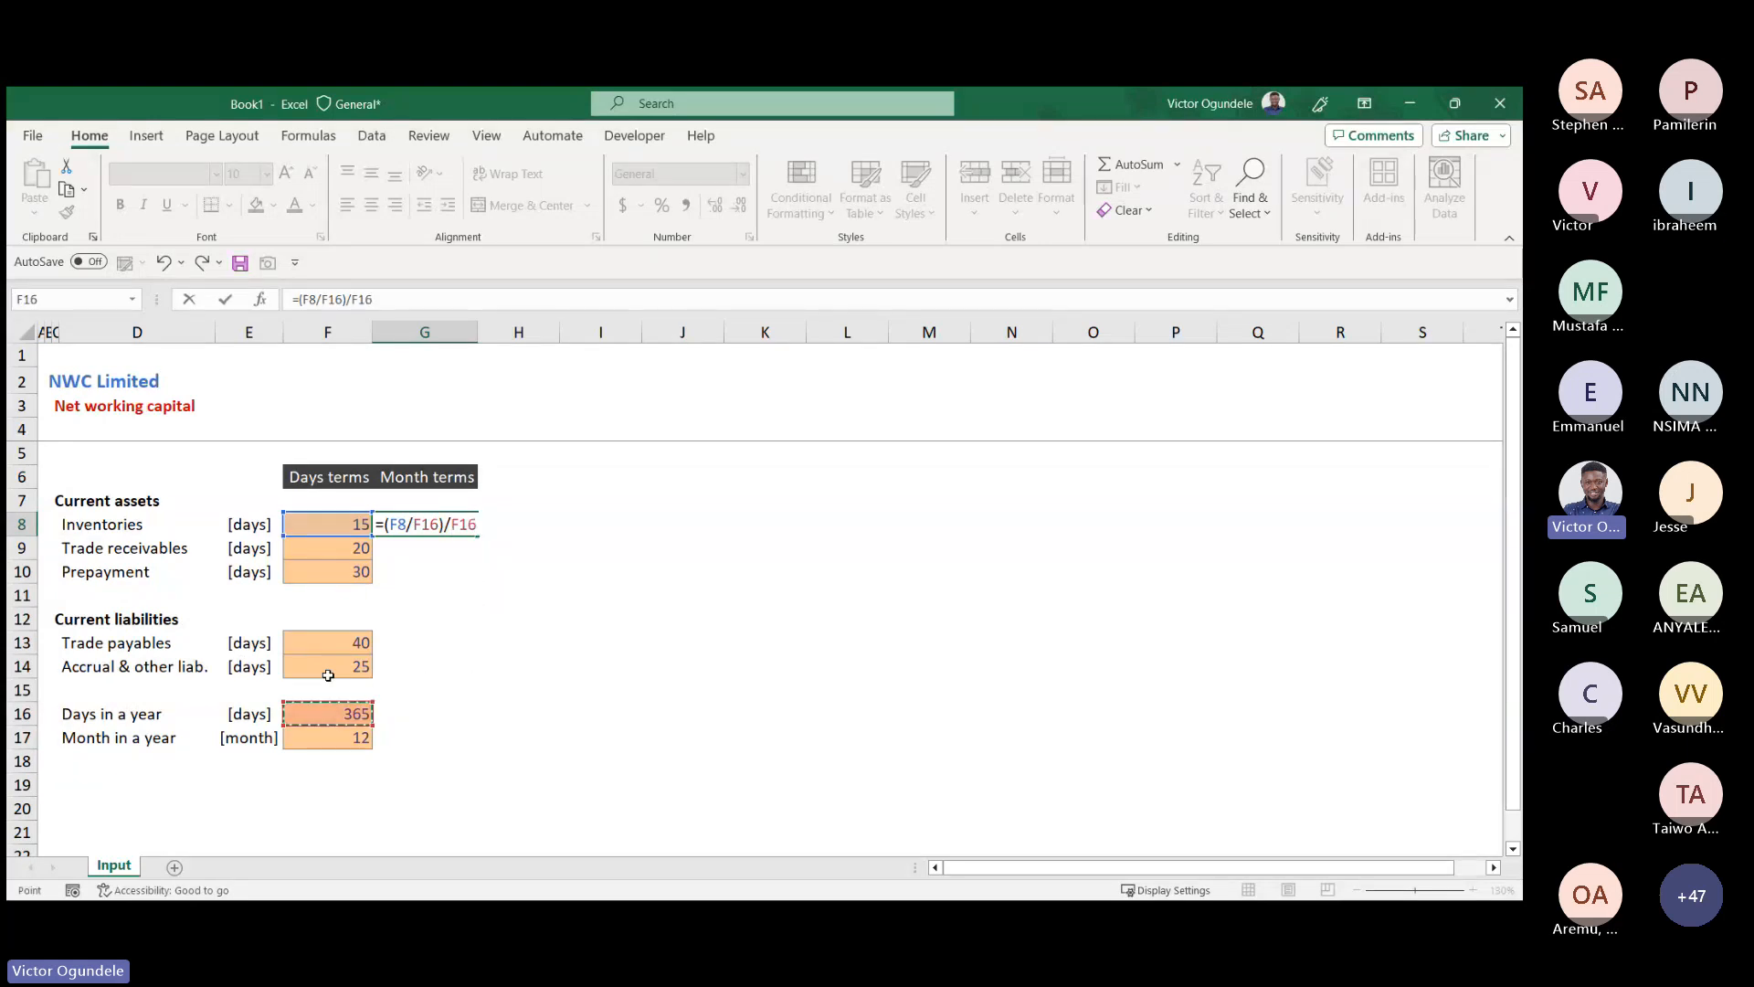
key(Down)
key(ctrl+Return)
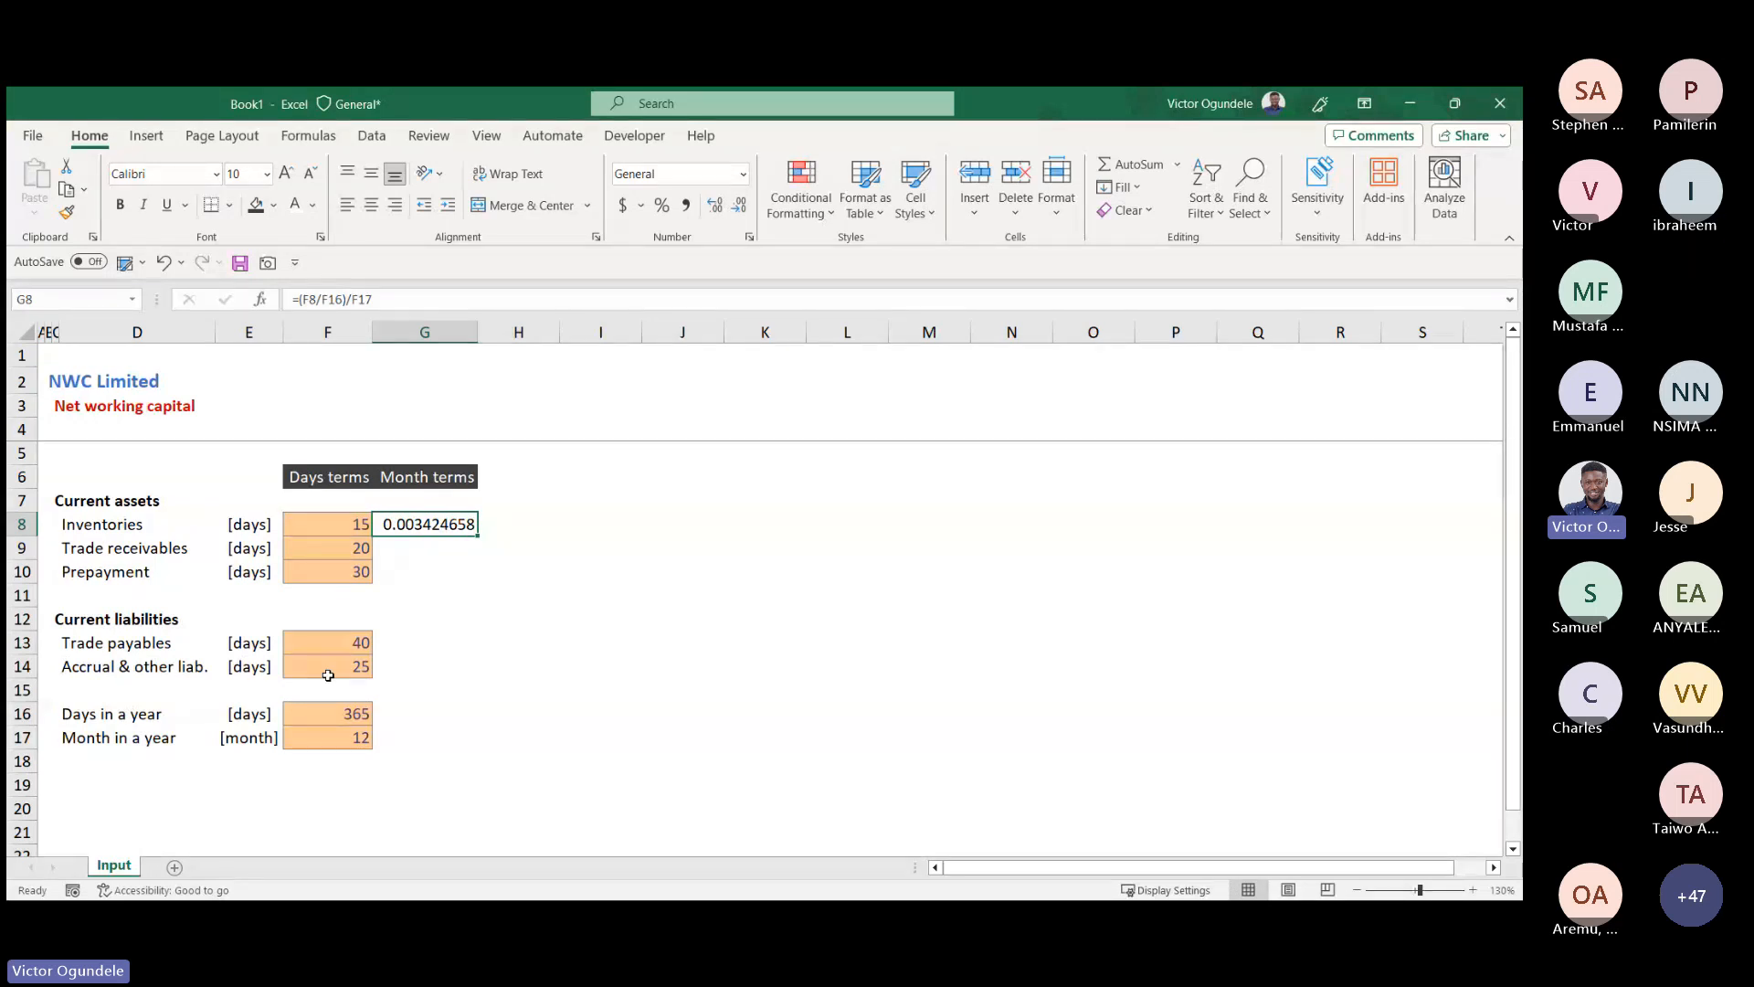
- Wrap the G8 formula in ROUNDUP with zero digits, as =ROUNDUP((F8/F16)/F17,0)
click(294, 298)
text(roun)
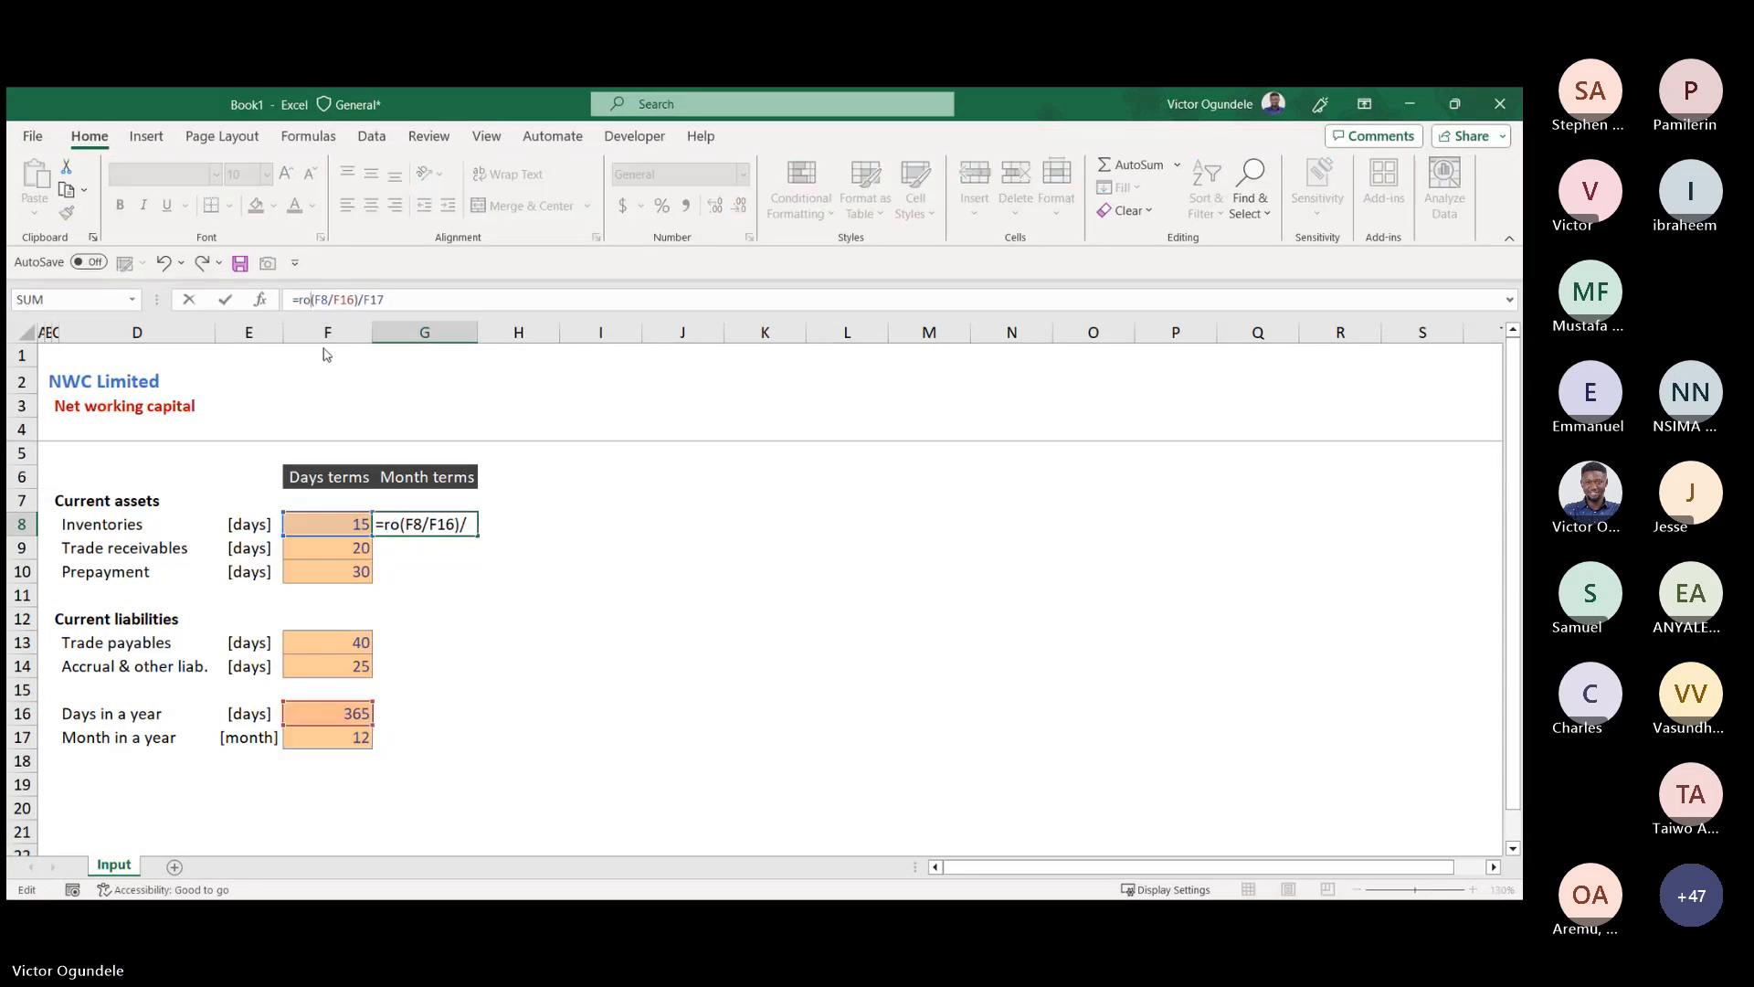
double_click(325, 351)
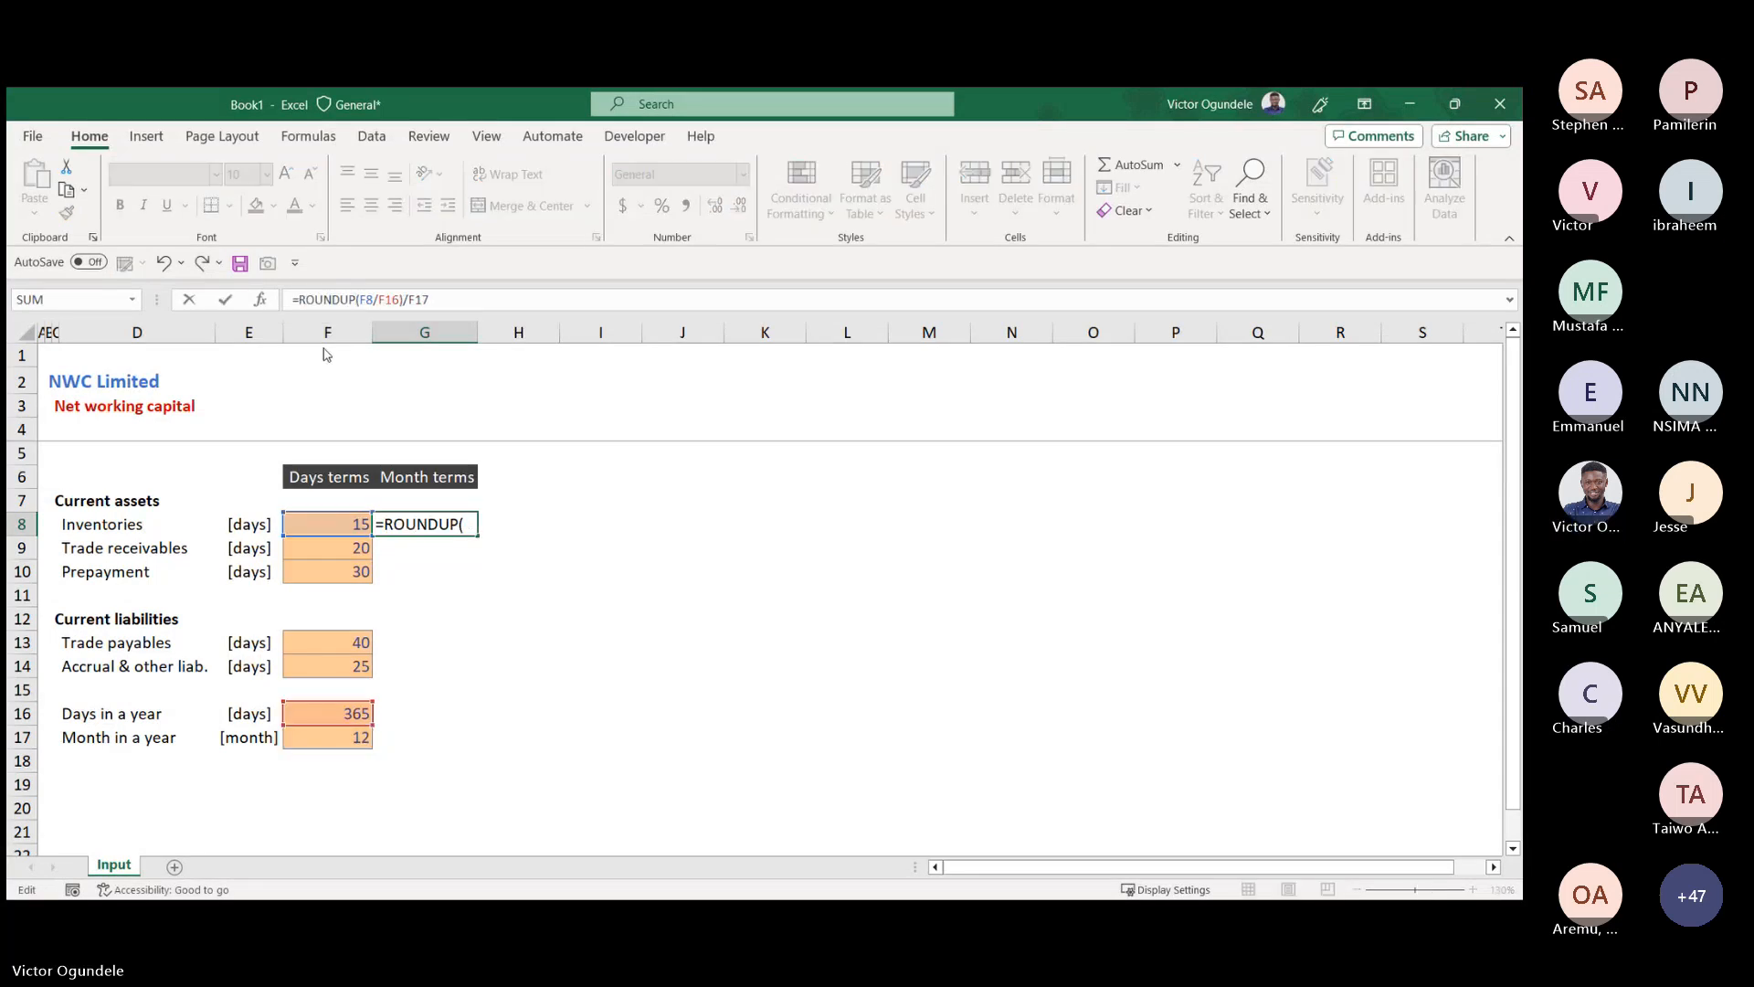
click(468, 302)
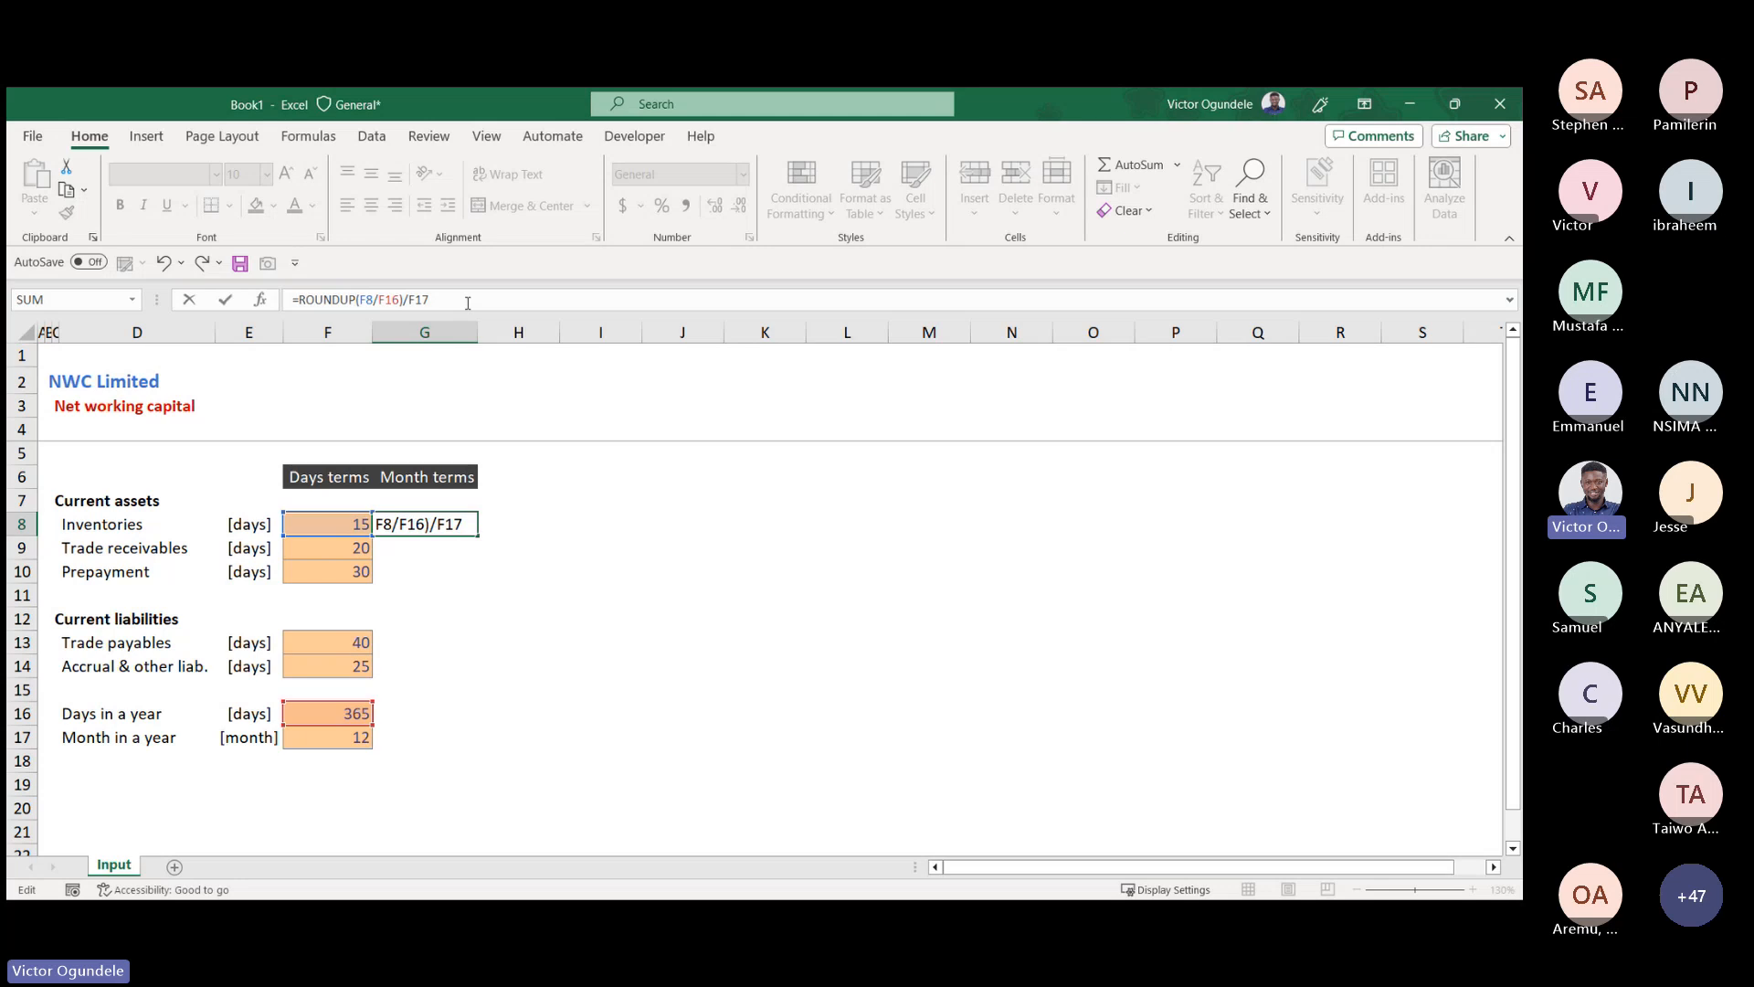
click(356, 300)
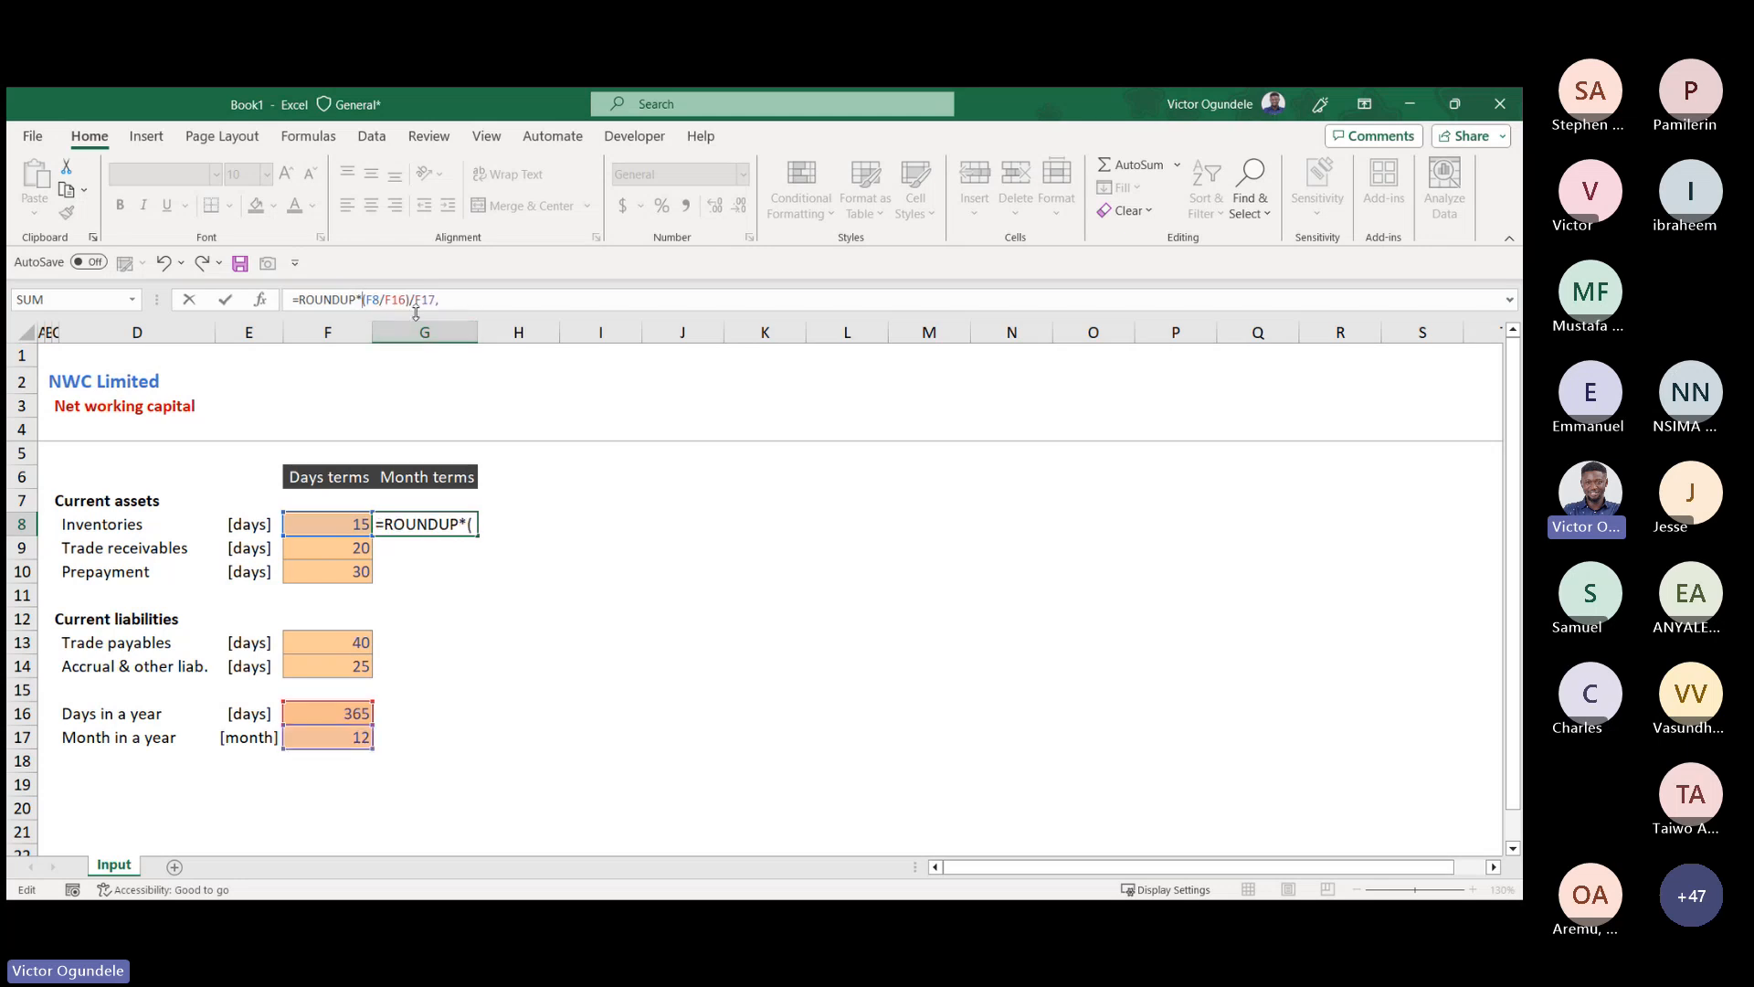
text(()
click(441, 301)
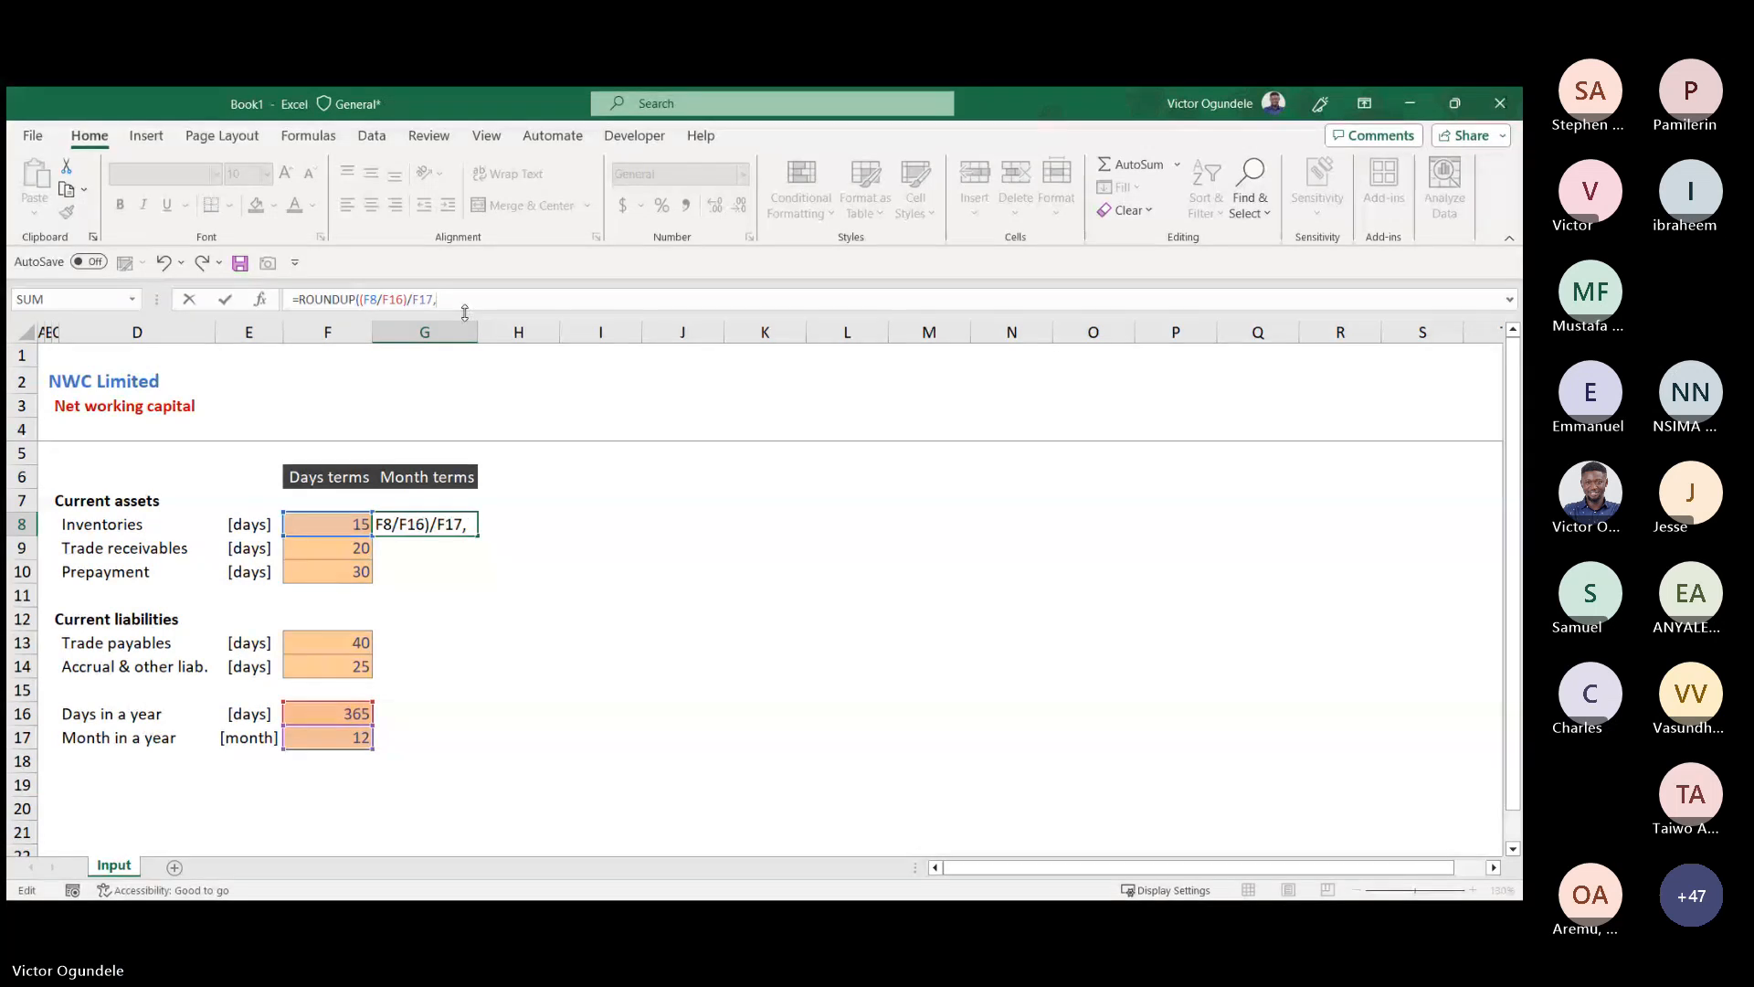
text(0))
key(ctrl+Return)
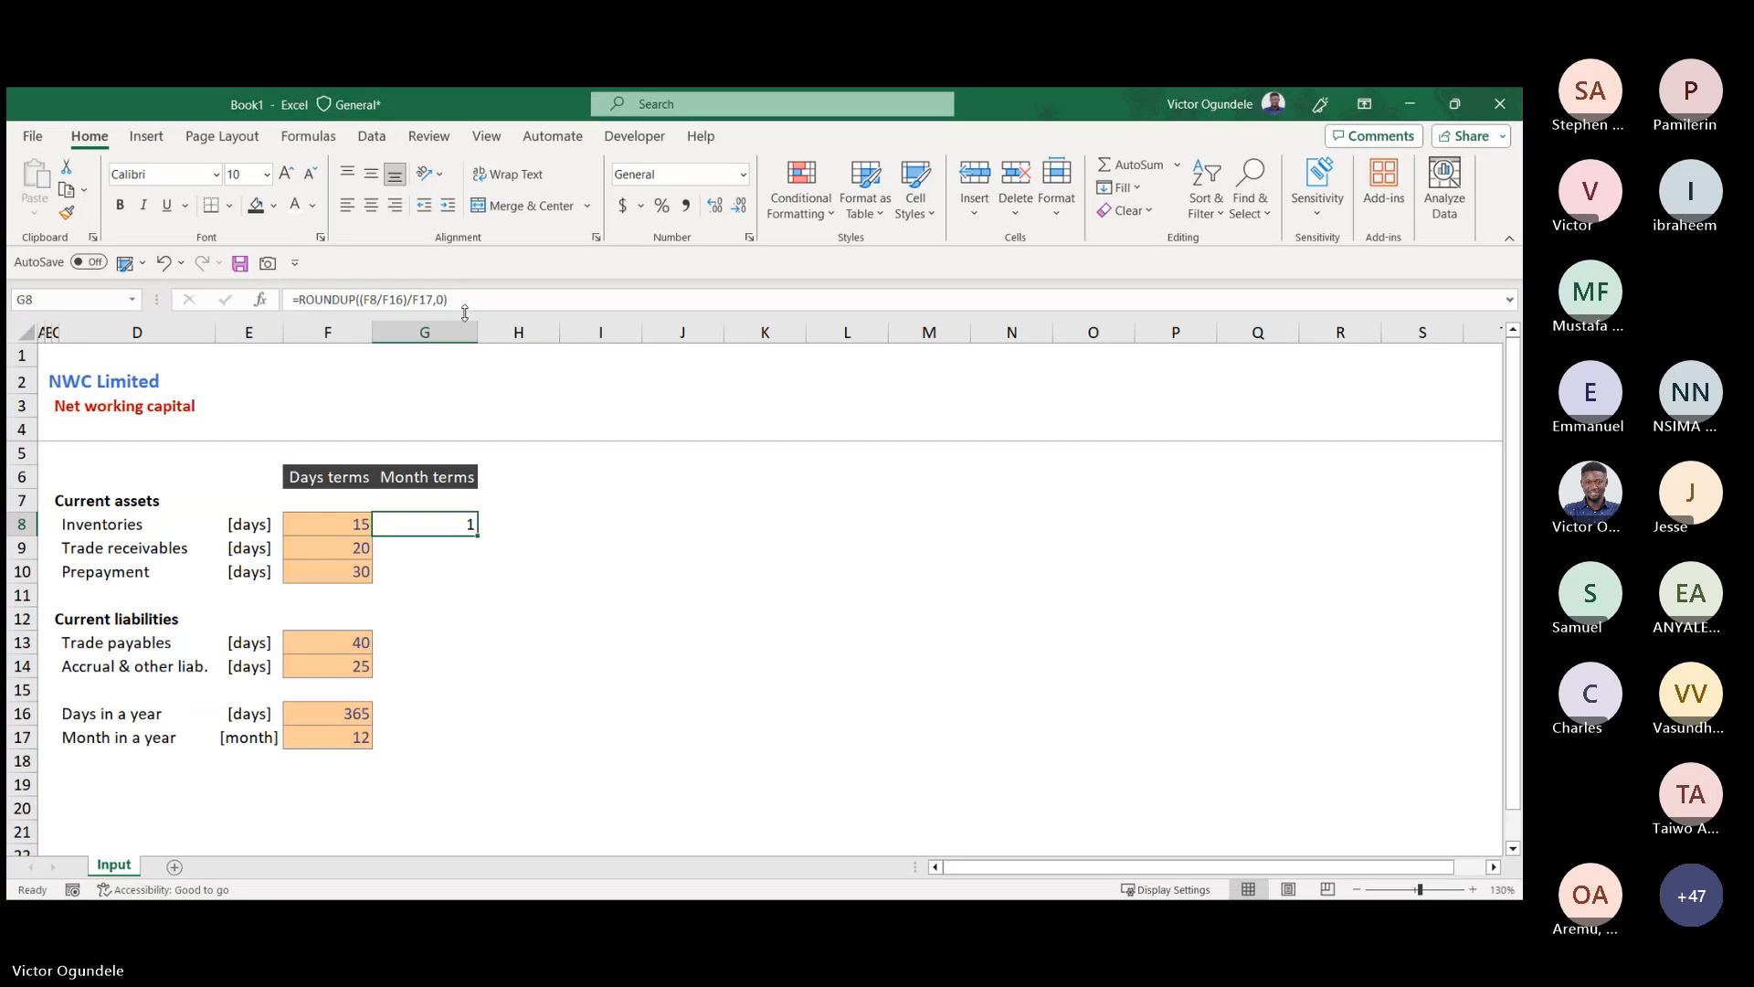
- Apply the Number format to G8 and reduce it to one decimal place
key(ctrl+shift+1)
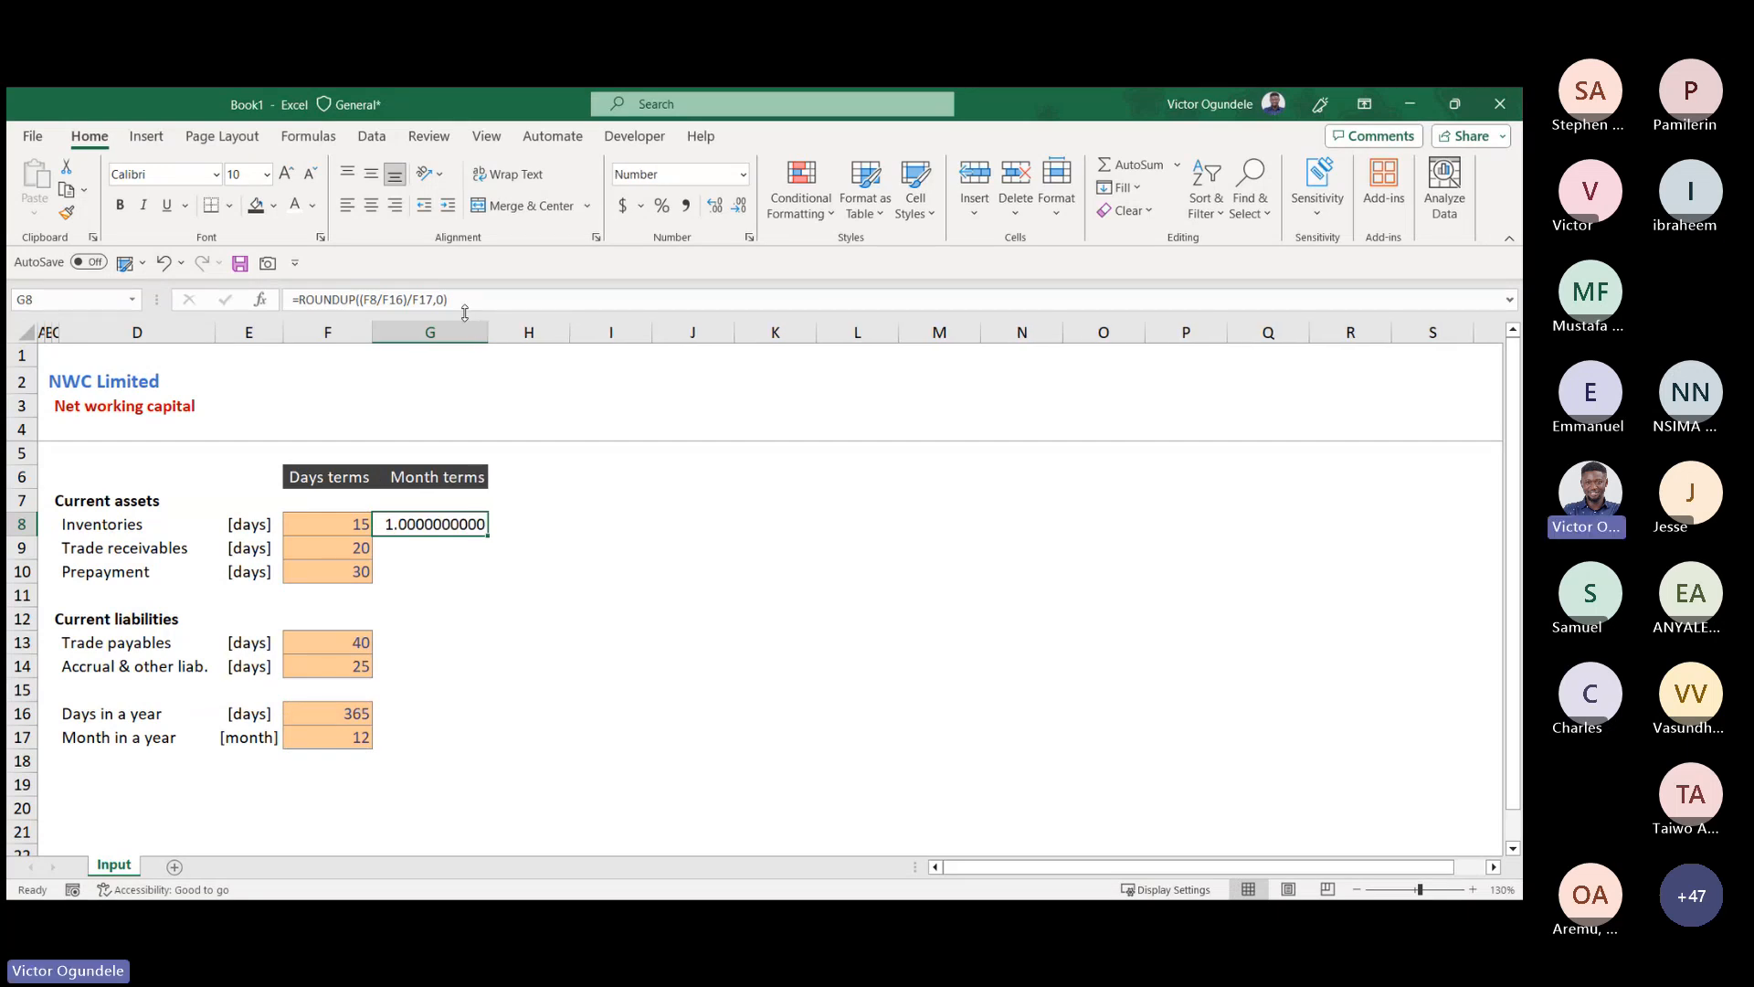
key(alt)
key(h)
key(9)
key(alt+h)
key(9)
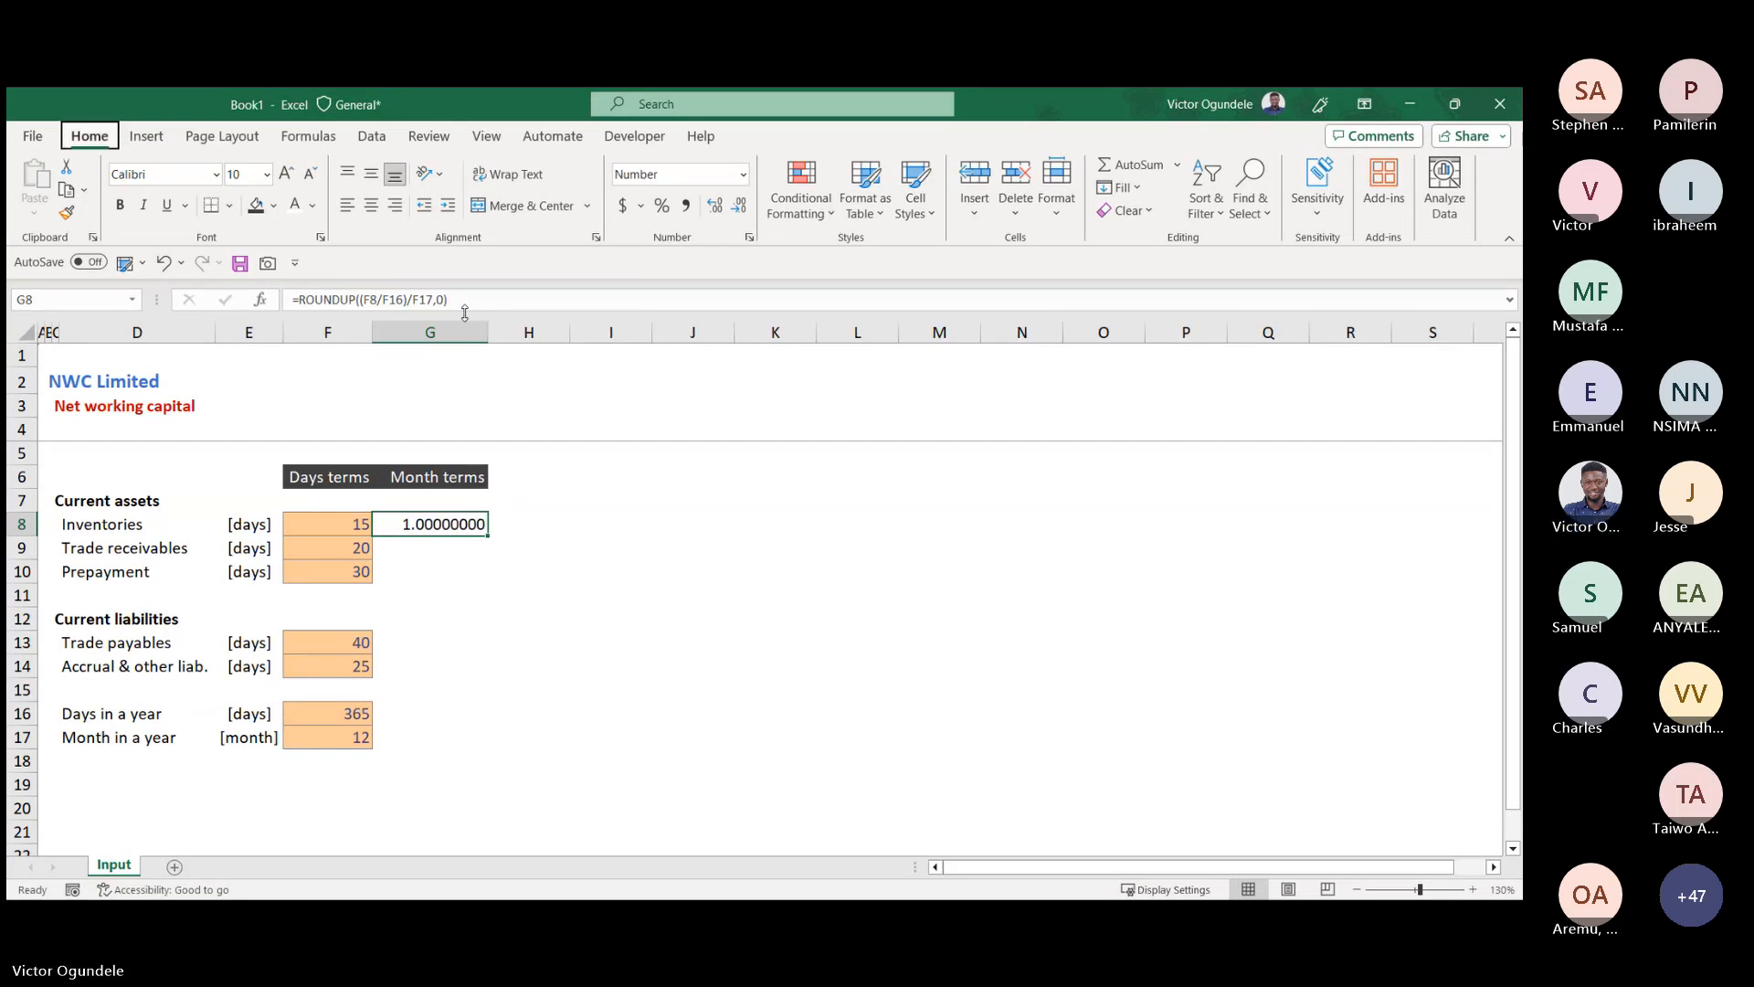
key(alt+h)
key(9)
key(alt+h)
key(9)
key(alt+h)
key(9)
key(alt+h)
key(9)
key(alt)
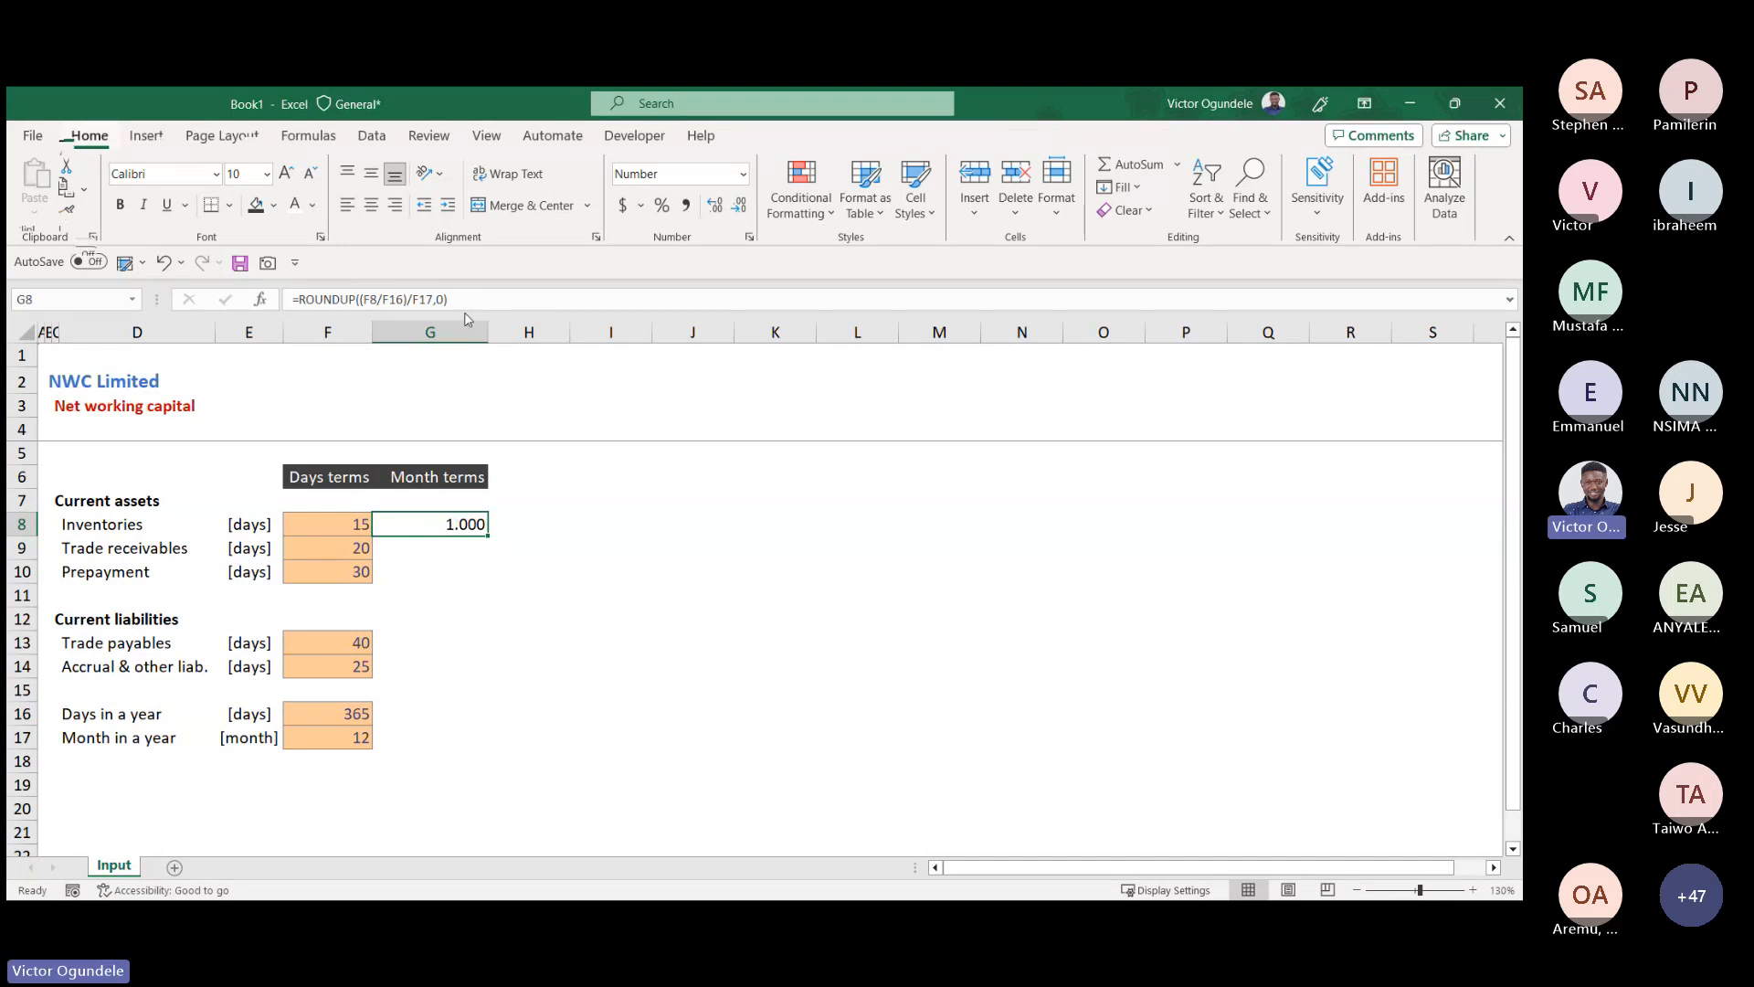
key(h)
key(9)
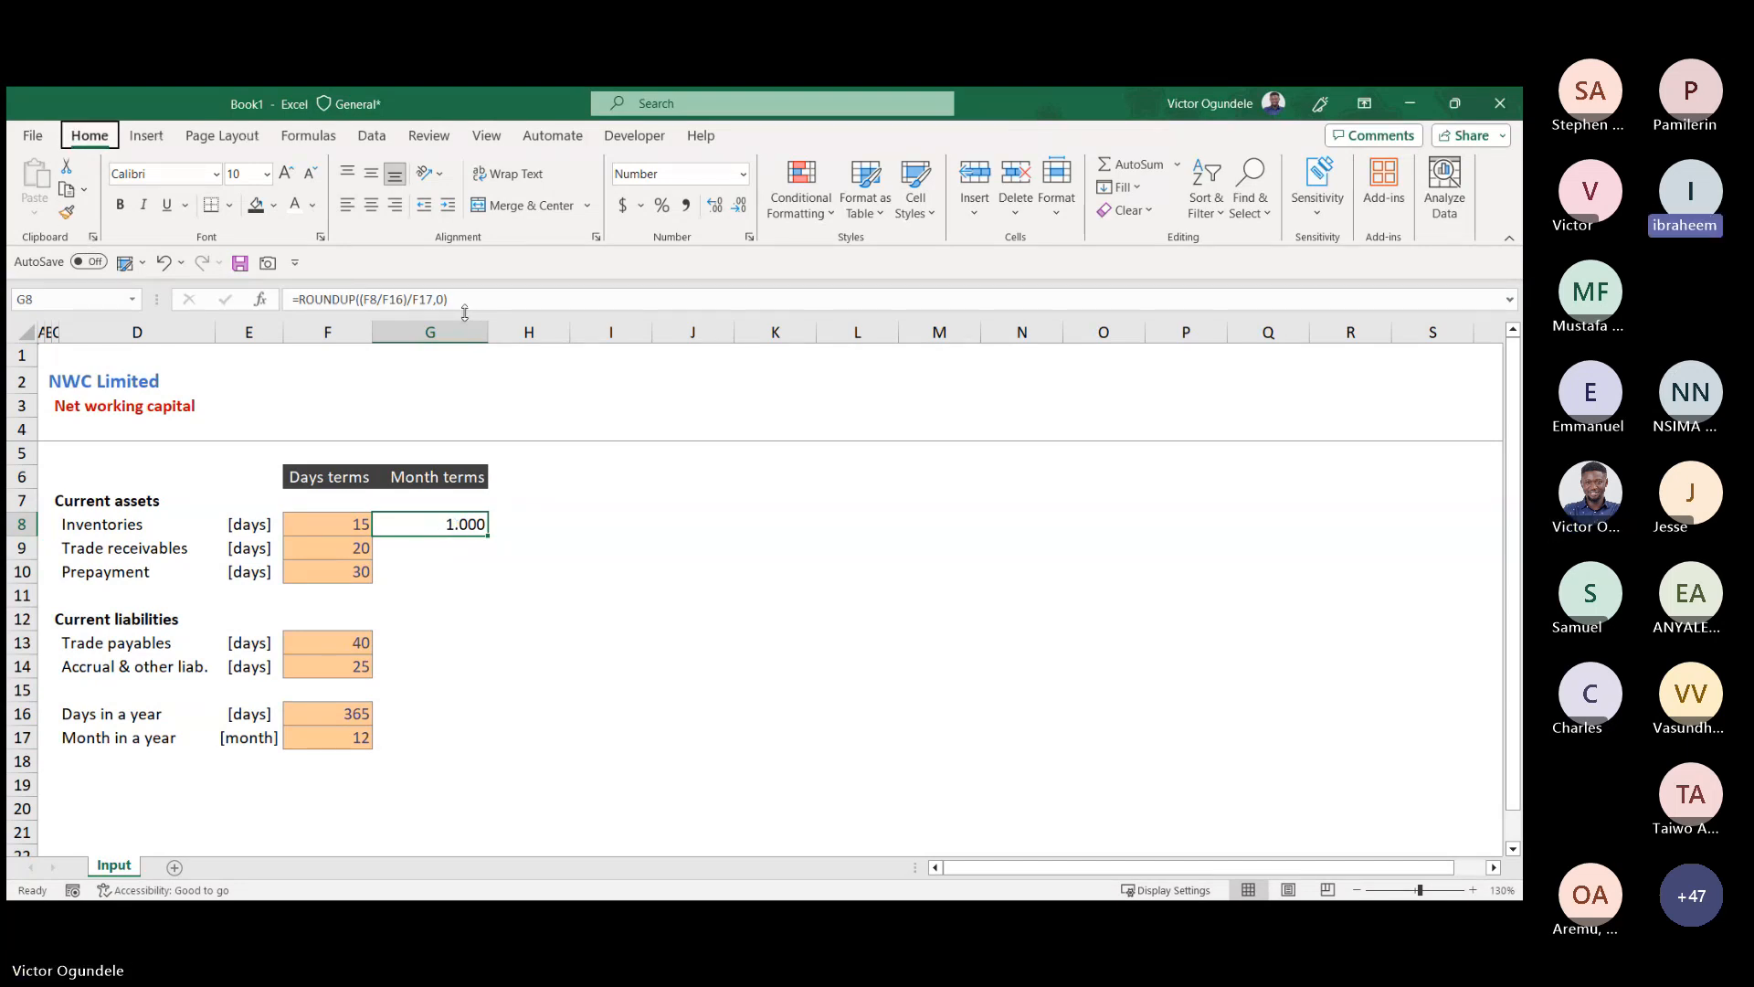
key(h)
key(9)
key(alt+h)
key(9)
key(alt+h)
key(9)
key(alt+h)
key(0)
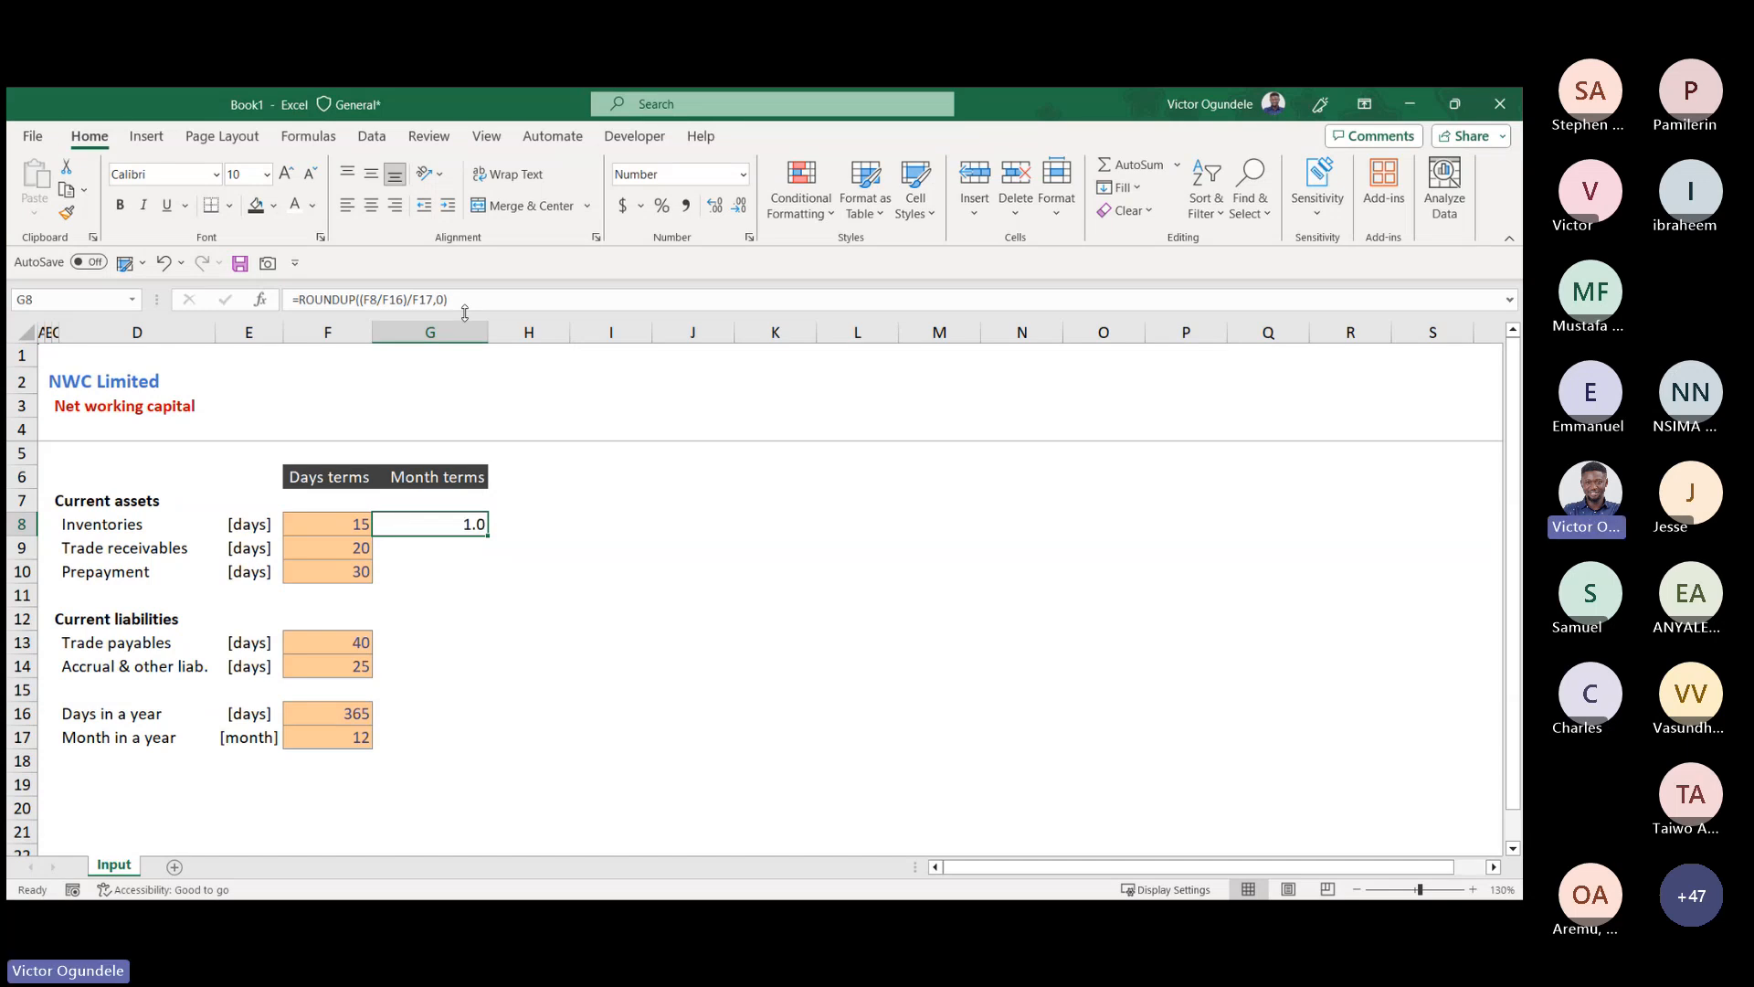
- Try to fill the G8 formula down to Trade receivables in G9 and inspect its cell references
key(Down)
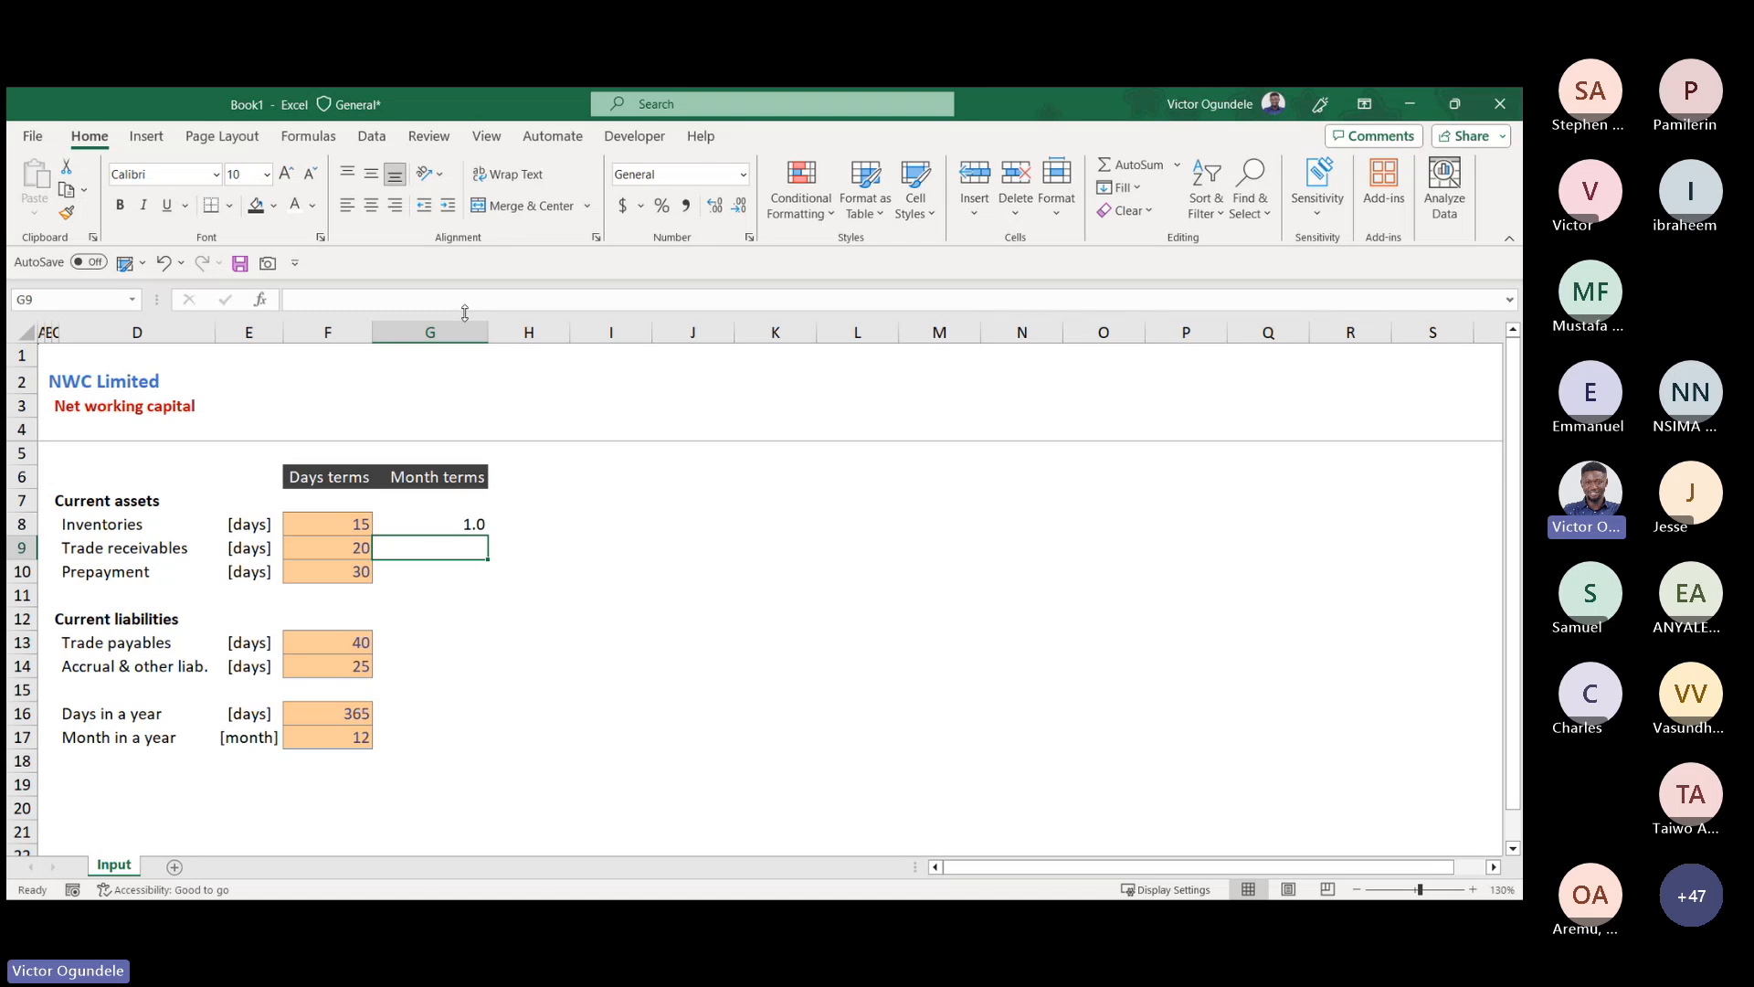
key(ctrl+d)
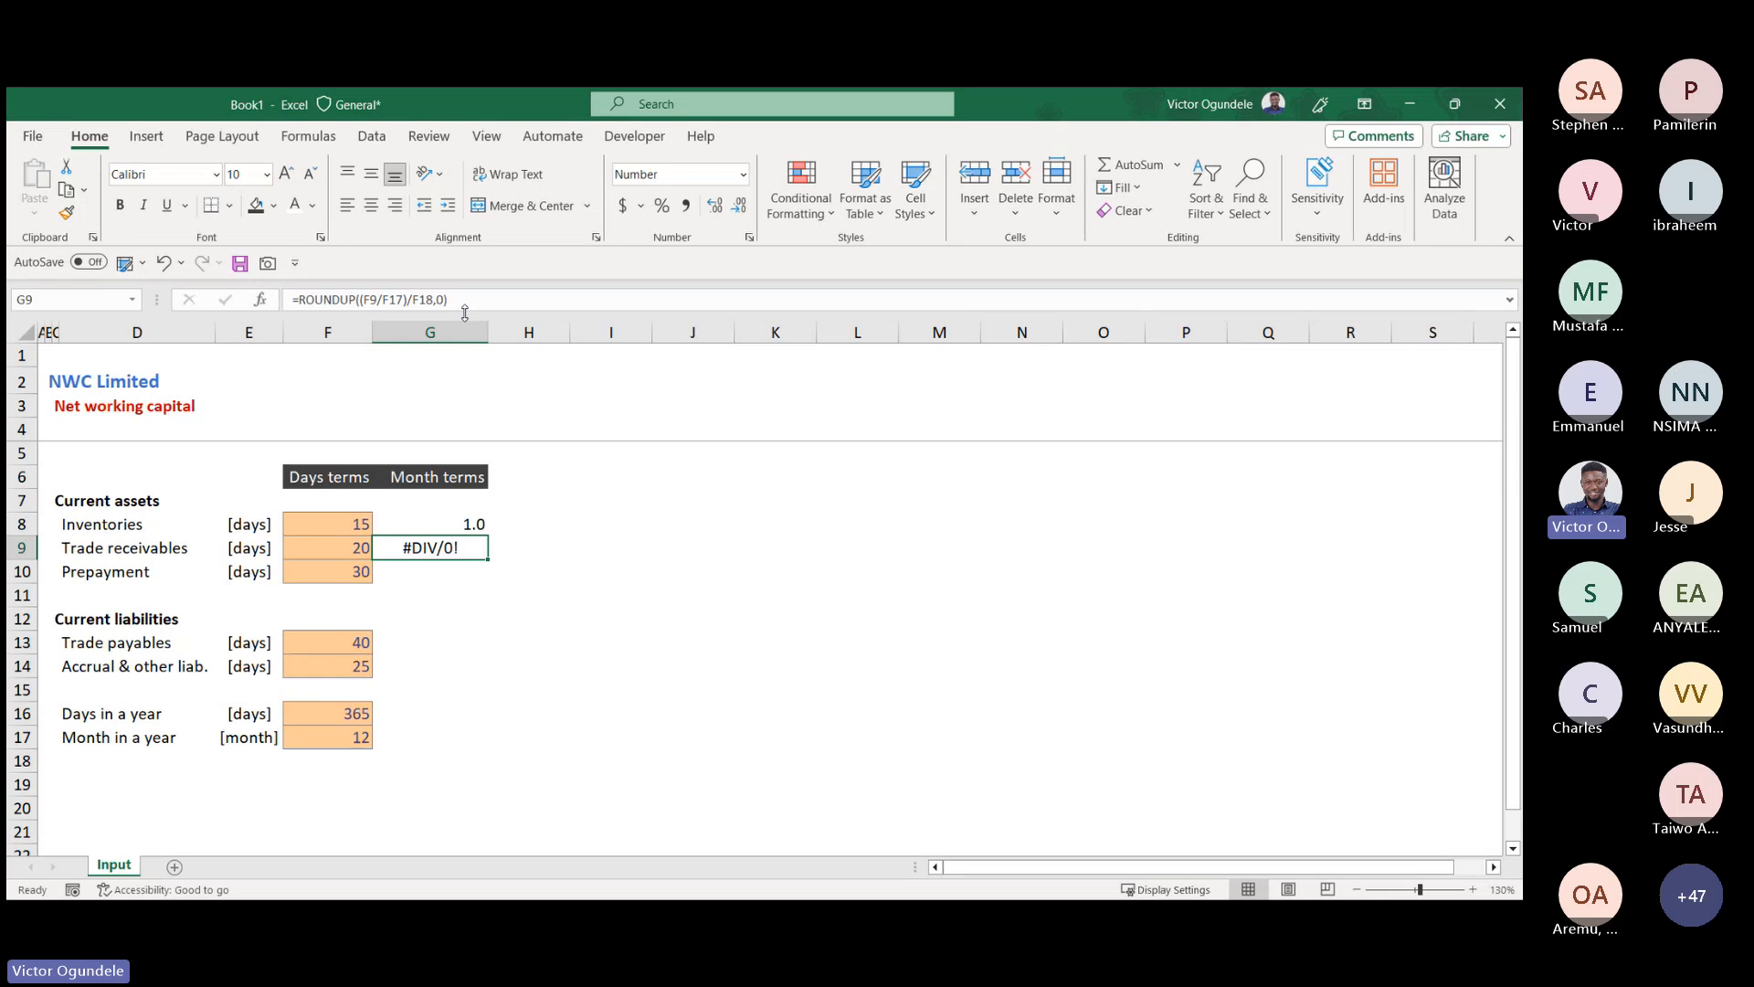
key(F2)
key(Escape)
- Make the year constants absolute in the G8 formula, giving =ROUNDUP((F8/$F$16)/$F$17,0)
key(Up)
key(F2)
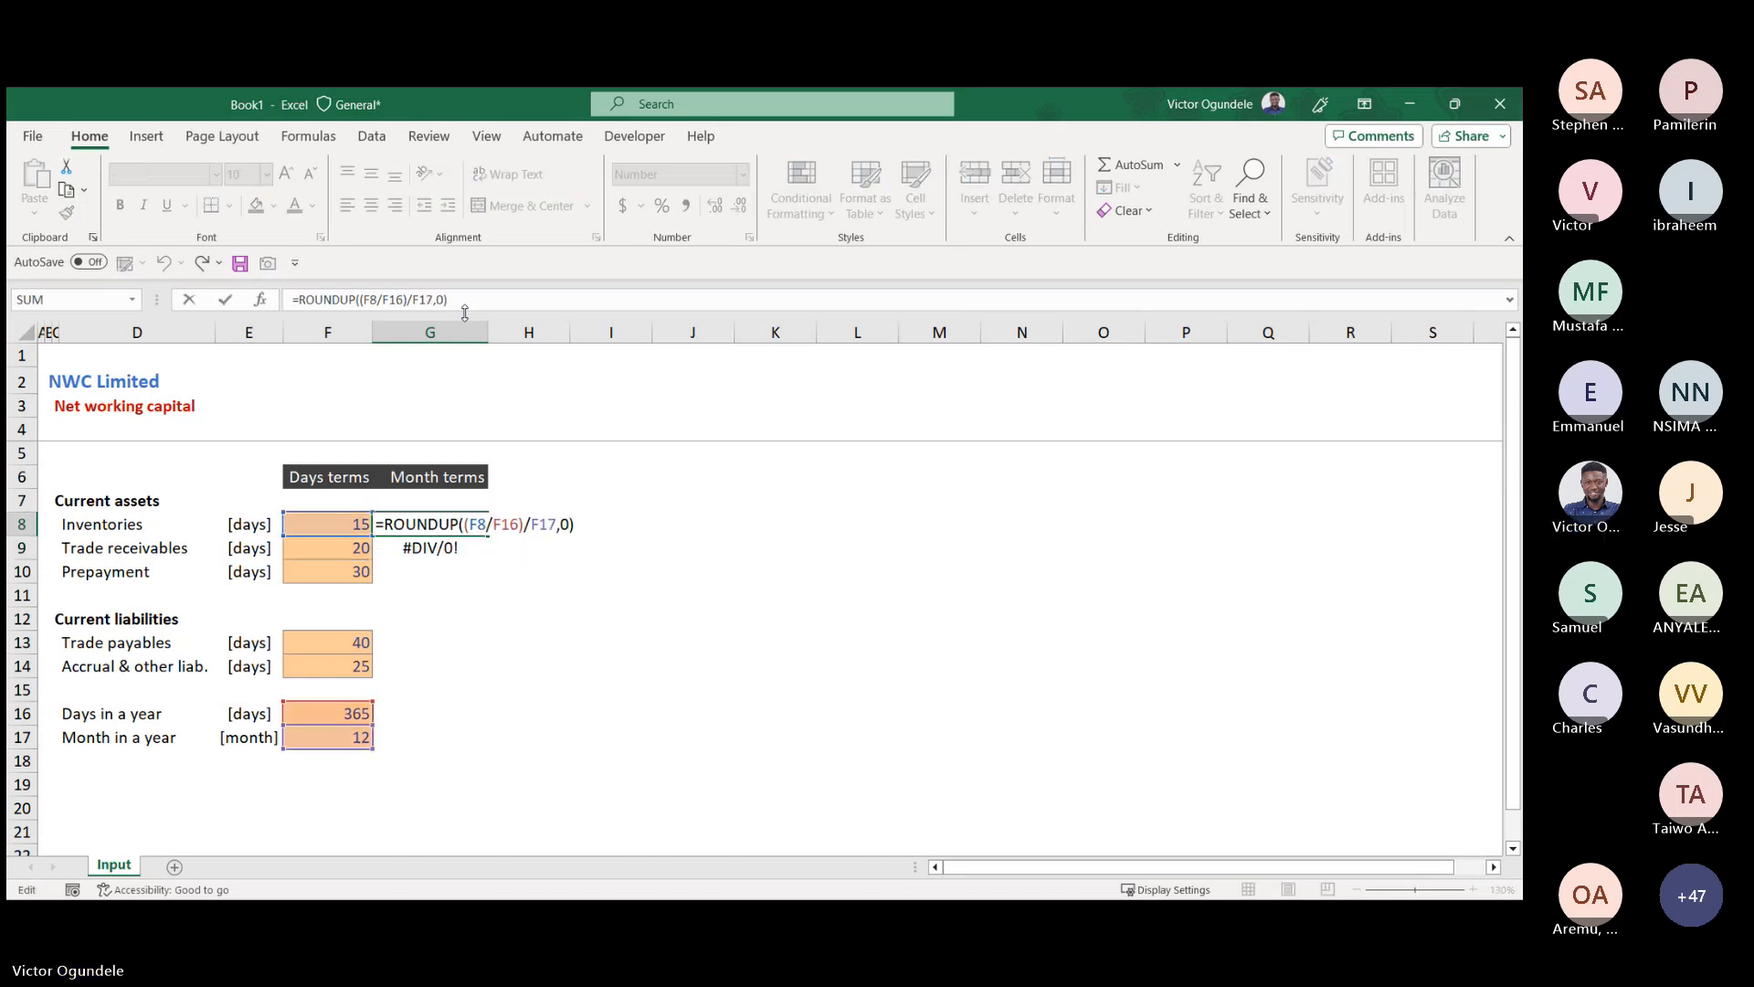
key(Left)
key(Left)
key(Left)
key(Left)
key(Left)
key(Left)
key(Left)
key(Left)
key(Left)
key(Left)
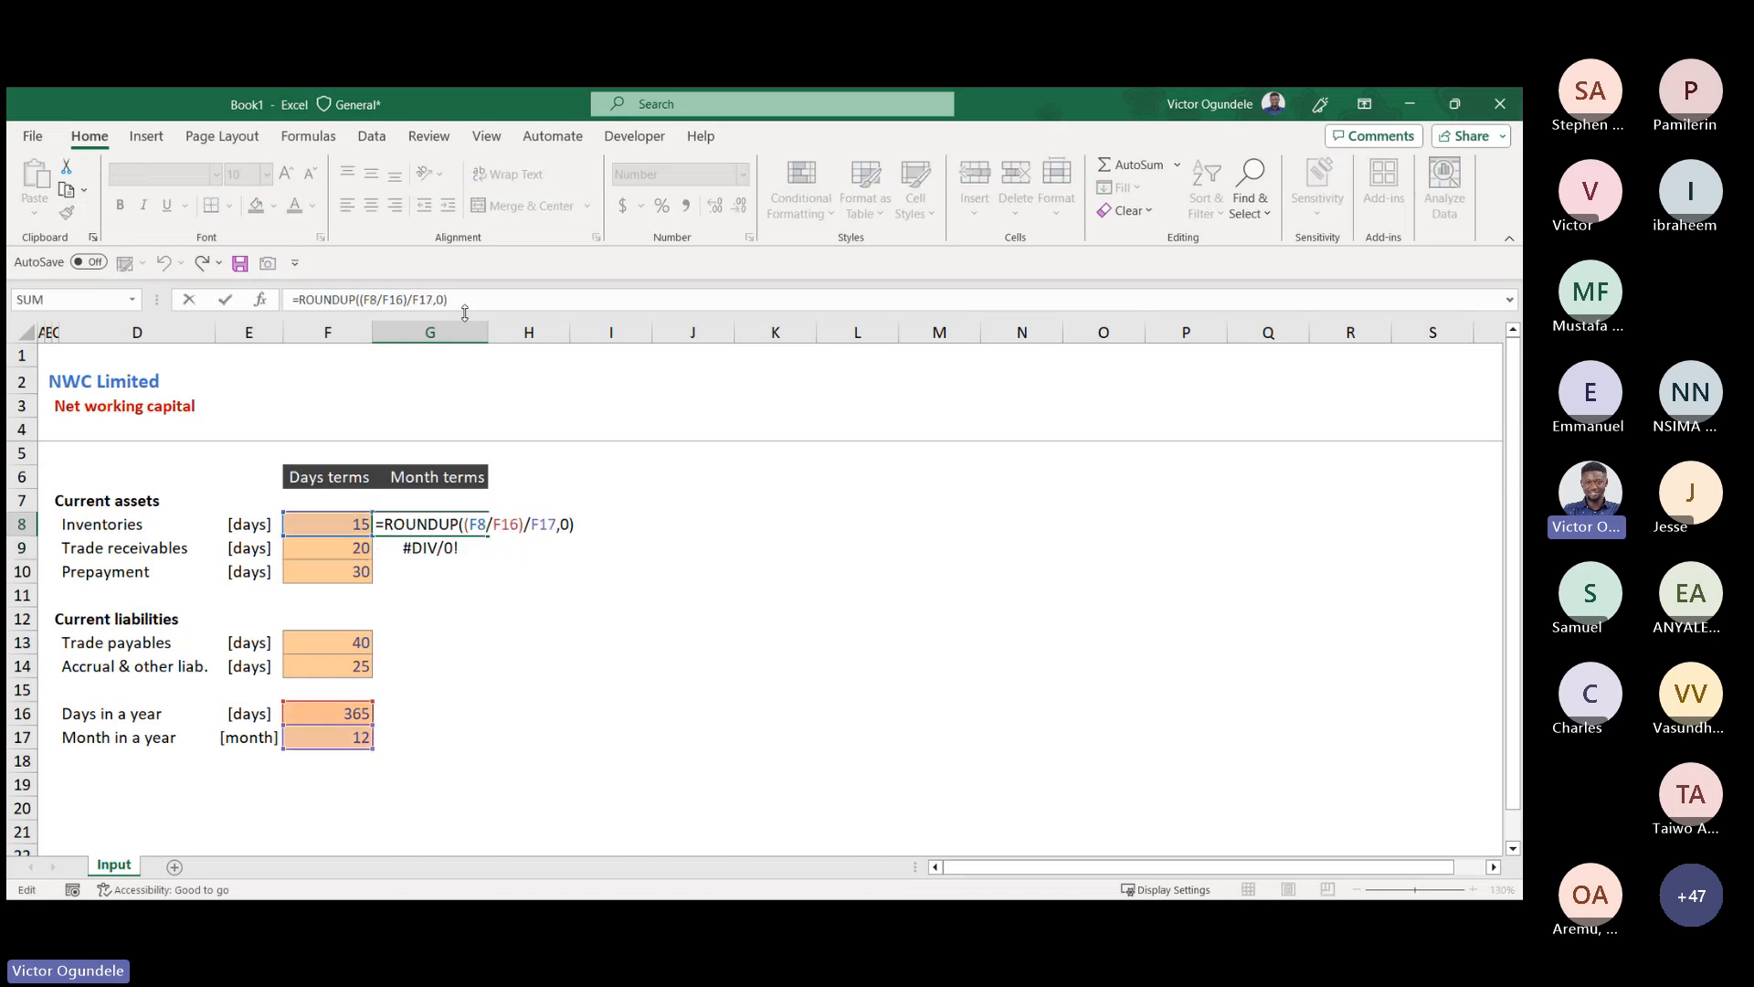
key(F4)
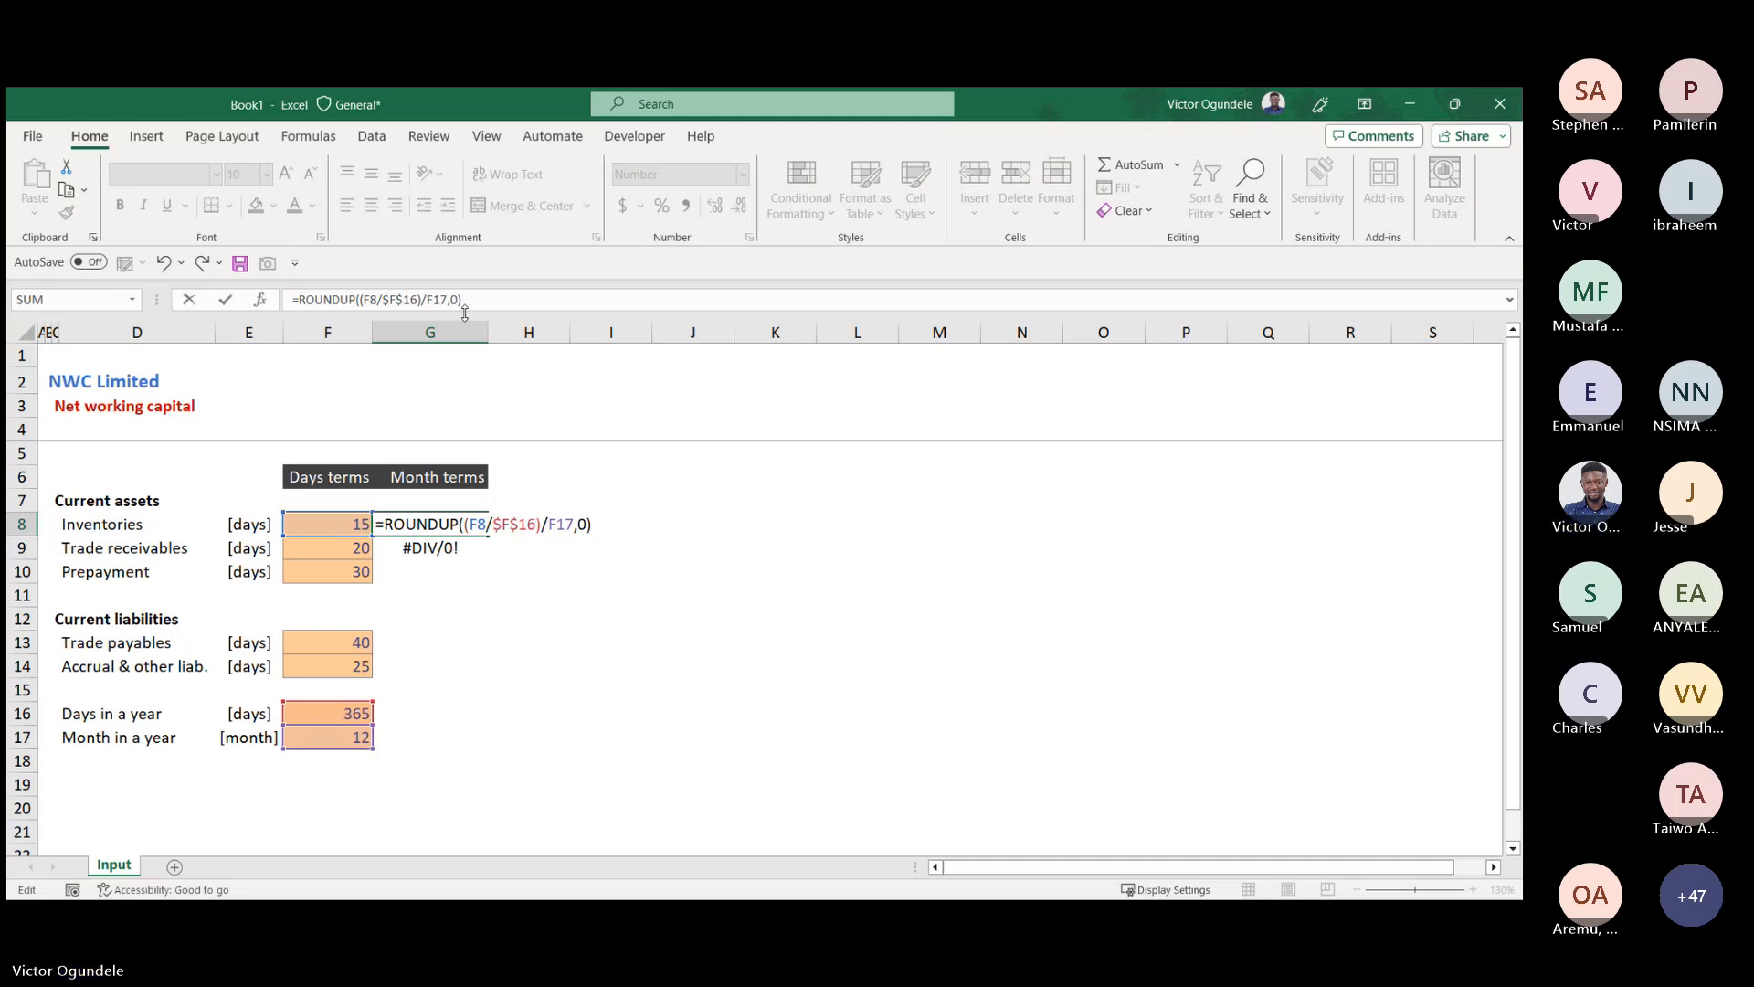
key(Right)
key(Right)
key(F4)
key(Return)
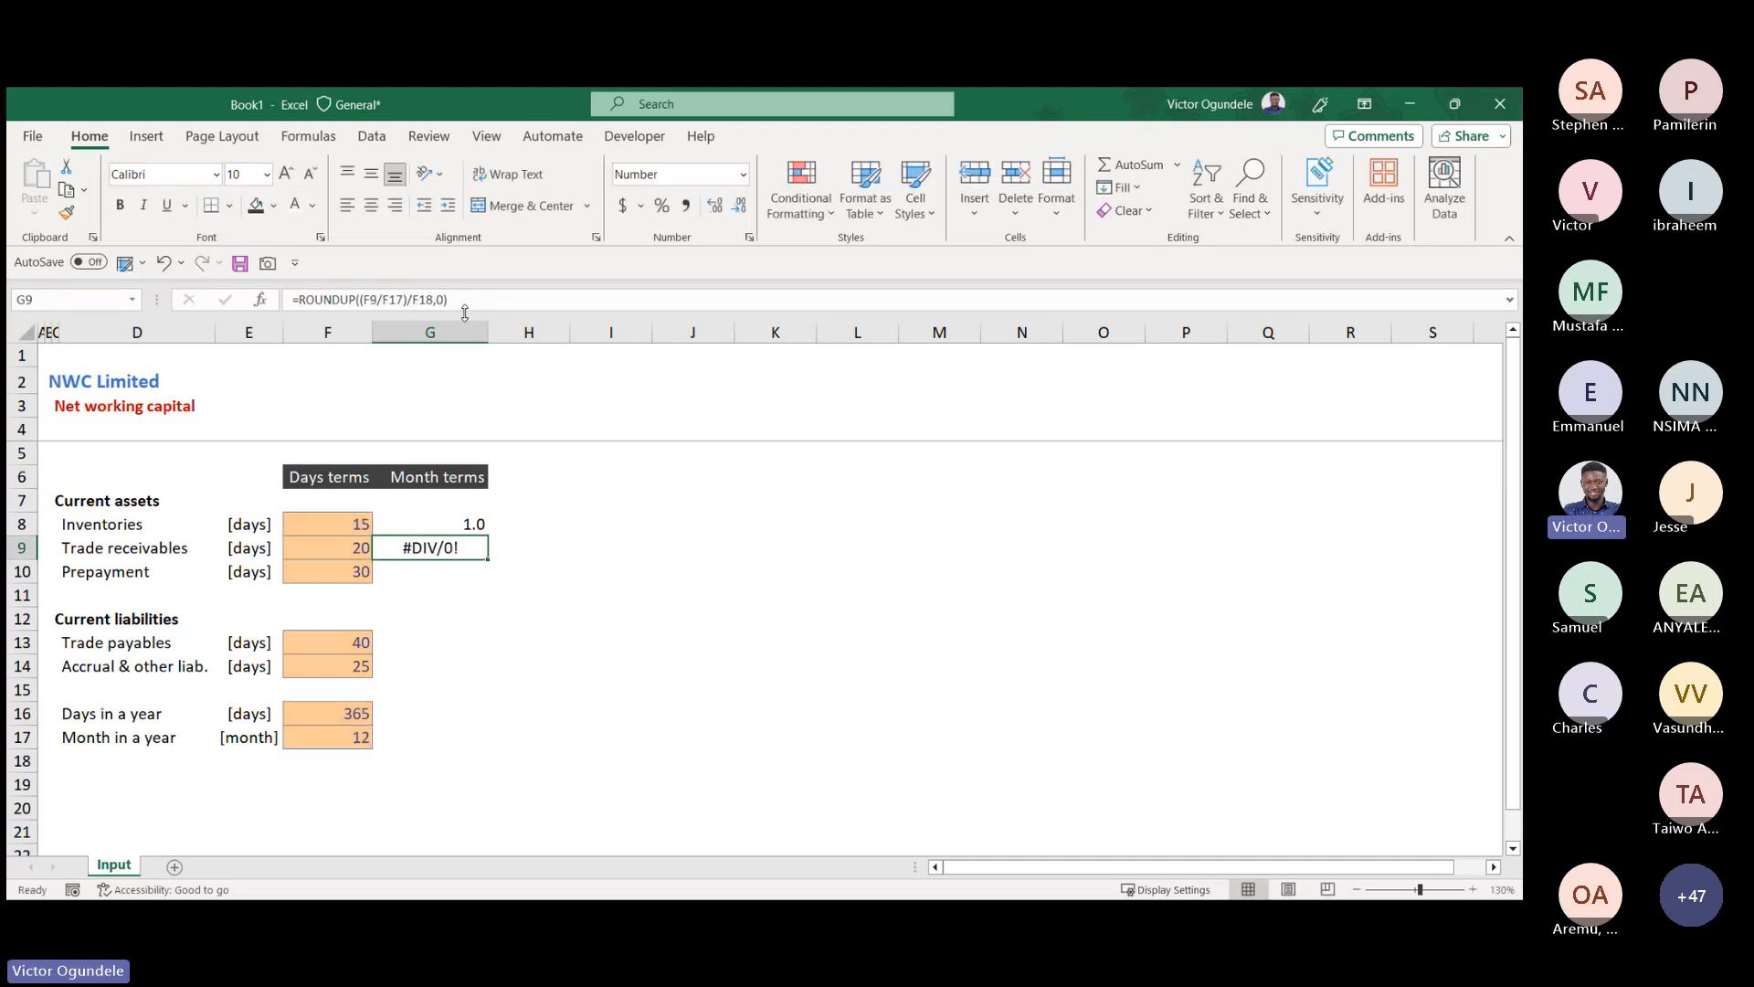
- Fill the month terms formula from G8 down to Trade receivables in G9 and Prepayment in G10
key(ctrl+d)
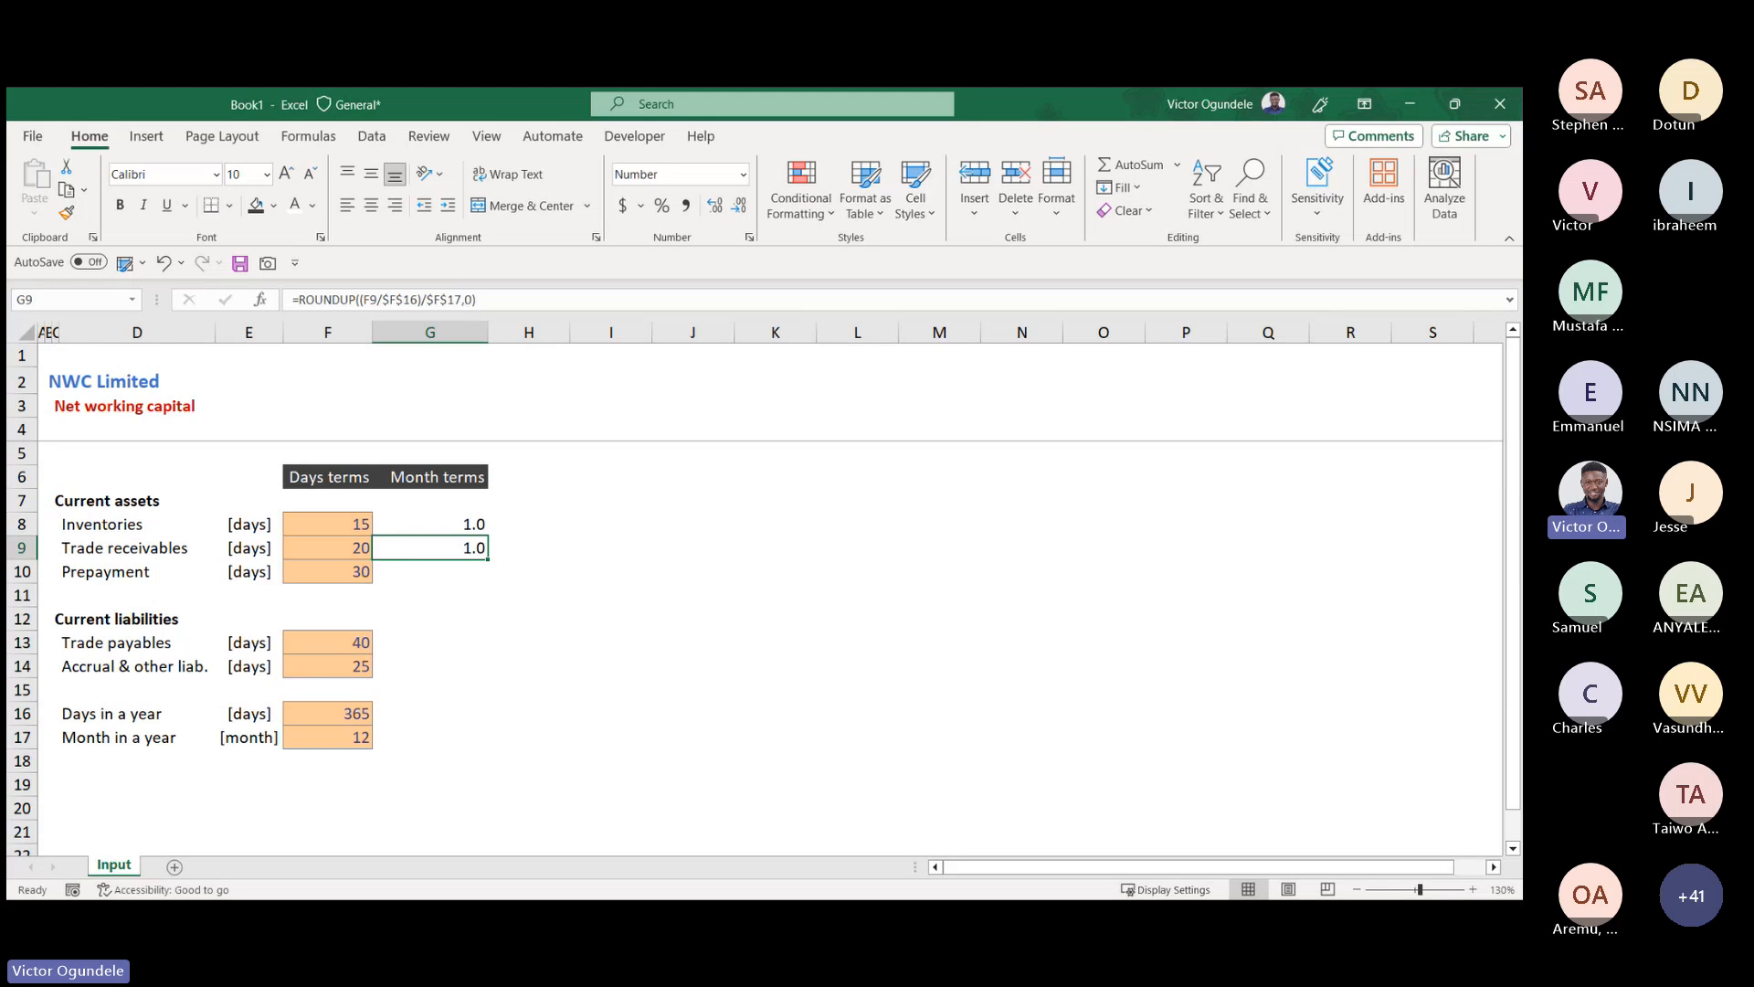
key(alt+Tab)
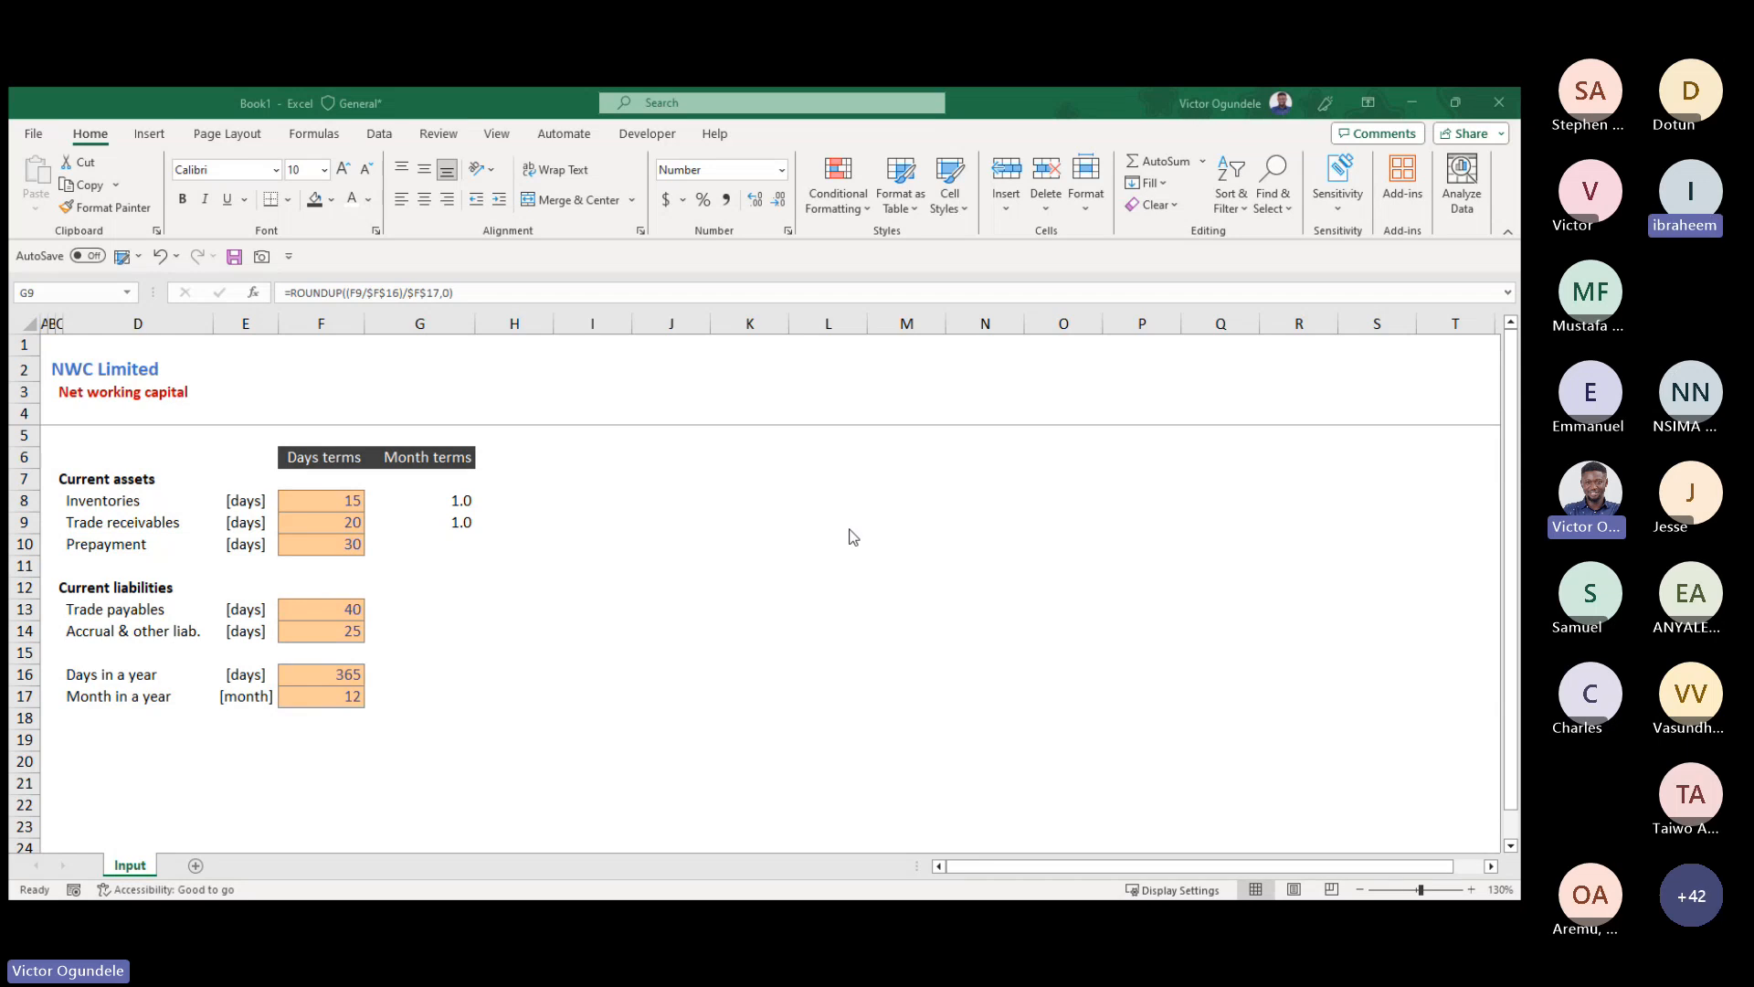
click(429, 545)
click(430, 545)
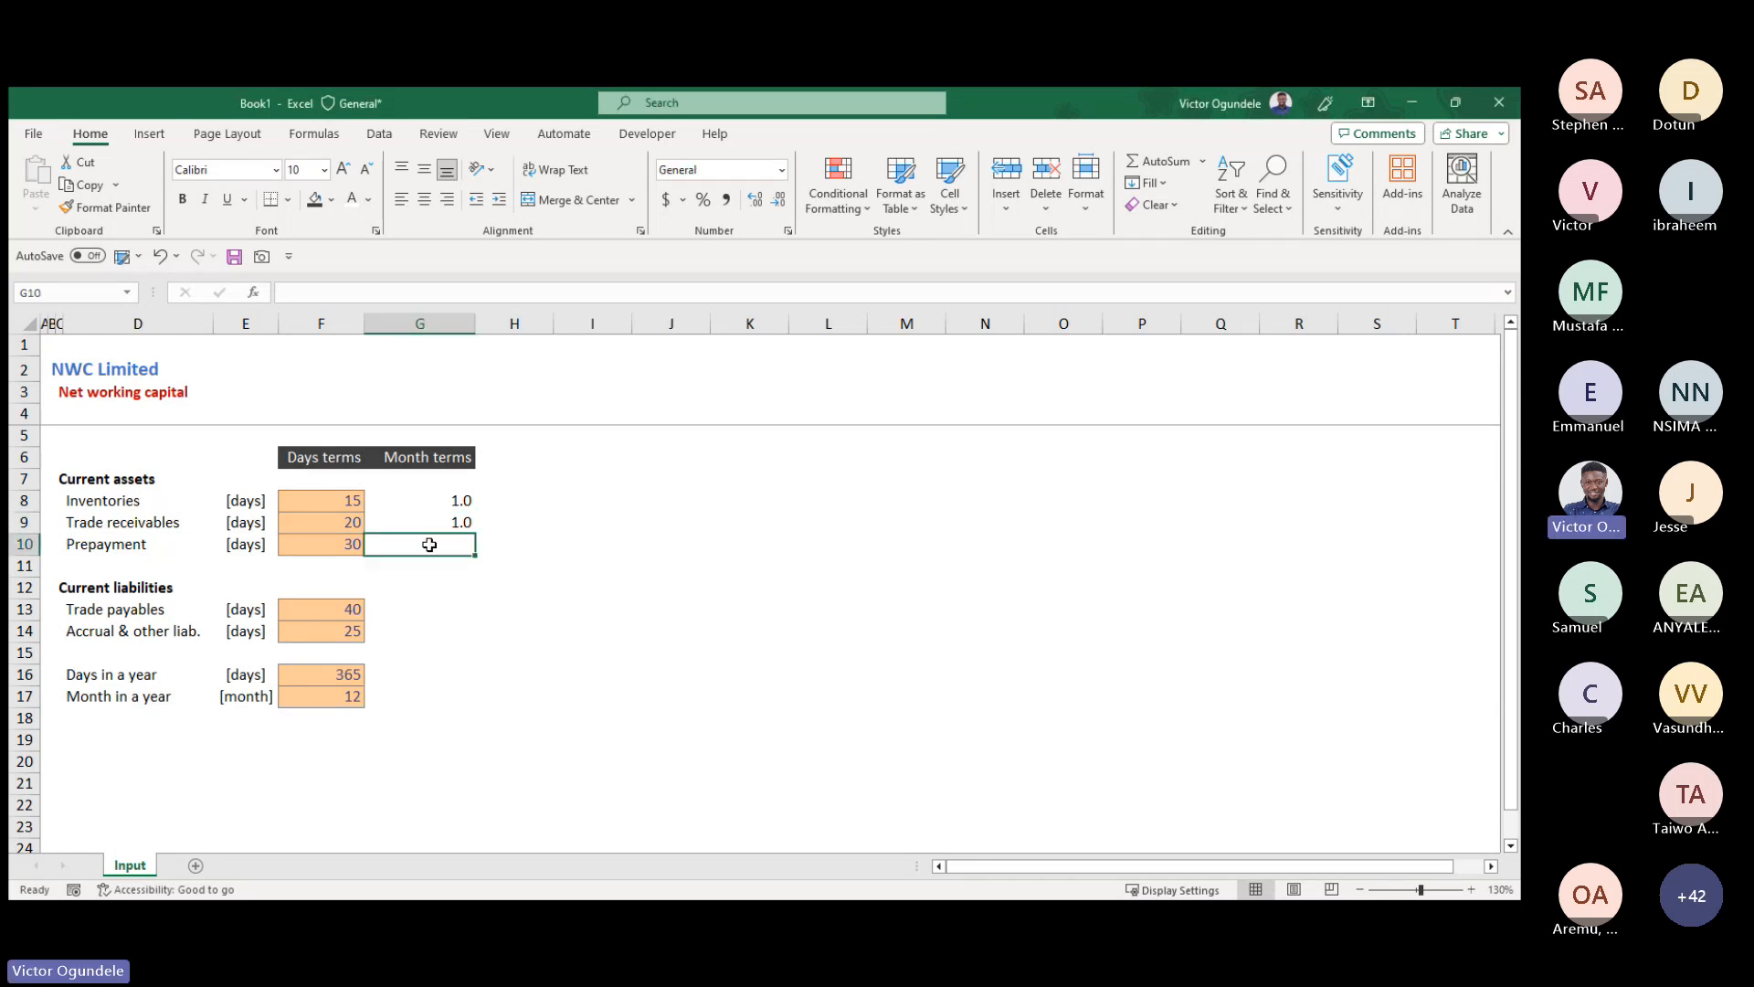
key(ctrl+d)
key(Left)
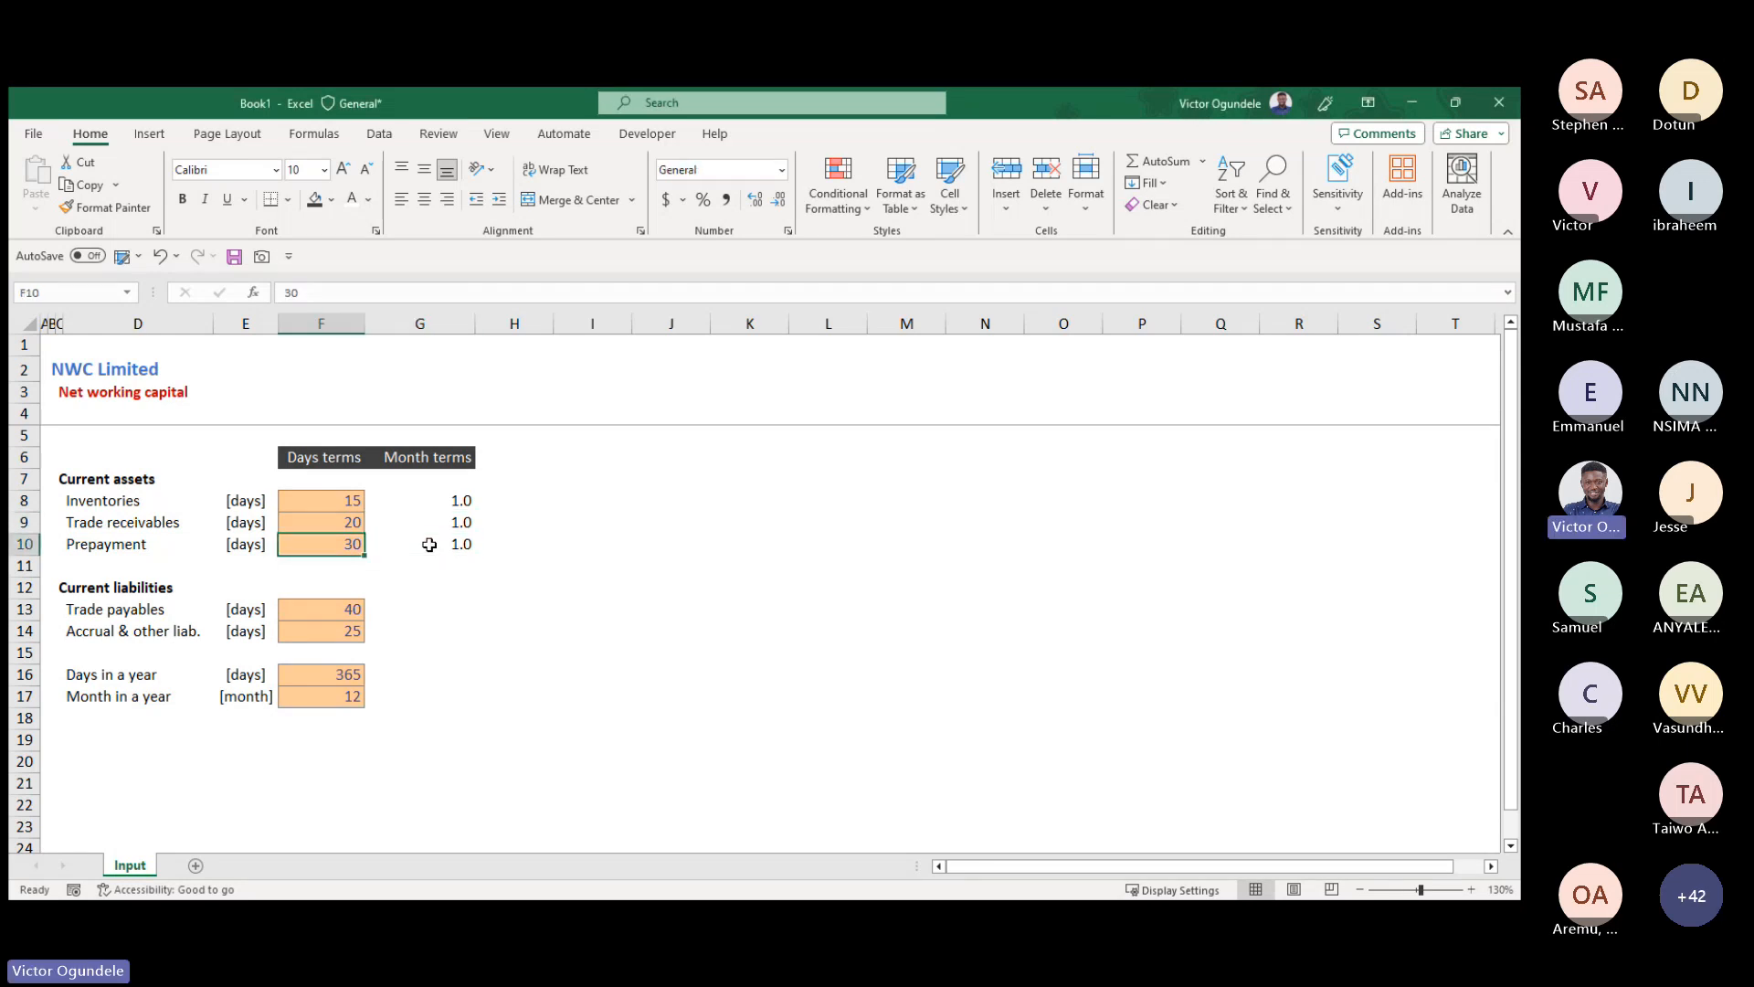
- Apply the custom number format 0 "month(s)" to the month terms in G8:G10
scroll(430, 545, up, 2)
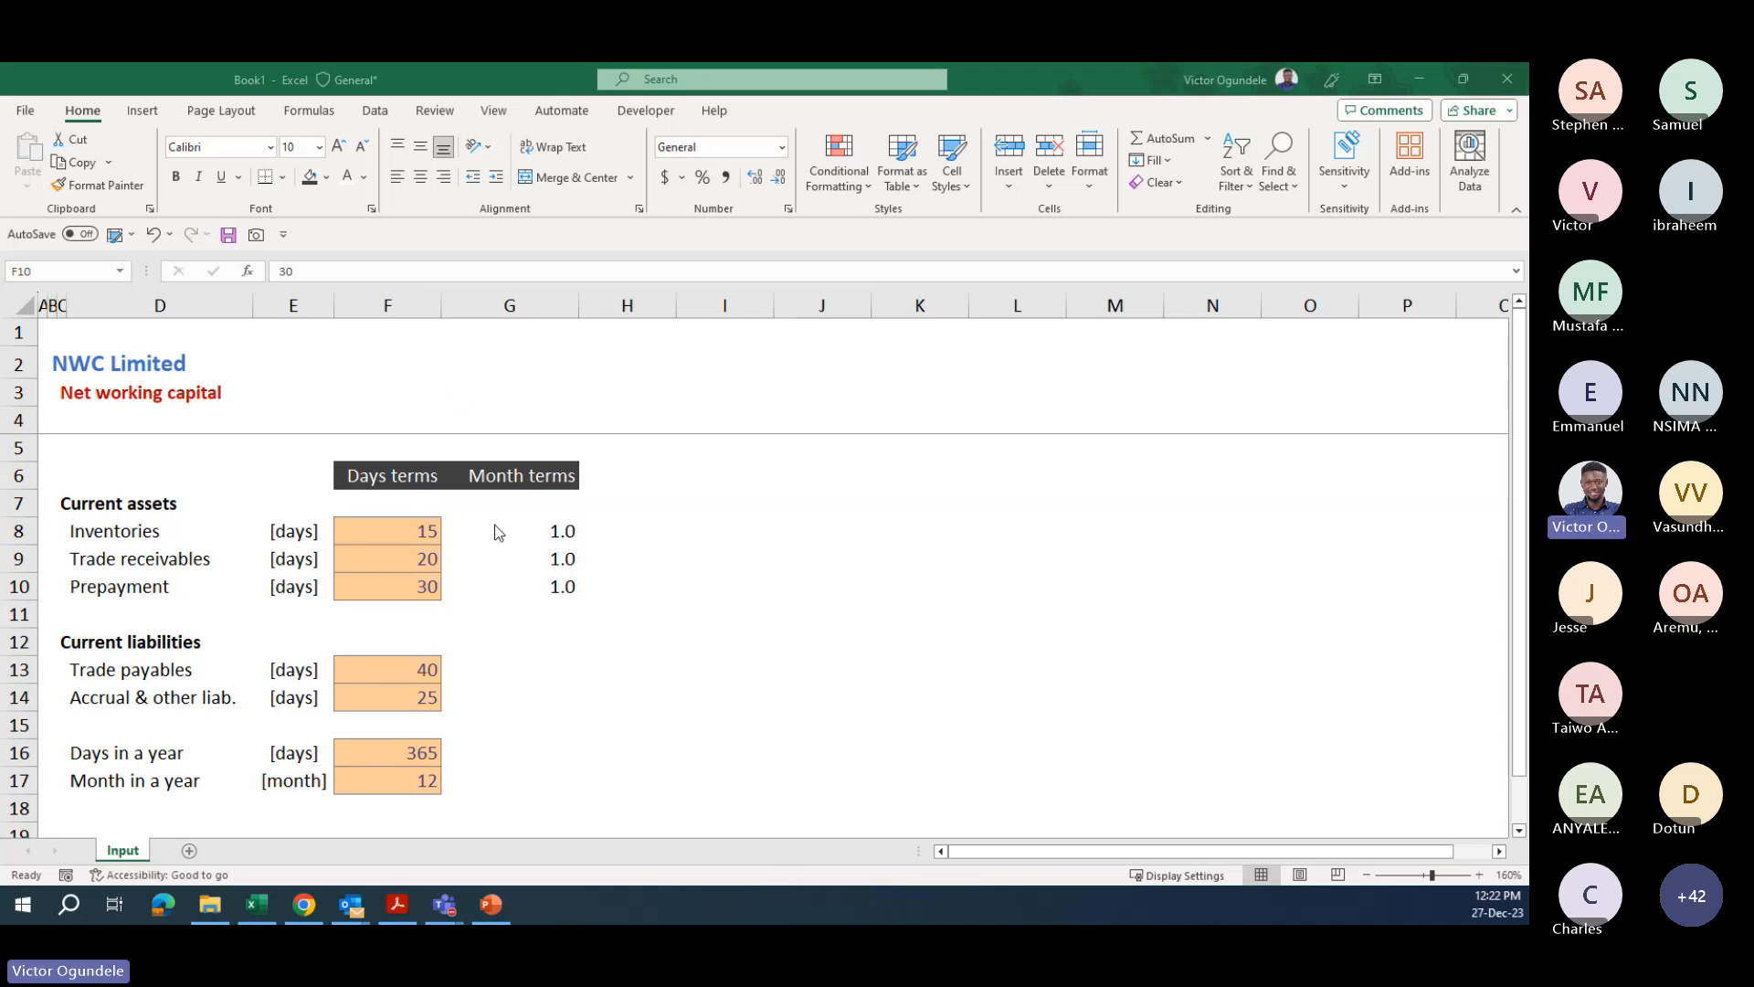
click(499, 560)
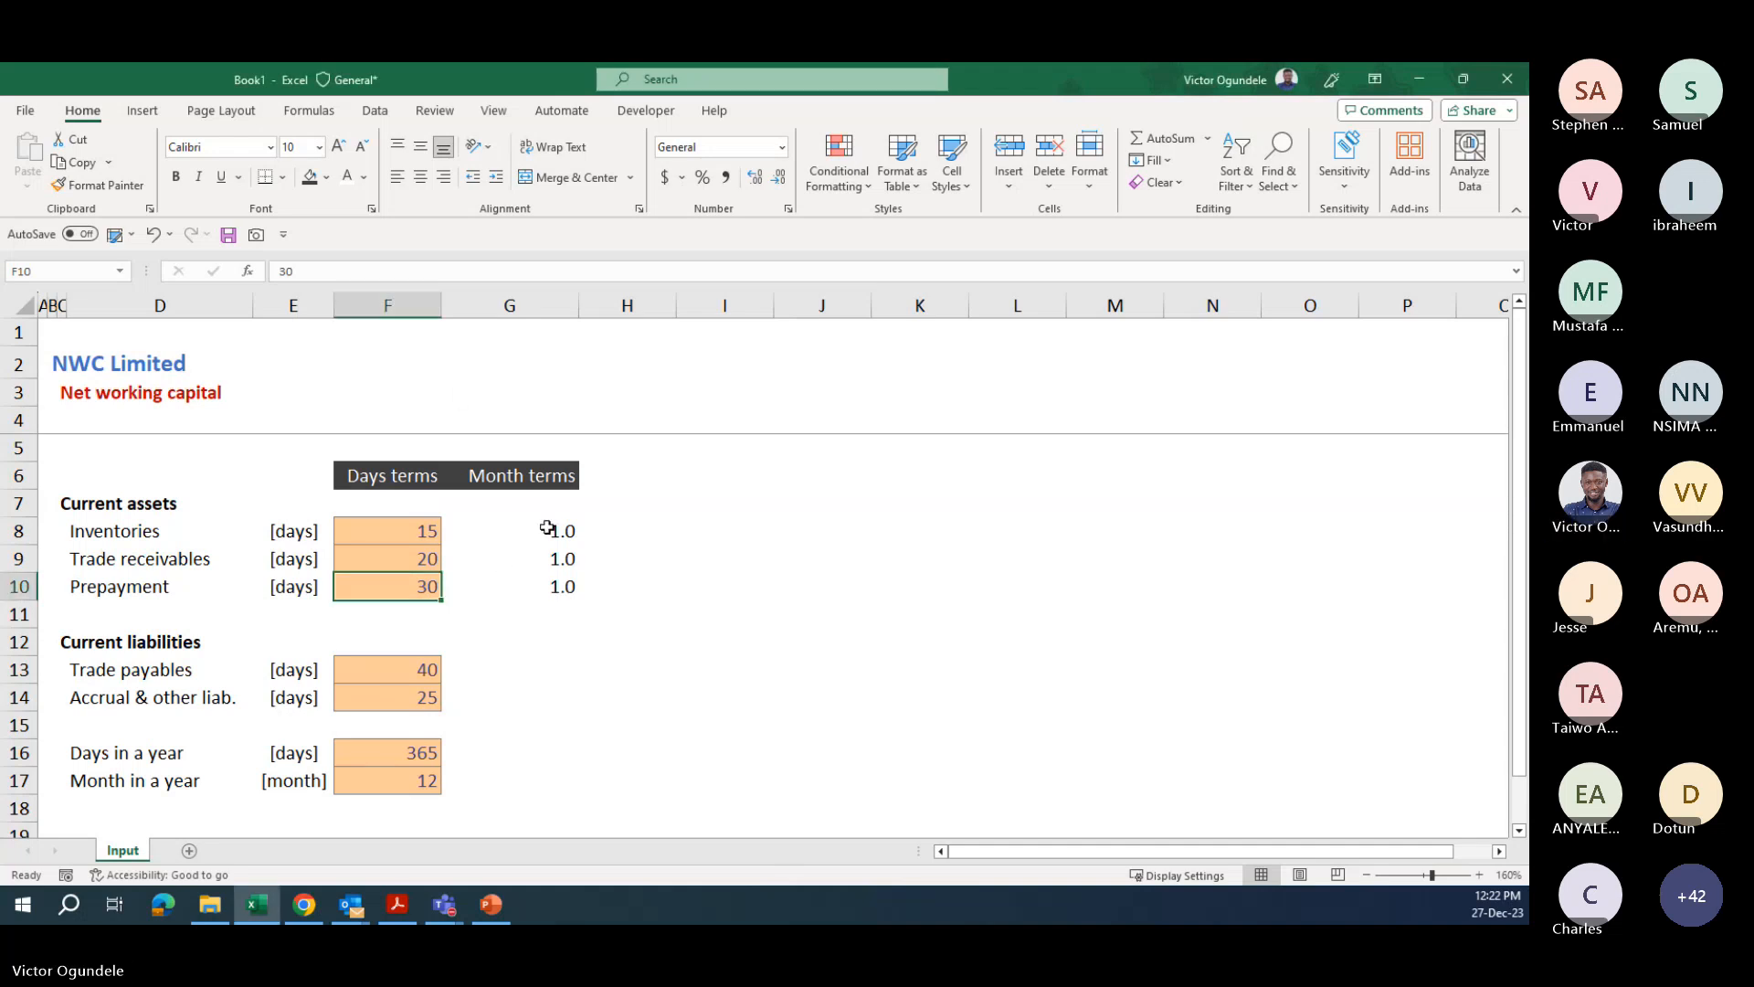
drag(547, 528, 554, 576)
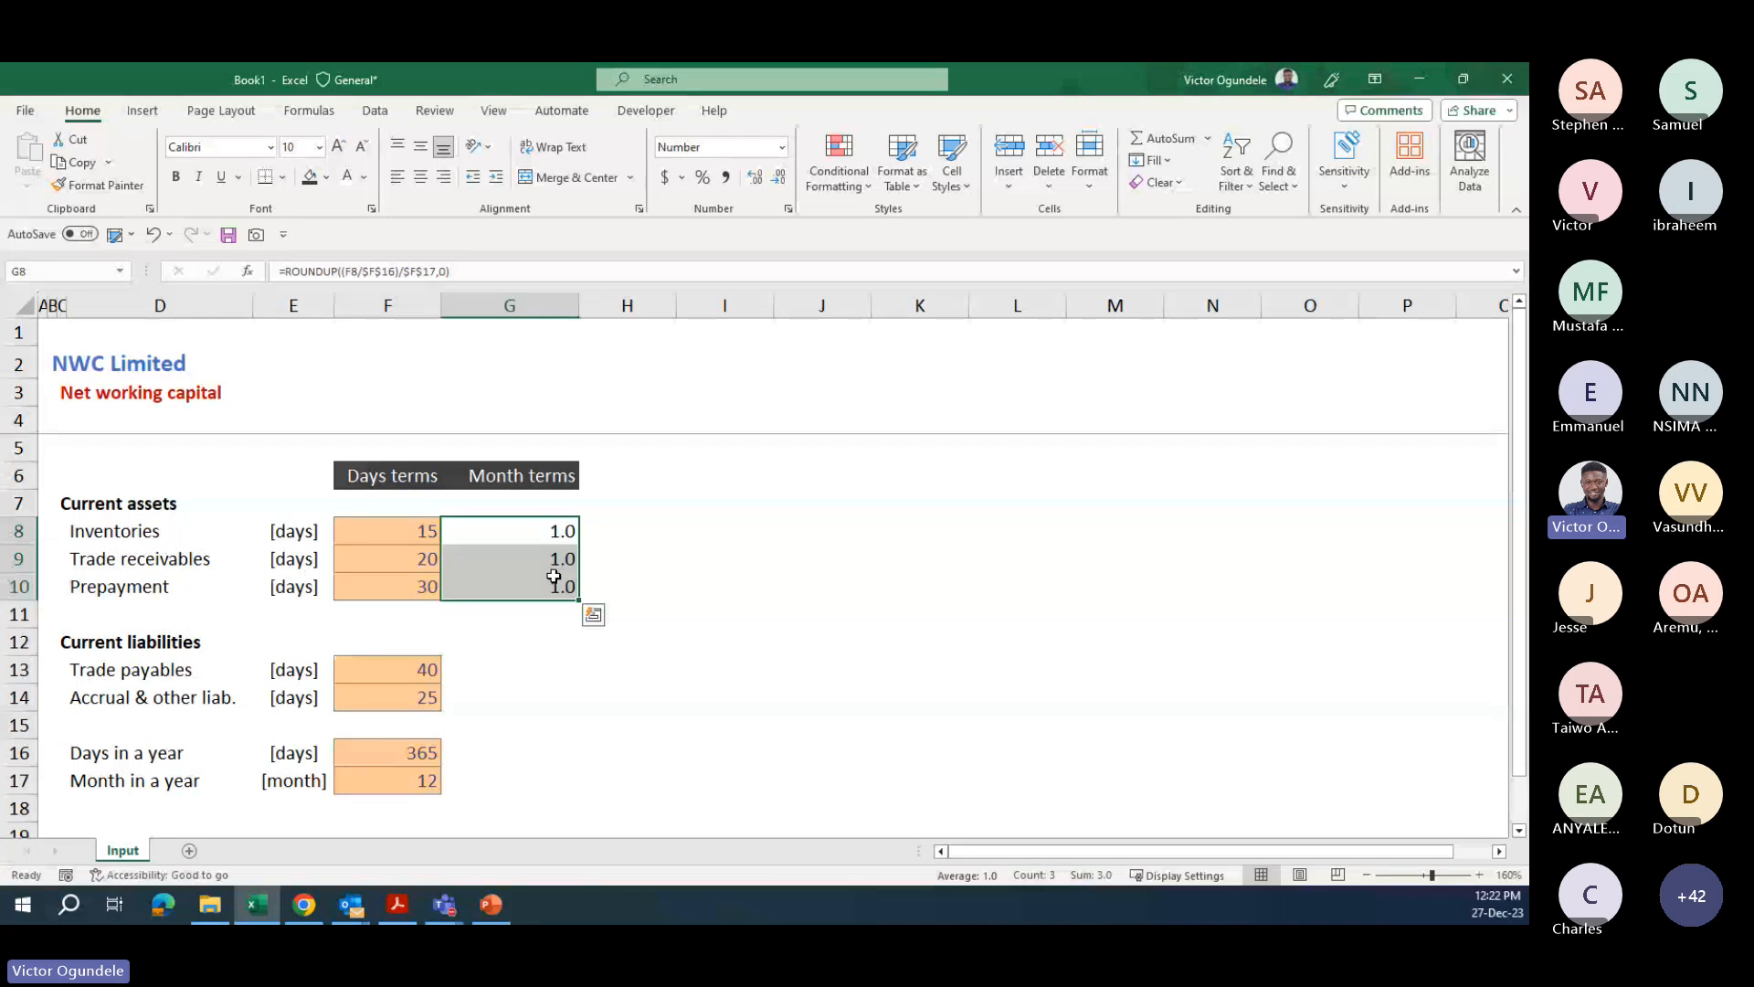
key(ctrl+1)
click(303, 415)
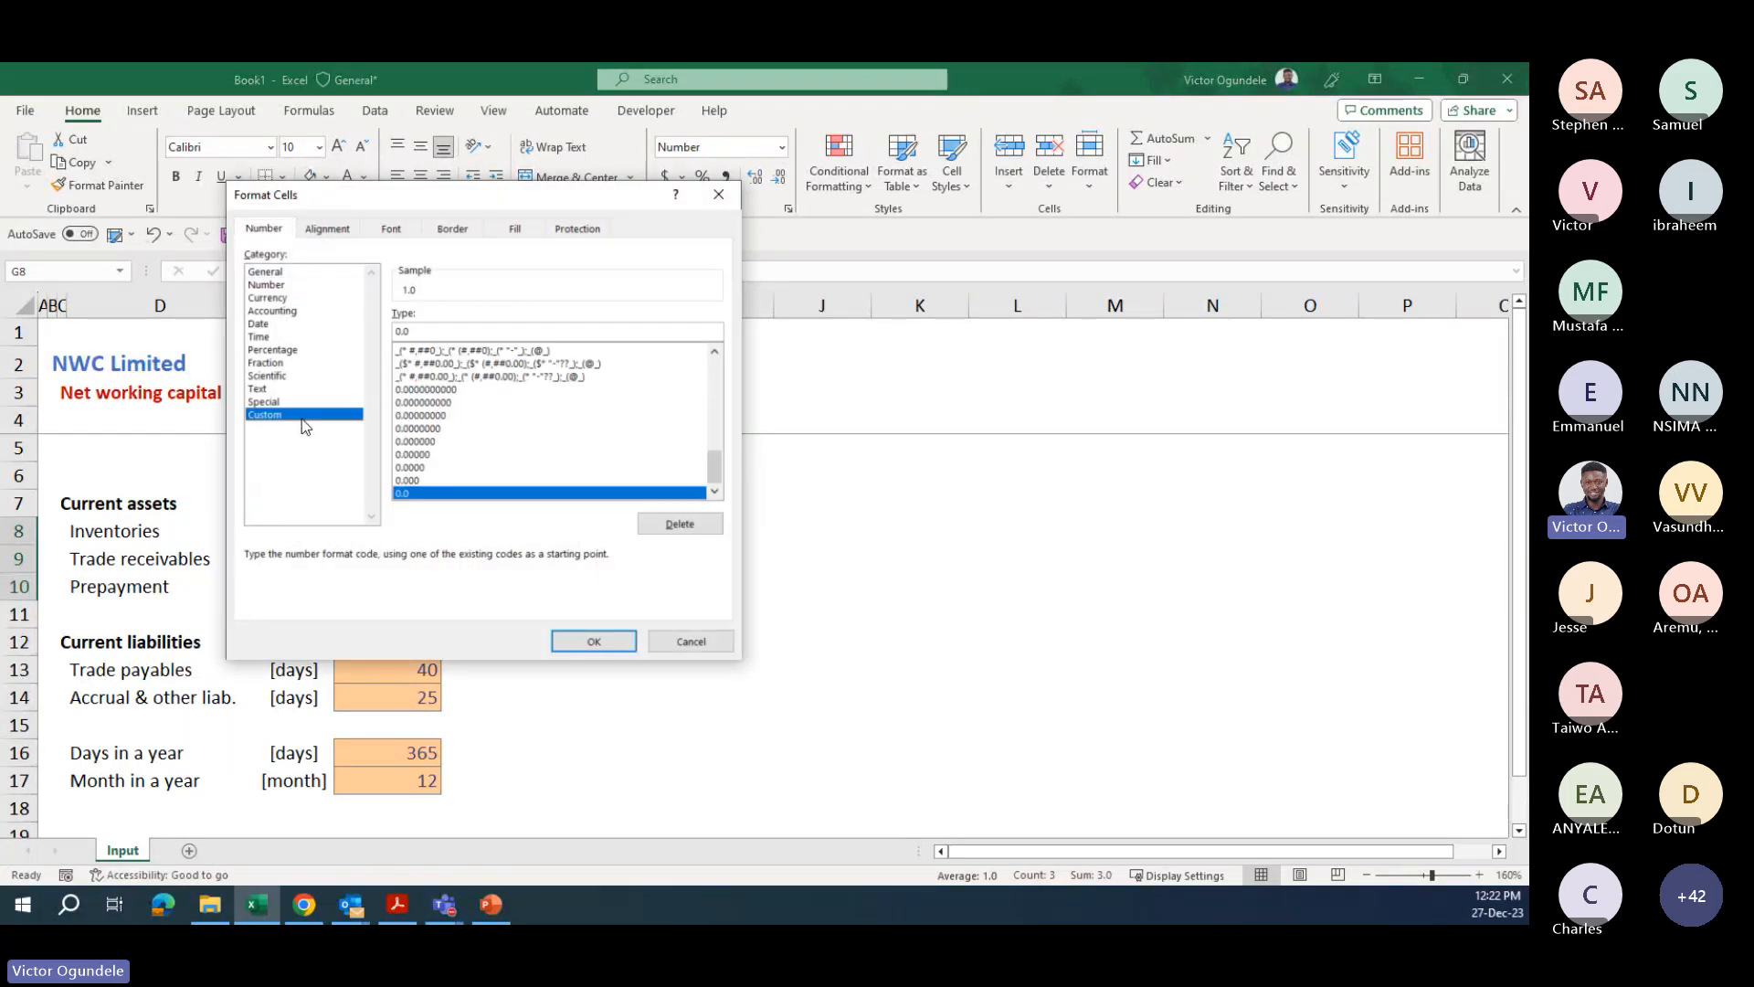
drag(716, 475, 716, 370)
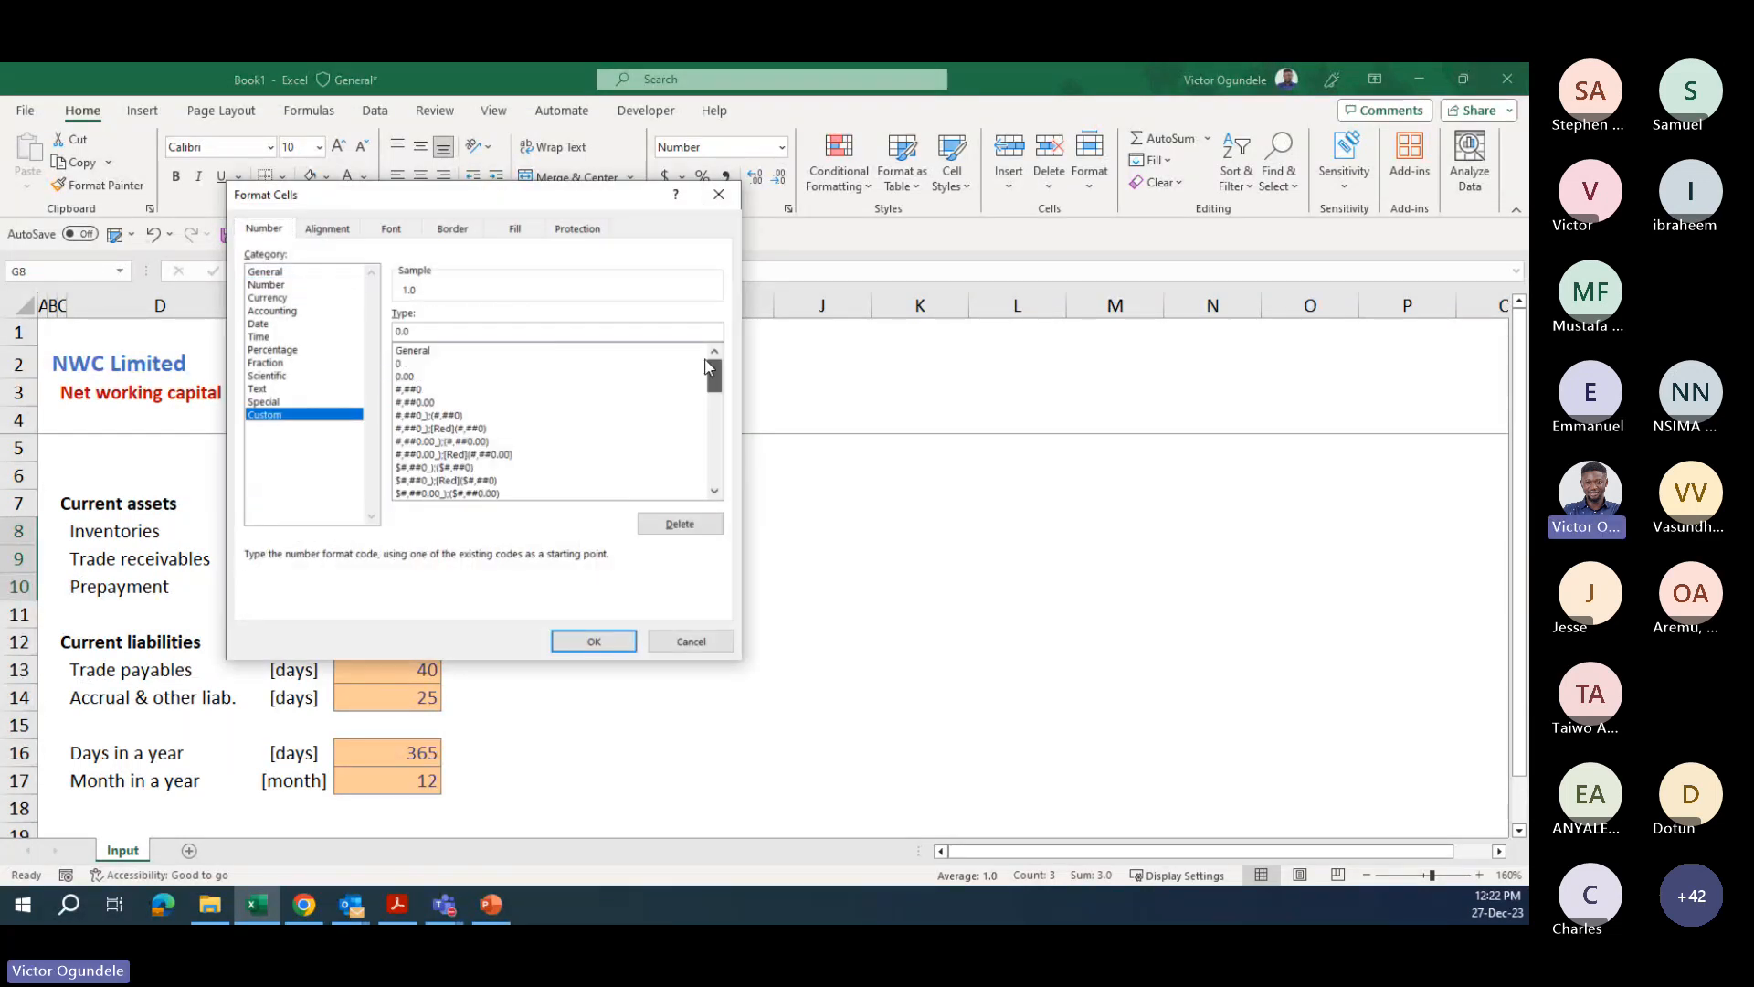
click(498, 364)
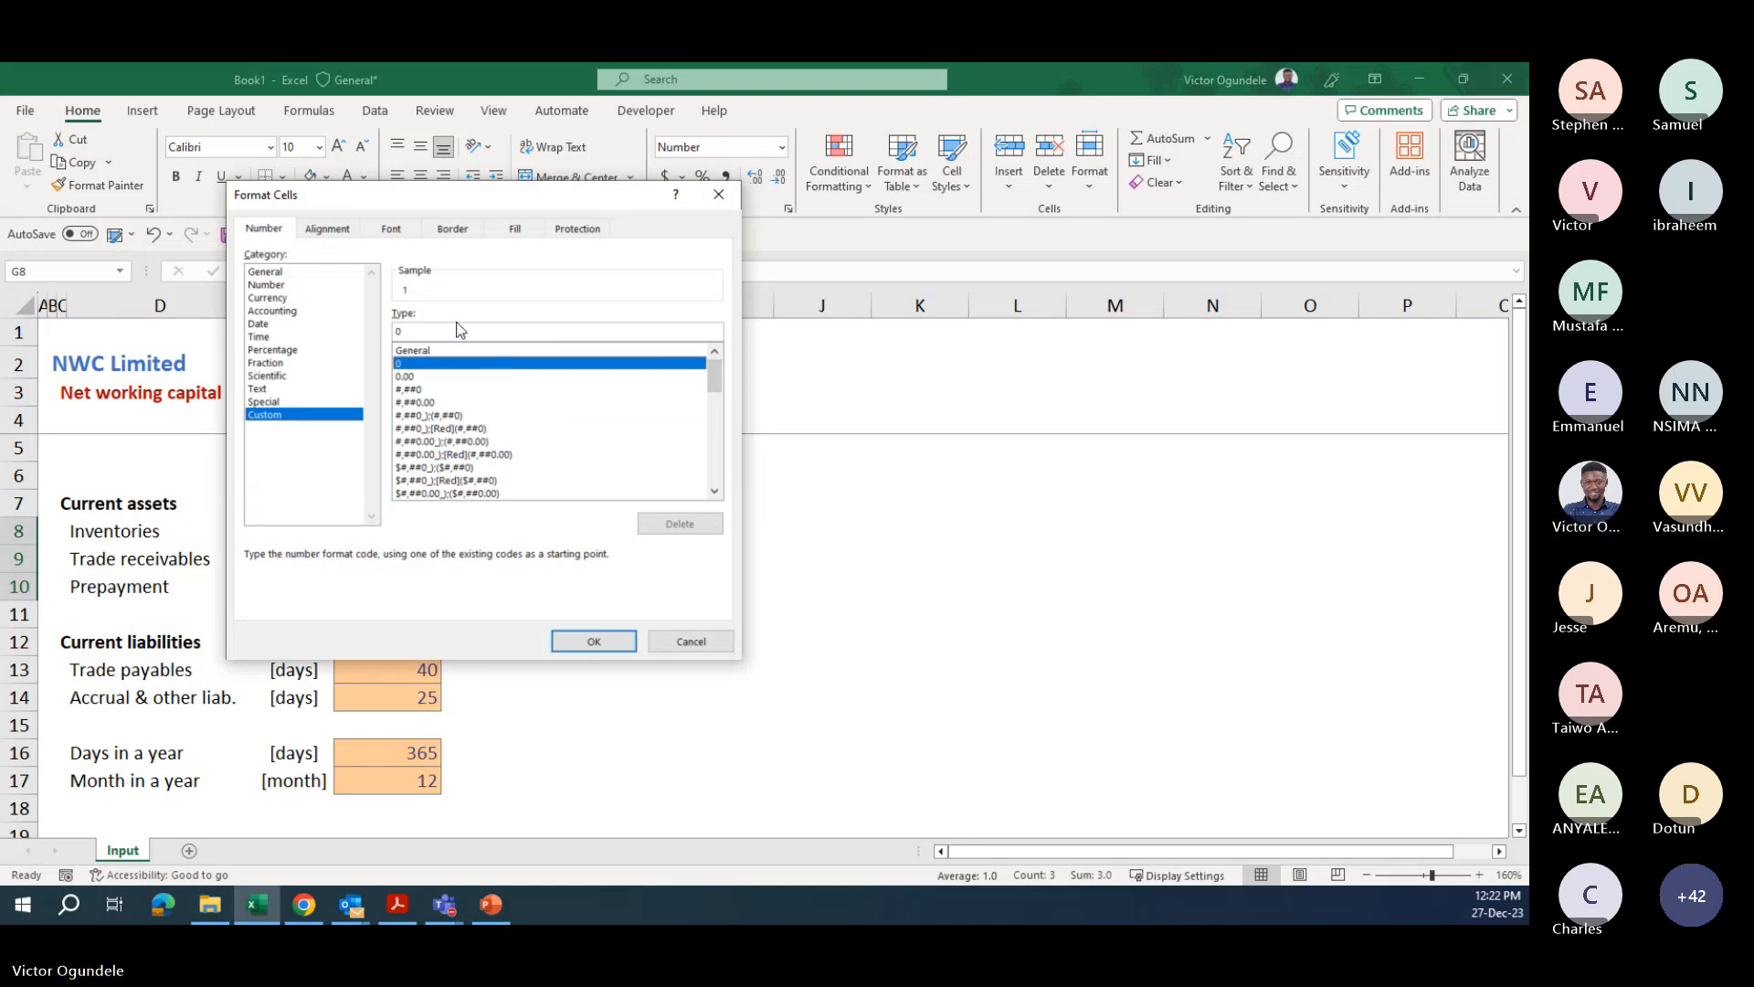
click(465, 331)
text("month)
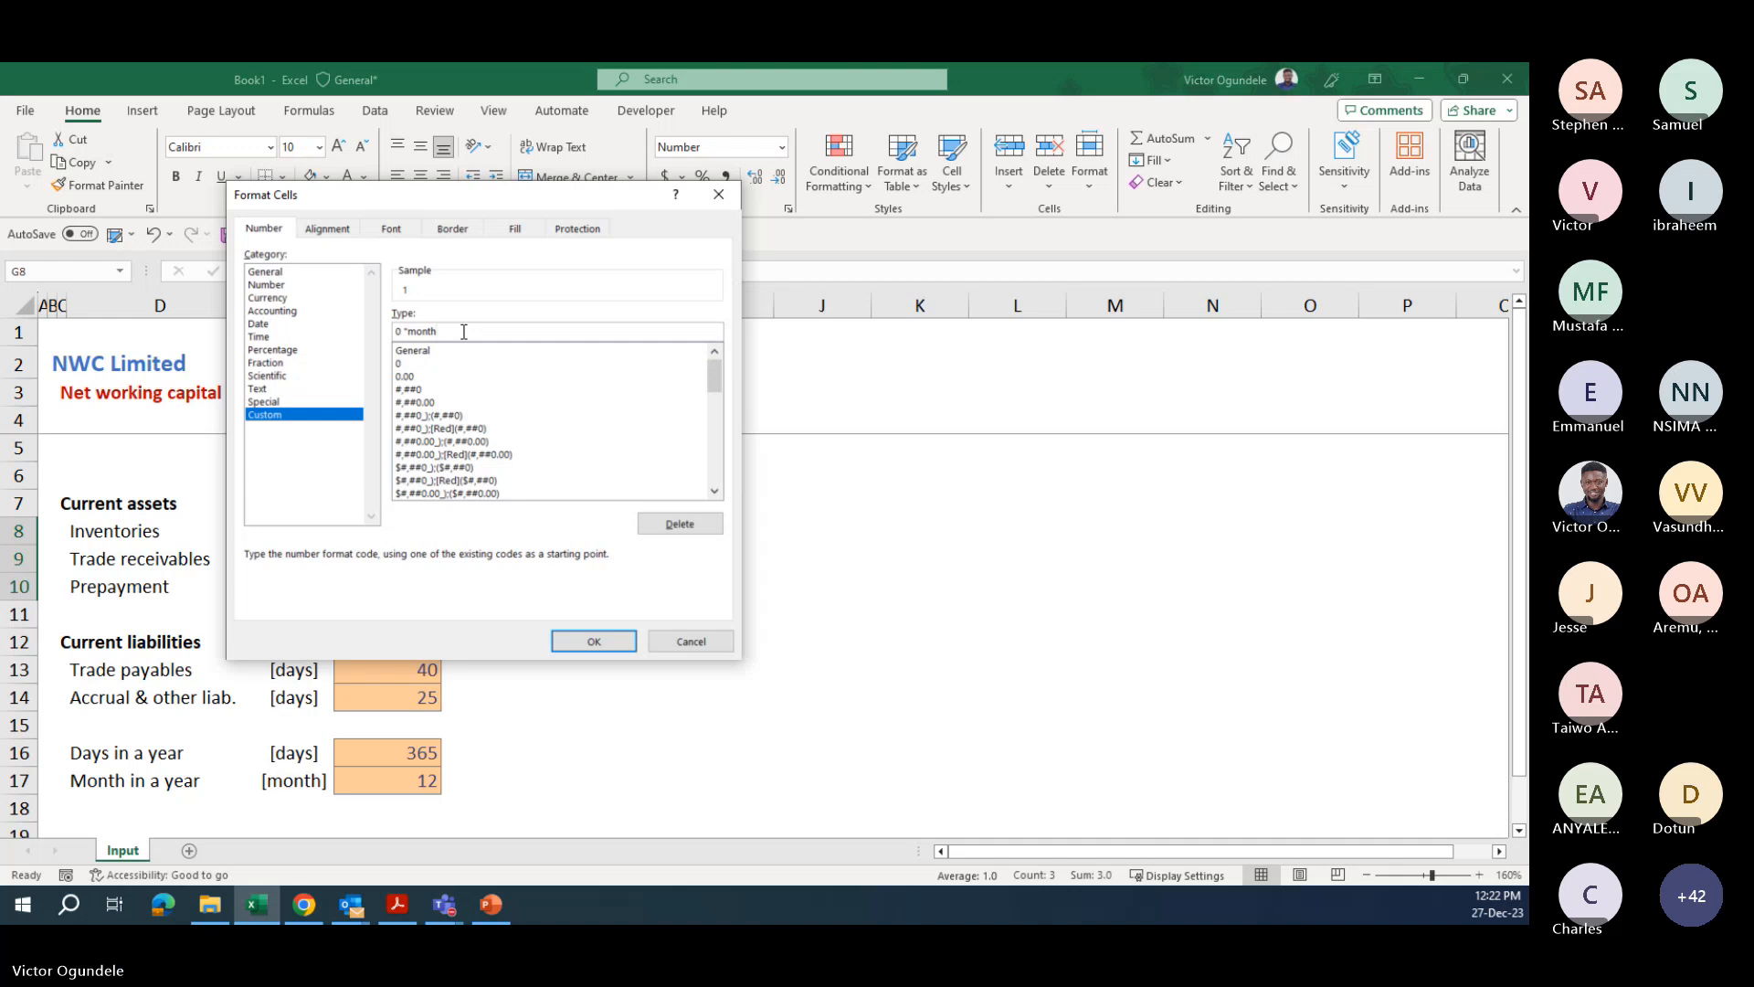
text((s))
click(594, 640)
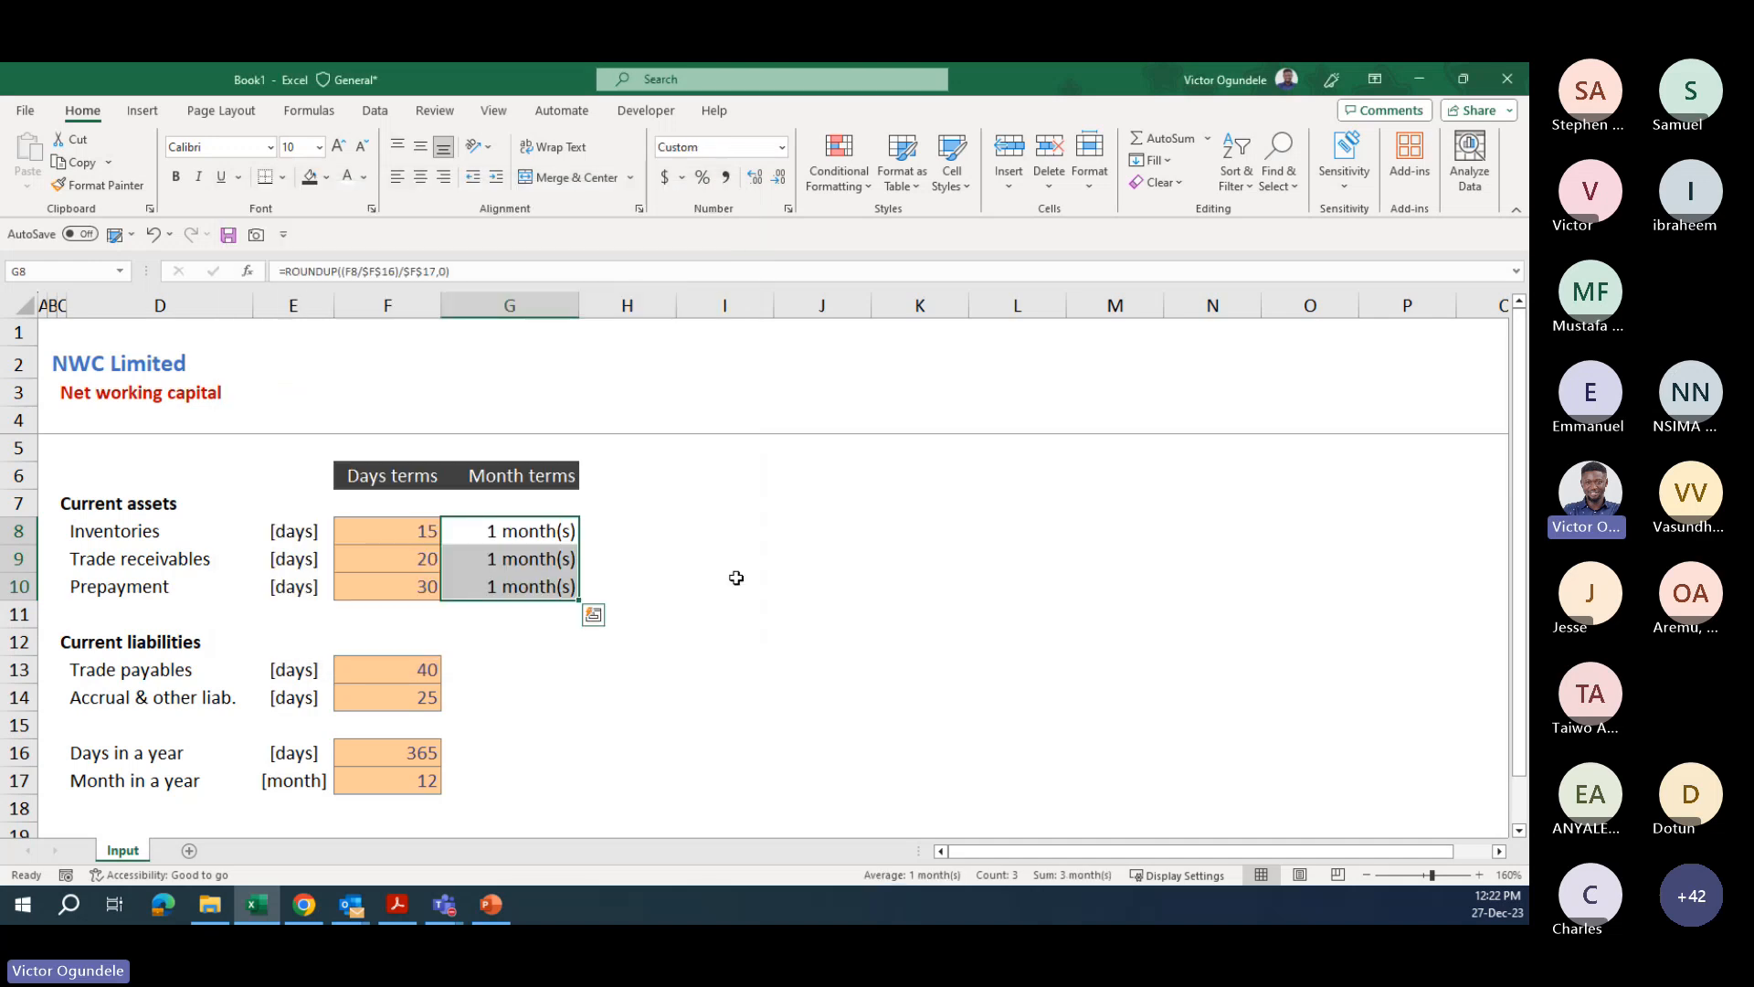
- Collapse the ribbon and set the Trade receivables days terms in F9 to 40
ctrl+scroll(736, 578, up, 1)
key(Down)
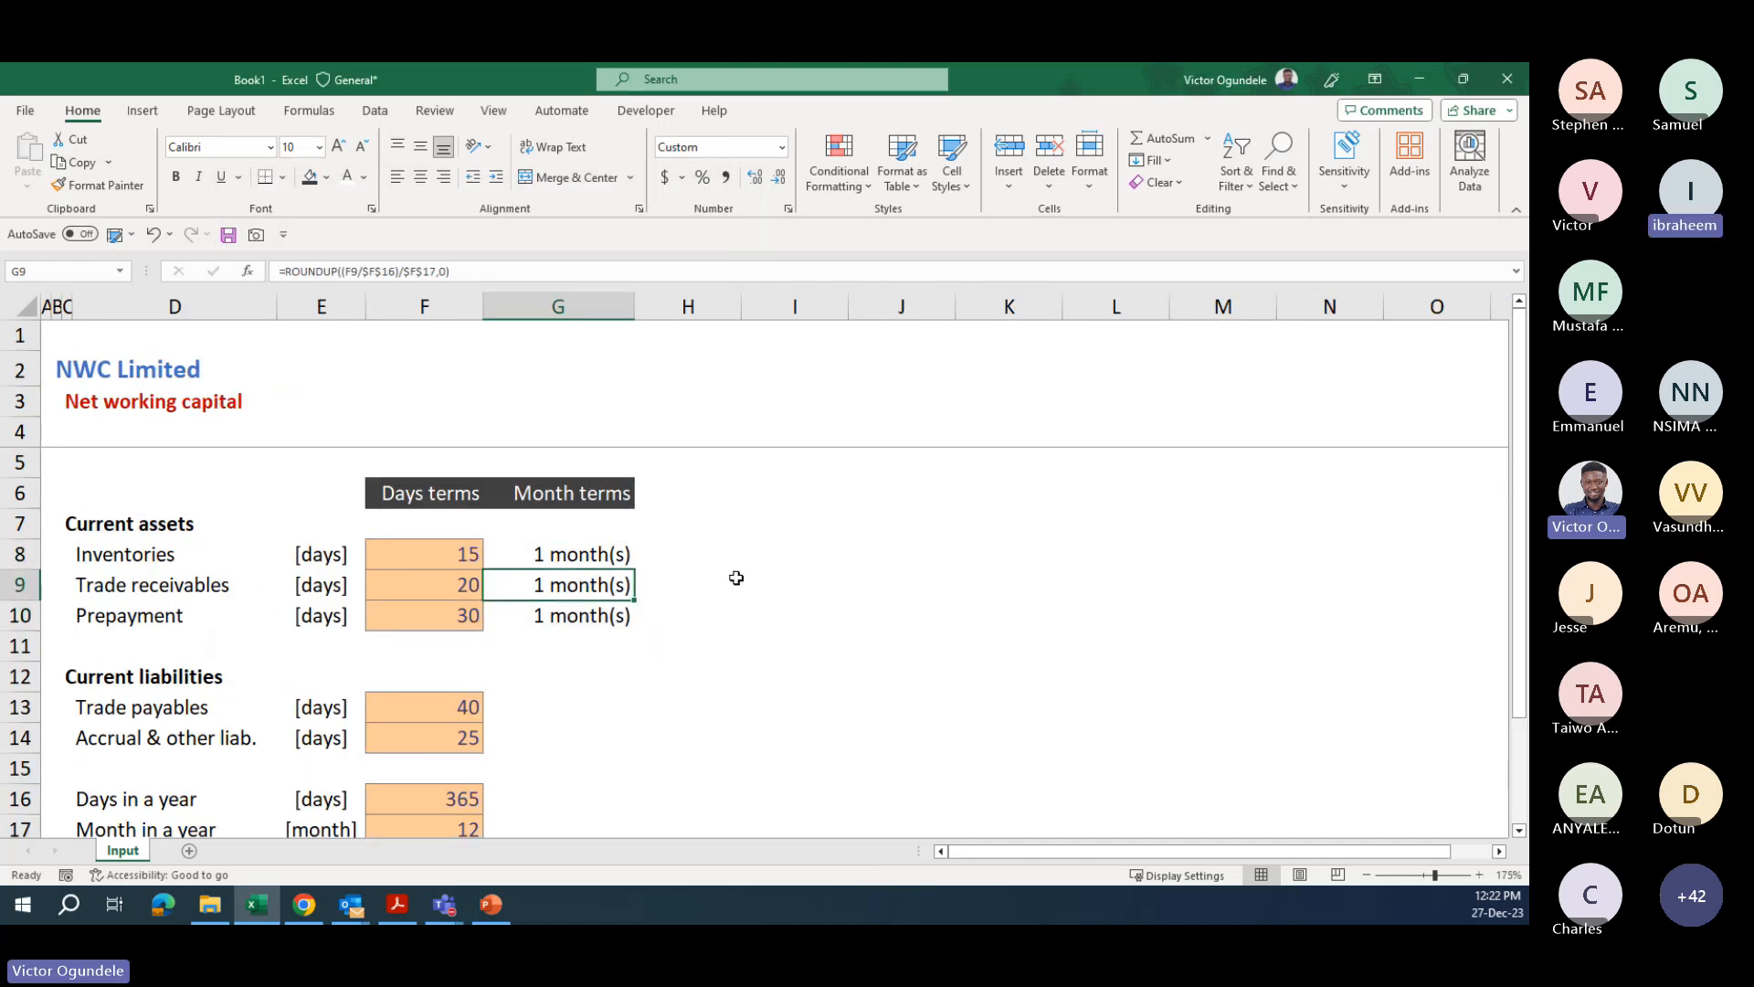
key(Left)
ctrl+scroll(736, 577, up, 1)
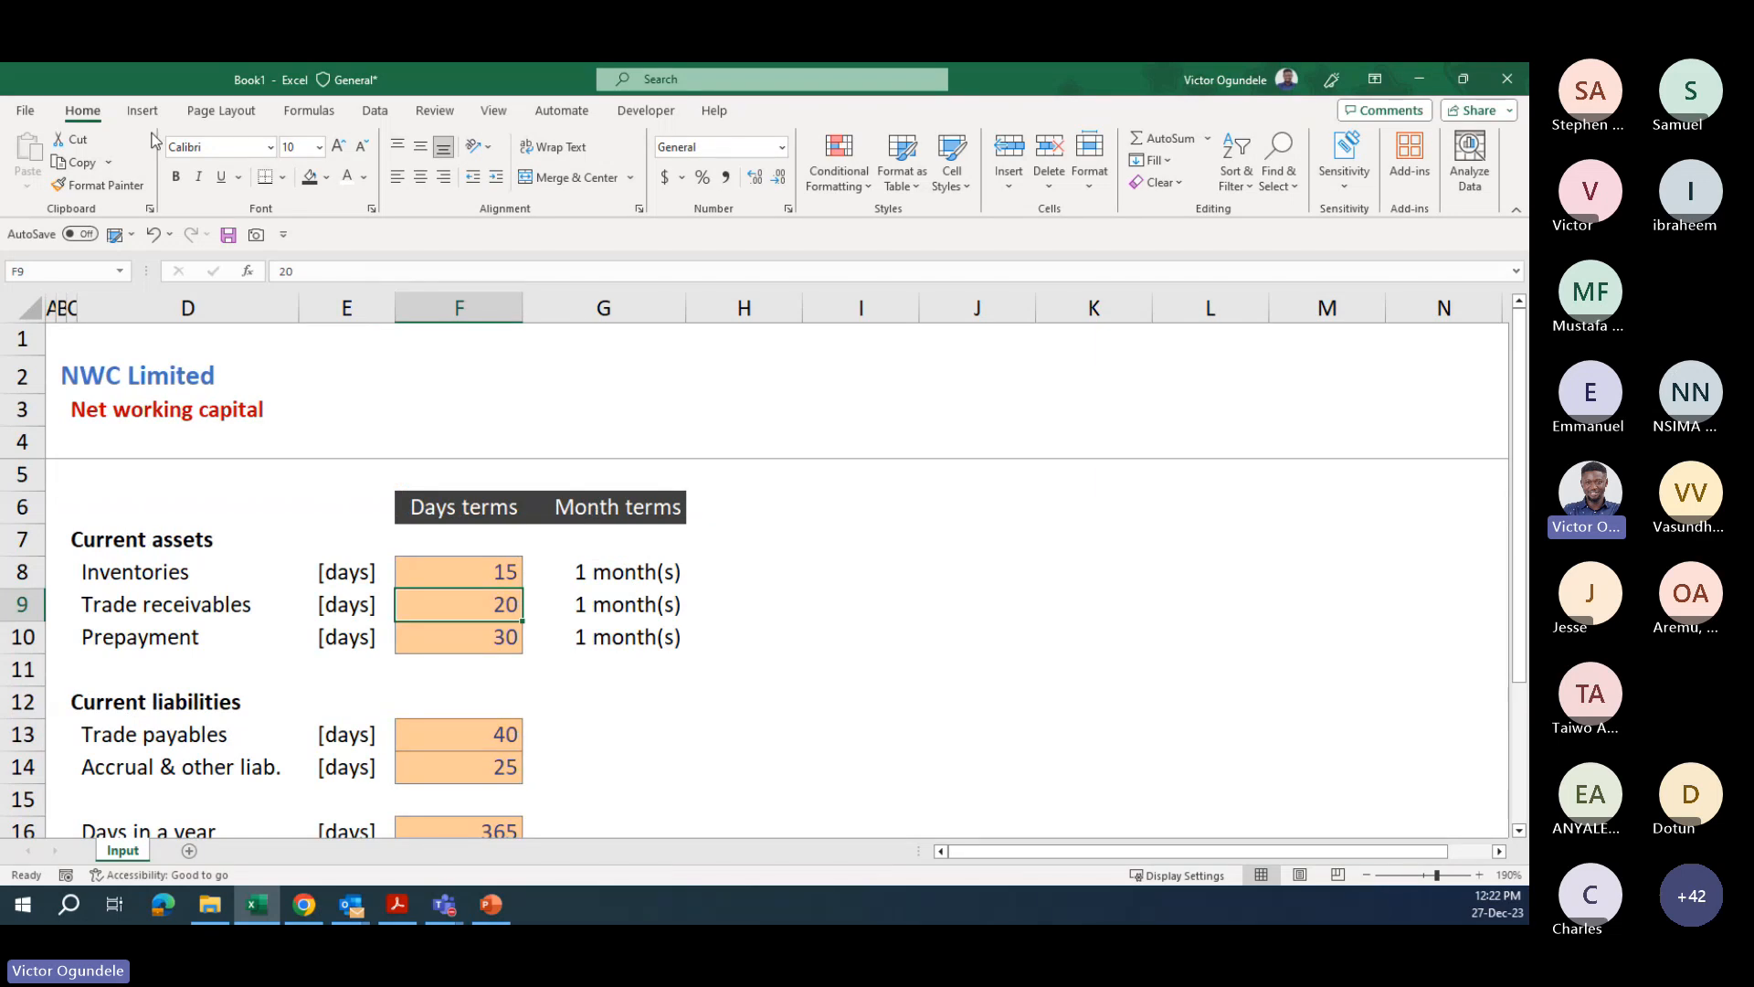
double_click(101, 114)
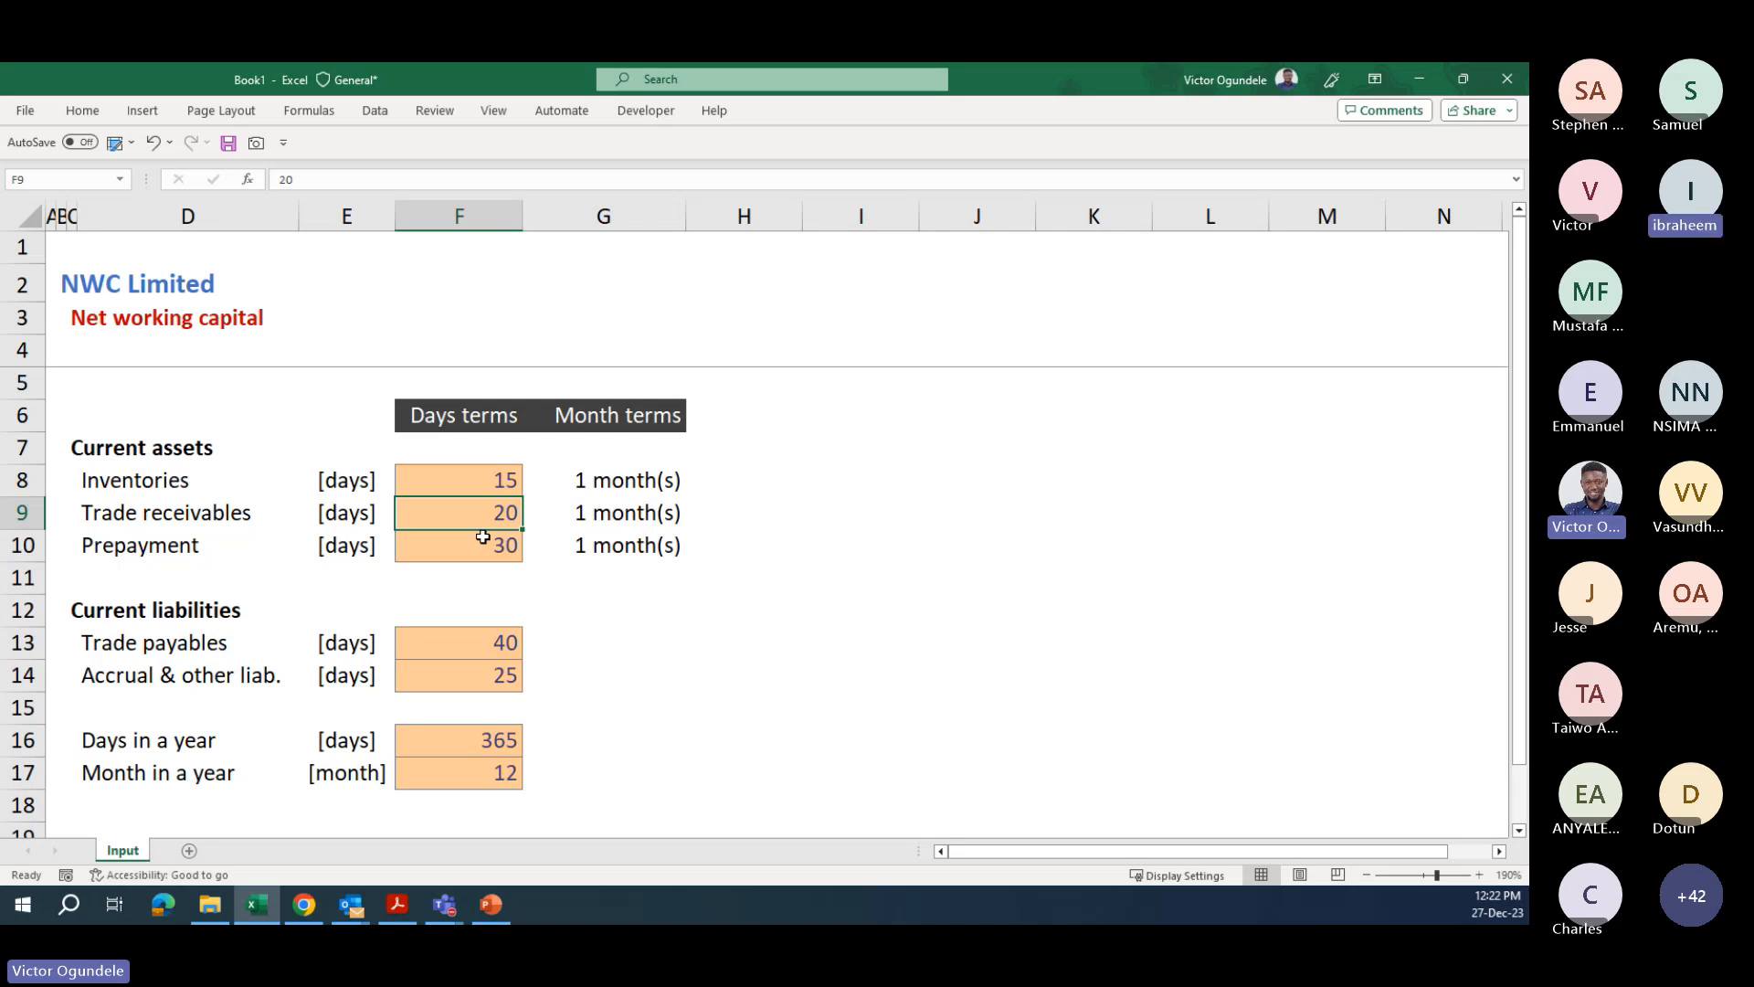
text(40)
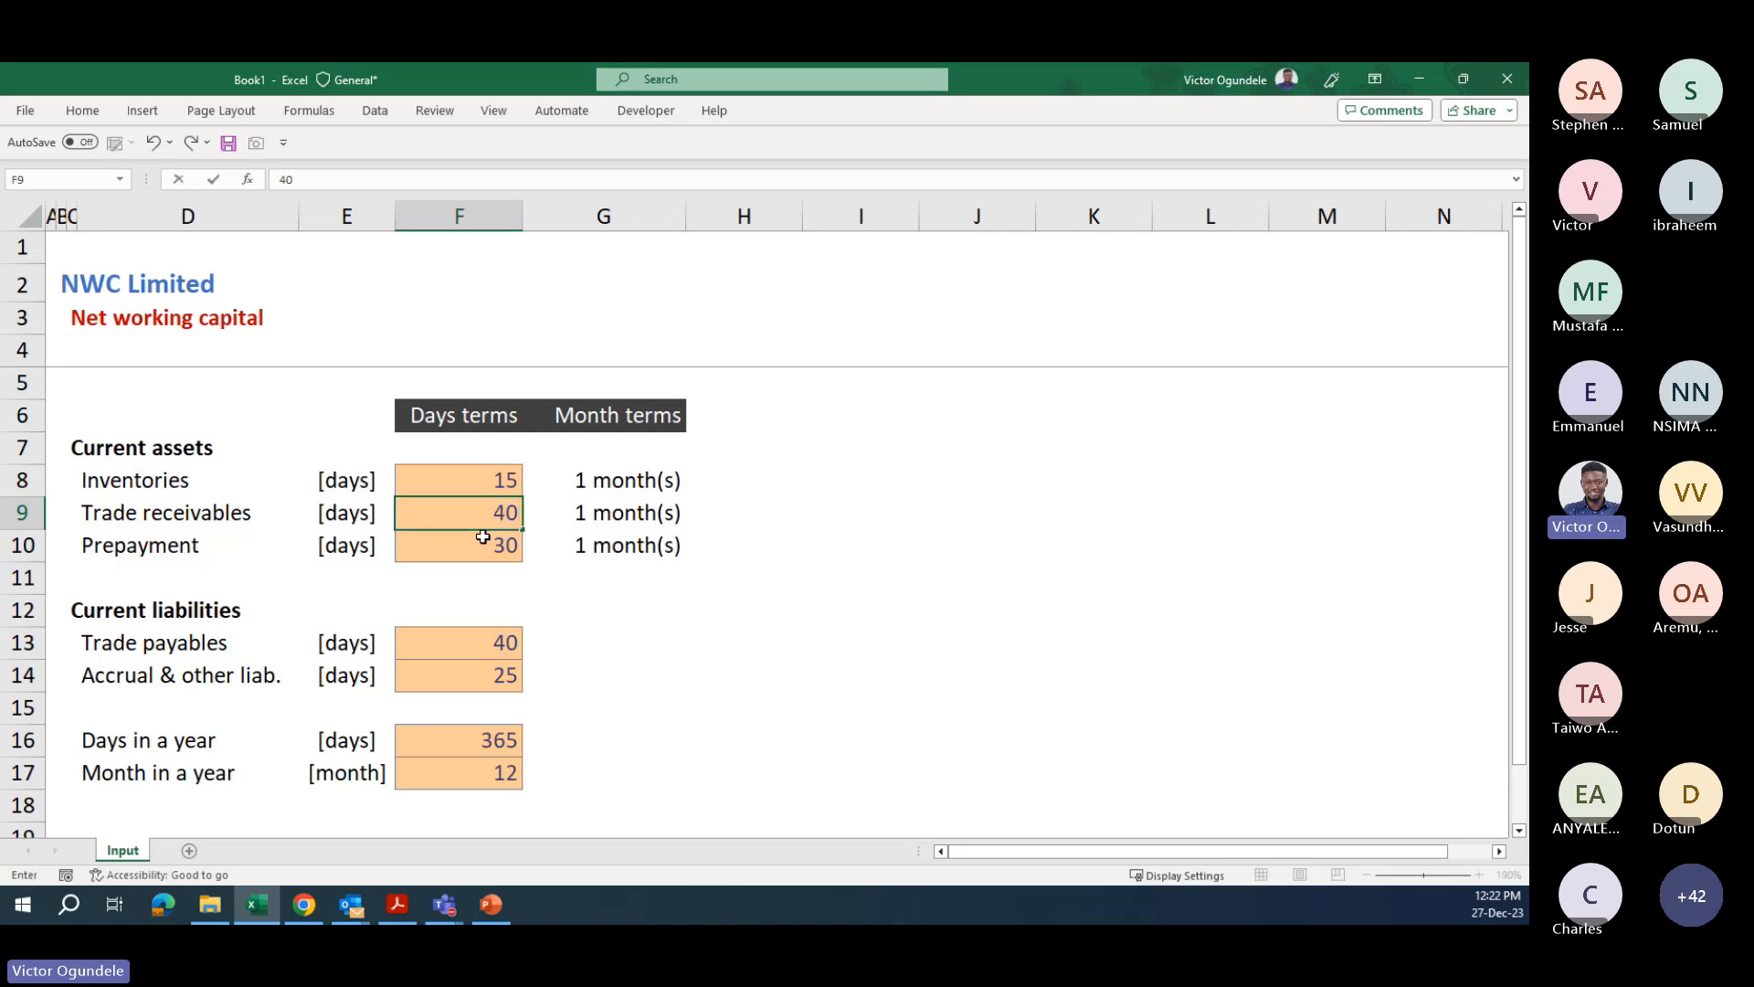
key(Right)
key(Left)
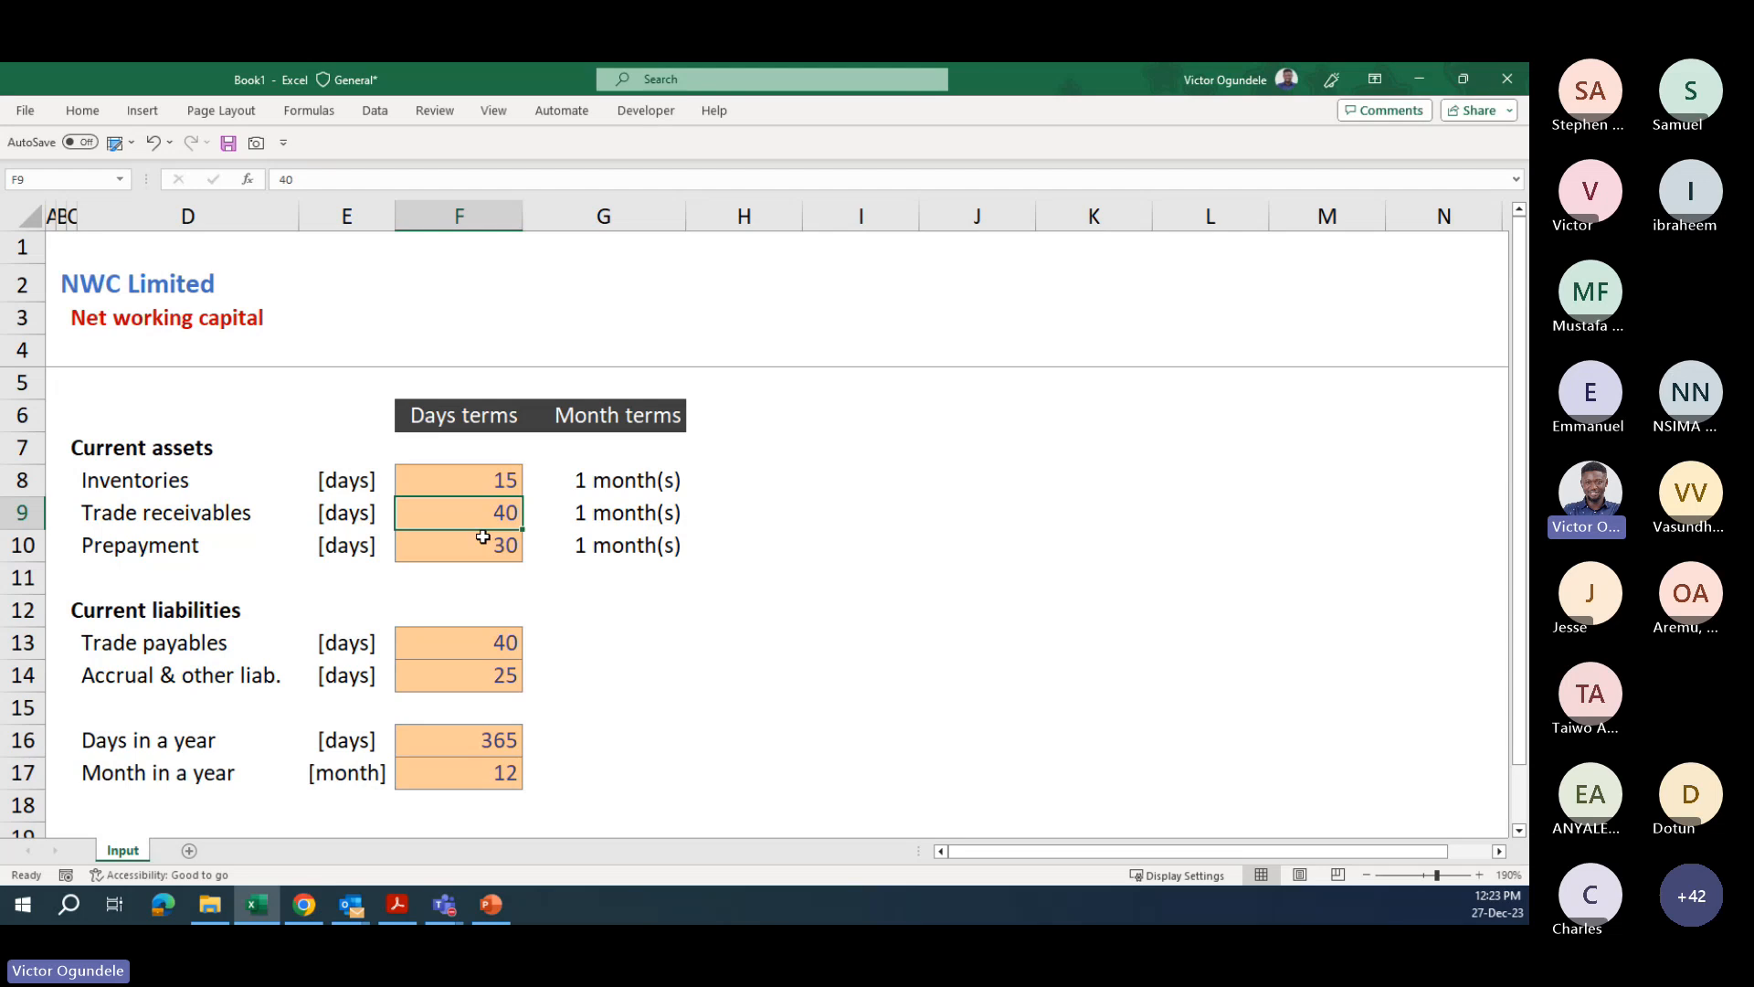
- Inspect the cell references of the Trade receivables month terms formula in G9
scroll(484, 537, up, 1)
key(Right)
key(F2)
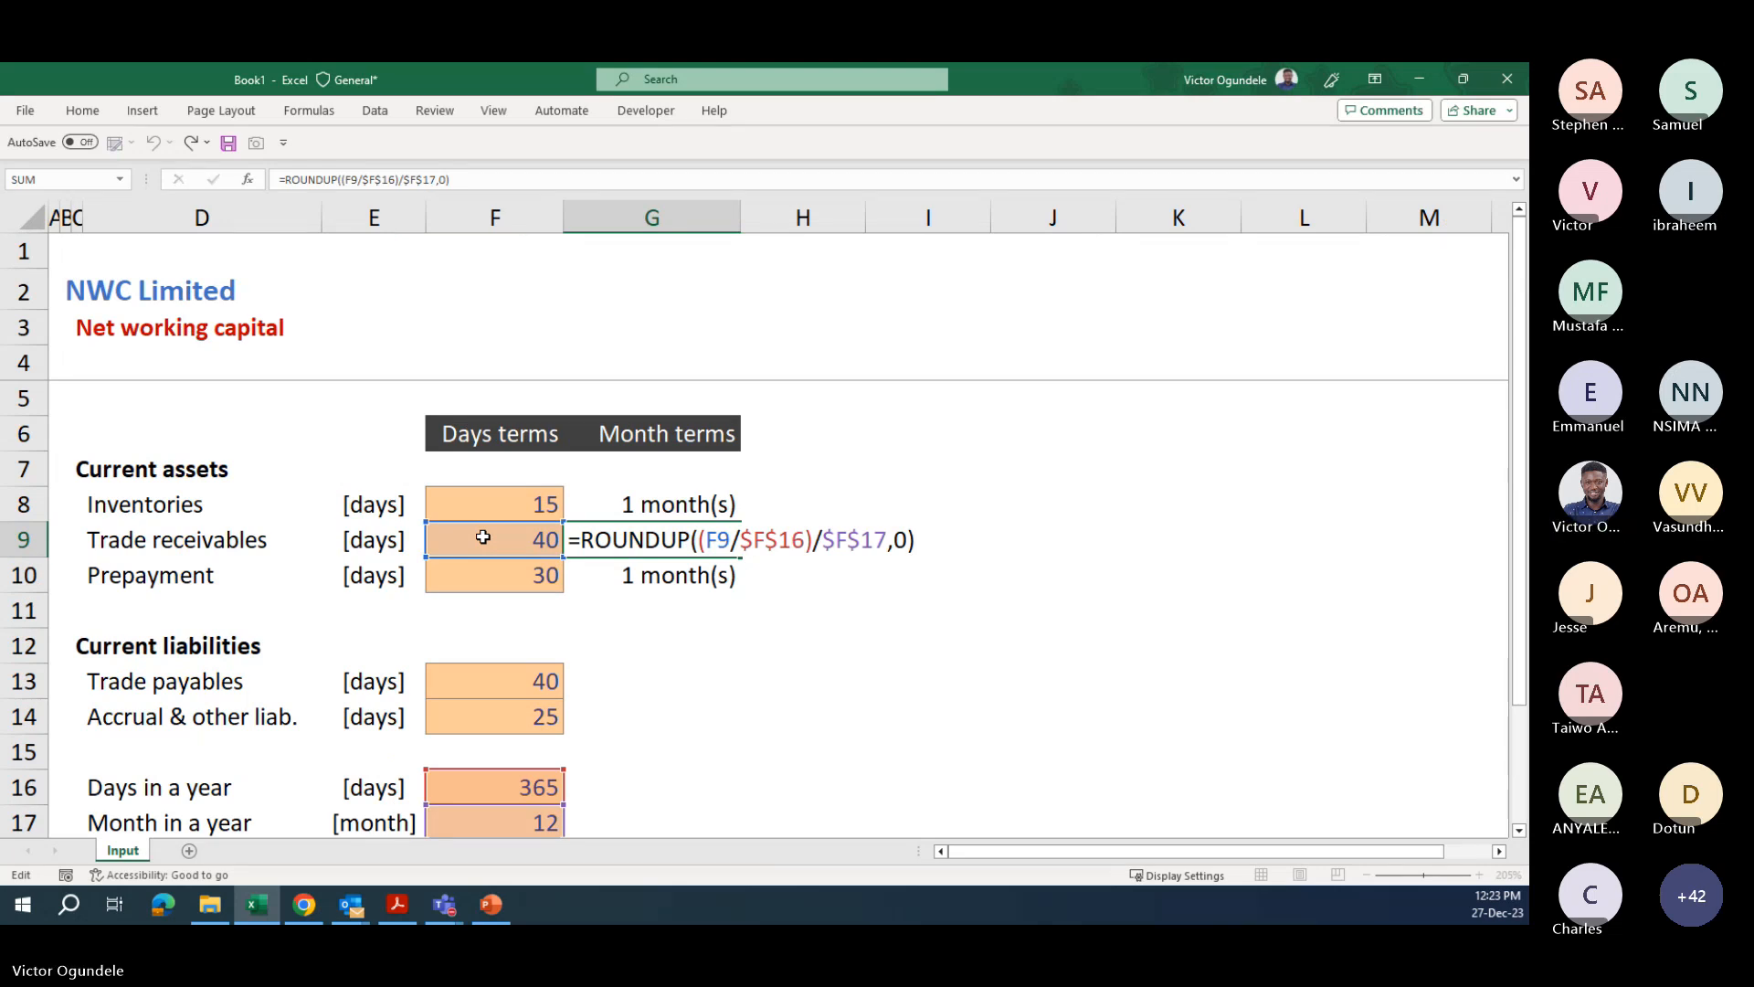
key(shift+Return)
scroll(482, 538, up, 1)
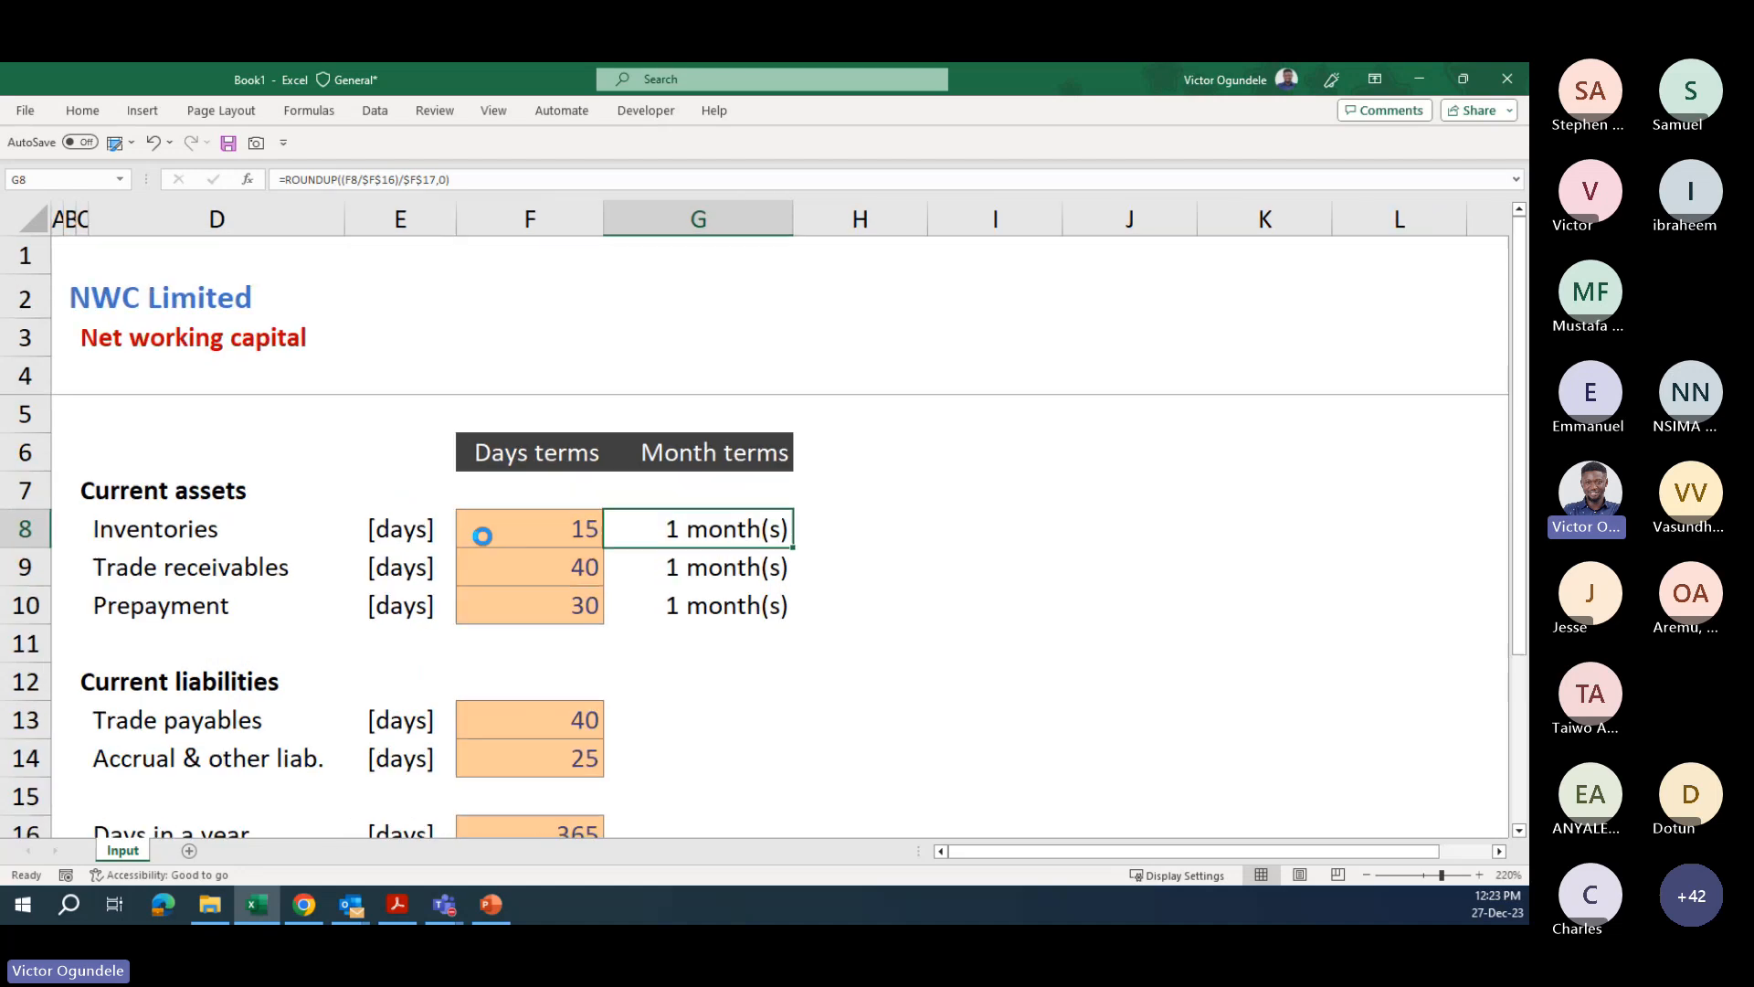
scroll(482, 538, up, 1)
key(Down)
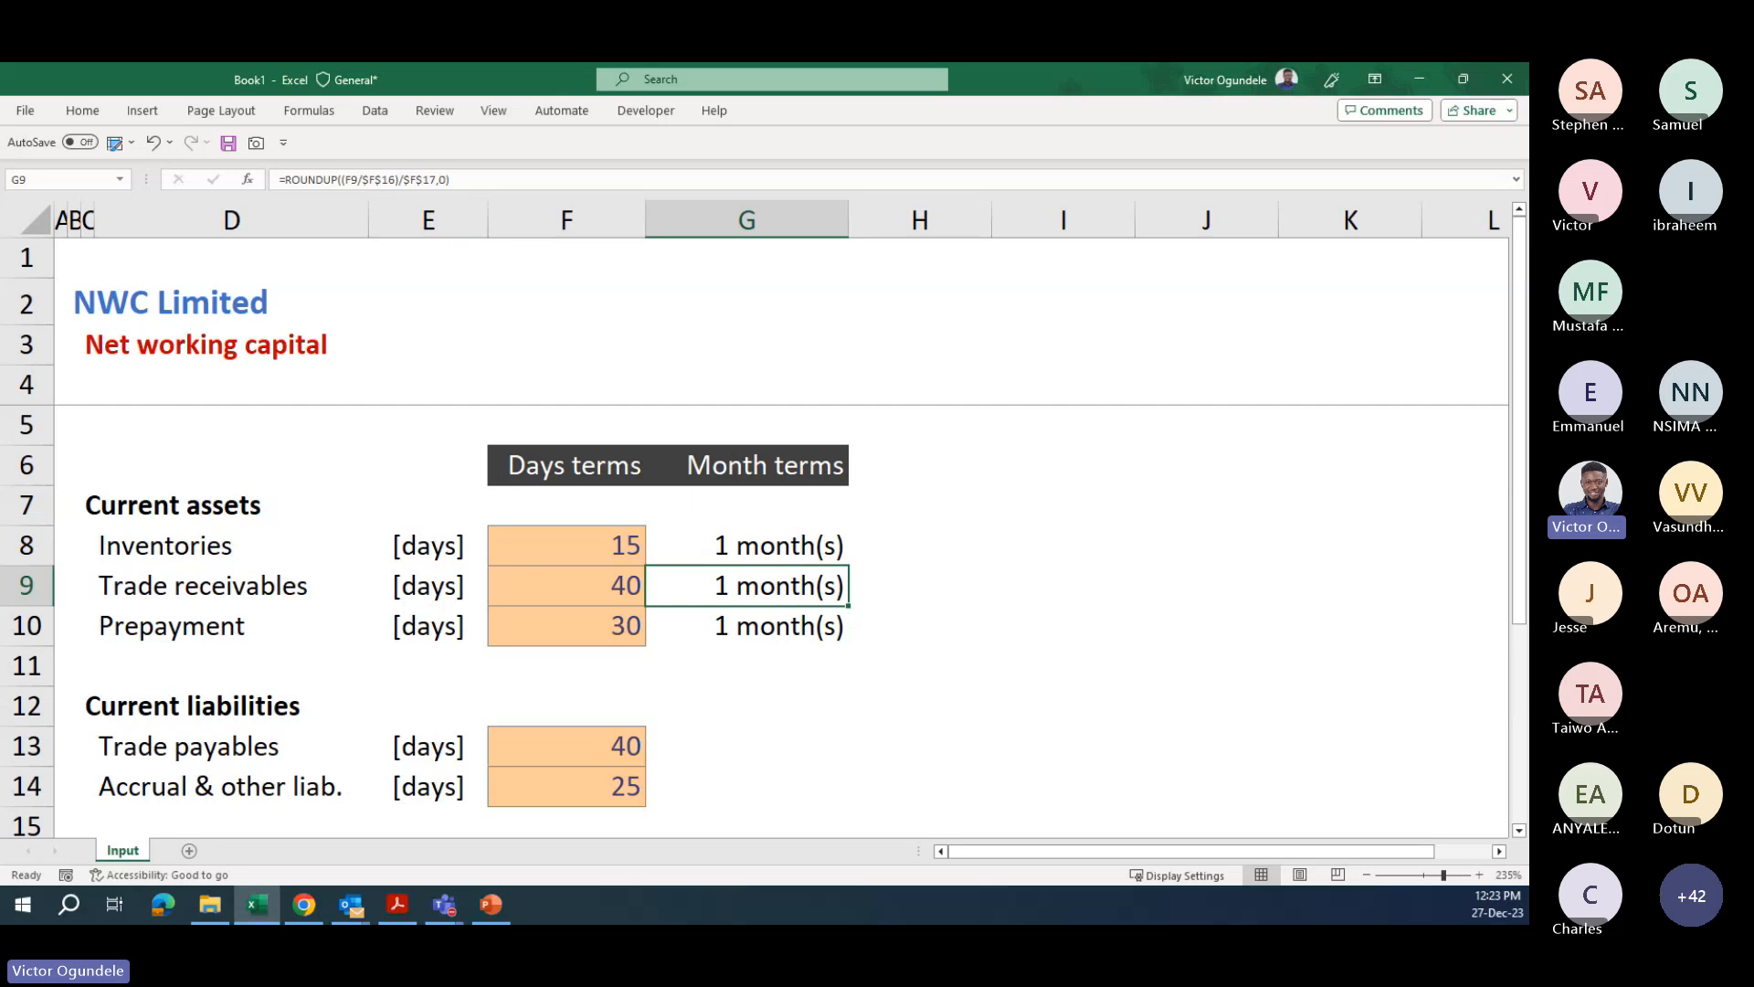
key(alt+Tab)
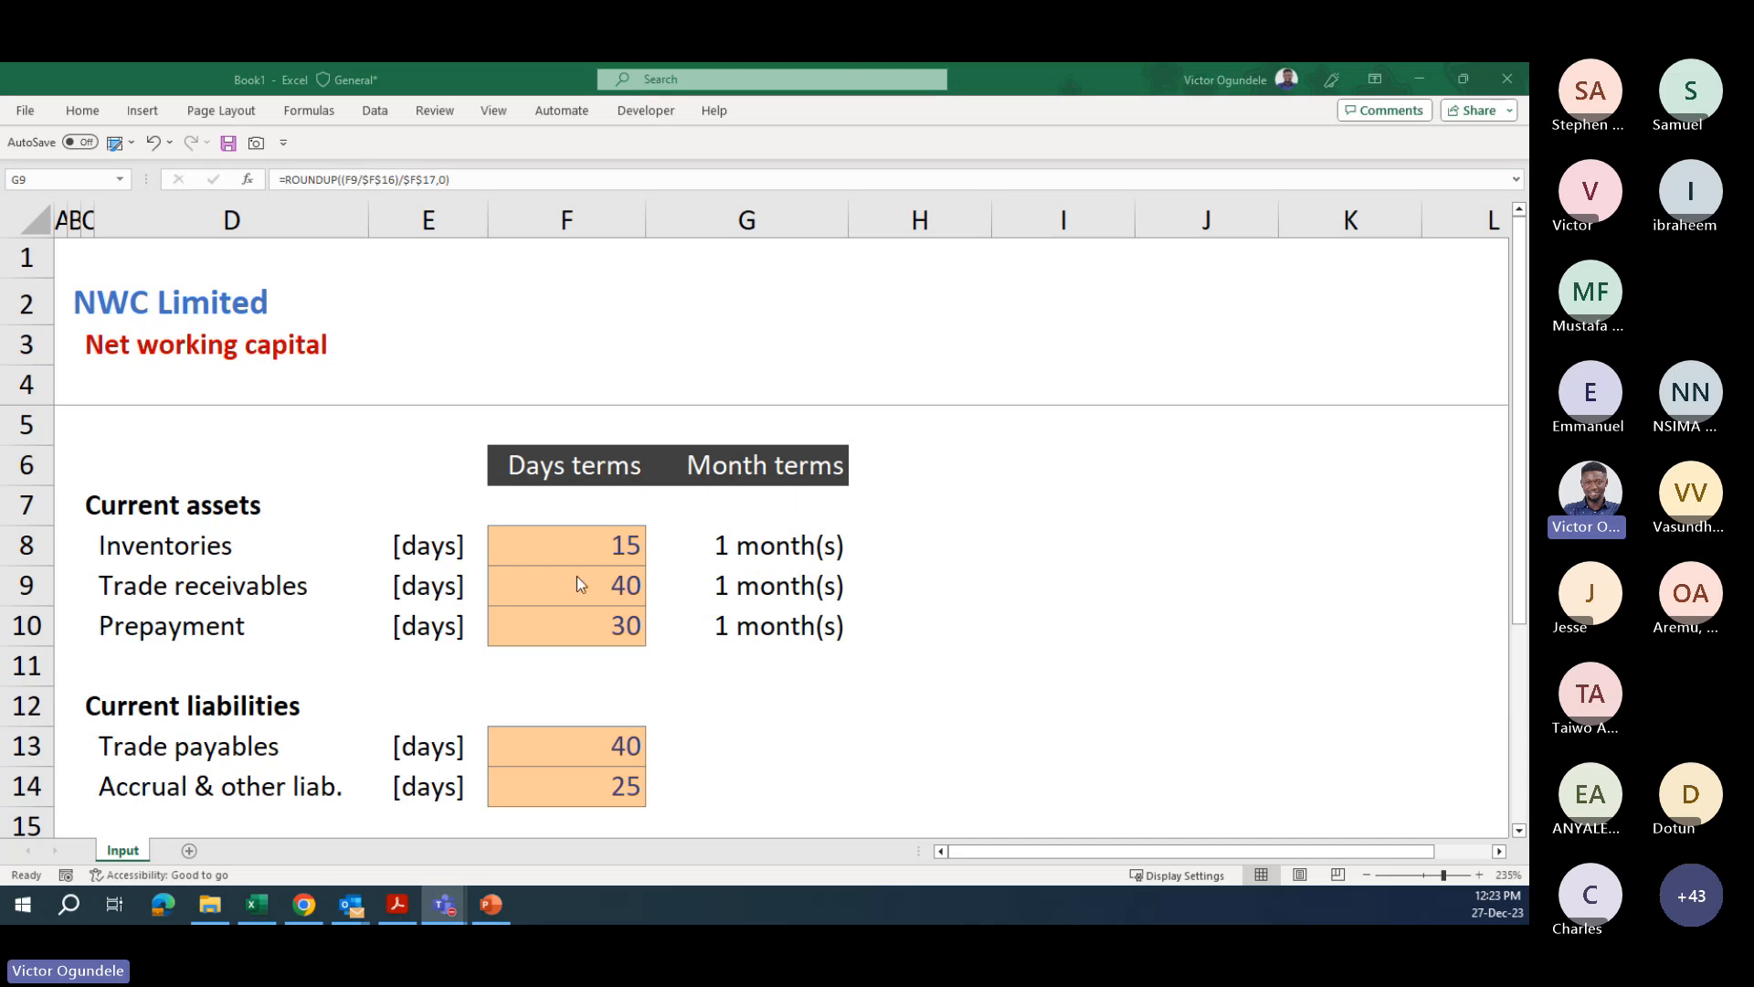
click(614, 594)
scroll(613, 595, up, 1)
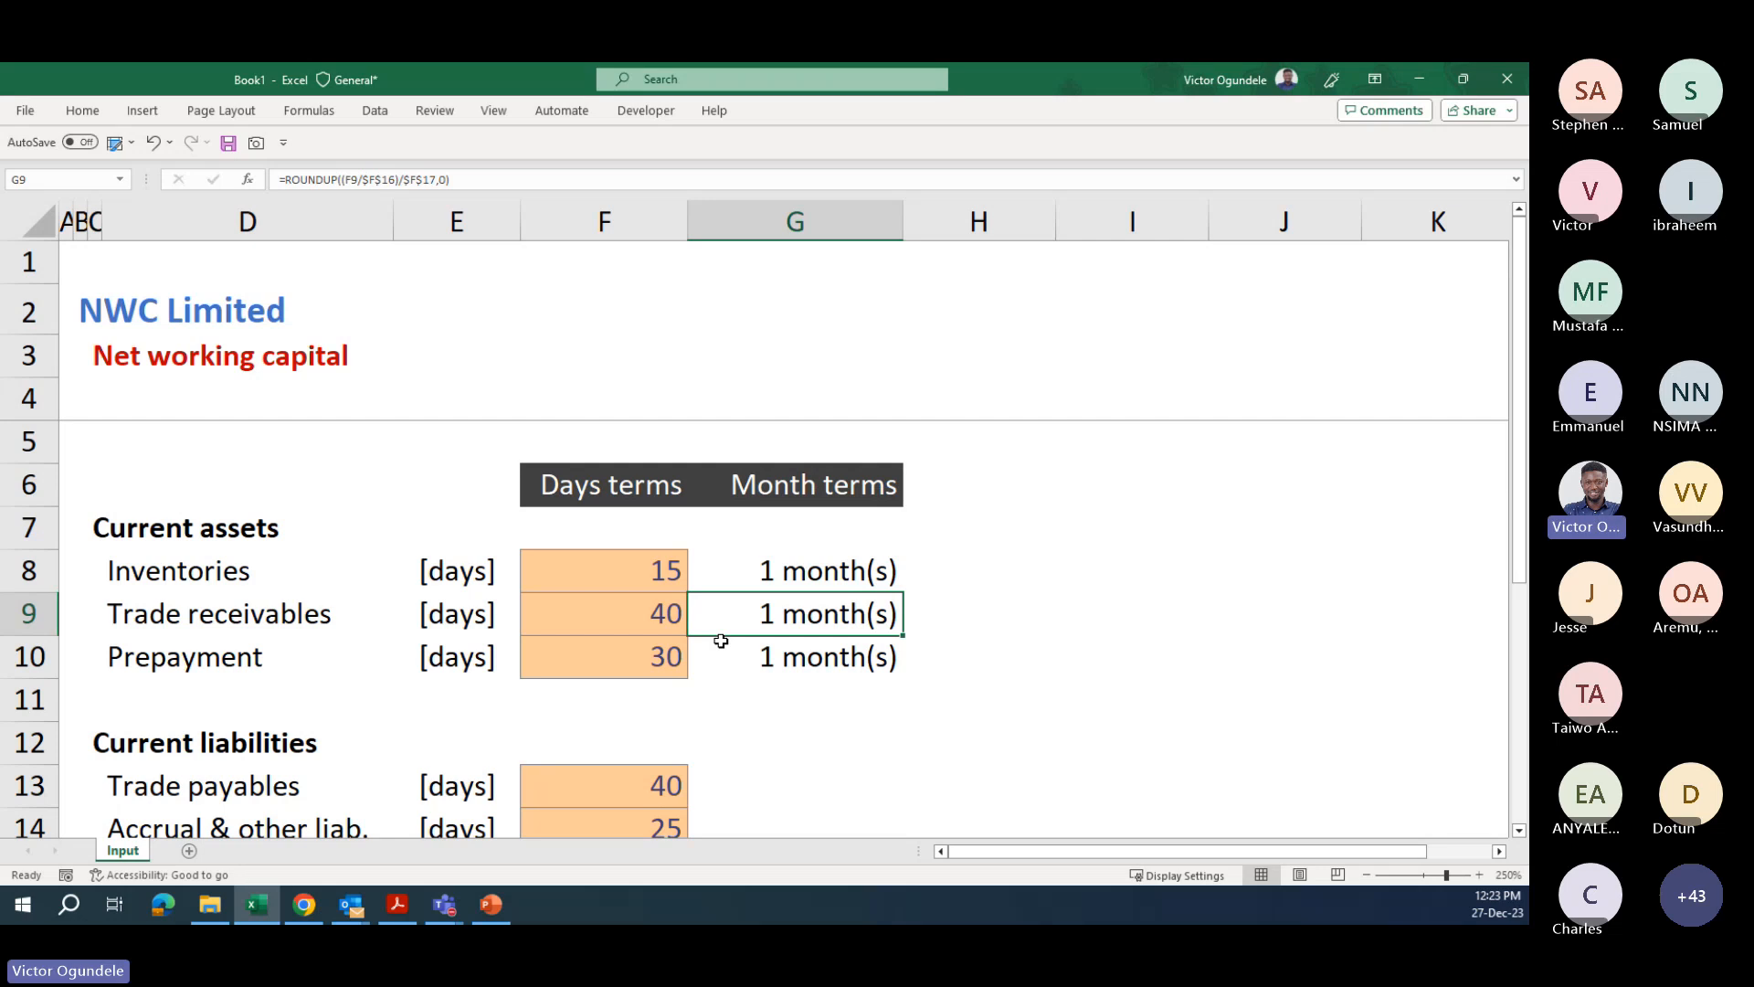
- Clear the month terms formulas from G8:G10
key(Up)
key(shift+Down)
key(shift+Down)
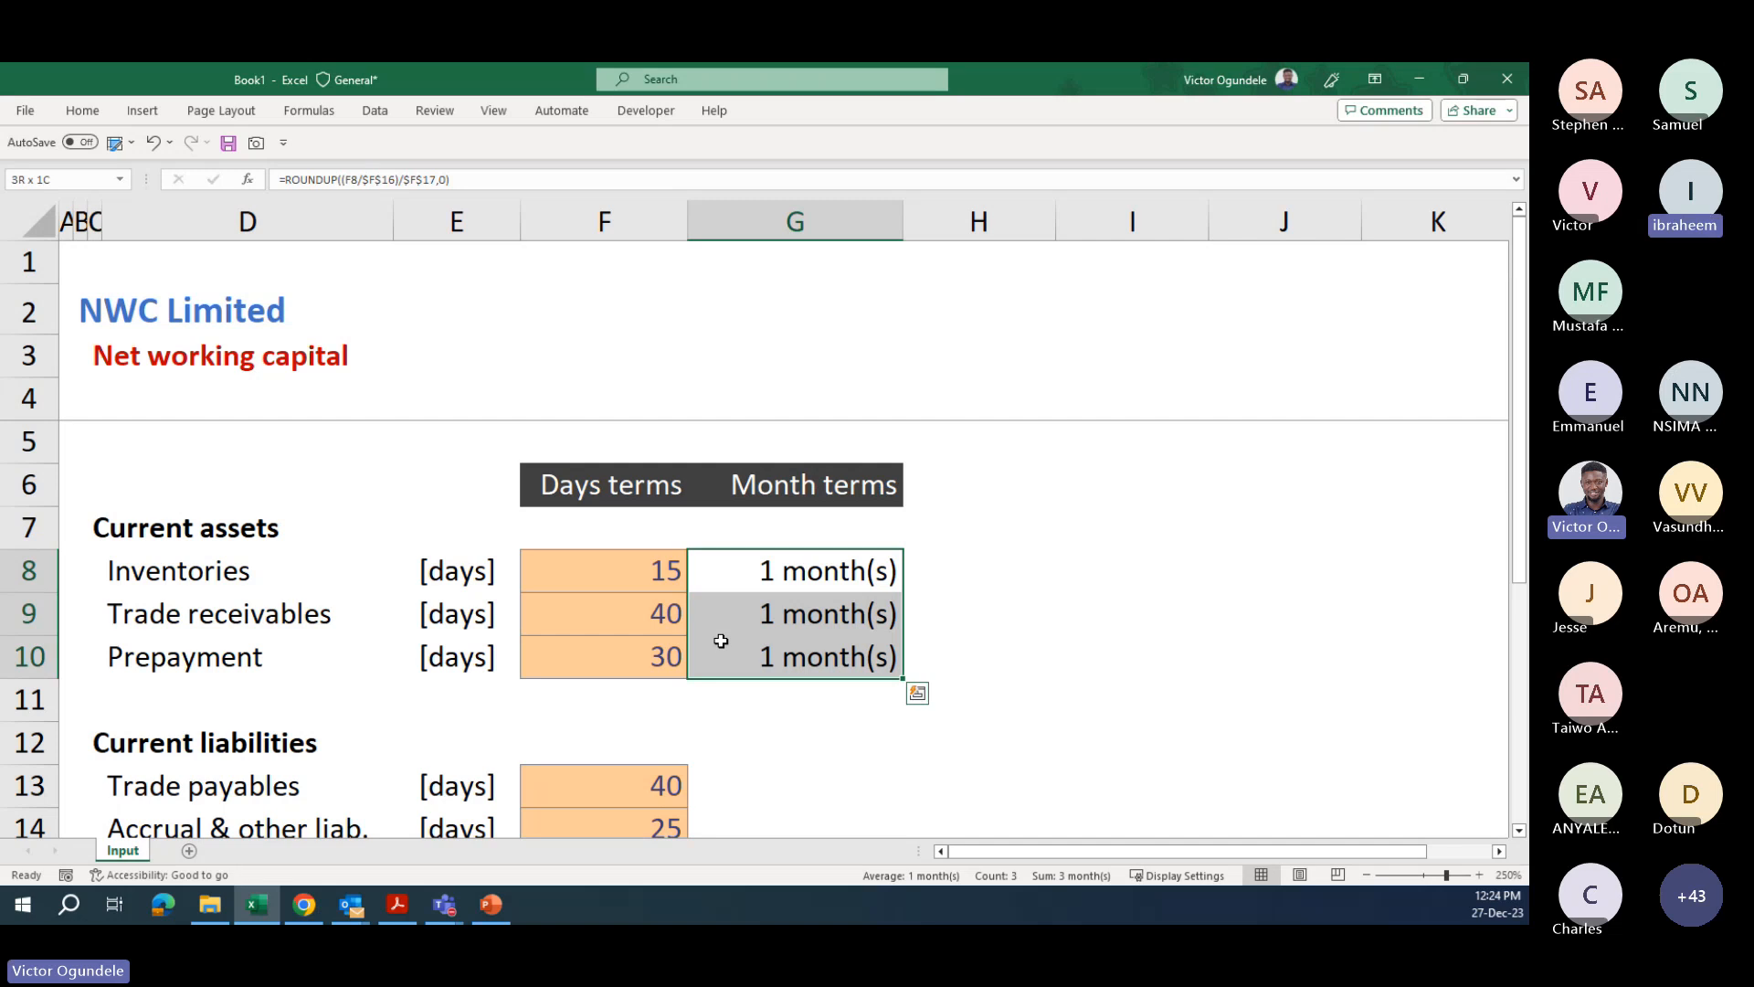
key(Delete)
text(=)
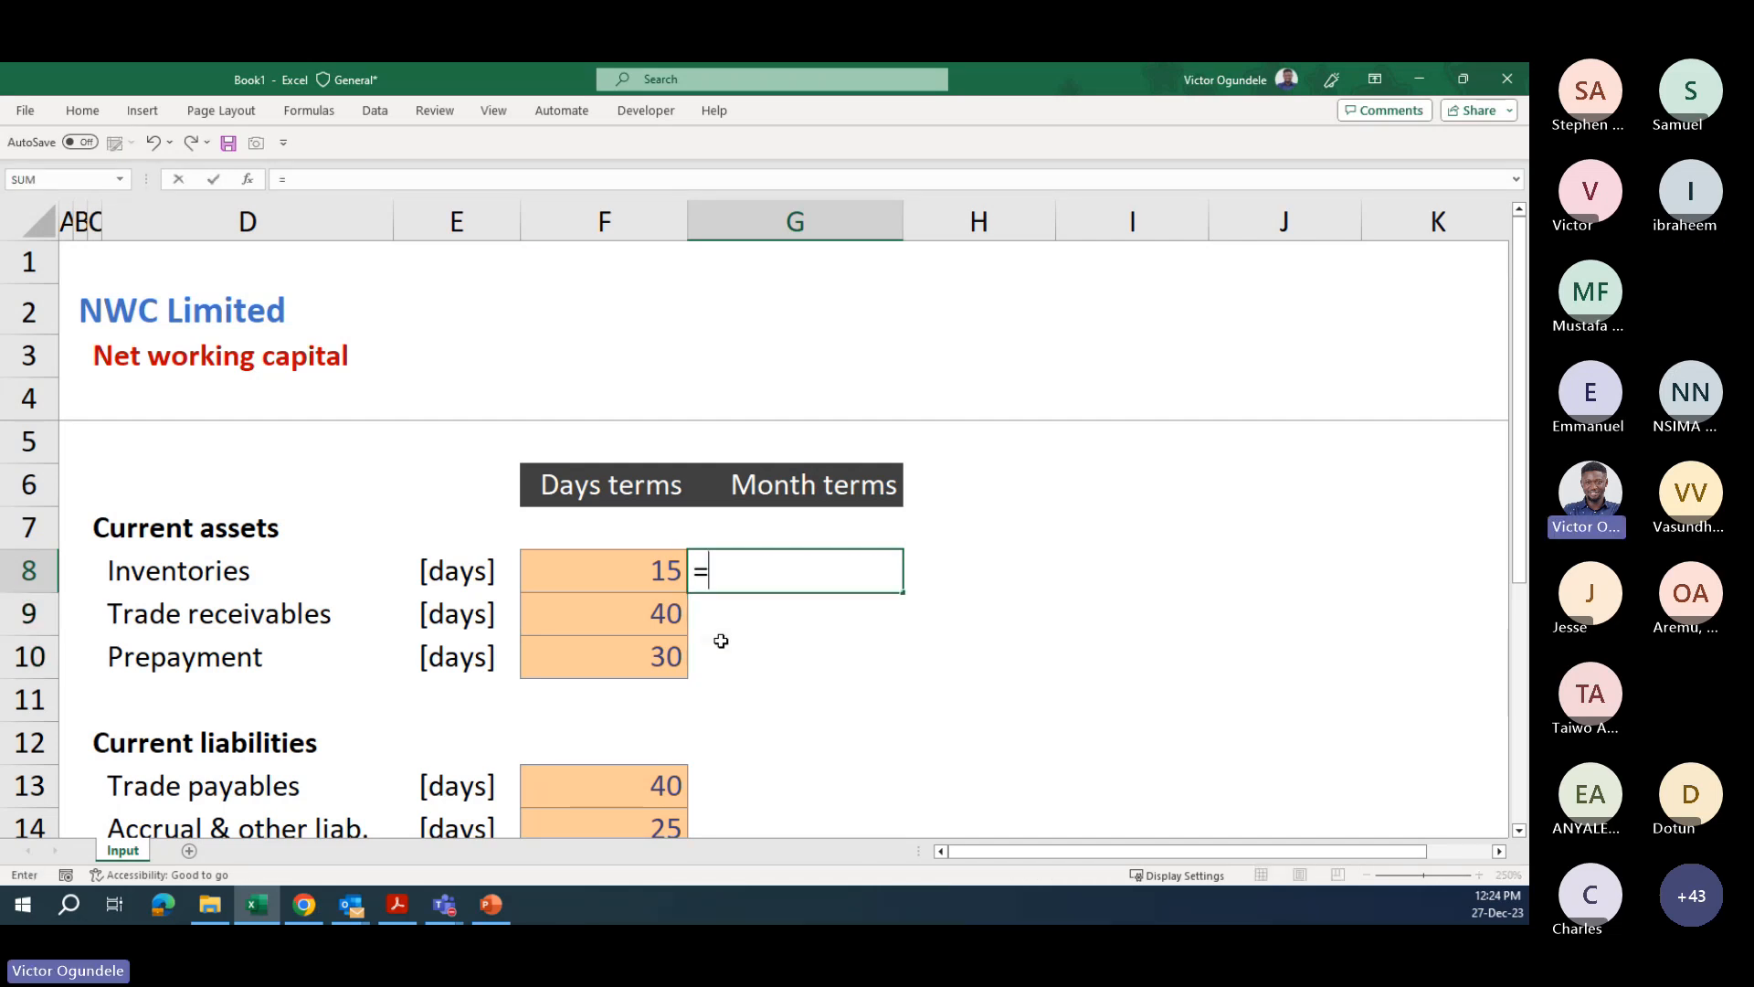
key(Left)
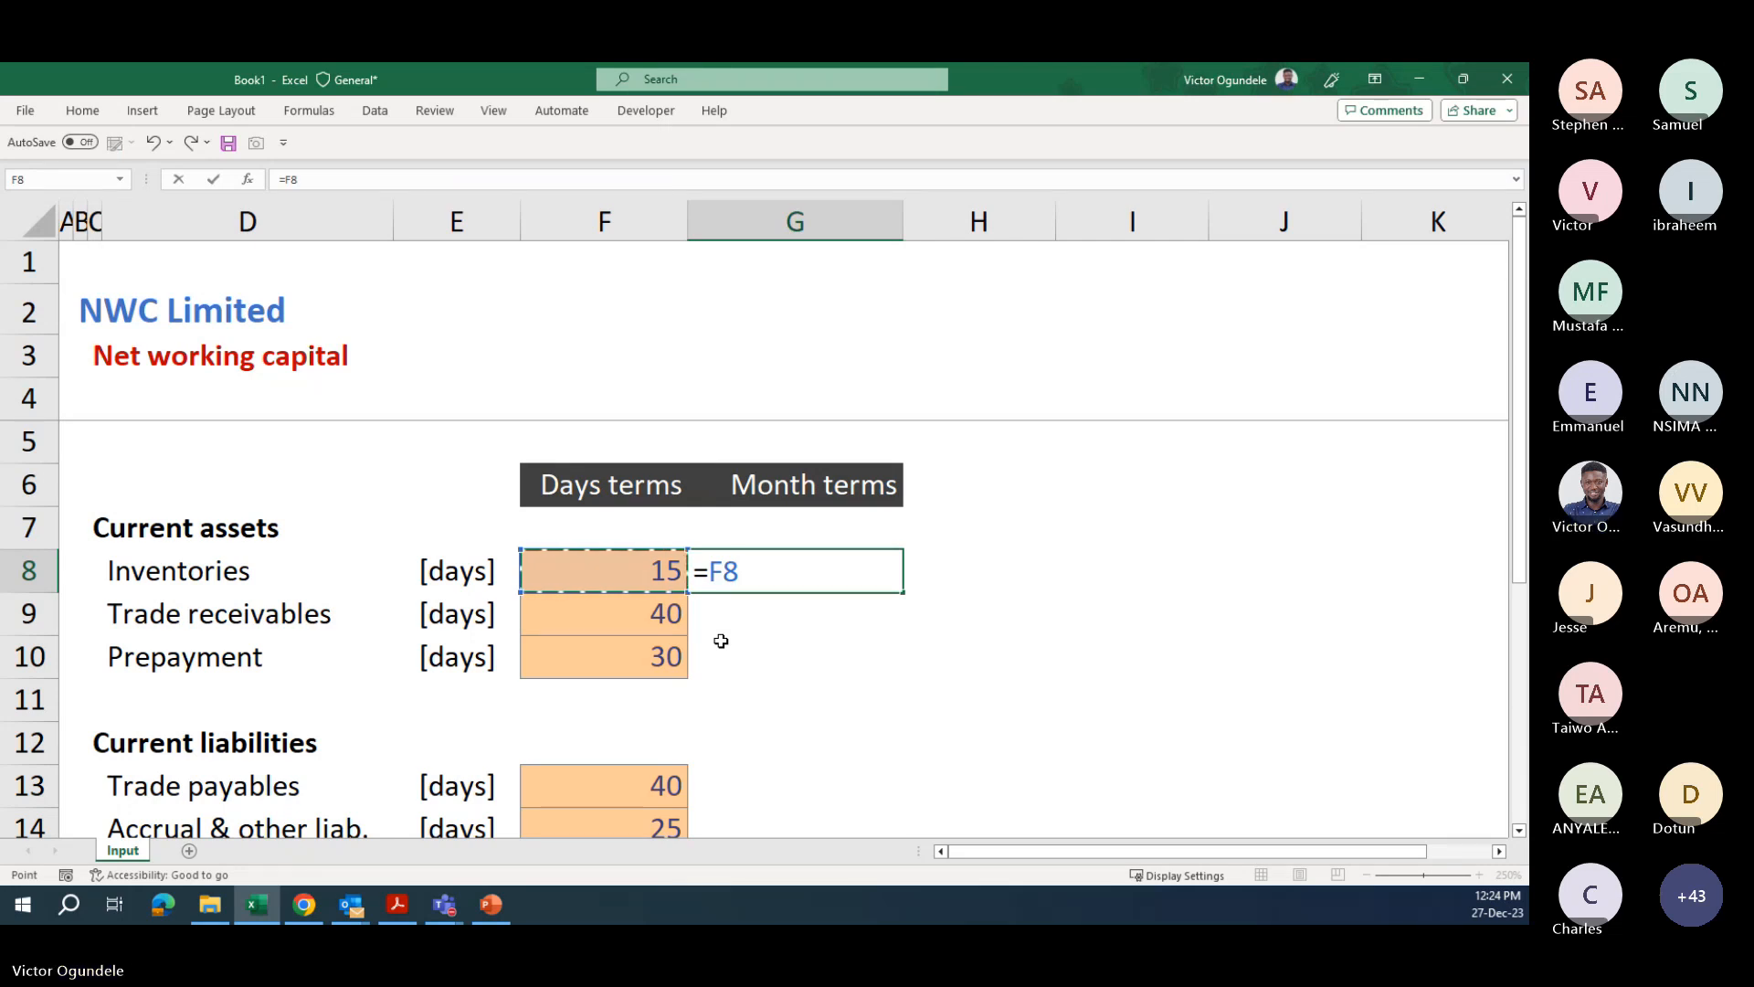
text(/)
scroll(666, 758, down, 2)
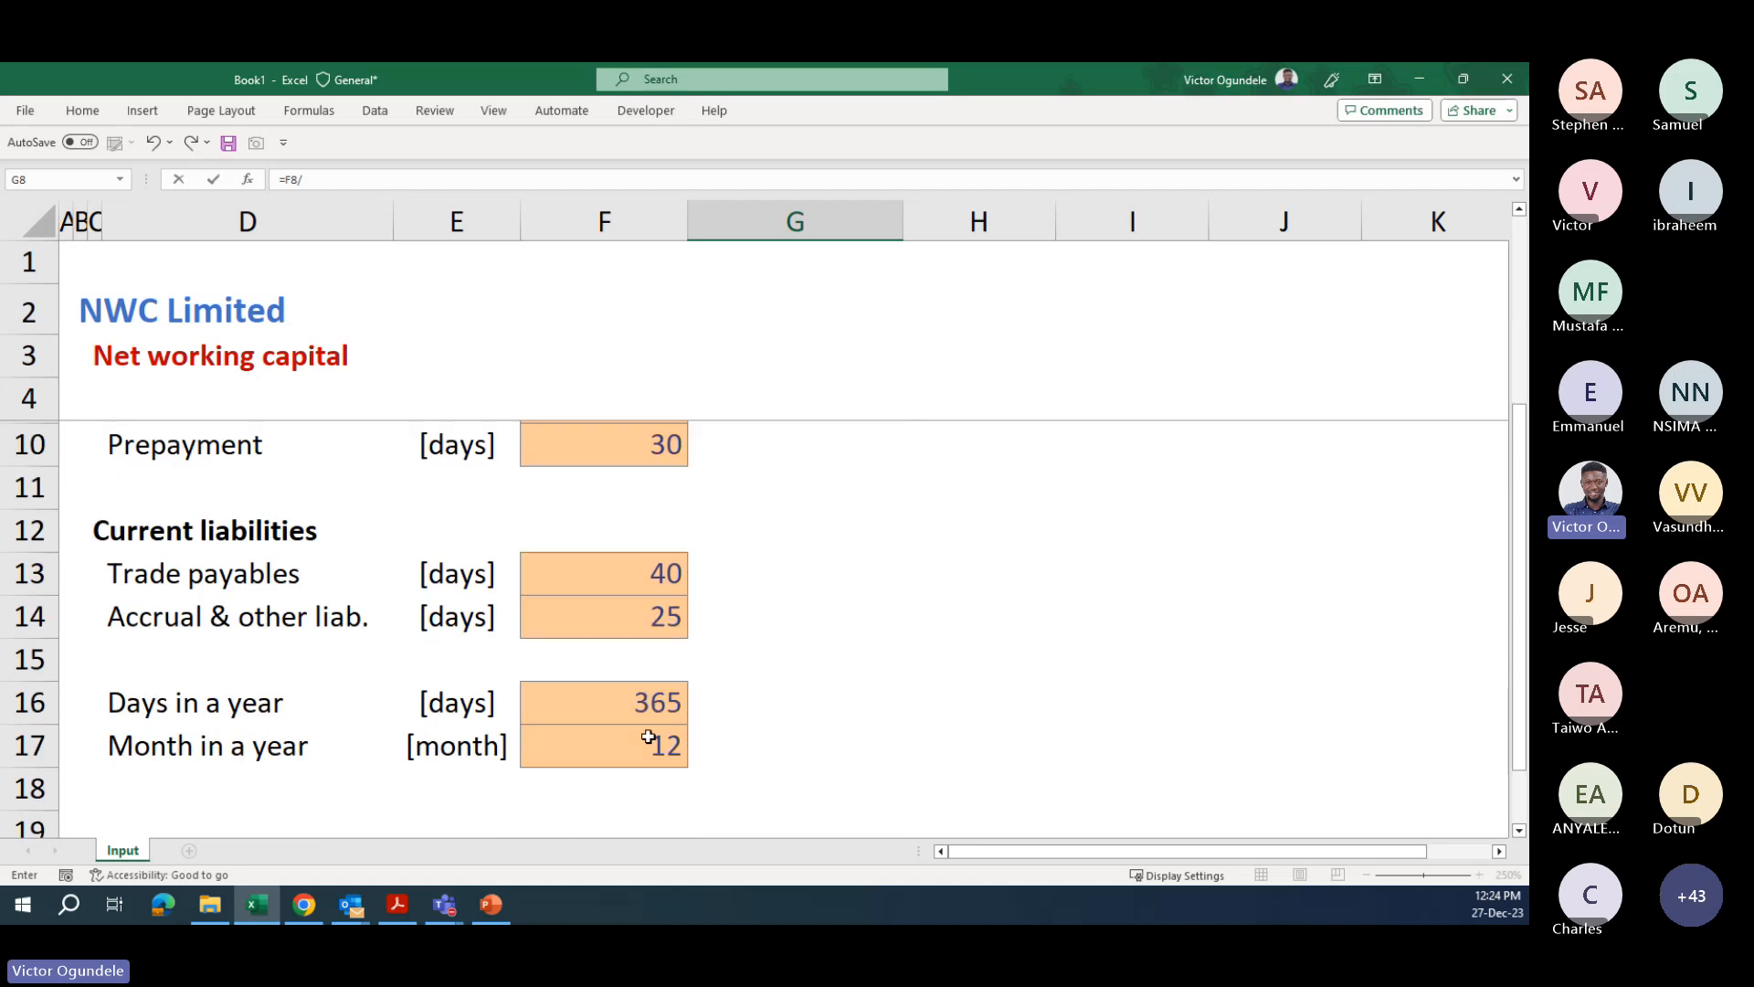
click(637, 707)
key(F4)
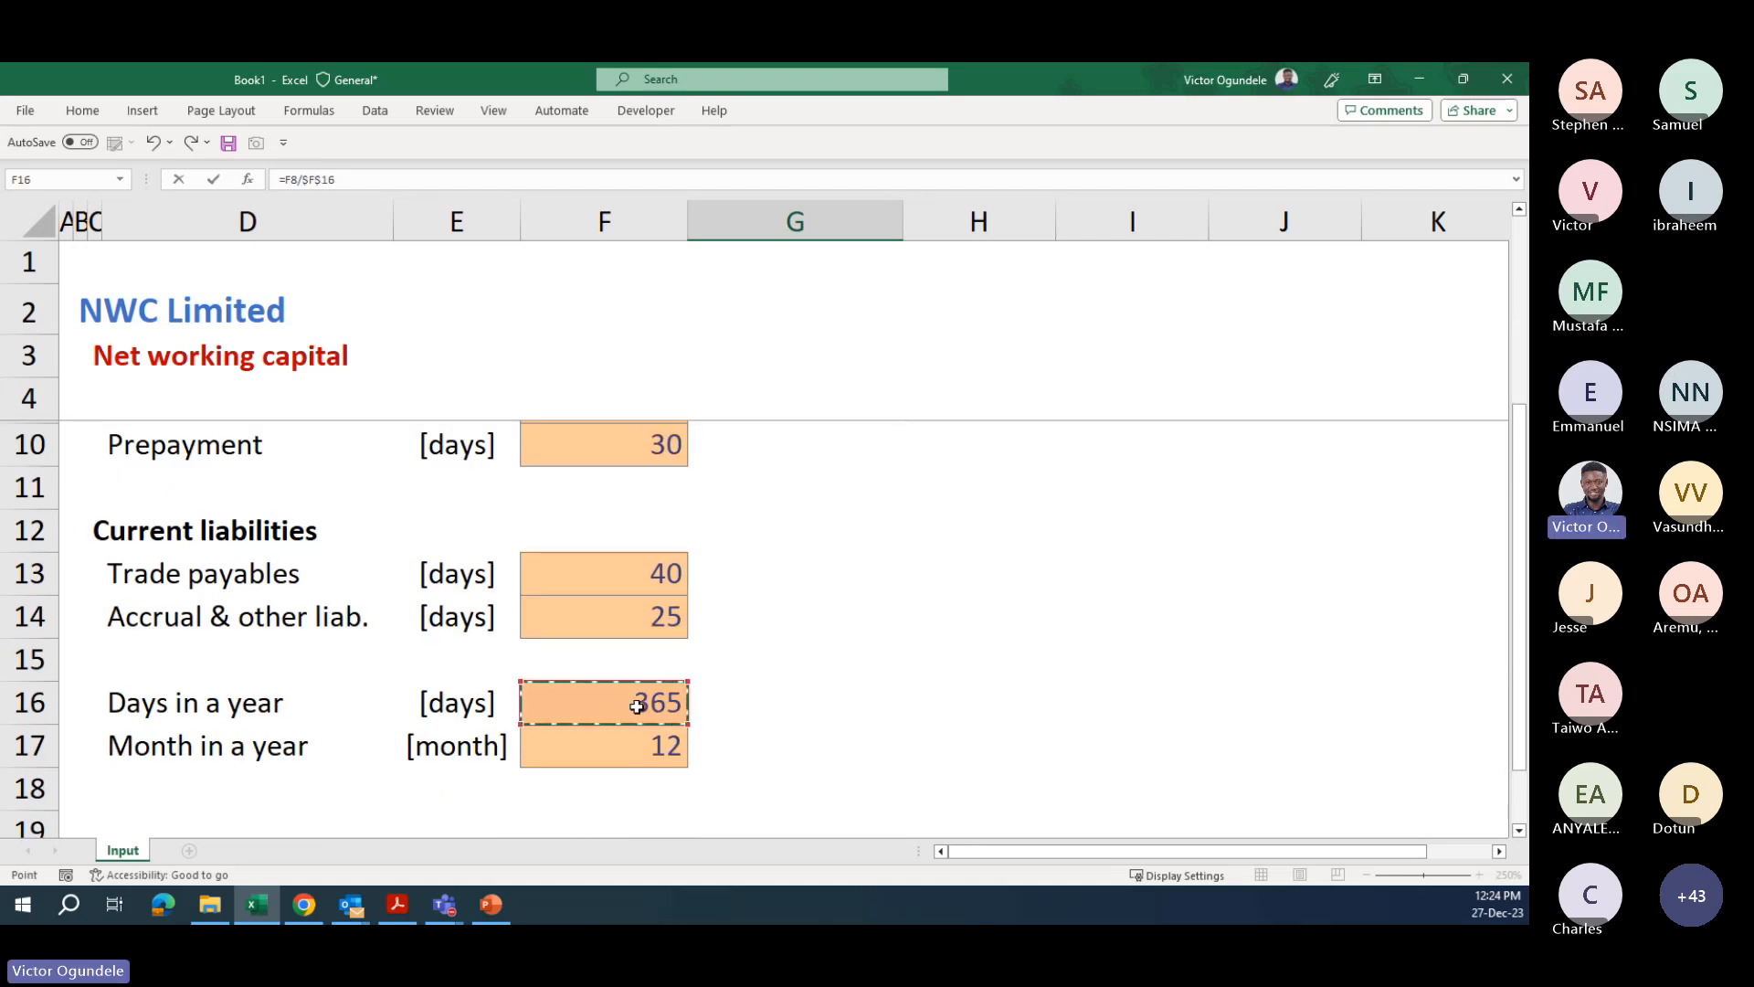
key(Escape)
- Enter =(F8/$F$16) in G8 to divide the Inventories days by the days in a year
scroll(636, 706, down, 2)
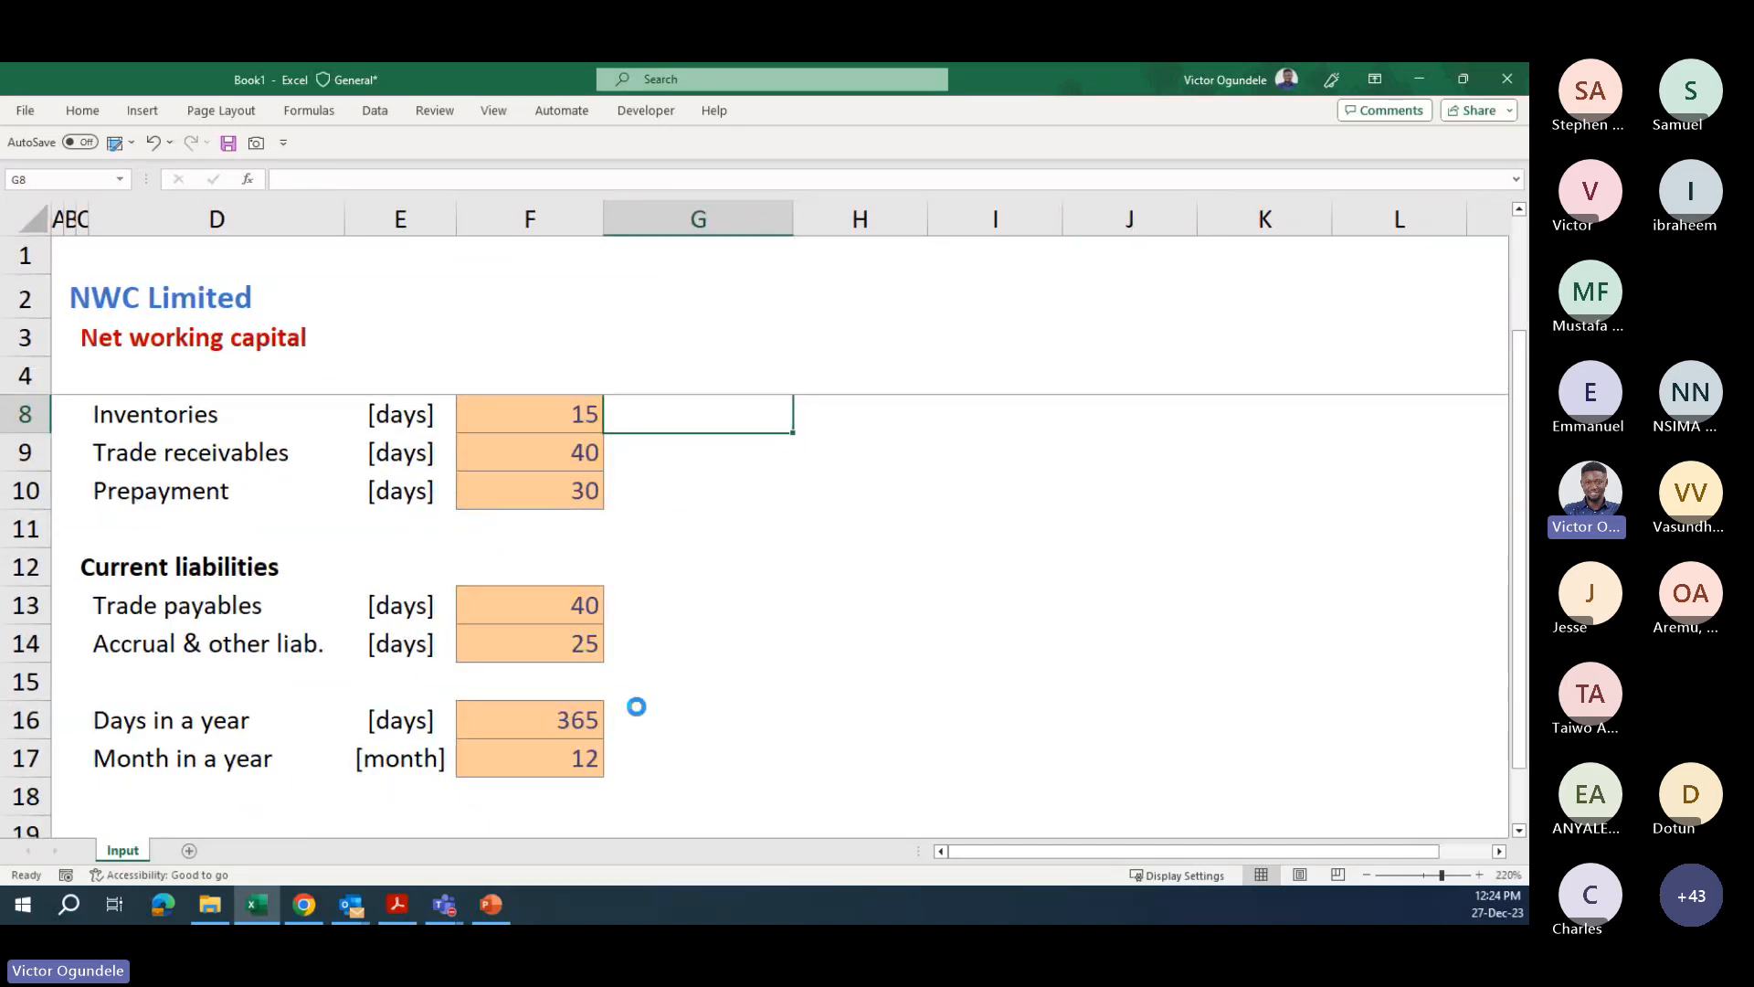
scroll(637, 707, down, 3)
key(Up)
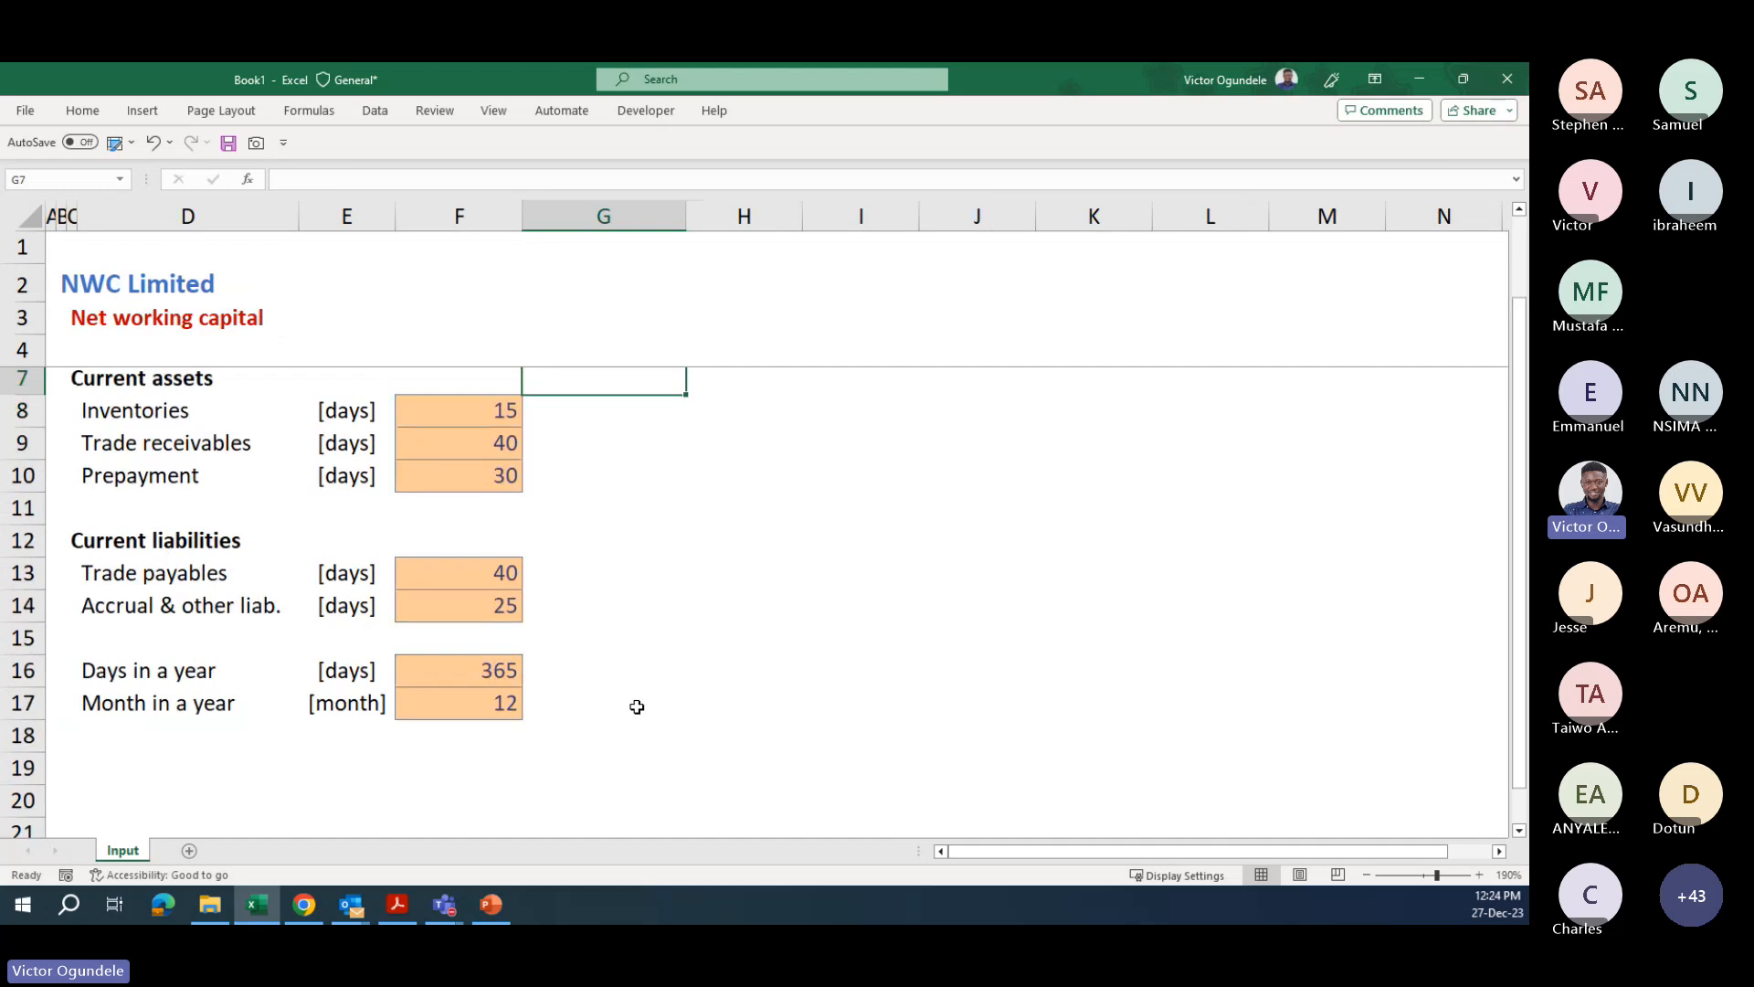
key(Down)
text(=()
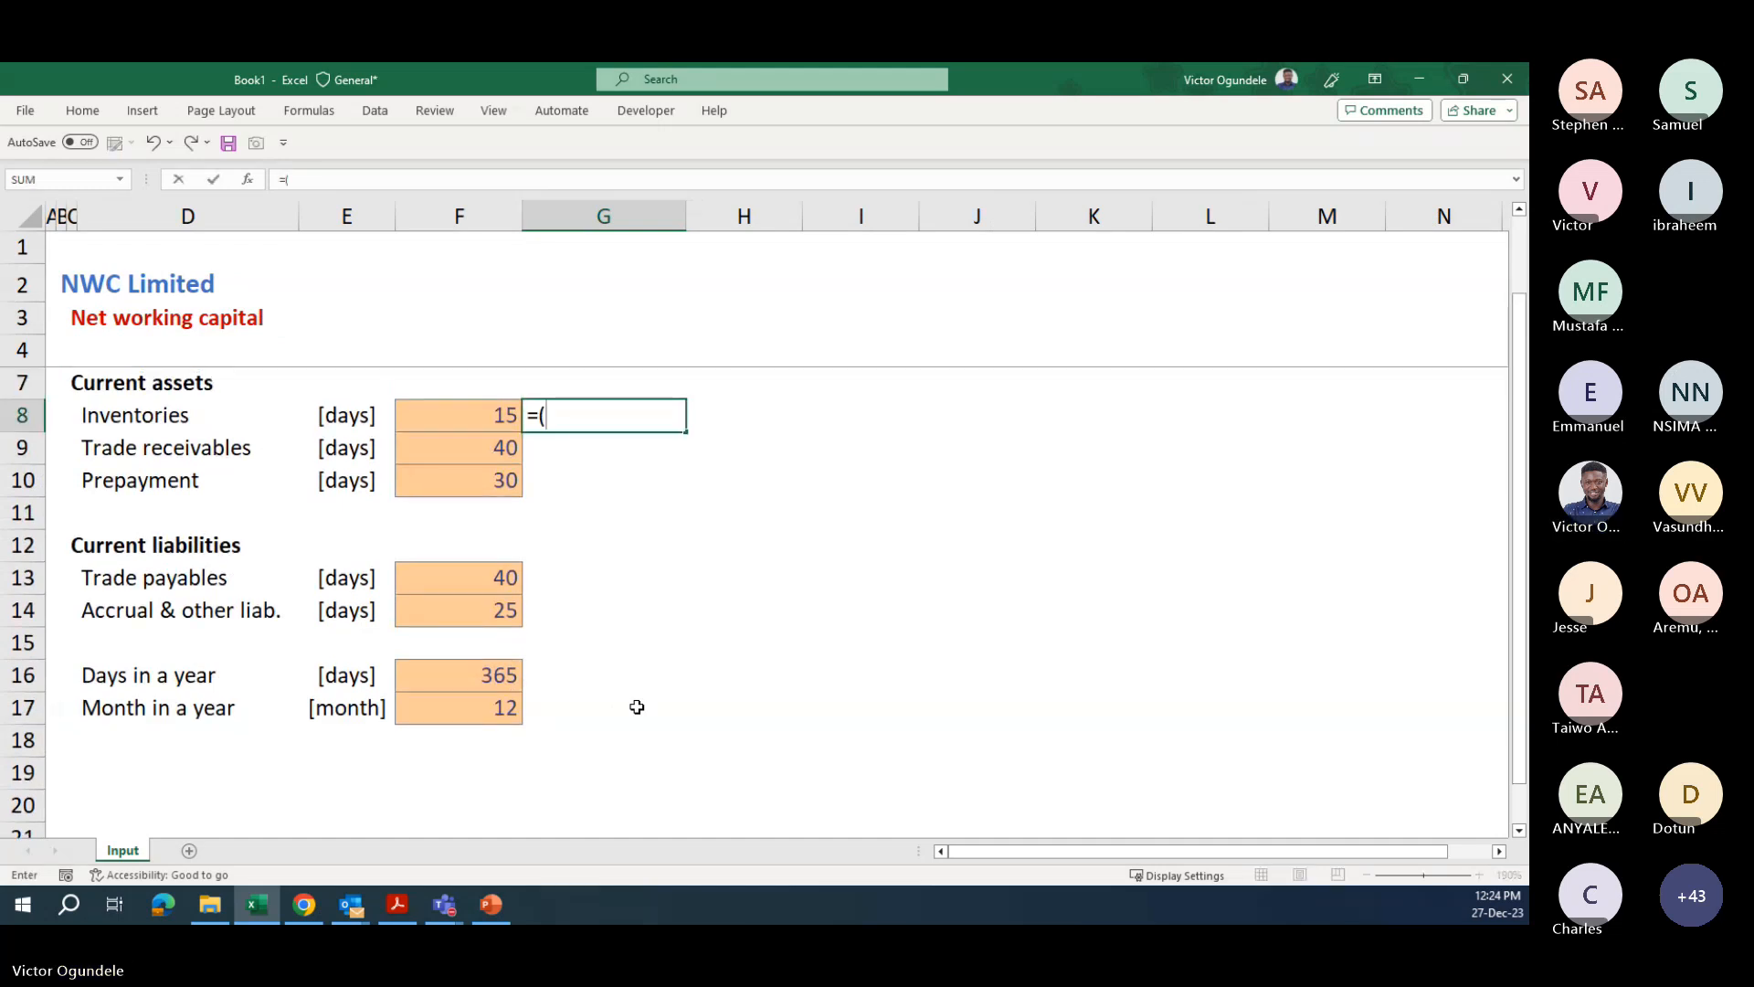
key(Left)
text(/)
key(Down)
key(Down)
key(Down)
key(Down)
key(Down)
key(Down)
key(Down)
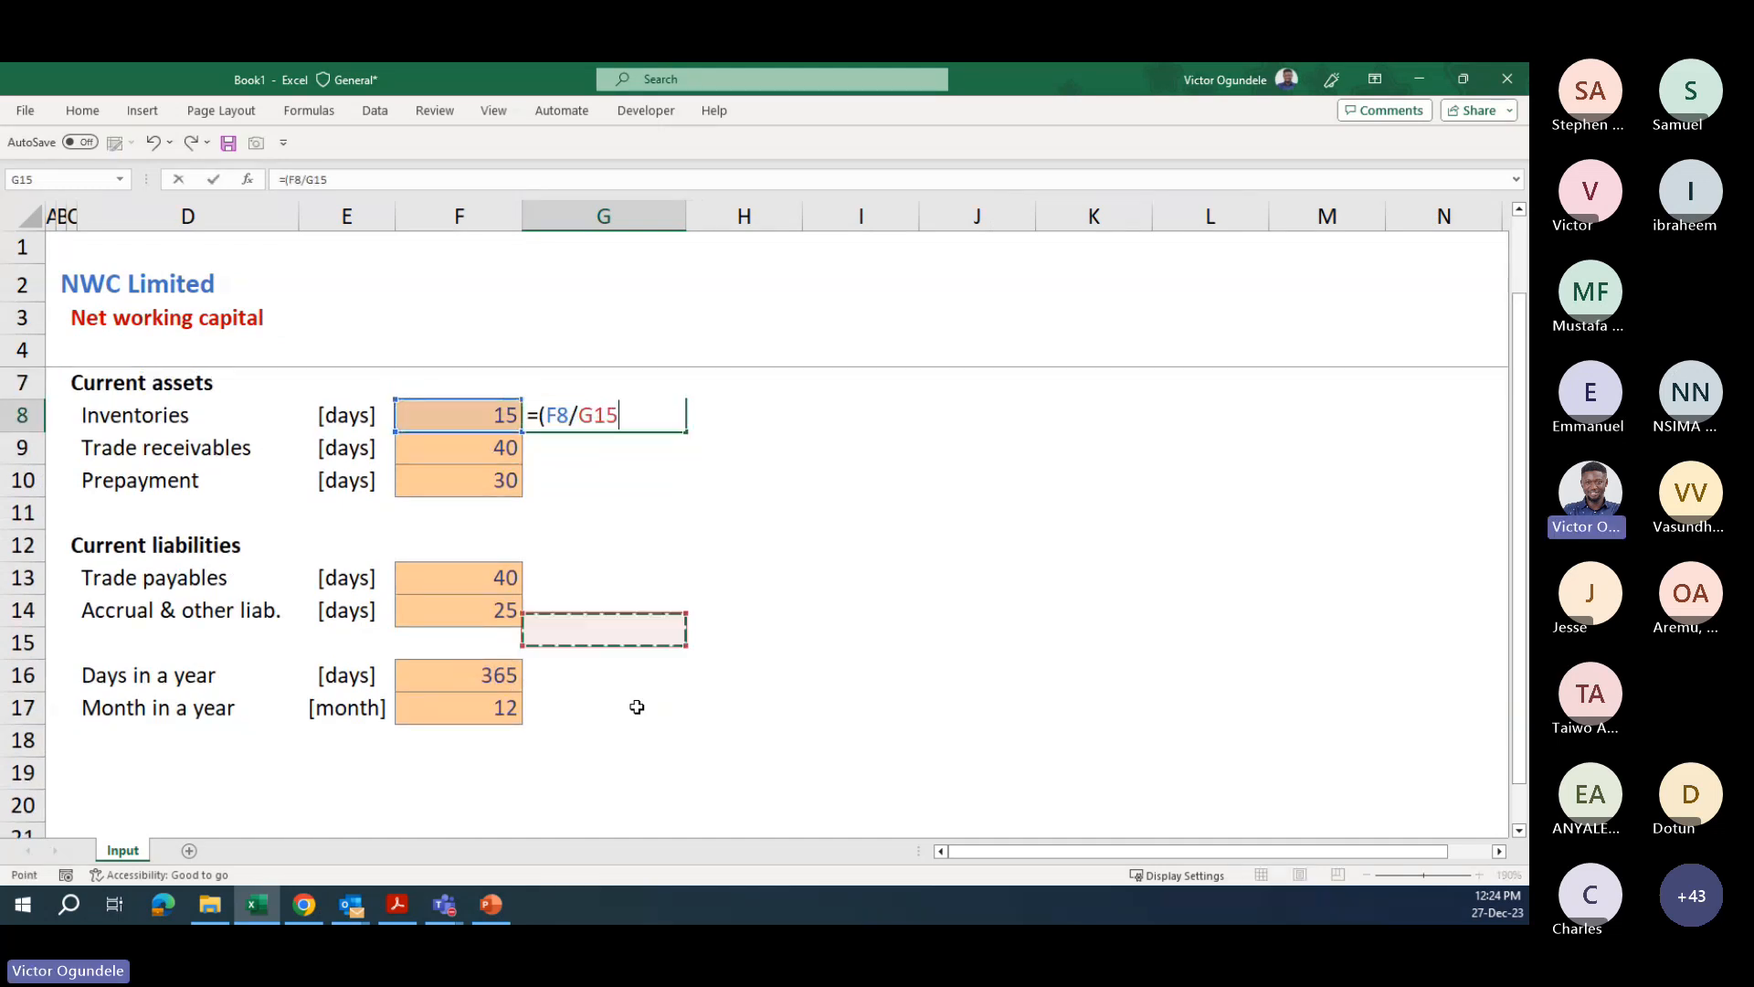
key(Down)
key(Left)
key(F4)
text())
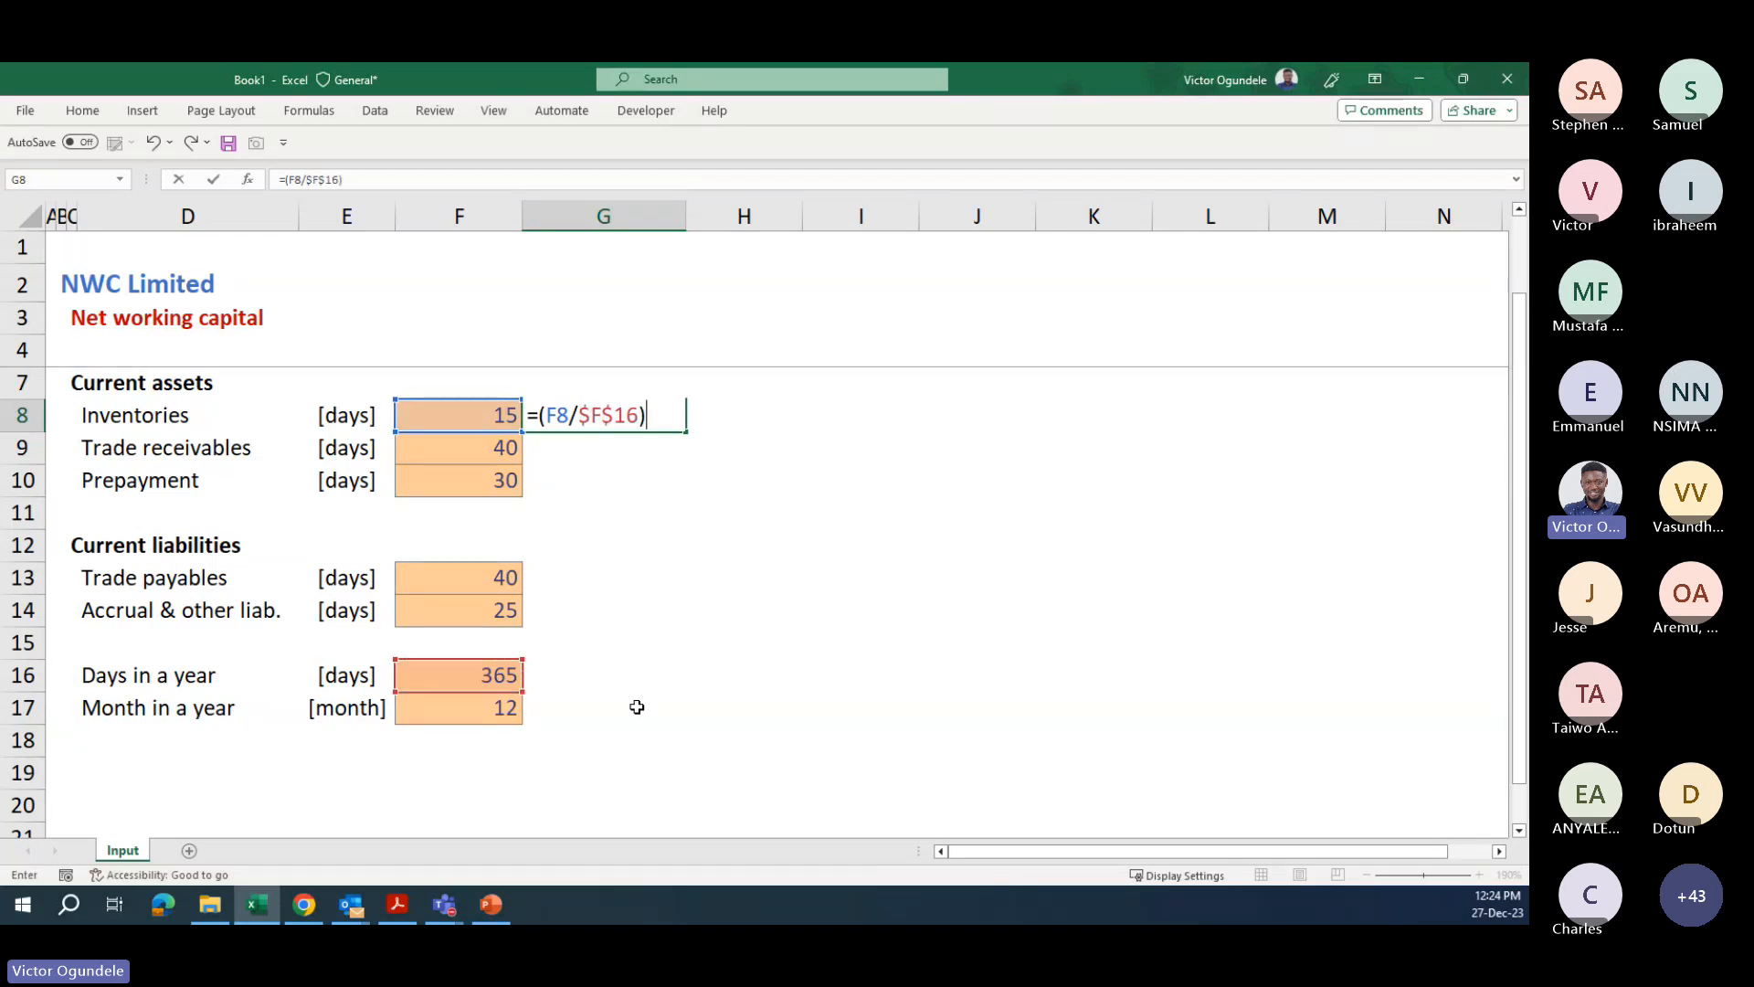
text(*)
key(BackSpace)
key(ctrl+Return)
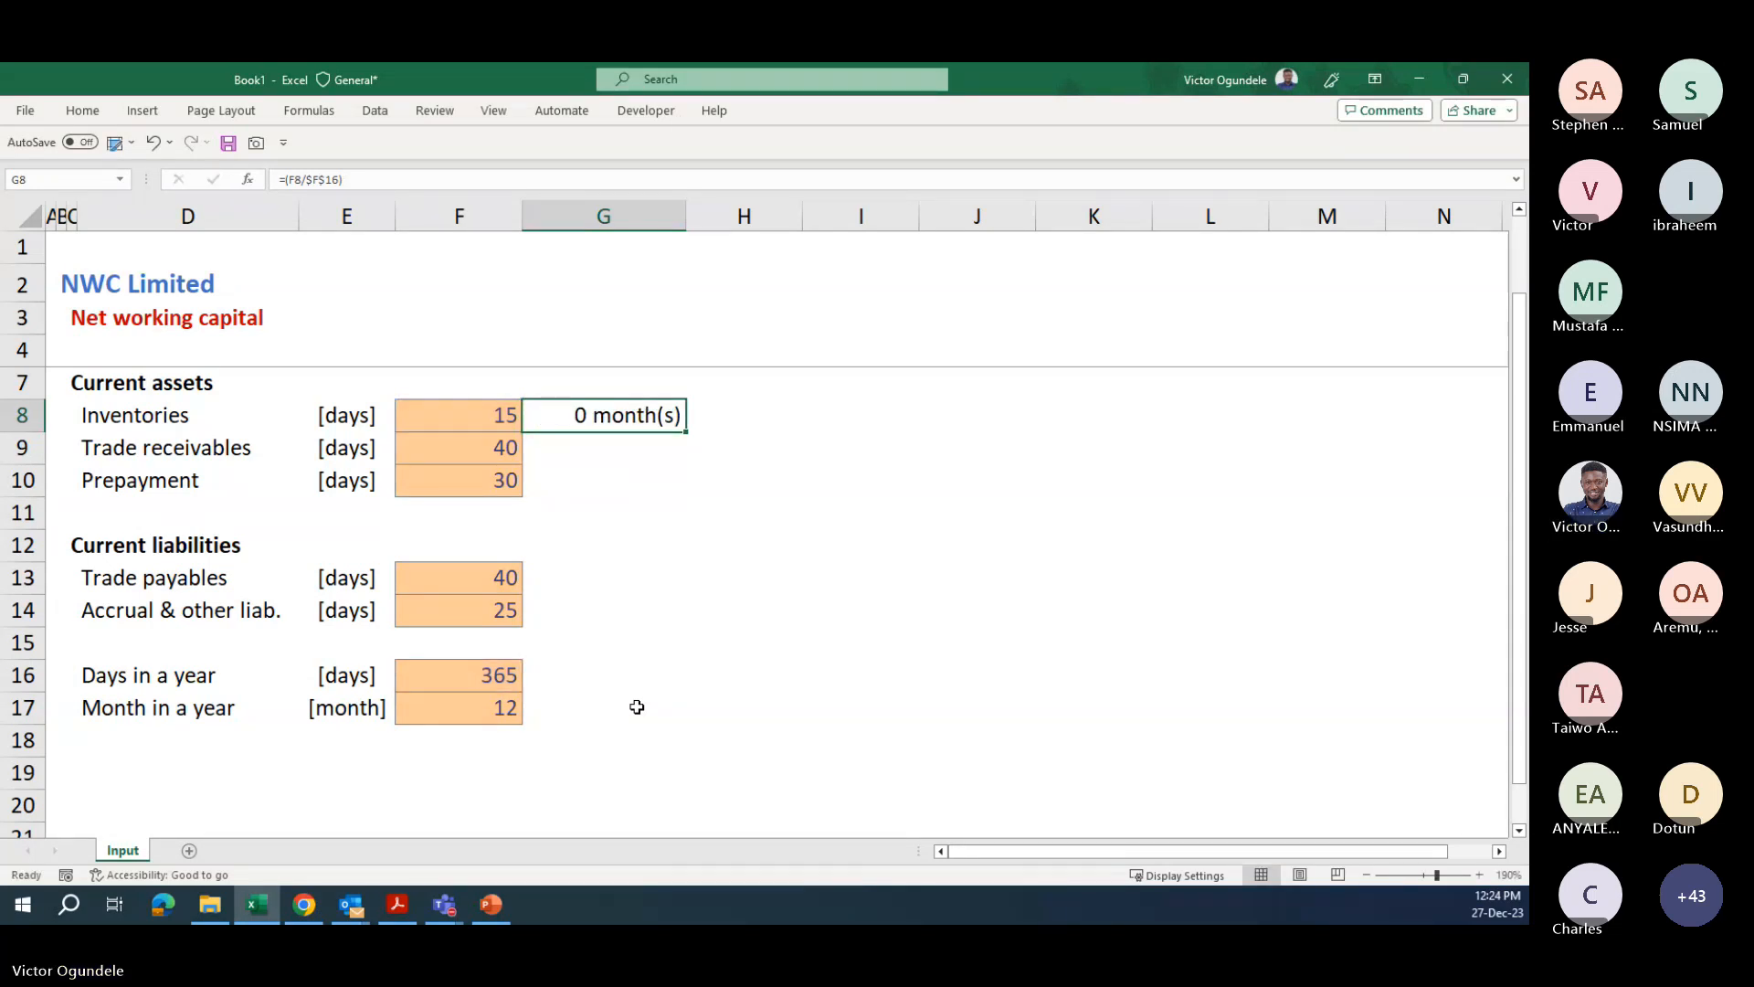
- Show G8 with three decimal places to check the ratio, and restore it to no decimals
key(alt+h)
key(0)
key(alt+h)
key(0)
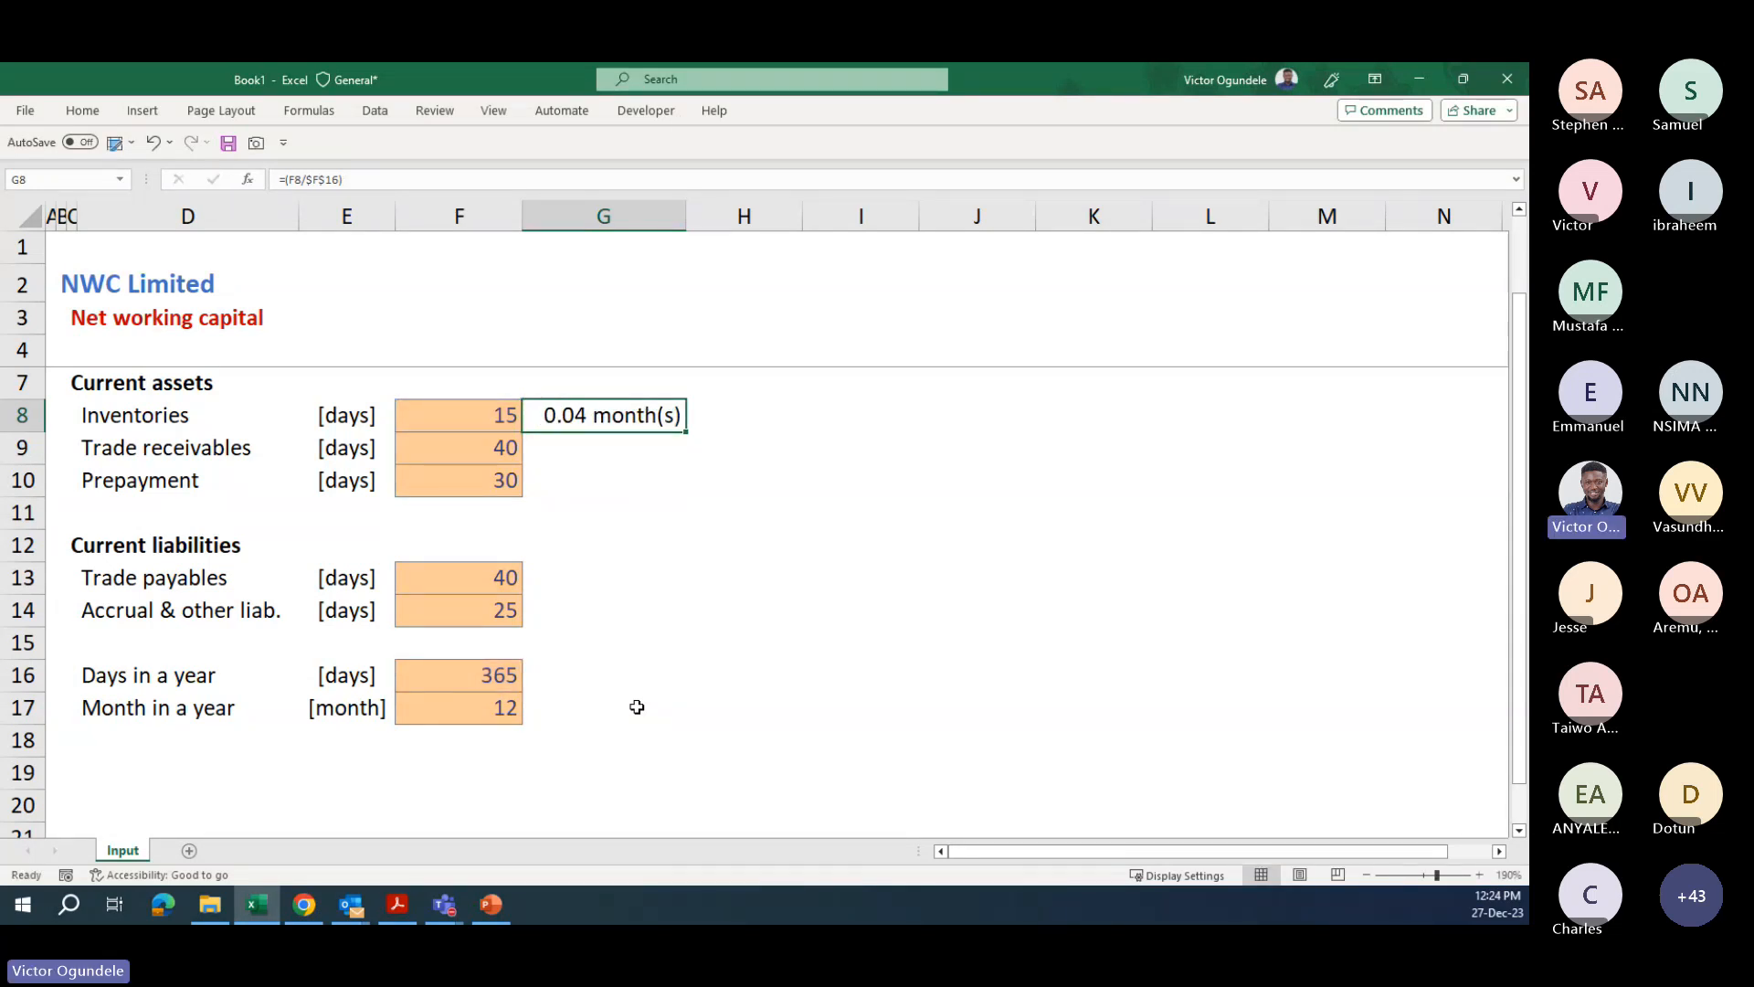
key(alt+h)
key(0)
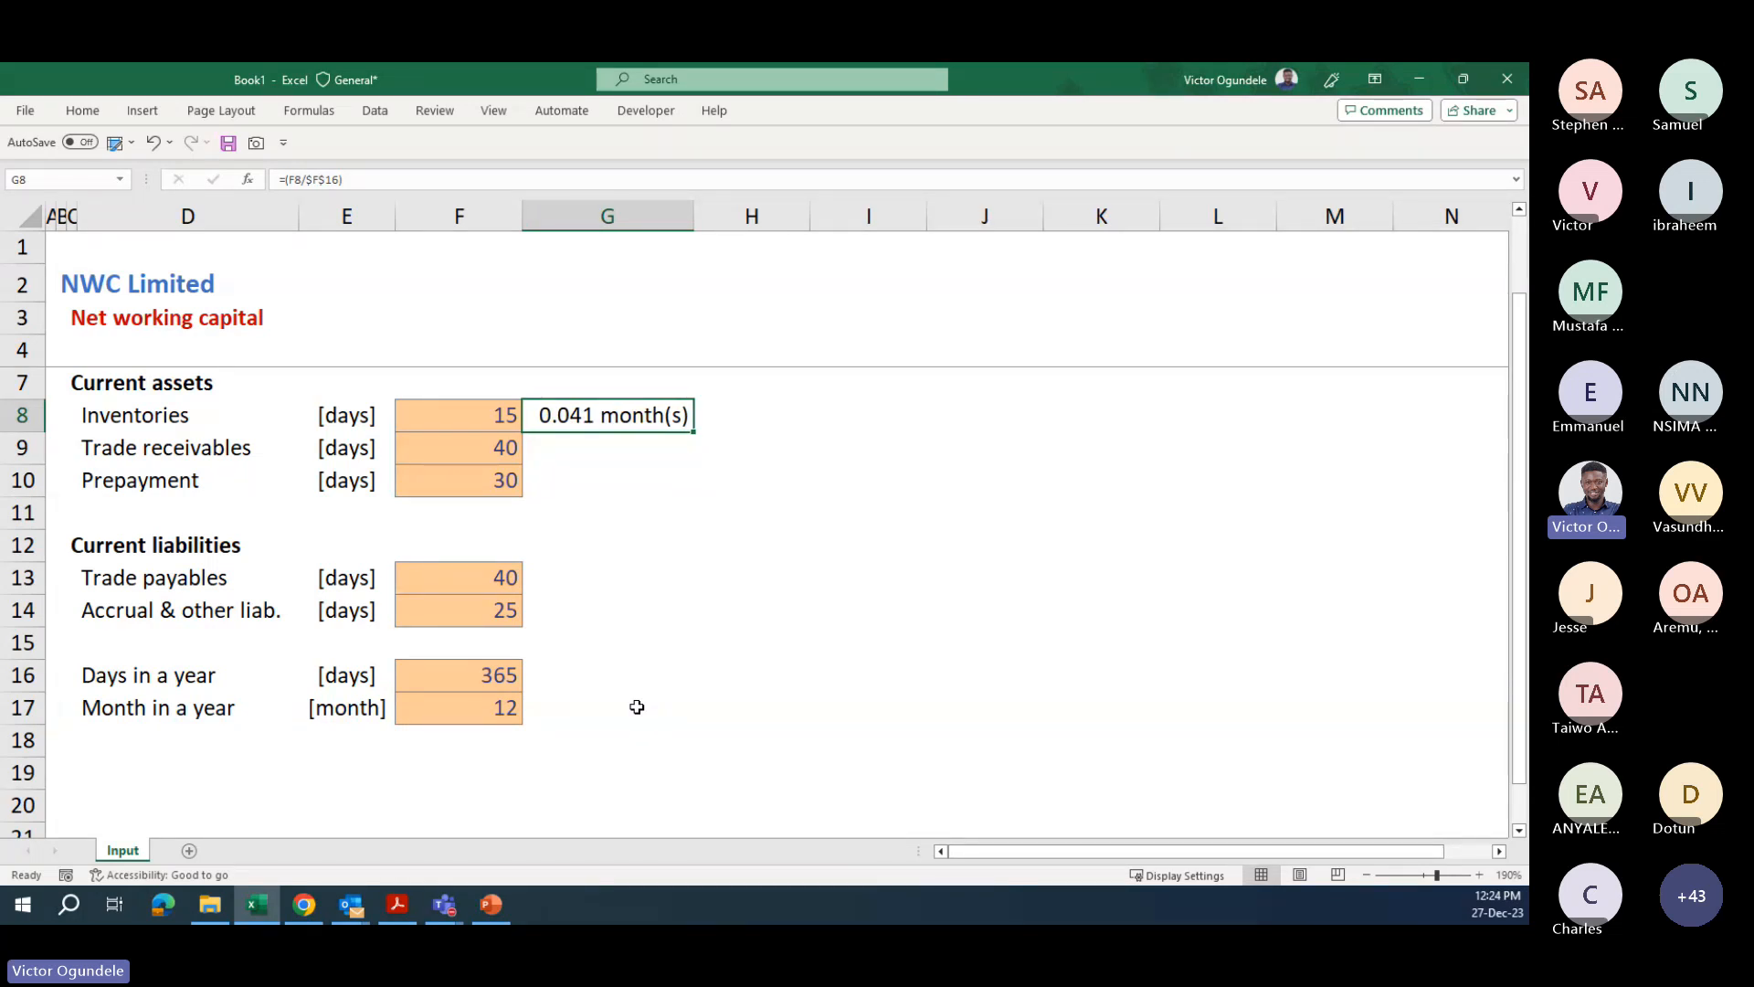
key(alt+h)
key(9)
key(alt+h)
key(9)
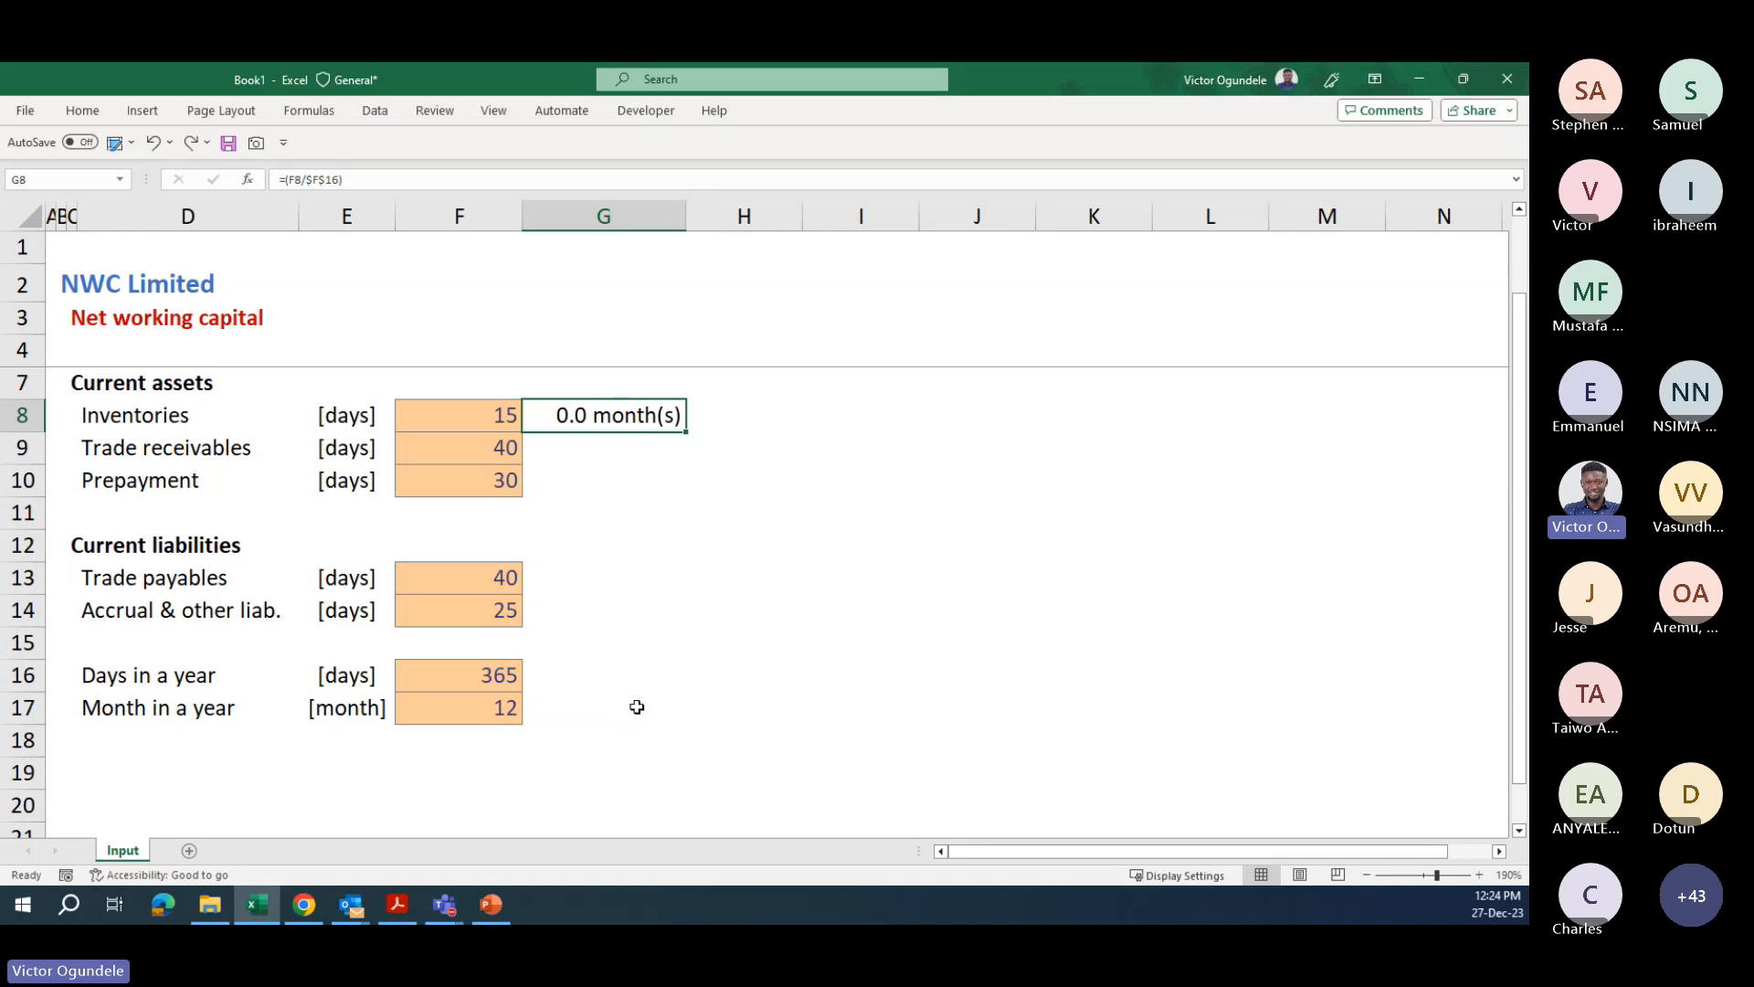
key(alt+h)
key(9)
- Multiply the G8 formula by the absolute months in a year, giving =(F8/$F$16)*$F$17
key(F2)
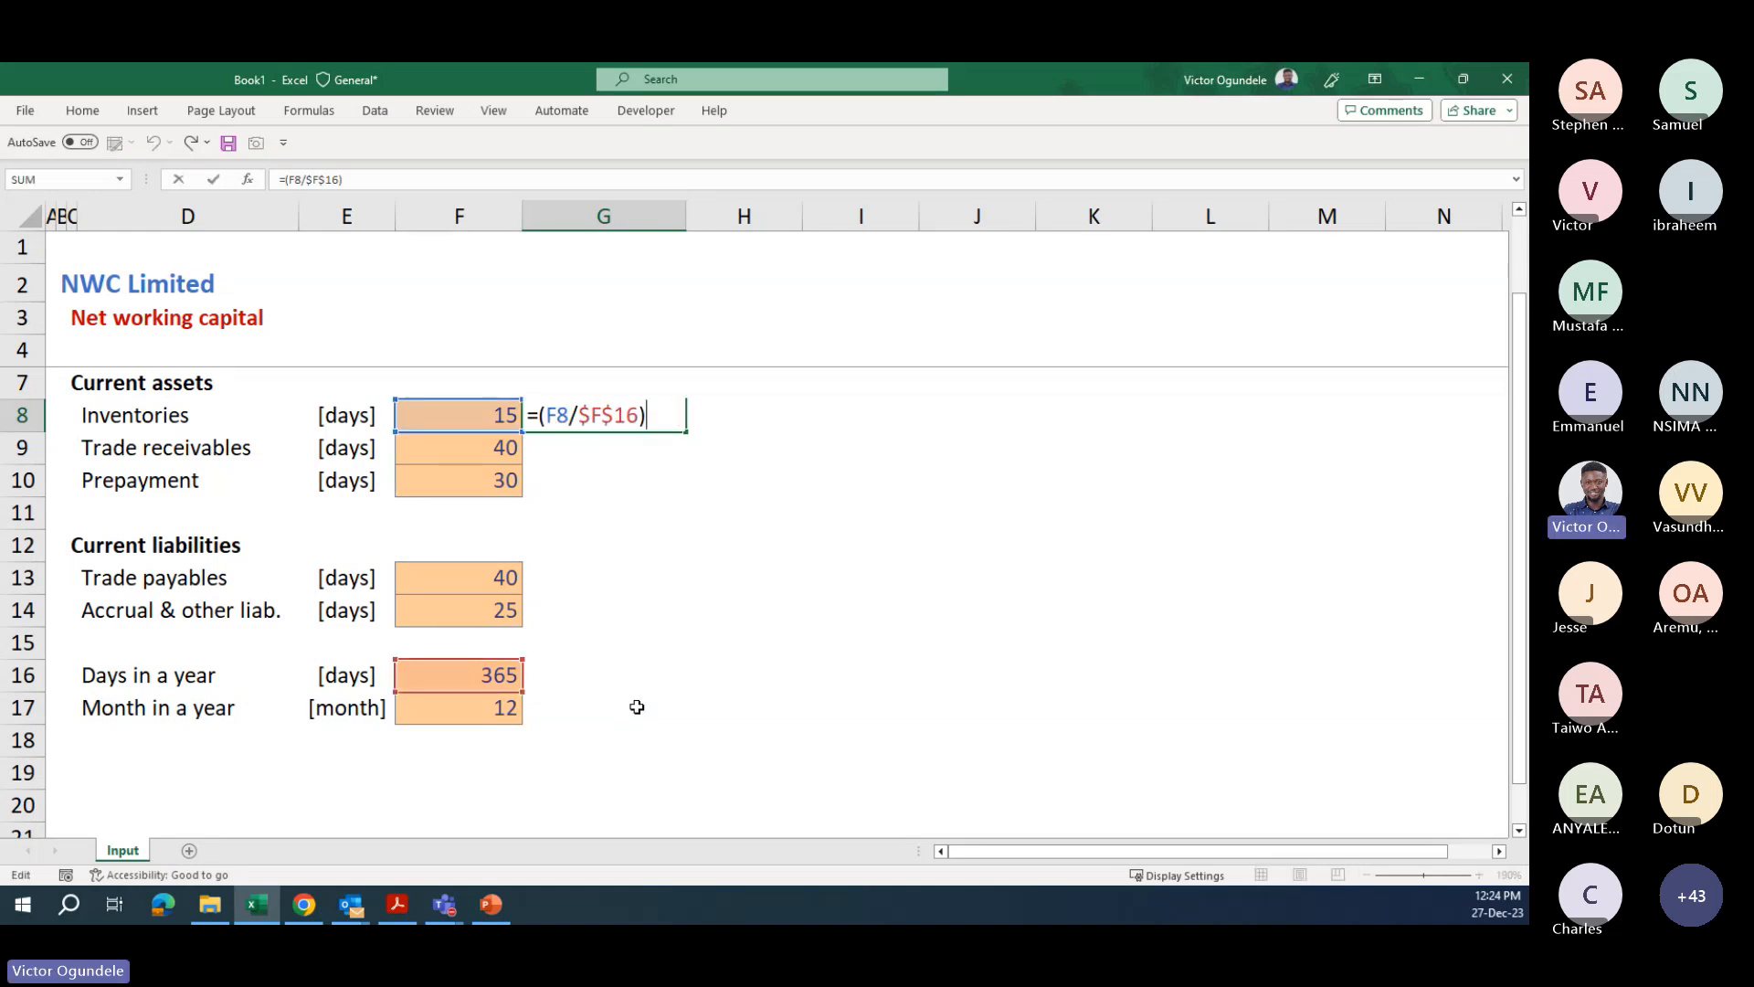
text(*)
click(482, 706)
key(F4)
key(ctrl+Return)
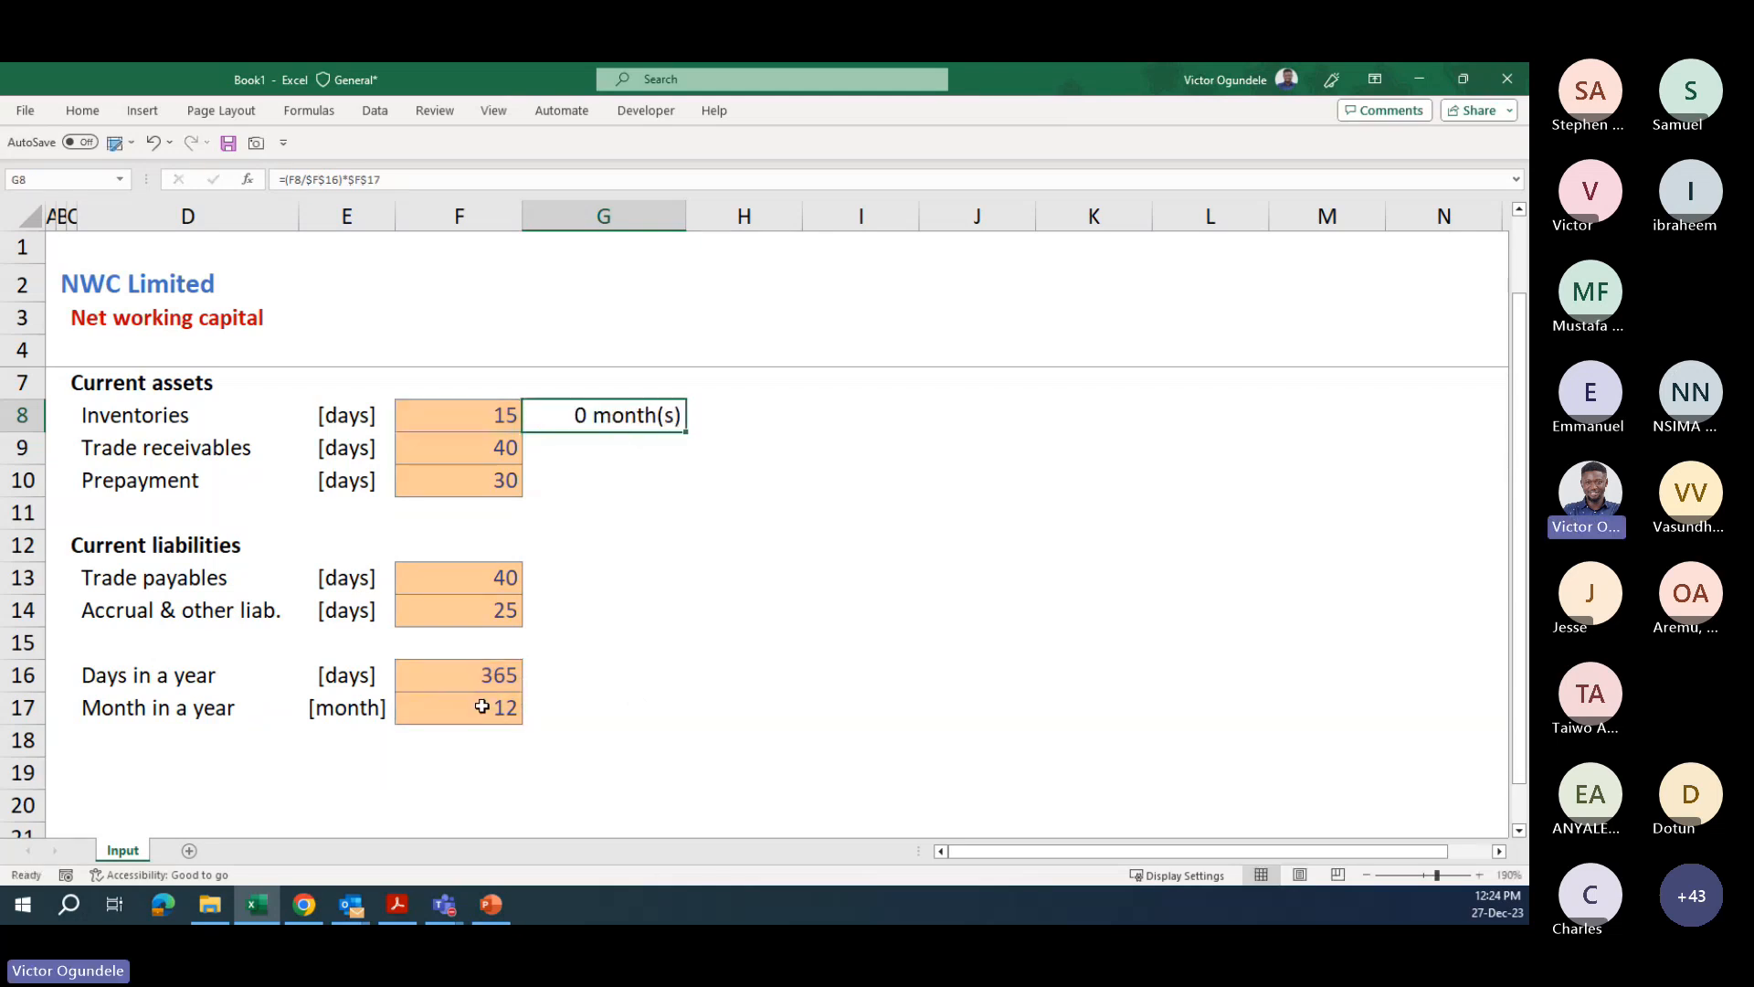
- Round the Inventories month terms in G8 up to whole months with =ROUNDUP((F8/$F$16)*$F$17,0)
key(F2)
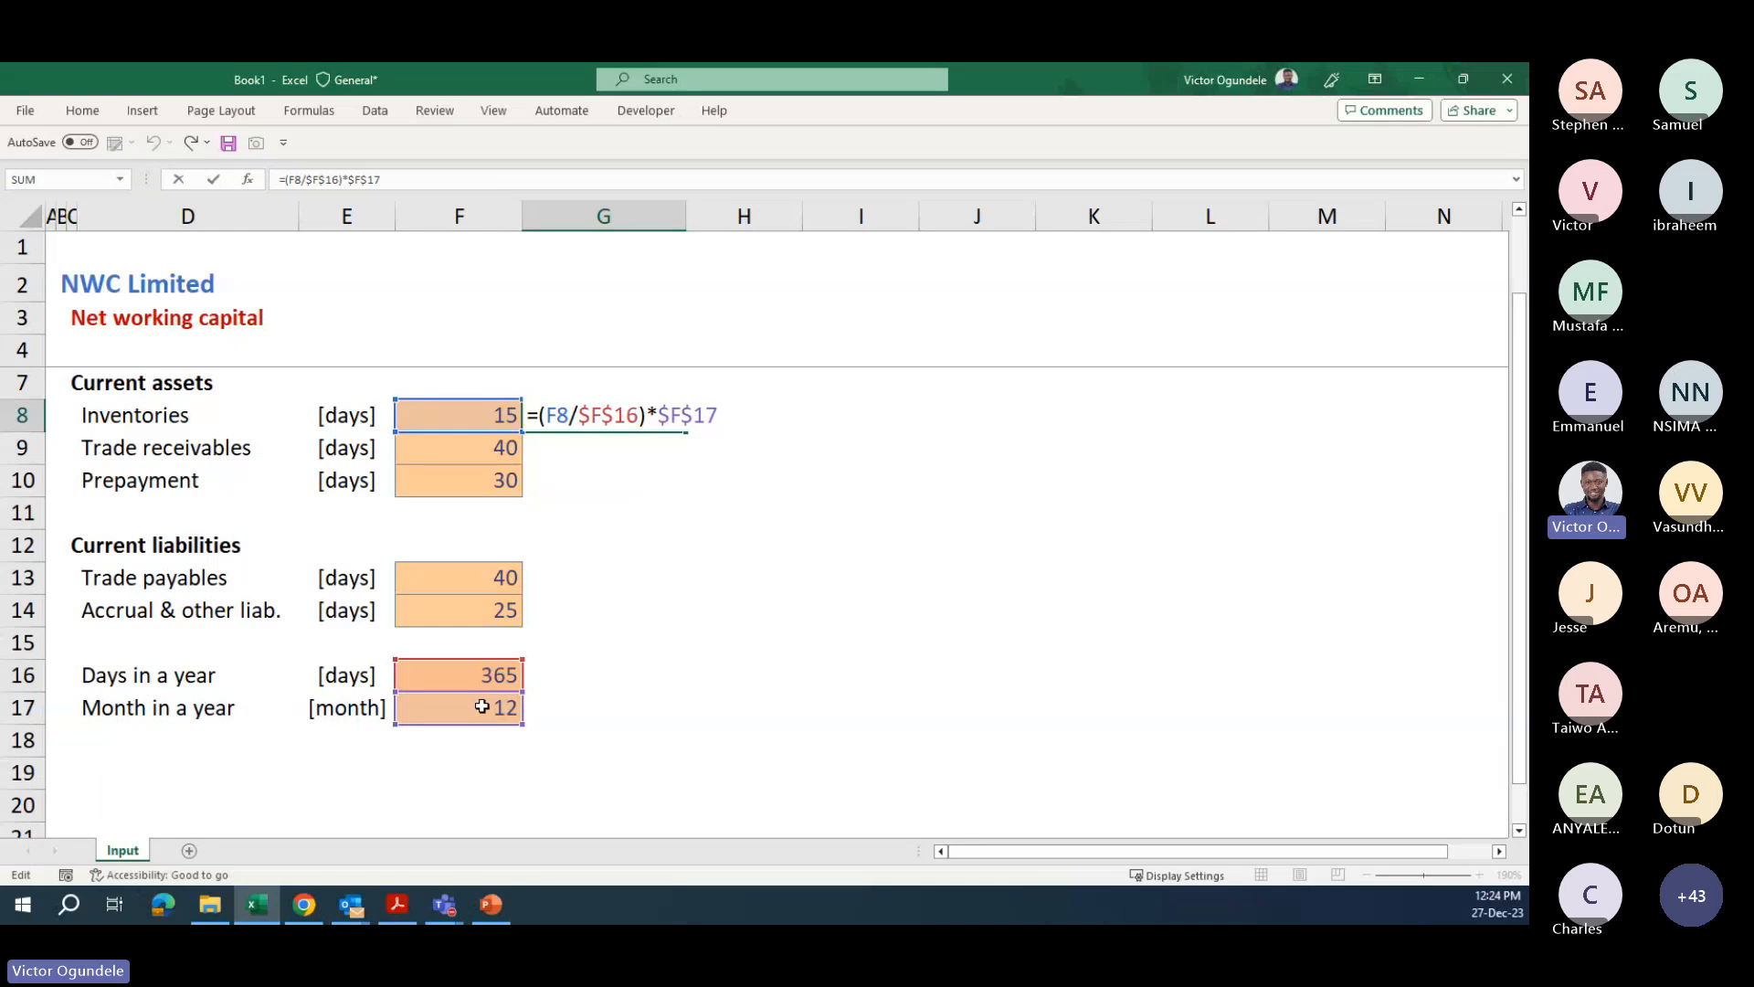
text(rou)
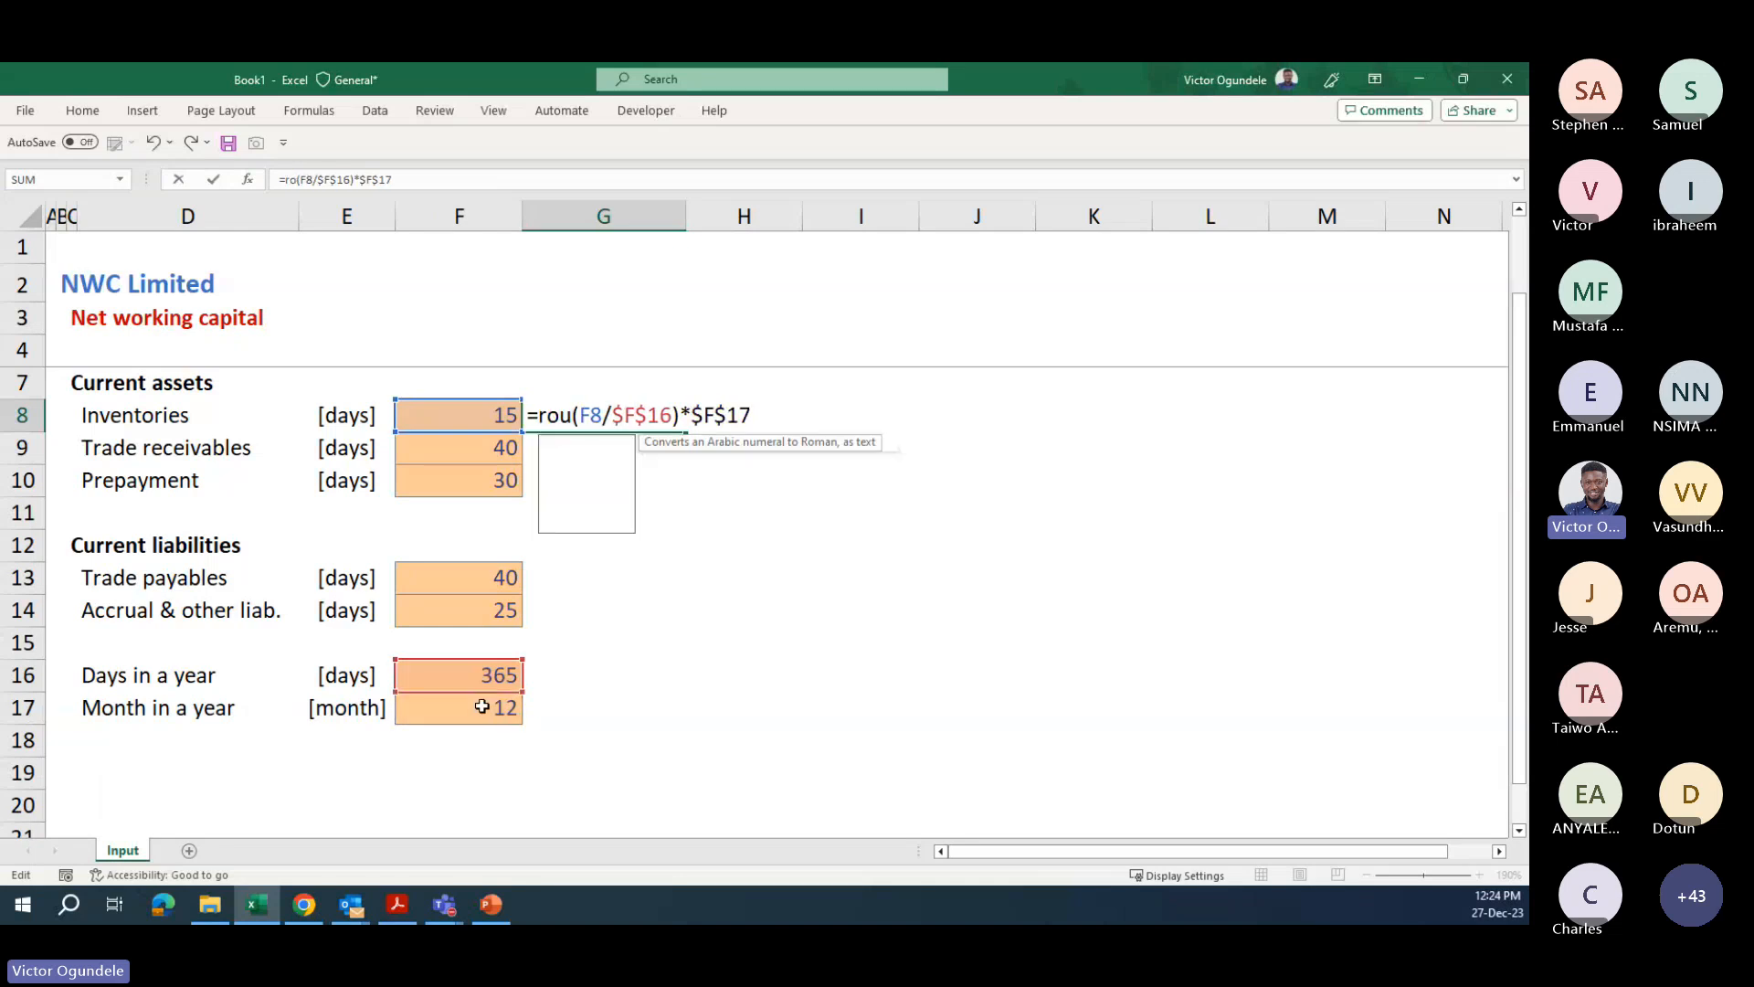
key(Down)
key(Down)
key(Tab)
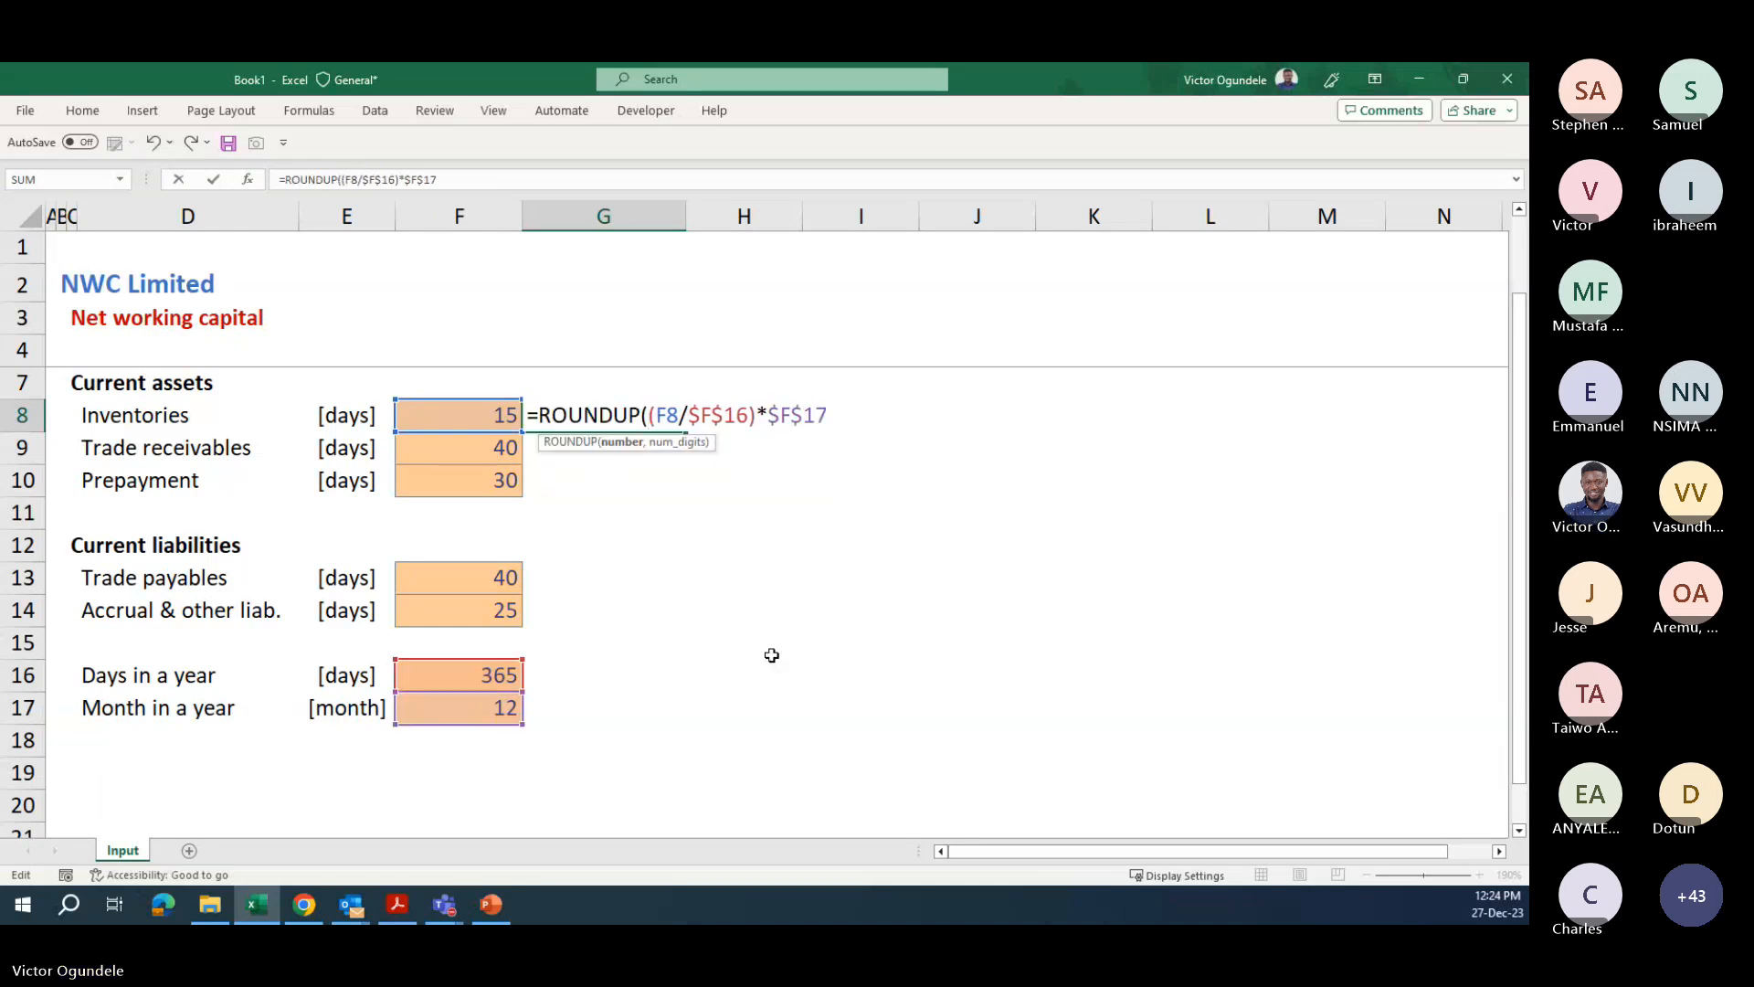
click(840, 416)
text(,0))
key(ctrl+Return)
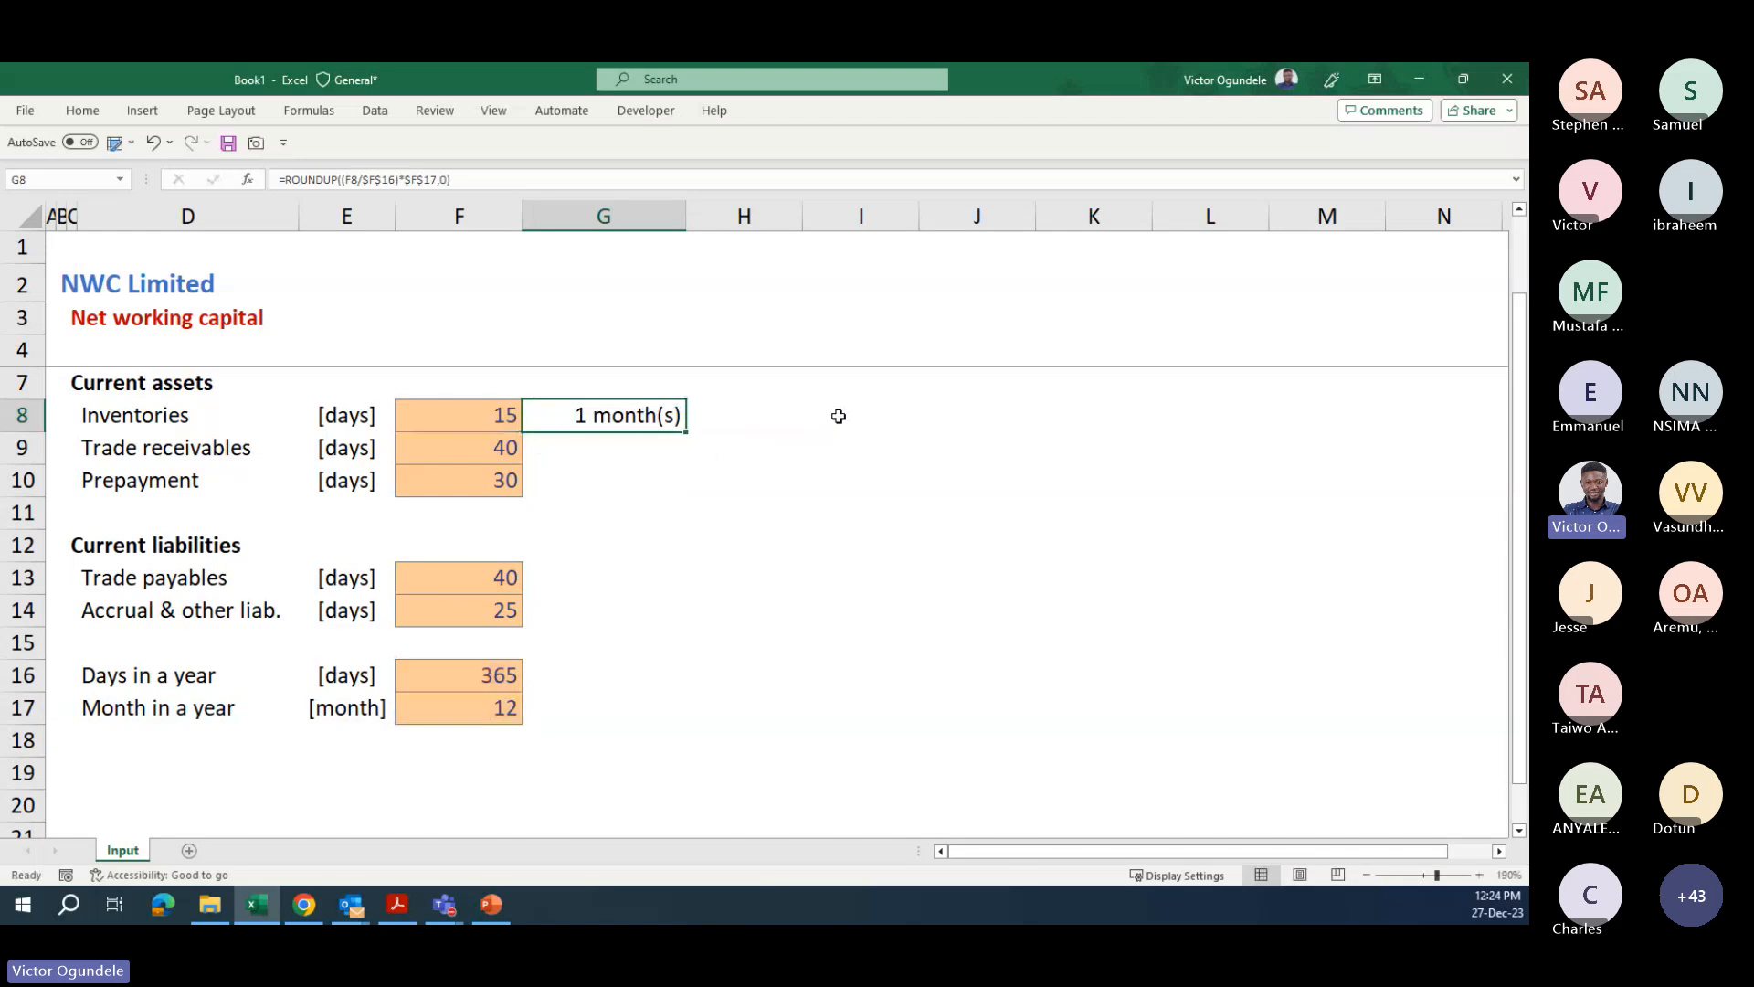
- Fill the G8 month terms formula down through G10 for Trade receivables and Prepayment
key(shift+Down)
key(shift+Down)
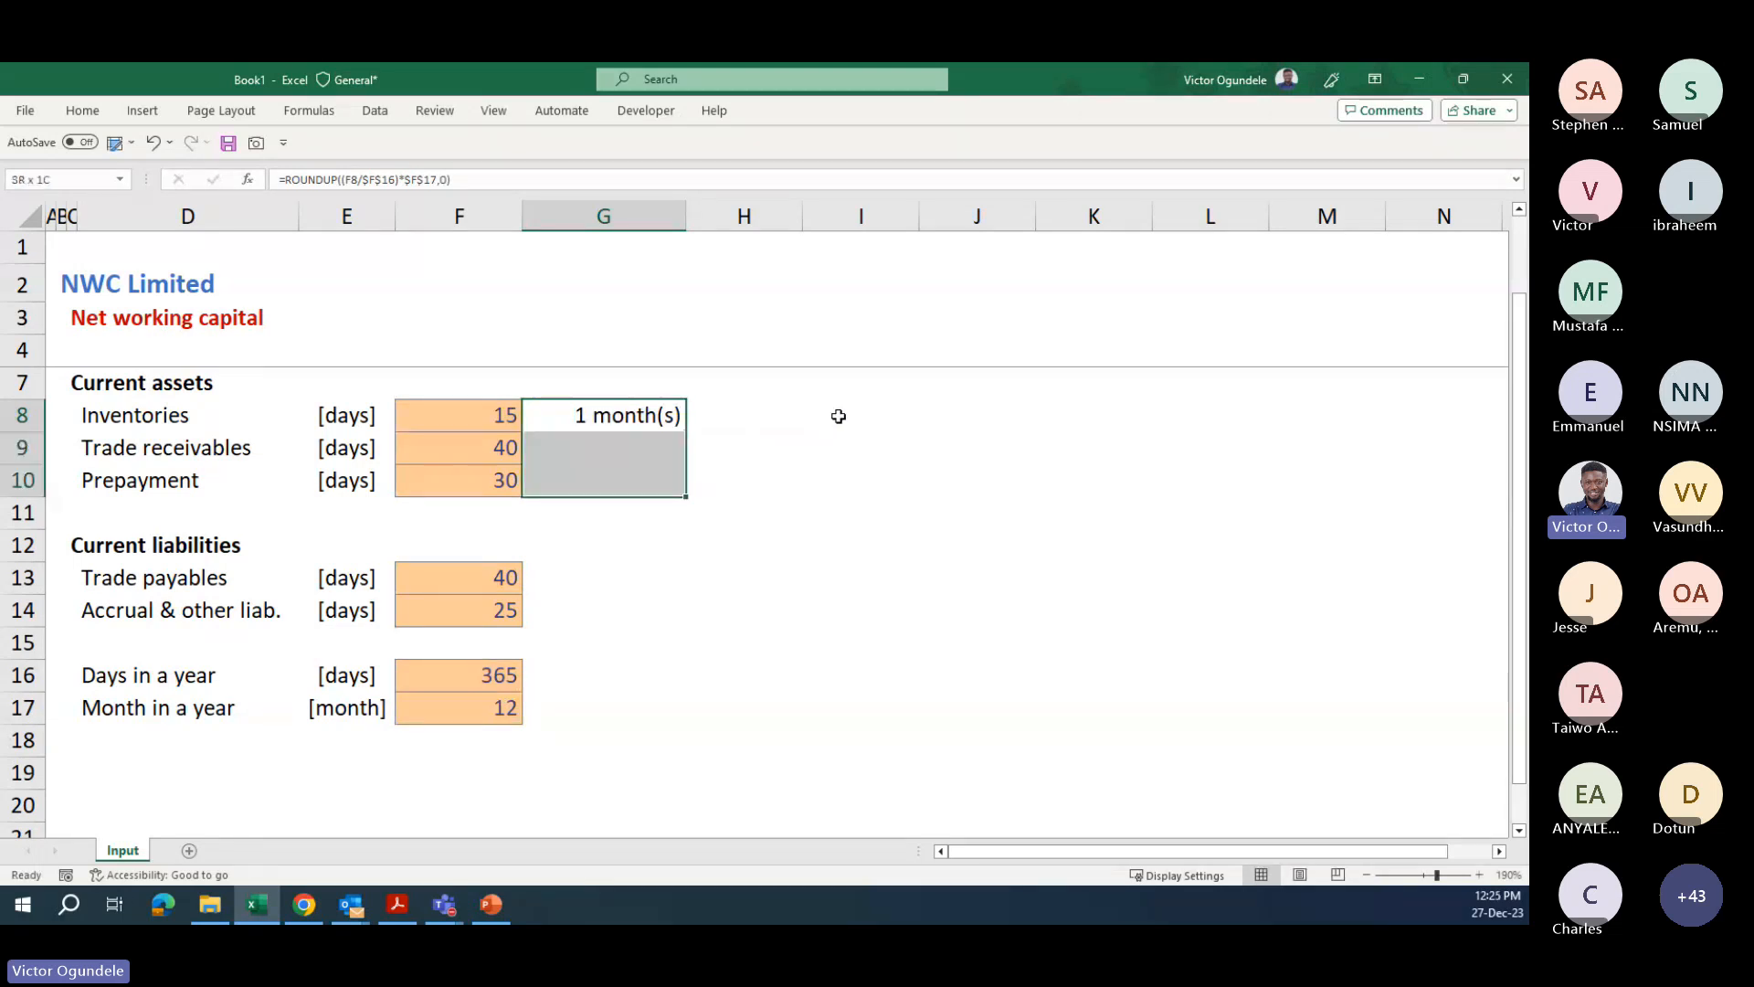
key(ctrl+d)
- Test the month rounding by entering 35, 60 and 61 as the Trade receivables days in F9
key(Down)
key(Down)
key(Left)
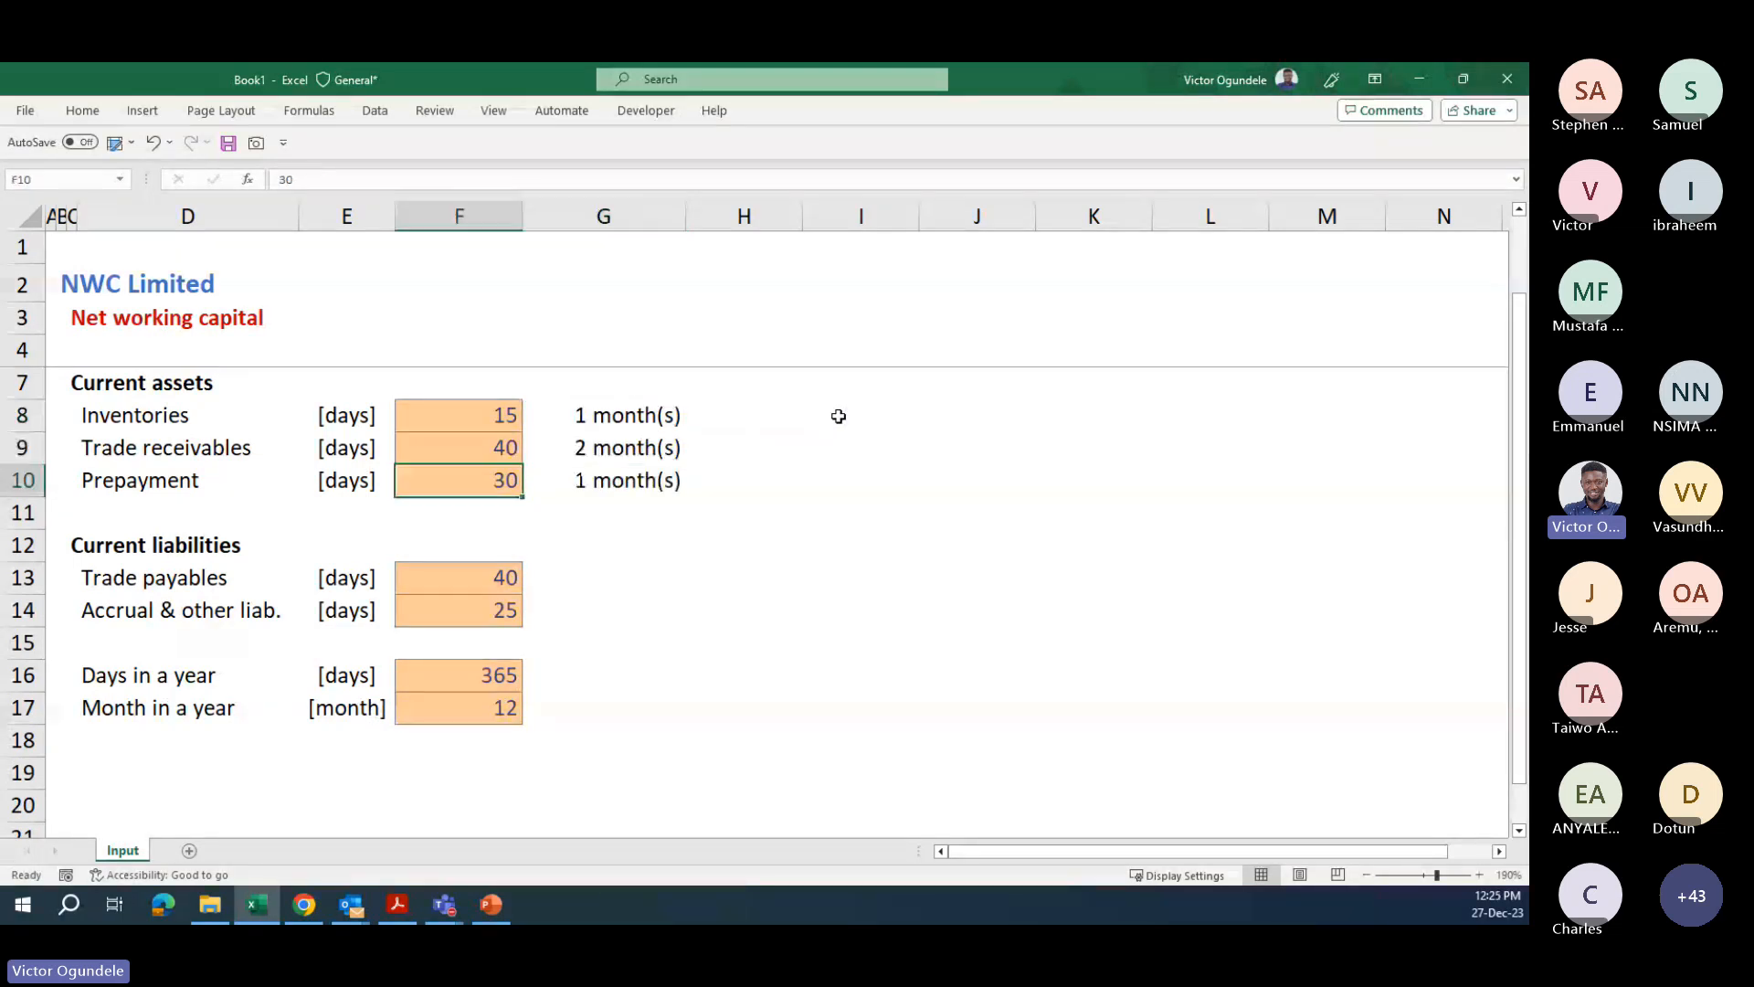
key(Up)
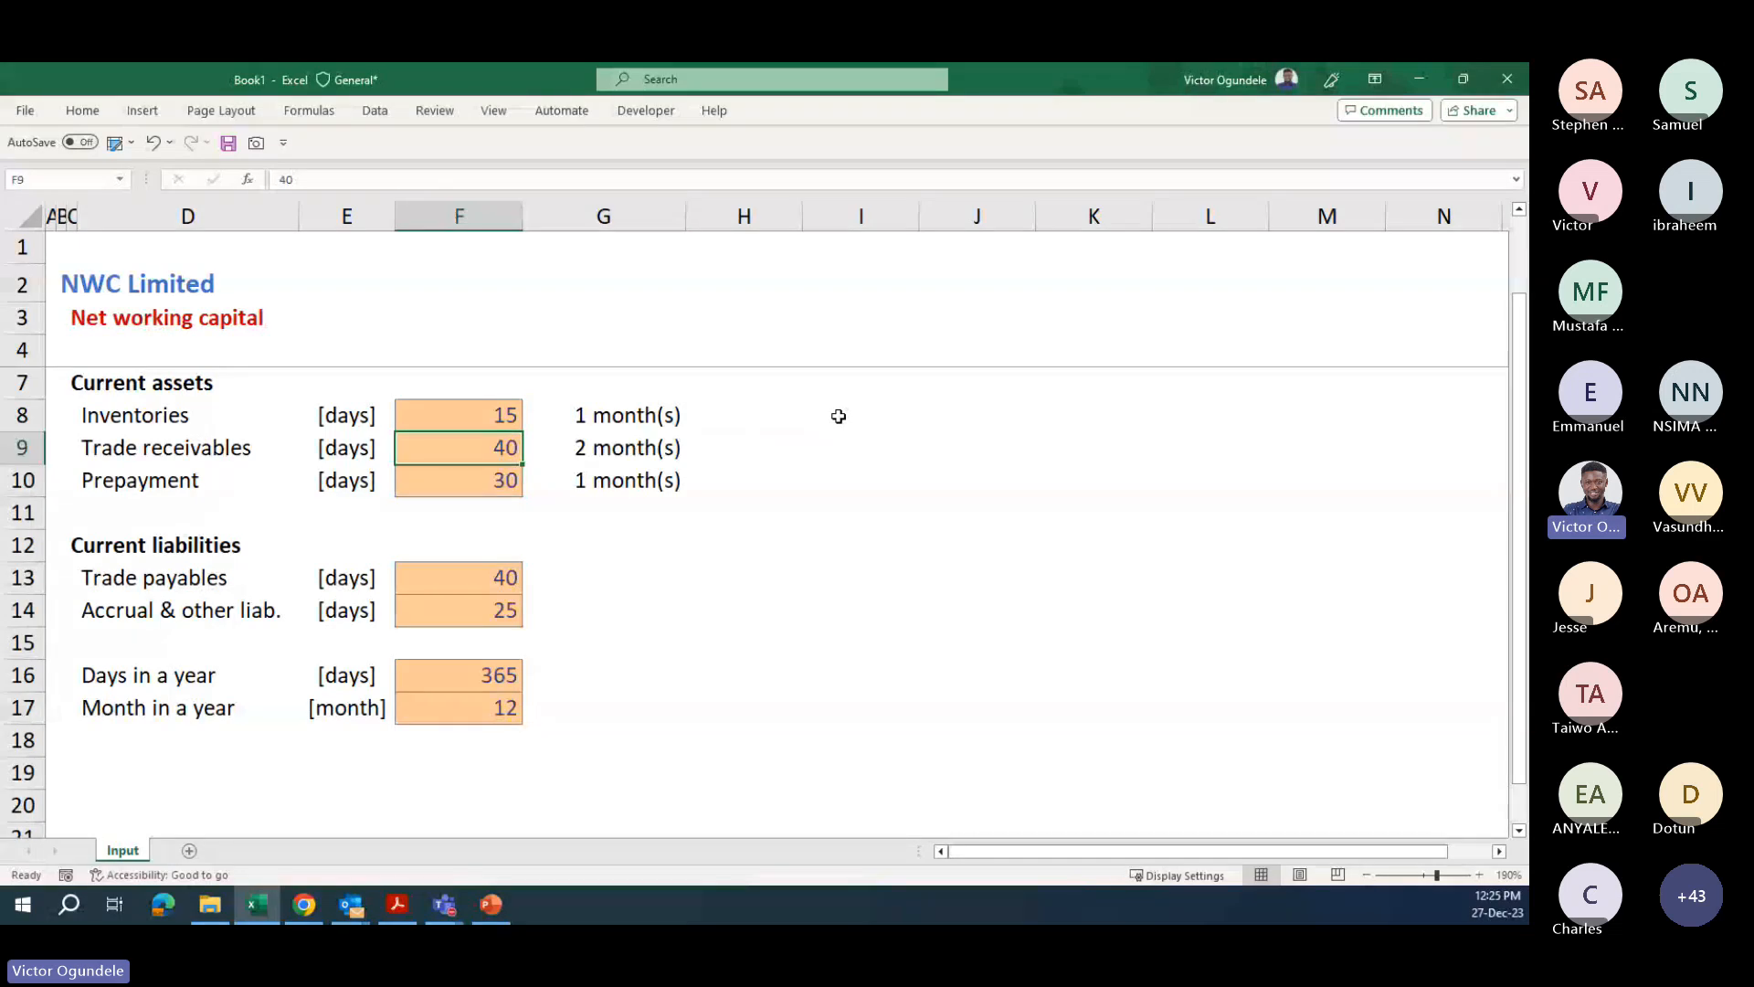
ctrl+scroll(839, 416, up, 1)
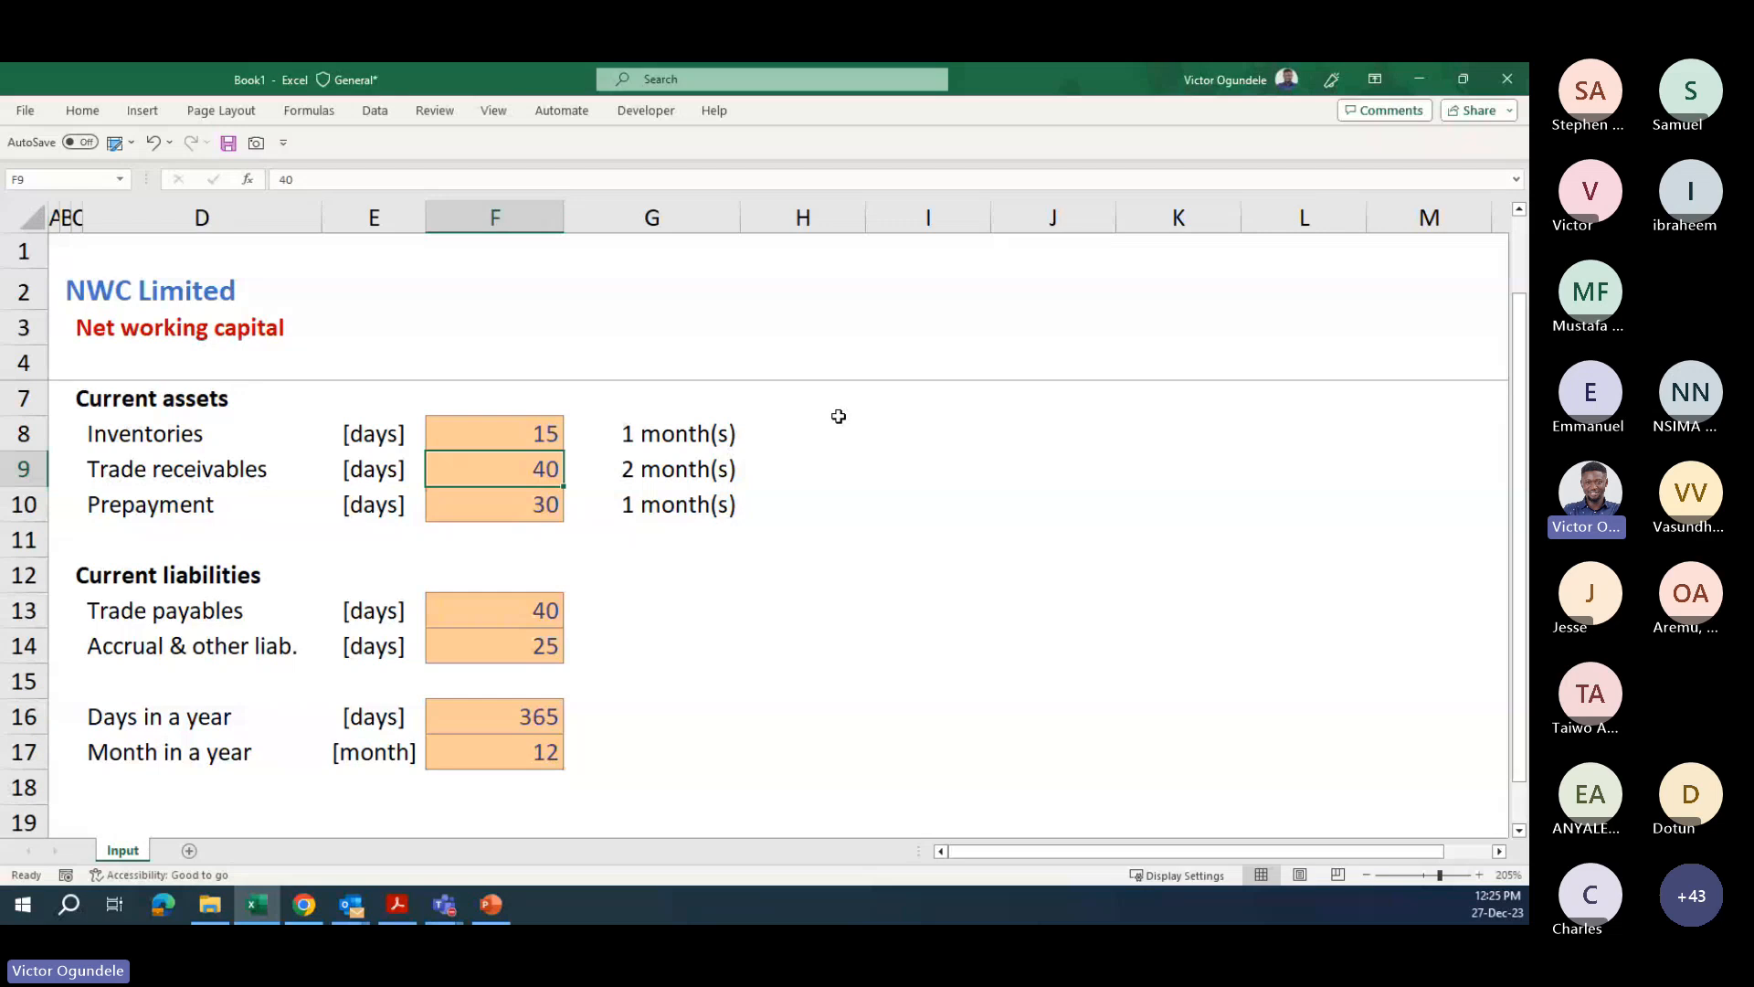
scroll(838, 416, up, 1)
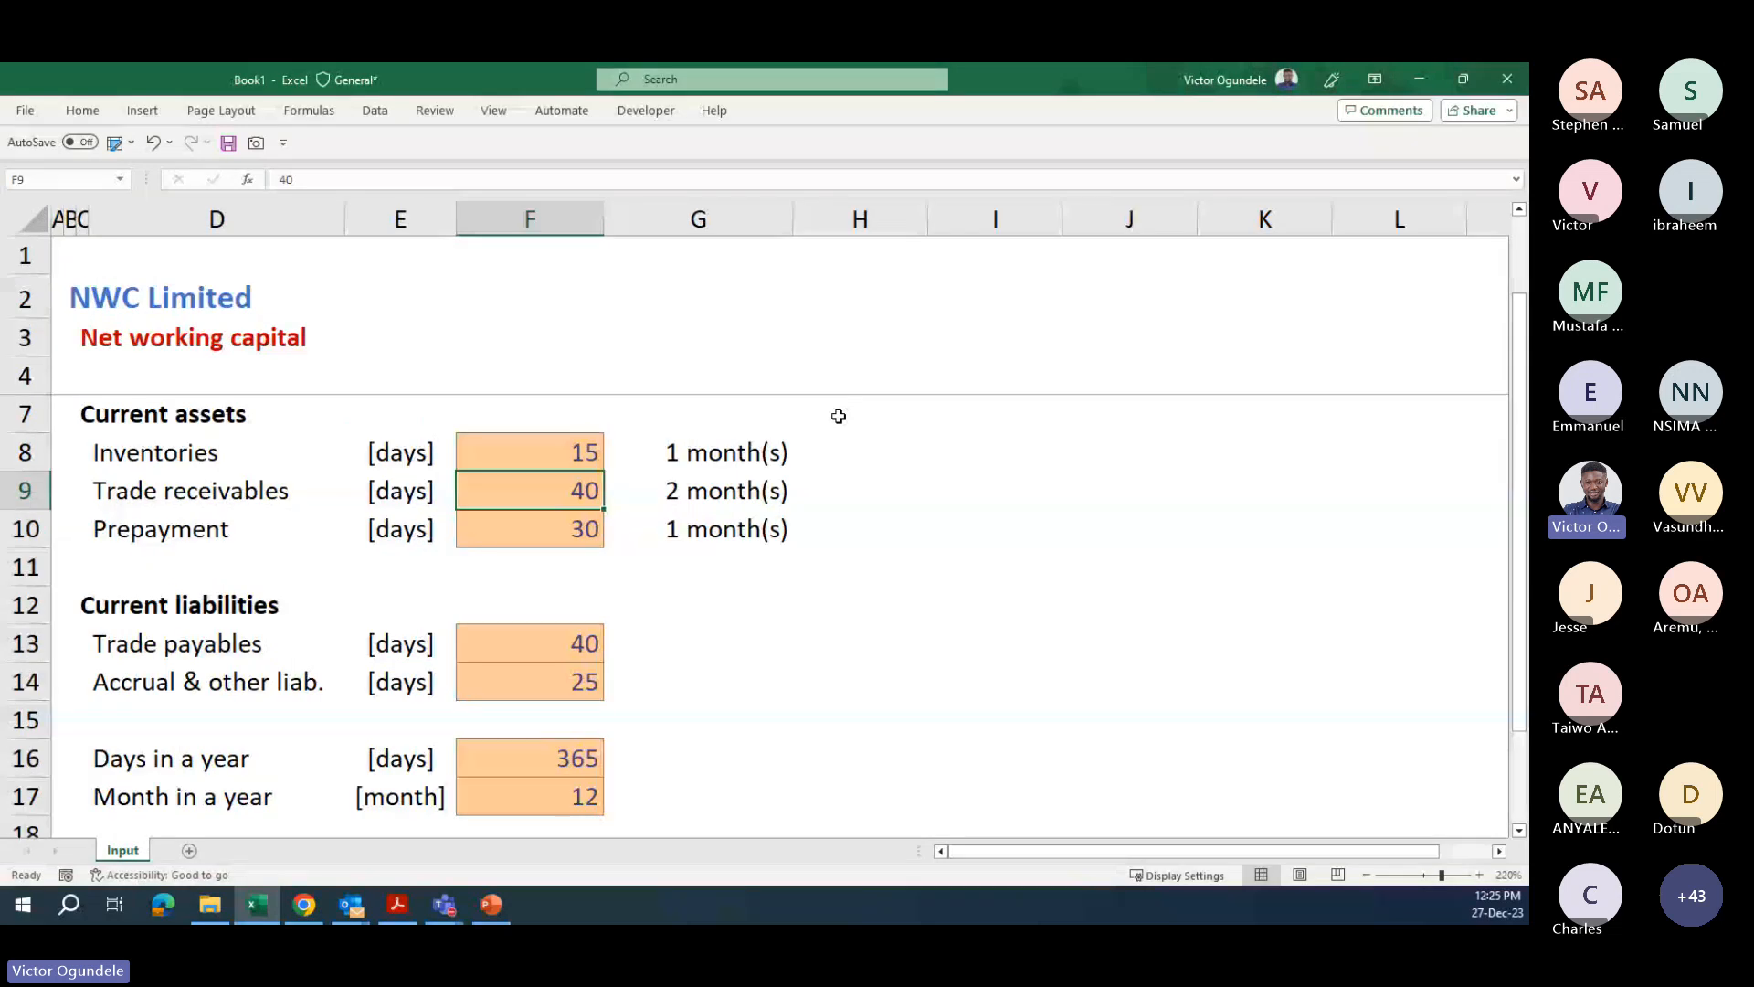
text(3)
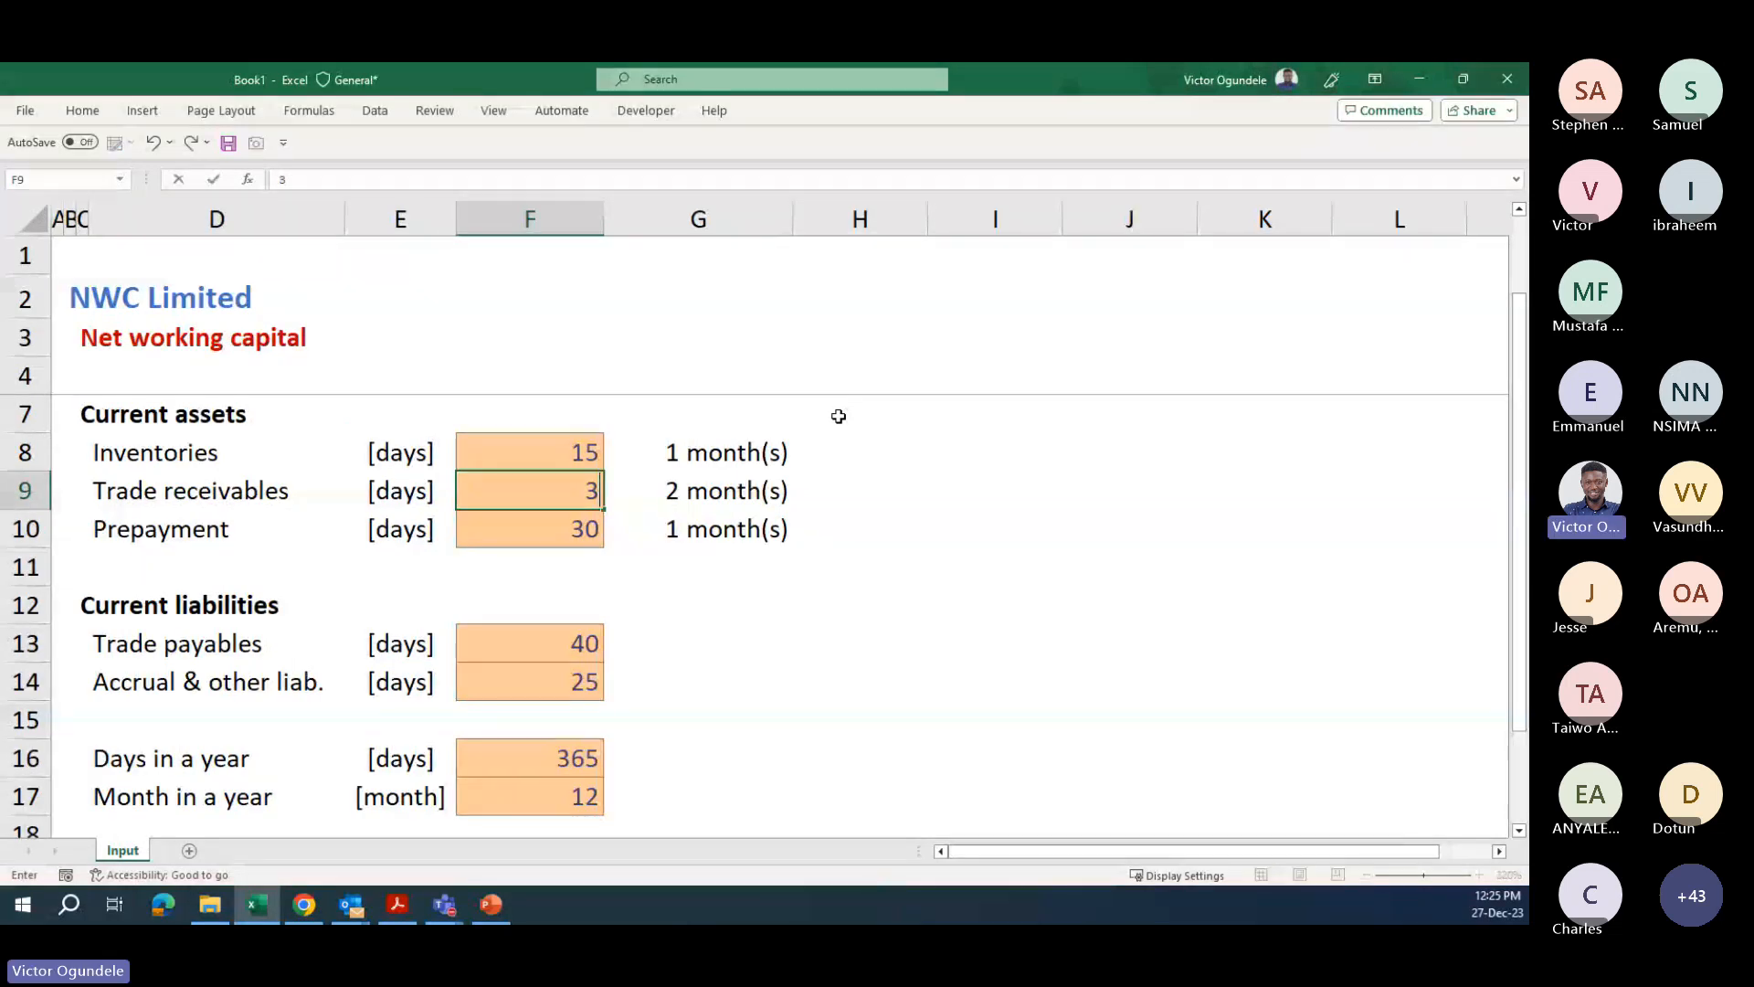
text(5)
key(ctrl+Return)
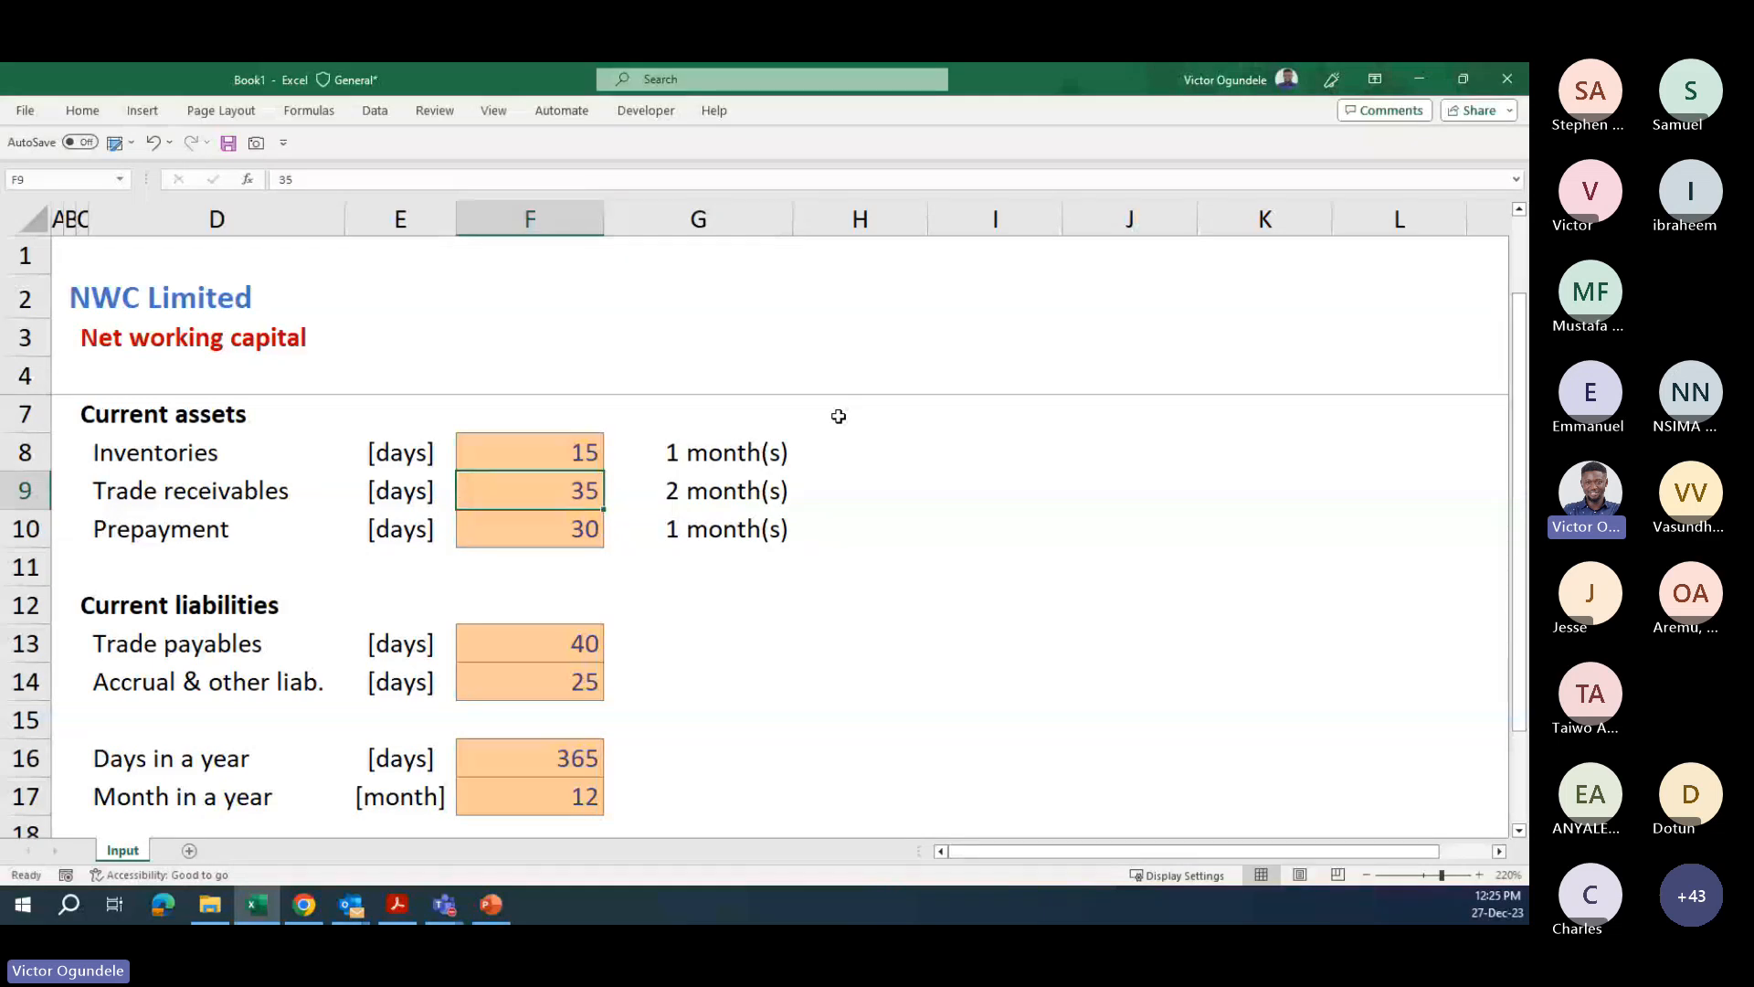
text(60)
key(ctrl+Return)
text(61)
key(Return)
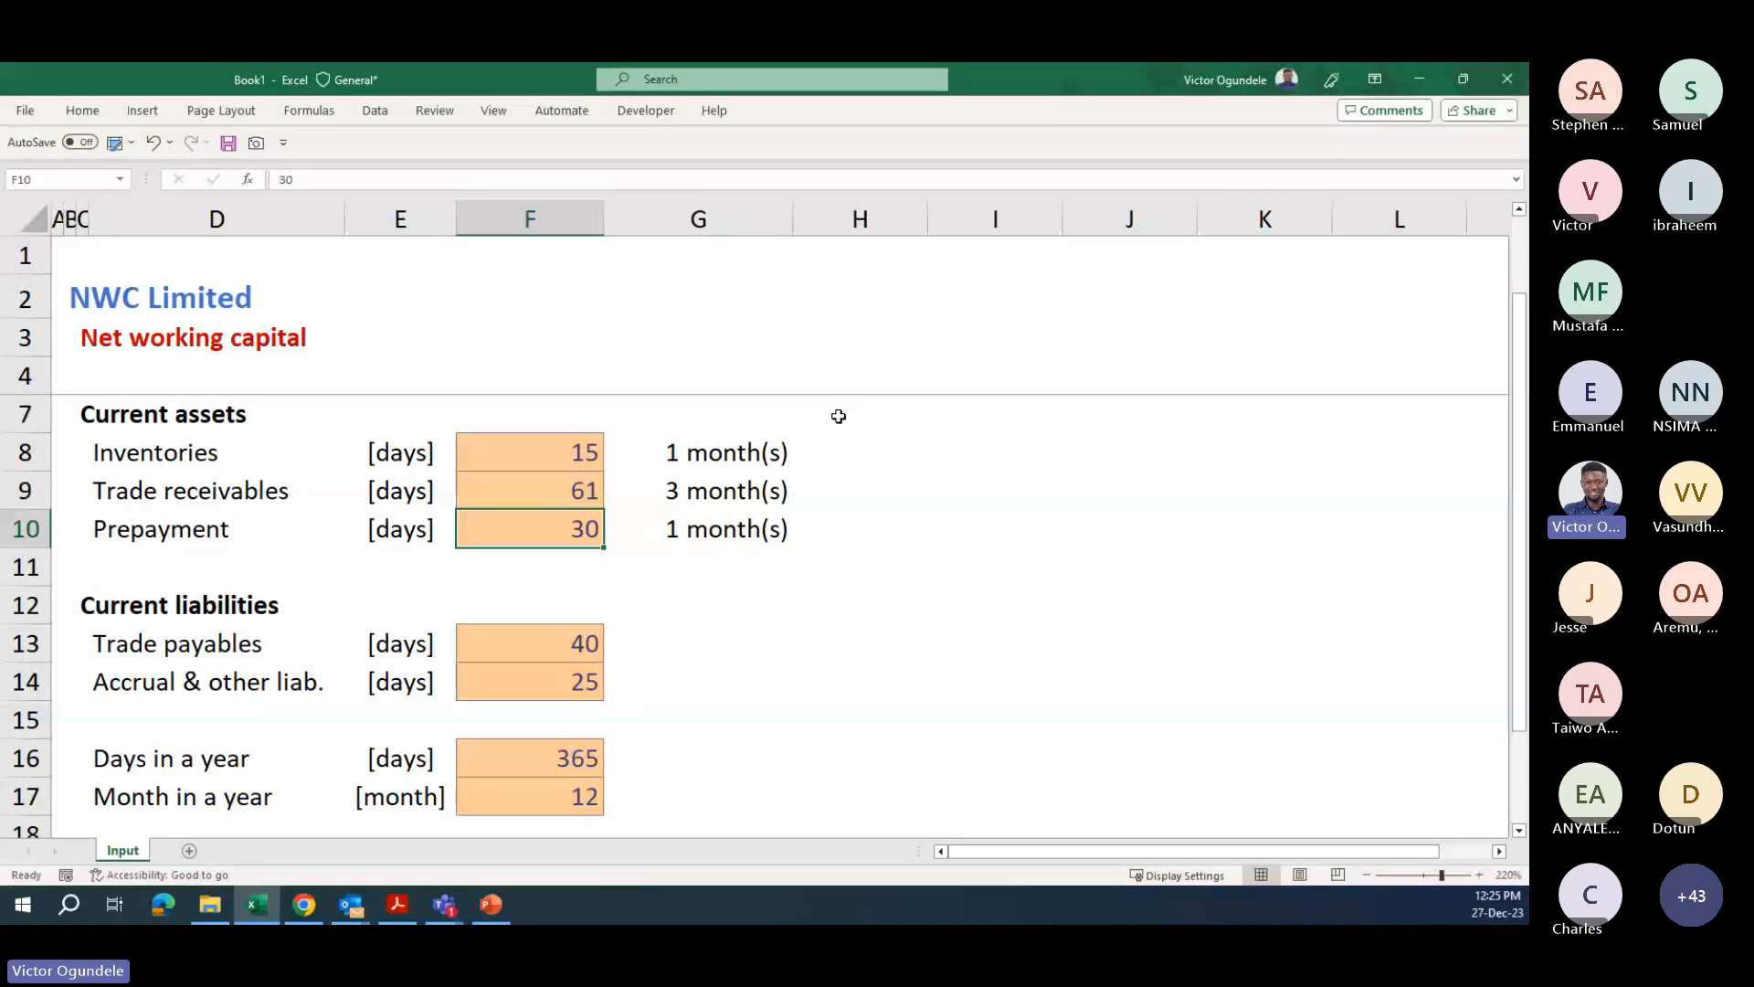
- Set the Trade receivables days in F9 to 20
key(Up)
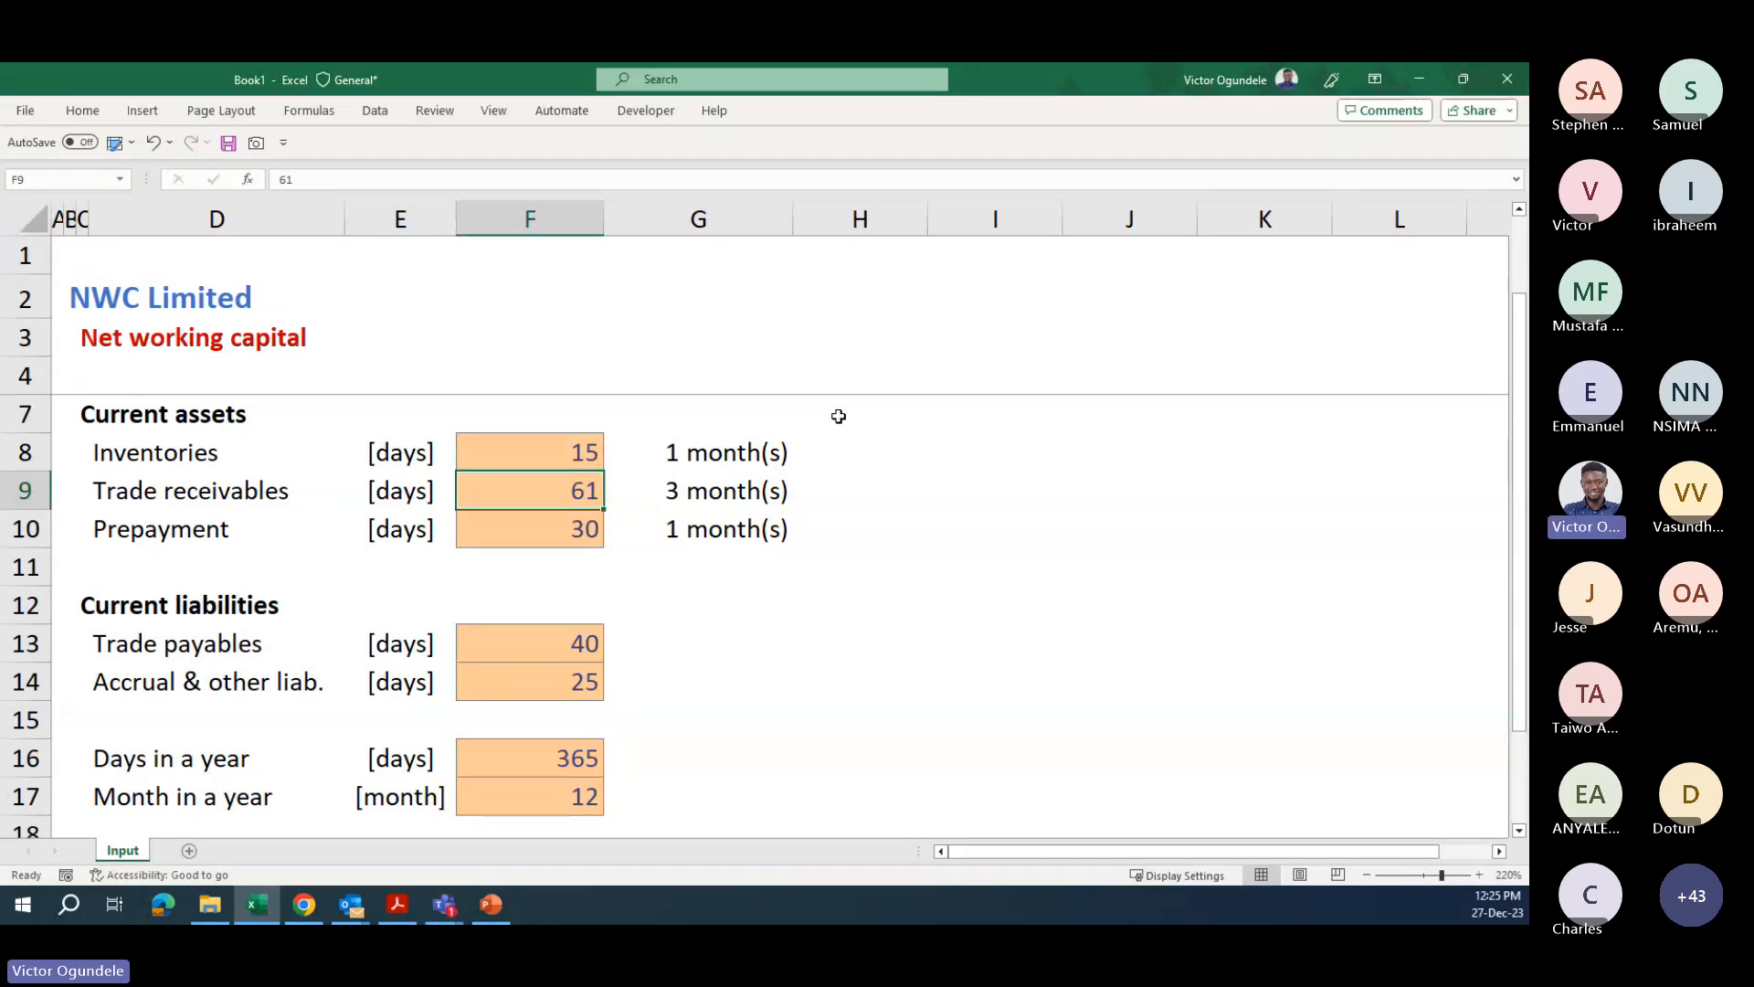
text(20)
key(Return)
- Copy the Prepayment month terms formula from G10 to the current liabilities cells G13:G14
key(Down)
key(Right)
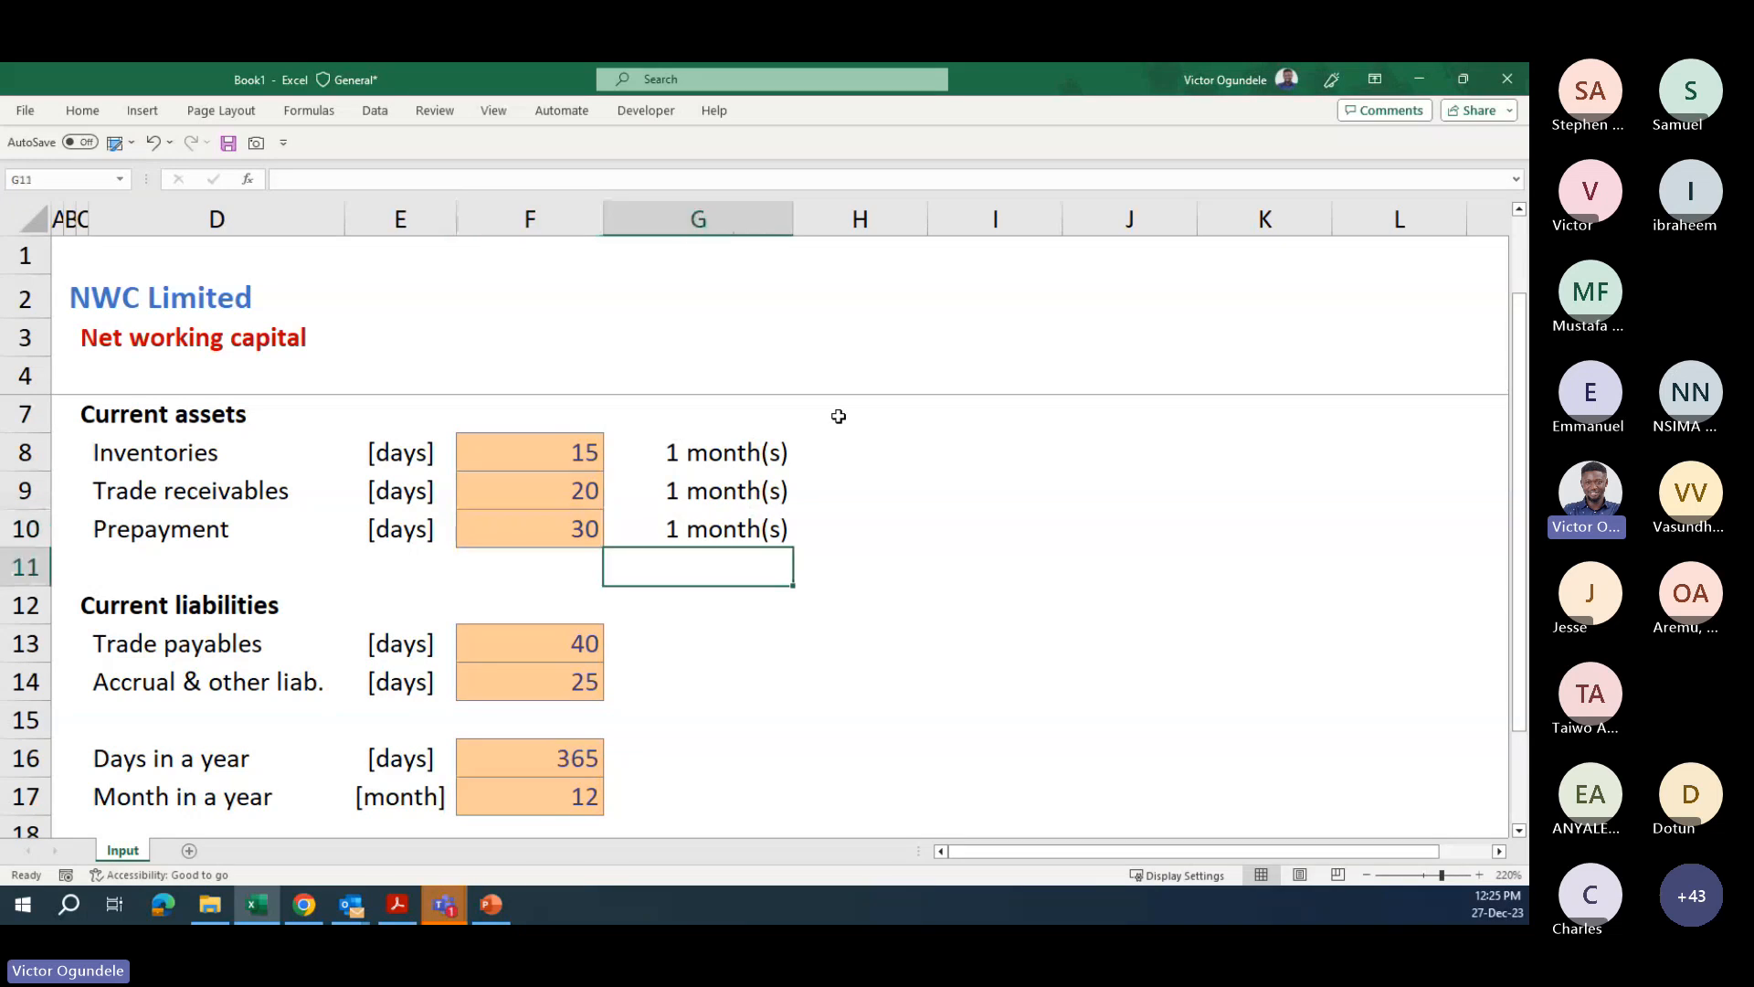
key(Up)
key(ctrl+c)
key(Down)
key(Down)
key(Down)
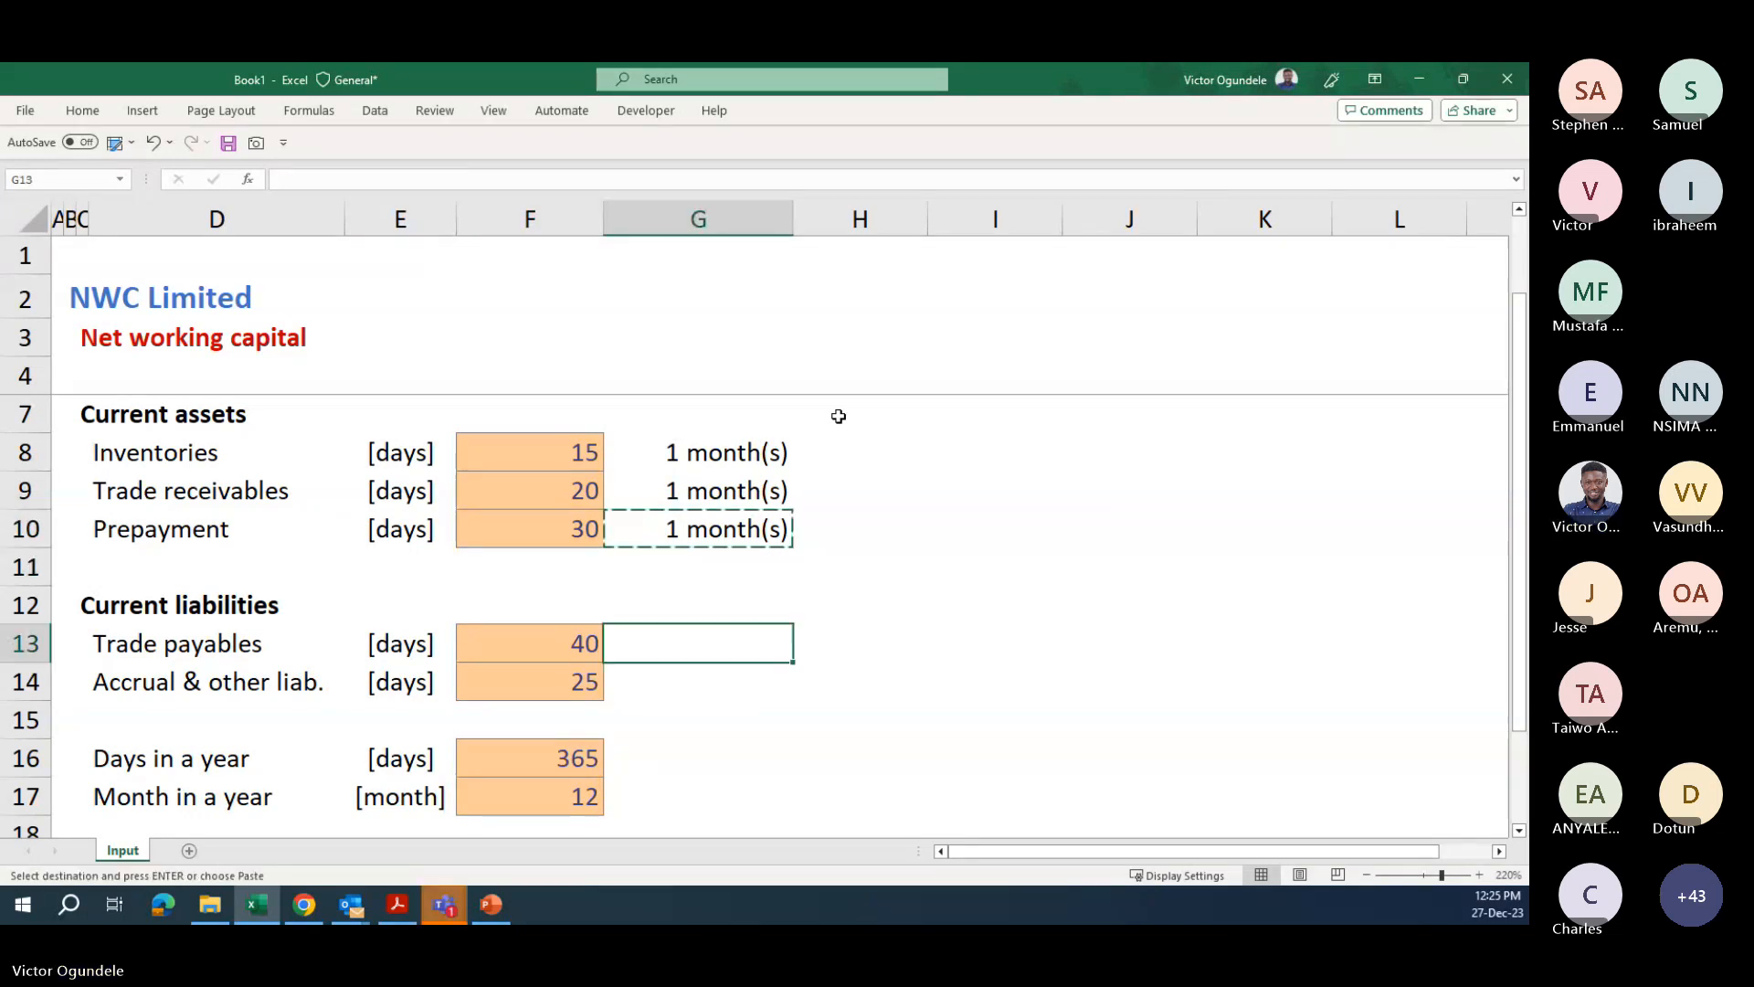
key(shift+Down)
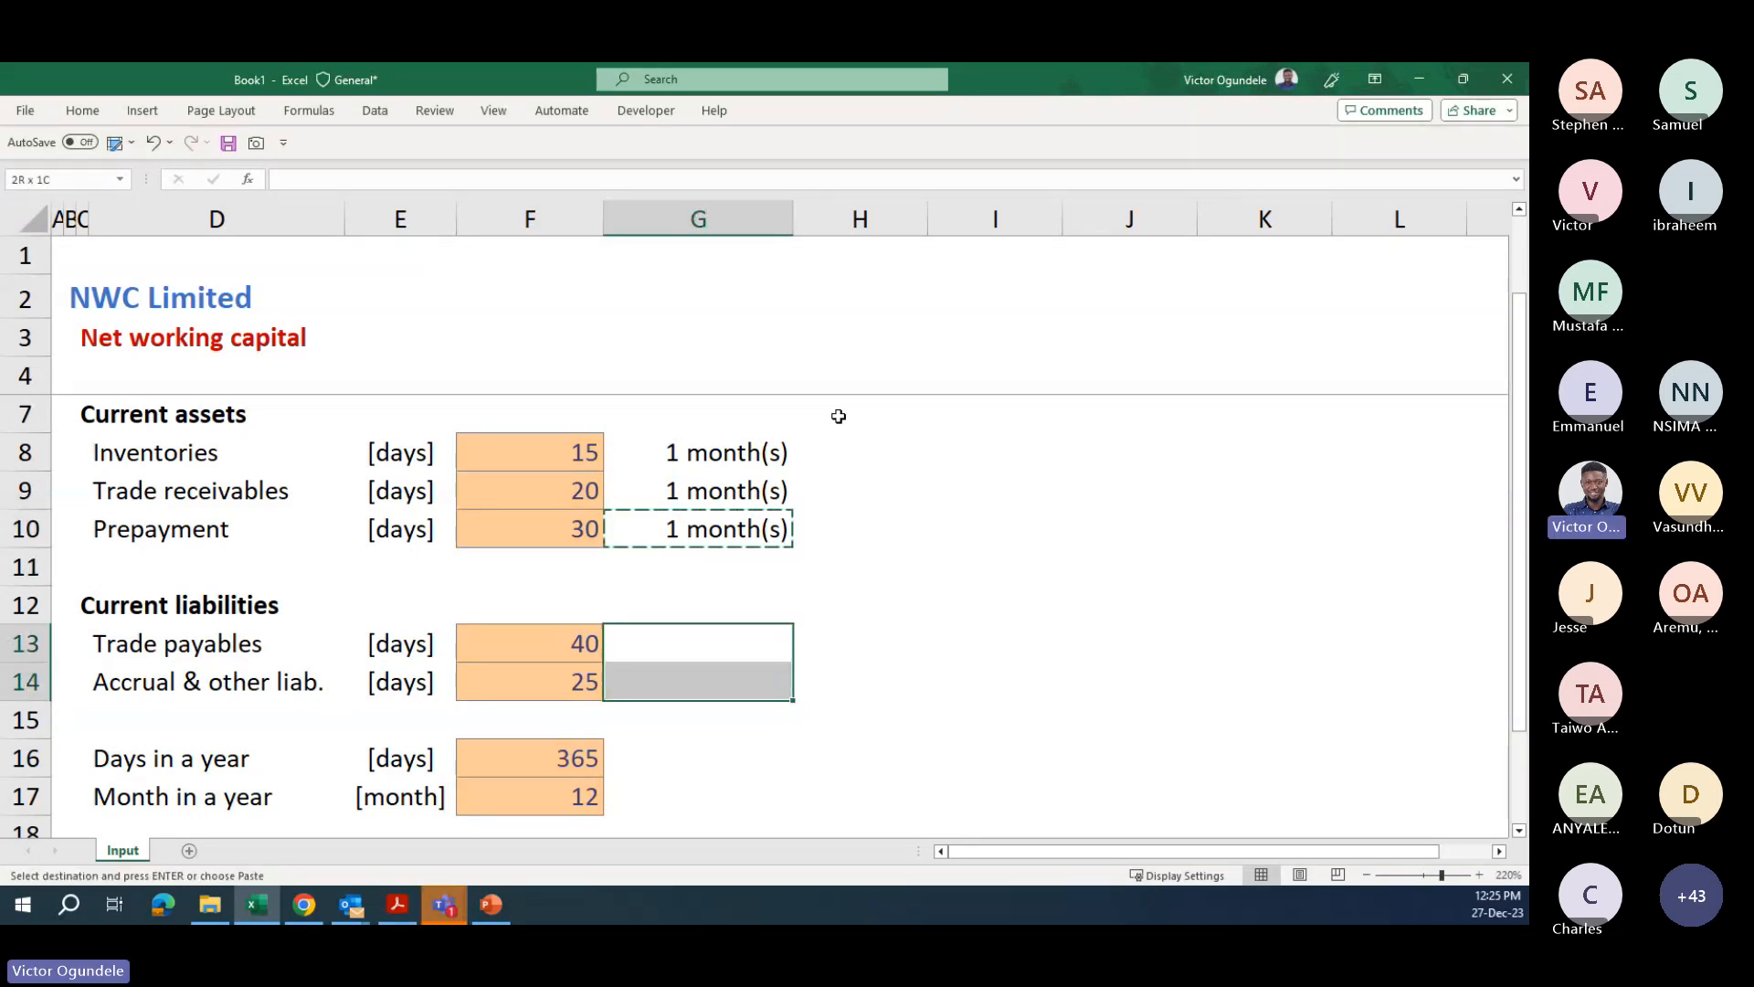
key(Return)
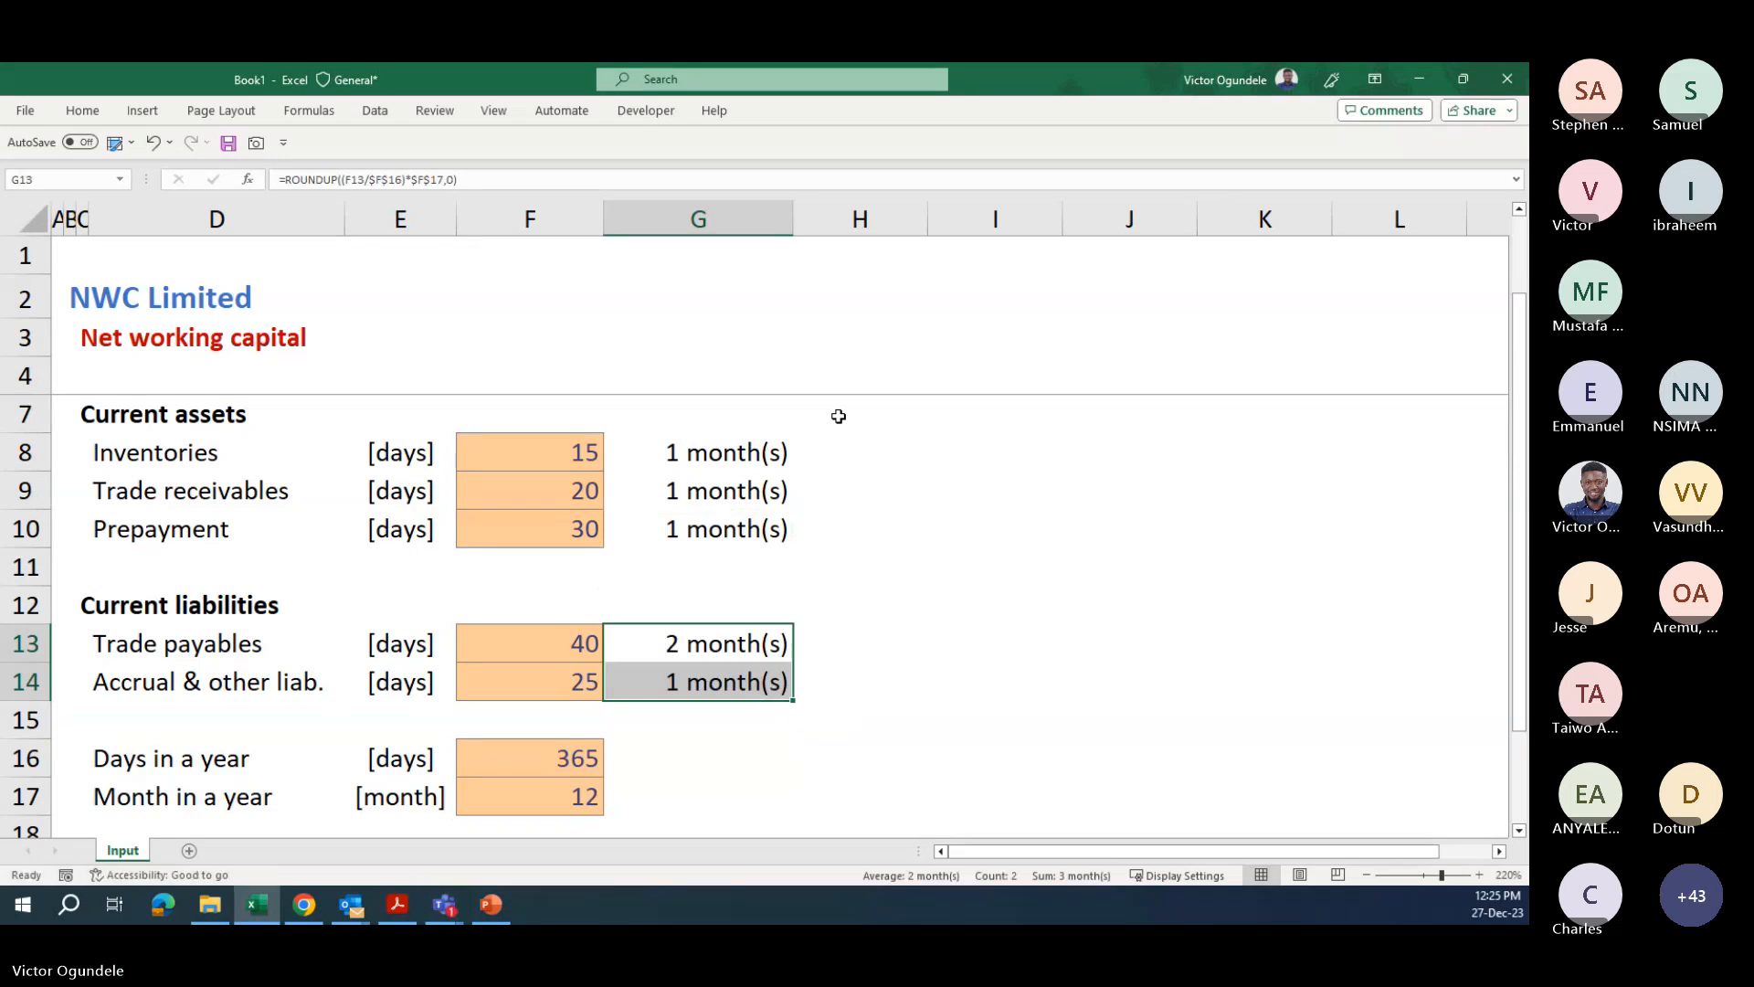
- Apply all borders to the current assets month terms cells G8:G10
key(Up)
key(Up)
key(Up)
key(Up)
key(Up)
key(Up)
key(Up)
key(Up)
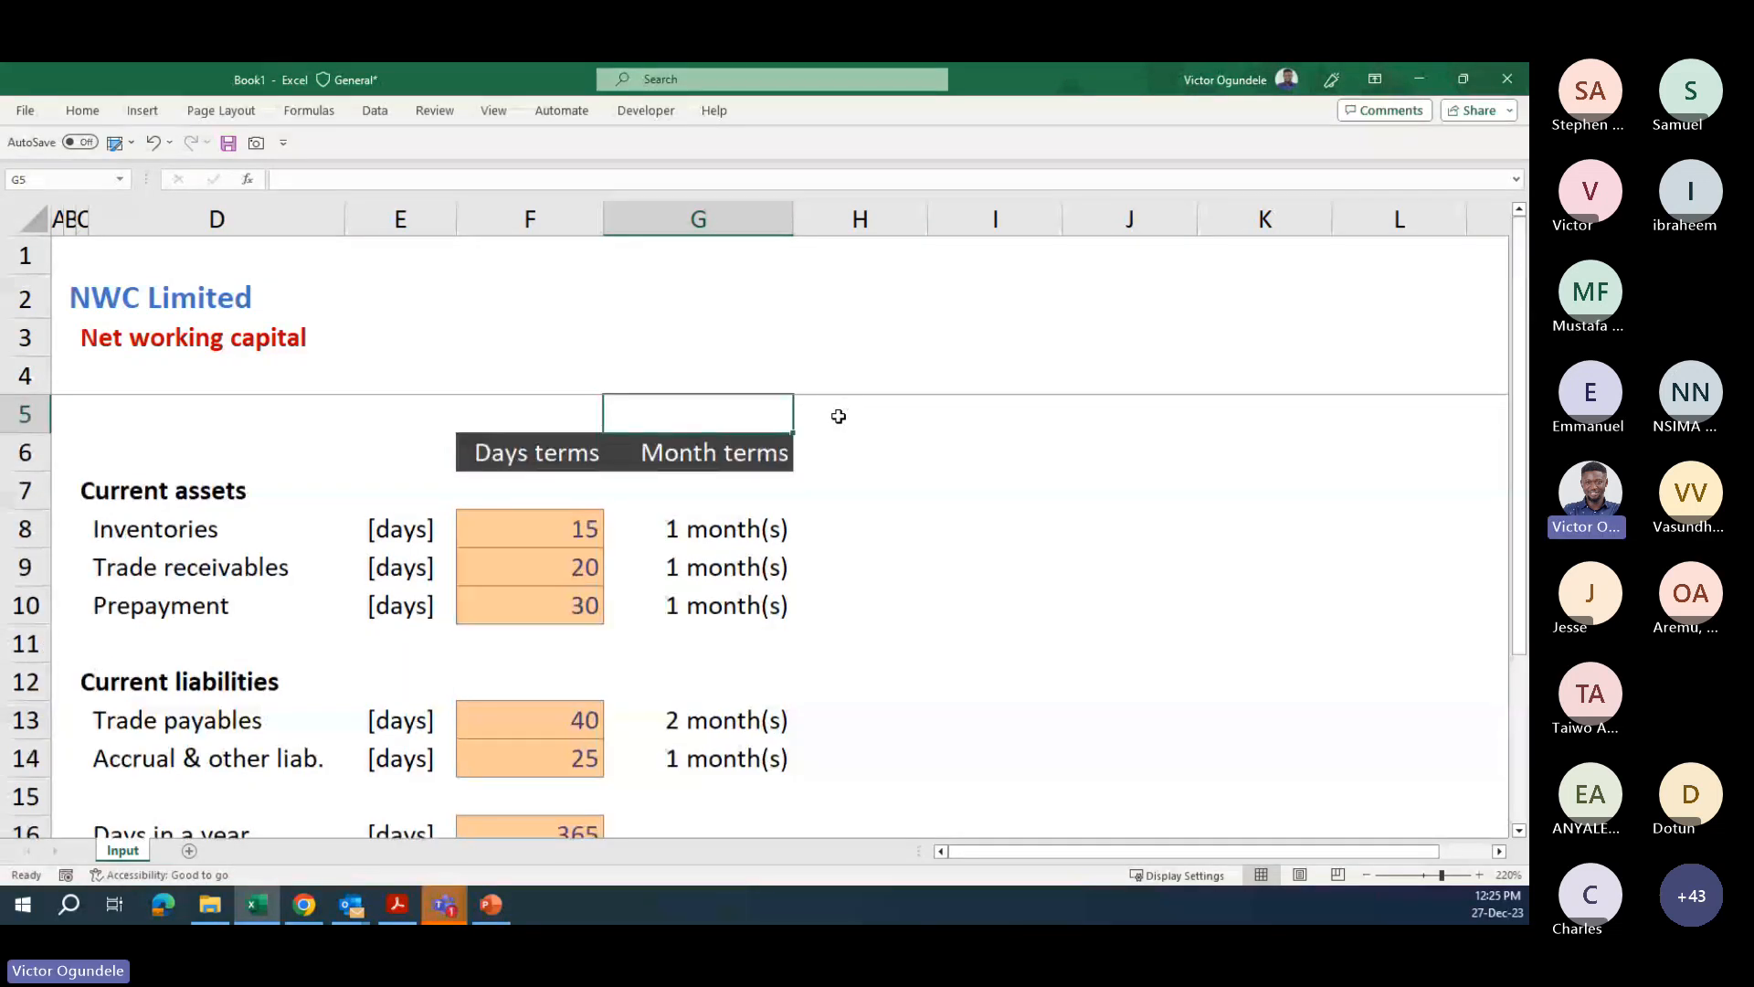
scroll(839, 416, down, 3)
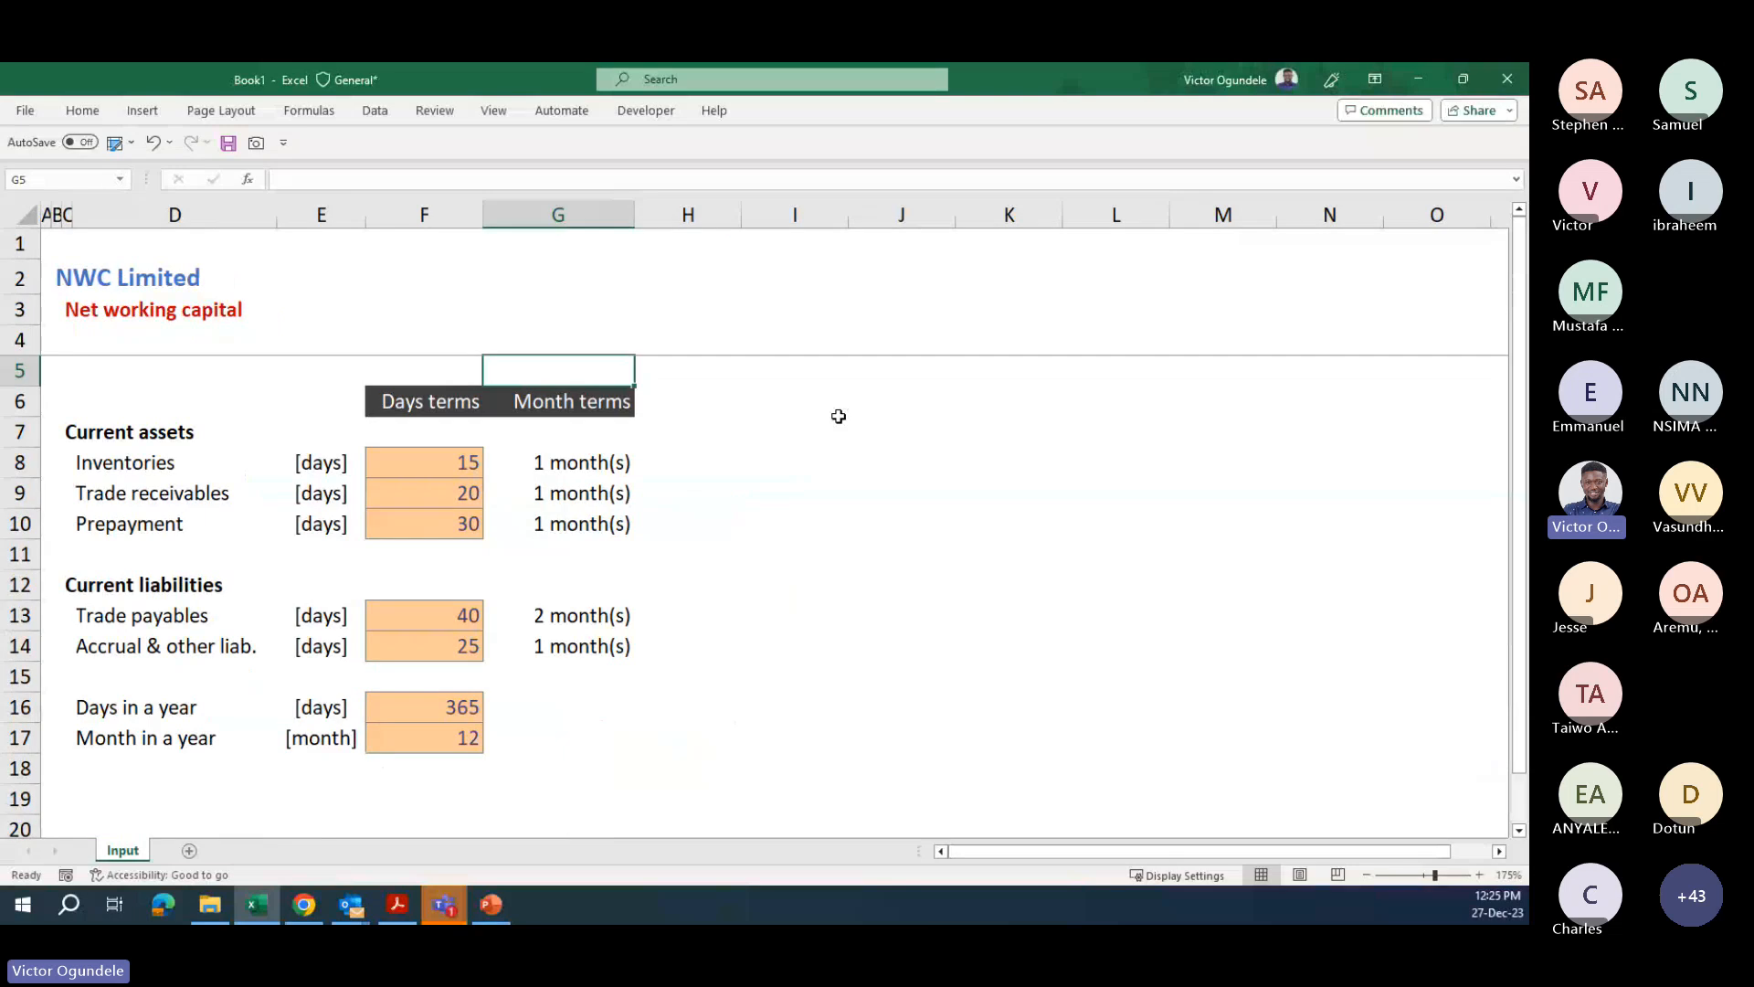
scroll(838, 415, down, 1)
key(Down)
key(Down)
key(Down)
key(Down)
key(Down)
key(Up)
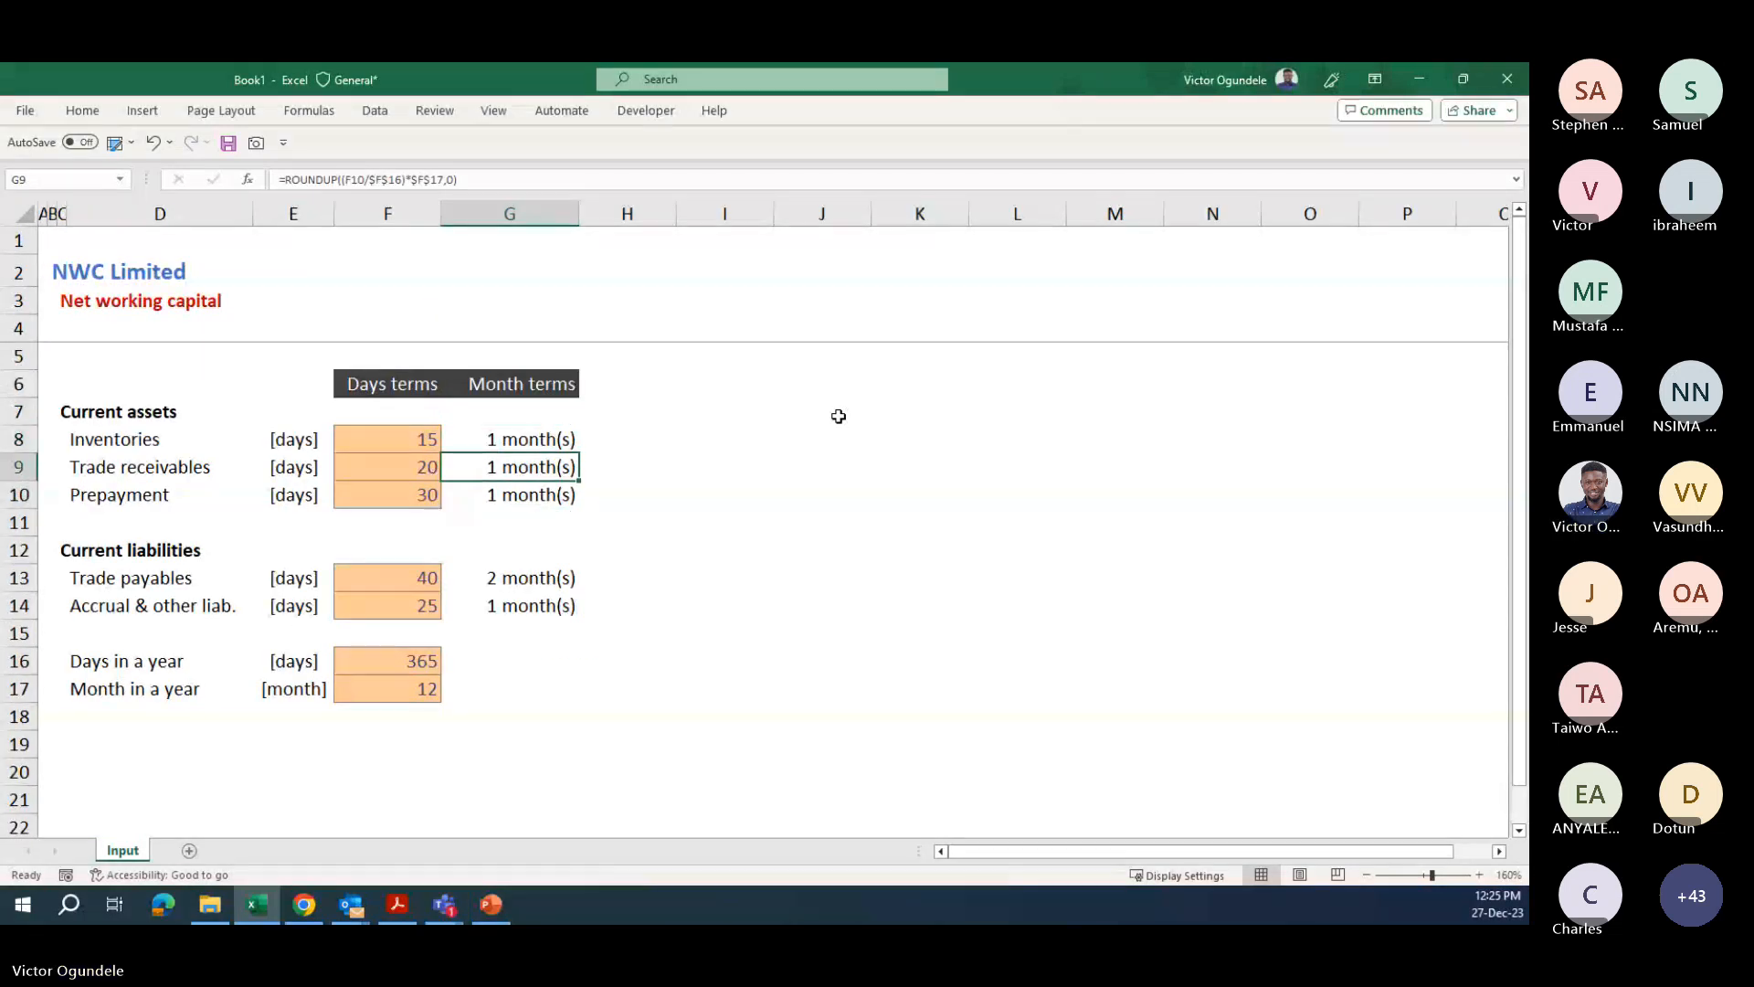
key(Up)
key(shift+Down)
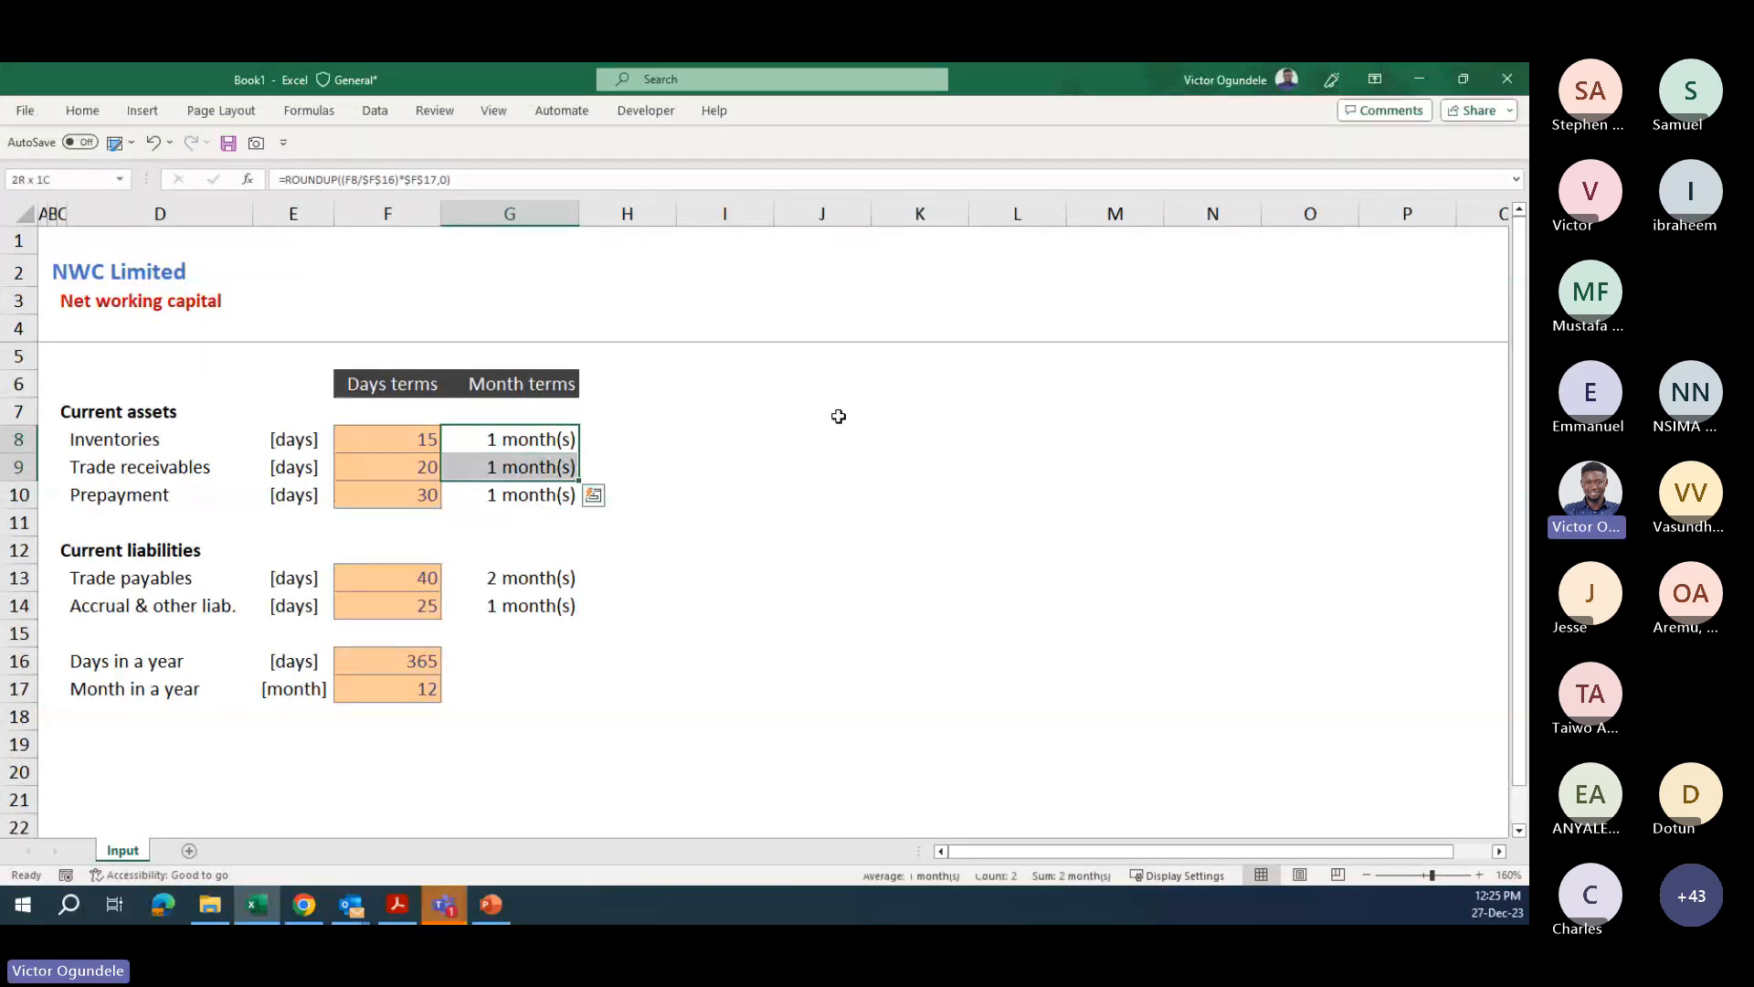
key(shift+Down)
key(alt+h)
key(b)
key(Escape)
- Apply all borders to the current liabilities month terms cells G13:G14
key(Down)
key(Down)
key(Down)
key(Down)
key(Down)
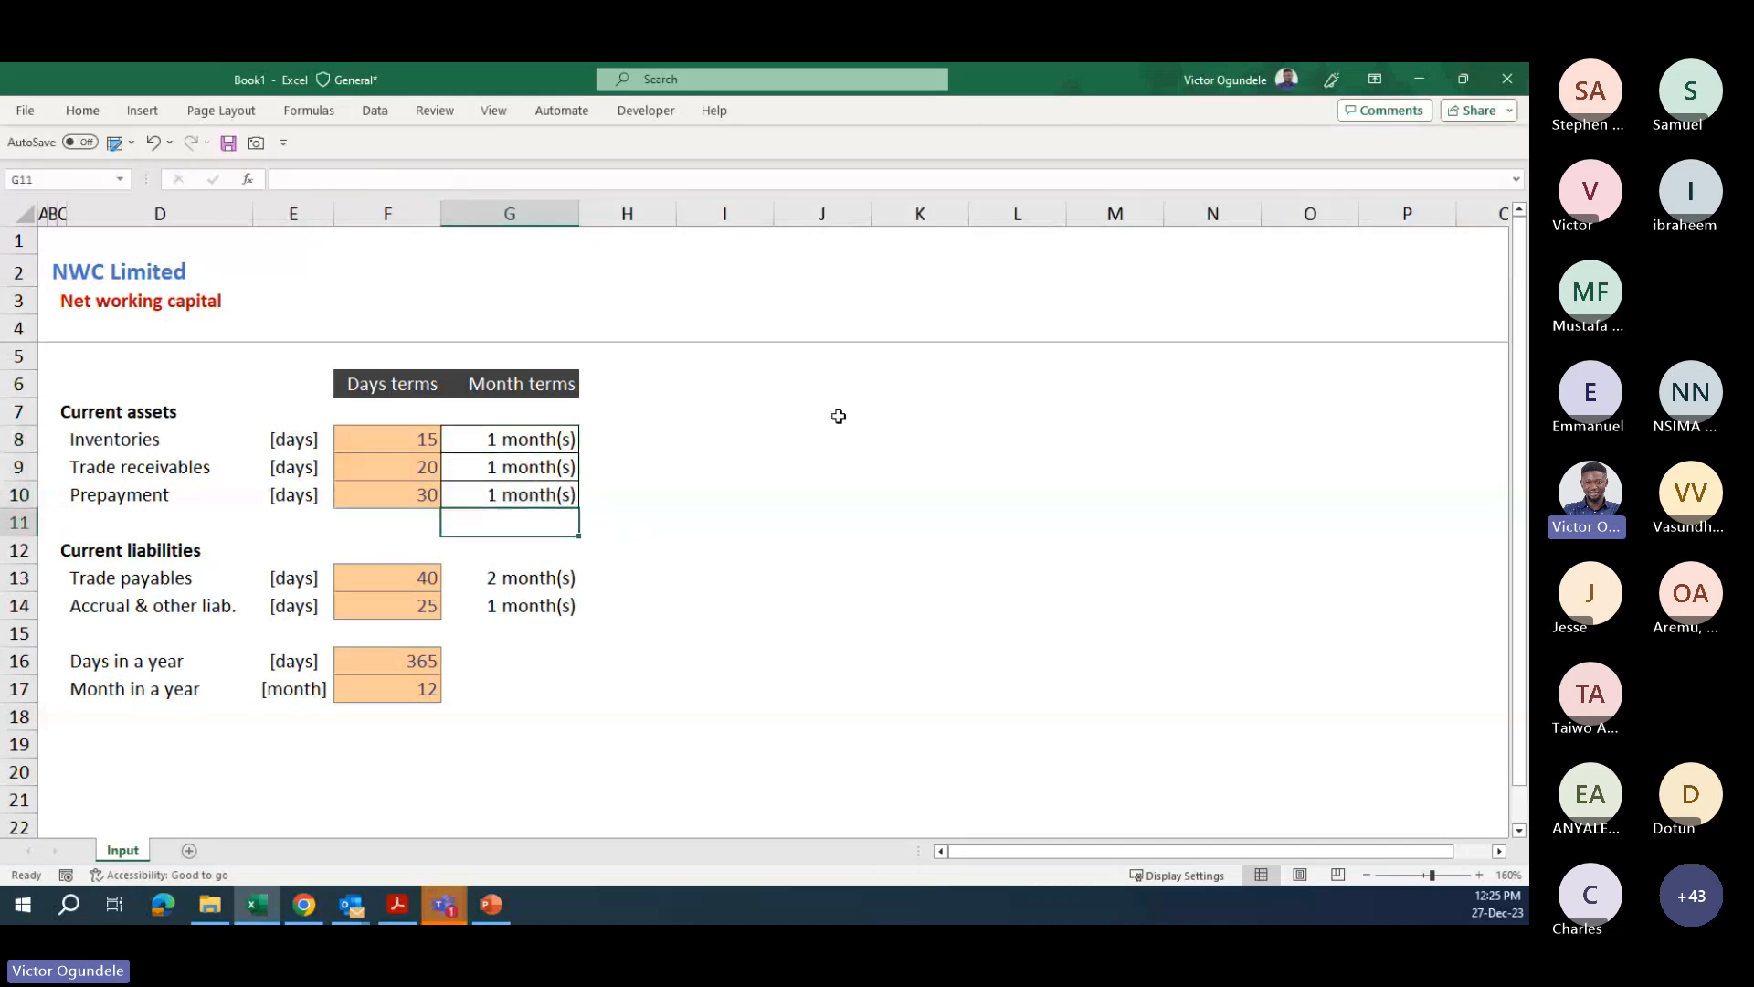
key(shift+Down)
key(alt+h)
key(b)
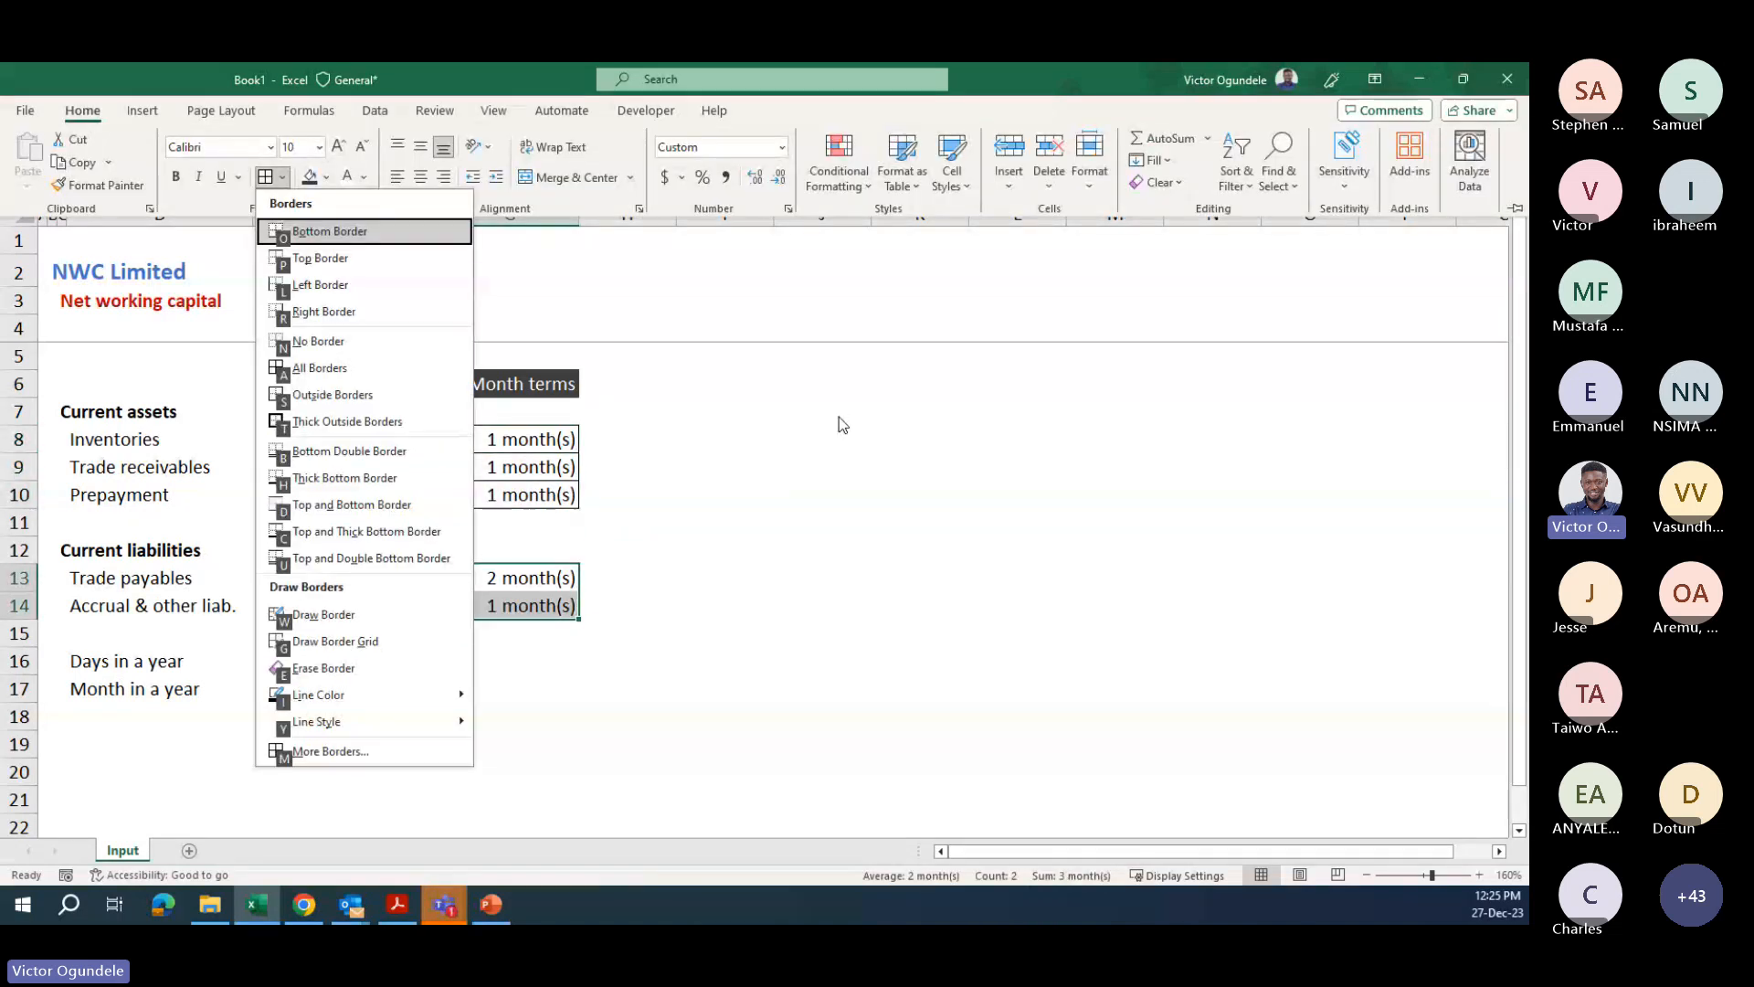
key(a)
key(Down)
key(Down)
key(Down)
key(Down)
scroll(839, 416, down, 2)
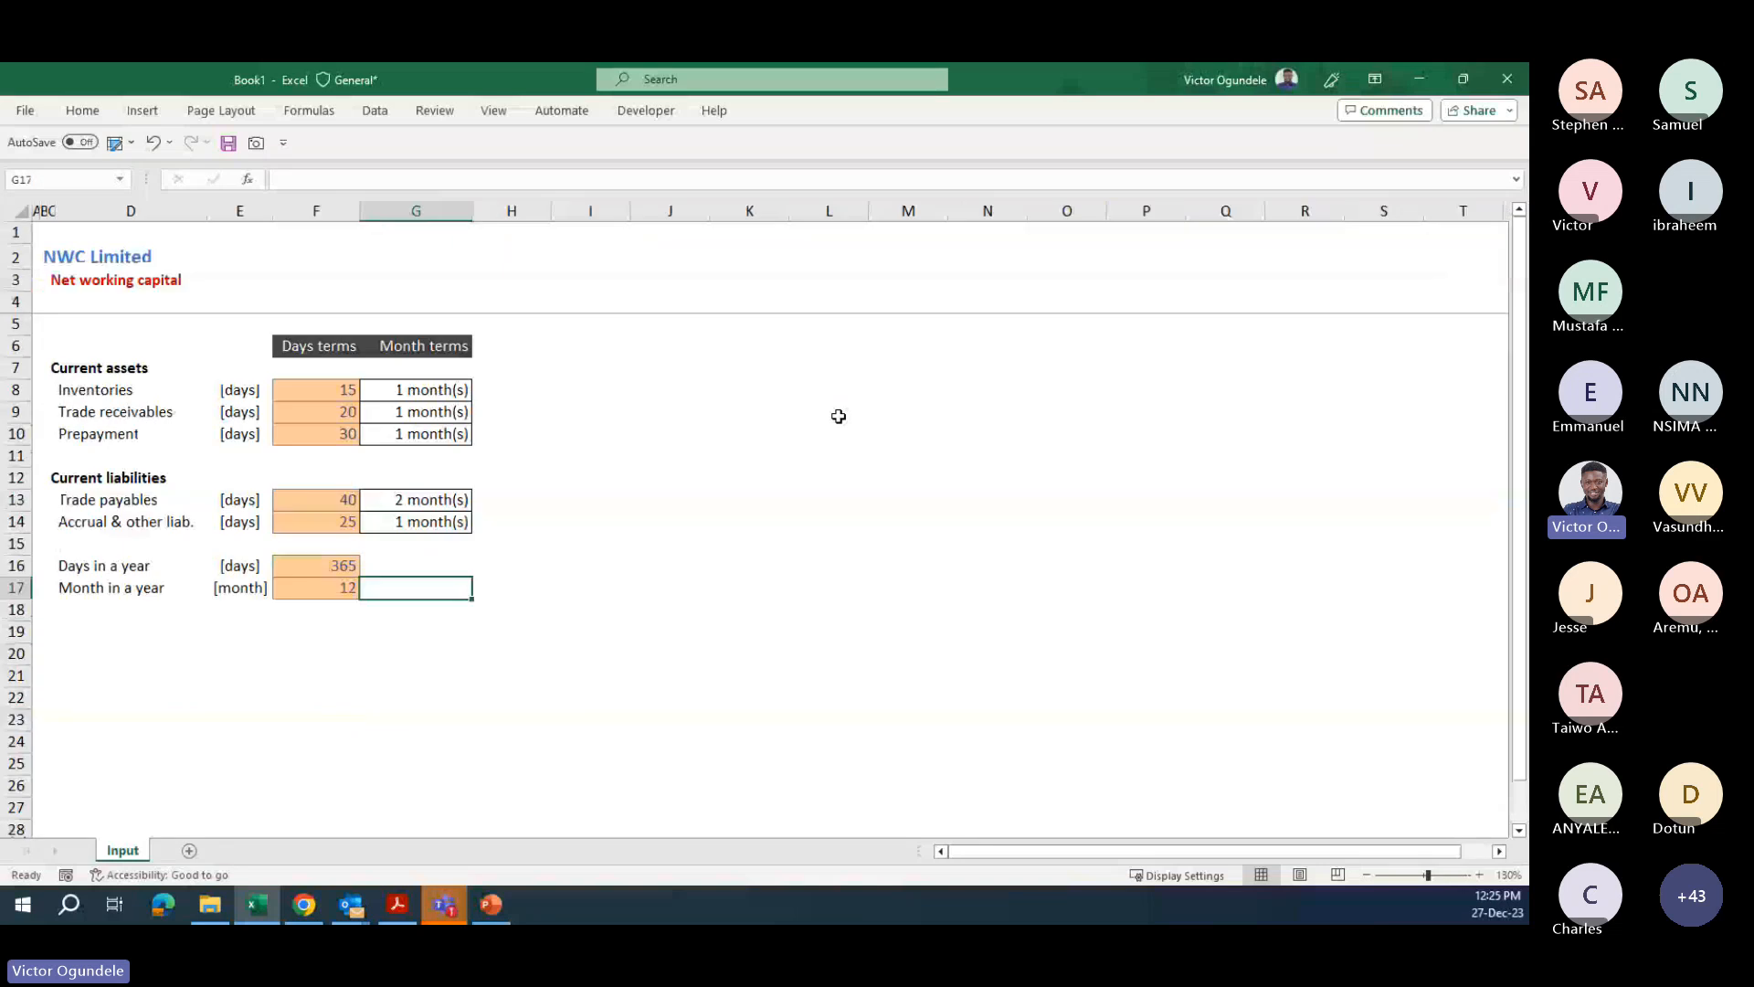
key(Down)
key(Down)
key(Down)
key(Left)
key(Left)
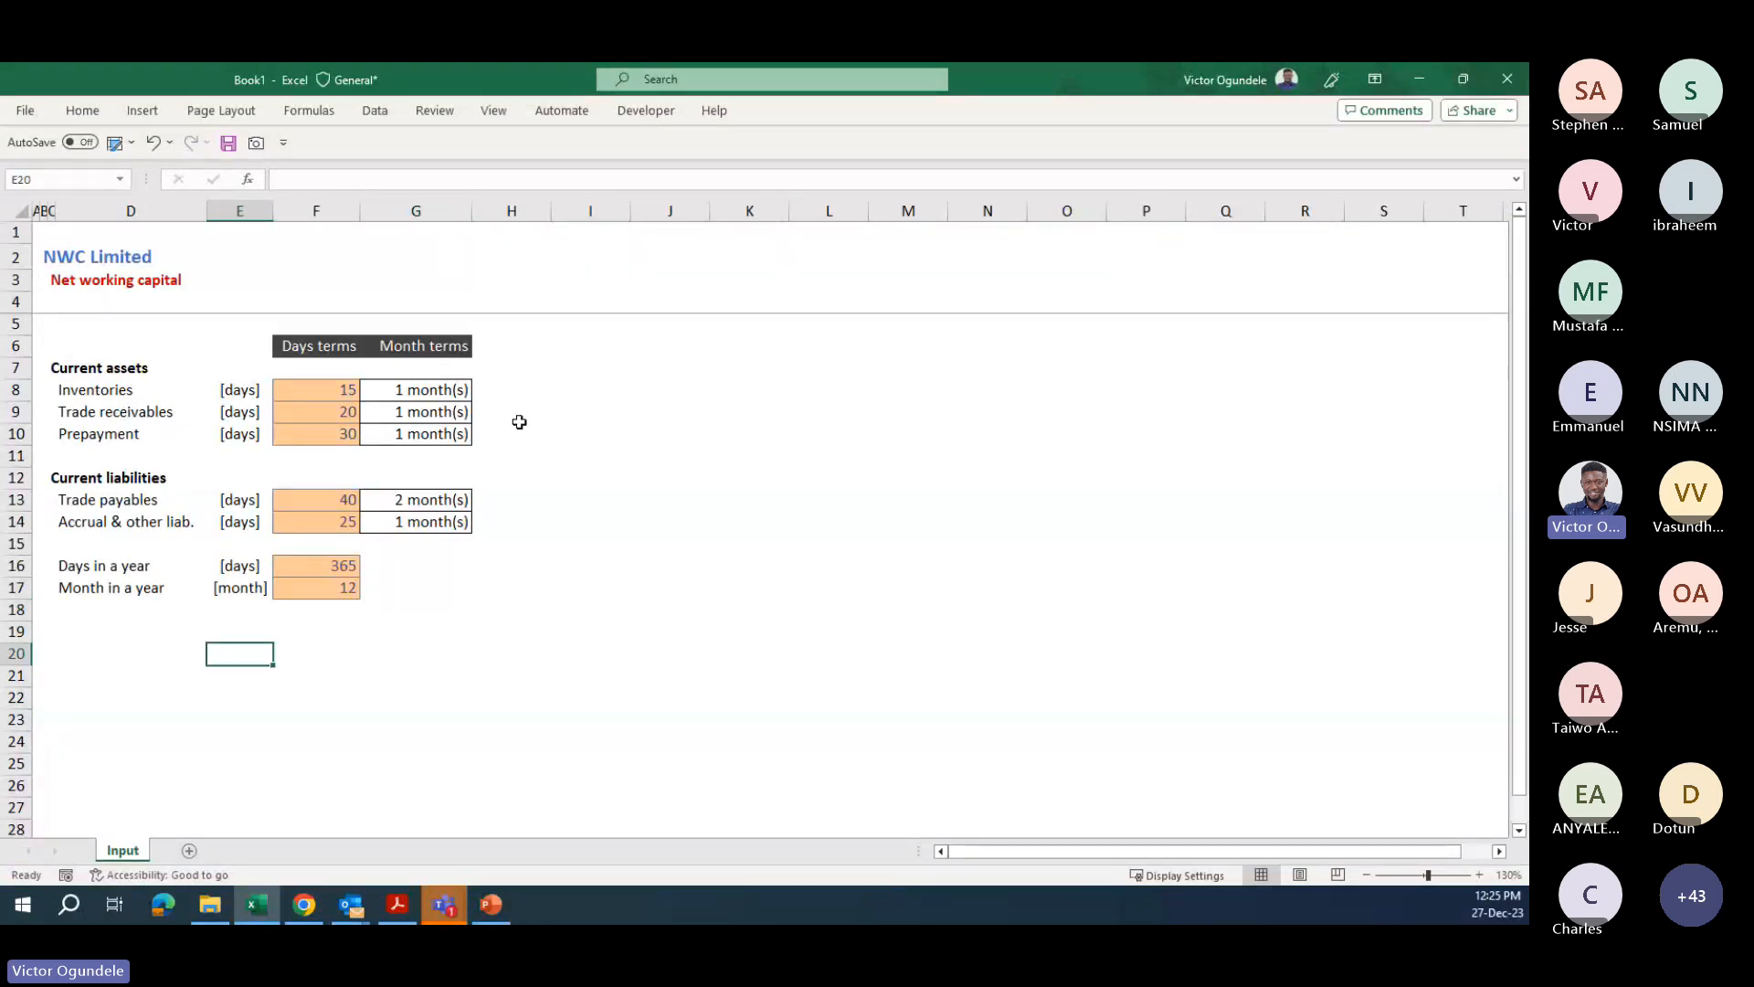
key(alt+Tab)
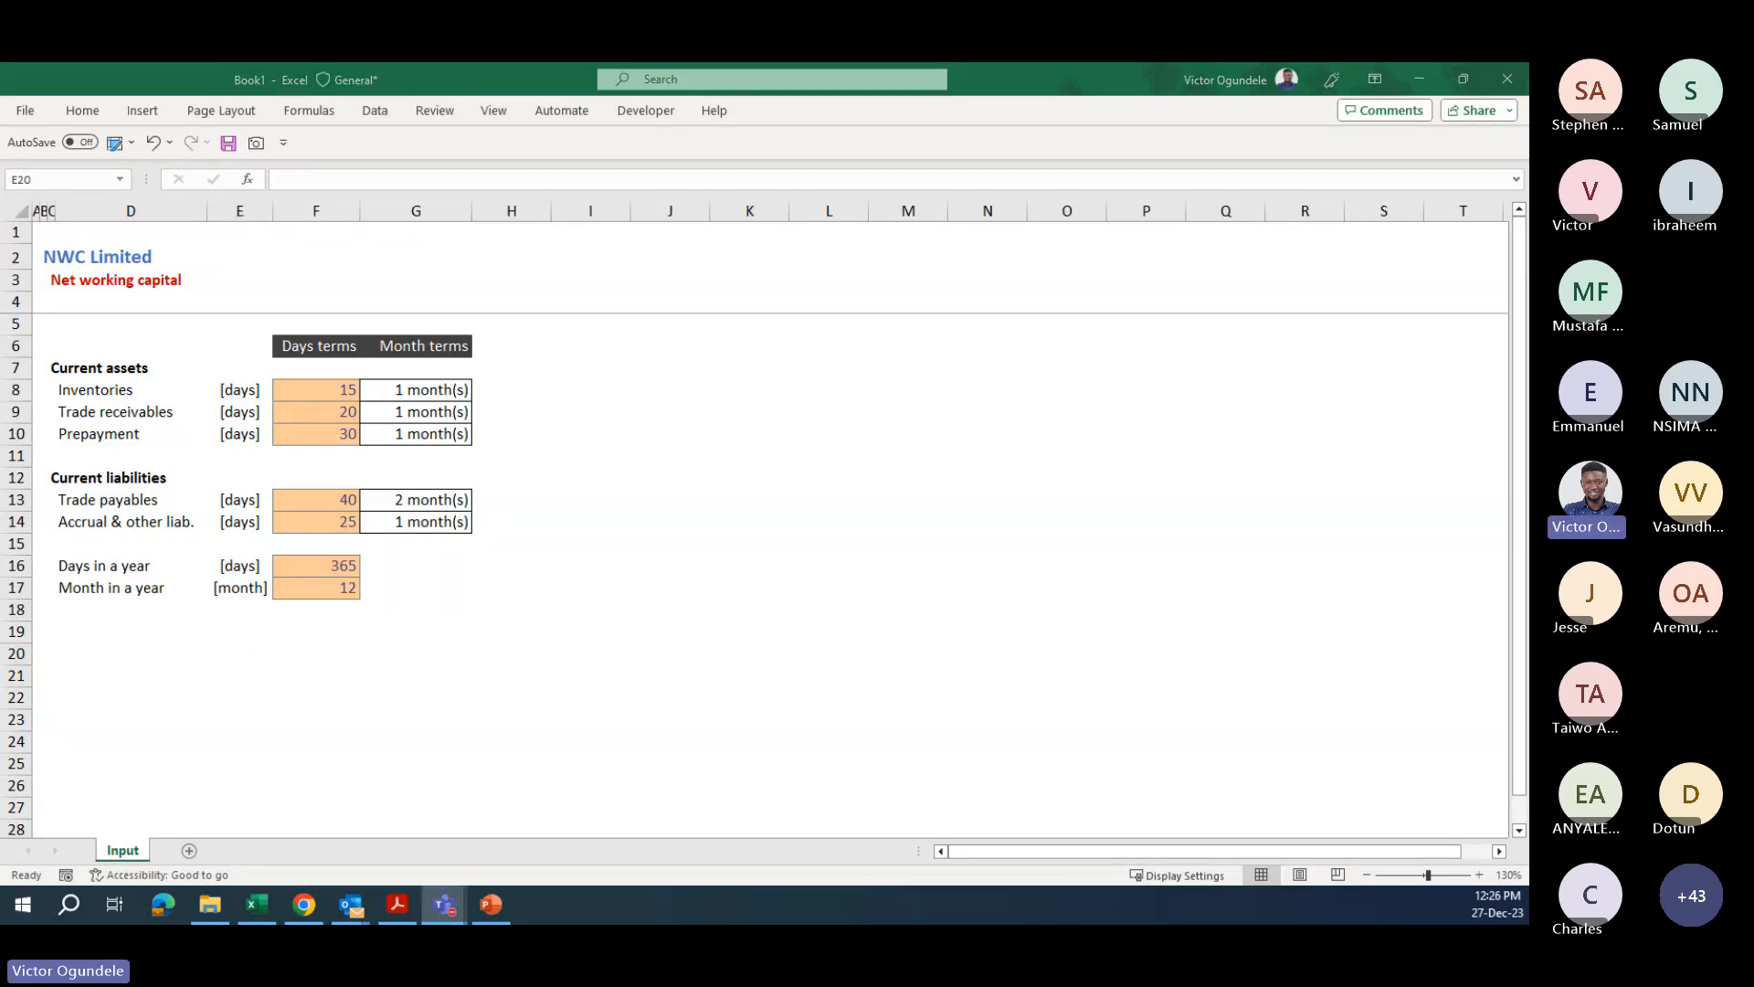
key(alt+Tab)
- Enter January in D20 and fill the month names down to December in D31
click(105, 638)
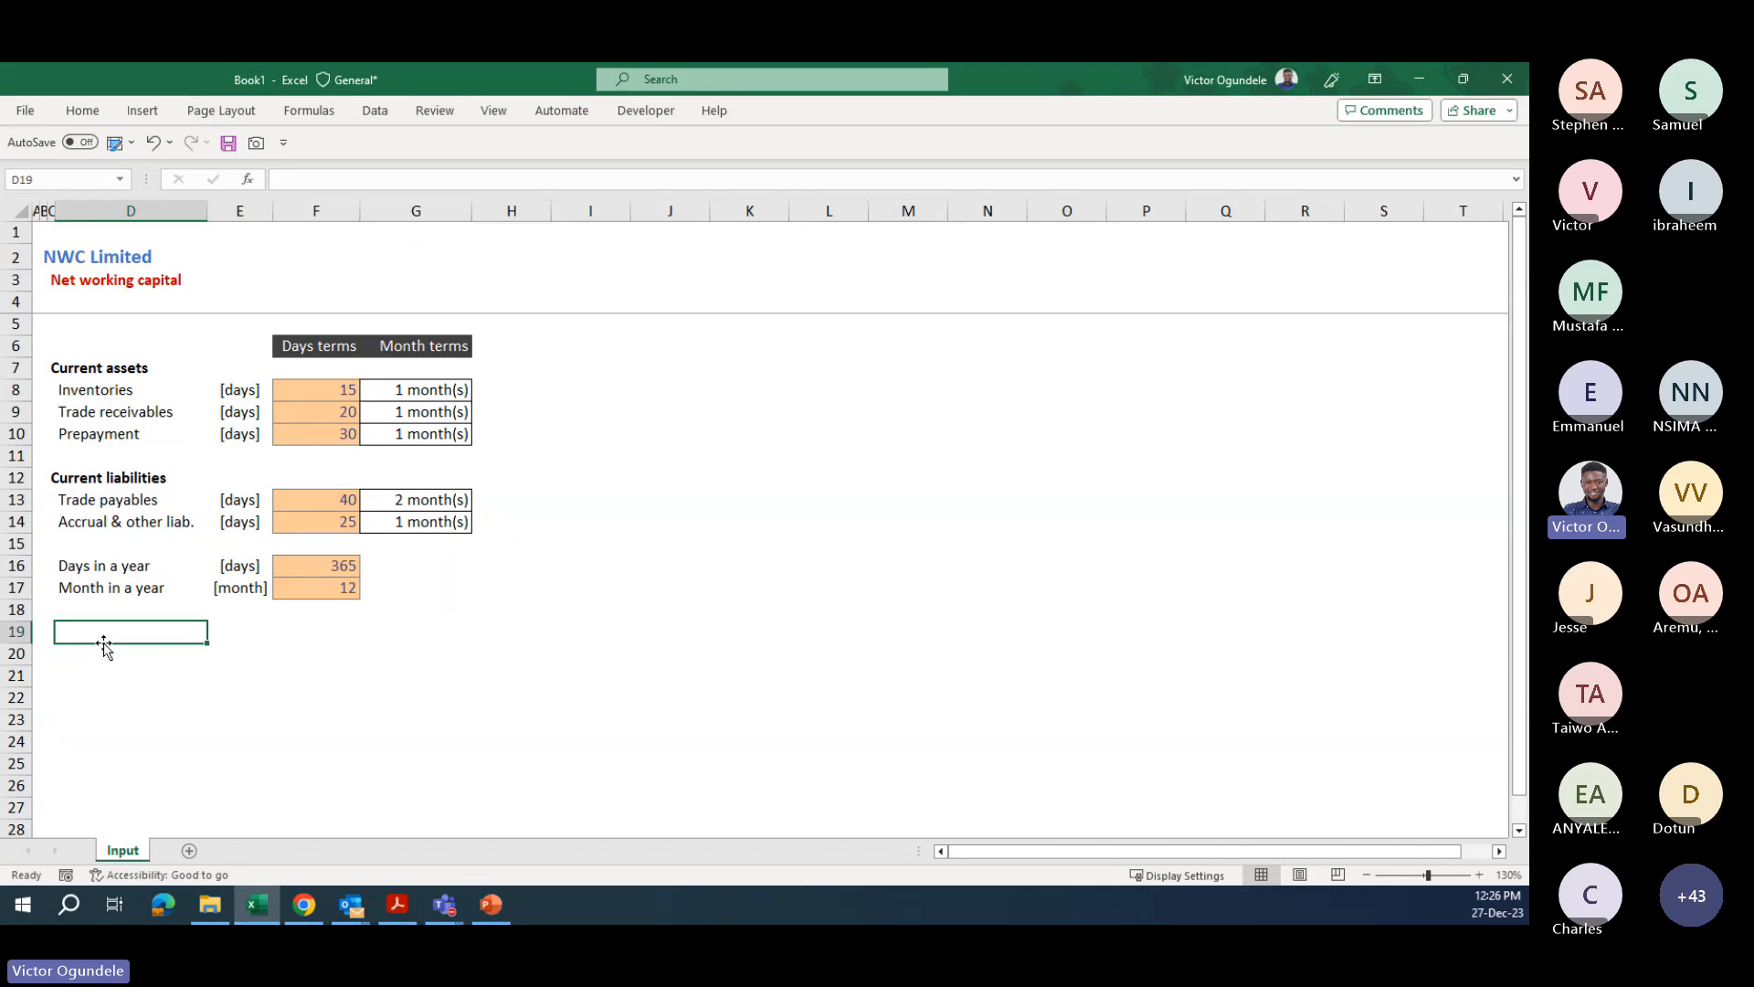
key(Down)
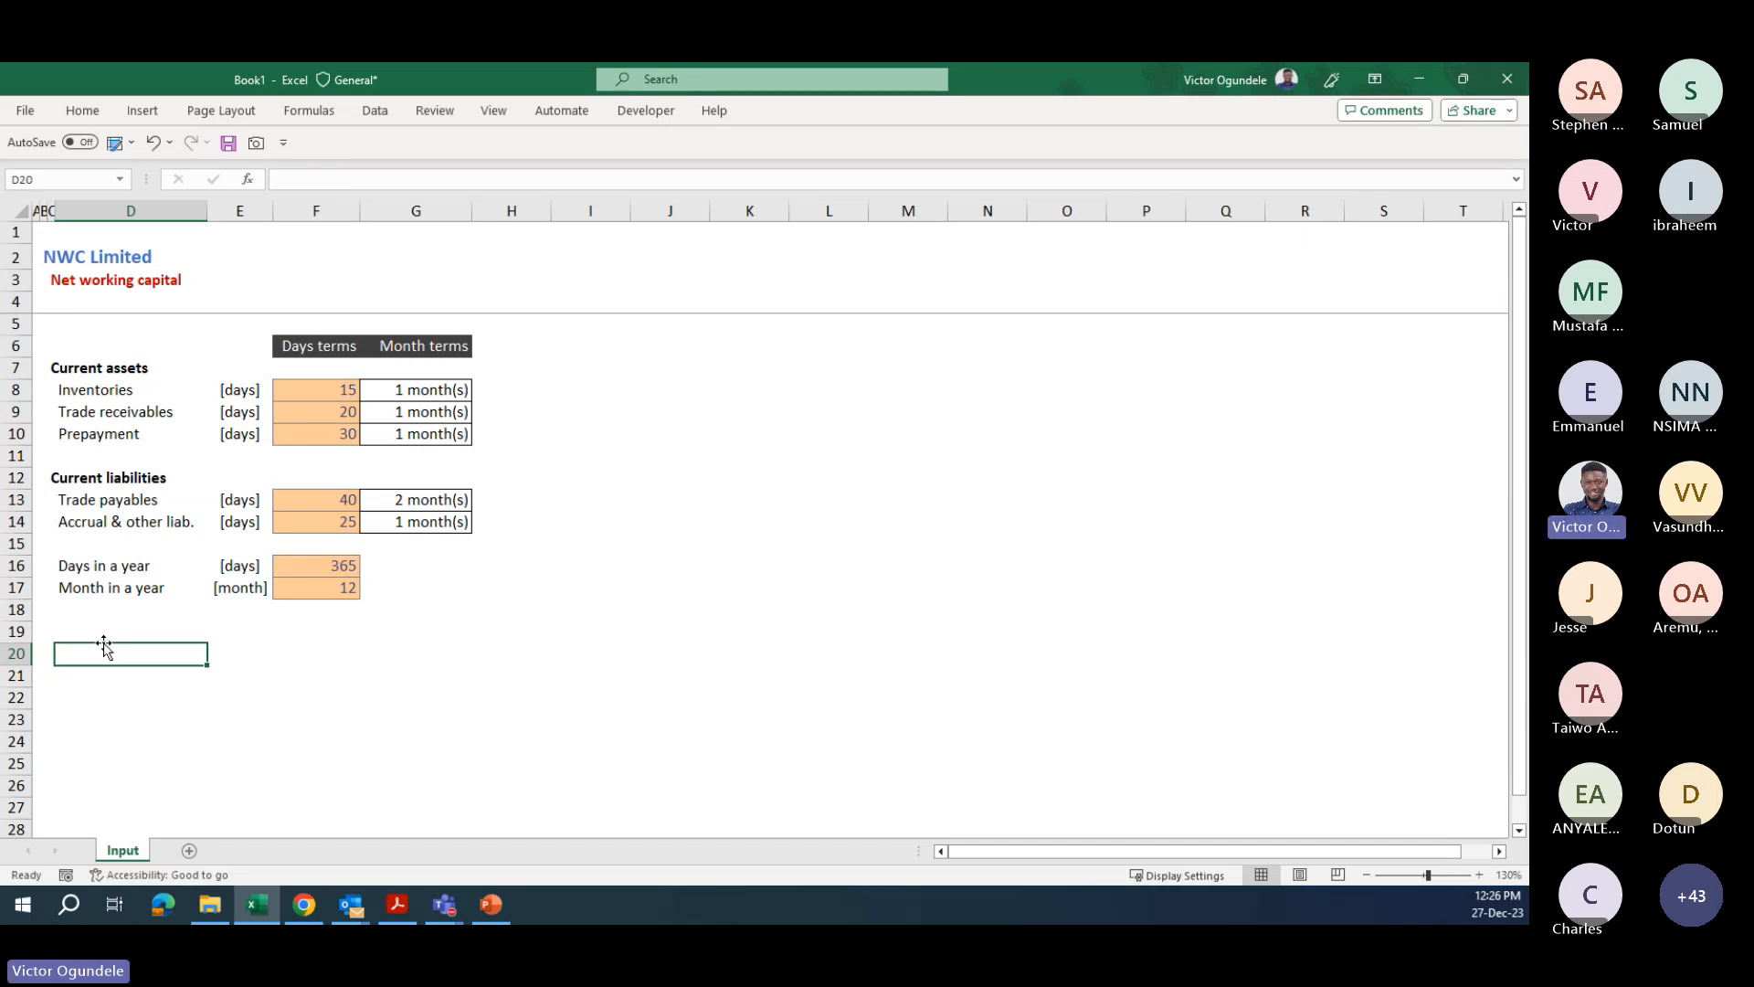
text(Jan)
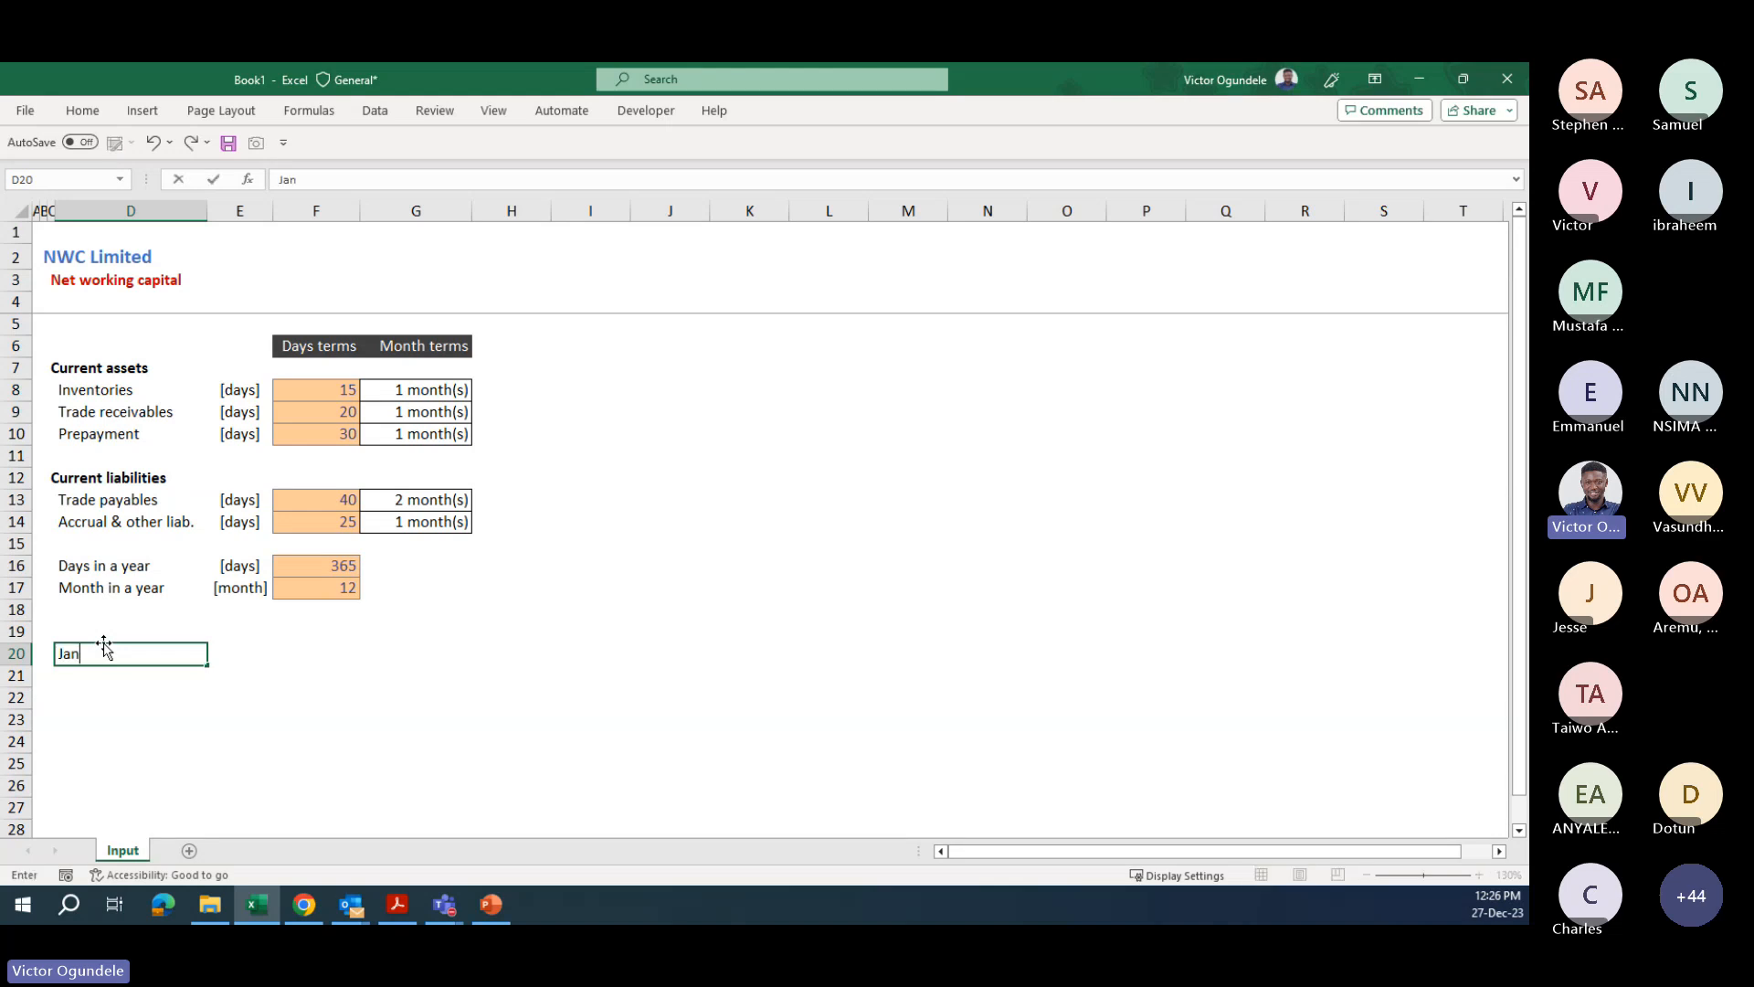
text(uary)
key(ctrl+Return)
drag(205, 671, 204, 833)
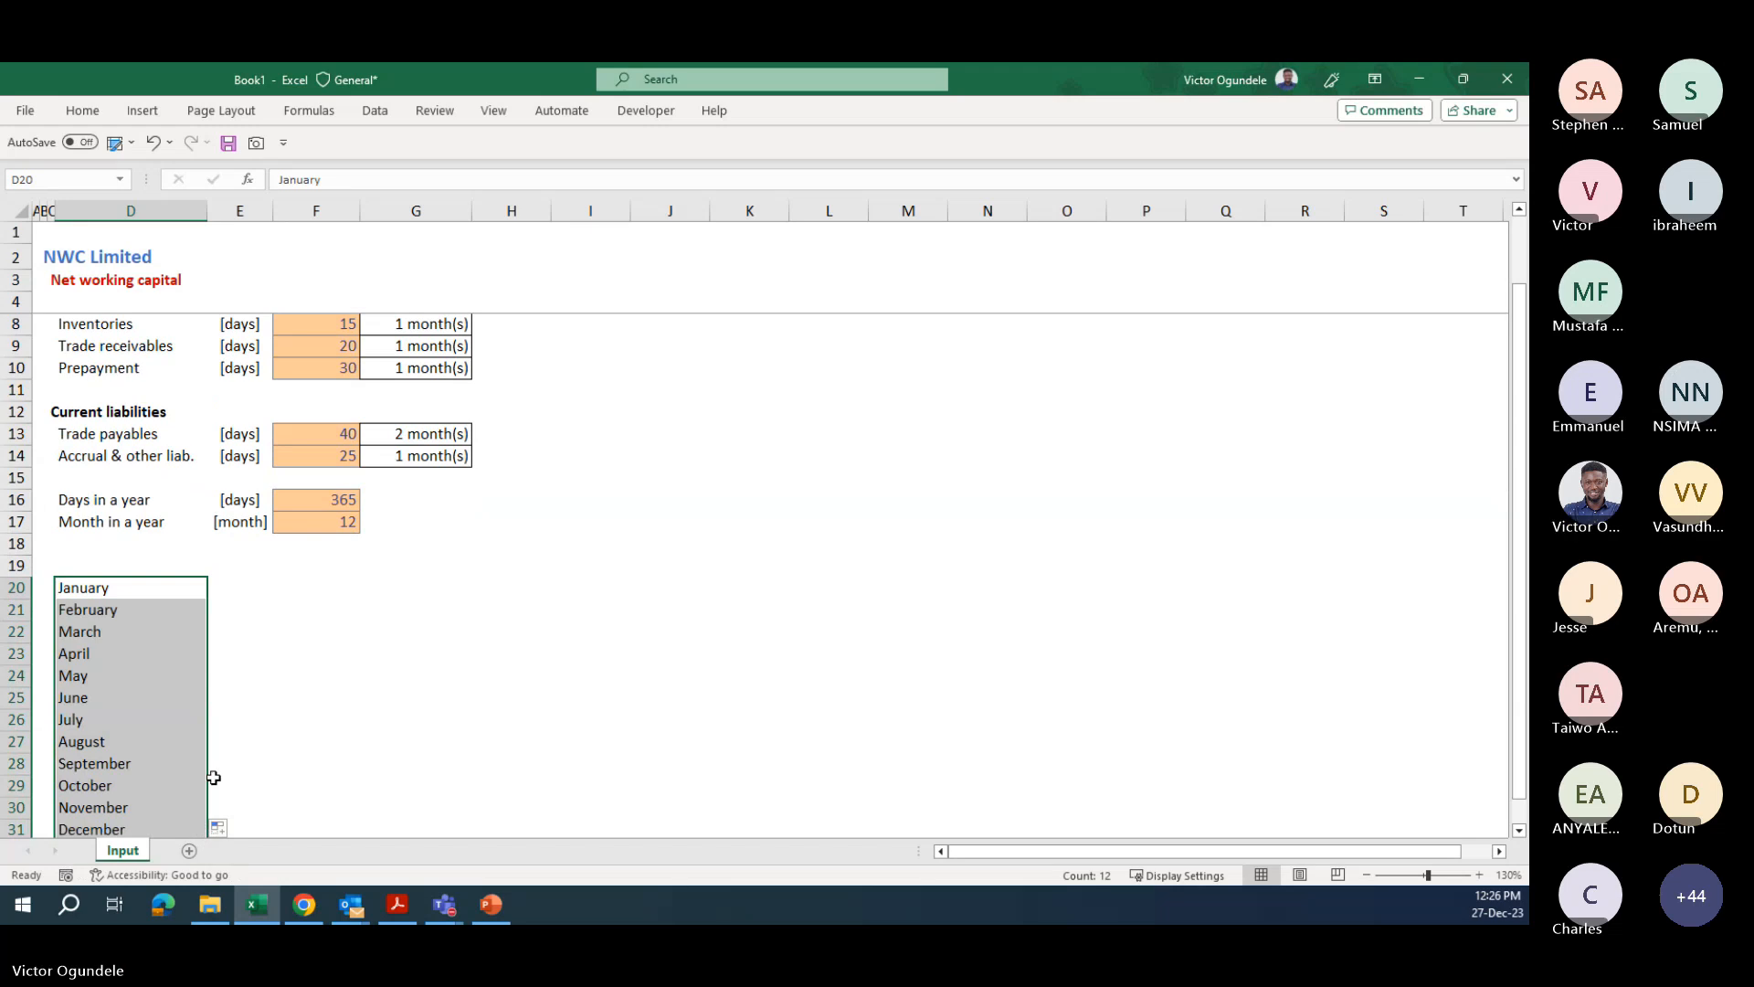
scroll(212, 777, down, 1)
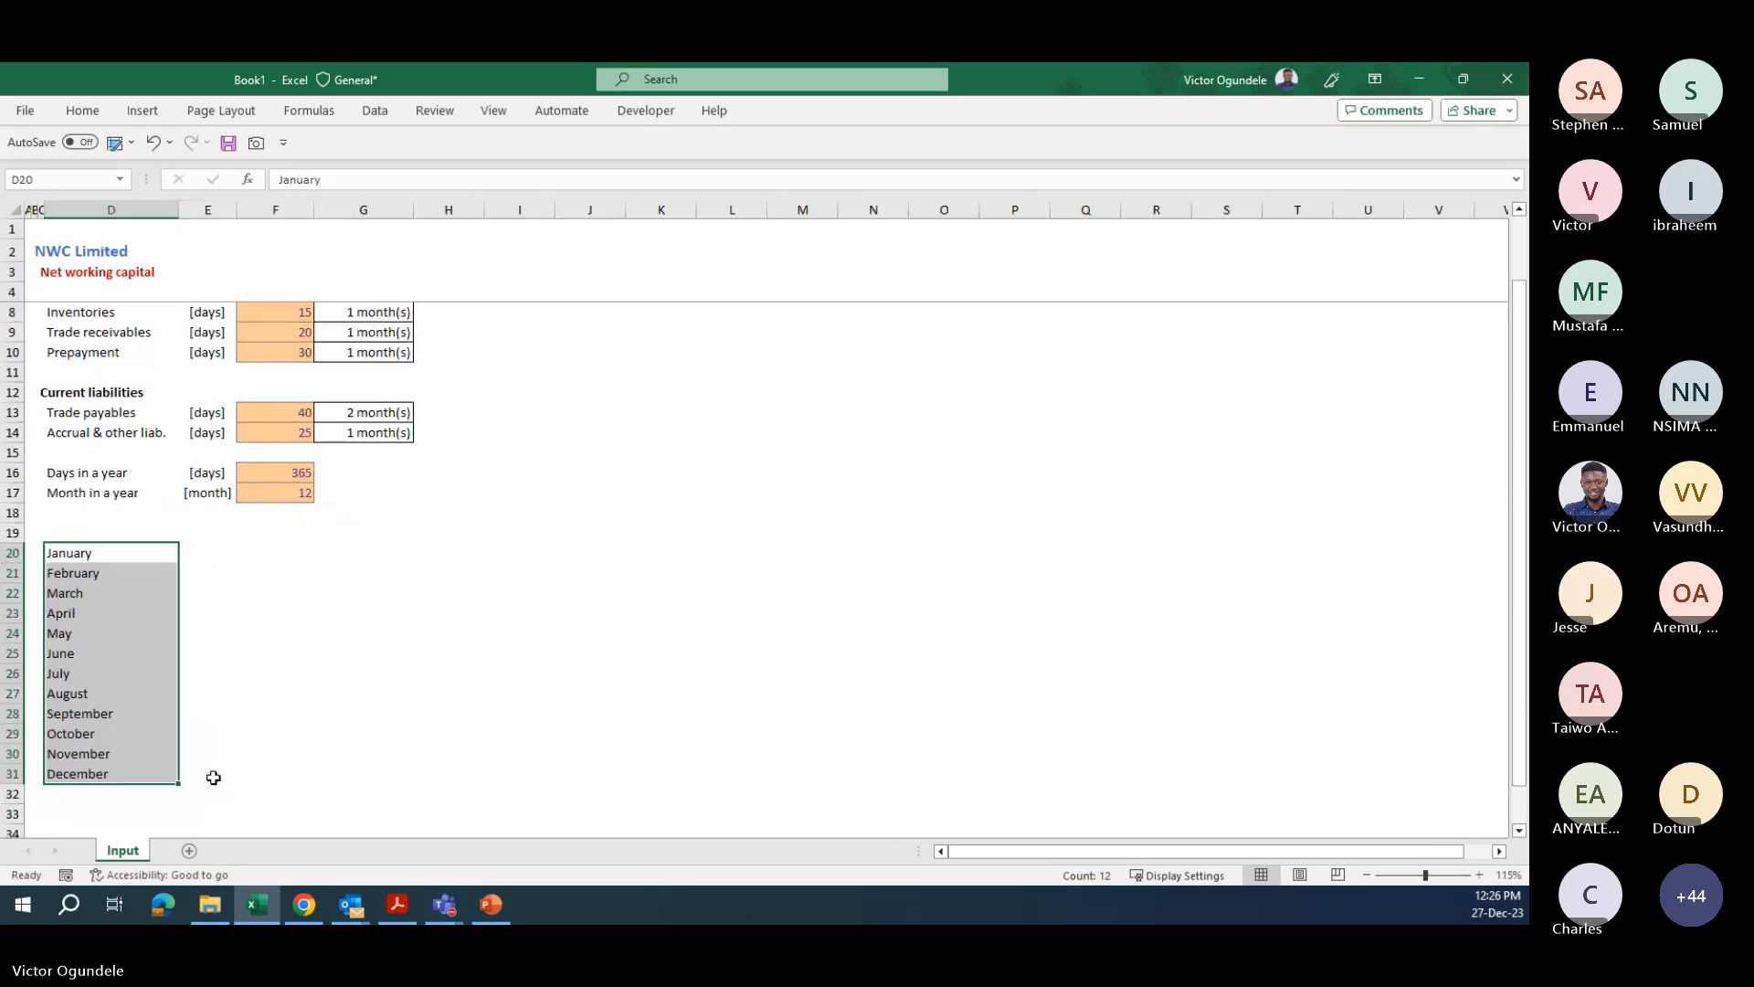
- Insert a blank row 20 directly above January in the month list
click(209, 557)
key(Up)
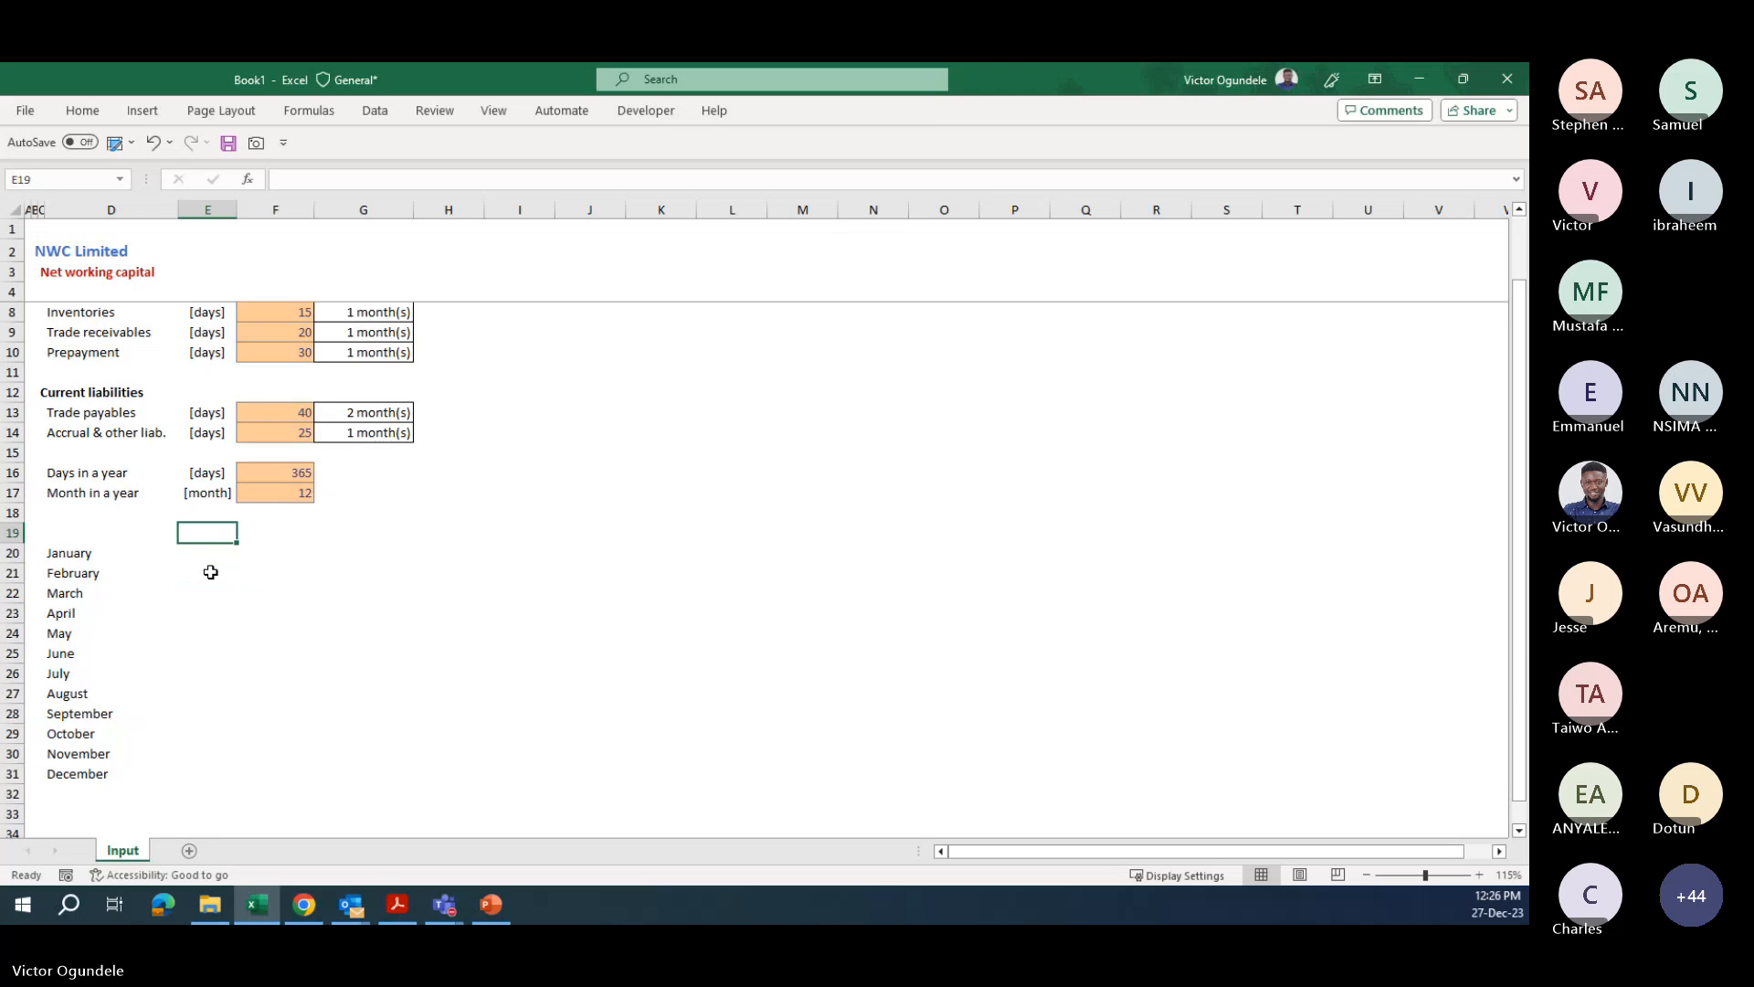
key(Down)
key(shift+space)
key(ctrl+plus)
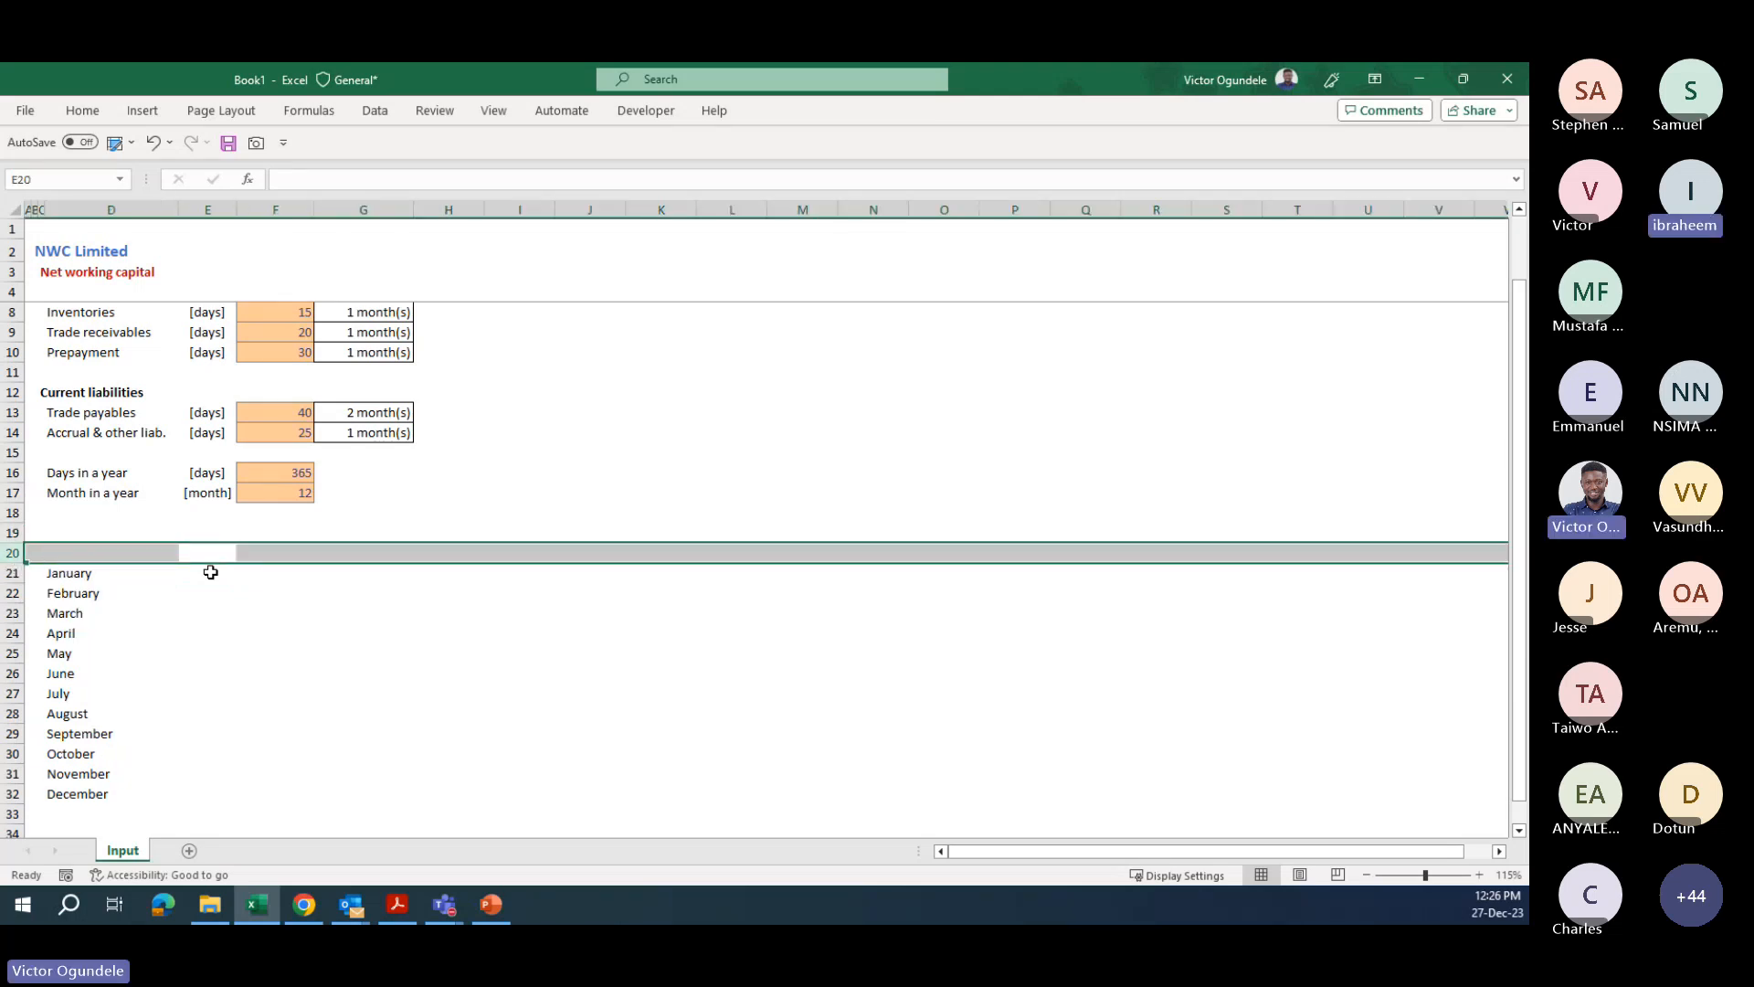
key(Right)
key(Right)
key(Left)
key(Left)
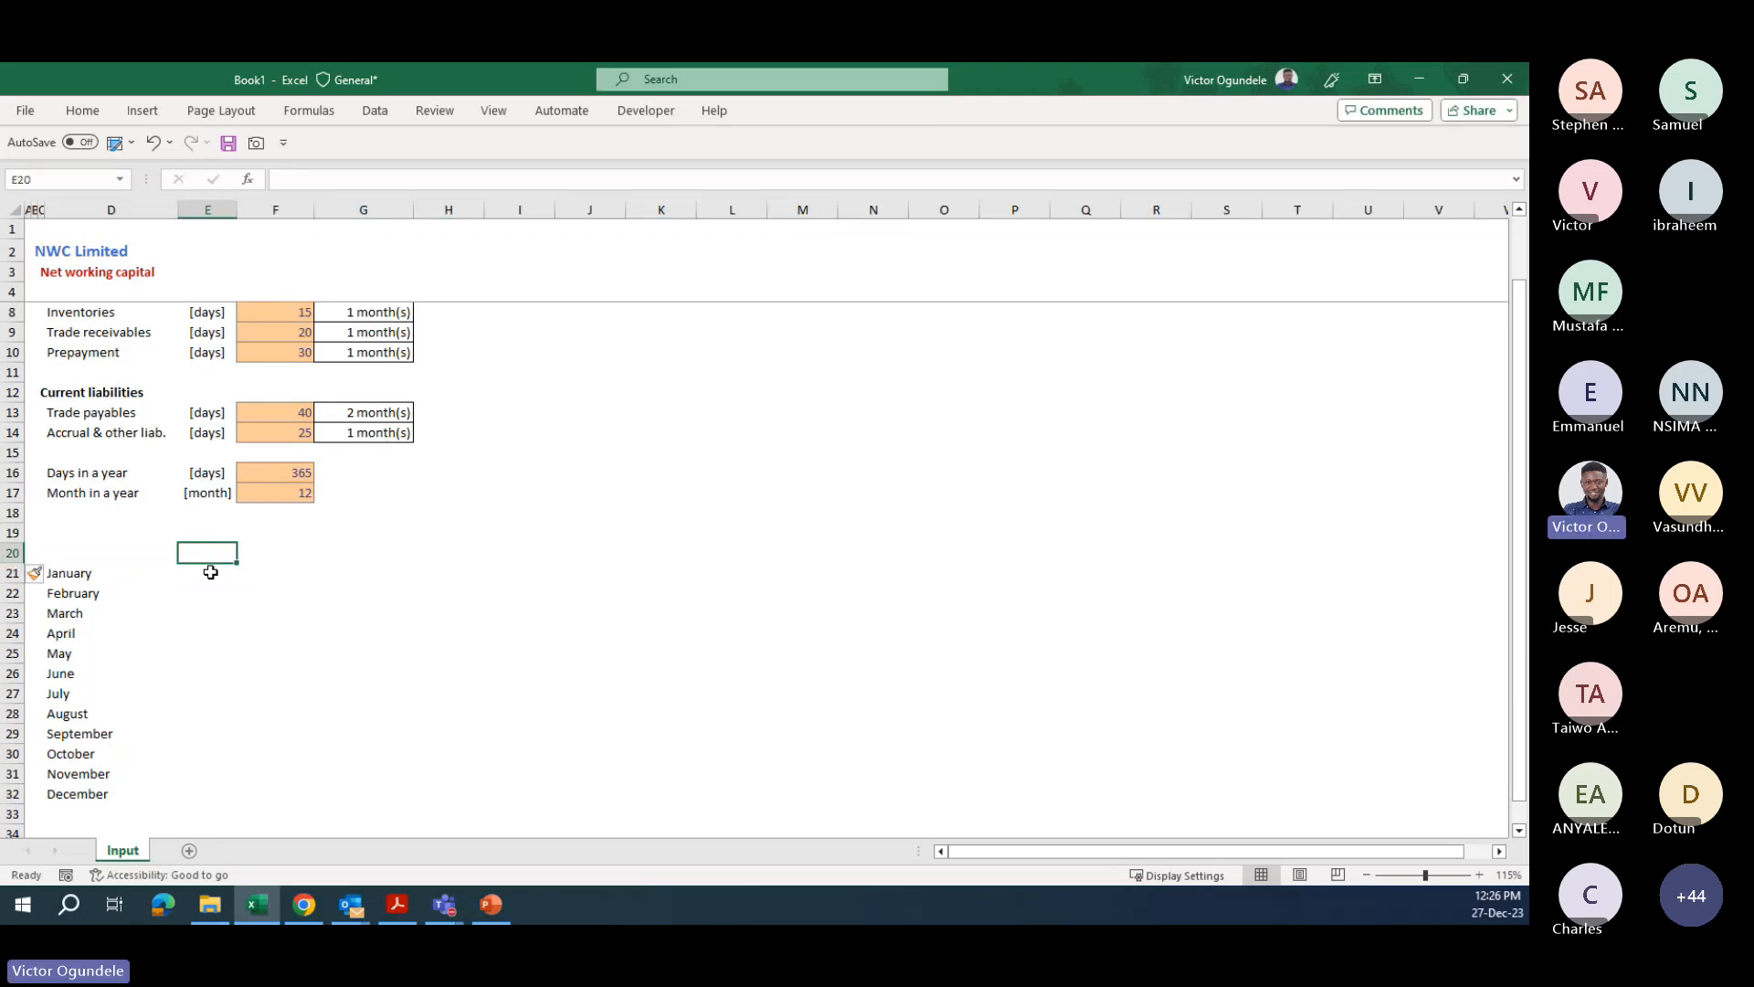
key(Right)
key(Right)
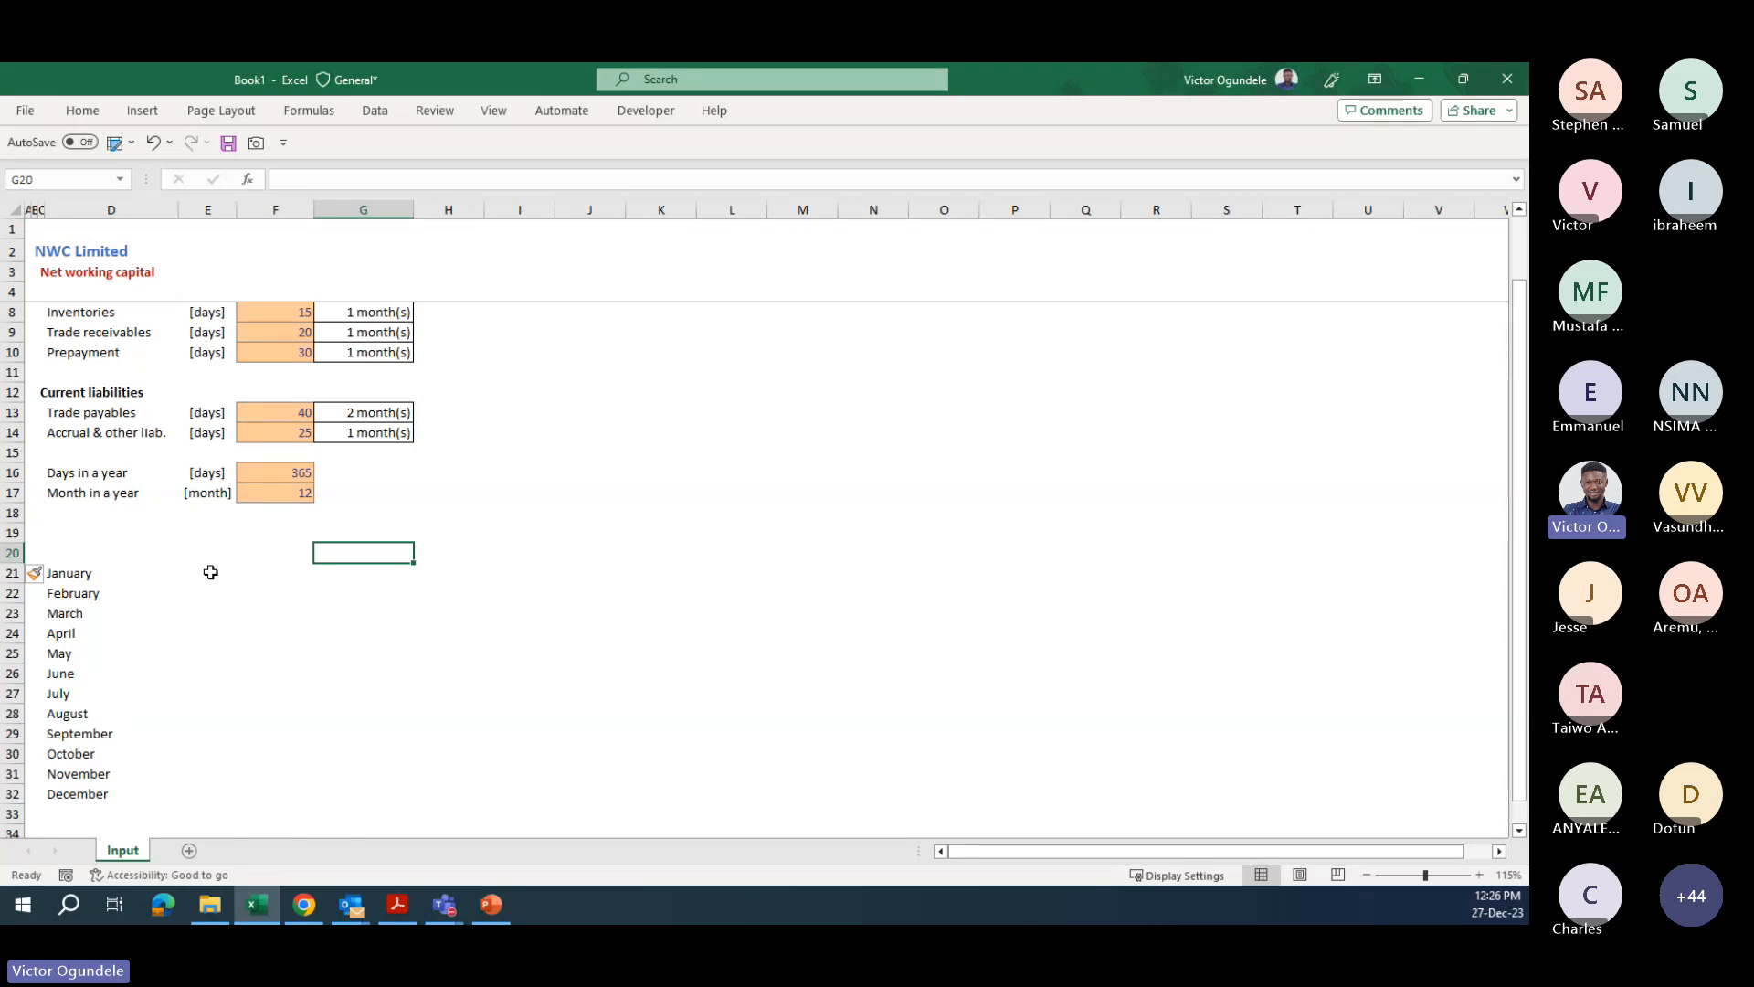
- Enter the unit label [%] beside every month from January to December in E21:E32
key(Down)
key(Left)
key(Left)
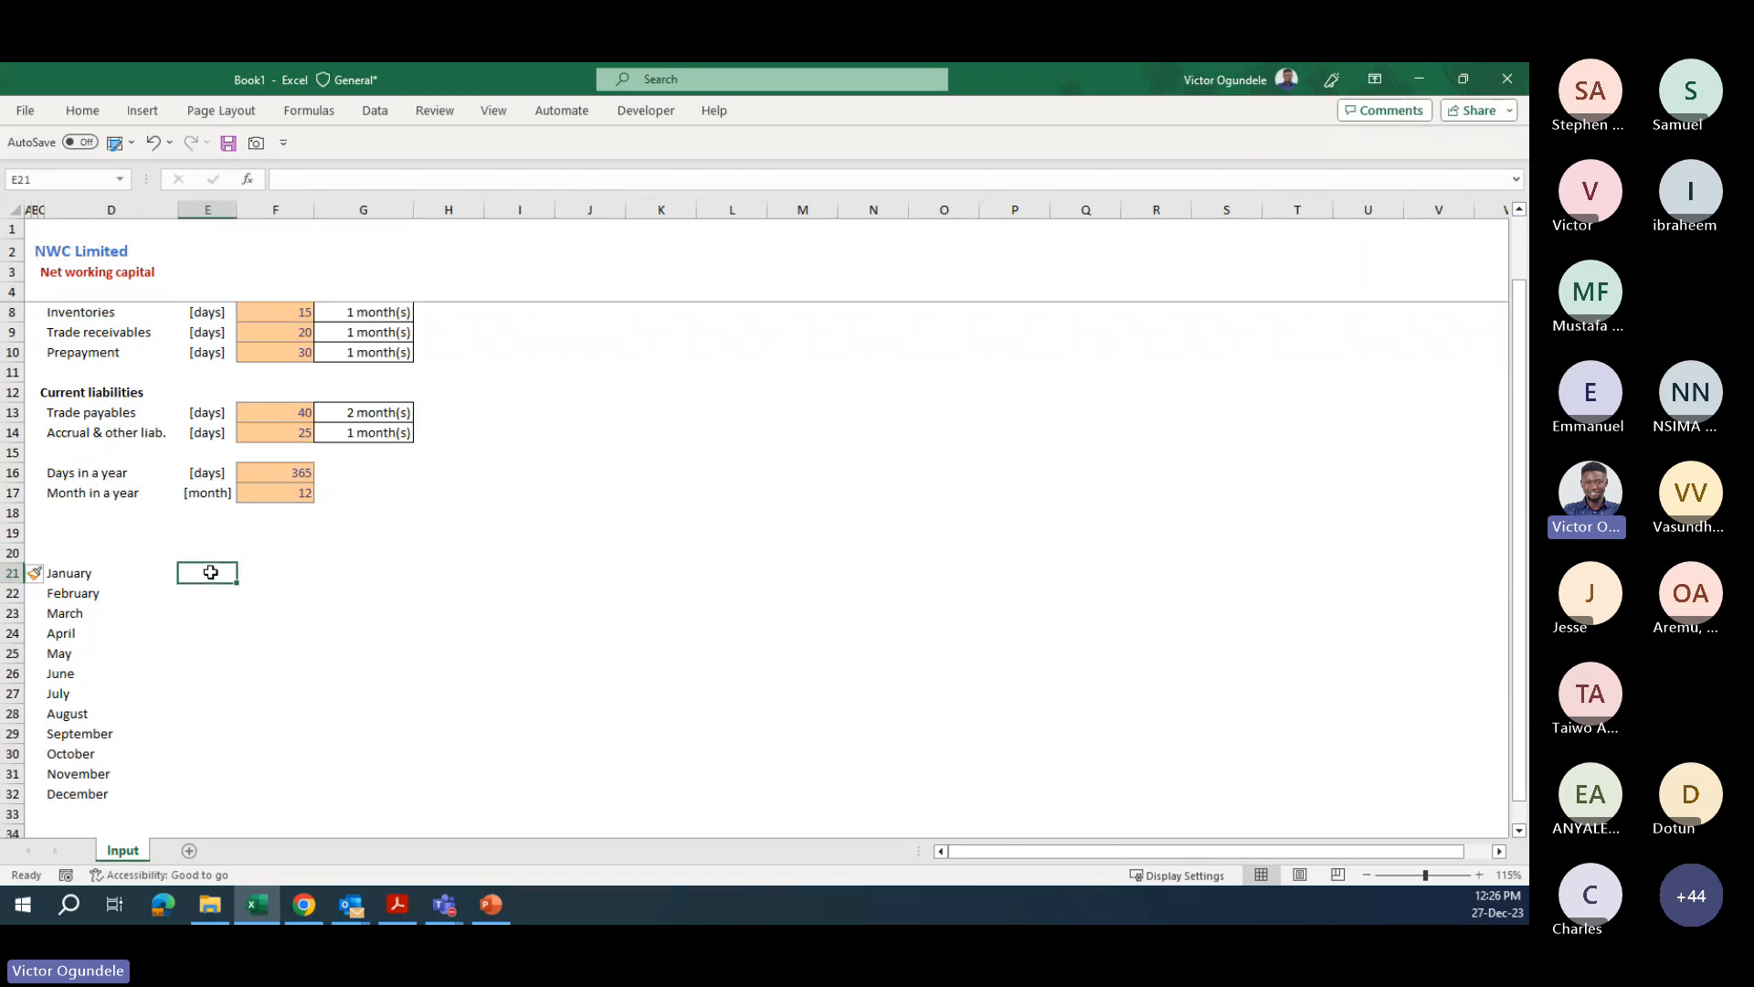
key(shift+Down)
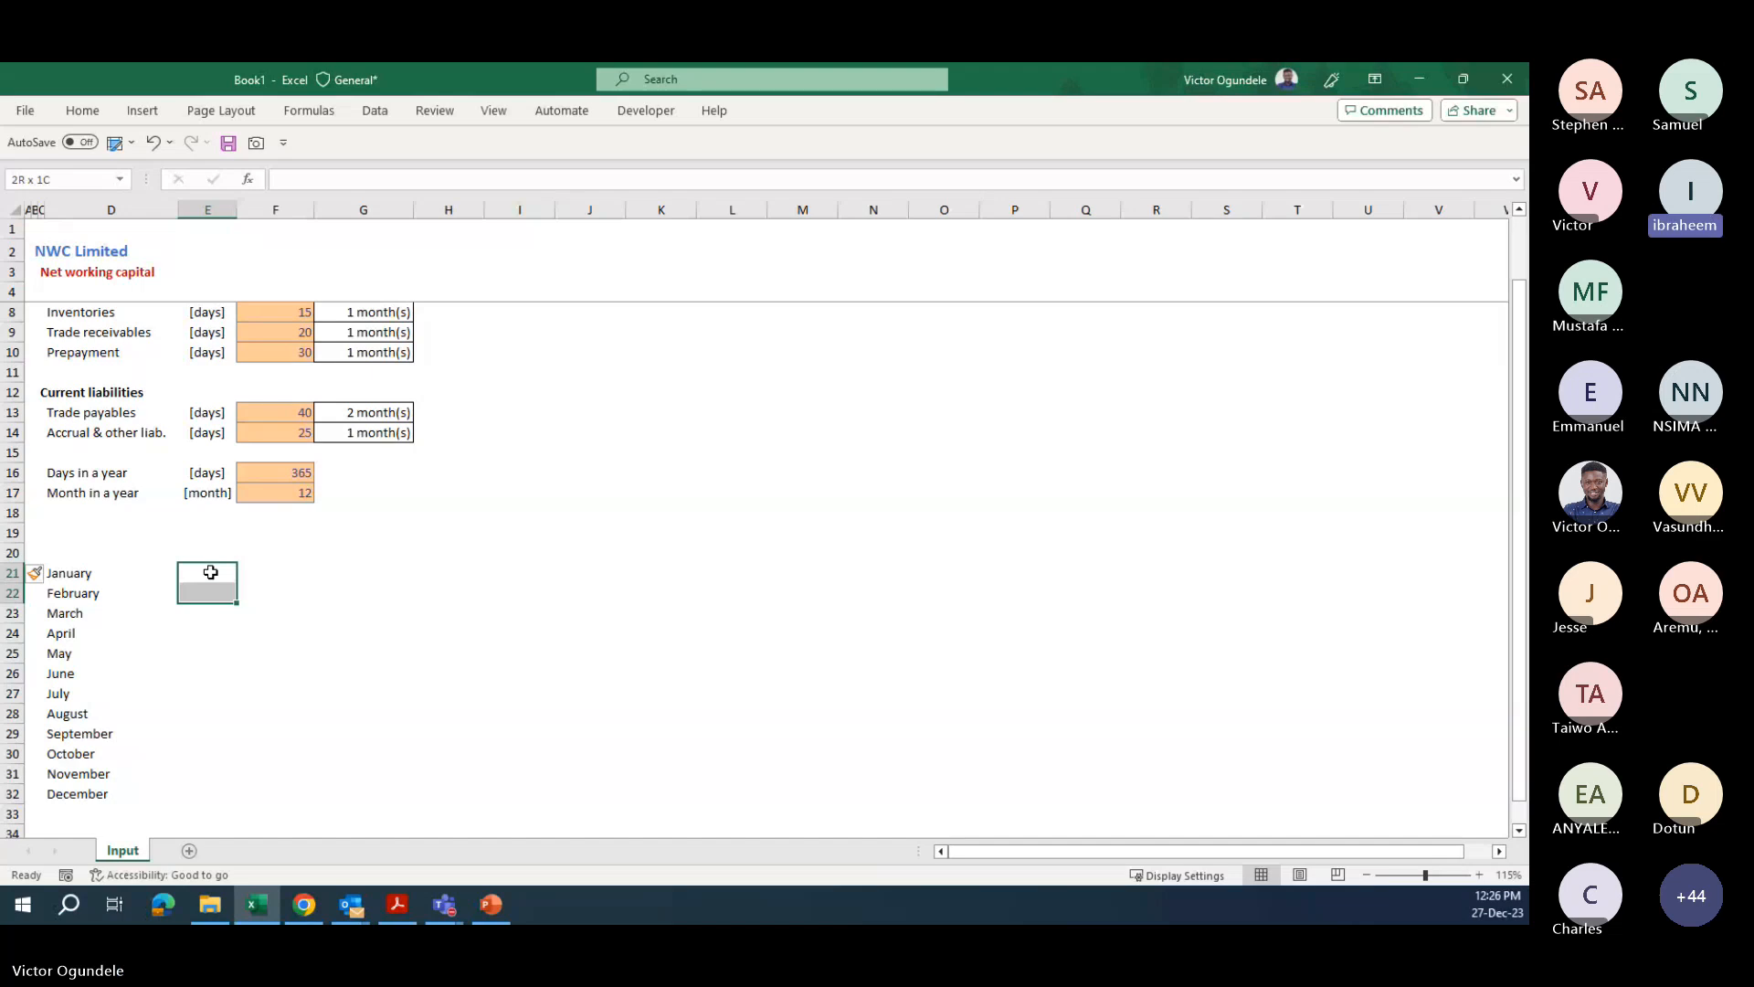
key(shift+Down)
key(shift+Down)
key(shift+Down)
key(shift+Down)
key(shift+Down)
key(shift+Down)
key(shift+Down)
key(shift+Down)
key(shift+Down)
key(shift+Down)
text([%])
key(ctrl+Return)
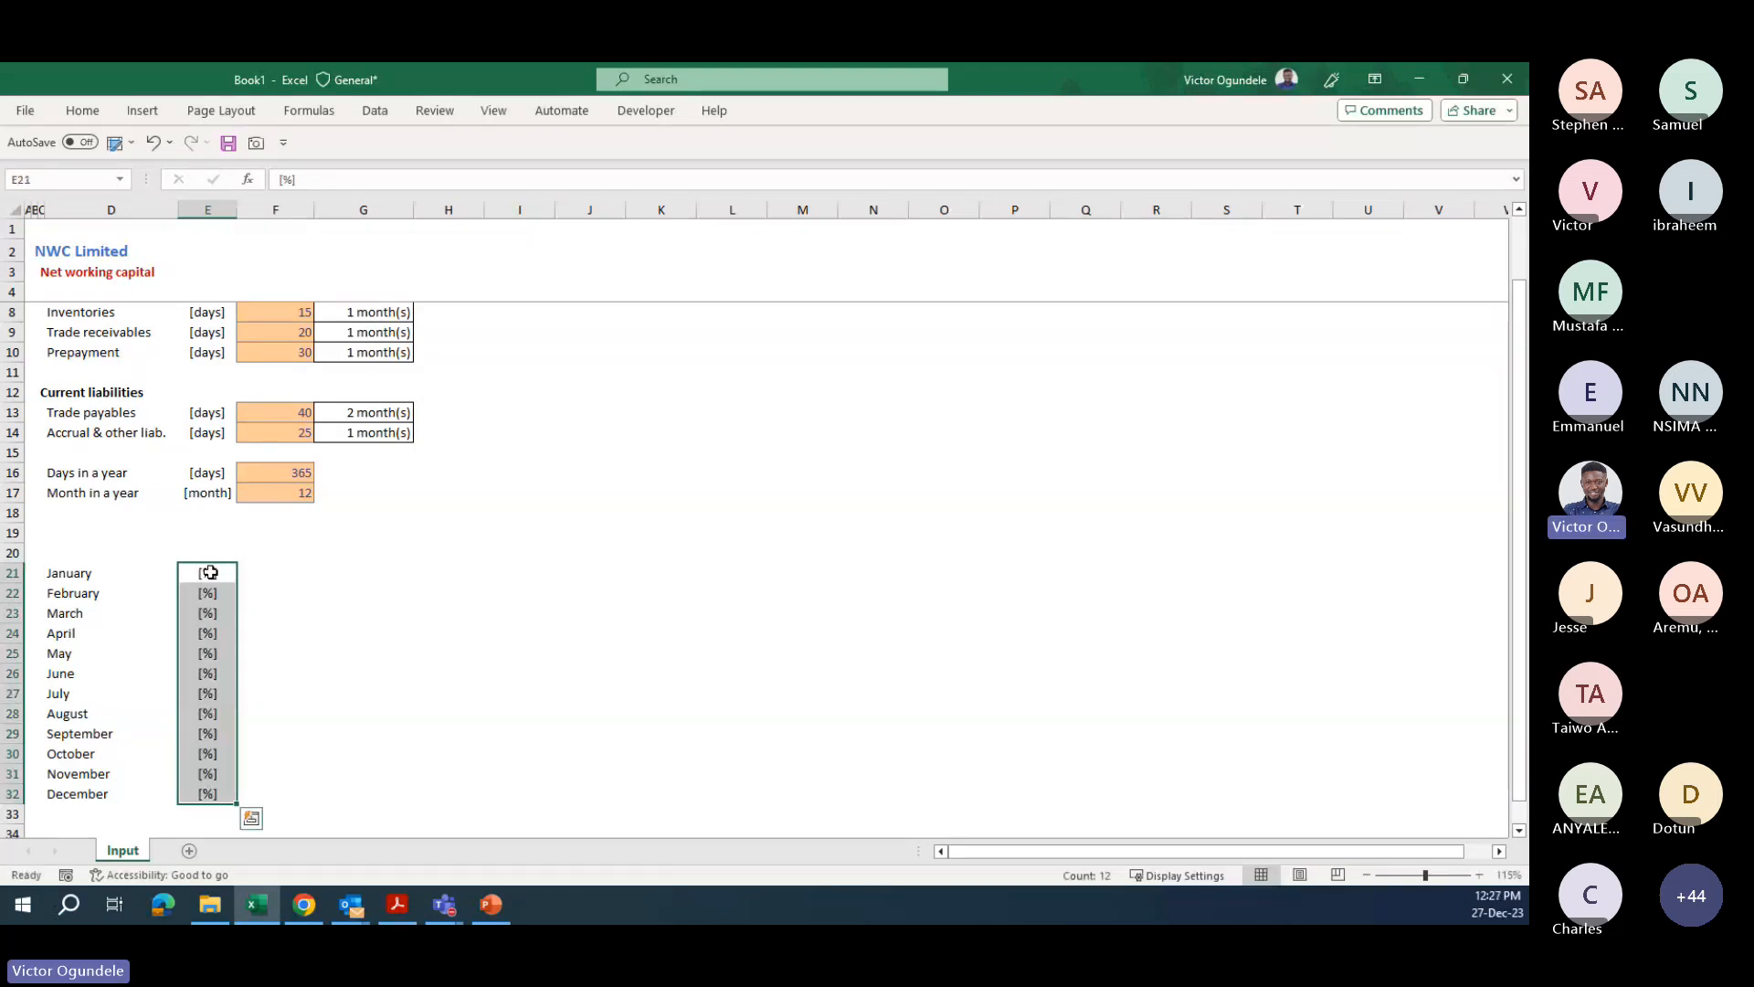
- Enter the trial month numbers 1, 2 and 3 in F21:F23 and clear them again
key(Right)
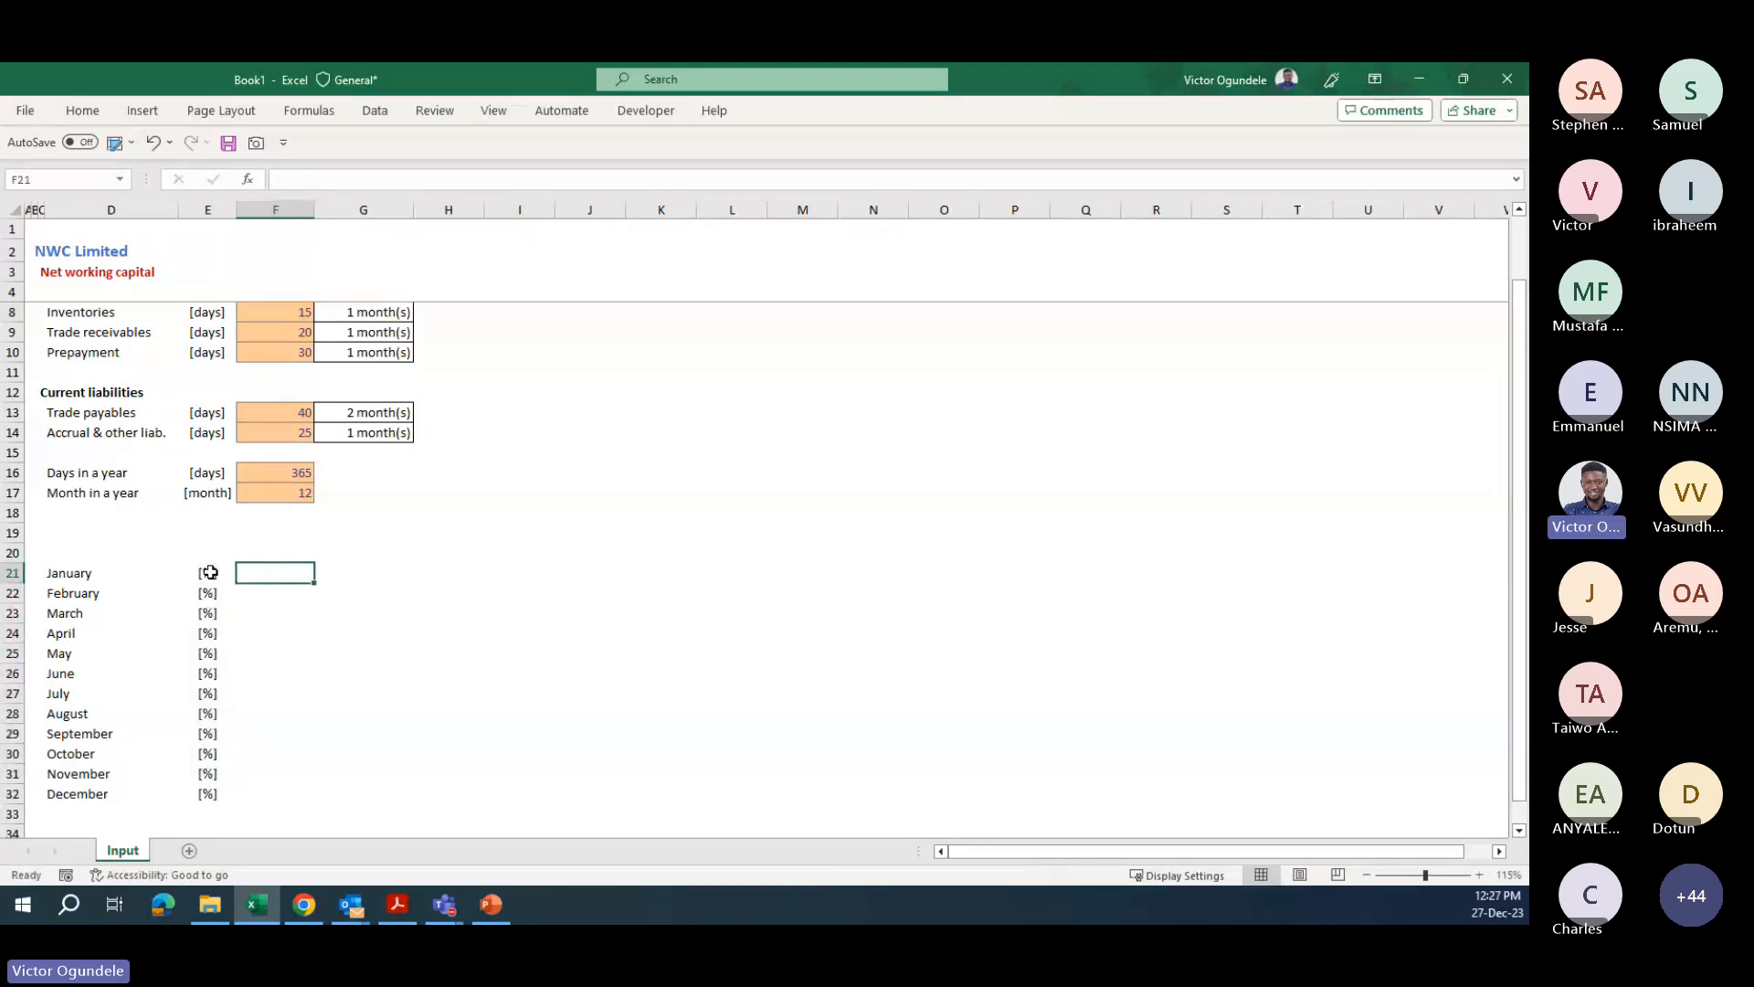
key(shift+Down)
key(shift+Down)
key(shift+Down)
key(shift+Down)
key(shift+Down)
key(shift+Down)
key(shift+Down)
key(shift+Down)
key(shift+Down)
key(shift+Down)
key(shift+Down)
key(Down)
key(Up)
text(1)
key(Return)
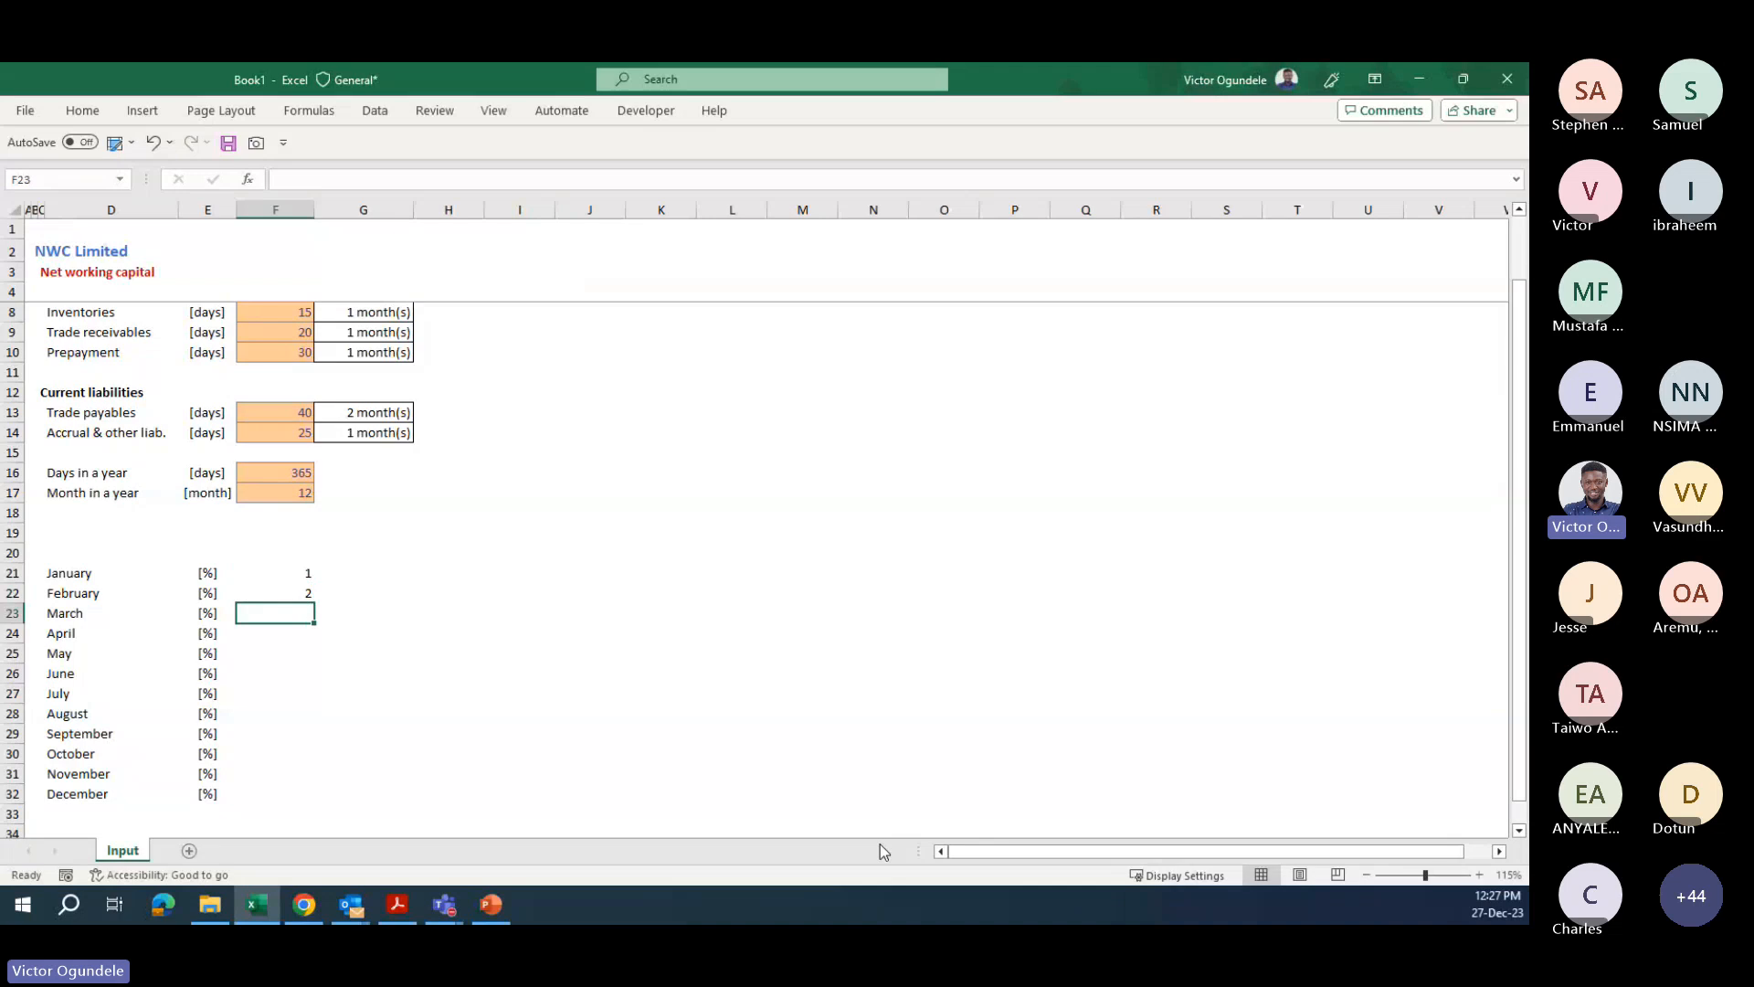
text(3)
key(ctrl+Return)
key(Up)
key(Up)
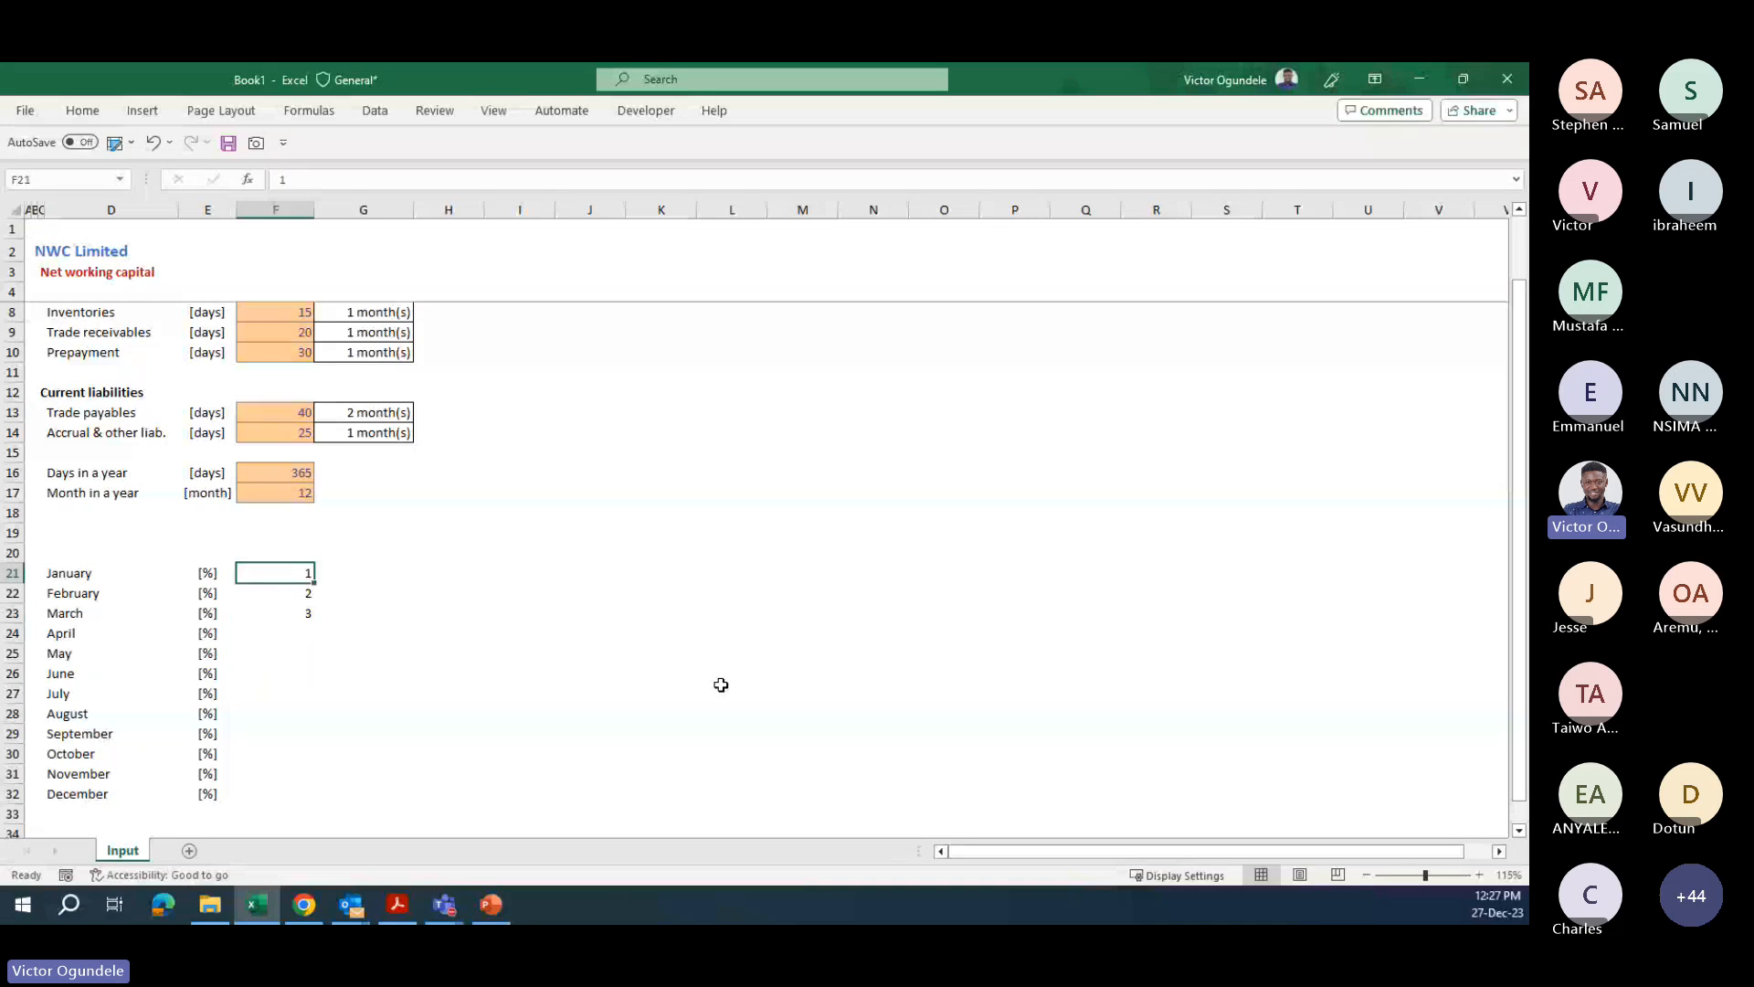
key(shift+Down)
key(shift+Down)
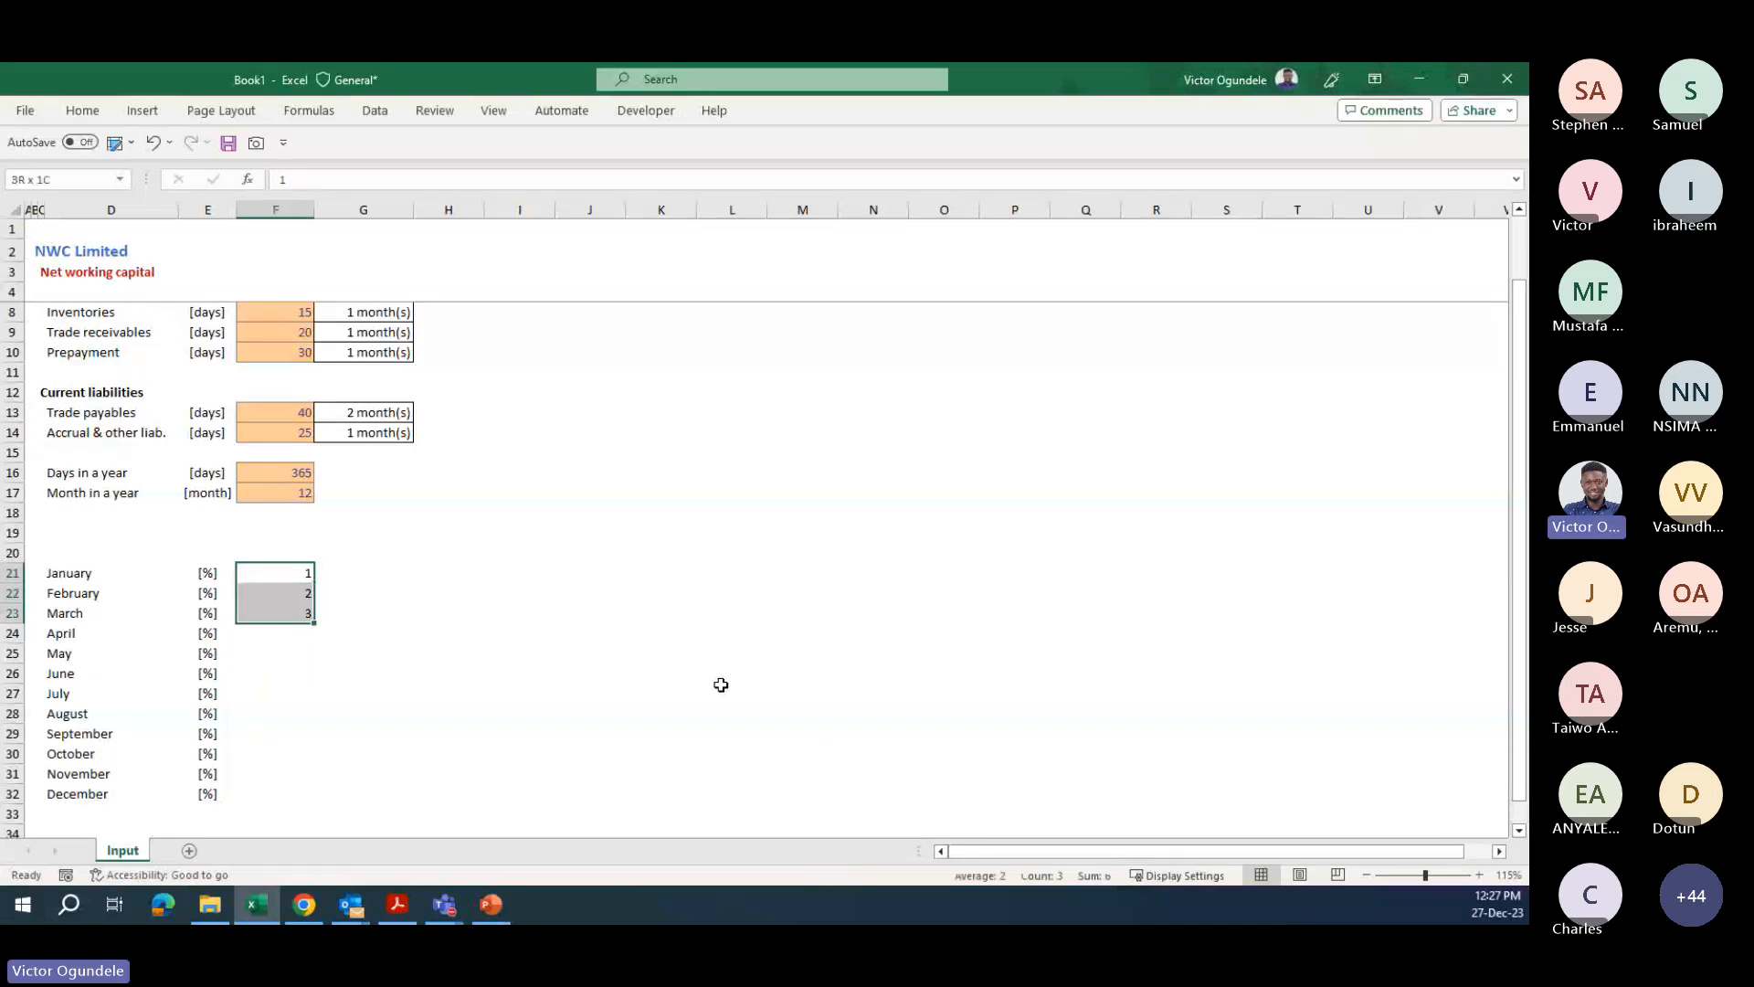
key(Delete)
key(Left)
key(Left)
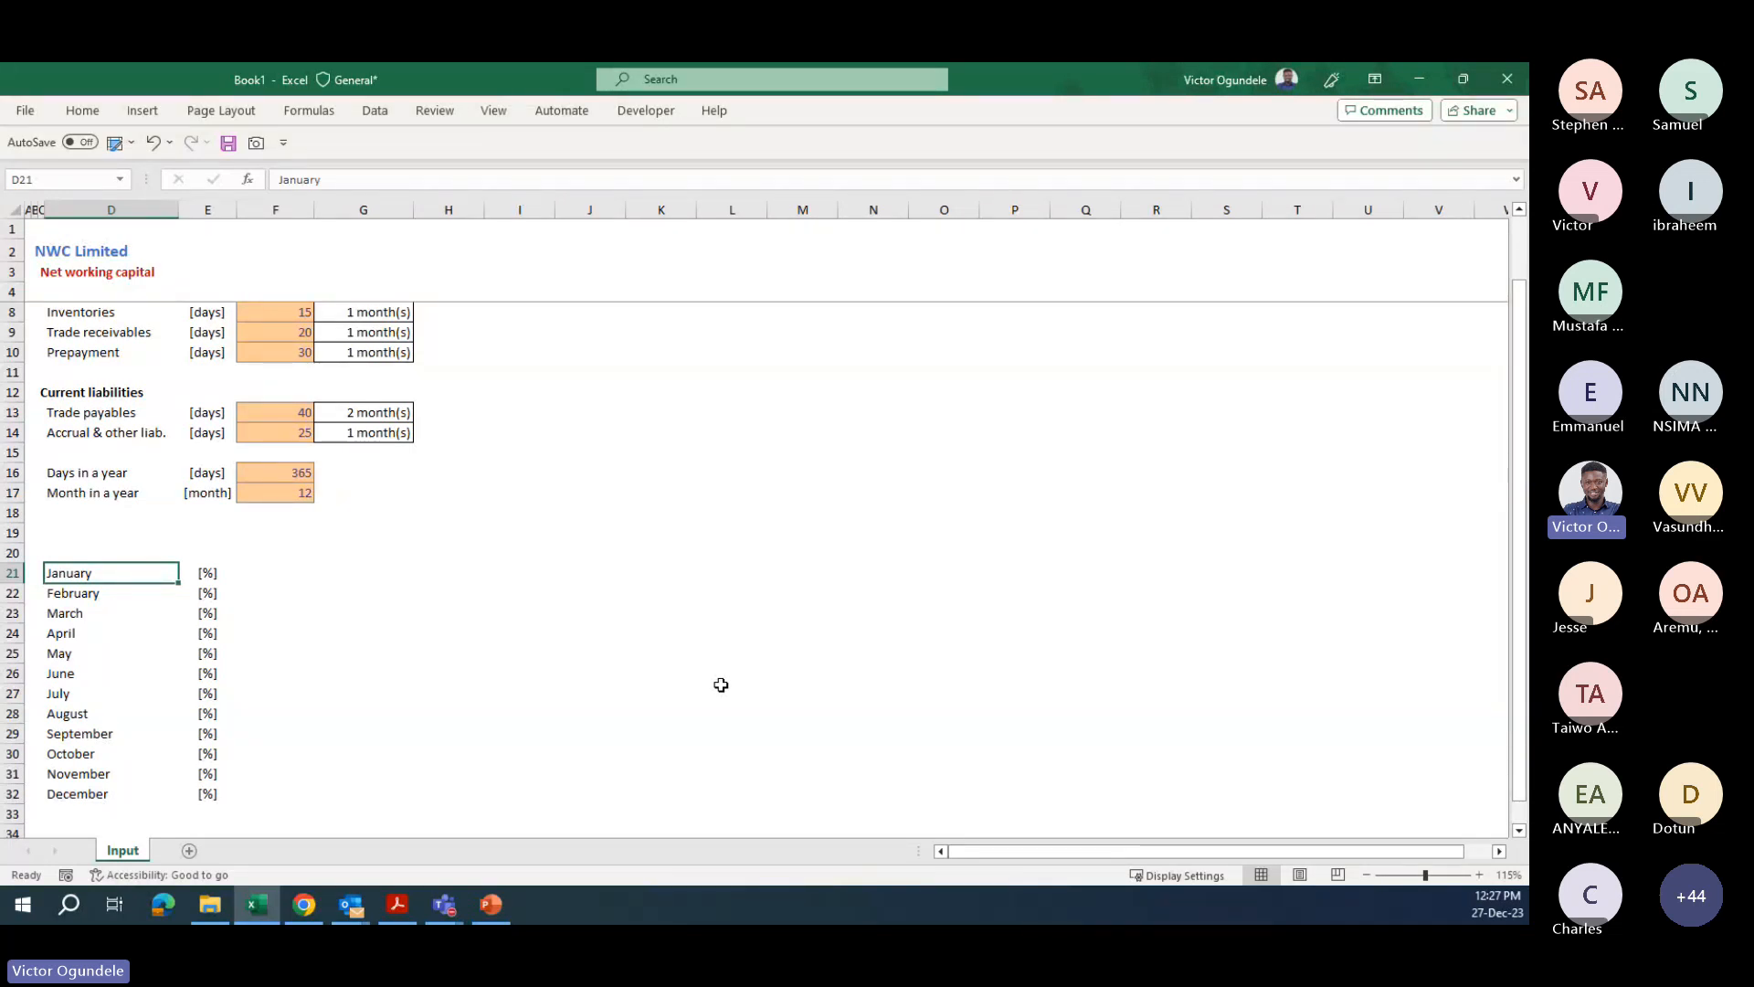
- Enter =MONTH(D21&1) in F21 and fill the formula down to December in F32
key(Right)
key(Right)
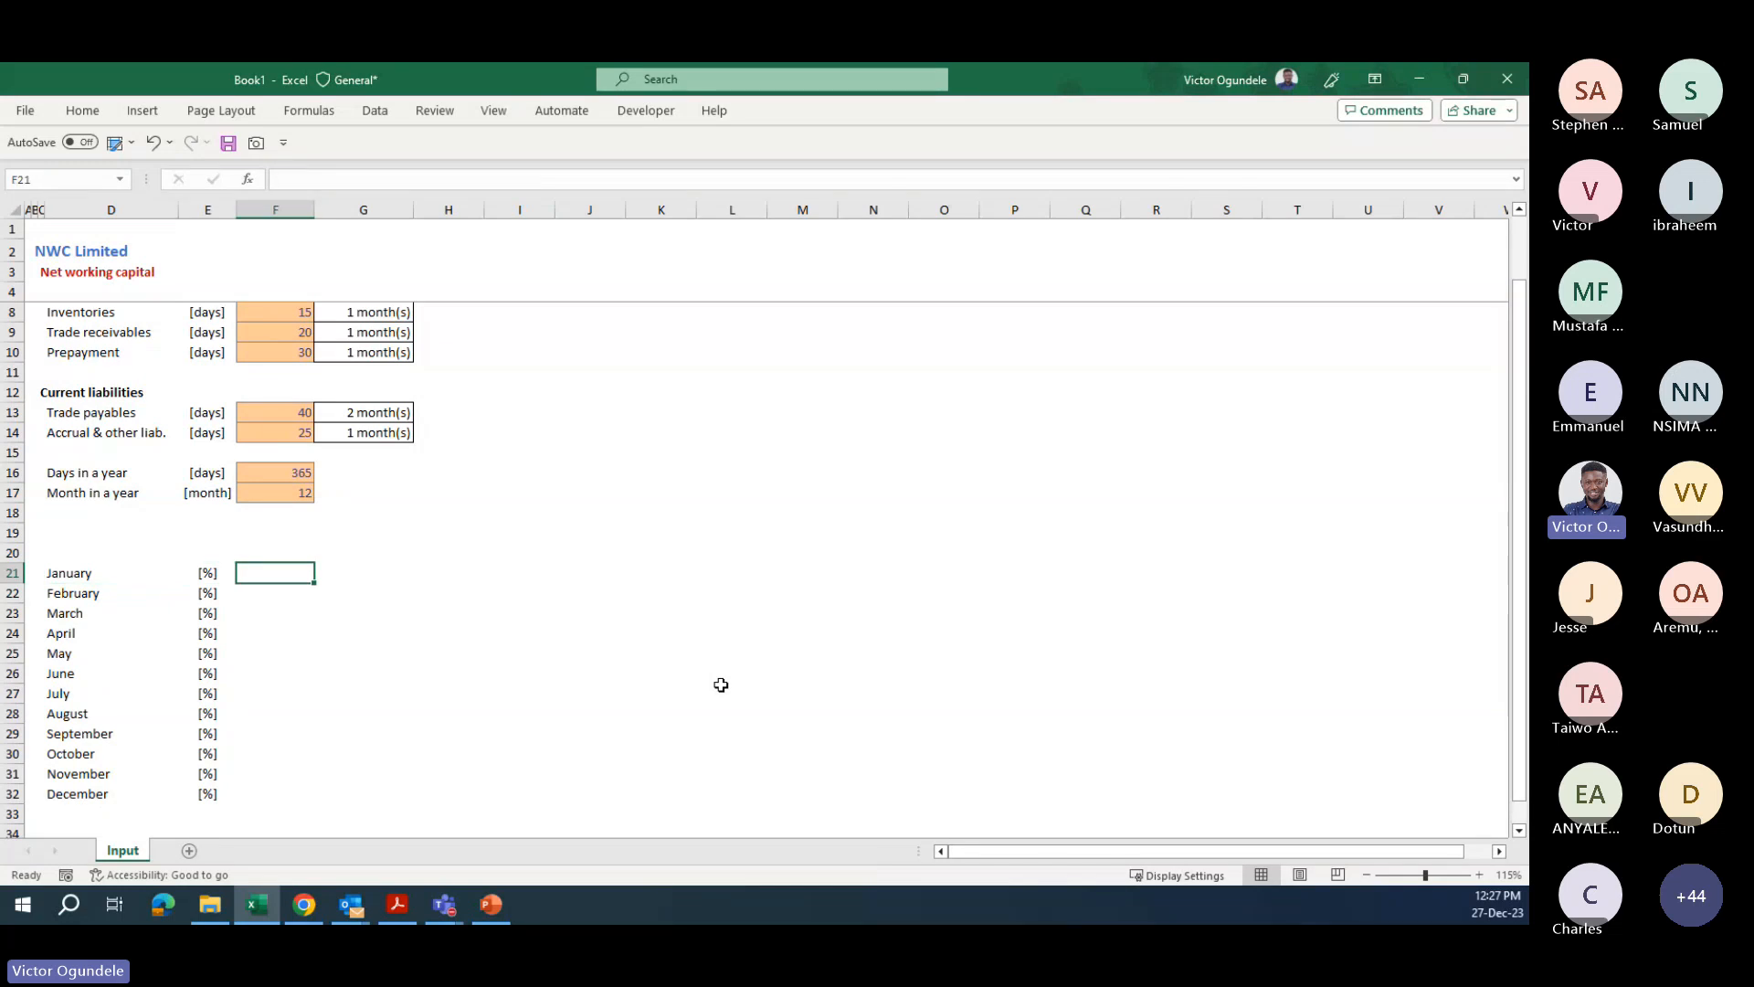
text(=mon)
key(Tab)
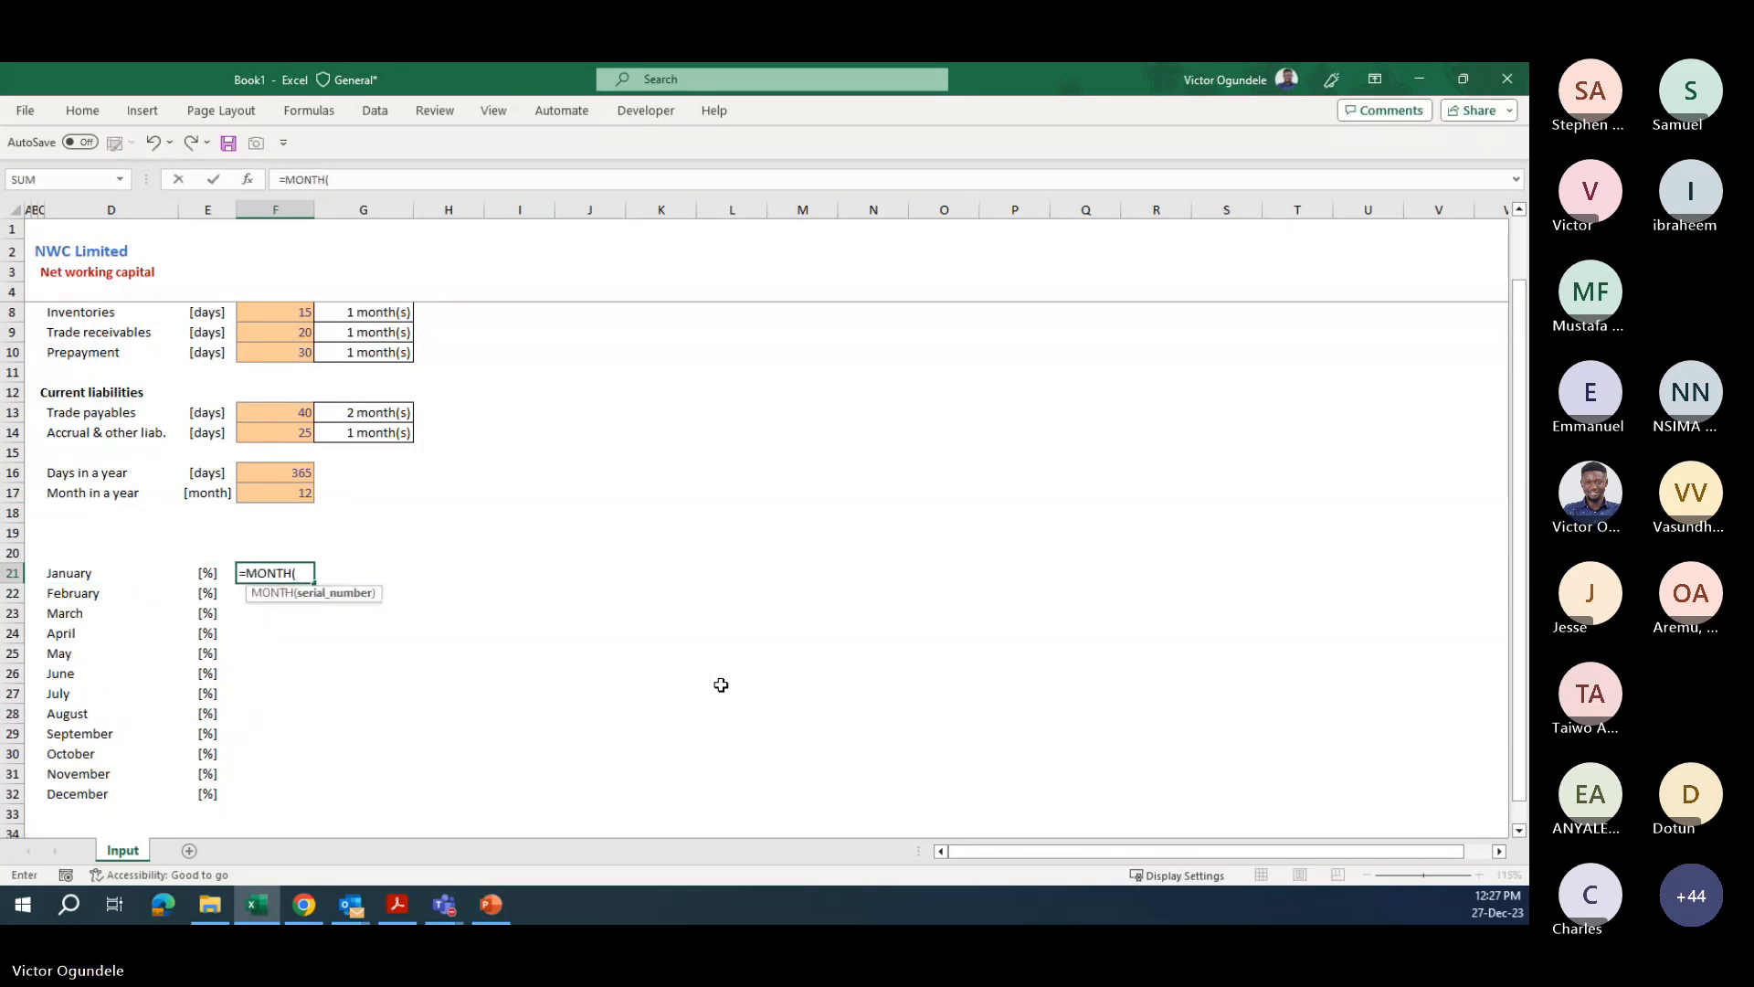
key(Left)
key(Left)
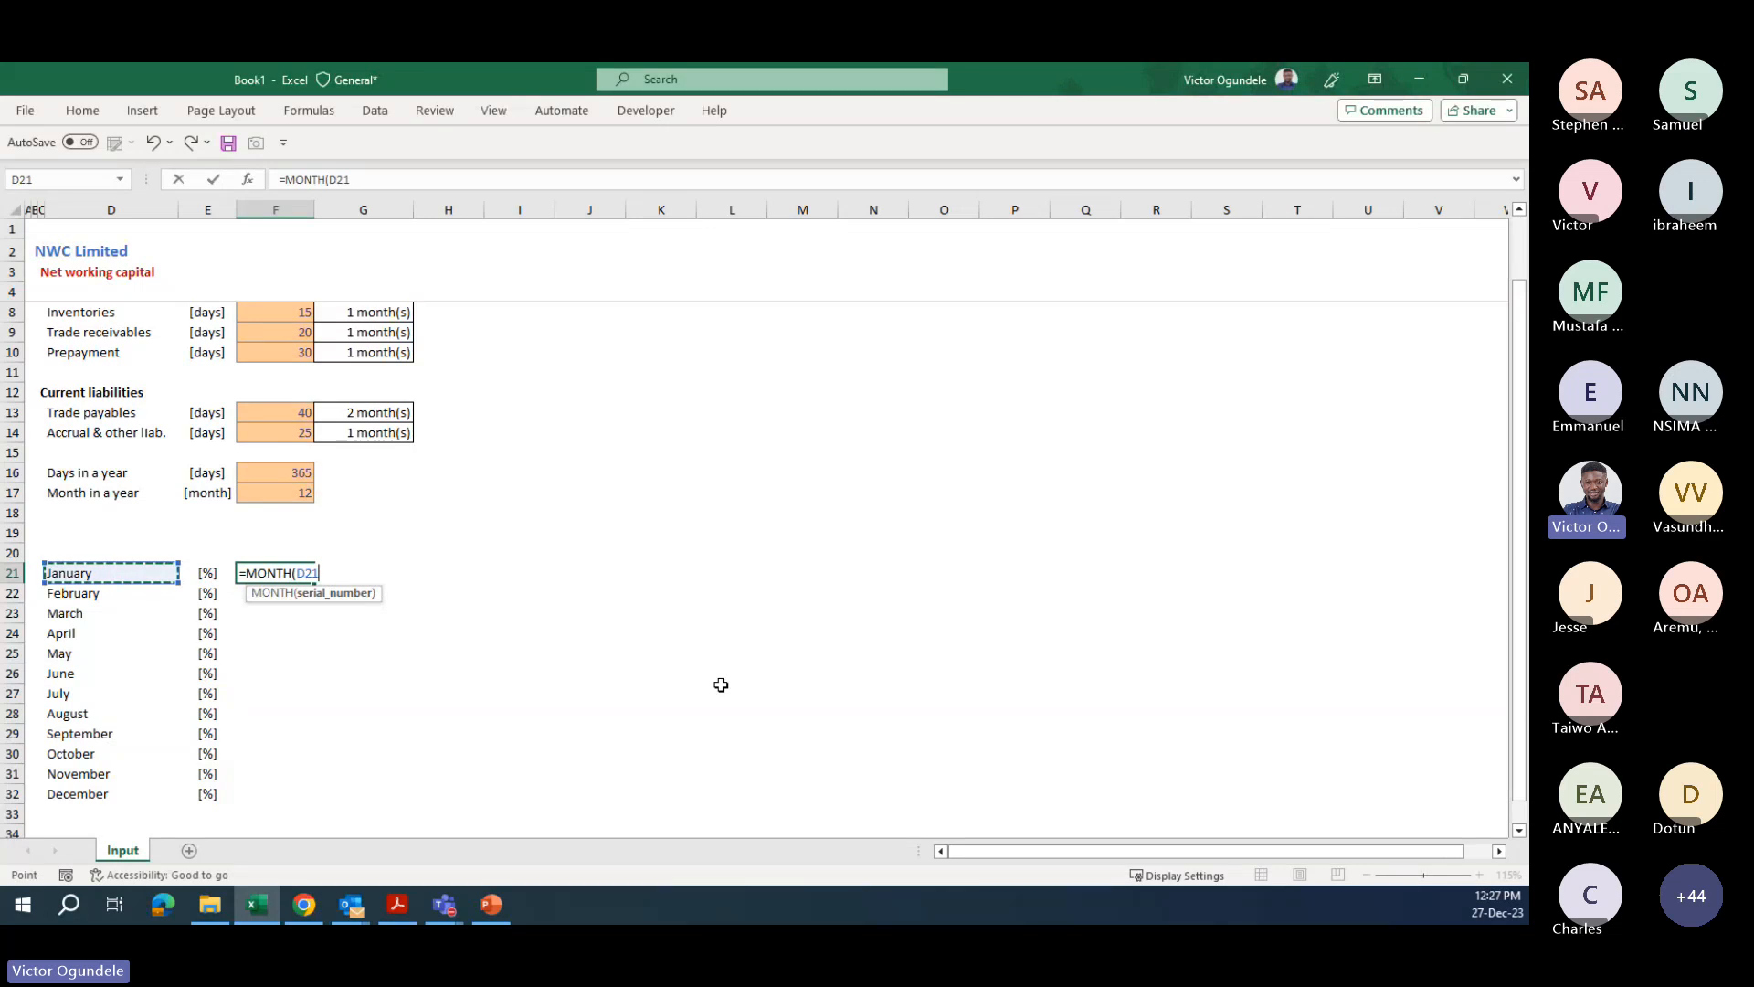
text(&1)
key(Return)
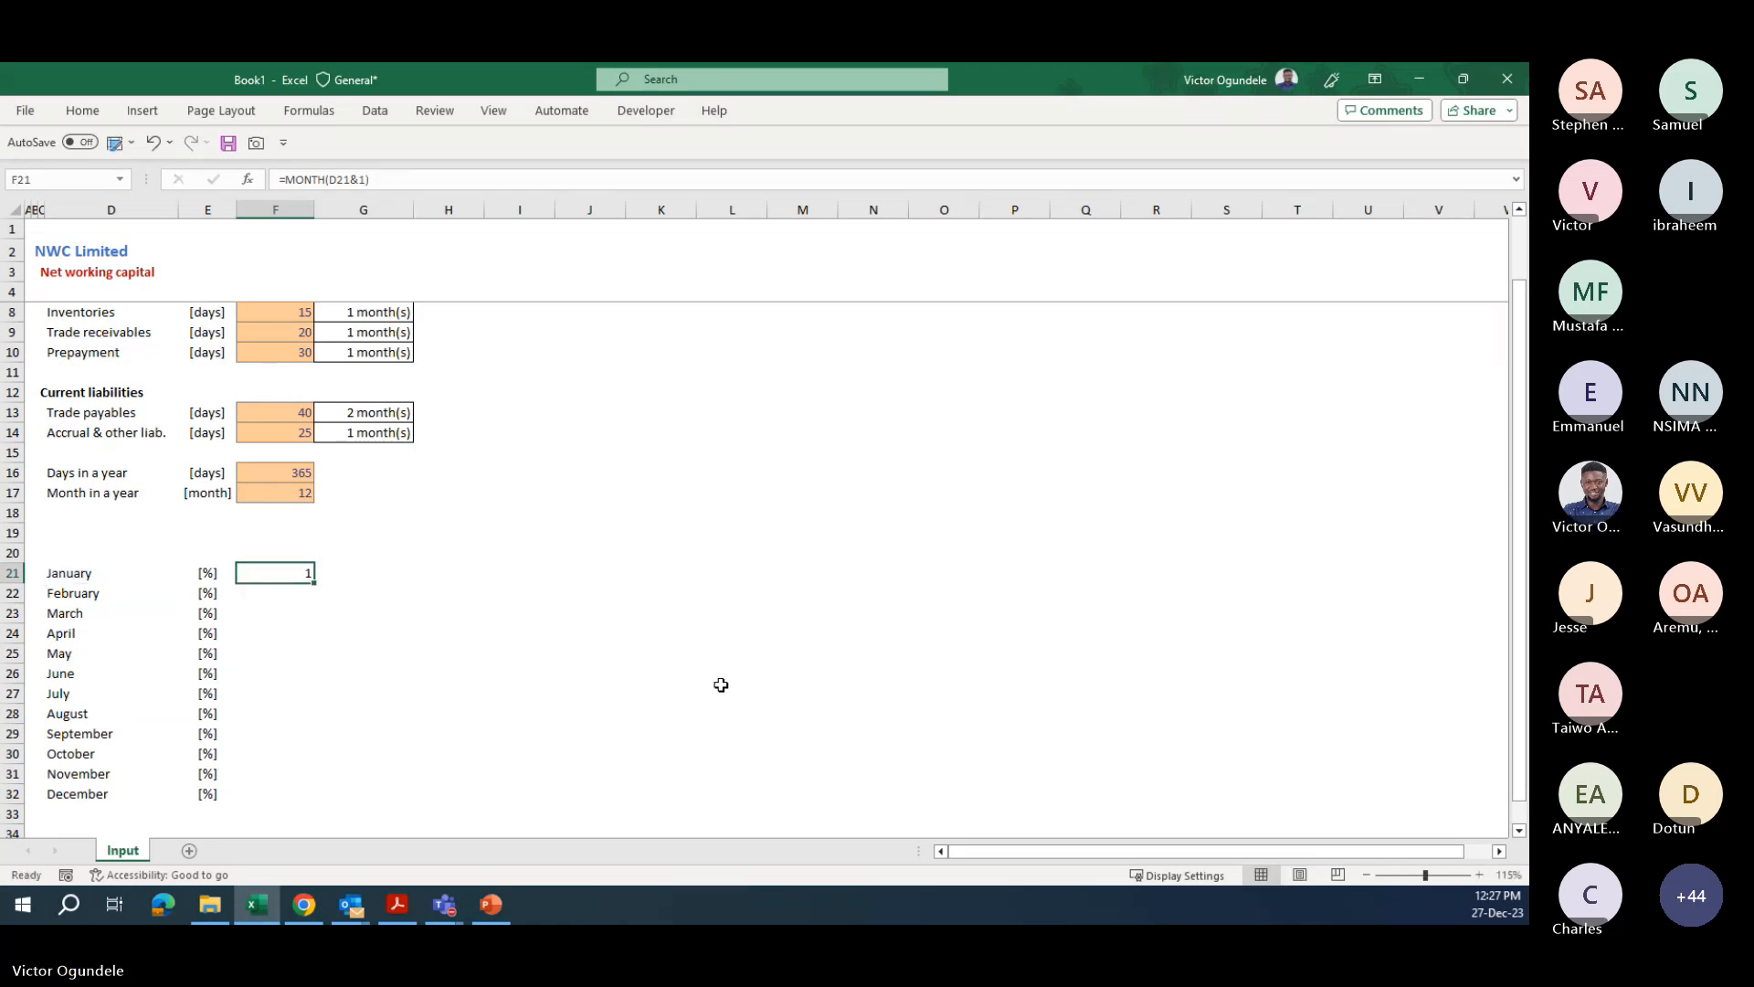
key(Up)
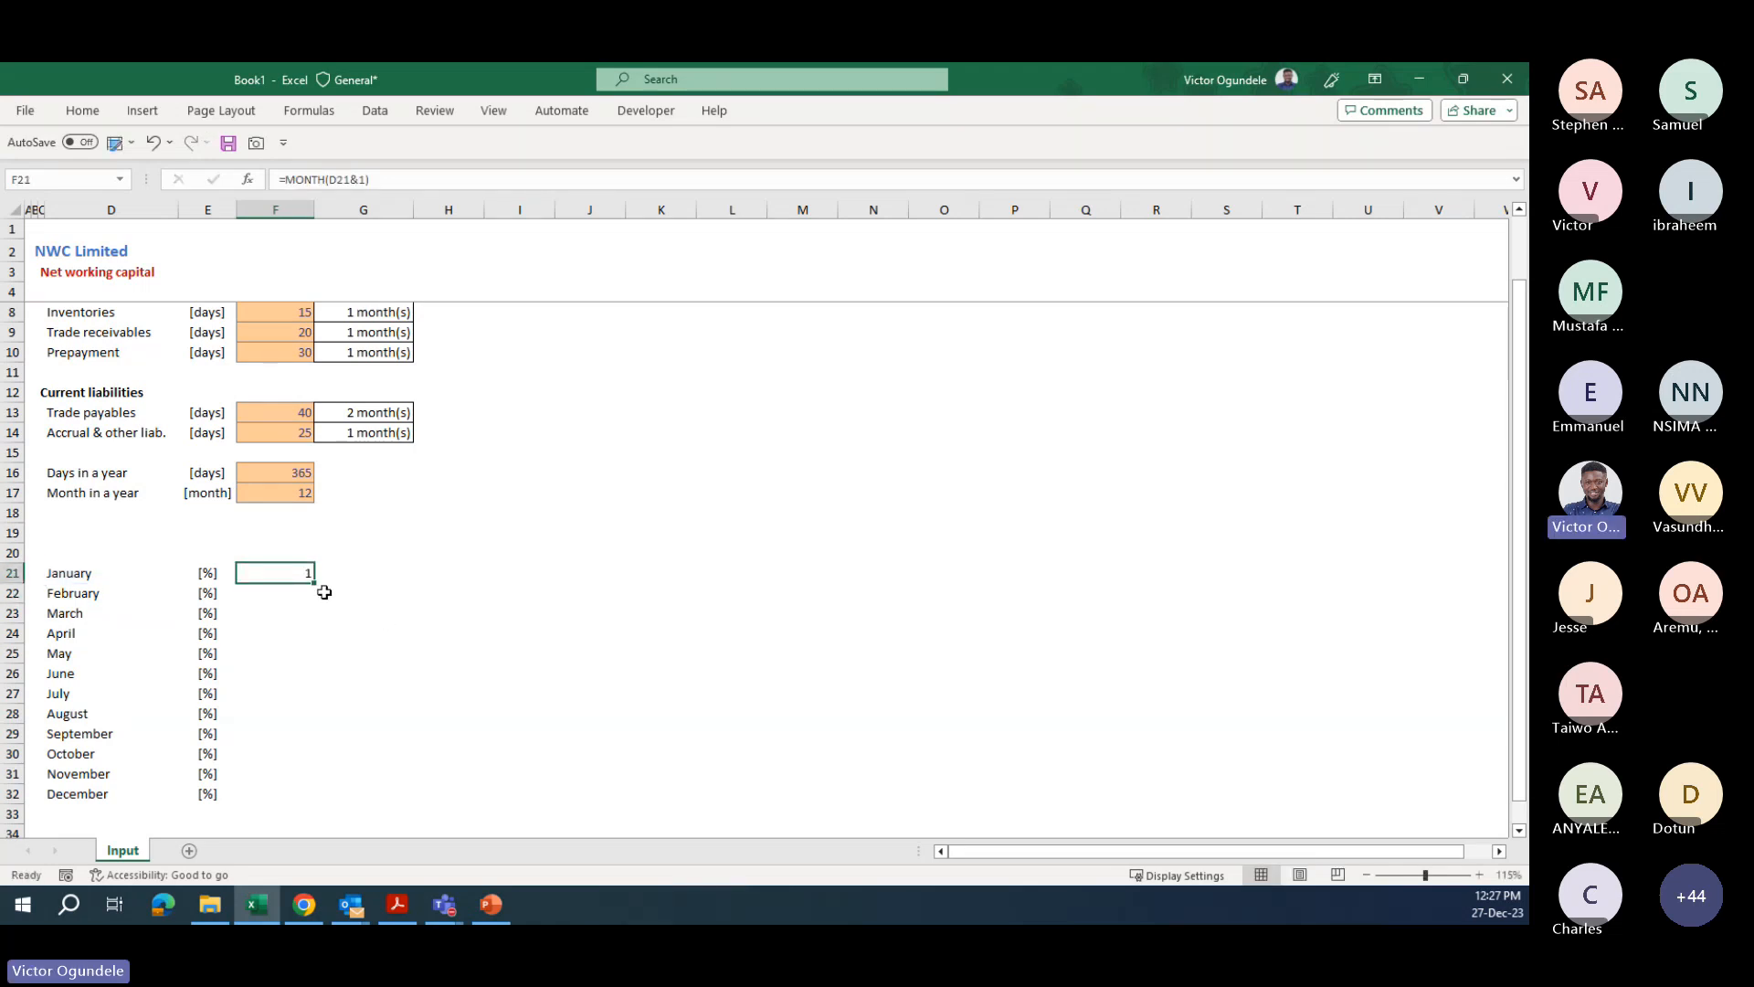
drag(313, 582, 318, 803)
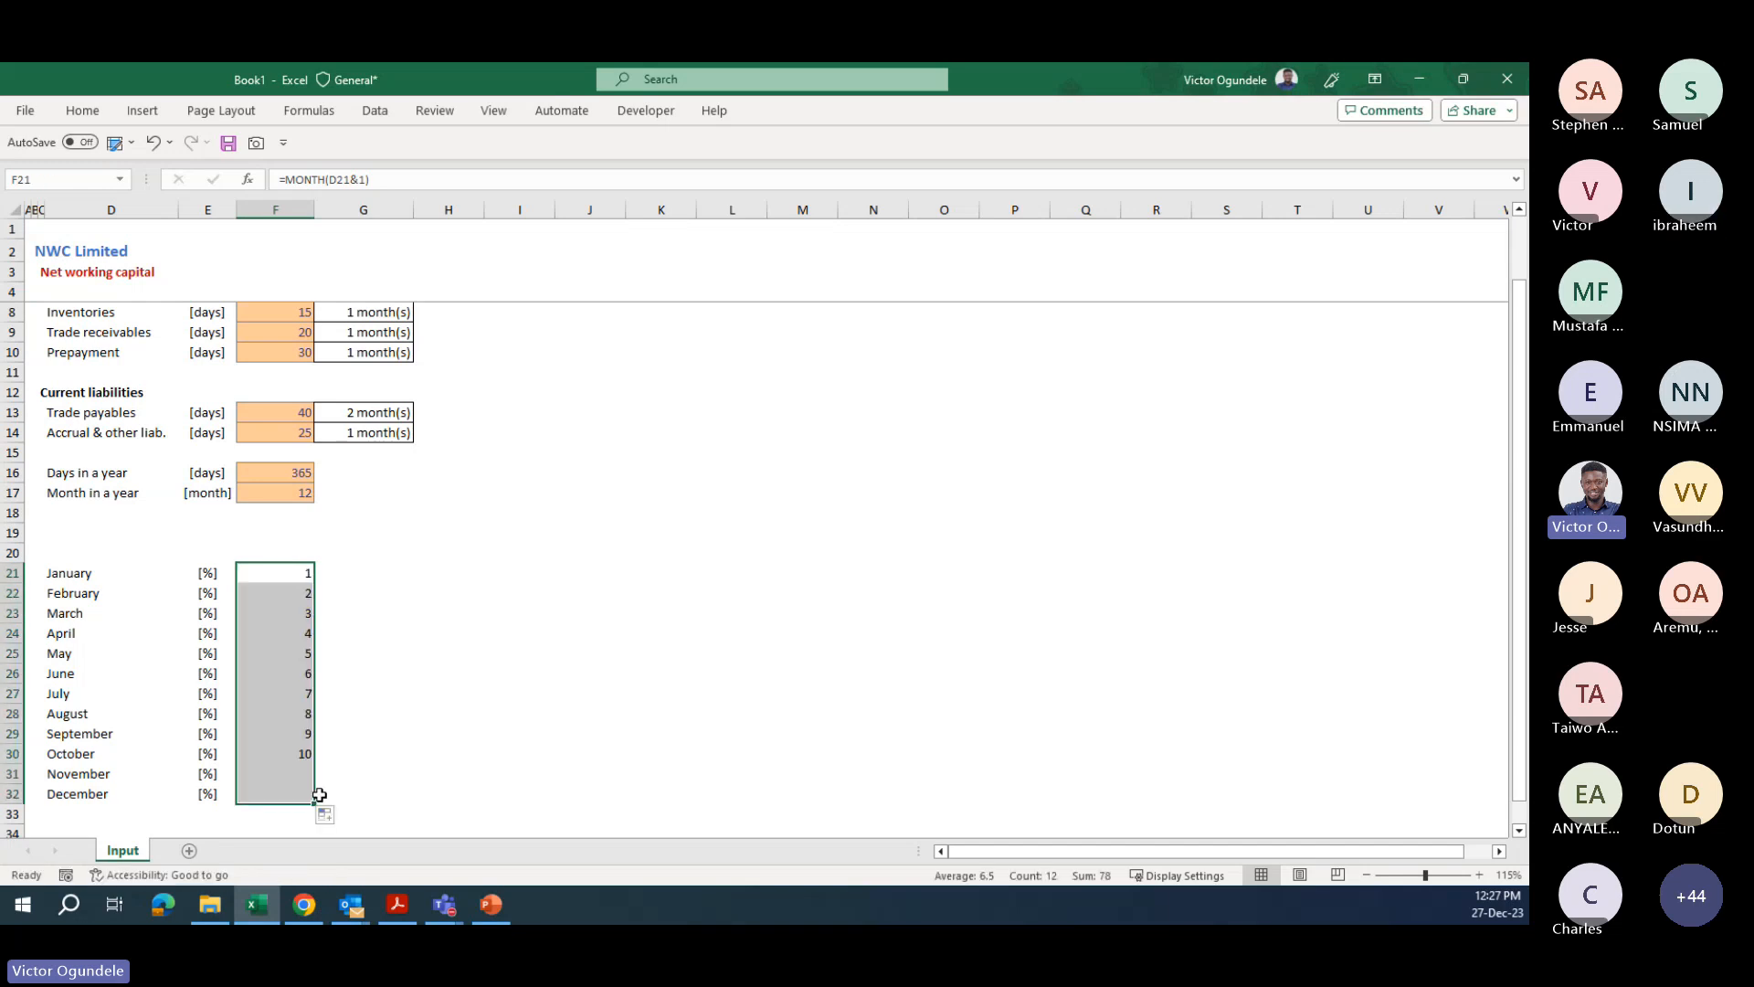
click(293, 694)
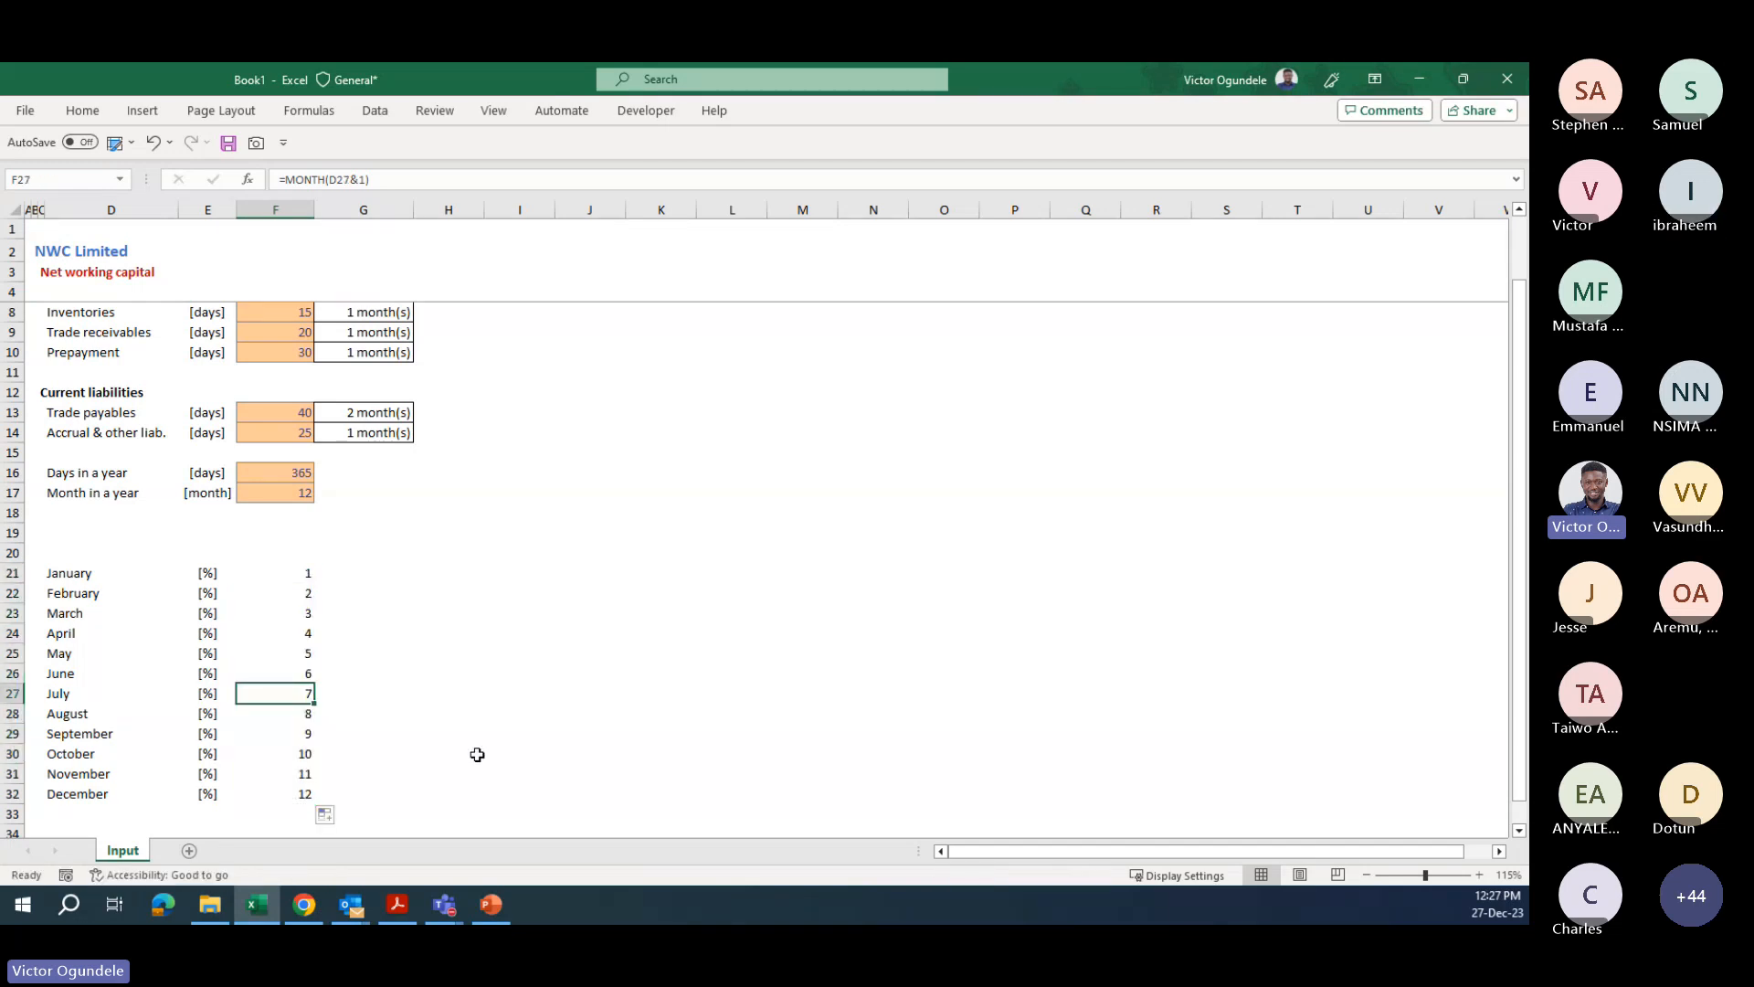
- Examine the month number formulas beside the month names in F21:F32
scroll(477, 755, up, 1)
key(Down)
key(Down)
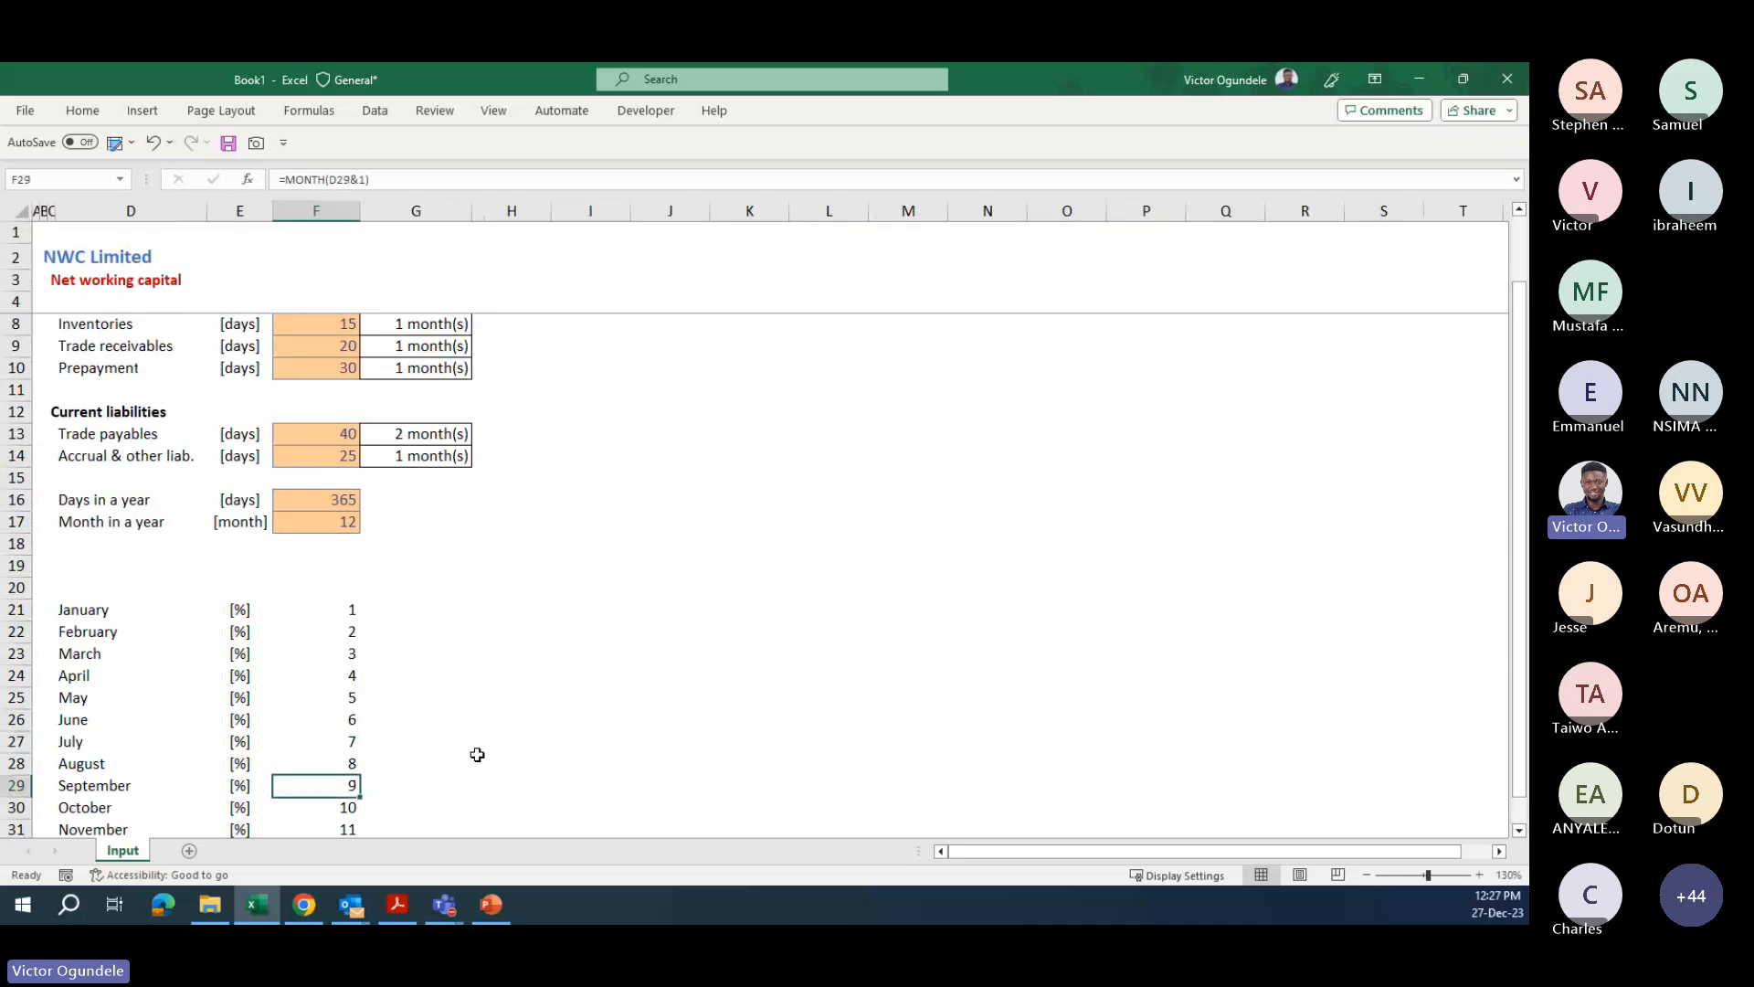
key(Down)
key(Down)
key(Down)
key(Up)
key(Up)
key(Up)
key(Up)
key(Up)
key(Up)
key(Up)
key(Up)
key(Up)
key(Up)
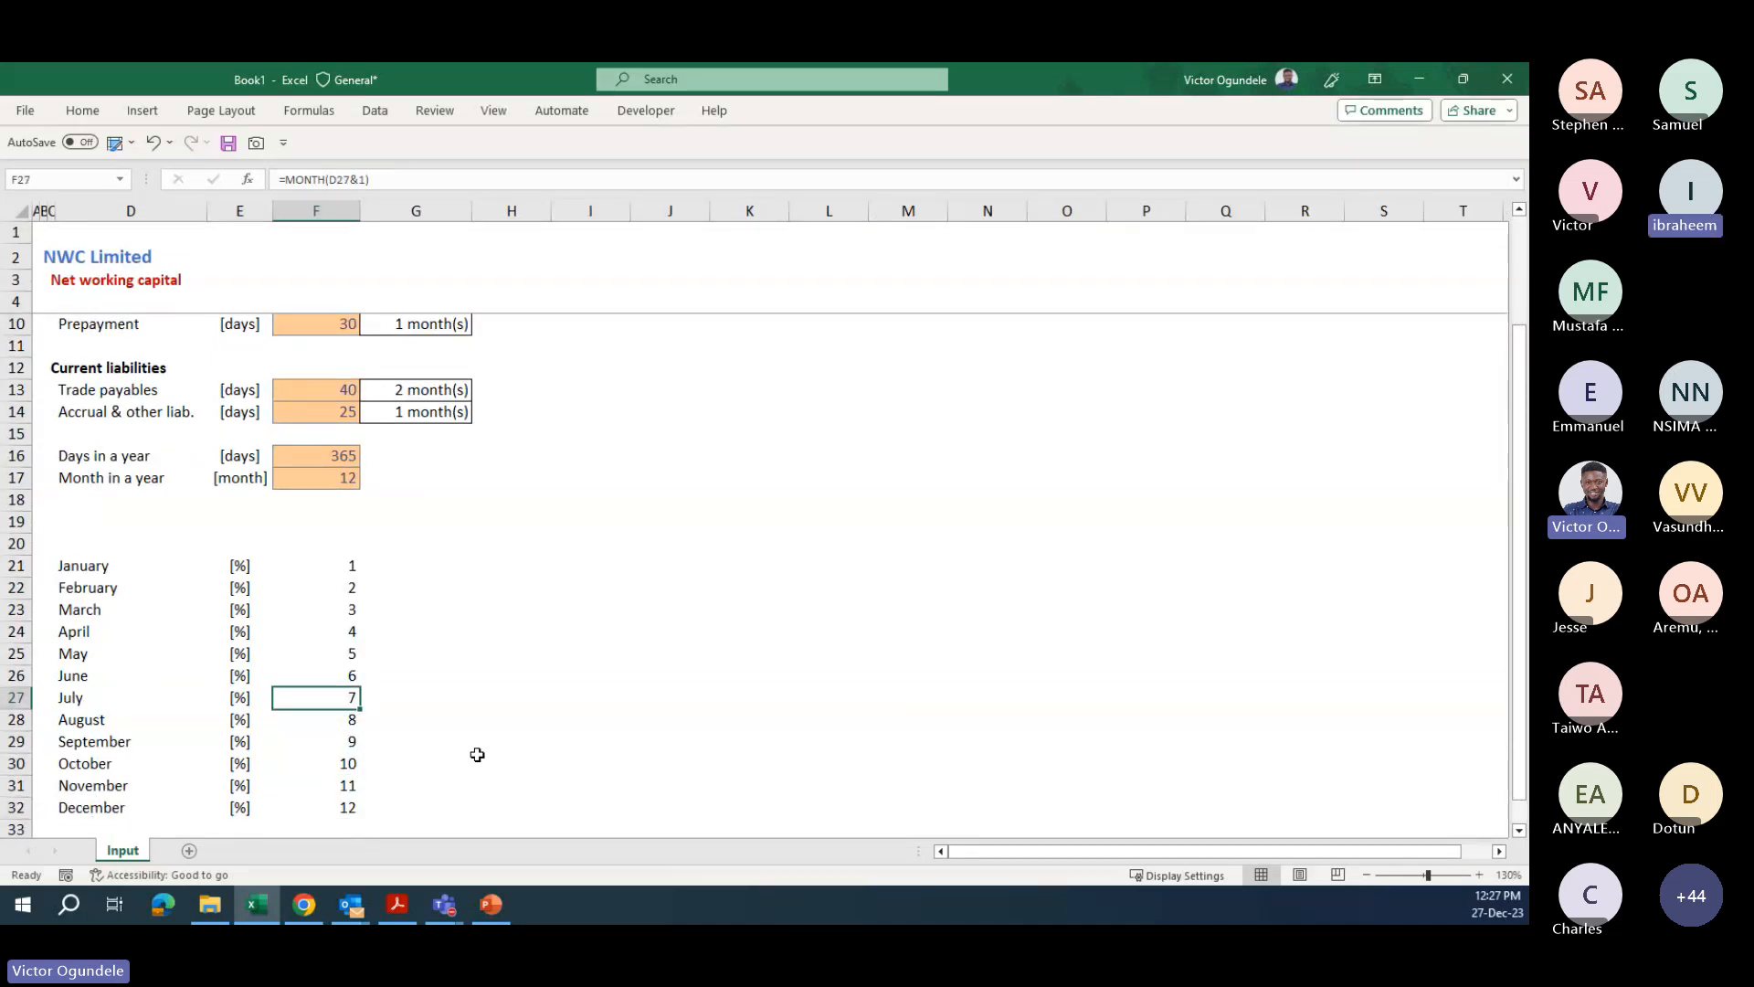
- Copy March over January in D21 to test the month number formula, and undo the paste
key(Down)
key(Left)
key(Left)
key(ctrl+c)
key(Up)
key(Up)
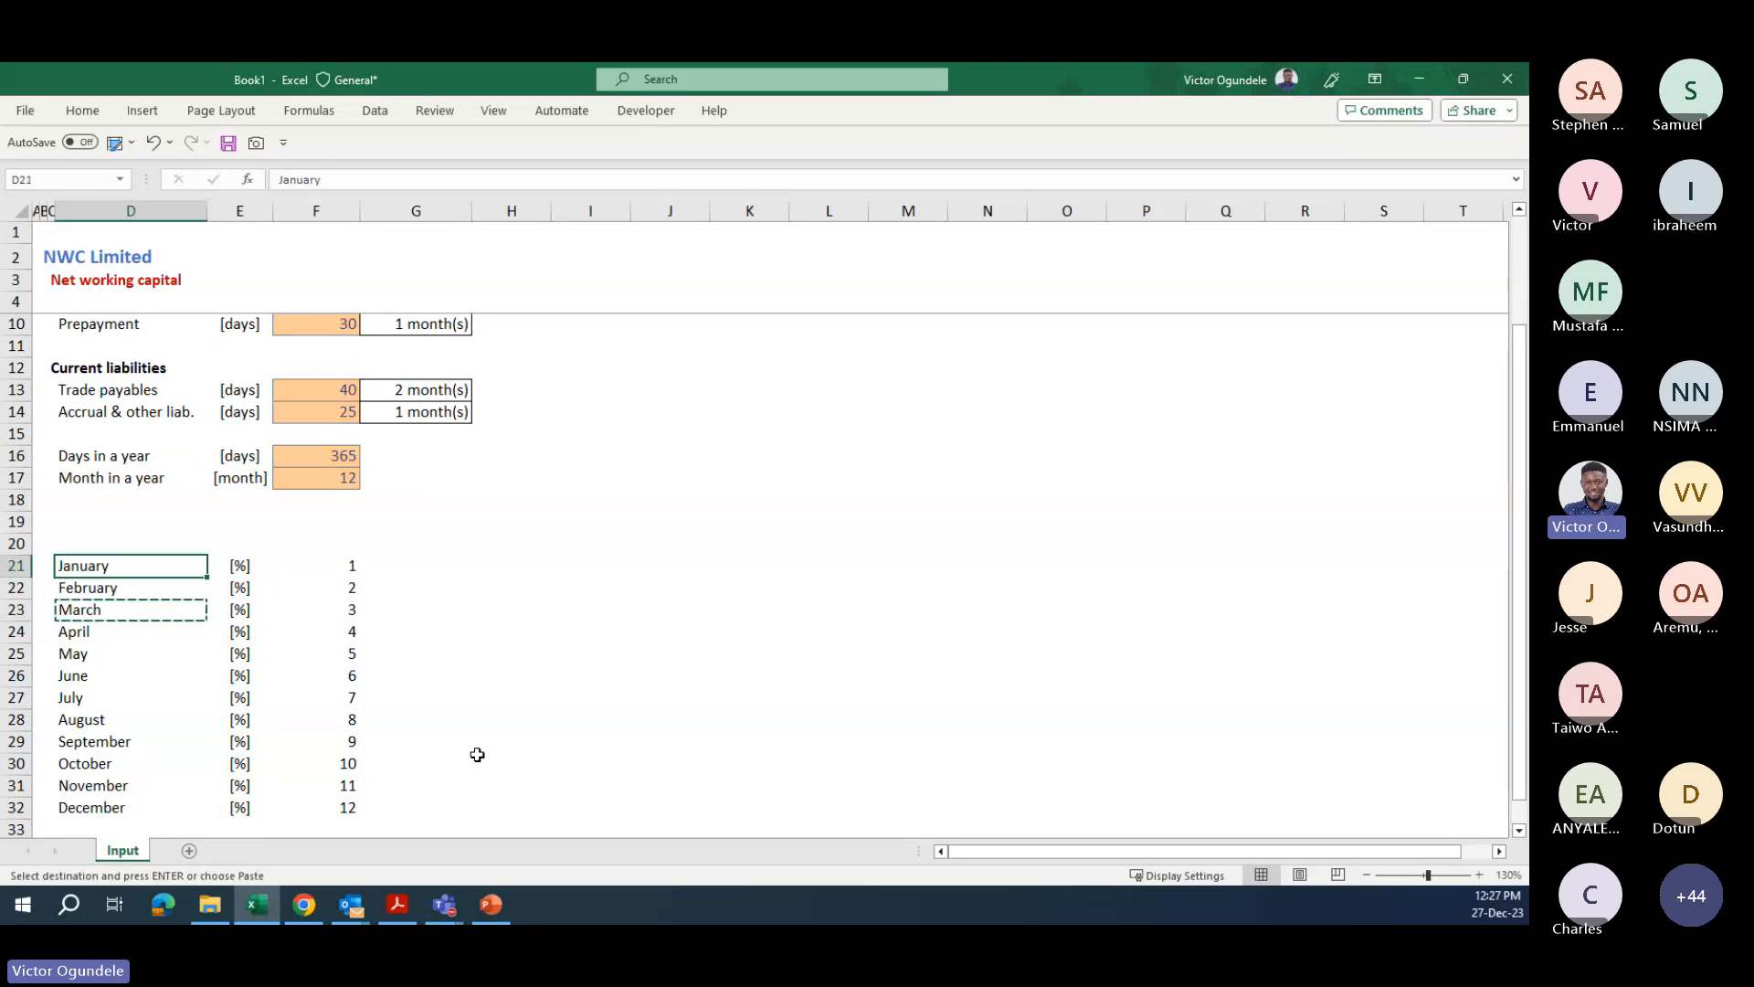
key(ctrl+v)
key(Right)
key(Right)
key(ctrl+z)
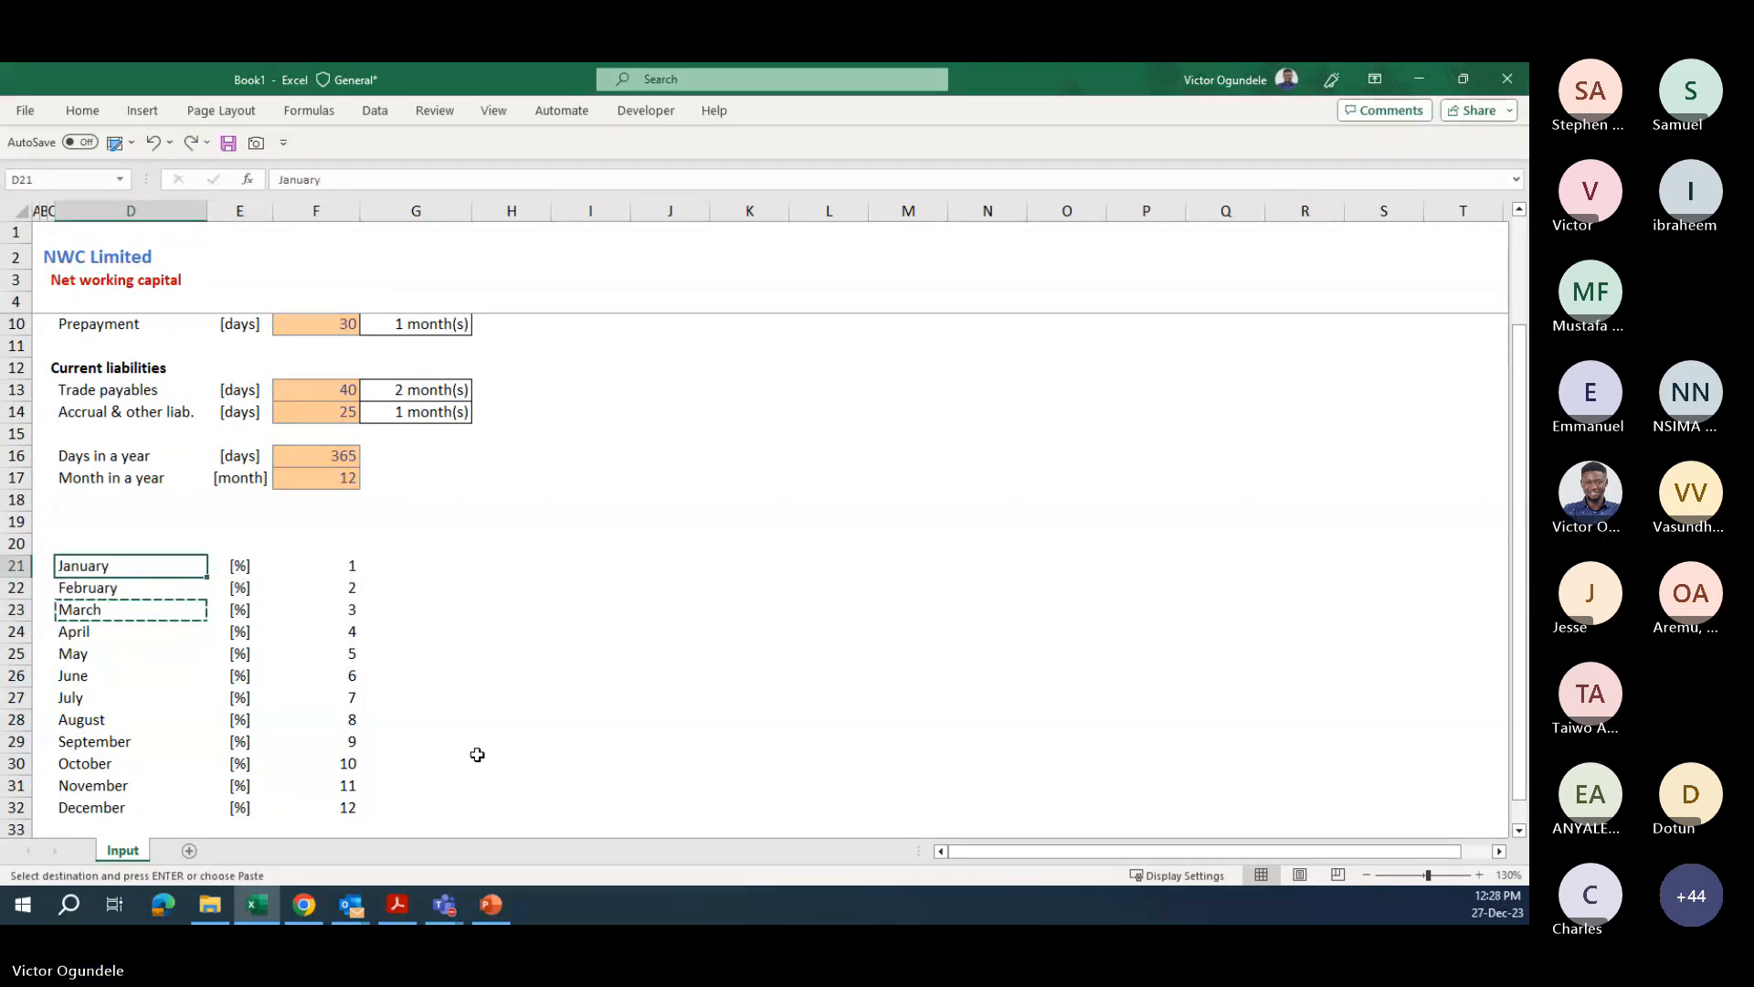
- Enter the current asset column headings Invent., Receiv. and Prep. in H20:J20 above the month table
key(Right)
key(Right)
key(Right)
key(Right)
key(Up)
text(Invent)
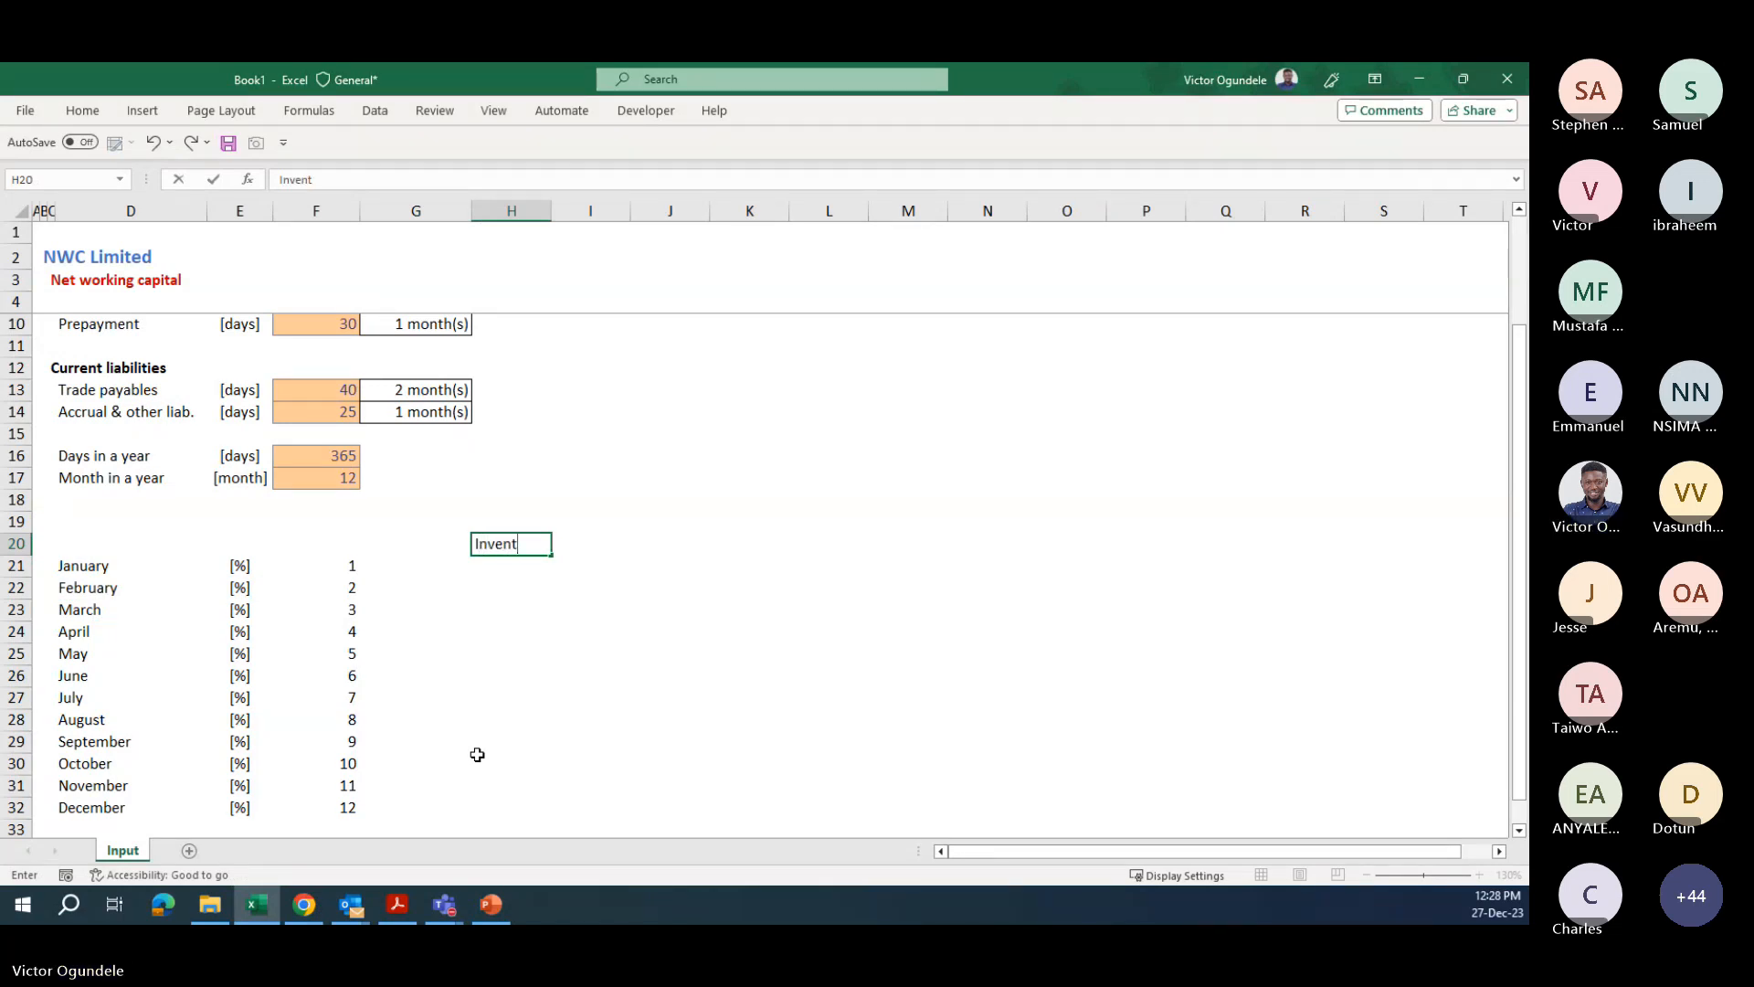
text(.)
key(Tab)
text(Rece)
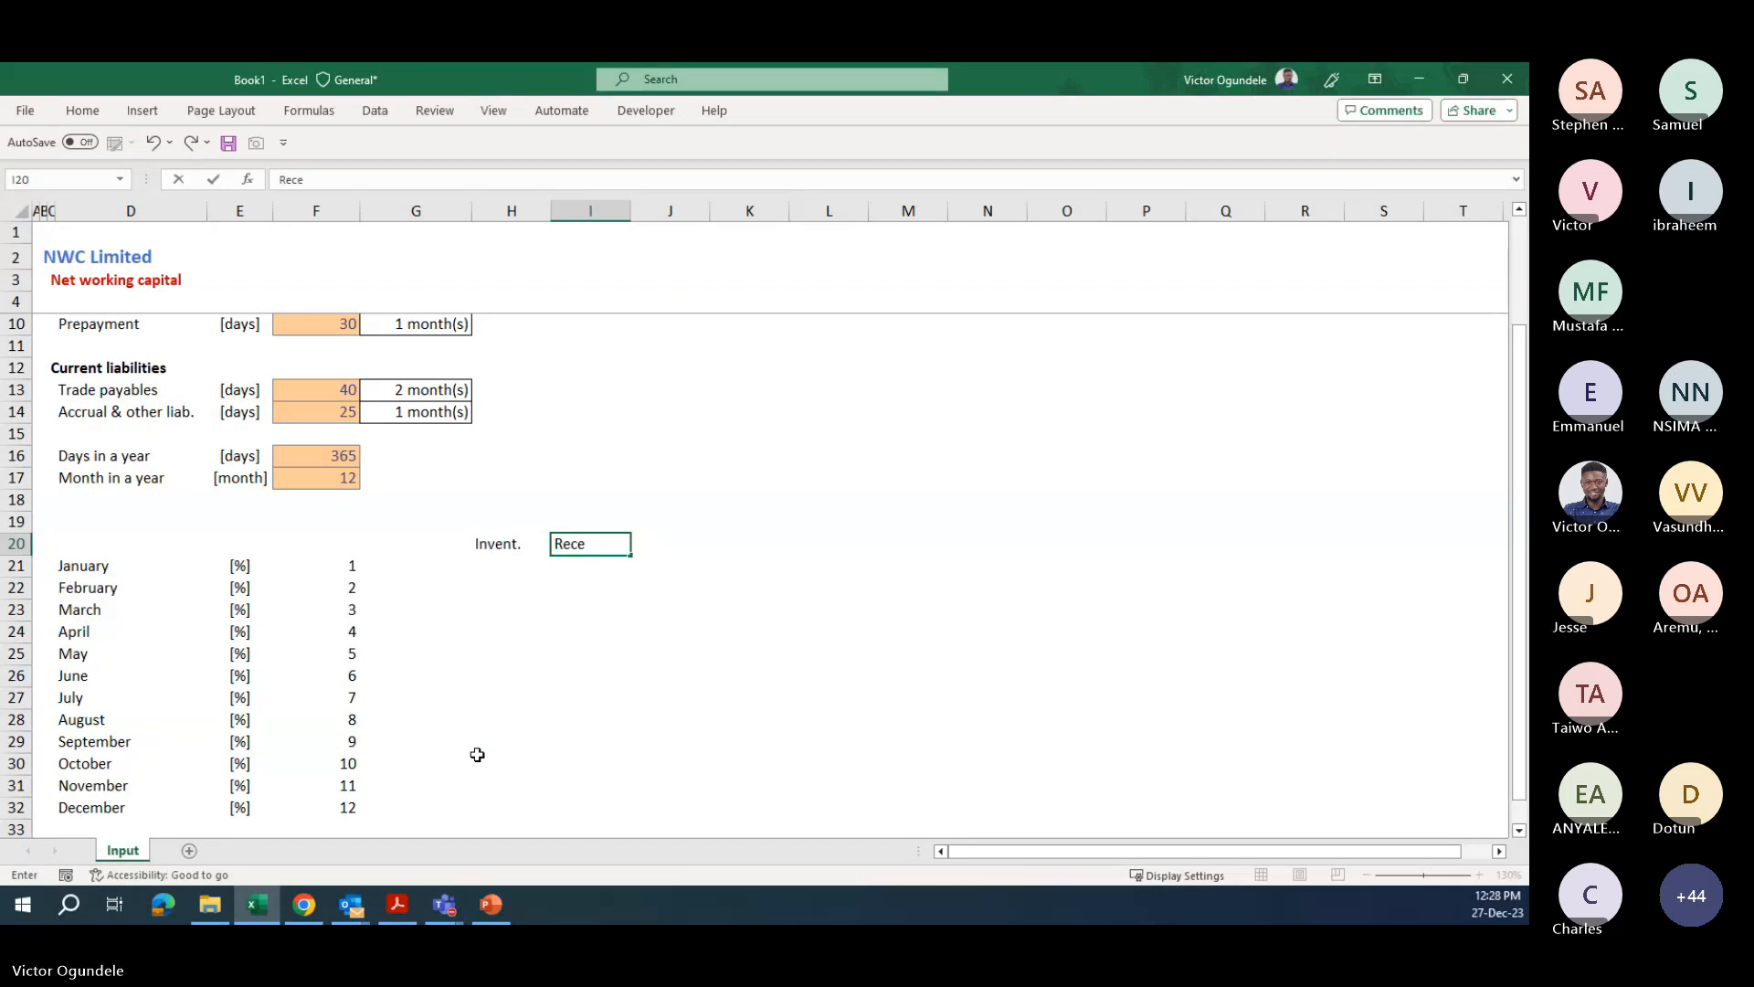
text(iv.)
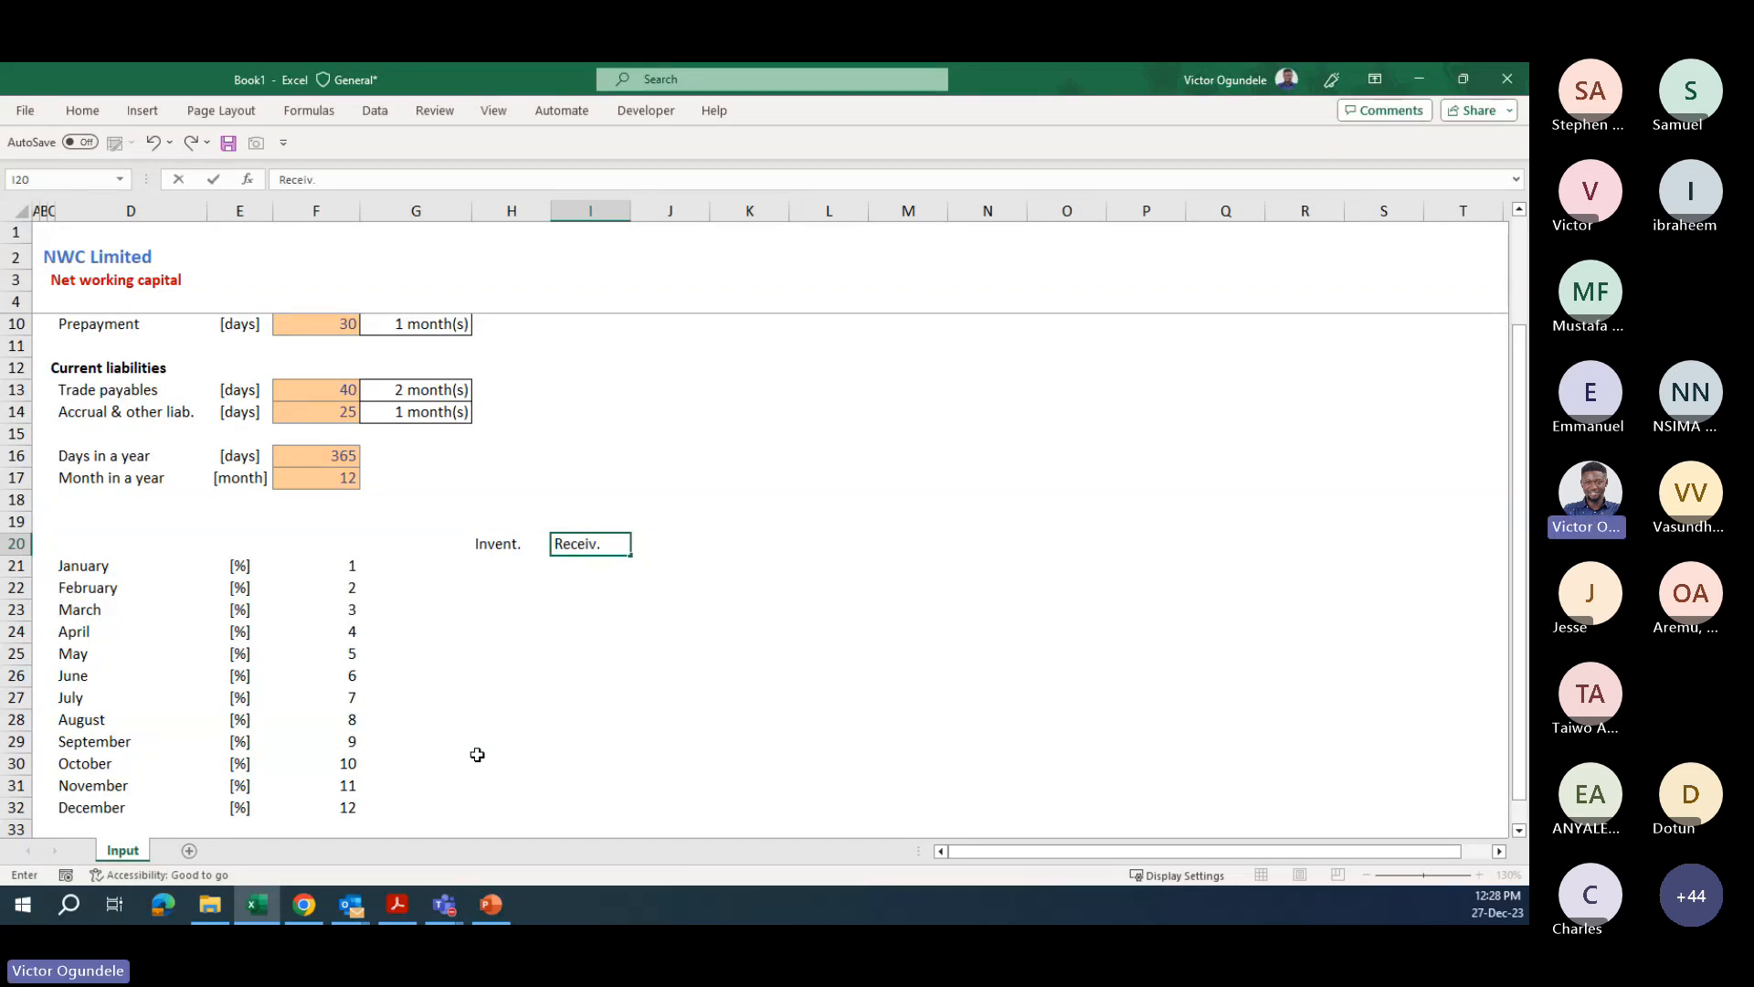
key(Tab)
text(Prep)
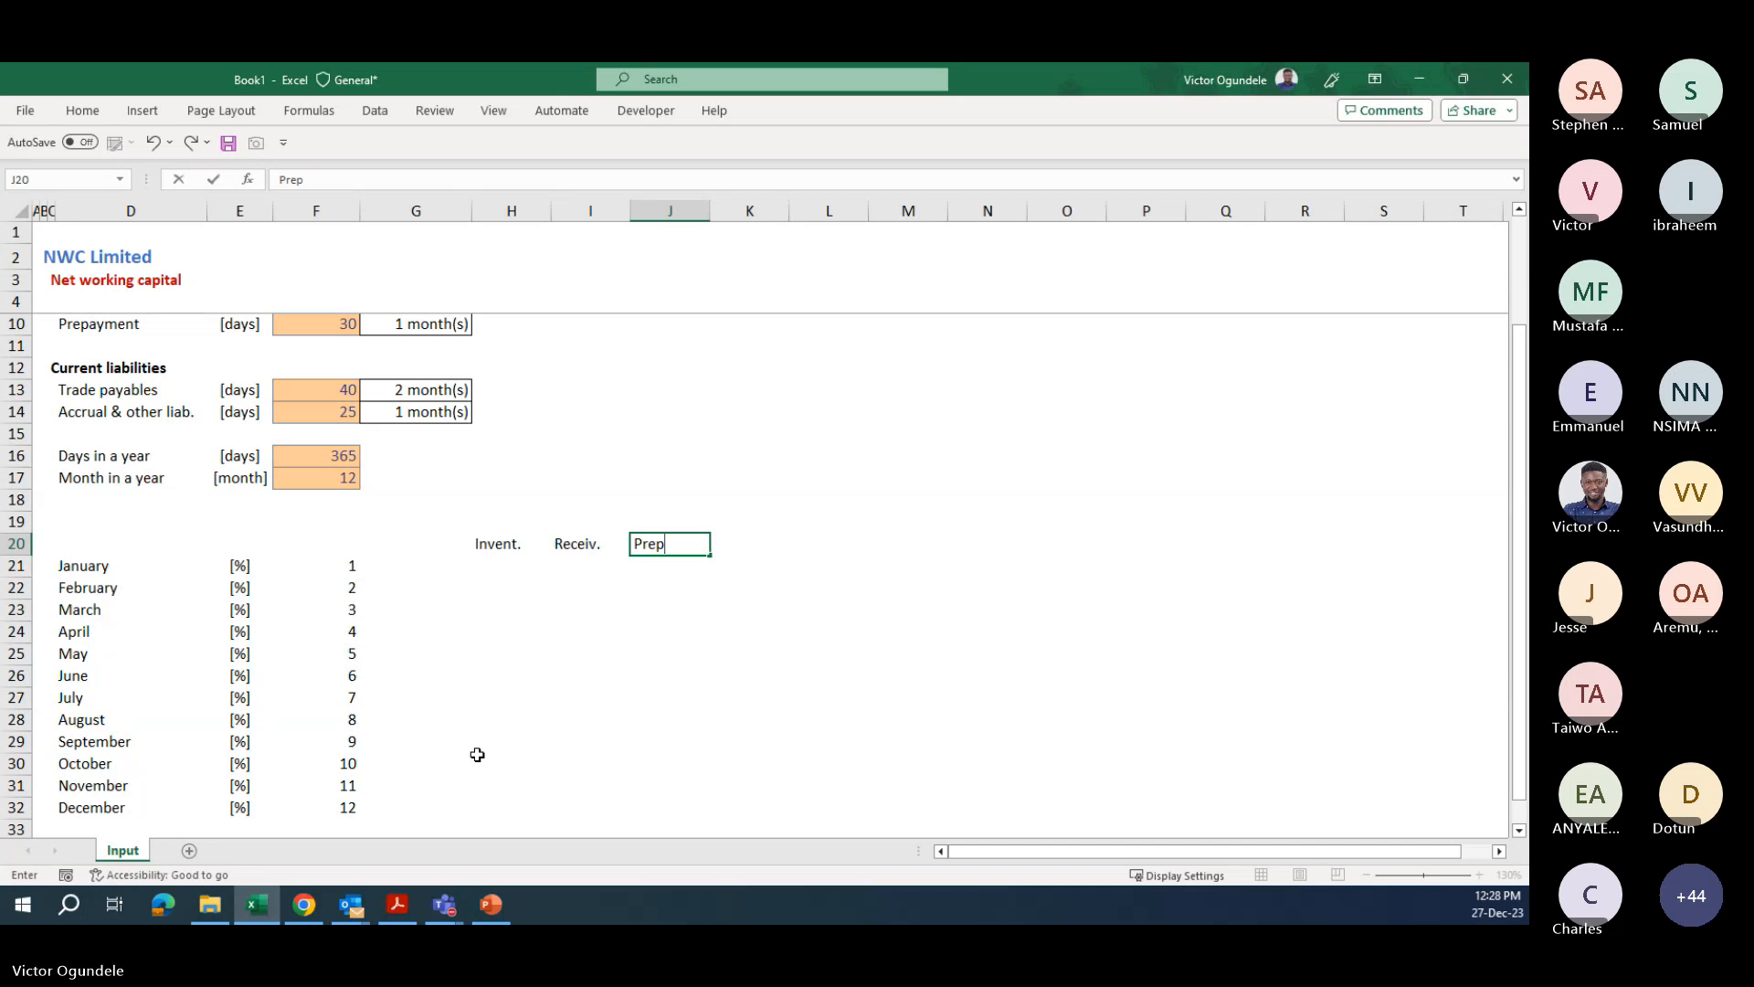
text(.)
key(Tab)
- Enter the current liability column headings Trade.Pay. and Accruals in K20:L20
text(Tra)
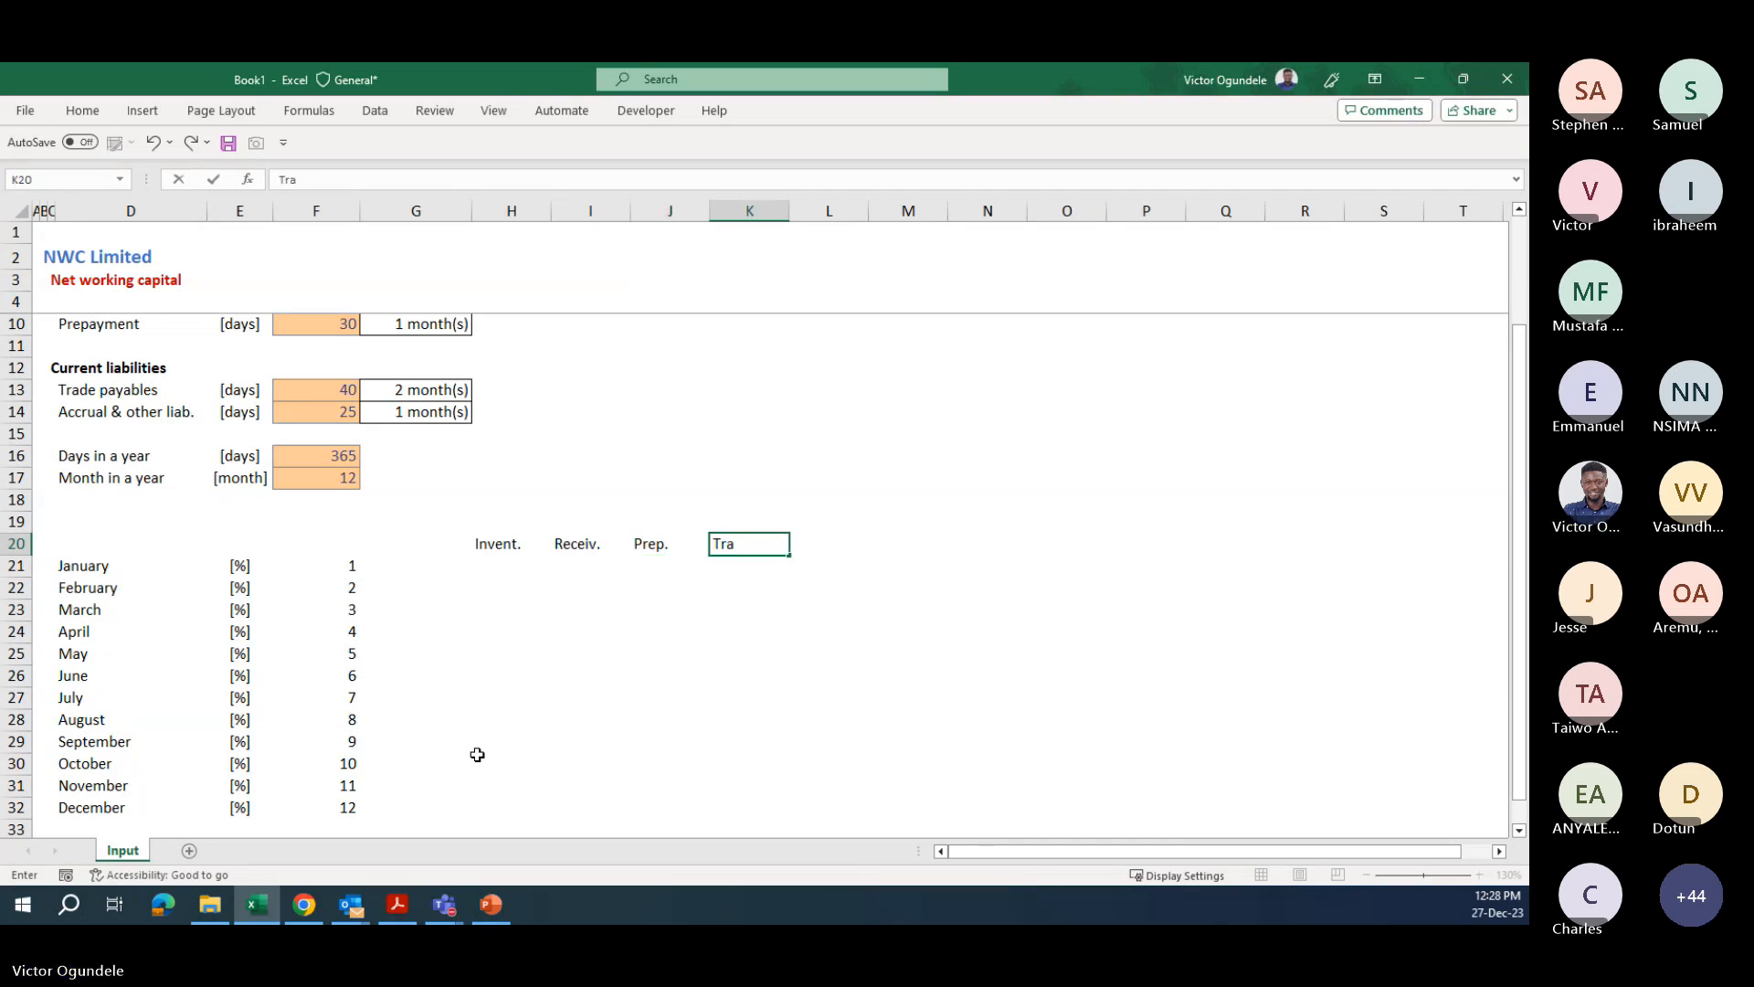
text(de.P)
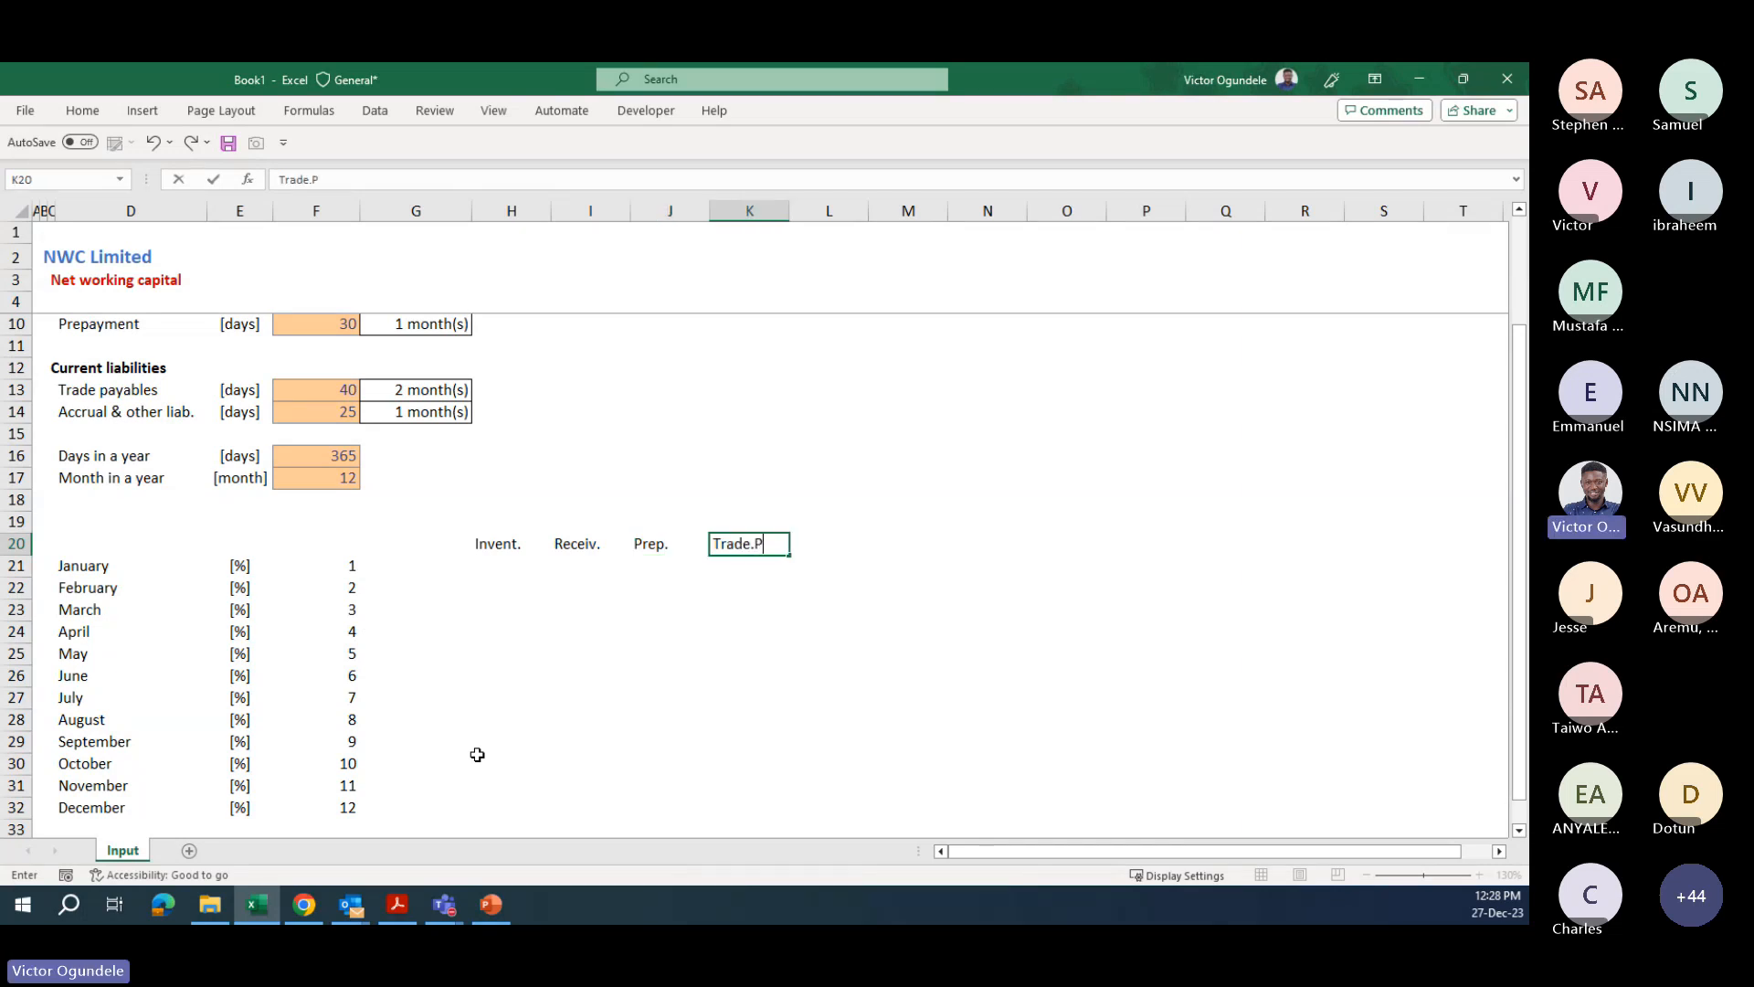
text(ay.)
key(Tab)
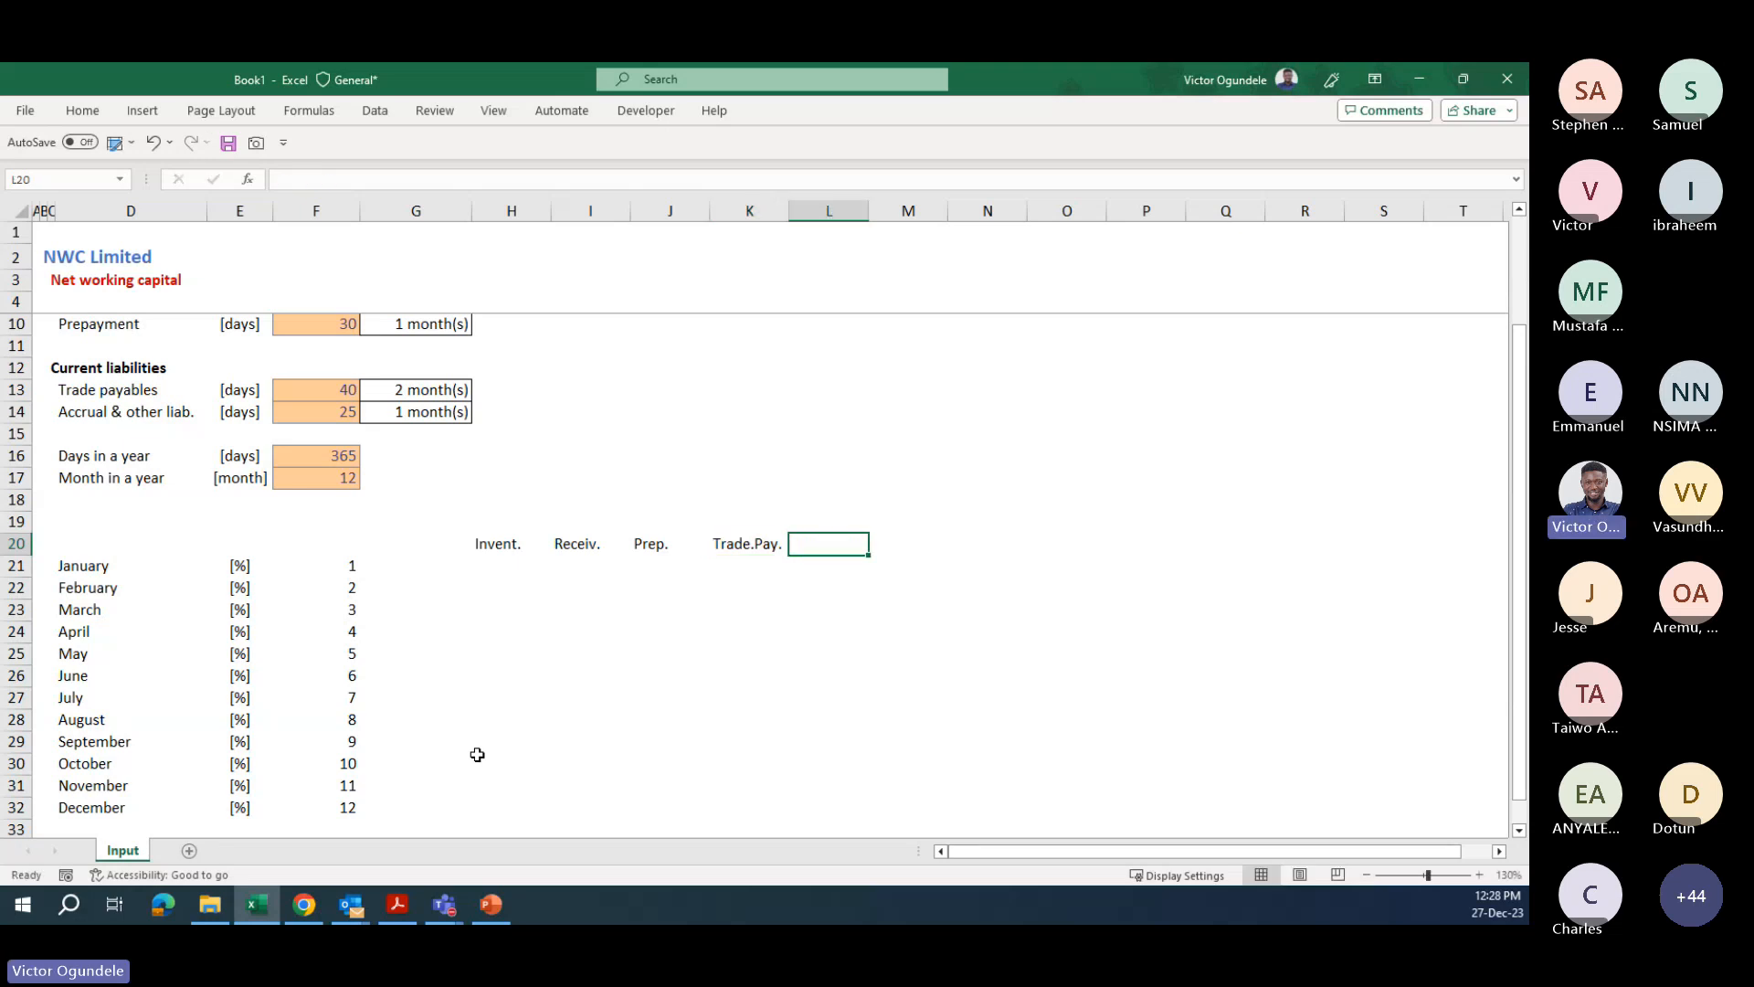
text(Accruals)
key(ctrl+Return)
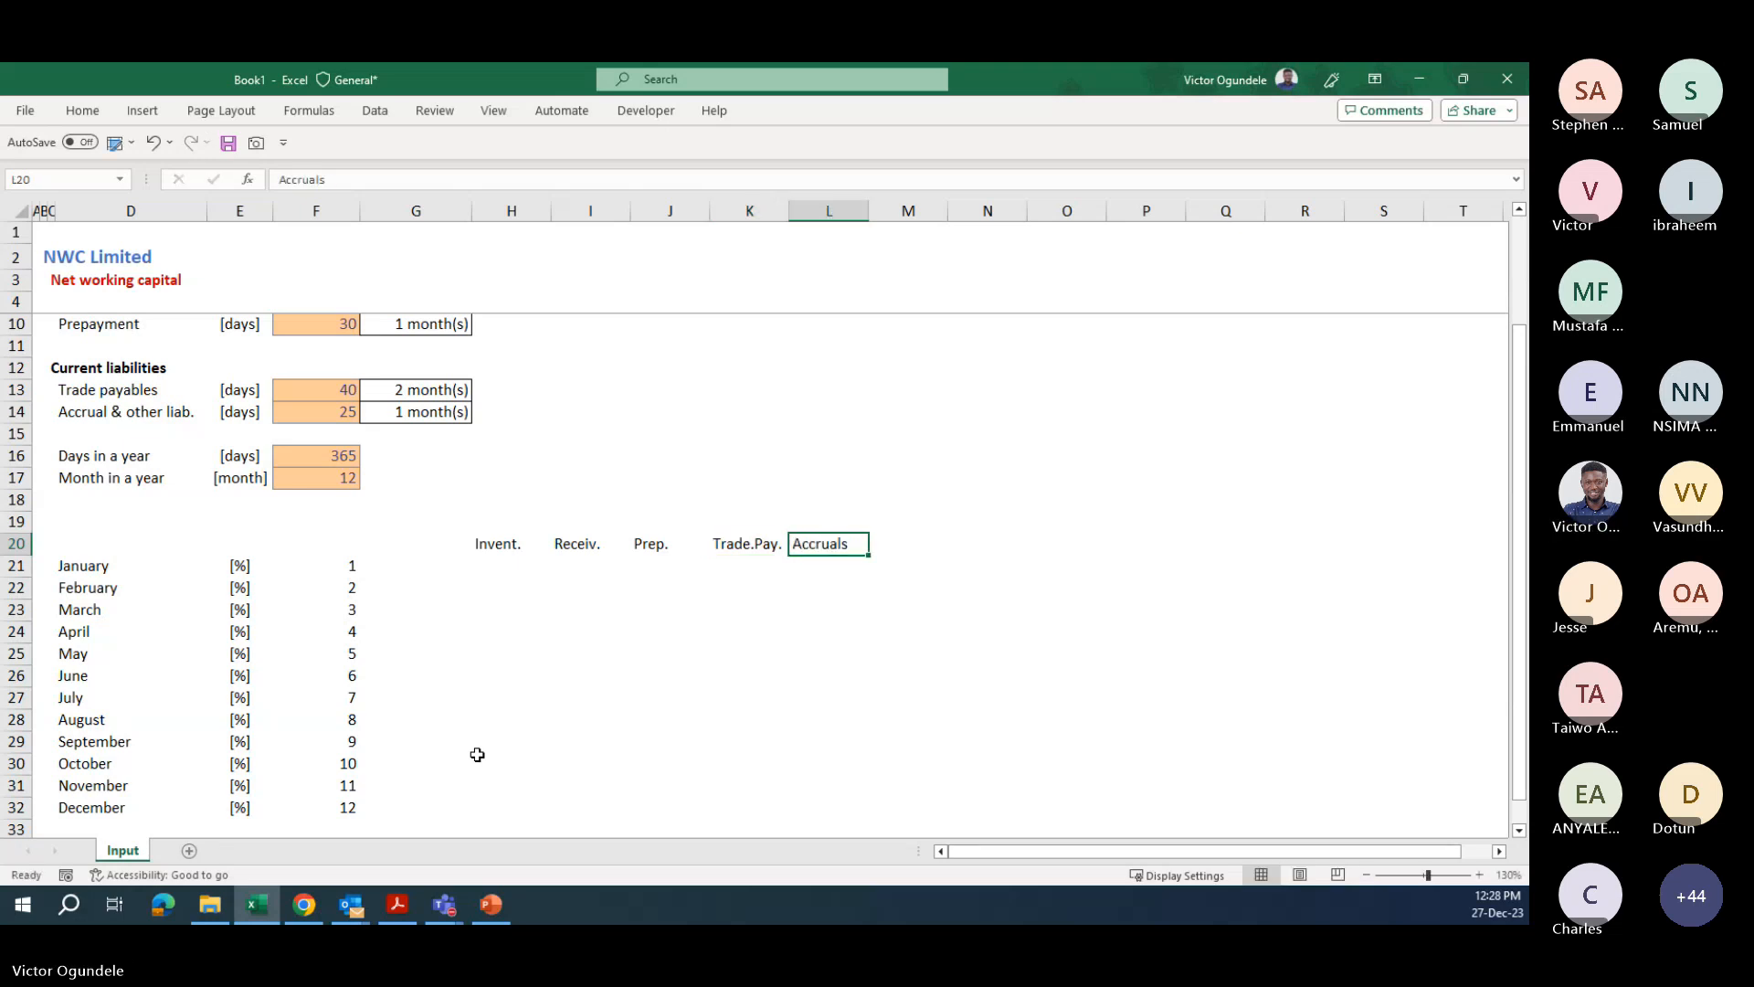
key(Left)
key(Left)
key(Left)
key(Left)
key(Left)
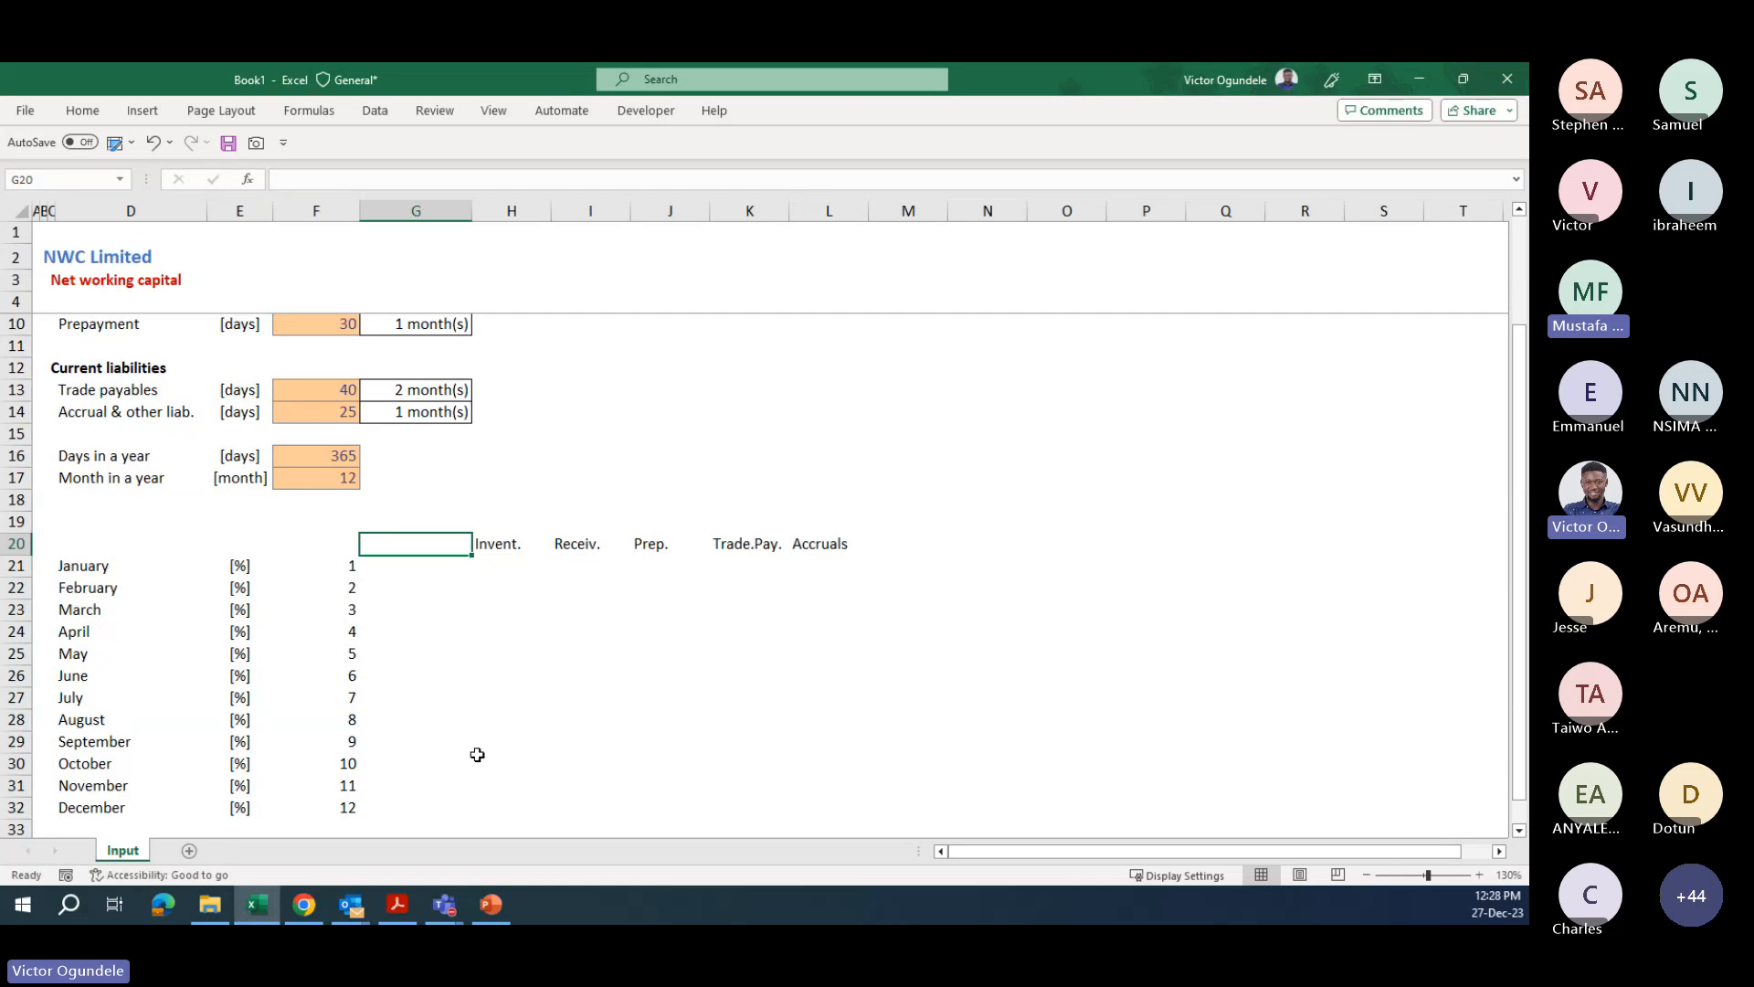
key(Down)
key(Down)
key(Down)
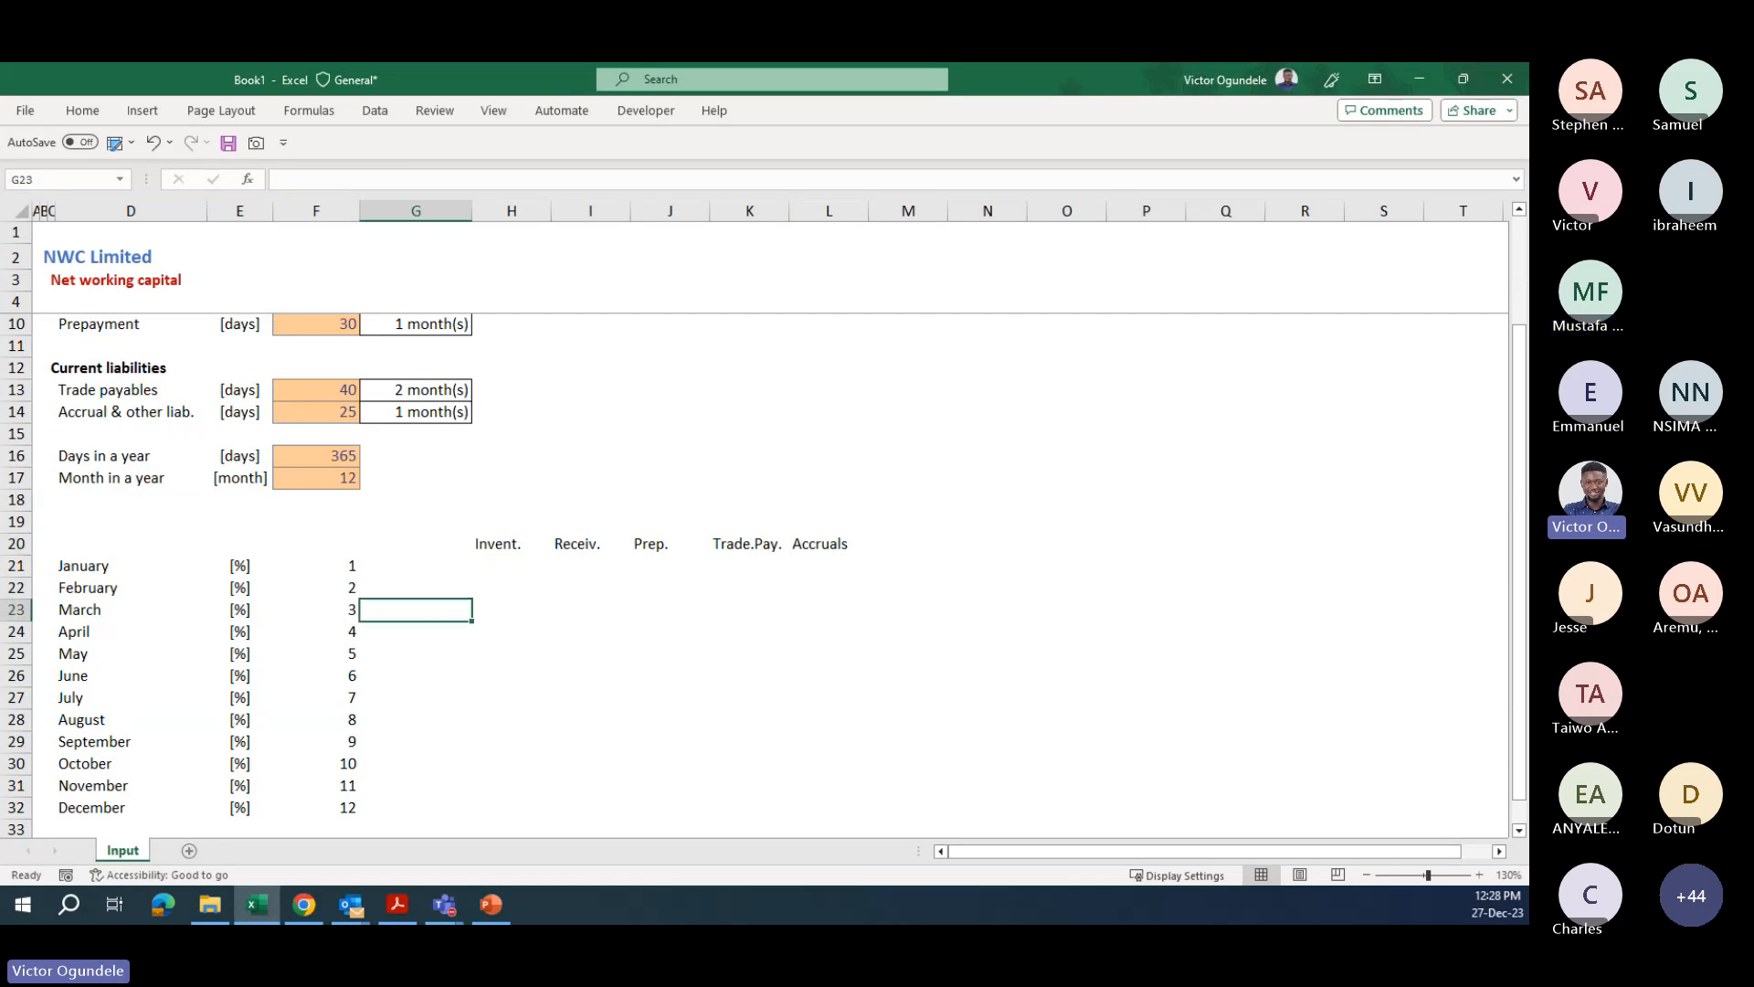
key(alt+Tab)
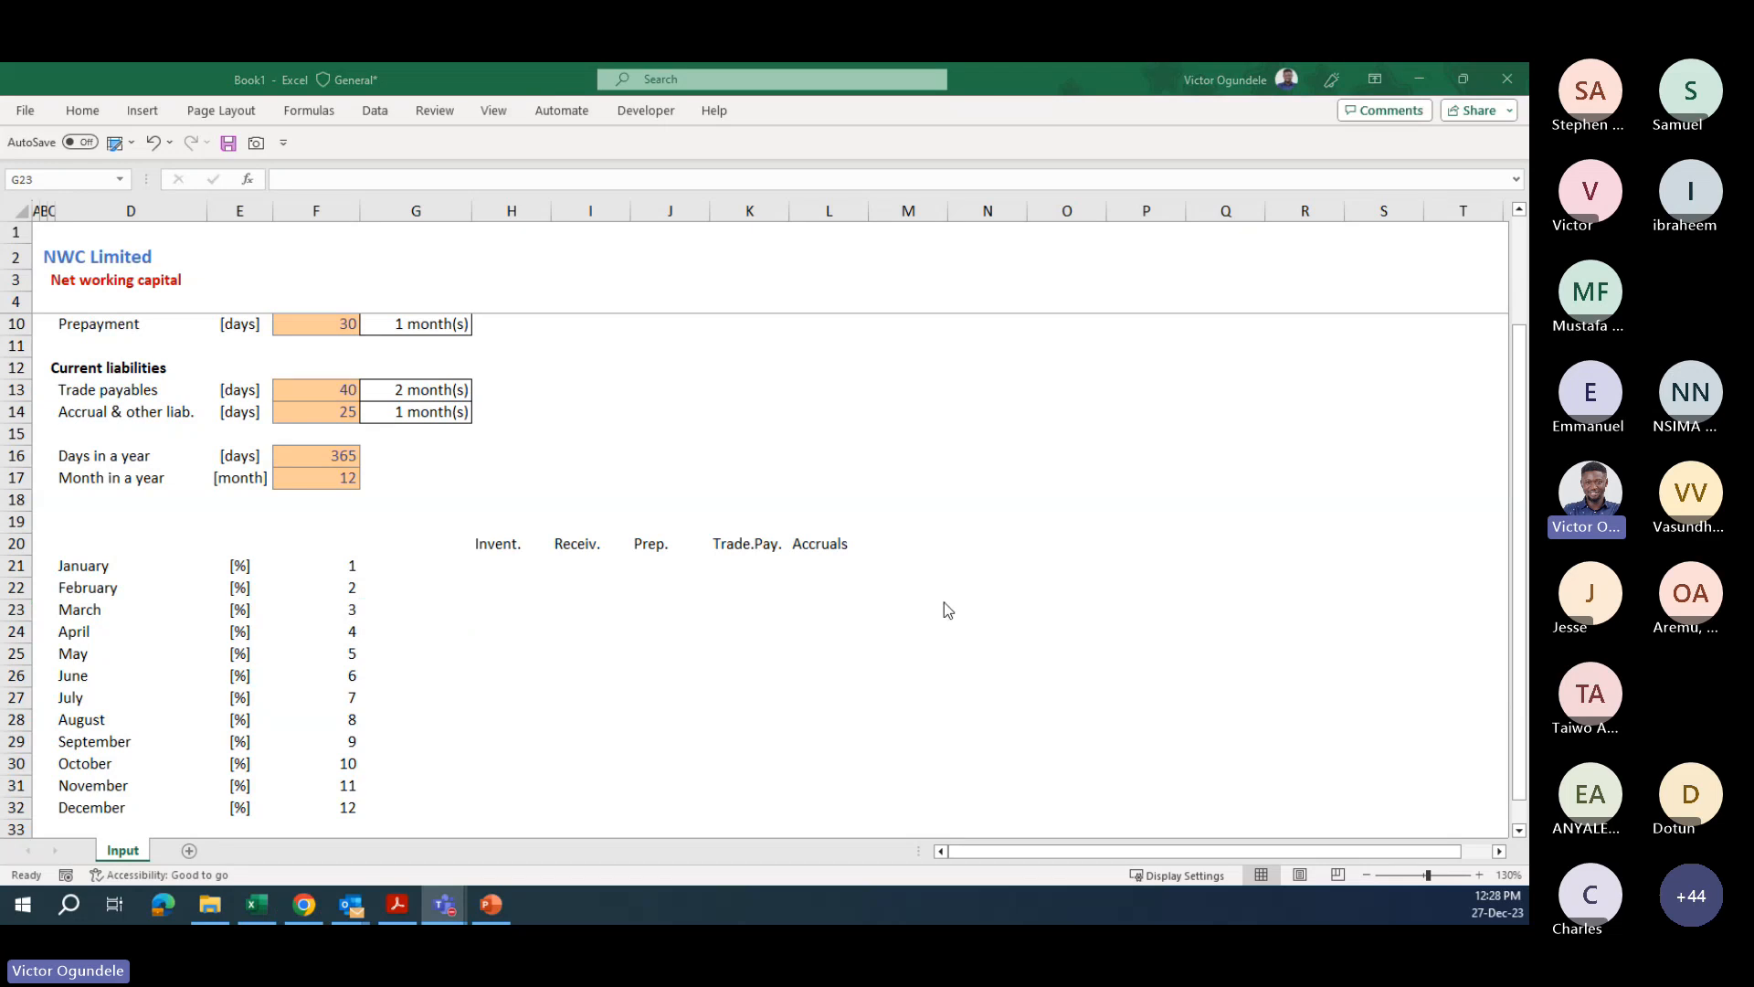
key(alt+Tab)
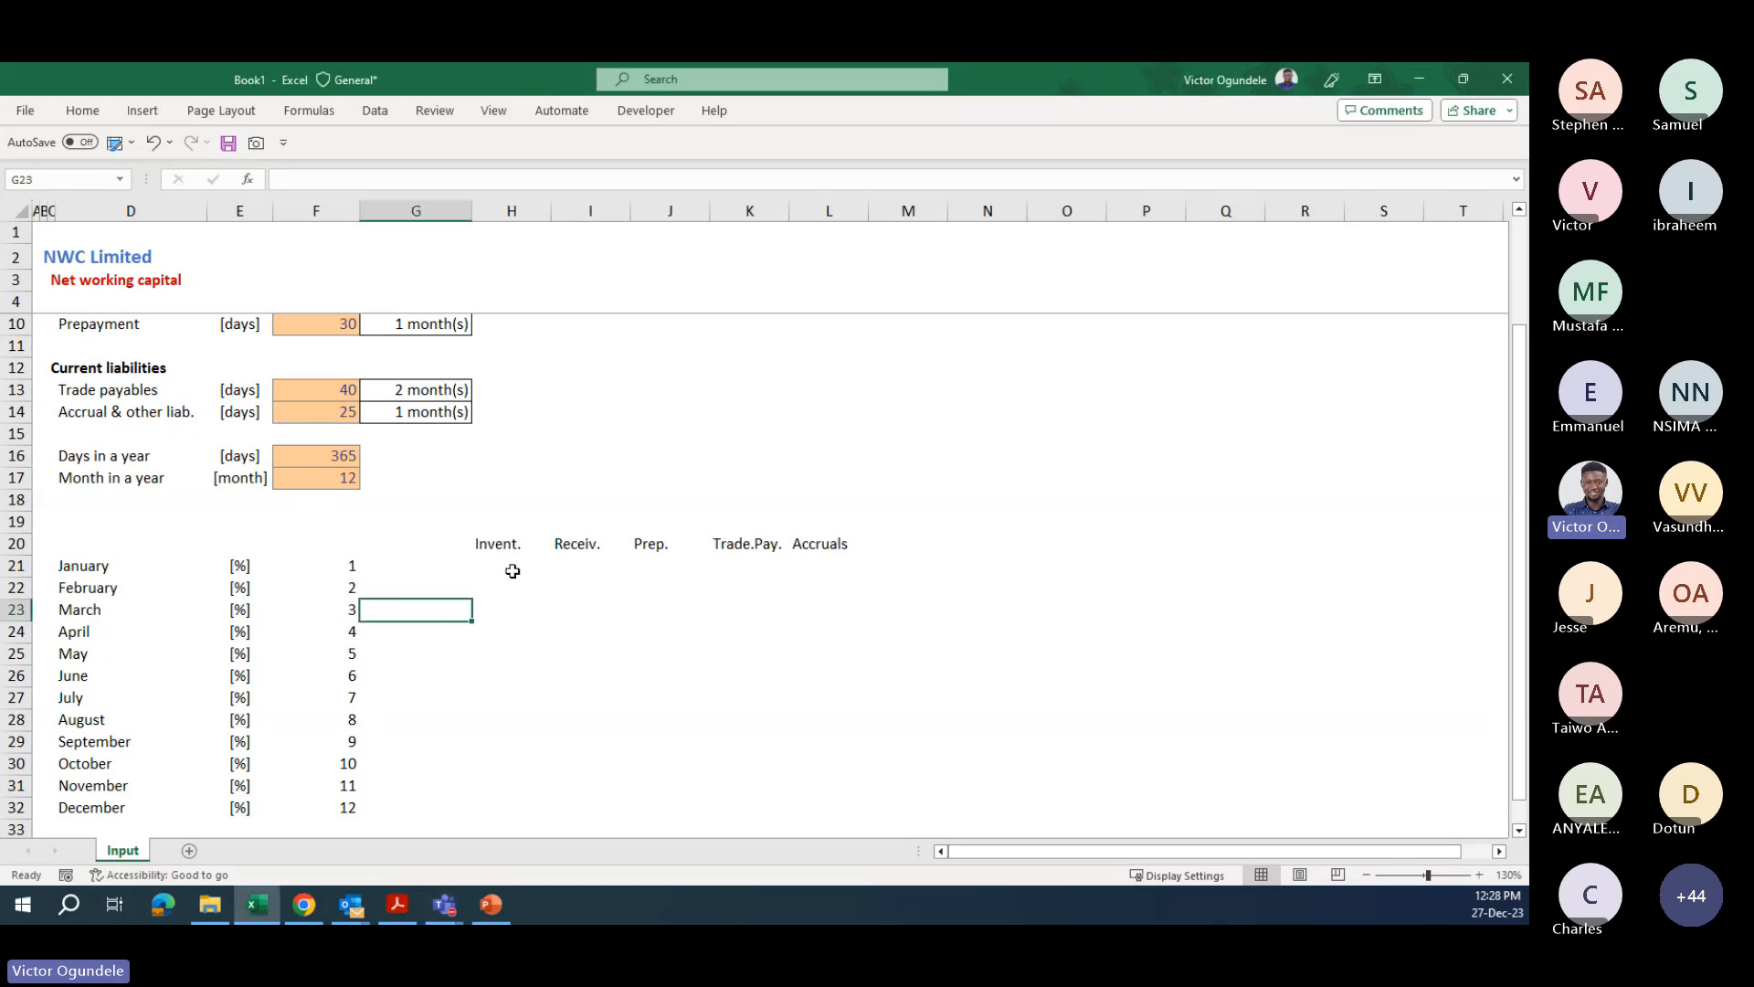
ctrl+scroll(513, 571, down, 1)
key(Down)
key(Down)
key(Down)
key(Down)
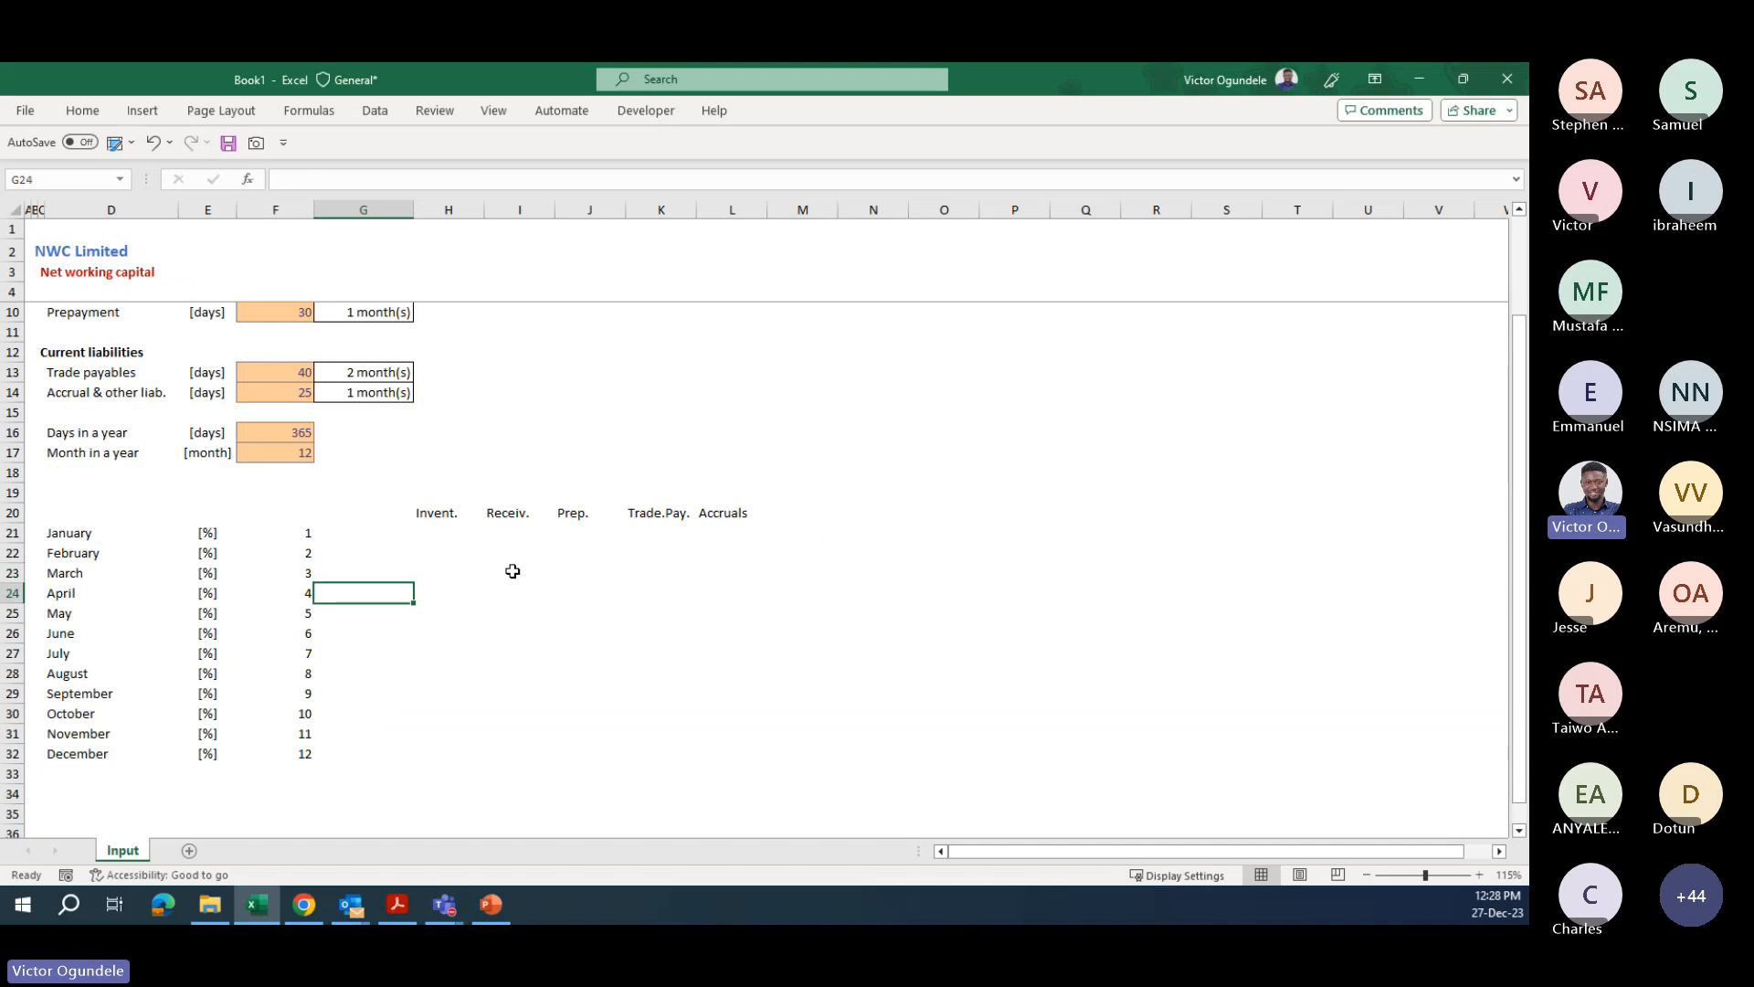
key(Left)
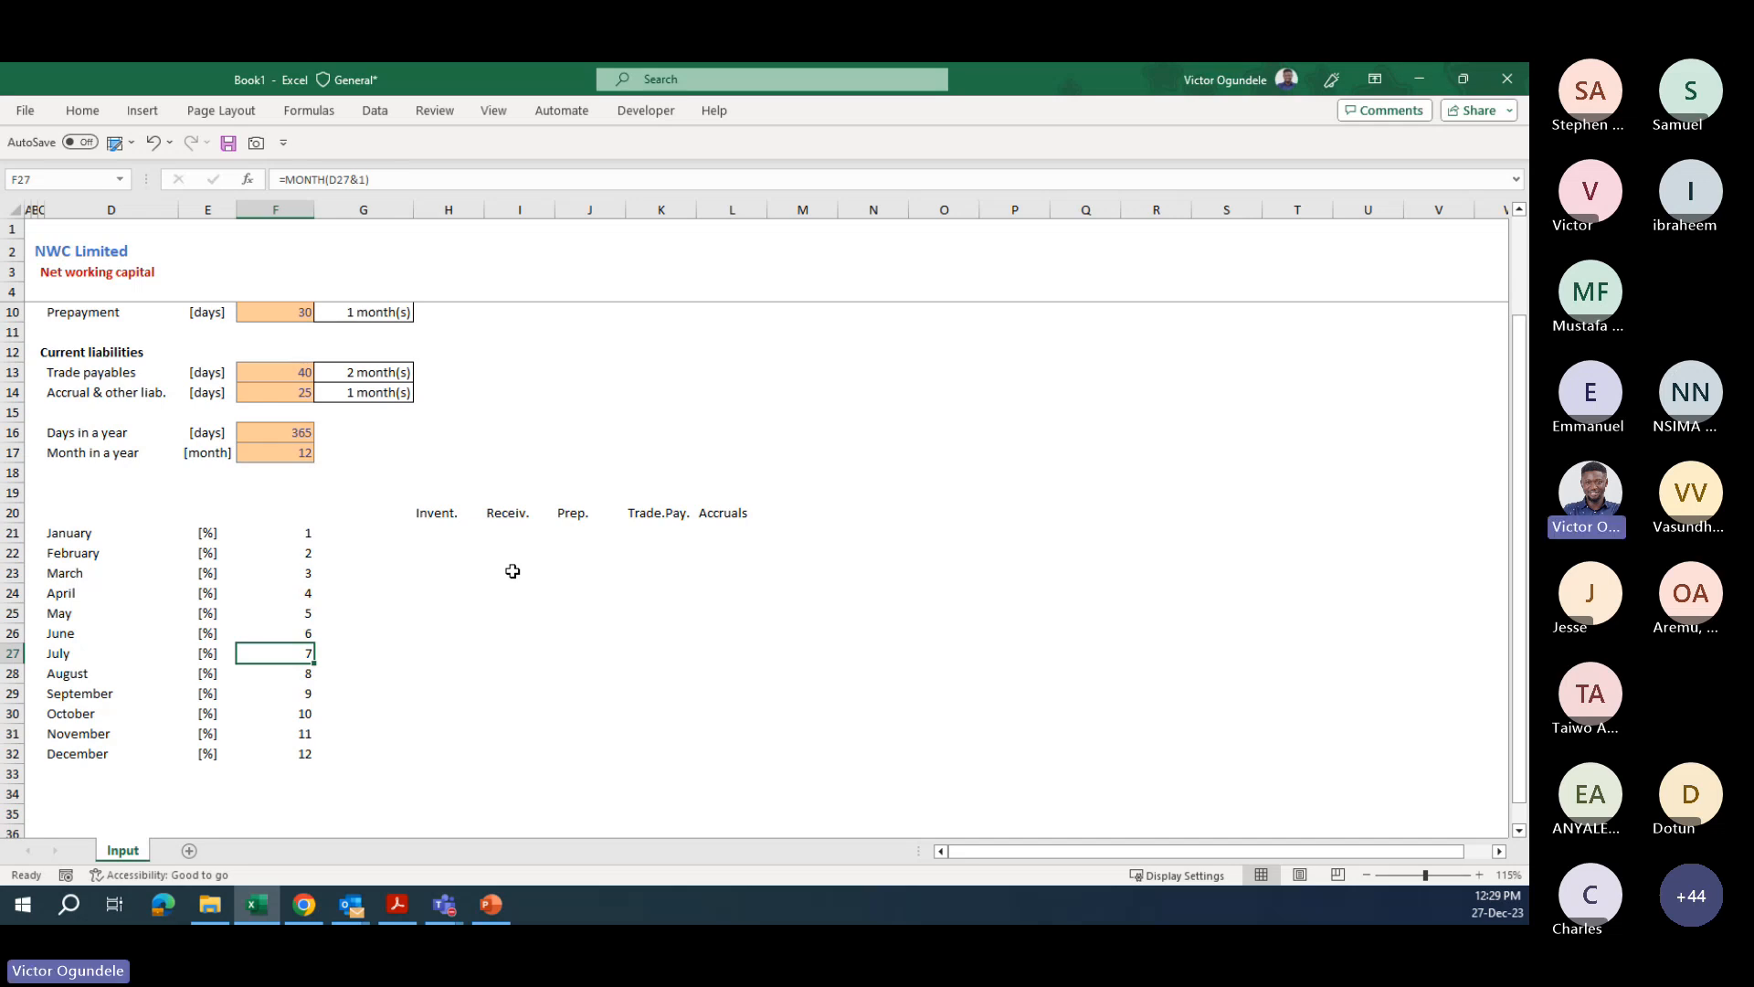
key(Up)
key(Up)
key(Up)
key(Up)
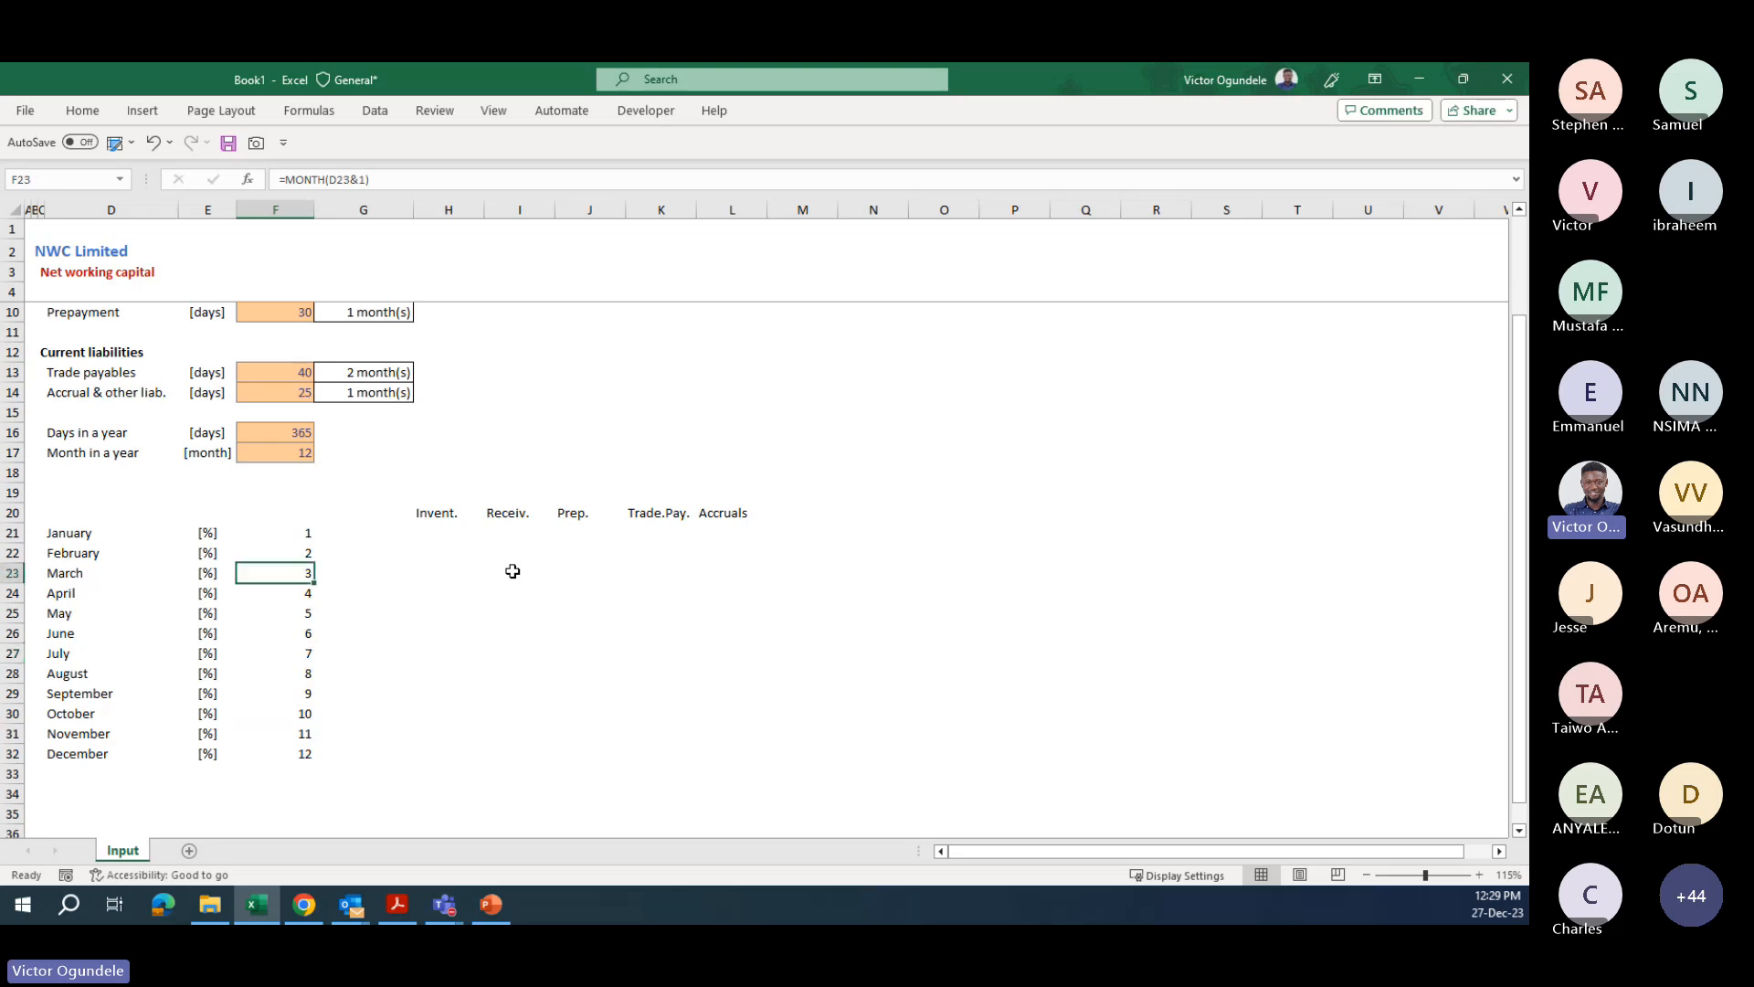
key(Up)
key(Up)
key(Right)
key(Up)
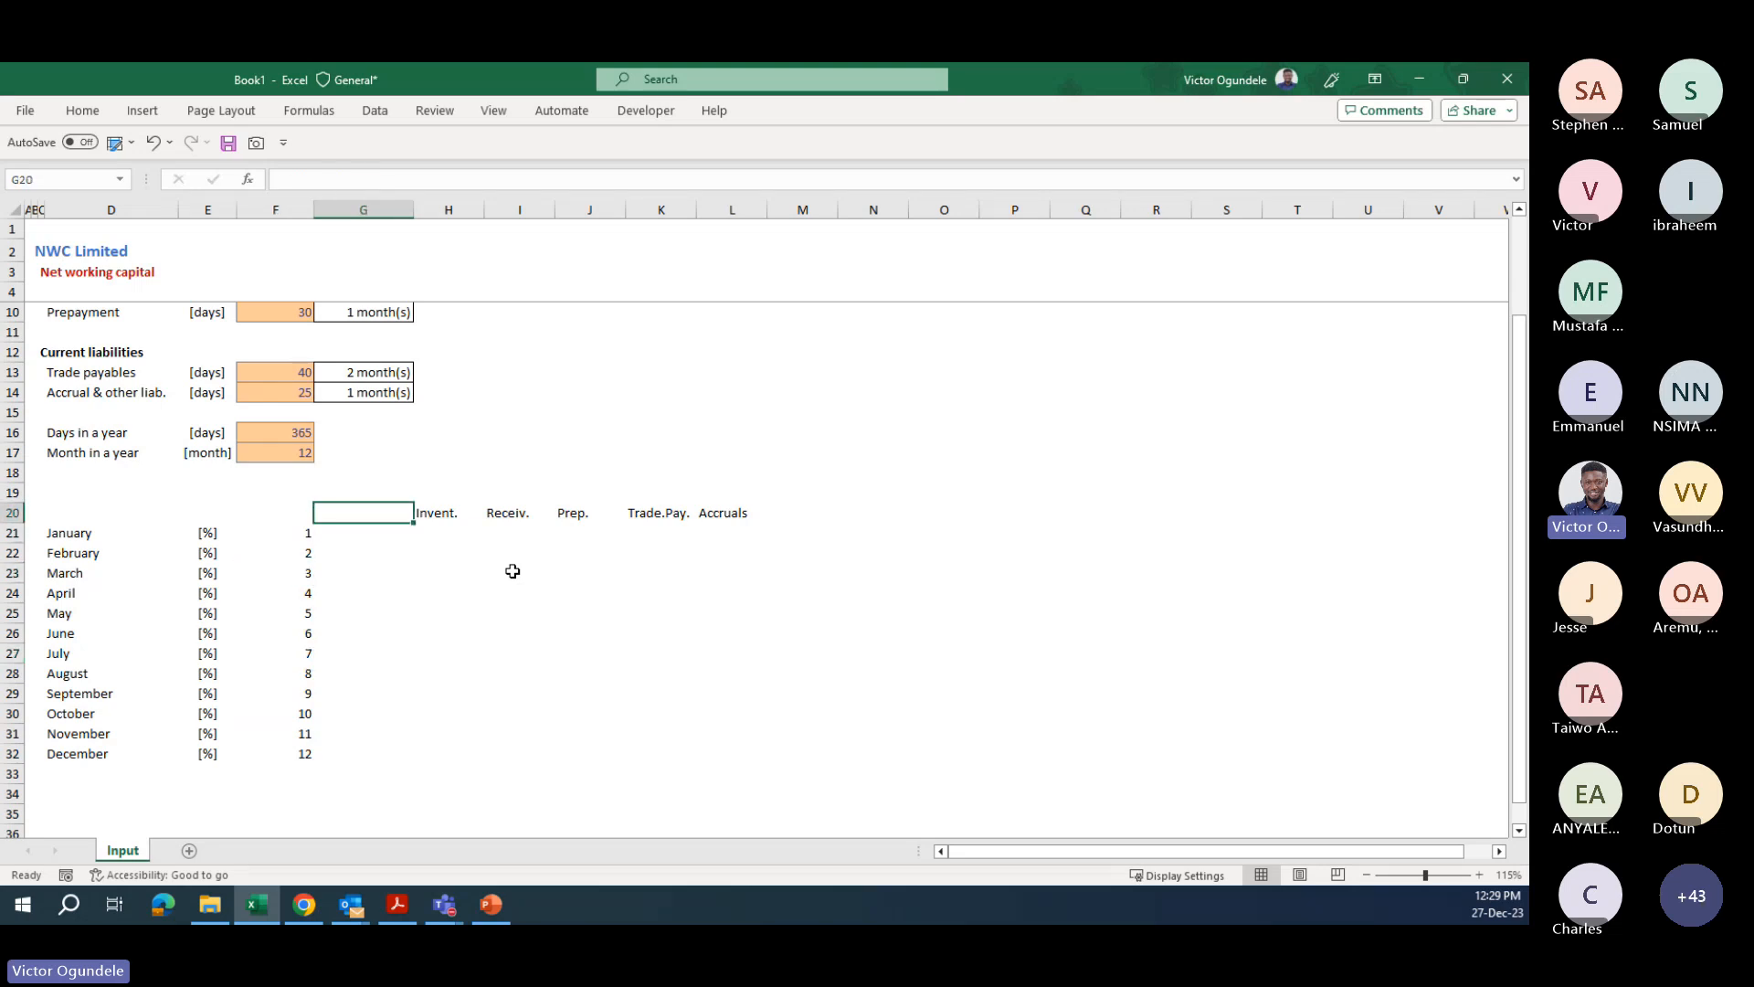
- Give the column headings in H20:L20 a dark fill and a light font colour
key(Right)
key(shift+Right)
key(shift+Right)
key(shift+Right)
key(shift+Right)
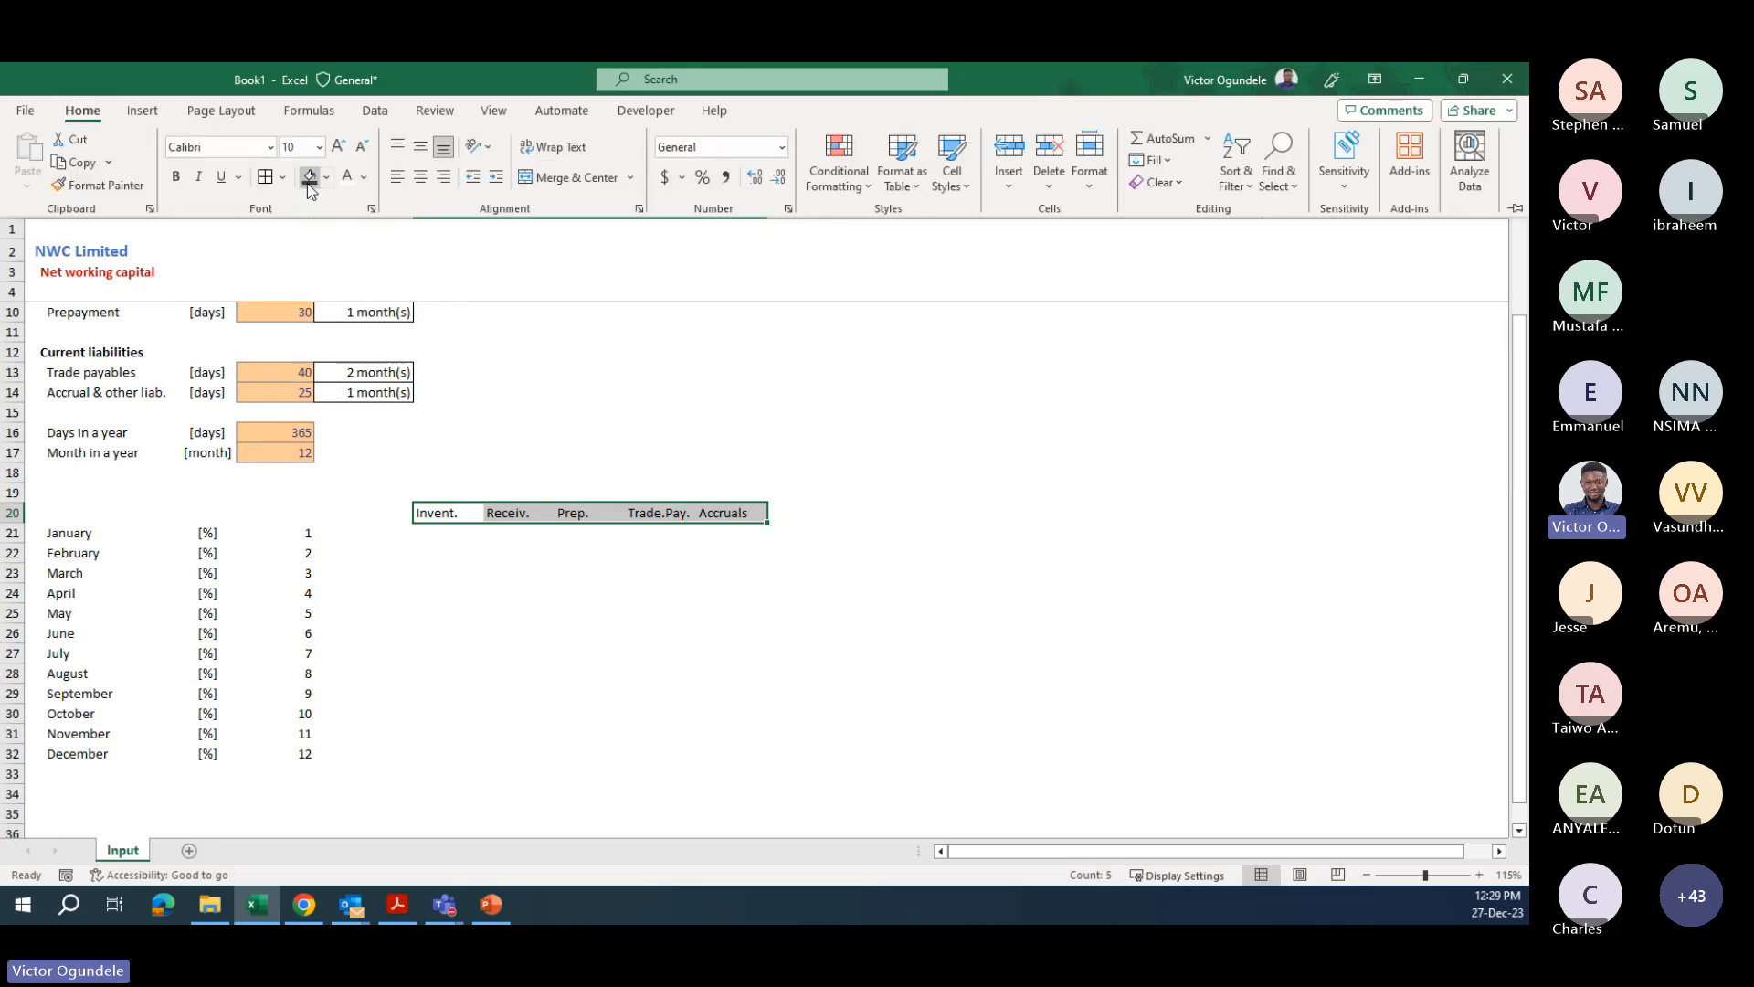
click(311, 179)
click(361, 177)
key(Escape)
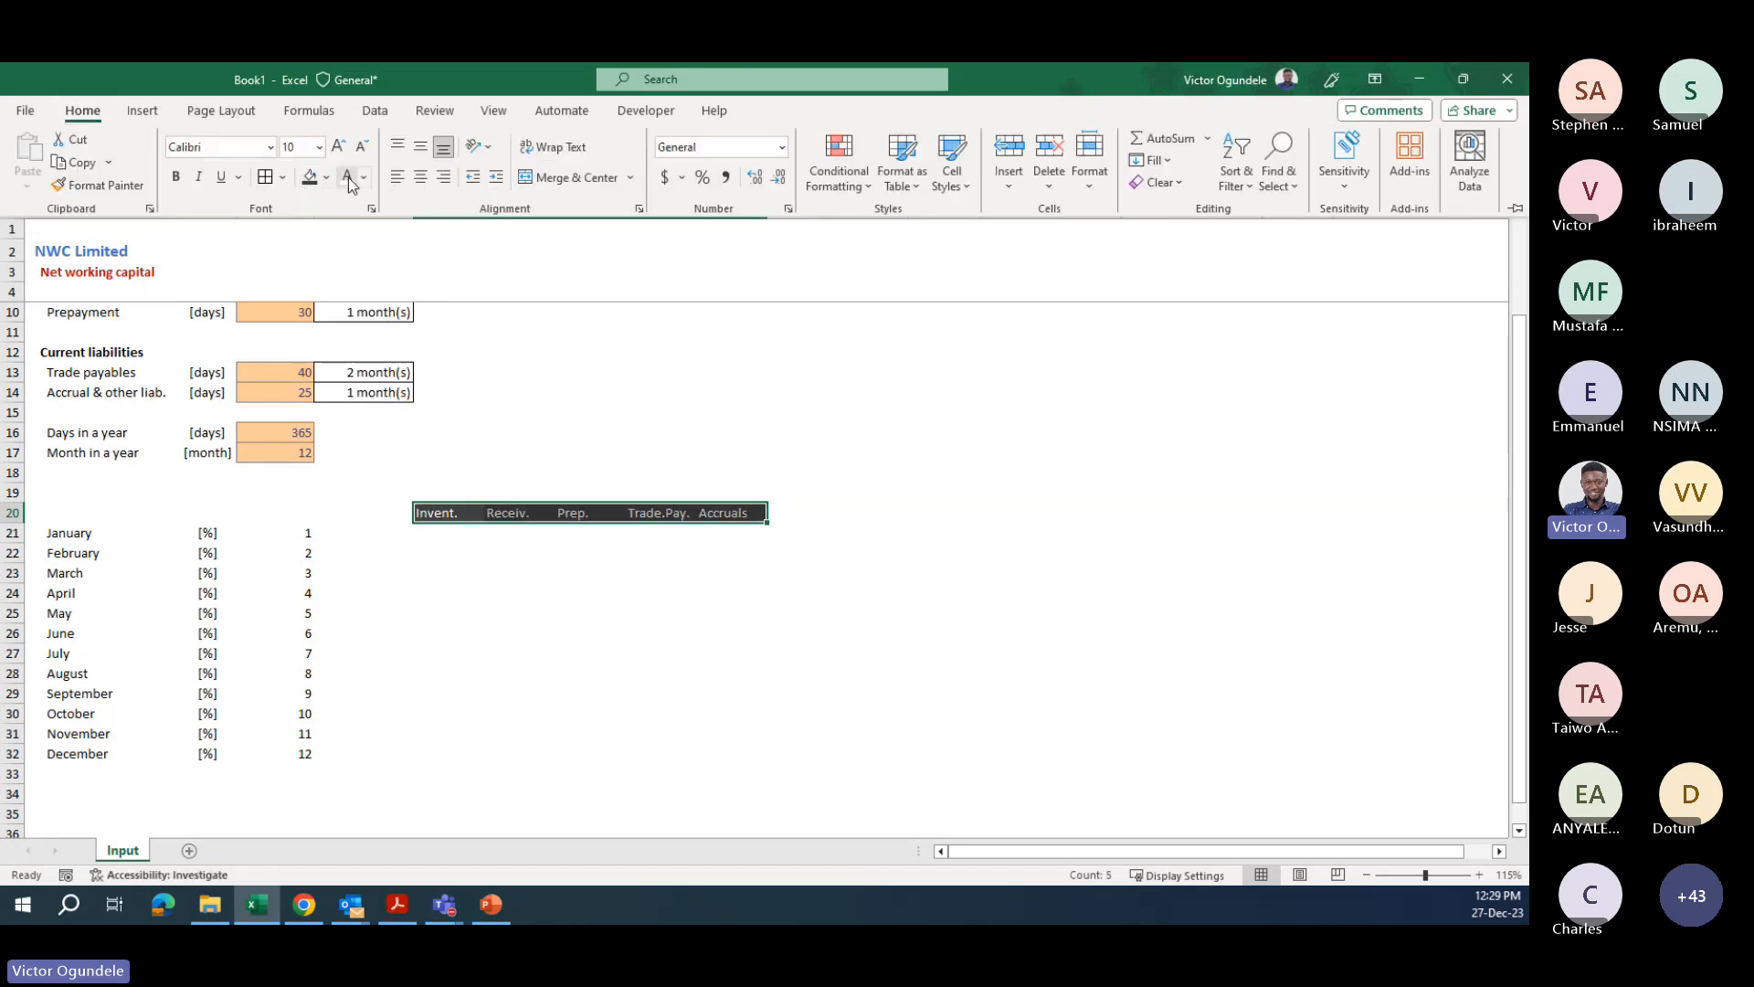
- Right-align the working capital column headings in H20:L20
click(447, 537)
key(alt+h)
key(a)
key(r)
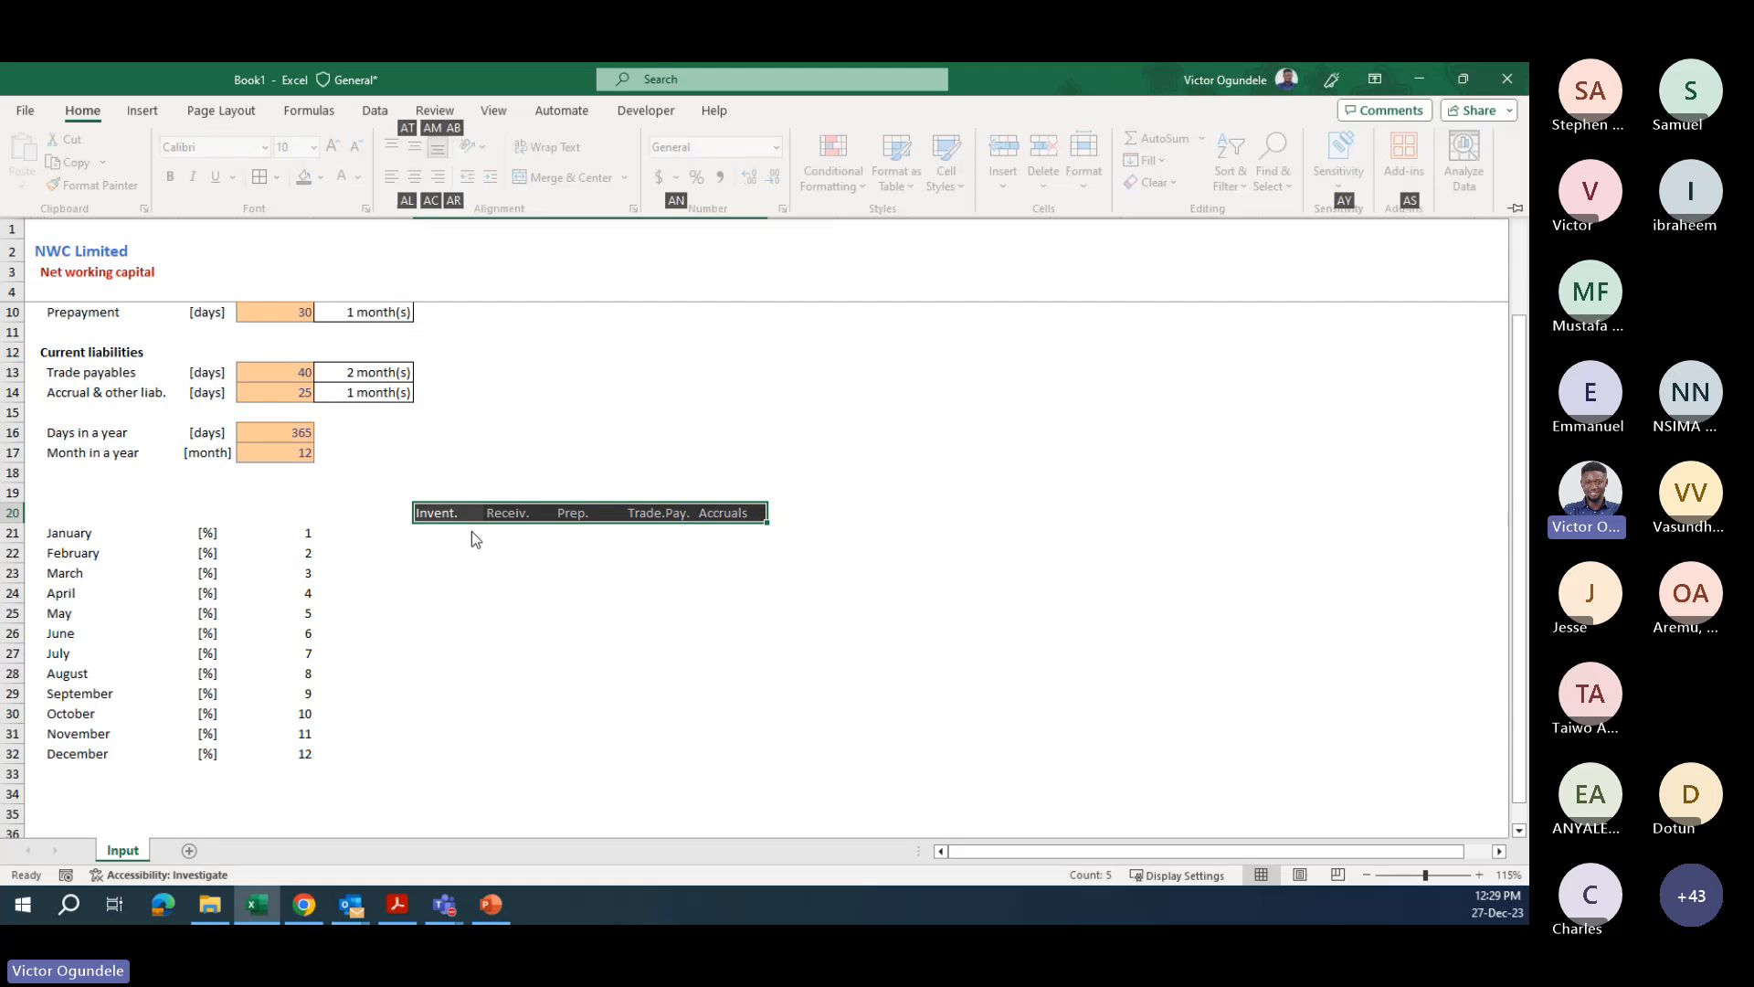
- Apply the orange input cell style to the monthly table range H21:L32
drag(472, 531, 457, 614)
key(shift+Down)
key(shift+Down)
key(shift+Down)
key(shift+Down)
key(shift+Down)
key(shift+Down)
key(shift+Down)
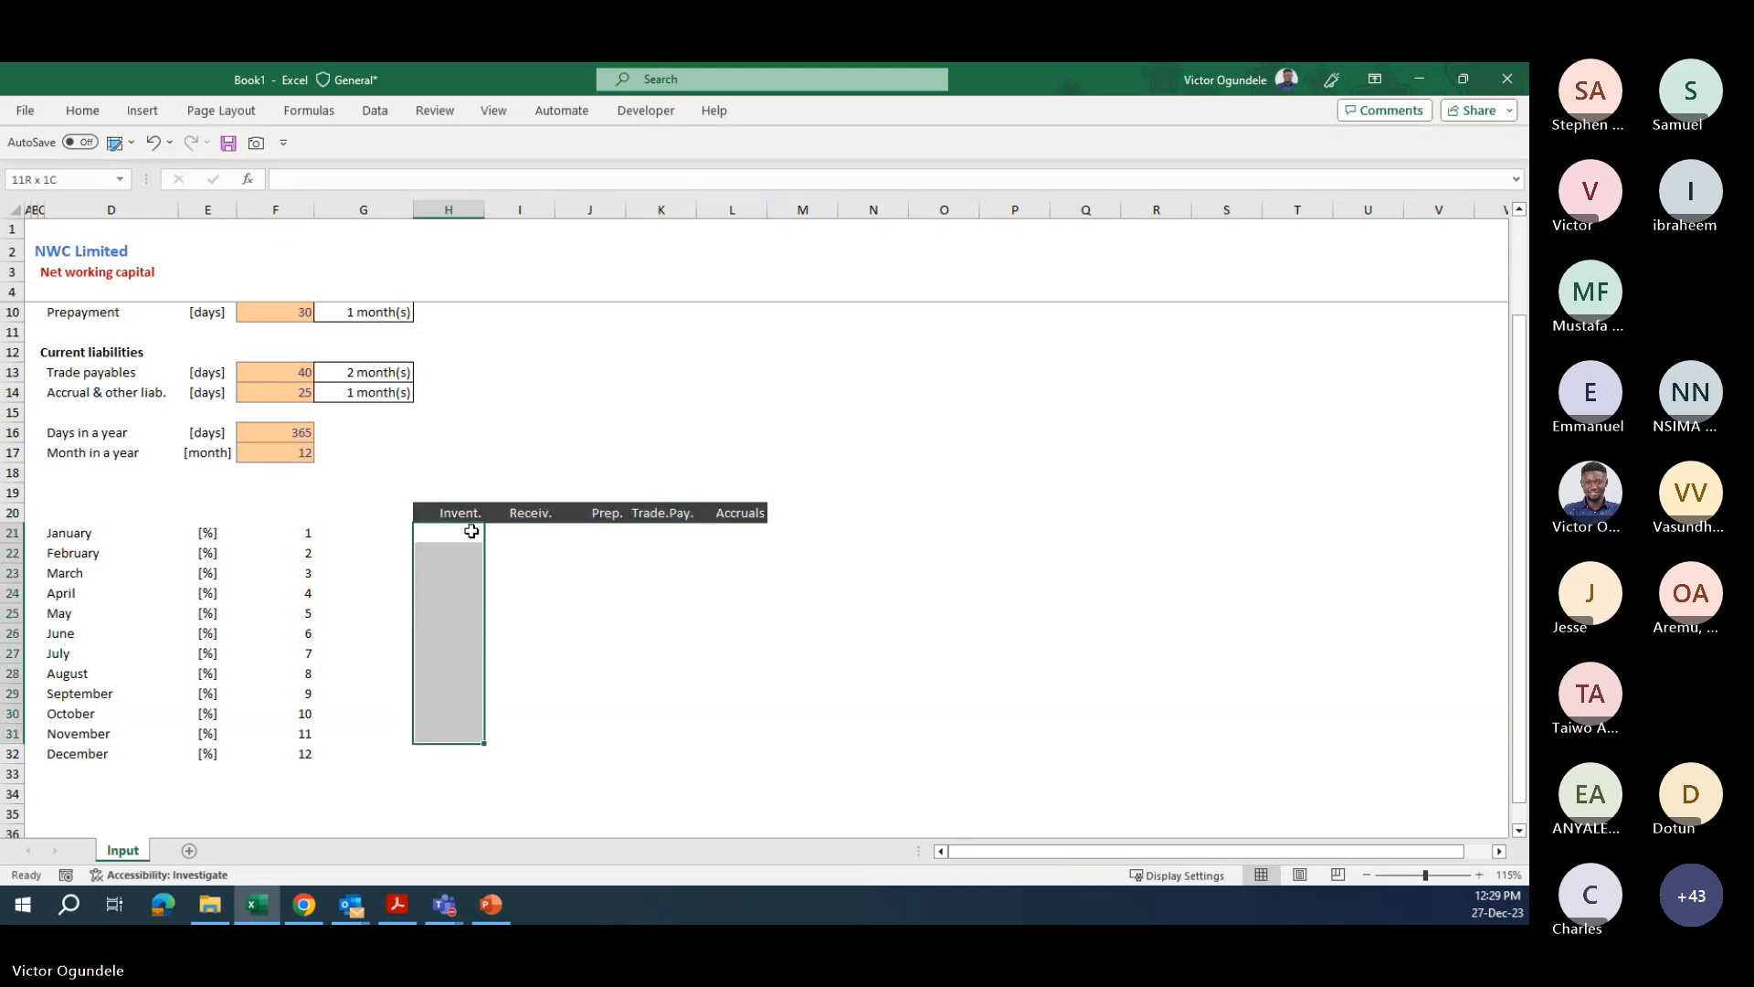
key(shift+Right)
key(shift+Right)
key(shift+Right)
key(shift+Right)
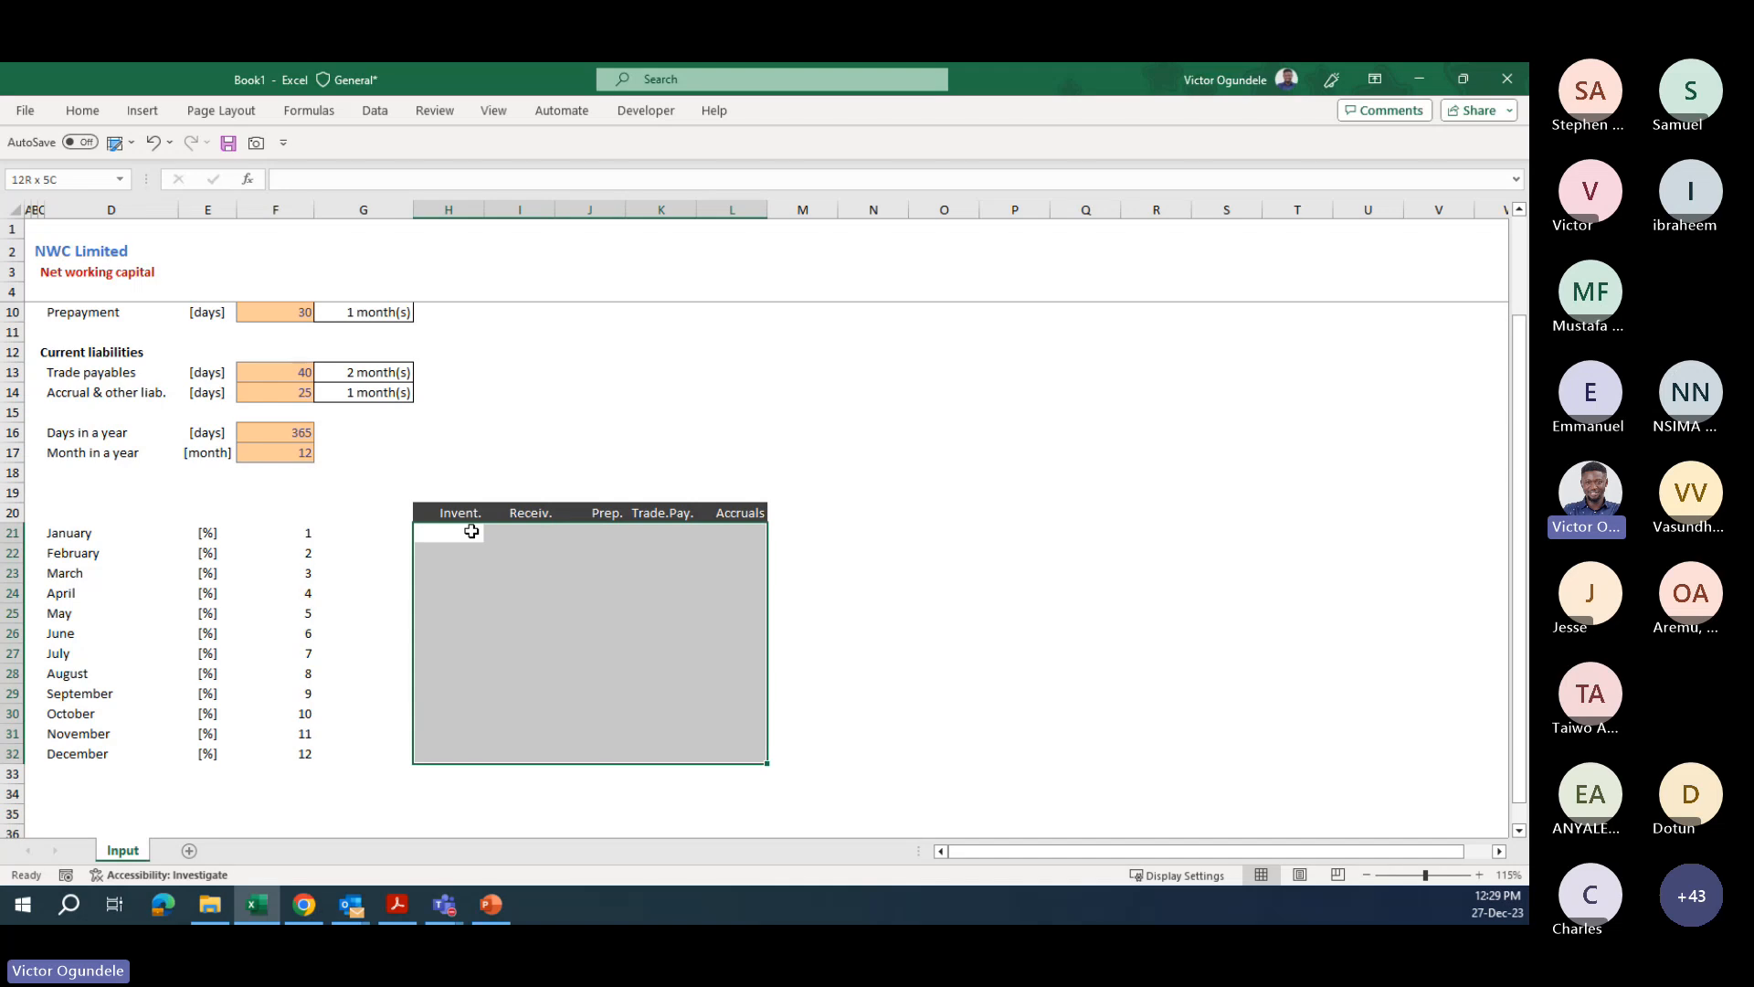
key(alt+h)
key(j)
click(459, 263)
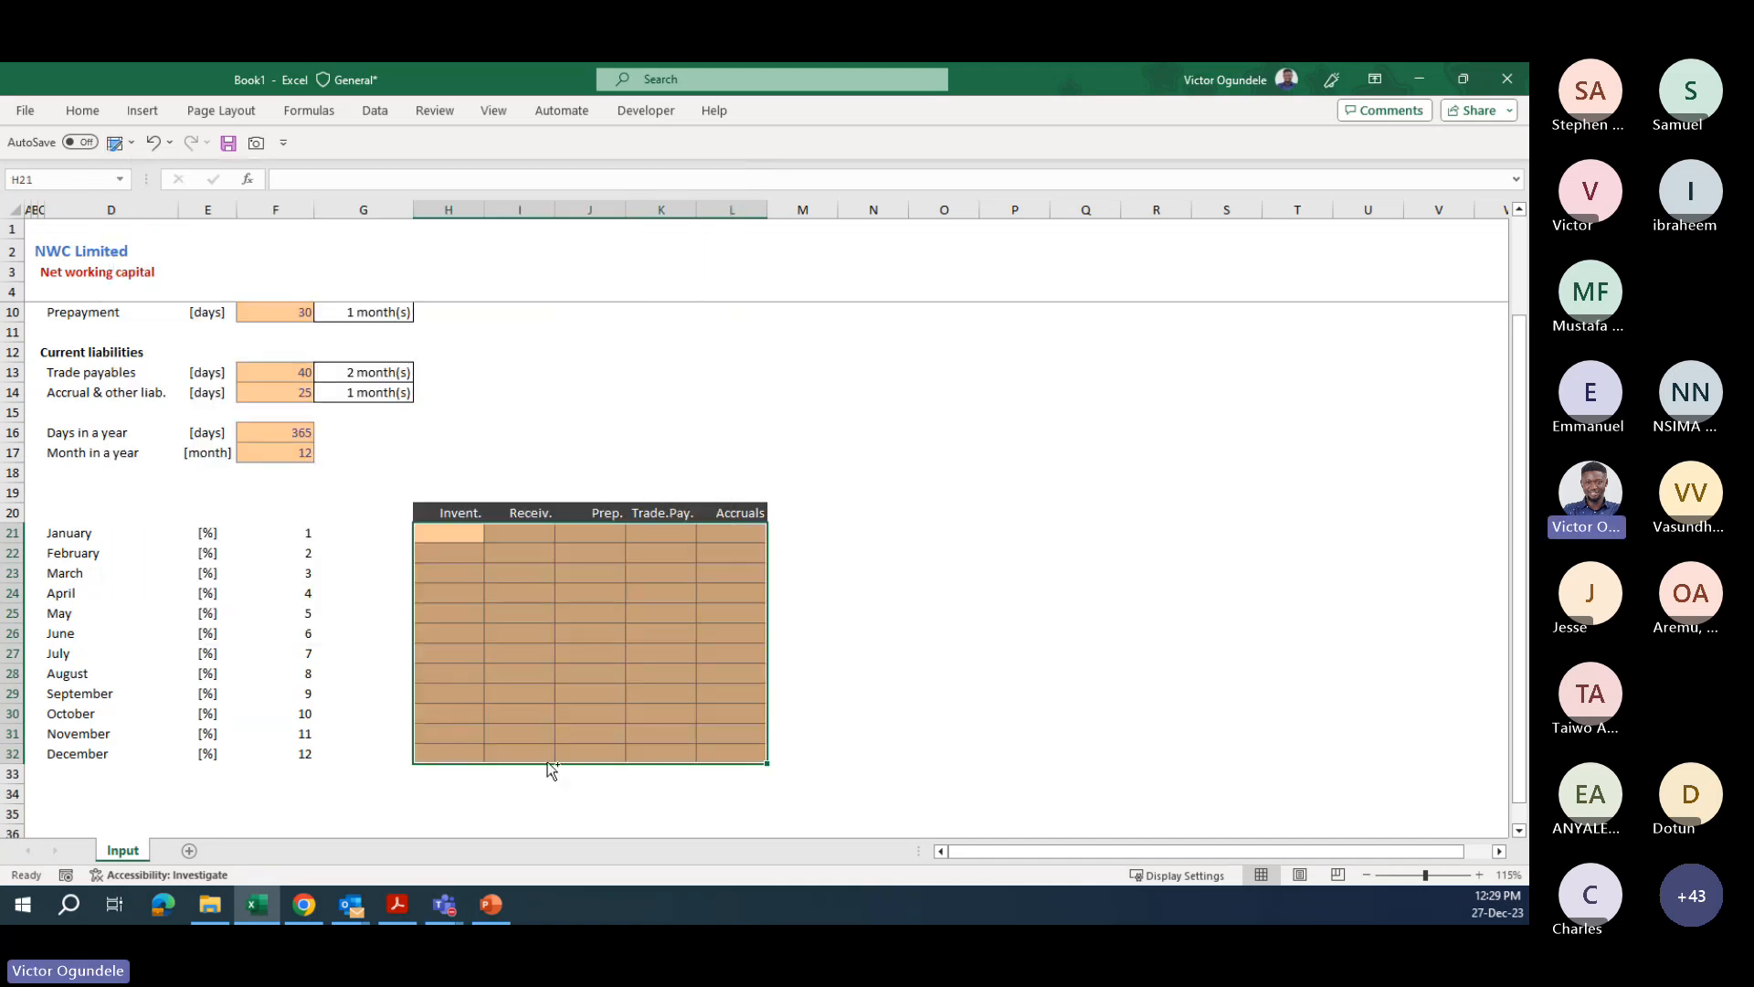
- Fill every month and working capital item in H21:L32 with 100%
key(Up)
key(Down)
key(shift+Down)
key(shift+Down)
key(shift+Down)
key(shift+Down)
key(shift+Down)
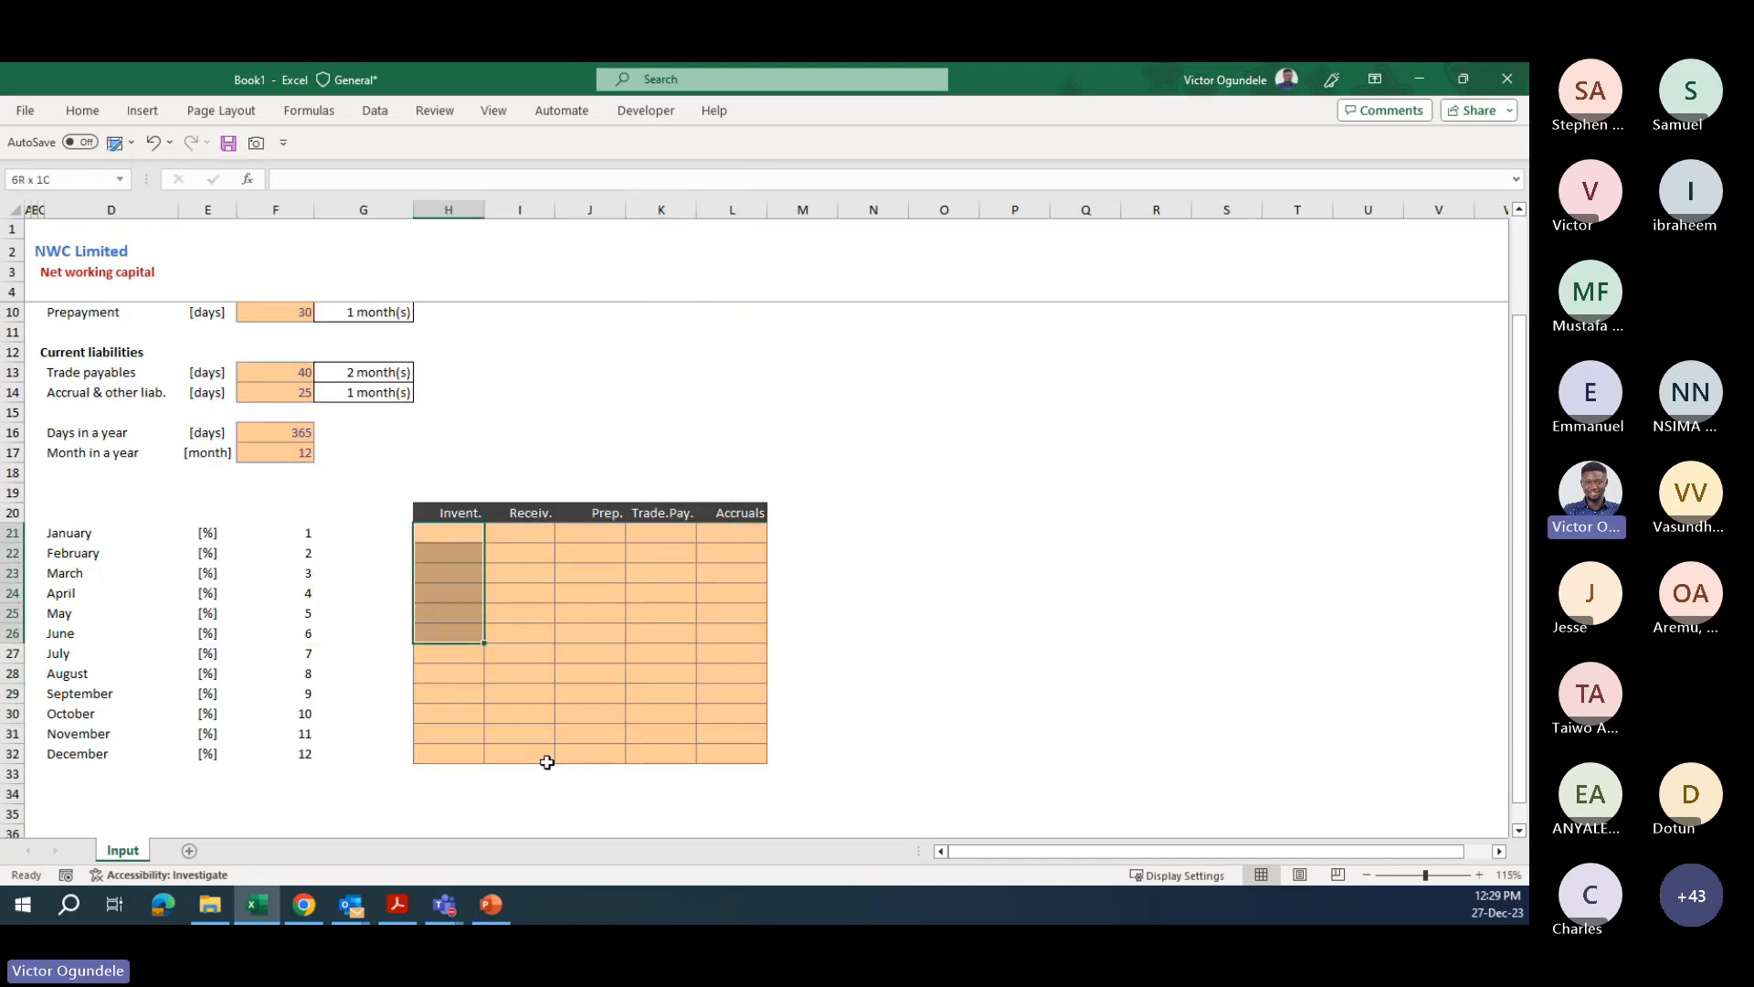
key(shift+Down)
key(shift+Down)
key(shift+Down)
key(shift+Down)
key(shift+Down)
key(shift+Down)
key(shift+Right)
key(shift+Right)
key(shift+Right)
key(shift+Right)
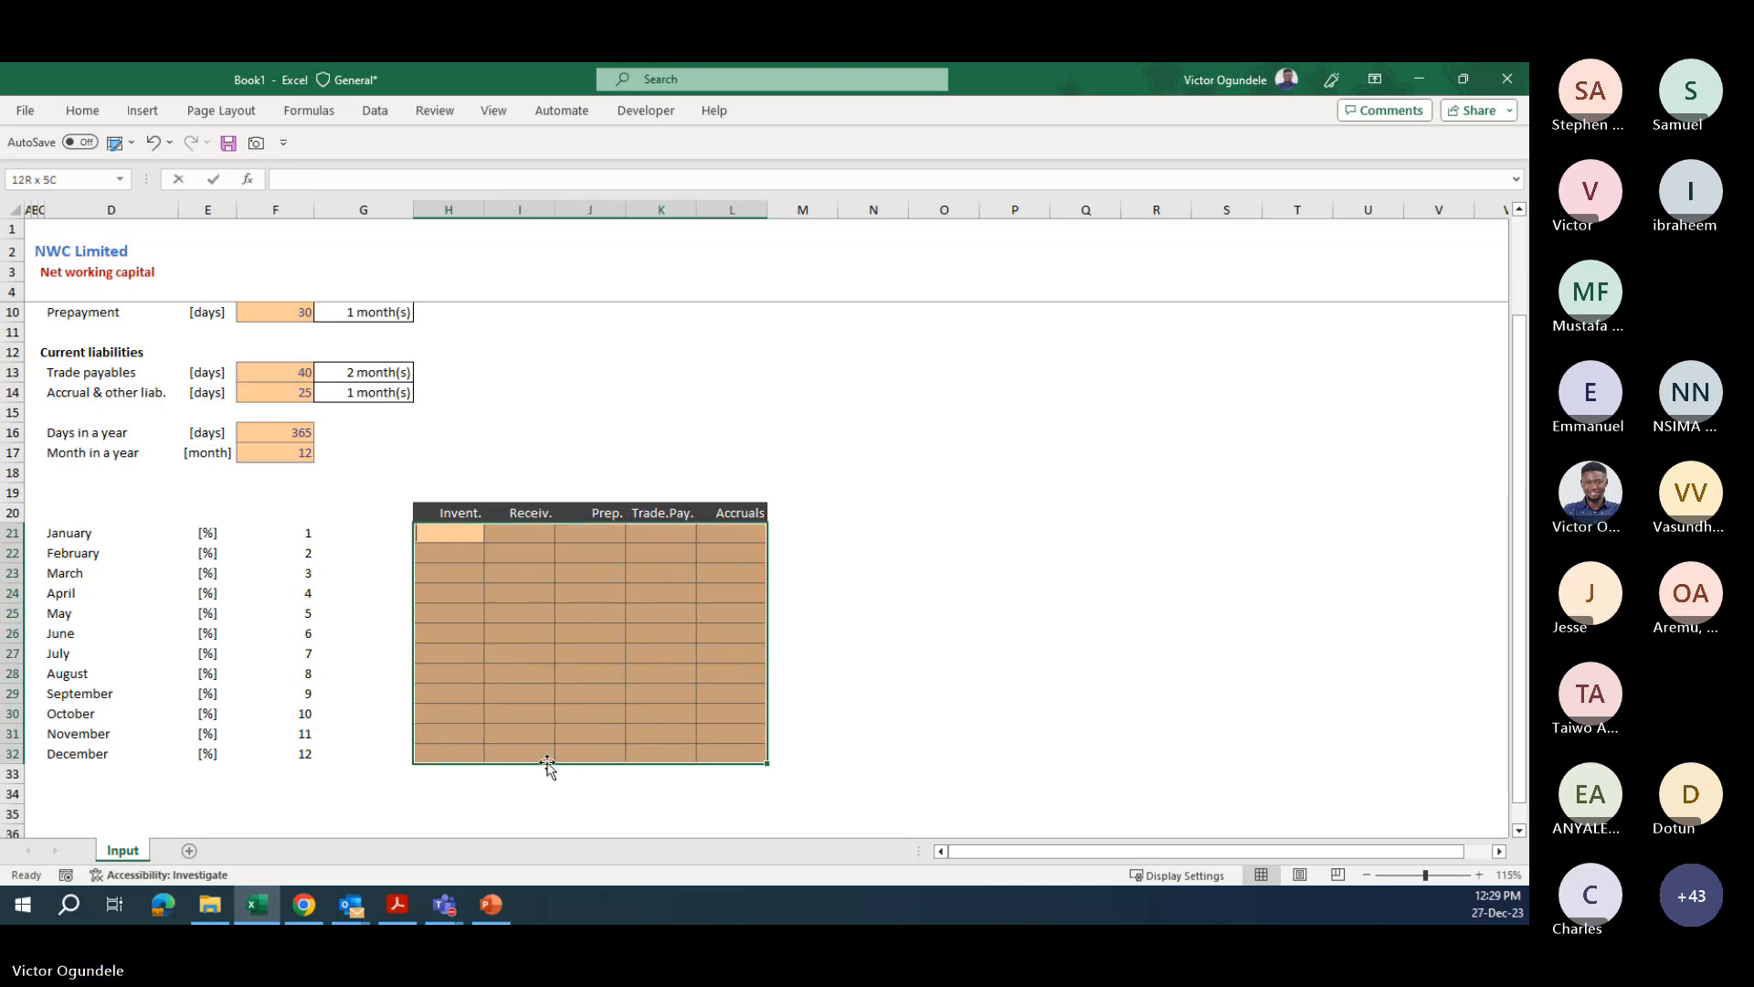
text(100%)
key(ctrl+Return)
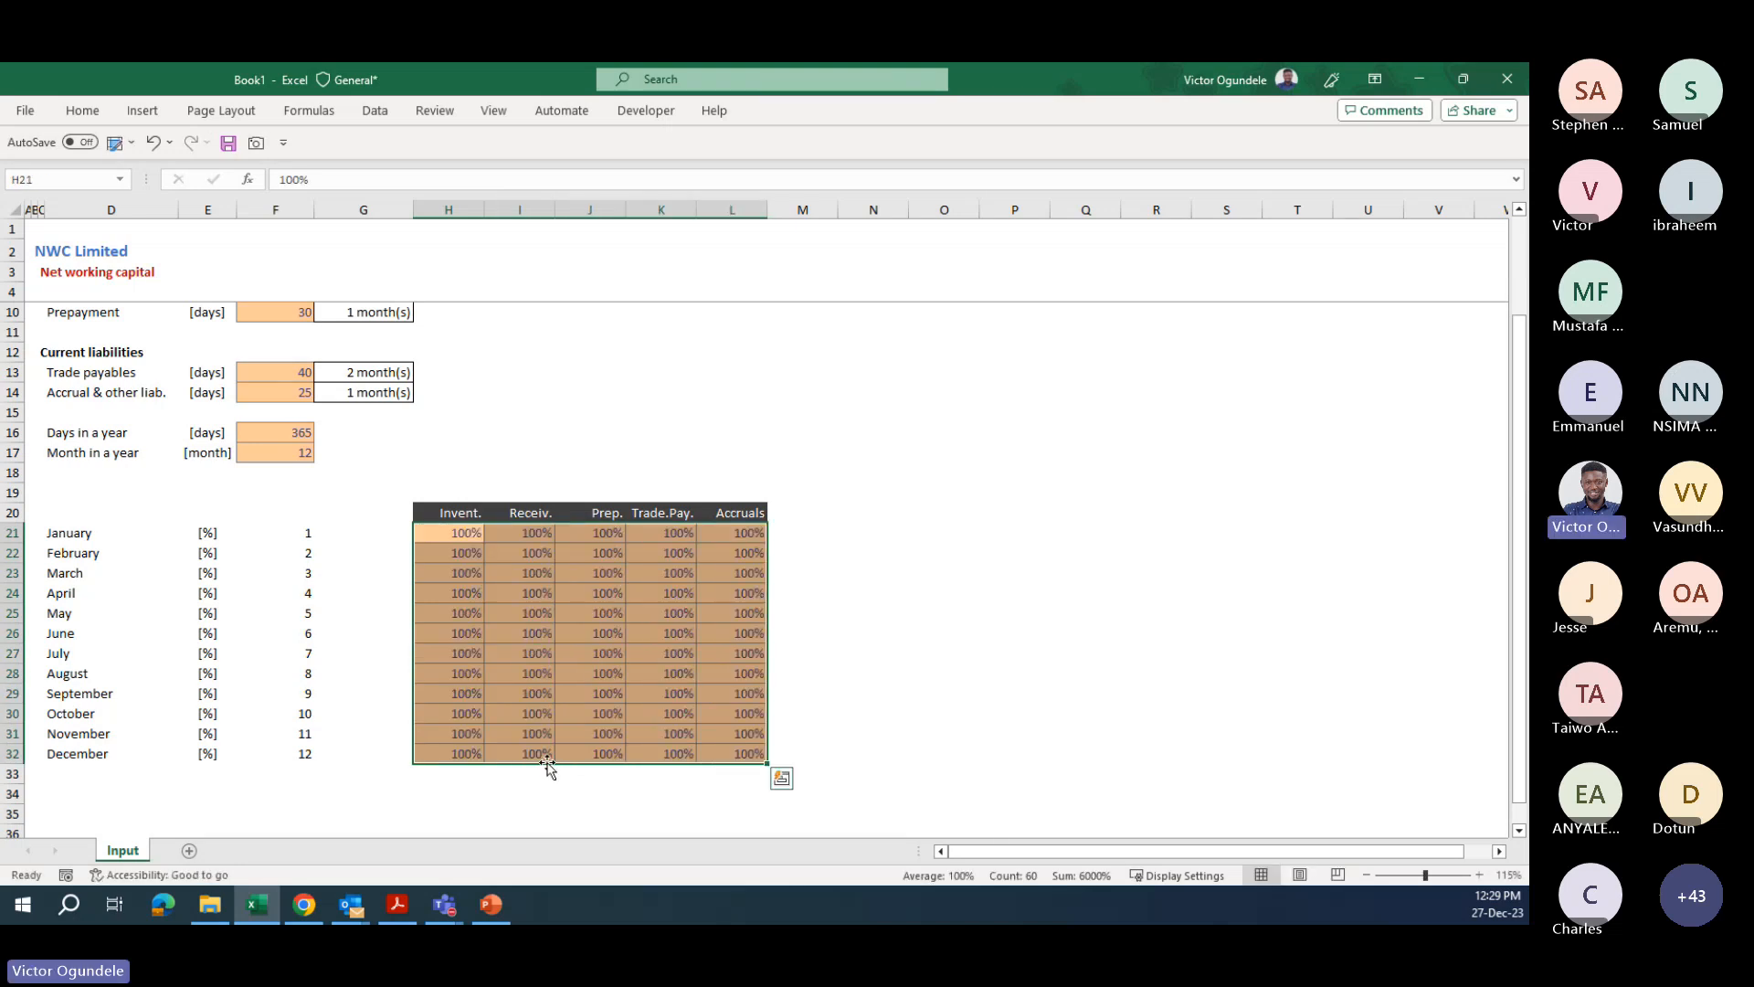
key(Up)
key(Down)
- Examine the Receiv. column's monthly percentages from January to December
scroll(546, 762, up, 2)
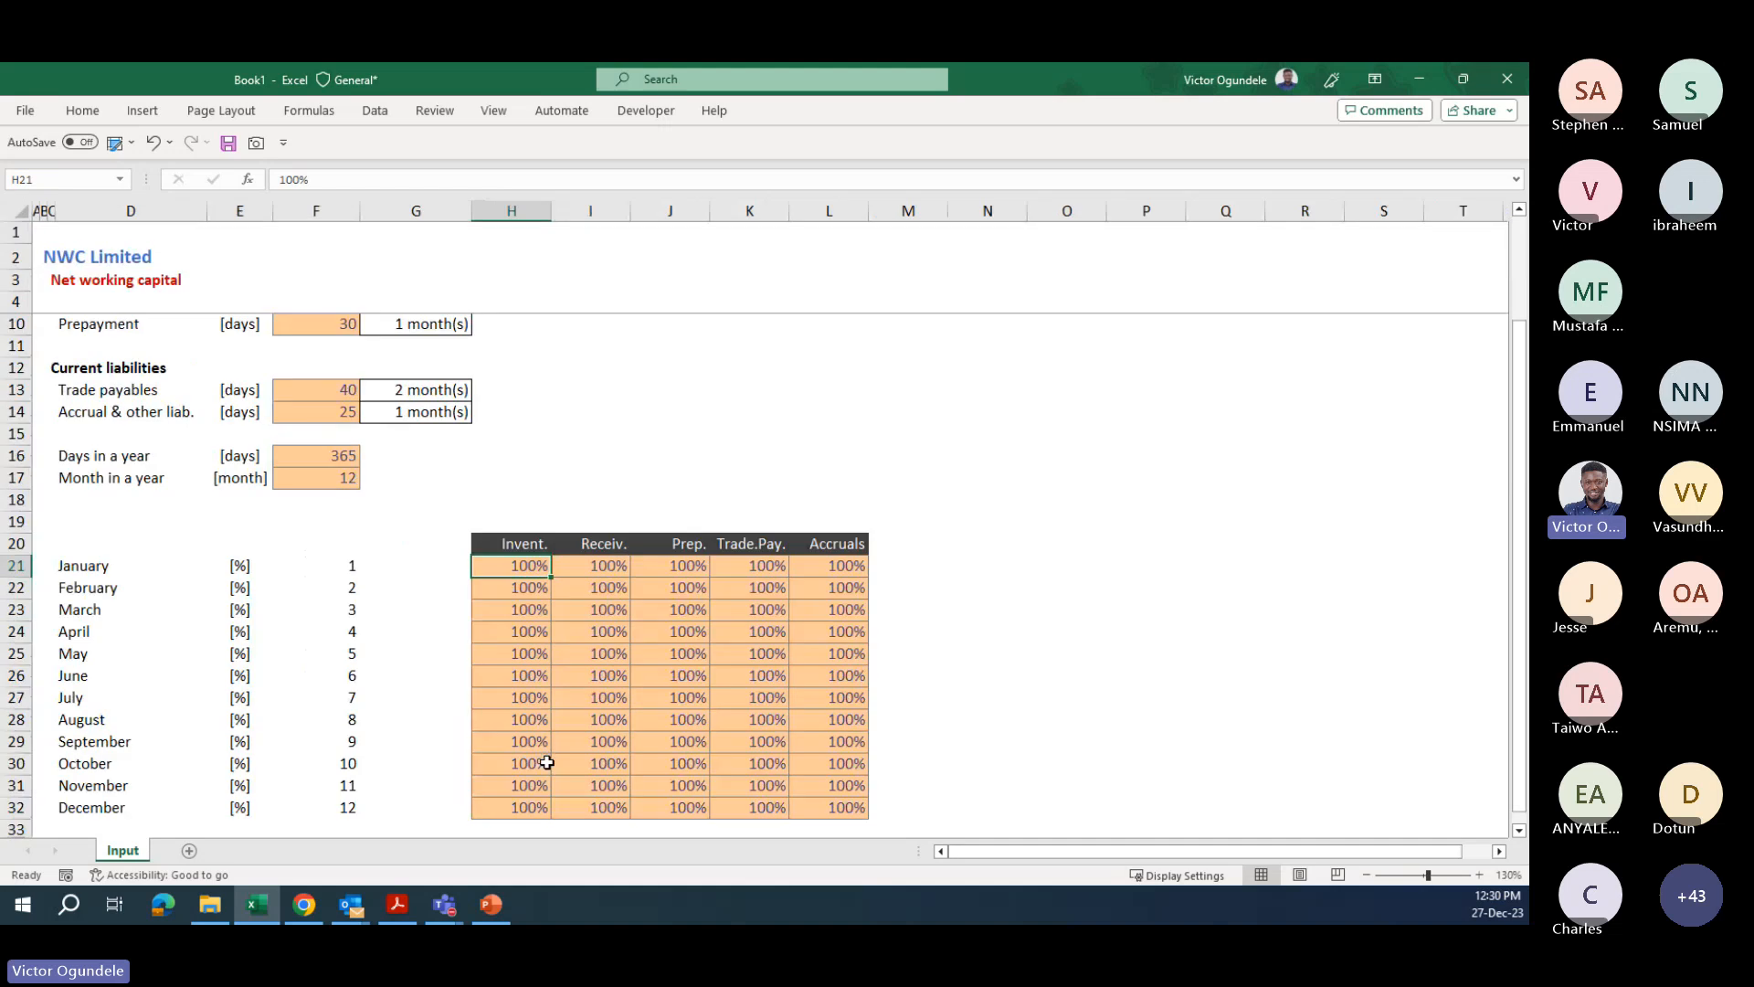
key(Right)
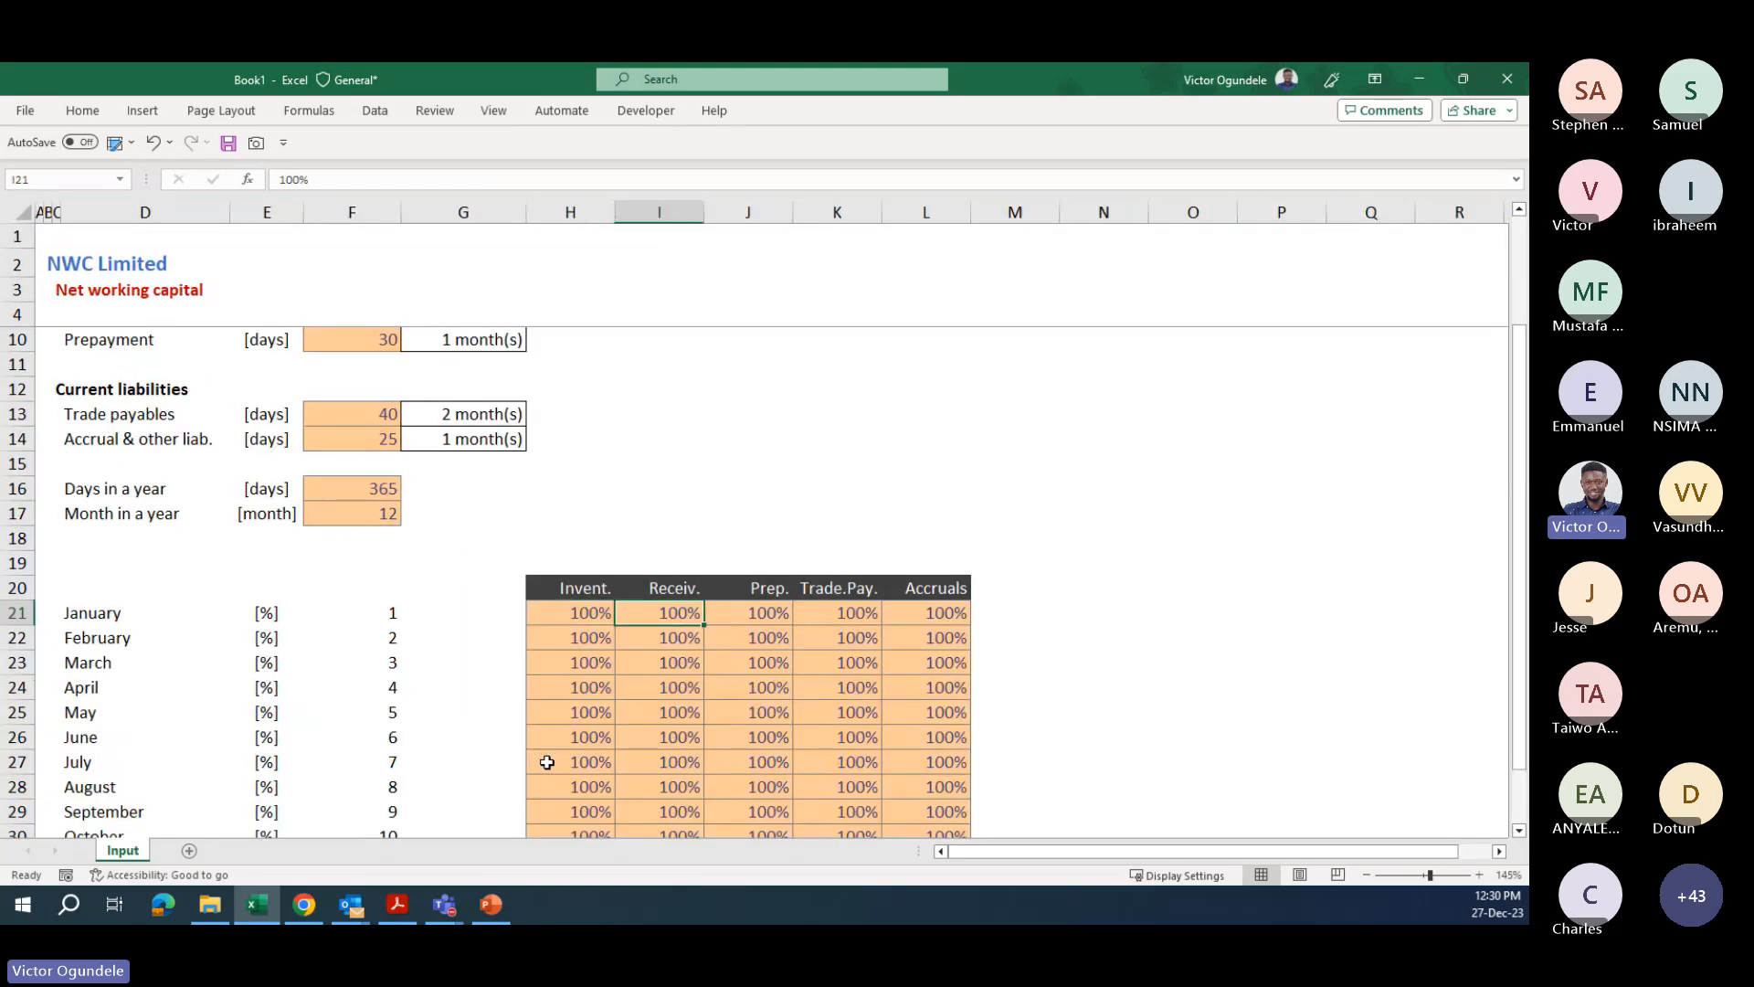
key(Down)
key(Down)
key(Up)
key(Up)
key(Down)
key(Down)
key(Down)
key(Down)
key(Down)
key(Down)
key(Down)
key(Down)
key(Down)
key(Down)
key(Down)
key(Down)
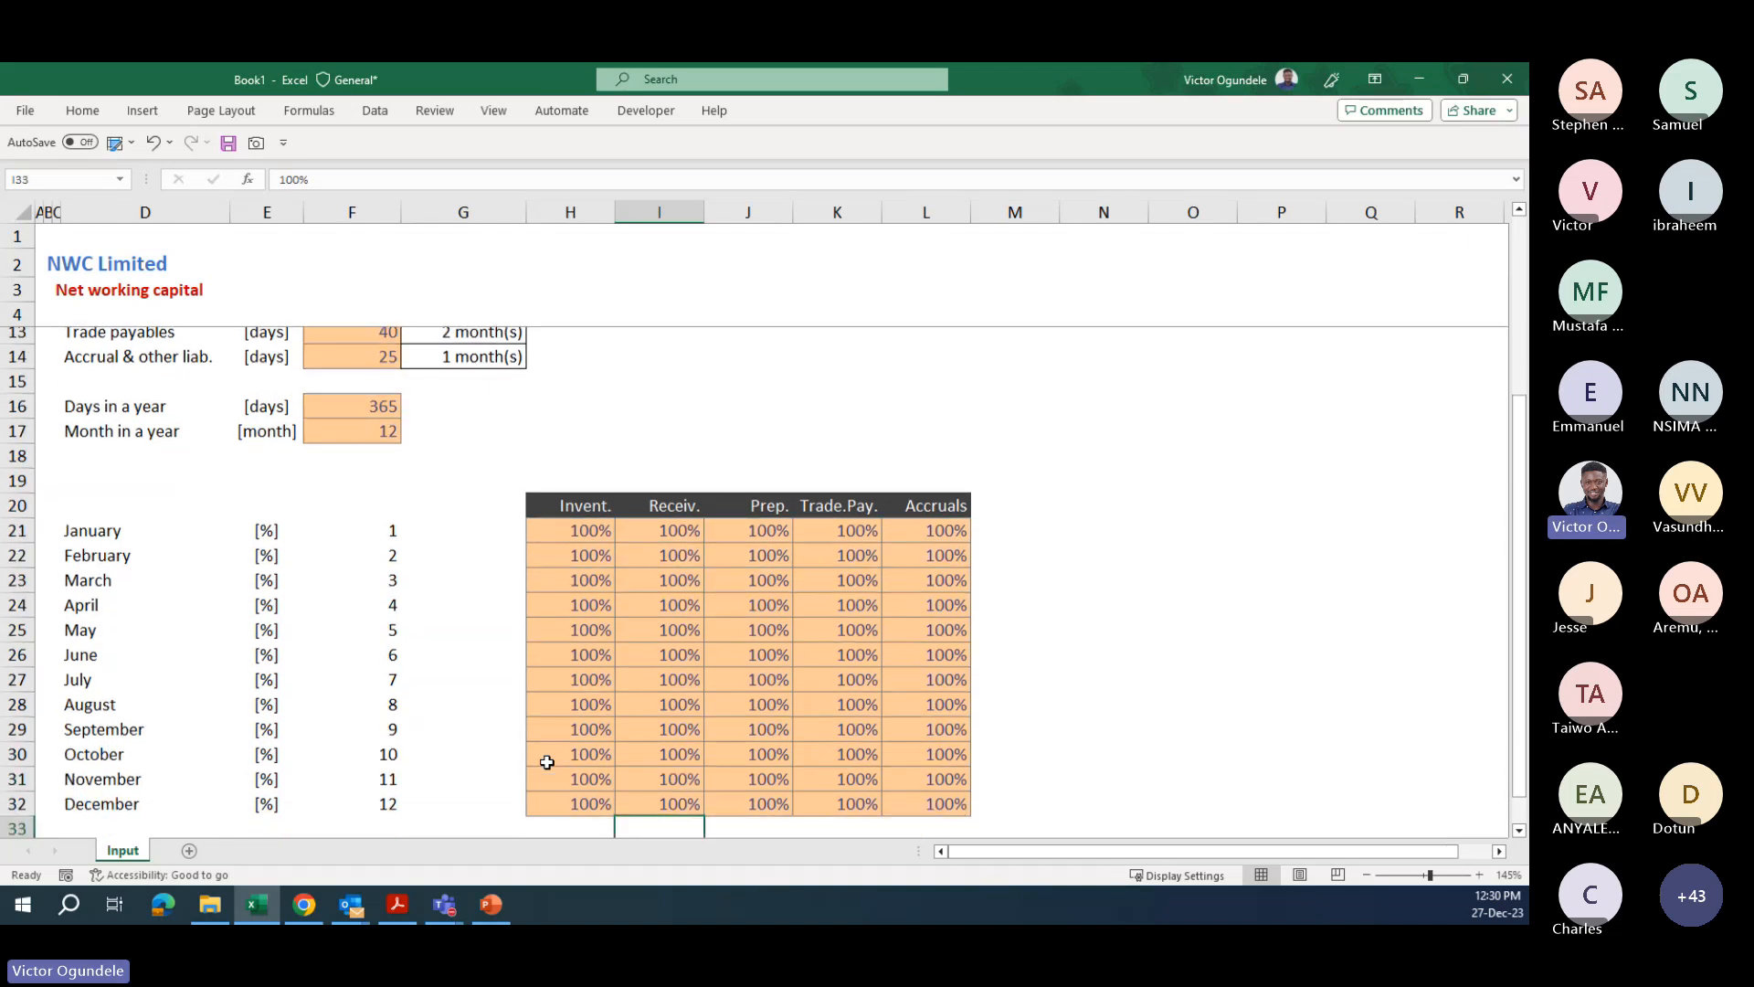
- Set the January percentage for Receiv. in I21 to 80%
key(Up)
key(Up)
key(Up)
key(Up)
key(Up)
key(Up)
key(Up)
key(Up)
key(Up)
key(Up)
key(Up)
key(Up)
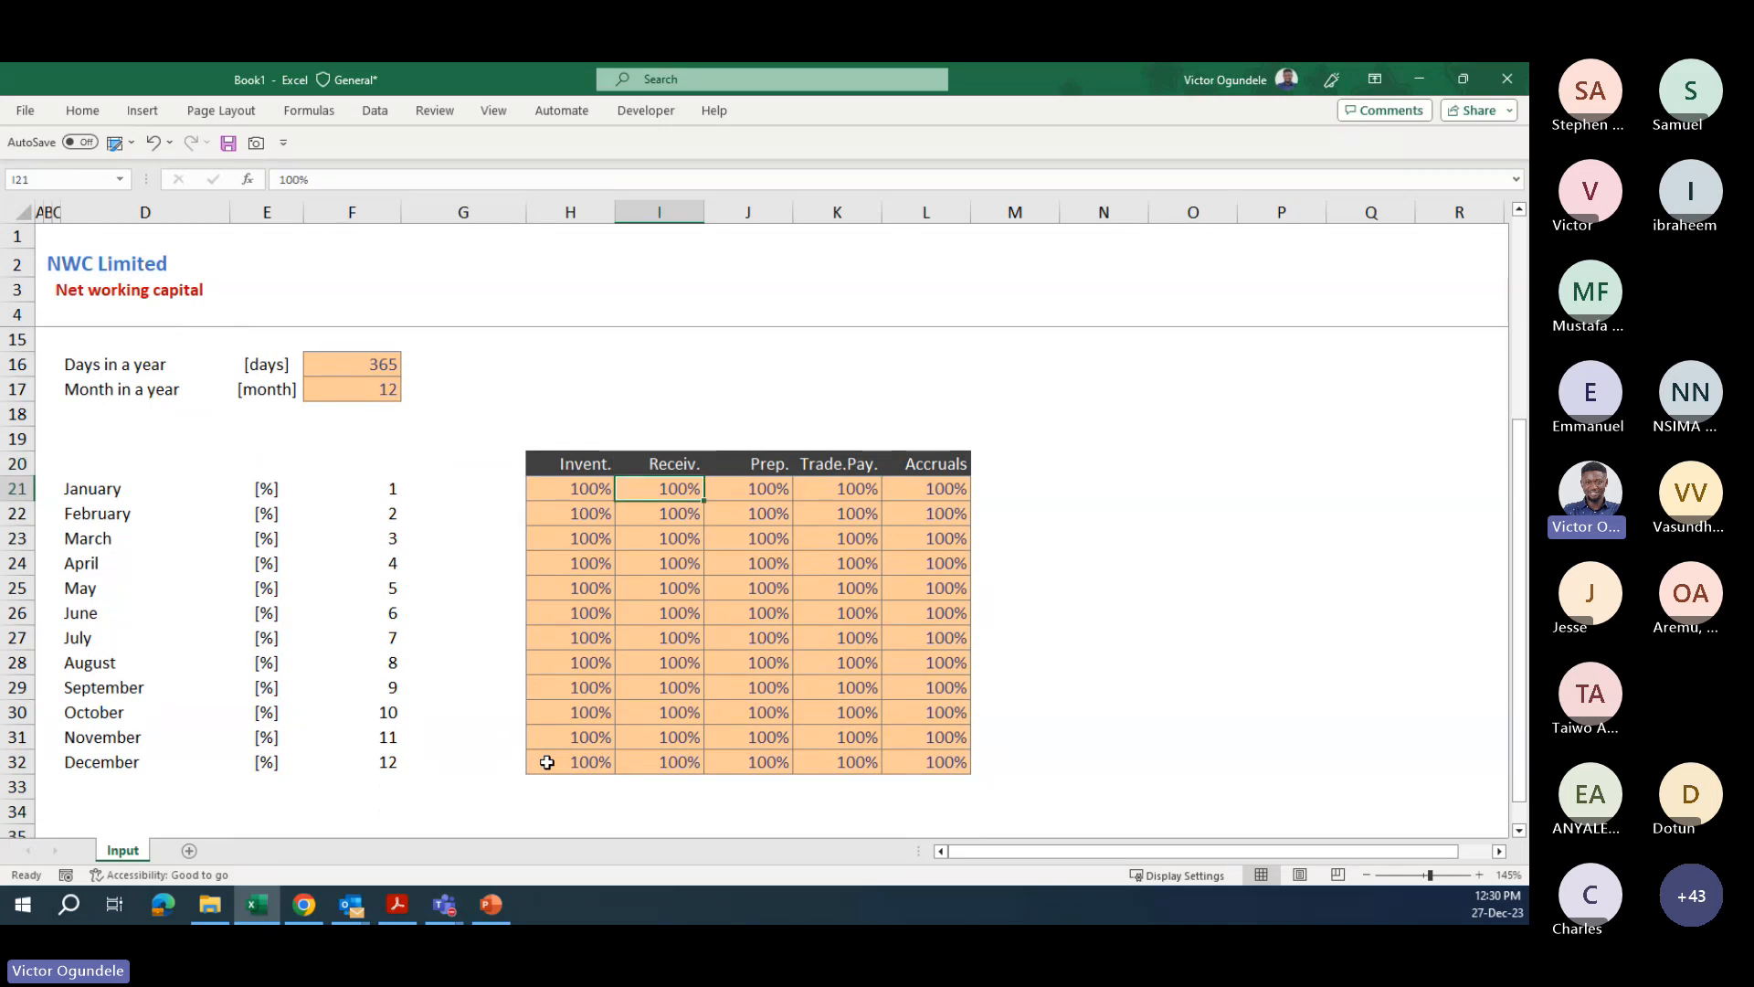
text(80)
key(Return)
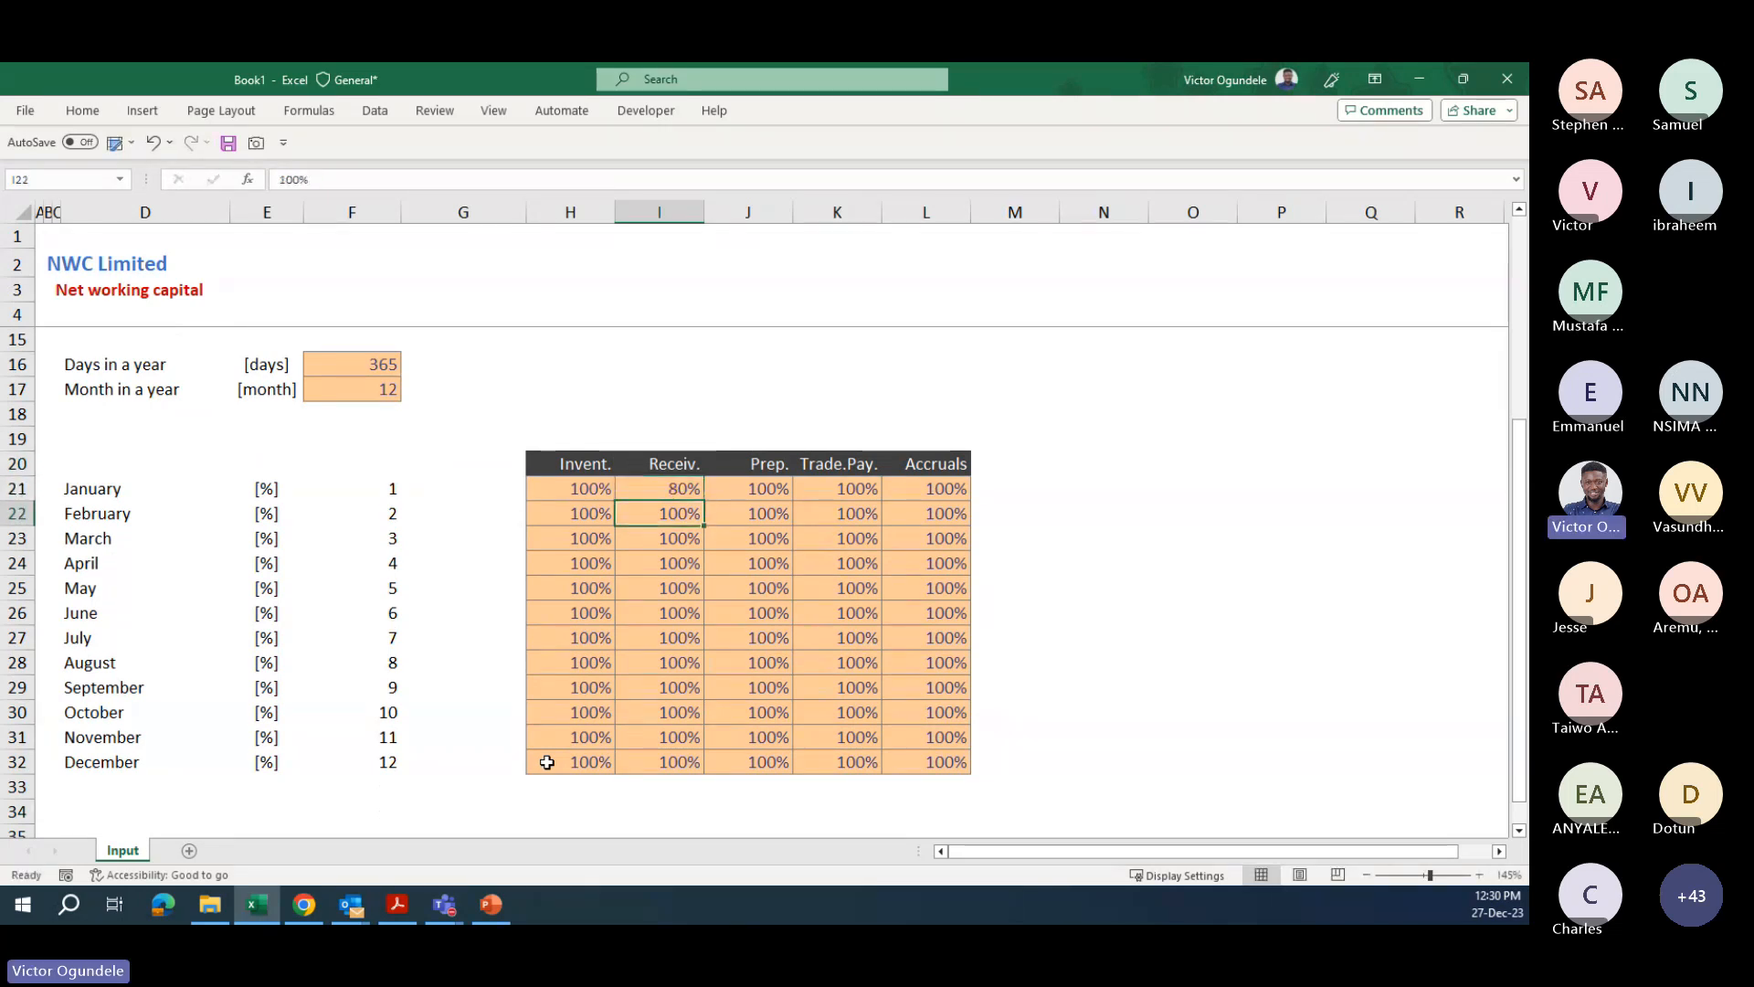
- Check the Receiv. percentages of the months from February down to December
ctrl+scroll(546, 762, up, 1)
key(Down)
key(Down)
key(Down)
key(Down)
key(Down)
key(Down)
key(Down)
key(Down)
key(Down)
key(Down)
key(Down)
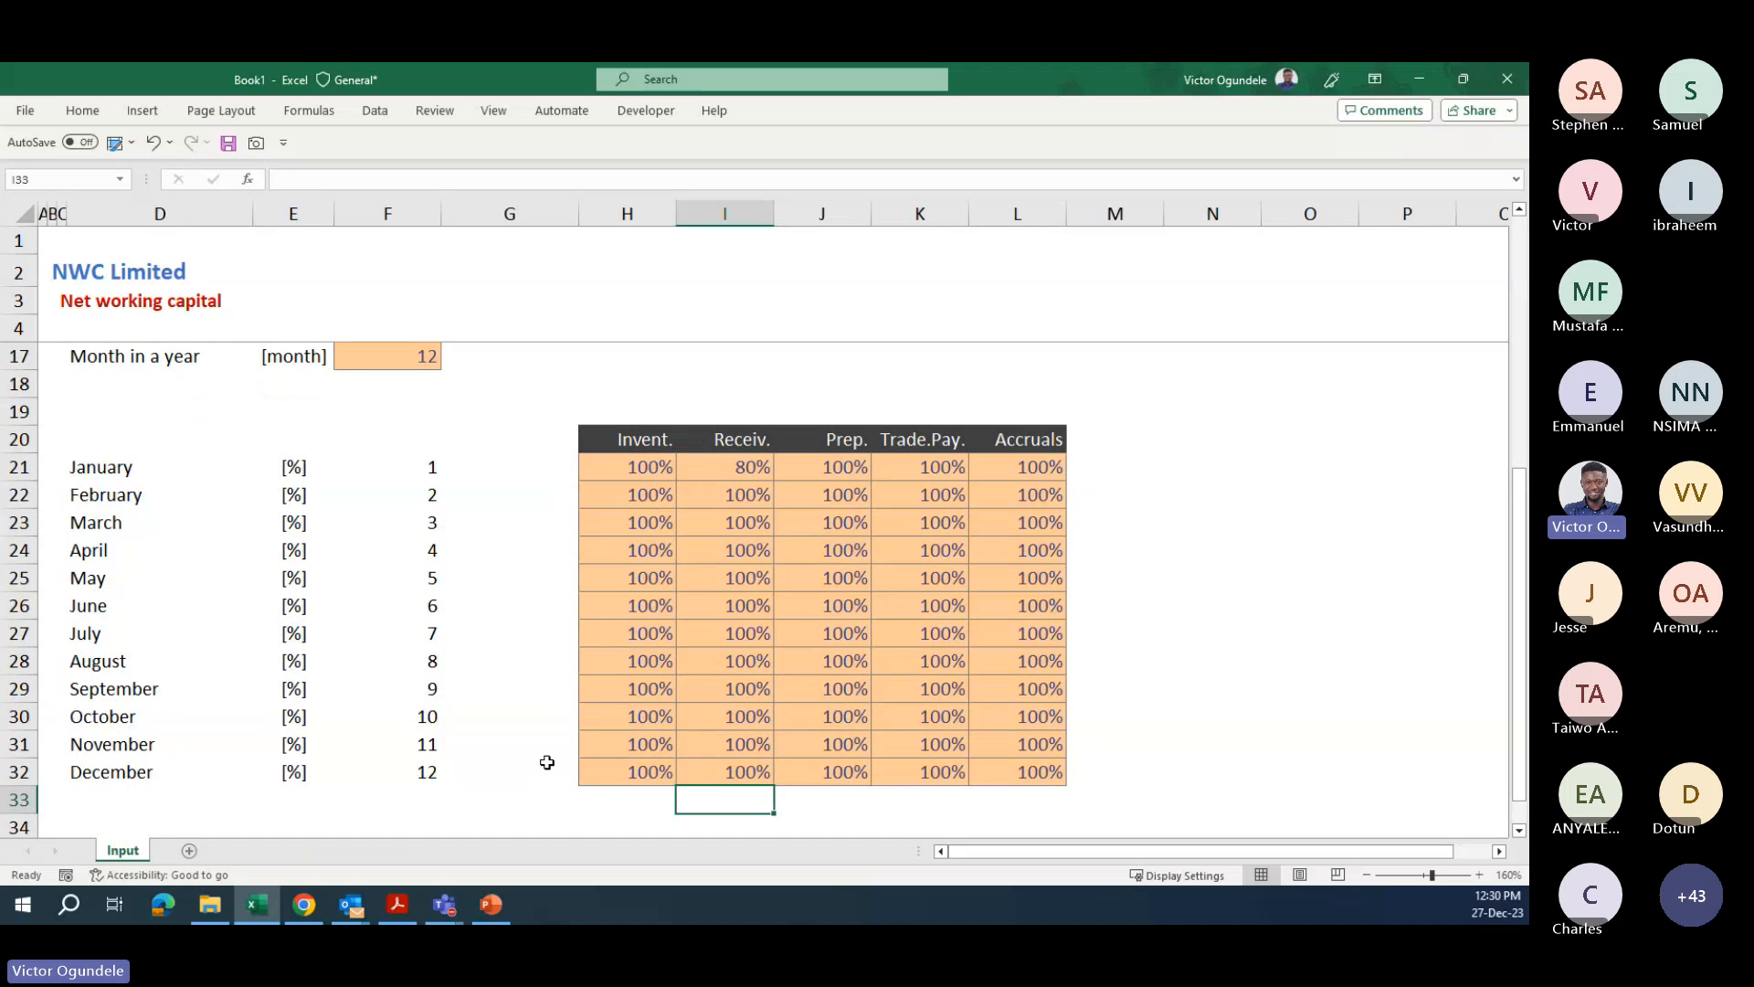
- Set the February percentage for Receiv. in I22 to 80%
key(Up)
key(Up)
key(Up)
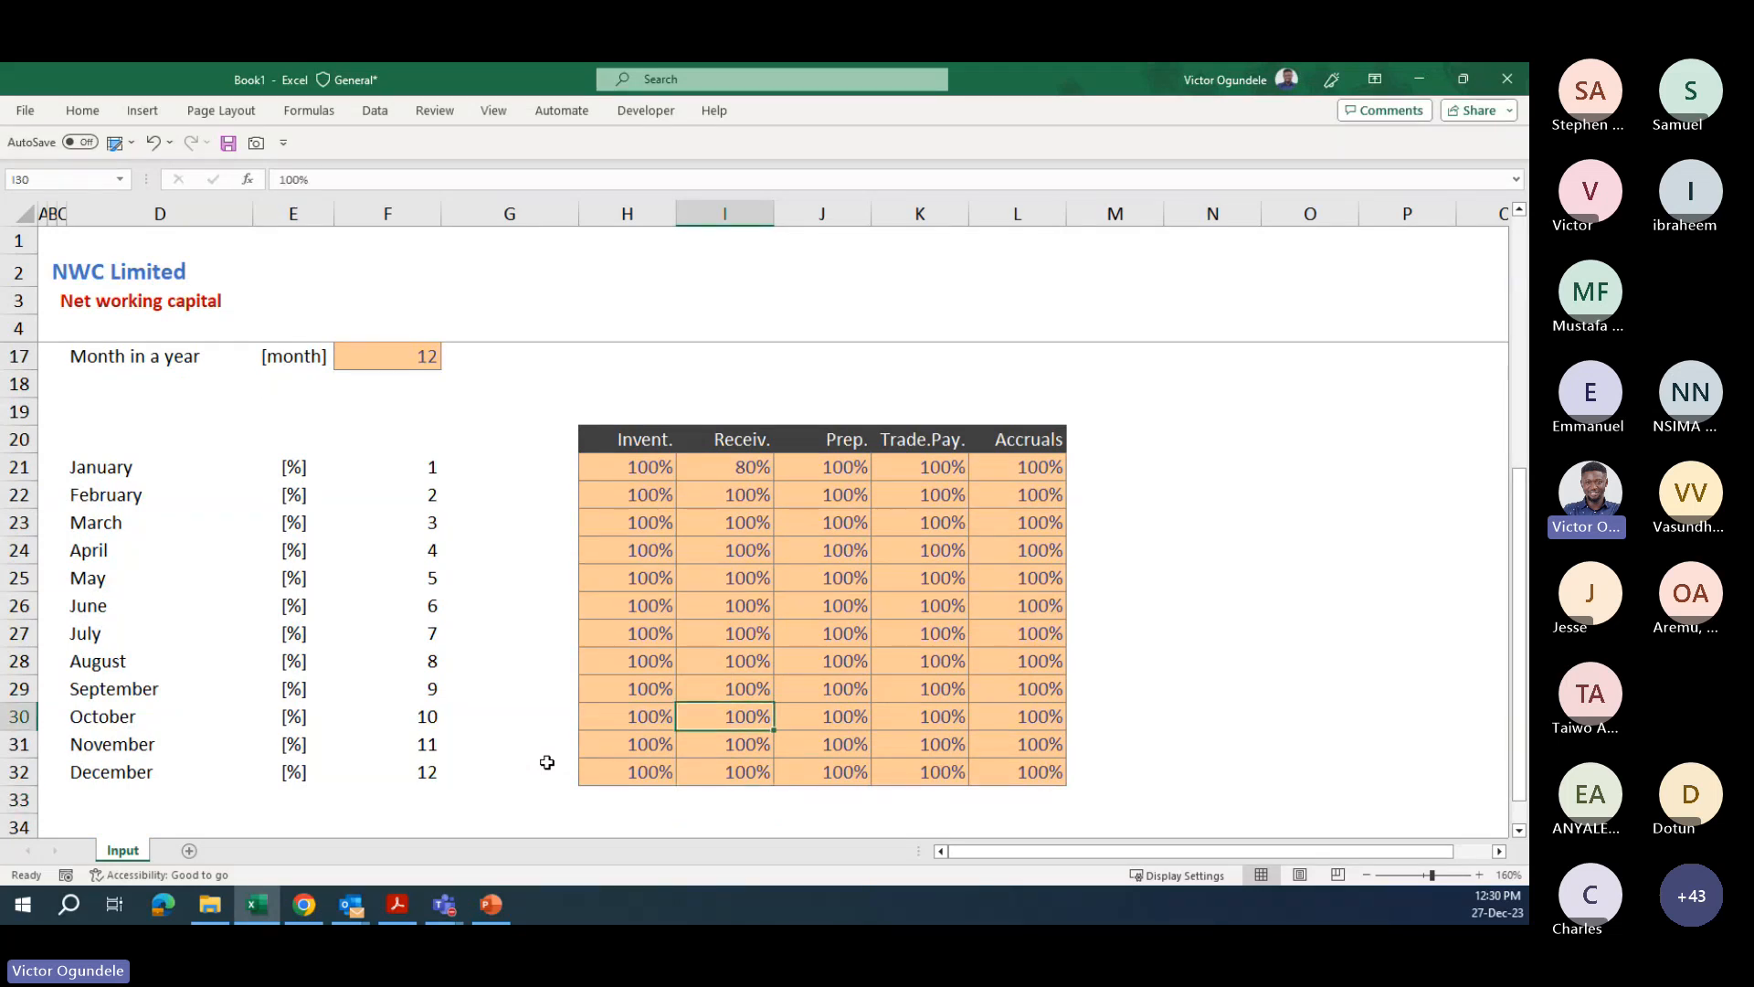
key(Up)
key(Up)
key(Up)
key(Up)
key(Up)
key(Up)
key(Up)
key(Up)
key(Up)
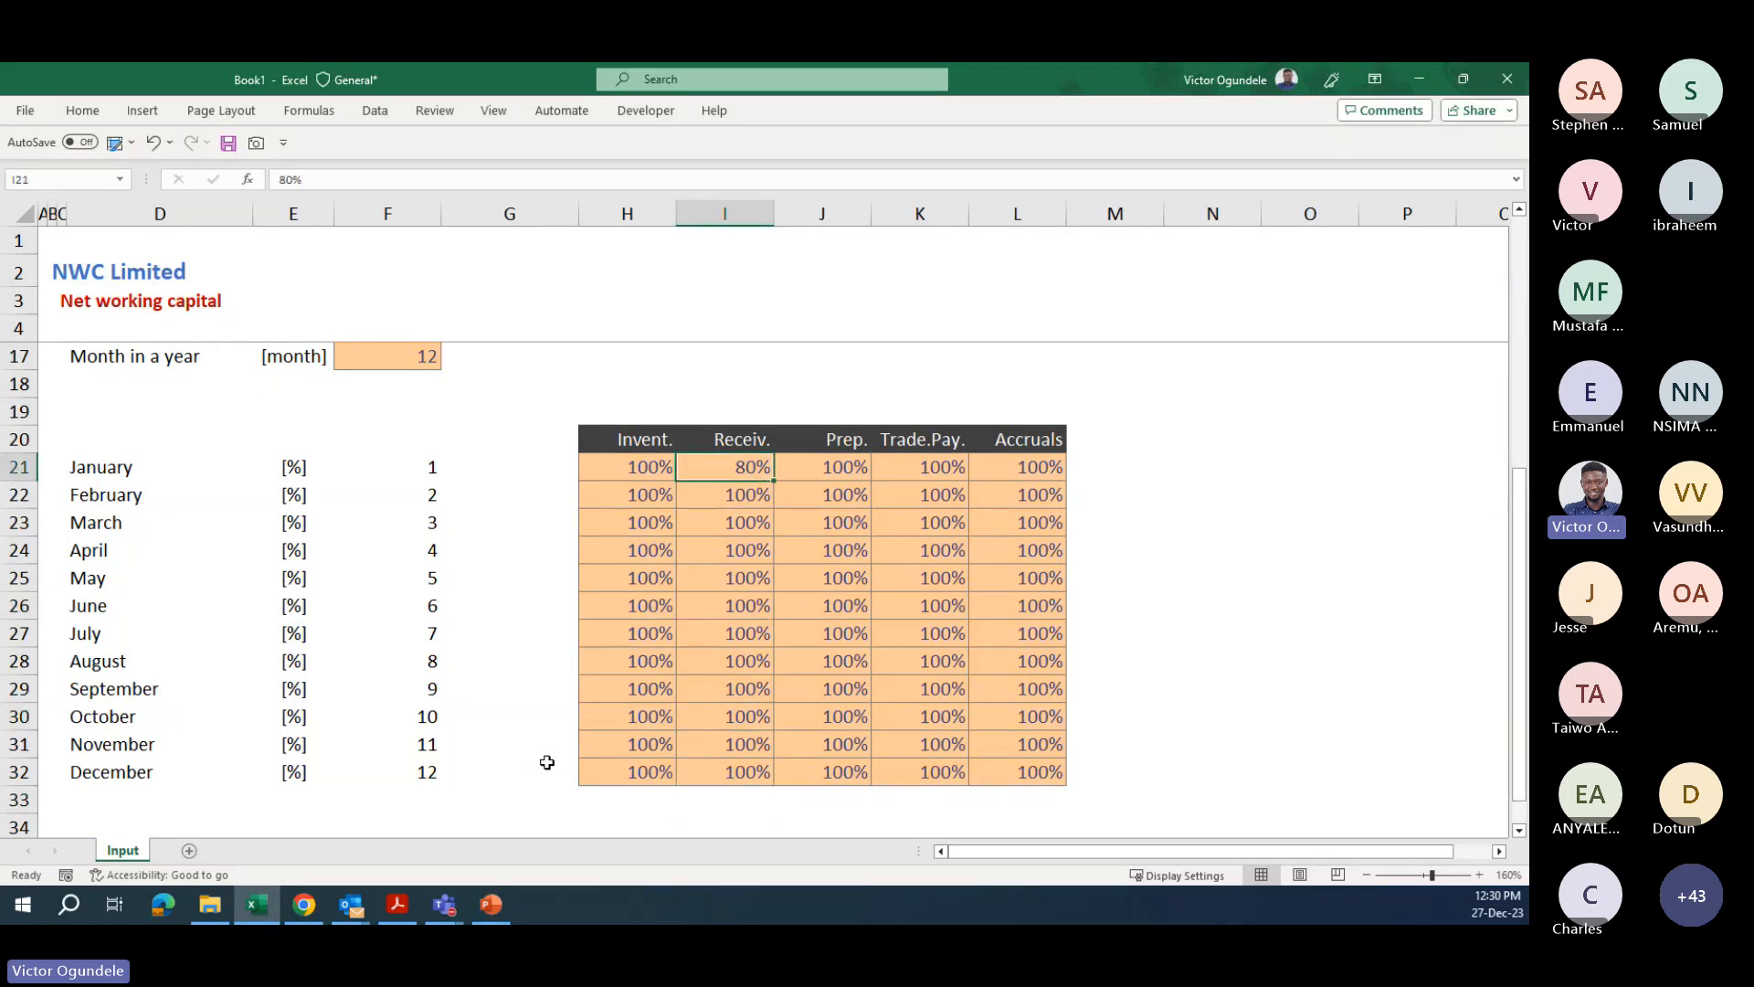
key(Down)
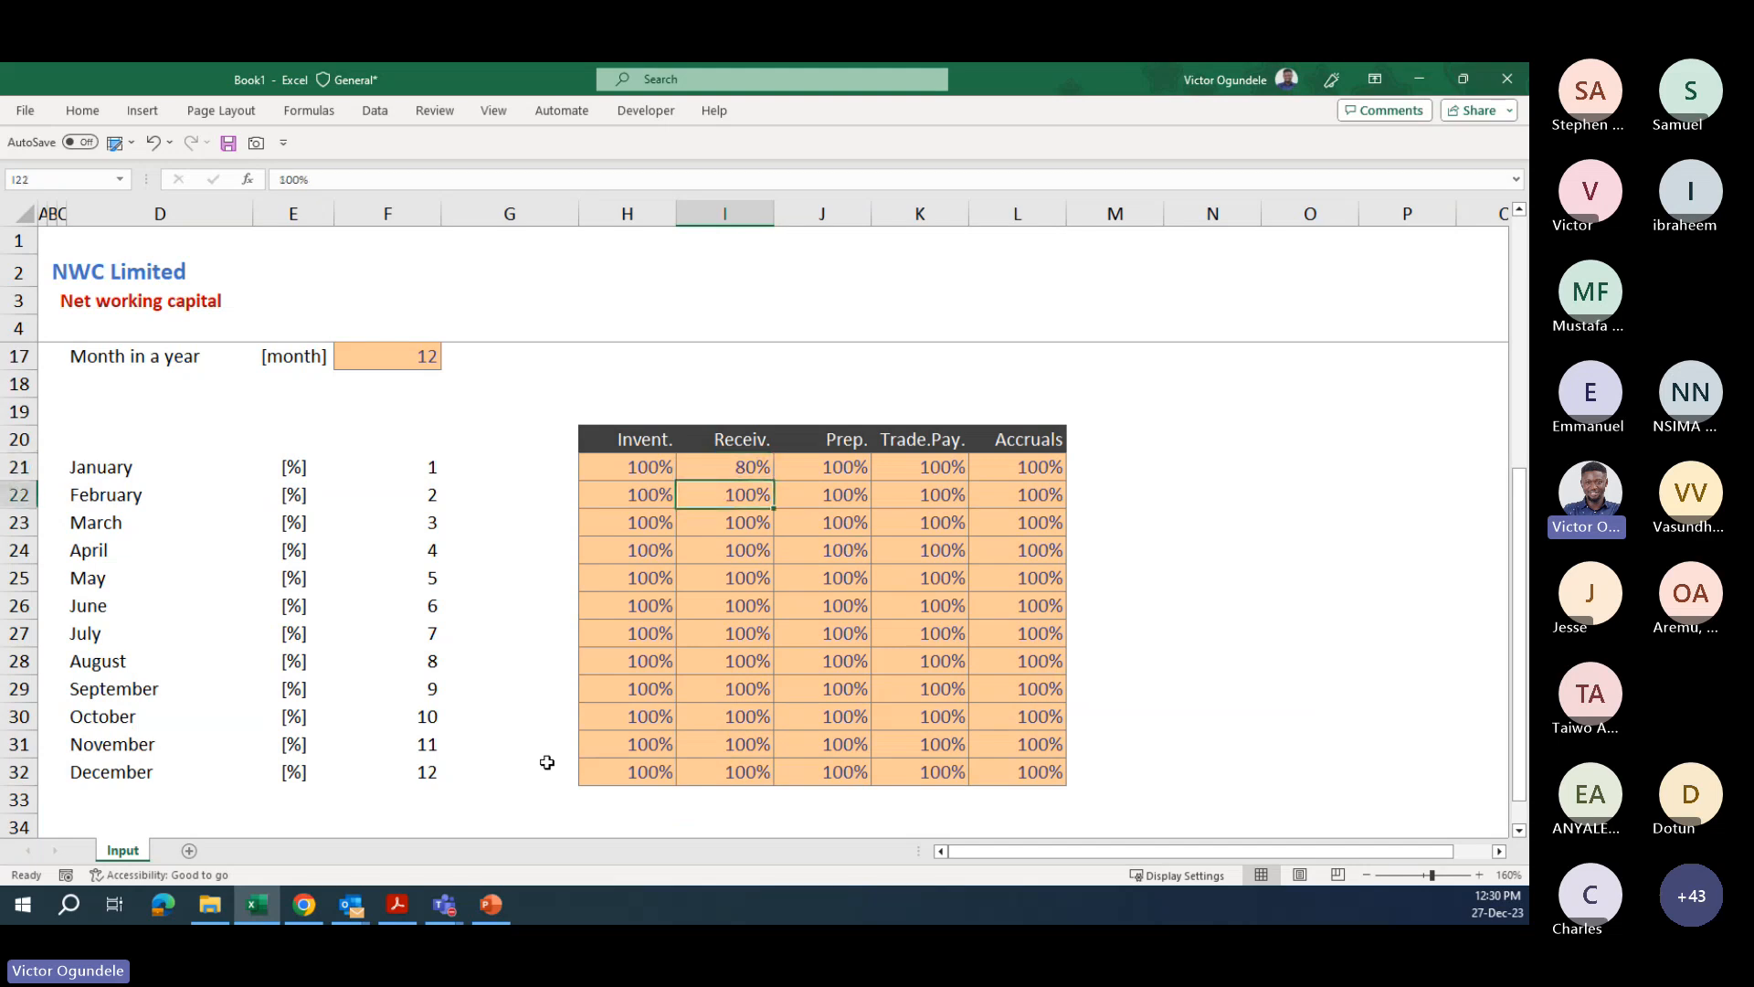
text(80)
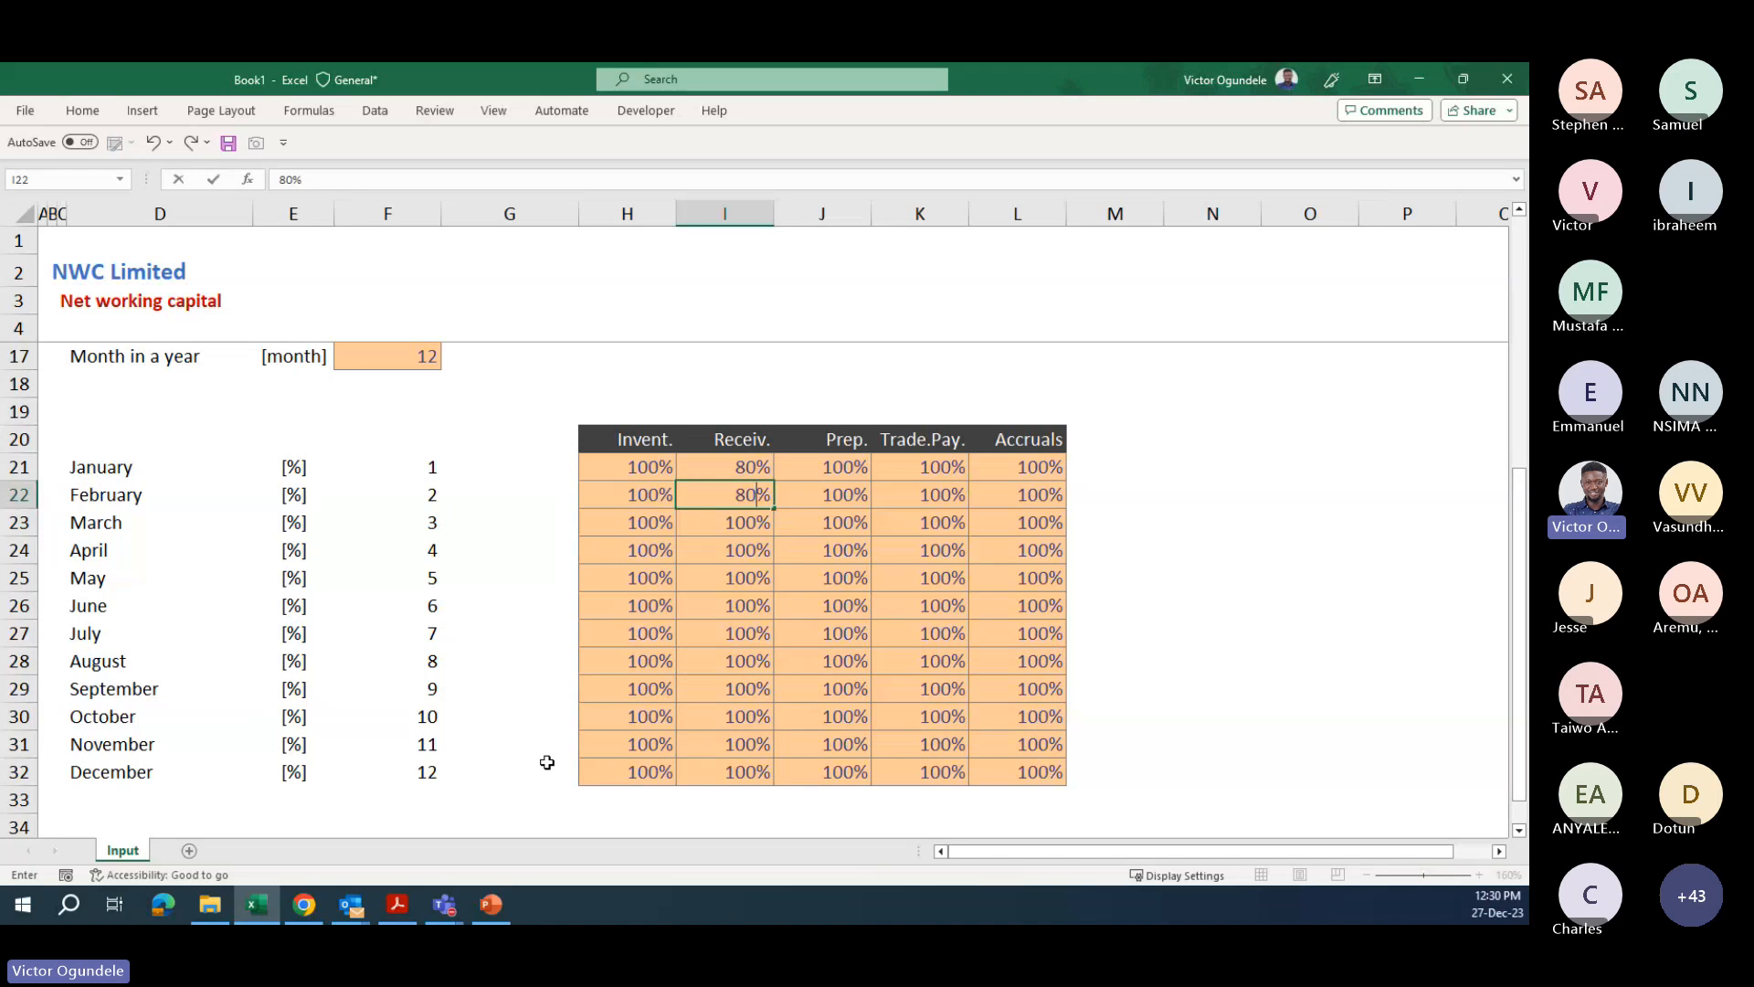
key(Down)
- Set the May percentage for Receiv. in I25 to 120%
key(Down)
key(Down)
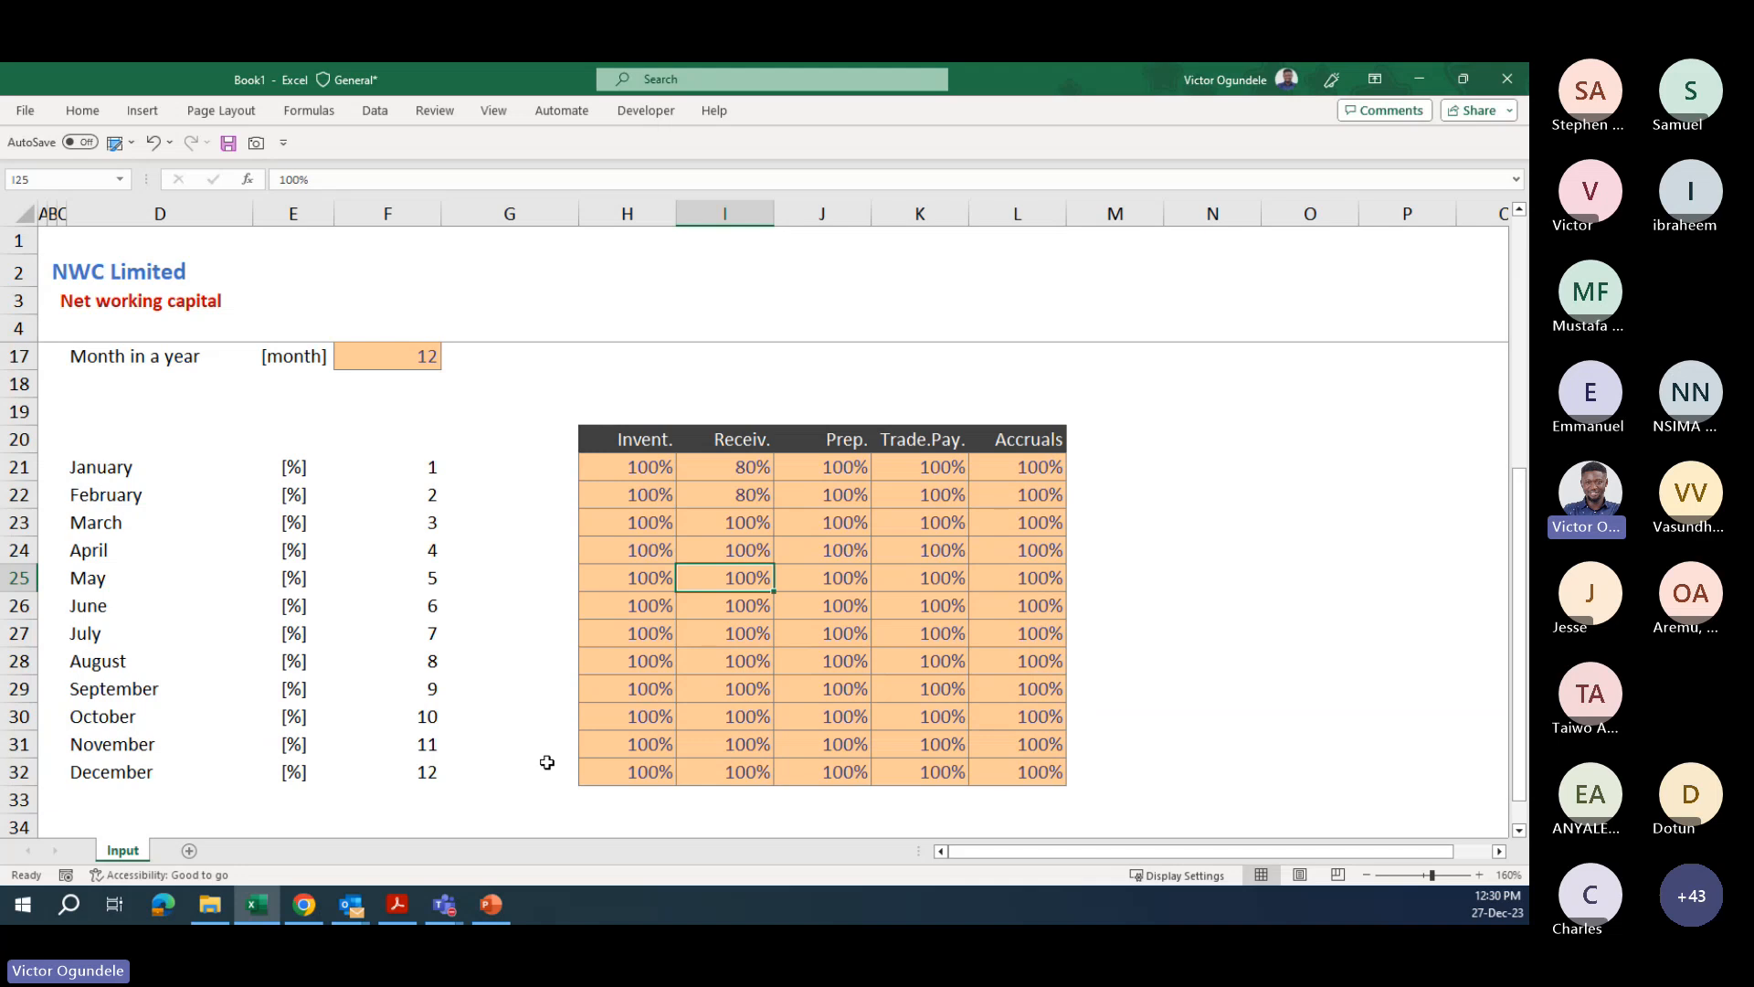
text(120)
key(ctrl+Return)
key(Up)
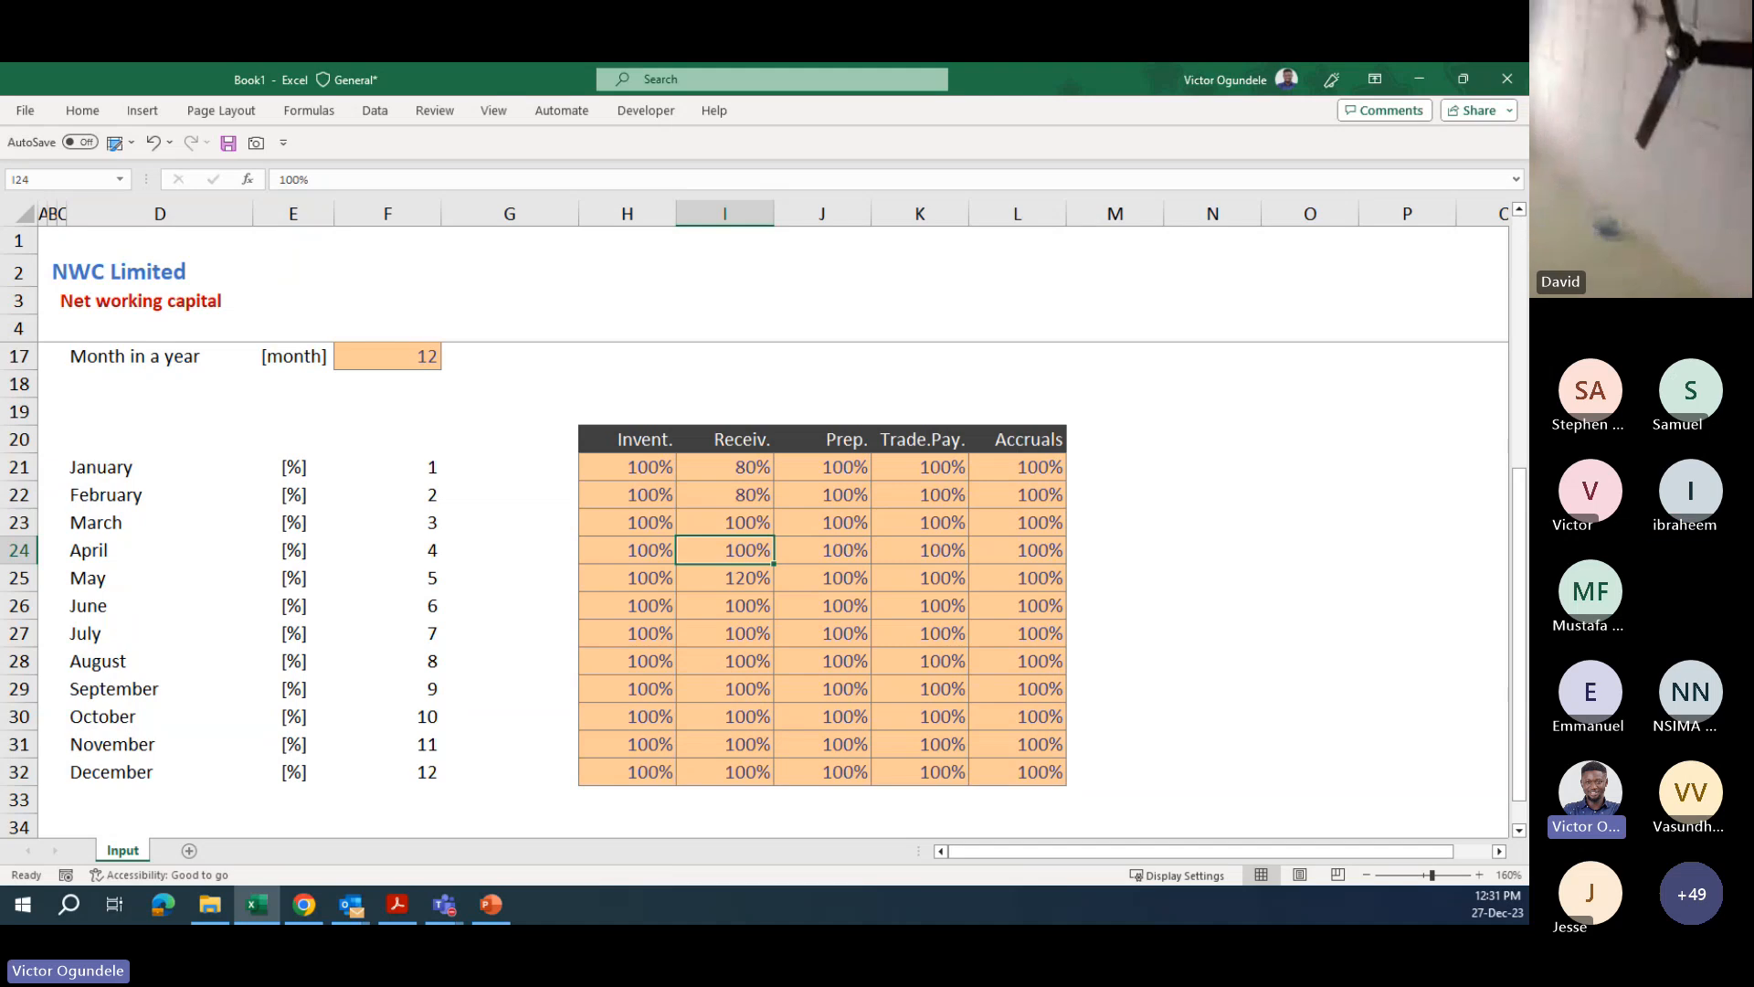
- Undo the last change to the May Receiv. percentage in I25
key(alt+Tab)
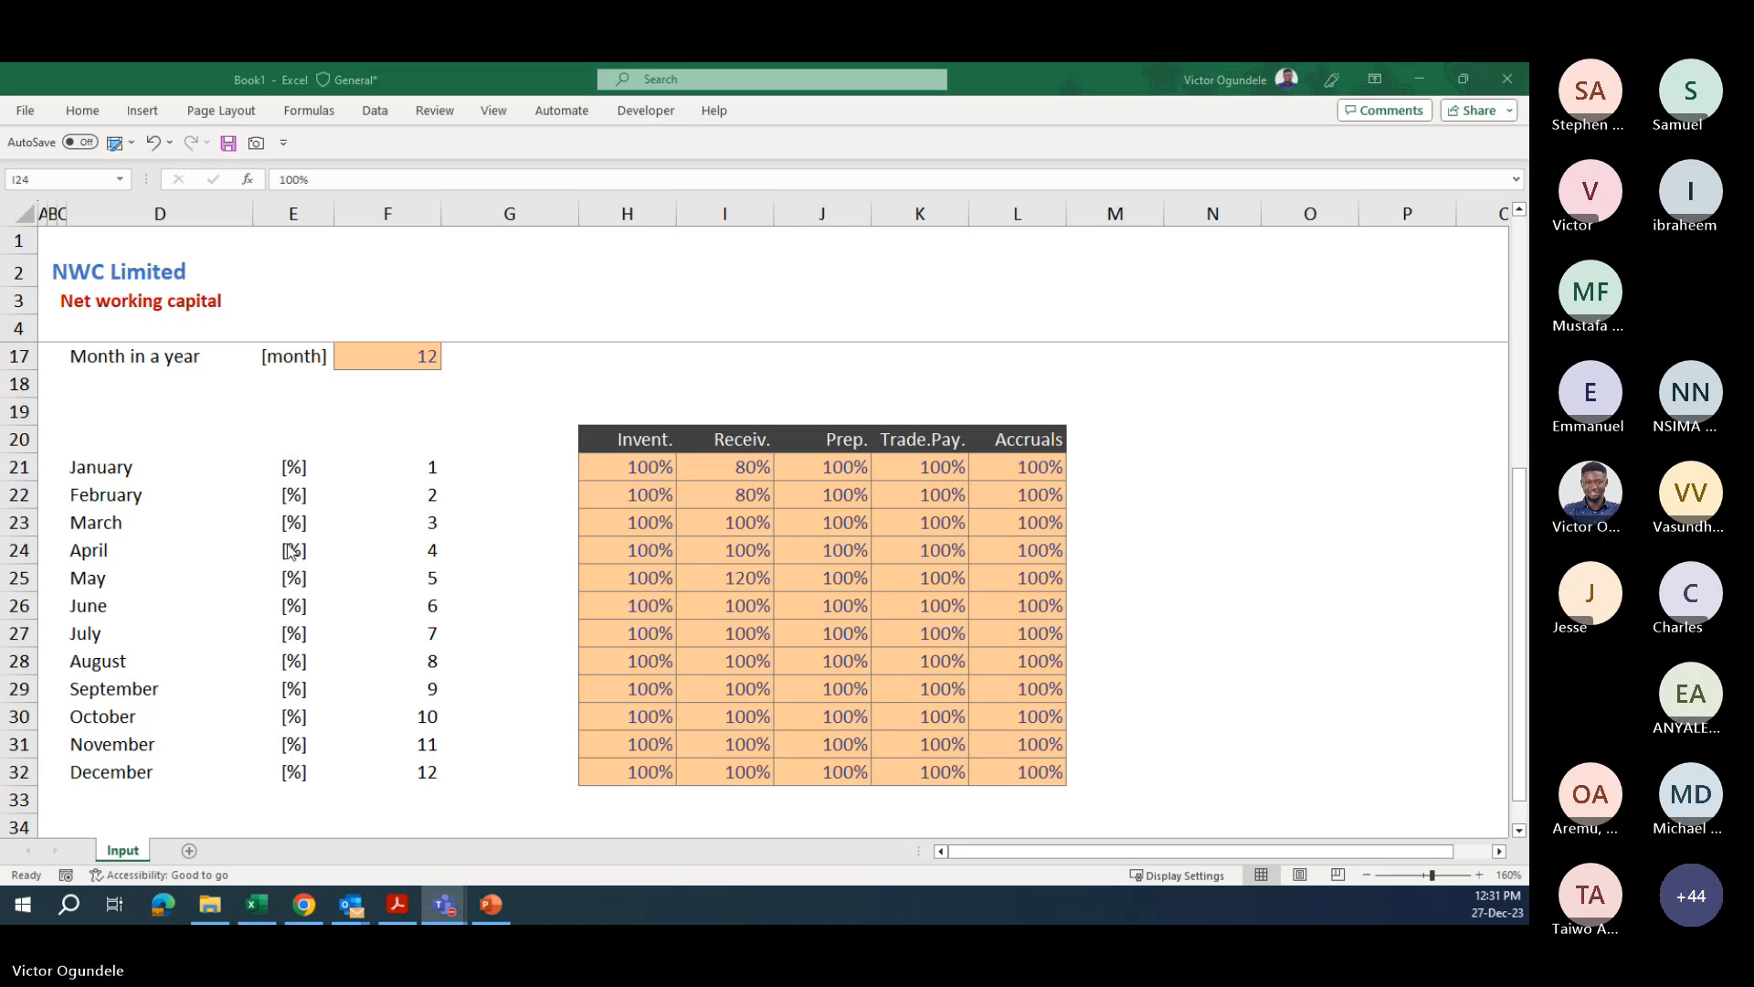
click(739, 630)
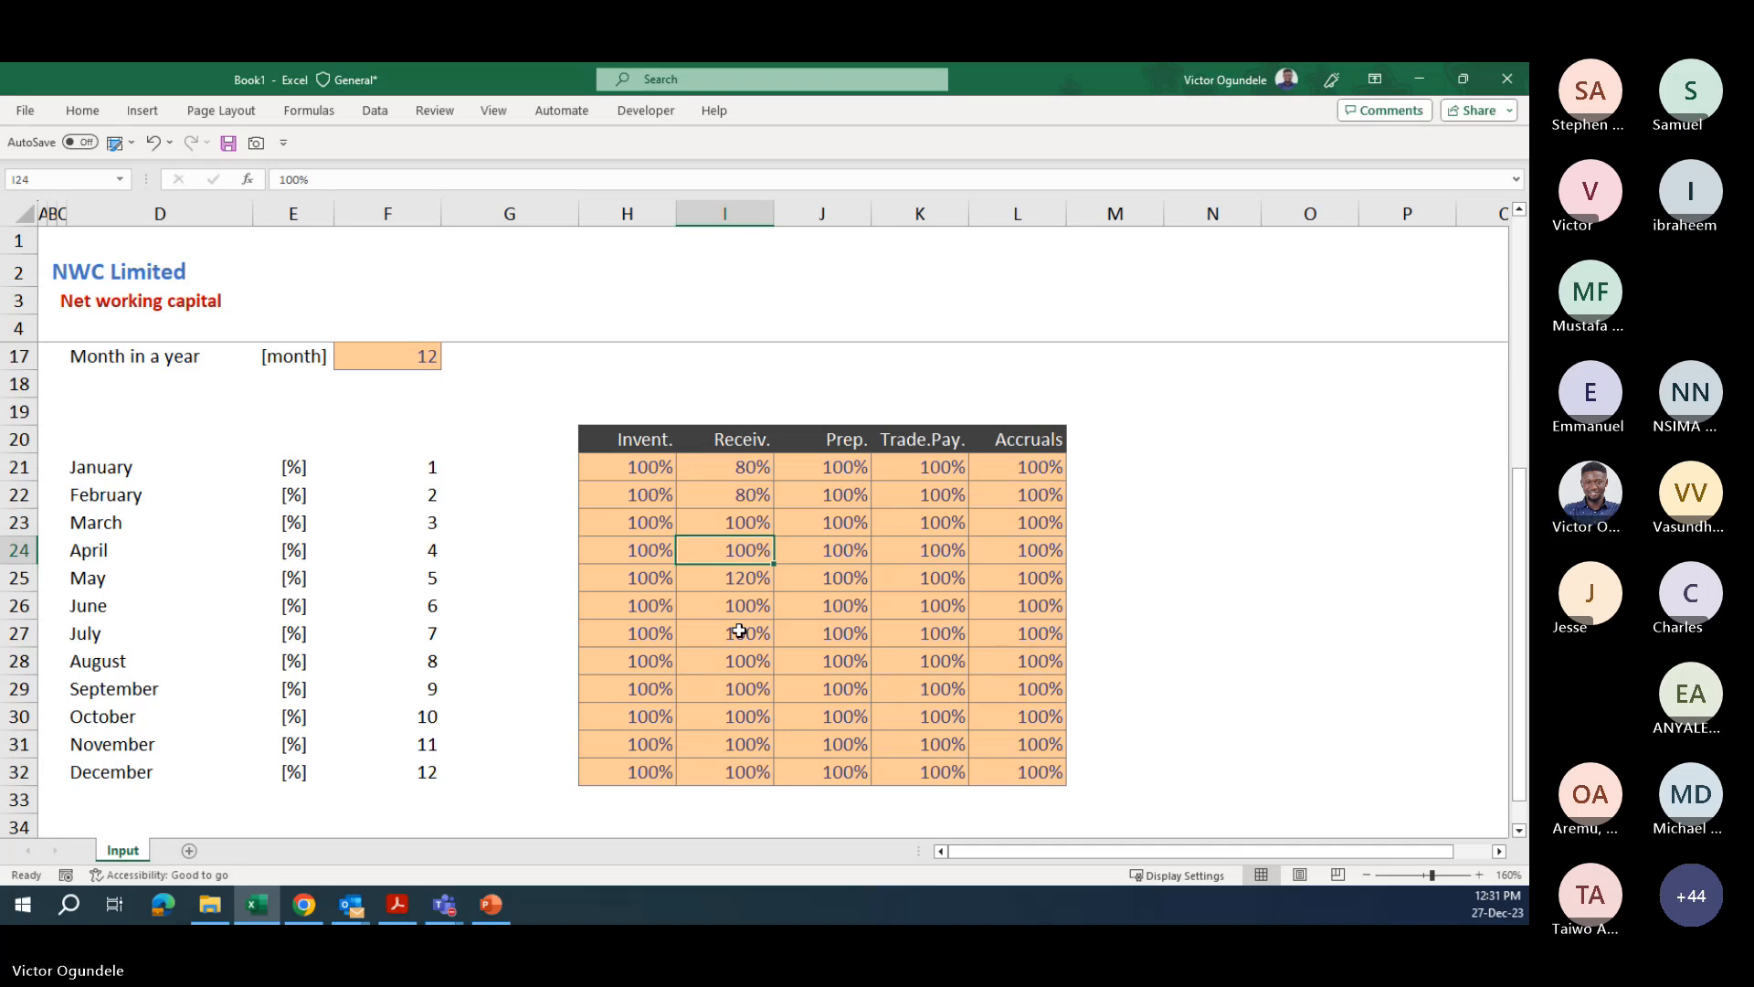
key(Down)
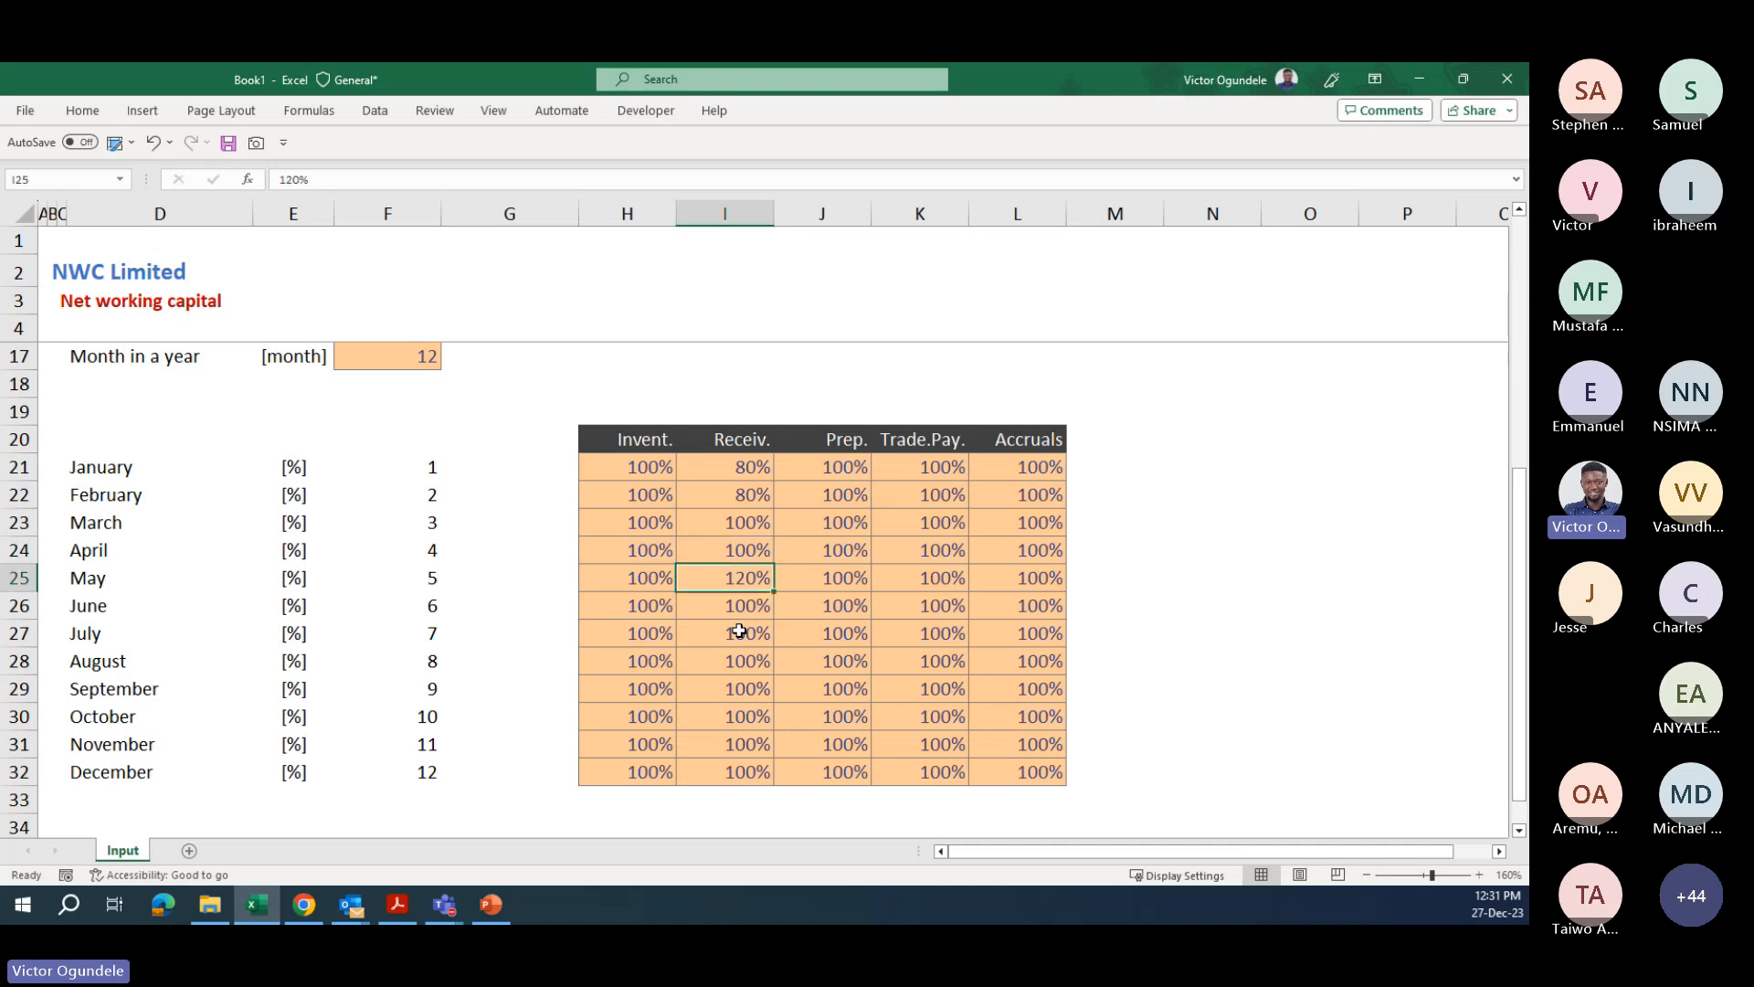
key(ctrl+z)
- Copy the March Receiv. percentage in I23 and select January's cell I21 as the destination
key(Up)
key(Up)
key(Up)
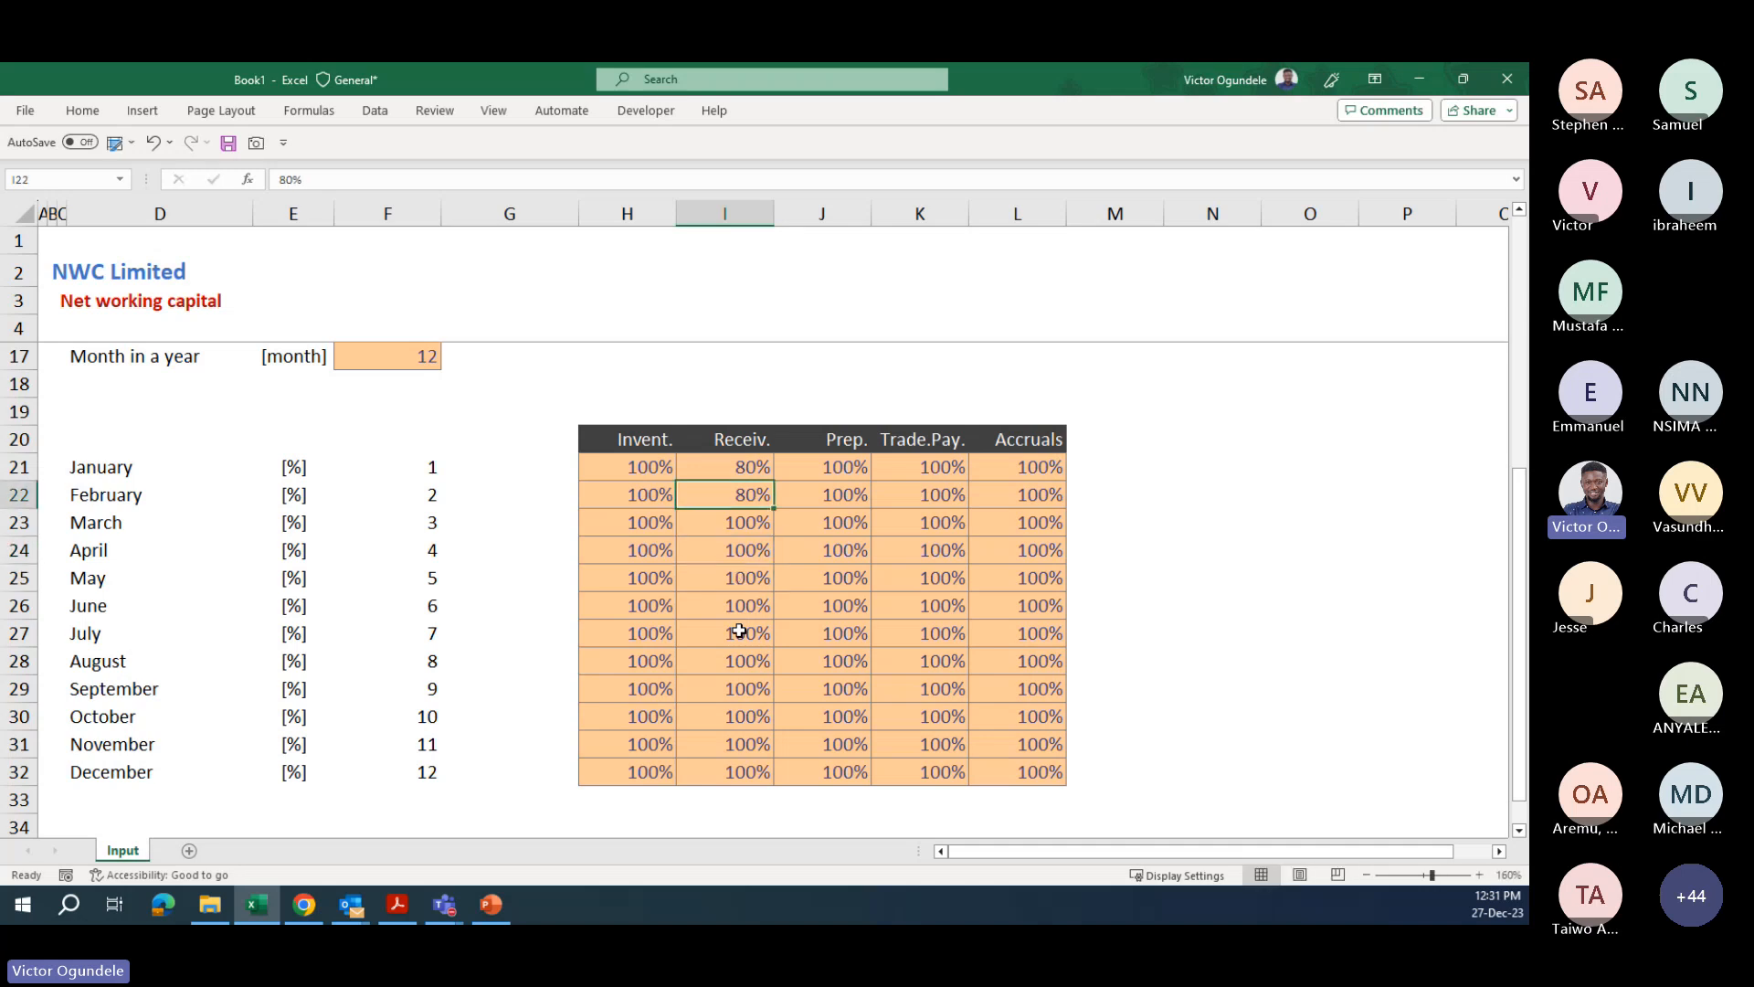
key(Down)
key(ctrl+c)
key(Up)
key(Up)
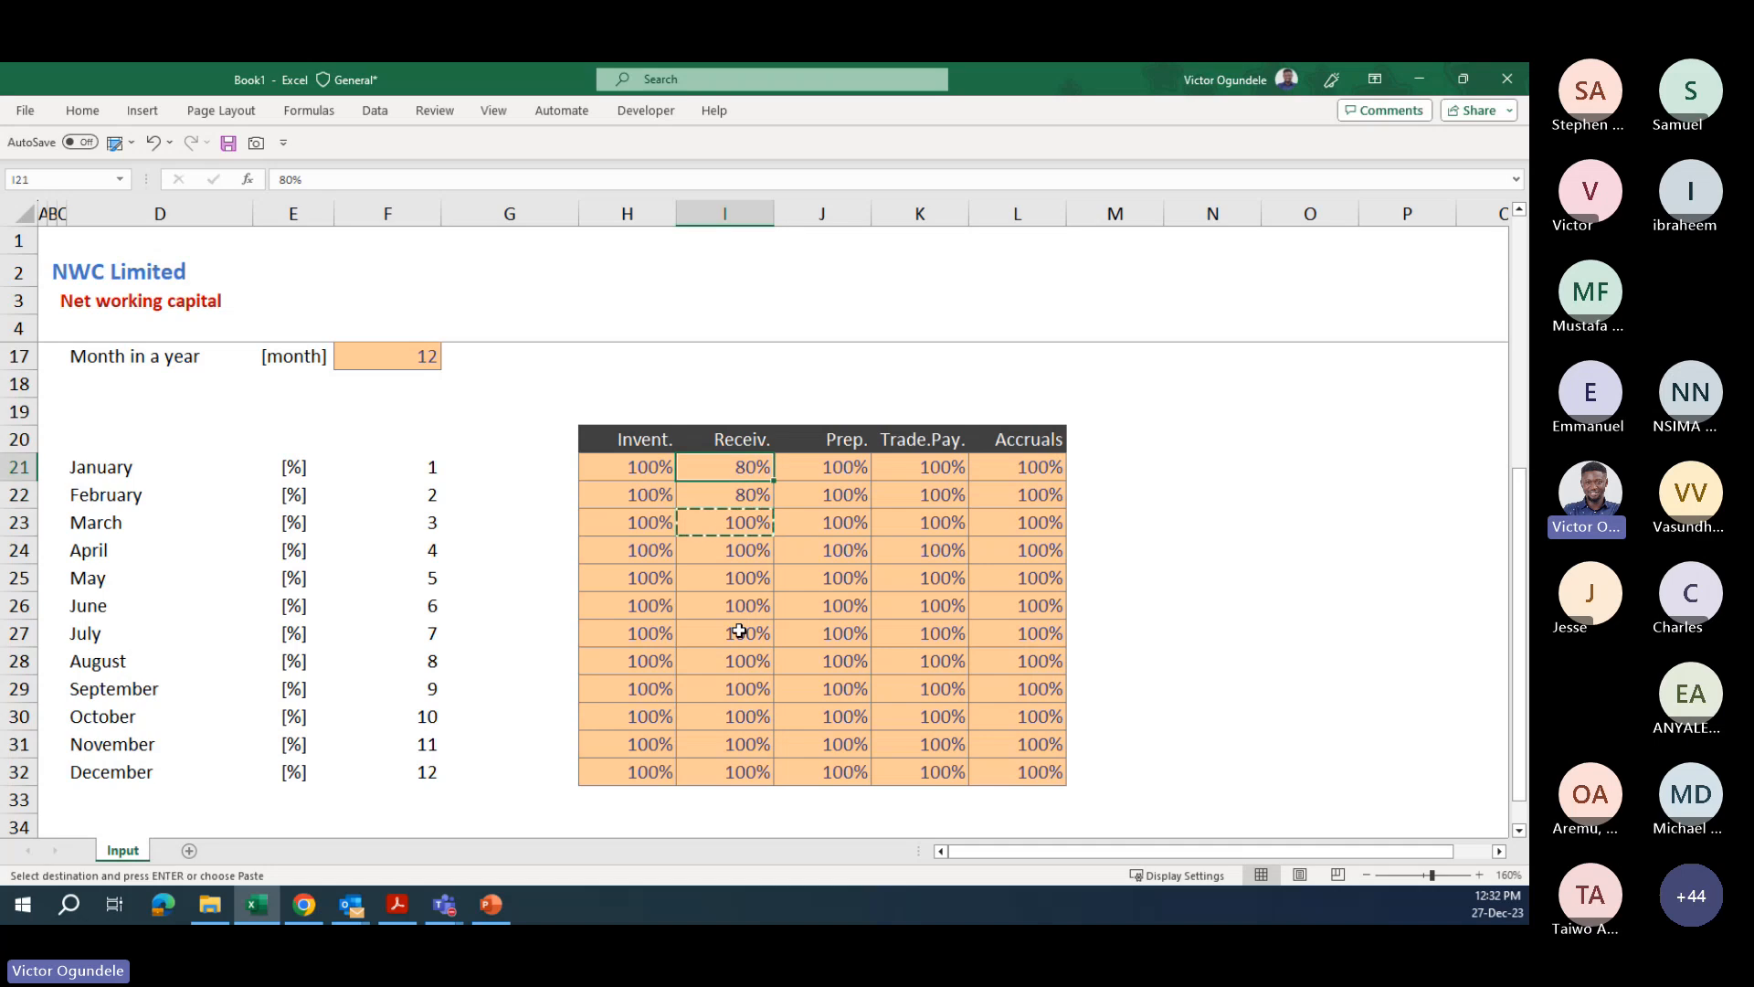
- Paste the copied 100% into the January and February Receiv. cells I21:I22
key(shift+Down)
key(Return)
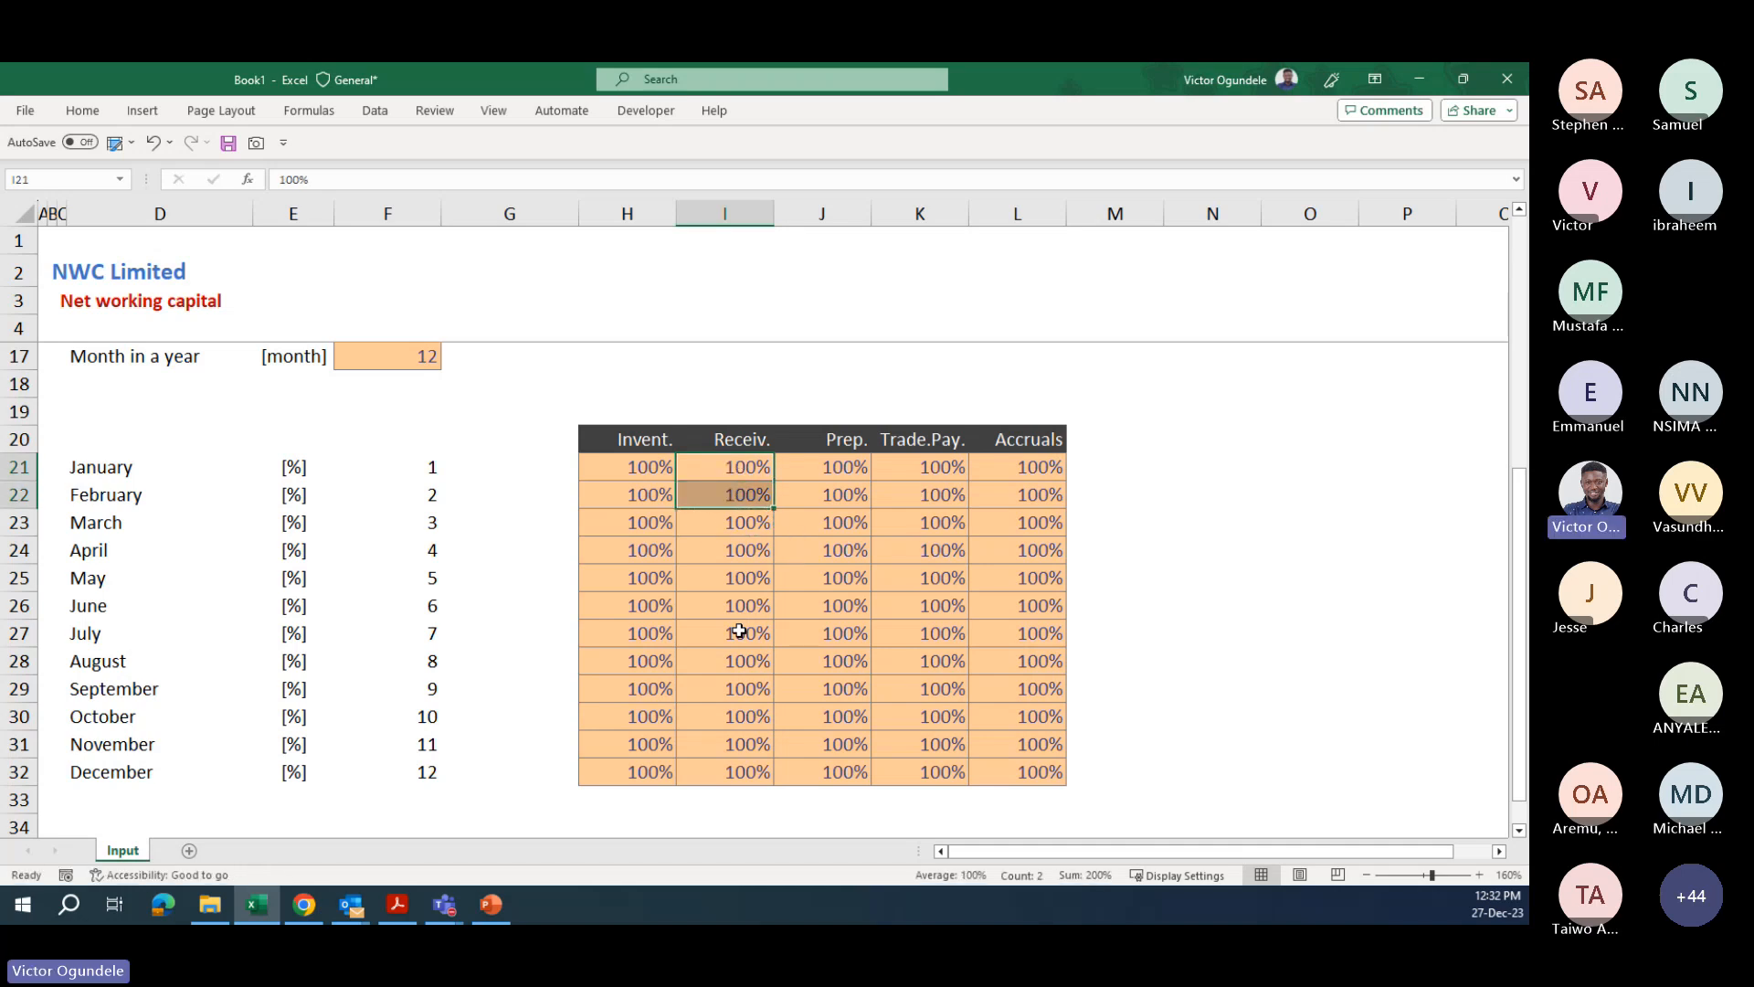
ctrl+scroll(740, 630, down, 1)
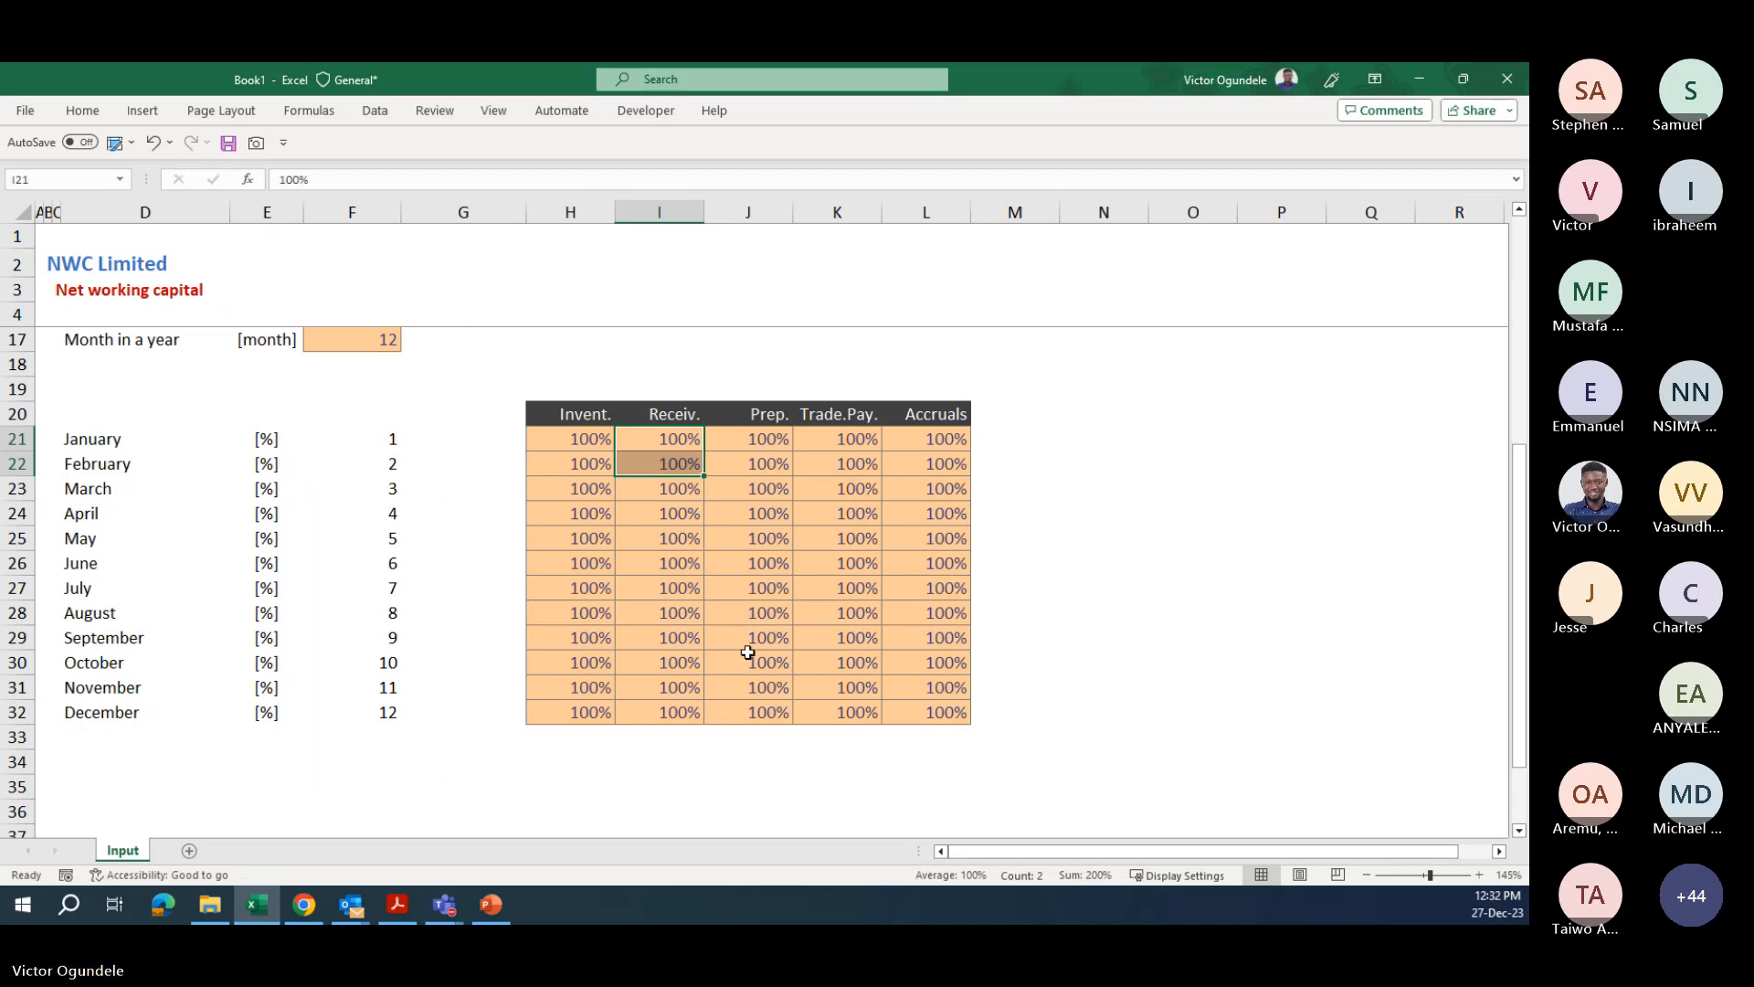
key(Up)
key(Up)
key(Up)
key(Down)
key(Down)
key(Left)
key(ctrl+shift+Right)
key(ctrl+c)
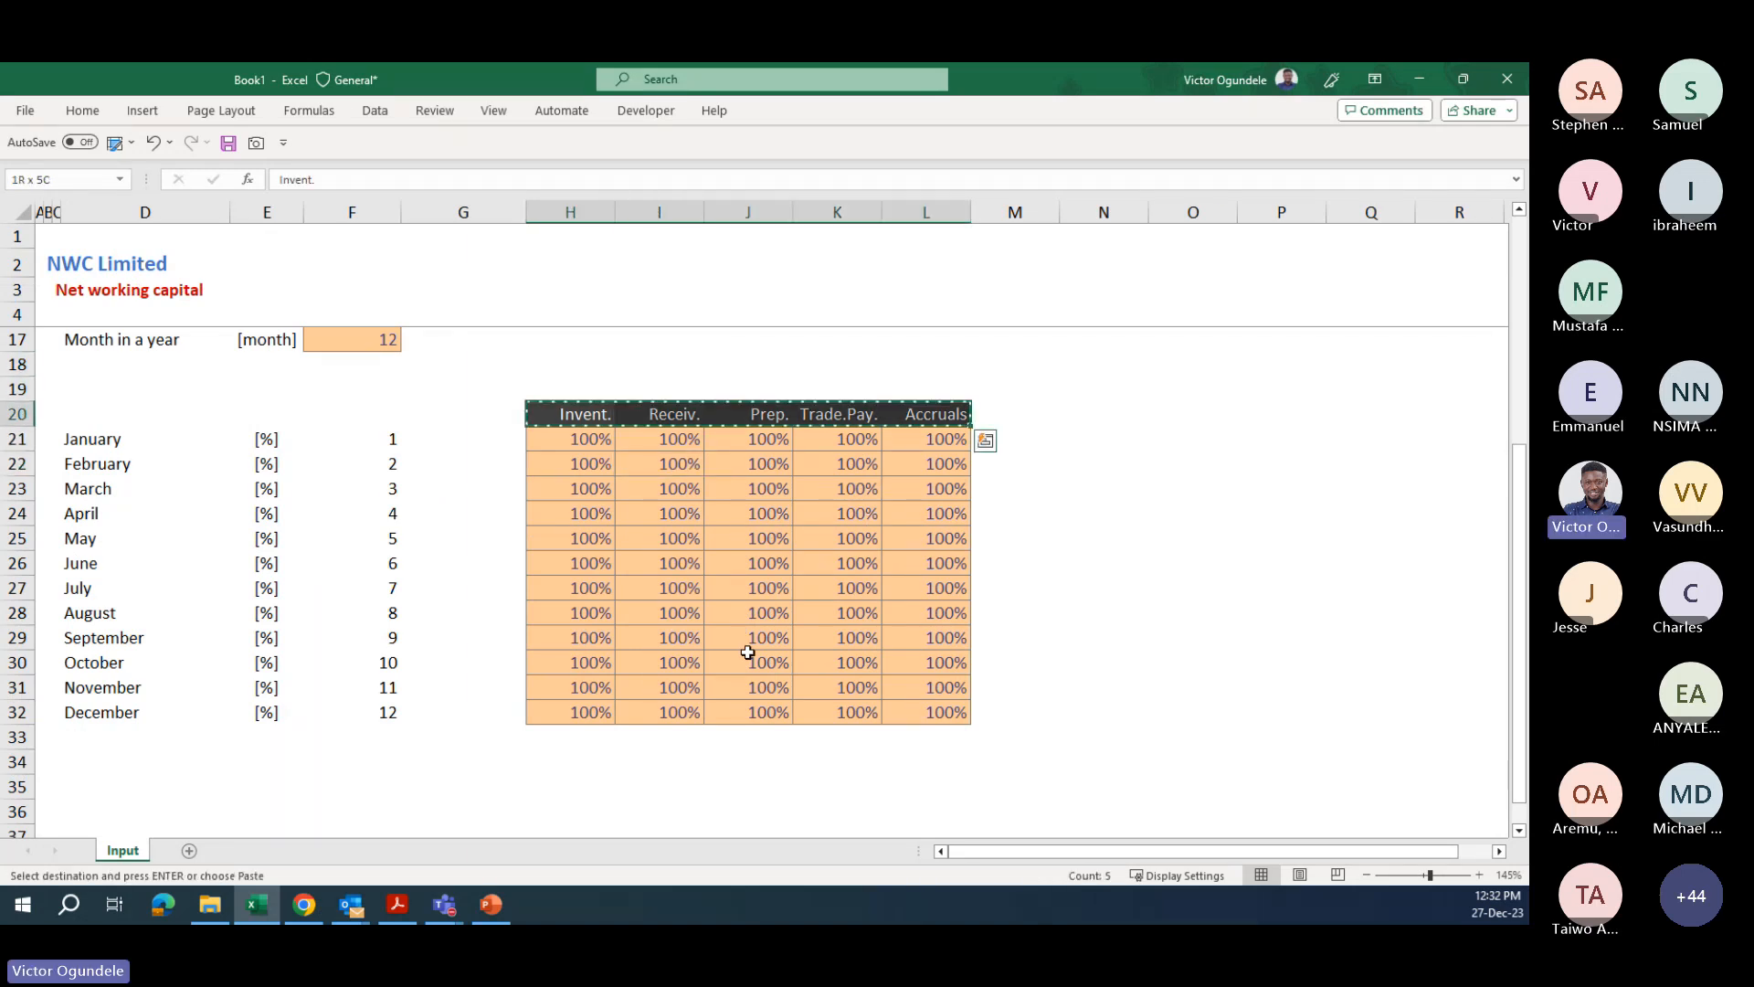
key(Right)
key(Right)
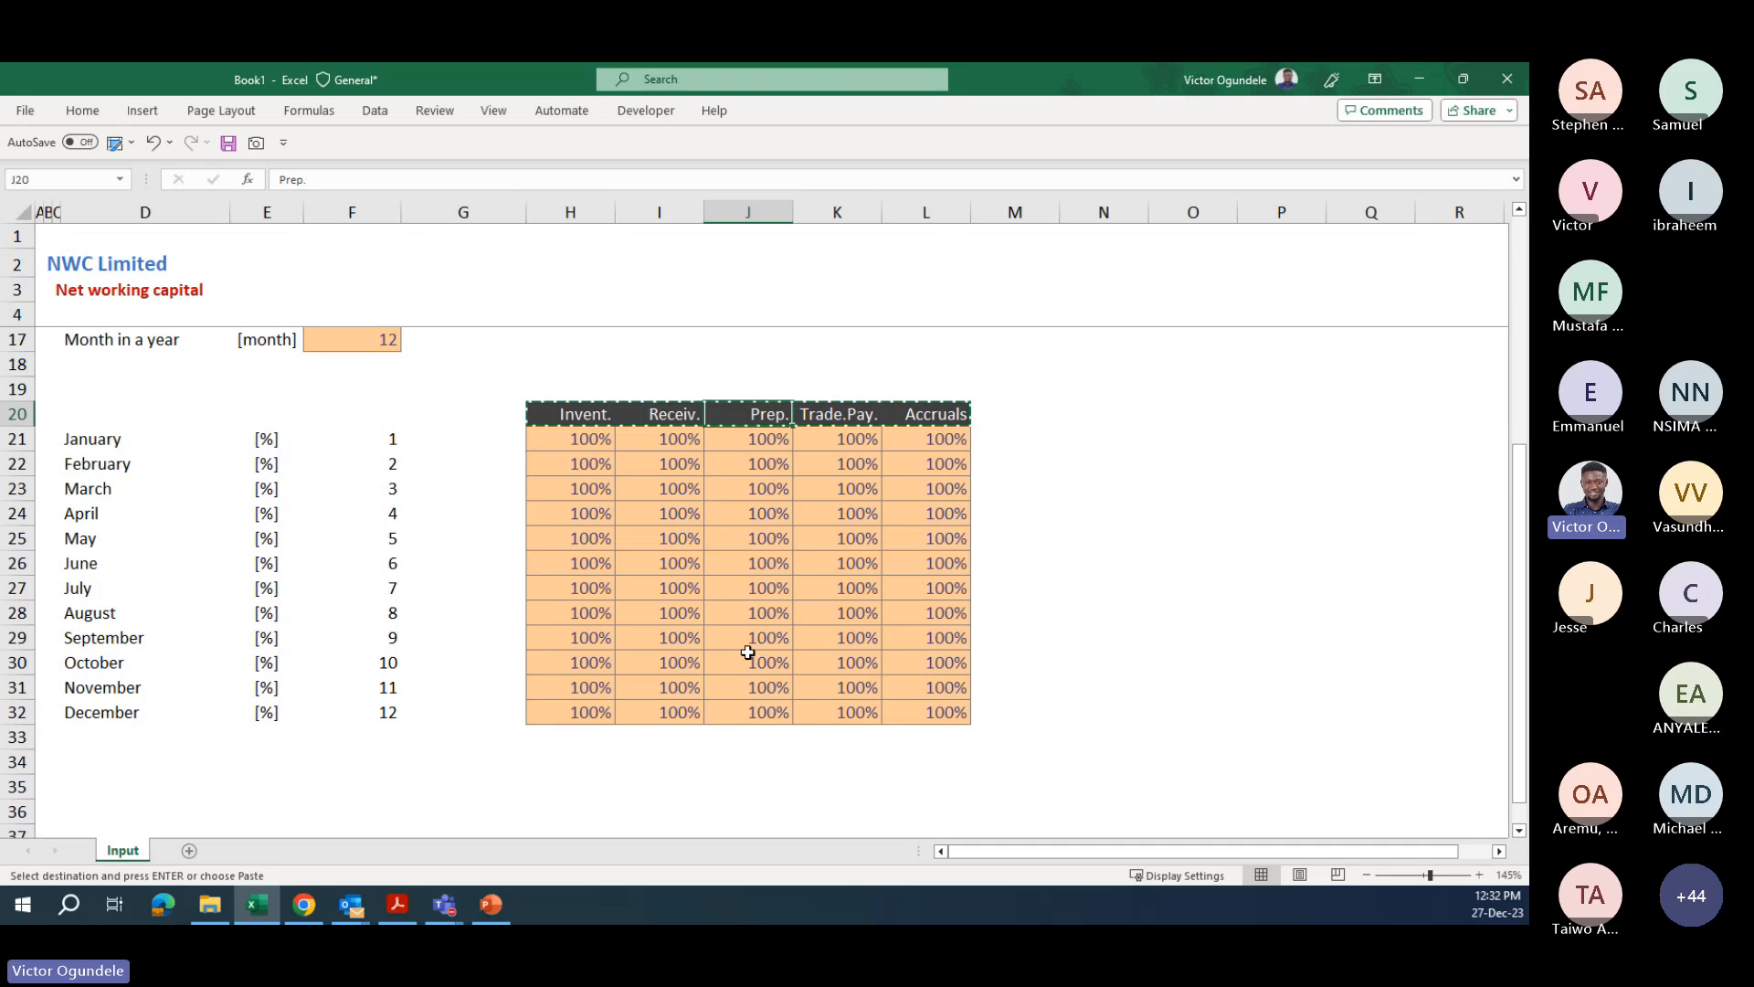
key(Right)
key(Right)
key(Escape)
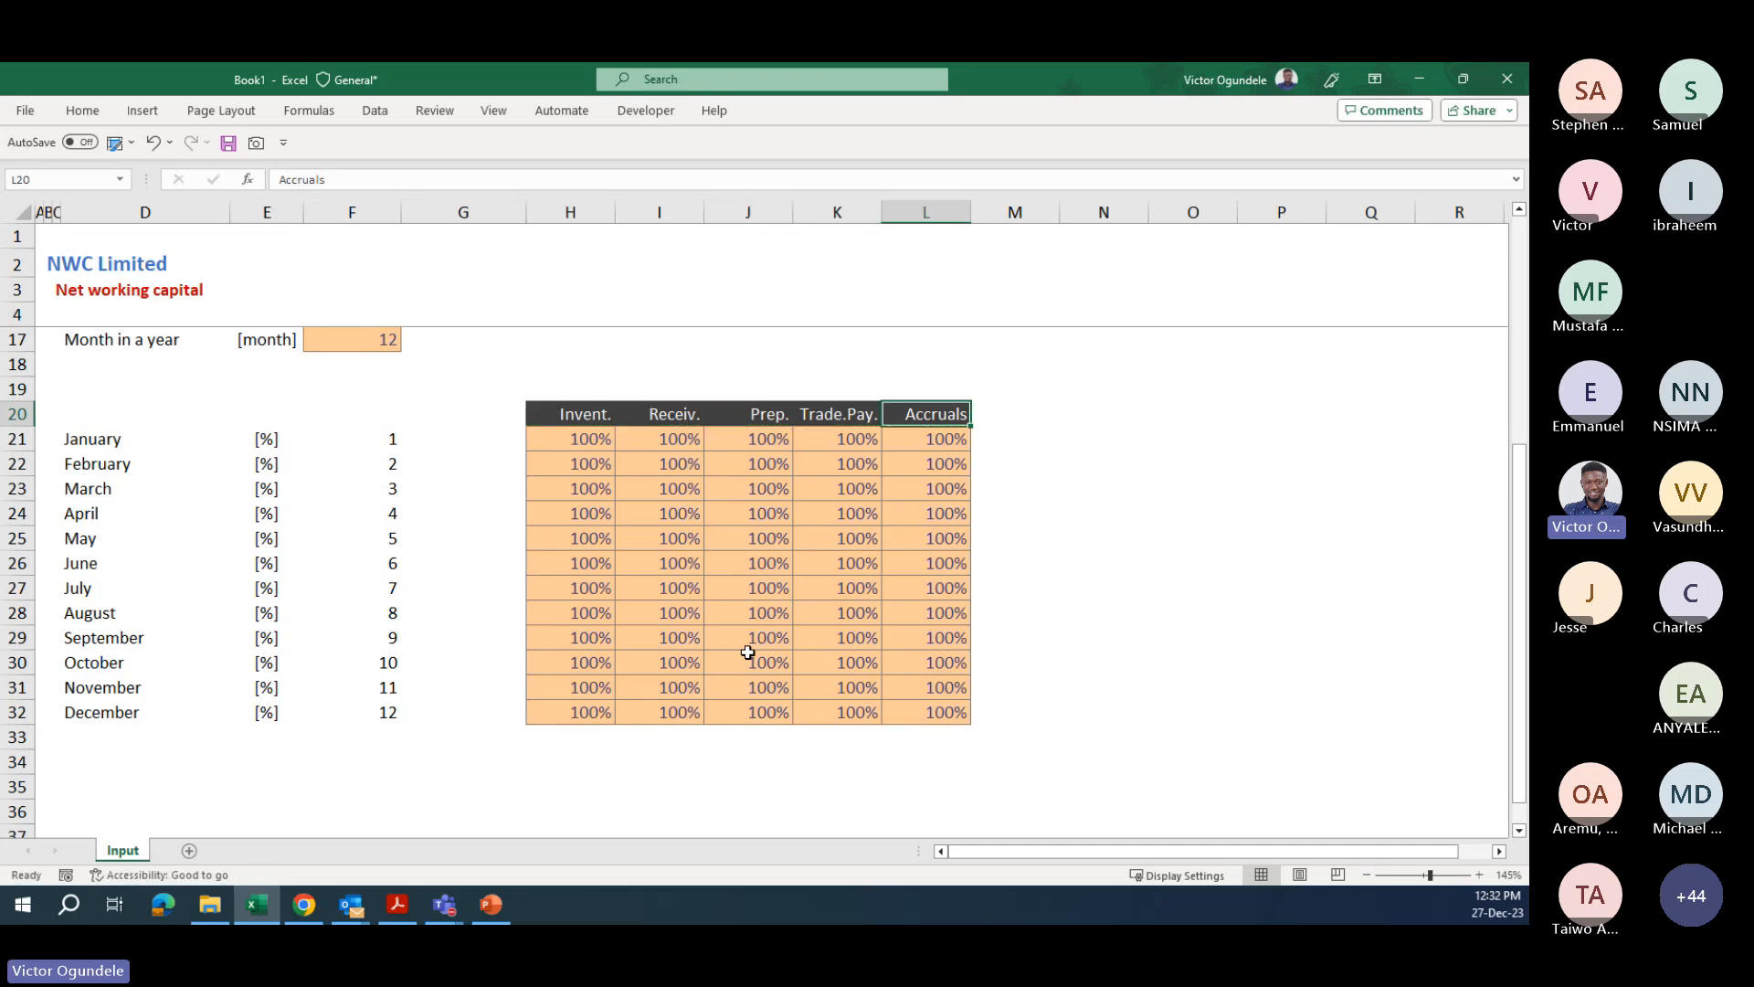
- Review the current asset and current liability terms together with the monthly percentage table
key(Left)
key(Left)
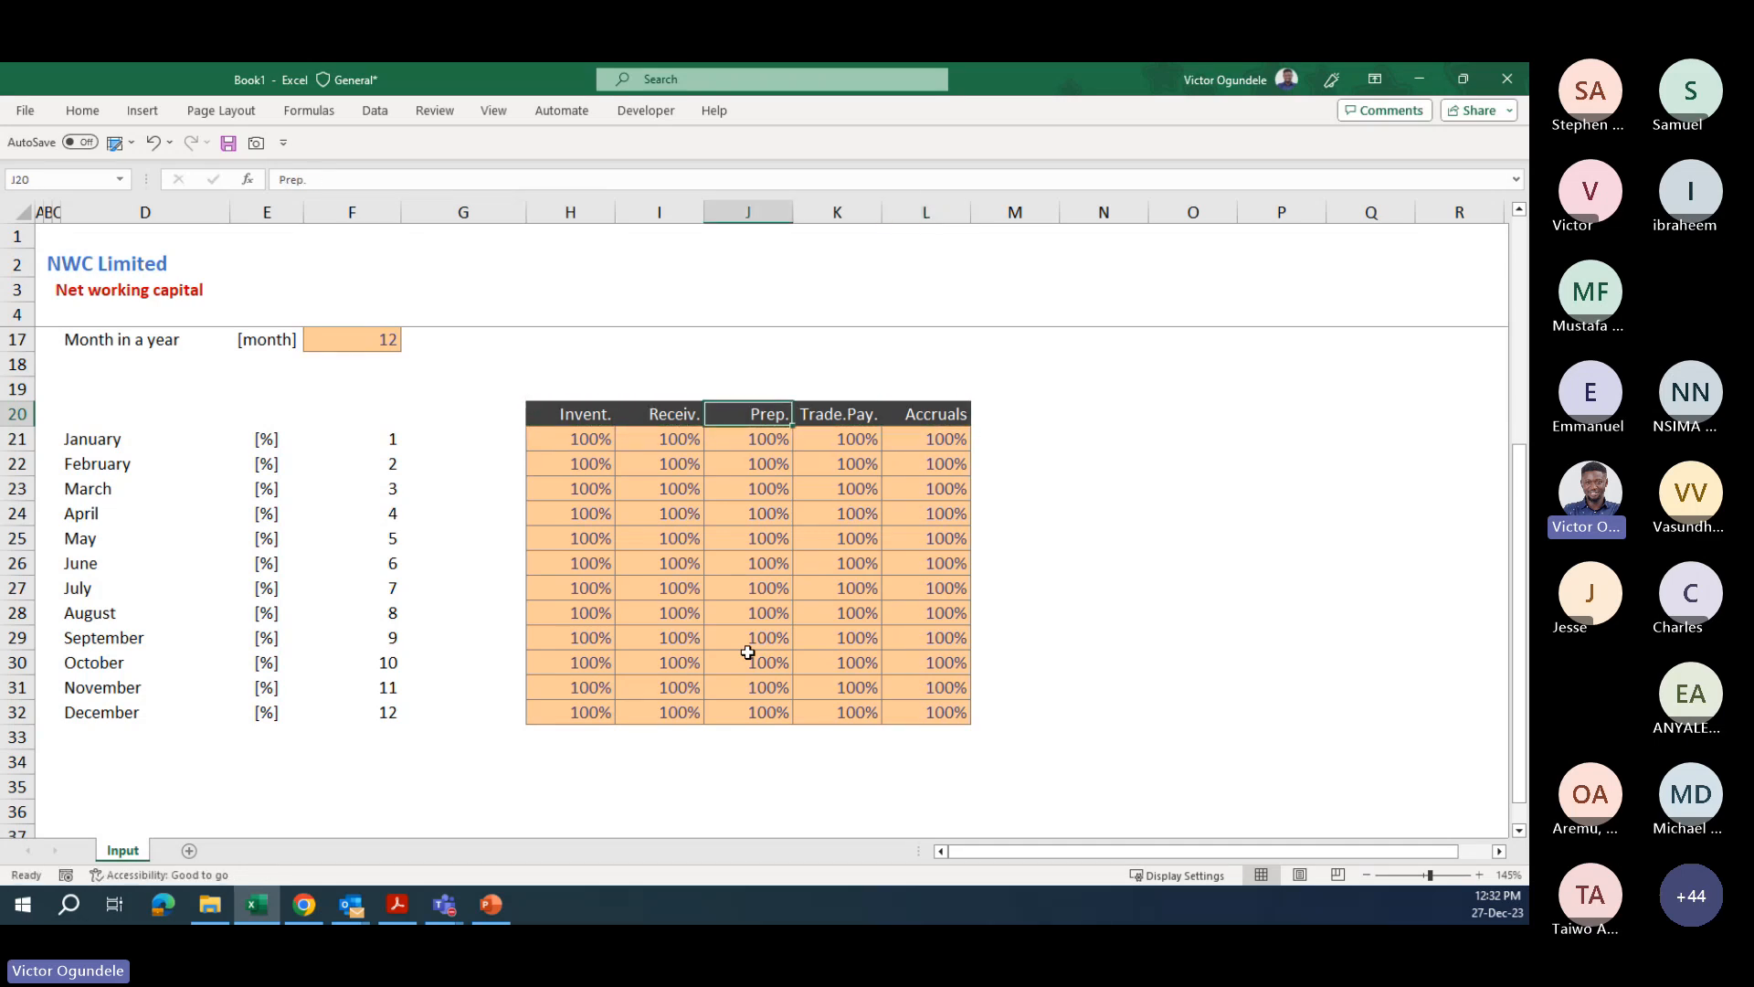
key(Up)
key(Up)
key(Up)
scroll(747, 652, down, 1)
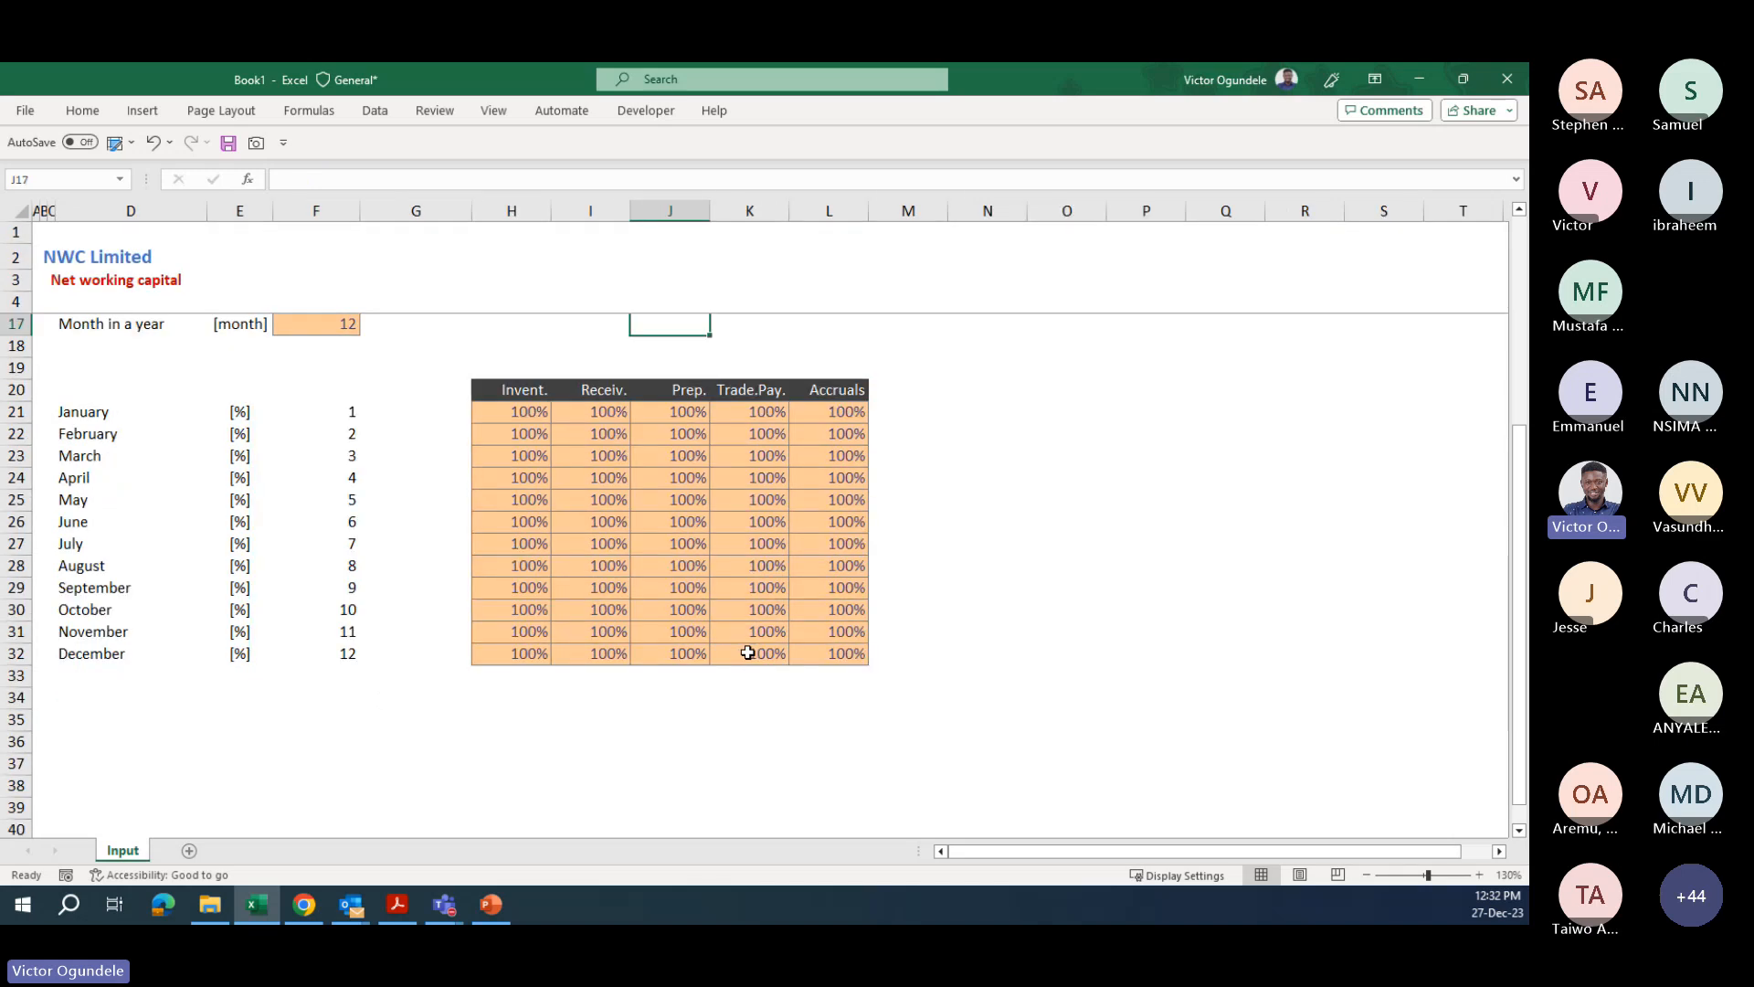
key(Up)
key(Up)
key(Up)
key(Up)
key(Up)
key(Up)
key(Up)
key(Up)
key(Up)
key(Up)
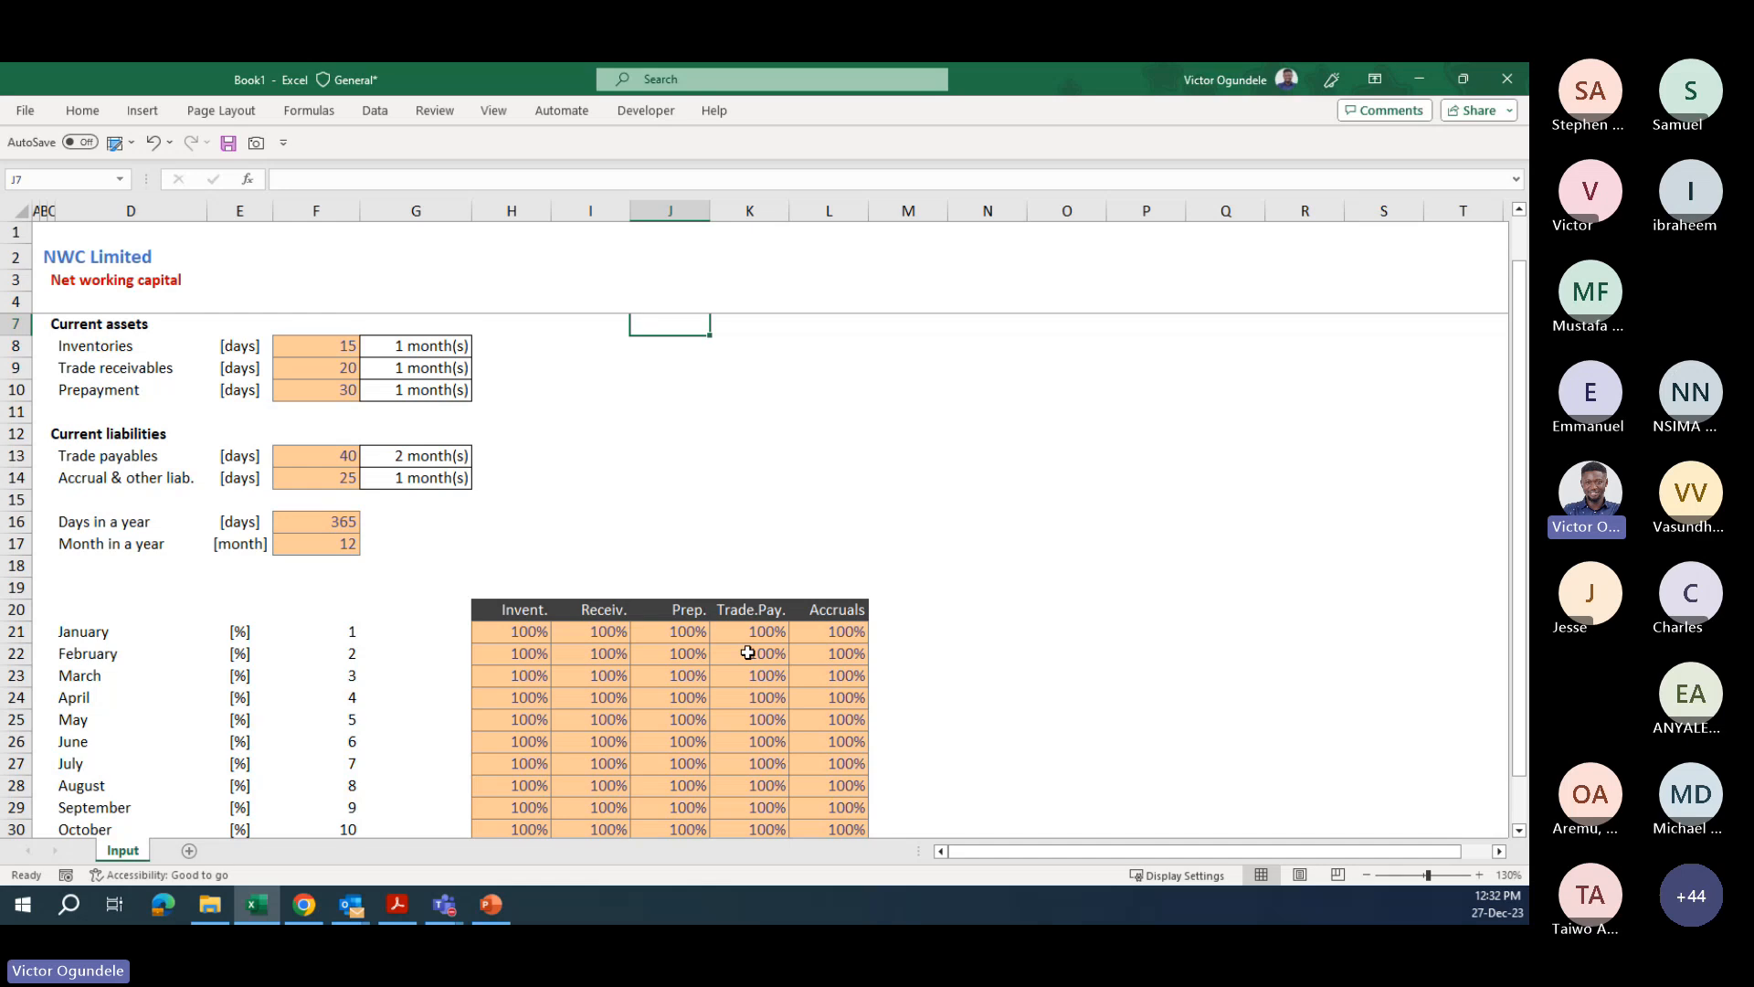
scroll(747, 652, down, 2)
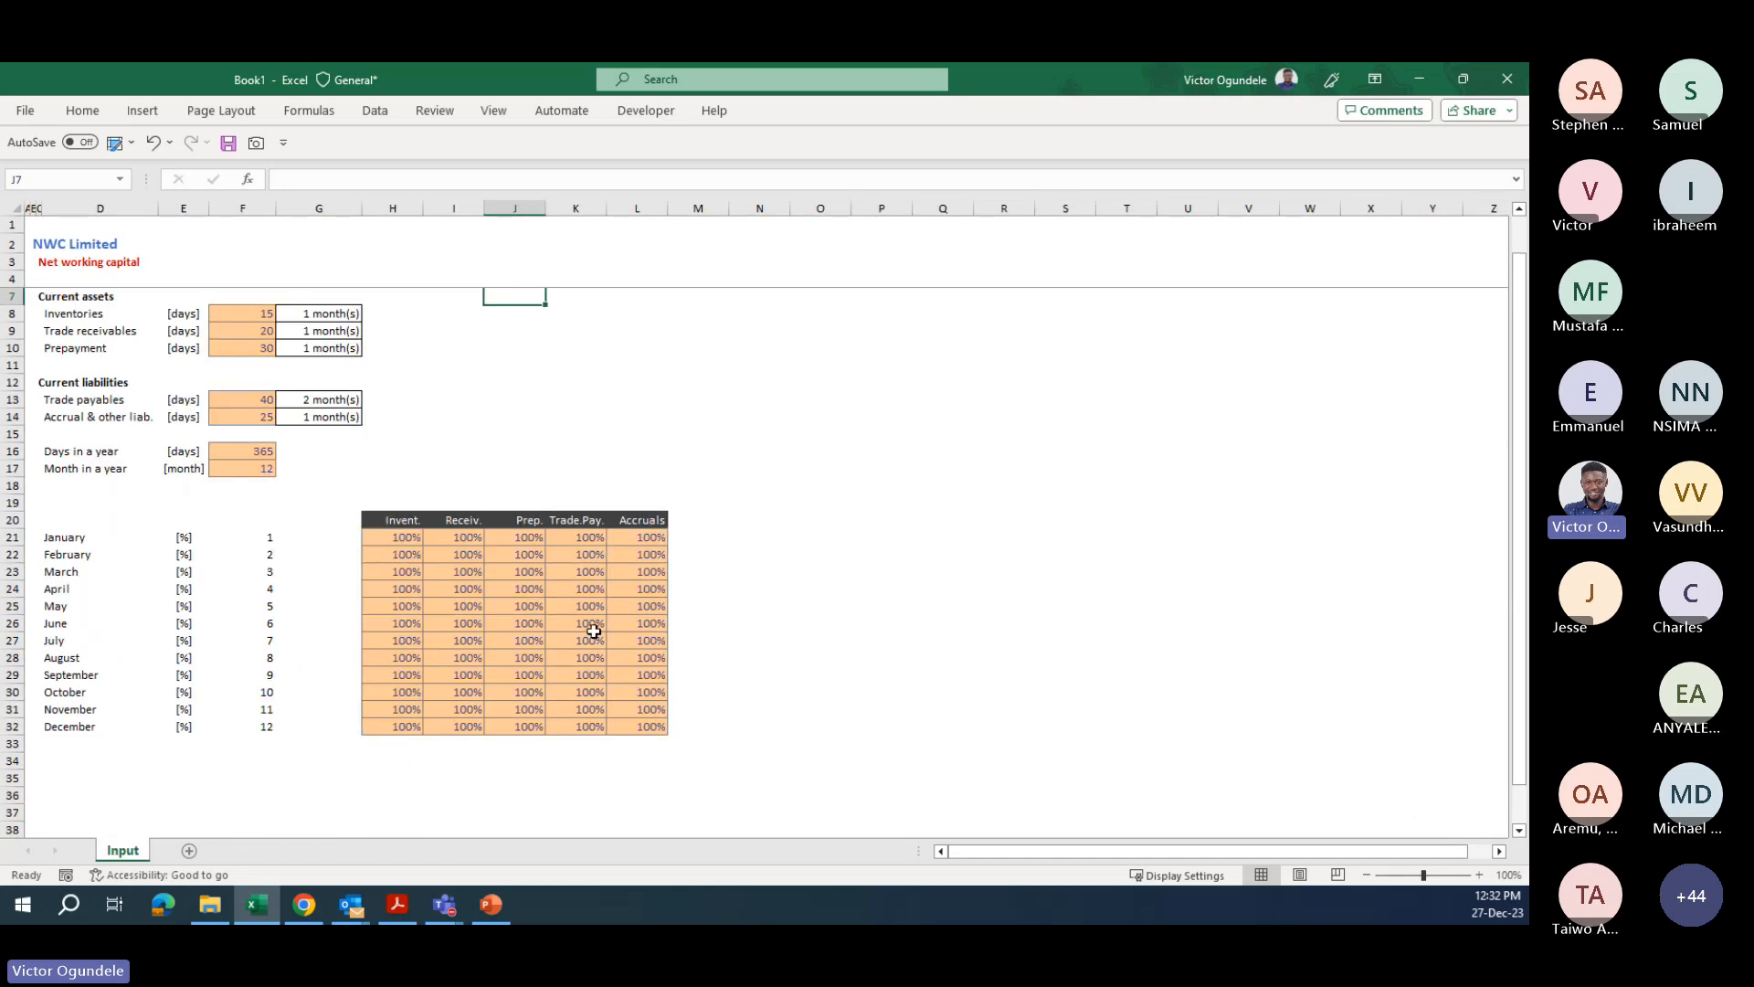
scroll(595, 630, down, 1)
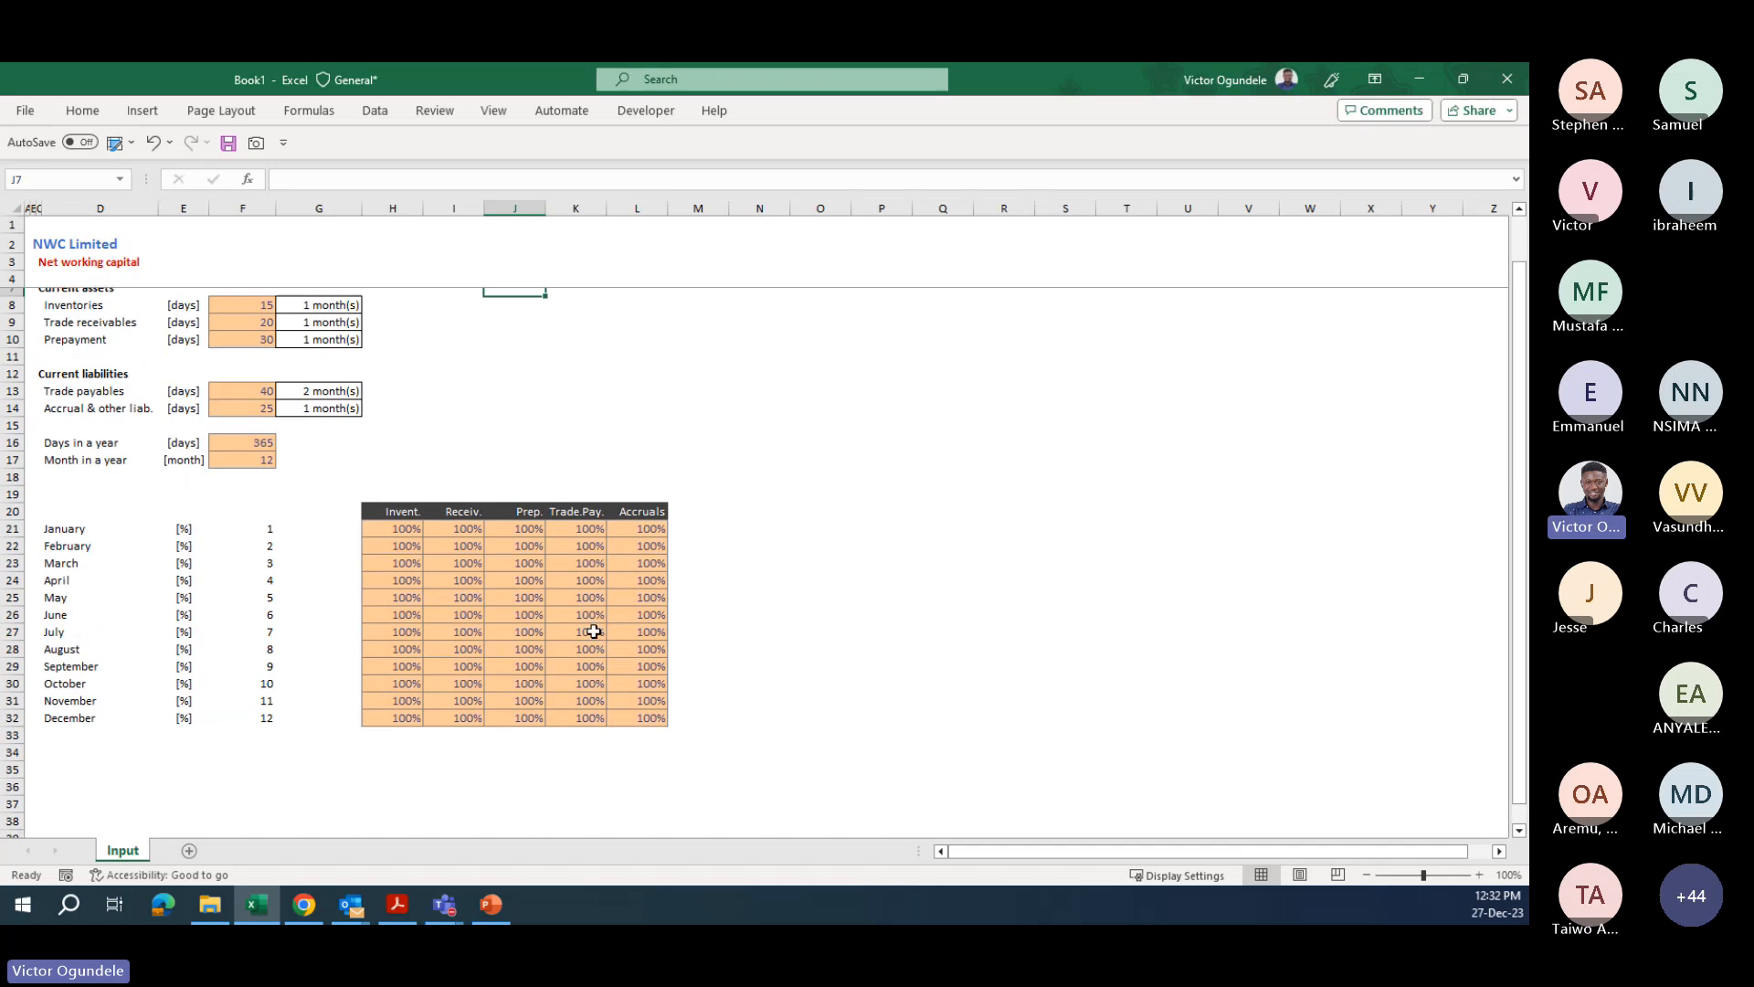
- Copy the current asset and current liability item labels from D8:D10 and D13:D14 into the cells starting at D35
click(98, 770)
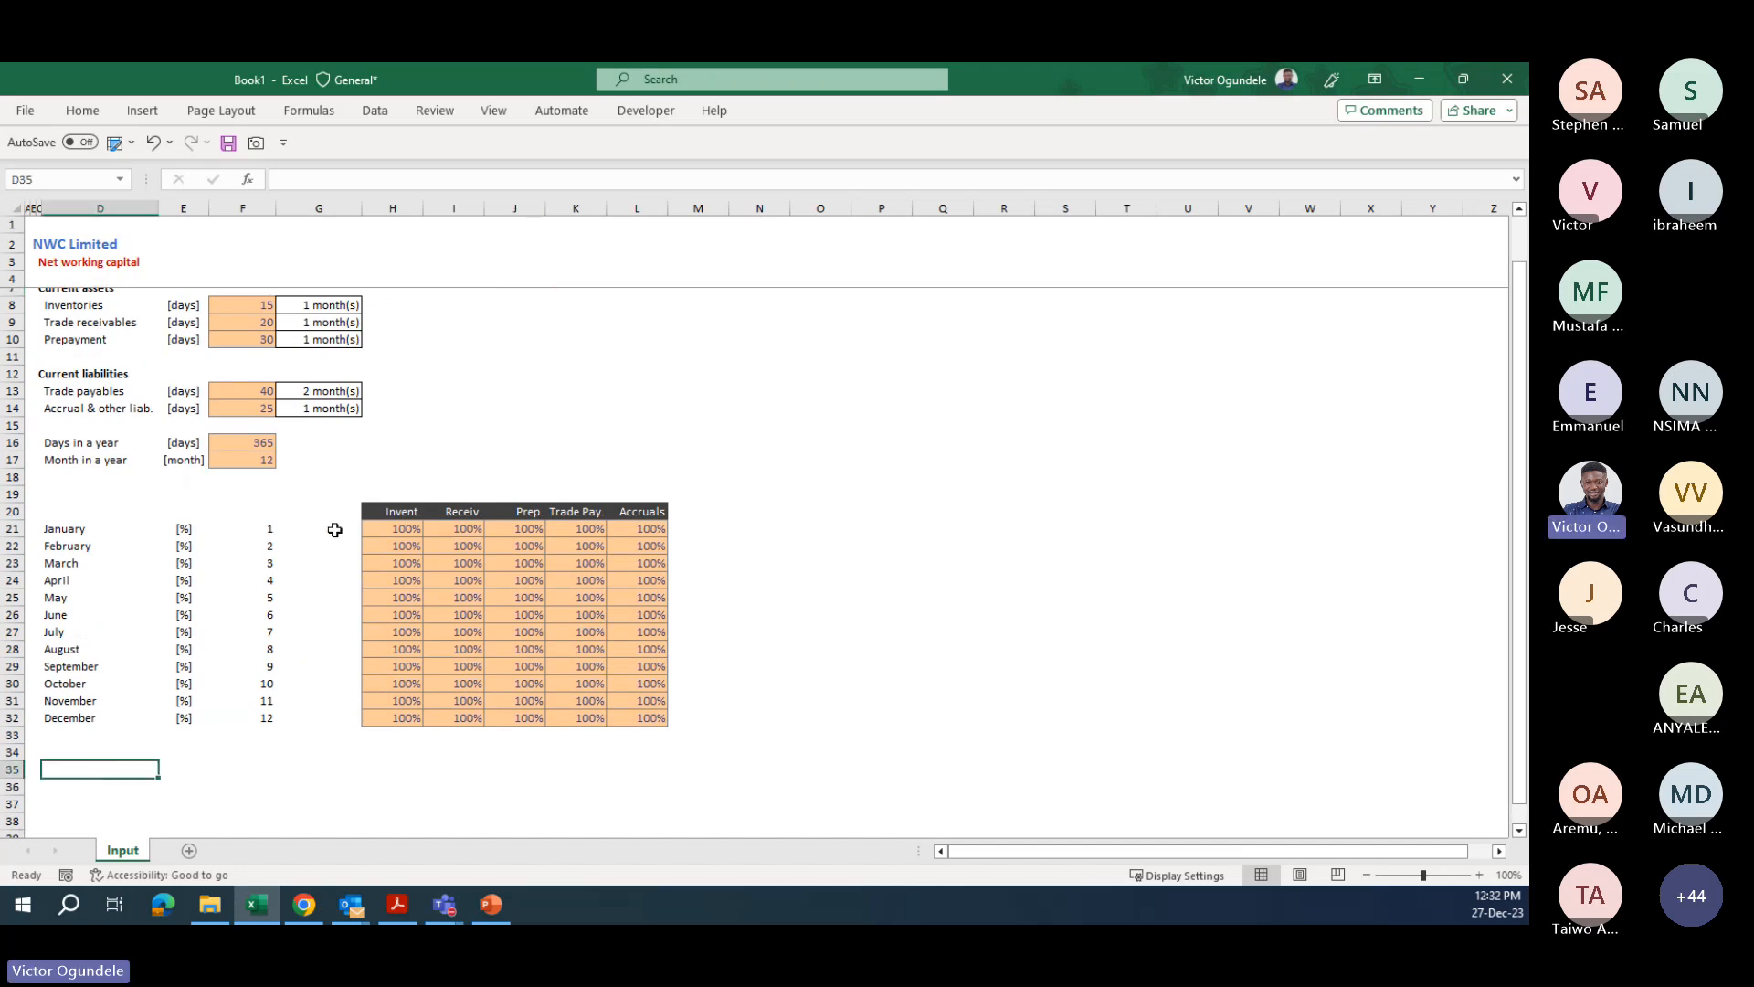
drag(87, 306, 73, 407)
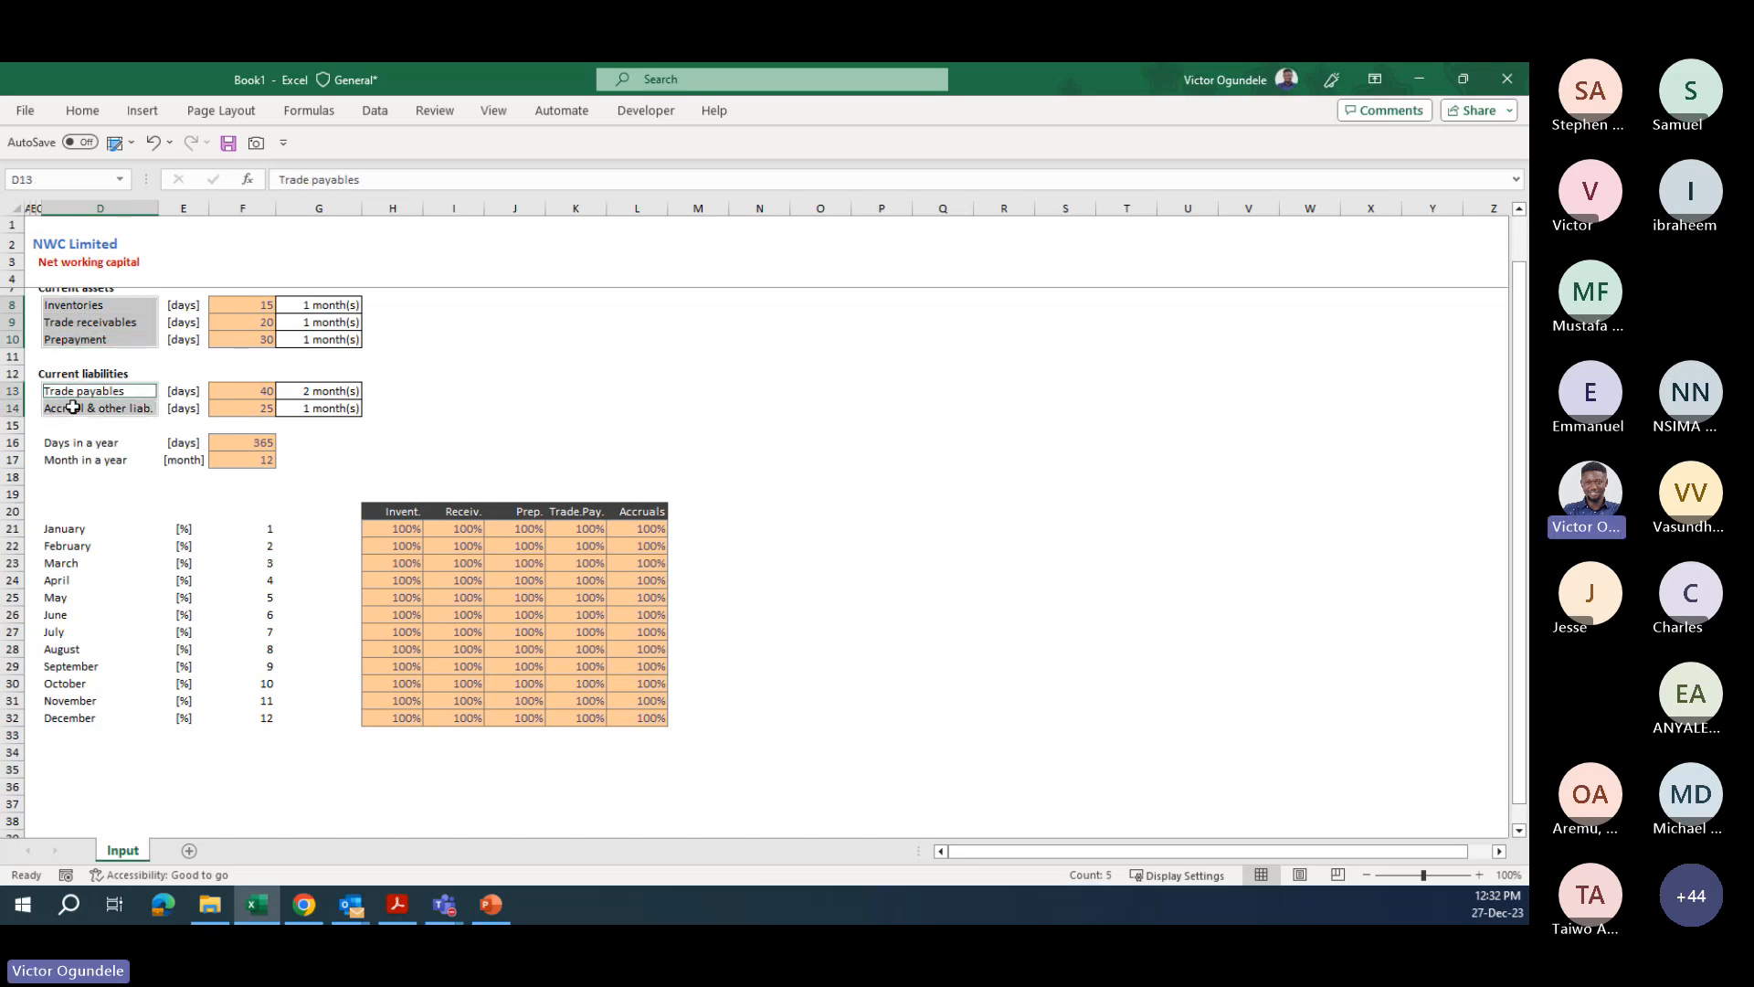
key(ctrl+c)
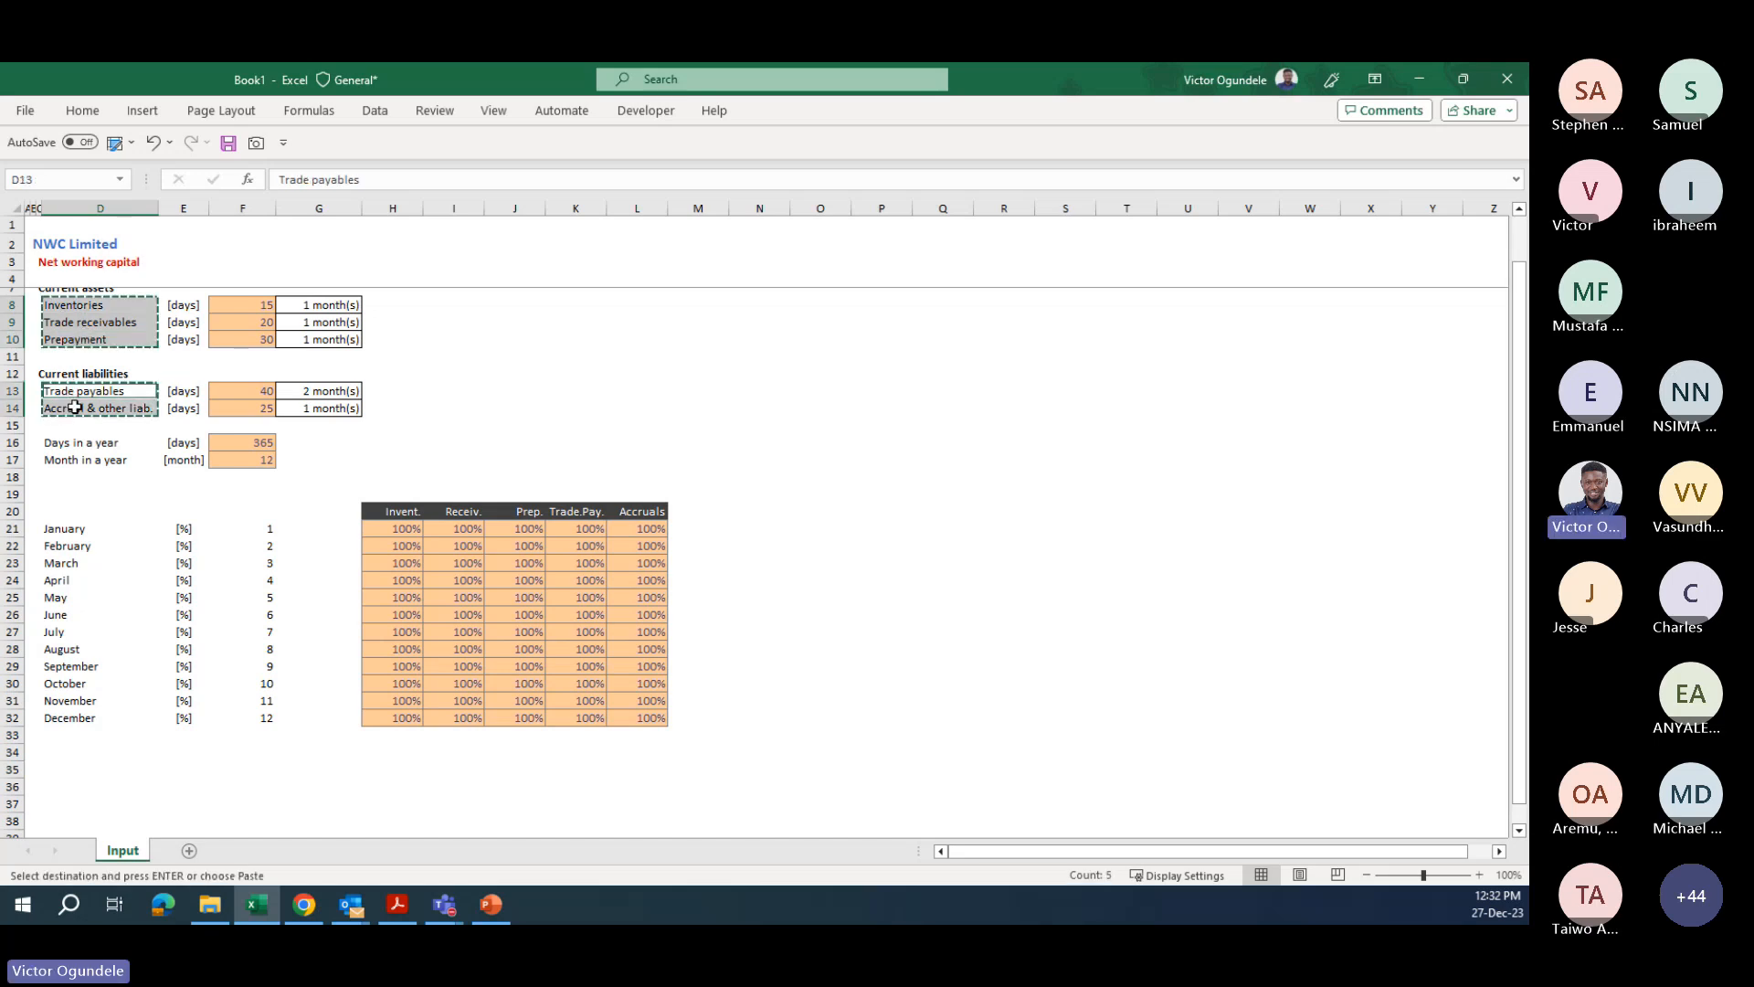
click(78, 767)
key(ctrl+v)
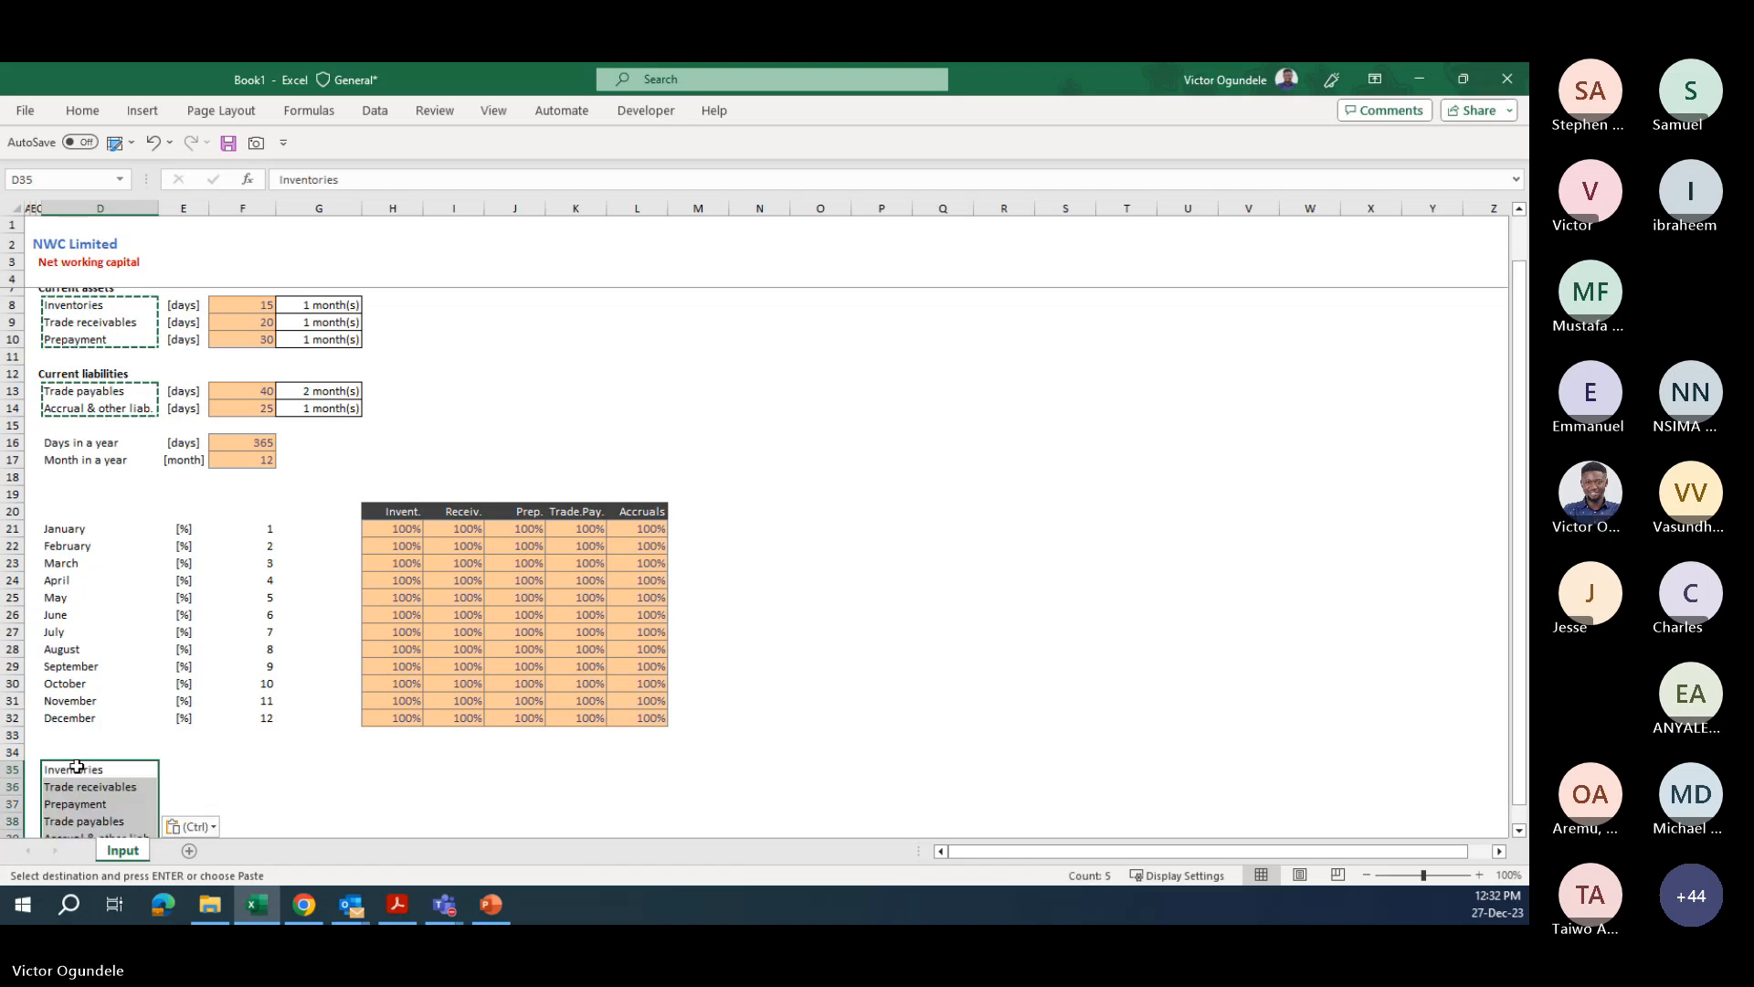
- Insert a blank row above the copied Inventories label in row 35
key(Down)
key(Down)
key(Down)
key(Down)
key(Down)
key(Down)
key(Down)
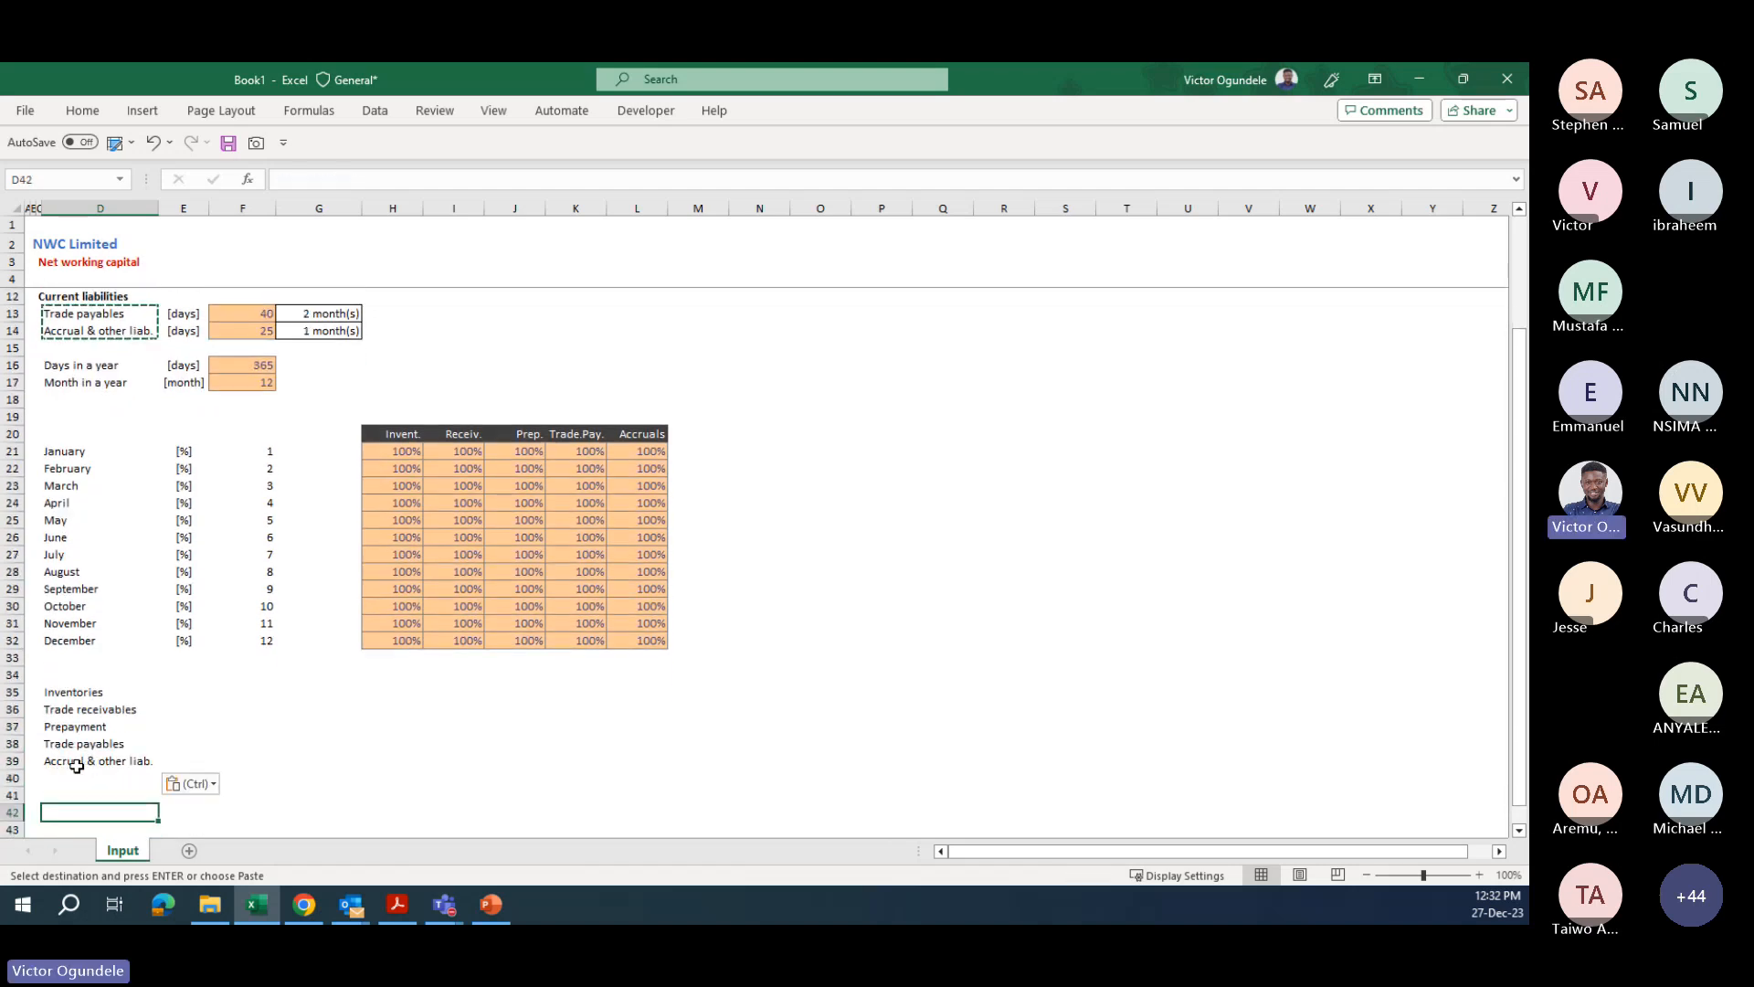
key(Up)
key(Up)
key(Up)
key(Up)
key(Up)
key(Up)
key(Up)
key(Escape)
key(shift+space)
key(ctrl+shift+plus)
- Enter the period counter formula =G35+1 in cell H35
key(Right)
key(Right)
key(Right)
key(Right)
key(Right)
key(Right)
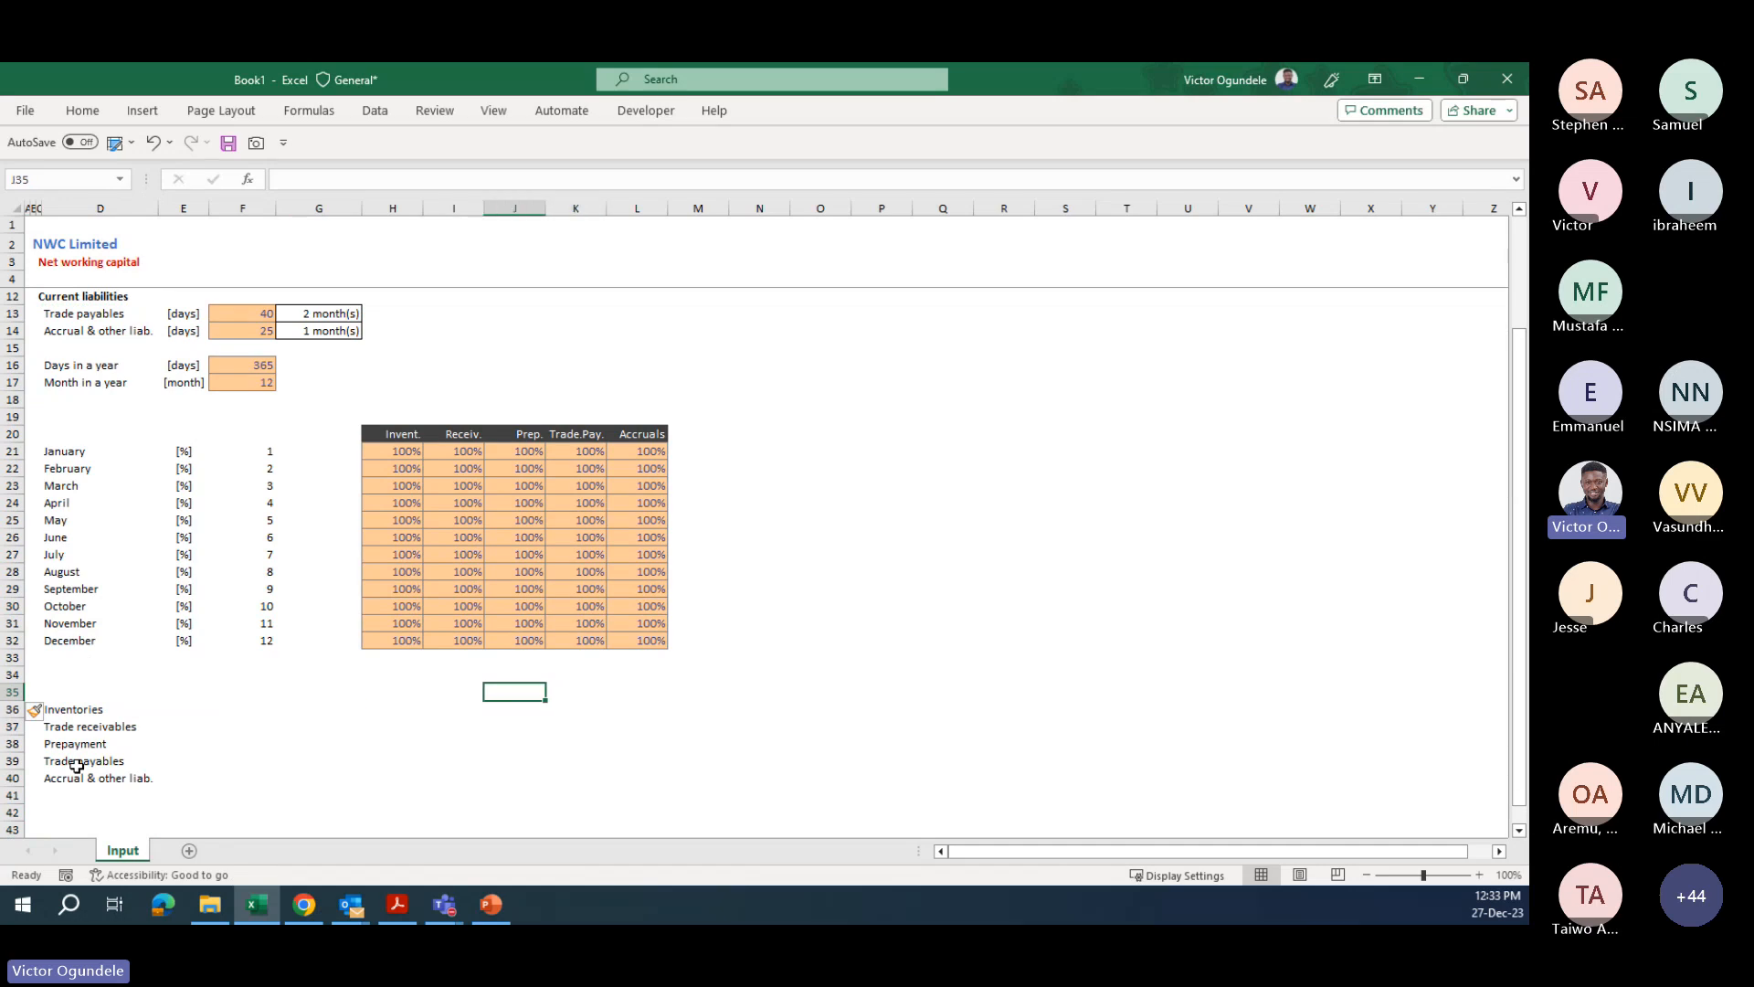
key(Left)
key(Left)
text(=)
key(Left)
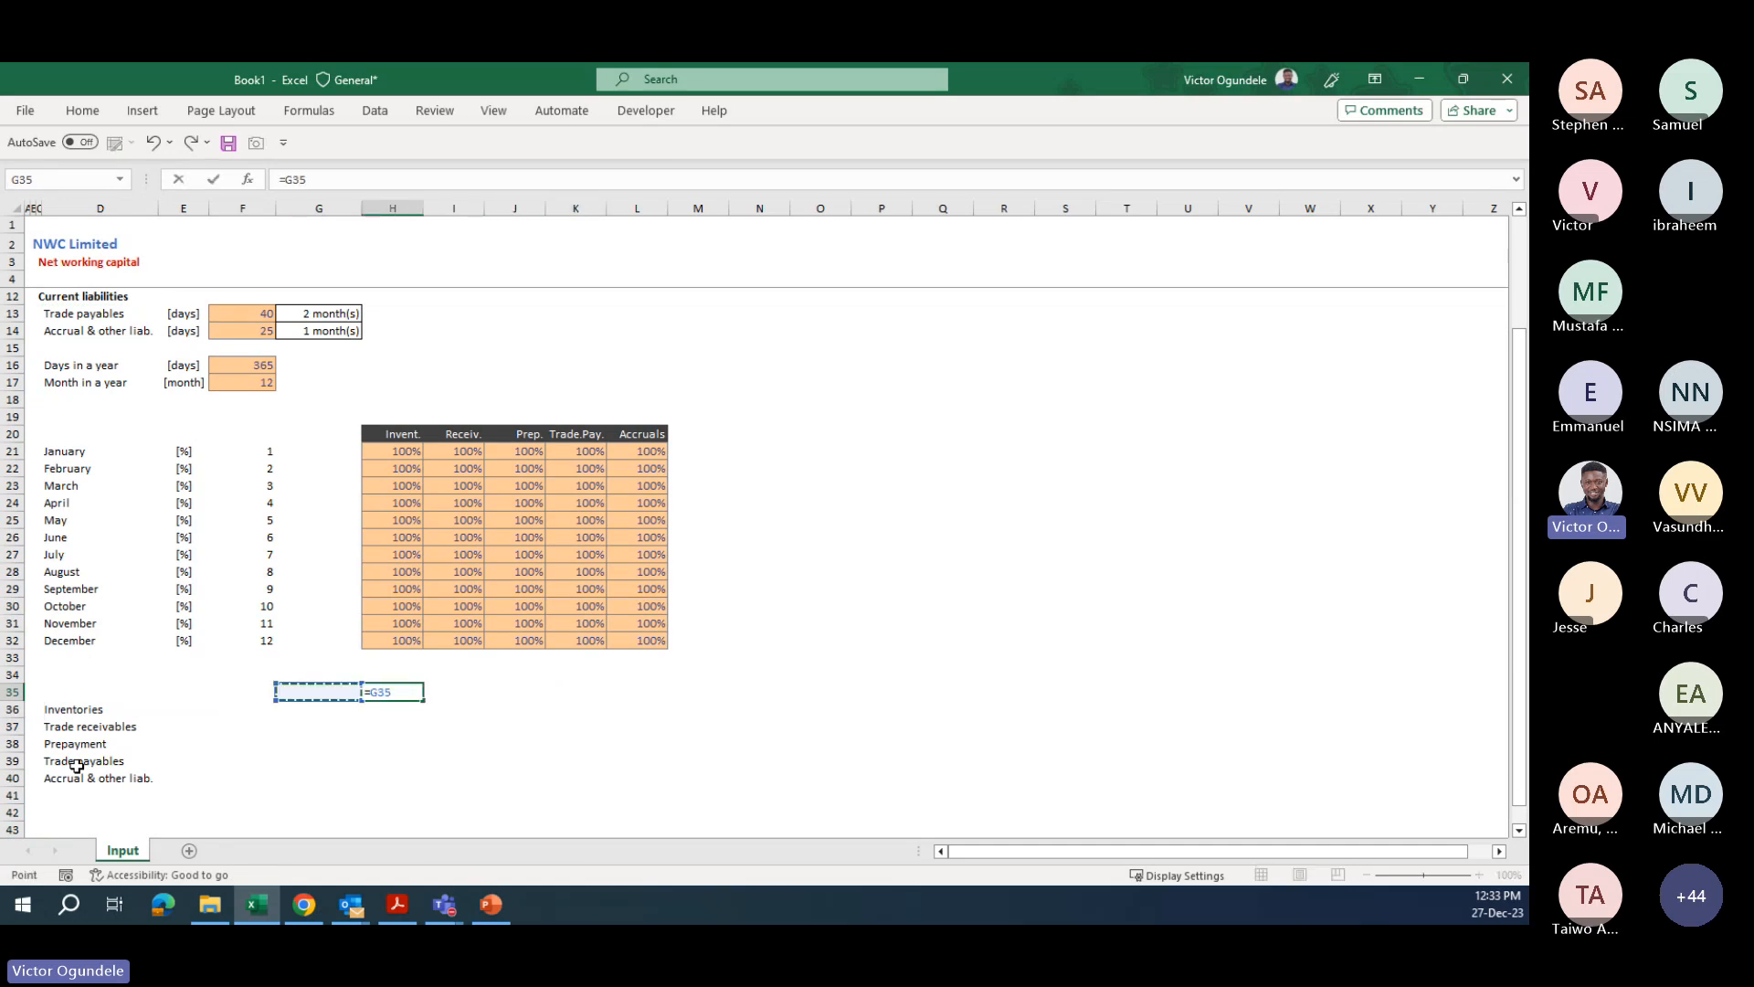
text(+1)
- Fill the counter formula from H35 across row 35 to column BO for 60 periods
key(shift+Right)
key(shift+Right)
key(shift+Right)
key(shift+Right)
key(shift+Right)
key(shift+Right)
key(shift+Right)
key(shift+Right)
key(shift+Right)
key(shift+Right)
key(shift+Right)
key(shift+Right)
key(shift+Right)
key(shift+Right)
key(shift+Right)
key(shift+Right)
key(shift+Right)
key(shift+Right)
key(shift+Right)
key(shift+Right)
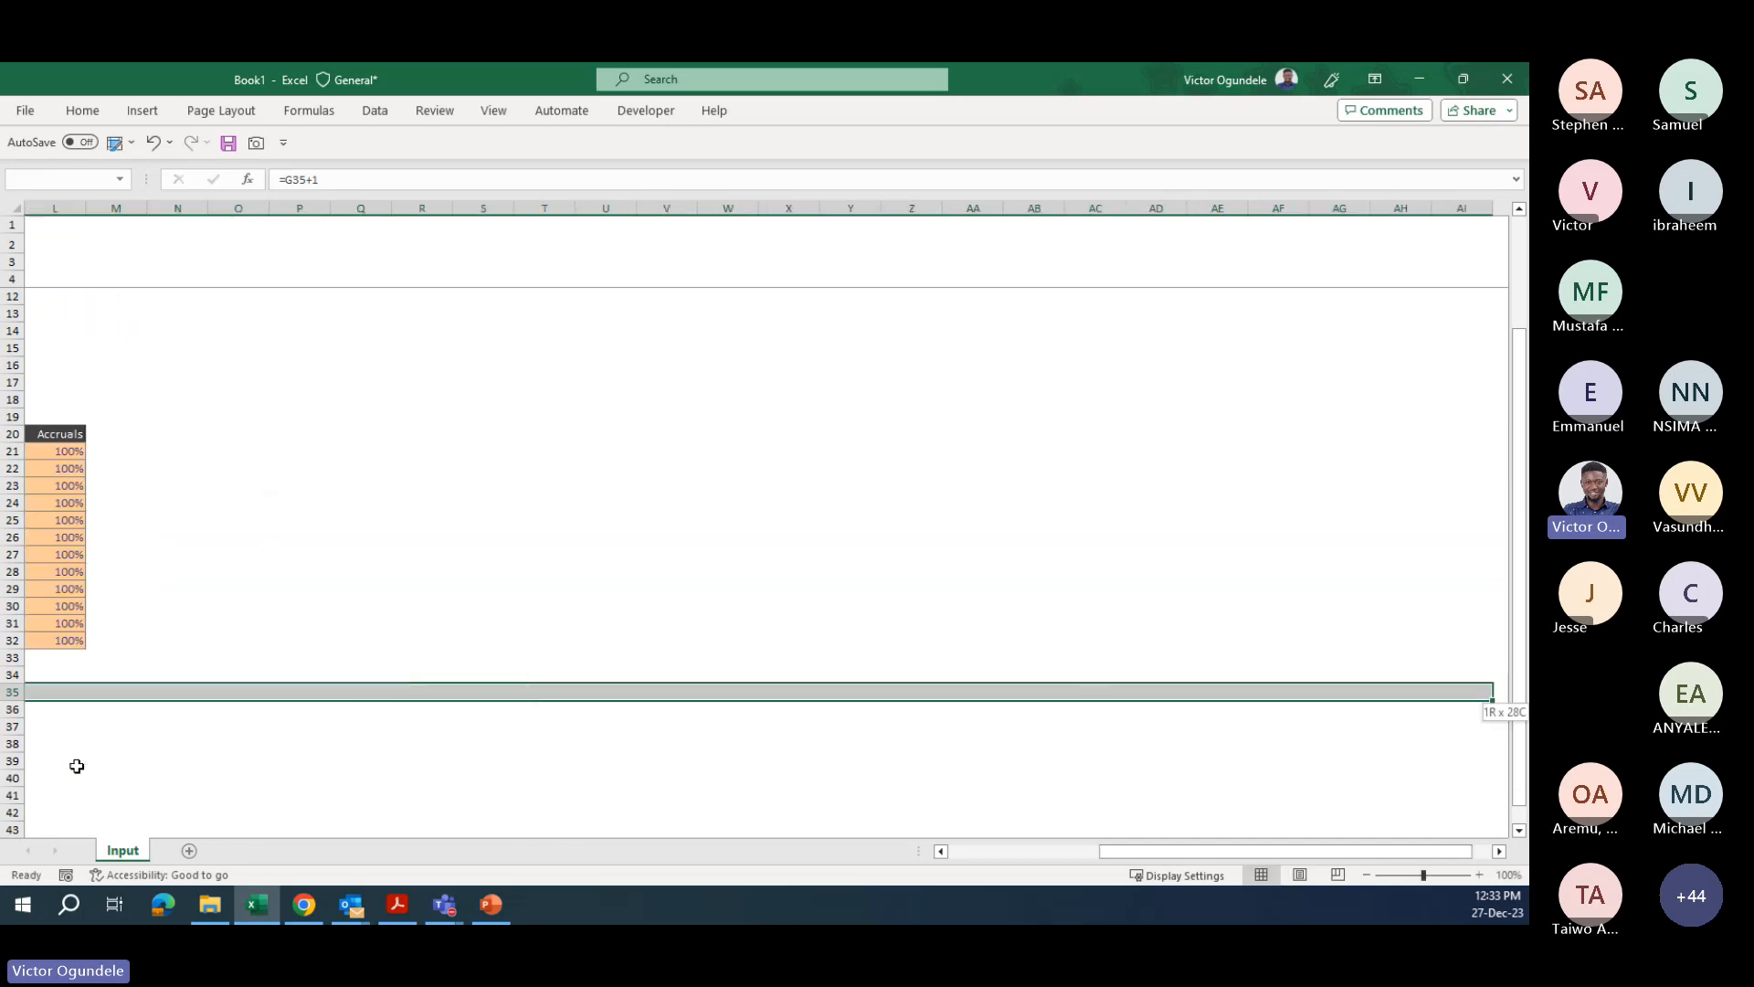
key(shift+Right)
key(shift+Right)
key(shift+Right)
key(shift+Right)
key(shift+Right)
key(shift+Right)
key(shift+Right)
key(shift+Right)
key(shift+Right)
key(shift+Right)
key(shift+Right)
key(shift+Right)
key(shift+Right)
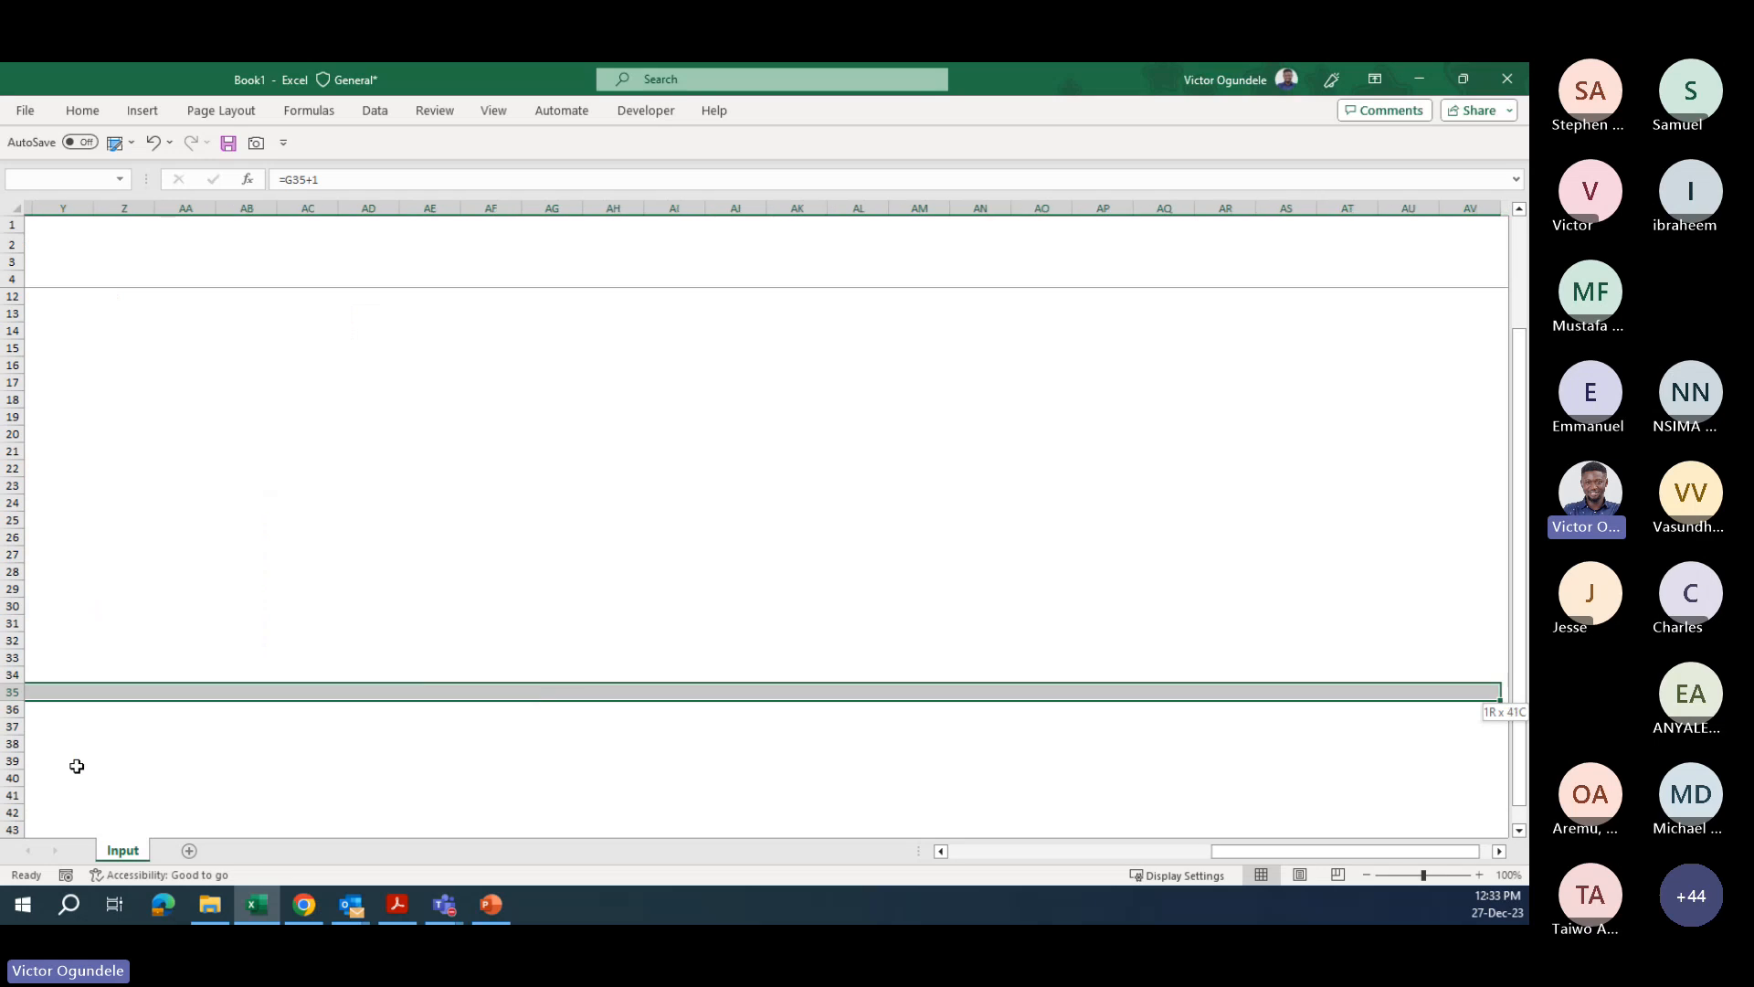
key(shift+Right)
key(shift+Right)
key(shift+Right)
key(shift+Right)
key(shift+Right)
key(shift+Right)
key(shift+Right)
key(shift+Right)
key(shift+Right)
key(shift+Right)
key(shift+Right)
key(shift+Right)
key(shift+Right)
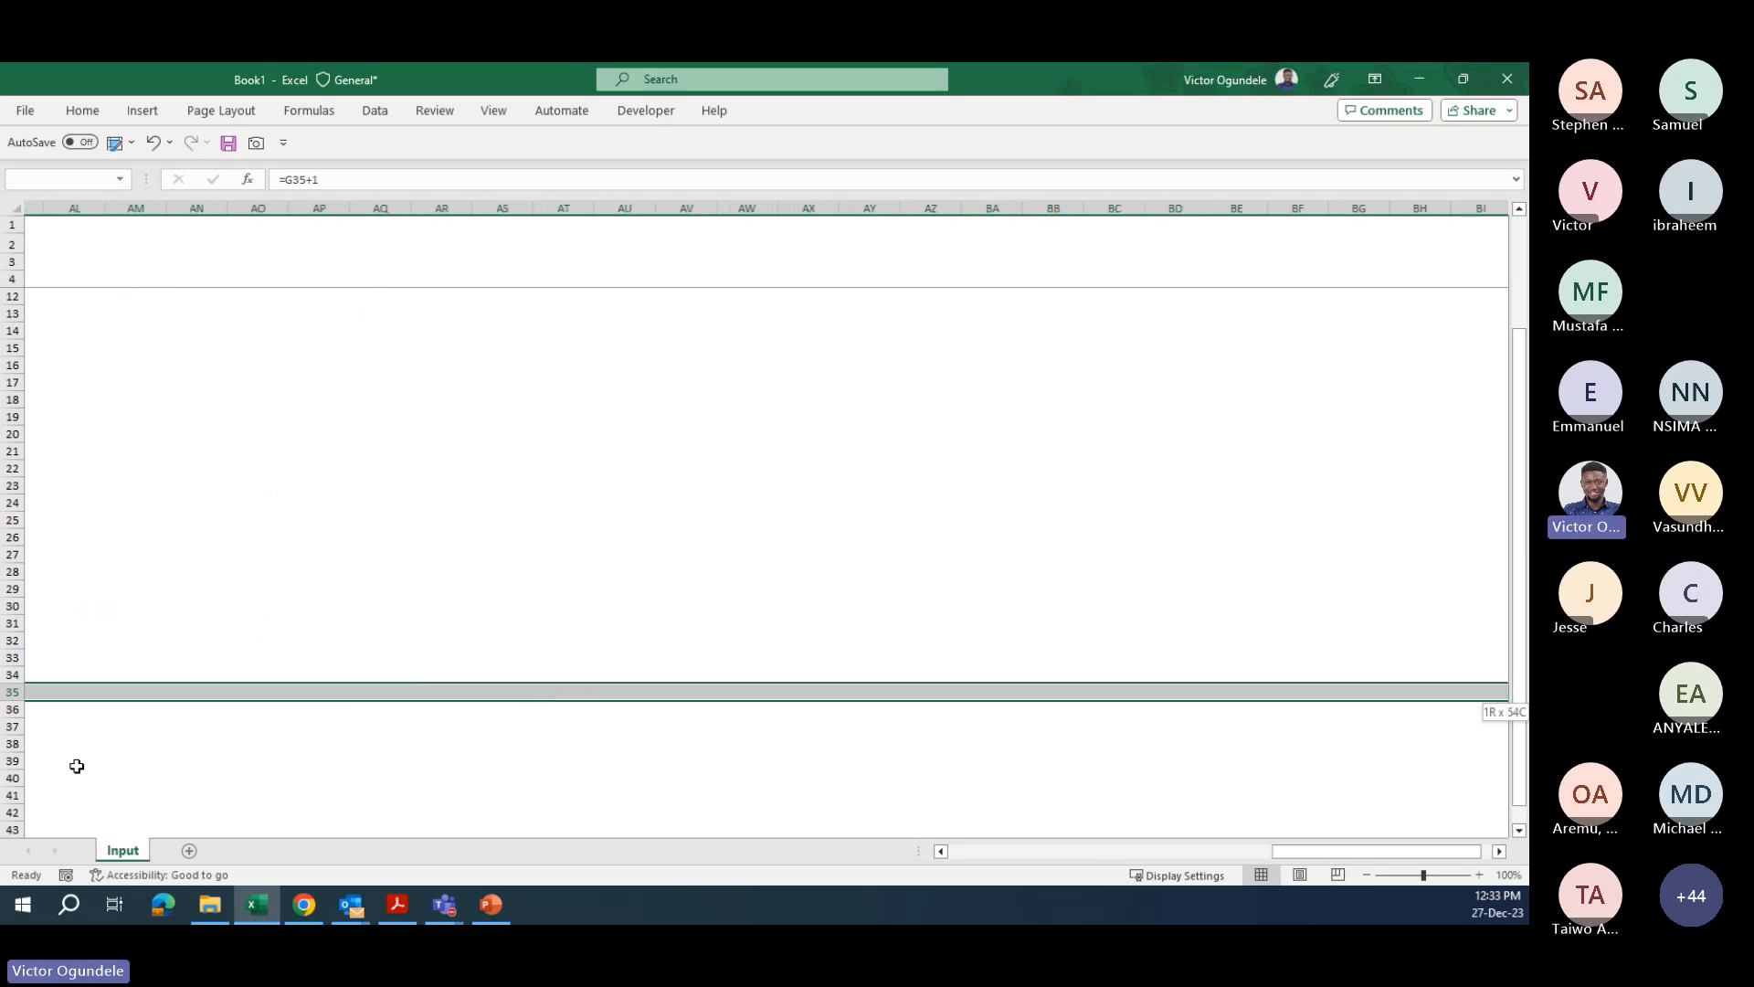
key(shift+Right)
key(shift+Right)
key(shift+Right)
key(shift+Right)
key(shift+Right)
key(shift+Right)
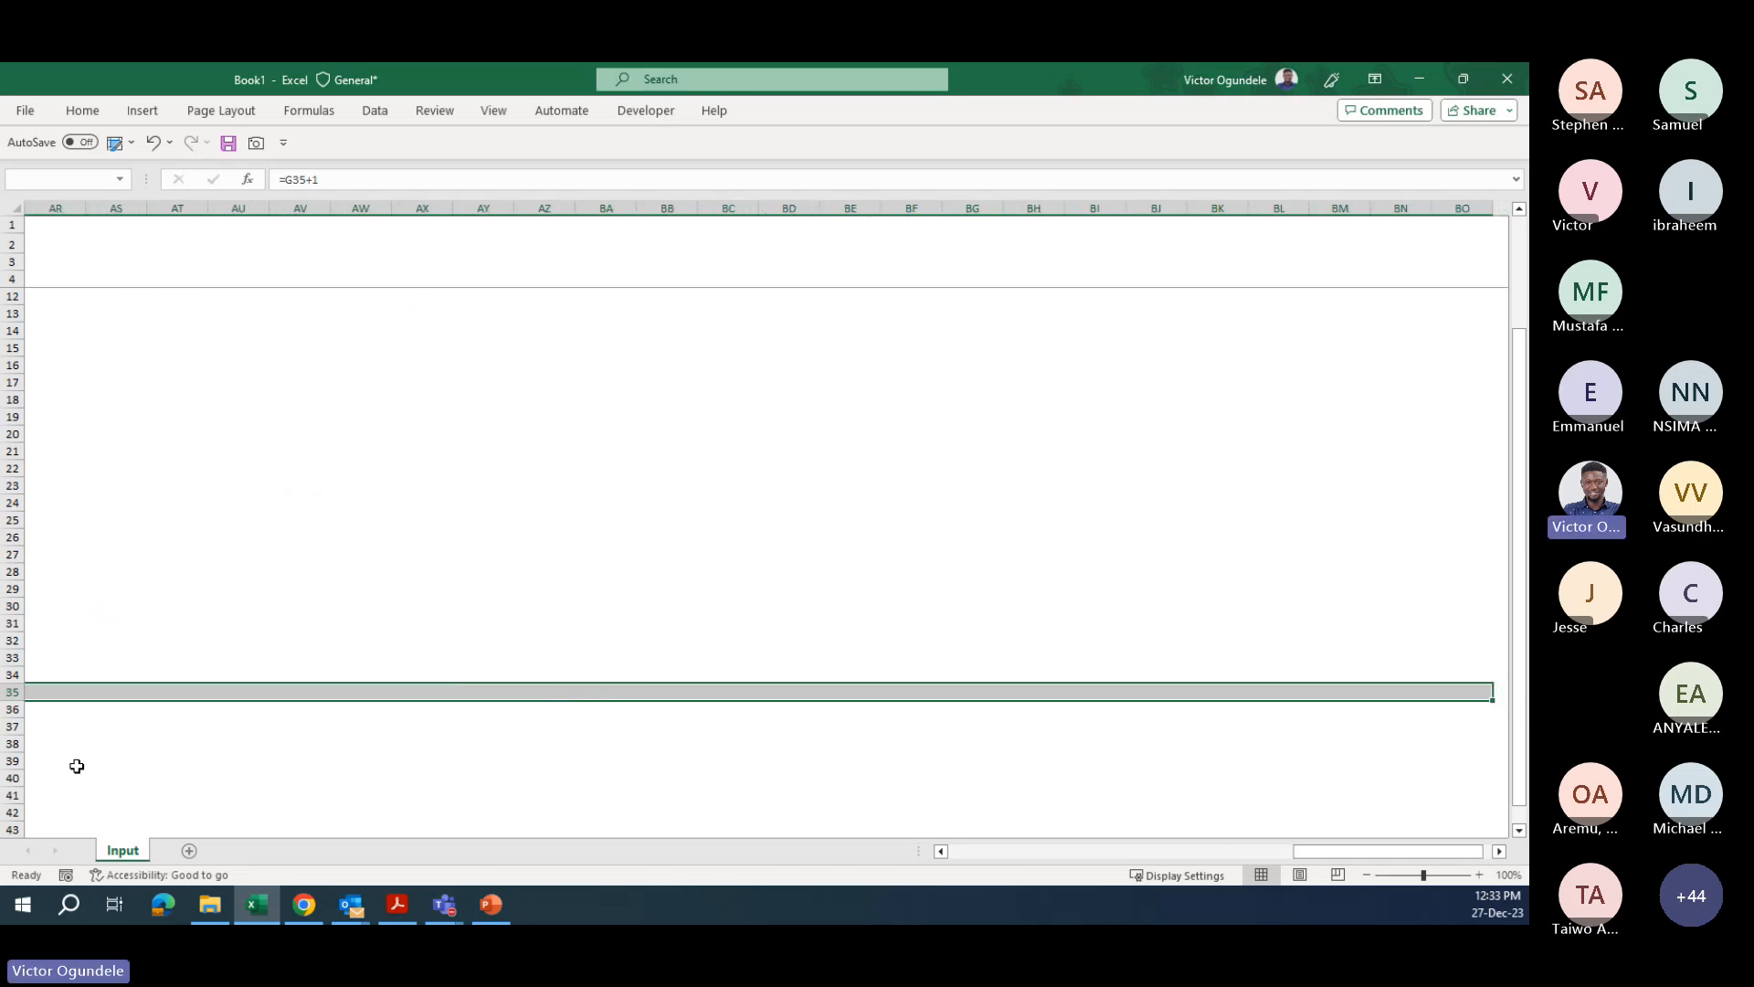
key(ctrl+r)
key(Home)
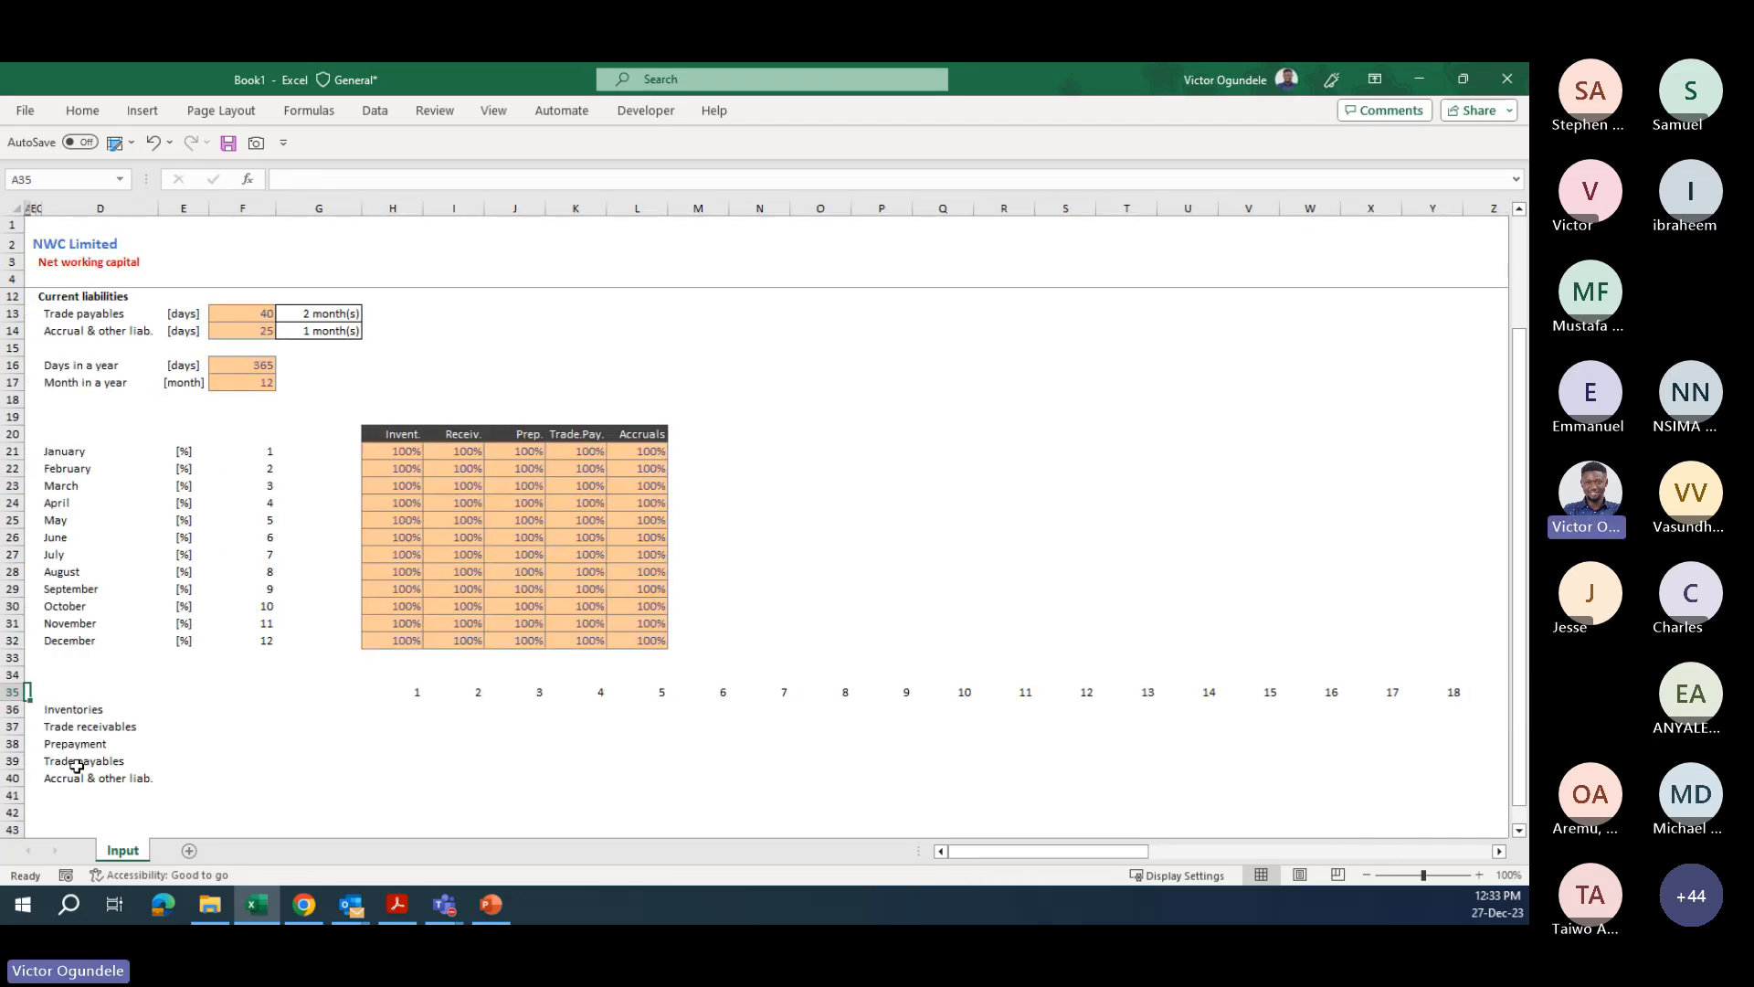
- Reset the freeze panes at cell G5 so rows 1 to 4 and the columns through F stay fixed
scroll(122, 398, up, 3)
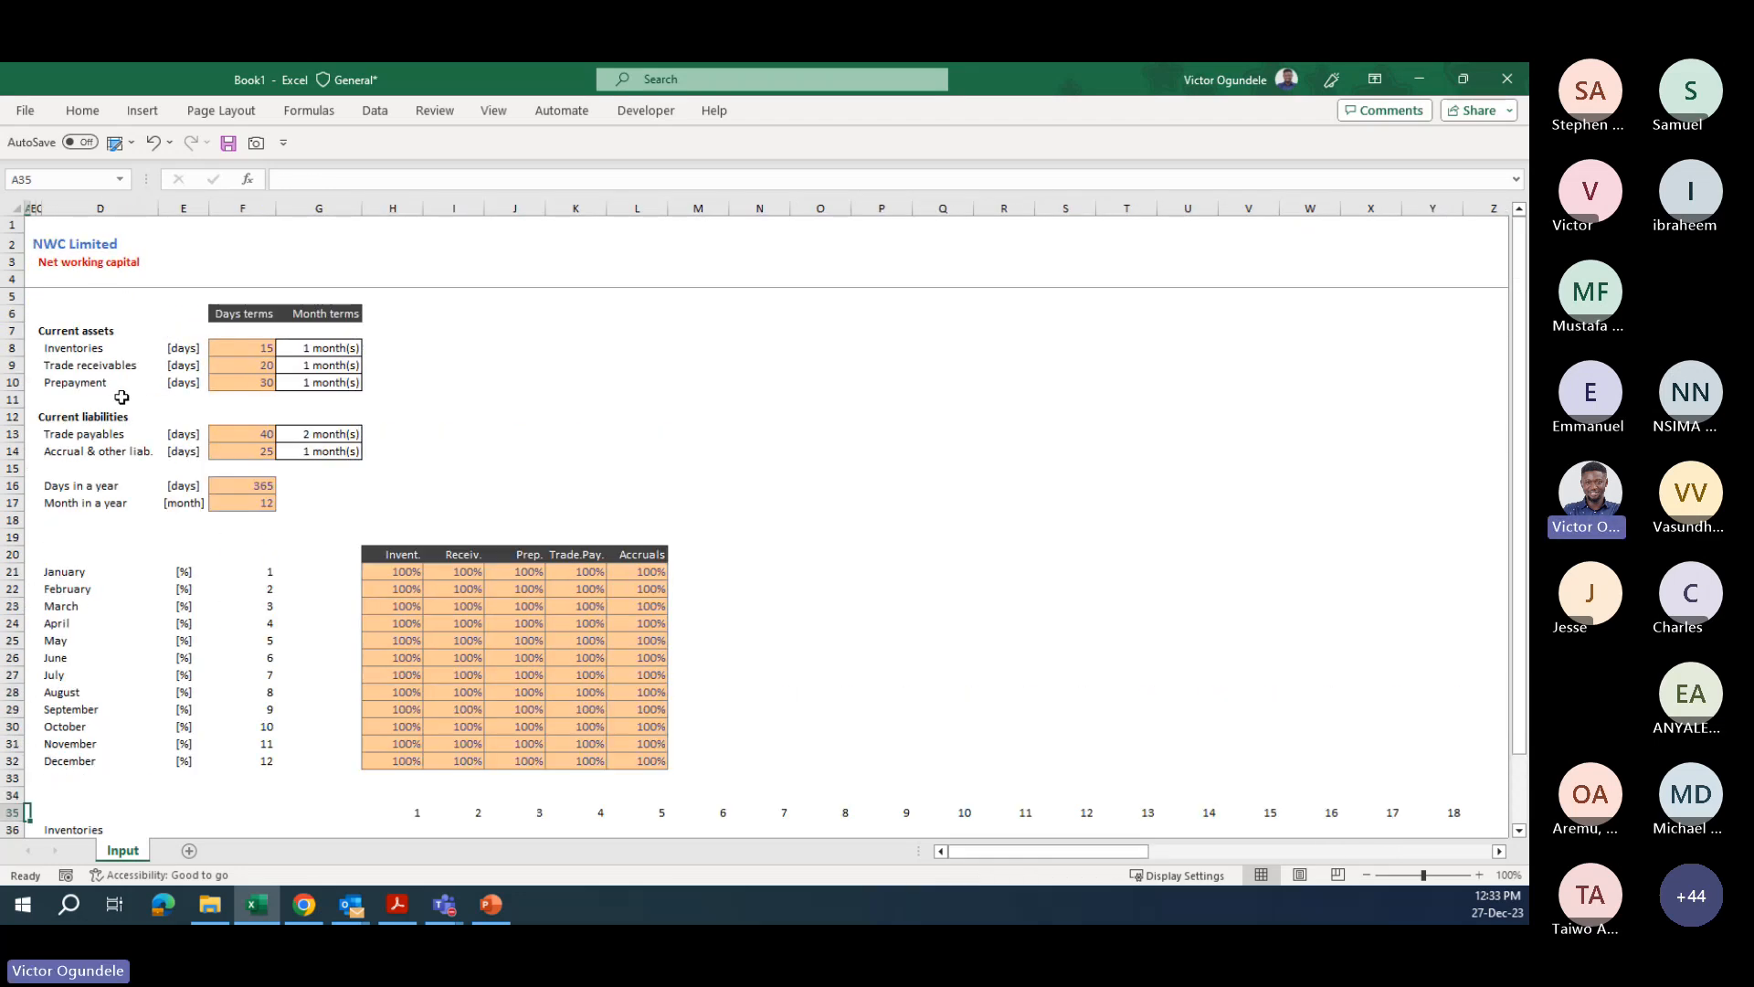
click(360, 296)
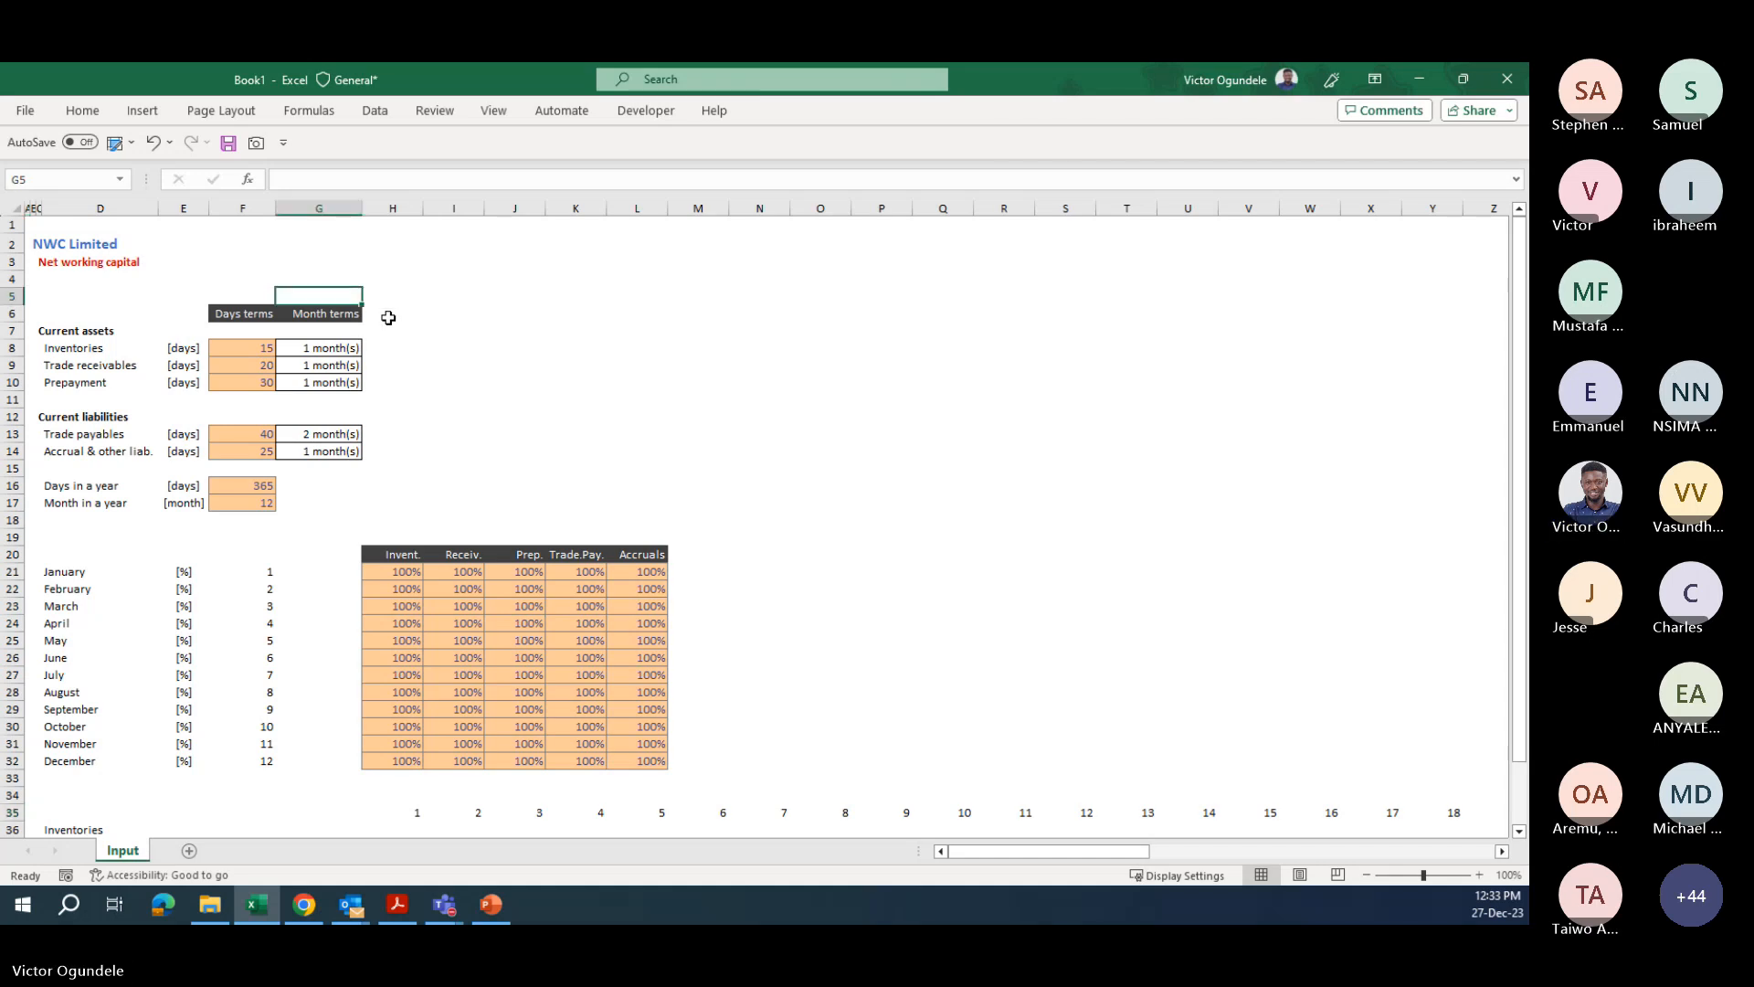
key(alt+w)
key(f)
key(f)
text(ff)
key(Escape)
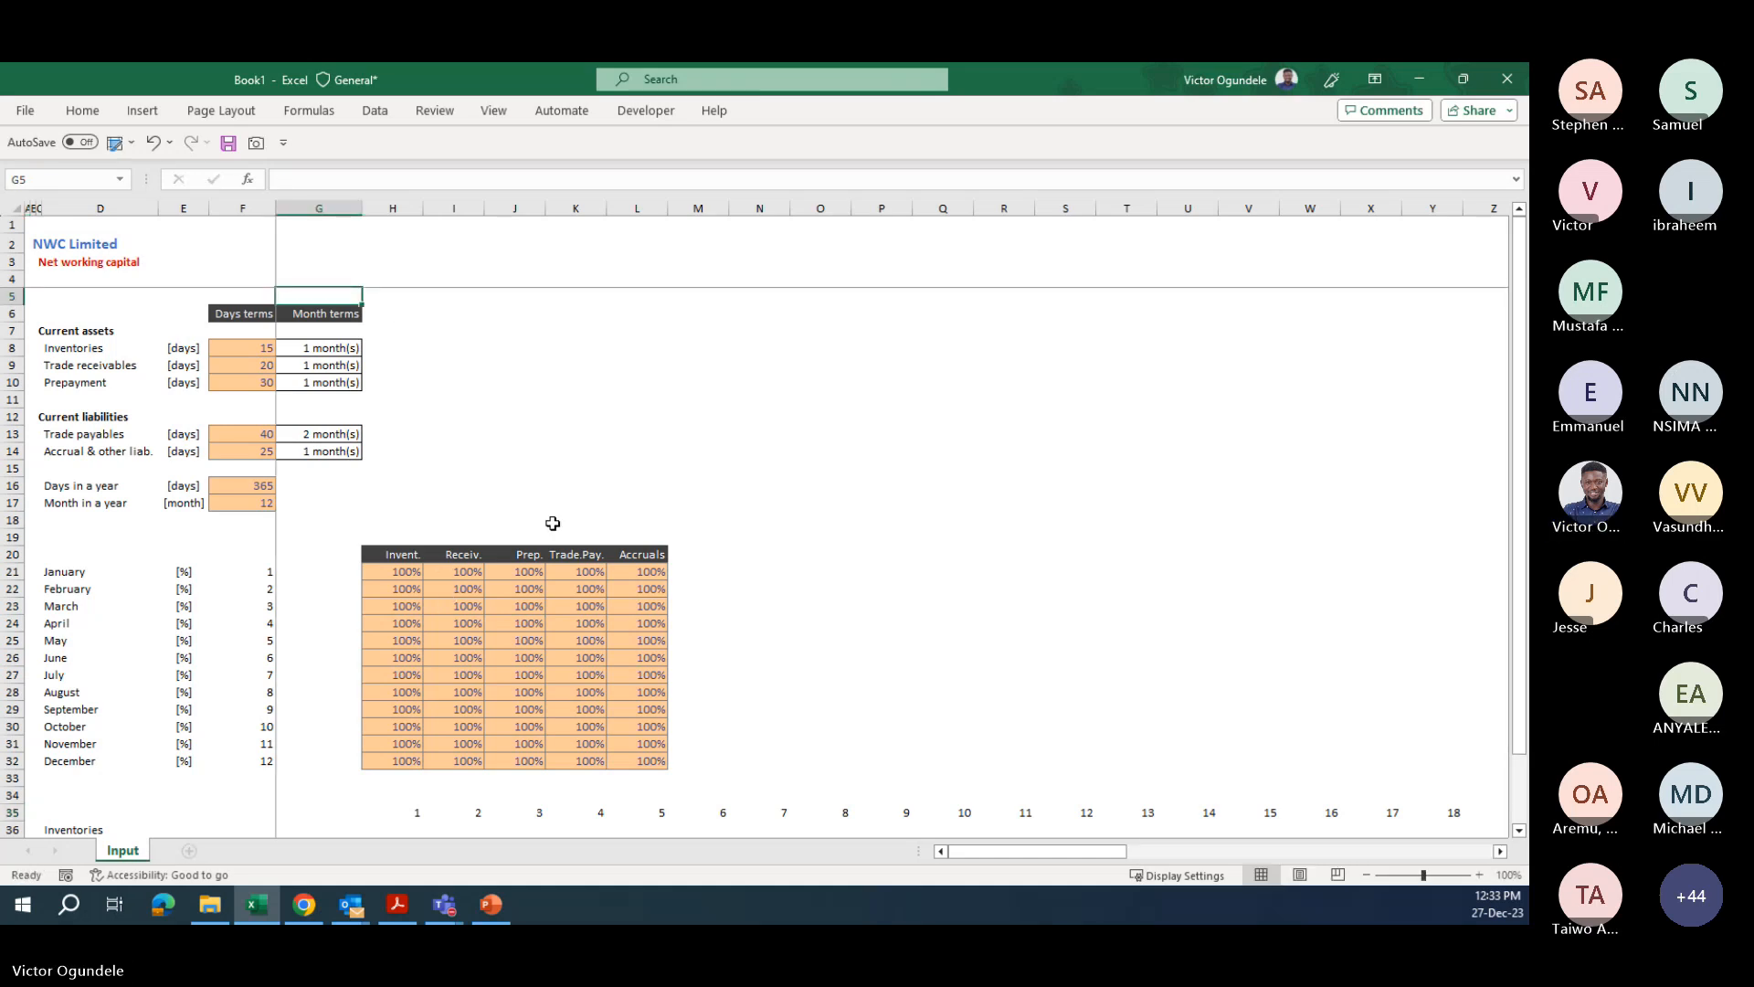
- Hide all unused columns from BP to XFD beyond the final period and return to cell BO35
scroll(474, 704, down, 1)
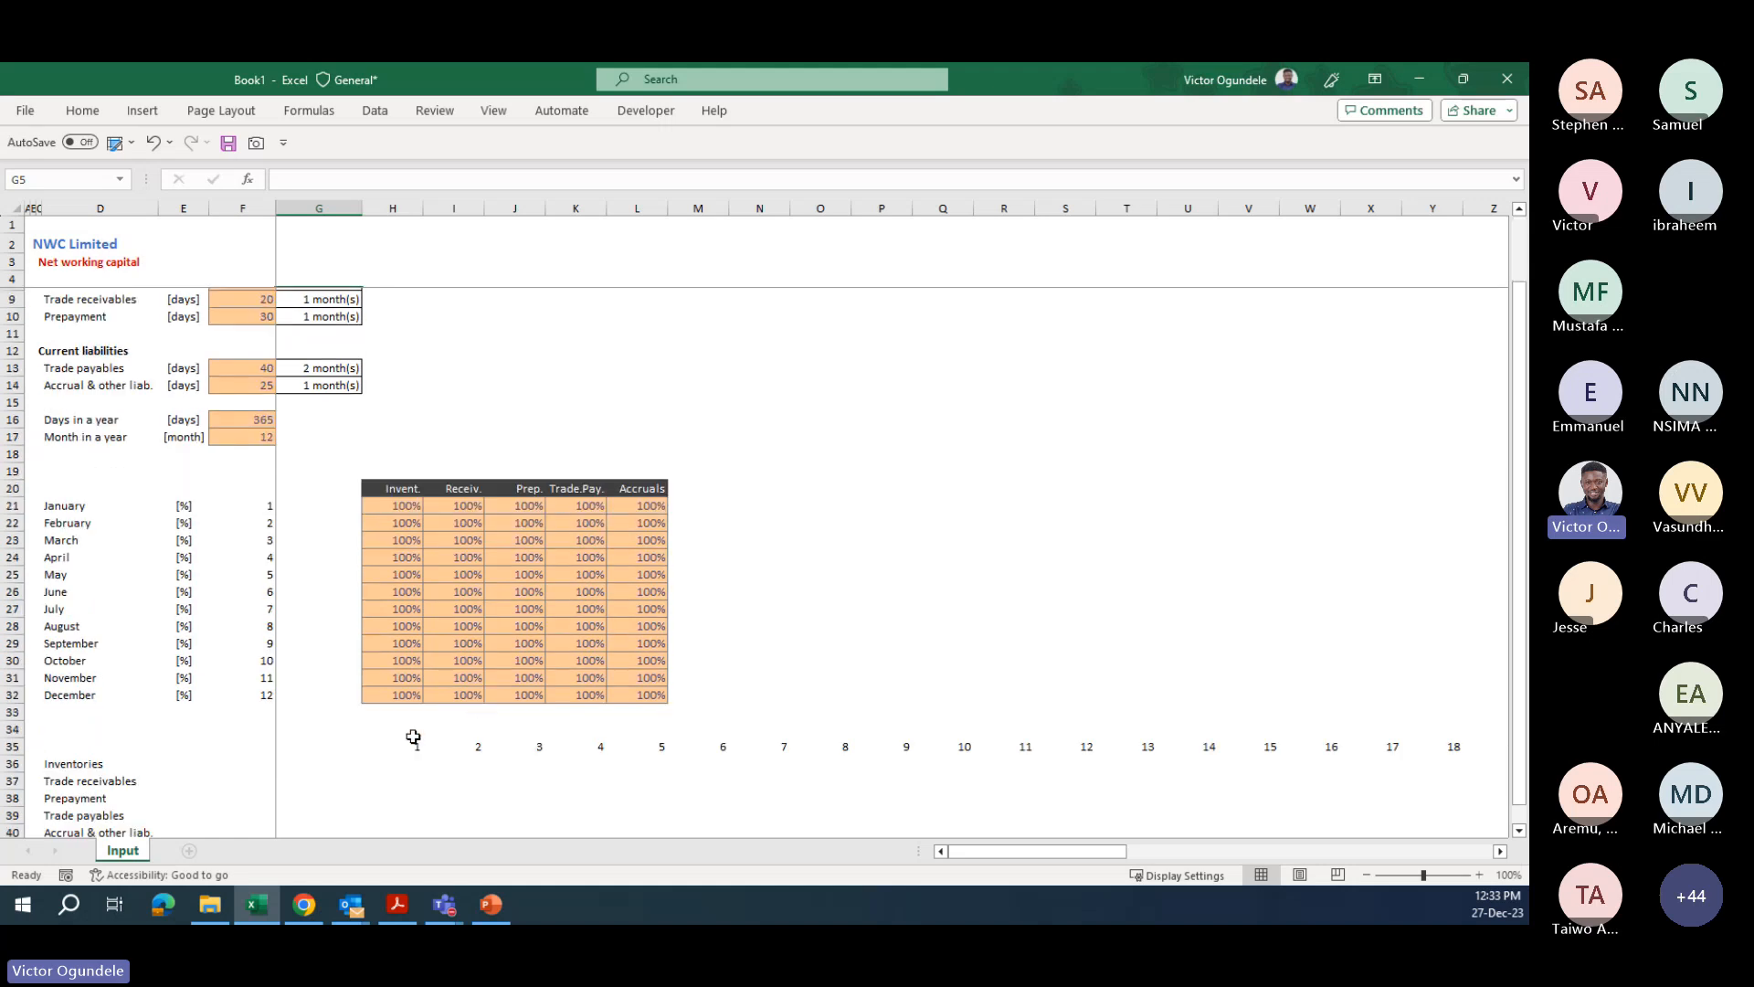
click(413, 742)
key(ctrl+Right)
key(Right)
key(Right)
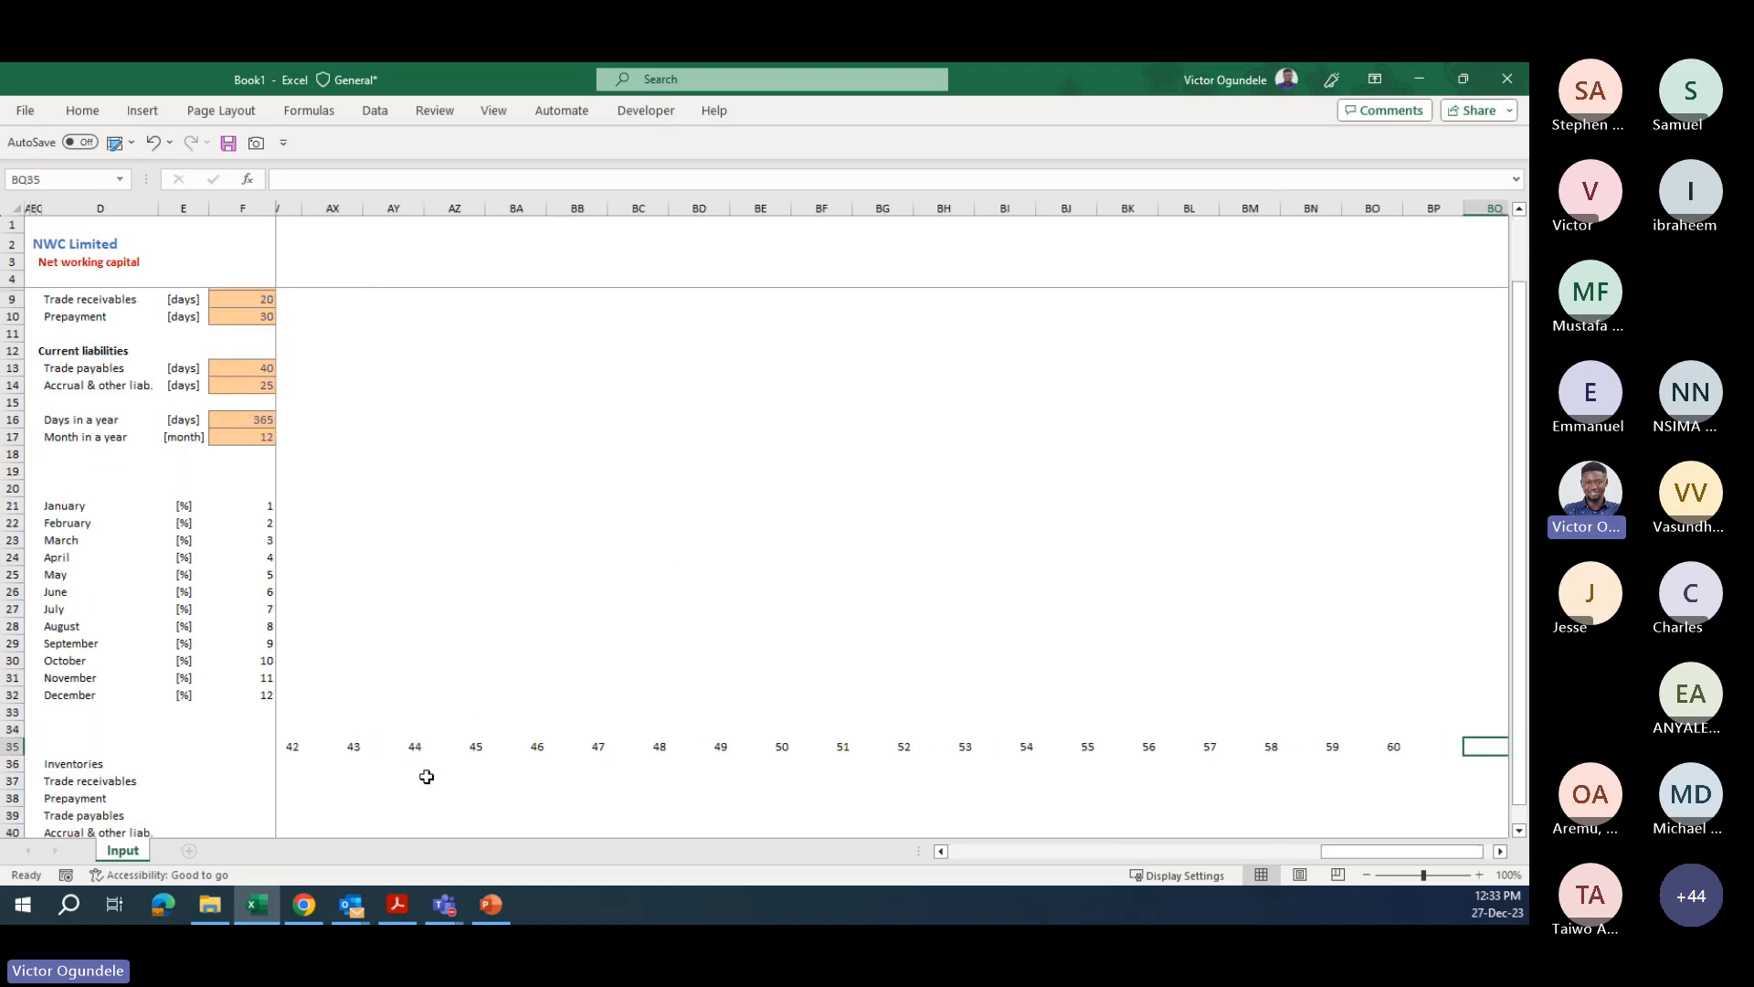
key(Left)
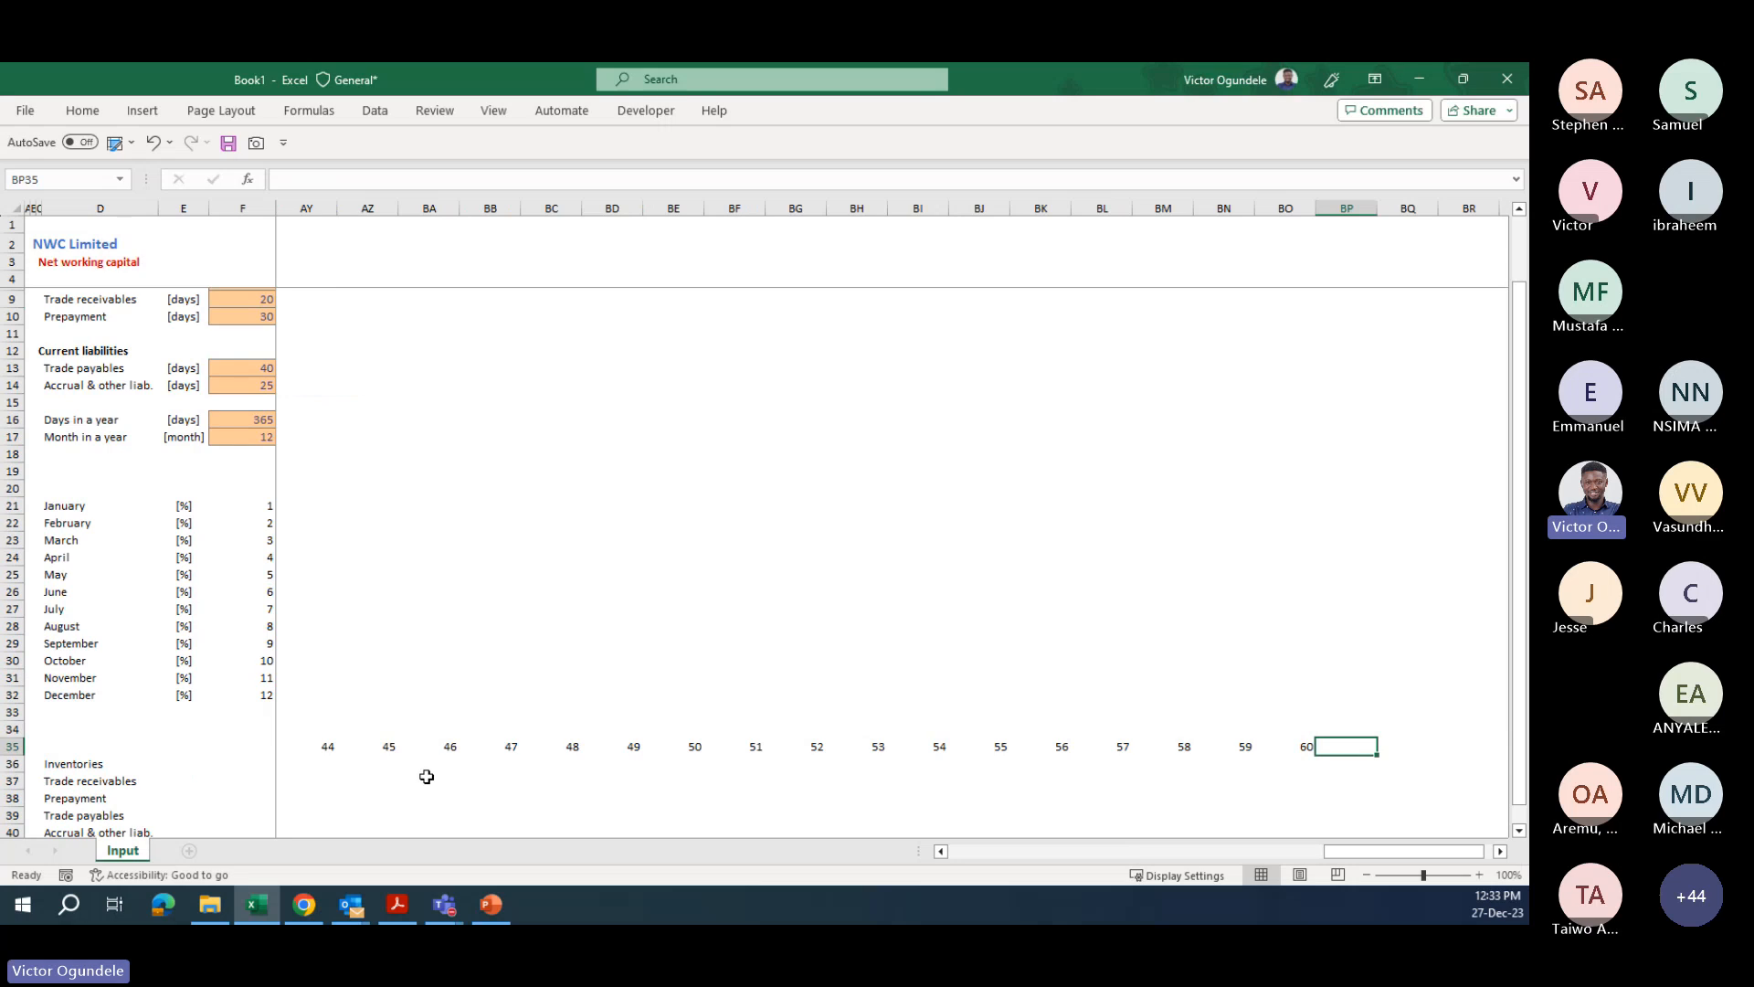
key(ctrl+space)
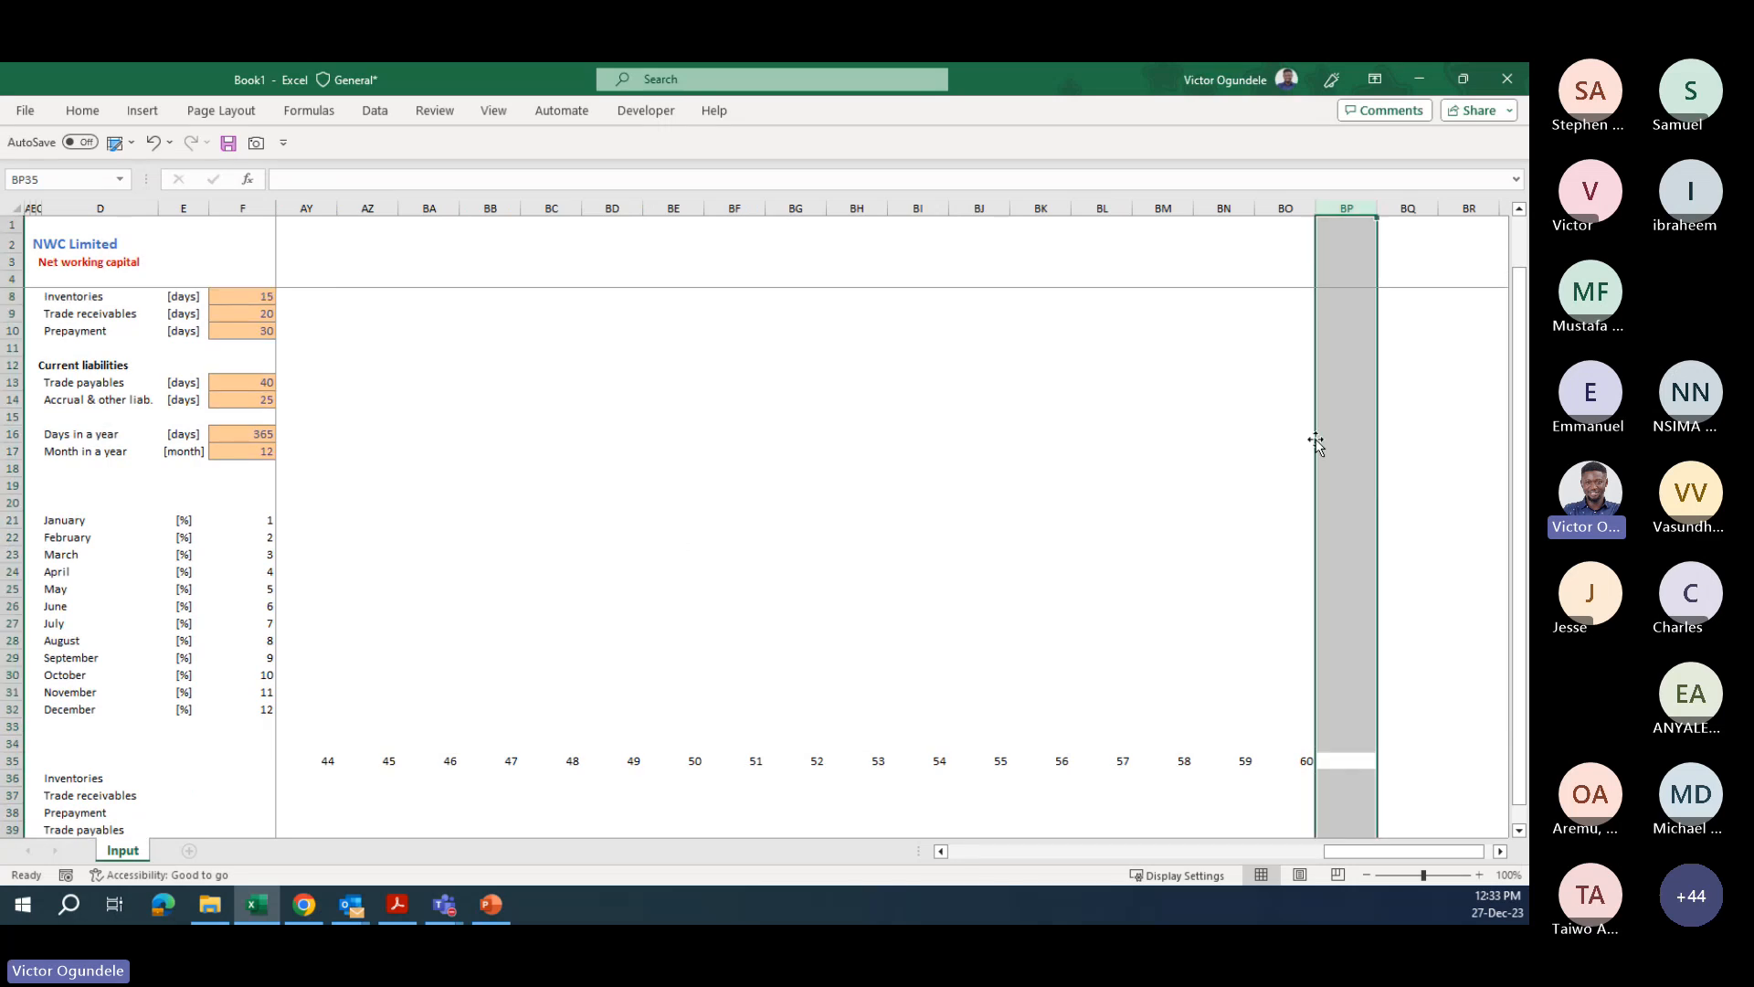
click(1337, 207)
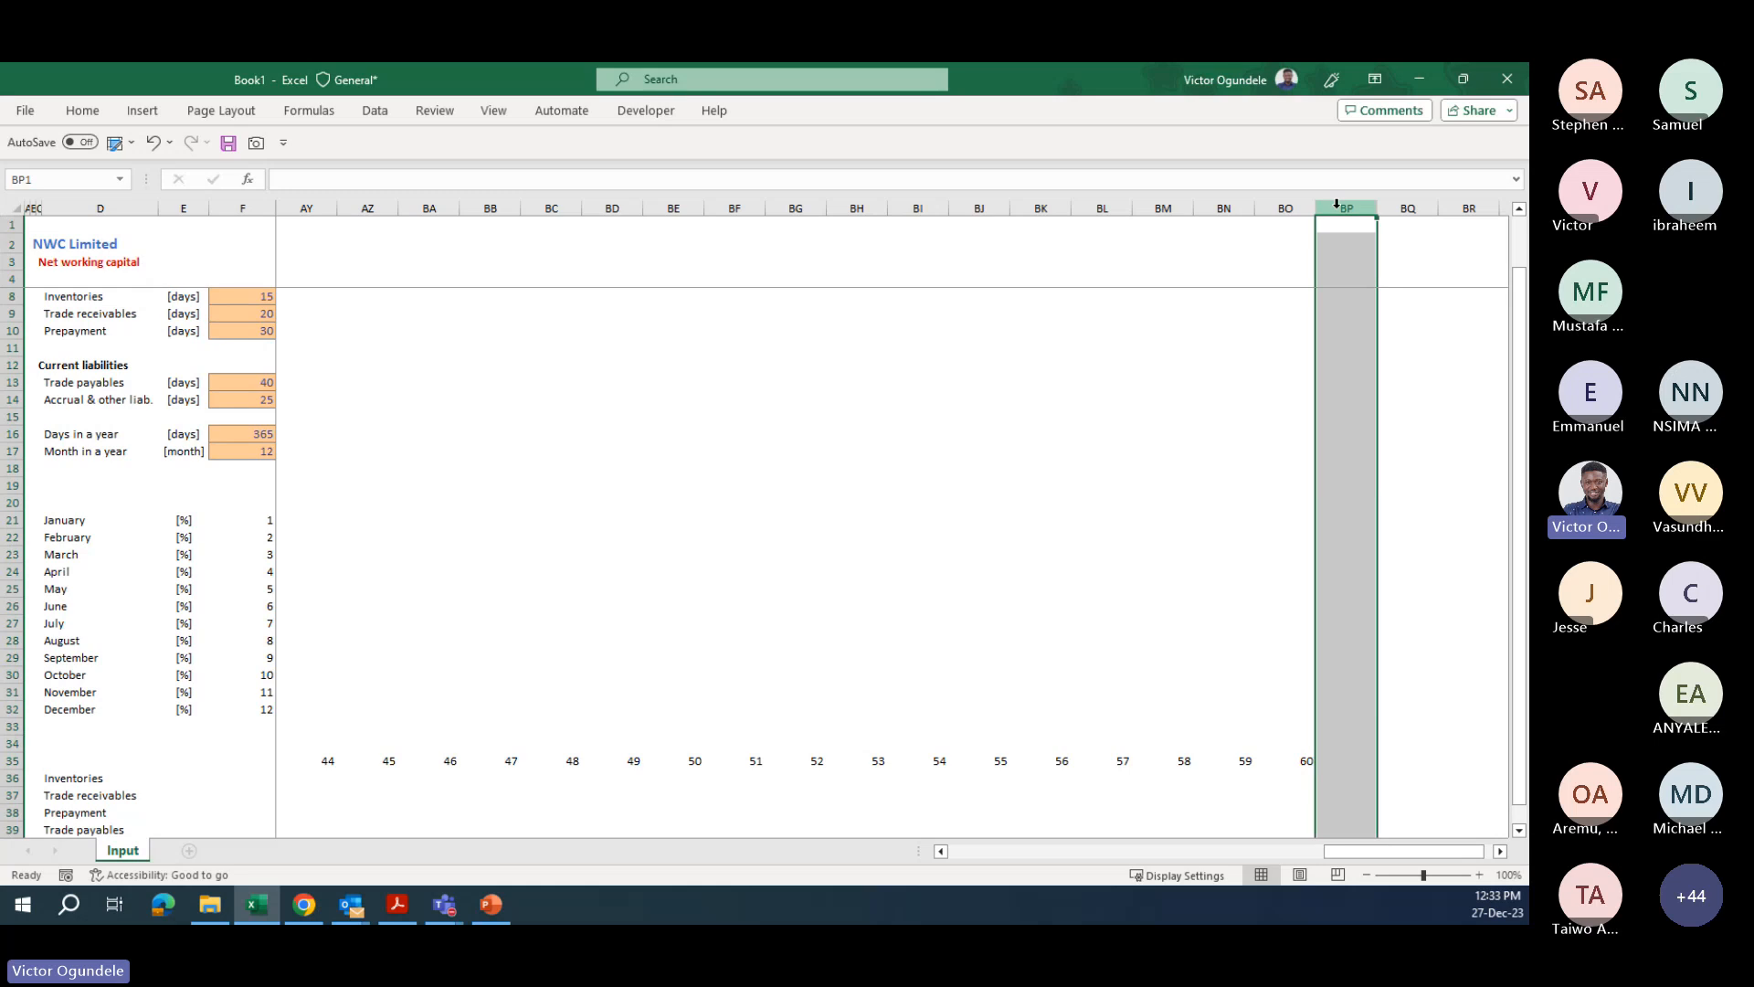
key(ctrl+shift+Right)
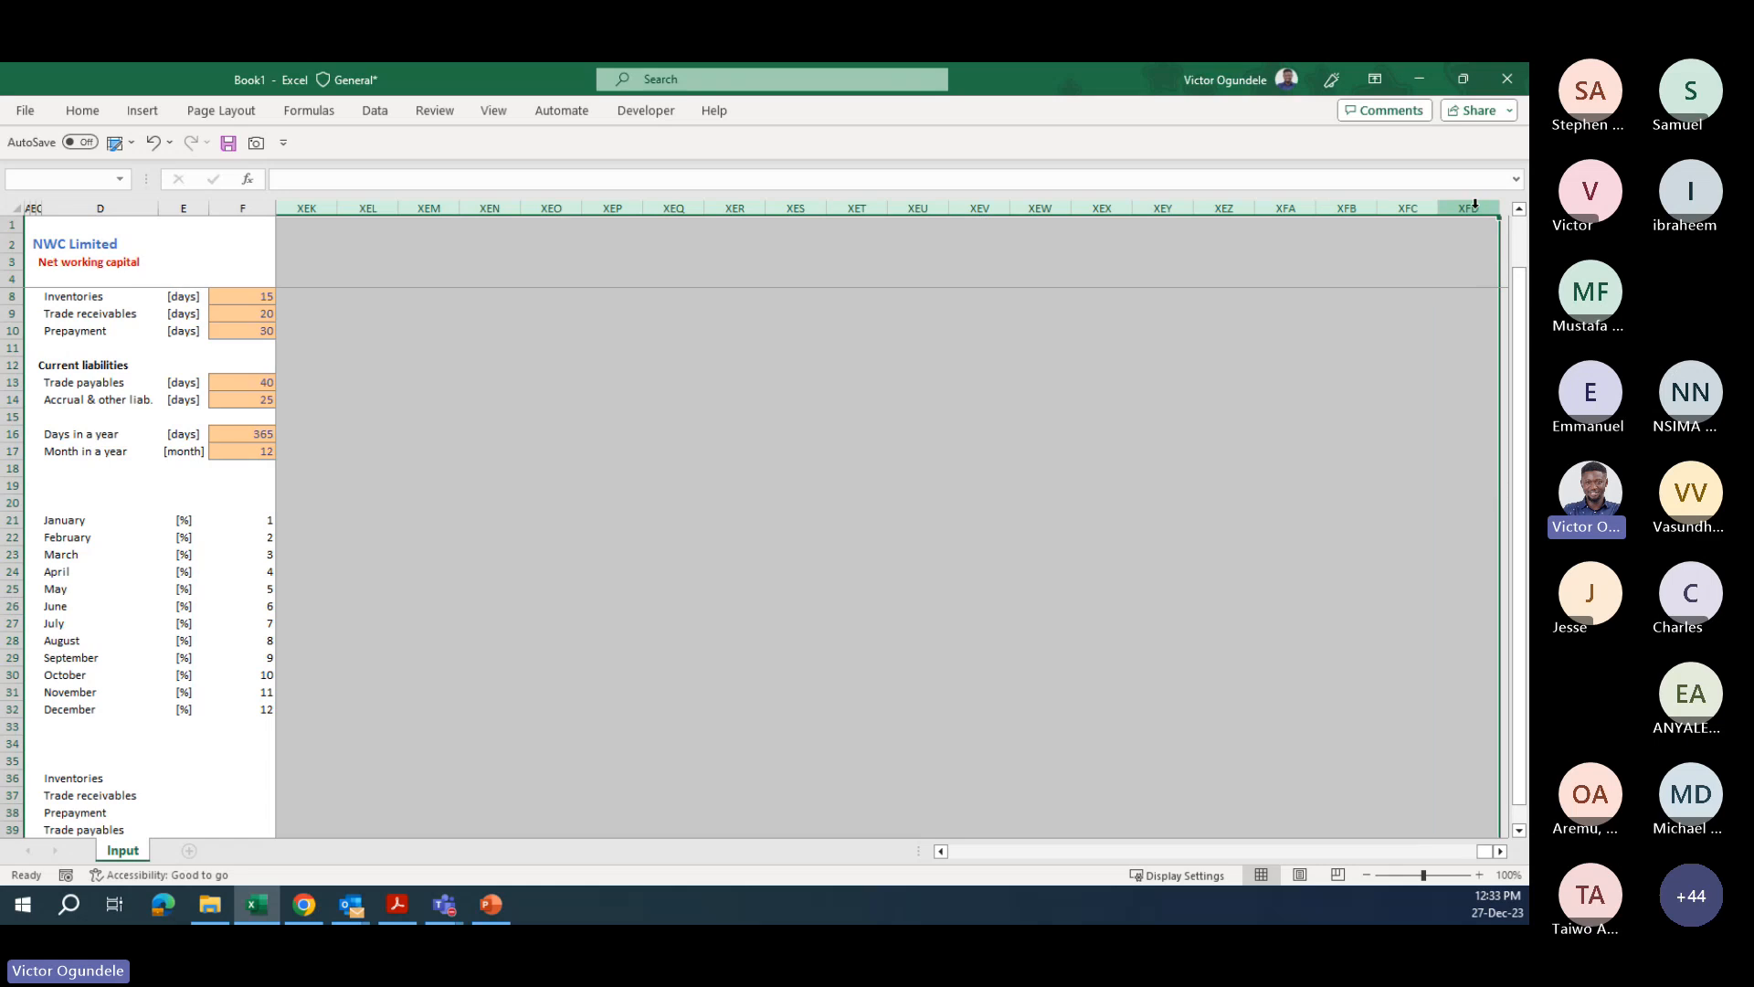
right_click(1213, 204)
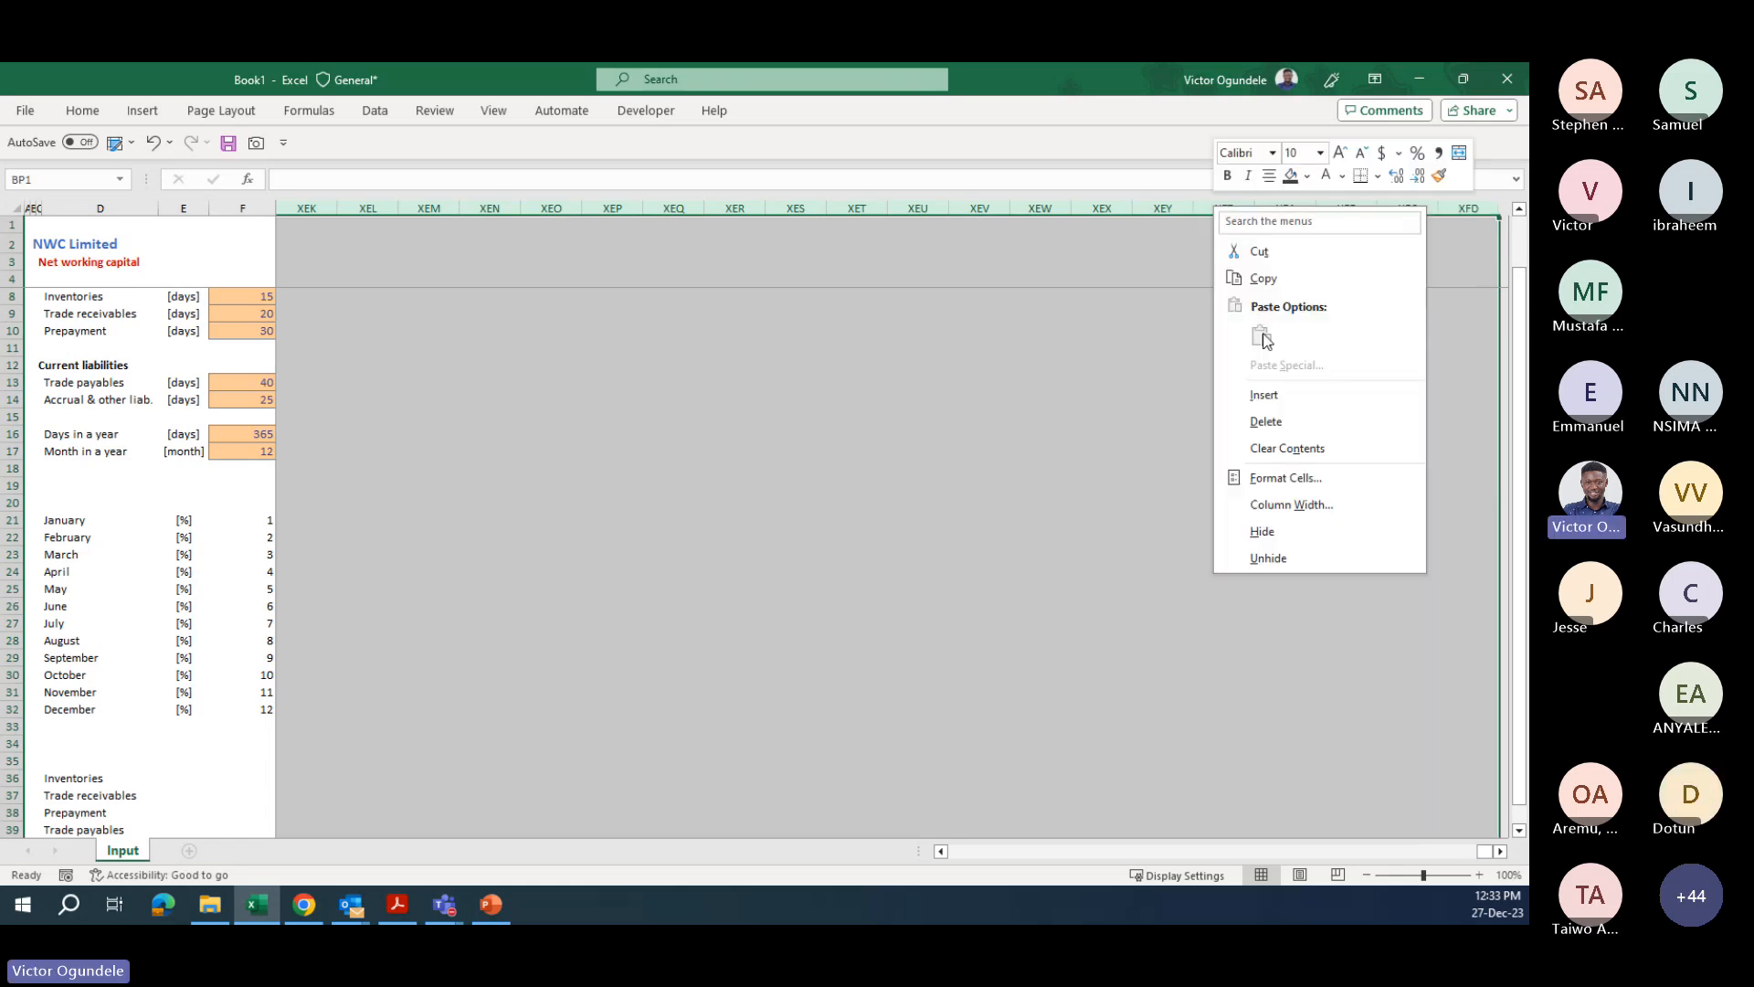
click(1276, 530)
key(Left)
key(Left)
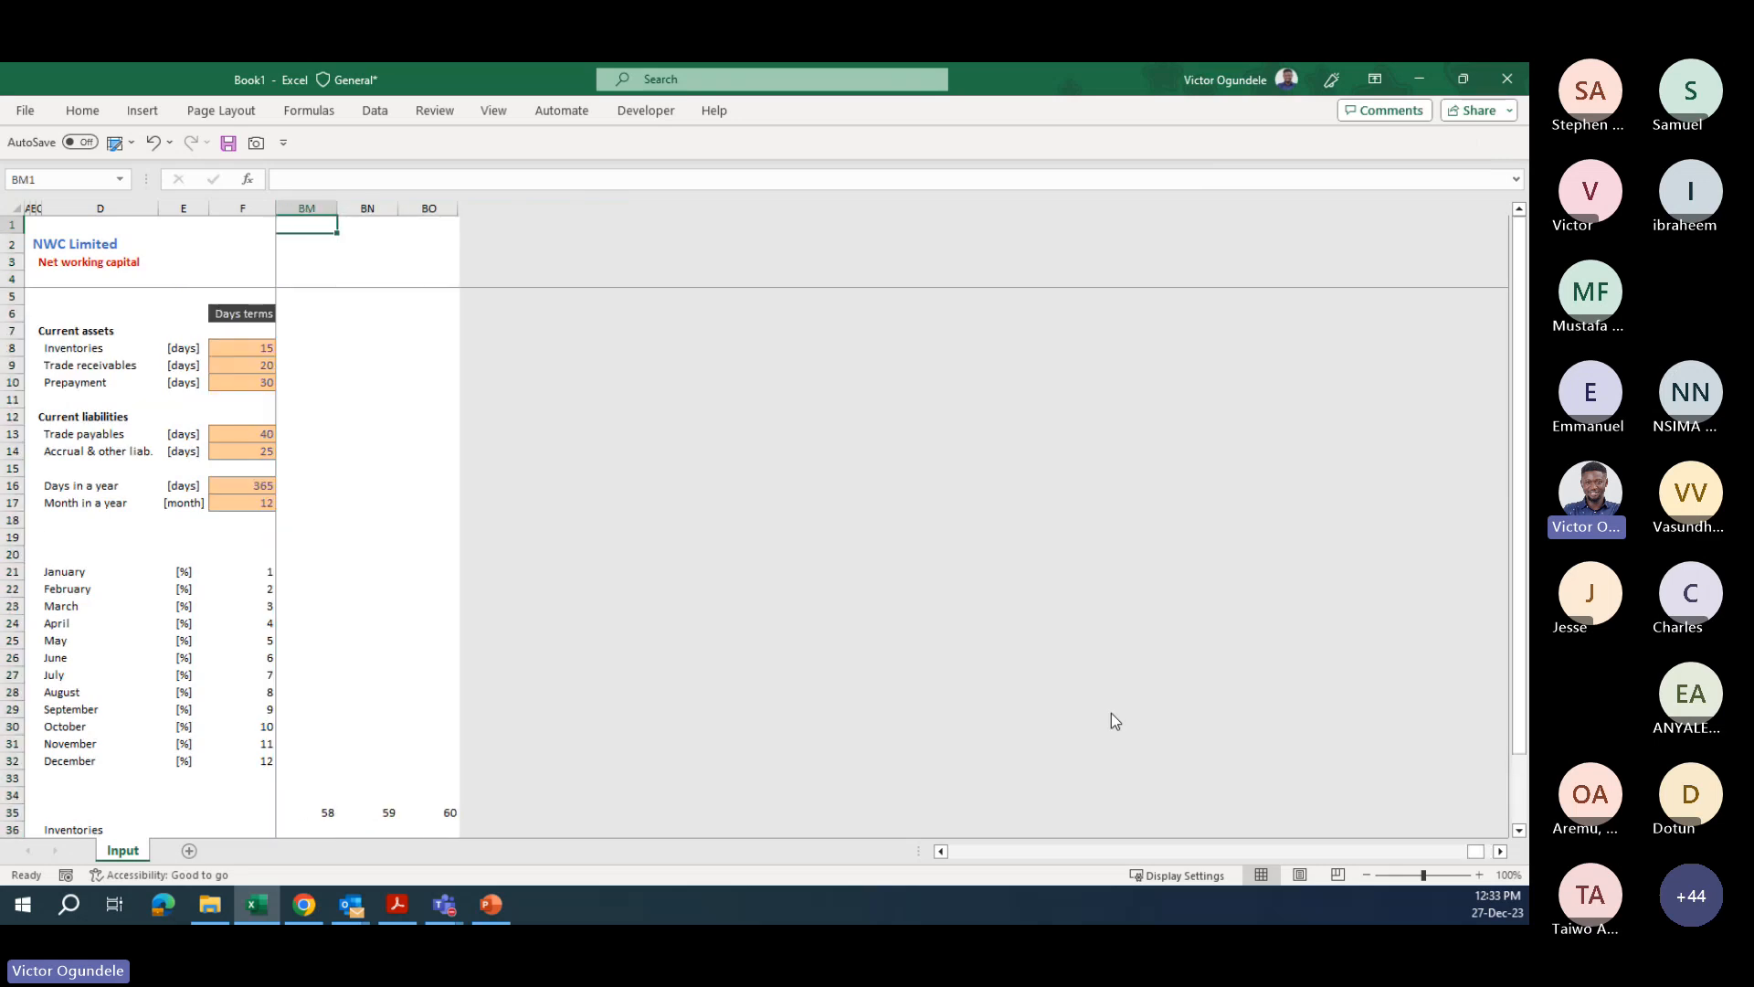
key(ctrl+Left)
click(443, 816)
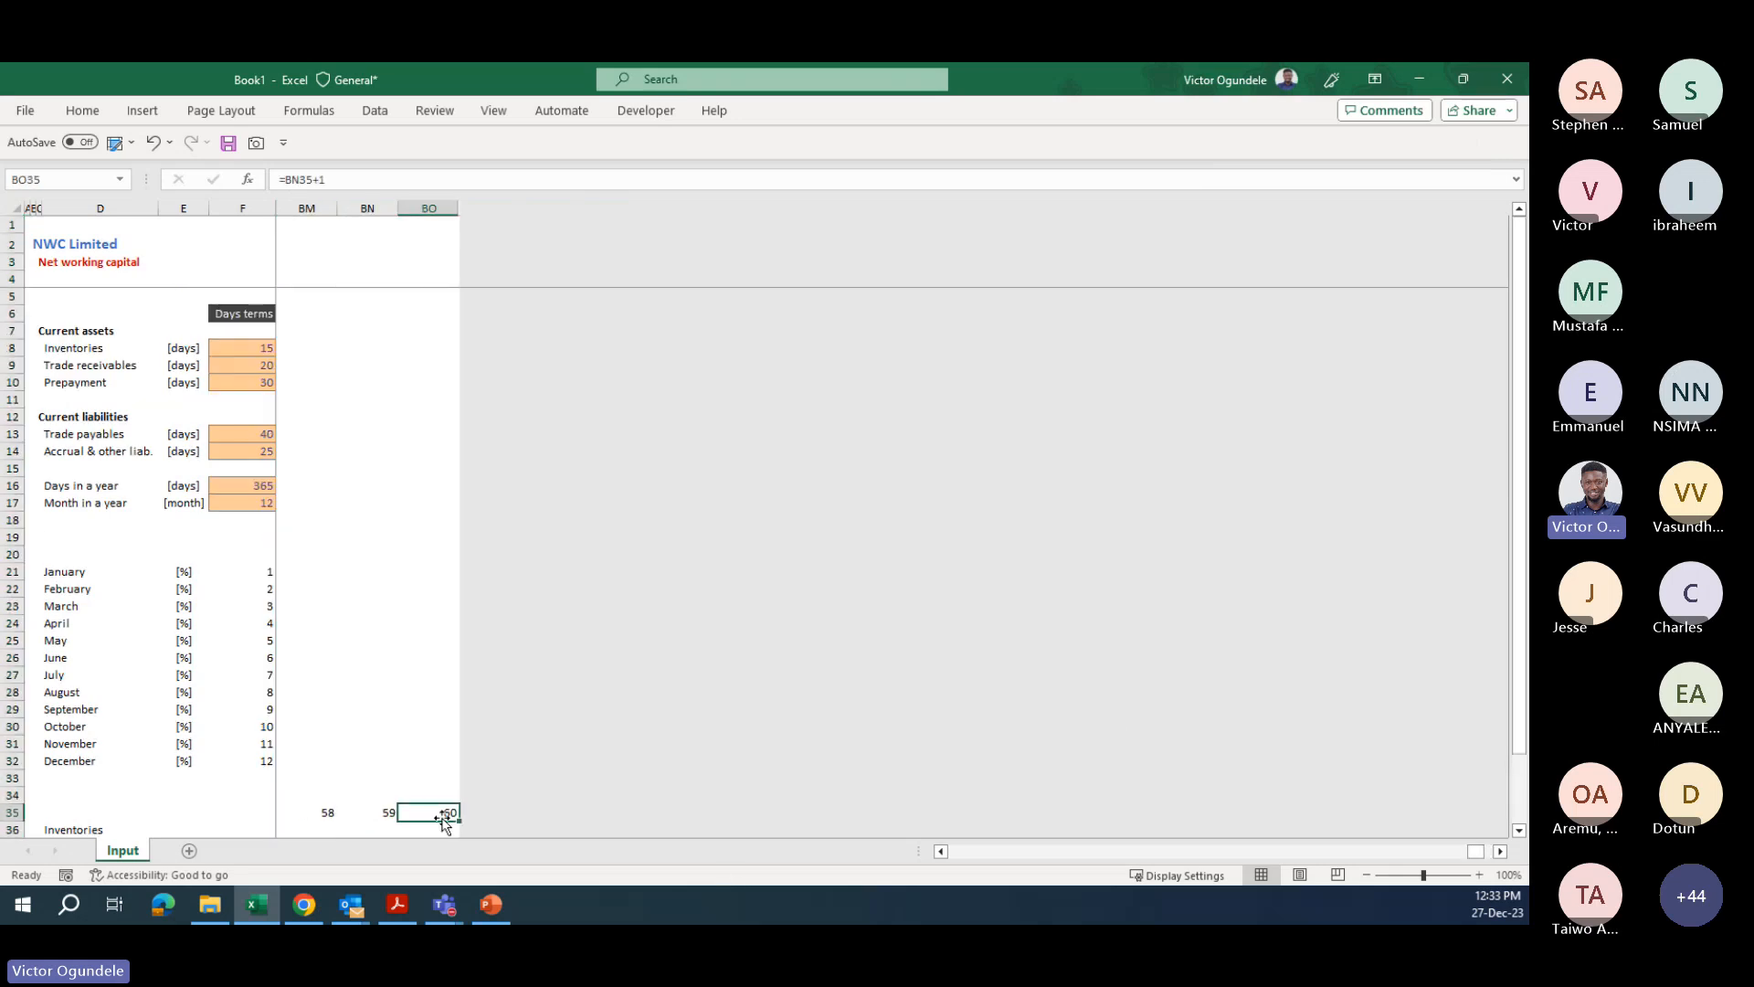
key(ctrl+Left)
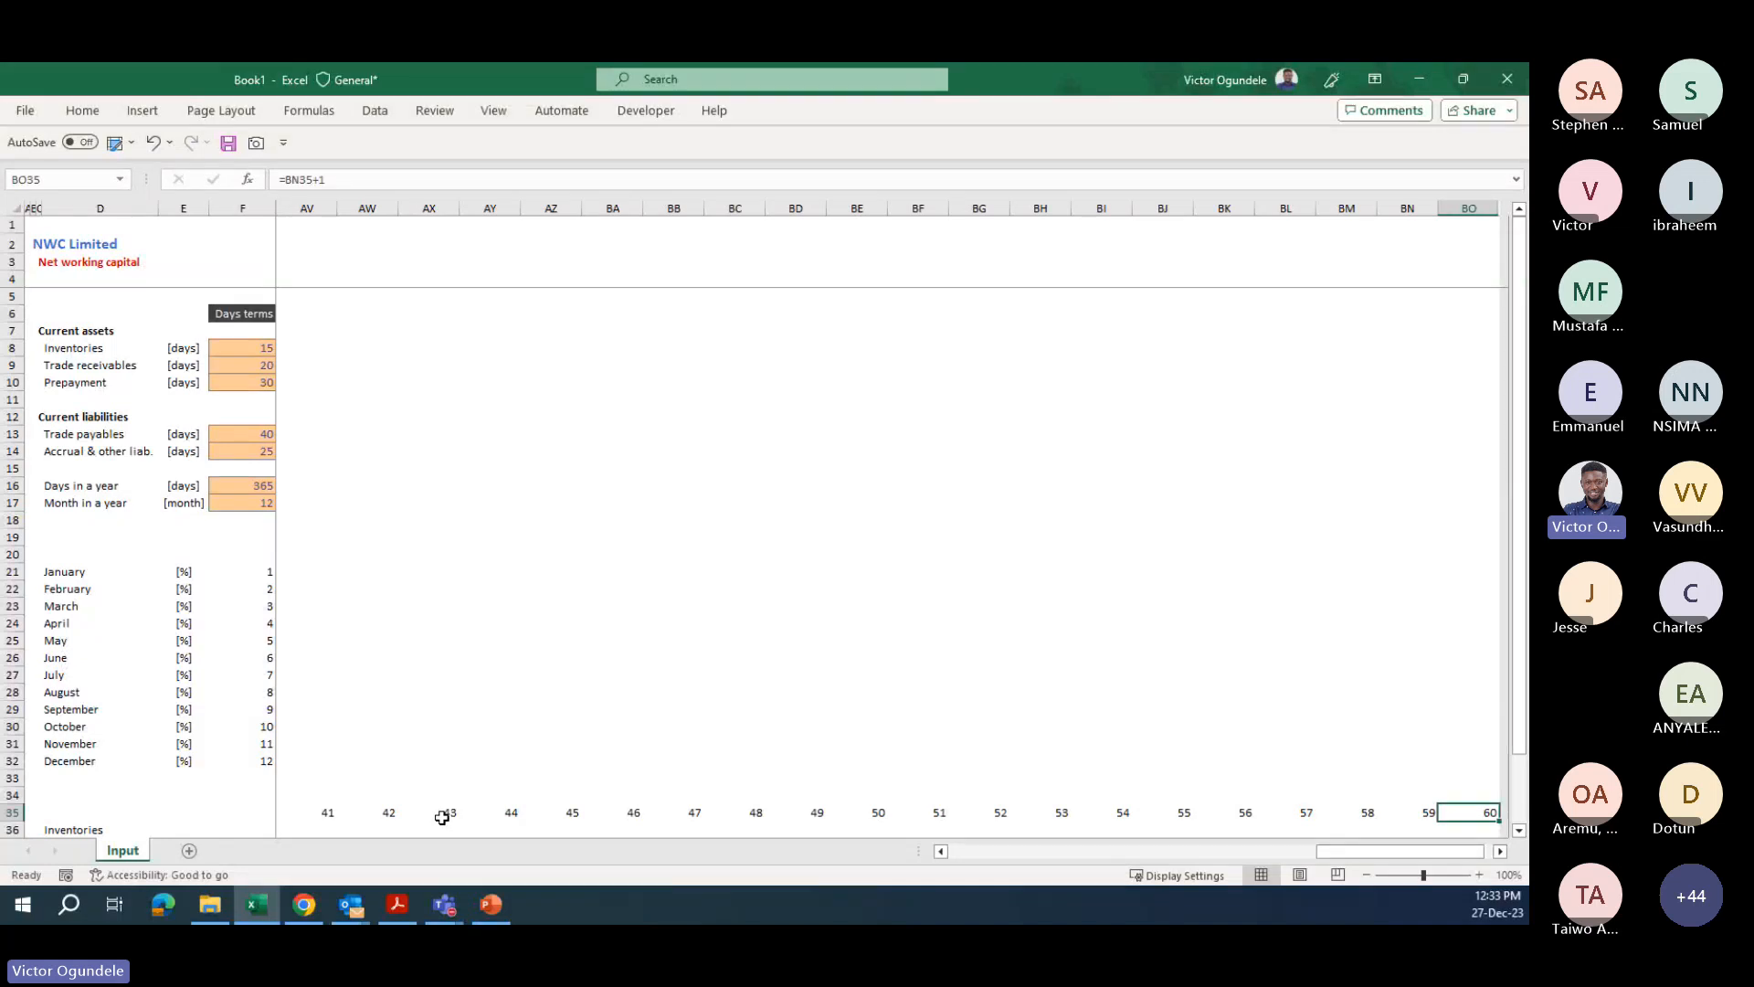
- Apply the custom number format "Month "0 to the period counters in H35:BO35
key(Home)
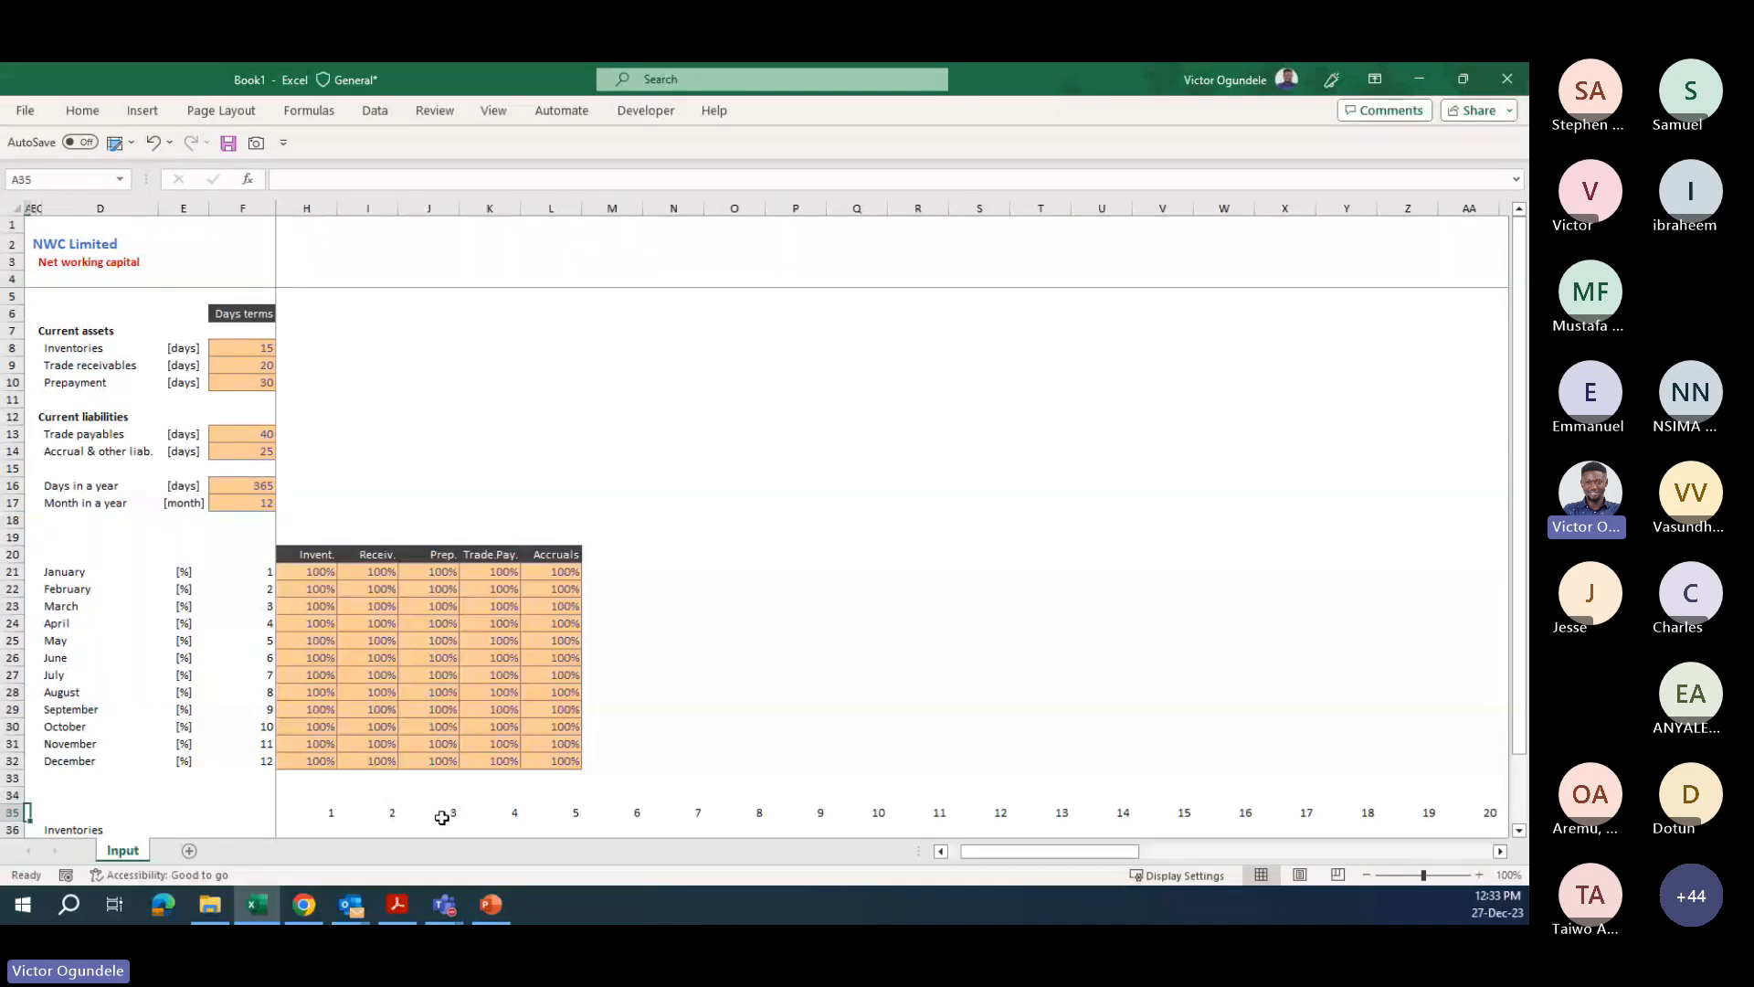
key(Down)
key(Down)
key(Down)
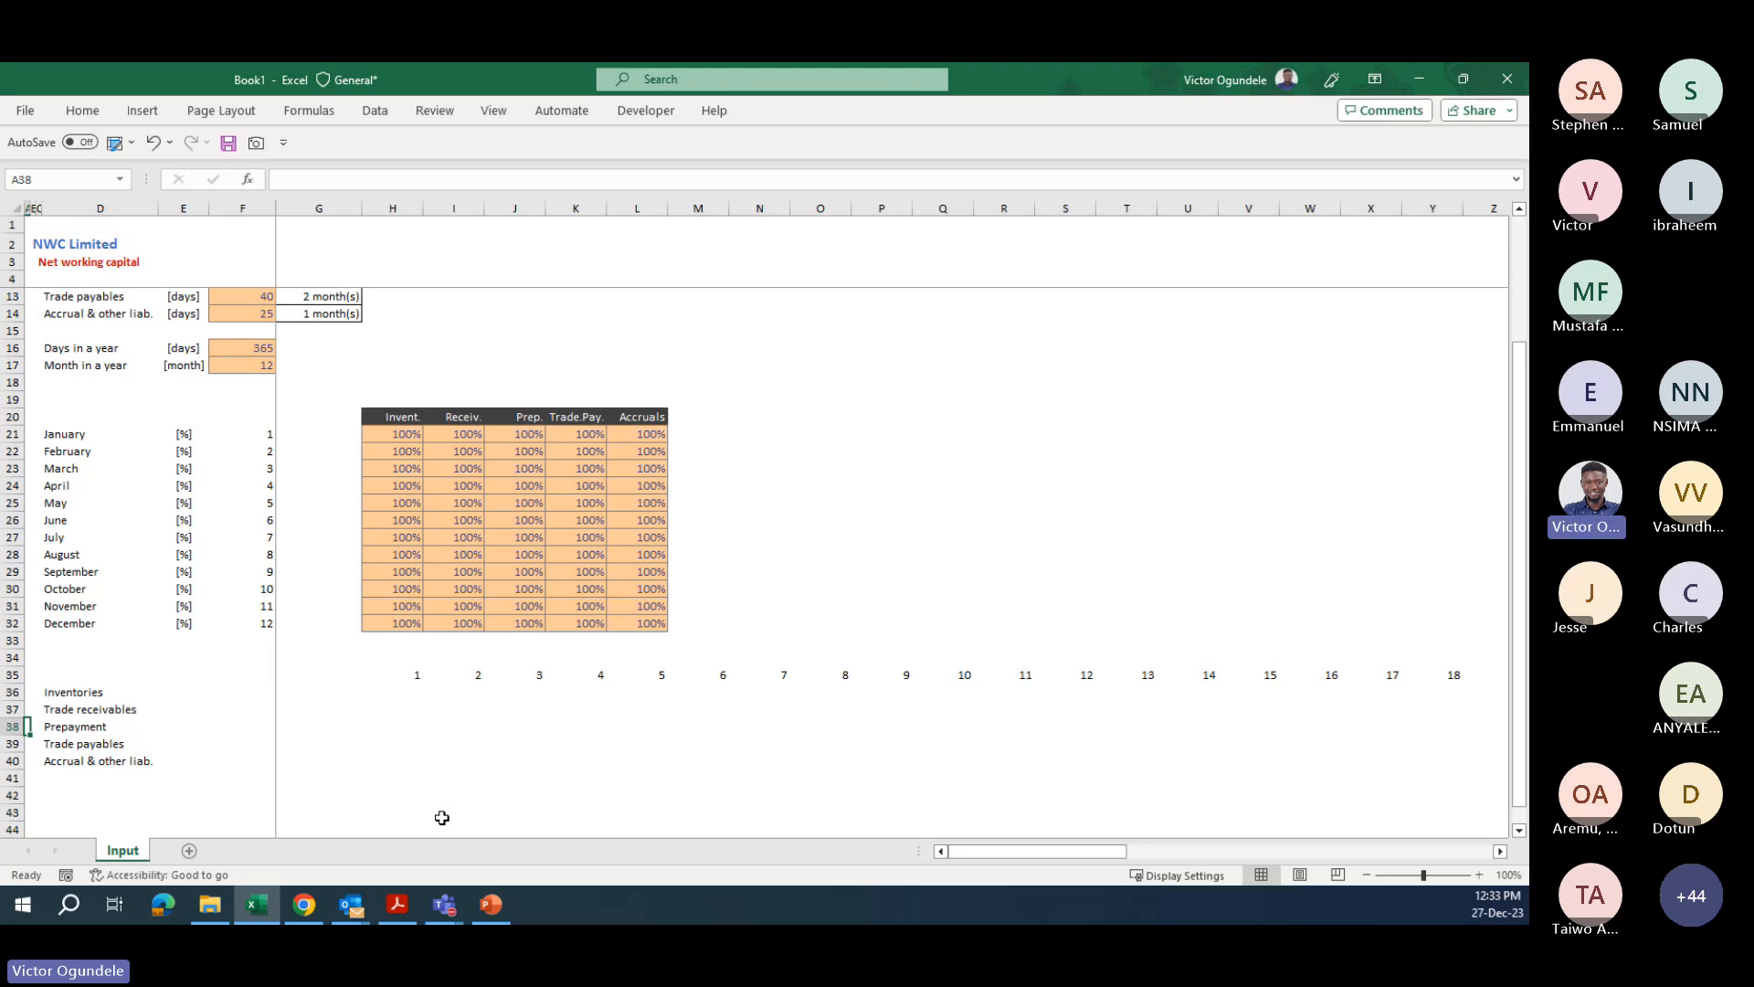
key(Up)
key(Up)
key(Up)
key(ctrl+Right)
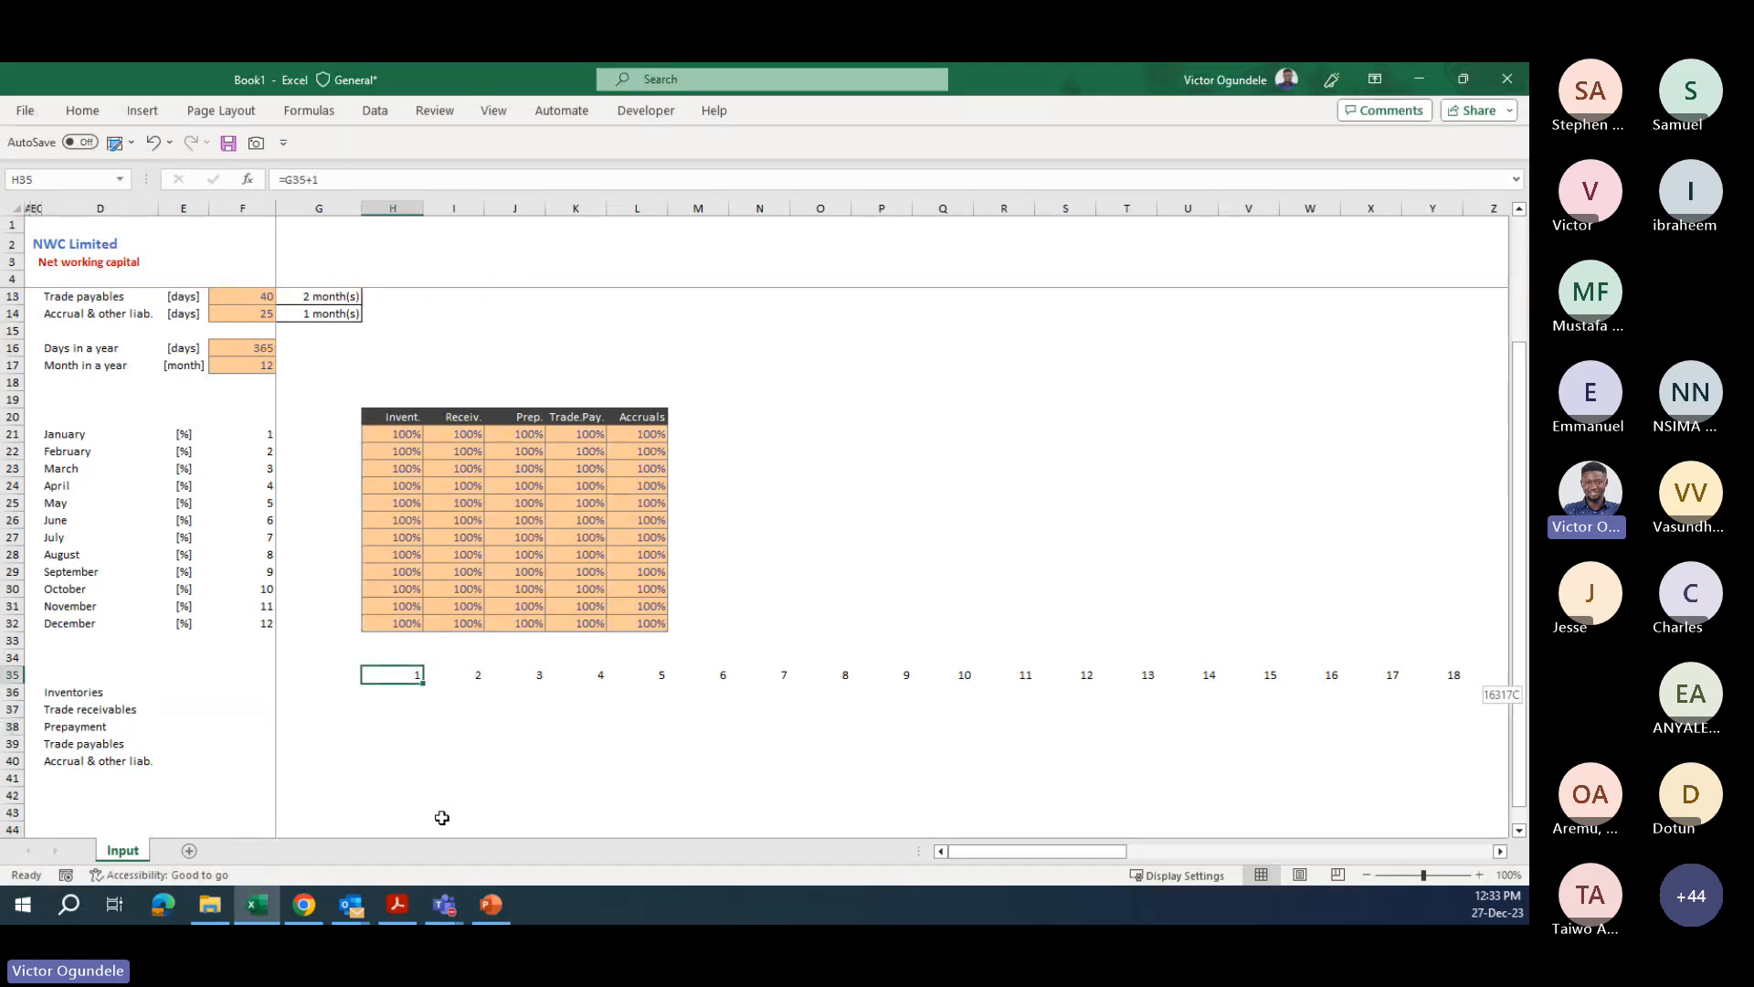
key(ctrl+shift+Right)
key(ctrl+1)
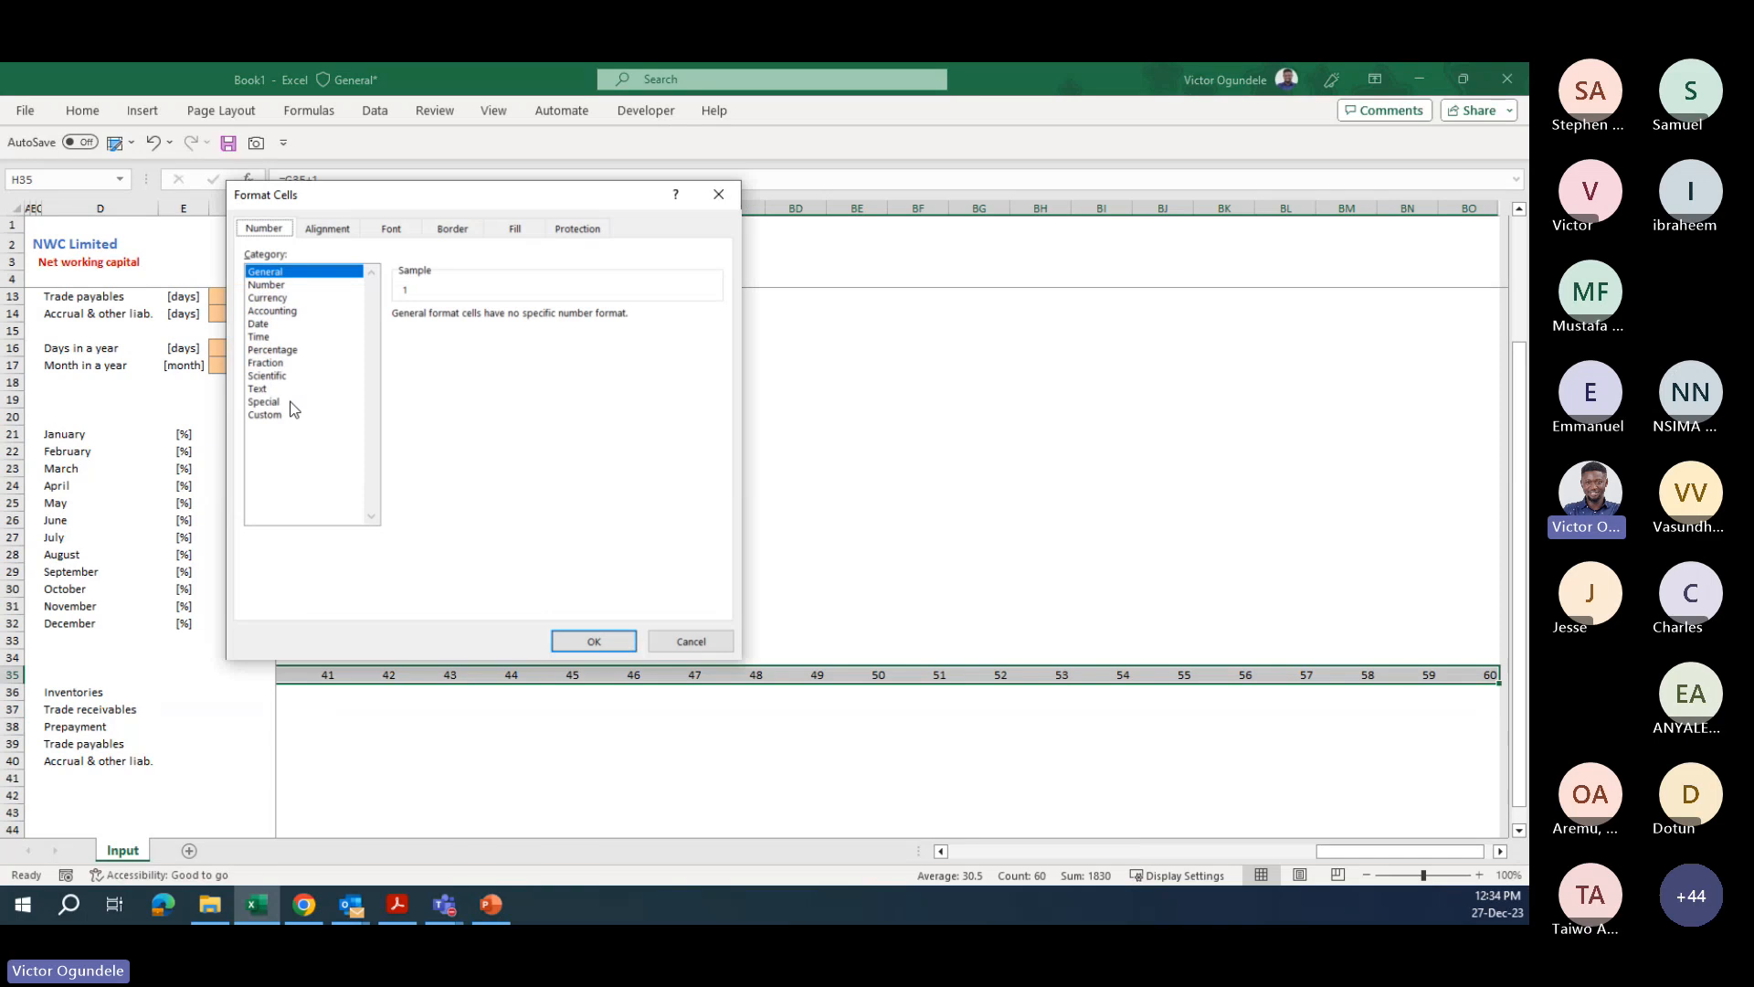
click(279, 414)
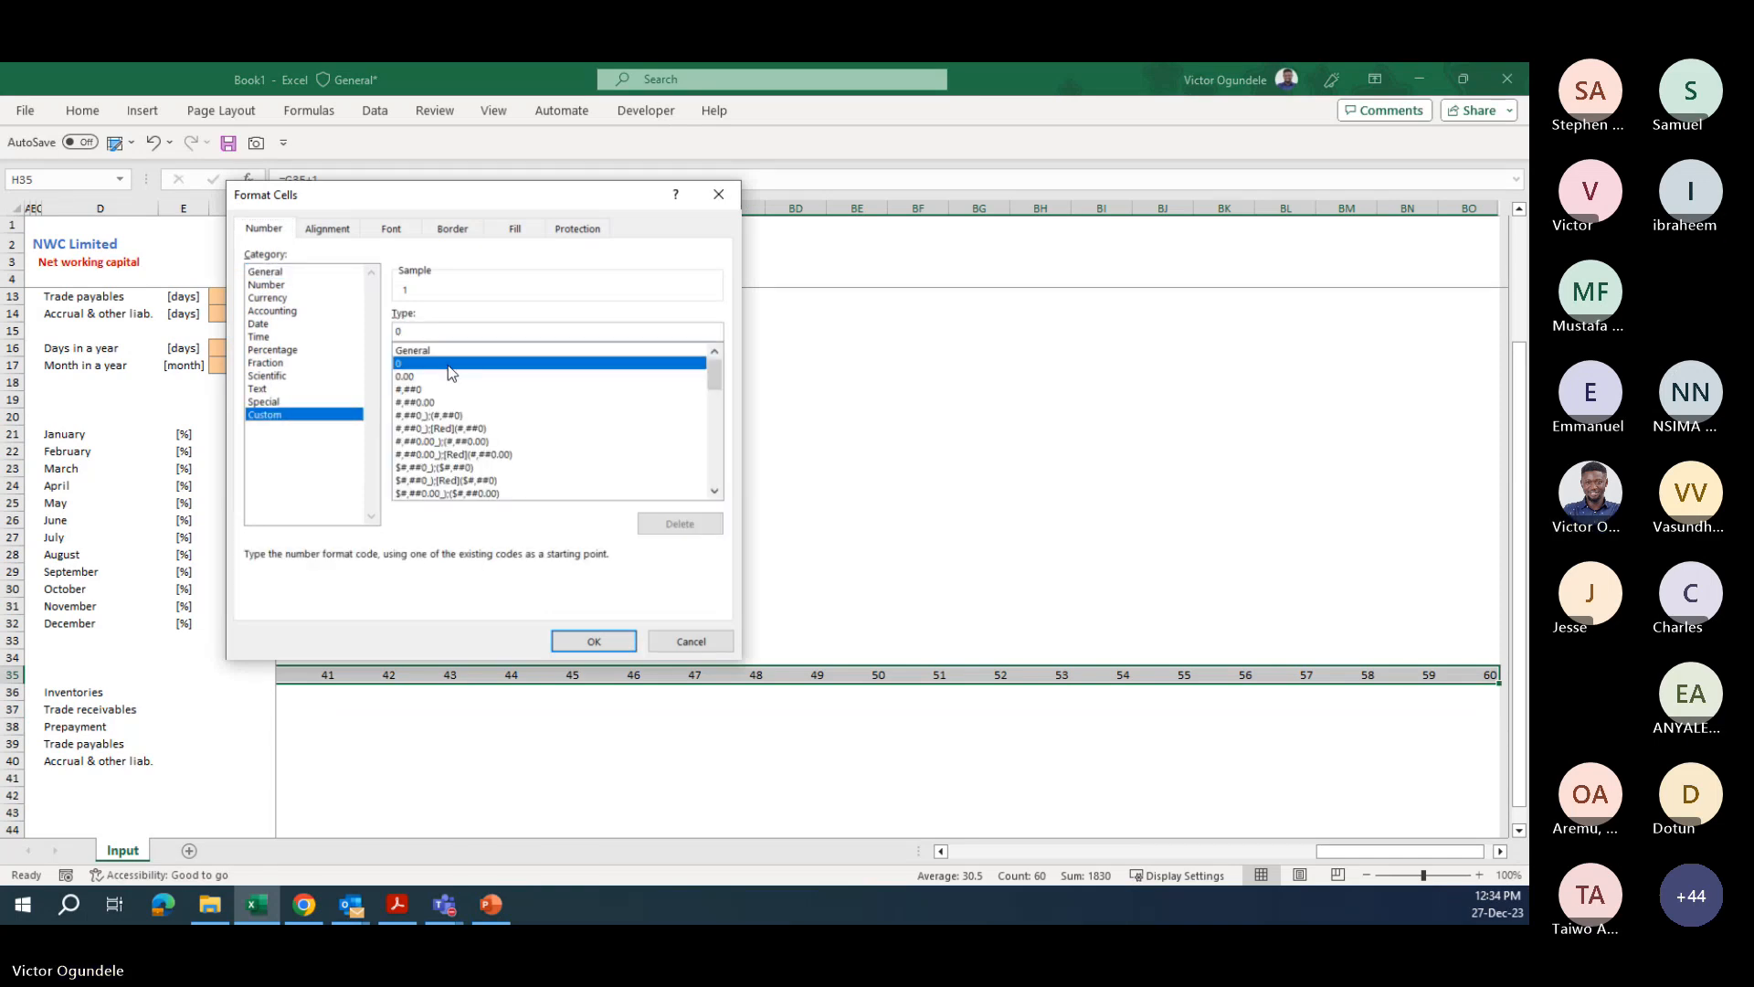
text(Month)
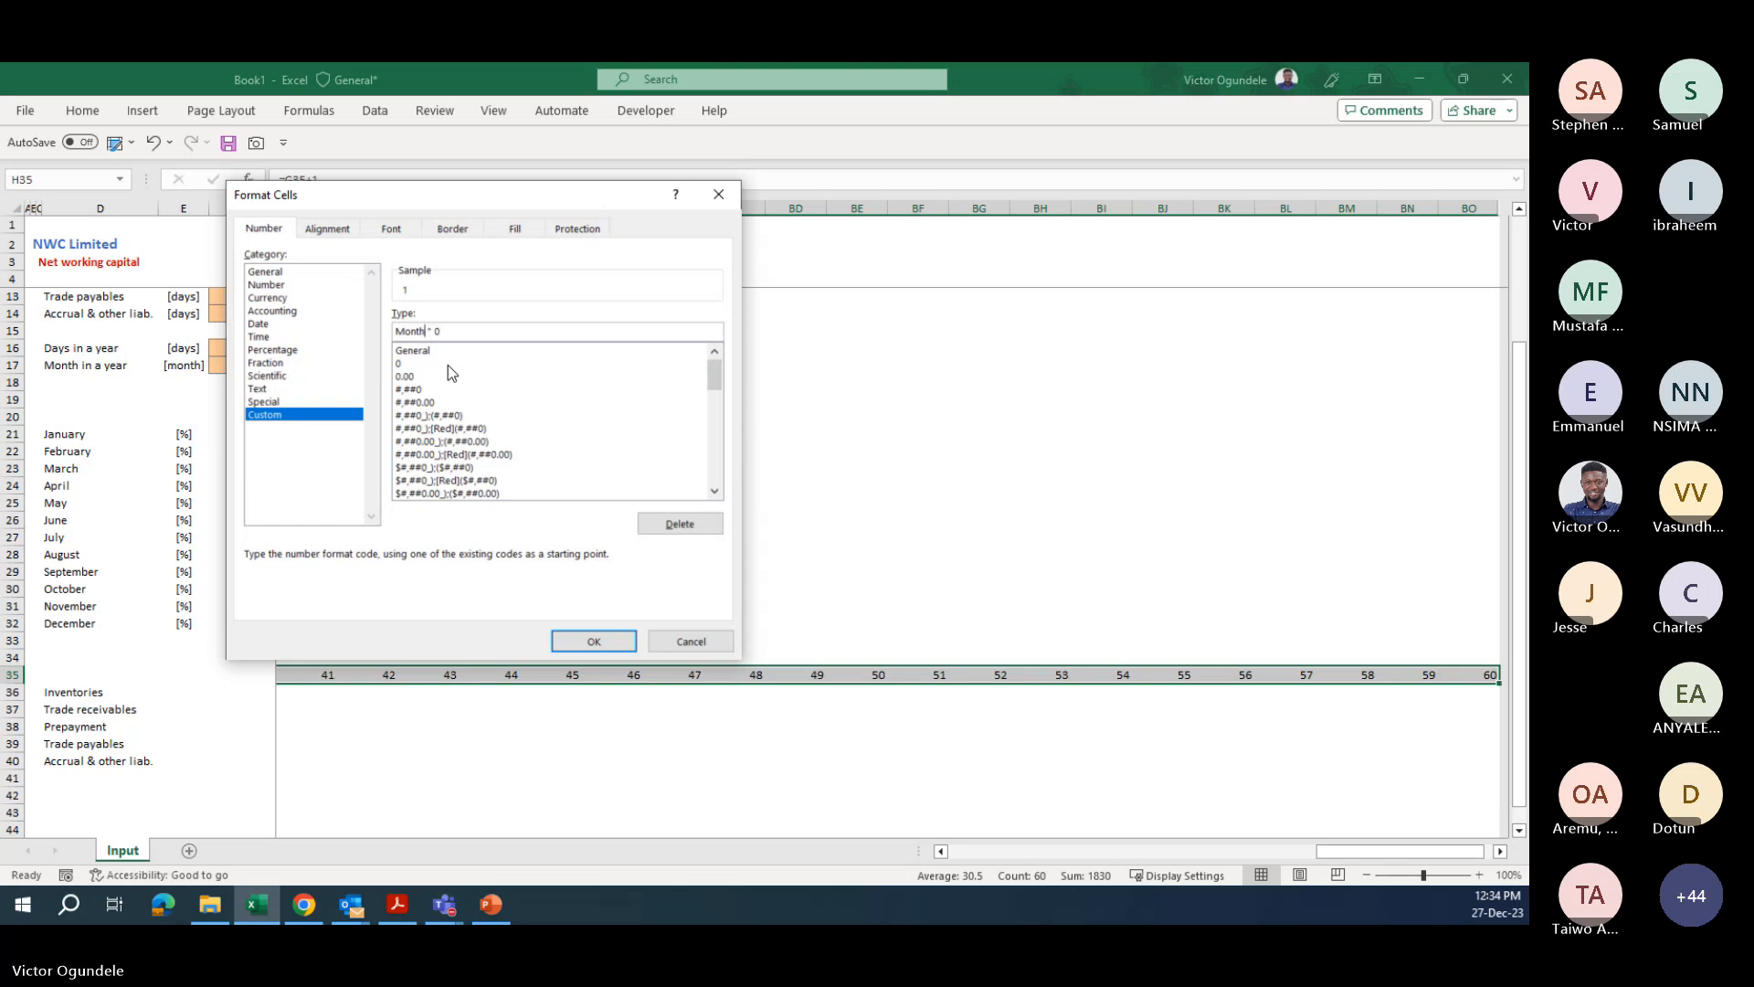
text( " 0)
key(Home)
text(")
key(End)
key(Left)
key(BackSpace)
click(605, 644)
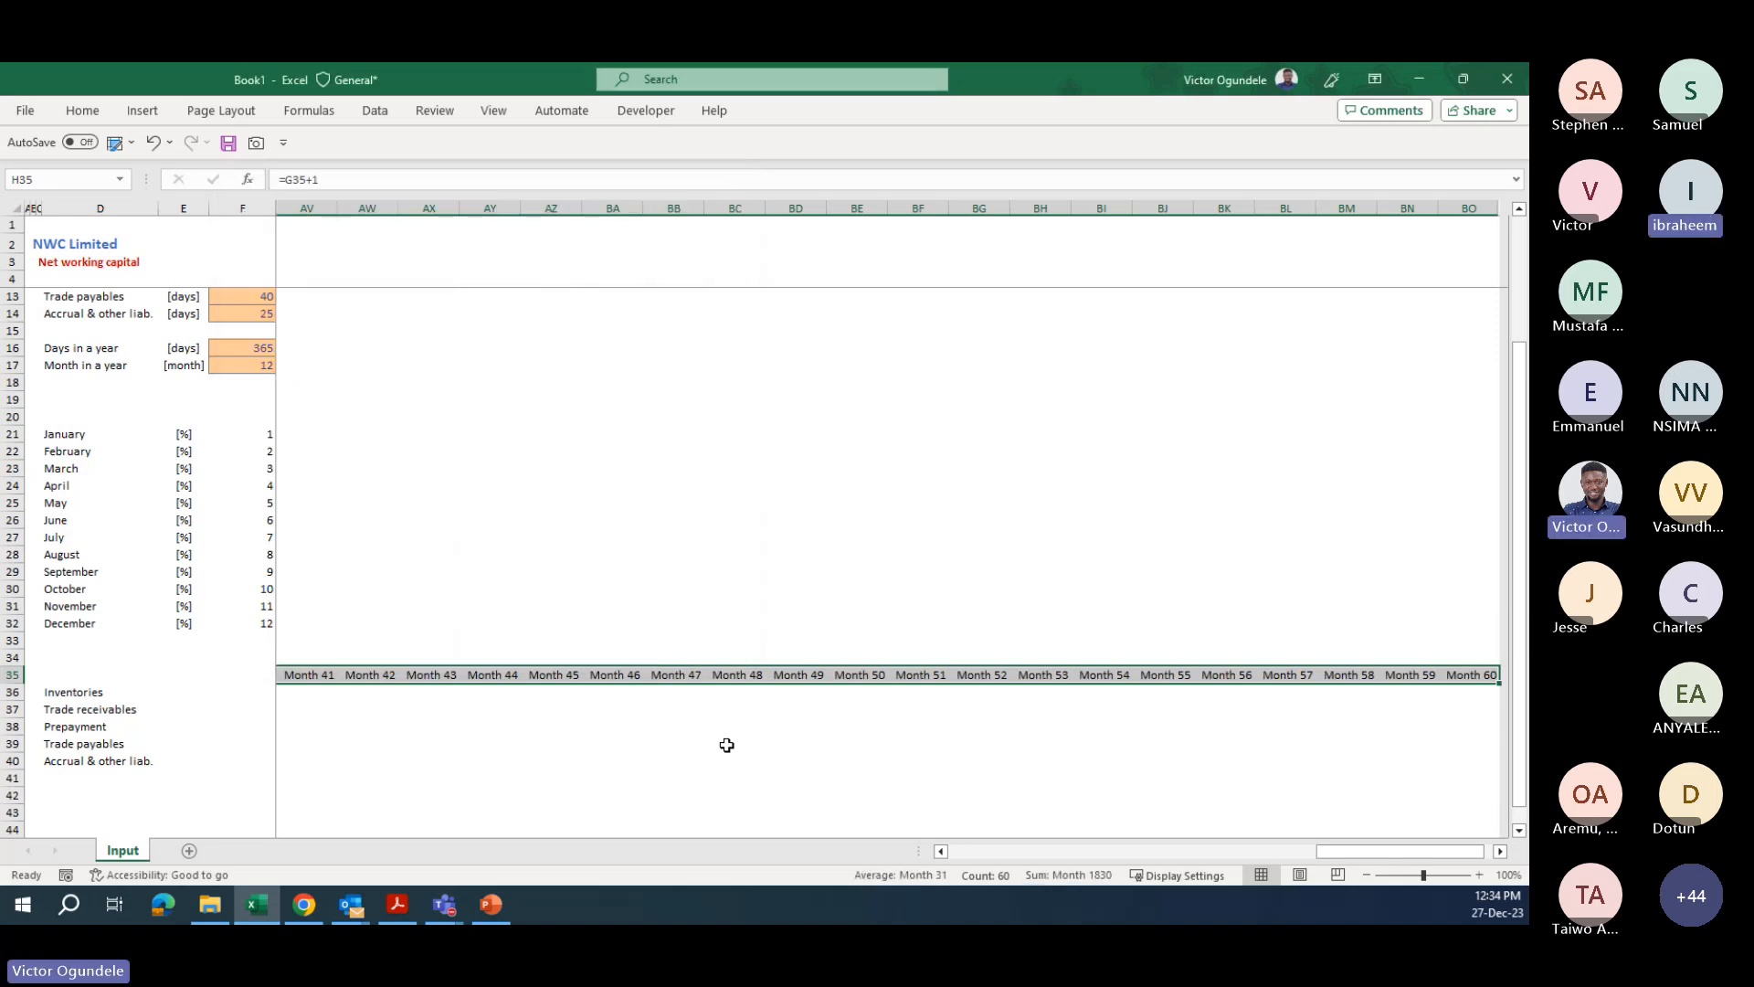
- Insert a blank row 36 between the month headers and the Inventories row
key(Right)
key(Right)
key(Right)
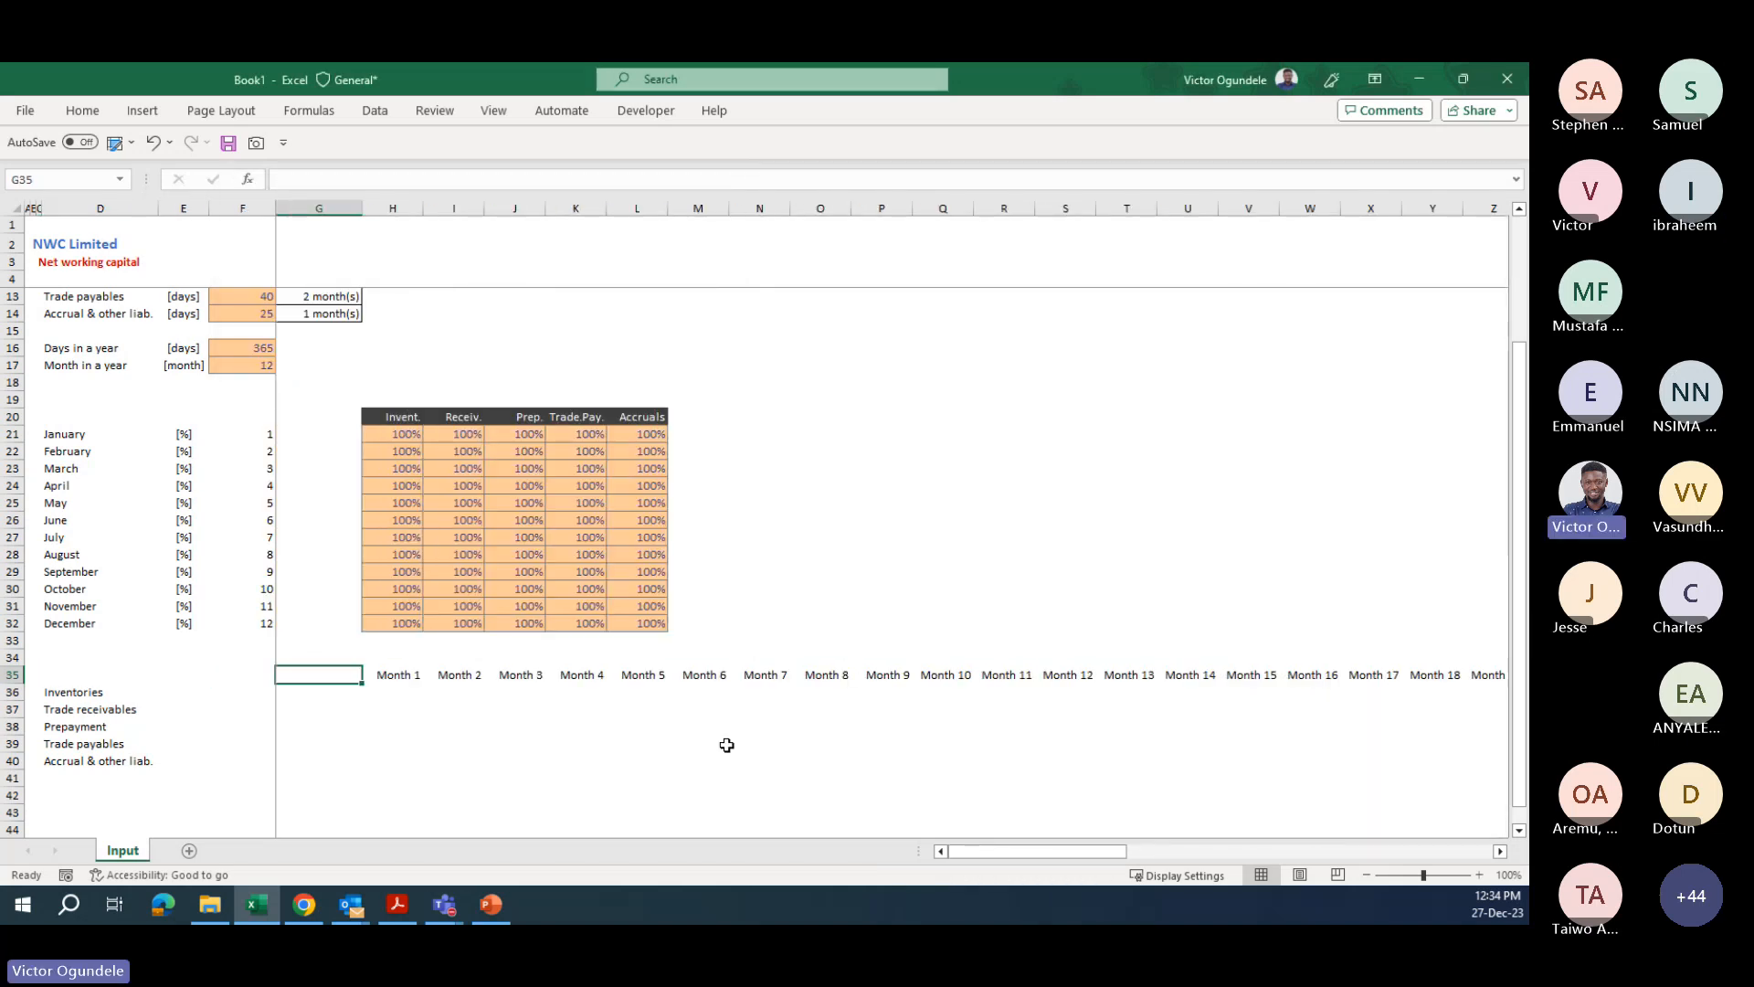
key(Right)
key(Down)
key(Down)
key(Up)
drag(402, 434, 411, 615)
click(408, 692)
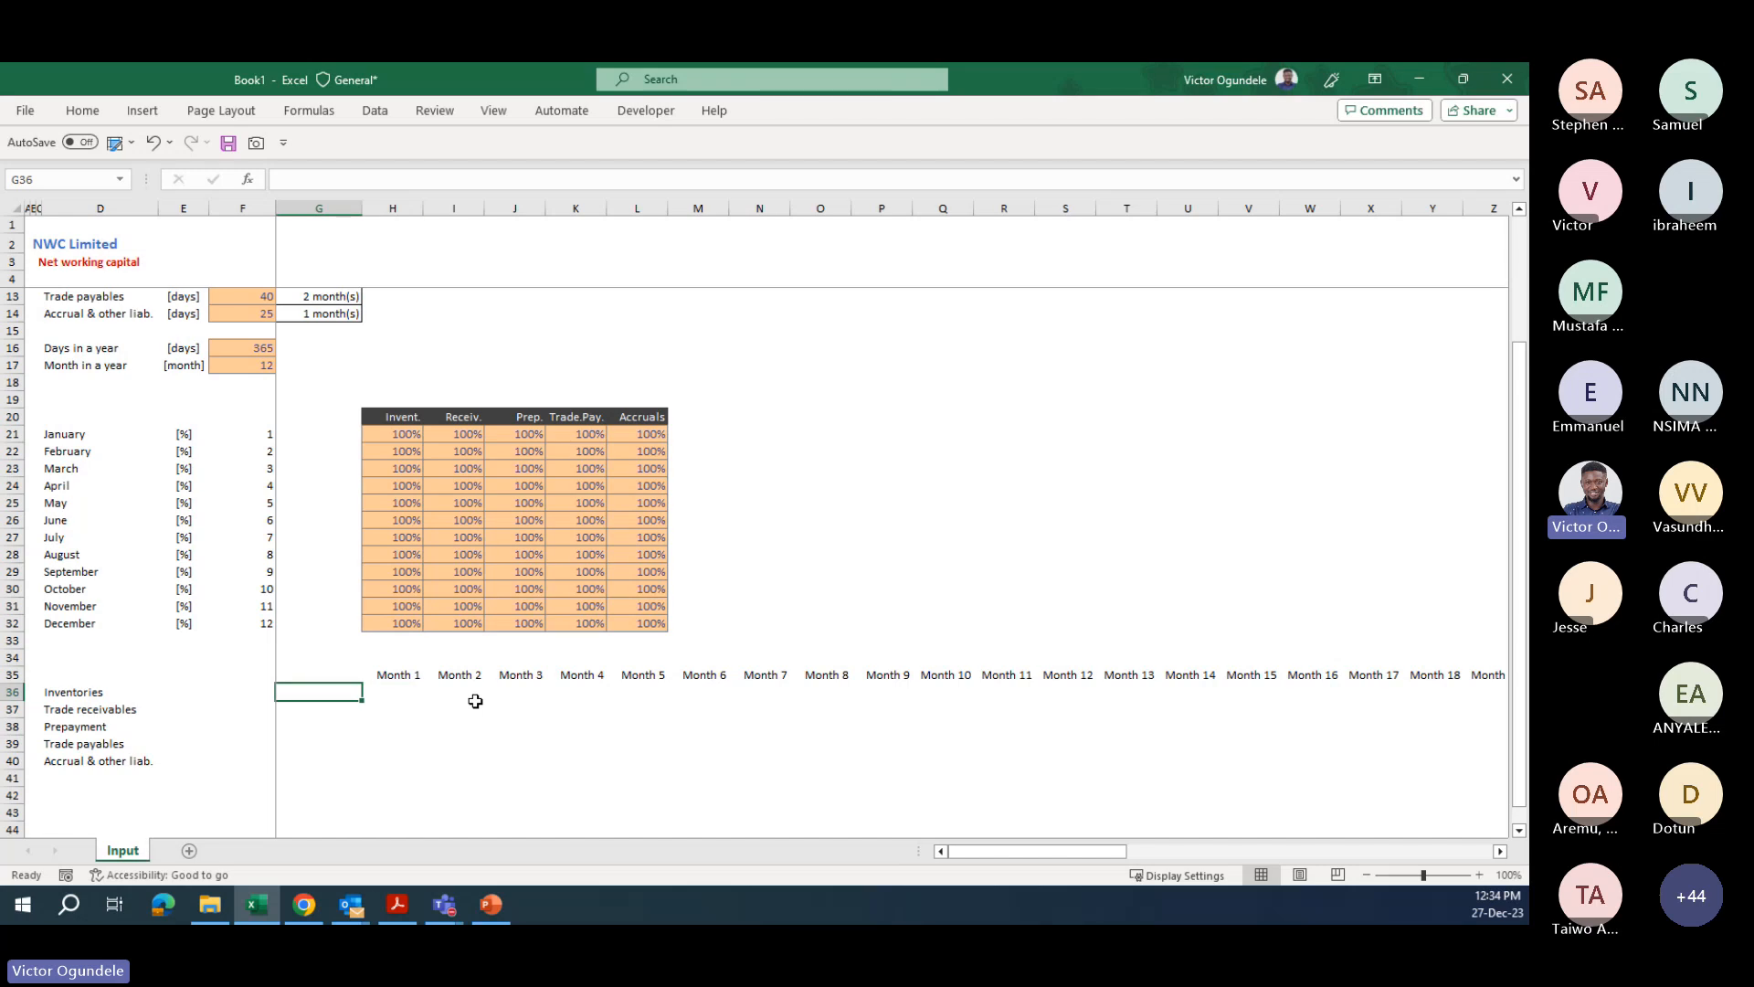
key(shift+space)
key(ctrl+shift+equal)
key(Up)
key(Down)
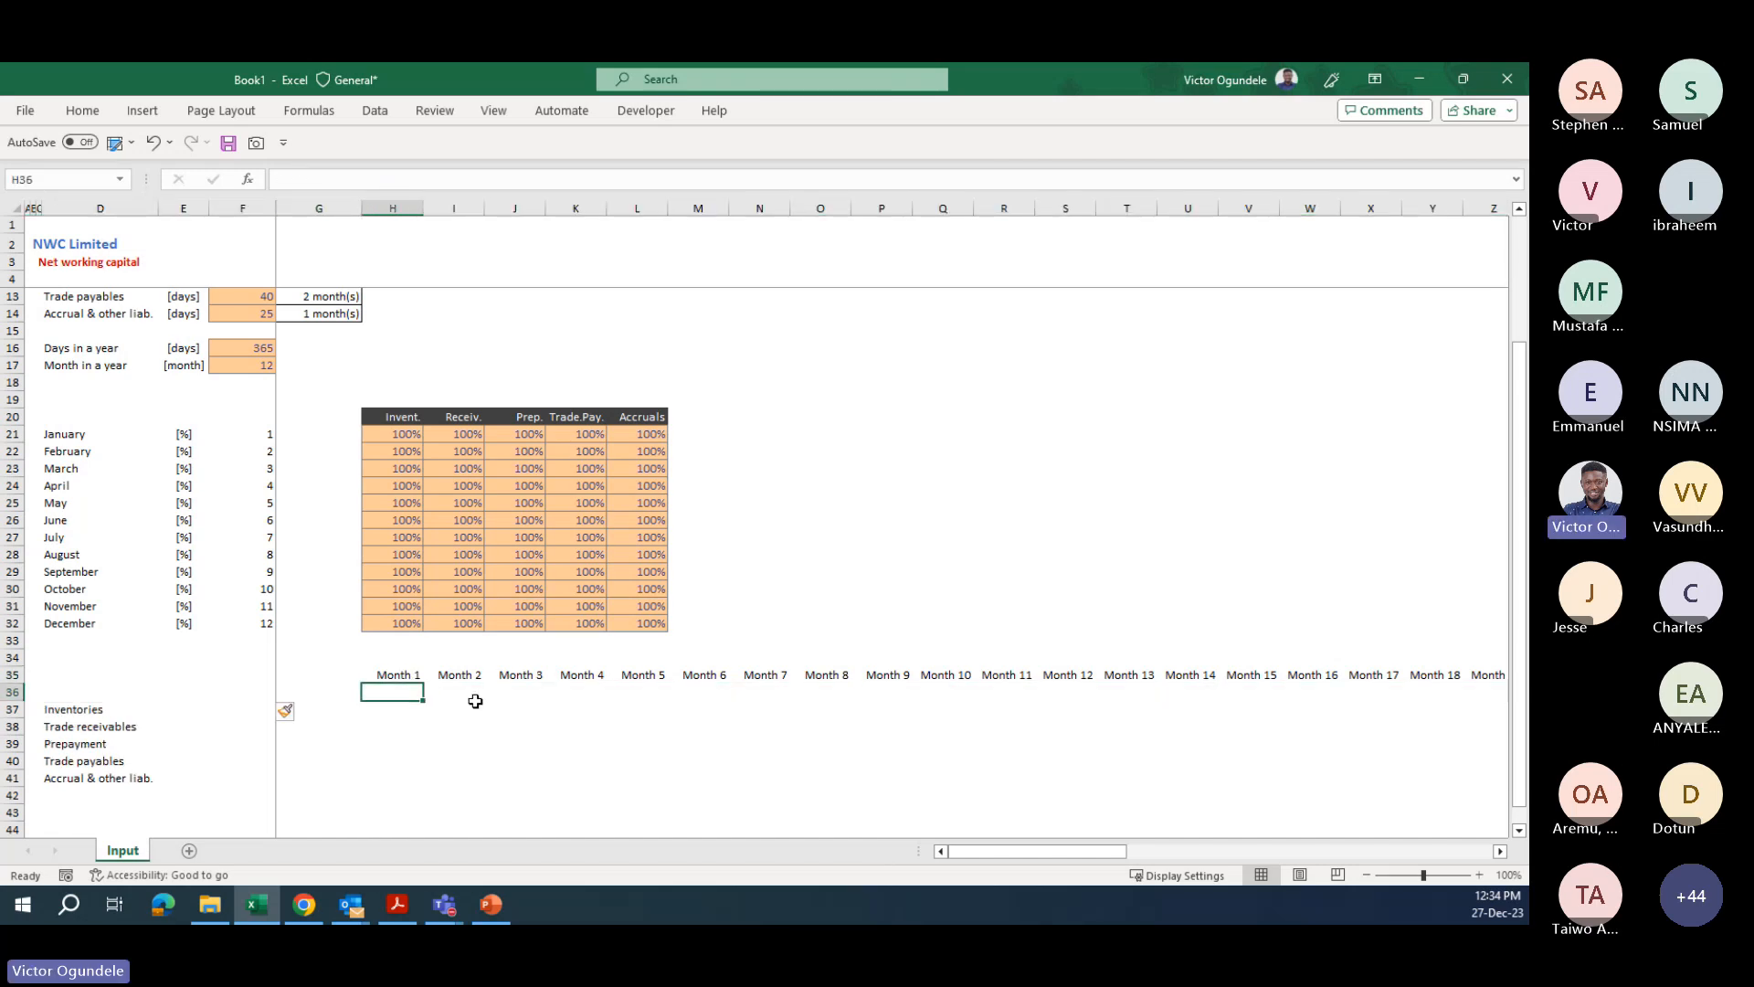
key(Up)
key(Right)
key(Left)
key(Down)
key(F2)
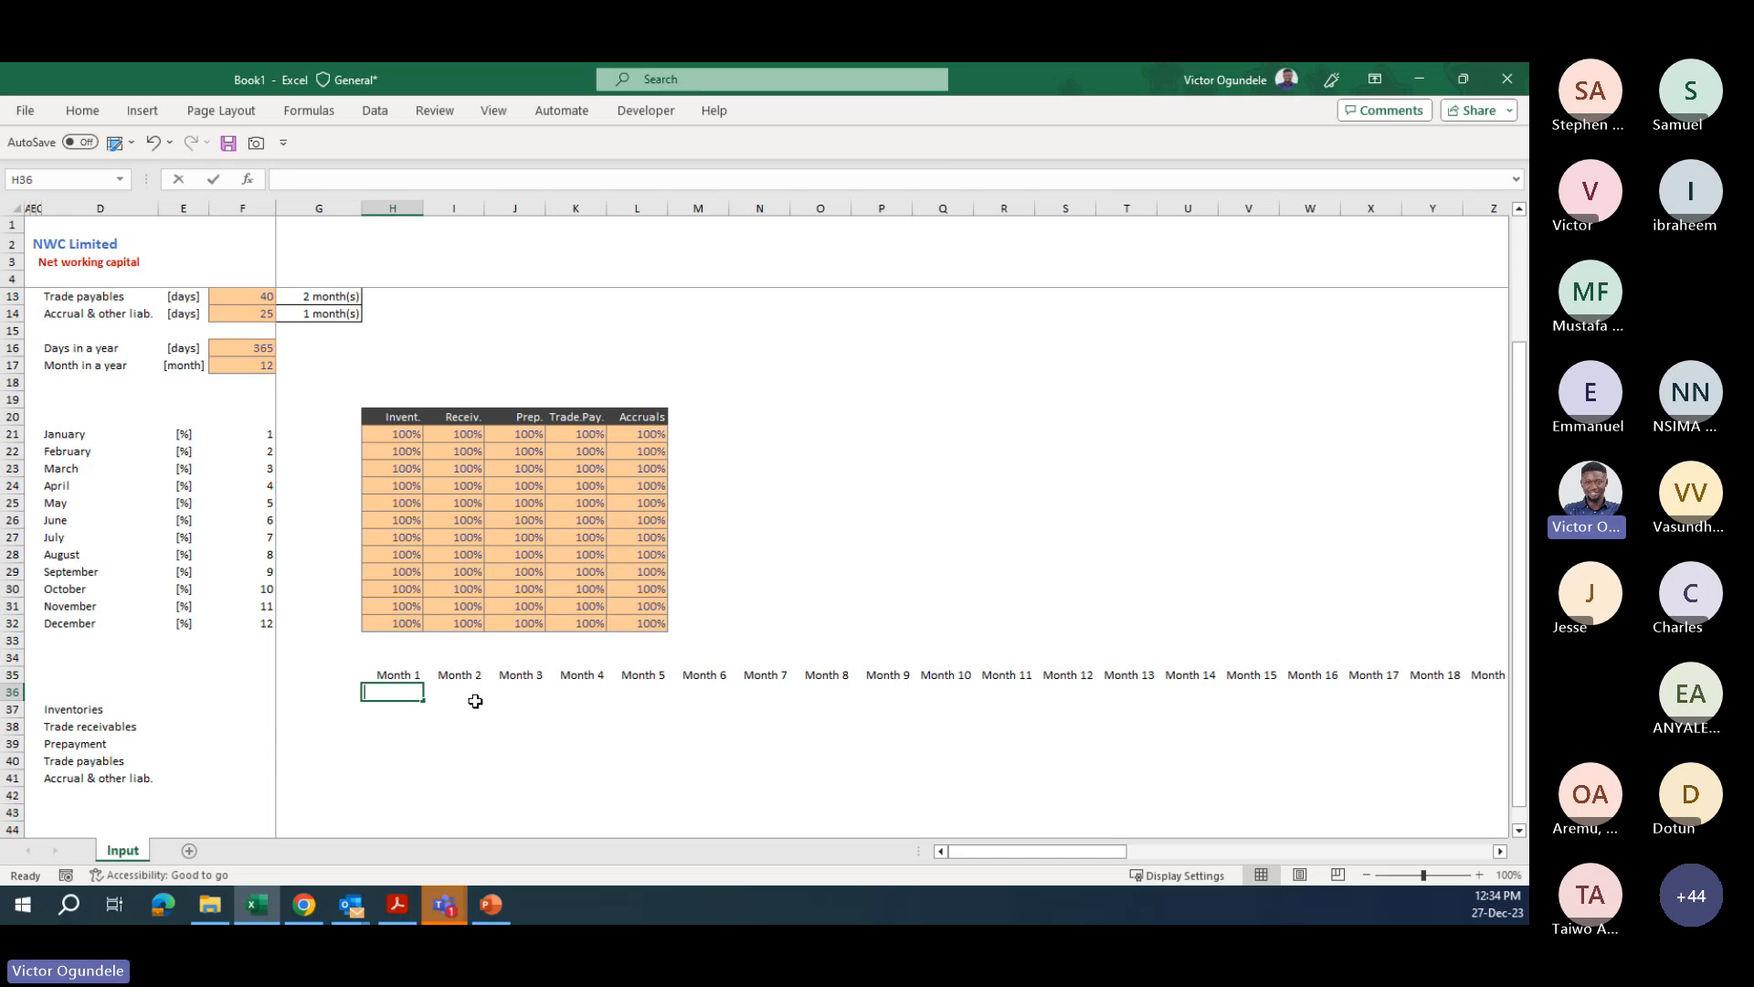
text(1)
key(ctrl+Return)
key(Delete)
text(=)
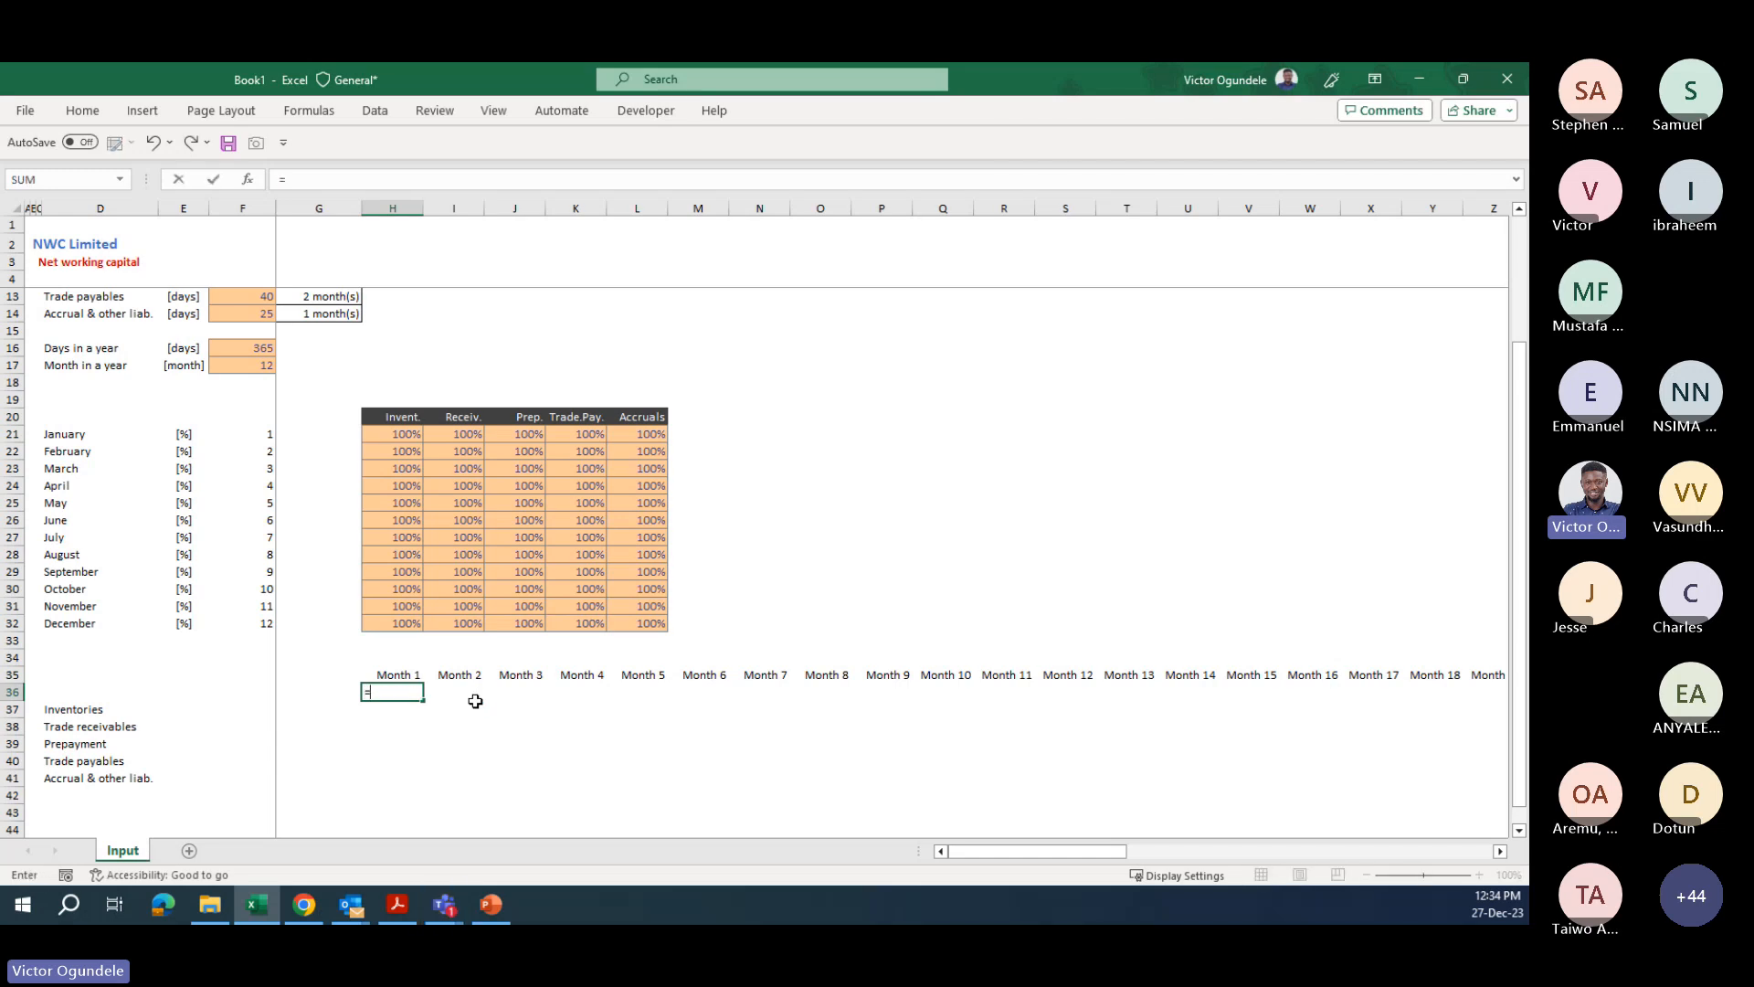
key(Escape)
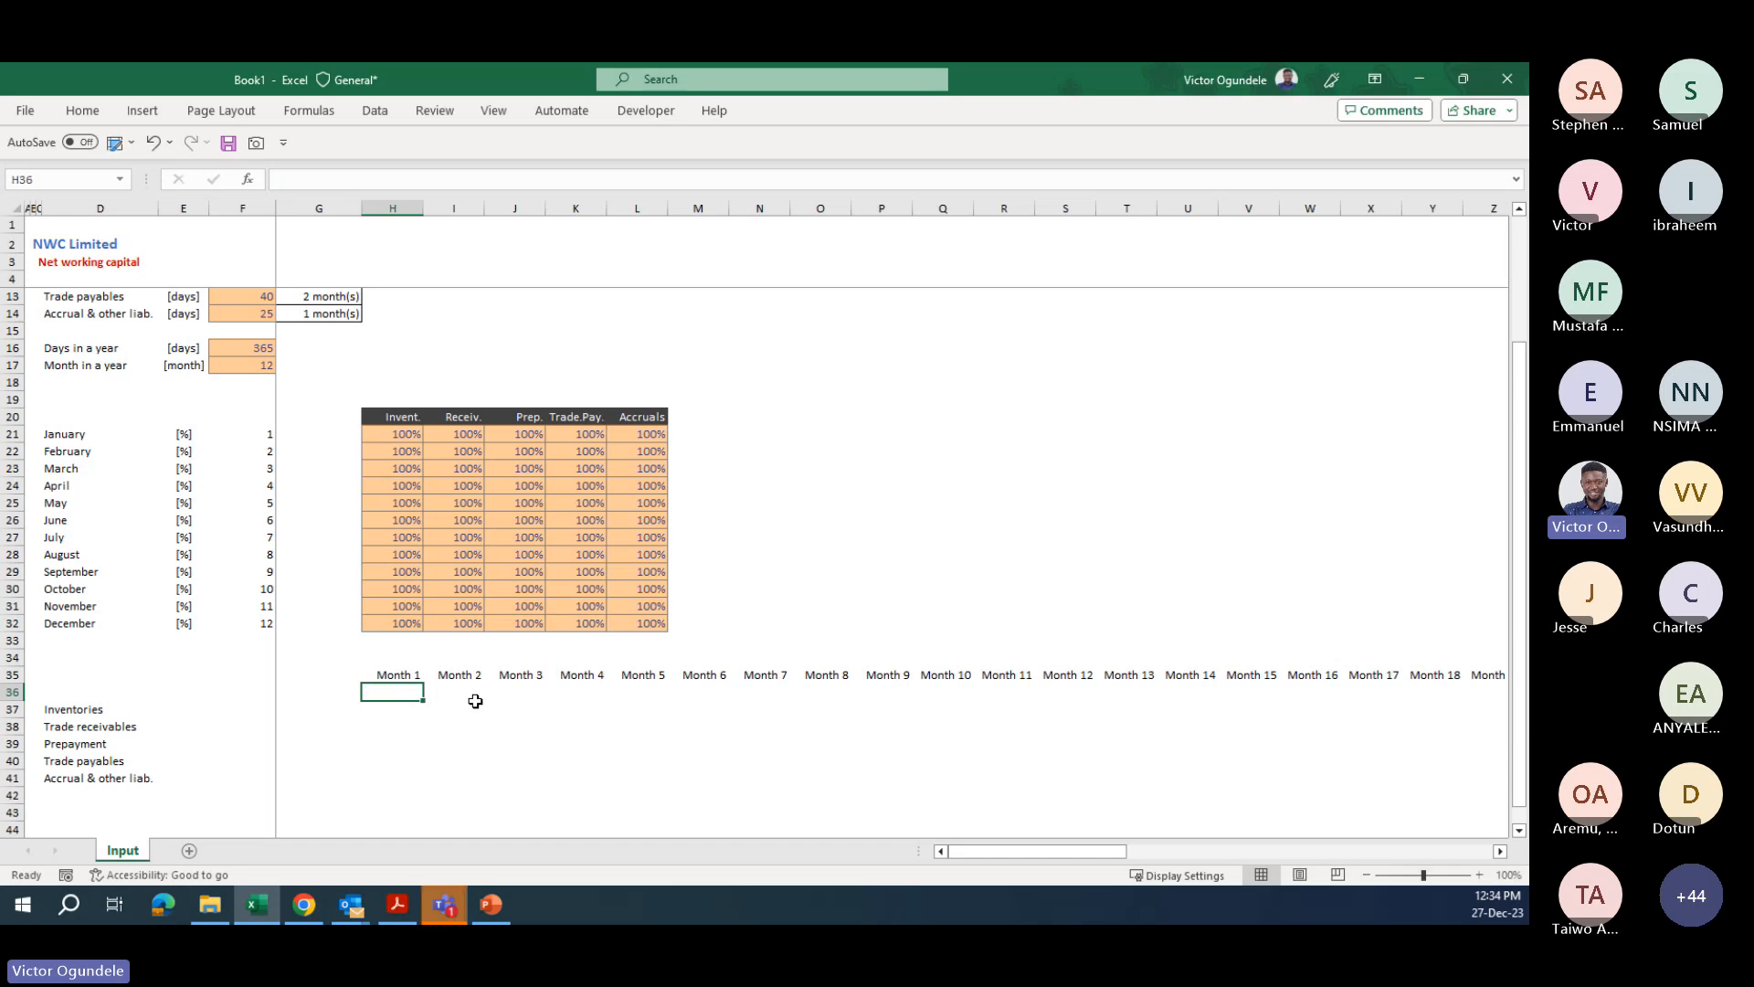
- Enter 1 and 2 in cells H36 and I36, and extend the series to 12 in cell S36
text(1)
key(Right)
text(2)
key(ctrl+Return)
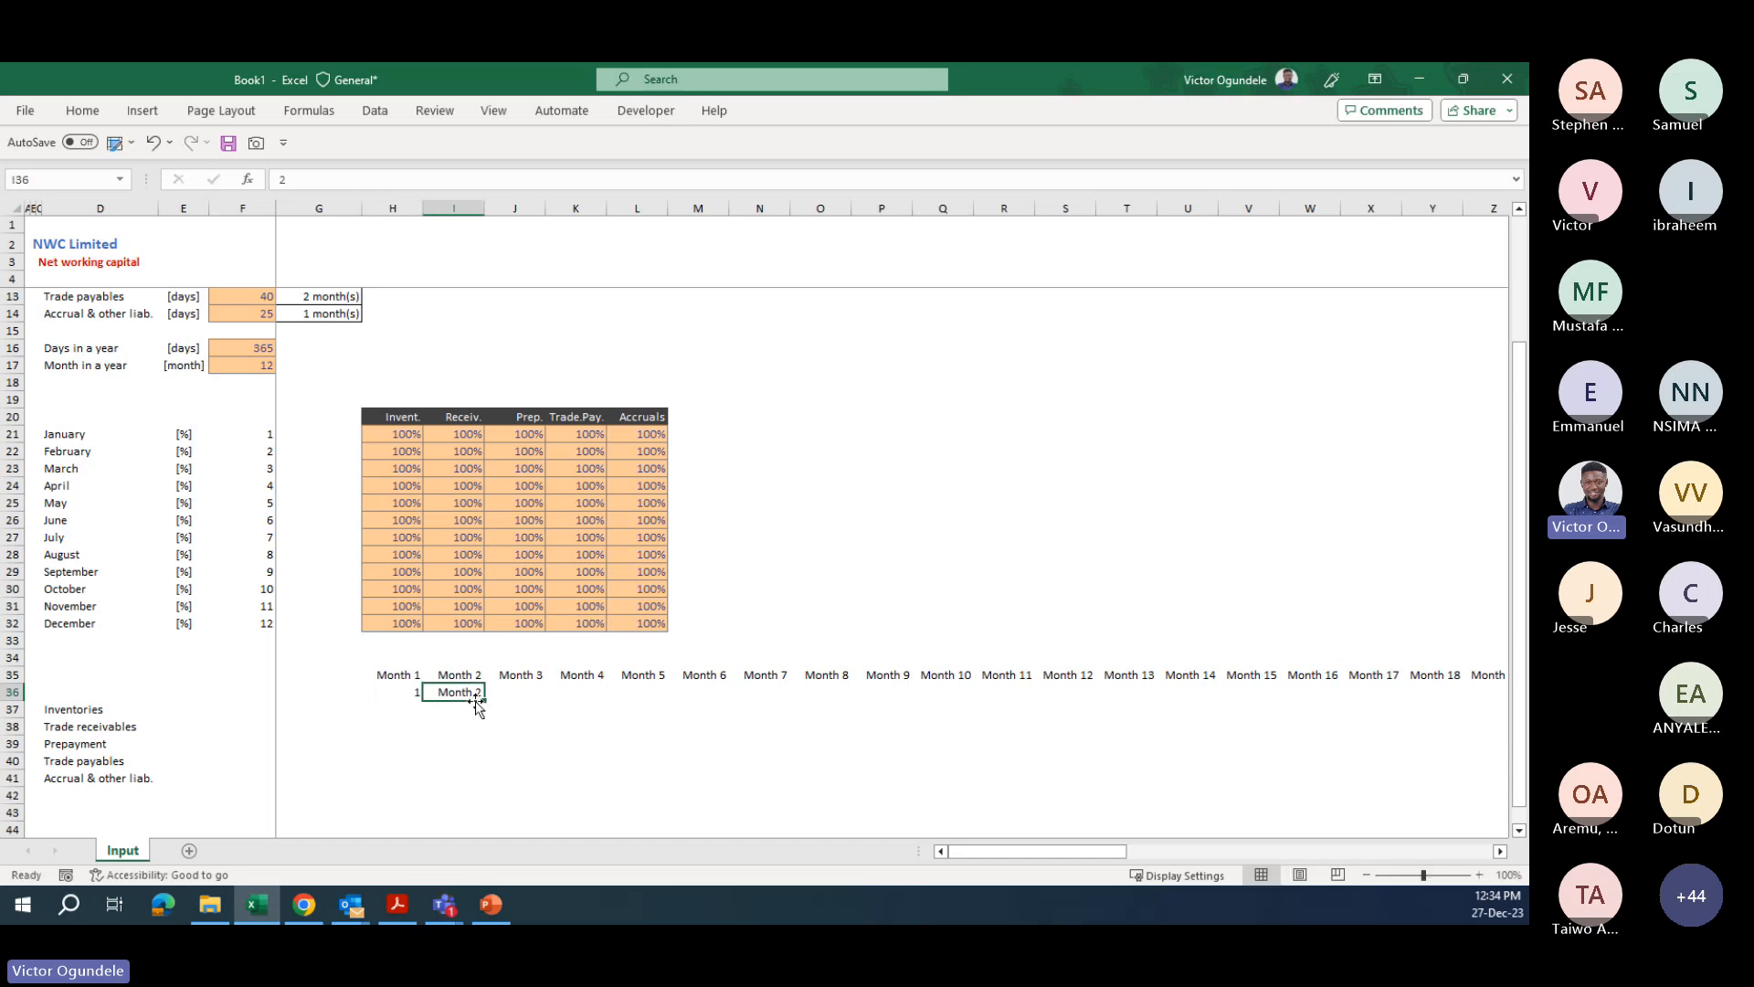
text(1)
key(ctrl+Return)
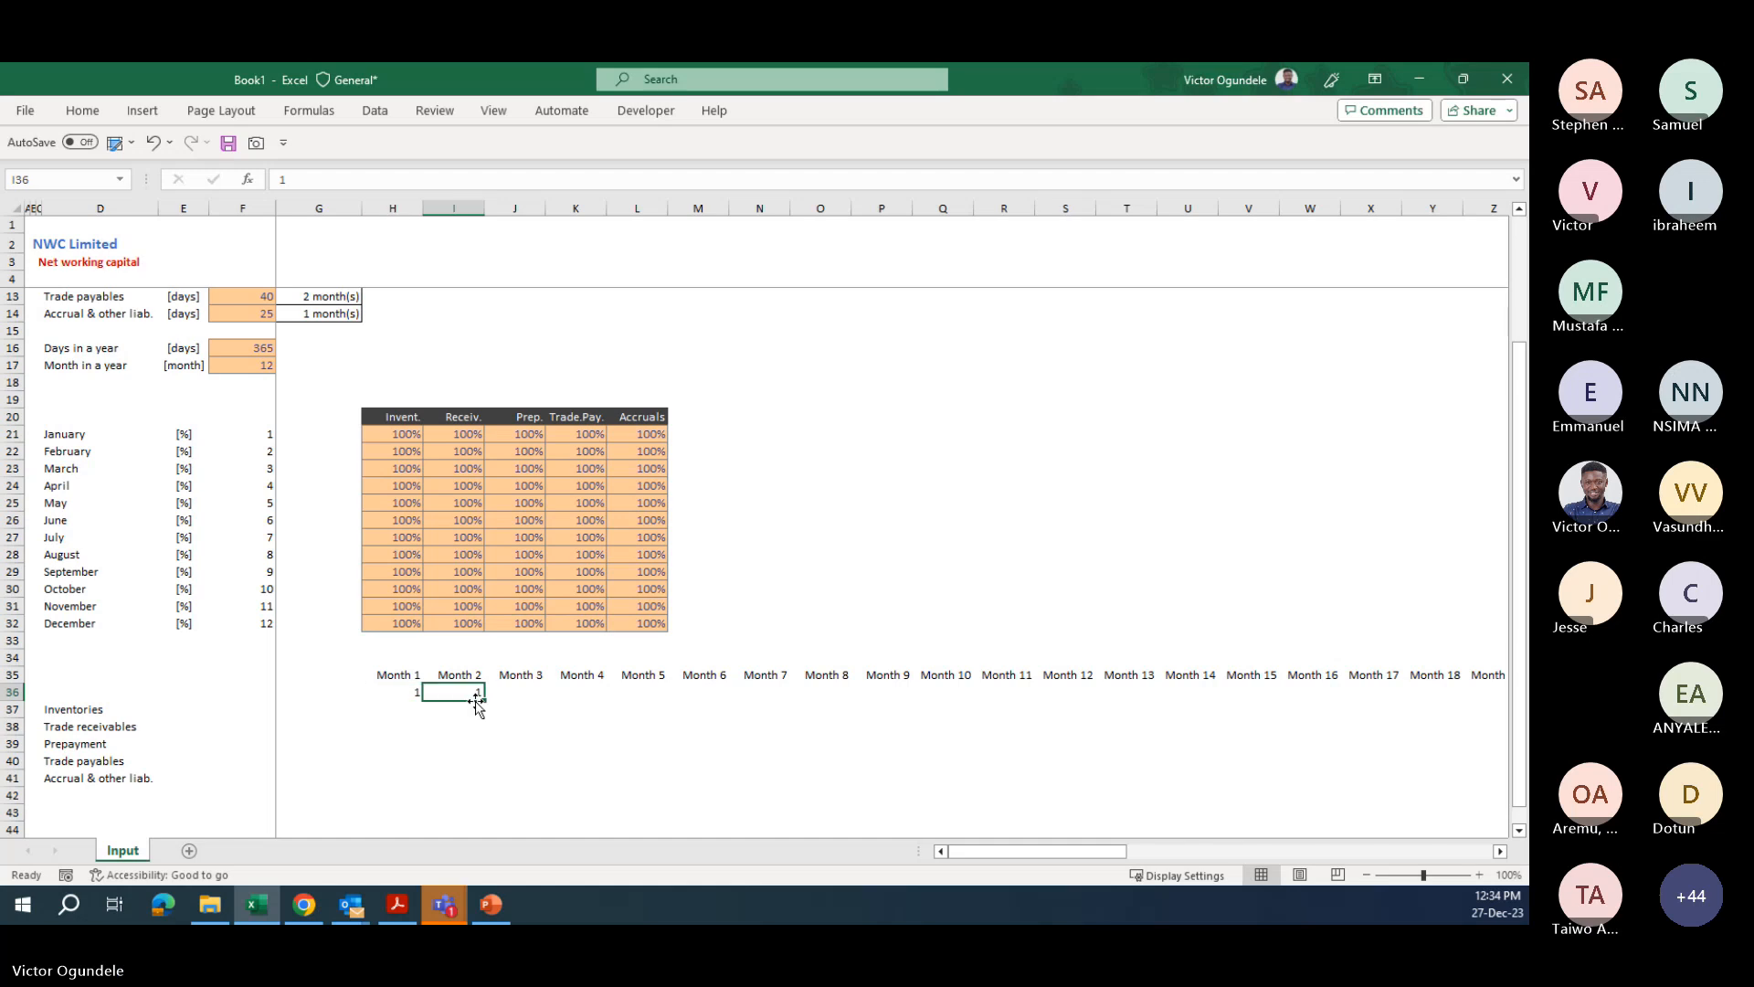
text(2)
key(Return)
key(Up)
key(shift+Right)
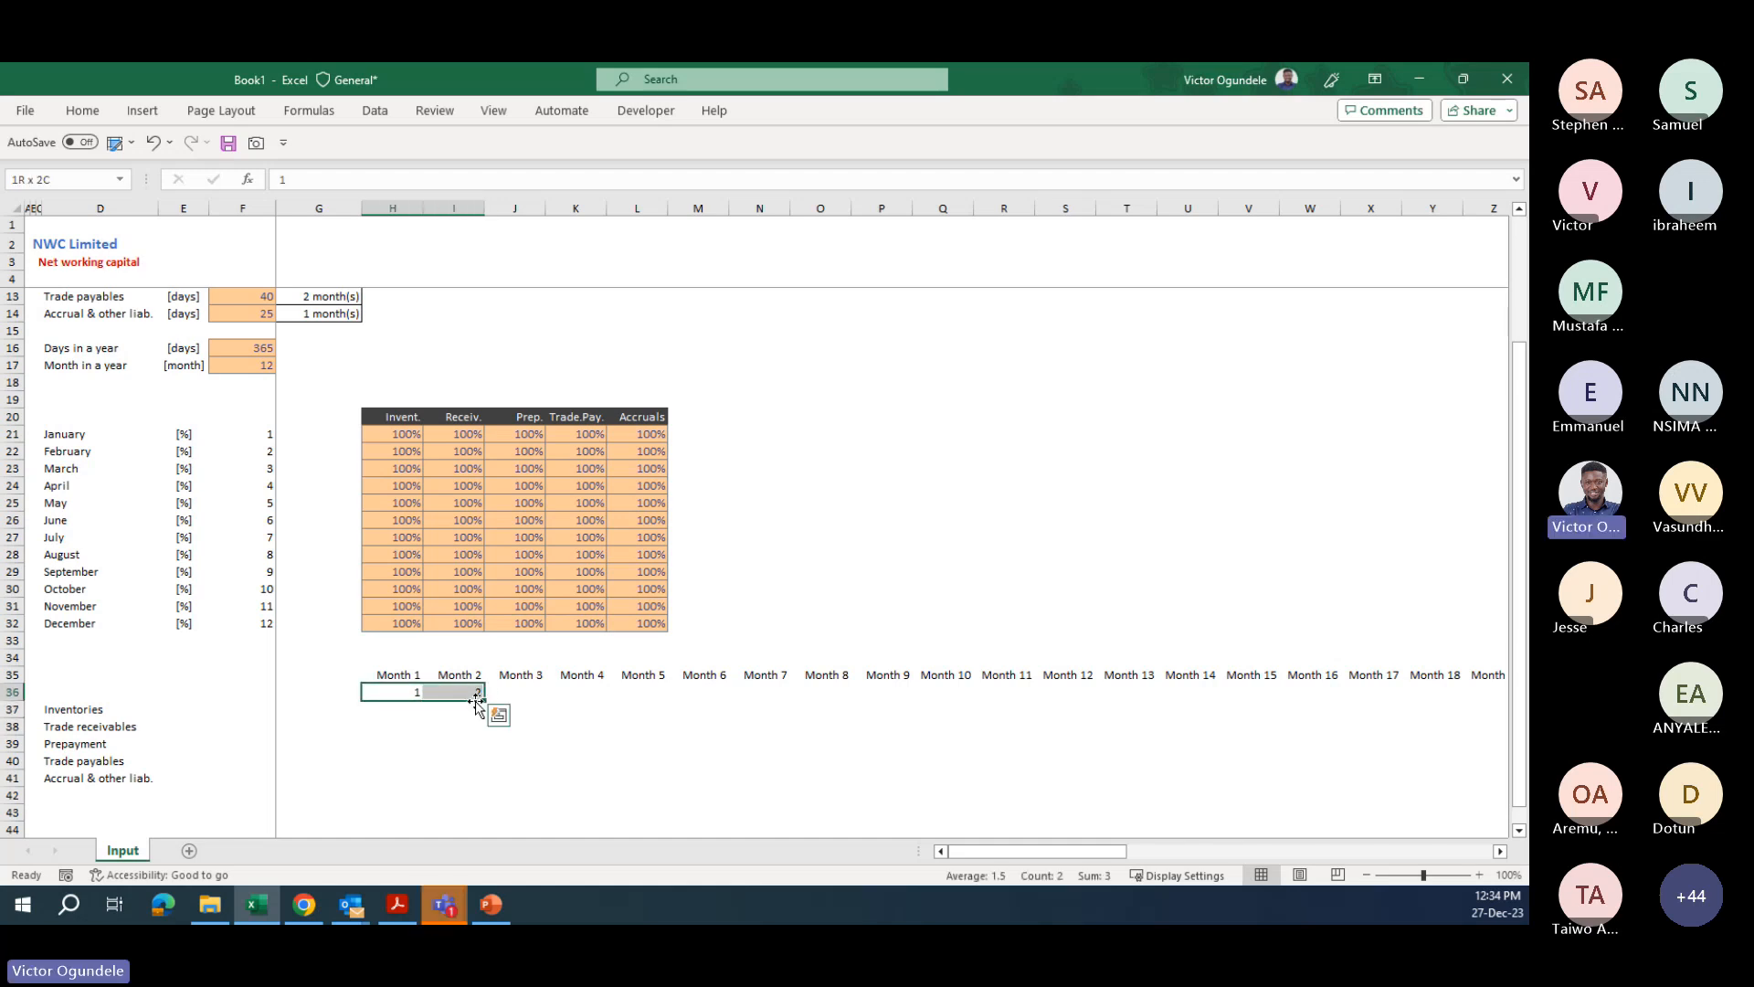
drag(476, 699, 1105, 682)
- Fill T36:BO36 with the formula =H36 so the month numbers 1 to 12 repeat every twelve periods
click(1122, 694)
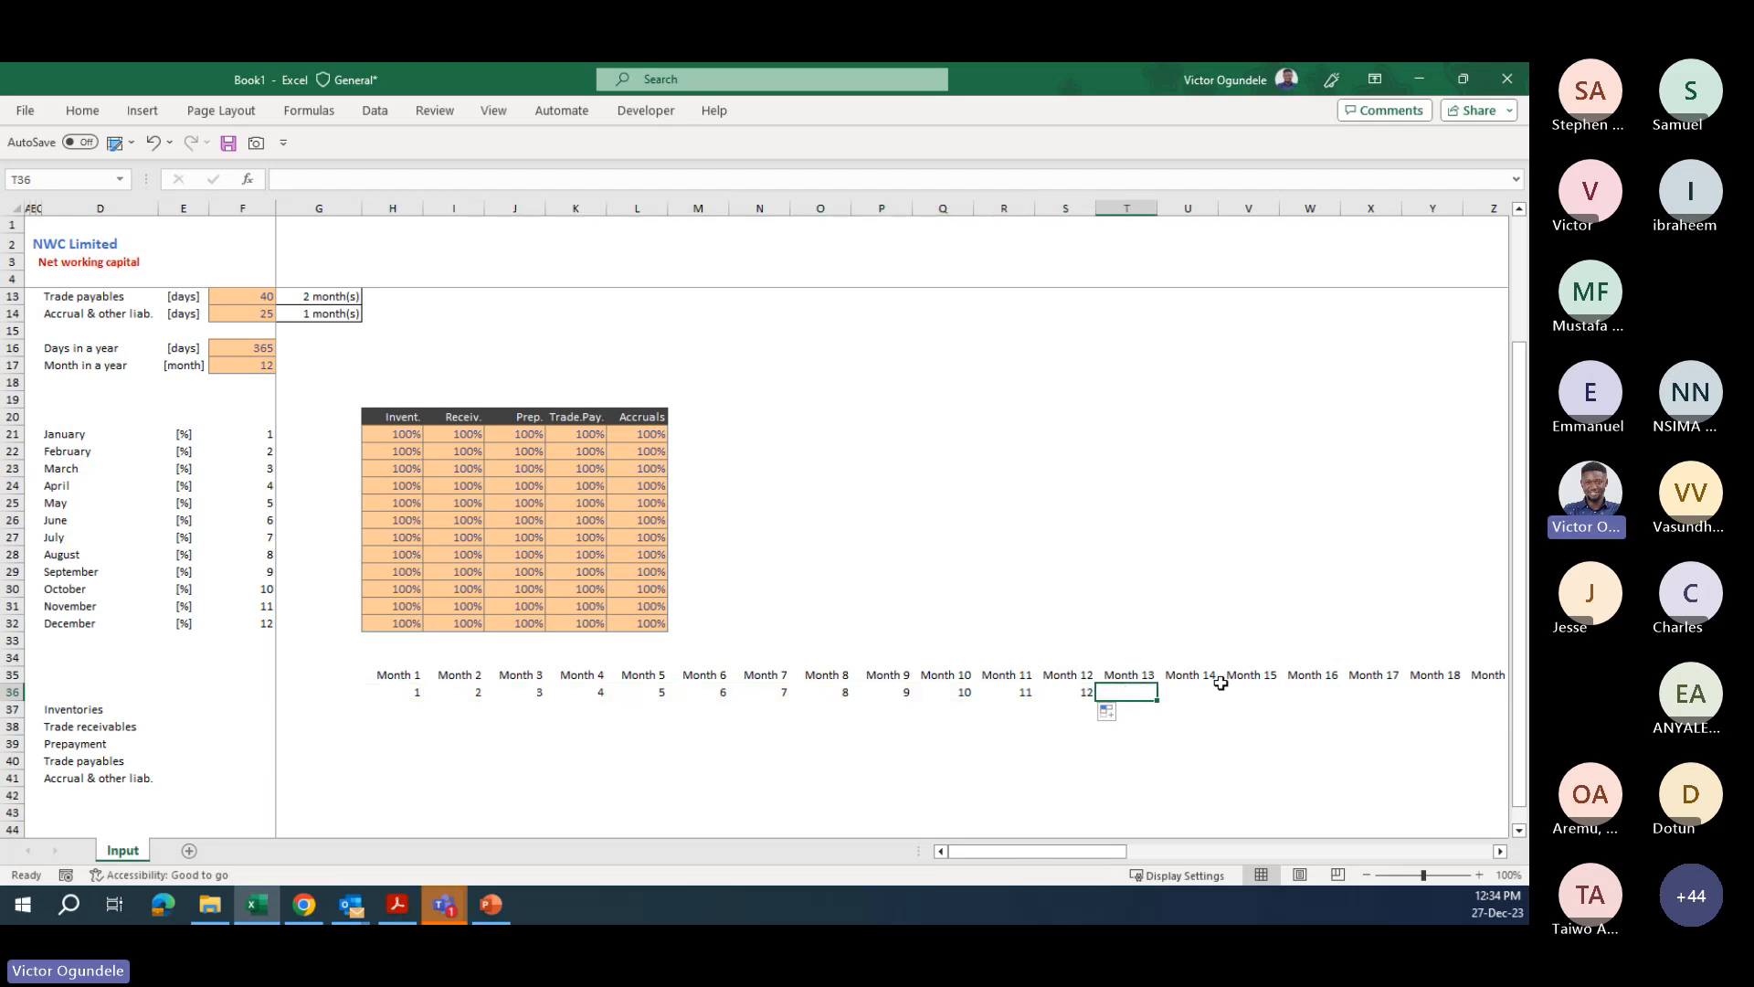
key(shift+Up)
key(ctrl+shift+Right)
key(shift+Down)
text(=)
key(Left)
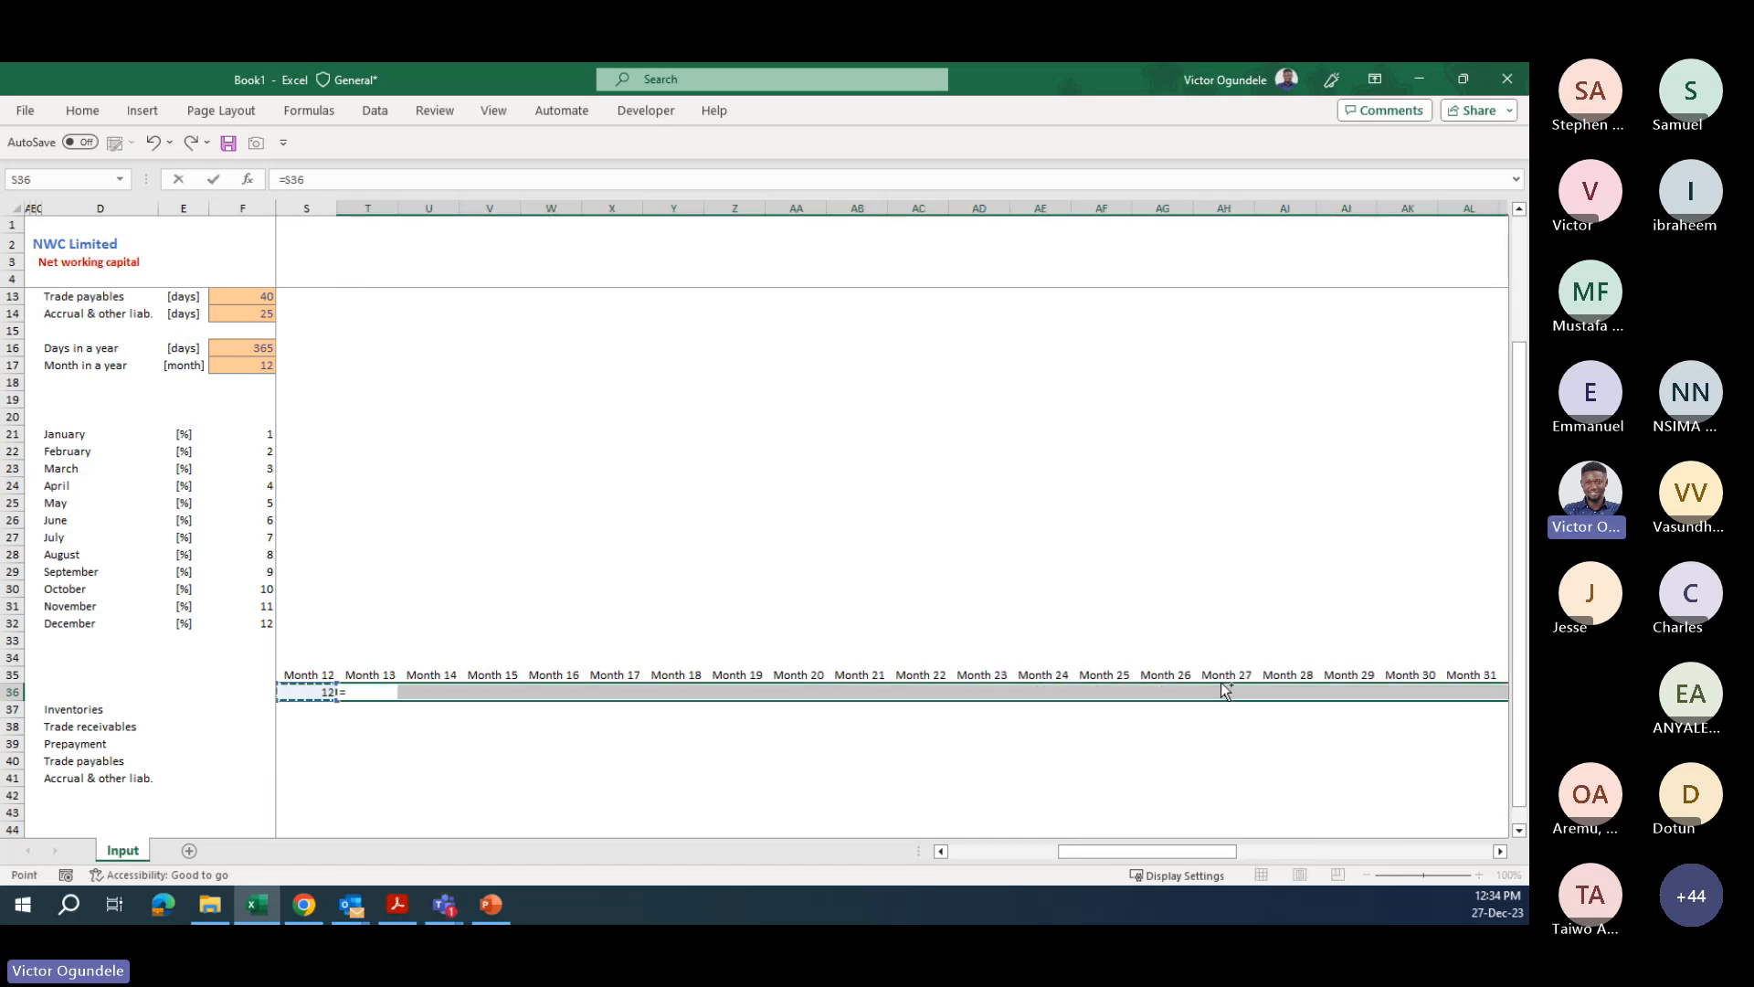
key(Left)
key(Left)
key(Left)
key(Left)
key(Left)
key(Left)
key(Left)
key(Left)
key(Left)
key(Left)
key(Left)
key(ctrl+Return)
- Apply the General number format to the month numbers in H36:BO36
key(ctrl+Left)
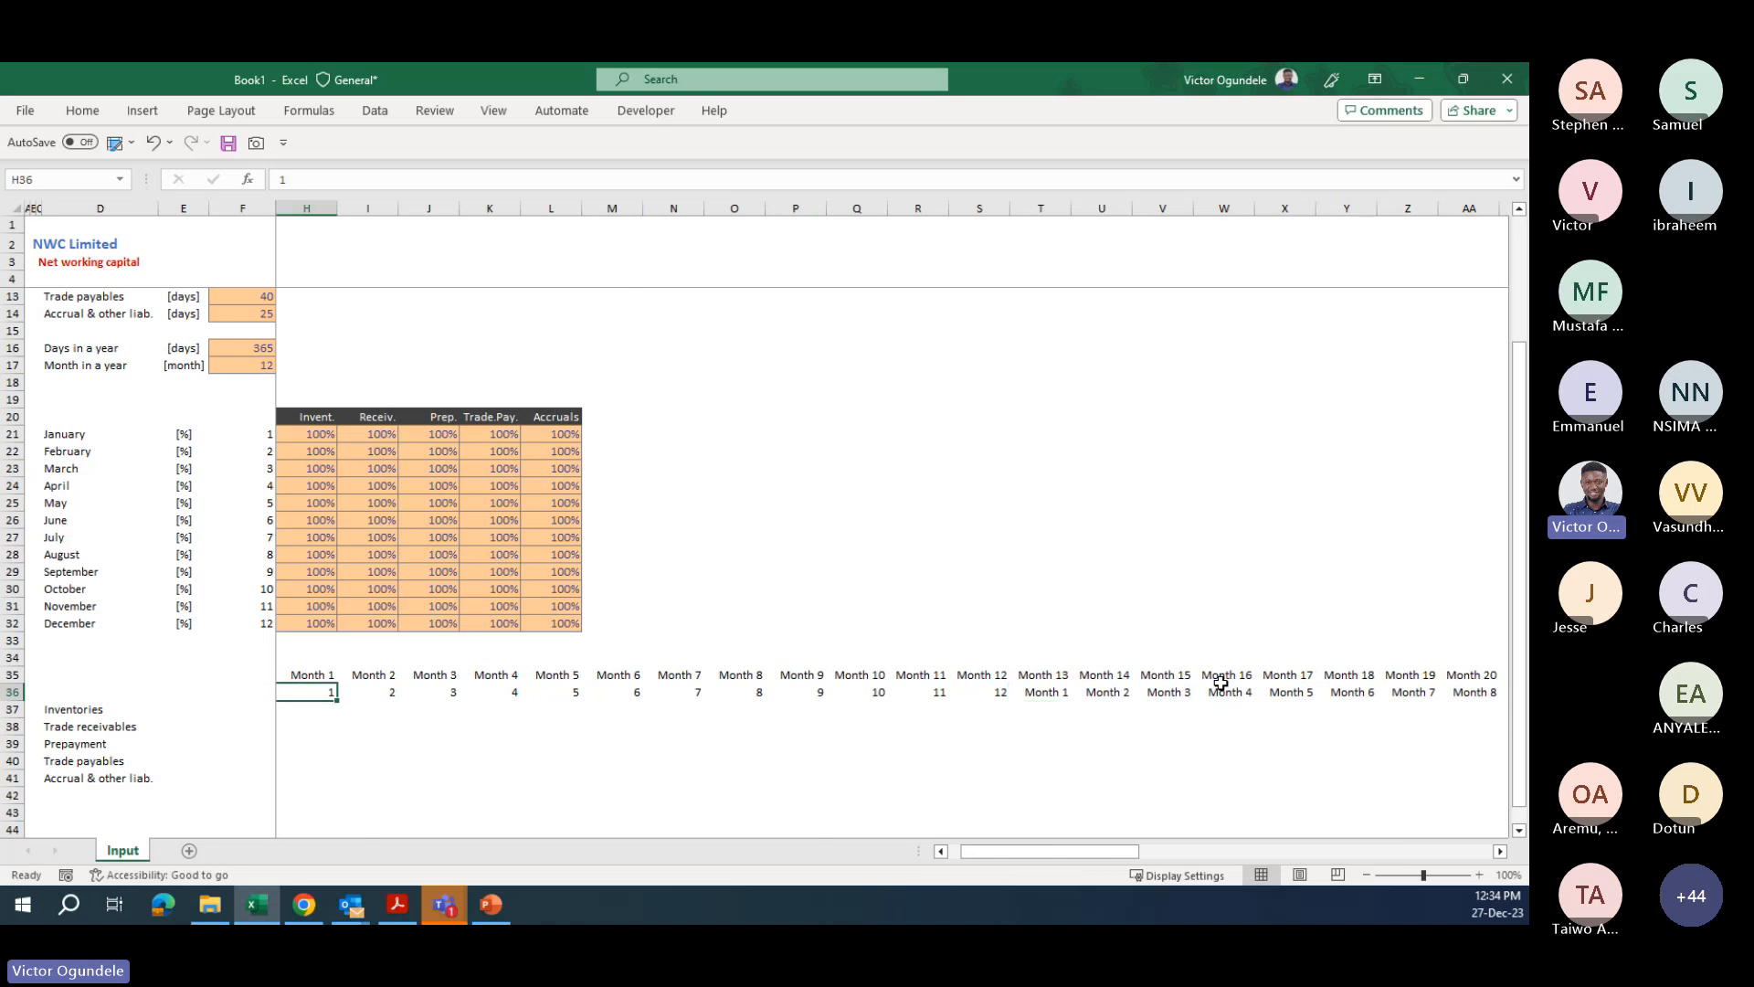
key(Right)
key(Right)
key(ctrl+Right)
key(ctrl+Left)
key(ctrl+shift+Right)
key(ctrl+shift+grave)
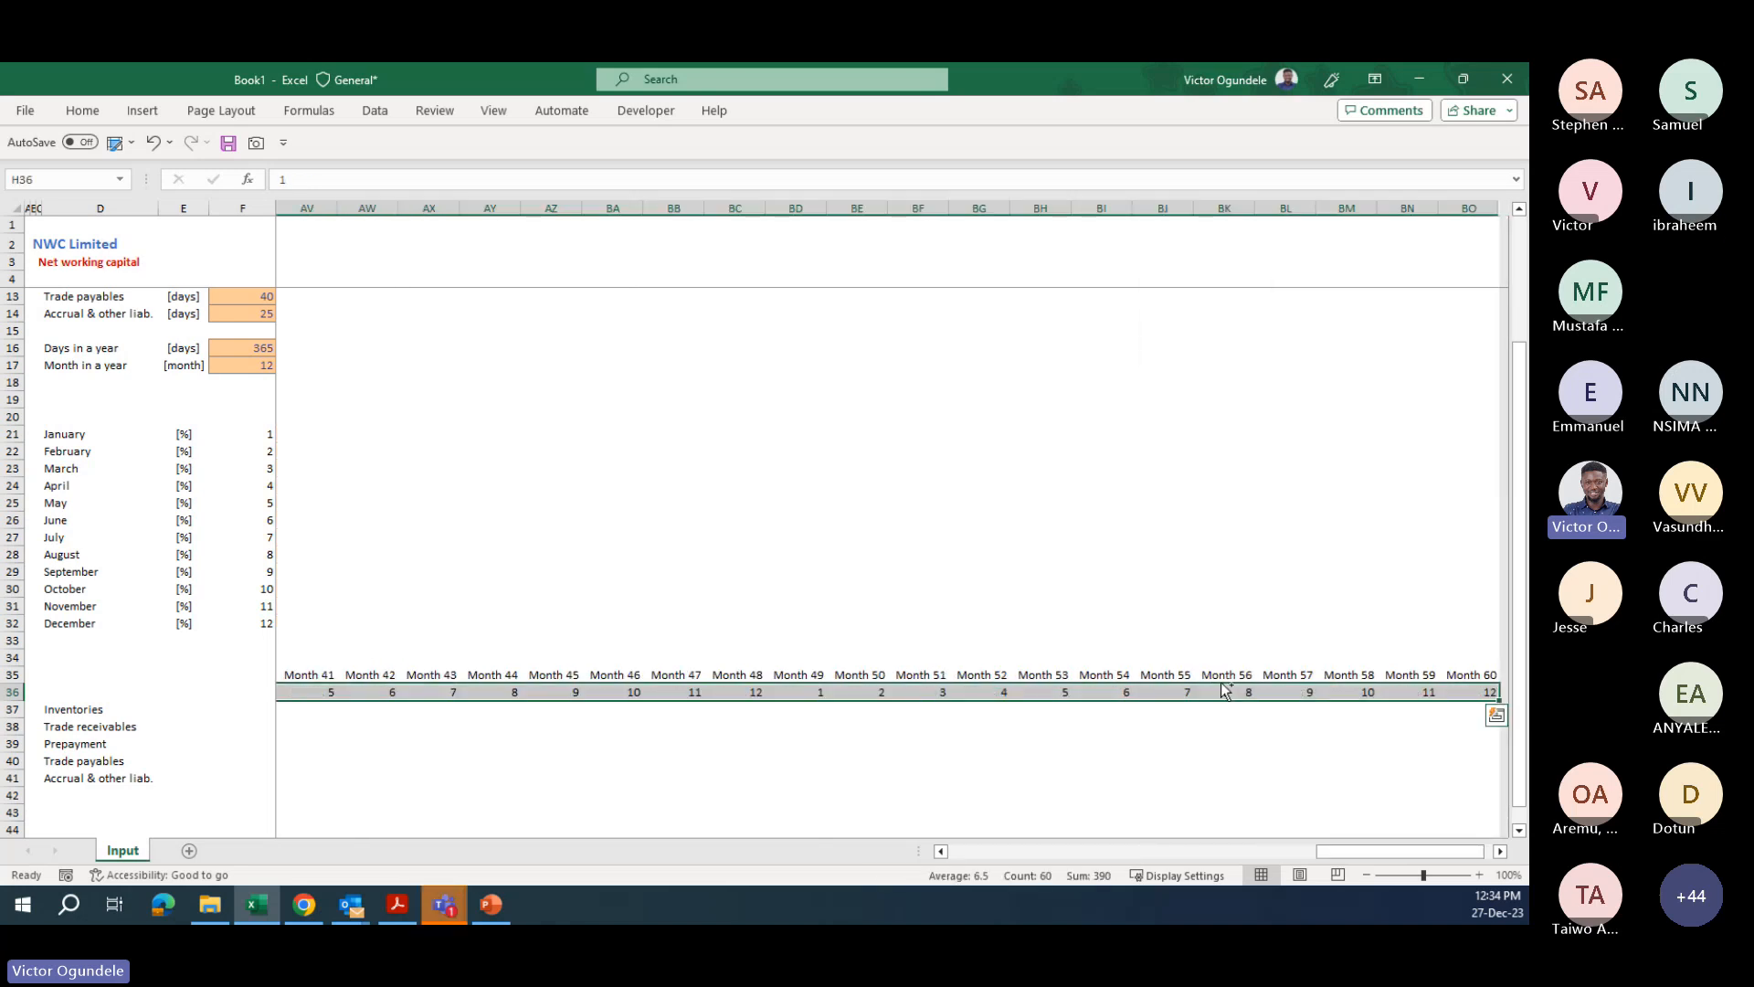
- Check the repeated month numbers and their formulas at the end of row 36, under the last period headers
key(Right)
key(ctrl+Left)
key(ctrl+Right)
key(Left)
key(Left)
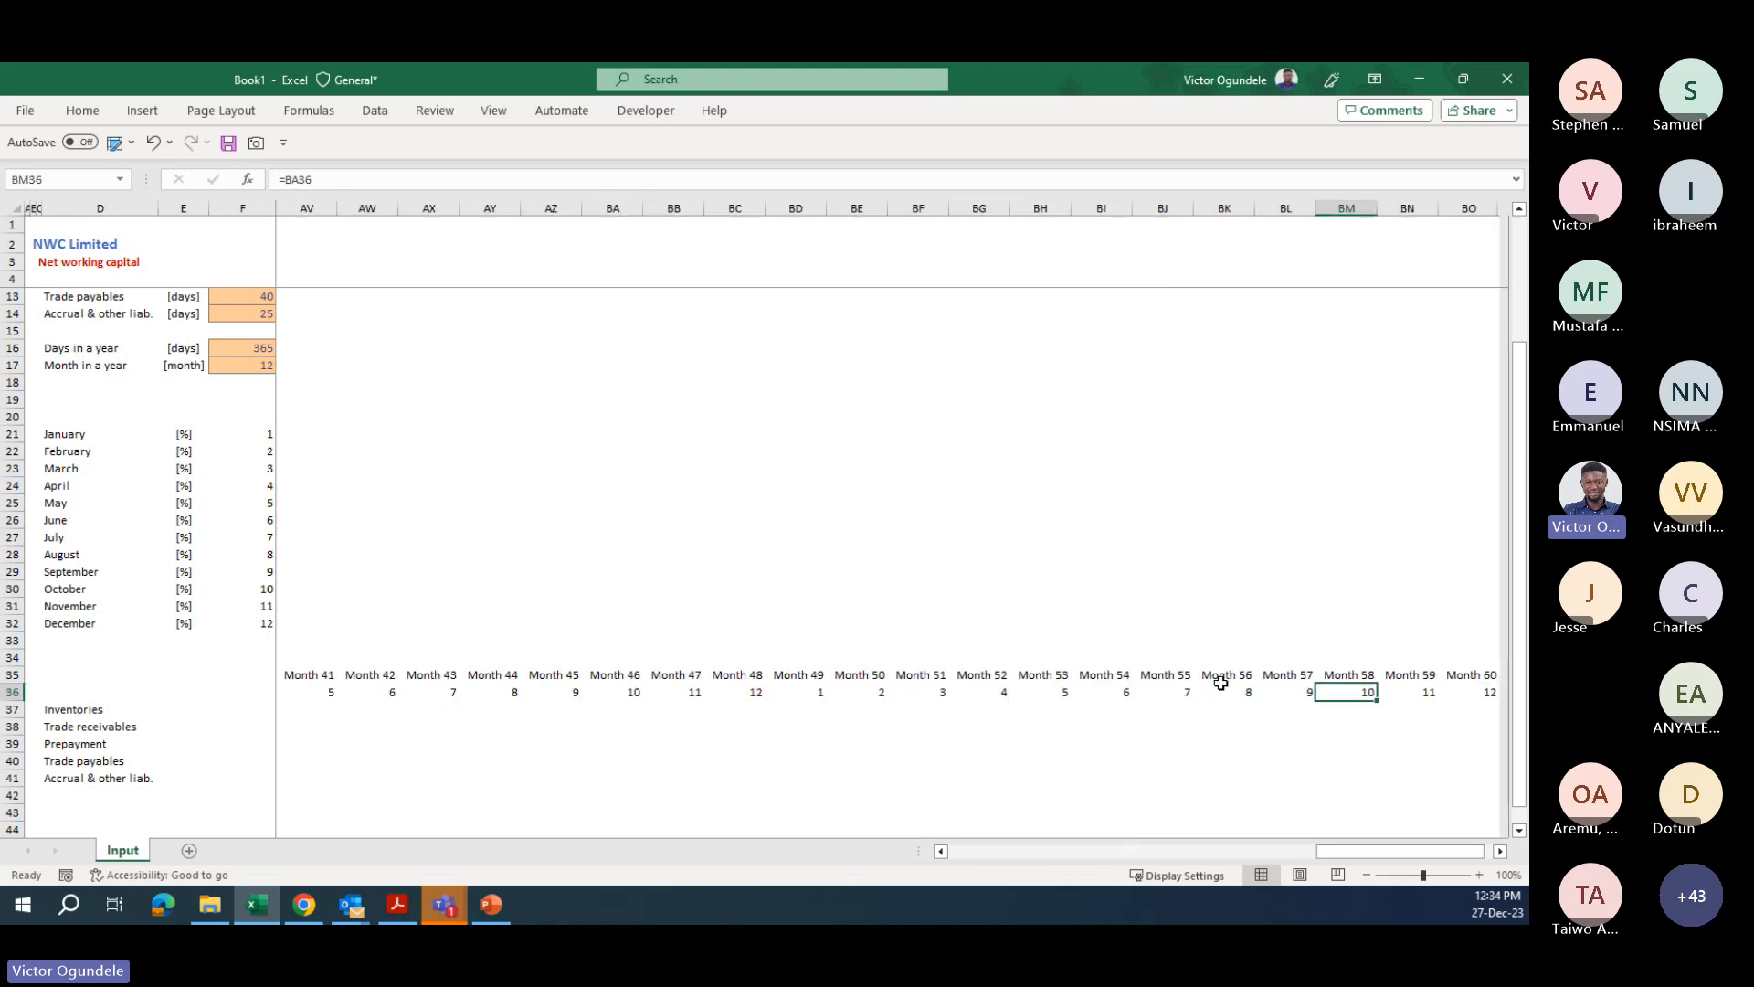
key(ctrl+Left)
key(Left)
key(Left)
key(Left)
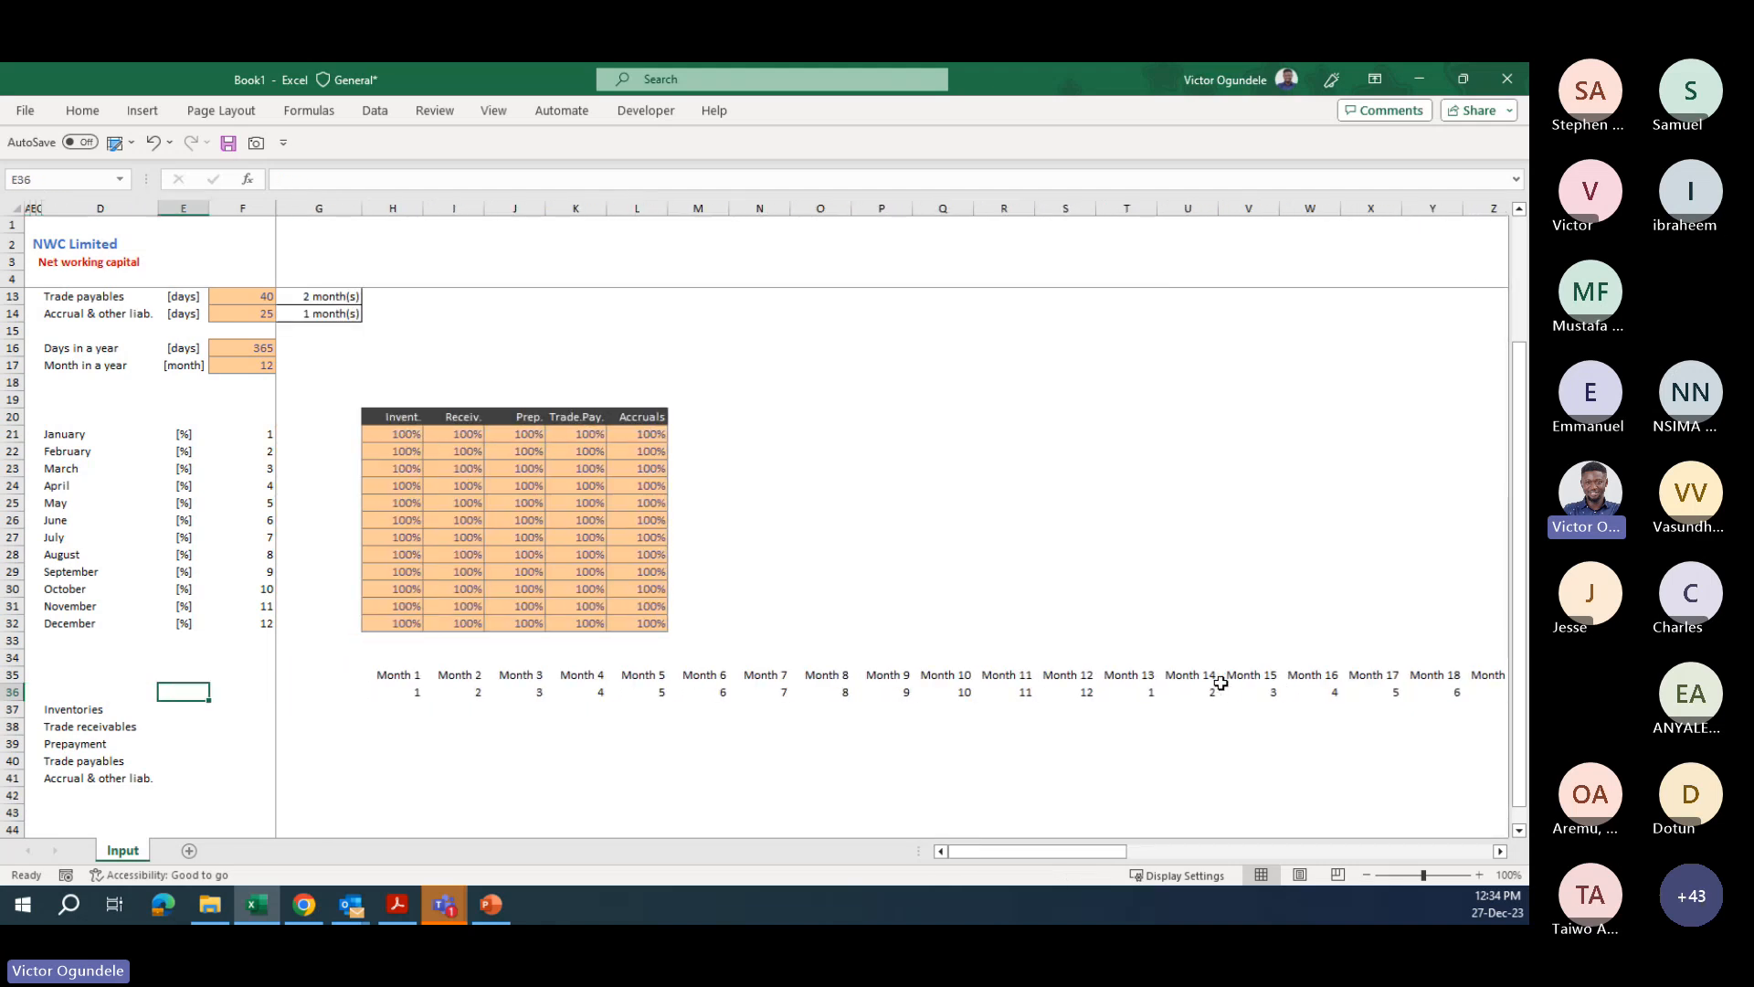
key(Down)
key(Down)
key(Up)
key(Right)
key(Right)
key(Right)
key(Right)
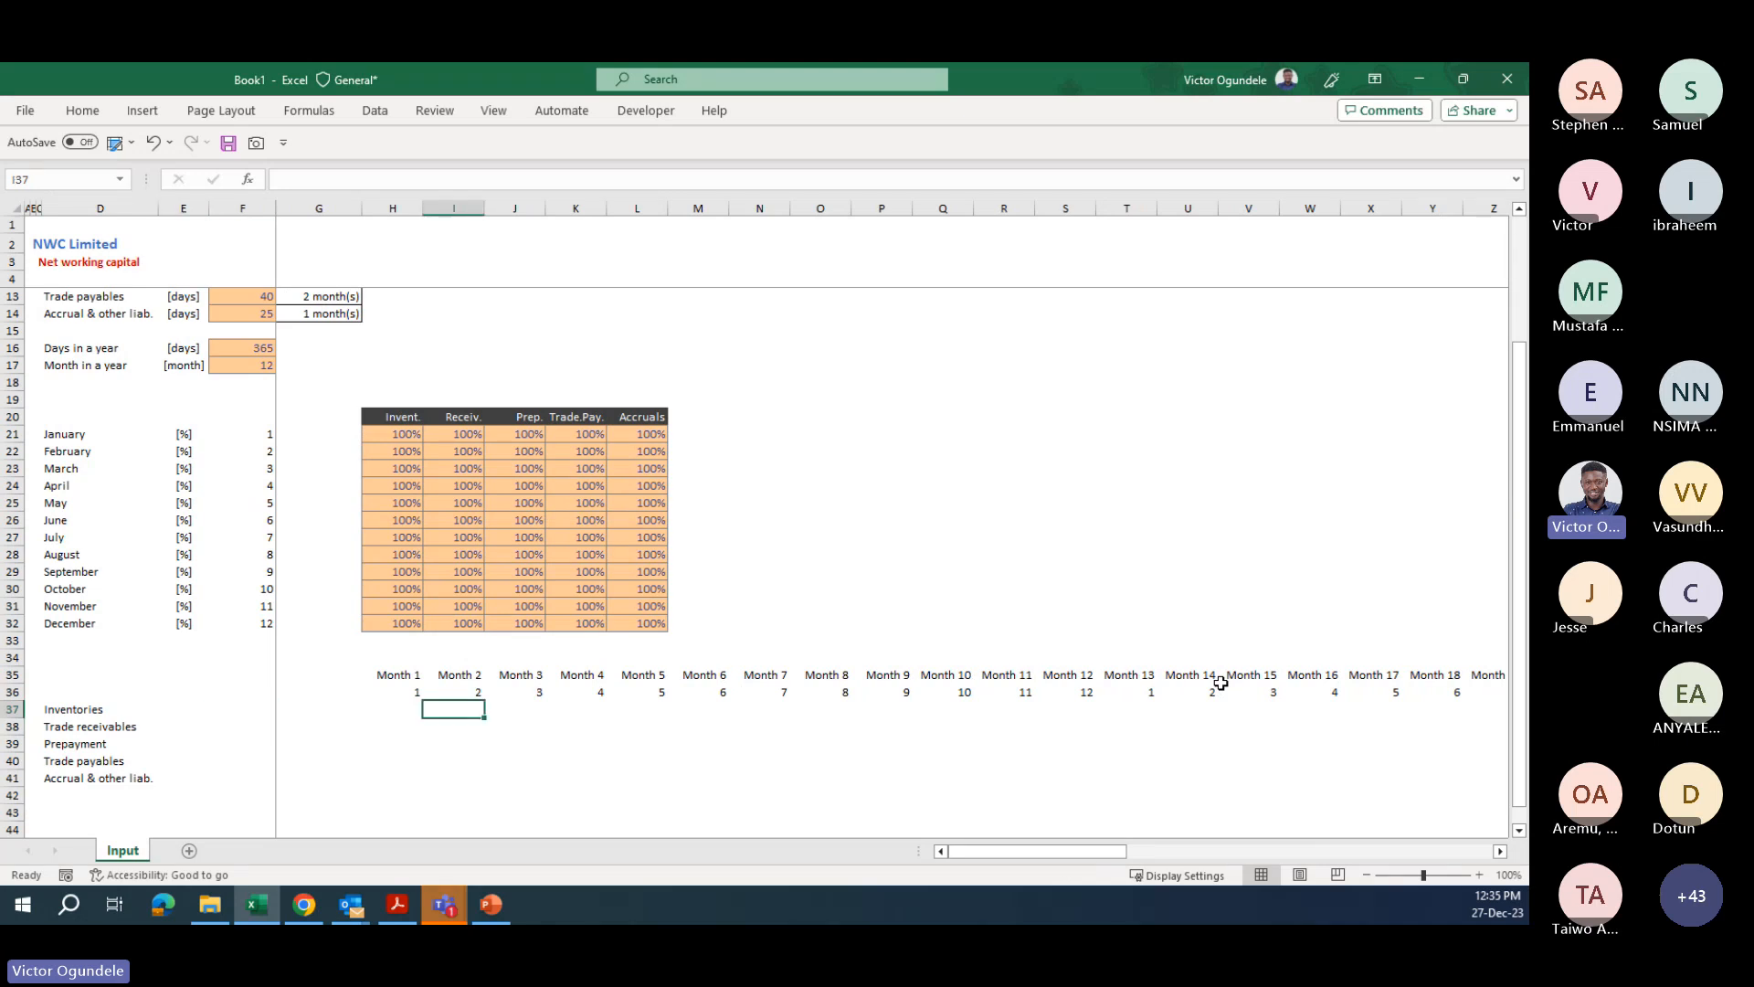
key(Left)
key(Up)
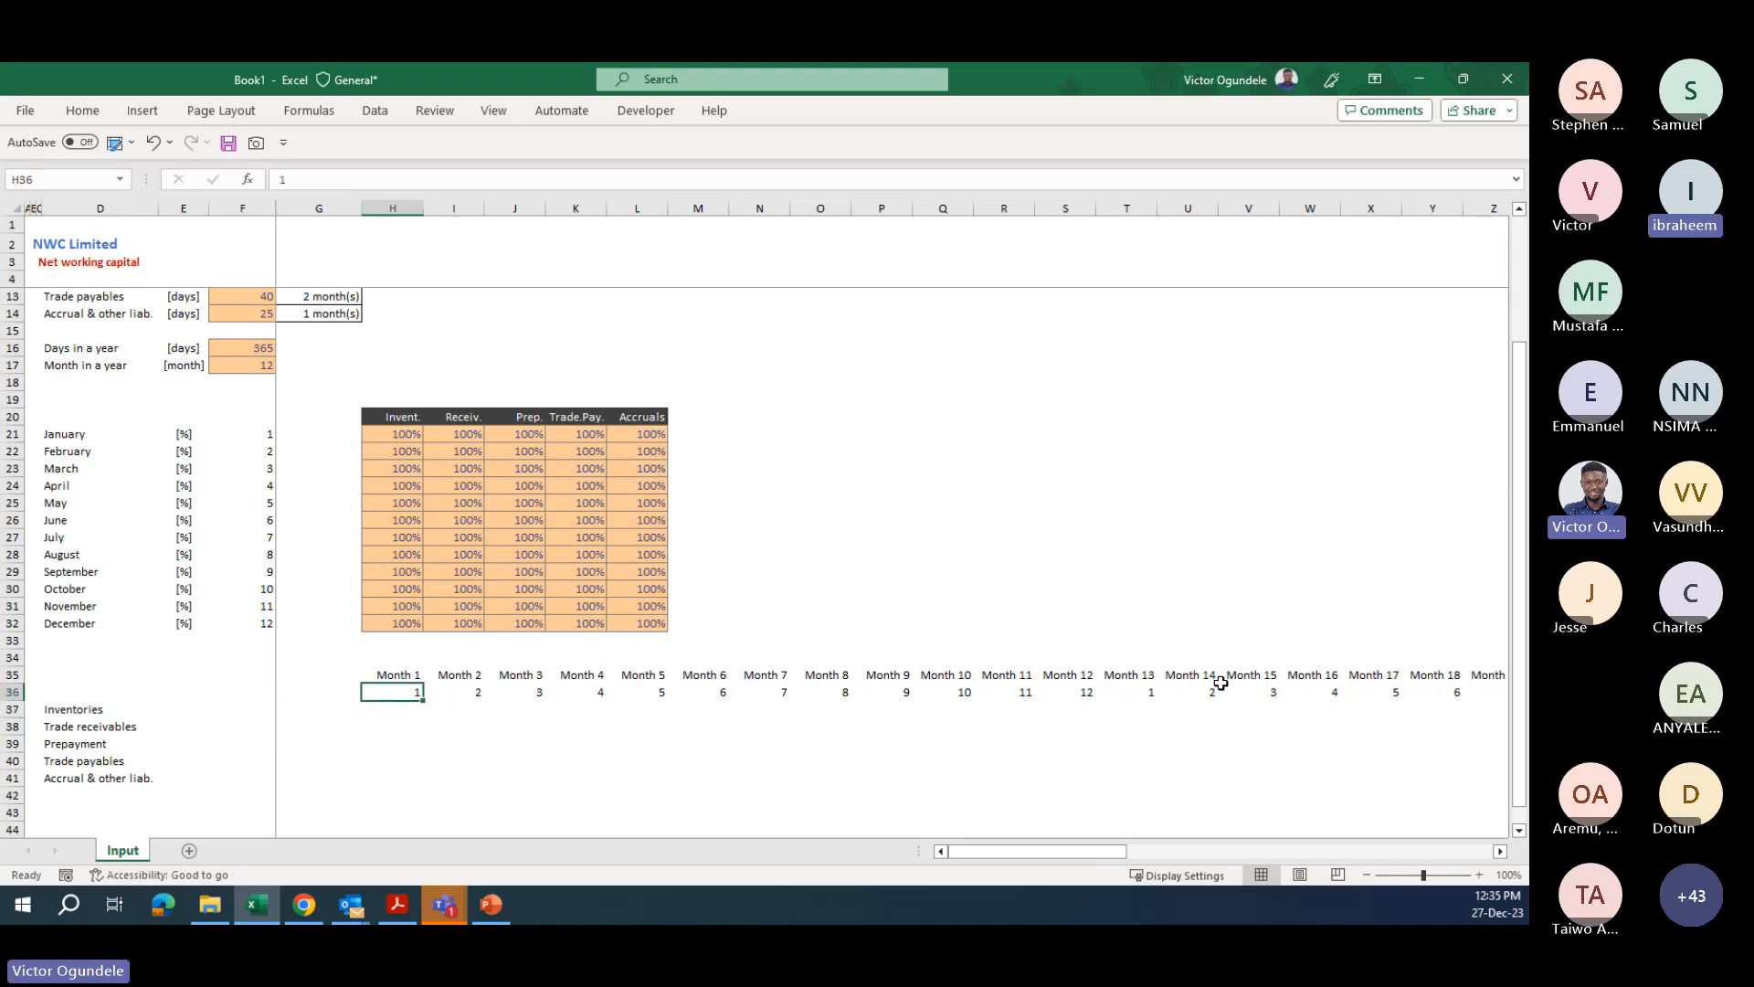
ctrl+scroll(1221, 683, up, 1)
key(Down)
key(Down)
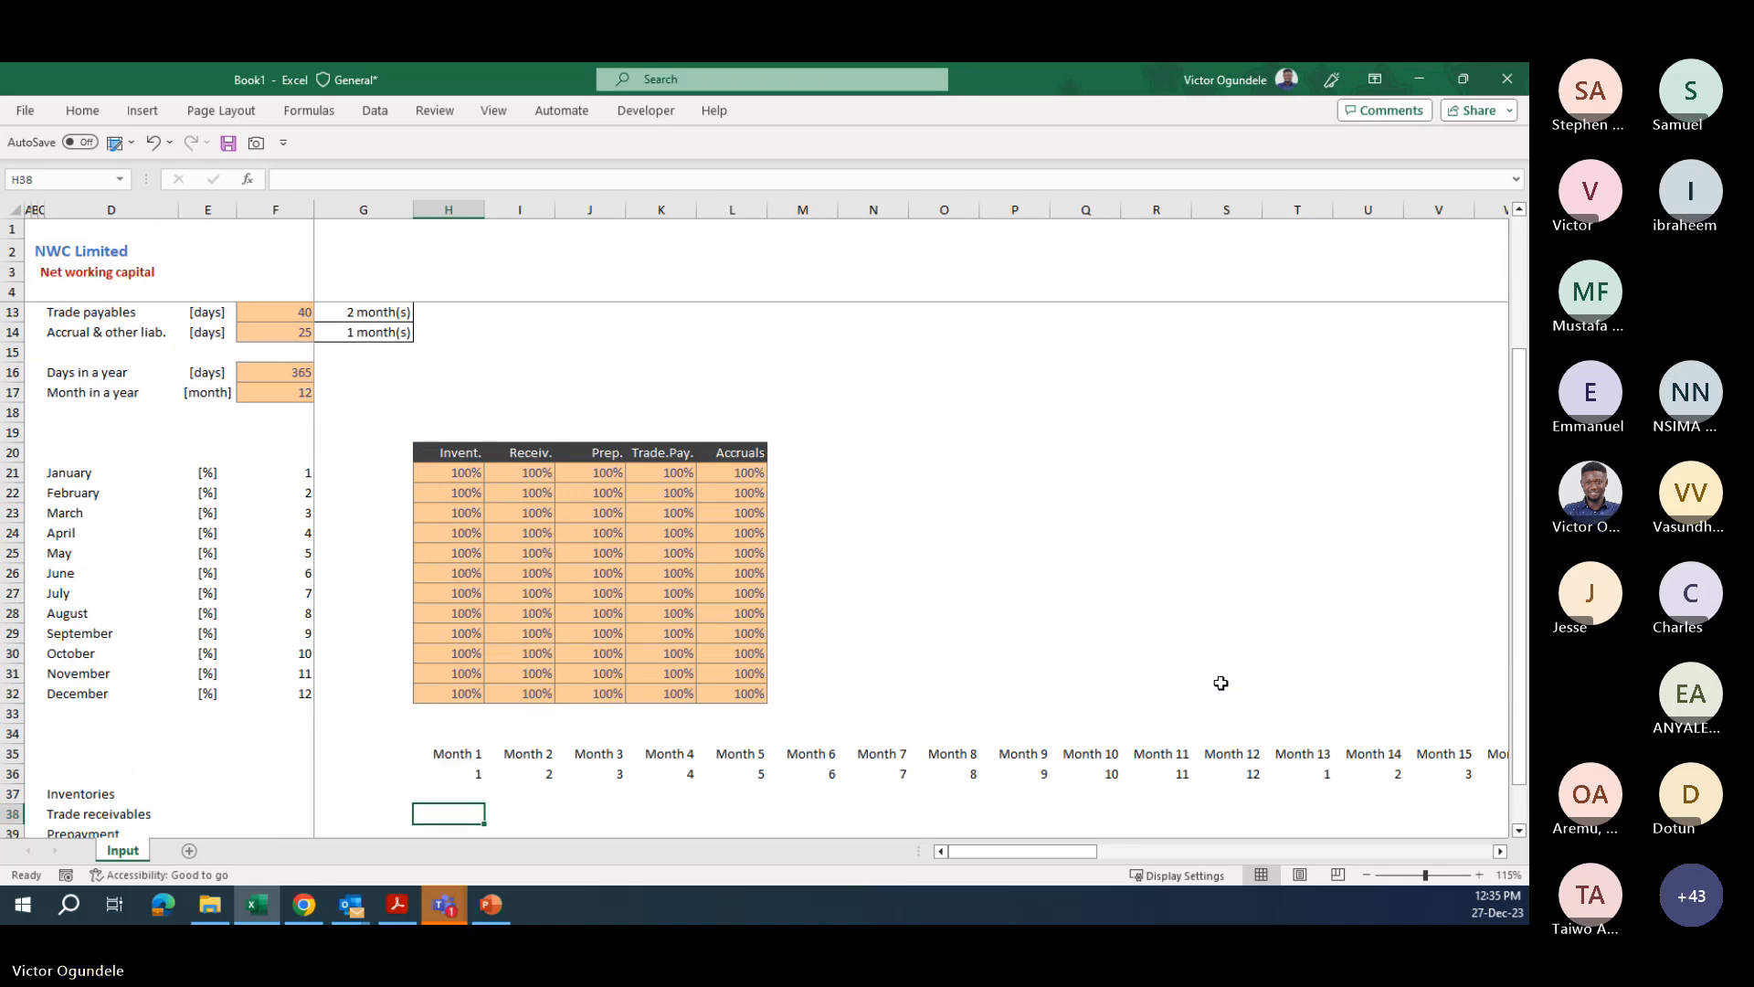
ctrl+scroll(1220, 684, down, 1)
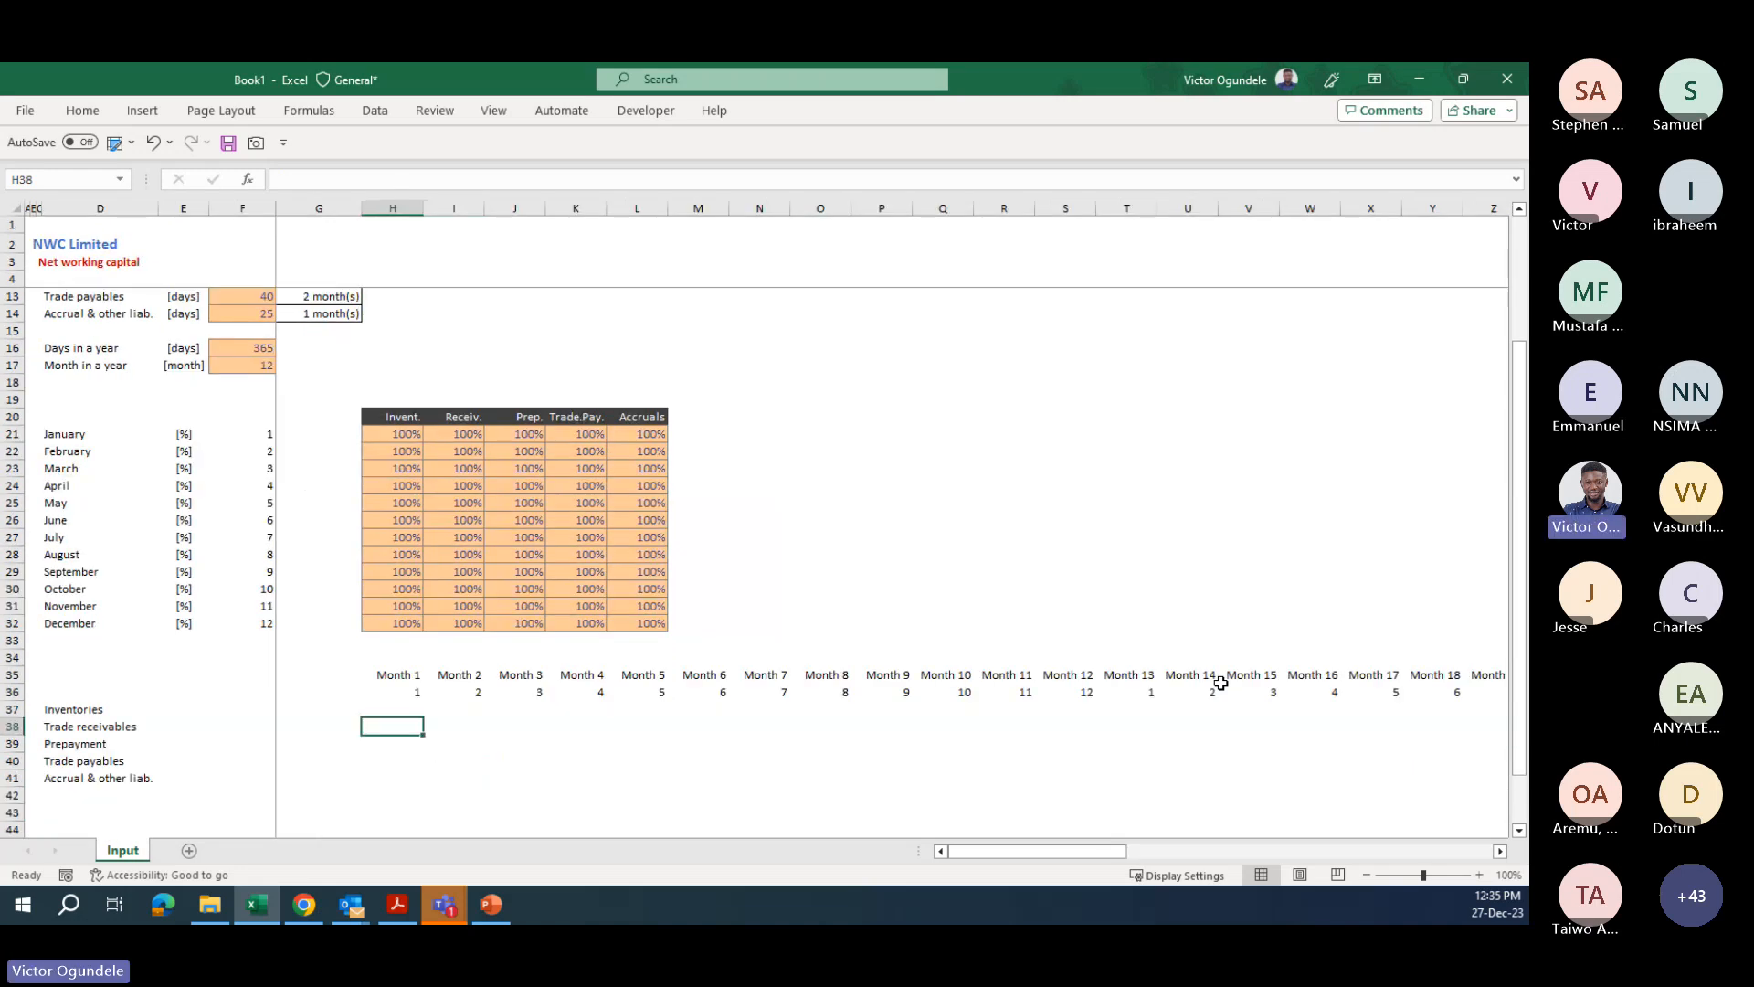
- Compare the month headers in row 35 with the repeating month numbers in row 36 from Month 1 to Month 25
key(Up)
key(Up)
key(Up)
key(shift+Right)
key(shift+Right)
key(shift+Right)
key(shift+Right)
key(shift+Right)
key(shift+Right)
key(shift+Right)
key(shift+Right)
key(shift+Right)
key(shift+Right)
key(shift+Right)
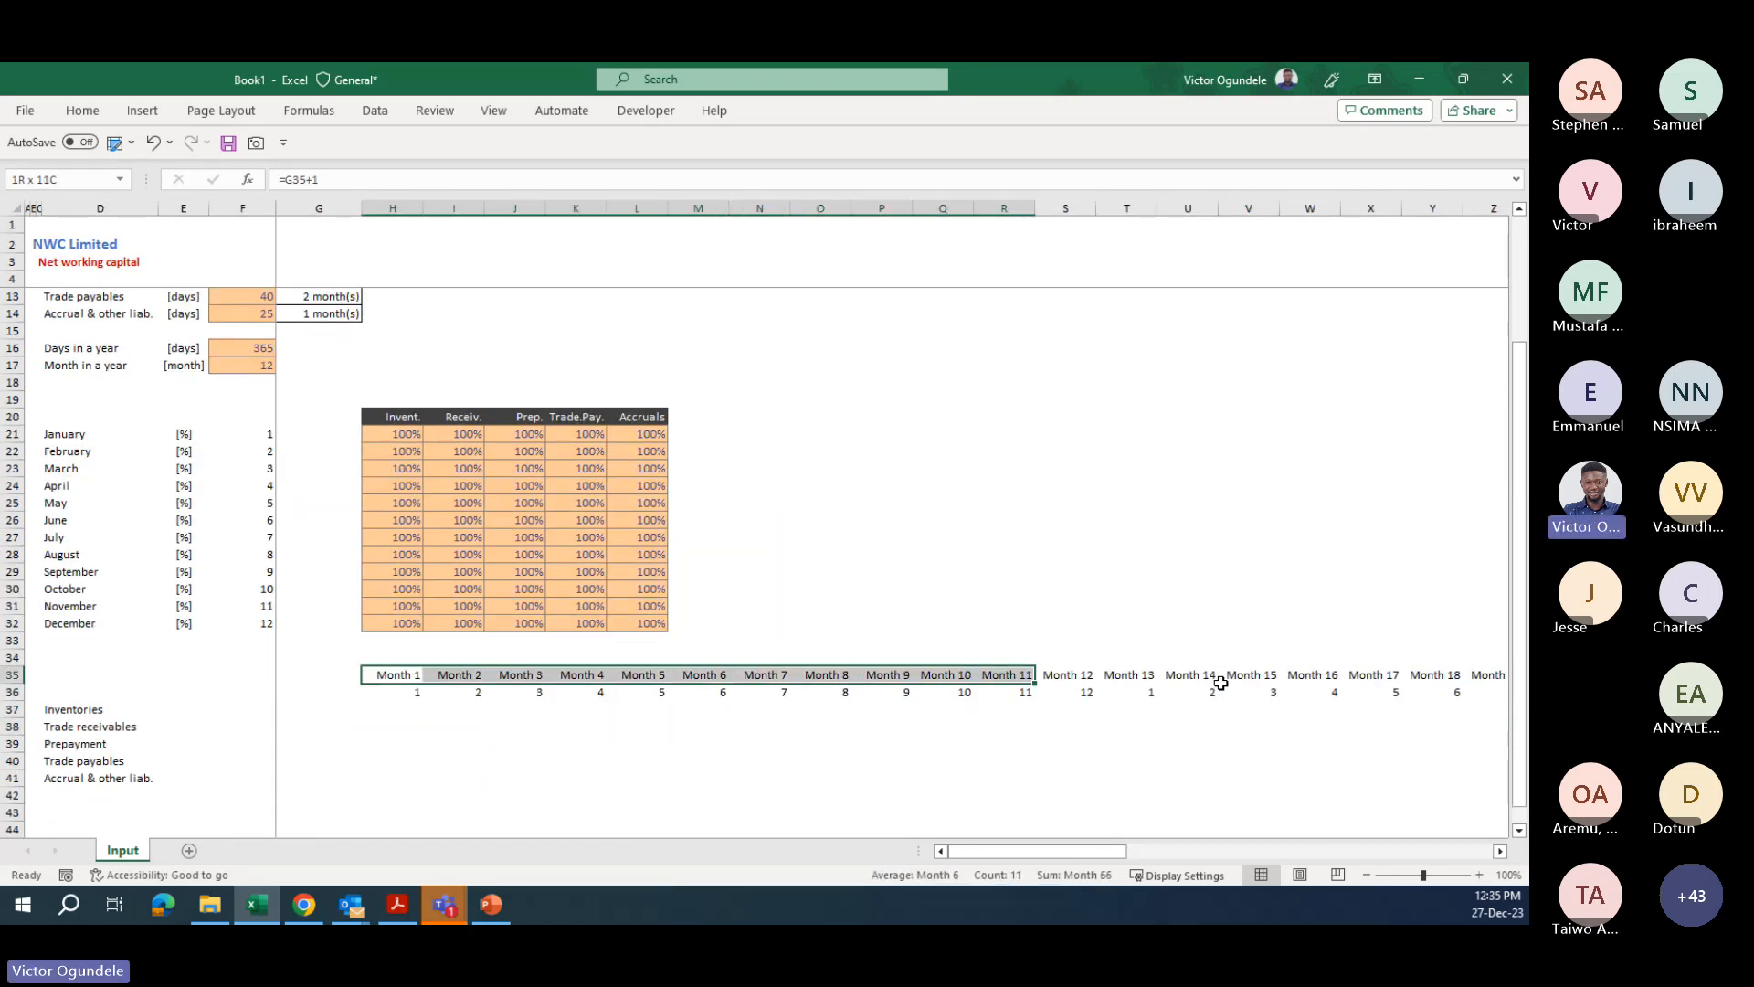
click(1131, 677)
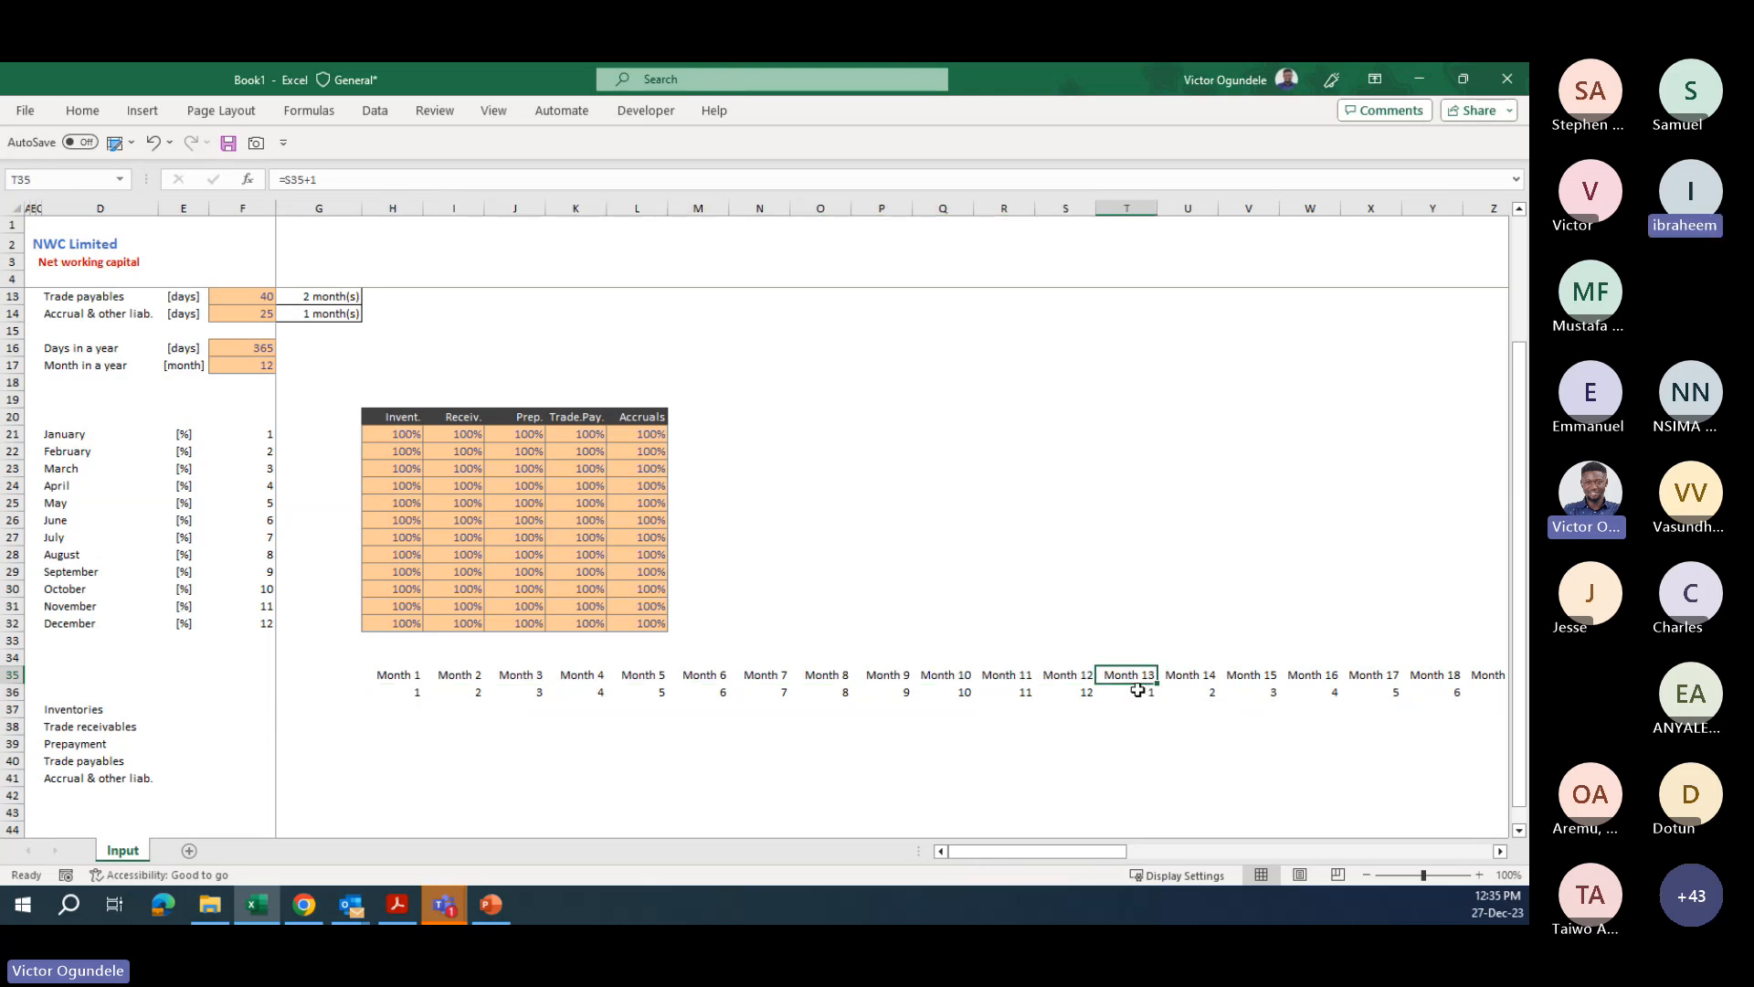
click(1137, 690)
key(shift+Right)
key(shift+Right)
key(shift+Right)
key(shift+Right)
key(shift+Right)
key(shift+Right)
key(shift+Right)
key(shift+Right)
key(shift+Right)
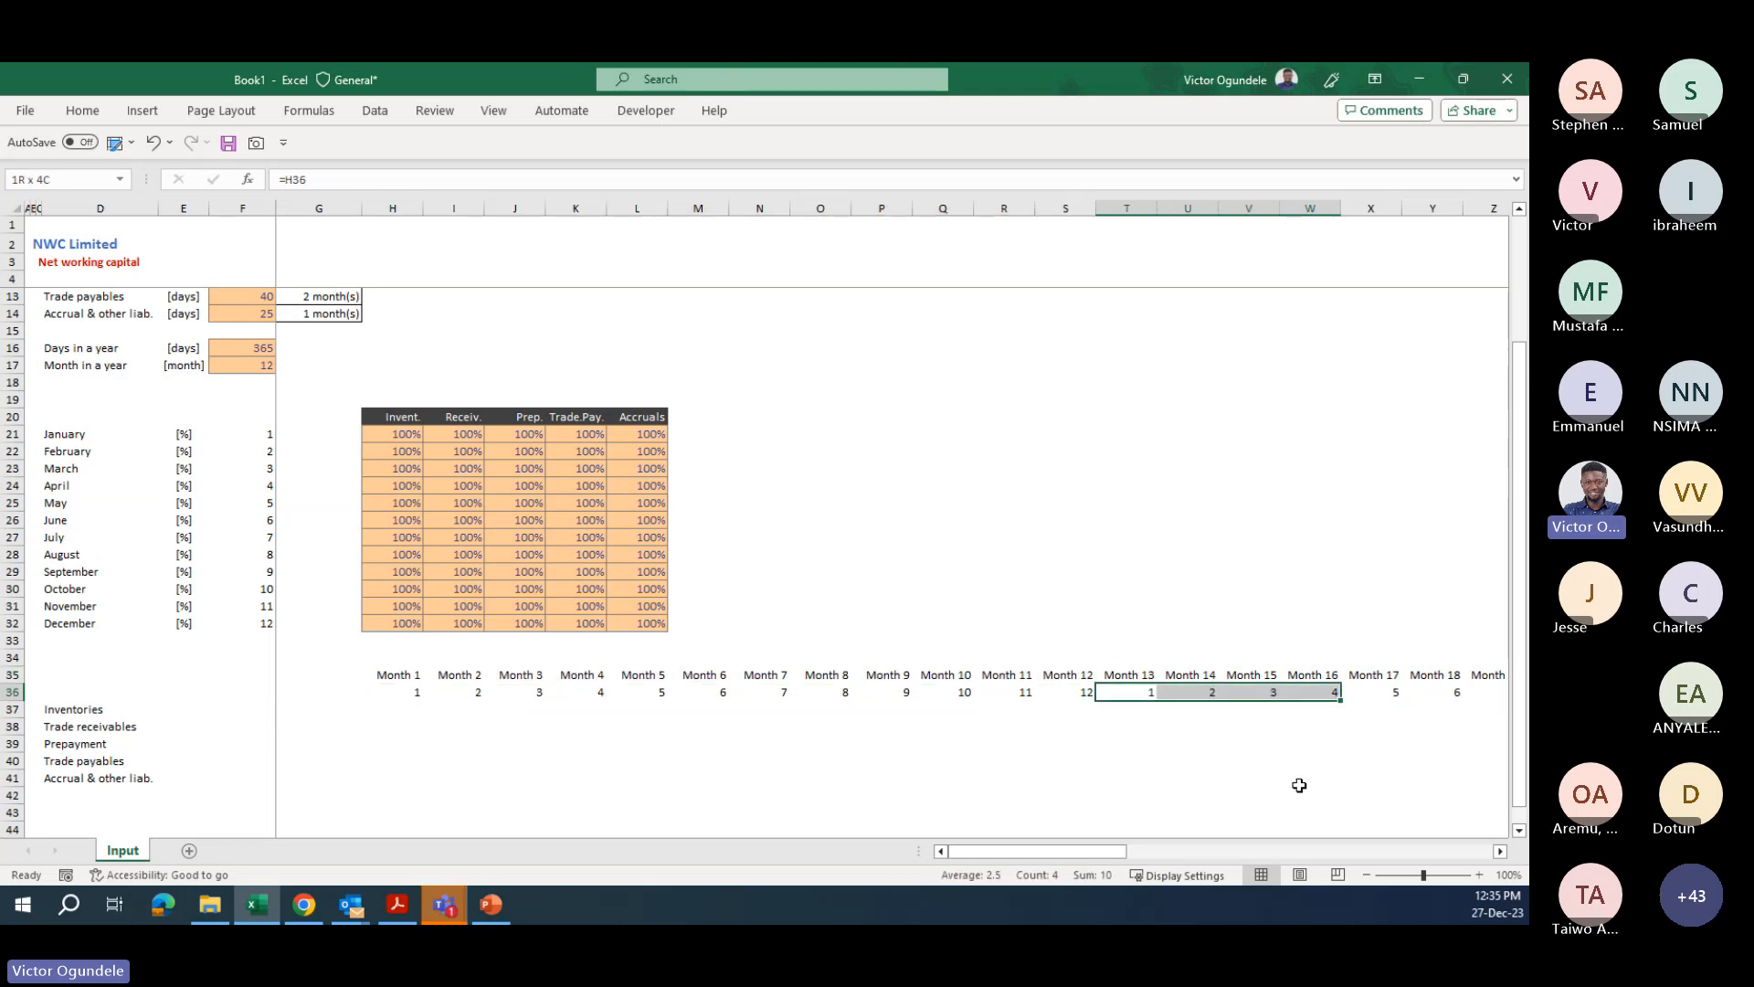
key(shift+Right)
key(shift+Right)
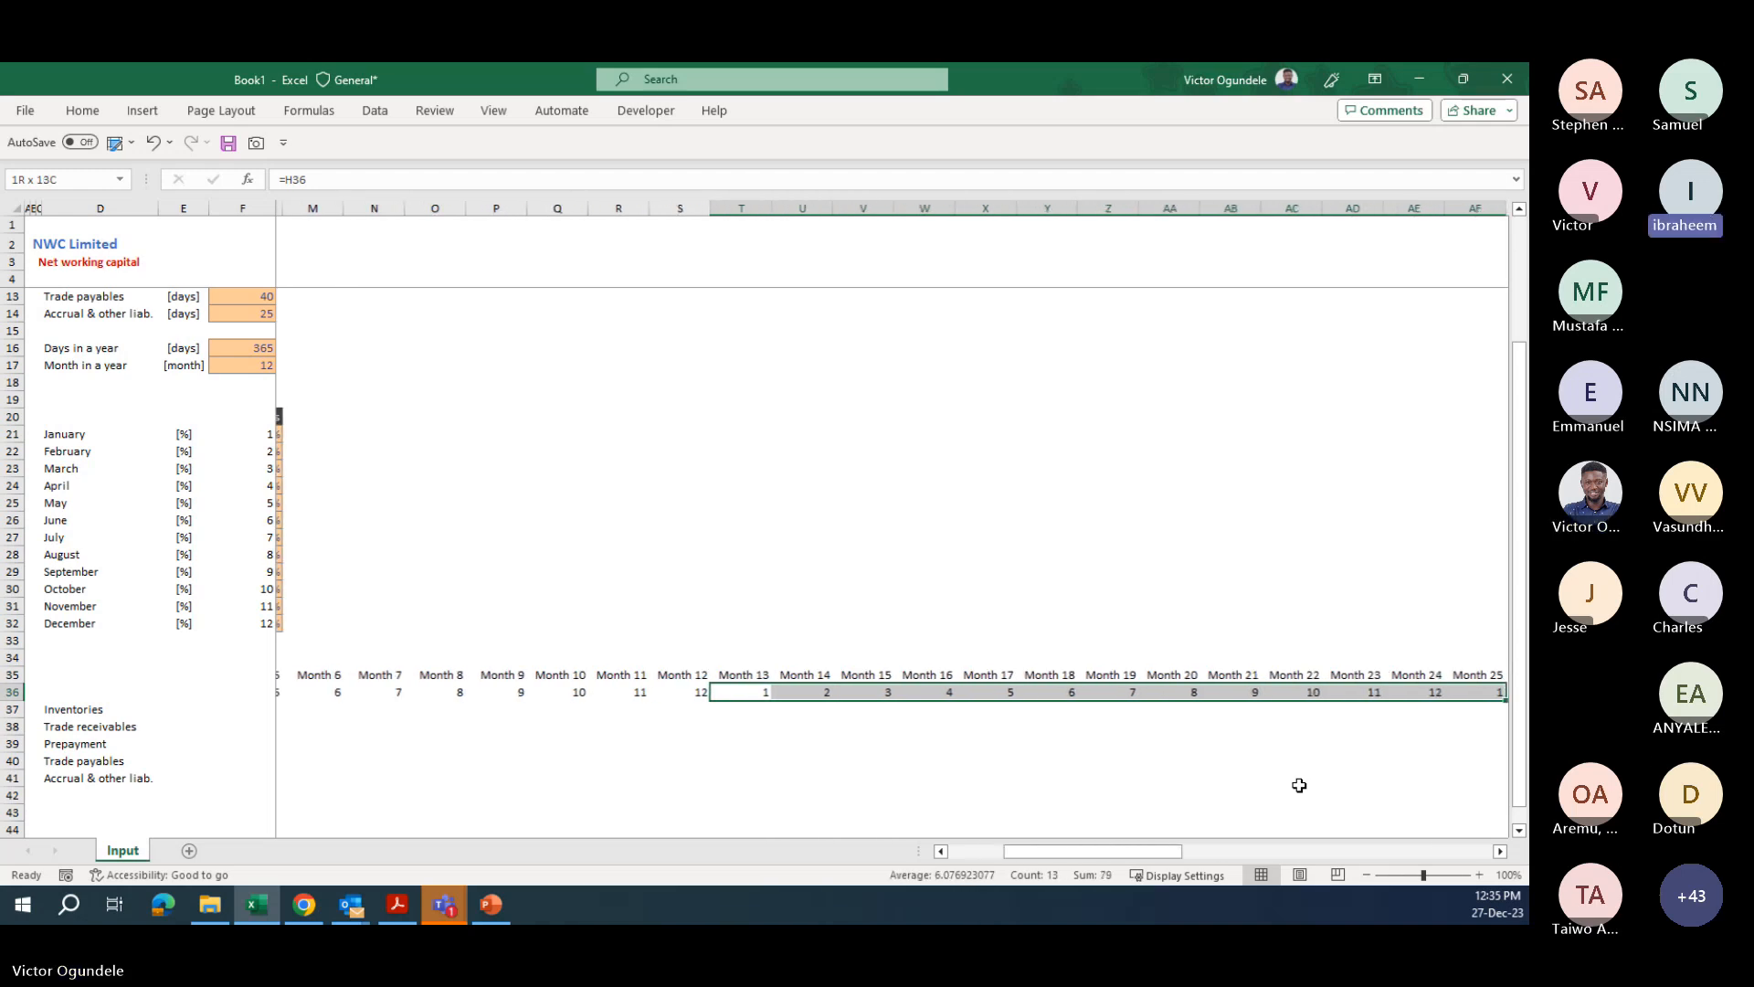
click(1473, 690)
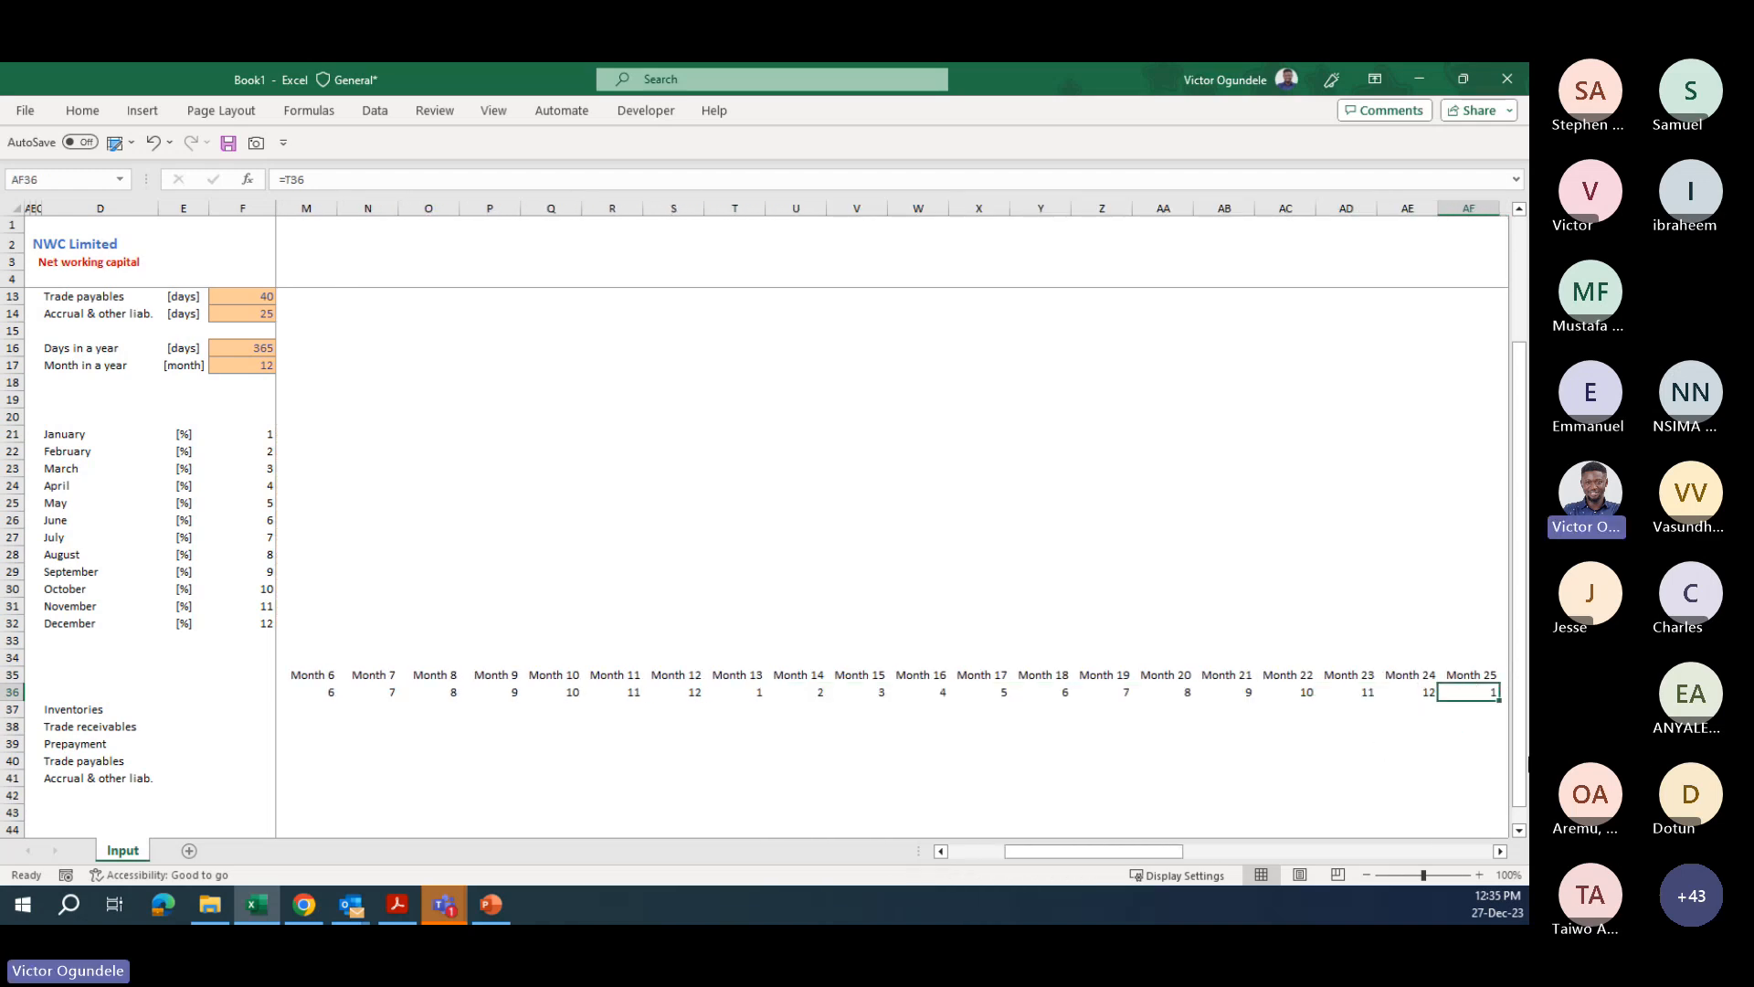
key(shift+Right)
key(ctrl+Left)
key(ctrl+Left)
key(Right)
key(Right)
key(Right)
key(Right)
key(Right)
key(Right)
key(Right)
key(Right)
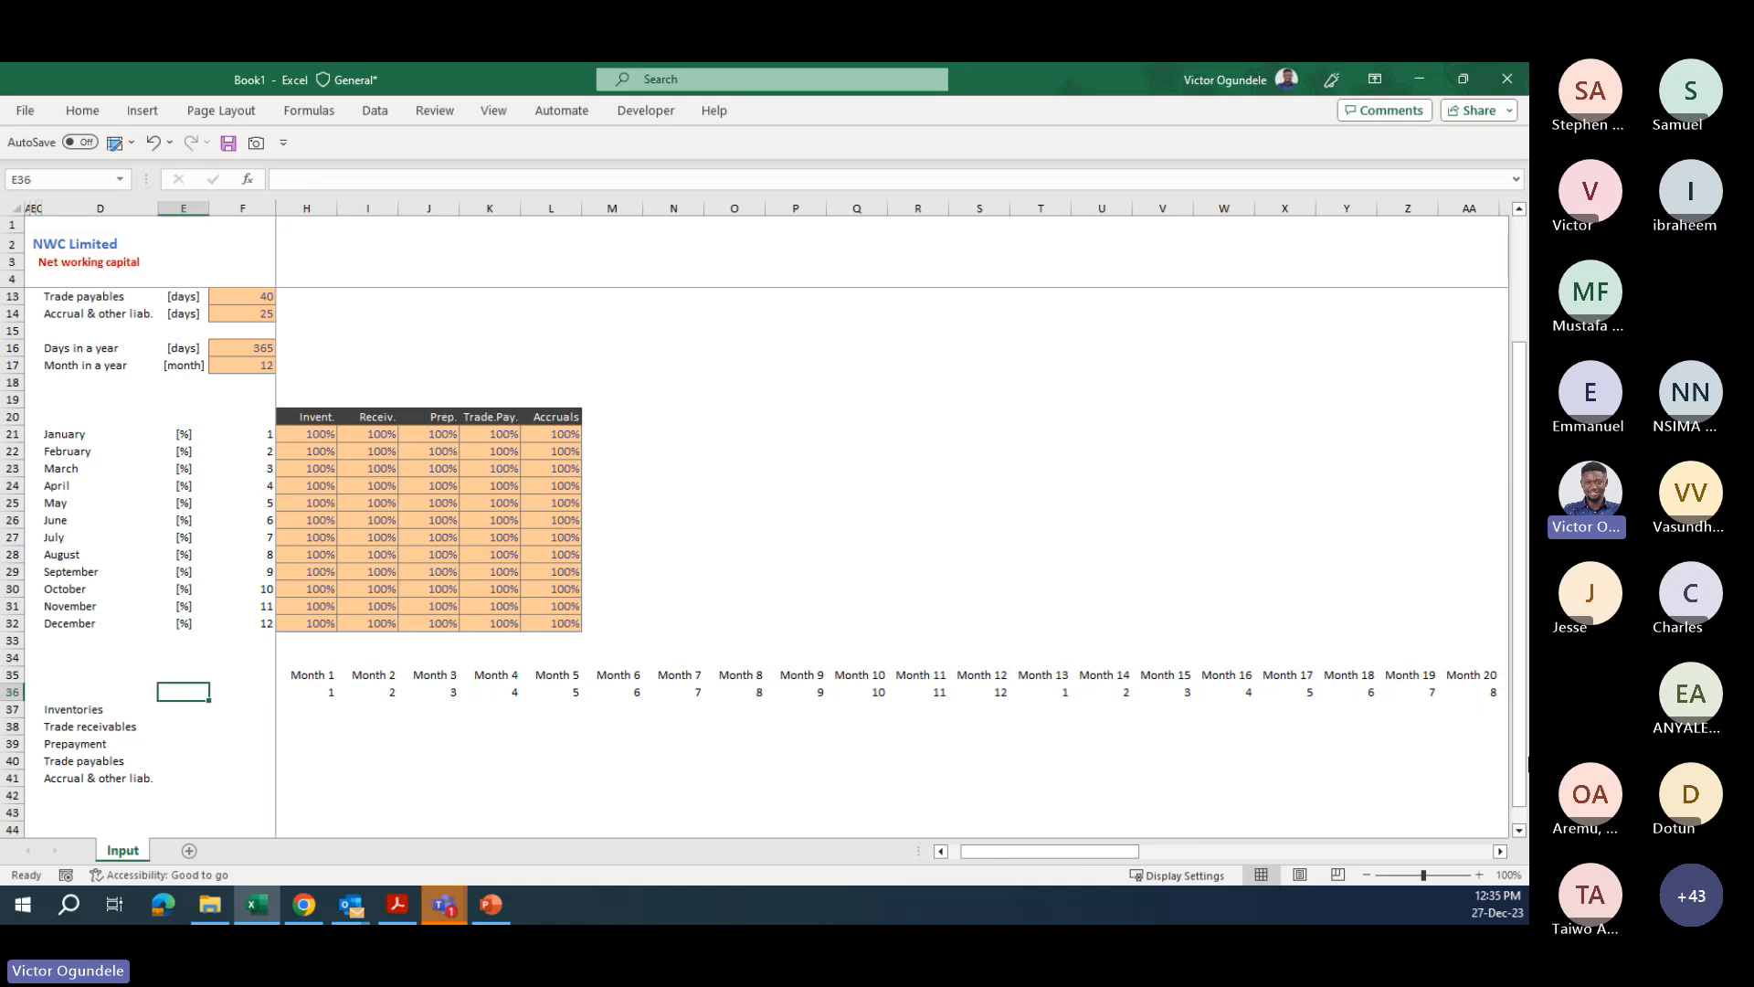
key(Down)
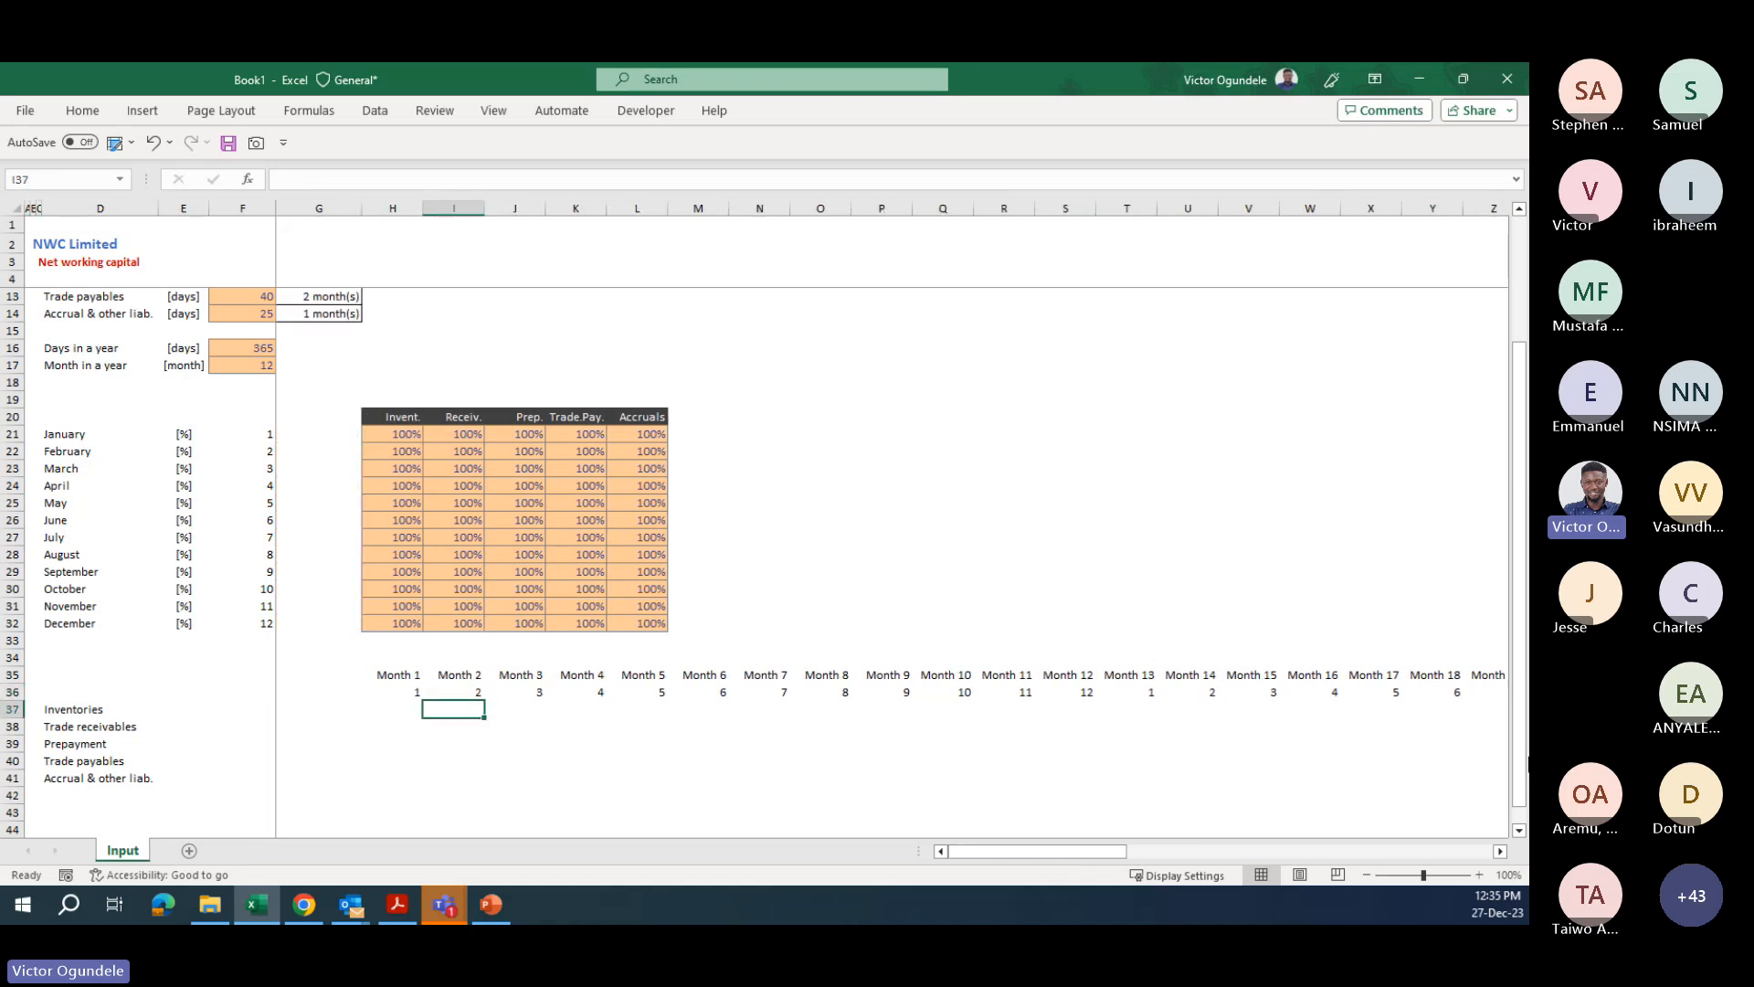
key(Left)
text(=)
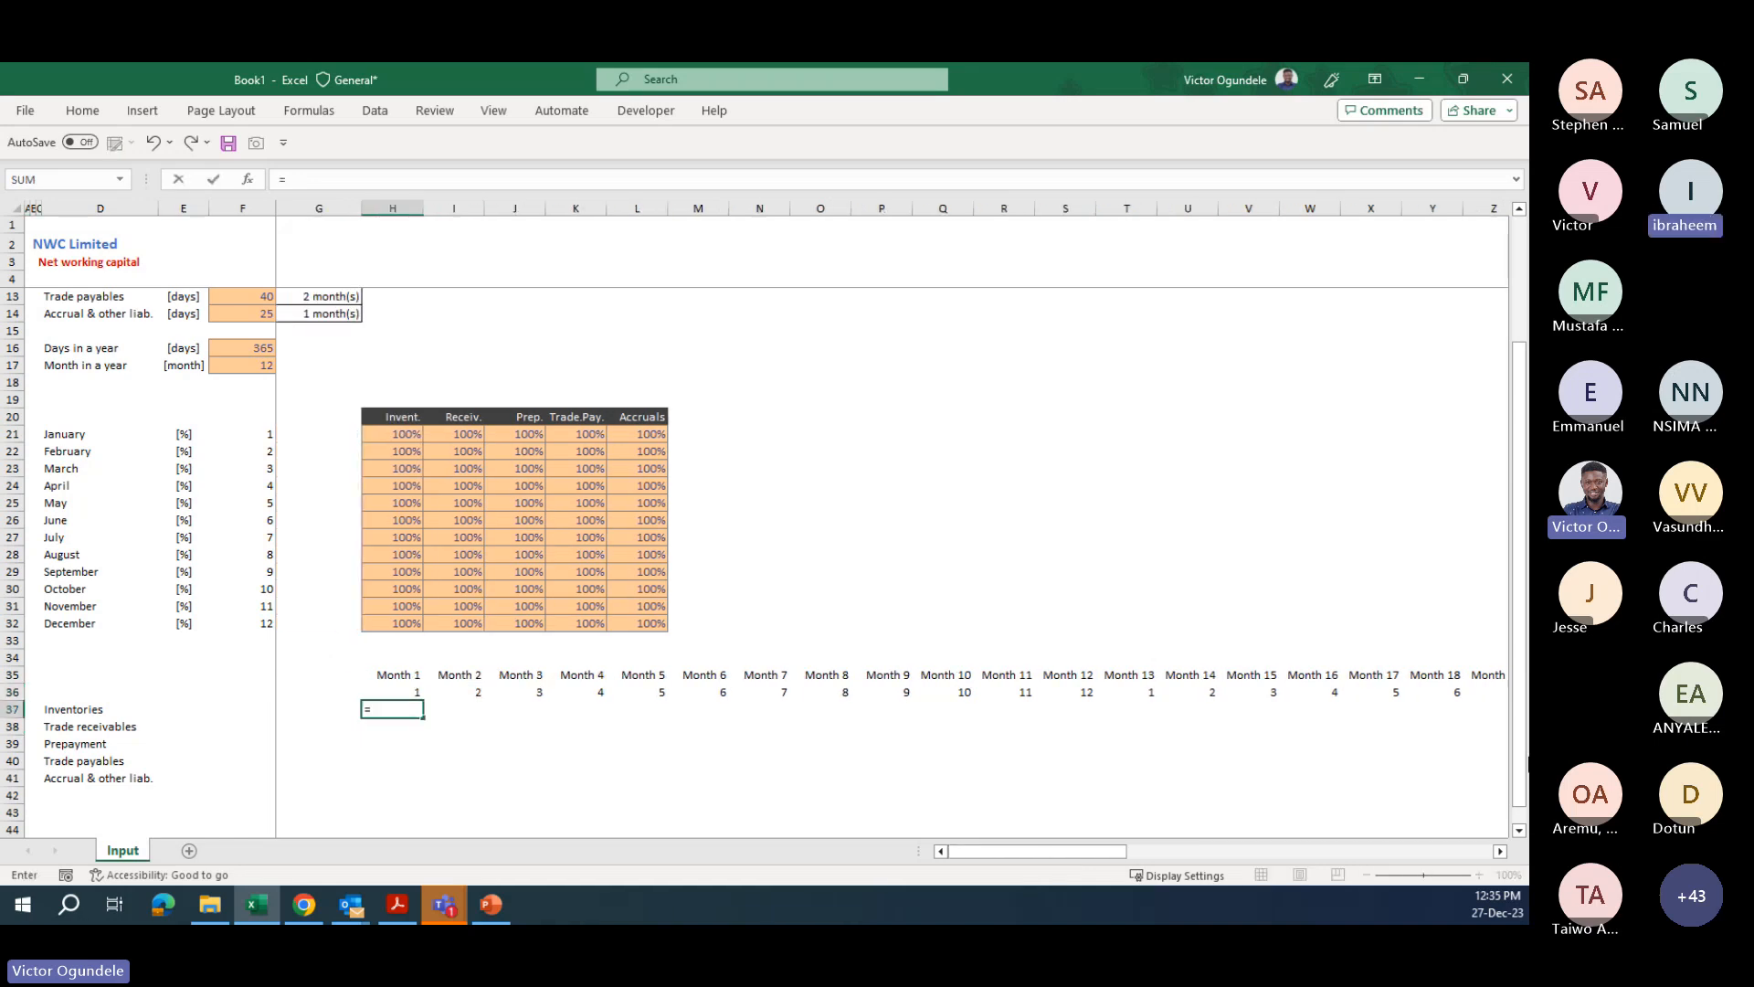
text(inde)
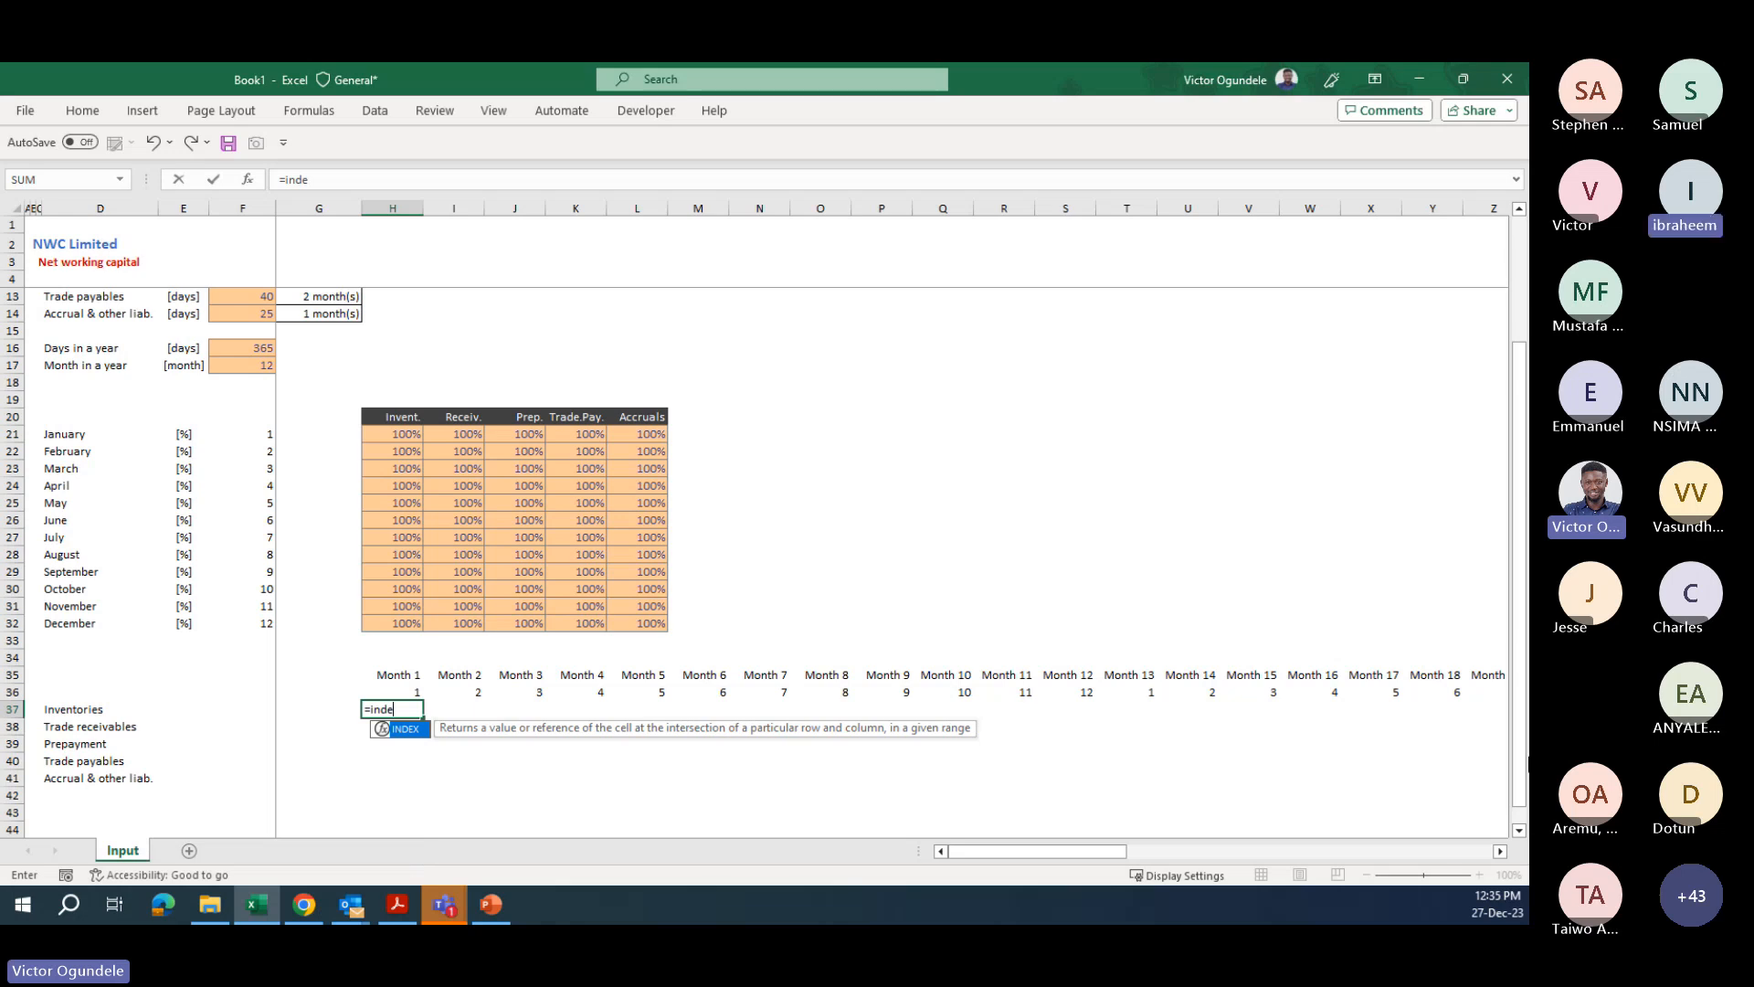
key(Escape)
key(Escape)
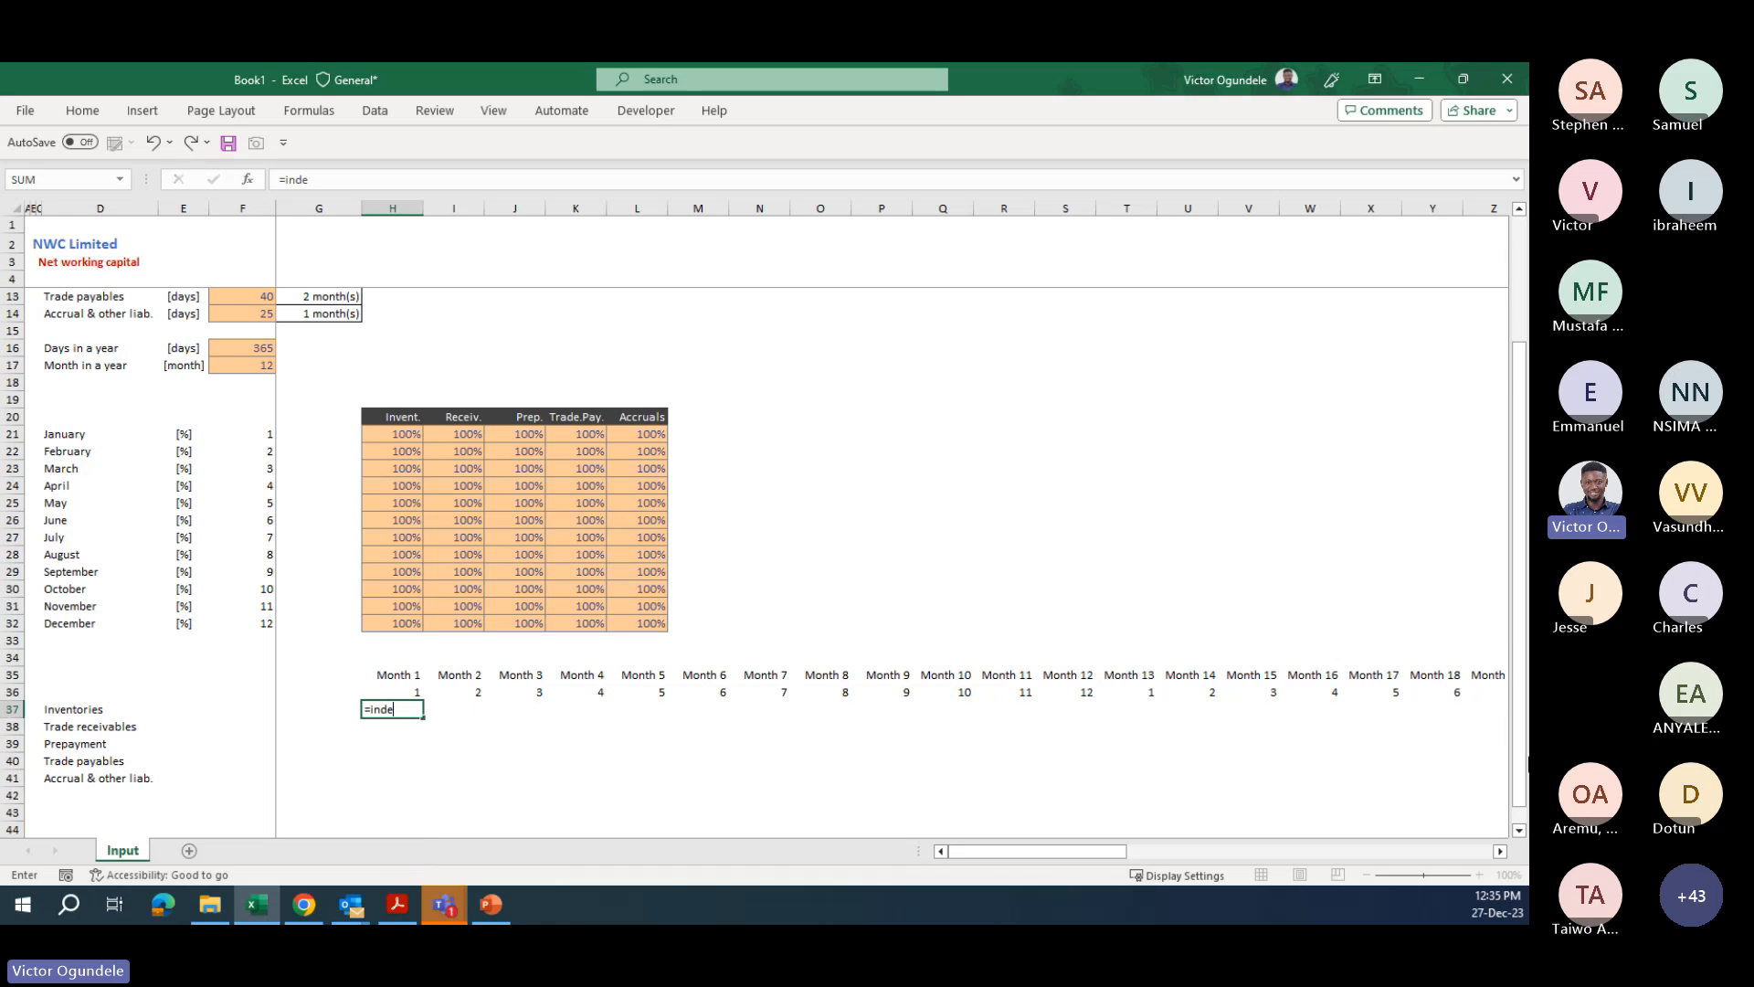
- Start an INDEX formula in H37, the Month 1 cell for Inventories, with the absolute Invent. range $H$21:$H$32 as its array
ctrl+scroll(754, 518, up, 1)
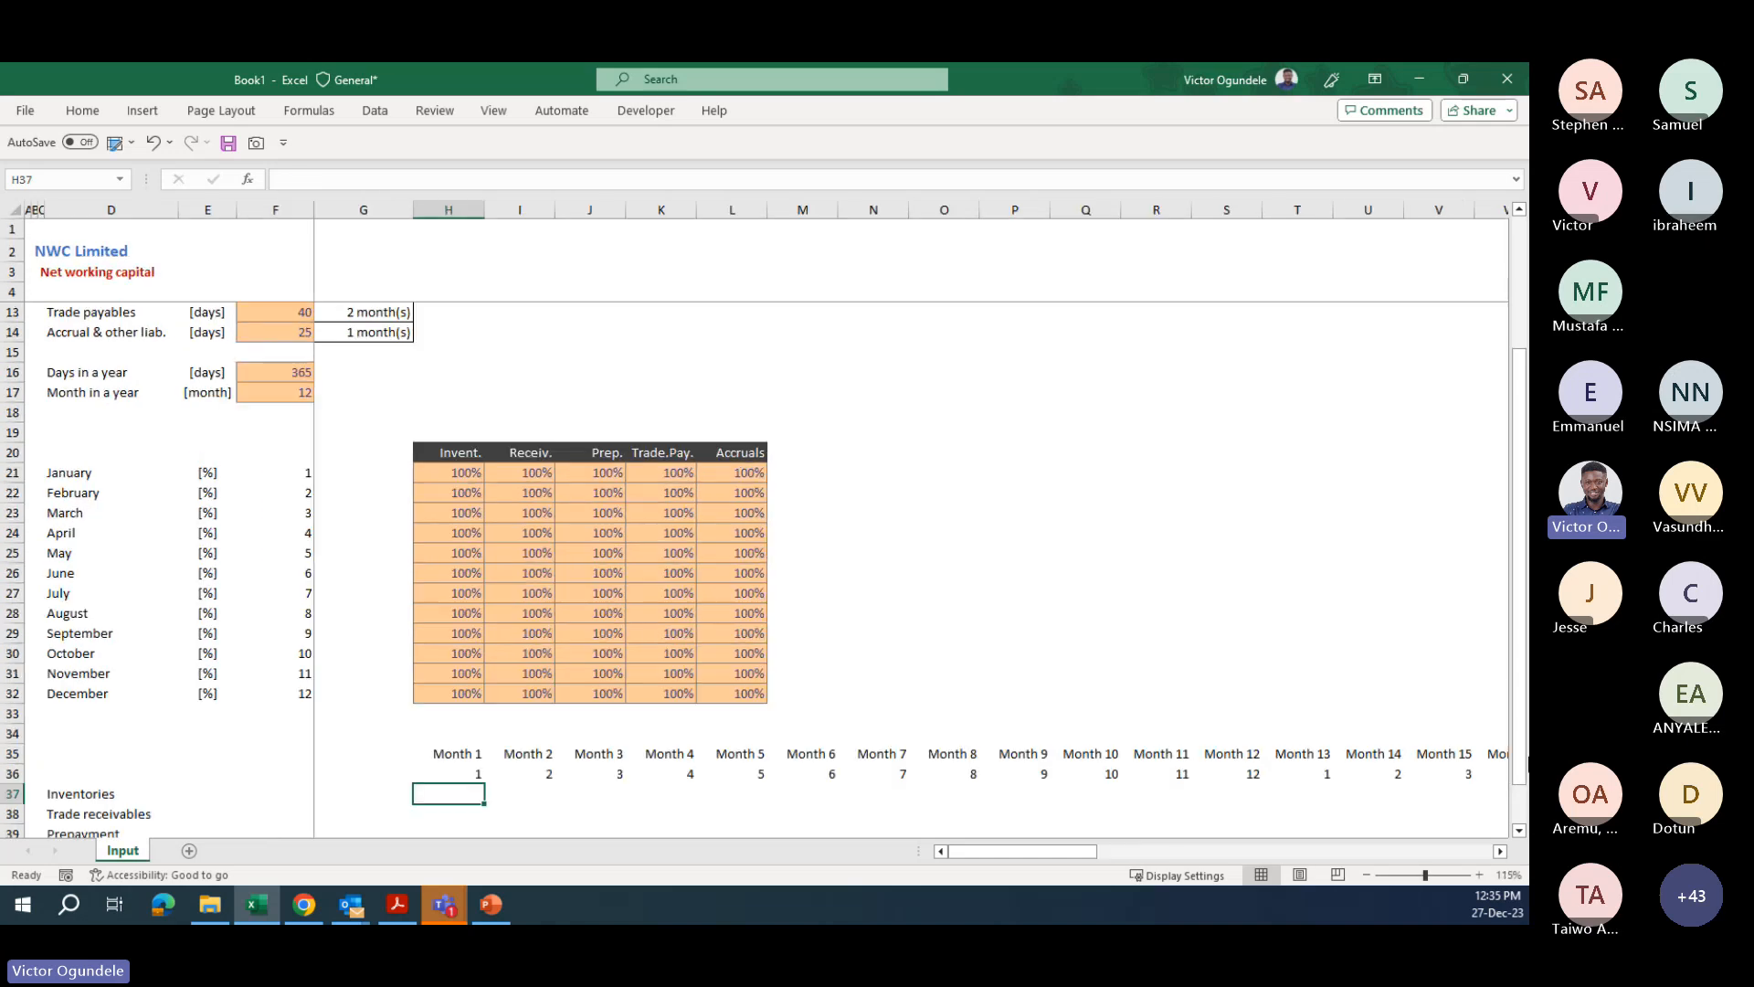
ctrl+scroll(755, 518, up, 1)
scroll(755, 518, down, 1)
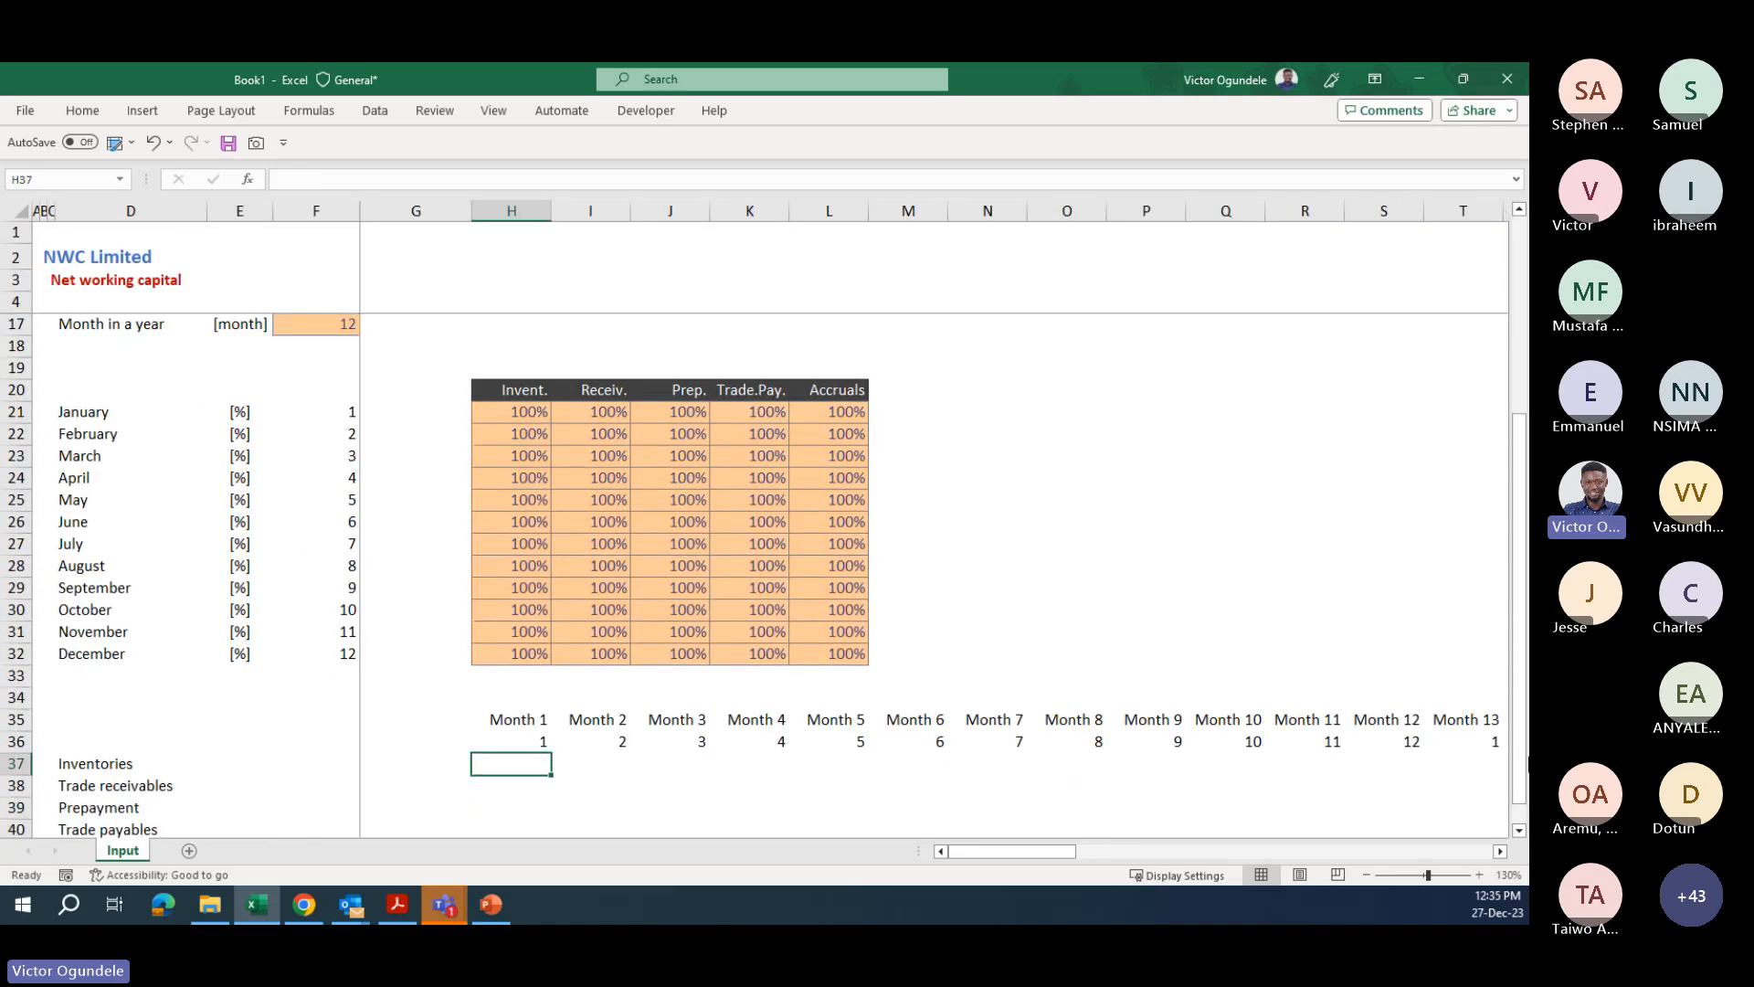
text(=inde)
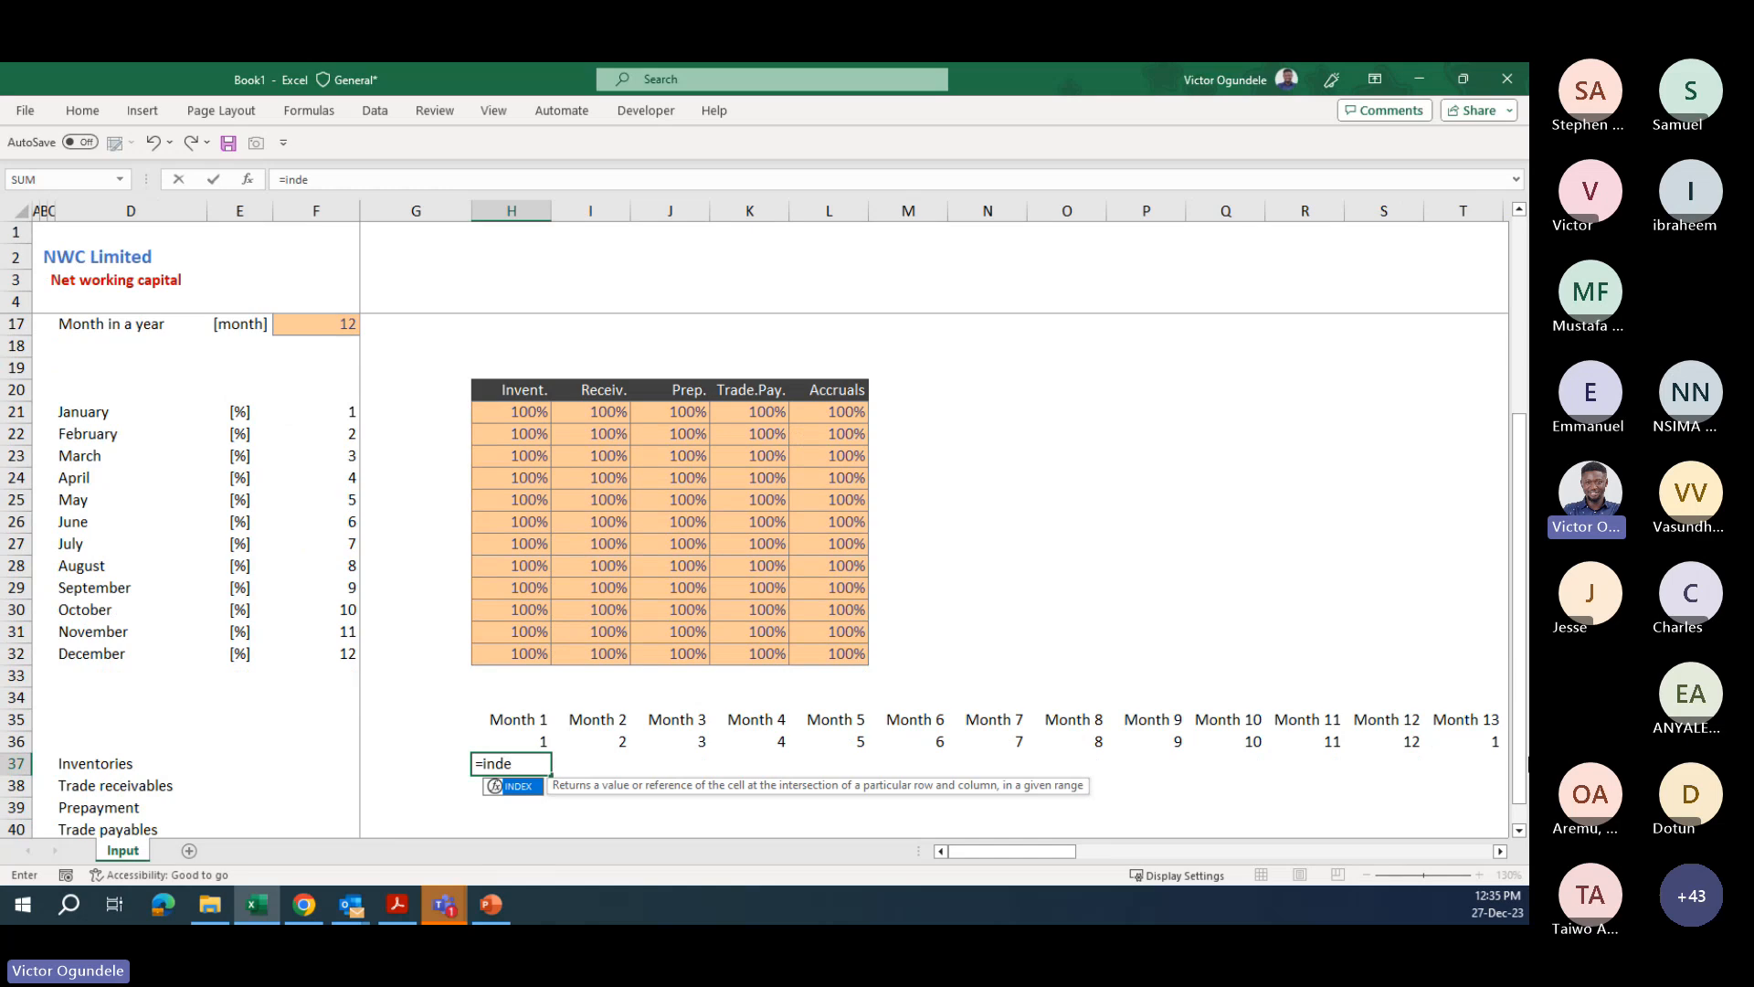
key(Tab)
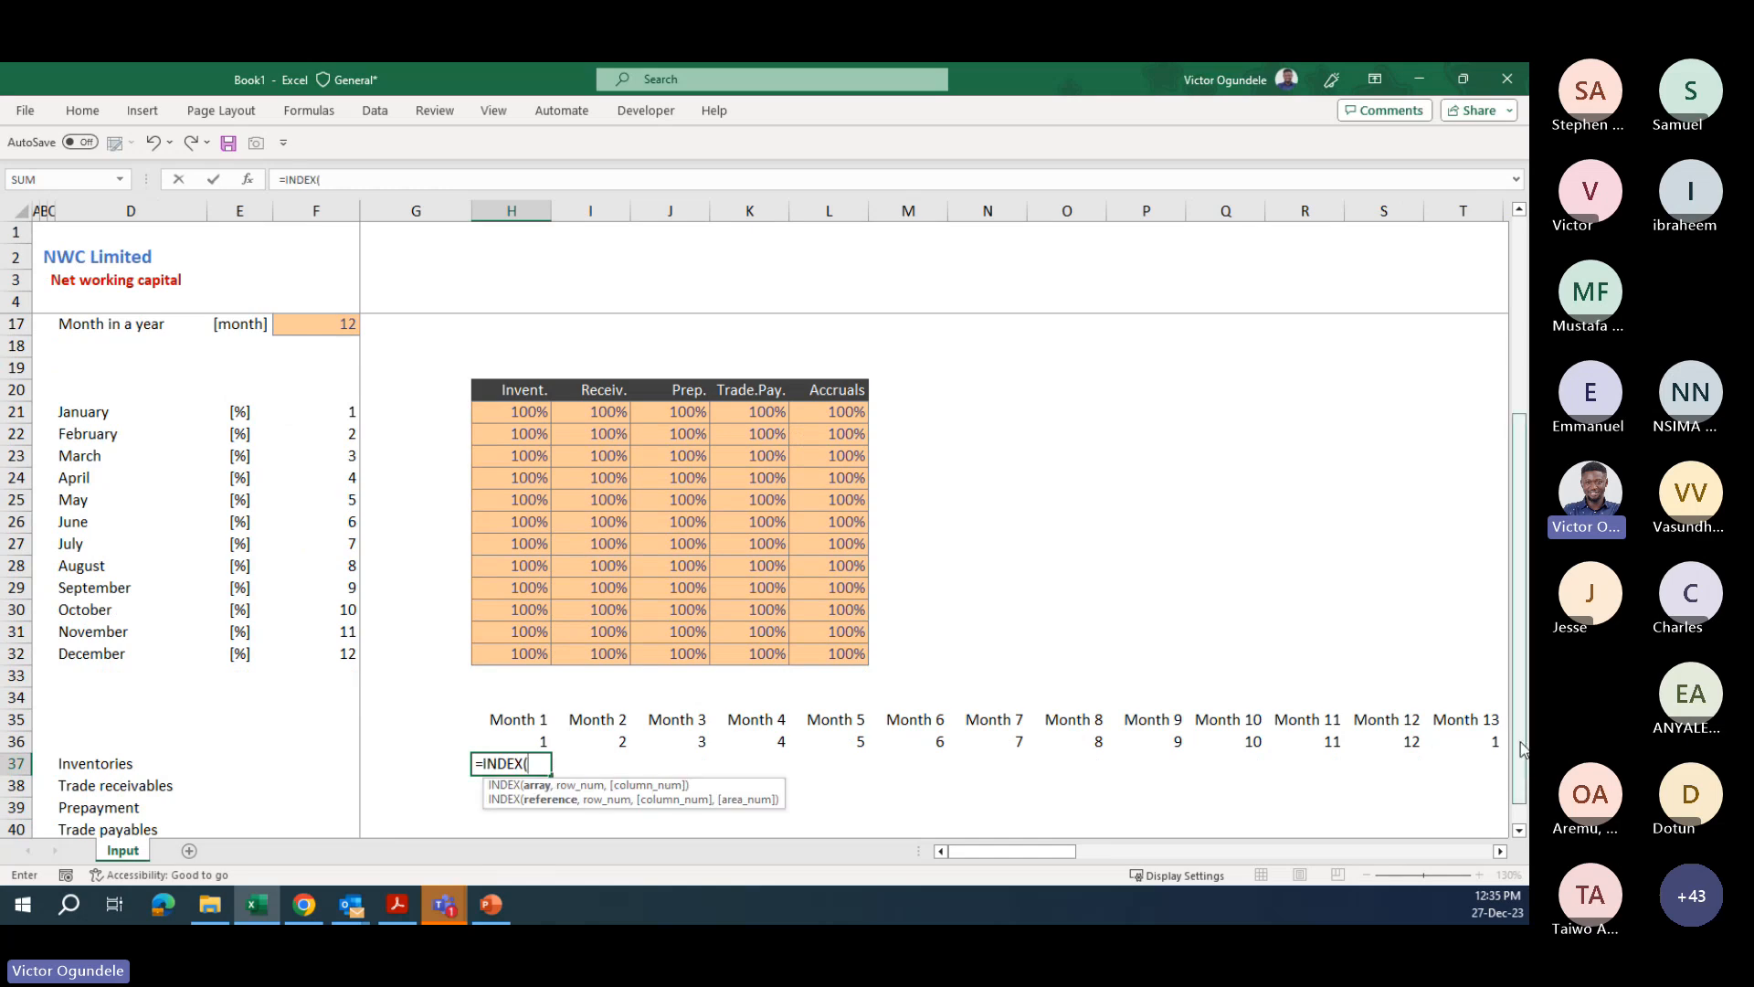
click(519, 413)
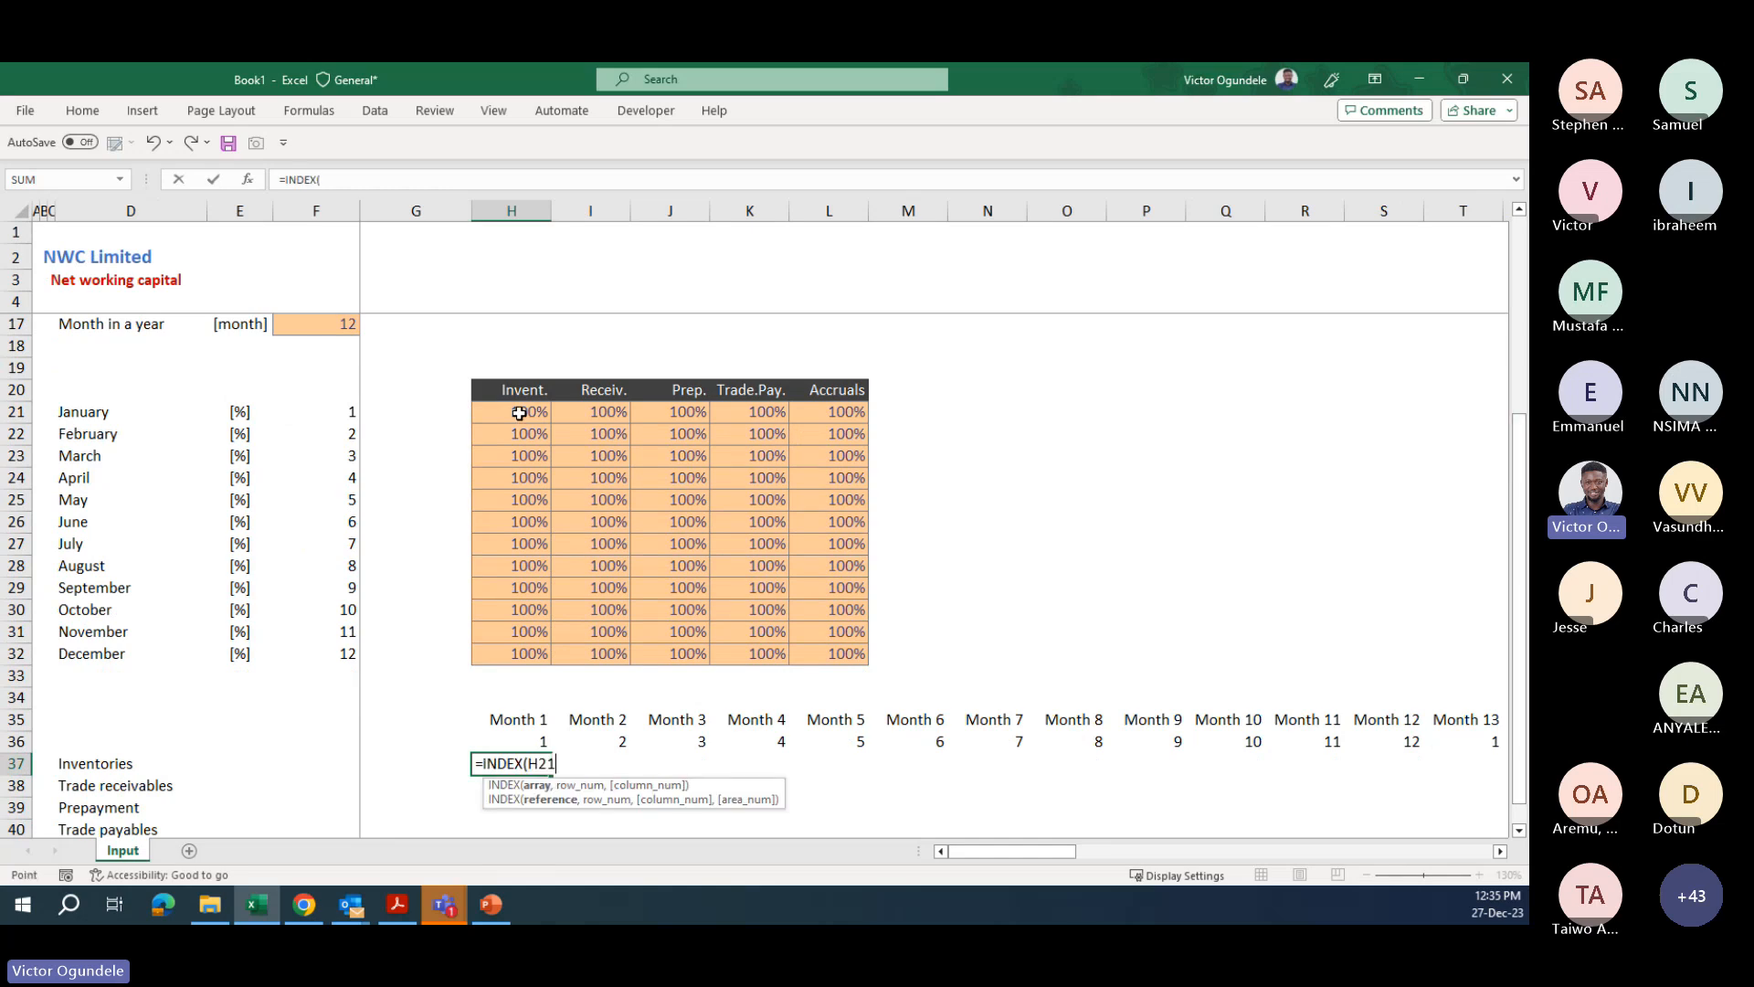
drag(519, 413, 537, 648)
key(F4)
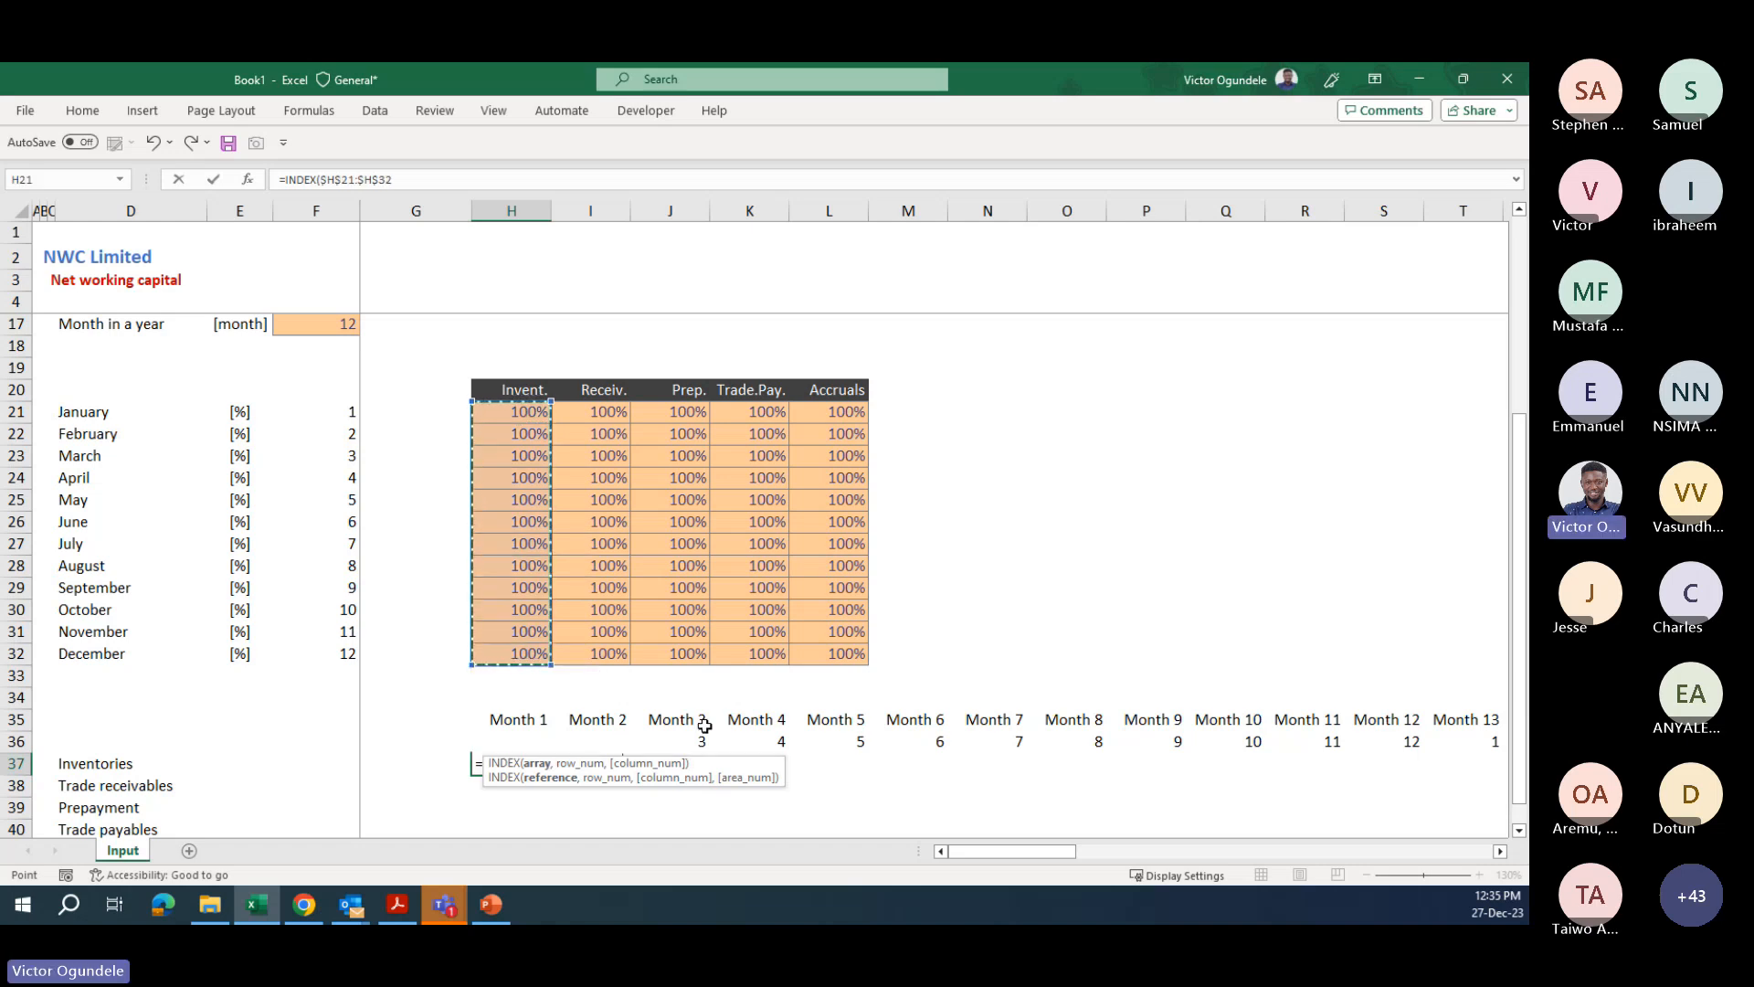
drag(841, 645, 1104, 499)
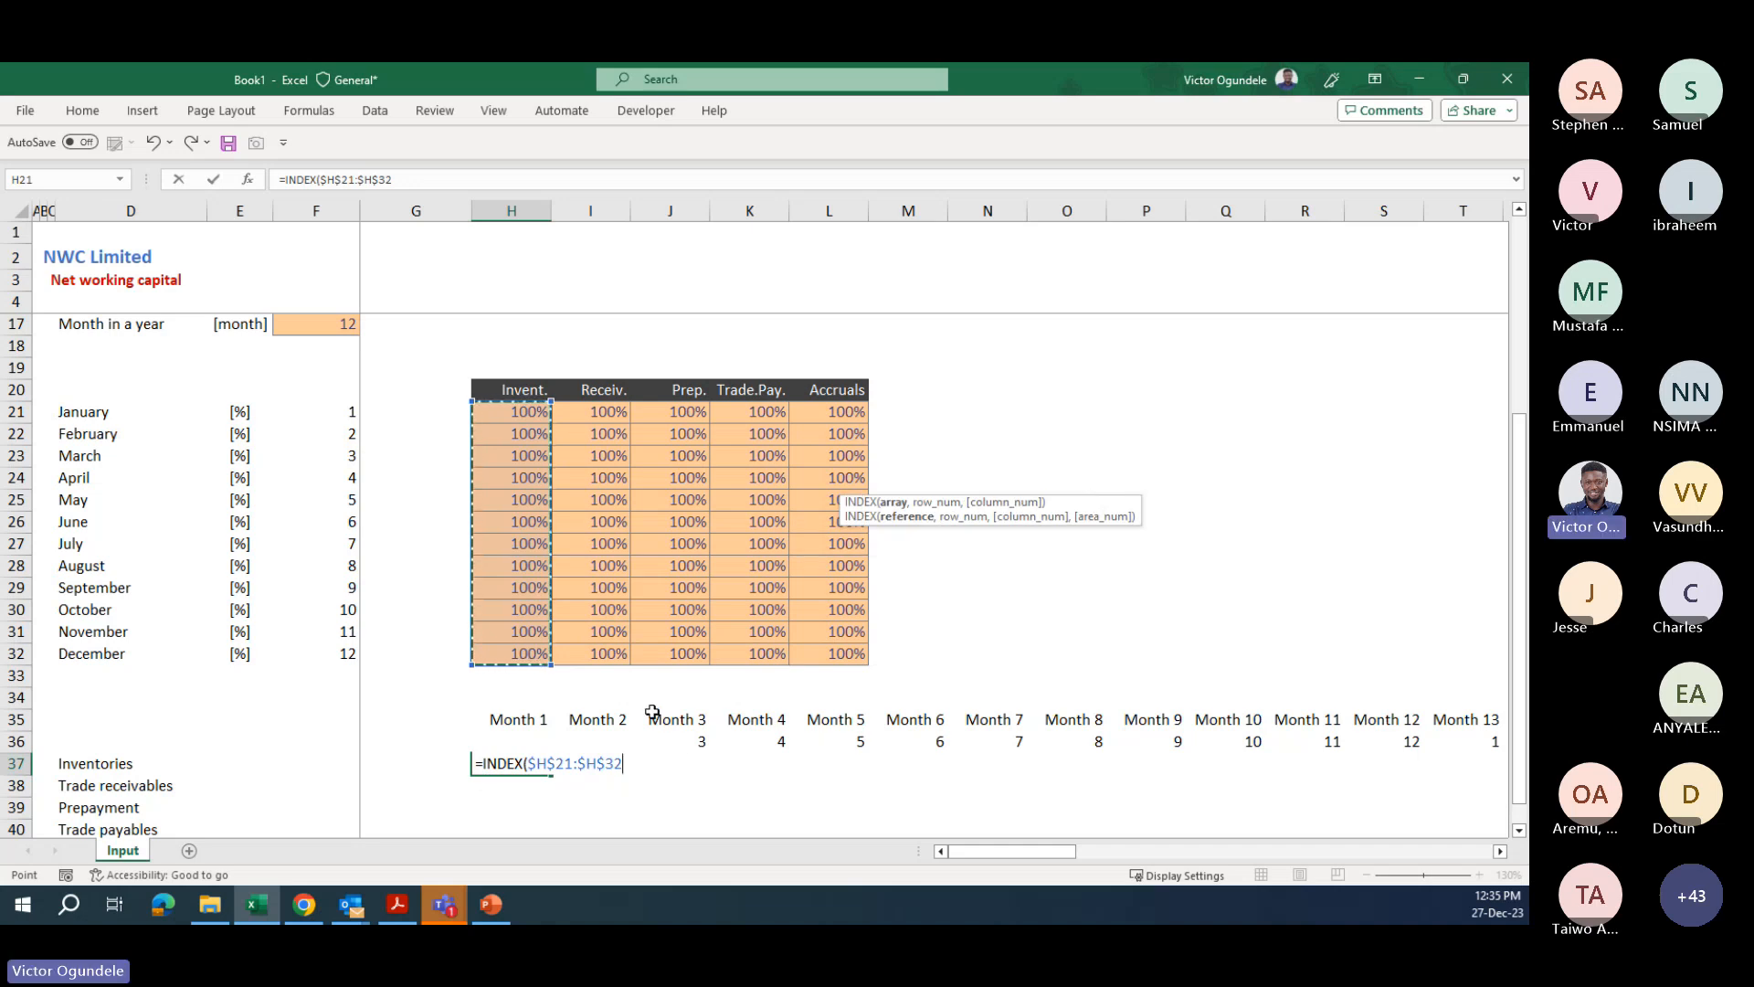
- Complete the H37 formula with MATCH(H$36,$F$21:$F$32,0) as the row number and enter it
text(,mat)
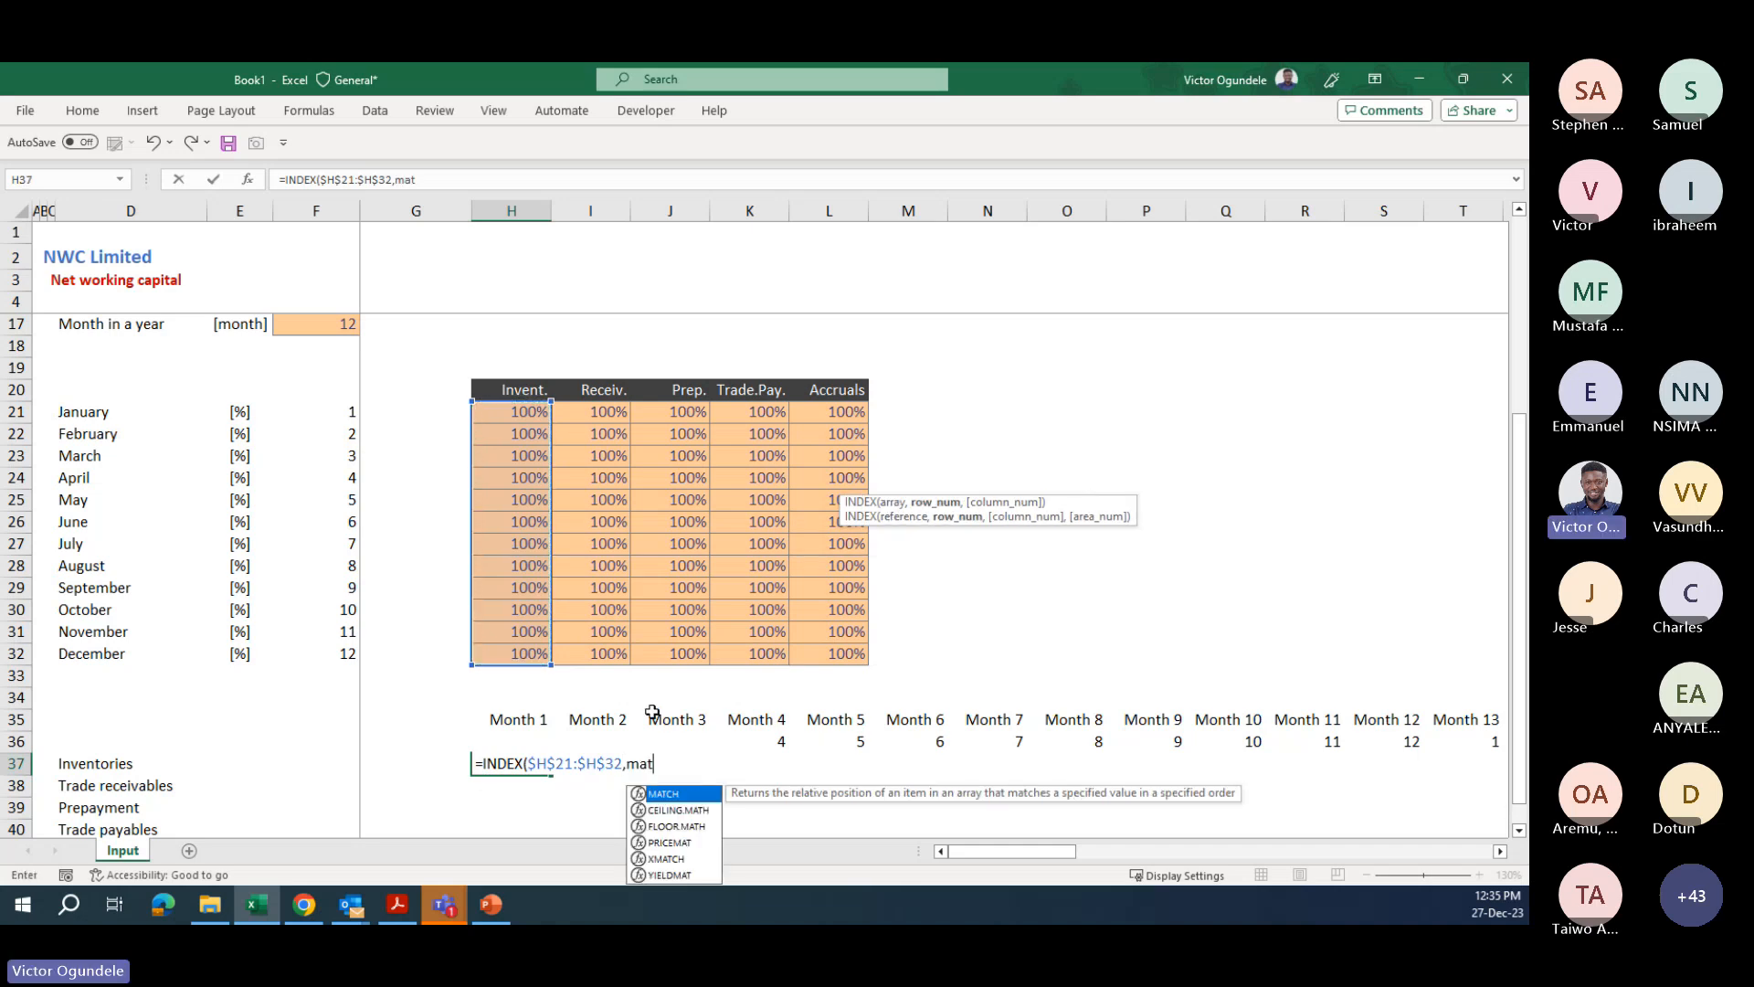
key(Tab)
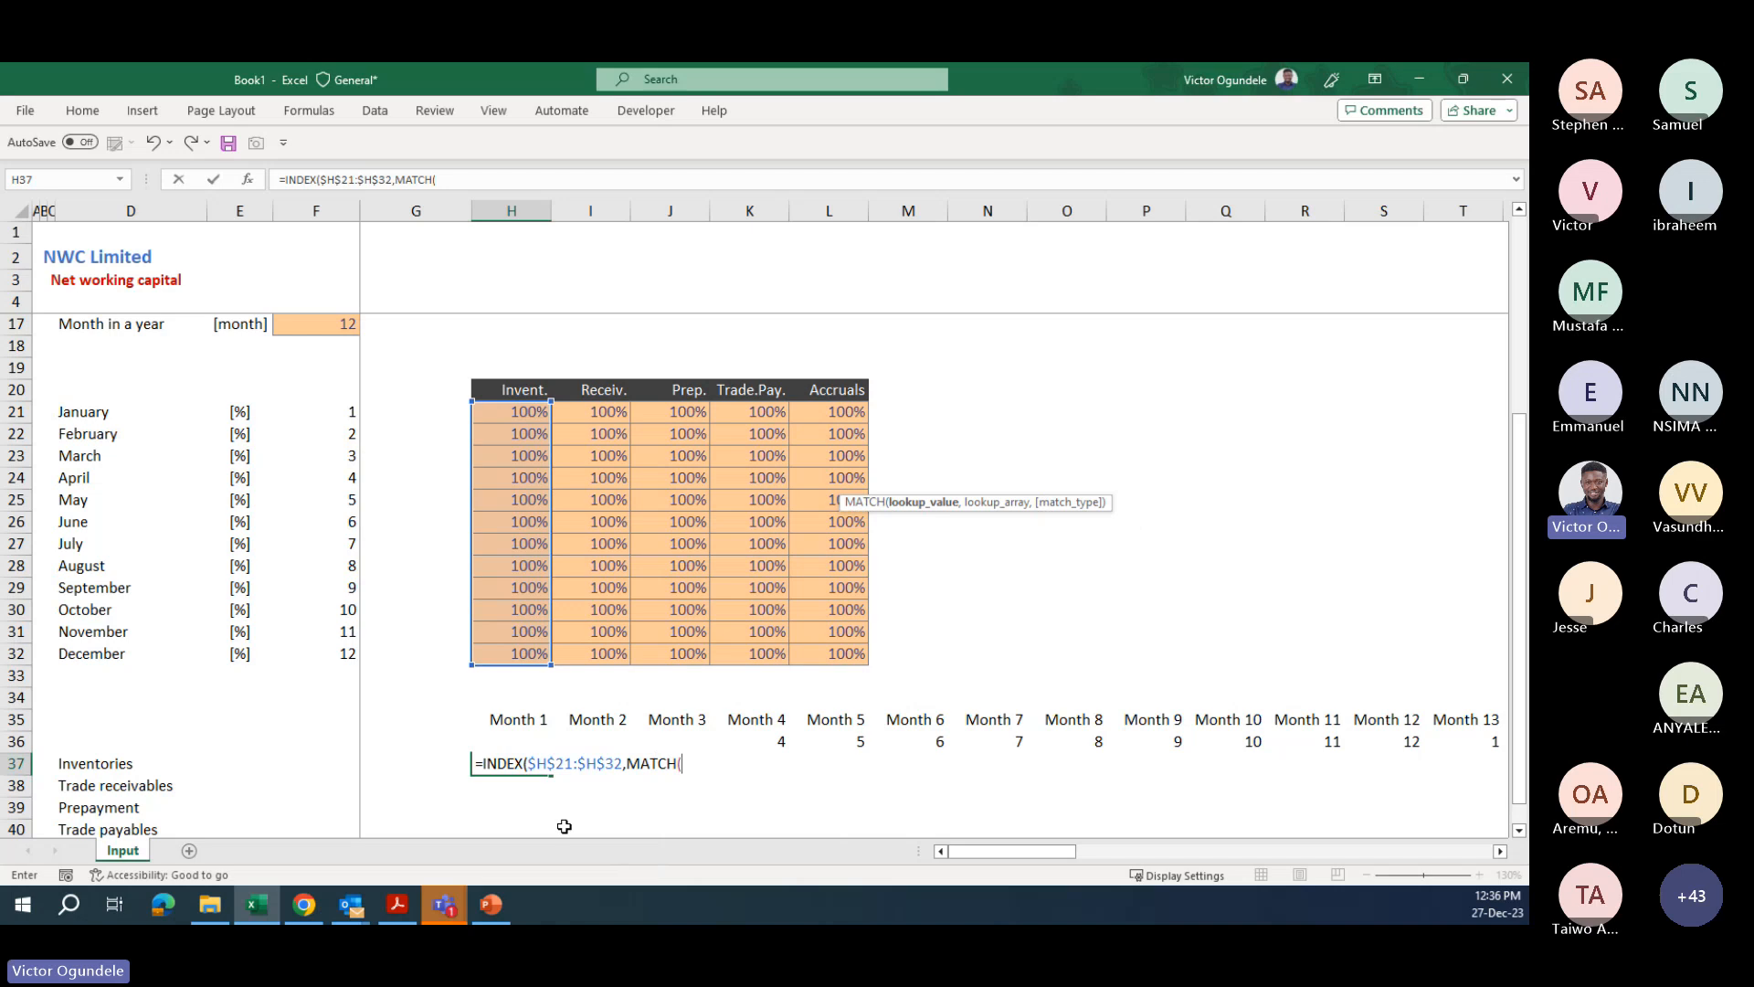
key(Up)
key(F4)
key(F4)
text(,)
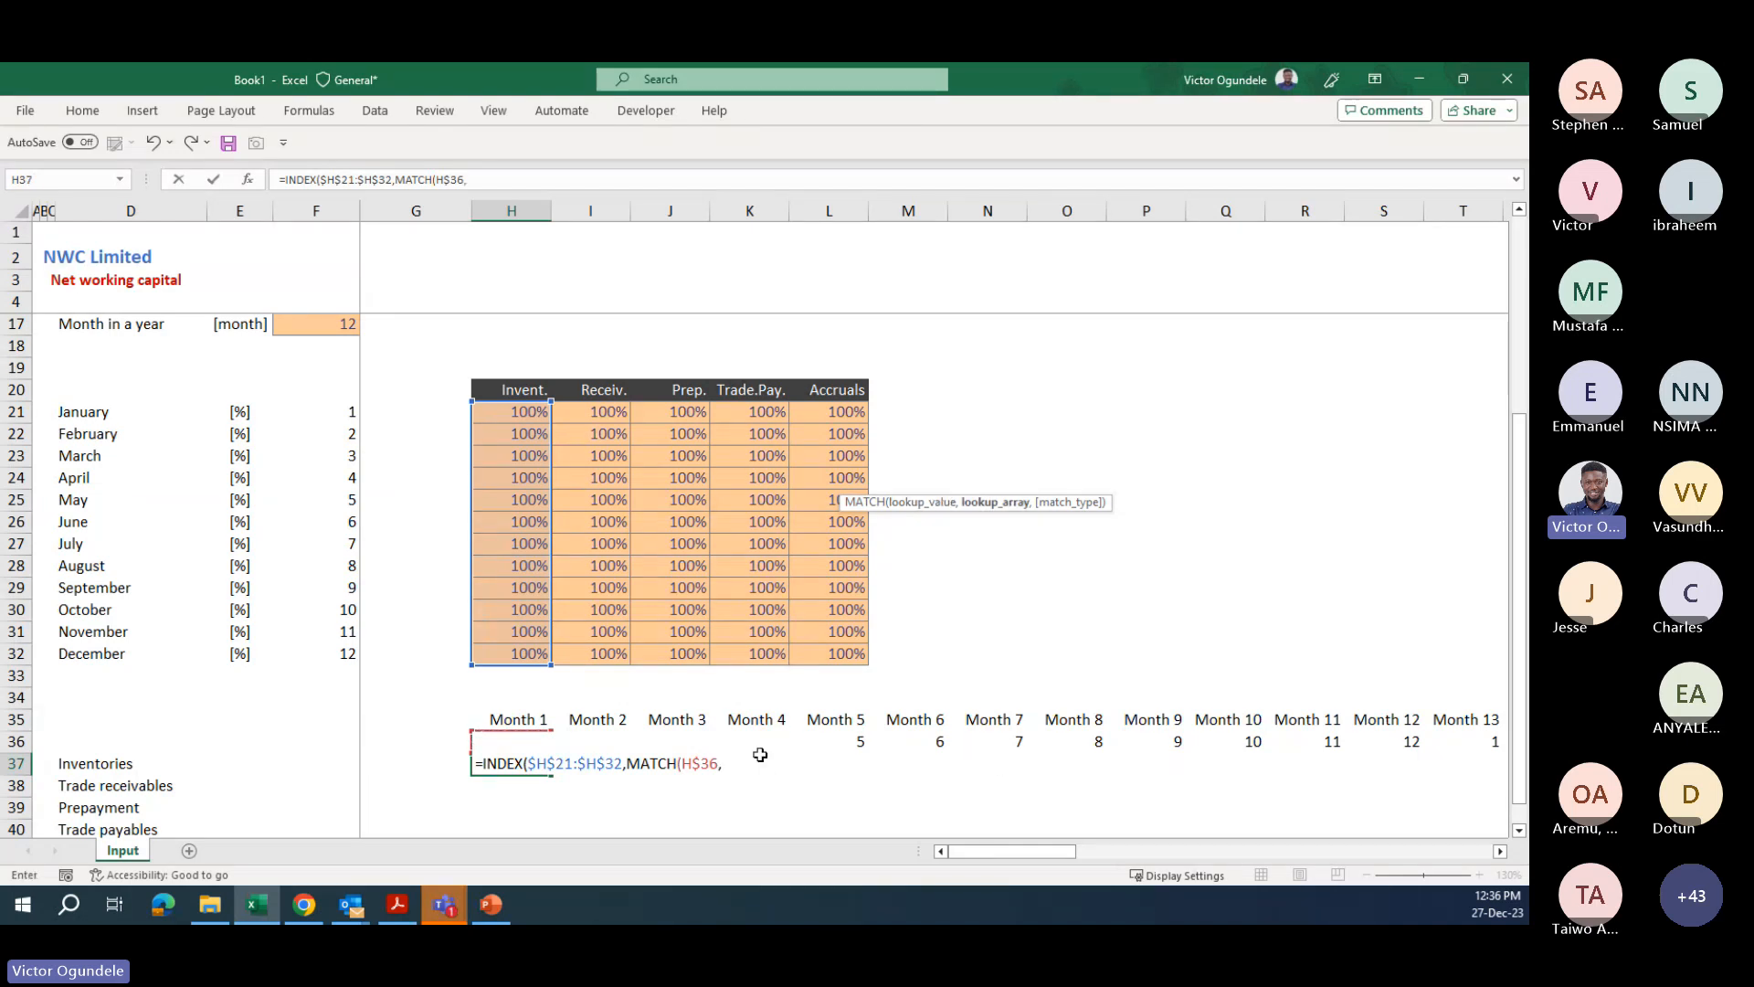
click(336, 411)
drag(339, 478, 345, 651)
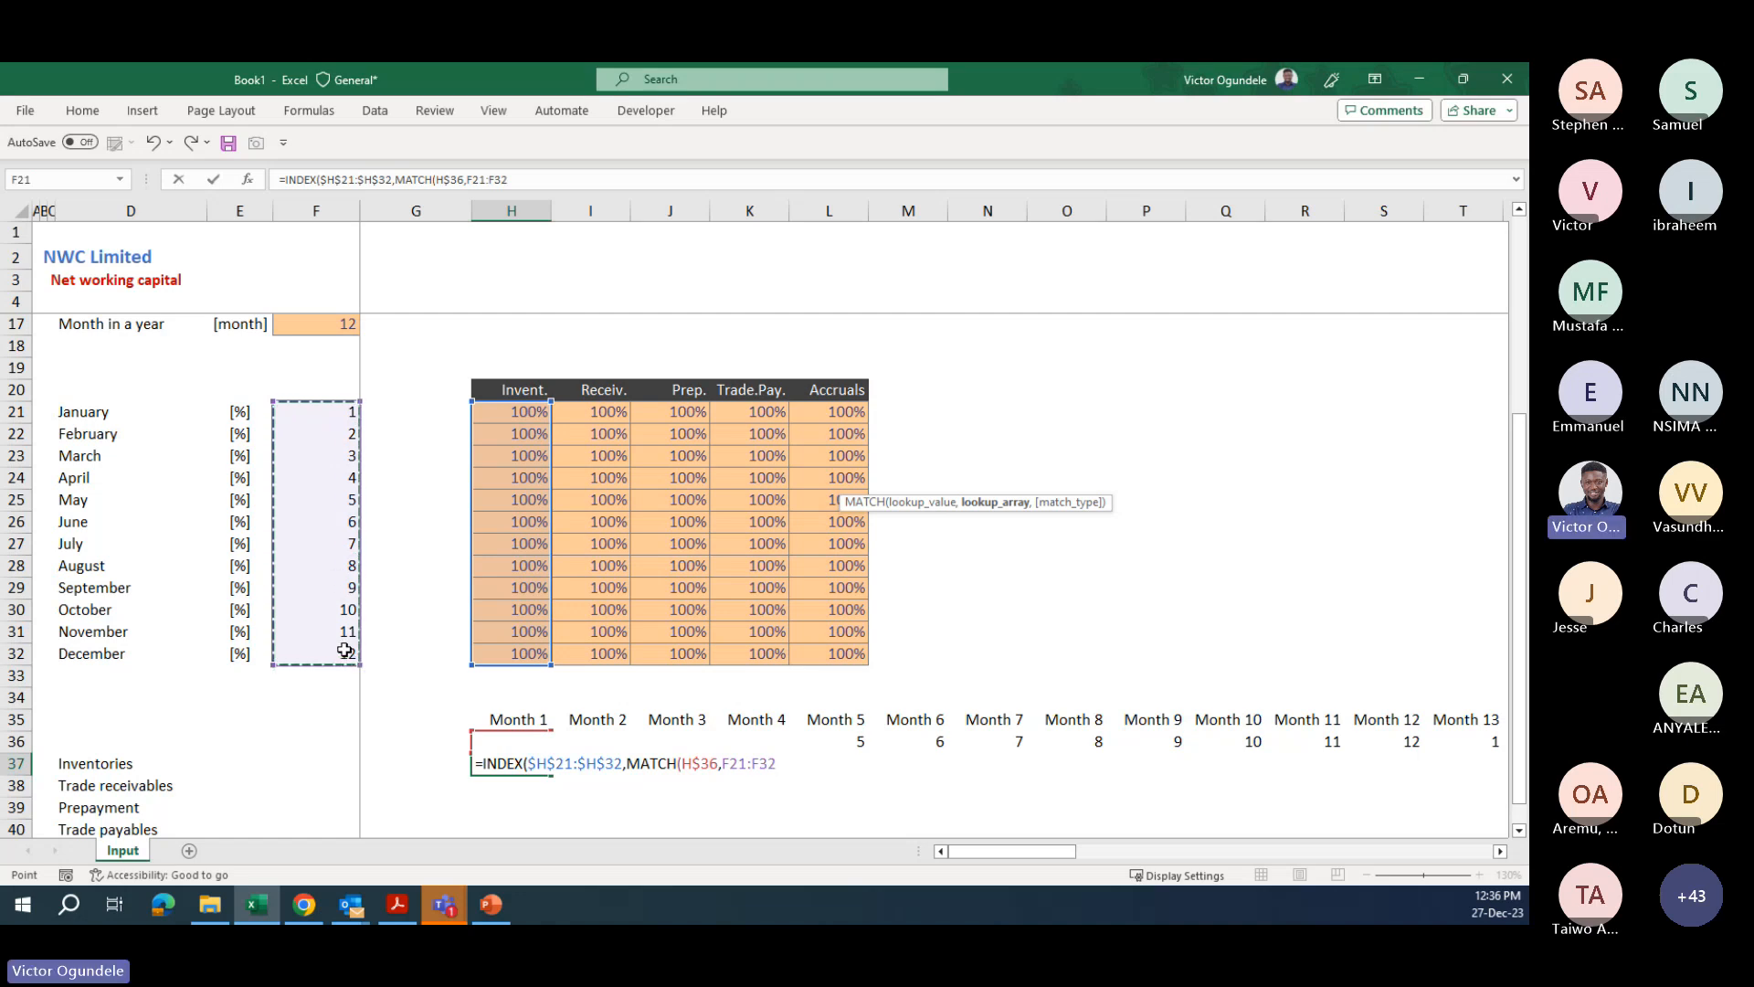
key(F4)
text(,0)))
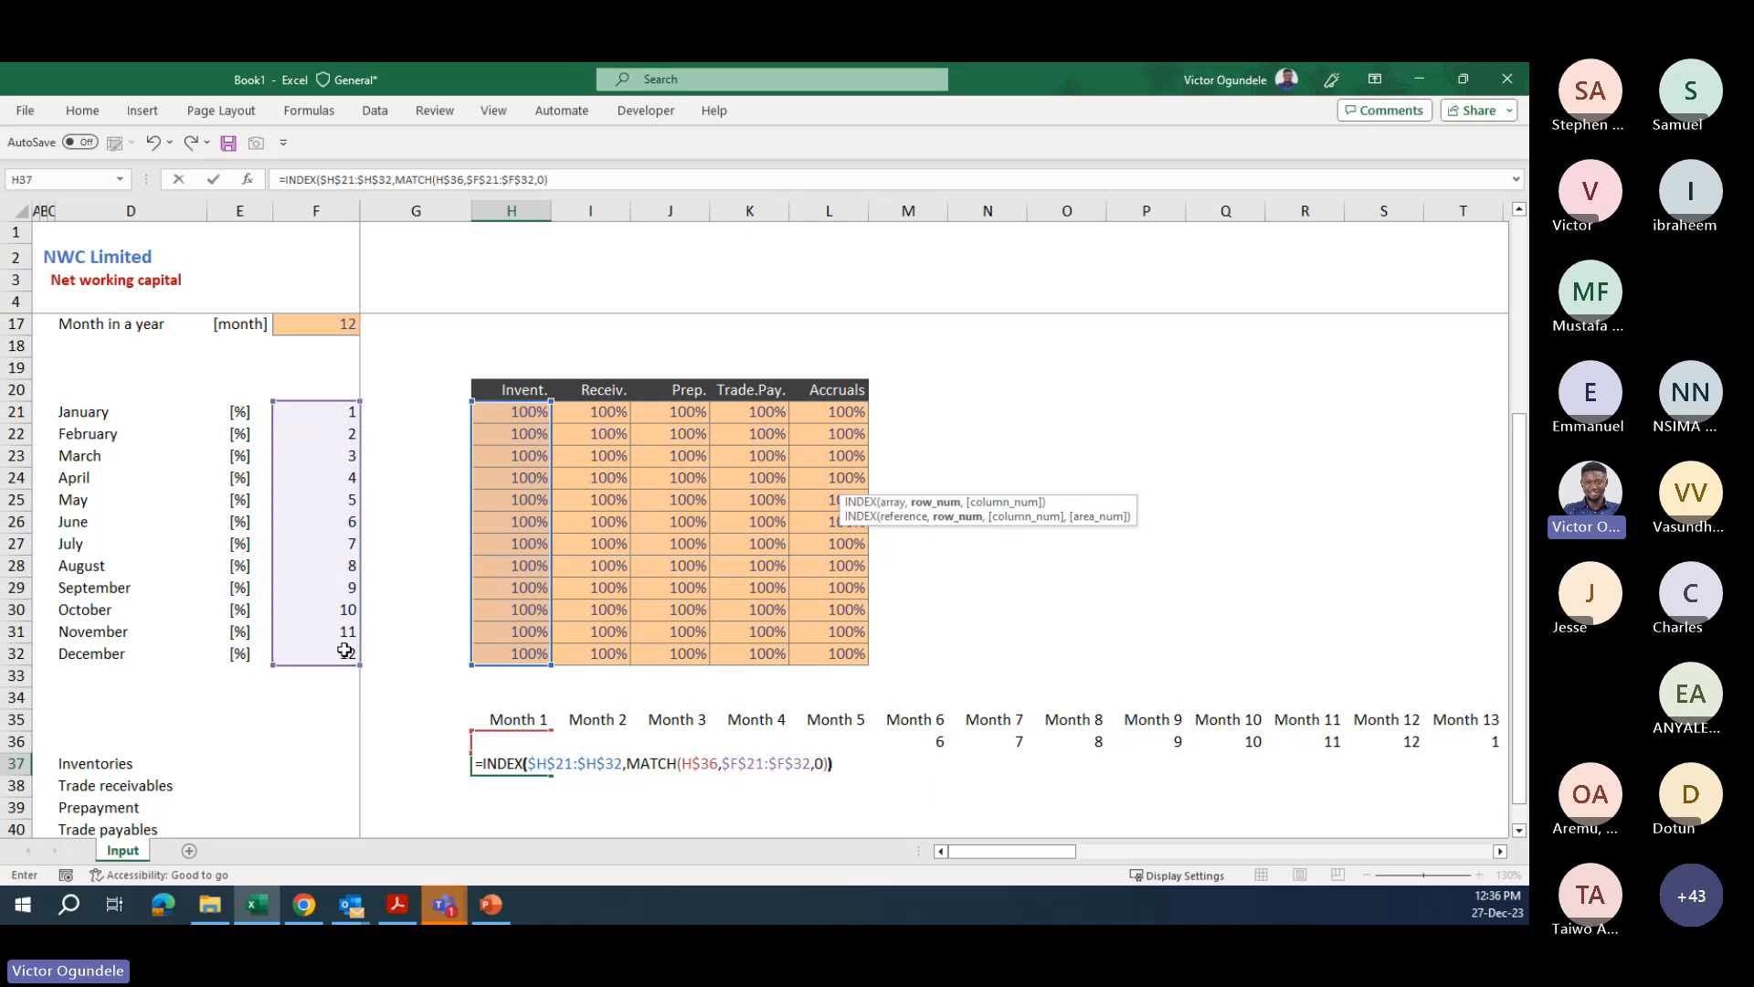
key(Return)
- Format H37 as a percentage and fill it across row 37 to Month 60 in BO37
key(ctrl+shift+5)
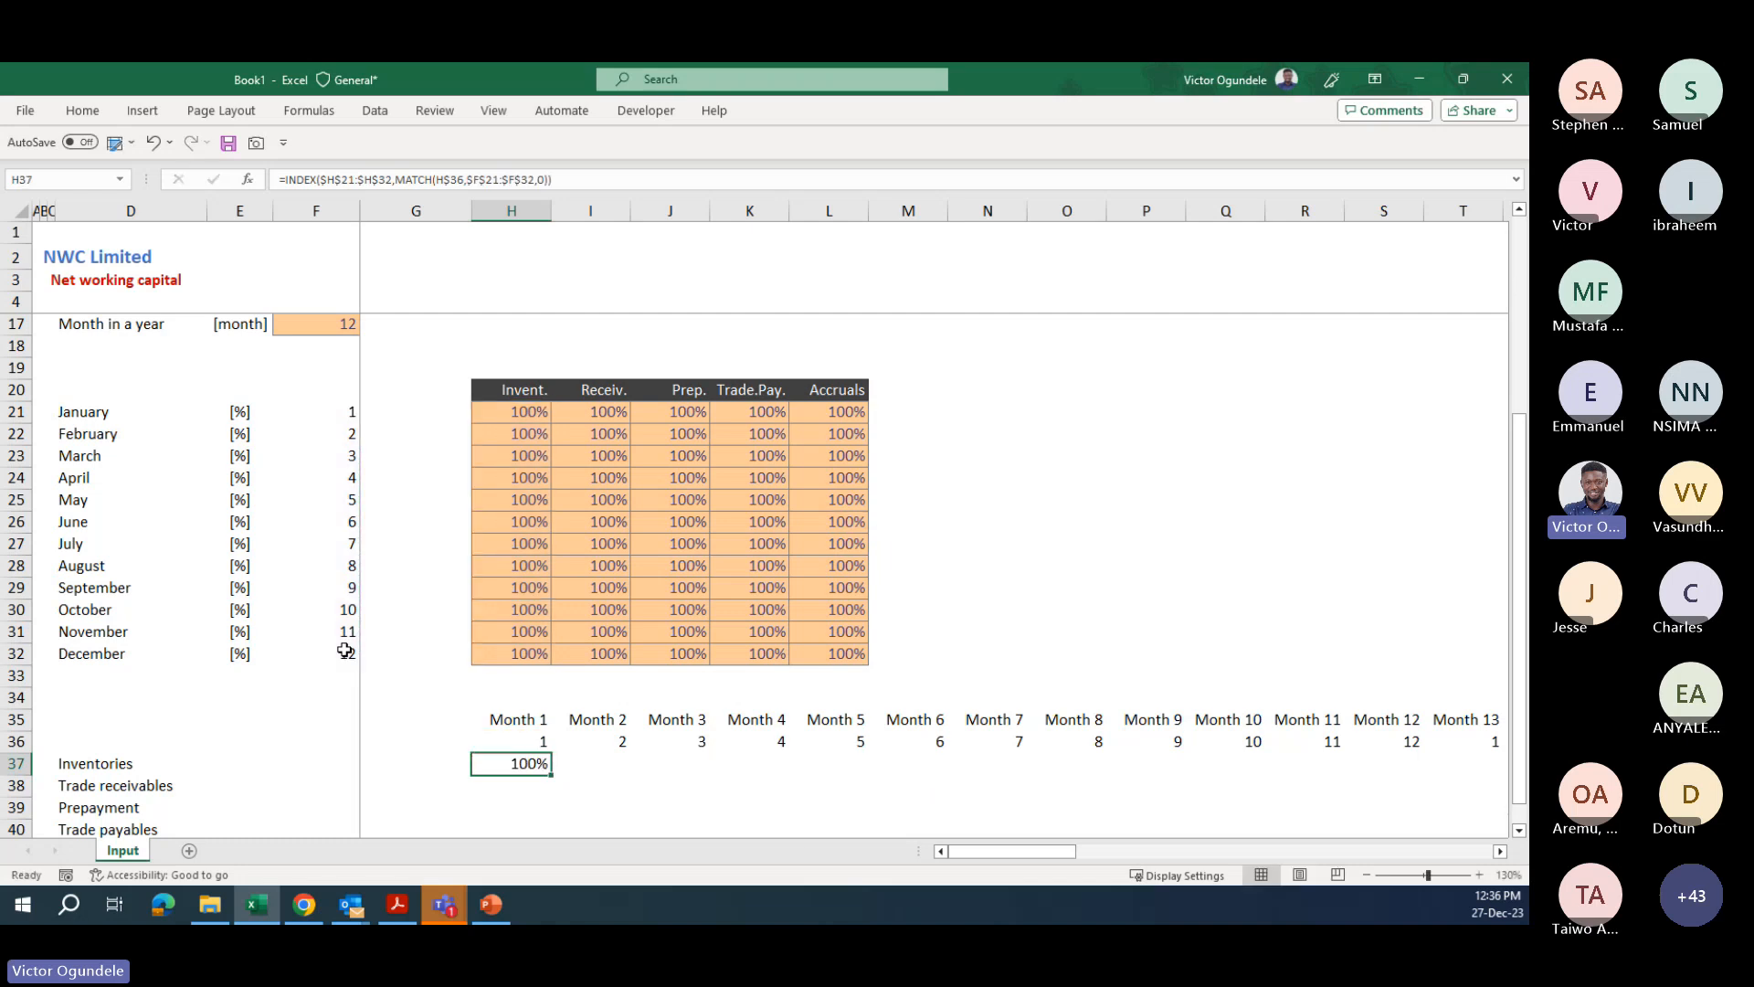
key(ctrl+shift+Right)
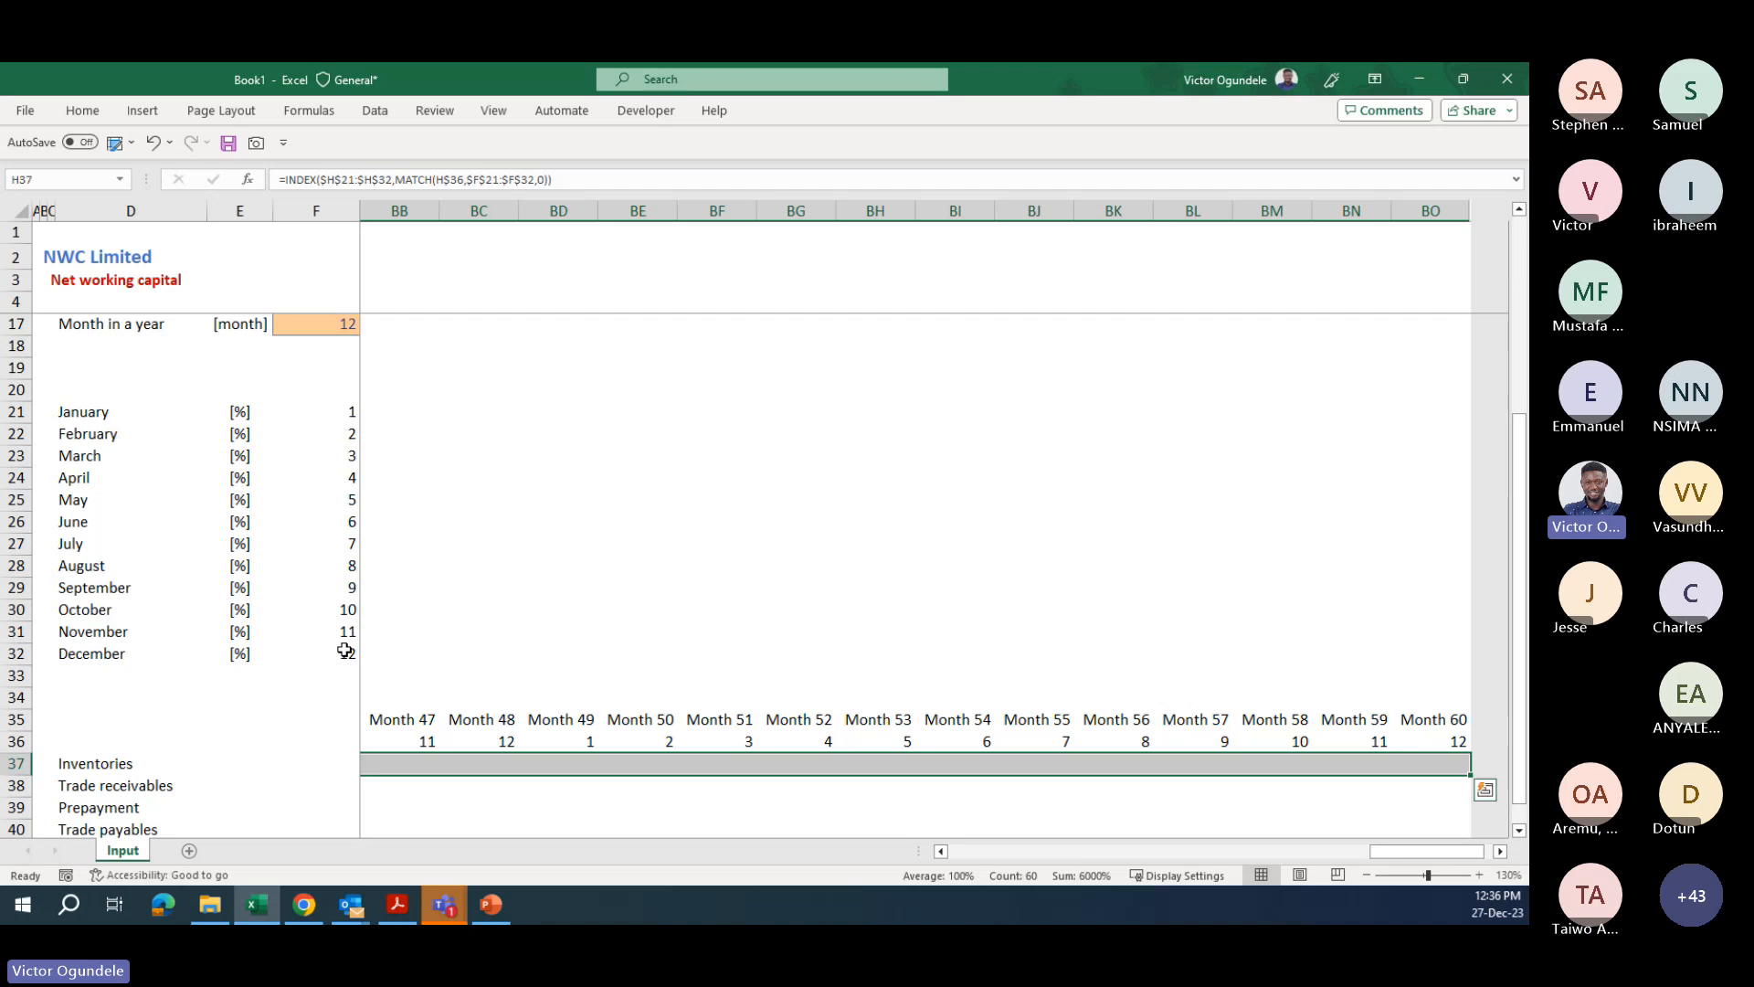
key(ctrl+r)
key(Left)
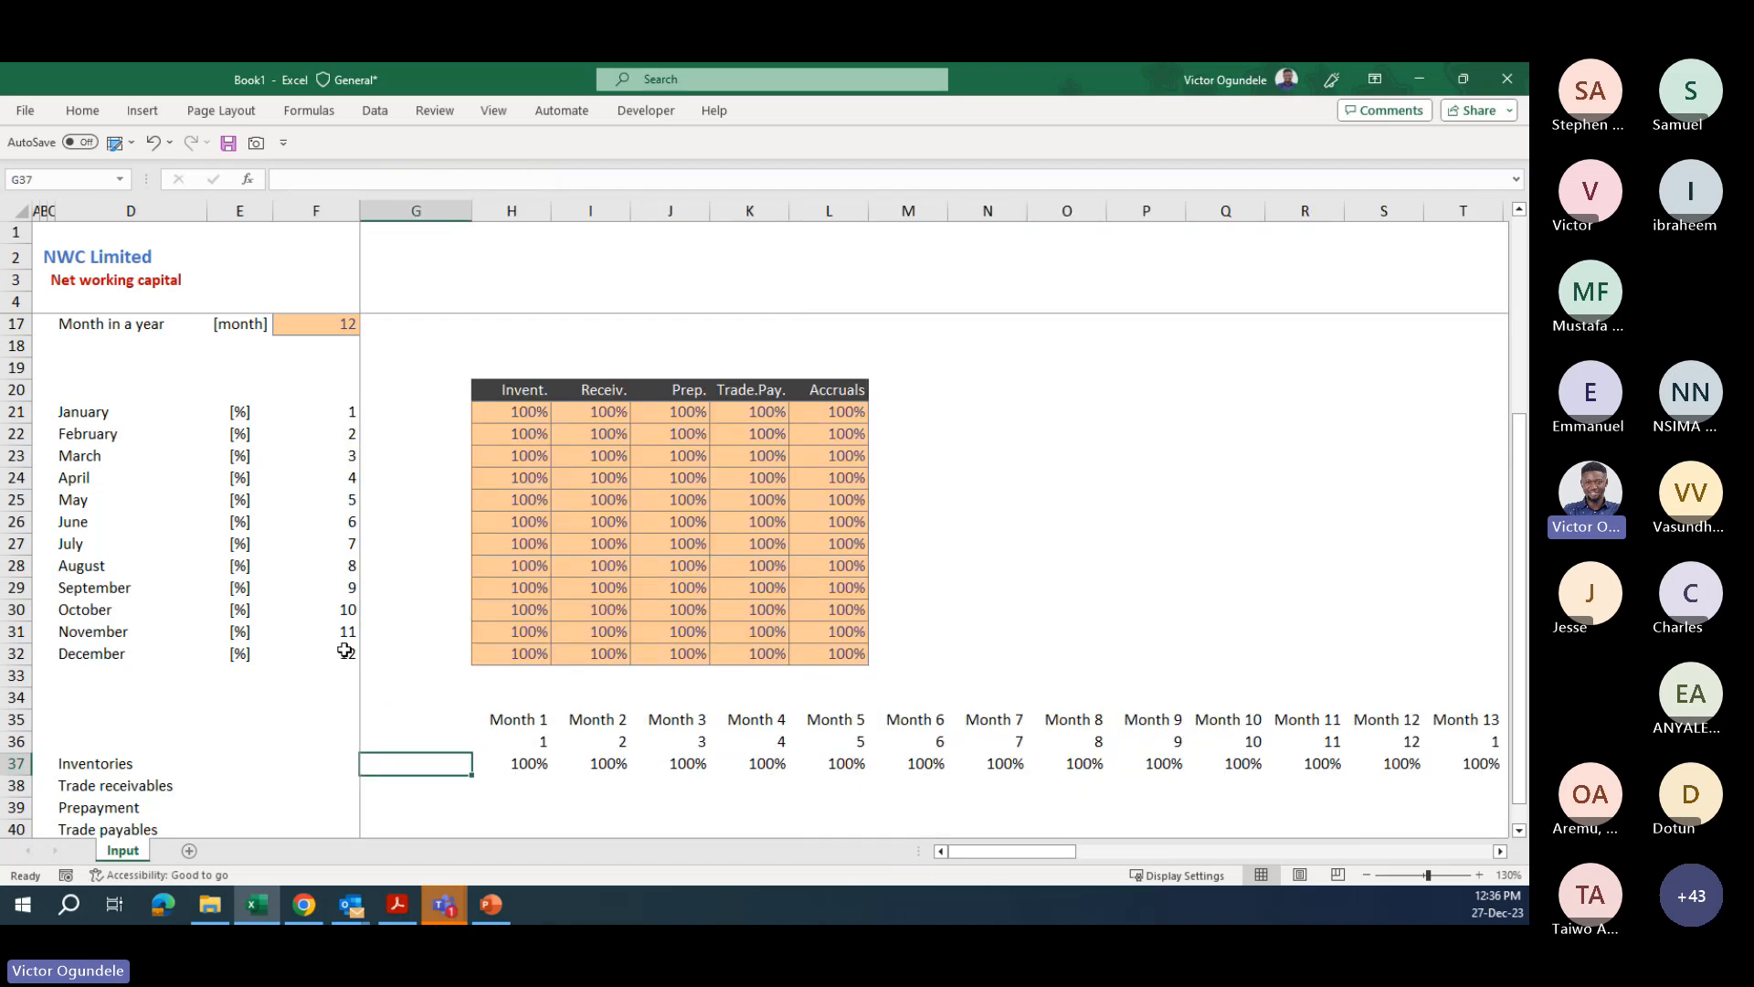
ctrl+scroll(344, 650, down, 1)
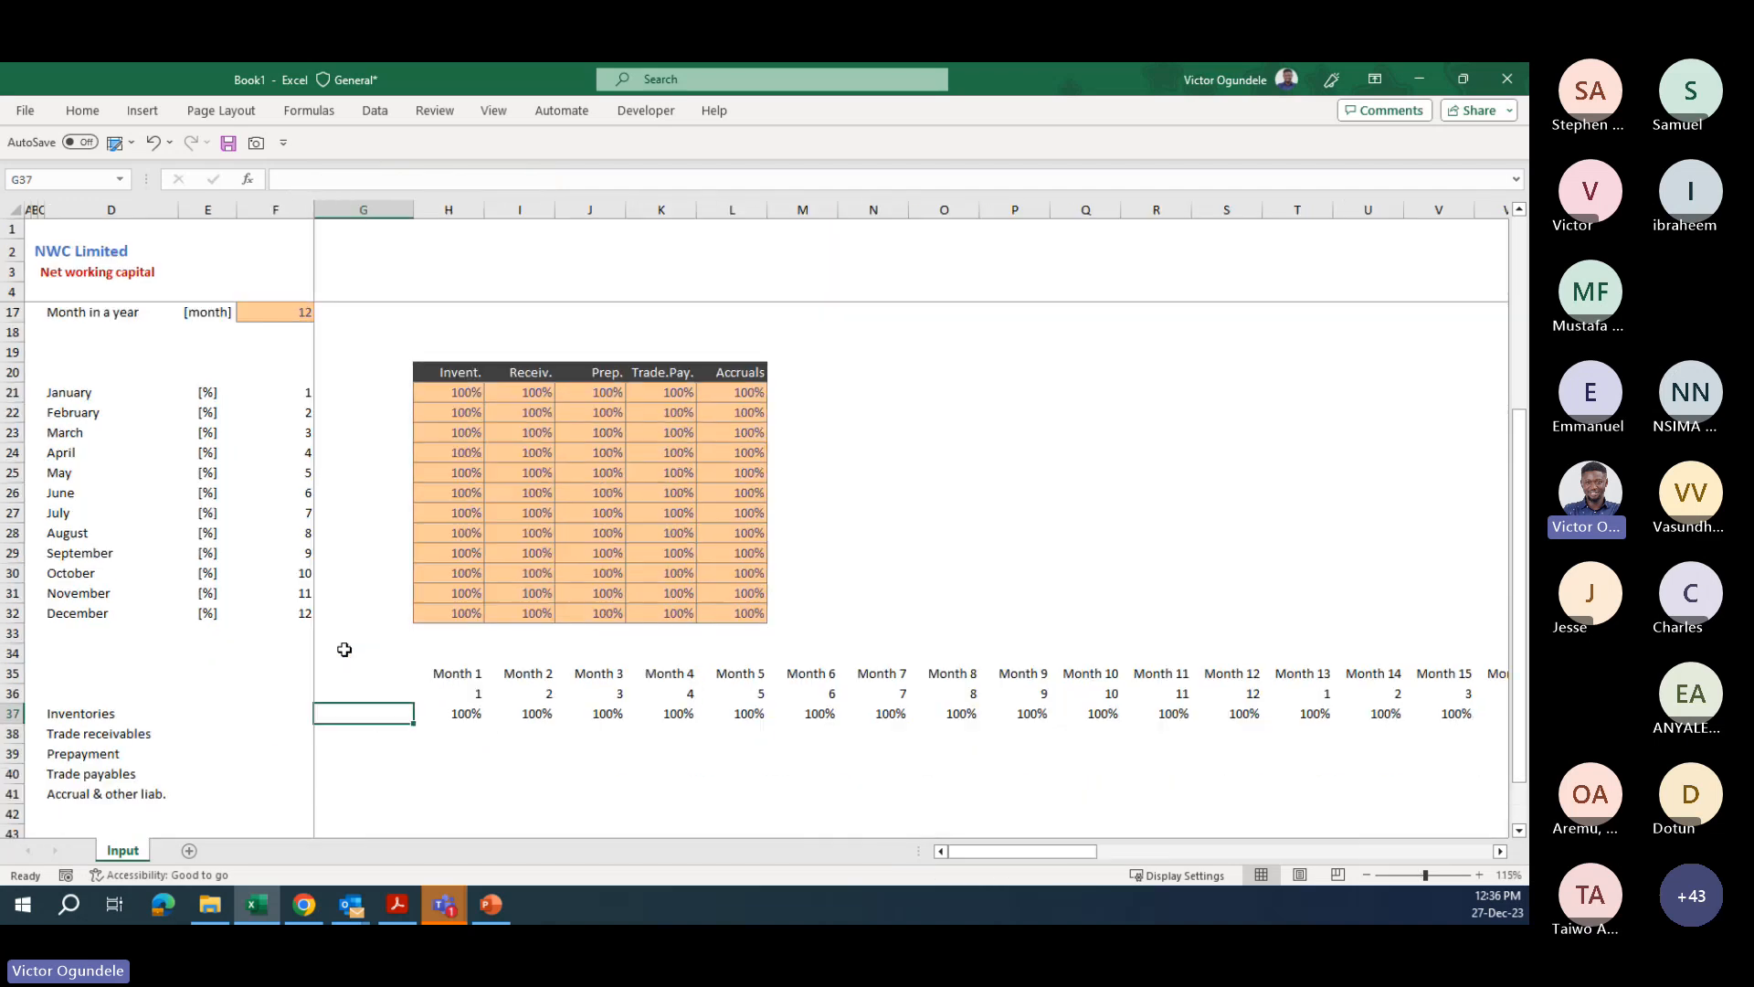
- Set the January percentage for Inventories in H21 to 50% to test the lookup
click(460, 395)
ctrl+scroll(601, 639, up, 1)
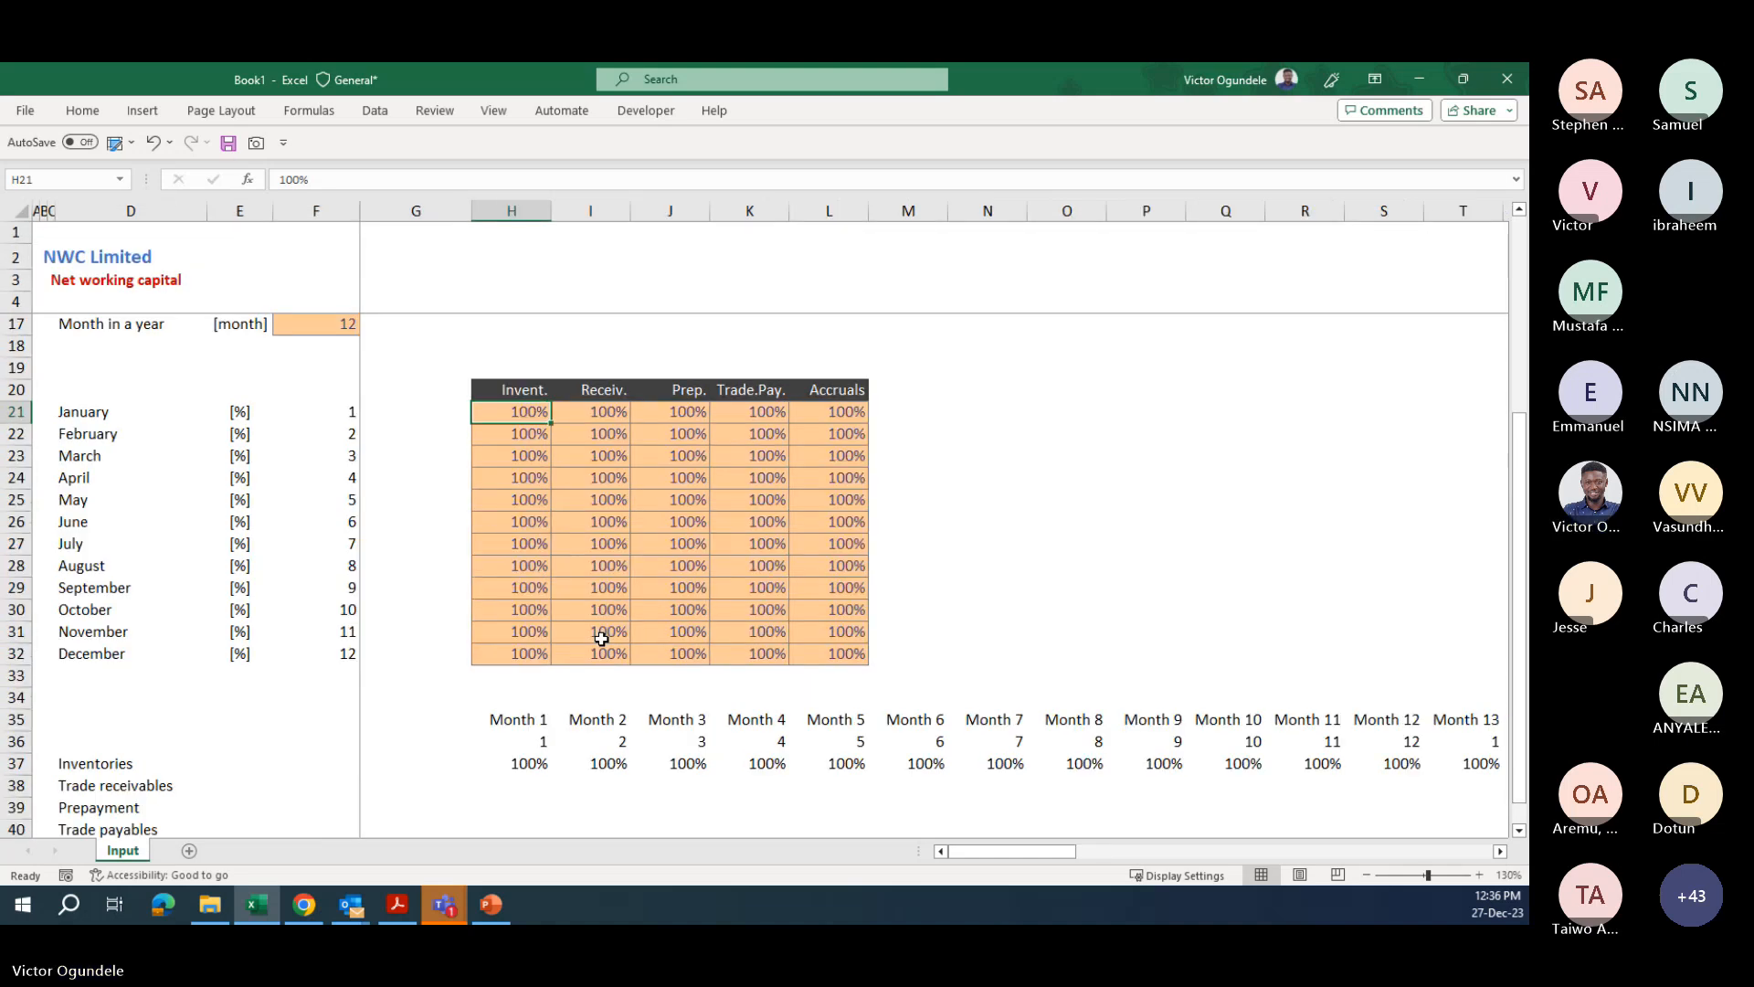
text(50%)
key(Return)
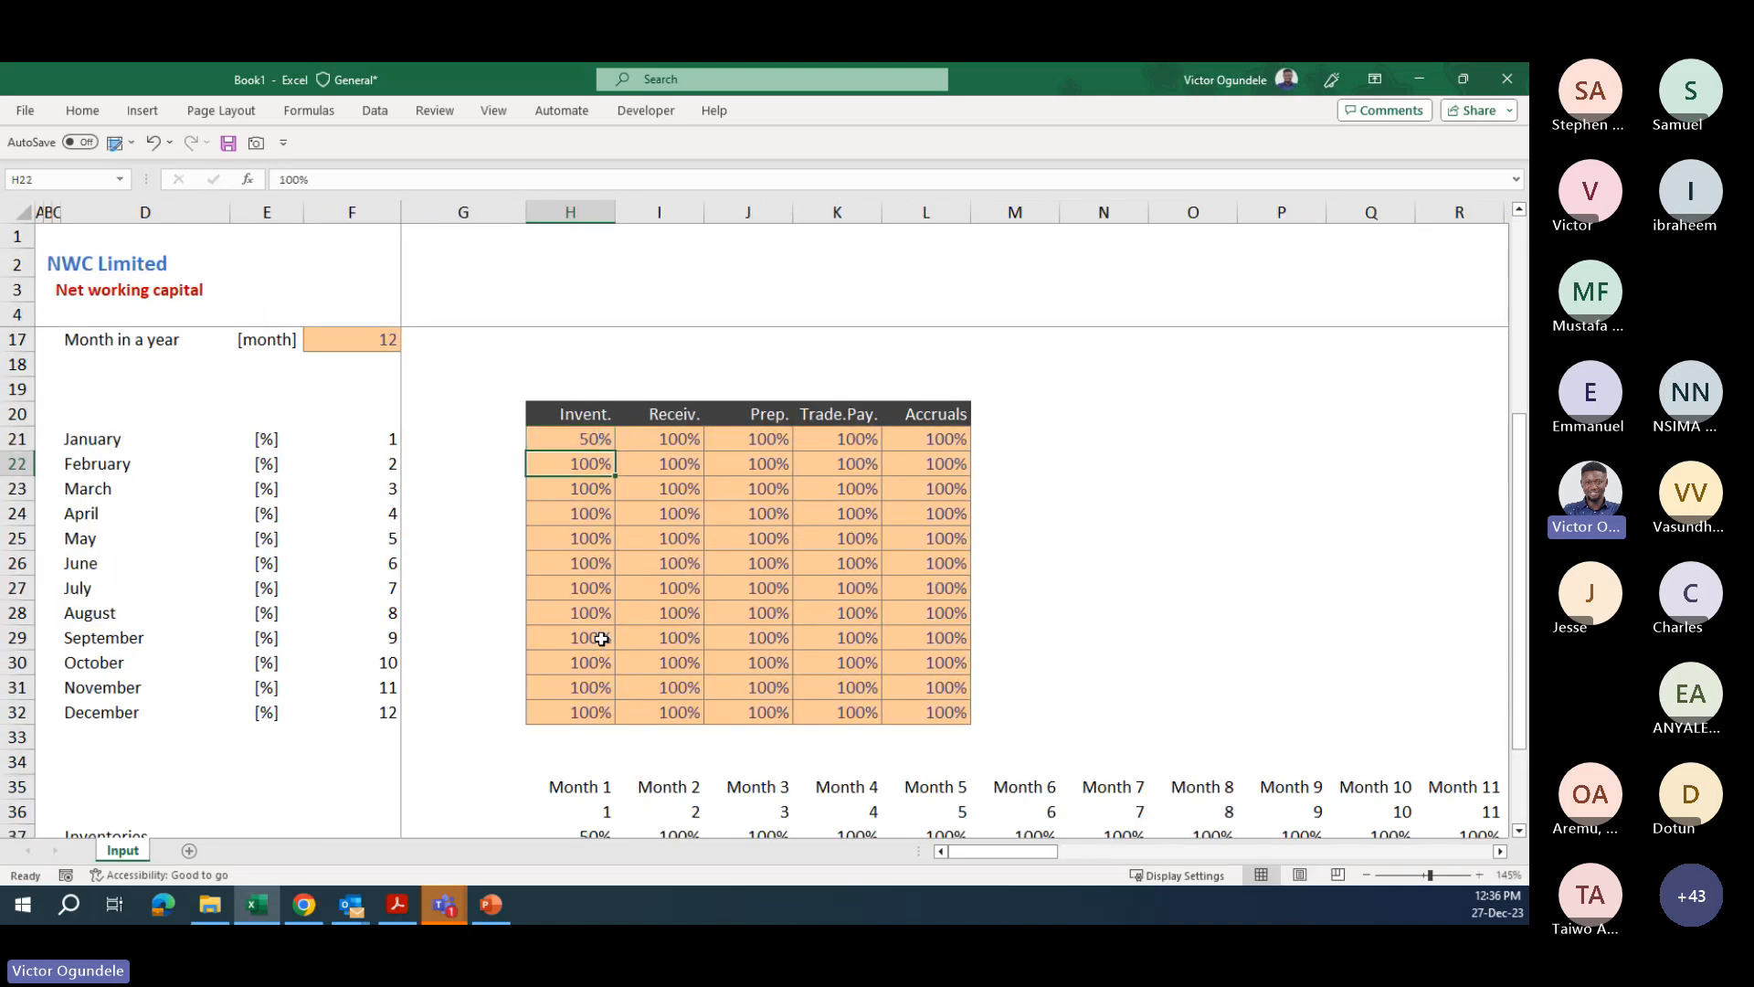
- Check the Inventories lookup formulas and percentages in row 37 under Month 1, Month 13 and Month 25
ctrl+scroll(640, 684, down, 1)
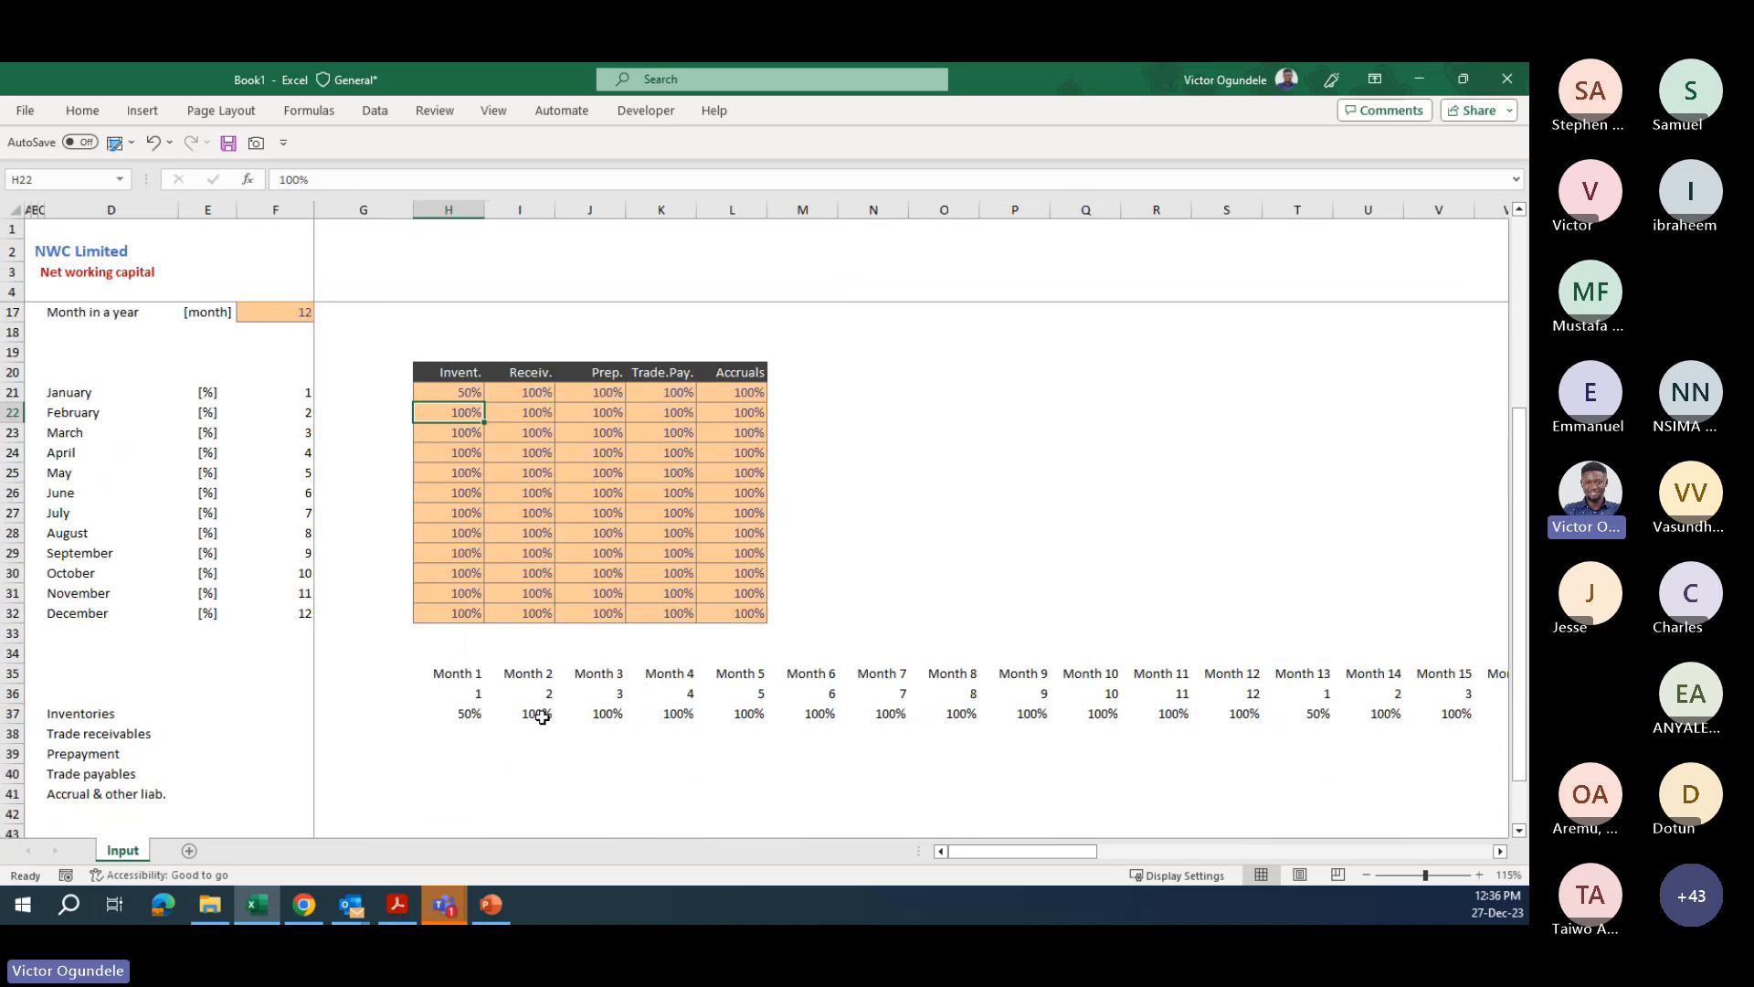
click(466, 712)
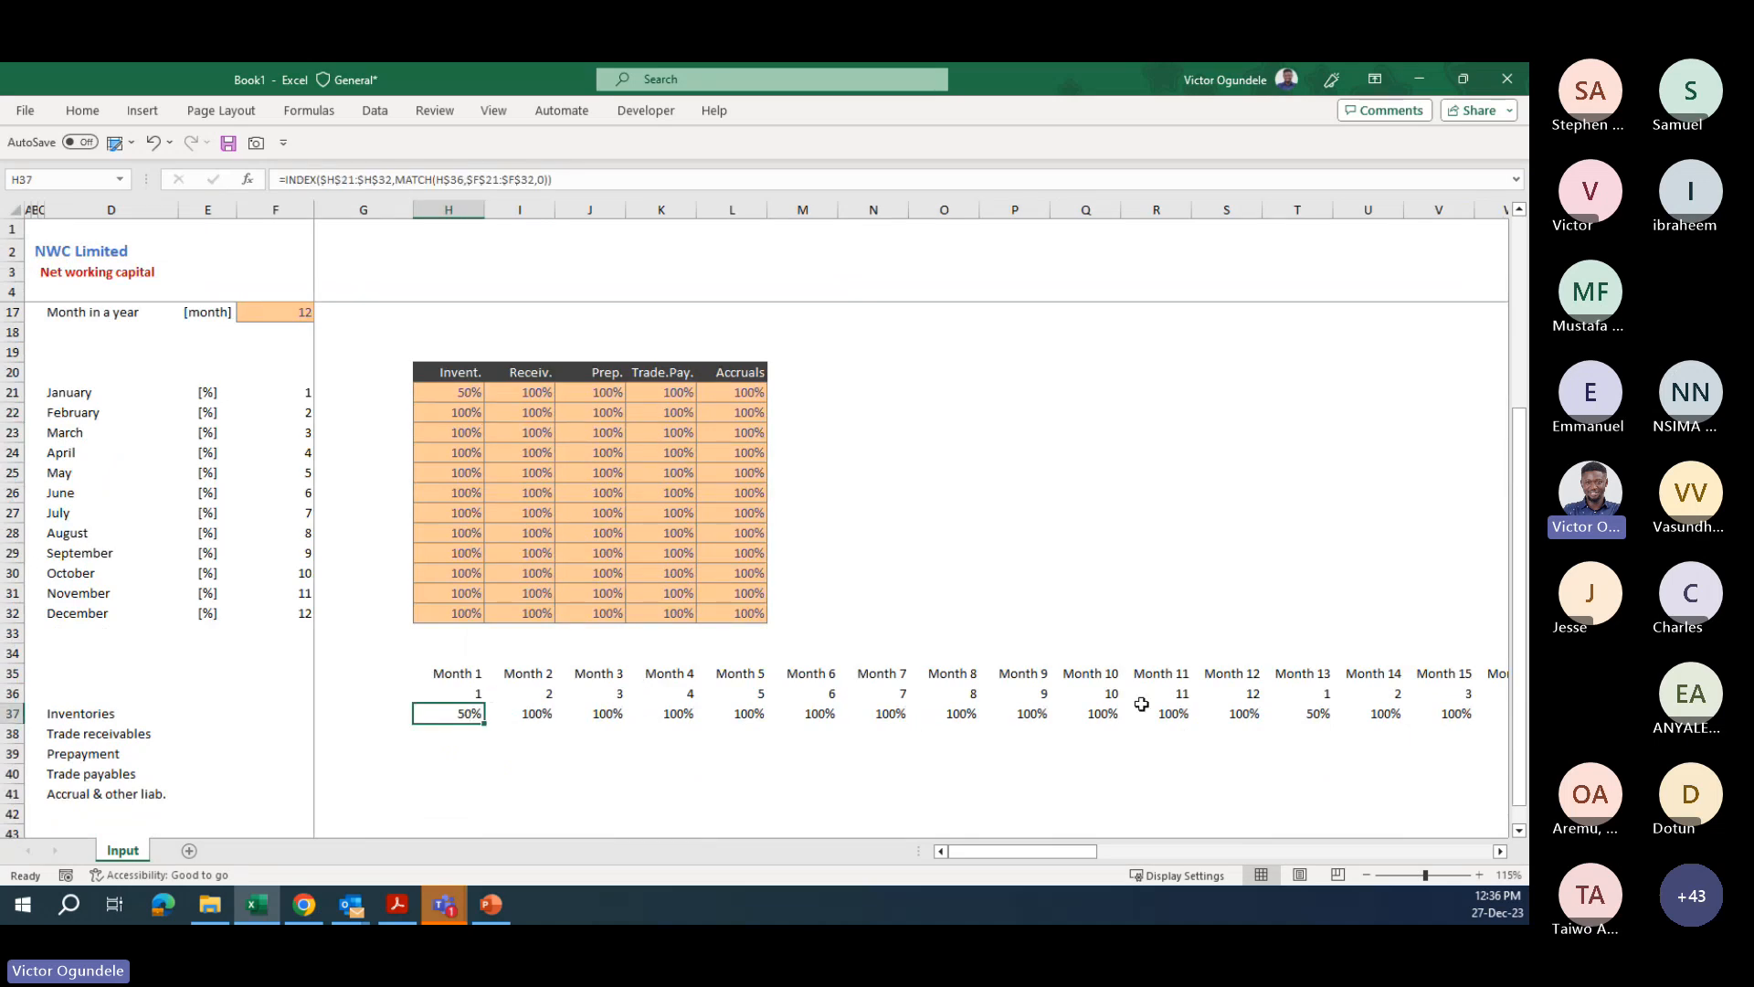
click(1322, 712)
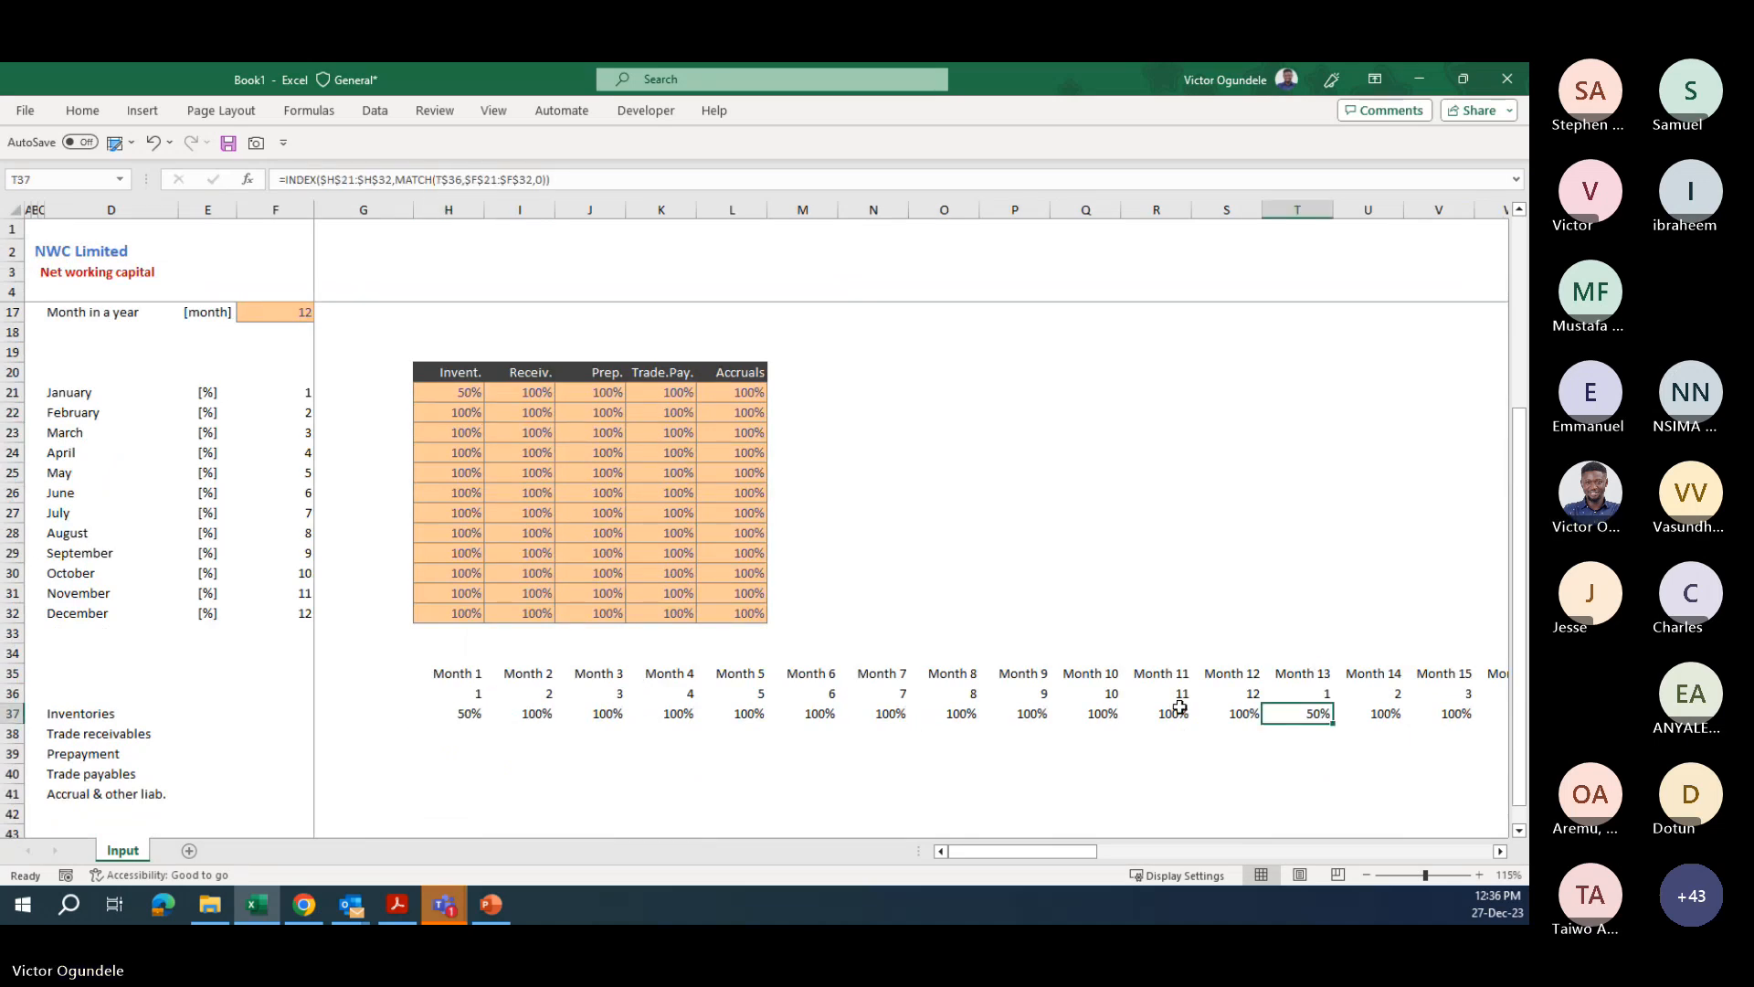
key(Right)
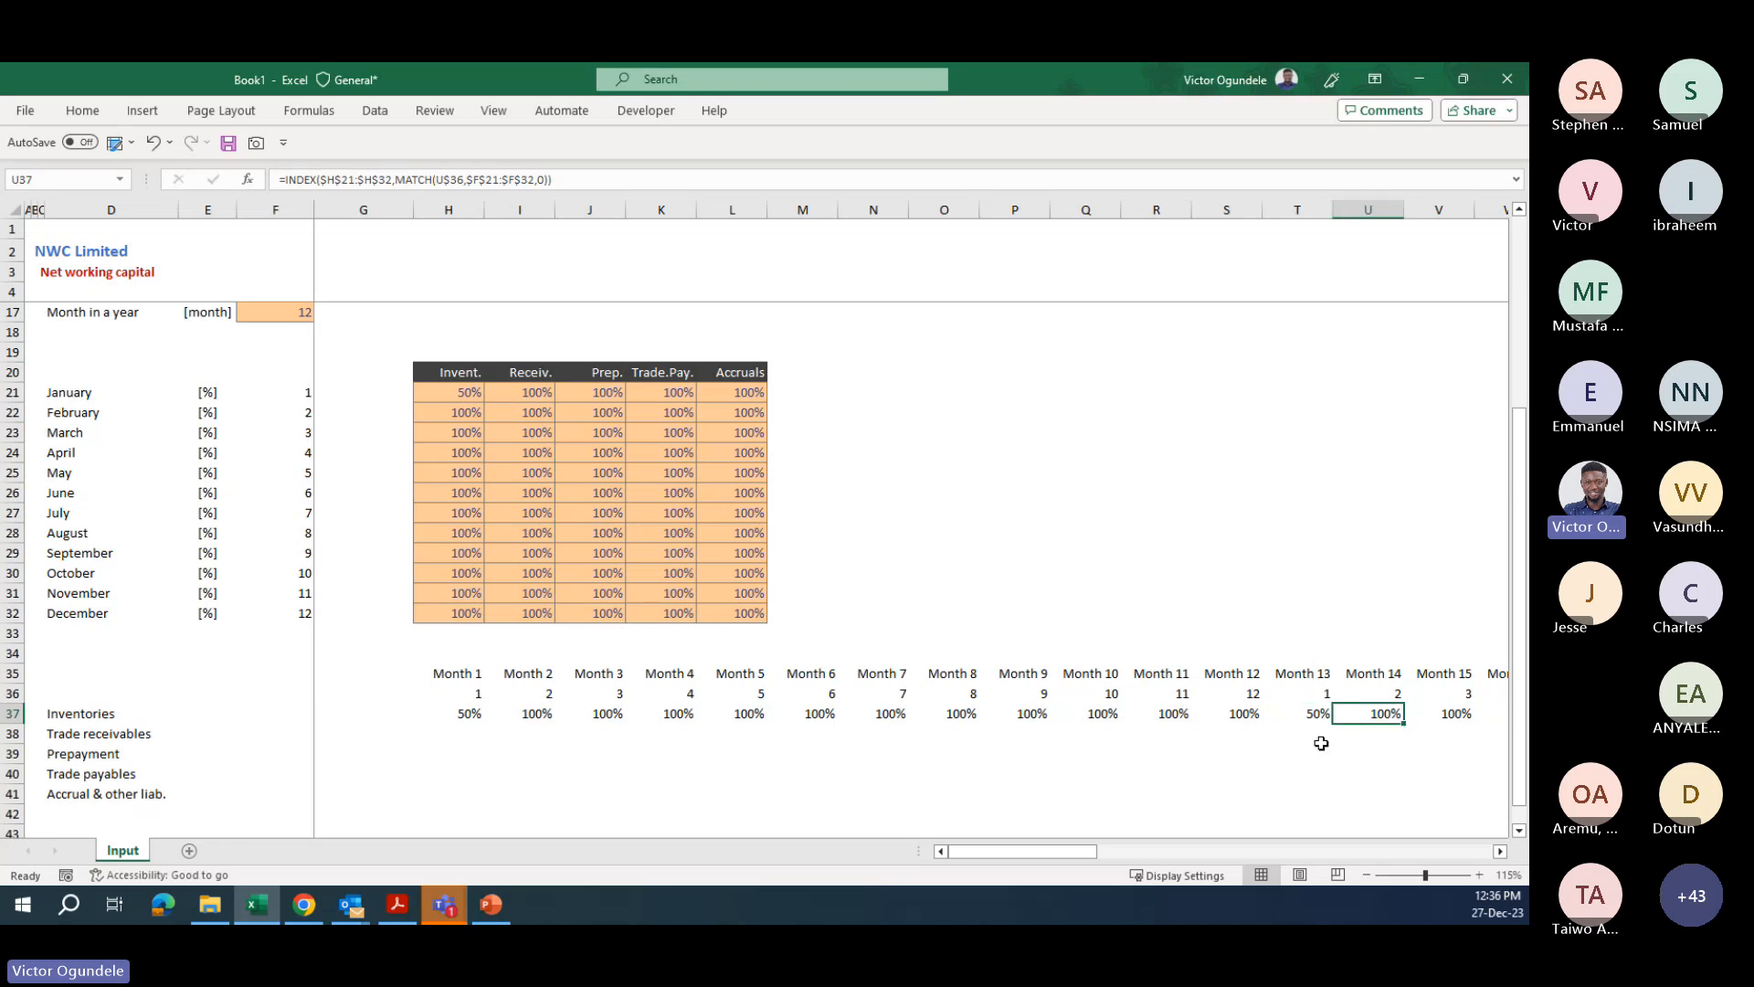
key(Right)
key(Right)
key(Right)
key(Right)
key(Right)
key(Right)
key(Right)
key(Right)
key(Right)
key(Right)
key(Right)
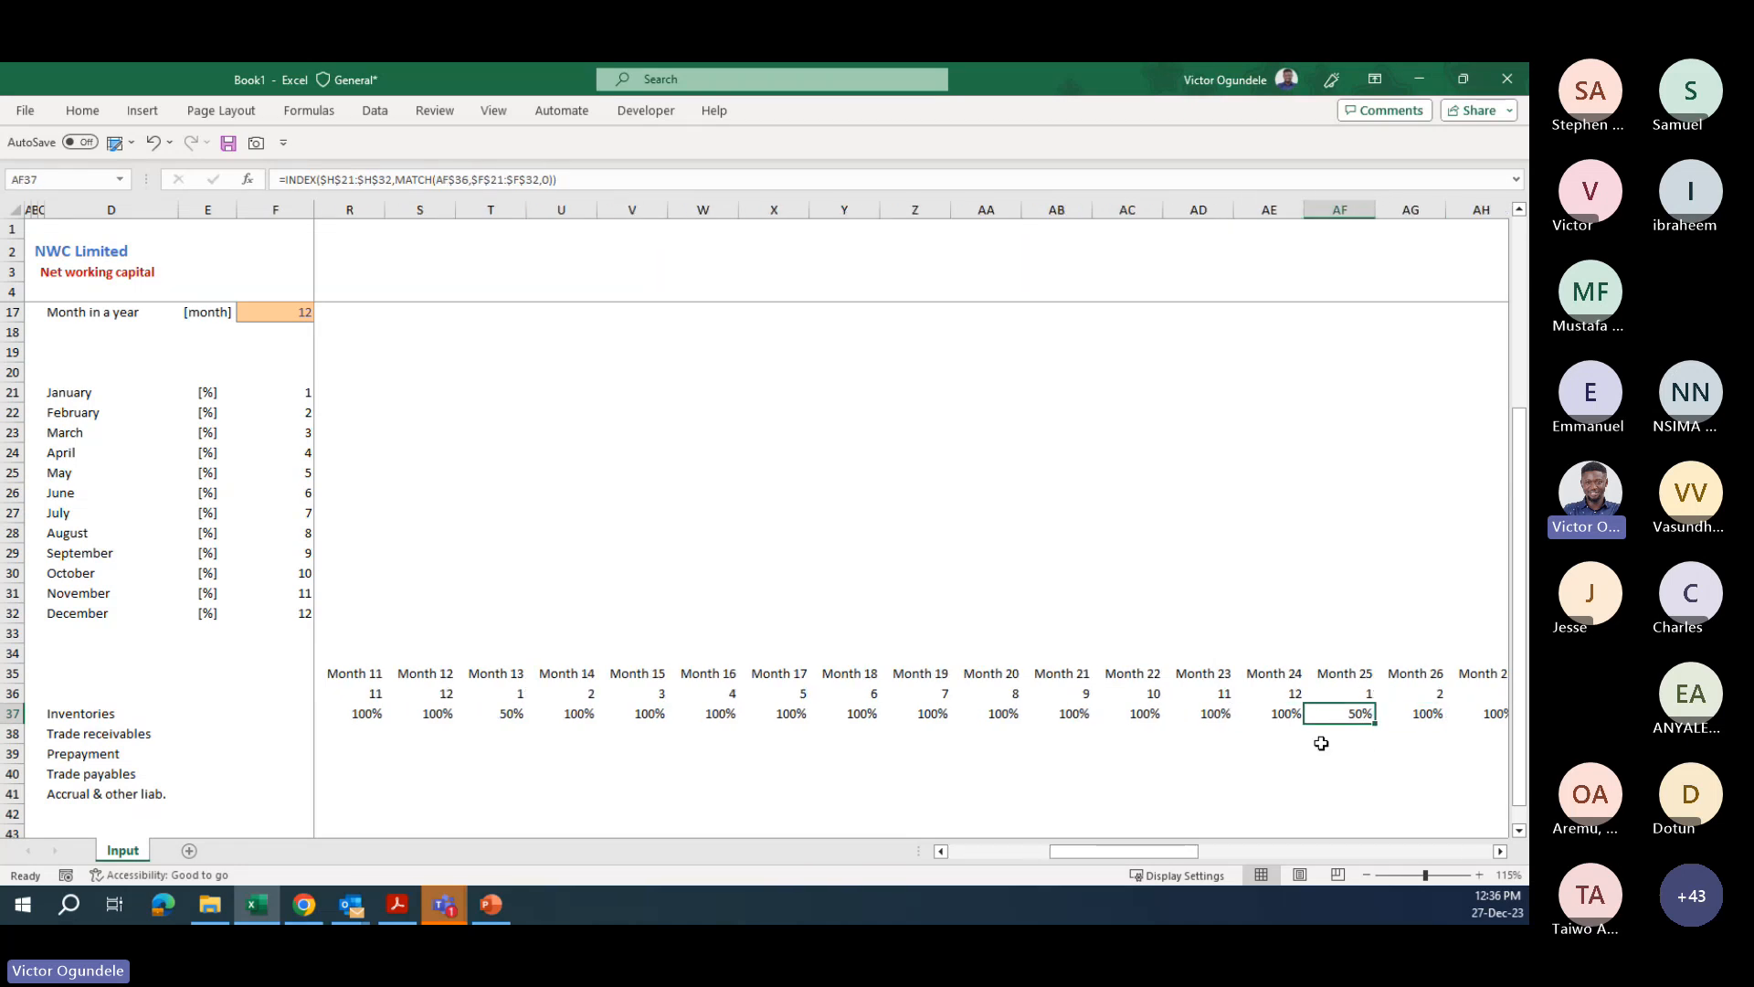
ctrl+scroll(1321, 743, up, 1)
key(Up)
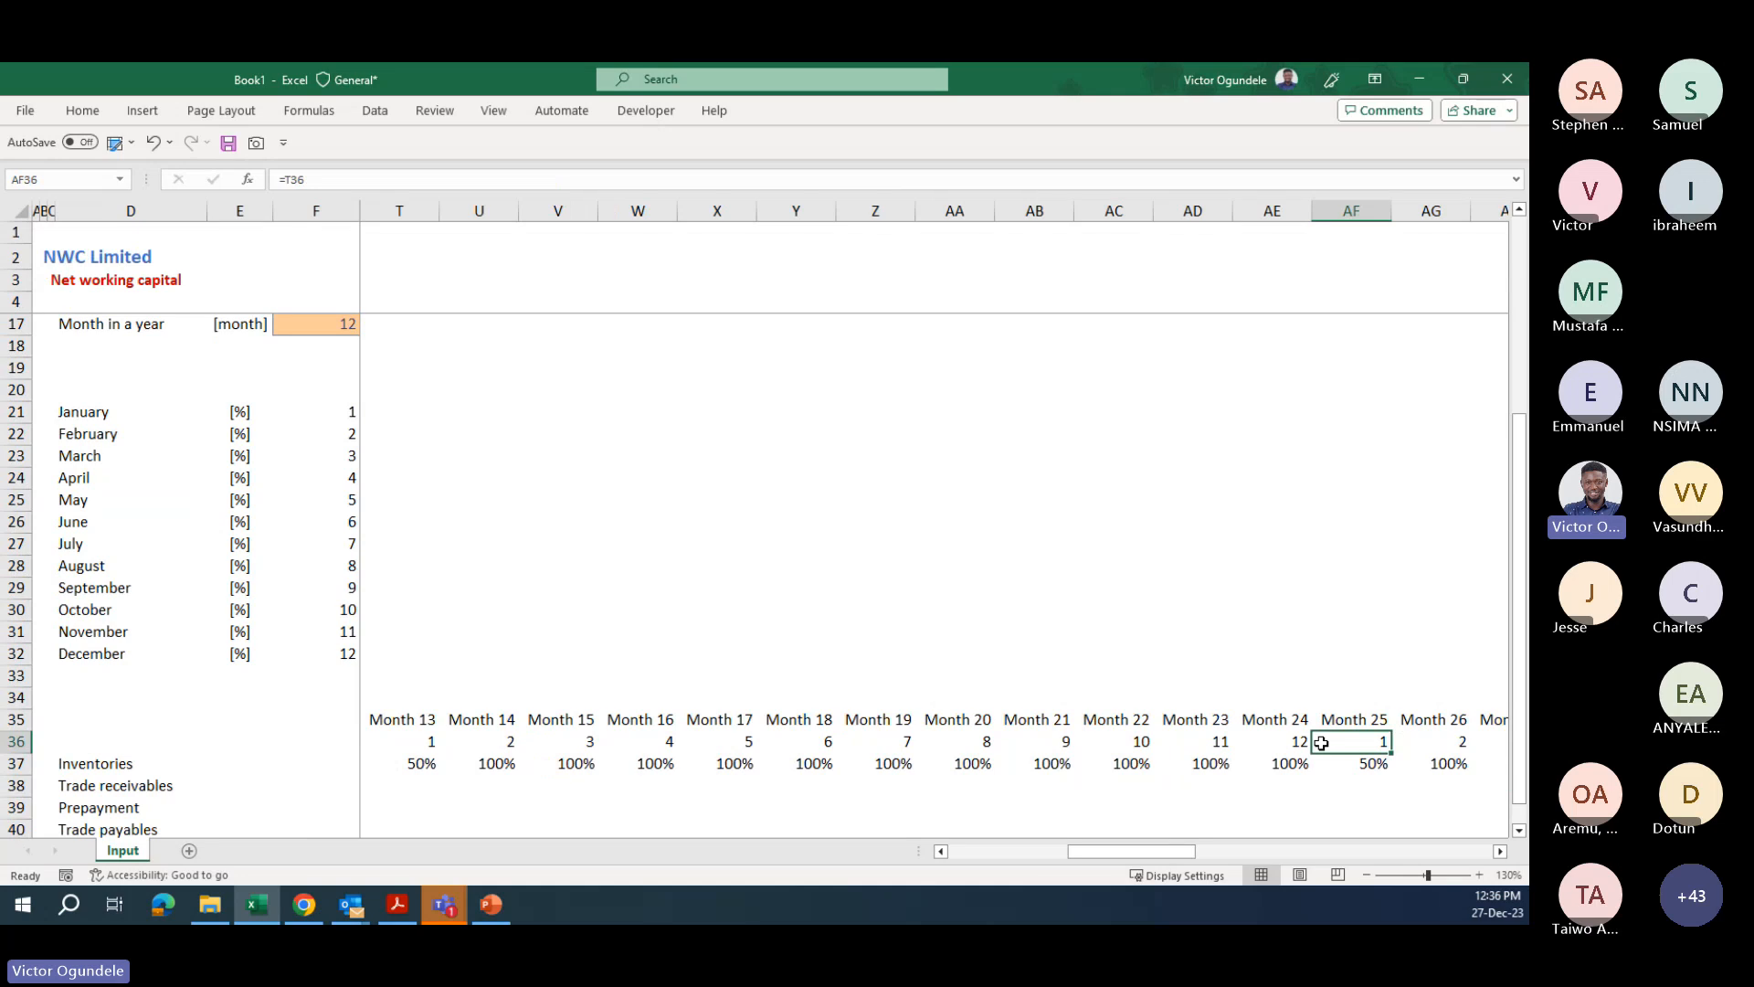
- Copy the Inventories lookup formula from H37 down to the Trade receivables cell H38
key(Down)
key(Home)
key(Down)
key(Right)
key(Right)
key(Right)
key(Right)
key(Right)
key(Right)
key(Right)
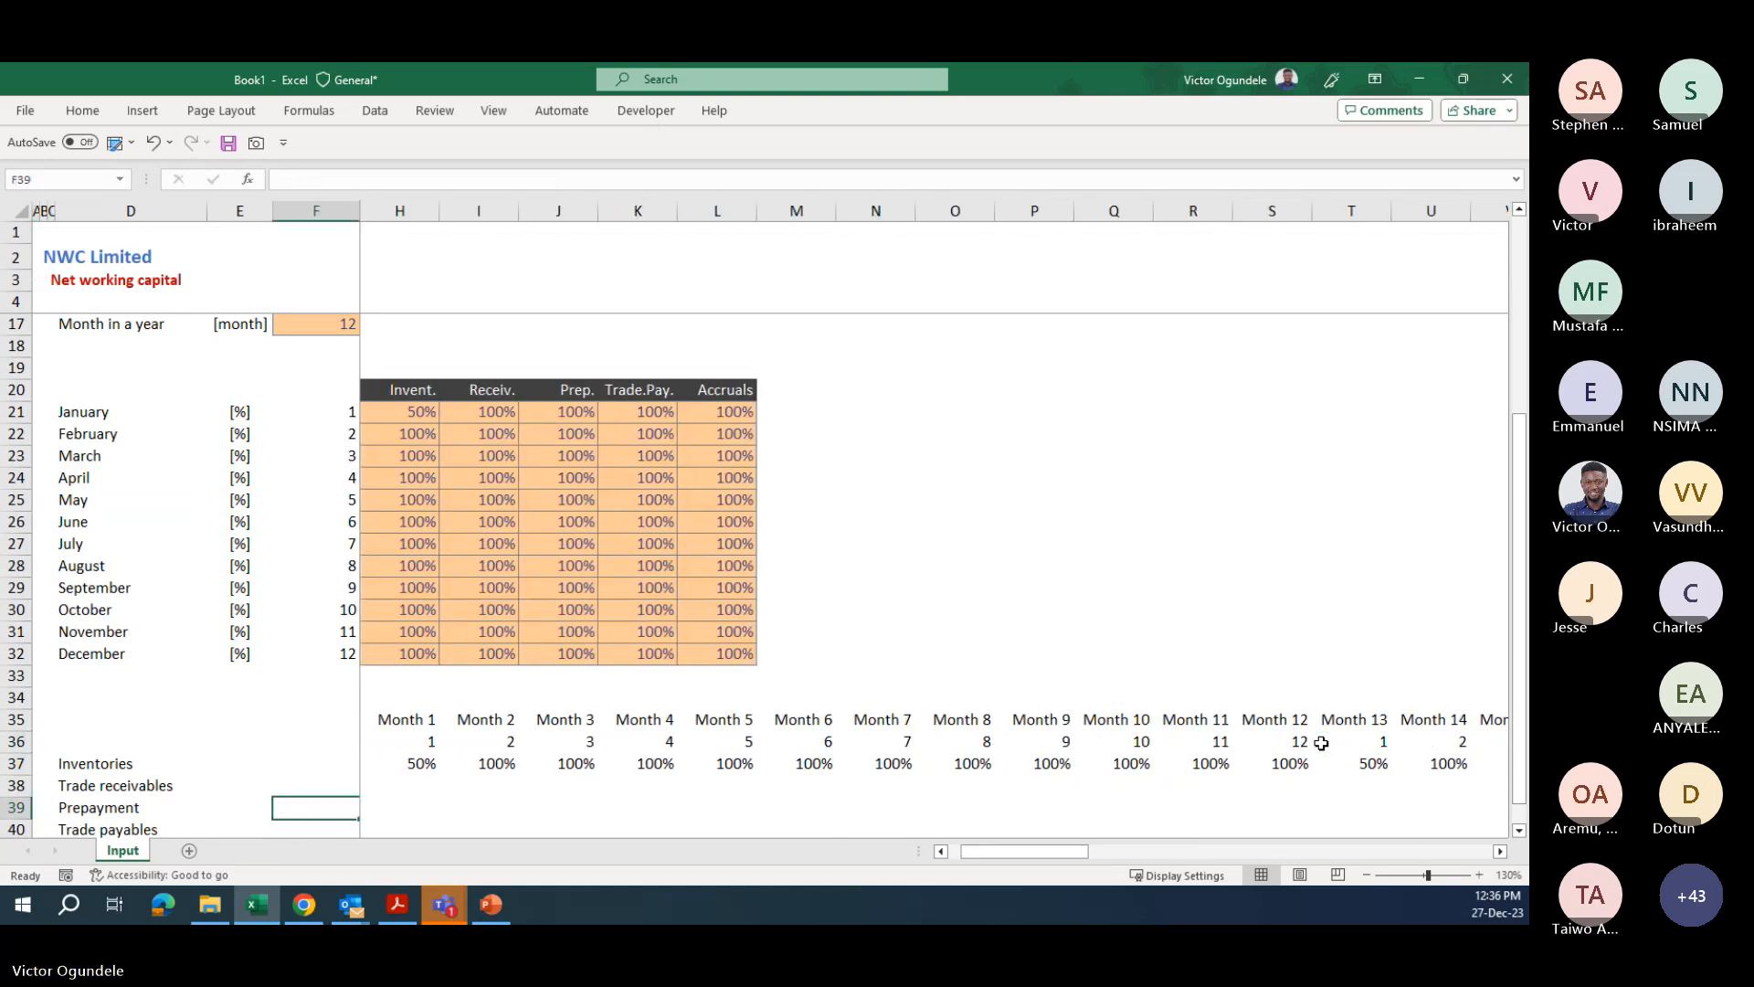
key(ctrl+d)
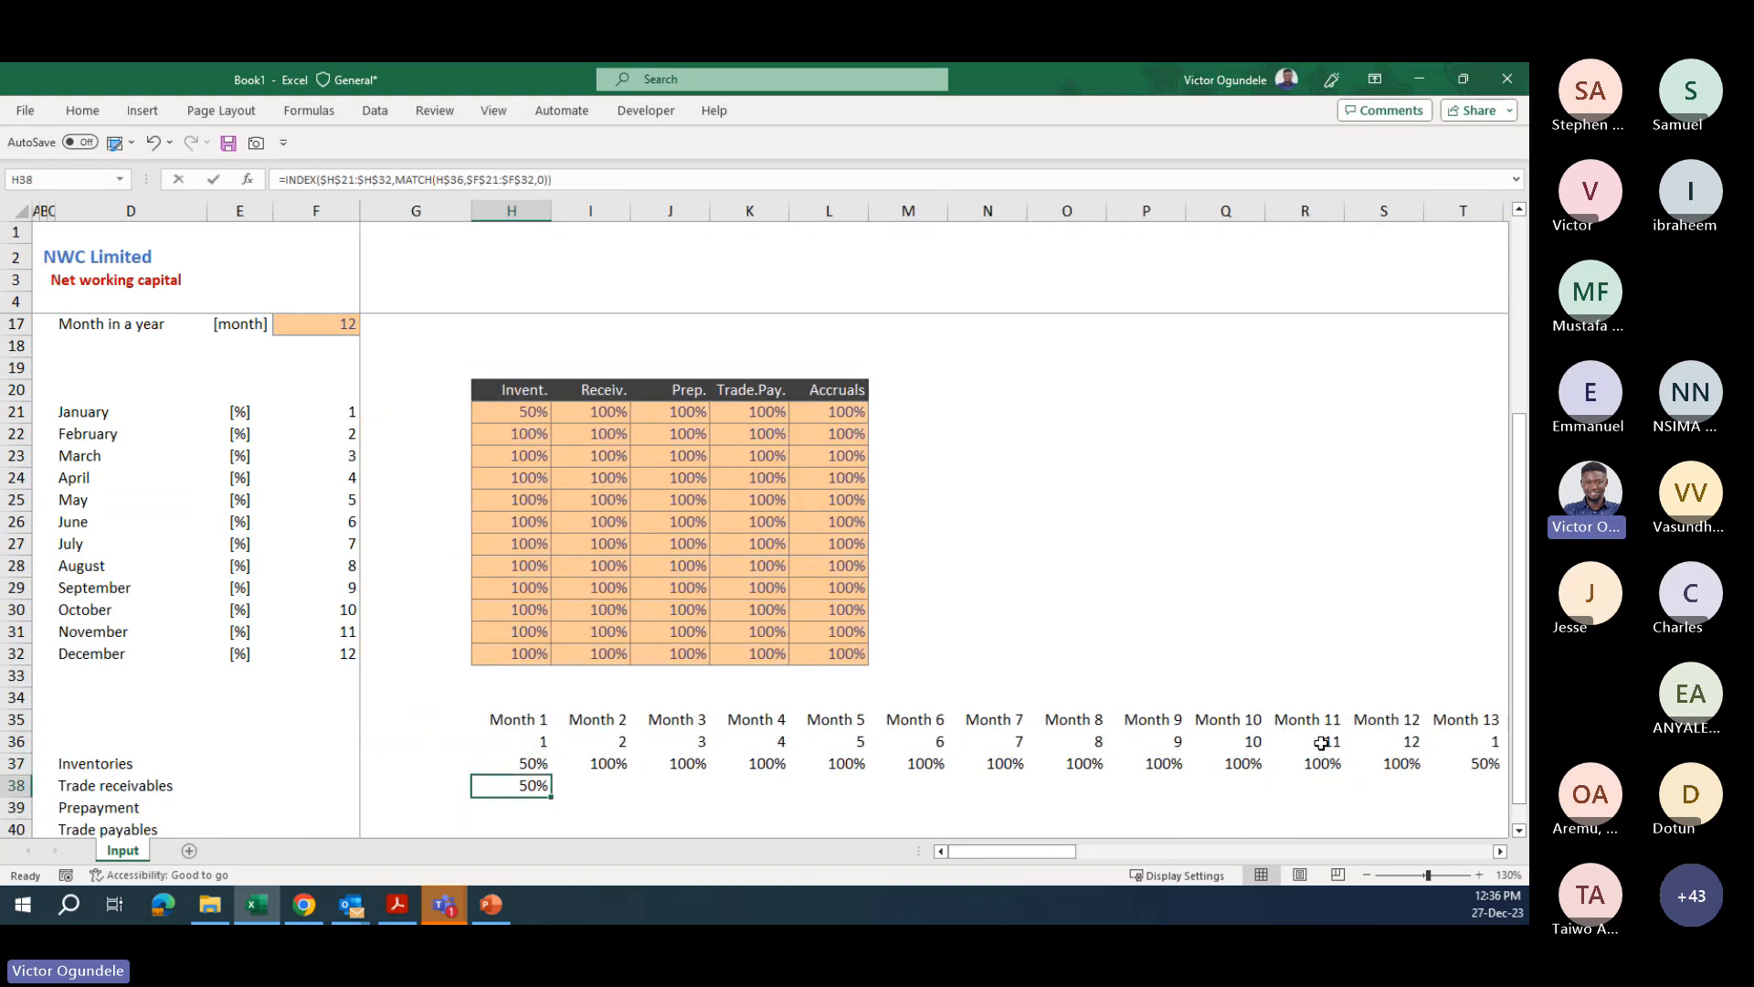
- Change the INDEX array in H38 to the Receiv. column, I21:I32, and fill the formula right across the monthly columns
key(F2)
key(Escape)
scroll(963, 520, down, 1)
key(F2)
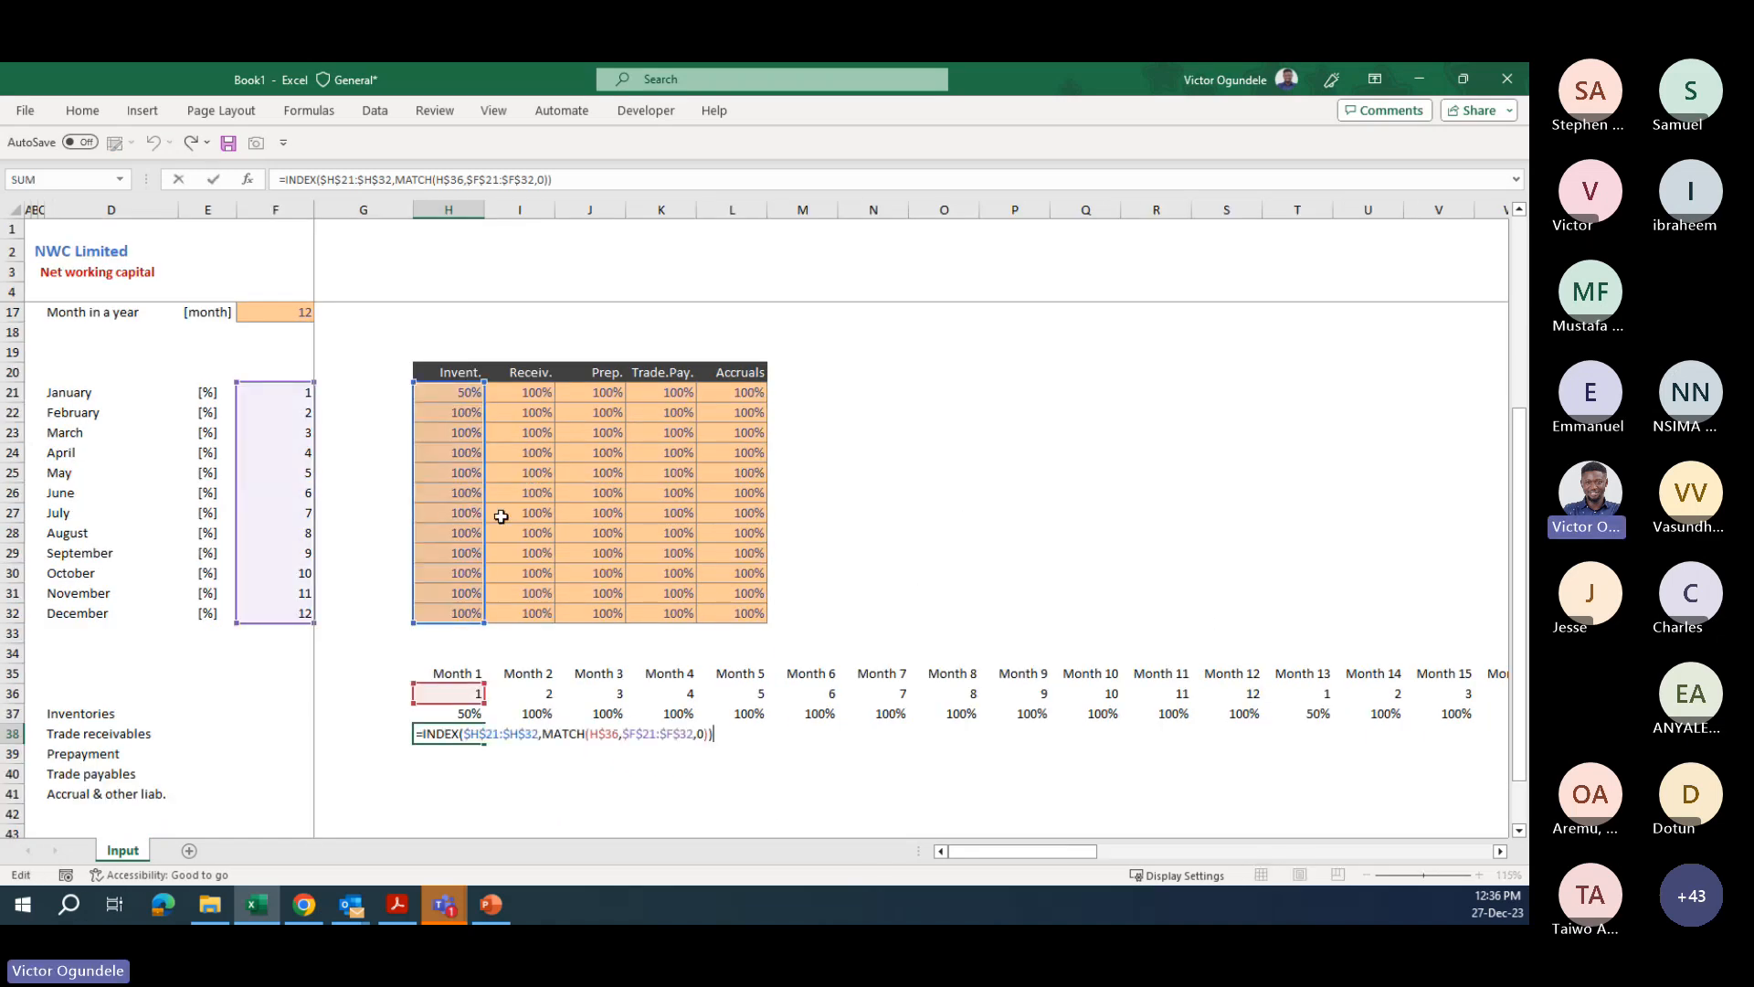
drag(490, 518, 520, 516)
key(ctrl+Return)
key(ctrl+shift+Right)
key(ctrl+r)
key(Left)
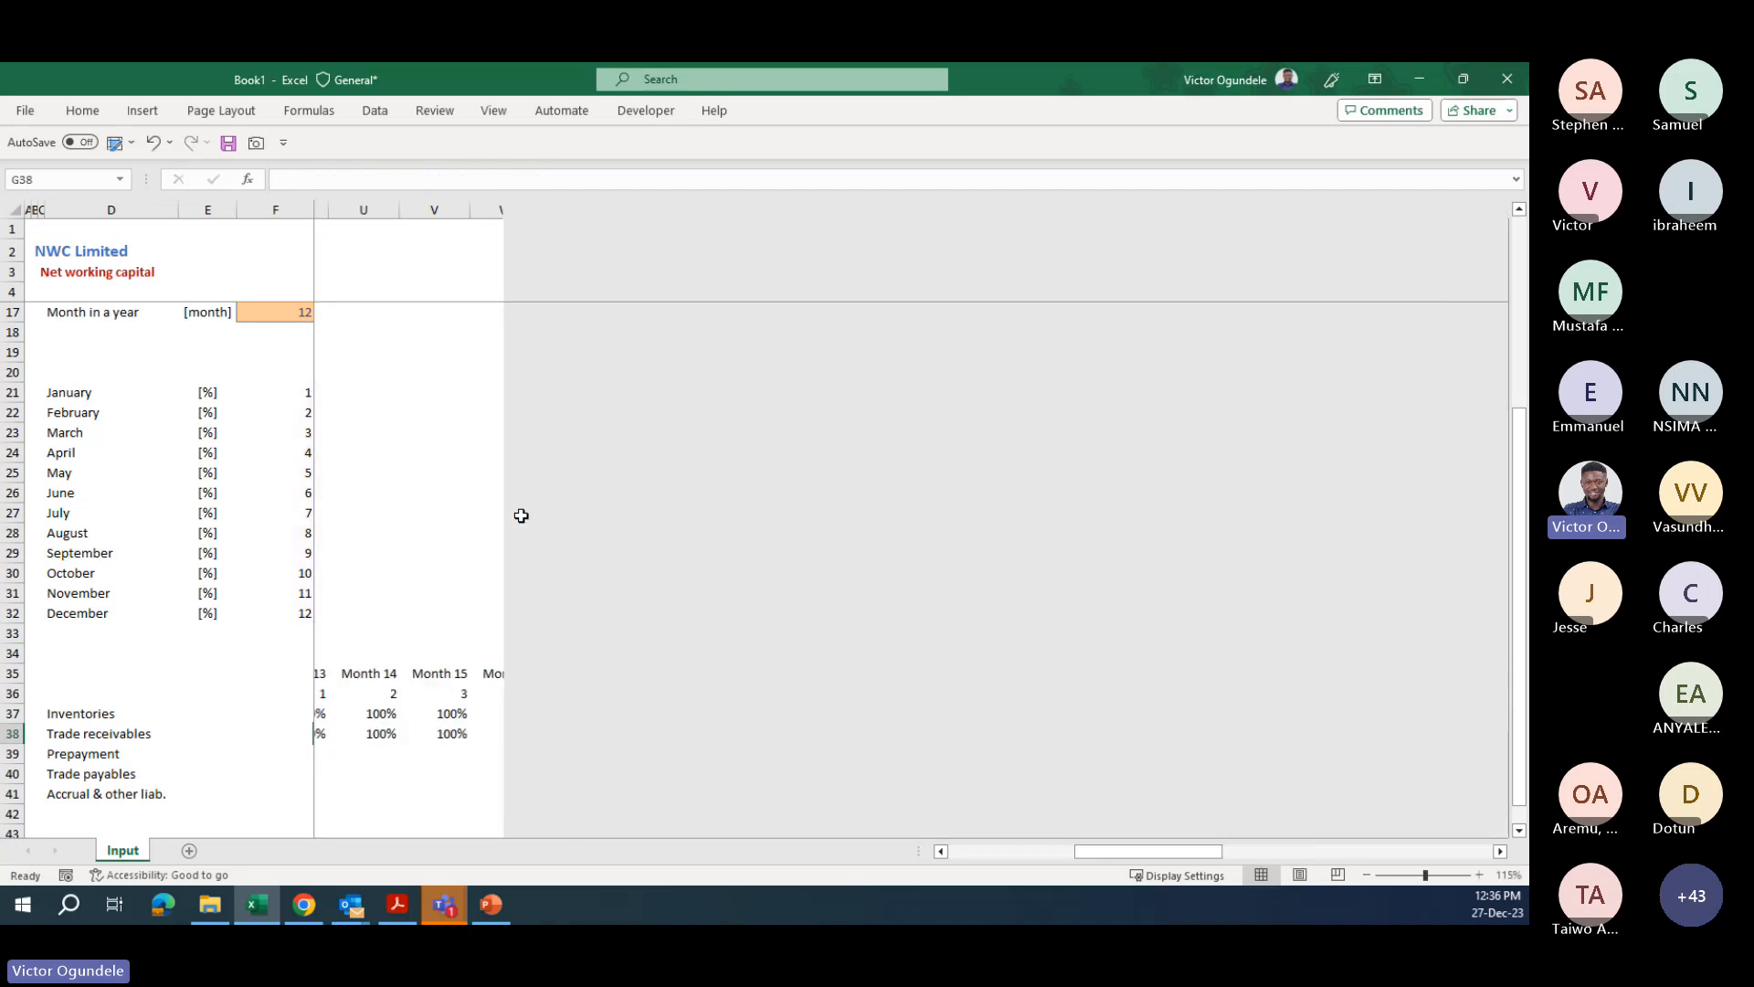
- Set the January percentage for Inventories in H21 to 100%
key(Up)
key(Up)
key(Right)
key(Up)
key(Up)
key(Up)
key(Up)
key(Up)
key(Up)
key(Up)
key(Up)
key(Up)
key(Up)
key(Up)
key(Up)
key(Up)
key(Up)
key(Up)
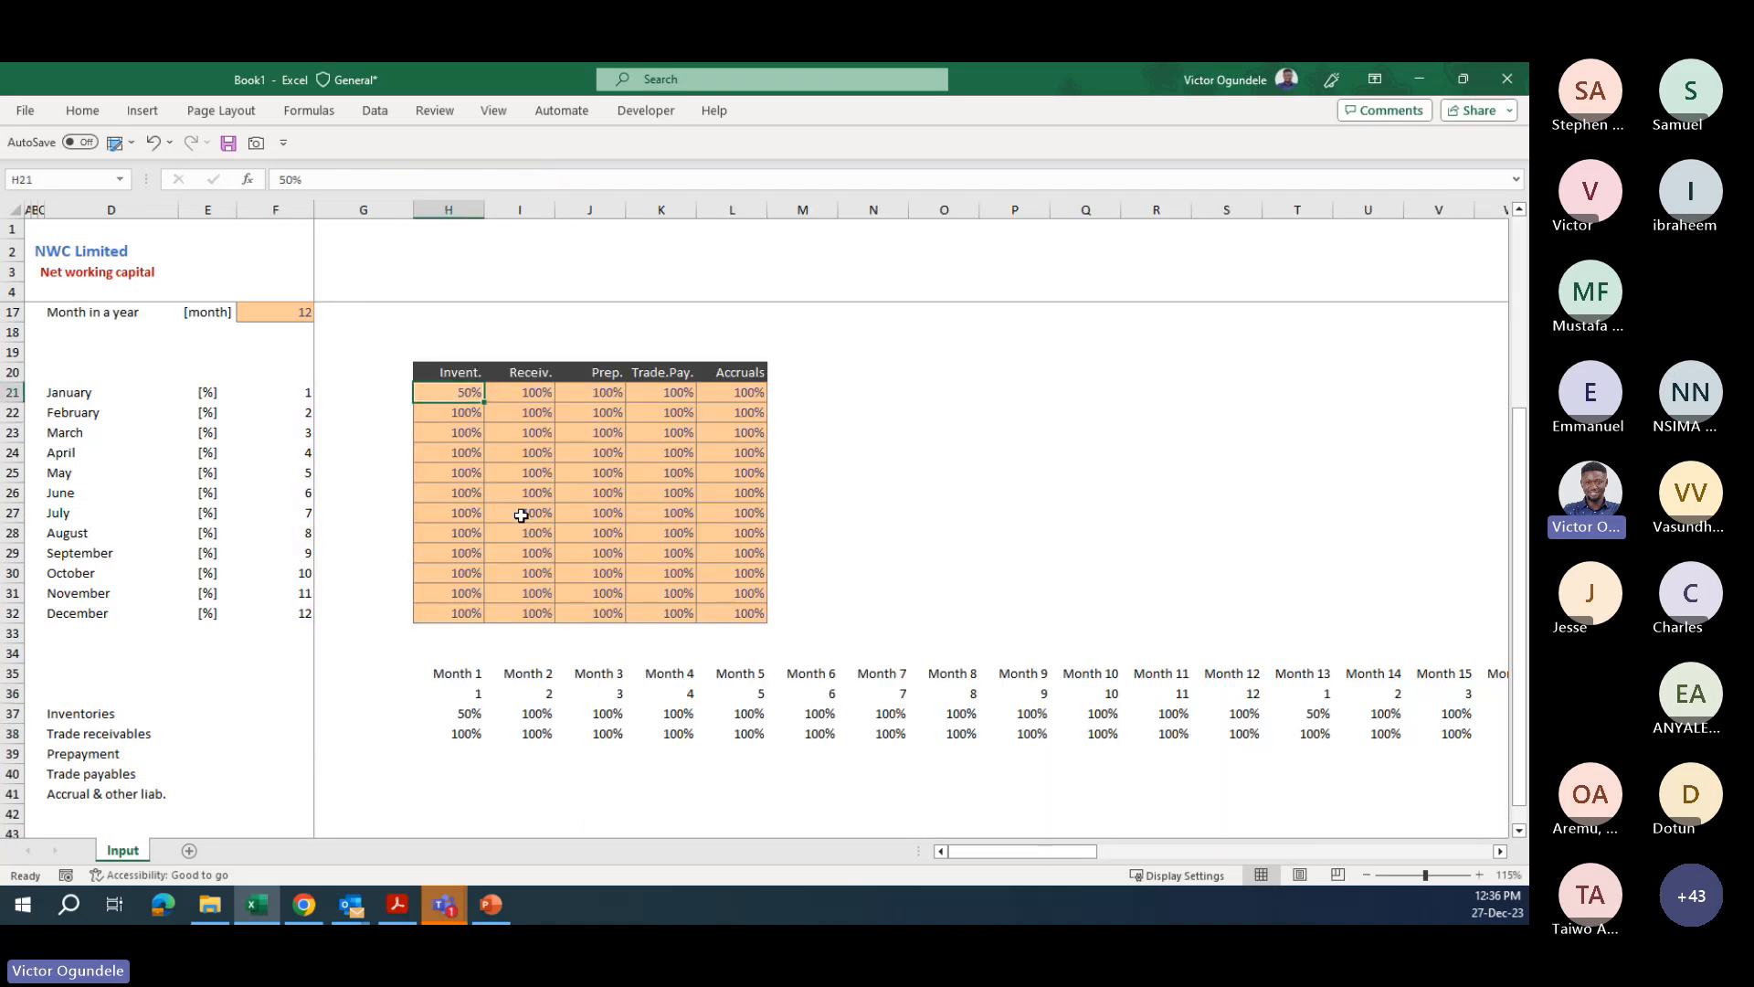
text(100%)
key(Tab)
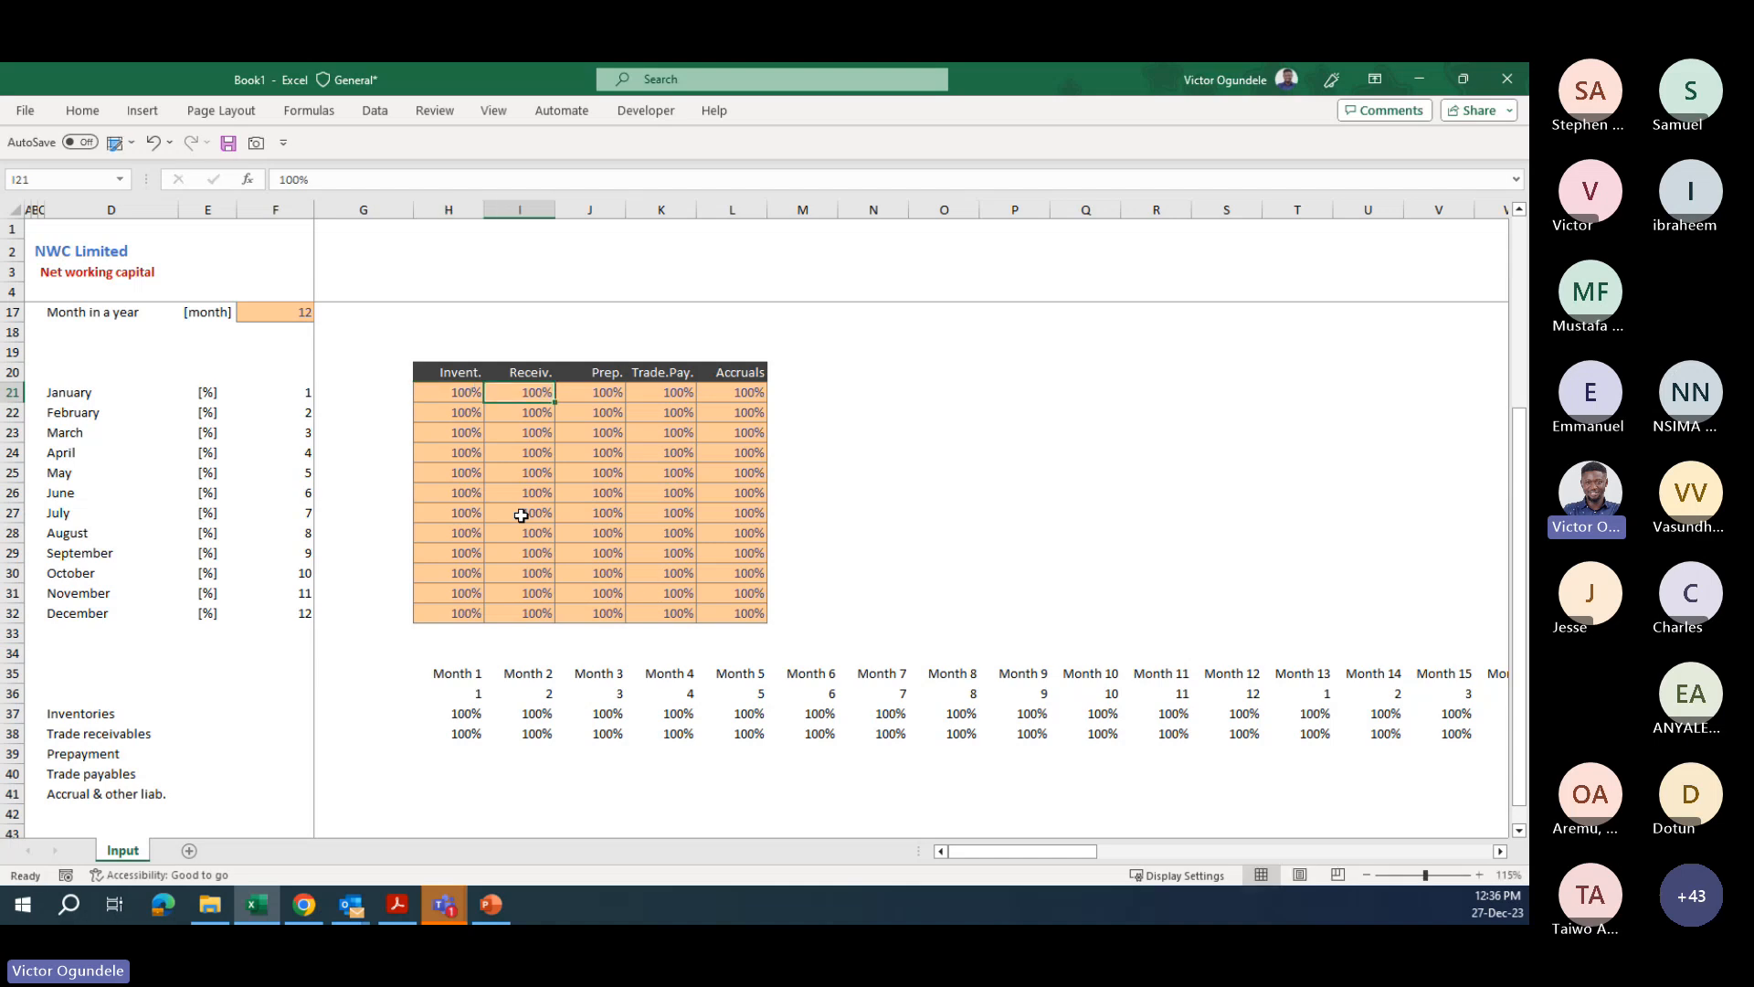
- Try 80% as the January percentage in the Receiv. column, I21, and undo the entry
text(80%)
key(ctrl+Return)
key(ctrl+z)
- Copy the Trade receivables lookup formula into the Prepayment cell H39 and change its INDEX array to the Prep. column, J21:J32
click(452, 751)
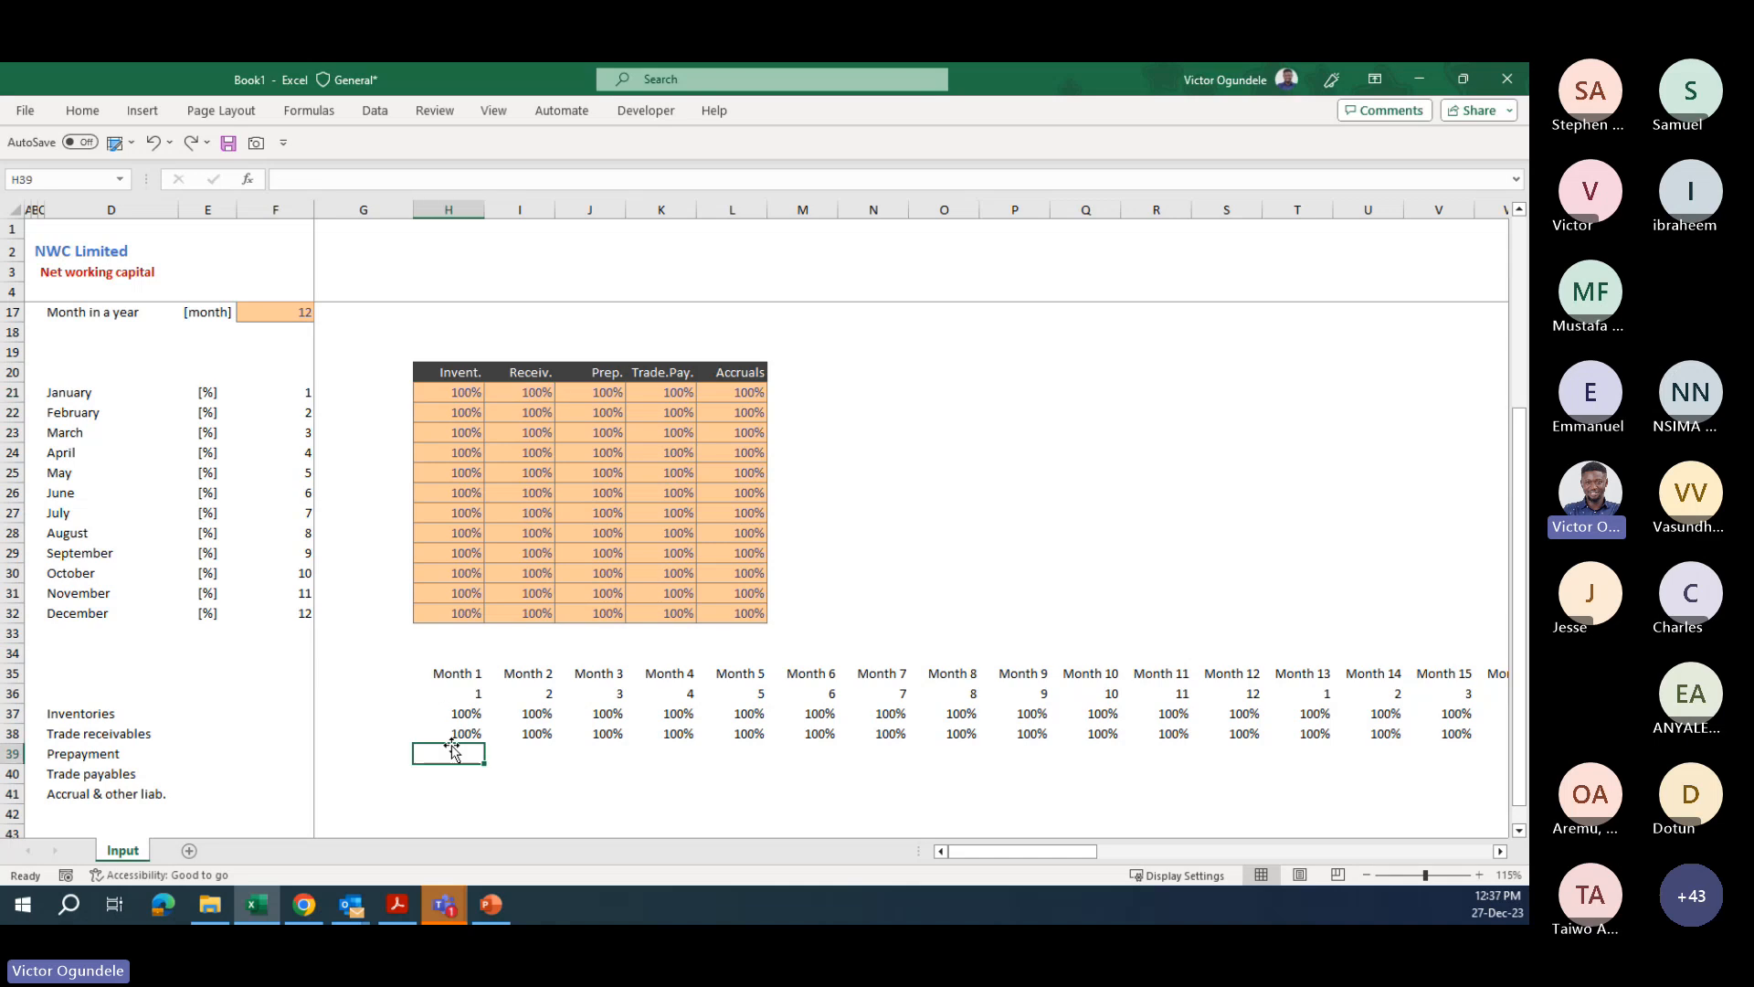
key(ctrl+apostrophe)
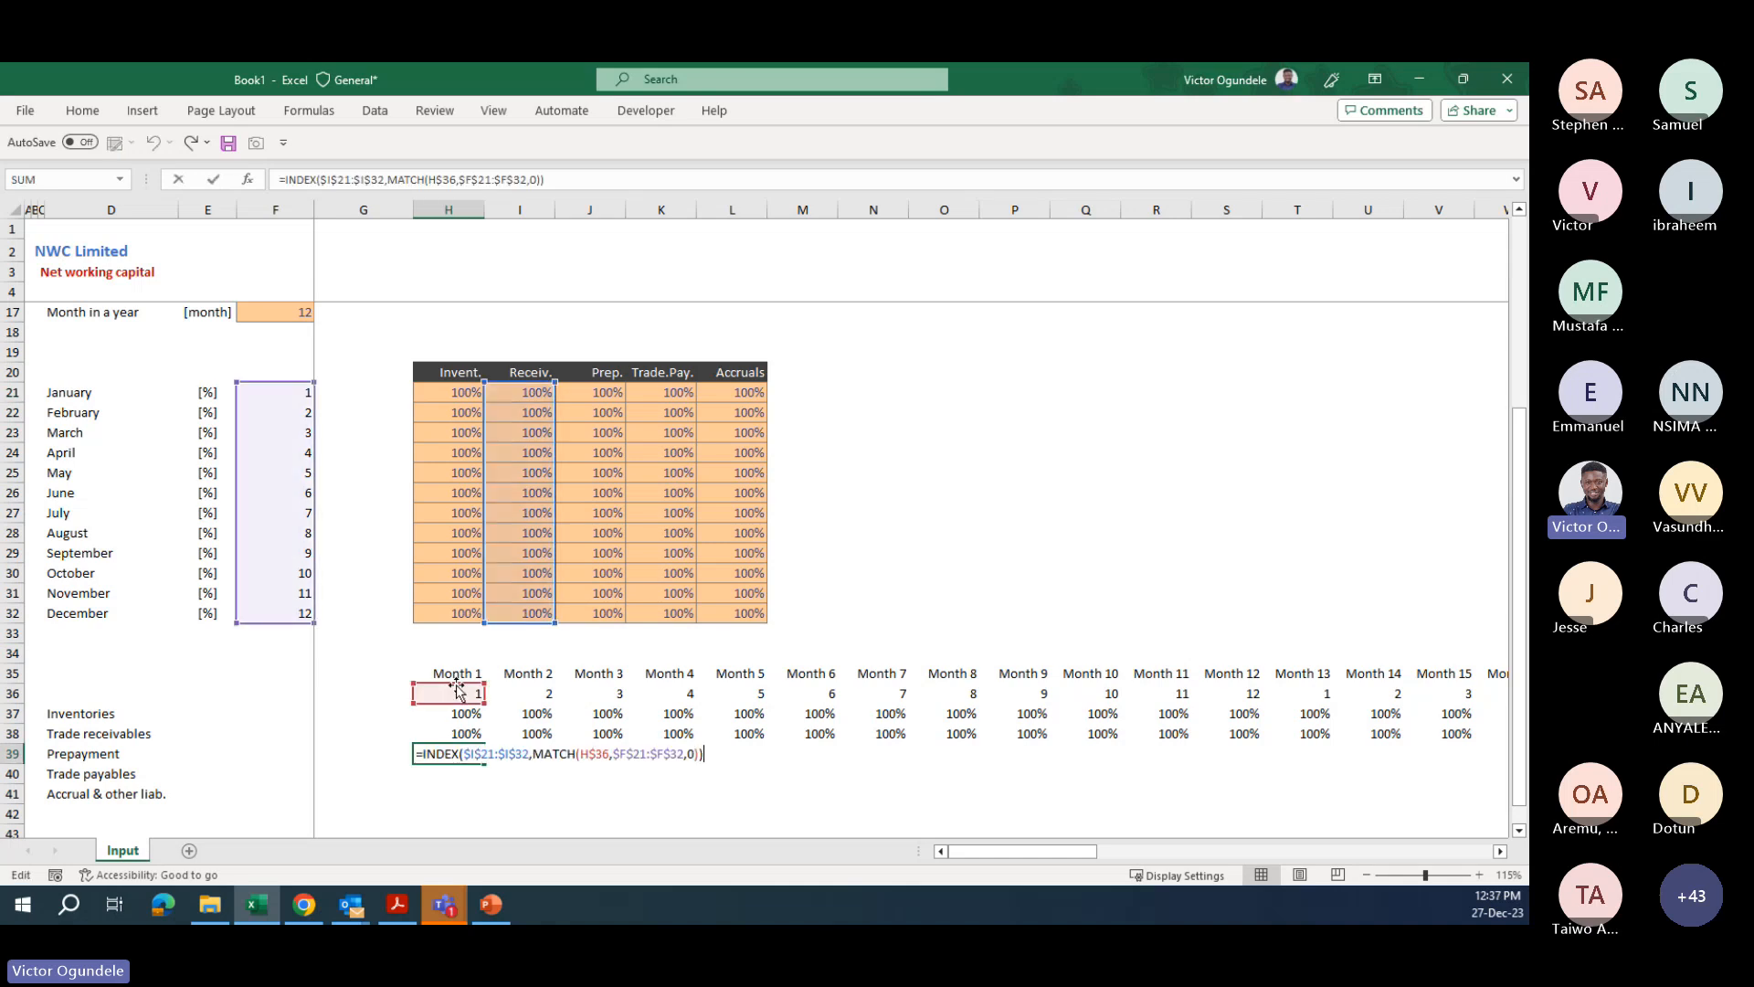
drag(537, 562, 589, 549)
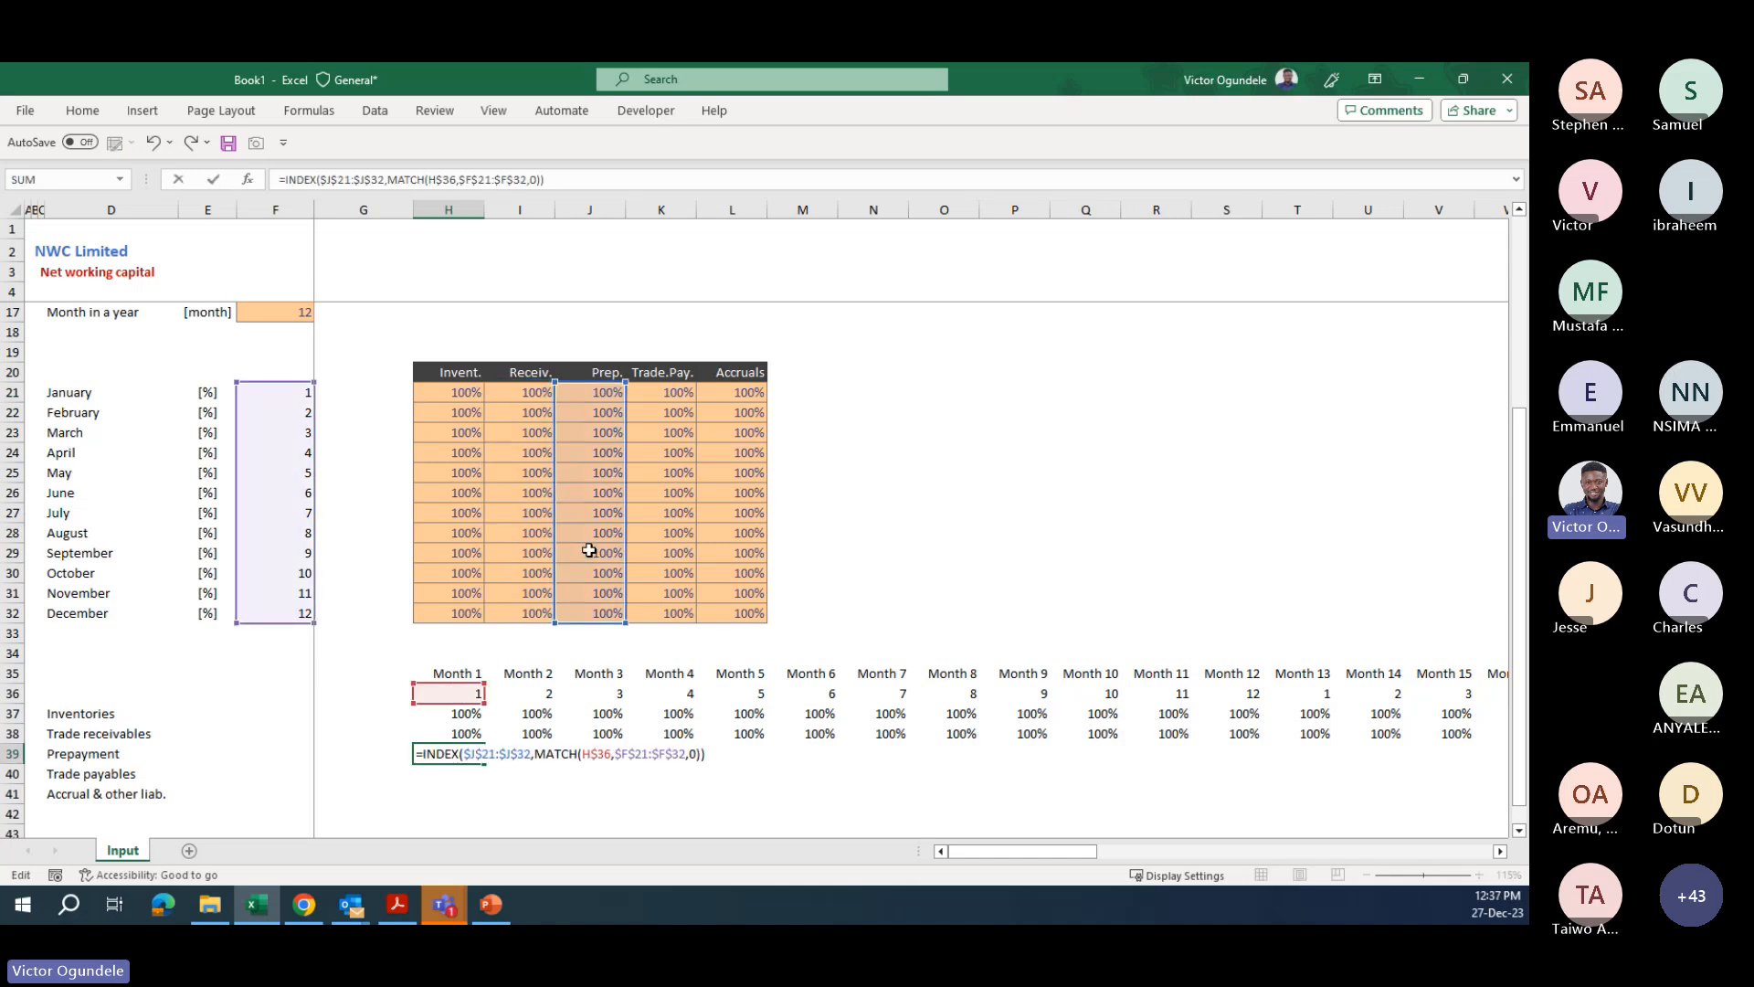
key(Return)
- Enter the same lookup formula for Trade payables in H40 with INDEX array K21:K32 and Accrual & other liab. in H41 with L21:L32
key(ctrl+apostrophe)
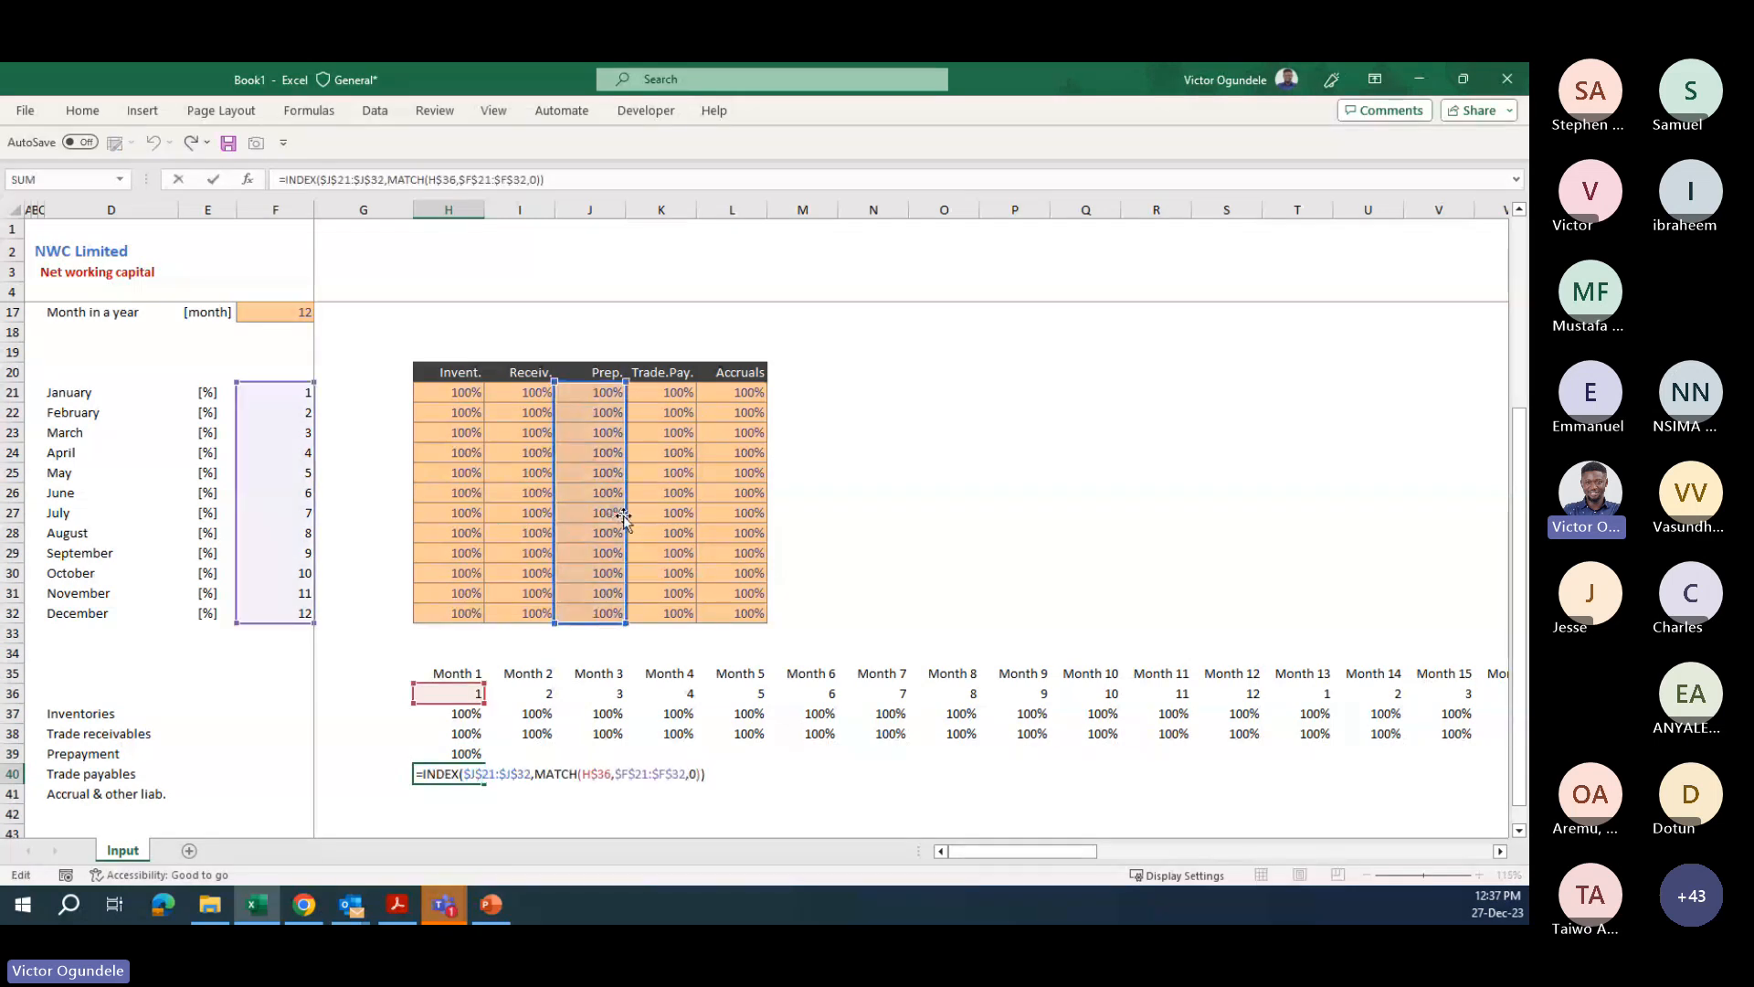
drag(623, 515, 656, 510)
key(Return)
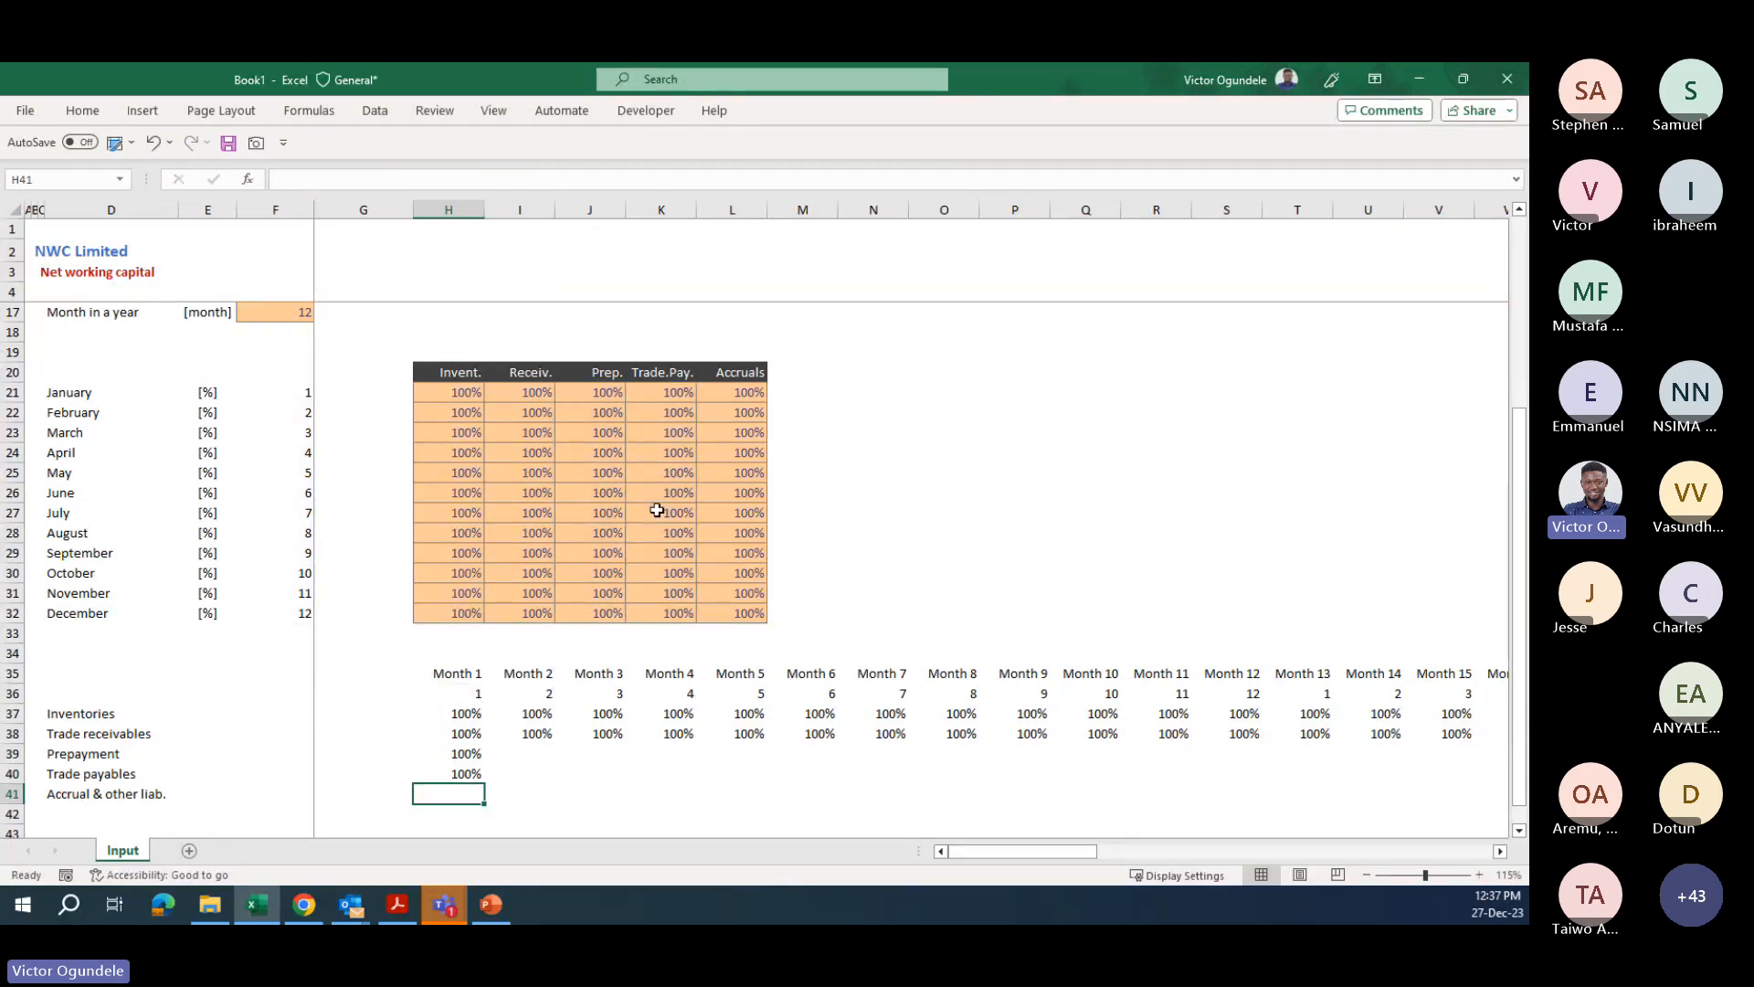
key(ctrl+apostrophe)
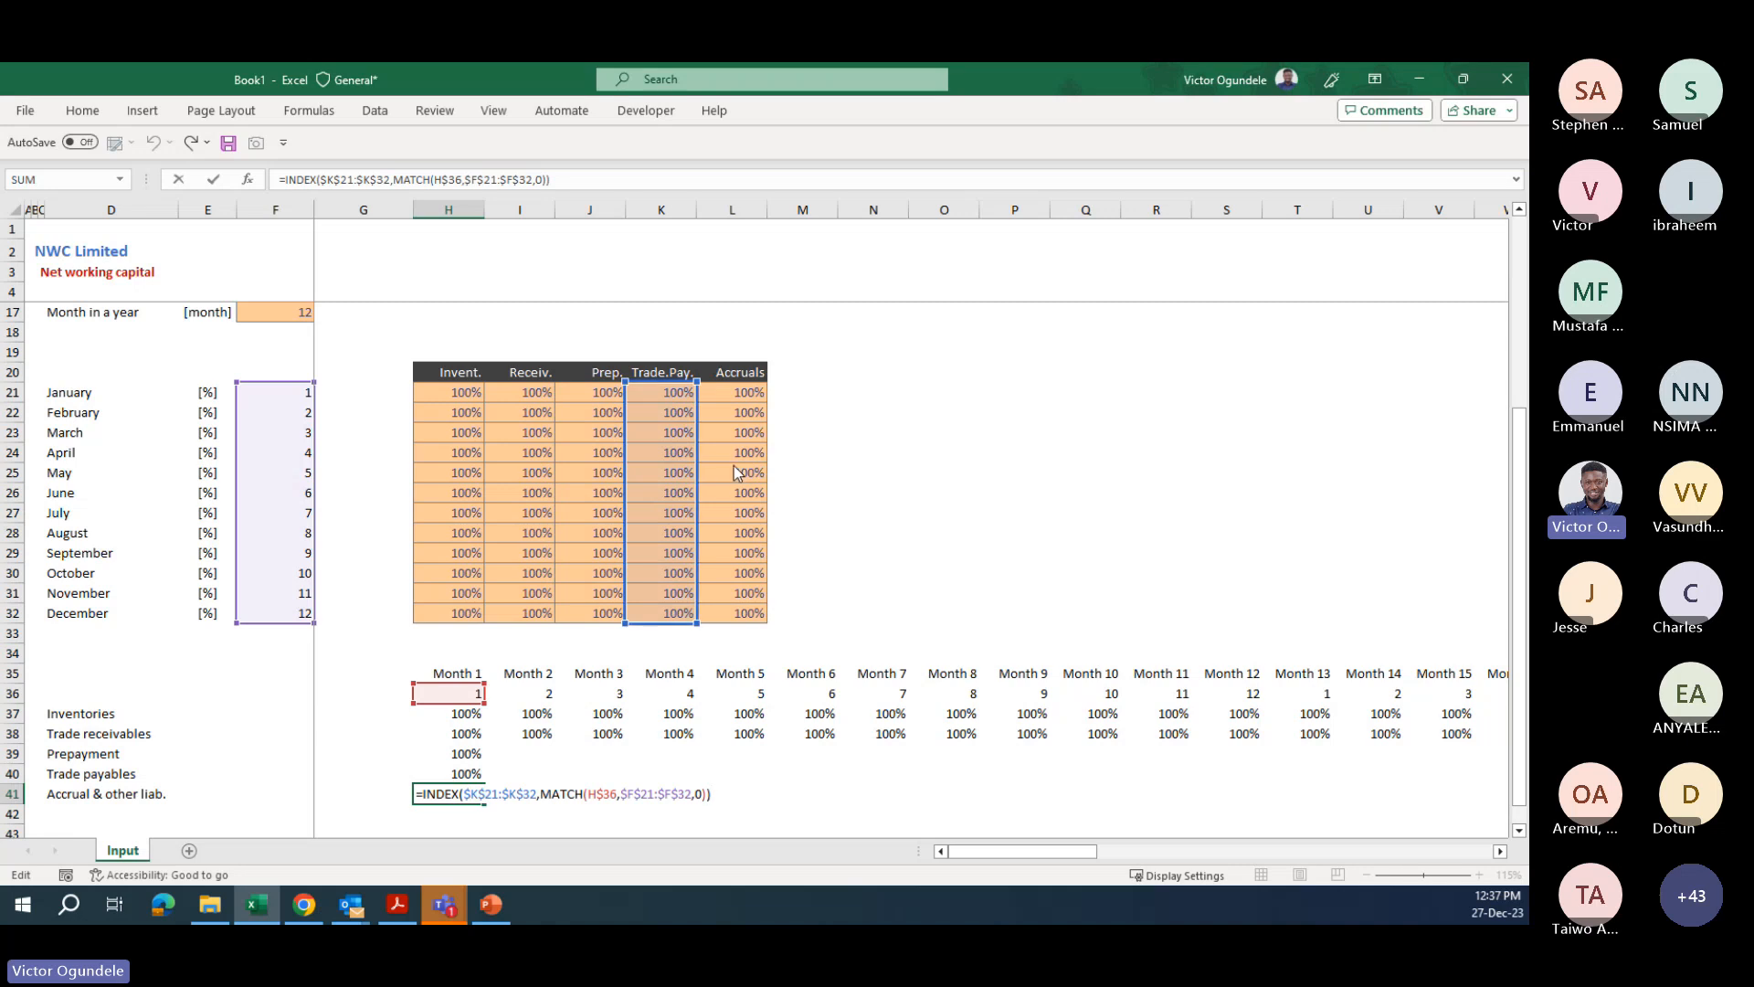
drag(687, 462, 743, 464)
key(ctrl+Return)
- Fill the Prepayment, Trade payables and Accrual & other liab. formulas in H39:H41 right across all columns to Month 60
key(Up)
key(Up)
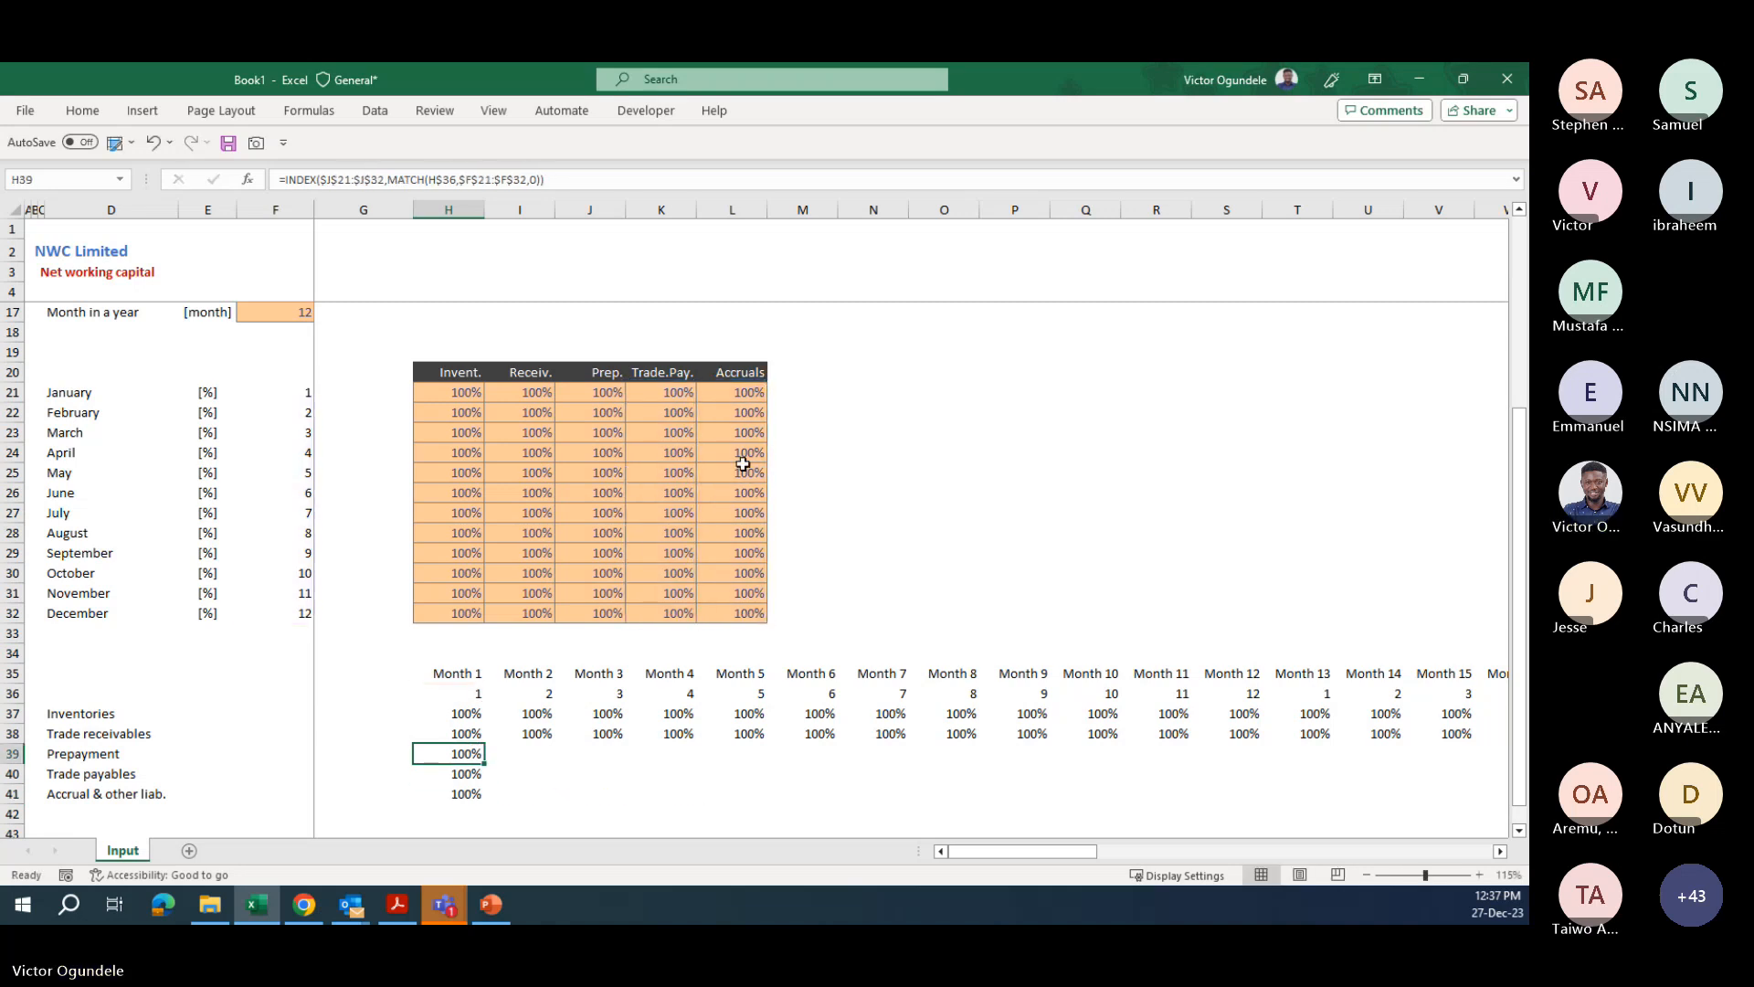
key(shift+Down)
key(shift+Down)
key(ctrl+shift+Right)
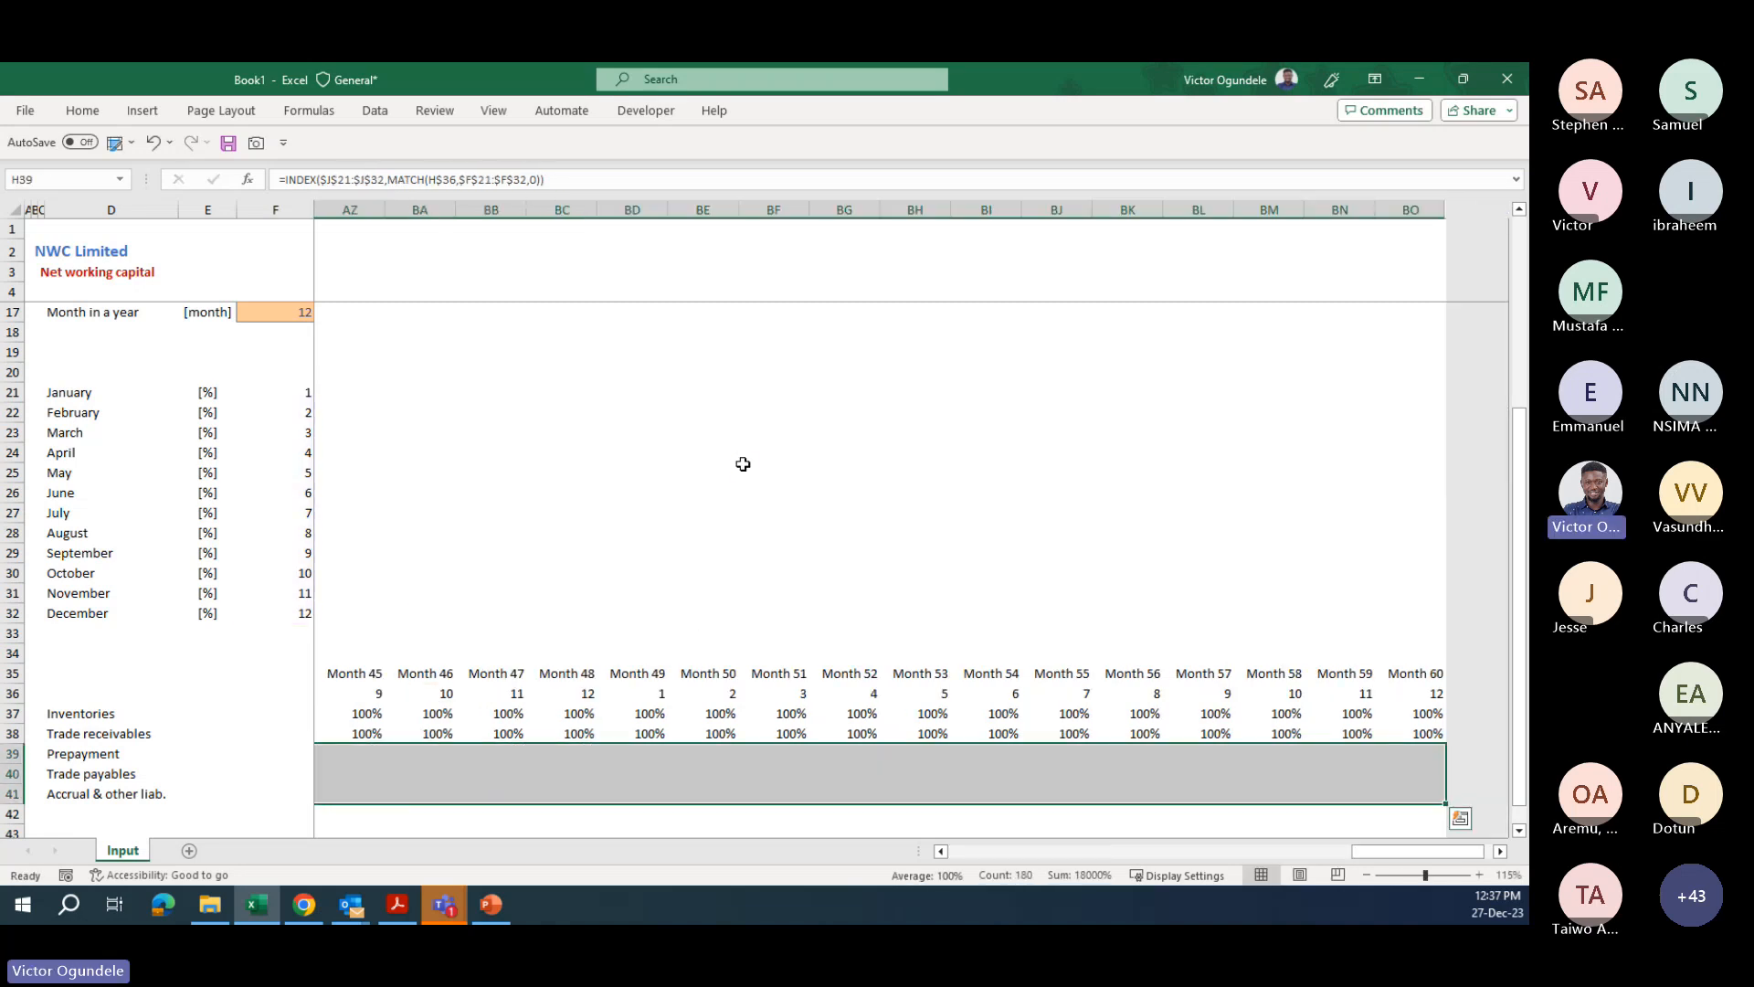
key(ctrl+r)
key(ctrl+Left)
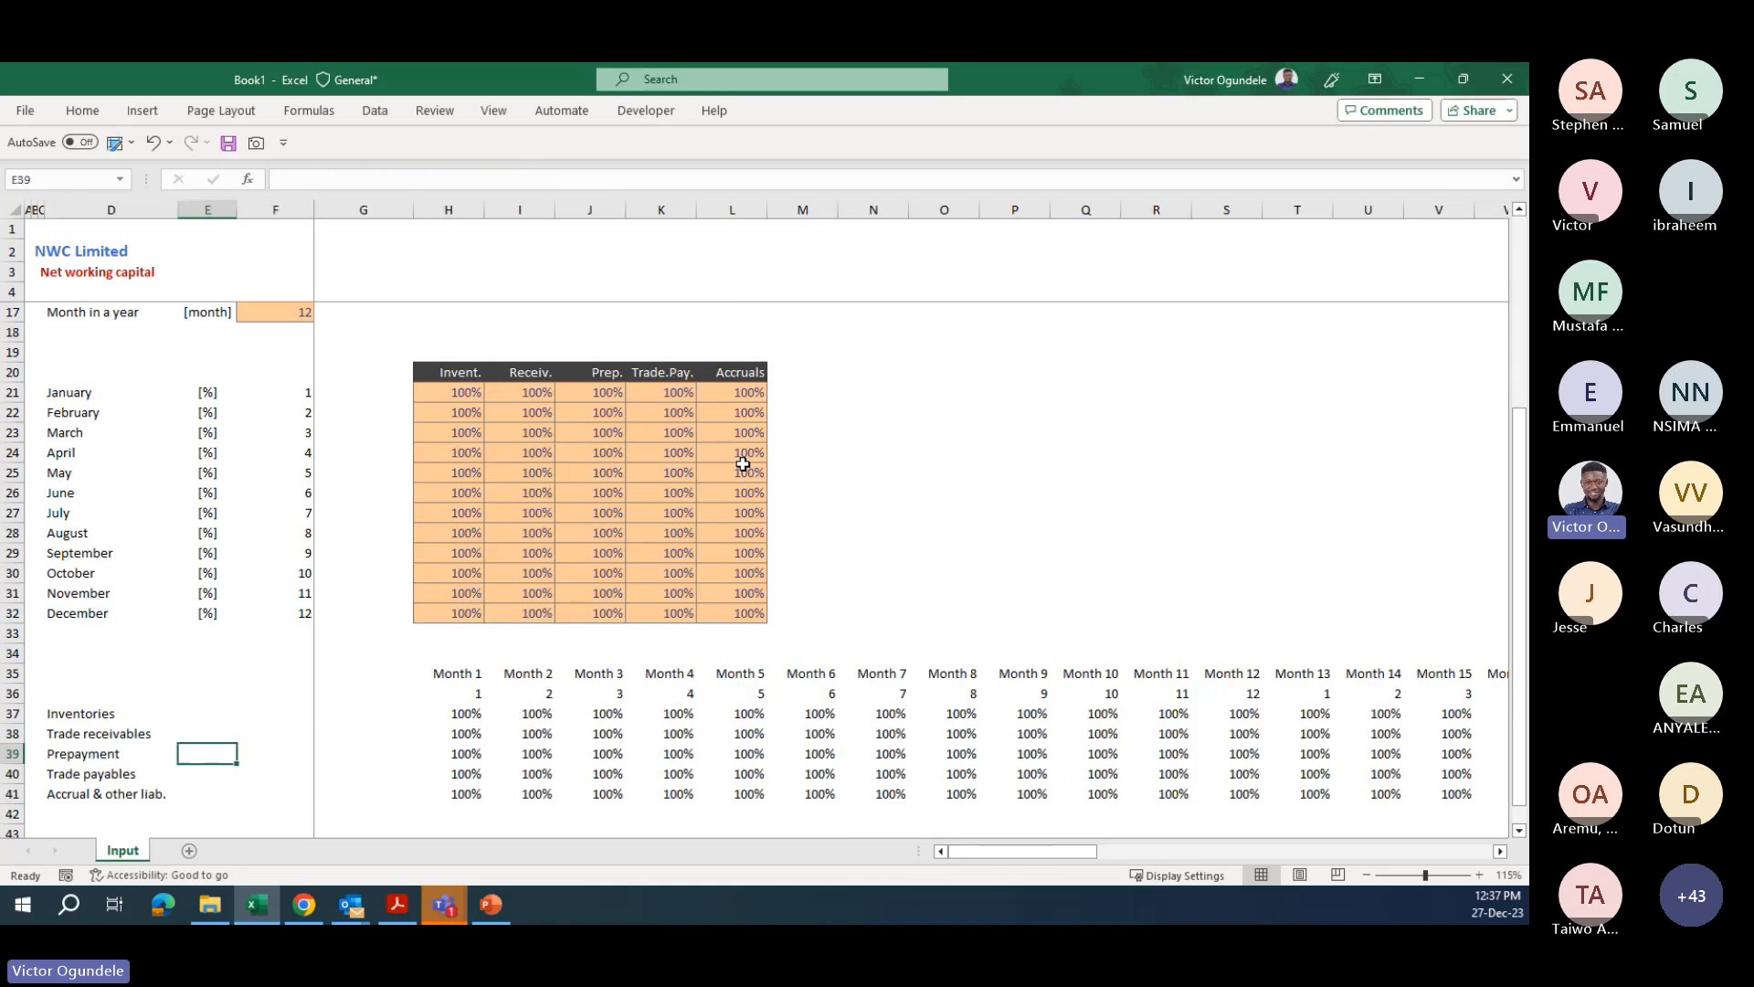
key(Up)
key(Up)
key(Up)
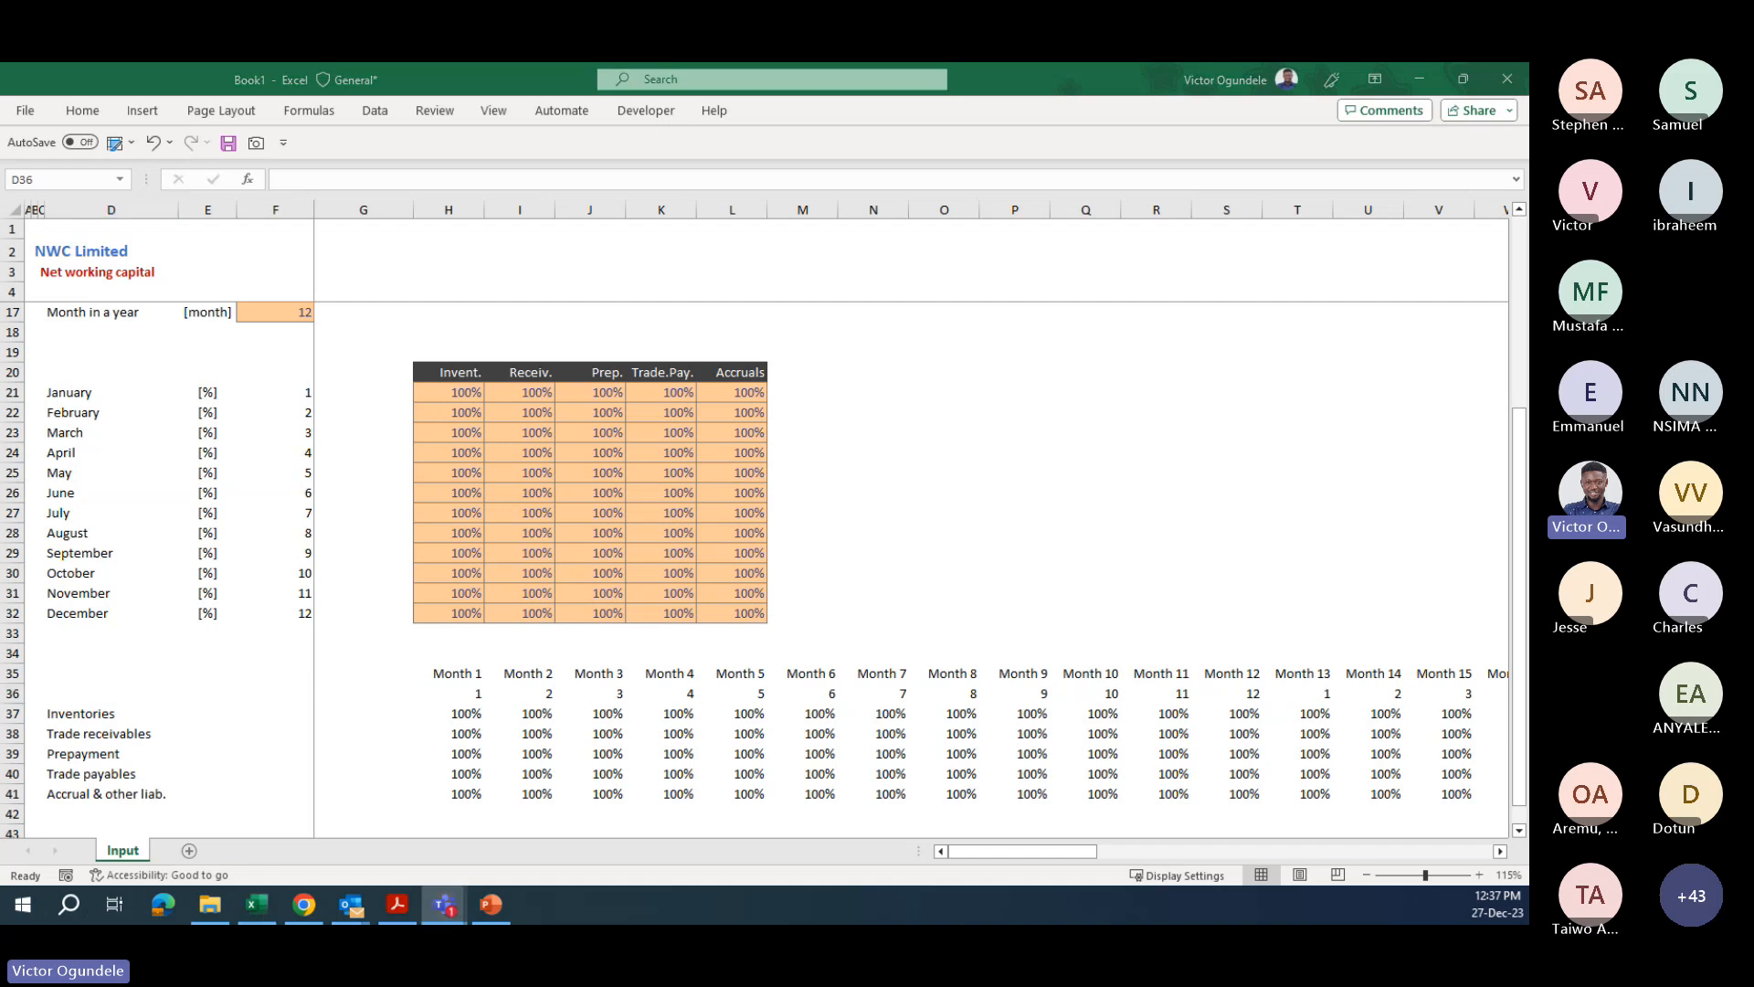
click(871, 856)
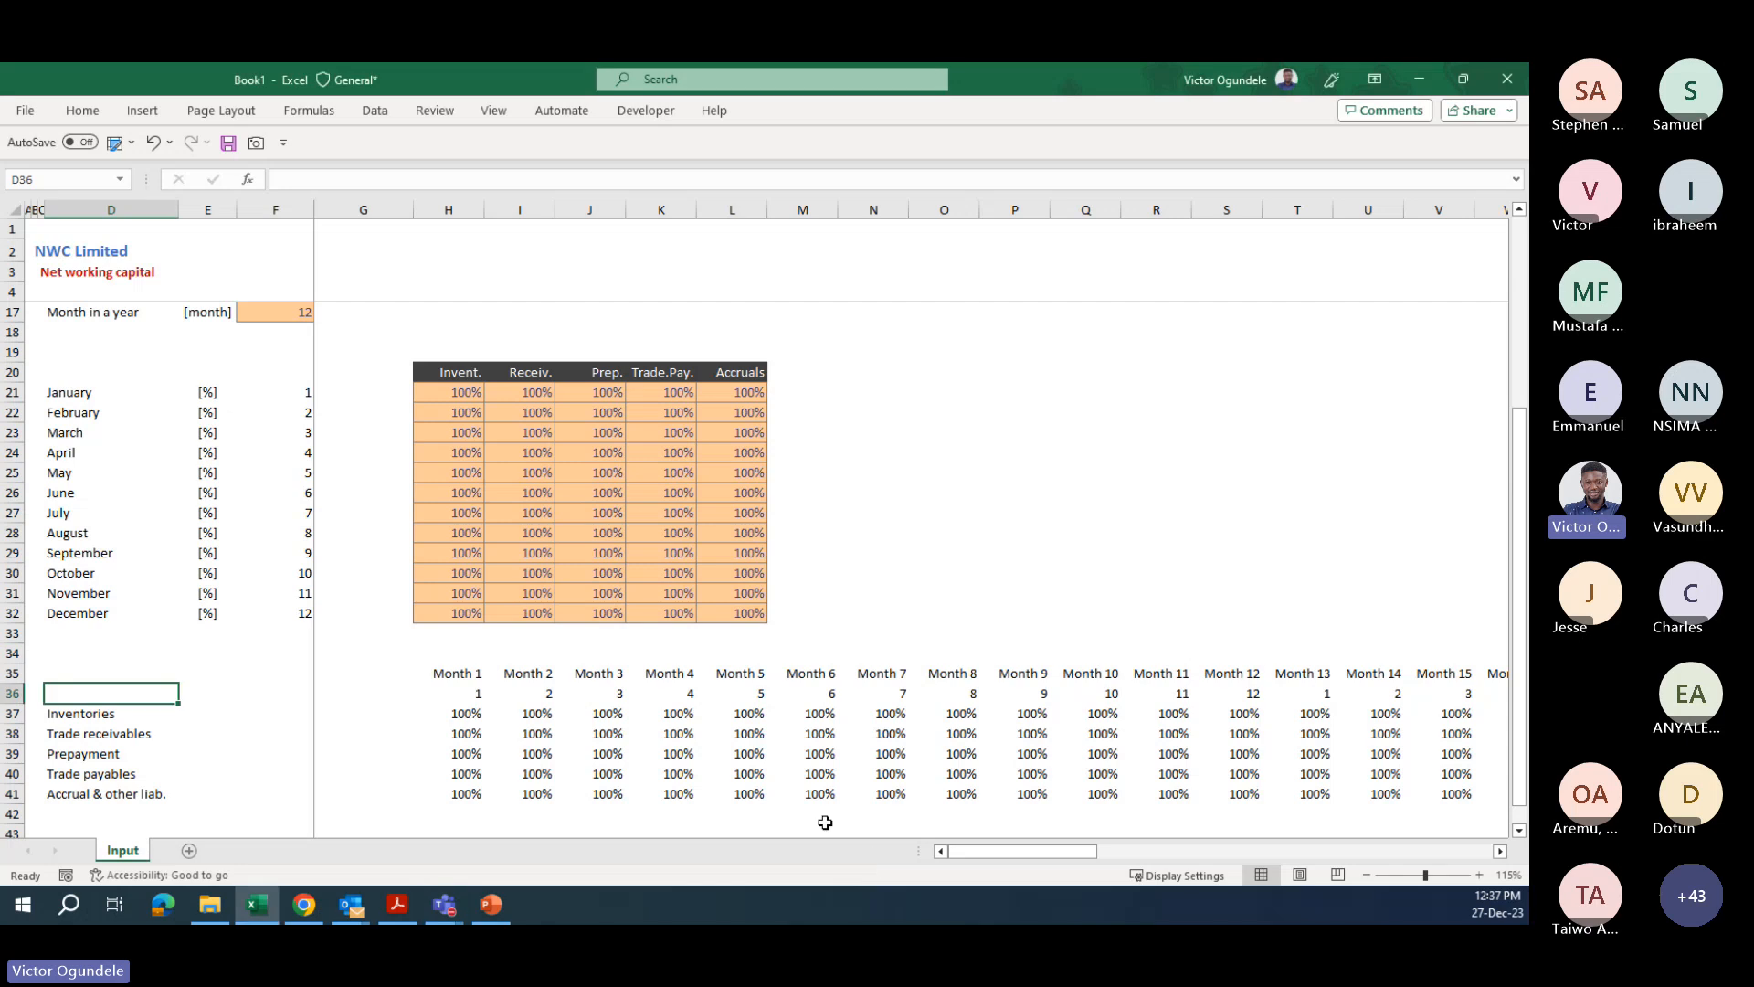
click(627, 754)
key(Down)
key(Down)
key(Down)
key(Down)
key(Down)
key(ctrl+Up)
key(ctrl+Left)
key(ctrl+Left)
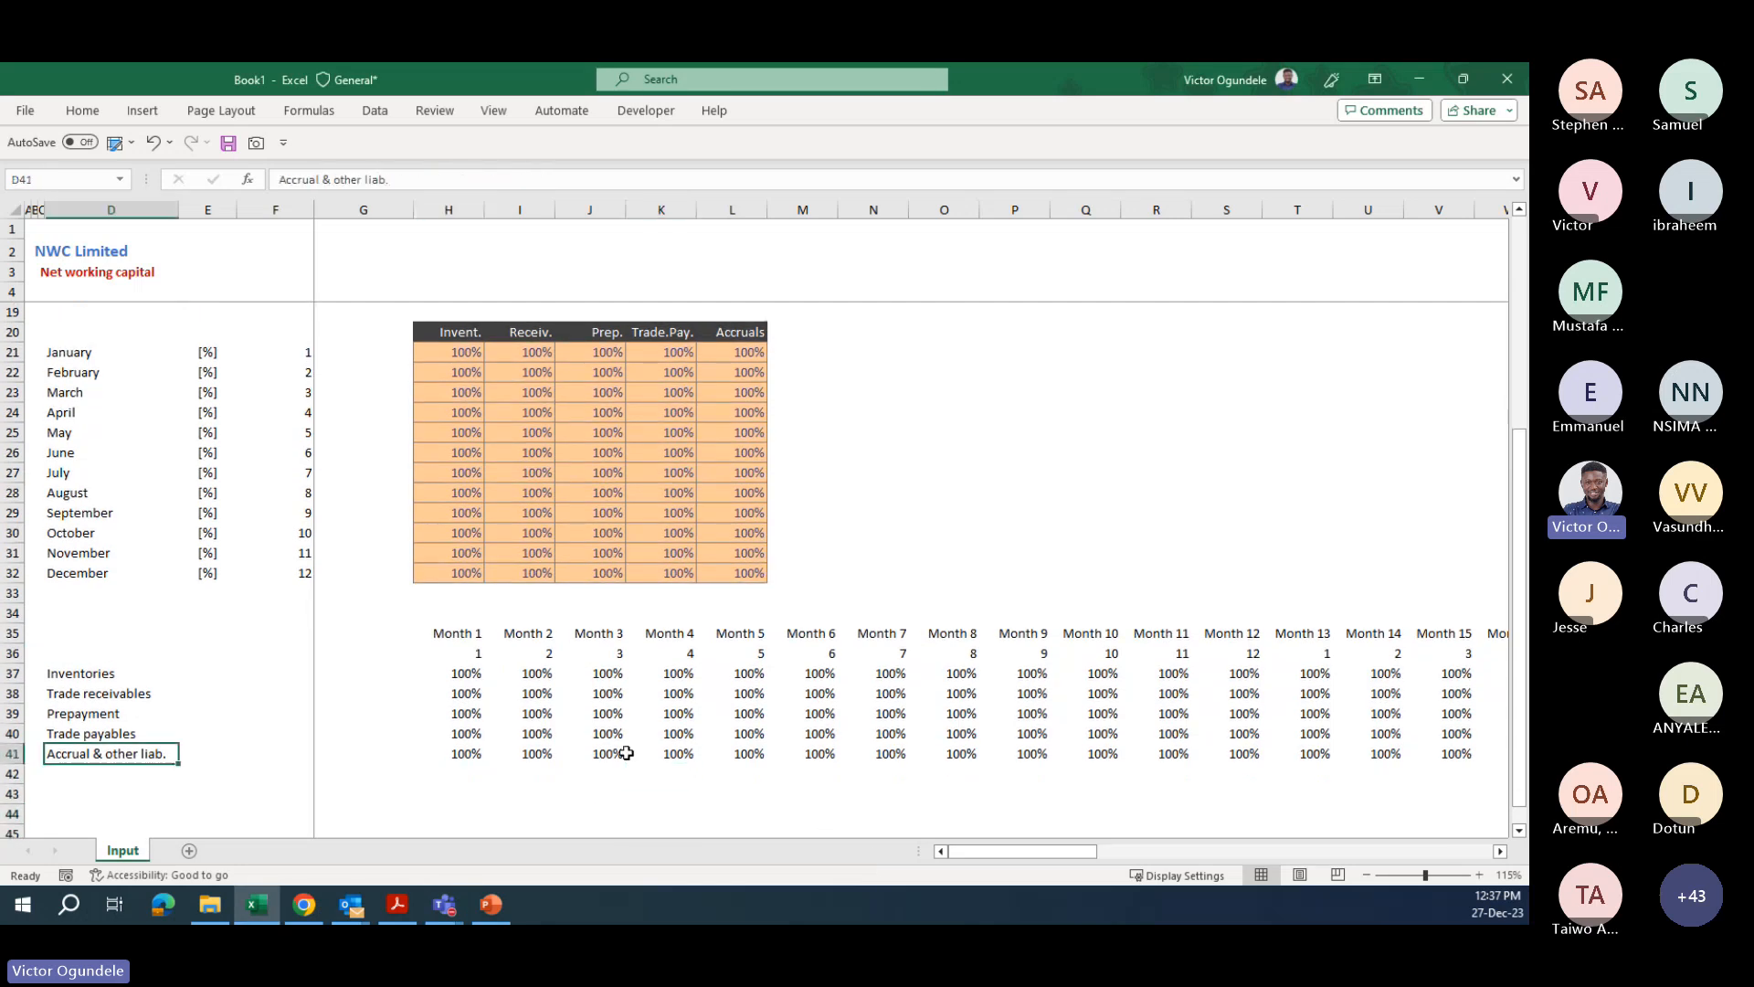
key(Up)
key(Up)
key(Up)
key(Up)
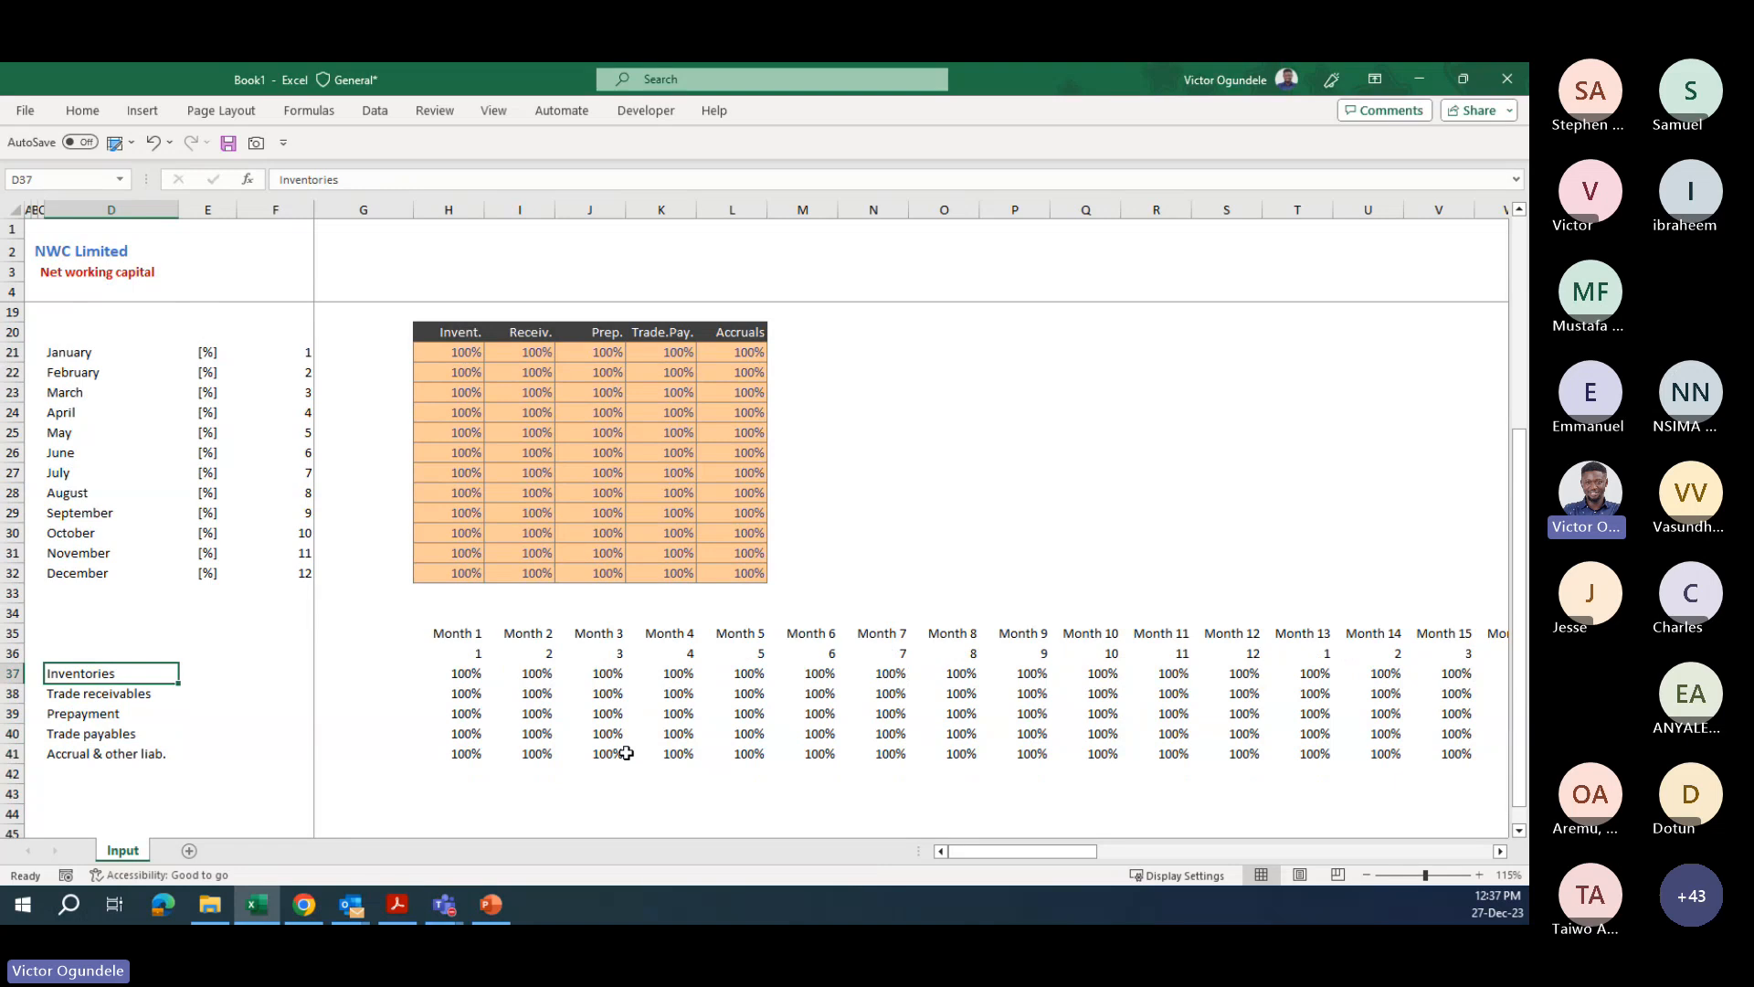
key(ctrl+shift+Down)
key(Left)
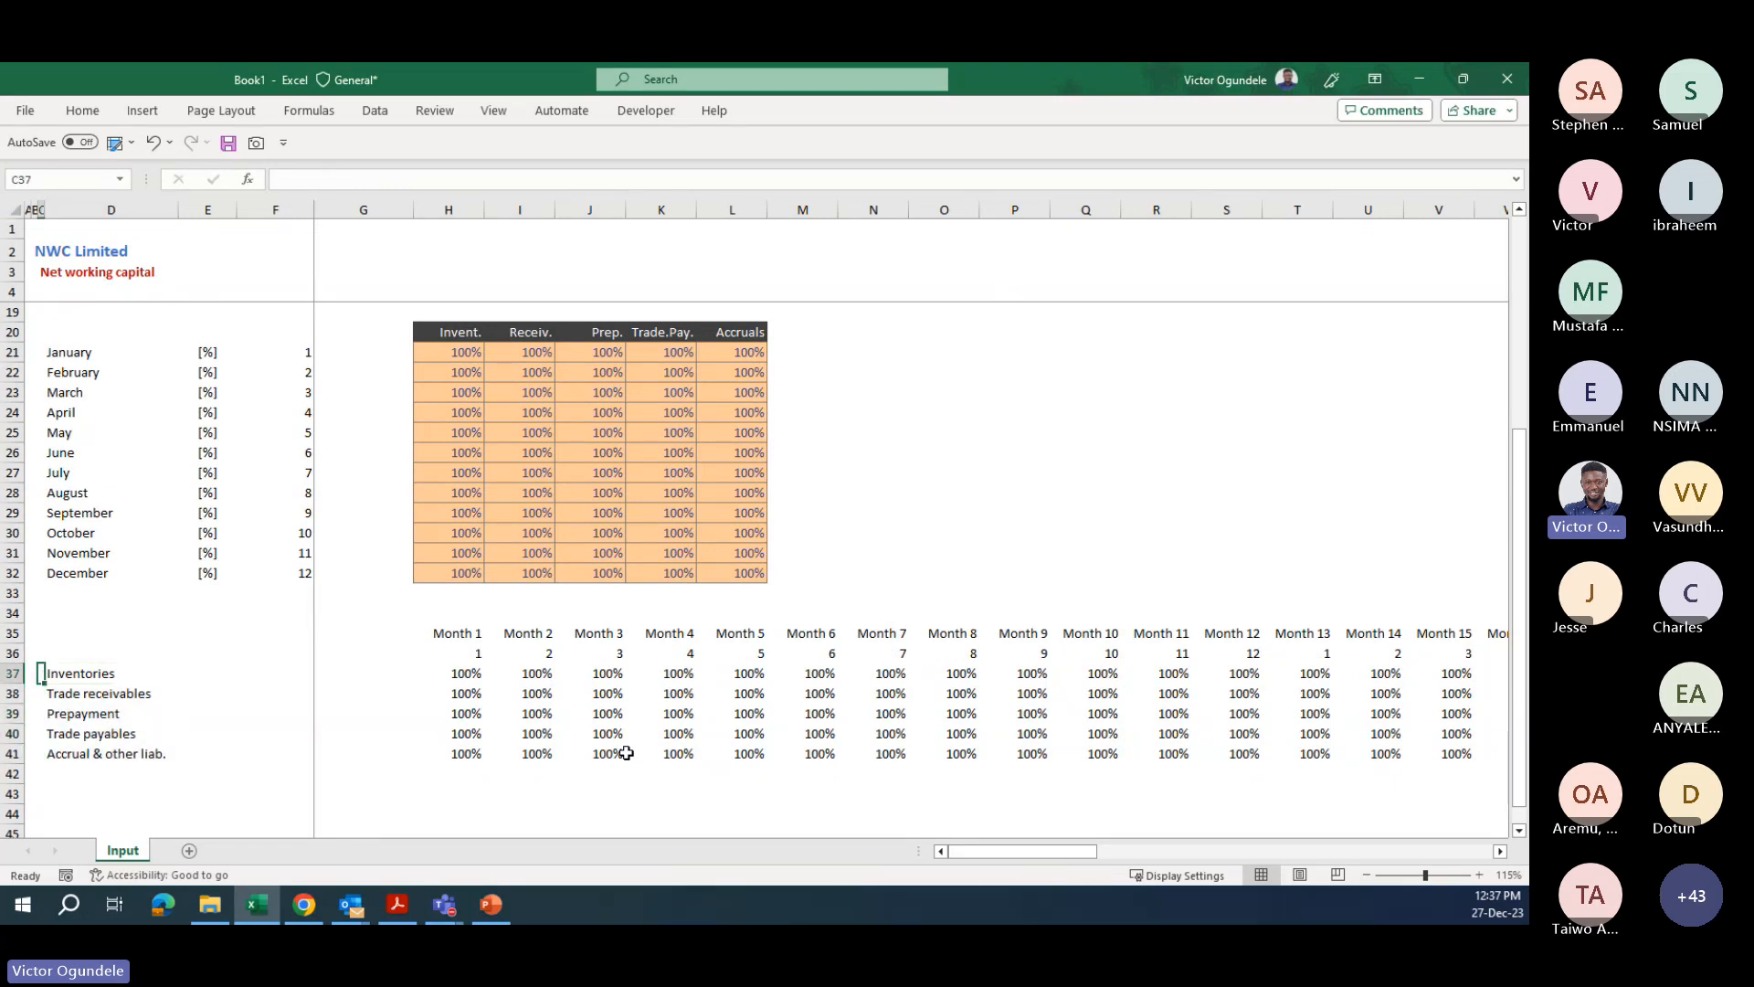
key(Left)
key(Left)
key(Down)
key(Down)
key(Down)
key(Down)
key(Down)
key(Down)
key(Down)
key(Down)
key(Down)
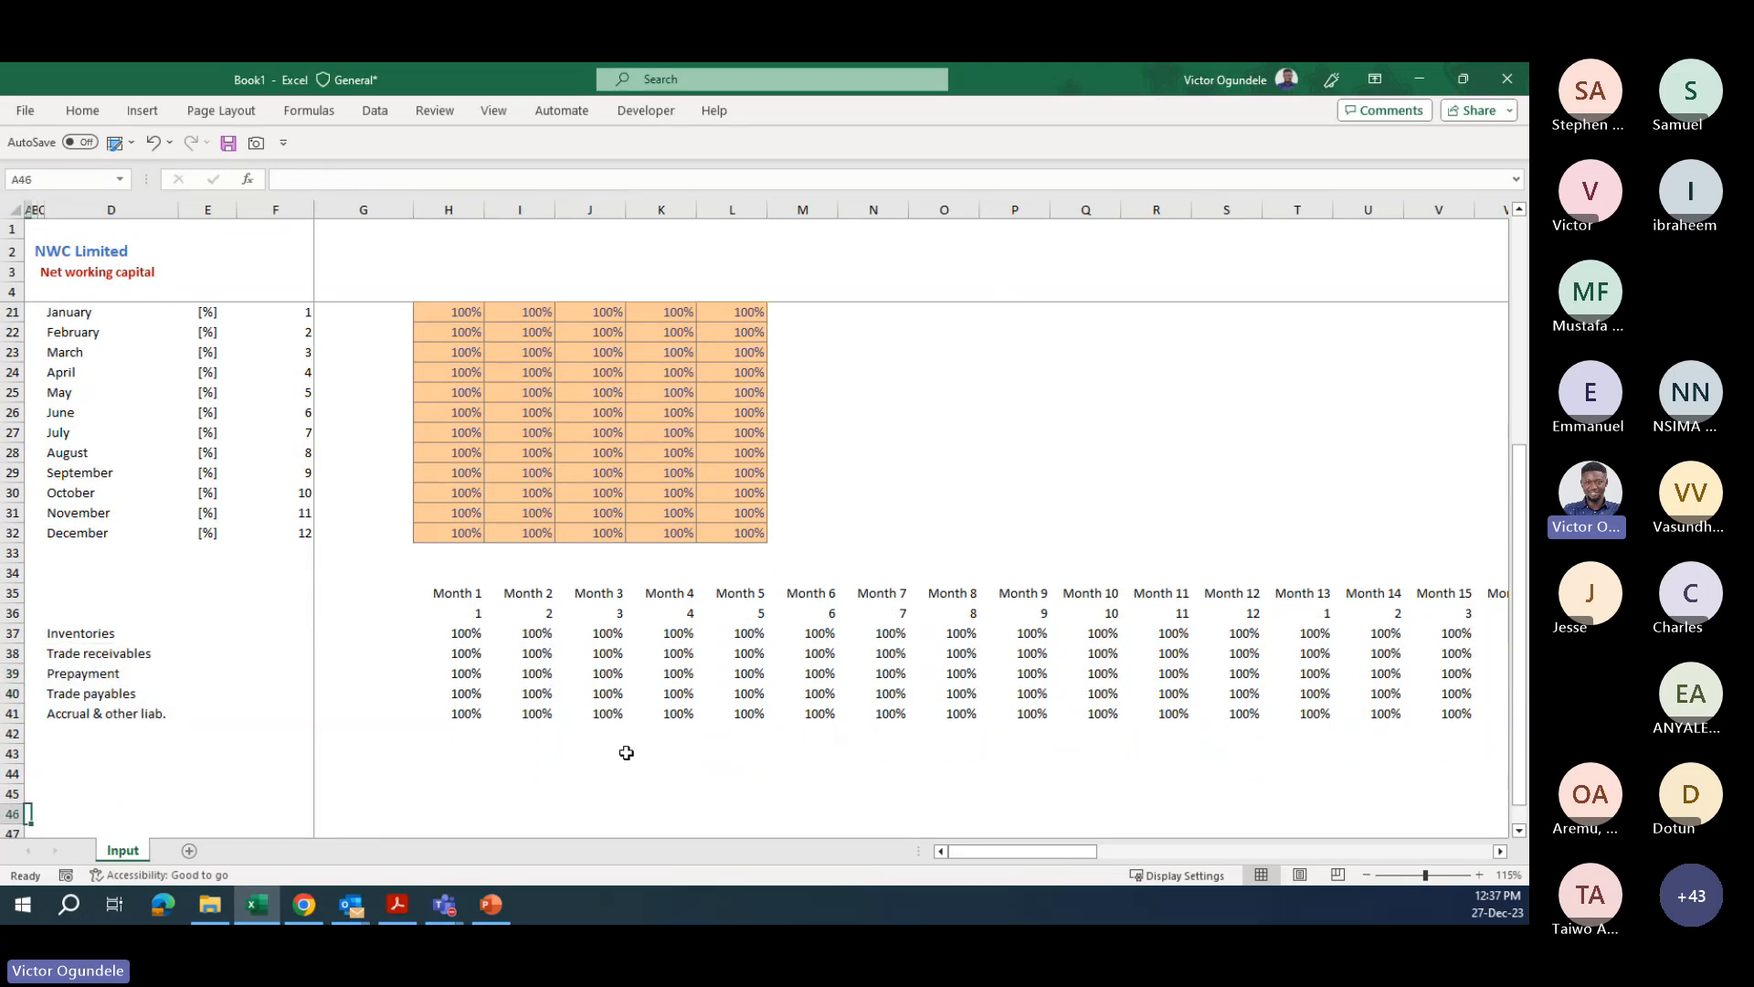
key(Down)
key(Up)
key(Up)
key(Up)
key(Up)
key(Up)
key(Right)
key(Right)
key(Right)
key(Right)
key(Right)
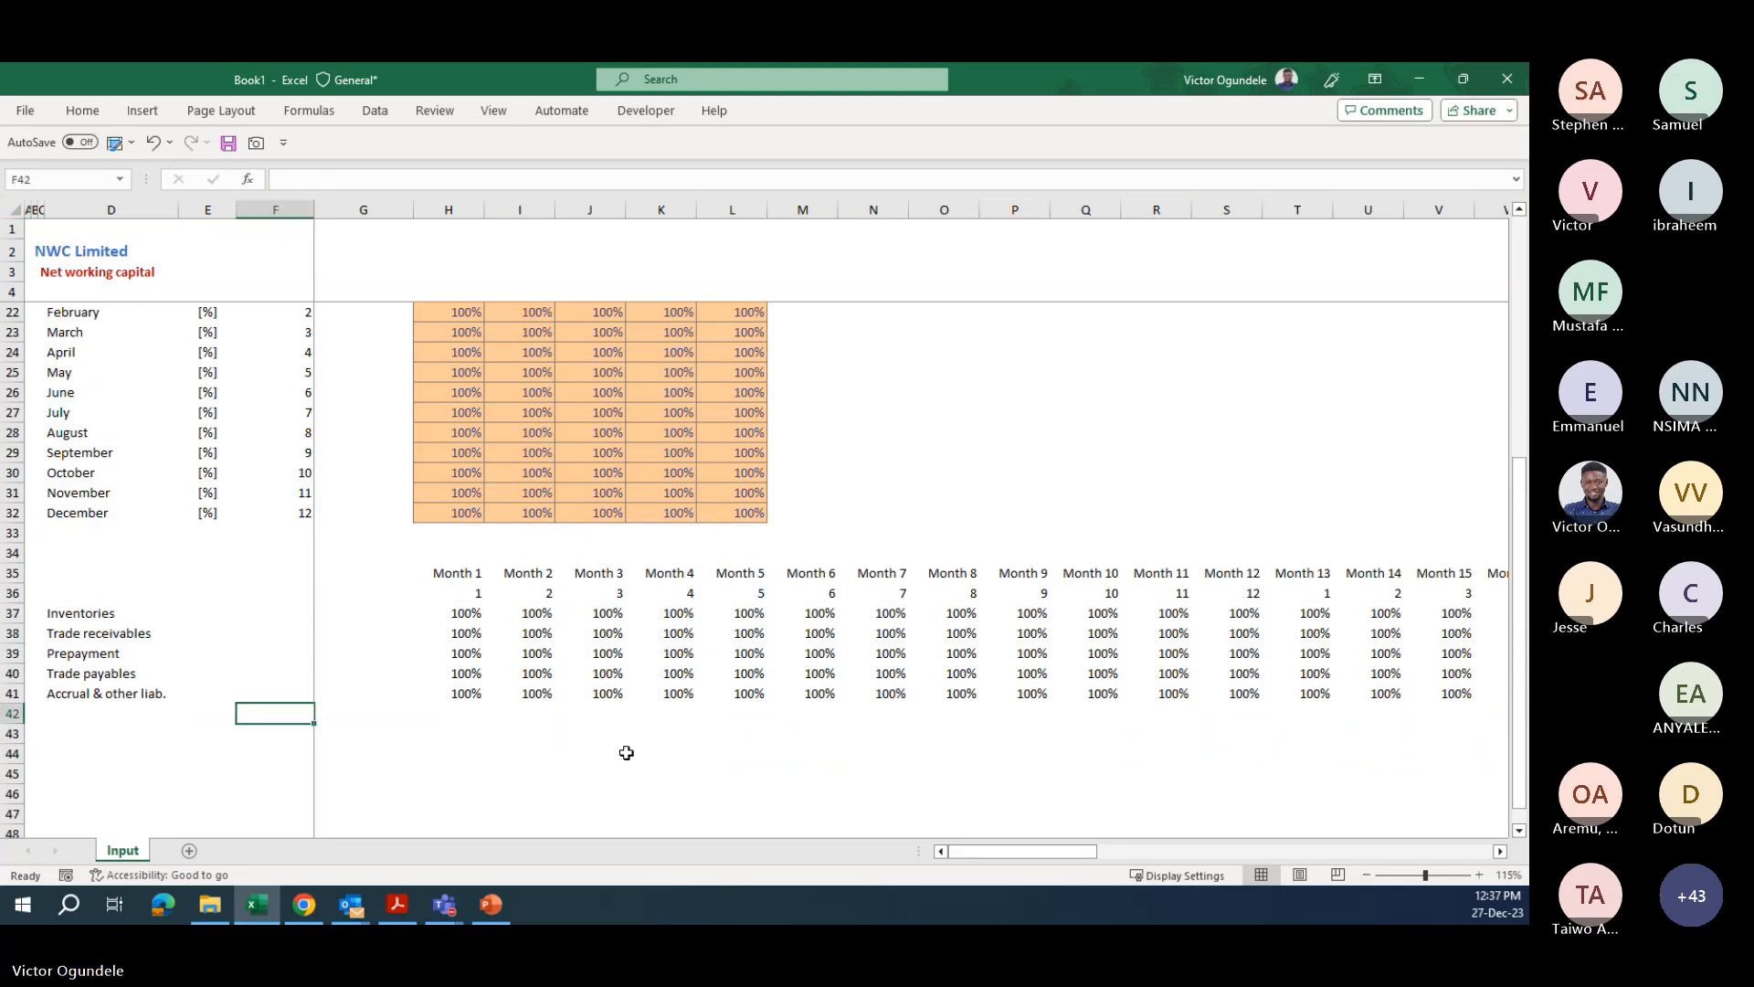
key(Right)
- Enter the heading "Seasonality split" in D34 above the monthly lookup table and make it bold and underlined
key(Up)
key(Up)
key(Up)
key(Up)
key(Up)
key(Up)
key(Up)
key(Up)
key(Left)
key(Left)
key(Left)
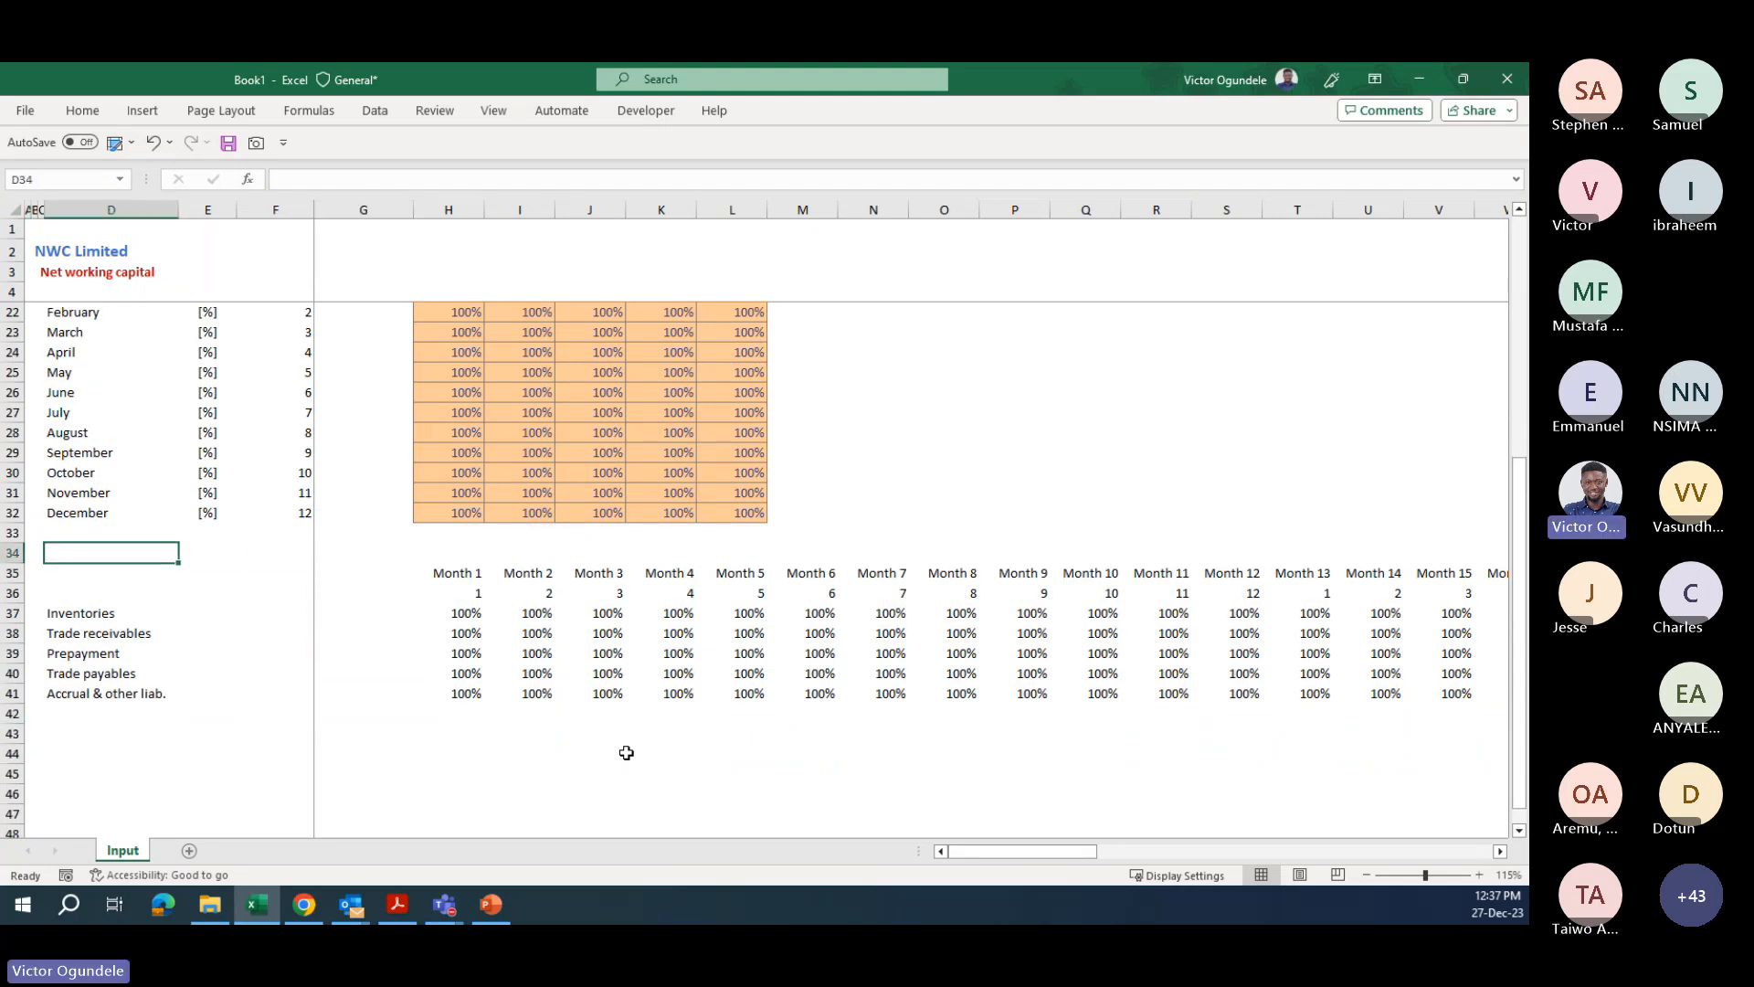
text(Season)
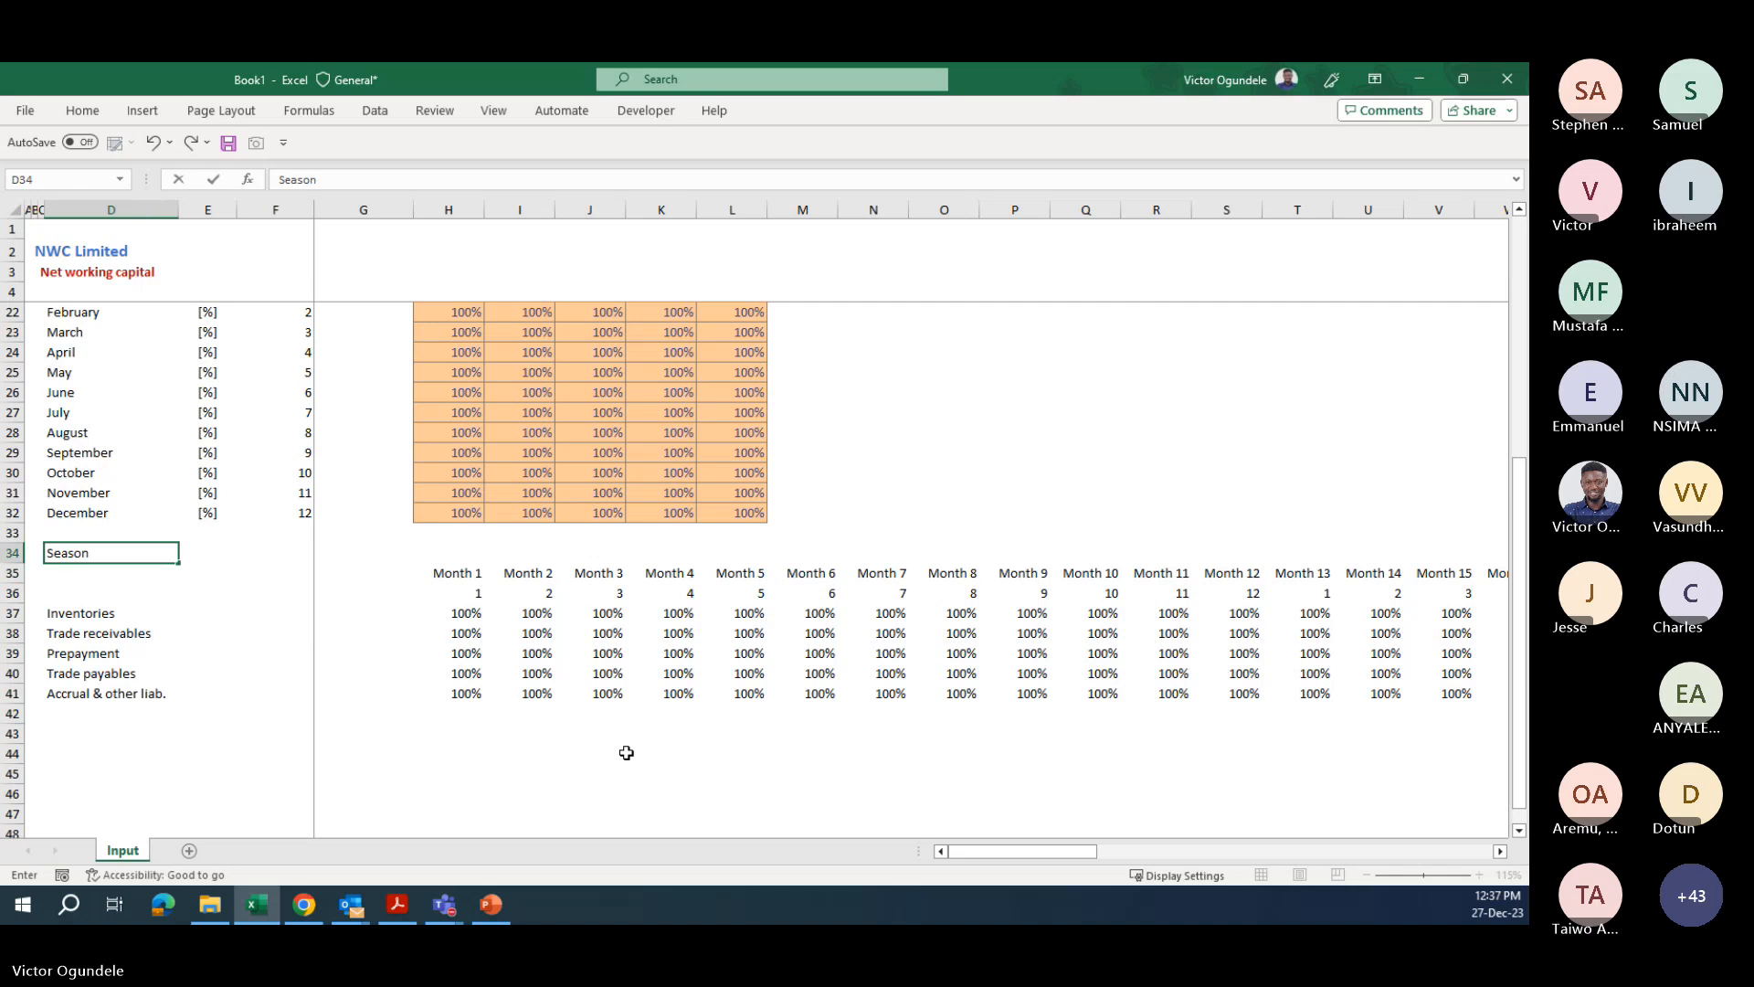
text(ality split)
key(Return)
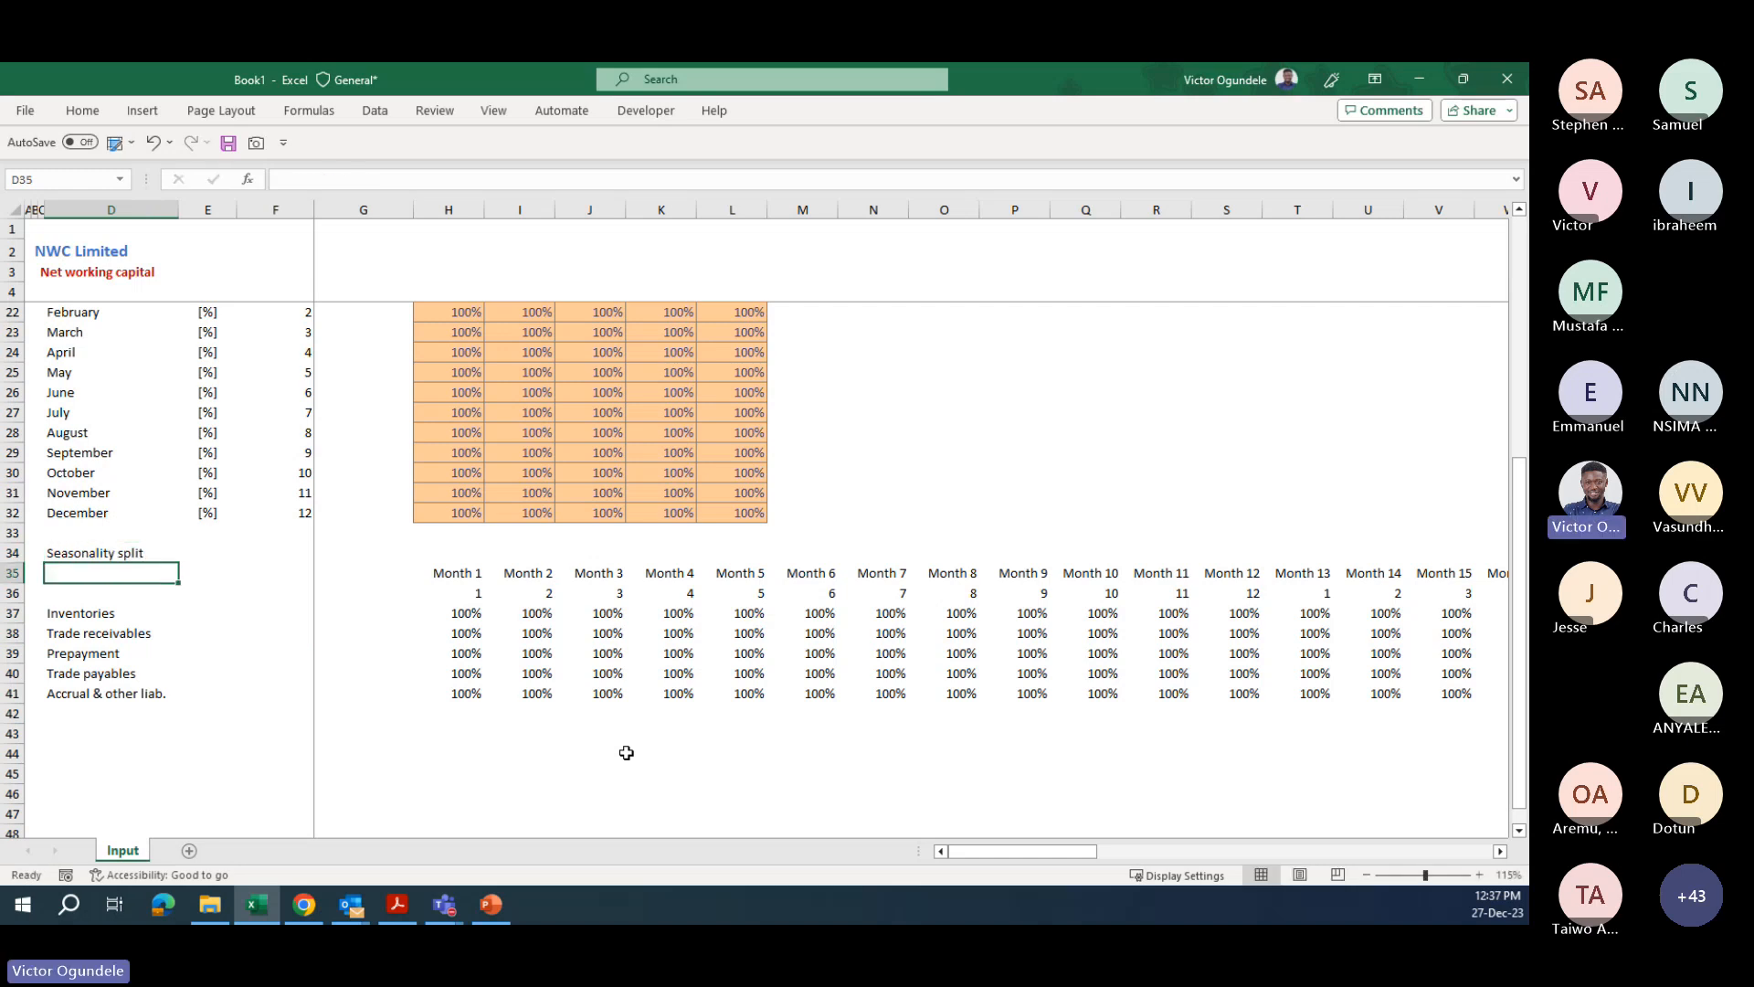
key(Up)
key(ctrl+b)
key(ctrl+u)
- Indent the working capital item labels in D37:D41, from Inventories to Accrual & other liab
key(ctrl+Down)
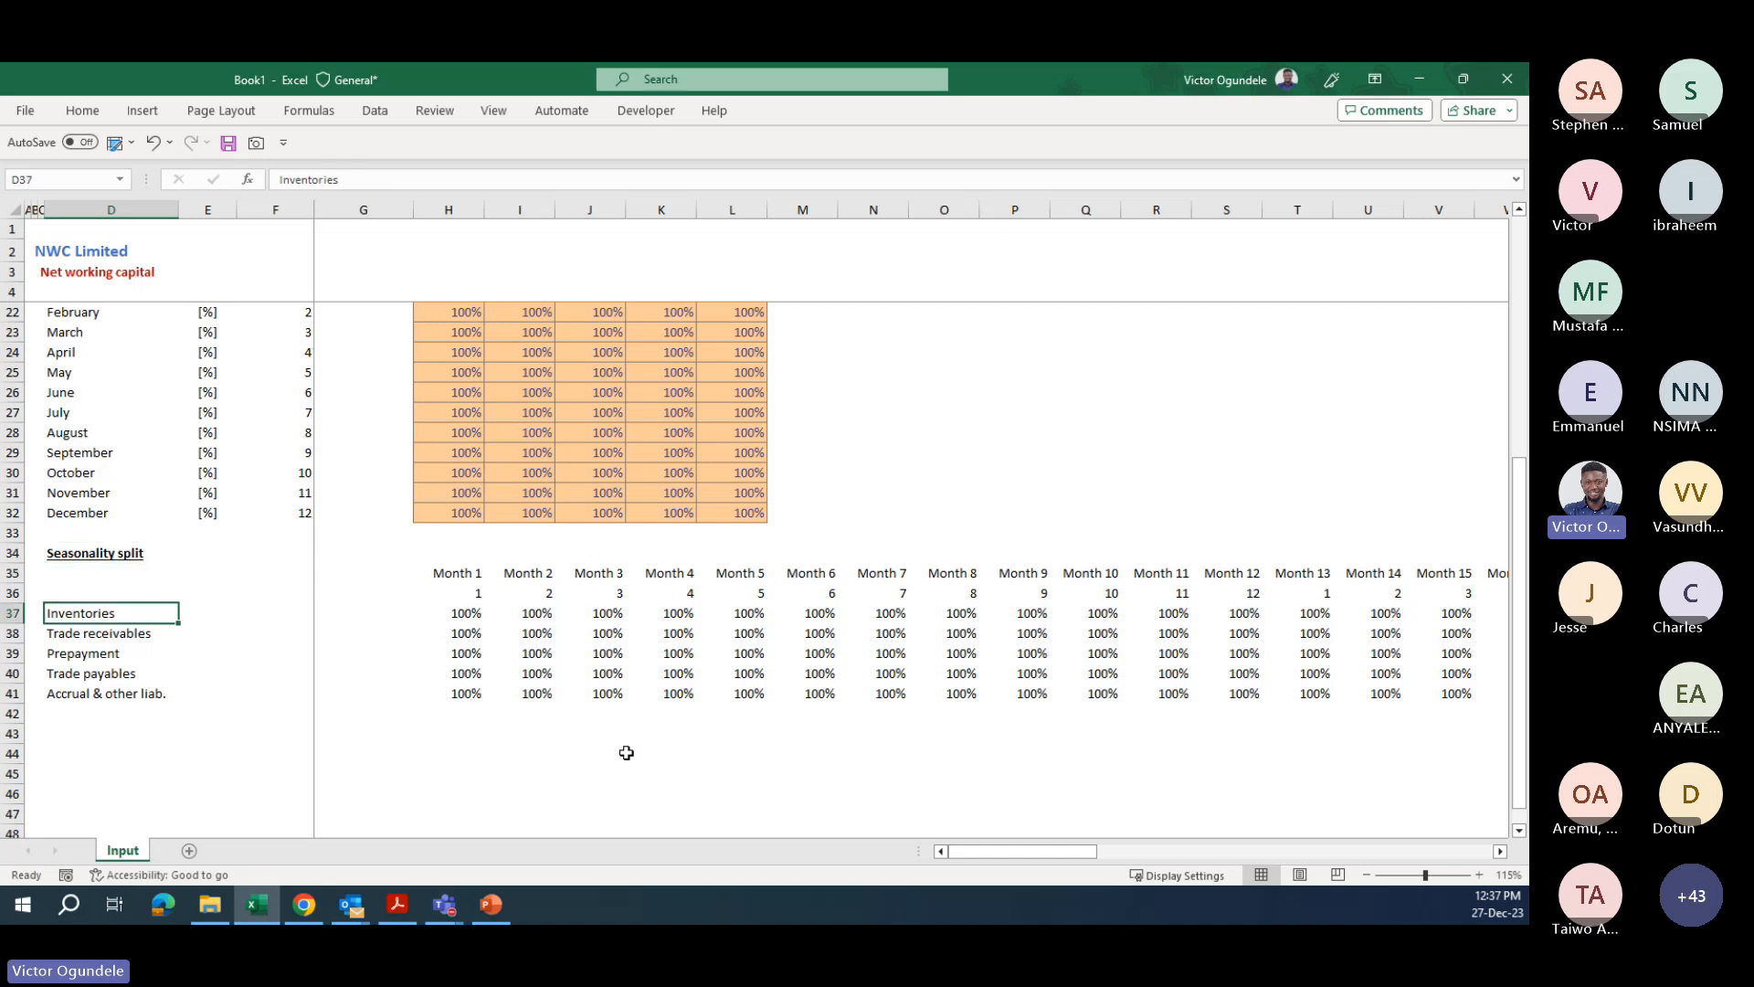
key(ctrl+shift+Down)
key(alt+h)
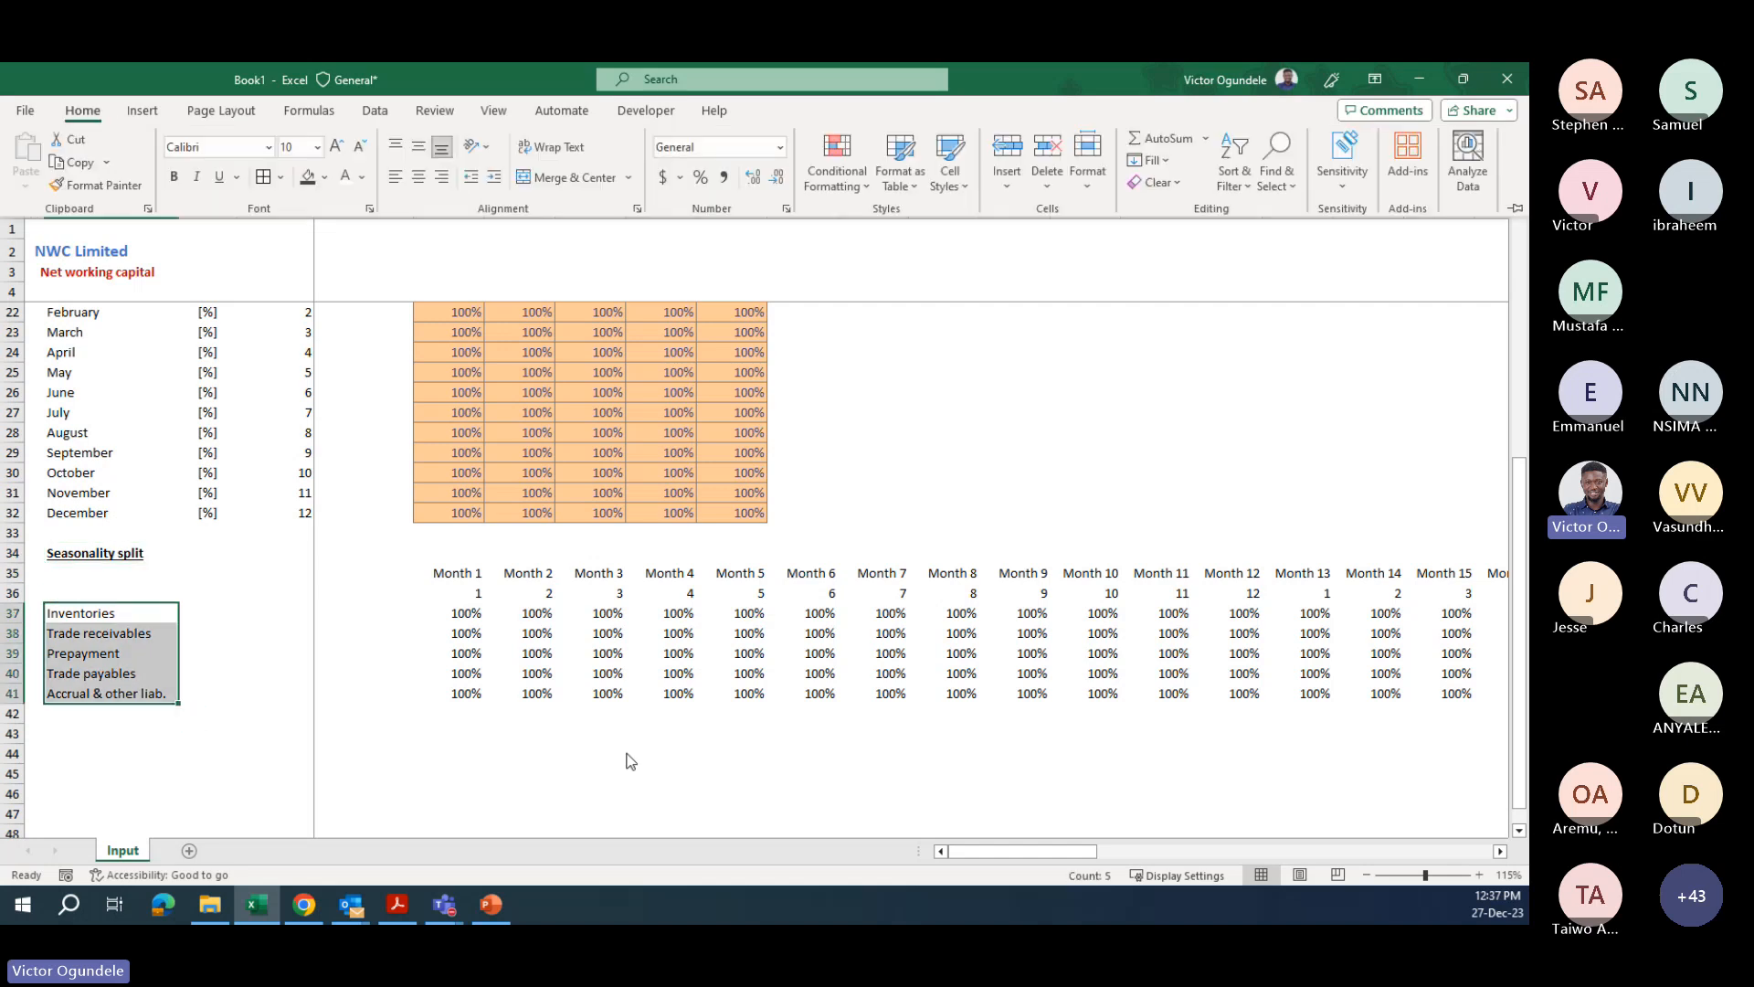
key(6)
key(Up)
key(Up)
key(Up)
key(ctrl+Up)
key(ctrl+Up)
key(ctrl+Up)
key(Down)
key(Down)
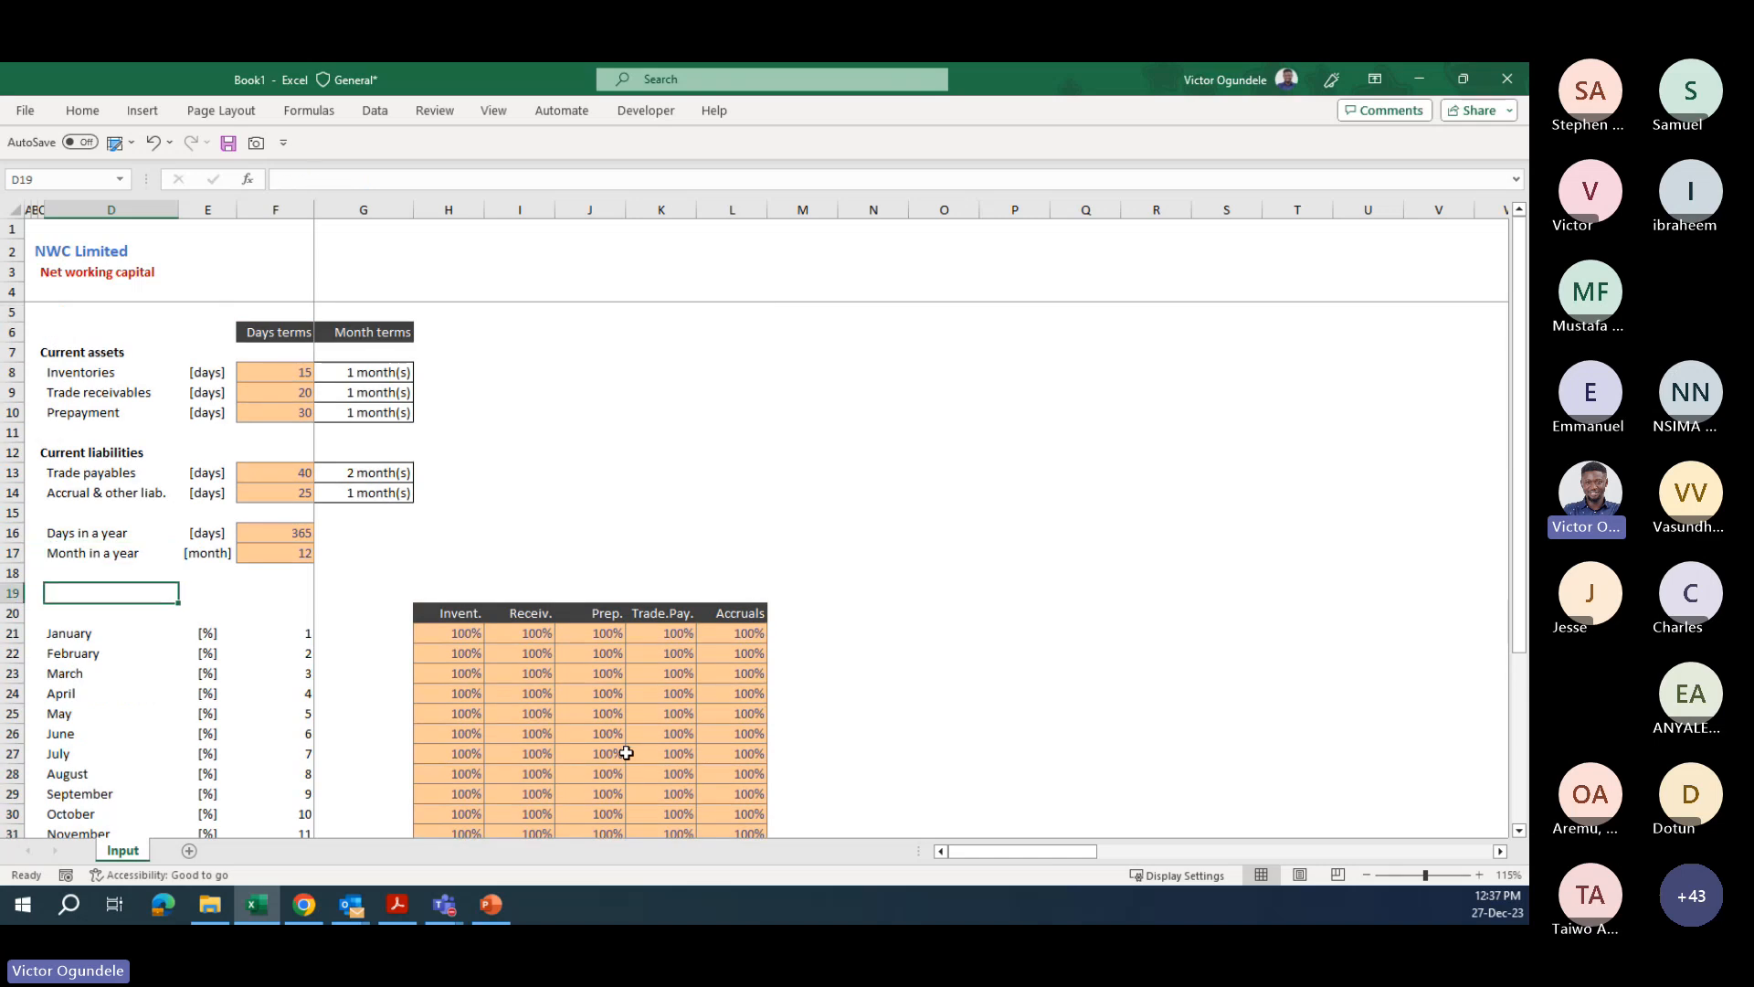
key(Down)
key(Down)
key(Down)
key(Down)
key(Down)
key(Down)
key(Down)
key(Down)
key(Down)
key(Down)
key(Down)
key(Down)
key(Down)
key(Down)
key(Down)
key(Down)
key(Down)
key(Down)
key(Down)
key(Down)
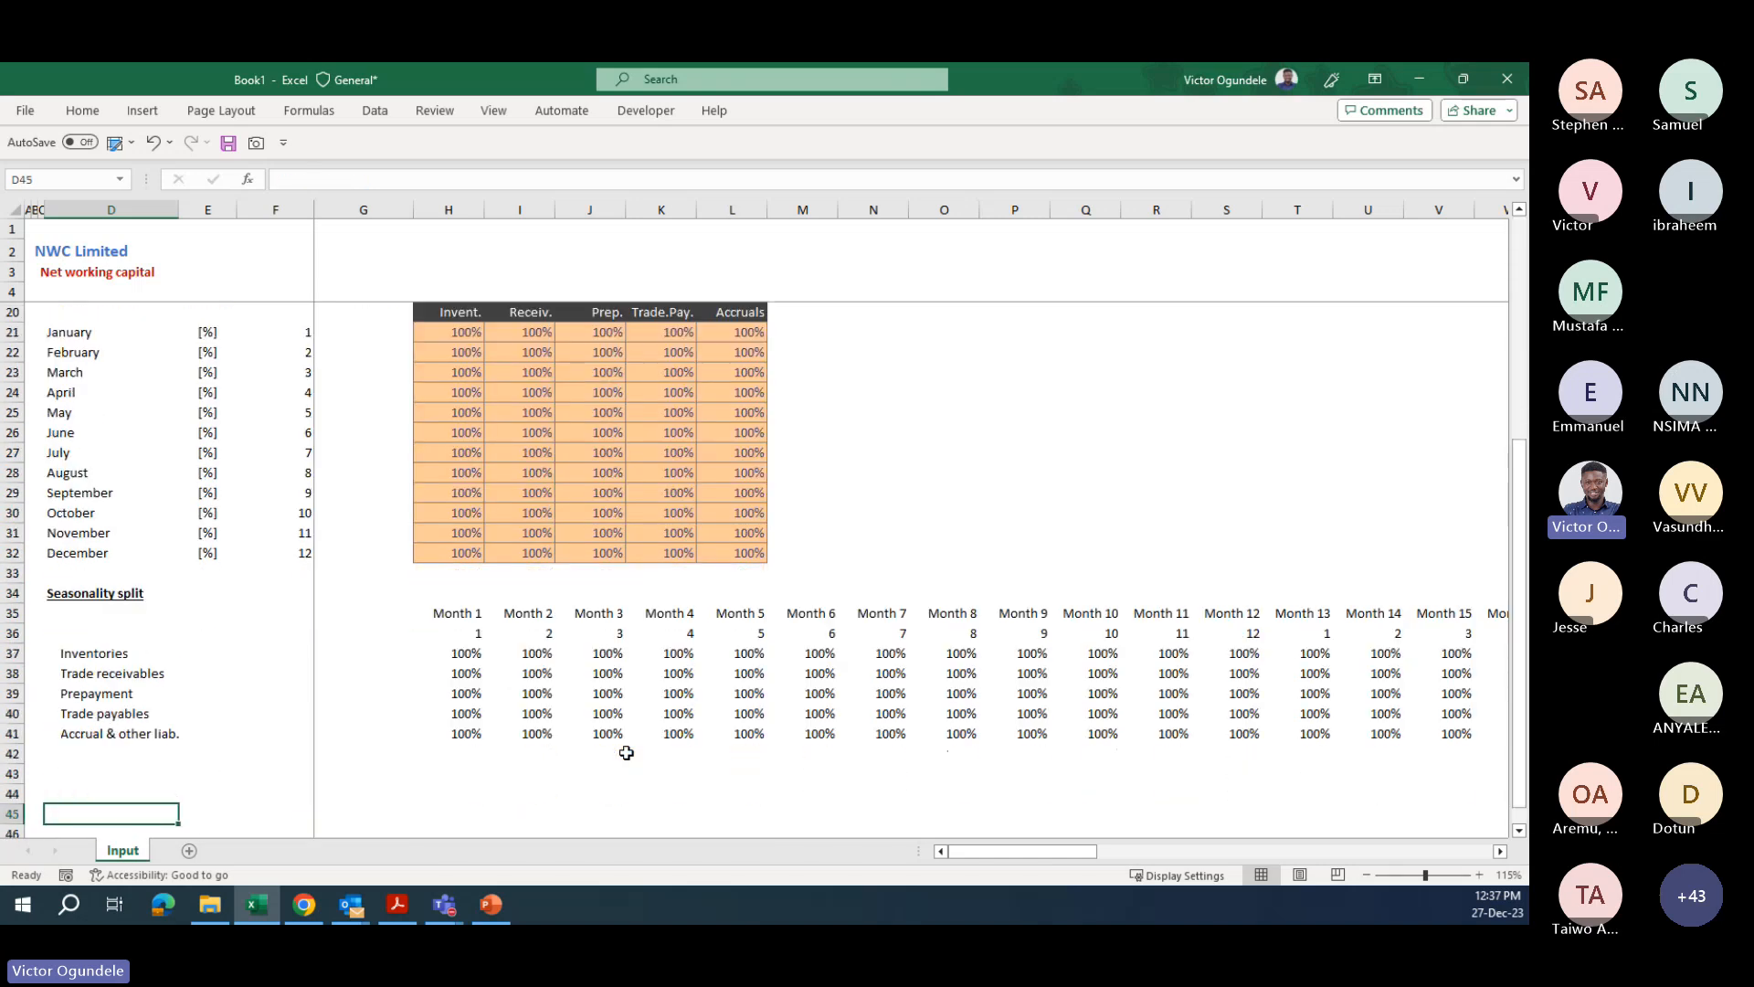
key(Down)
key(Down)
key(Up)
key(Up)
key(Up)
key(Up)
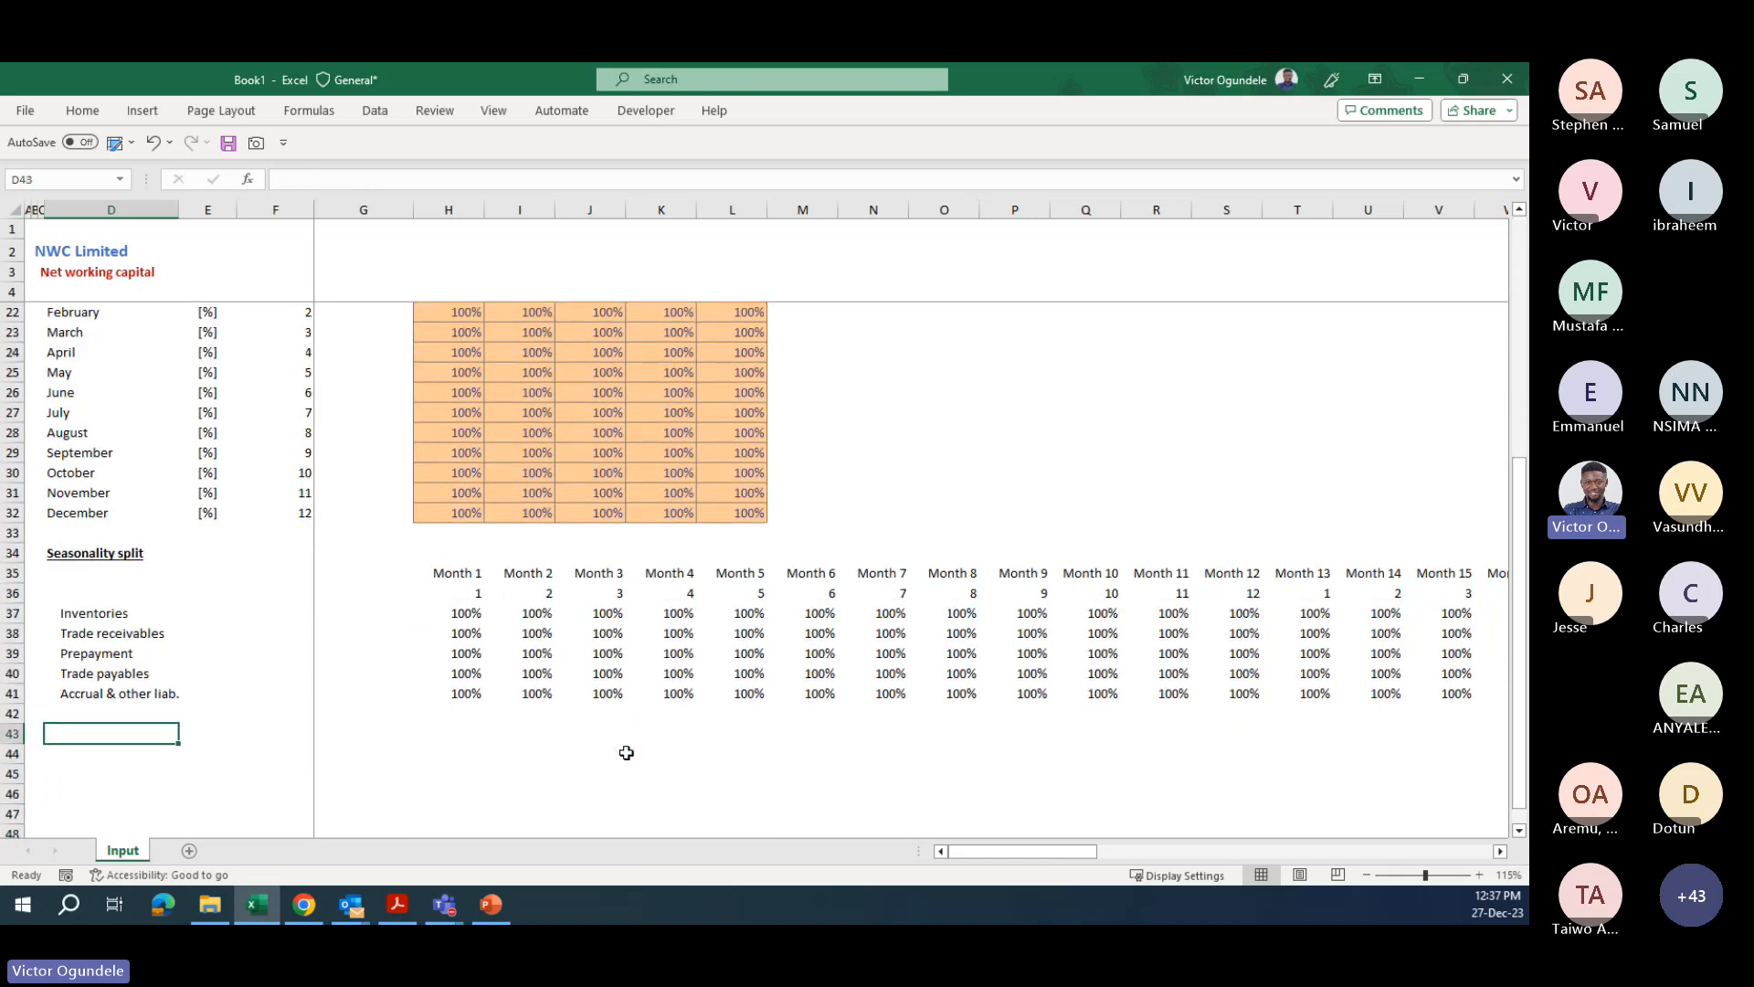
key(Down)
key(Down)
key(Up)
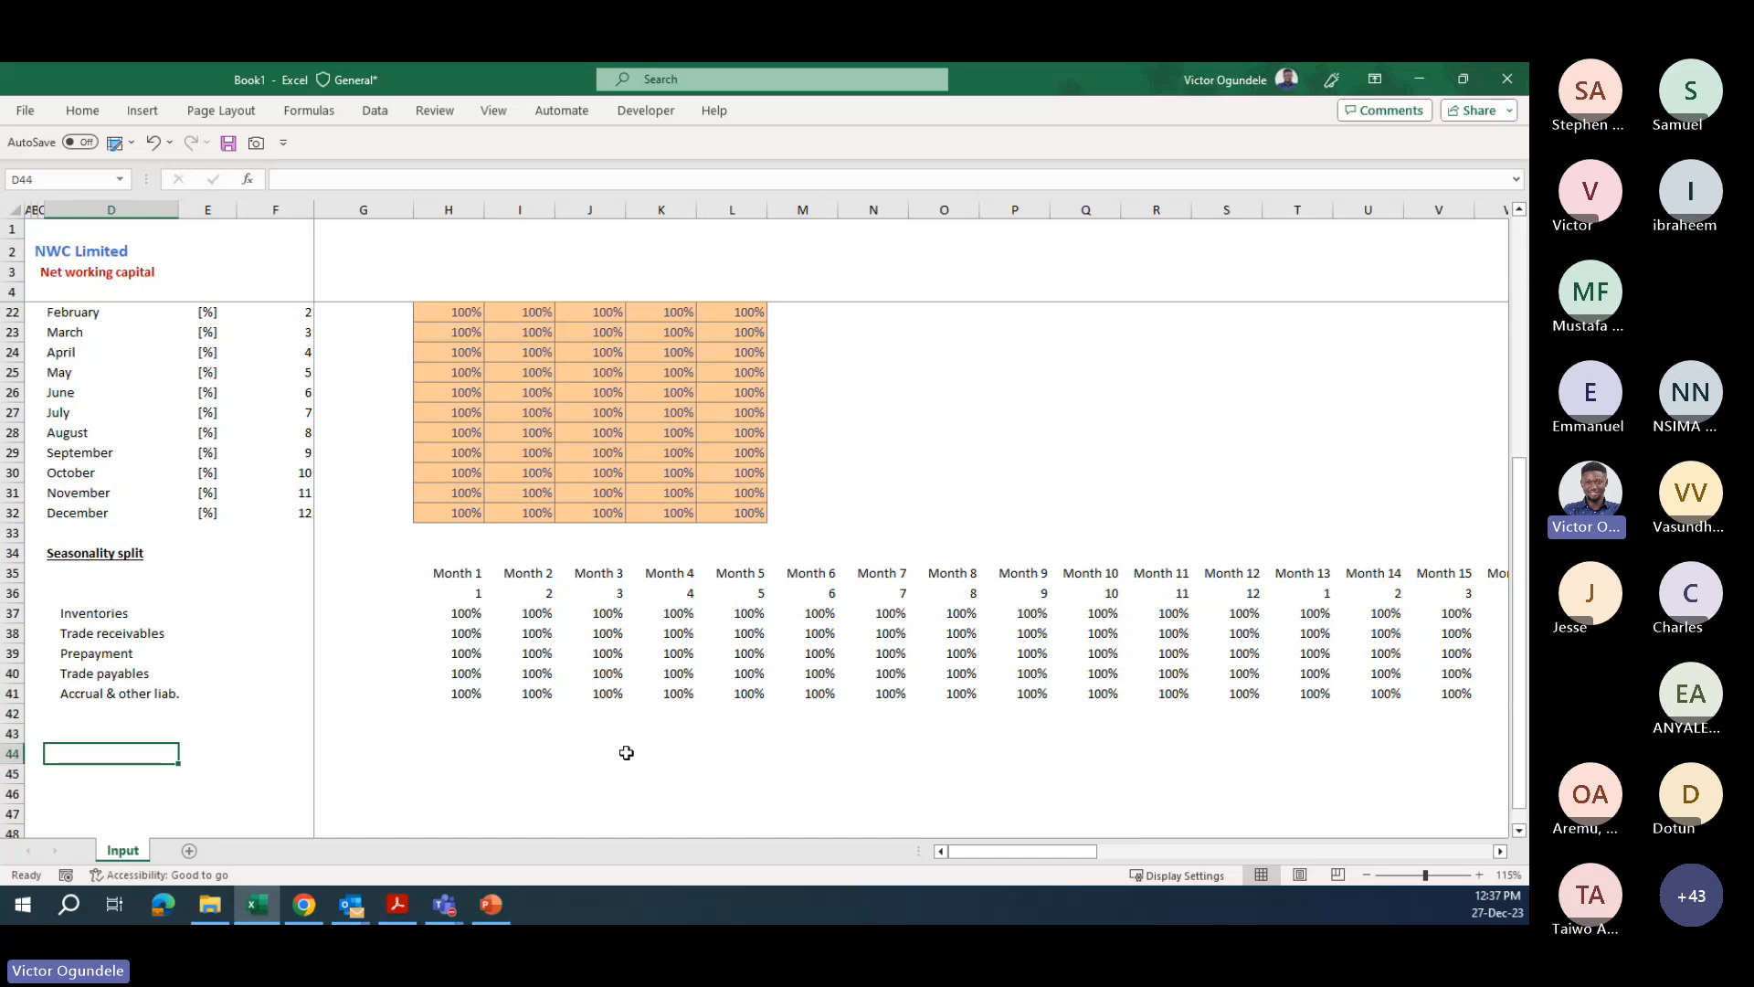
key(Down)
key(Down)
ctrl+scroll(626, 752, up, 3)
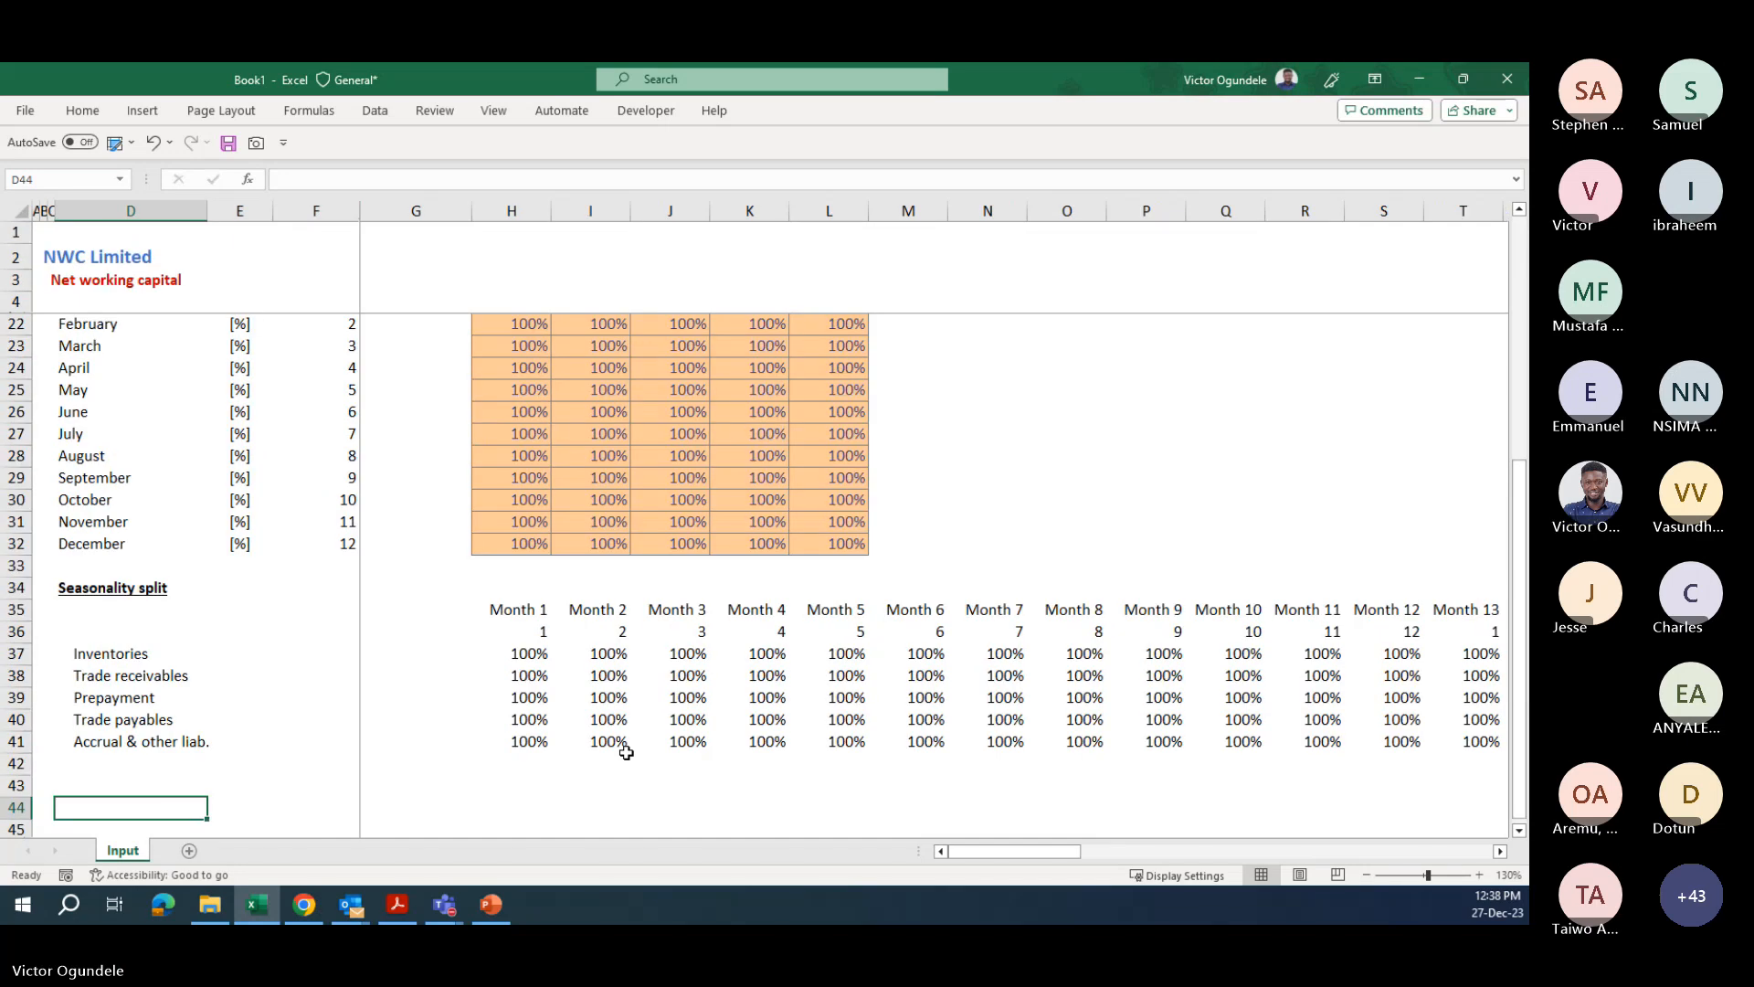
key(Up)
key(Up)
key(Up)
key(Left)
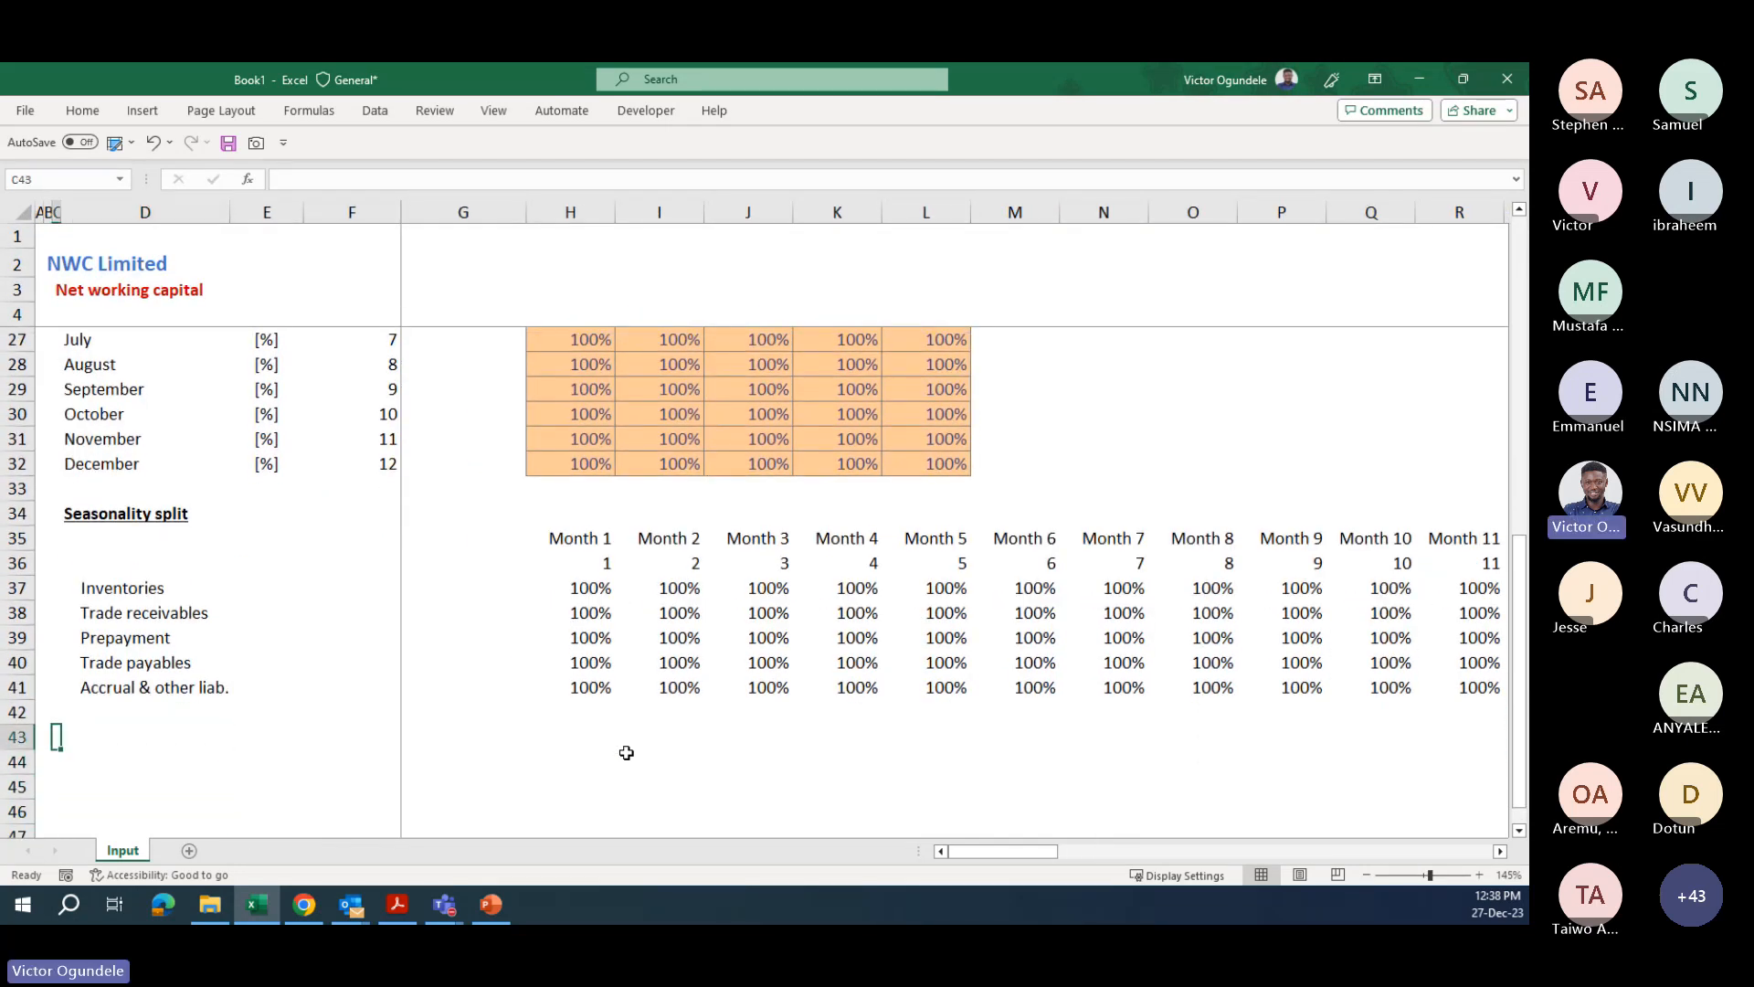
key(Down)
- Move the Seasonality split heading from D34 to C34, in line with the Current liabilities heading in column C
key(ctrl+Up)
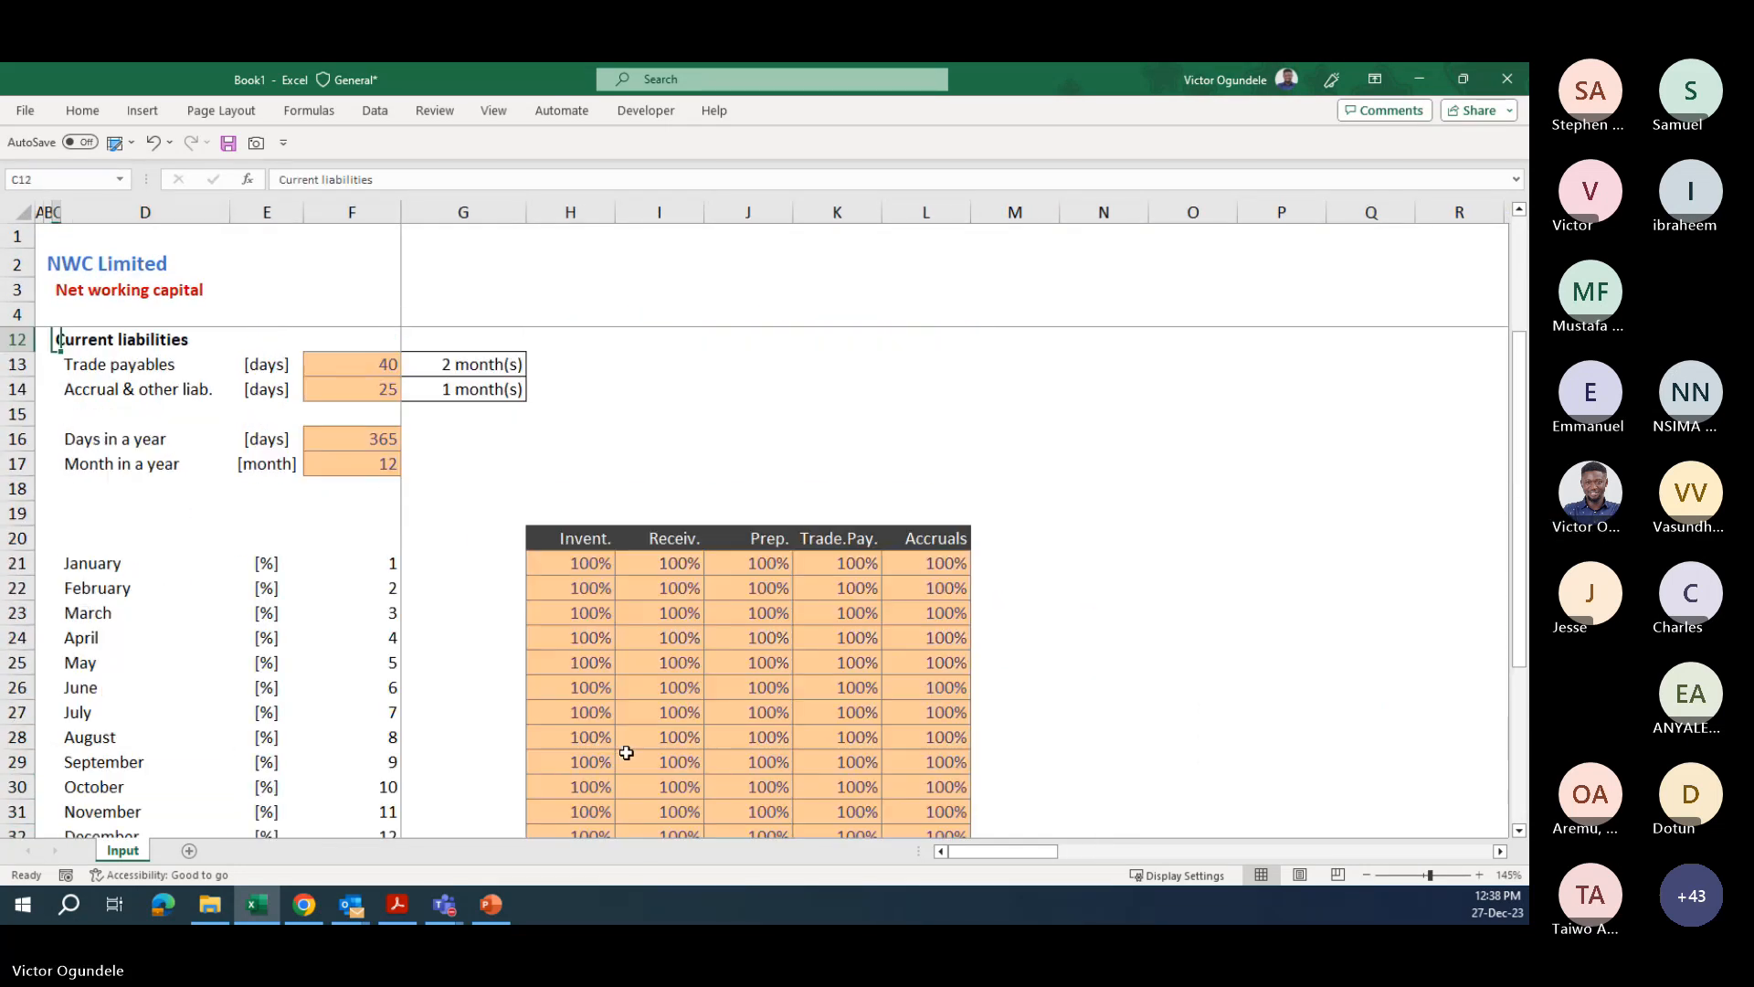
key(ctrl+Down)
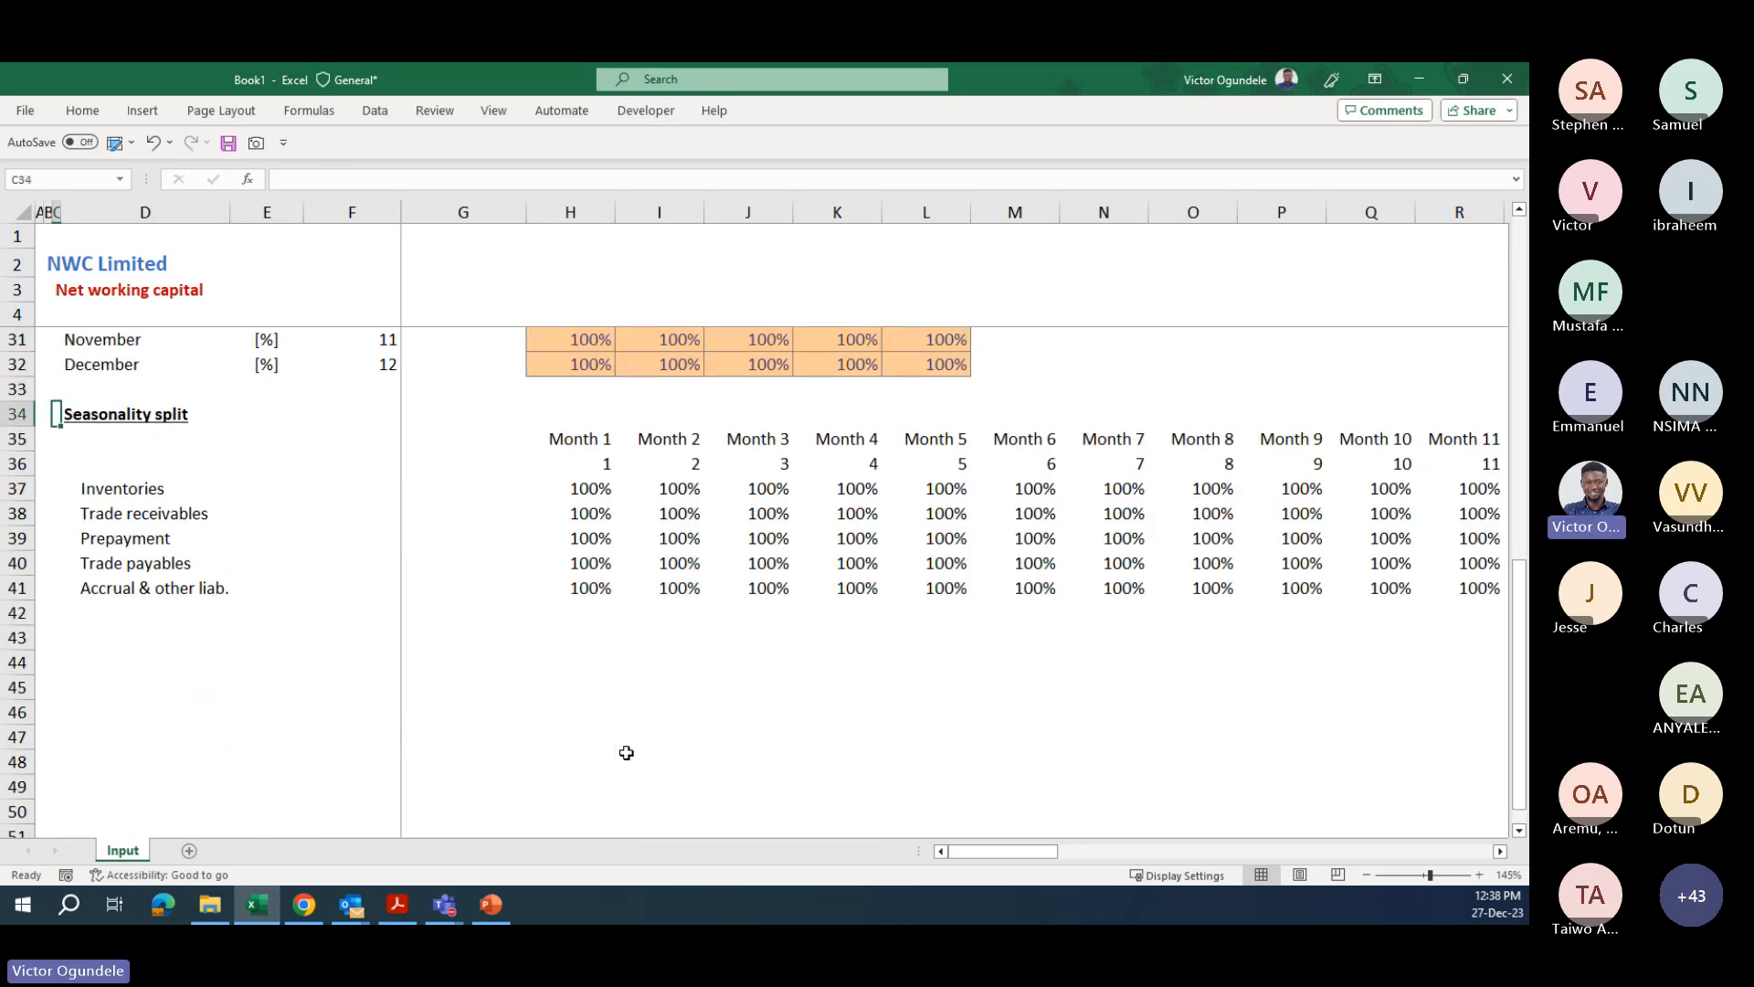
key(Down)
key(Down)
key(Down)
key(Up)
key(Up)
key(Up)
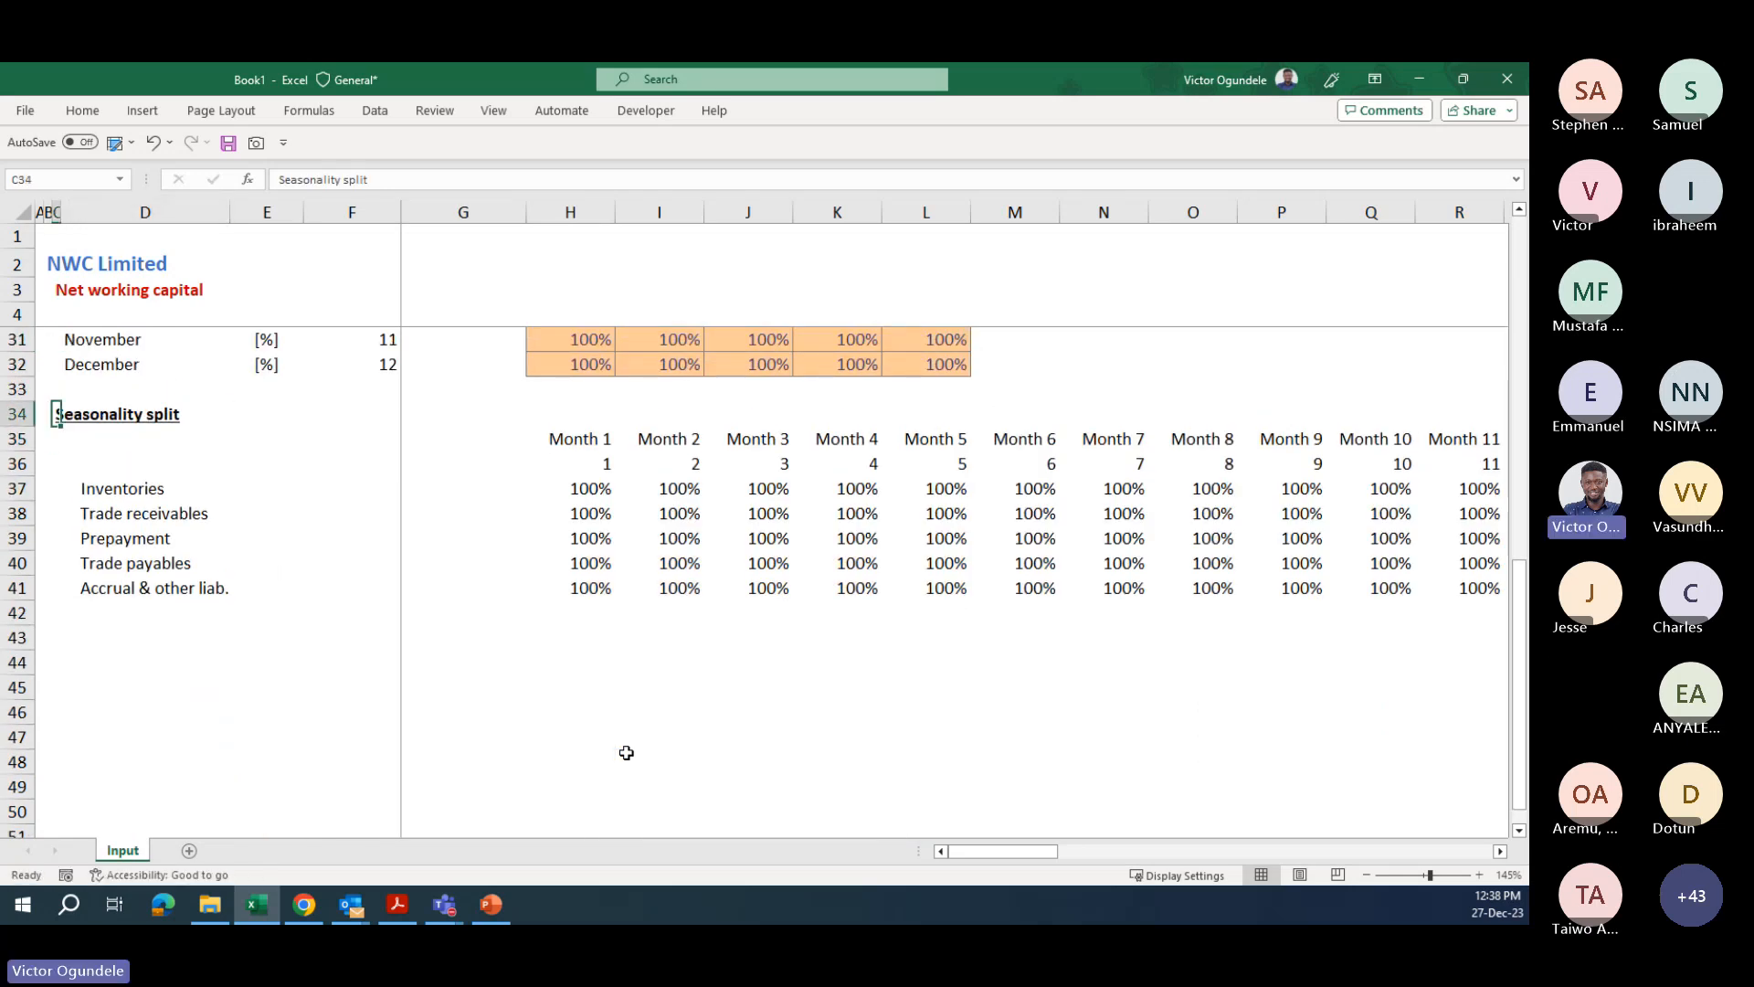
- Copy the Seasonality split heading from C34 to C44 below the monthly lookup table
key(ctrl+c)
key(Down)
key(Down)
key(Down)
key(Down)
key(Down)
key(Down)
key(Down)
key(Down)
key(Down)
key(Down)
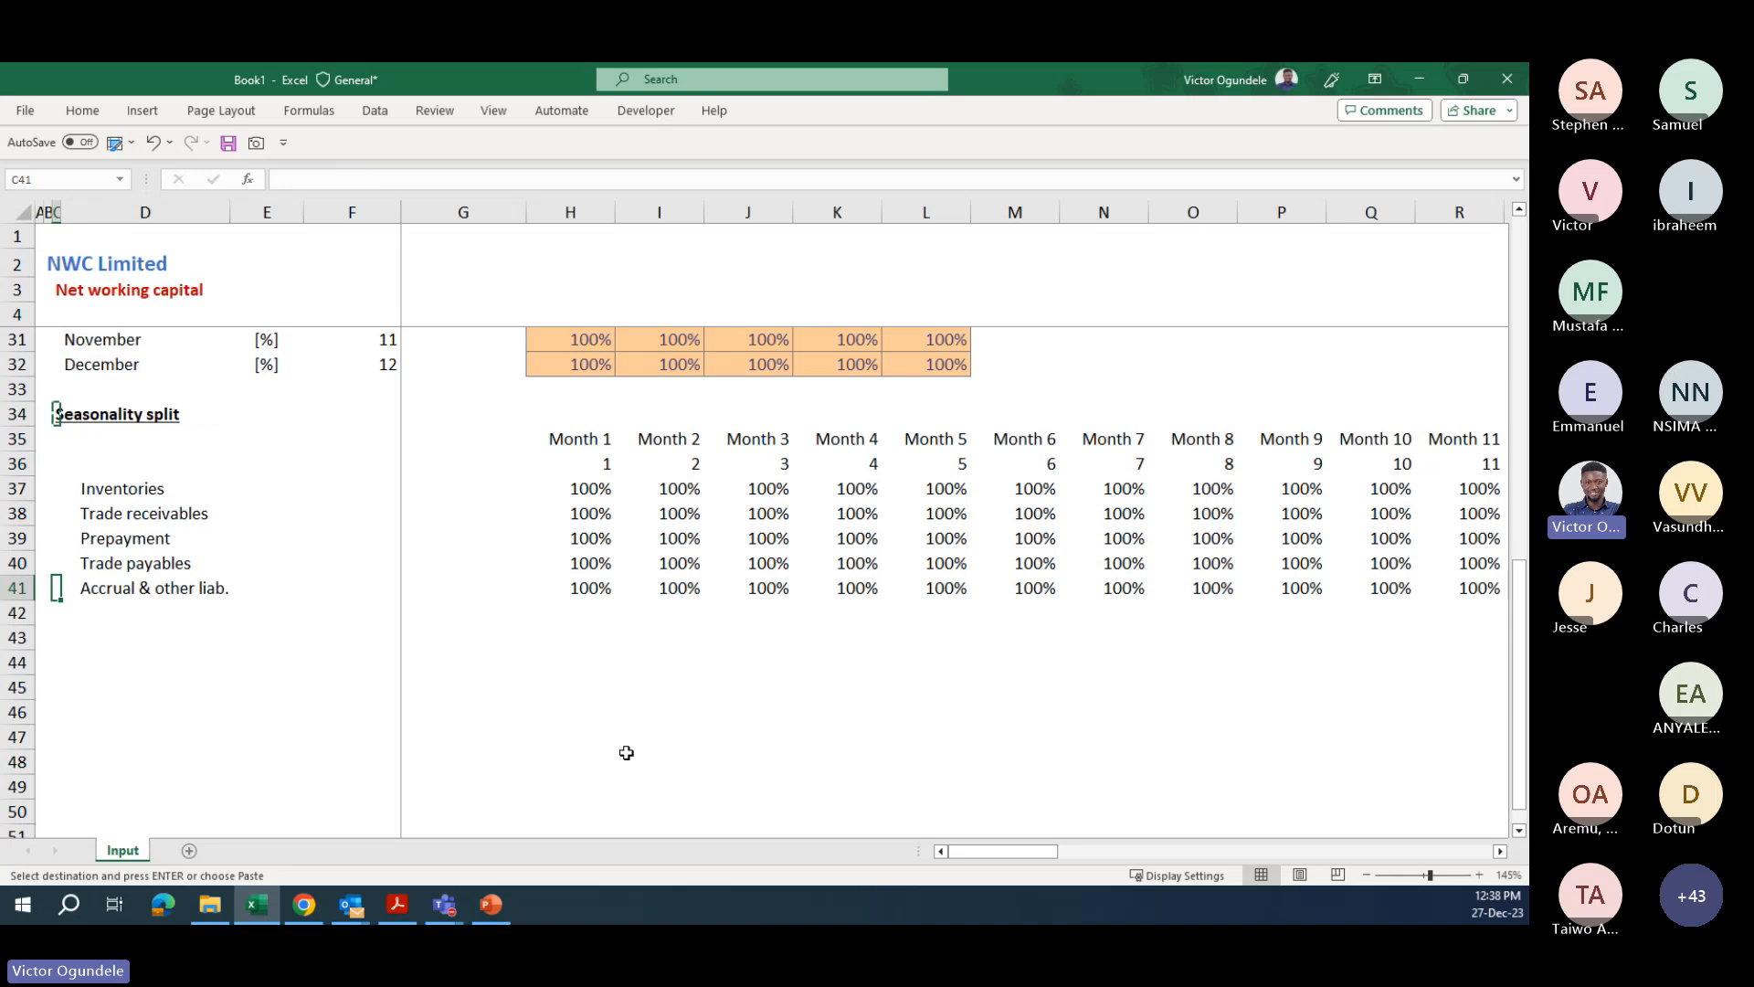
key(ctrl+v)
key(Escape)
- Replace the copied heading in C44 with "Financial statement extract"
text(Fia)
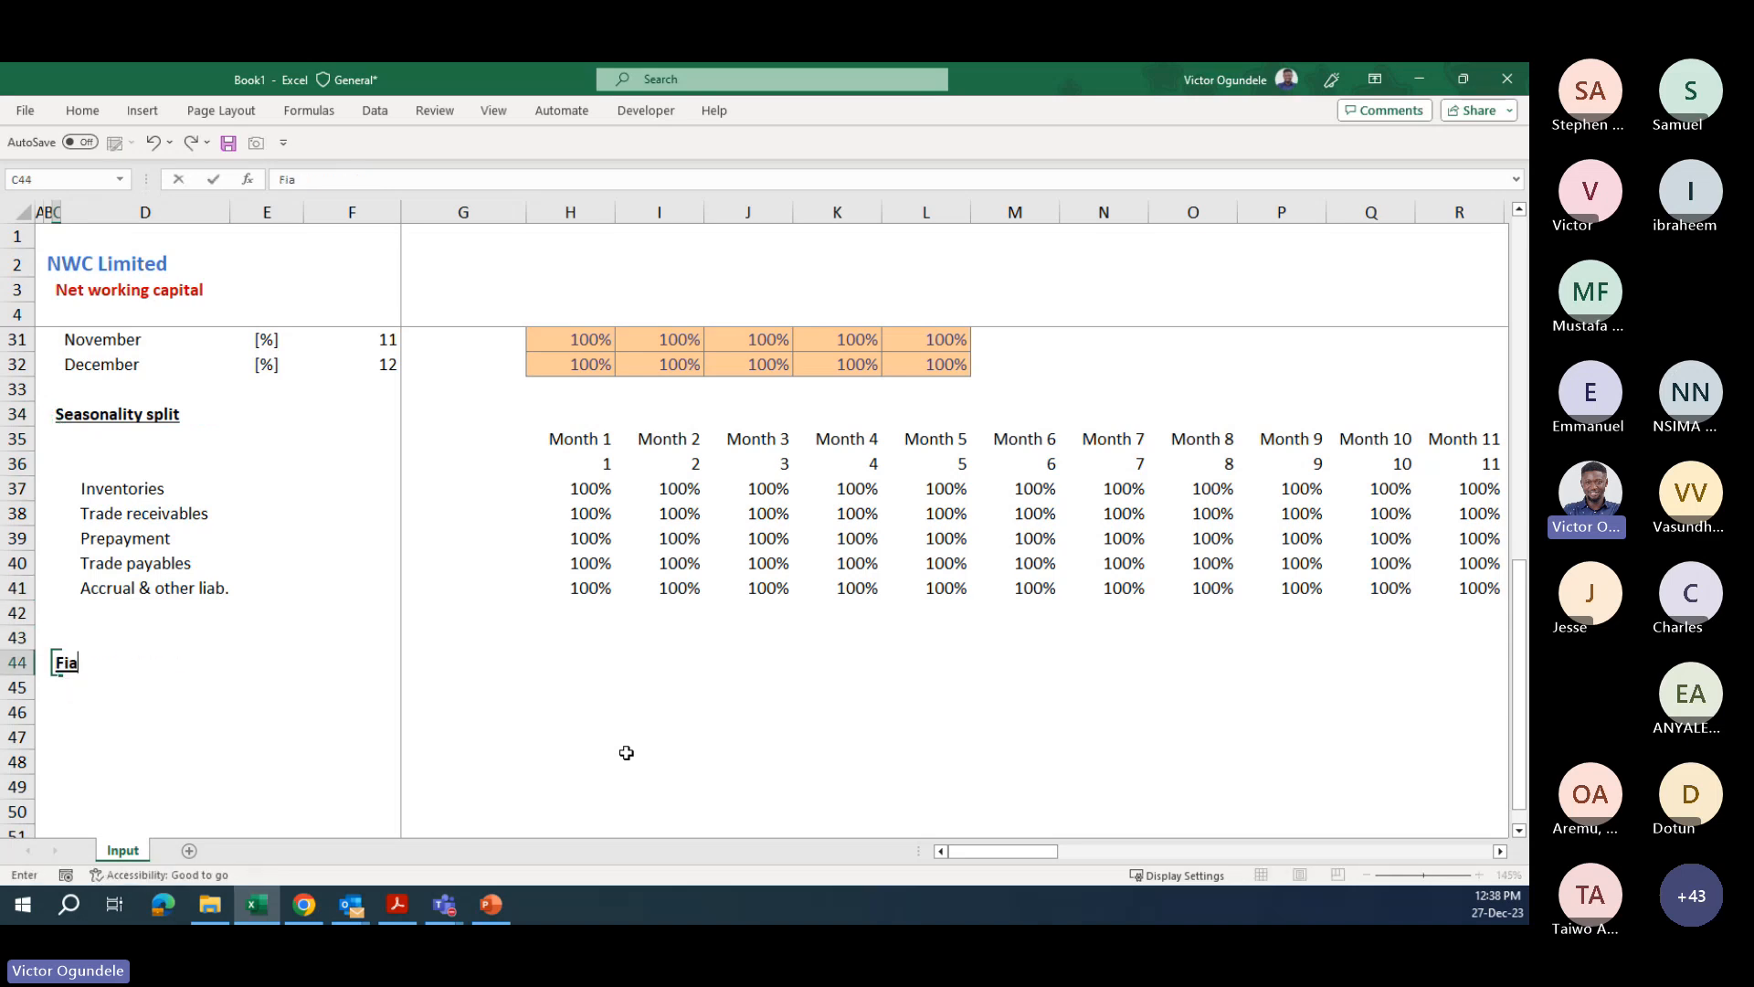
text(nncia)
key(BackSpace)
key(BackSpace)
key(BackSpace)
key(BackSpace)
key(BackSpace)
key(BackSpace)
text(nancial statee)
key(BackSpace)
text(ment )
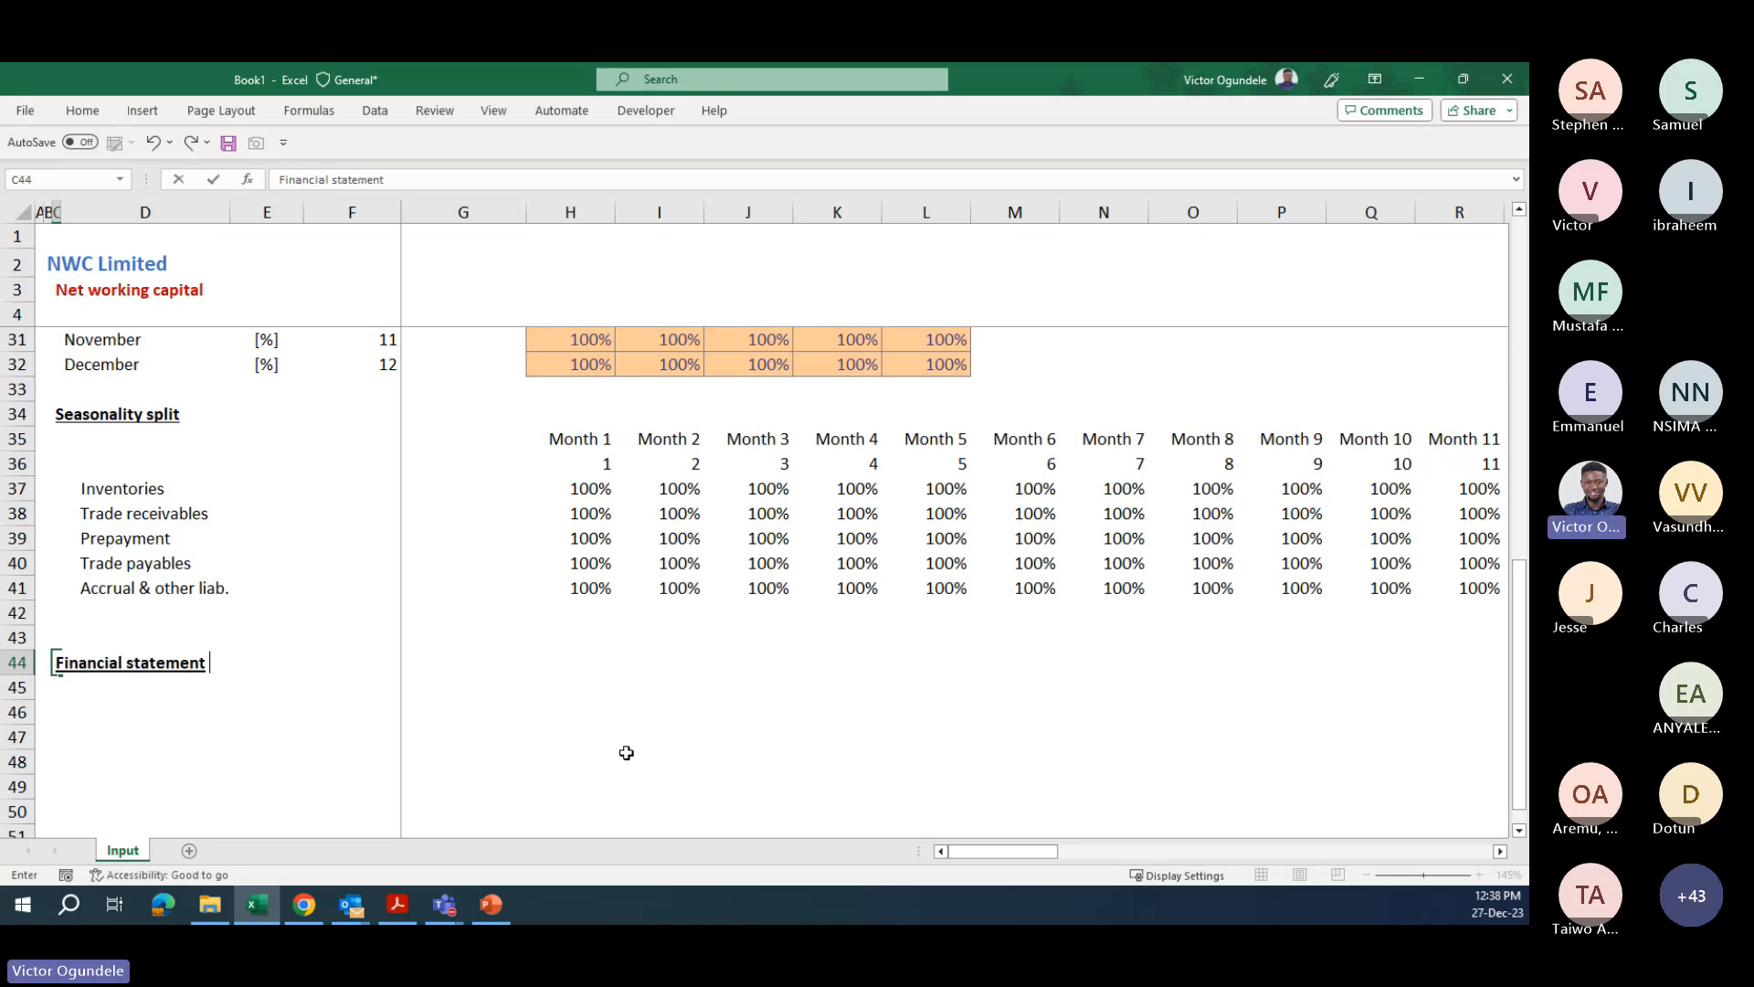
text(extract)
key(Return)
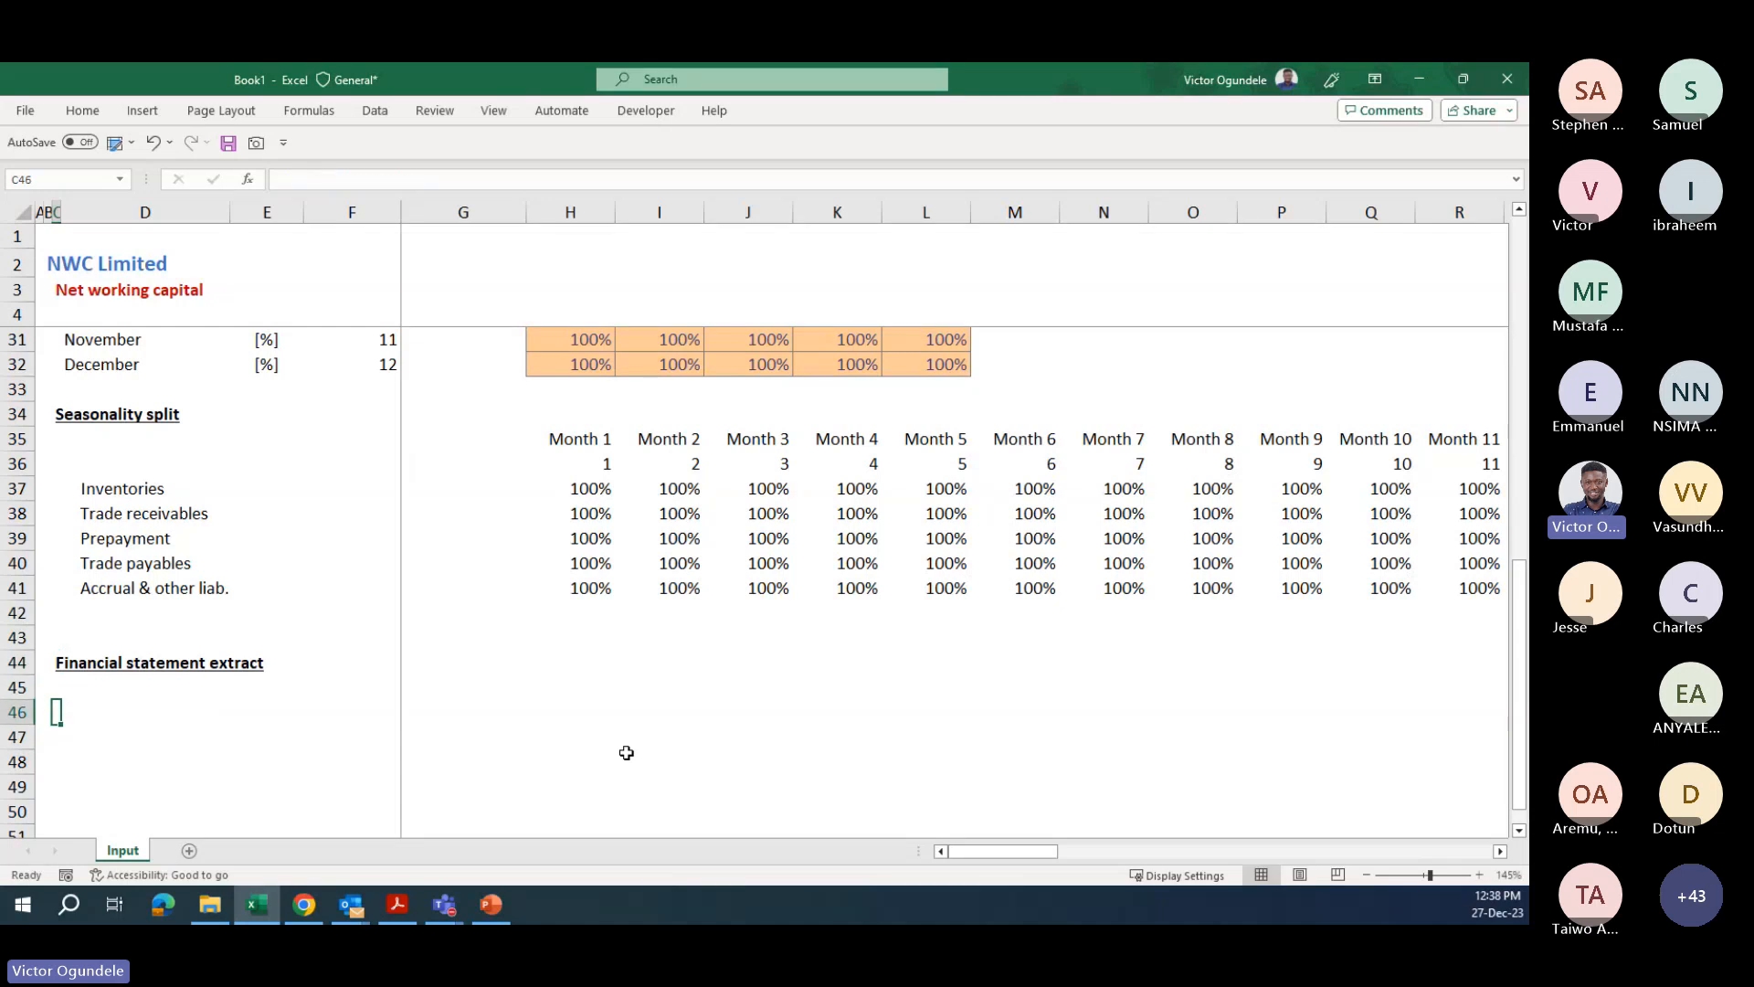
- Add a Revenue line item in D45 with the unit [USD'm] in E45
key(Right)
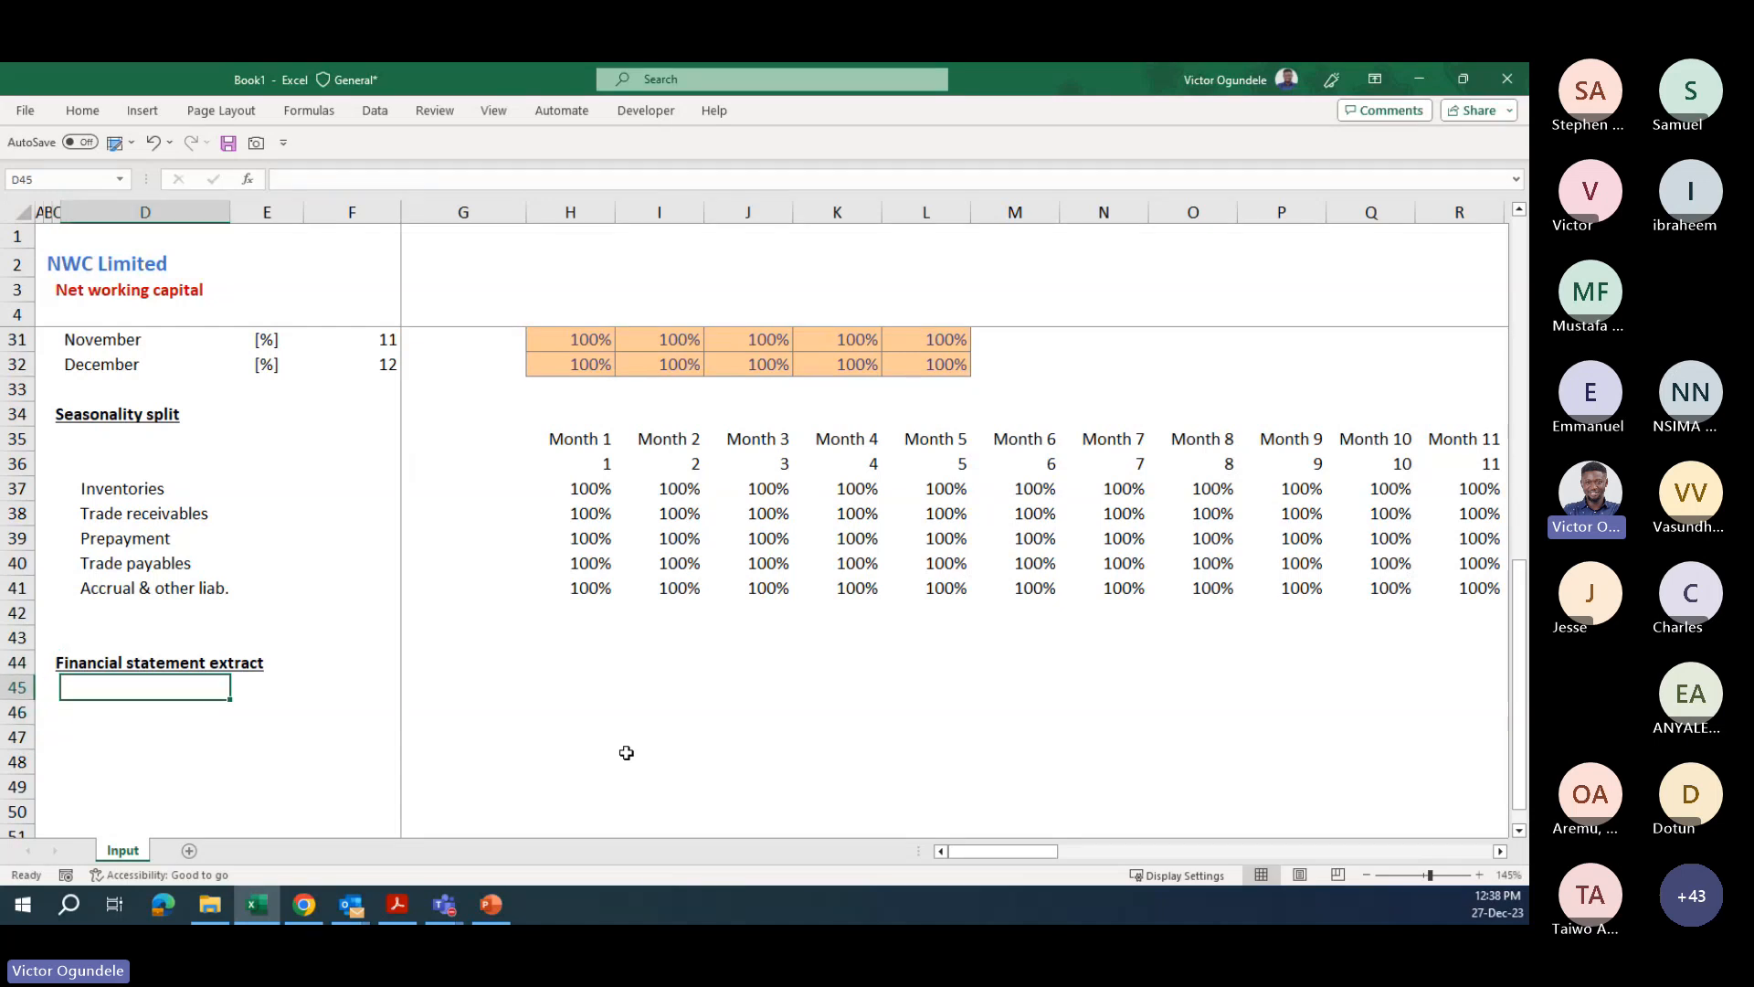
text(Revenue)
key(Tab)
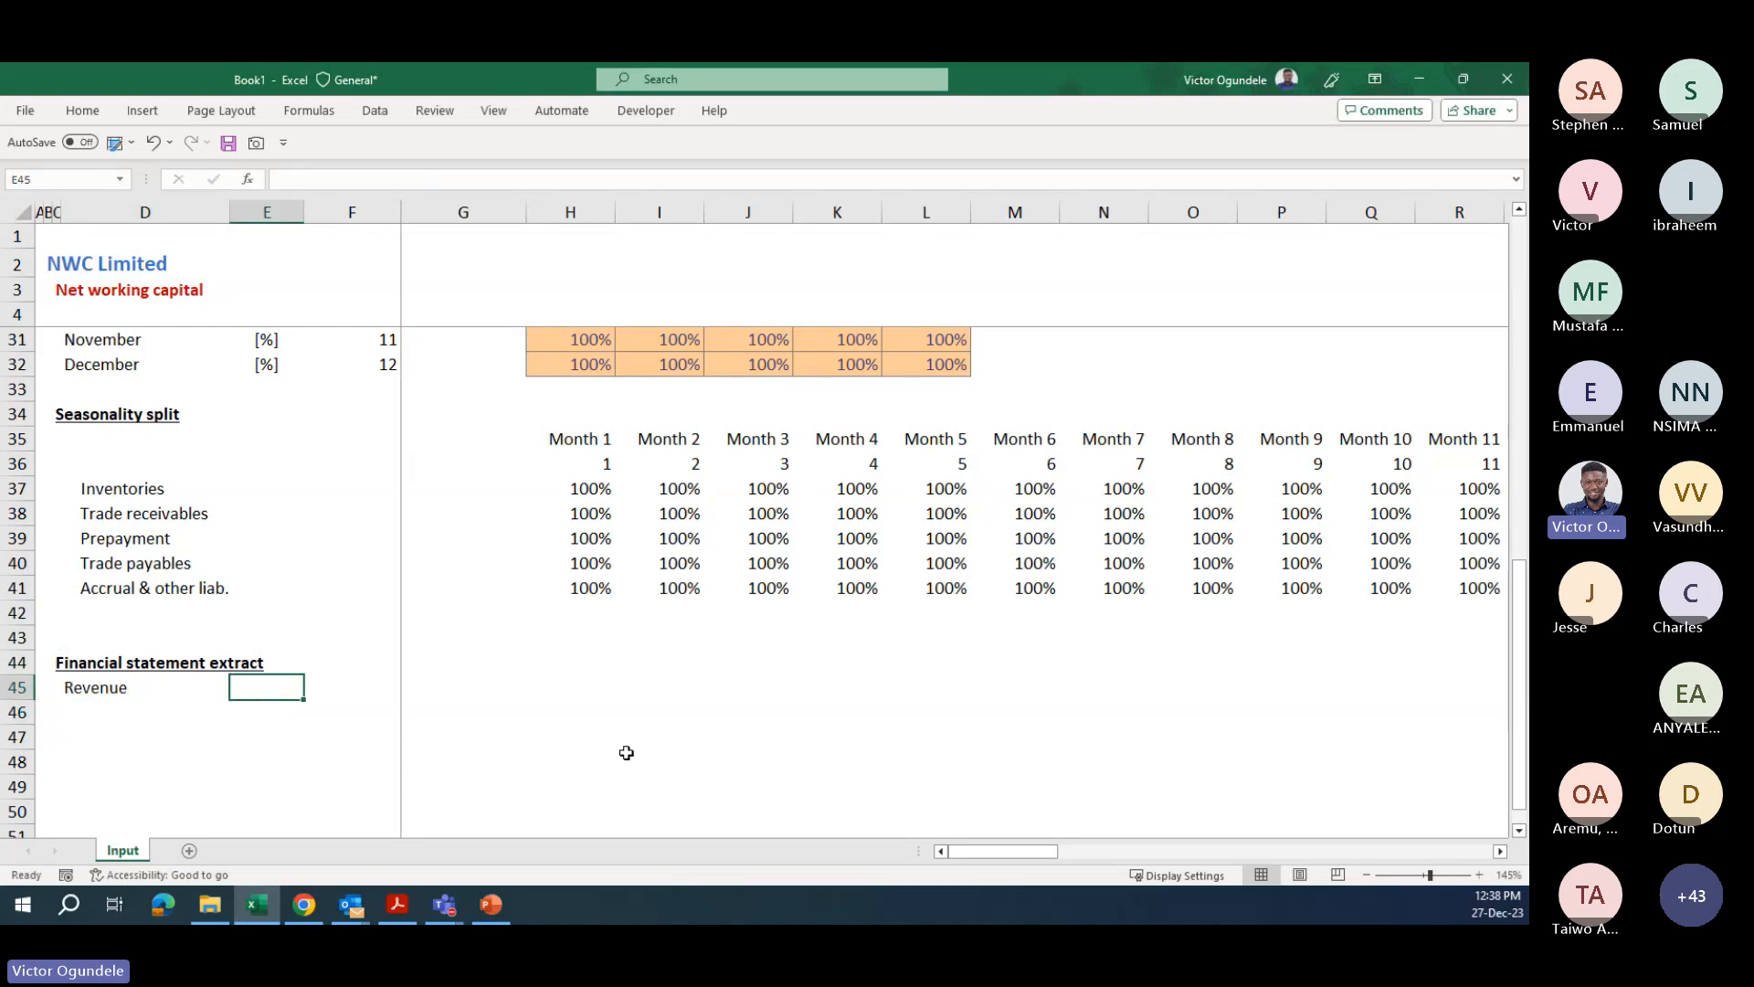
text(US)
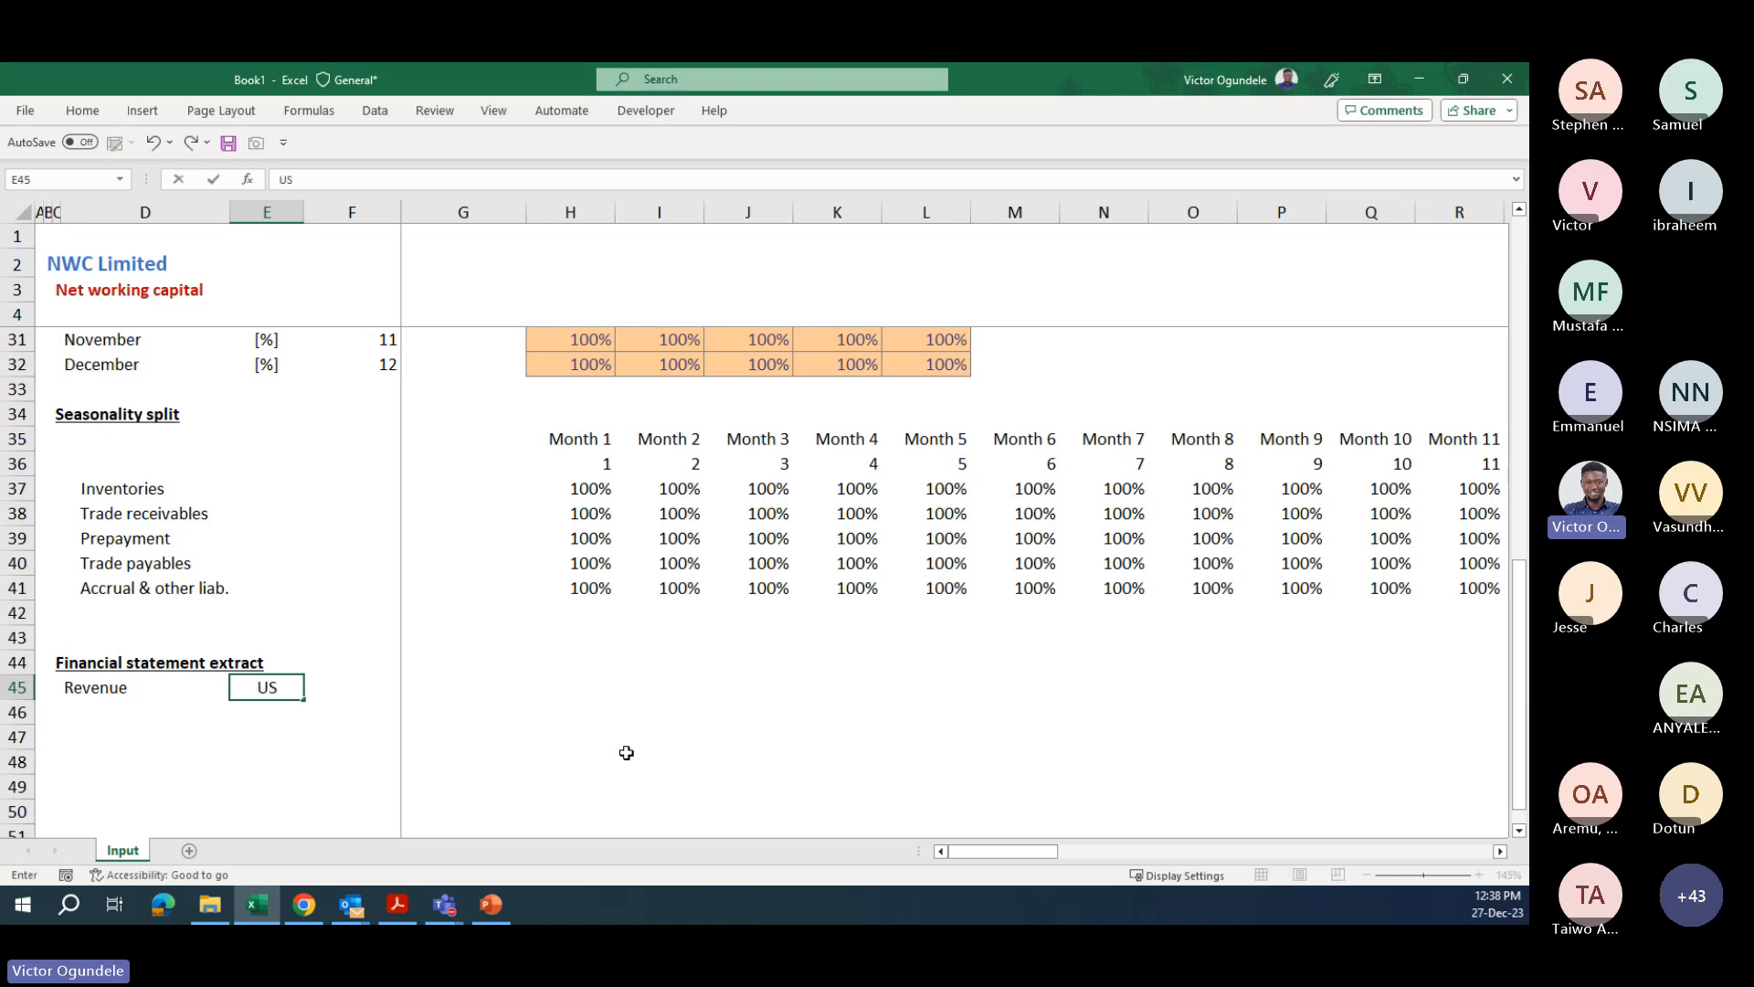
text(D'm])
key(F2)
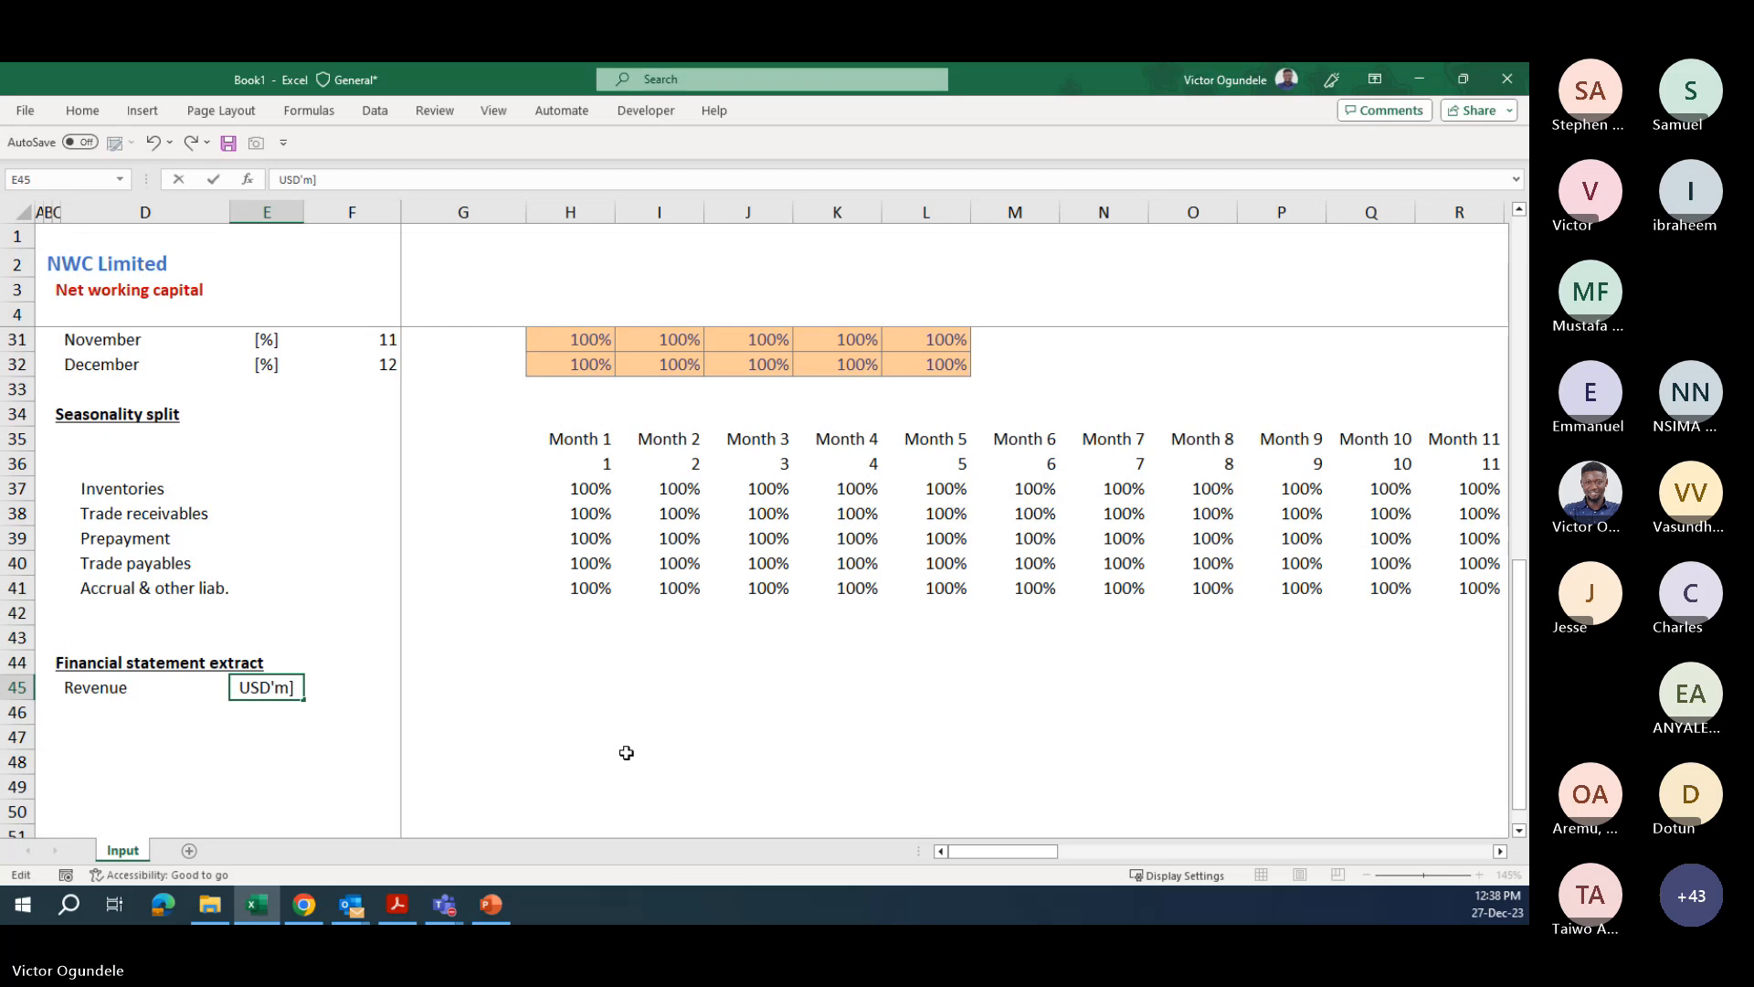
text([)
key(ctrl+Return)
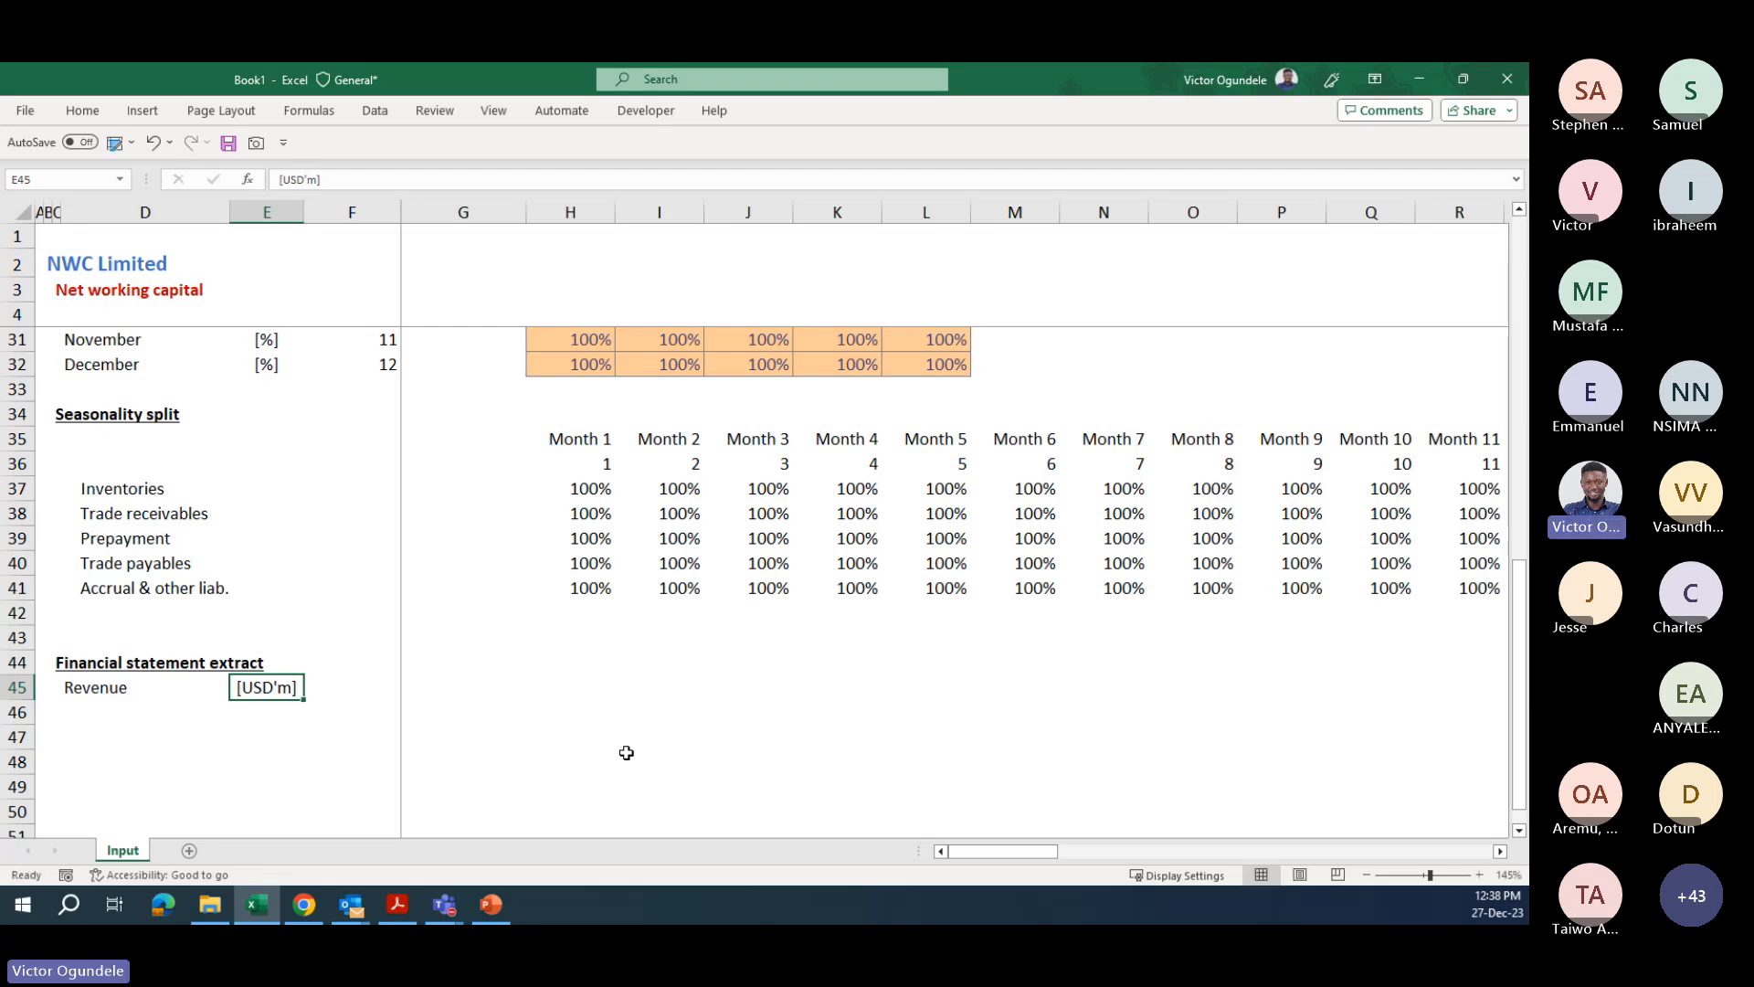
- Enter =RANDBETWEEN(100,500) in H45 as the Month 1 revenue
key(Right)
key(Right)
key(Right)
ctrl+scroll(627, 752, down, 2)
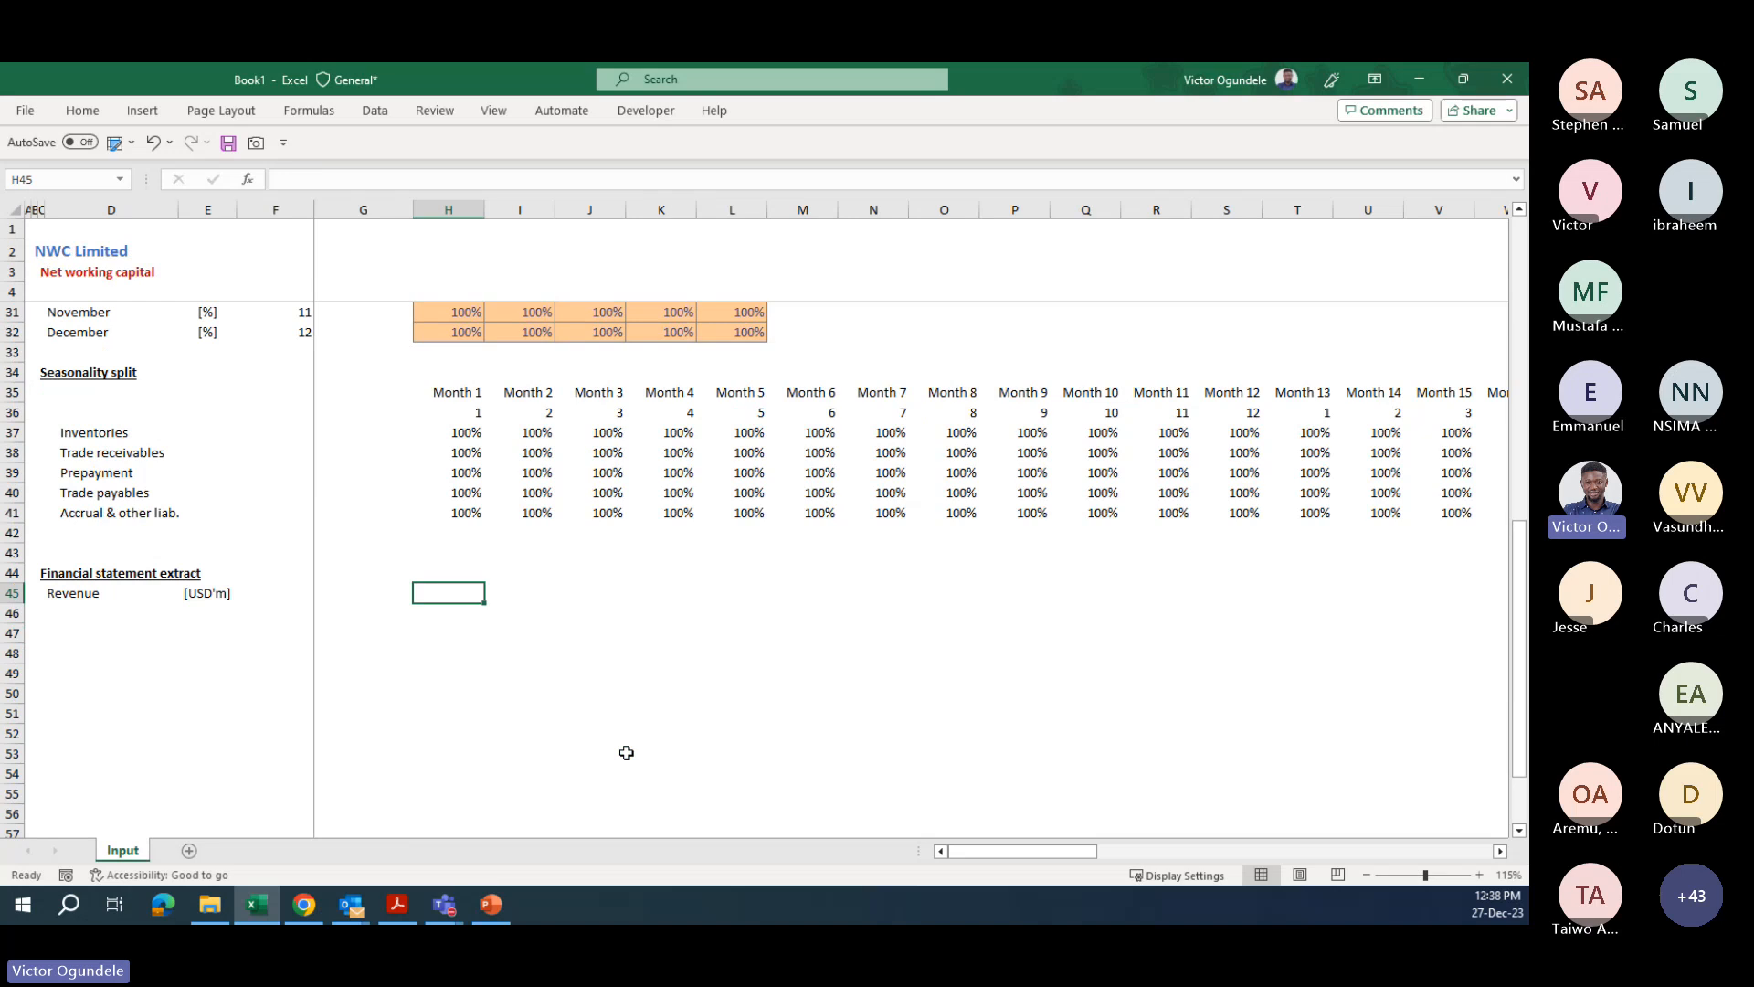
text(=rand)
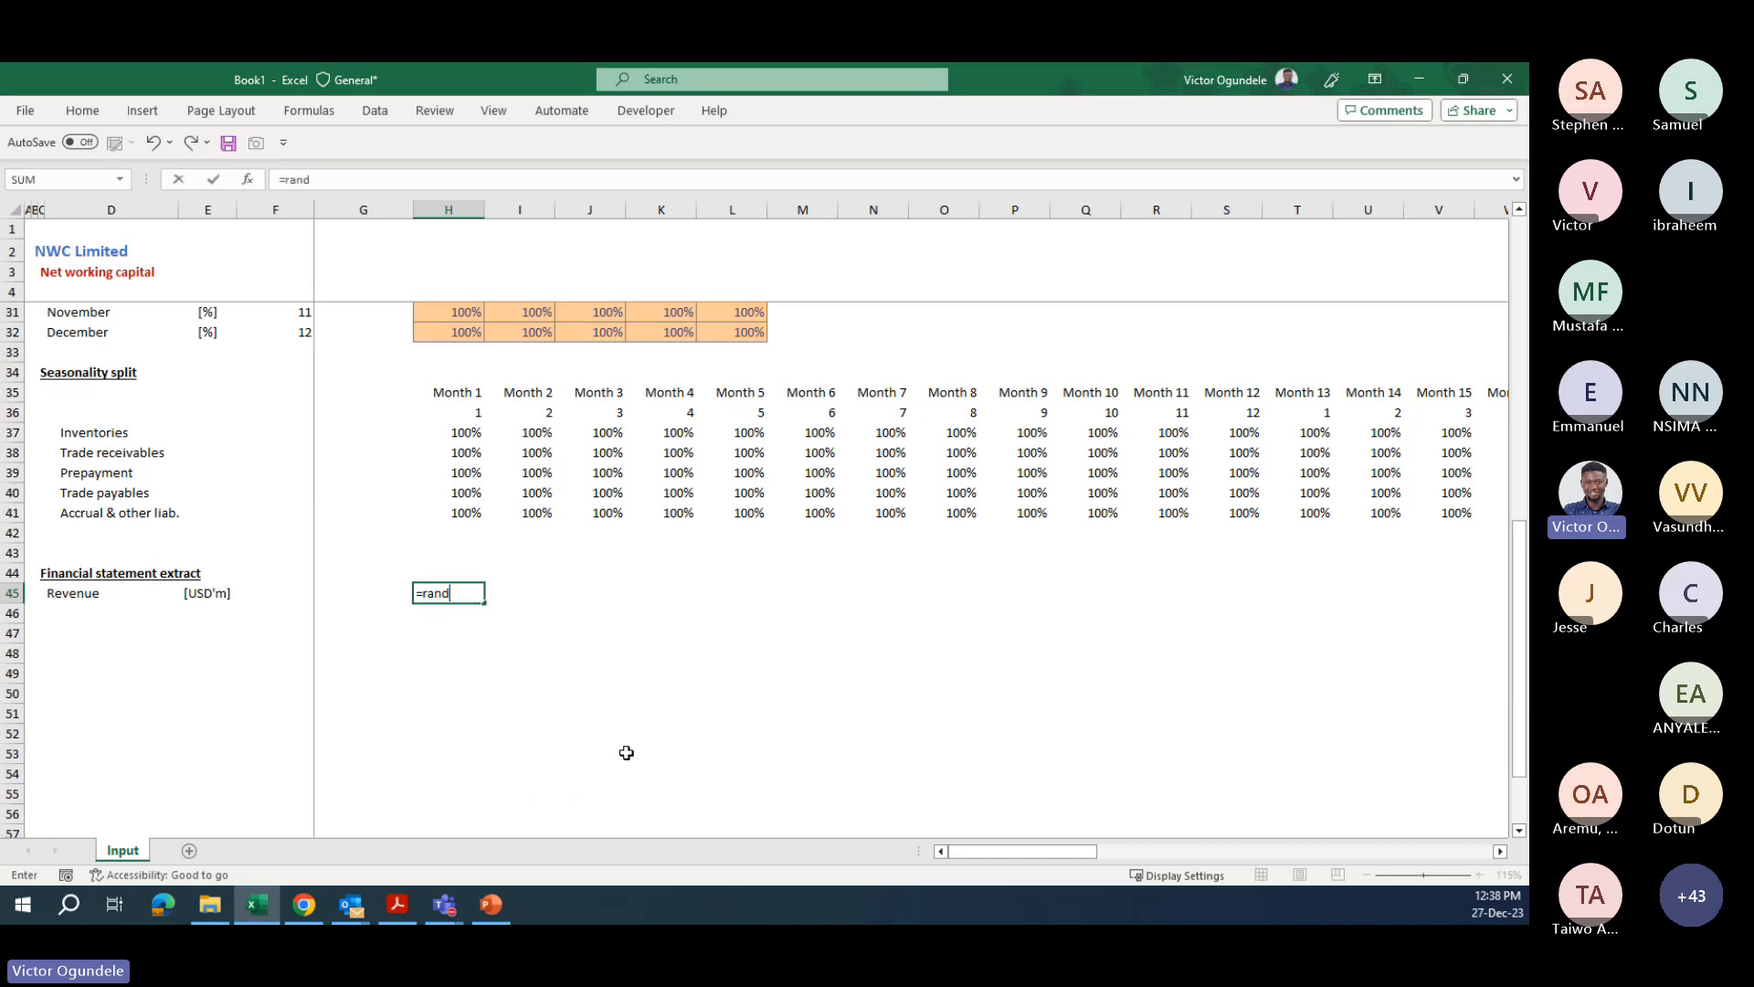
key(Escape)
ctrl+scroll(626, 752, up, 2)
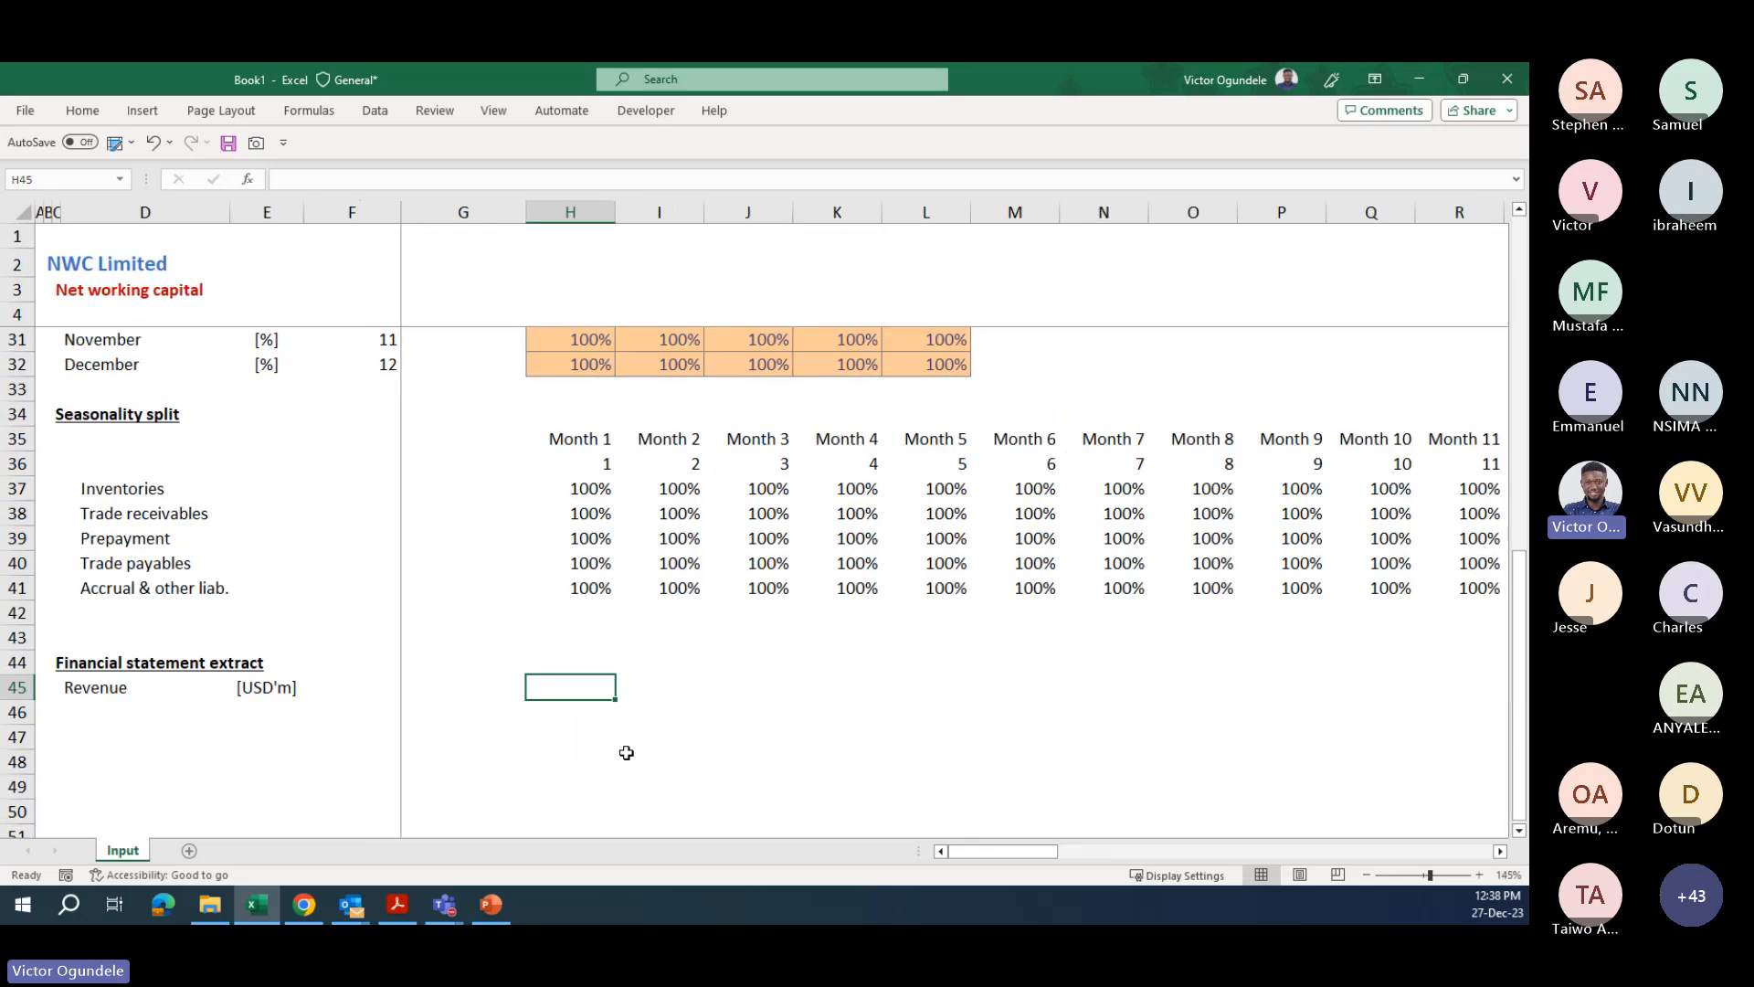
text(=ran)
key(Down)
key(Down)
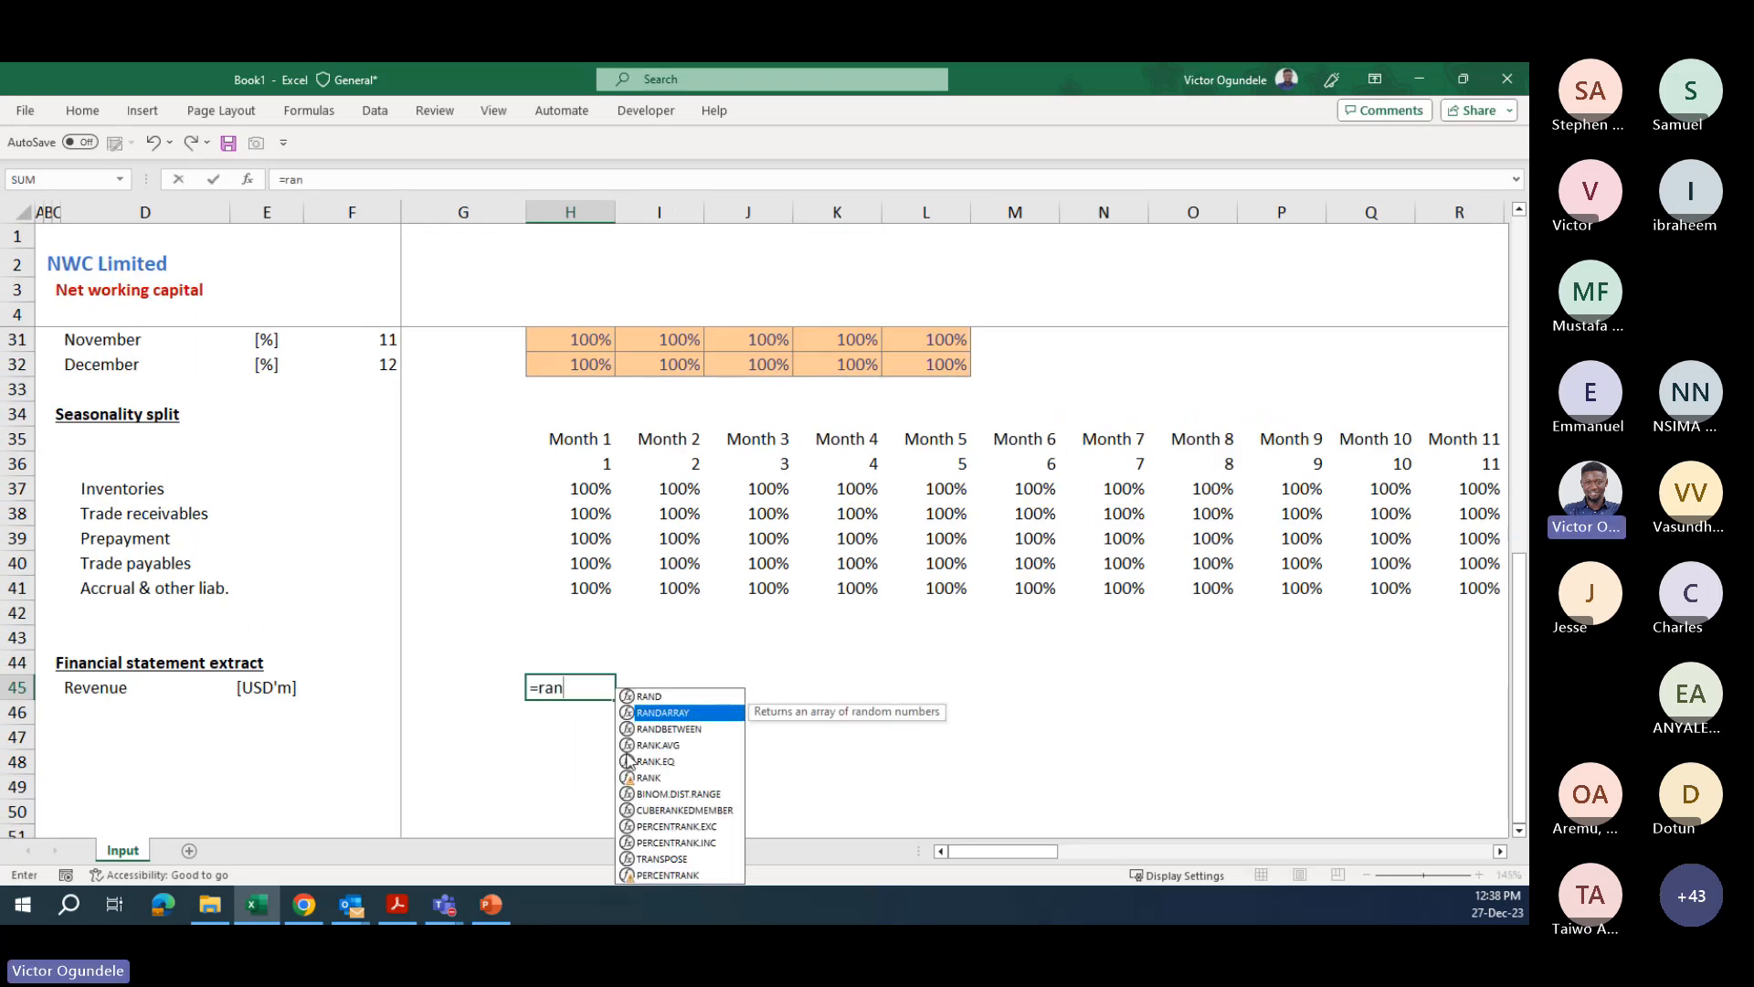
key(Tab)
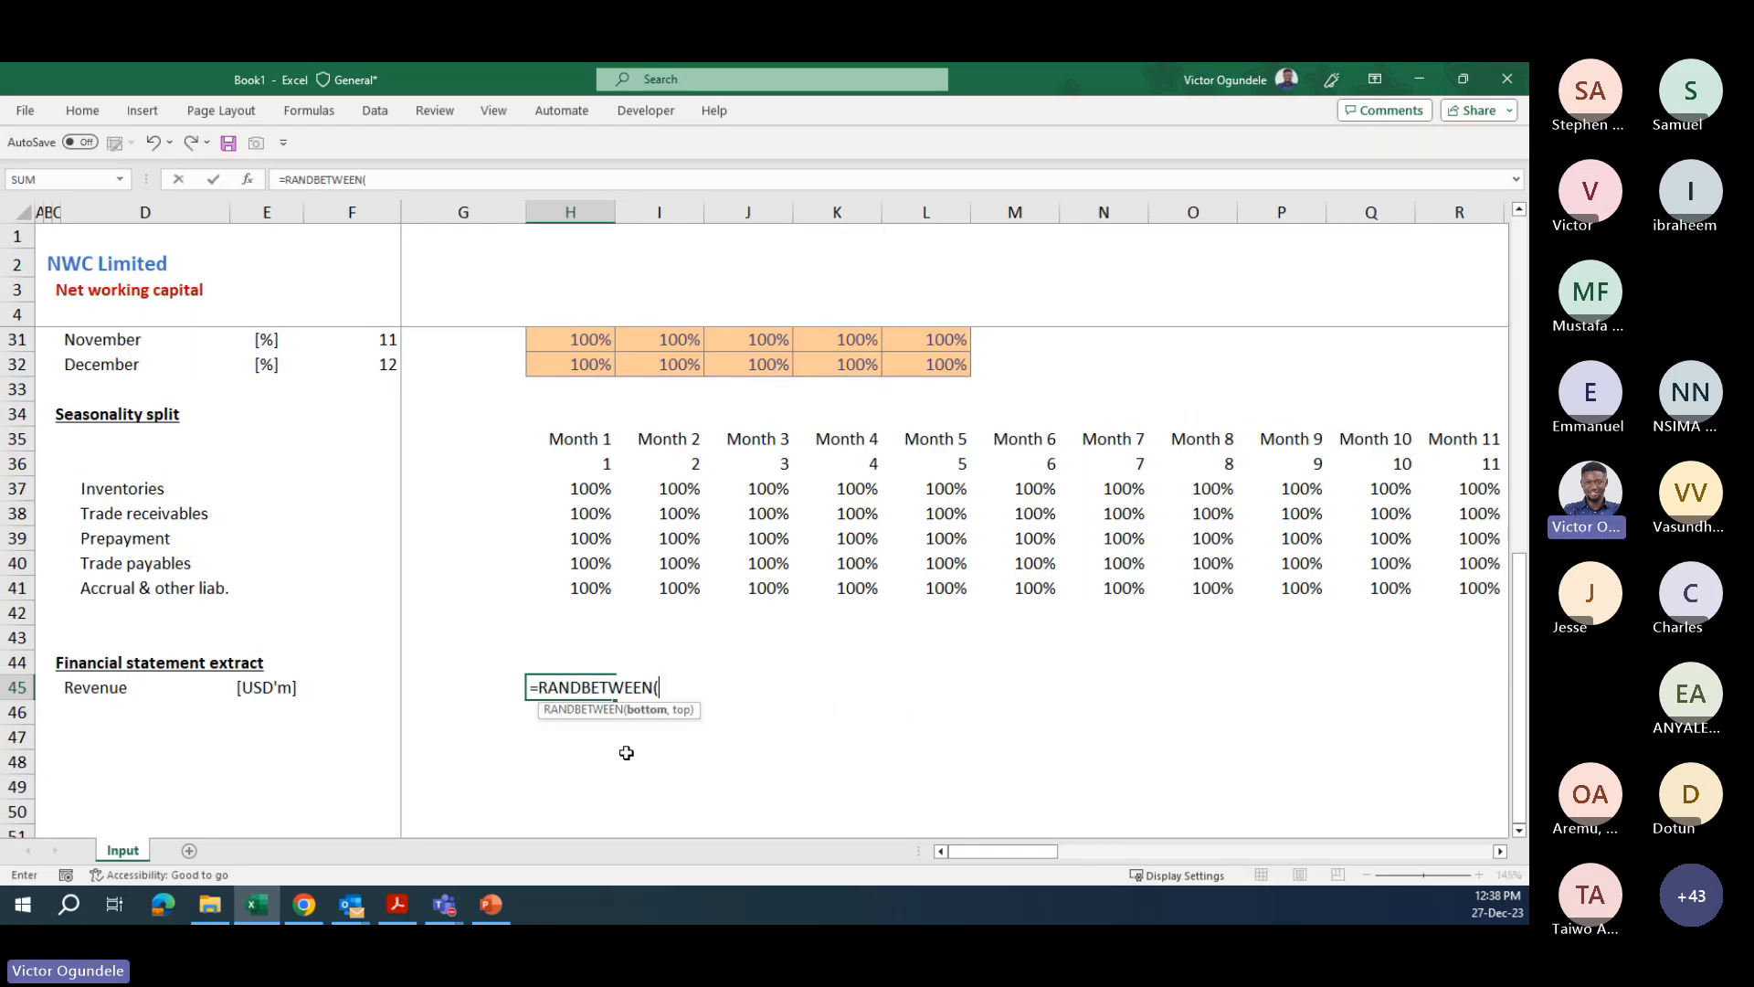
text(100,500))
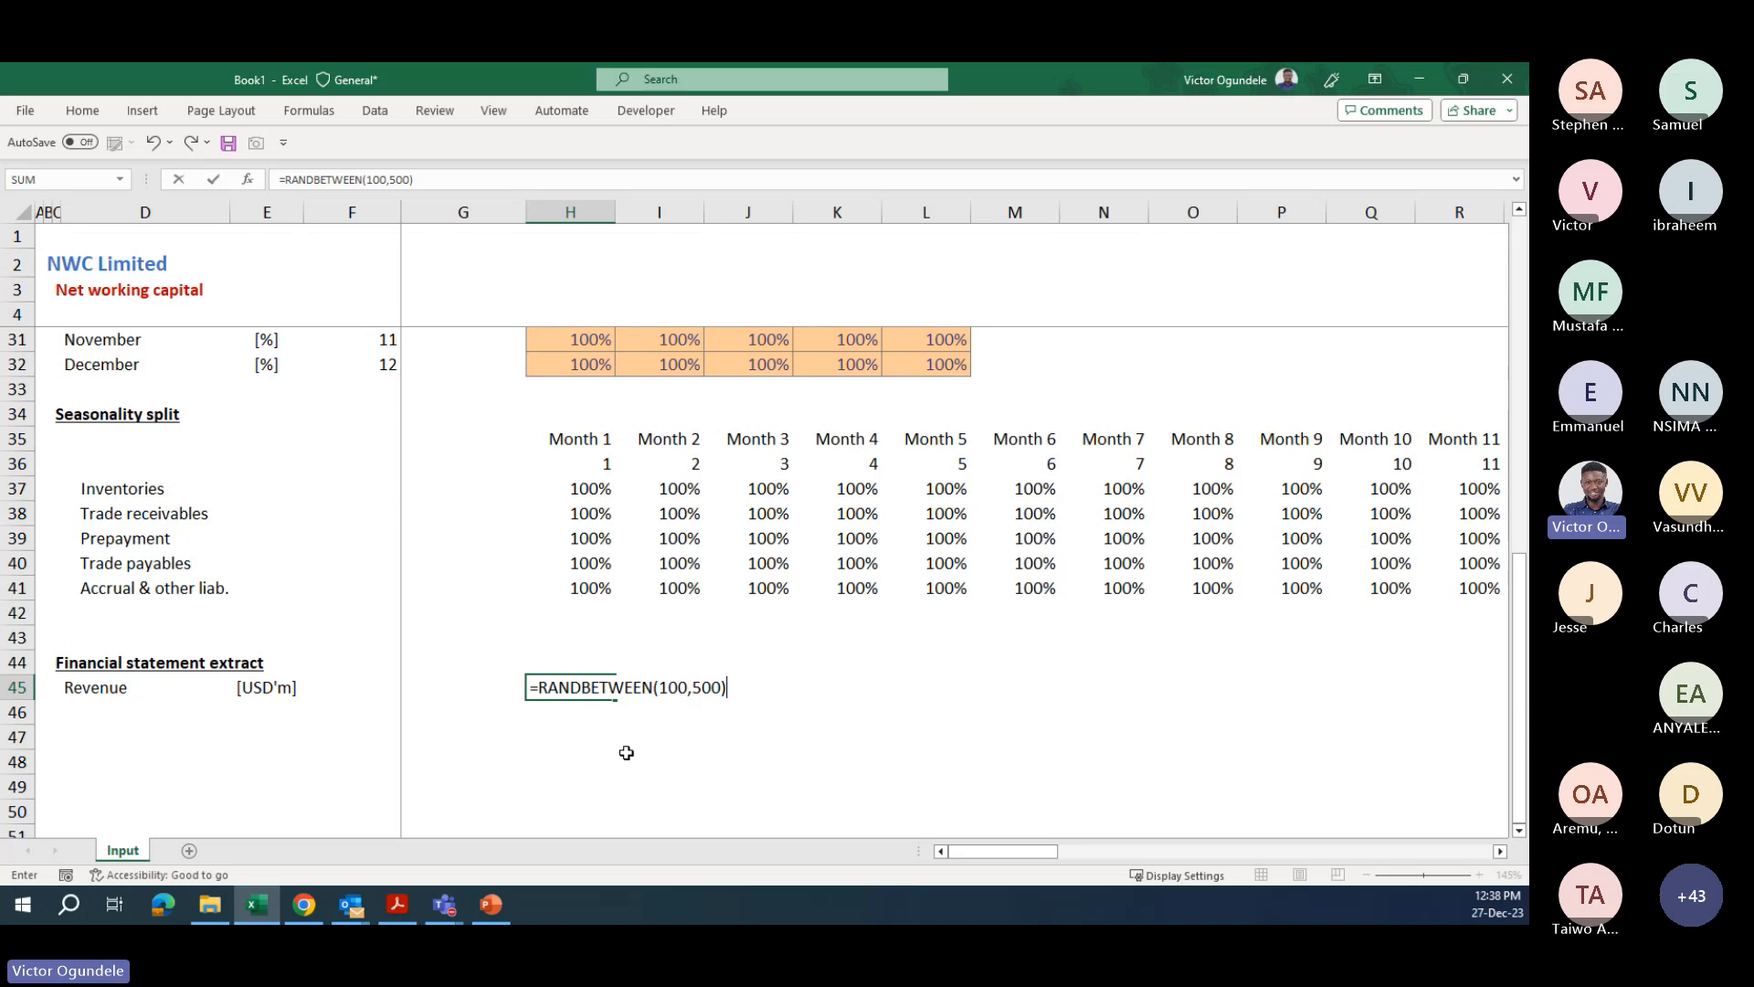
key(ctrl+Return)
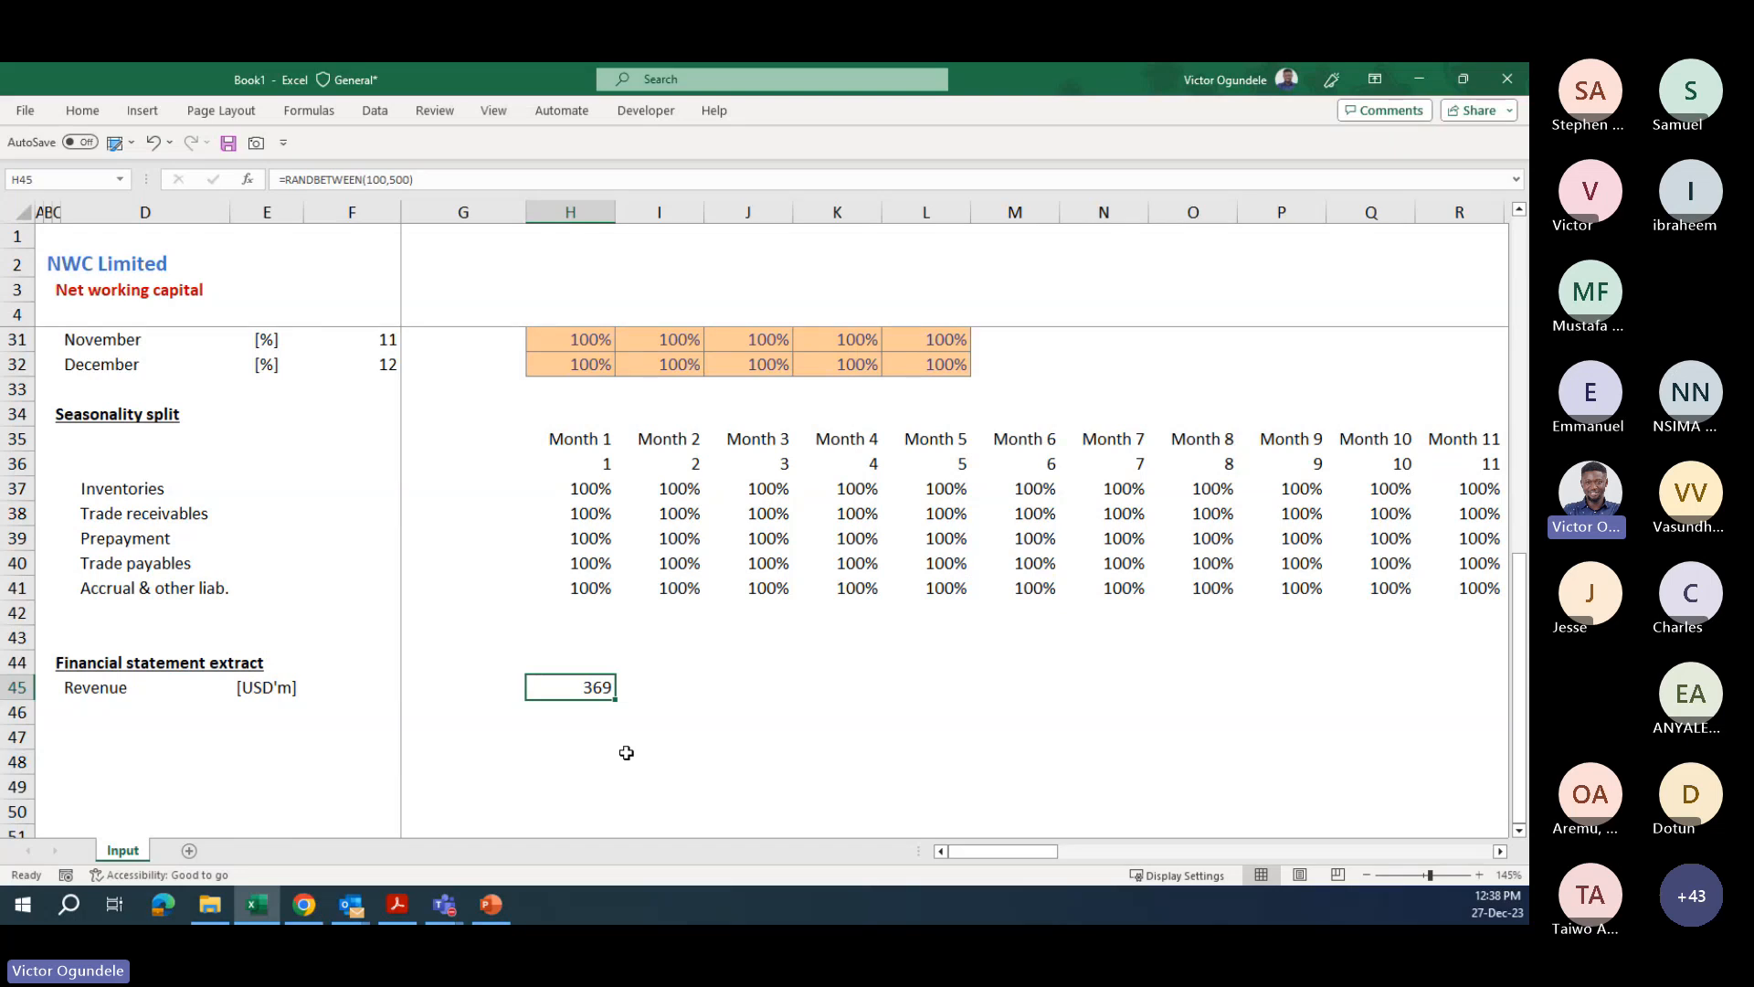
- Fill the revenue formula from H45 across the row to Month 60 in BO45
key(ctrl+shift+Right)
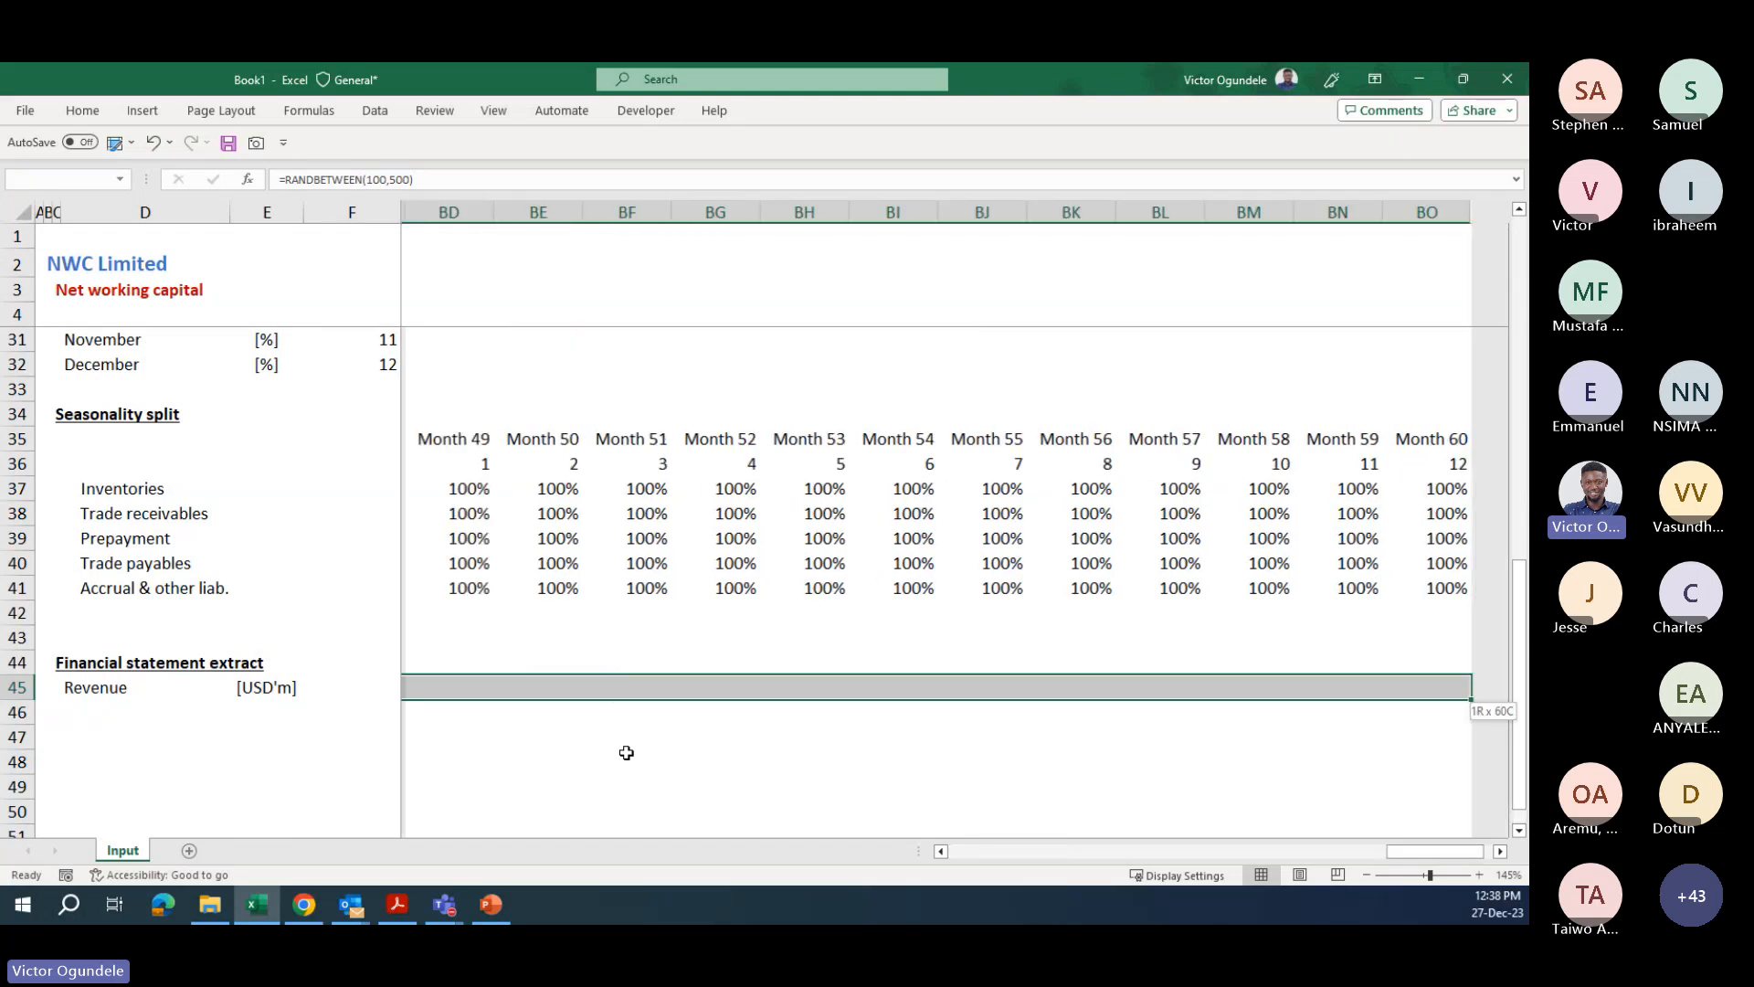
key(ctrl+r)
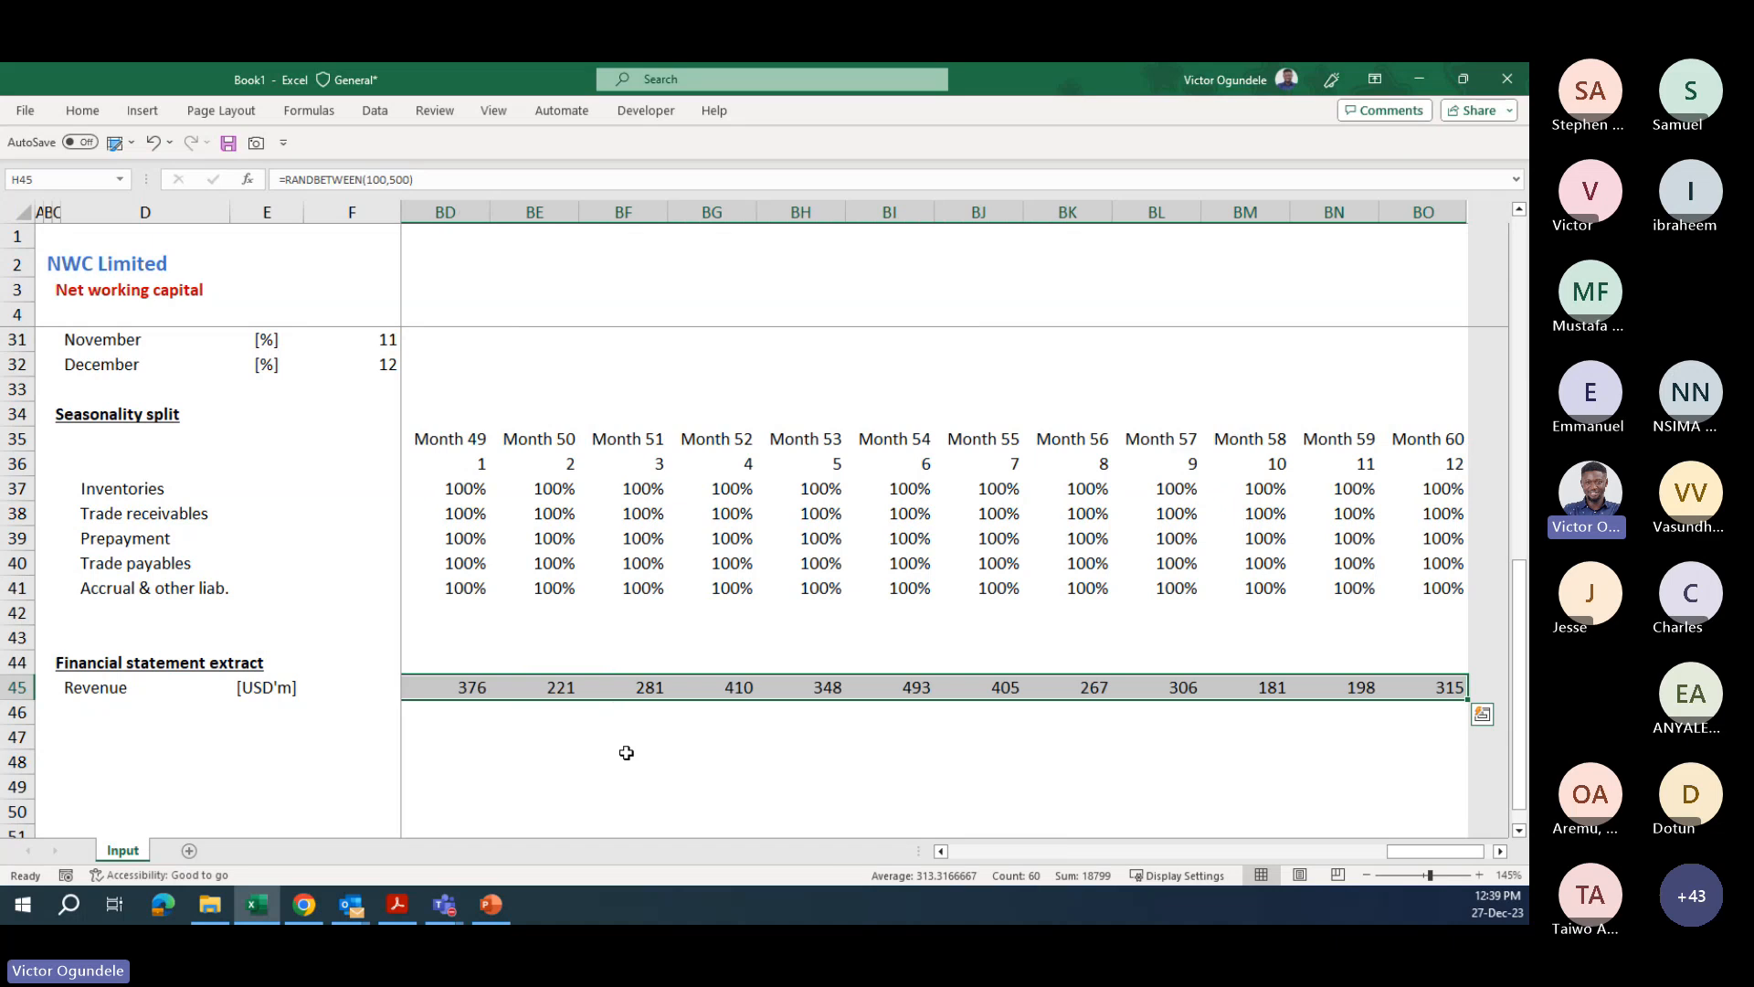
key(ctrl+Left)
key(ctrl+Right)
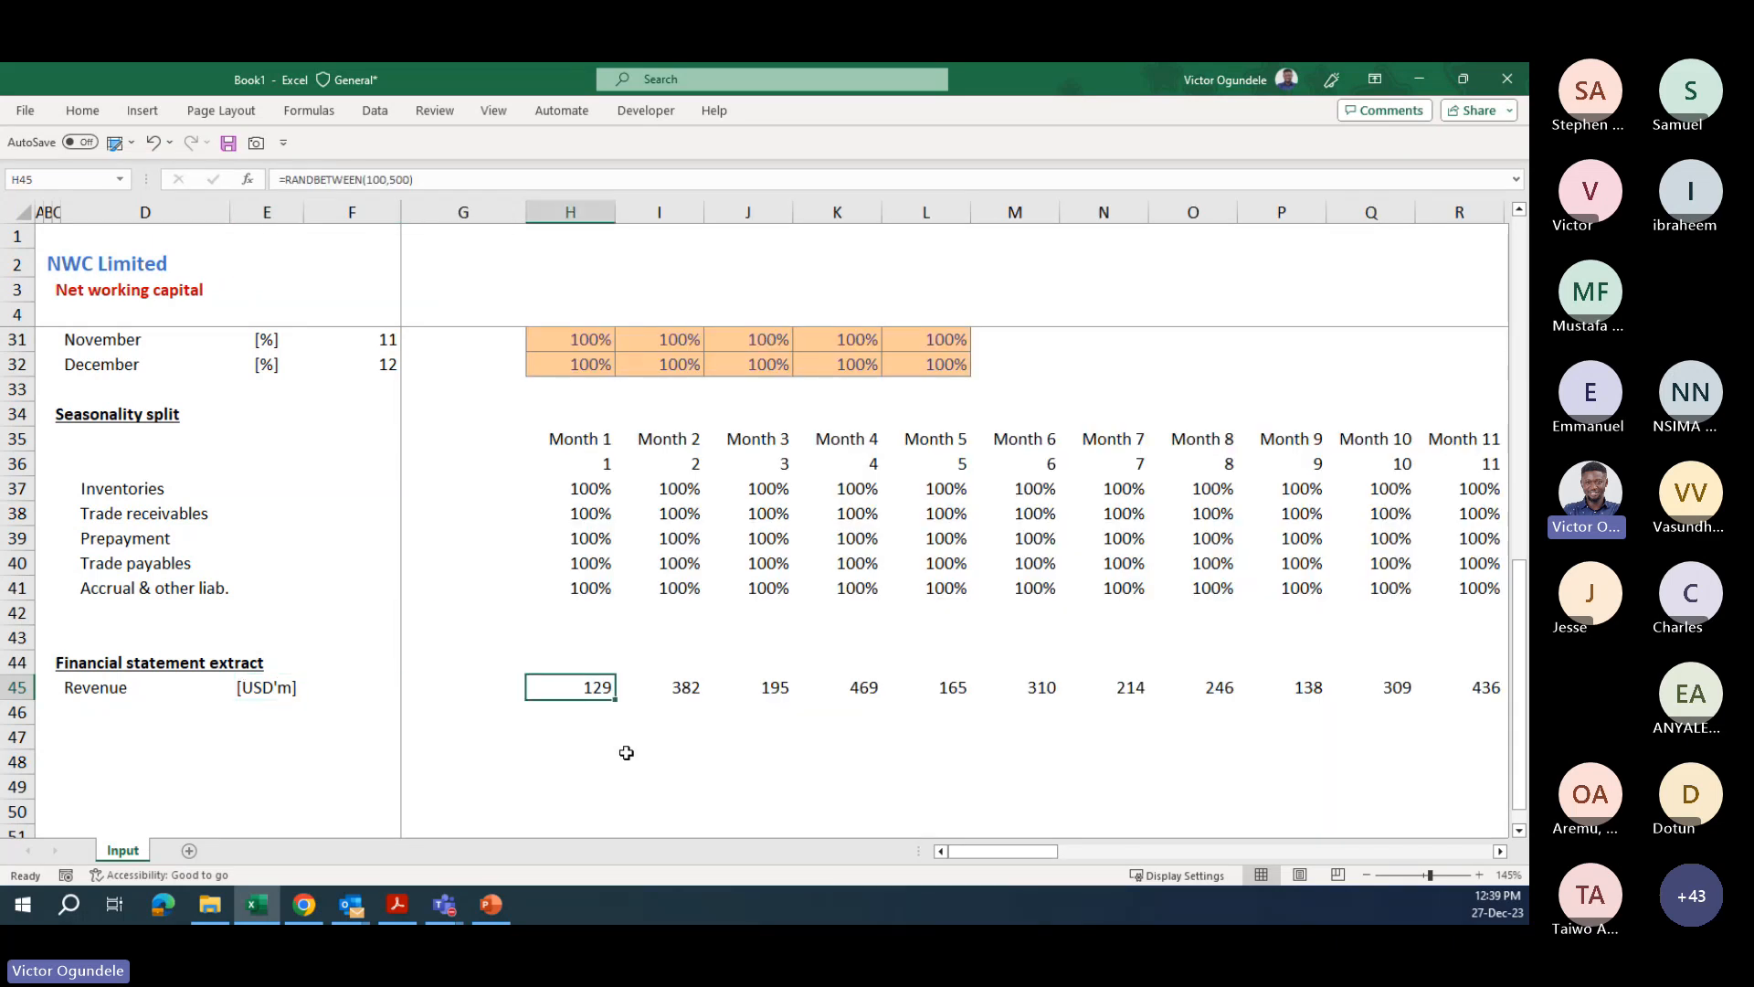
- Convert the random revenue formulas in H45:BO45 to fixed values by pasting them over themselves as values
key(ctrl+shift+Right)
key(ctrl+BackSpace)
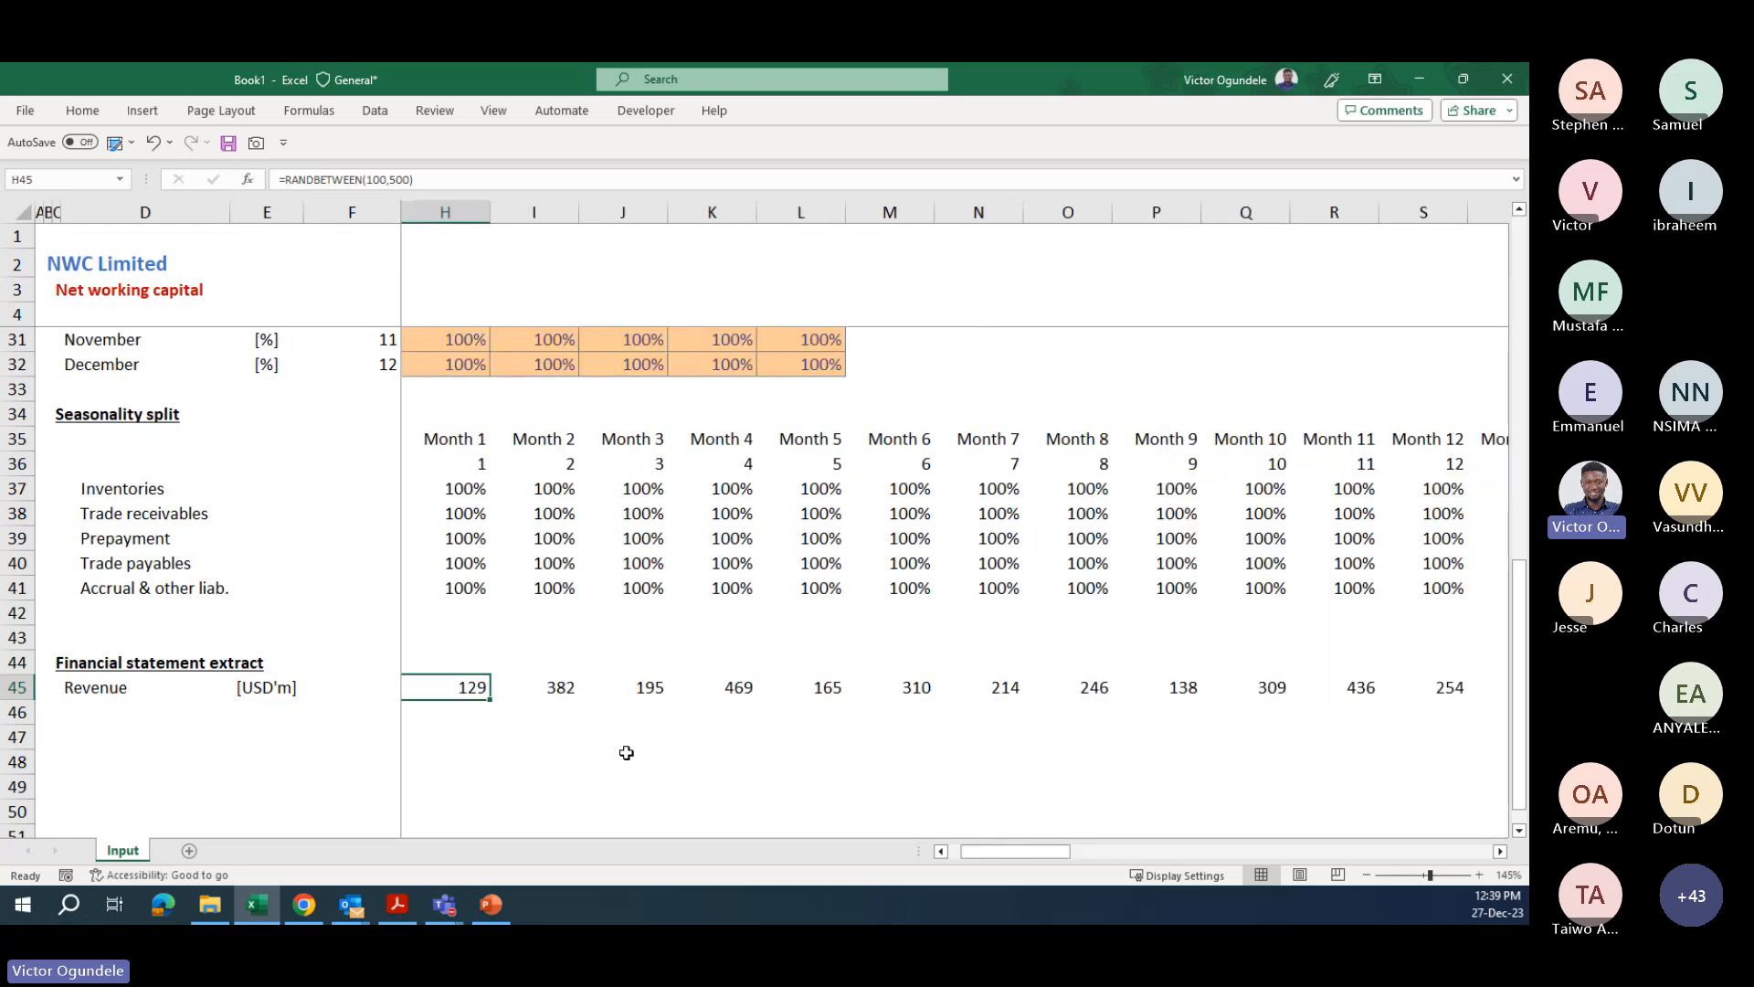
key(ctrl+shift+Right)
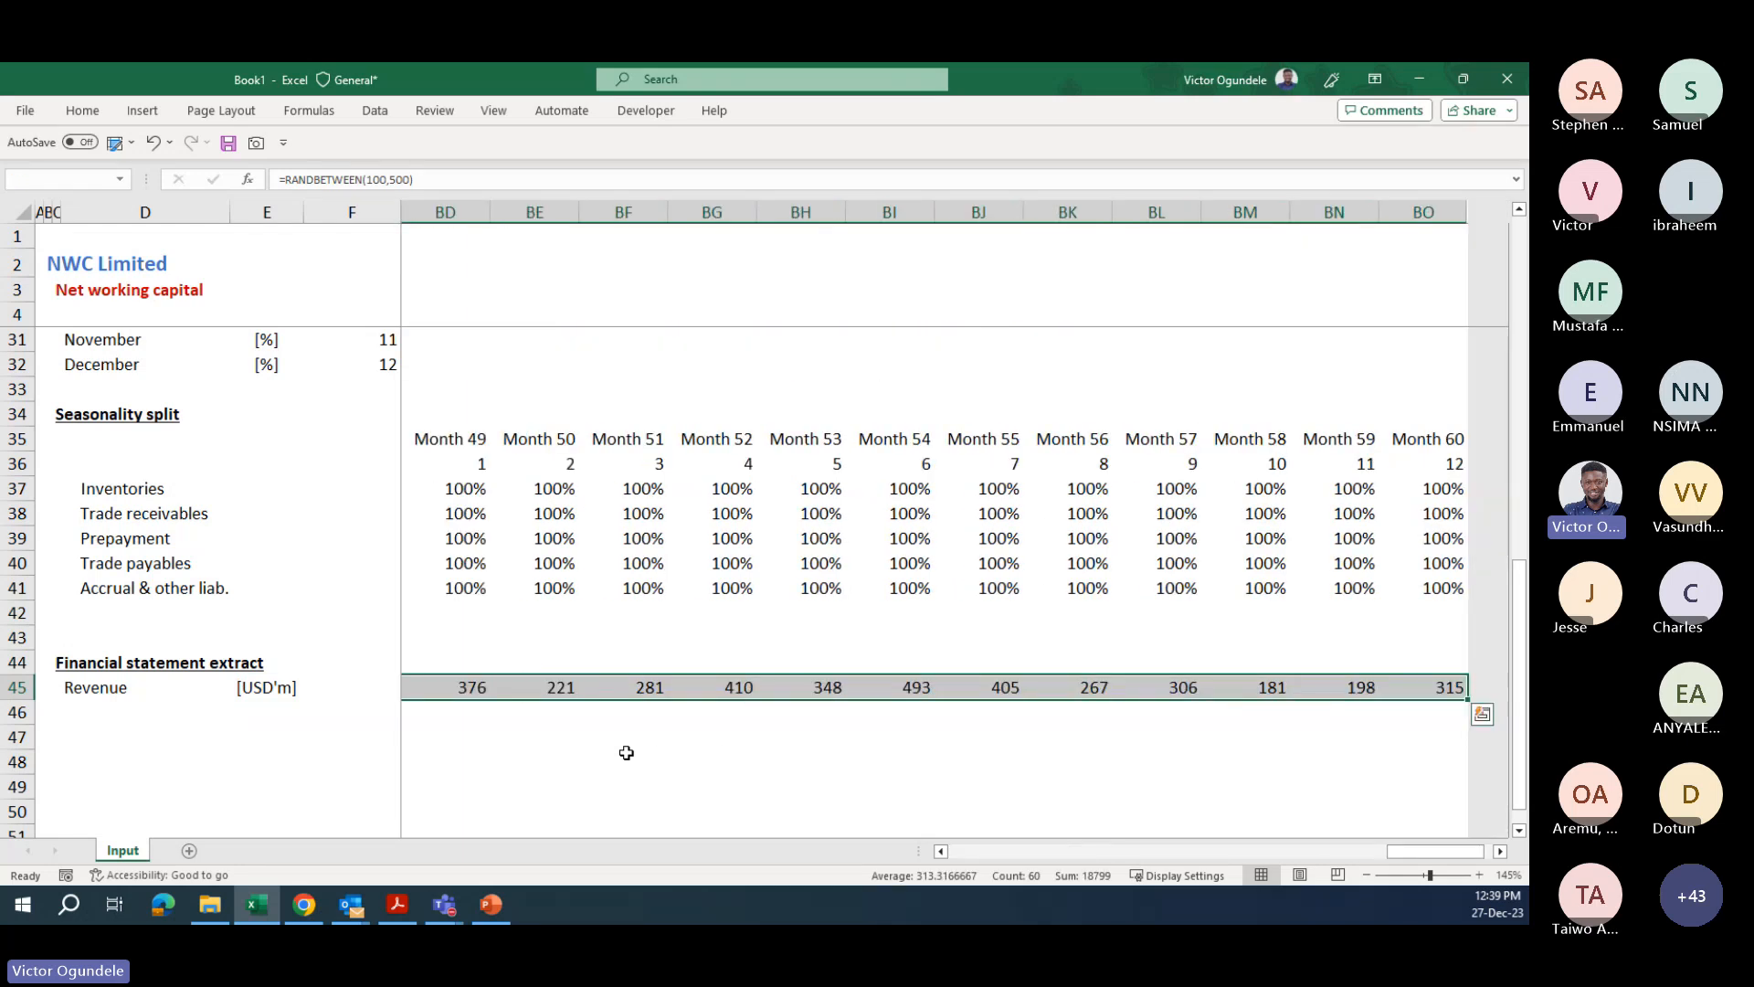
key(ctrl+c)
key(ctrl+alt+v)
key(v)
key(Return)
key(ctrl+Left)
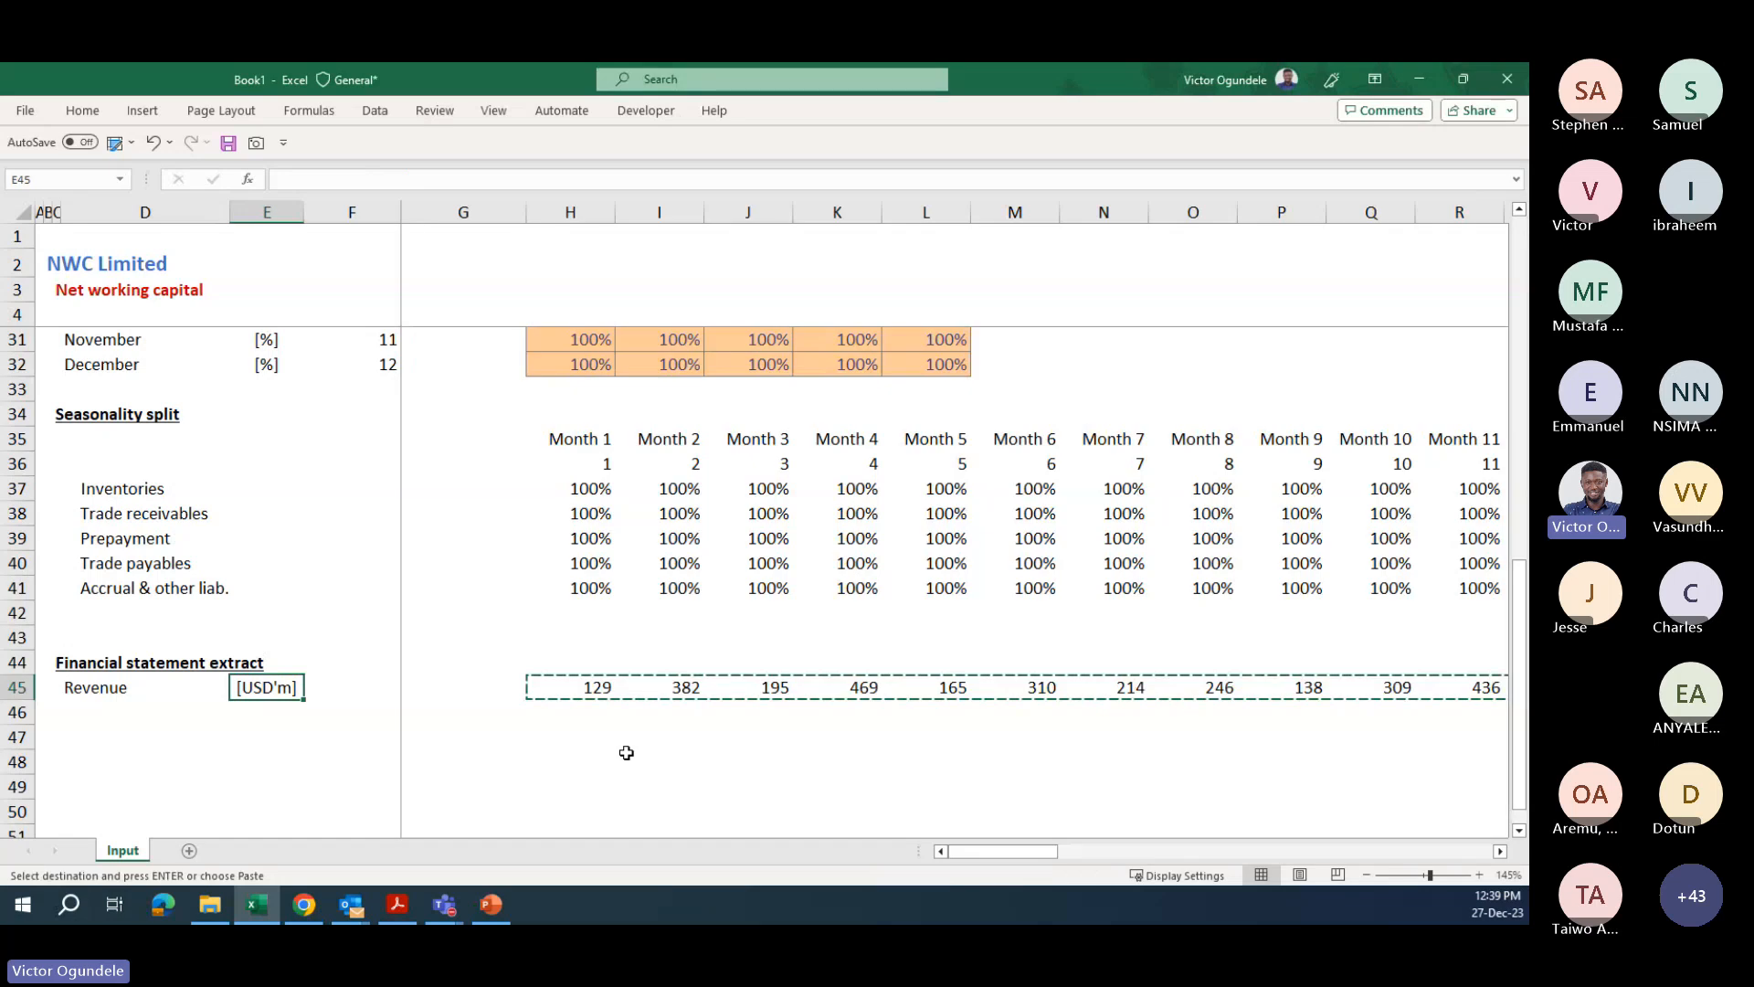
key(Escape)
key(Right)
key(Right)
key(Right)
key(Right)
key(Left)
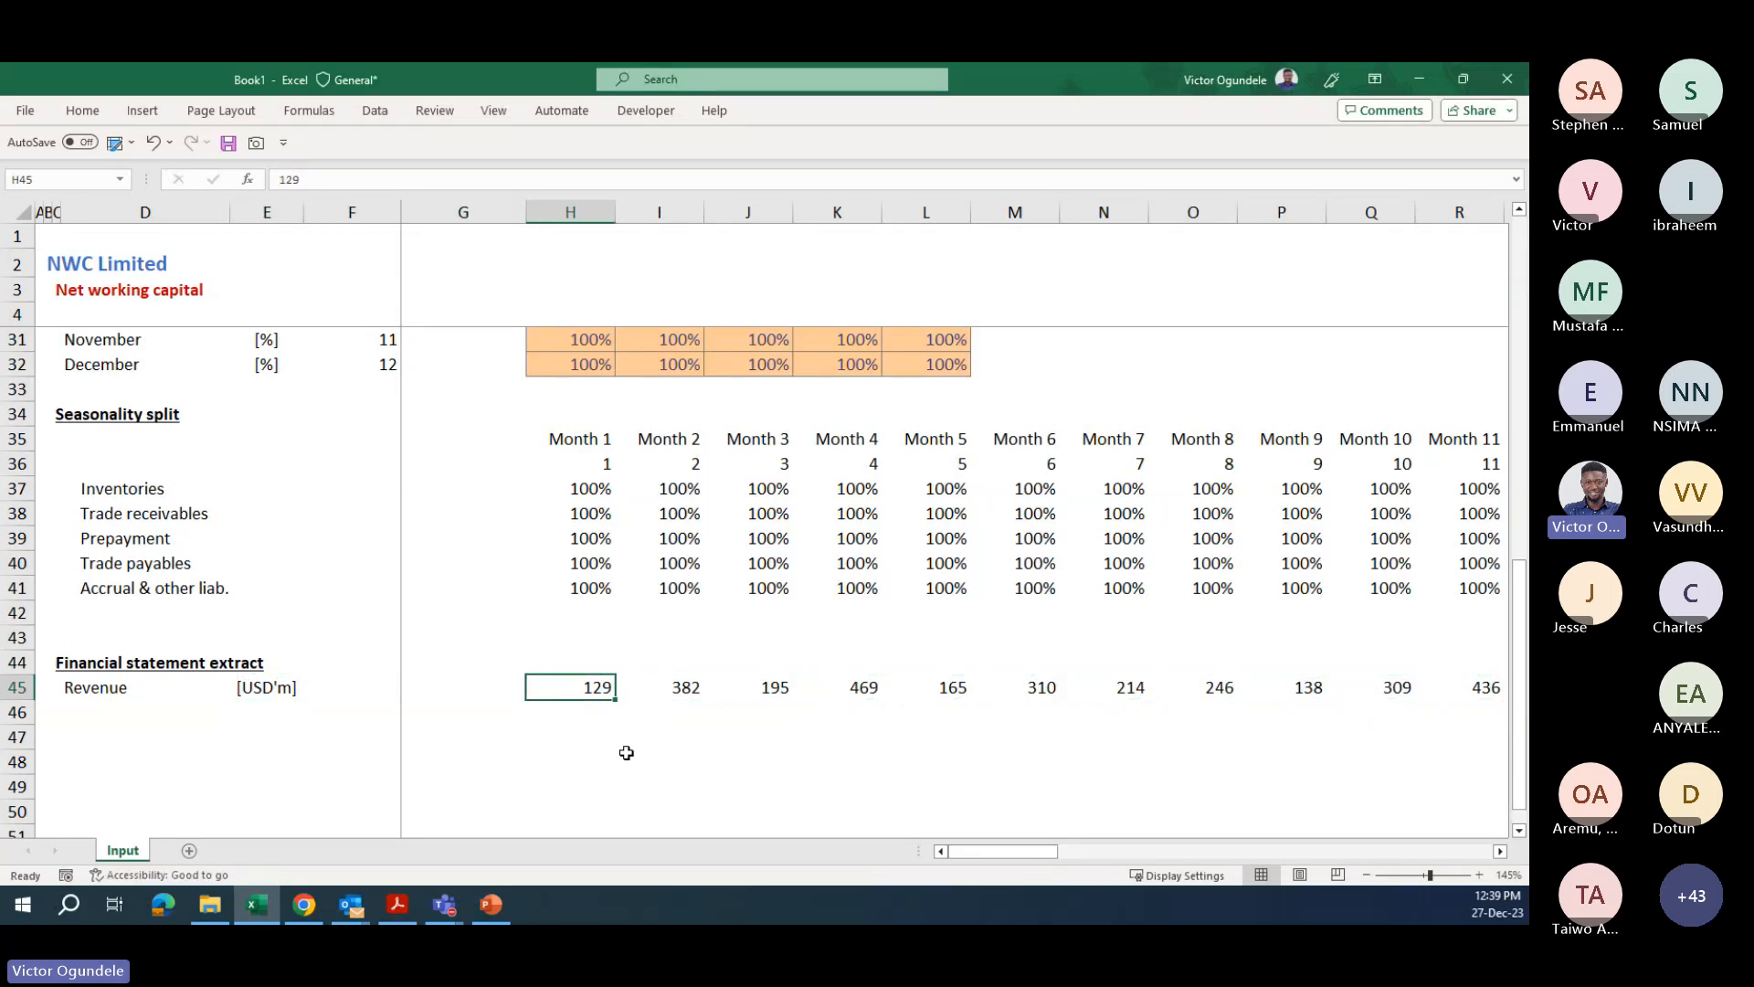
- Look over the fixed monthly revenue values at the start of row 45
scroll(626, 752, down, 1)
key(Right)
key(Right)
key(Right)
key(Right)
key(Right)
key(Right)
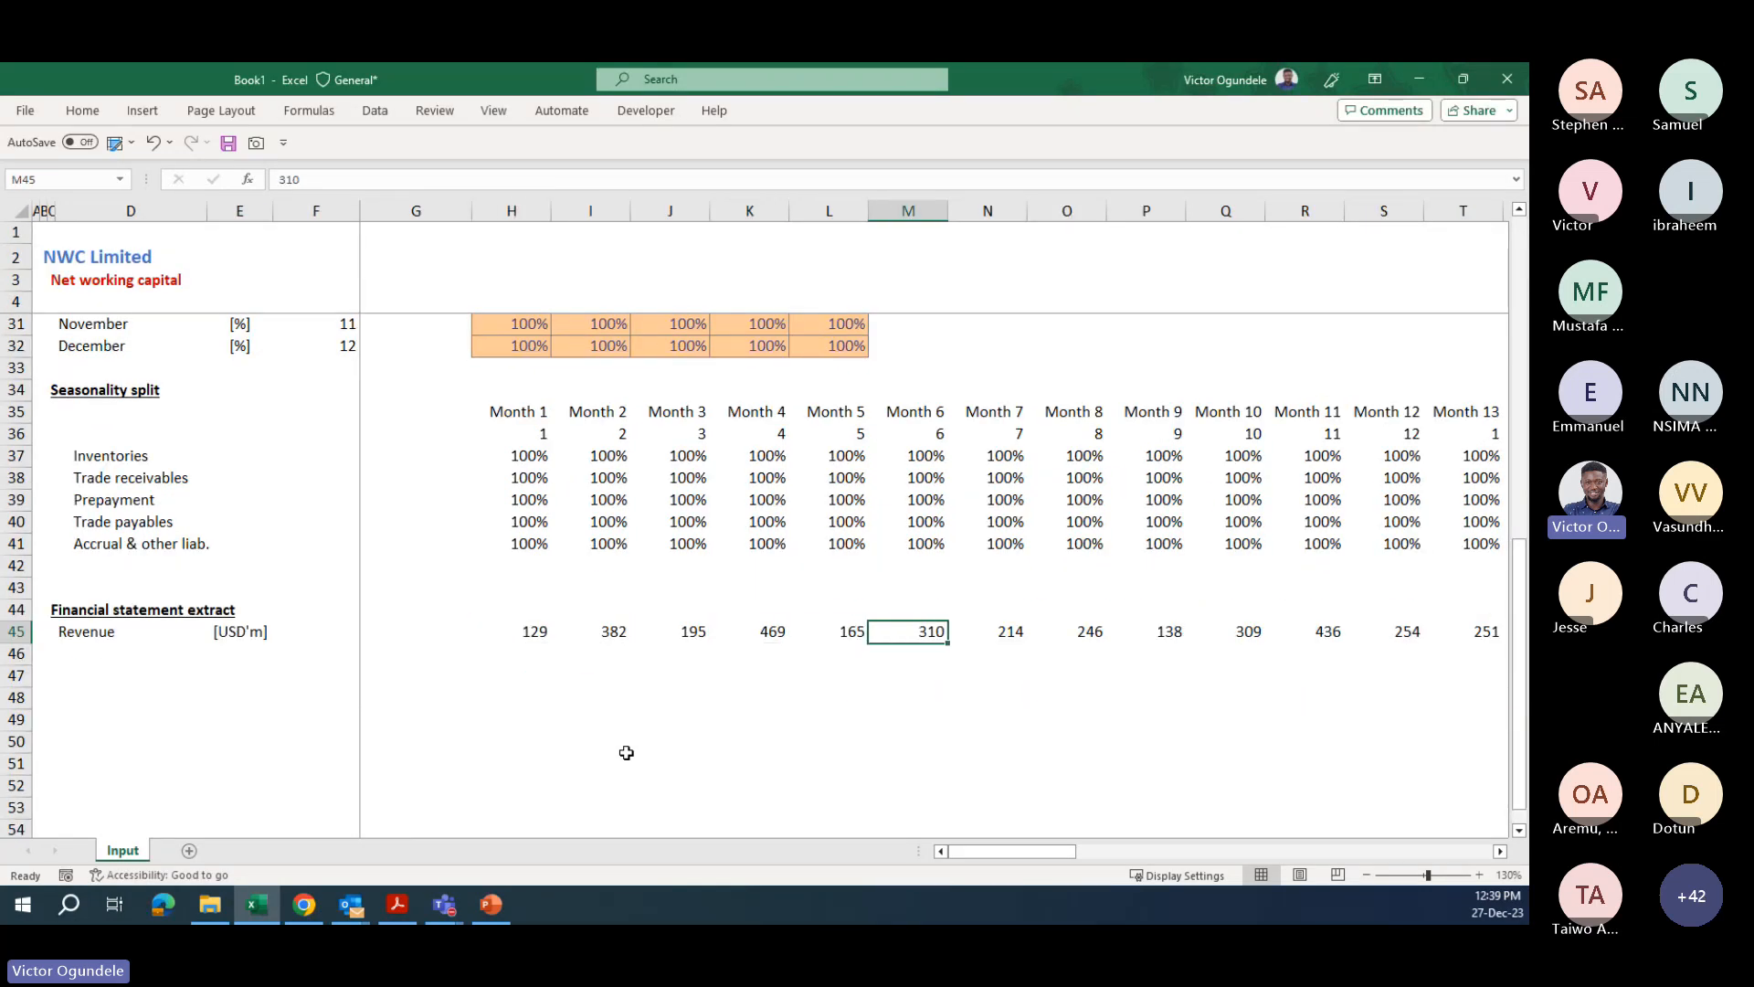
key(Left)
key(Left)
key(Left)
key(Left)
key(Left)
key(Left)
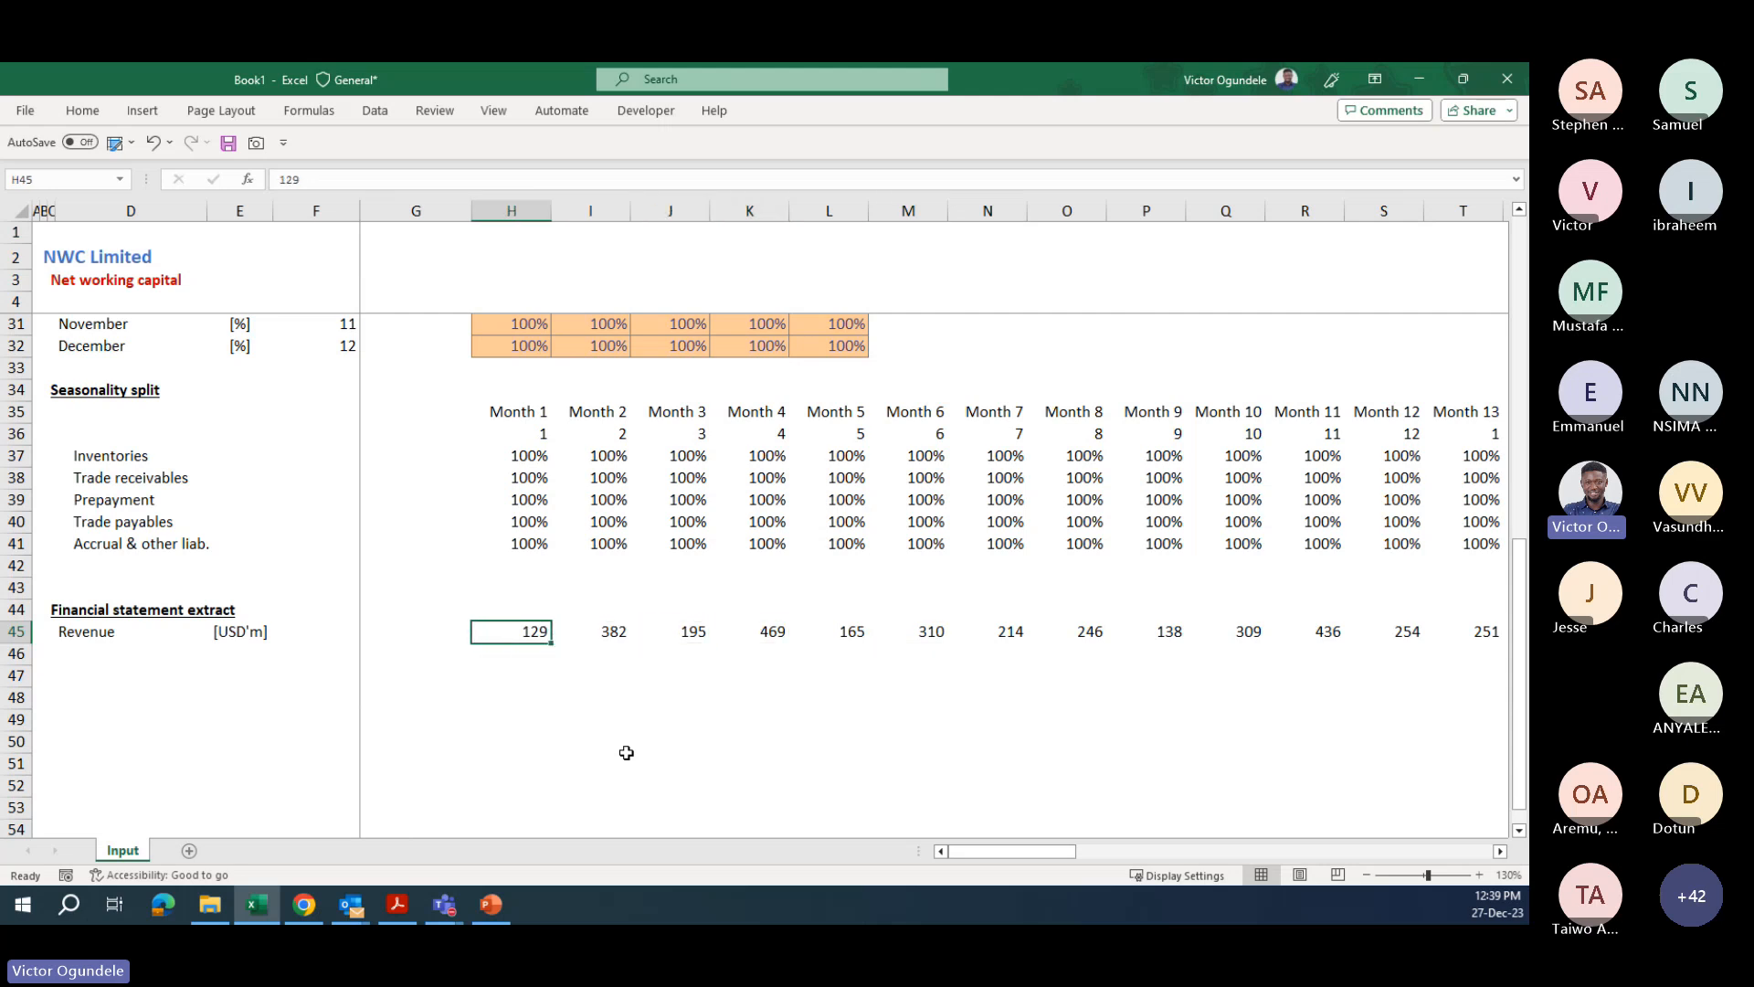
- Plot the monthly revenue in H45:BO45 as a line chart to inspect its fluctuations, and delete the chart
key(ctrl+shift+Right)
click(142, 109)
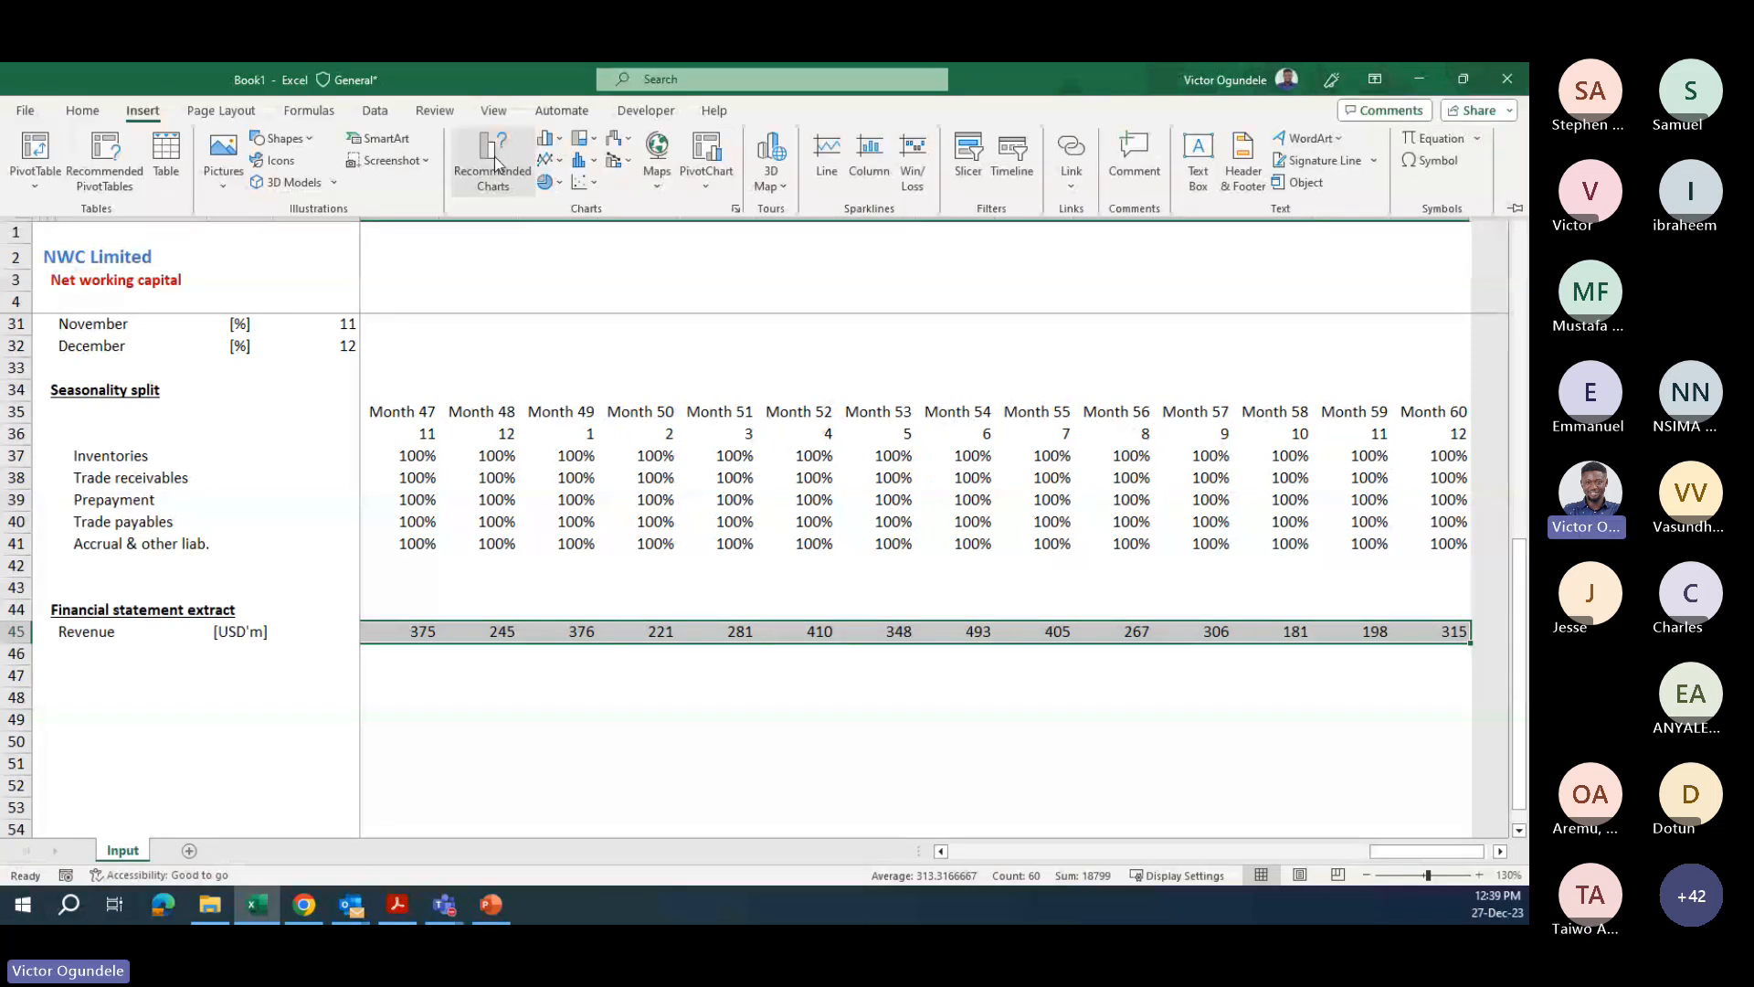
click(551, 160)
click(565, 236)
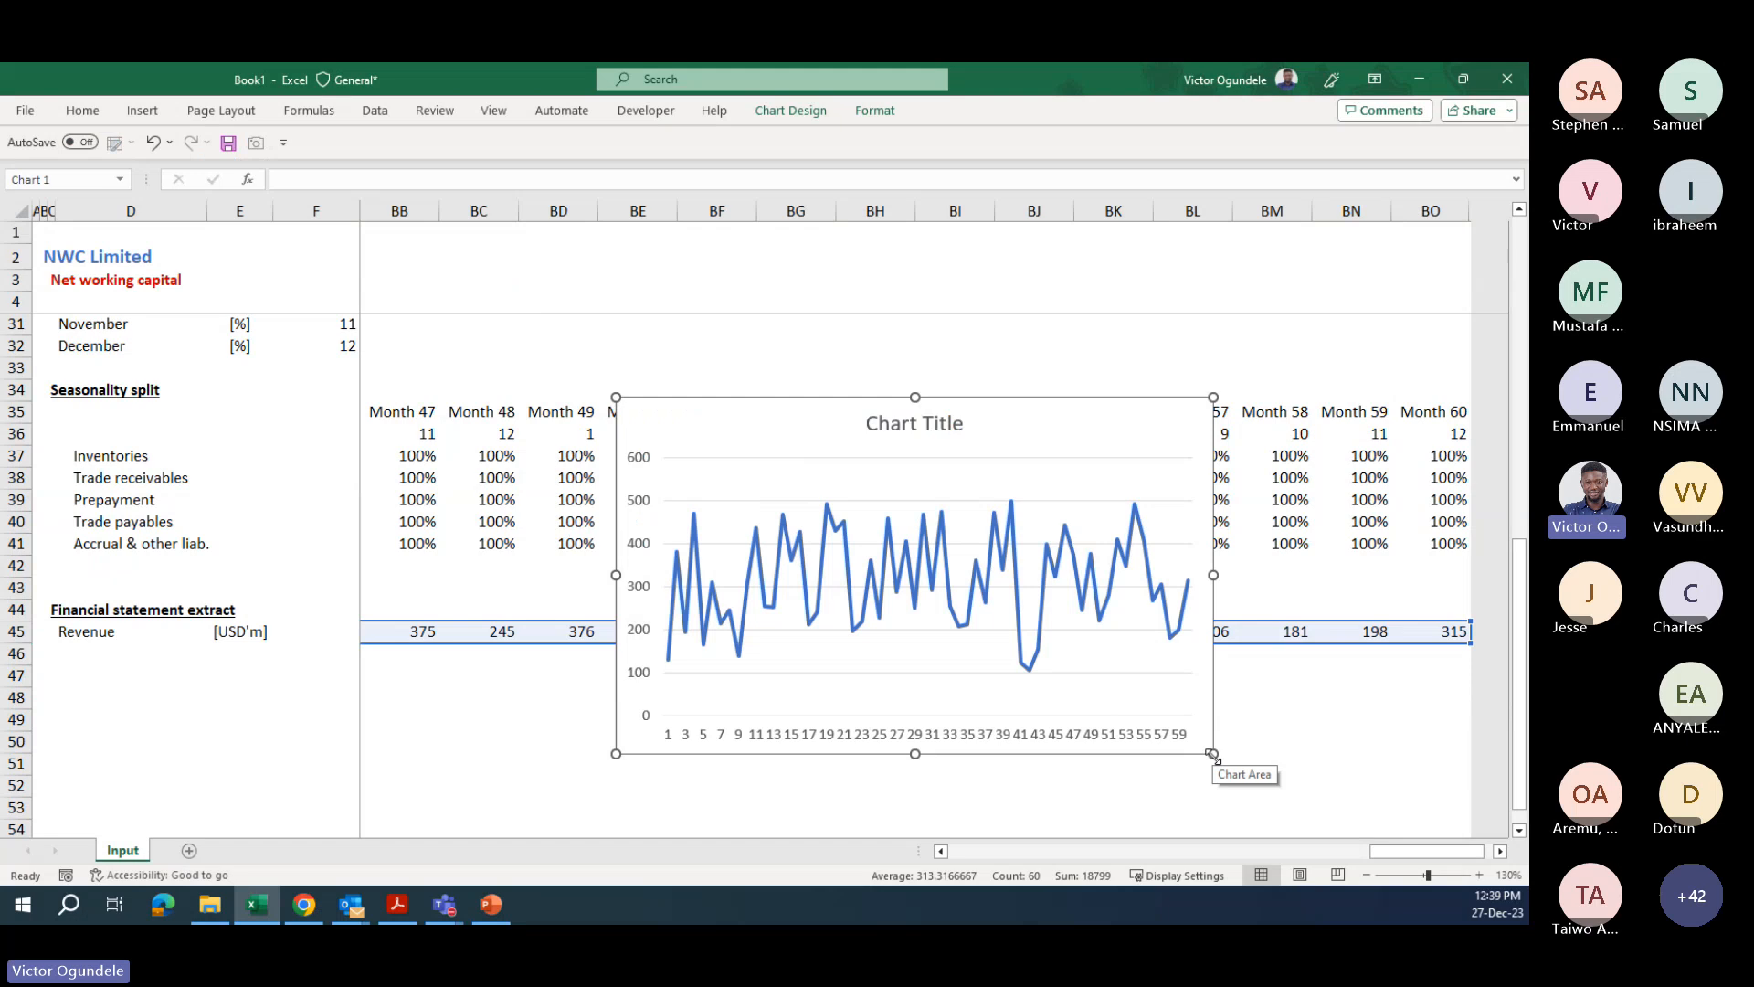
drag(1213, 754, 1299, 769)
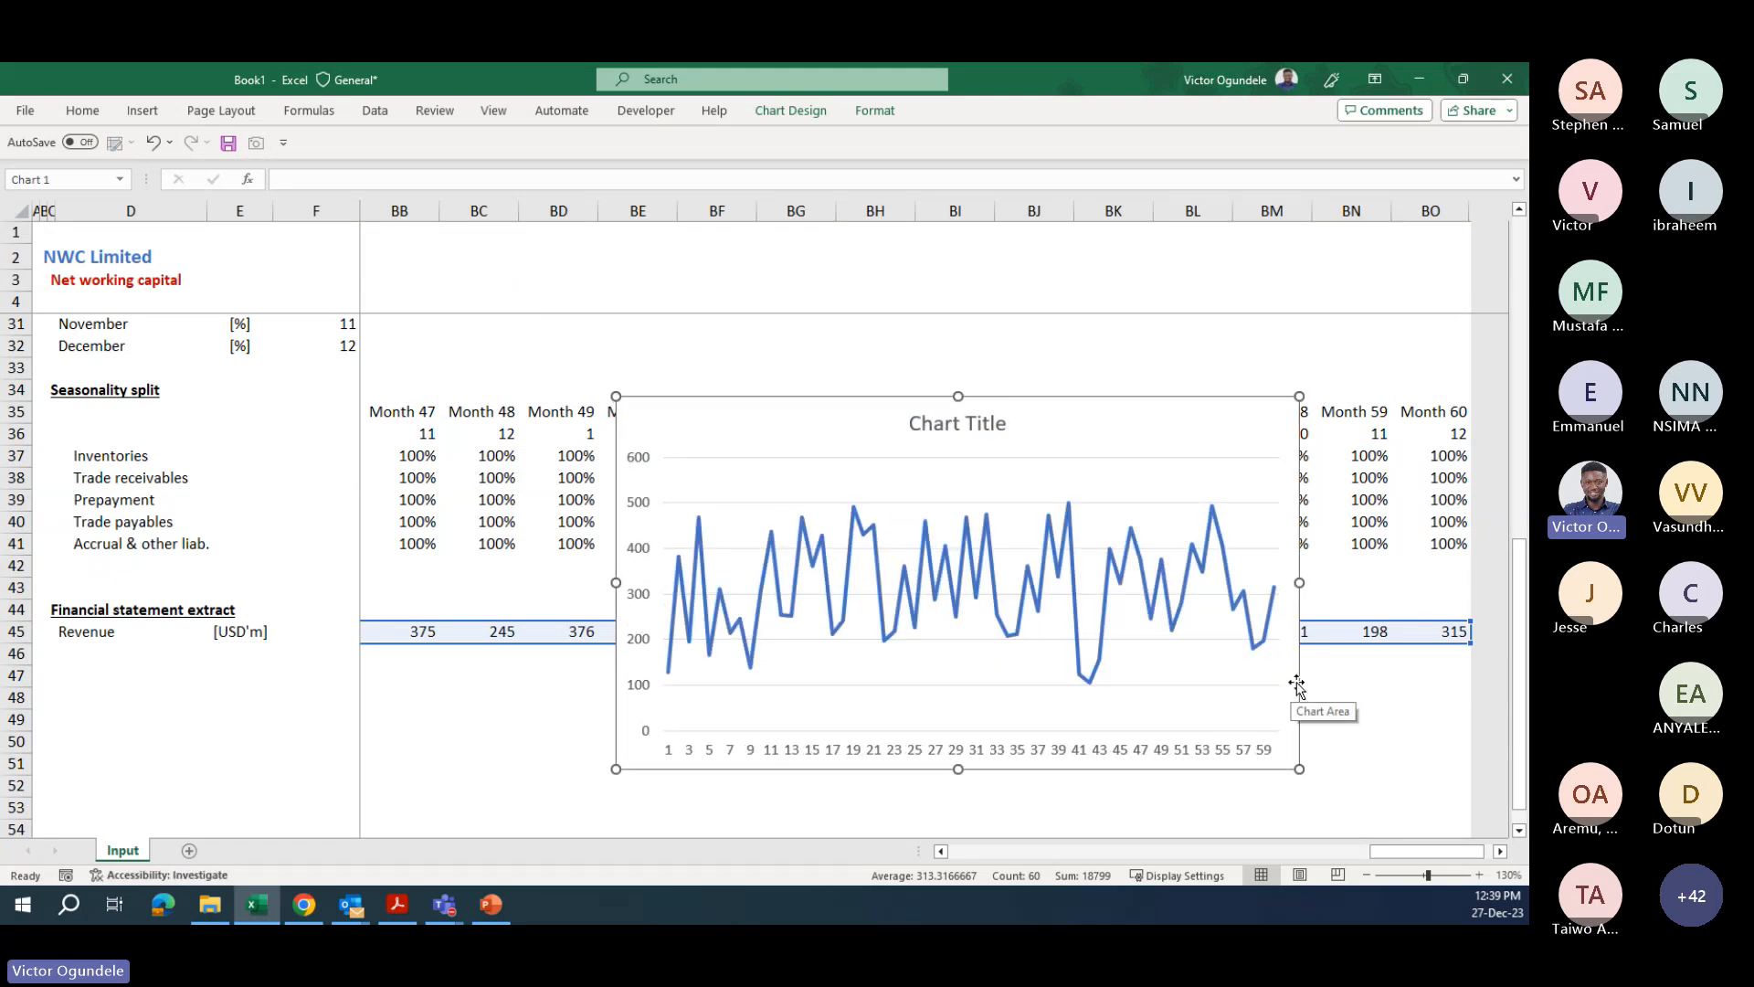
drag(1298, 685, 1189, 694)
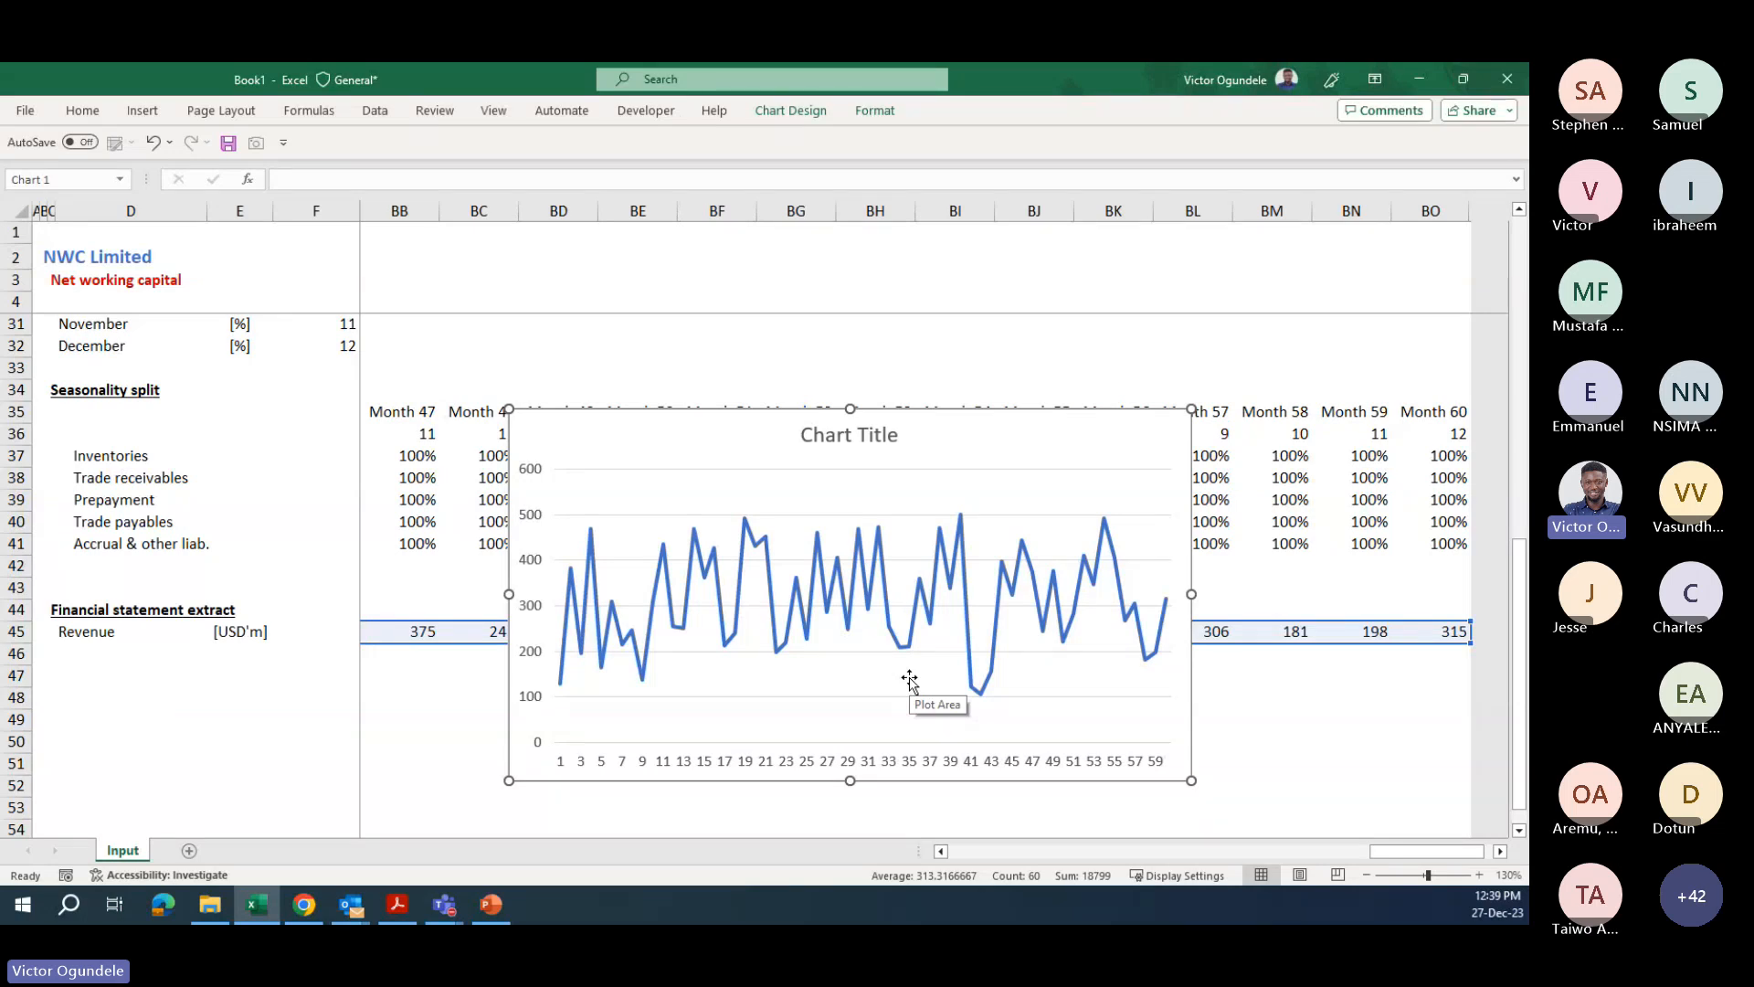
drag(1189, 552, 1196, 513)
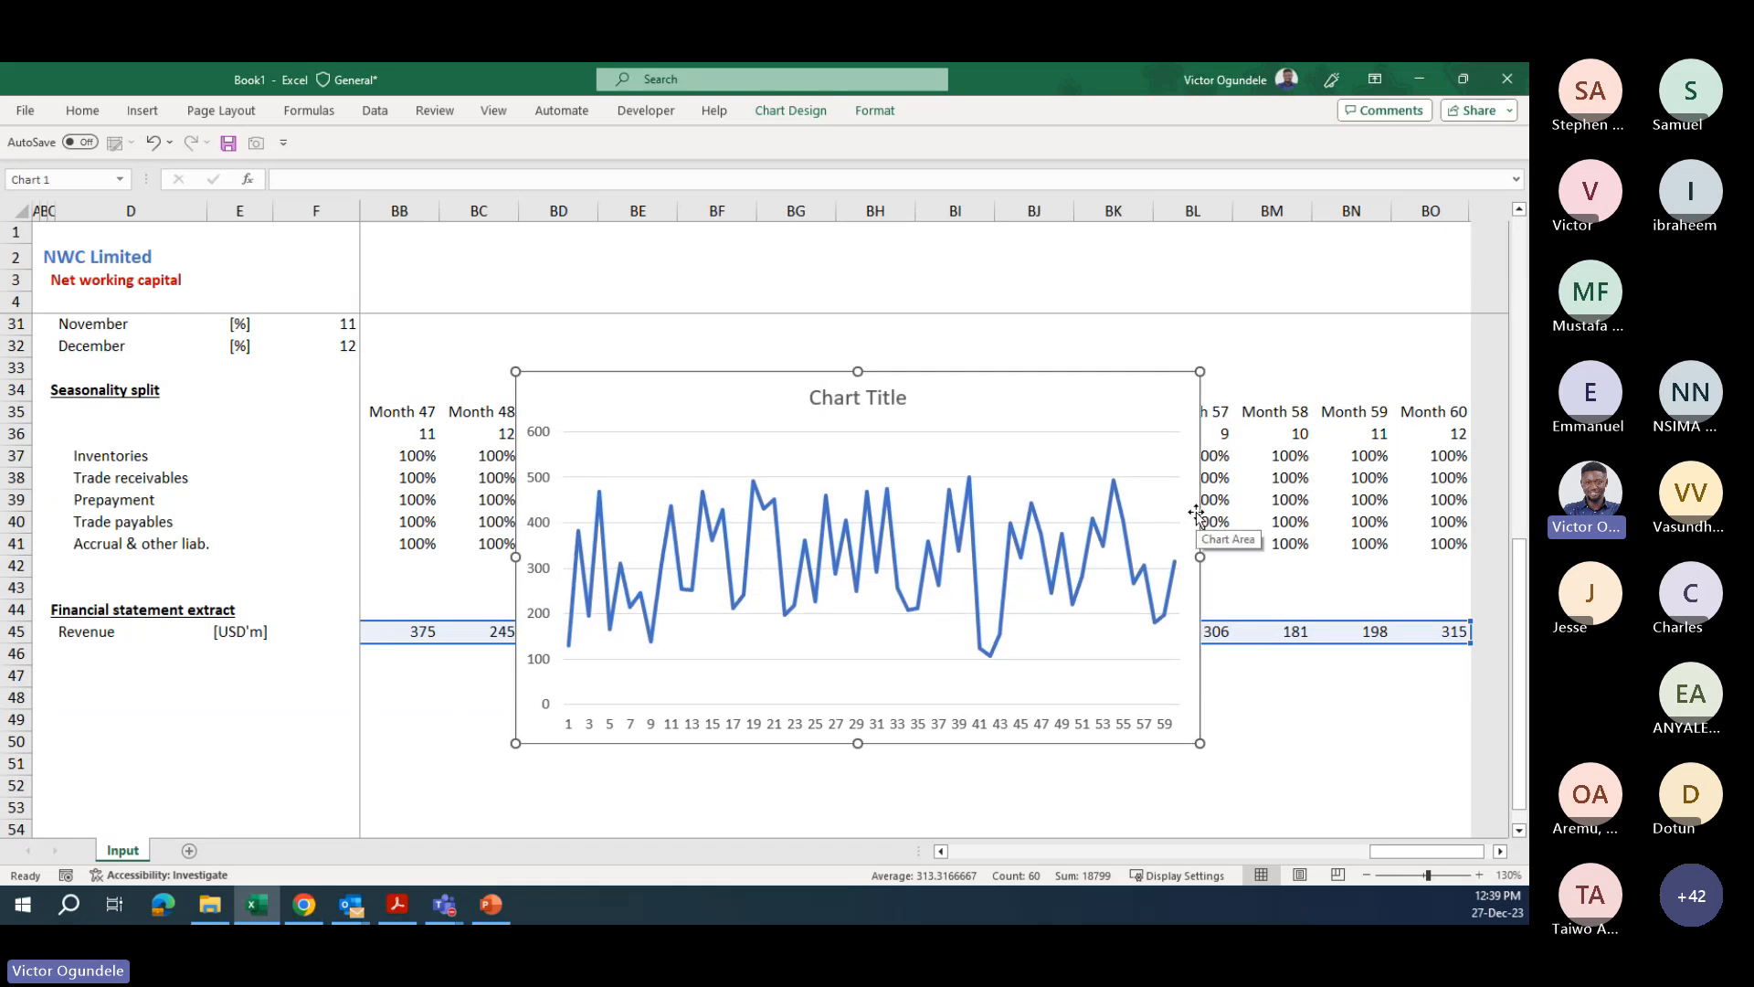
key(Delete)
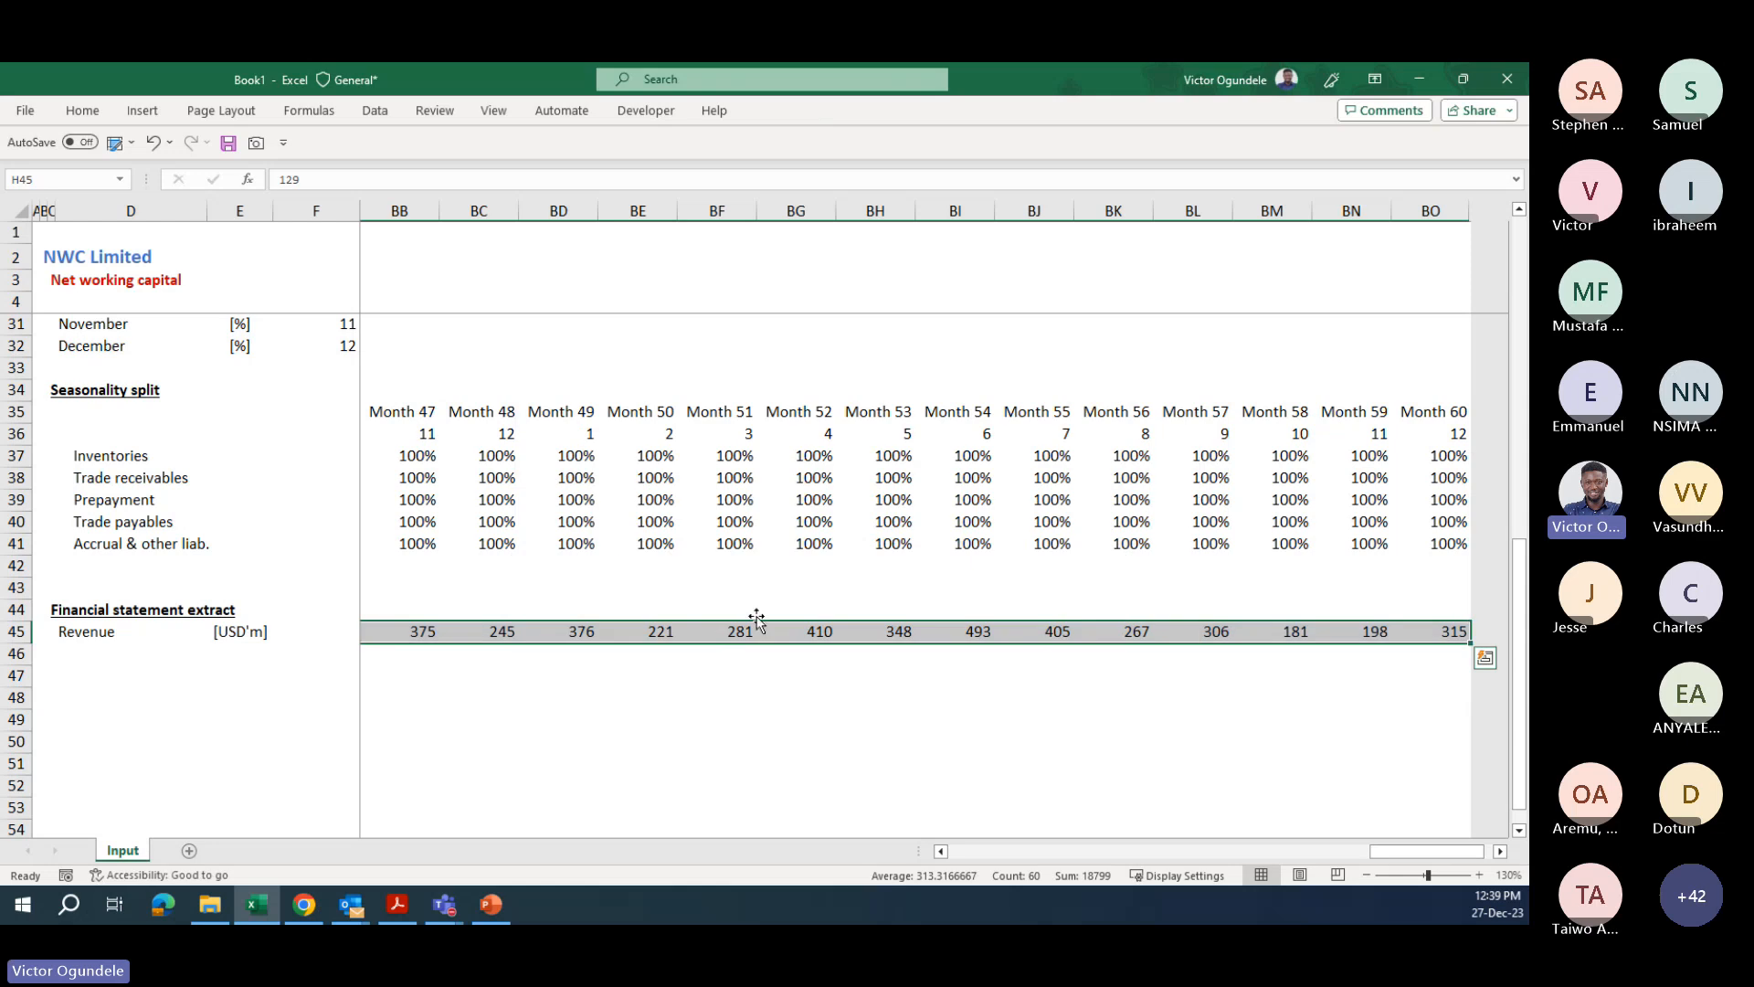
- Add a Cost of sales line item in D46 and fill the unit [USD'm] down from the Revenue row into E46
key(ctrl+Left)
key(ctrl+Left)
key(ctrl+Left)
key(Right)
key(Right)
key(Down)
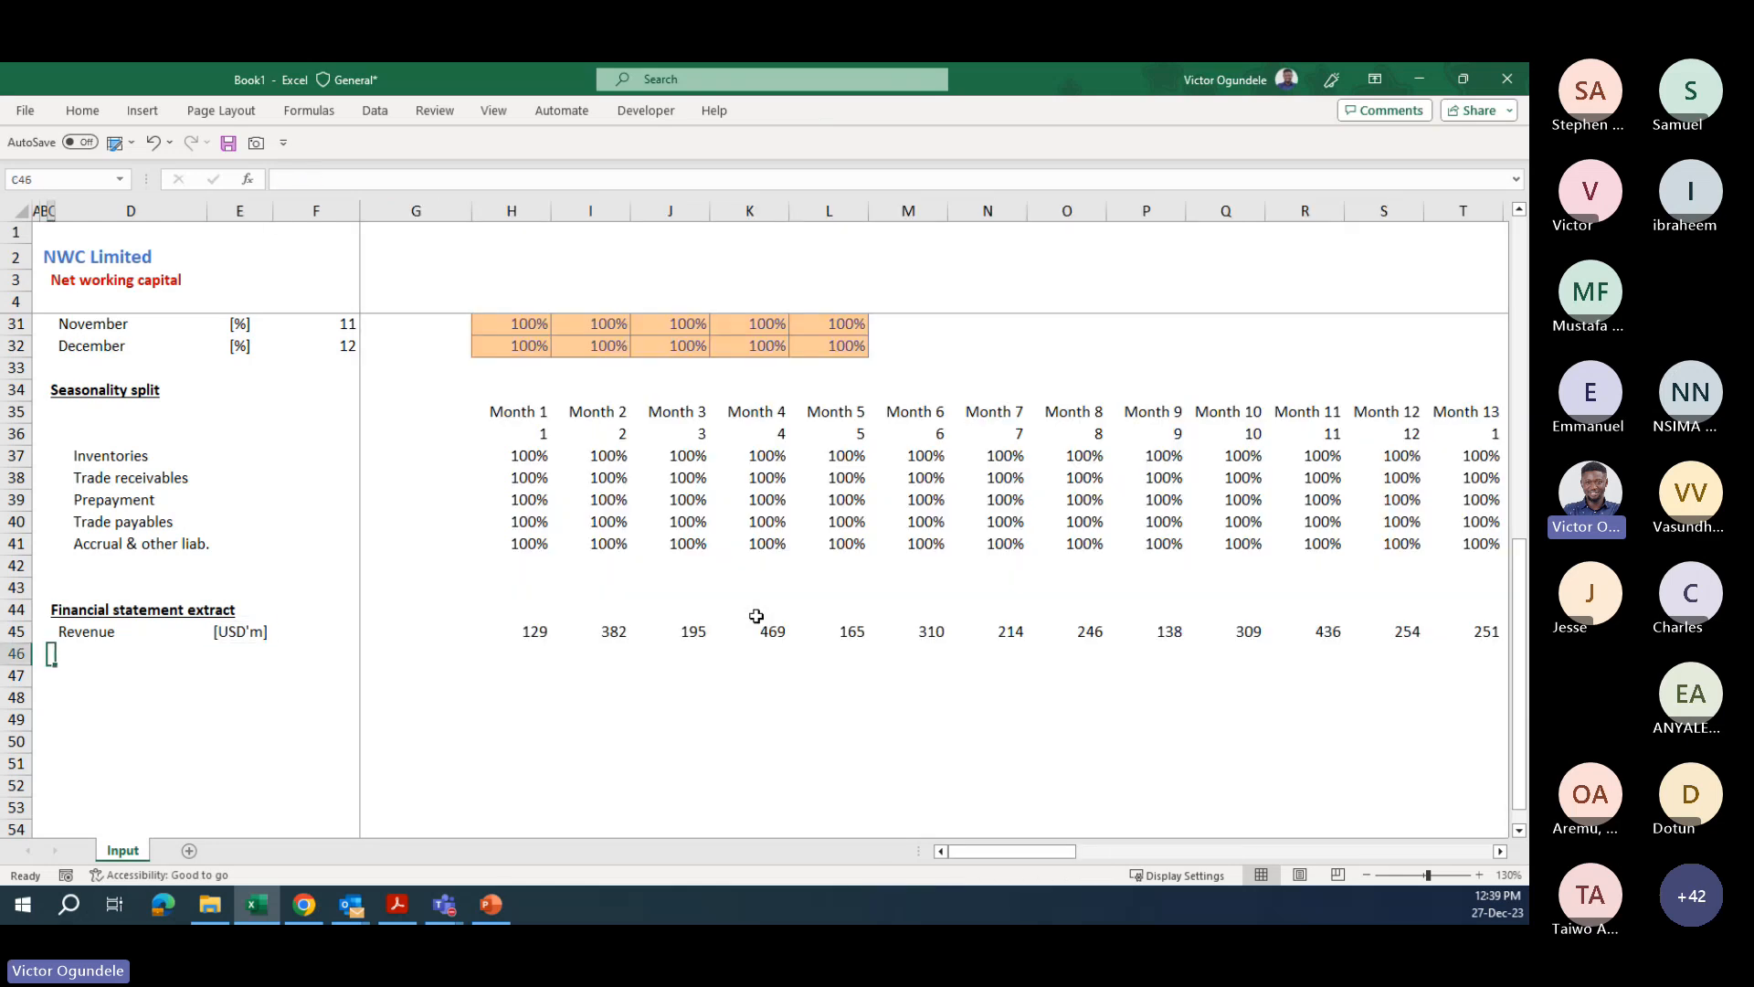
key(Right)
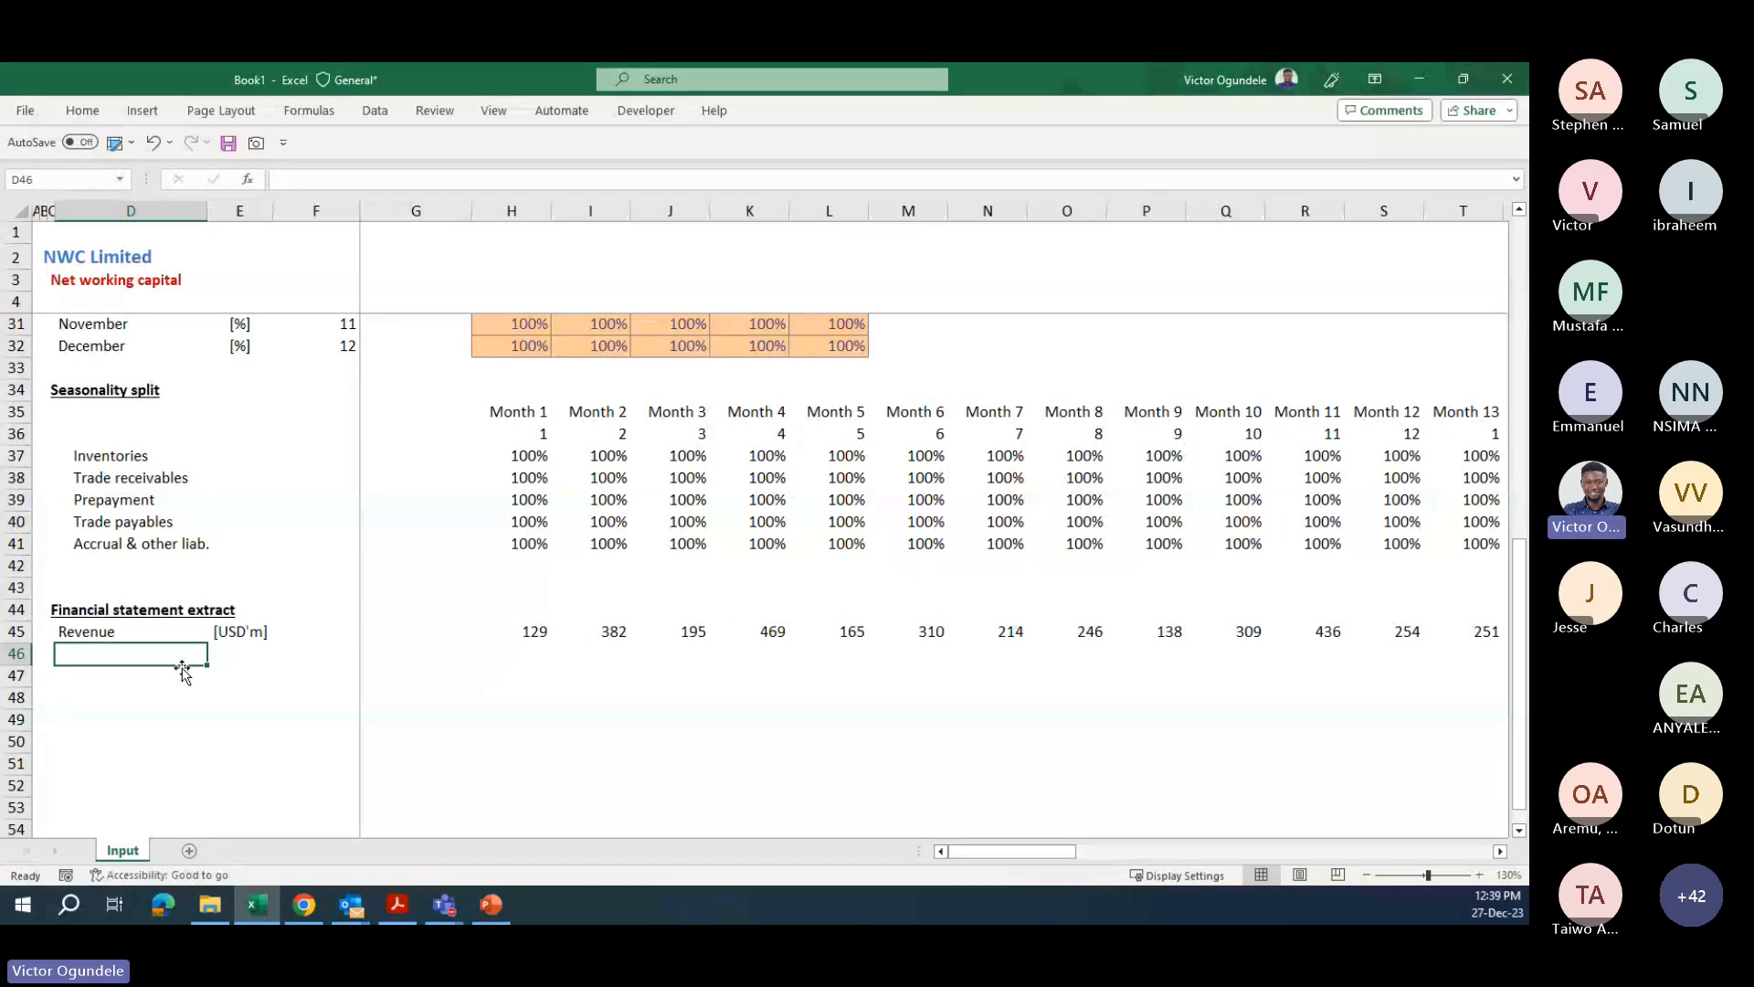
text(Cost o)
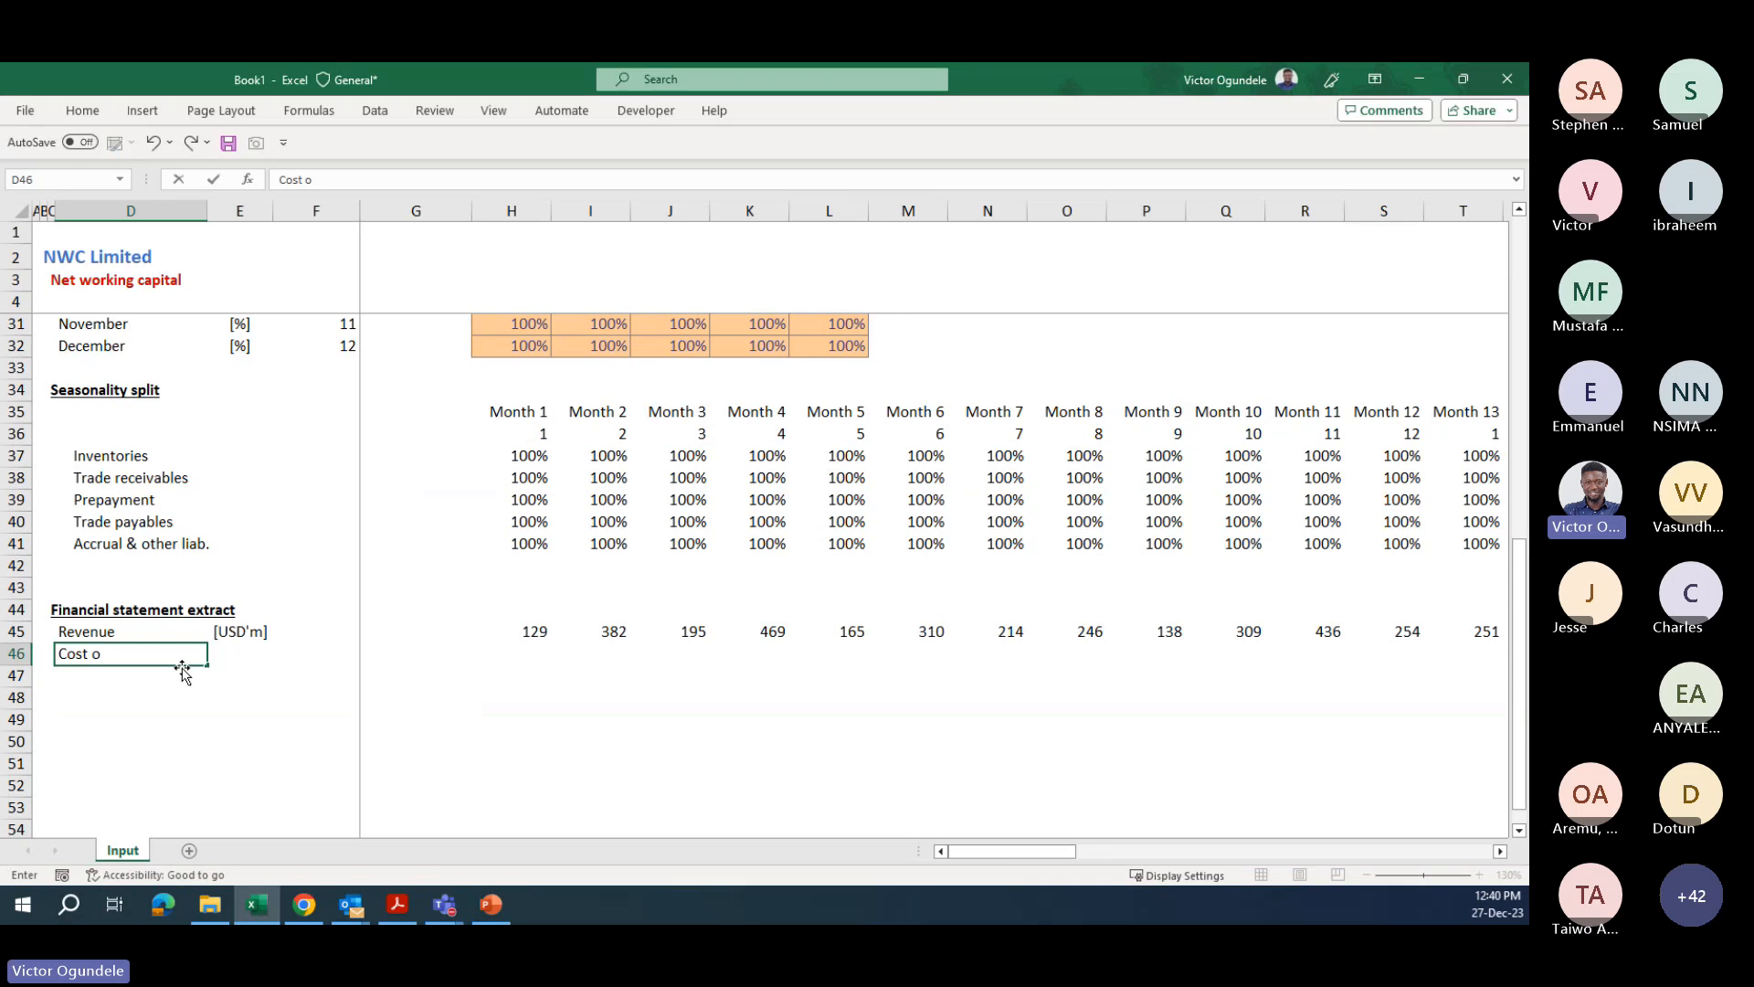
text(f sales)
key(Tab)
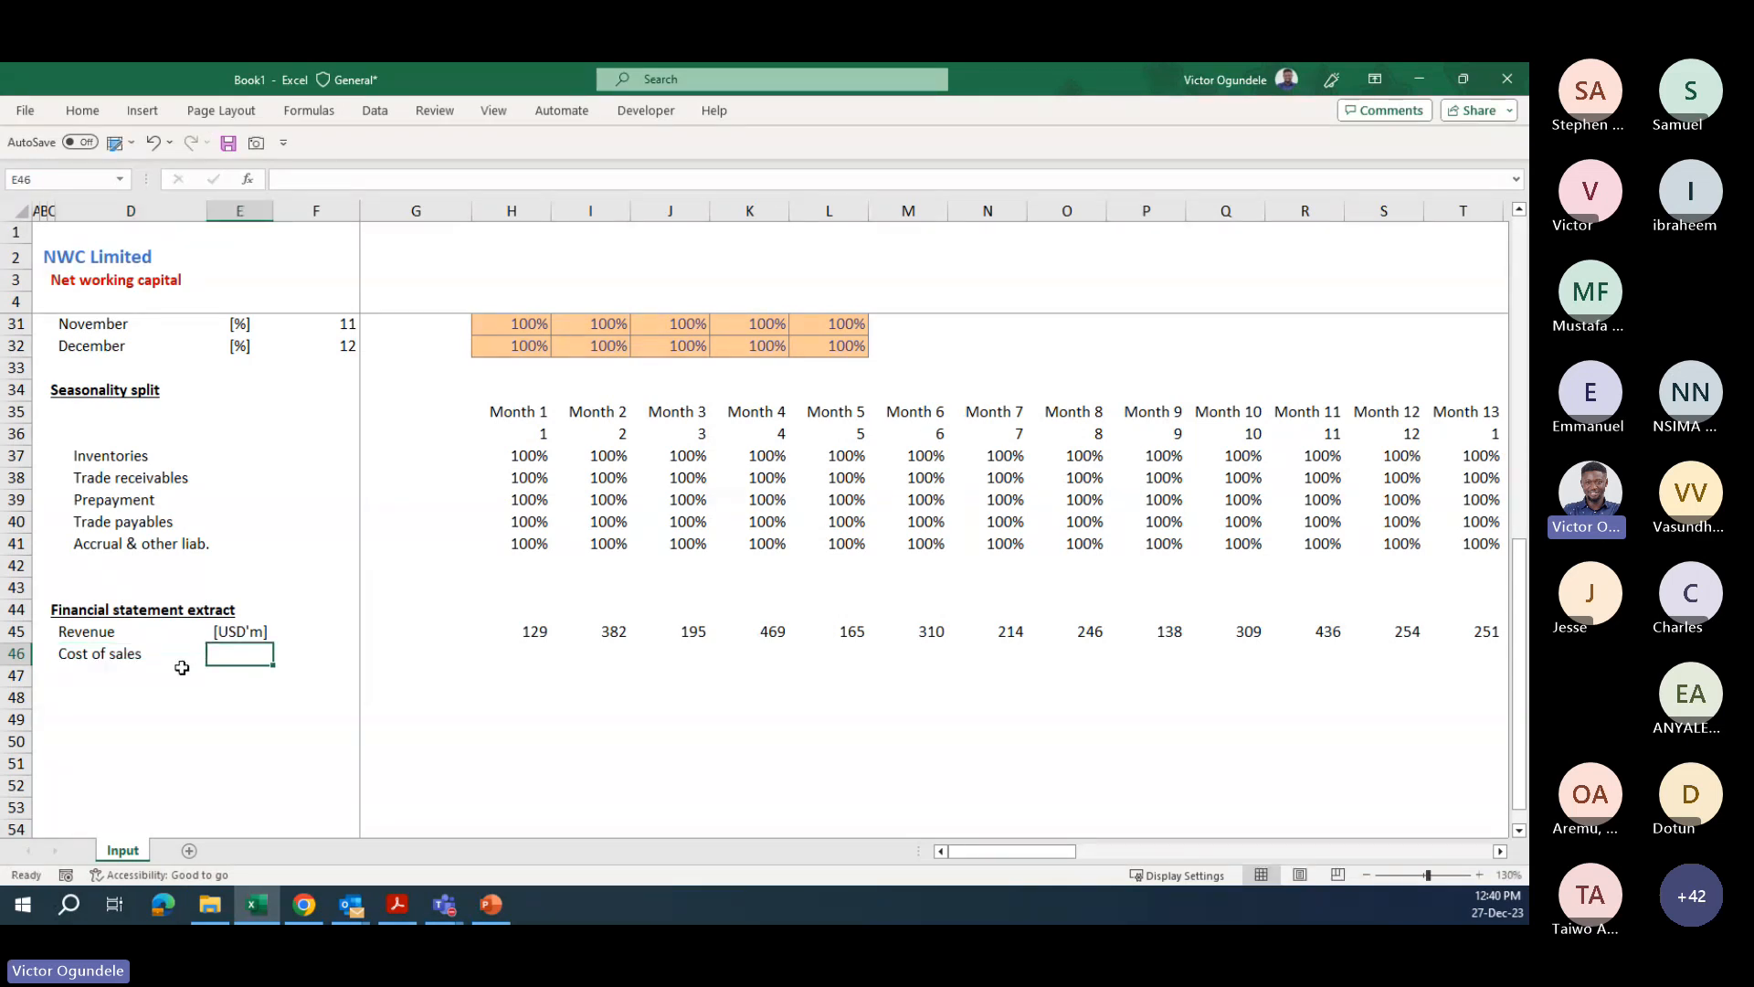
key(ctrl+d)
- Calculate month 1 cost of sales in H46 as =H45*45% and fill the formula across to BO46
key(Right)
key(Right)
key(Right)
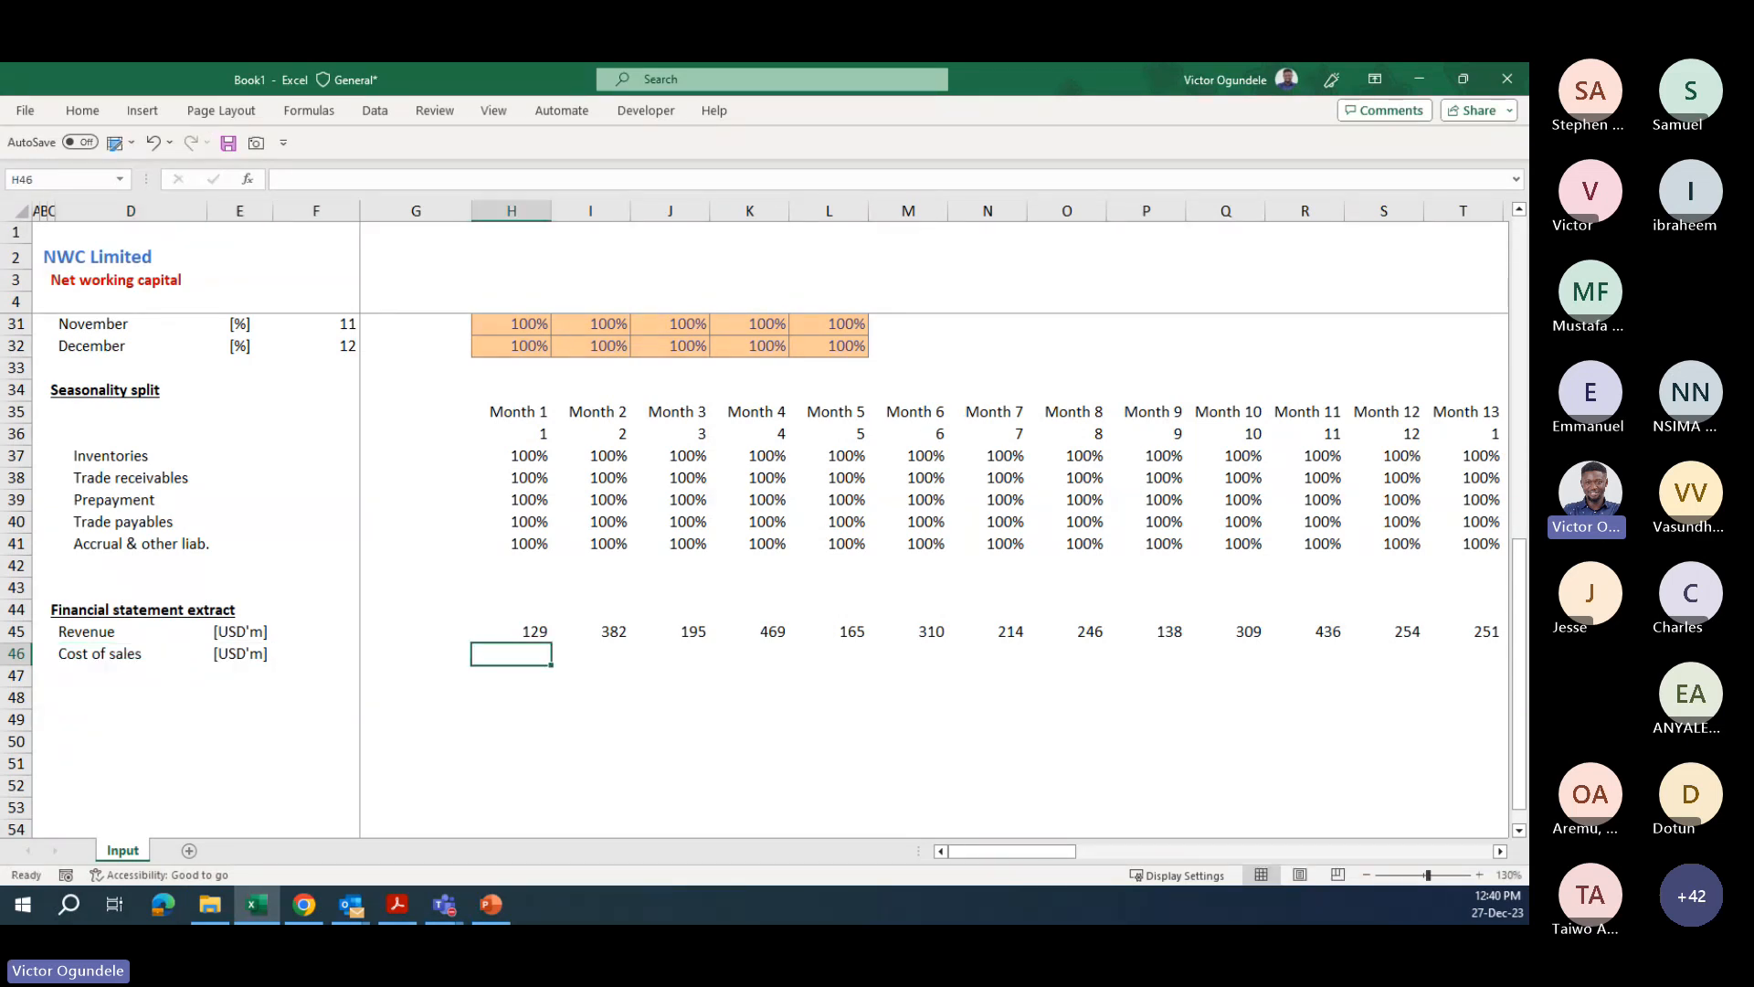
key(alt+Tab)
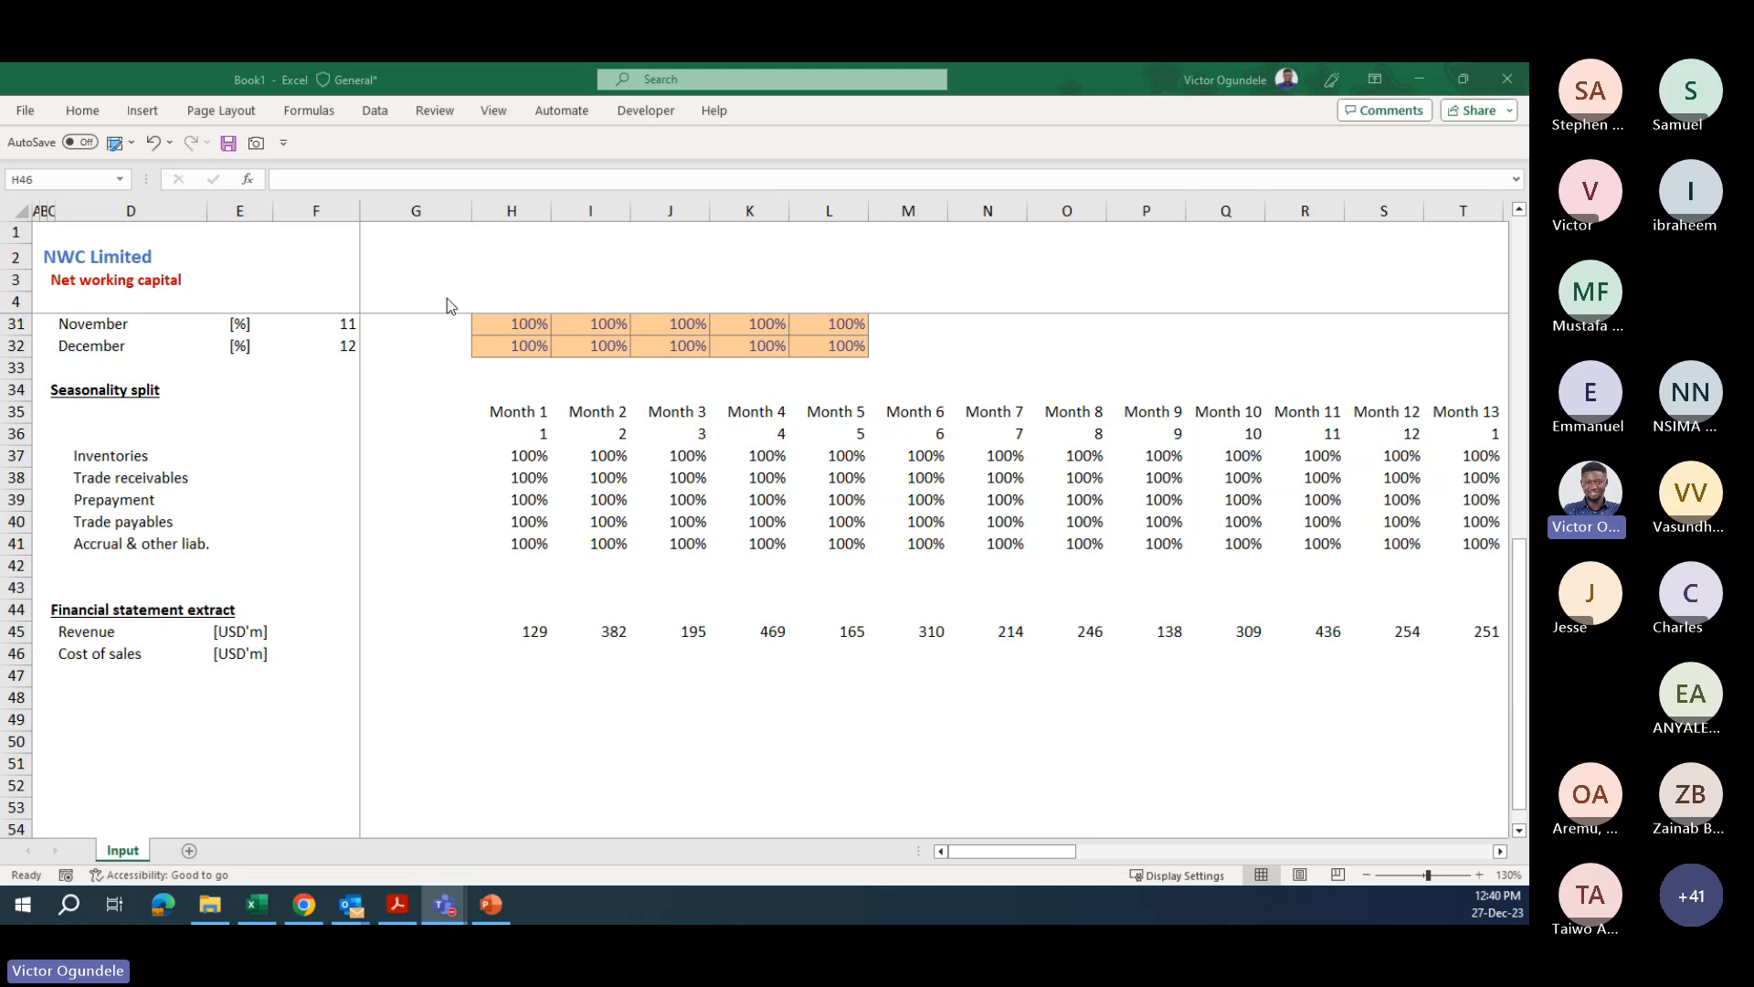
click(540, 652)
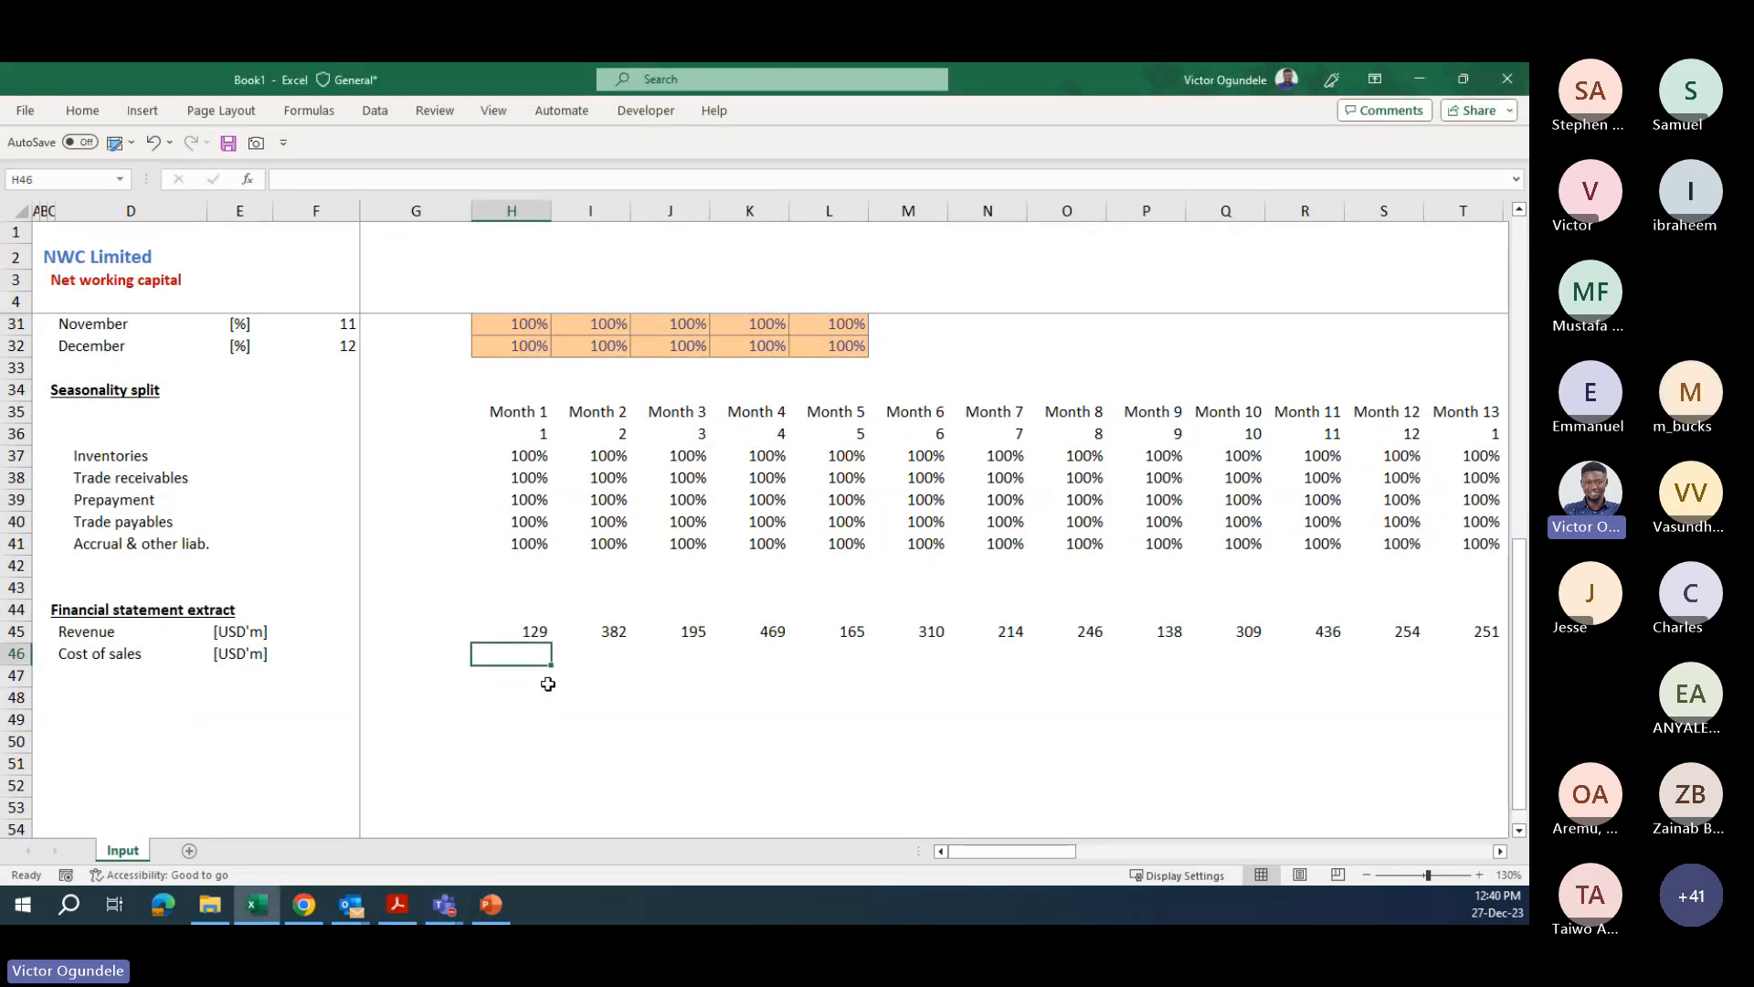
text(=)
key(Up)
text(*)
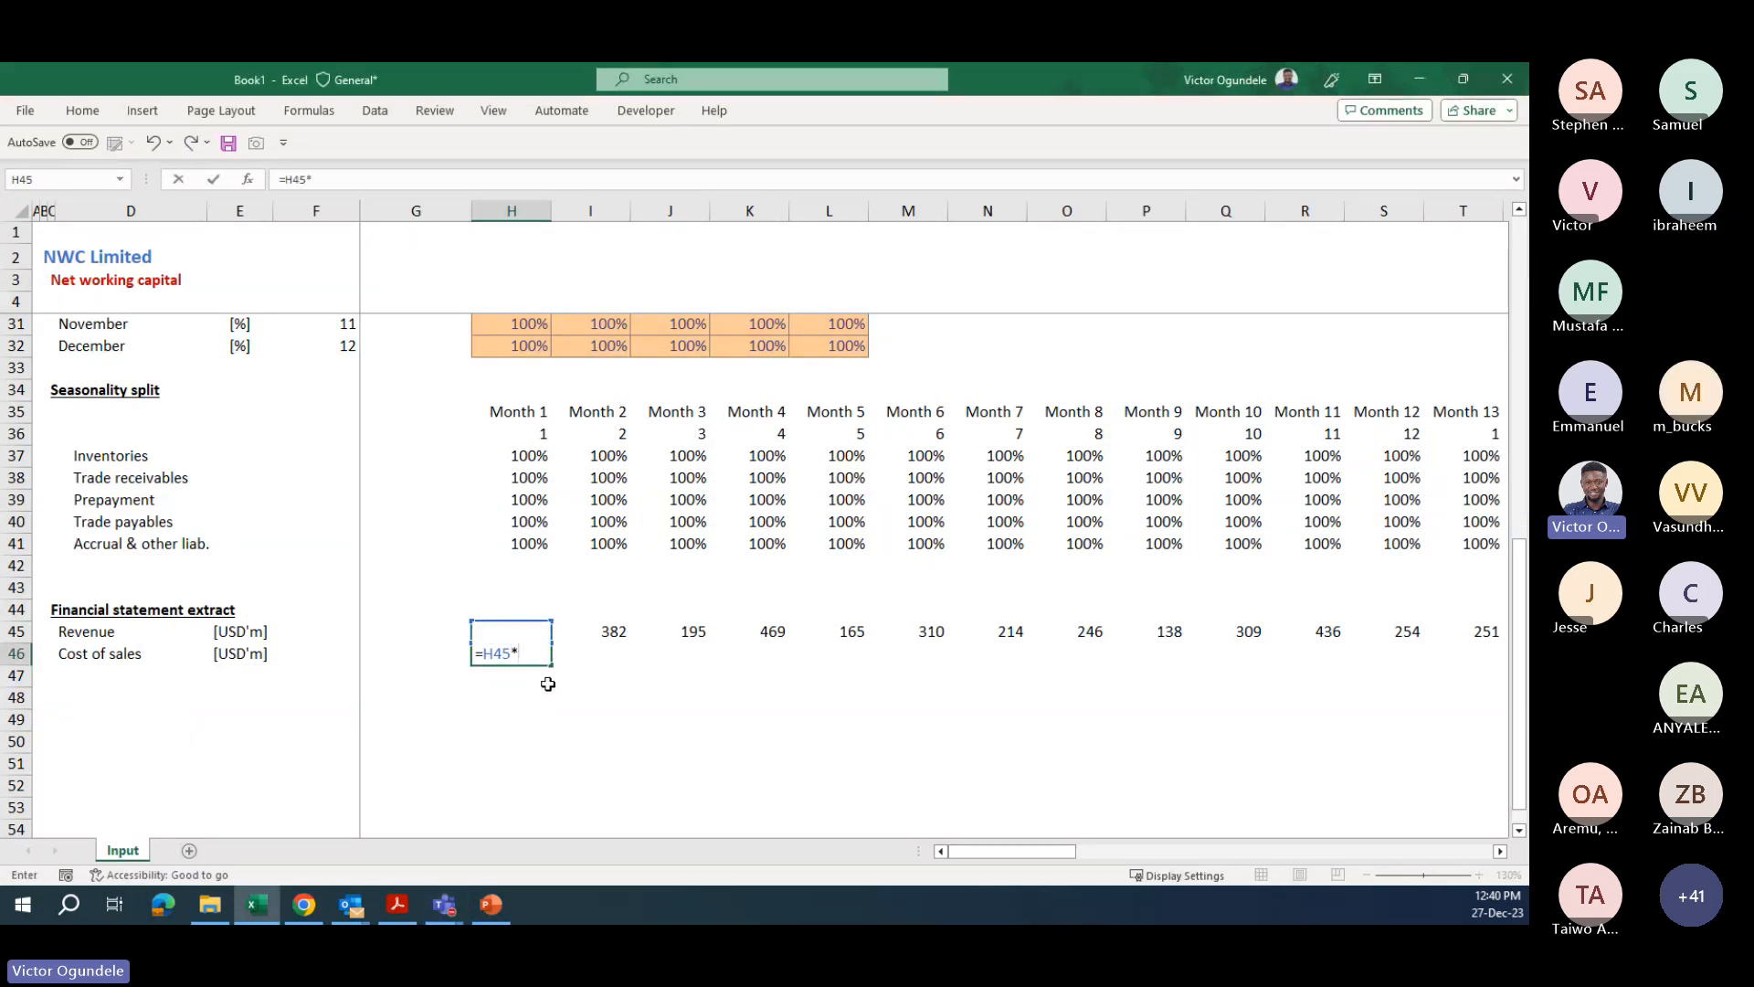
text(45%)
key(ctrl+Return)
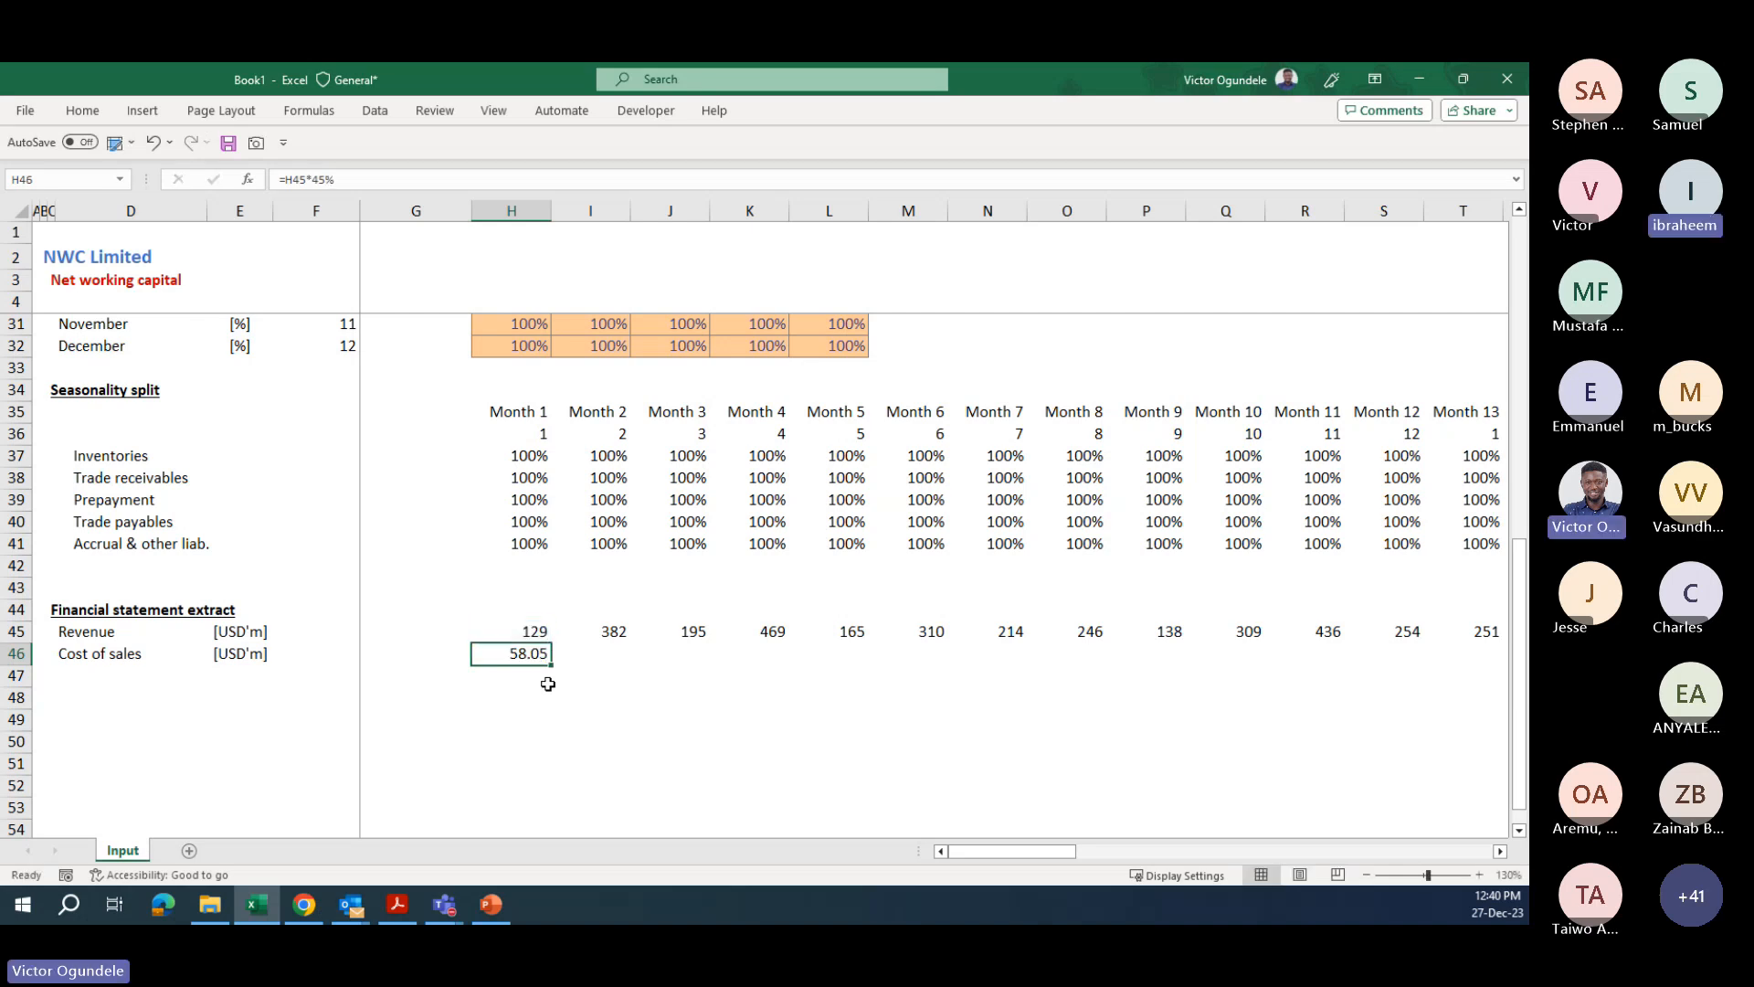
key(ctrl+shift+Right)
key(ctrl+r)
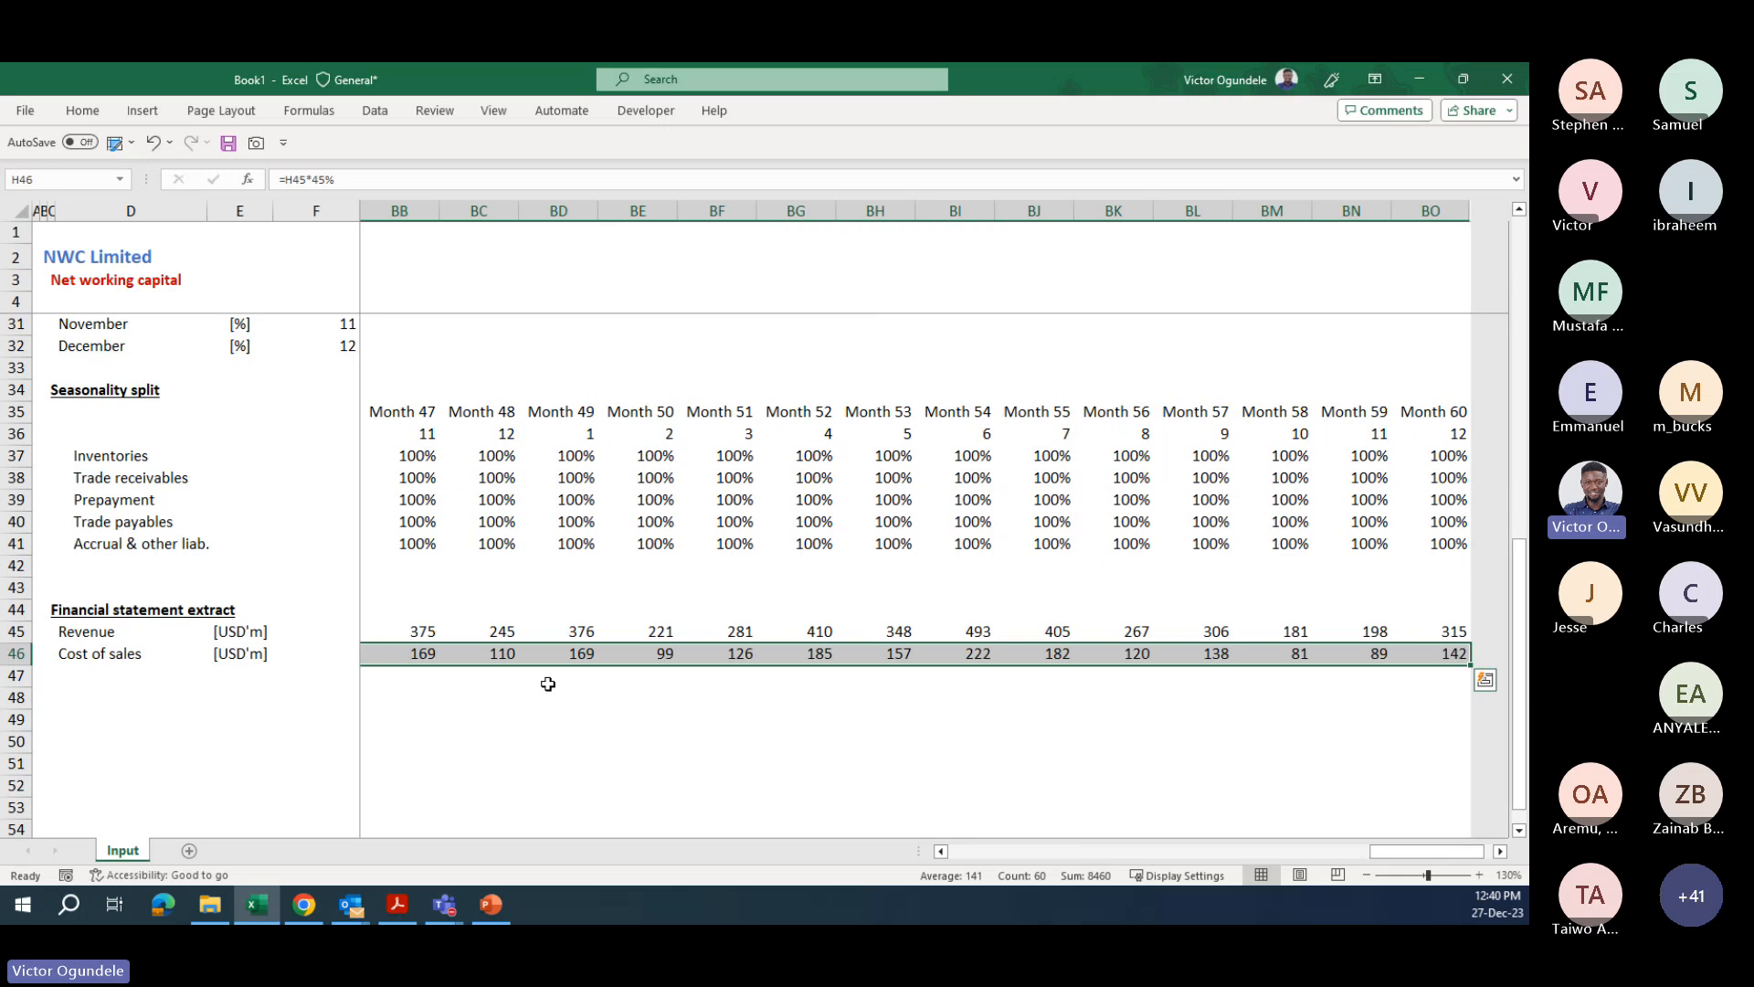
- Convert the cost of sales formulas in H46:BO46 to fixed values by pasting them over themselves as values
key(ctrl+c)
key(ctrl+alt+v)
key(v)
key(Return)
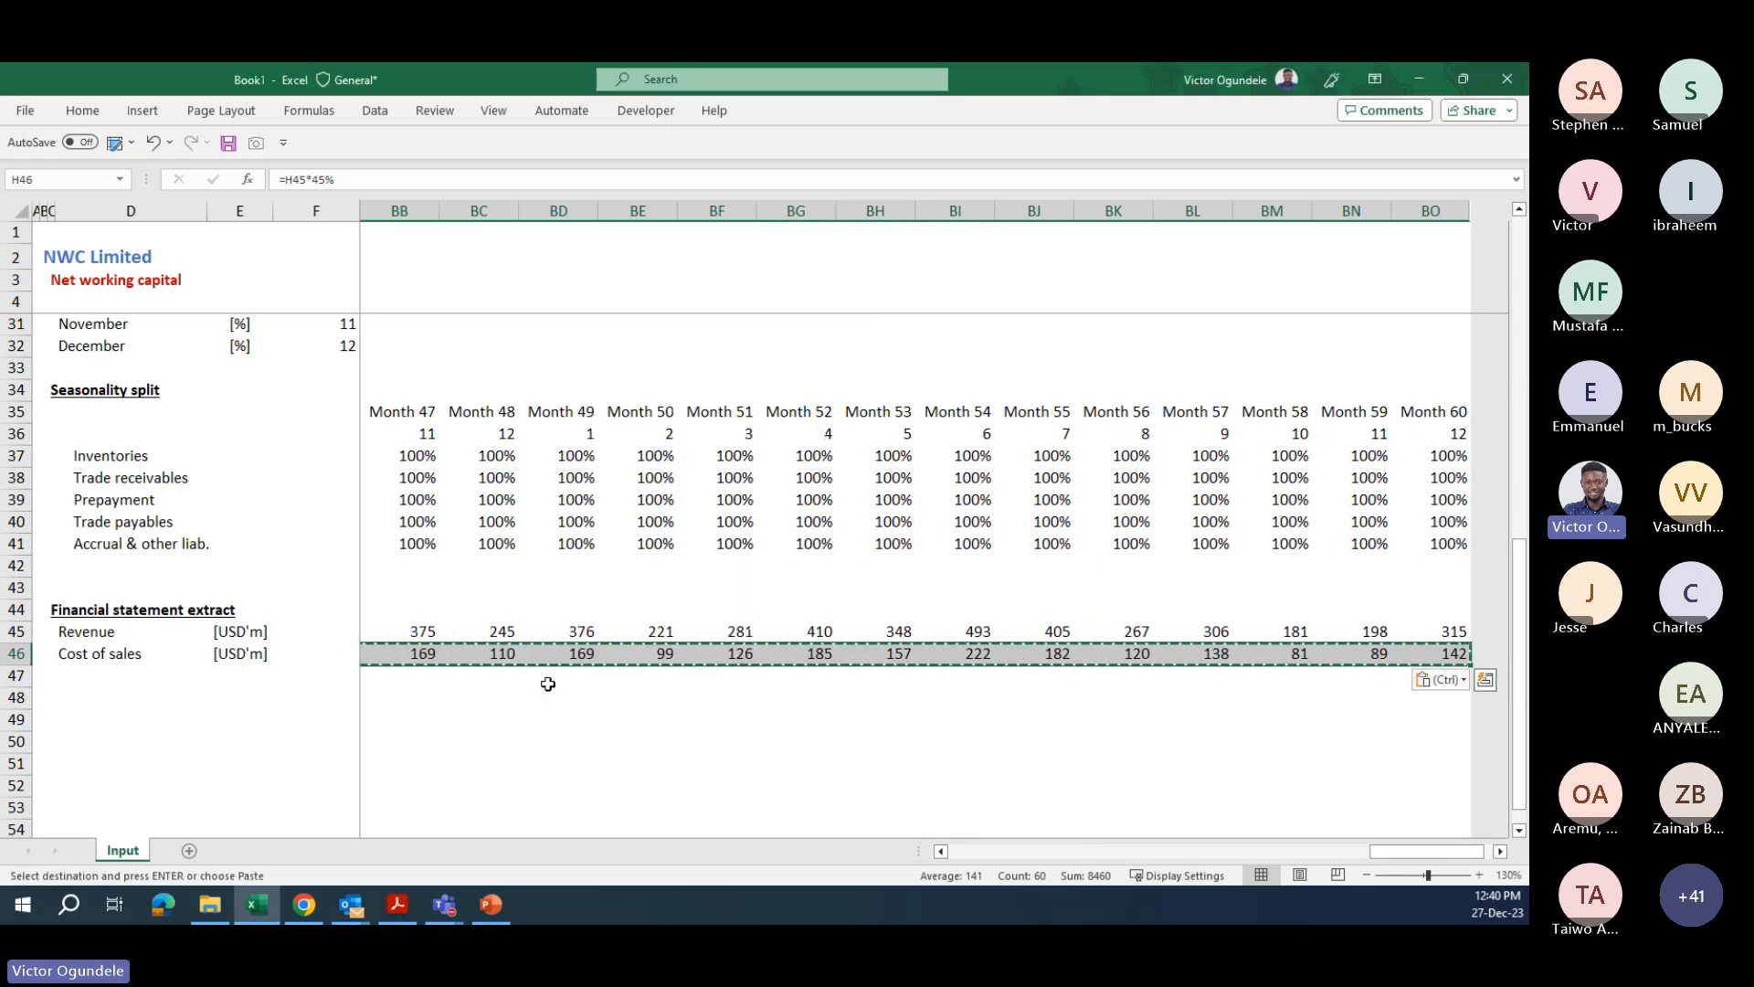
key(Escape)
- Add an Operating expenses line item in D47 and fill the unit [USD'm] down into E47
key(ctrl+shift+Left)
key(Right)
key(ctrl+Left)
key(ctrl+Left)
key(ctrl+Left)
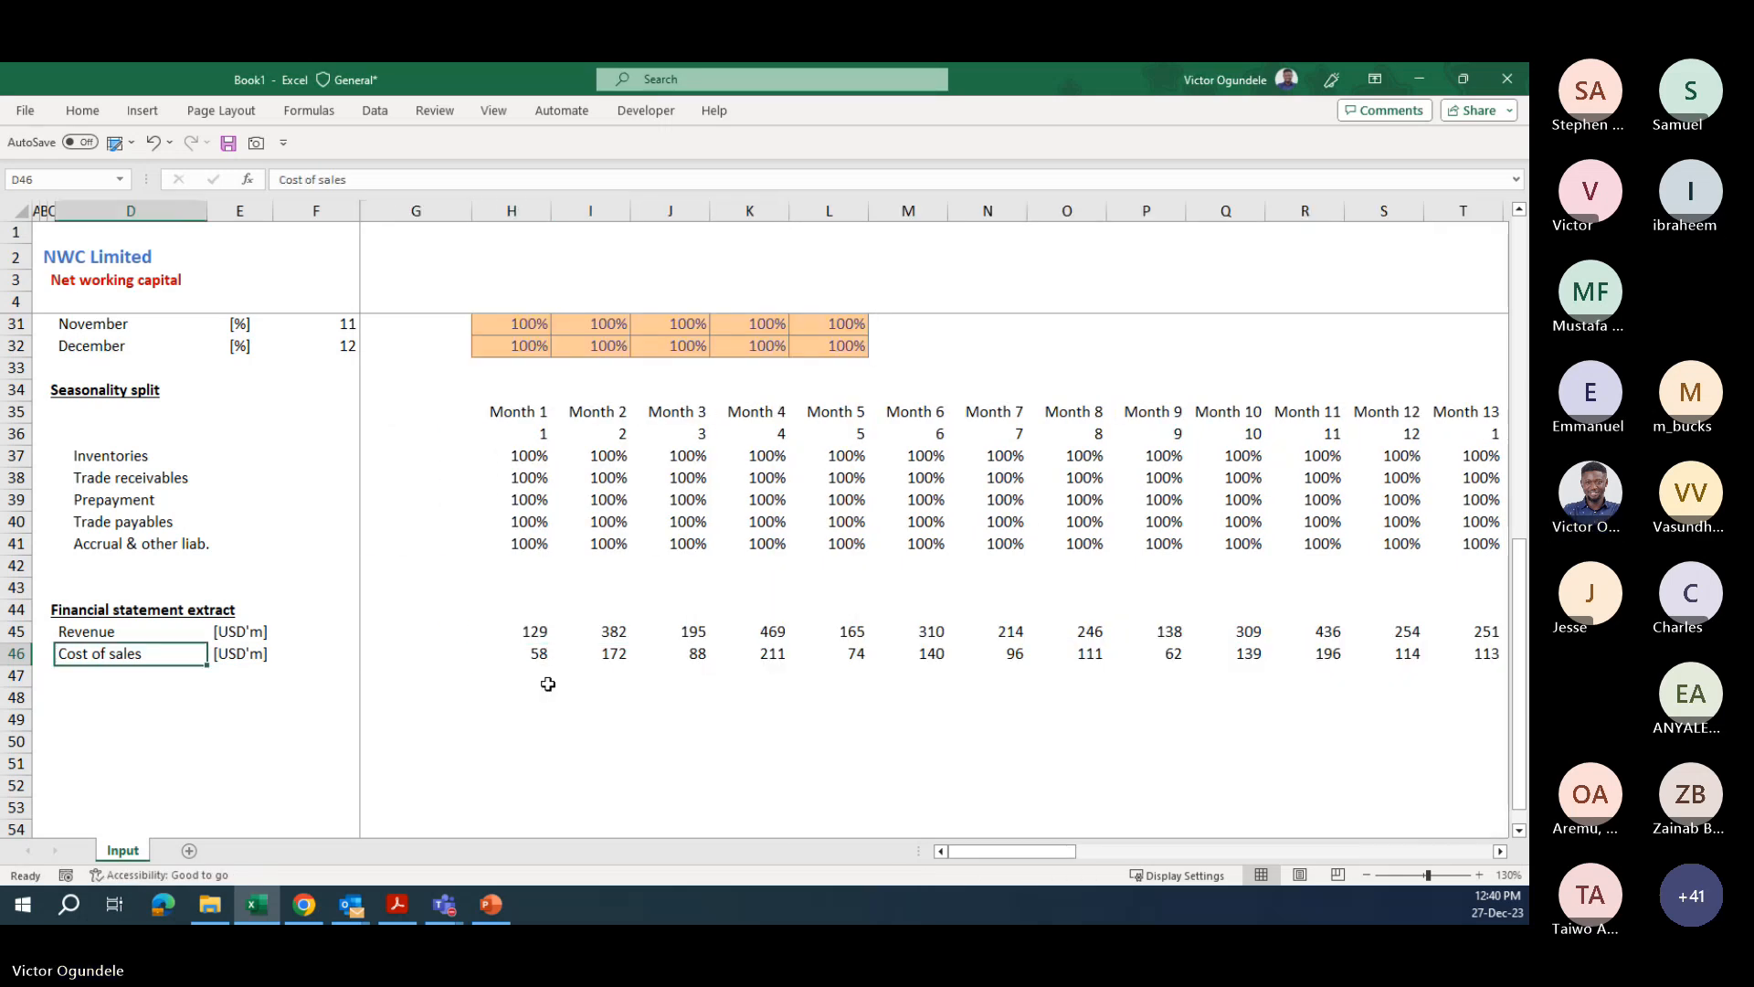
key(Left)
key(Right)
key(Down)
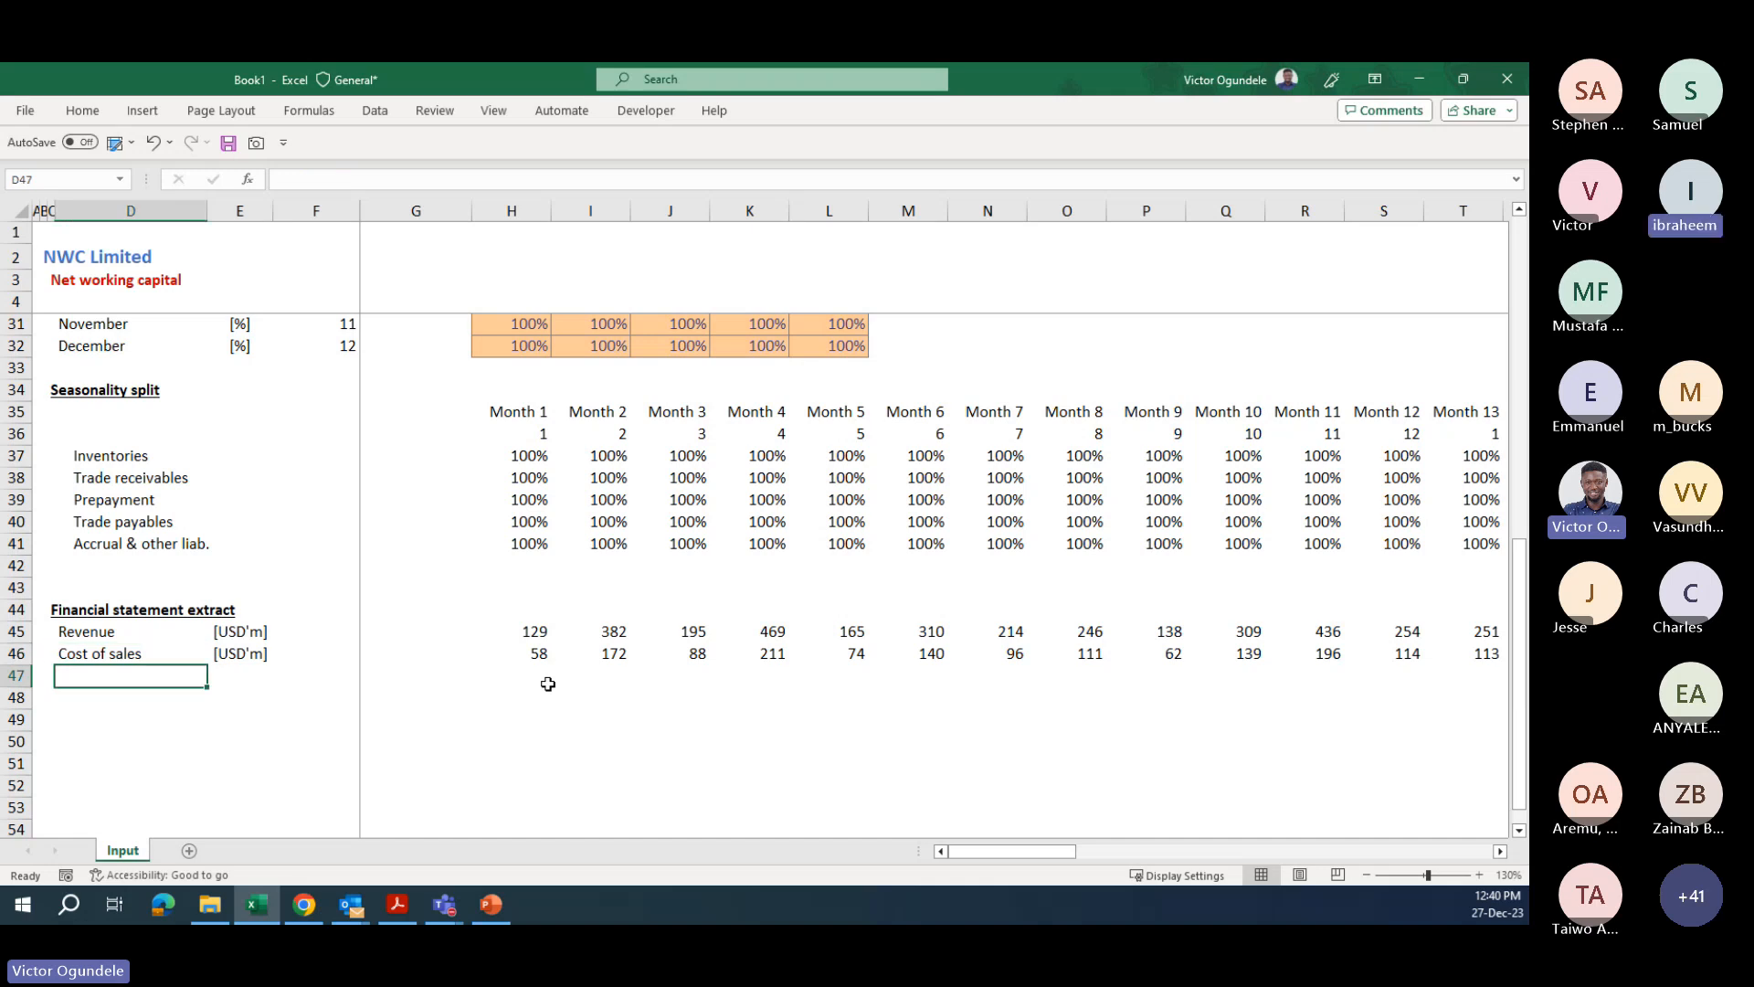
text(Operating expenses)
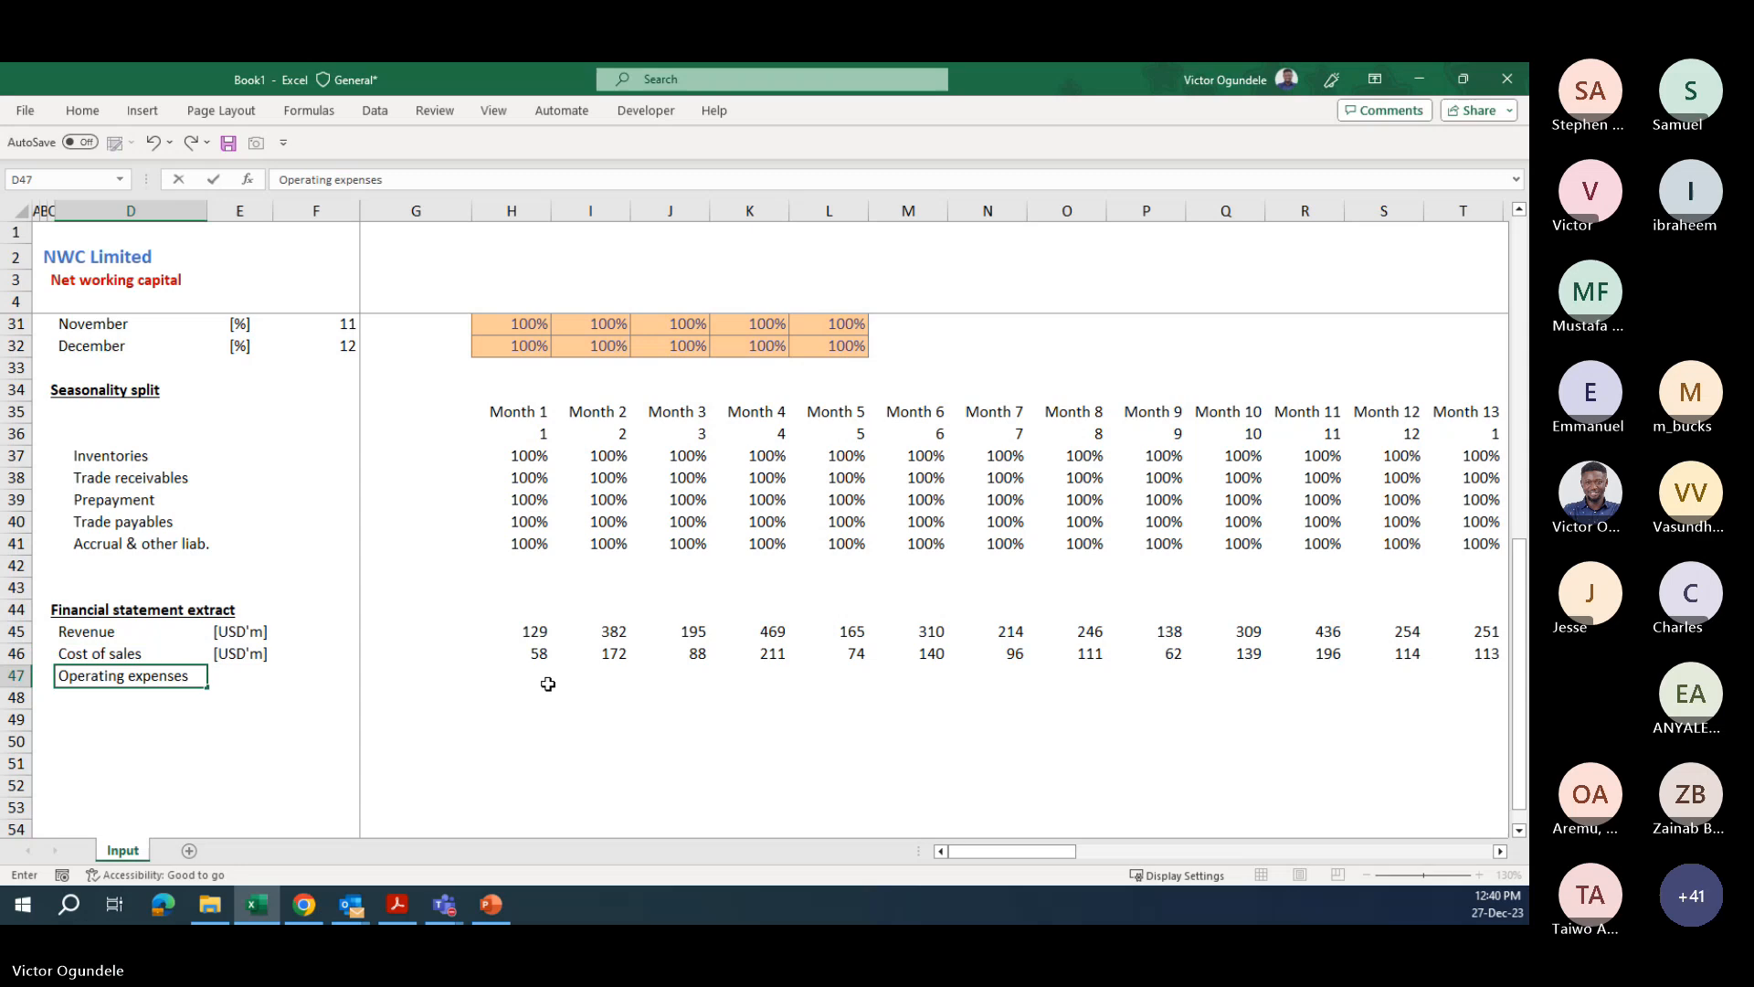
key(Return)
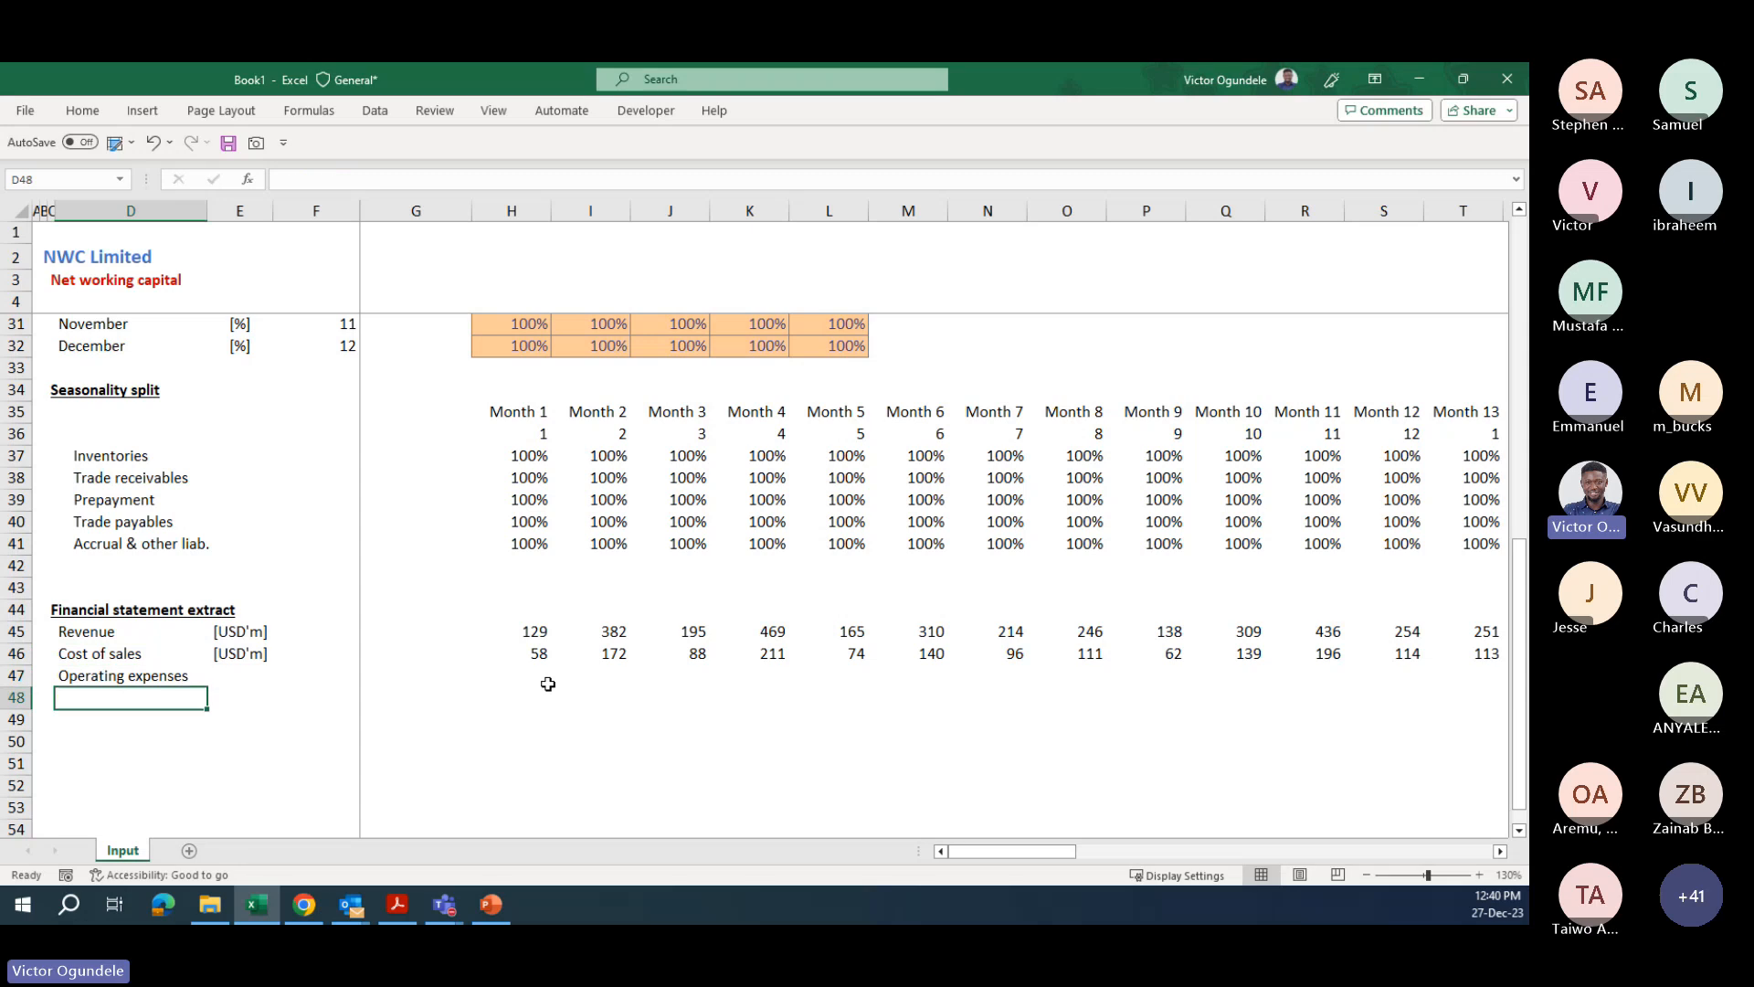
key(Up)
key(Right)
key(ctrl+d)
- Calculate month 1 operating expenses in H47 as =H45*55% and fill the formula across to BO47
key(Right)
key(Right)
key(Right)
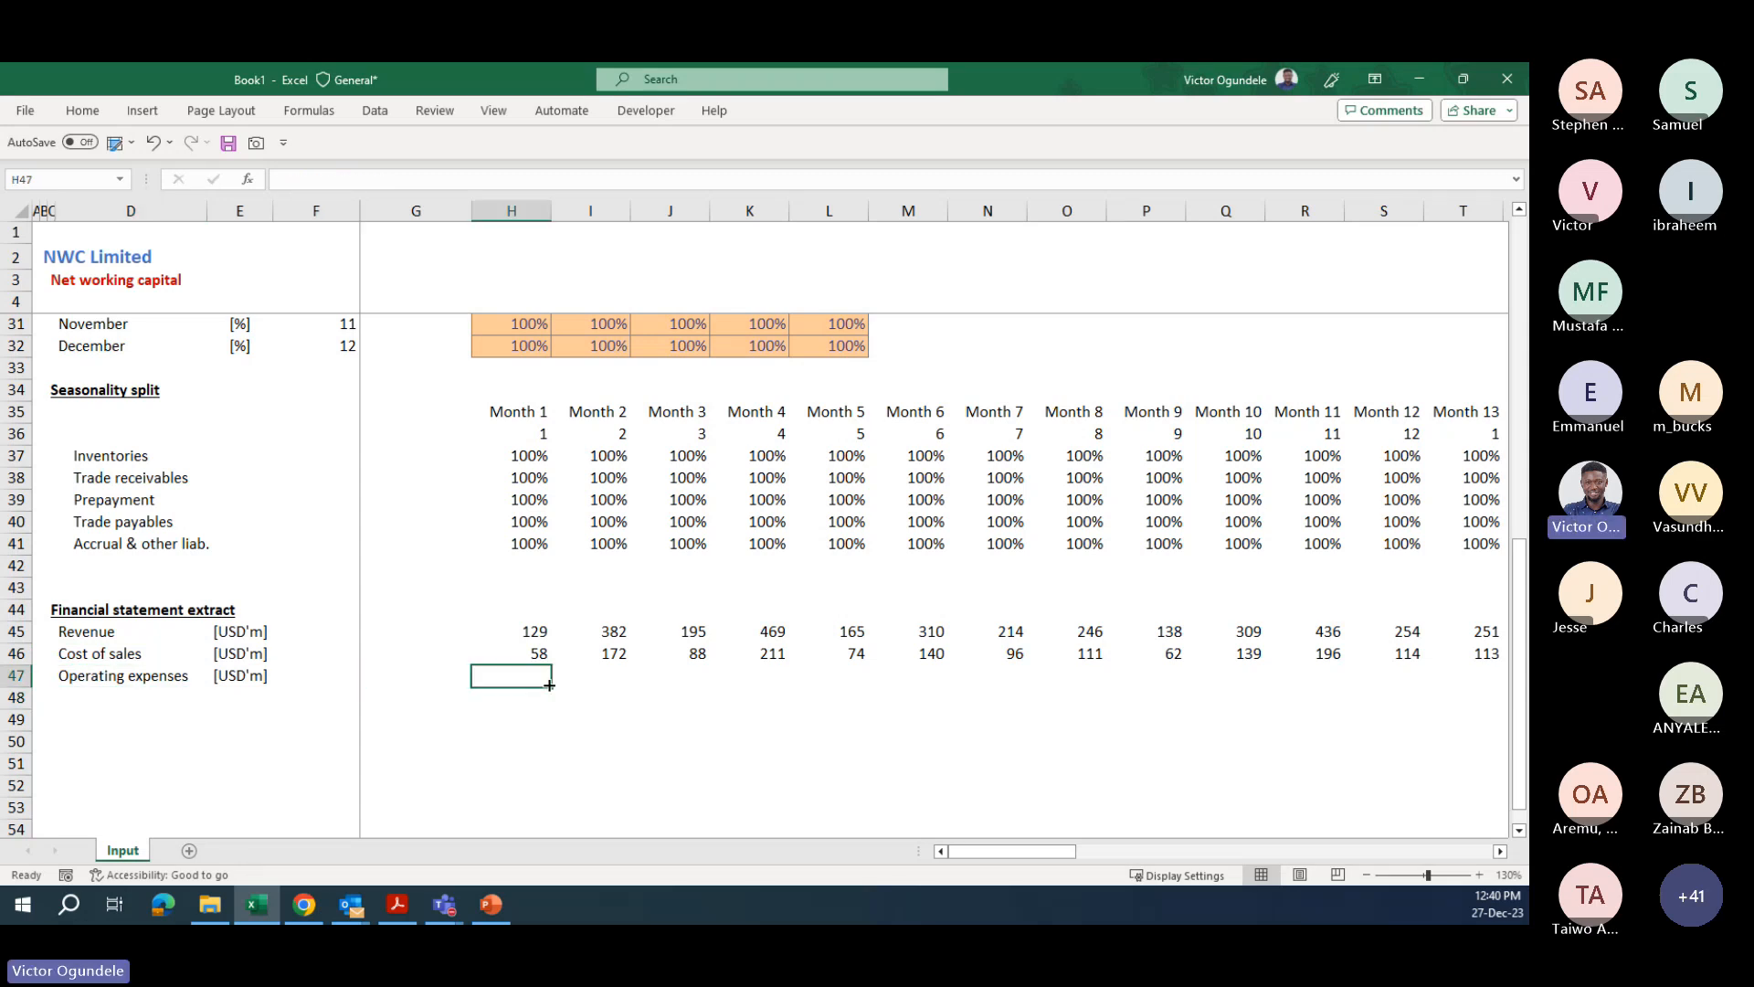
text(=)
key(Up)
key(Up)
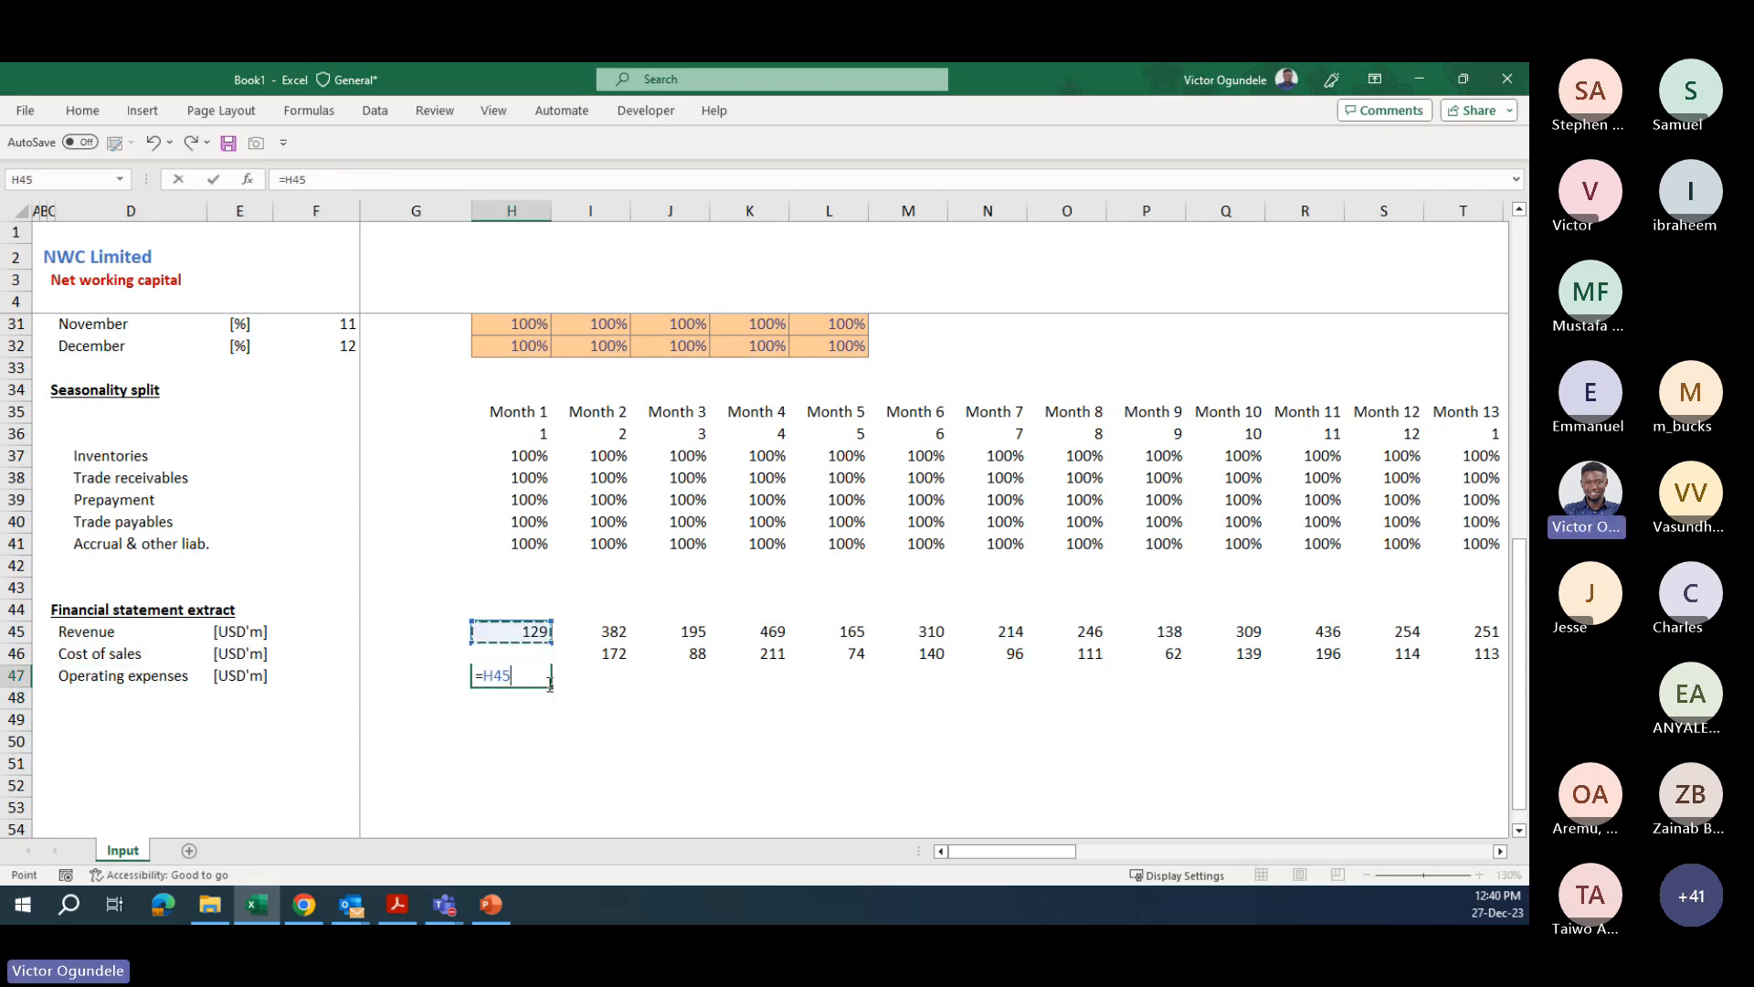
text(*55%)
key(ctrl+Return)
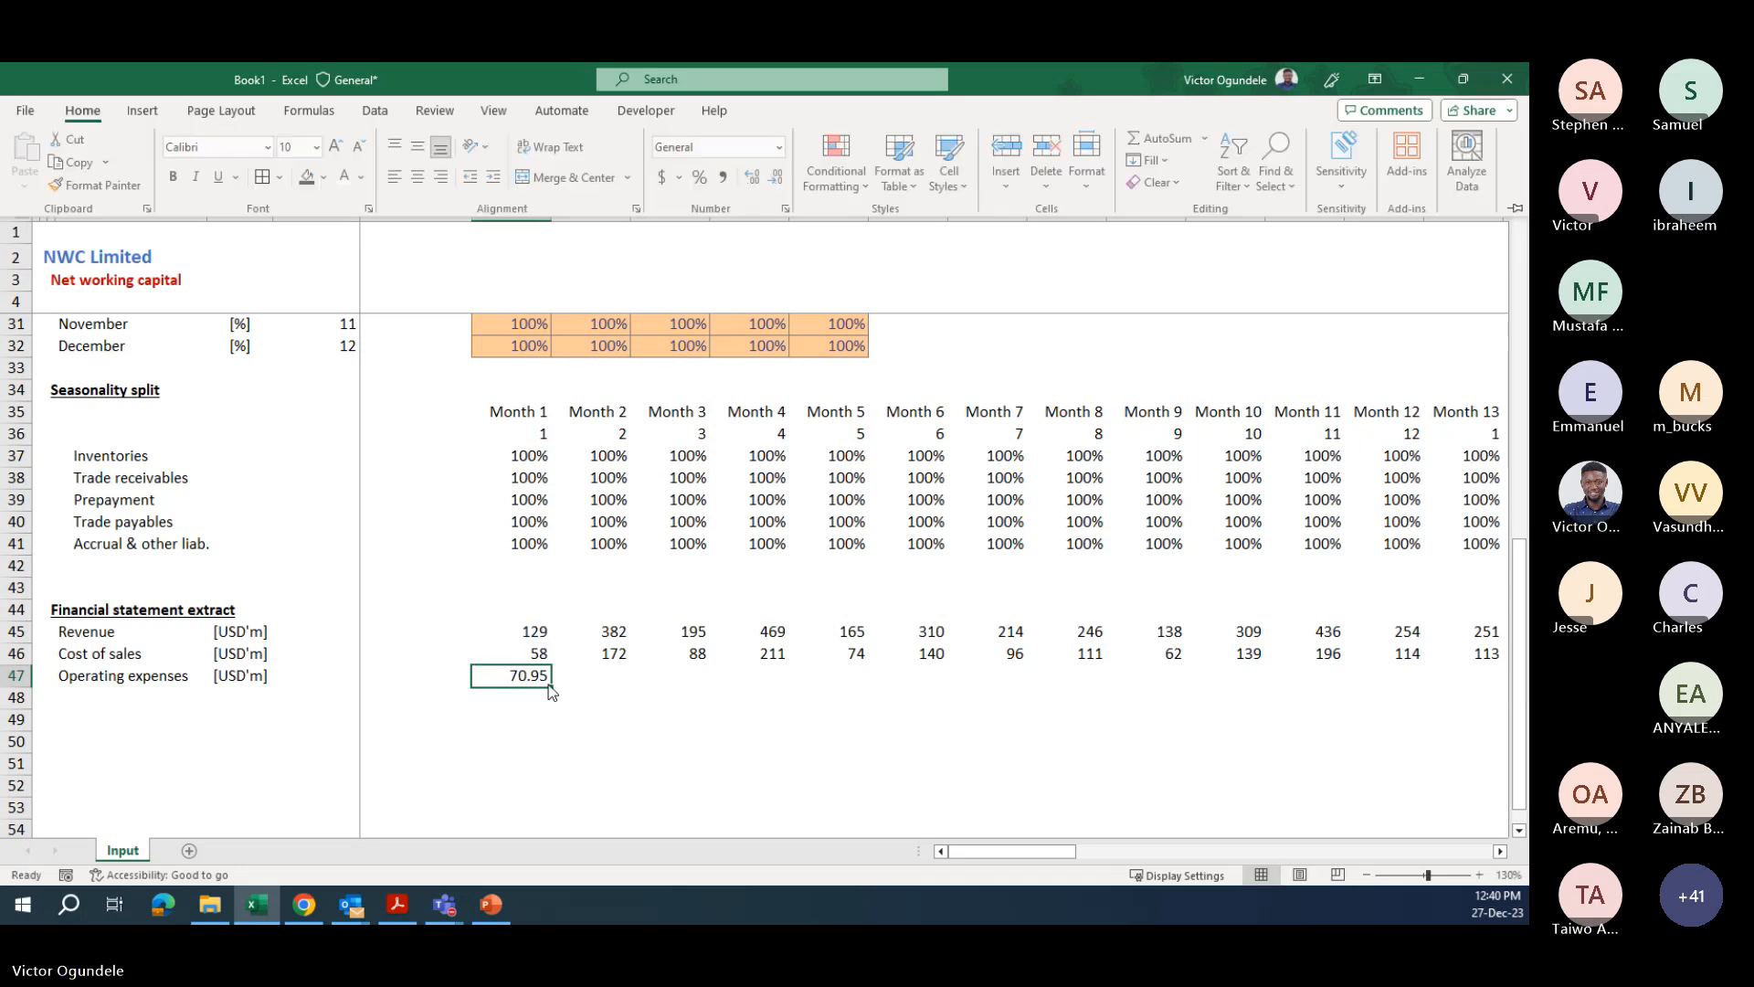
key(ctrl+shift+End)
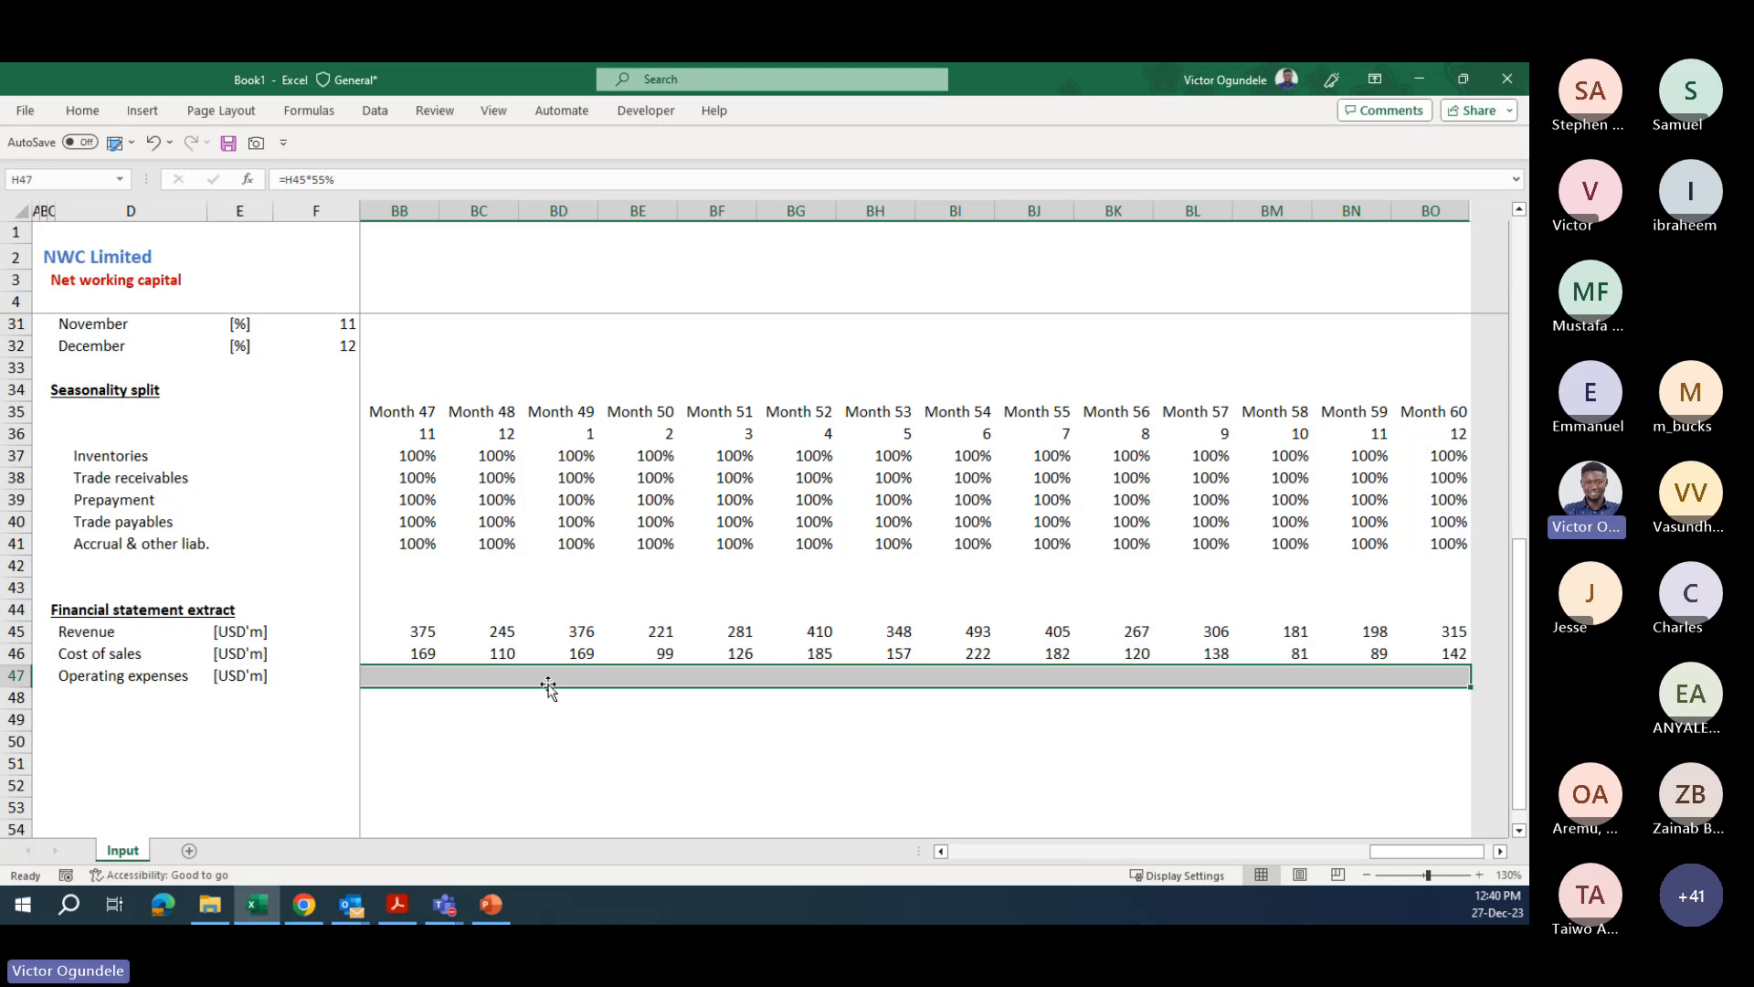
key(ctrl+r)
- Convert the operating expenses formulas in H47:BO47 to fixed values by pasting them over themselves as values
key(ctrl+c)
key(ctrl+alt+v)
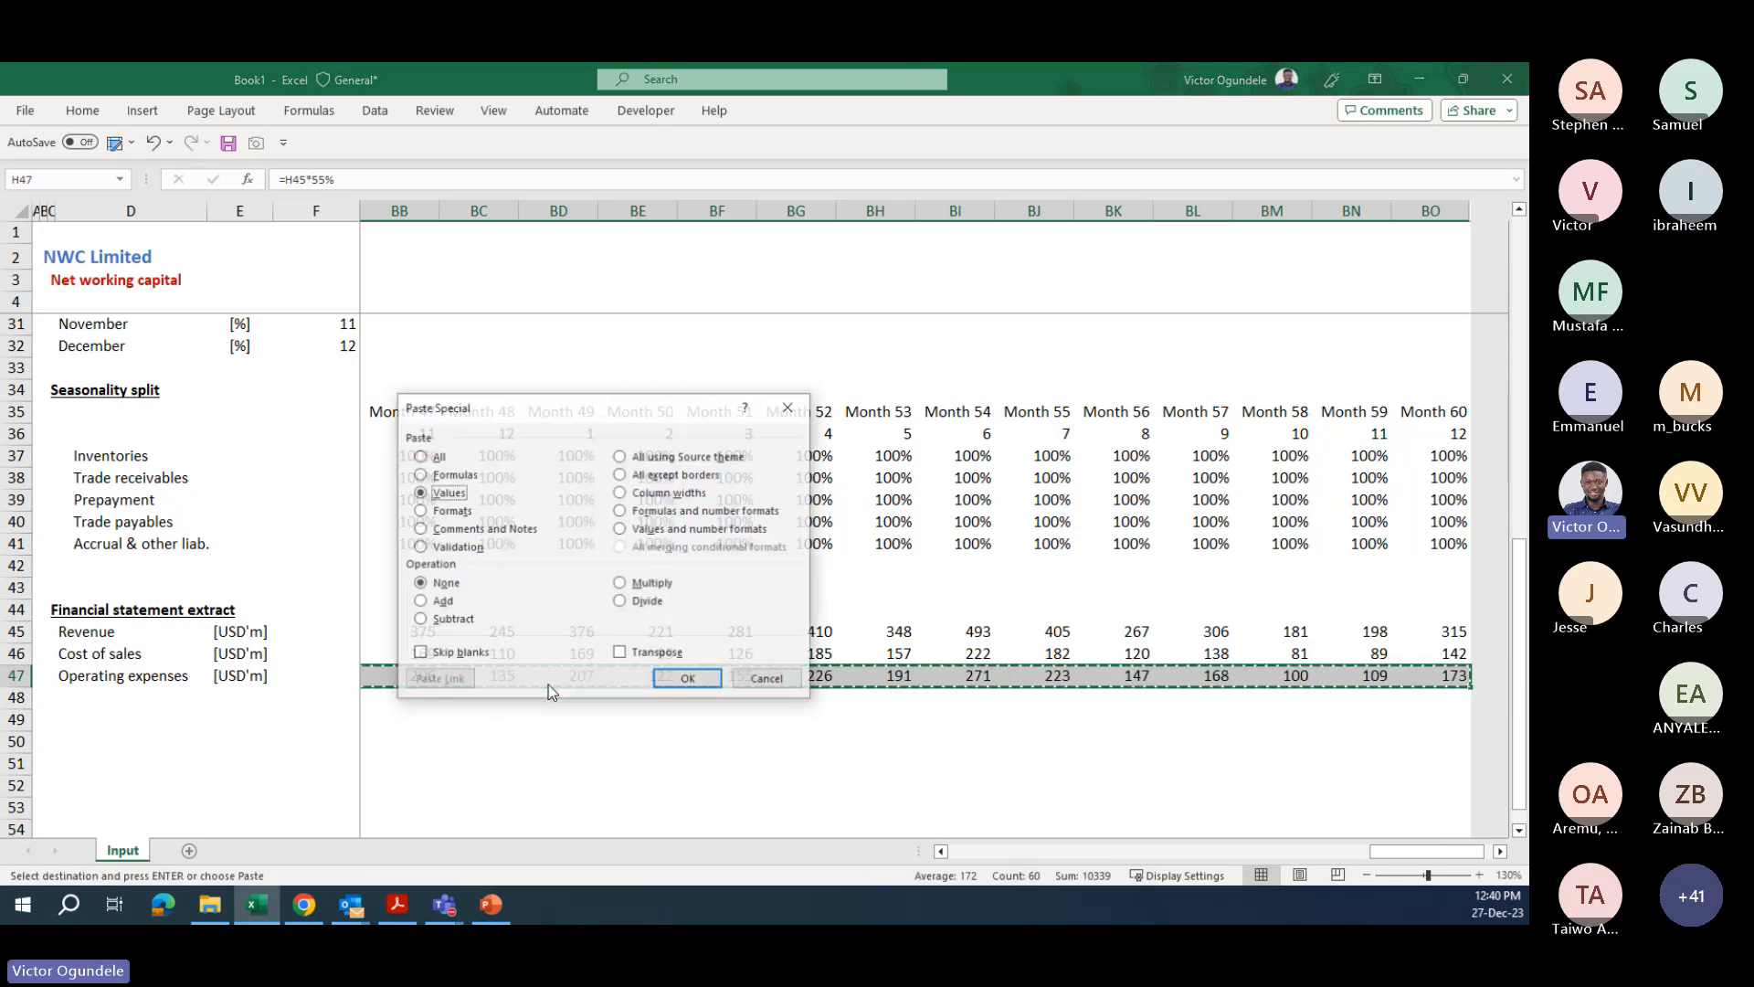
key(v)
key(Return)
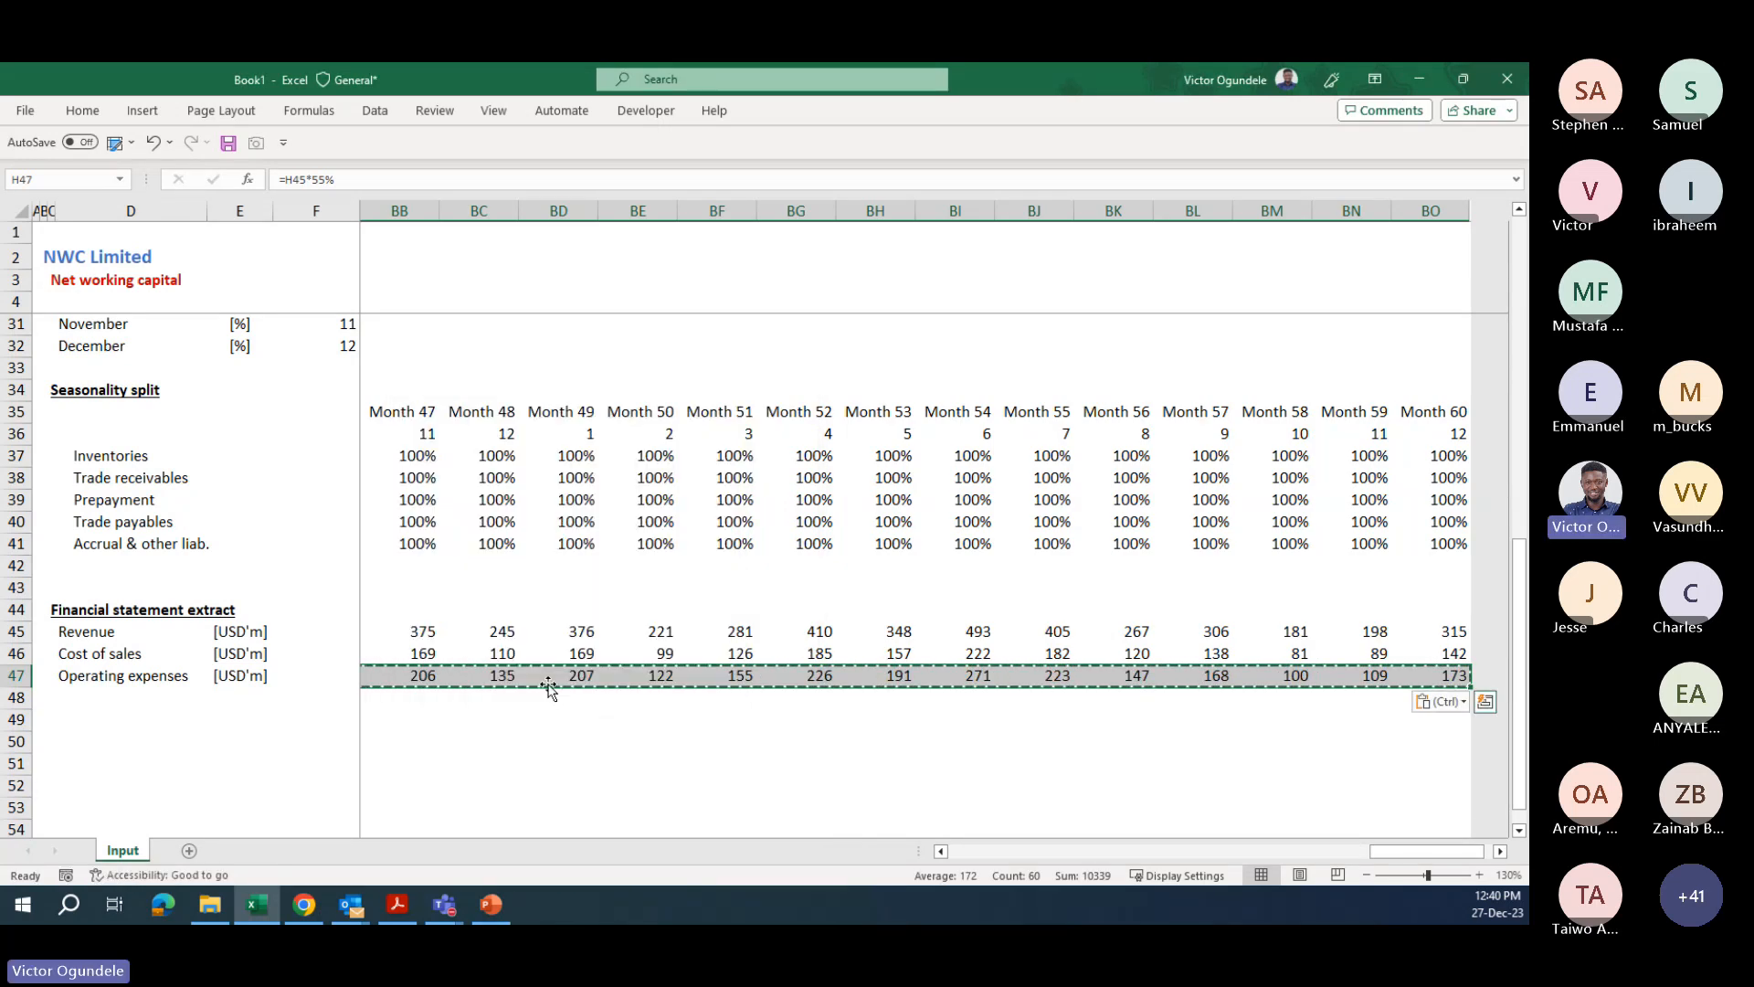
key(Escape)
- Add a Total cost line item in D48 and fill the unit [USD'm] down into E48
key(ctrl+Left)
key(ctrl+Left)
key(Right)
key(Left)
key(Down)
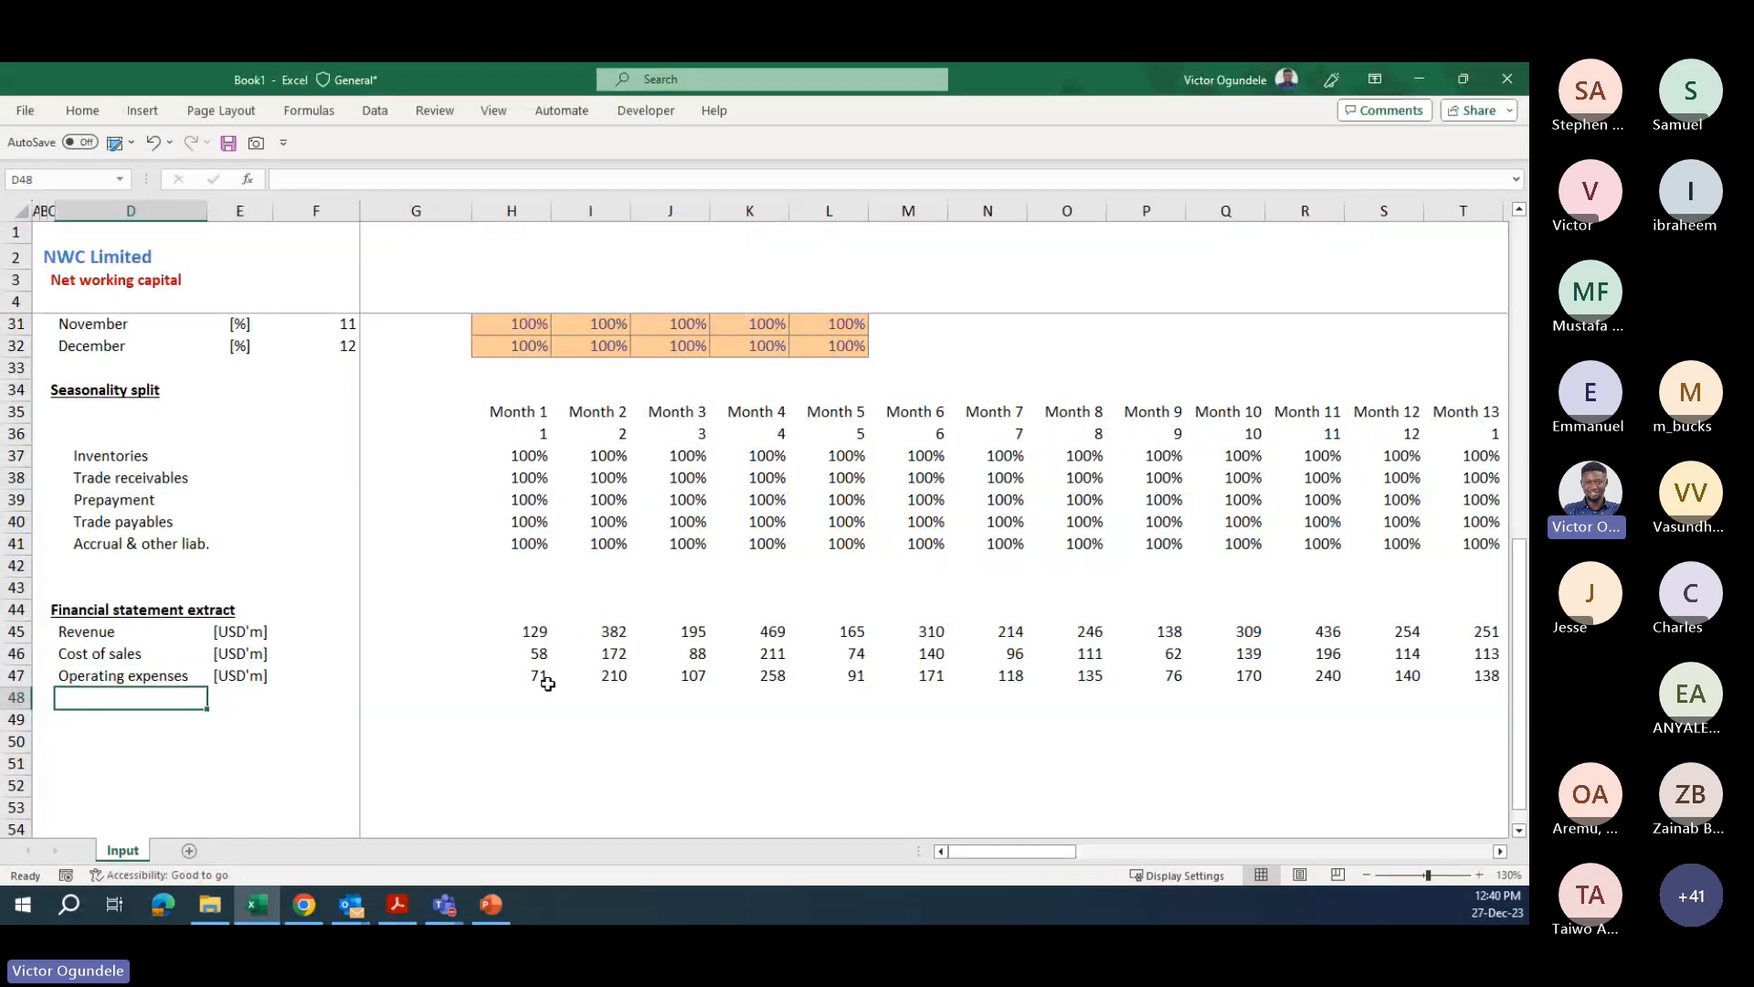
text(Total)
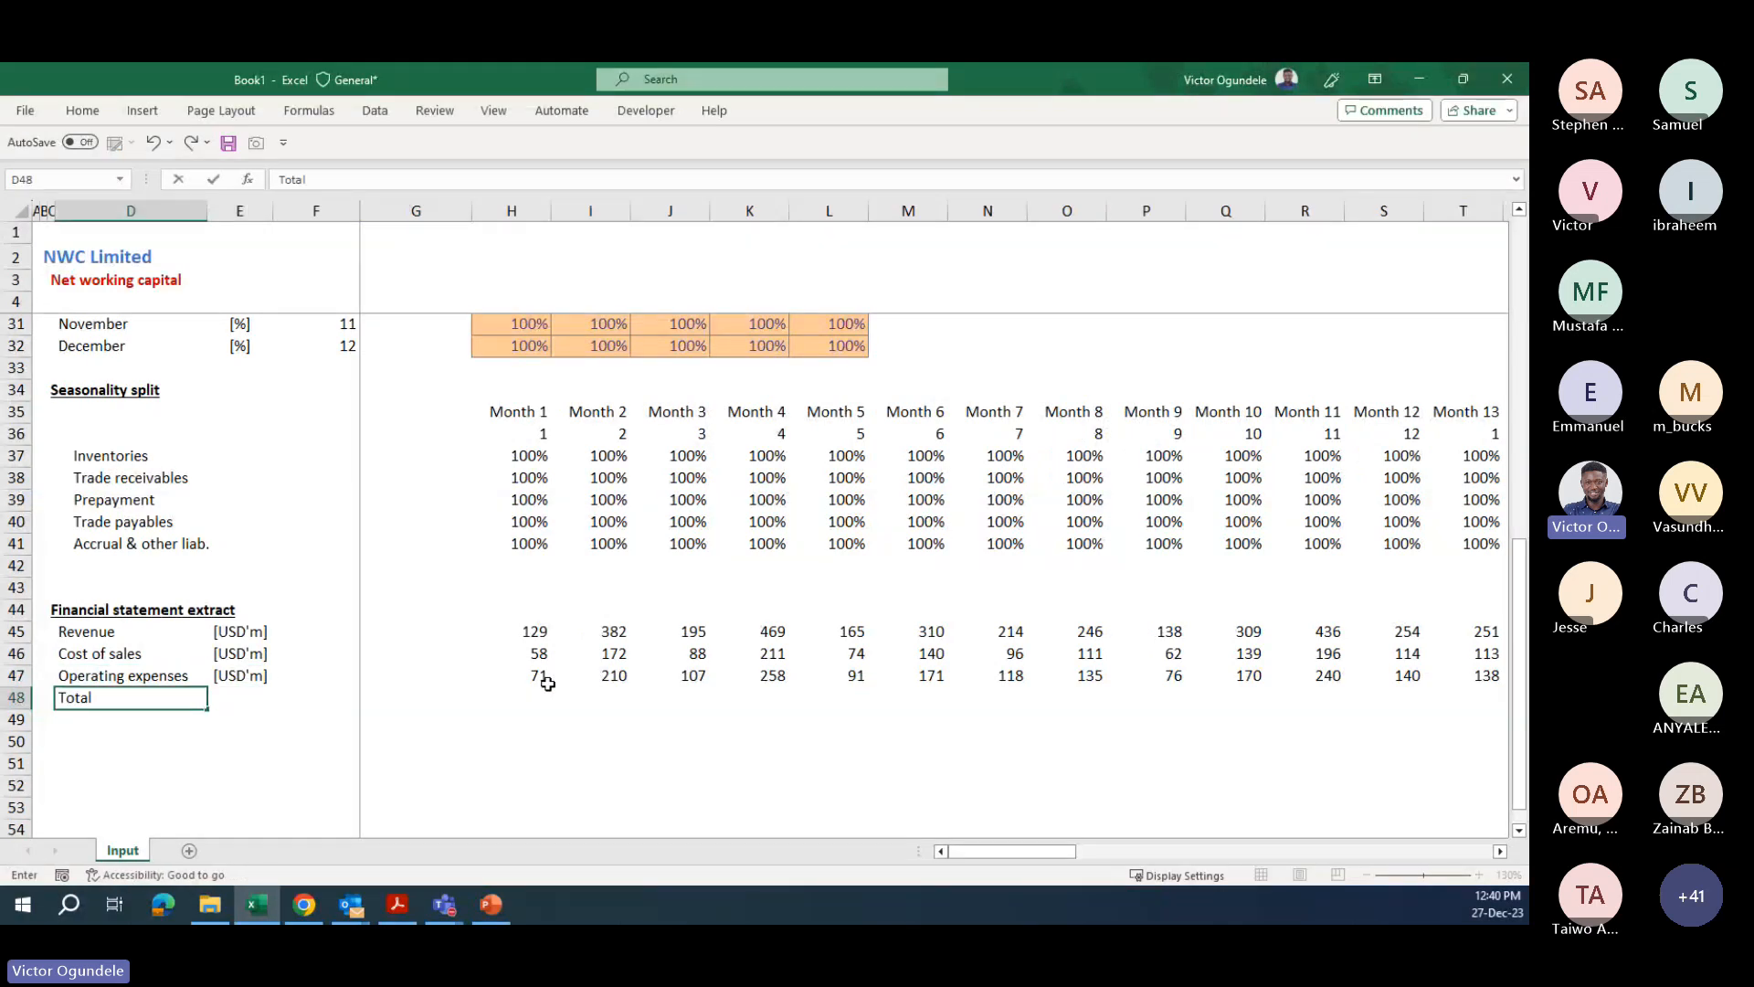
text( cost)
key(Tab)
key(ctrl+s)
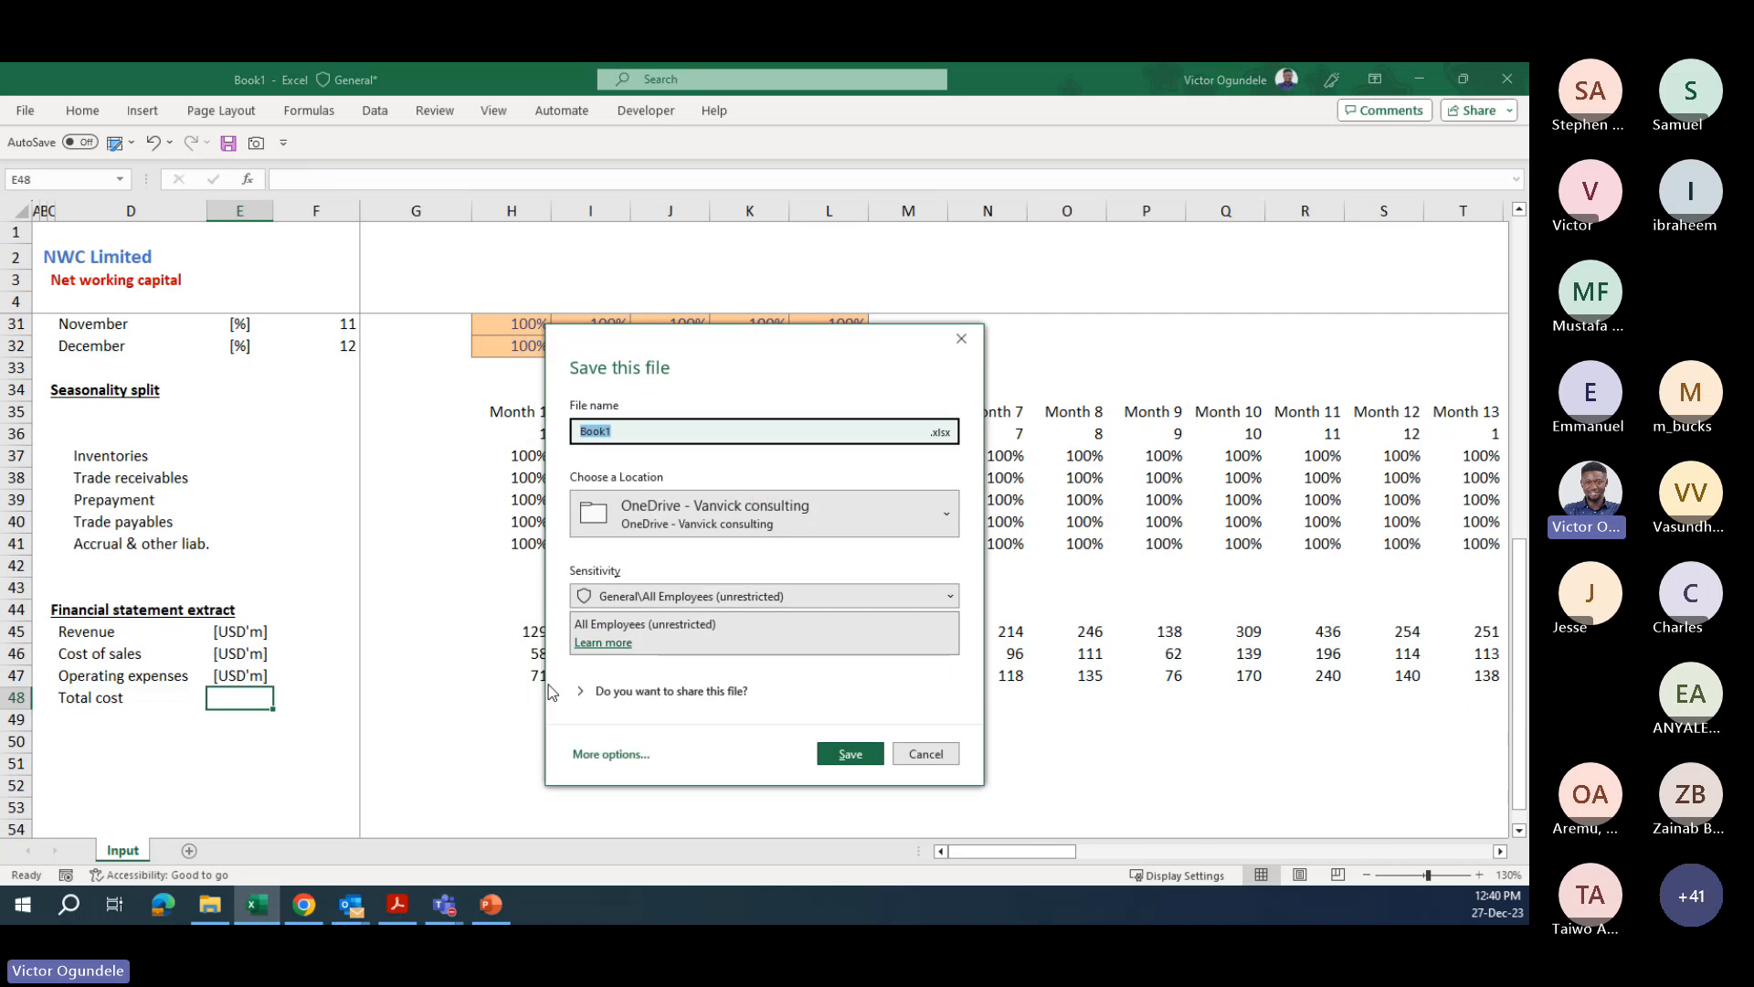
key(Escape)
key(ctrl+d)
- Calculate month 1 total cost in H48 as =H46+H47 and fill the formula across to BO48
key(Right)
key(Right)
key(Right)
key(Right)
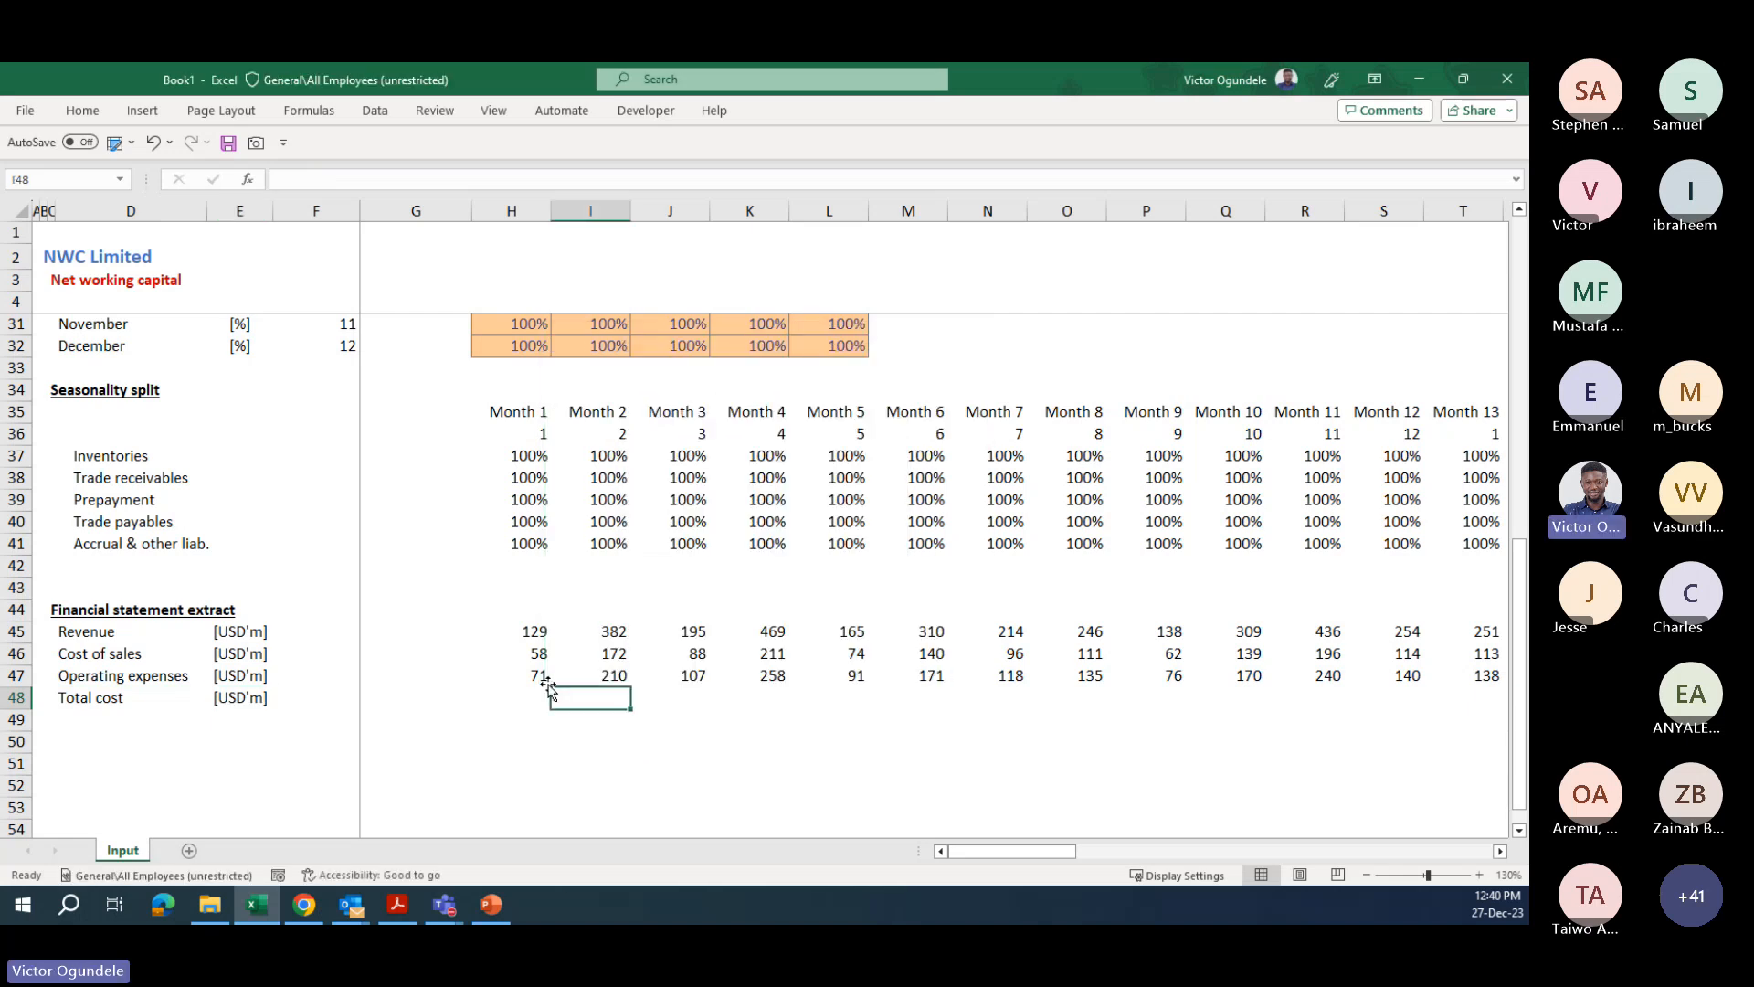
click(548, 690)
text(=H46+H47)
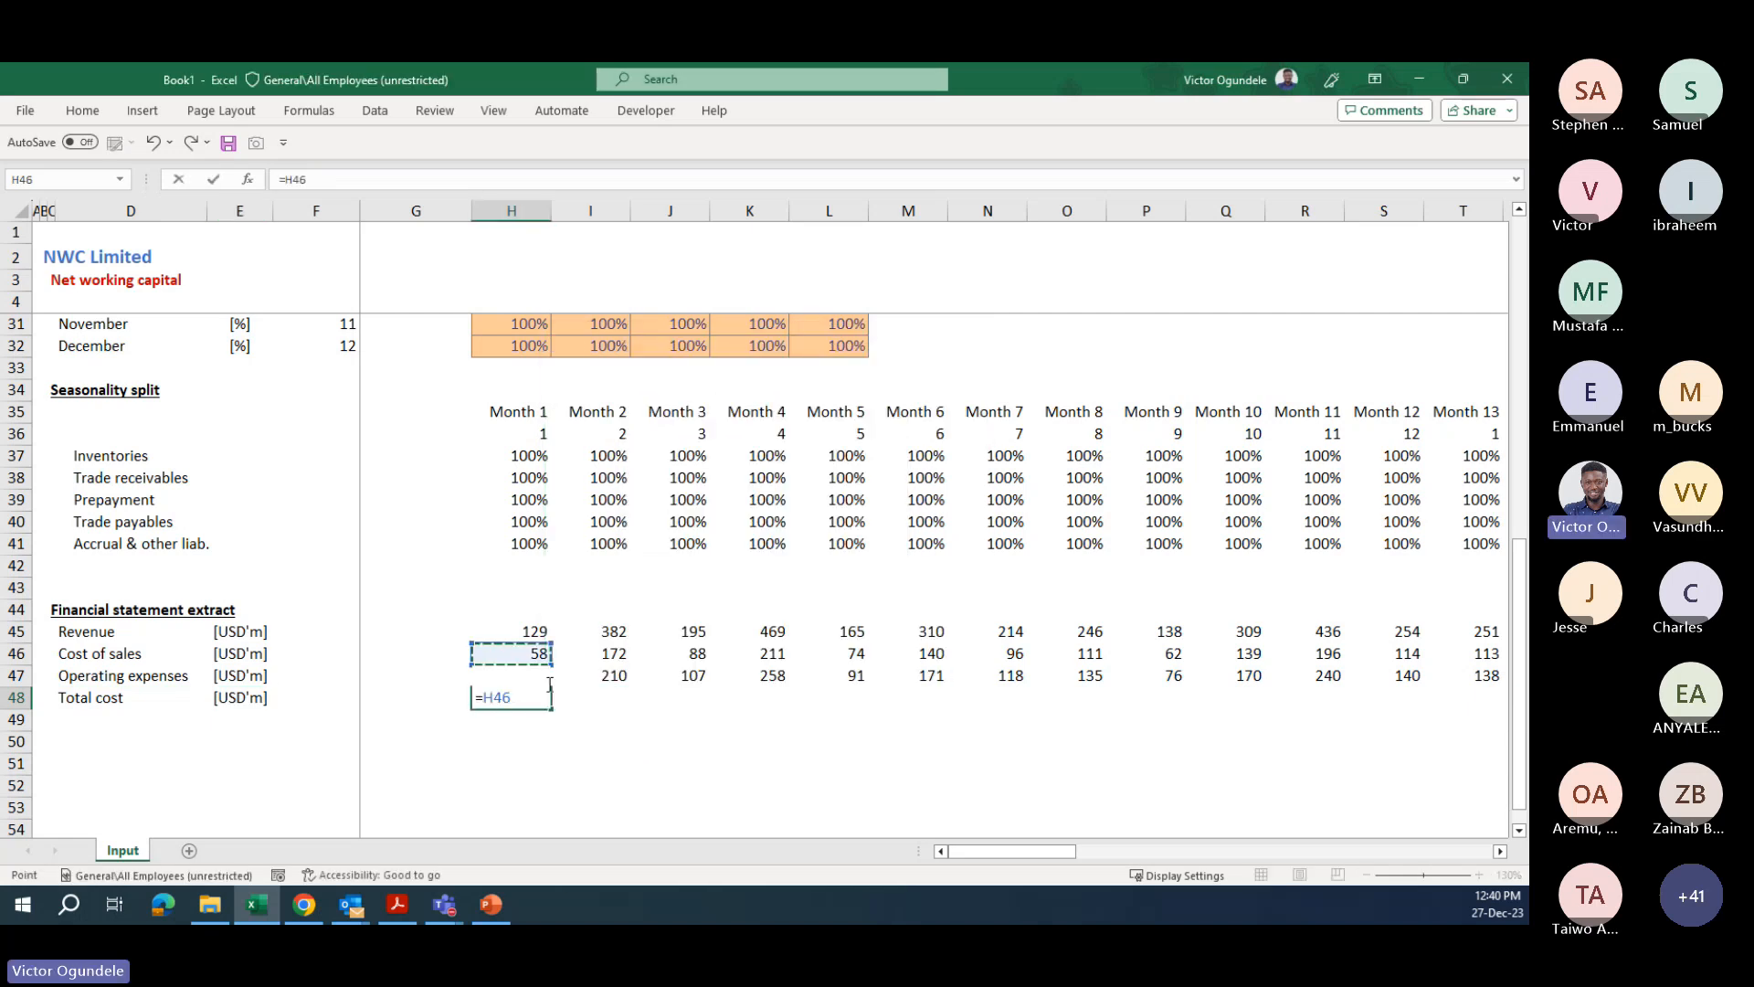
key(ctrl+Return)
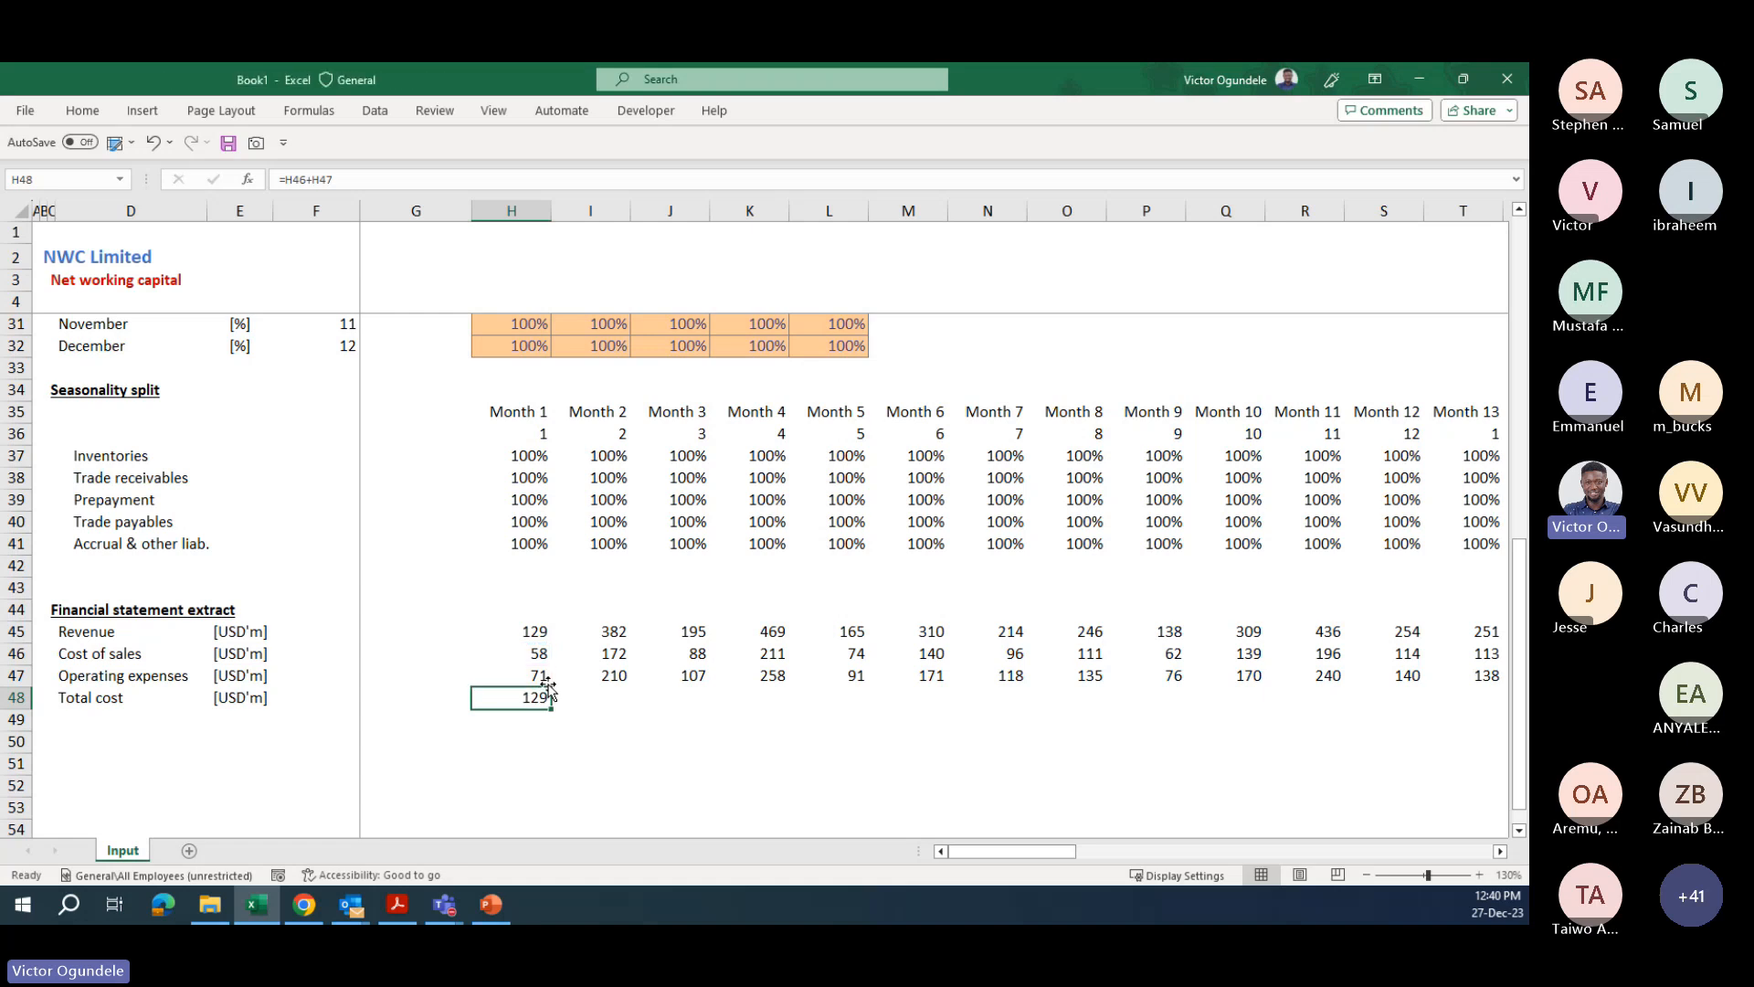
key(ctrl+shift+Right)
key(ctrl+r)
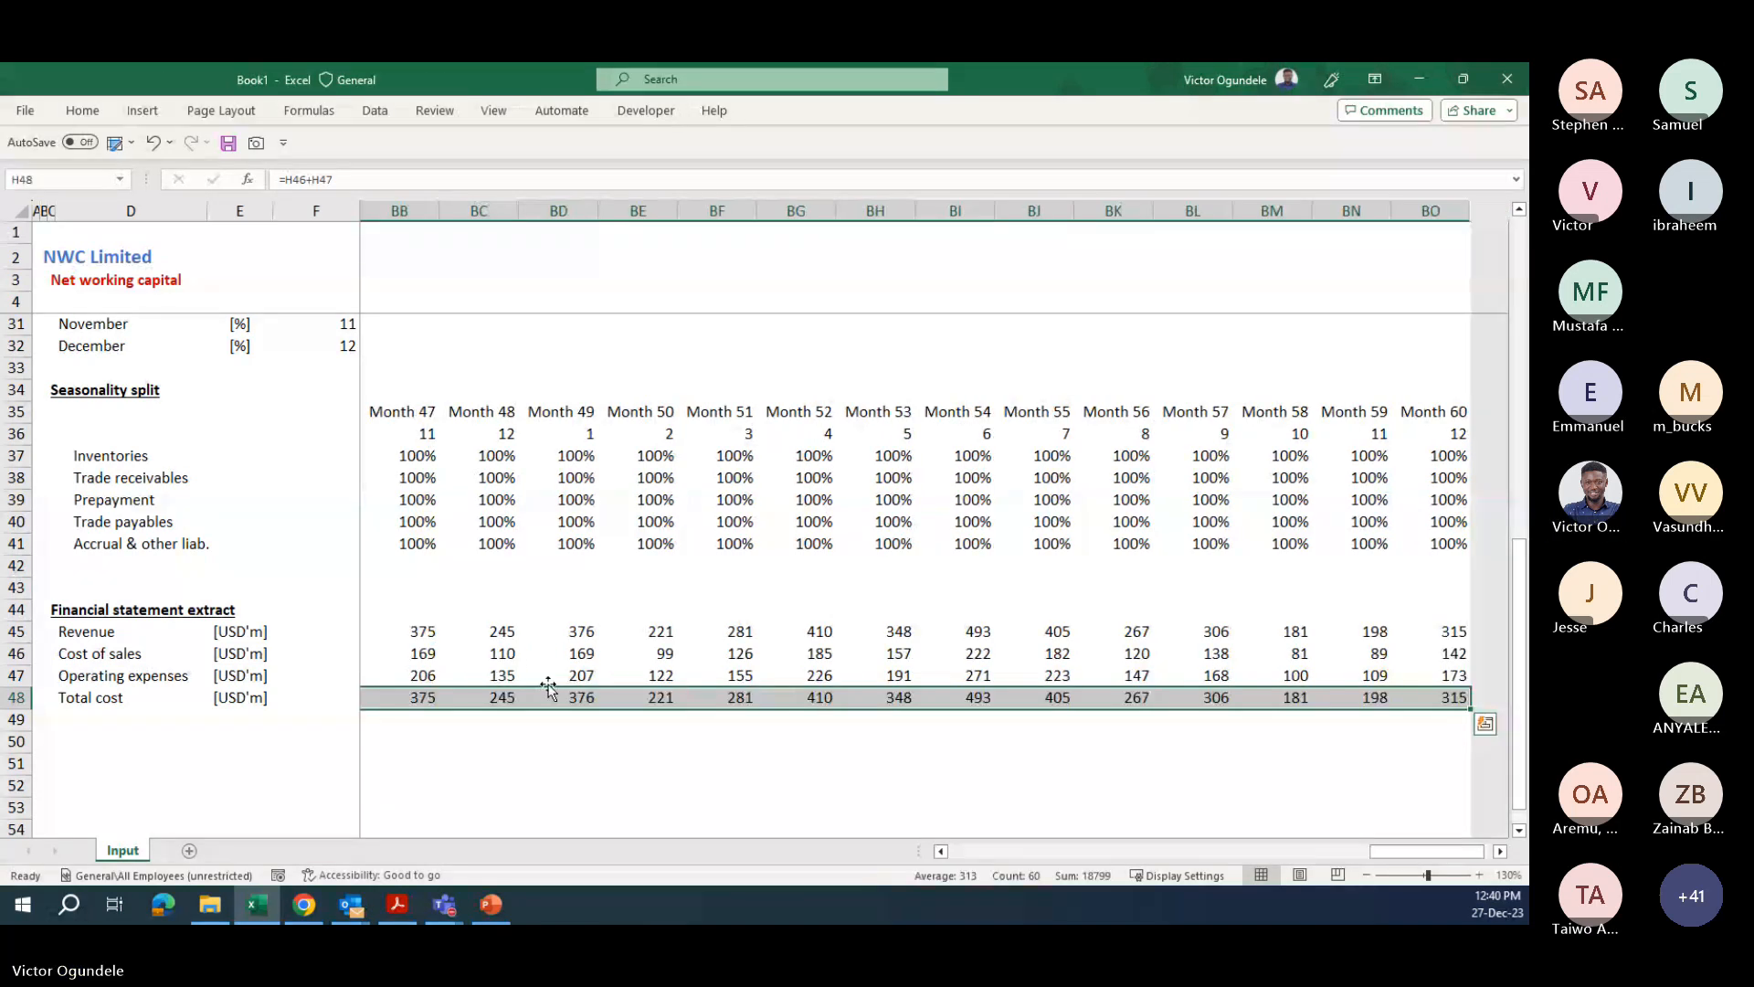
- Examine the cost of sales, operating expenses and total cost figures for the first months against revenue
key(Left)
key(Right)
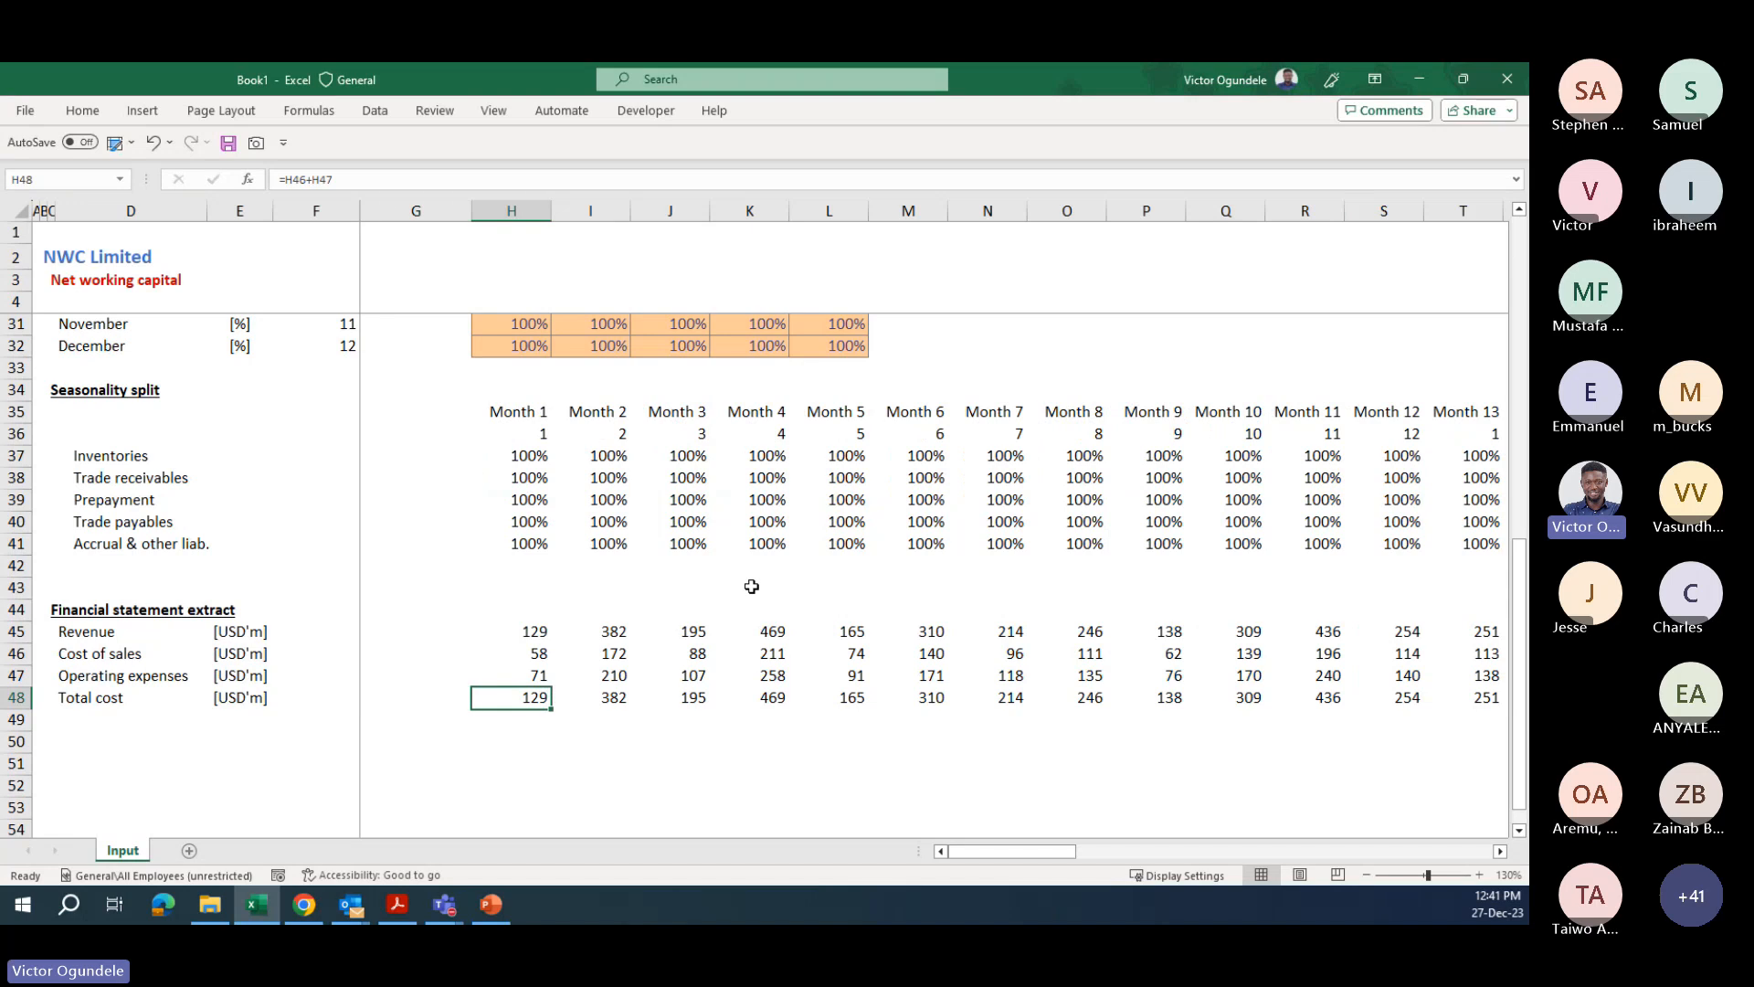
key(Right)
key(Up)
key(Left)
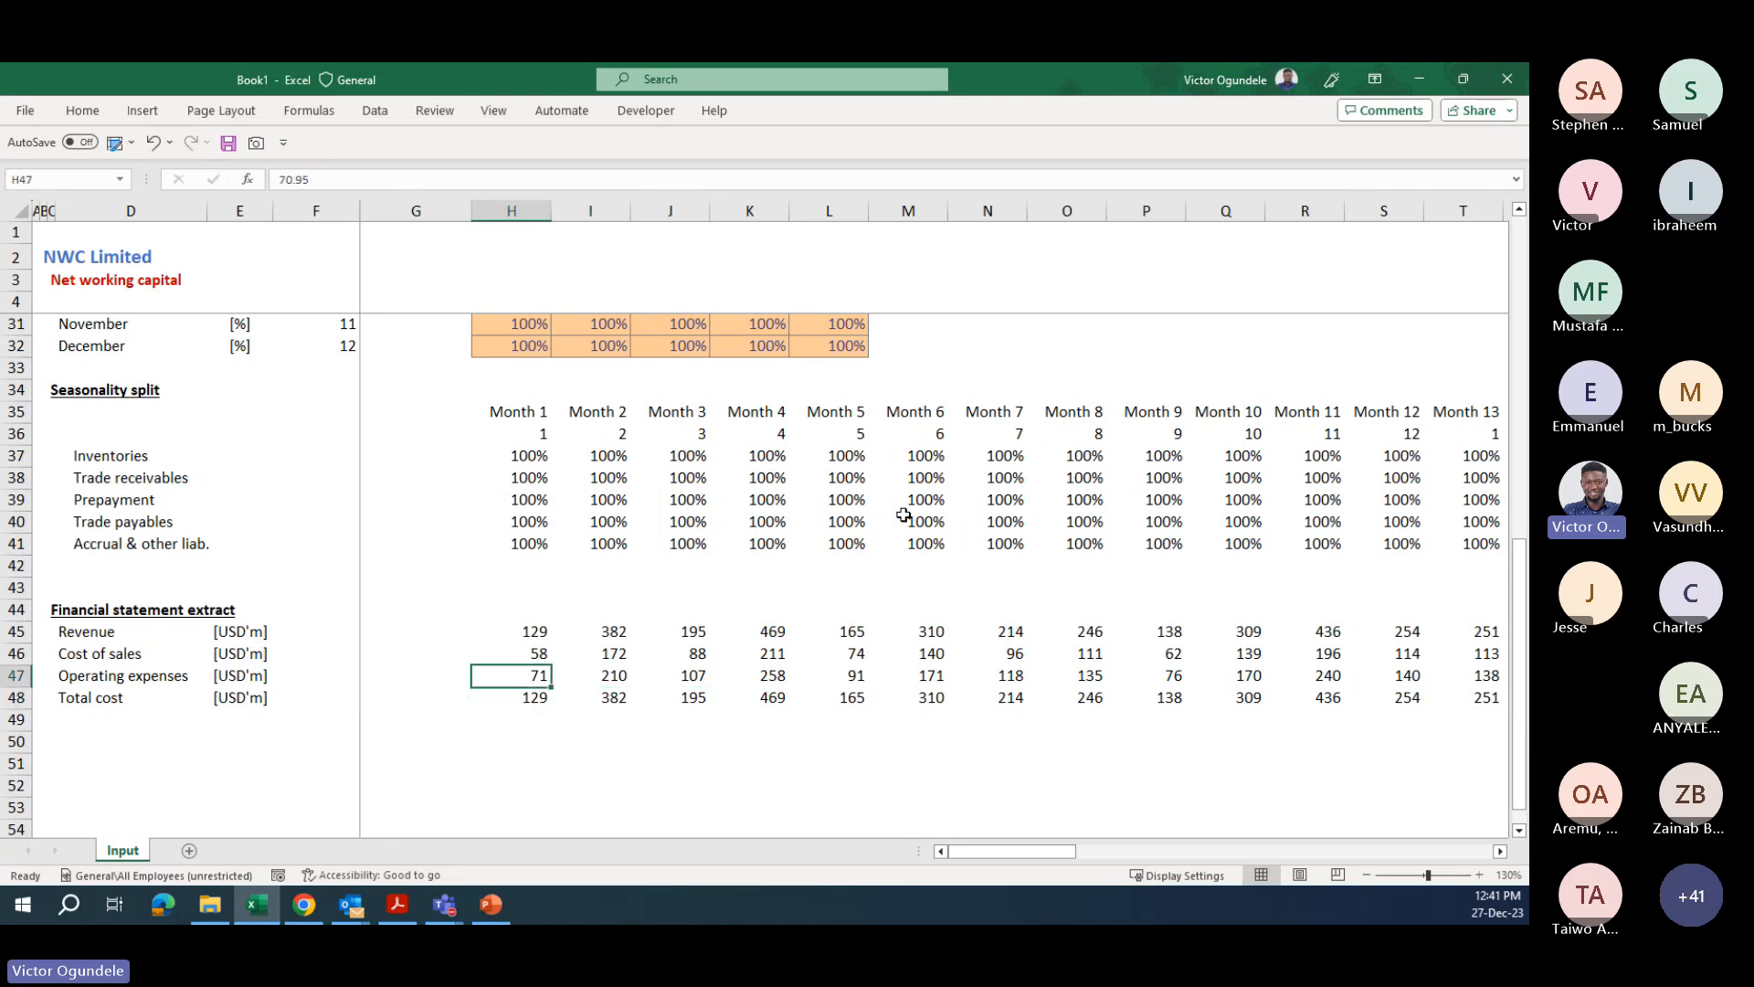
ctrl+scroll(902, 514, up, 2)
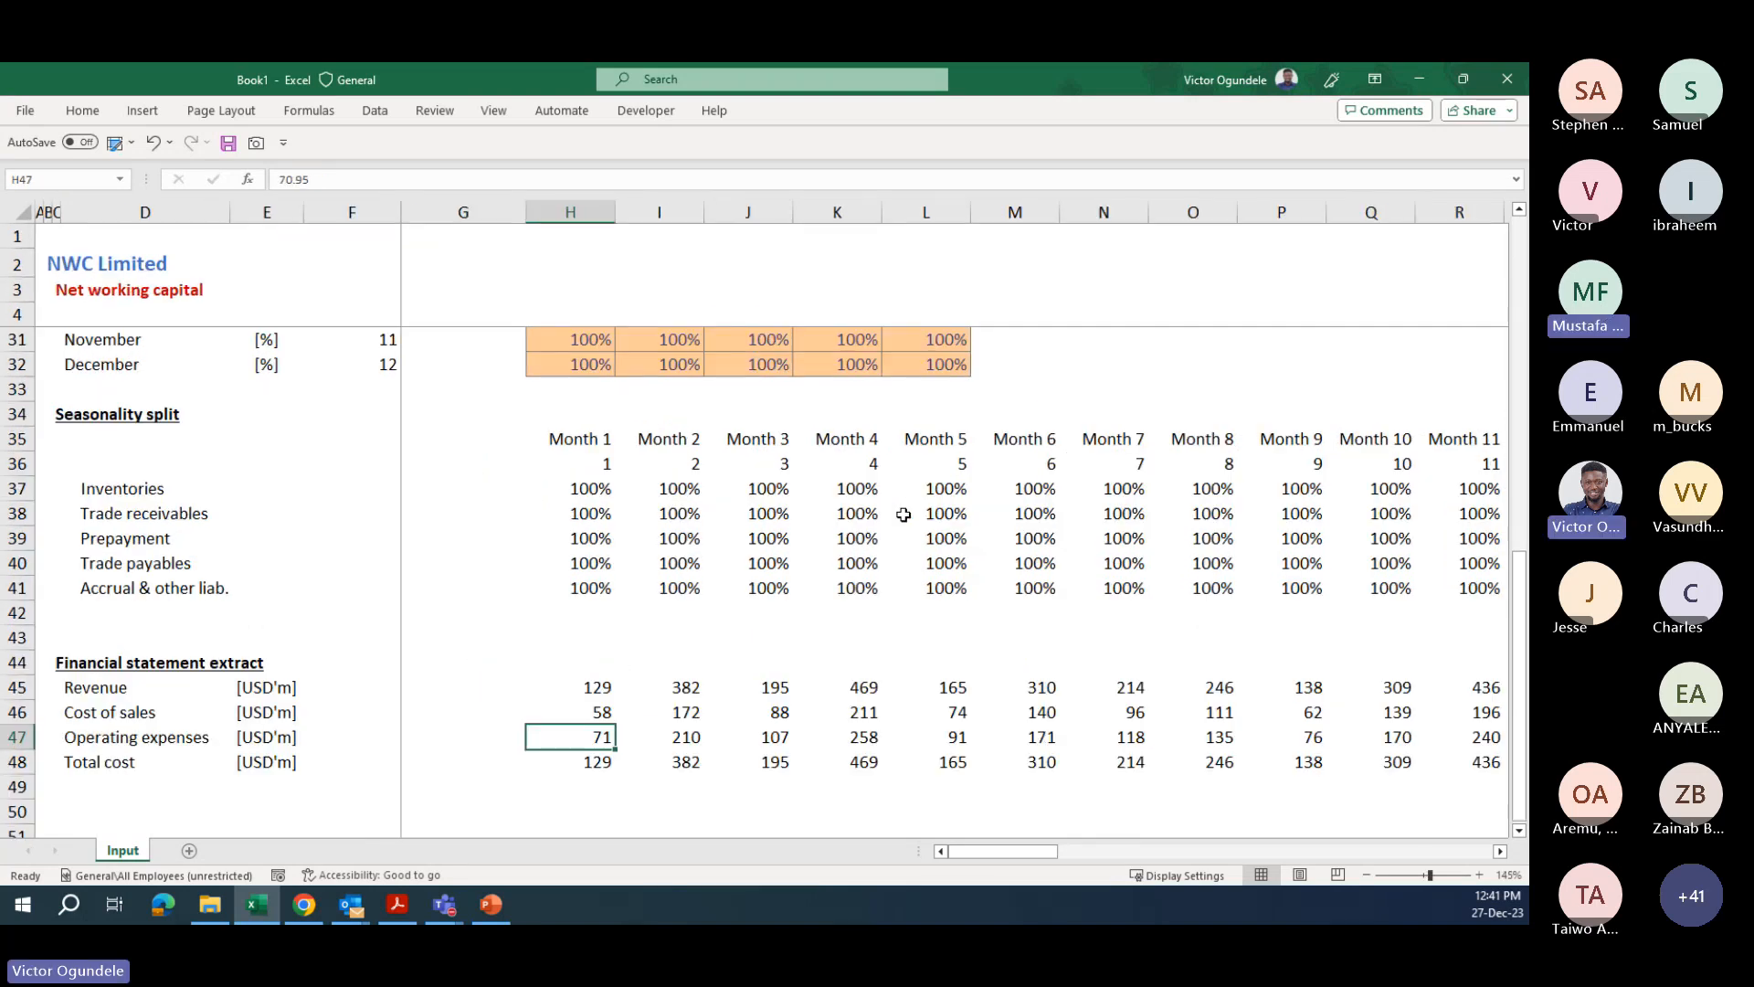
key(Down)
key(Down)
key(Down)
key(Down)
key(Up)
key(Up)
key(Up)
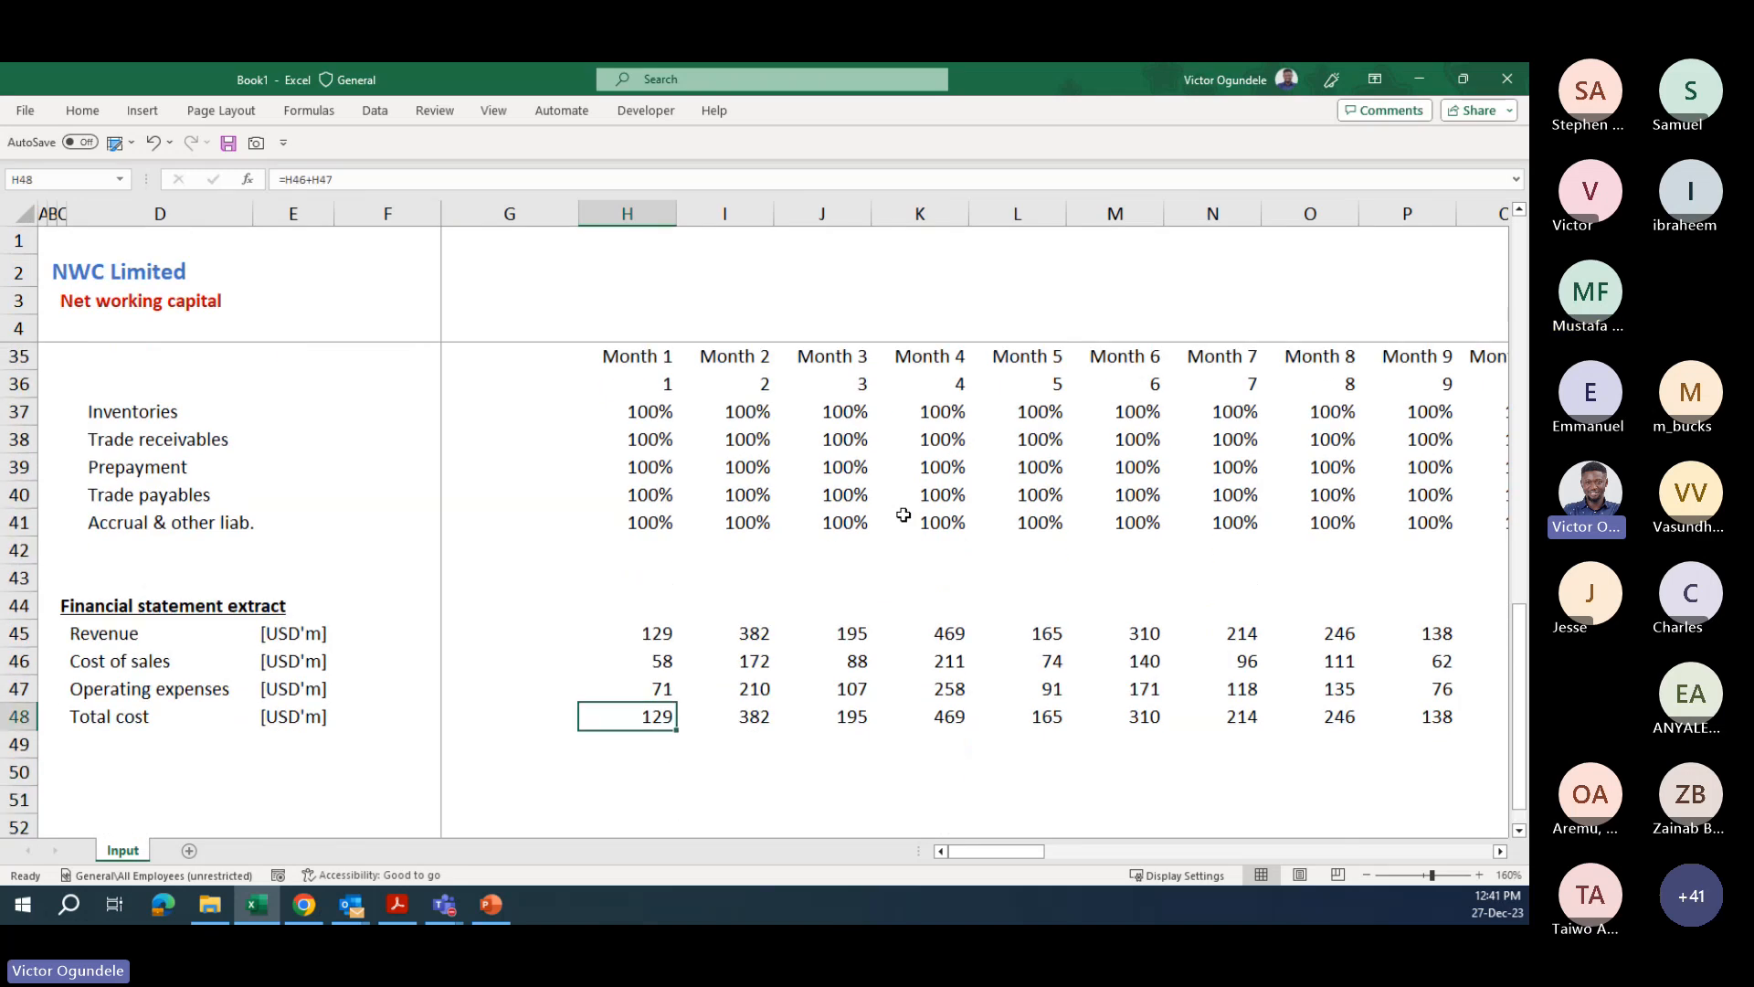
key(Up)
key(Up)
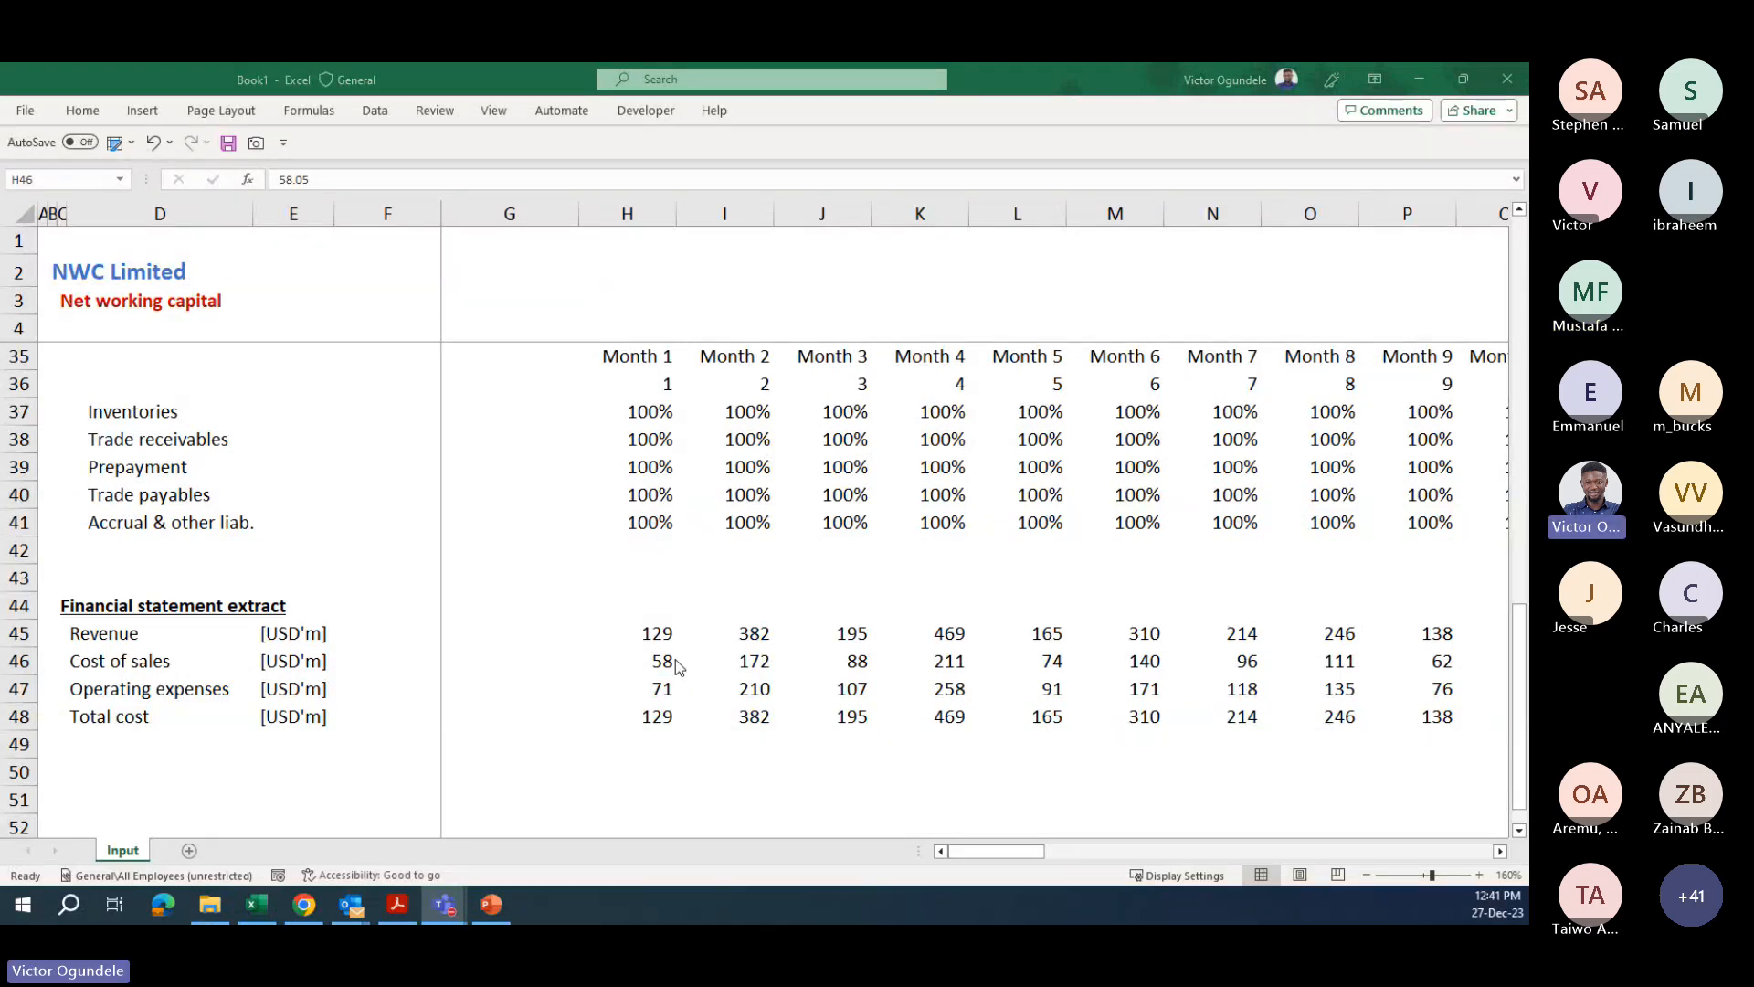
click(724, 668)
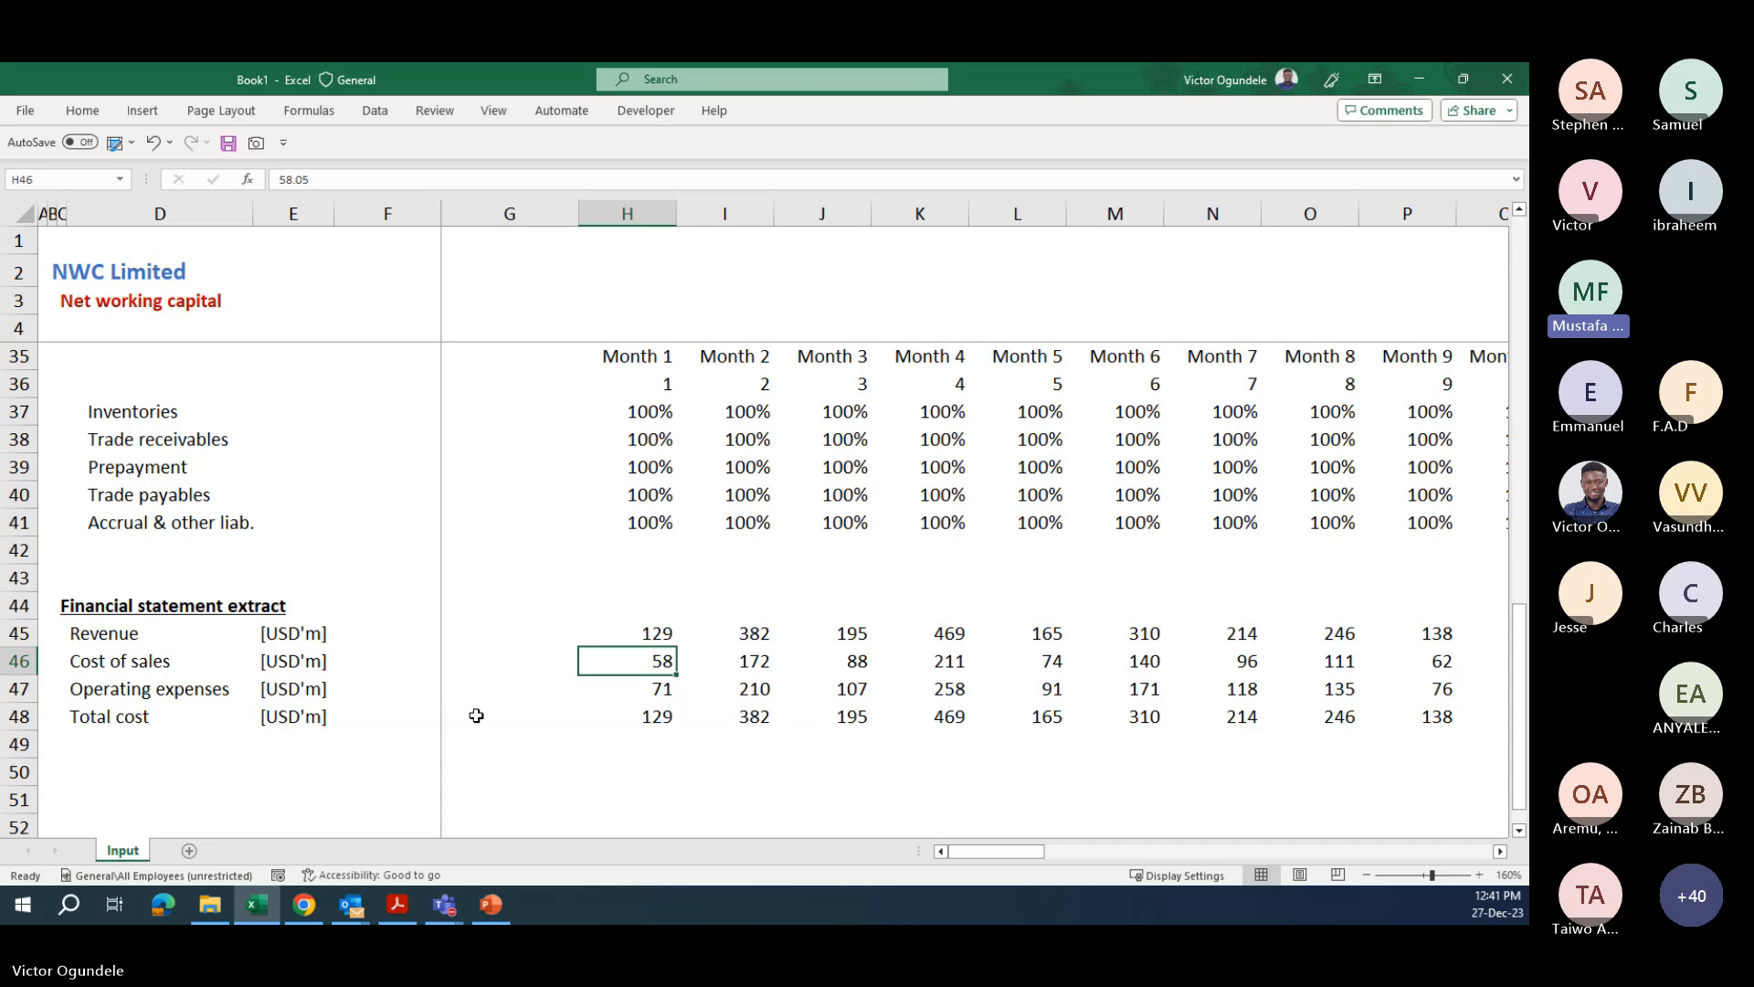
- Replace the operating expenses in H47:BO47 with the formula =H45*25% so they equal 25% of each month's revenue
key(Down)
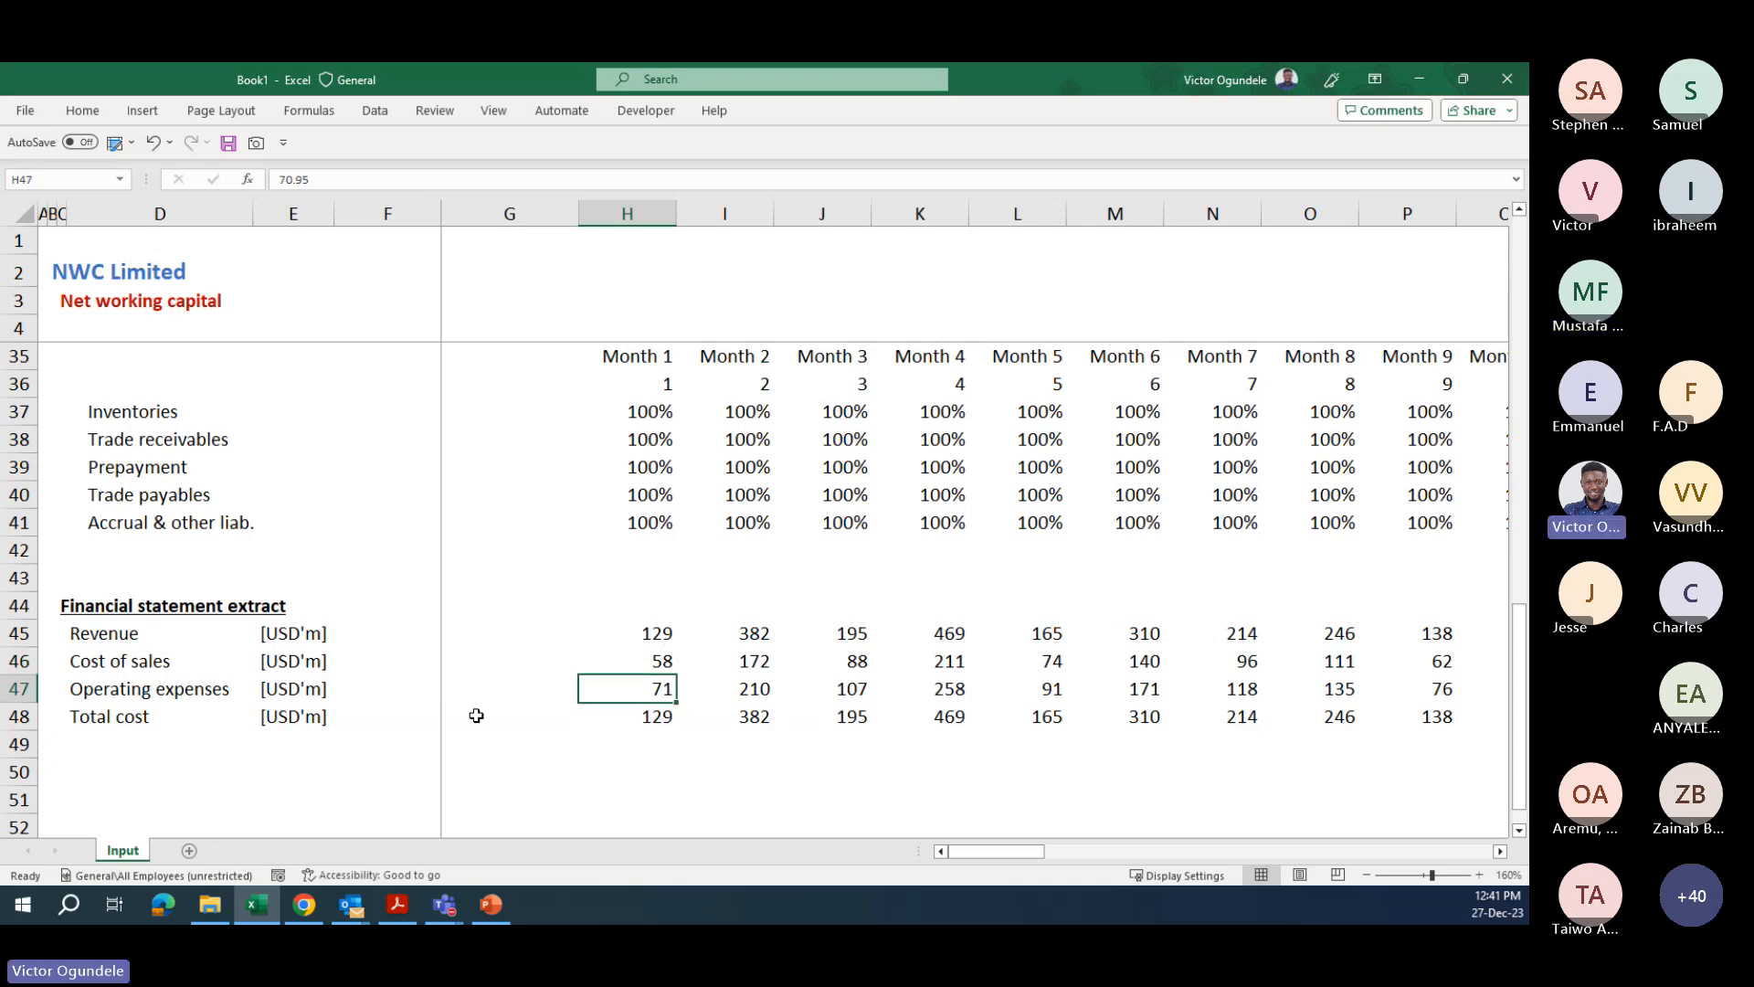
key(ctrl+shift+Right)
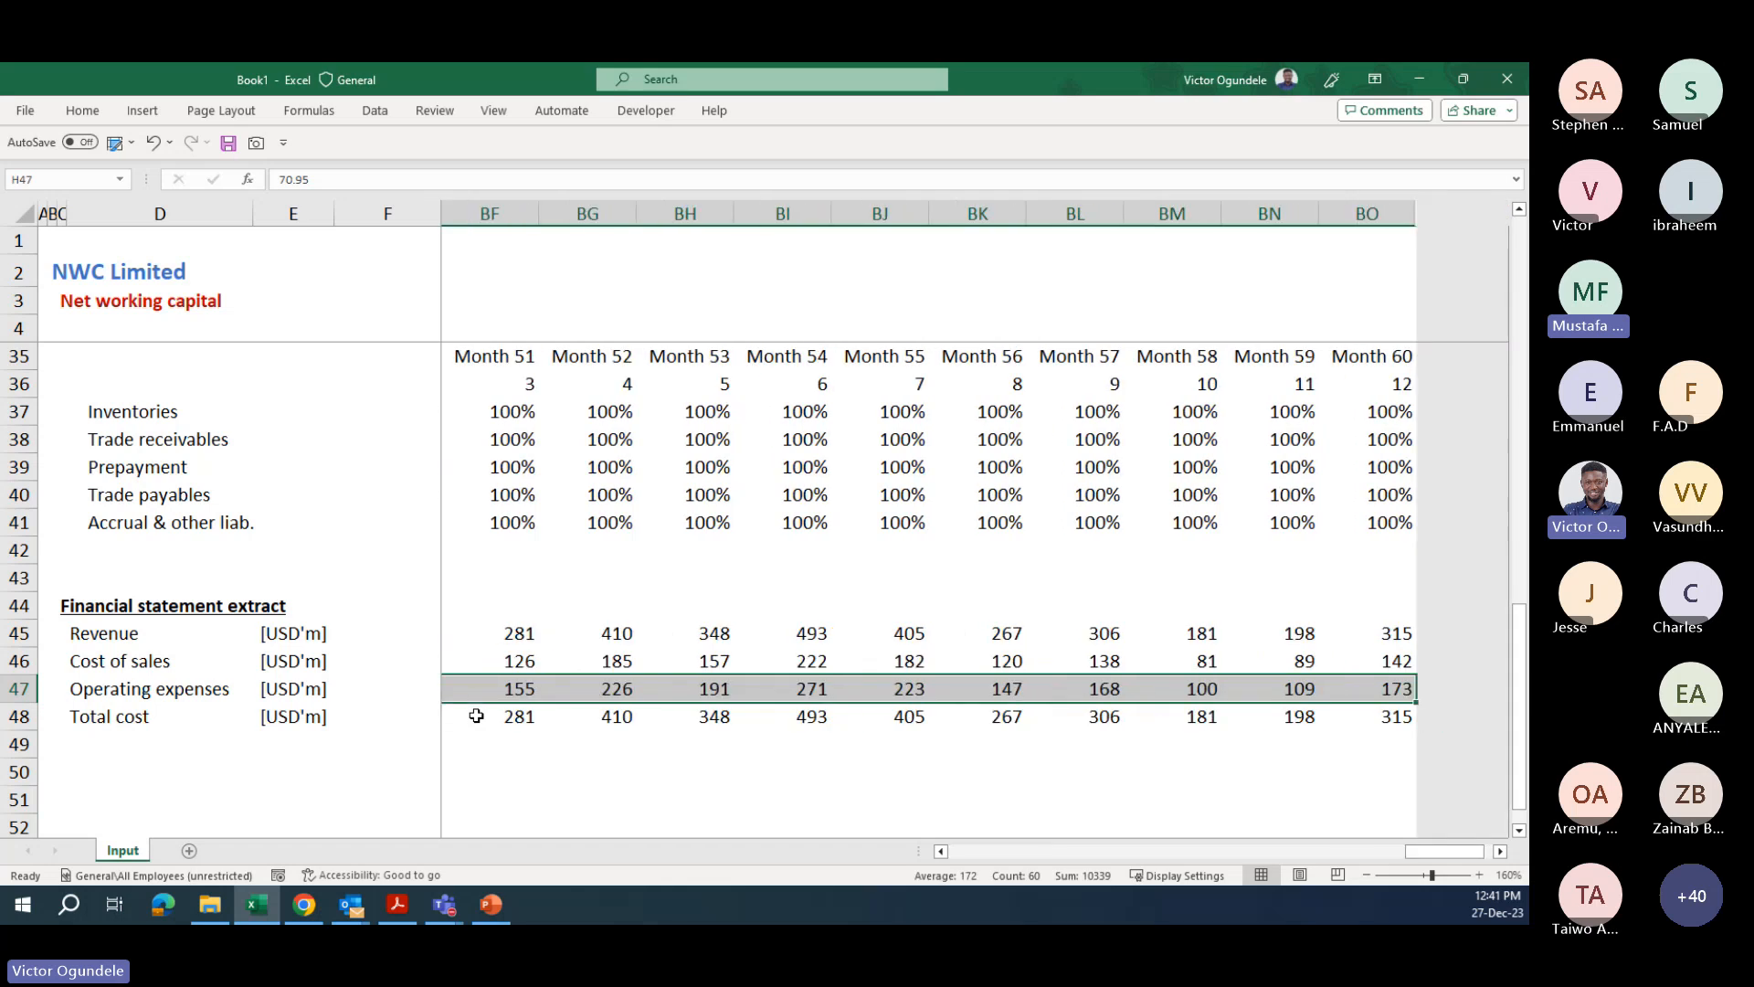
text(=H45*)
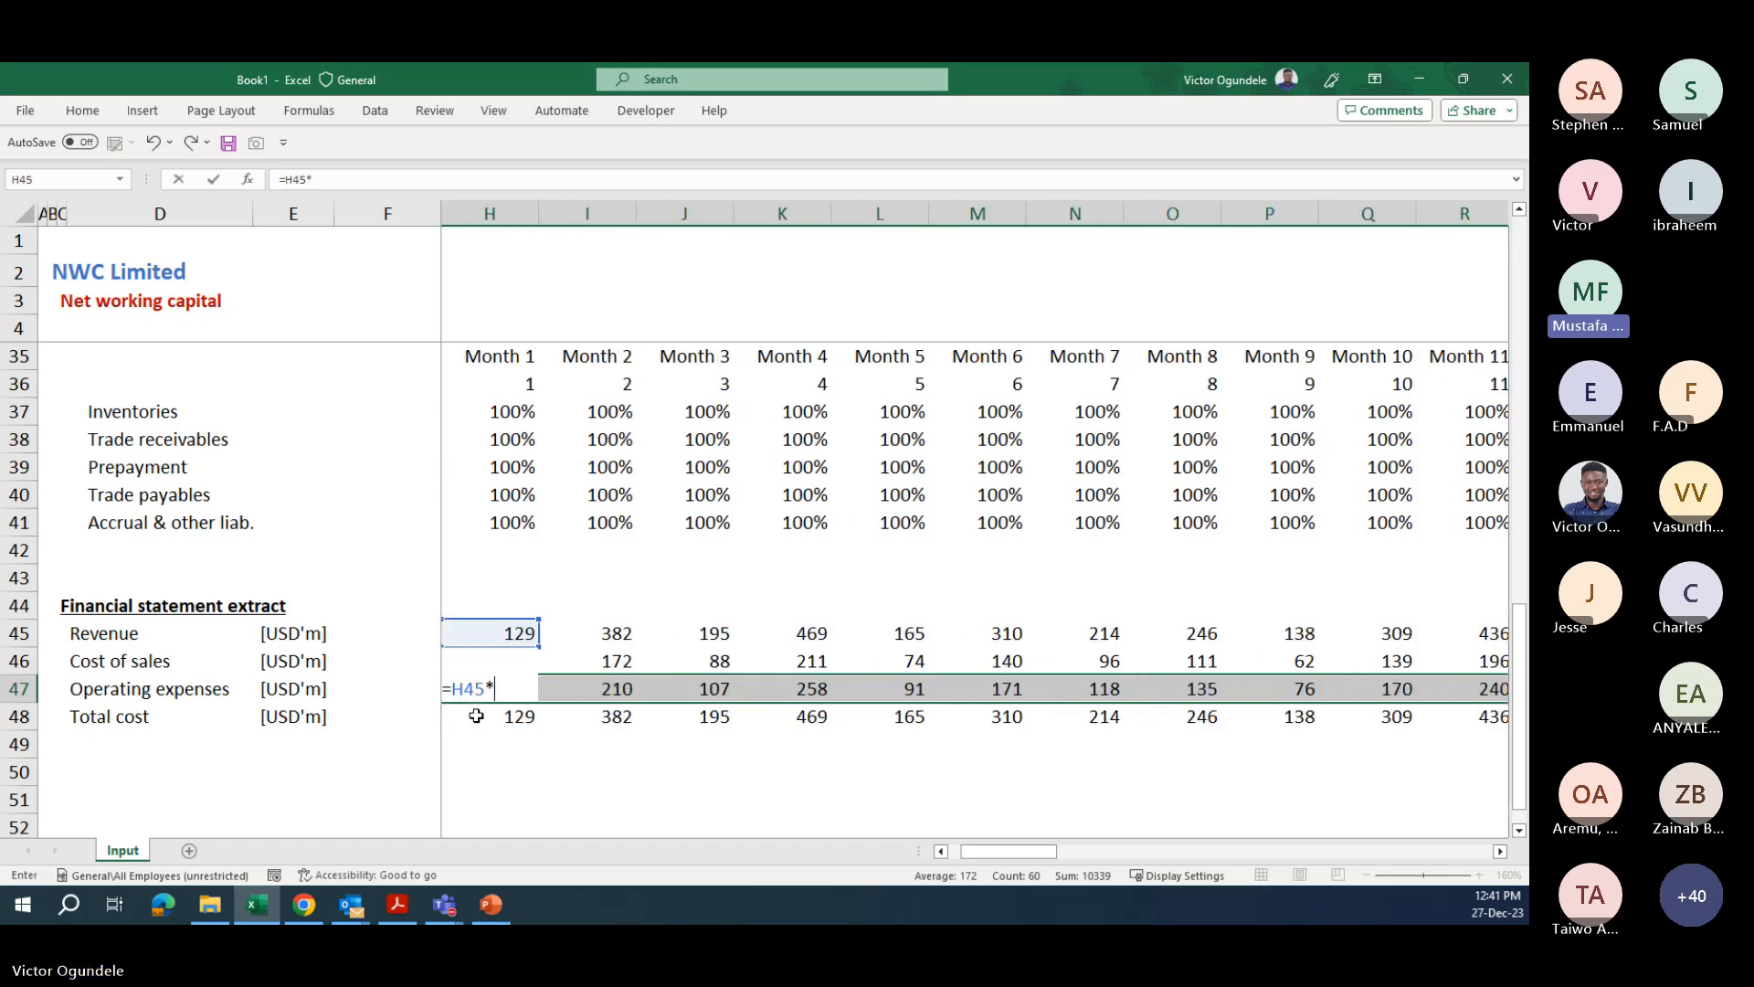
text(24)
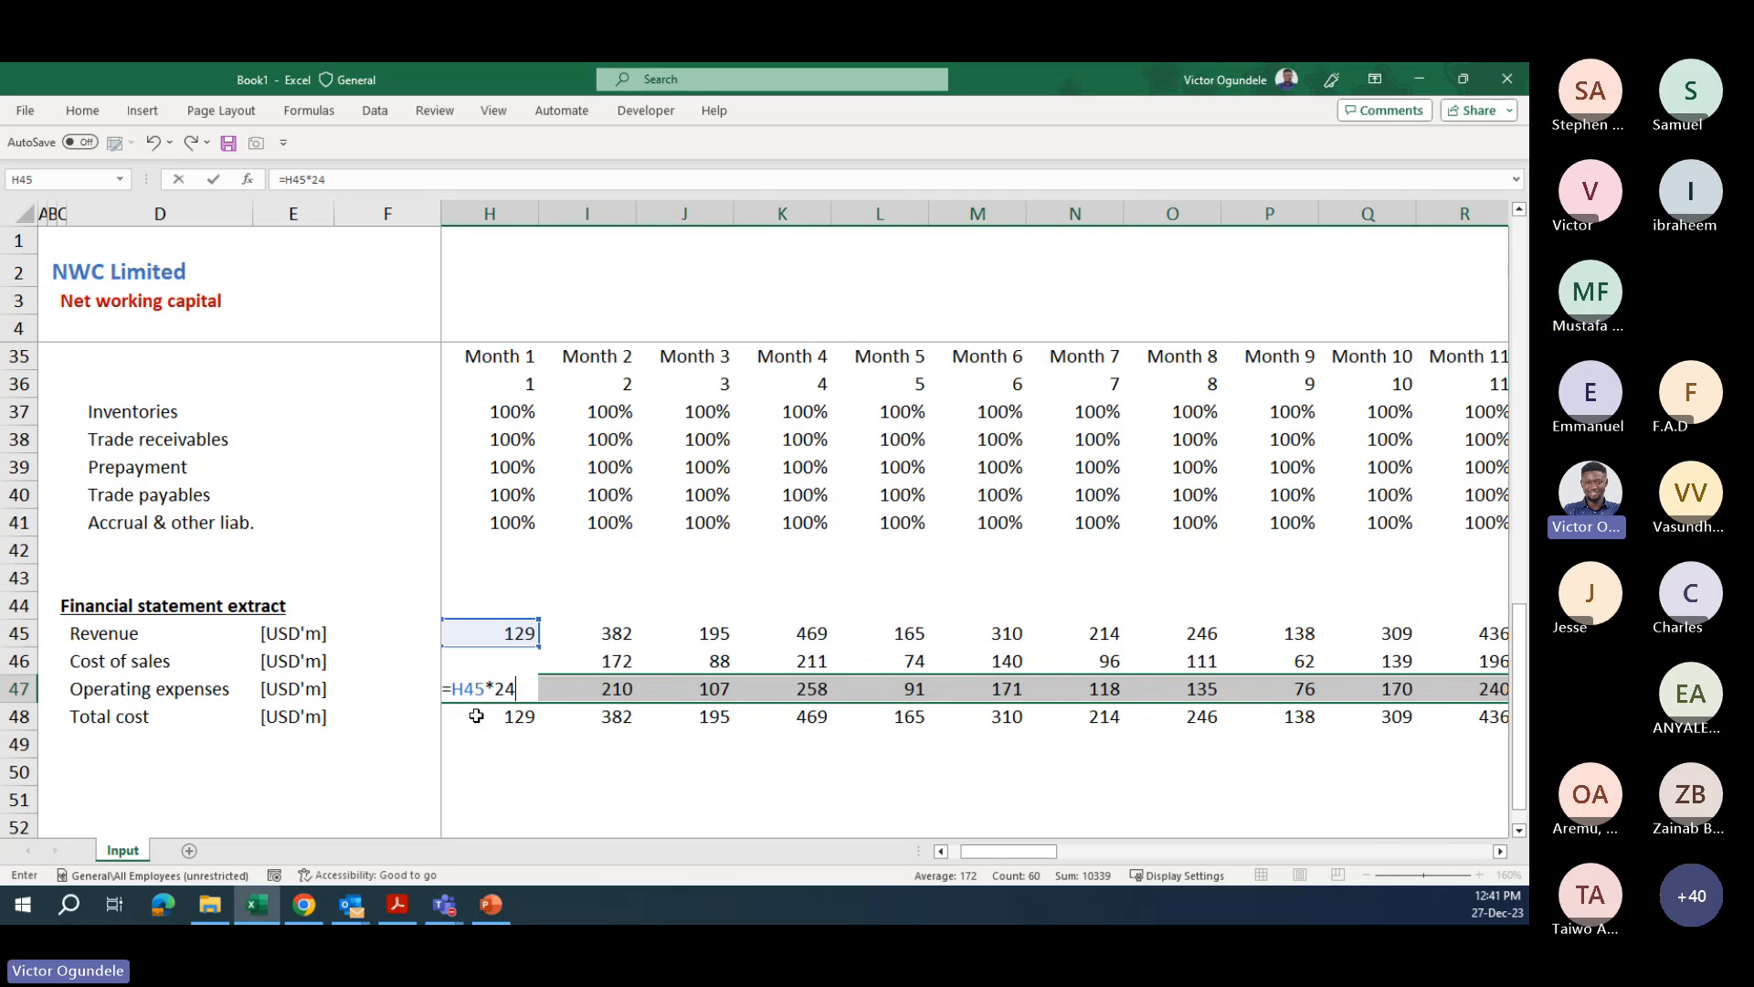
key(BackSpace)
text(5%)
key(ctrl+Return)
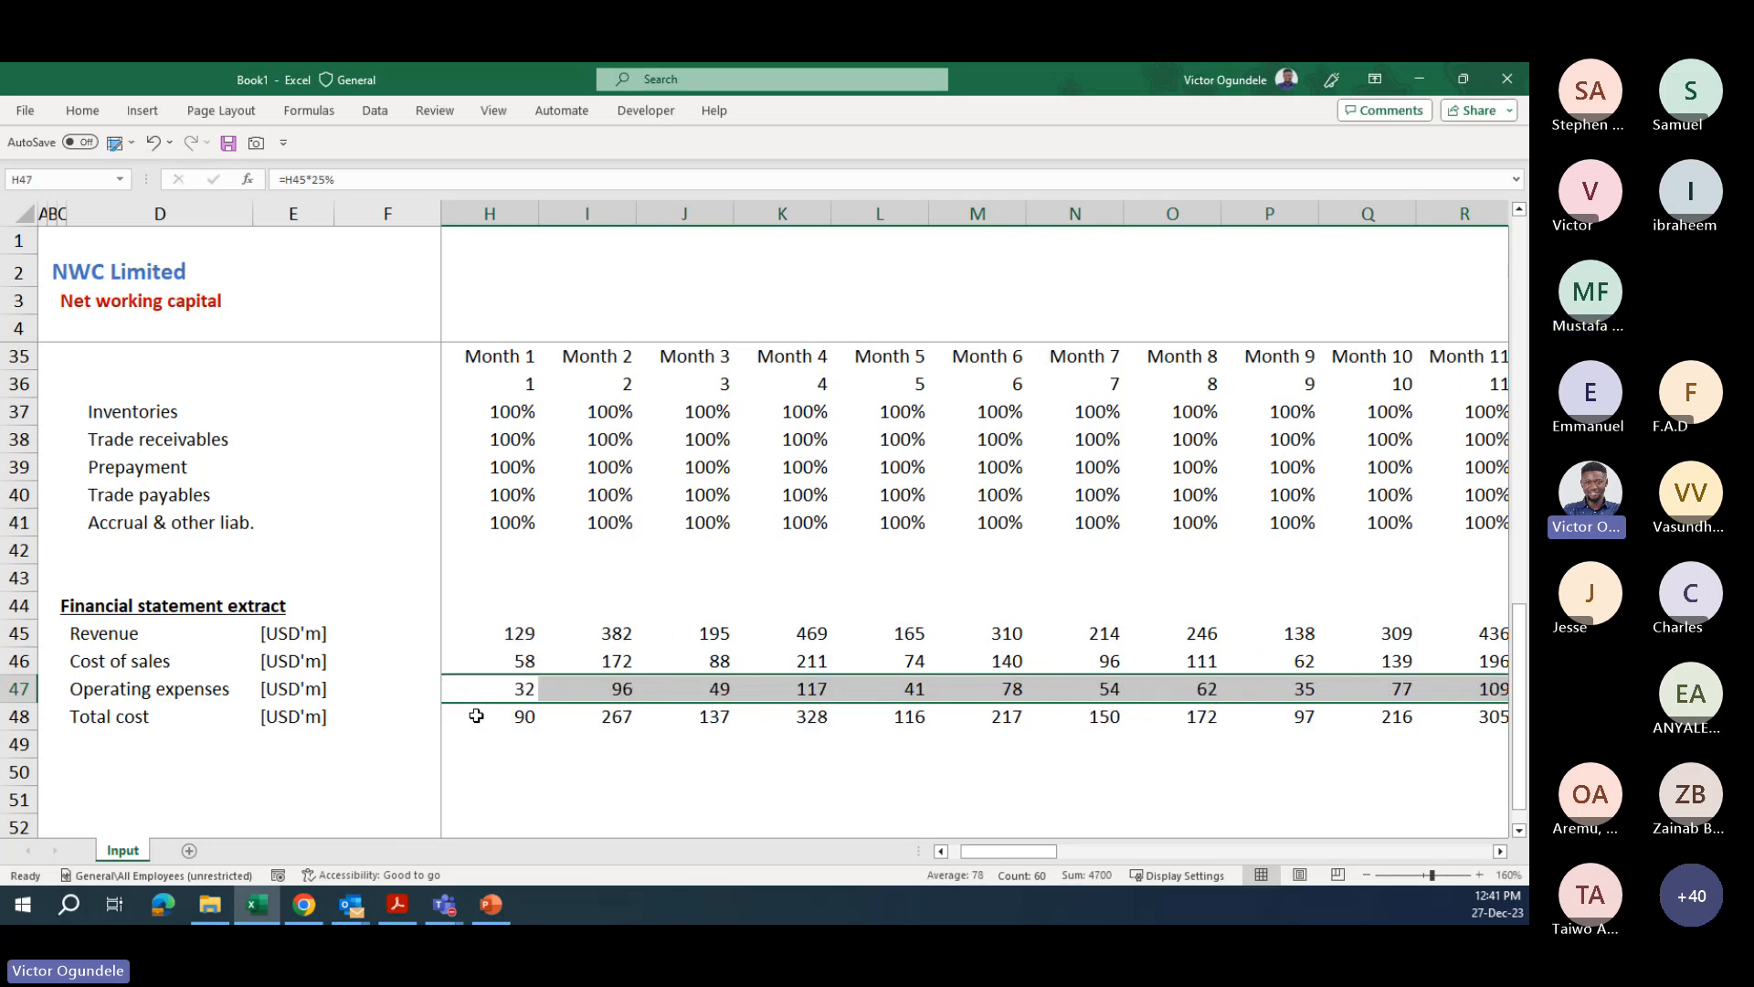
- Convert the operating expenses formulas in H47:BO47 to fixed values
key(ctrl+c)
key(ctrl+alt+v)
key(v)
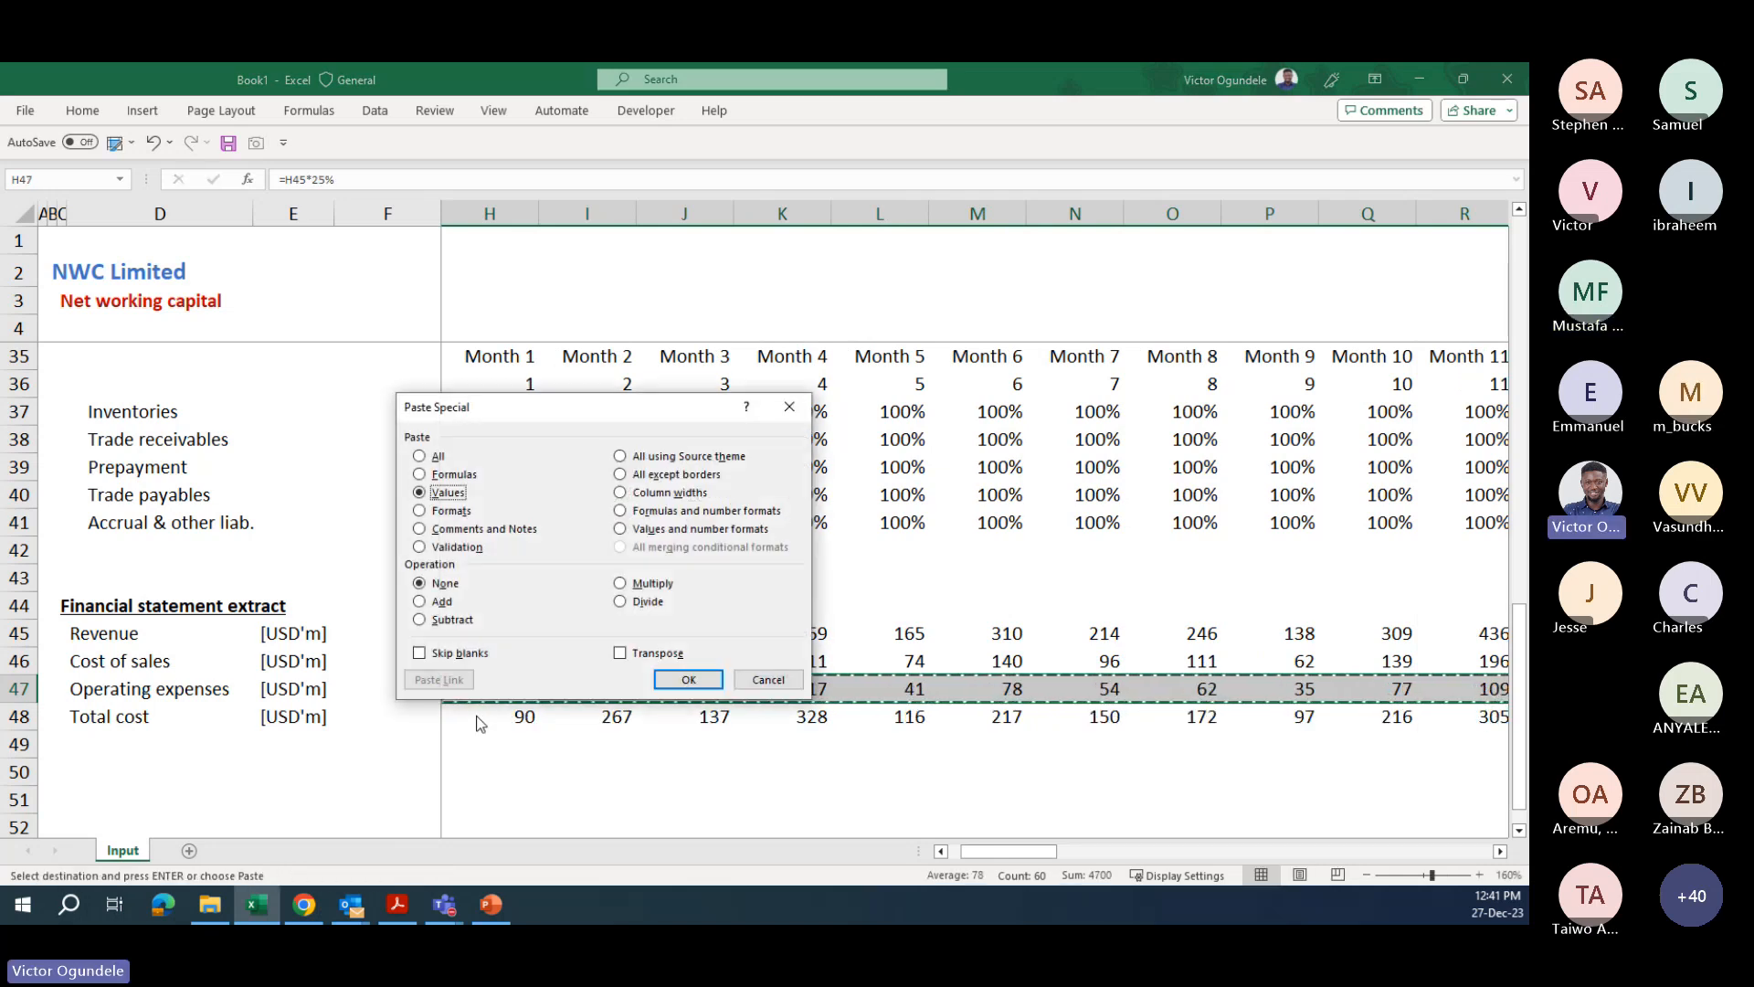
key(Return)
key(Right)
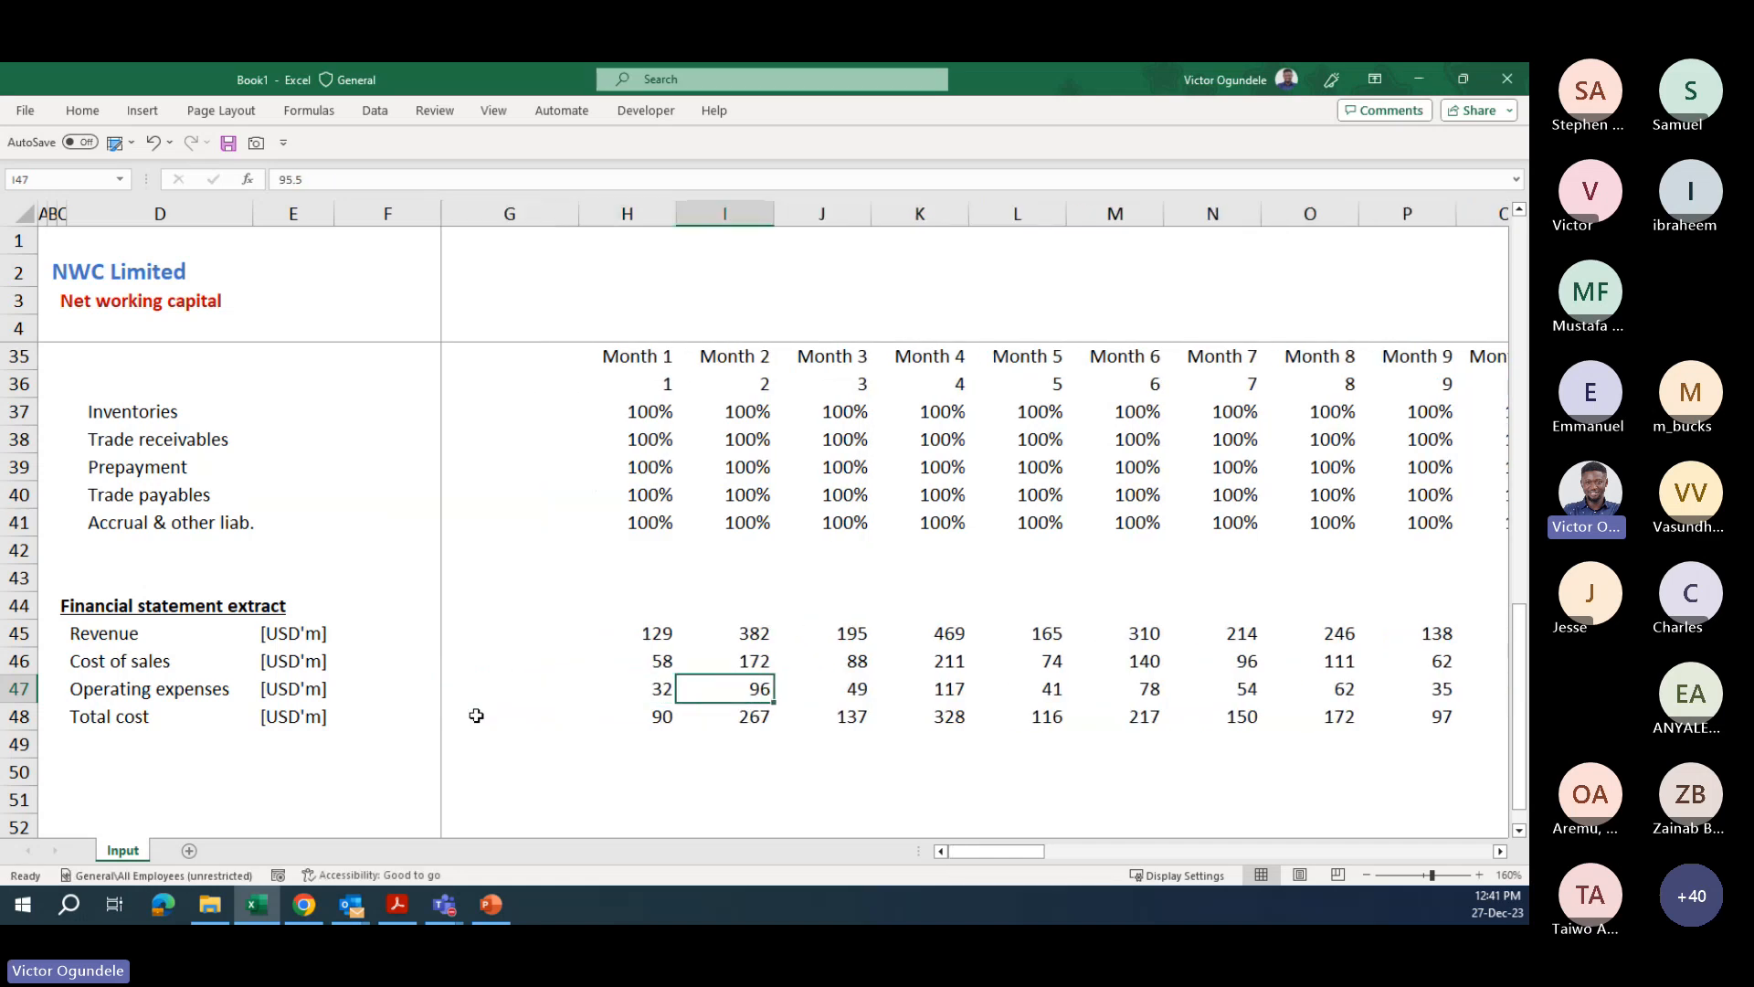
key(Right)
key(Left)
key(Left)
- Review the revenue, cost of sales, operating expenses and total cost rows, including the month 1 total cost formula
scroll(476, 715, down, 2)
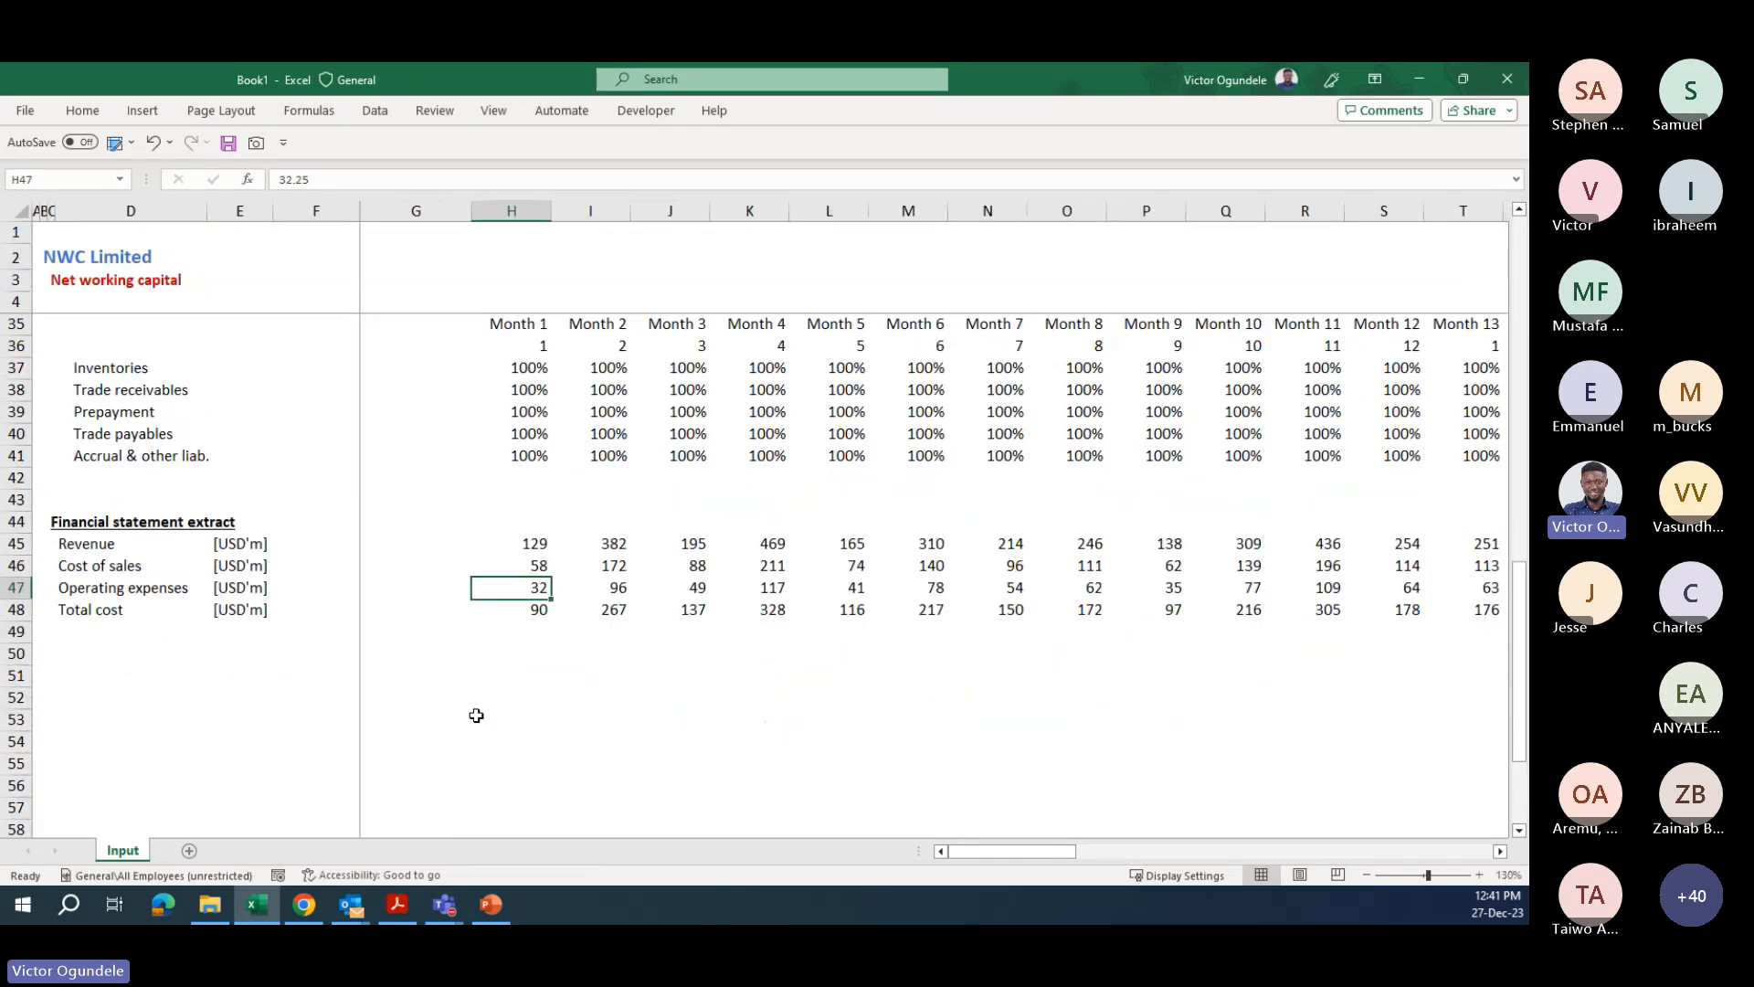
key(Left)
key(Left)
key(Left)
key(Left)
key(Up)
key(Up)
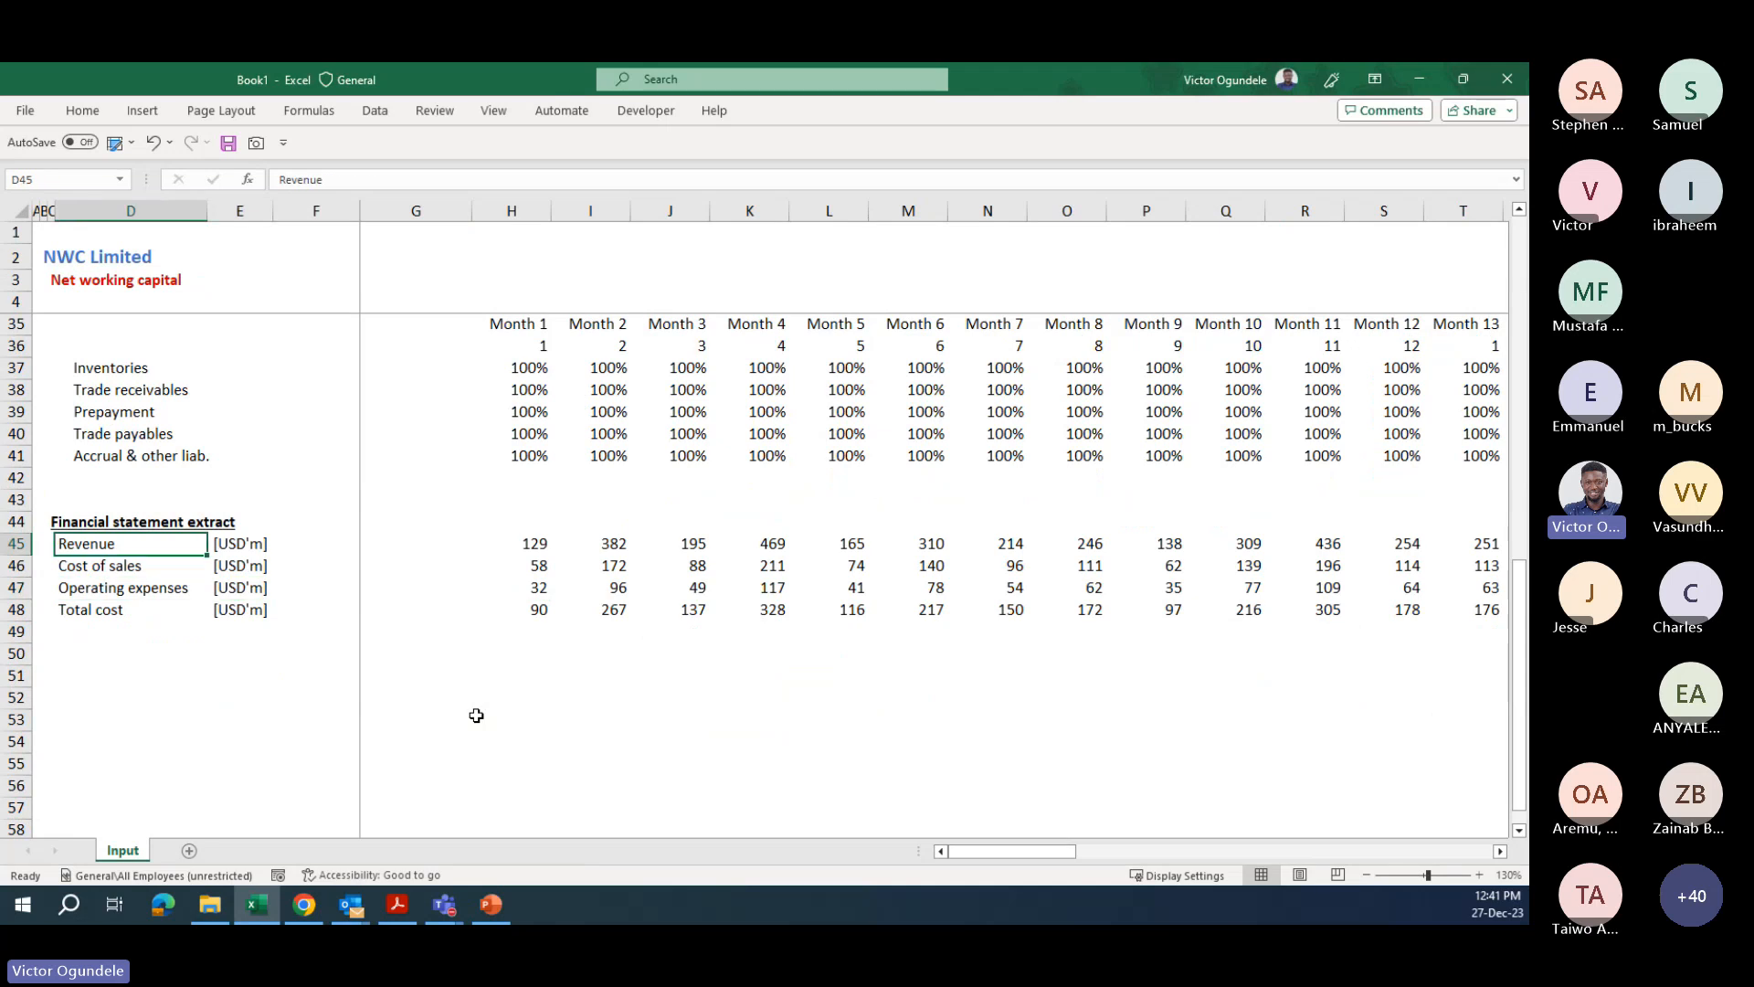
key(Down)
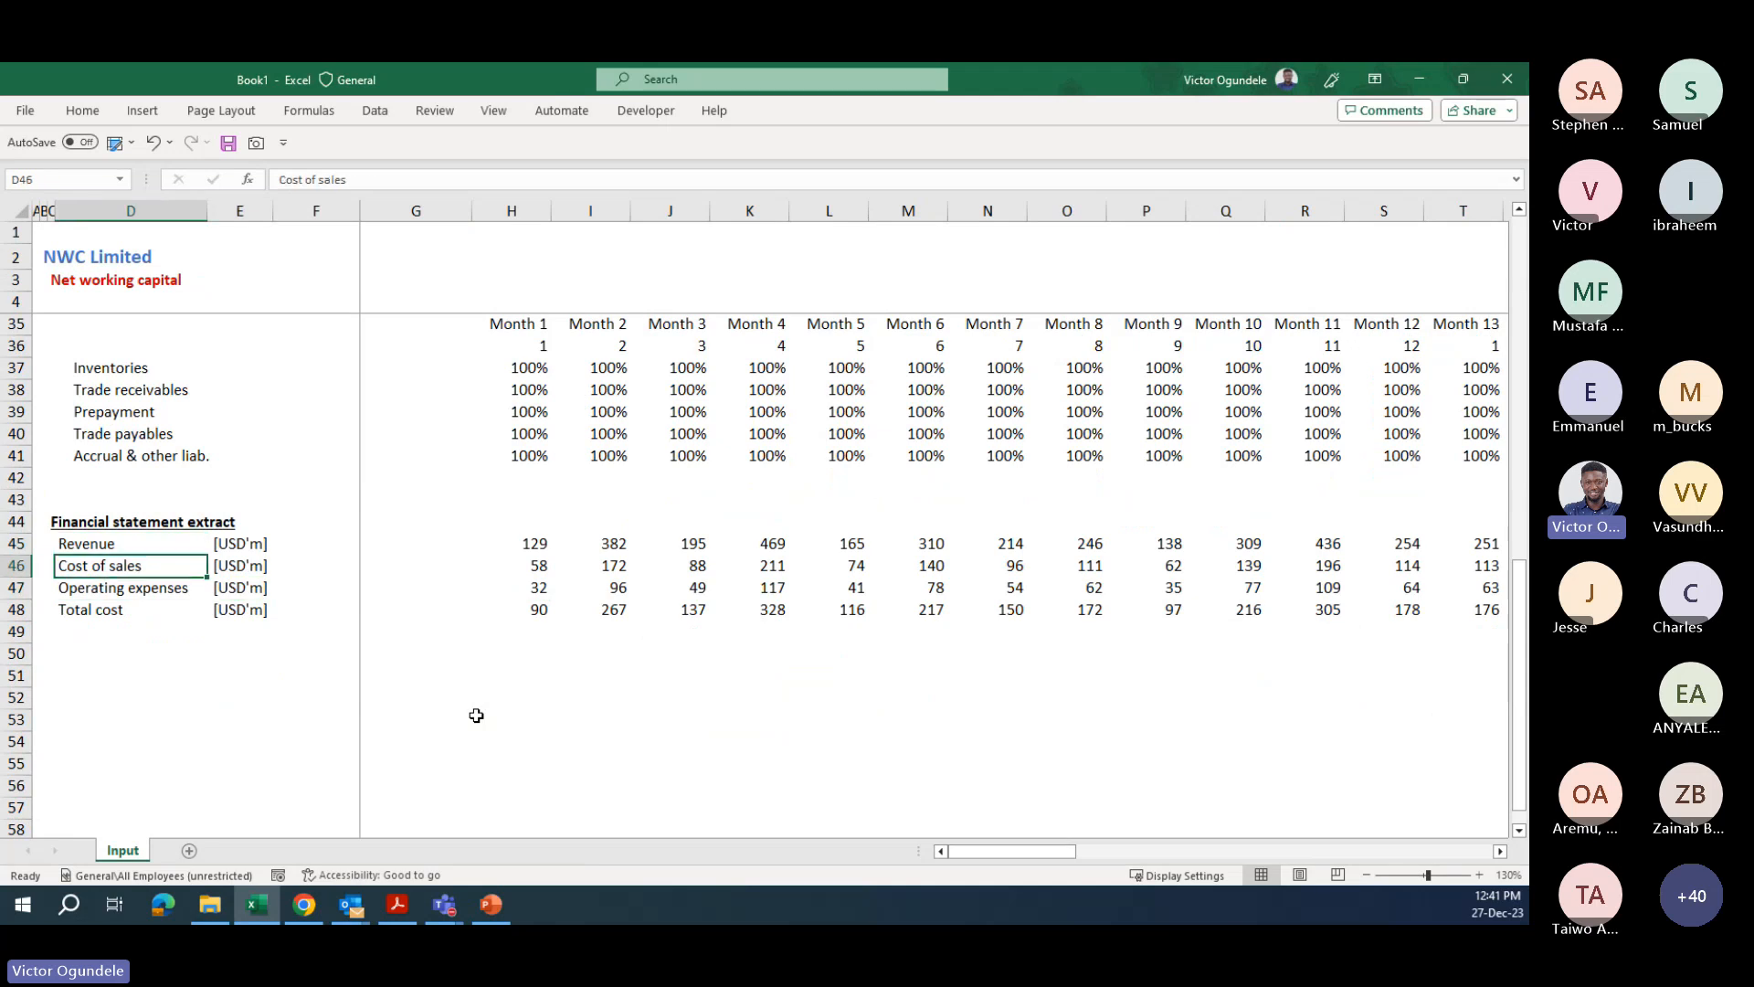
key(Down)
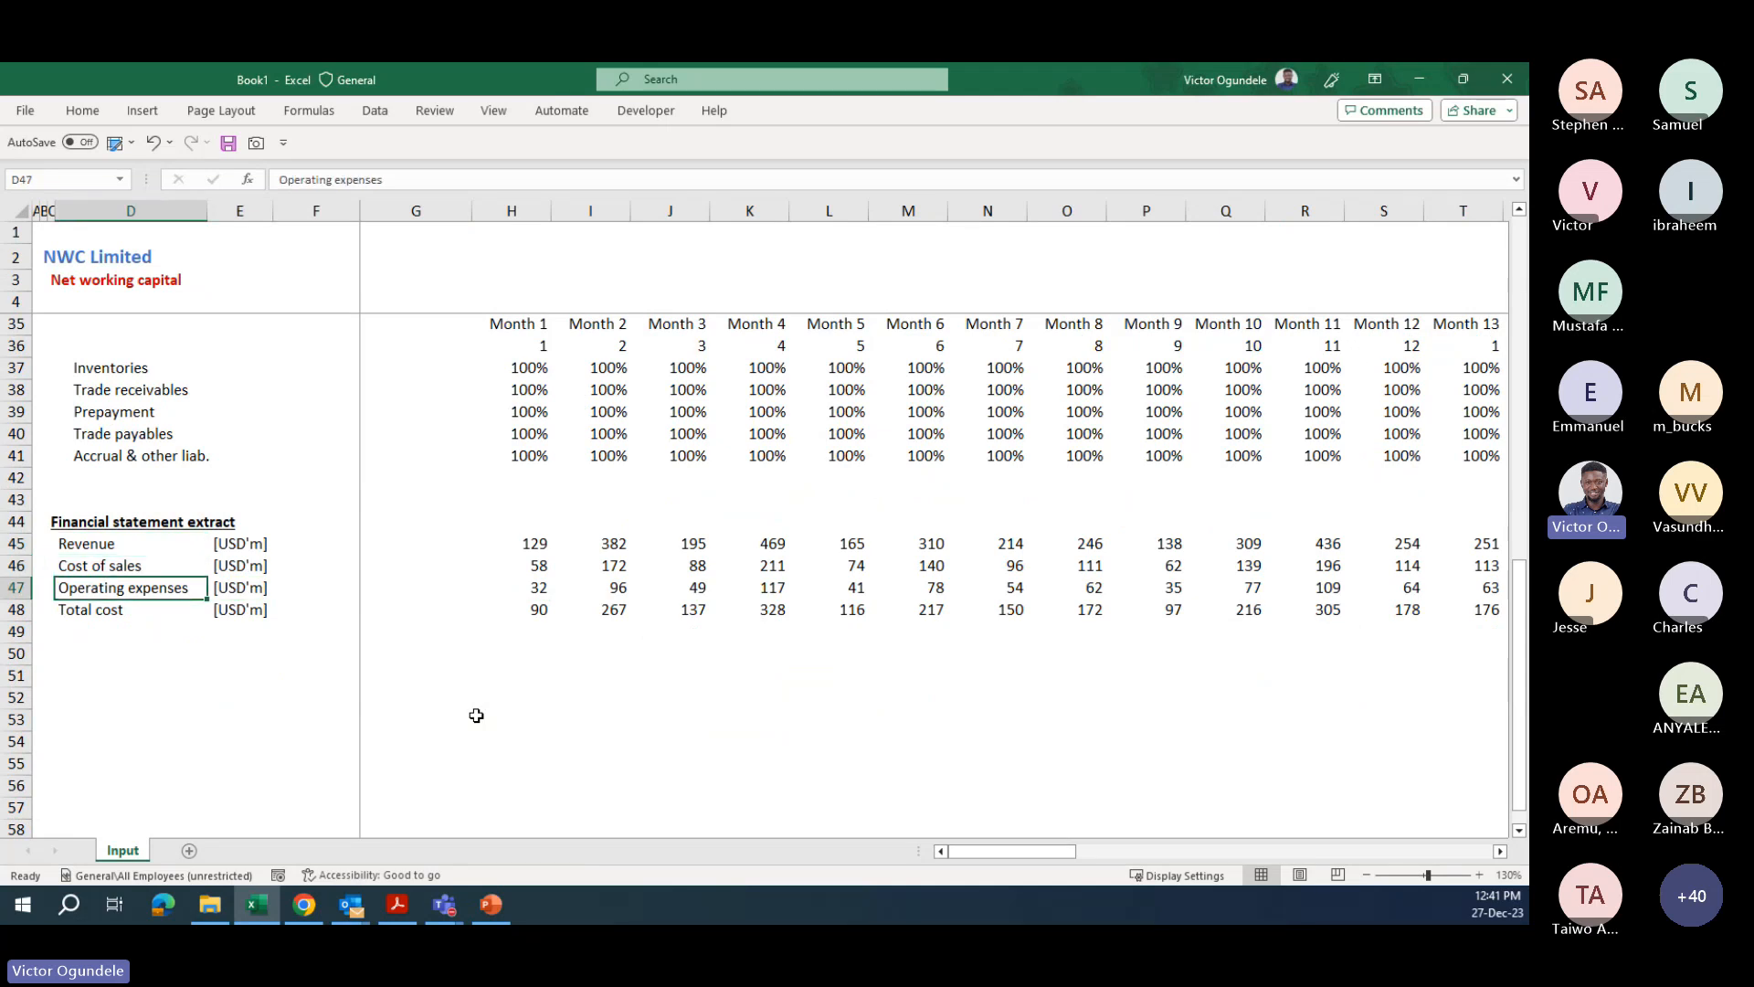
key(Down)
key(Right)
key(Right)
key(Right)
key(Right)
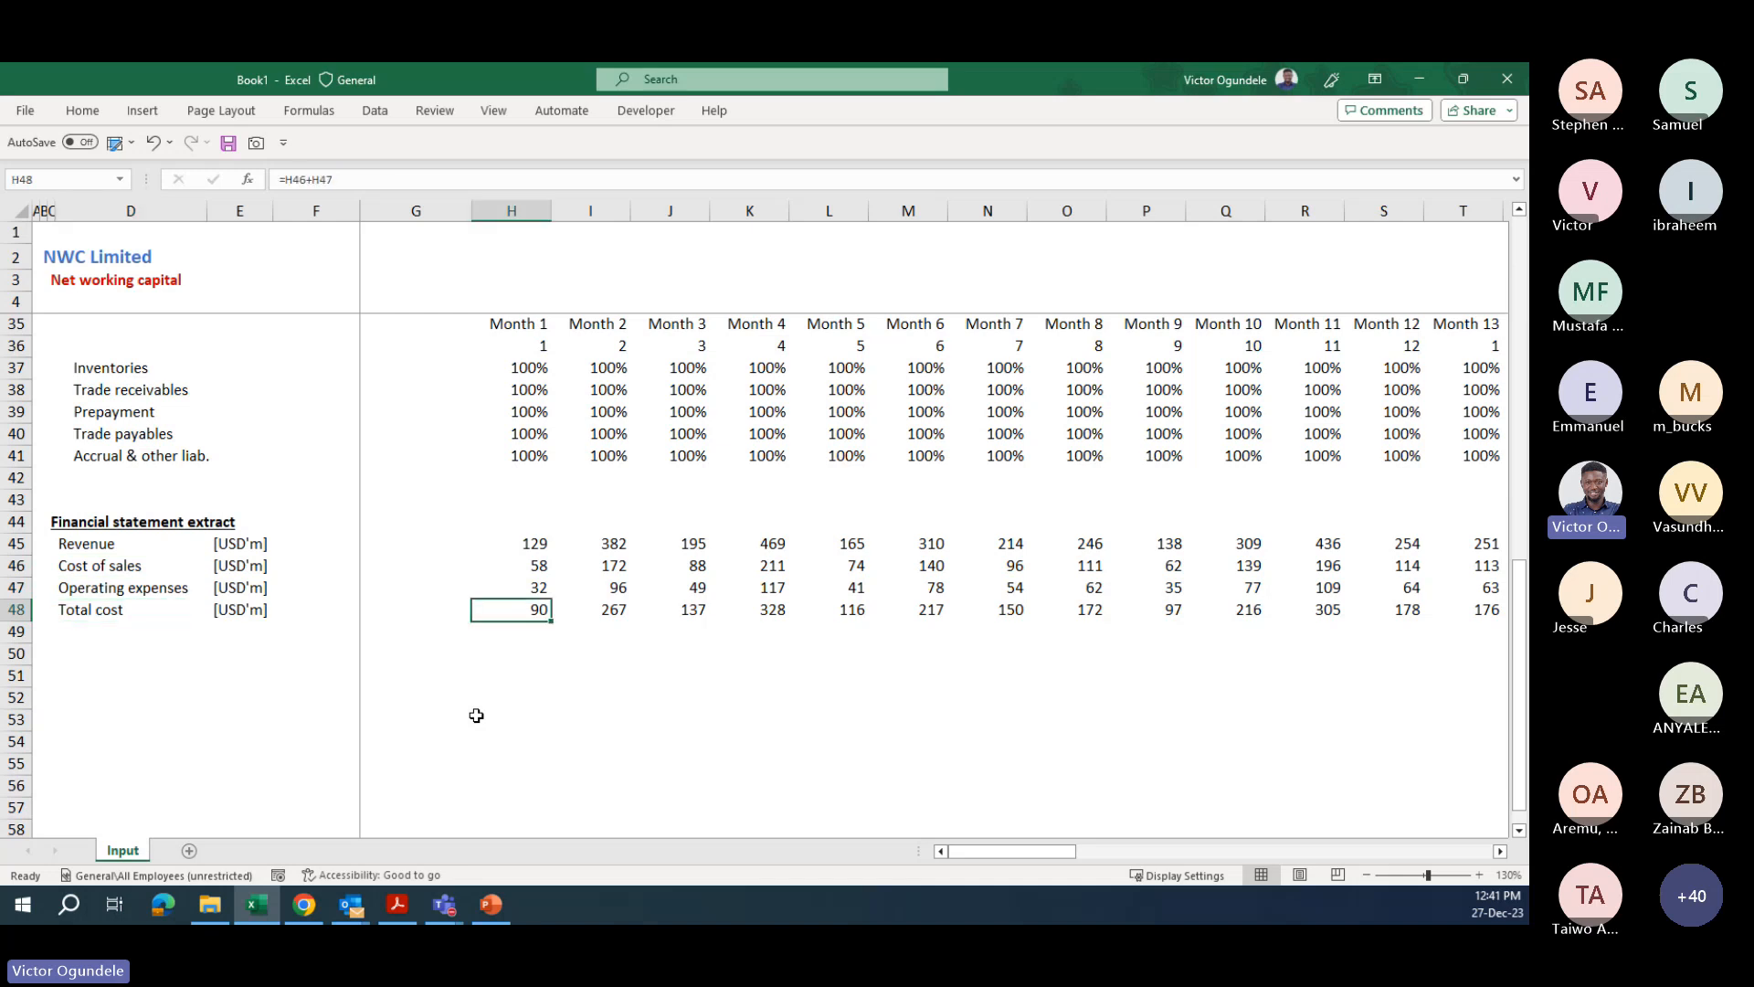
key(Up)
key(Up)
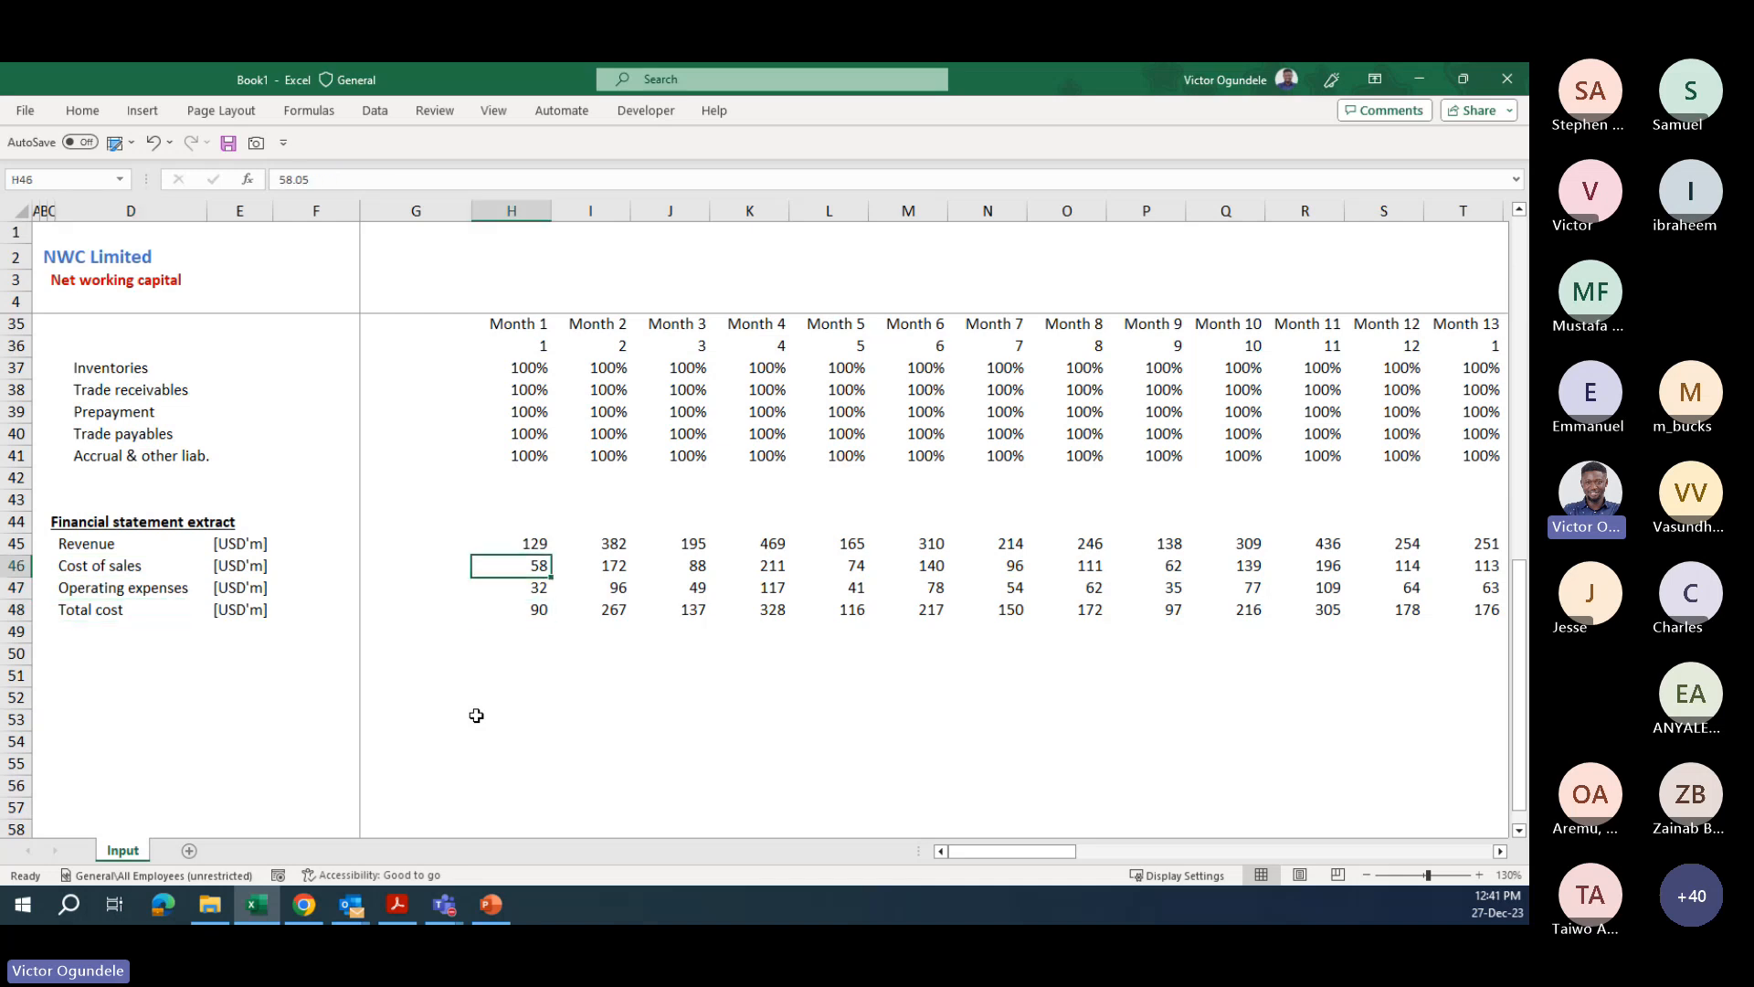
- Select the cost of sales and operating expenses figures for all 60 months in H46:BO47
key(shift+Down)
key(ctrl+shift+Right)
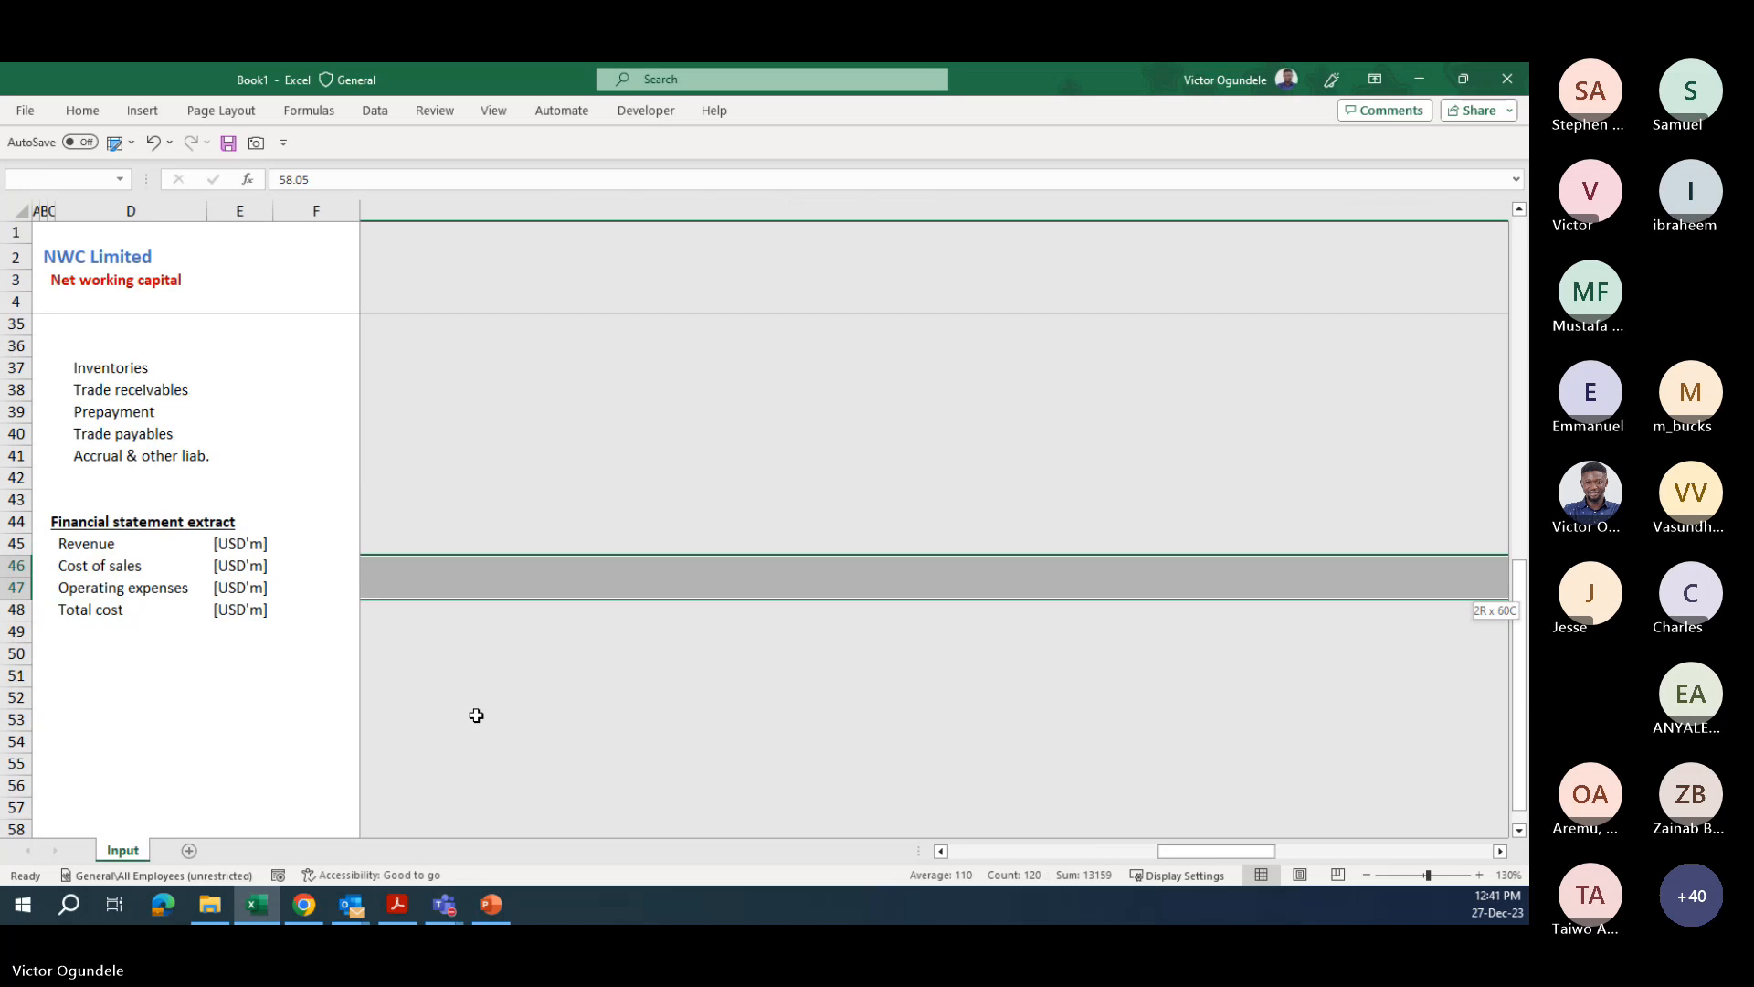
key(ctrl+q)
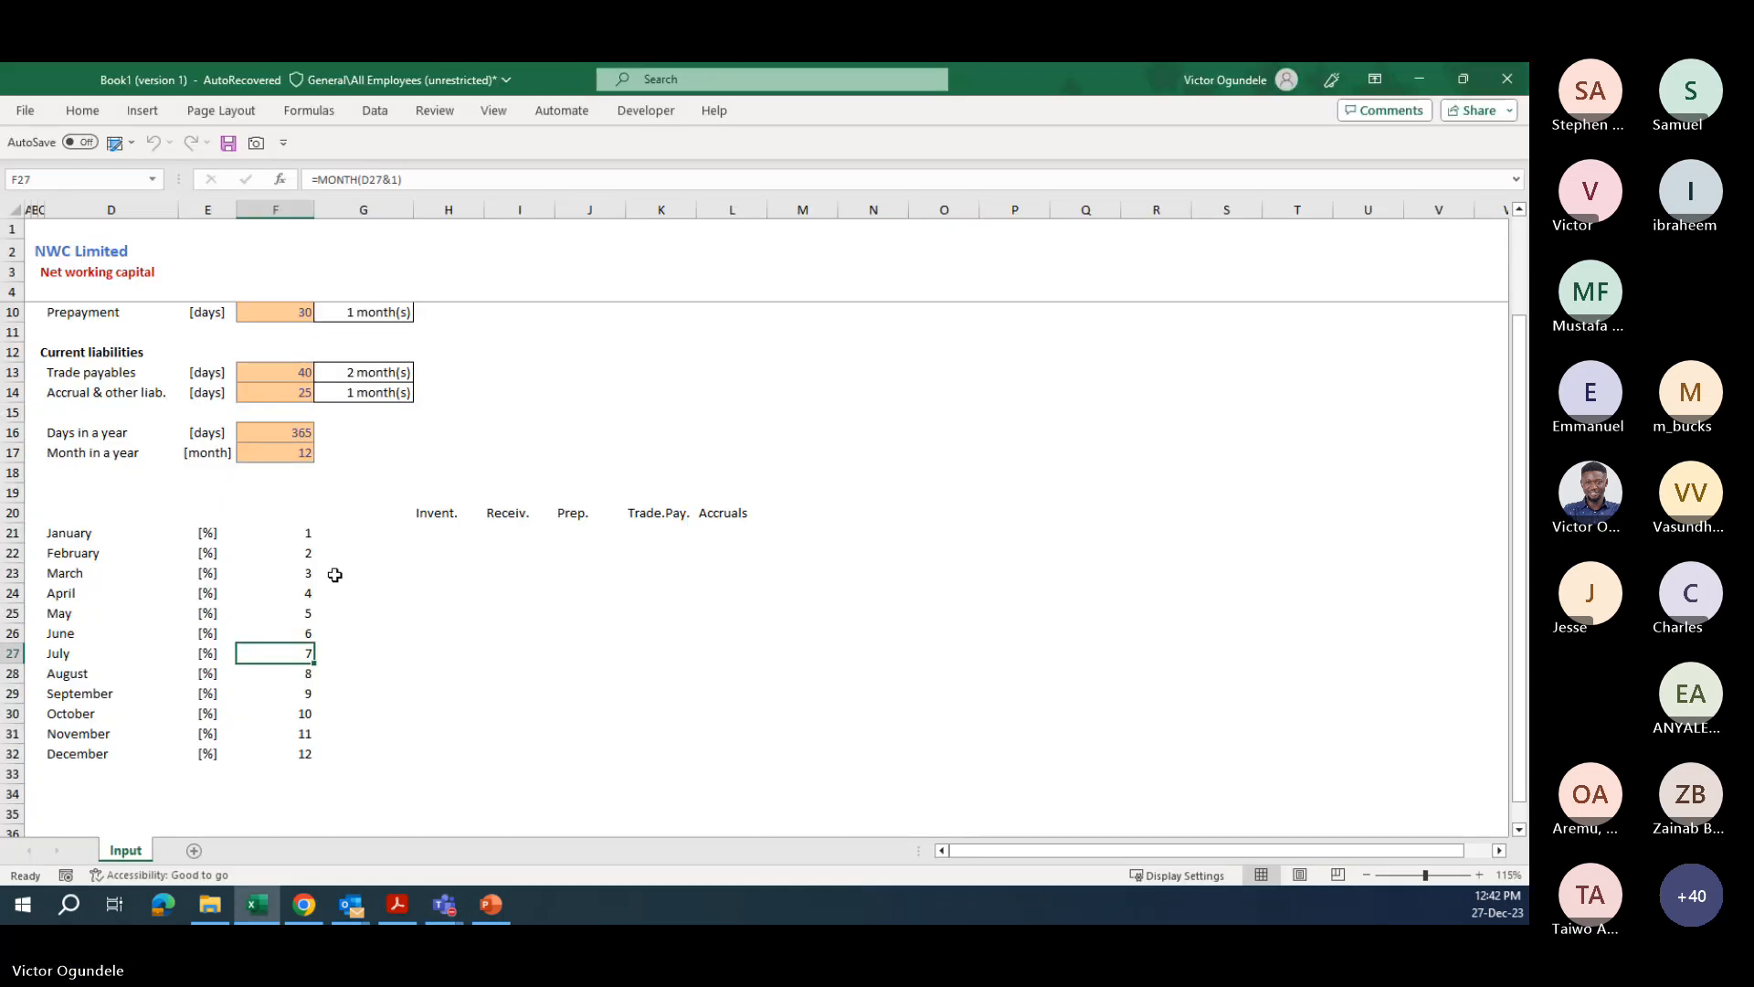
- Examine the recovered workbook's Input sheet for missing content and look for an earlier version in its file details
click(334, 572)
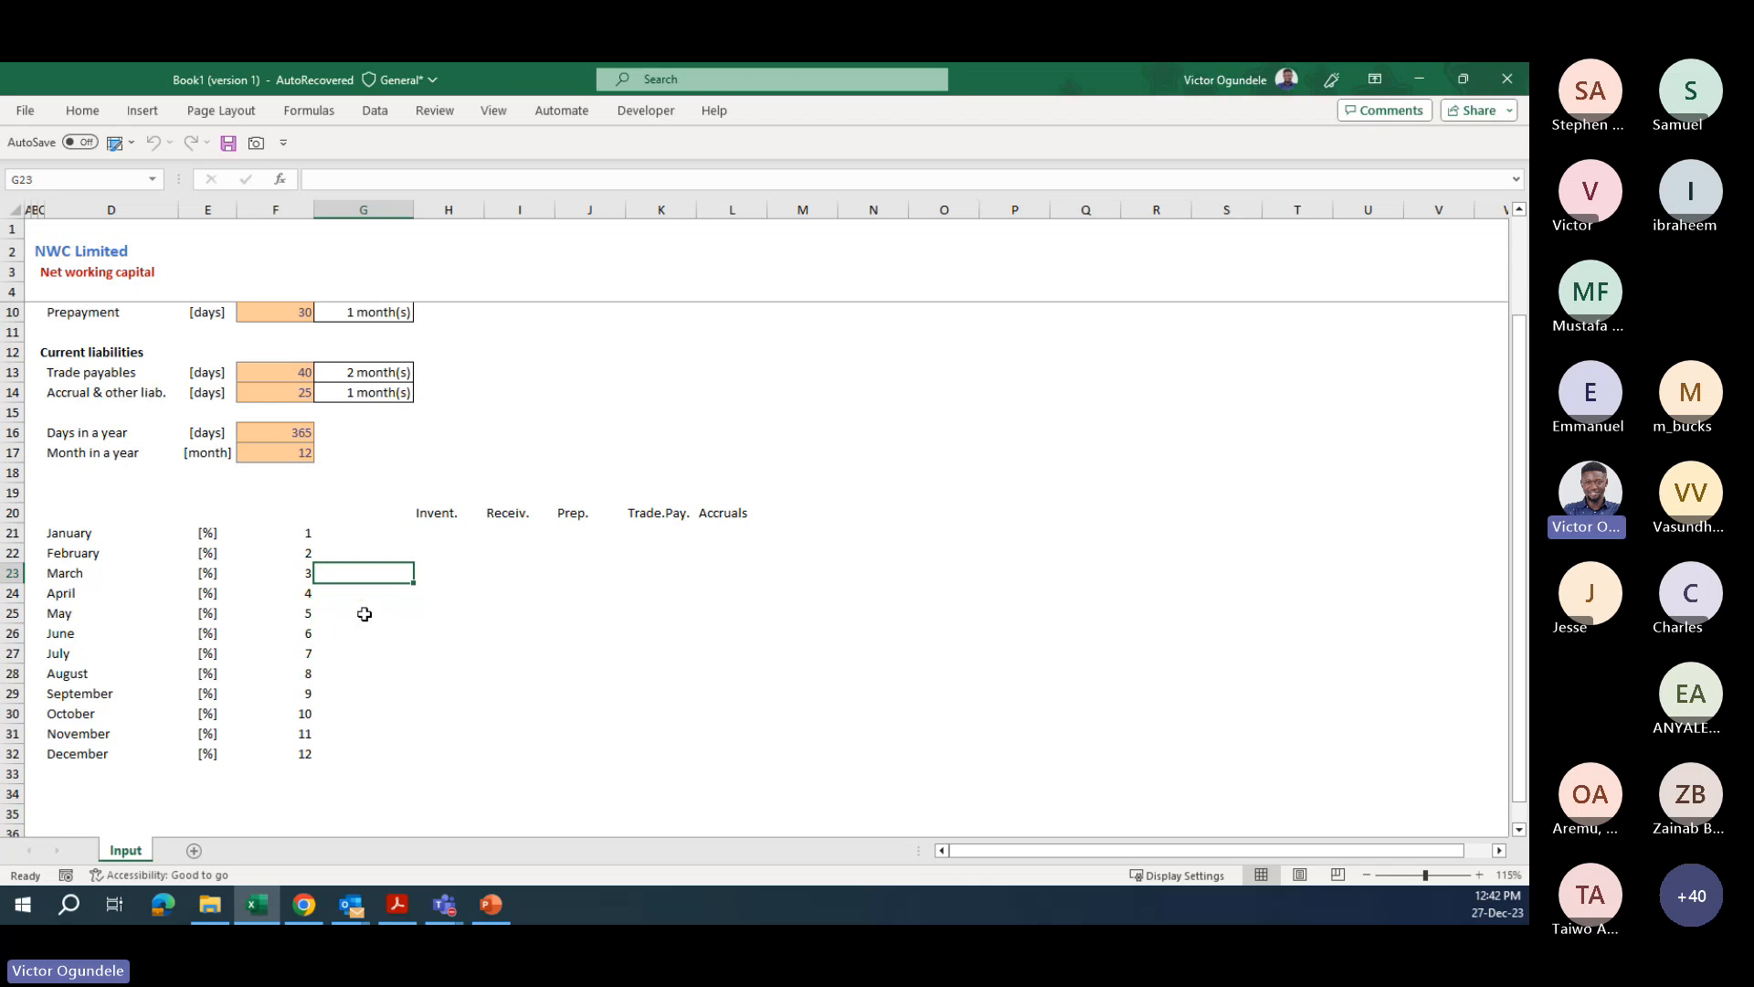
scroll(365, 574, up, 2)
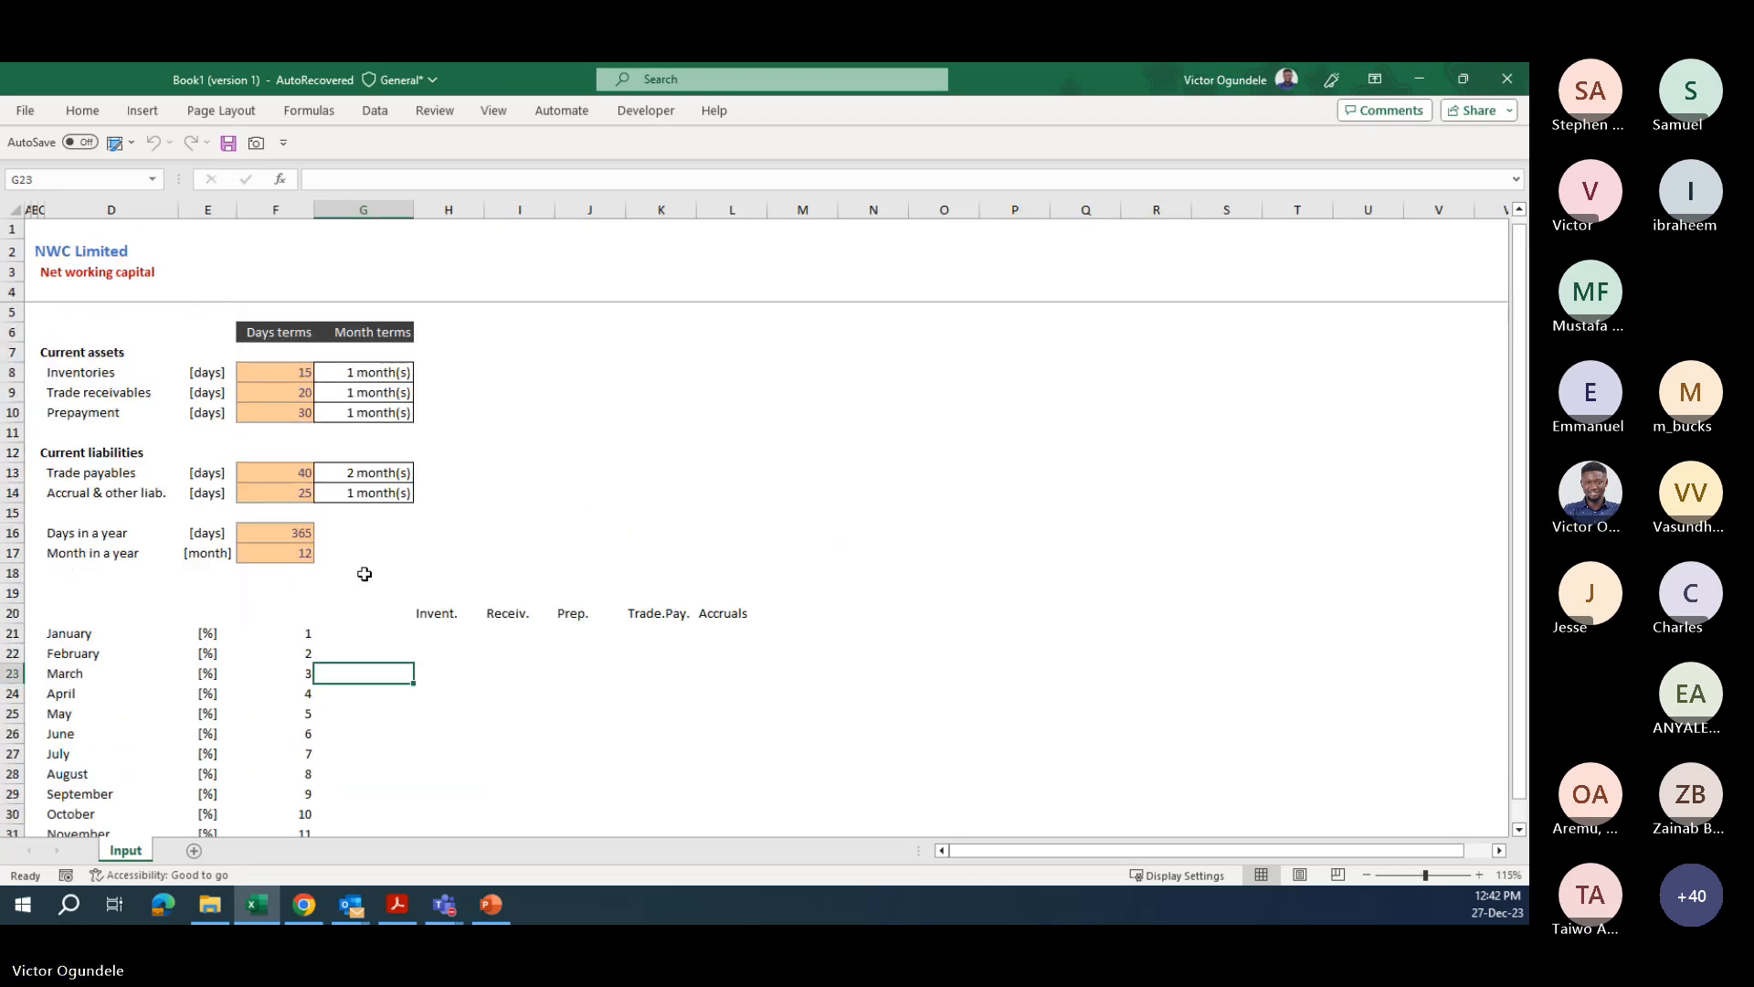
scroll(365, 574, down, 9)
scroll(364, 574, up, 9)
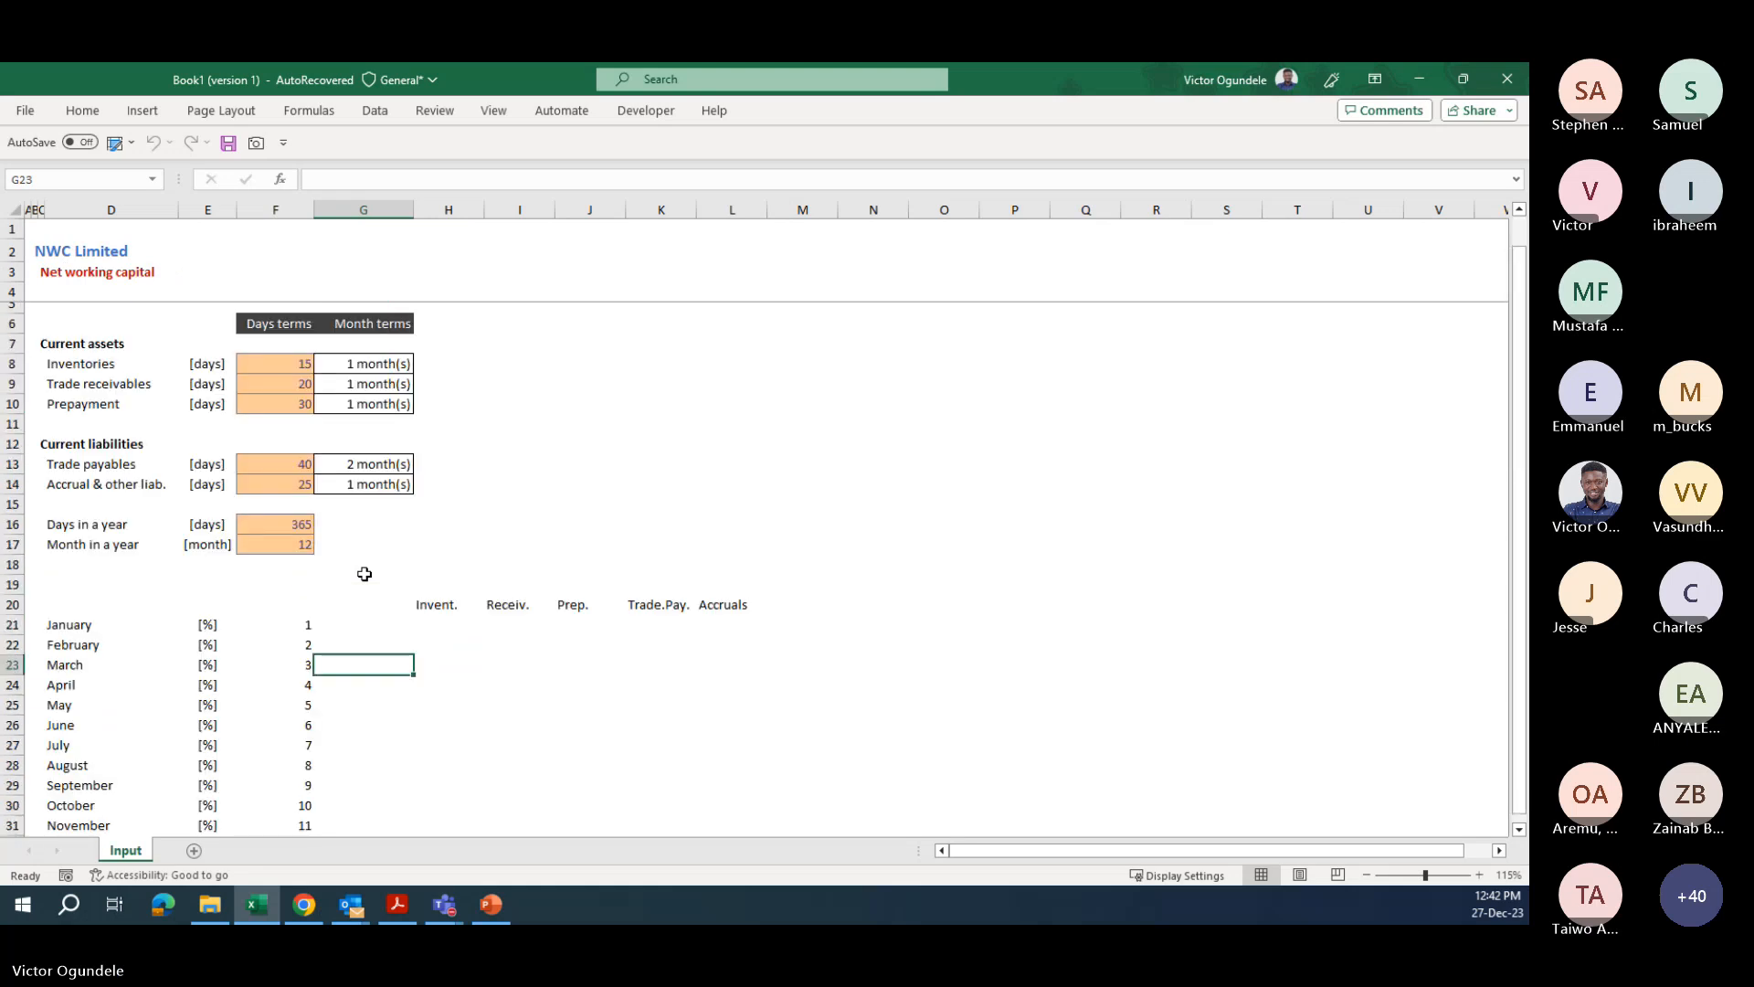
click(113, 147)
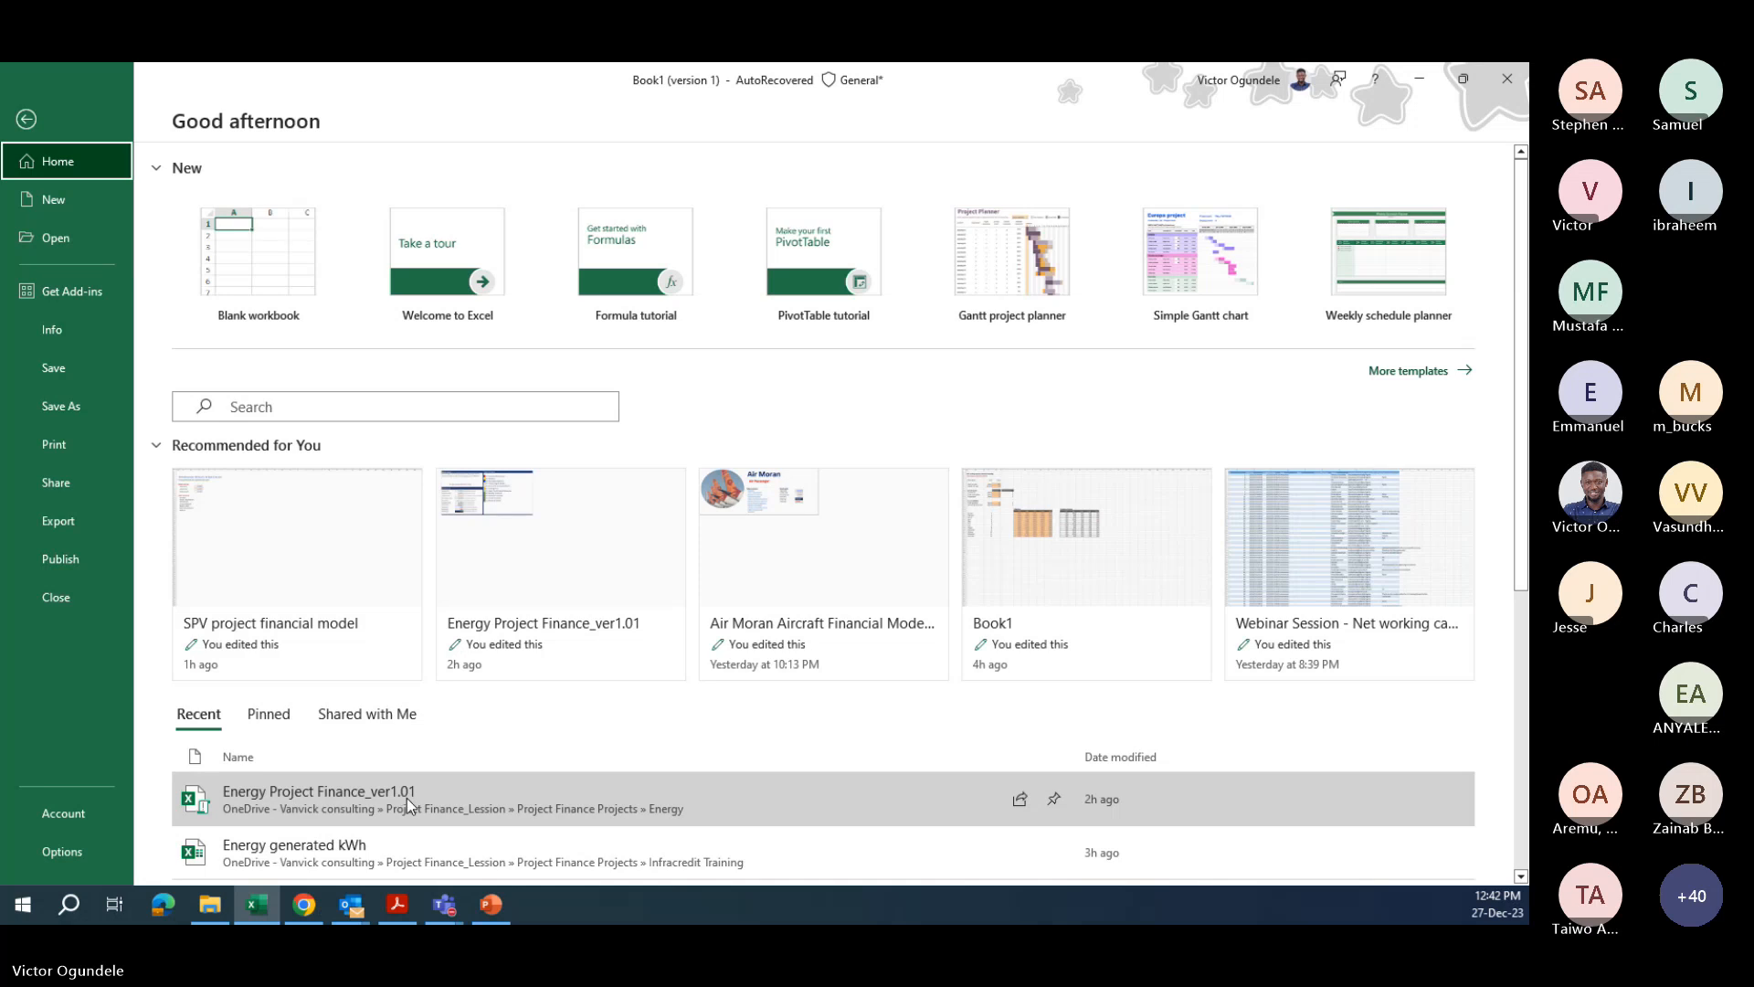
click(28, 120)
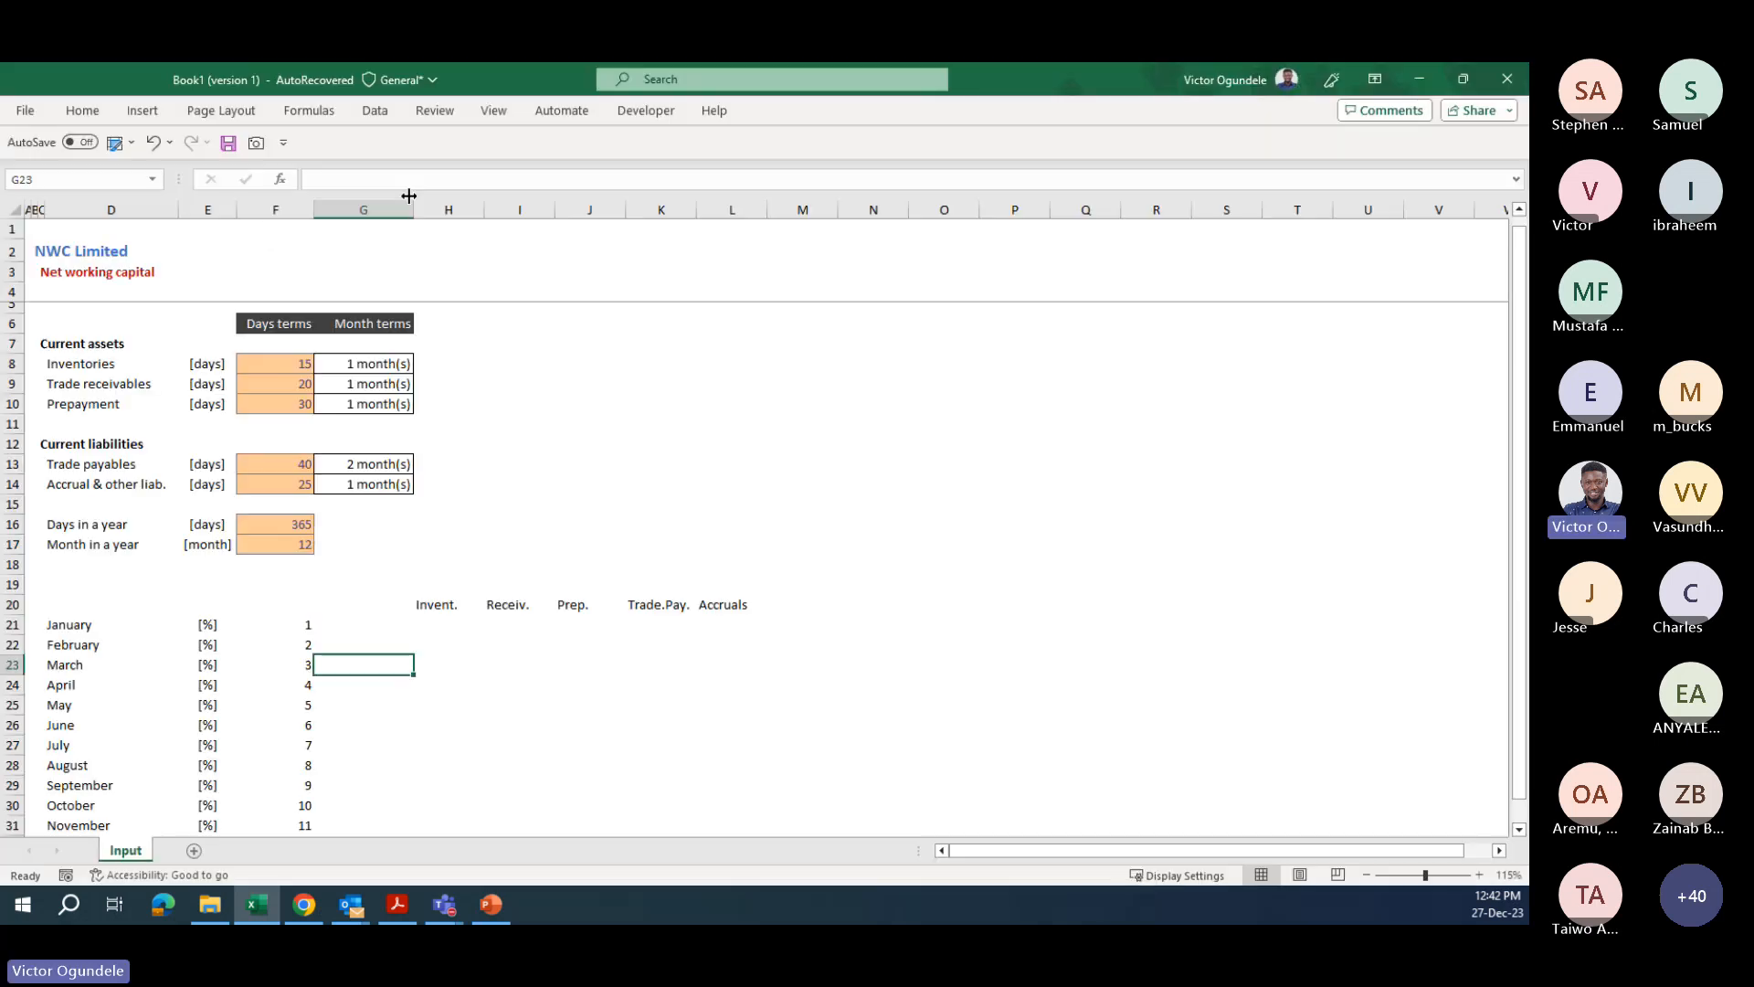
click(431, 84)
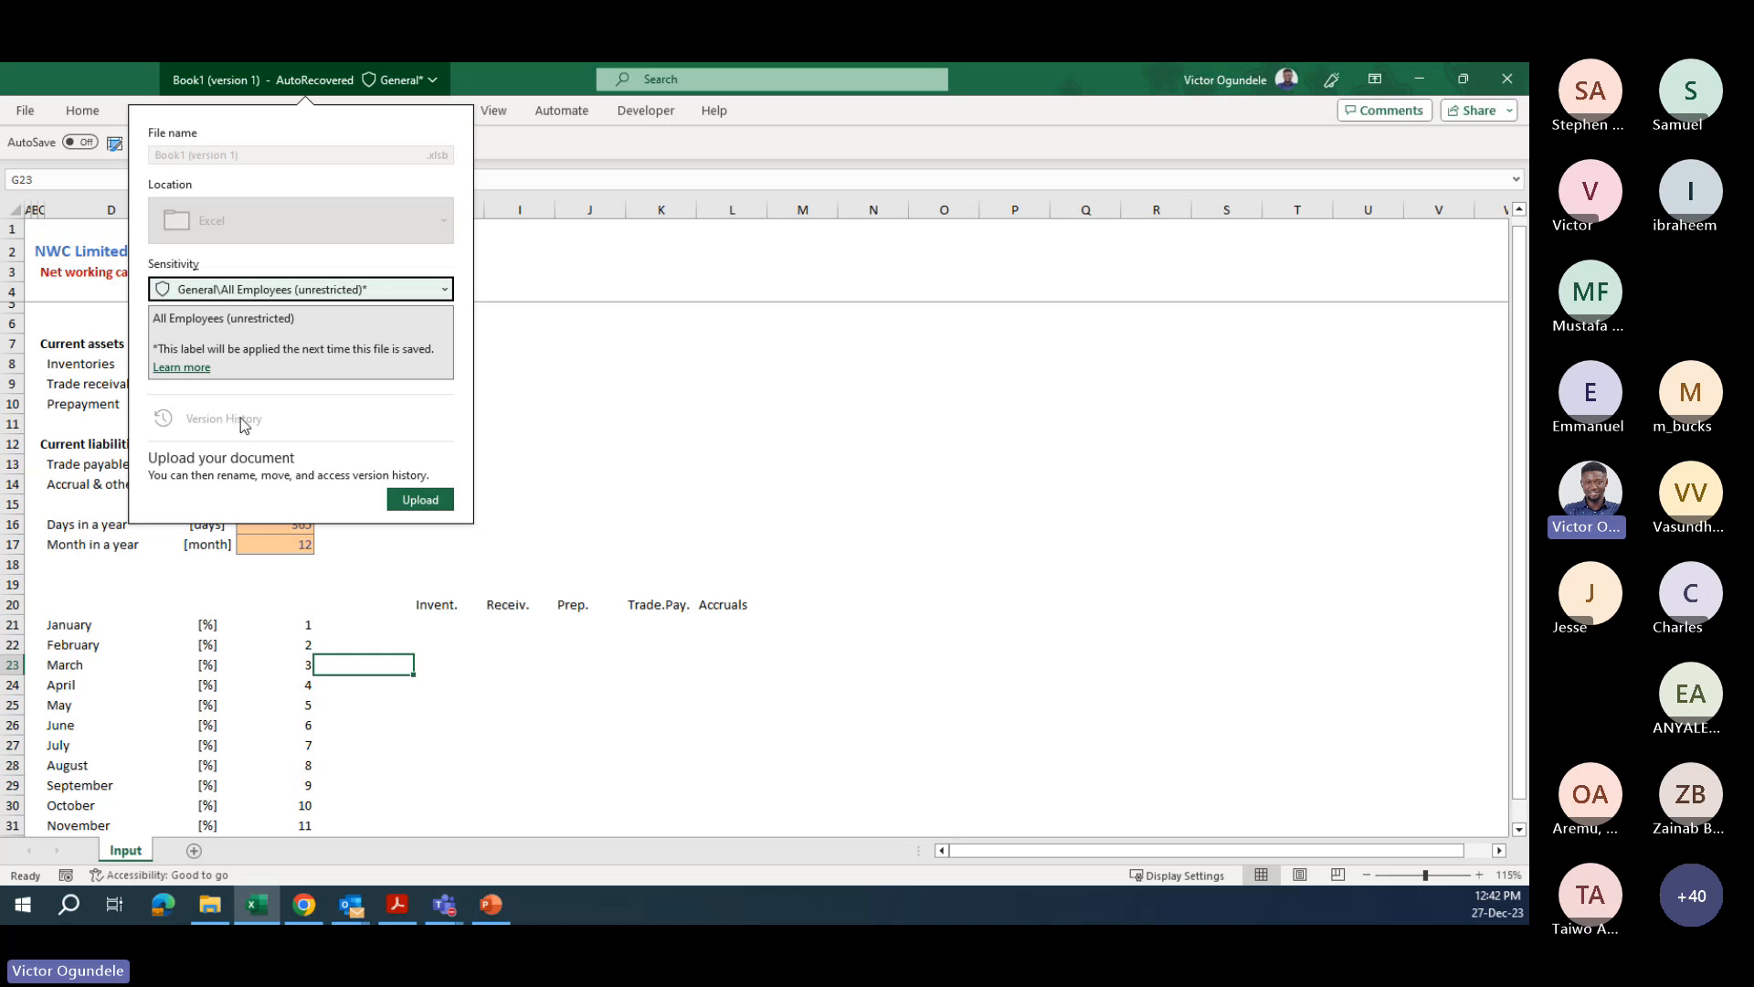
click(482, 479)
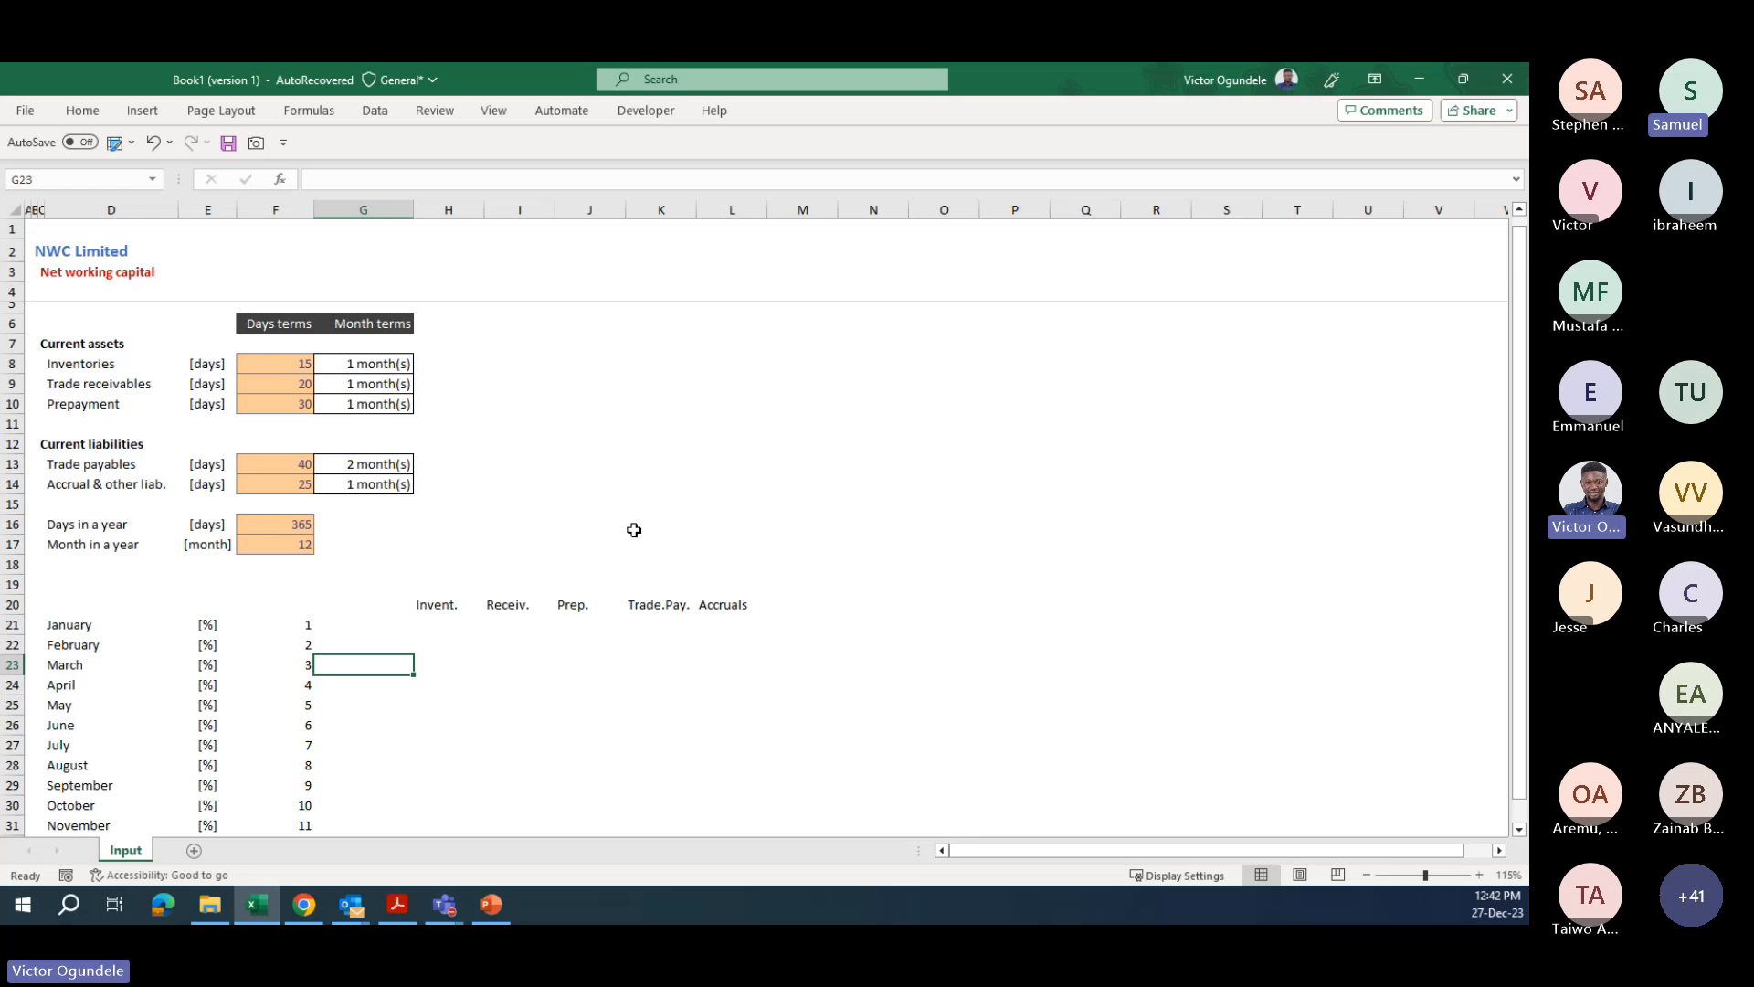
click(475, 659)
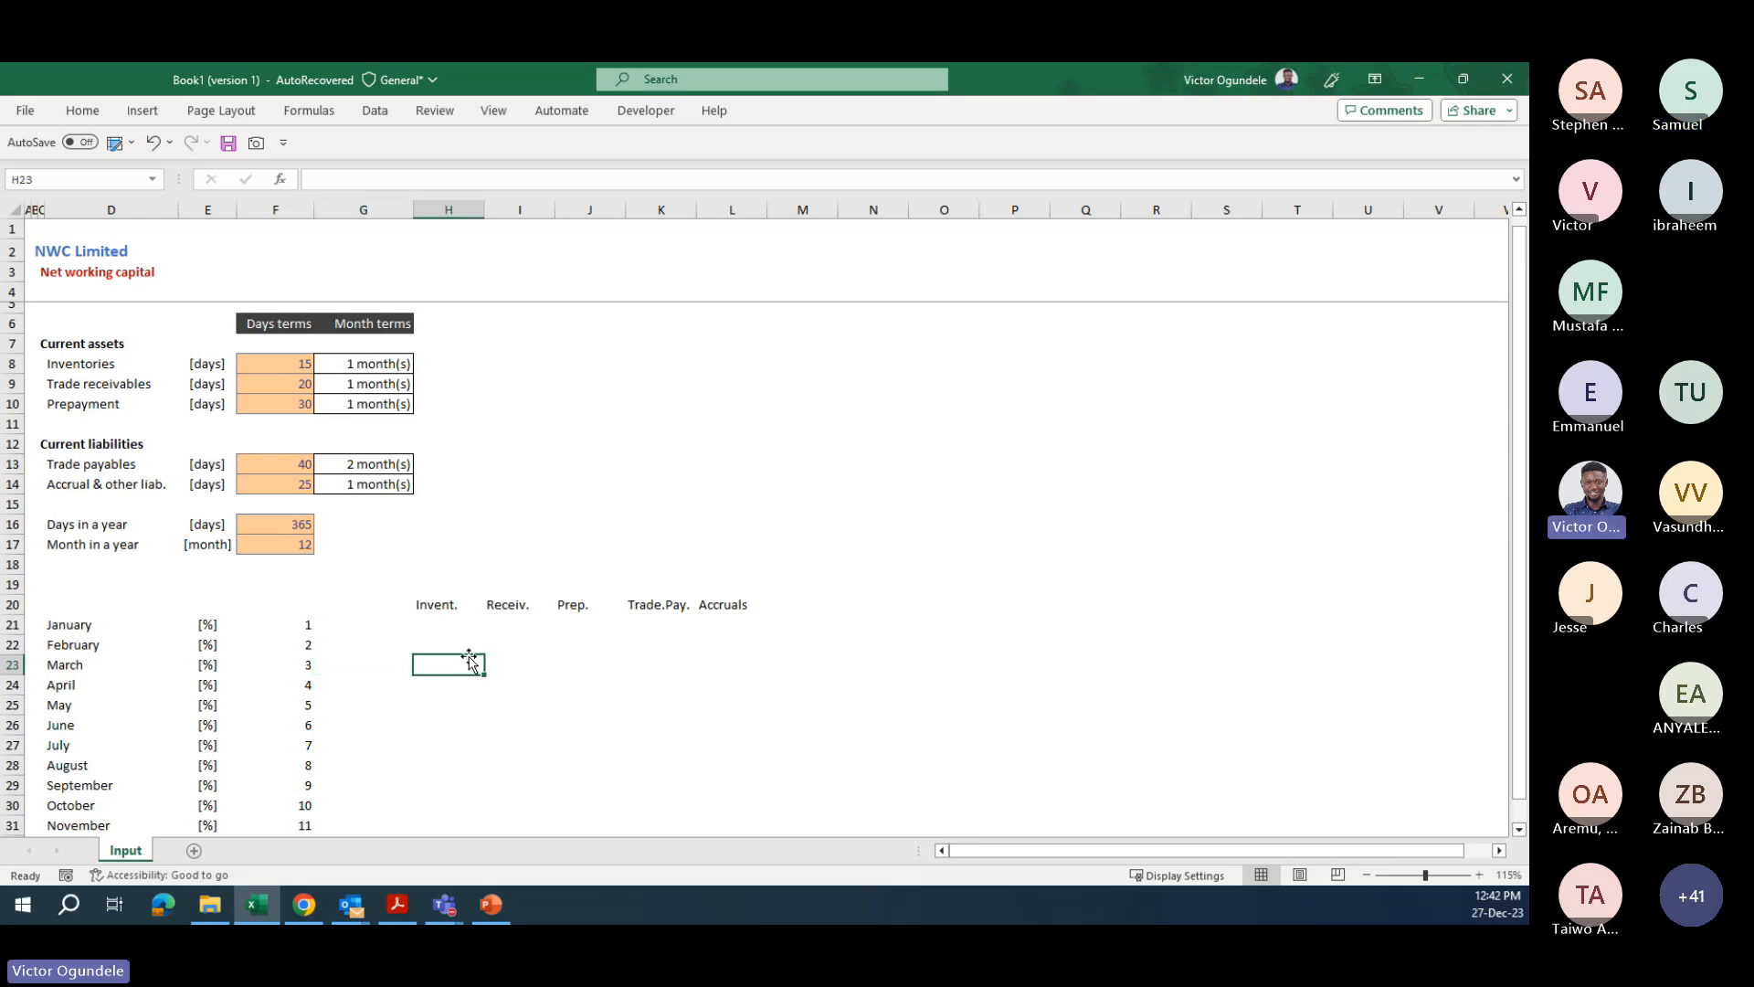
click(430, 625)
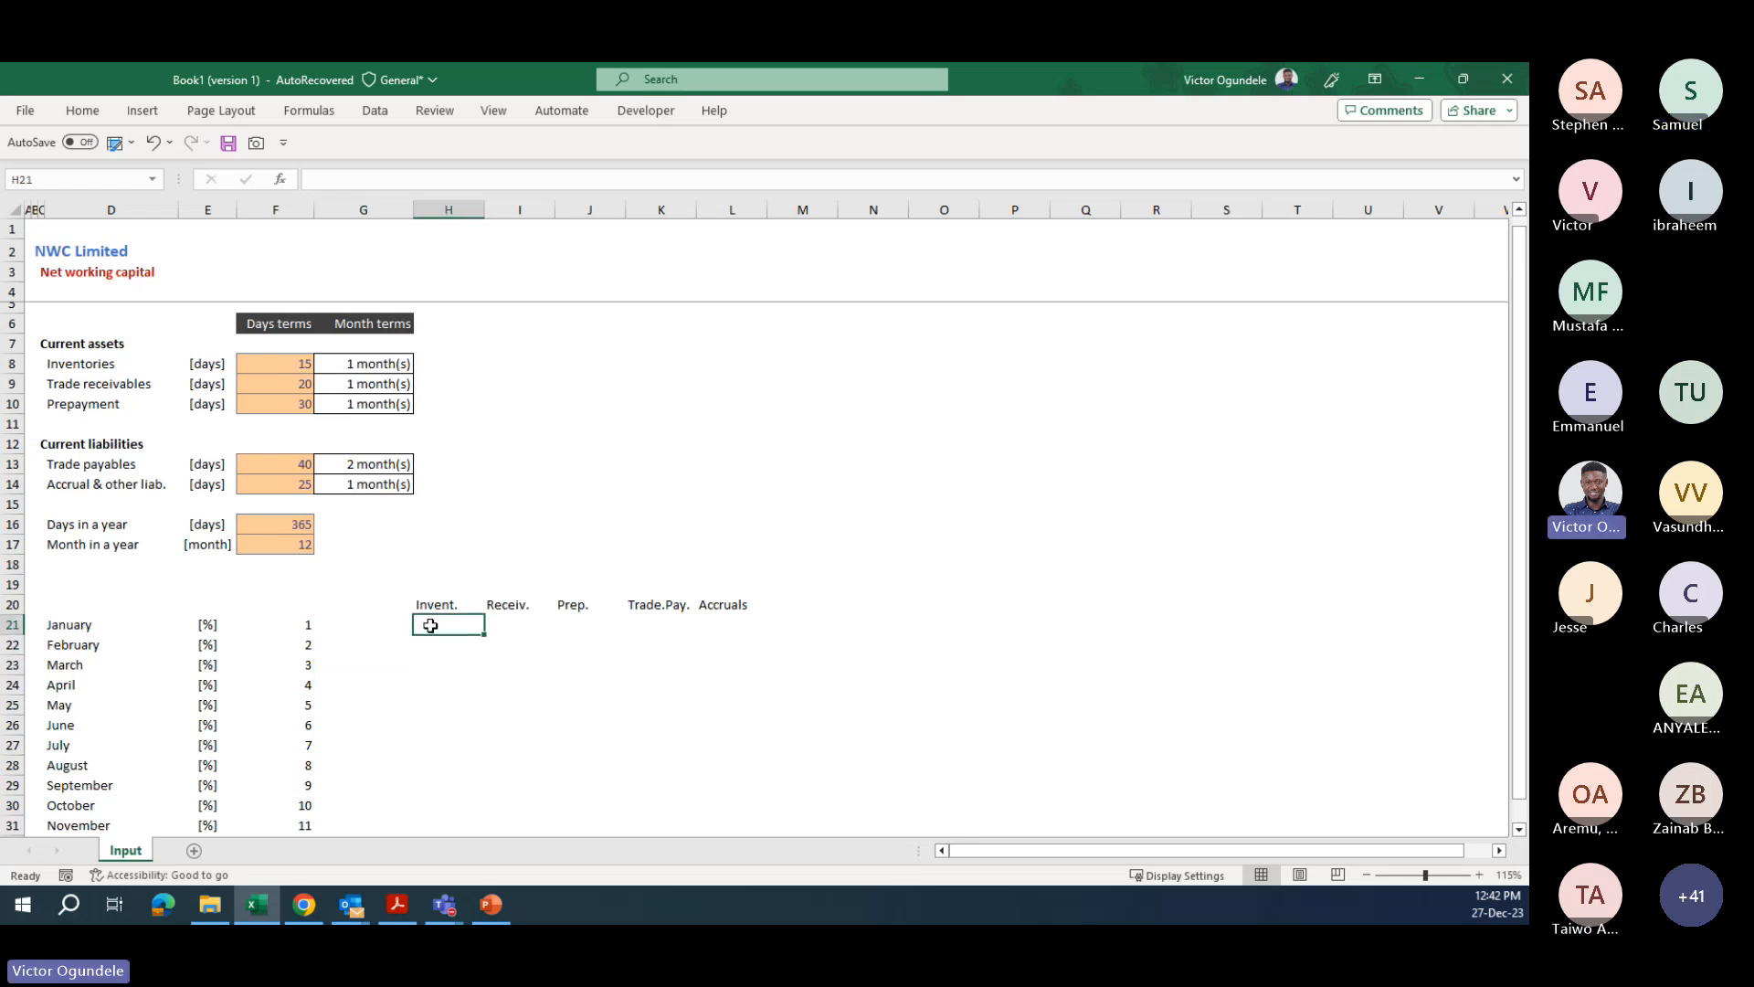
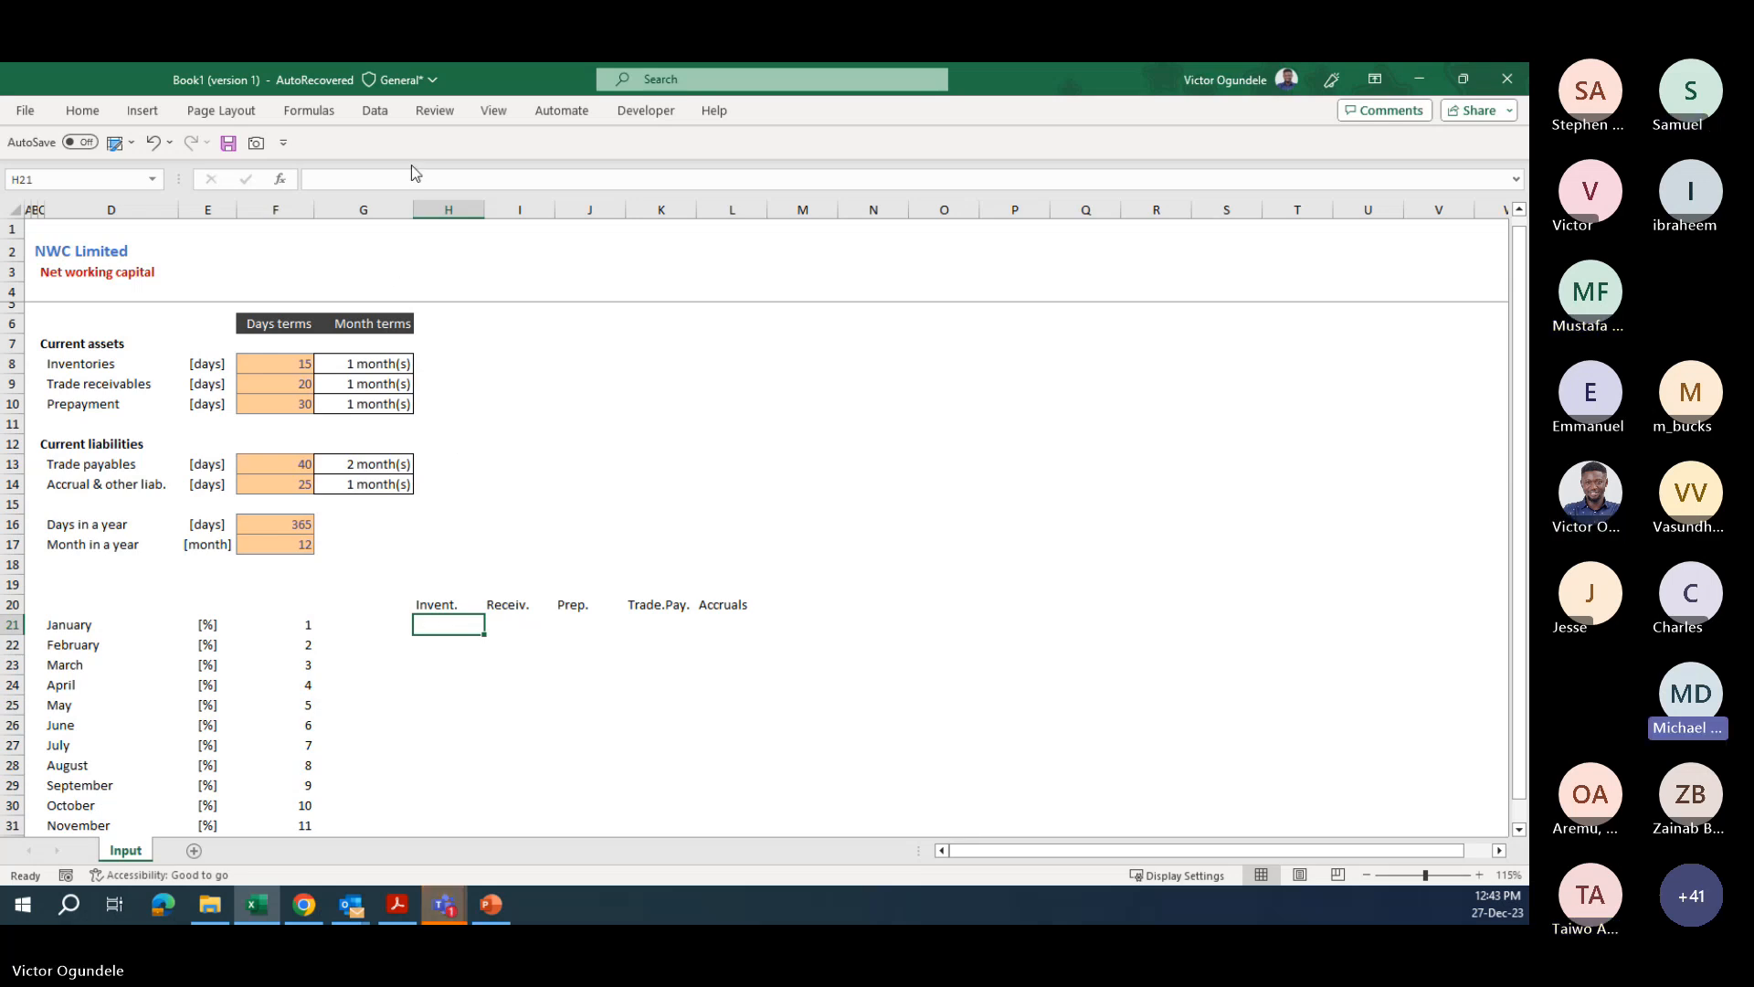
click(434, 81)
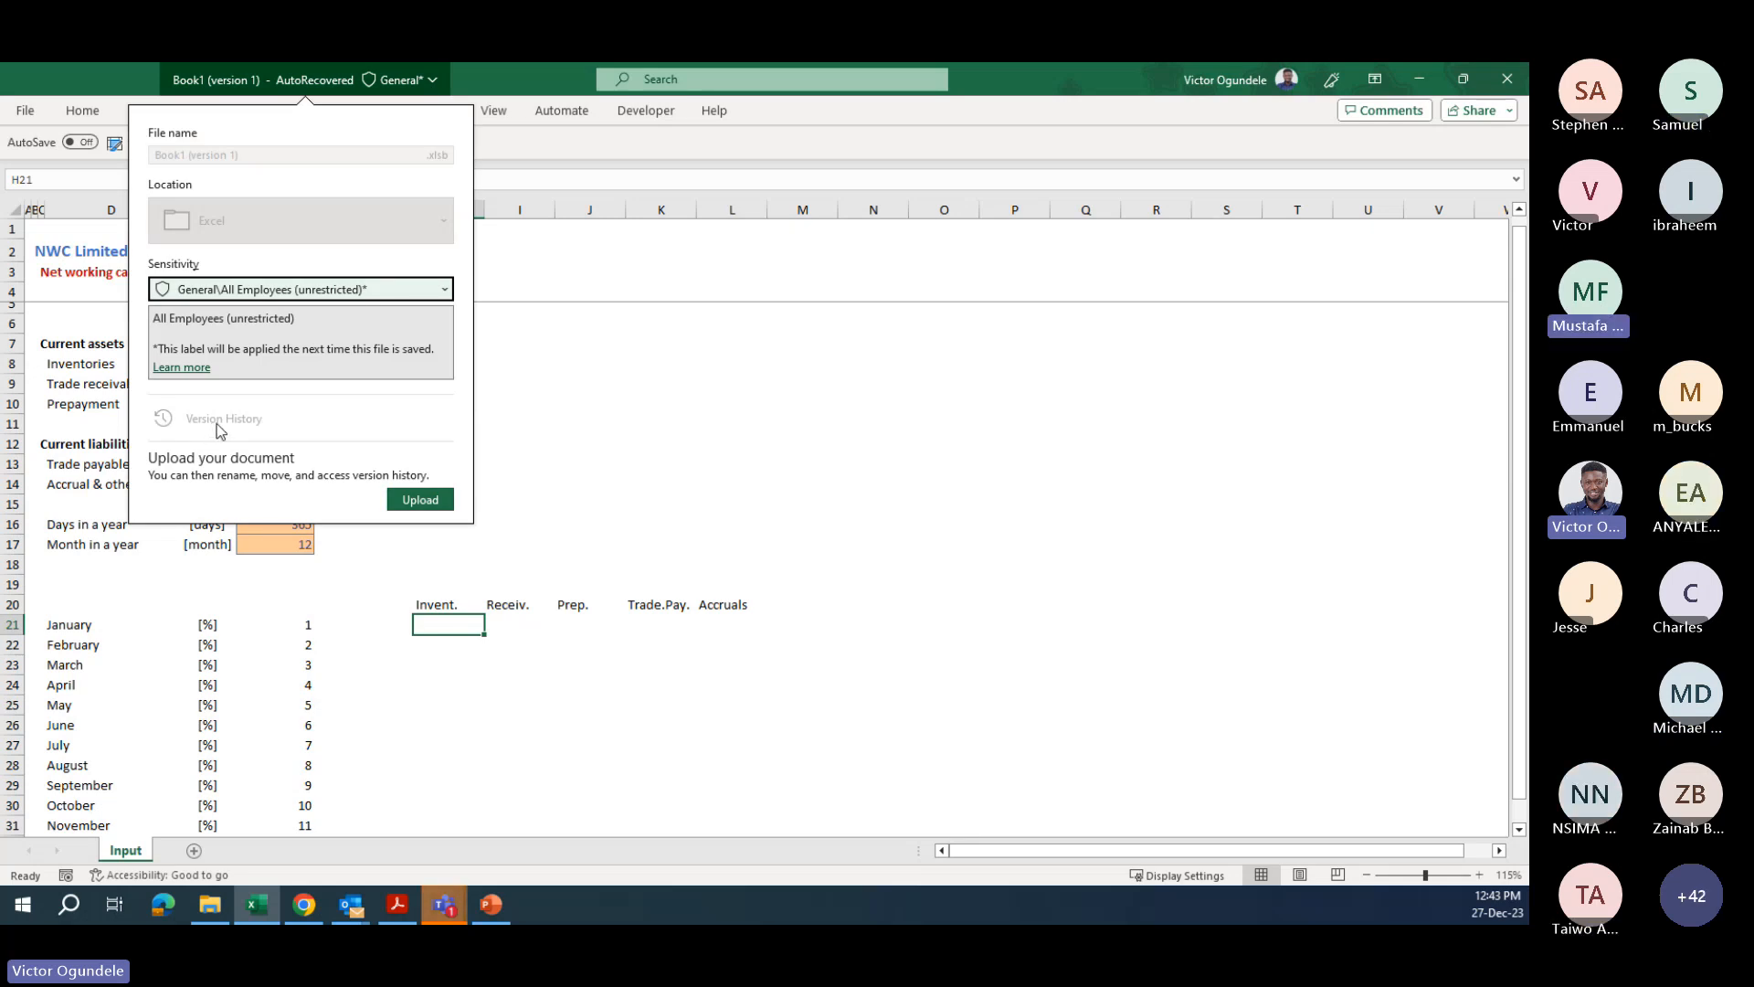
click(398, 610)
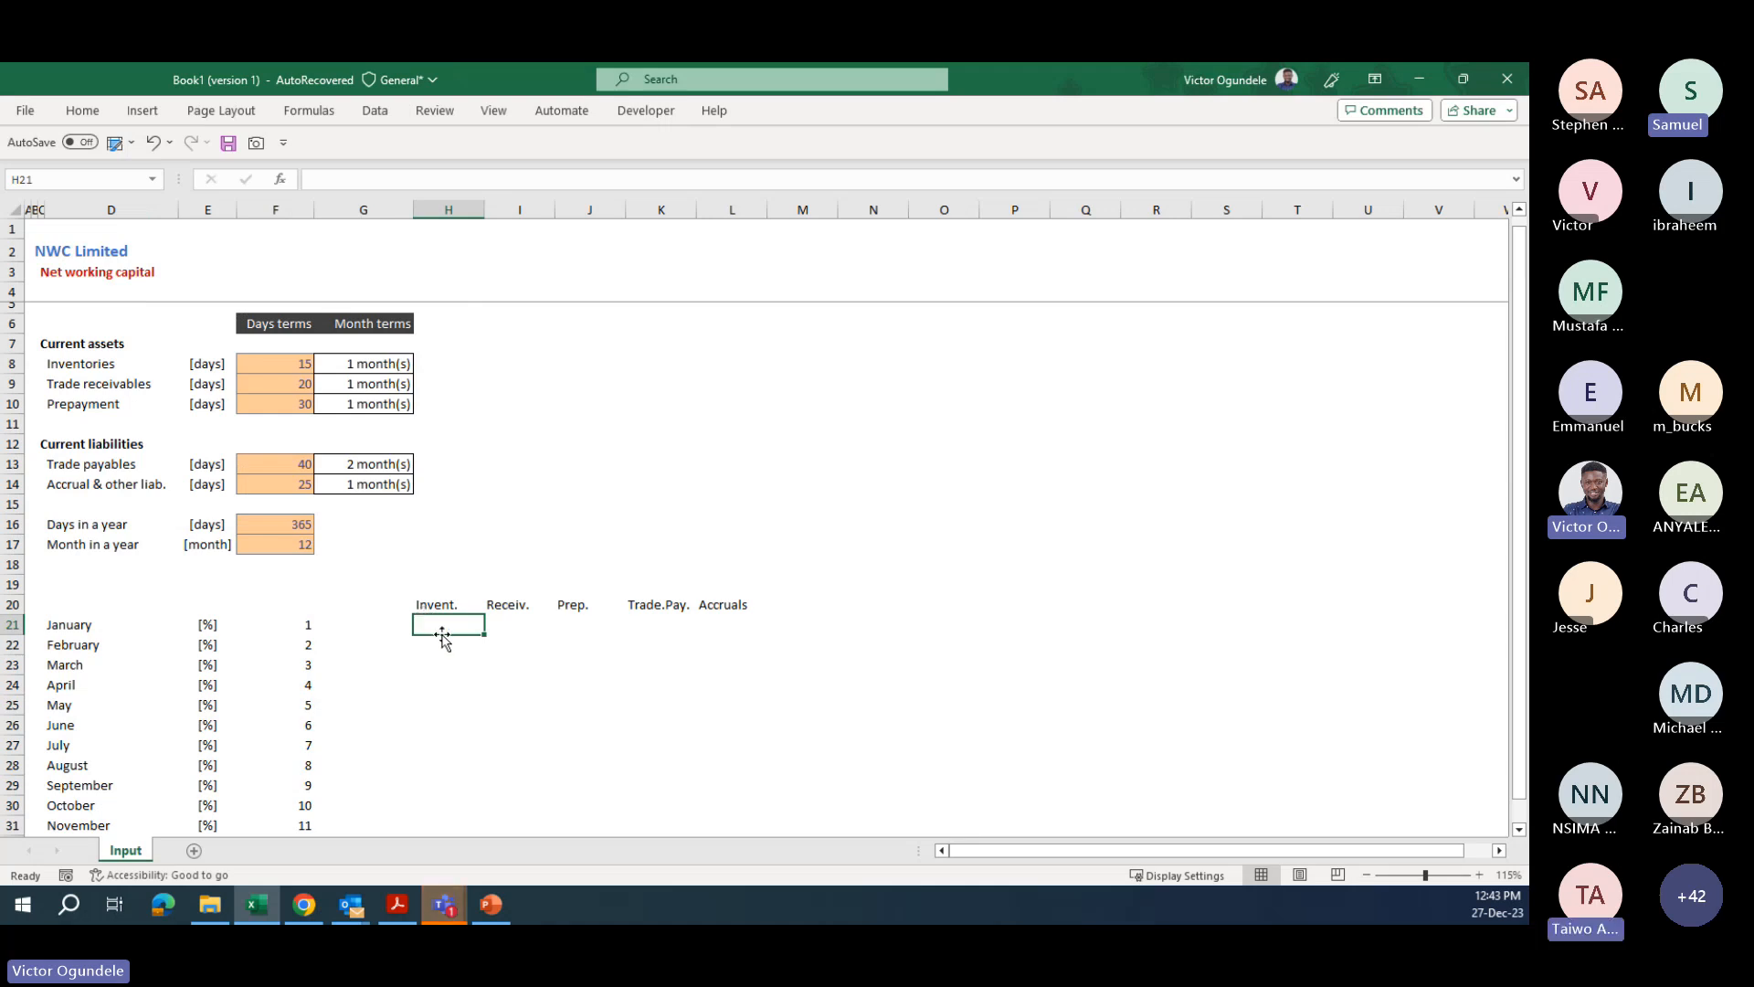
- Copy the dark header formatting of the Days terms cell F6 onto the seasonality headings Invent. to Accruals in H20:L20
mouse_move(442, 630)
mouse_down()
mouse_move(442, 651)
mouse_move(442, 634)
mouse_up()
key(Up)
key(ctrl+shift+Right)
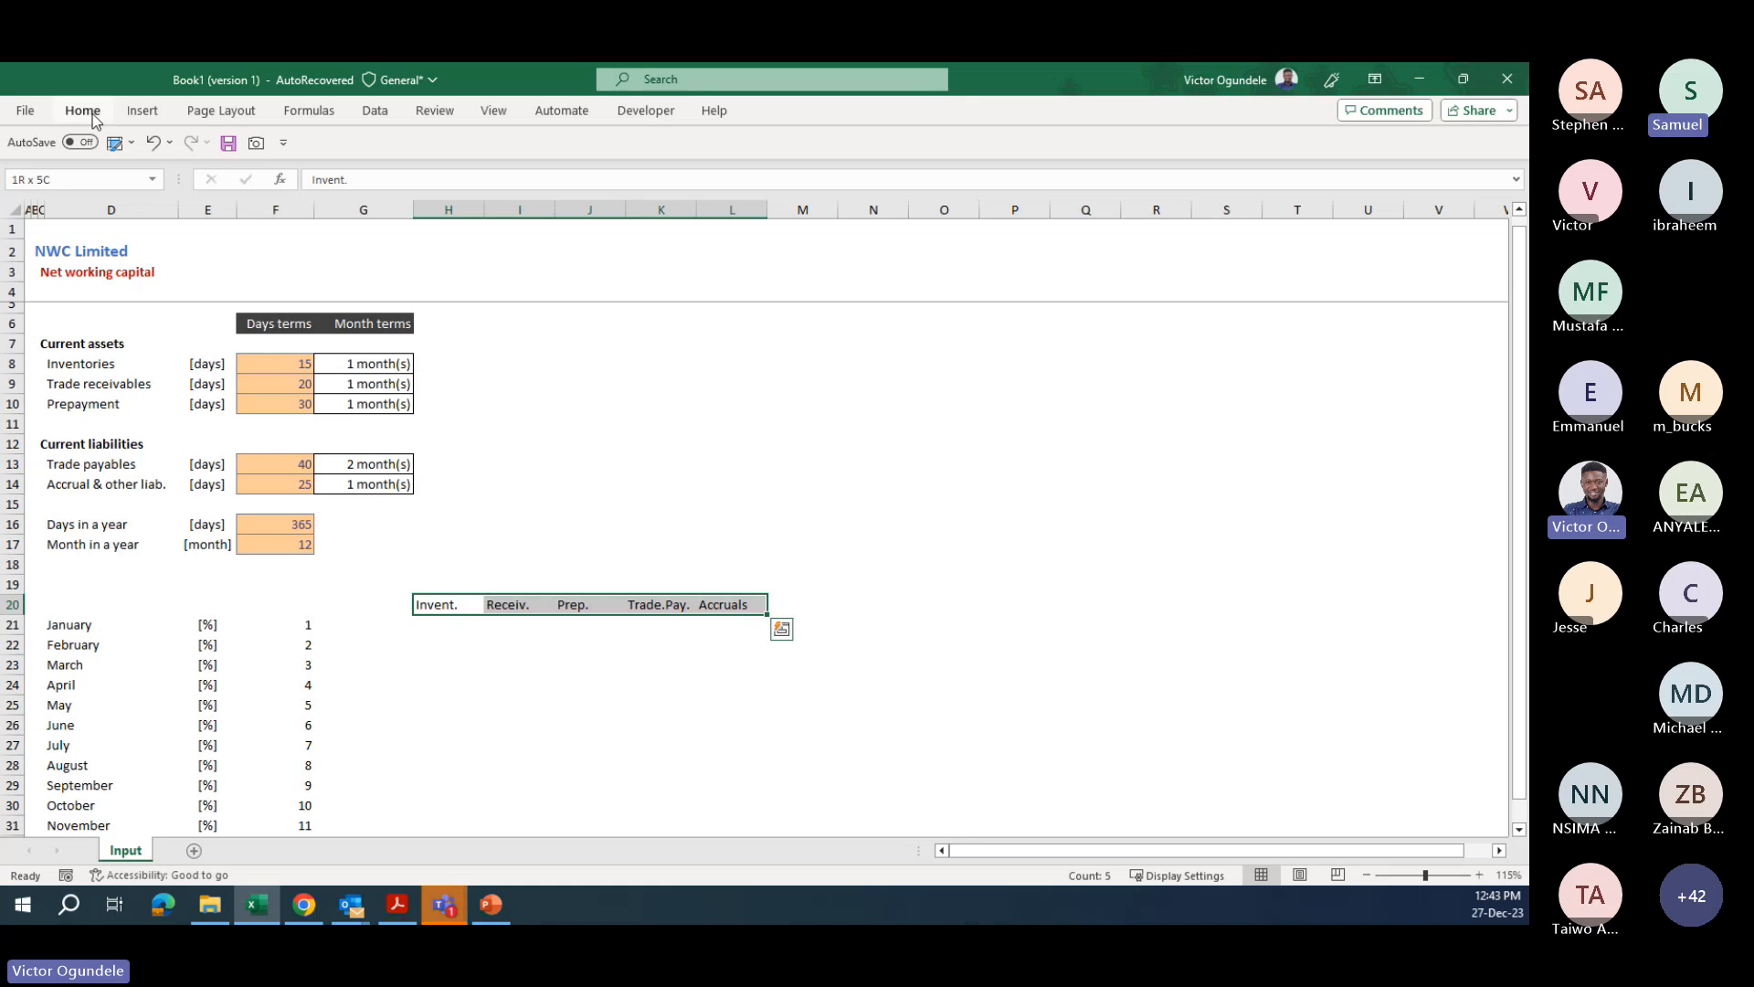
click(256, 326)
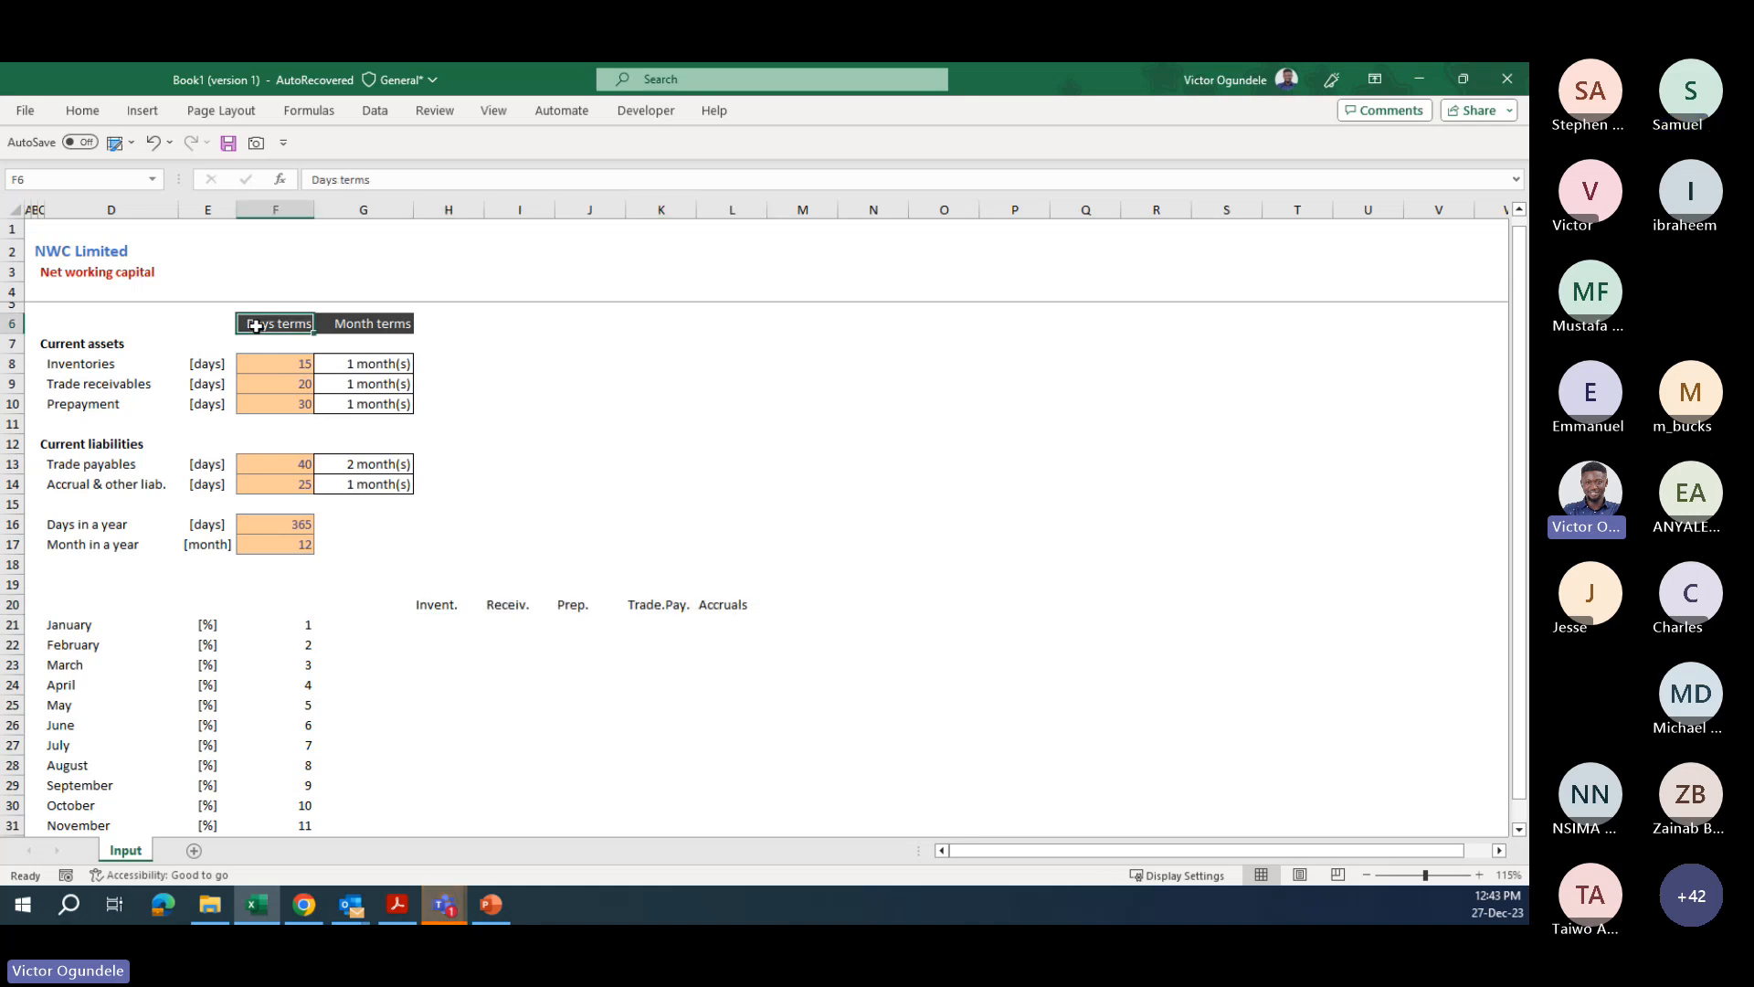
key(alt+h)
key(f)
key(p)
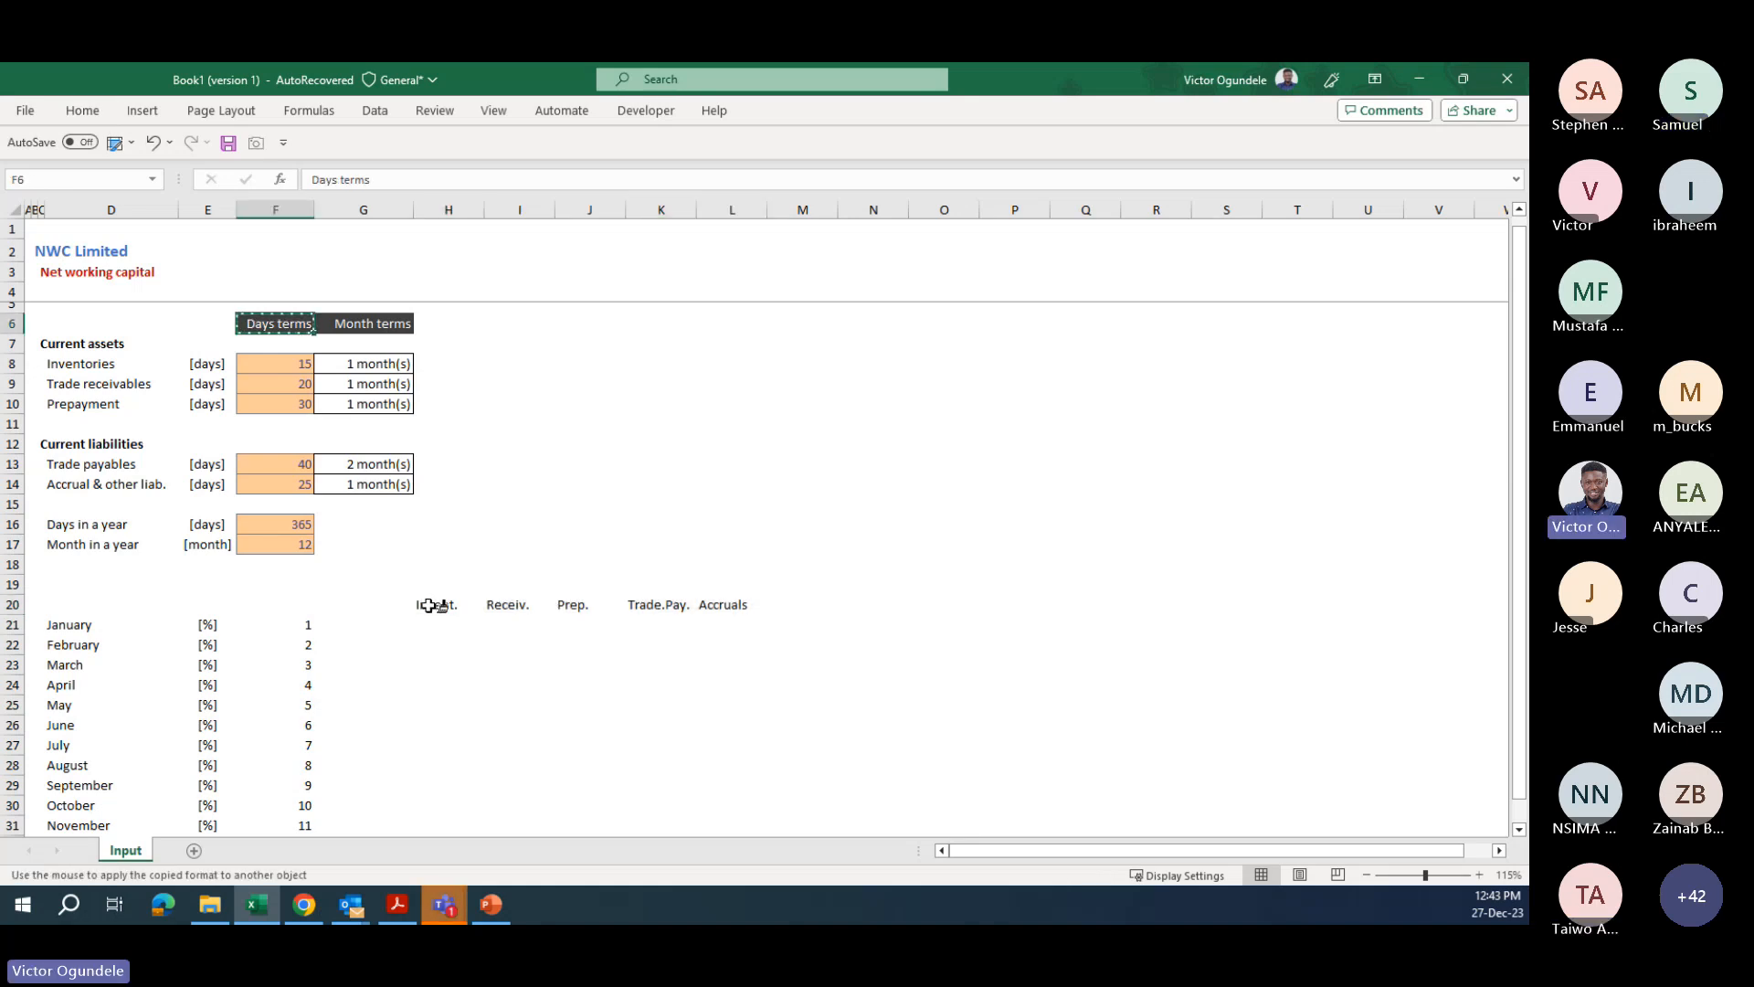
drag(430, 603, 763, 604)
- Format the January to December seasonality grid H21:L32 as orange bordered input cells and fill every cell with 100%
click(456, 622)
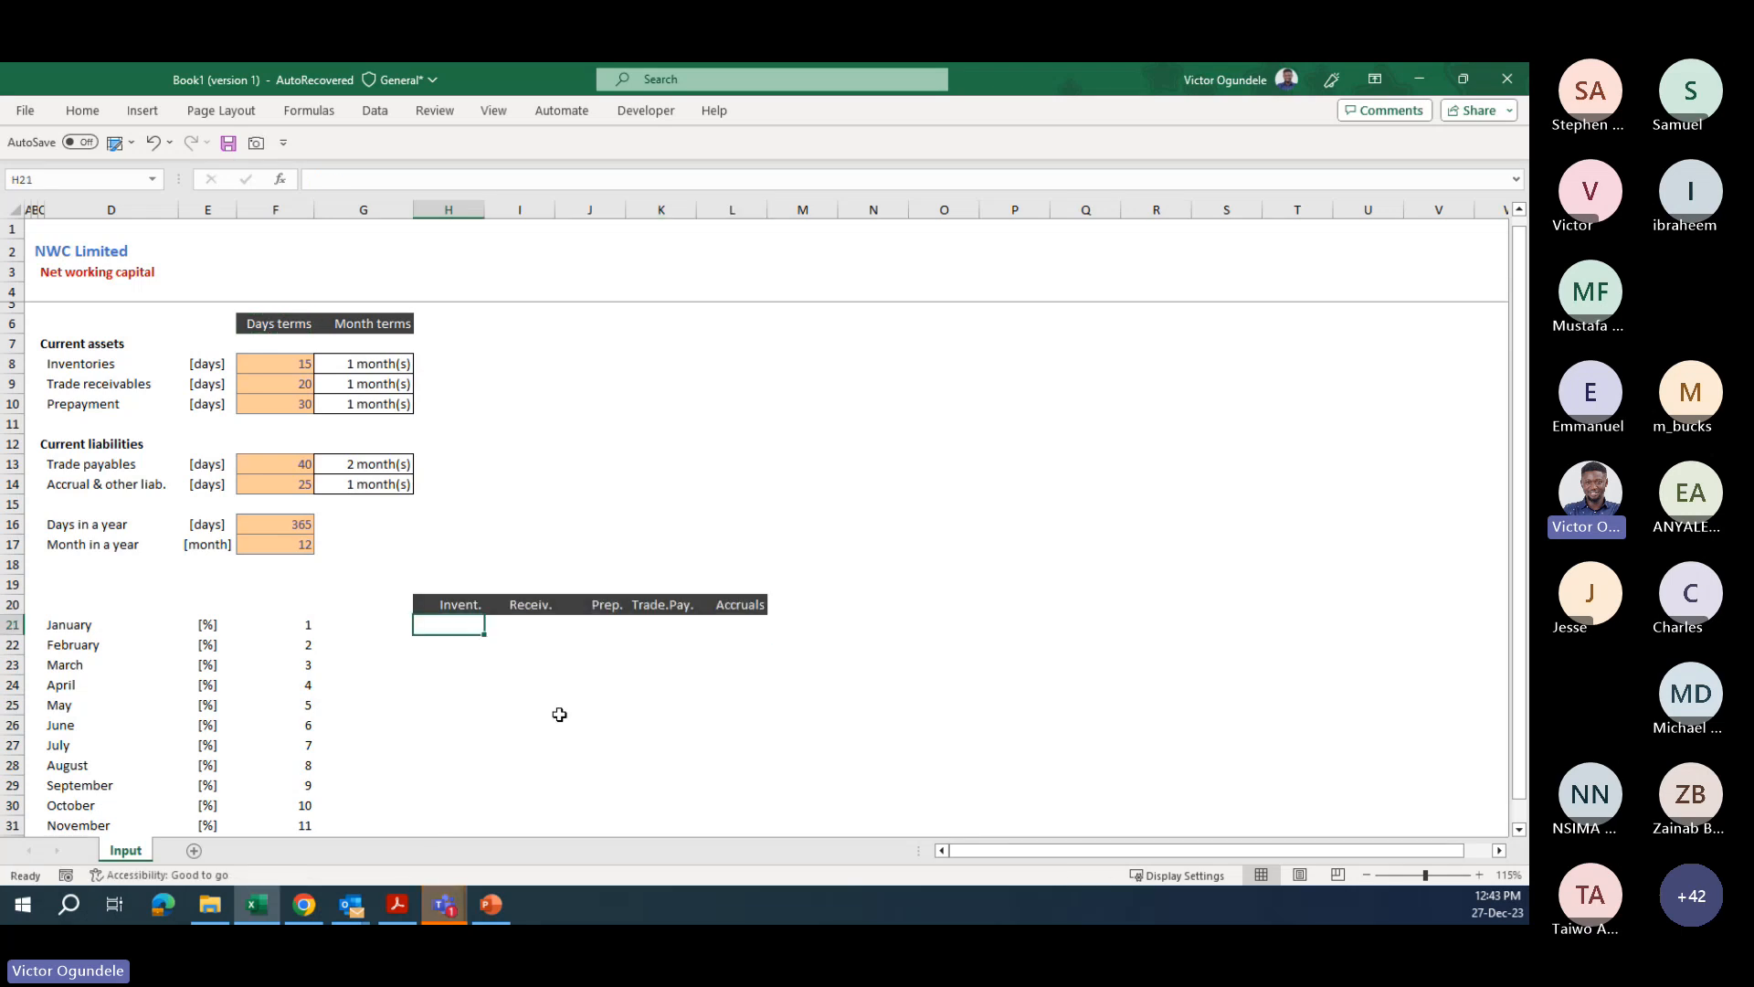
key(shift+Down)
key(shift+Down)
key(shift+Down)
key(shift+Down)
key(shift+Down)
key(shift+Down)
key(shift+Down)
key(shift+Down)
key(shift+Down)
key(shift+Down)
key(shift+Down)
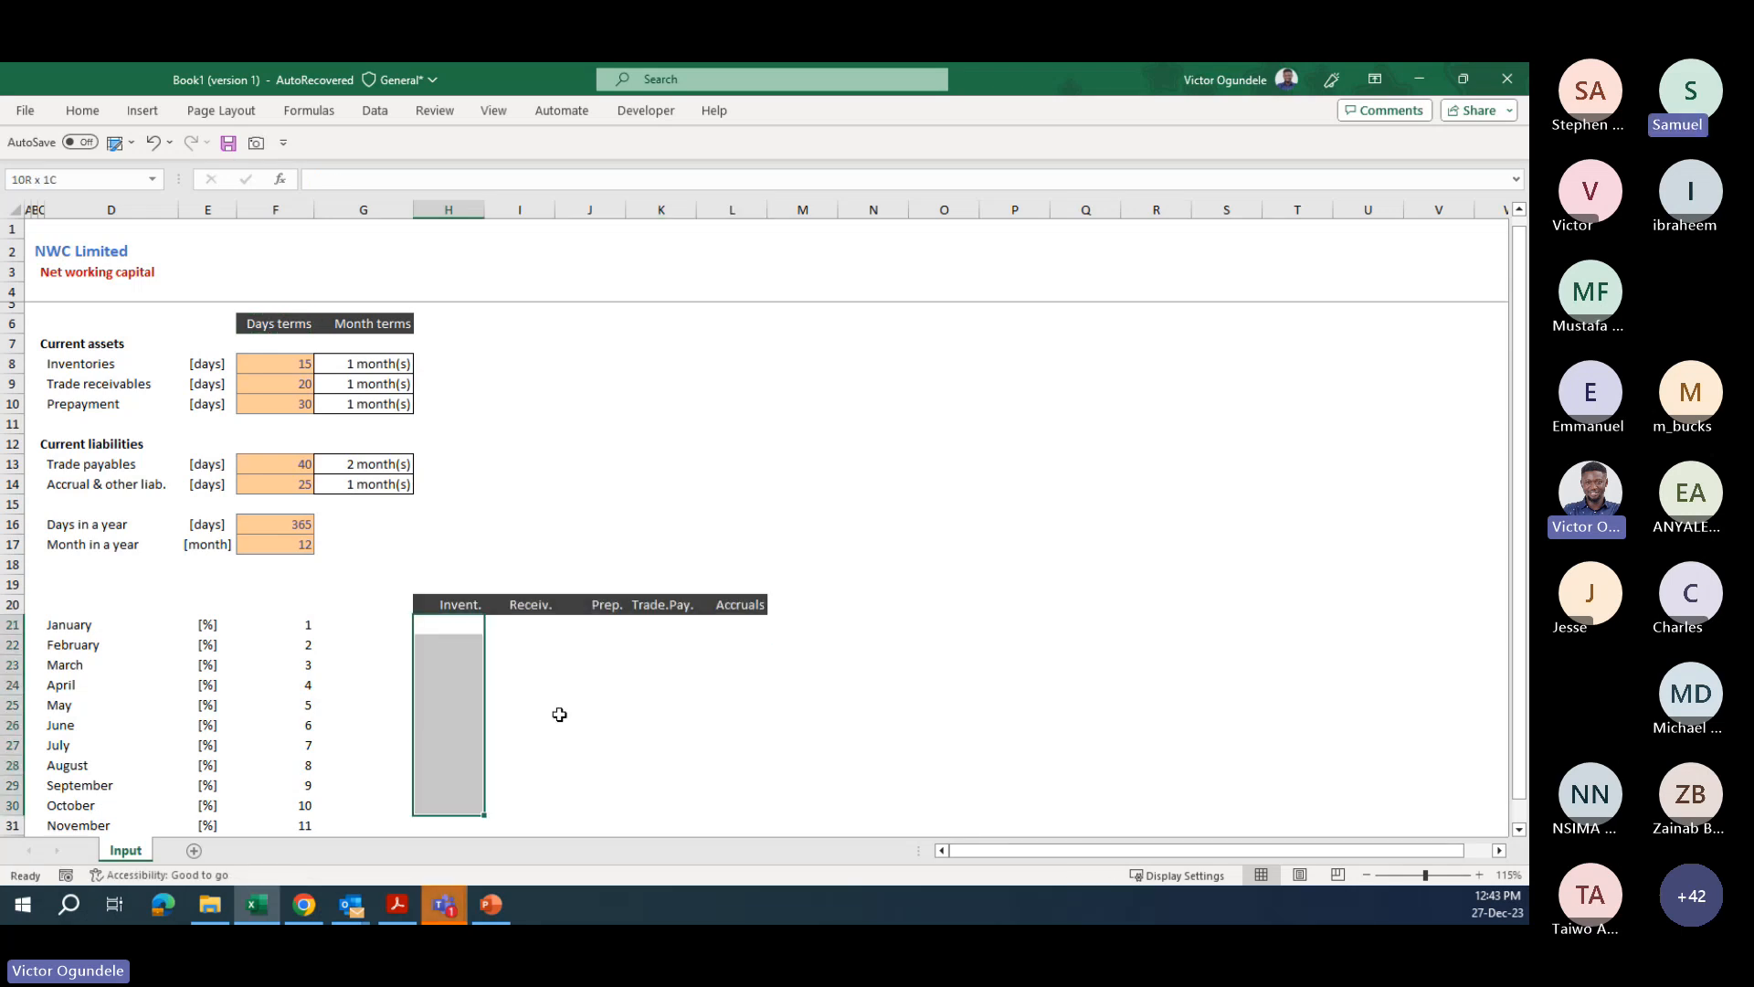
key(shift+Right)
key(shift+Right)
key(shift+Right)
key(shift+Right)
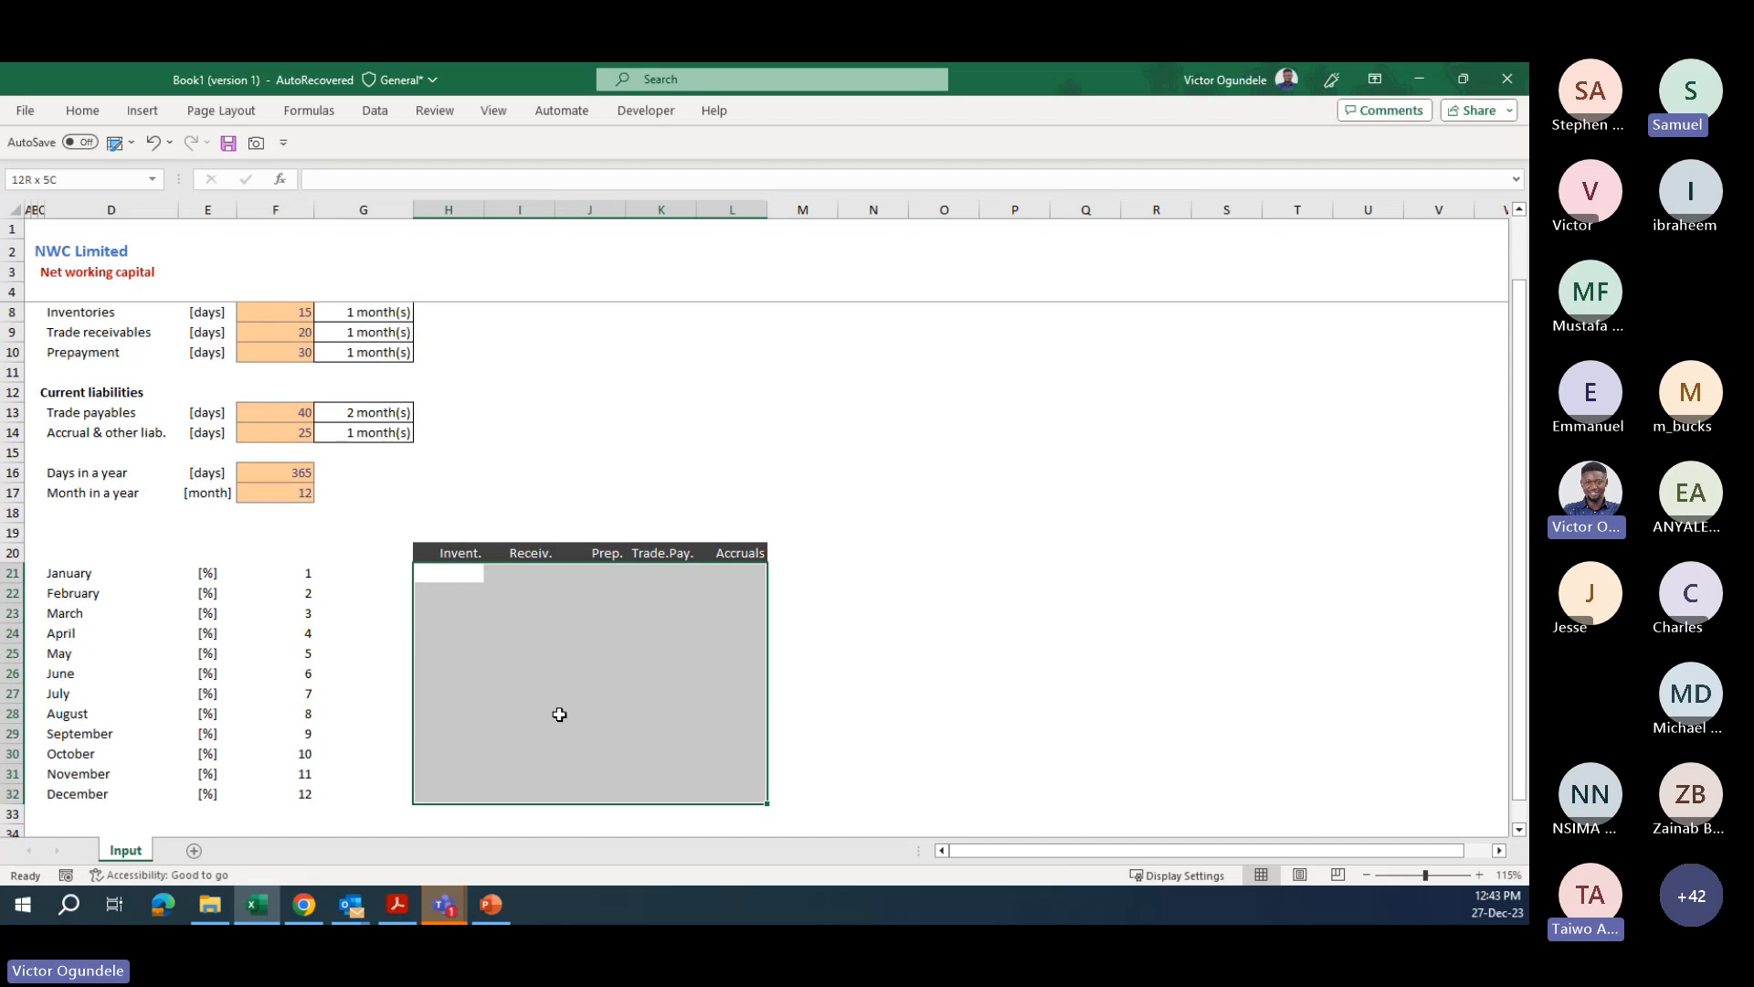
click(114, 143)
click(449, 260)
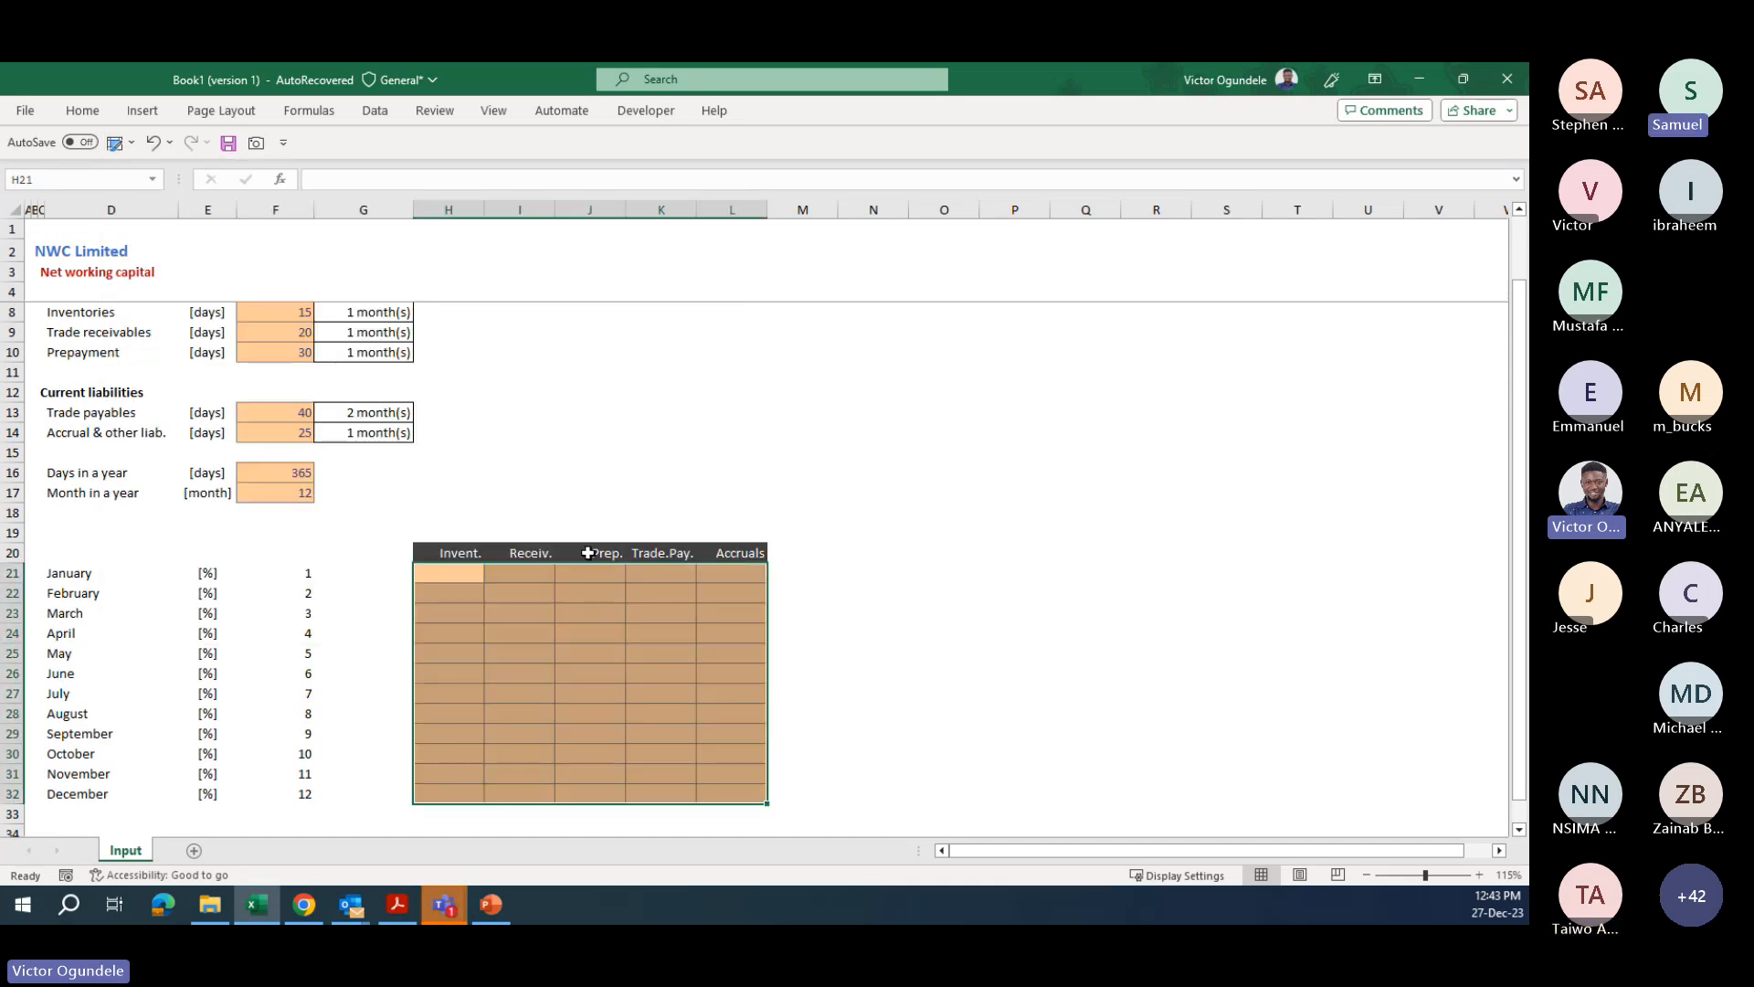
text(100%)
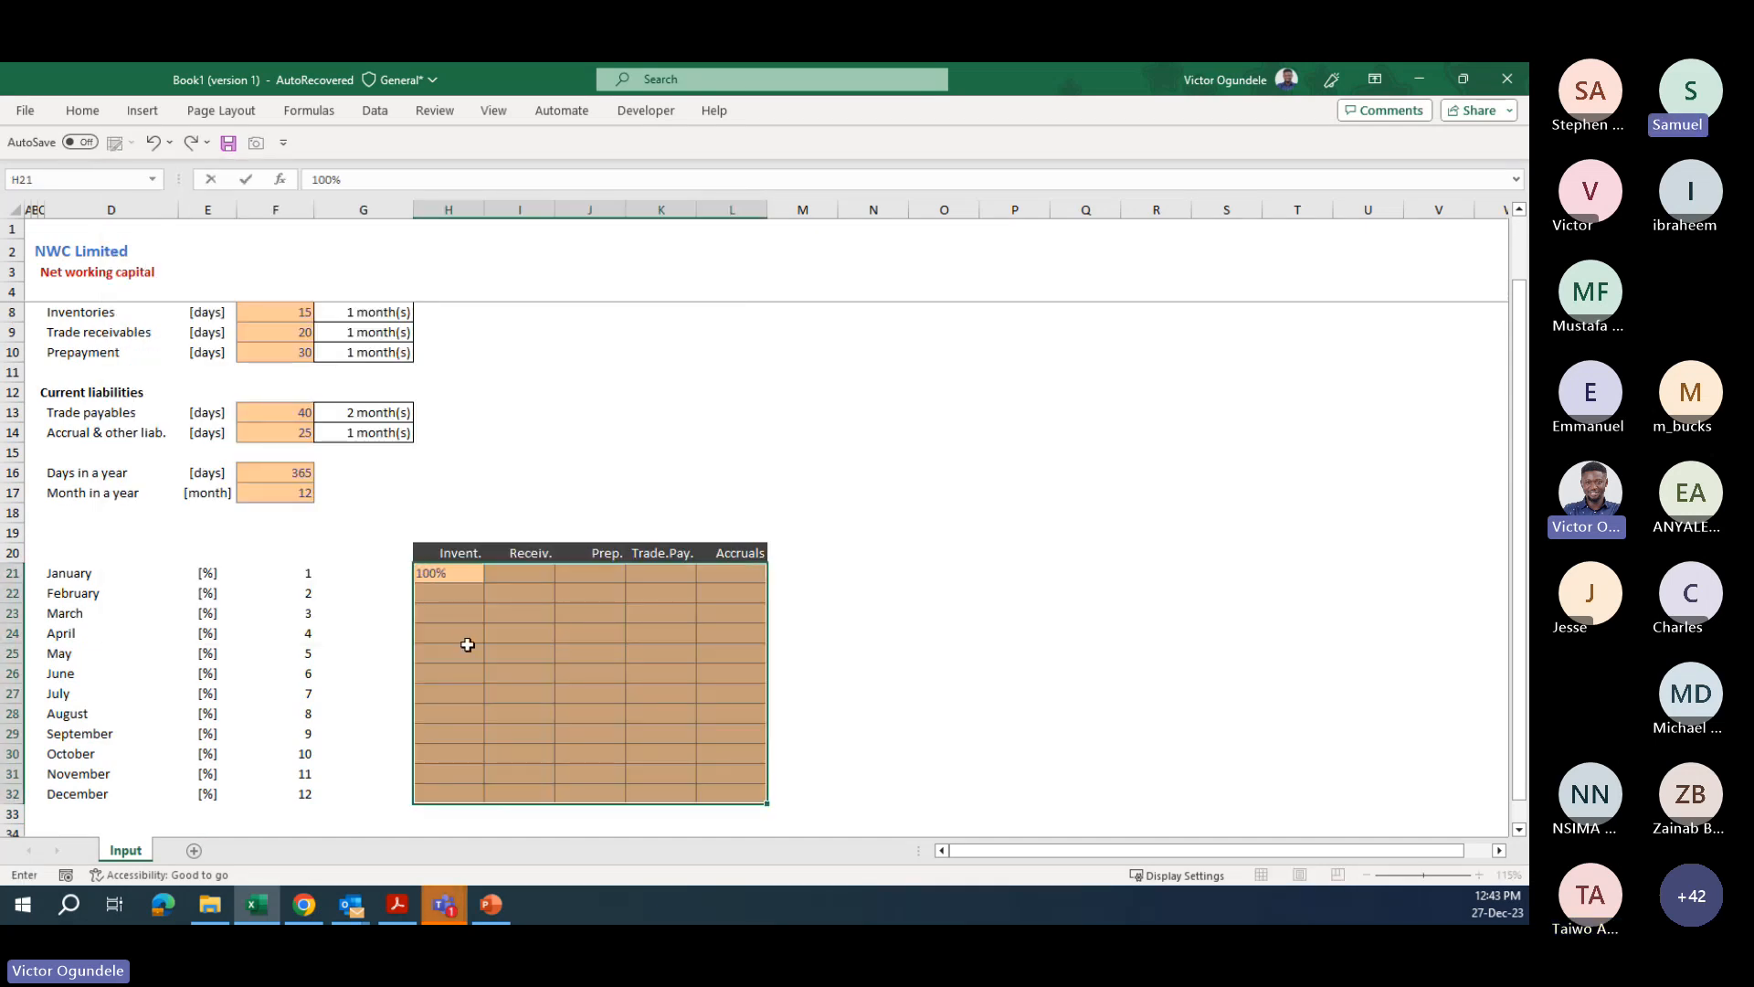
key(ctrl+Return)
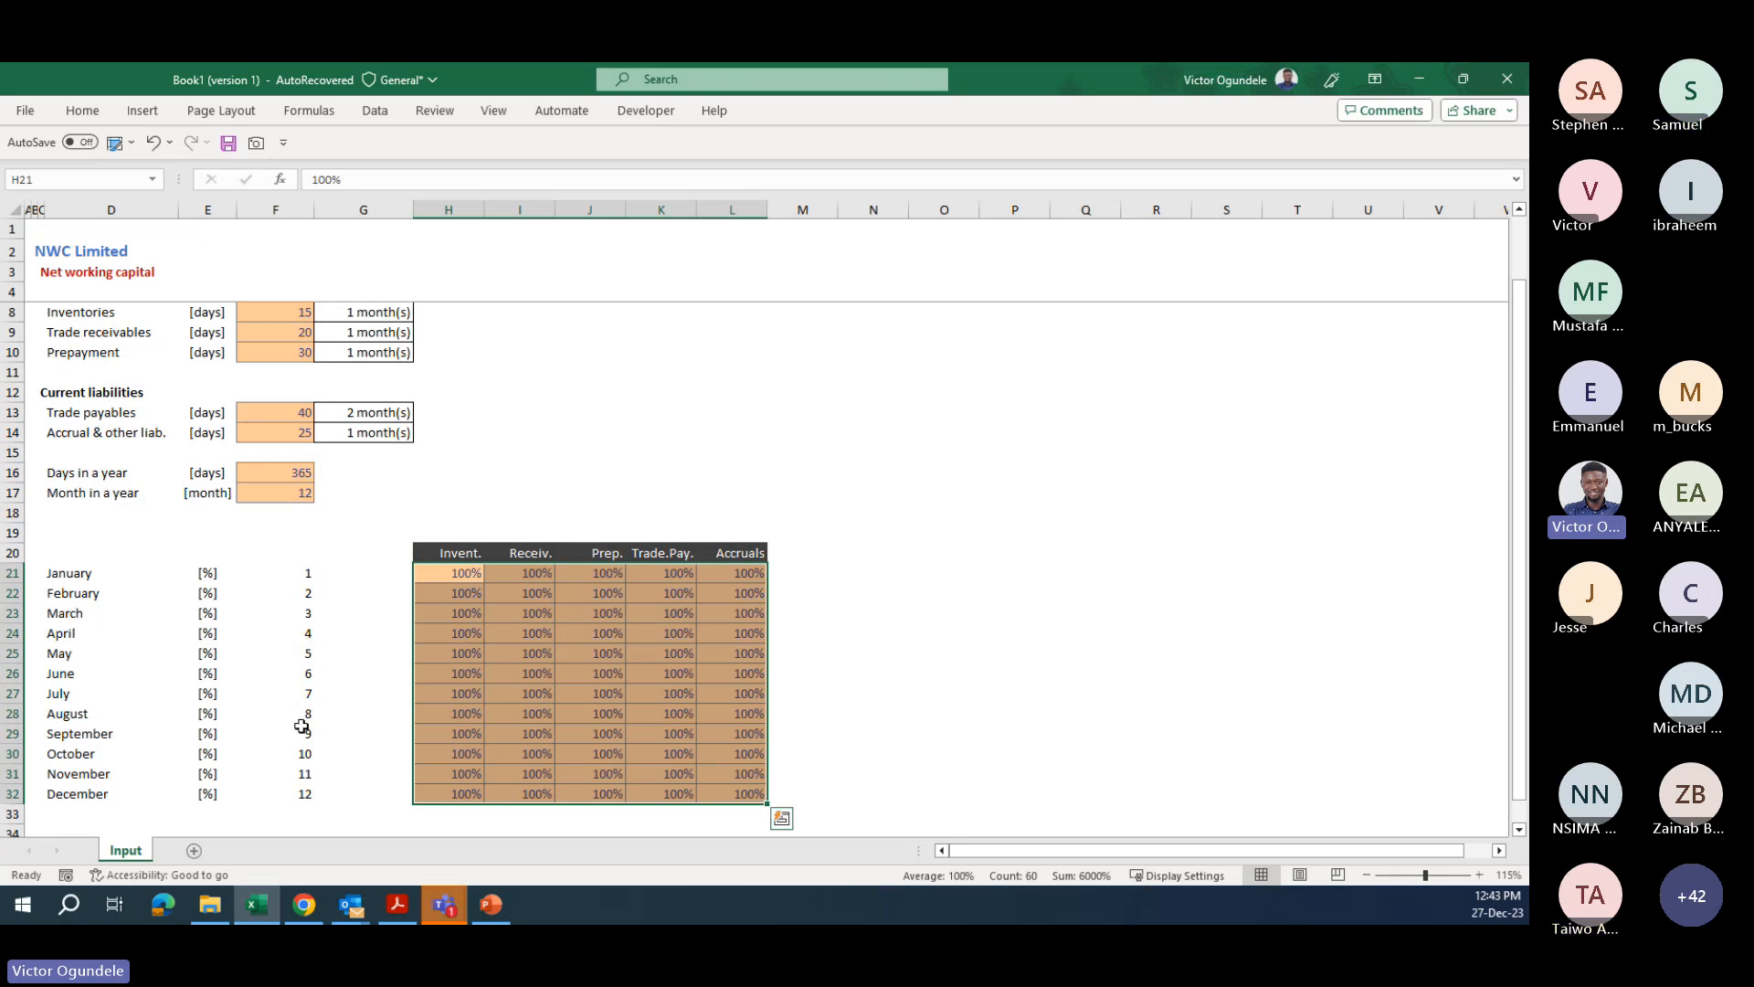
- Copy the current asset and current liability labels from D8:D10 and D13:D14 and paste them as values at D35
click(123, 414)
key(Up)
key(Up)
key(Up)
key(Up)
key(Up)
key(Up)
key(Up)
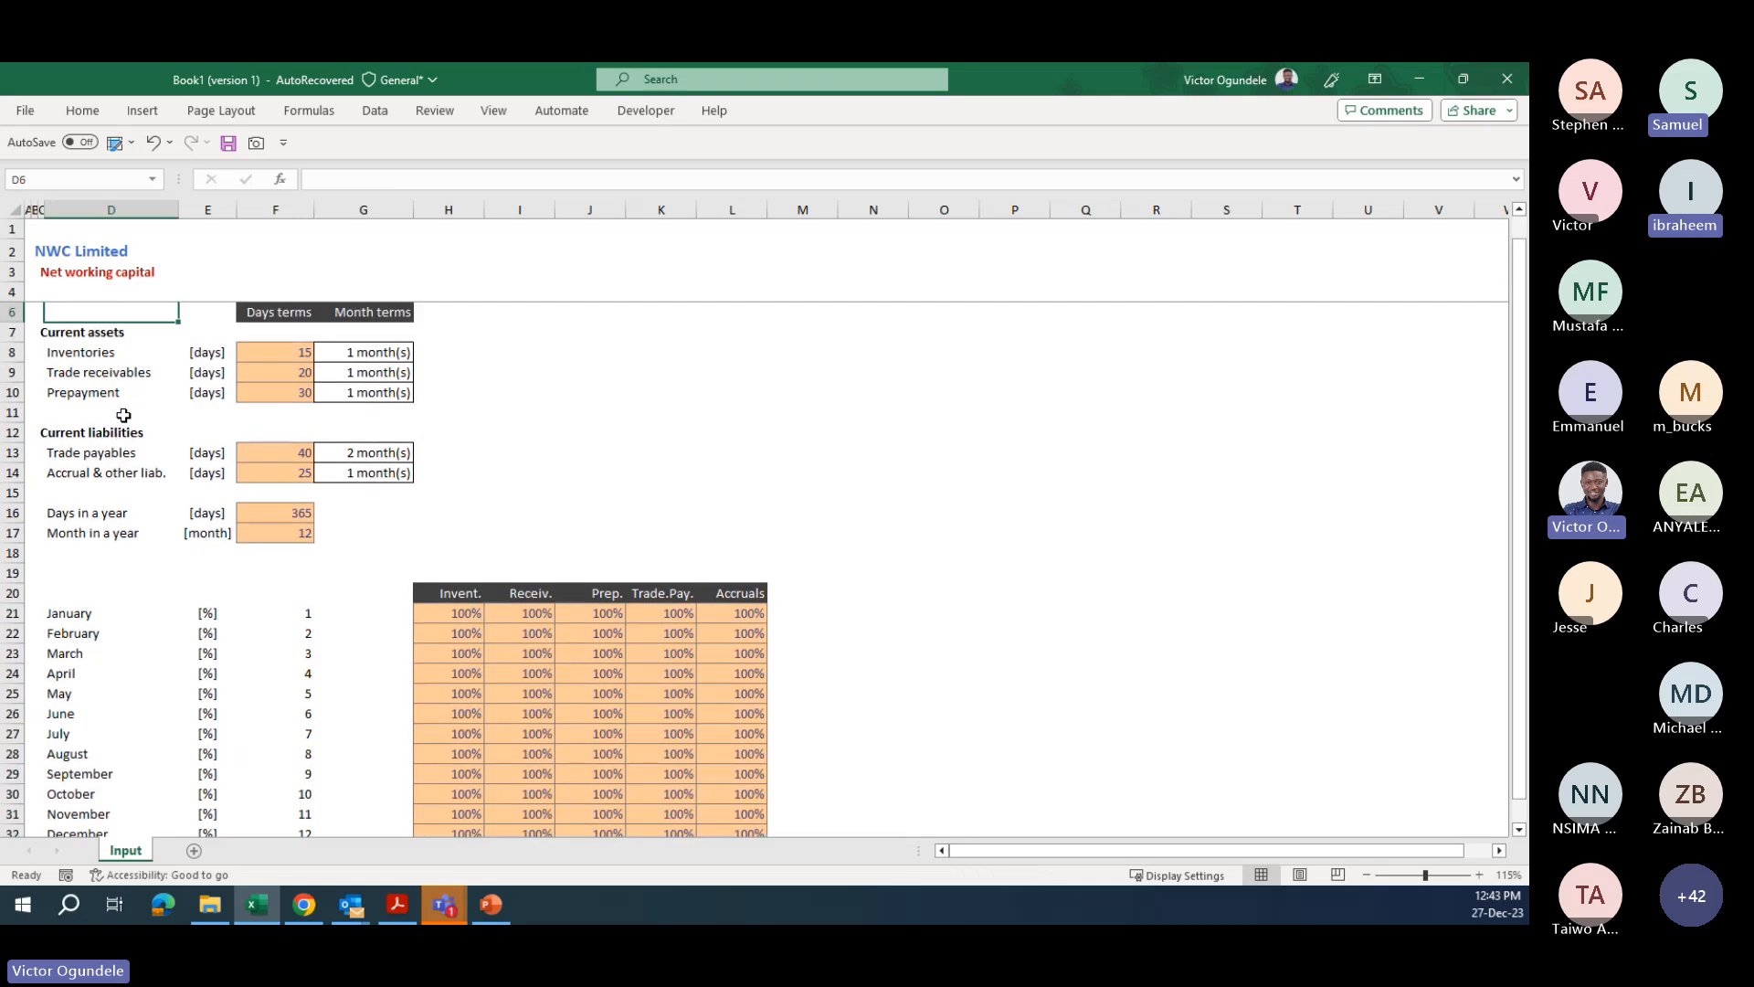
drag(91, 352, 91, 392)
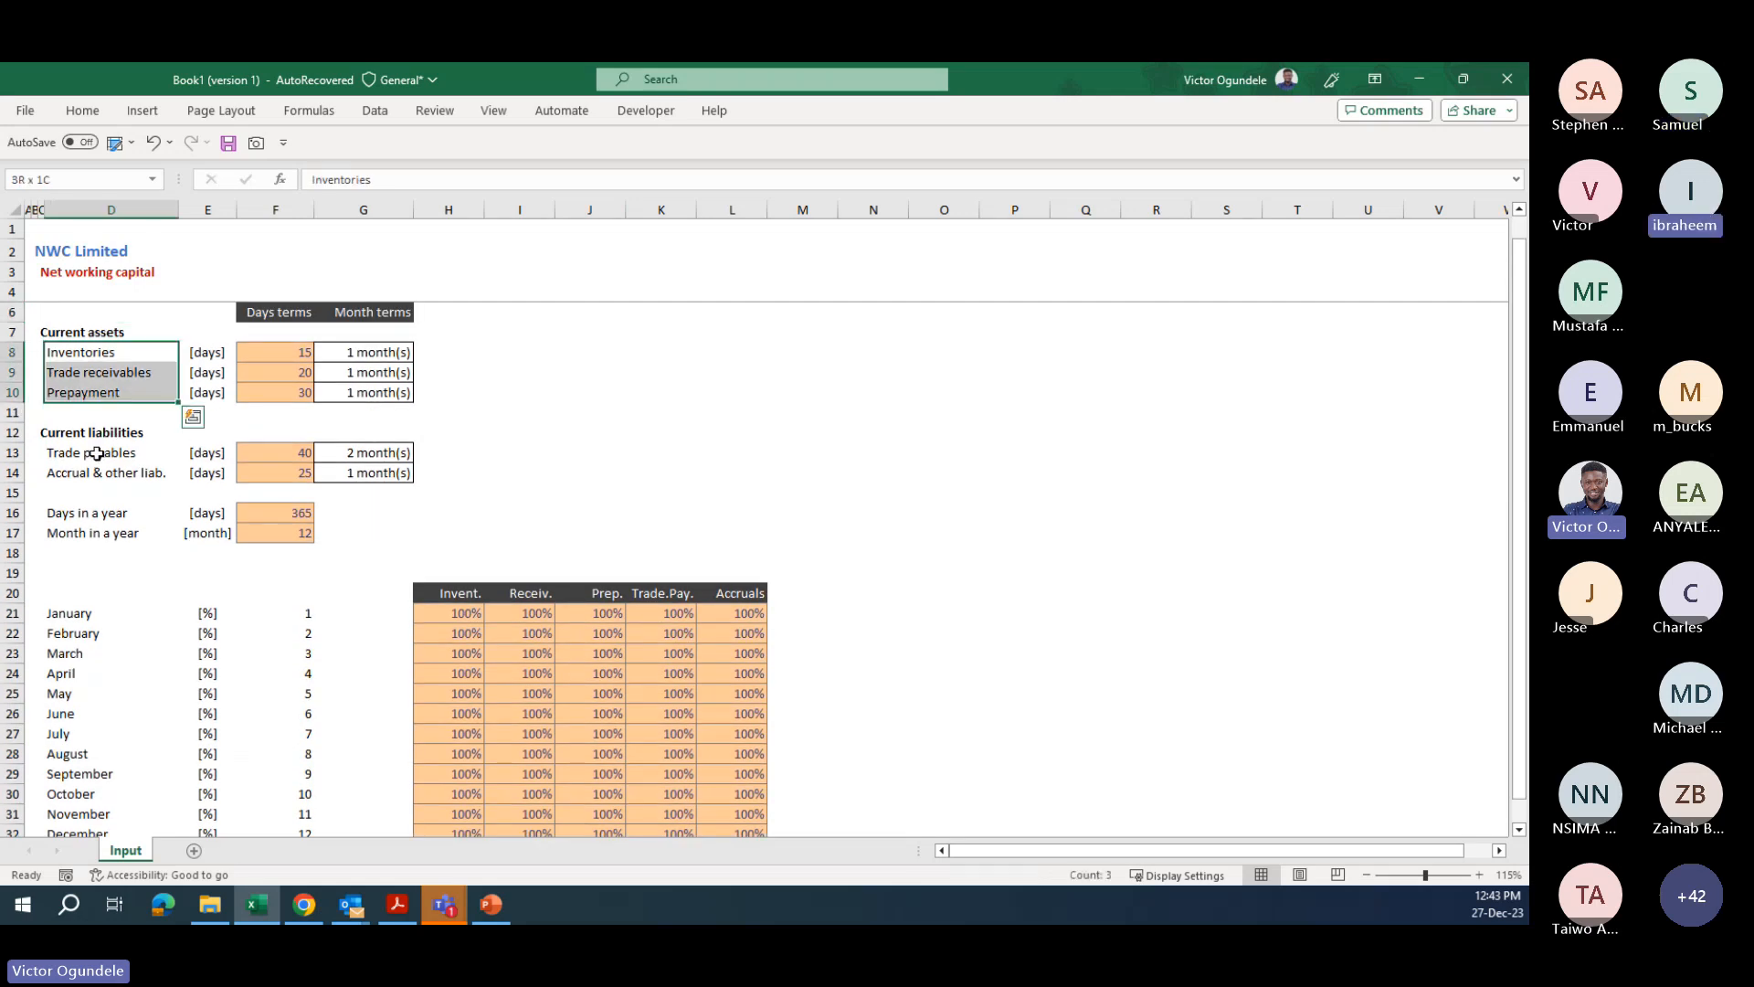
drag(98, 453, 99, 470)
key(ctrl+c)
scroll(98, 470, down, 18)
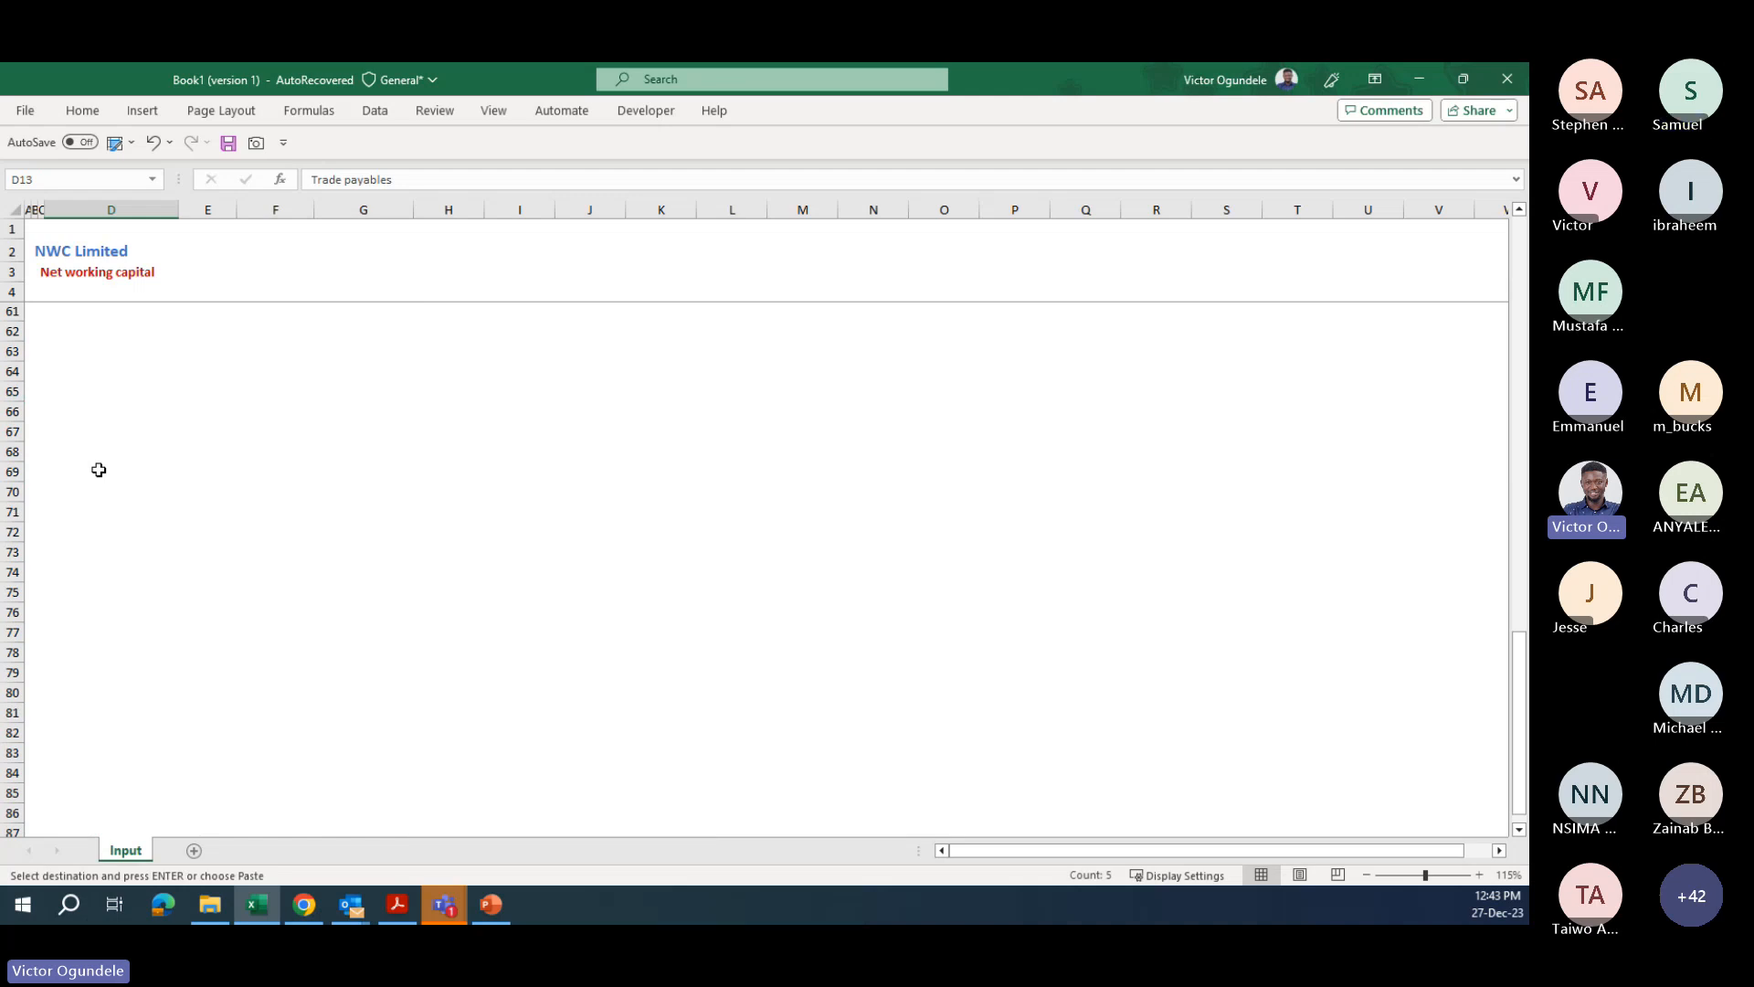
scroll(98, 470, up, 19)
scroll(99, 470, down, 5)
scroll(79, 599, up, 1)
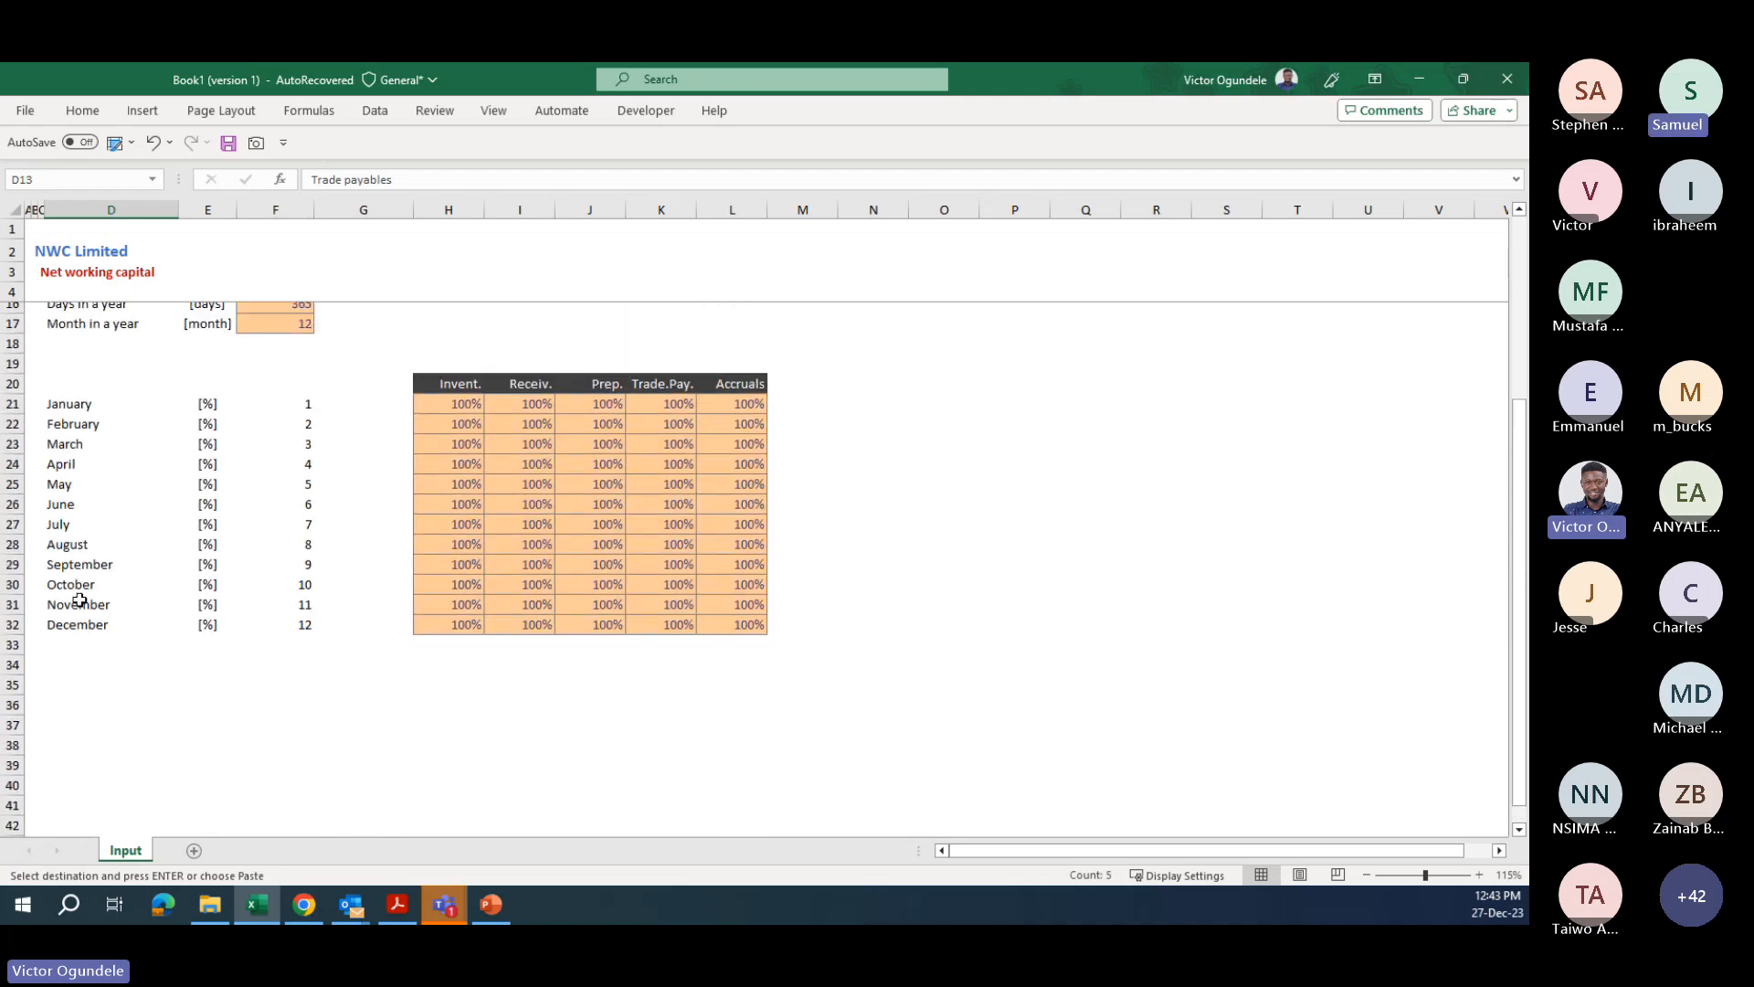
click(83, 676)
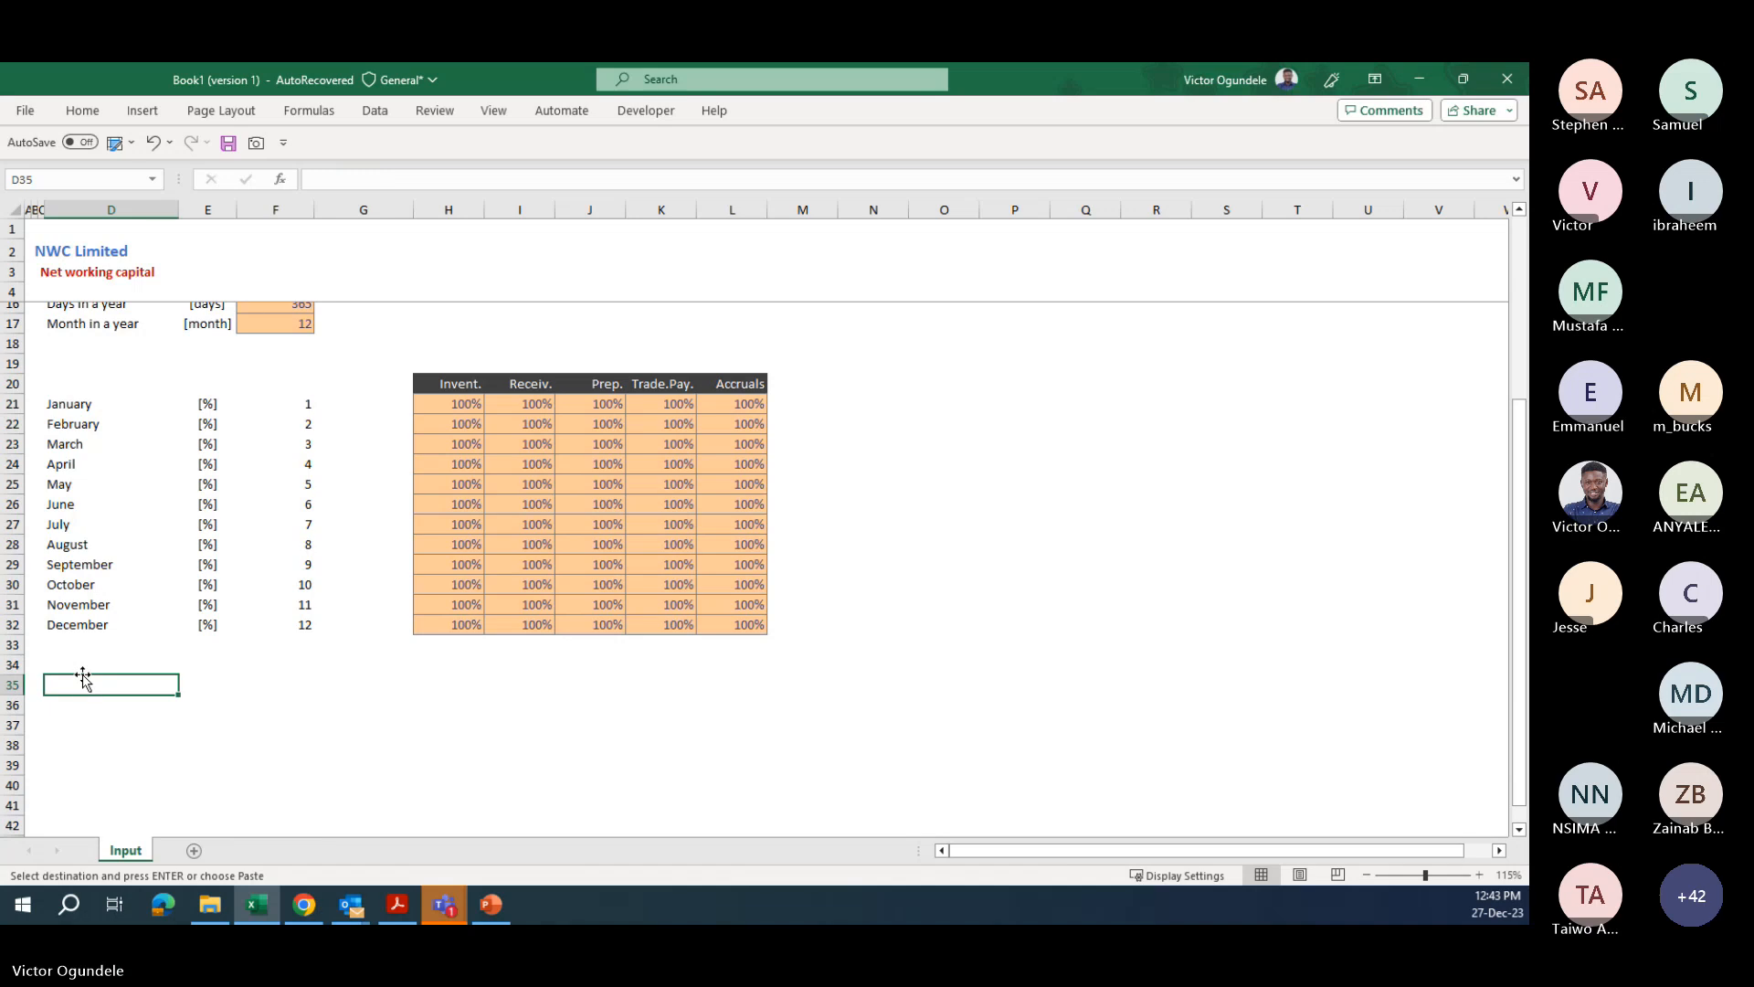
key(ctrl+alt+v)
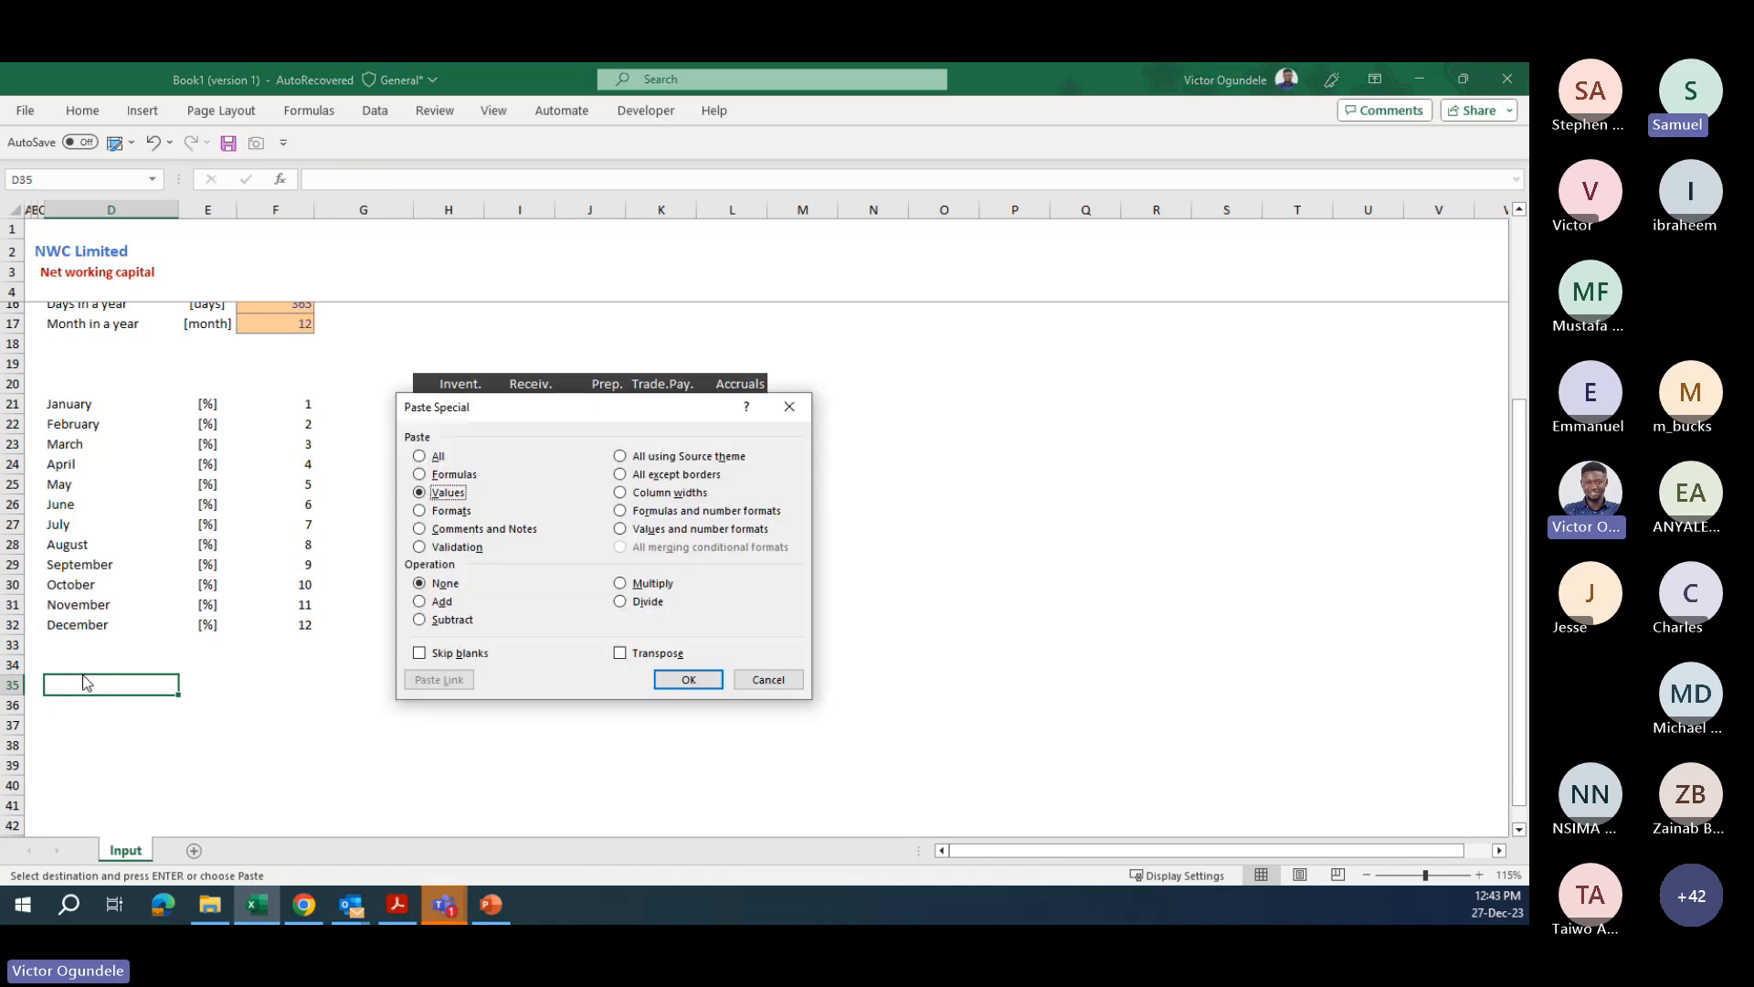
key(Return)
- Save the recovered workbook as the Excel Workbook "Book1 (version 1)" in the NWC webinar folder
click(25, 109)
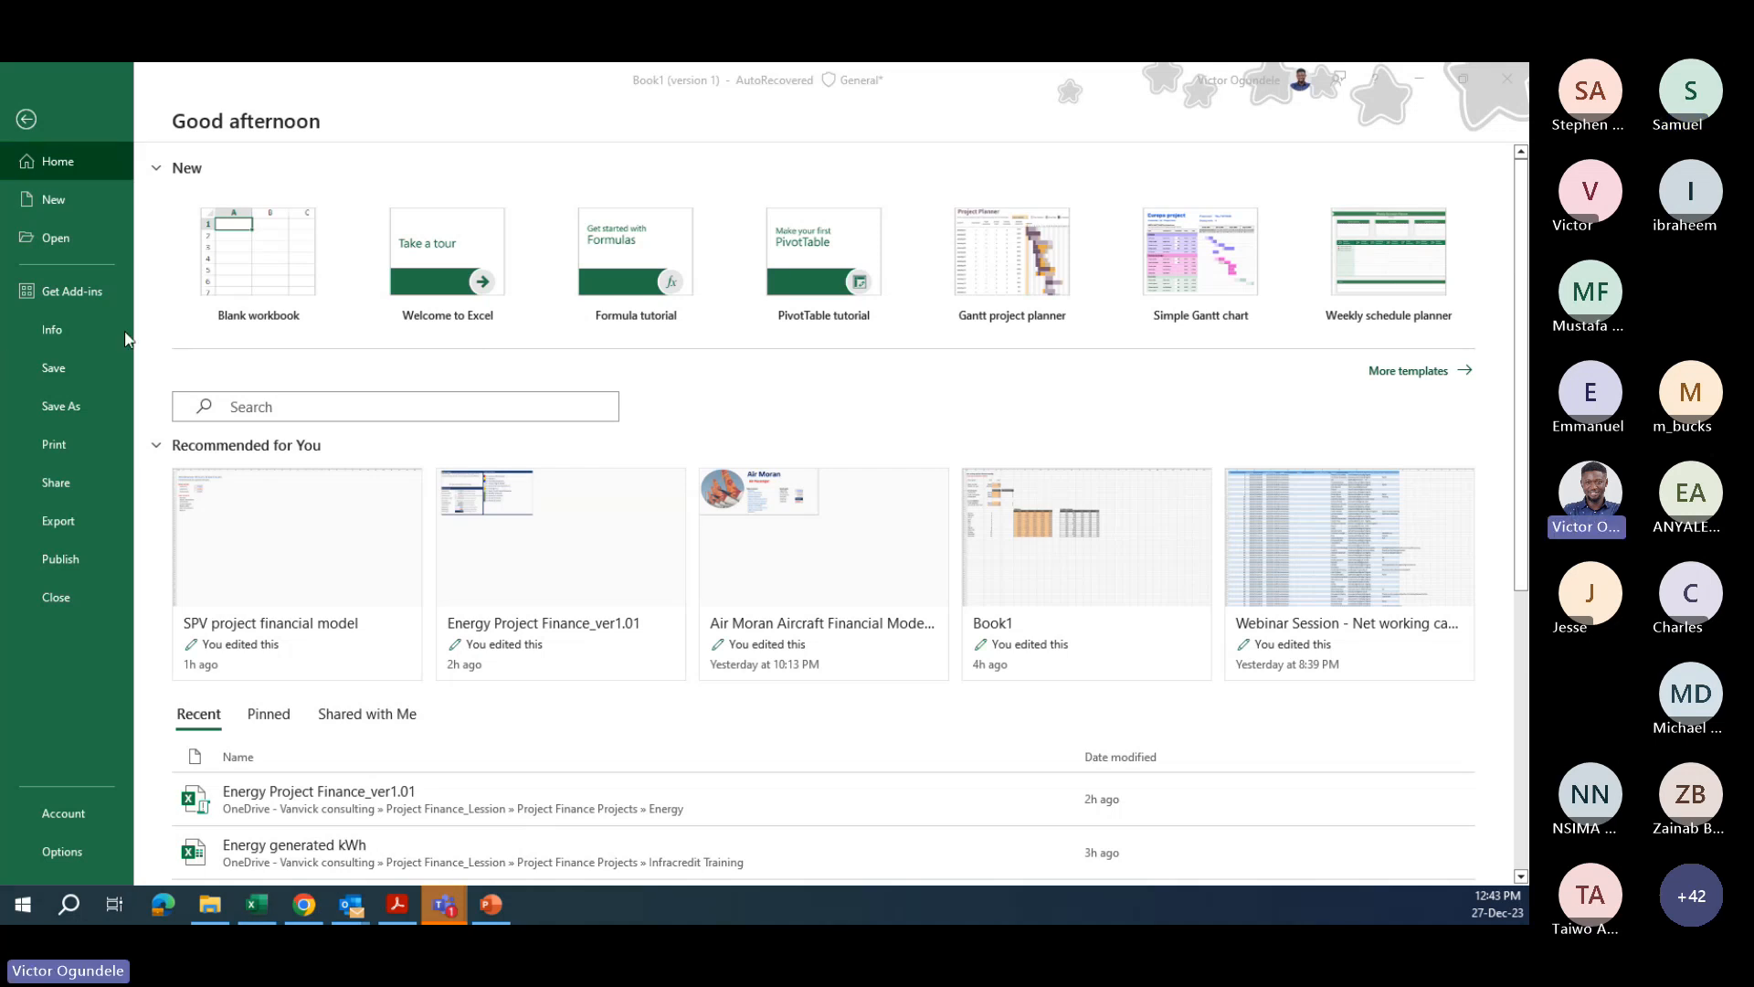
click(80, 409)
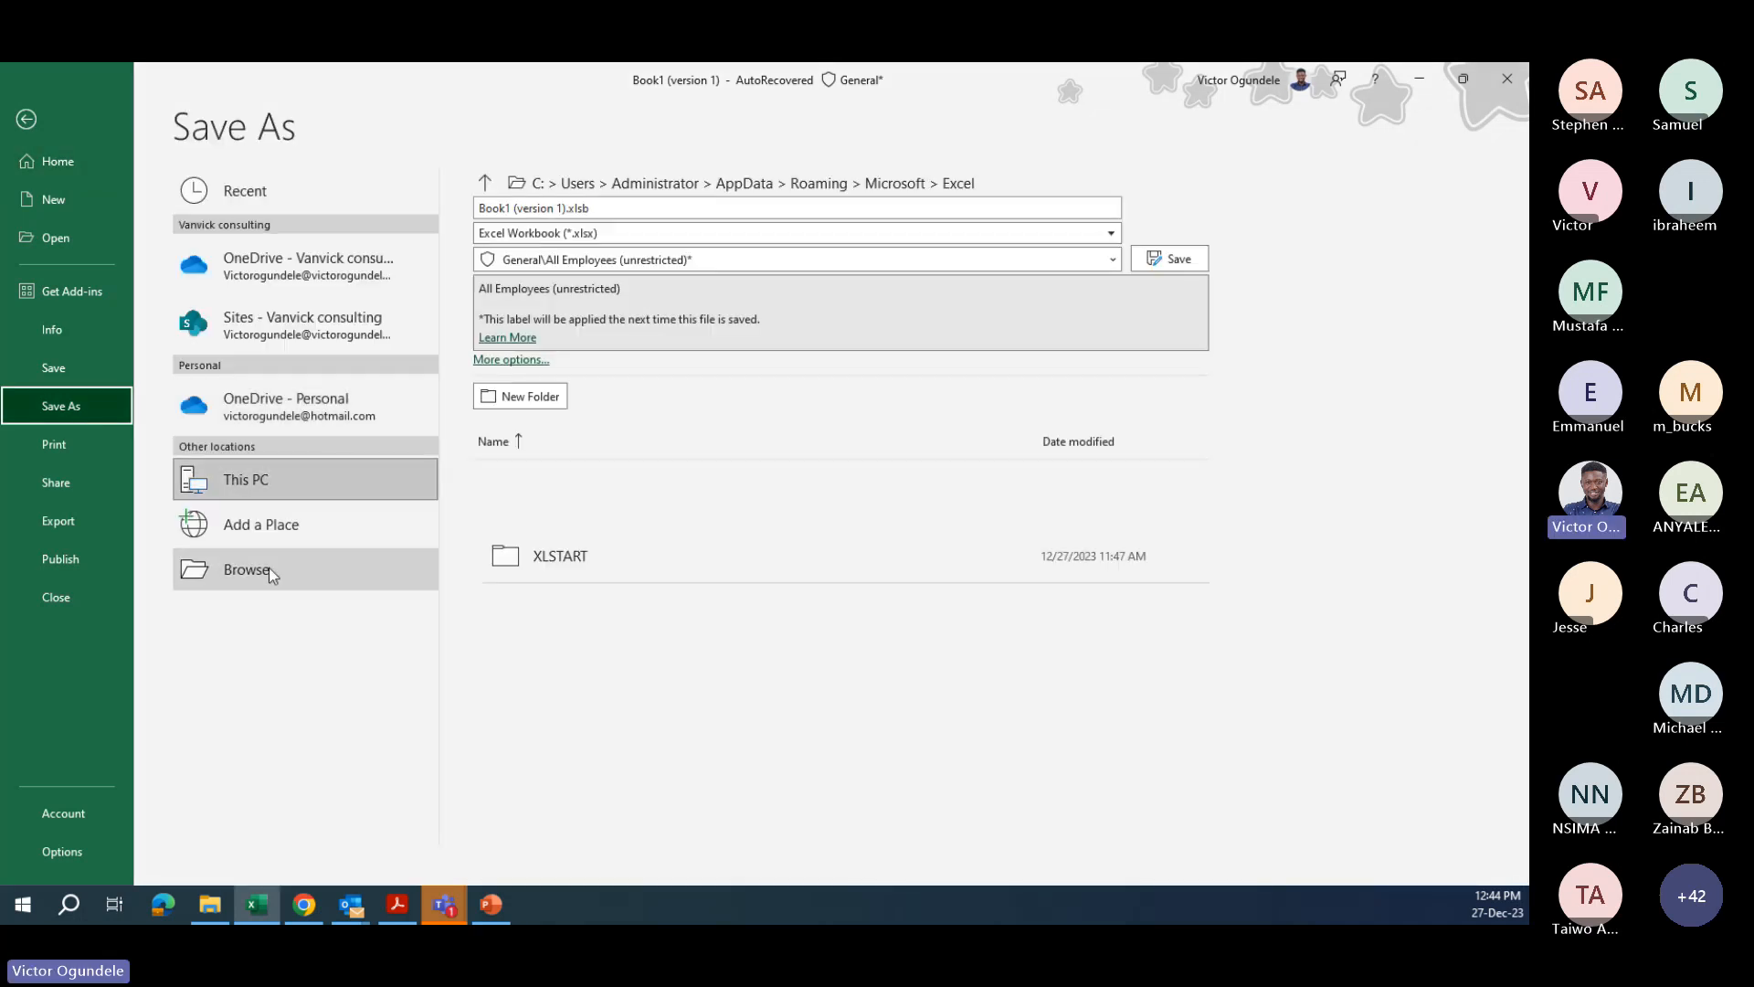
click(269, 567)
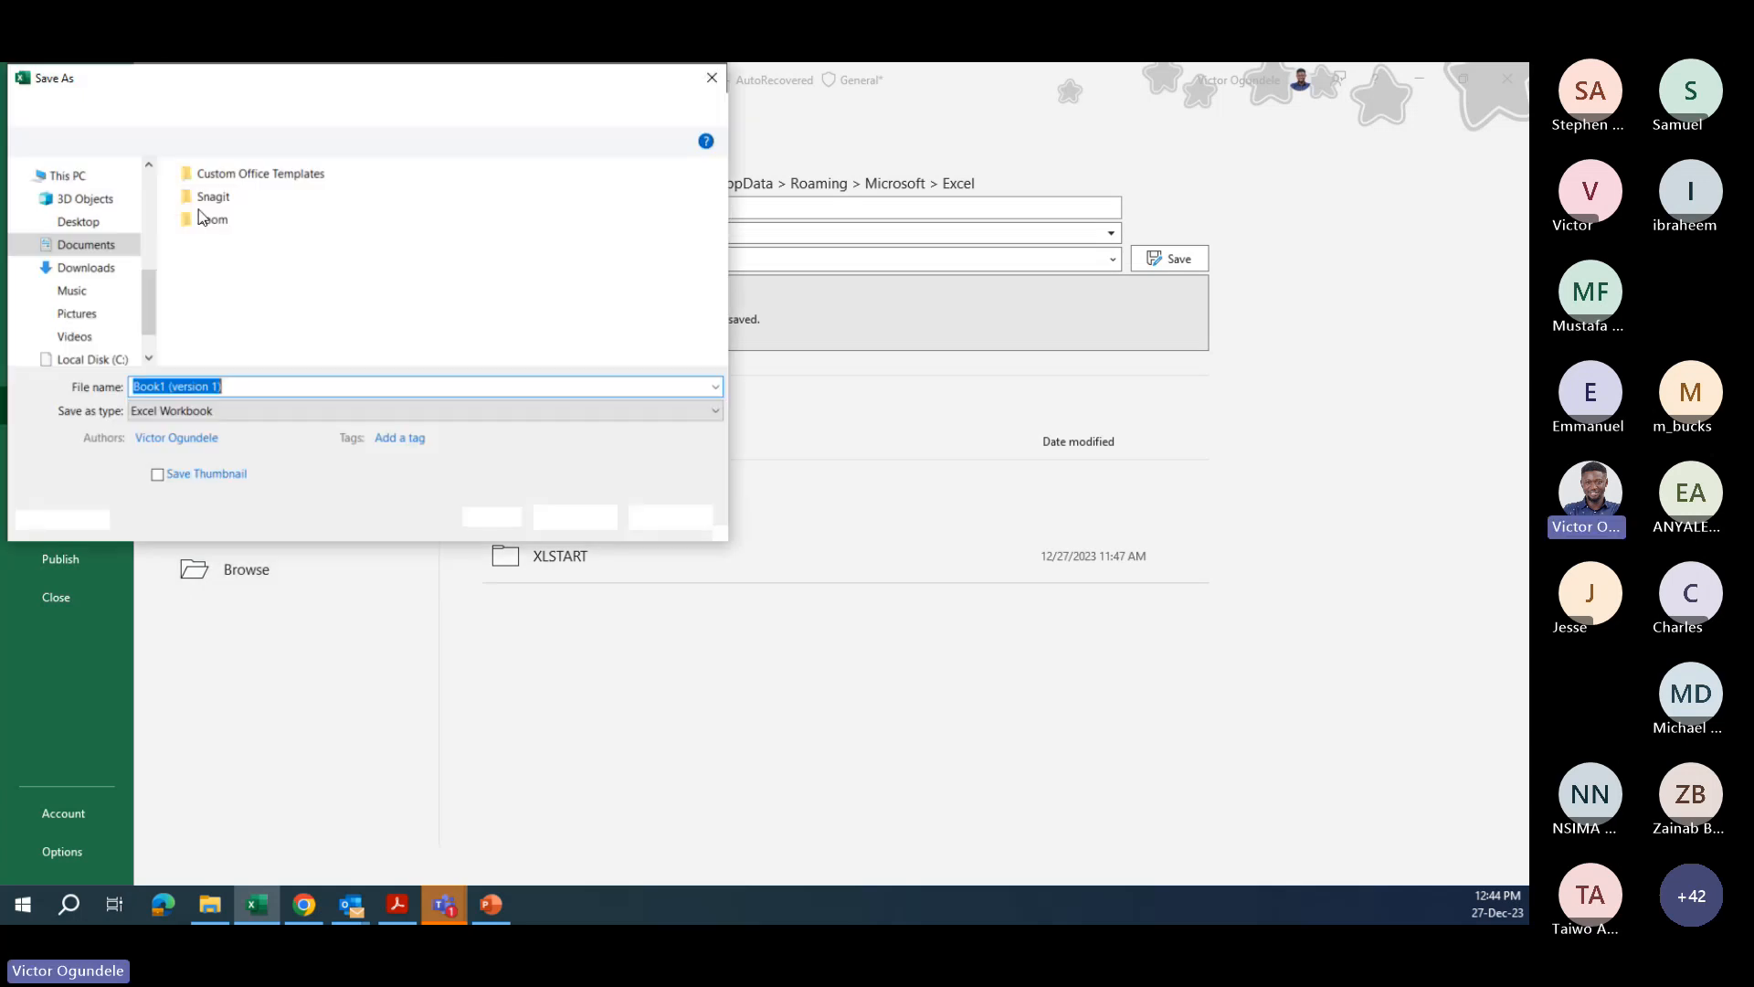
drag(148, 319, 143, 245)
click(91, 214)
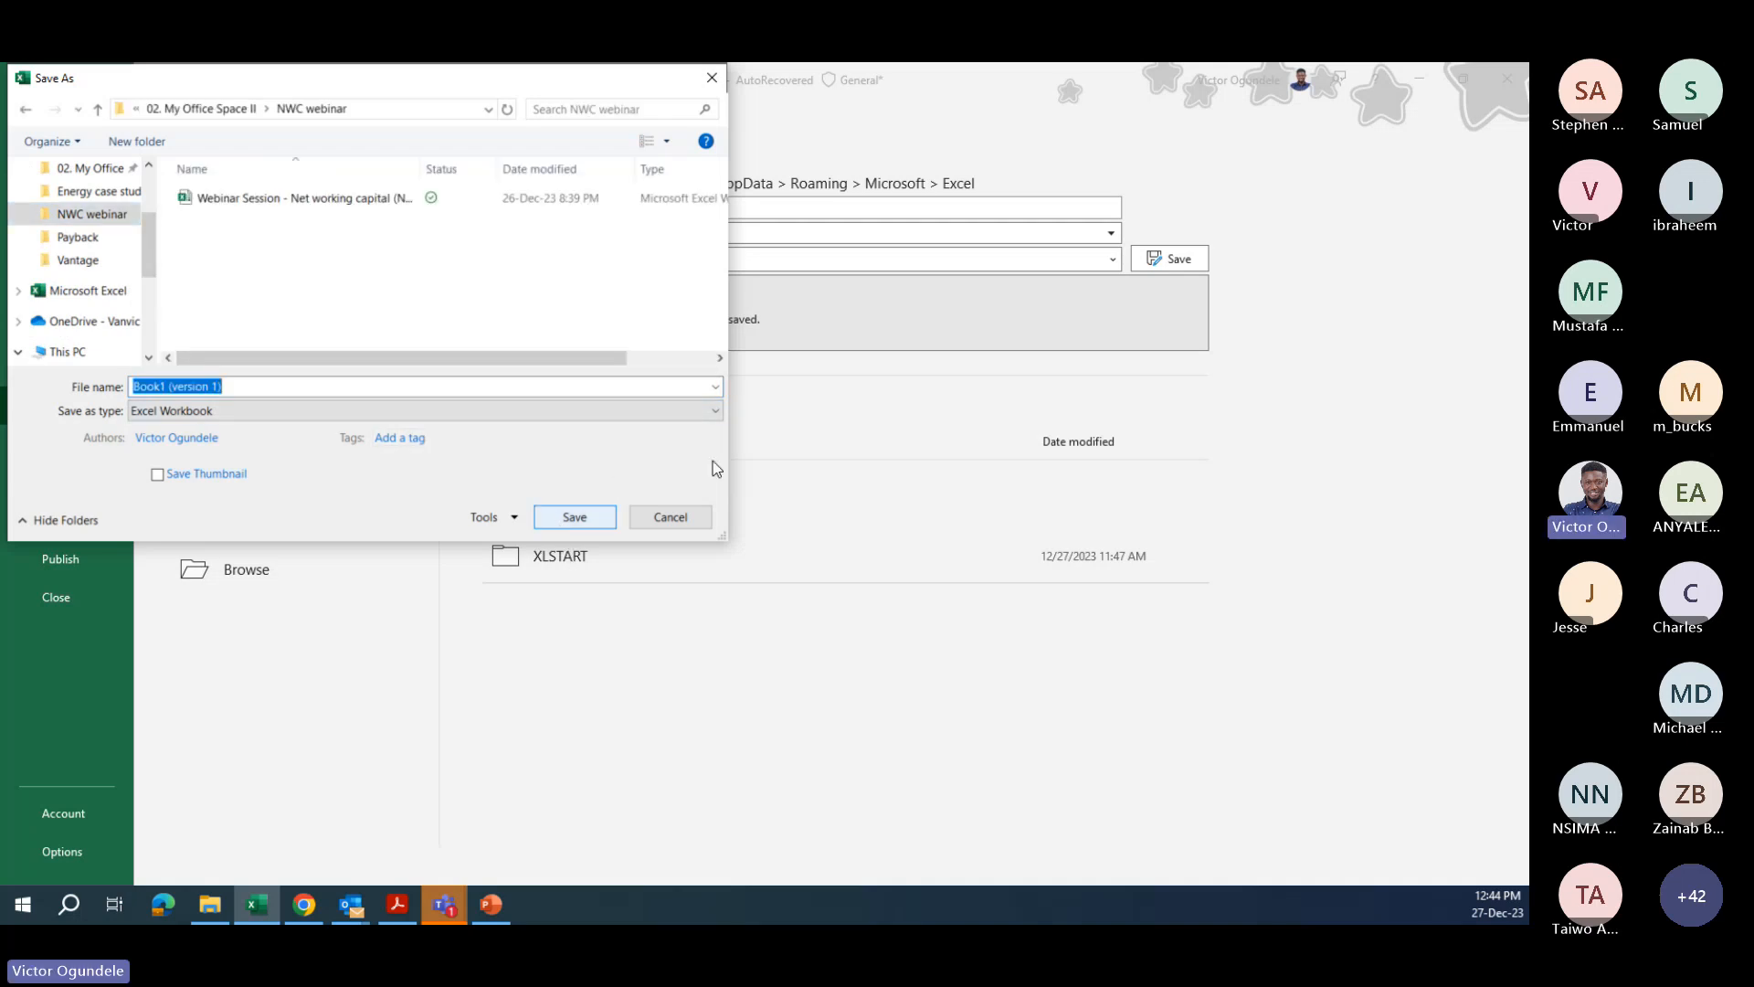
key(Return)
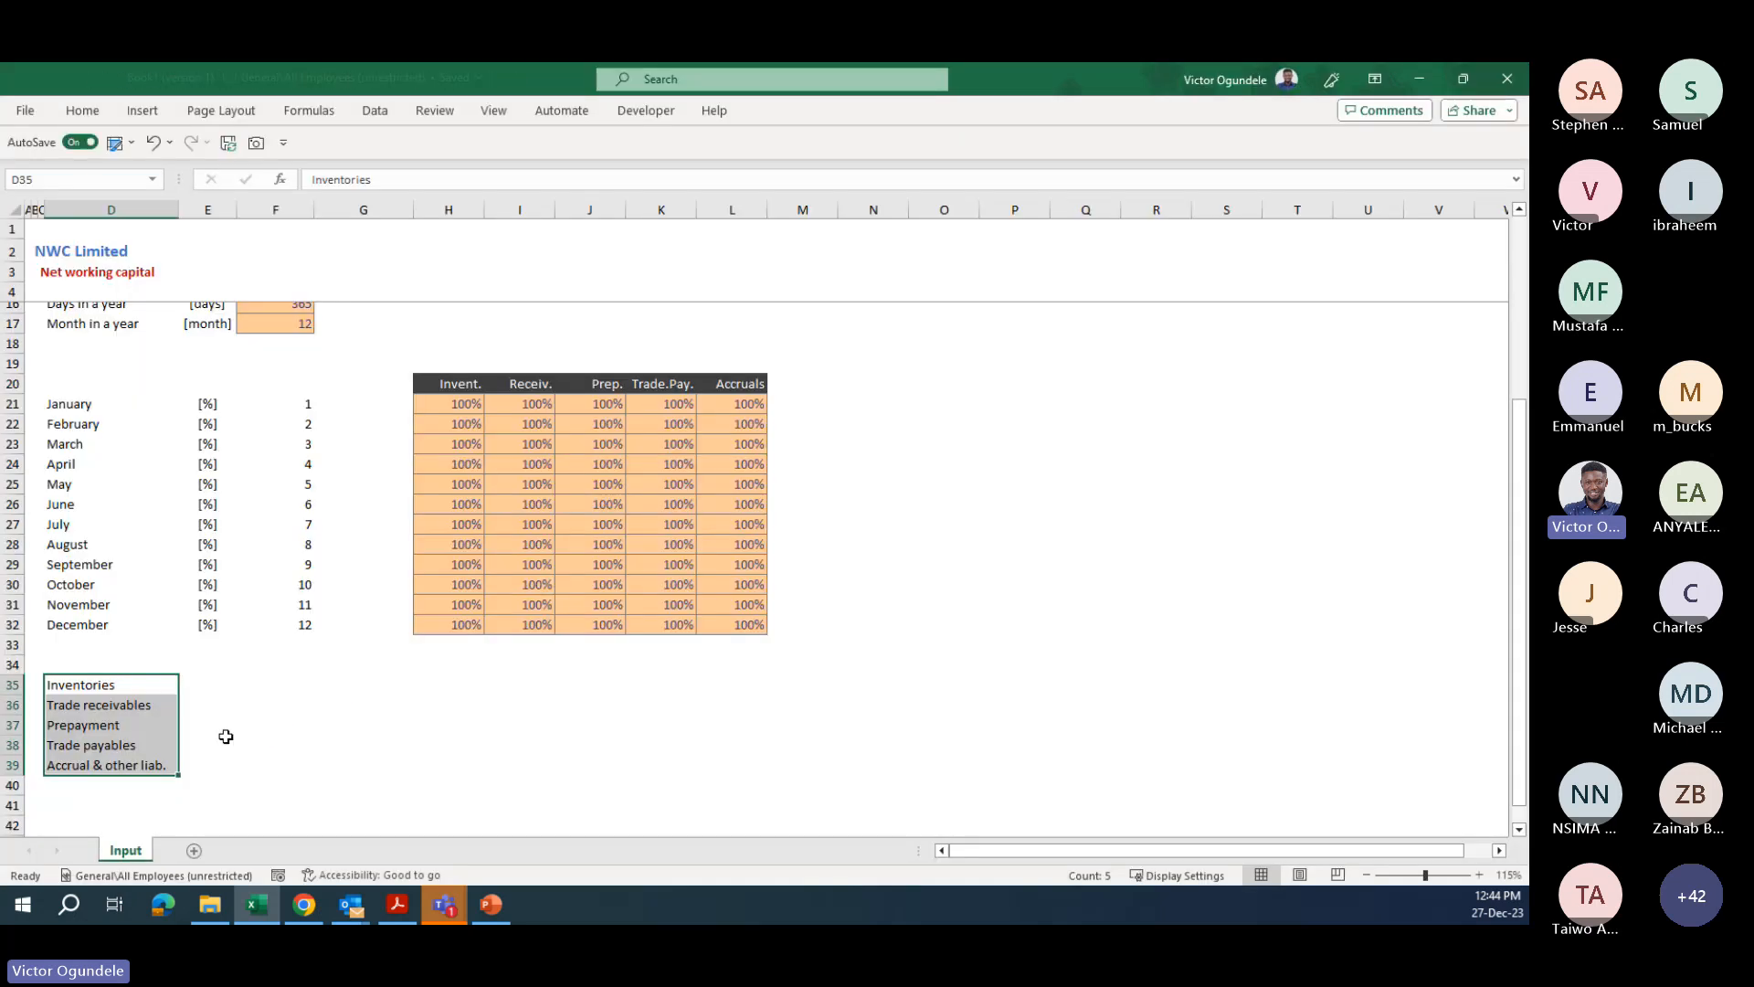
- Insert two blank rows above the pasted Inventories label in row 35
key(Right)
key(Right)
key(Right)
key(Left)
key(Left)
key(shift+space)
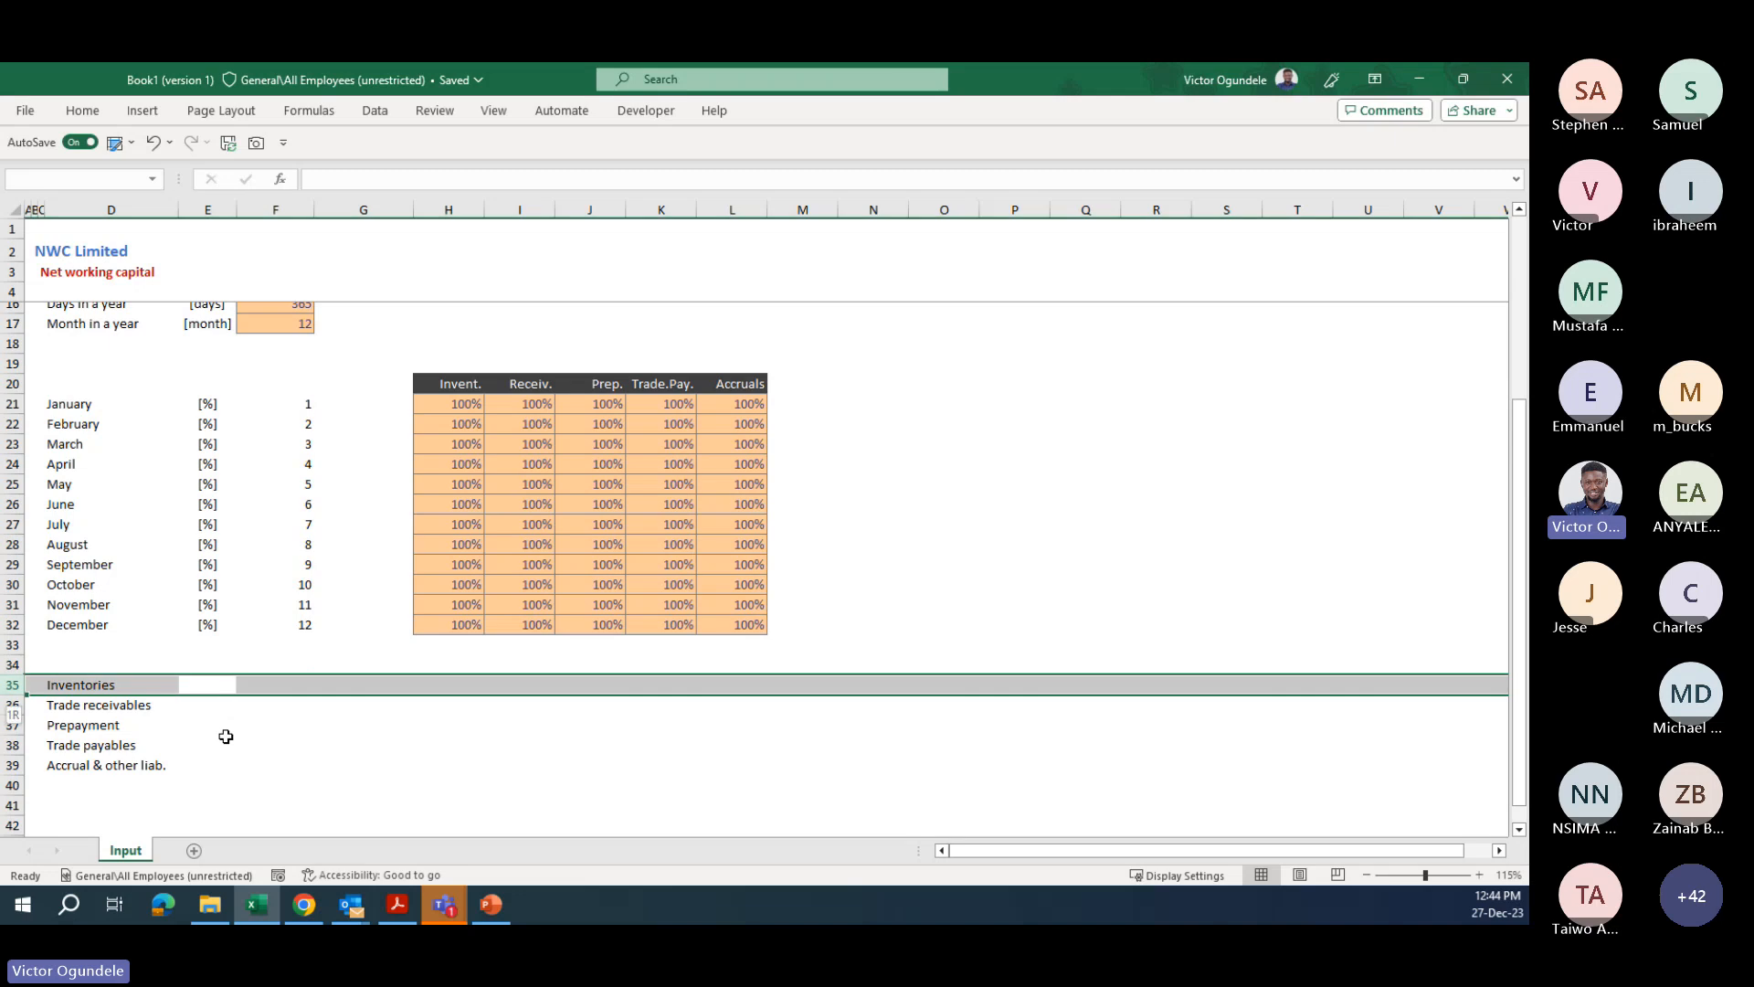
key(ctrl+shift+plus)
key(ctrl+shift+plus)
- Enter the month counter formula =G35+1 in H35 and fill it across row 35 to column AX
key(Right)
key(Right)
key(Right)
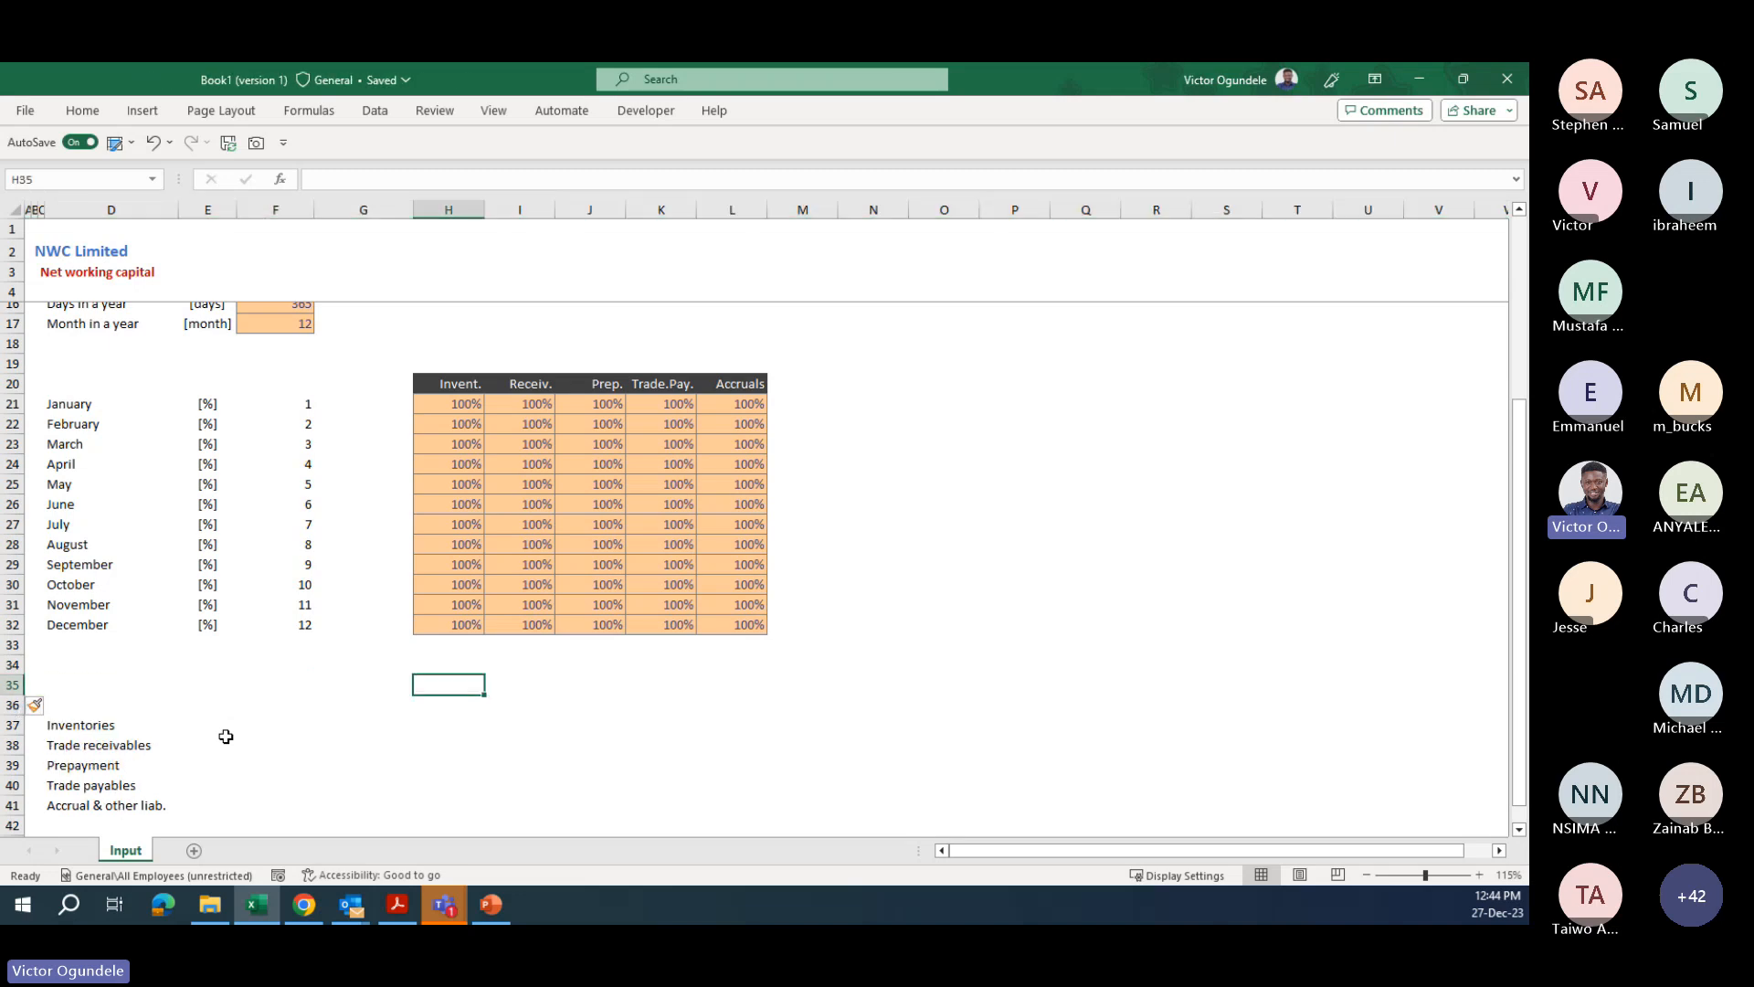
text(=G35+1)
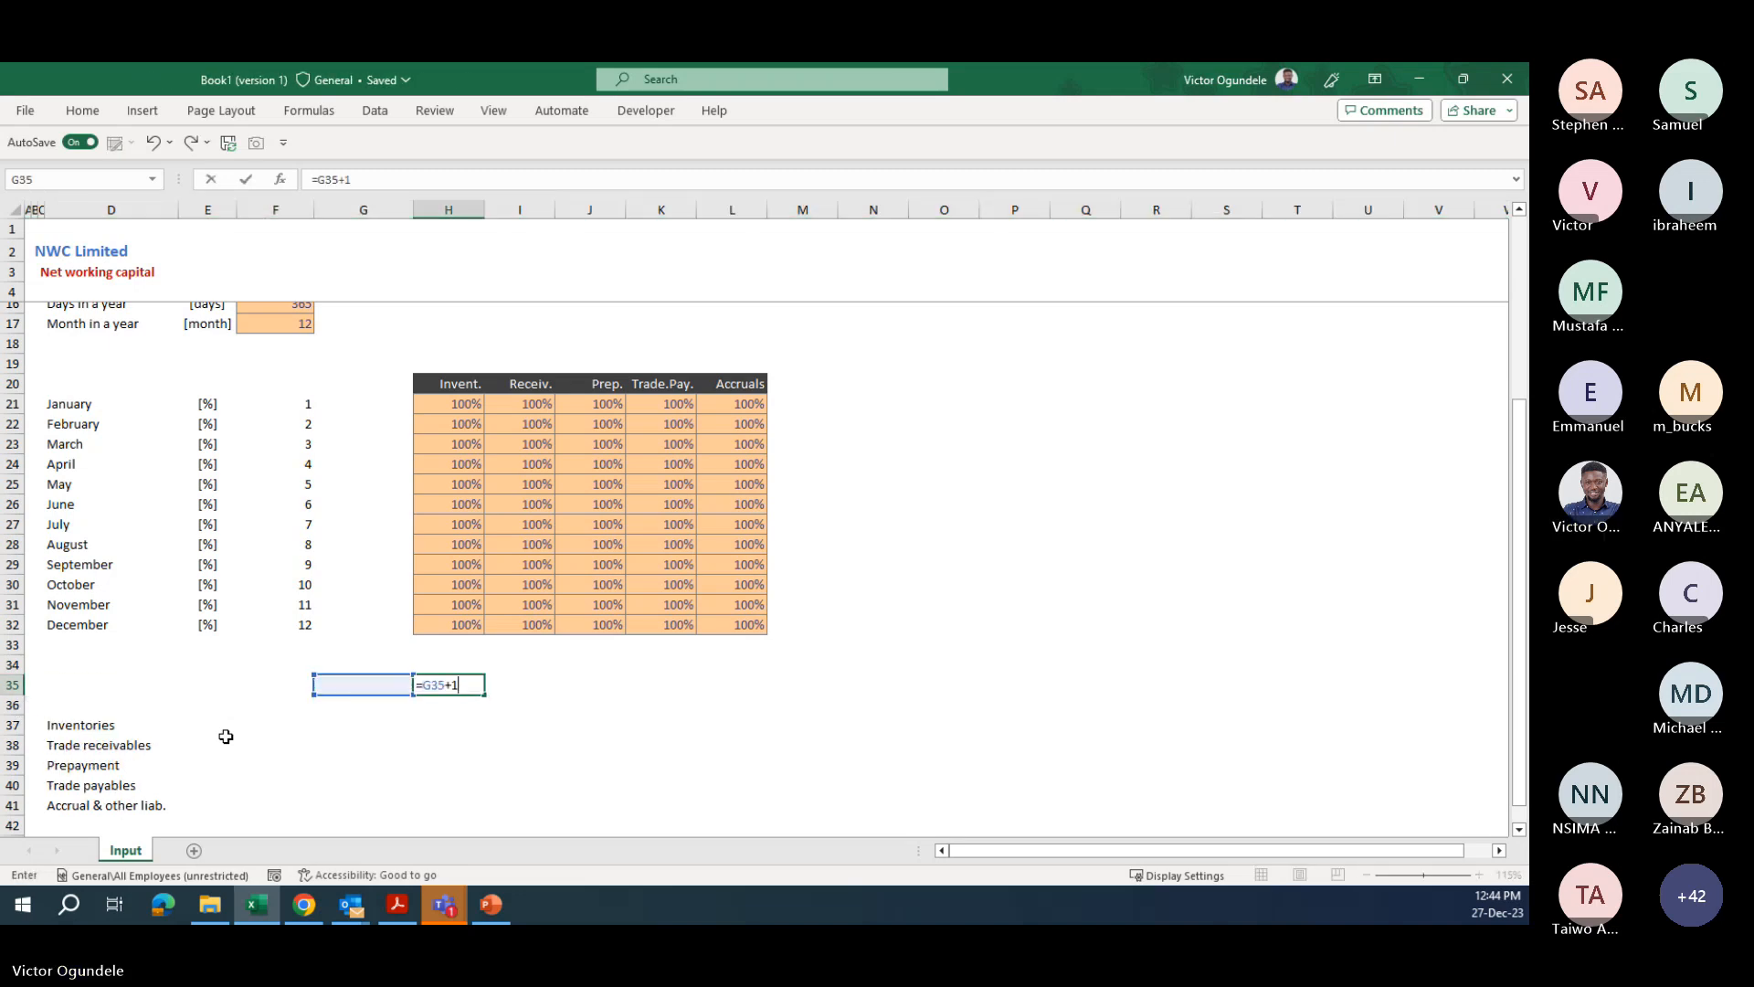
key(ctrl+Return)
drag(484, 694, 576, 684)
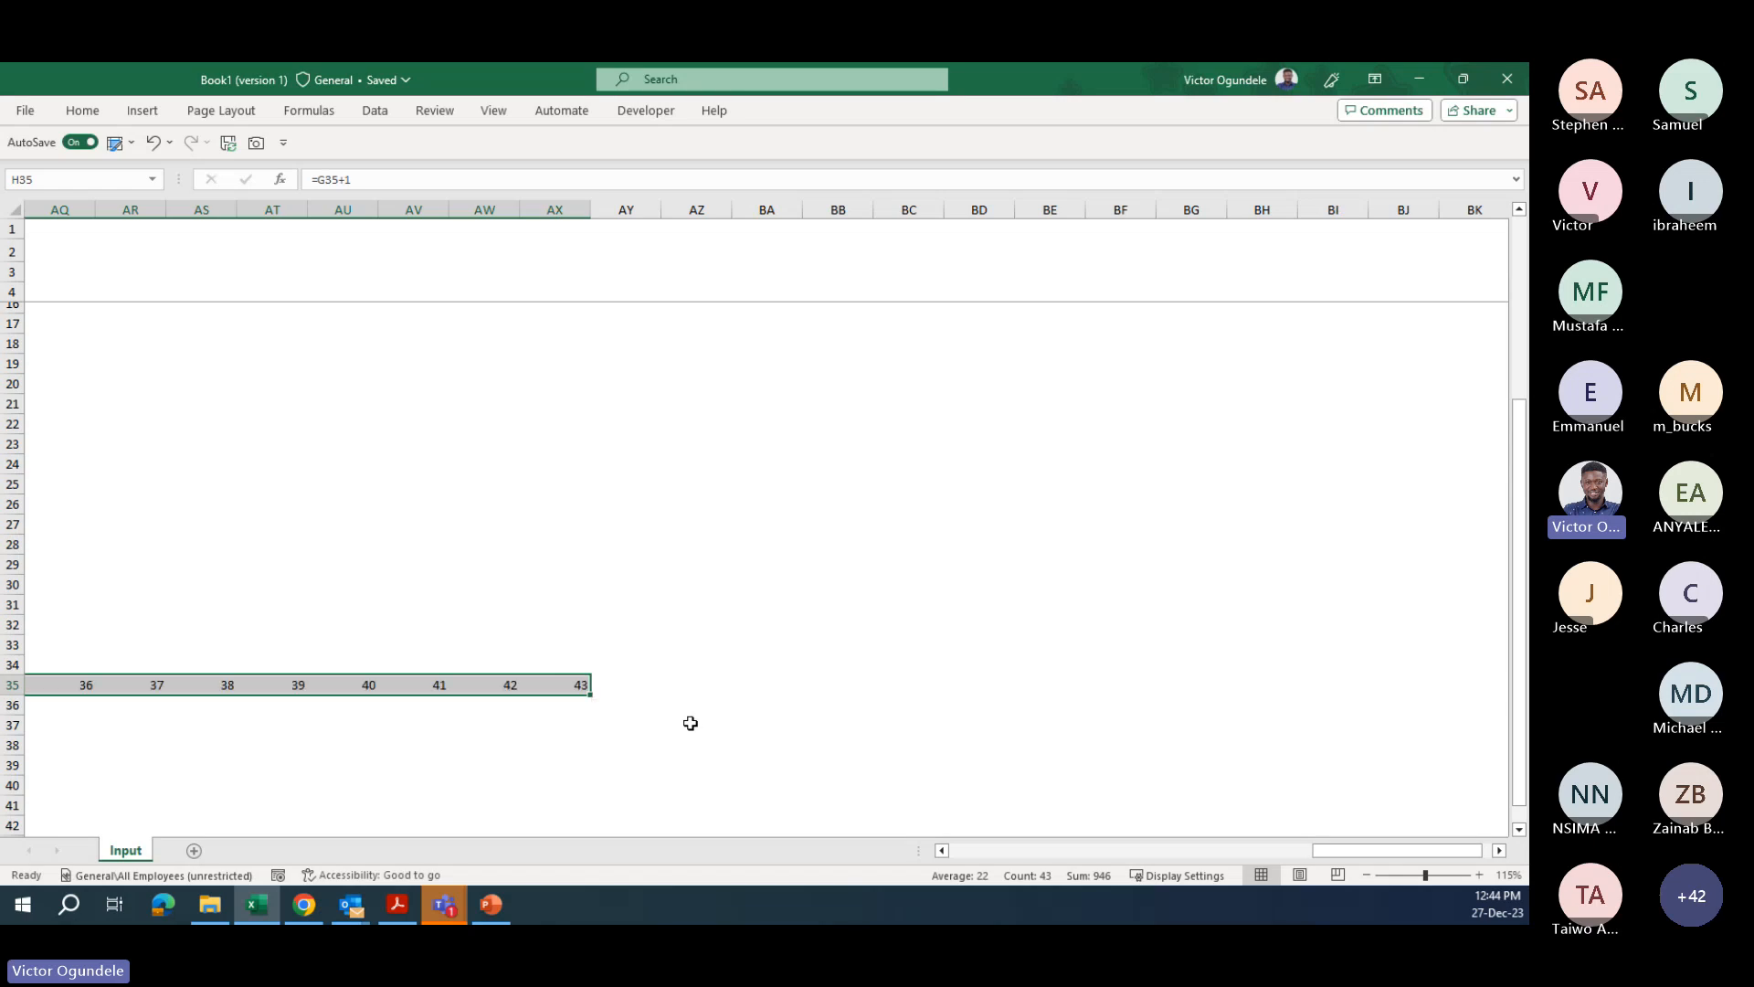
- Extend the month counter in row 35 beyond column AX and clear the cells past month 60 in BP35:BR35
key(Right)
key(ctrl+Right)
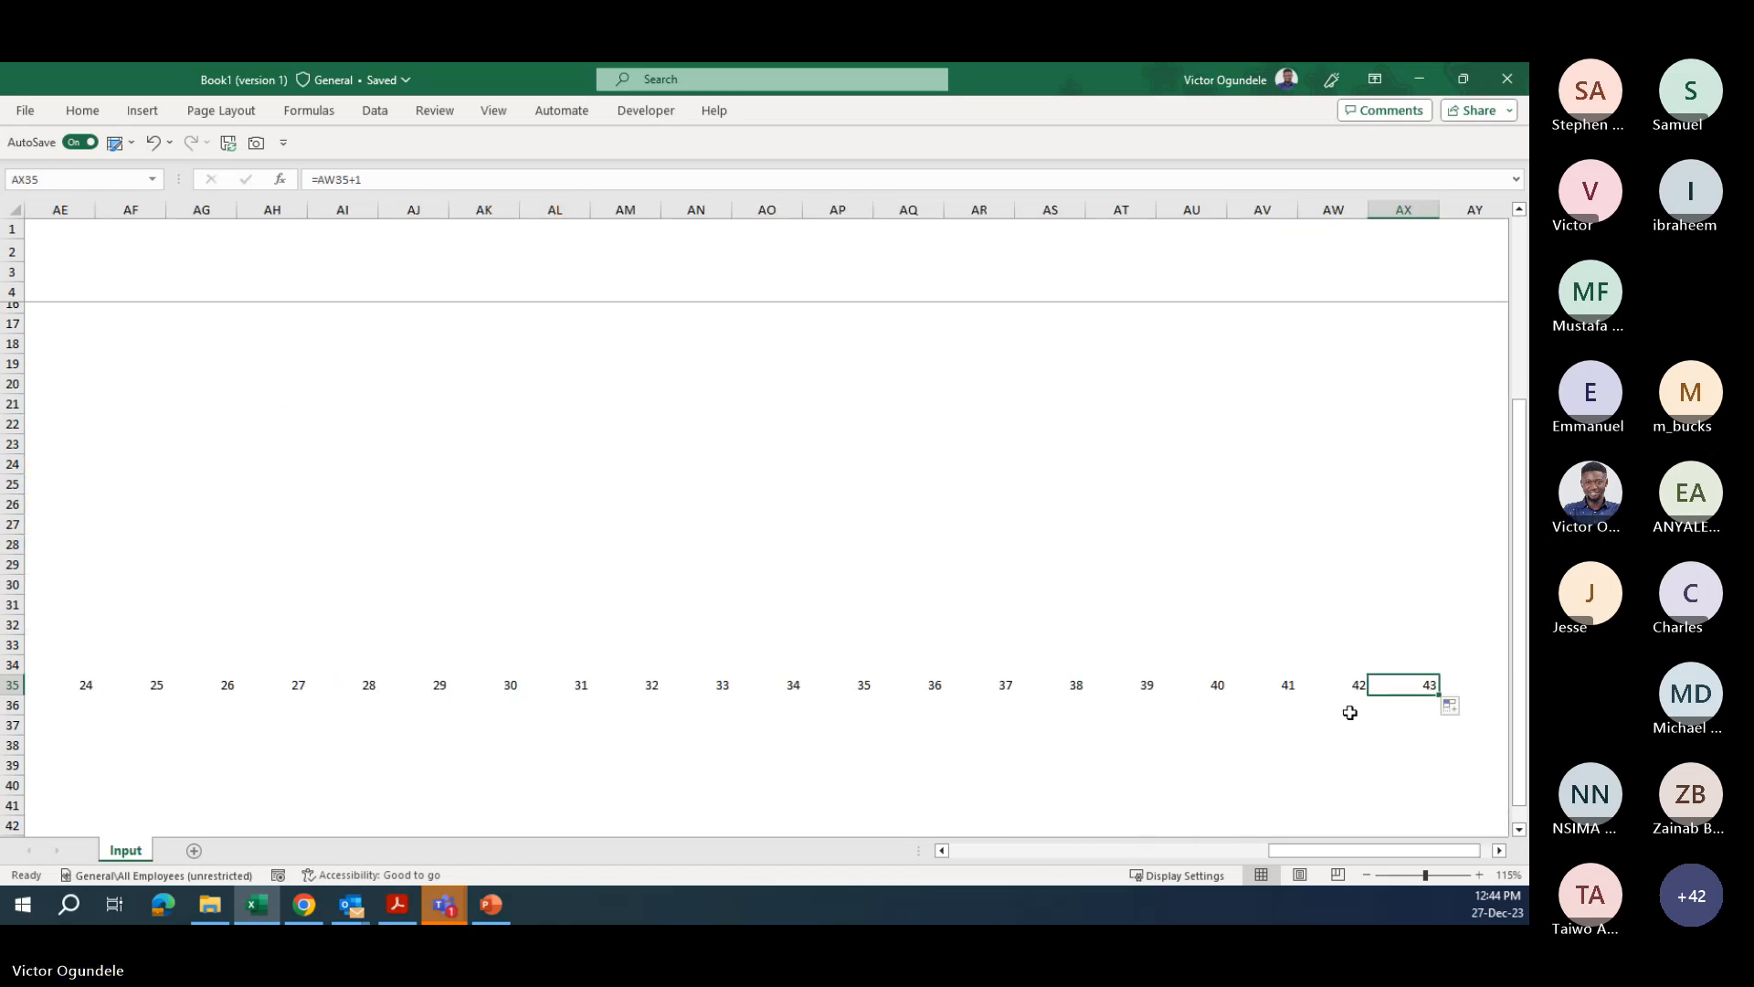
drag(1438, 694, 834, 701)
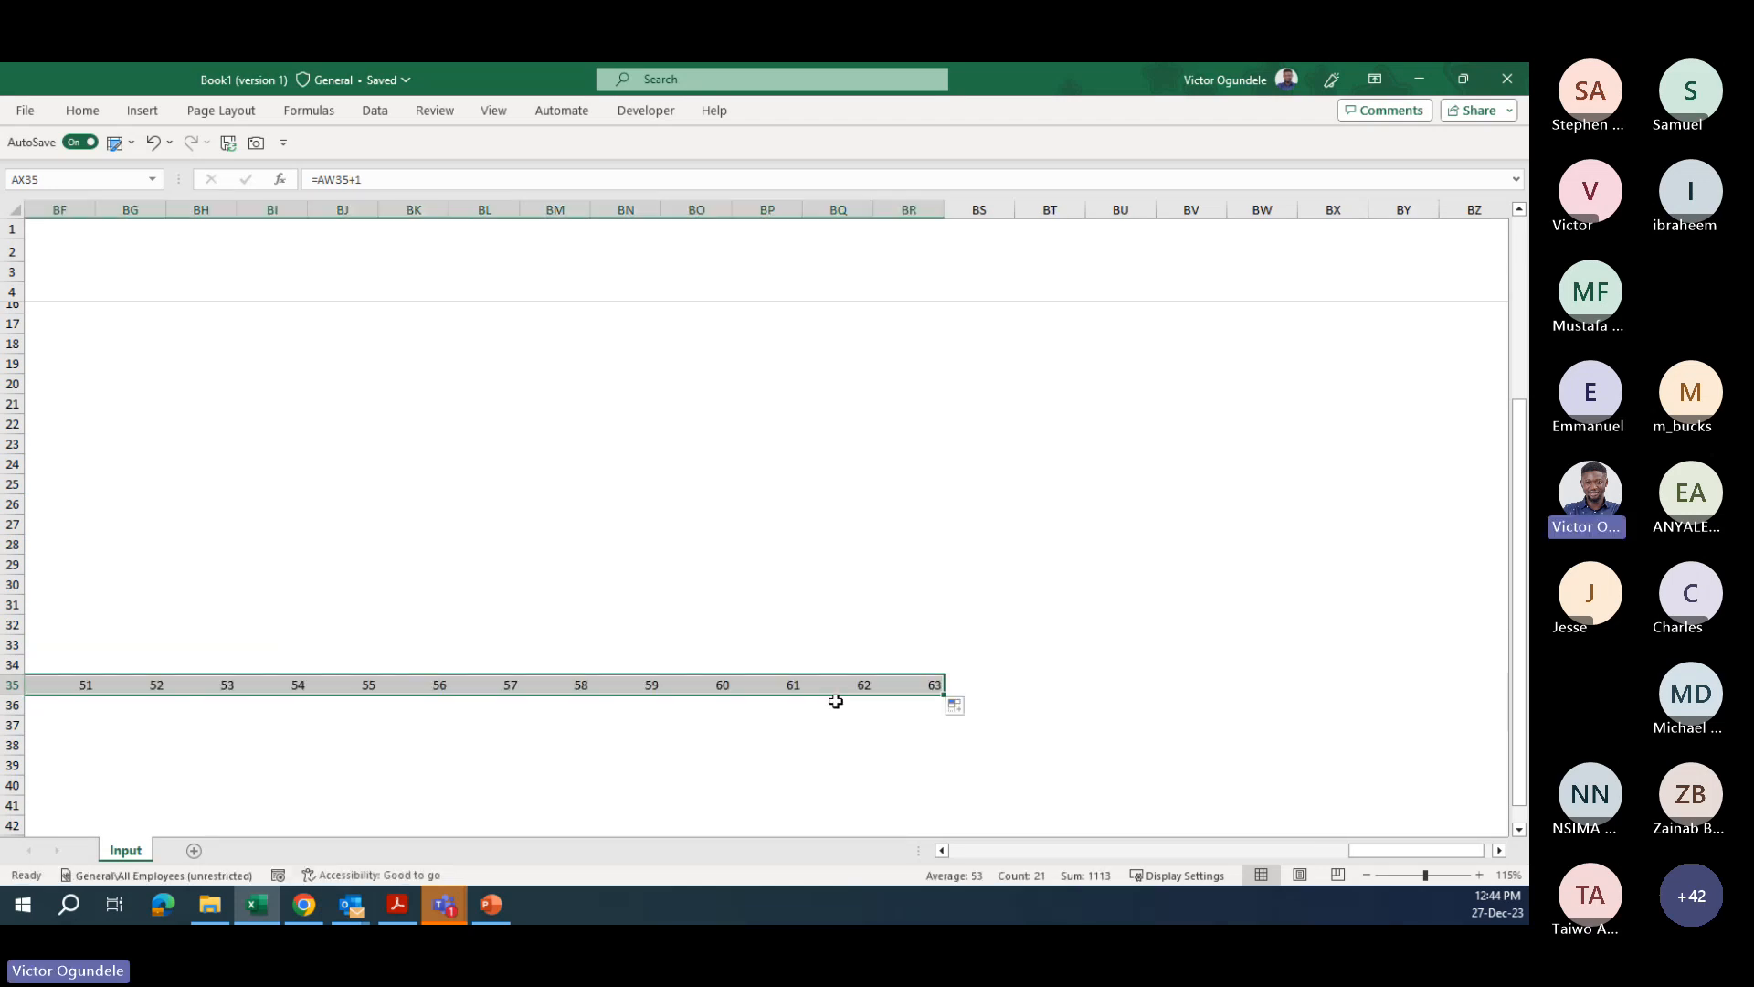
key(ctrl+Right)
key(shift+Left)
key(shift+Left)
key(Delete)
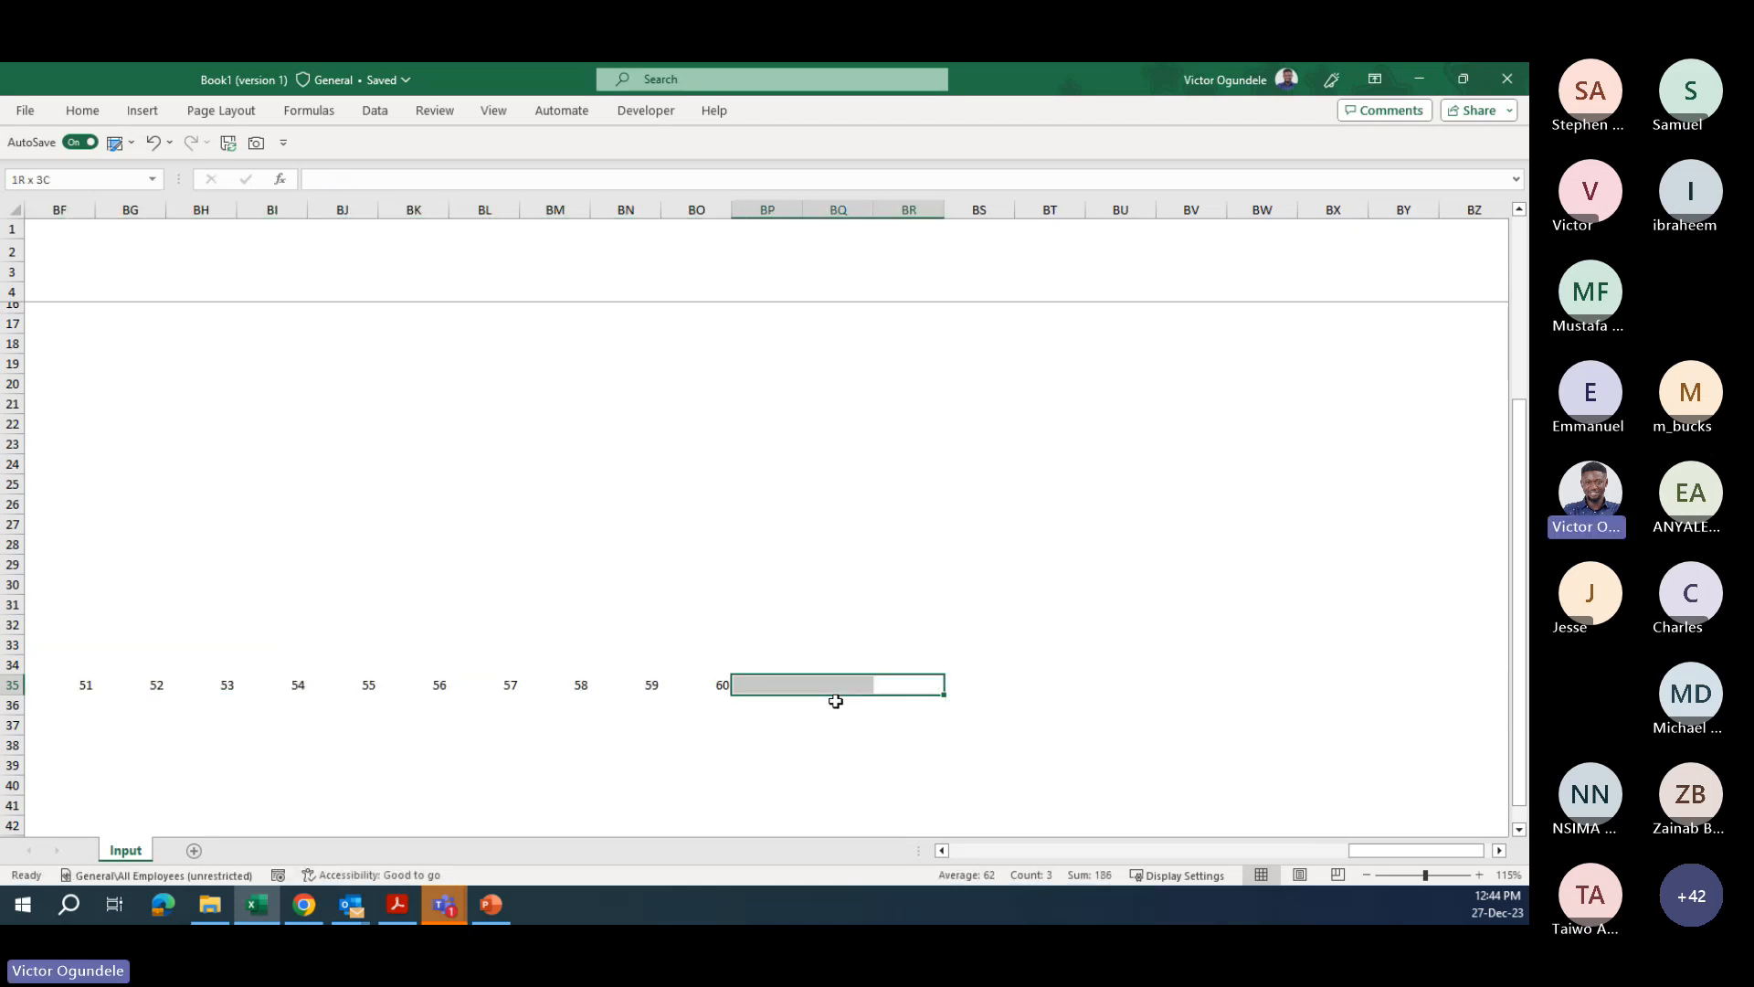
- Hide all unused columns from BP to the end of the sheet and return to the first month in H35
click(835, 692)
key(Left)
key(ctrl+space)
key(ctrl+shift+Right)
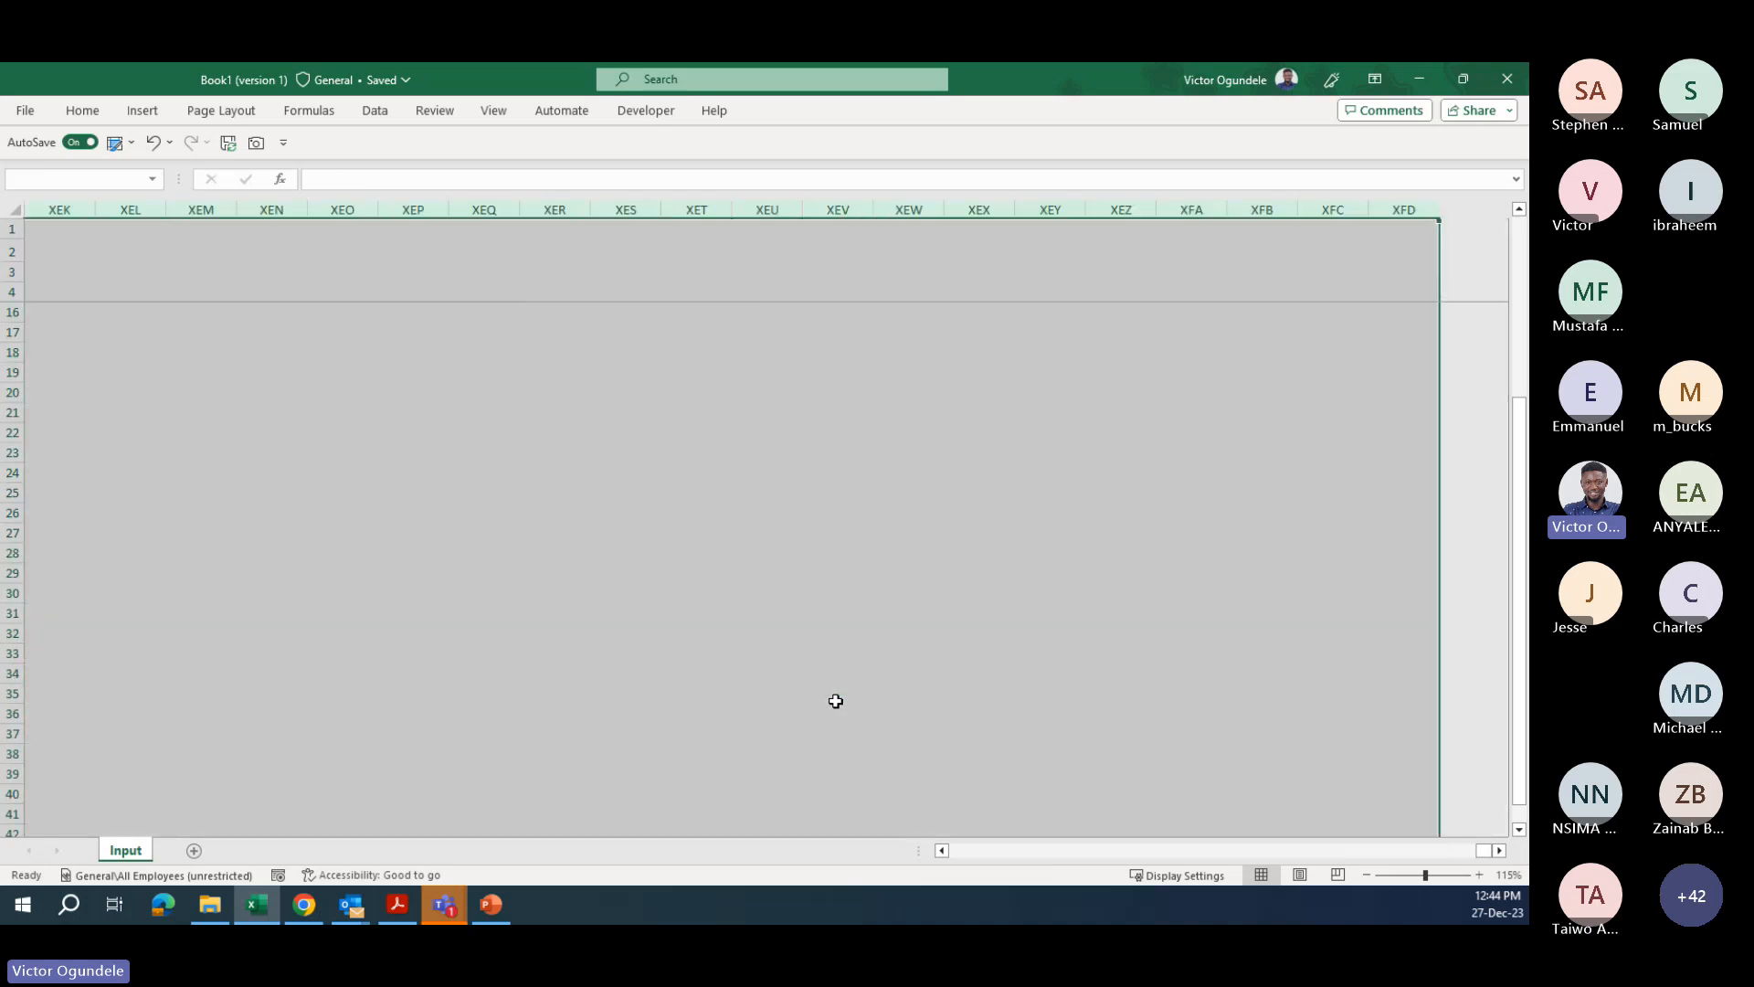
key(ctrl+0)
key(ctrl+Left)
key(ctrl+Left)
key(ctrl+Left)
key(ctrl+Right)
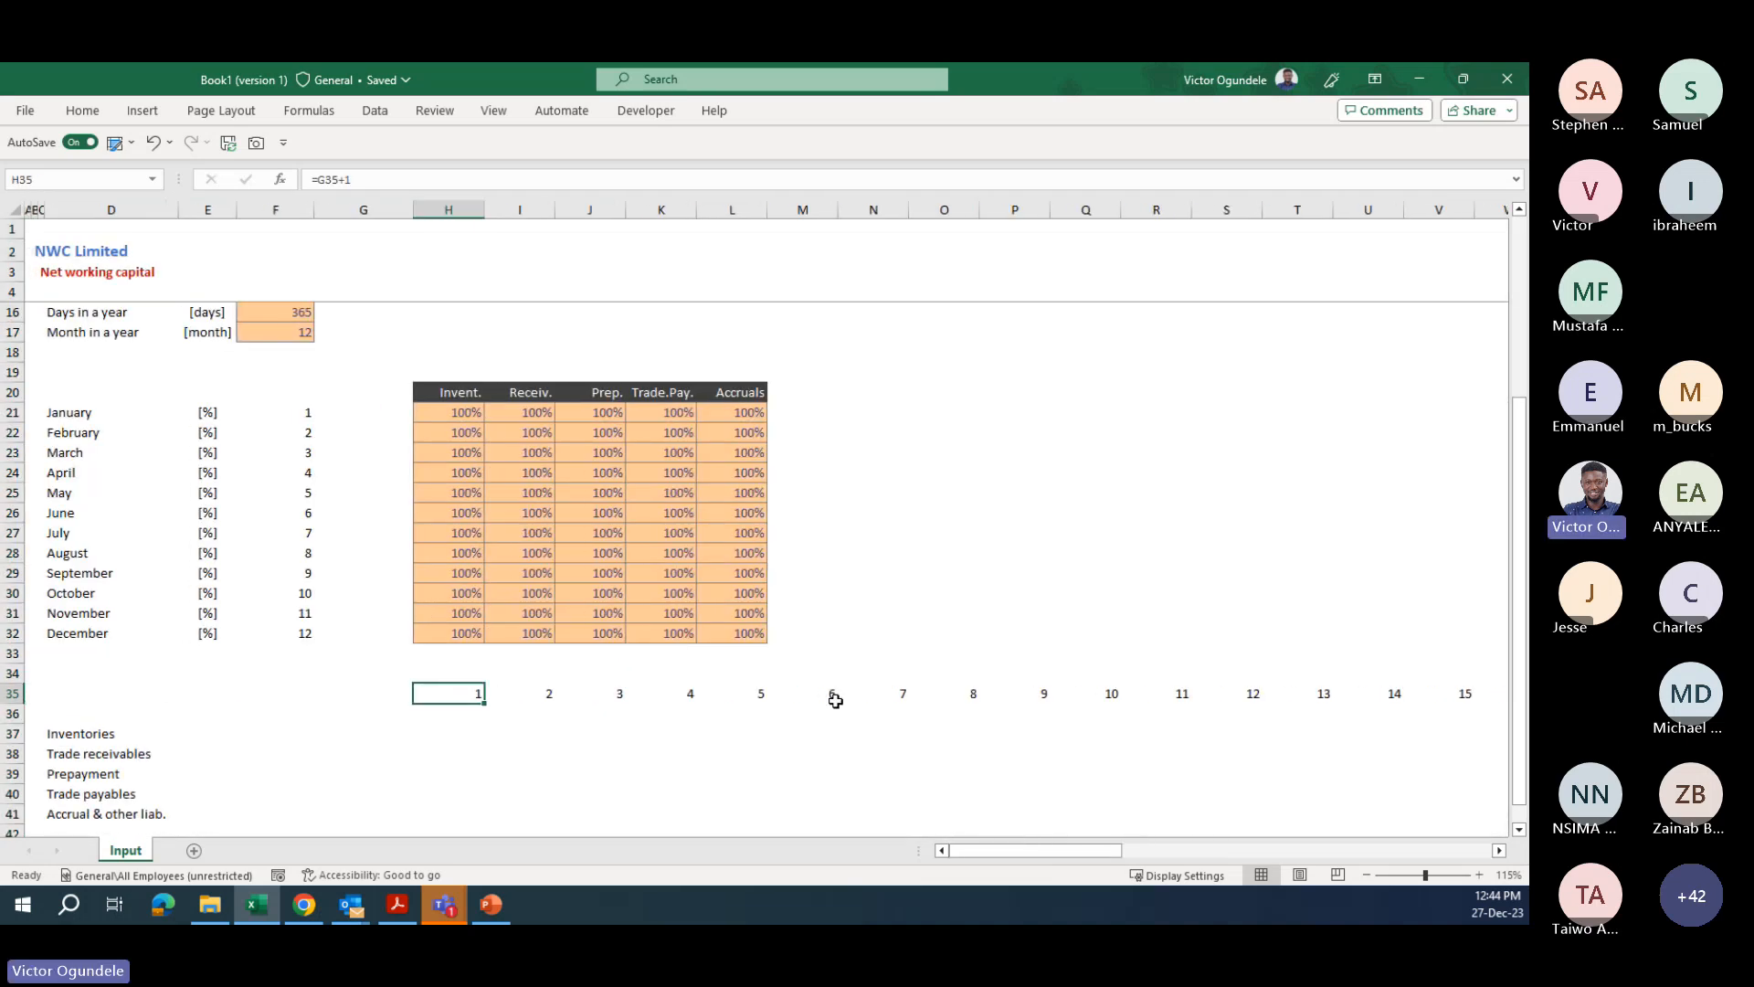
- Apply the custom number format 0 "month(s)" to the 60-month counter in H35:BO35
key(Down)
key(Up)
key(ctrl+shift+Right)
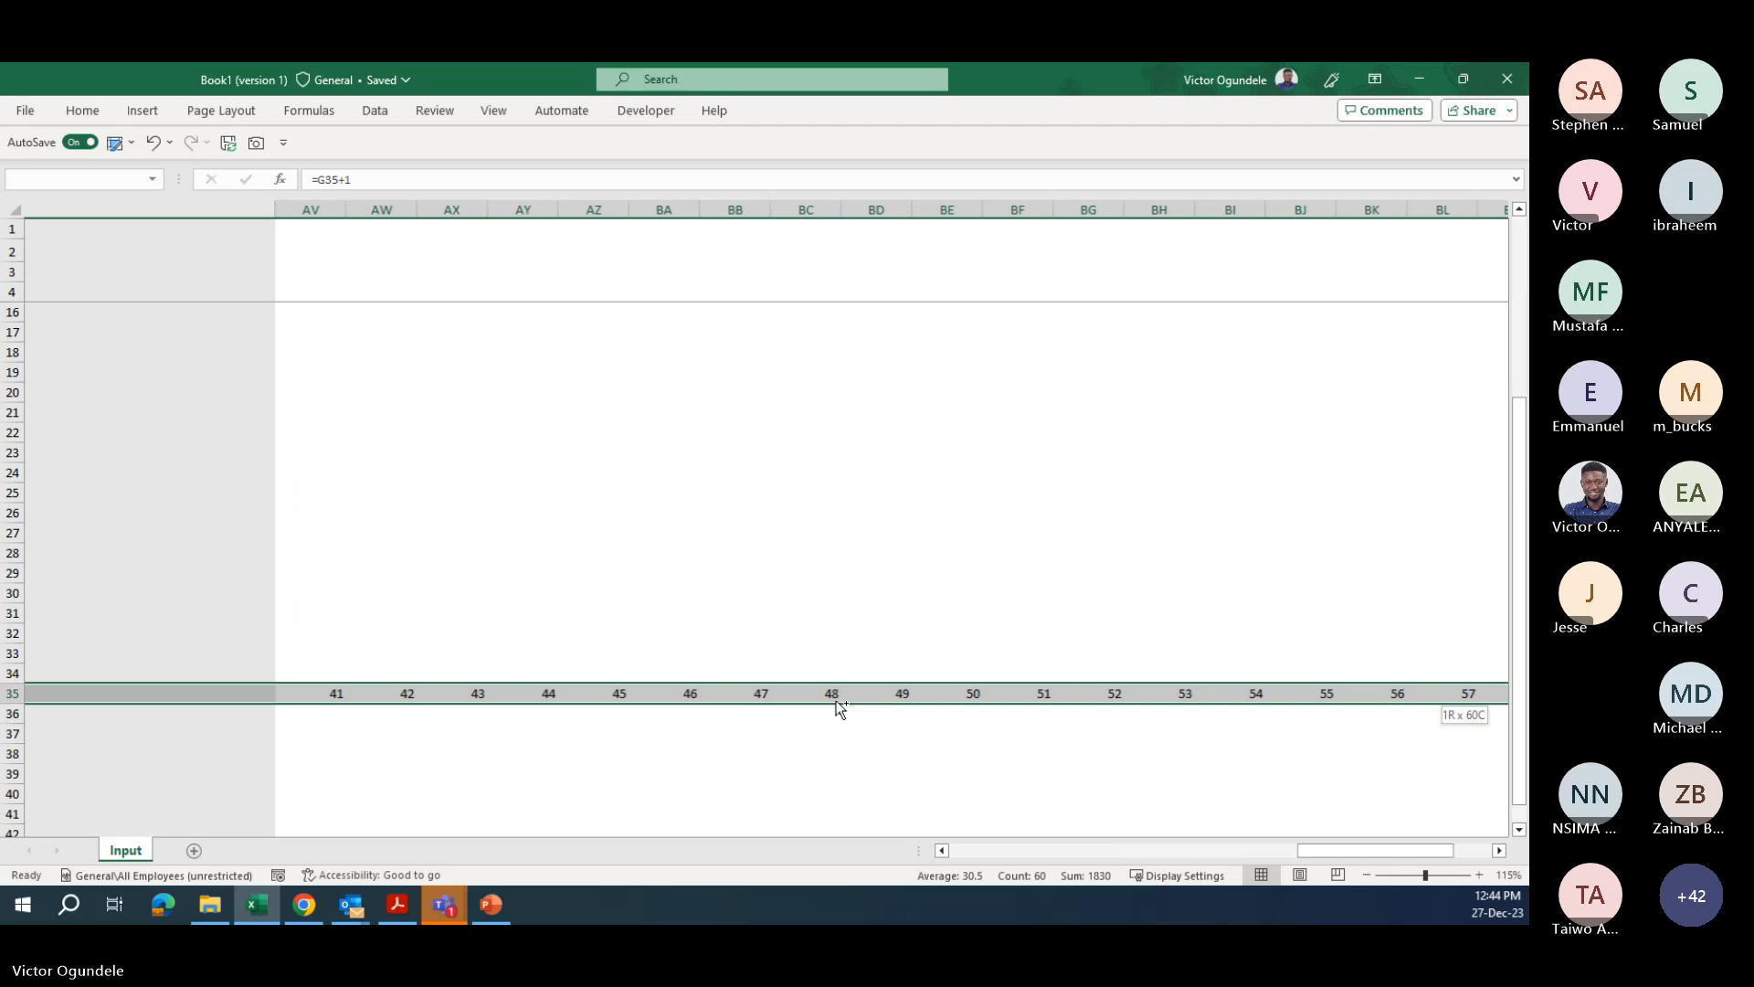
key(ctrl+1)
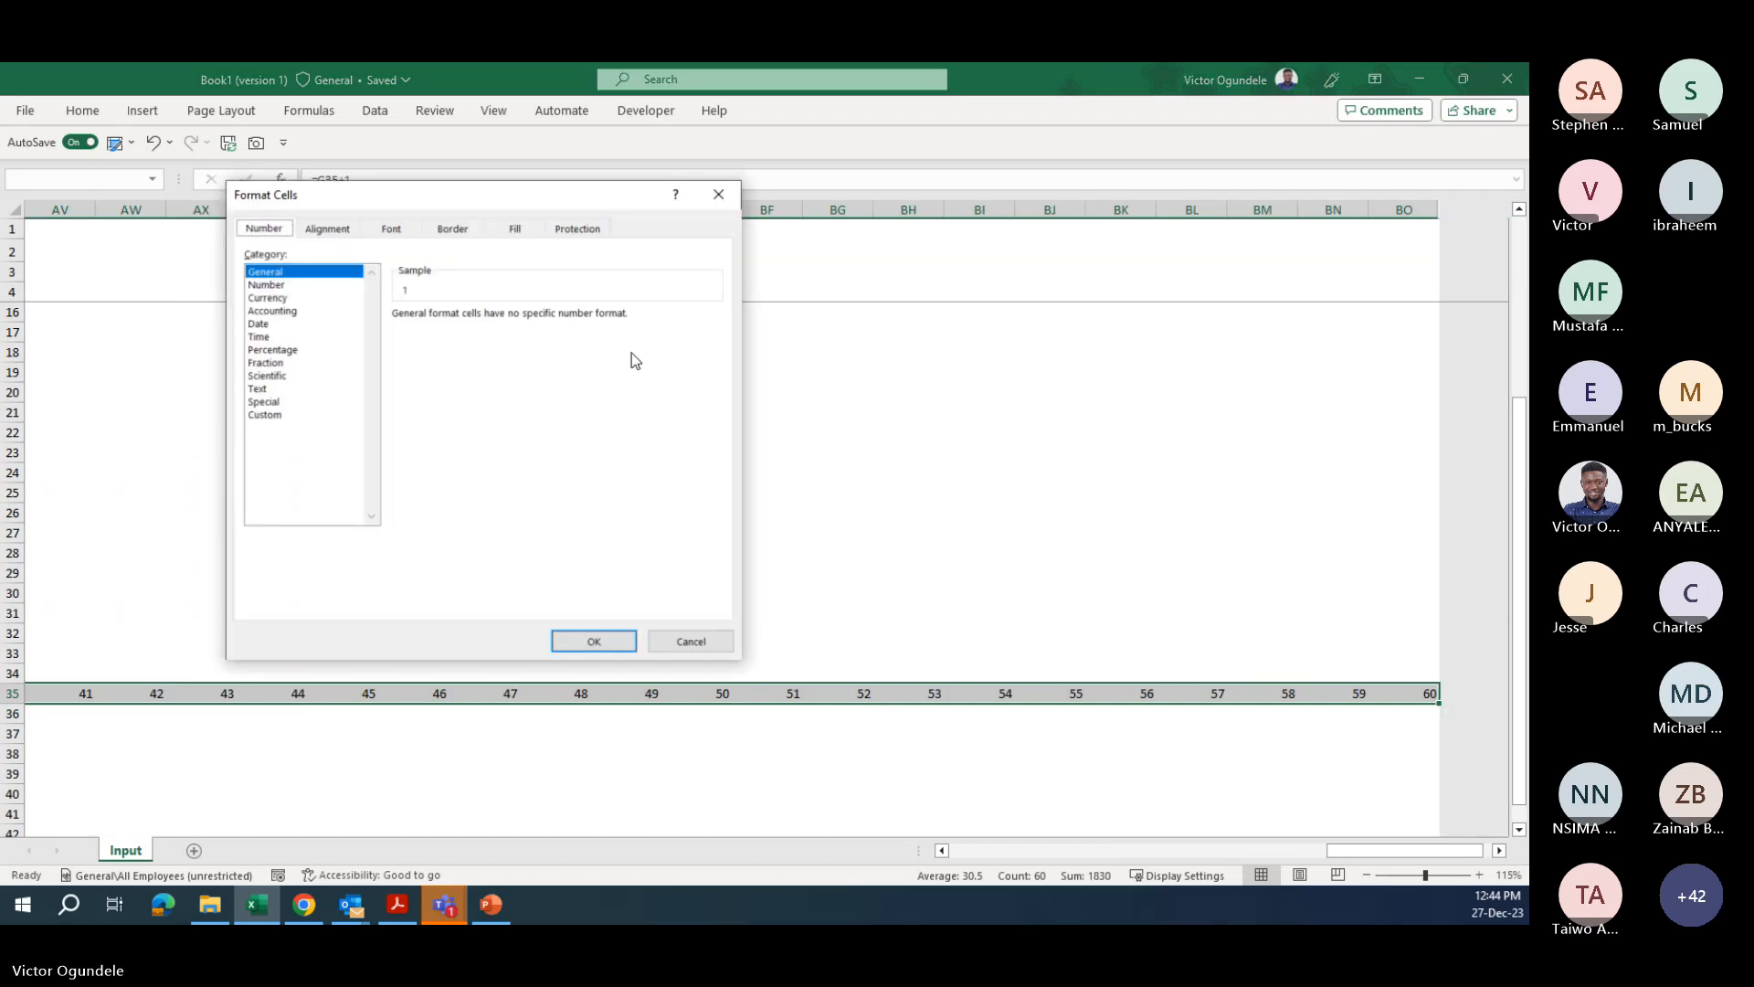
click(302, 415)
drag(716, 360, 725, 476)
click(481, 493)
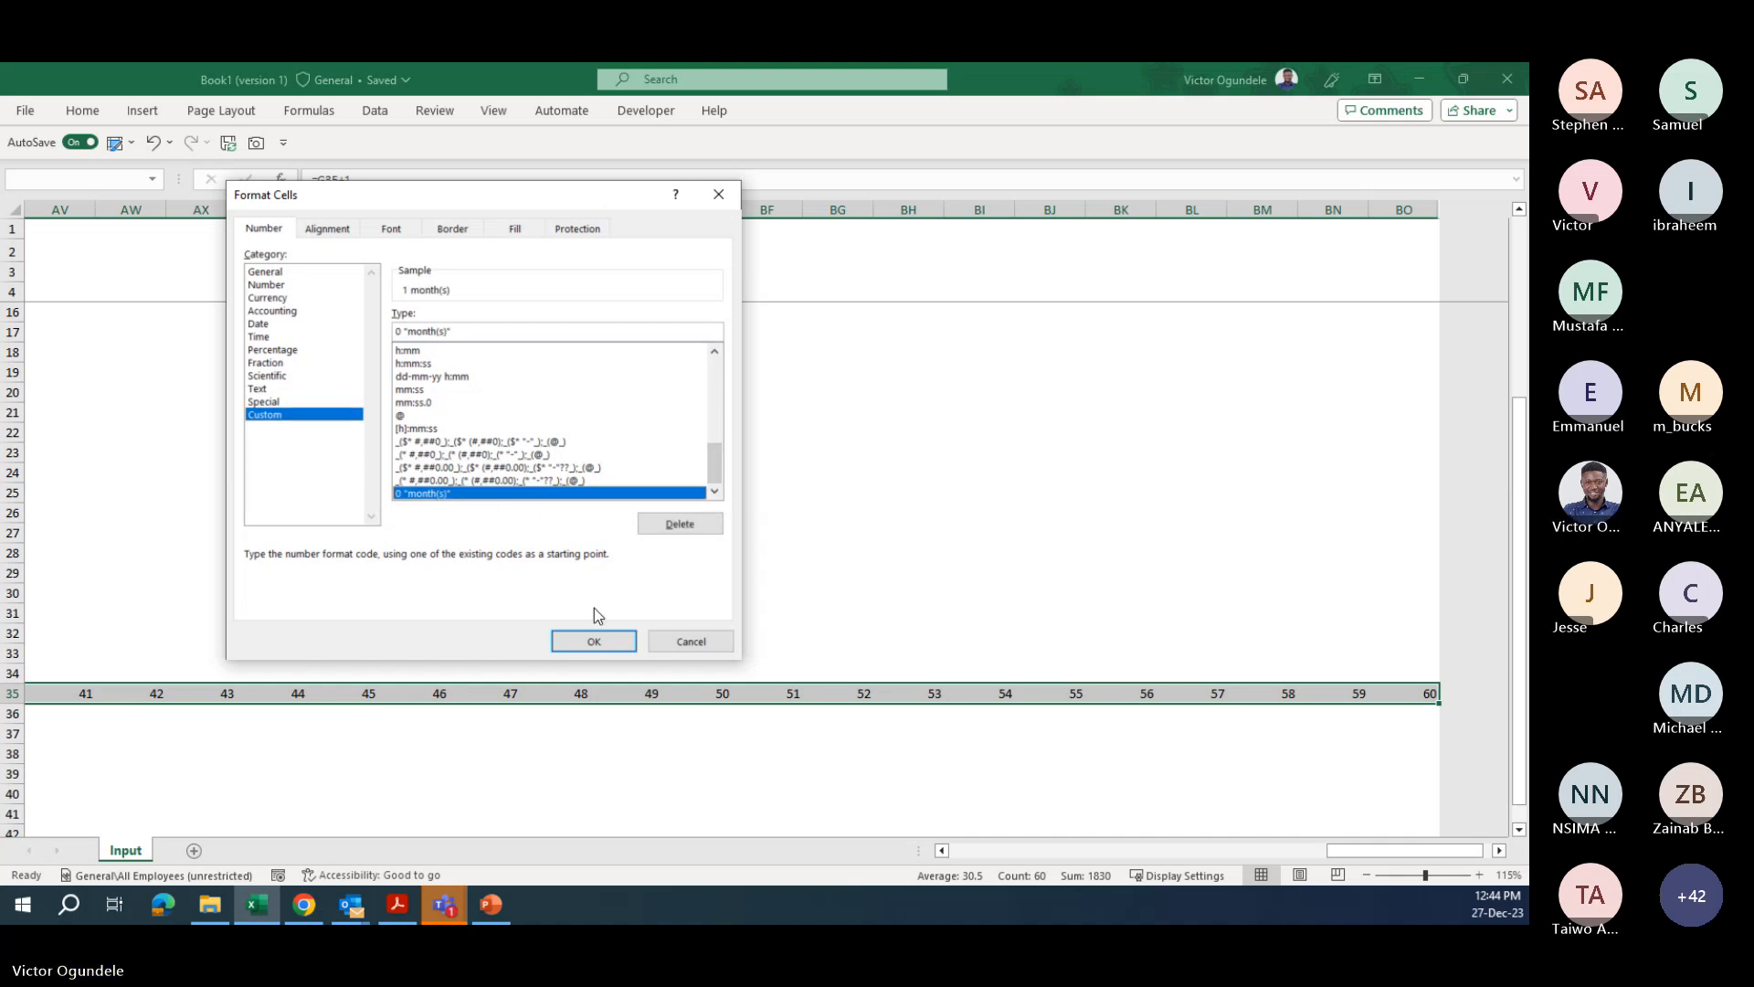
click(594, 642)
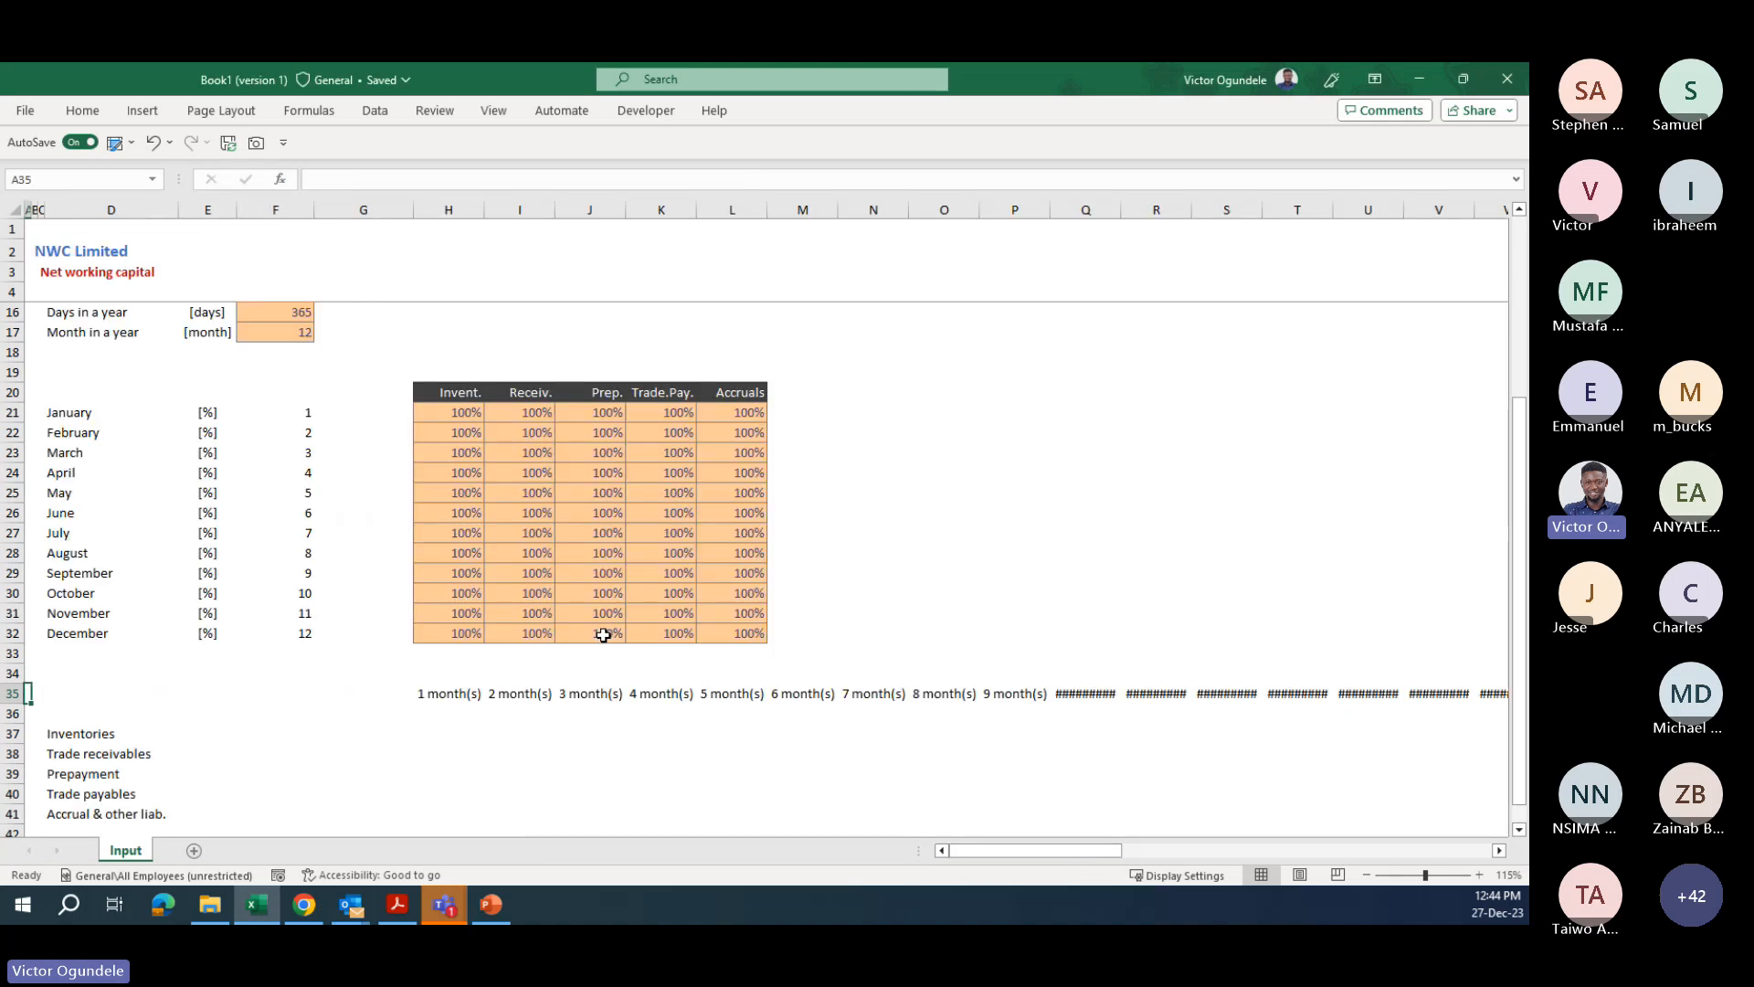
- AutoFit the widths of the month columns H to BO to their counter labels
key(alt+h)
key(o)
key(i)
key(Left)
key(Left)
key(Left)
key(Left)
key(Left)
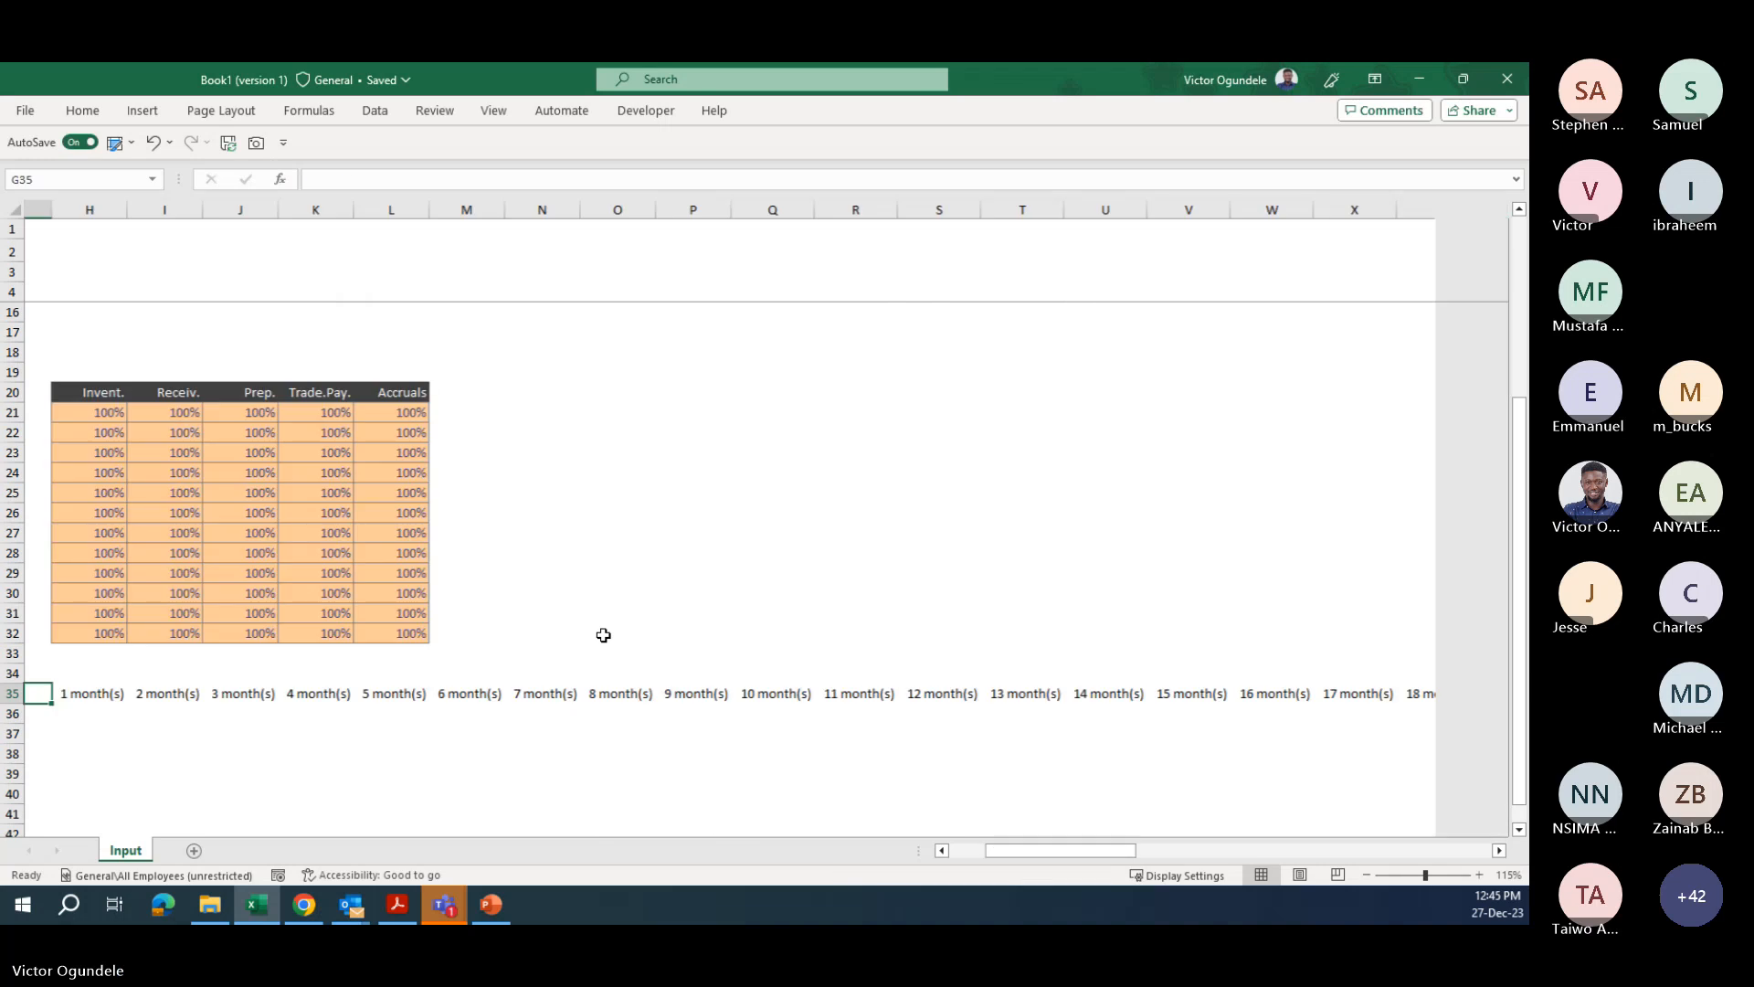
- Enter the calendar month numbers 1 to 12 across H36:S36 beneath the first twelve month counters
key(Down)
key(Down)
key(Right)
key(Right)
key(Right)
key(Right)
key(Right)
key(Up)
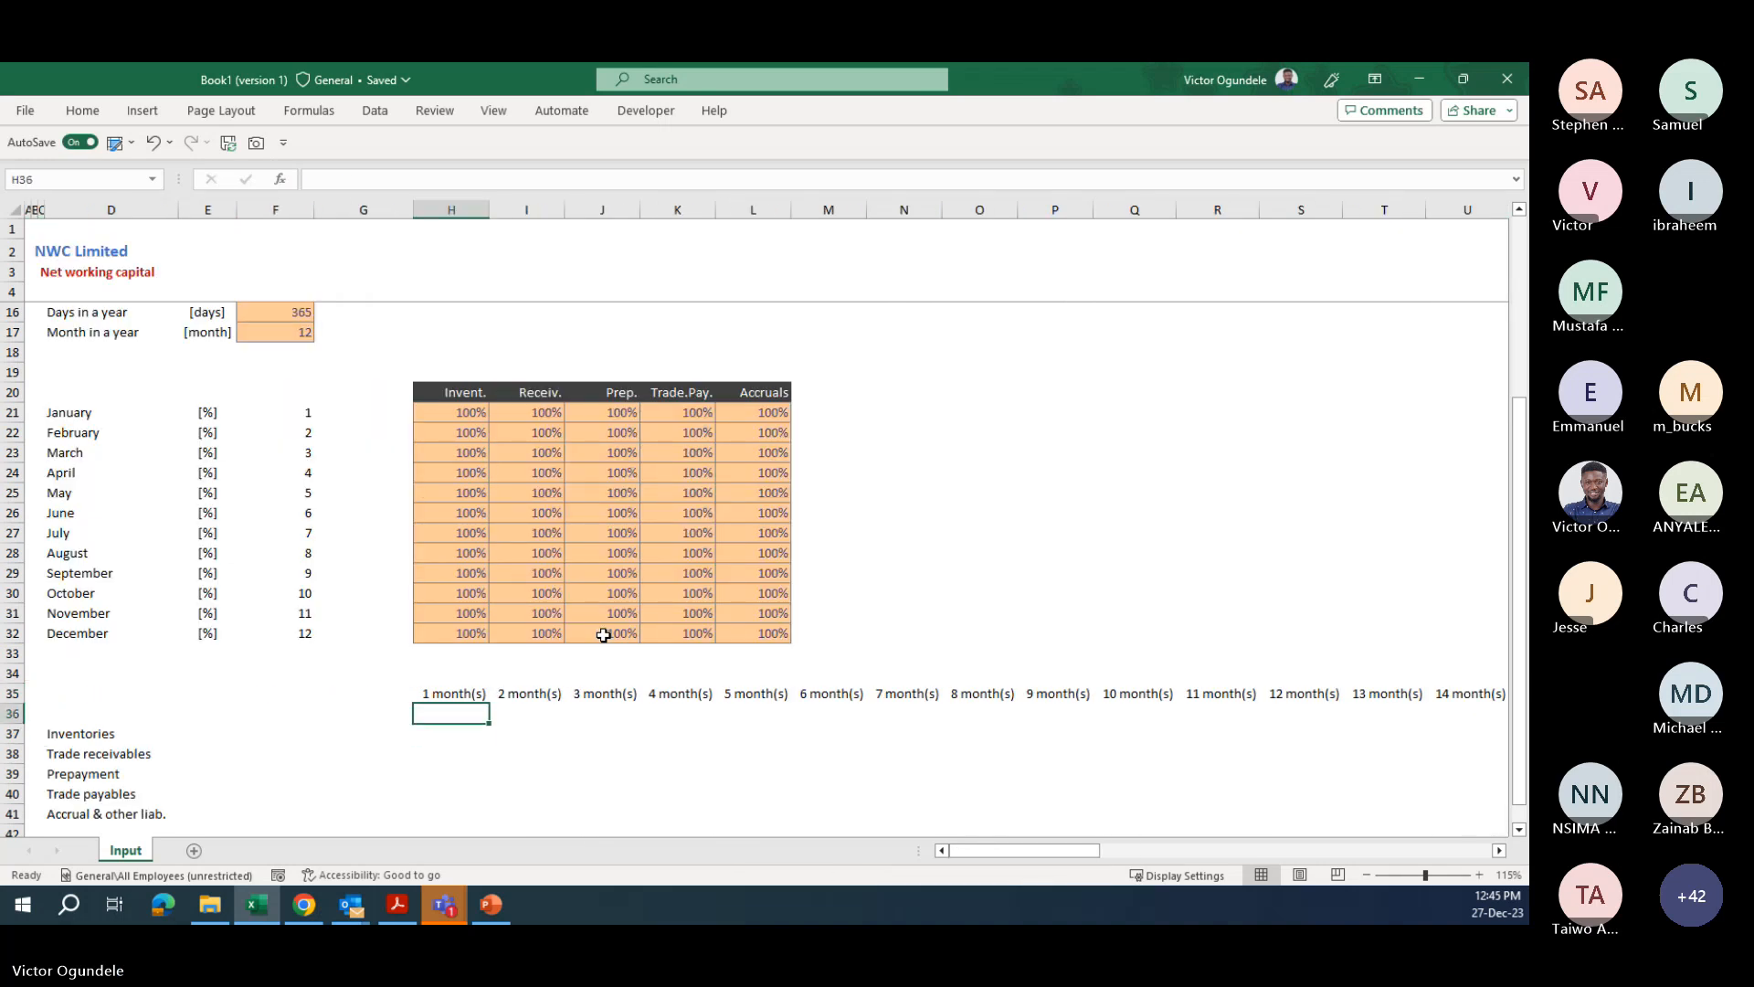
text(1)
key(Tab)
text(2)
key(Tab)
text(3)
key(Tab)
text(4)
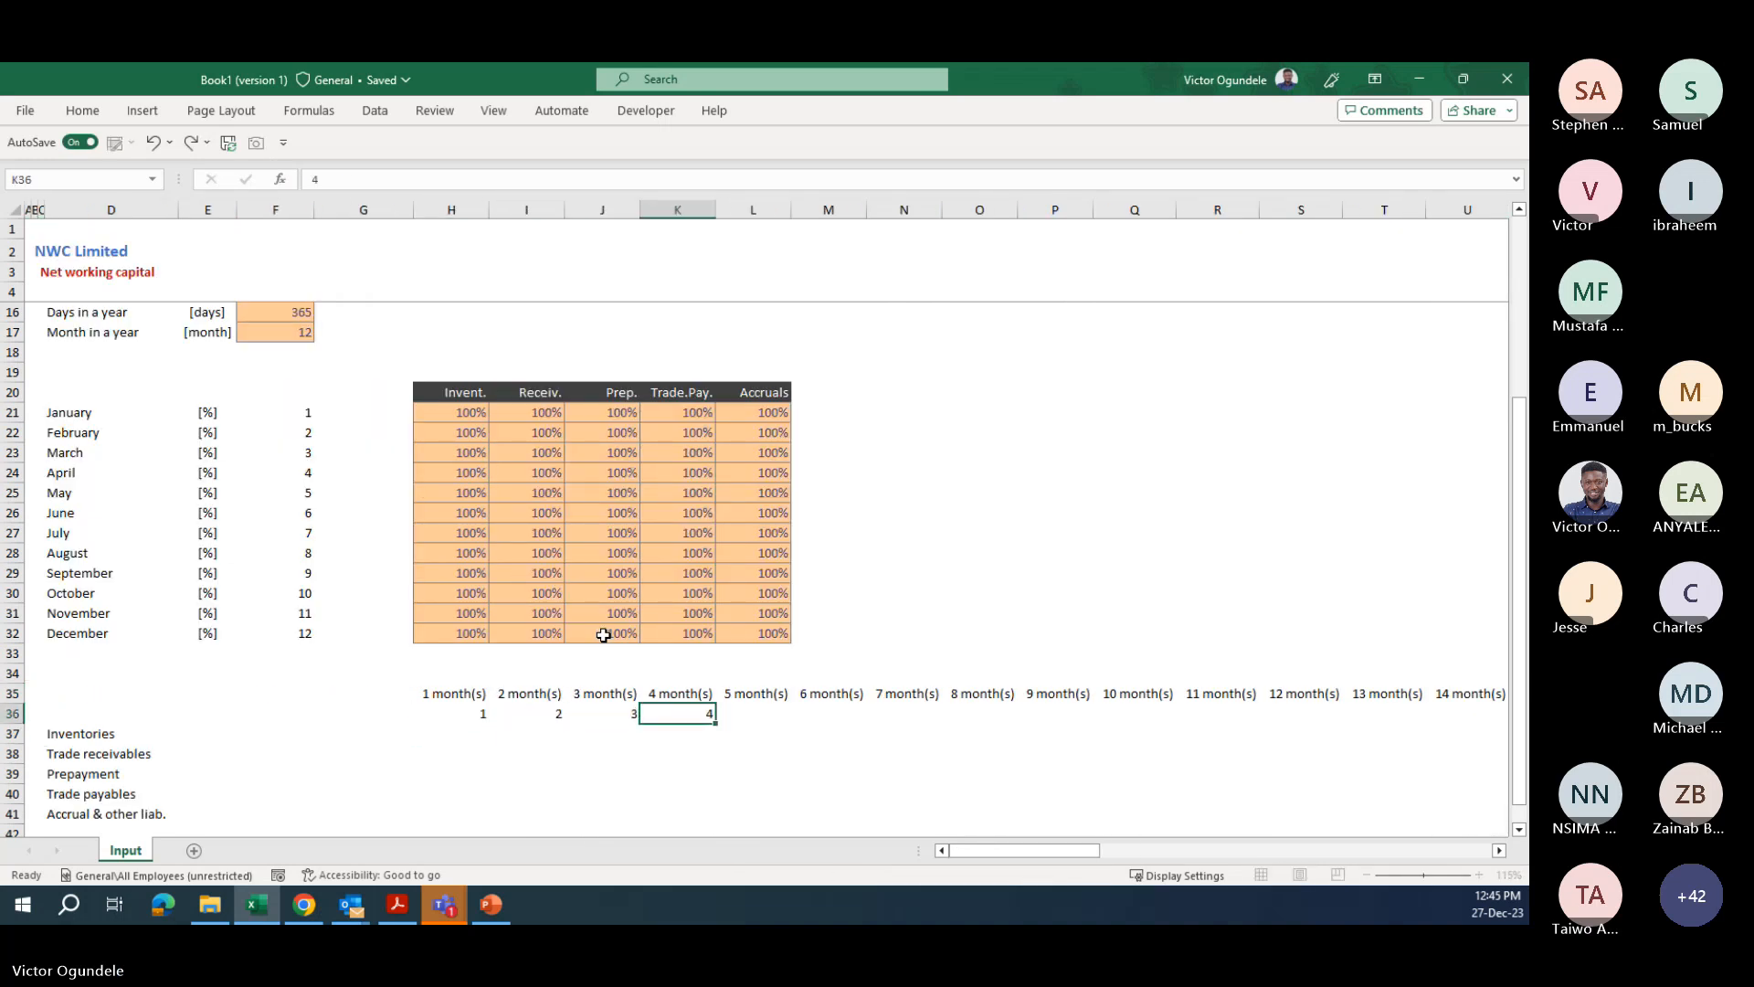
key(Tab)
text(56)
key(Tab)
key(shift+Tab)
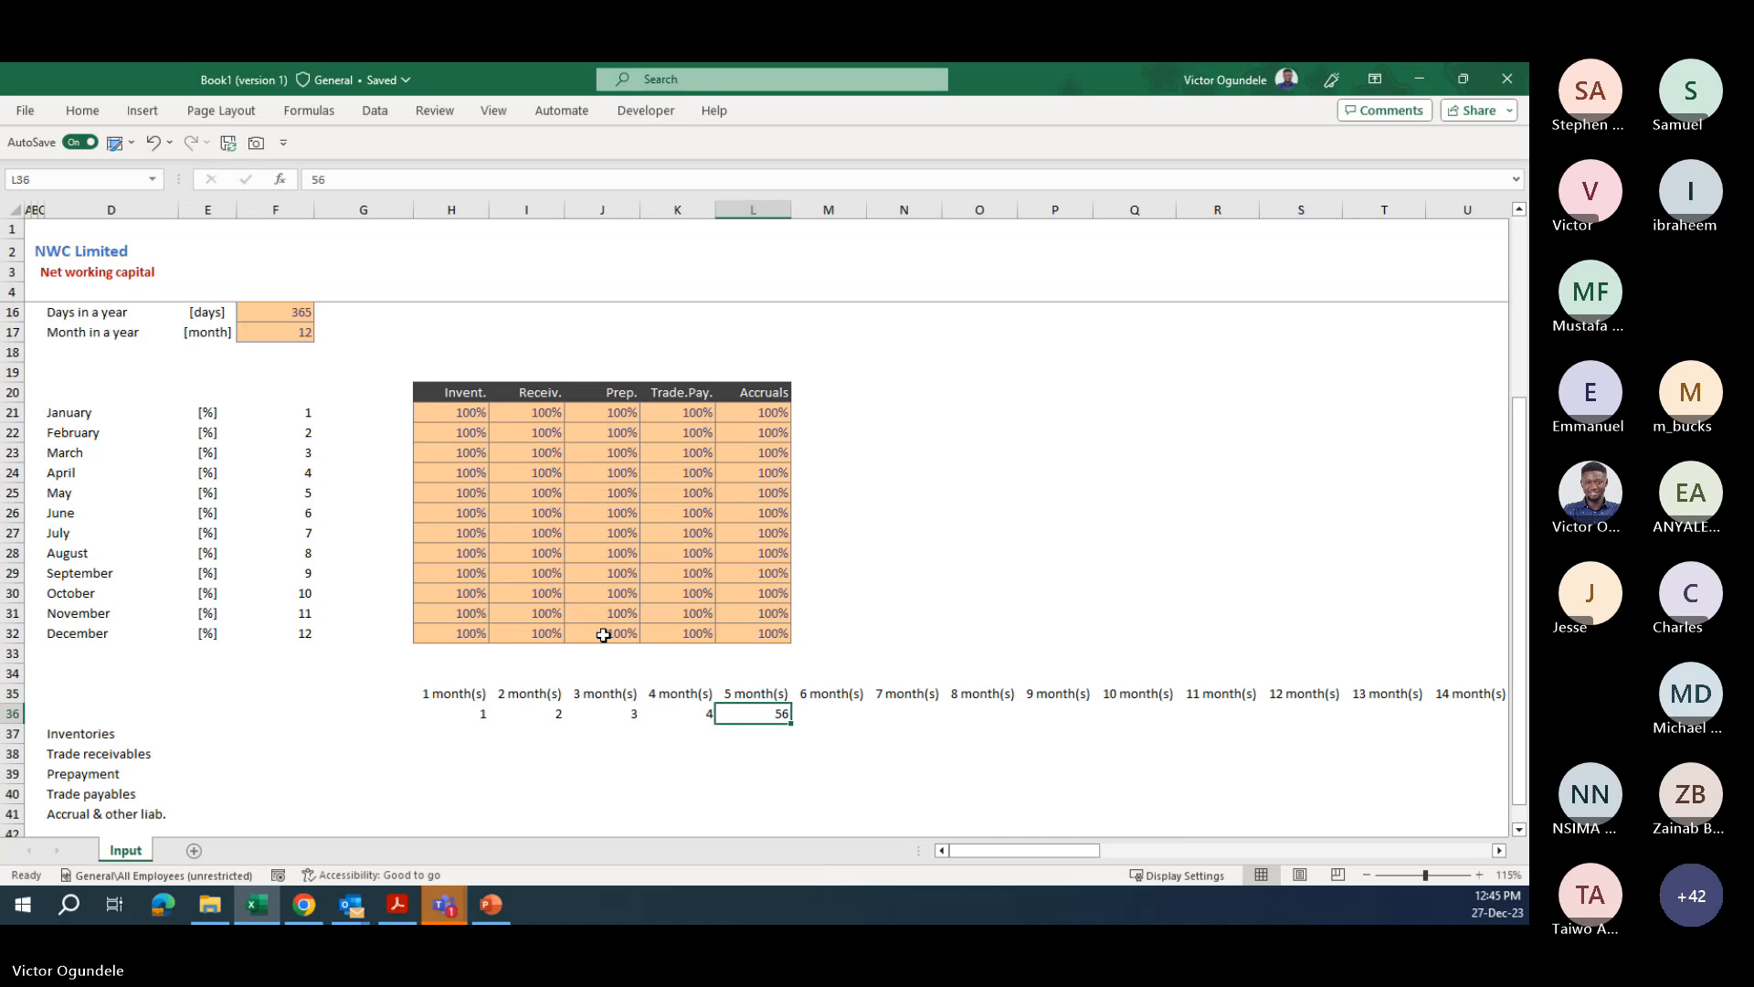
key(F2)
key(BackSpace)
key(Tab)
text(6	7	8	9	10)
key(Tab)
text(11)
key(Tab)
text(12)
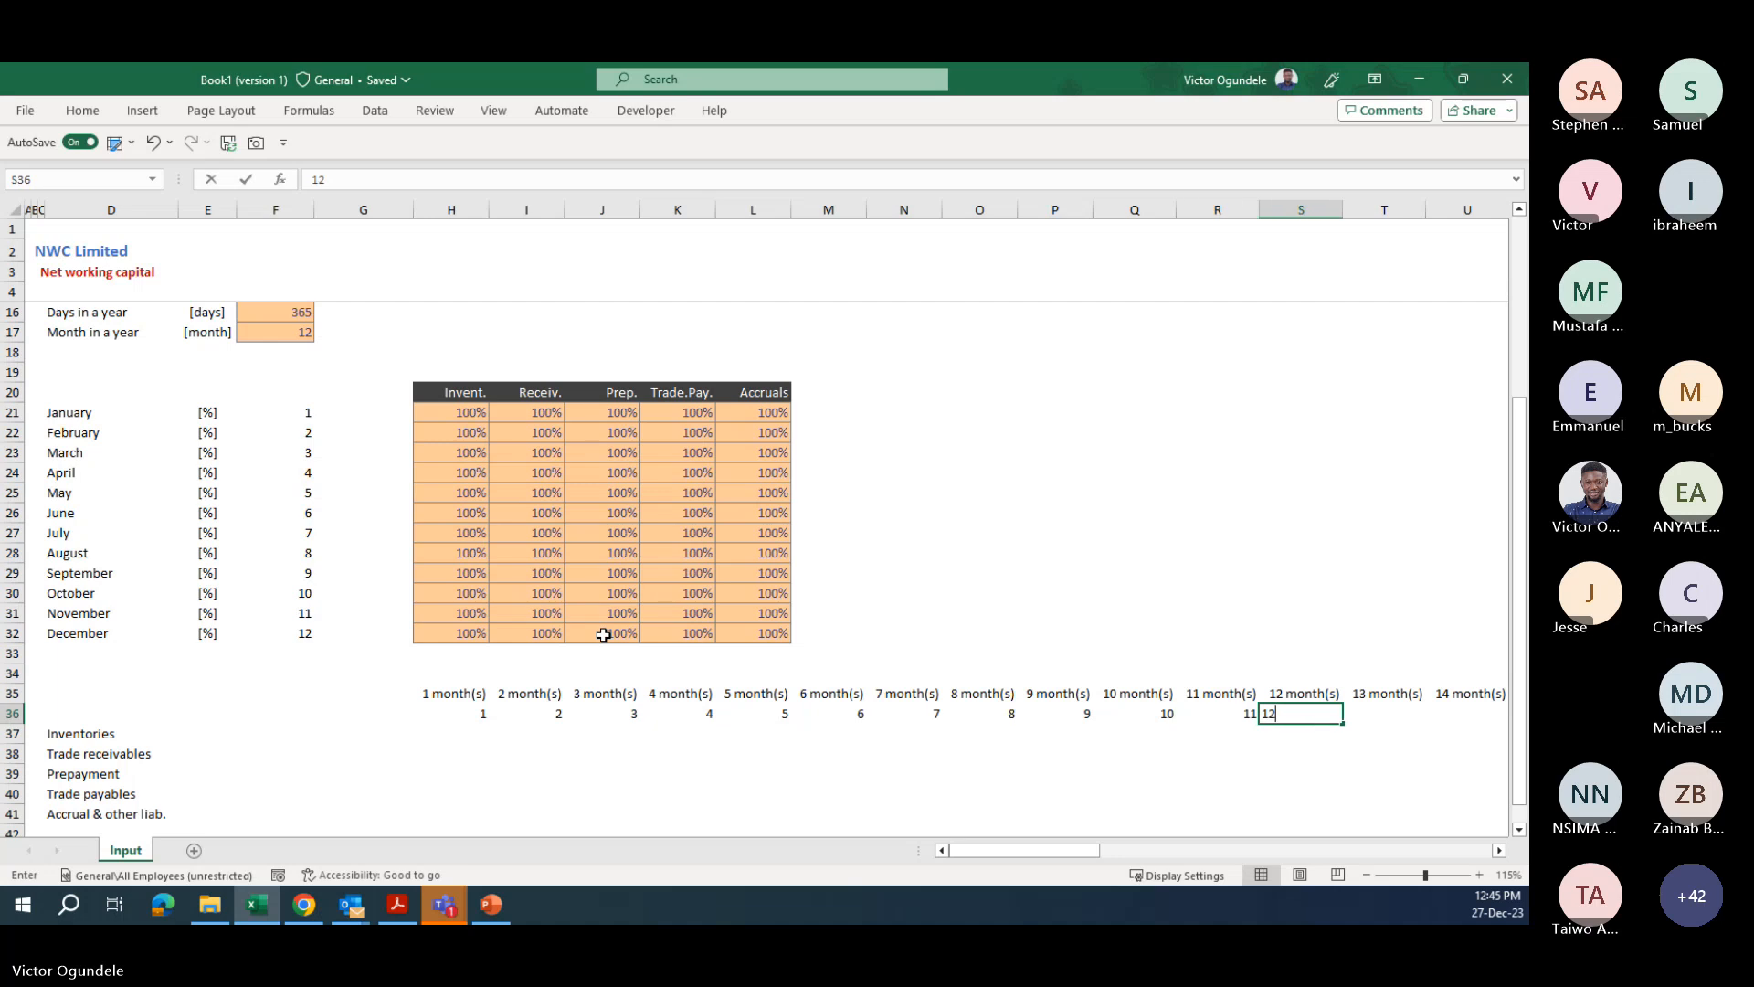
key(Tab)
- Link T36 to the first calendar month number with =H36 and fill the formula right through month 60 in BO36
key(ctrl+Left)
key(ctrl+Left)
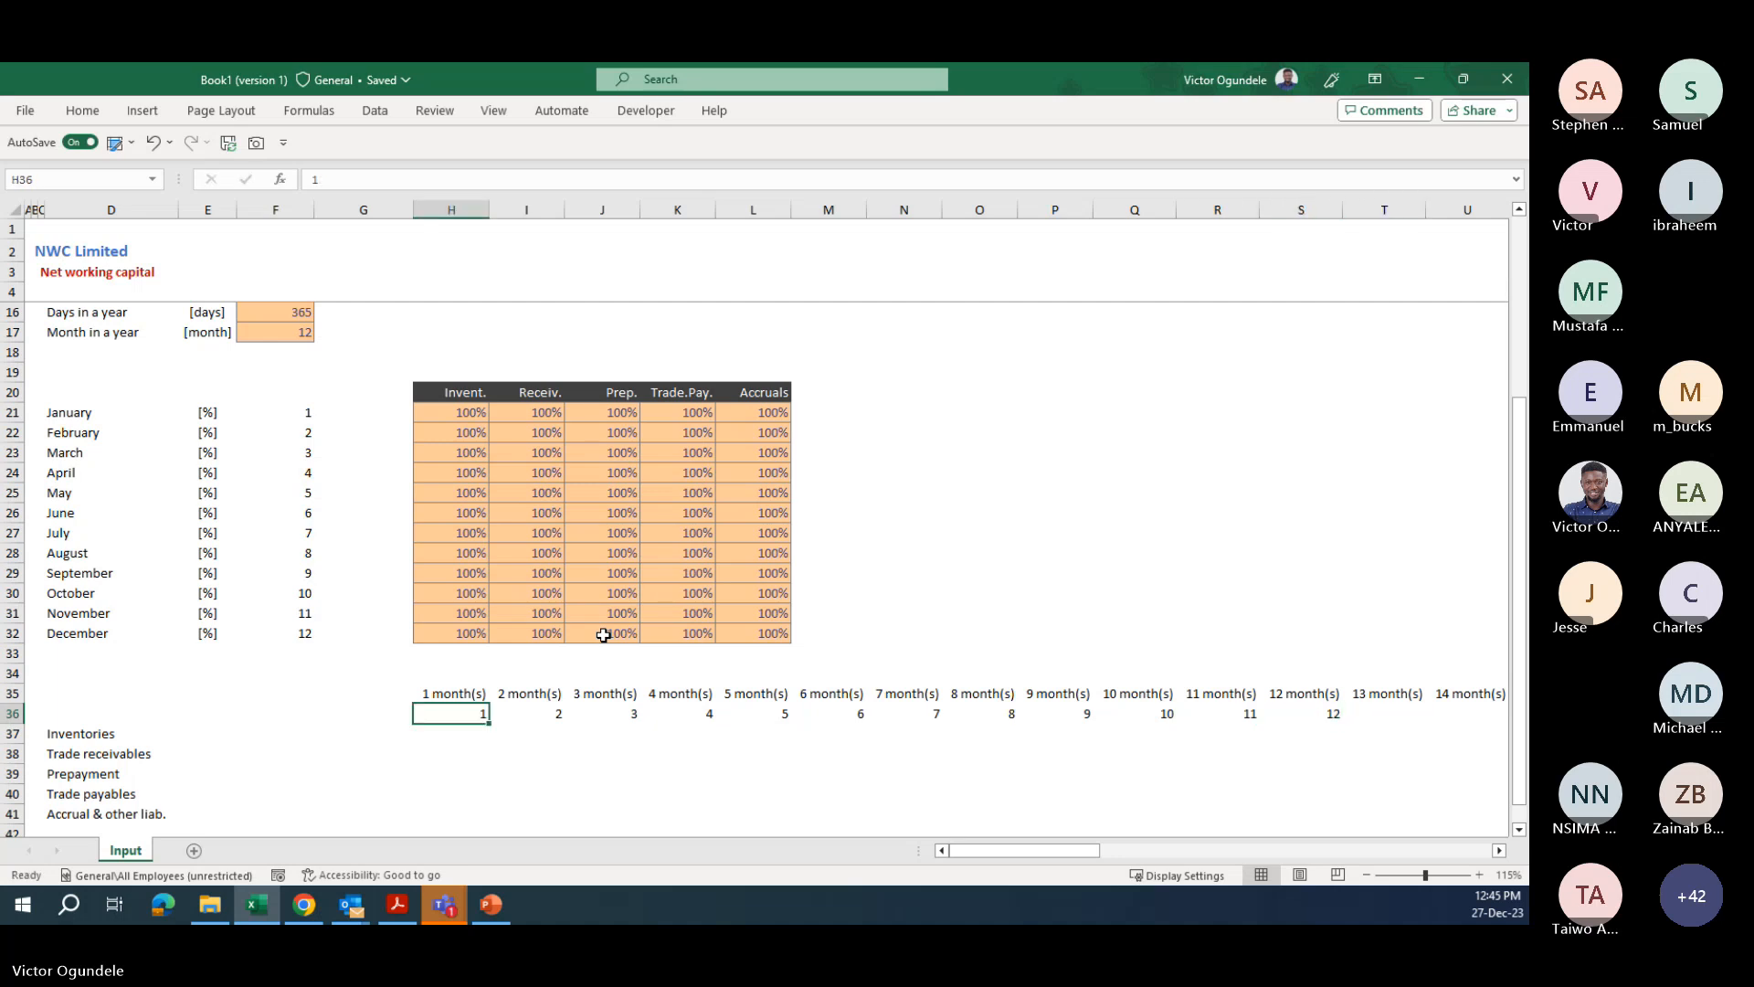
key(ctrl+Right)
key(Right)
text(=)
key(Left)
key(ctrl+Left)
key(ctrl+Return)
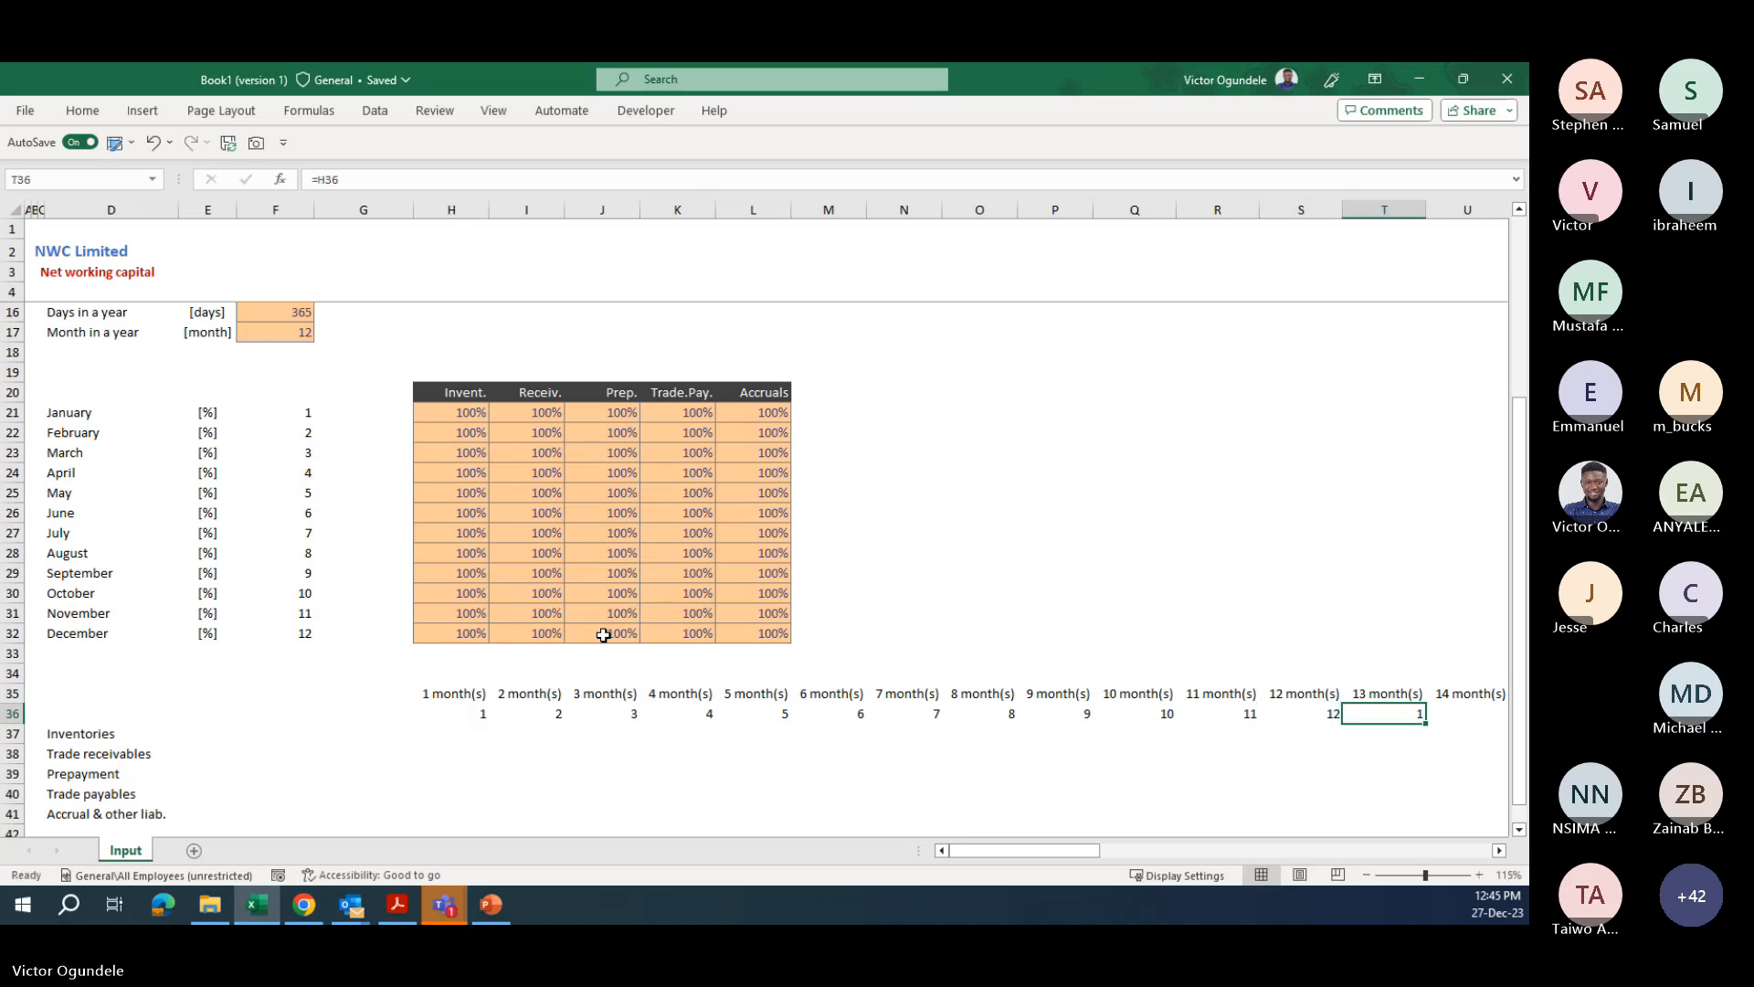
key(shift+Up)
key(ctrl+shift+Right)
key(shift+Down)
key(ctrl+r)
key(ctrl+Left)
key(ctrl+Left)
key(Right)
key(Right)
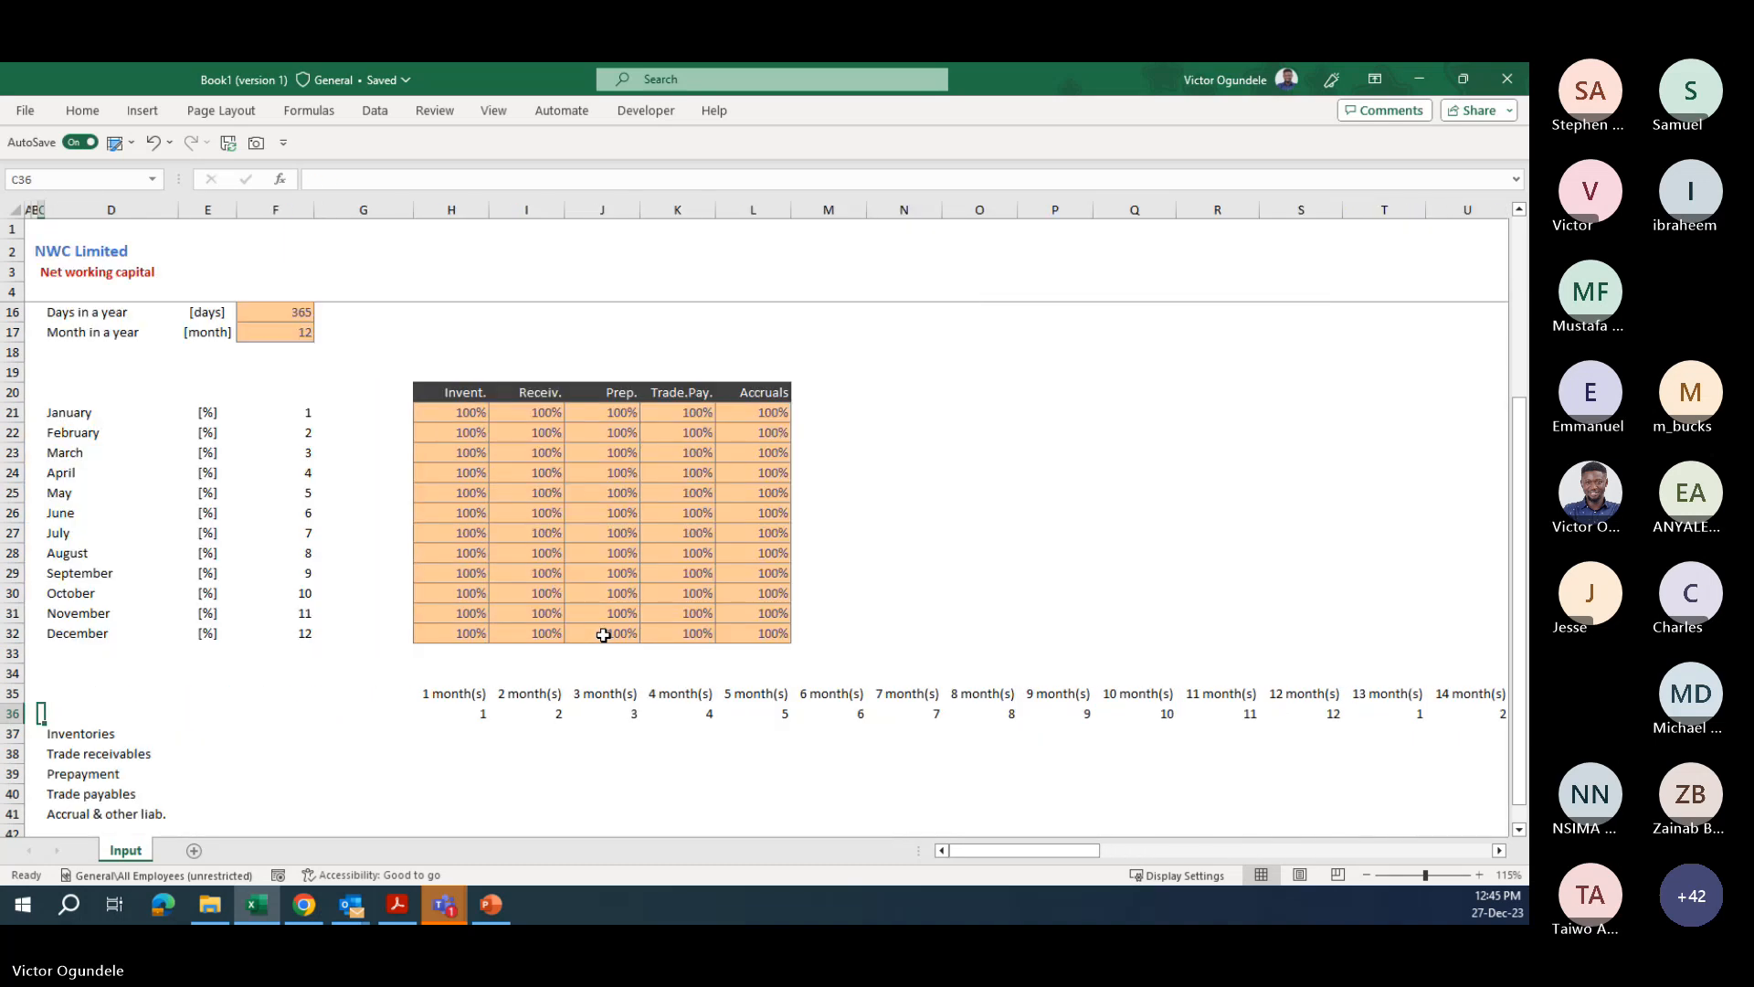
- Change the custom number format of the 60-month counter in H35:BO35 to "Month "0
key(ctrl+Right)
key(Up)
key(ctrl+shift+Right)
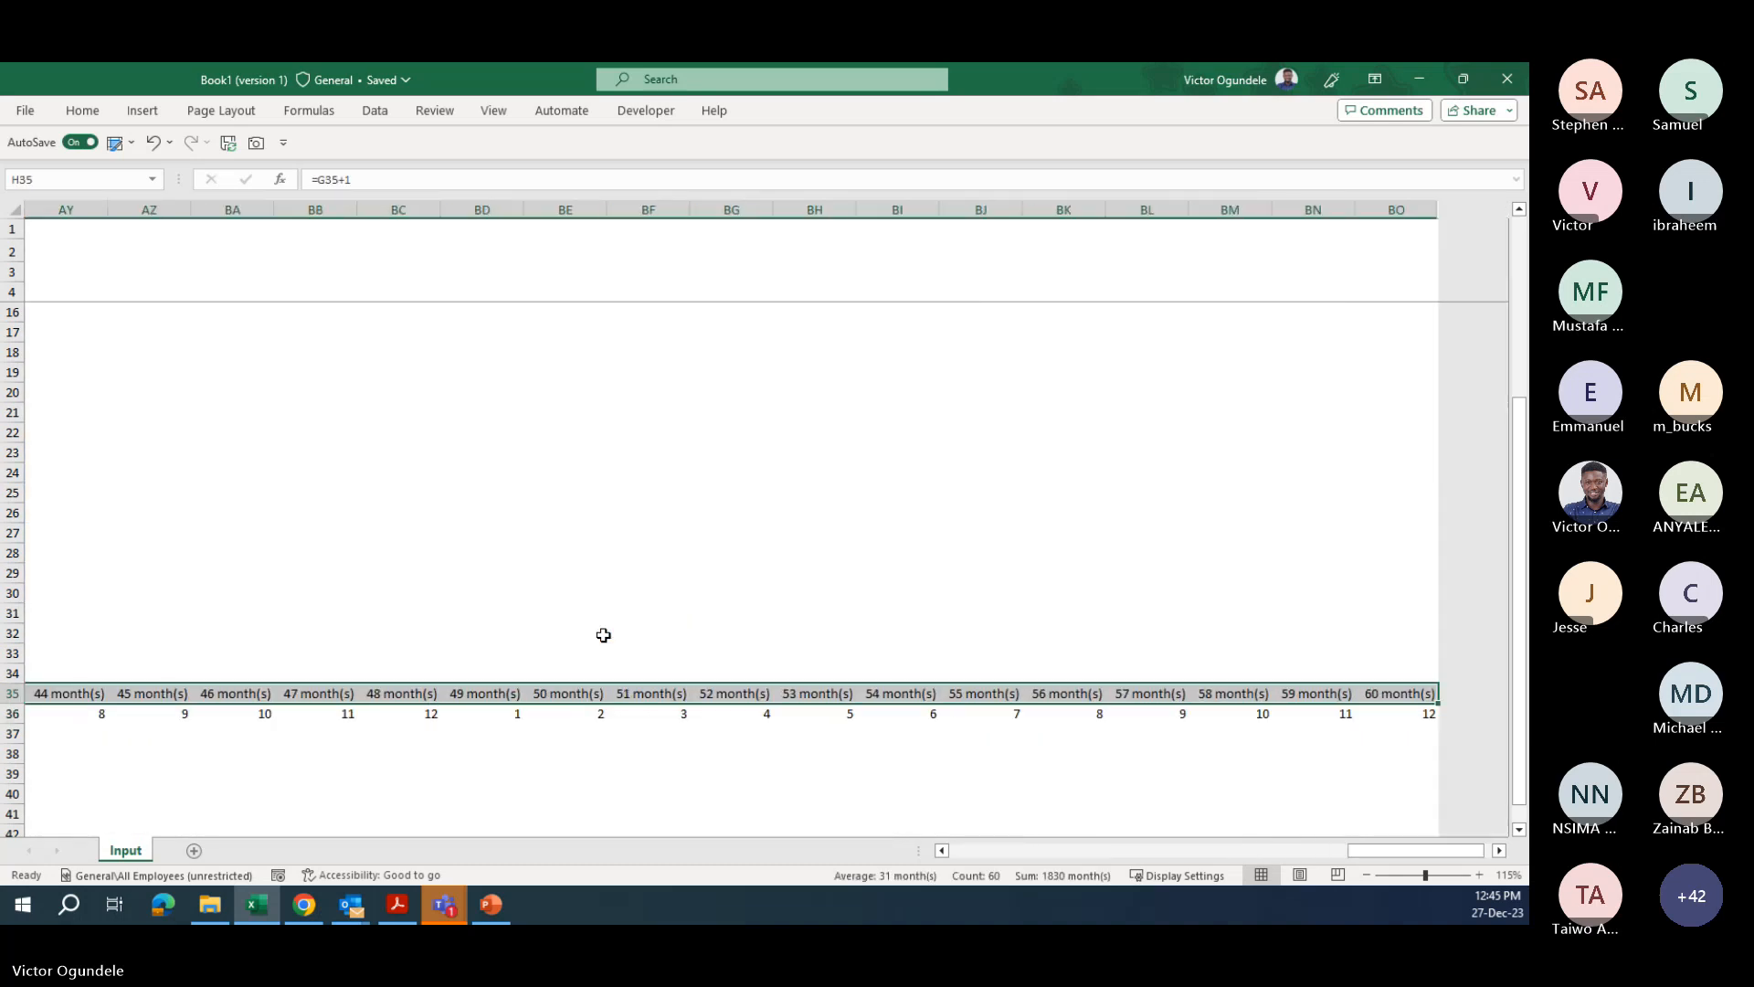
key(ctrl+1)
drag(715, 461, 715, 366)
click(486, 365)
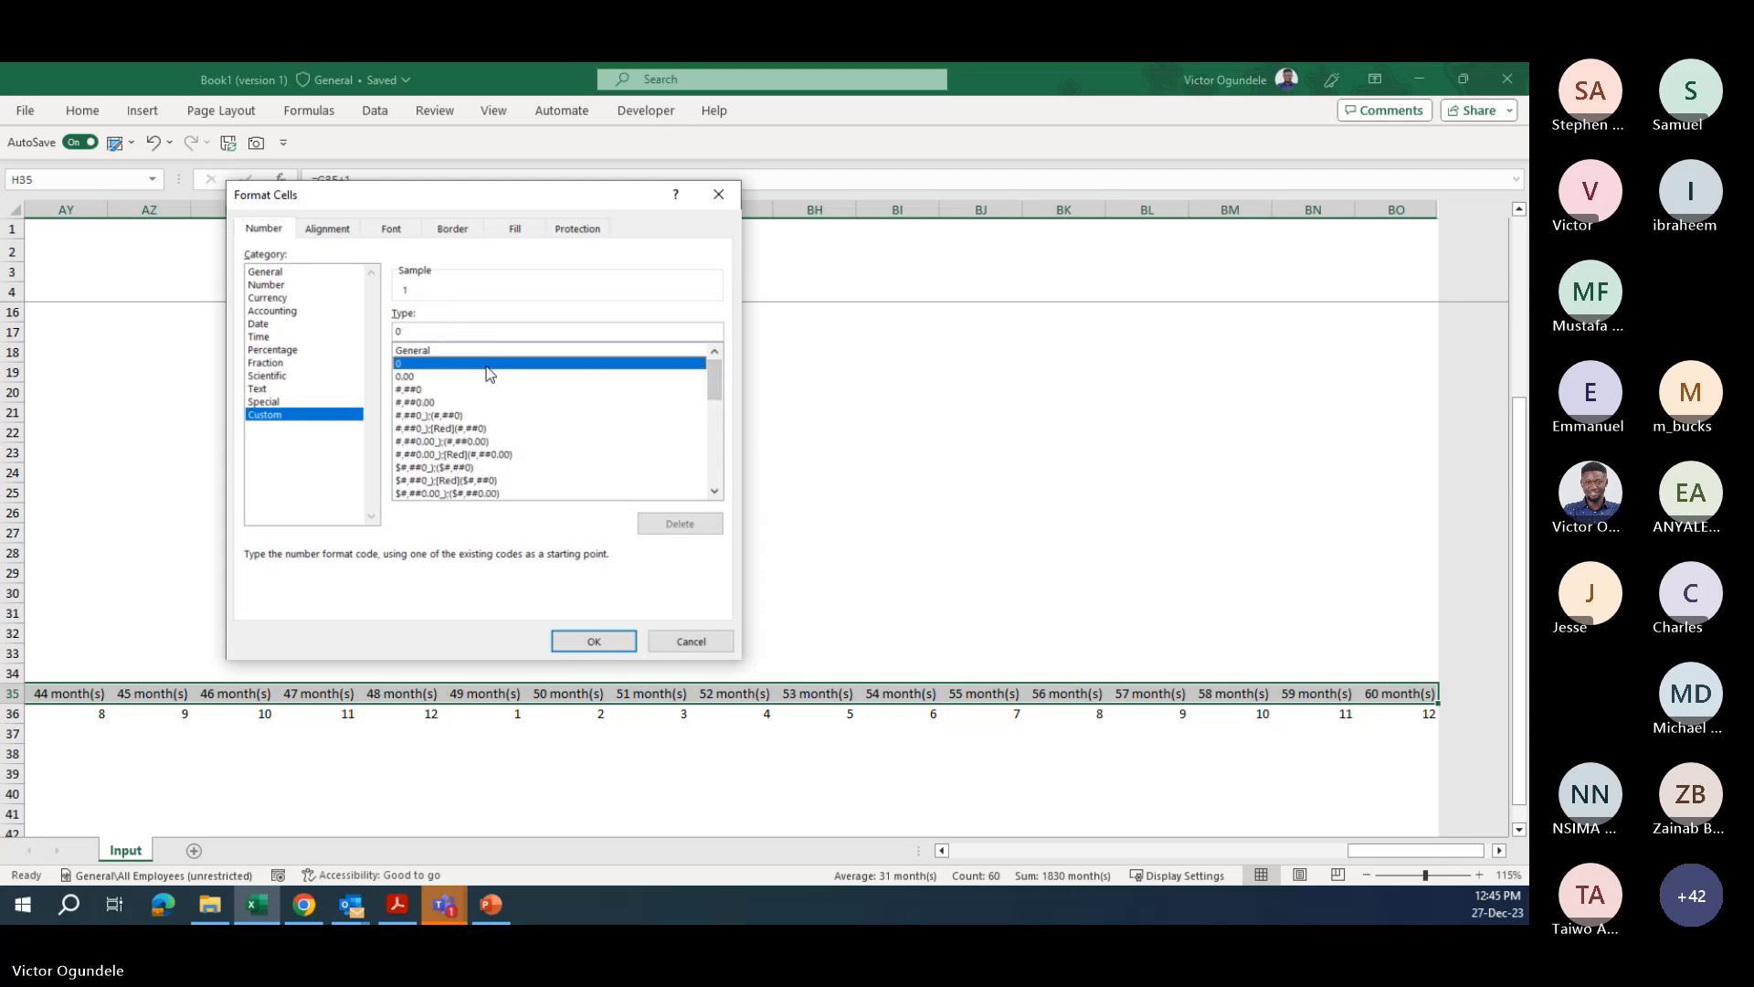
click(448, 331)
text("MOnth)
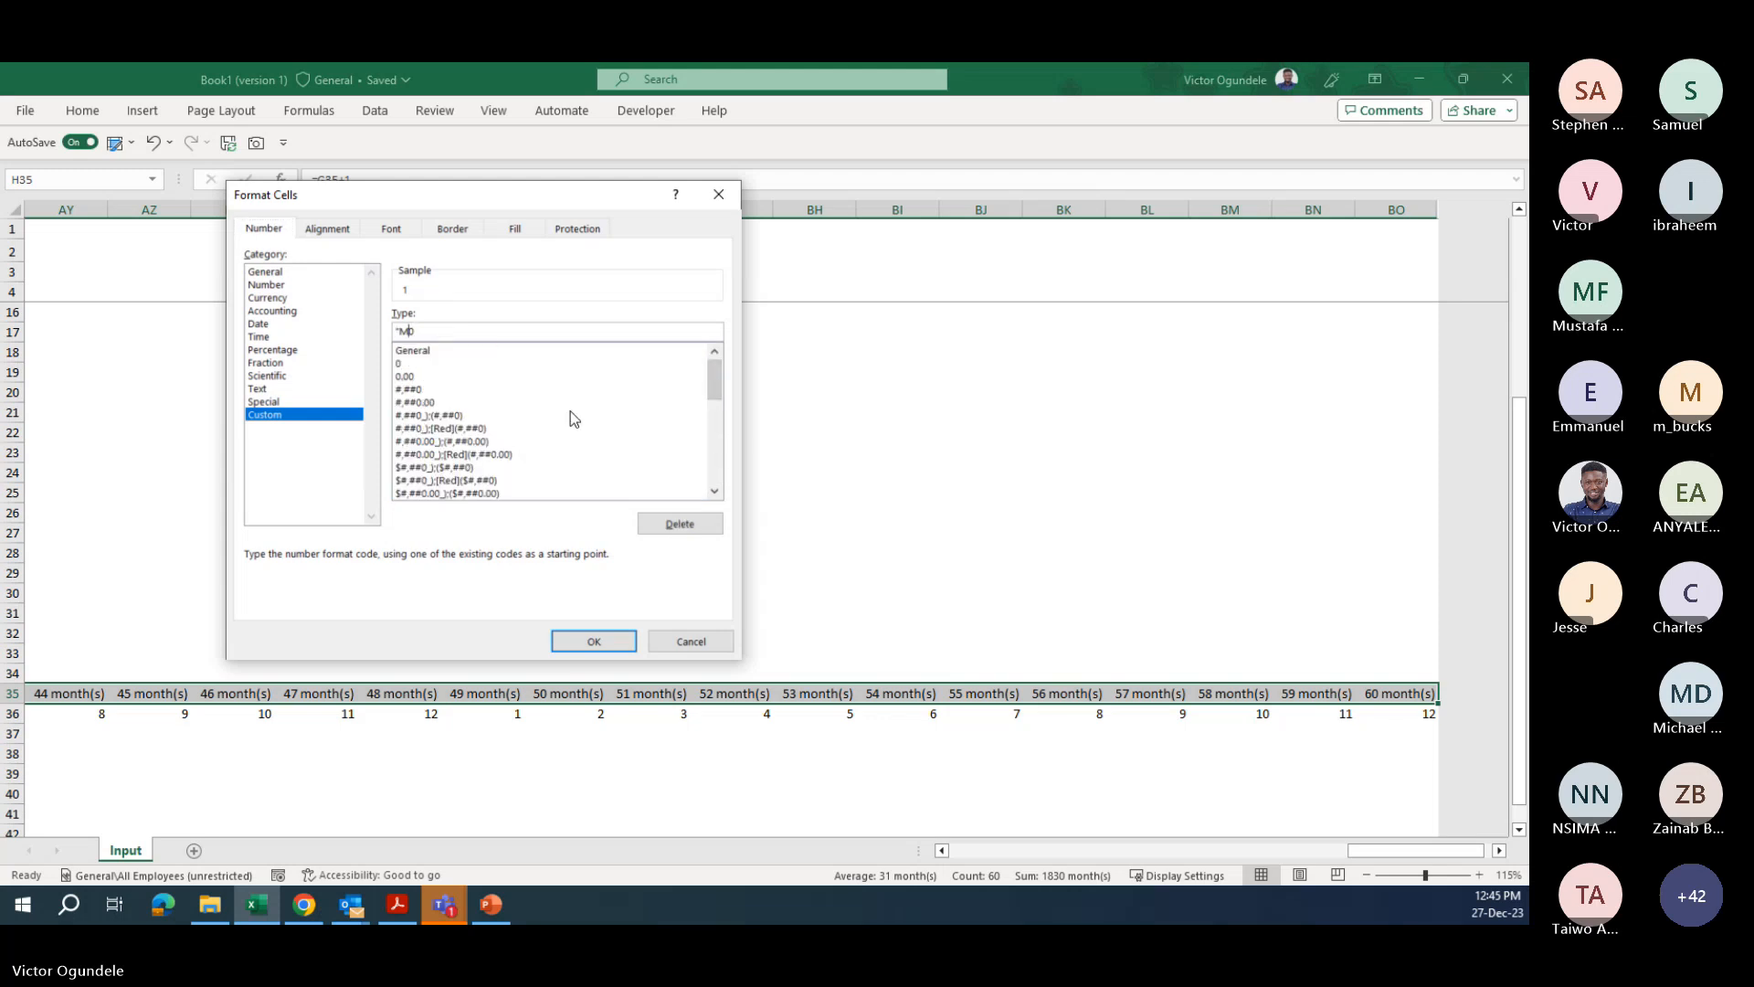
key(BackSpace)
key(BackSpace)
key(BackSpace)
key(BackSpace)
text(onth ")
click(597, 640)
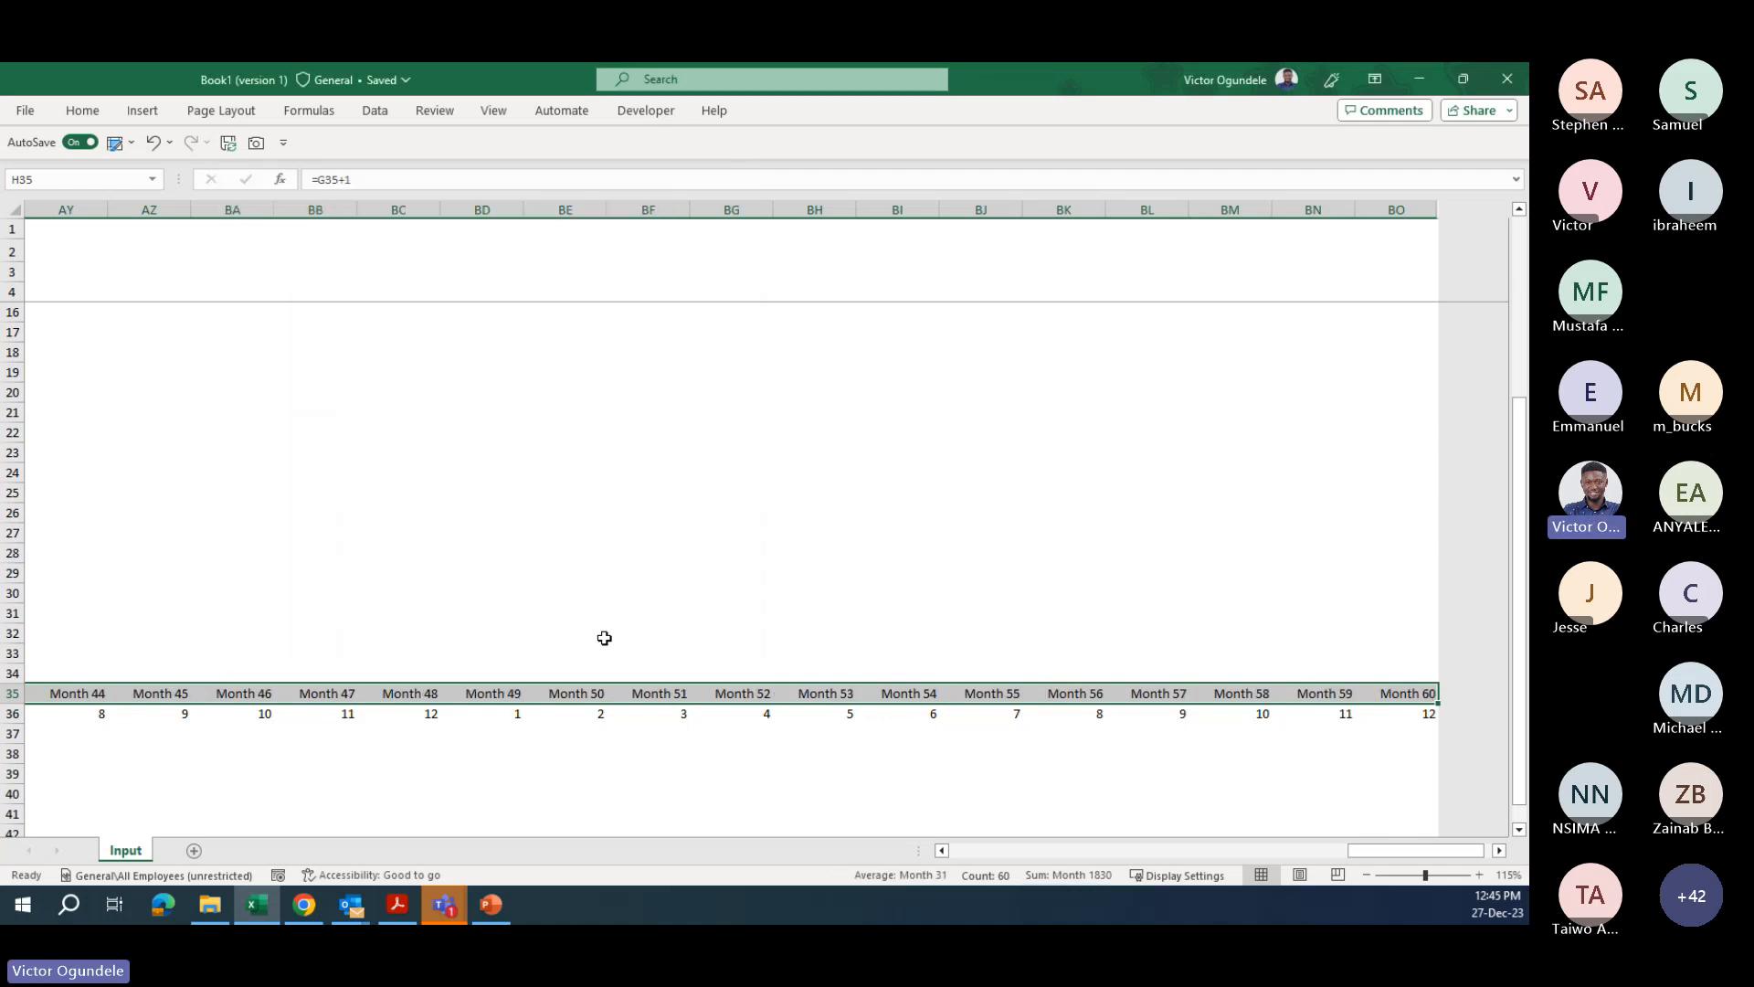
- Begin the month 1 Inventories formula in H37 with INDEX over the absolute seasonality range $H$21:$H$32
key(Home)
key(ctrl+Right)
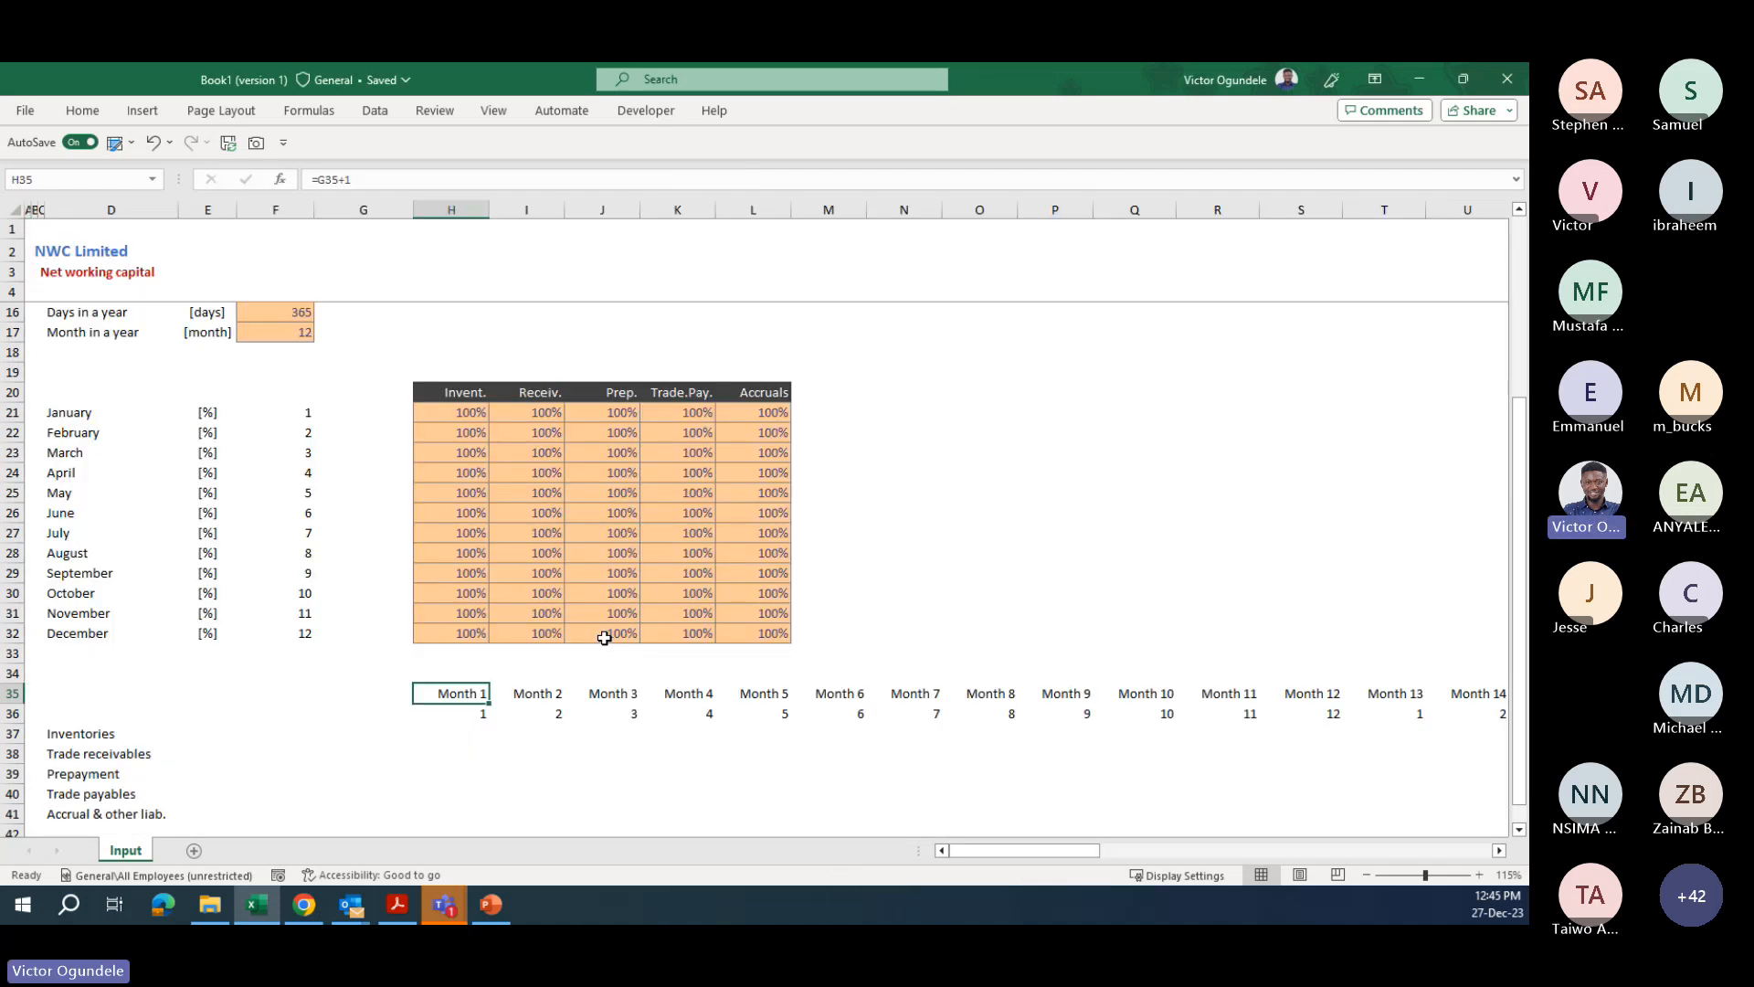
key(Down)
key(Down)
key(ctrl+Left)
key(Right)
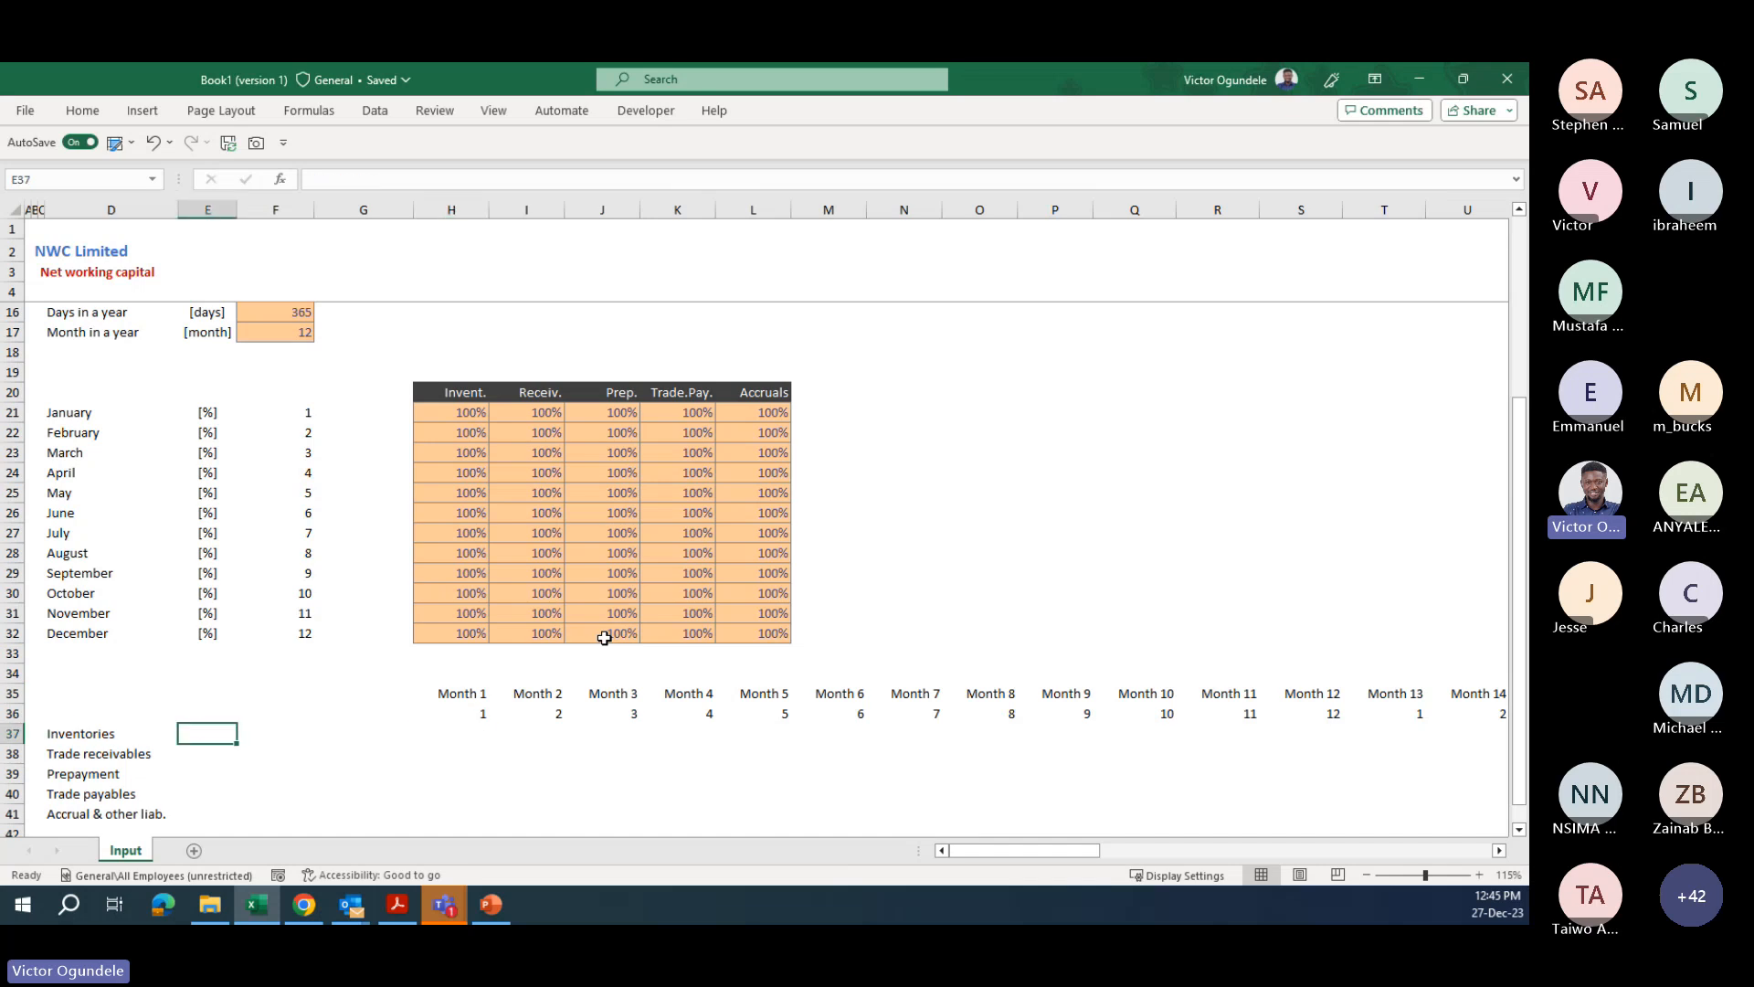
key(Right)
key(Right)
key(Right)
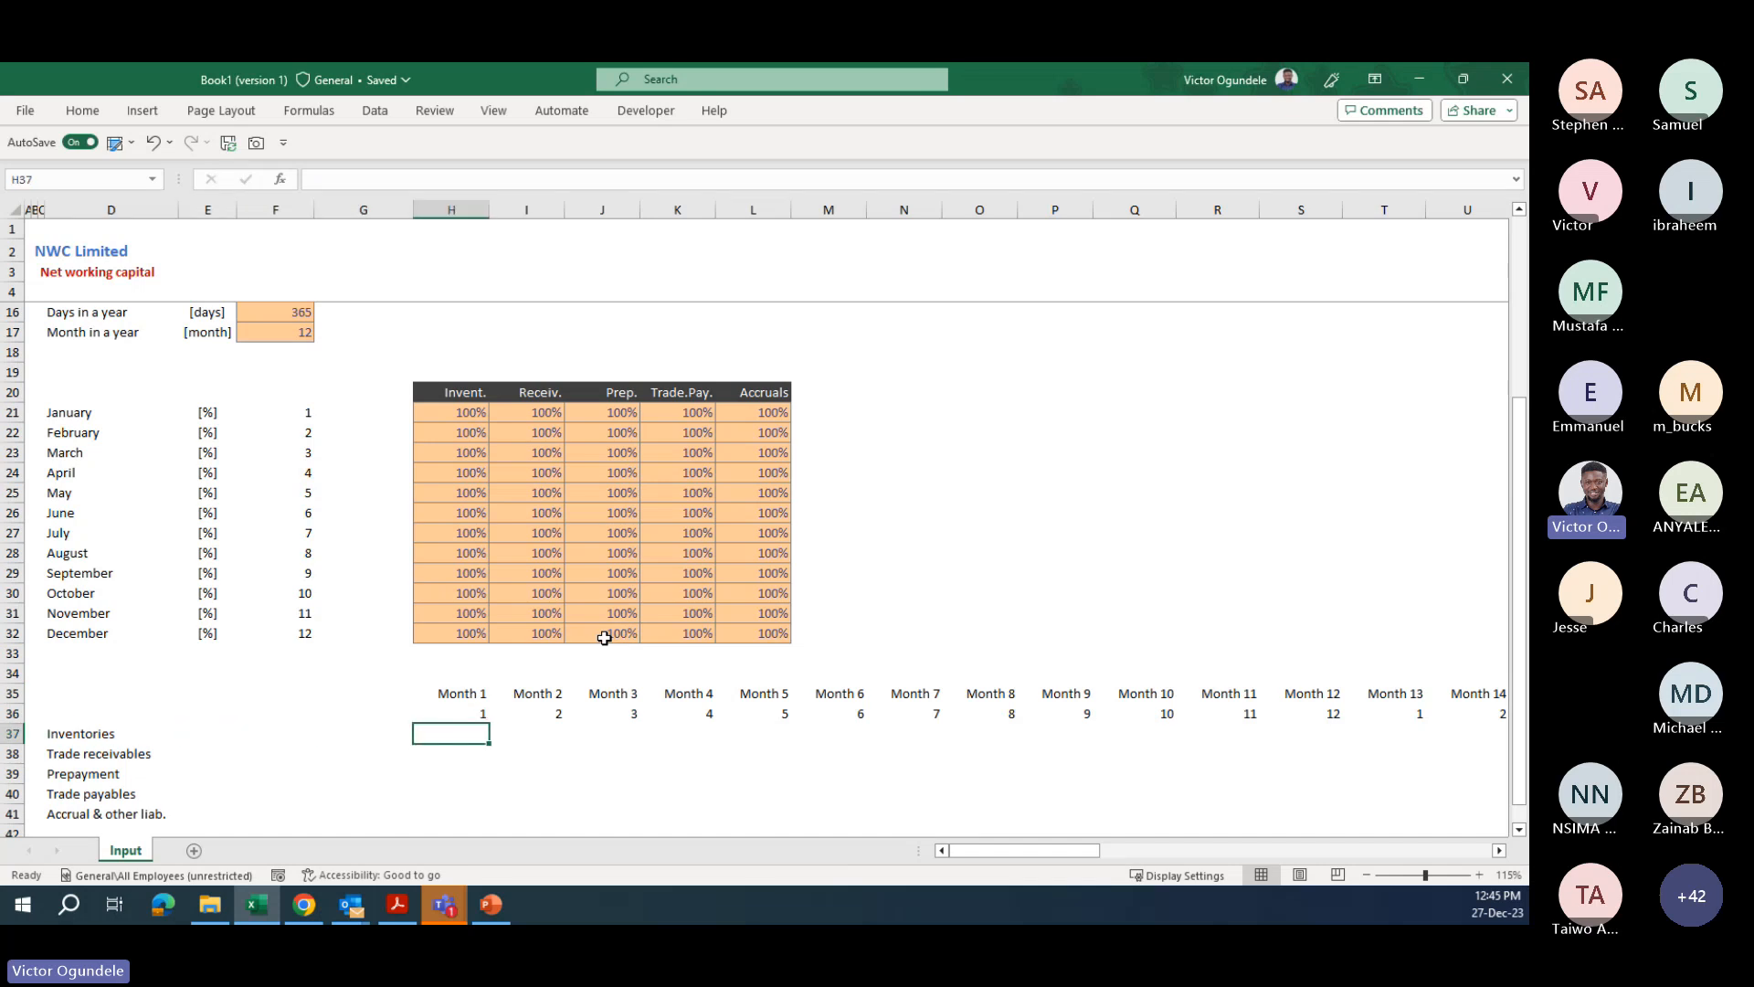
scroll(604, 637, down, 1)
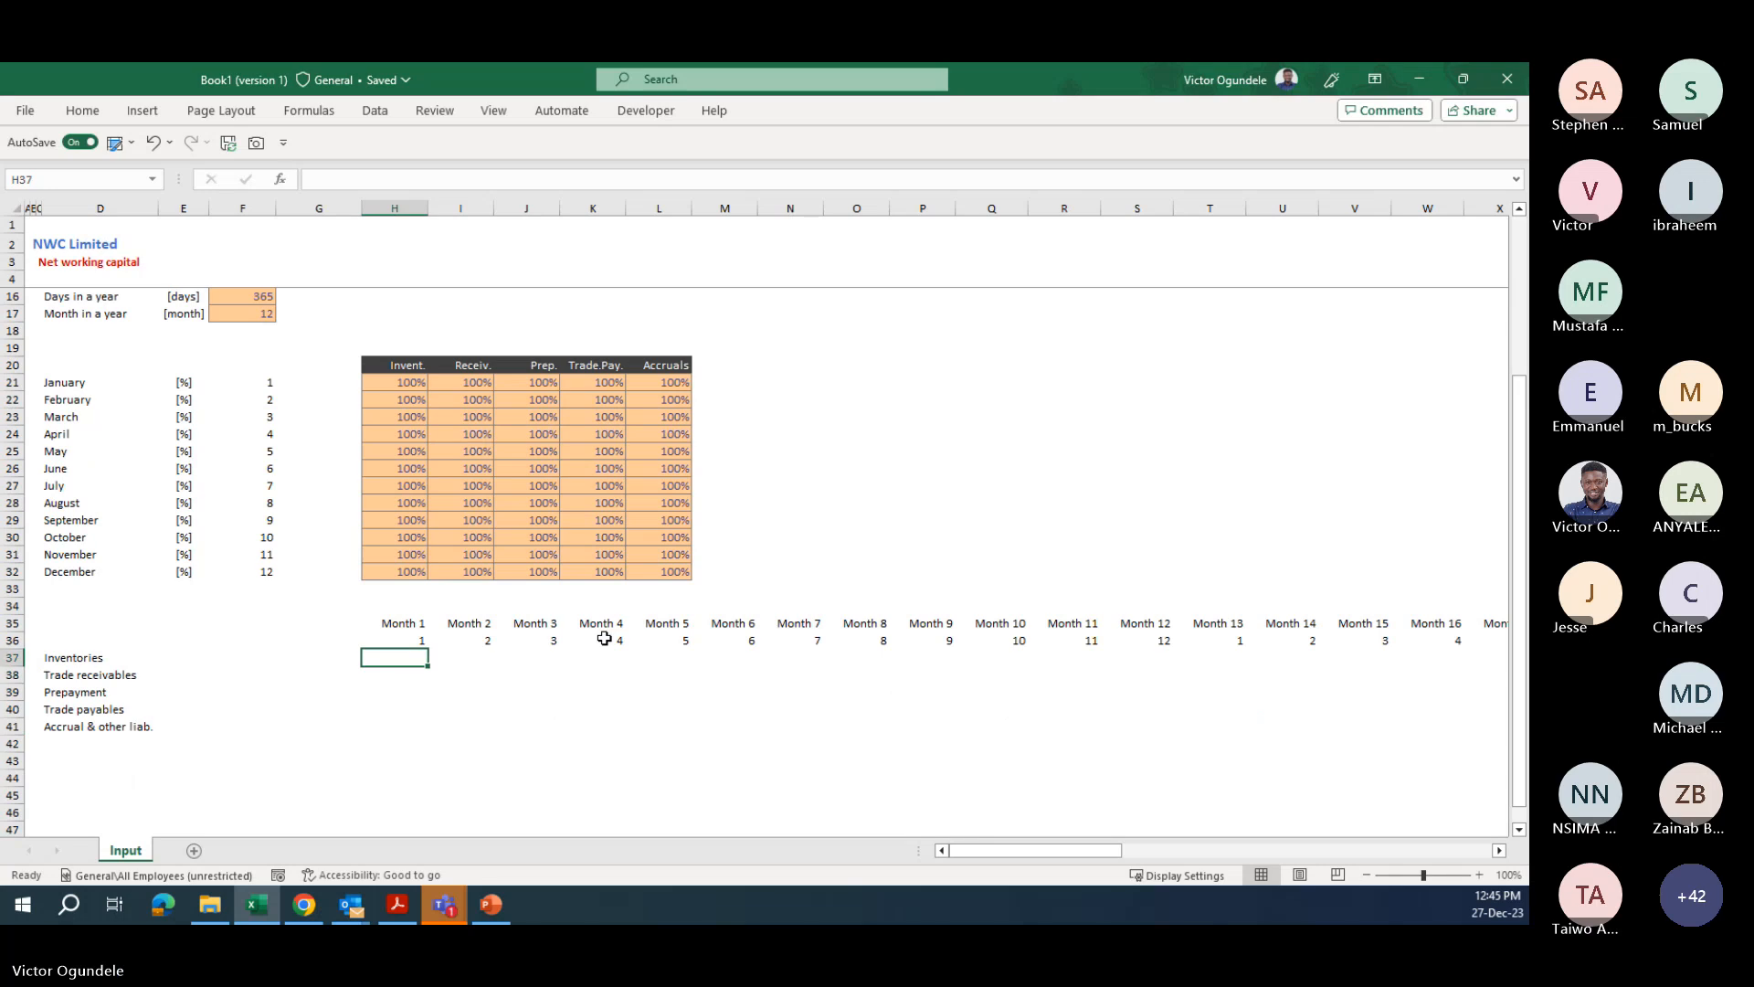
text(=INDEX()
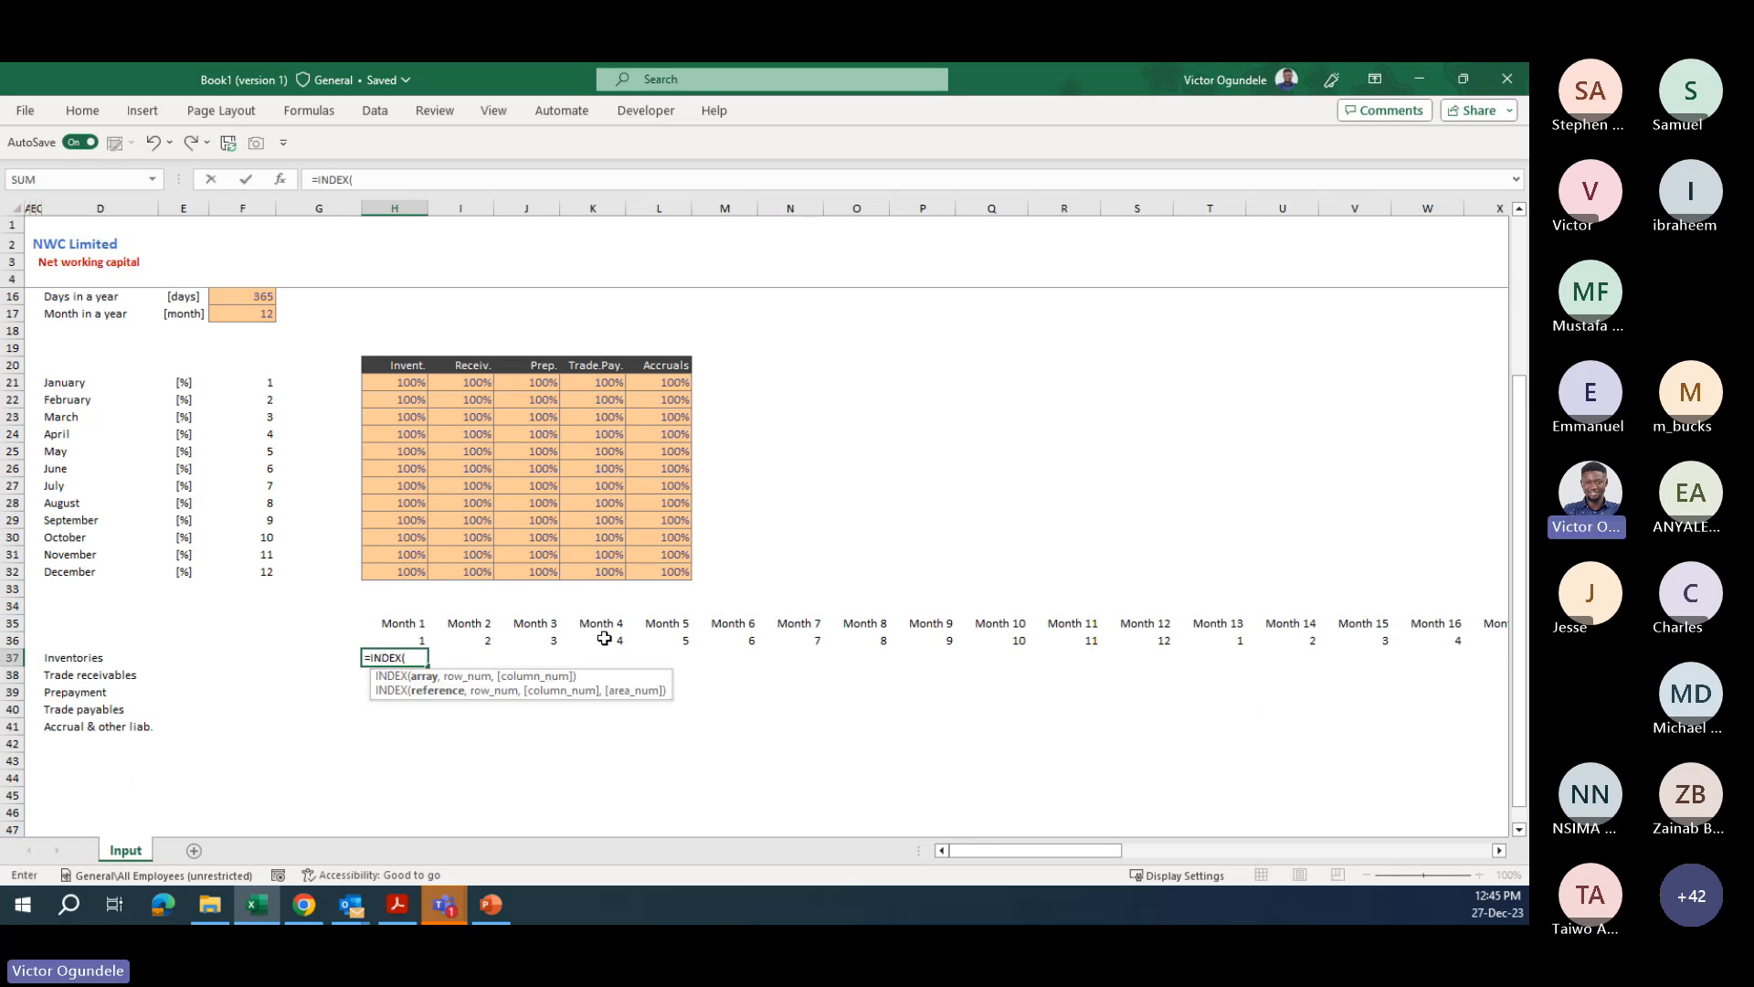
key(Up)
key(Up)
key(Up)
key(Up)
key(Up)
key(ctrl+shift+Up)
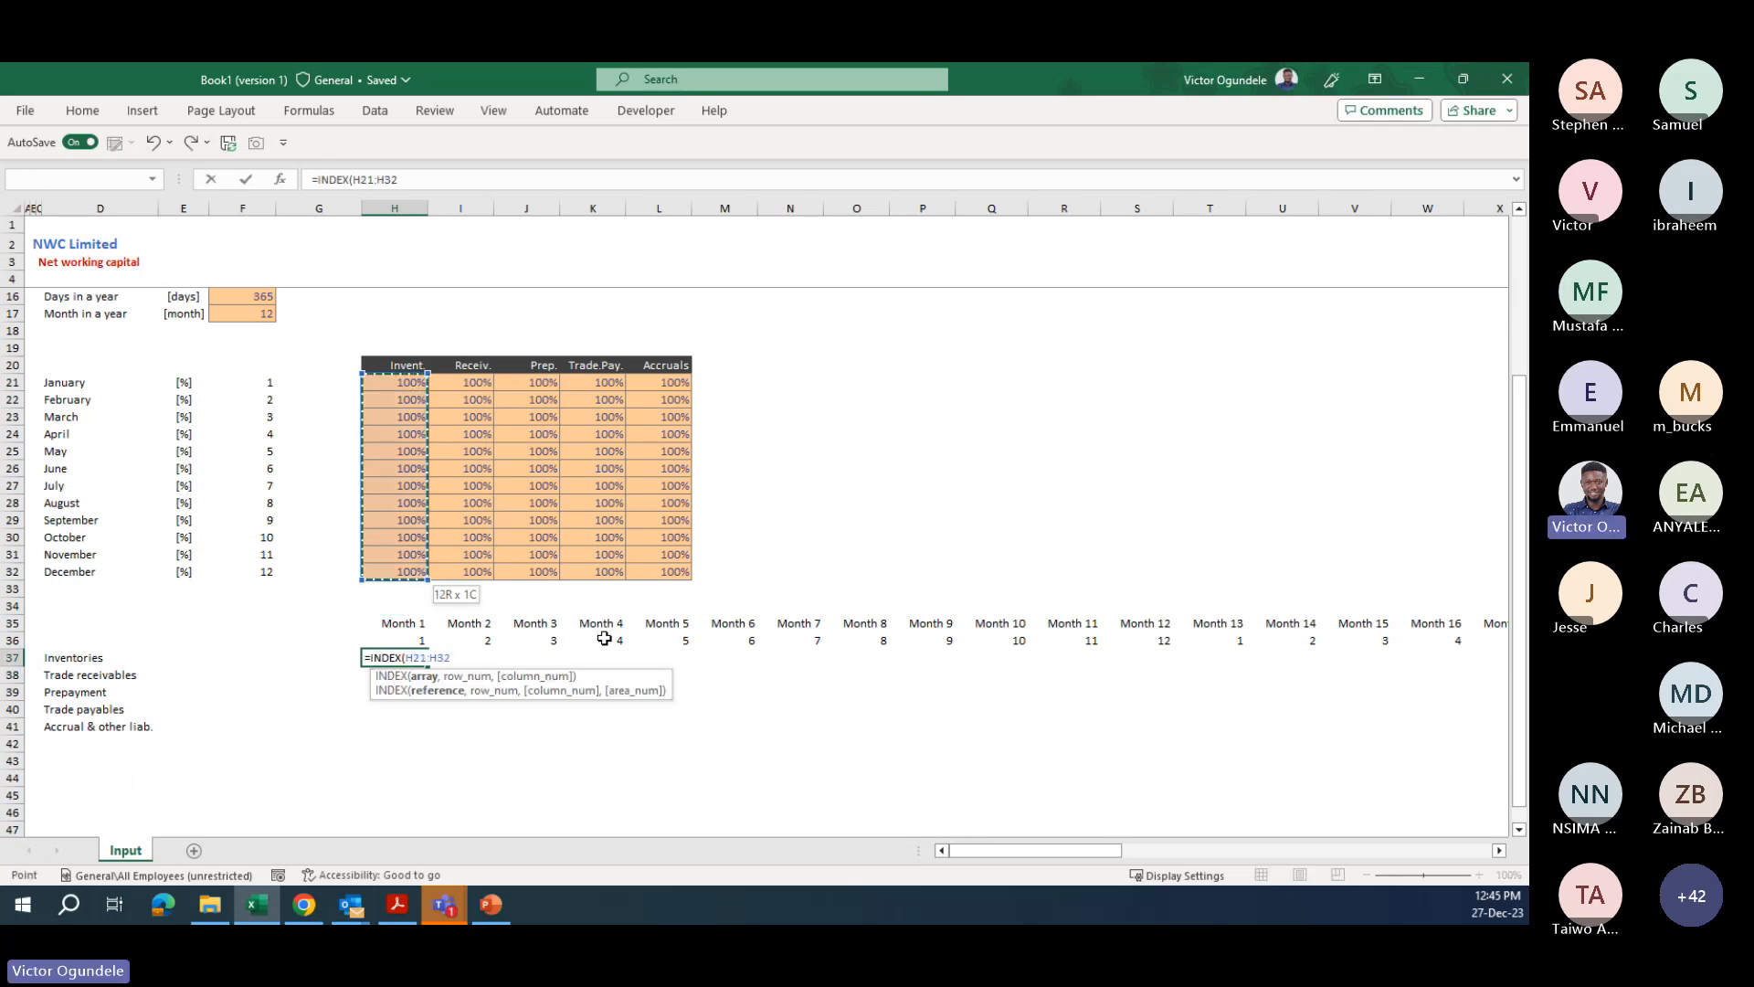
key(F4)
- Complete the H37 formula with MATCH(H$36,$F$21:$F$32,0) as the row number and format the cell as a percentage
text(,MATCH()
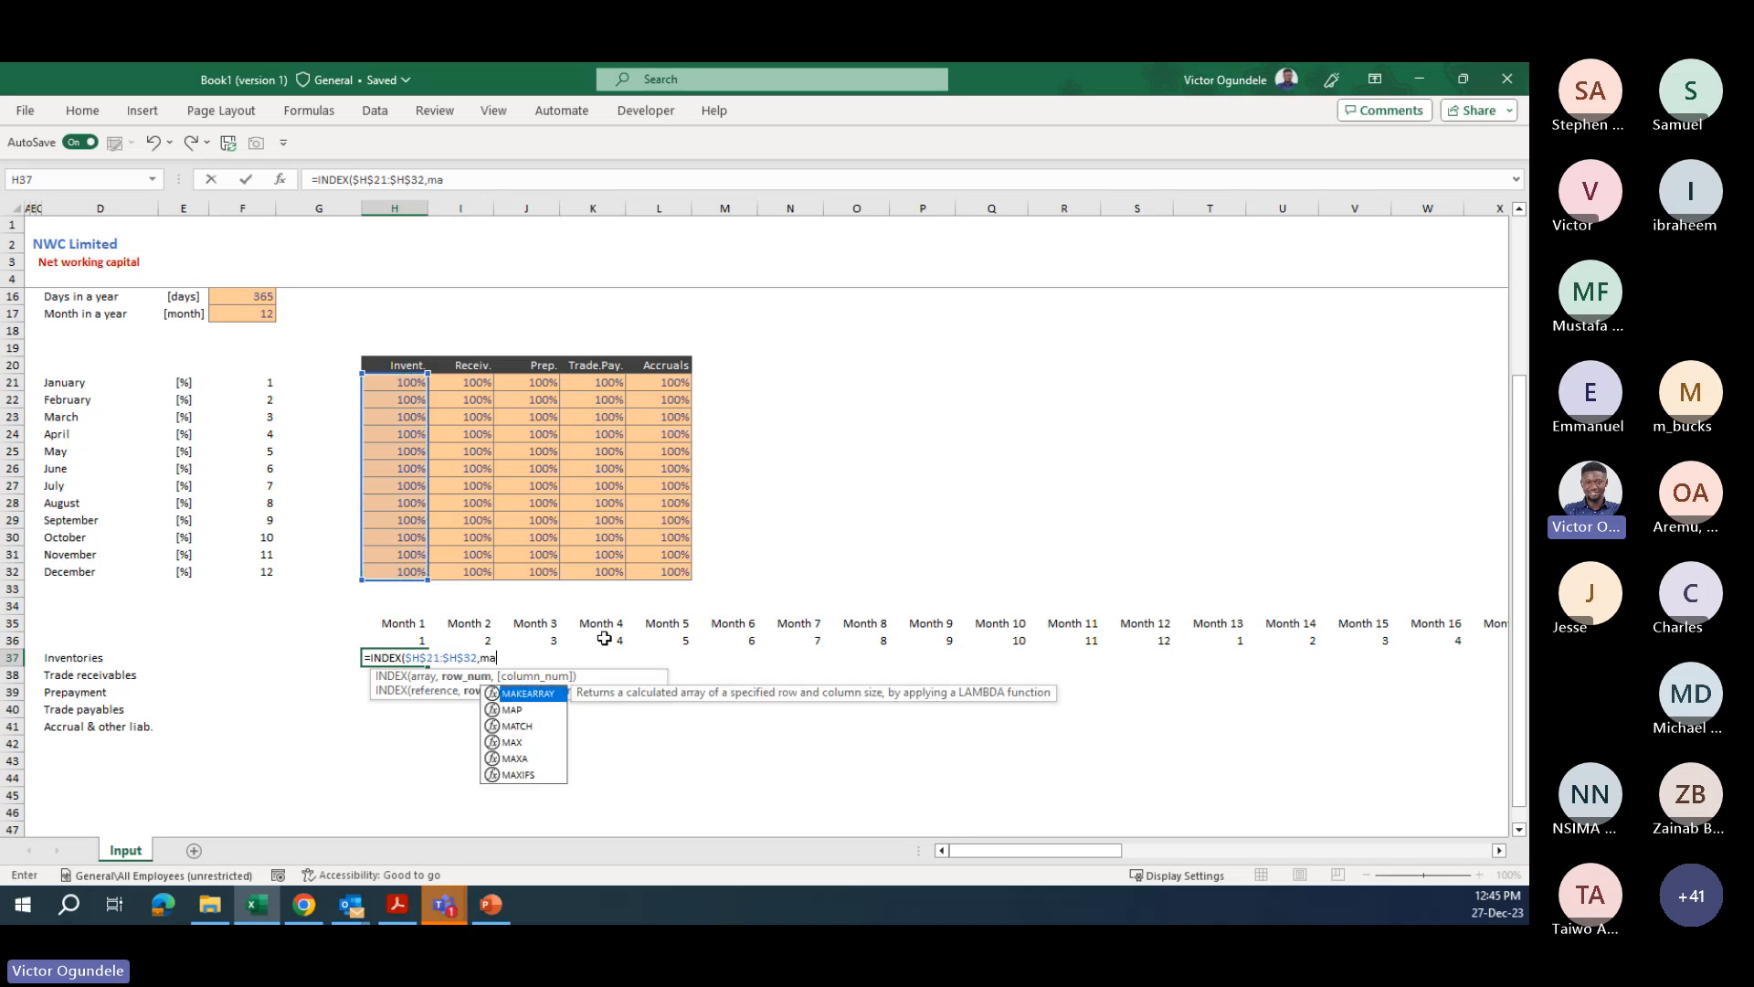
key(Up)
key(F4)
key(F4)
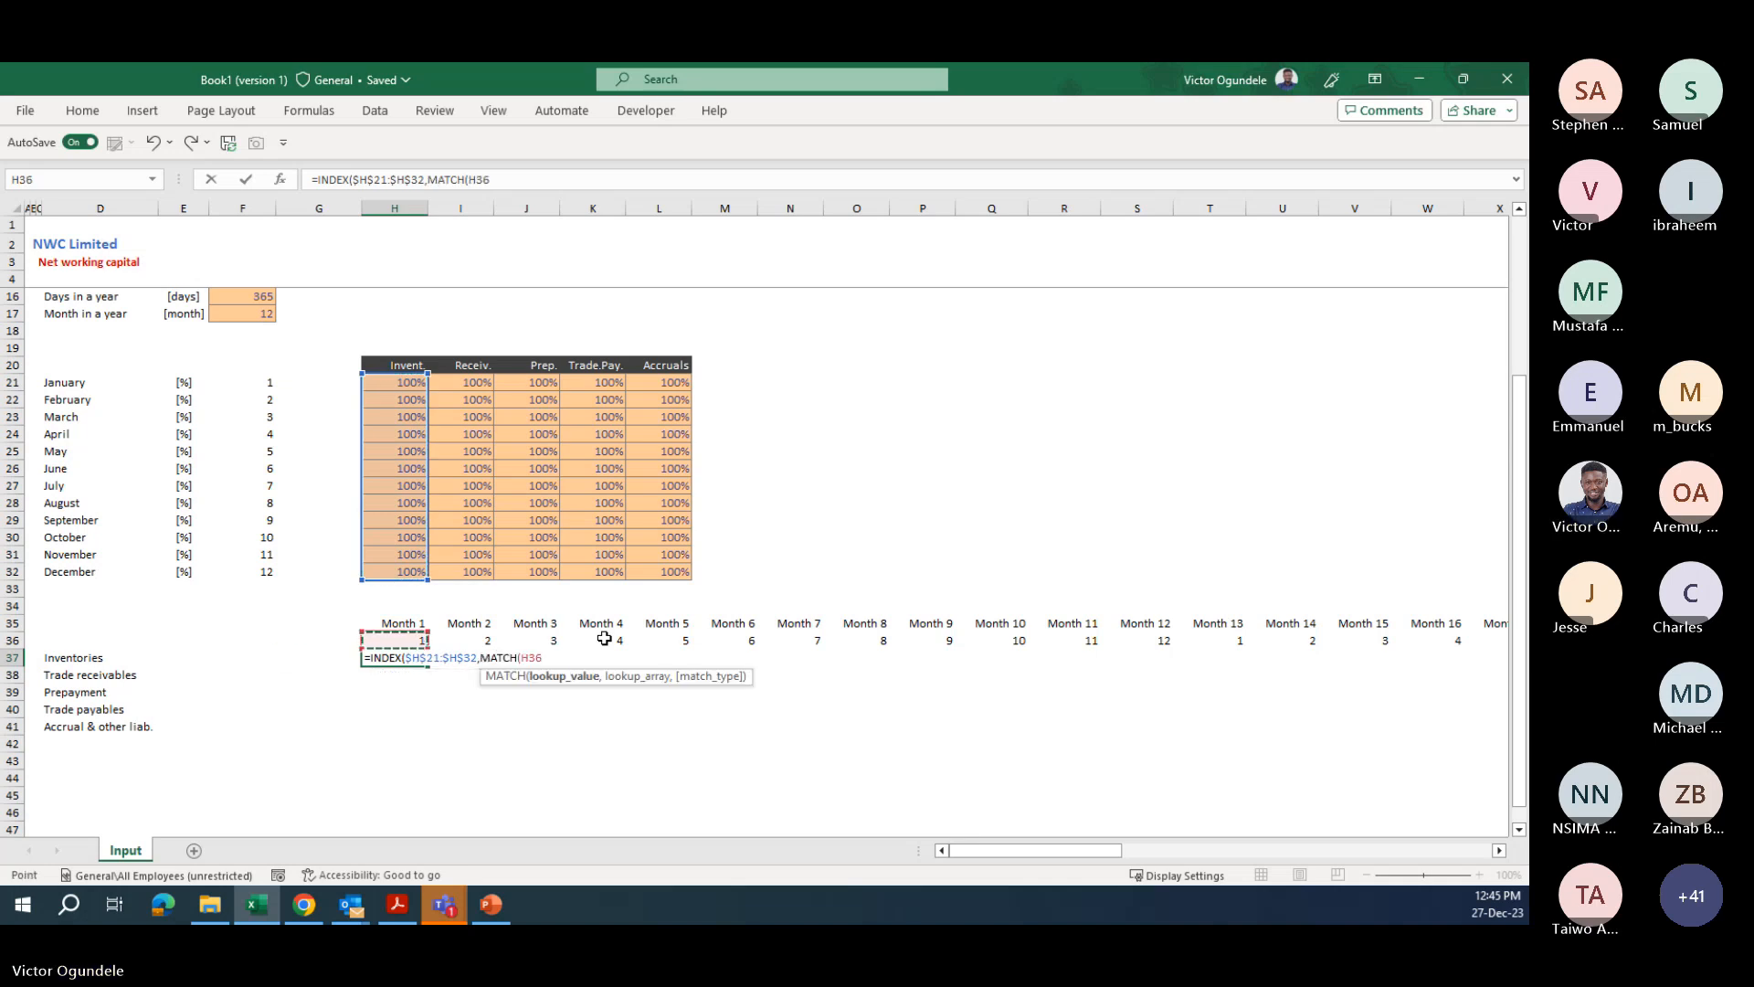
text(,)
key(Up)
key(Up)
key(Up)
key(Up)
key(Up)
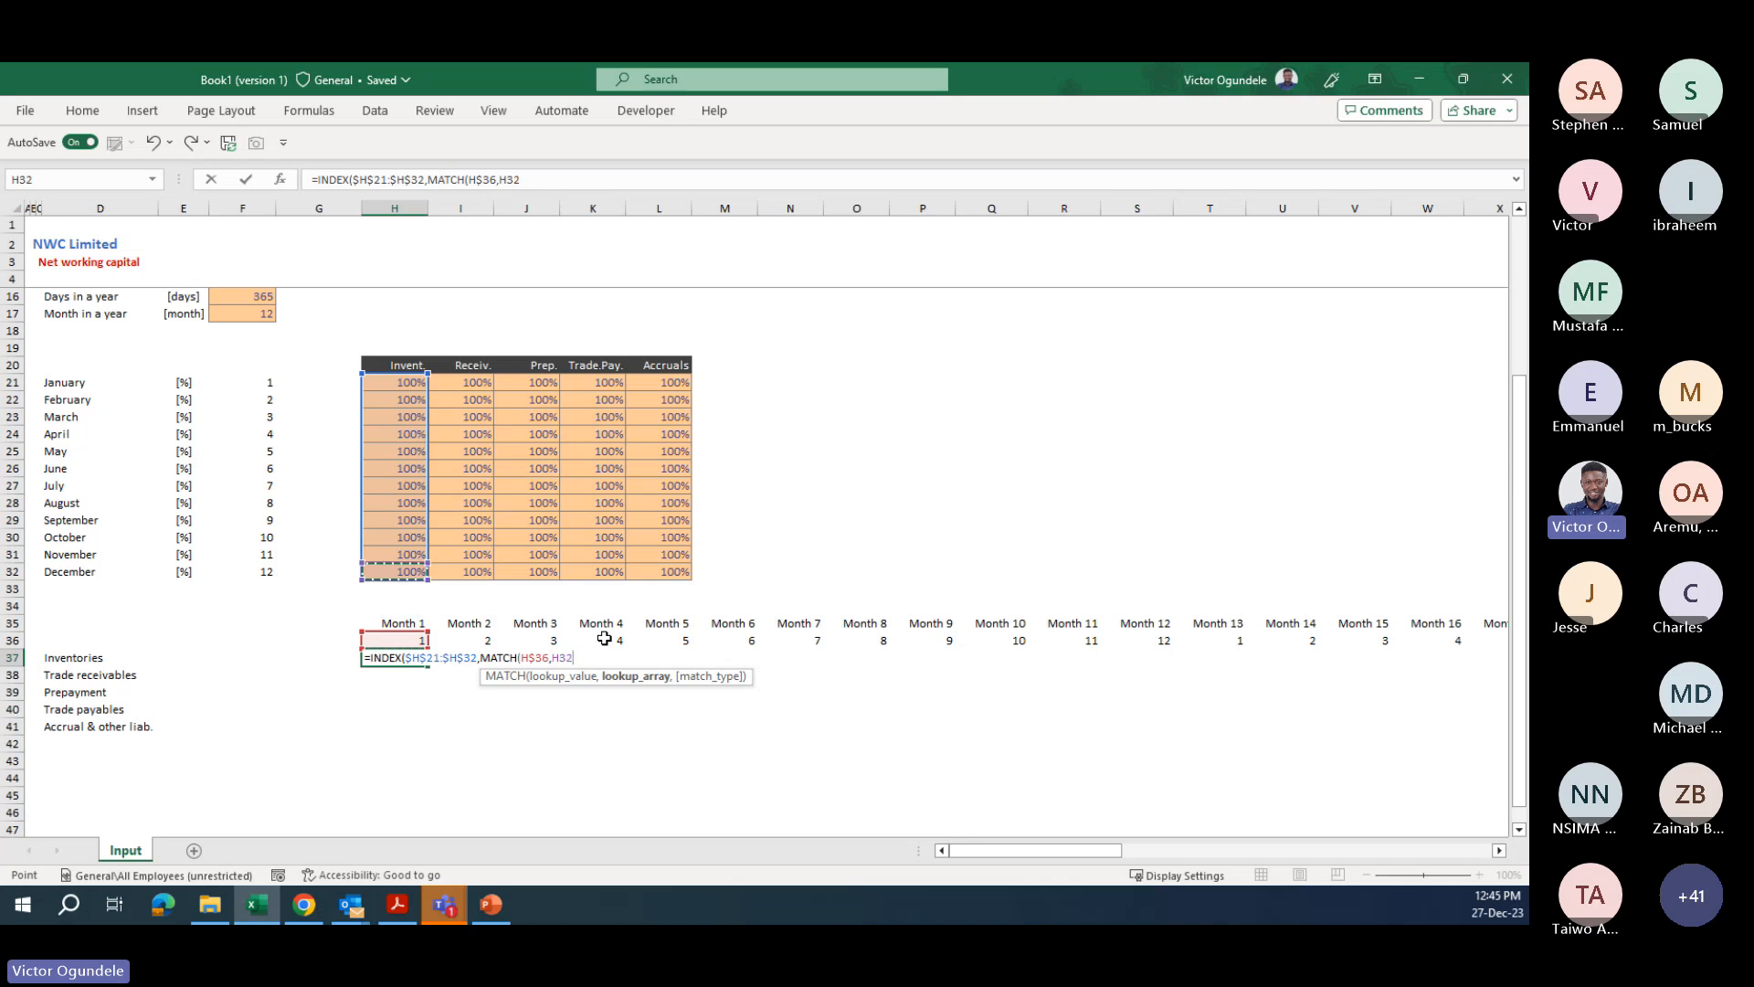
key(Left)
key(Left)
key(ctrl+Up)
key(ctrl+shift+Down)
key(F4)
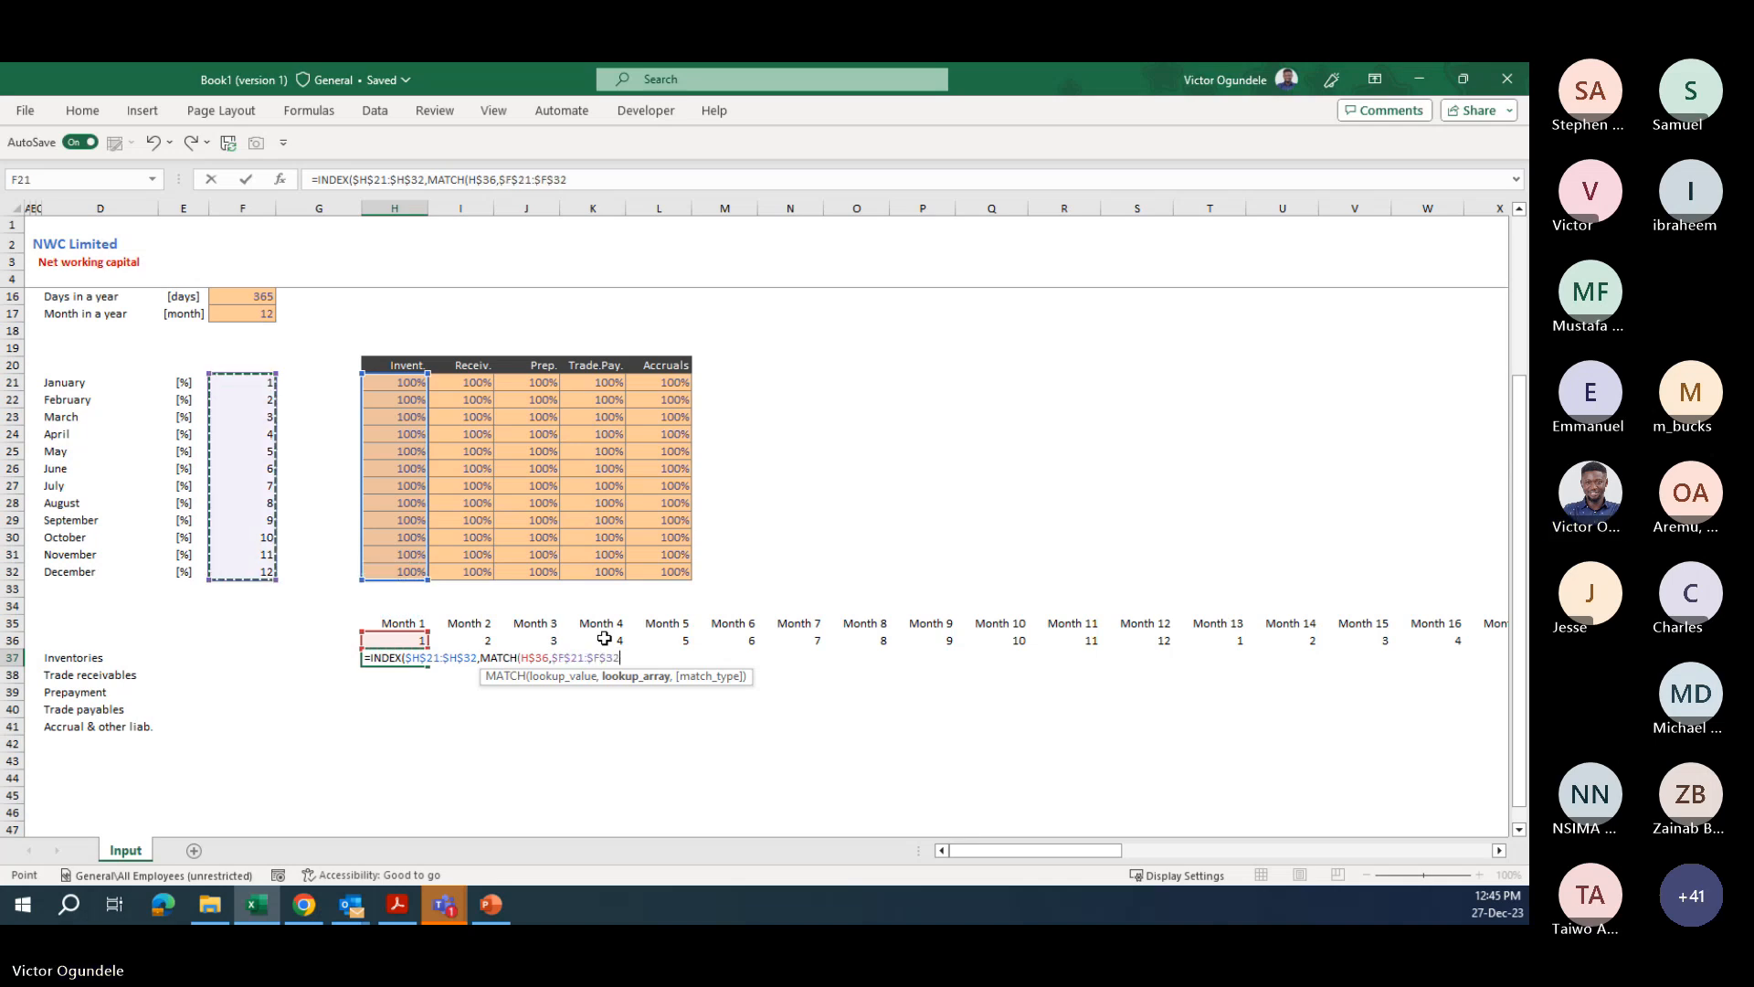
text(,0)))
key(ctrl+Return)
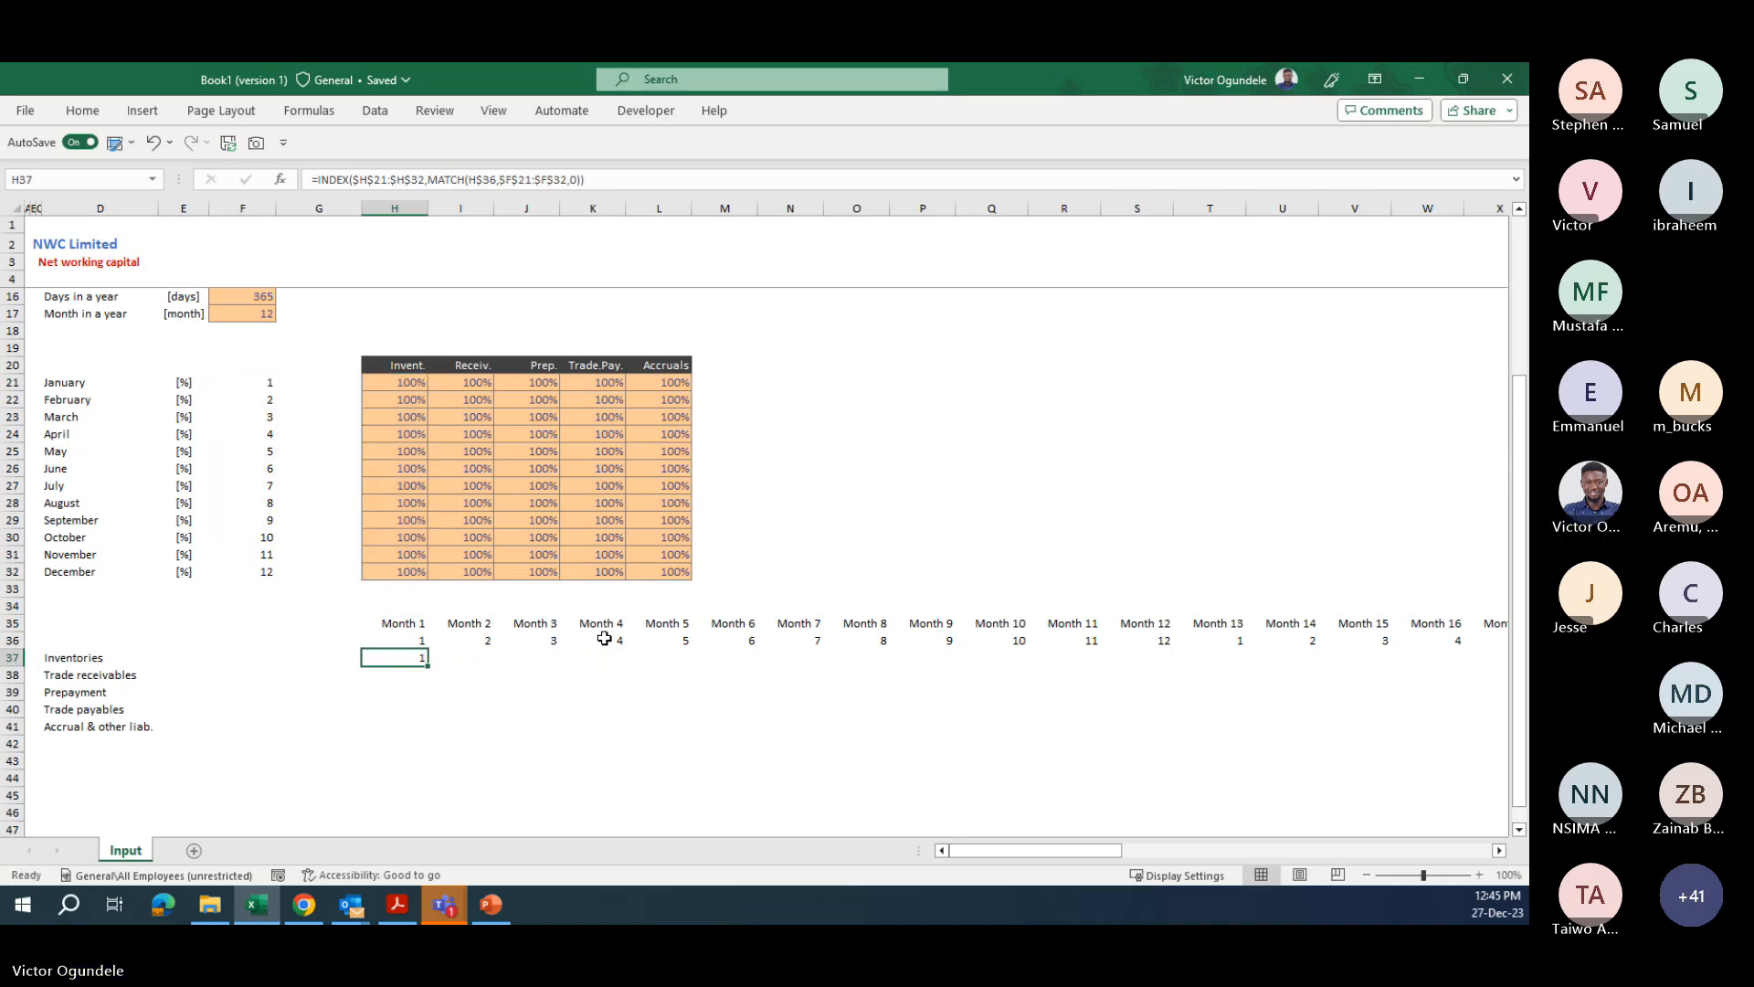
key(ctrl+shift+5)
- Copy the INDEX/MATCH formula to H38 and H39, pointing Trade receivables to $I$21:$I$32 and Prepayment to $J$21:$J$32
key(Down)
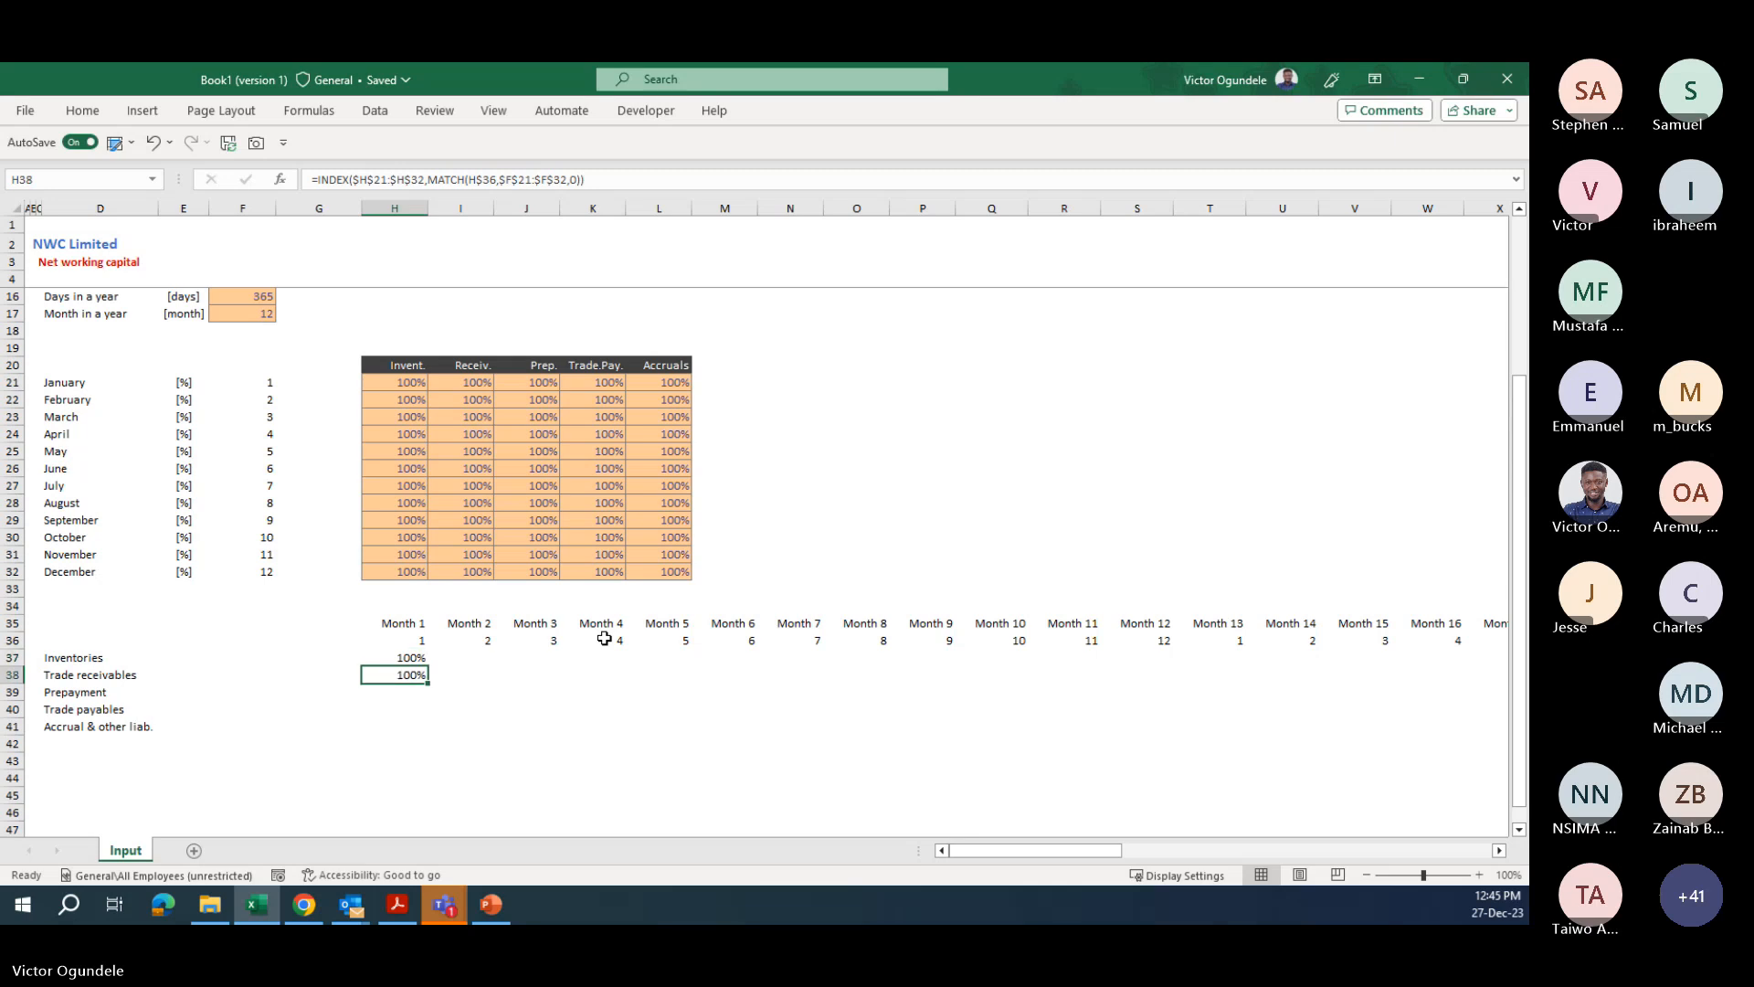
key(ctrl+apostrophe)
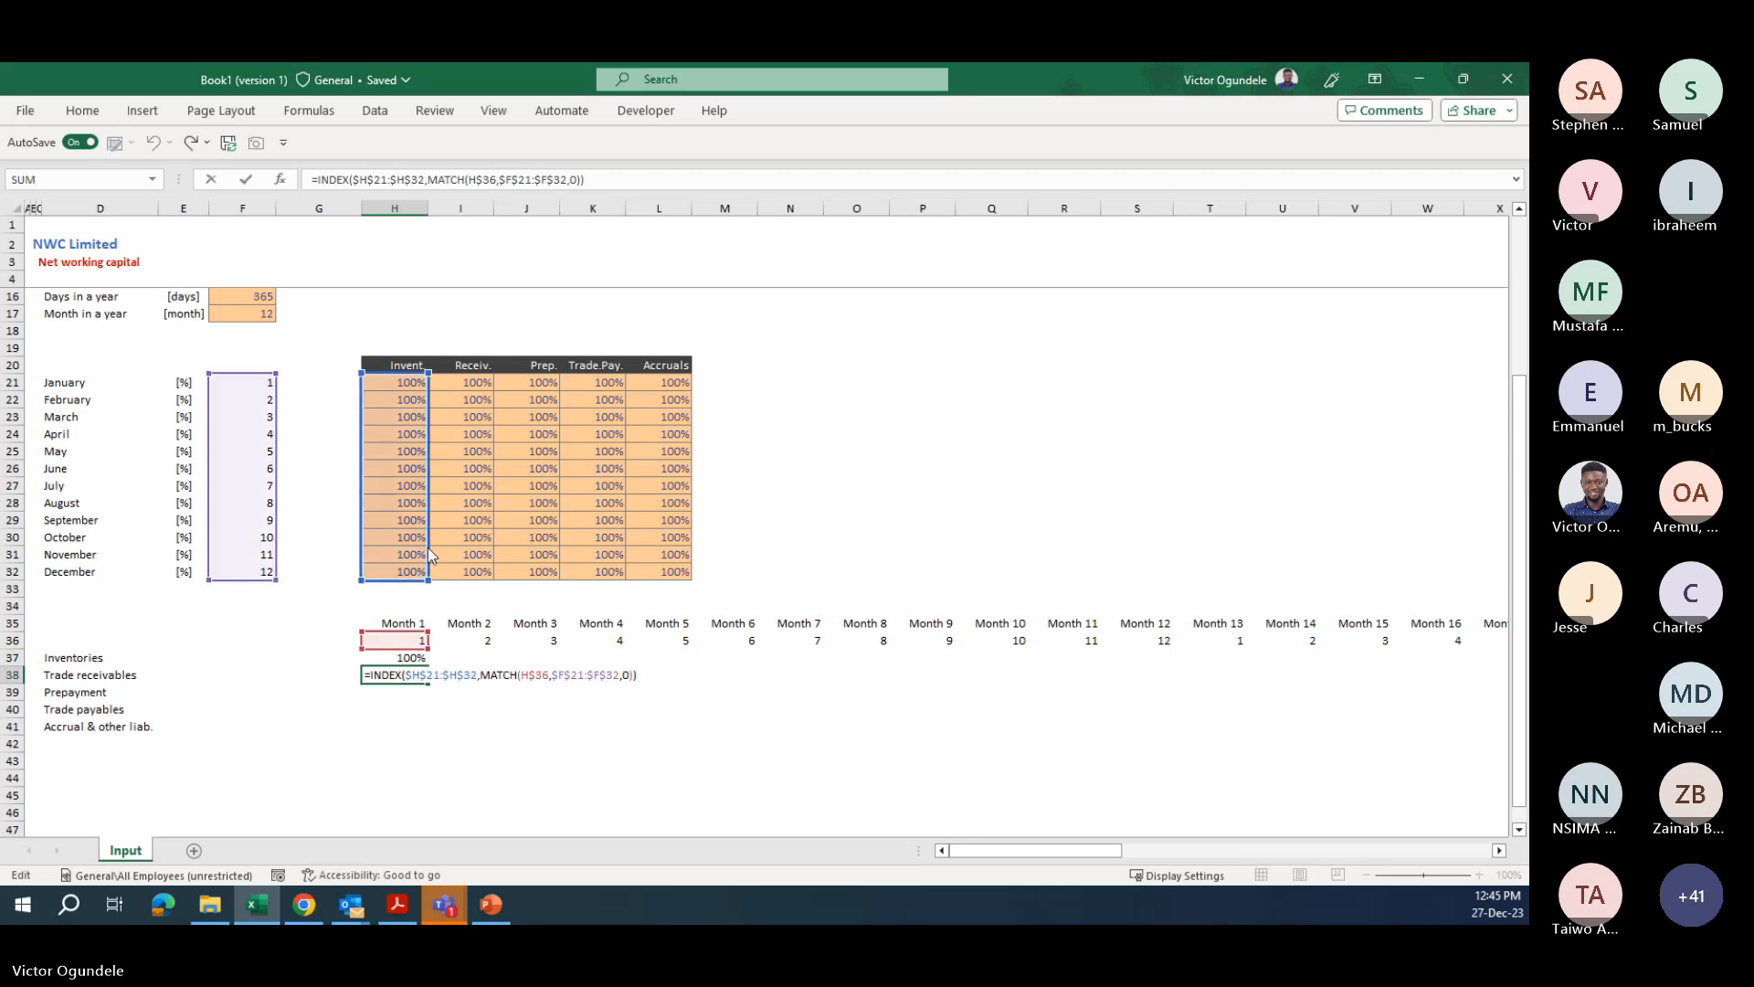
drag(430, 554, 470, 548)
key(Return)
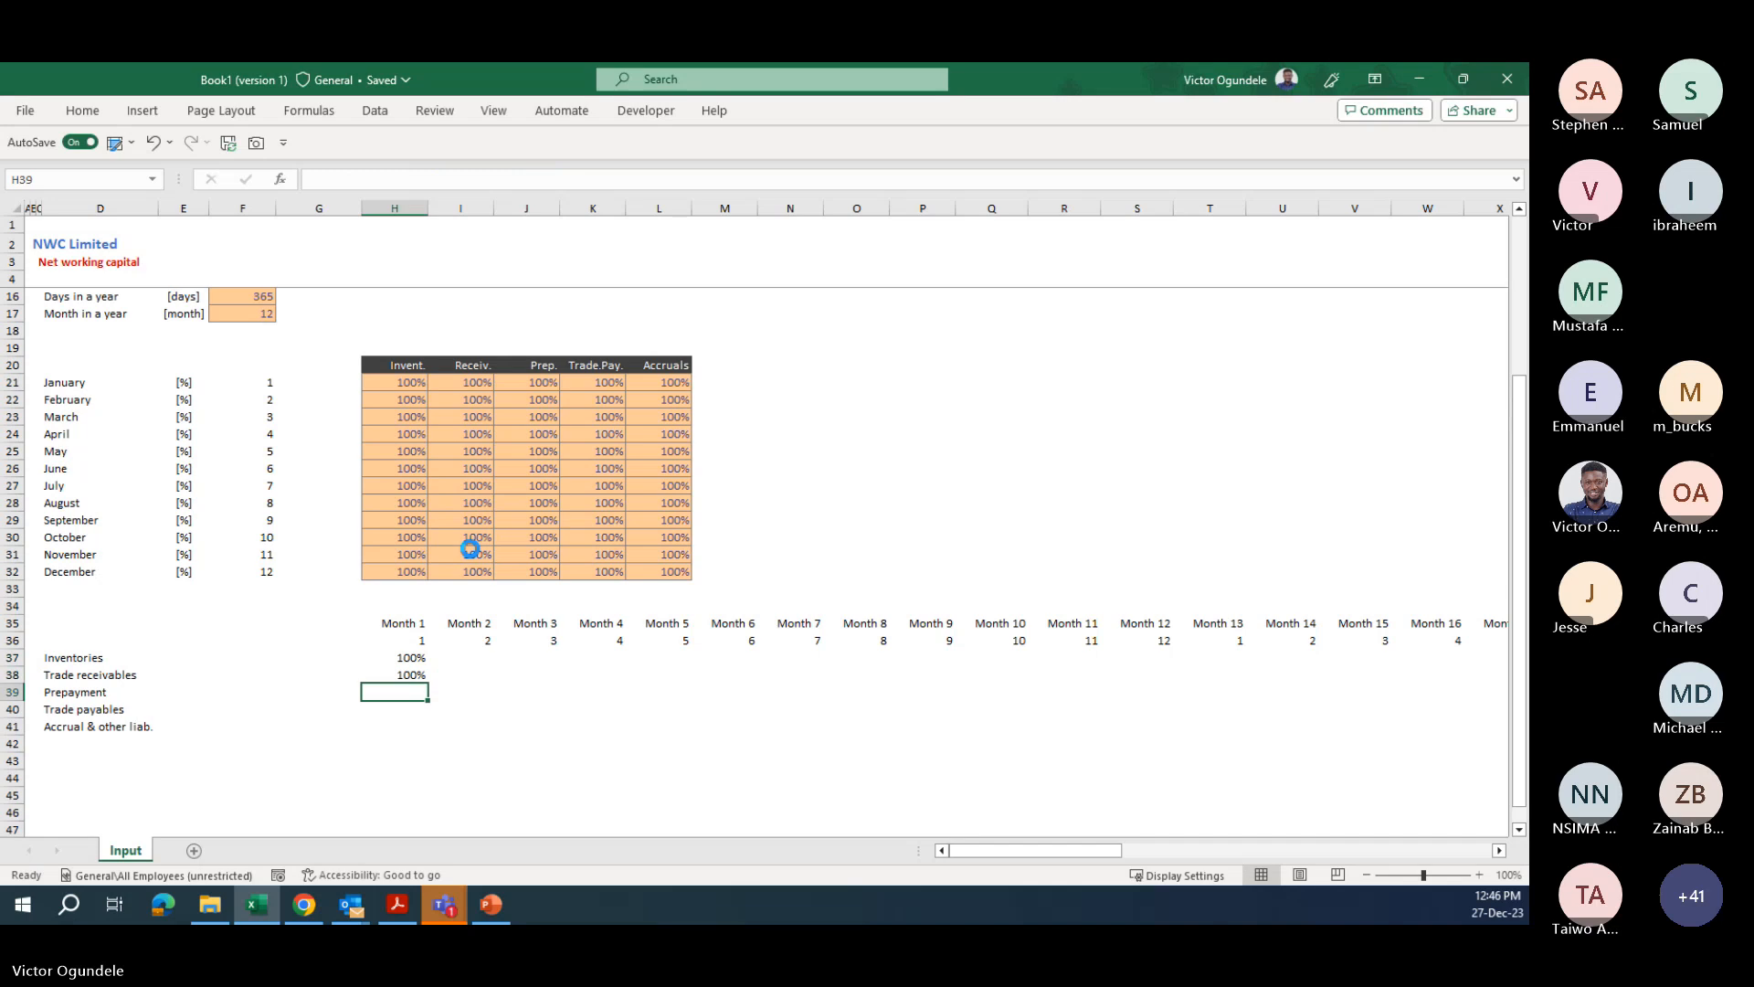
key(ctrl+apostrophe)
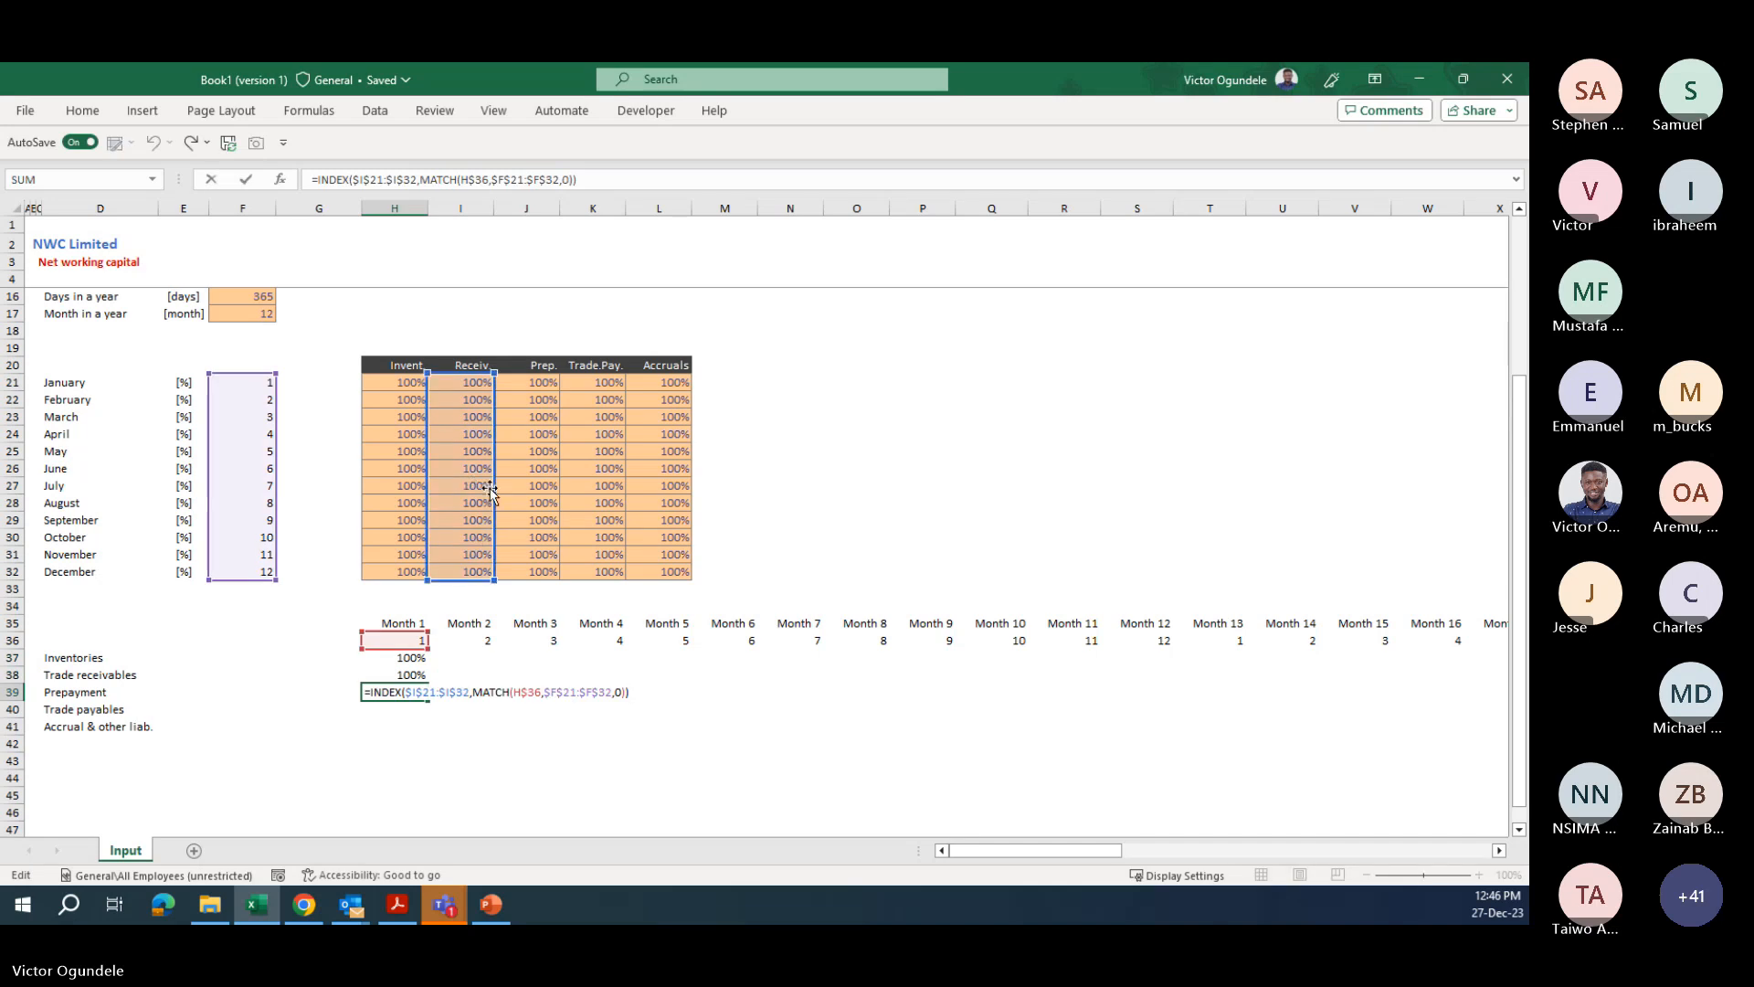
drag(491, 491, 512, 485)
key(Return)
- Copy the formula to H40 and H41, pointing Trade payables to $K$21:$K$32 and Accrual & other liab. to $L$21:$L$32
key(ctrl+d)
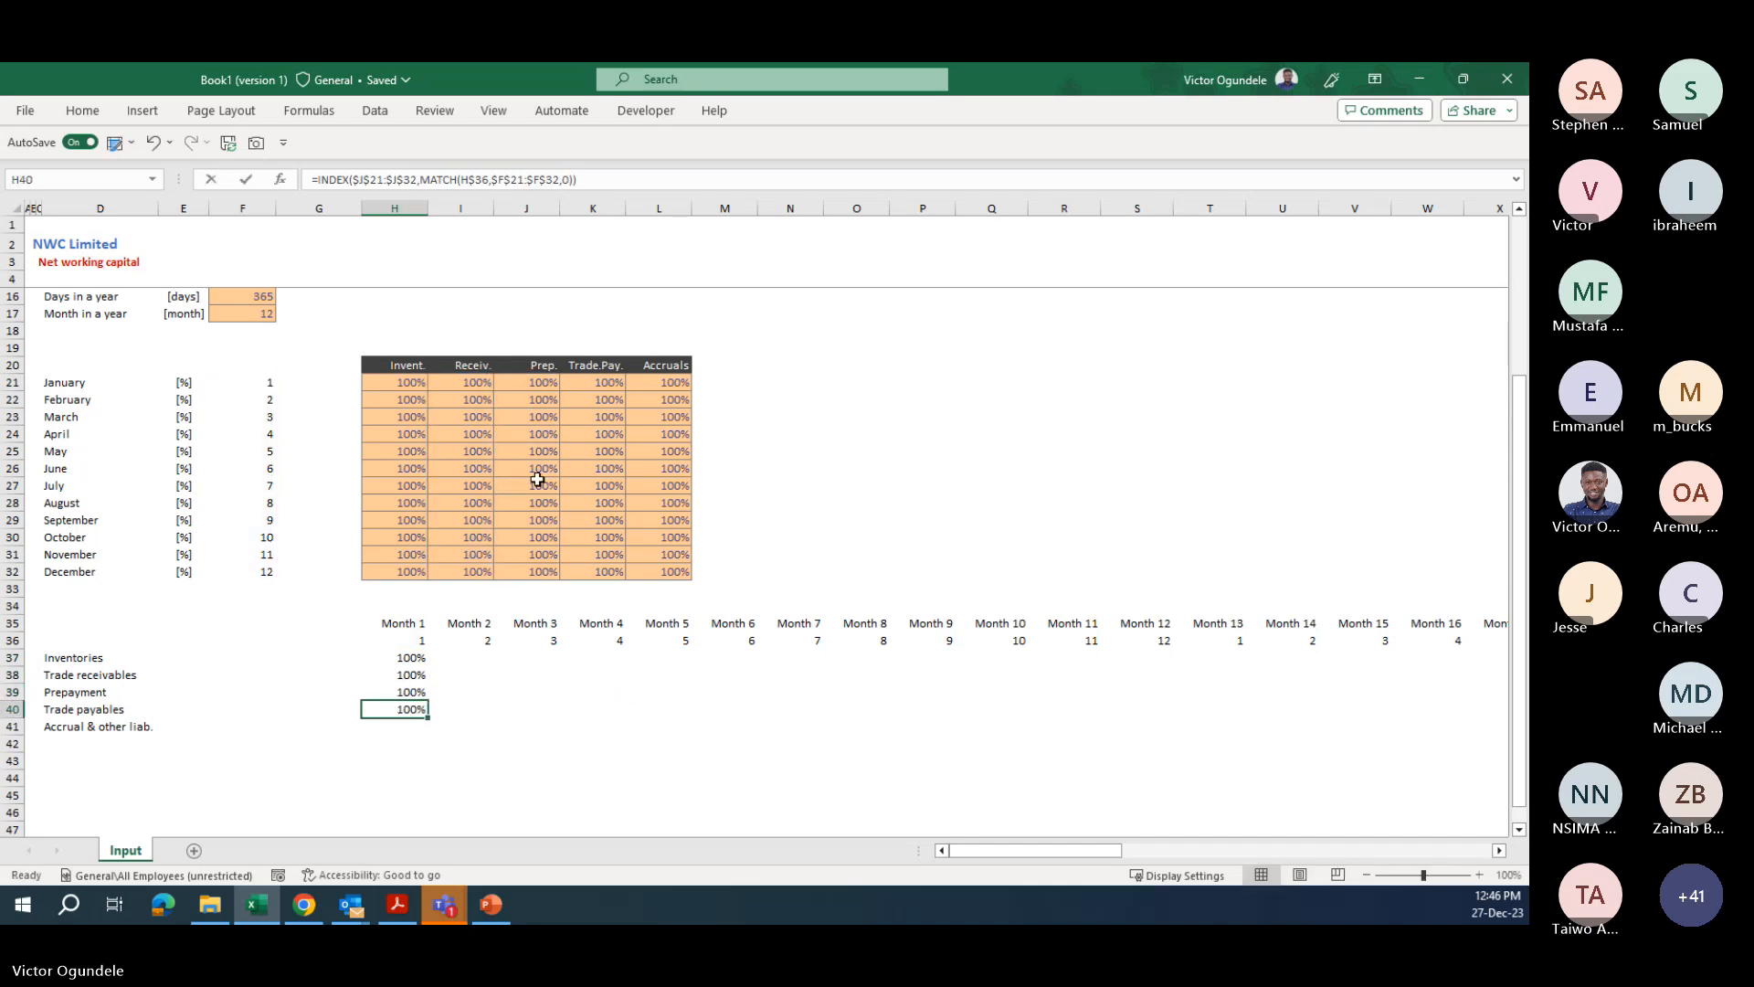
key(ctrl+apostrophe)
drag(556, 473, 585, 479)
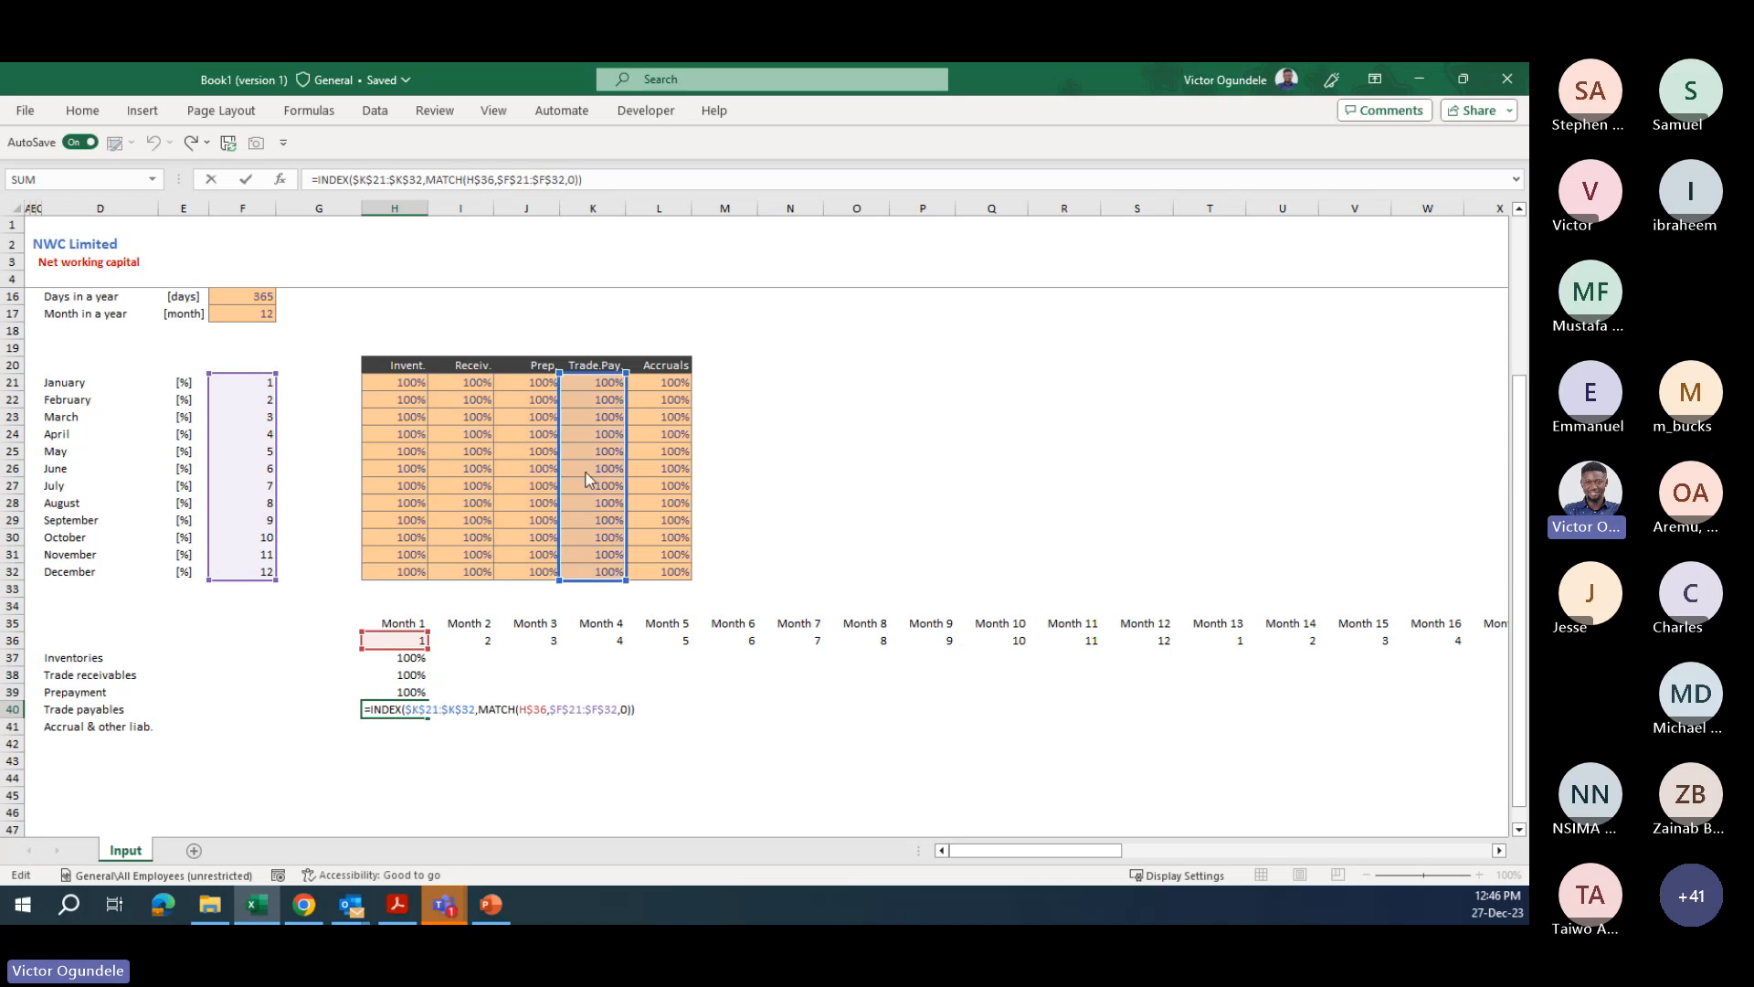
key(Return)
key(ctrl+apostrophe)
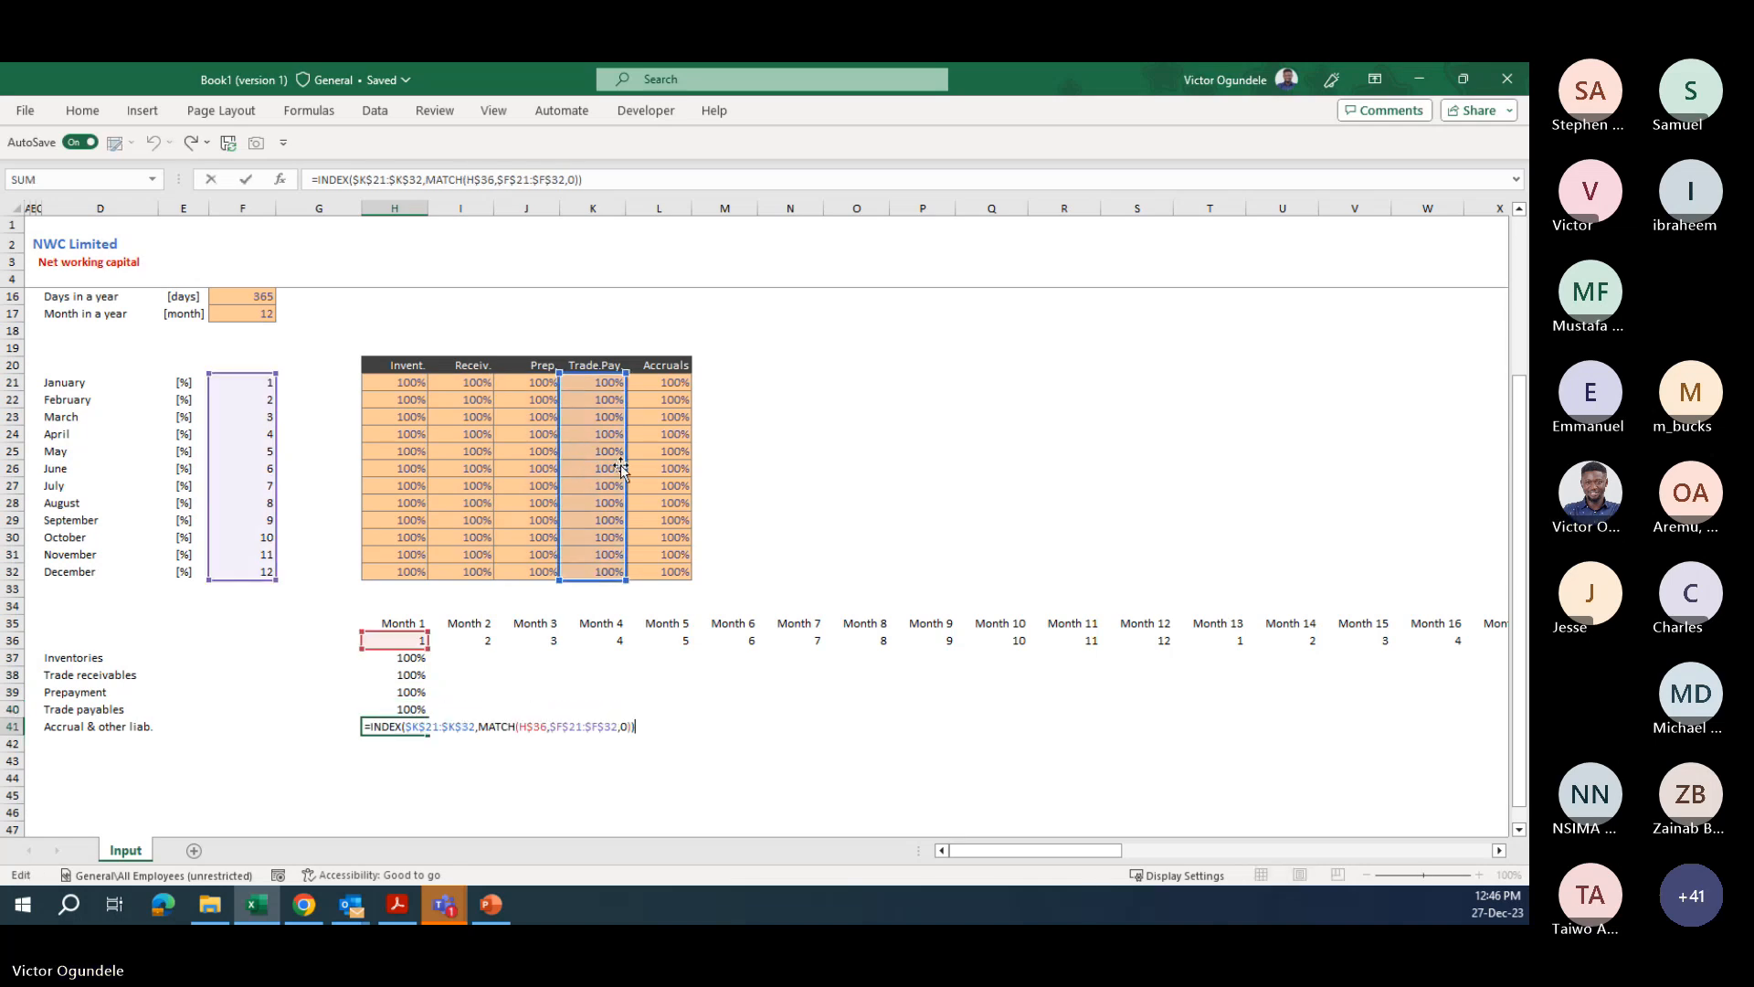
drag(620, 469, 653, 466)
key(Return)
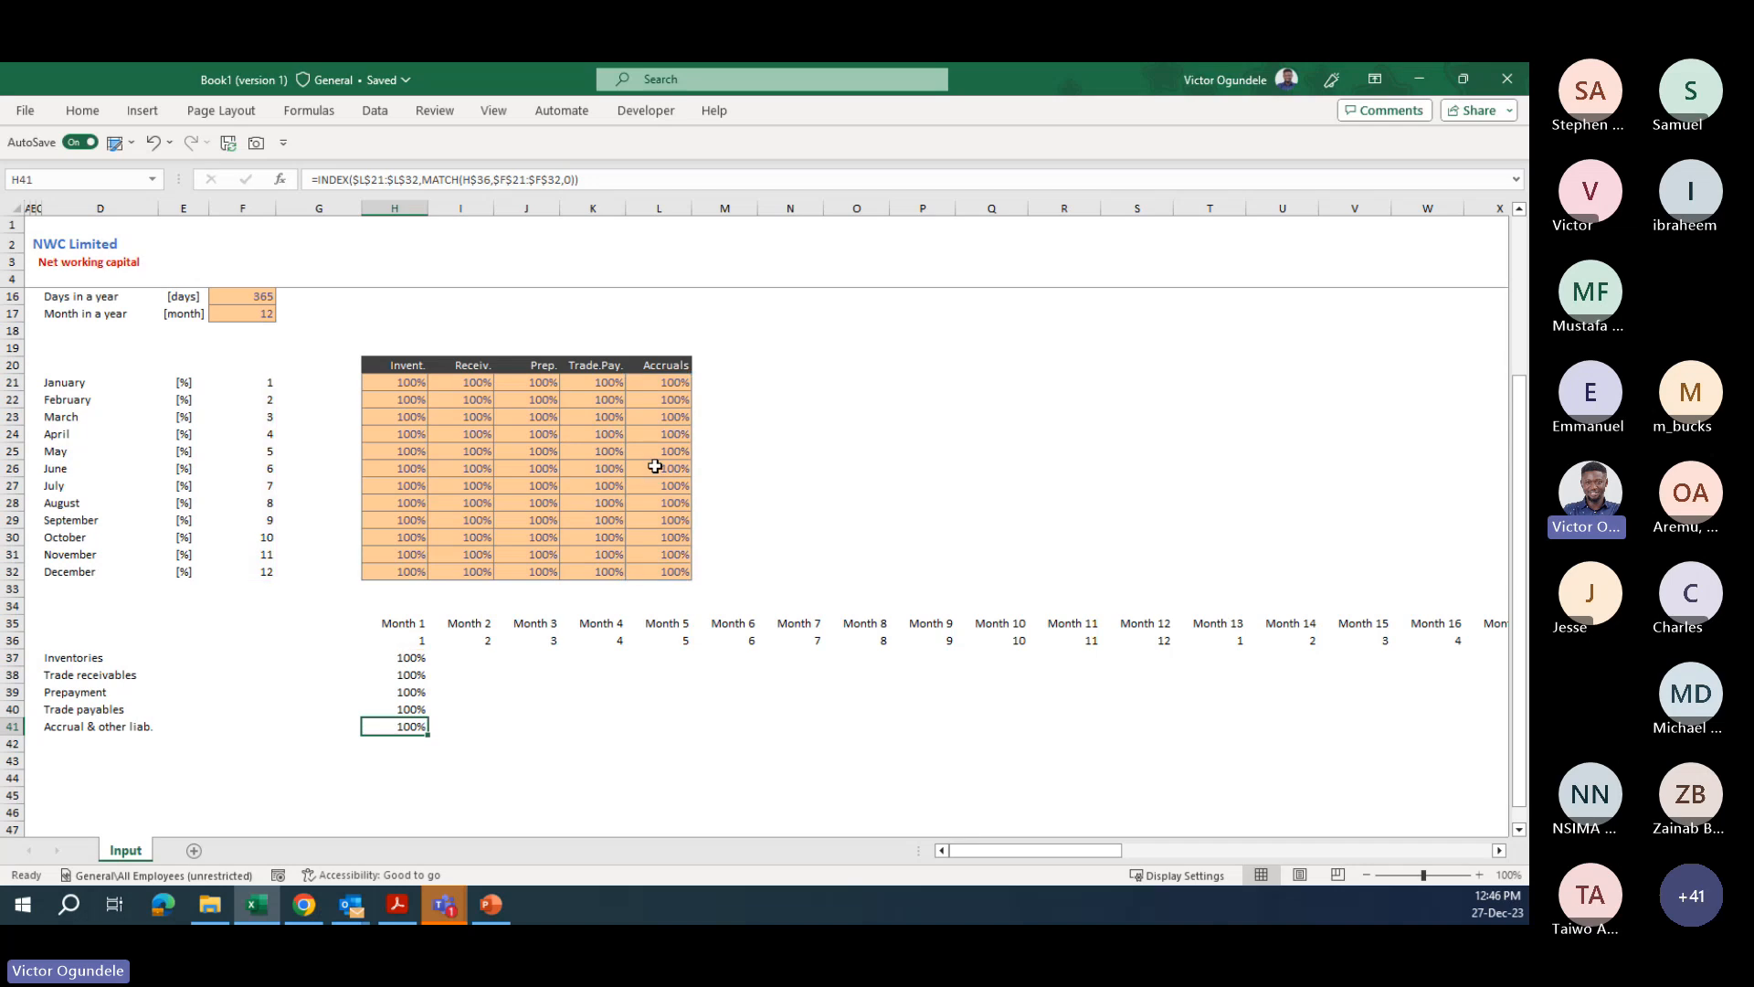
- Fill the five seasonality formulas in H37:H41 right through month 60 in column BO
key(Up)
key(Up)
key(Up)
key(Up)
key(Up)
key(ctrl+shift+Down)
key(ctrl+shift+Right)
key(ctrl+r)
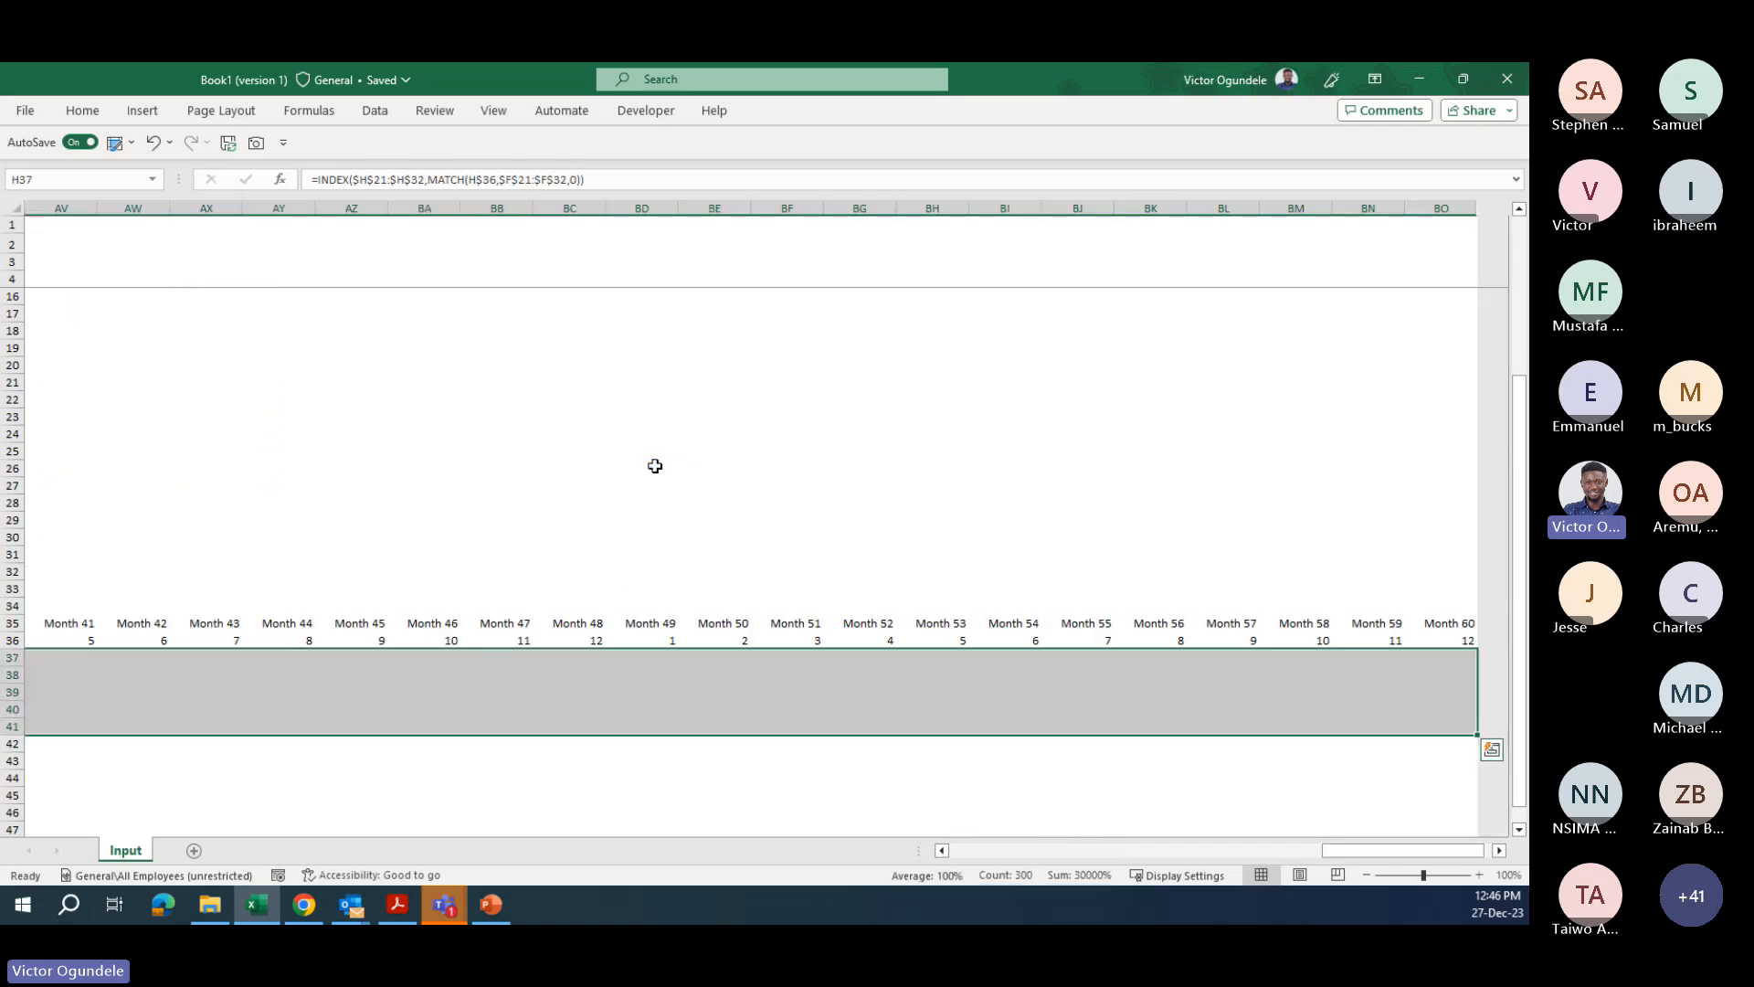
key(ctrl+Left)
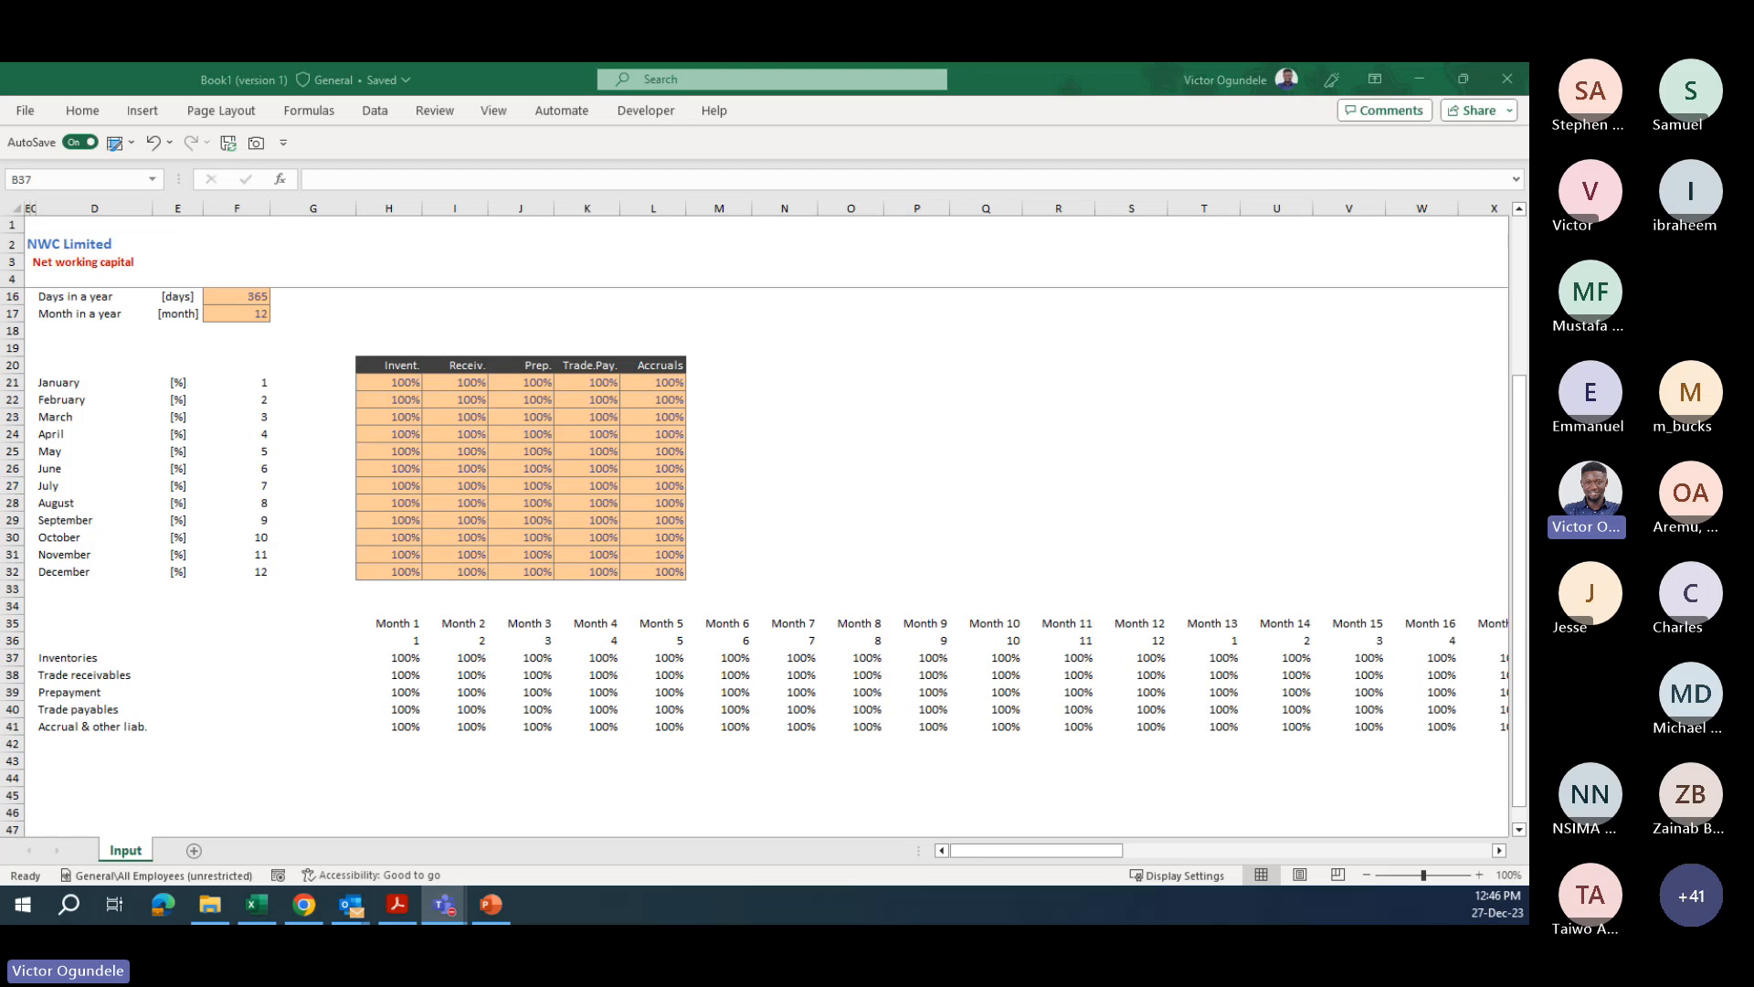
- Insert a blank row above the month counter in row 35
click(380, 658)
key(Down)
key(Down)
key(Down)
key(Down)
key(Left)
key(Left)
key(Left)
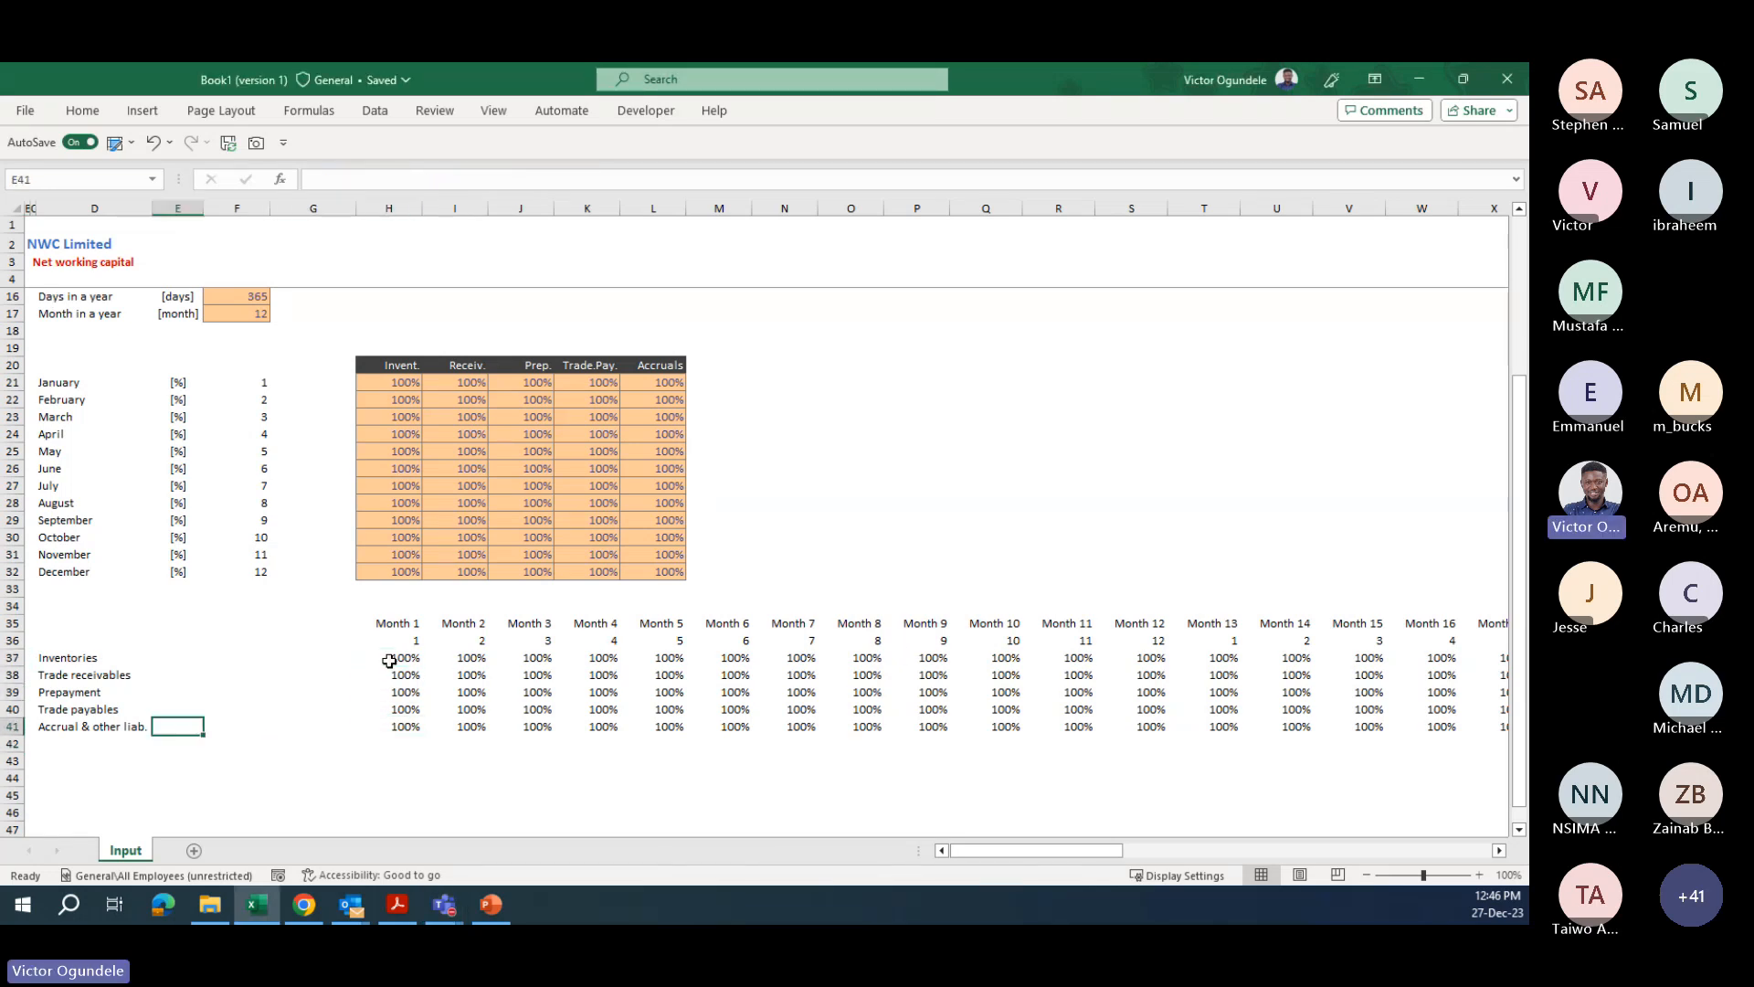
key(Up)
key(Up)
key(Up)
key(Up)
key(Up)
key(Up)
key(Left)
key(shift+space)
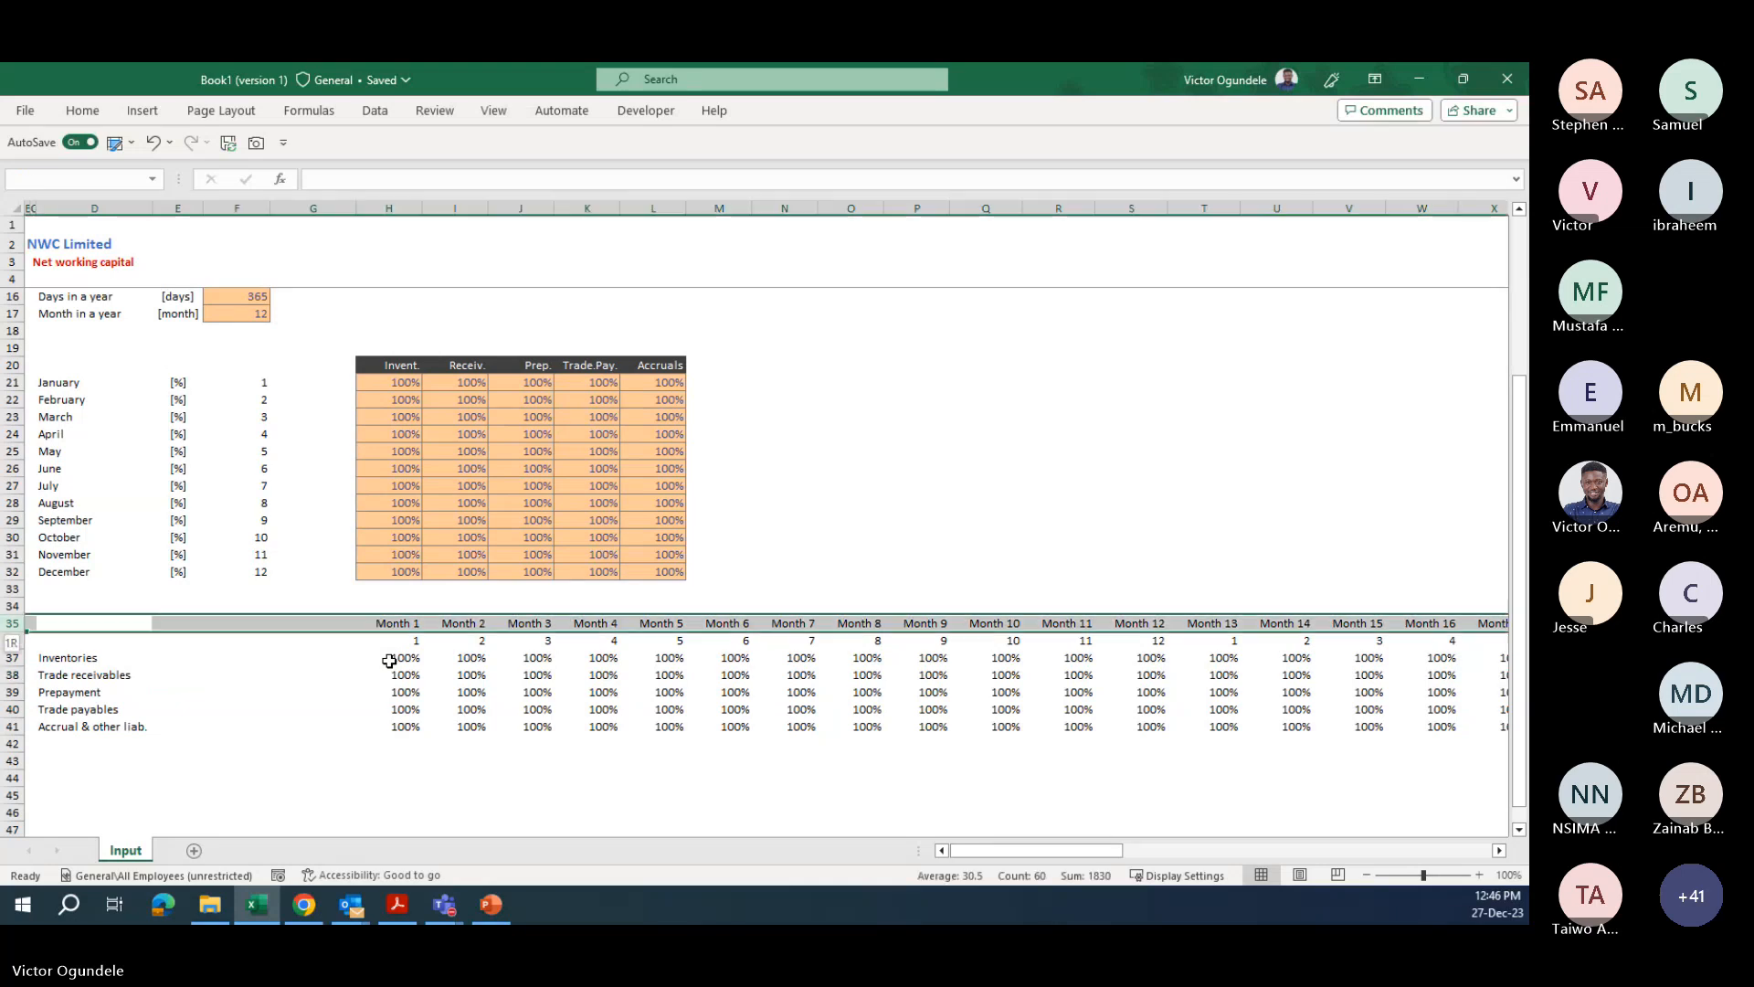
key(ctrl+shift+plus)
- Start a seasonality heading in C35 above the 60-month split
key(Left)
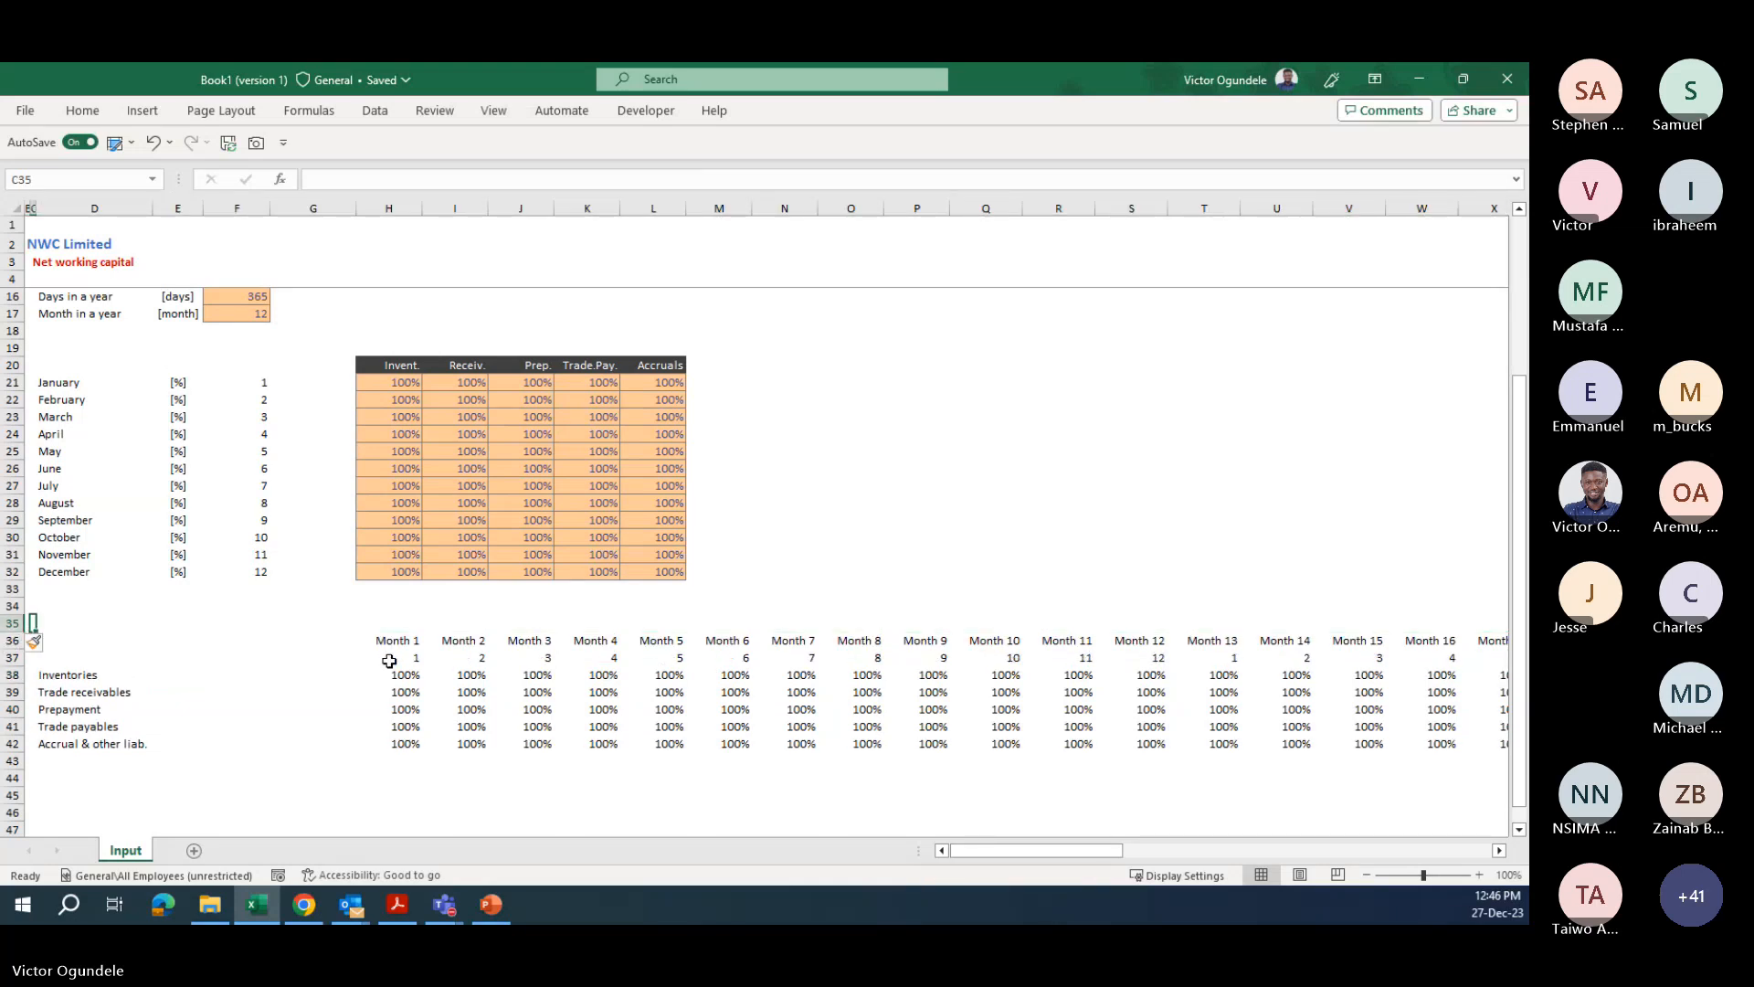
text(Seasonl)
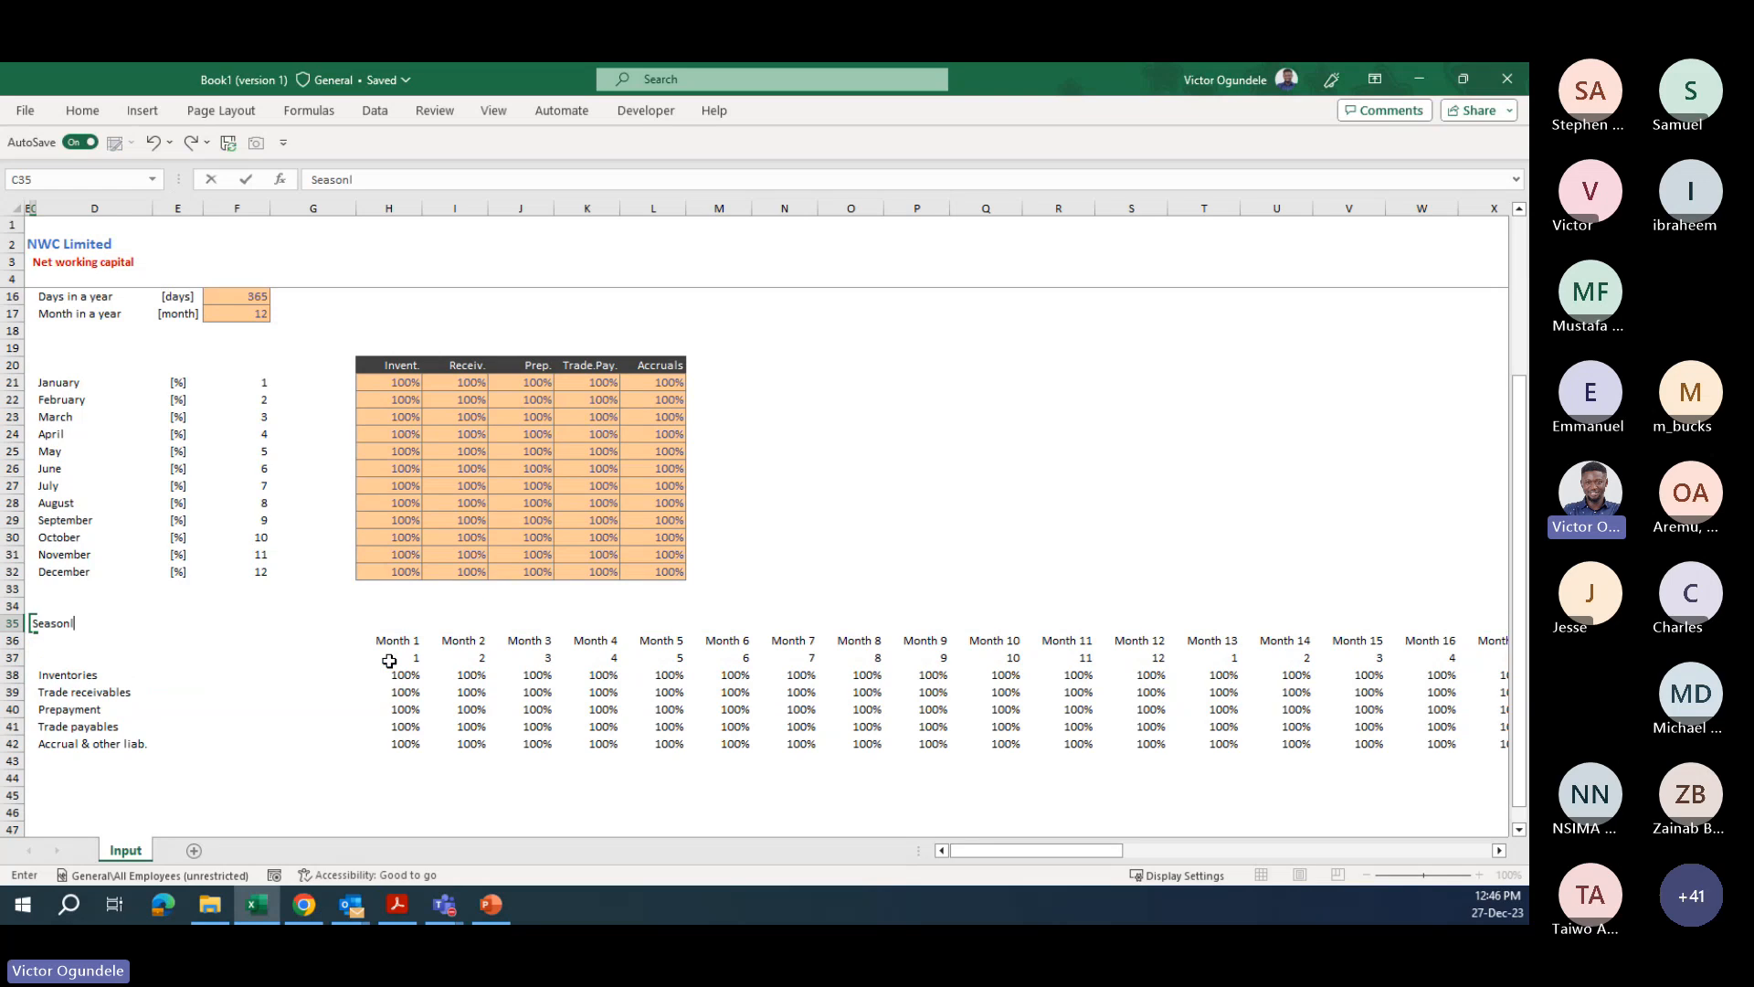
- Complete the heading "Seasonality" in C35 and format it bold and underlined
key(BackSpace)
text(ality)
key(ctrl+Return)
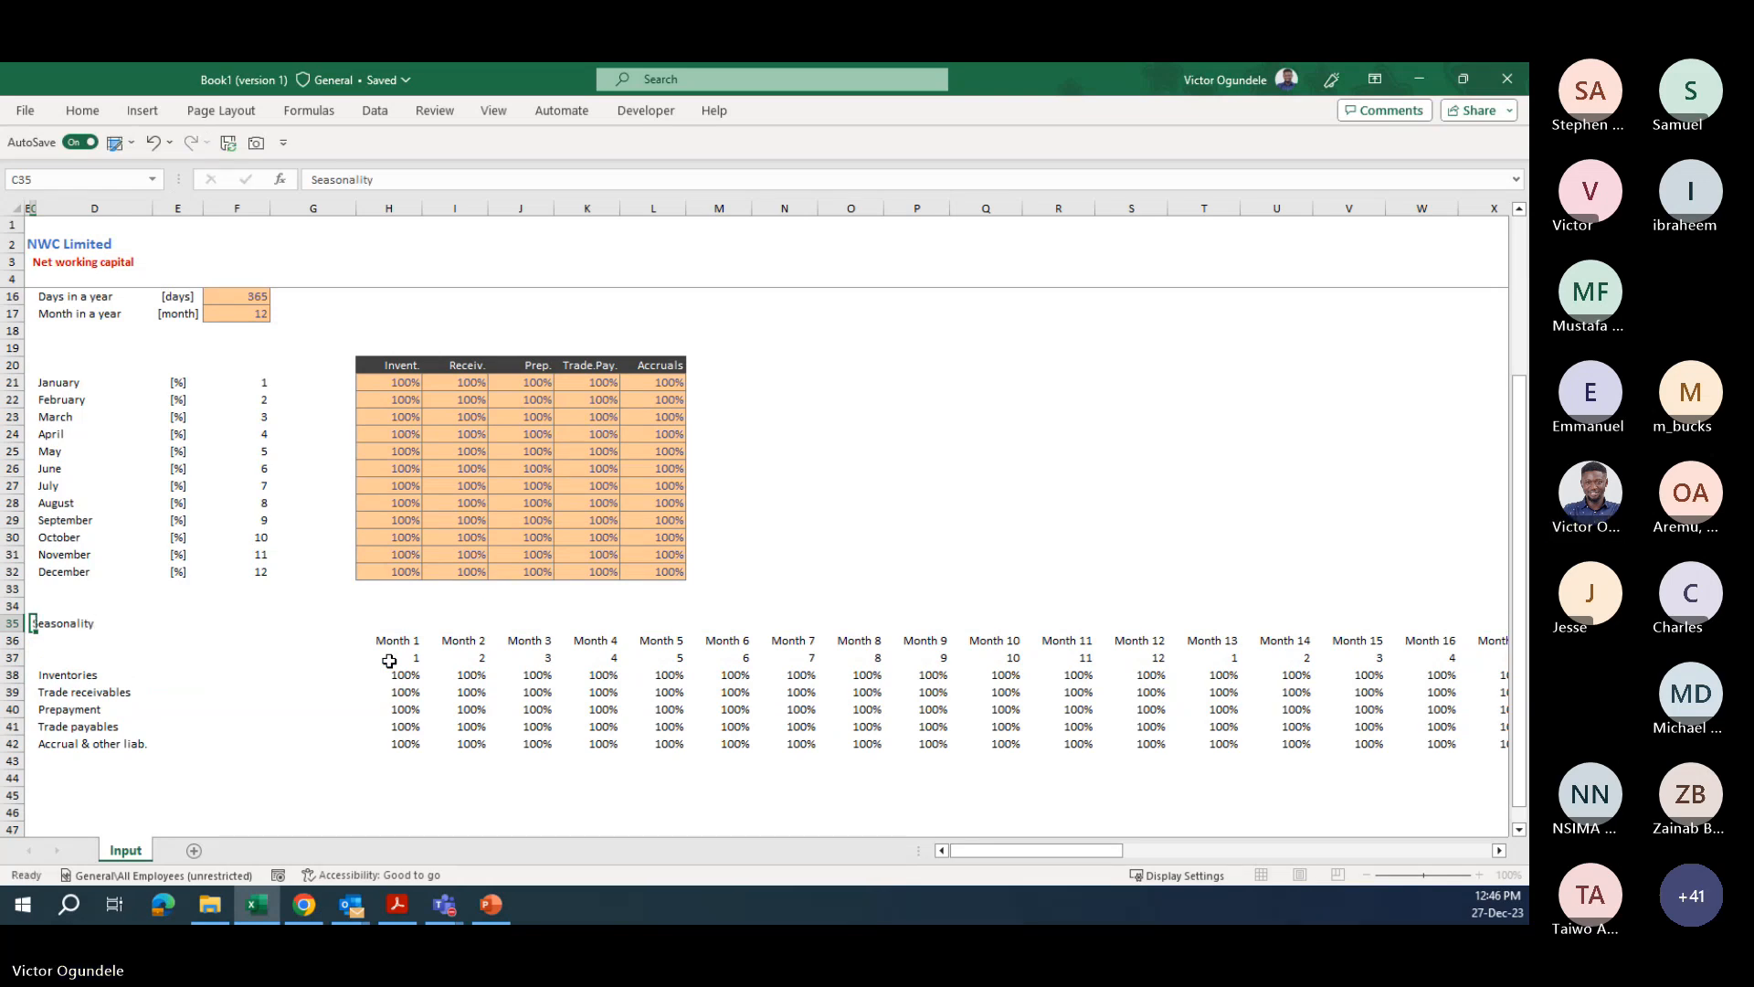
key(ctrl+b)
key(ctrl+u)
- Enter the heading "Financial statement extraction" in C45 and format it bold and underlined
key(Down)
key(Down)
key(Down)
key(Down)
key(Down)
key(Down)
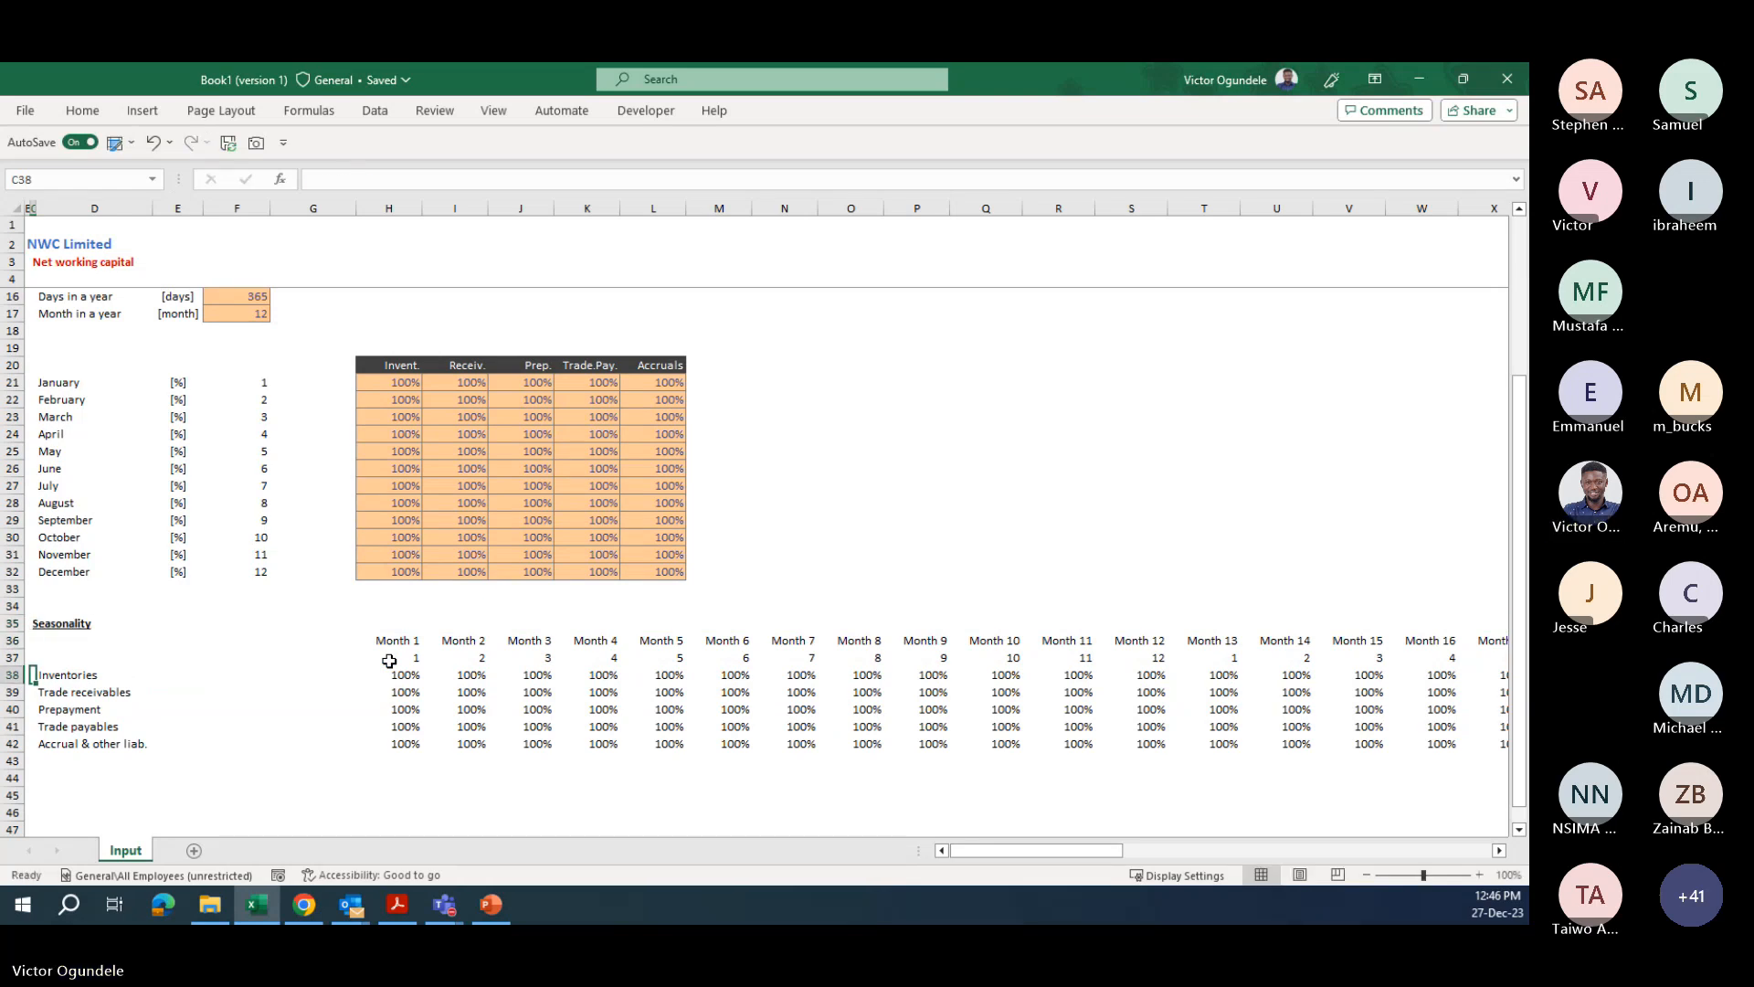
key(Down)
key(Down)
key(Down)
key(Down)
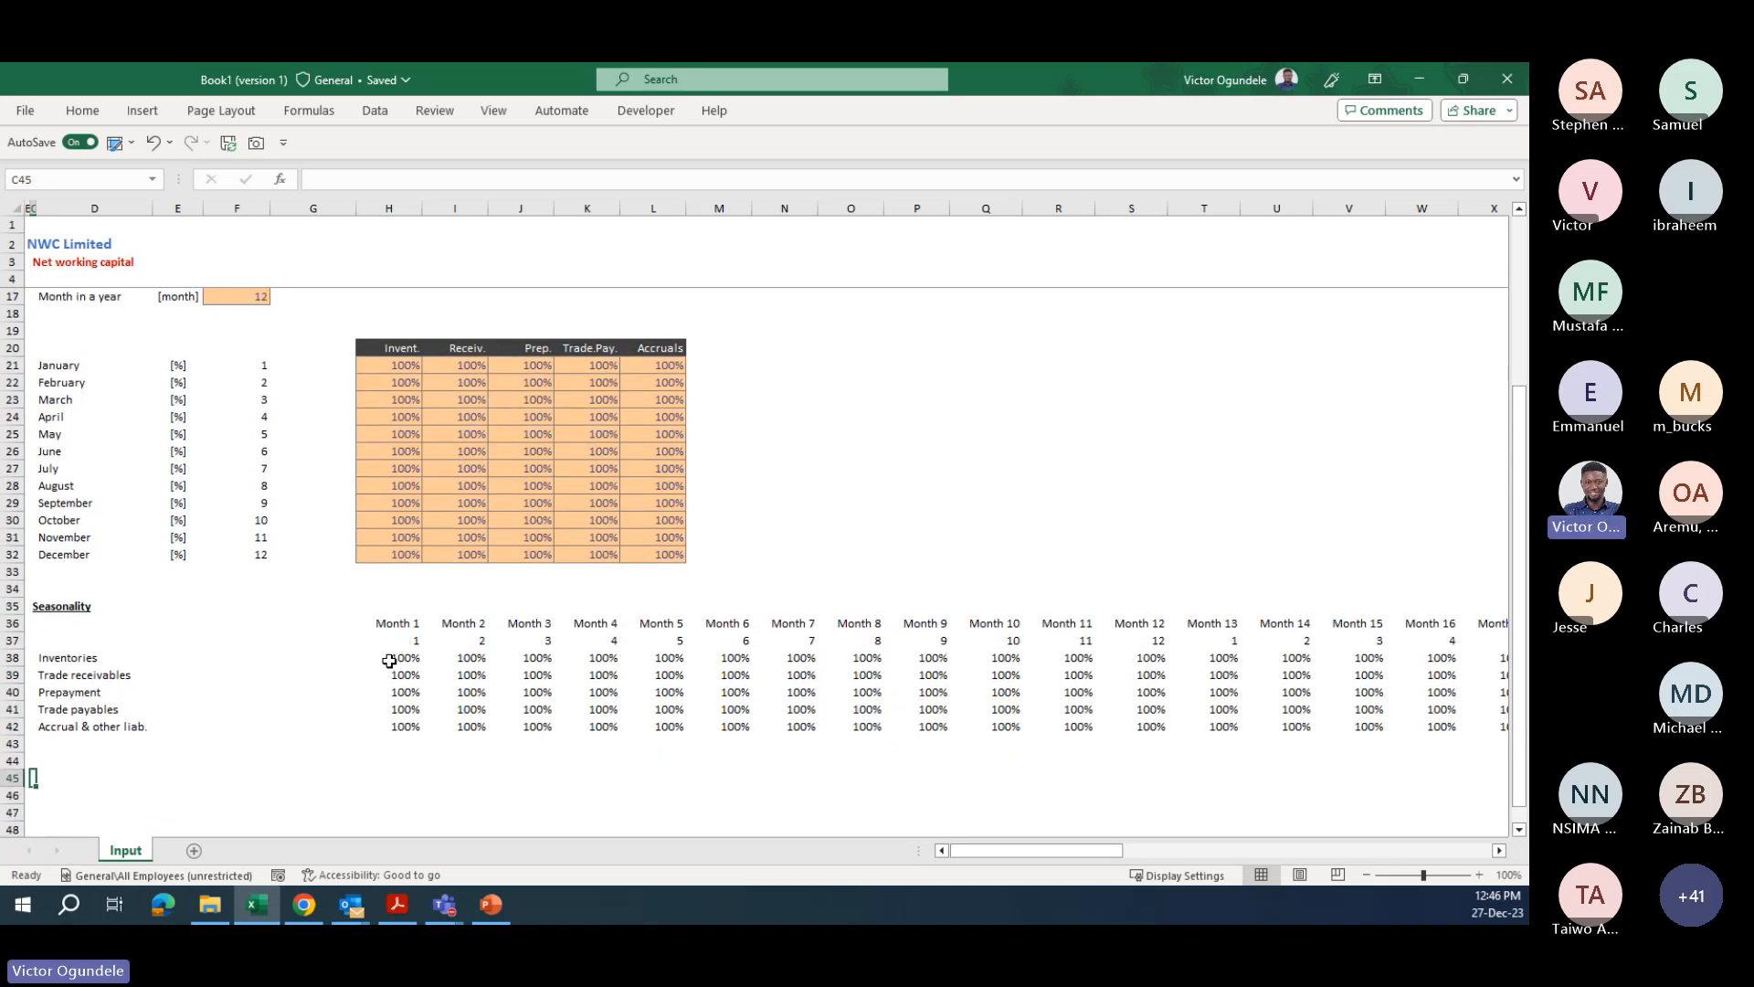
text(Financial s)
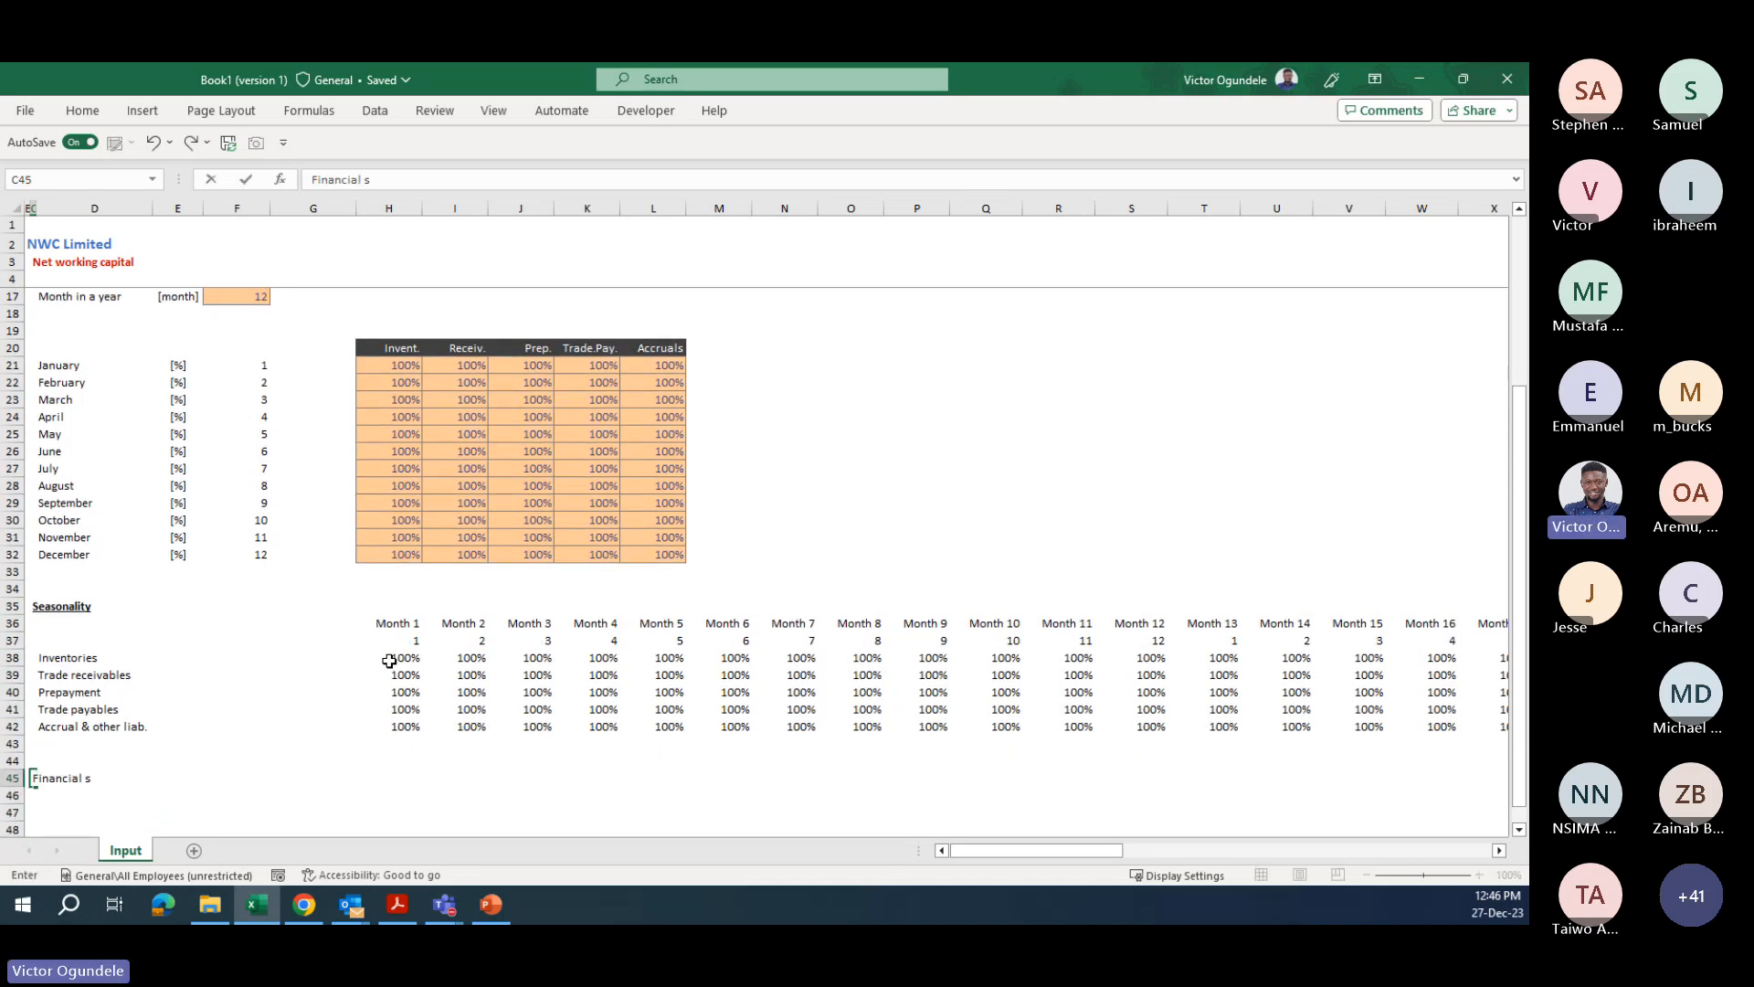
text(tatement extraction)
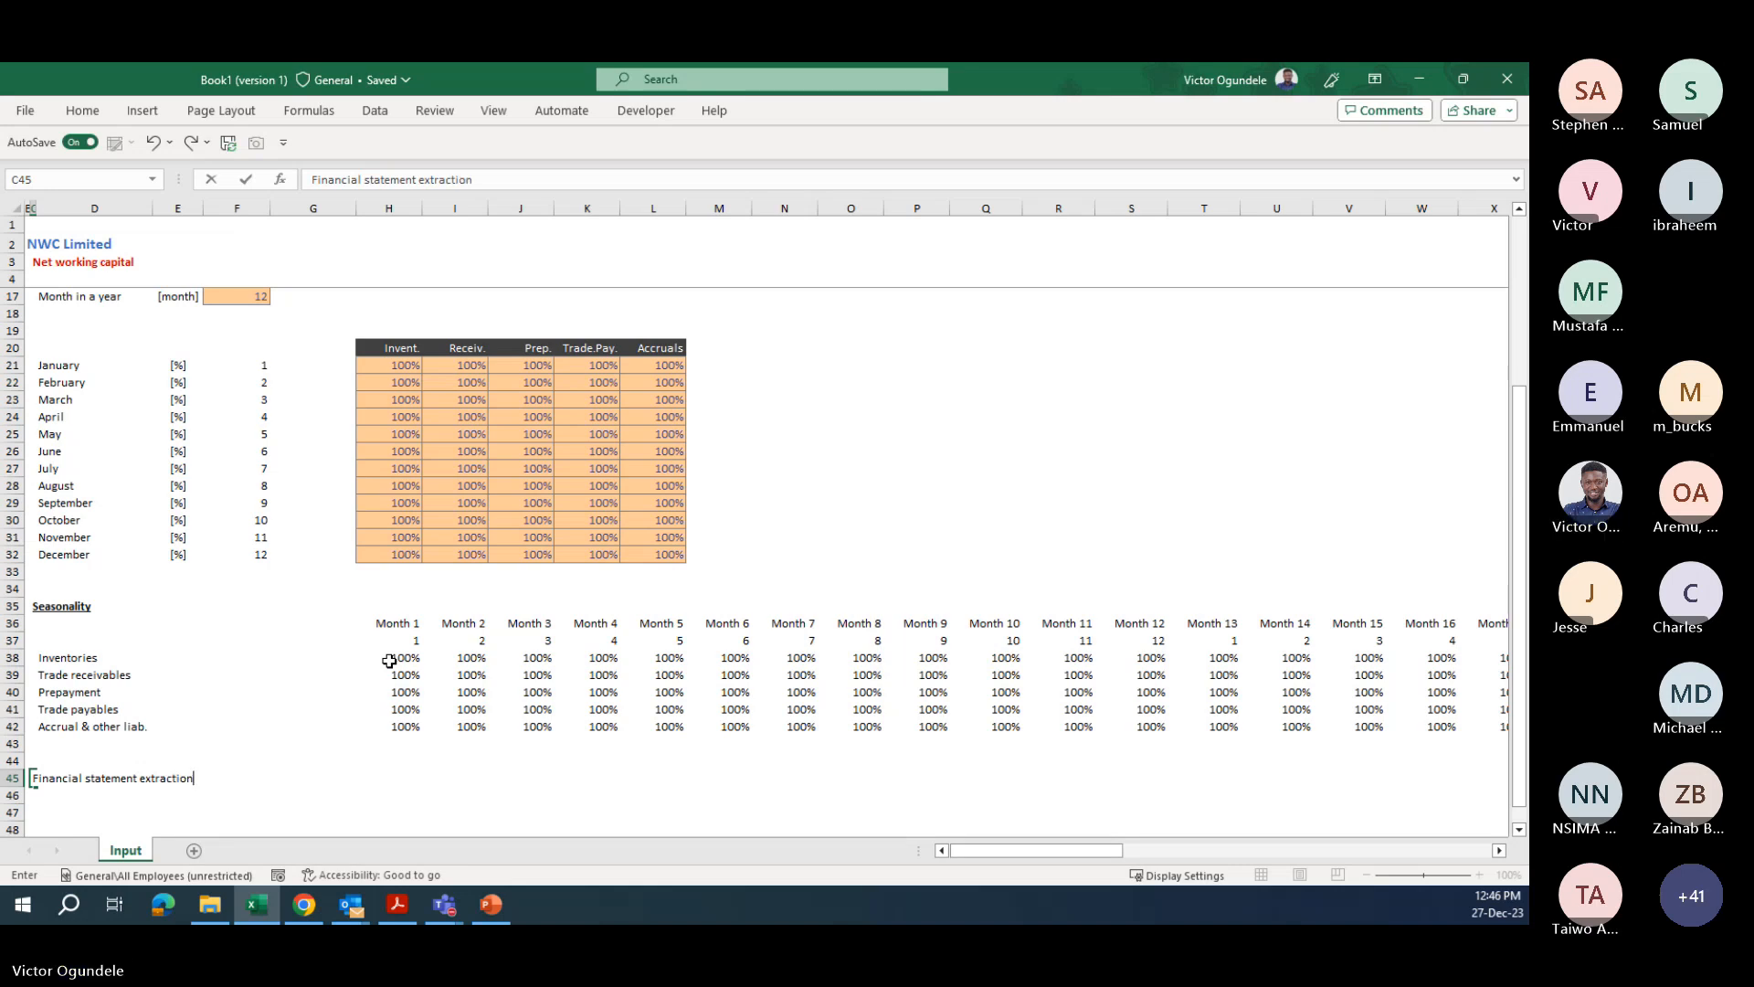
key(Return)
key(Up)
key(ctrl+b)
key(ctrl+u)
- List the row labels Revenue, Cost of sales, Operating expenses and Total cost in D46:D49
key(Down)
key(Down)
key(Down)
key(Down)
key(Down)
key(Down)
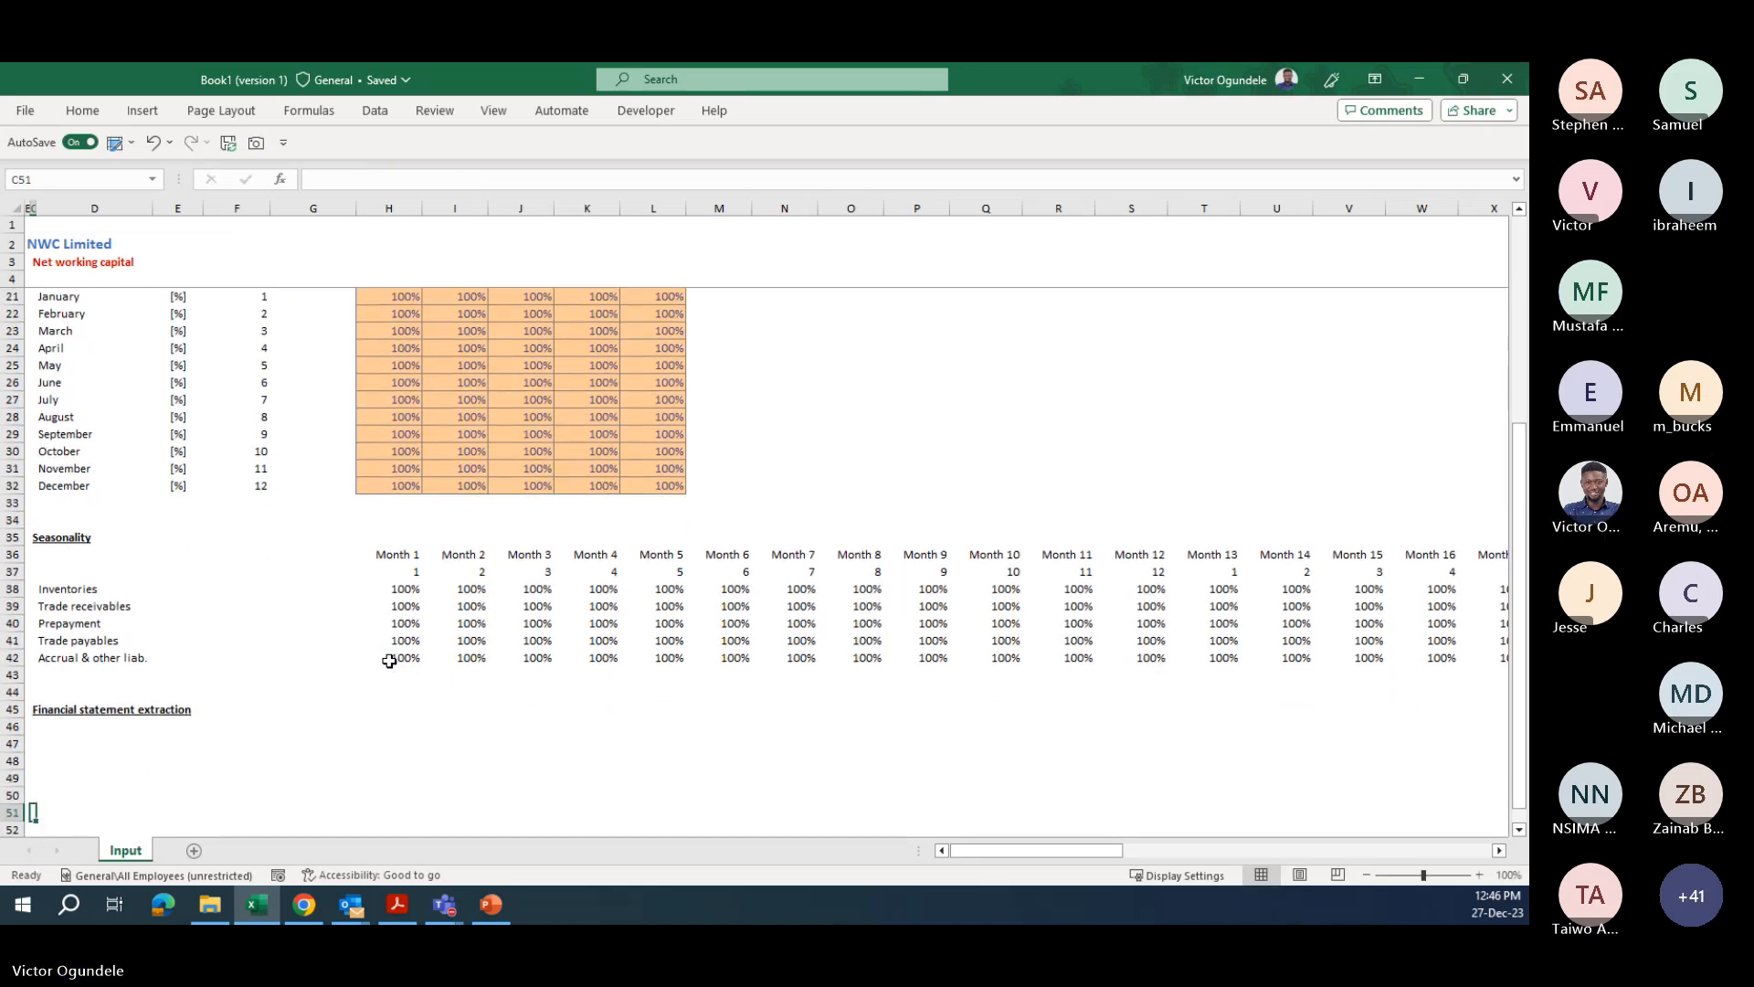
scroll(389, 660, up, 1)
scroll(389, 660, up, 1)
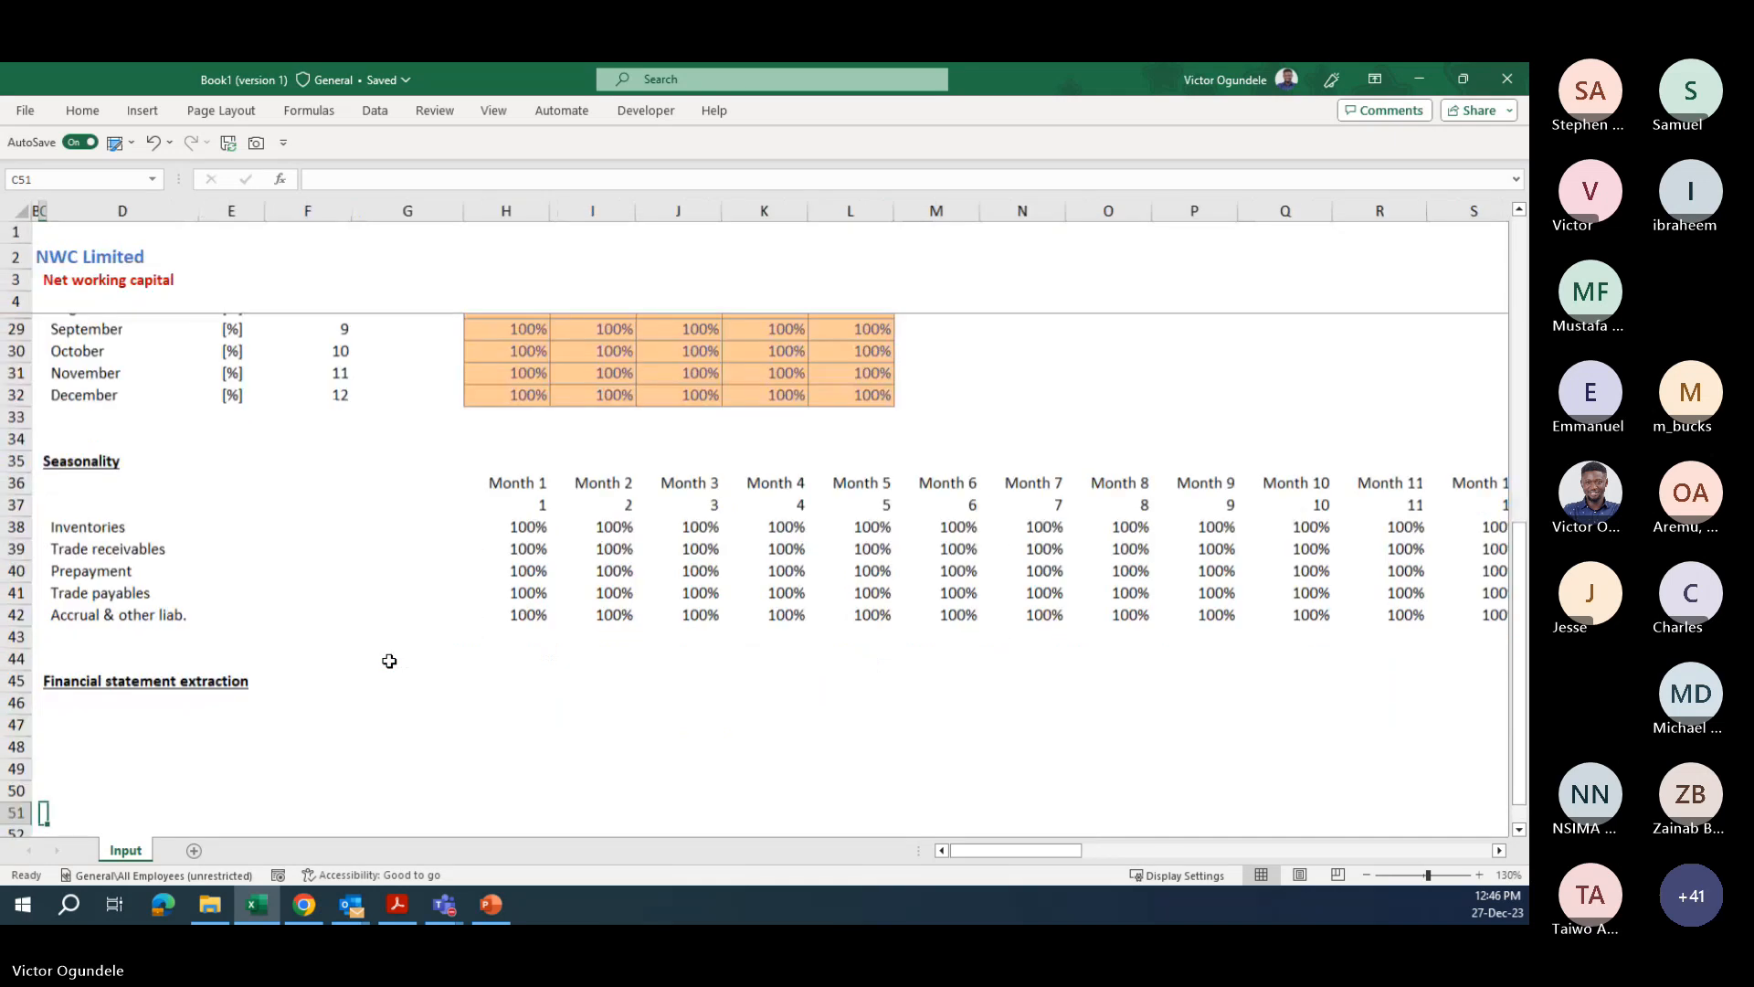
key(Down)
key(Right)
key(Up)
key(Up)
key(Up)
key(Up)
key(Up)
key(Up)
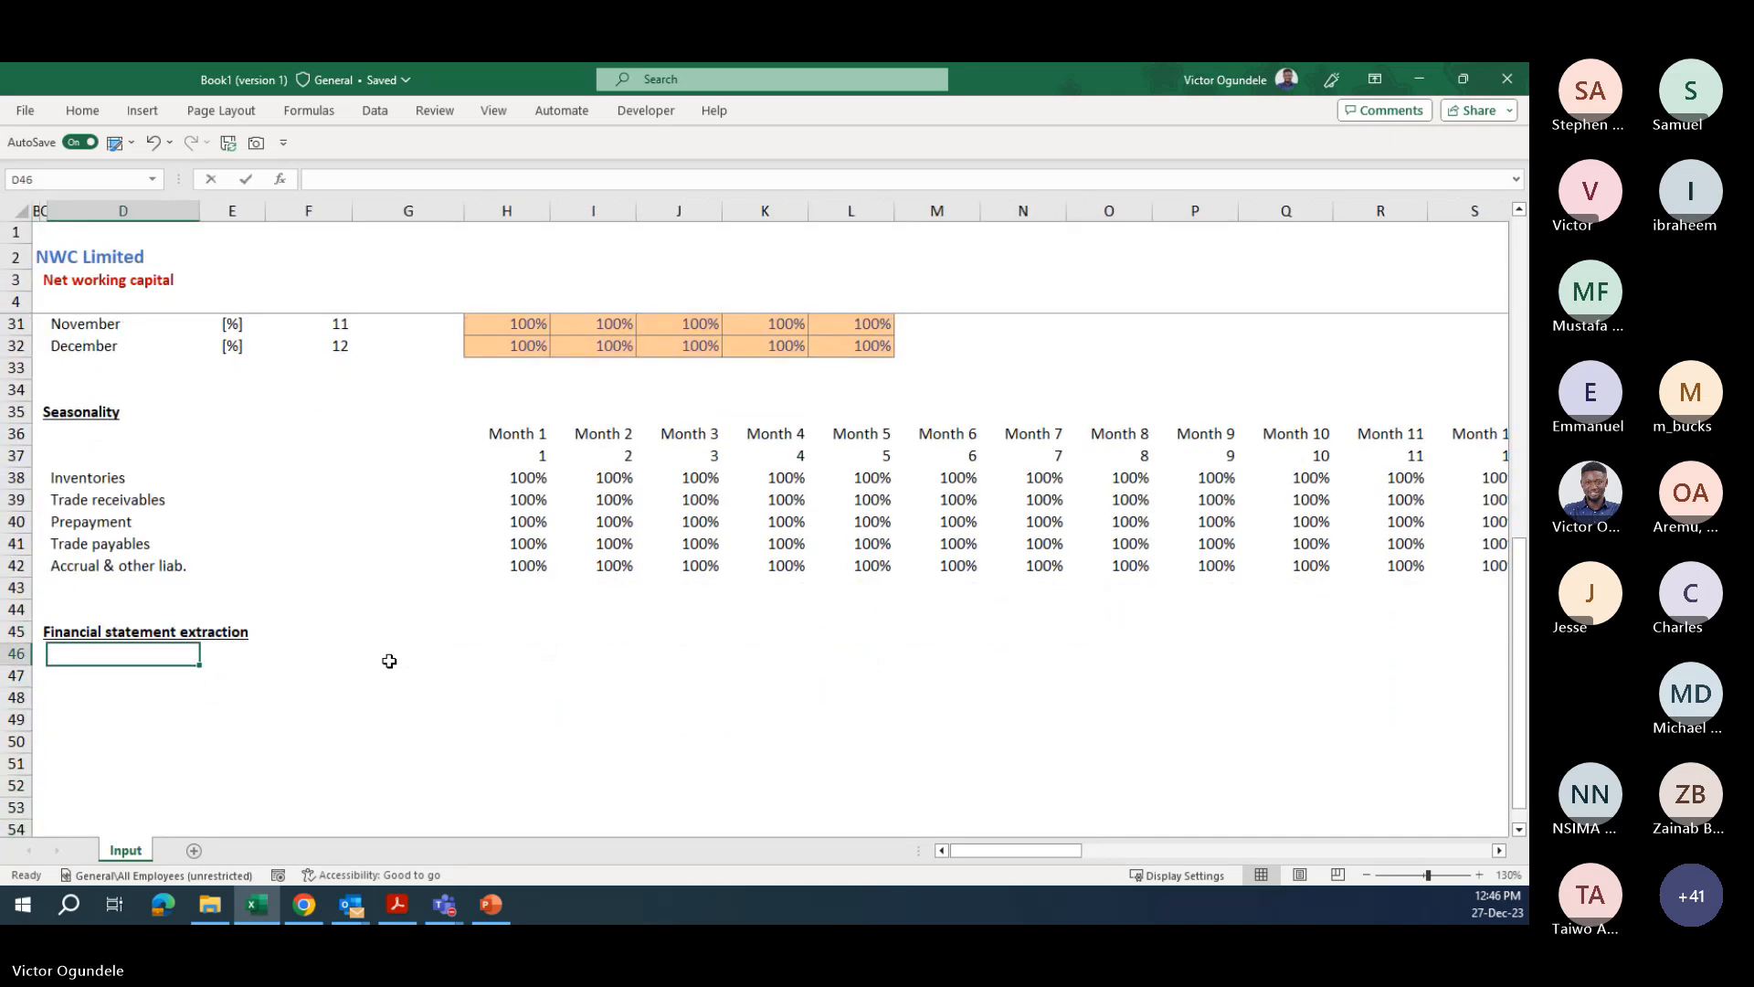
text(Revenue)
key(Return)
text(Cost)
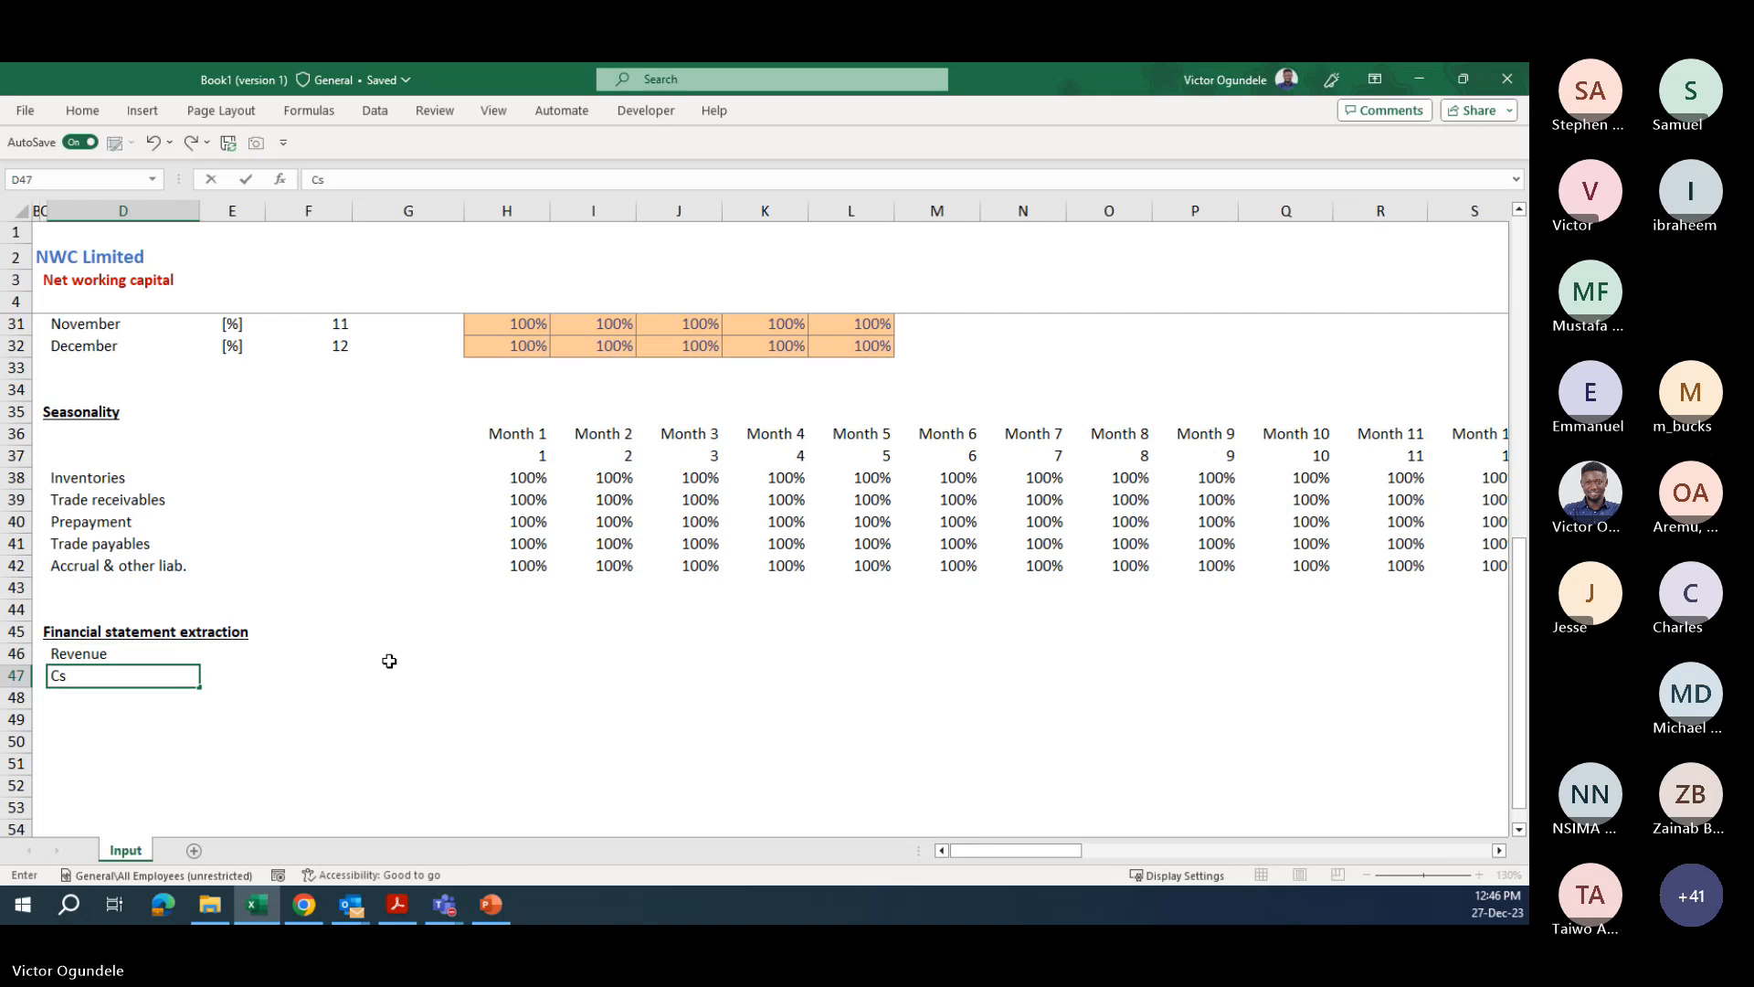
text( of sales)
key(Return)
text(Operat)
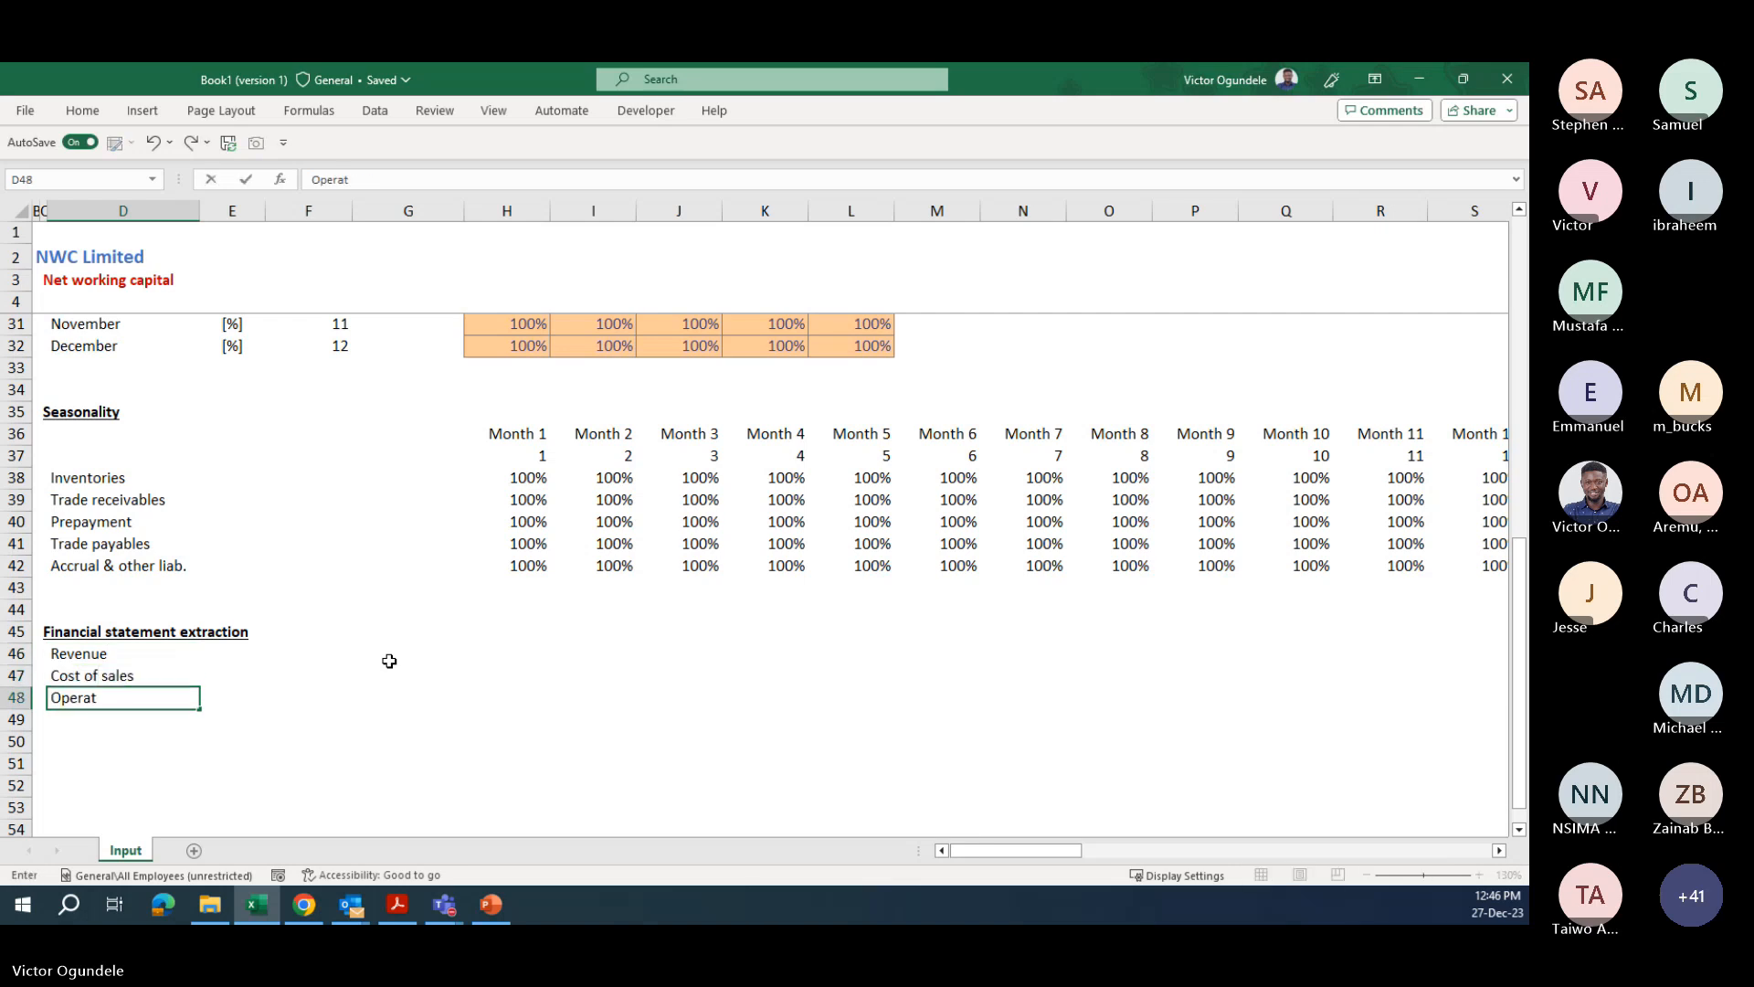
text(ing expenses)
key(Return)
text(Total cost)
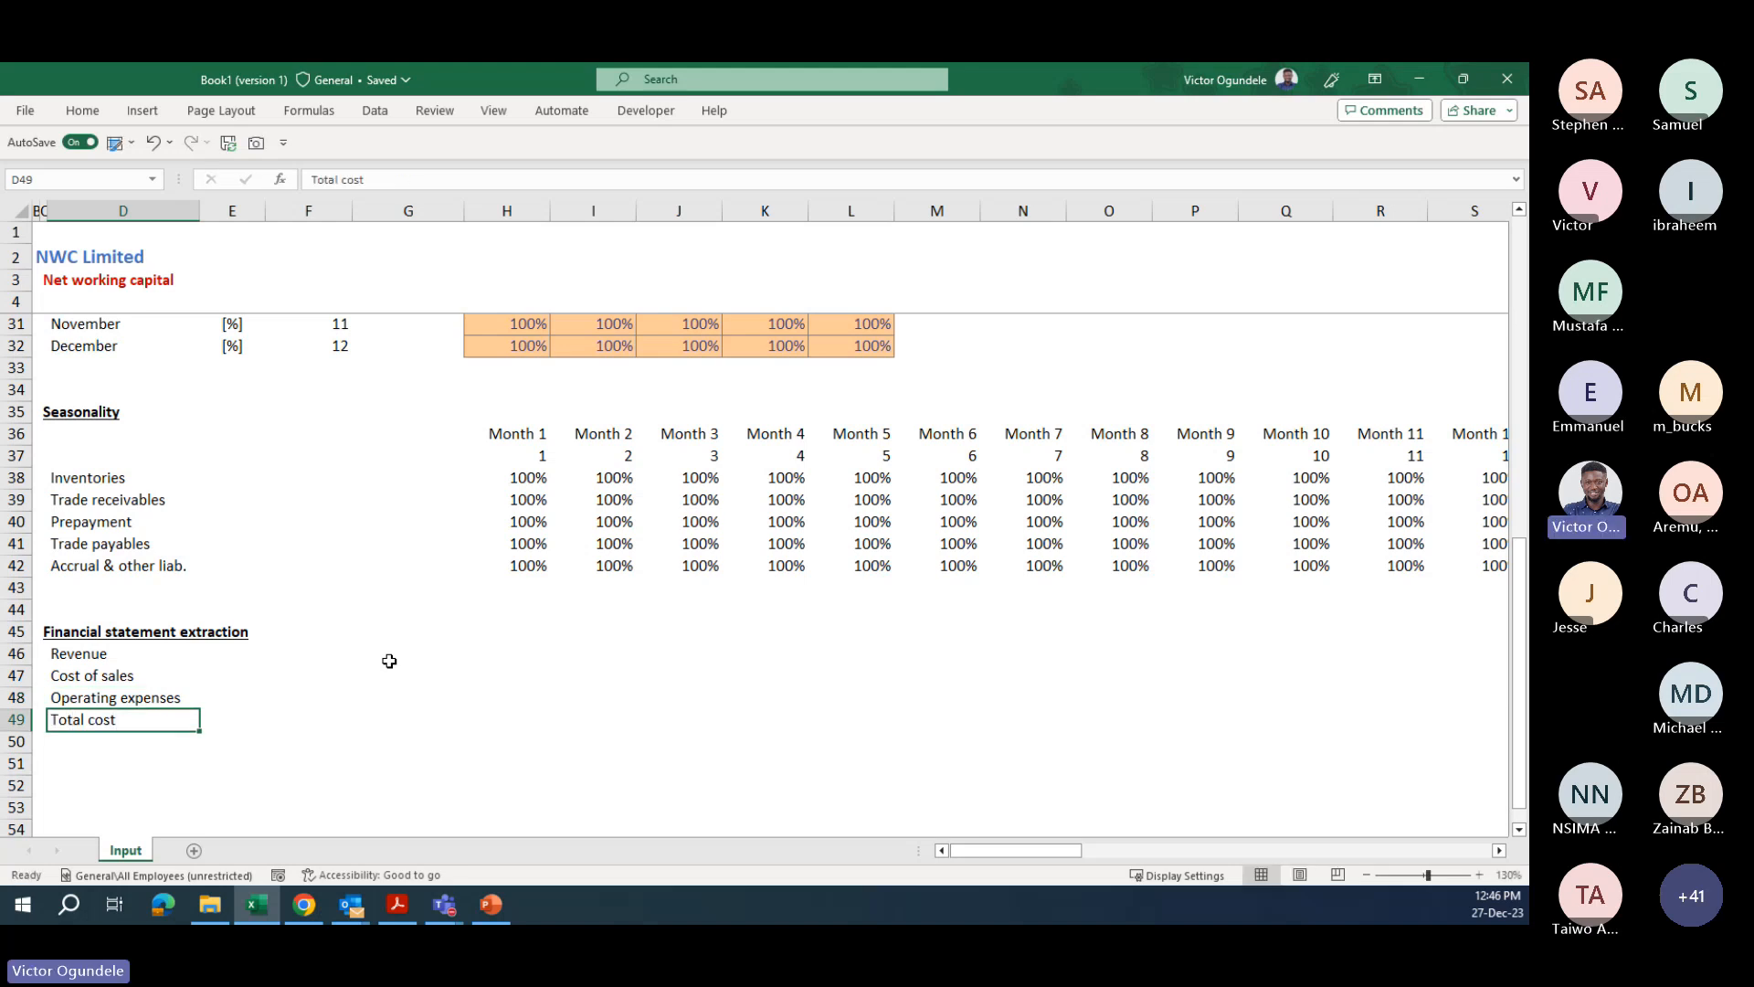
- Fill the unit label [USD'm] into E46:E49 beside the four financial statement rows
key(Tab)
key(Up)
key(Up)
key(Up)
key(shift+Down)
key(shift+Down)
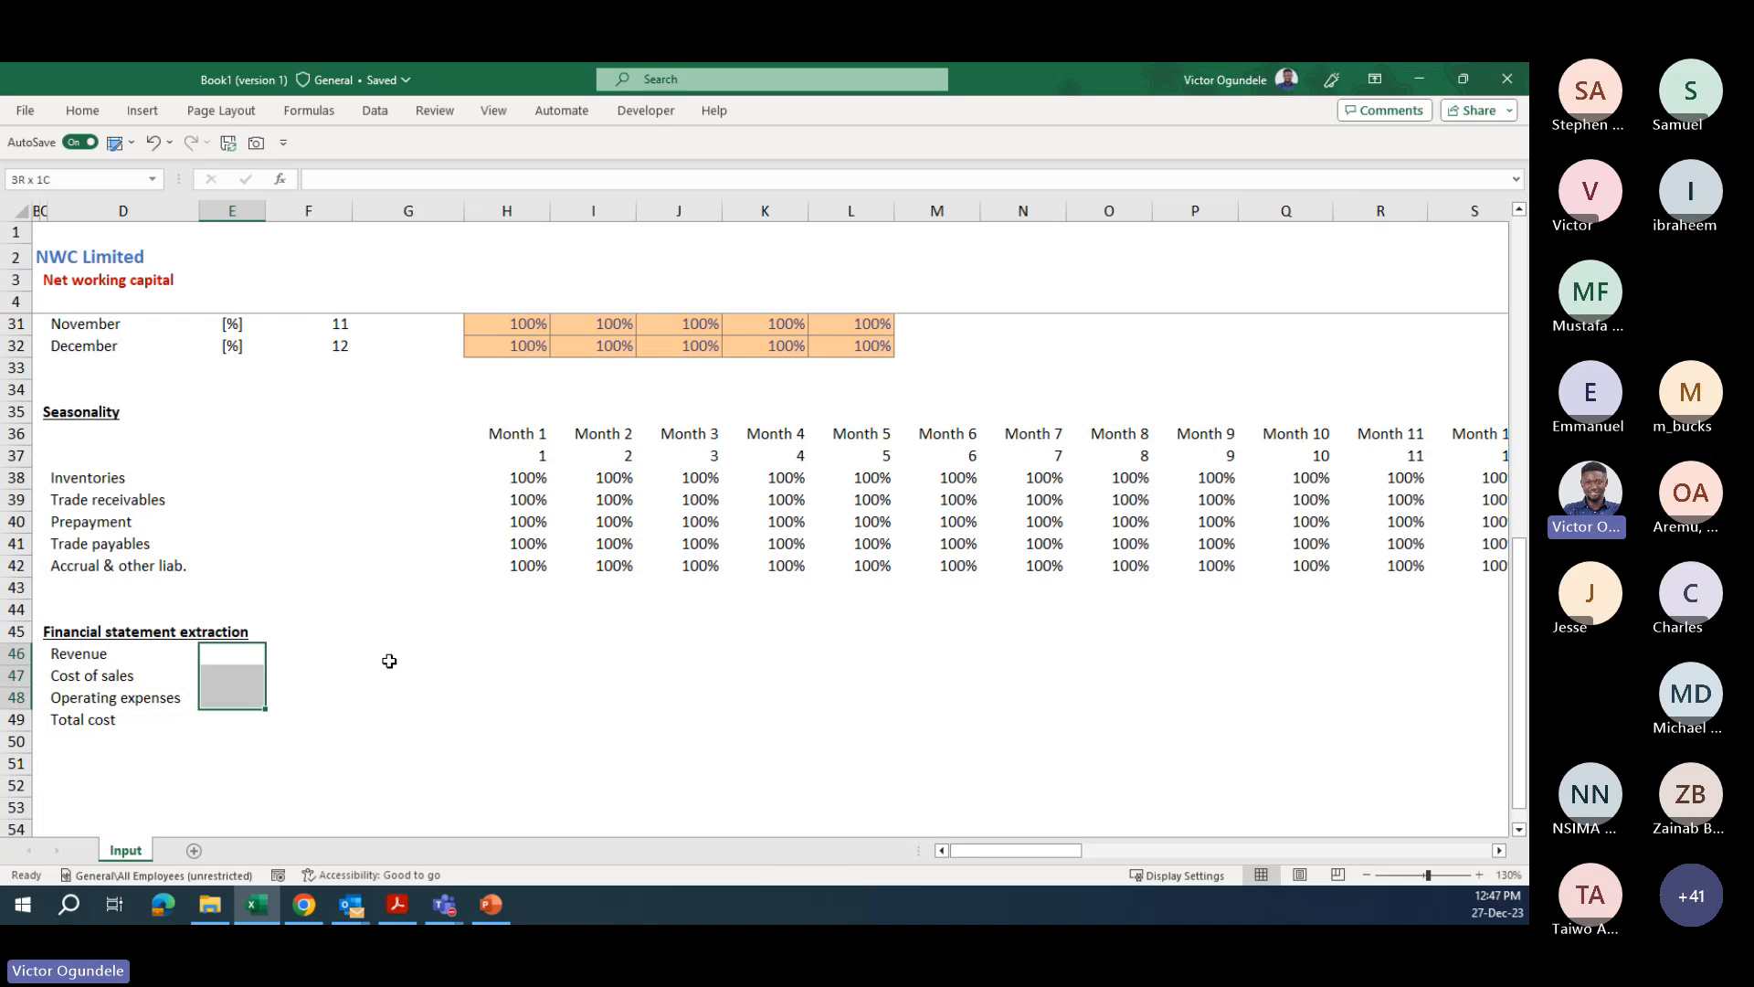
key(shift+Down)
text([US)
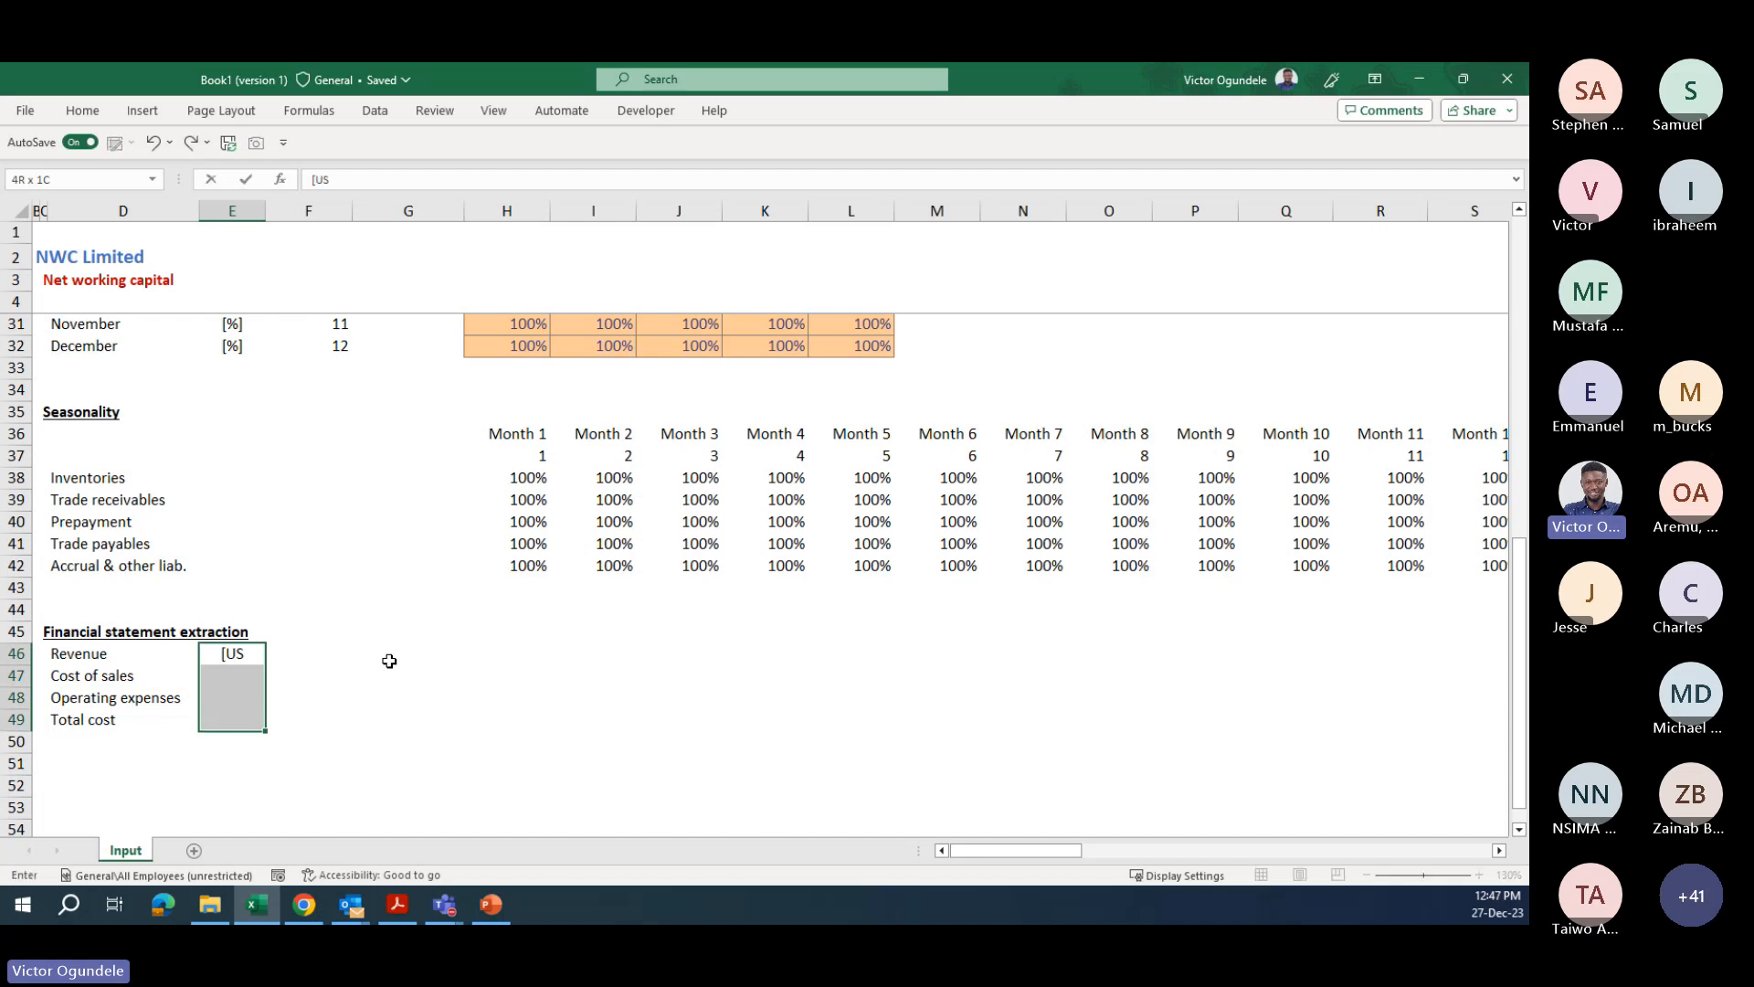
text(D'm])
key(ctrl+Return)
- Enter =RANDBETWEEN(100,500) as the Month 1 revenue in H46 and fill it across to Month 60
click(389, 661)
key(Right)
key(Right)
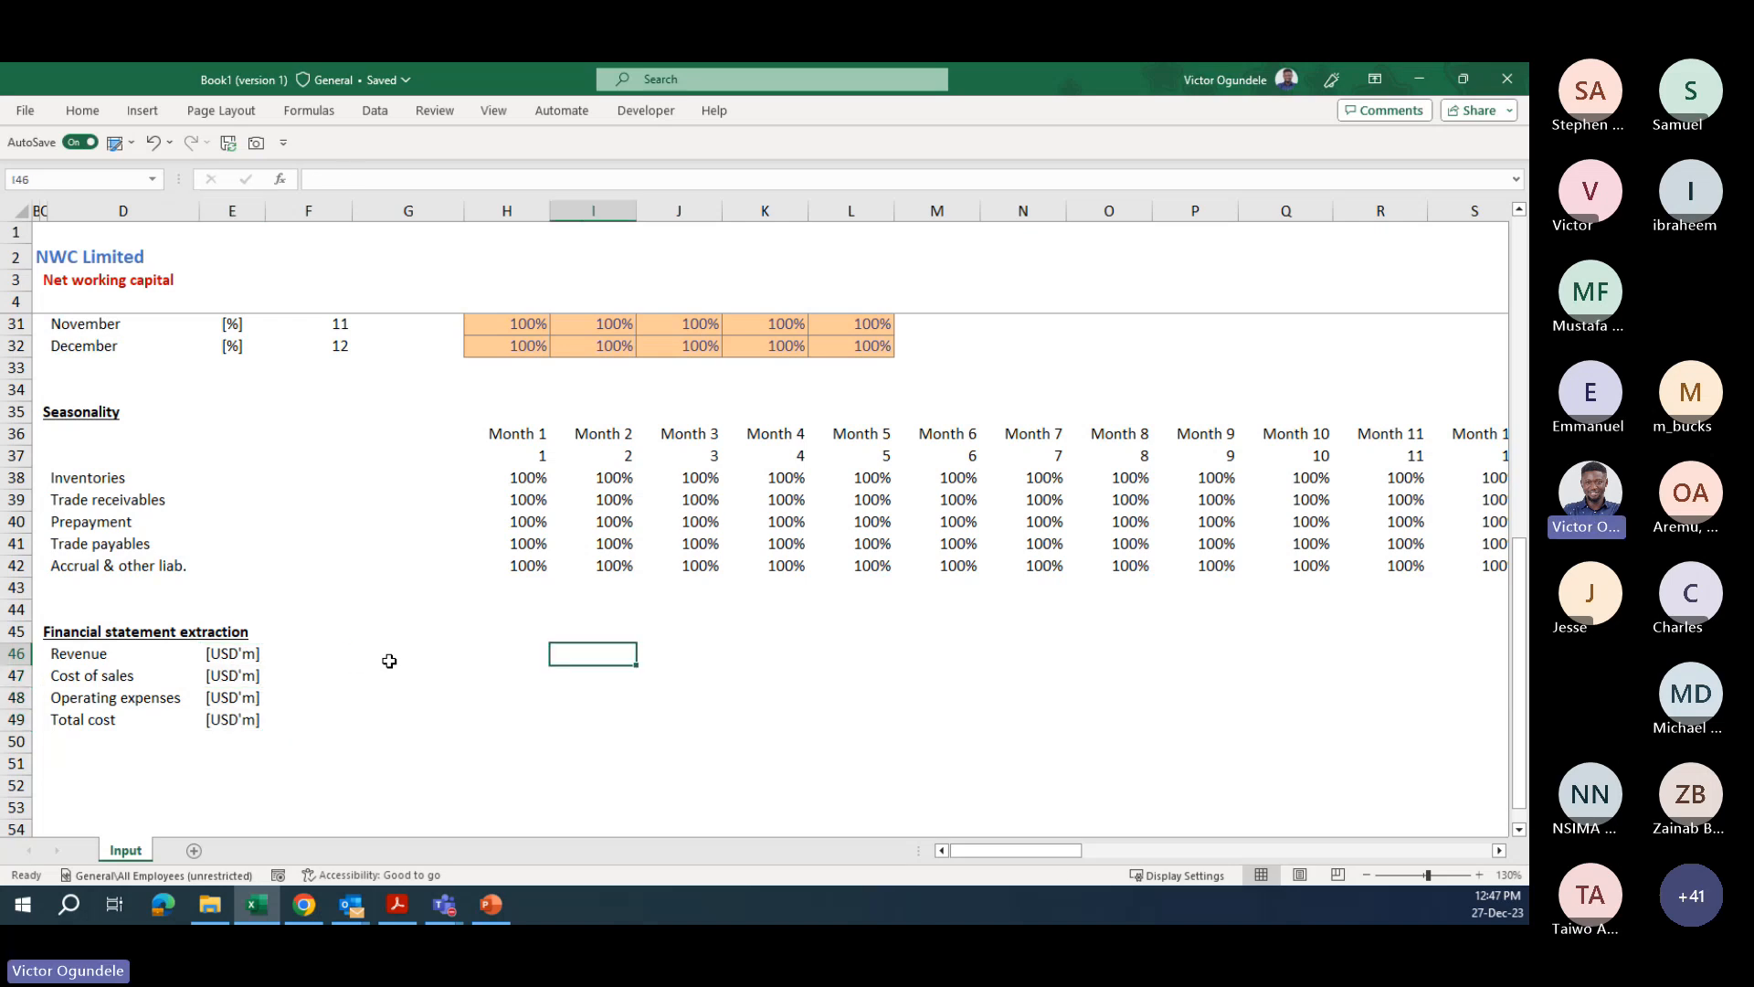
scroll(389, 660, down, 1)
key(Left)
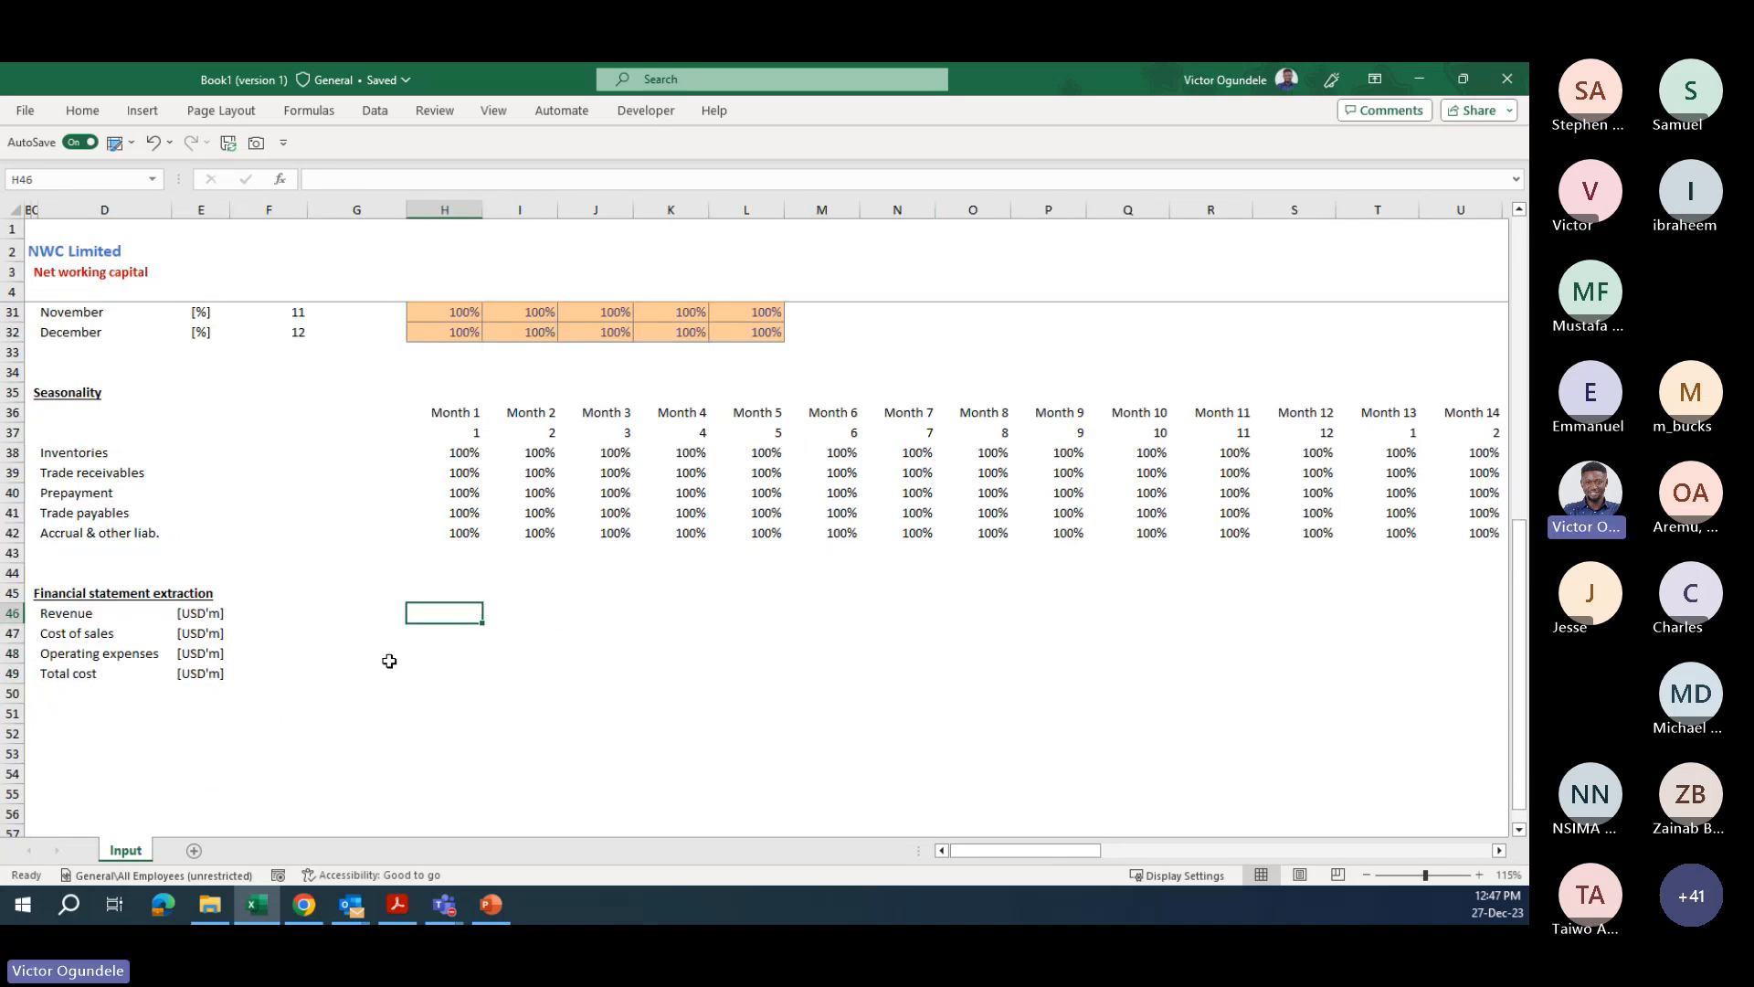
key(Down)
key(Down)
key(Tab)
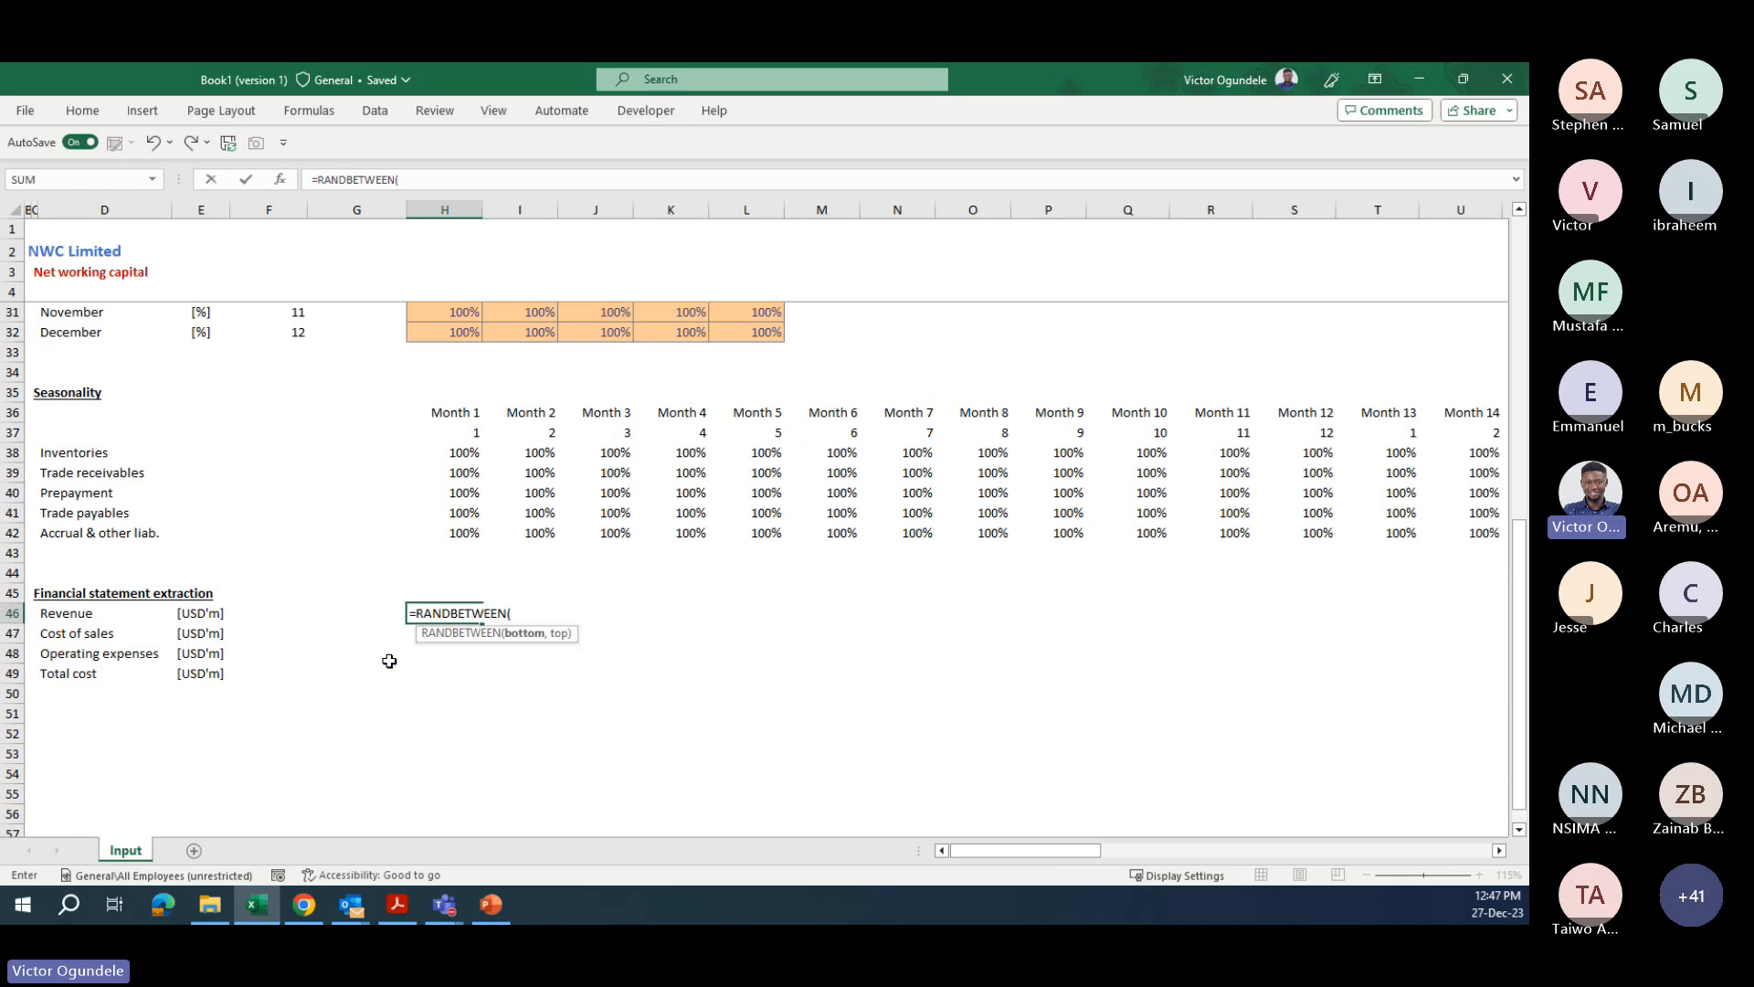
text(100)
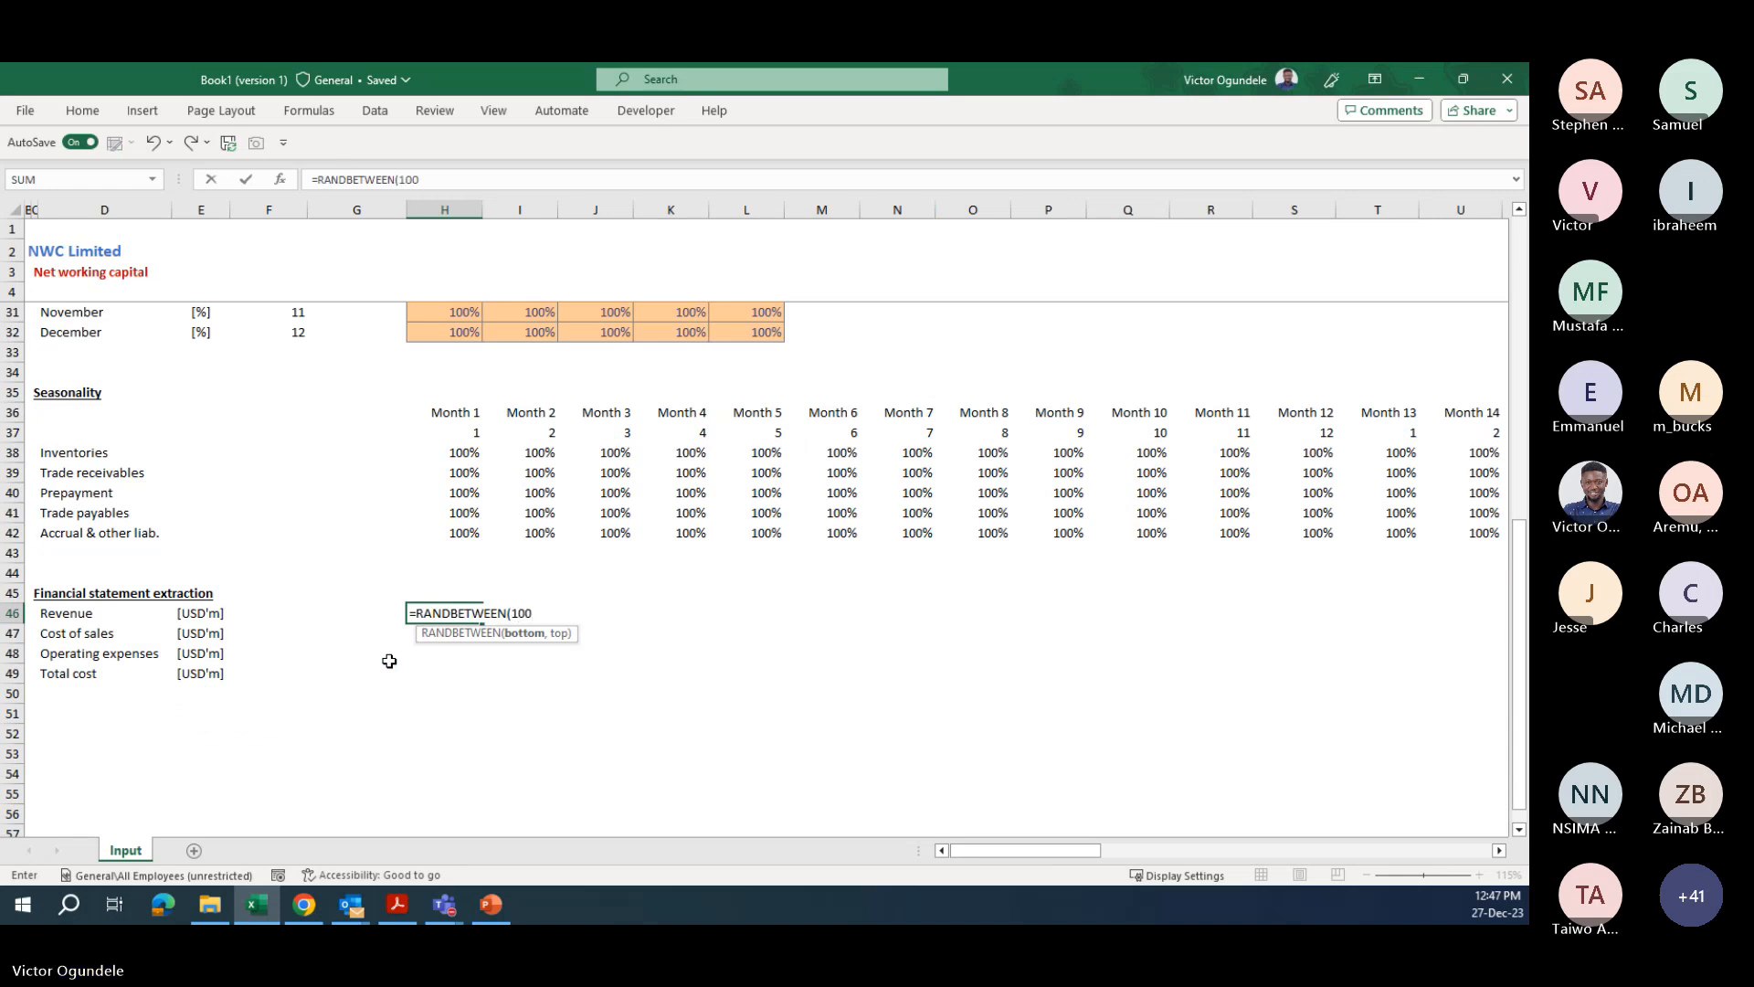
text(,500))
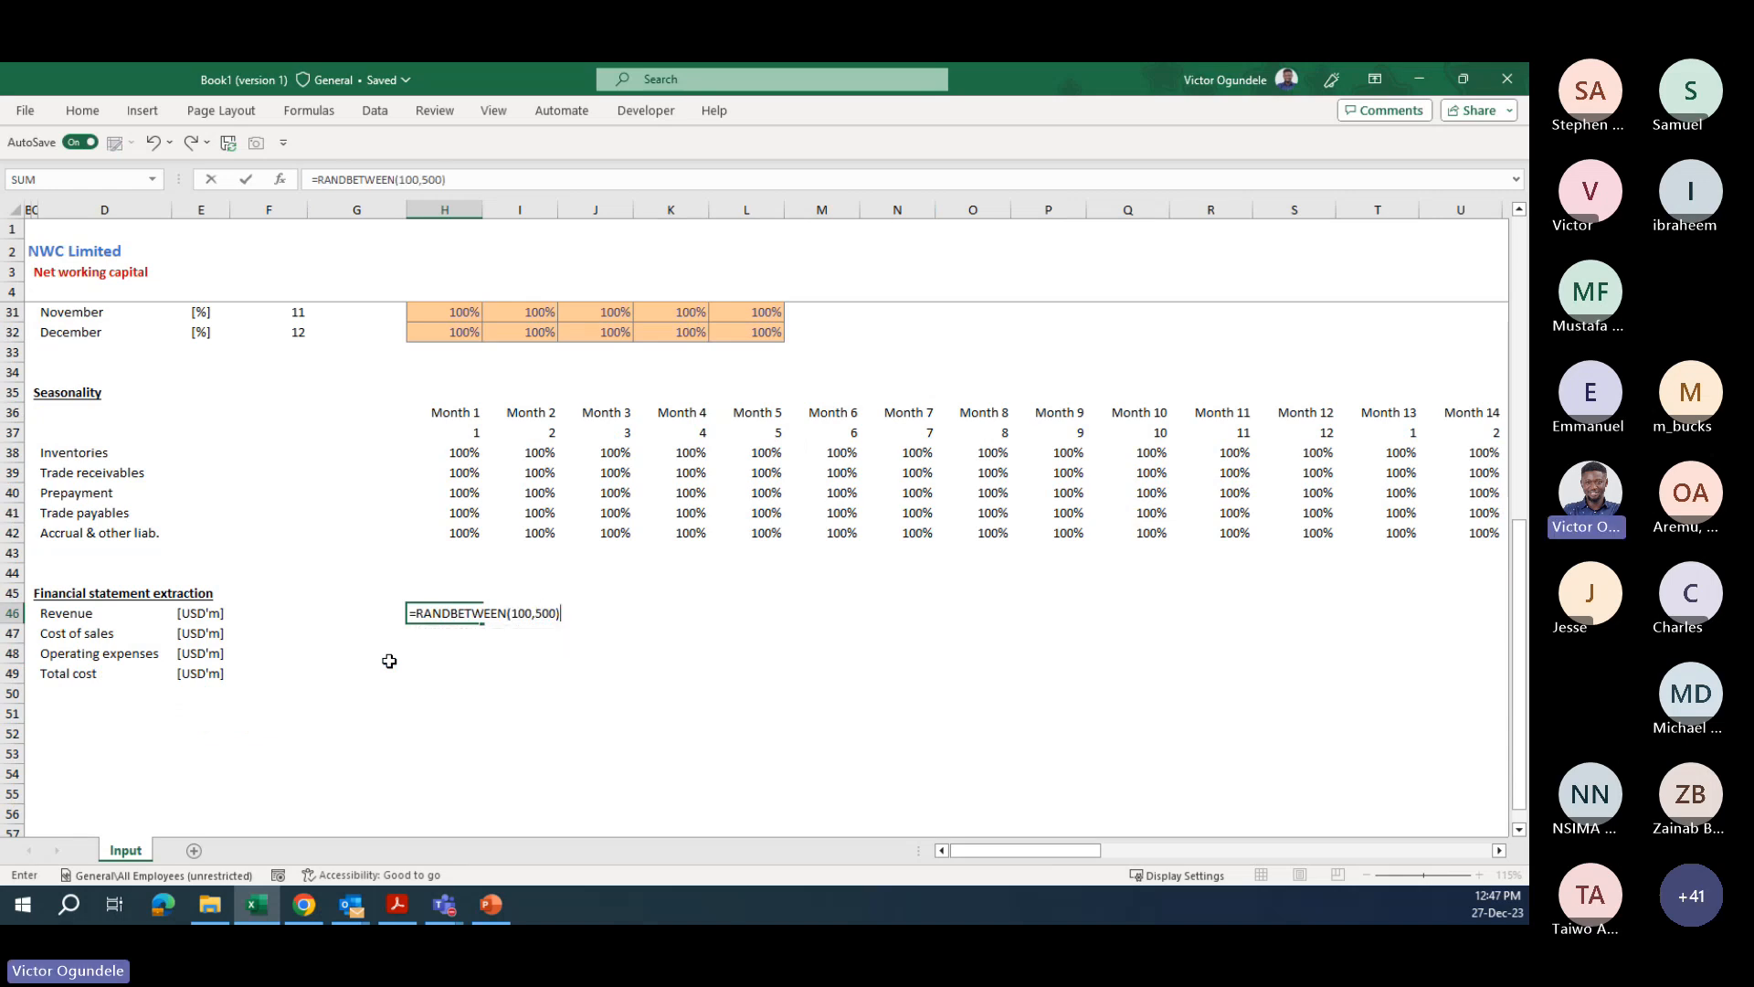
key(ctrl+Return)
key(ctrl+shift+Right)
key(ctrl+r)
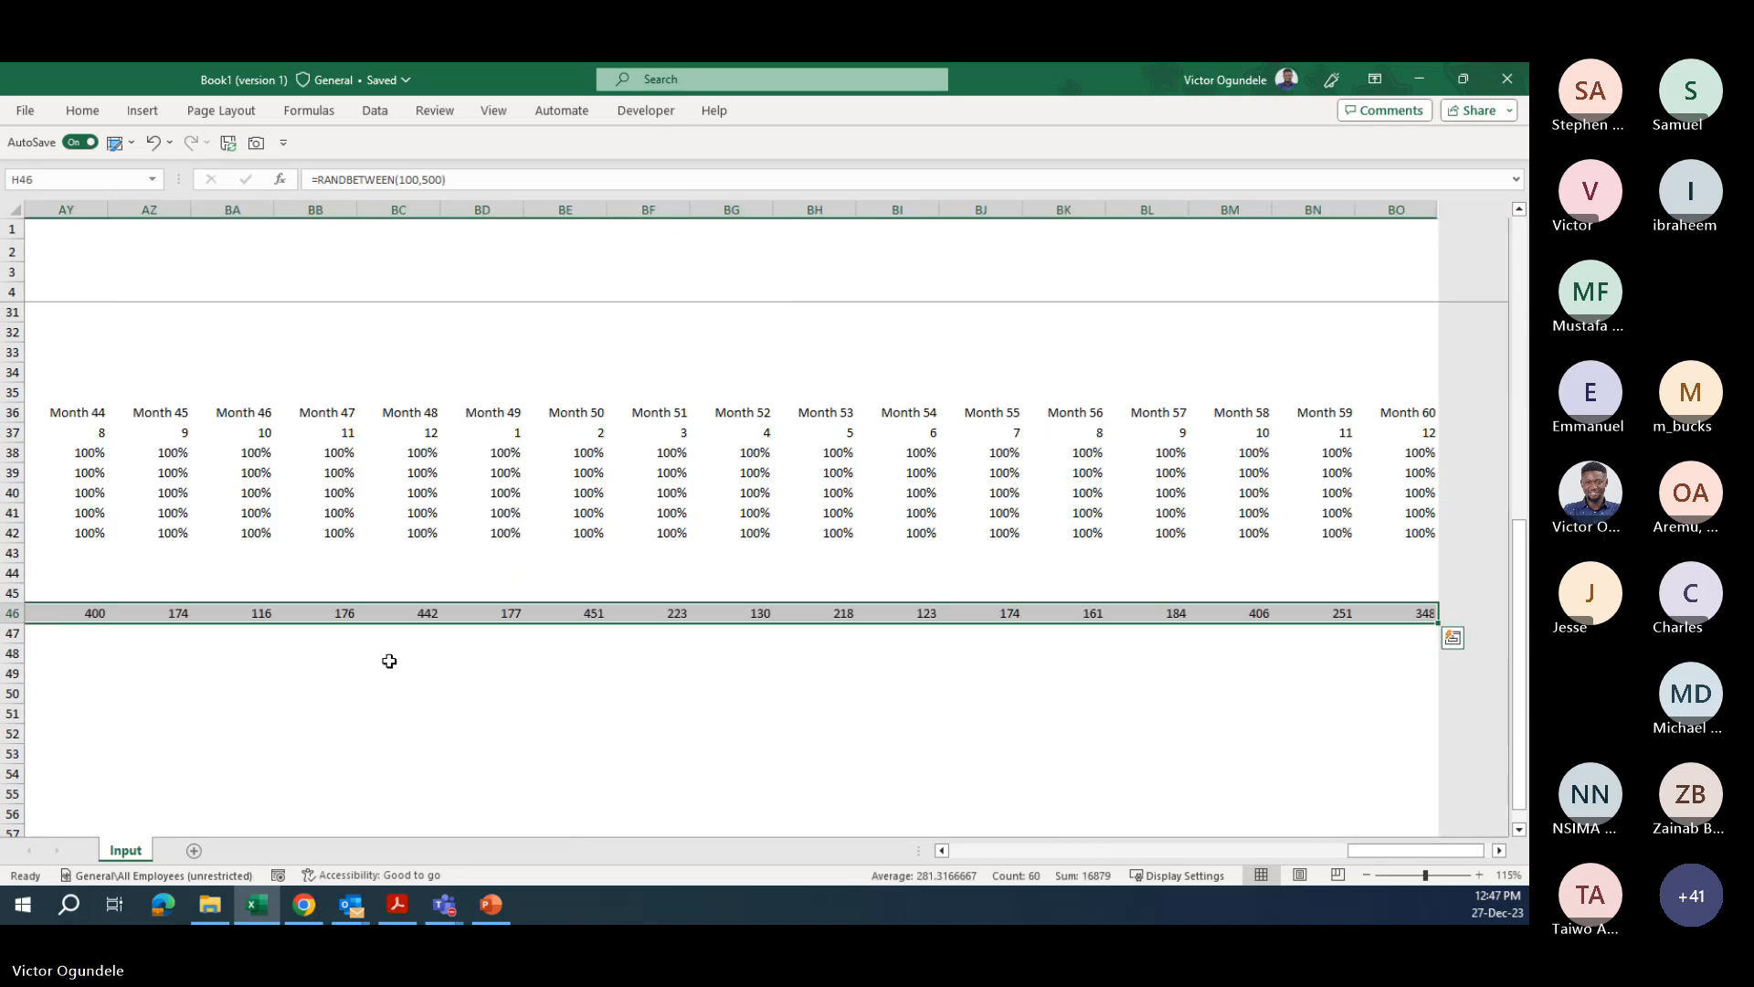
- Replace the random revenue formulas in row 46 with their fixed values
key(ctrl+c)
key(ctrl+alt+v)
key(v)
key(Return)
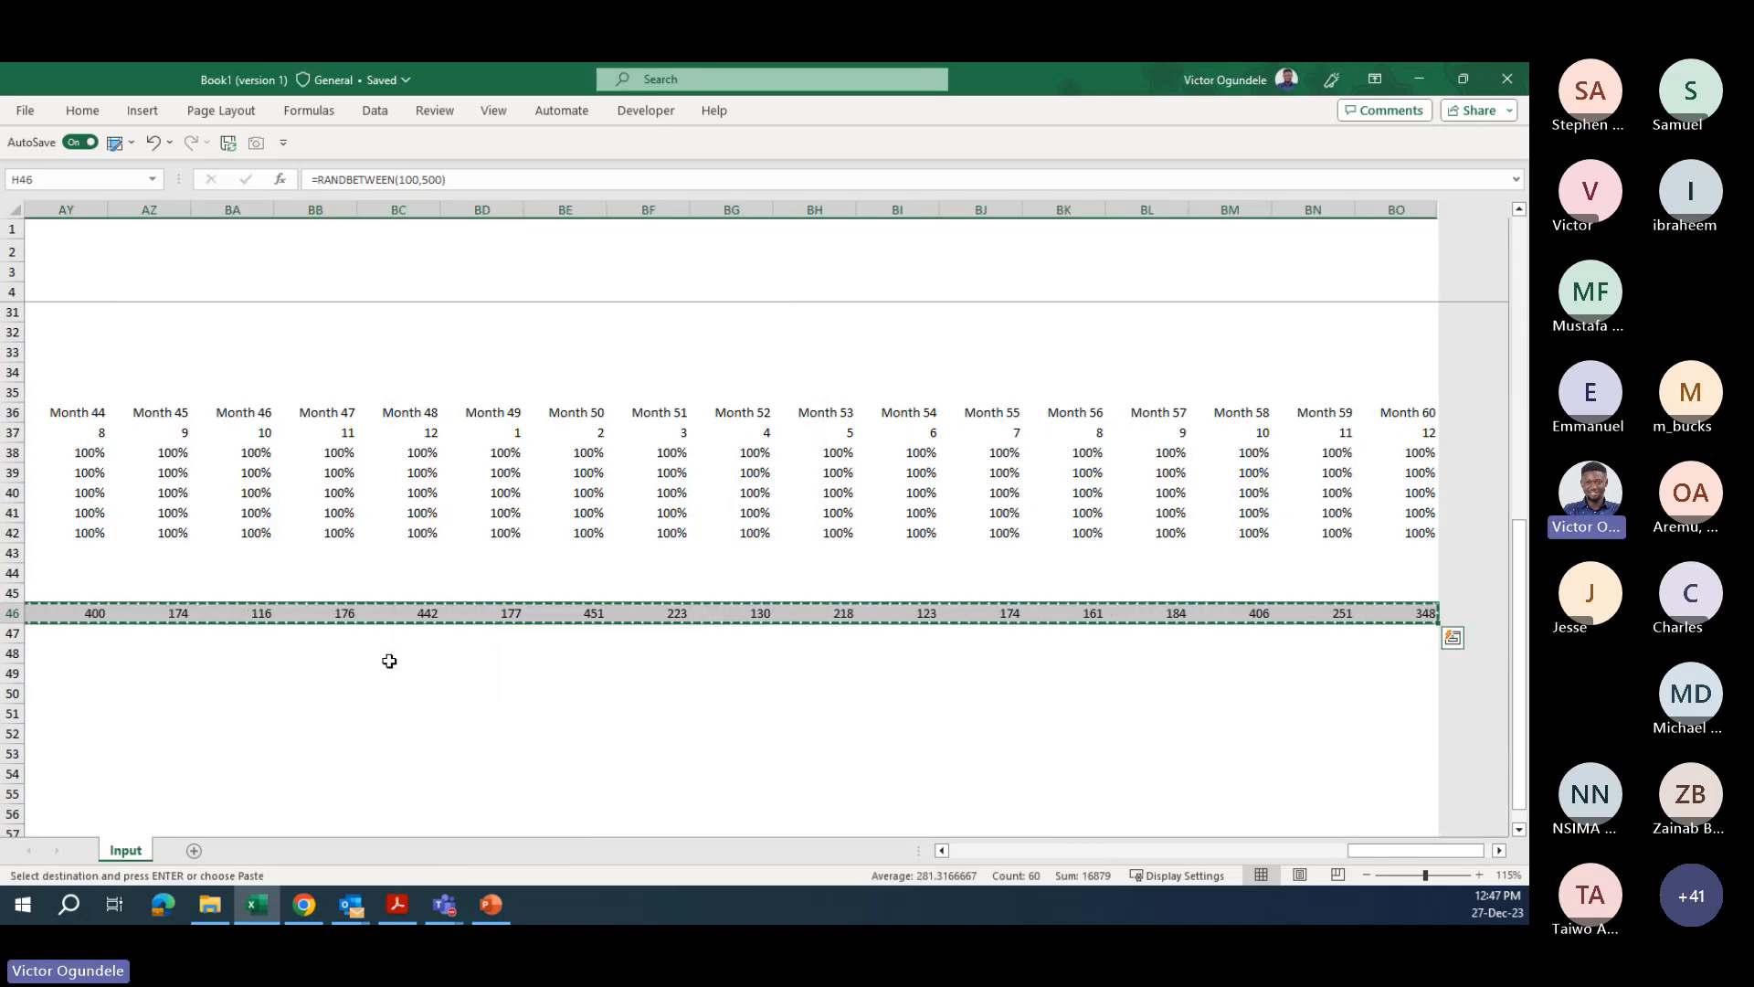
key(Escape)
- Freeze the panes at G5 so the title rows and the label columns through F stay in view
key(Home)
scroll(389, 660, up, 9)
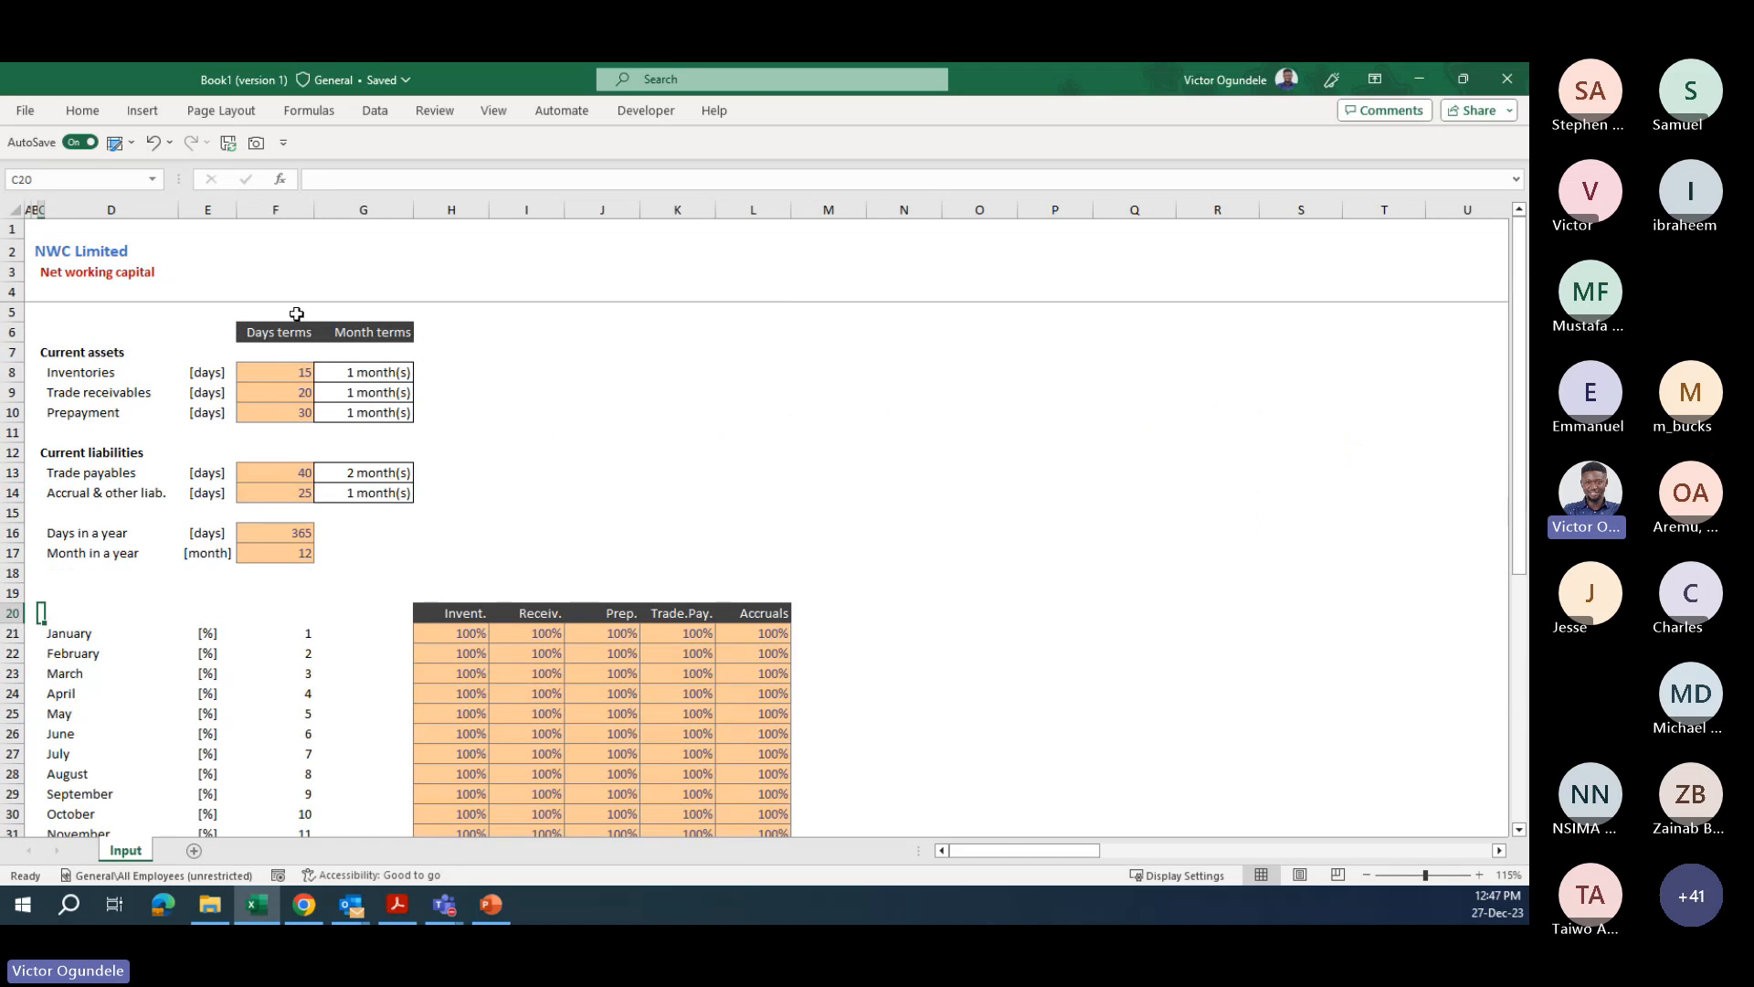
click(290, 311)
key(Right)
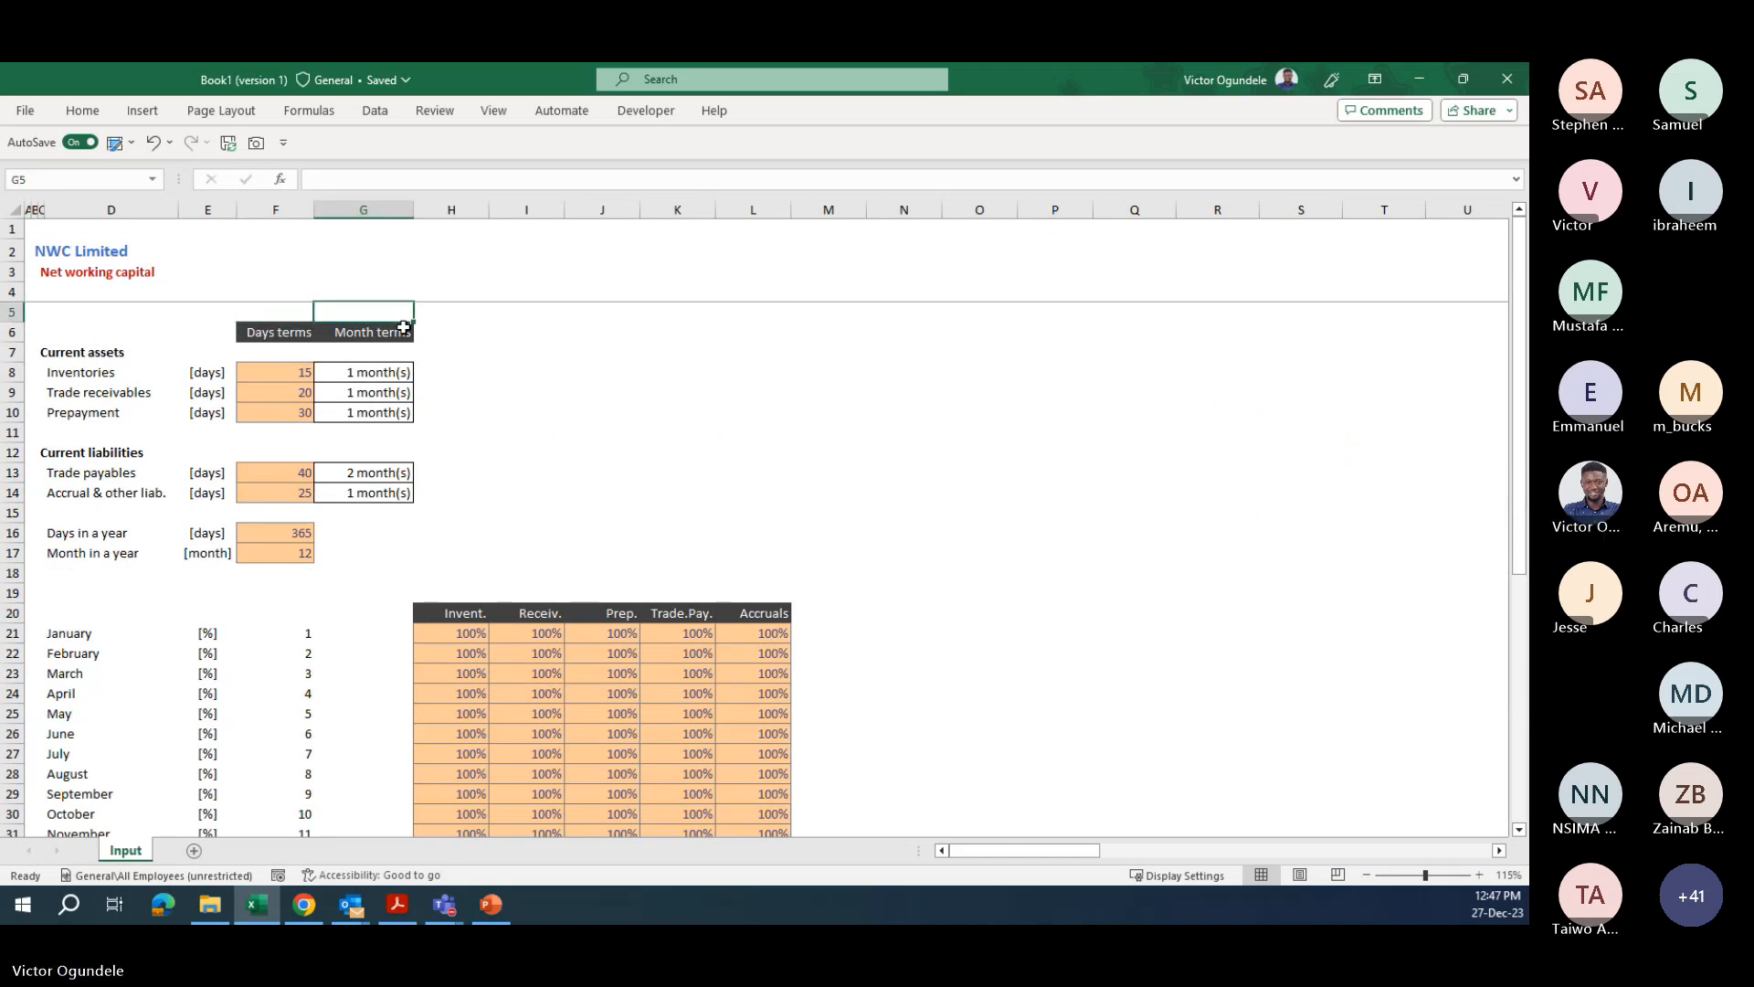
key(alt+w)
key(f)
key(f)
key(Page_Down)
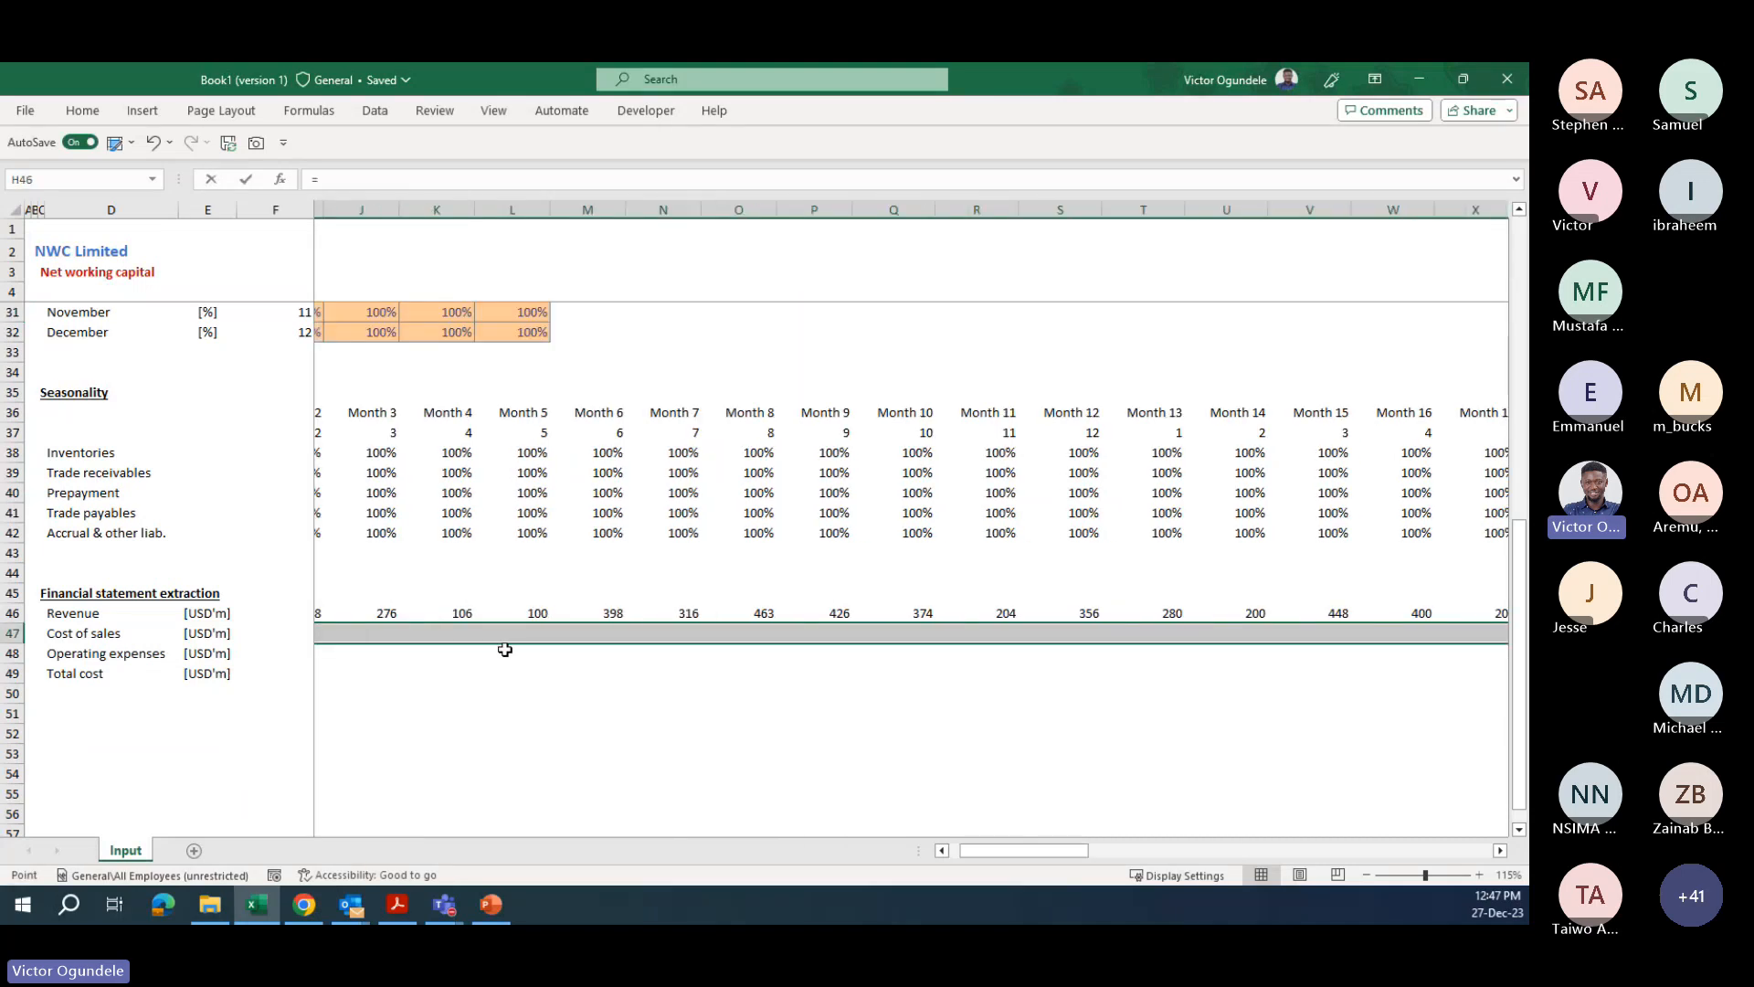
text(=)
key(Up)
key(Up)
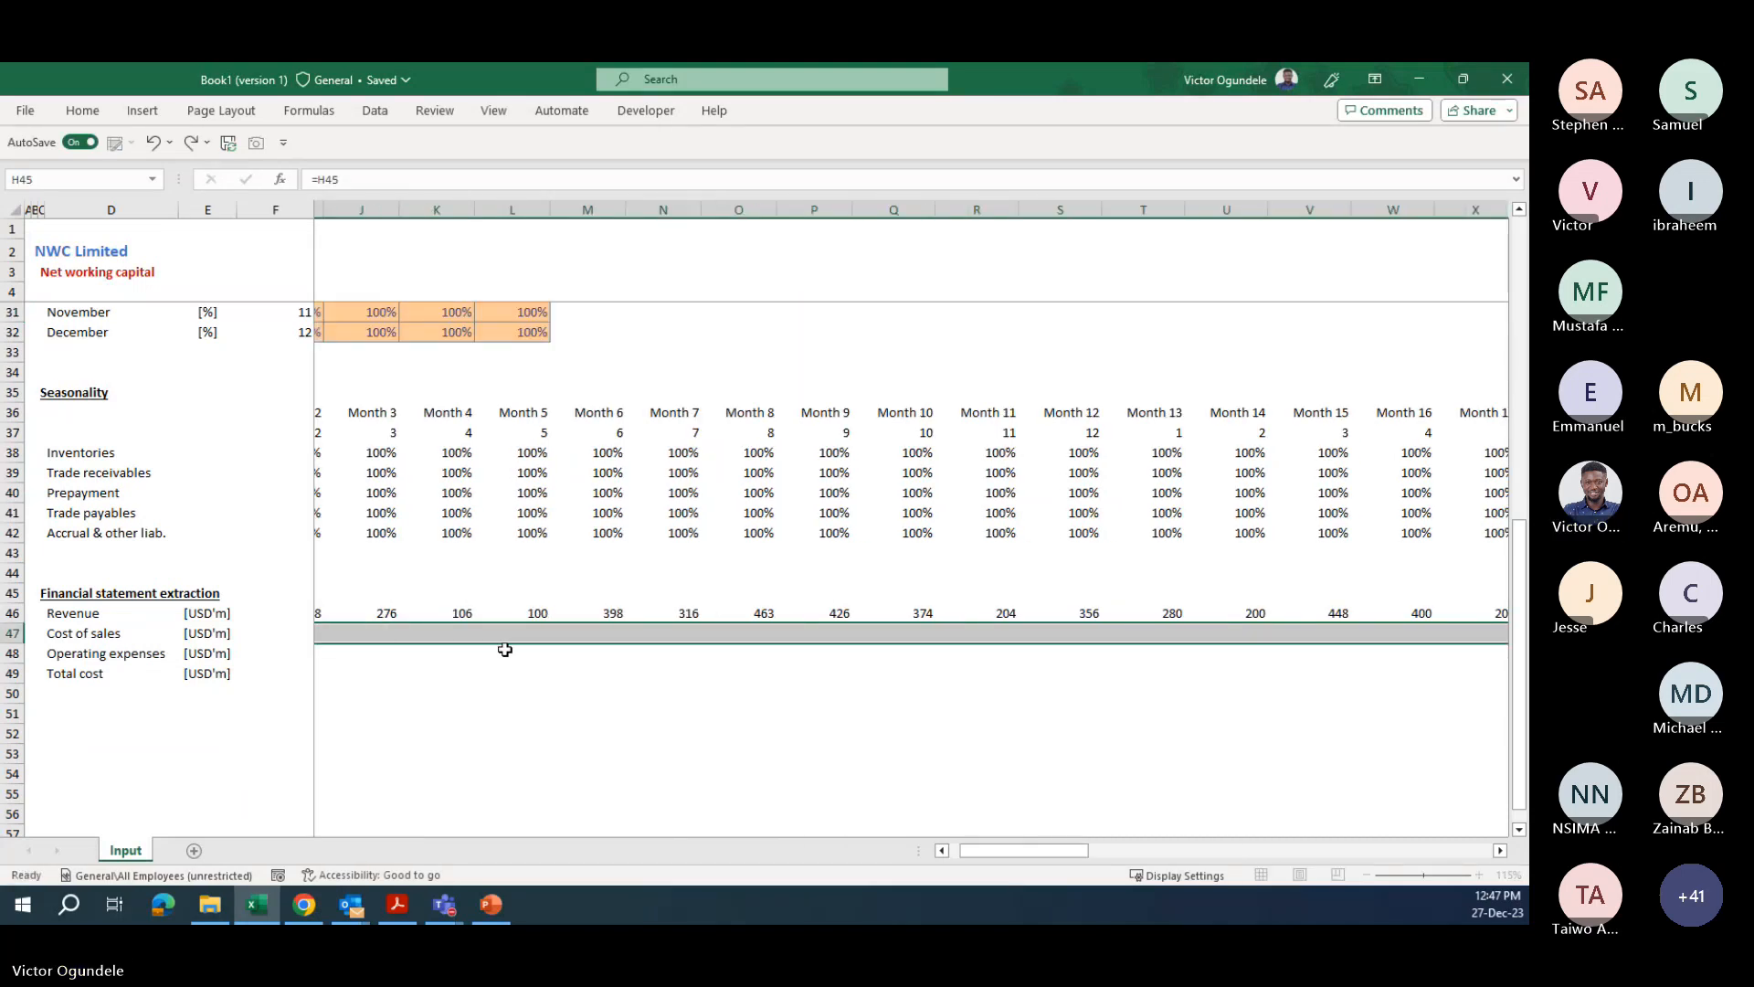
key(Escape)
- Calculate cost of sales as 45% of revenue with =H46*45% across row 47 for all 60 months
text(=)
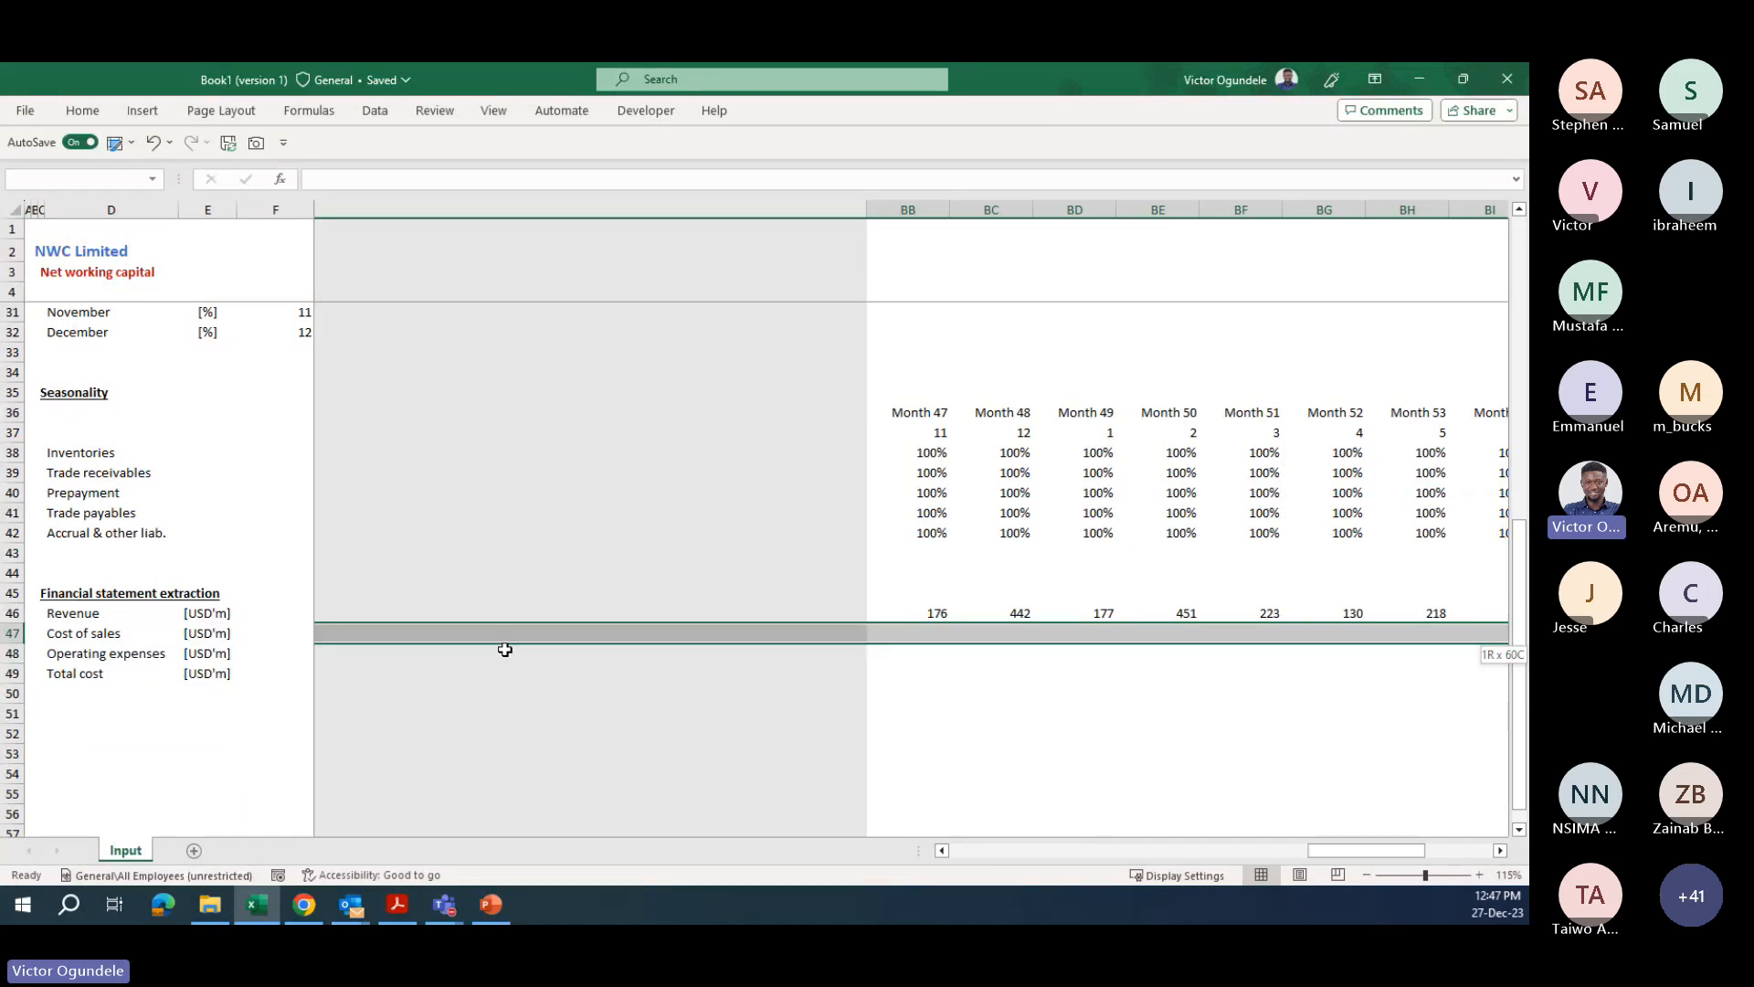
key(Up)
text(*45%)
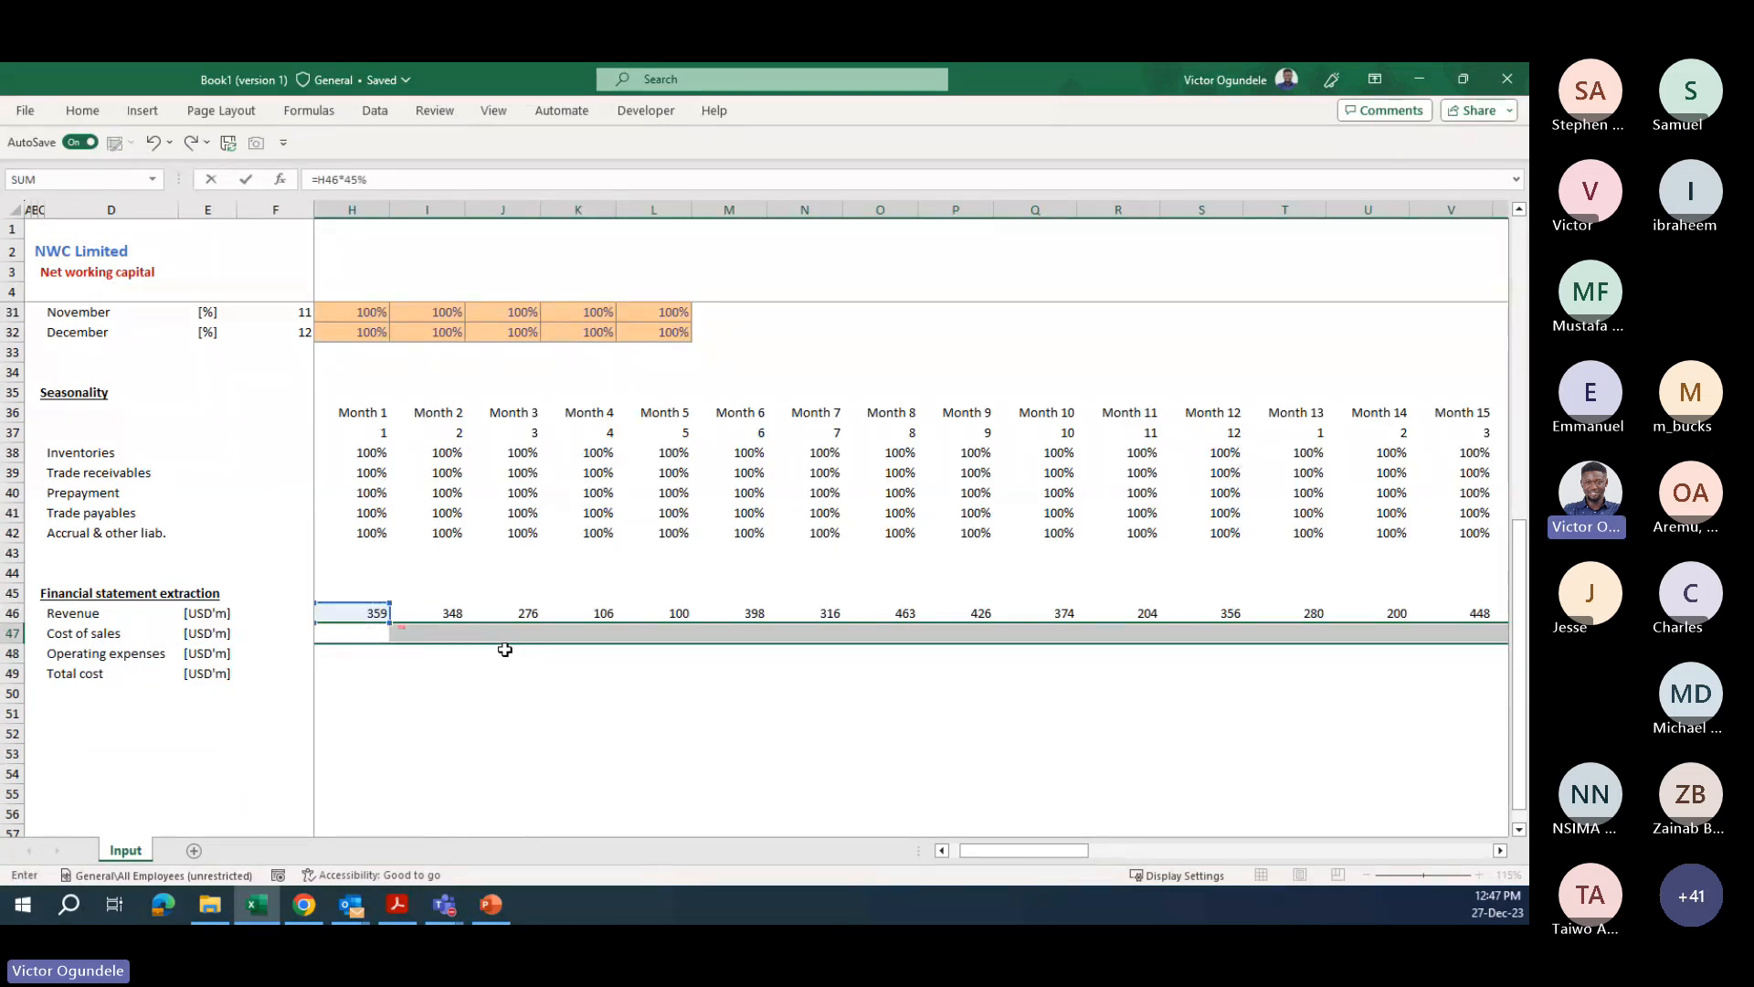
key(ctrl+Return)
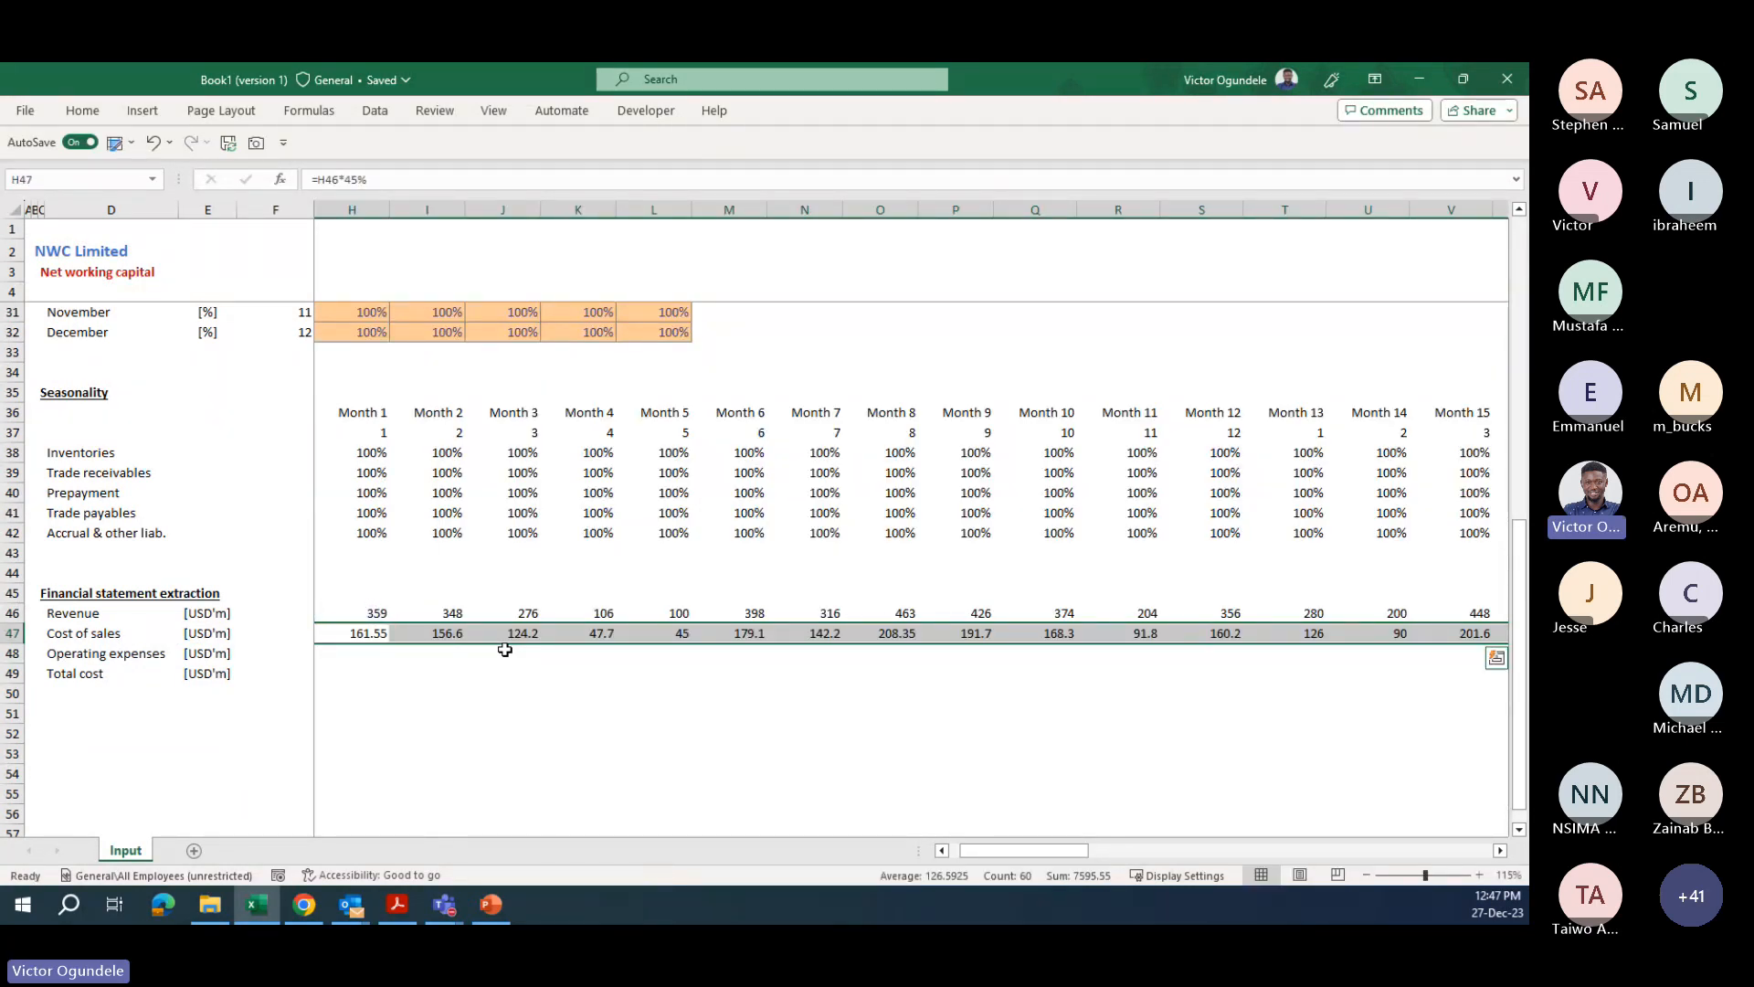
- Display the cost of sales values in row 47 with no decimal places
key(ctrl+q)
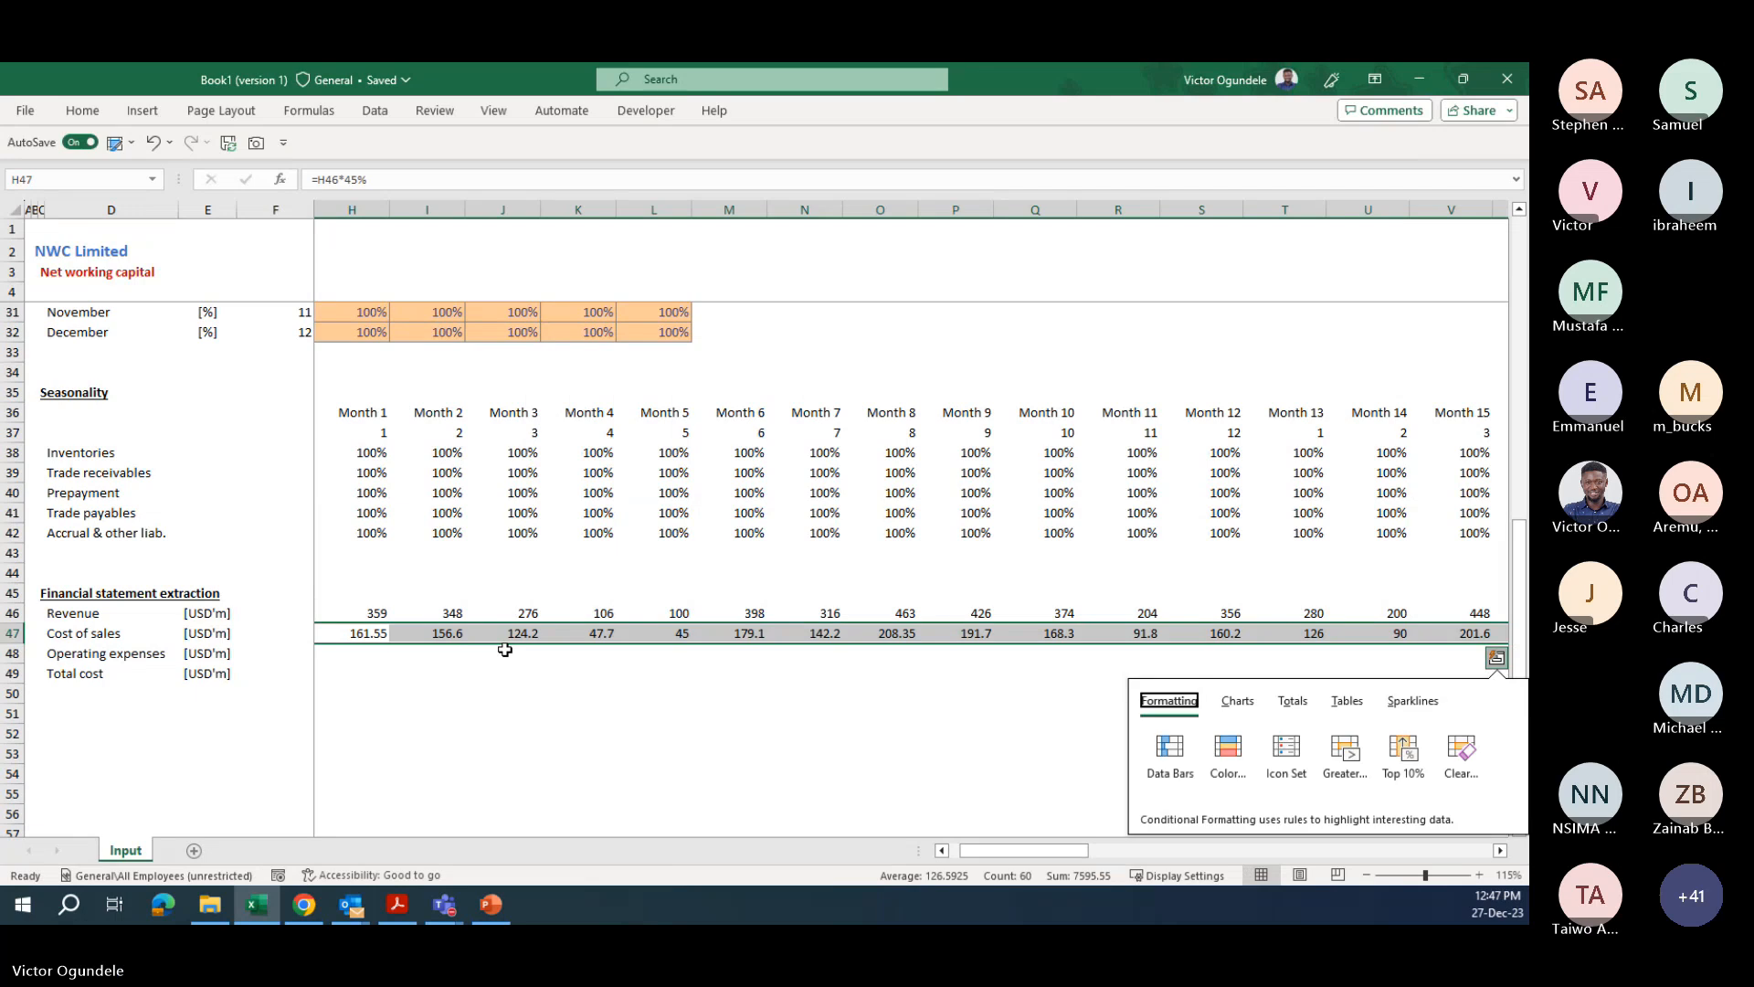
key(Escape)
key(alt+h)
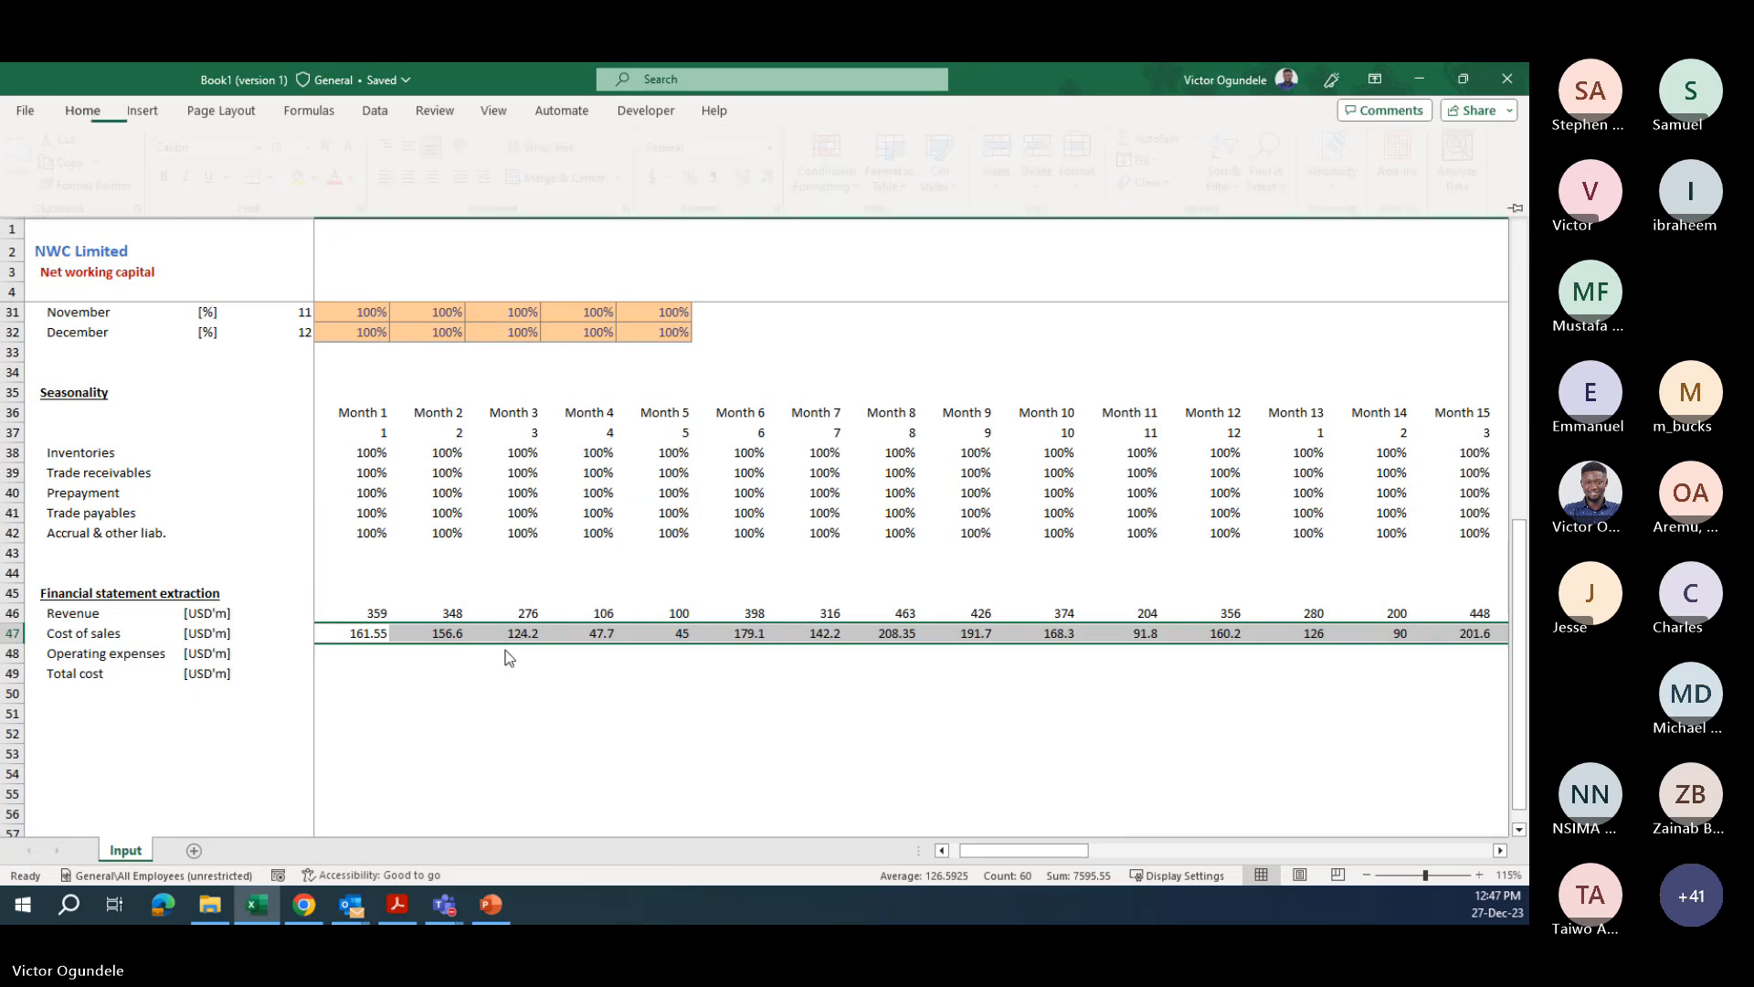
key(9)
key(alt+h)
key(9)
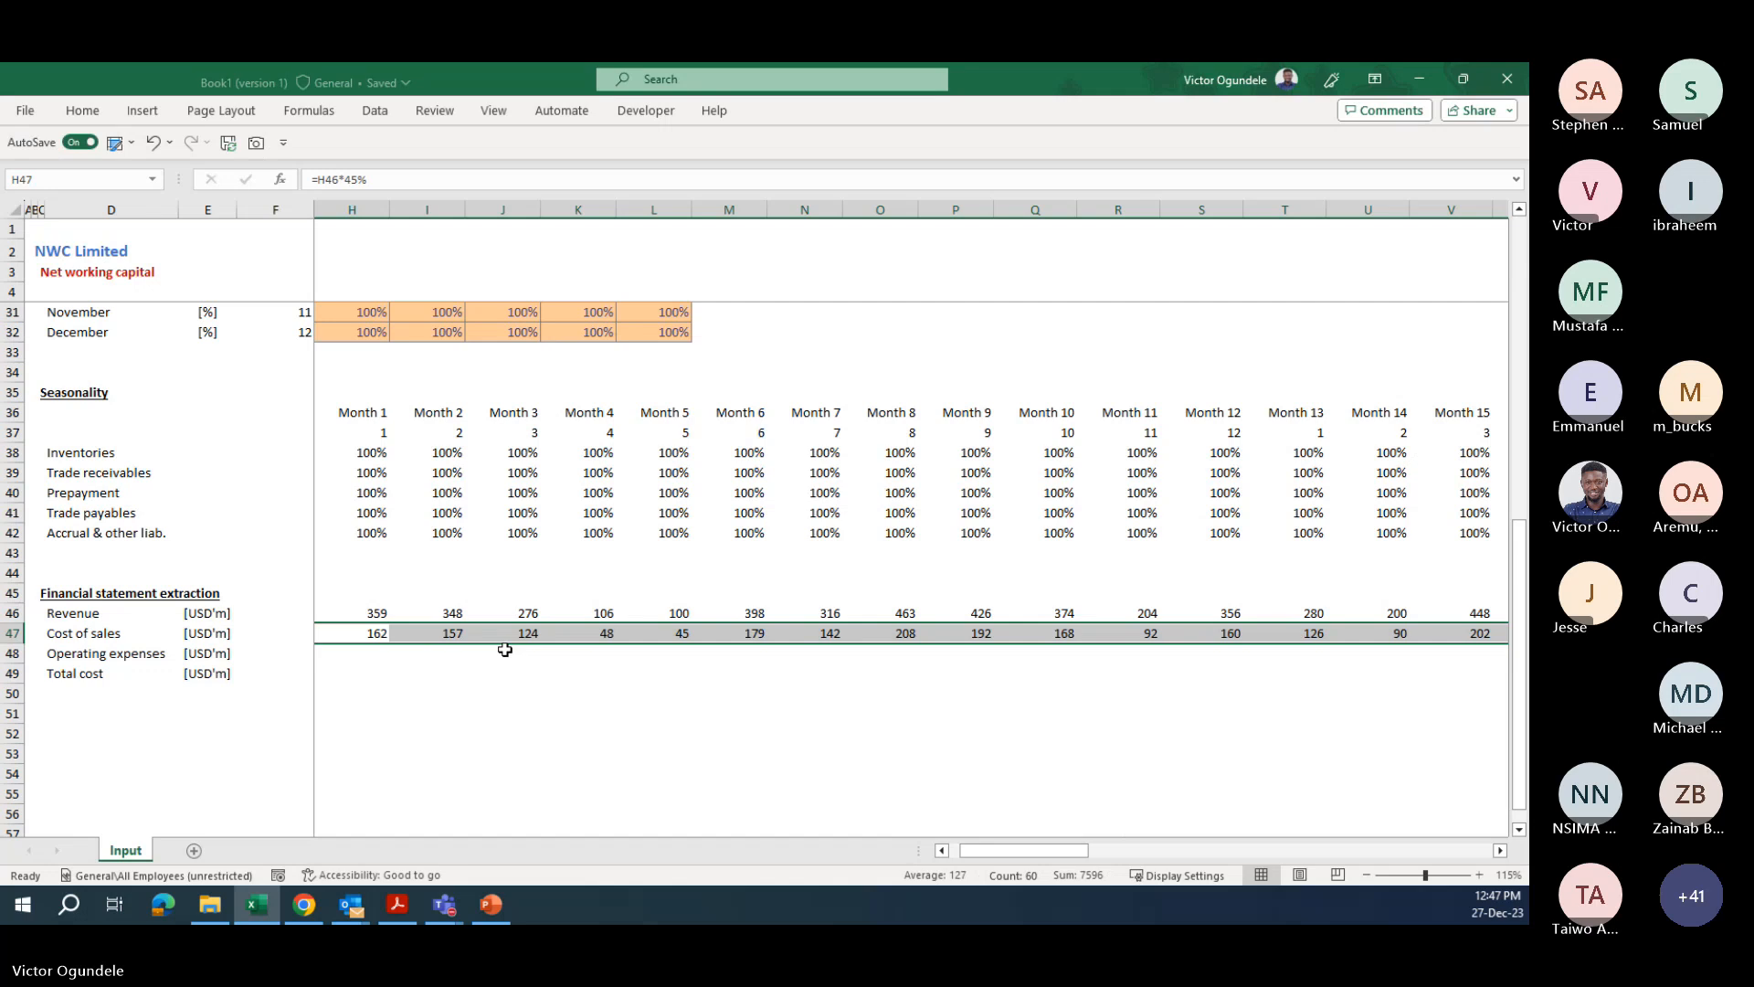
- Calculate operating expenses as 25% of revenue with =H46*25% across row 48 for all 60 months
key(Down)
key(shift+Right)
key(shift+Right)
key(shift+Right)
key(shift+Right)
key(shift+Right)
key(shift+Right)
key(shift+Right)
key(shift+Right)
key(shift+Right)
key(shift+Right)
key(shift+Right)
key(shift+Right)
key(shift+Right)
key(shift+Right)
key(shift+Right)
key(shift+Right)
key(shift+Right)
key(shift+Right)
key(shift+Right)
key(shift+Right)
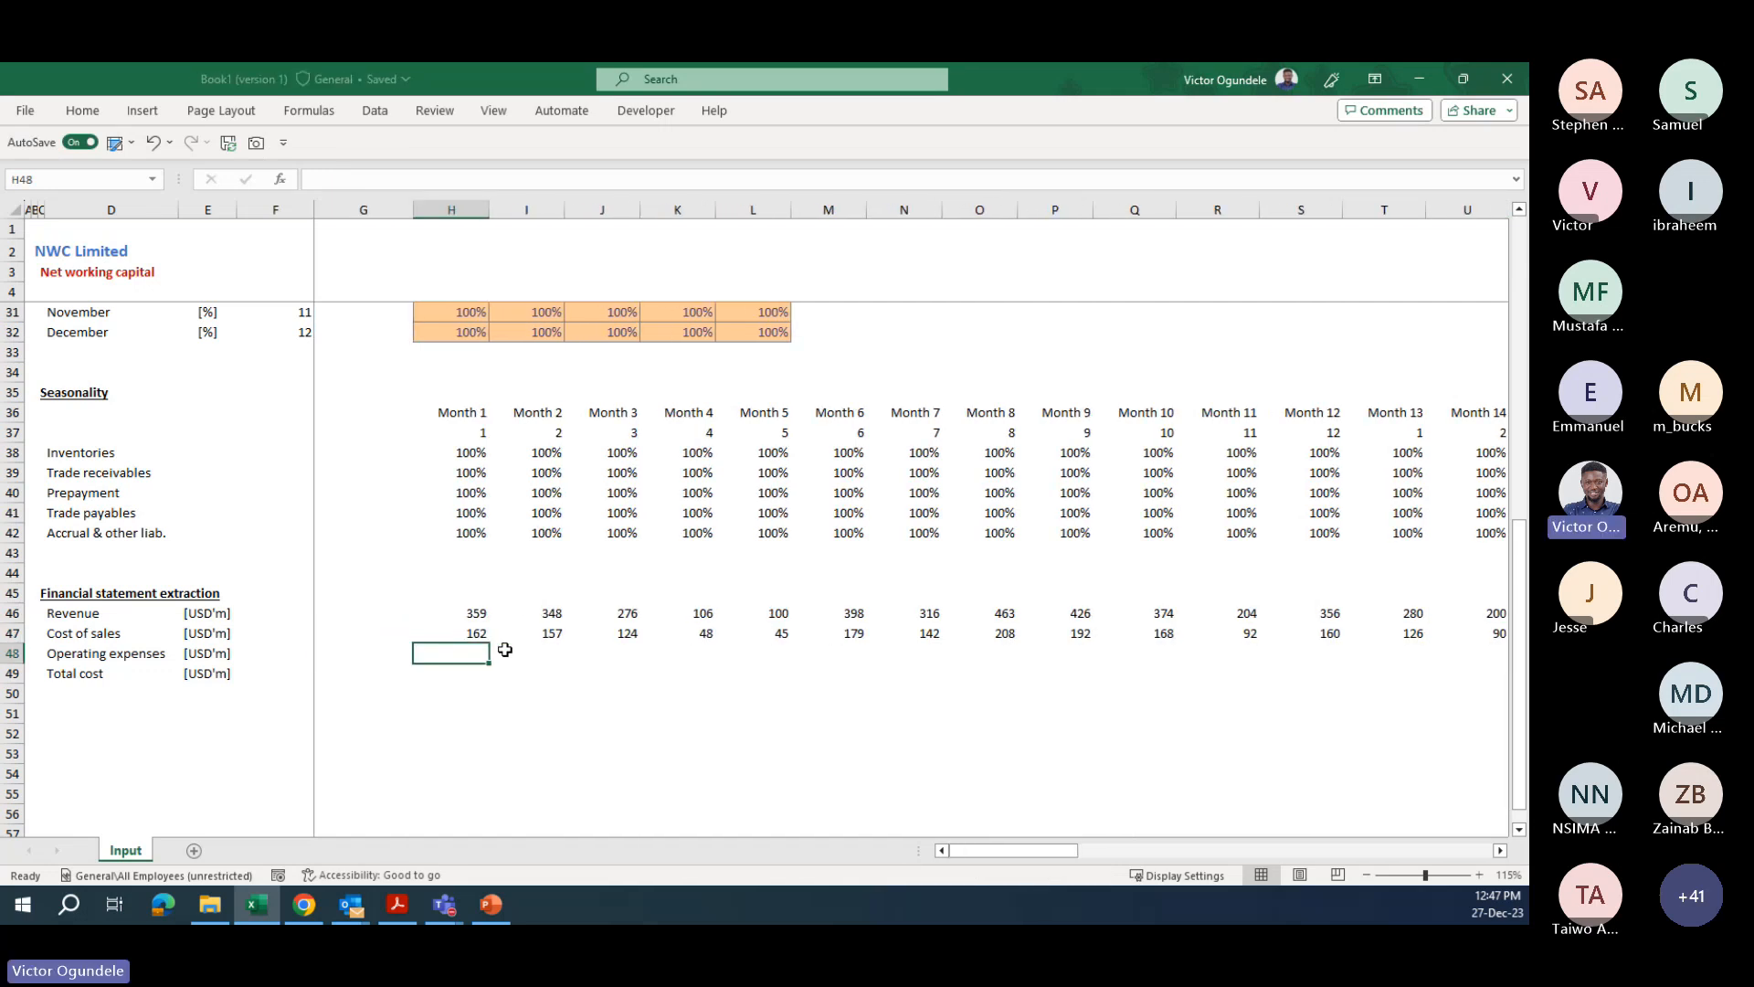
text(=)
key(Up)
key(Up)
text(*)
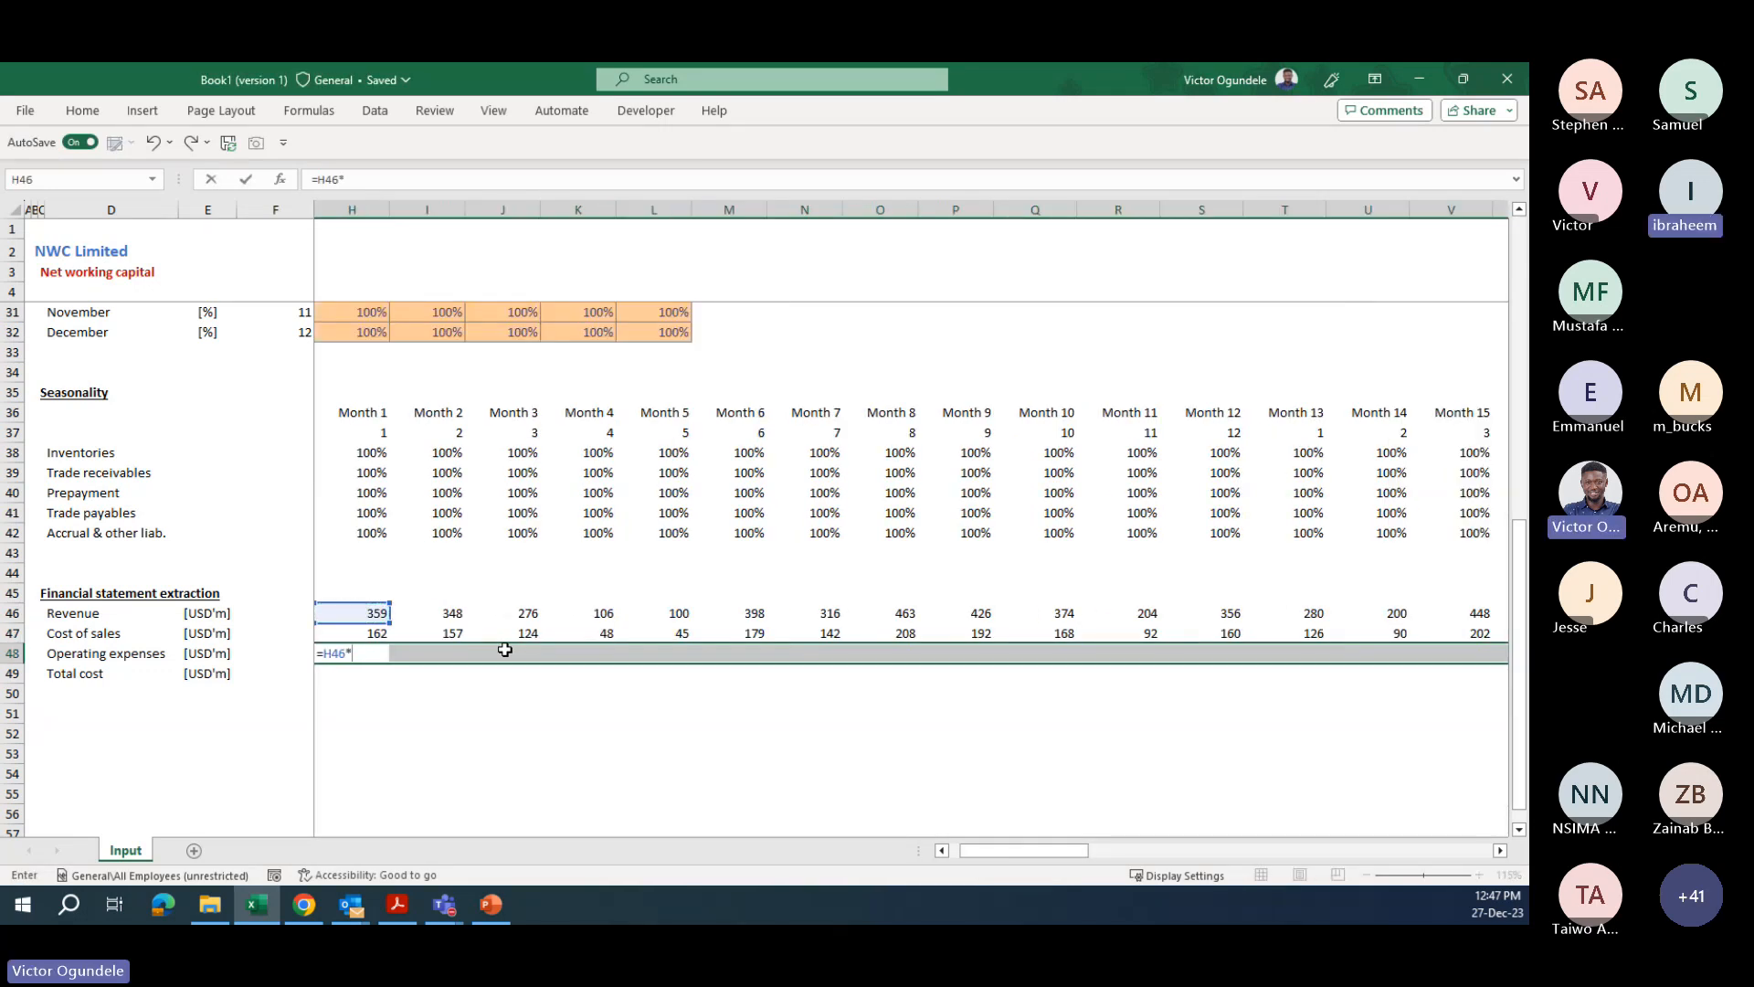
text(25)
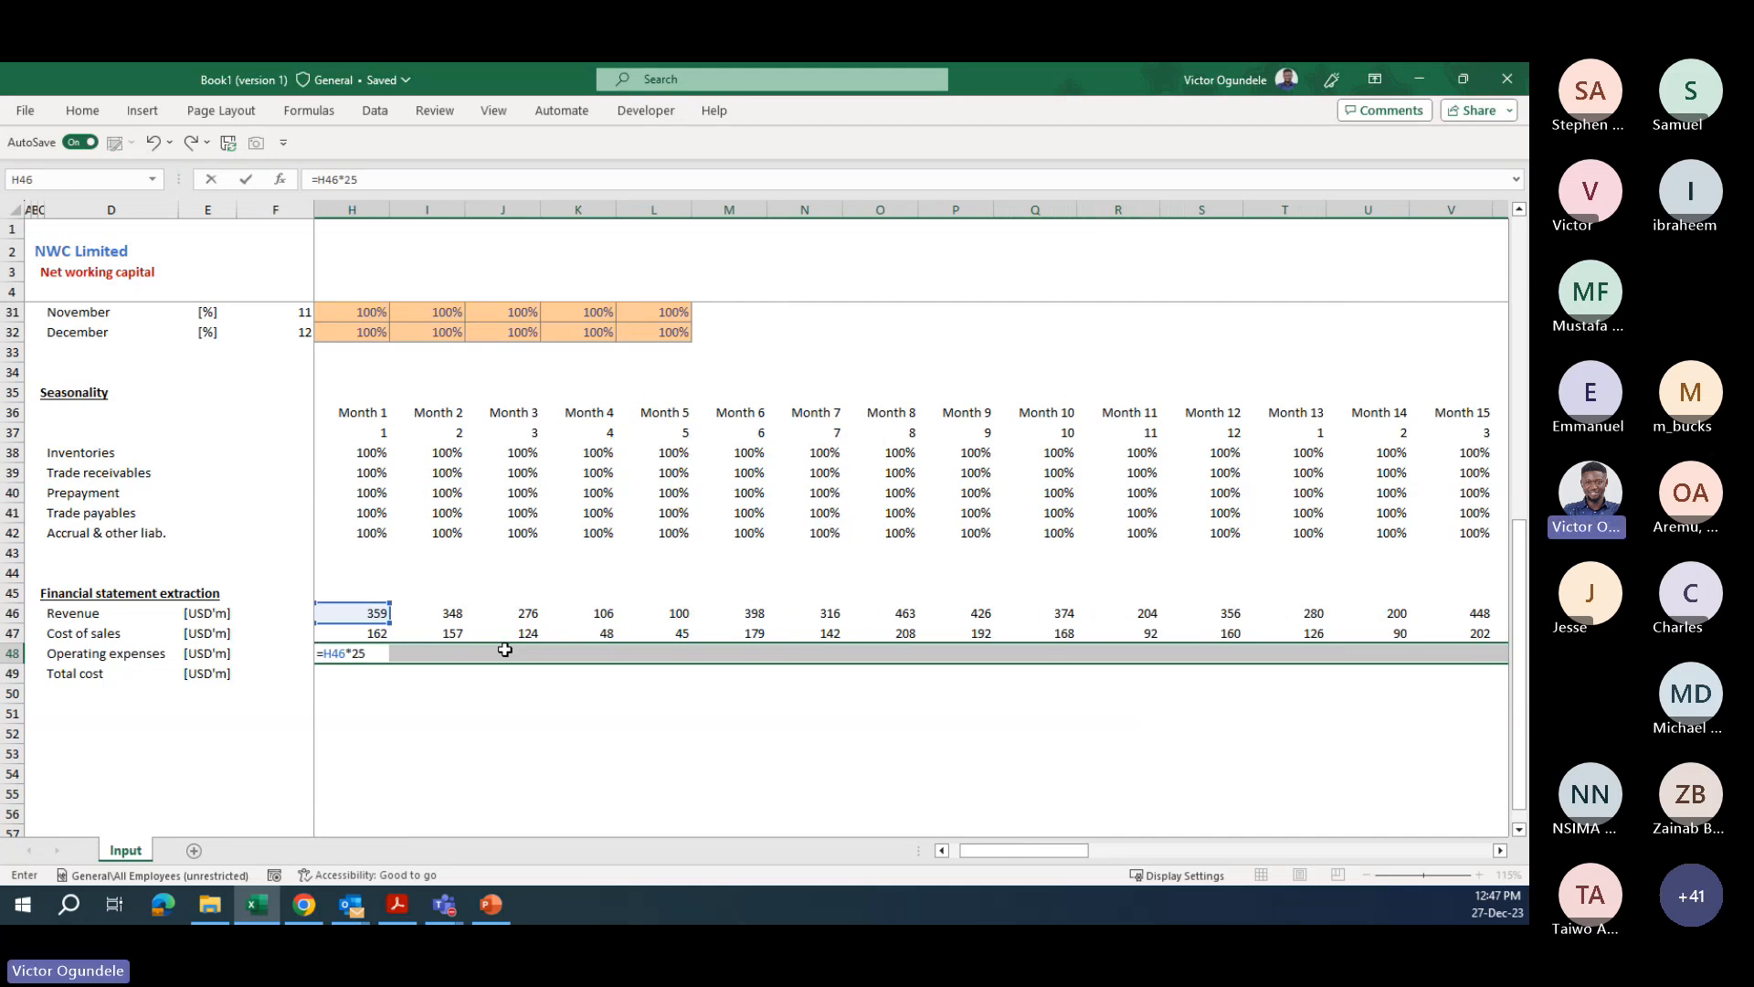
text(%)
key(ctrl+Return)
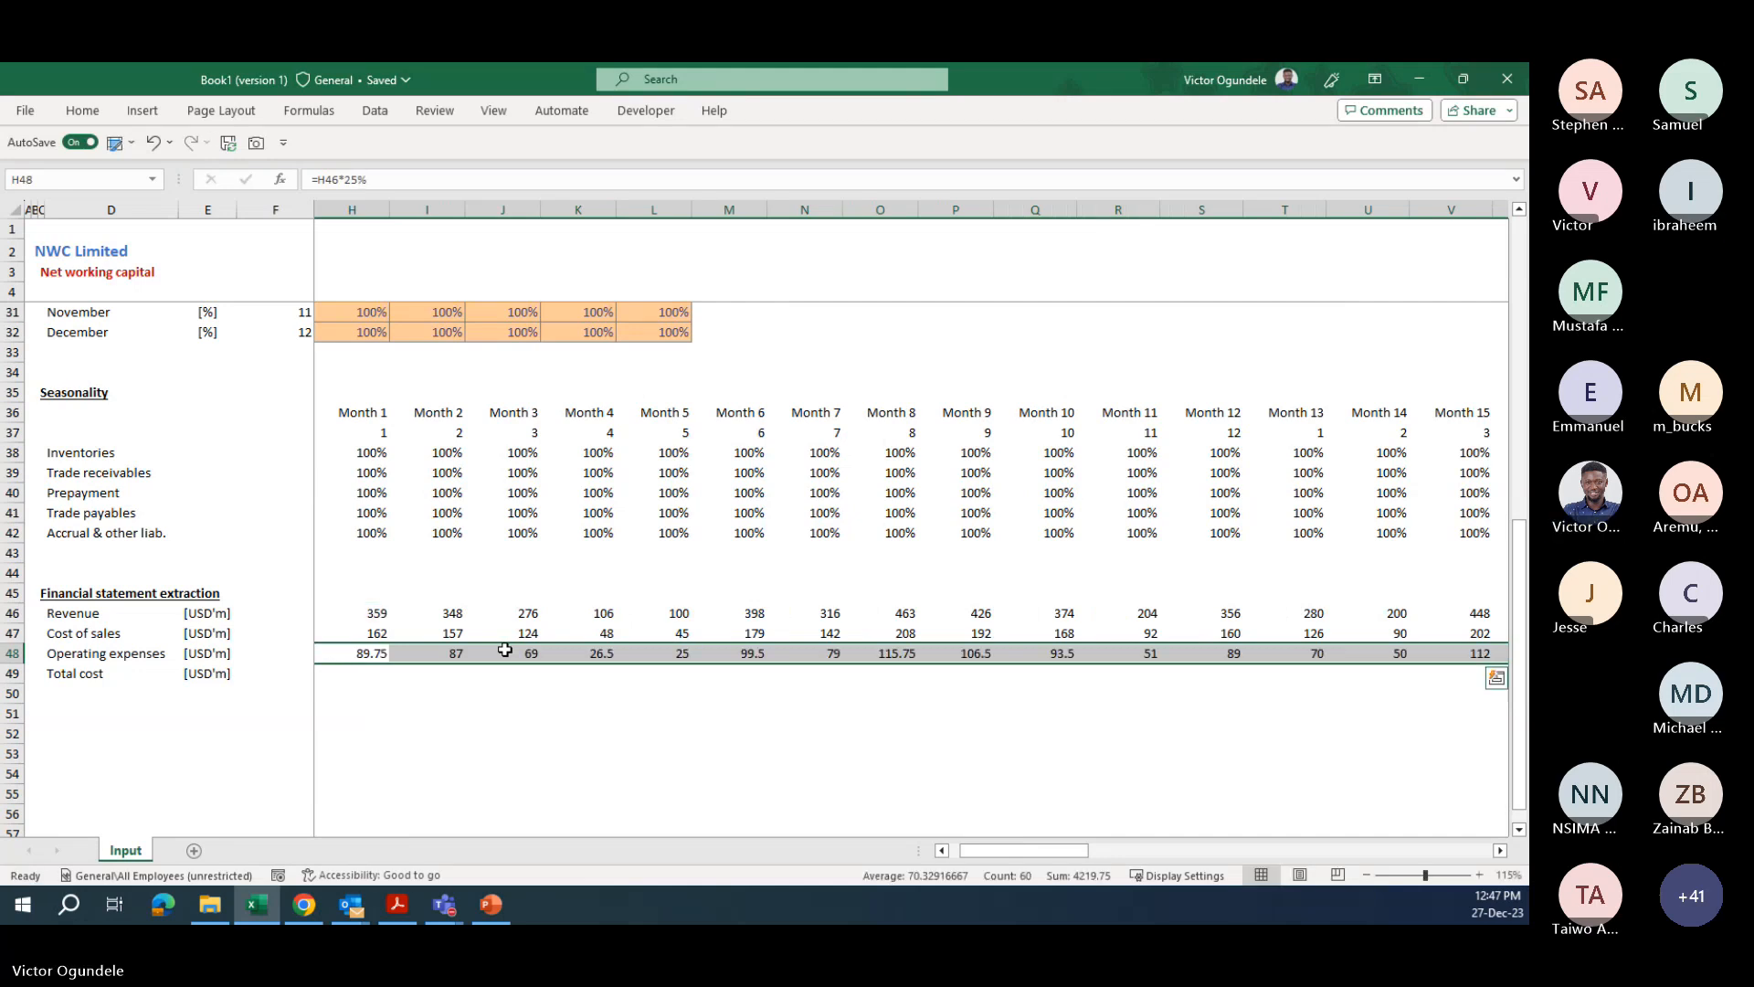
- Calculate total cost as cost of sales plus operating expenses with =H47+H48 across row 49 for all 60 months
key(Down)
text(=)
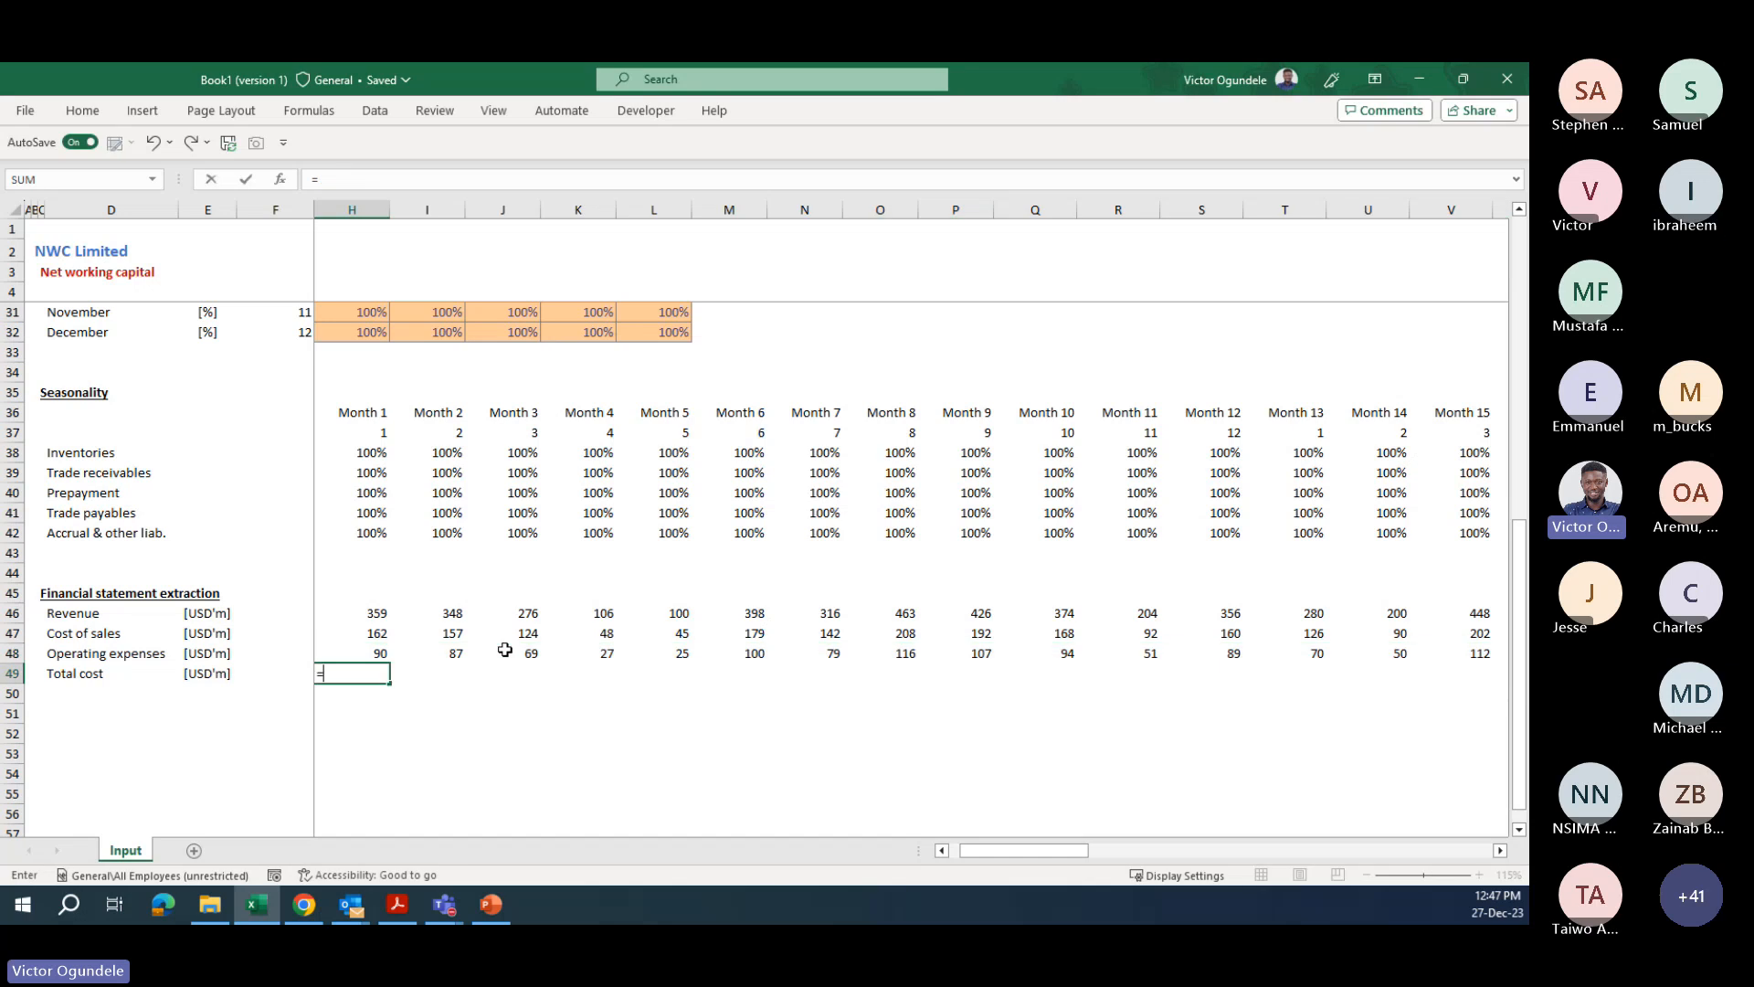
key(Up)
key(Up)
text(+)
key(Up)
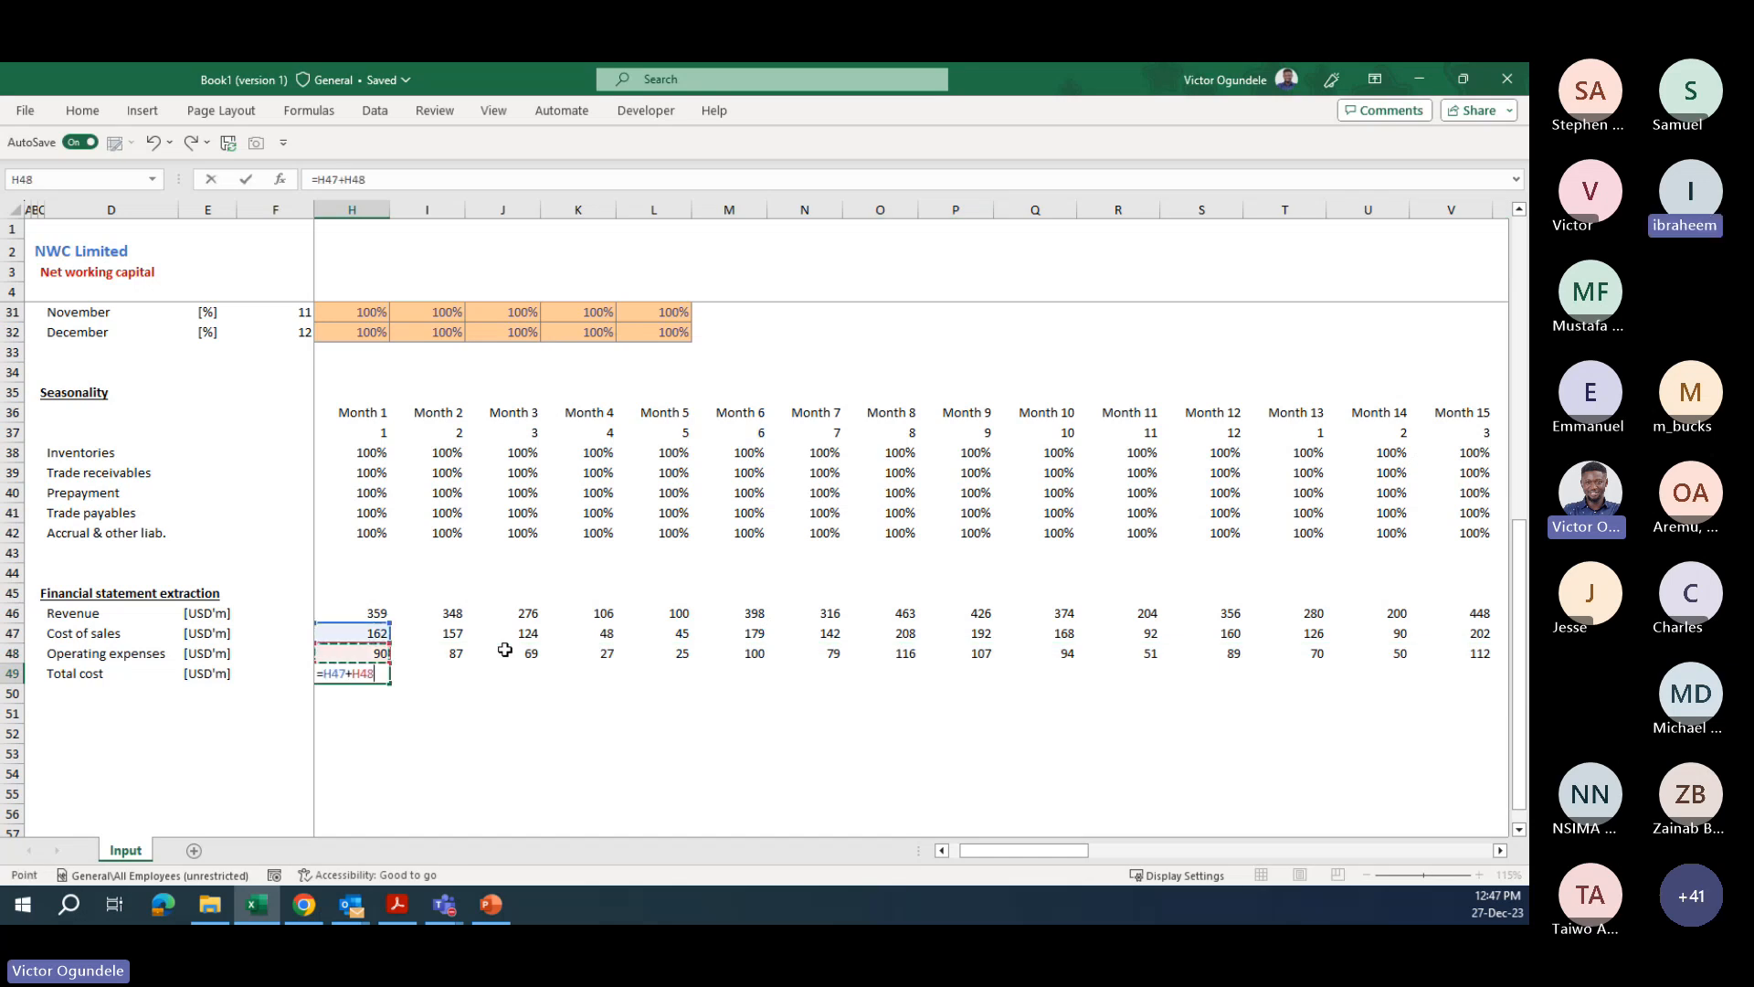
key(ctrl+Return)
key(shift+Up)
key(ctrl+shift+Right)
key(shift+Down)
key(ctrl+r)
key(Right)
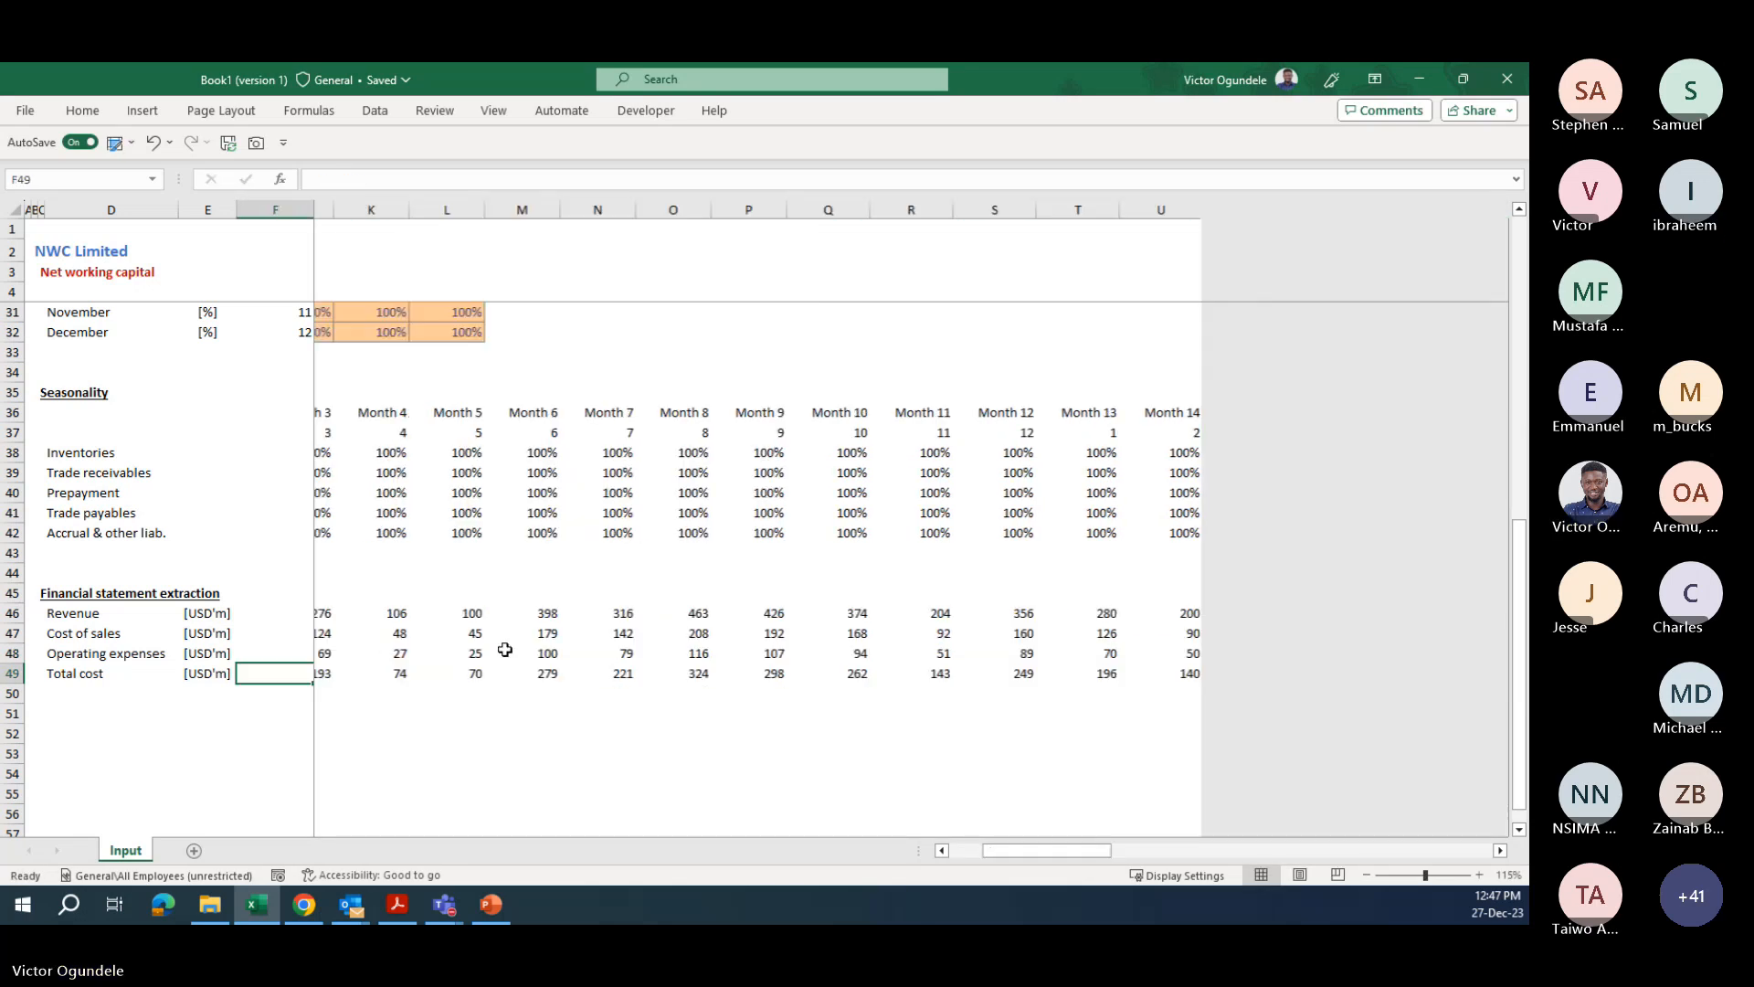
key(Left)
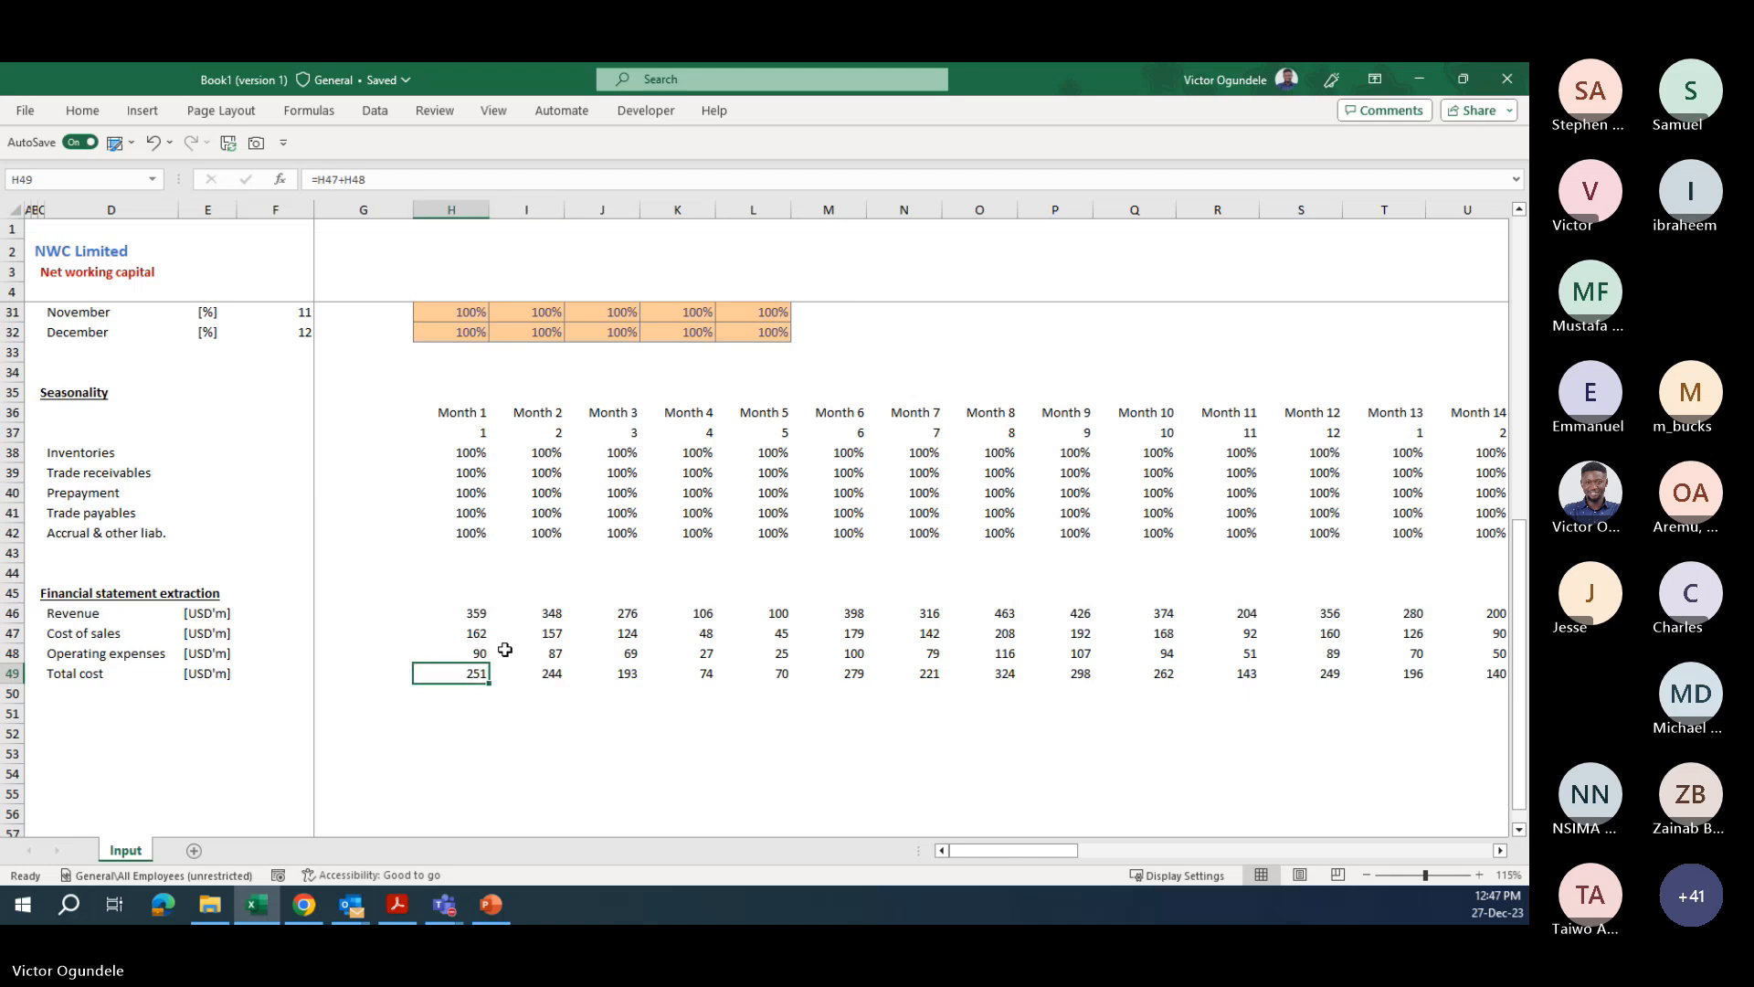
- Put an outline border around the monthly cost of sales and operating expenses values, from H47 through BO48
key(Up)
key(Up)
key(shift+Down)
key(ctrl+shift+Right)
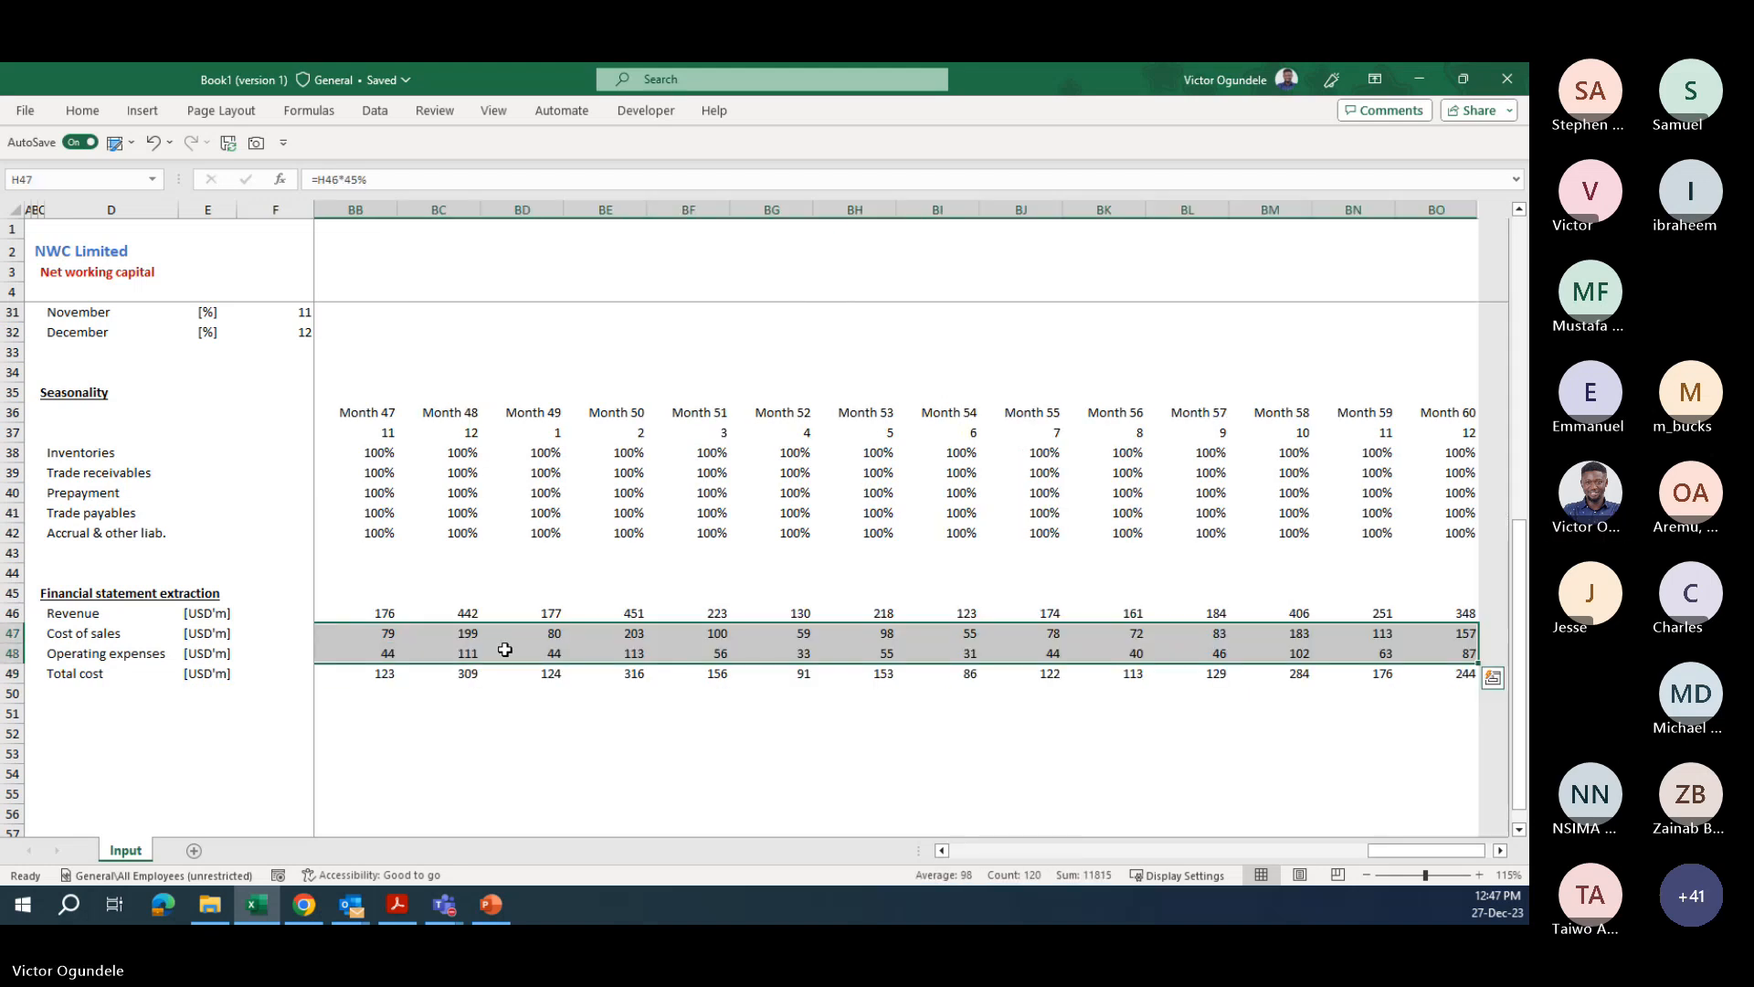
key(ctrl+shift+7)
key(Right)
key(ctrl+Left)
key(ctrl+Left)
key(ctrl+Left)
key(Left)
key(Down)
key(Down)
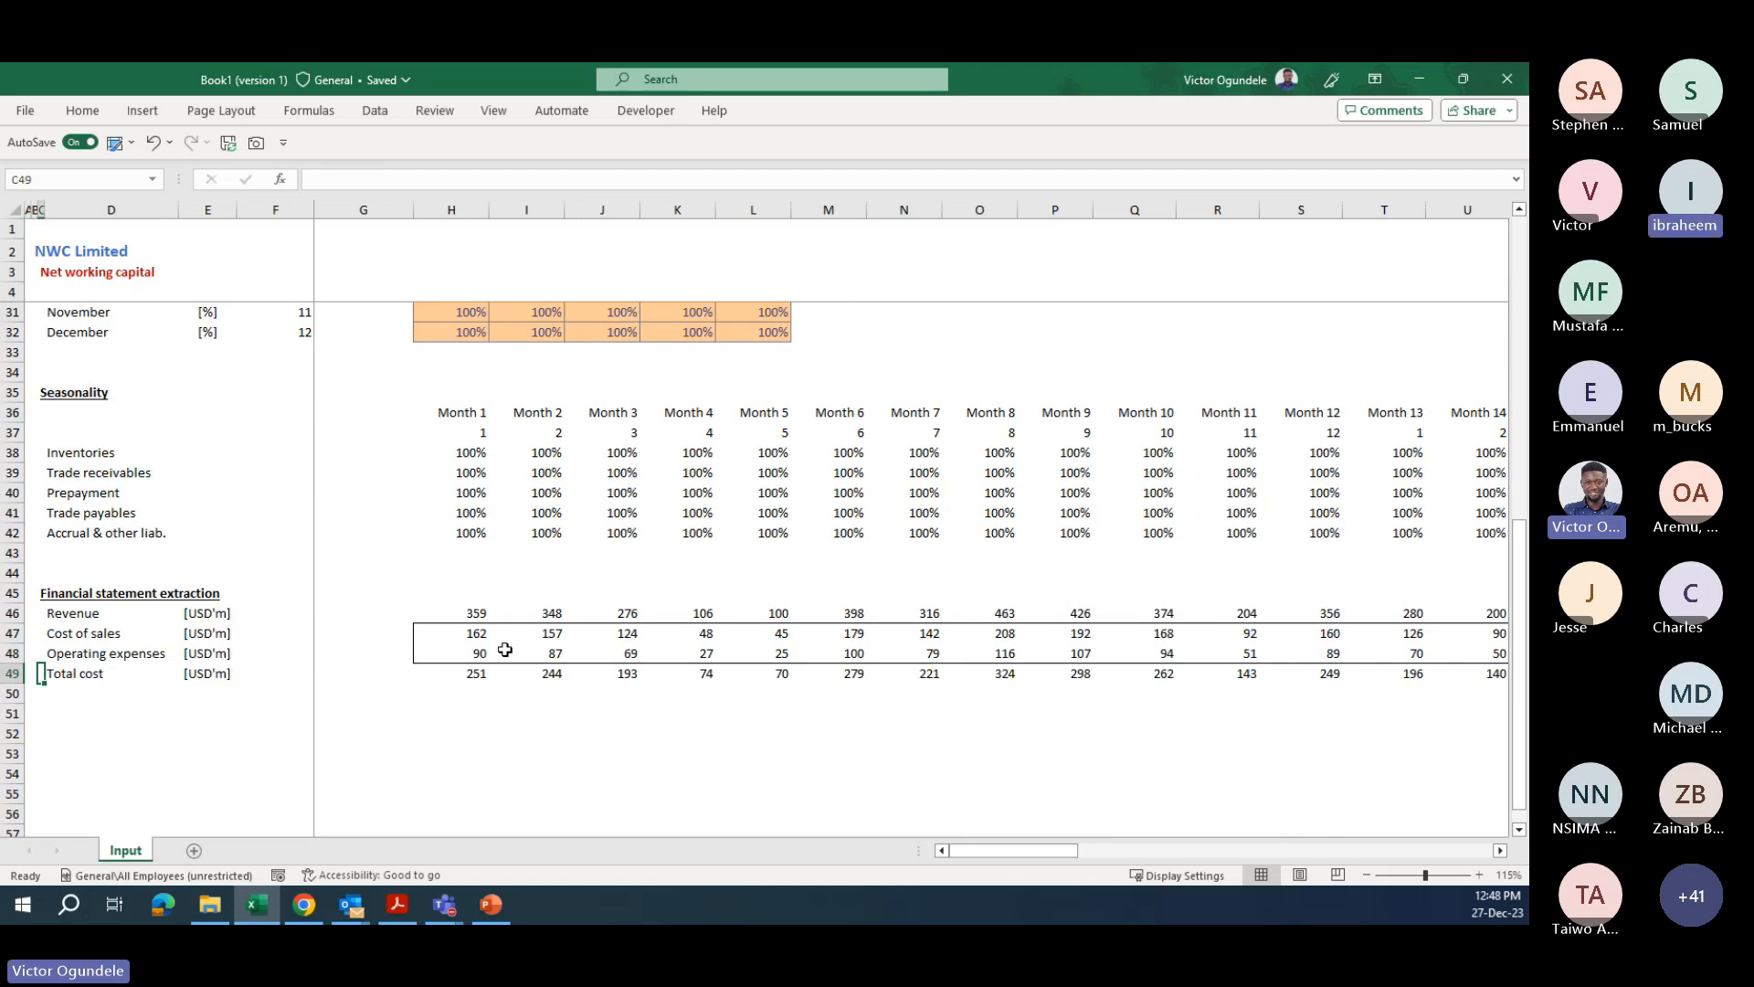
key(Right)
scroll(506, 650, up, 1)
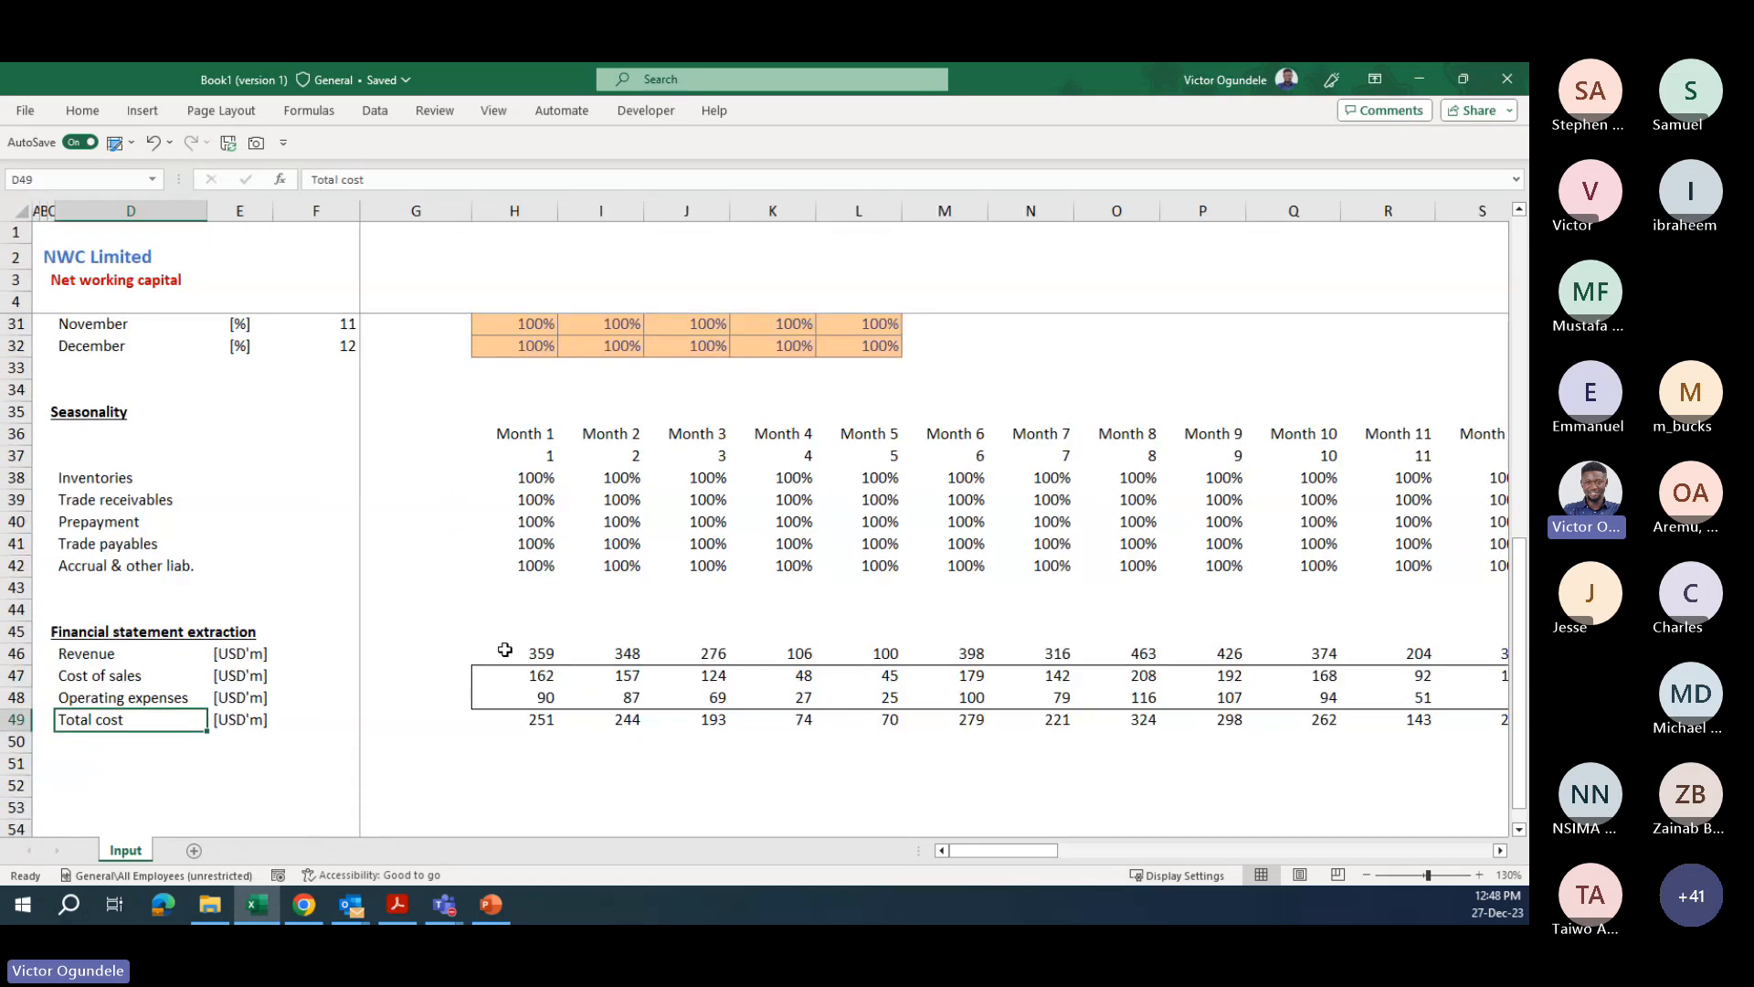
key(Down)
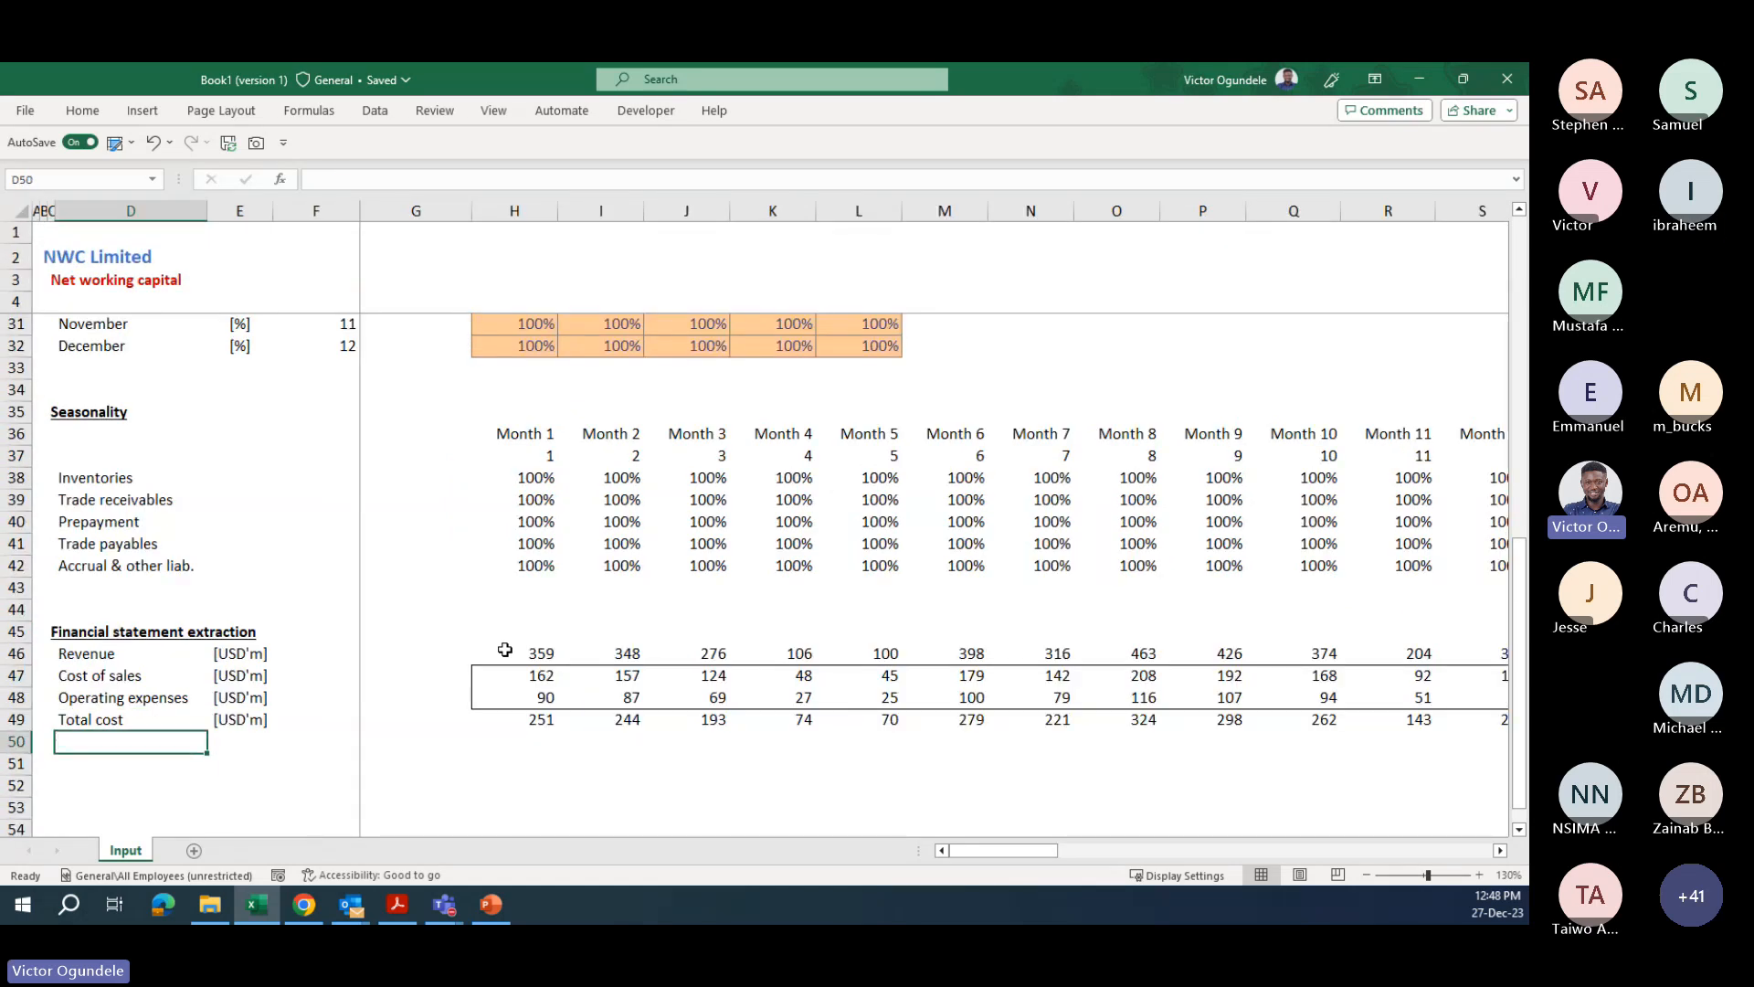
key(Down)
key(Down)
key(Down)
key(Down)
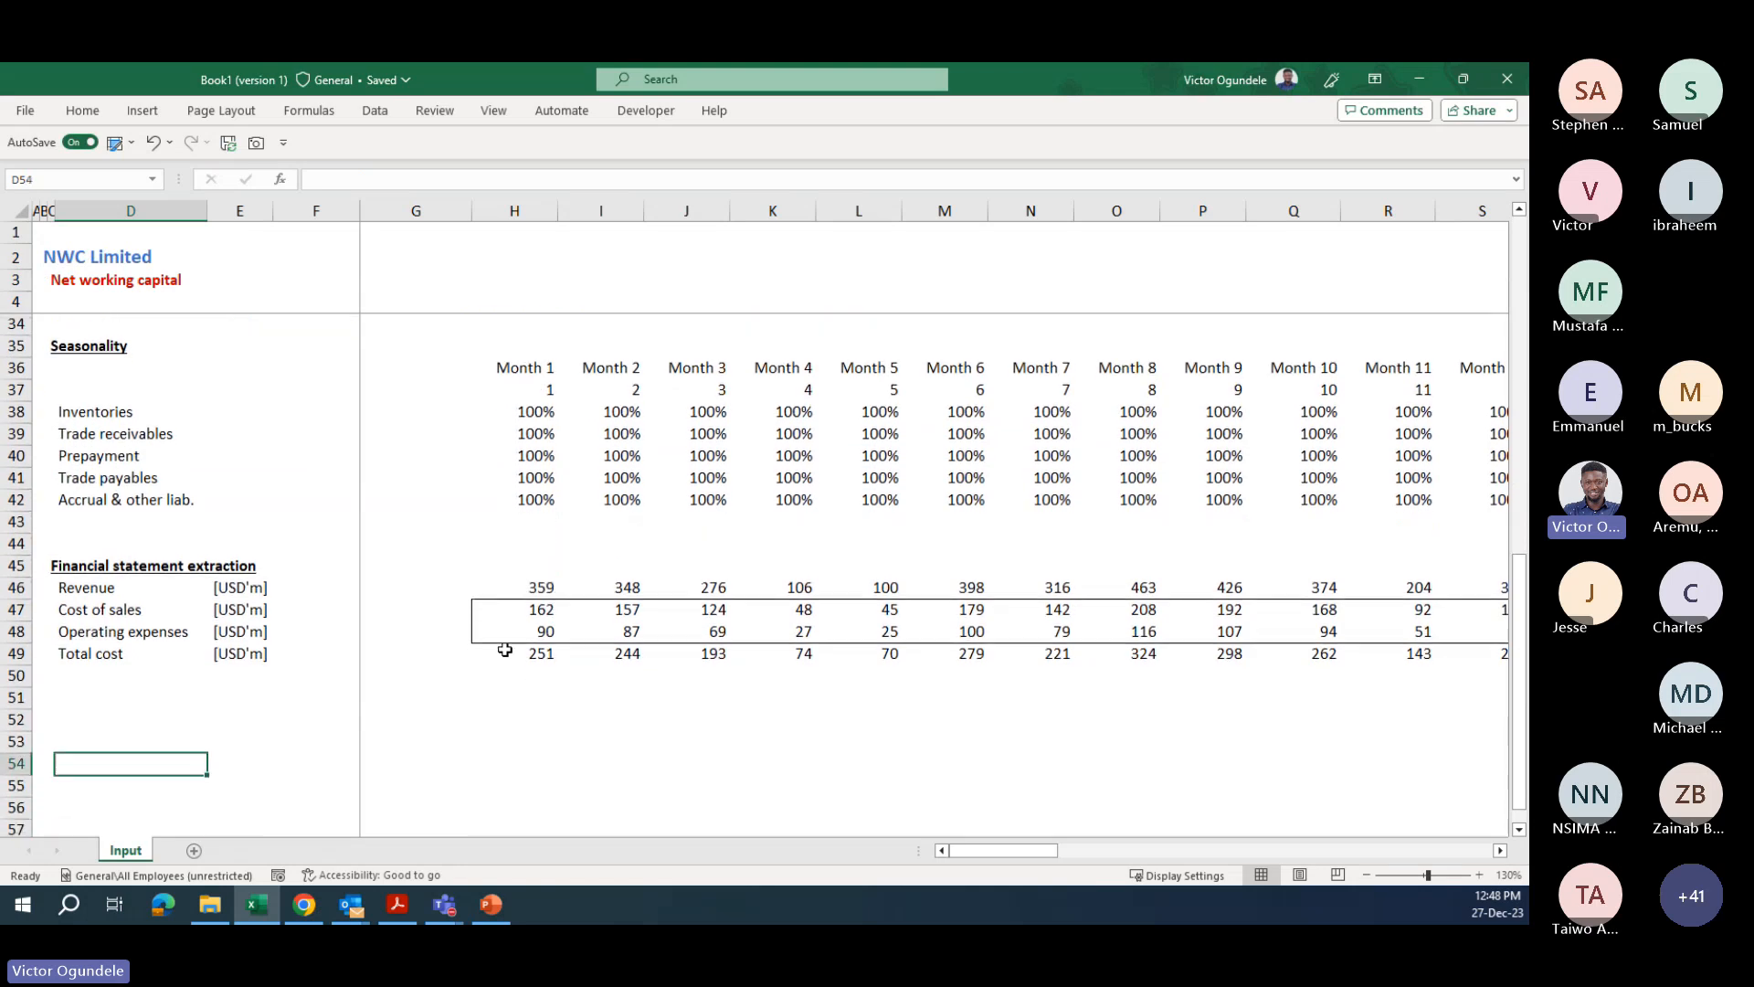
key(Up)
key(Up)
key(Up)
key(Up)
key(Down)
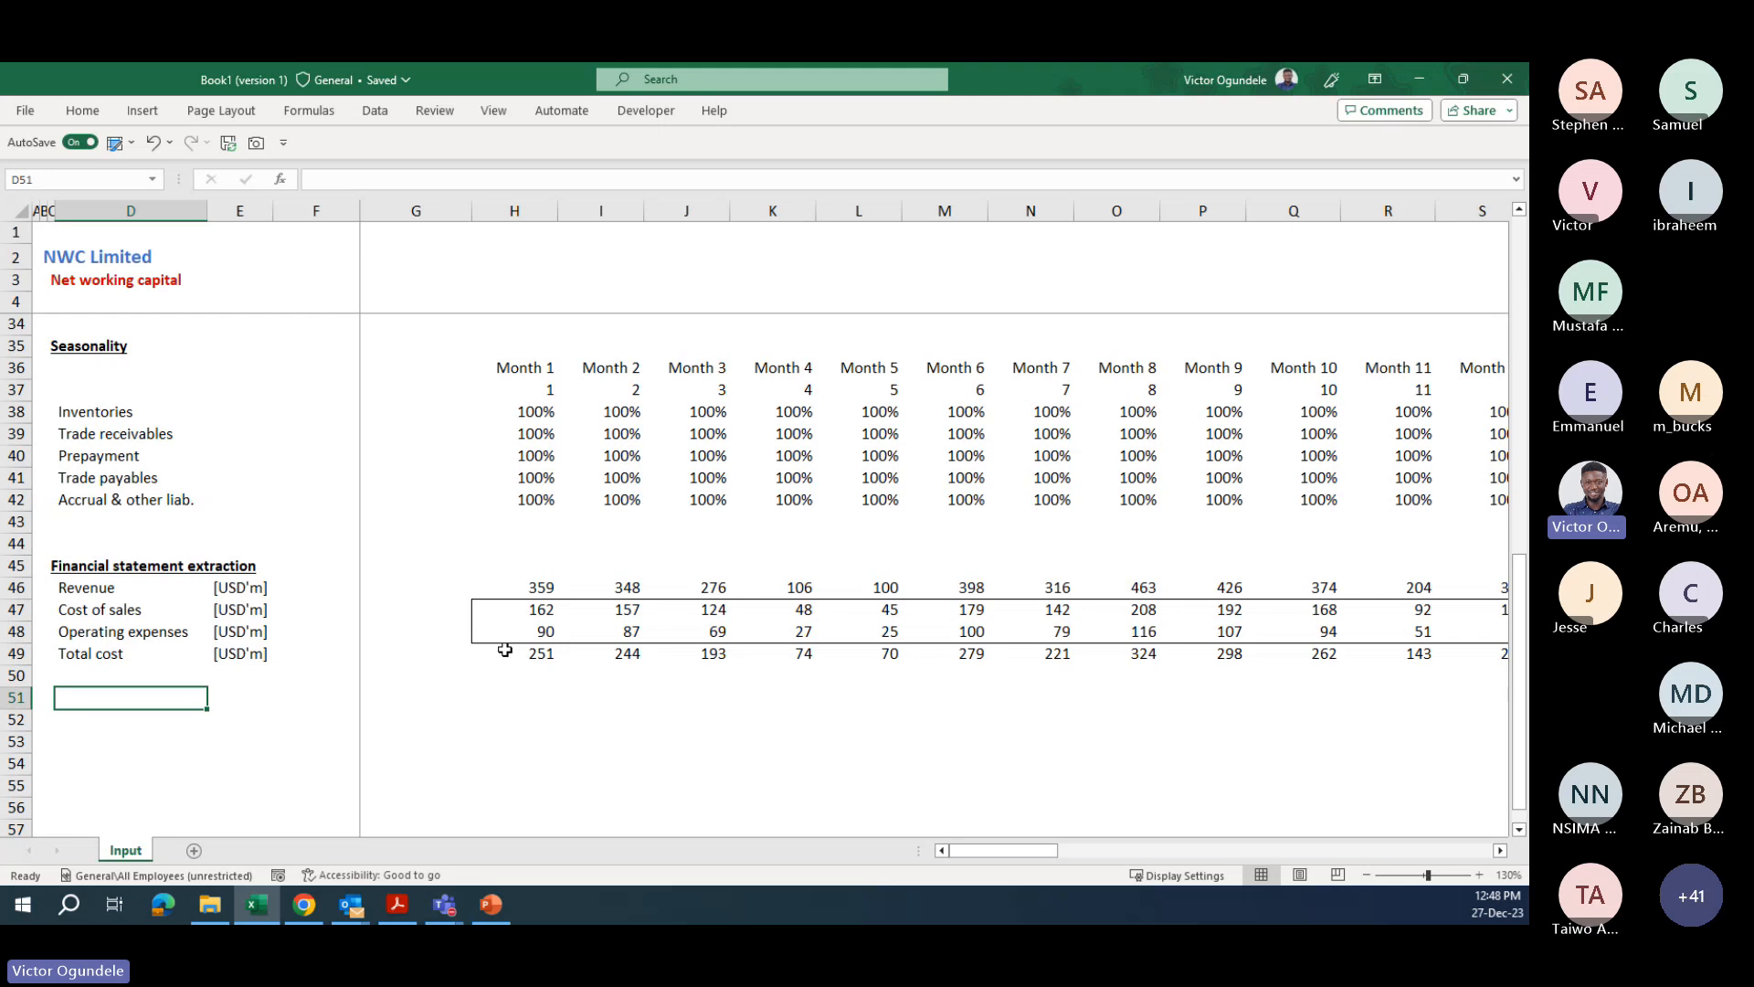
key(Down)
key(Down)
key(Down)
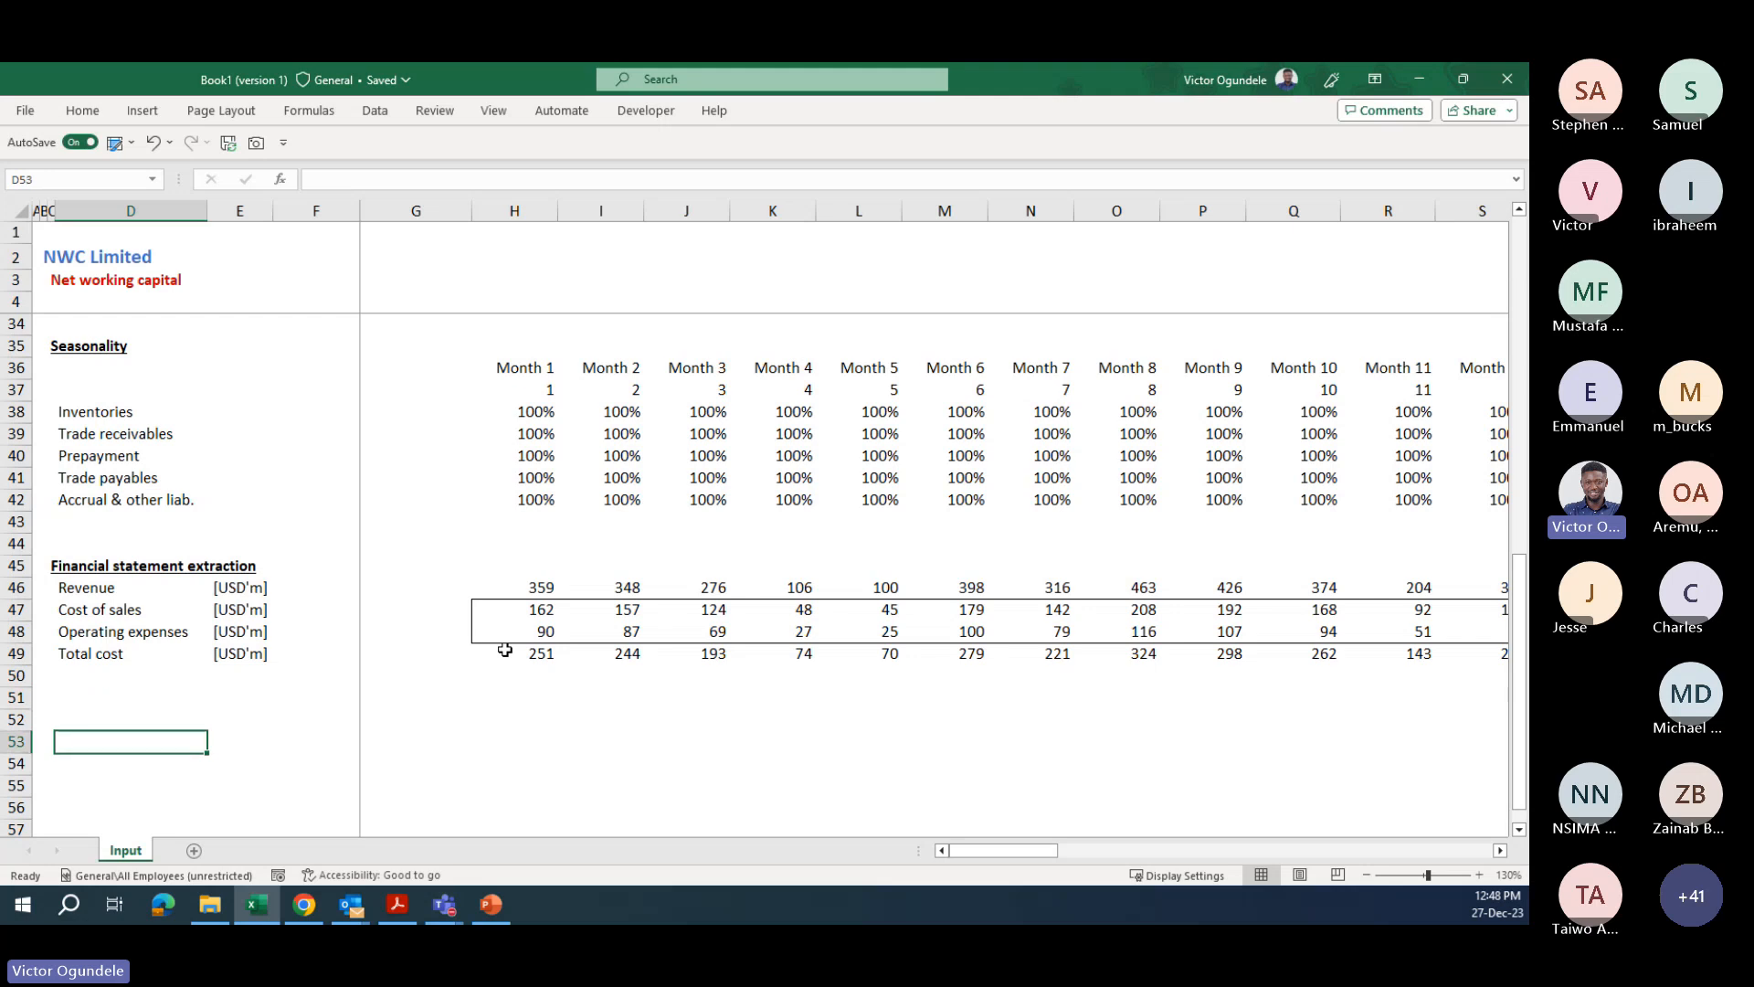
key(Up)
key(Up)
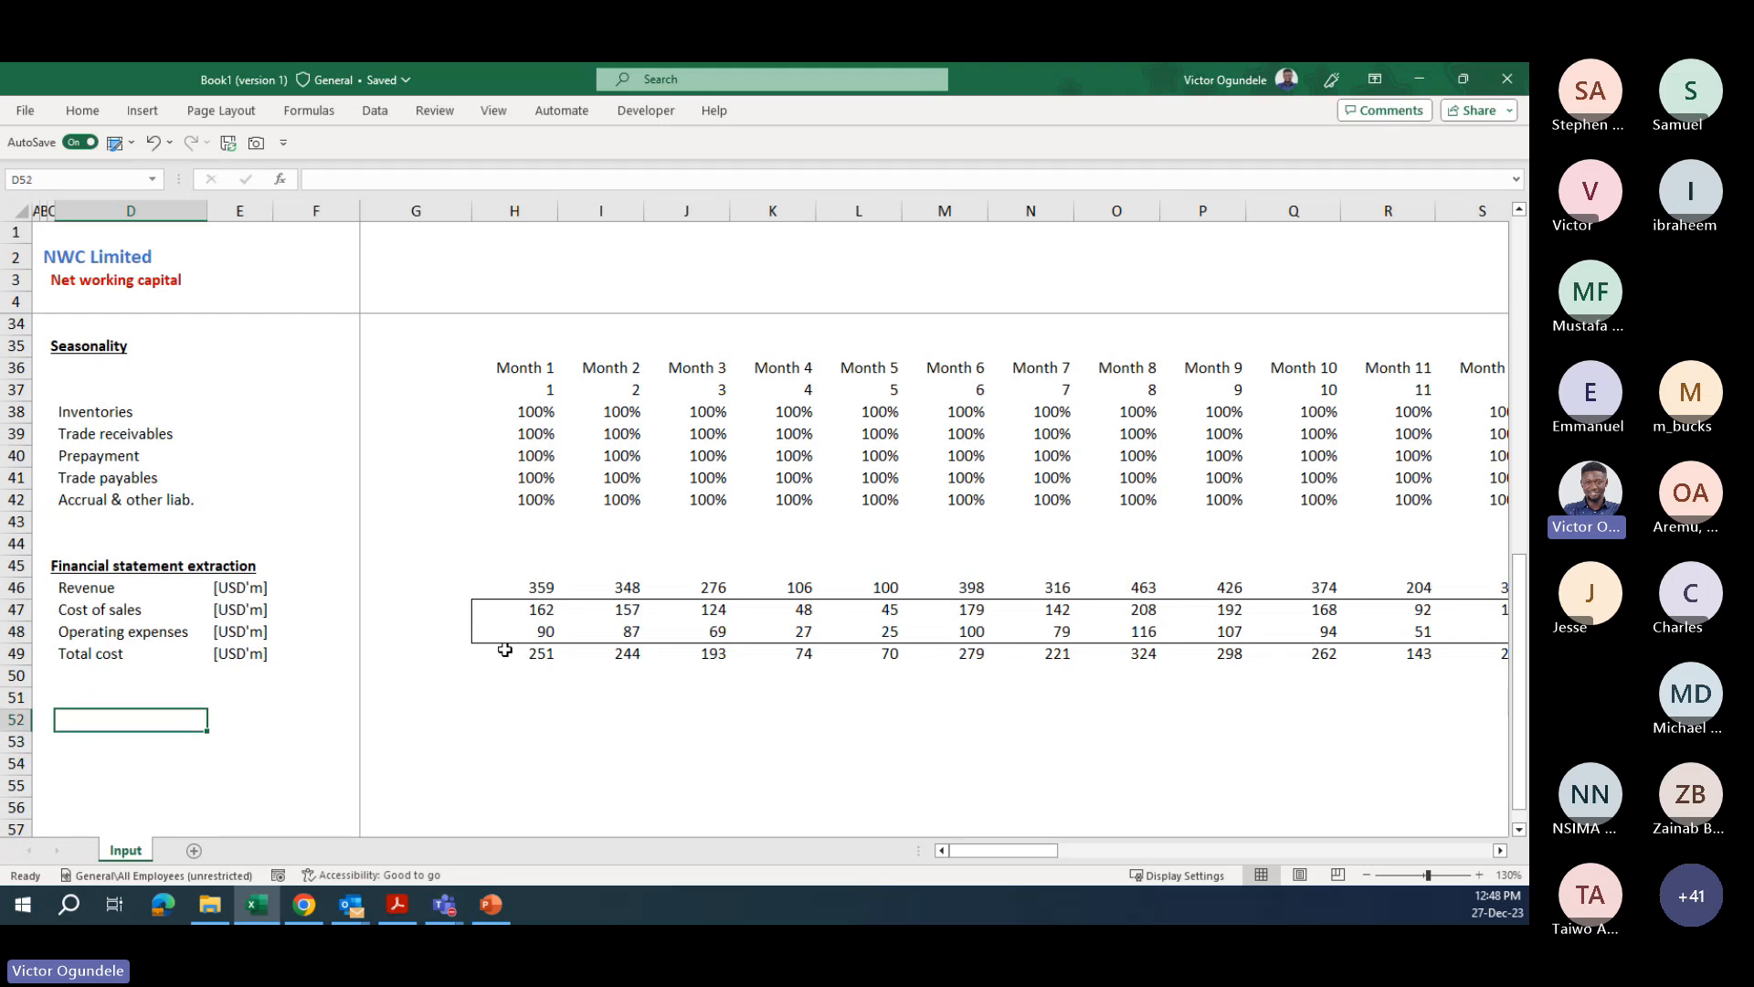
key(Up)
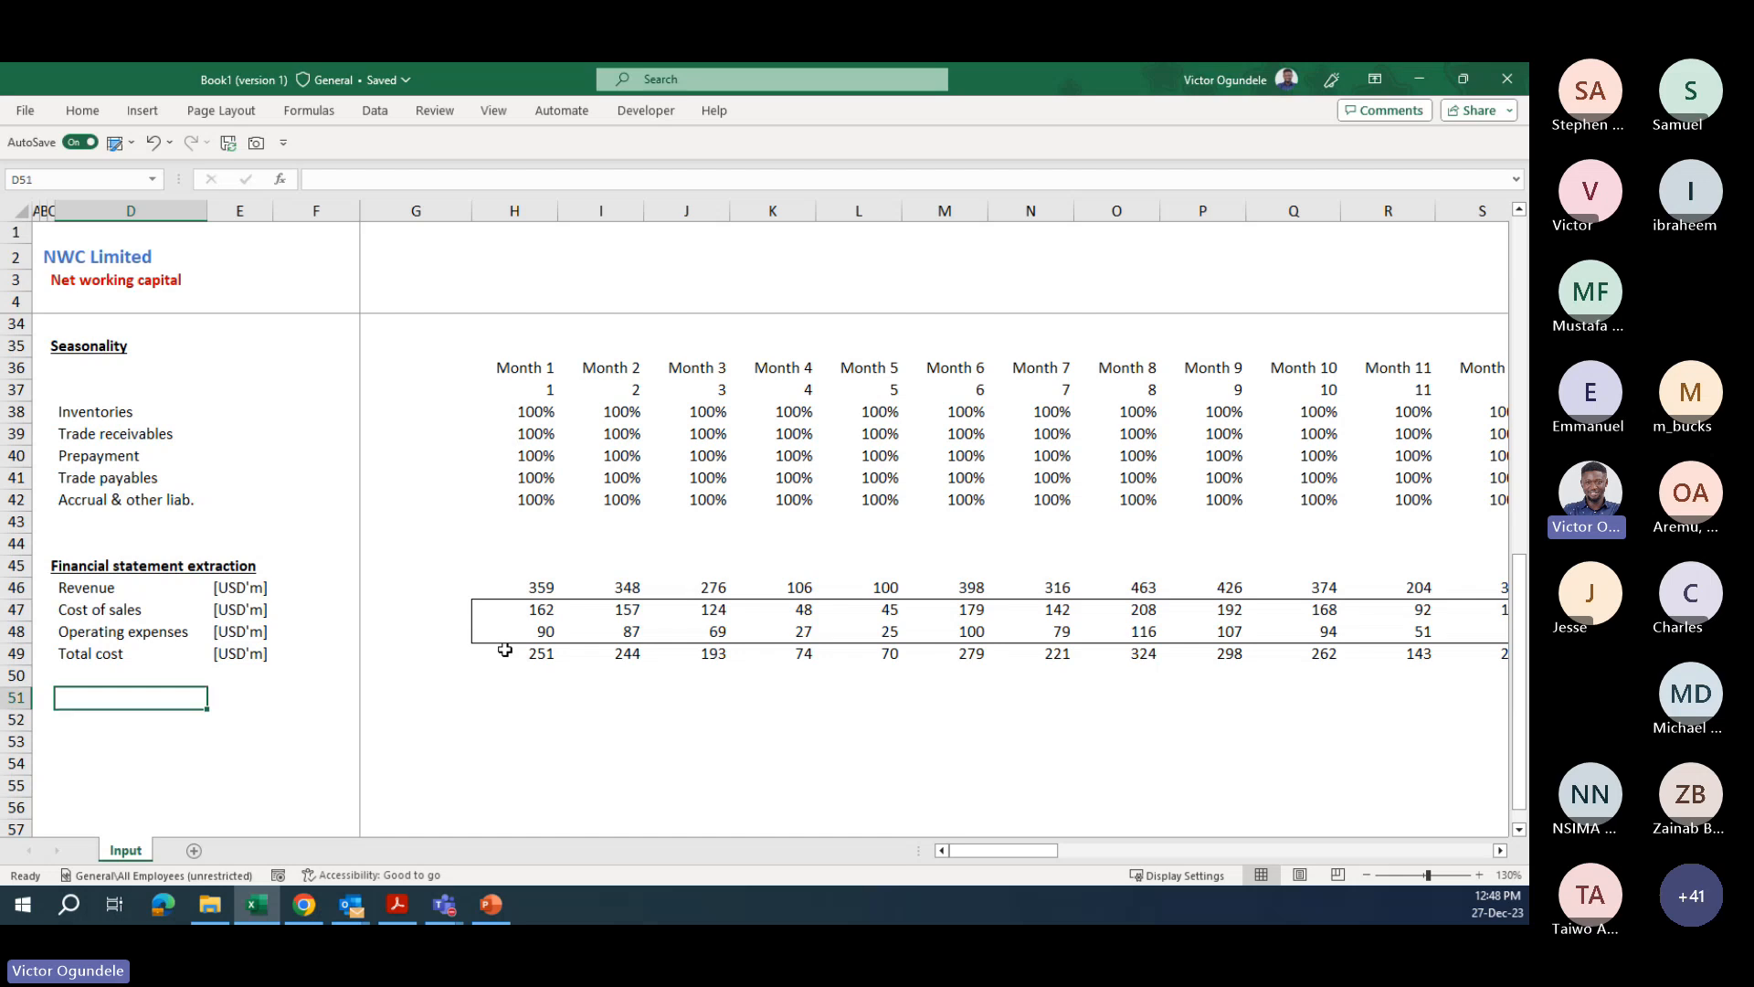
- Enter the heading "Inventories schedule" in C52 and make it bold and underlined
key(Down)
key(Left)
key(Up)
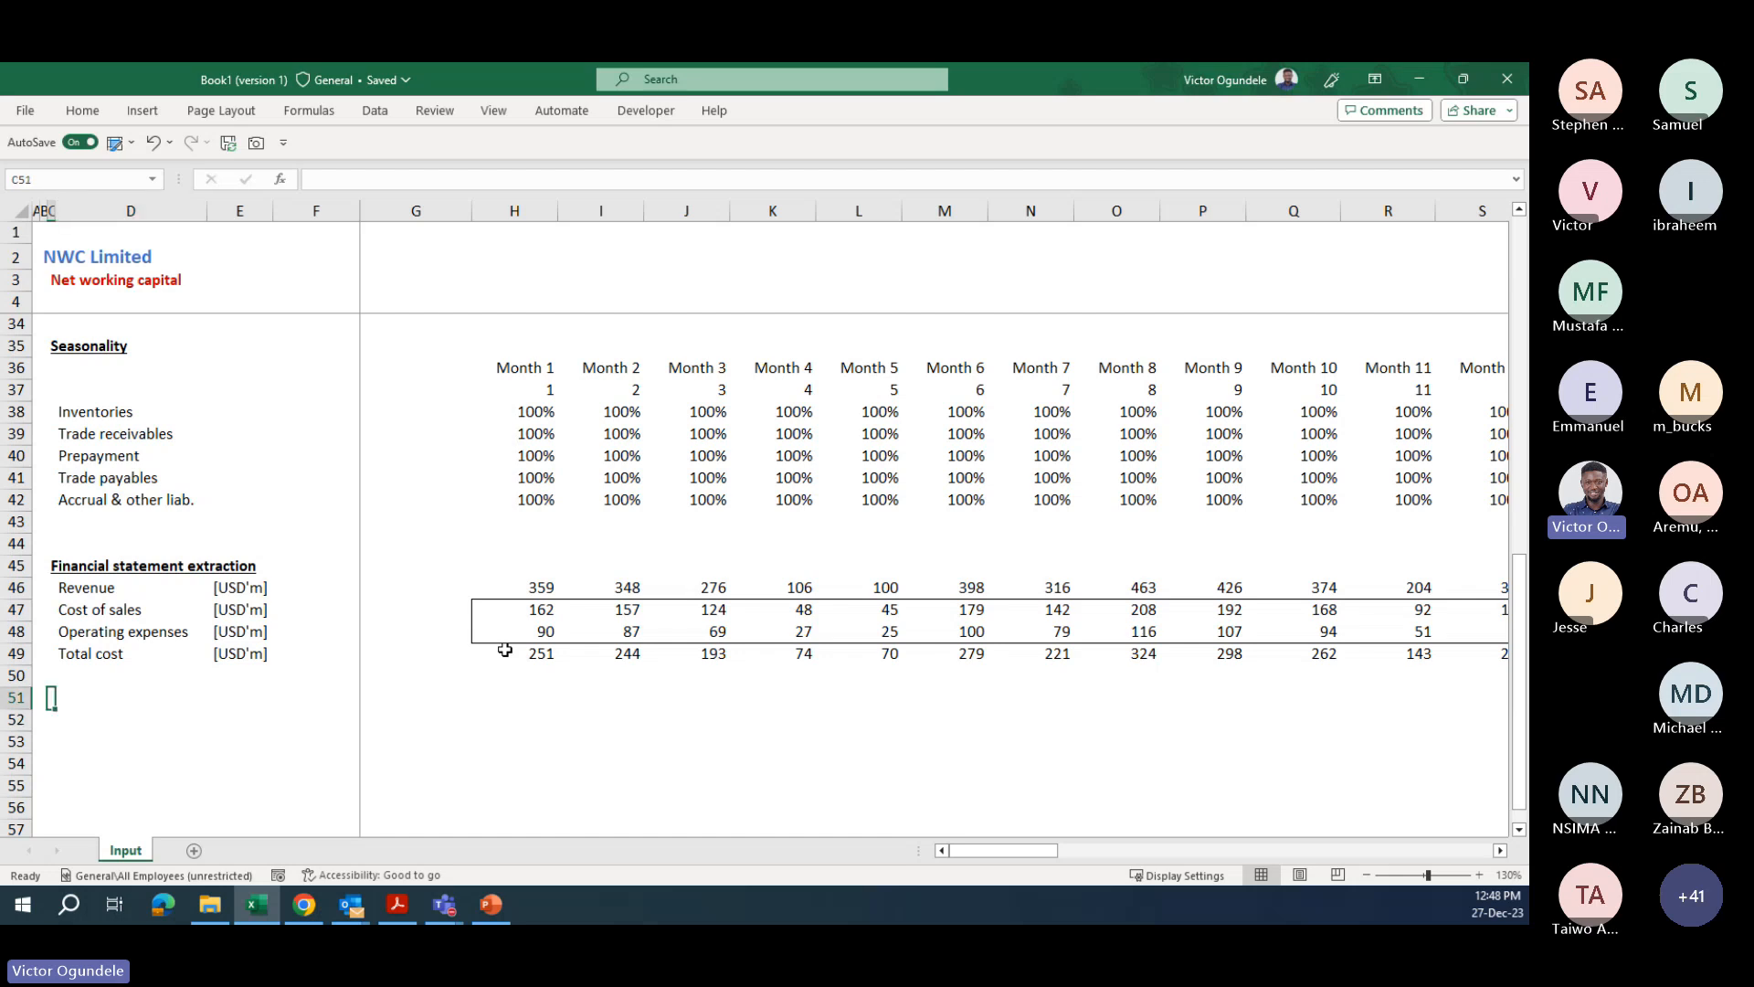
key(Down)
text(Inventori)
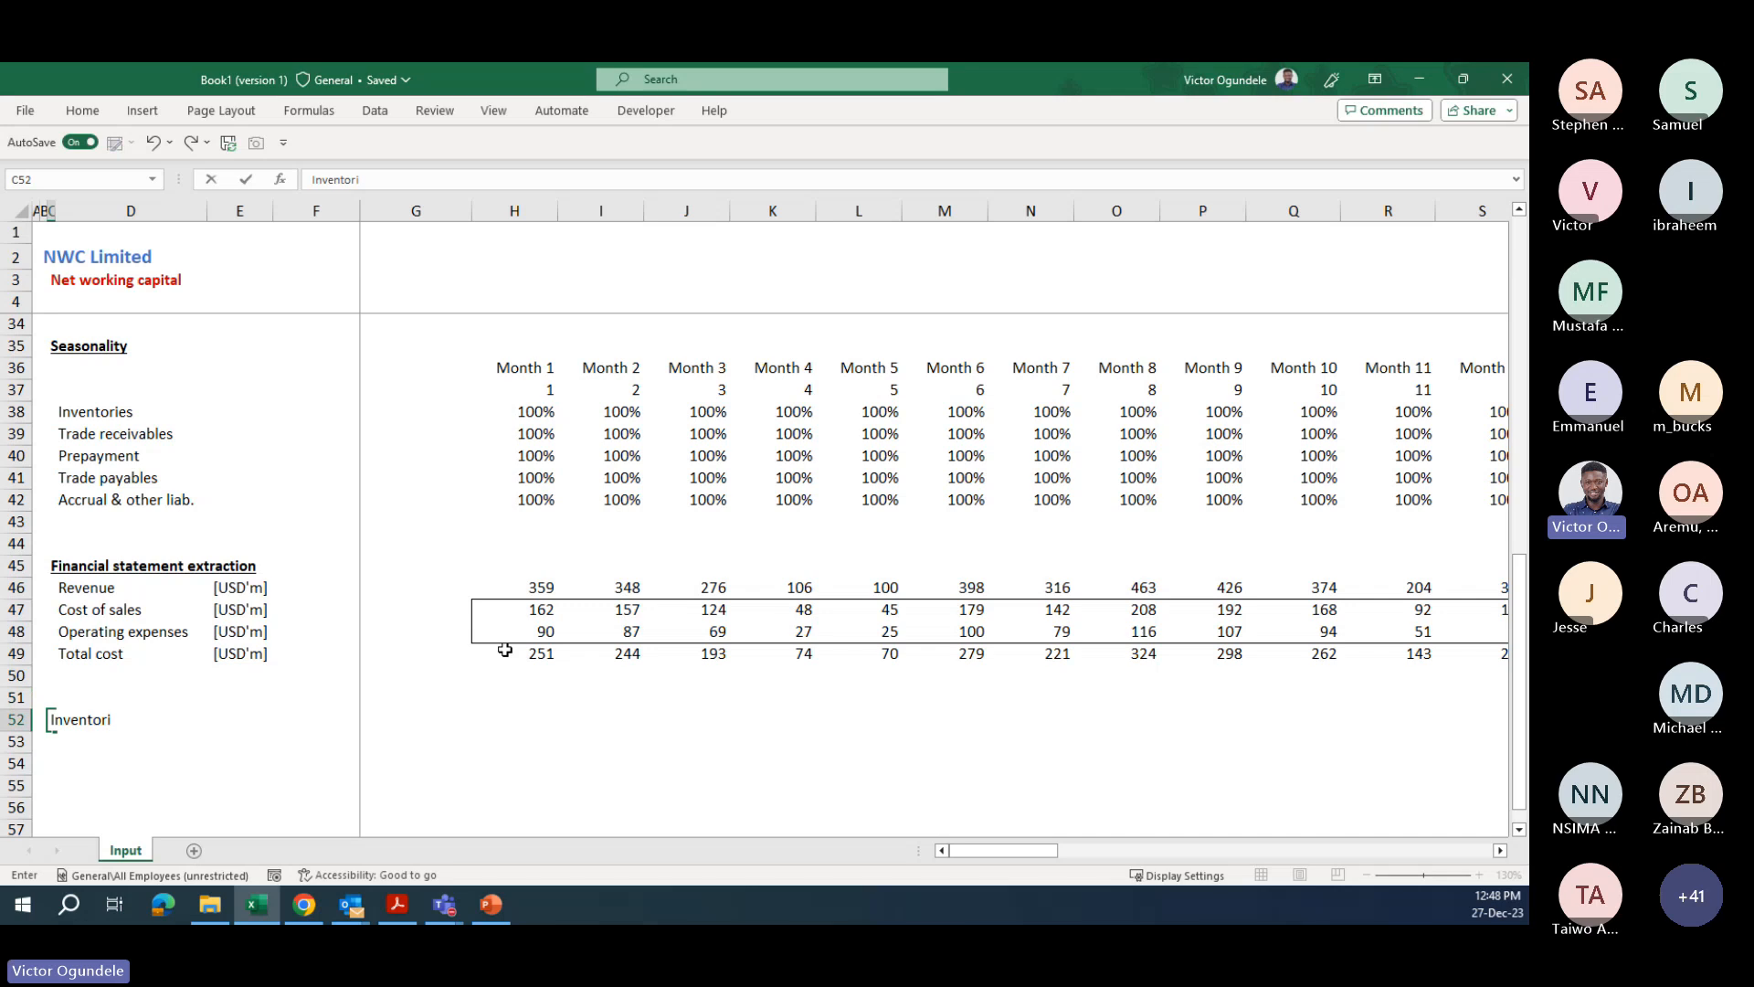
text(es sc)
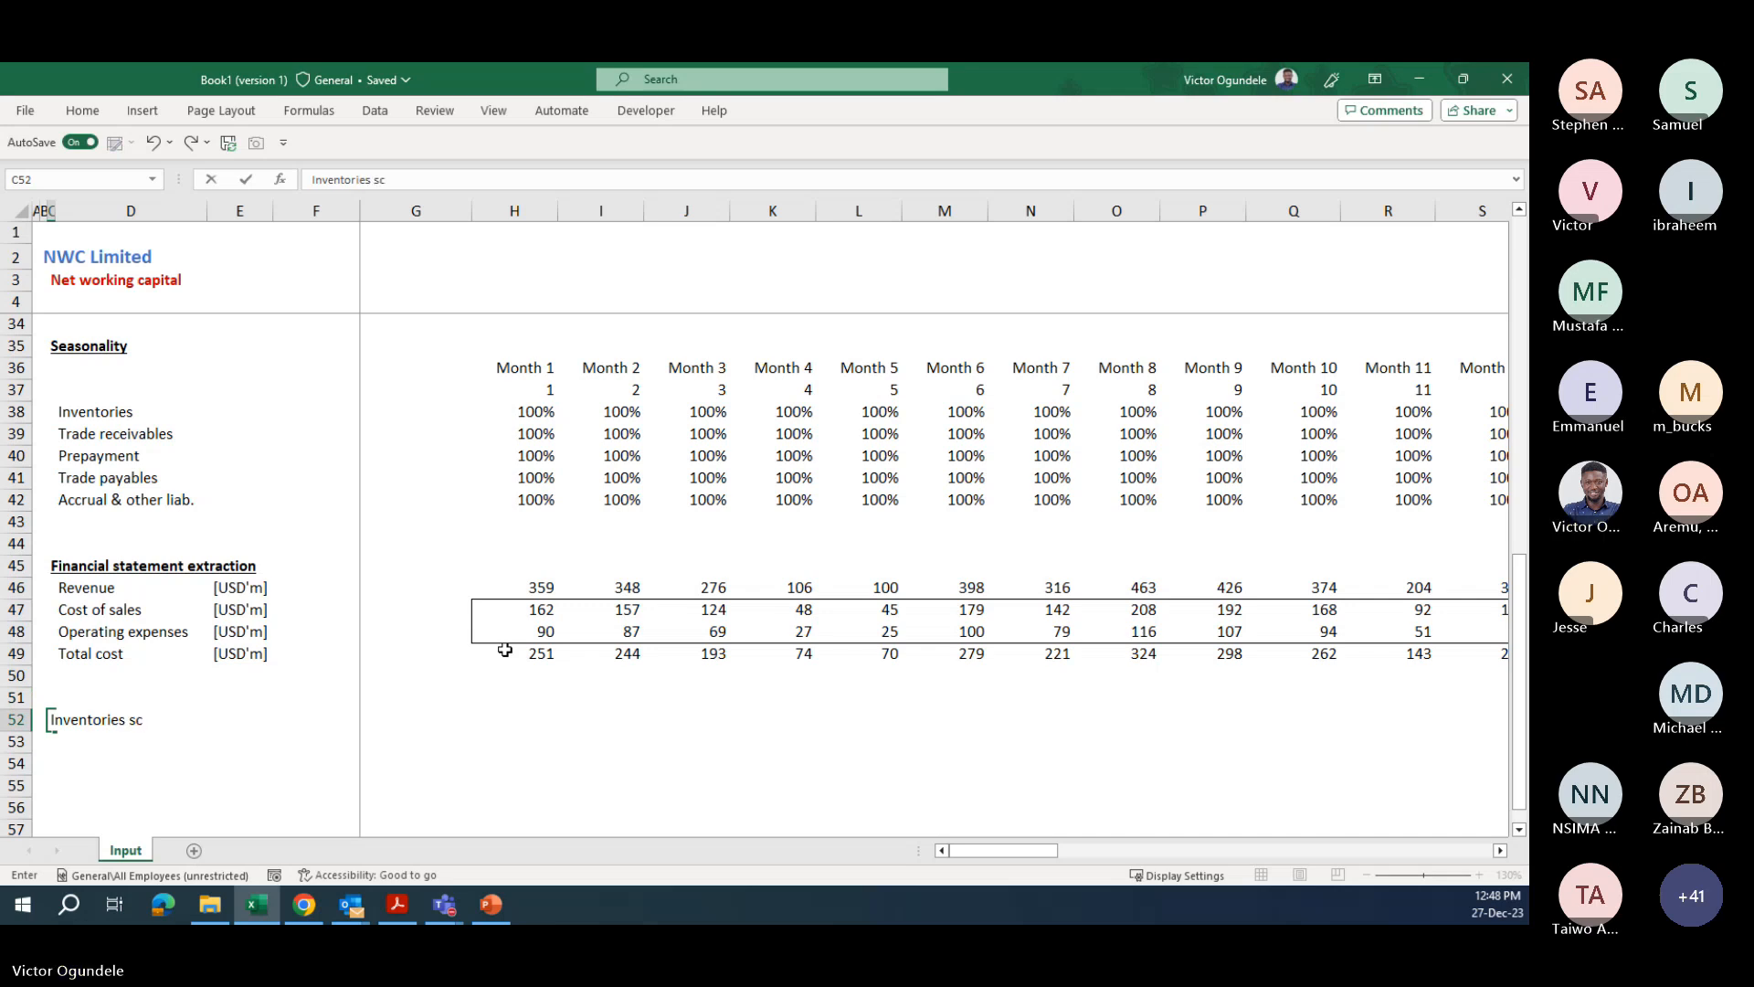
text(hedule)
key(ctrl+Return)
key(ctrl+b)
key(ctrl+u)
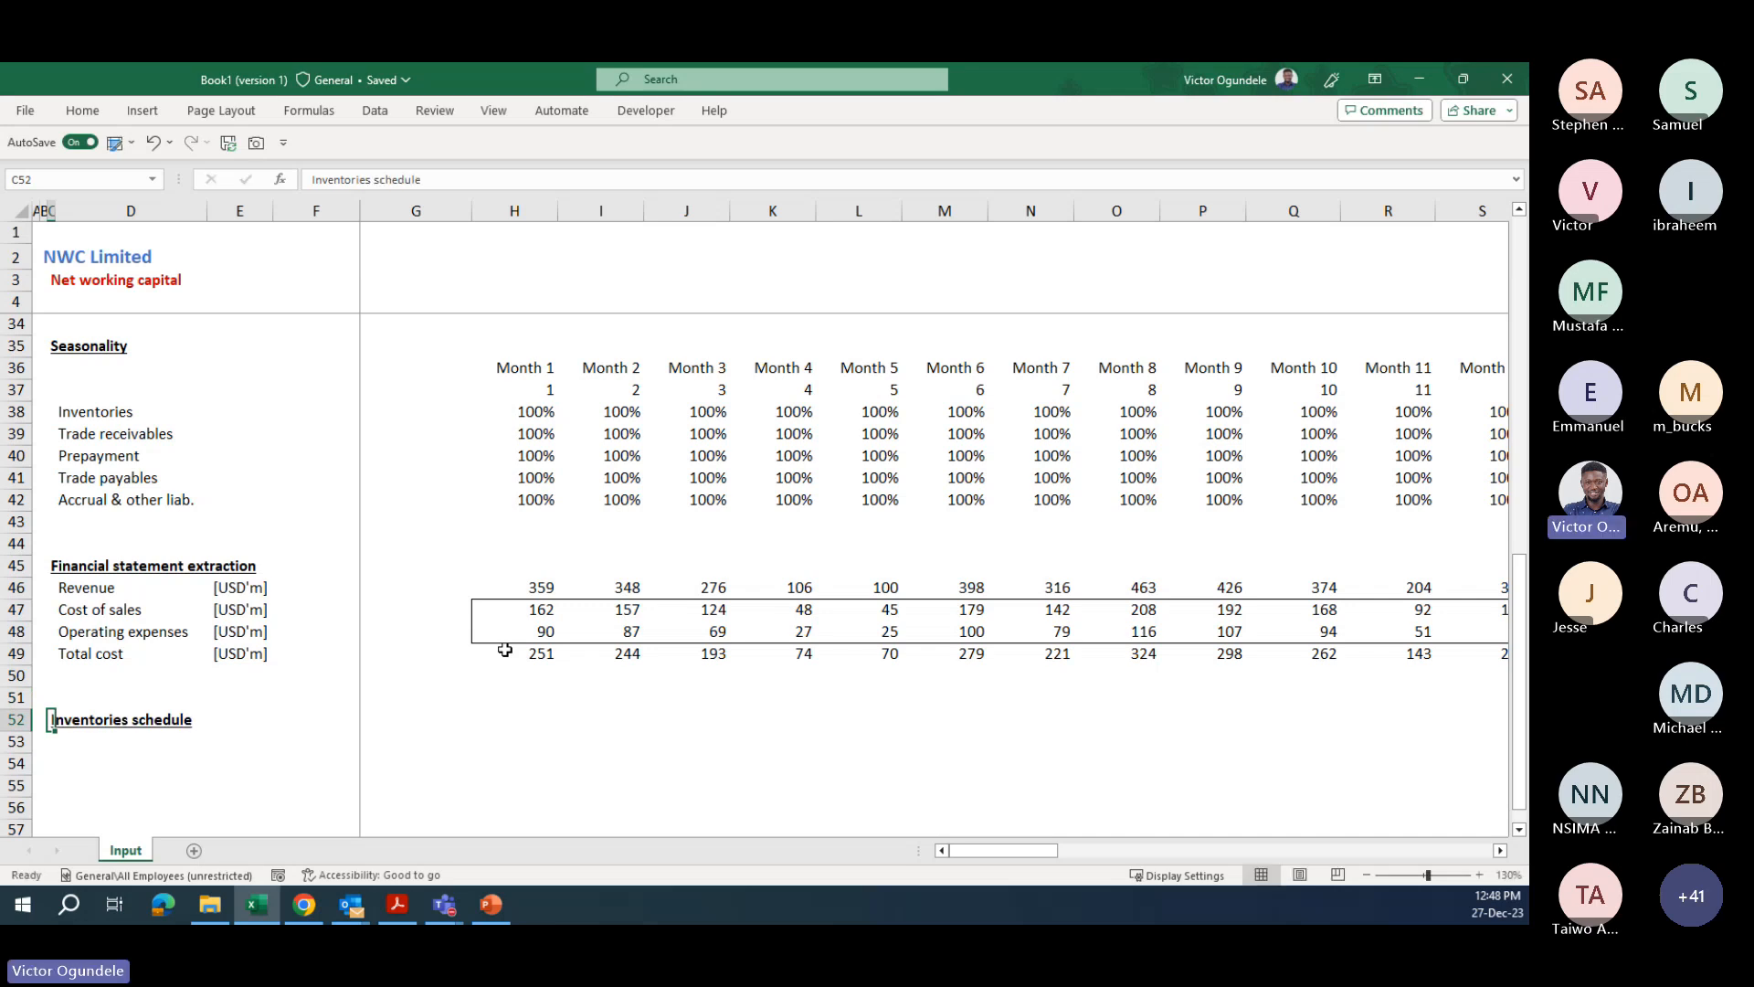
key(Down)
key(Down)
key(Down)
key(Down)
key(Down)
key(Down)
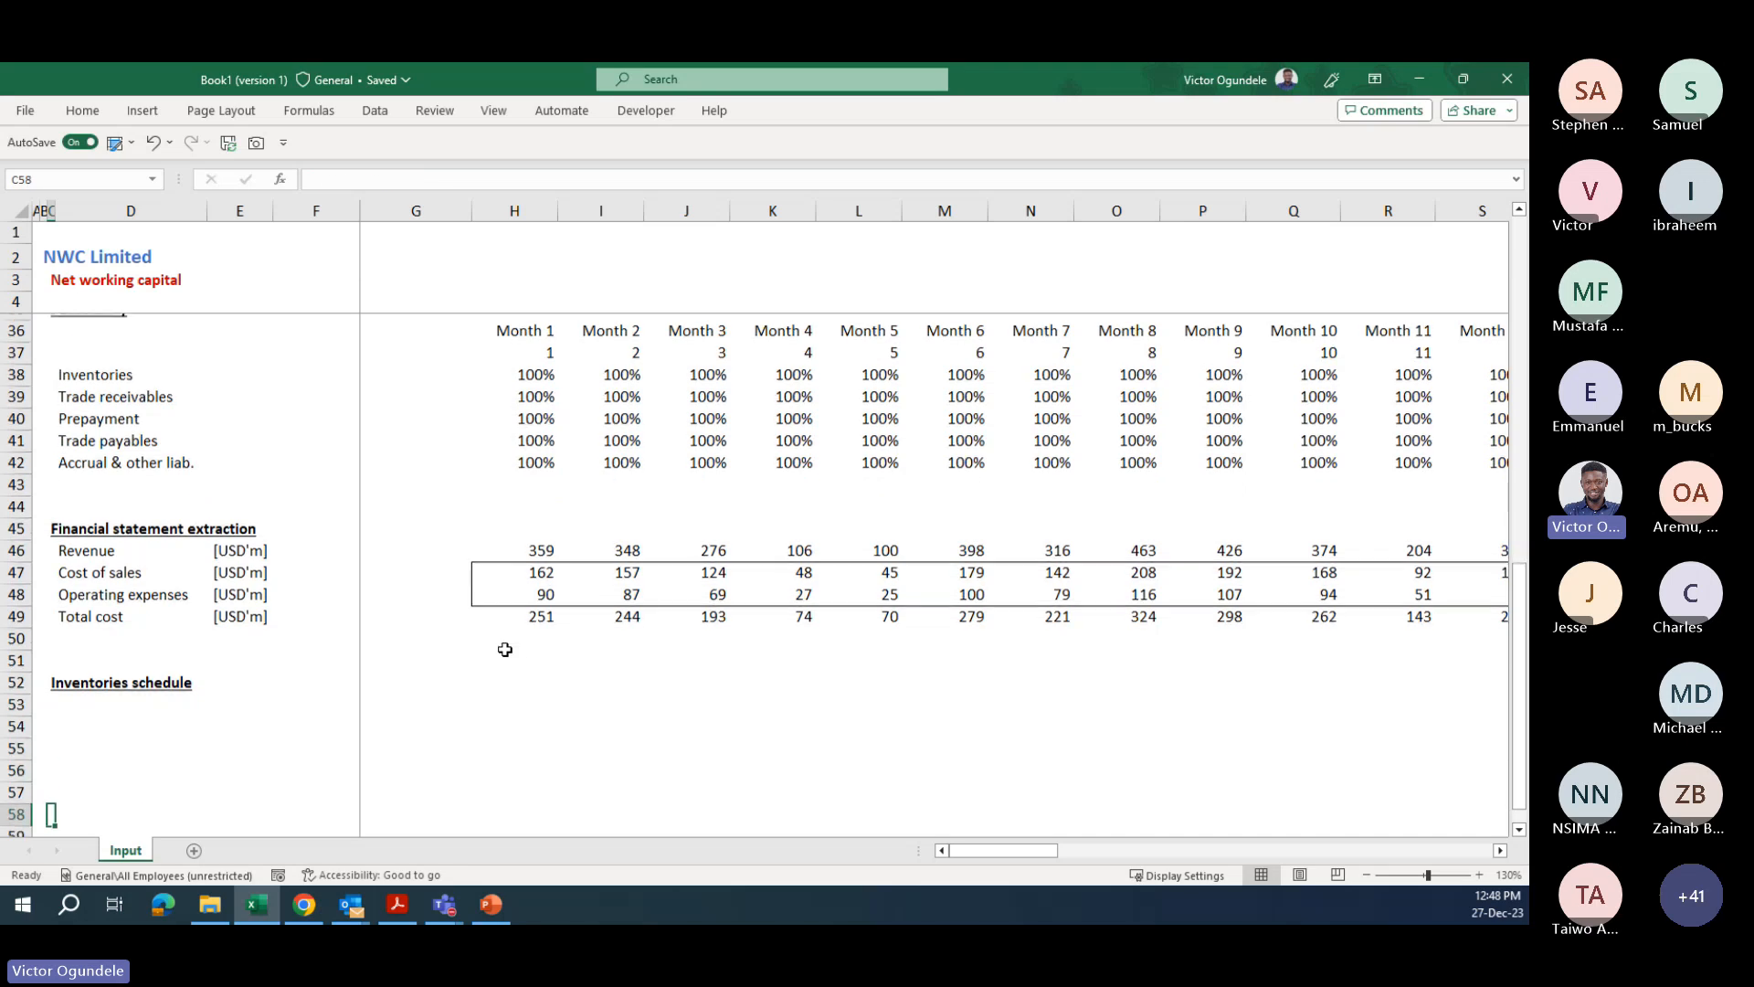
key(Down)
key(Down)
key(Down)
key(Down)
key(ctrl+Up)
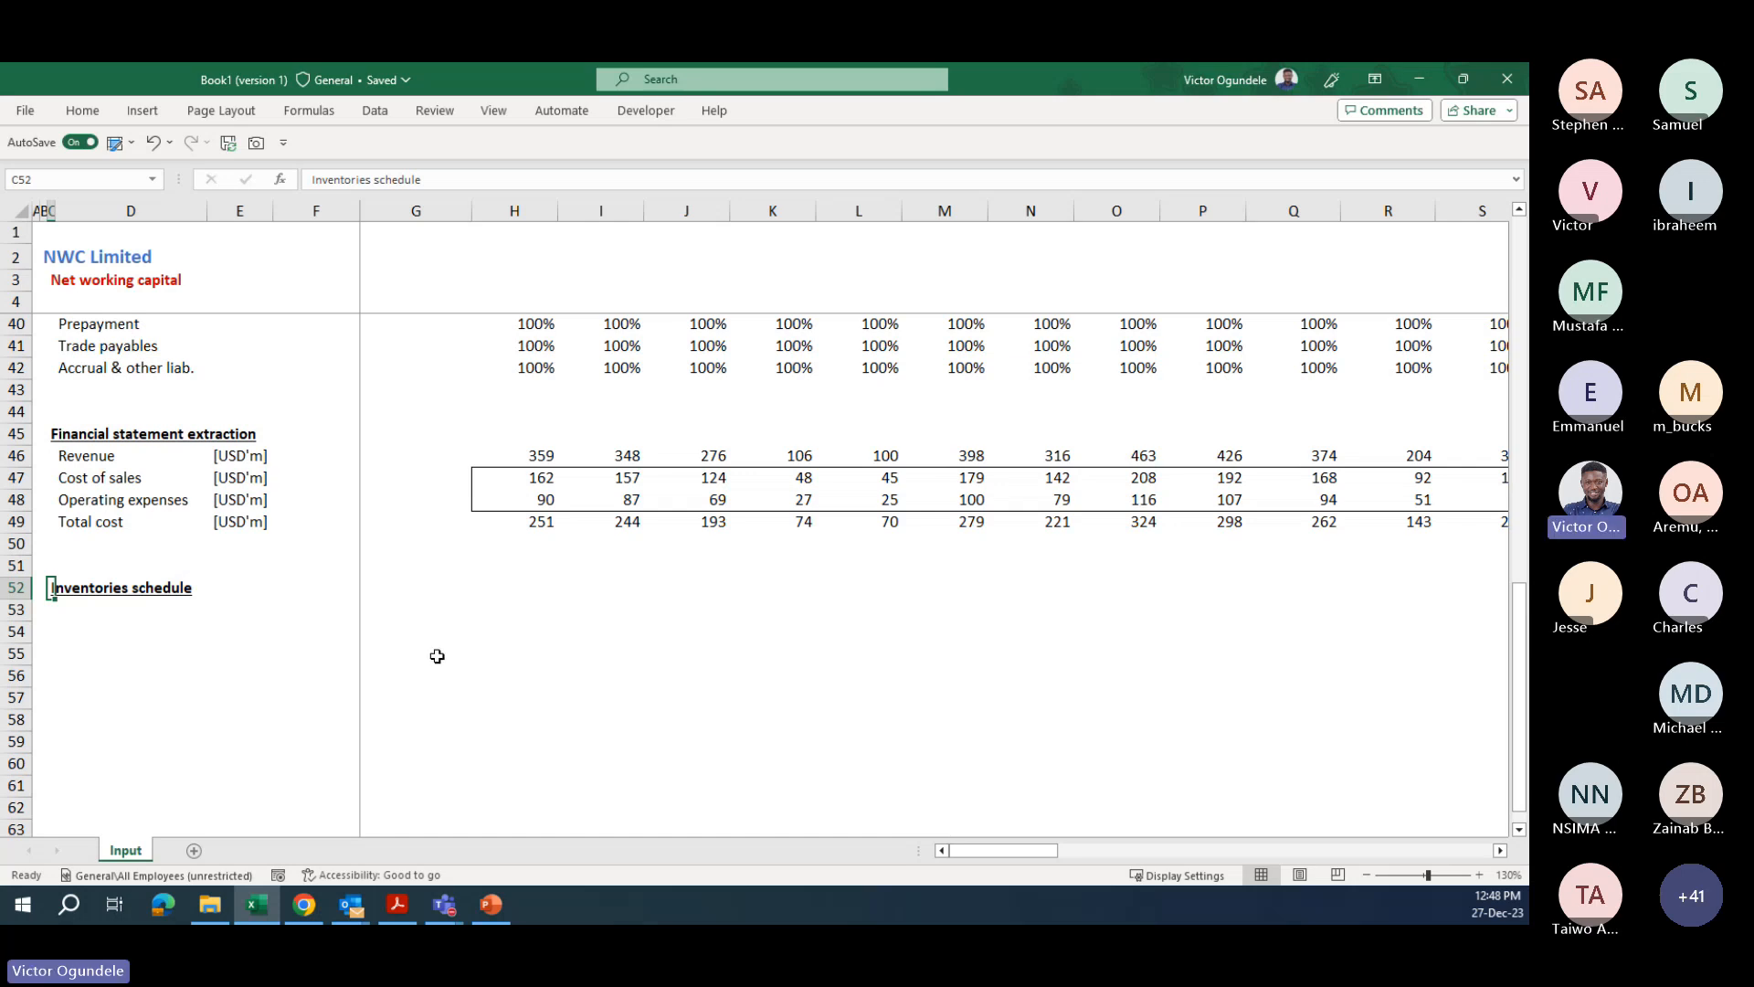
- Enter the row labels "Beginning balance" in D53 and "Add: cost of sales recognised" in D54 under the inventories heading
key(Return)
key(Right)
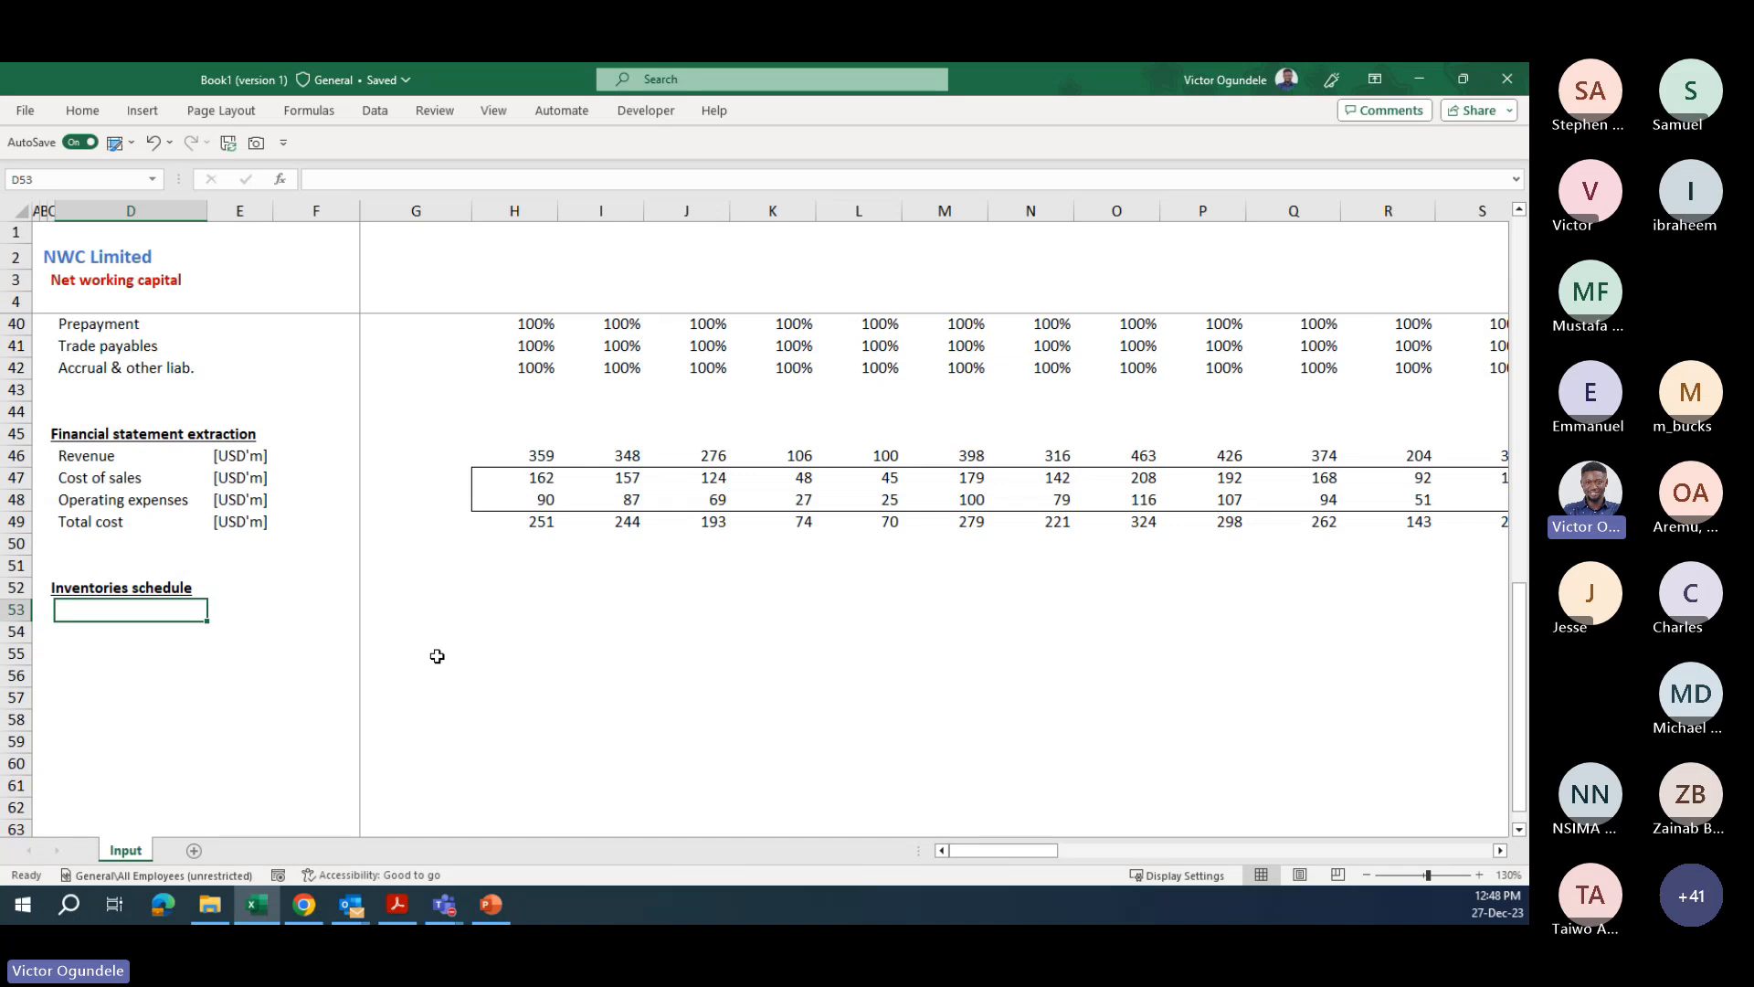
text(Be)
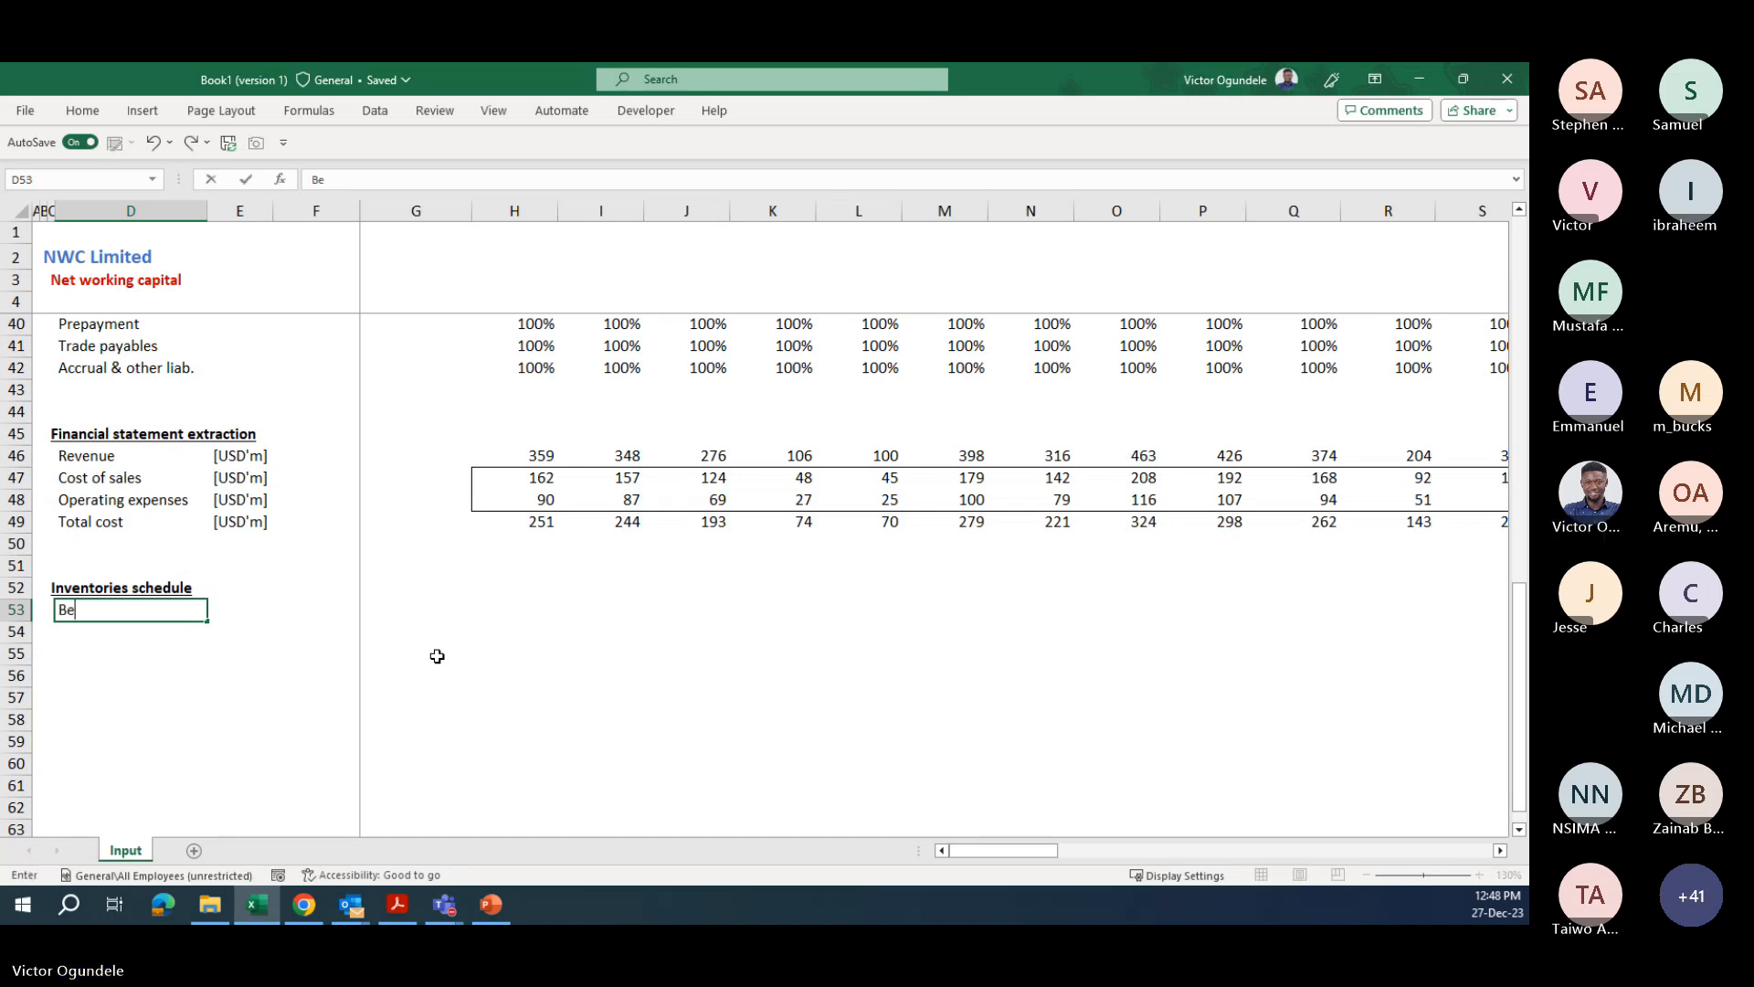
text(ginning balance)
key(Return)
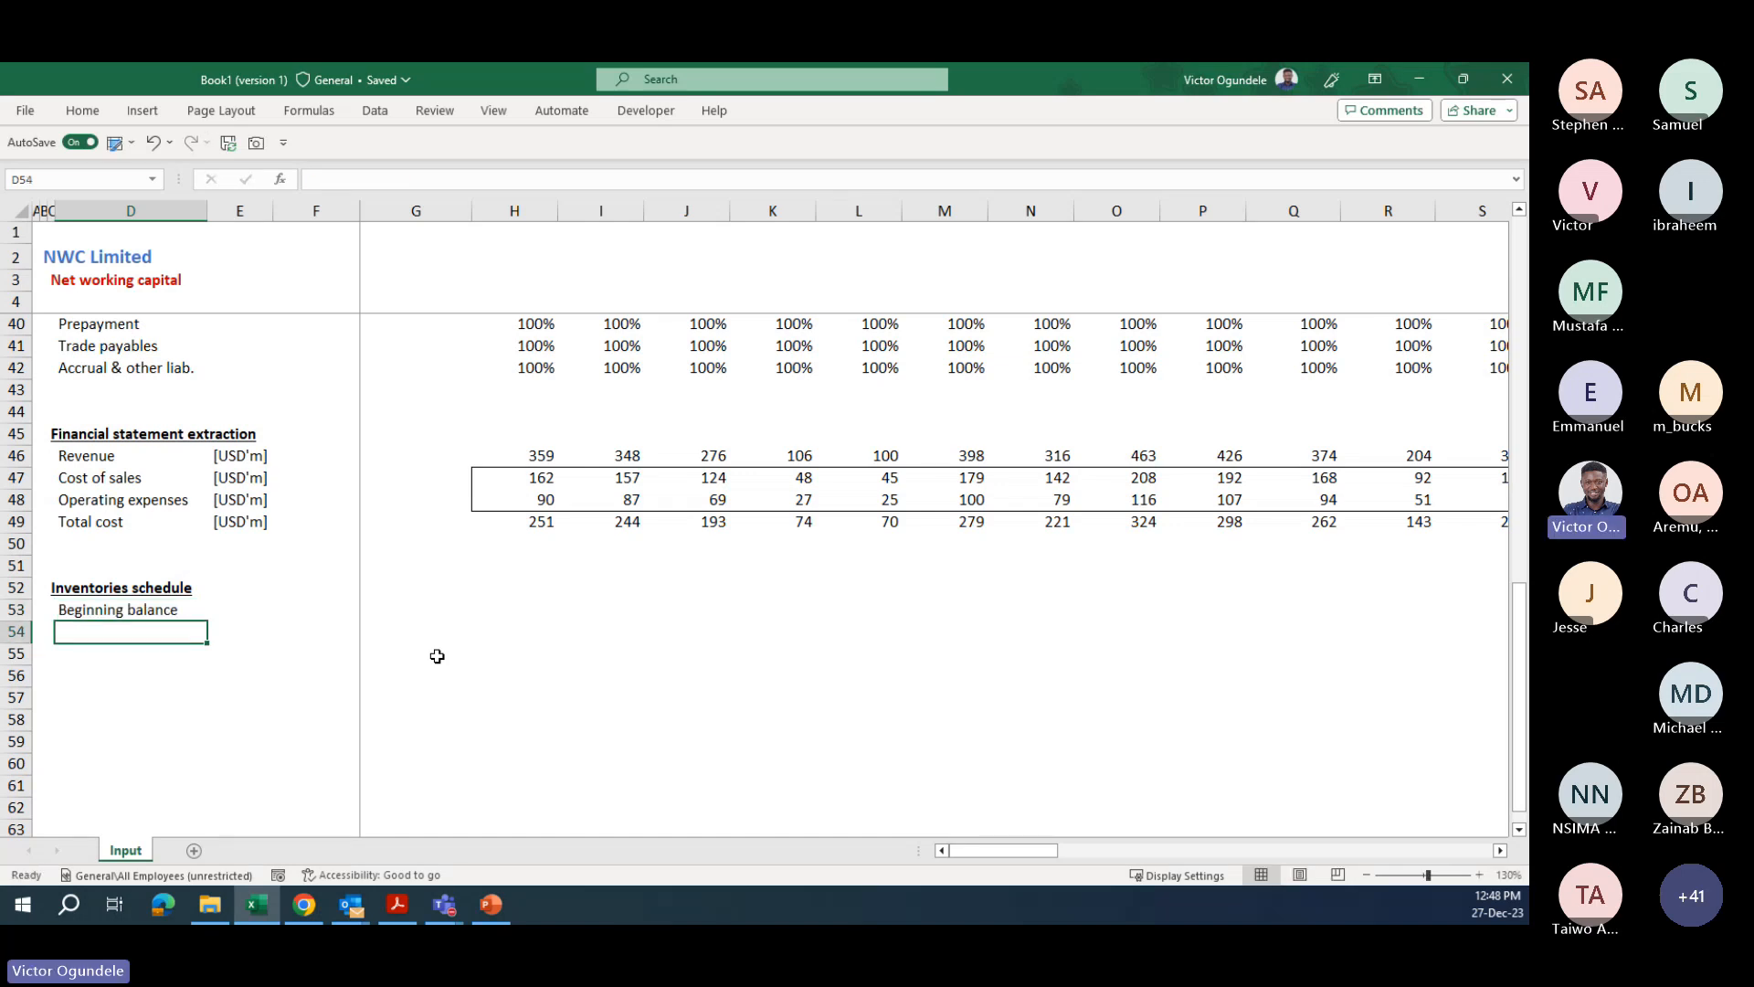
text(Add:)
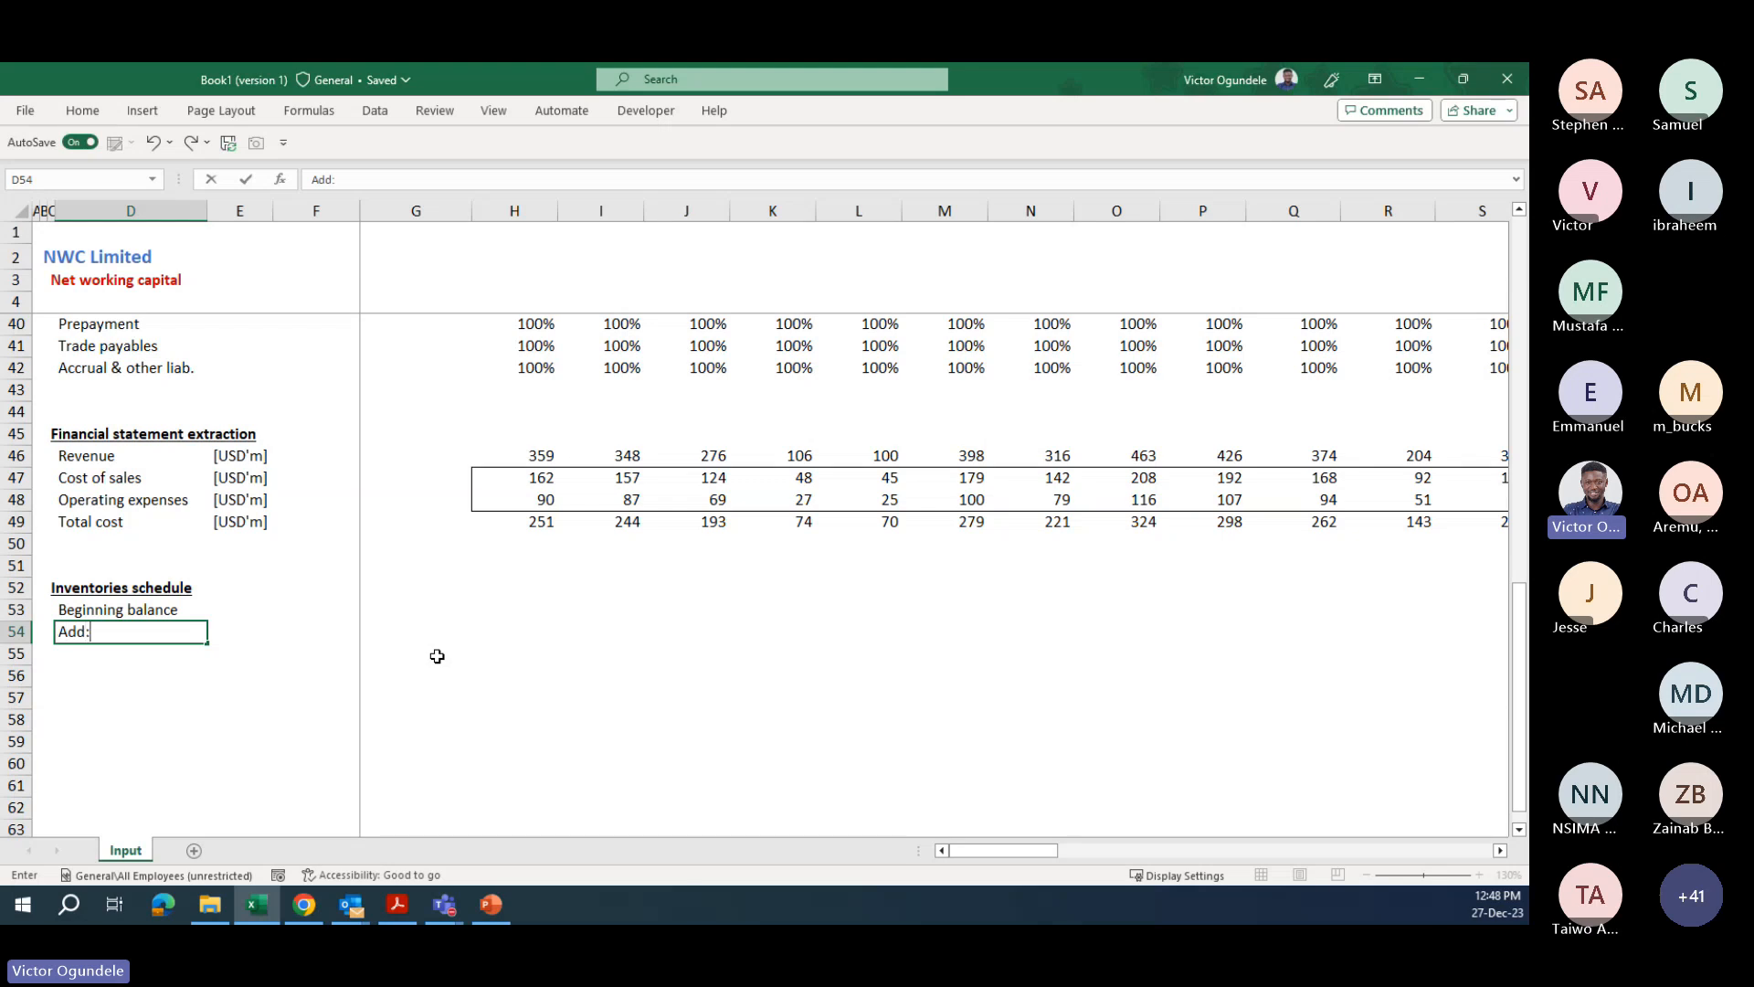
text( cost of sales reco)
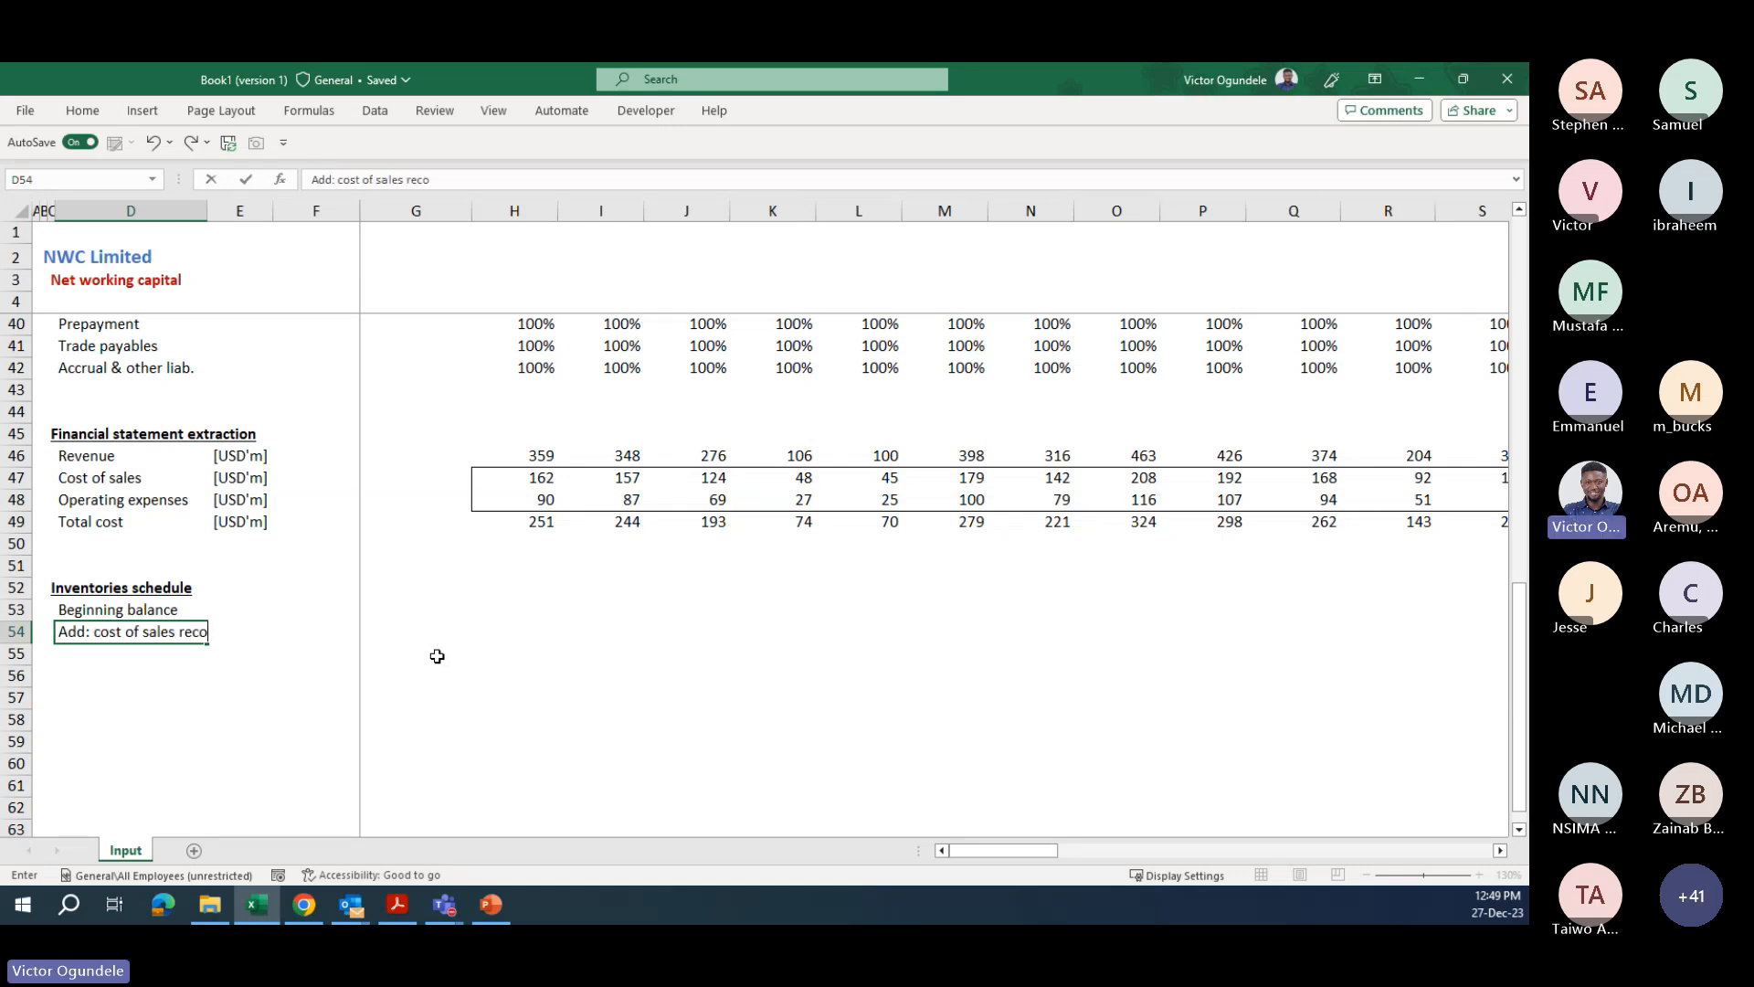
text(gnised)
key(Return)
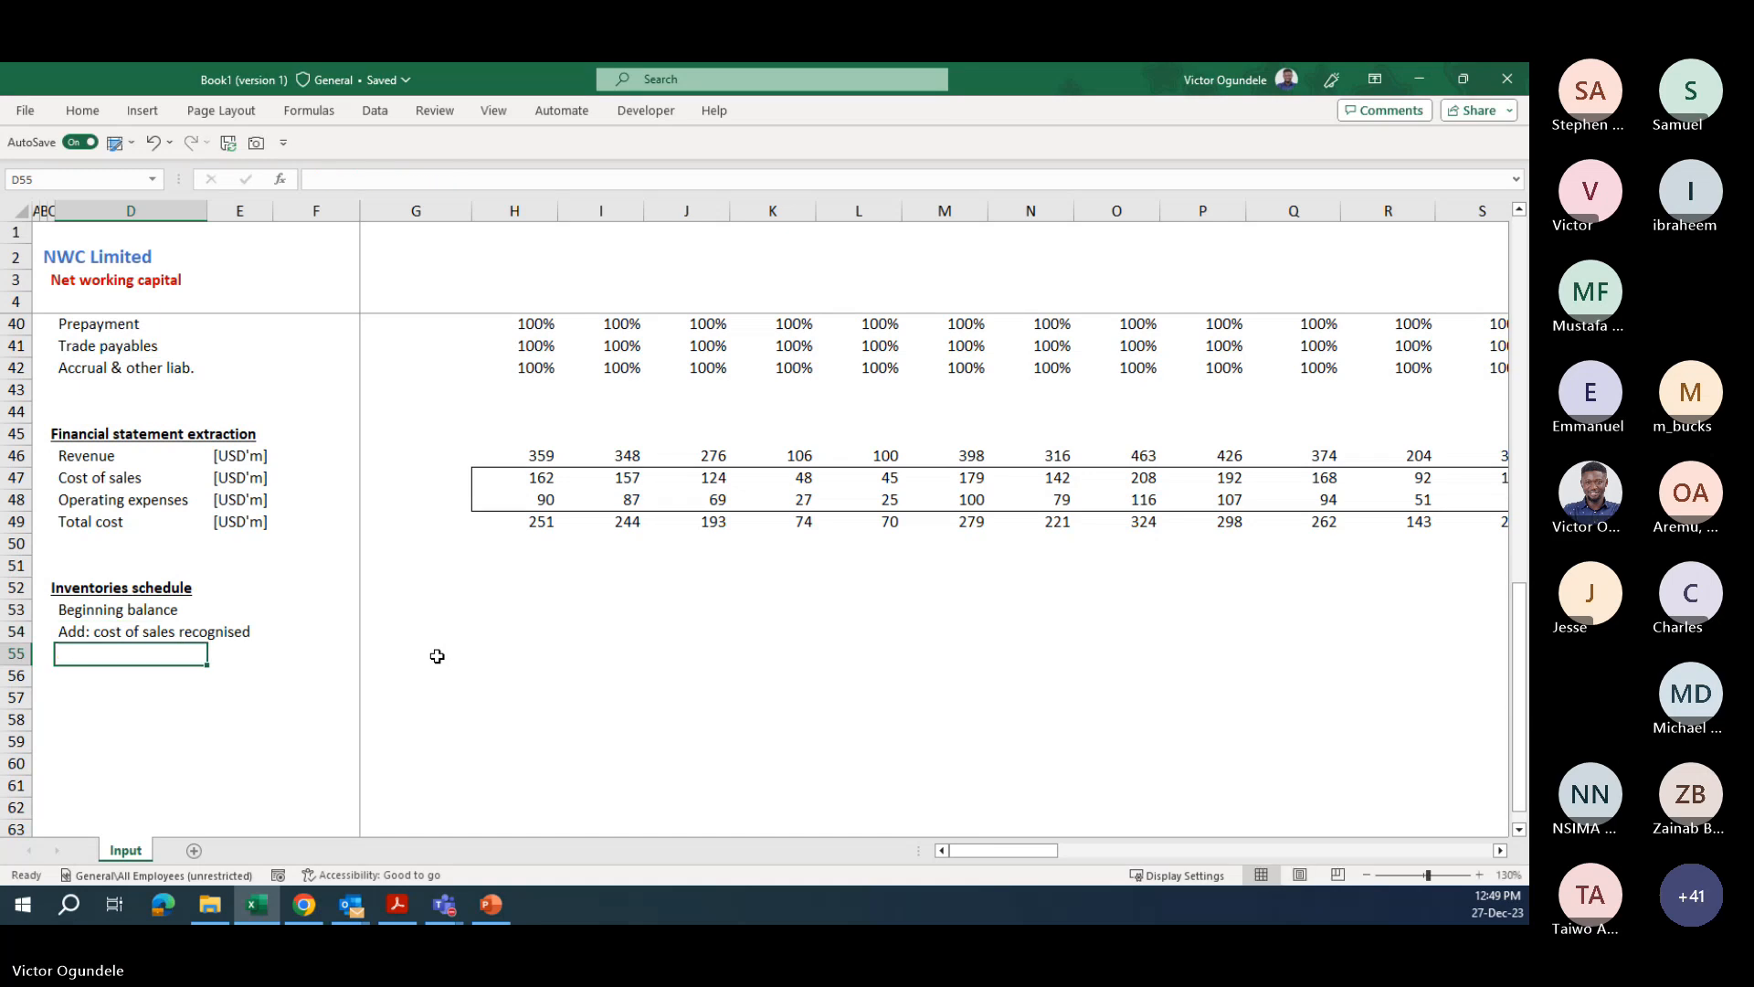
- Enter the row label "Less: inventory sold" in D55 of the inventories schedule
text(Less)
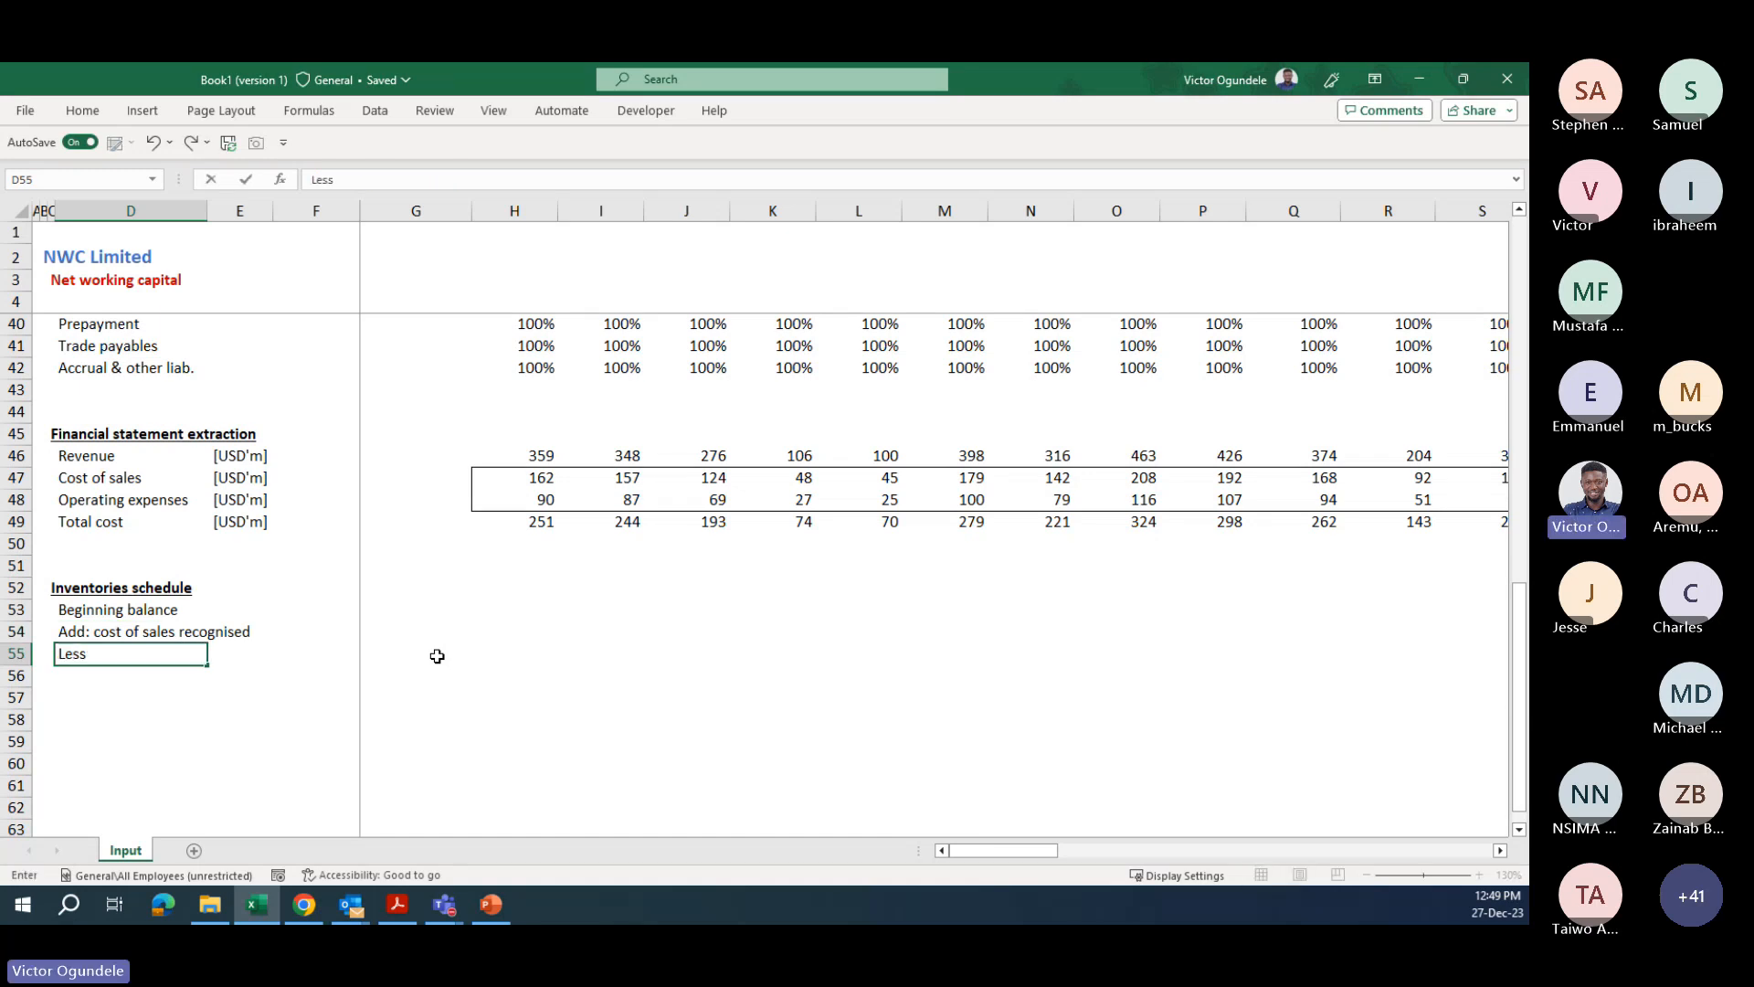
text(: invebto)
key(BackSpace)
key(BackSpace)
key(BackSpace)
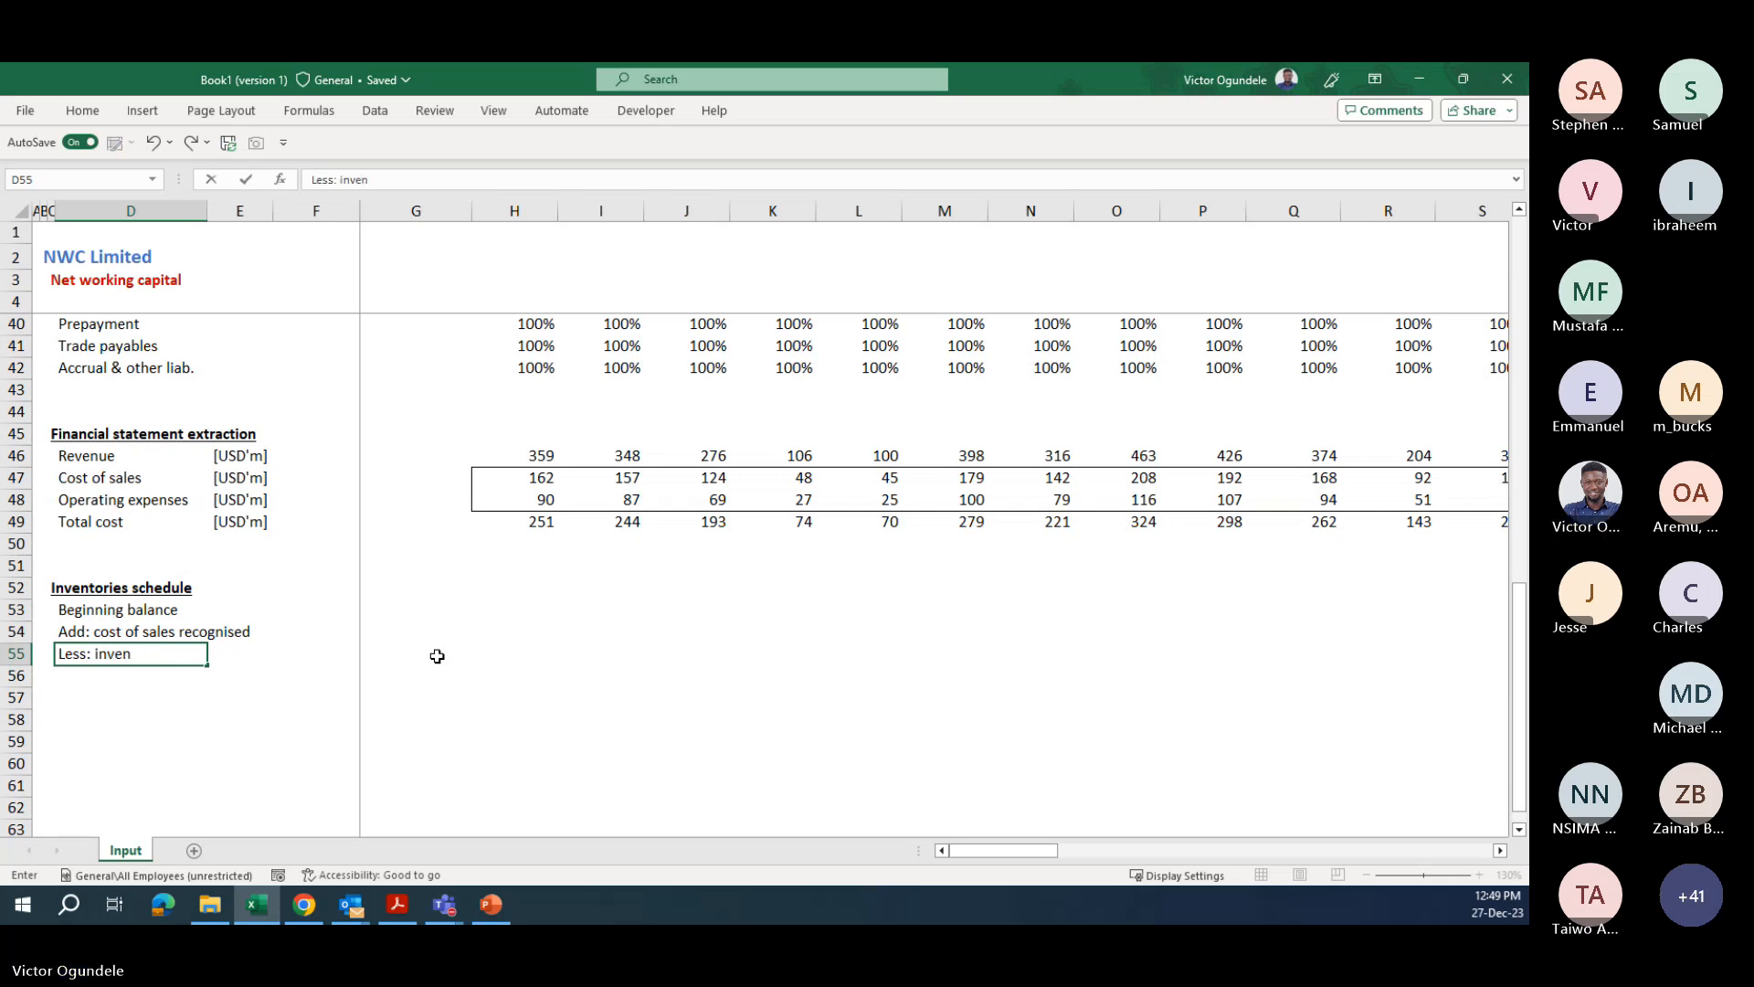
text(ntory sold)
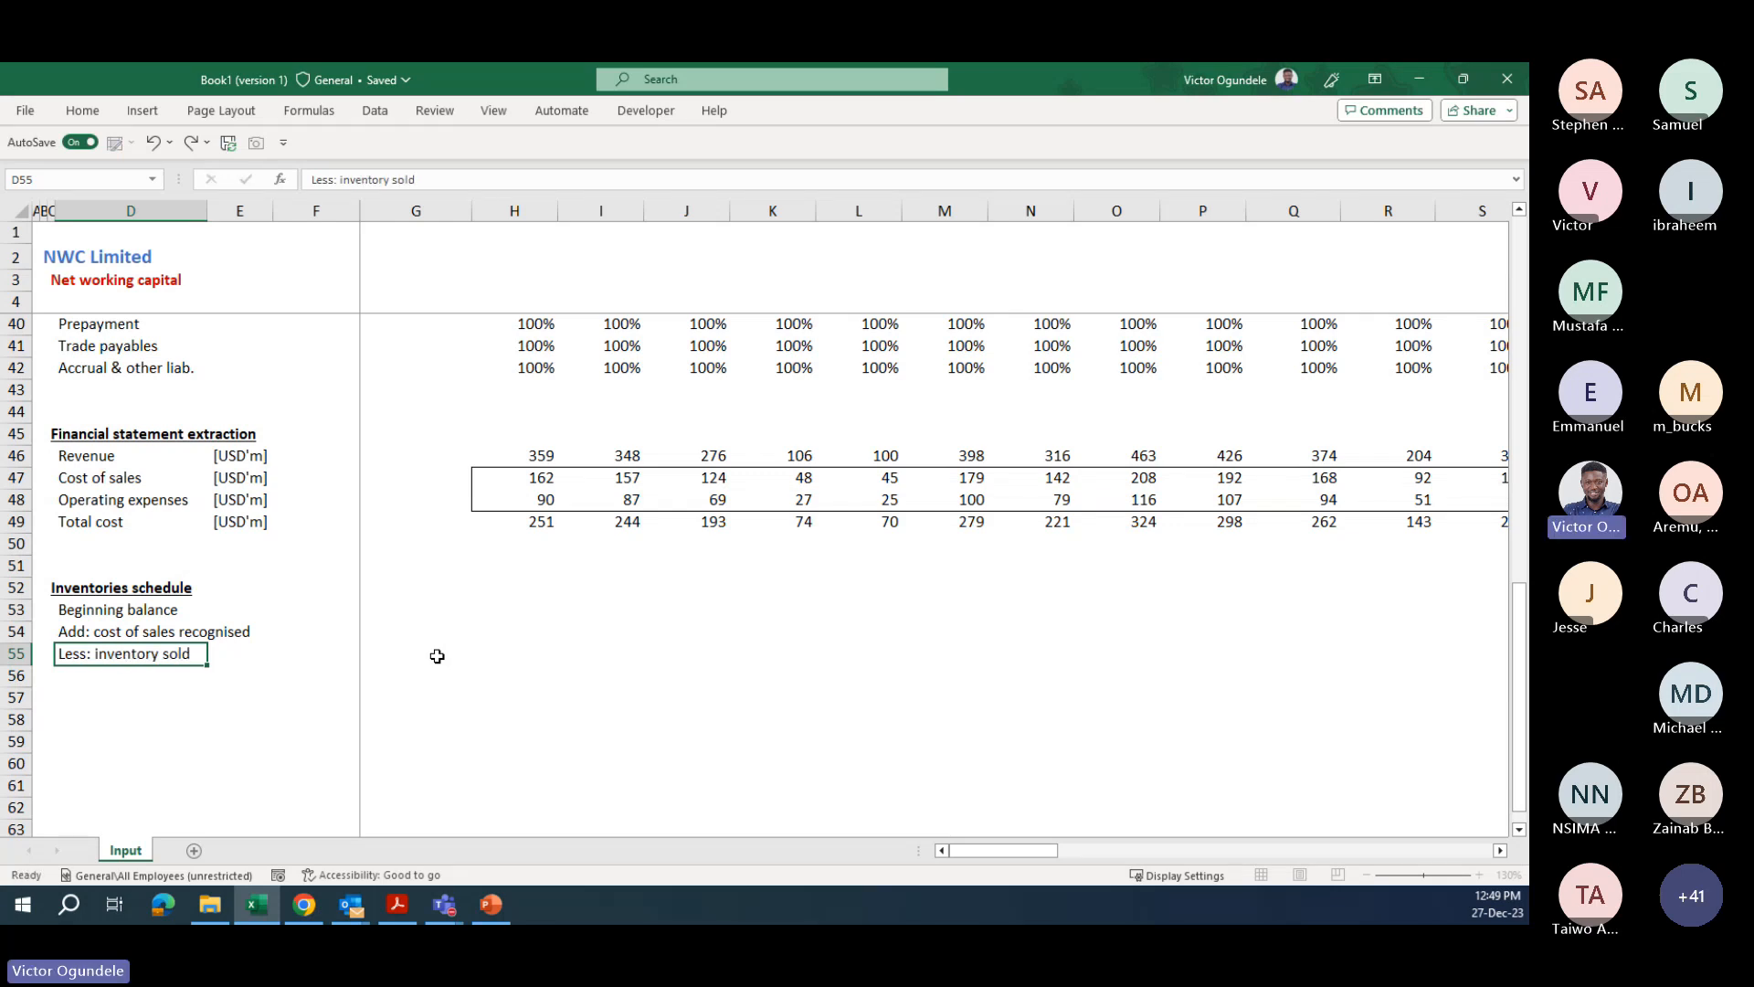
- Reword the label in D54 to "Add: Inventories/COS recognised"
key(Up)
key(F2)
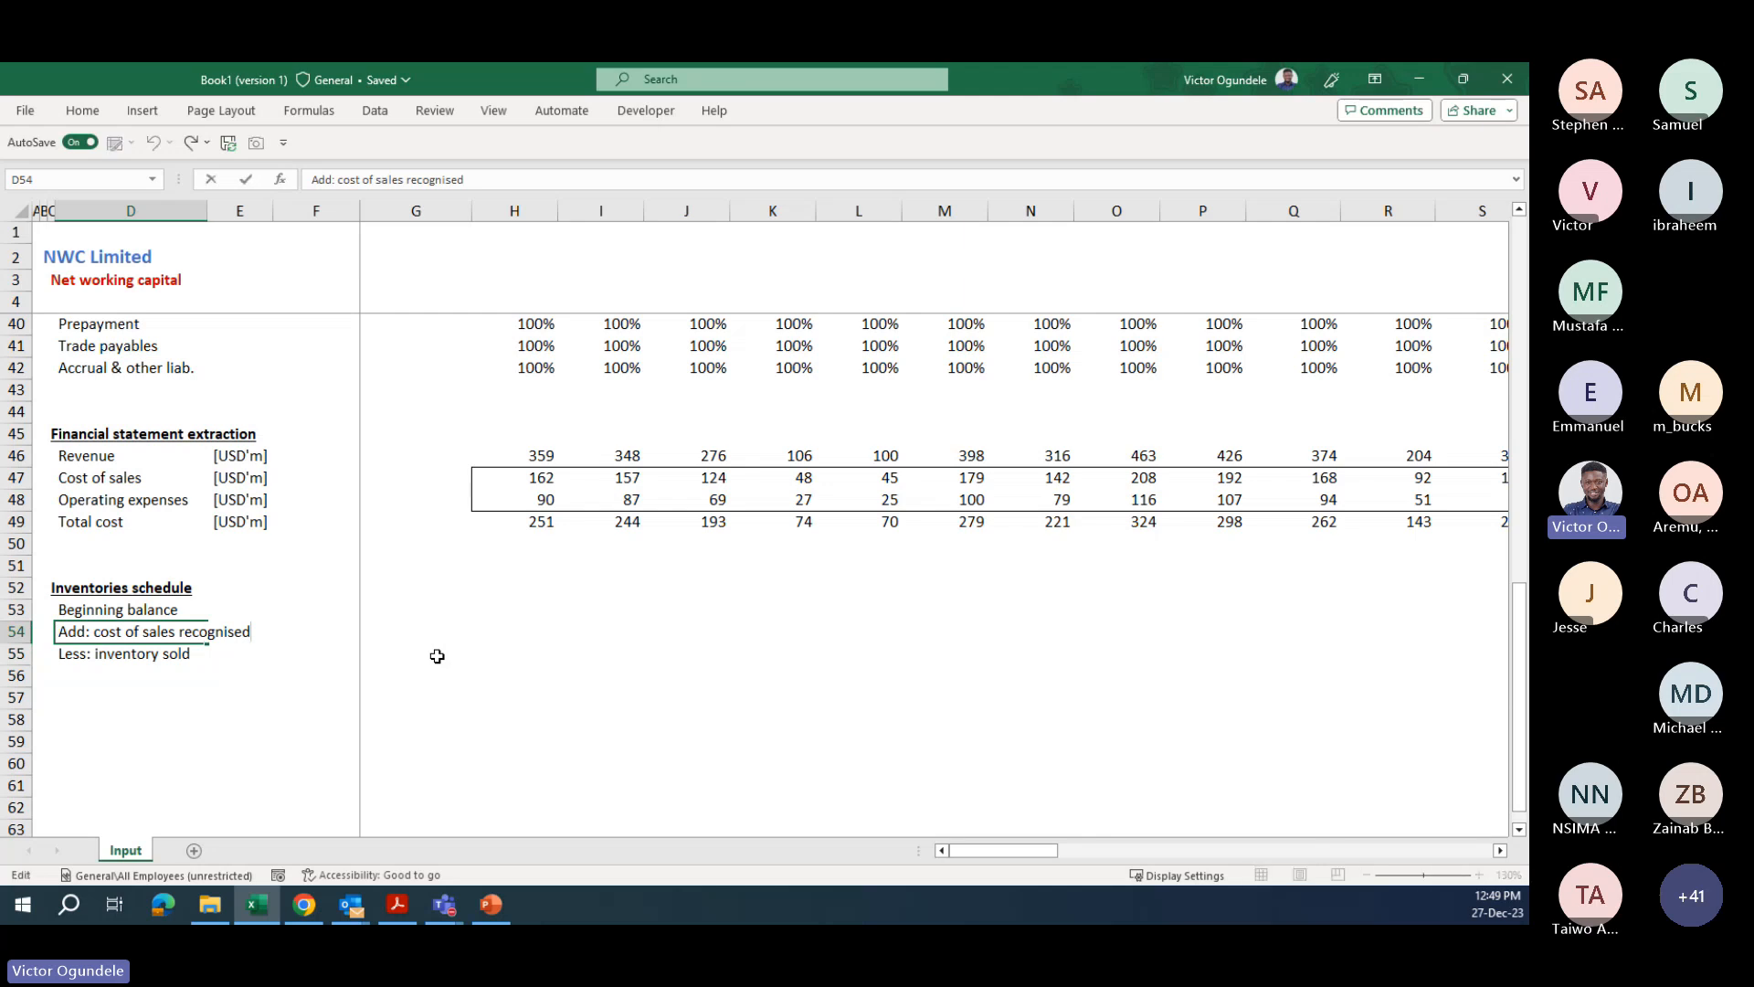
key(ctrl+shift+Left)
key(ctrl+shift+Left)
key(ctrl+shift+Left)
key(ctrl+shift+Left)
text(In)
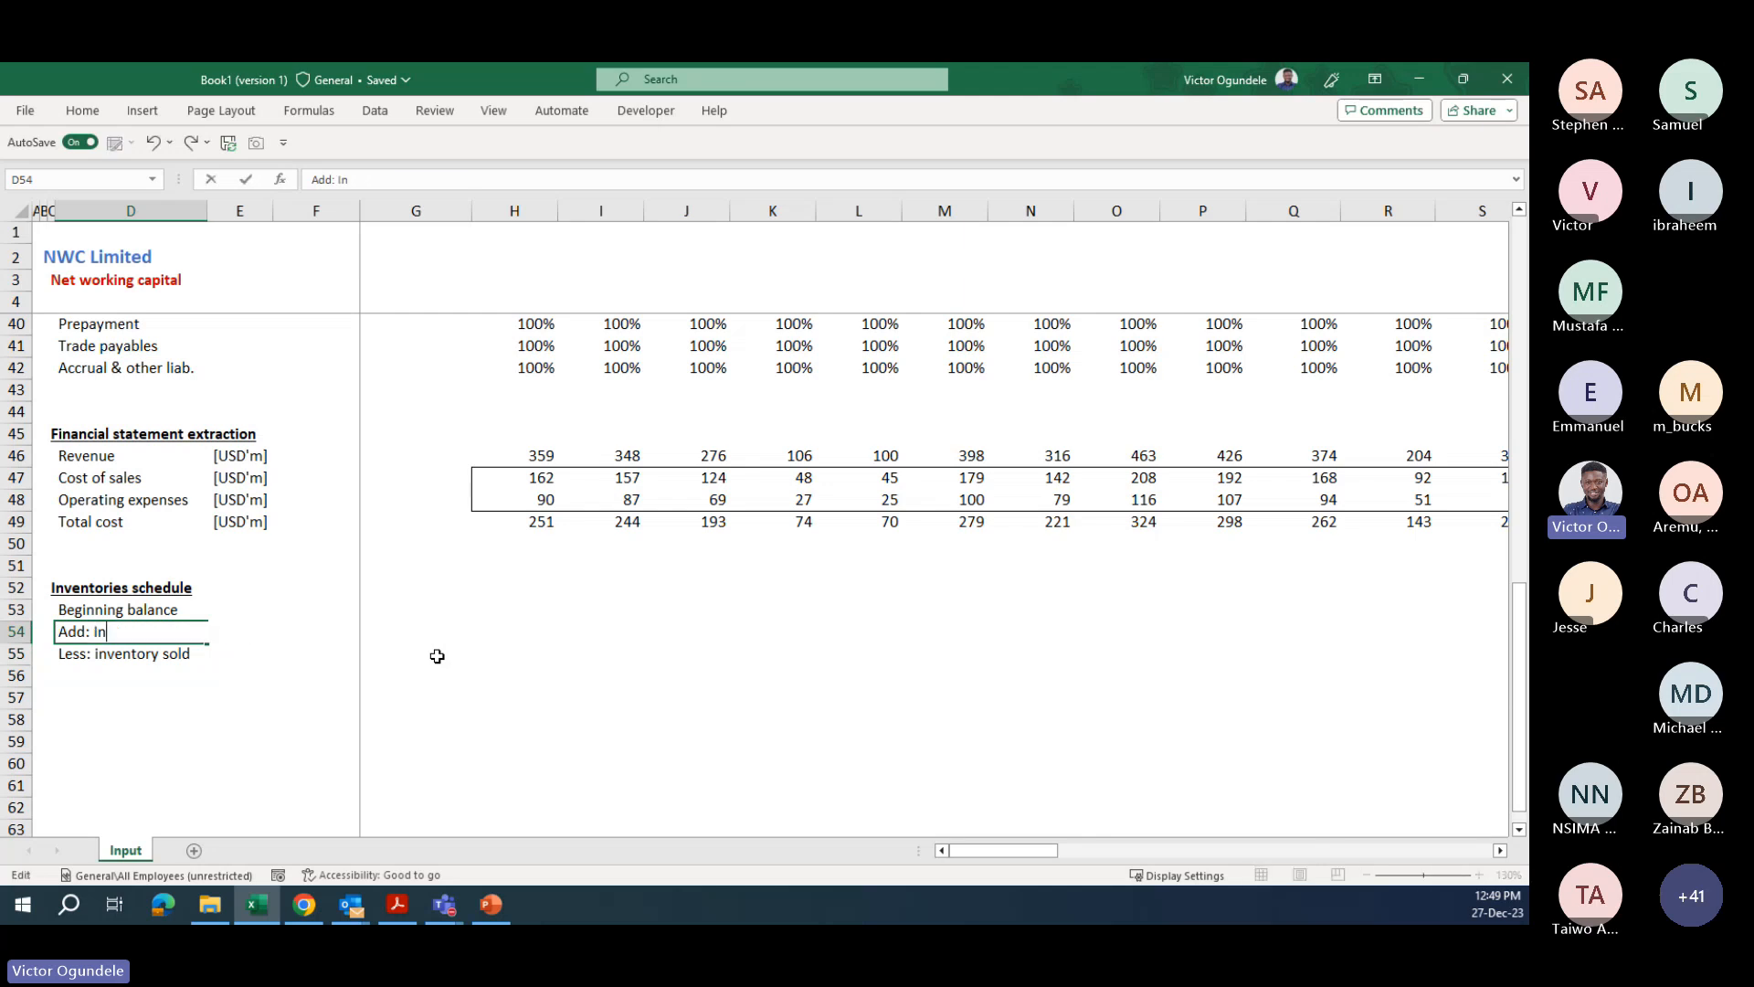
text(ventories/COS)
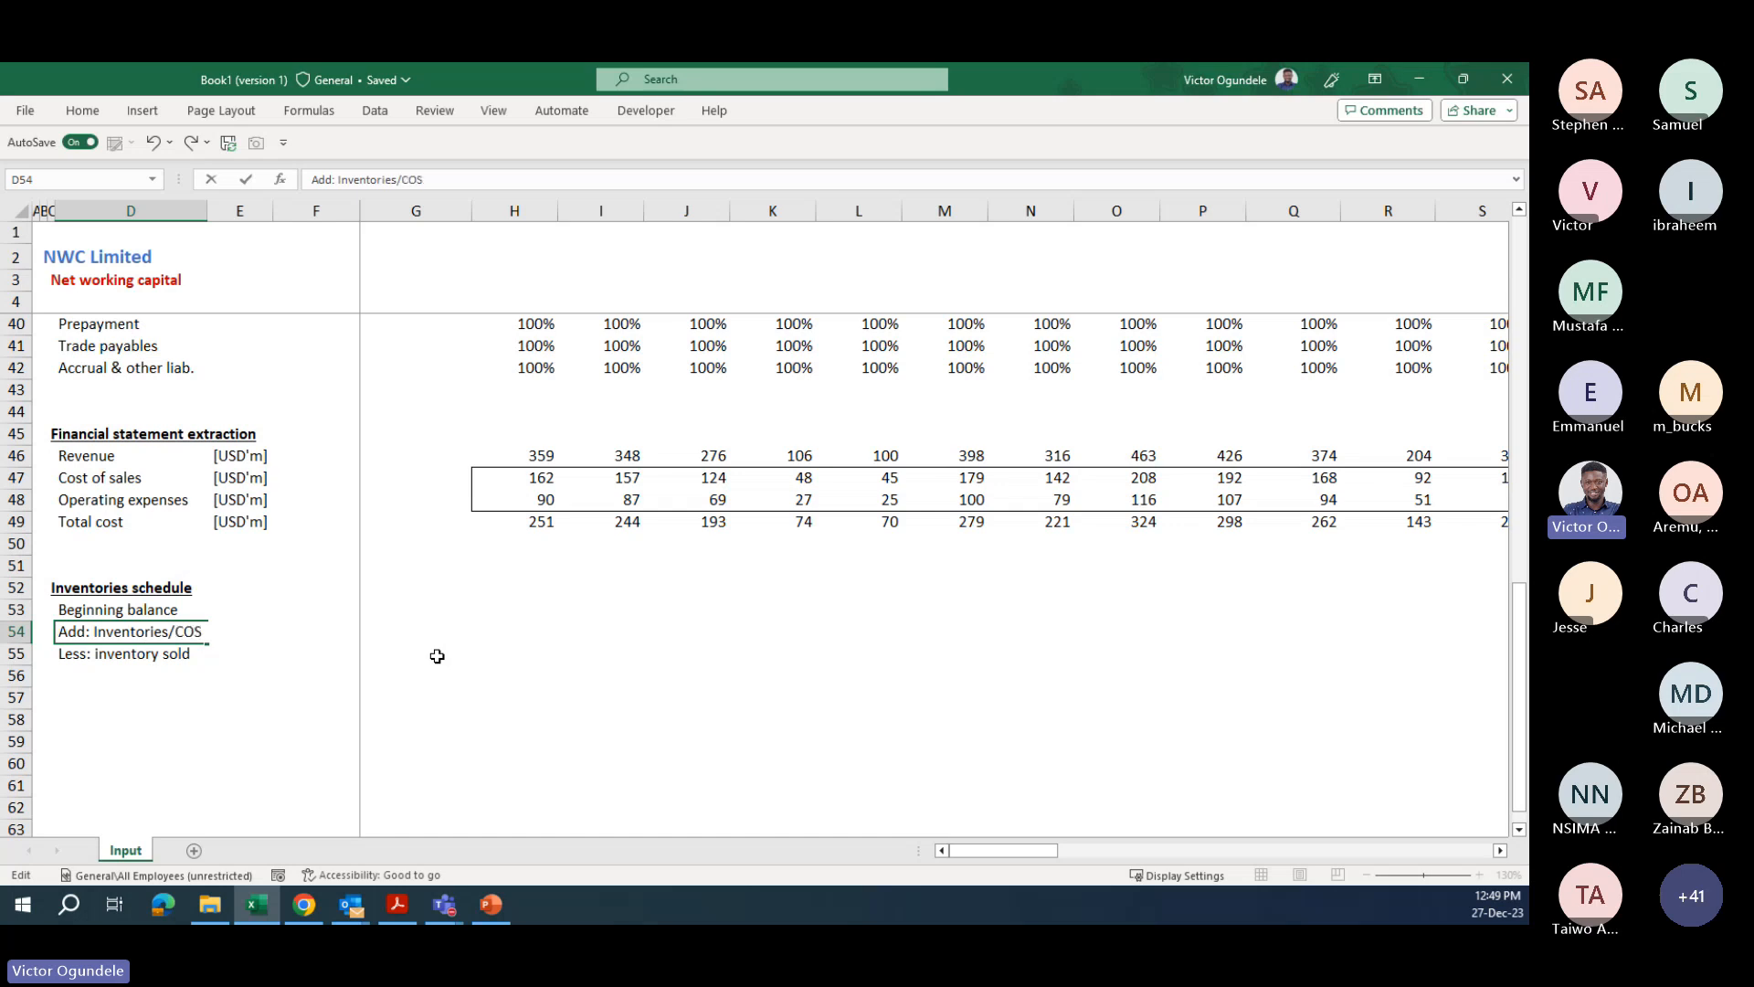
text( recognised)
key(ctrl+Return)
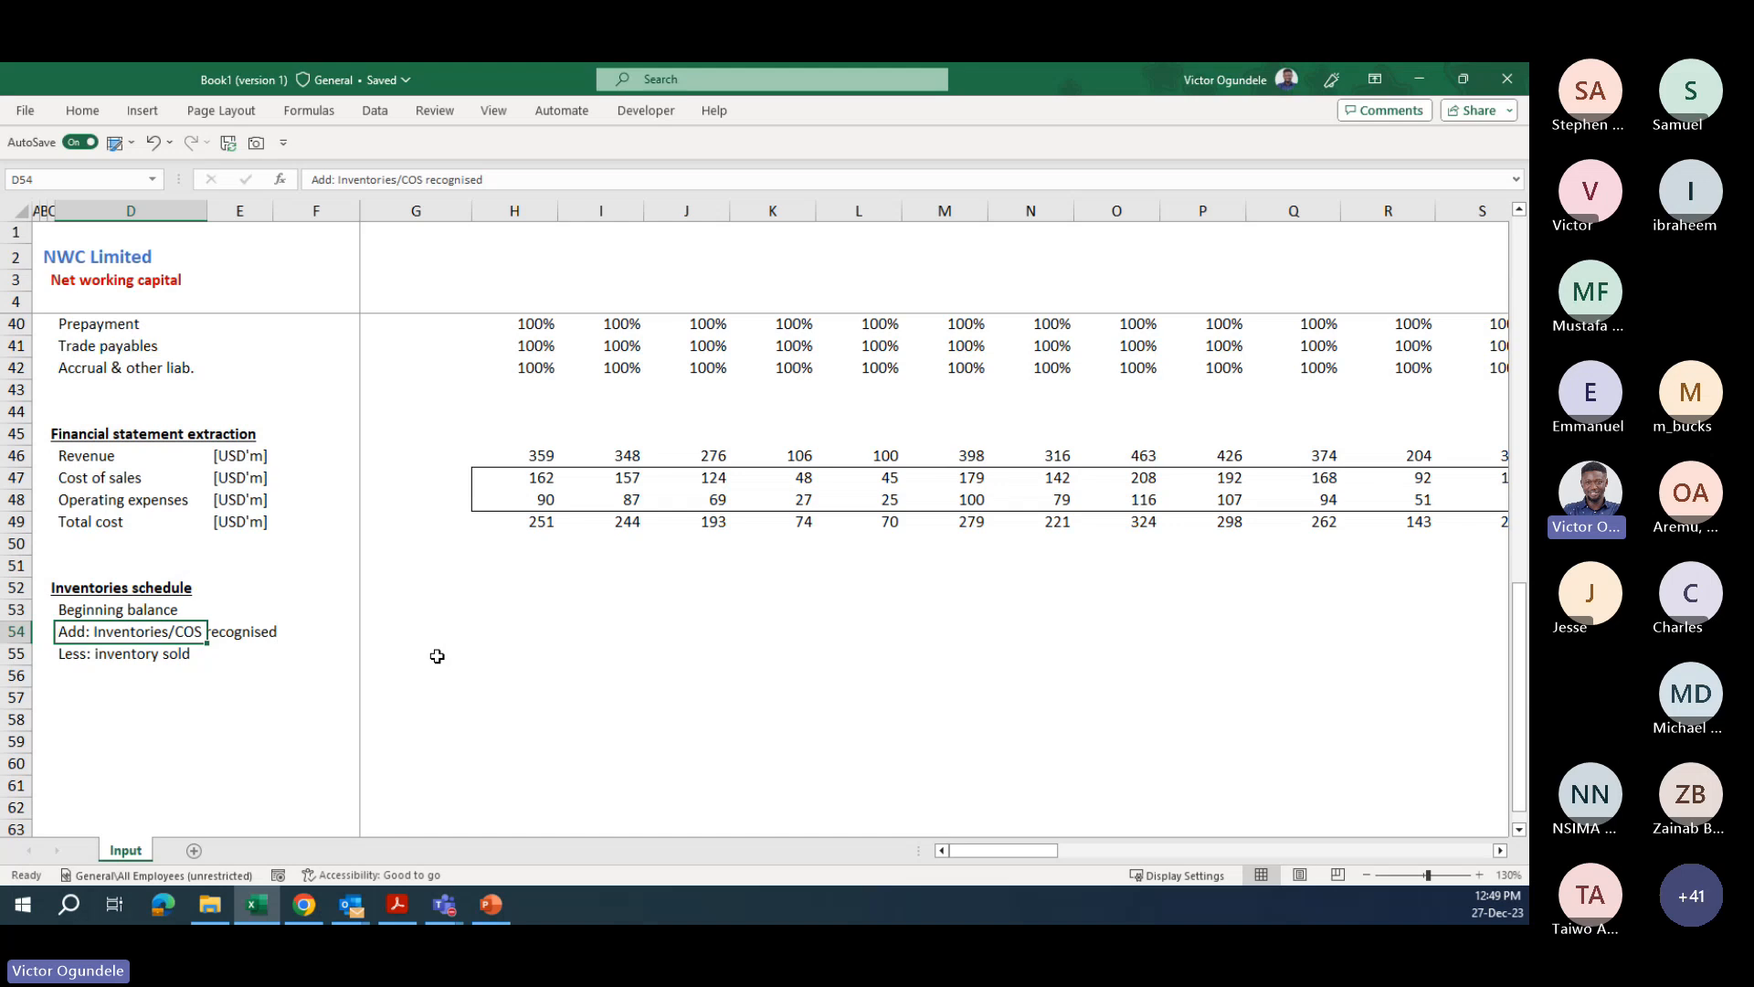
- Enter the closing row label "Ending balance" in D56 of the inventories schedule
scroll(437, 656, up, 1)
key(Down)
key(Down)
text(Ending aba)
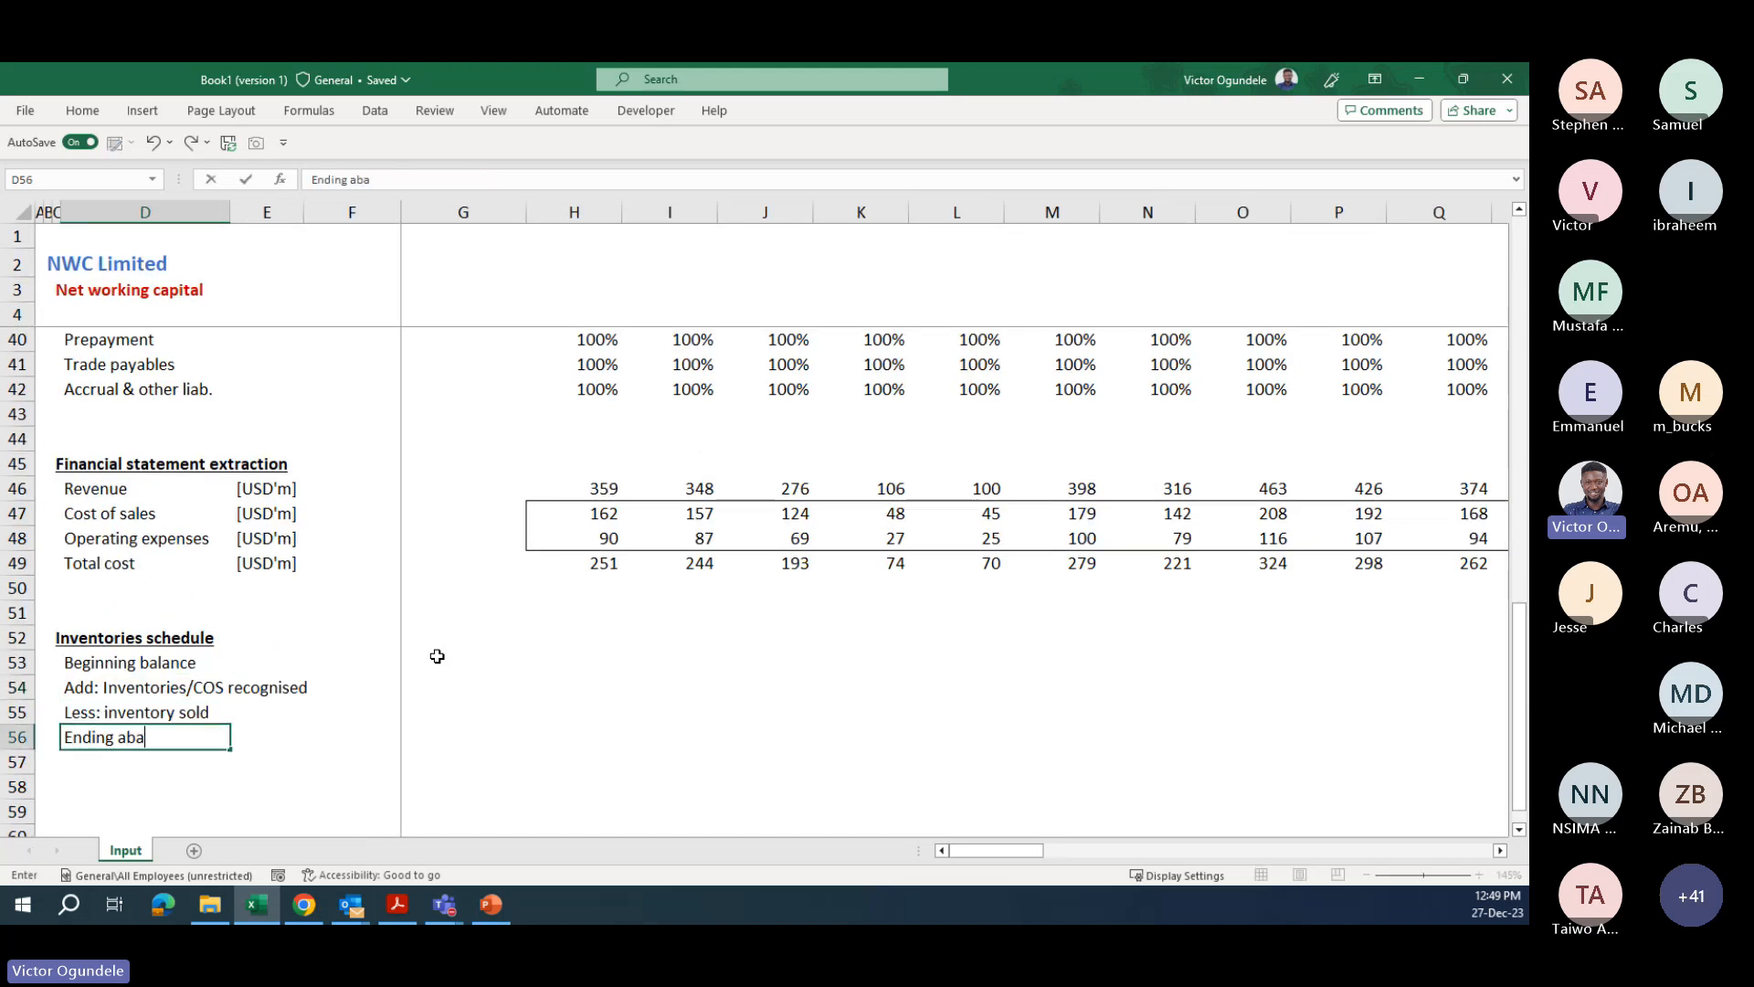
key(BackSpace)
key(BackSpace)
key(BackSpace)
text(balance)
- Copy the [USD'm] unit label from the total cost row to the four inventories schedule rows, E53:E56
key(Right)
key(ctrl+Up)
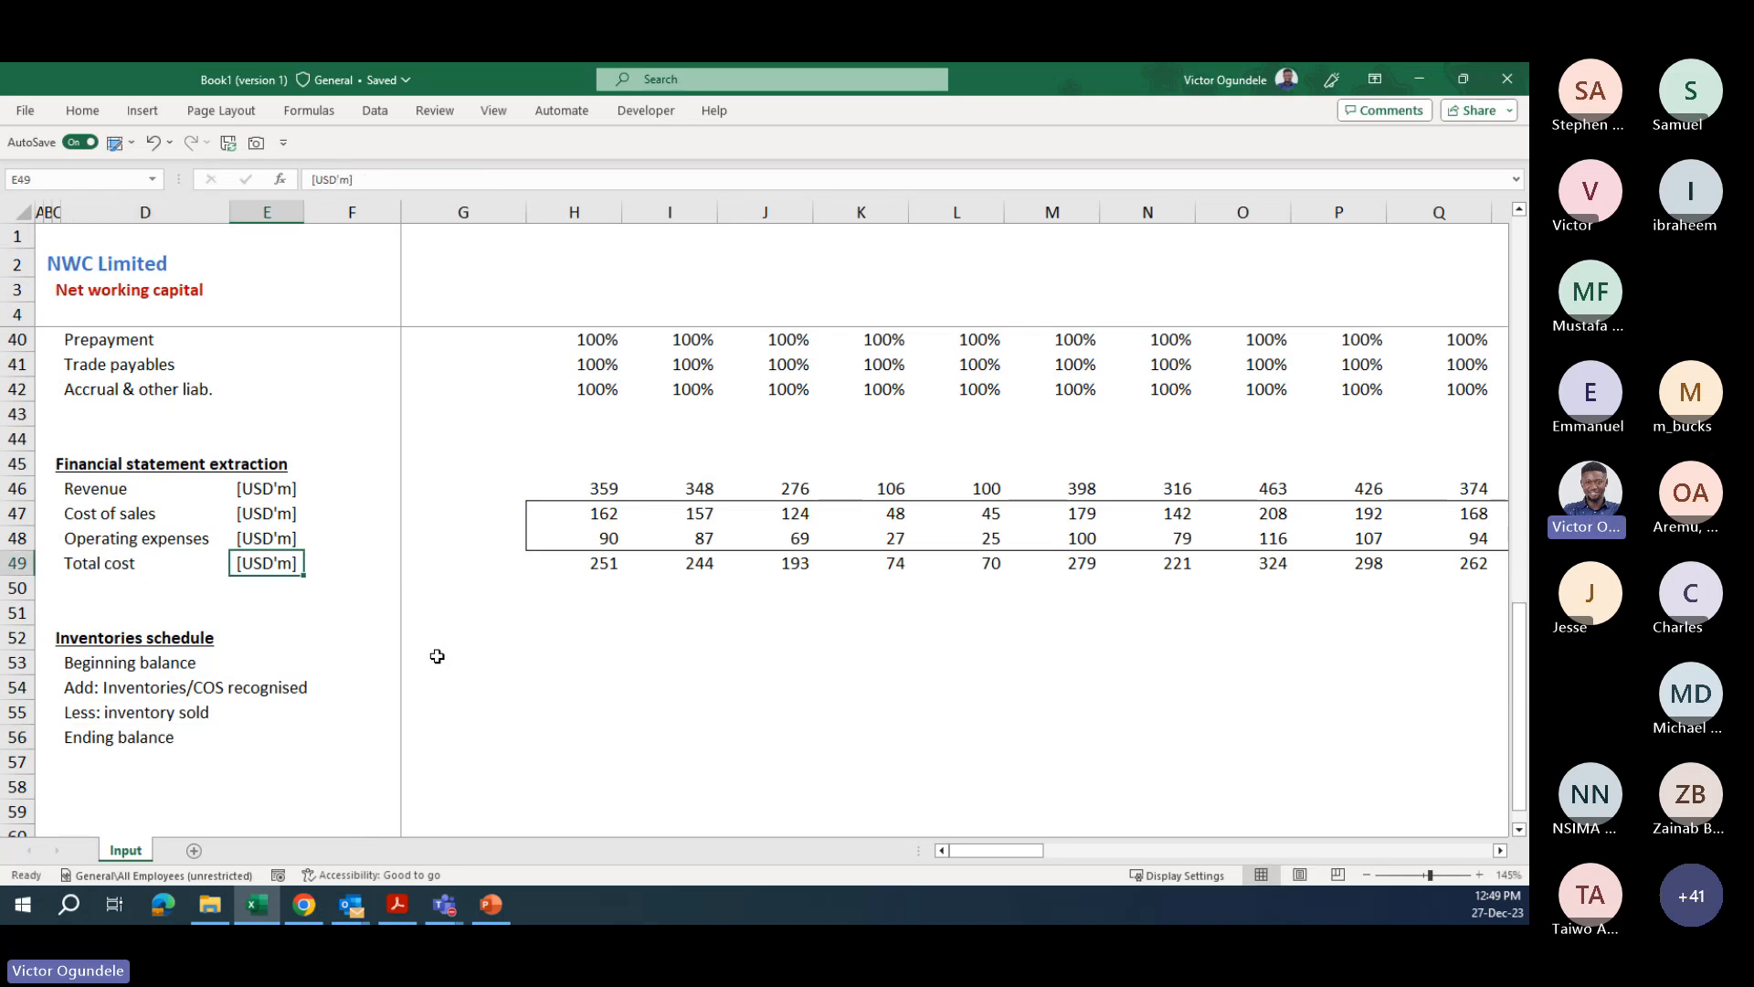
key(ctrl+c)
key(Down)
key(Down)
key(Down)
key(Down)
key(shift+Down)
key(shift+Down)
key(shift+Down)
key(ctrl+v)
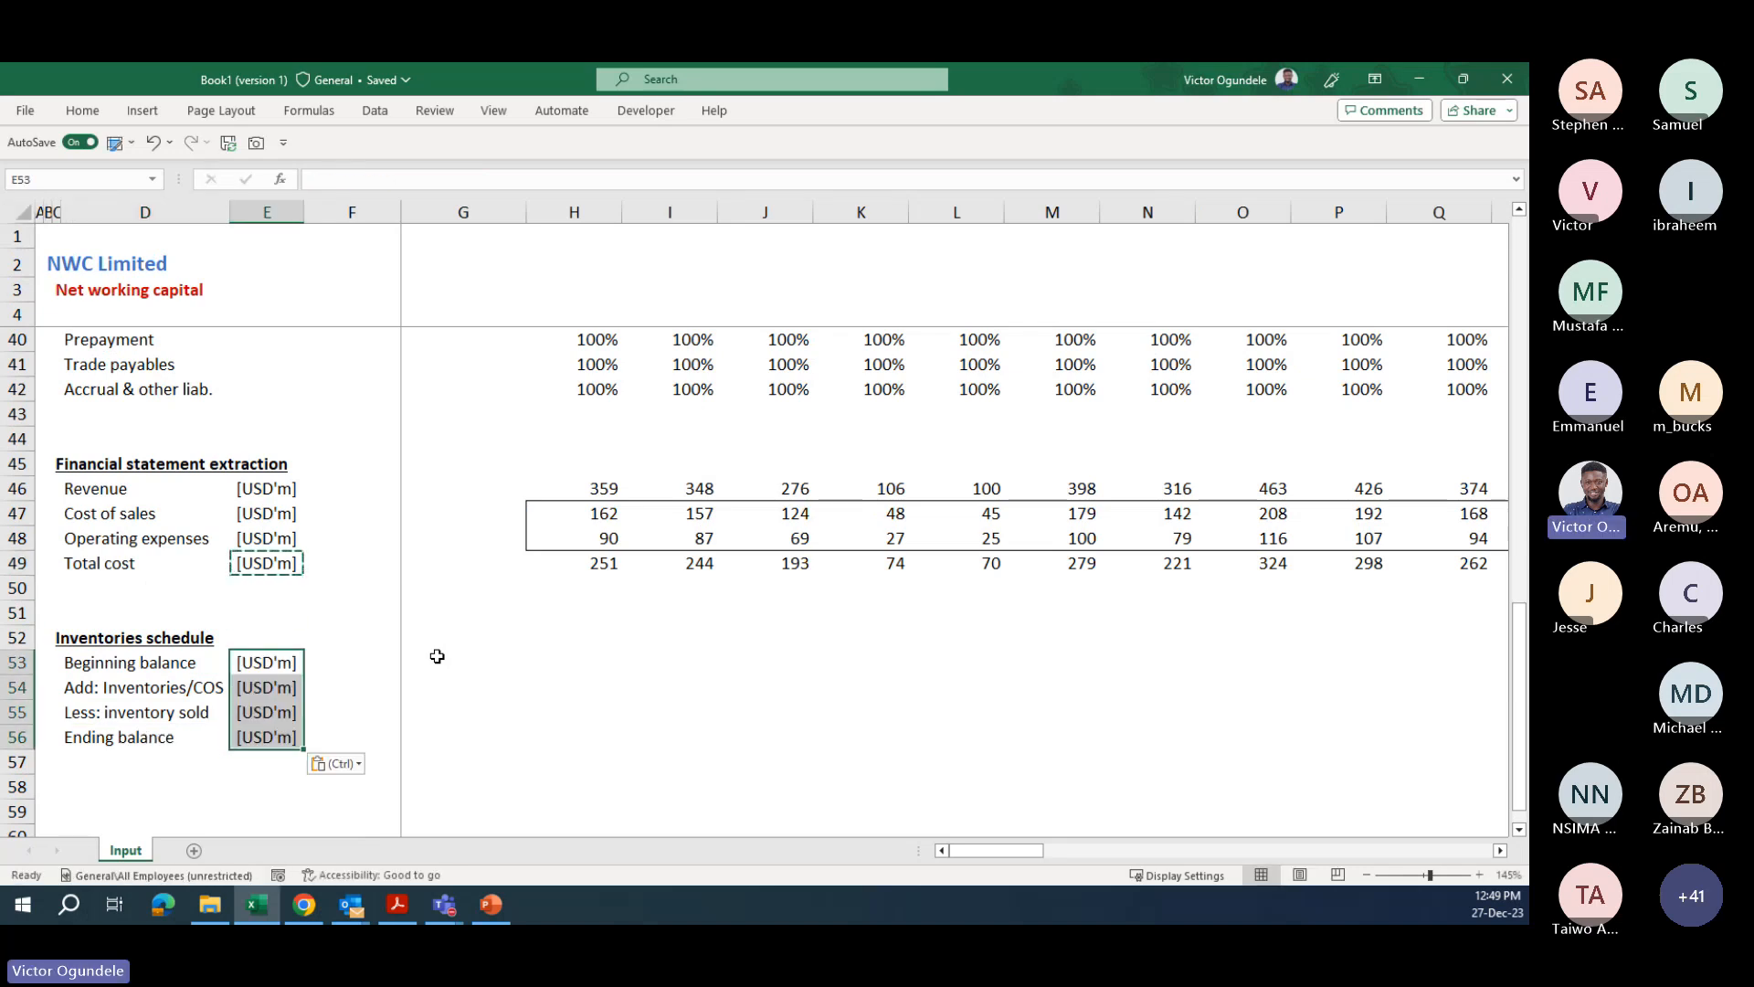
- AutoFit column D to the width of the inventories schedule labels in D53:D56
key(Left)
key(shift+Down)
key(shift+Down)
key(shift+Down)
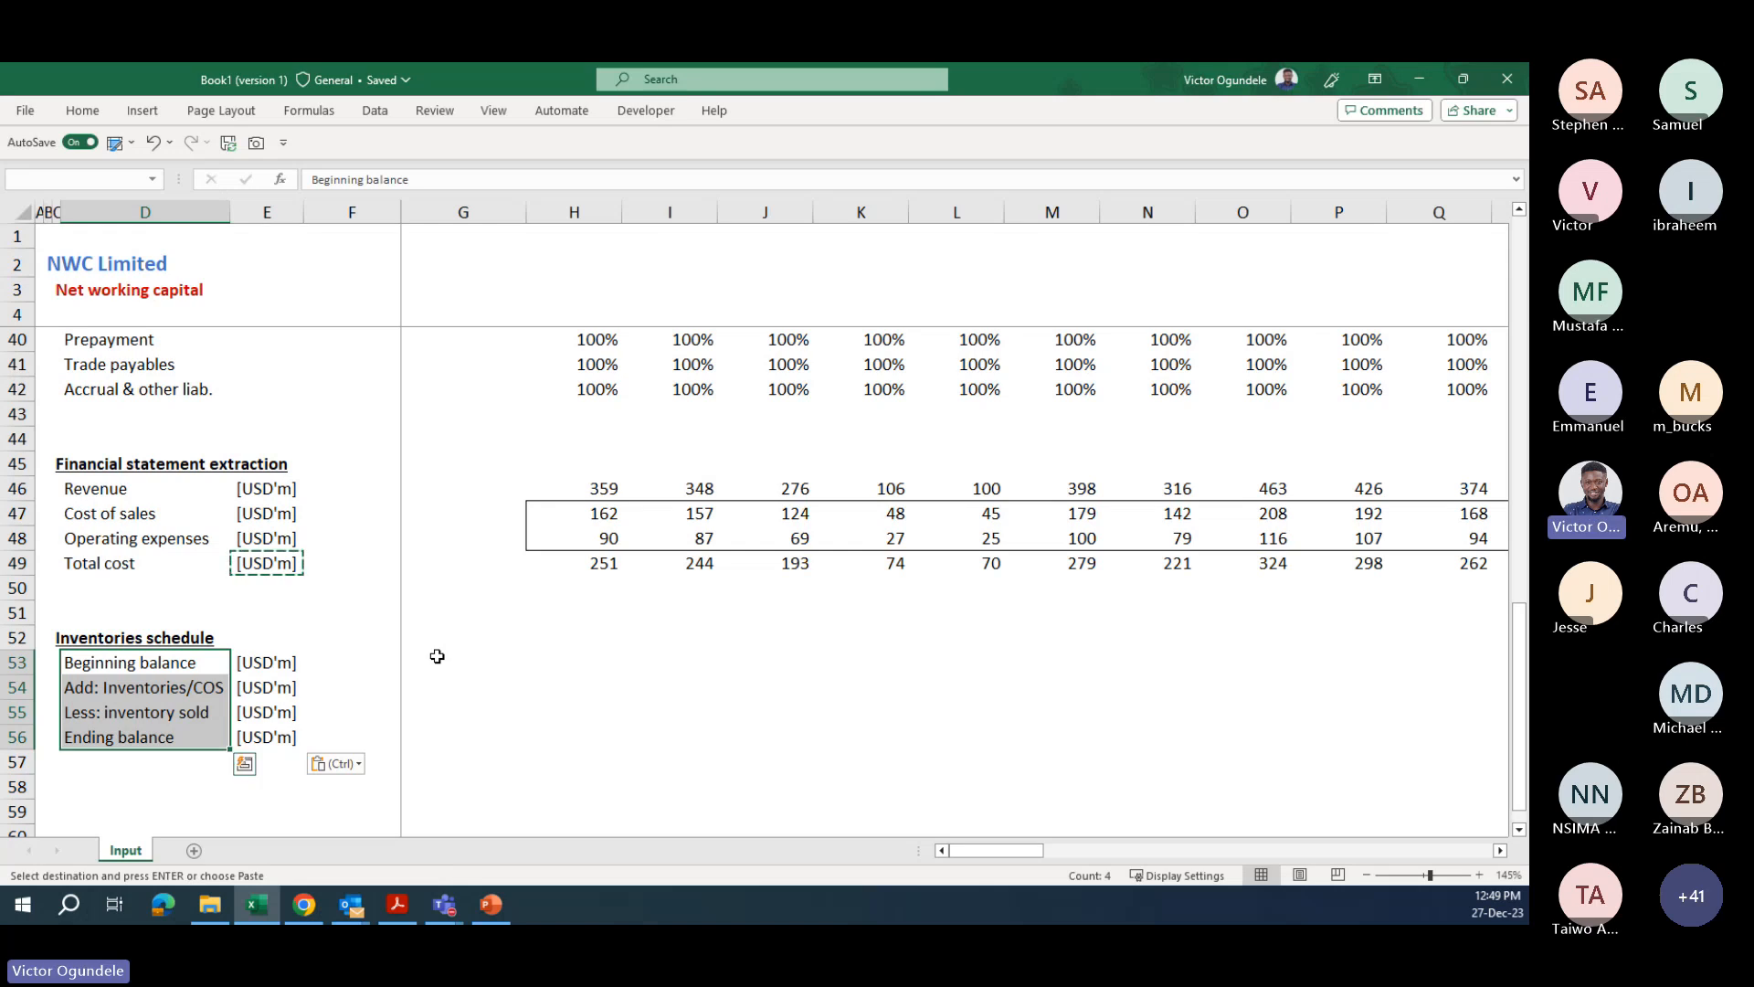
key(alt+h)
key(o)
key(i)
- Link the first month's beginning balance in H53 to the previous column's ending balance with =G56
key(Right)
key(Right)
key(Right)
key(Right)
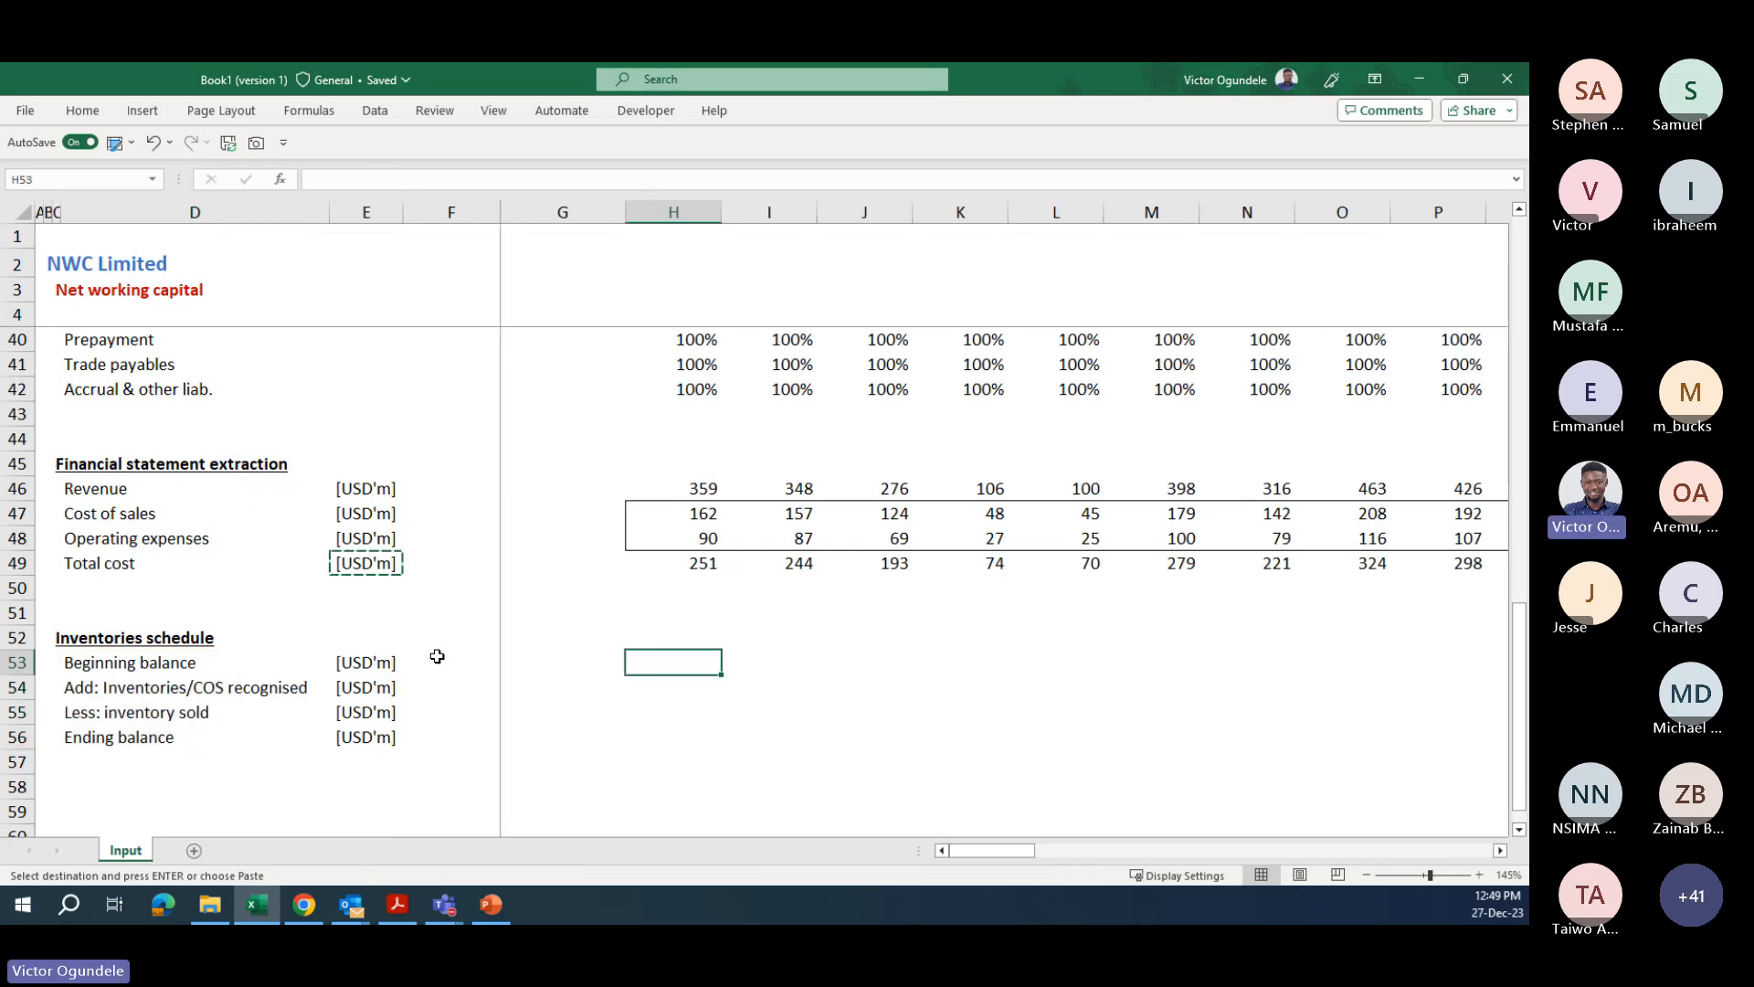
text(=)
key(Down)
key(Down)
key(Down)
key(Left)
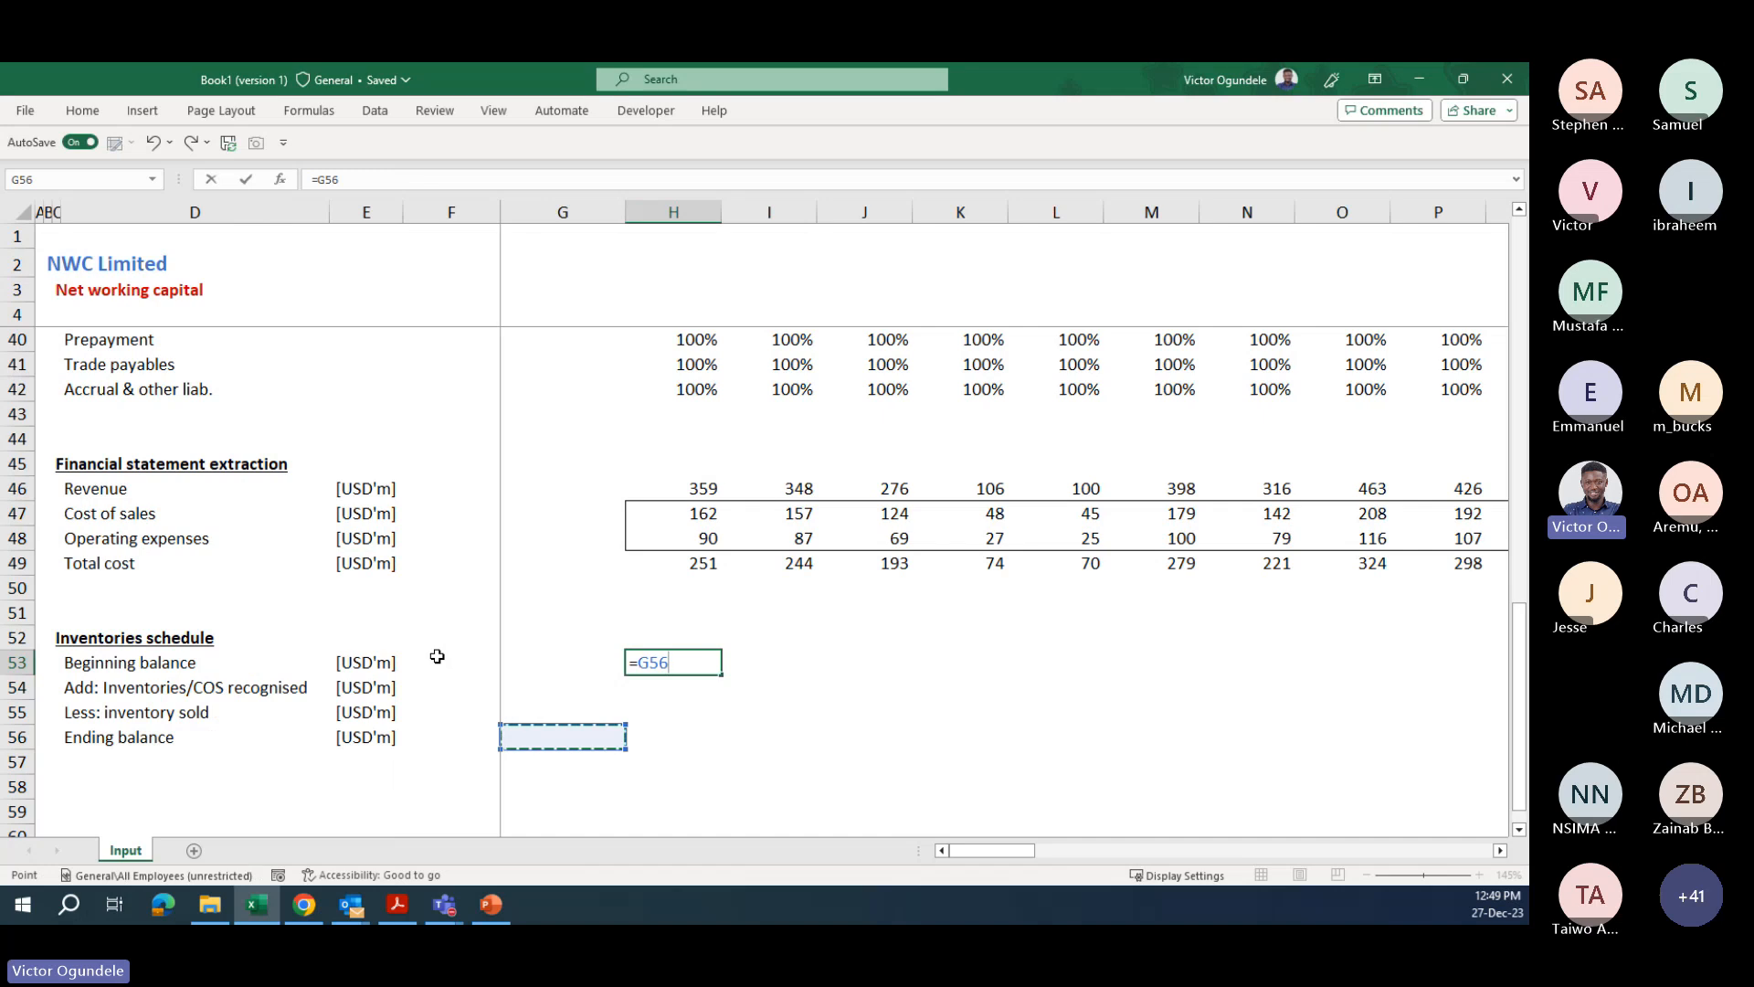
key(Return)
- Enter the ending balance formula =H53+H54-H55 in H56
key(Down)
key(Down)
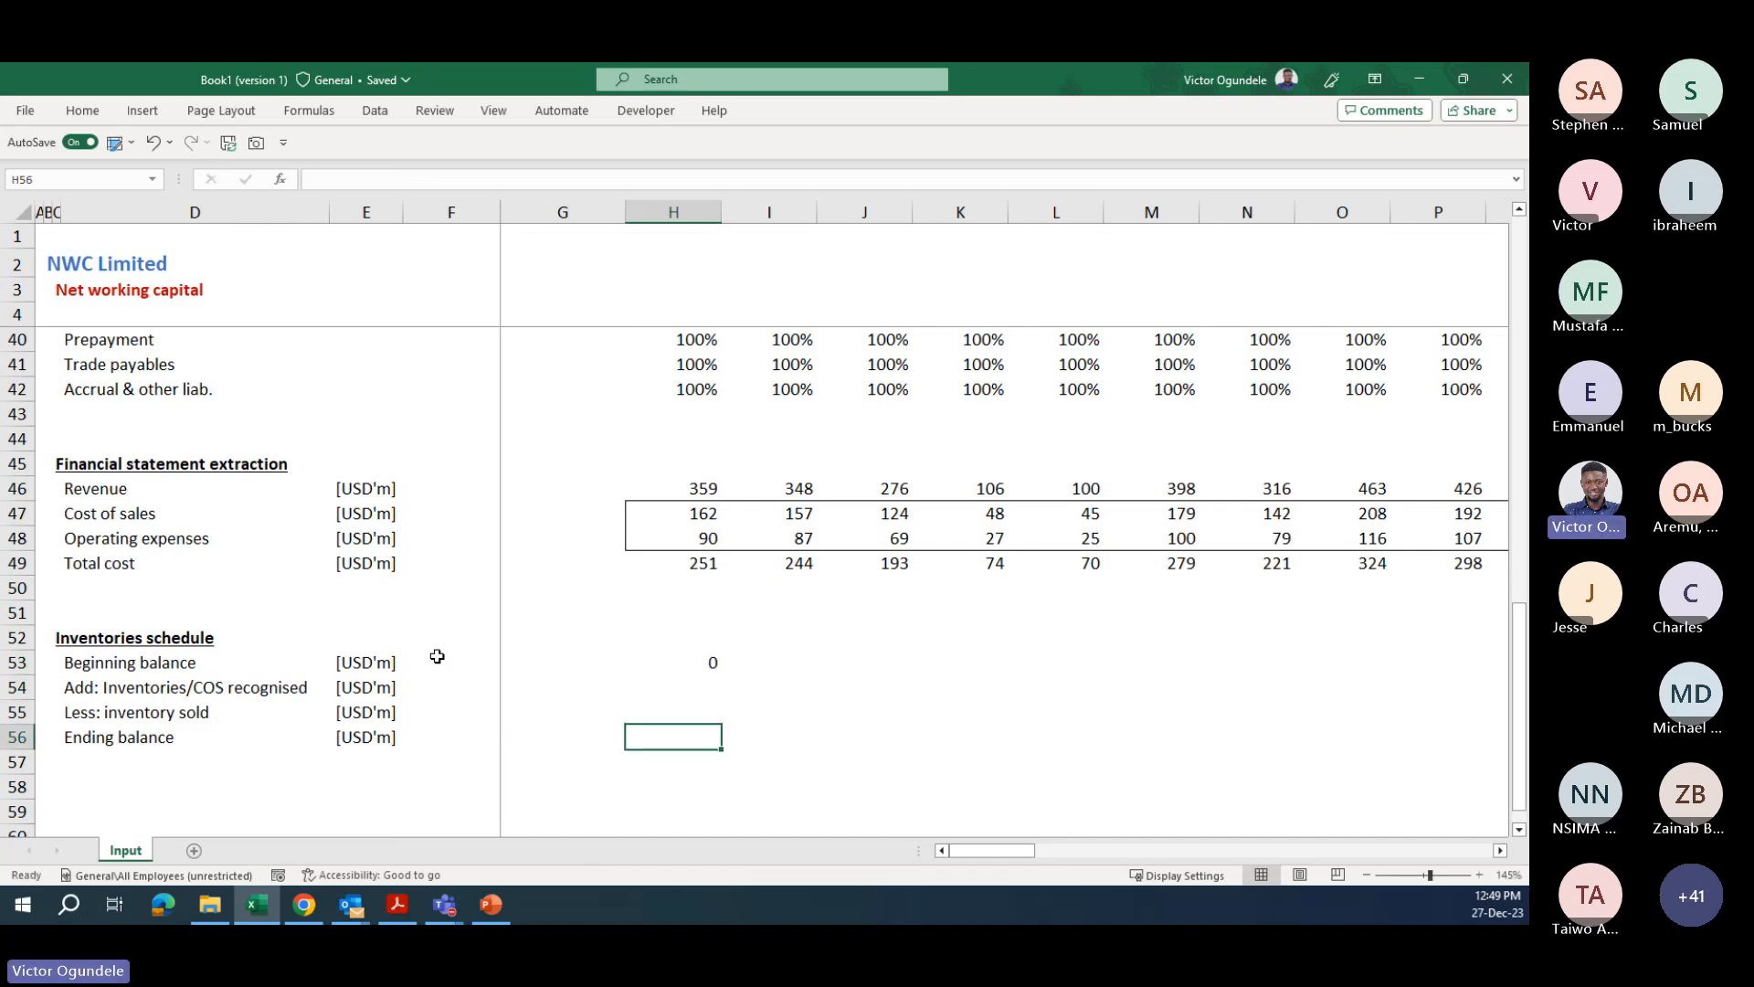
text(=)
key(Up)
key(Up)
key(Up)
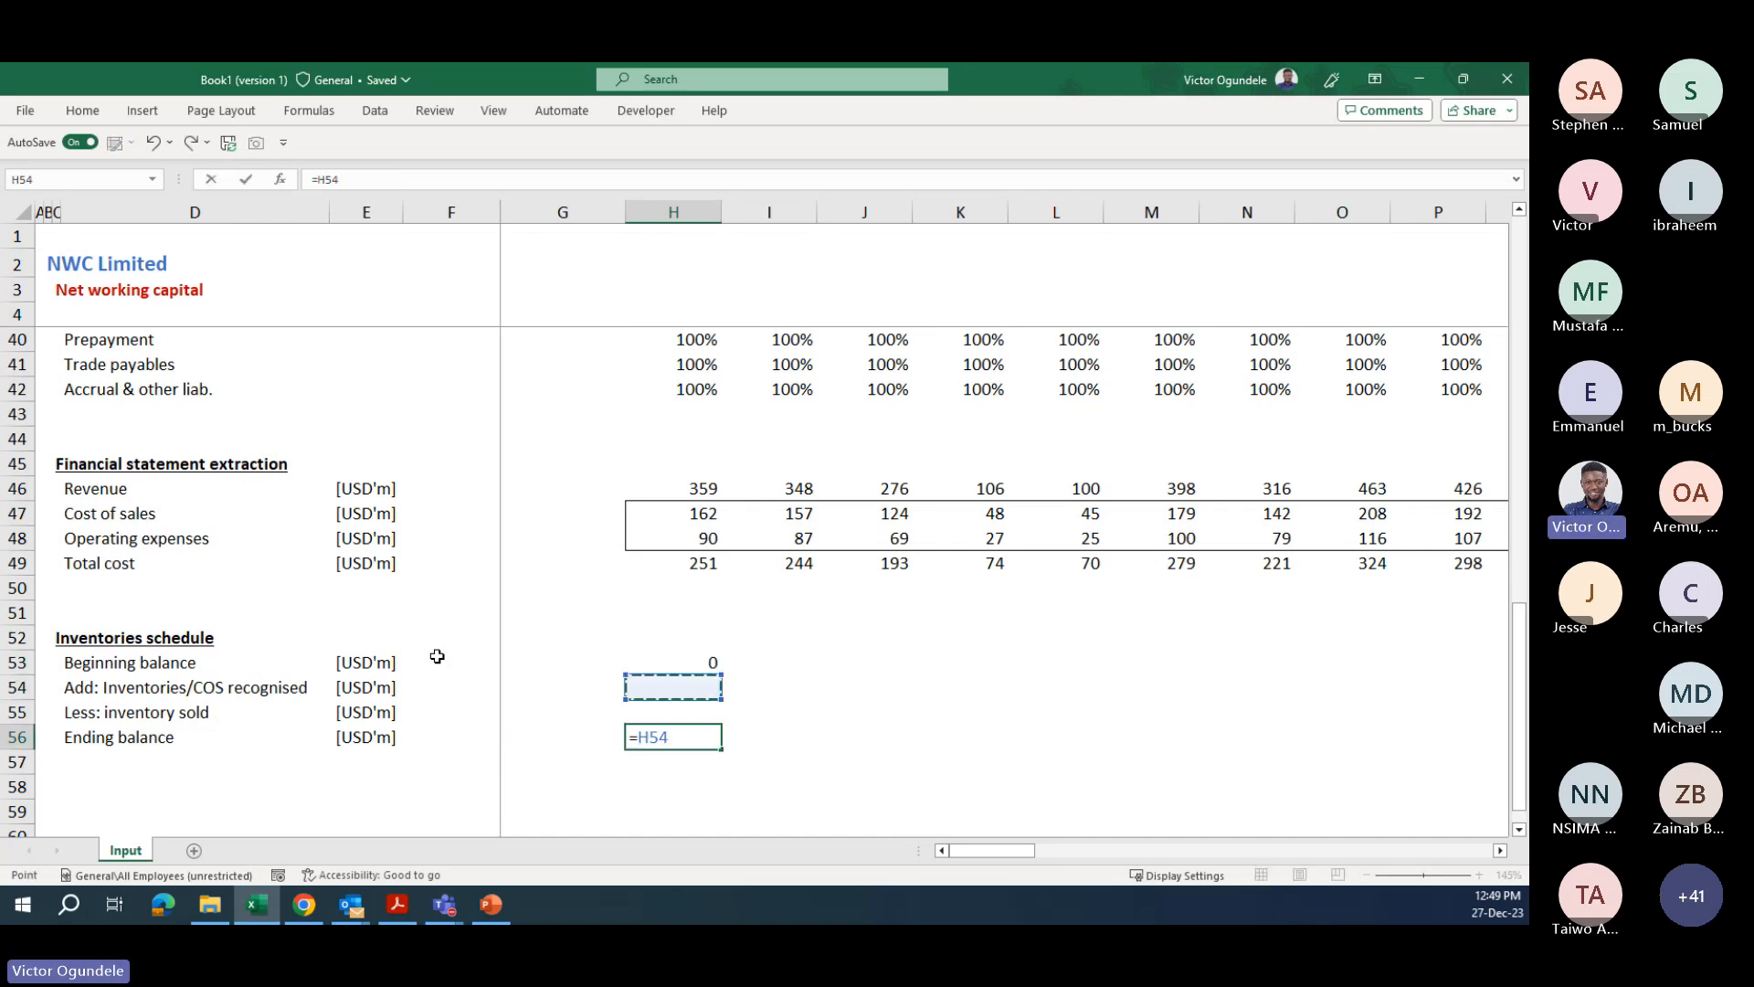
text(+)
key(Up)
key(Up)
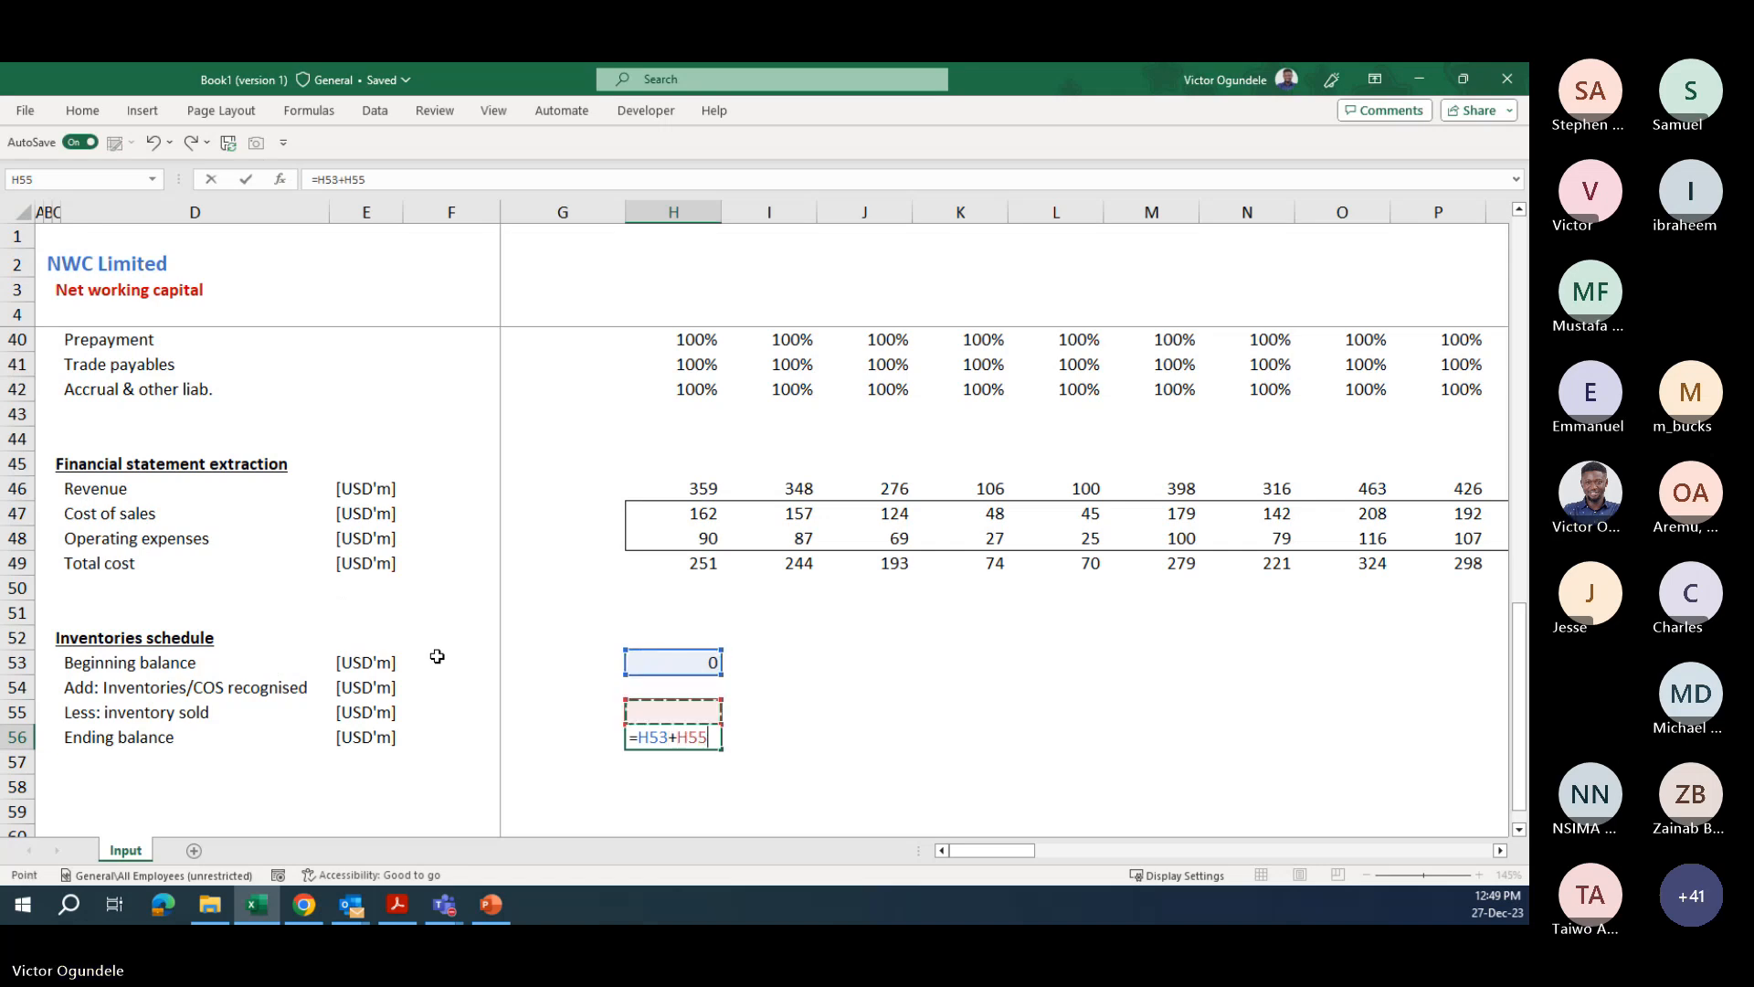
text(-)
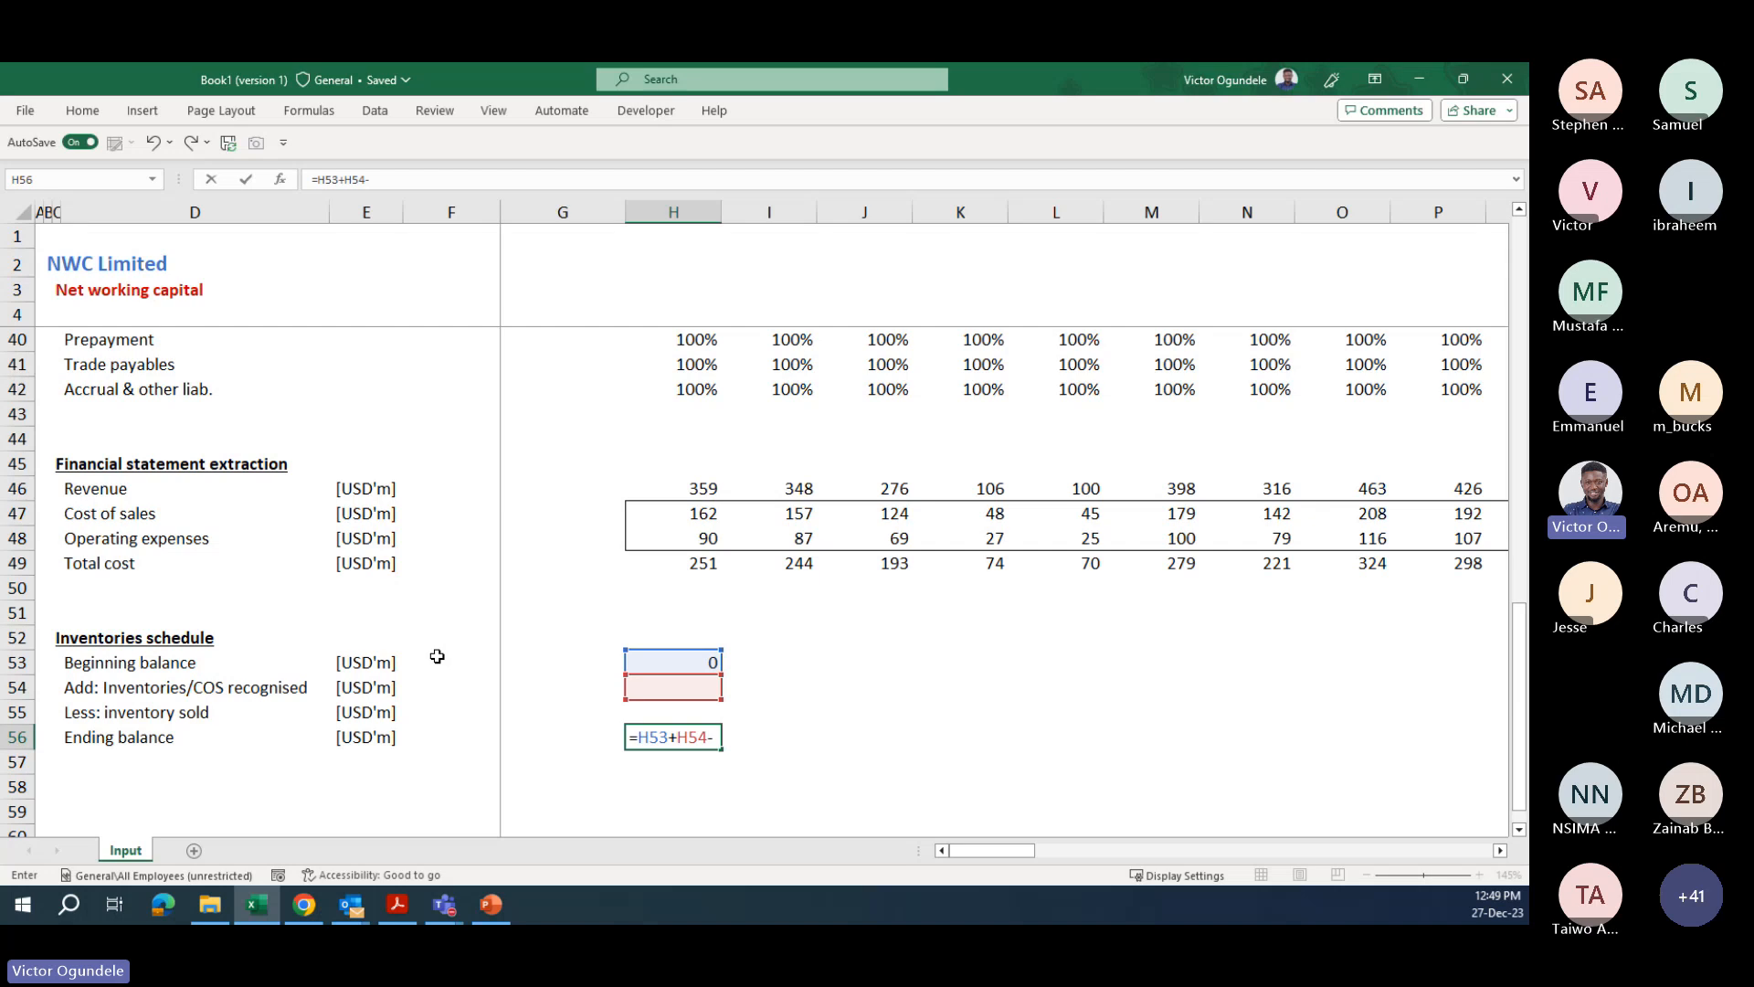
key(Up)
key(ctrl+Return)
- Format H53:H56 as numbers with a thousands separator and no decimal places
key(Up)
key(Up)
key(Up)
key(ctrl+shift+Down)
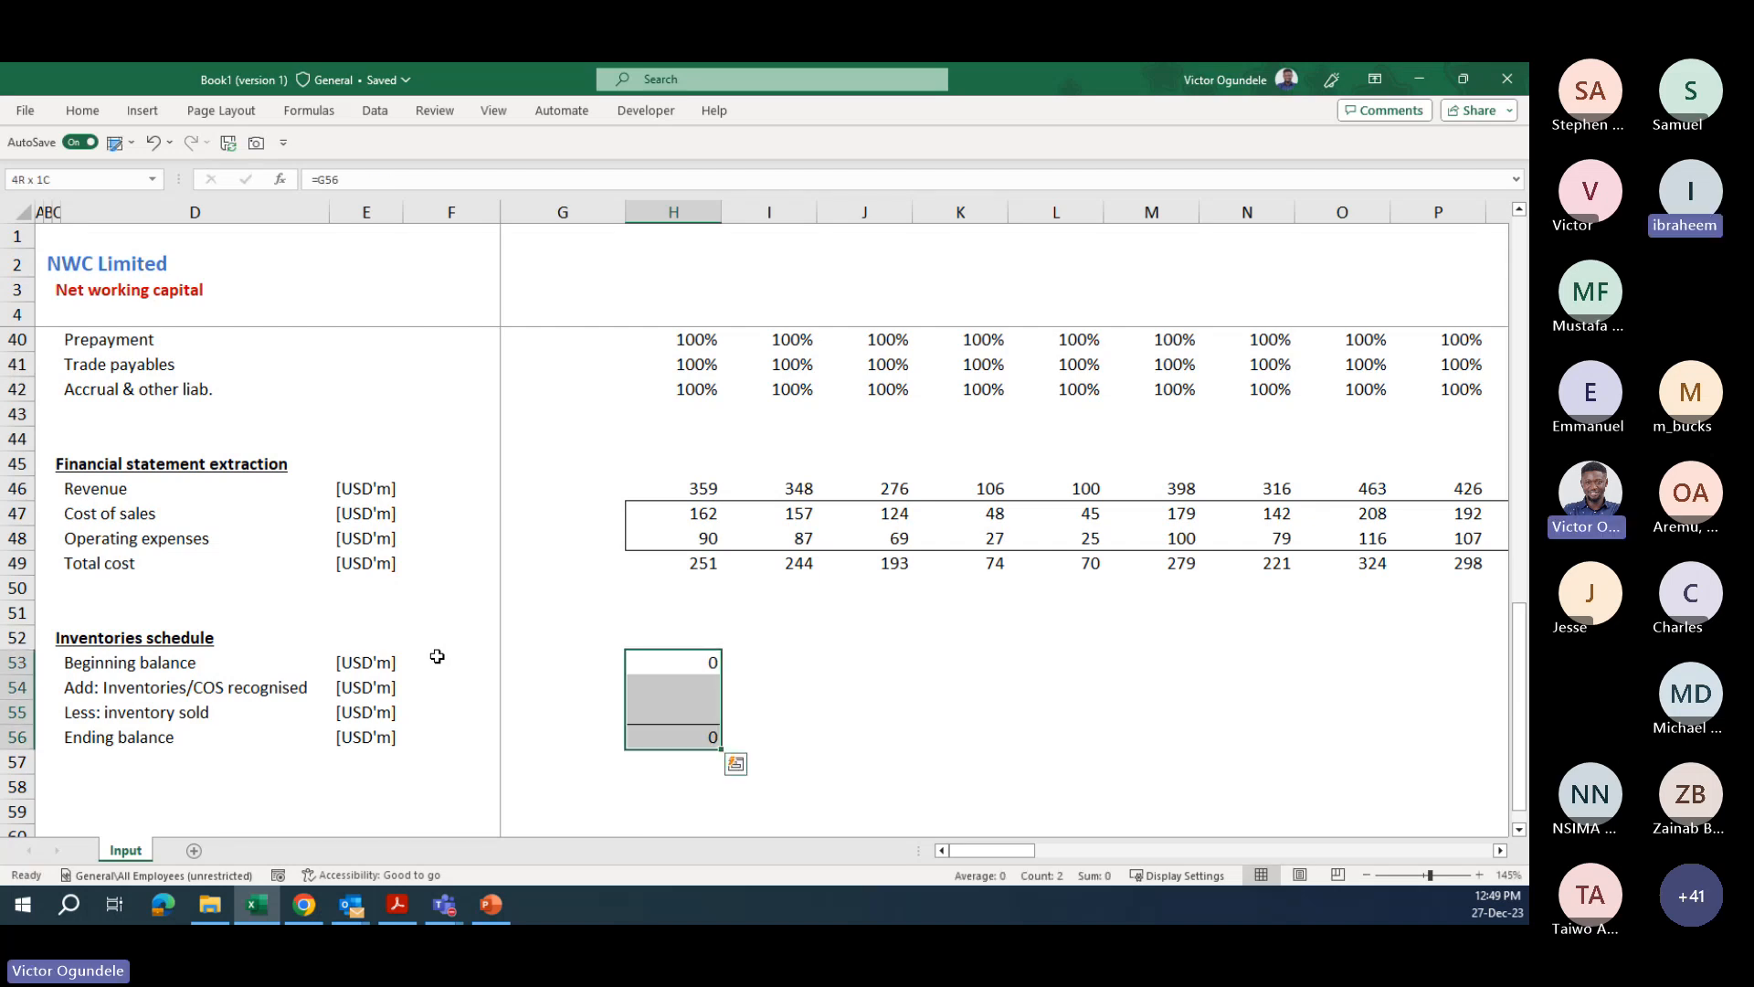
key(ctrl+shift+1)
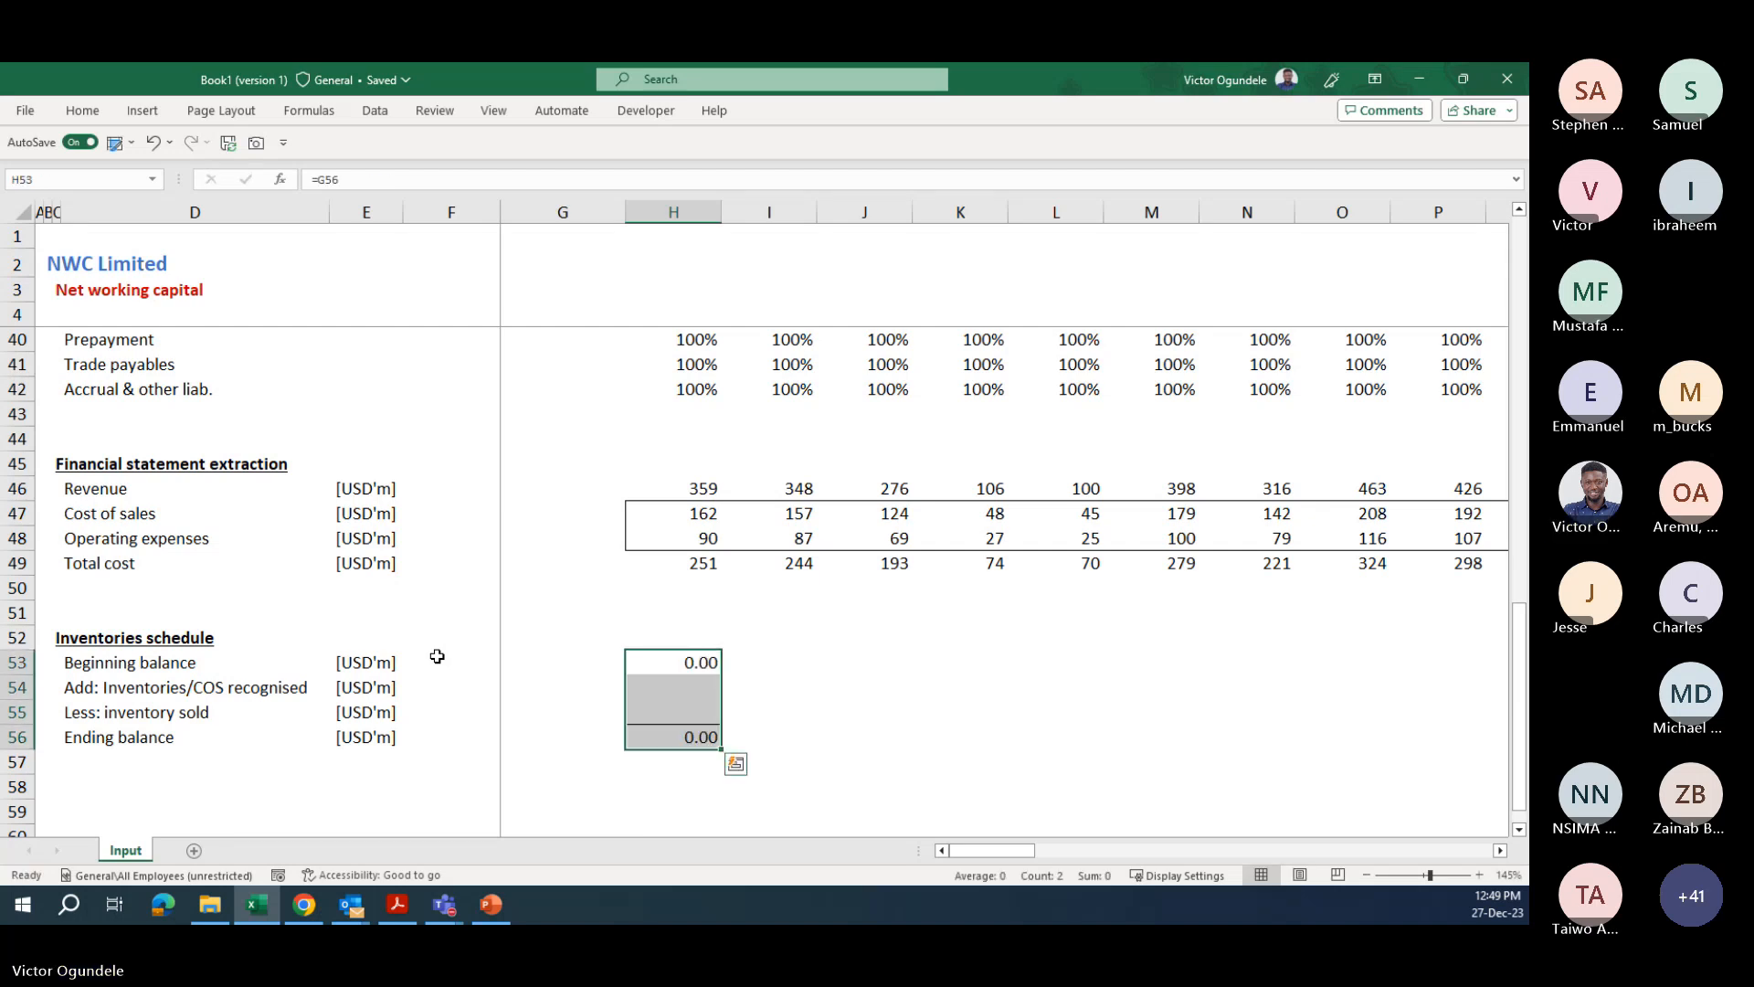
key(alt+h)
key(9)
key(alt+h)
key(9)
key(ctrl+1)
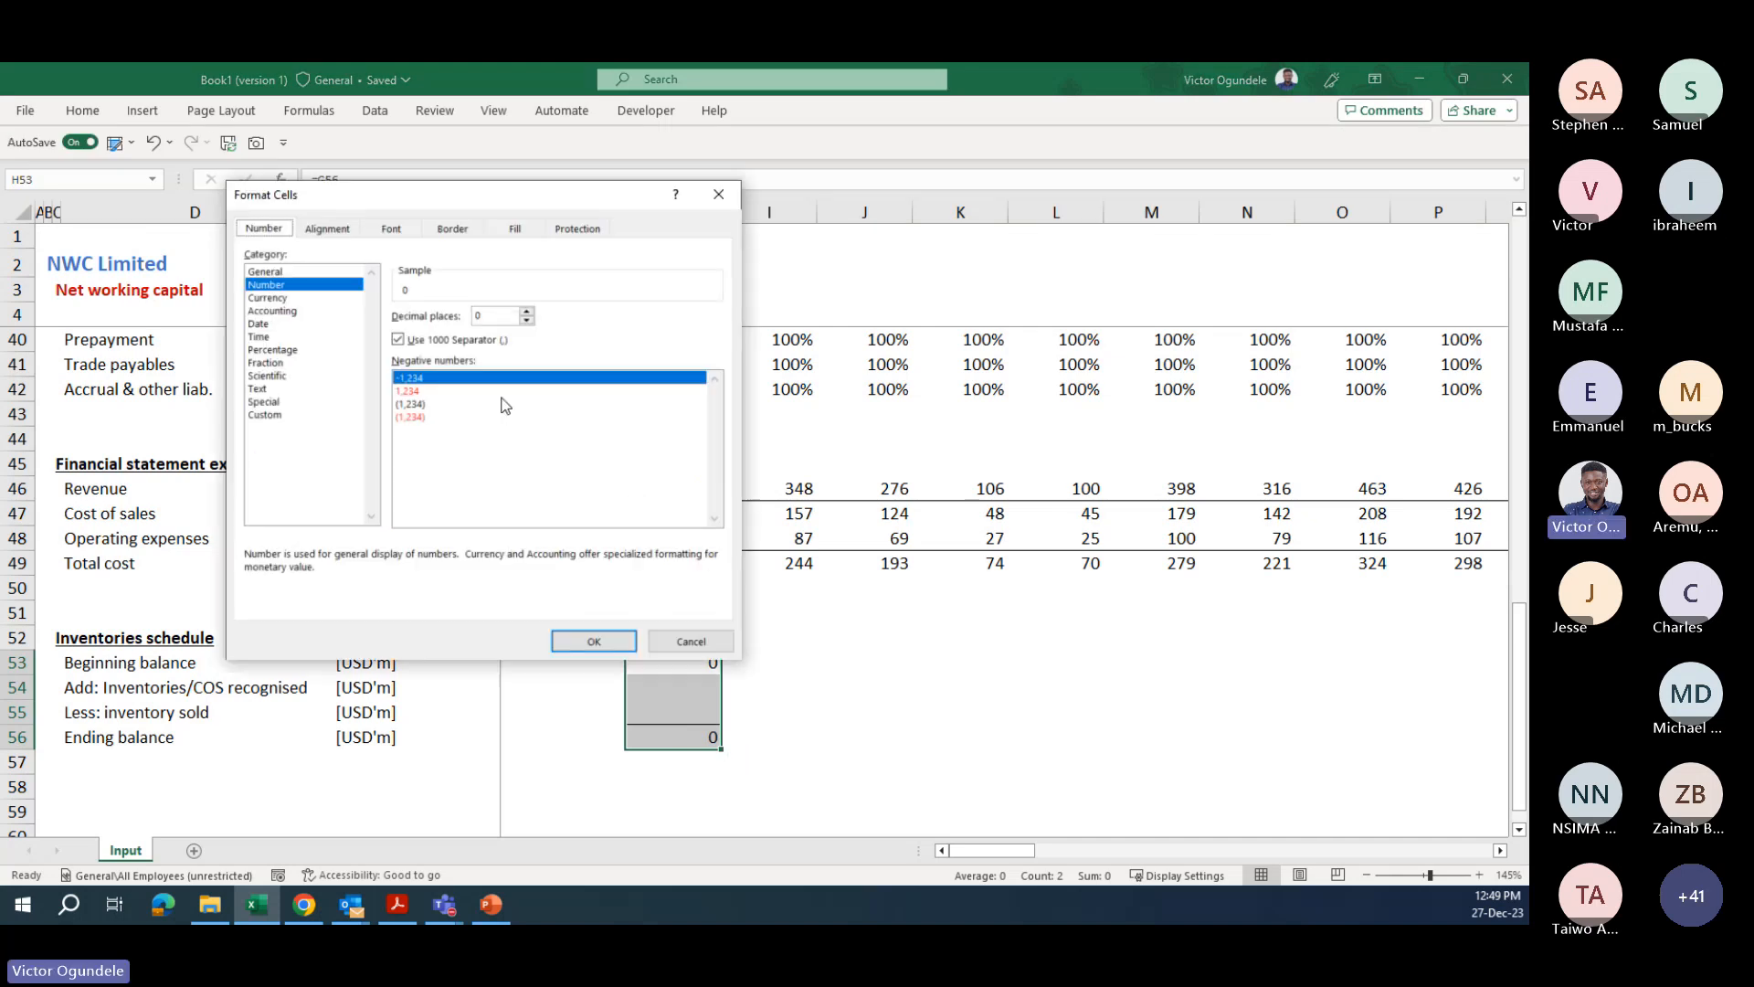
key(Escape)
- Modify the Normal cell style to use the custom number format #,##0_);(#,##0);- so zeros show as a dash
key(alt+2)
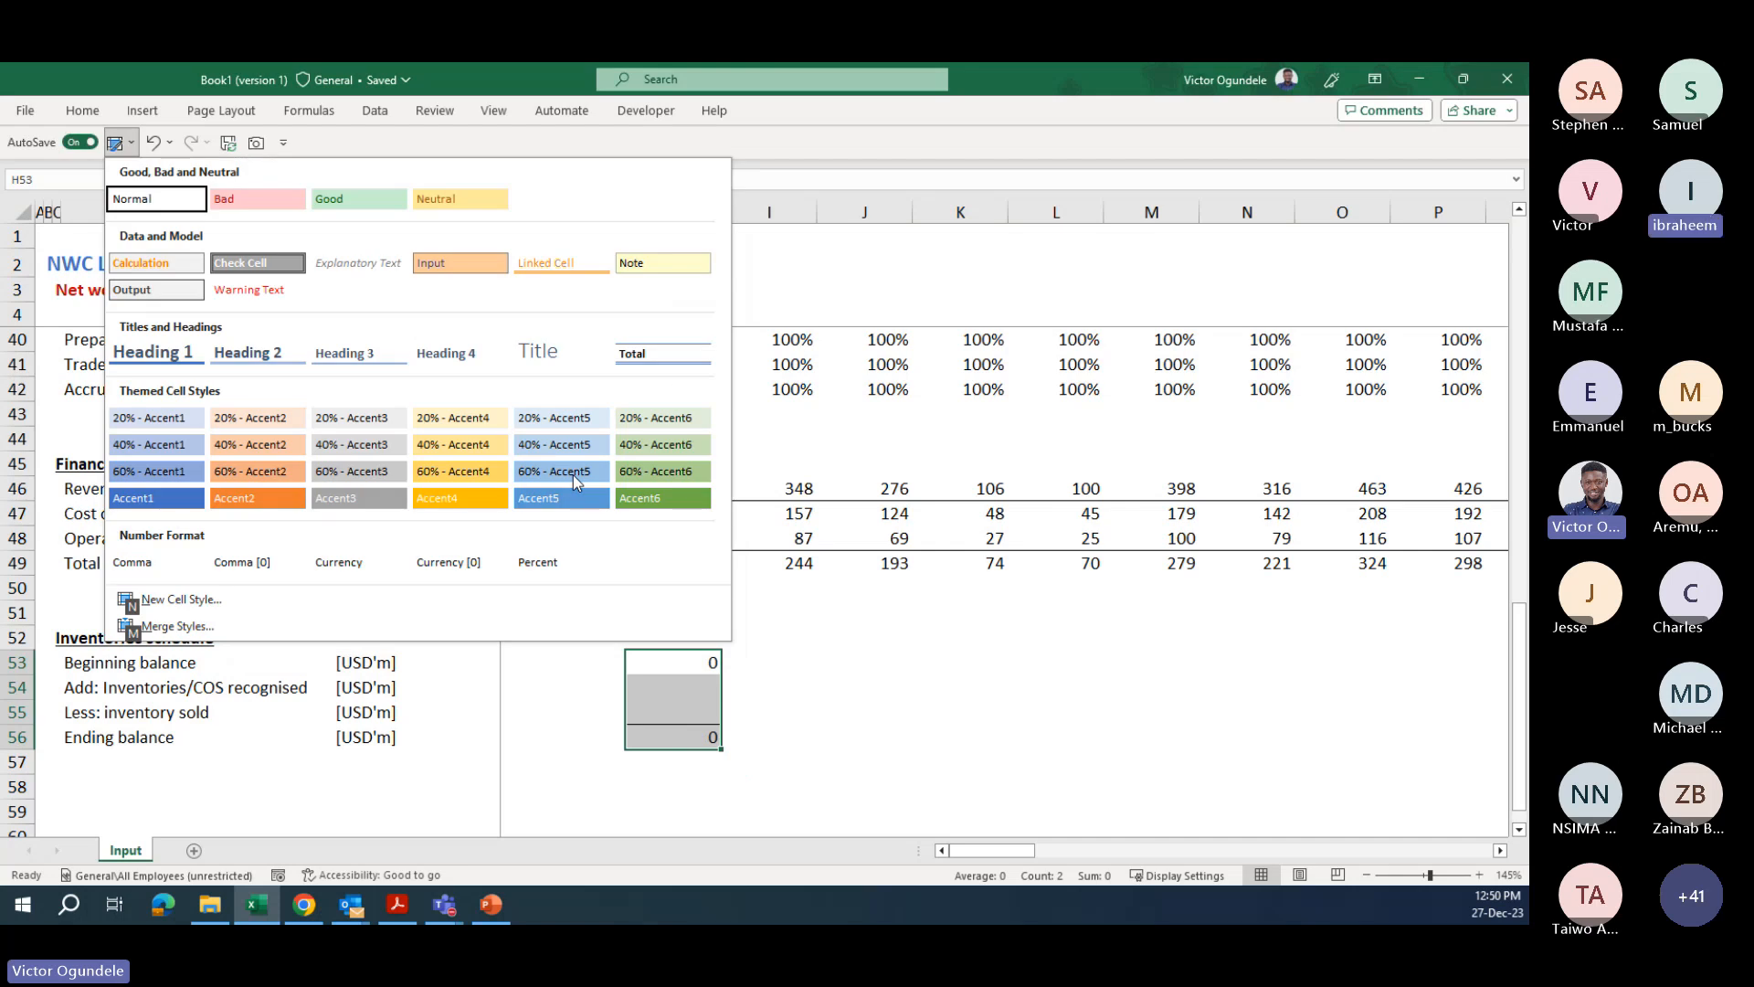
right_click(156, 198)
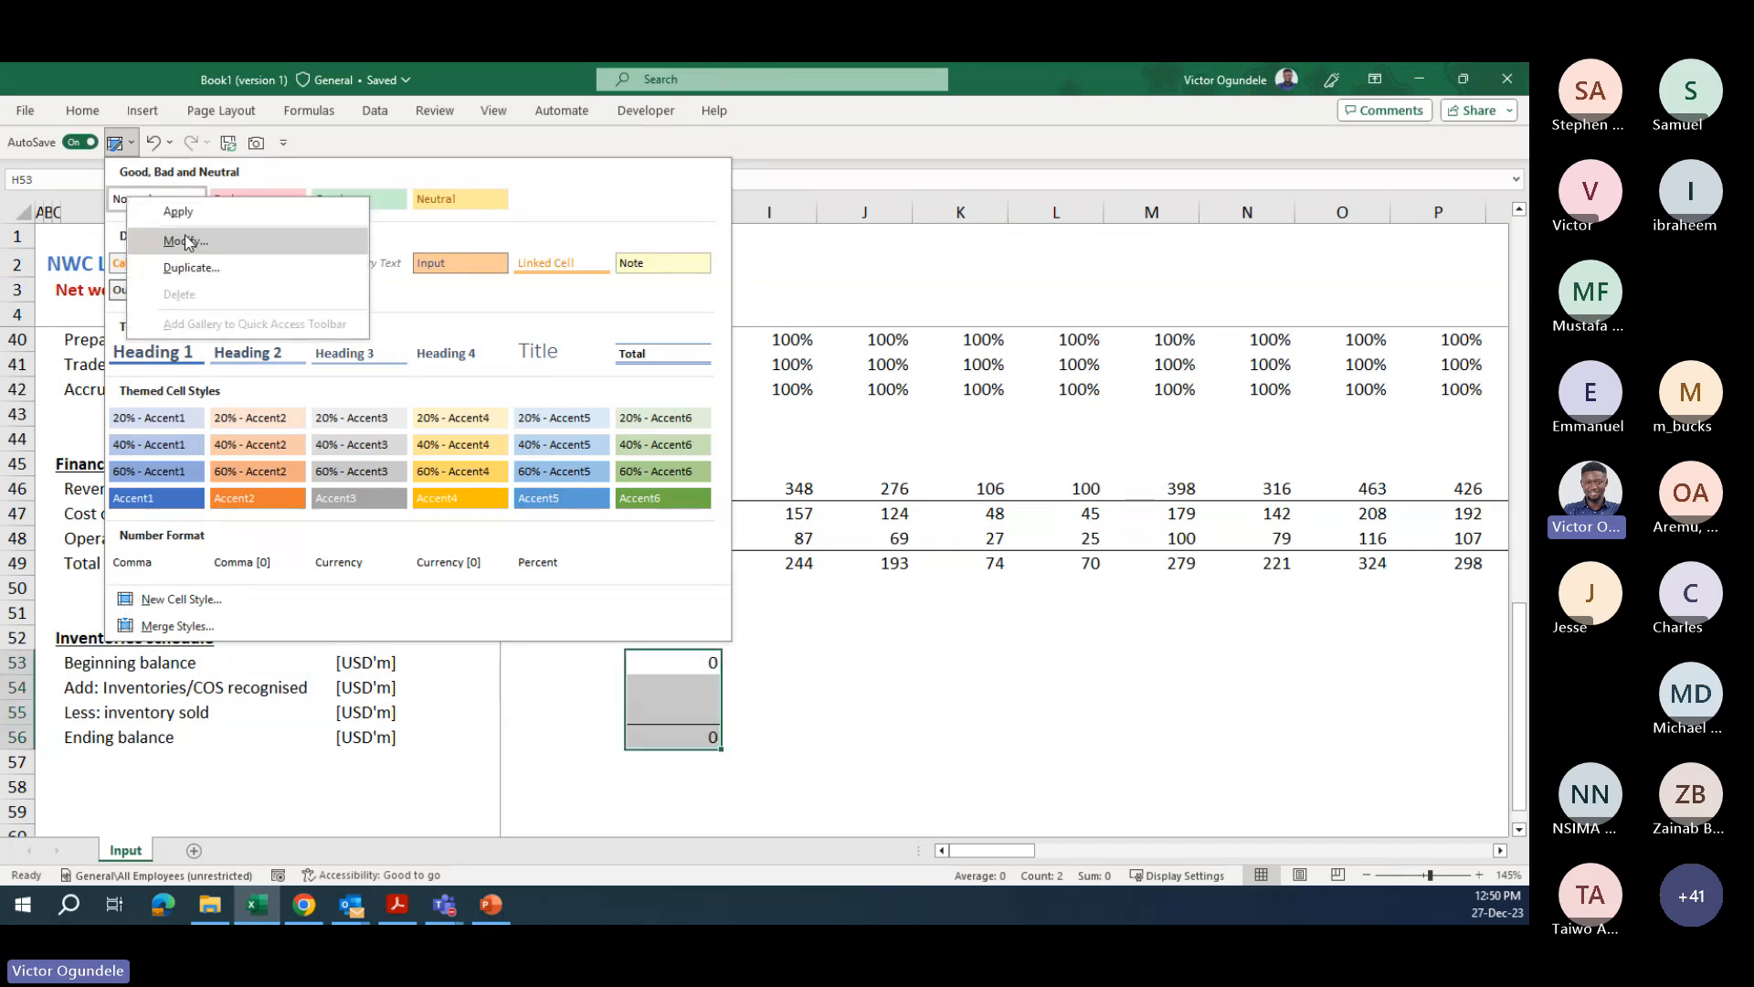
click(176, 238)
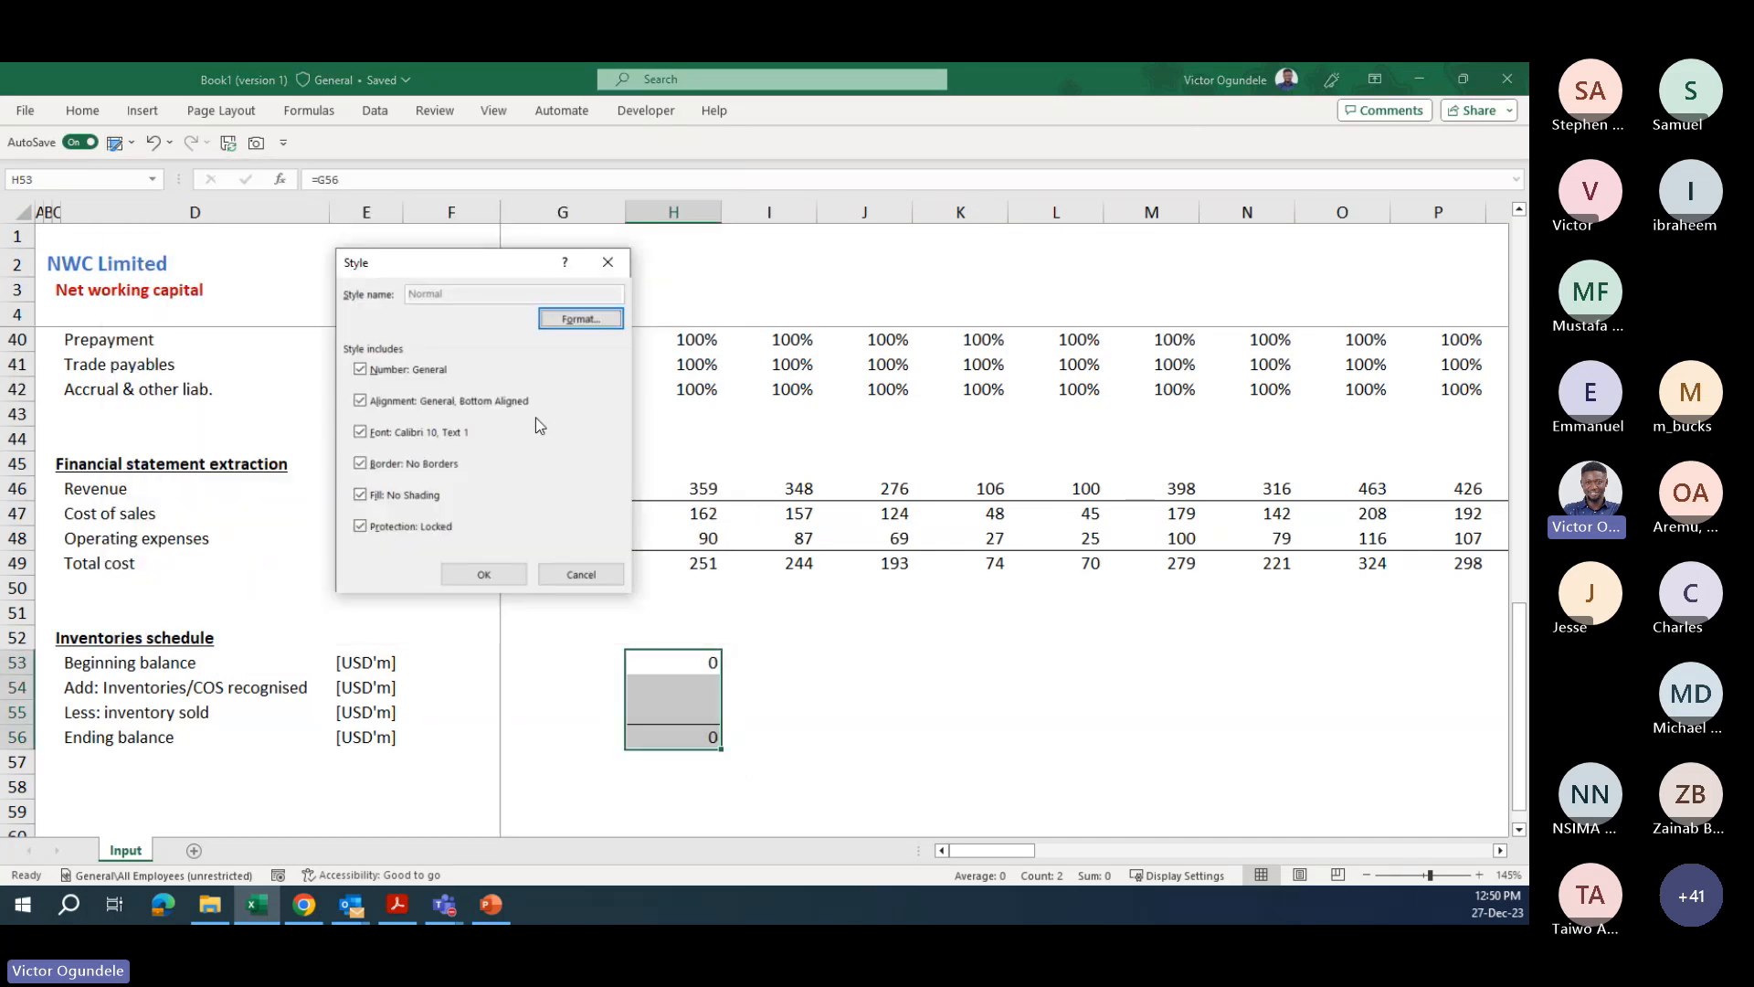
click(553, 320)
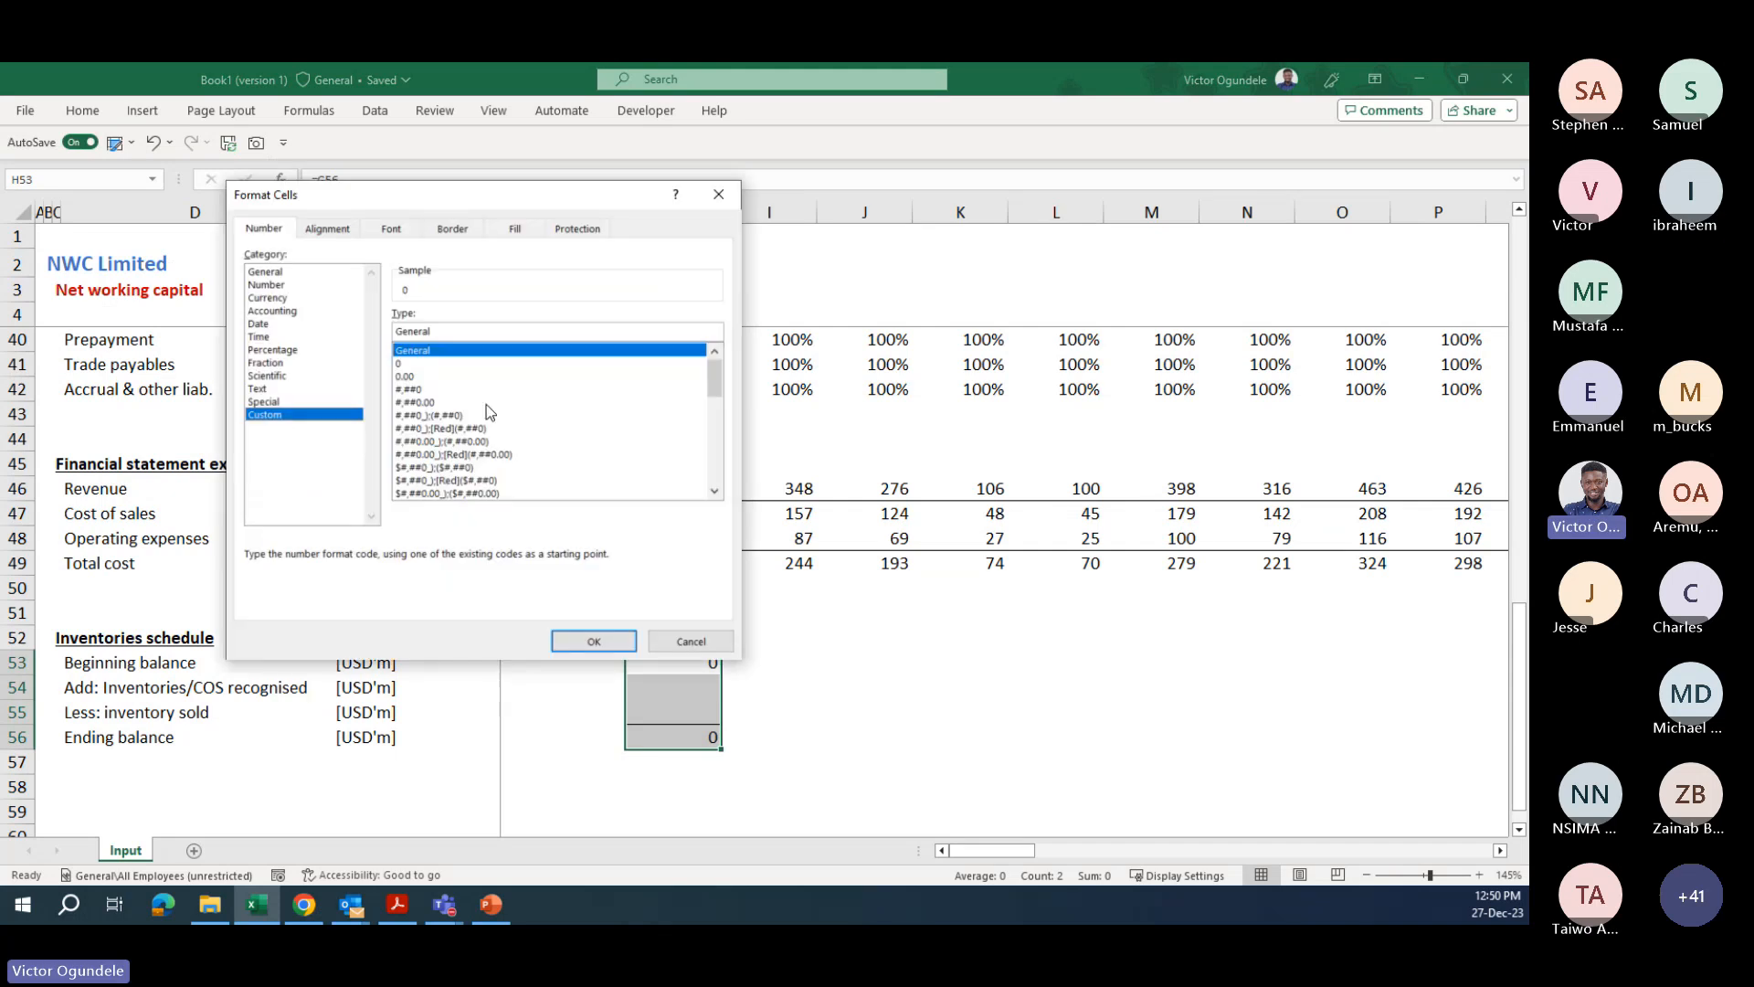
click(454, 416)
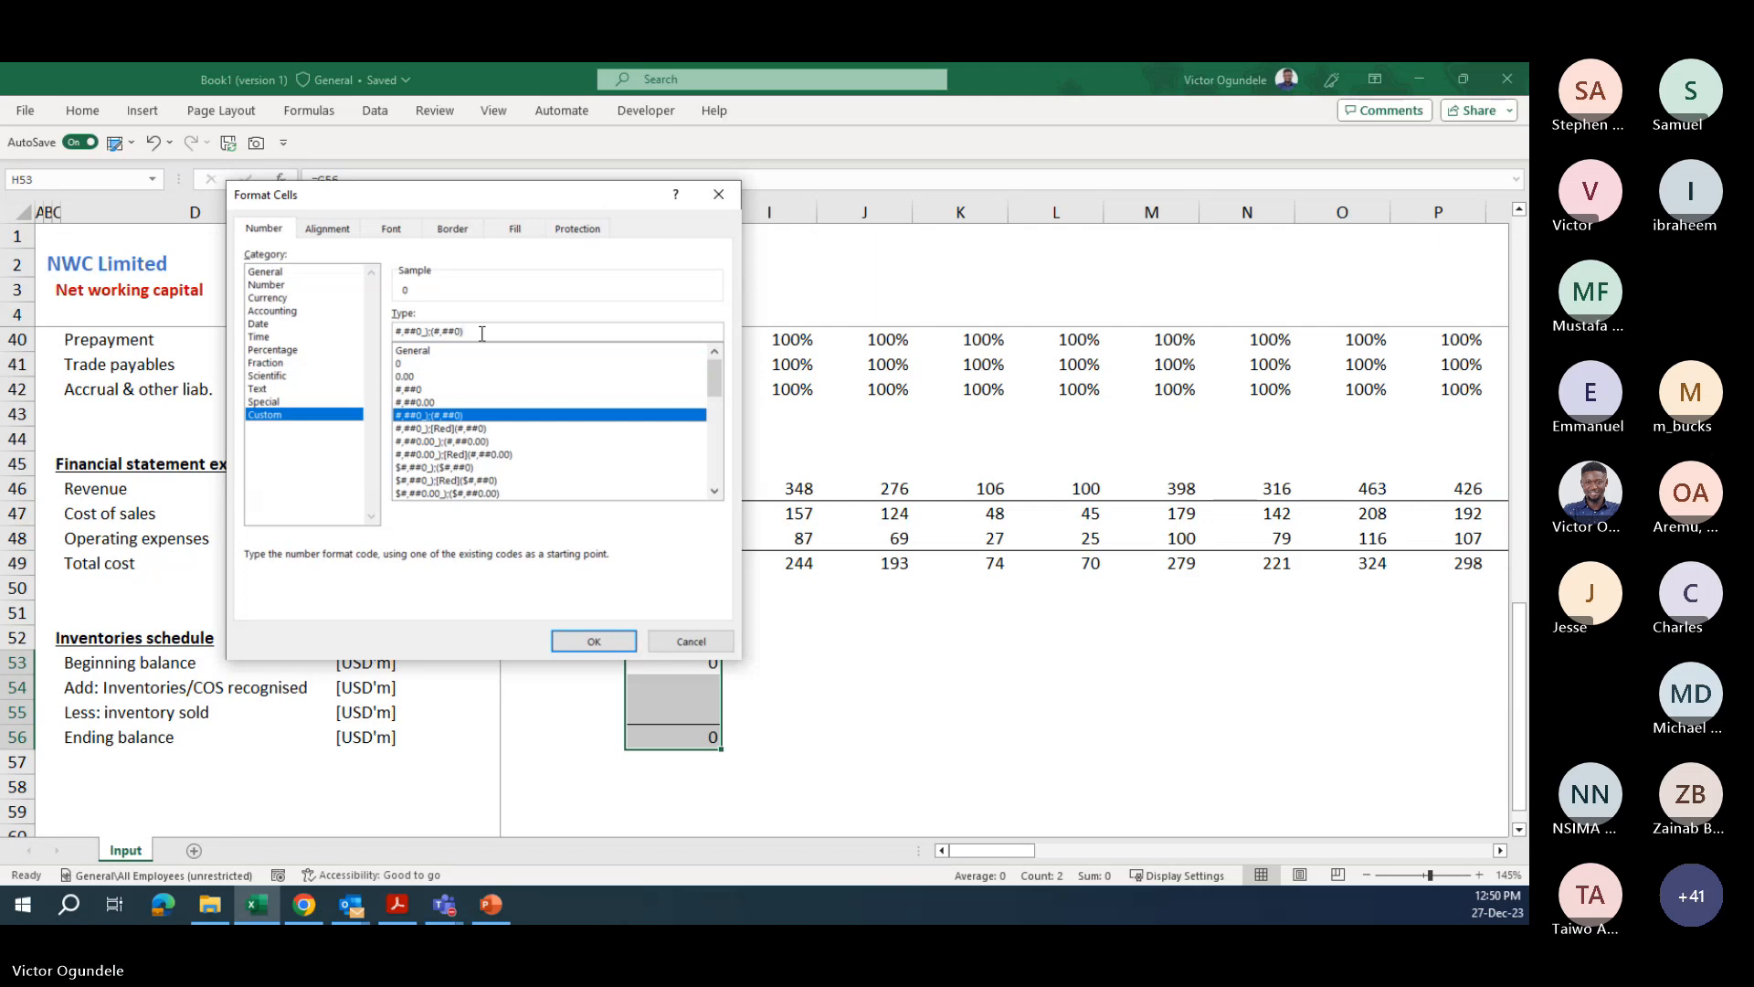
click(481, 334)
text(;-)
click(579, 629)
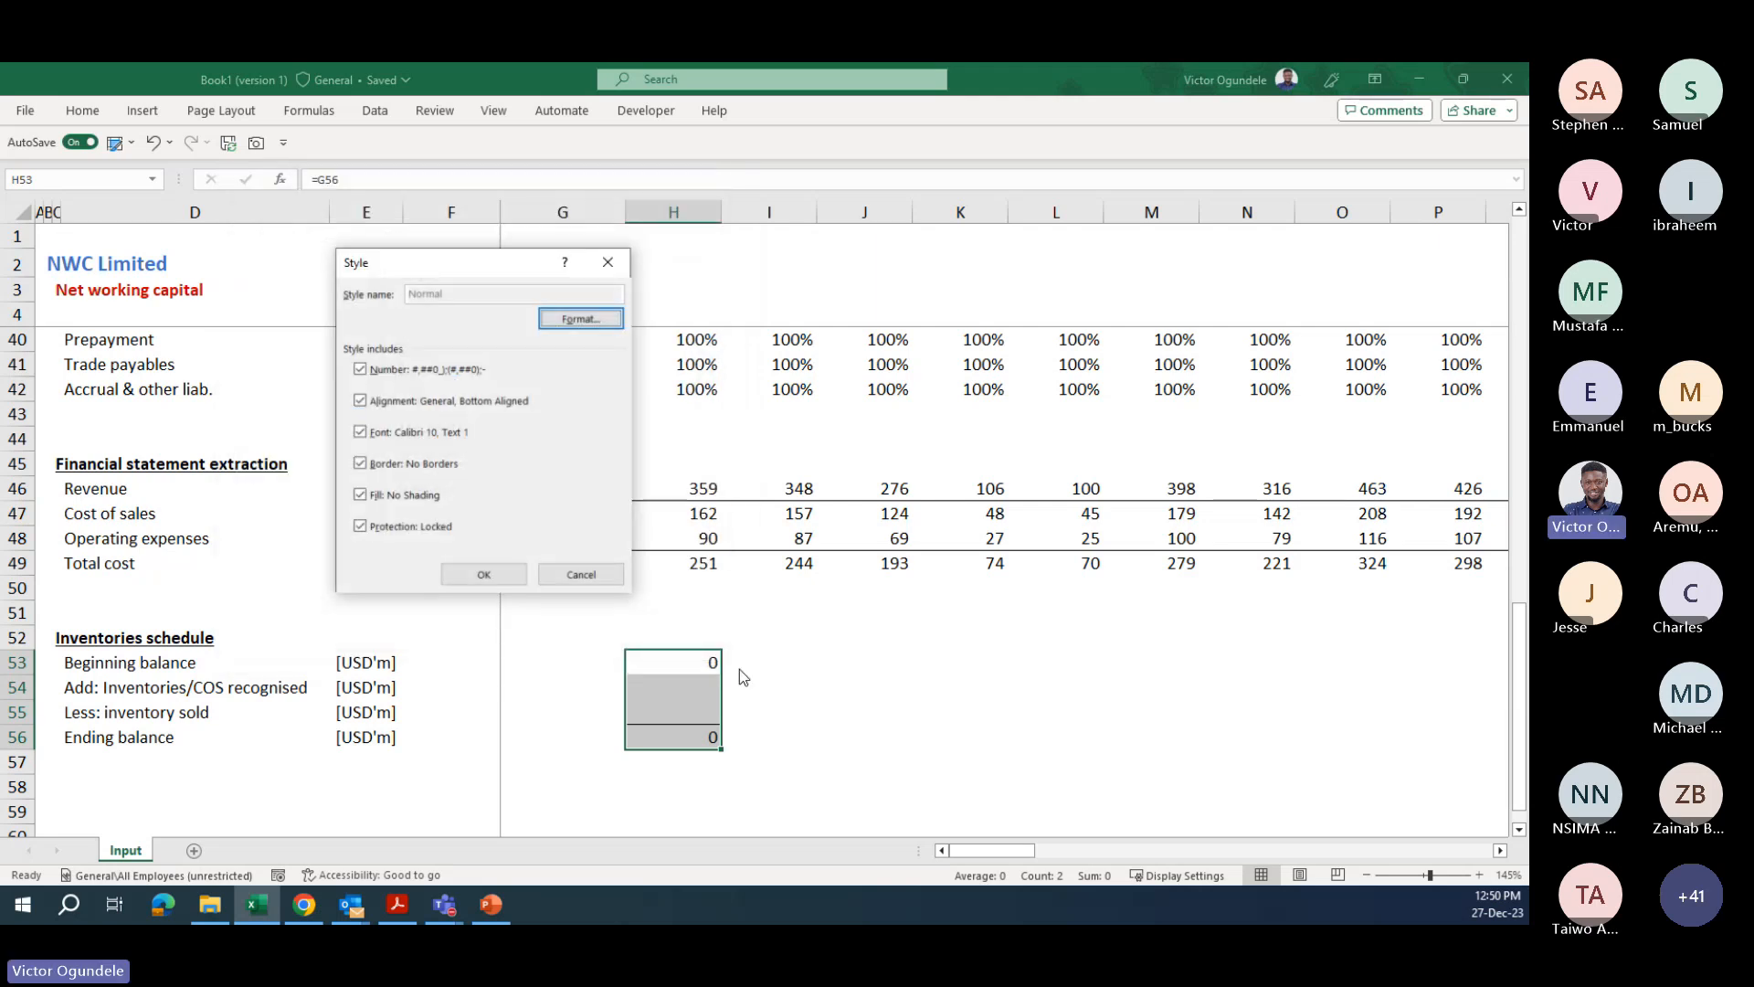
click(508, 574)
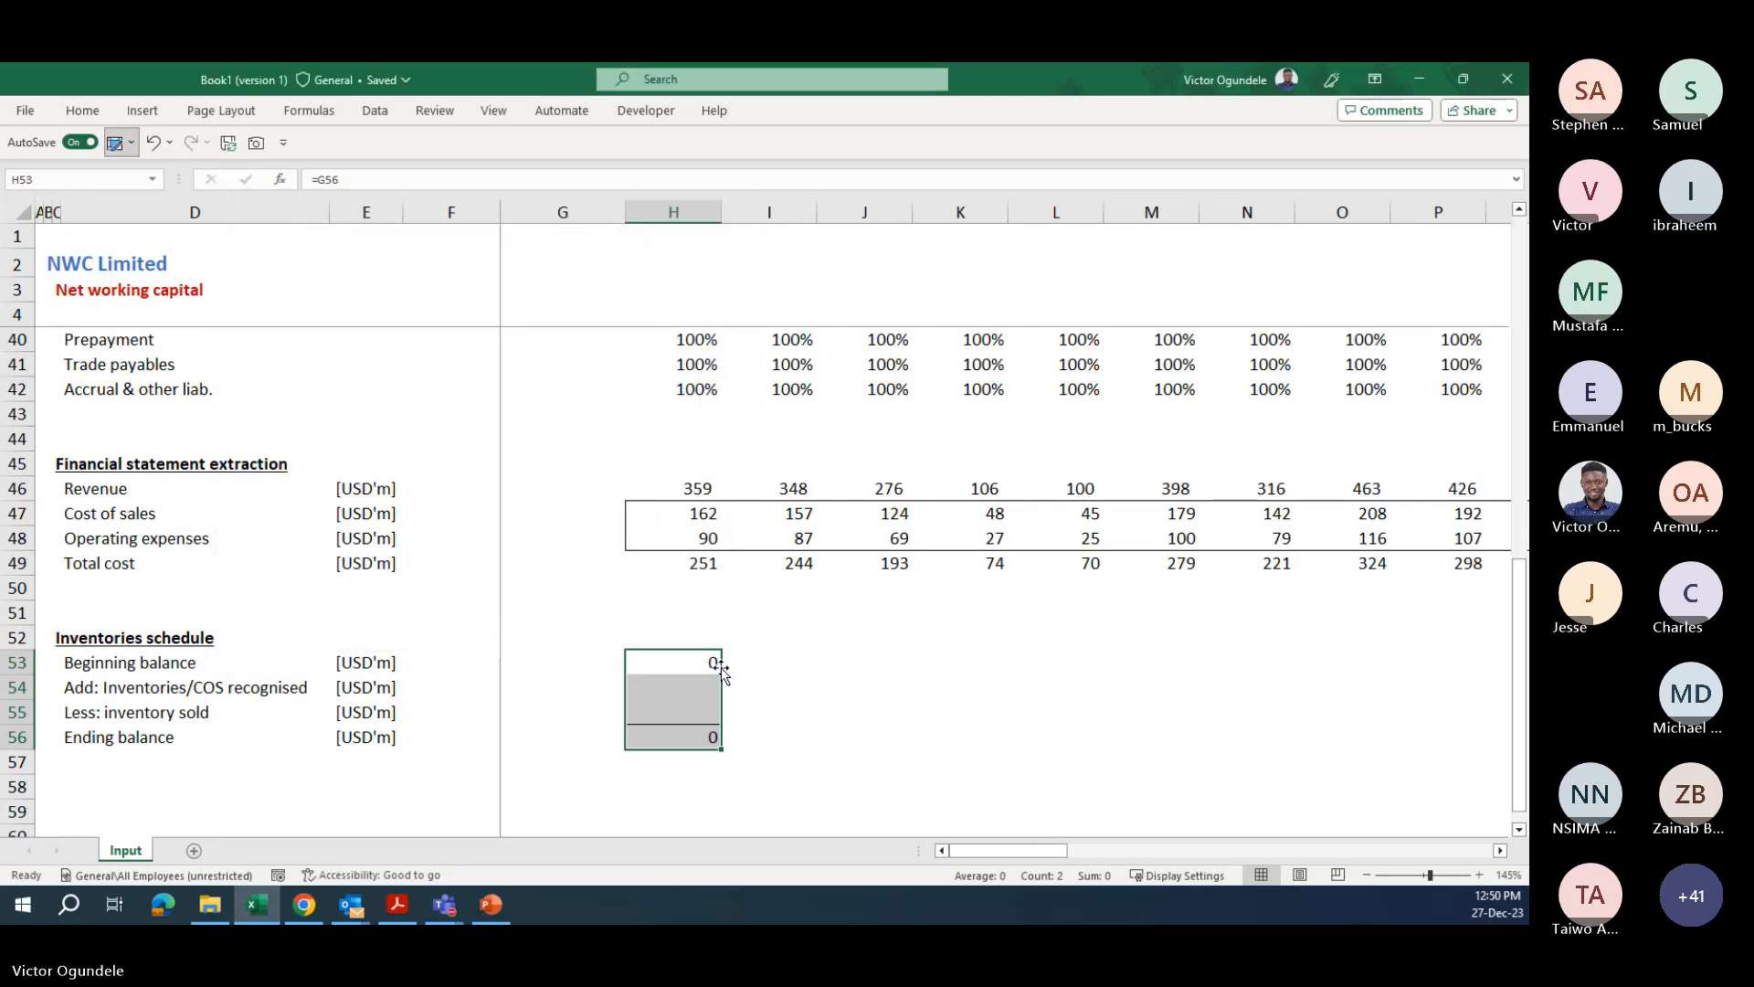
- Apply the Normal style to H53:H56 and fill the schedule formulas right across all monthly columns
click(116, 144)
click(158, 200)
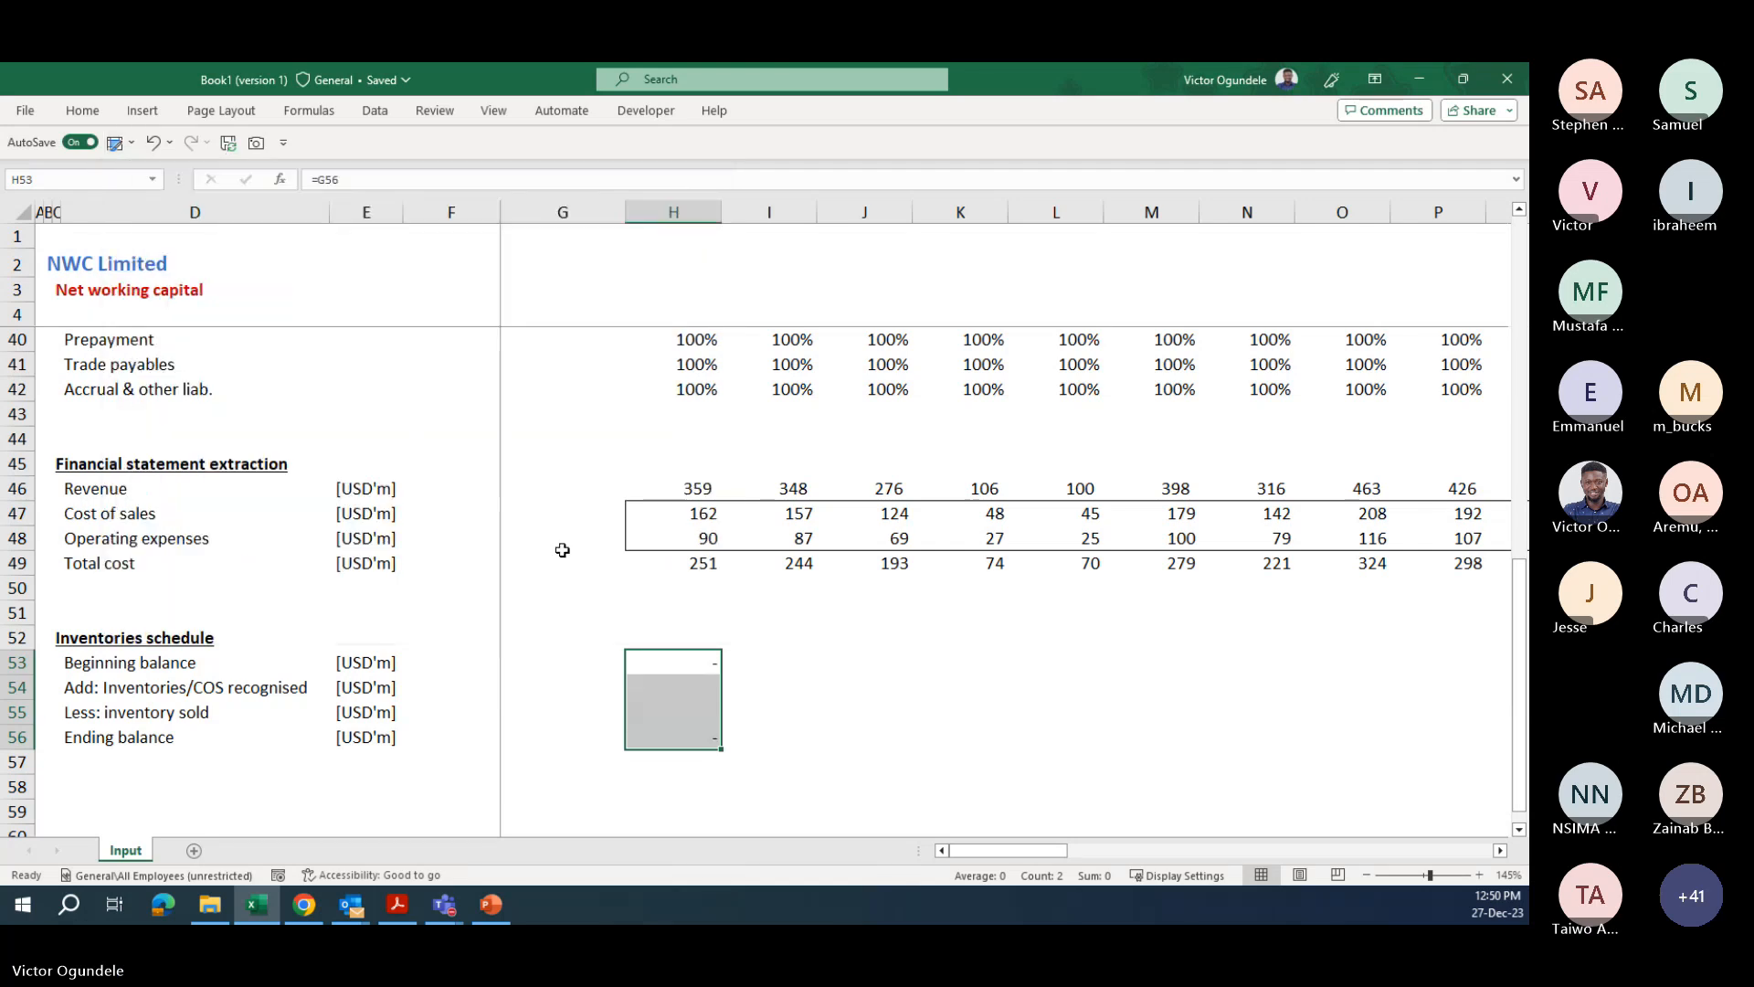
key(ctrl+shift+Right)
key(ctrl+r)
key(Left)
key(Left)
key(Right)
key(Right)
key(Right)
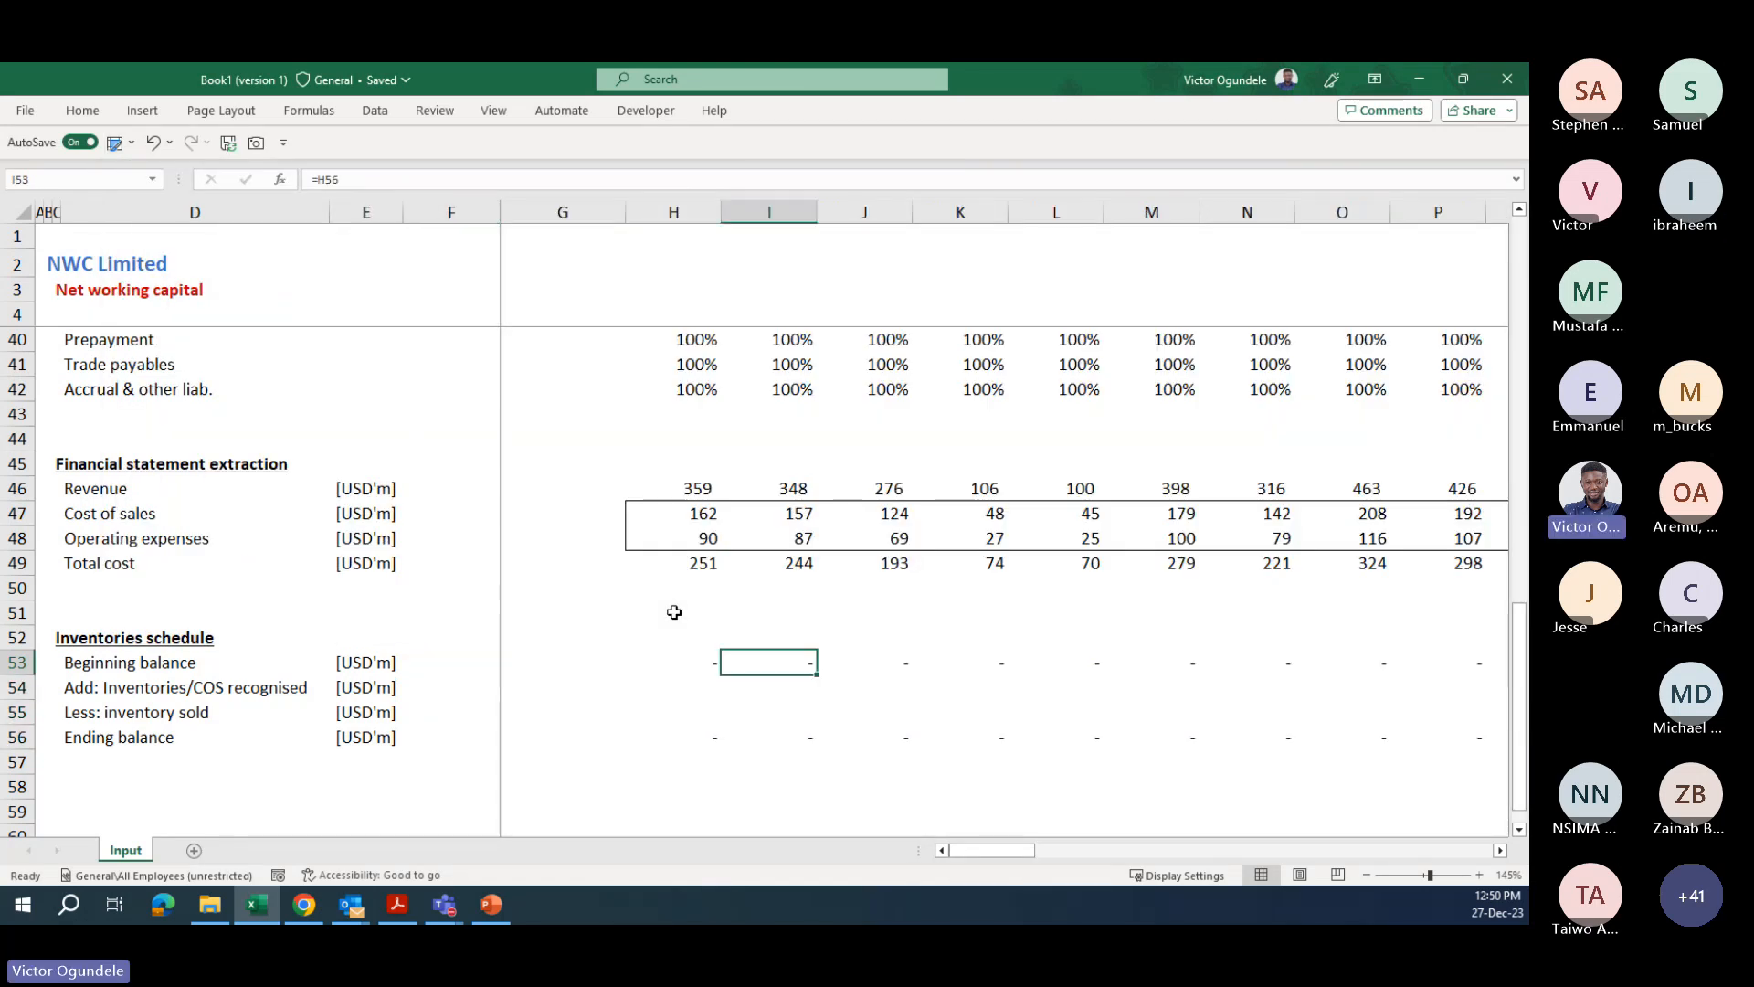
- Link the inventories recognised cell H54 to the month's cost of sales with =H47
key(Left)
key(Down)
text(=)
key(Up)
key(Up)
key(Up)
key(Up)
key(Up)
key(Up)
key(Up)
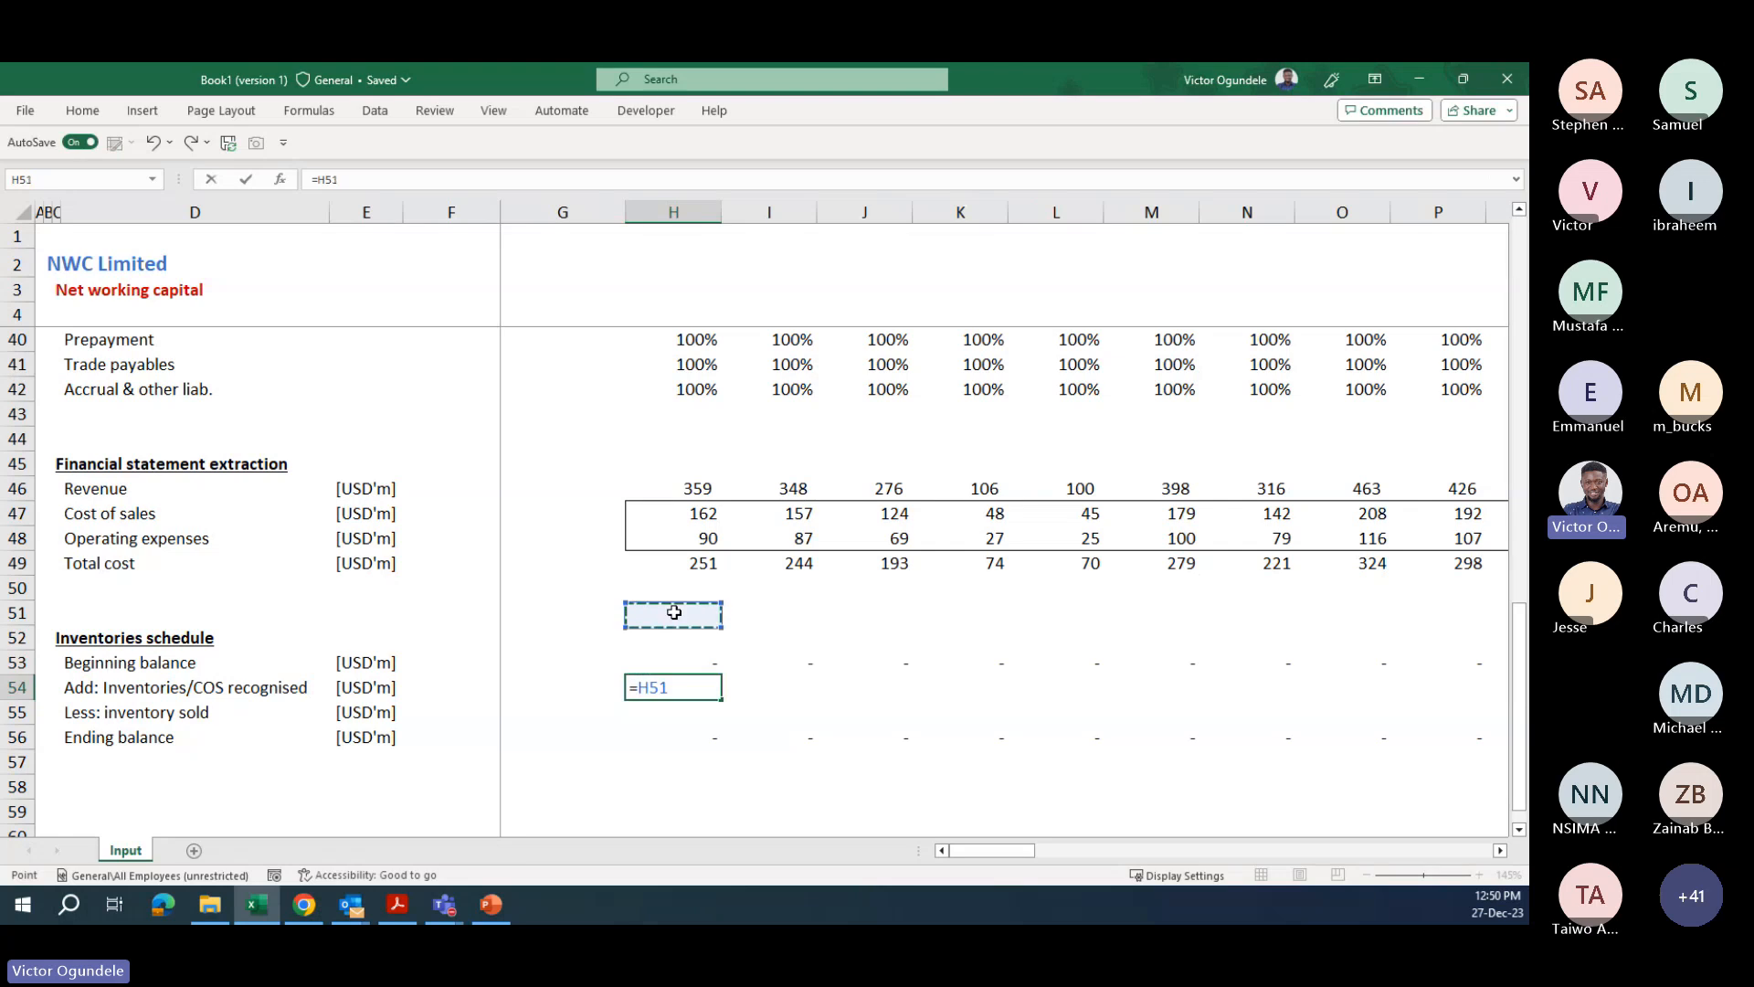
key(ctrl+Return)
- Fill the H54 formula right across all monthly columns through BO
key(ctrl+shift+Right)
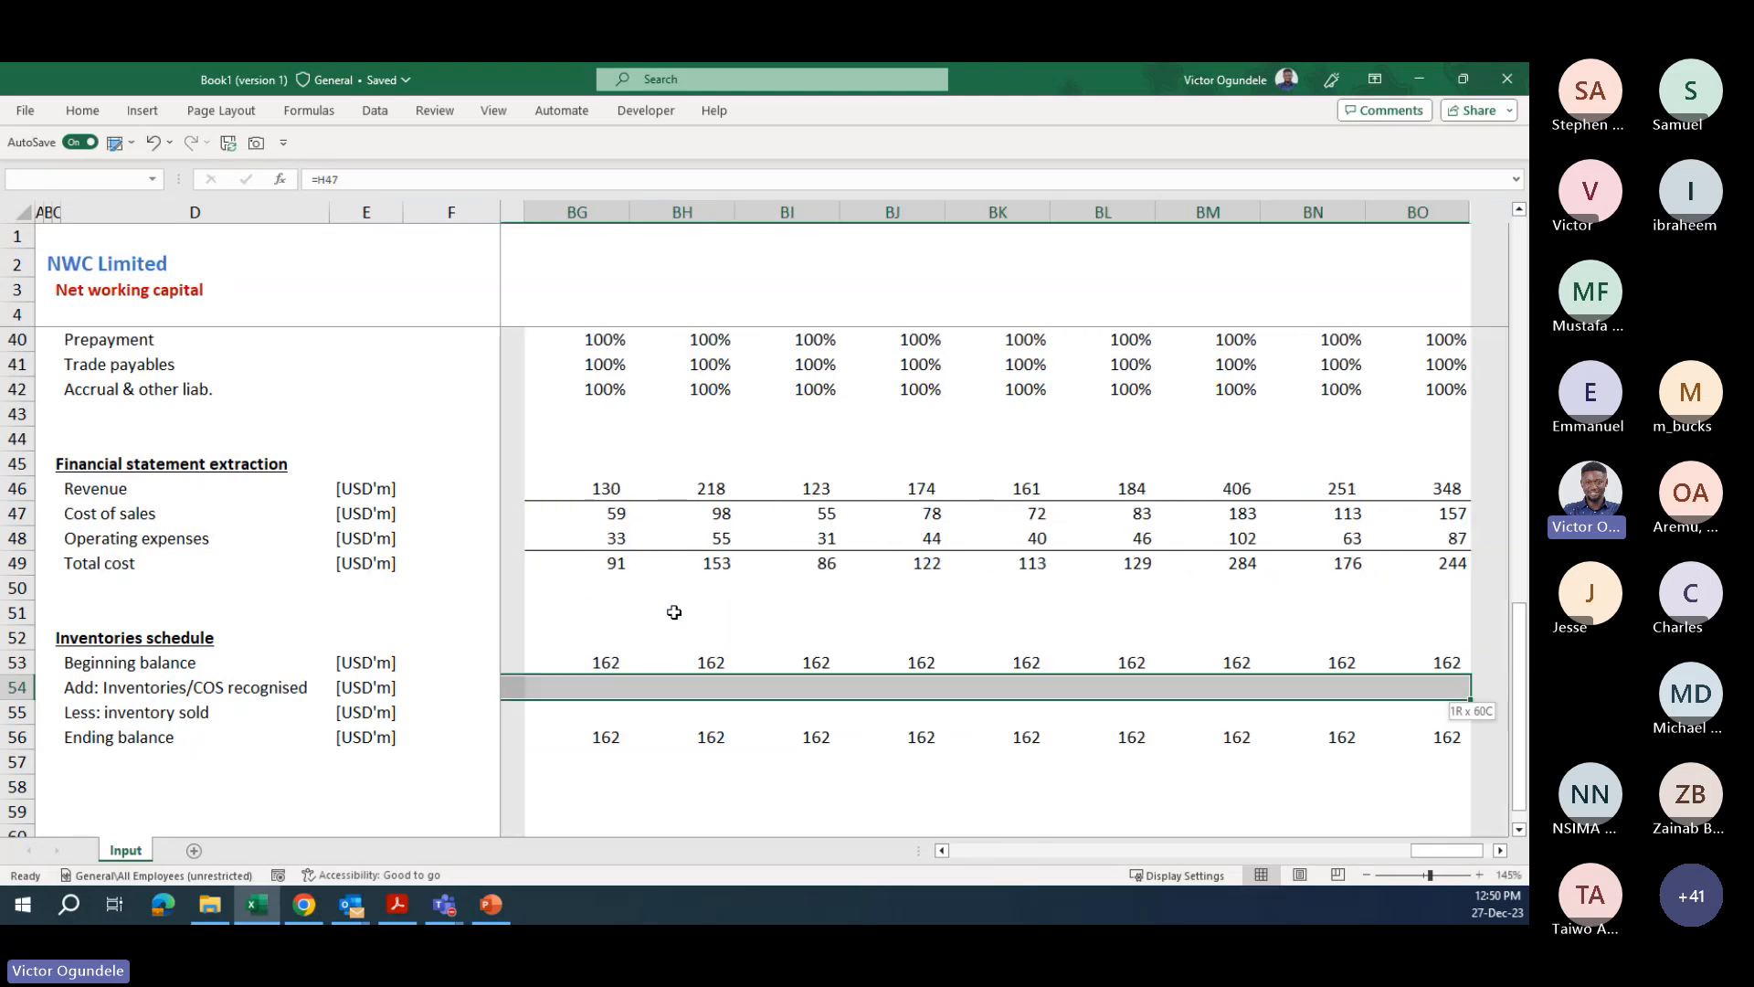
key(ctrl+r)
key(Left)
key(Left)
key(Right)
key(Right)
key(Right)
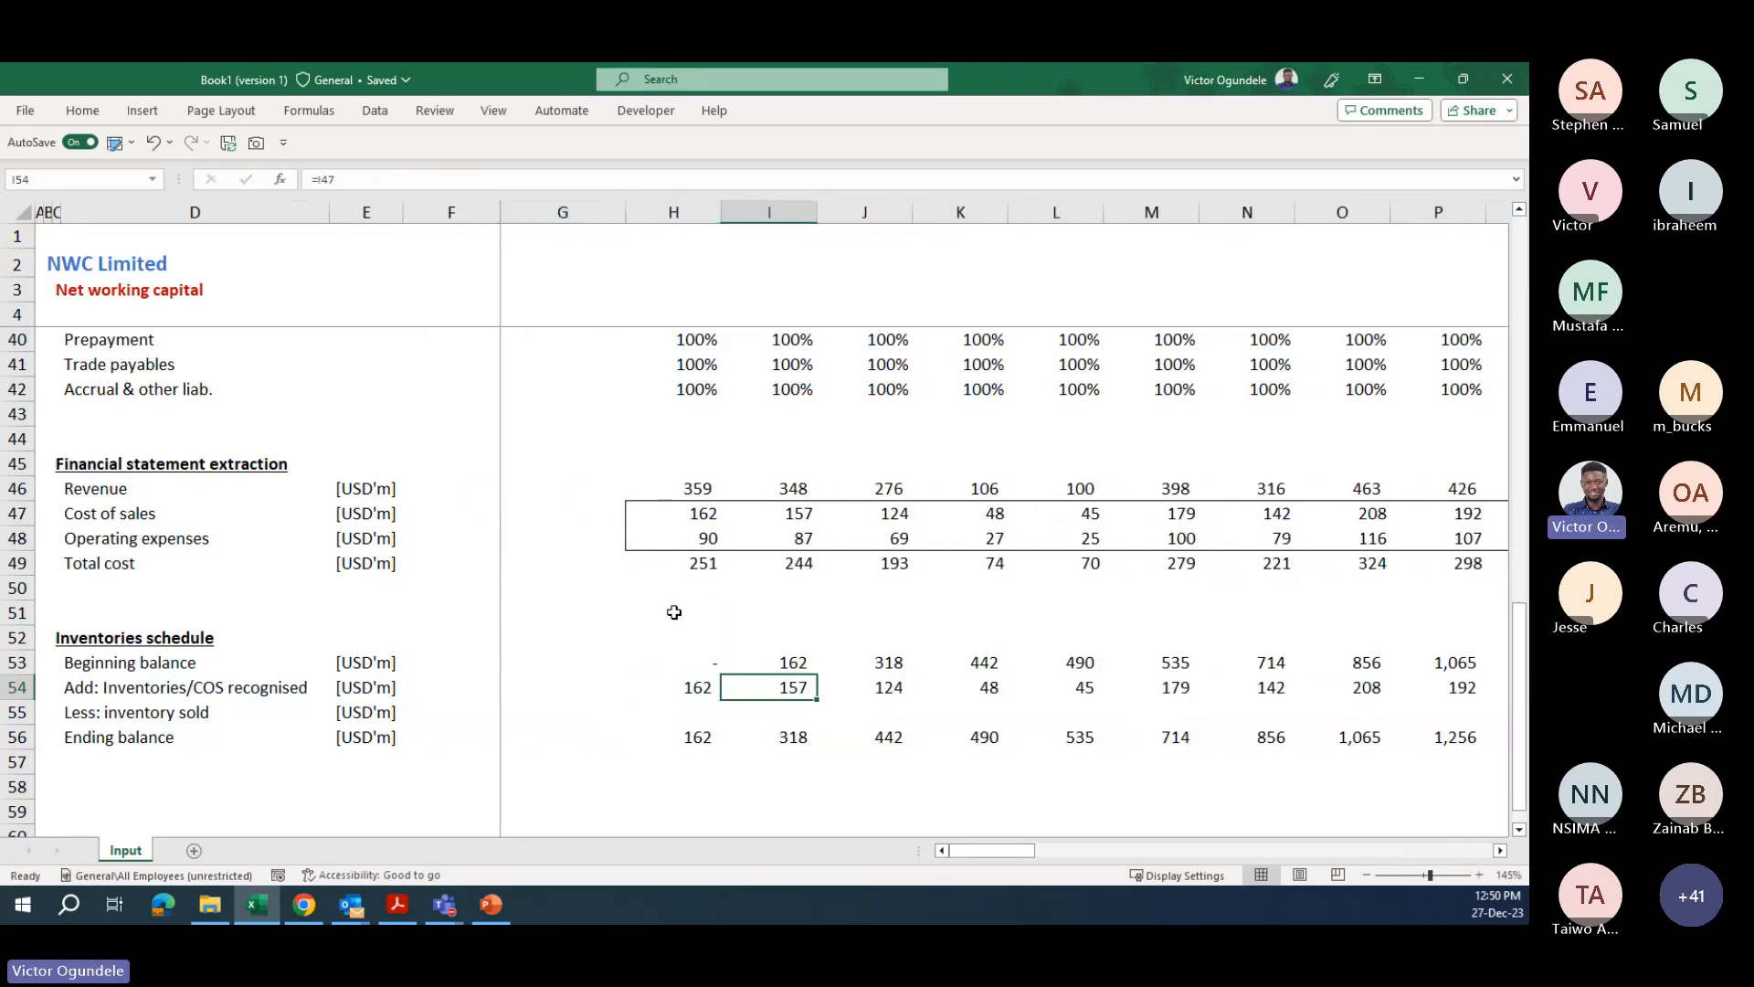
key(Left)
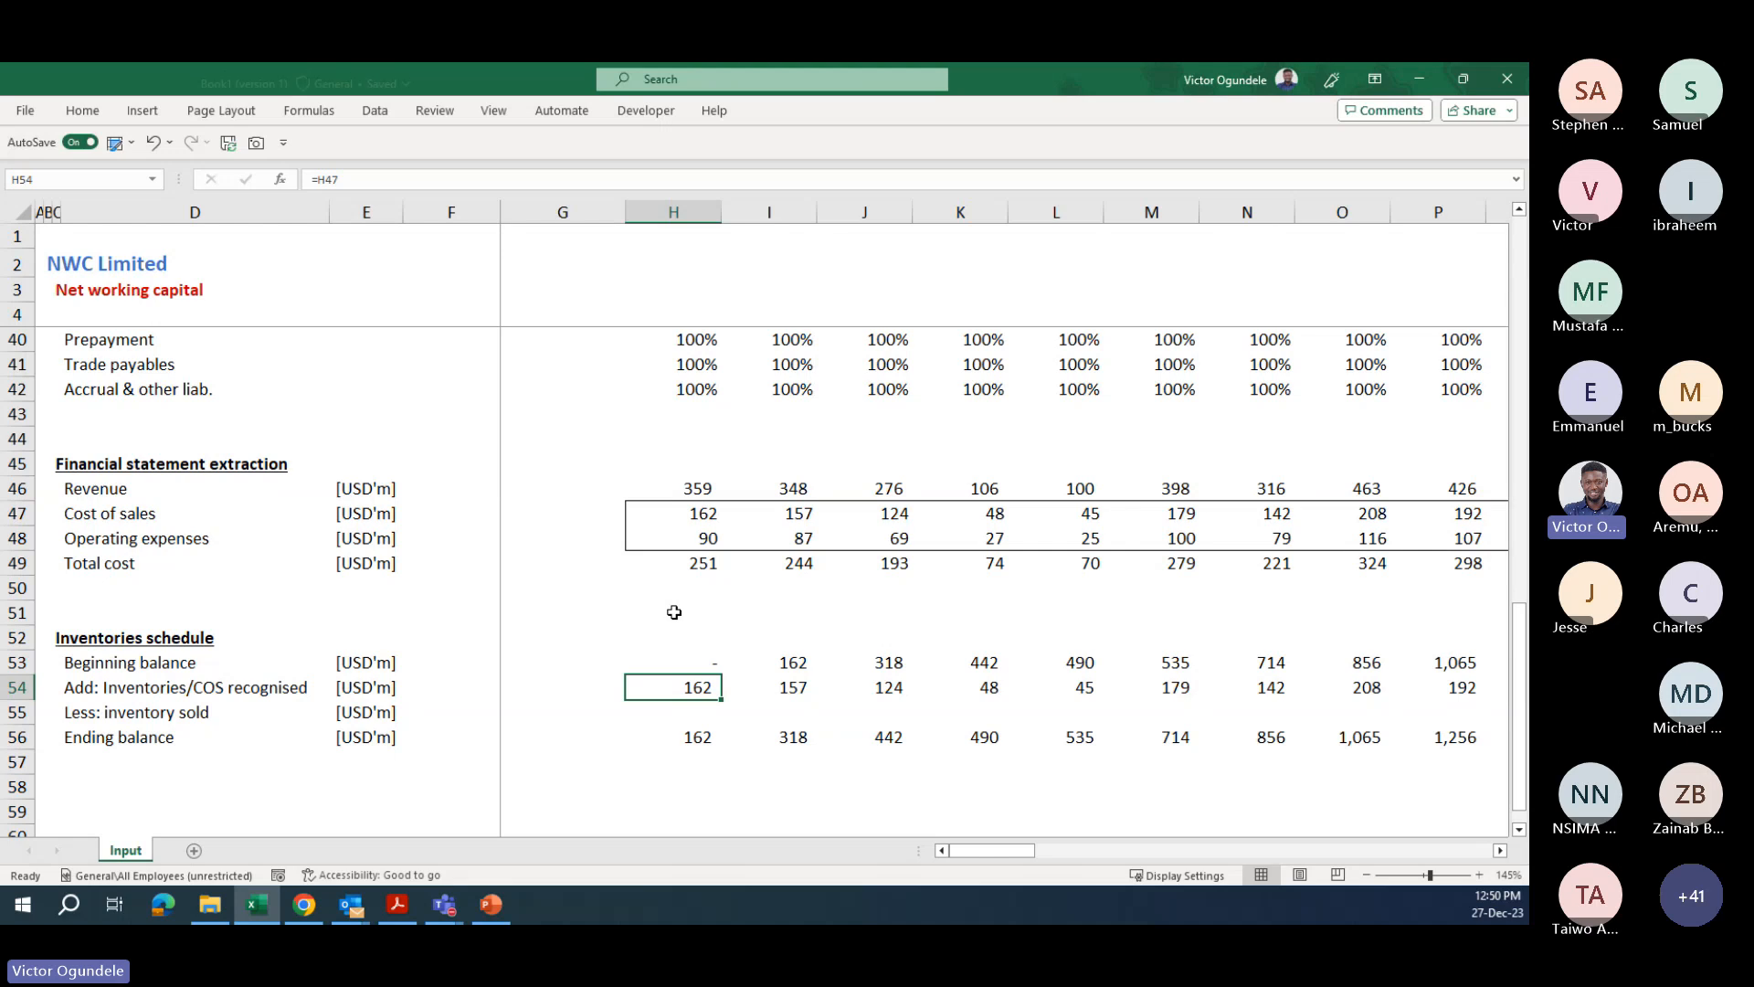
- Add a top border to the ending balance row from H56 across all monthly columns
key(Down)
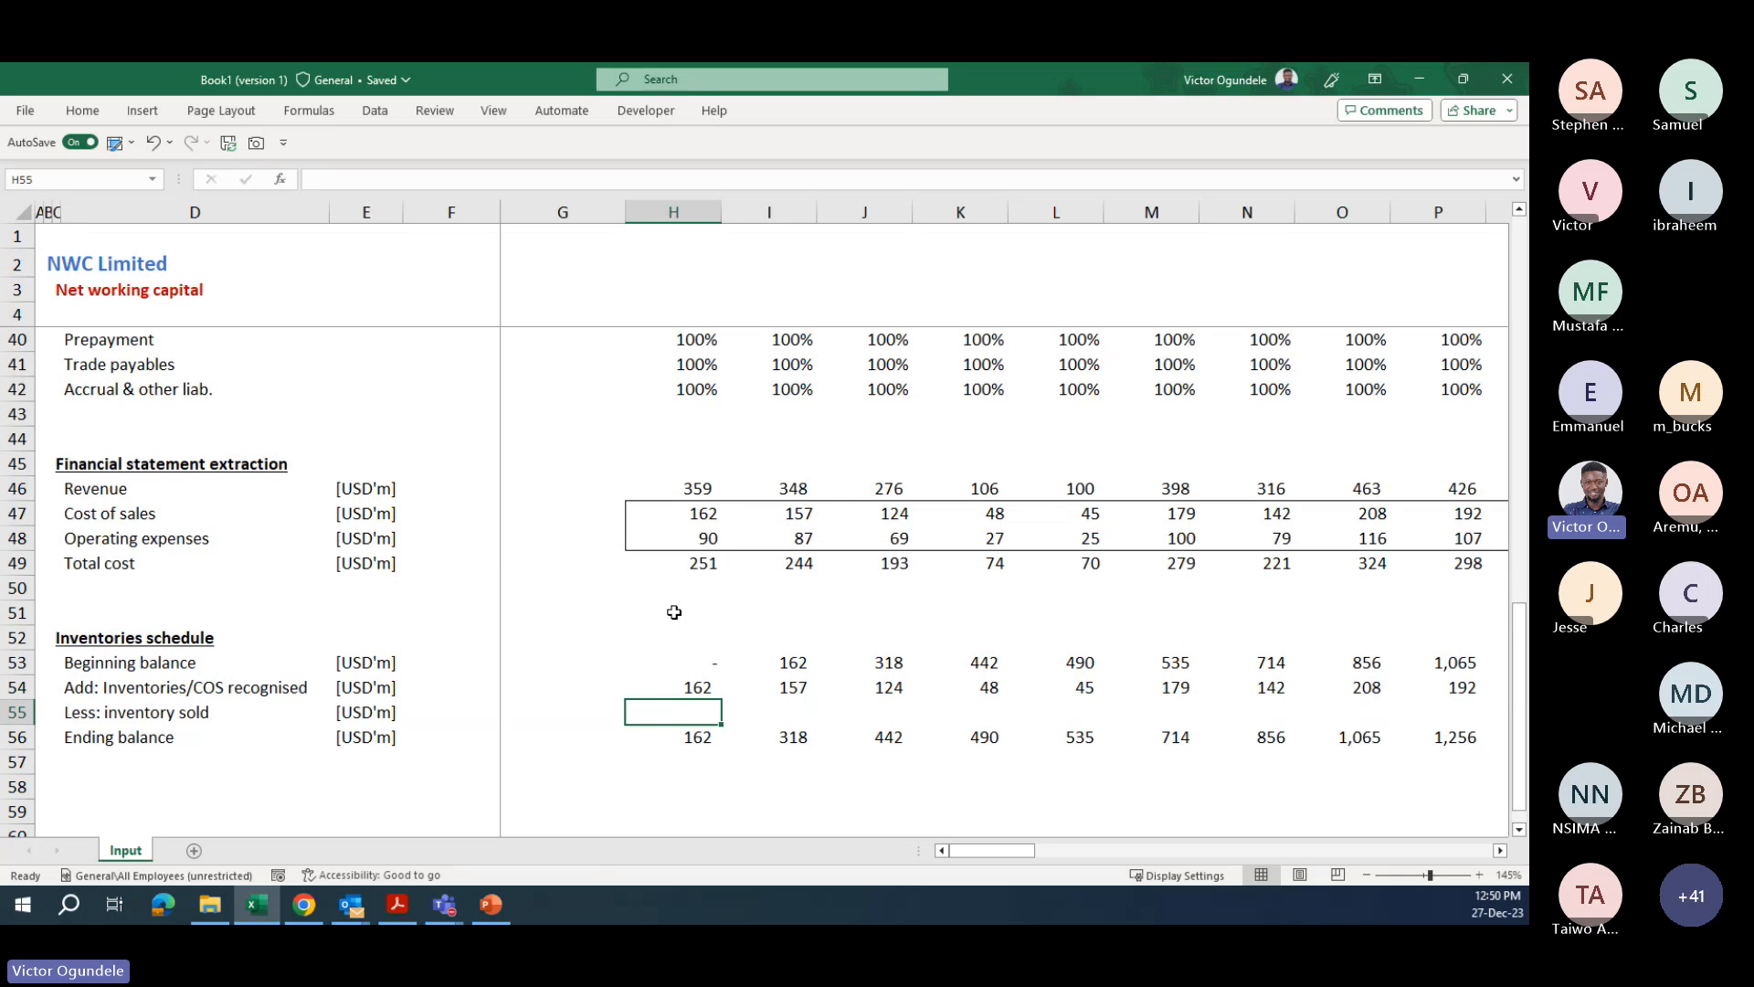
key(Down)
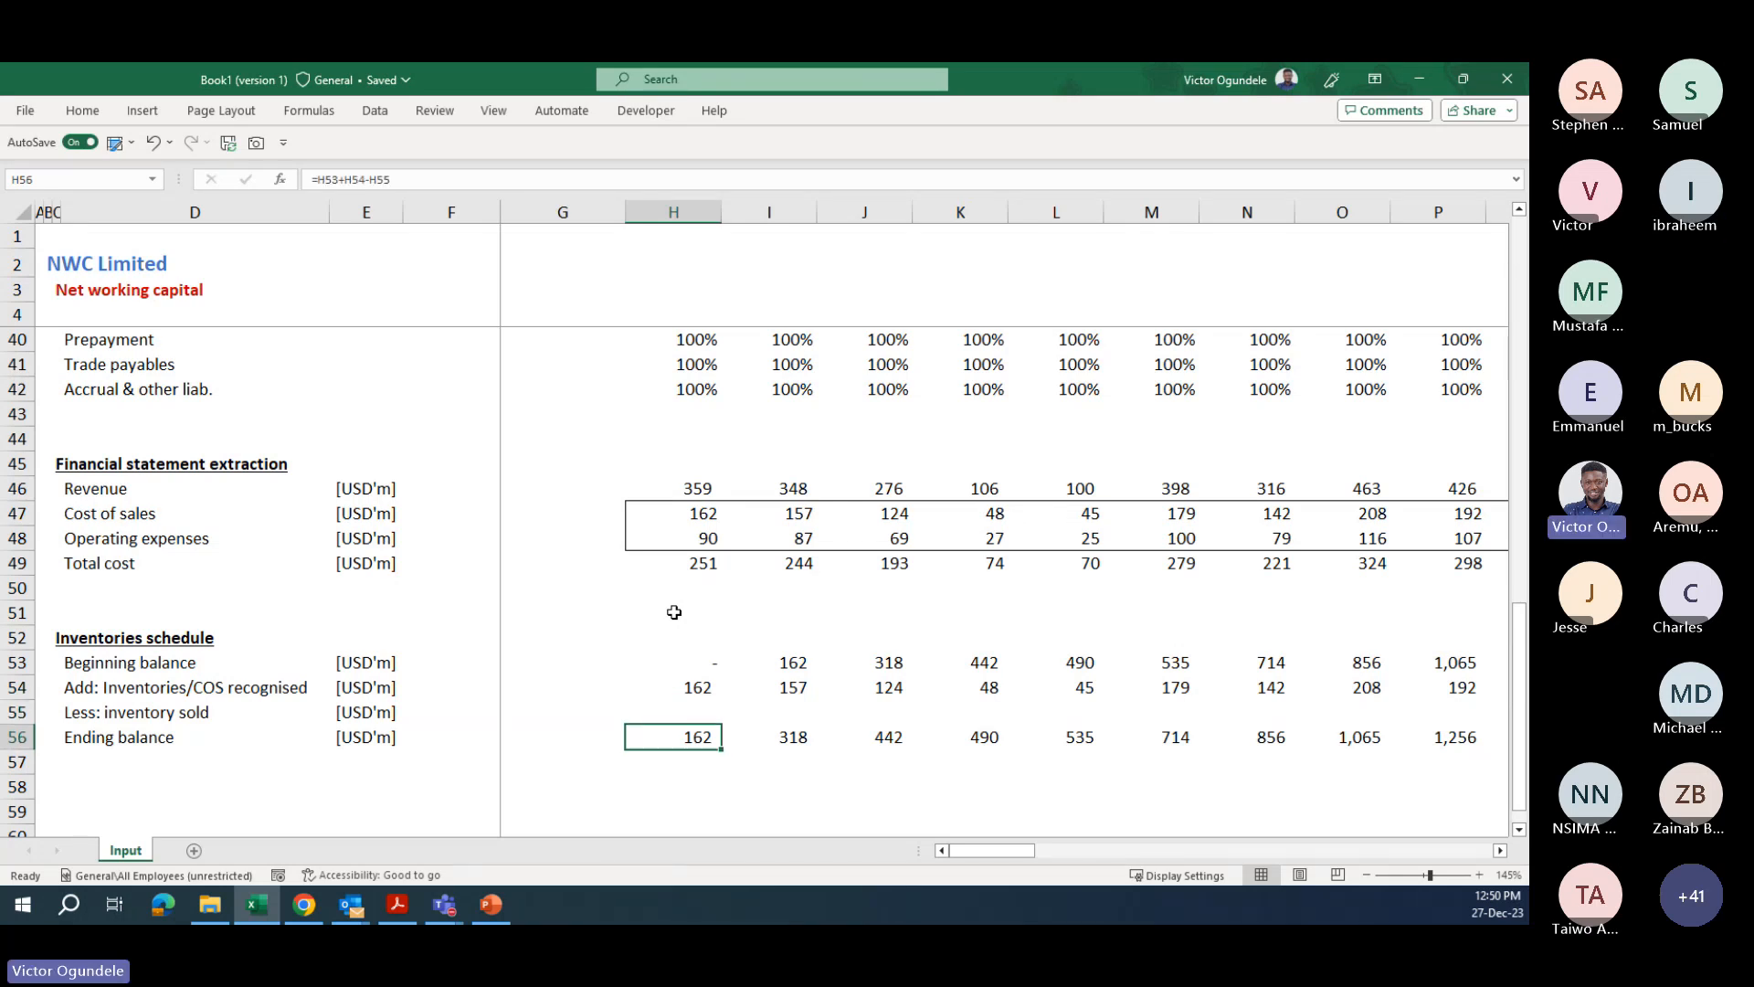
key(ctrl+shift+Right)
key(ctrl+r)
key(ctrl+Left)
key(ctrl+Left)
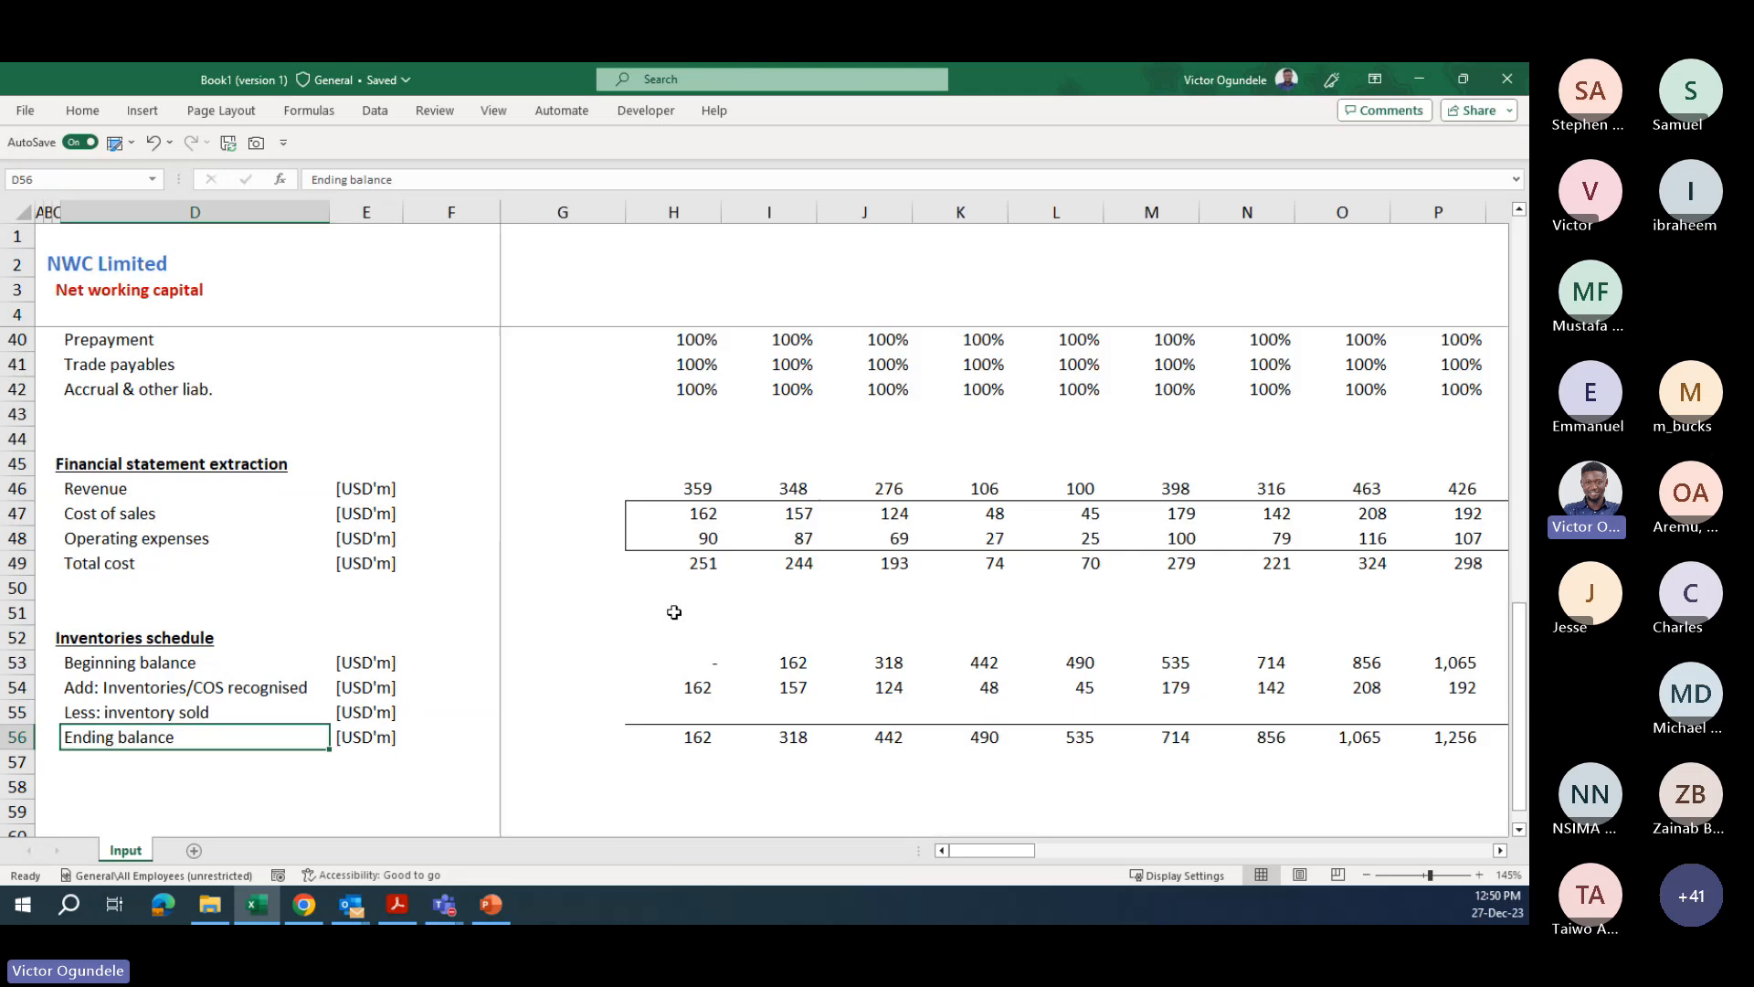
- Link F55 in the inventory sold row to the inventories month term with =G8 and outline the cell with a border
key(Right)
key(Right)
key(Right)
key(Right)
key(Up)
key(Left)
key(Left)
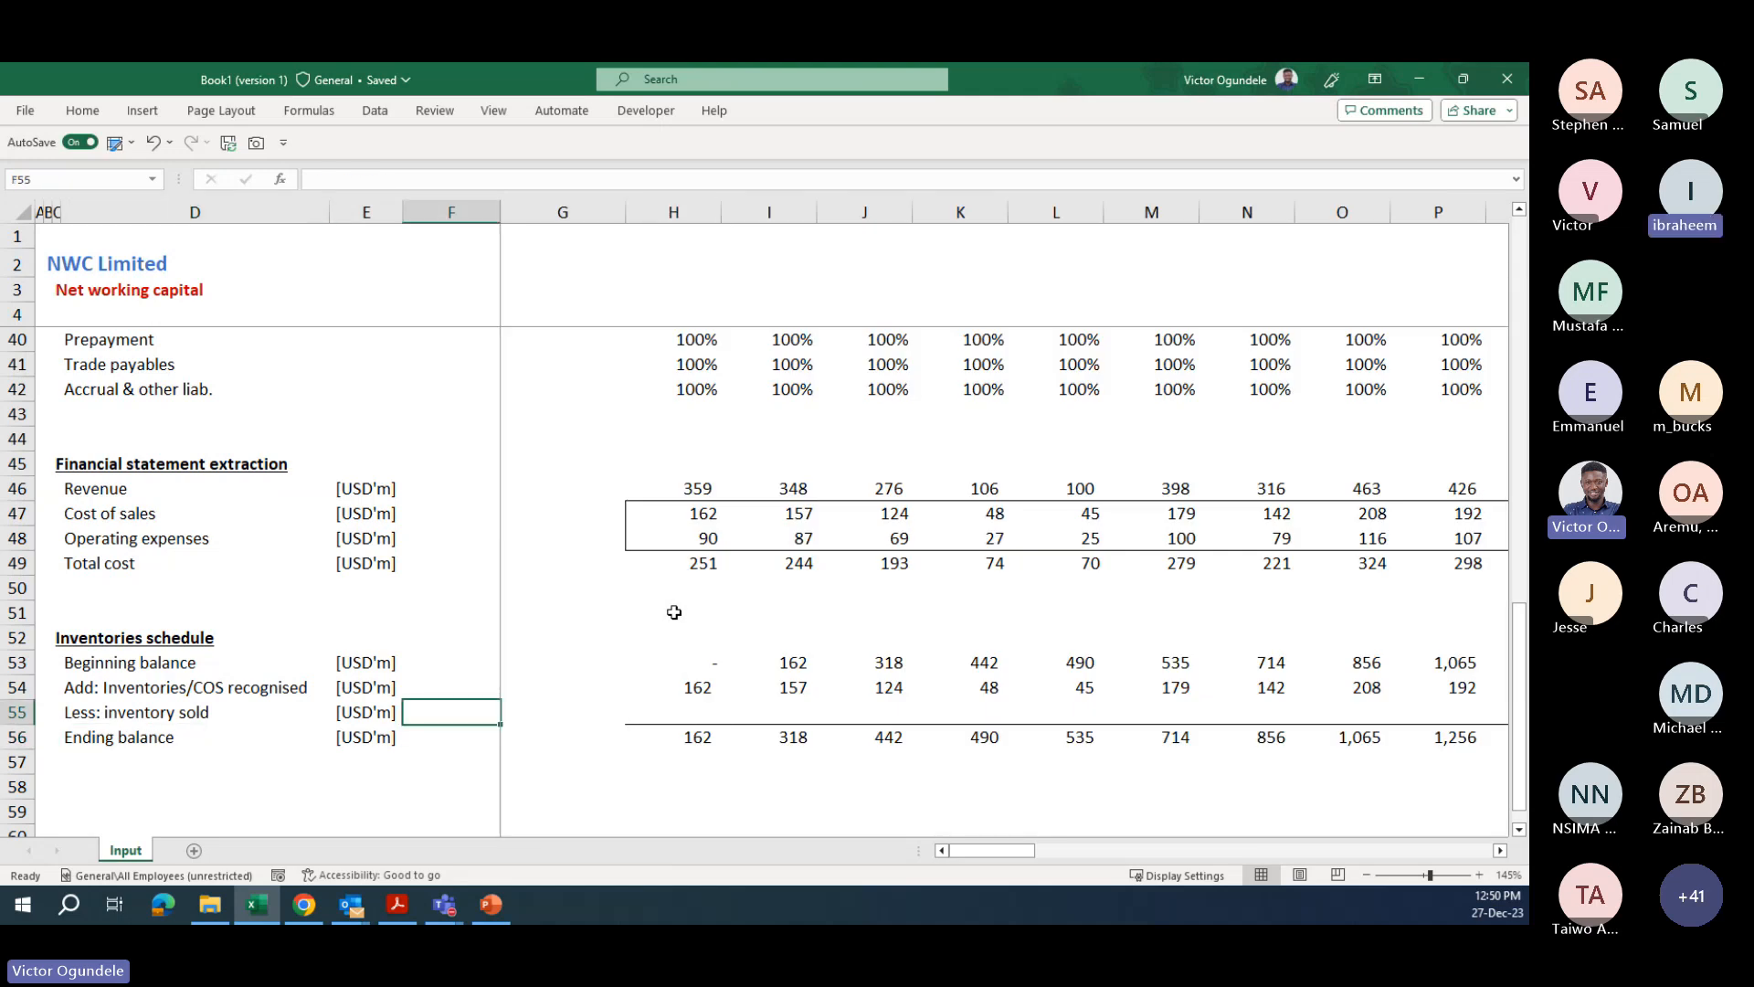
text(=)
key(Page_Up)
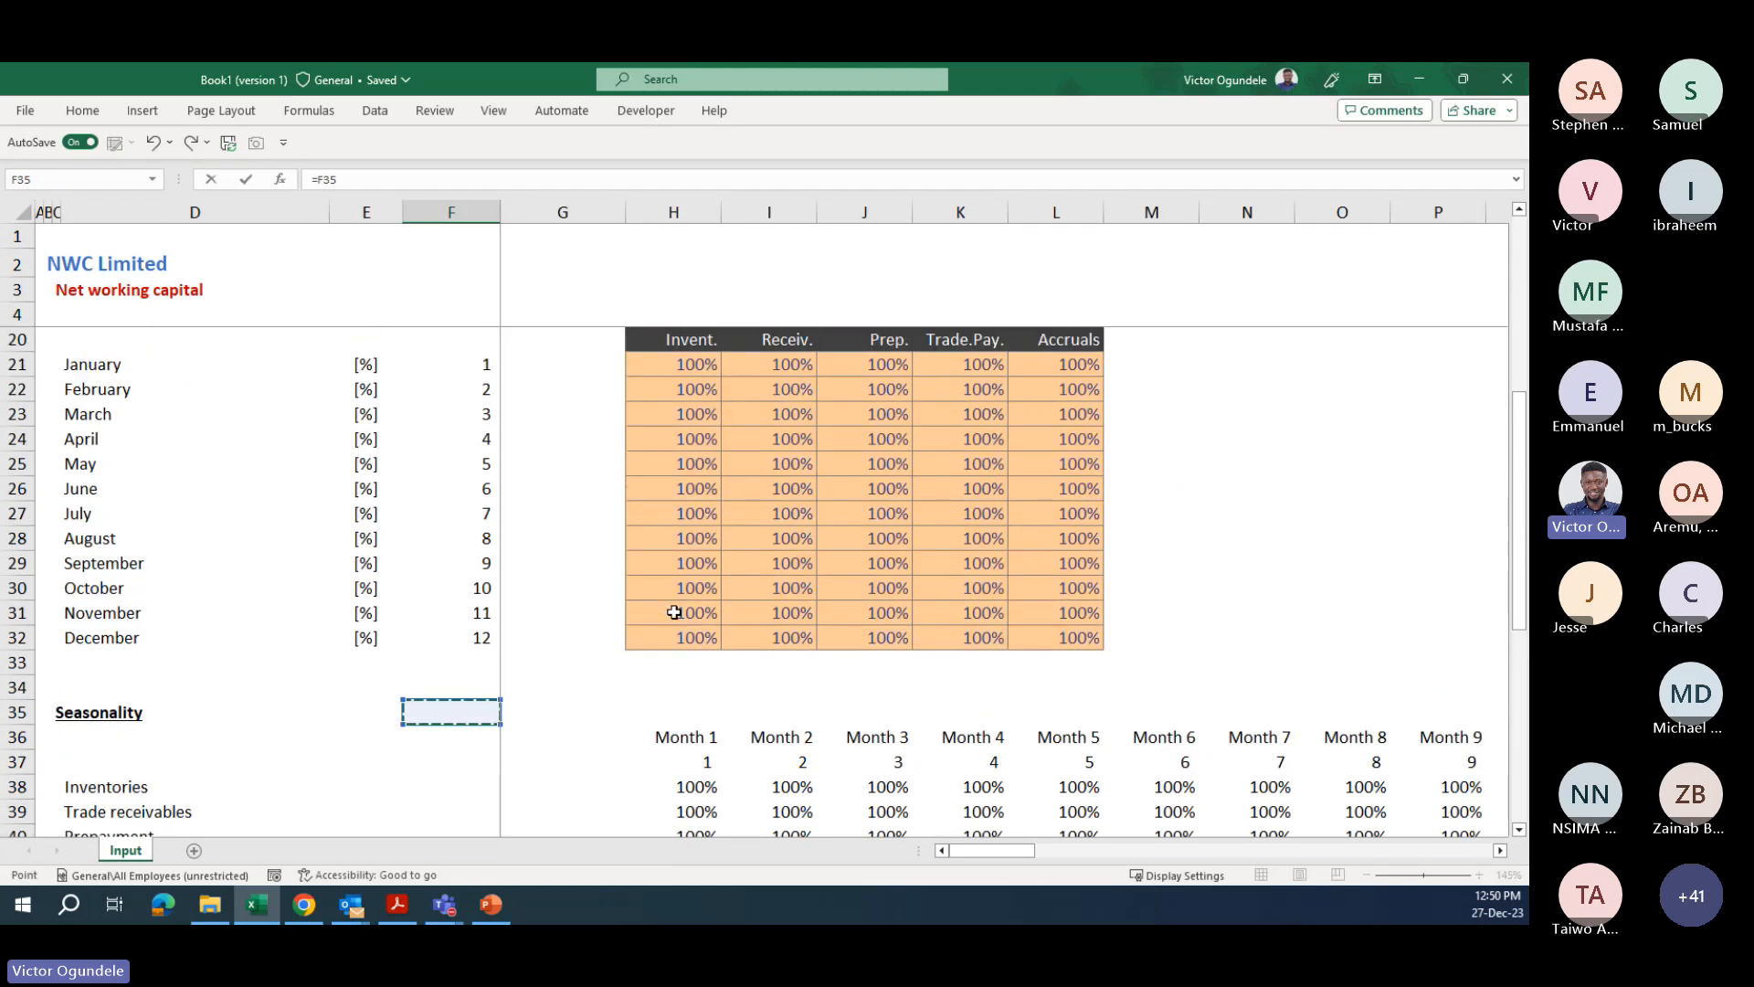
key(Page_Up)
click(573, 413)
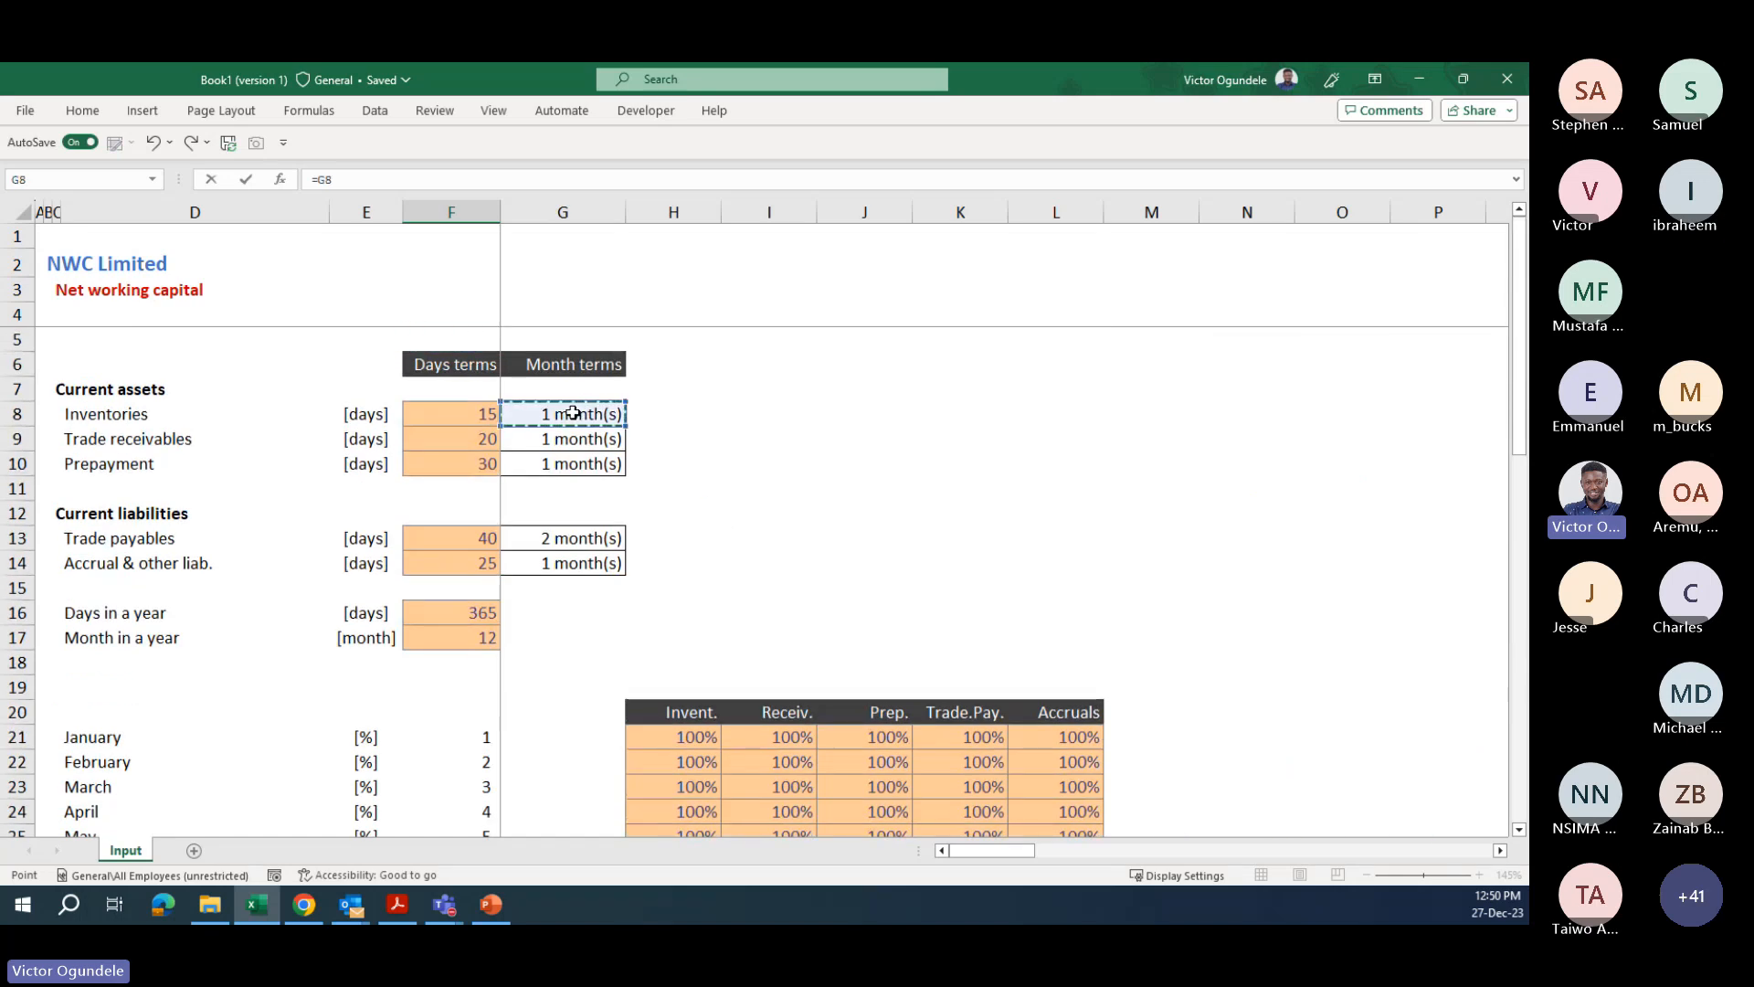
key(ctrl+Return)
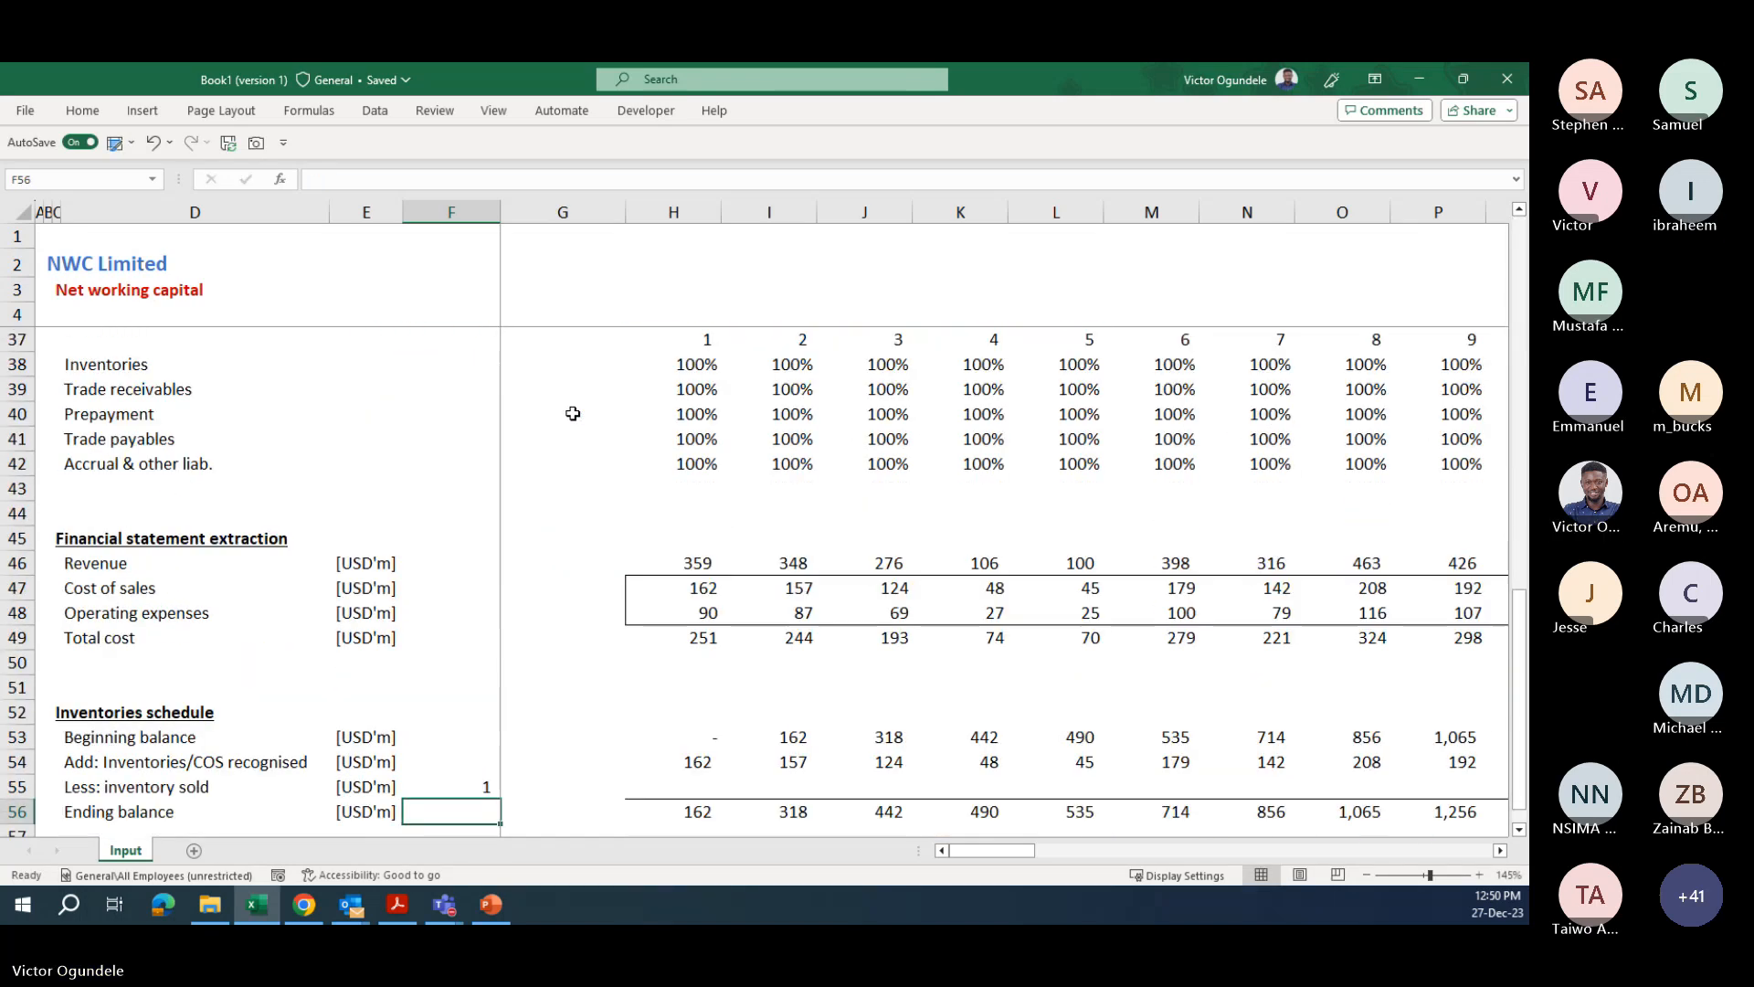
key(Right)
key(Right)
key(Right)
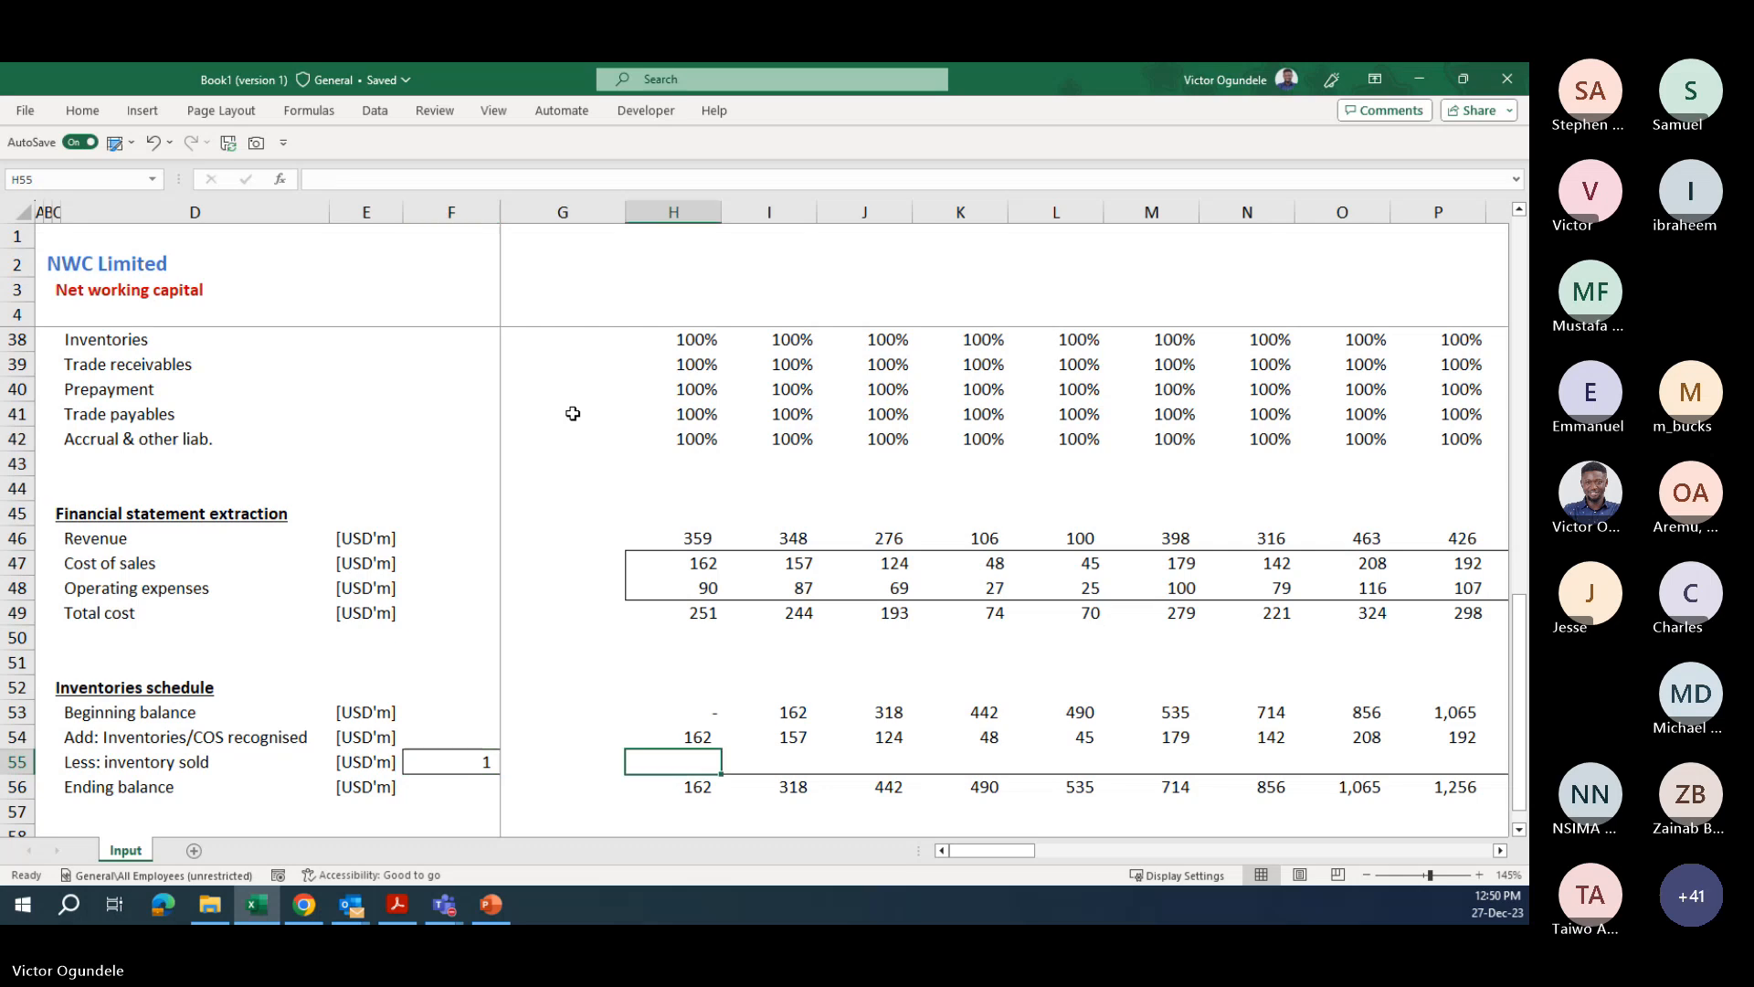
key(Left)
text(=)
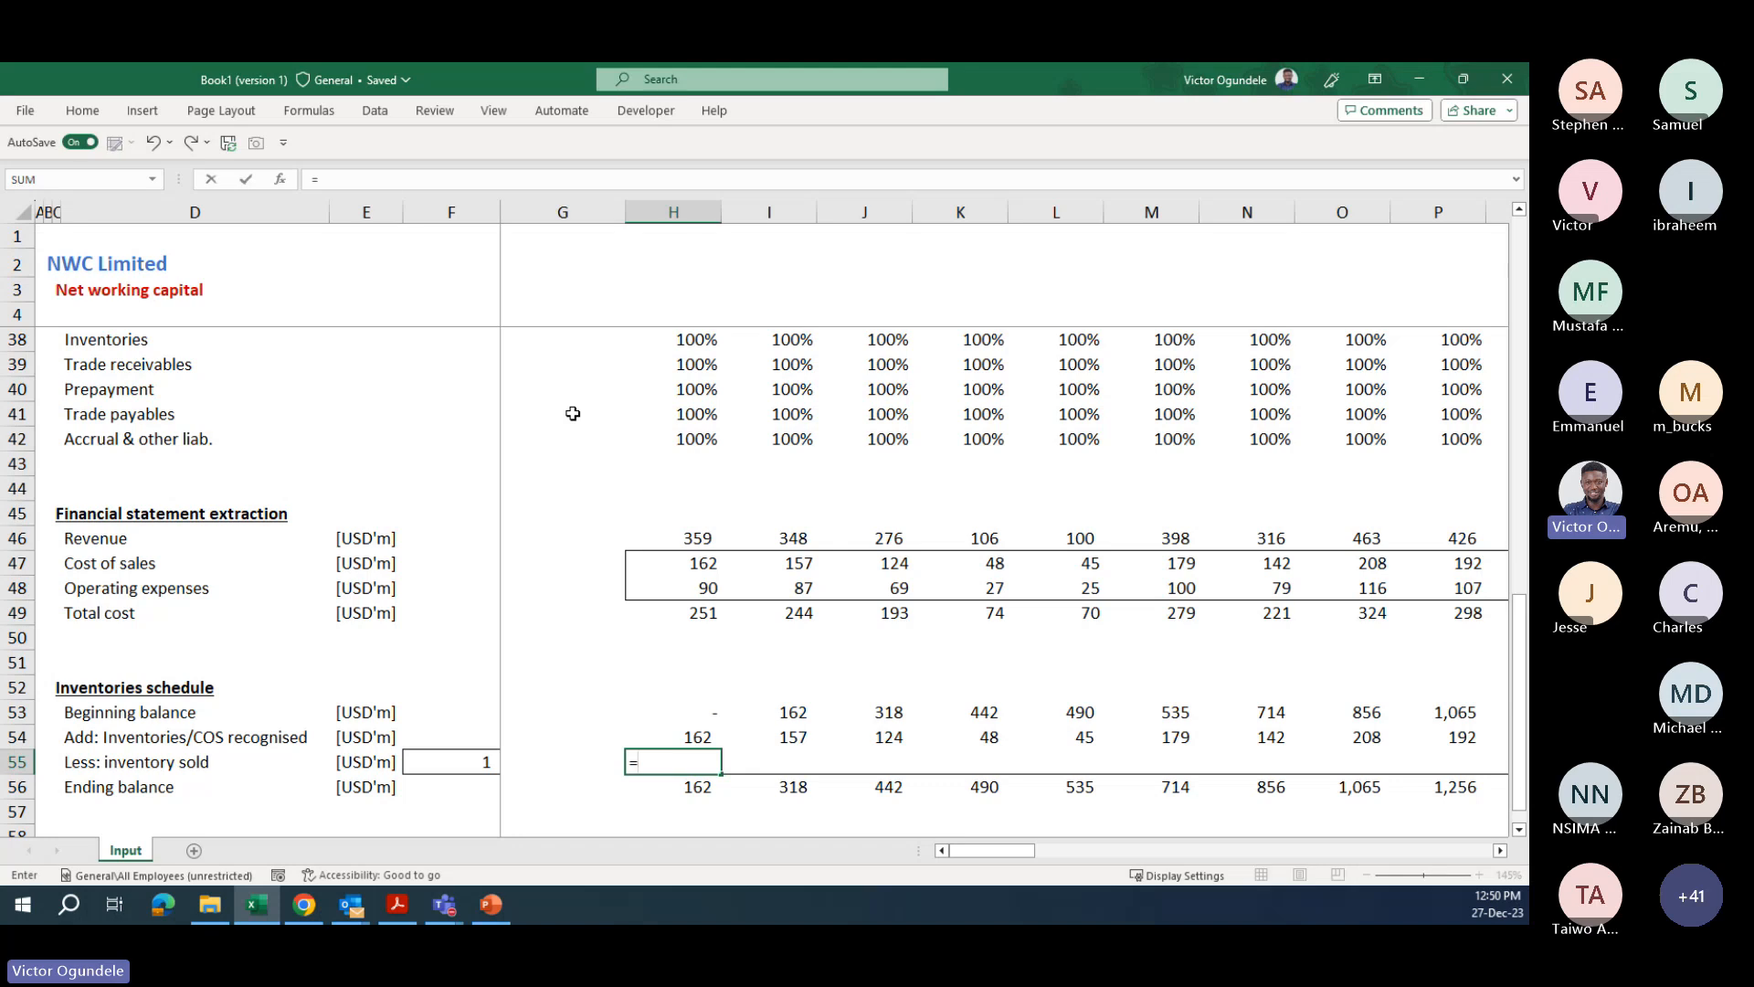
text(off)
key(Tab)
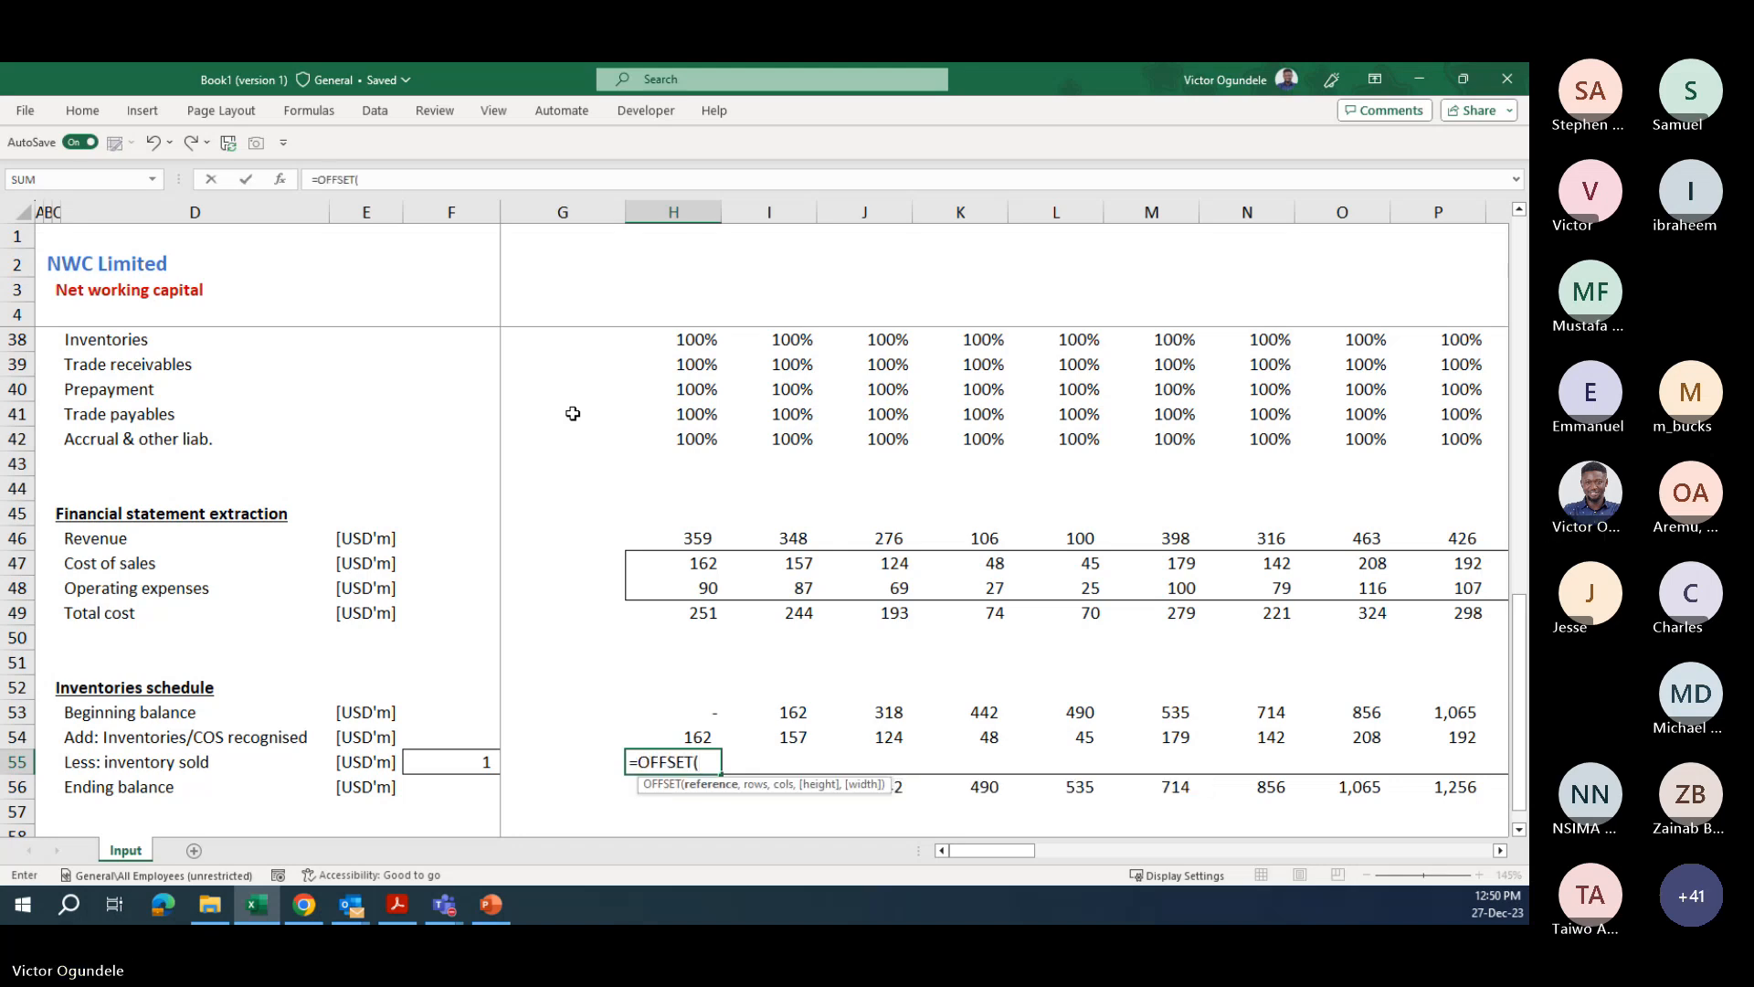
key(Escape)
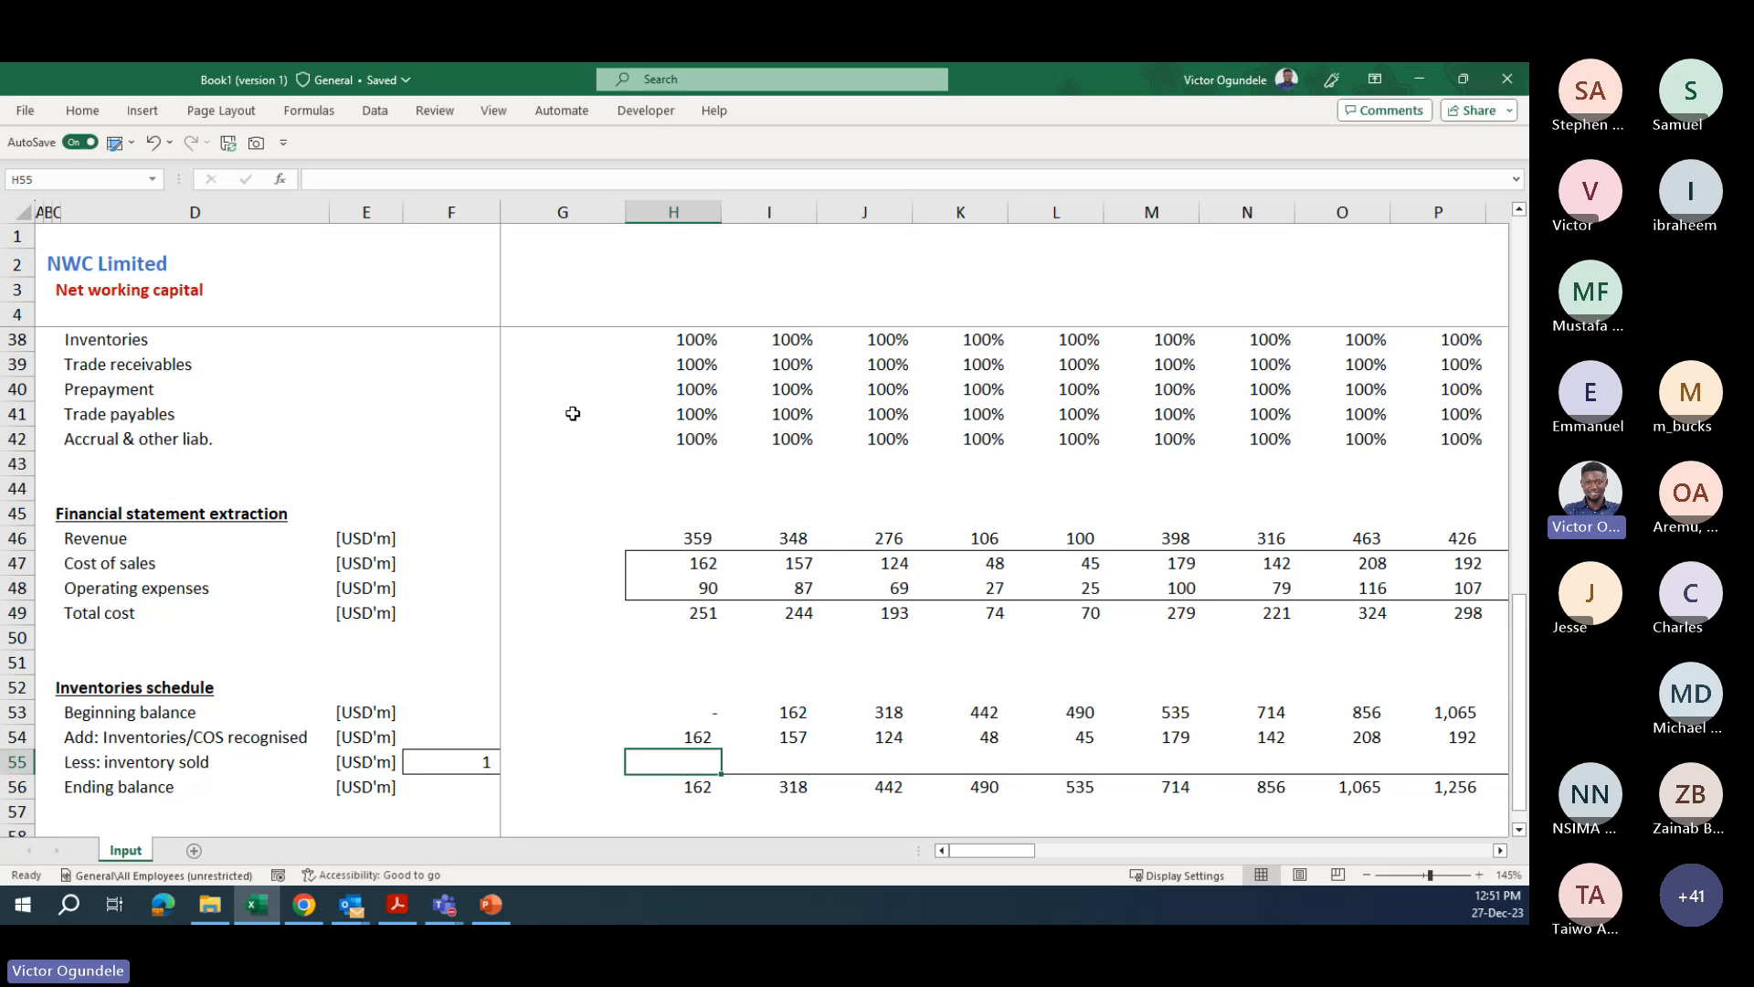
ctrl+scroll(573, 413, up, 1)
scroll(572, 413, down, 1)
key(Up)
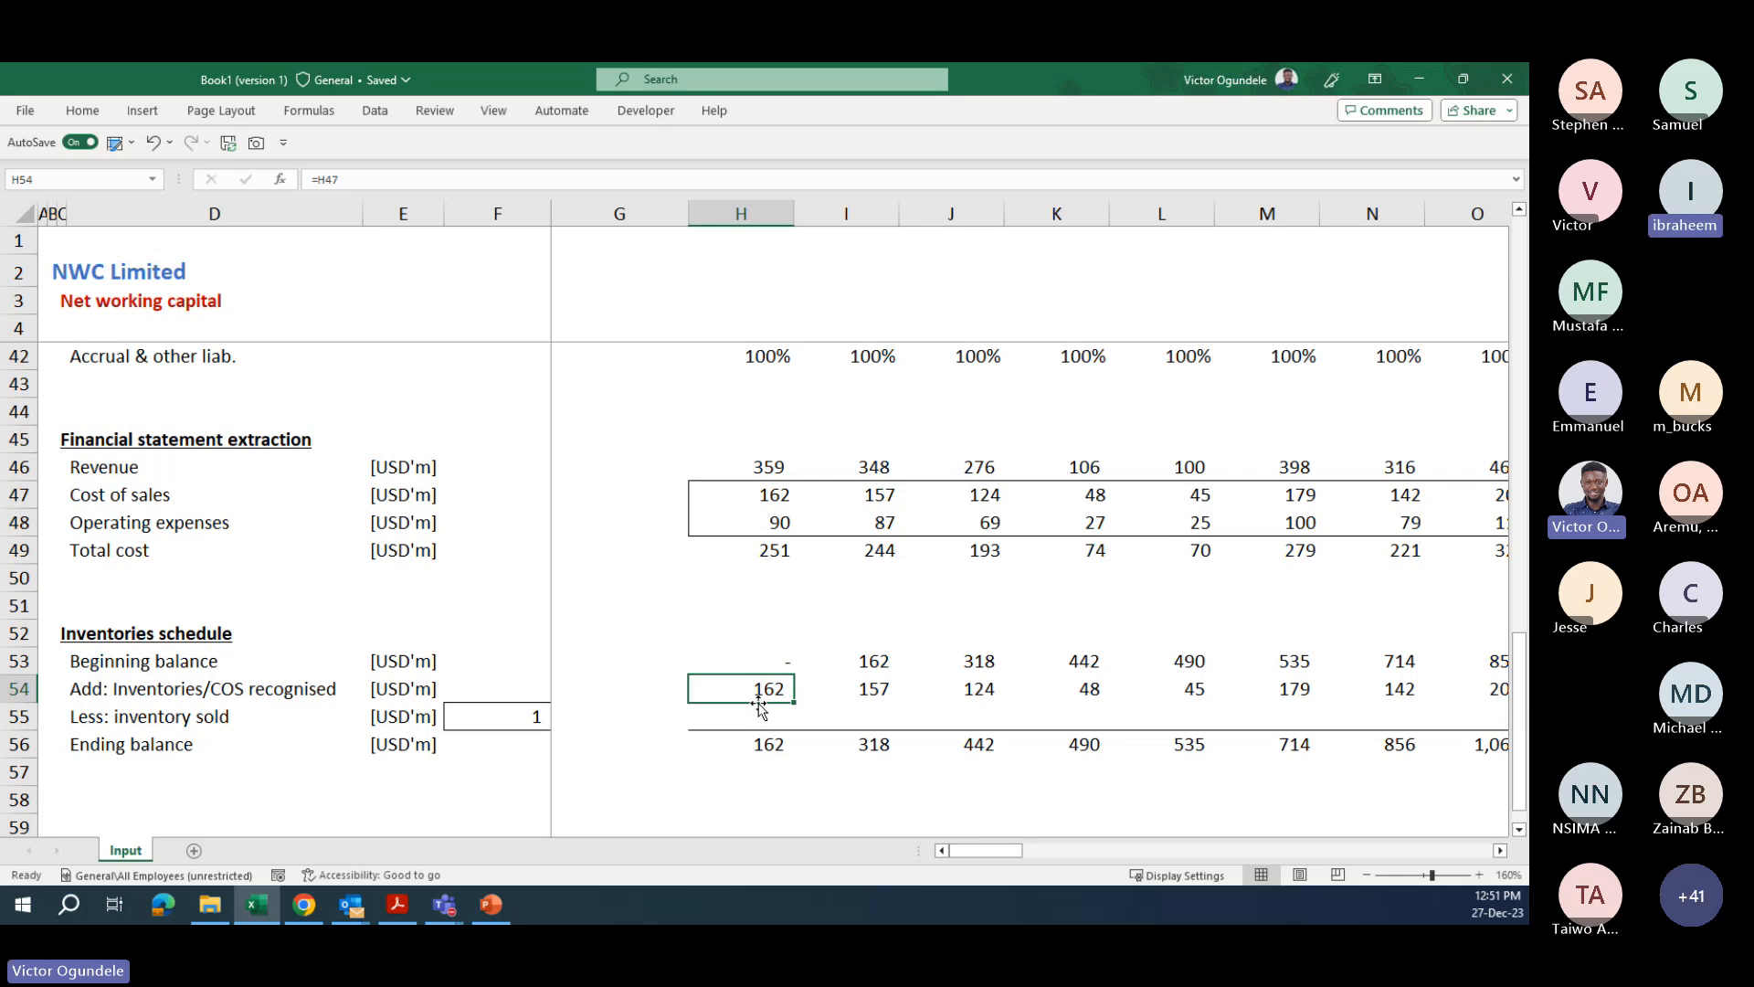
- Review the inventories day and month terms in row 8 against the inventory sold line of the inventories schedule
scroll(760, 706, up, 12)
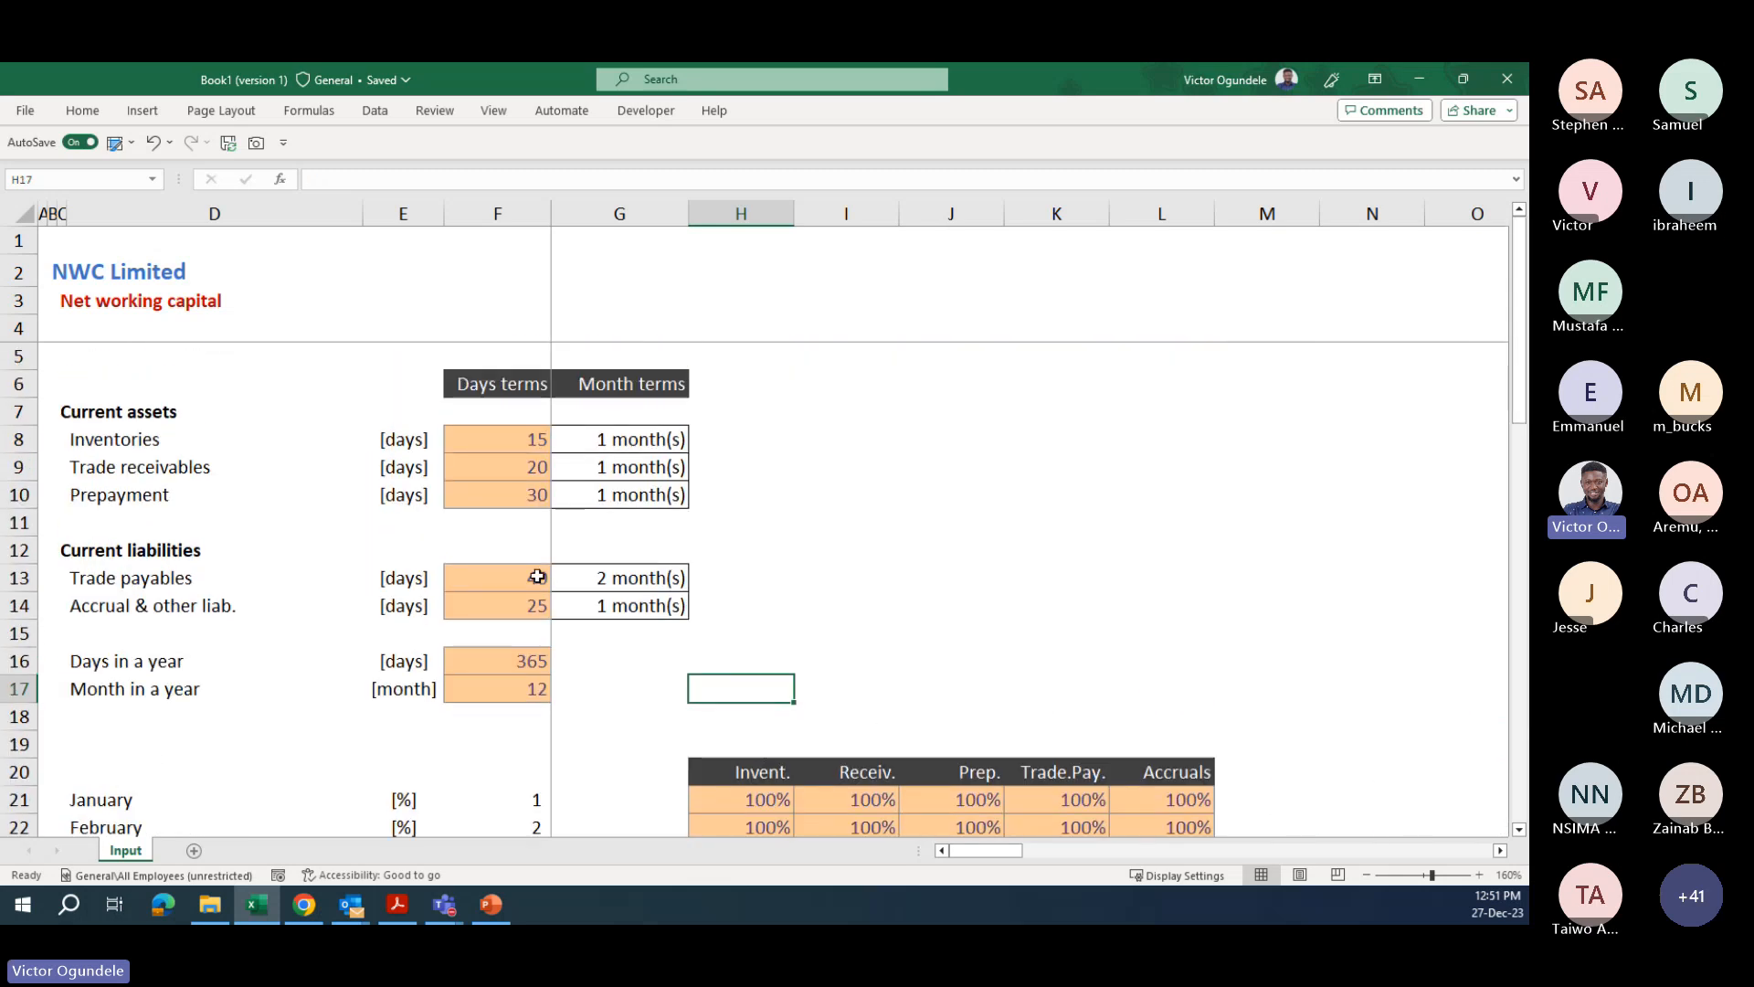
click(453, 445)
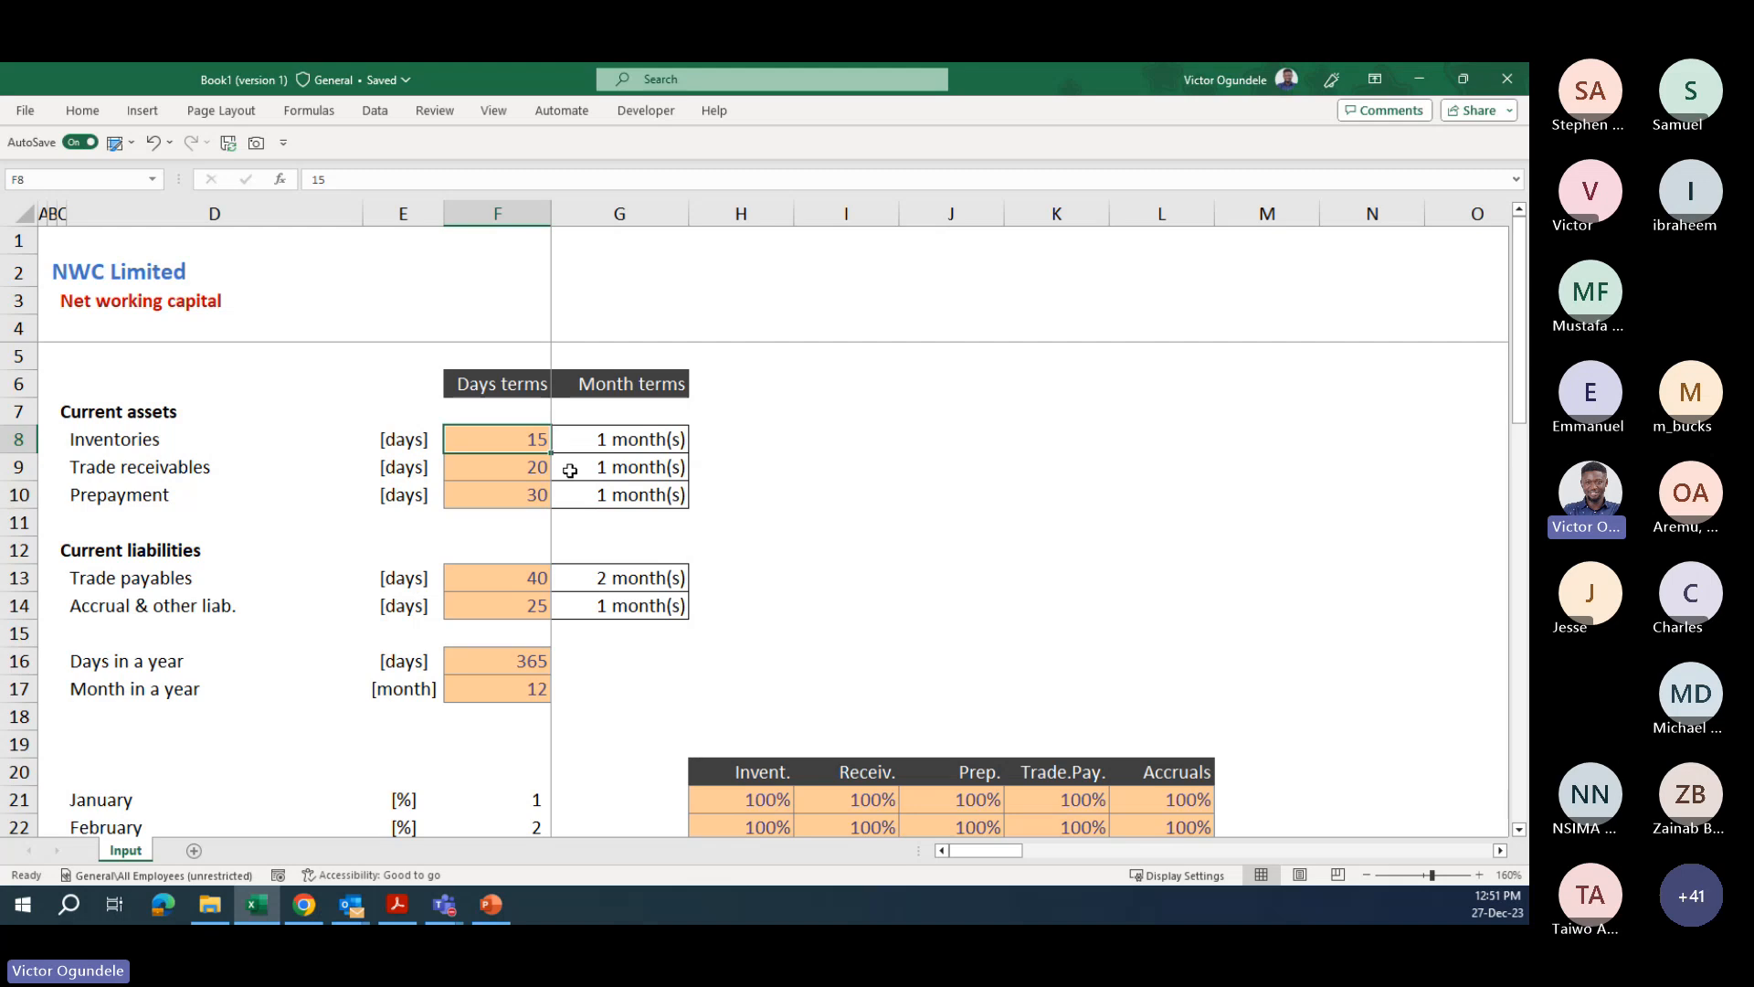
key(Down)
key(Down)
key(Down)
key(Down)
key(Down)
key(Down)
key(Down)
key(Down)
key(Down)
key(Down)
key(Down)
key(Down)
key(Down)
key(Down)
key(Down)
key(Down)
key(Down)
key(Down)
key(Down)
key(Down)
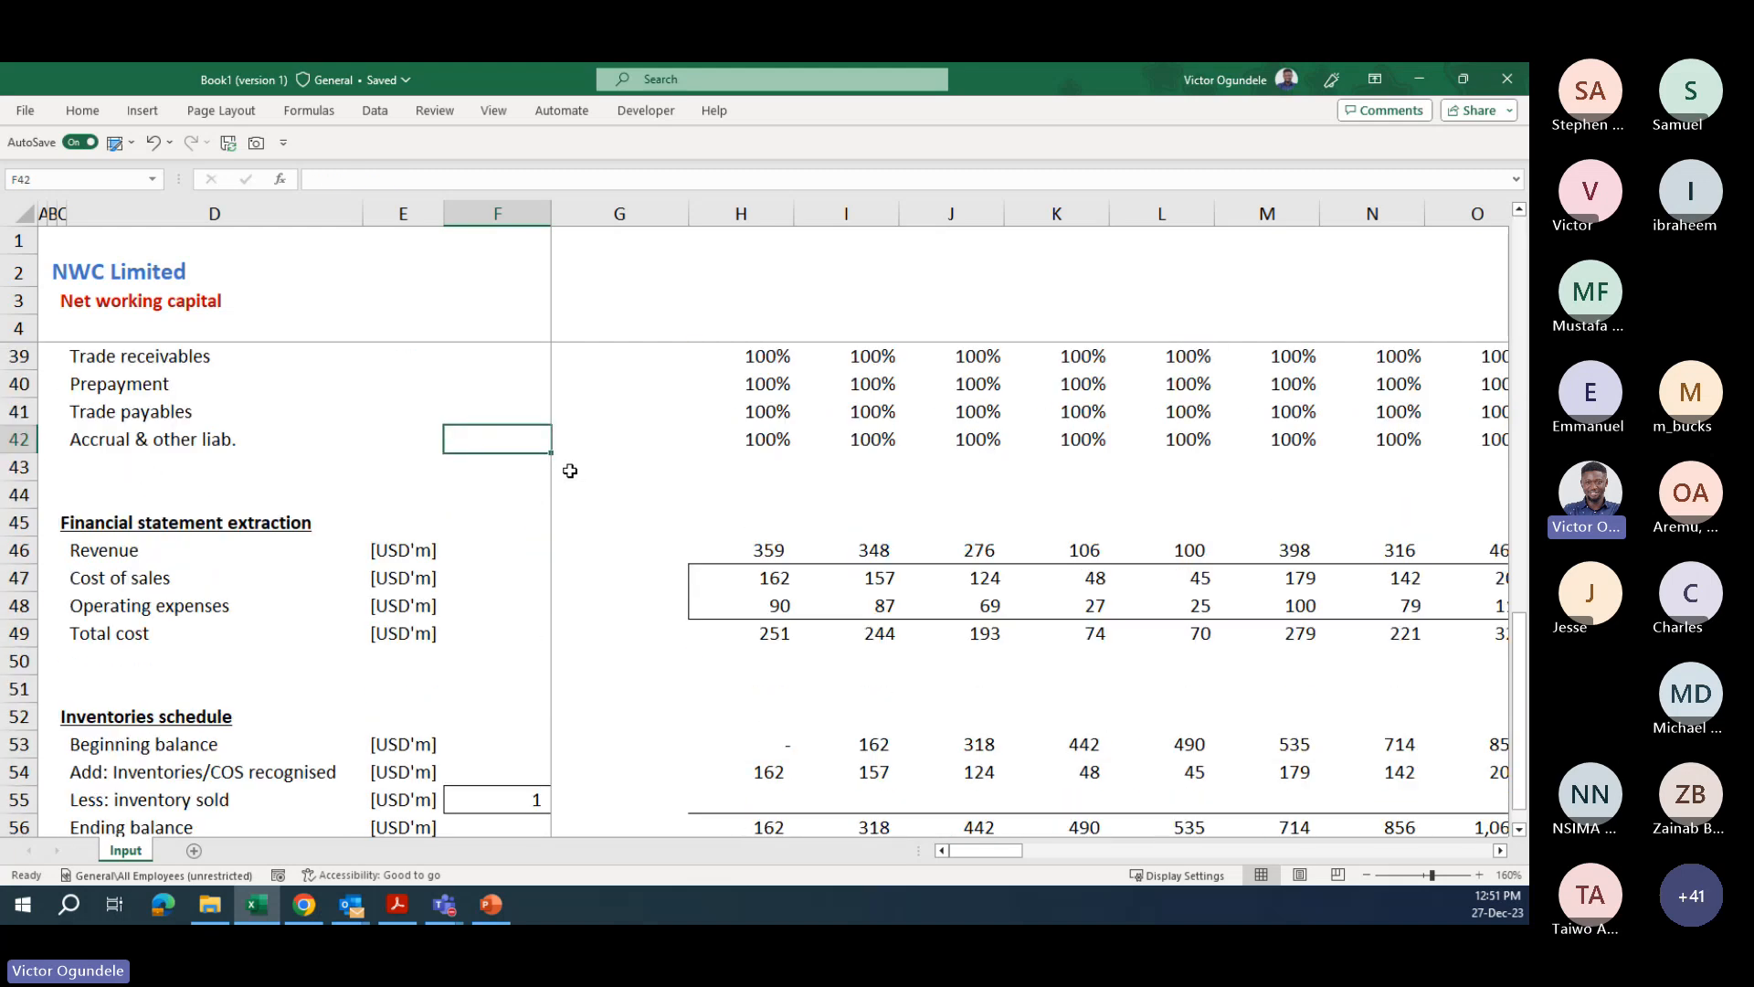
scroll(697, 666, down, 4)
scroll(705, 685, up, 3)
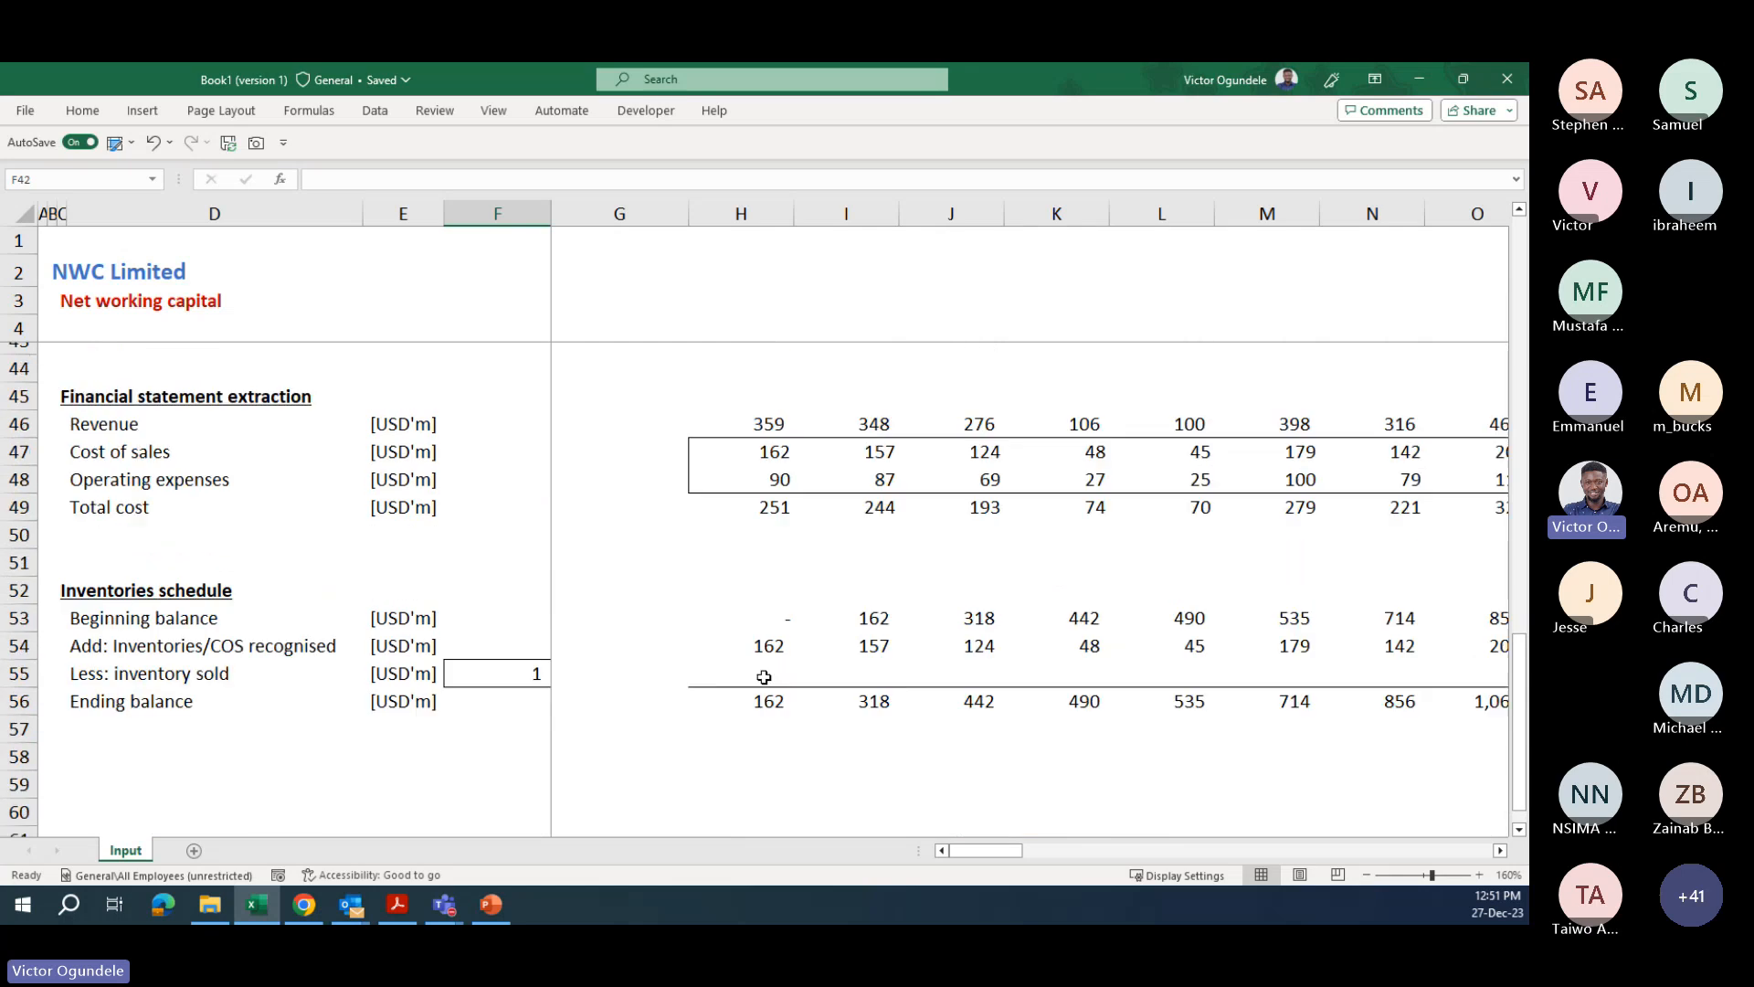
- Enter =OFFSET(H54,,-$F55) in H55 to pull inventory sold from inventories recognised, shifted back by the month term
click(764, 677)
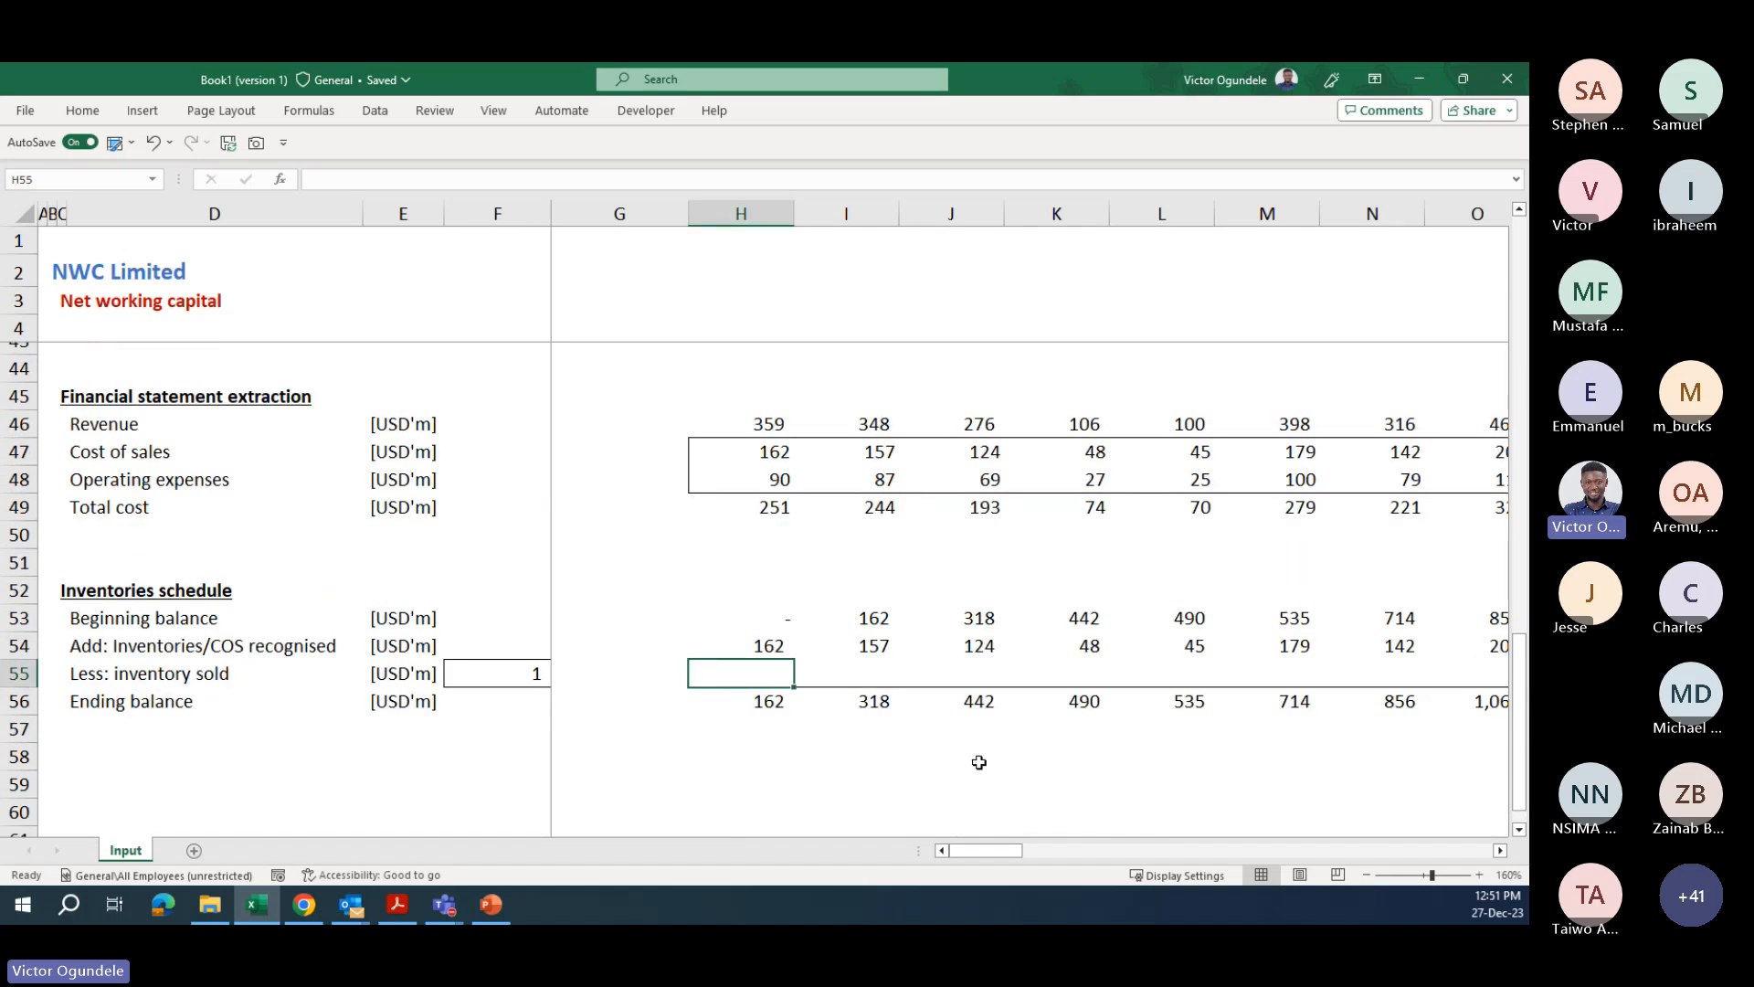
text(=off)
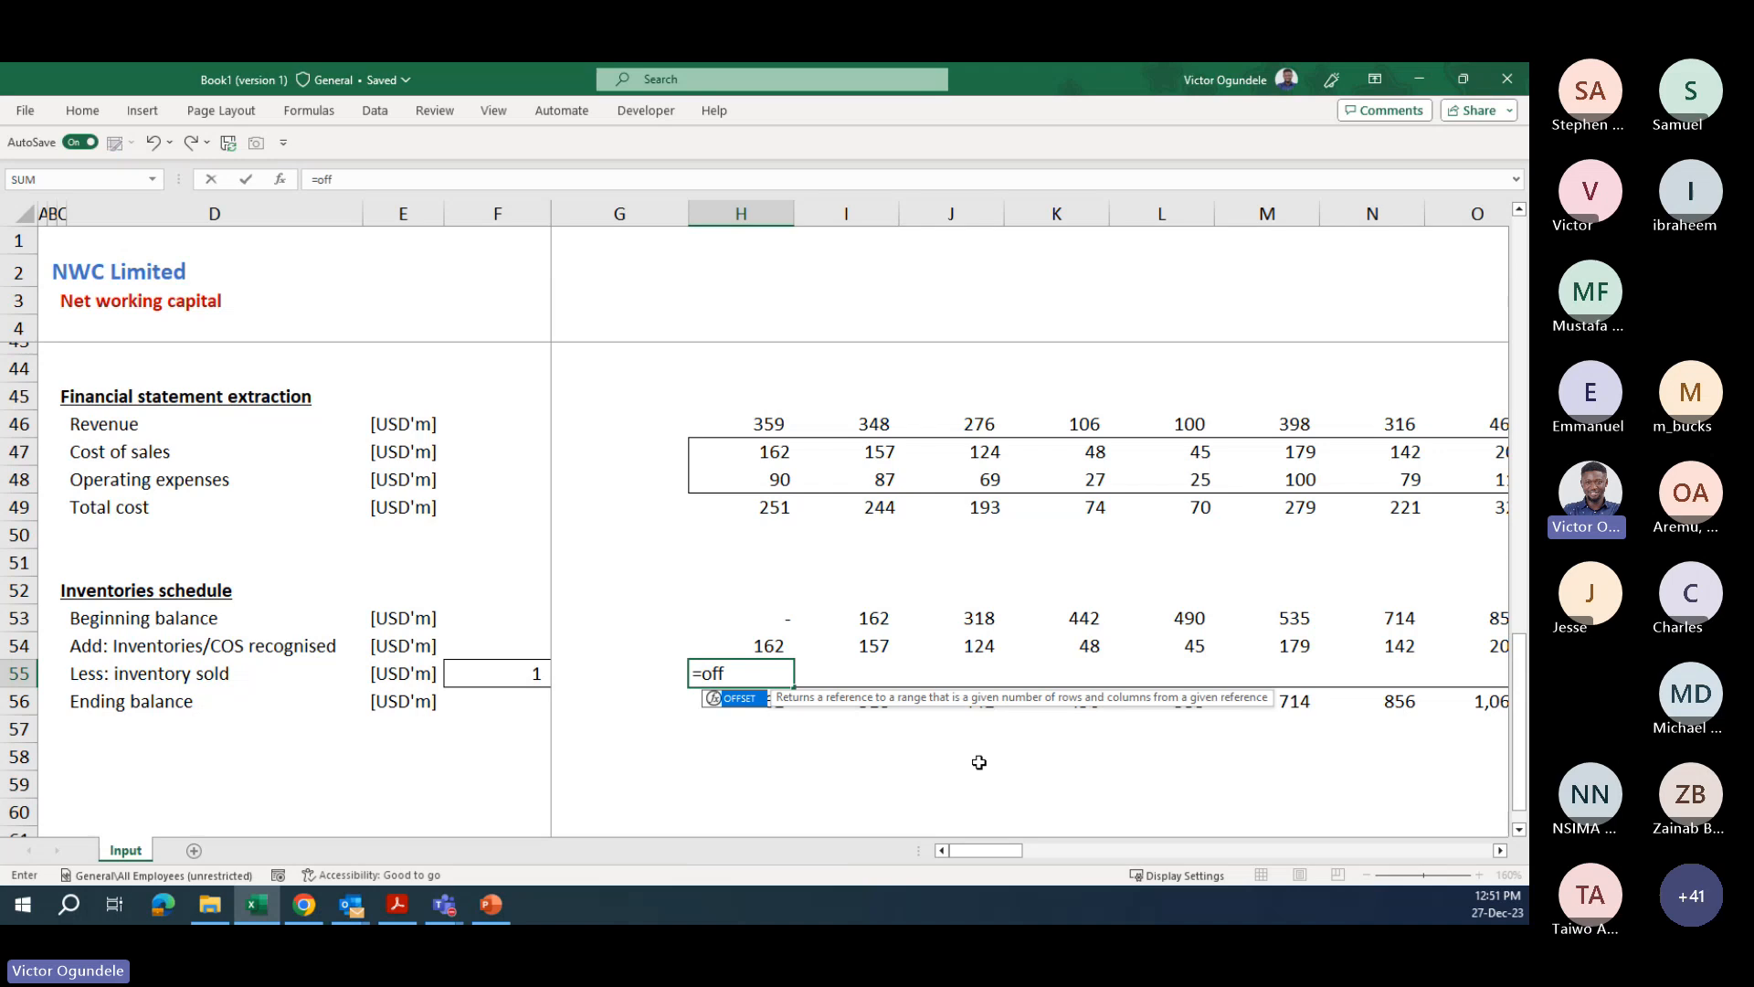
key(Tab)
key(Up)
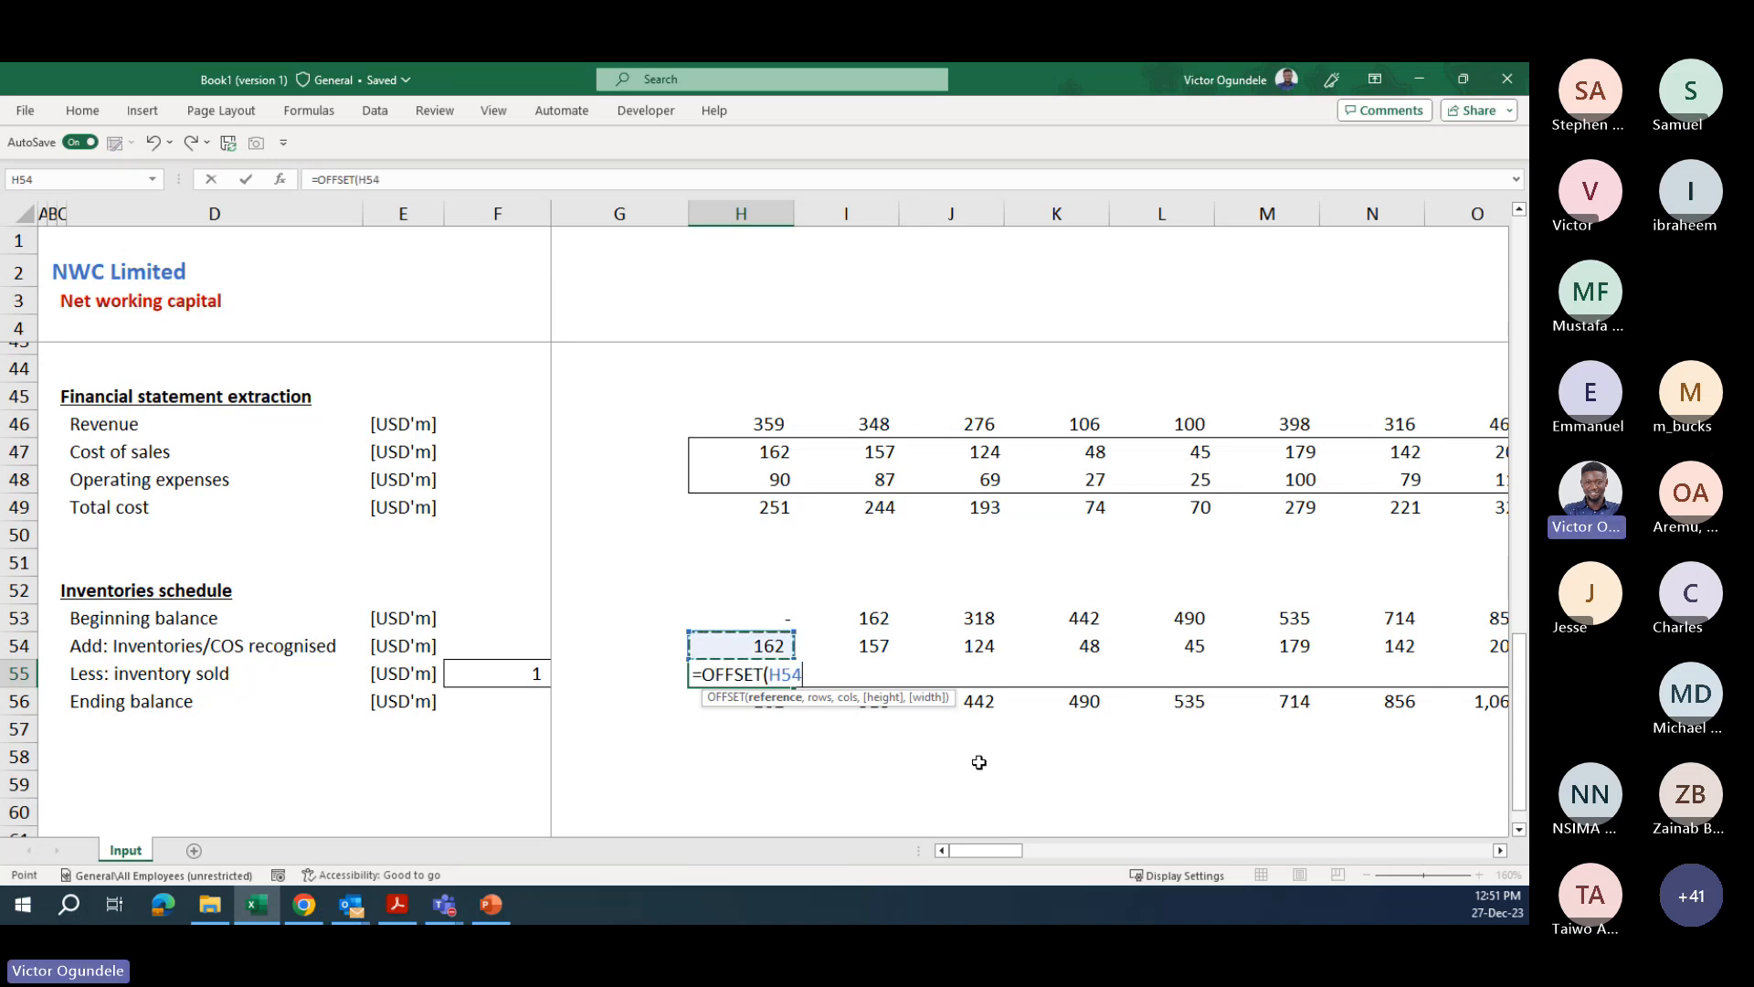
text(,)
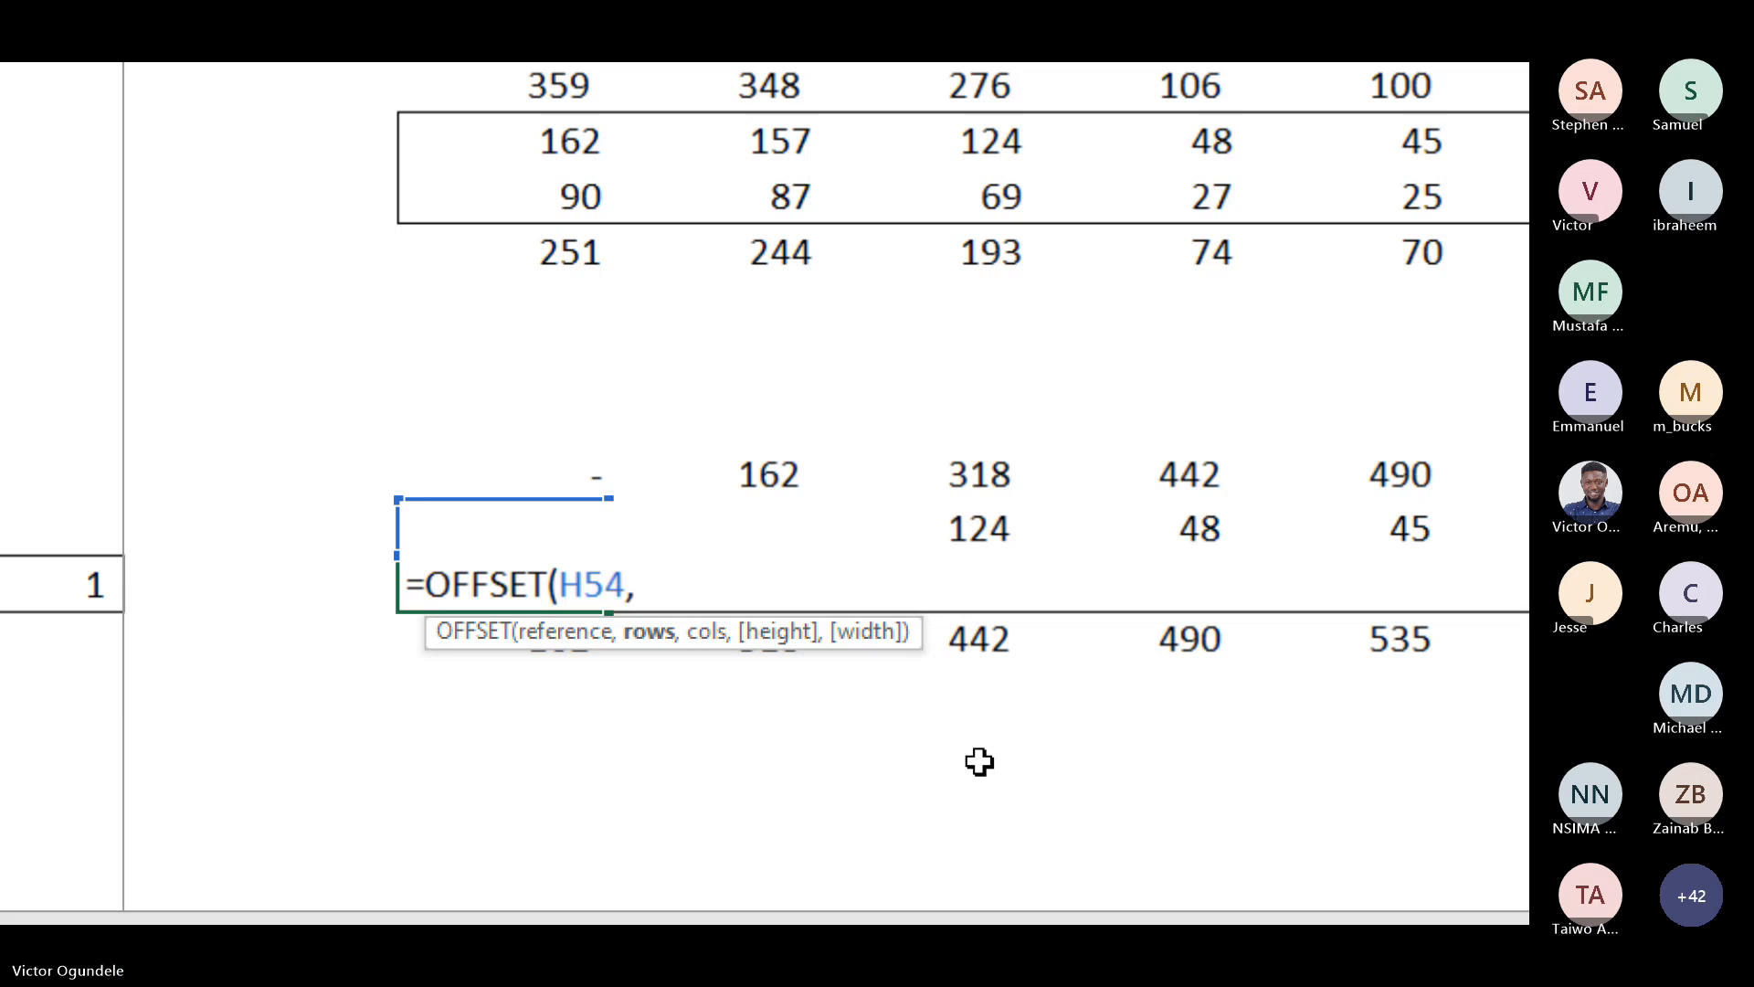
text(,)
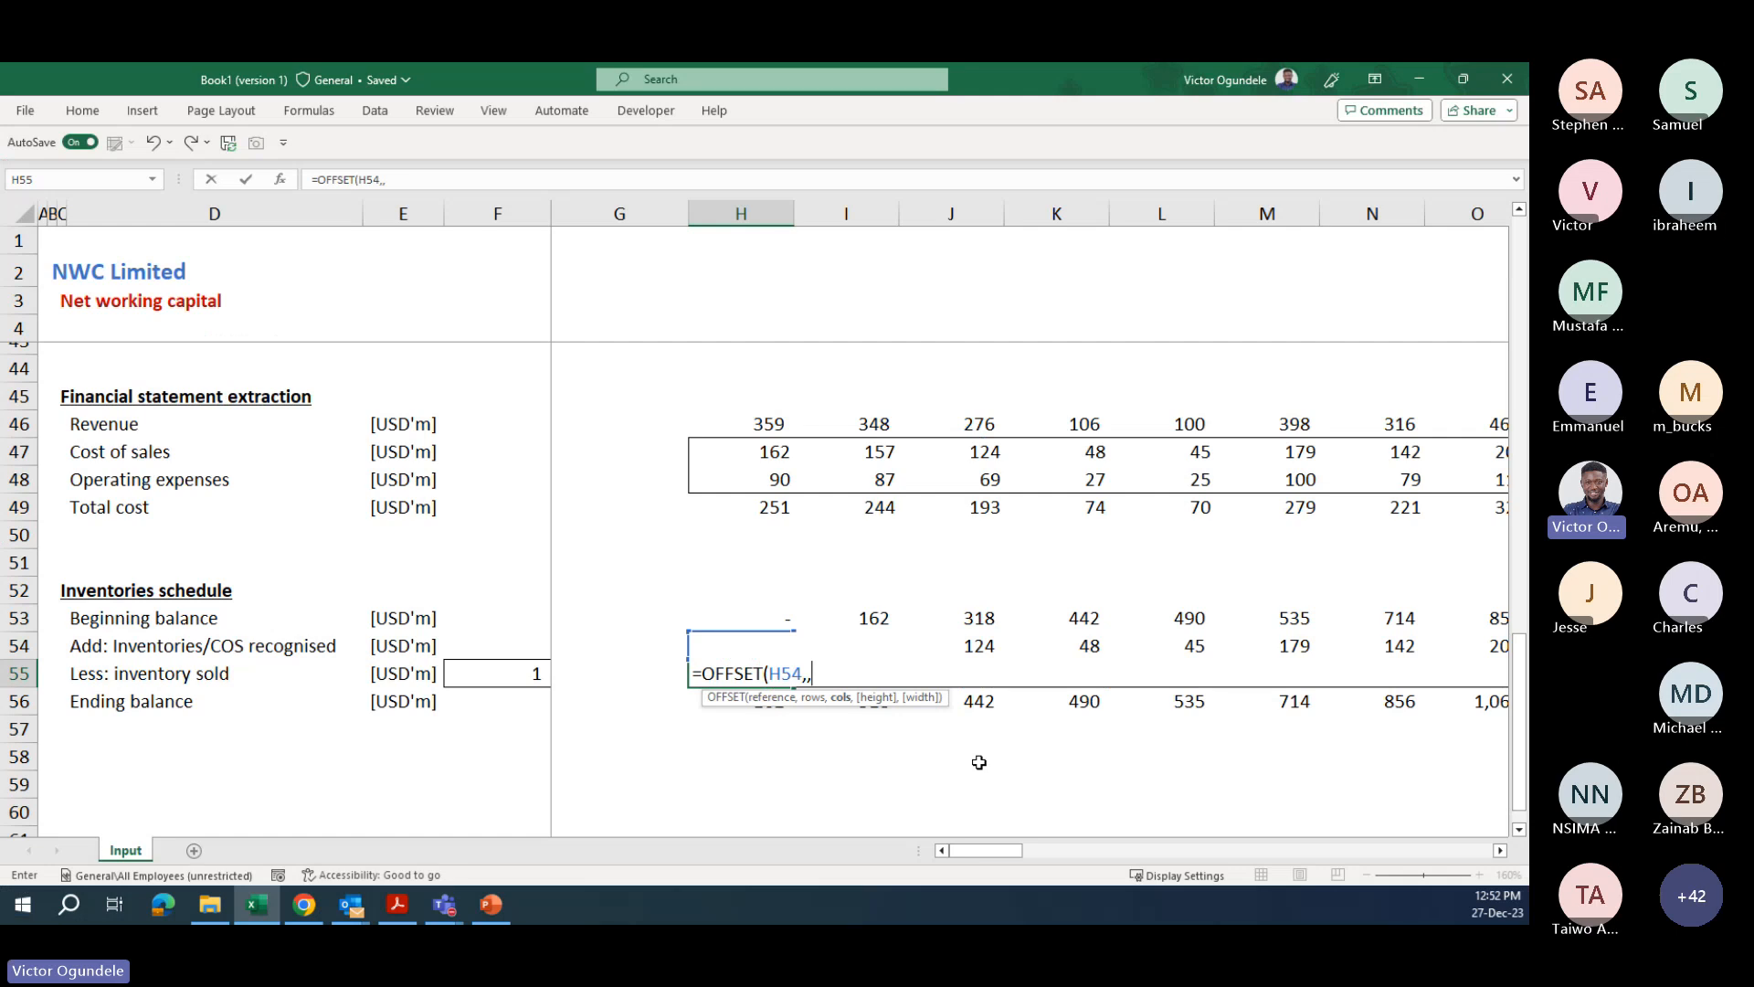
text(-)
click(493, 671)
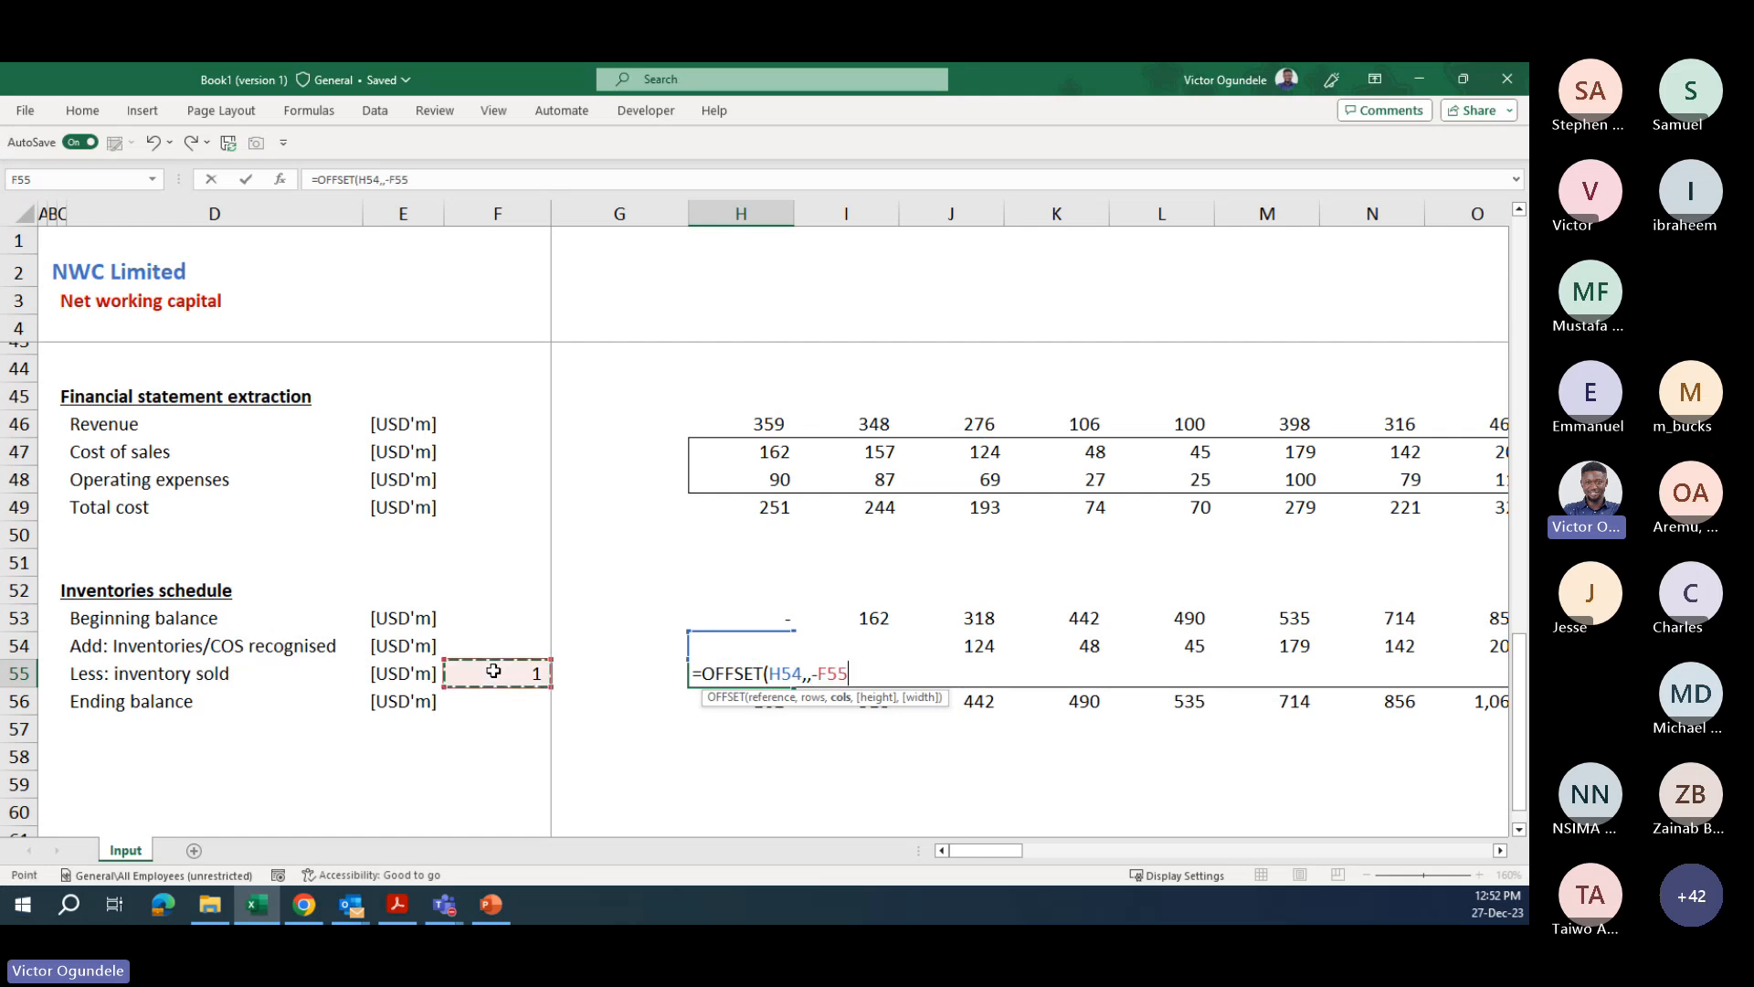
key(F4)
key(F4)
key(F4)
text())
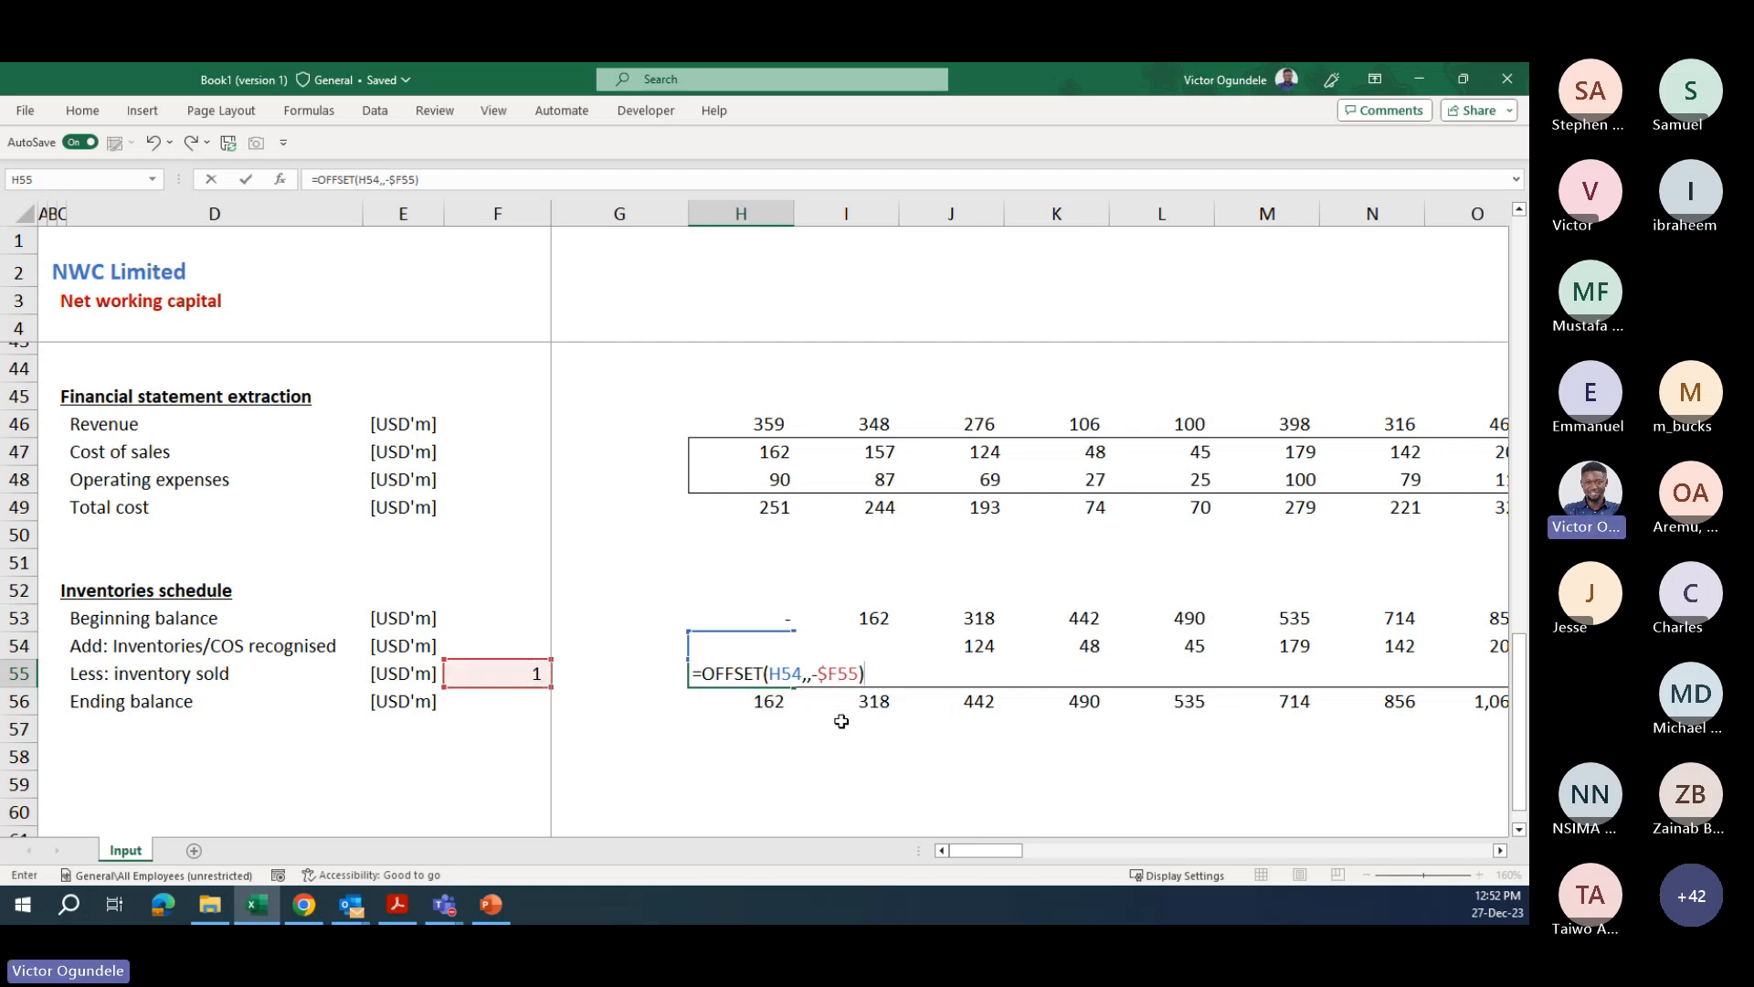
key(ctrl+Return)
scroll(842, 721, down, 2)
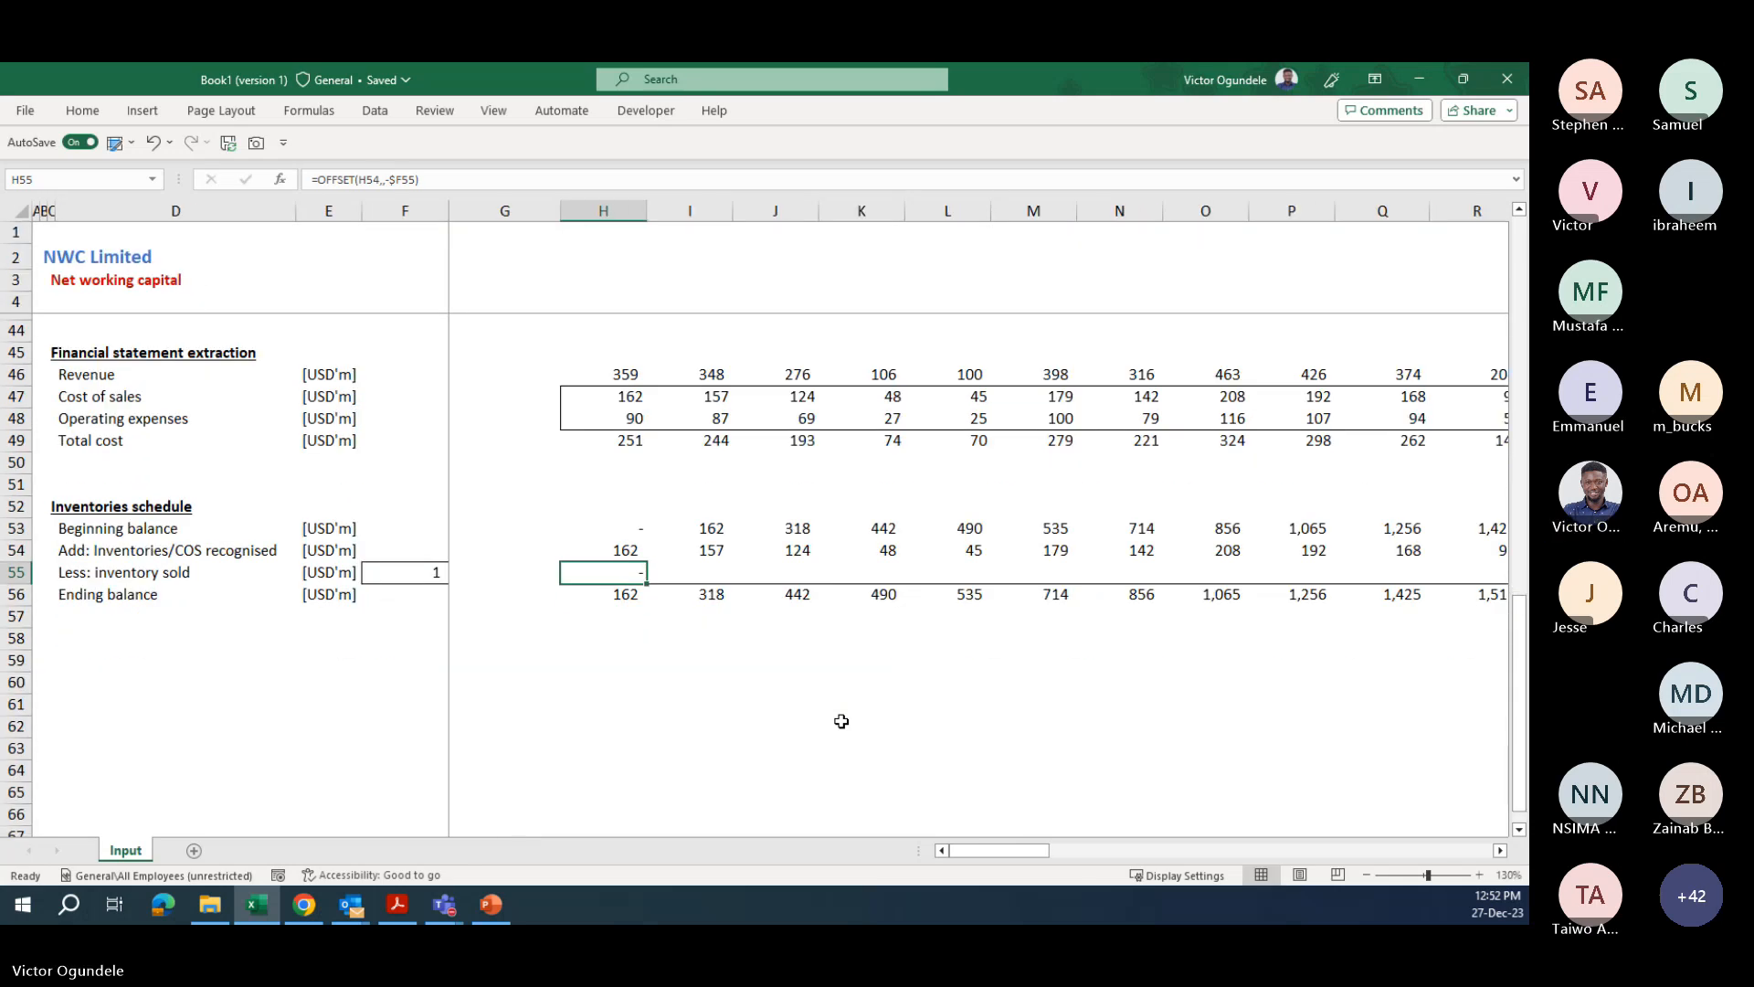
- Make the inventory sold formula in H55 negative so it reads =-OFFSET(H54,,-$F55)
key(F2)
key(Escape)
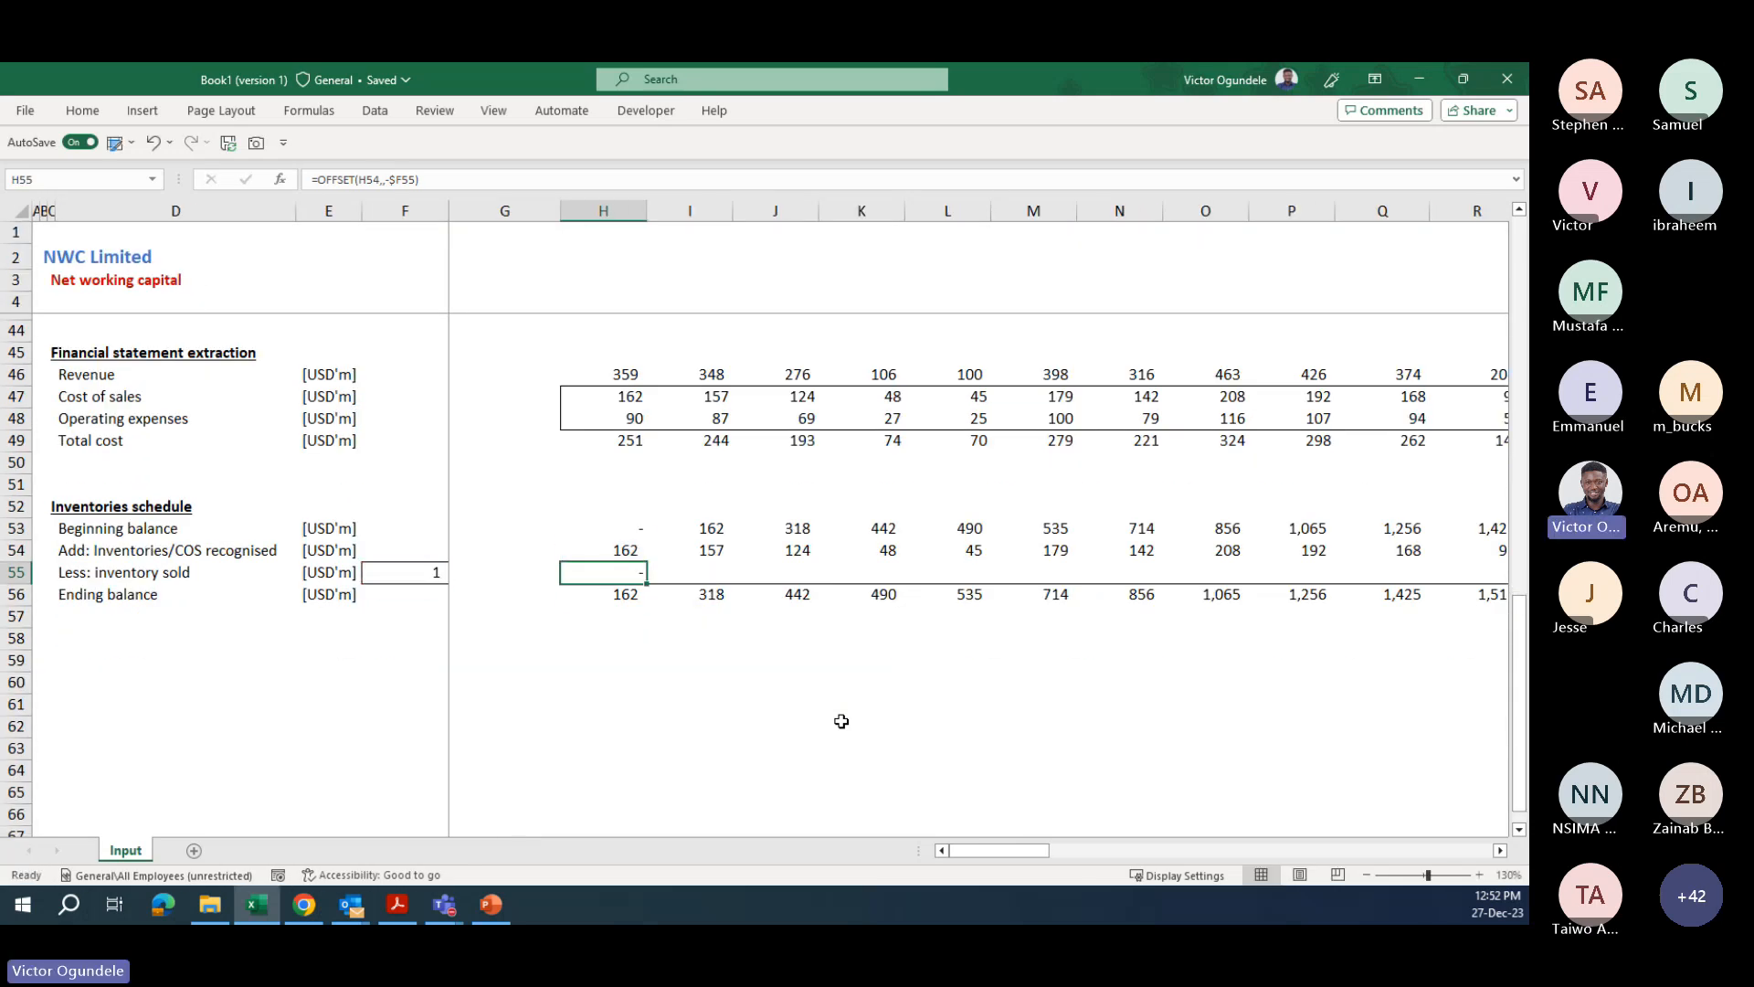
key(F2)
key(Left)
key(Left)
key(Left)
key(Left)
key(Left)
key(Left)
key(Left)
key(Left)
key(Left)
key(Left)
key(Left)
key(Left)
key(Left)
key(Left)
key(Left)
key(Left)
key(Left)
key(Left)
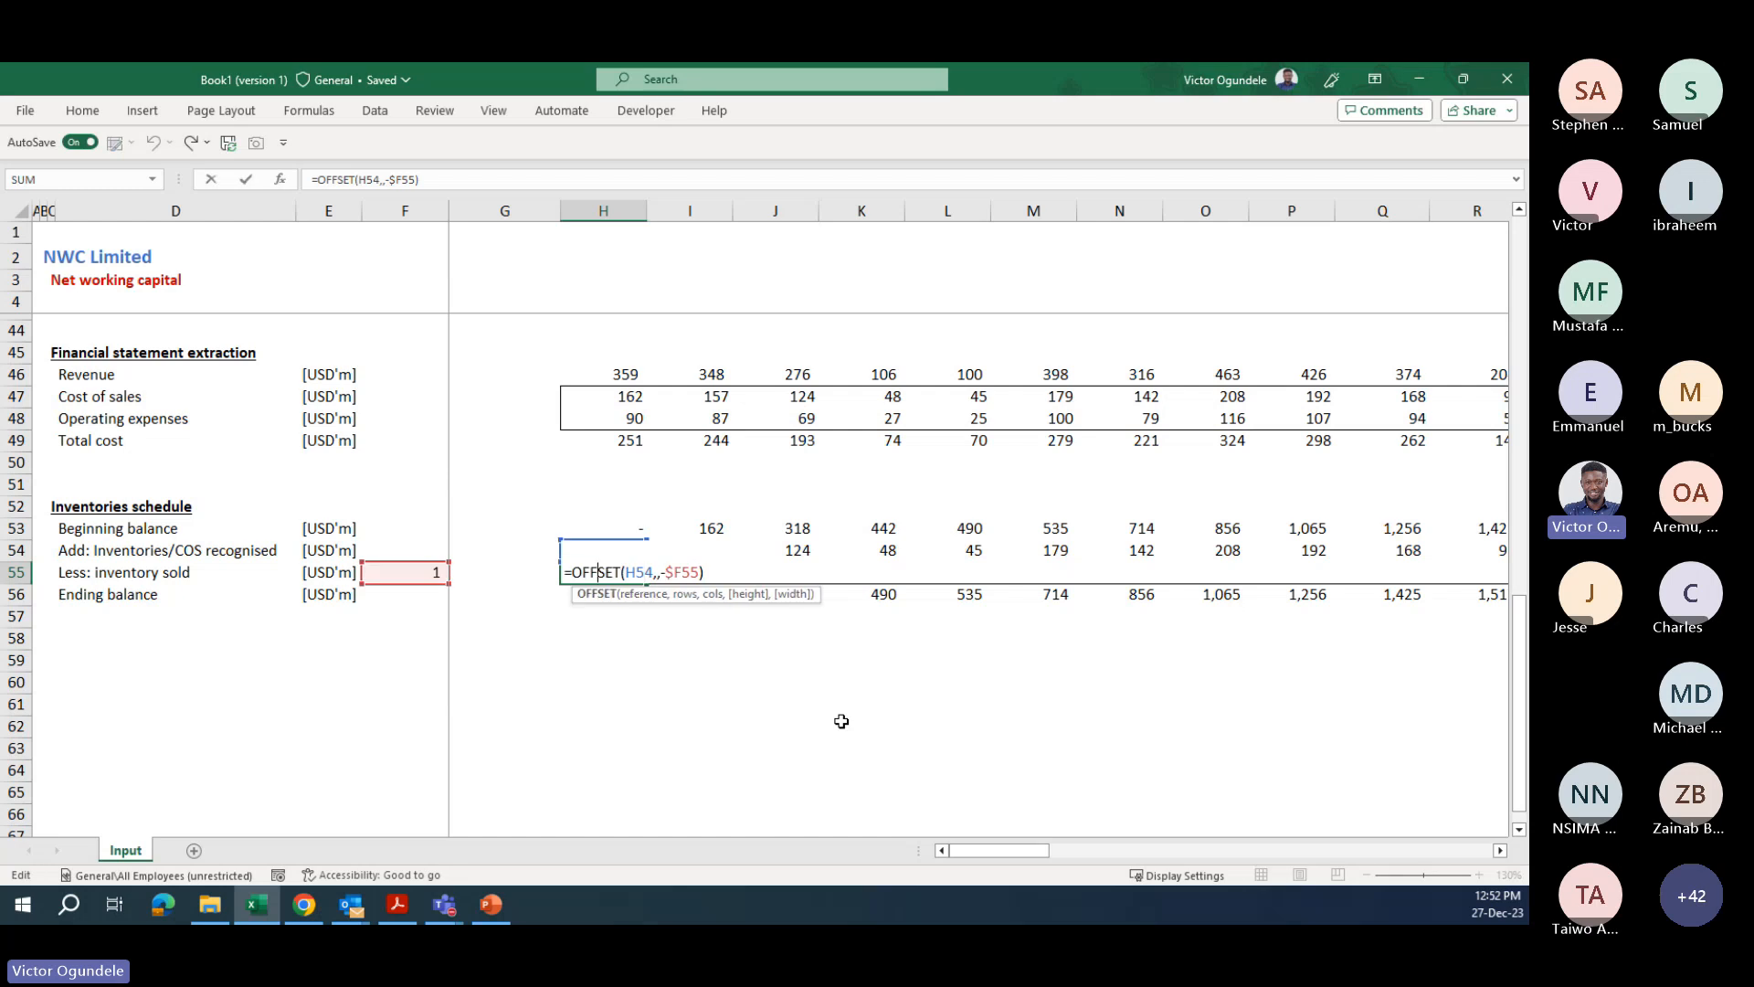
key(Return)
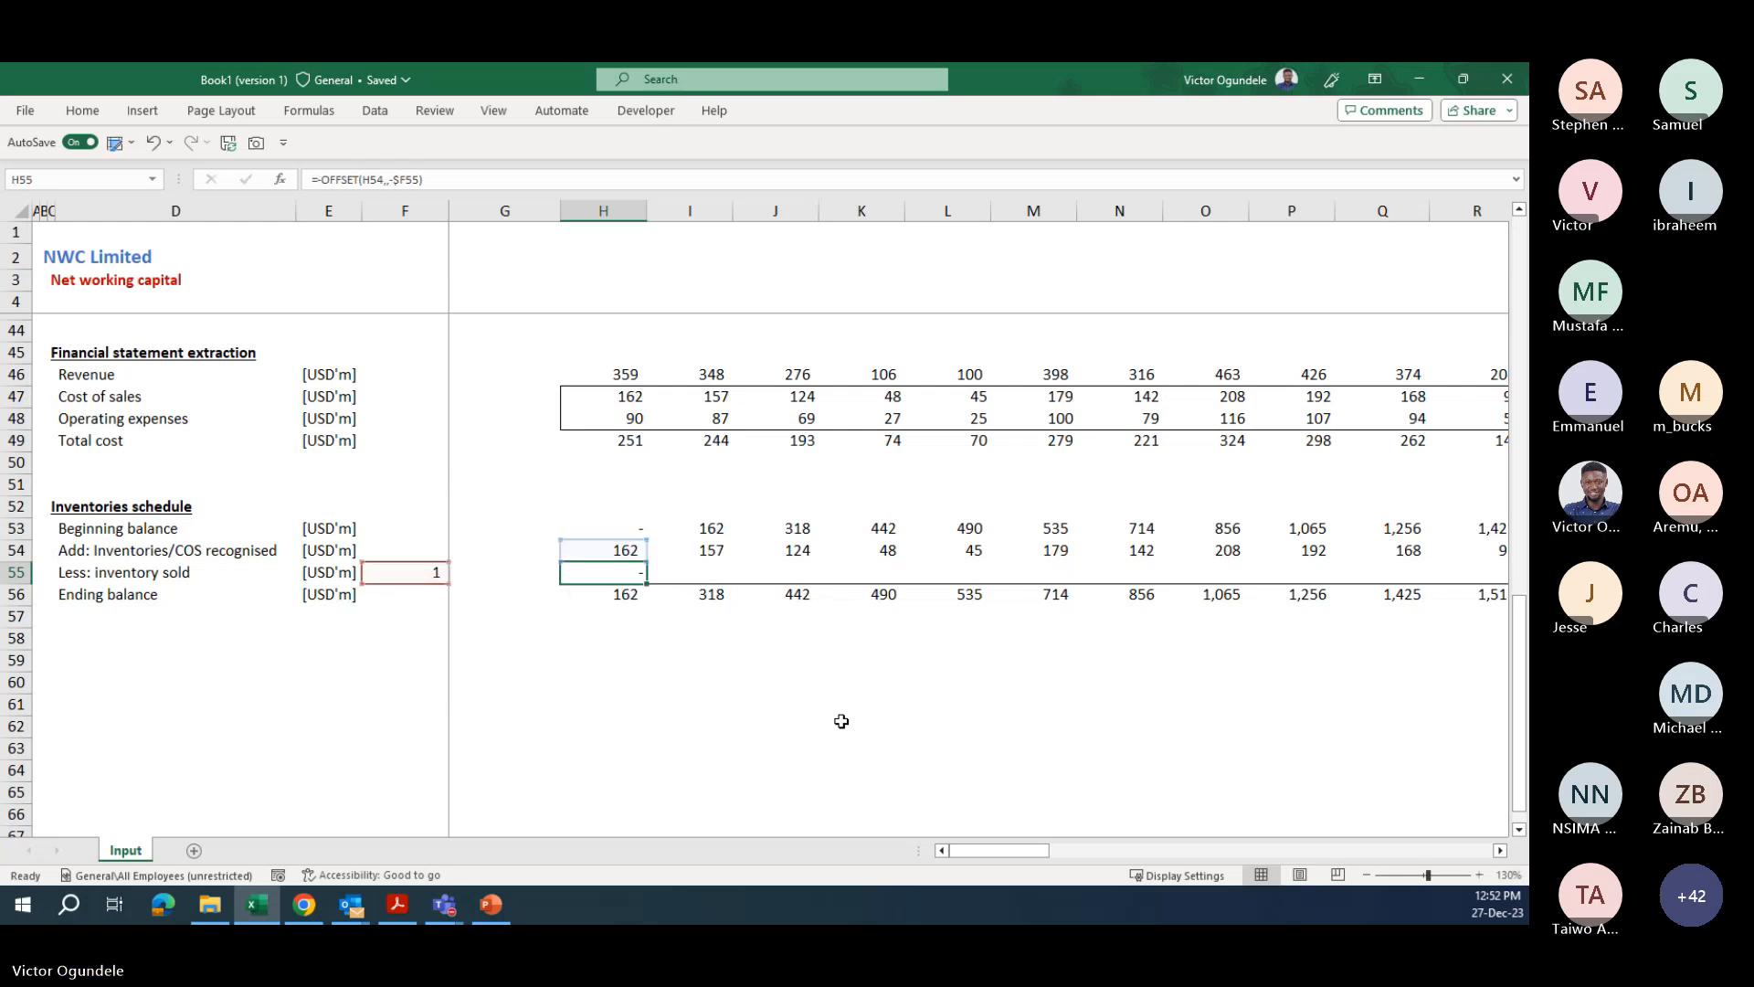
- Enter =SUM(H53:H55) as the ending balance in H56 and fill it right across all 60 monthly columns
key(alt+equal)
key(ctrl+Return)
key(ctrl+shift+Right)
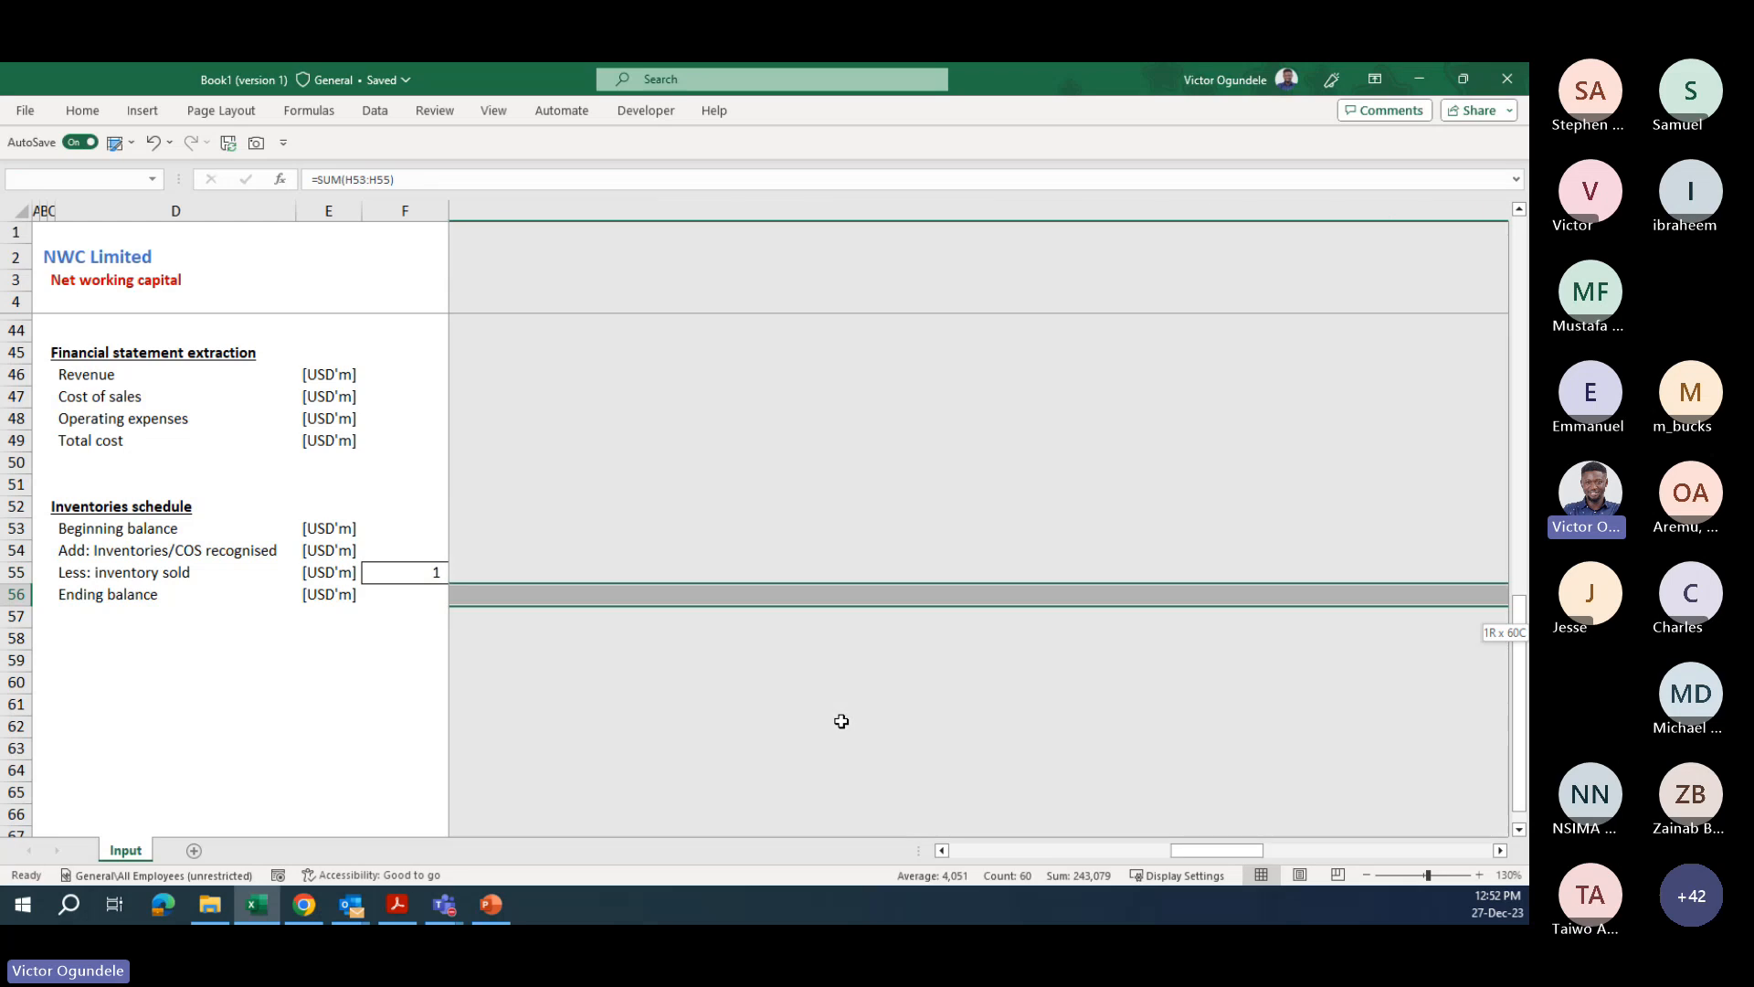
key(ctrl+r)
key(Up)
key(Up)
key(Down)
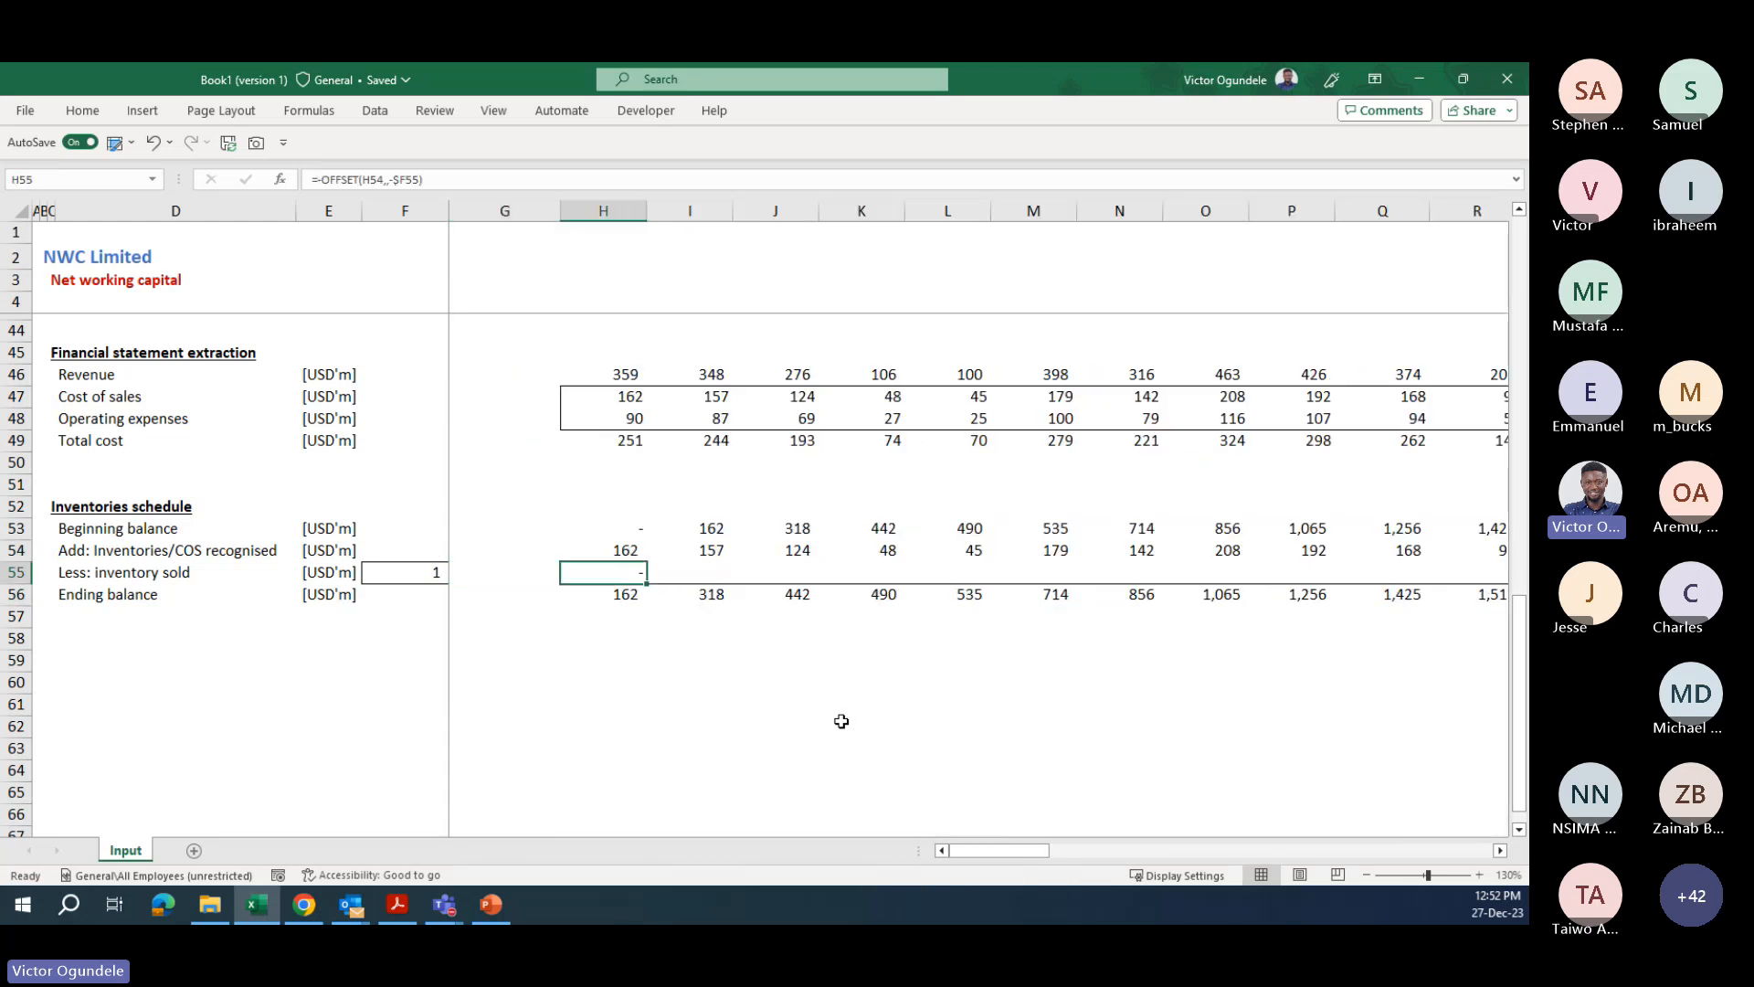
- Copy the inventory sold formula from H55 into I55 and inspect its references
key(Right)
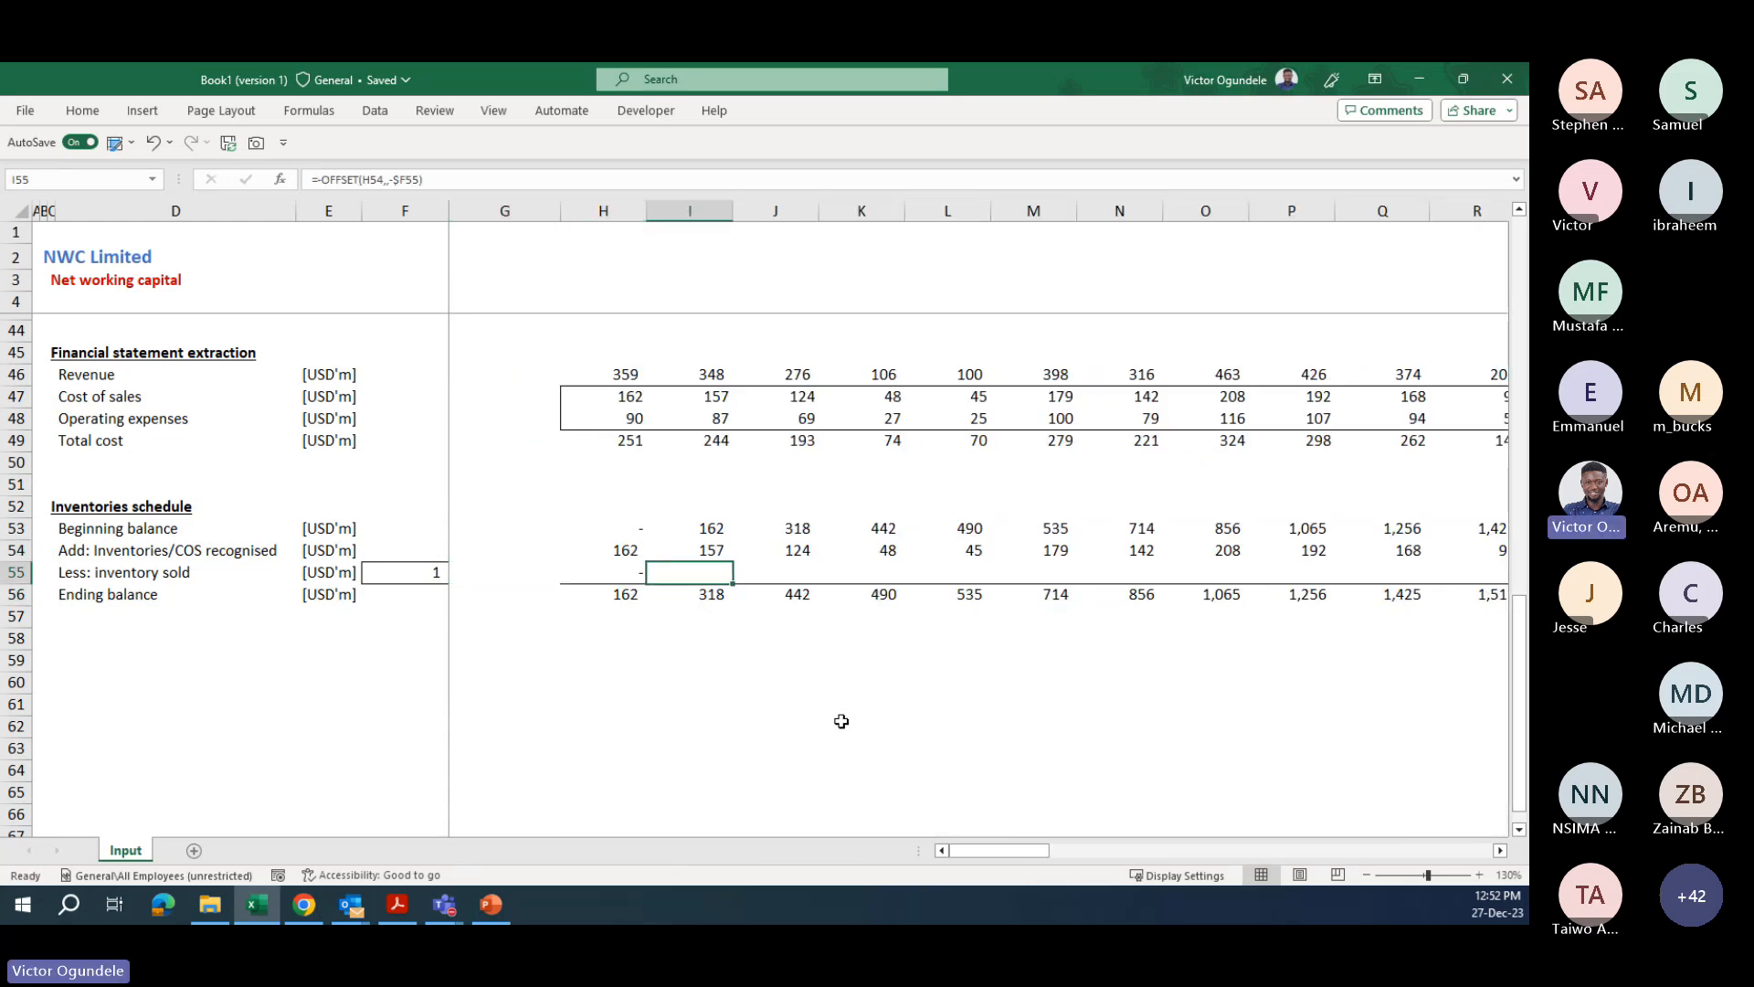
key(ctrl+r)
key(F2)
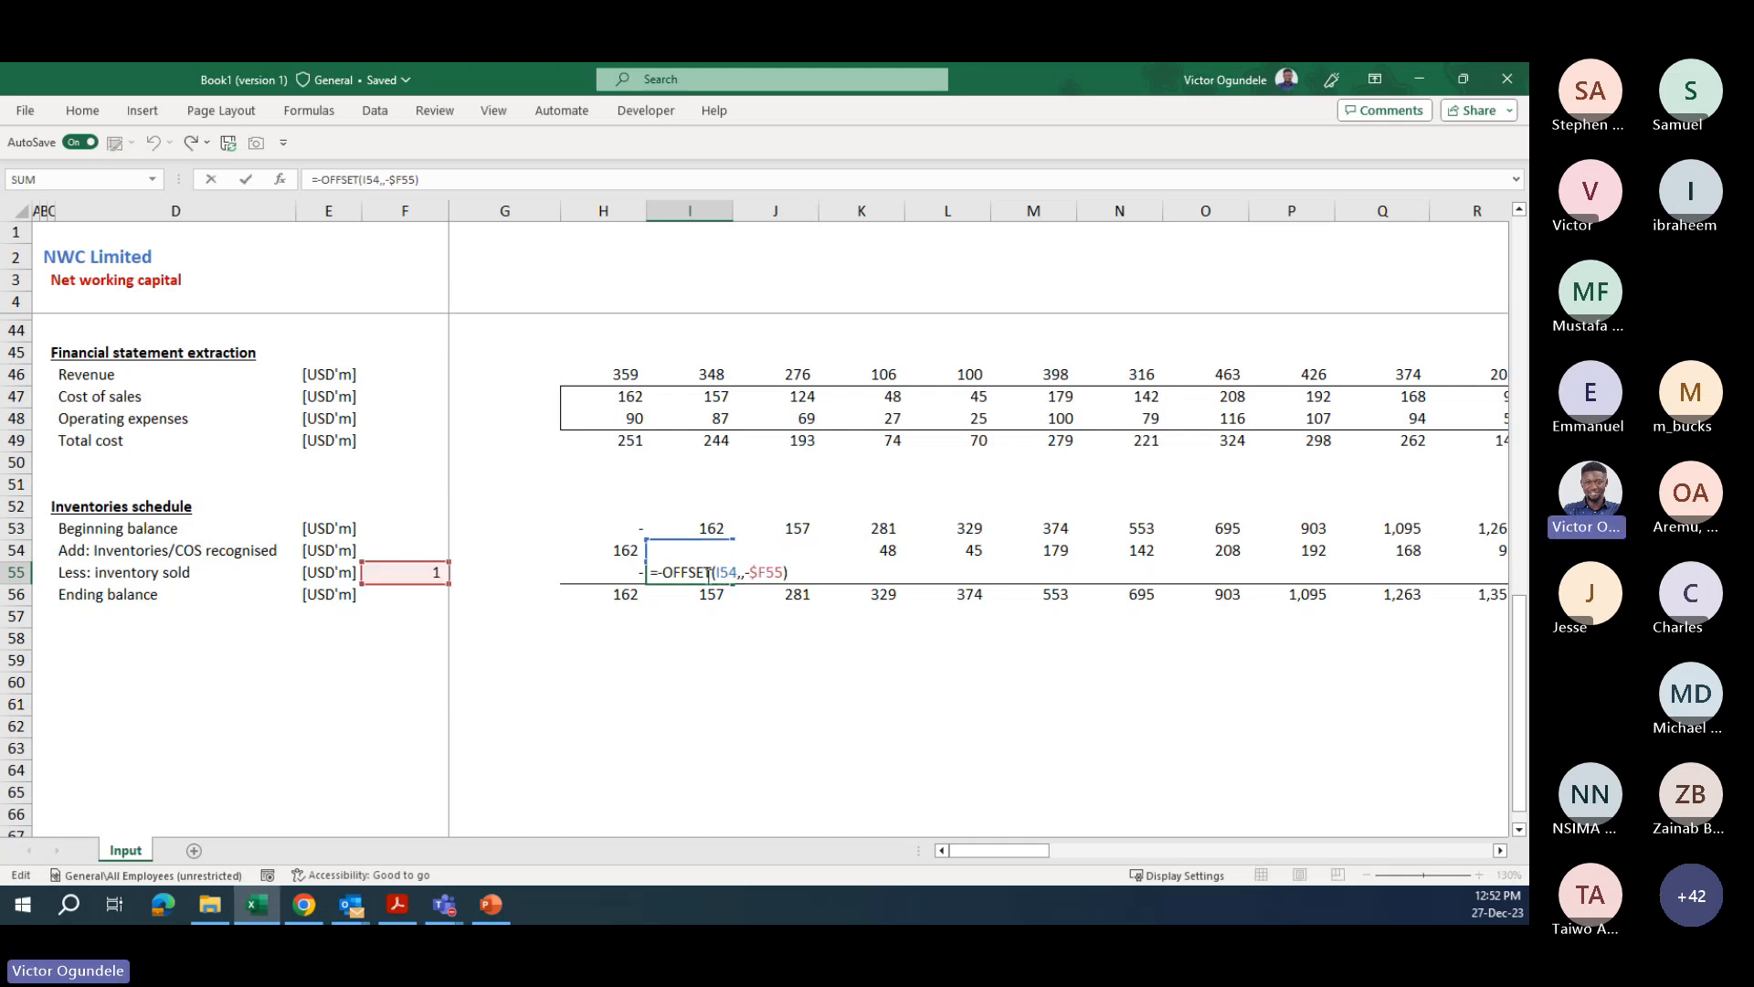
key(Escape)
- Compare the inventory sold formula in I55 with the prior month's inventories recognised in H54
click(615, 547)
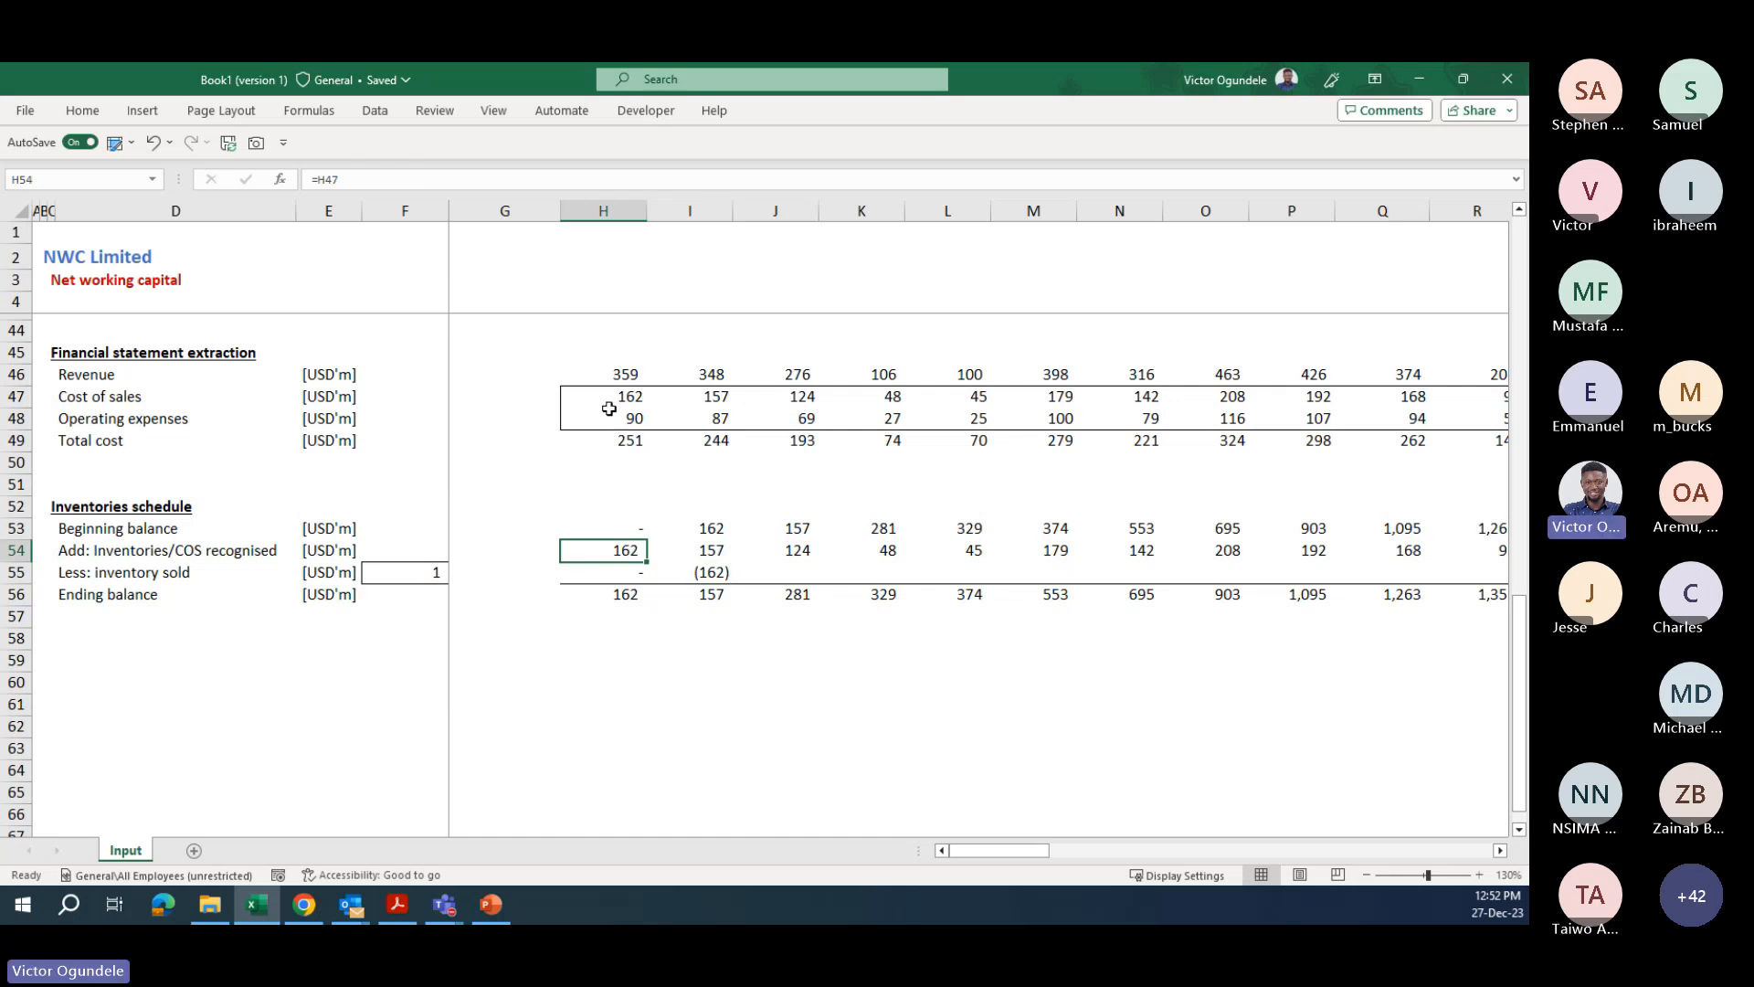
click(693, 572)
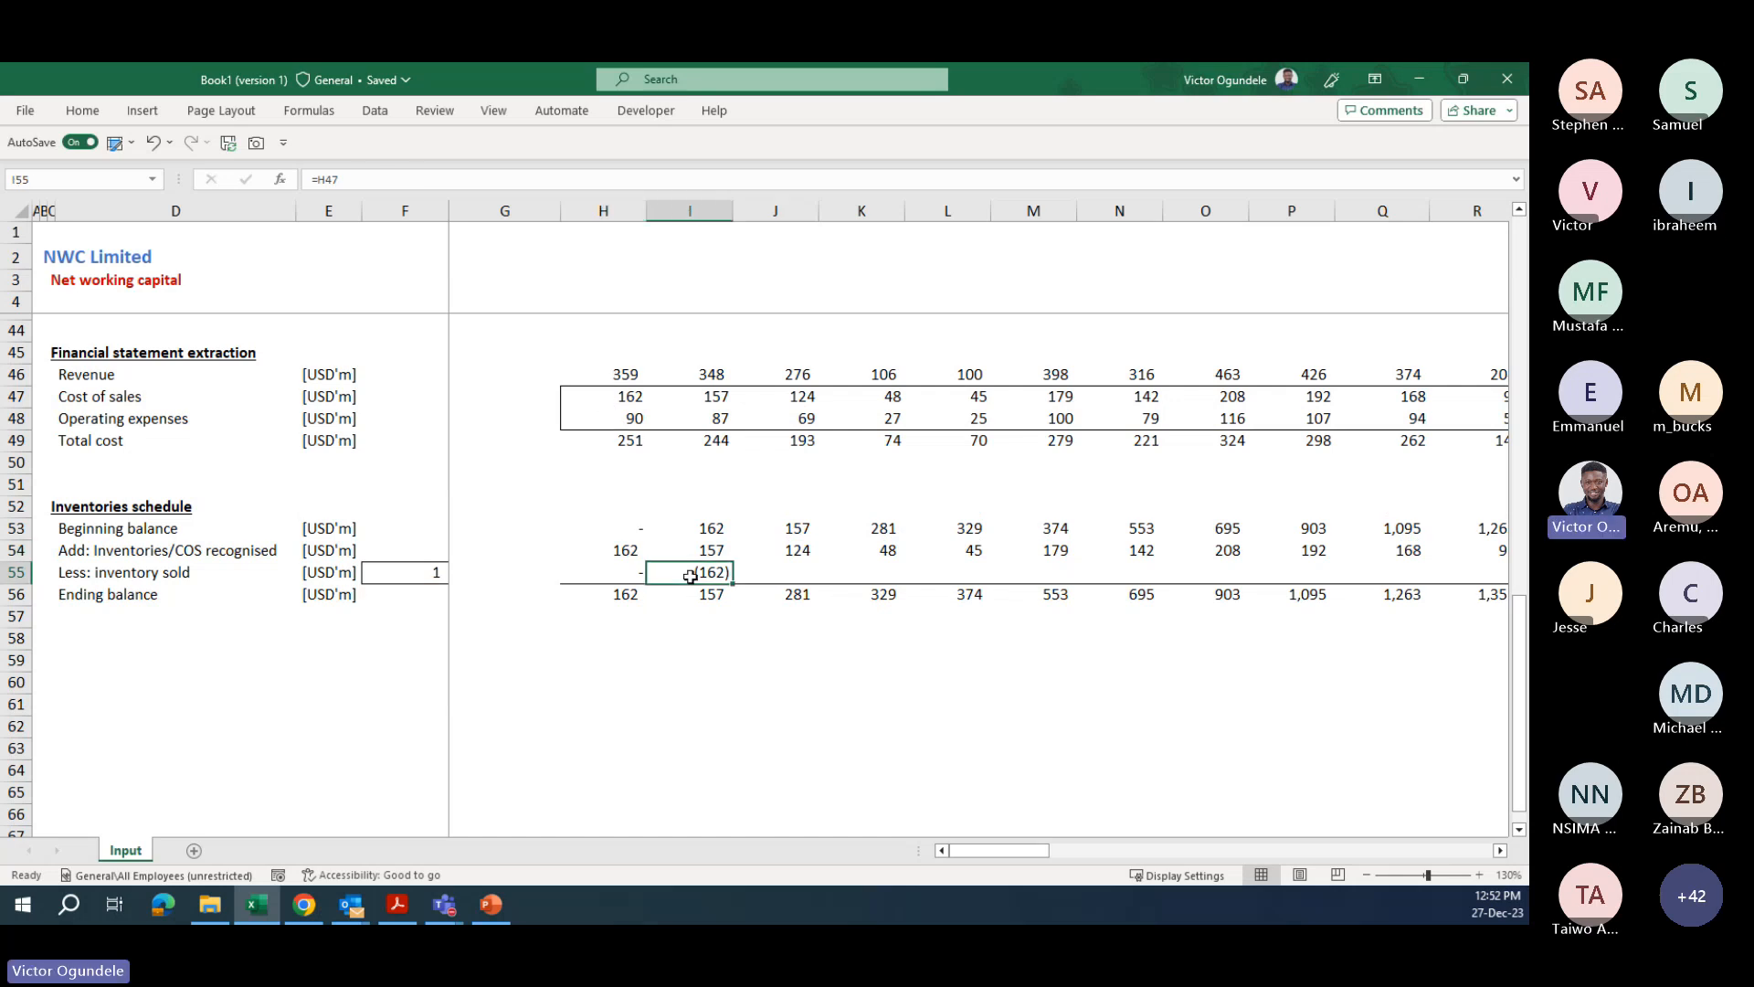
key(F2)
key(ctrl+Return)
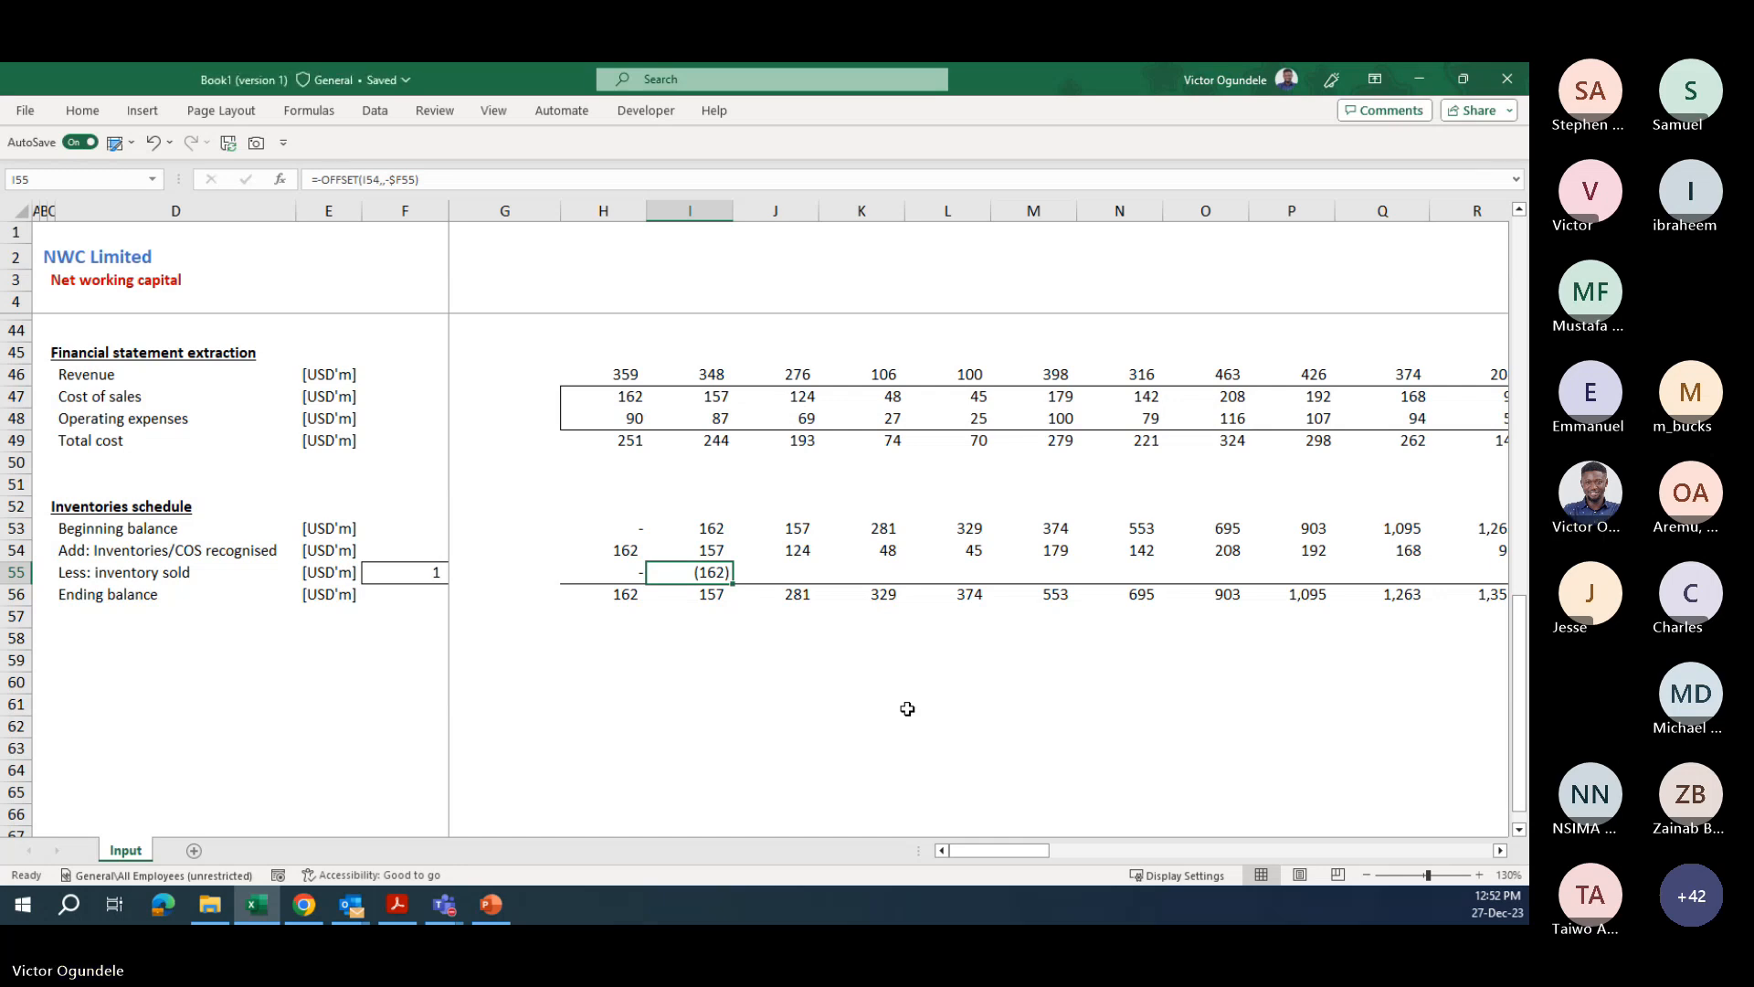
key(Left)
key(Up)
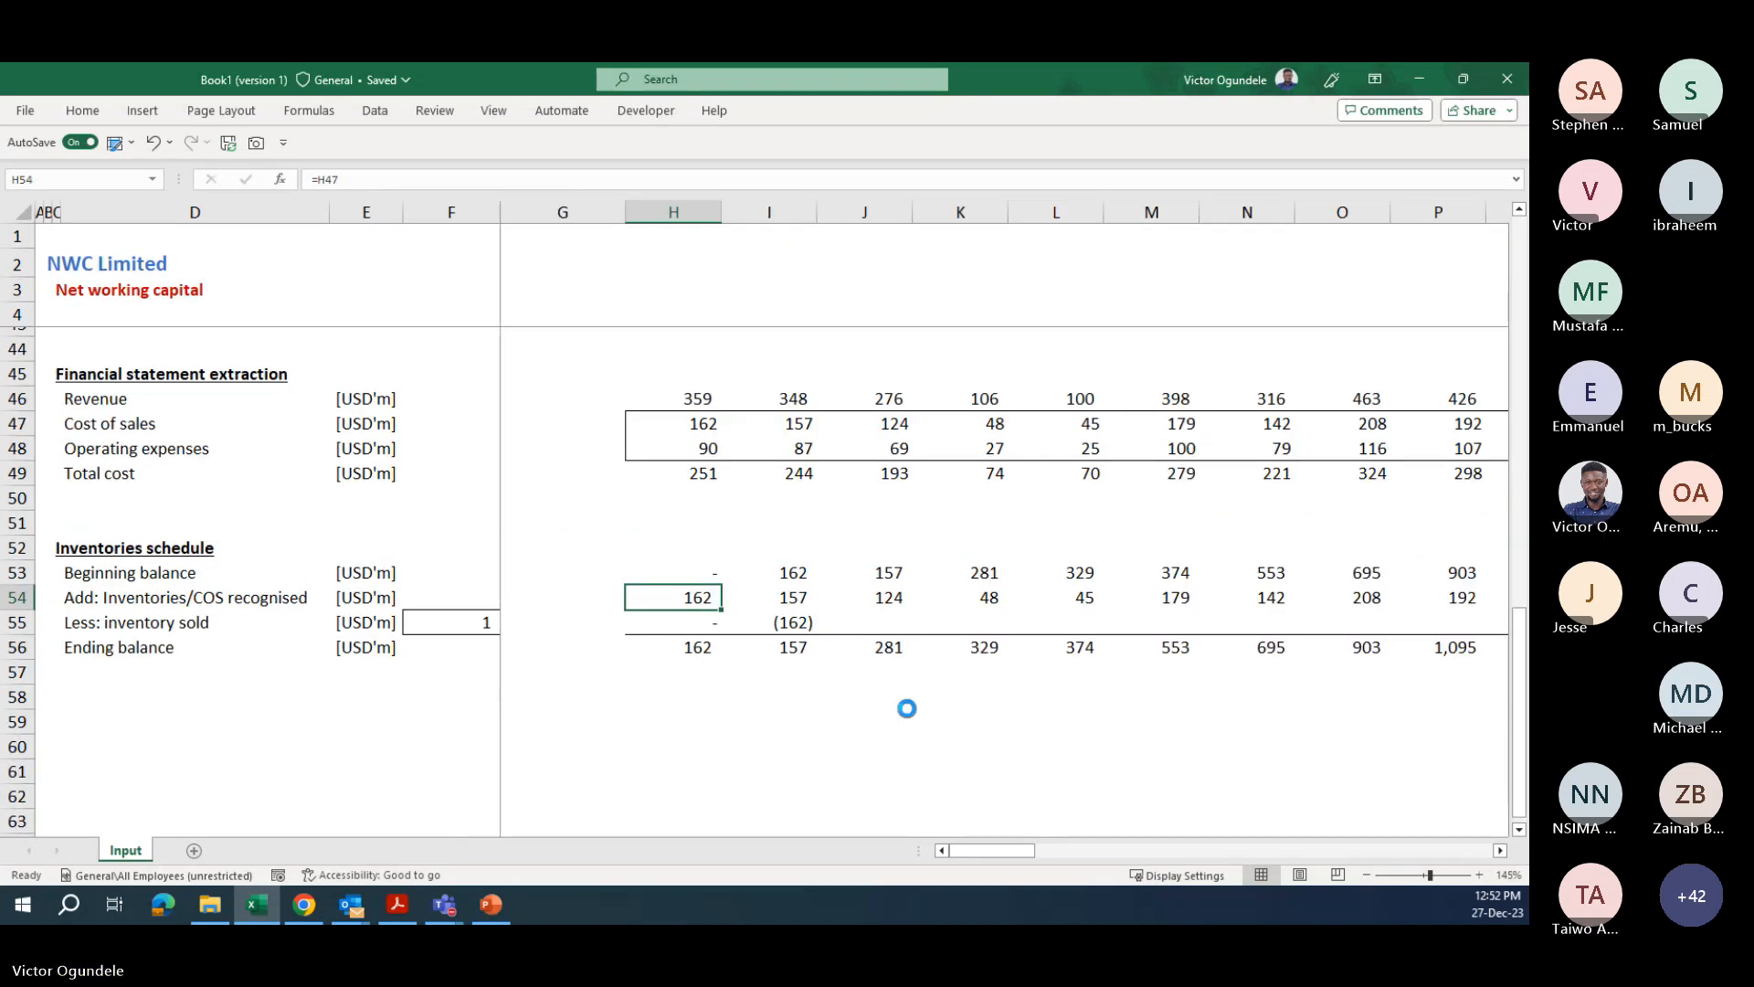
scroll(908, 709, up, 1)
scroll(908, 709, up, 1)
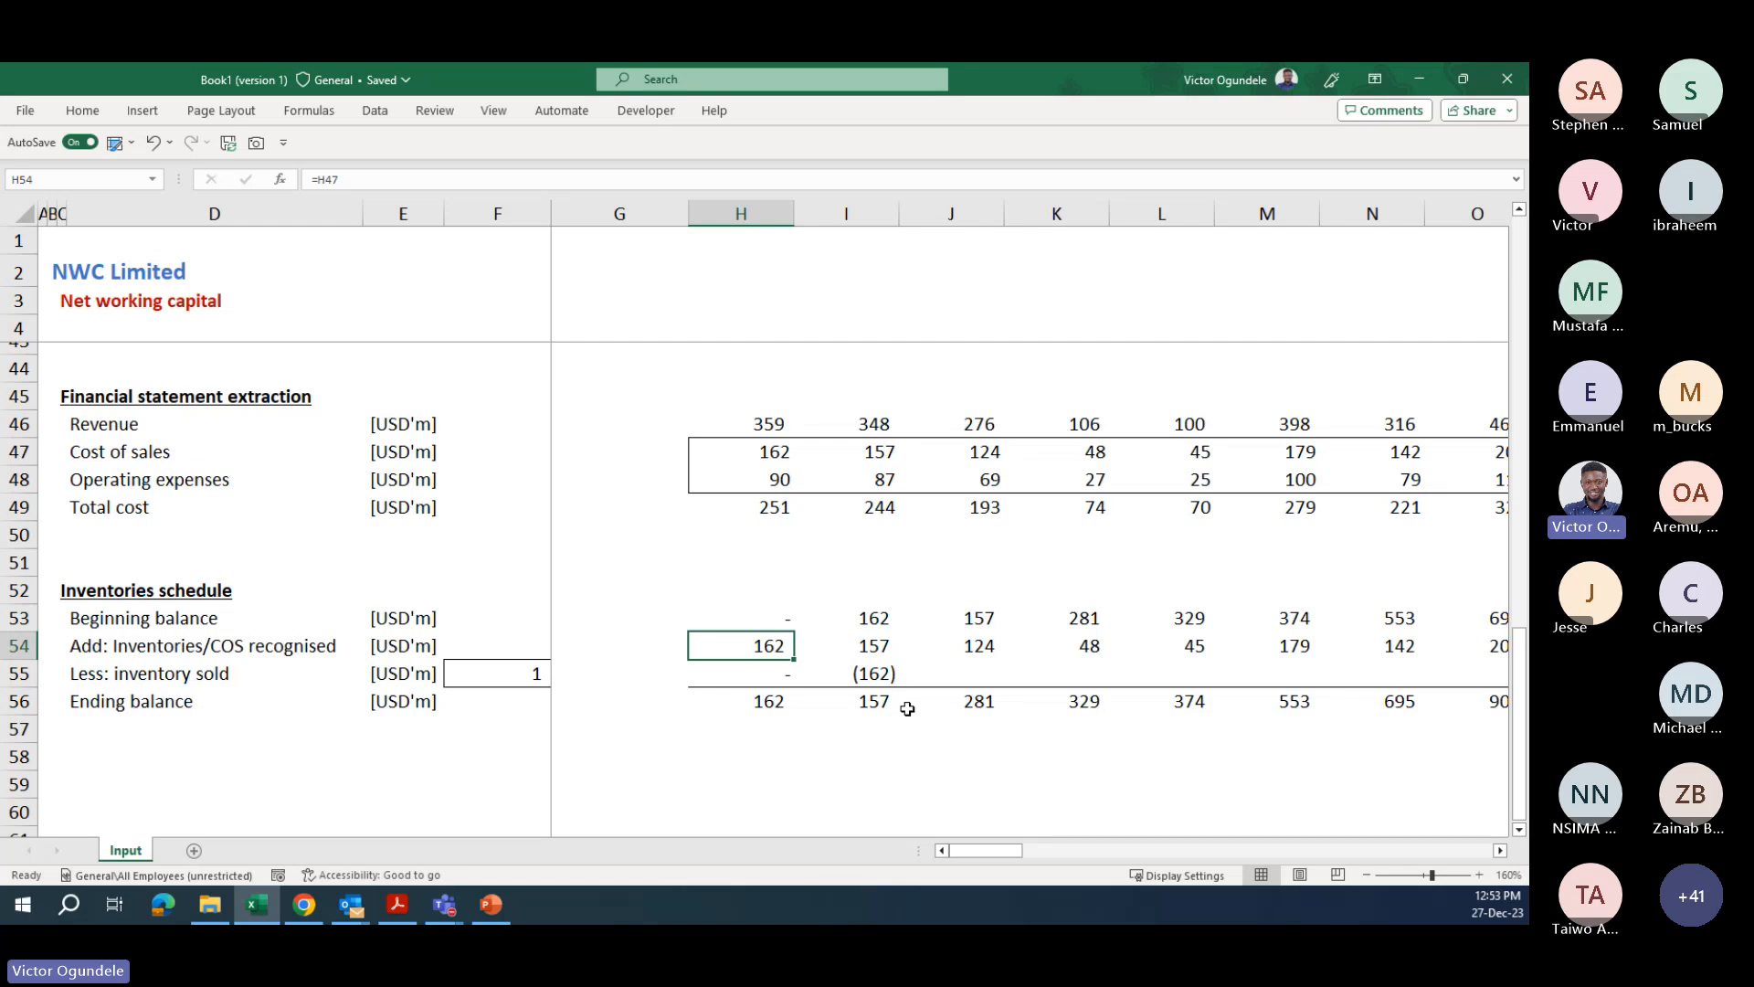
- Fill the inventory sold formula from I55 right across the remaining monthly columns
key(Down)
key(Right)
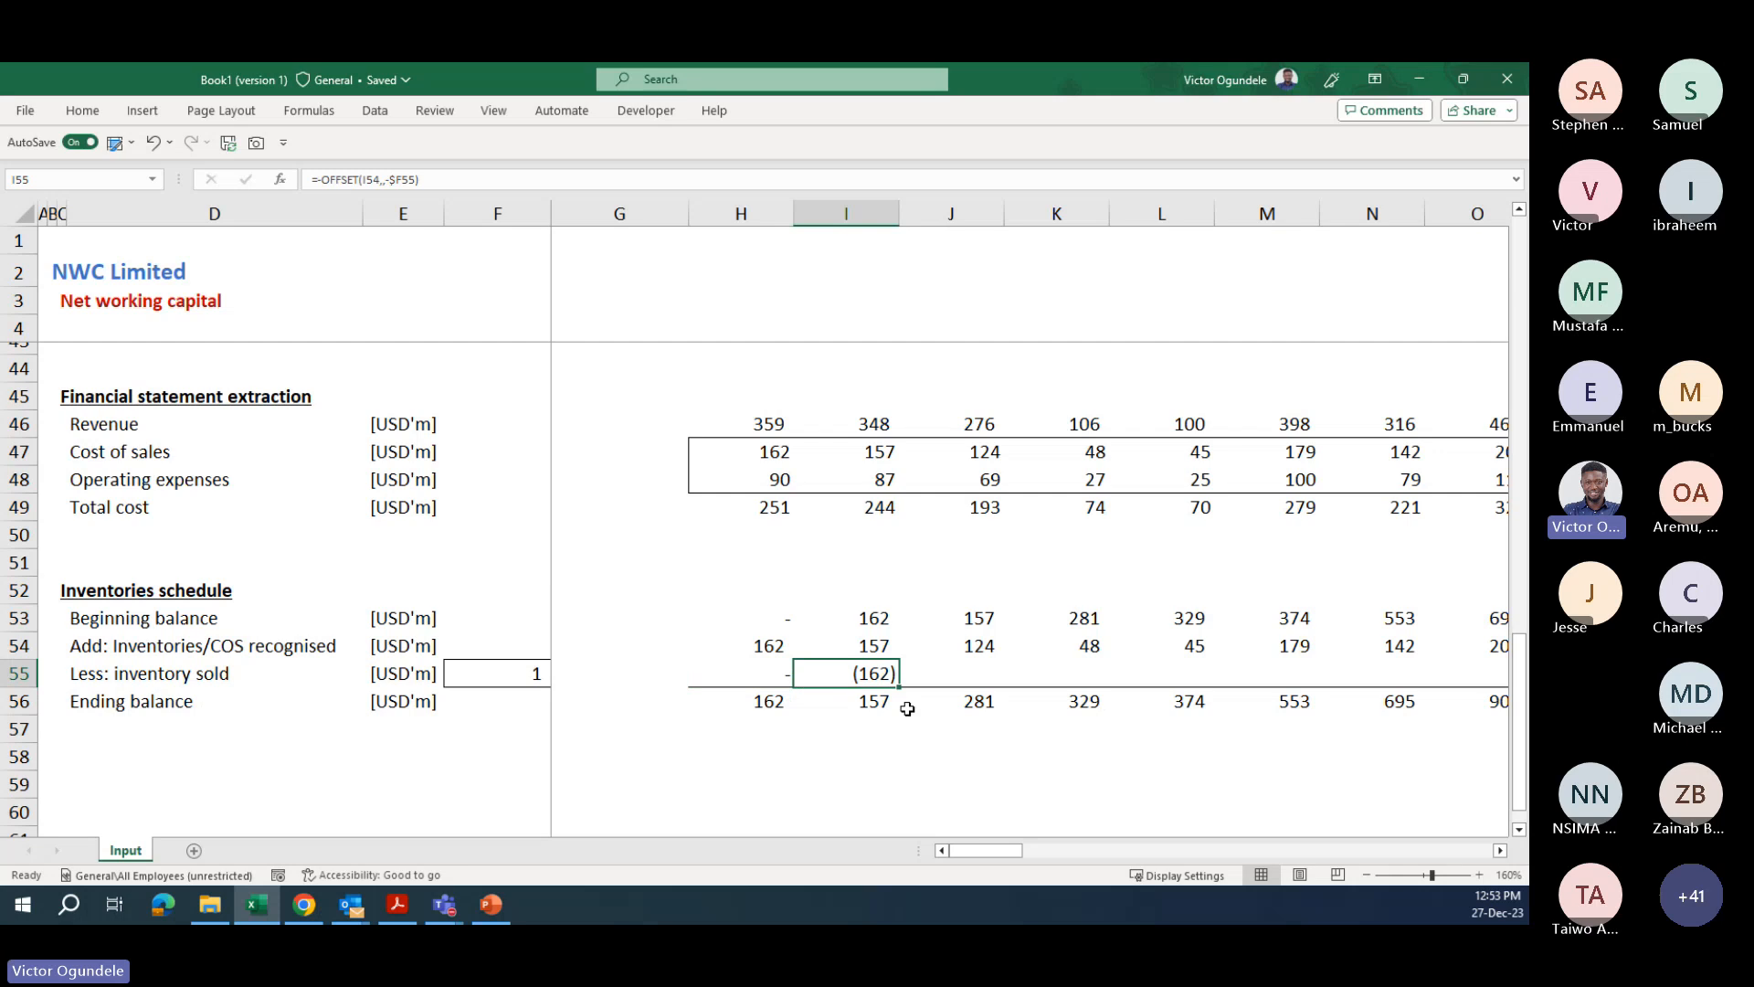
key(ctrl+shift+Right)
key(ctrl+r)
- Check the inventory sold formulas along row 55, inspecting the references in Y55 and Z55
key(Left)
key(Left)
key(Left)
key(Left)
key(Right)
key(Right)
key(Right)
key(Right)
key(Right)
key(Right)
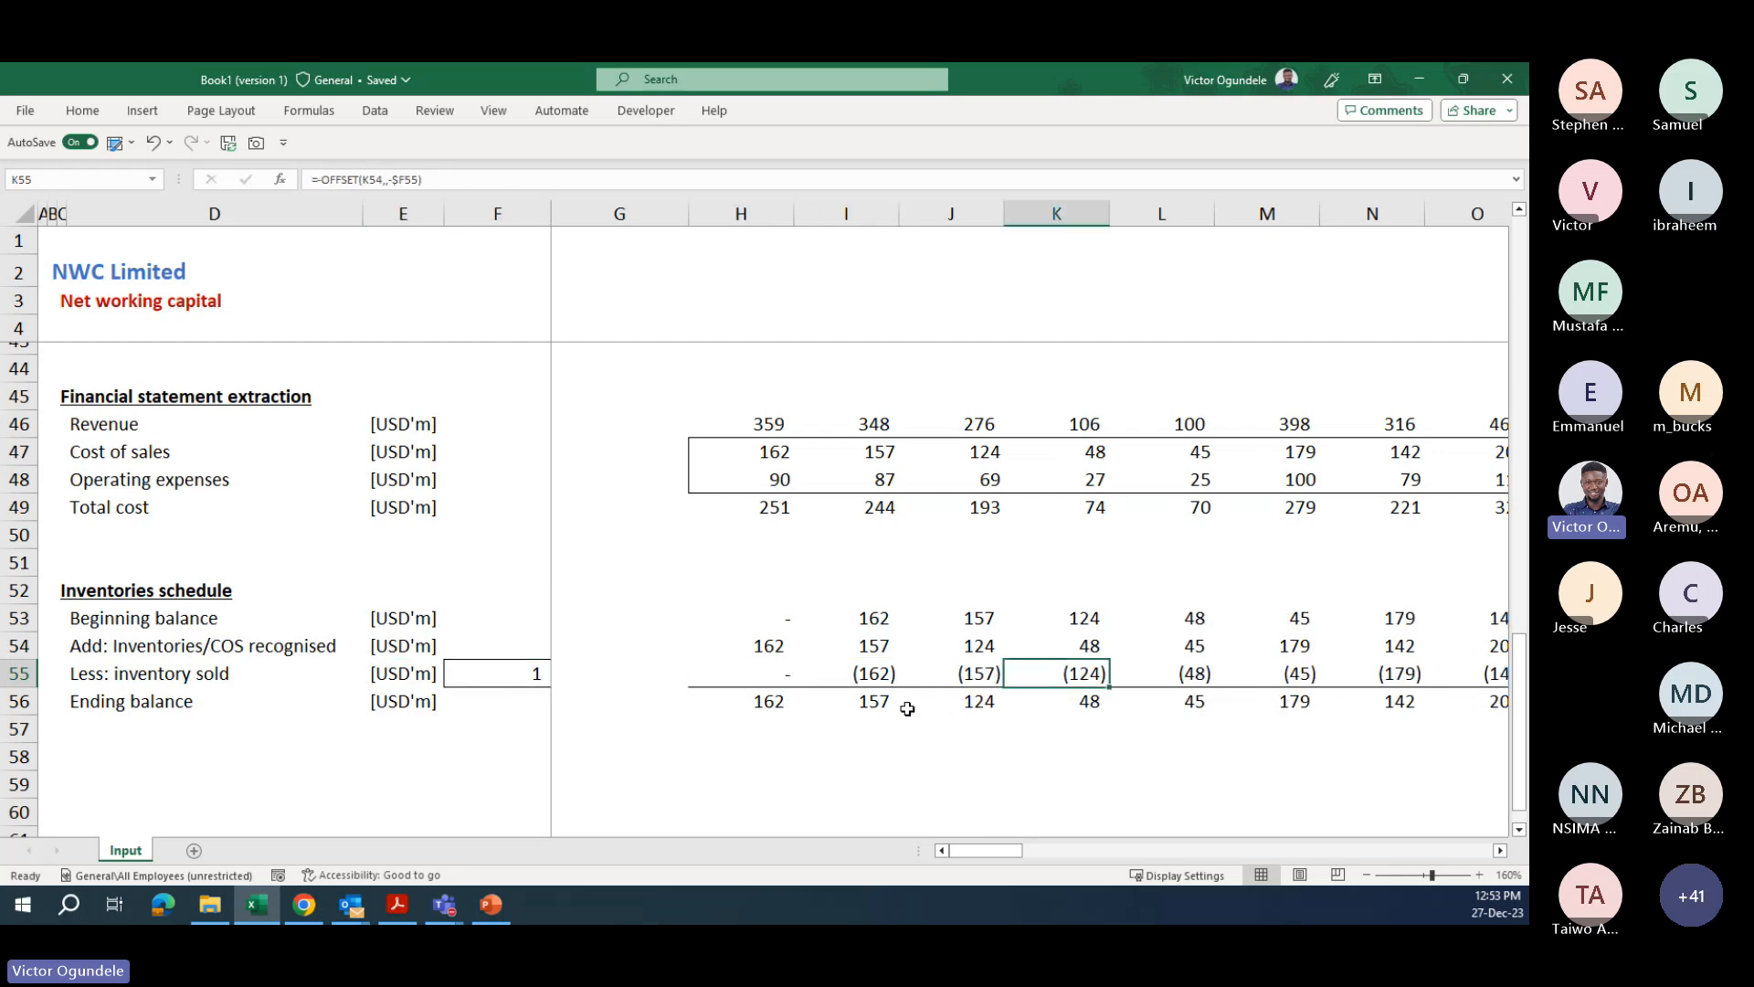
key(Right)
key(Right)
key(Right)
key(Right)
key(Right)
key(Right)
key(Right)
key(Right)
key(Right)
key(Right)
key(Right)
key(Right)
key(Right)
key(Right)
key(Right)
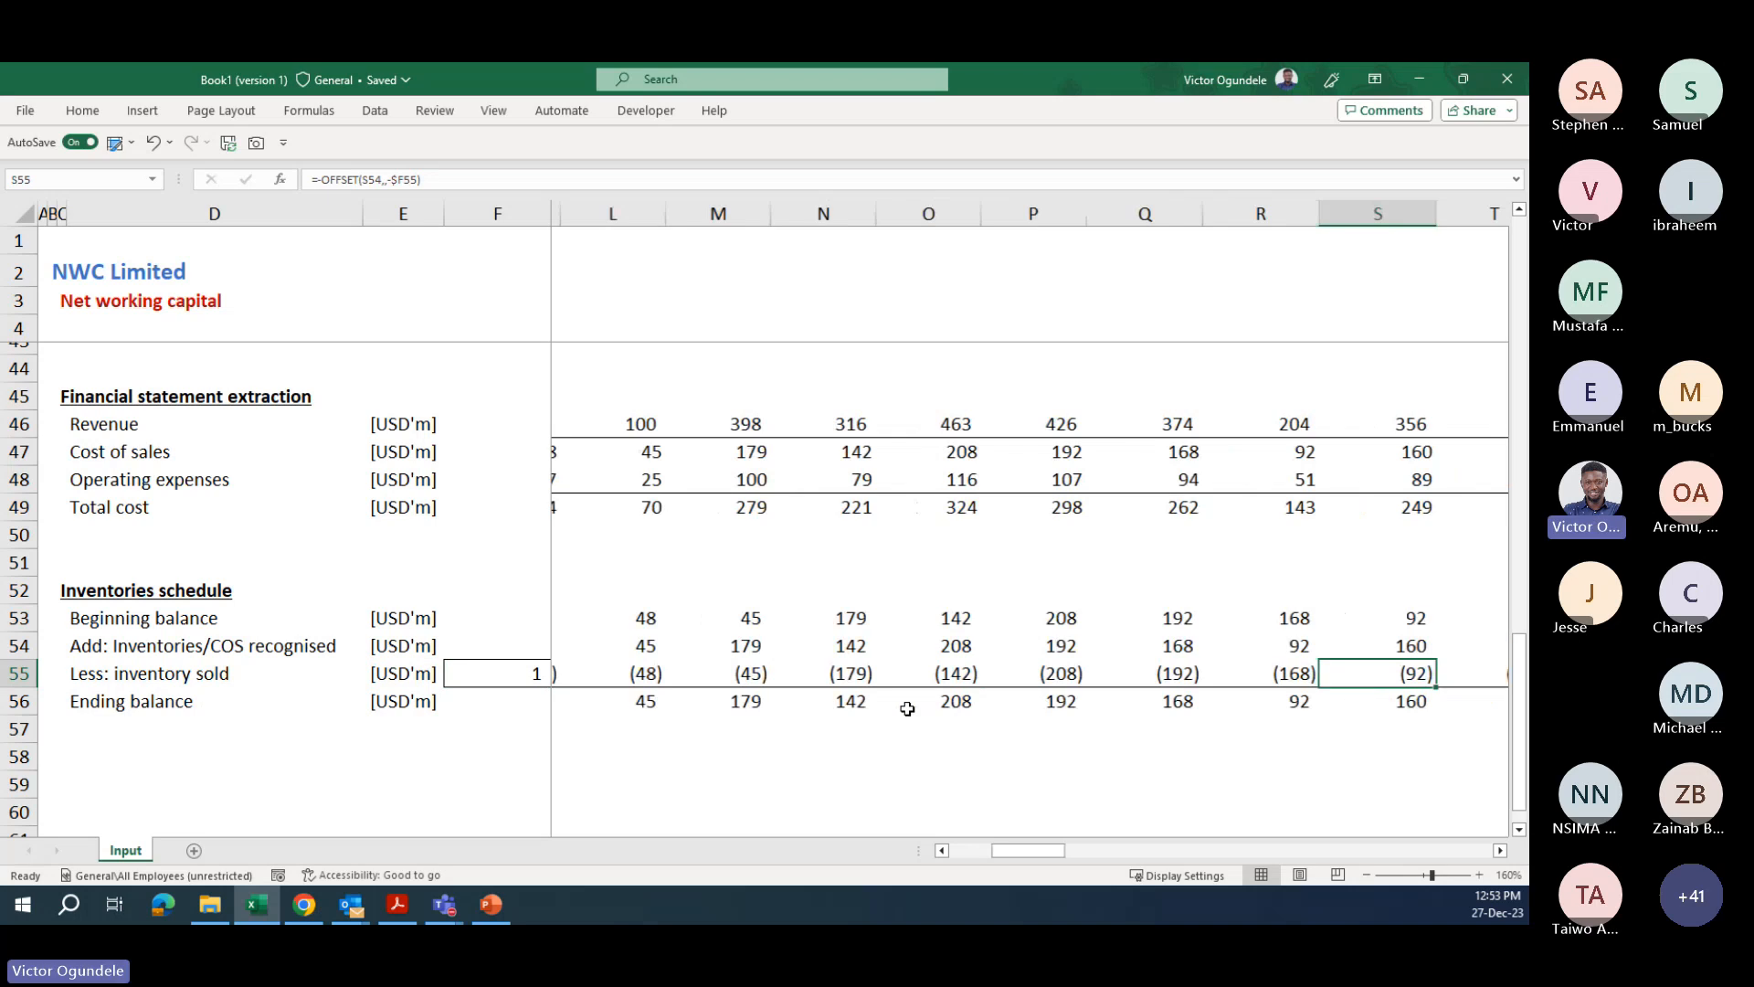
key(Right)
key(Left)
key(Left)
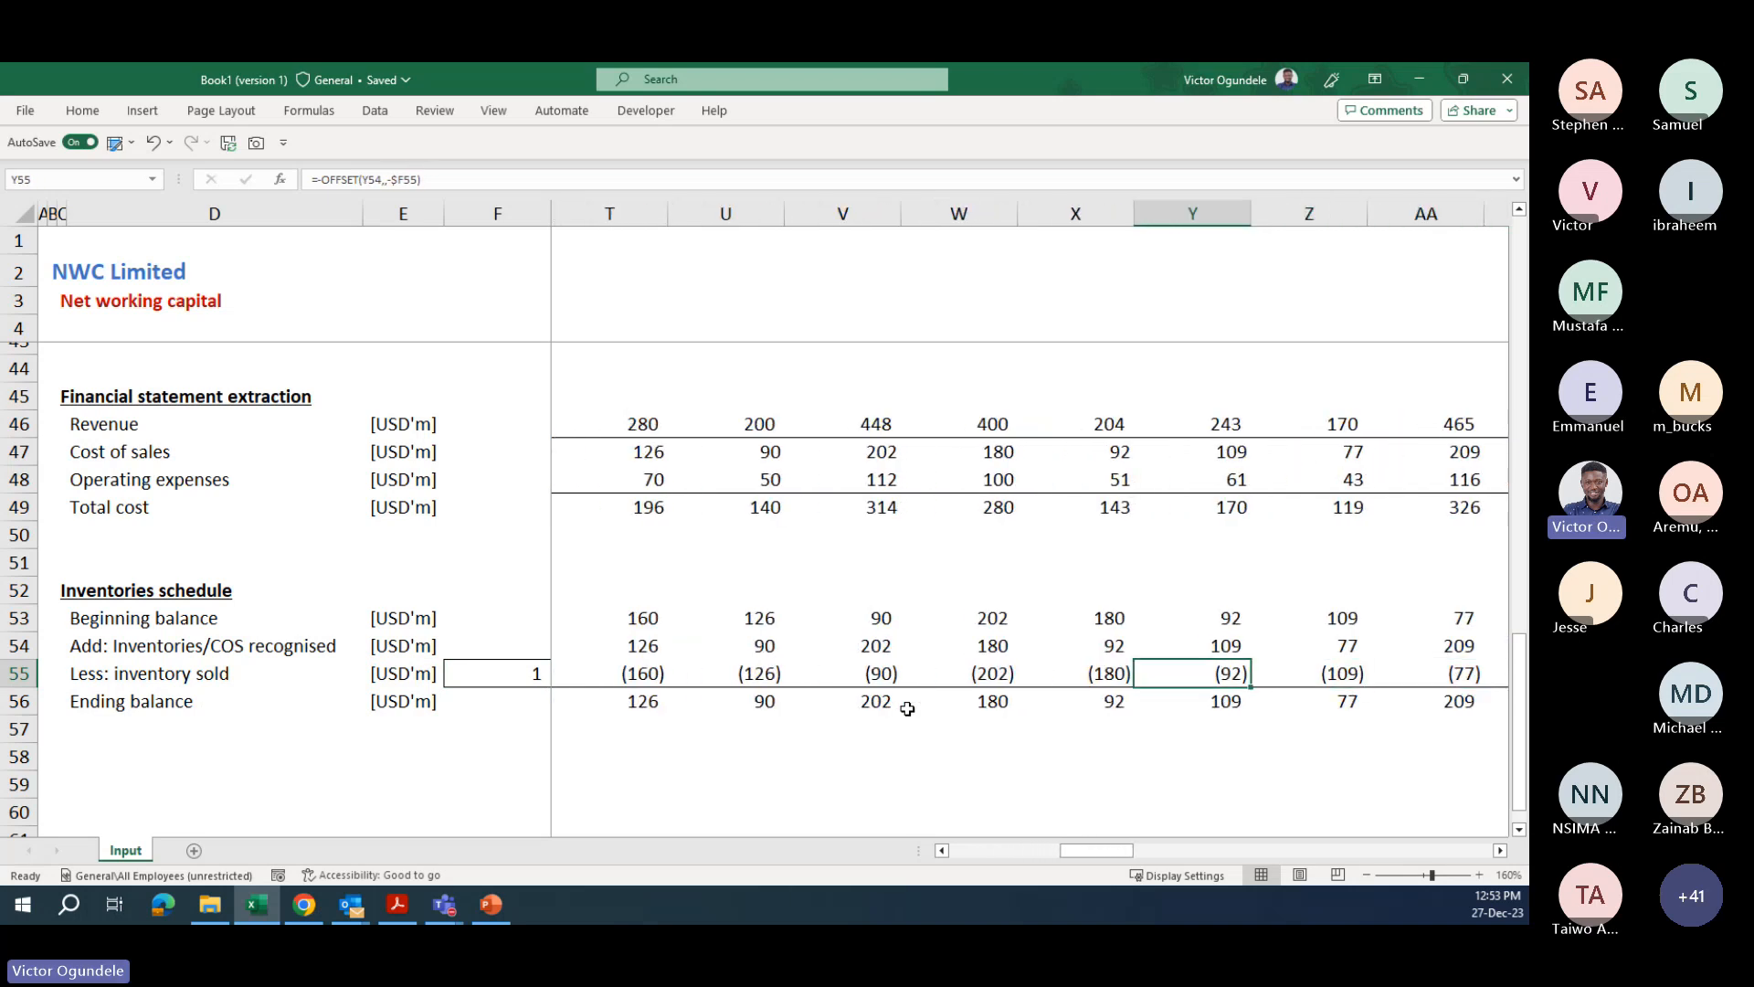
key(F2)
key(Escape)
key(Right)
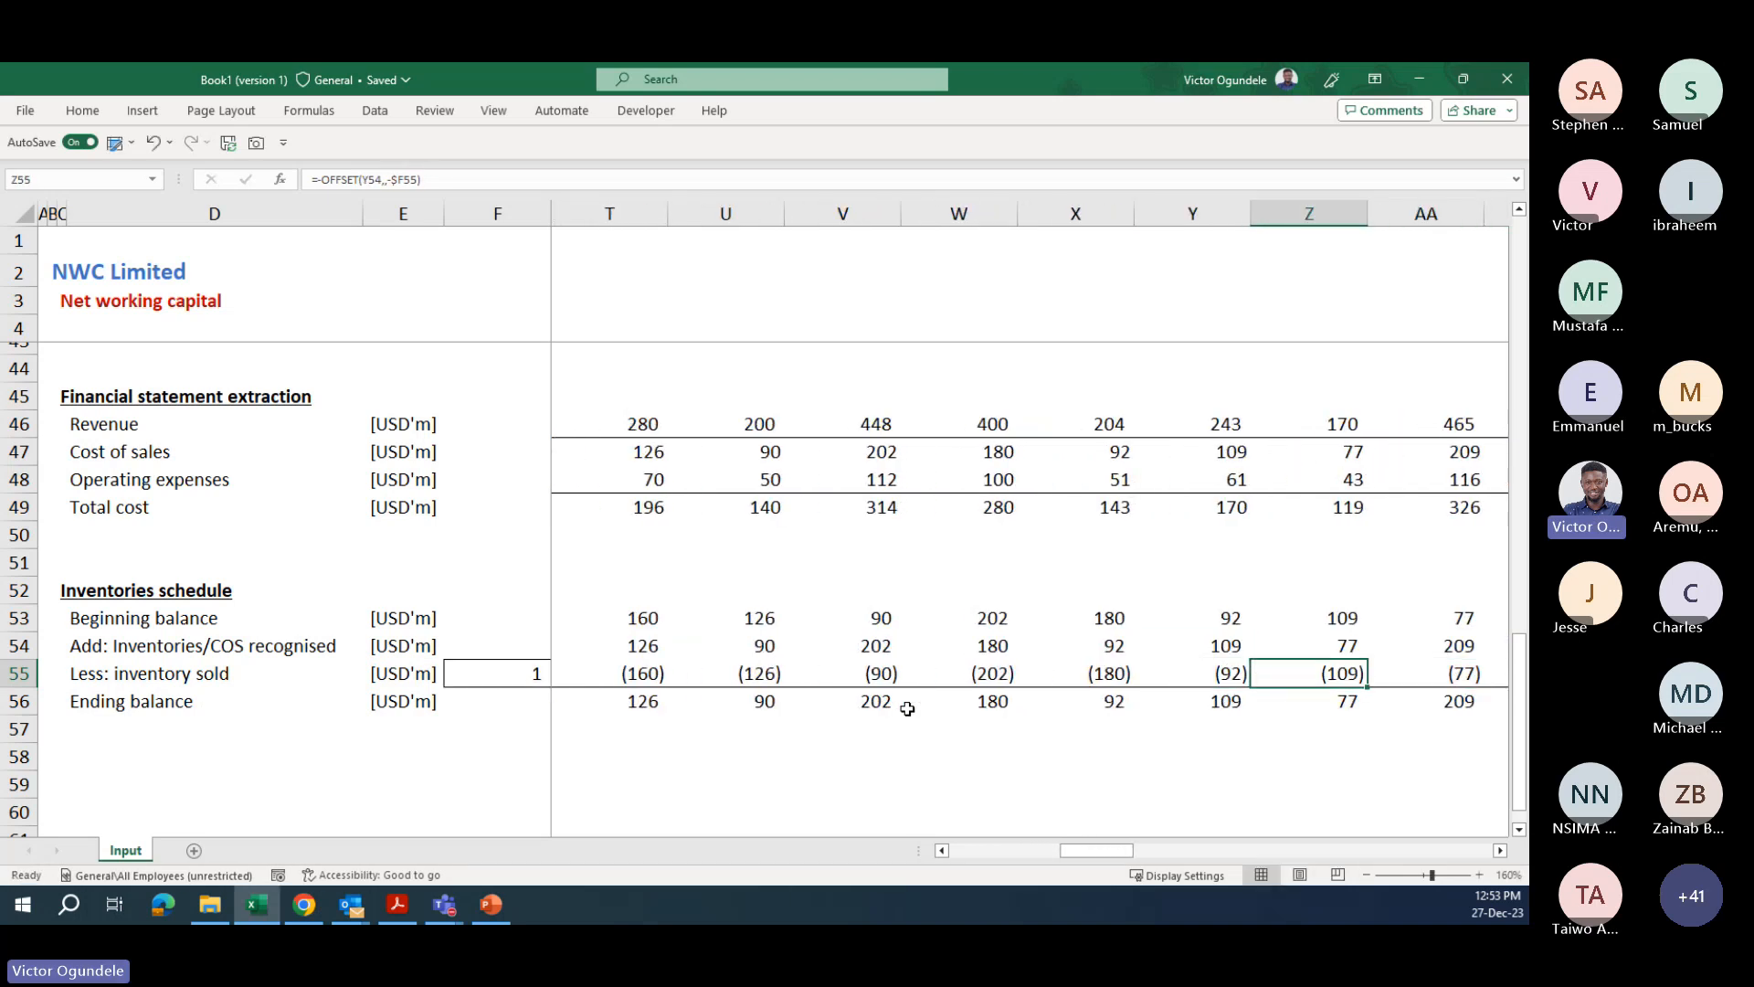
key(F2)
key(Escape)
key(Right)
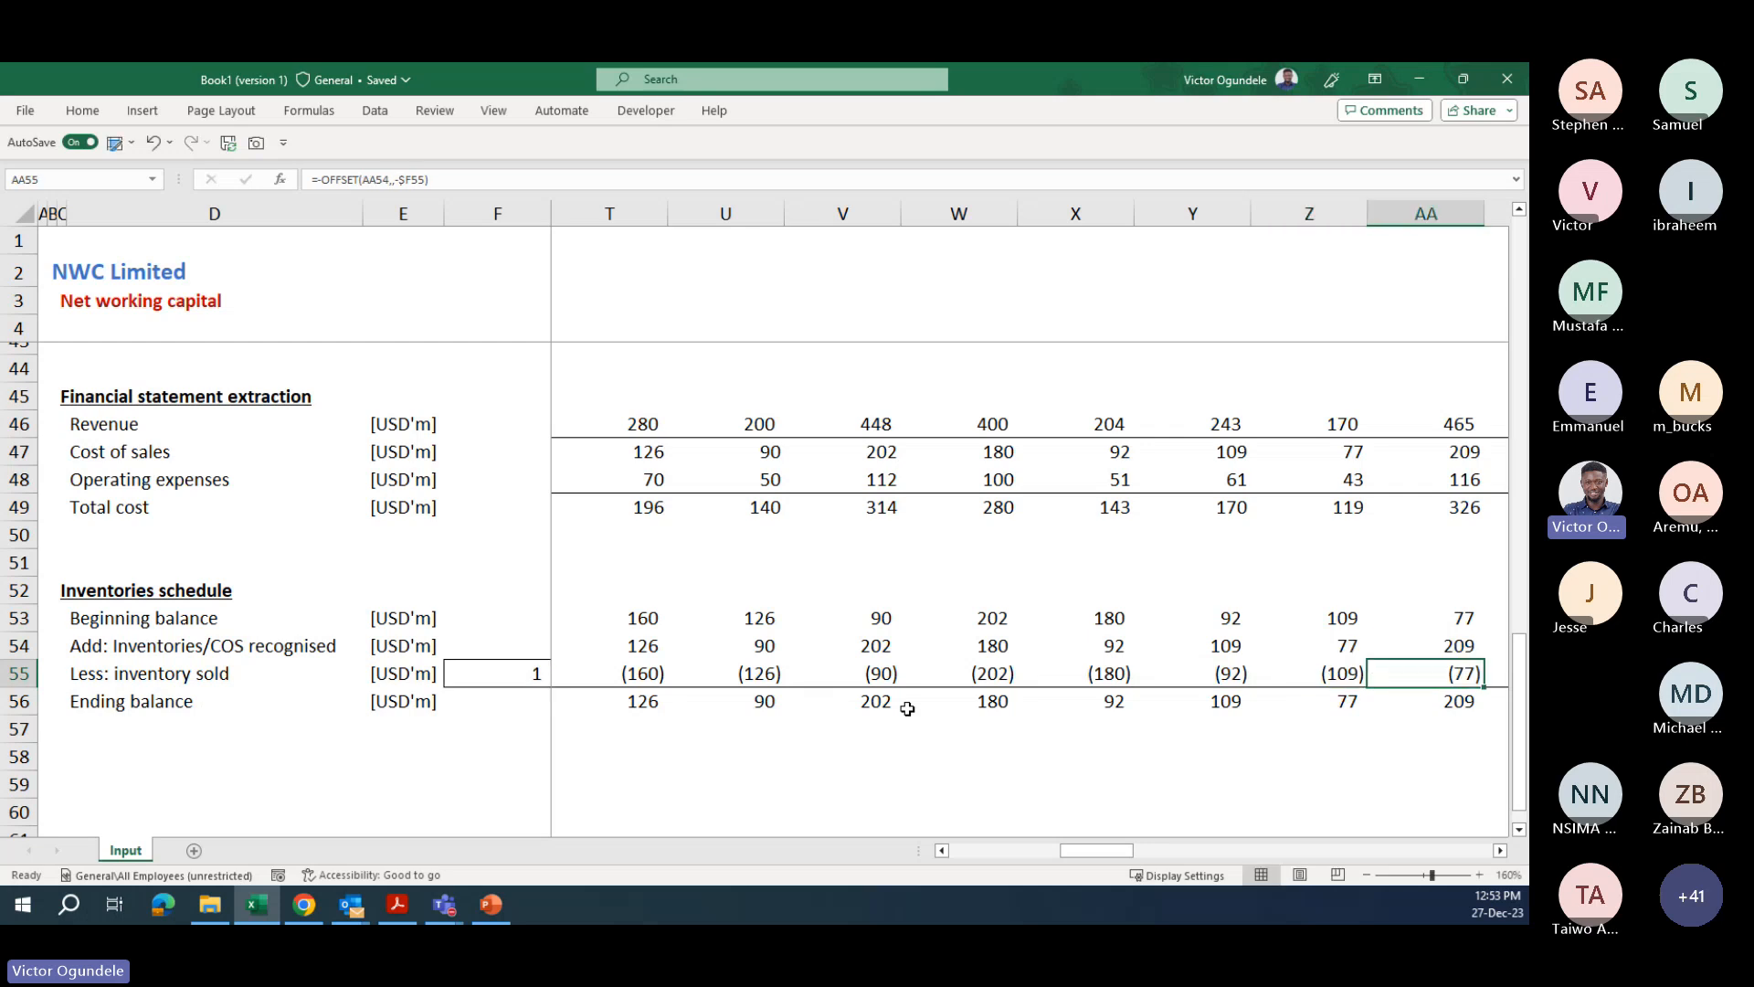
- Make the entire ending balance row 56 bold
key(ctrl+Left)
key(ctrl+Left)
key(Down)
key(shift+space)
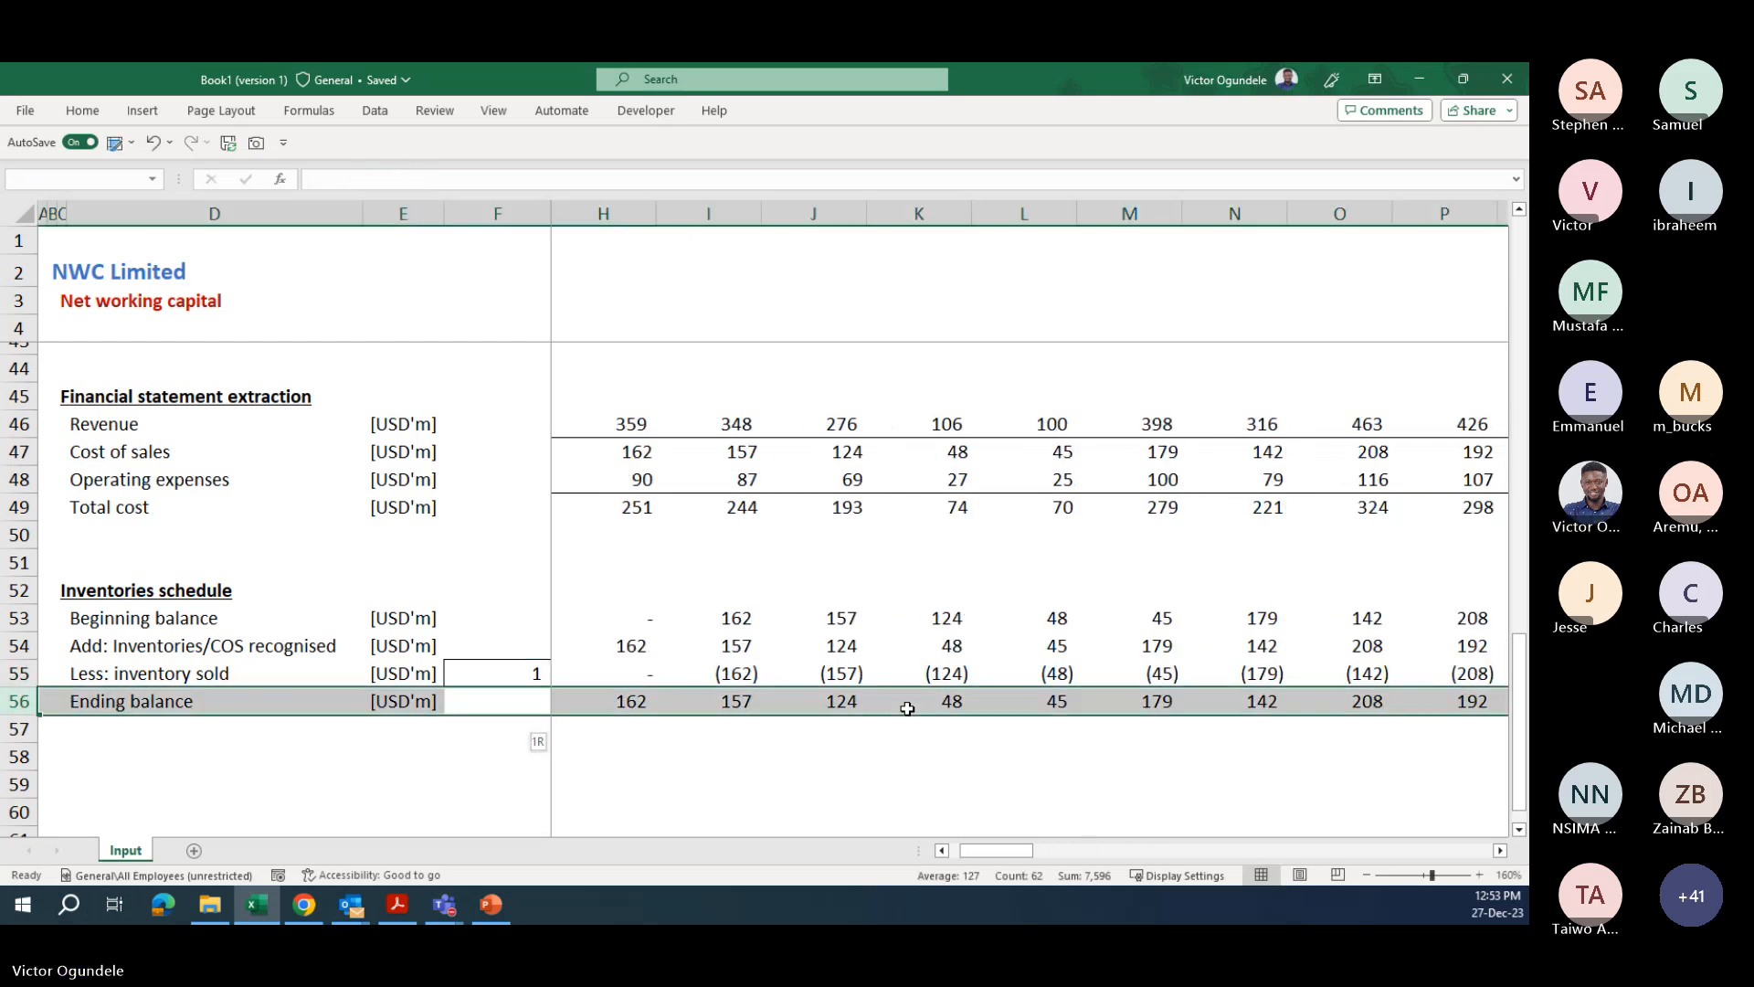
key(ctrl+b)
key(Left)
key(ctrl+Right)
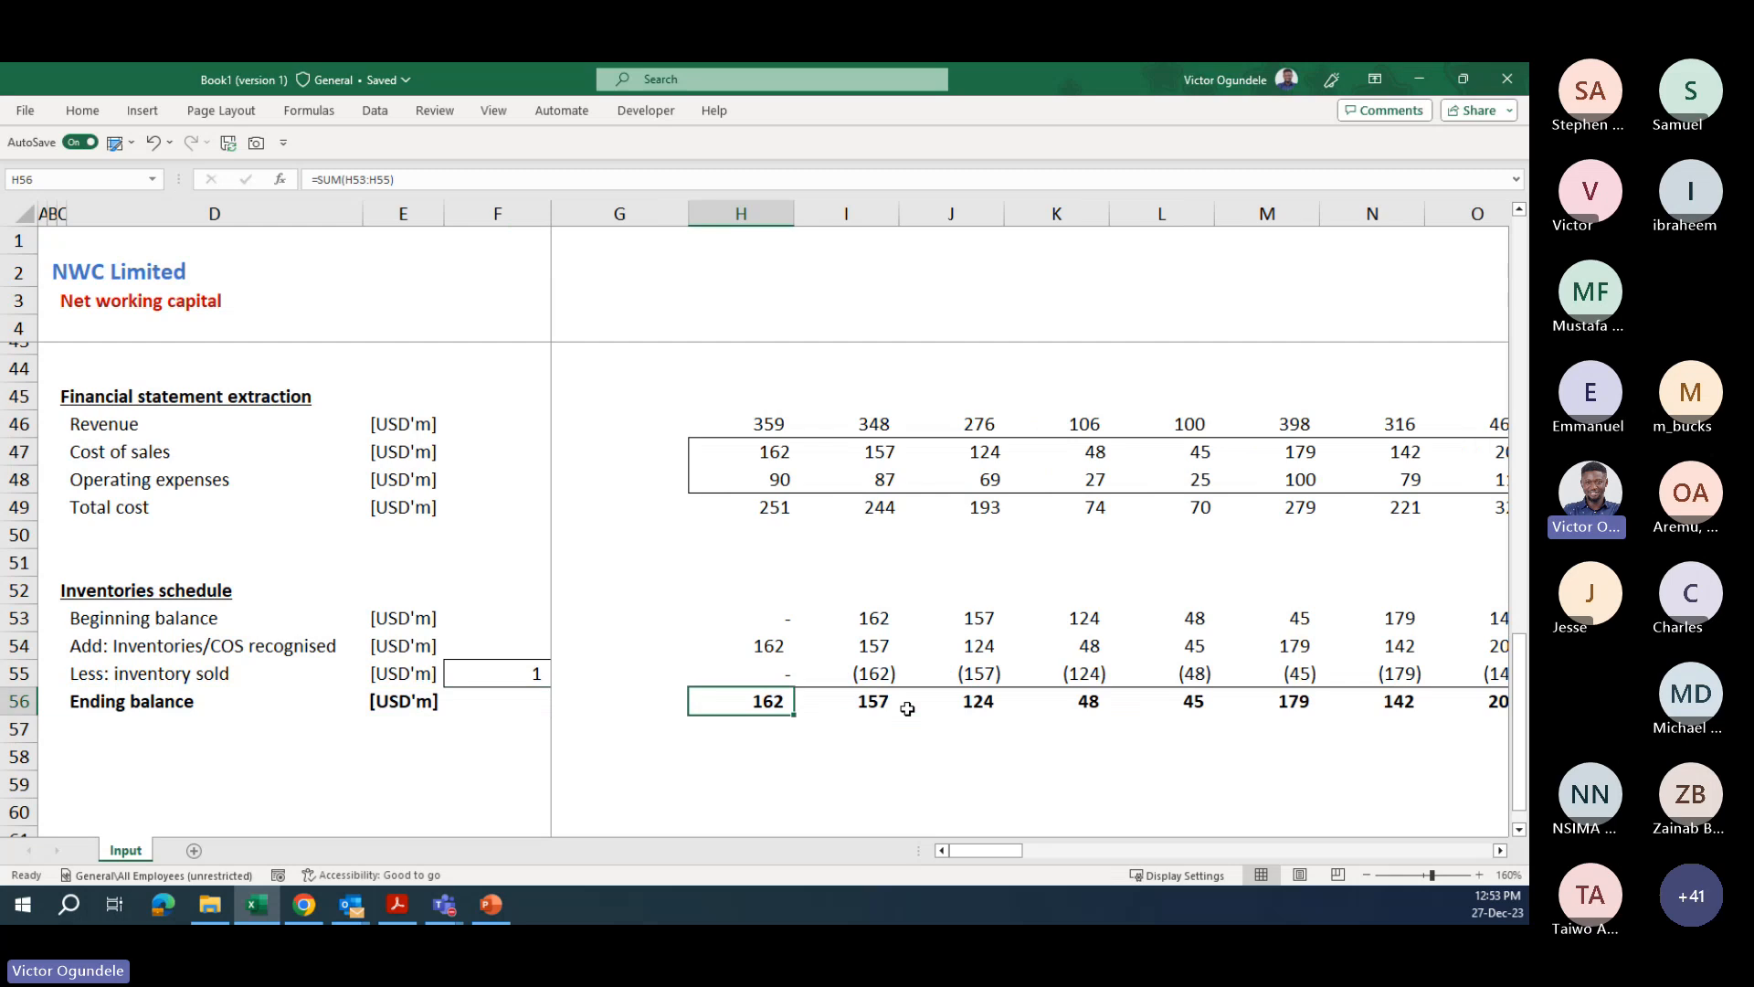
- Add the label "Inventory seasonality" in D58 below the inventories schedule
scroll(907, 708, down, 1)
key(ctrl+Left)
key(ctrl+Left)
key(Down)
key(Down)
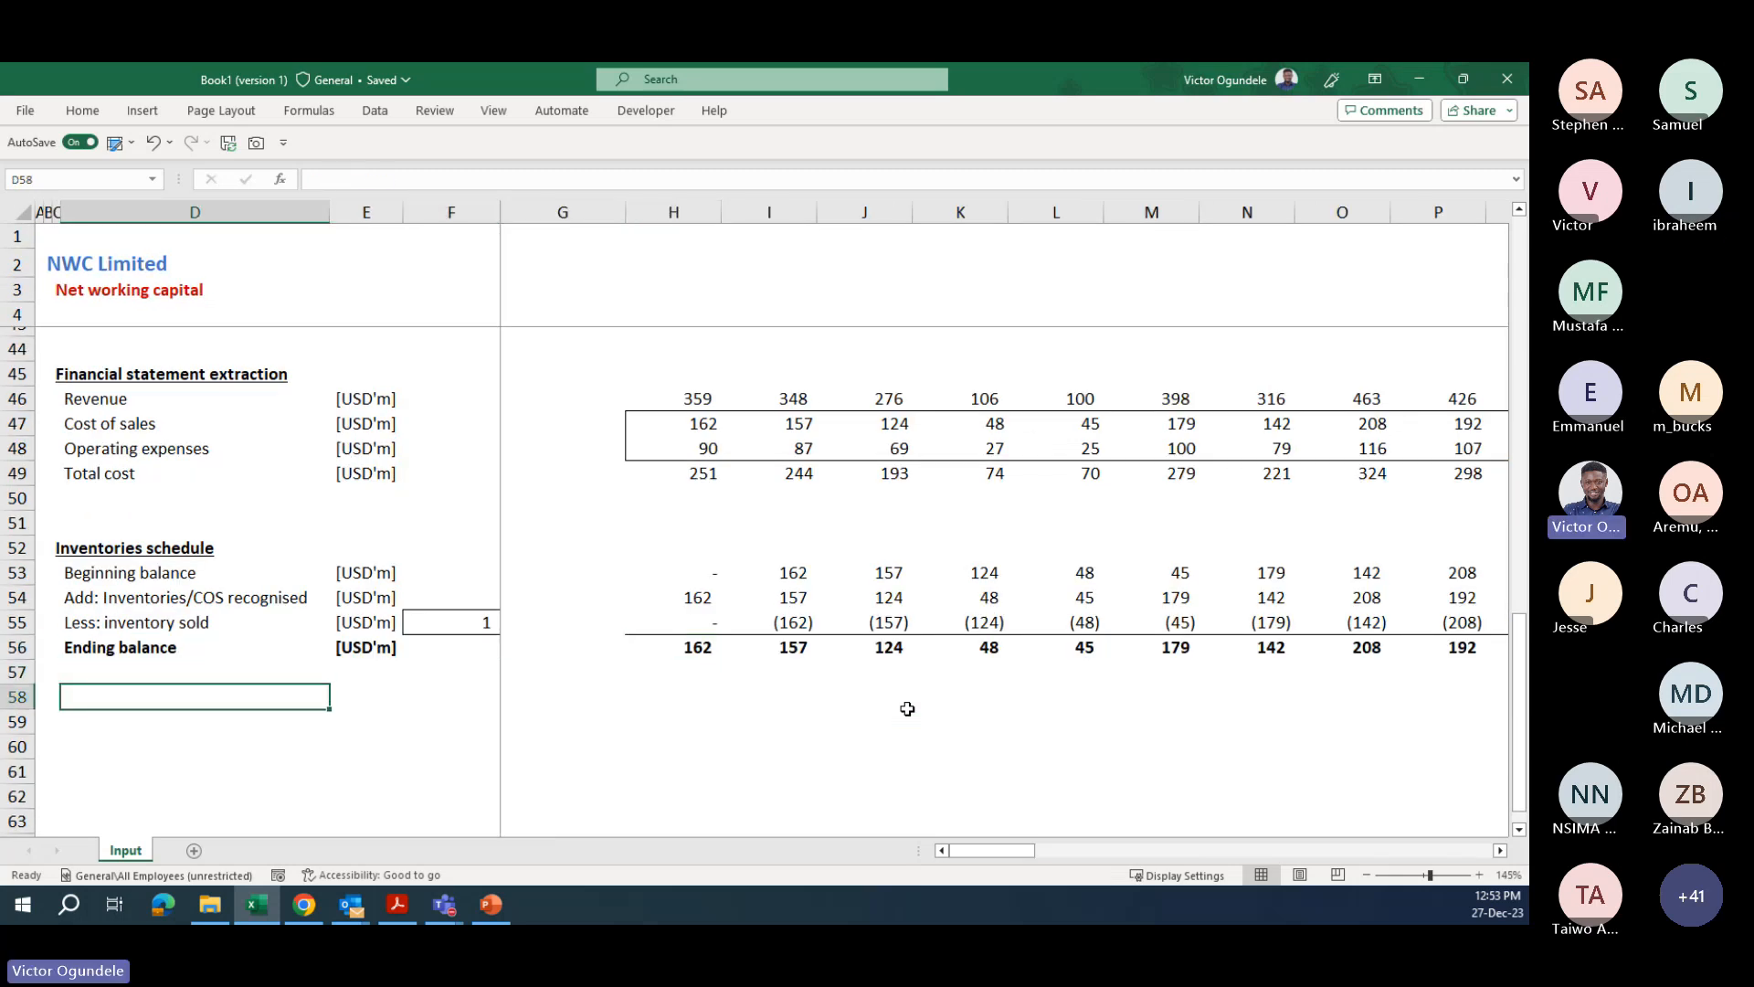
text(In)
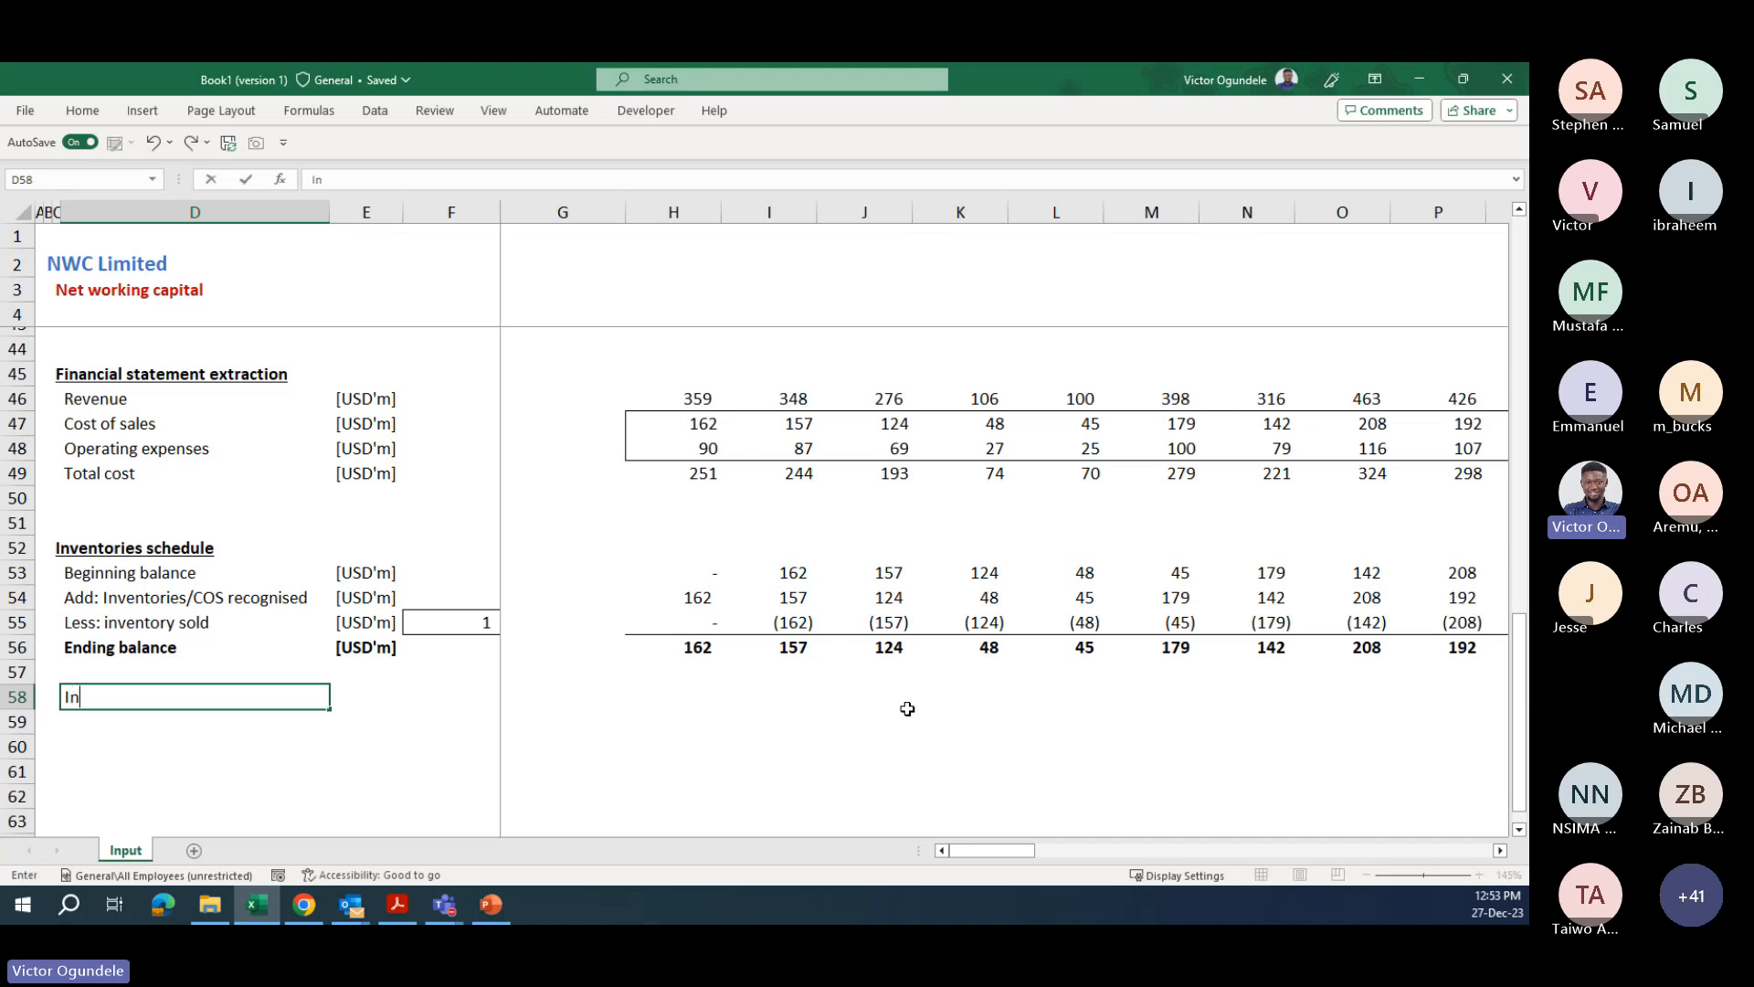
text(ventory seasonality)
key(Tab)
key(Tab)
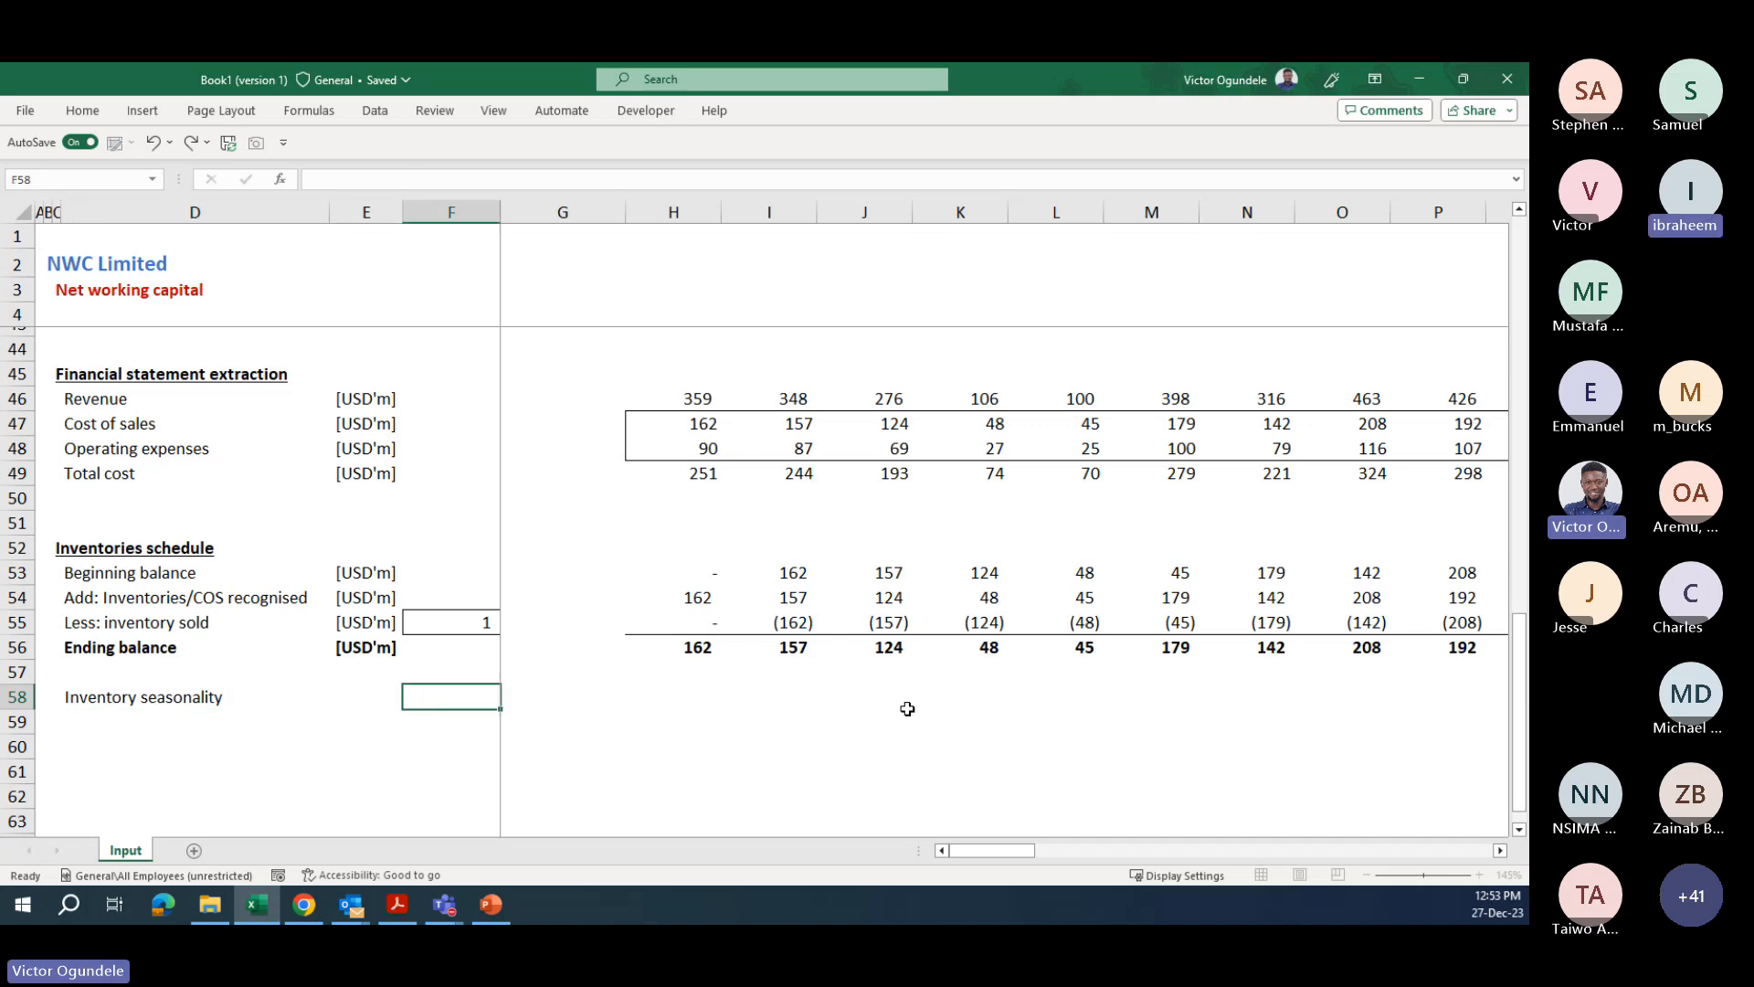
- Enter the unit label [%] in E58 for the inventory seasonality line
key(Left)
text([)
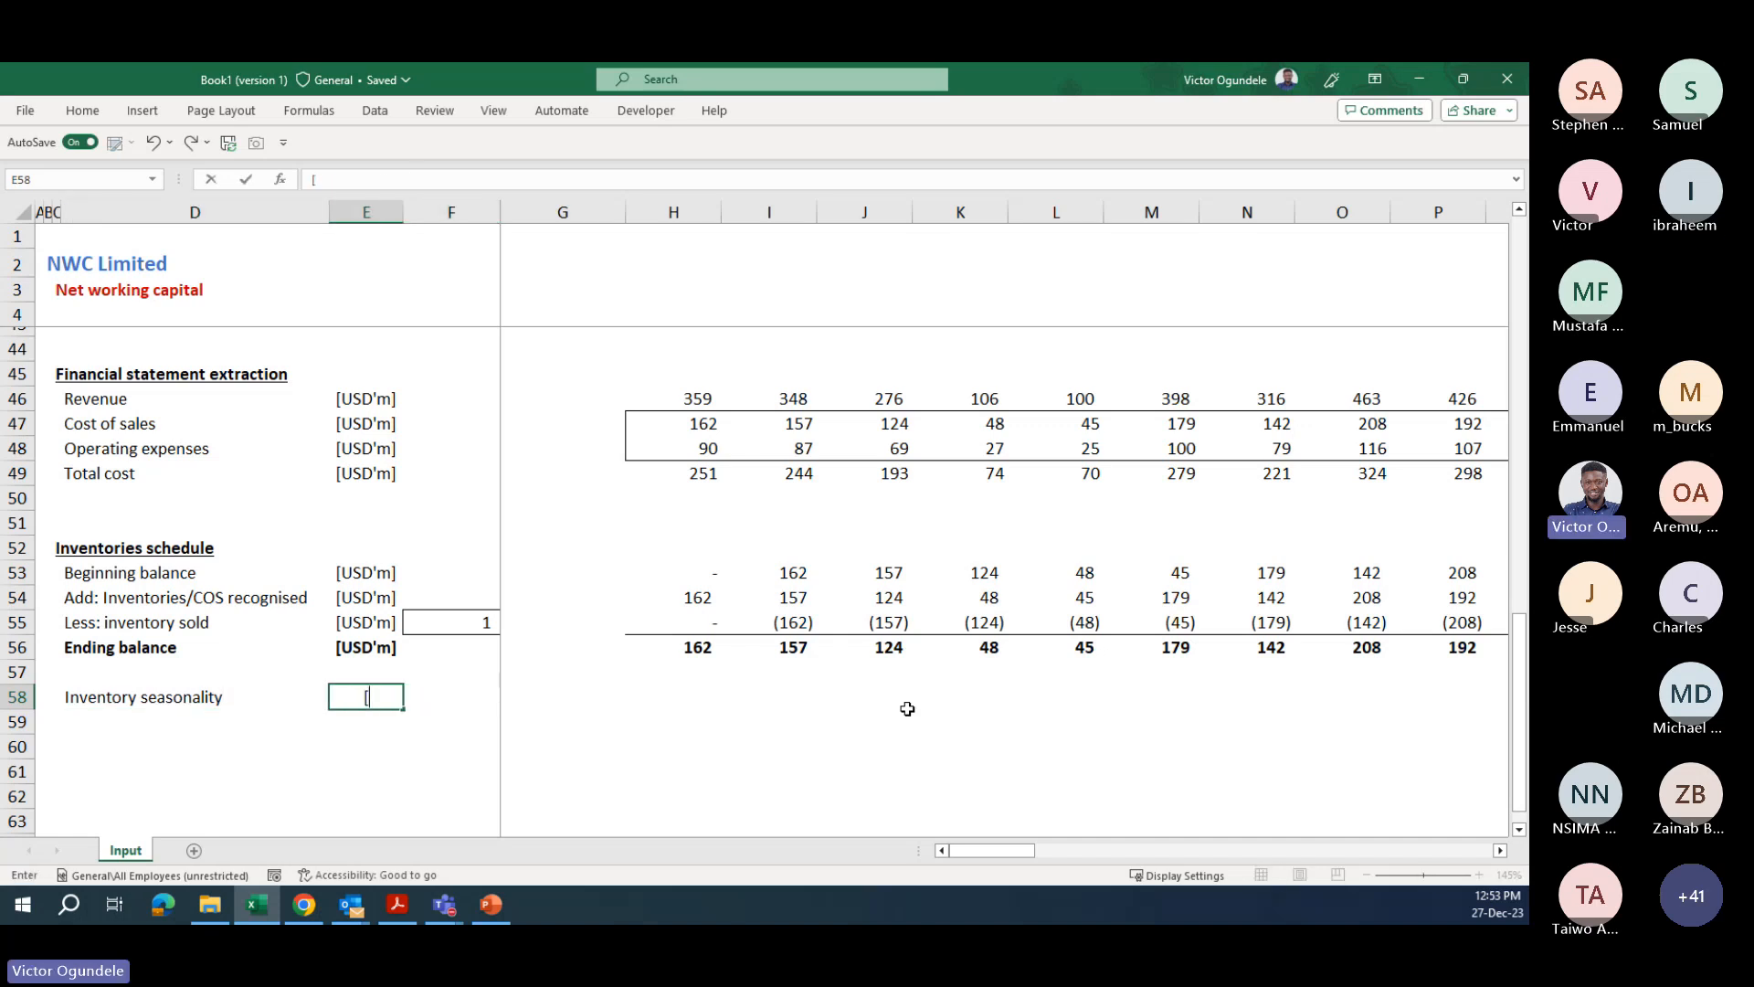
text(%])
key(Tab)
key(Tab)
key(Tab)
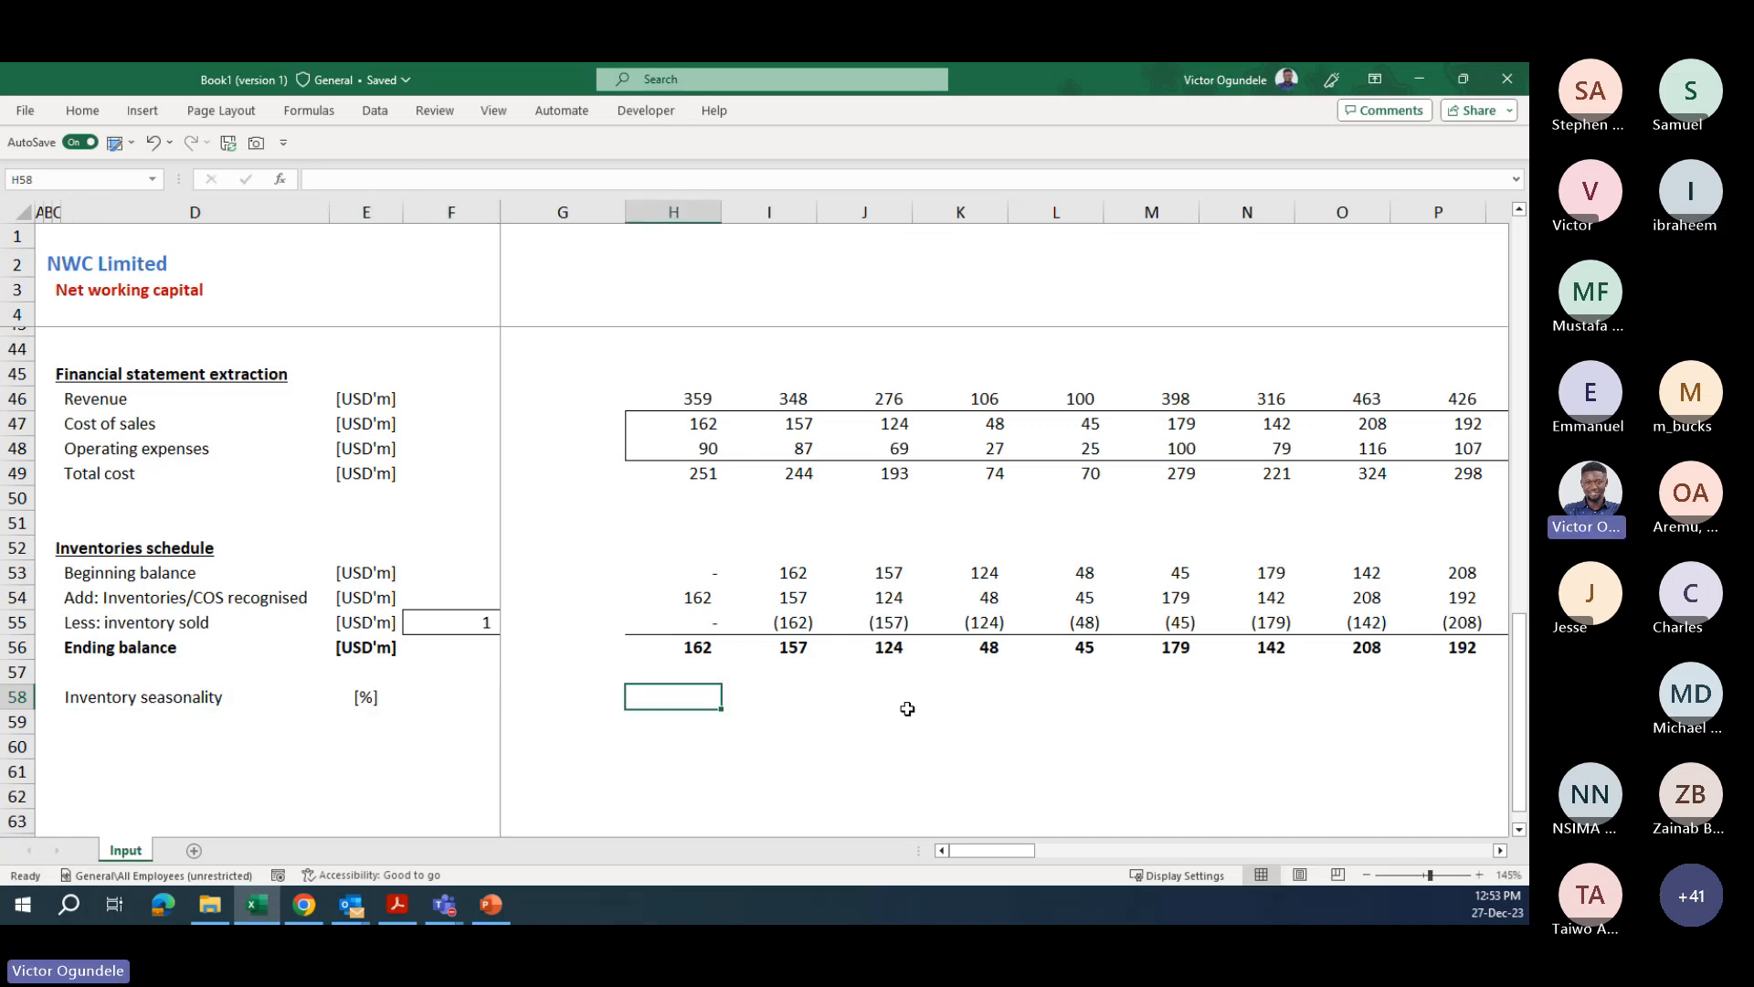
- Link H58 to the Month 1 inventories seasonality in H38 and format it as a percentage
text(=)
key(Page_Up)
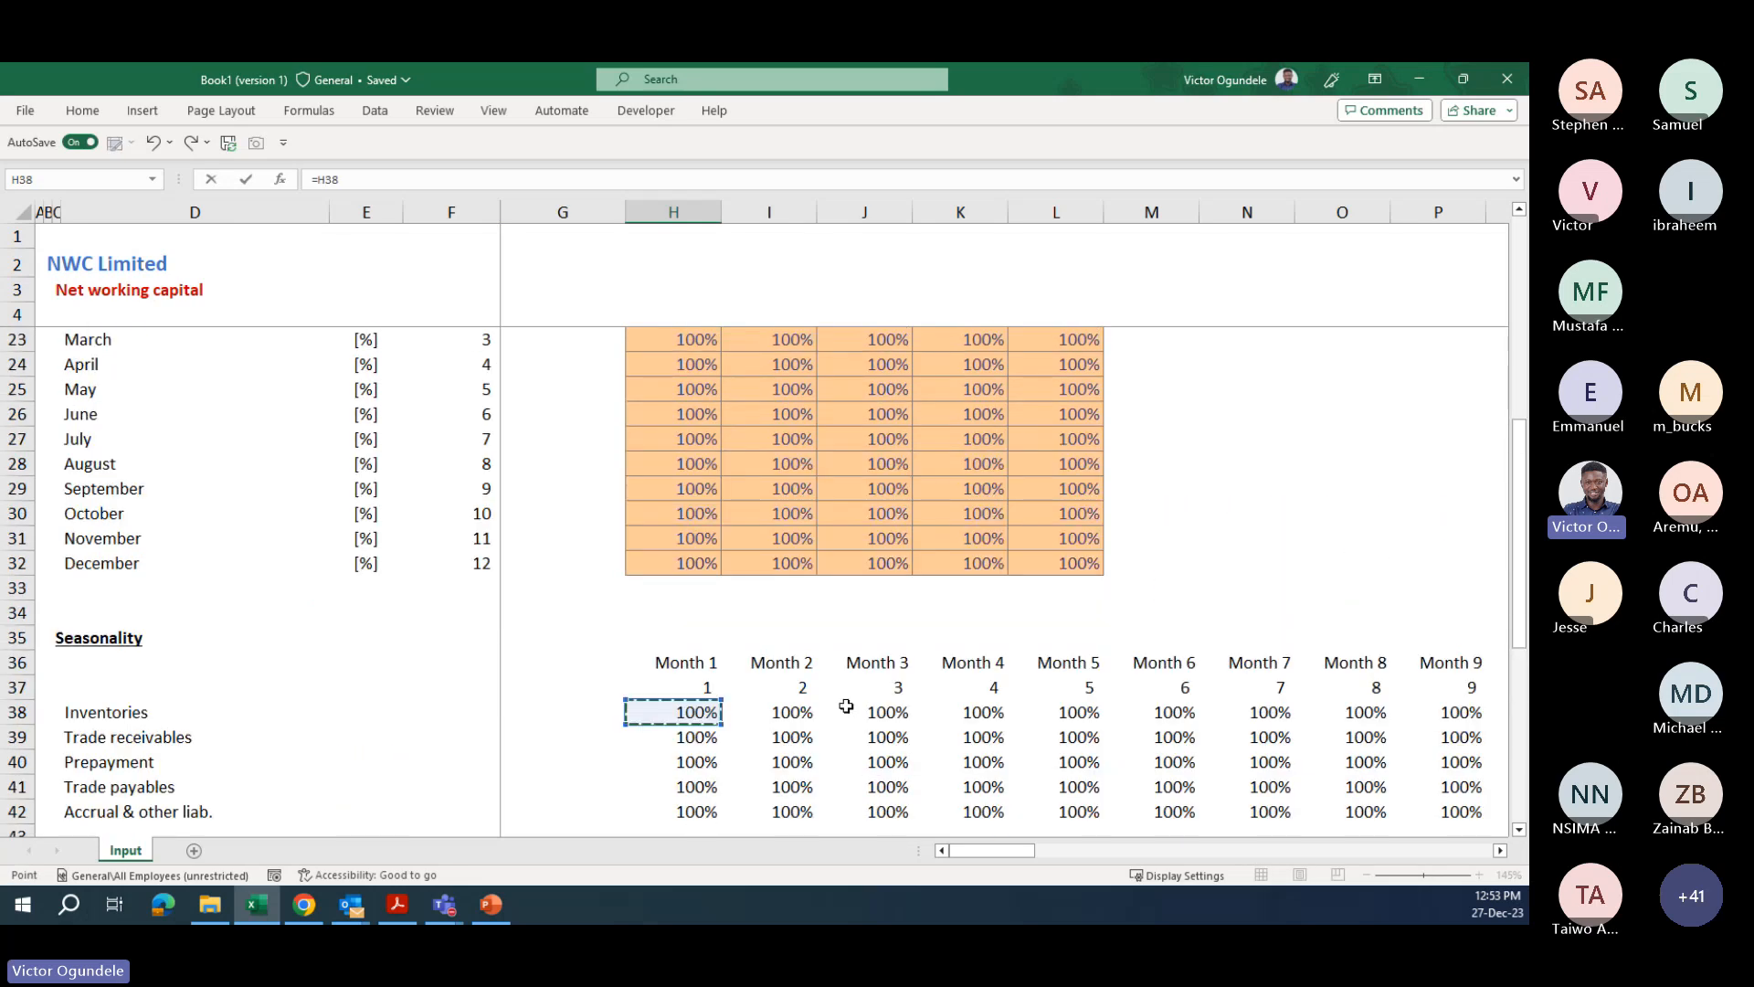
key(Return)
key(Up)
key(ctrl+shift+5)
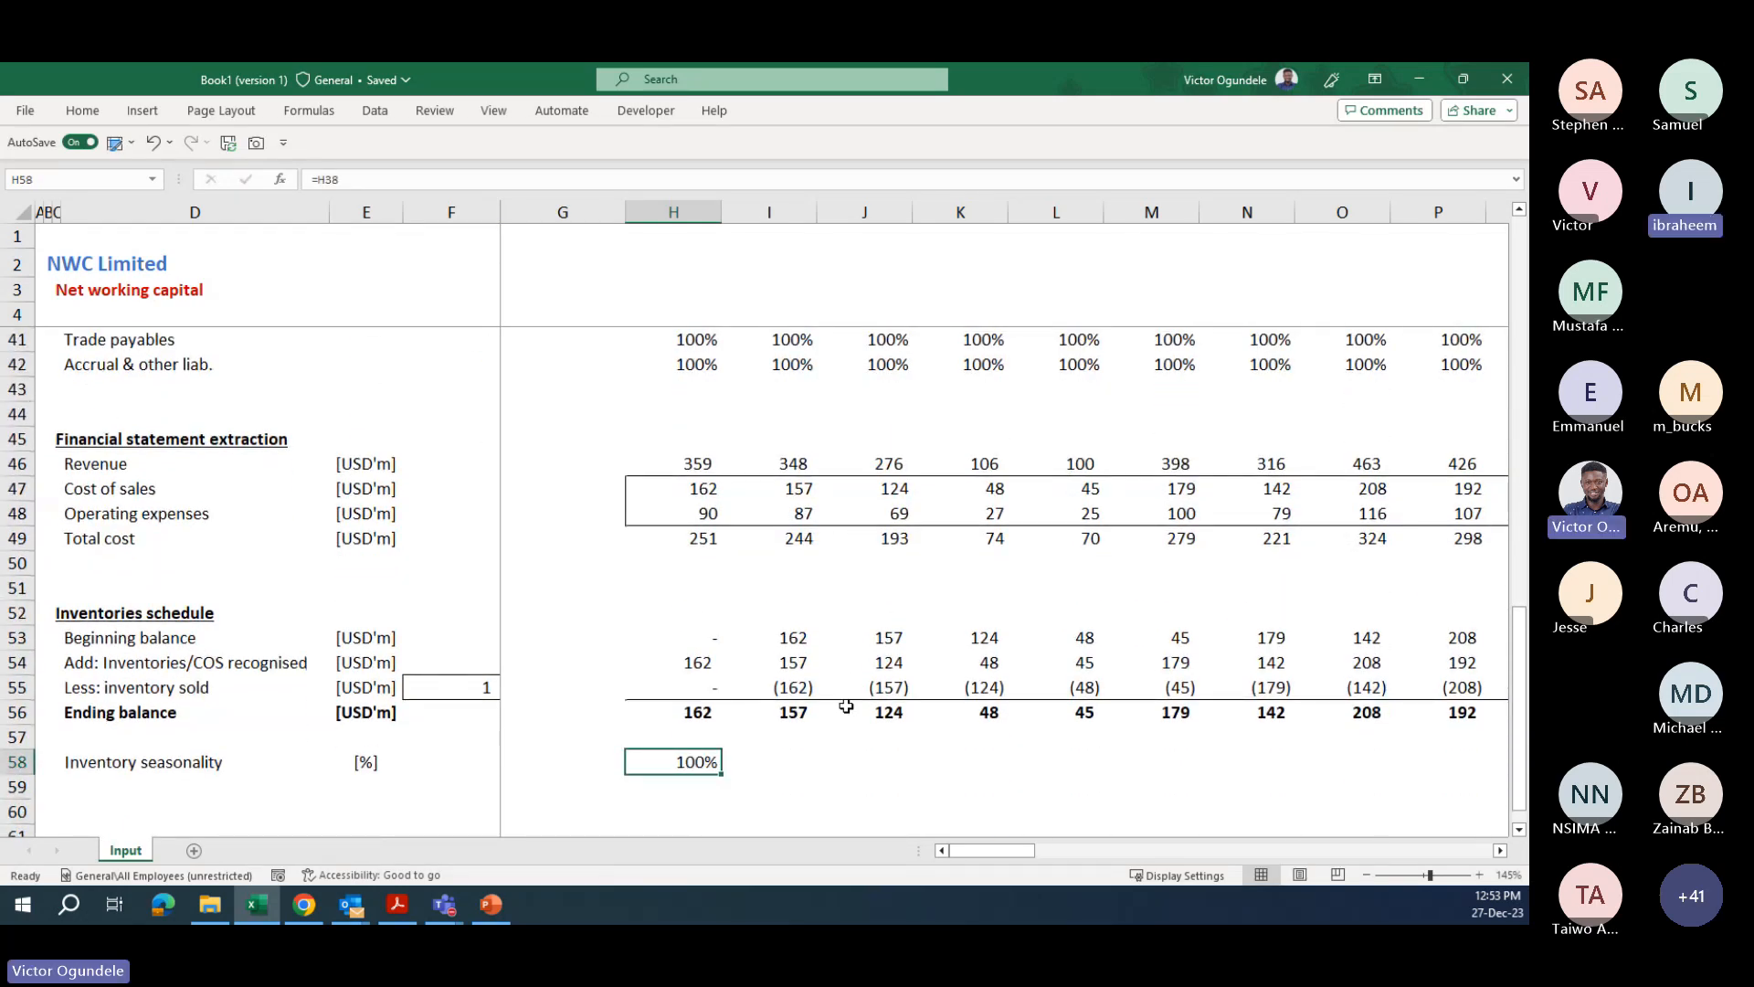
- Fill the seasonality link from H58 right across the remaining monthly columns and give the row 58 cells borders
key(ctrl+shift+Right)
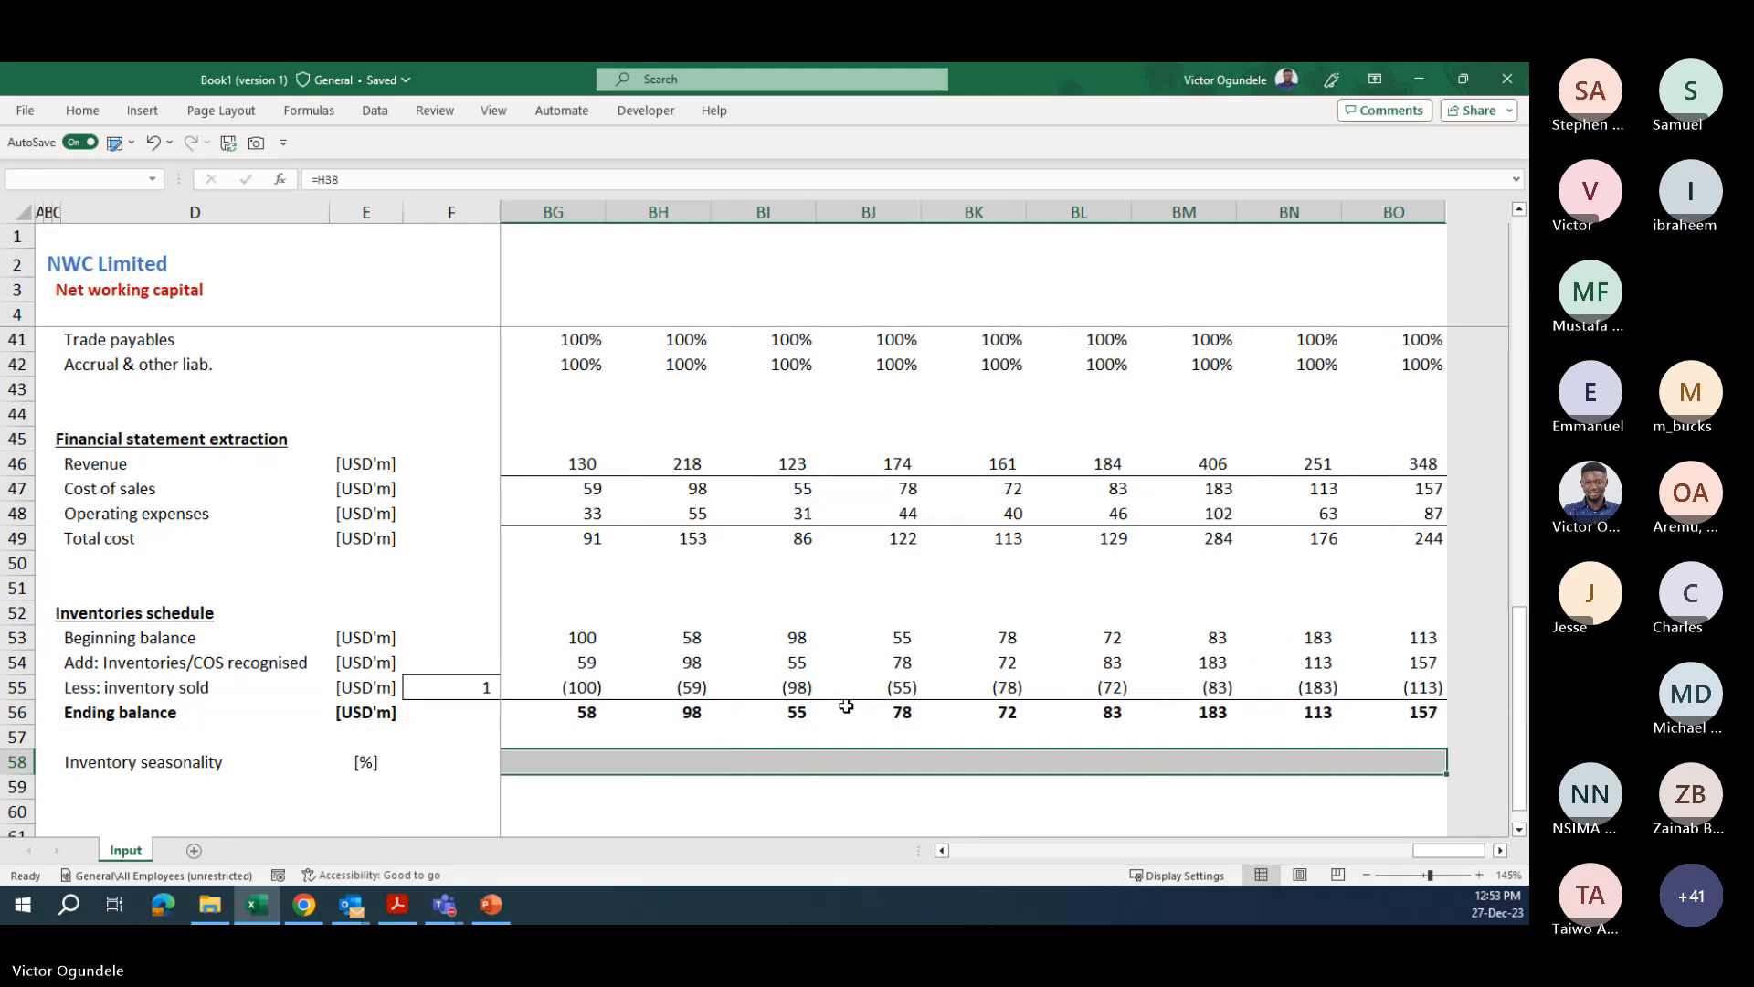
key(ctrl+r)
key(Left)
key(Left)
key(Right)
key(Right)
- Multiply the inventory sold formula in H55 by the seasonality in H58, giving =-OFFSET(H54,,-$F55)*H58
key(Up)
key(Up)
key(Up)
key(F2)
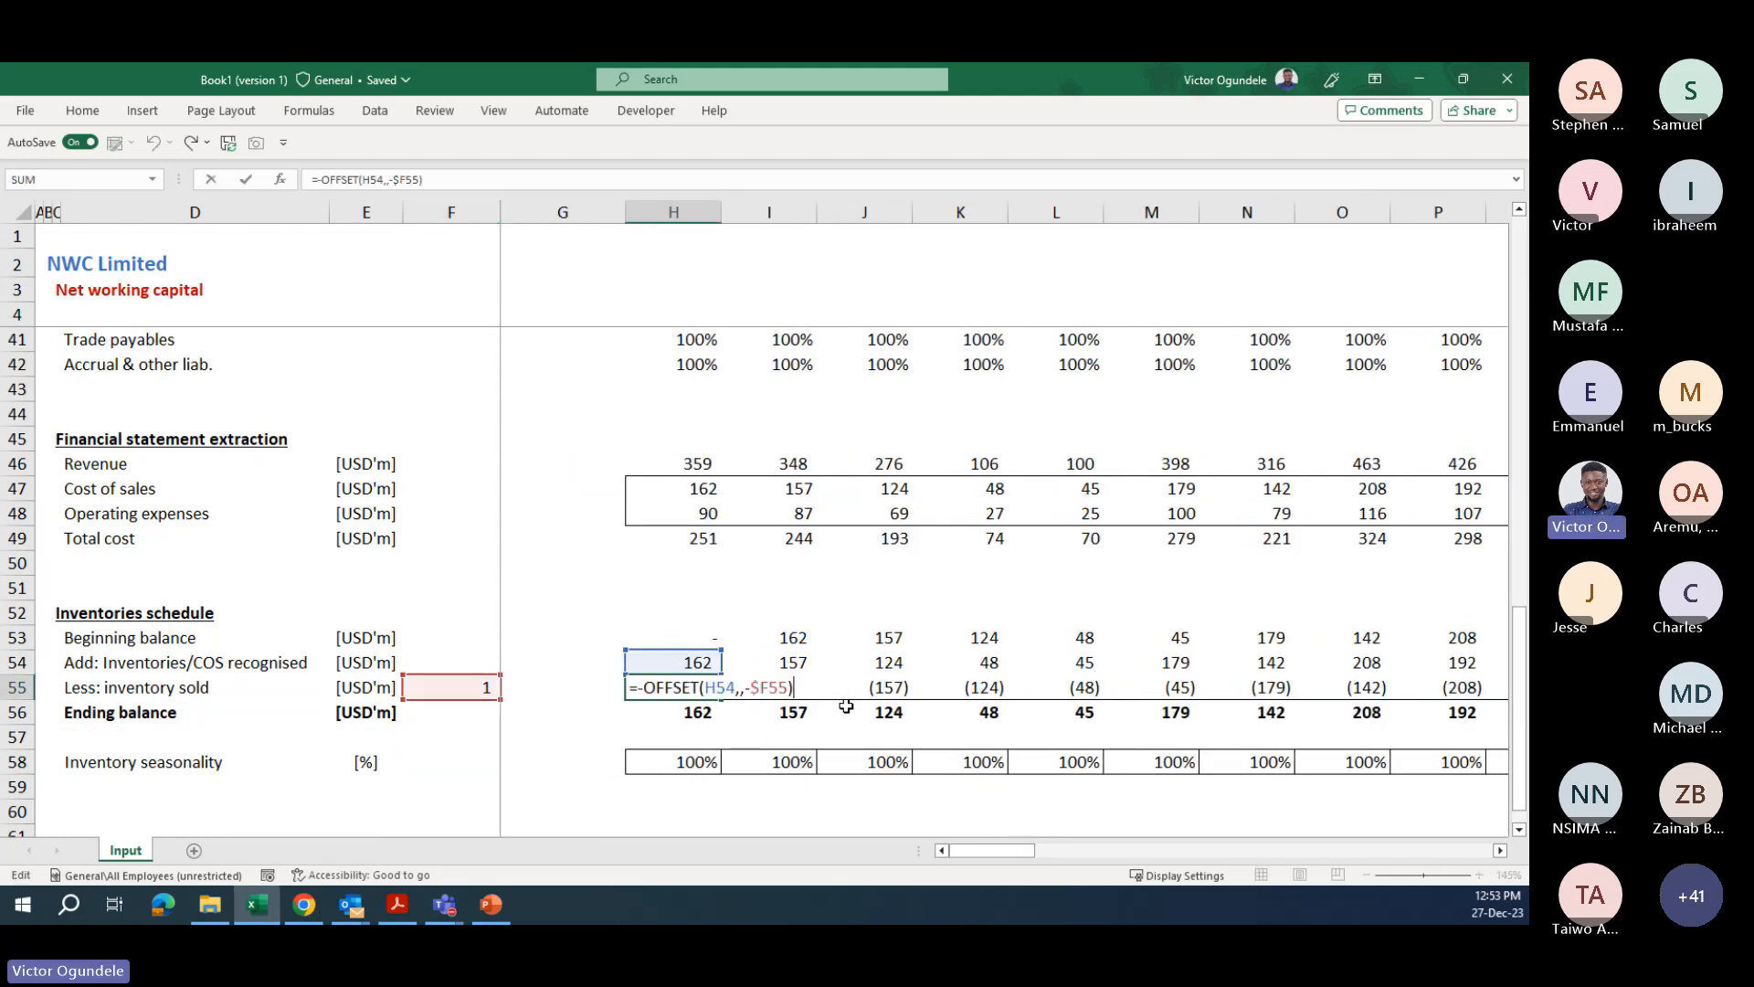
text(*)
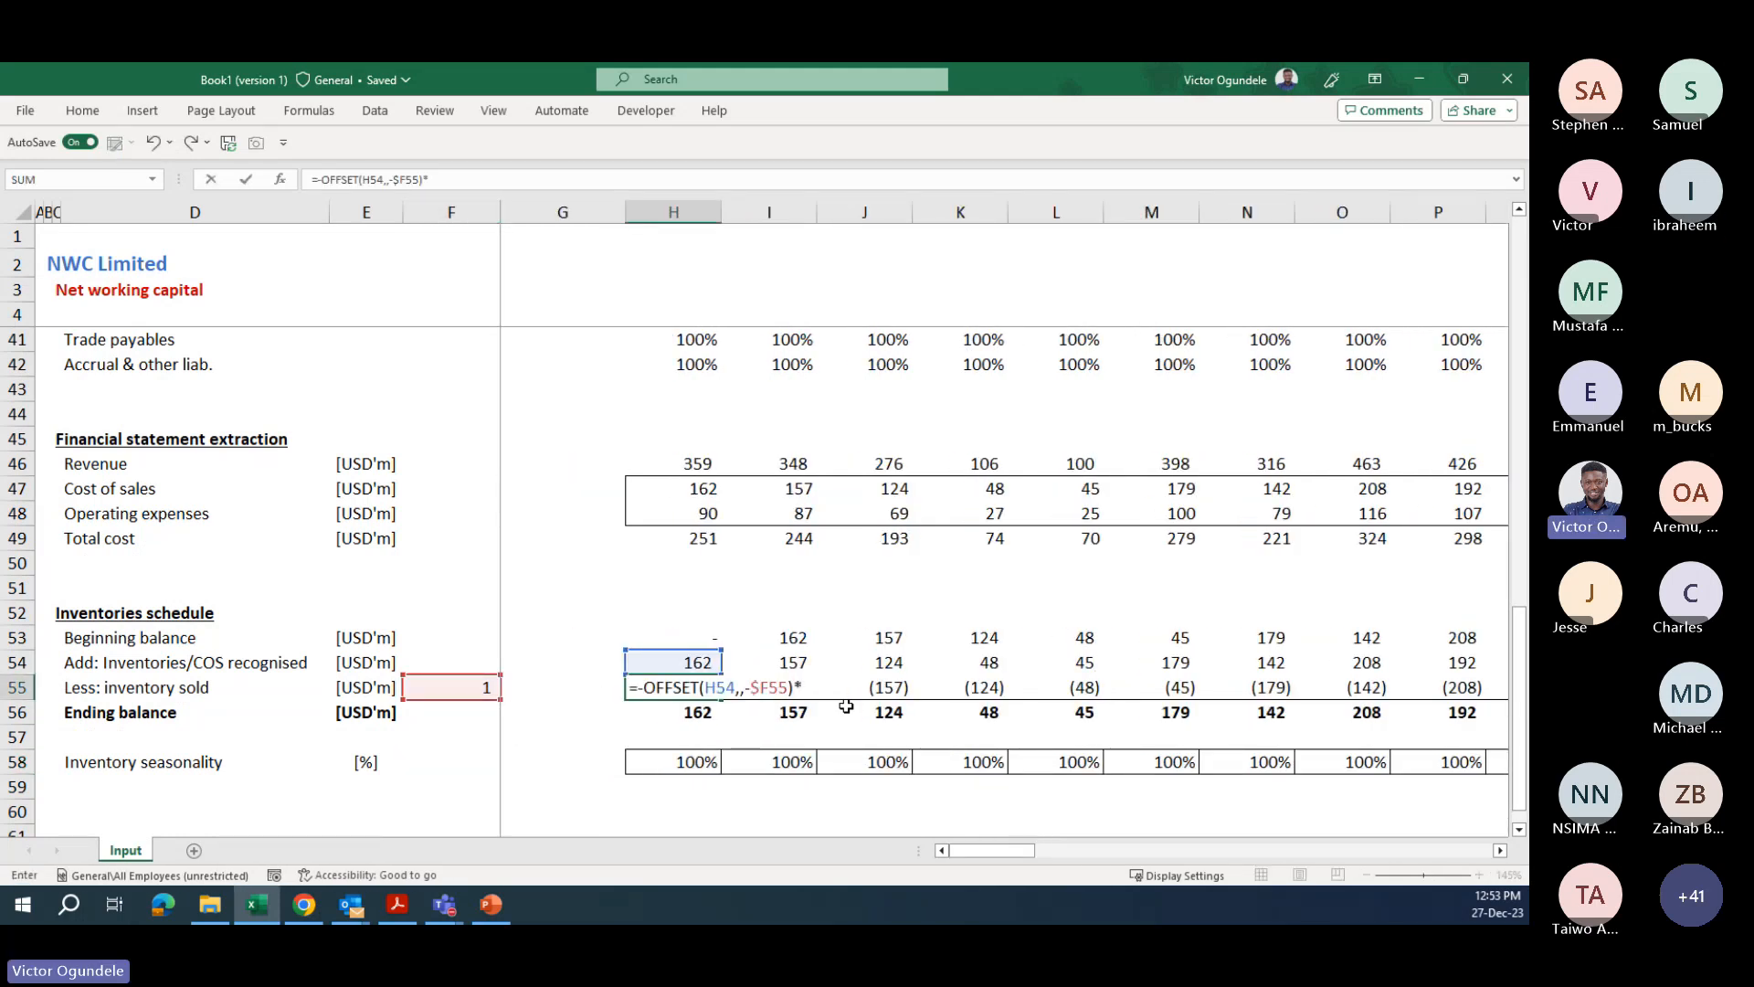
key(Down)
key(Down)
key(Down)
key(ctrl+Return)
- Fill the seasonality-adjusted inventory sold formula from H55 right across the remaining monthly columns
key(ctrl+shift+Right)
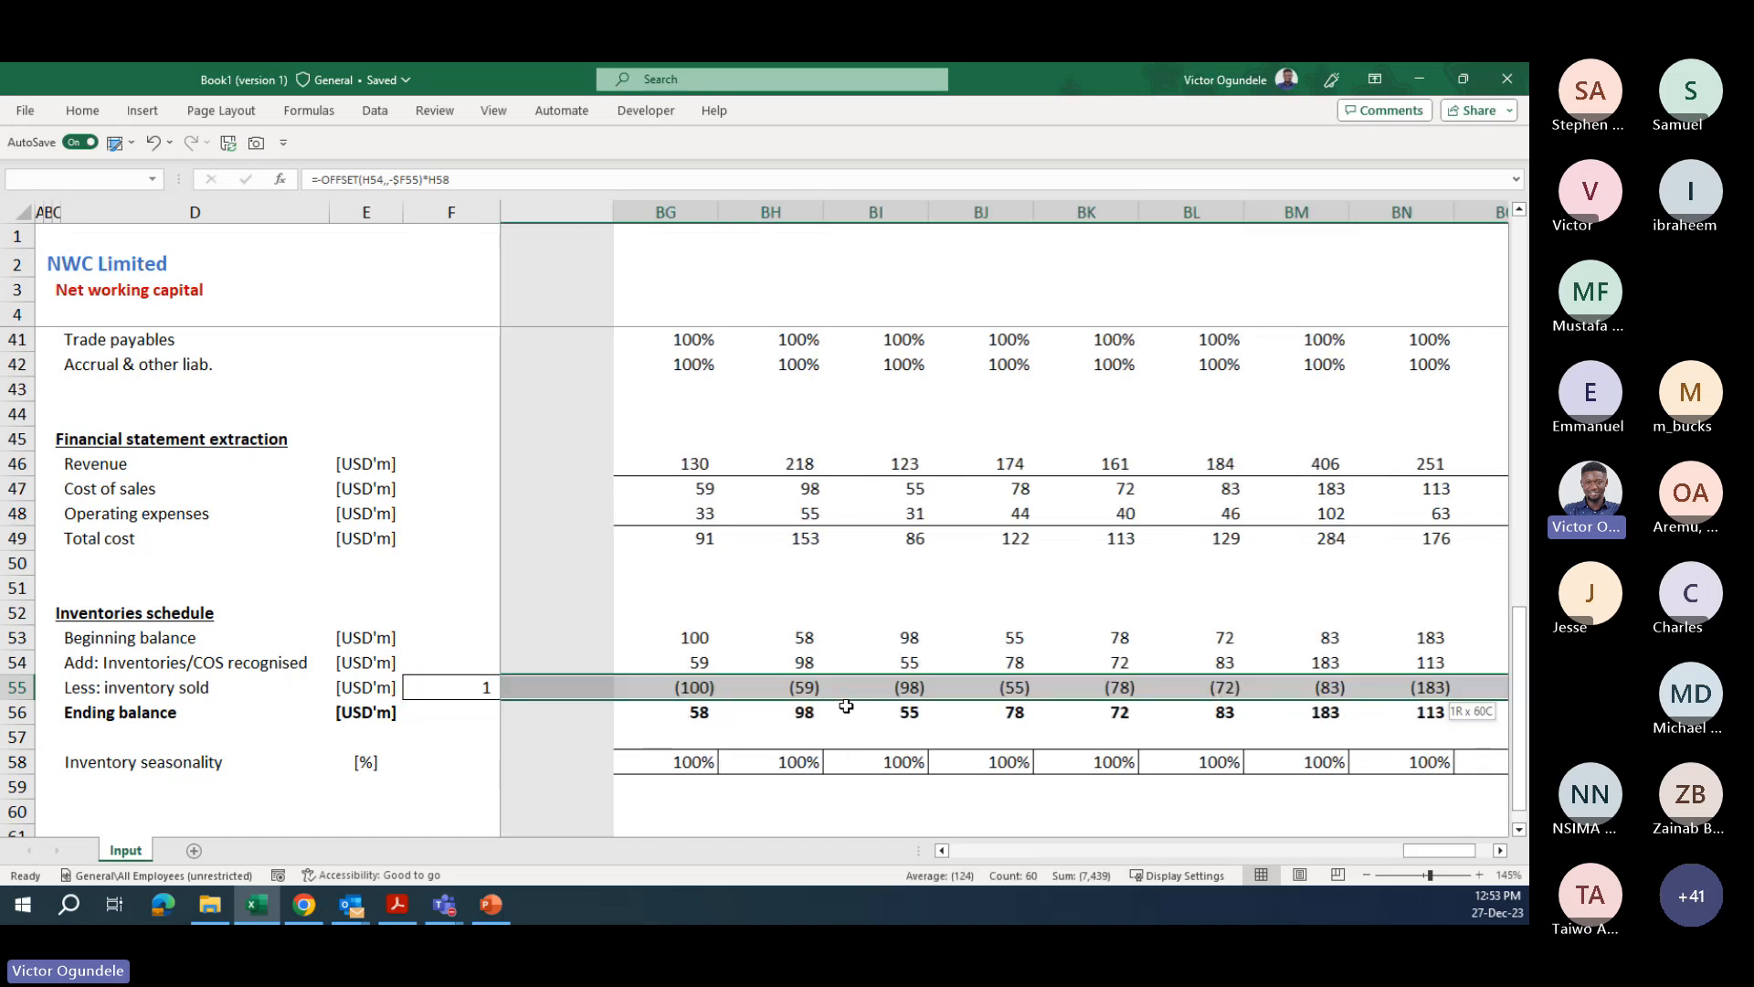
key(ctrl+r)
key(ctrl+Left)
key(ctrl+Left)
key(Right)
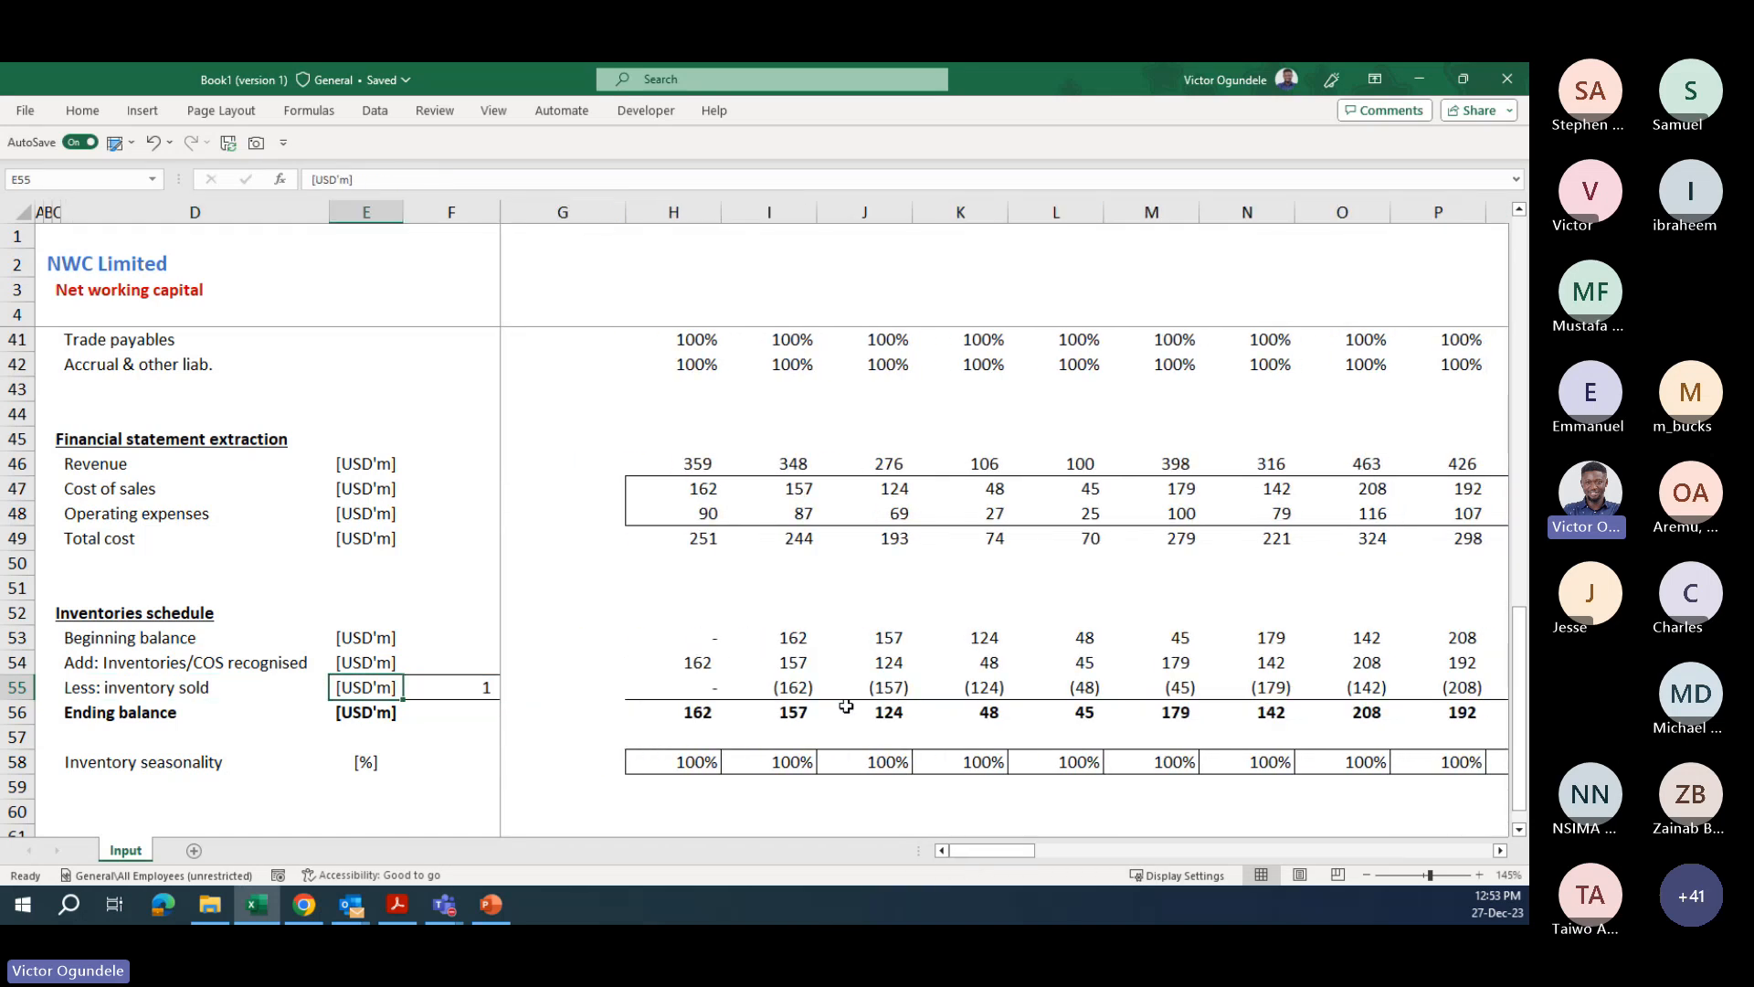
key(Right)
key(Right)
key(Right)
key(Right)
key(Right)
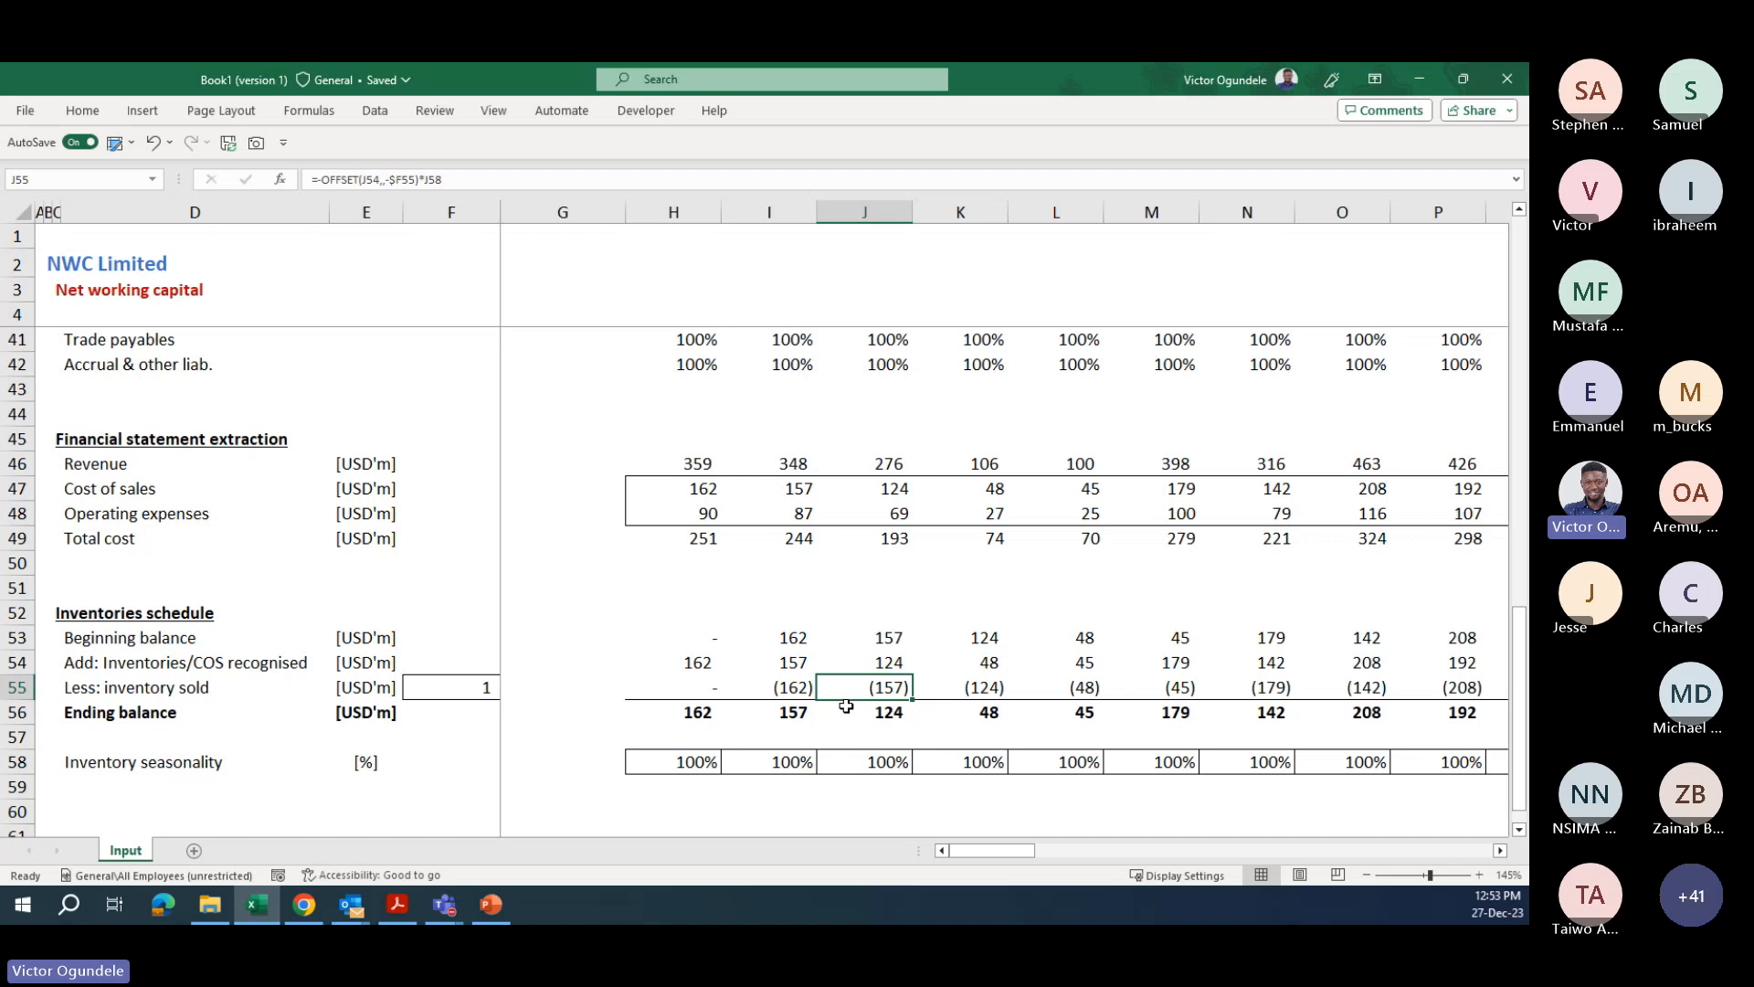
- Set the Invent. seasonality percentages to 50% for January, 80% for February and 120% for March in H21:H23
click(882, 769)
key(Page_Up)
key(Page_Up)
click(812, 737)
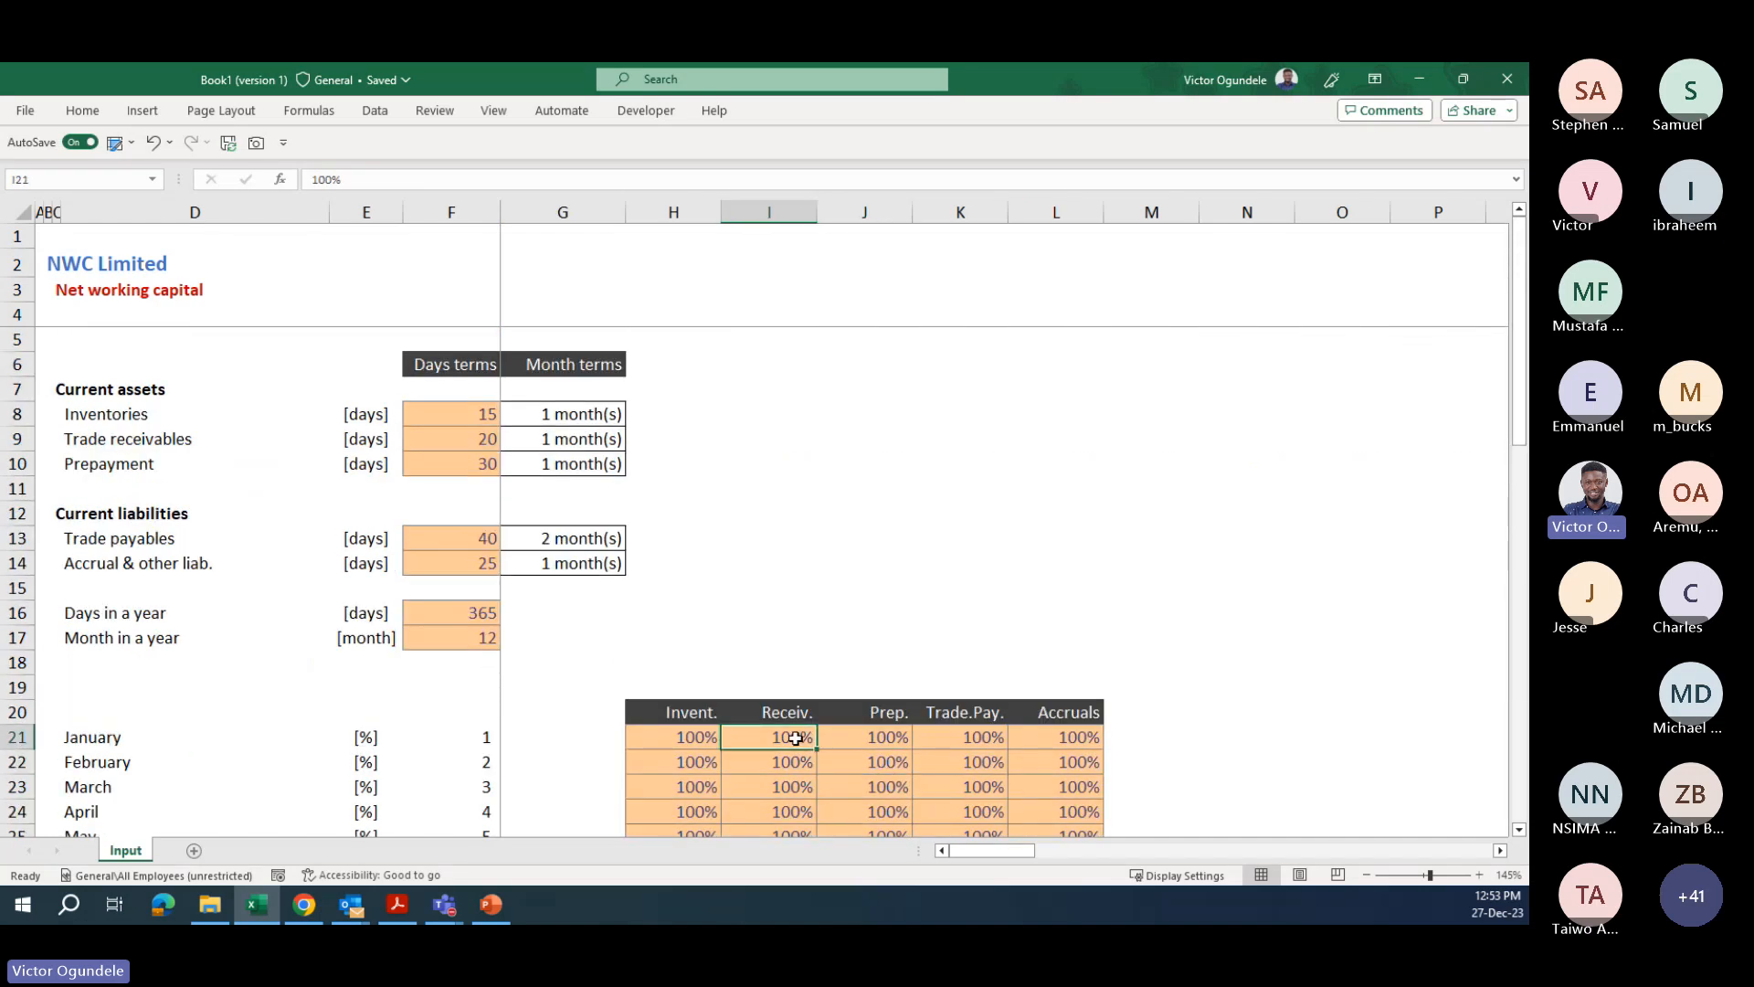
scroll(799, 736, down, 1)
key(Left)
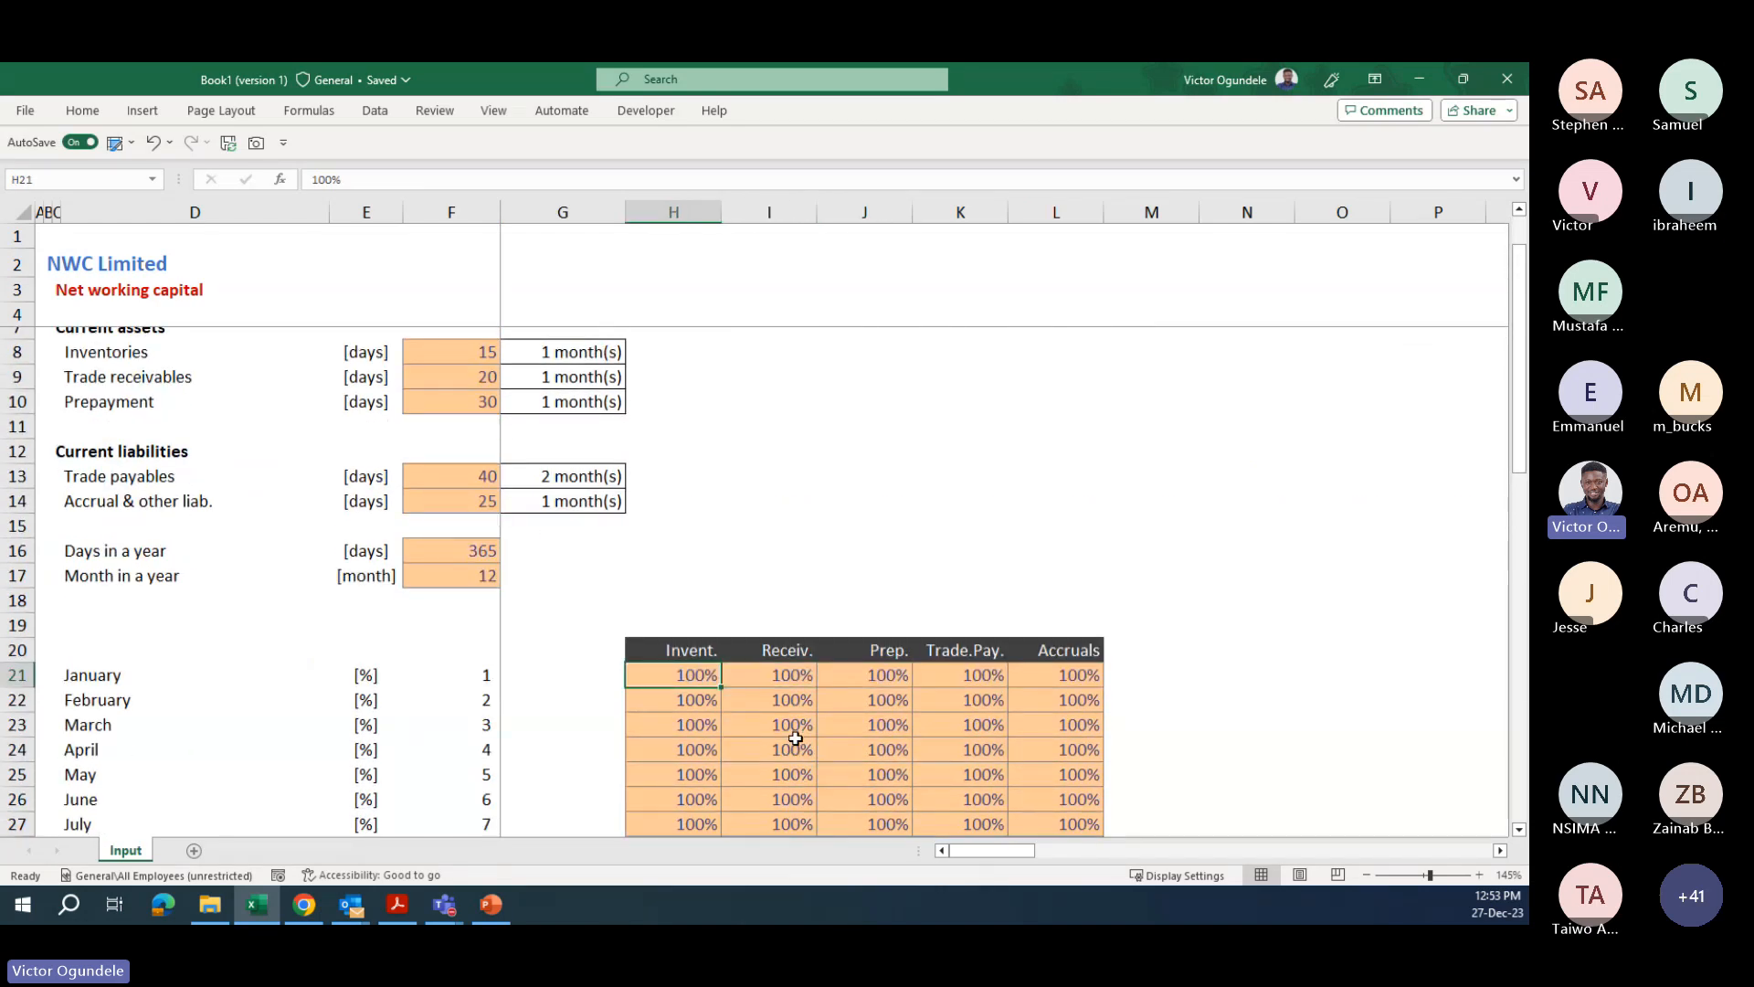
scroll(795, 738, down, 2)
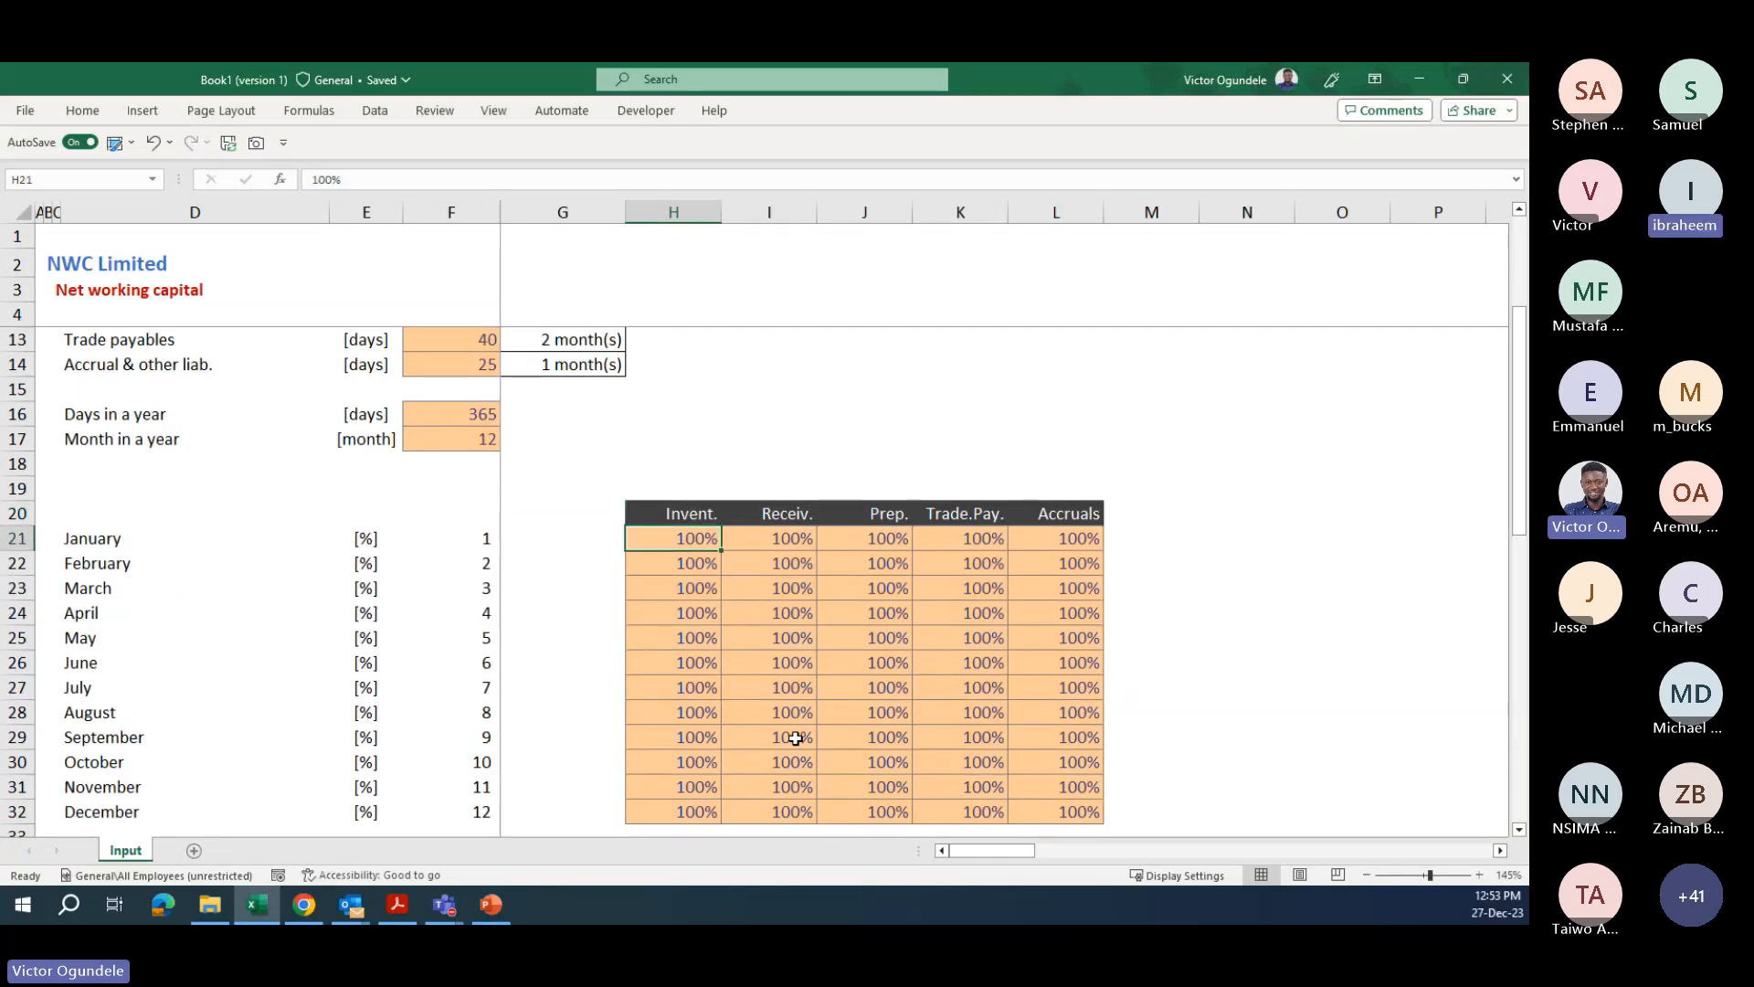
text(50)
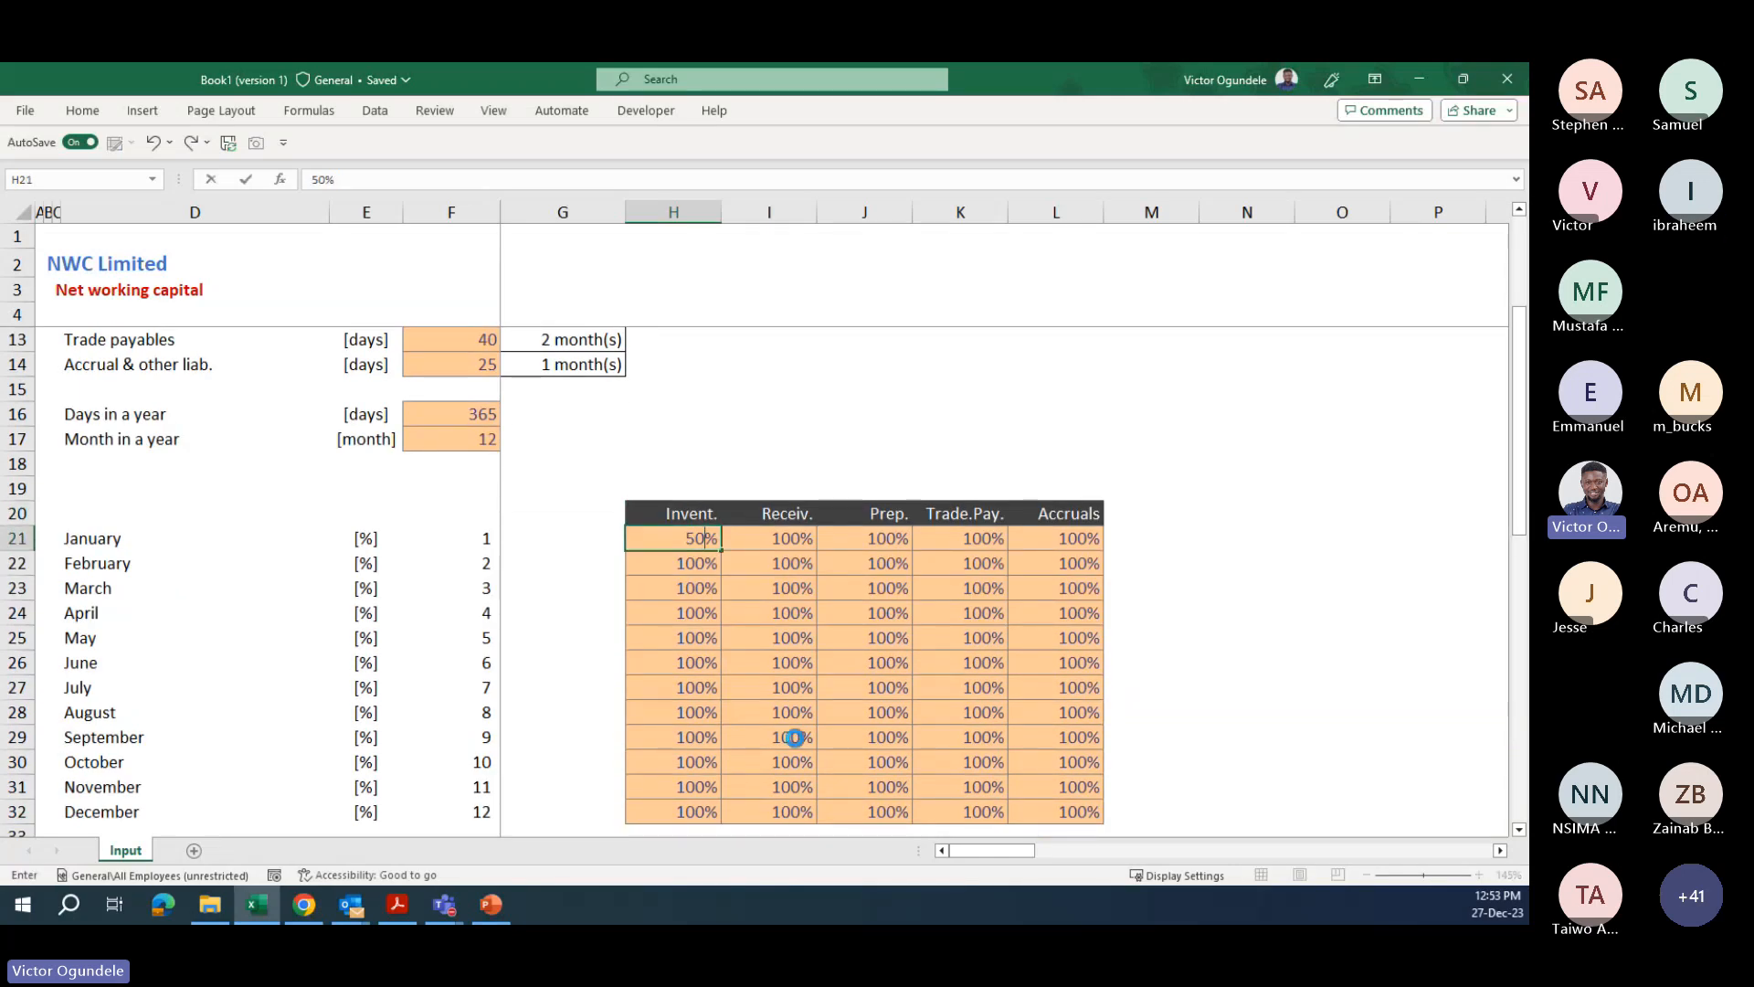
key(Return)
text(80)
key(Return)
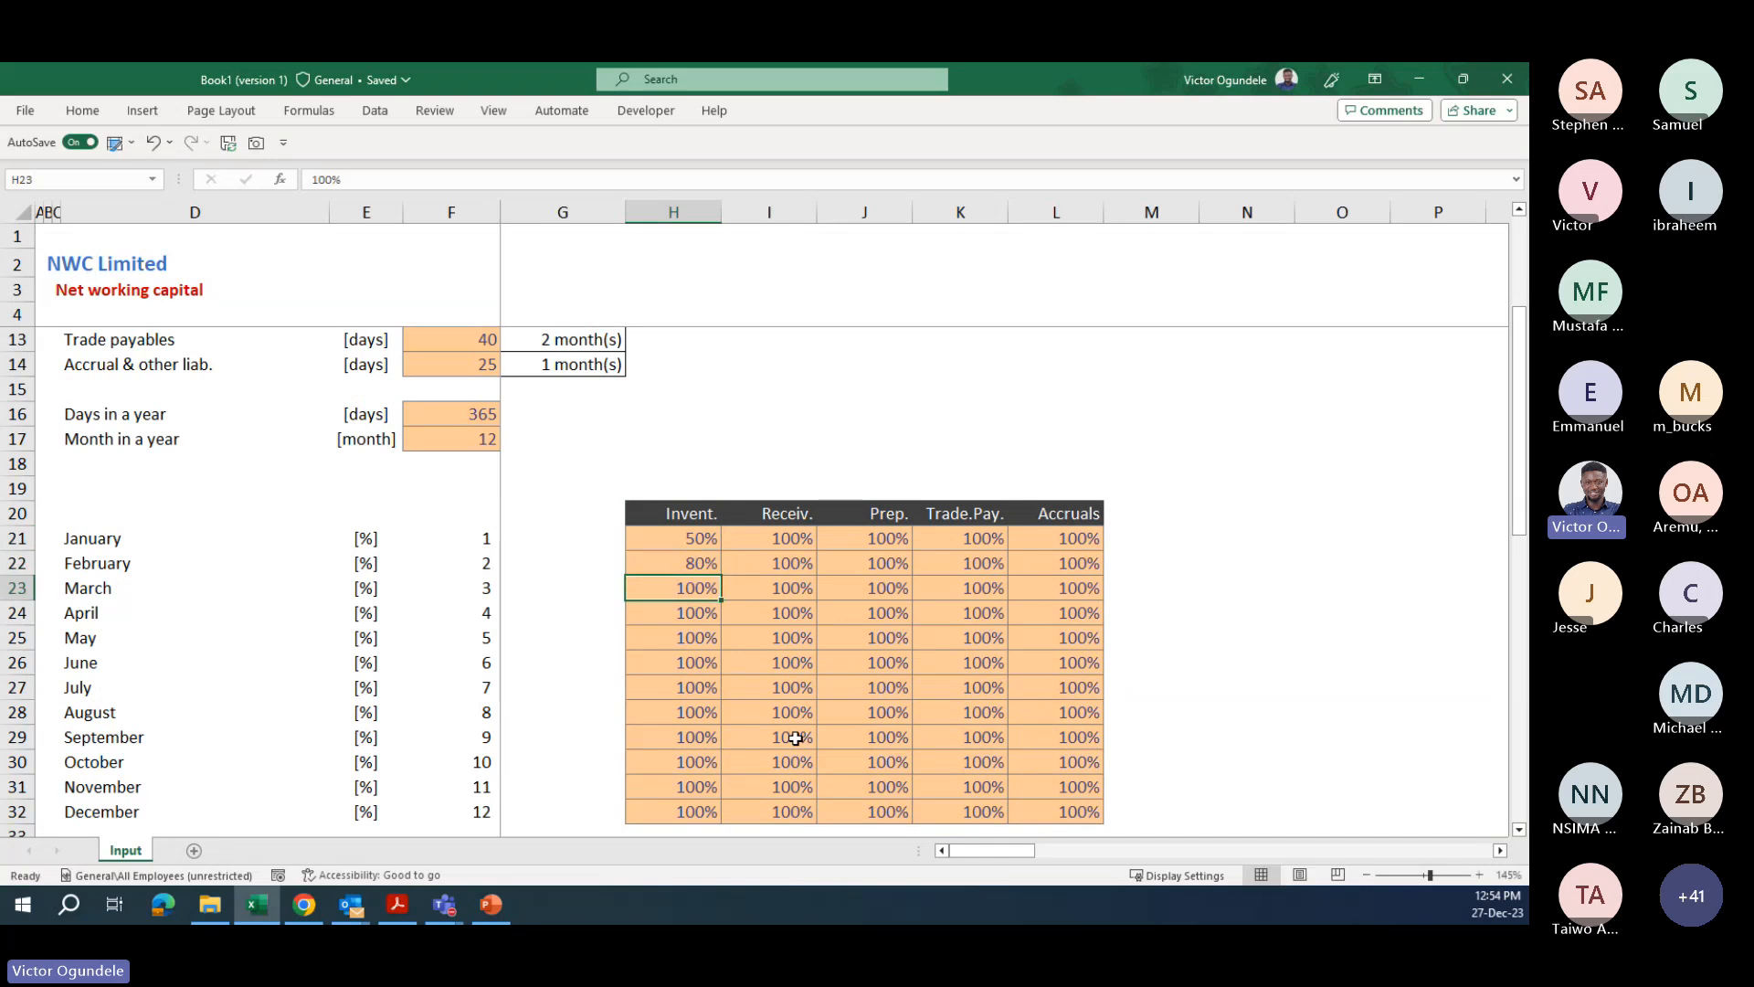
text(120)
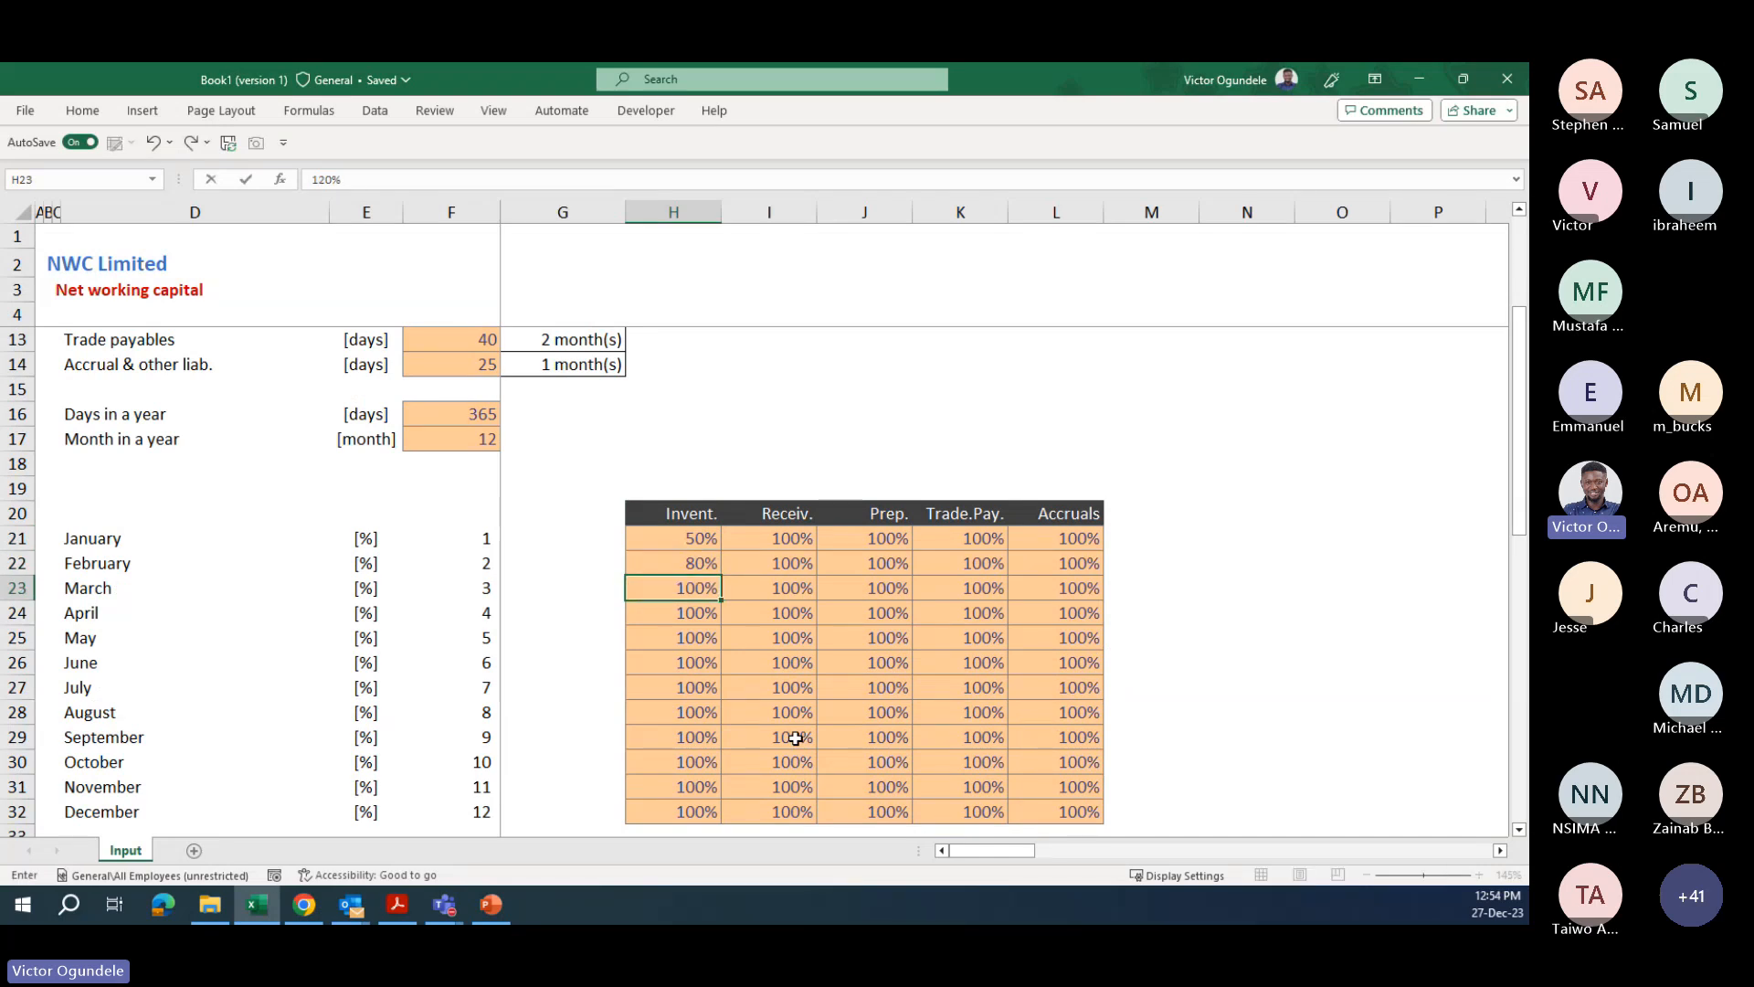
key(Return)
- Examine how the new seasonality percentages affect inventory sold and the ending balances in rows 55 and 56
key(Page_Down)
scroll(791, 749, down, 6)
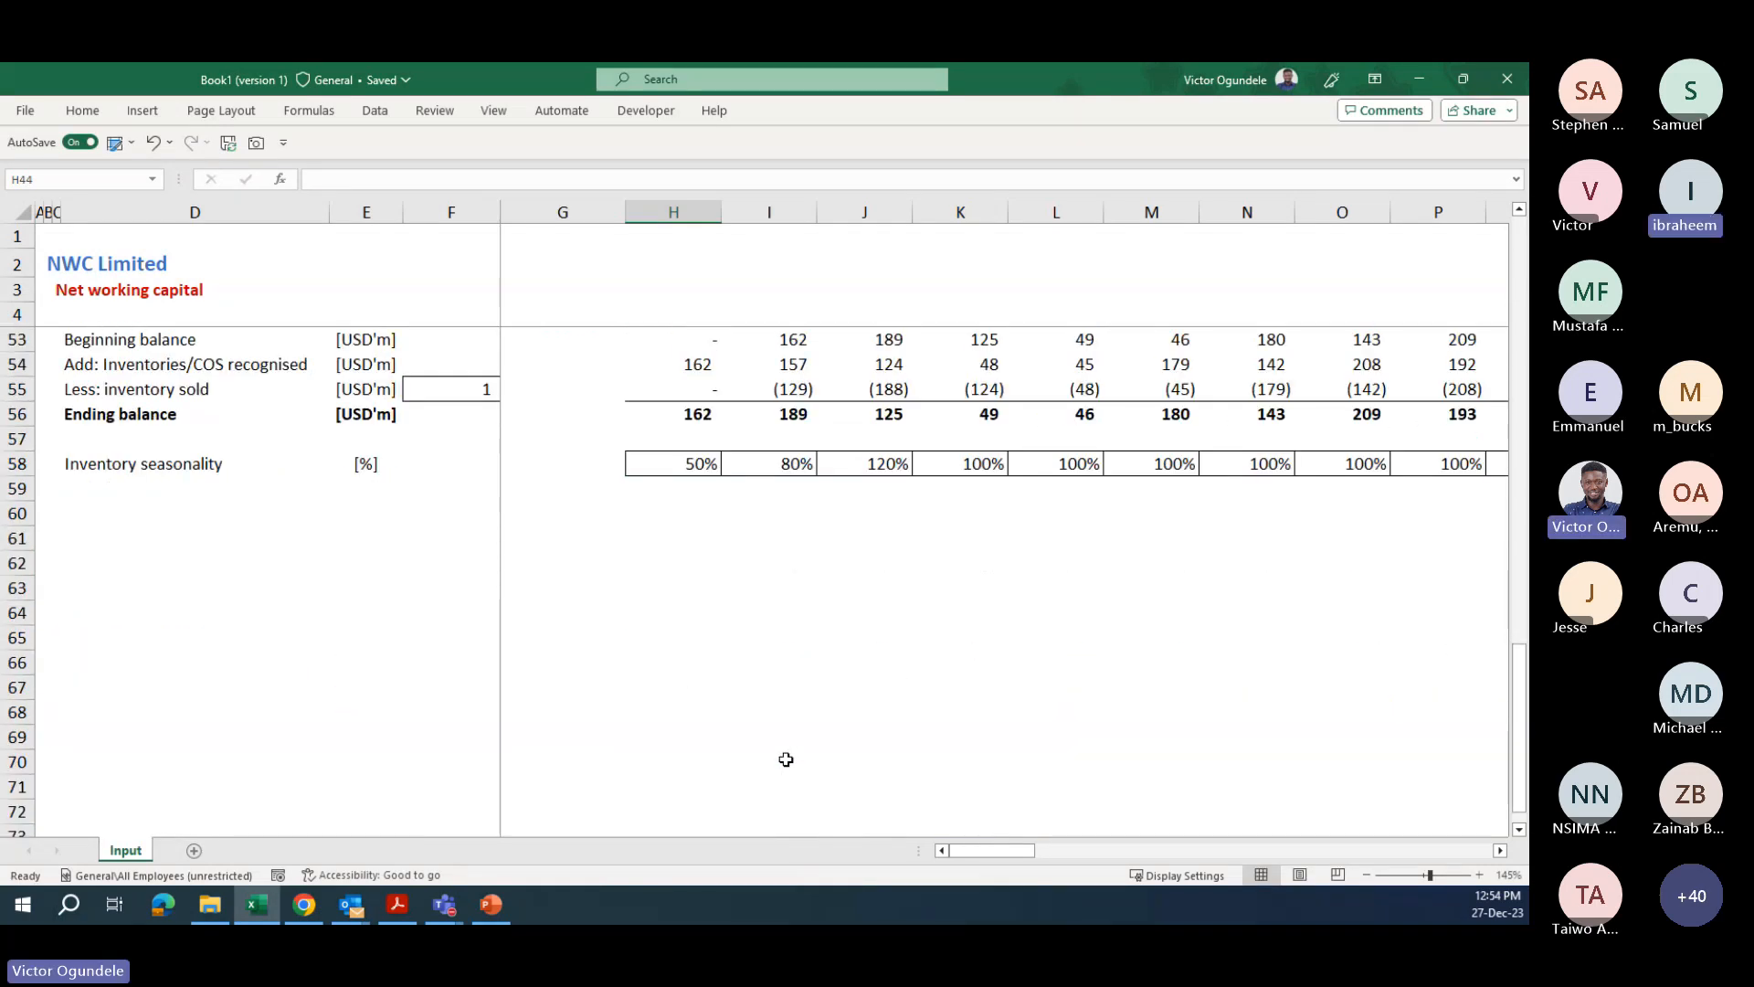
scroll(786, 759, up, 3)
click(692, 603)
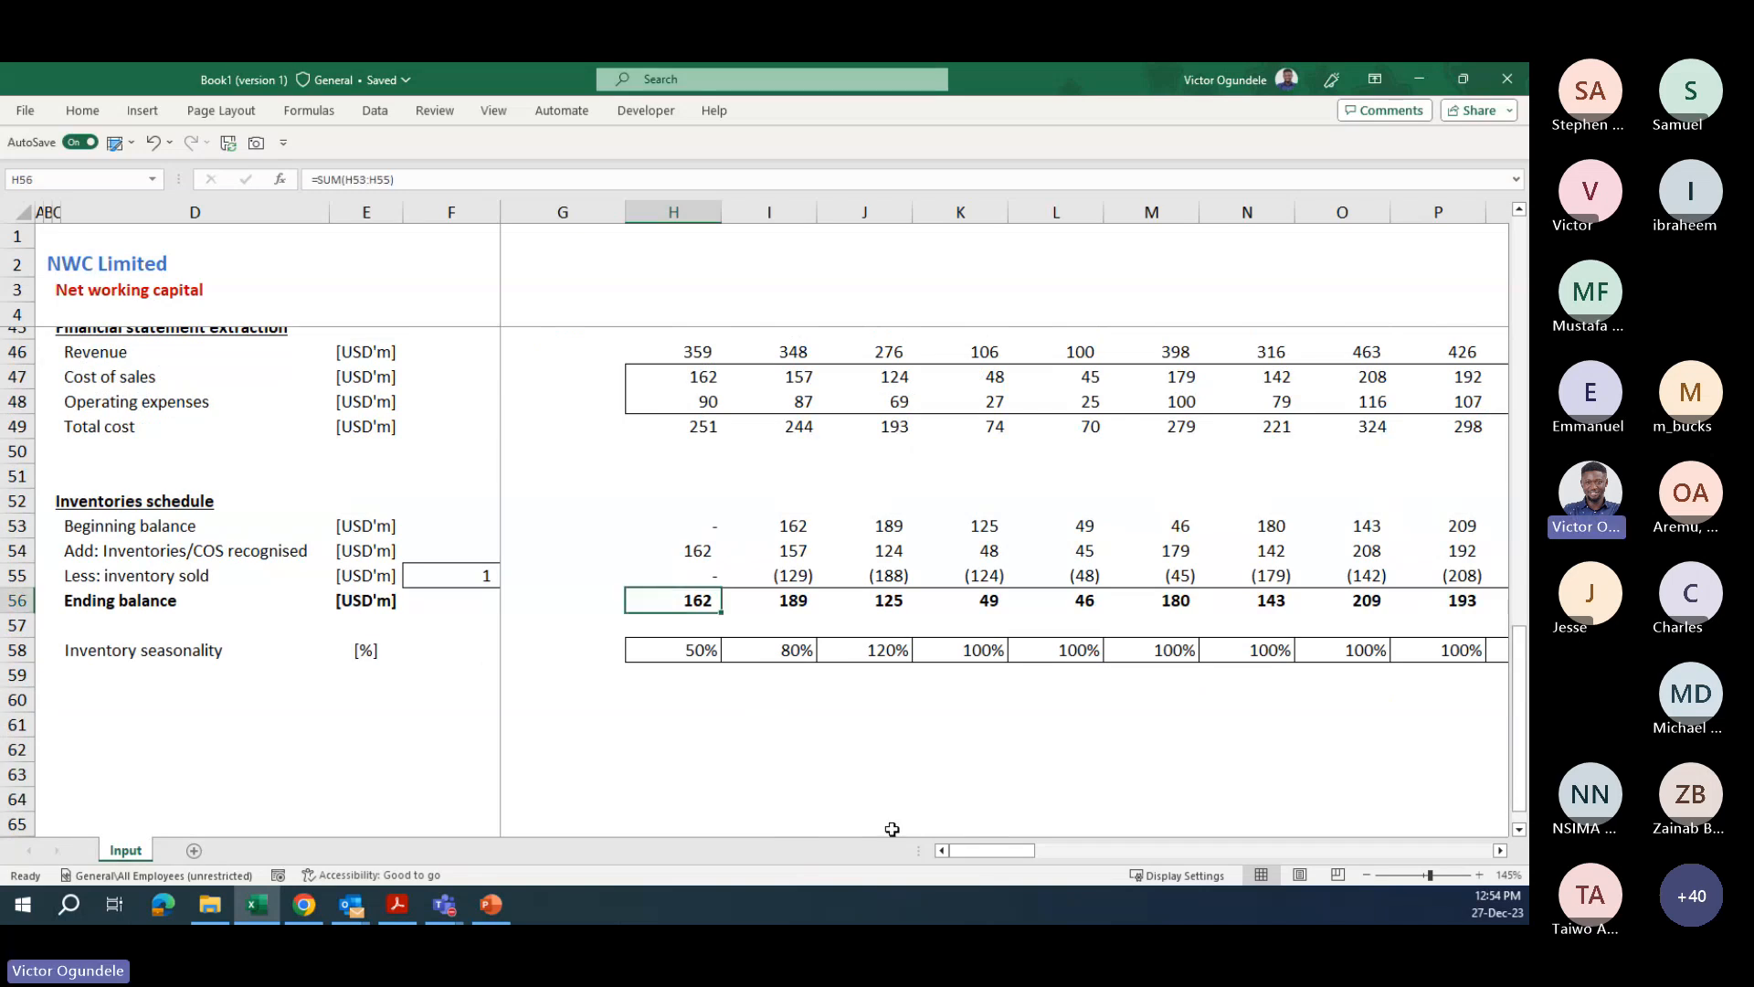
scroll(893, 829, up, 1)
key(Right)
key(Right)
key(Right)
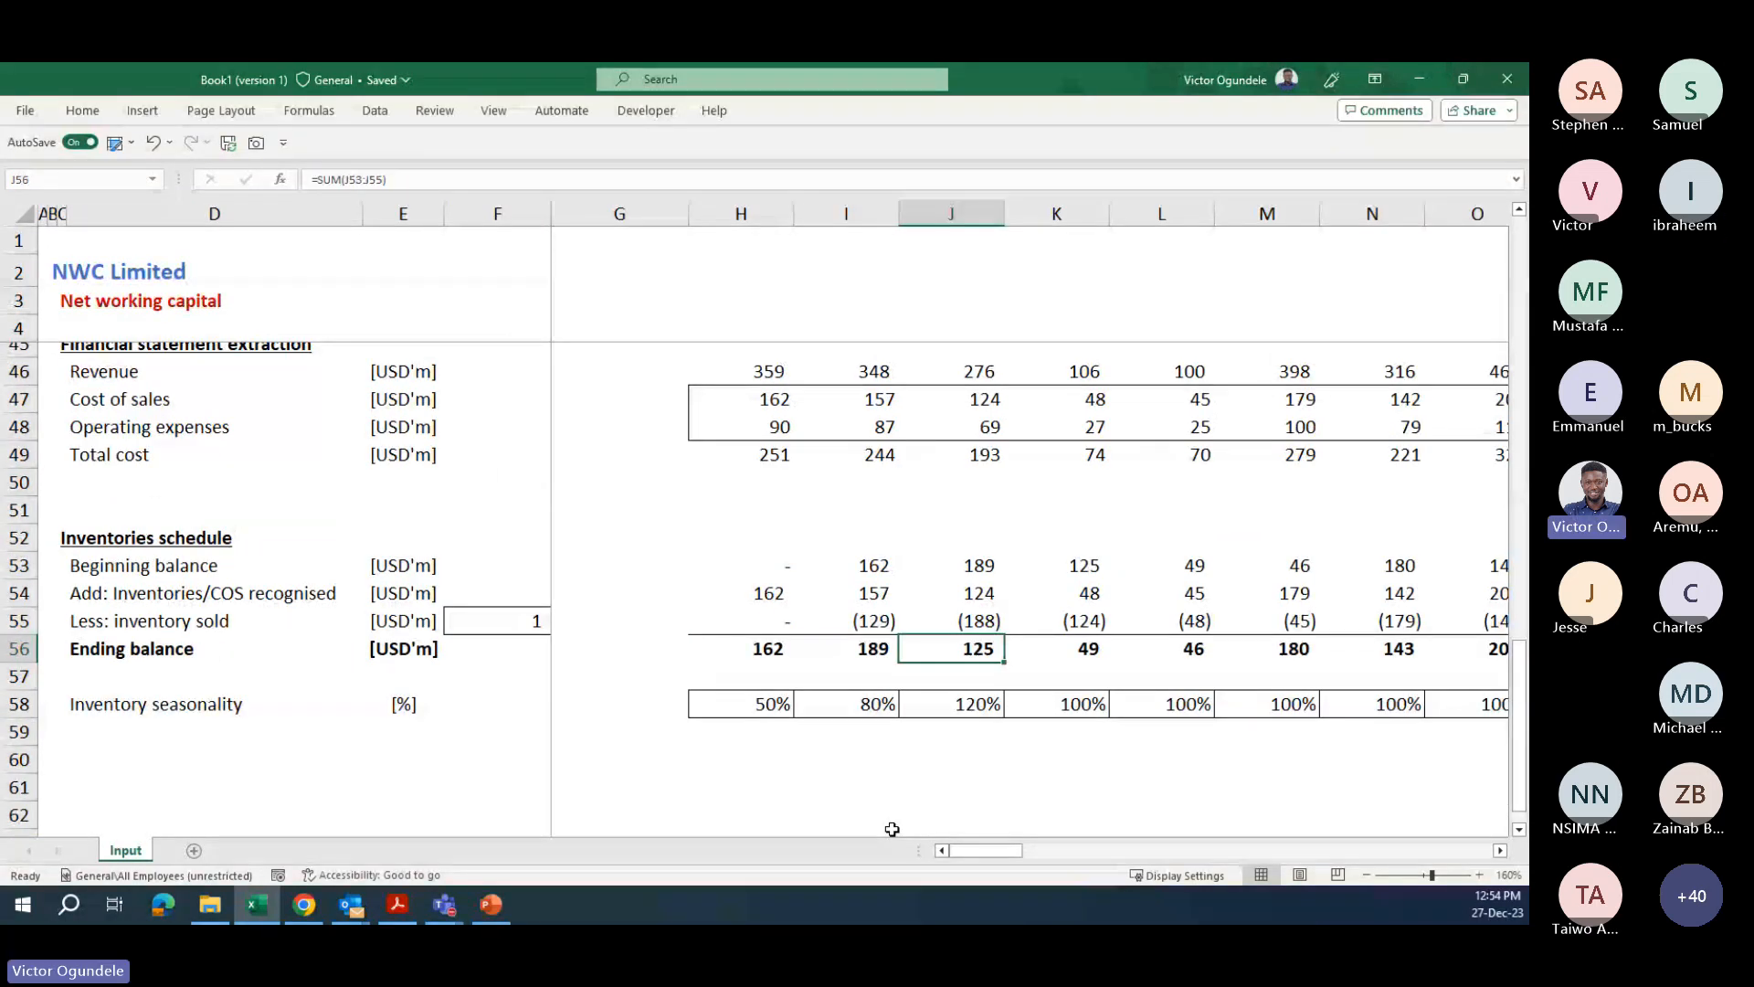
key(Right)
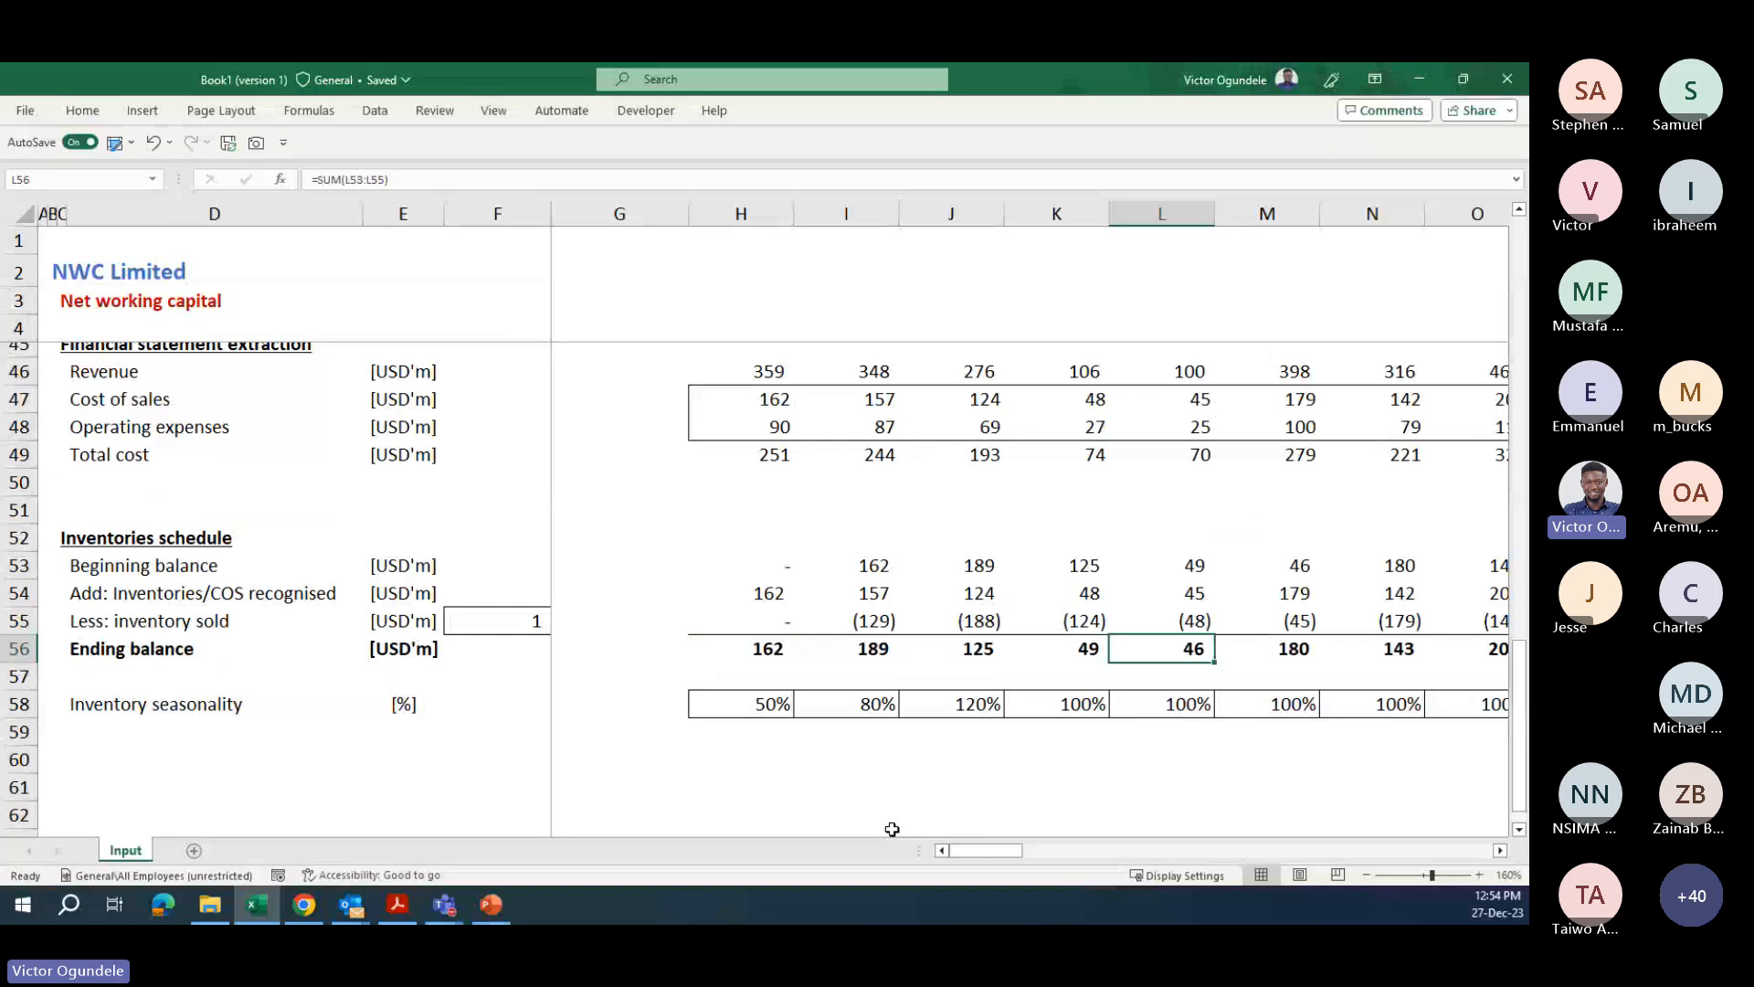
key(Right)
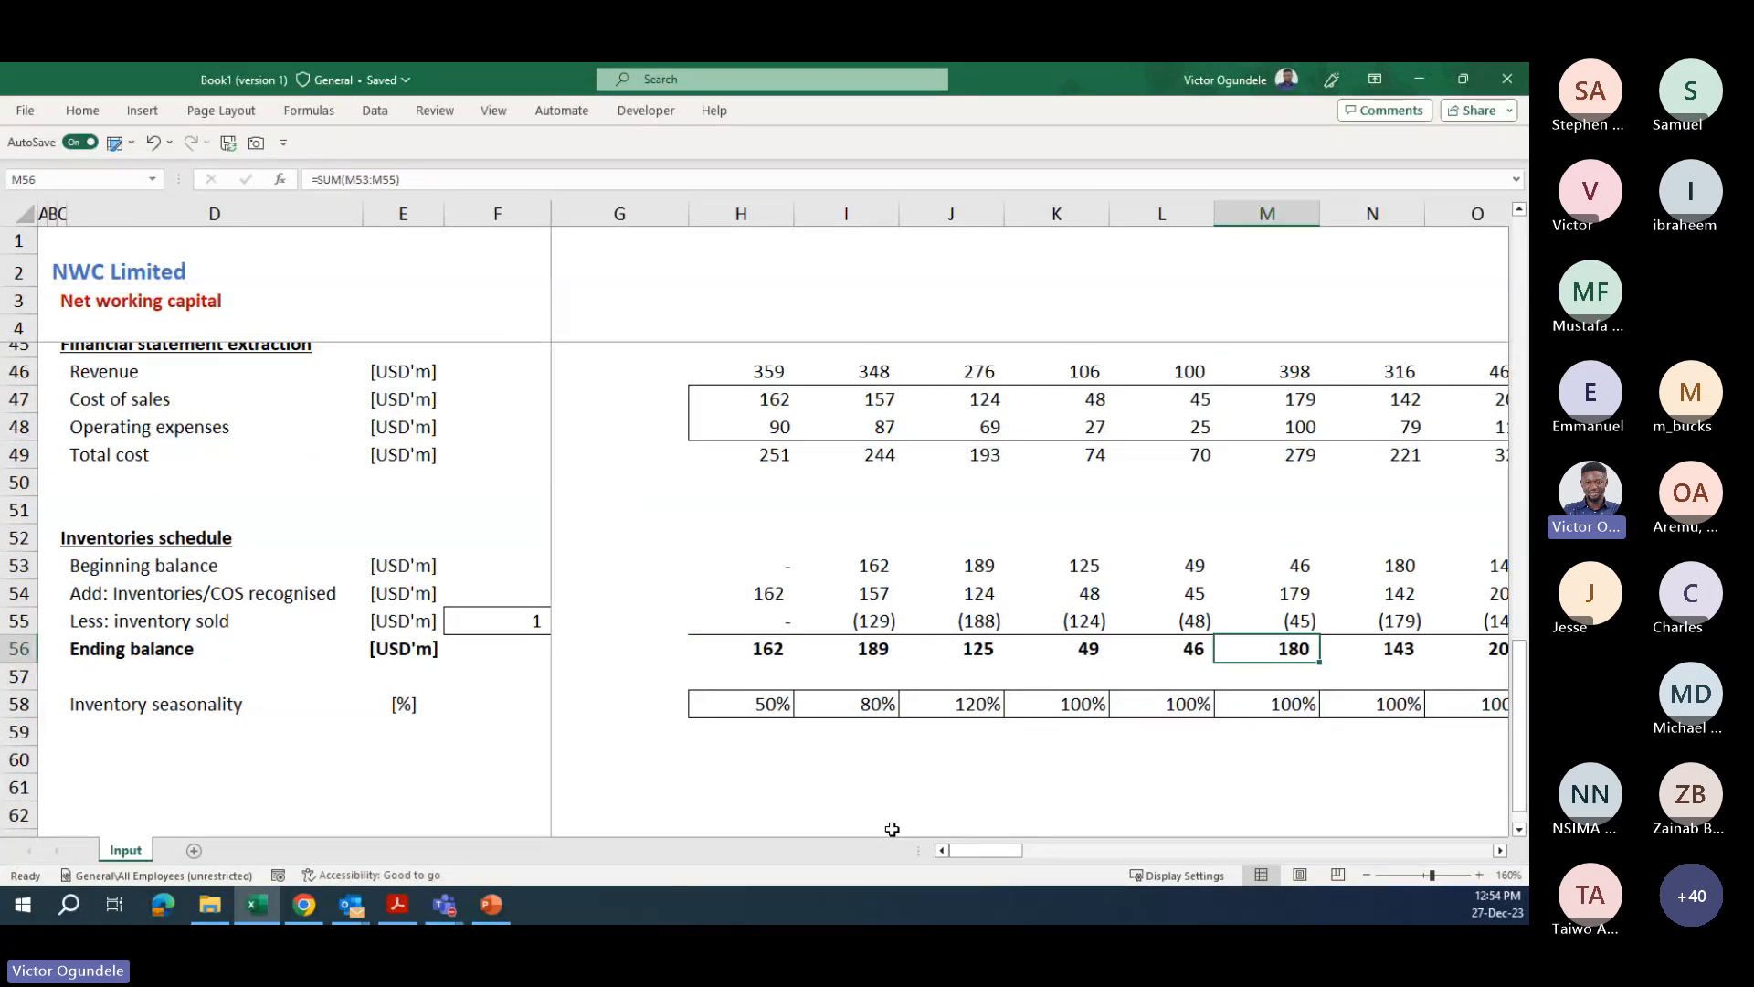
key(Left)
key(Left)
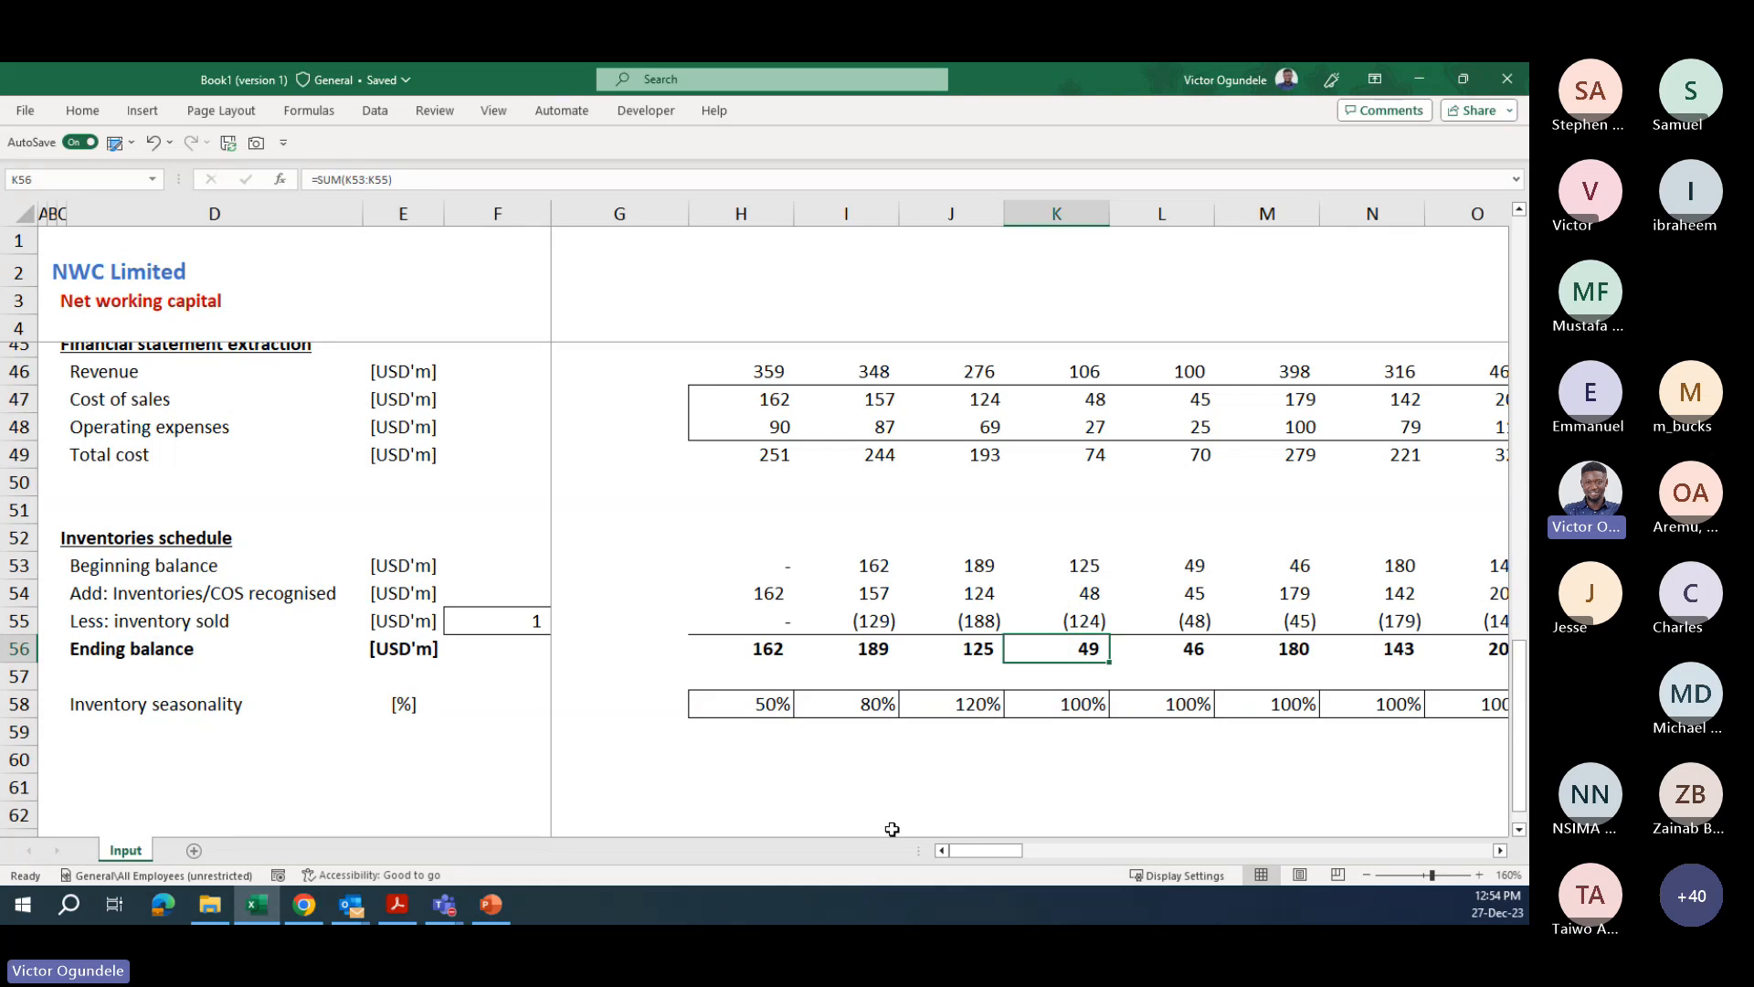
key(Up)
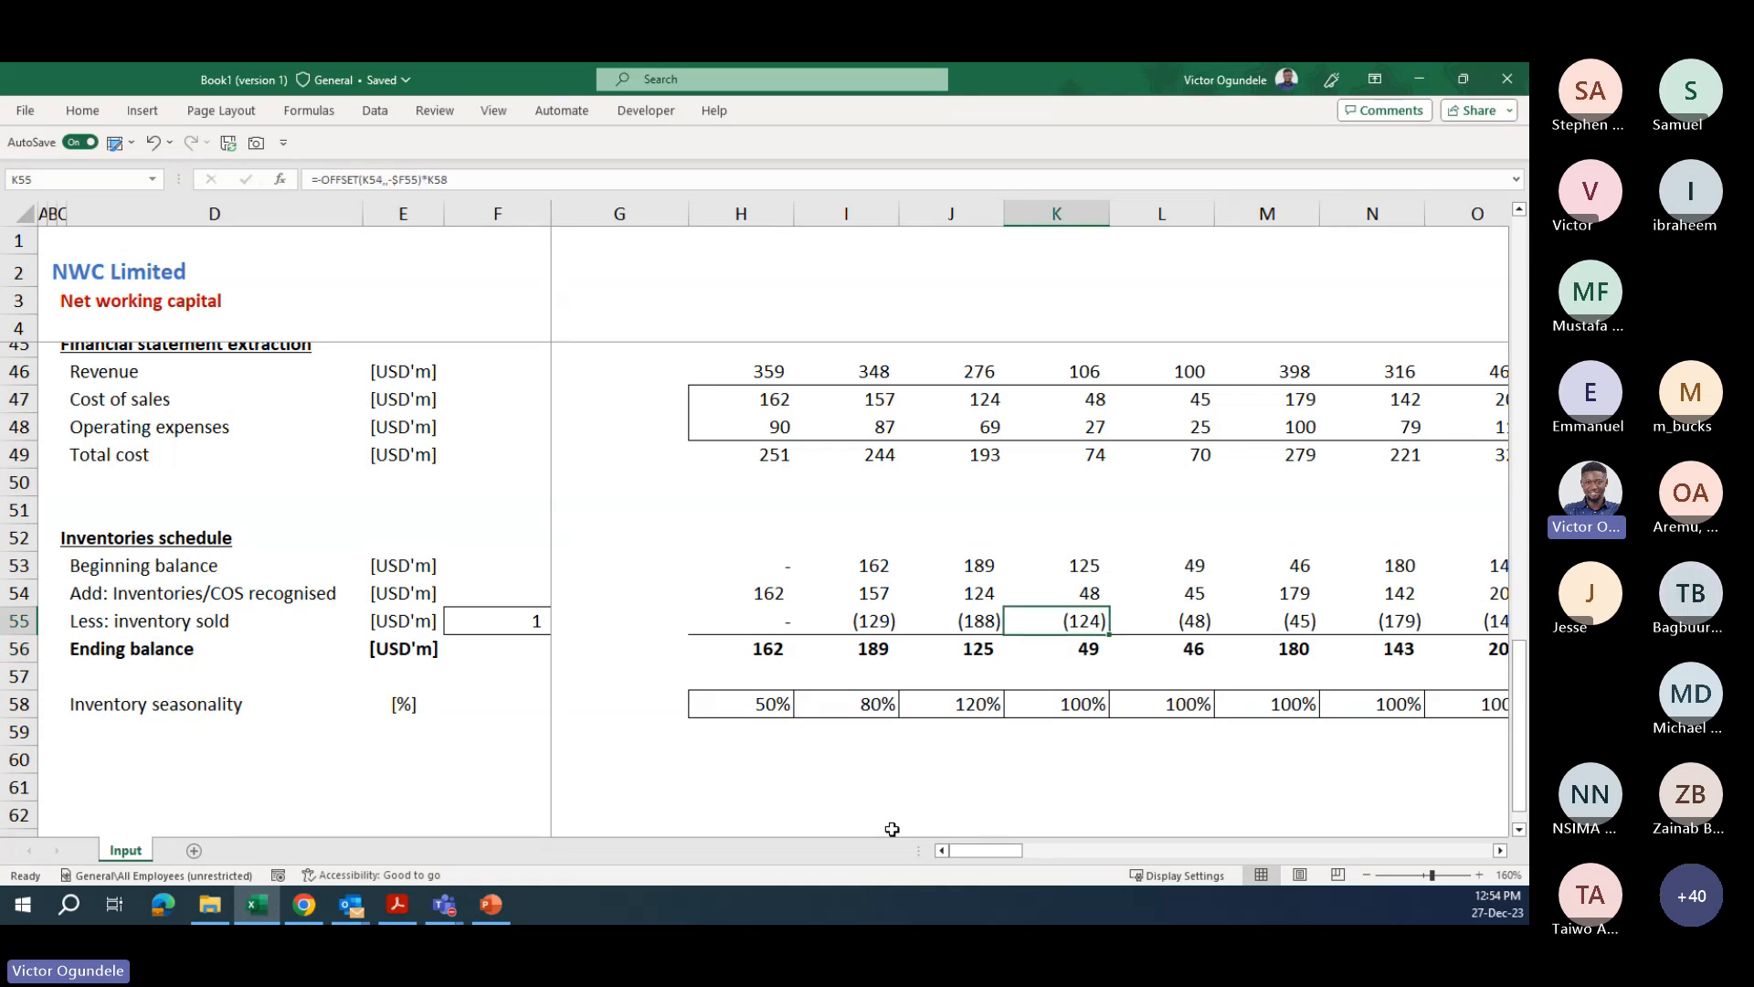
- Insert a row above the ending balance and enter "Provision for losses" as its label in D56
key(Down)
key(shift+space)
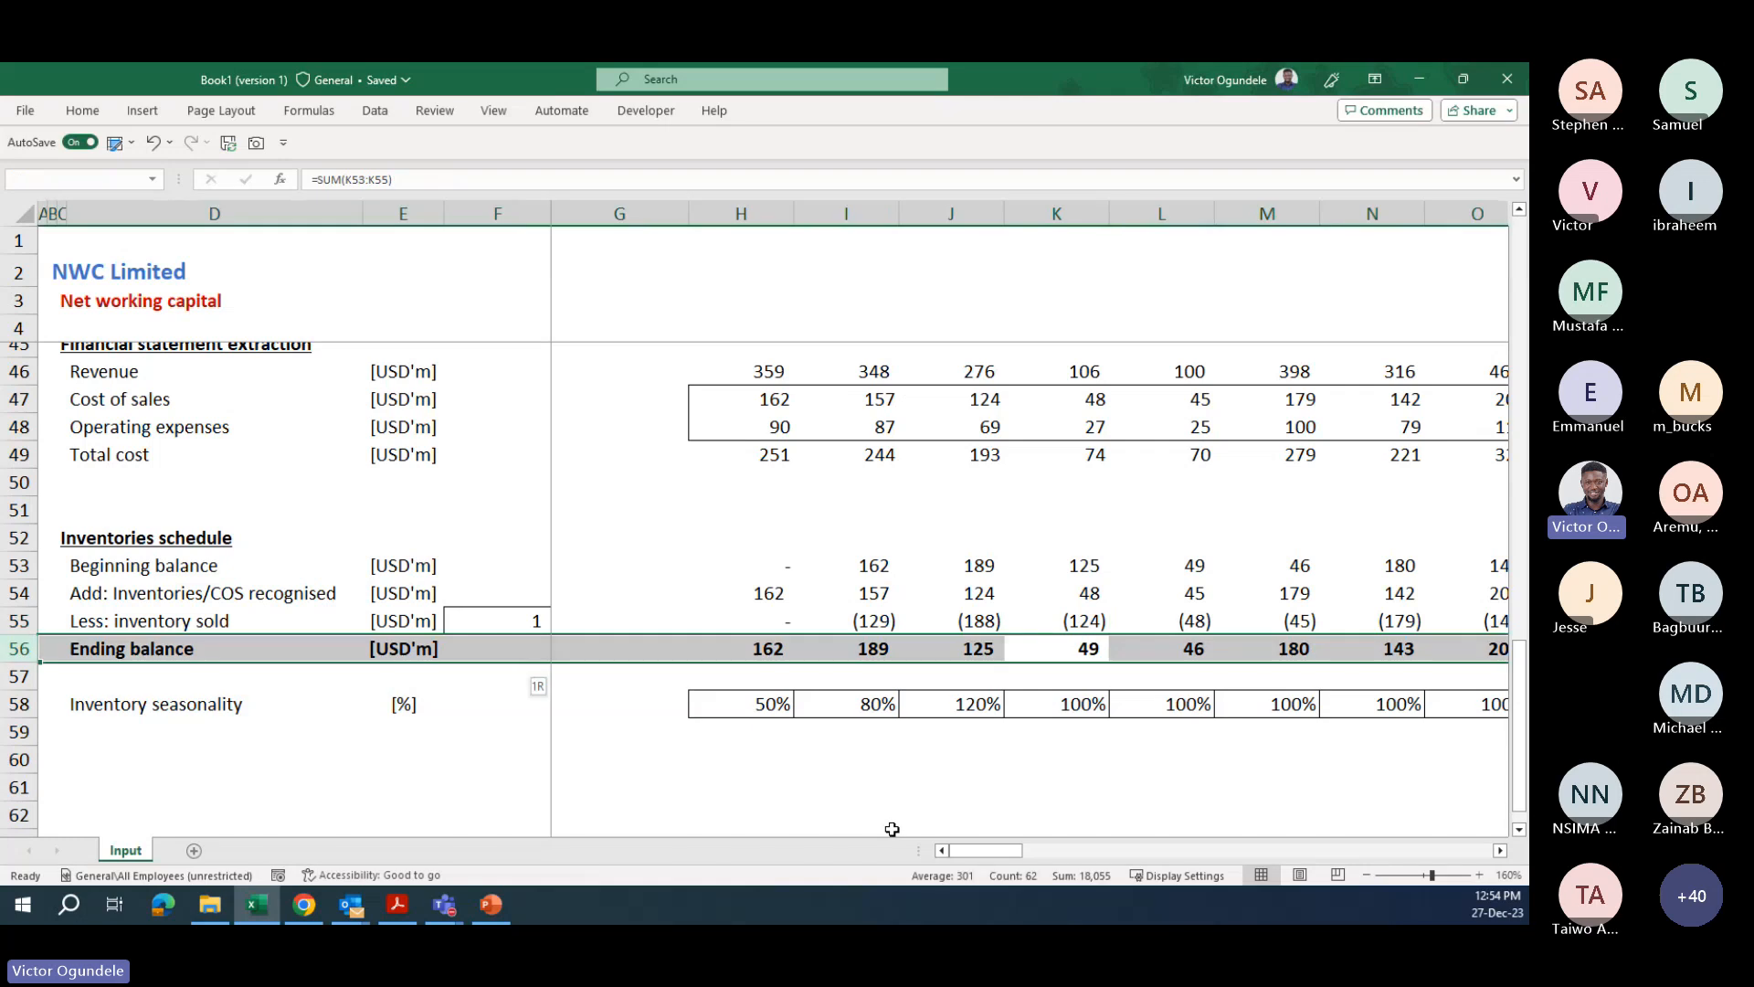
key(ctrl+shift+plus)
key(ctrl+Left)
key(Right)
key(Right)
key(Right)
text(Provision fot)
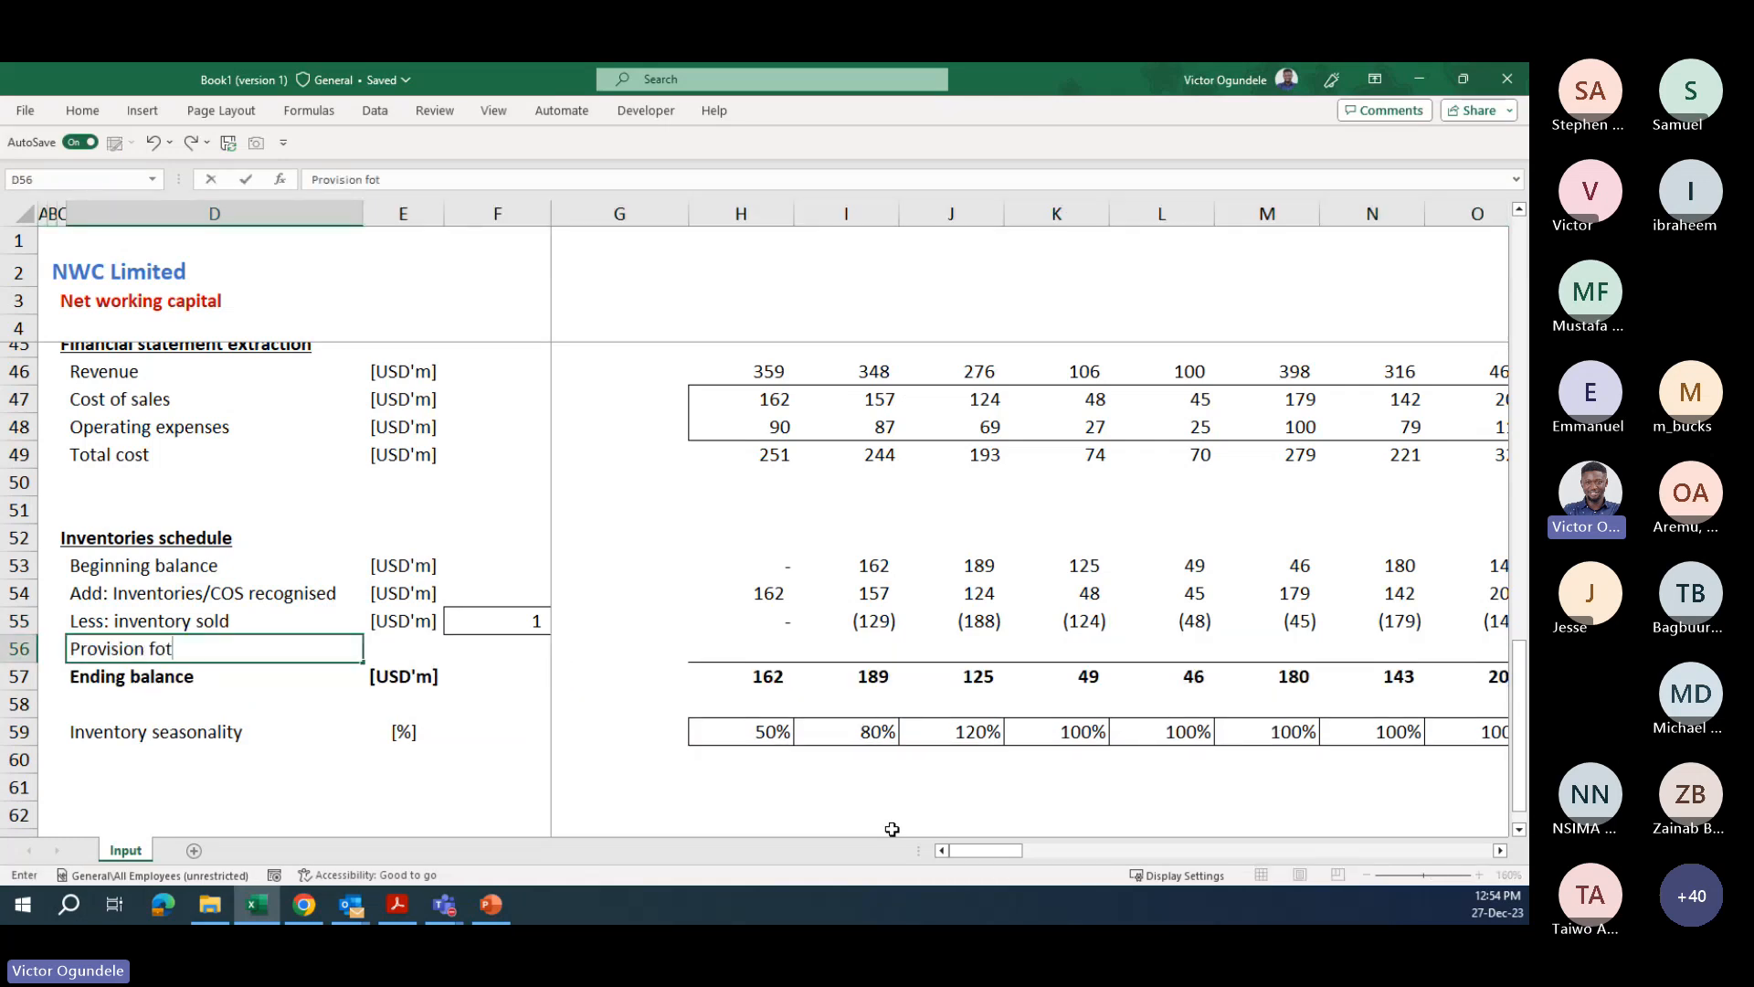
key(BackSpace)
text(r losses)
- Discard the provision label and delete the inserted row 56
key(Escape)
key(shift+space)
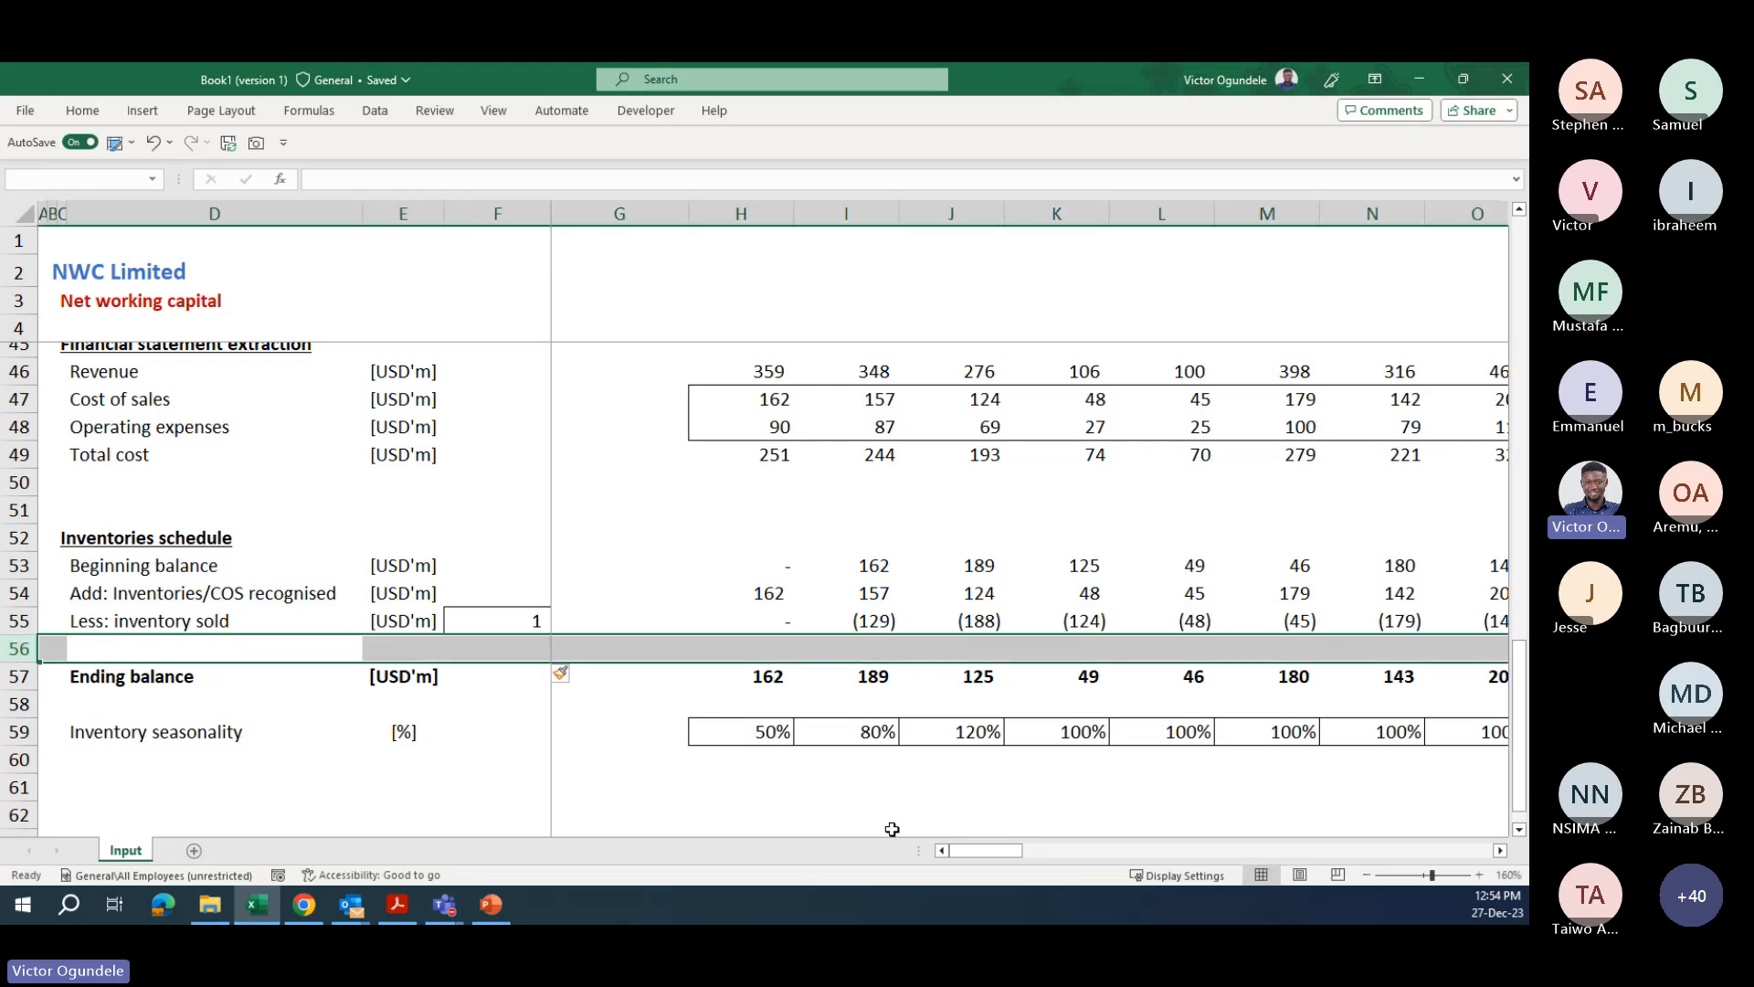
key(ctrl+minus)
- Copy the "Inventories schedule" heading from C52 to C60 below the inventory seasonality line
key(Down)
key(Down)
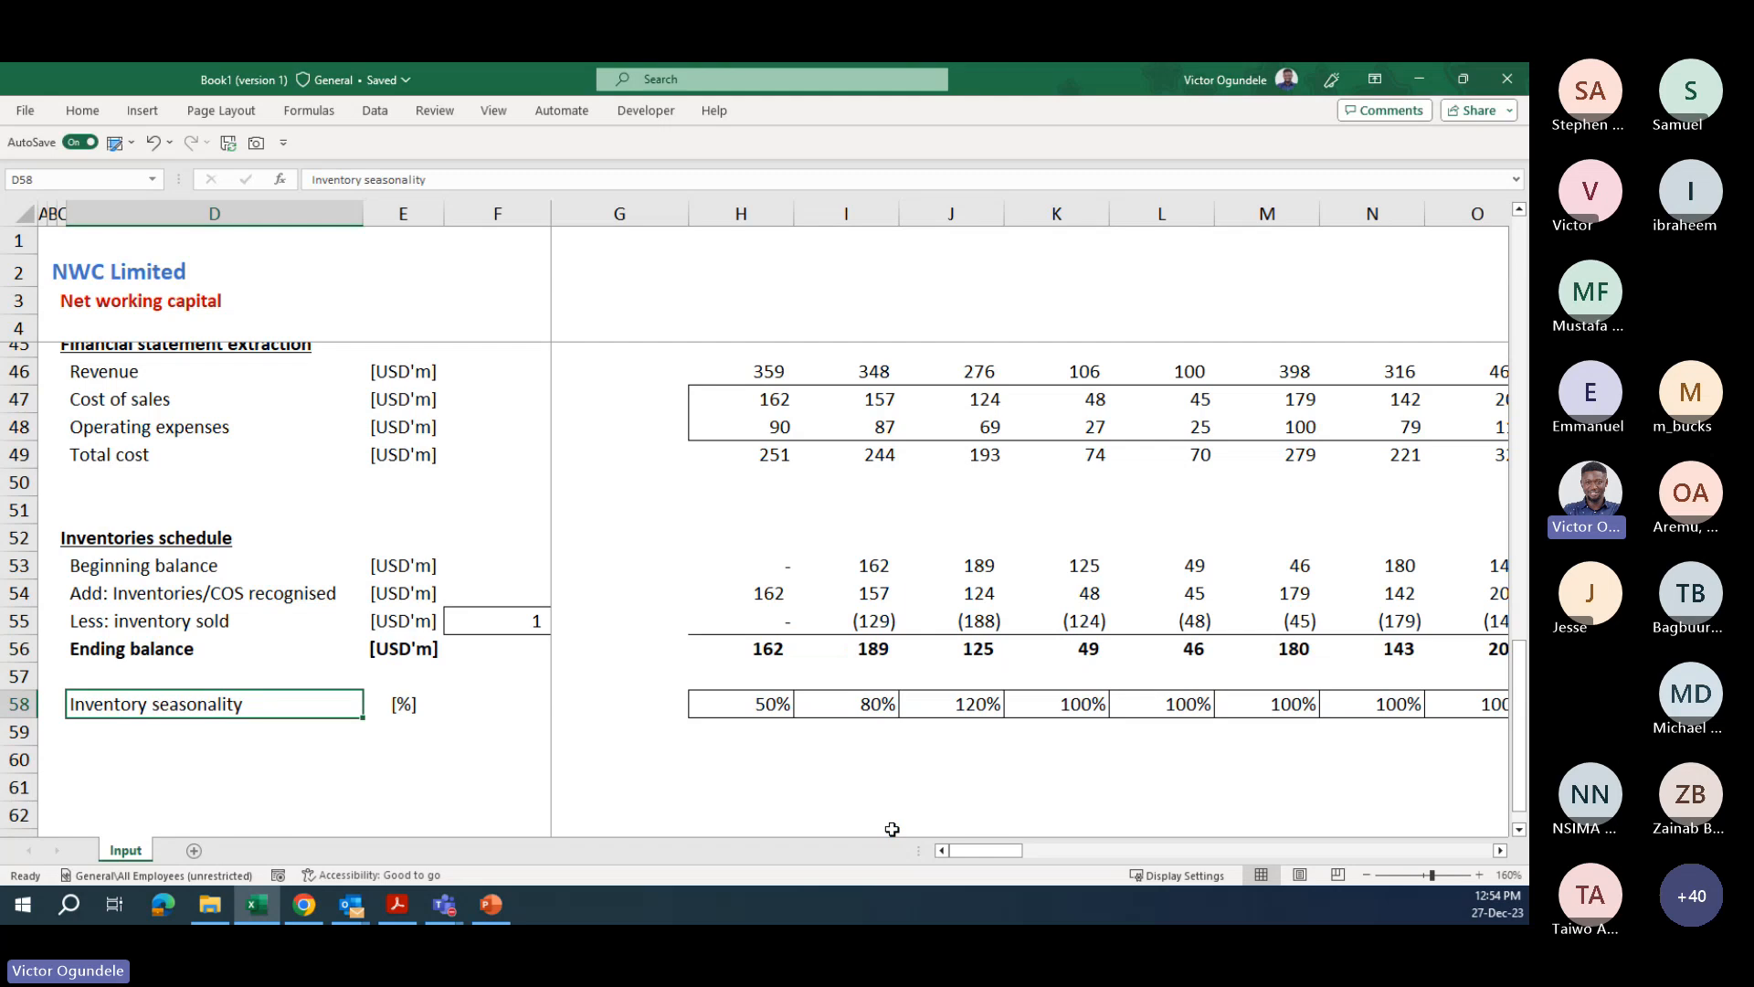
ctrl+scroll(891, 829, down, 1)
key(Up)
key(Up)
key(Up)
key(Up)
key(Up)
key(Up)
key(Left)
key(ctrl+c)
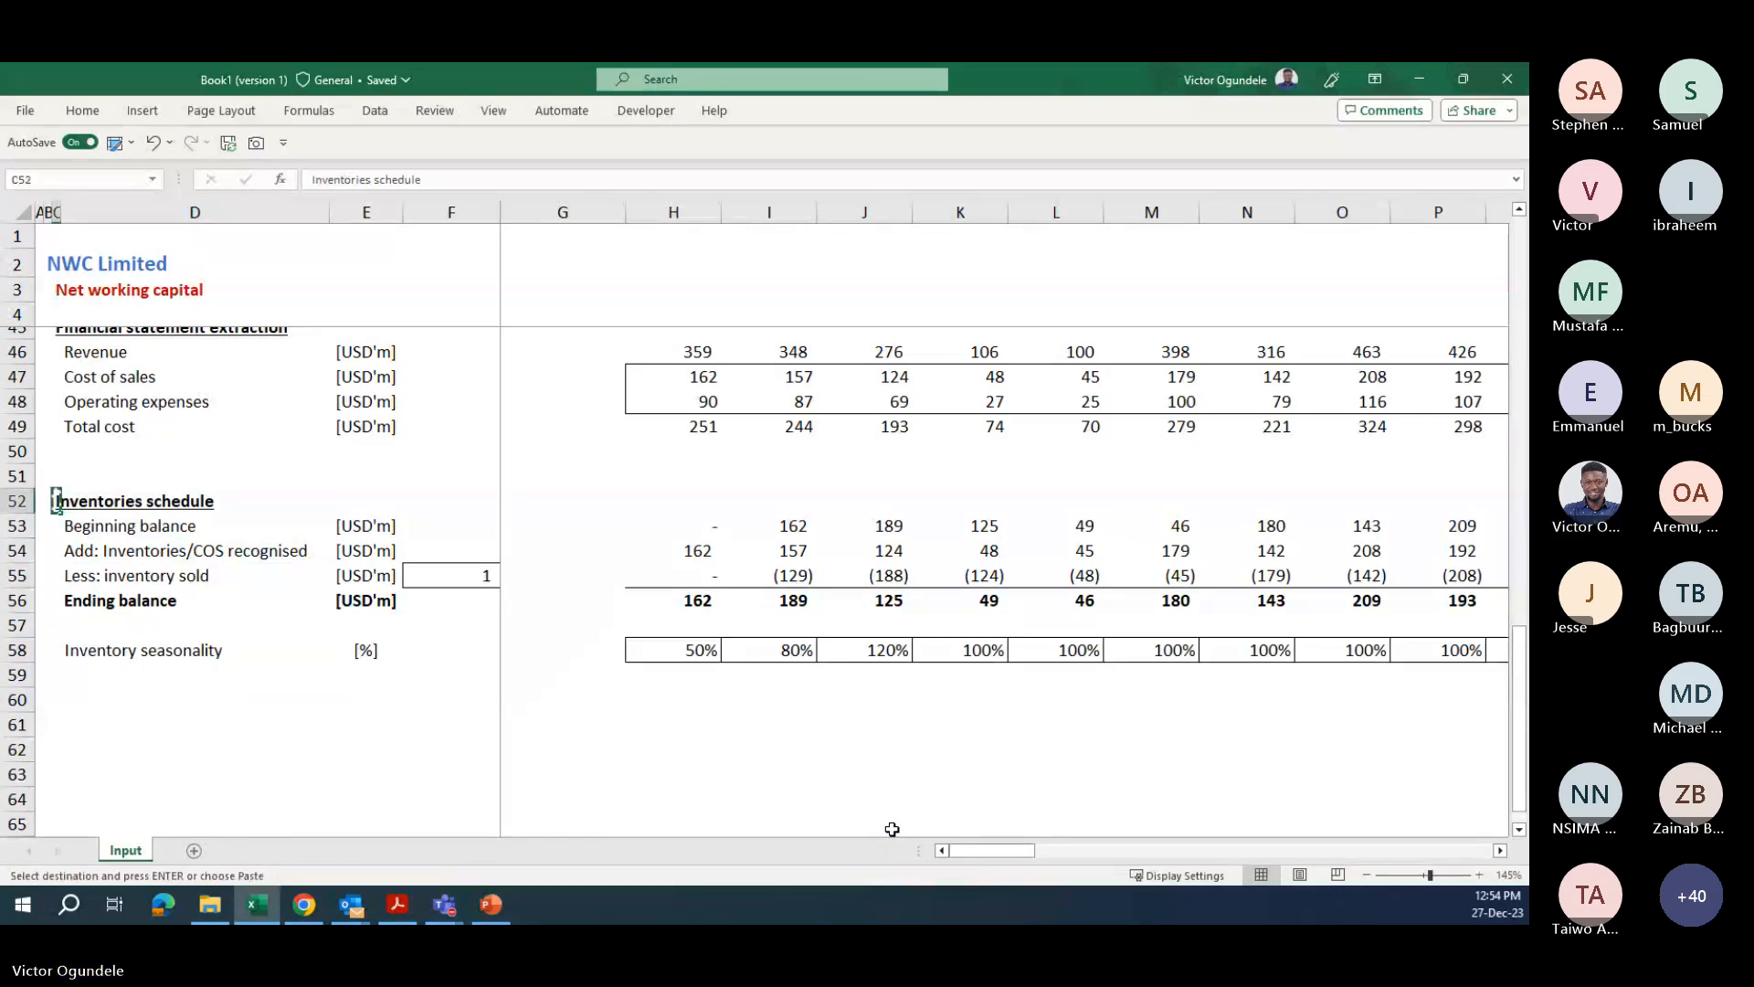
key(Down)
key(Down)
key(Down)
key(Down)
key(Down)
key(Down)
key(Down)
key(Down)
key(Down)
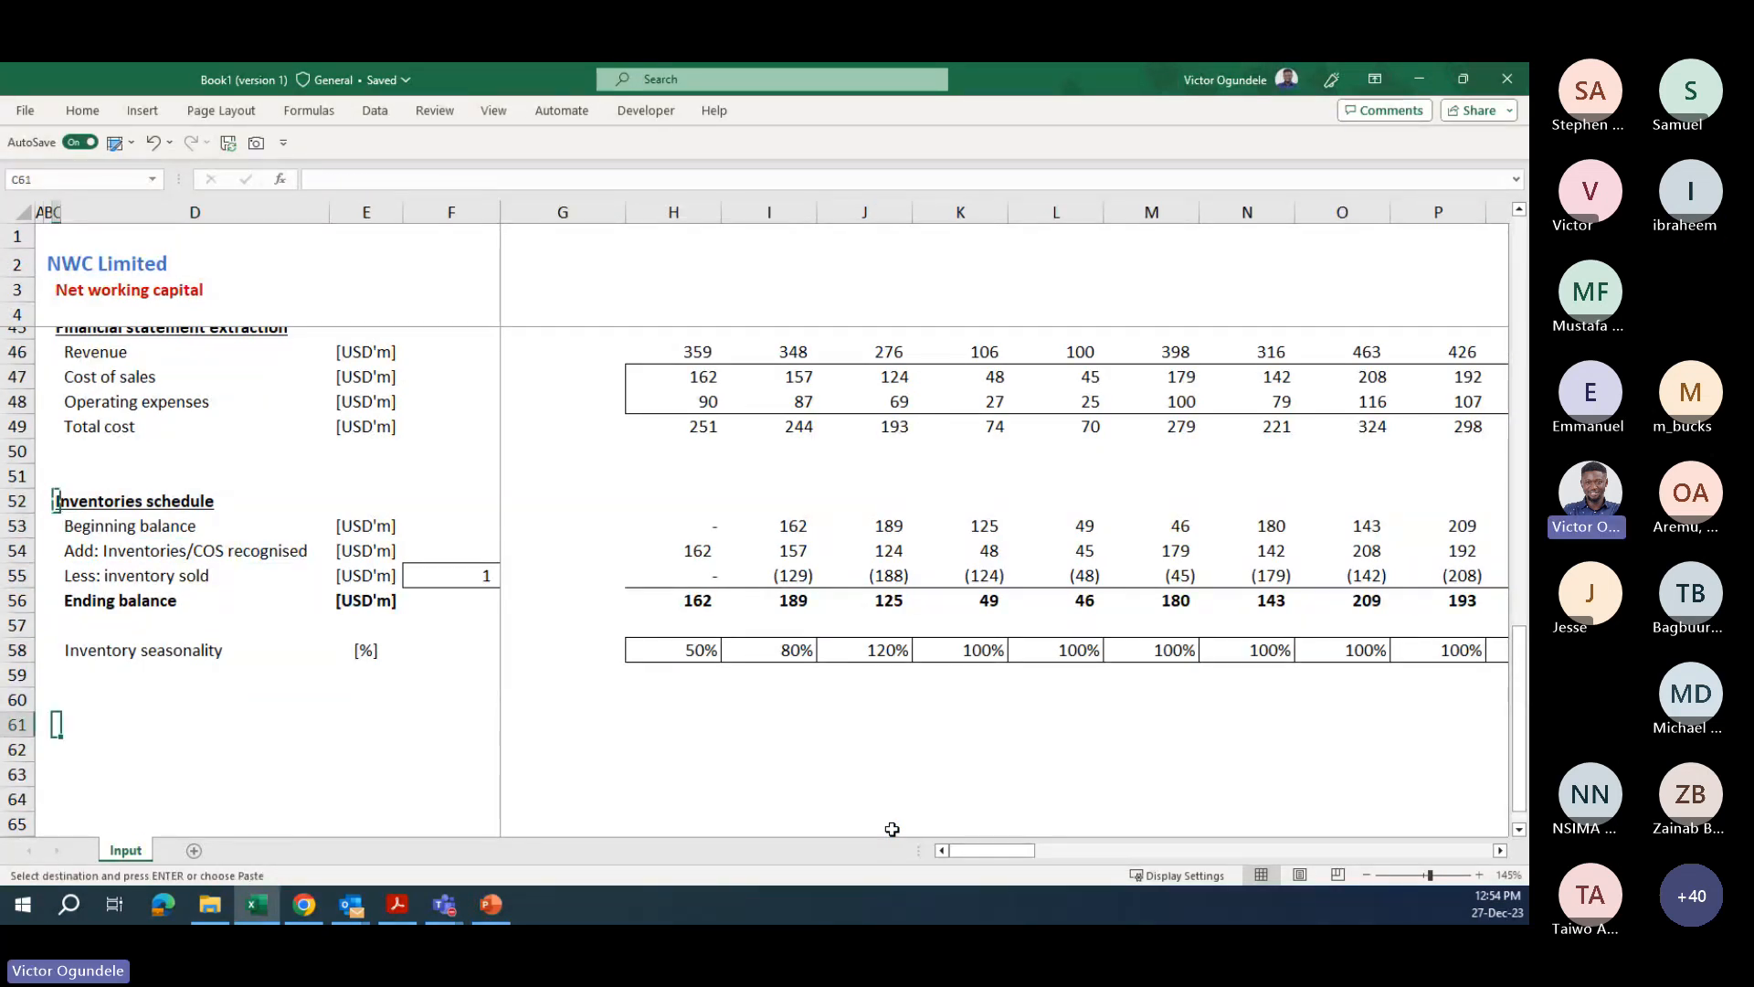
key(Up)
key(ctrl+v)
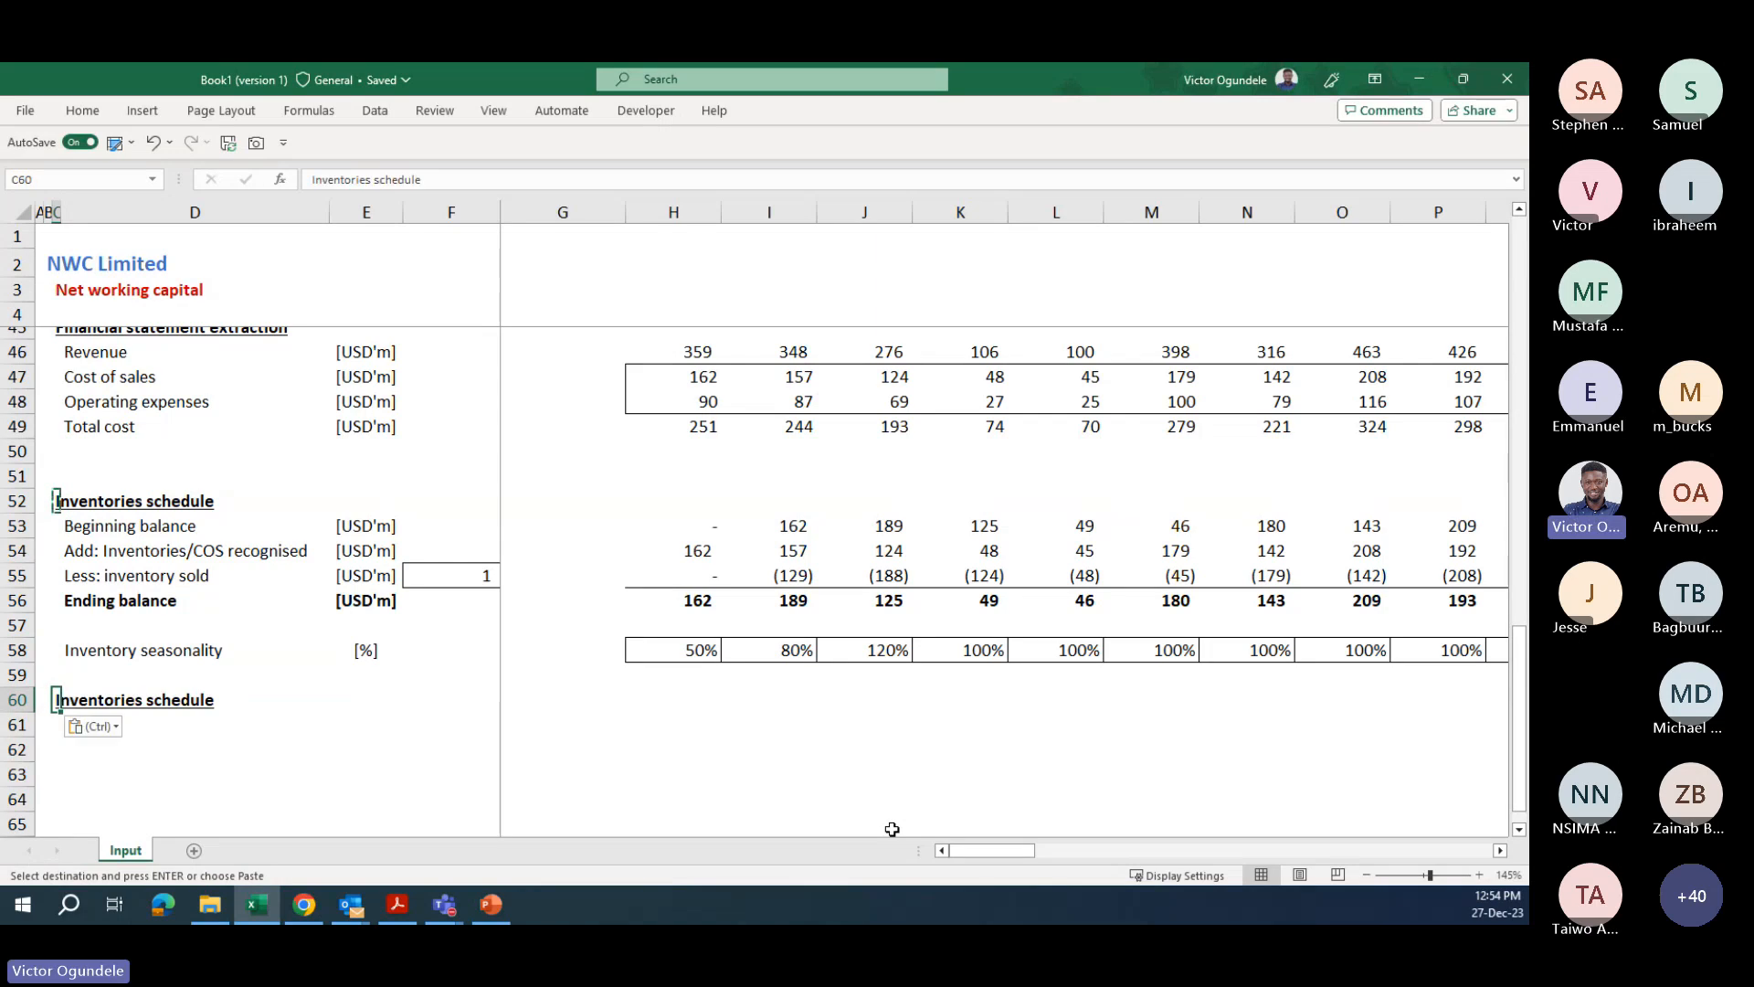
- Rename the copied heading in C60 as "Receivable schedule"
text(Receva)
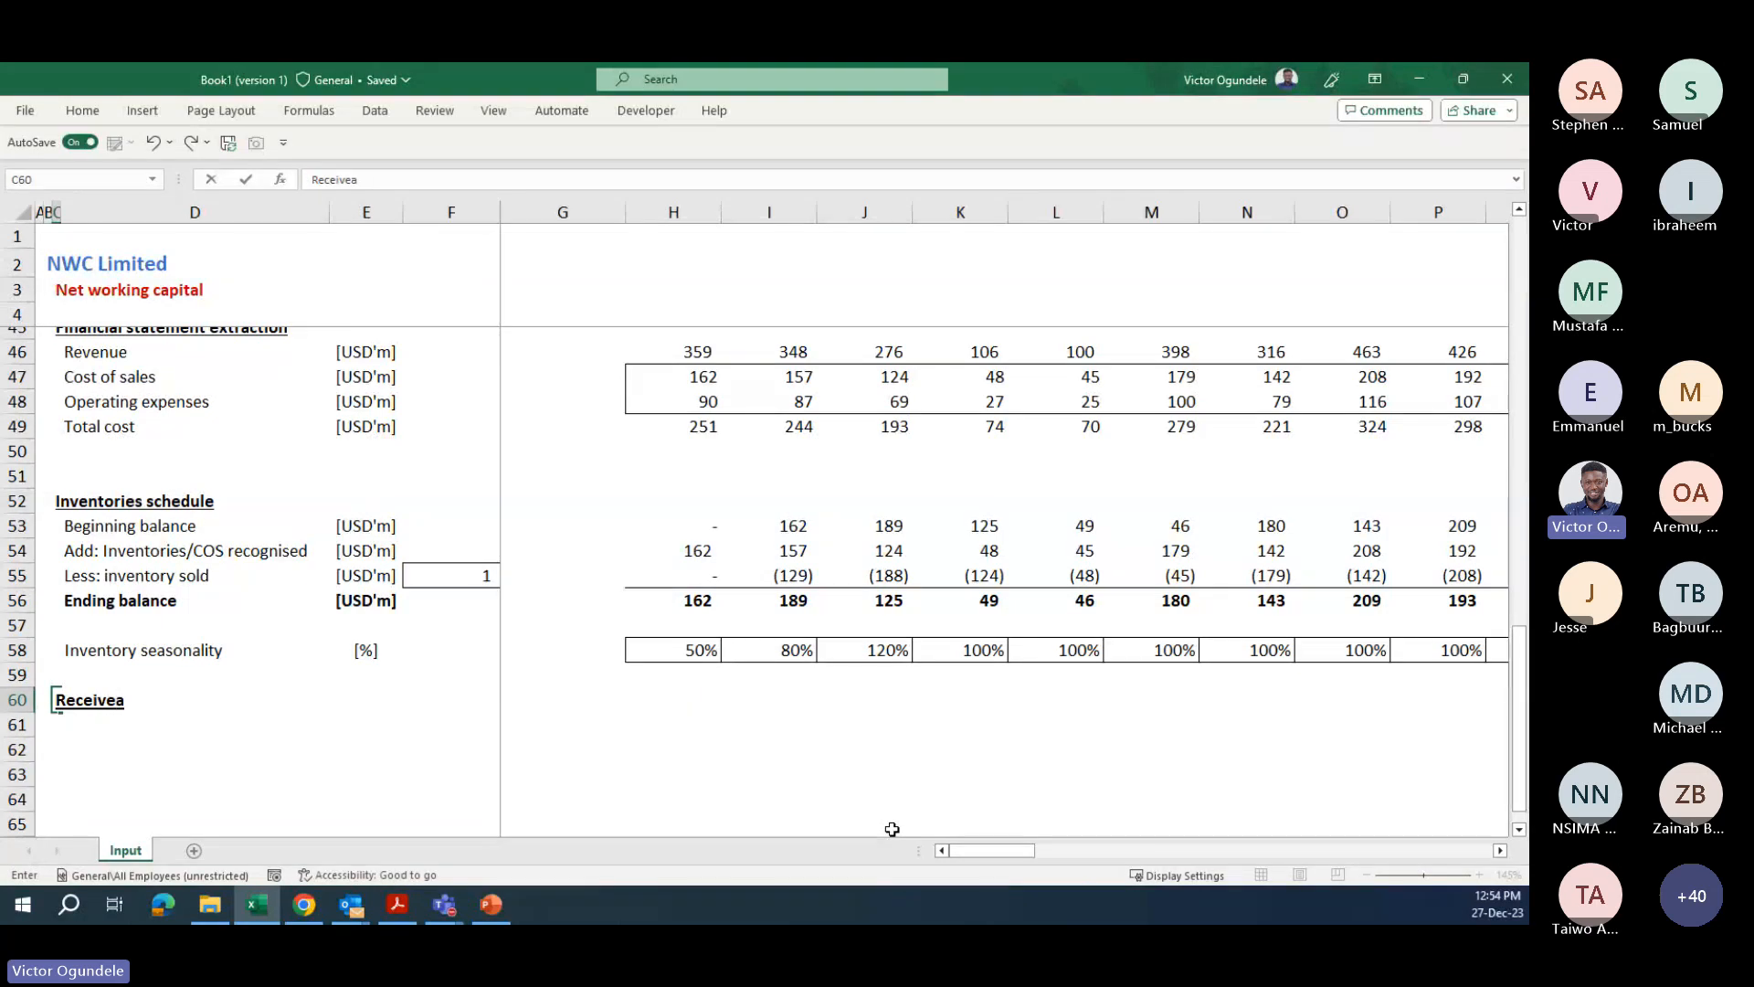
key(BackSpace)
key(BackSpace)
text(ivable )
text(scheudl)
key(BackSpace)
key(BackSpace)
key(BackSpace)
text(dule)
key(Return)
- Enter the receivable schedule labels "Beginning balance" in D61 and "Add: revenue recognised" in D62
key(Right)
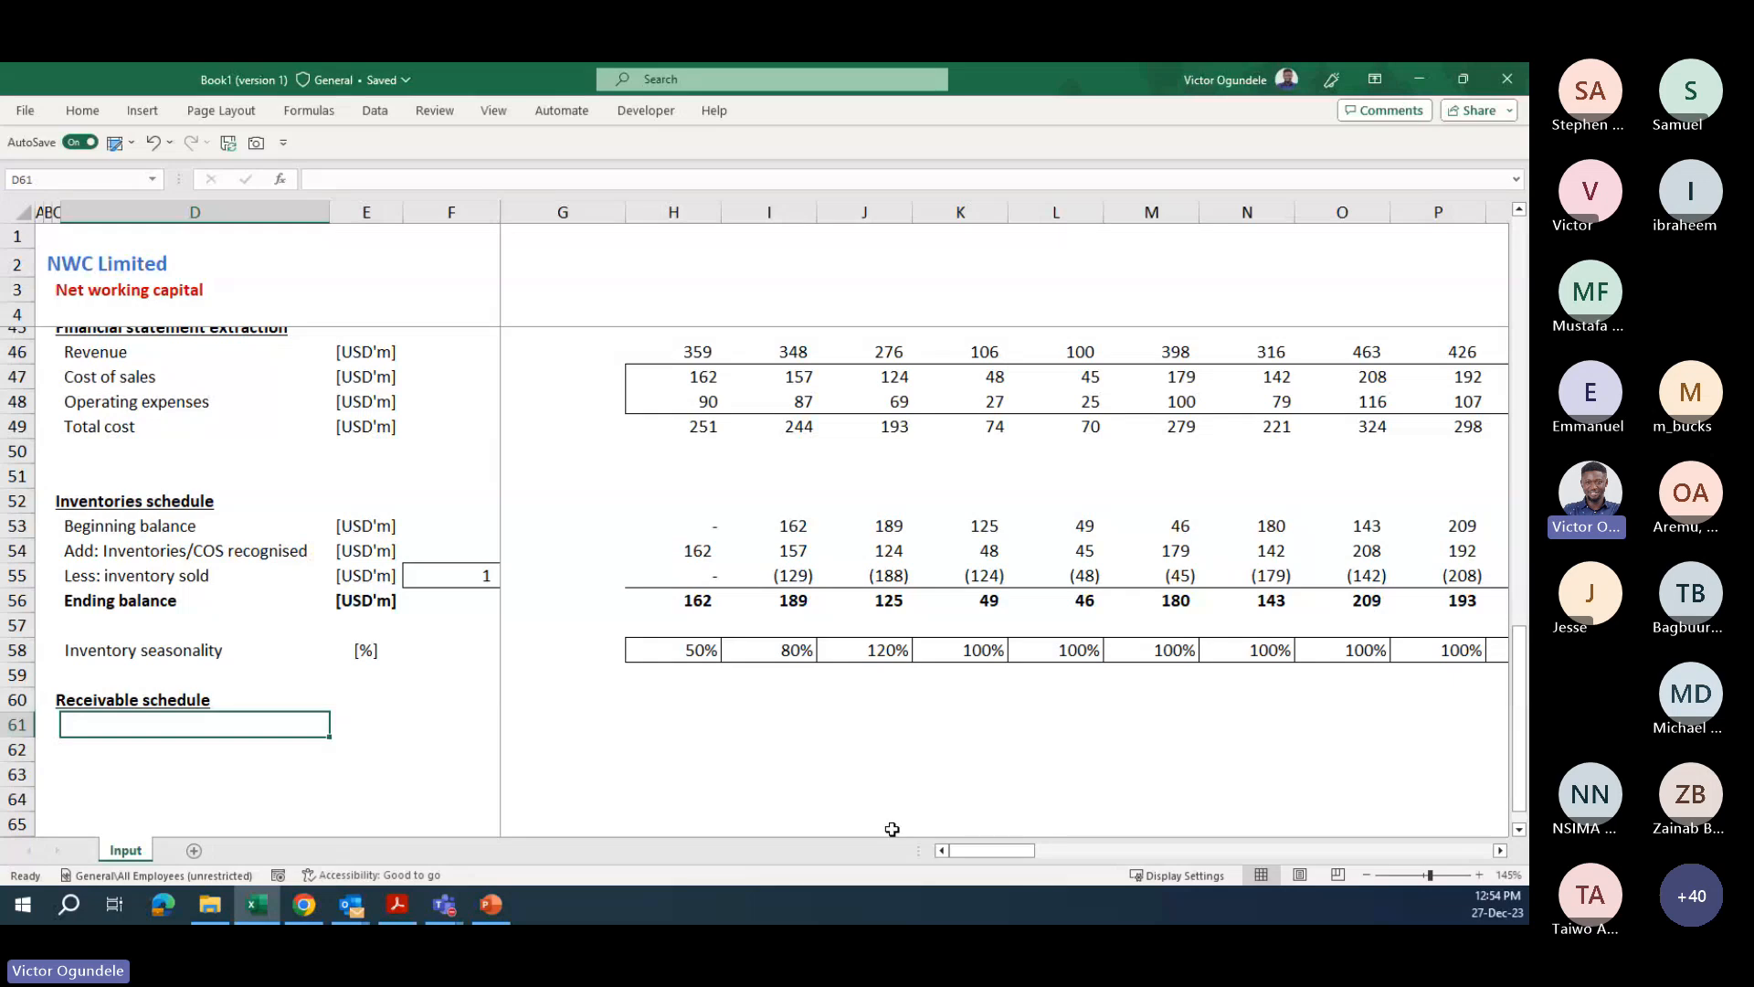
text(Beginning)
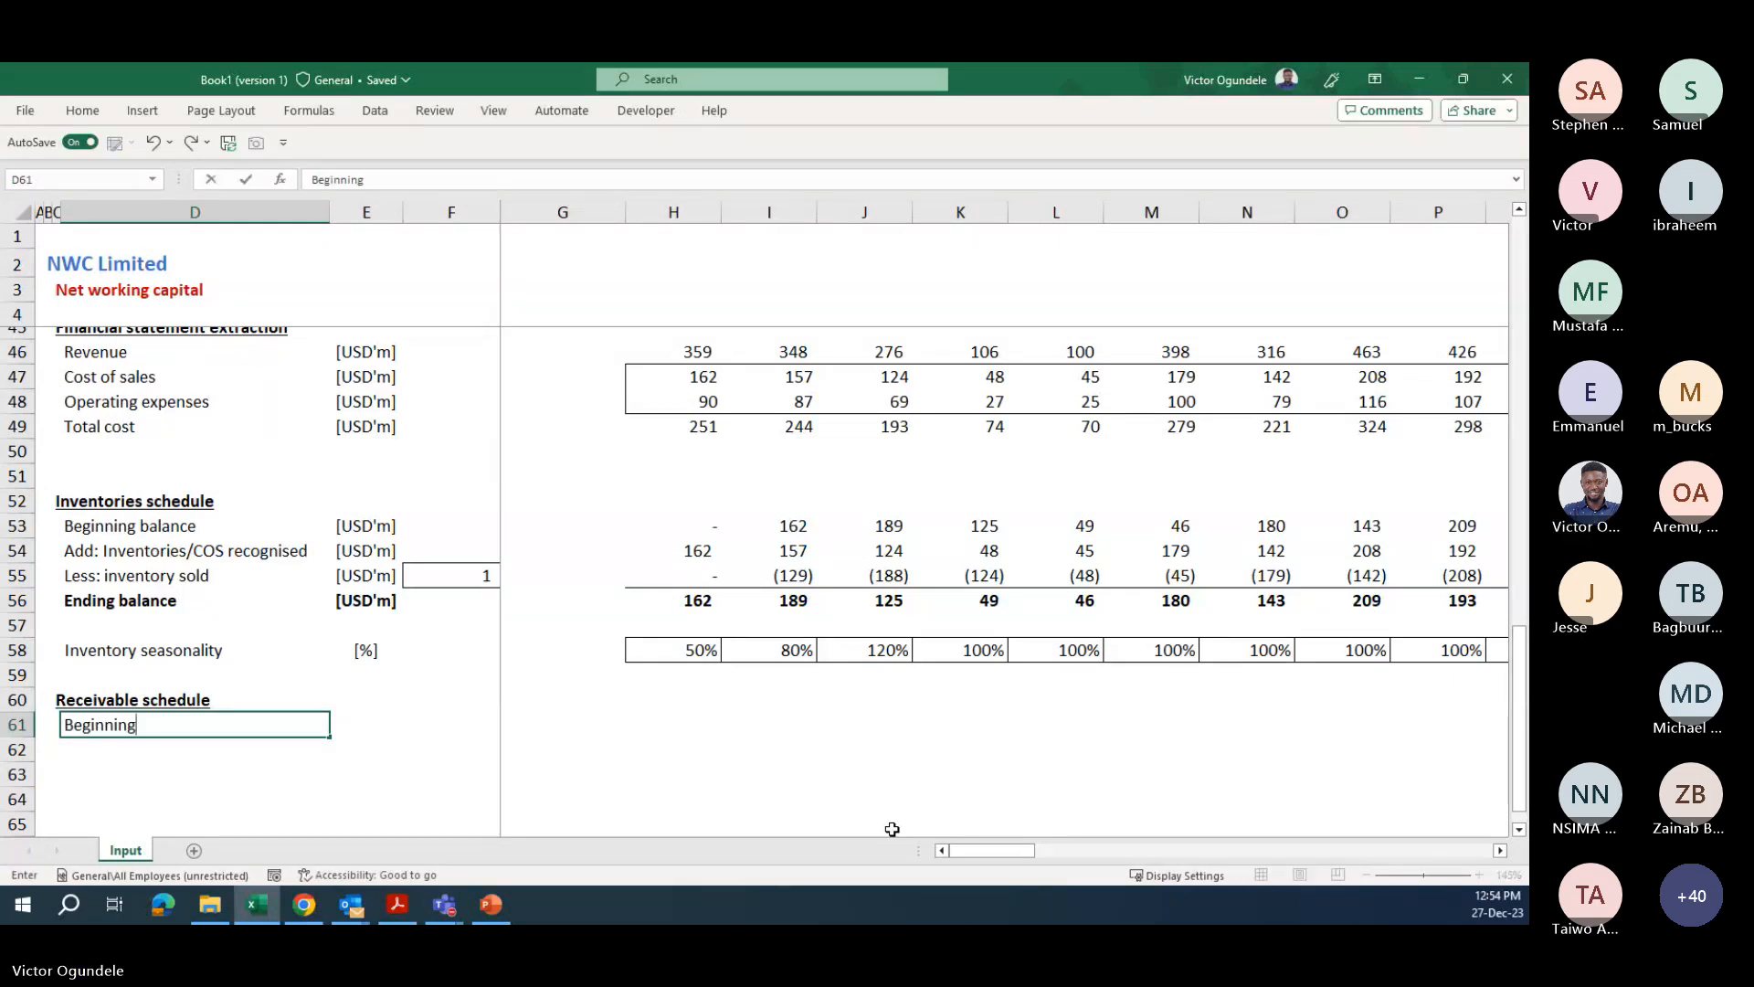
text( balance)
key(Return)
text(Add:)
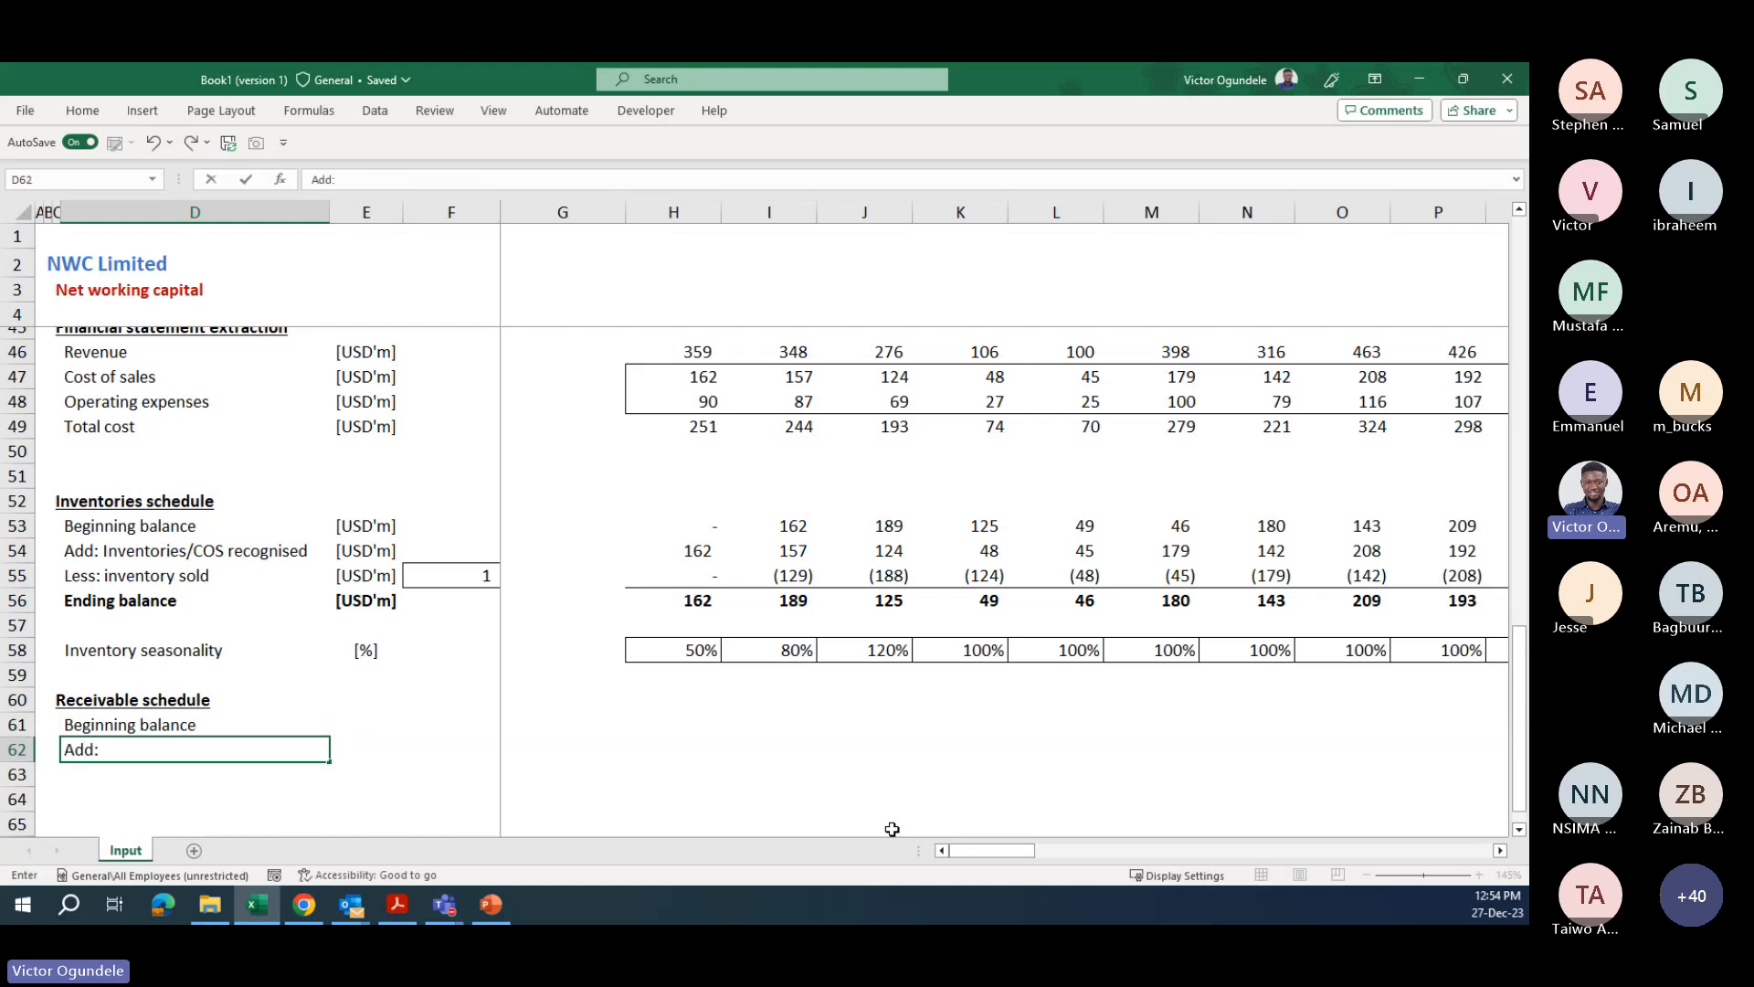
text( revenue recognised)
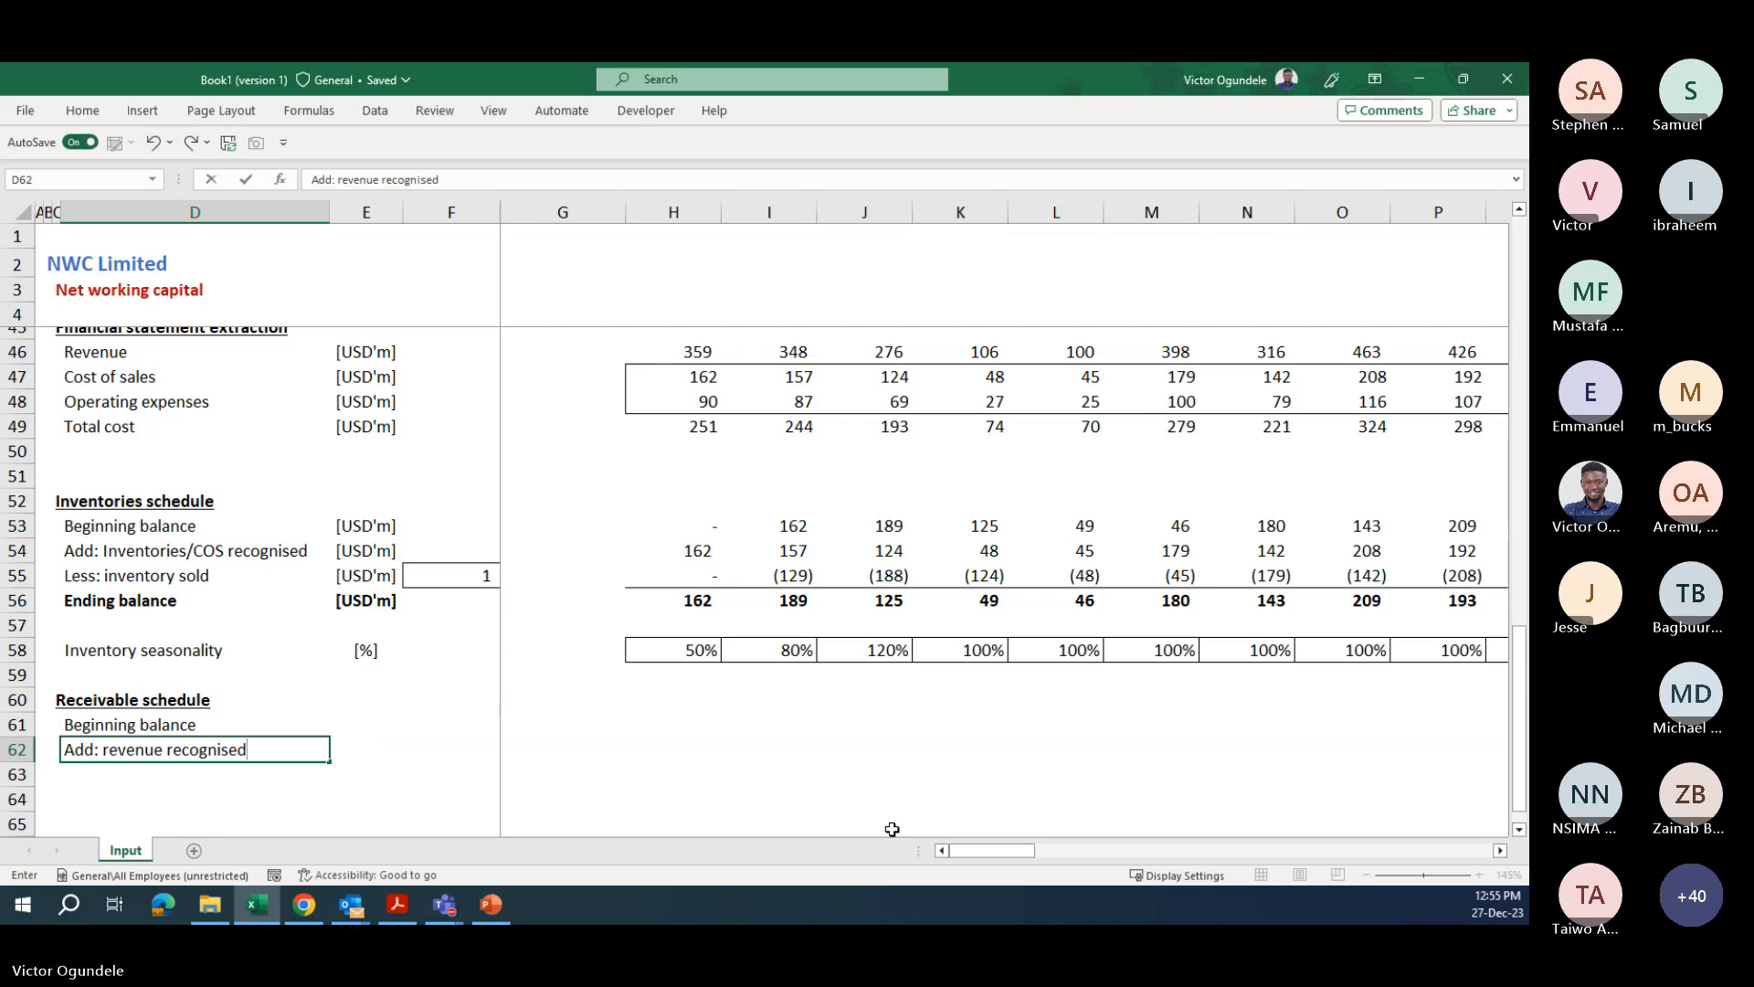
key(Return)
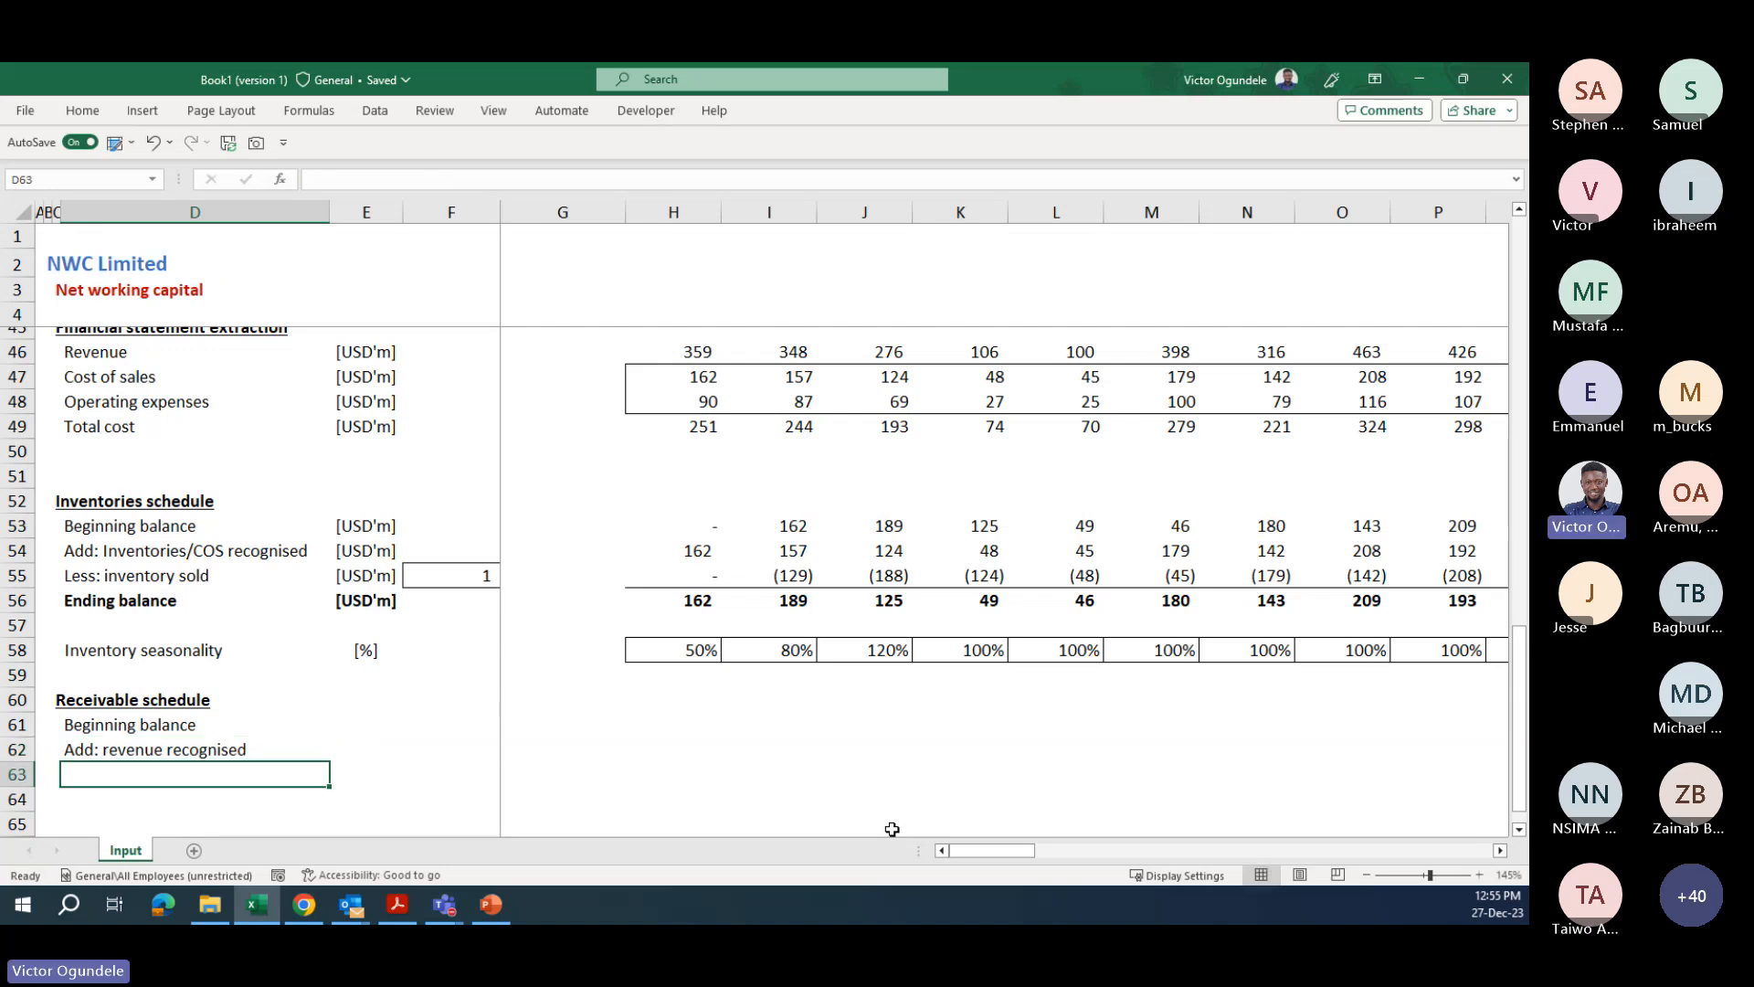
- Enter "Less: revenue collected" as the deduction label in D63 of the receivable schedule
text(Less:)
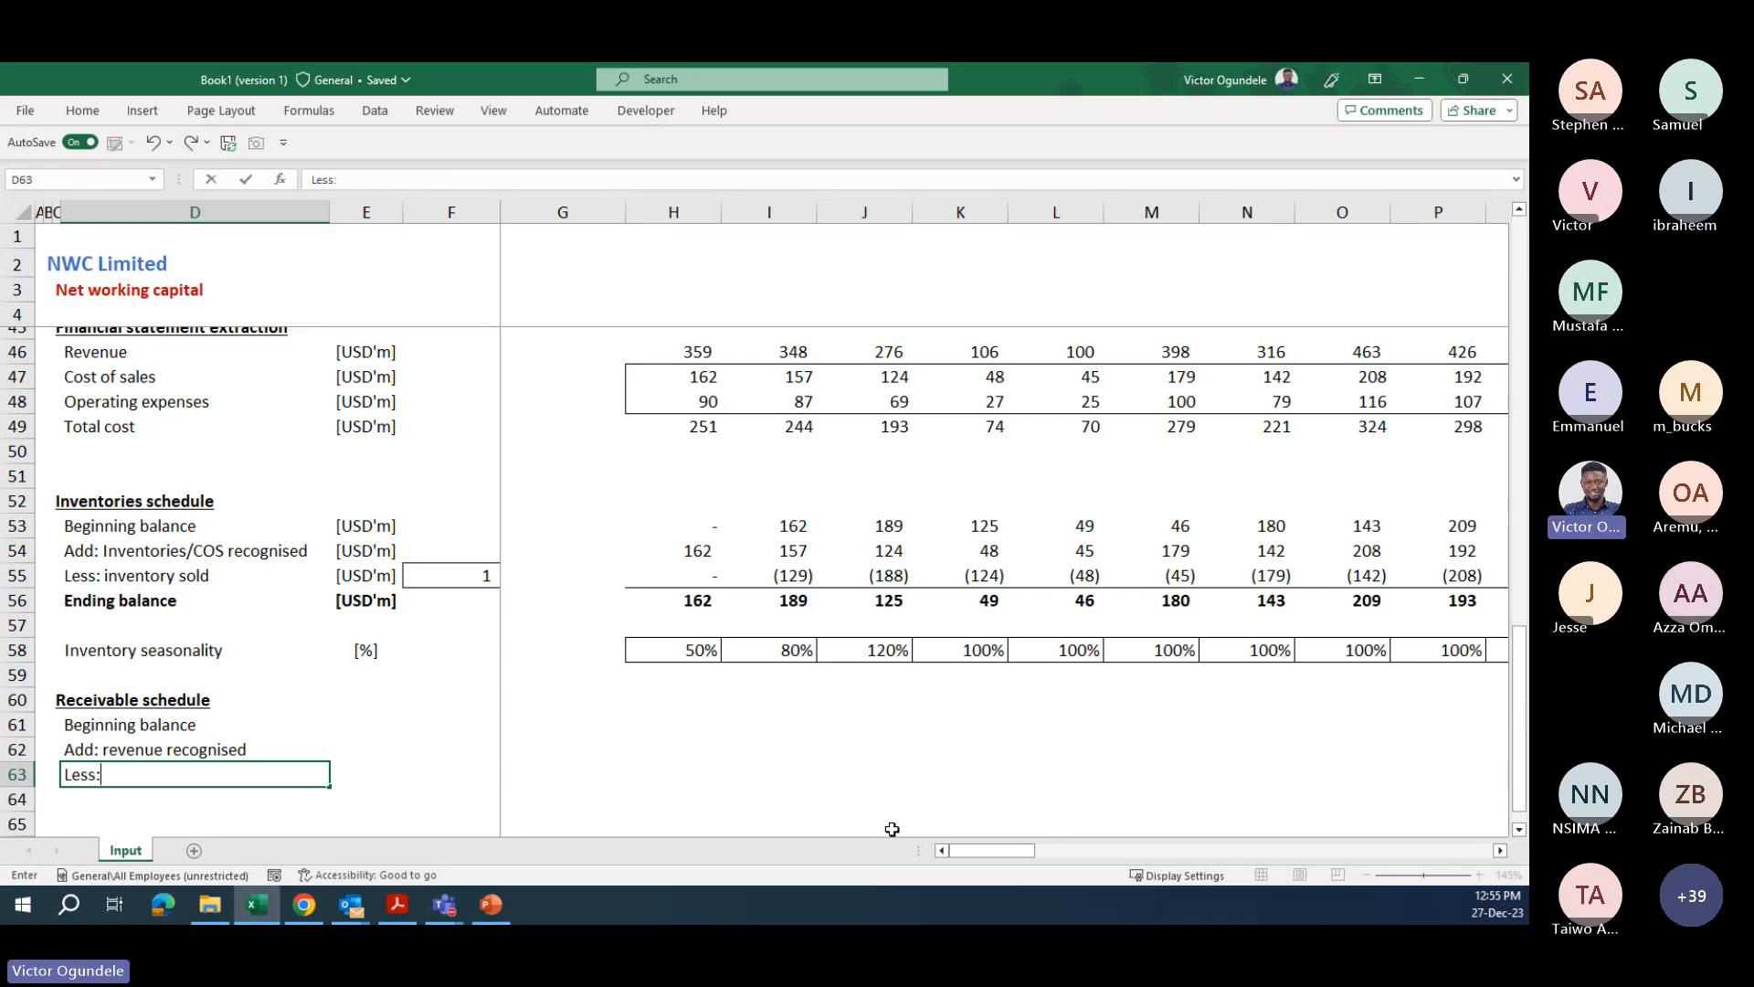
text( c)
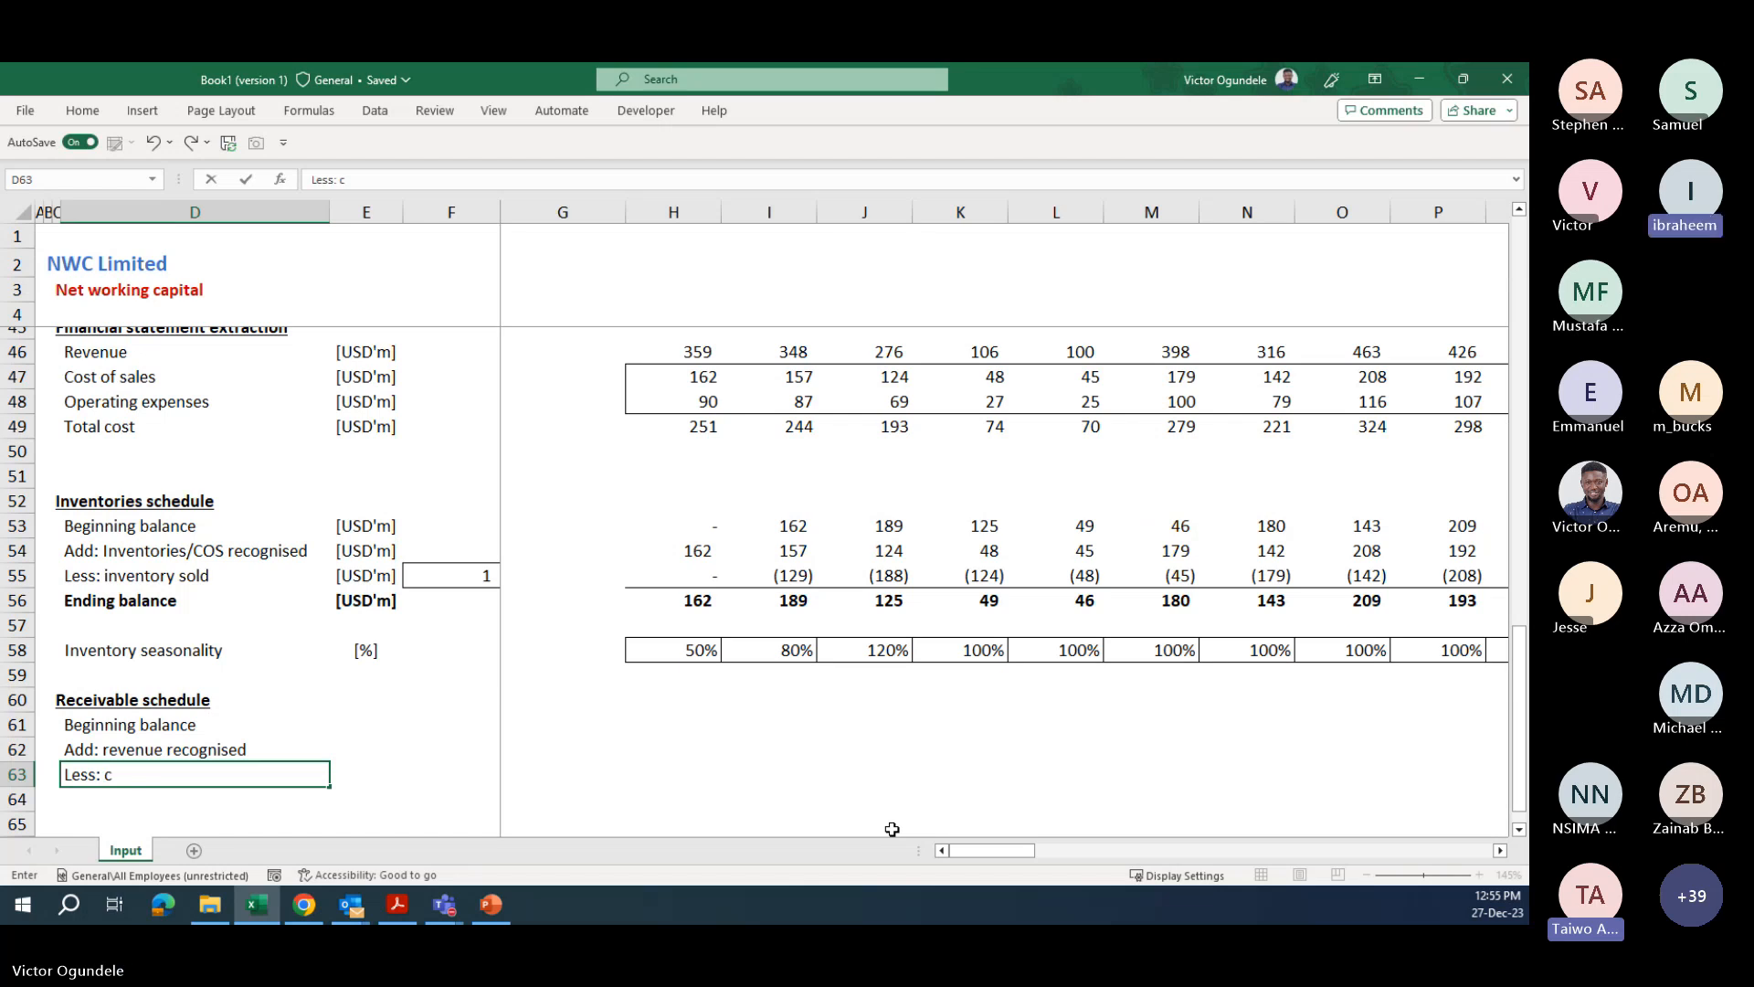
text(ollec)
key(BackSpace)
key(BackSpace)
key(BackSpace)
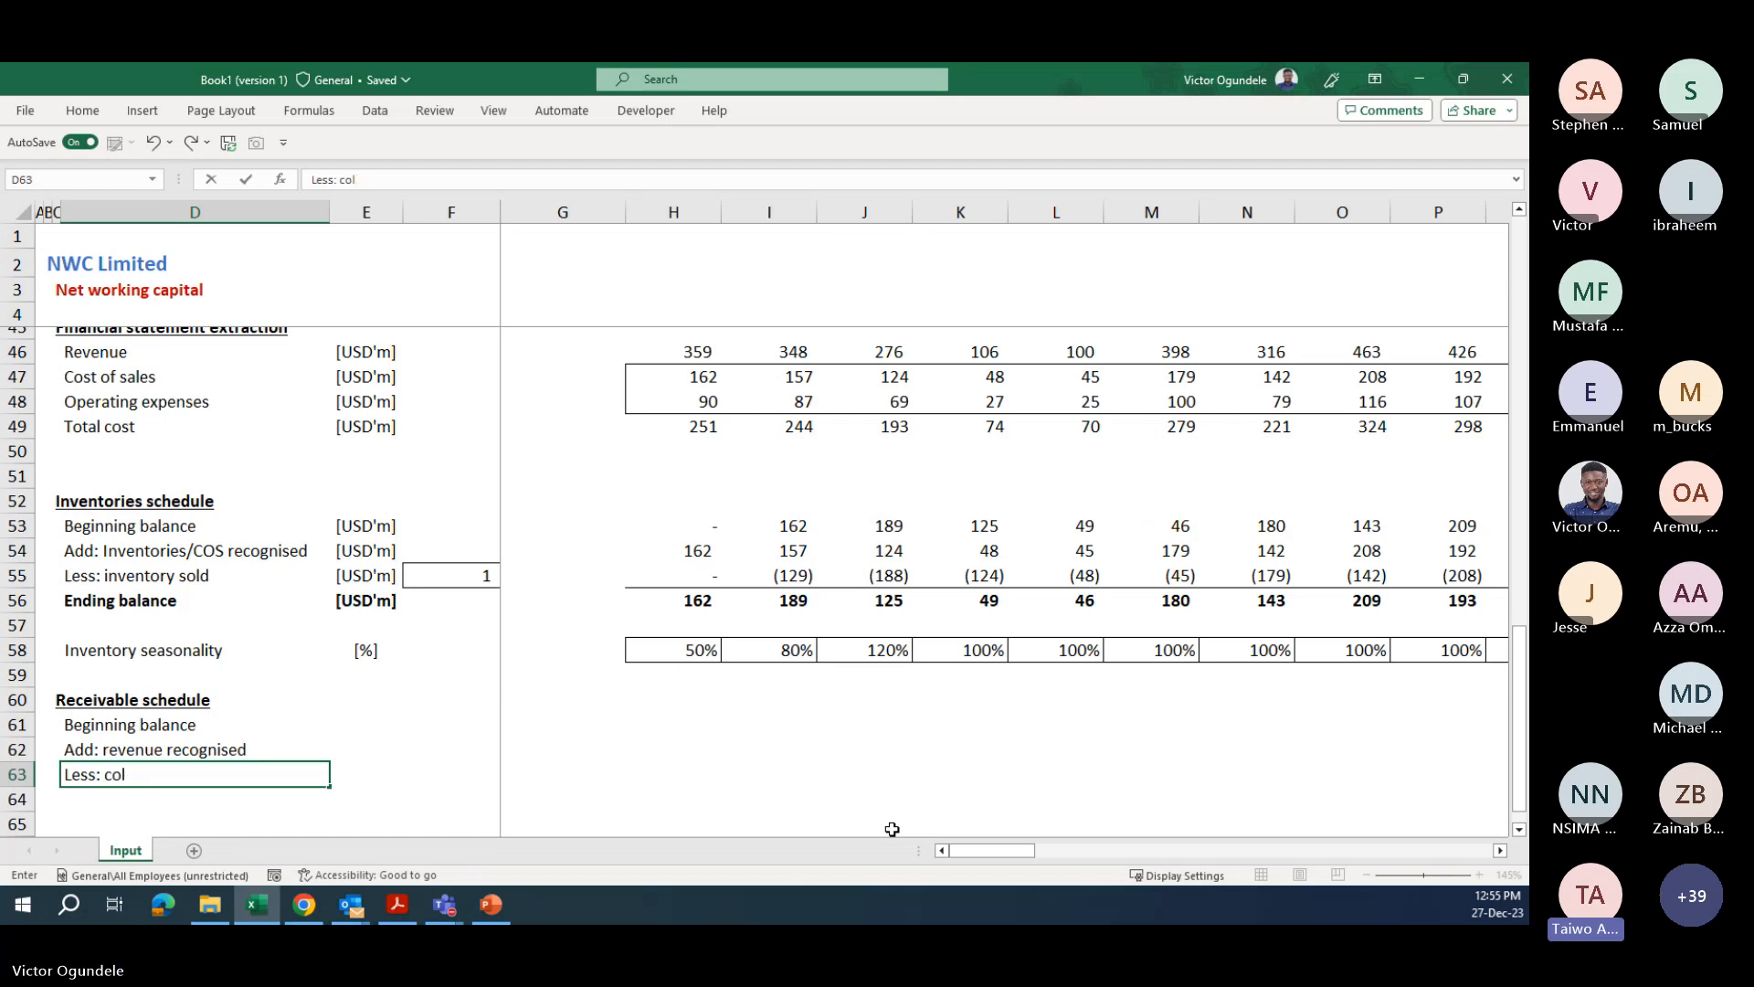
key(BackSpace)
key(BackSpace)
key(BackSpace)
text(rec)
key(BackSpace)
text(venue collected)
key(Return)
- Enter "Ending balance" in D64 as the closing line of the receivable schedule and make it bold
text(En)
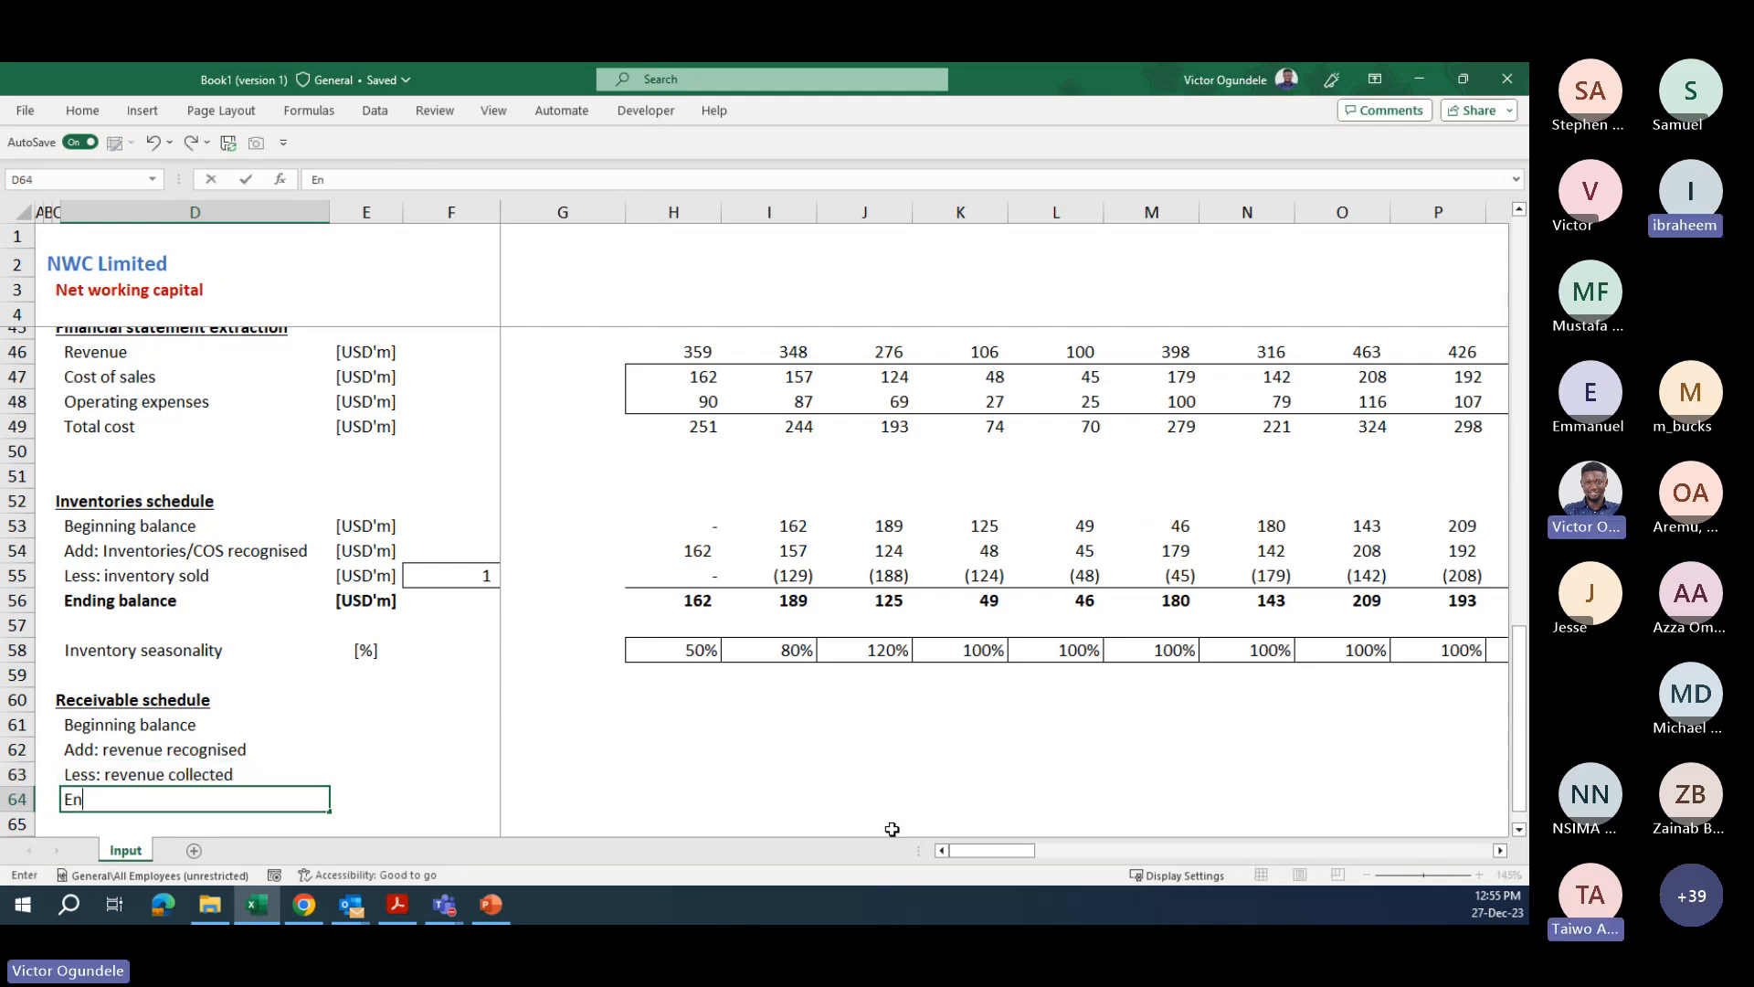
text(ding ba)
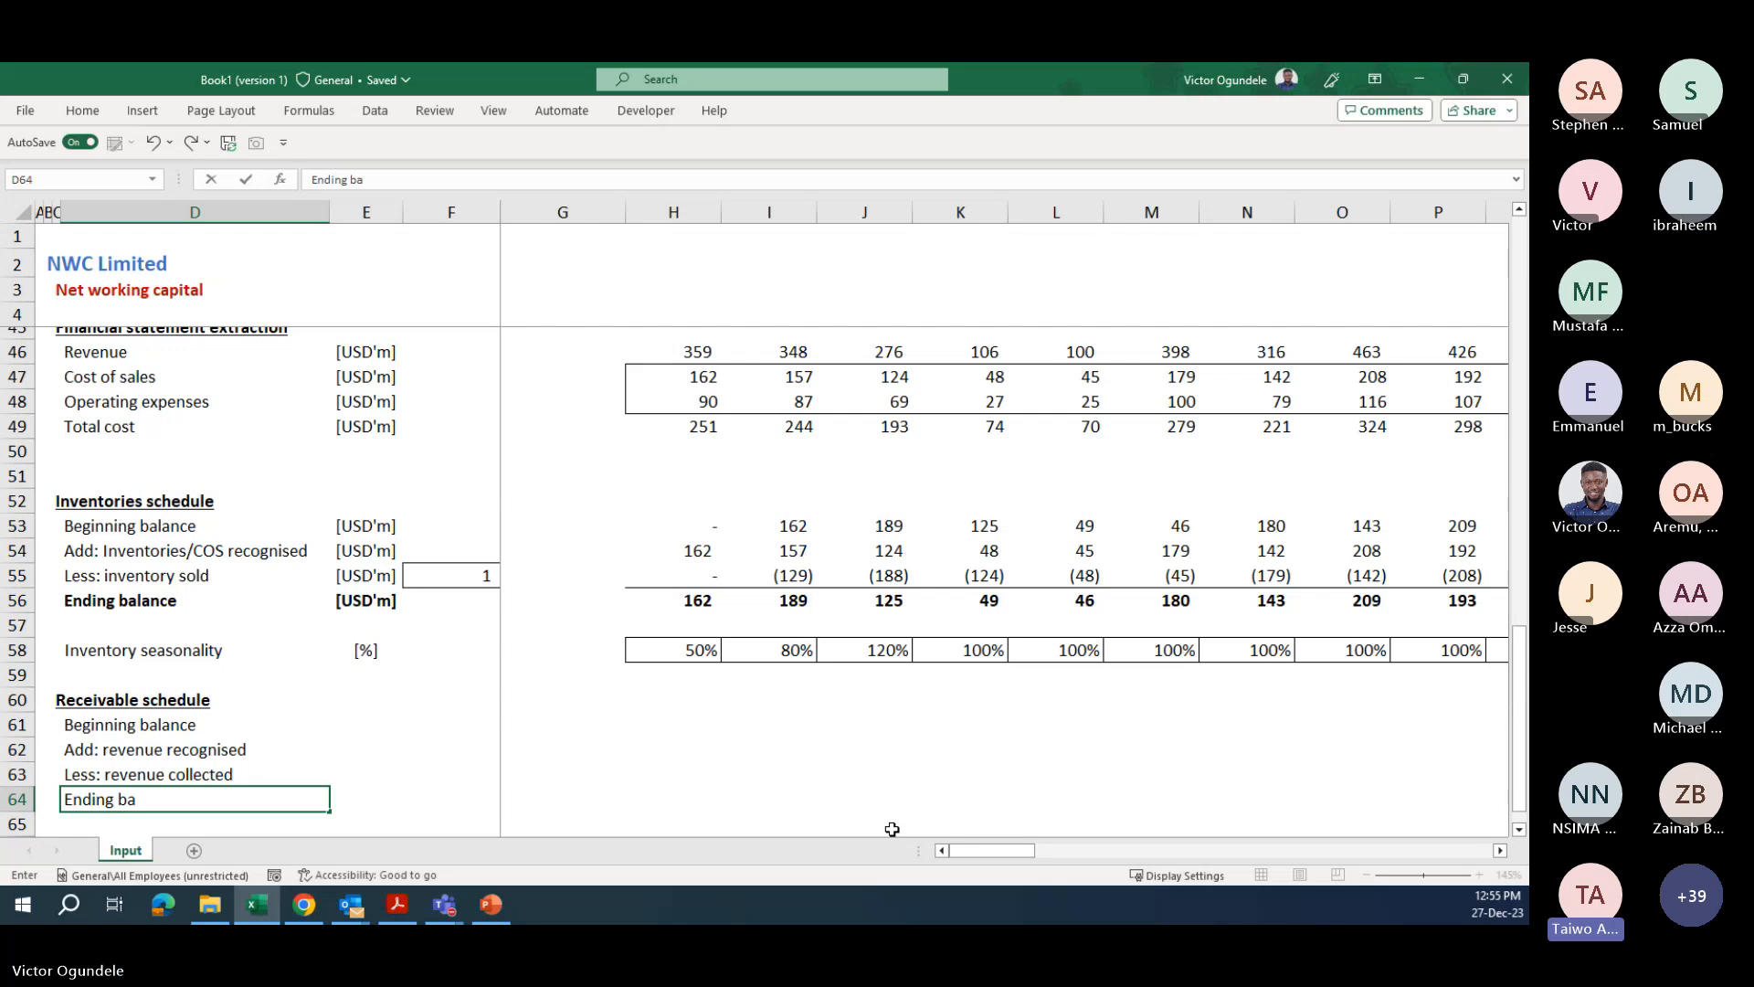
text(lance)
key(ctrl+Return)
key(ctrl+b)
key(Right)
key(Right)
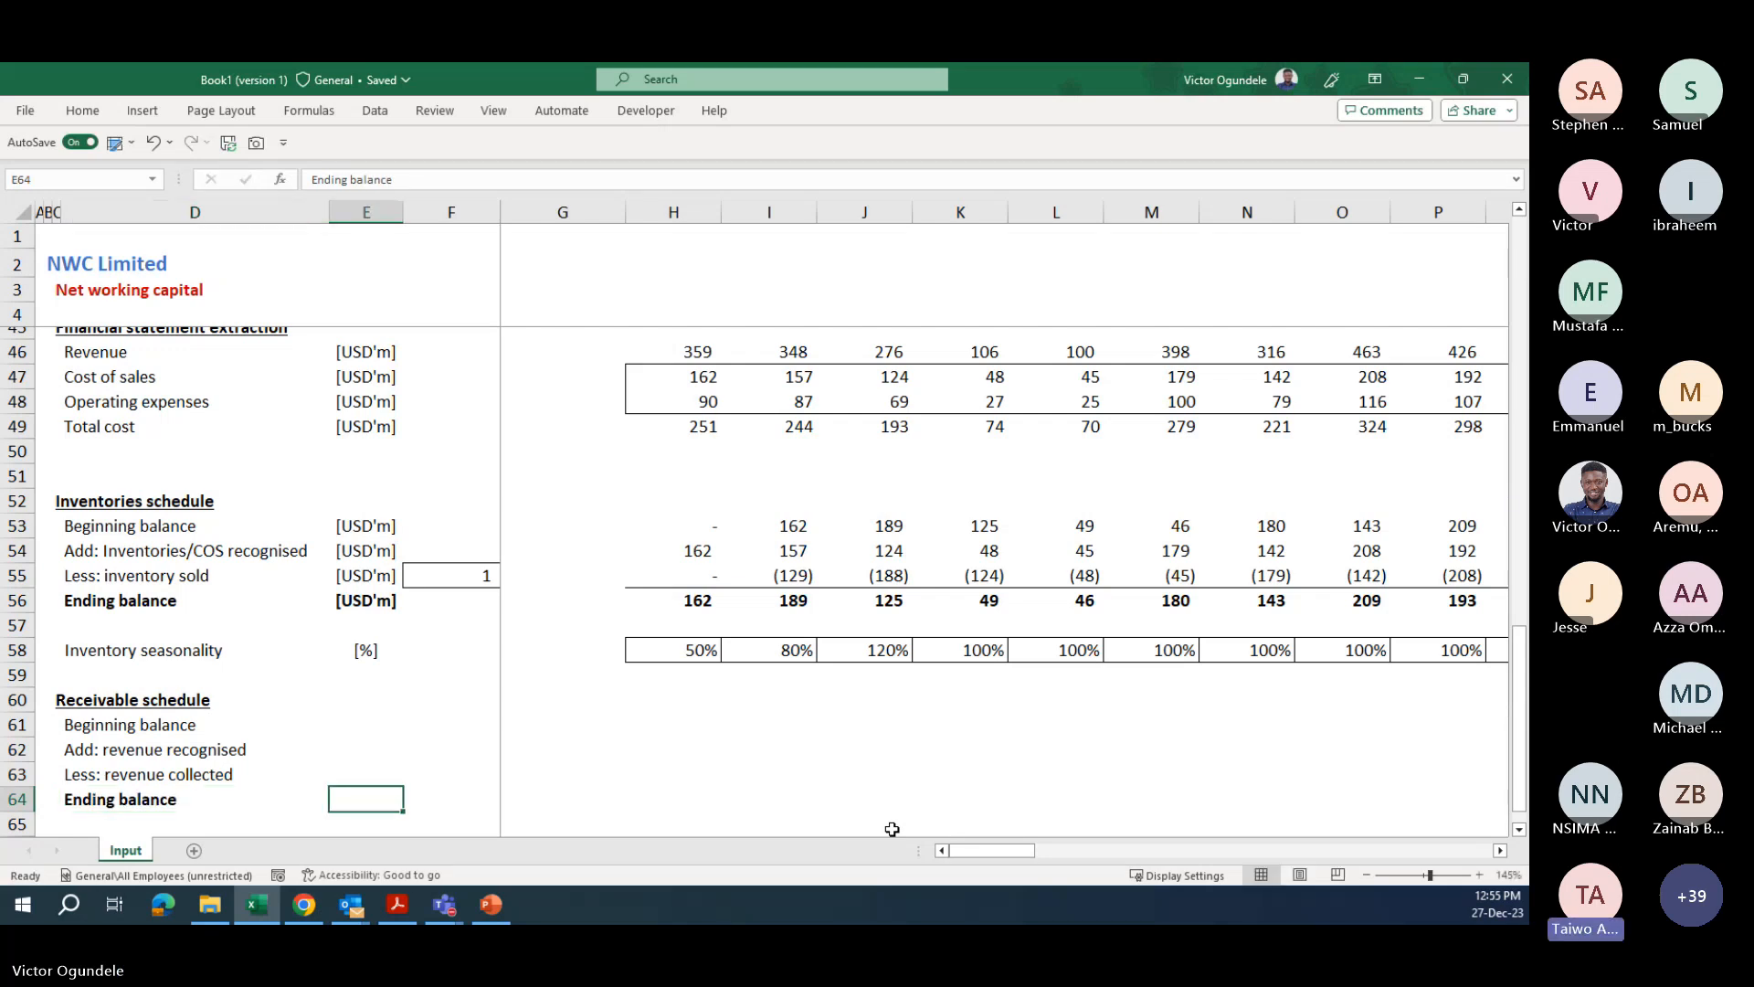
- Review the Month 1 formulas of the inventories schedule, including recognised cost of sales, inventory sold and inventory seasonality
key(Left)
key(Left)
key(Left)
key(Up)
key(Up)
key(Up)
key(Up)
key(Up)
key(Up)
key(Up)
key(Up)
key(Up)
key(Up)
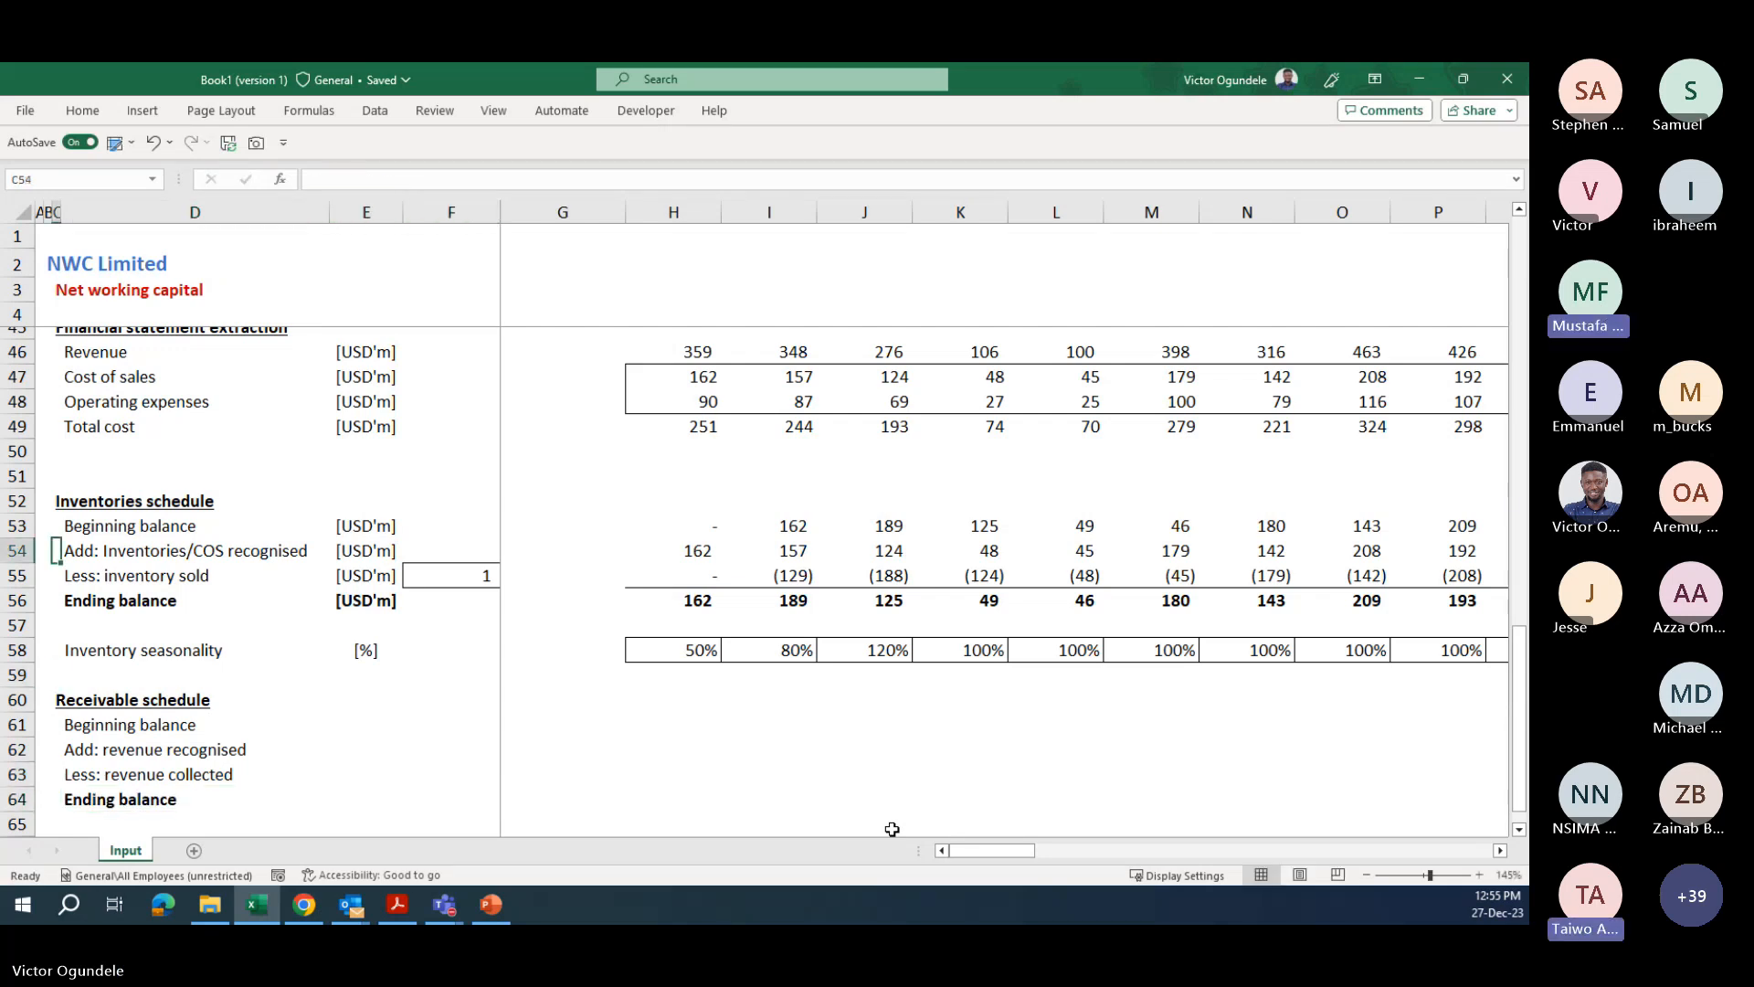
key(Right)
key(Right)
key(Right)
key(Right)
key(Right)
key(Right)
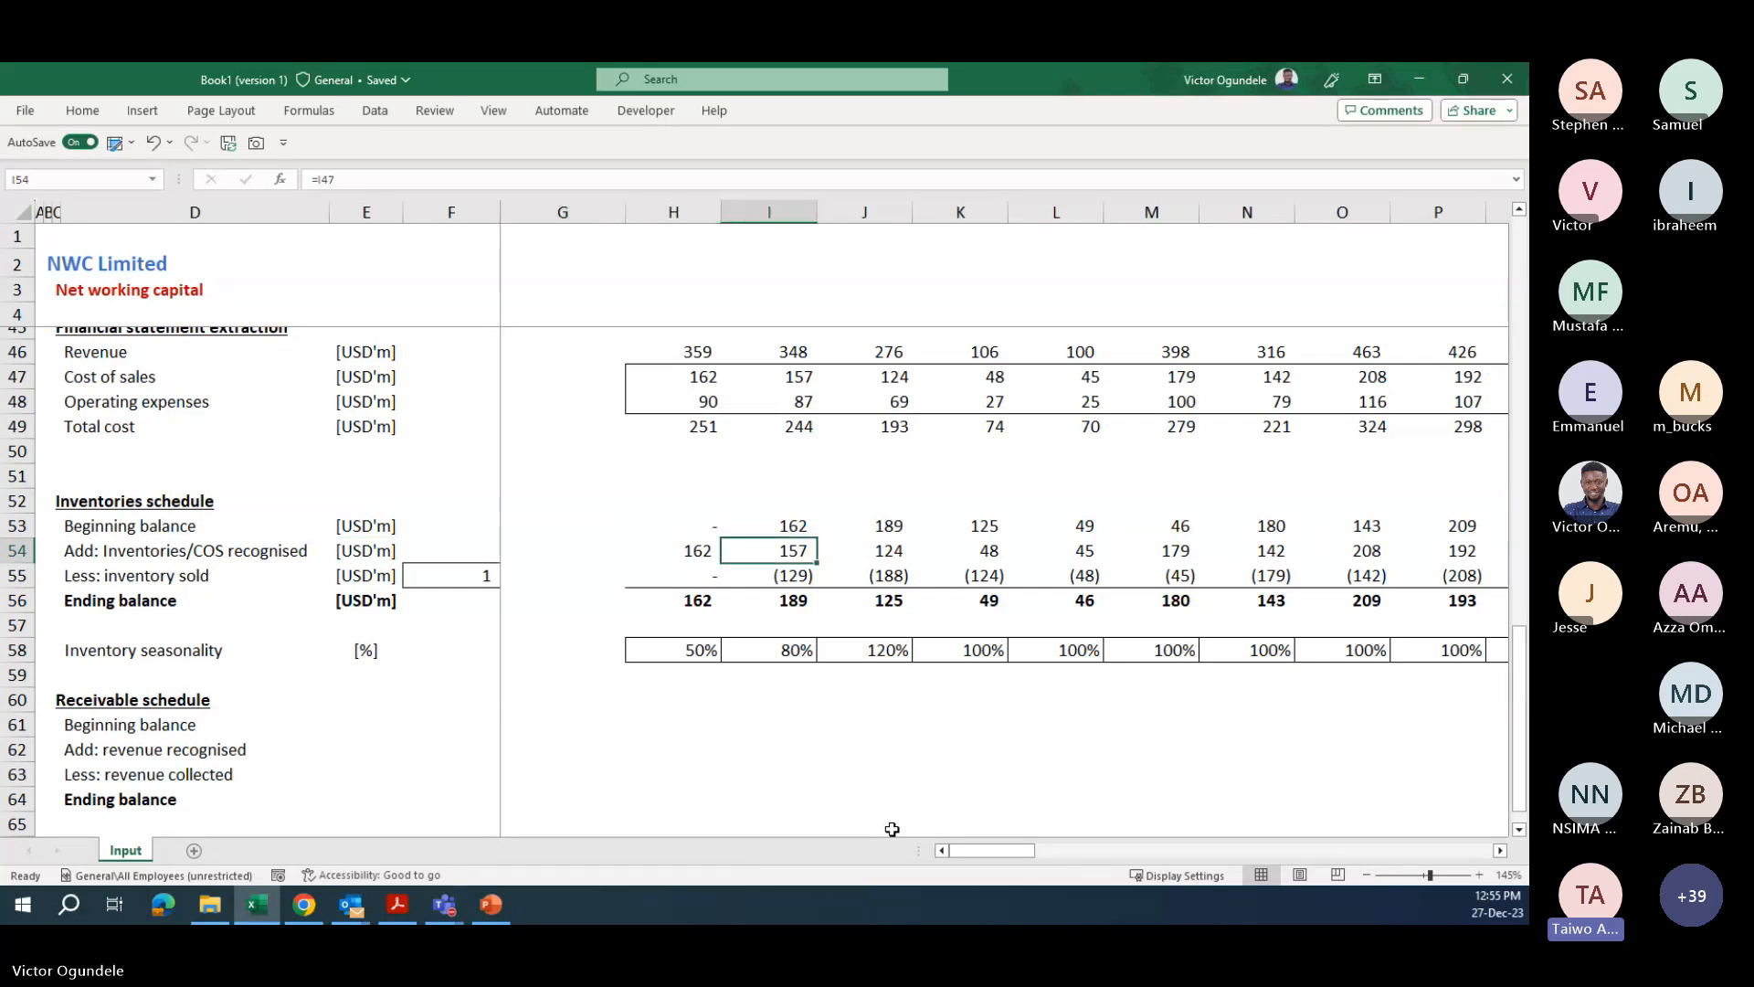
key(Left)
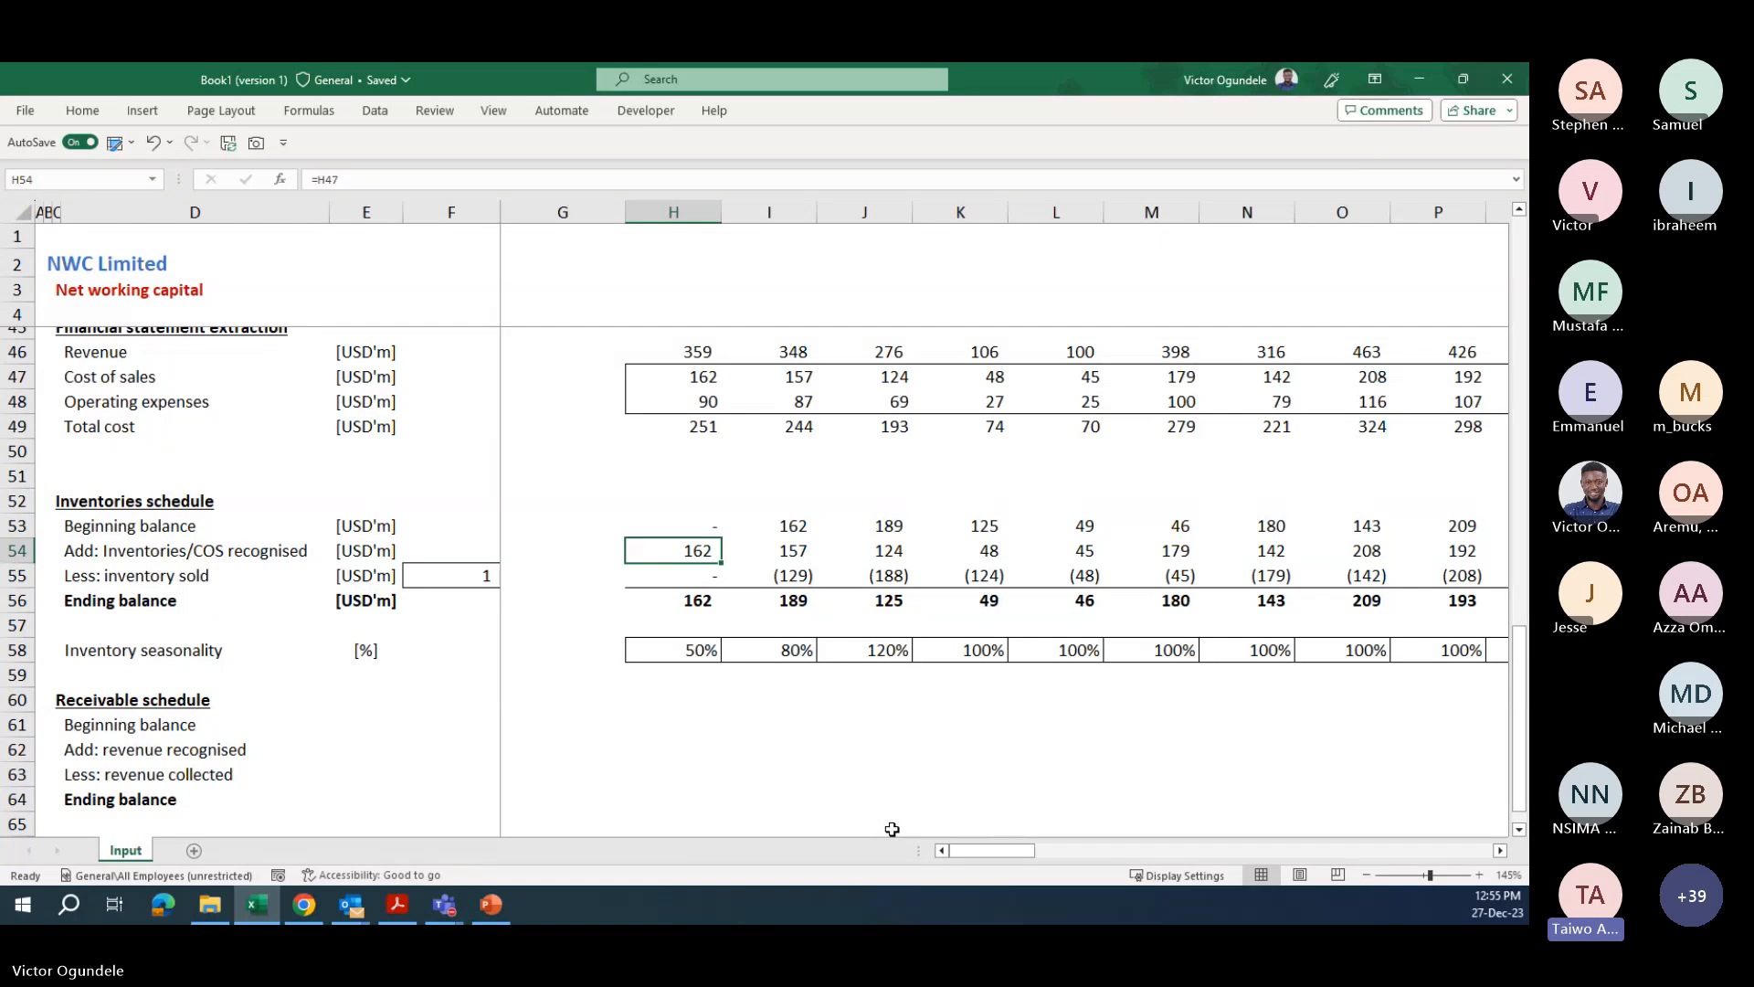
key(Down)
key(Down)
key(Down)
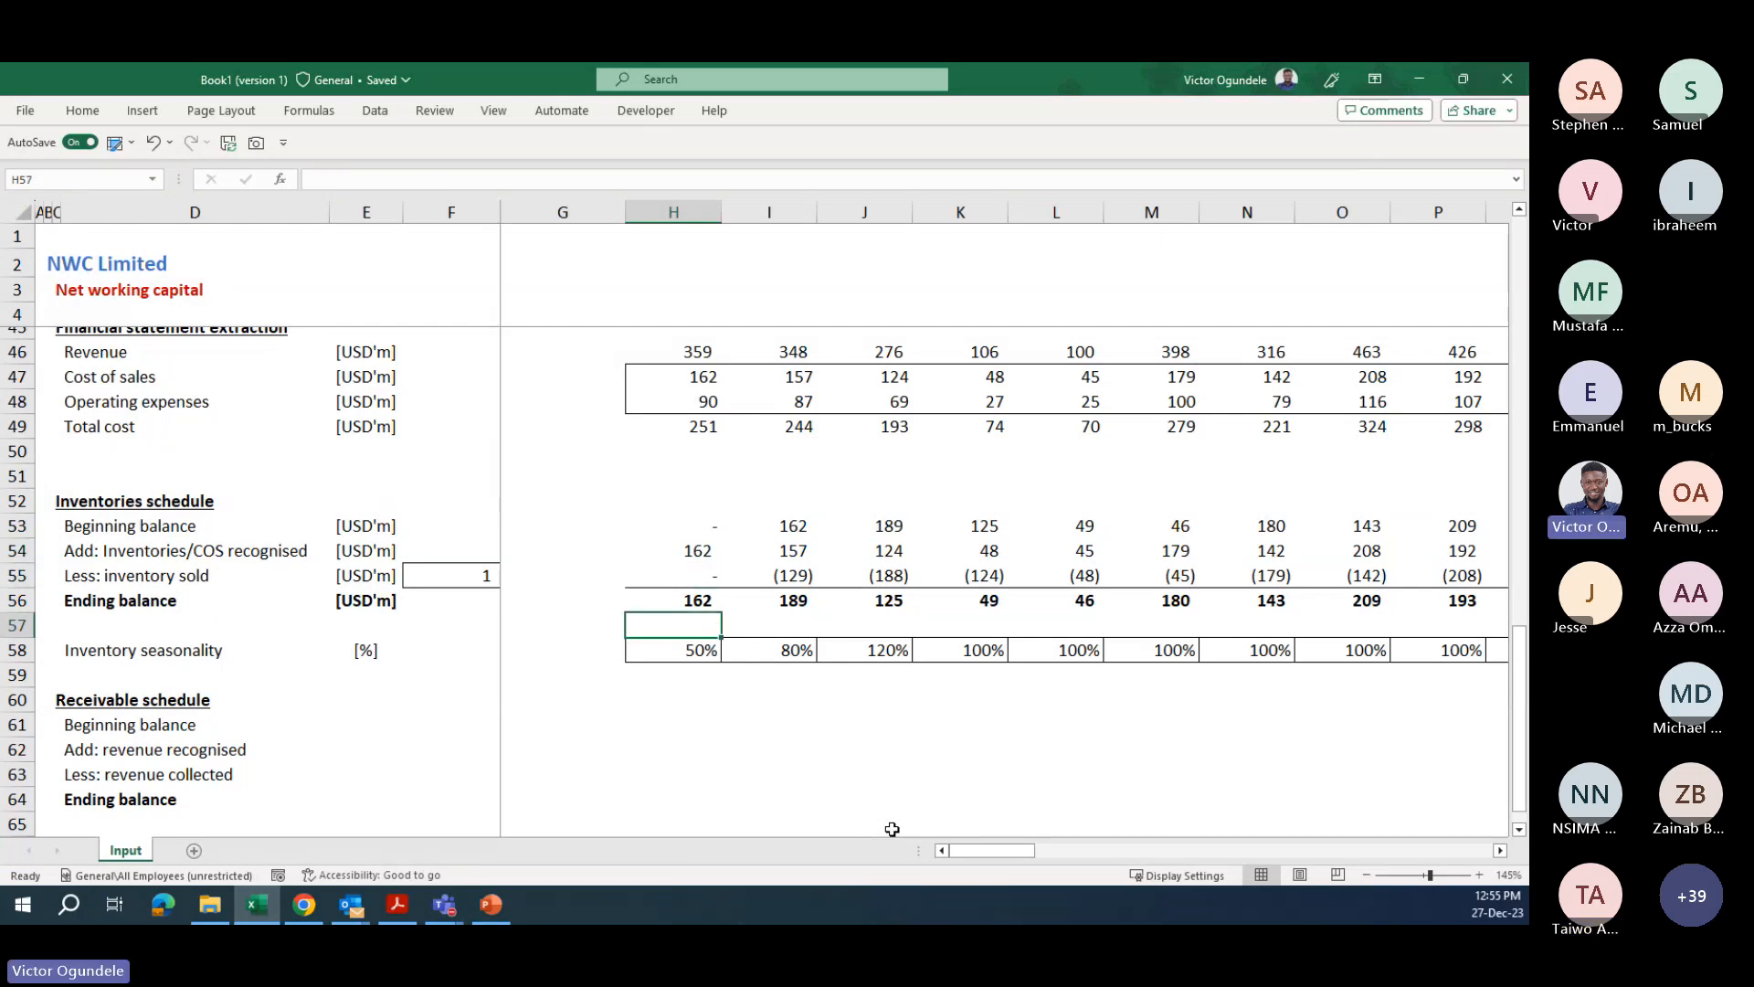
key(Down)
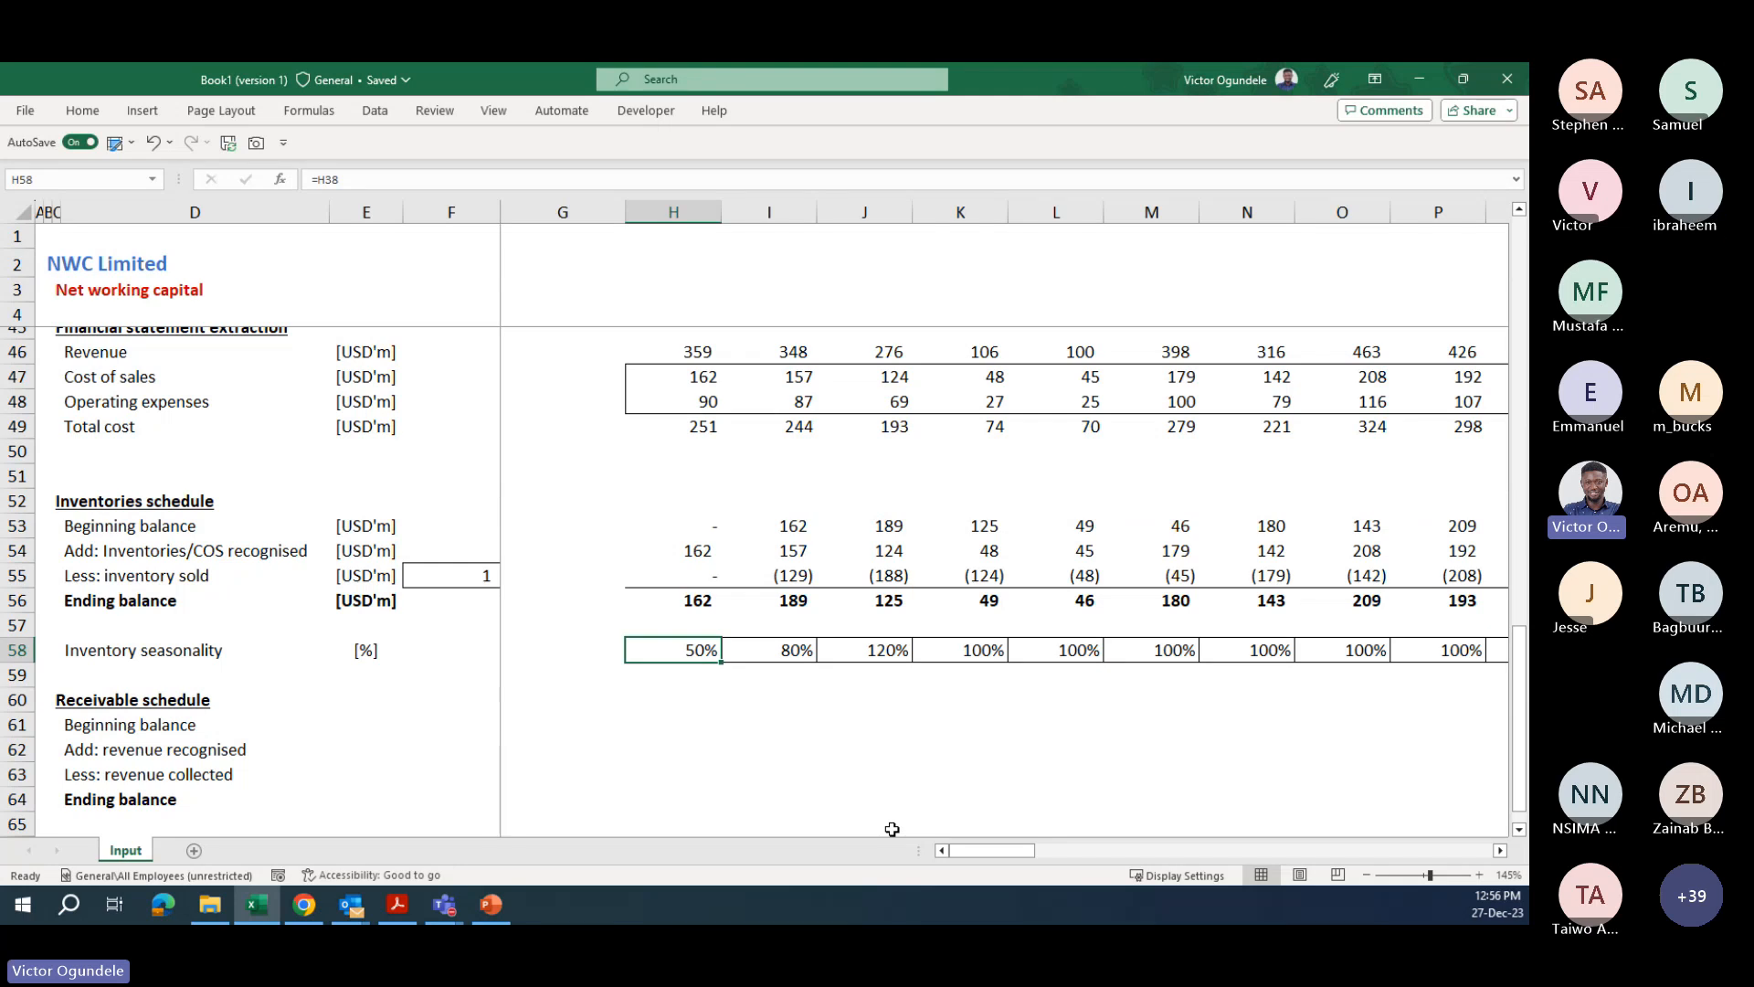
key(Up)
key(Up)
key(Up)
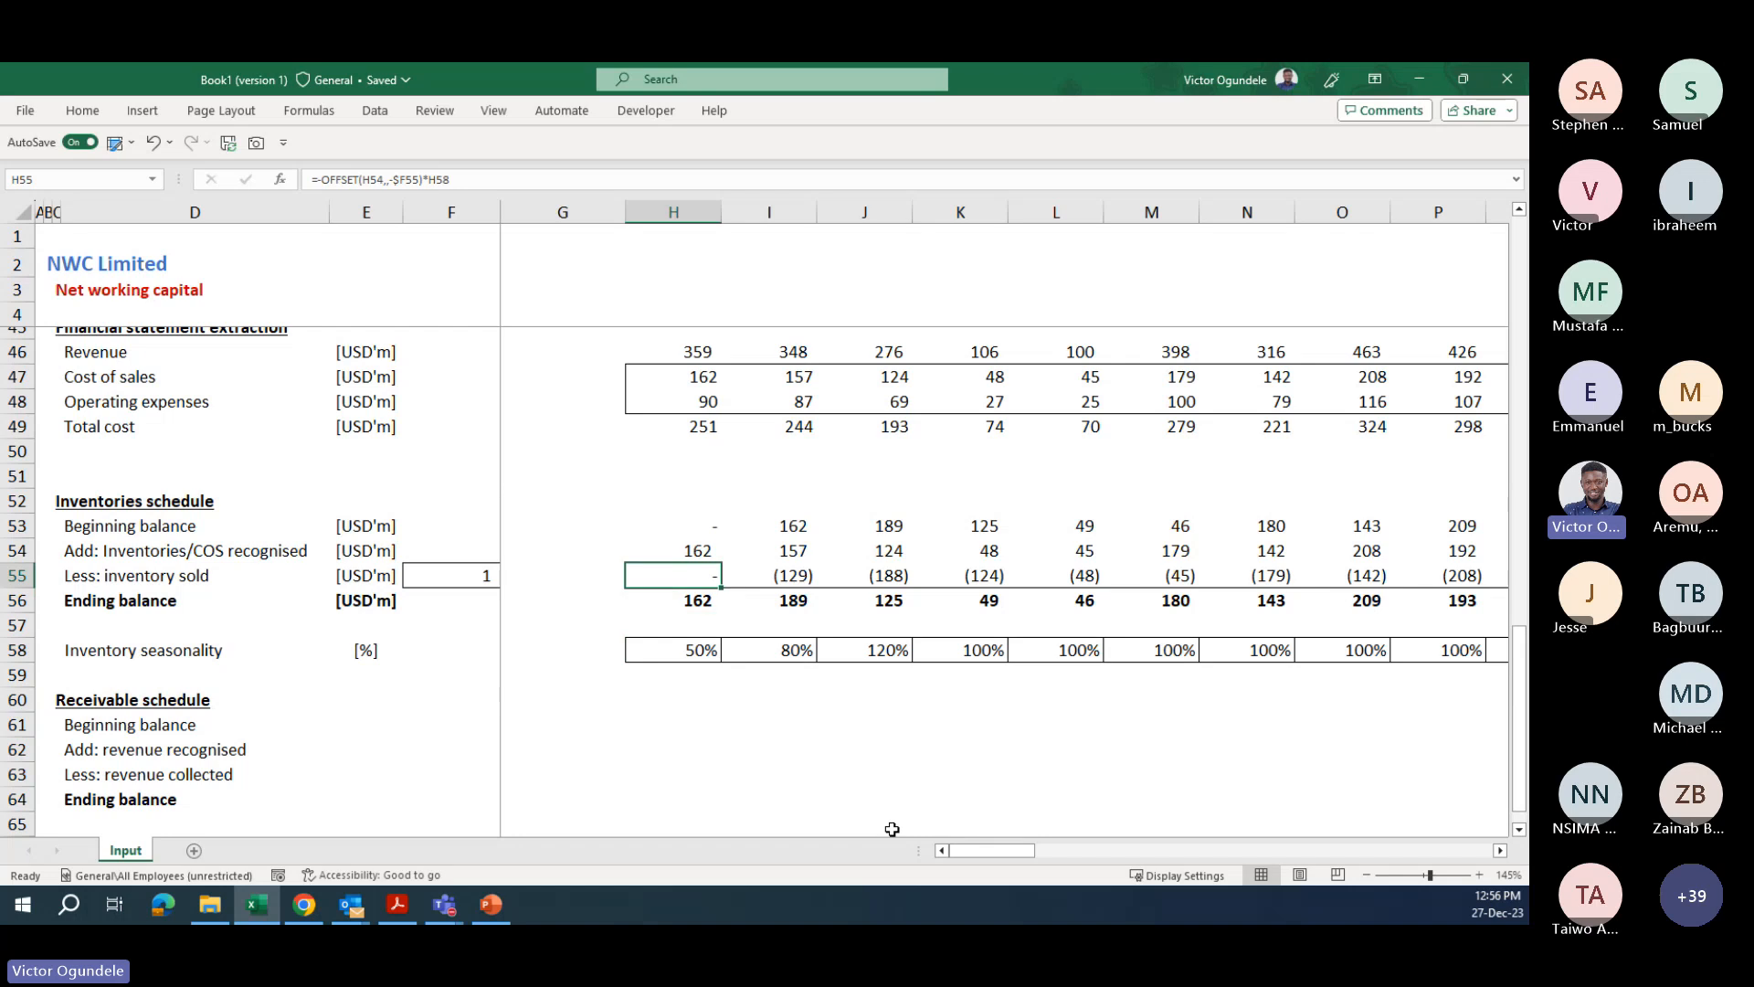
key(Up)
key(Up)
key(Up)
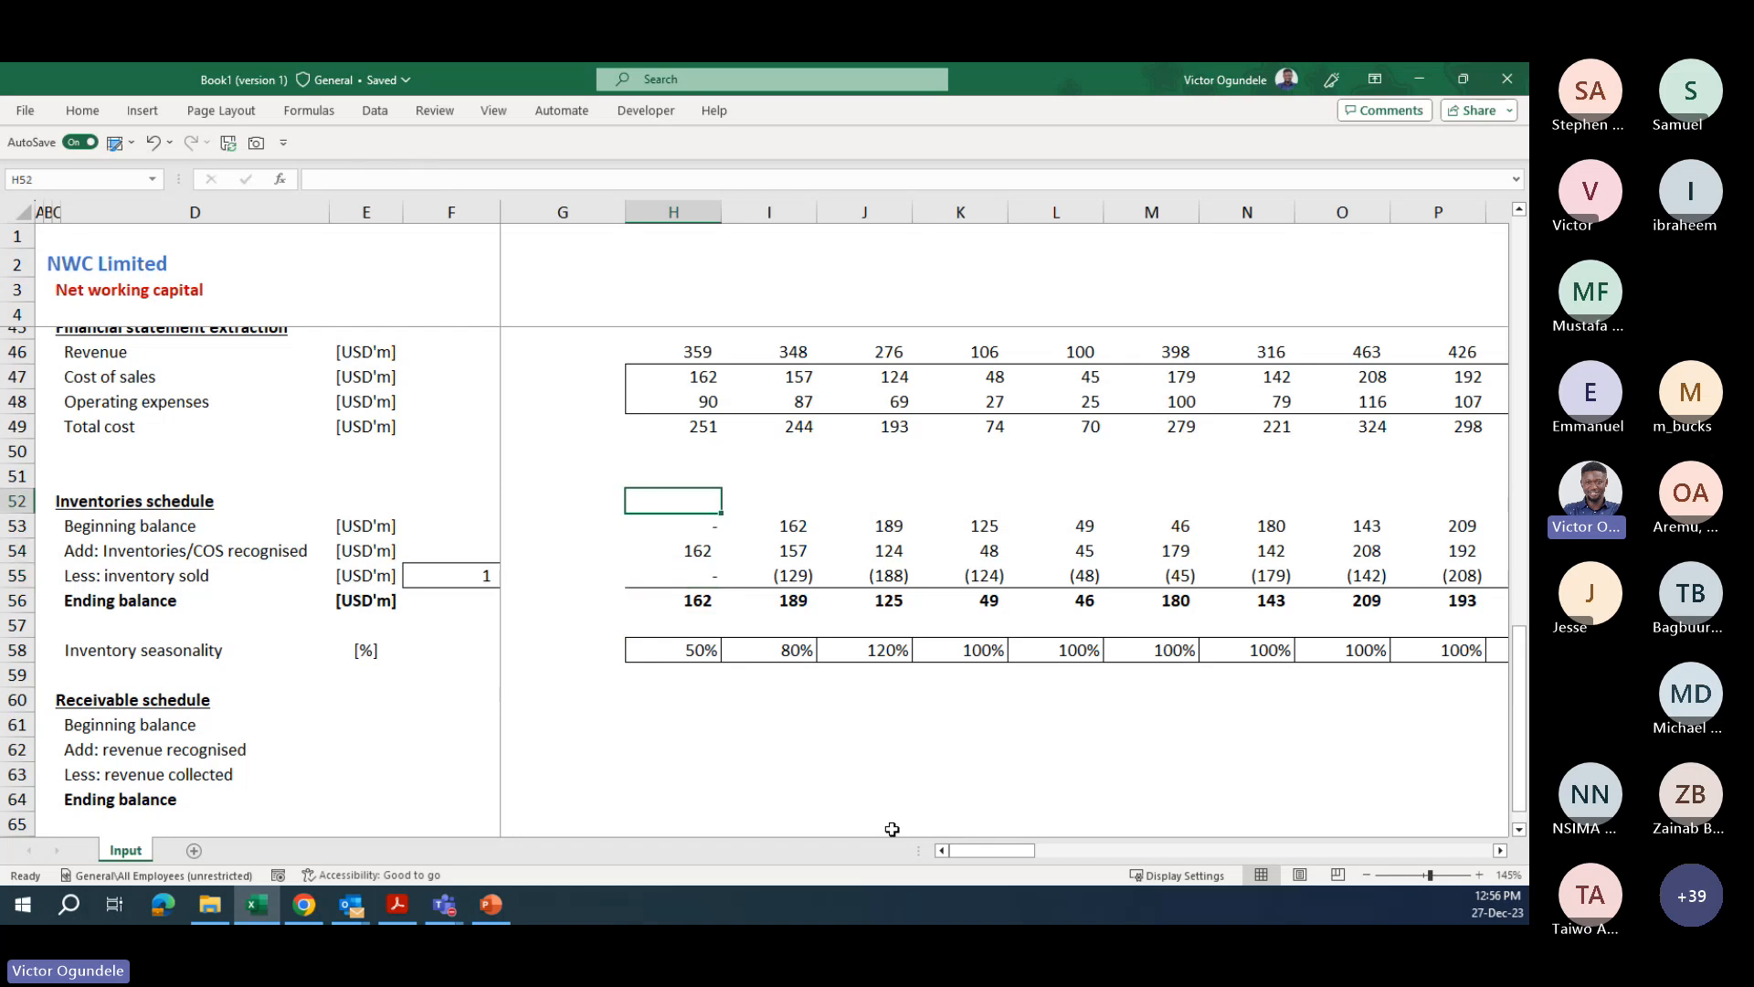
- Examine the Month 1 inventories formula in H38 of the Seasonality section
key(Up)
key(Up)
key(Up)
key(Up)
key(Up)
key(Up)
key(Up)
key(Up)
key(Up)
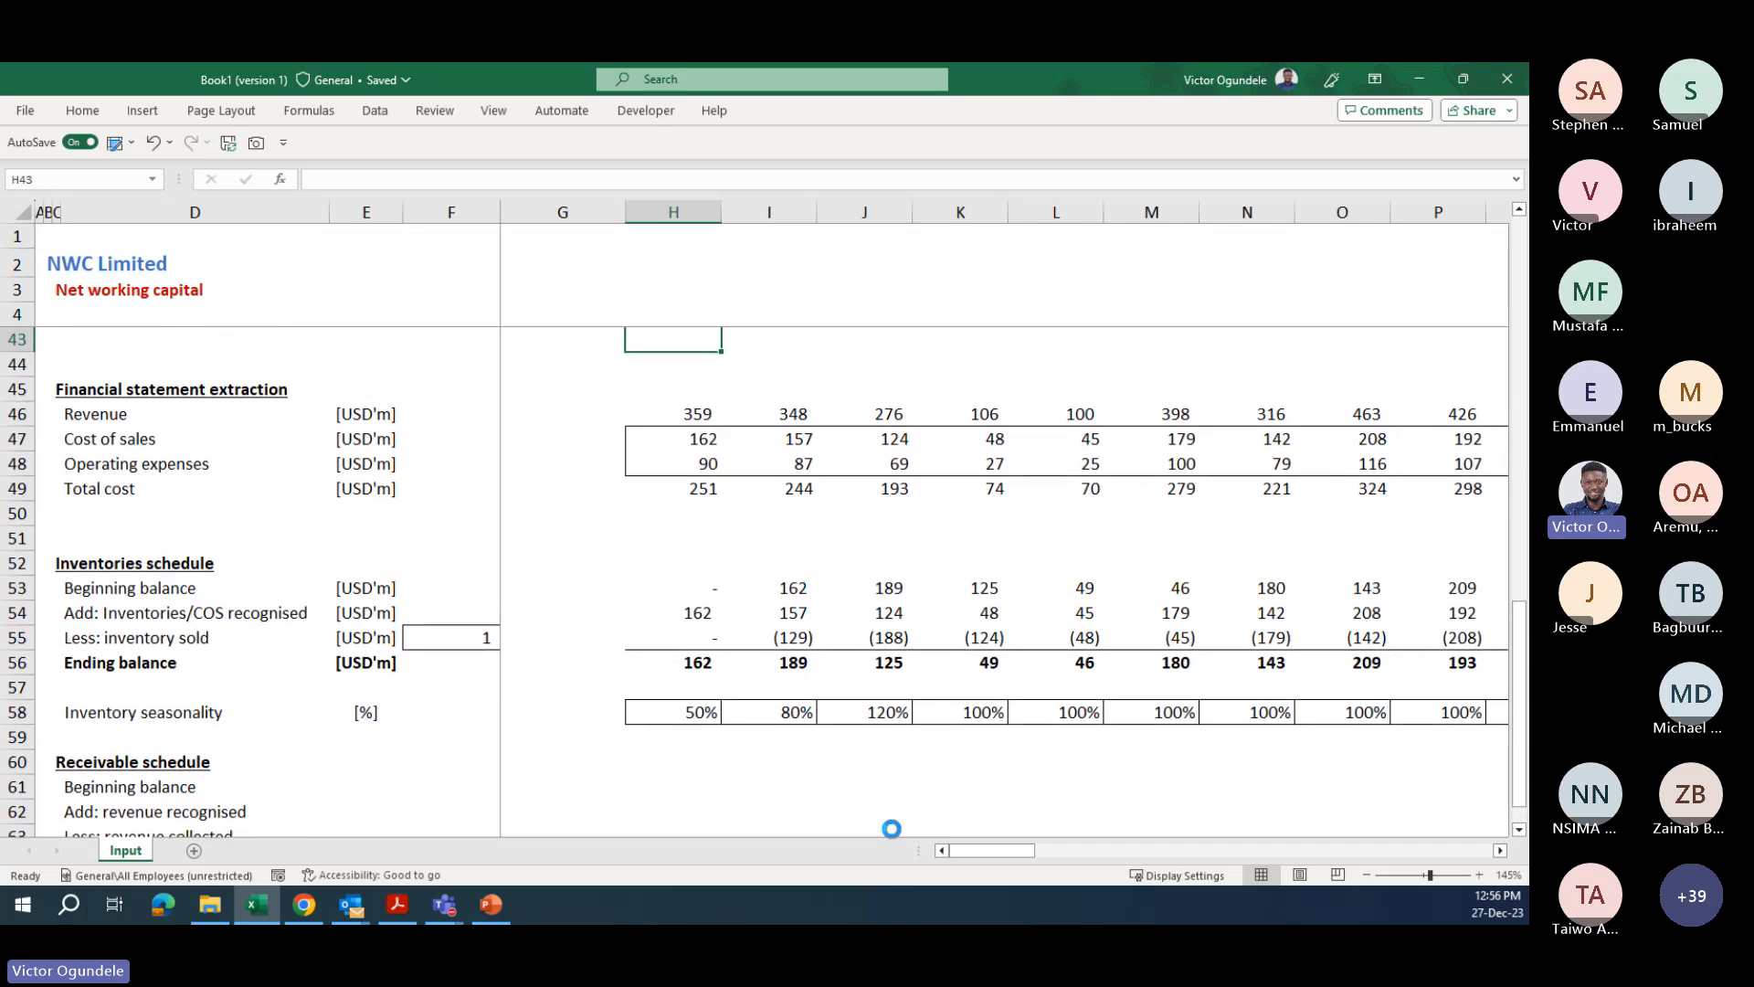
scroll(892, 828, down, 1)
key(Up)
key(Up)
key(Up)
key(Up)
key(Up)
key(Up)
key(Up)
key(Down)
key(Down)
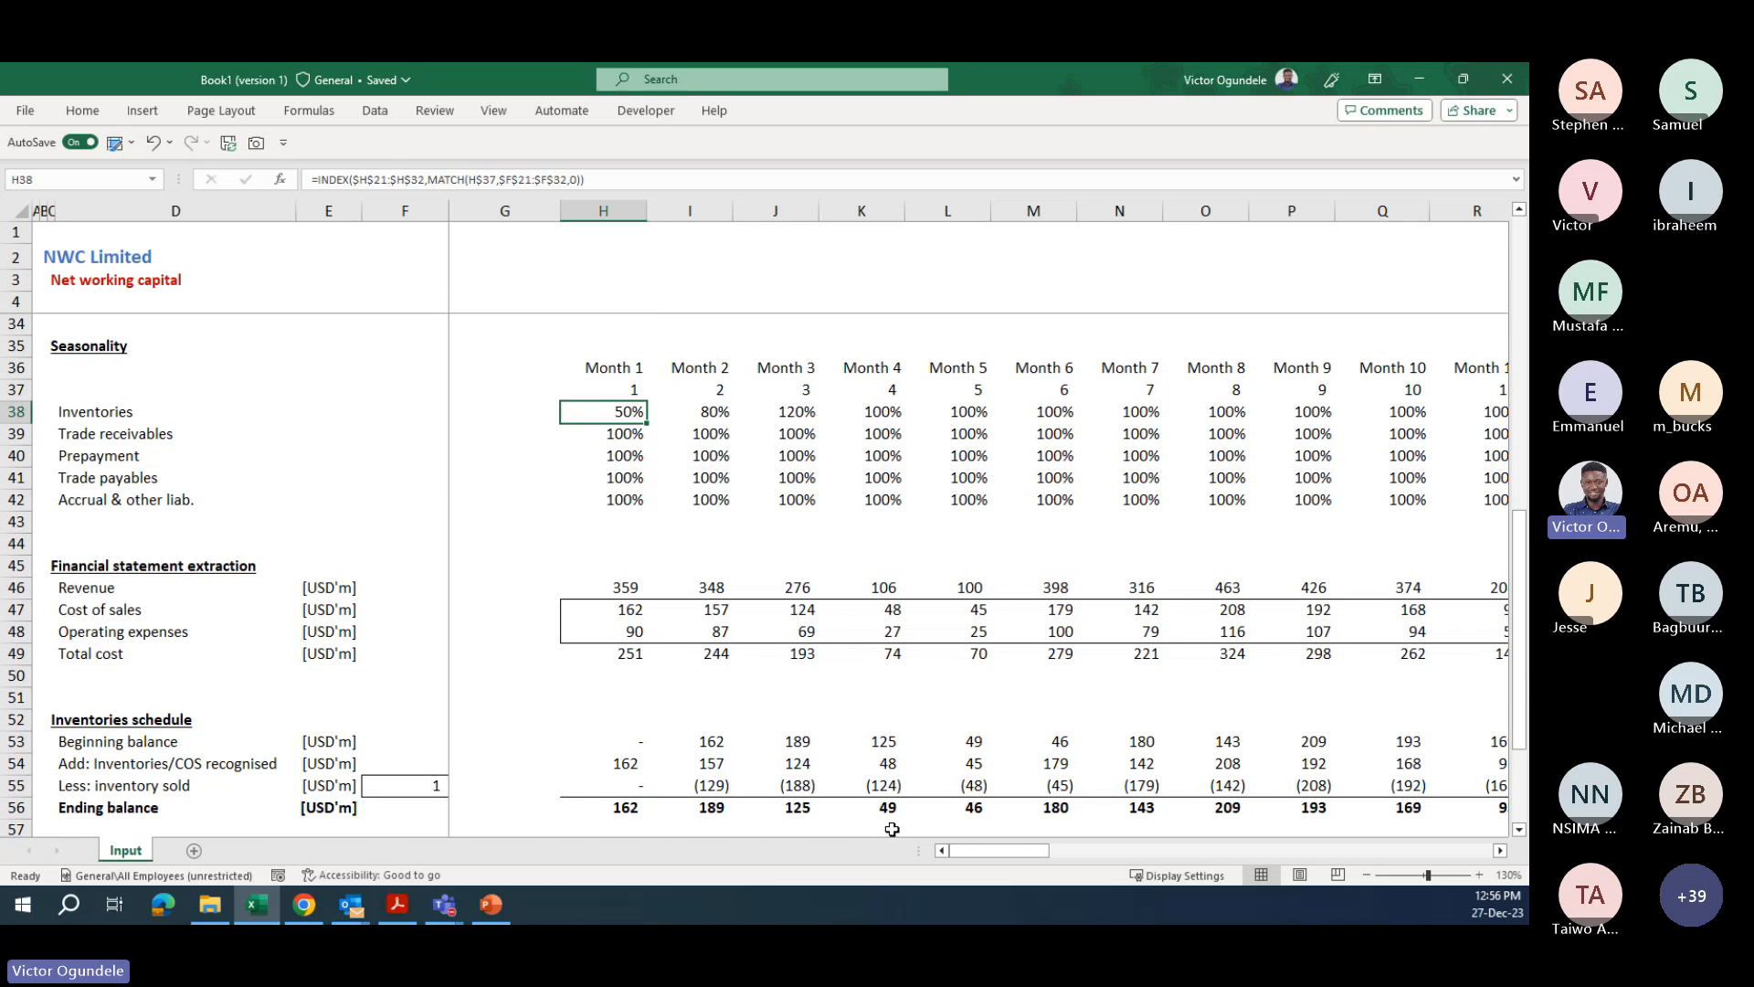
- Examine the January percentages from inventories to trade payables in the monthly seasonality input table
scroll(892, 829, down, 1)
key(Page_Up)
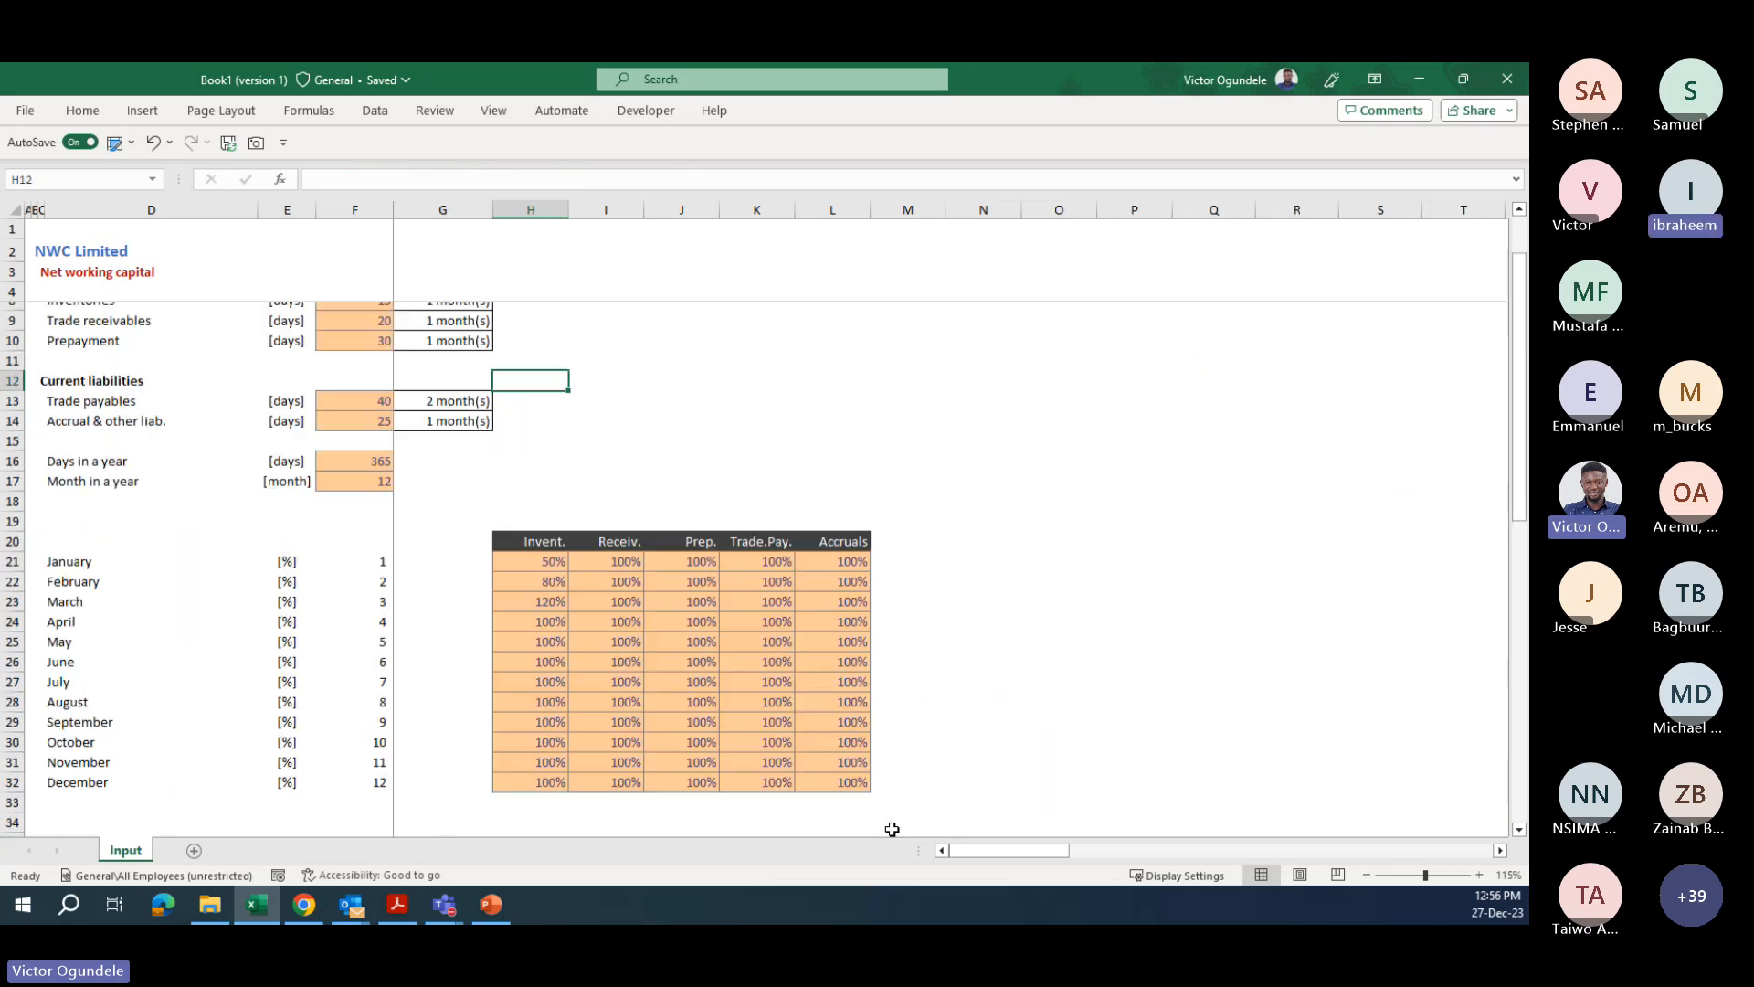
key(Down)
key(Down)
key(Down)
key(Down)
key(Down)
key(Down)
key(Down)
key(Down)
key(Down)
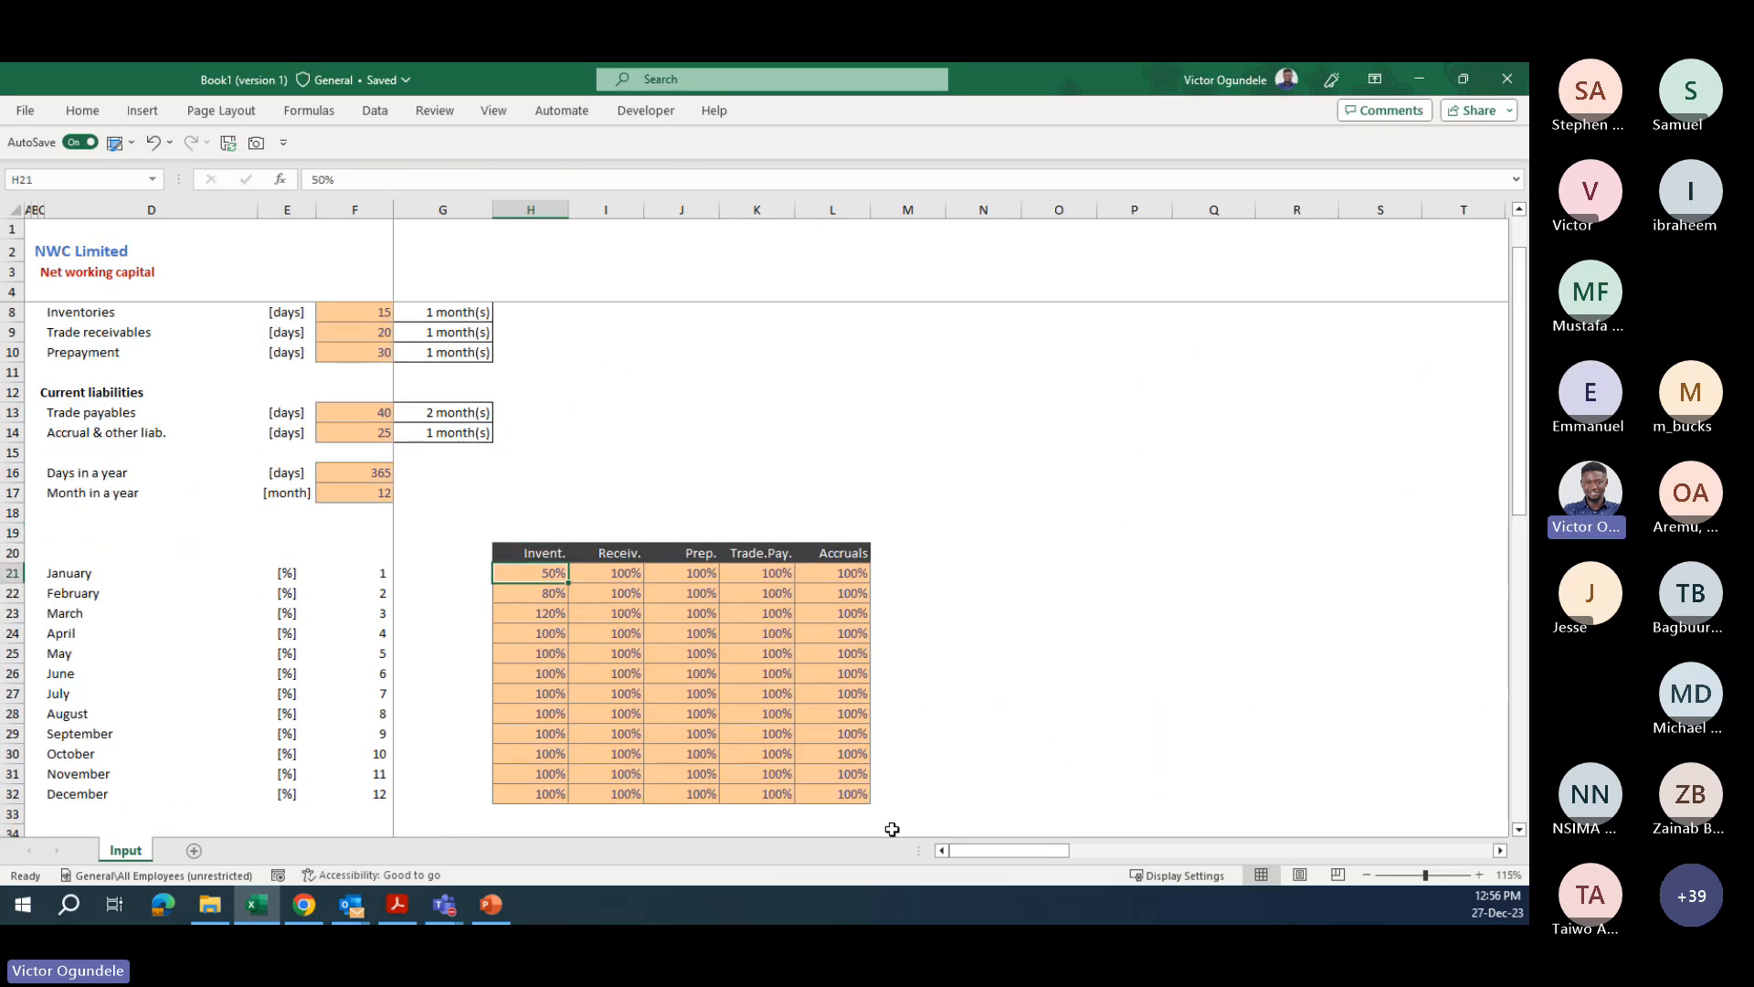
key(Right)
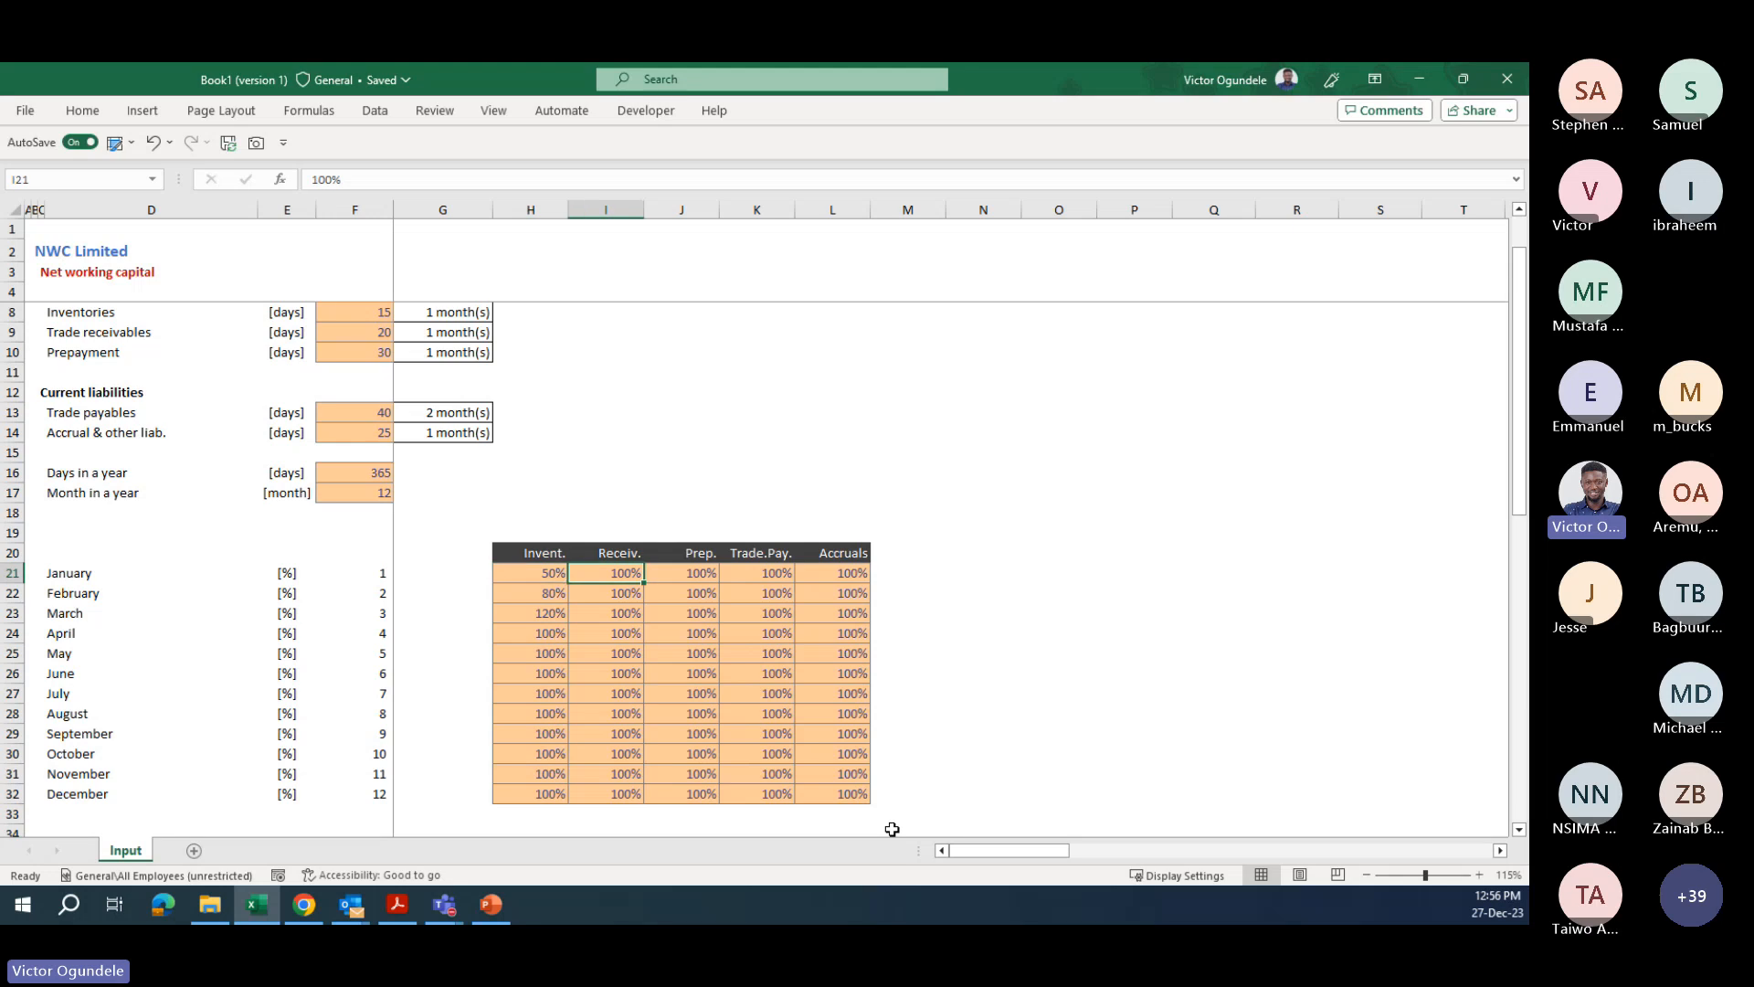
key(Right)
key(Right)
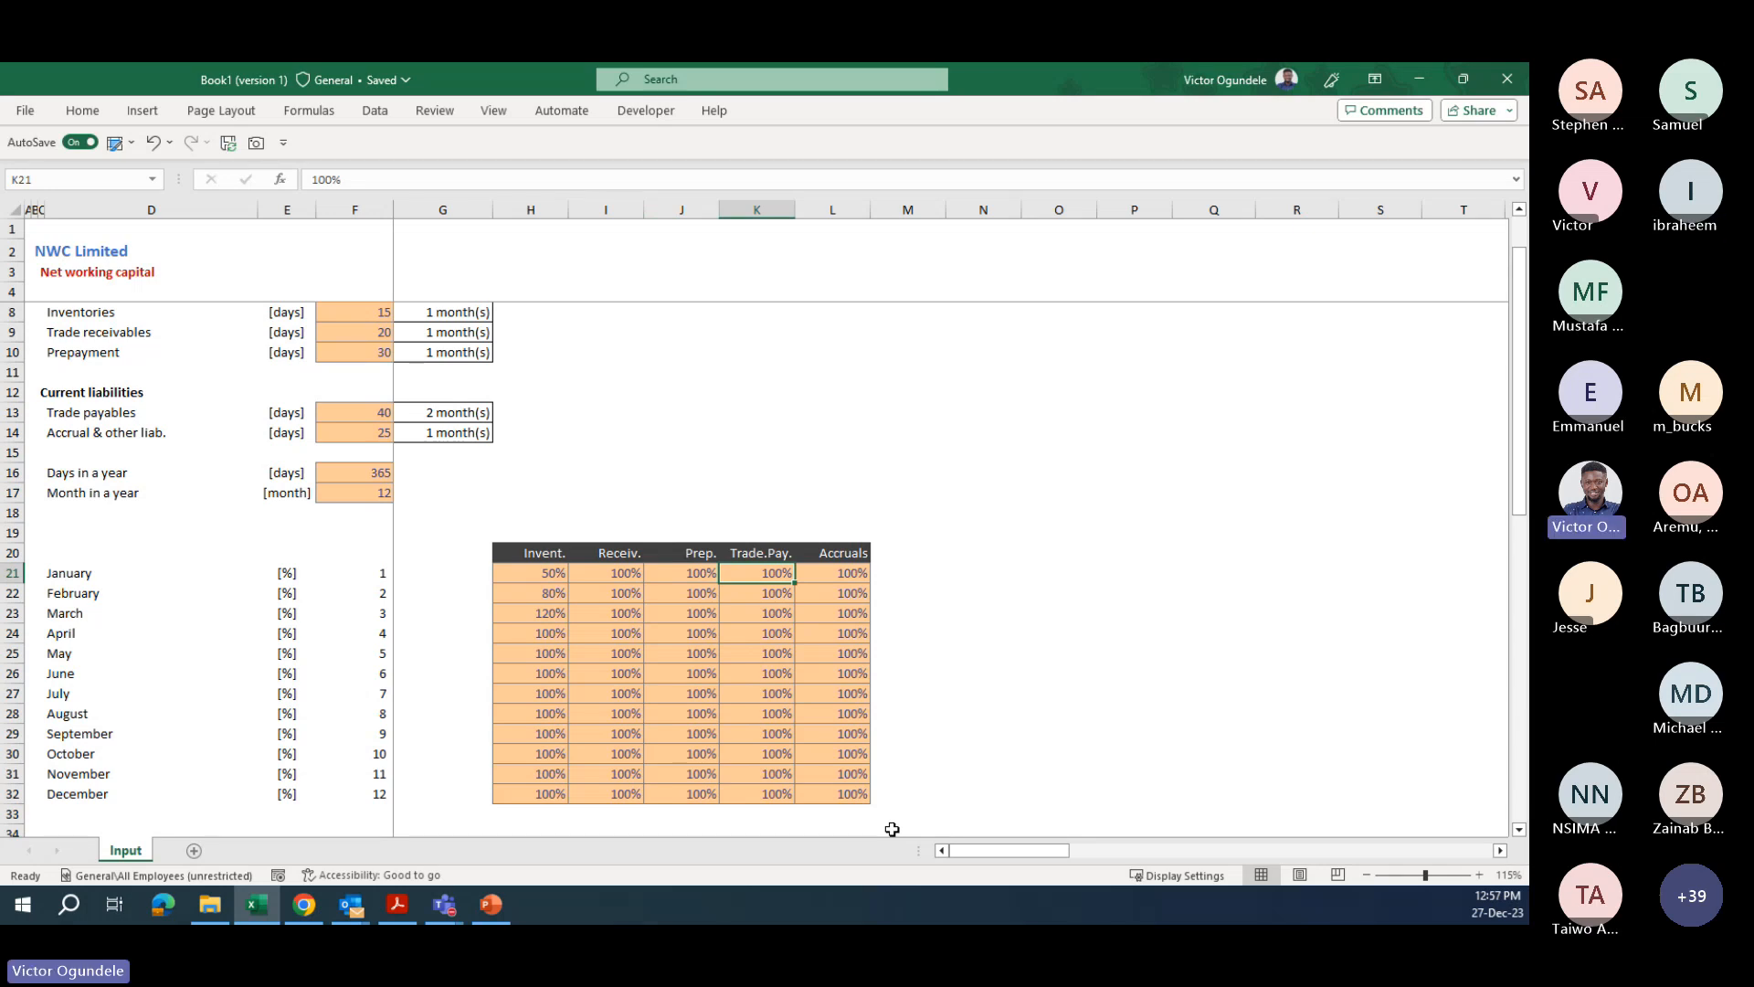
- Insert a row above the inventories ending balance and label it "Less: provision for loss" in D56
key(Down)
key(Down)
key(Down)
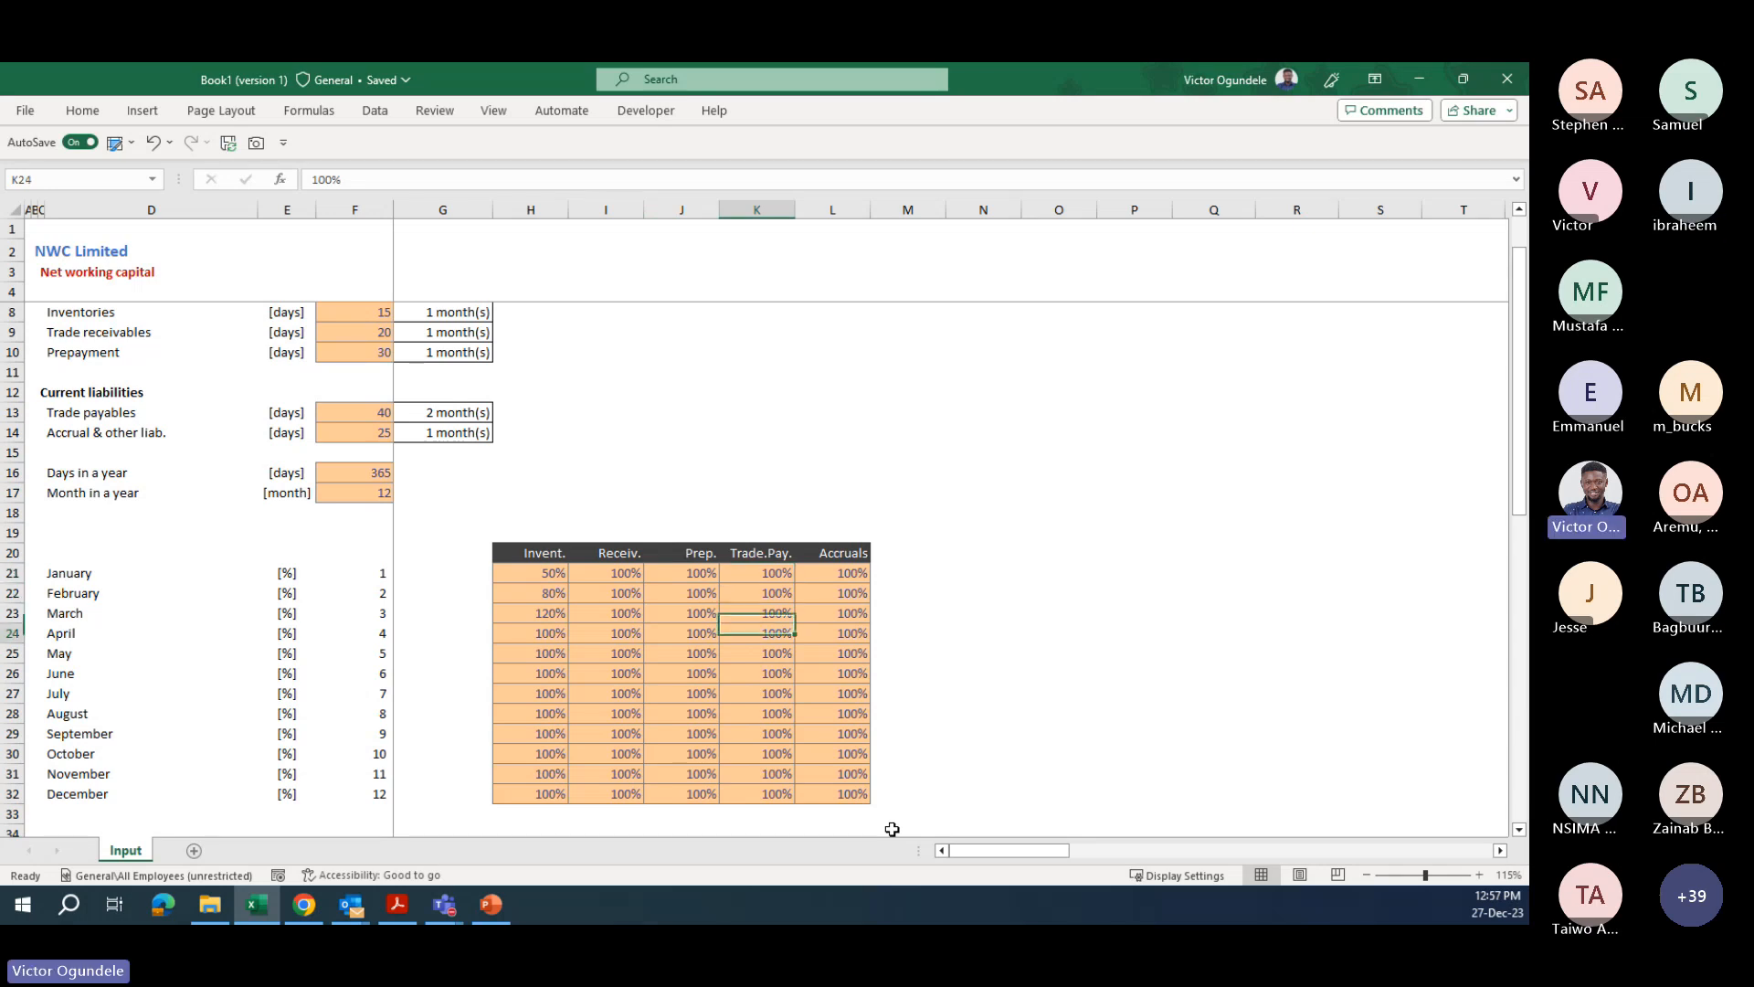
key(Down)
key(Down)
key(Down)
key(Down)
key(Down)
key(Down)
key(Down)
key(Down)
key(Down)
key(Down)
key(Down)
key(Down)
key(Down)
key(Down)
key(Down)
key(Down)
key(Down)
key(Down)
key(Down)
key(Down)
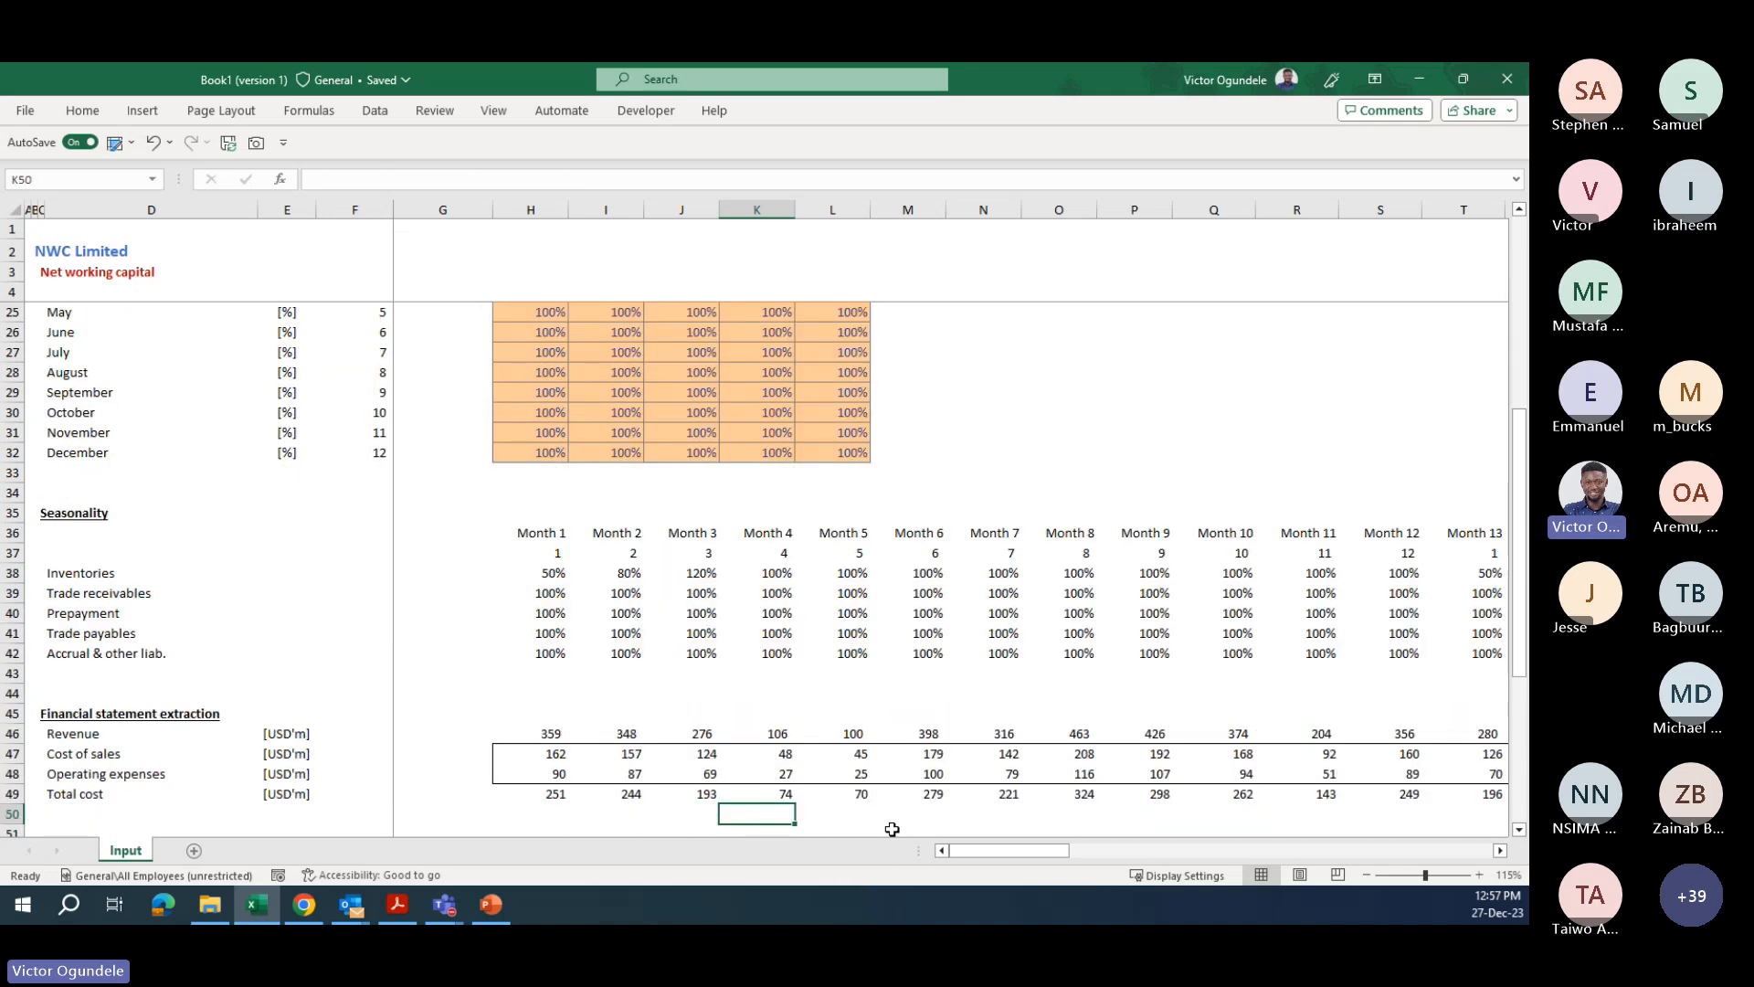
key(Down)
key(Down)
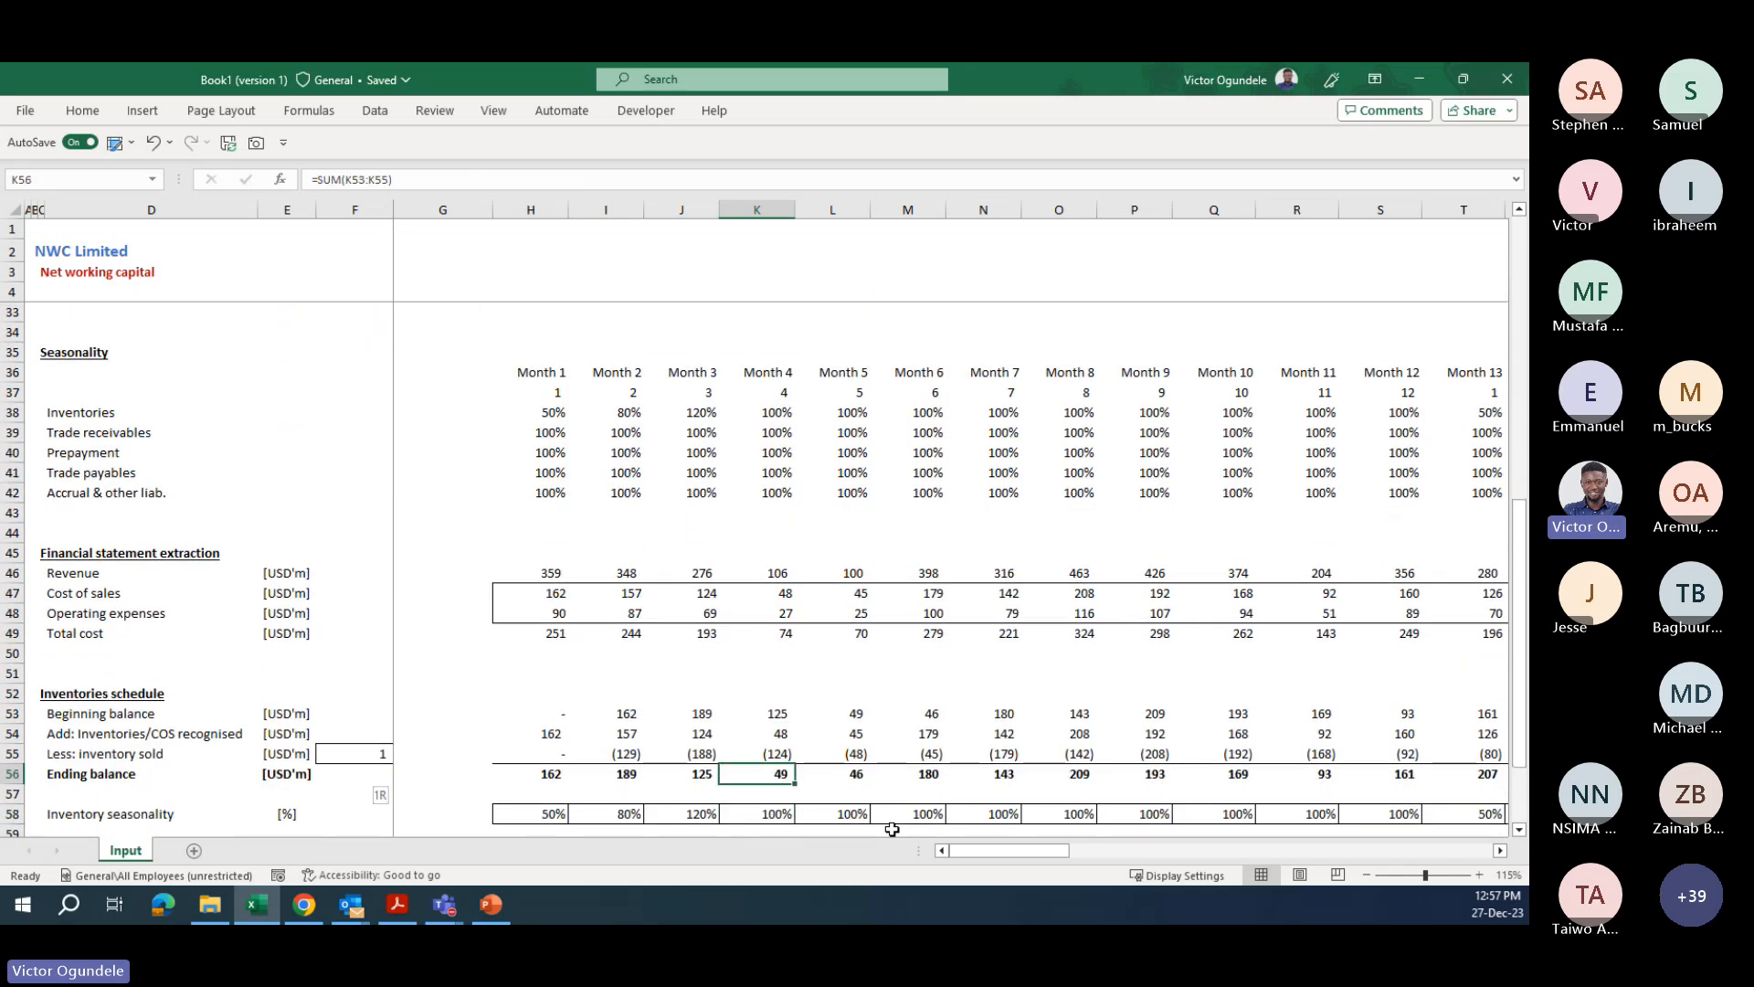
key(ctrl+Left)
text(Provsi)
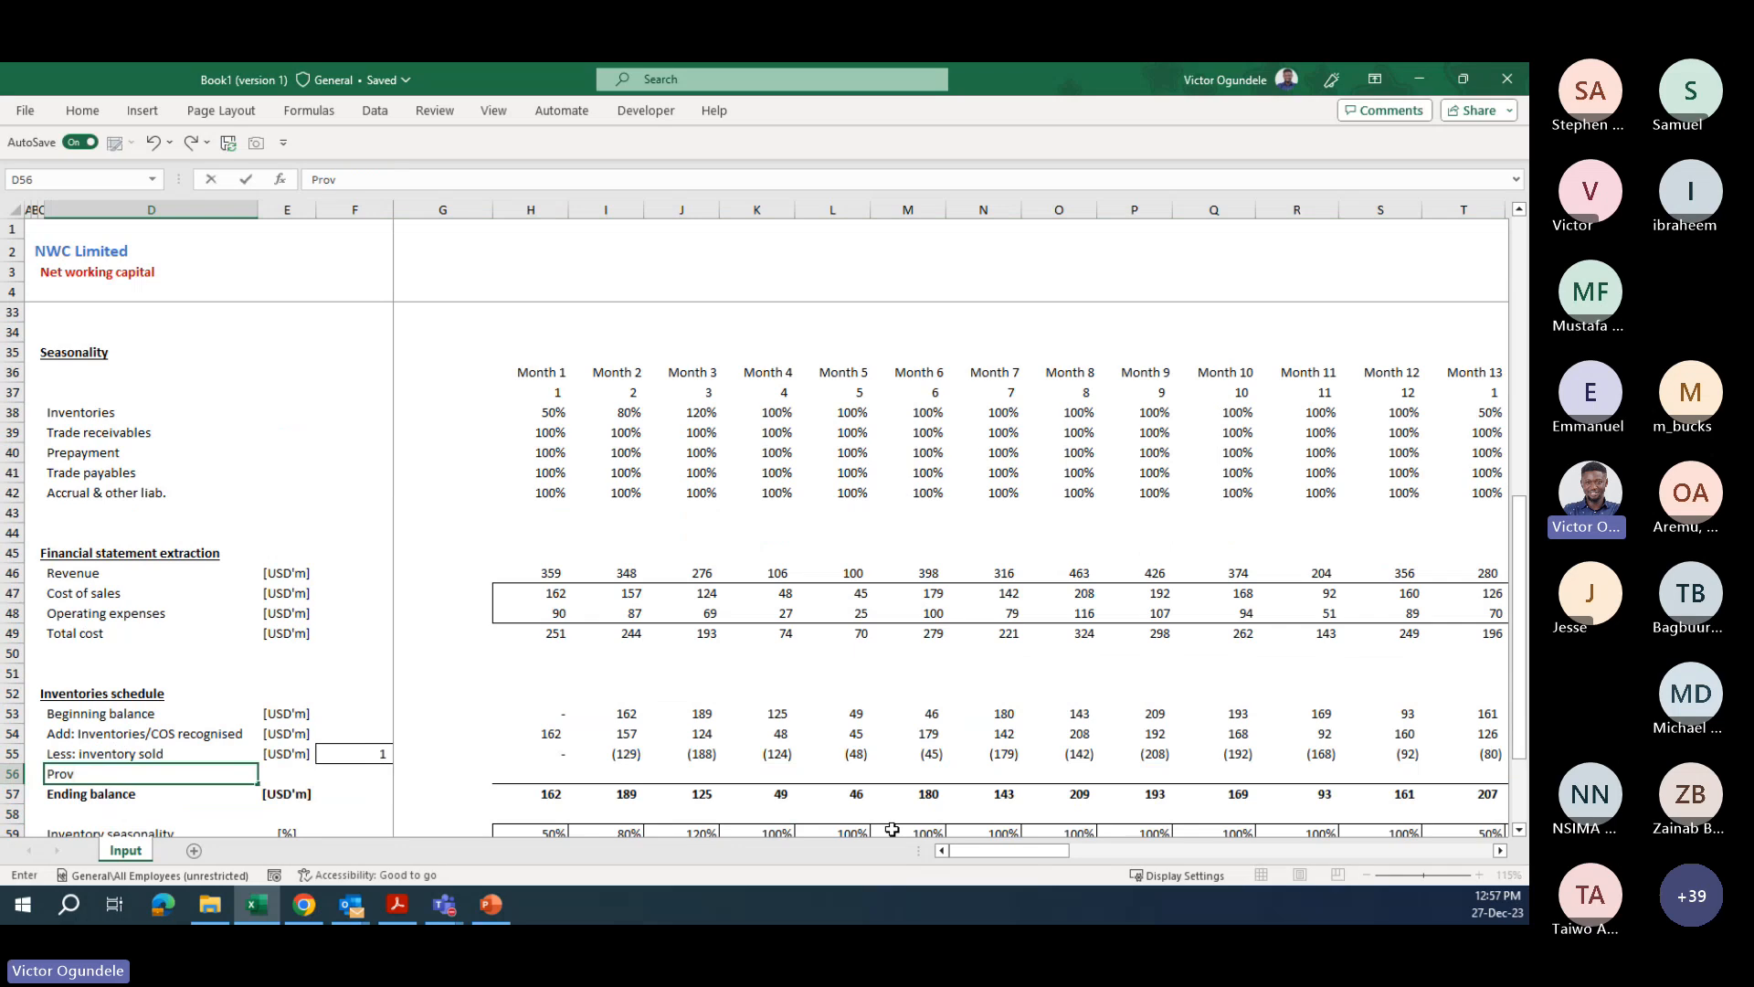
key(BackSpace)
text(i)
key(BackSpace)
key(BackSpace)
key(BackSpace)
key(BackSpace)
key(BackSpace)
text(Less)
key(Delete)
text(: )
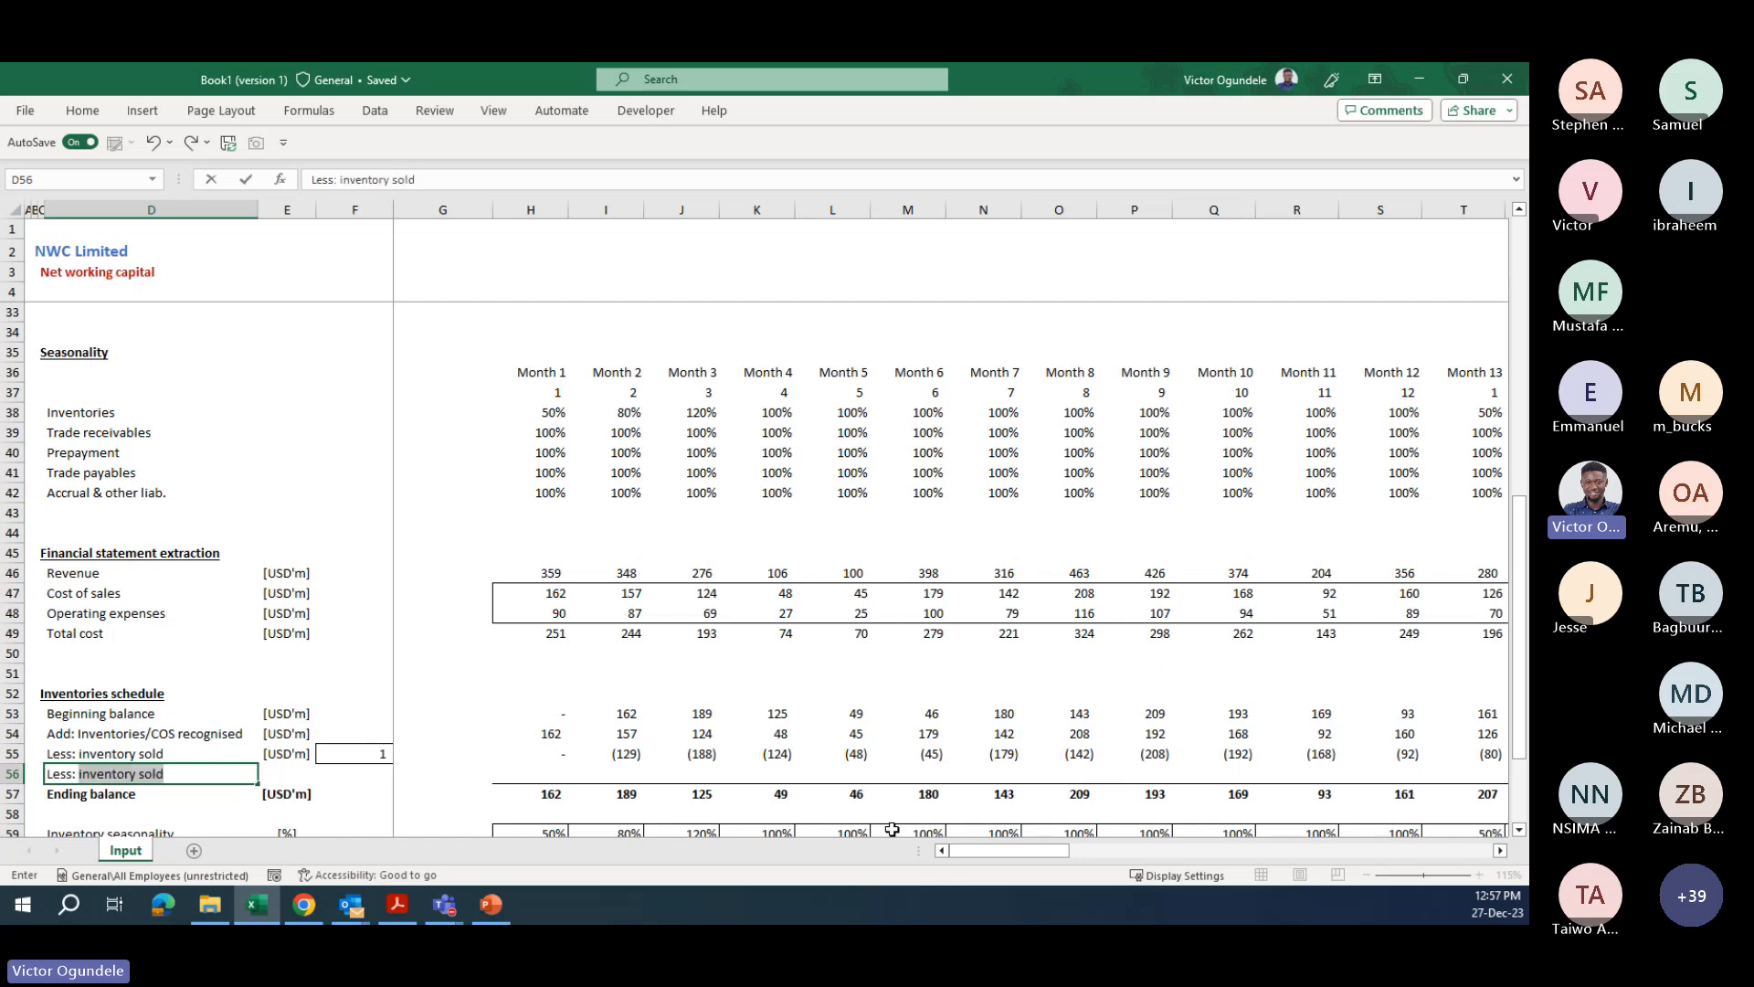
text(provsion)
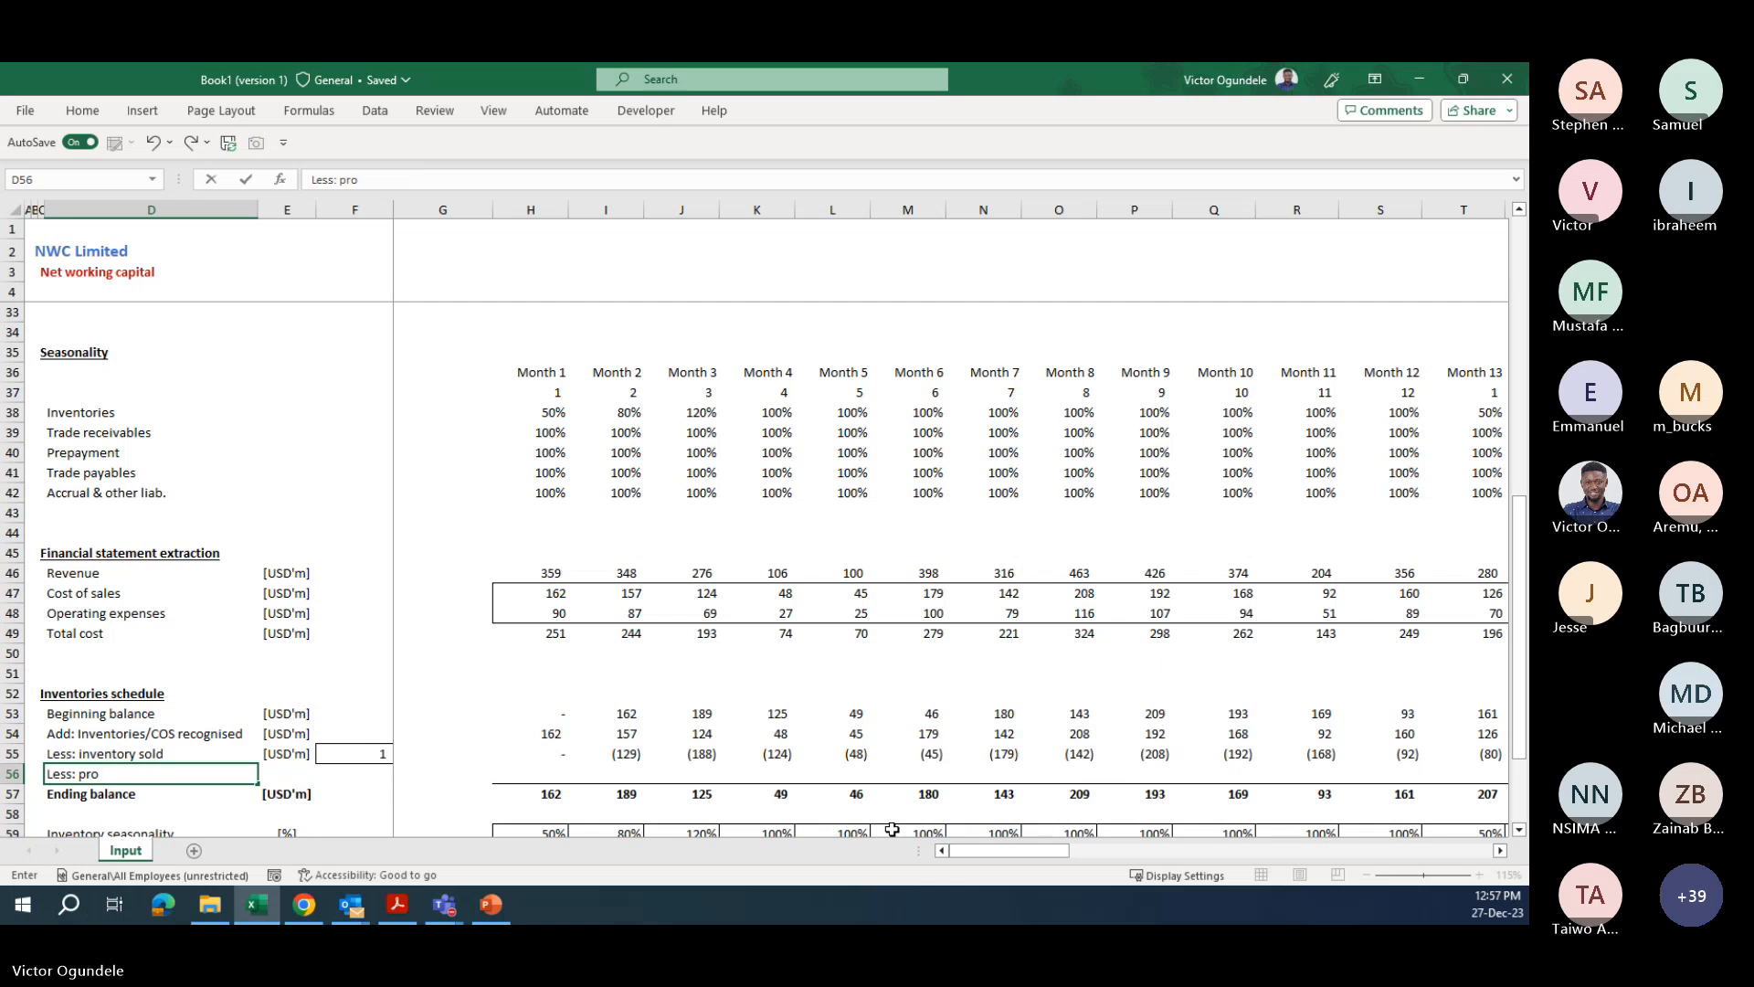
key(BackSpace)
key(BackSpace)
key(BackSpace)
key(BackSpace)
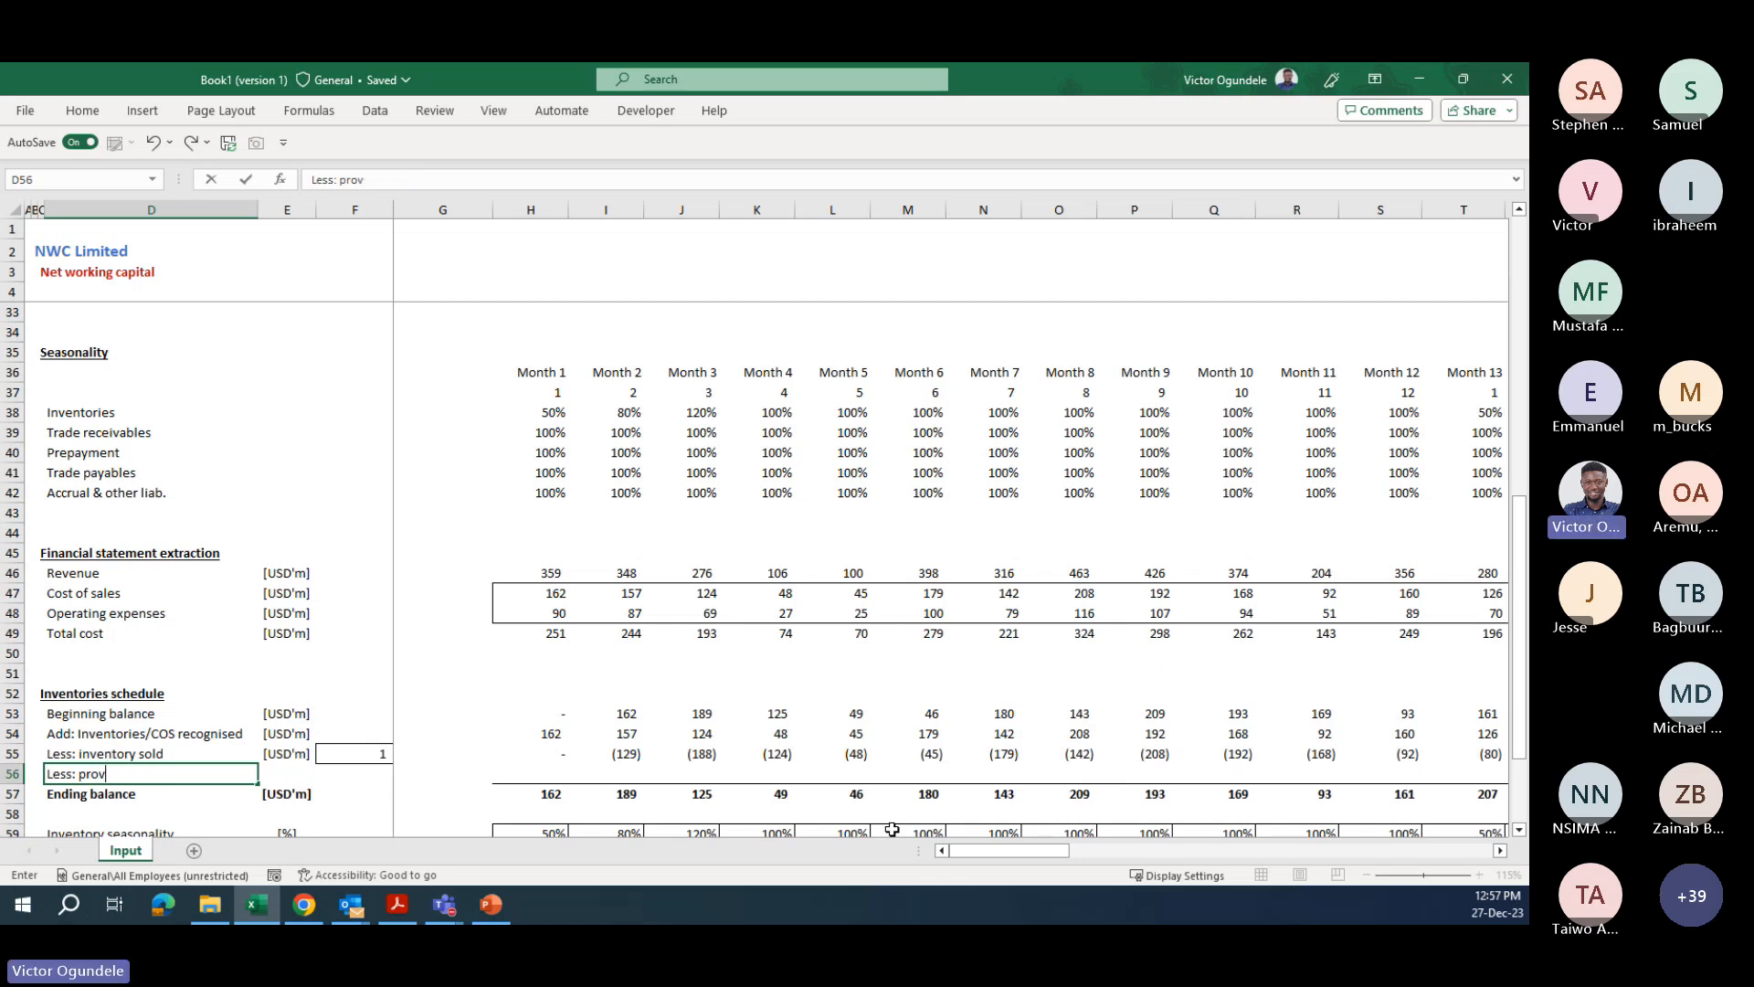
text(ision for loas)
key(BackSpace)
key(BackSpace)
text(ss)
key(Right)
key(Right)
key(Right)
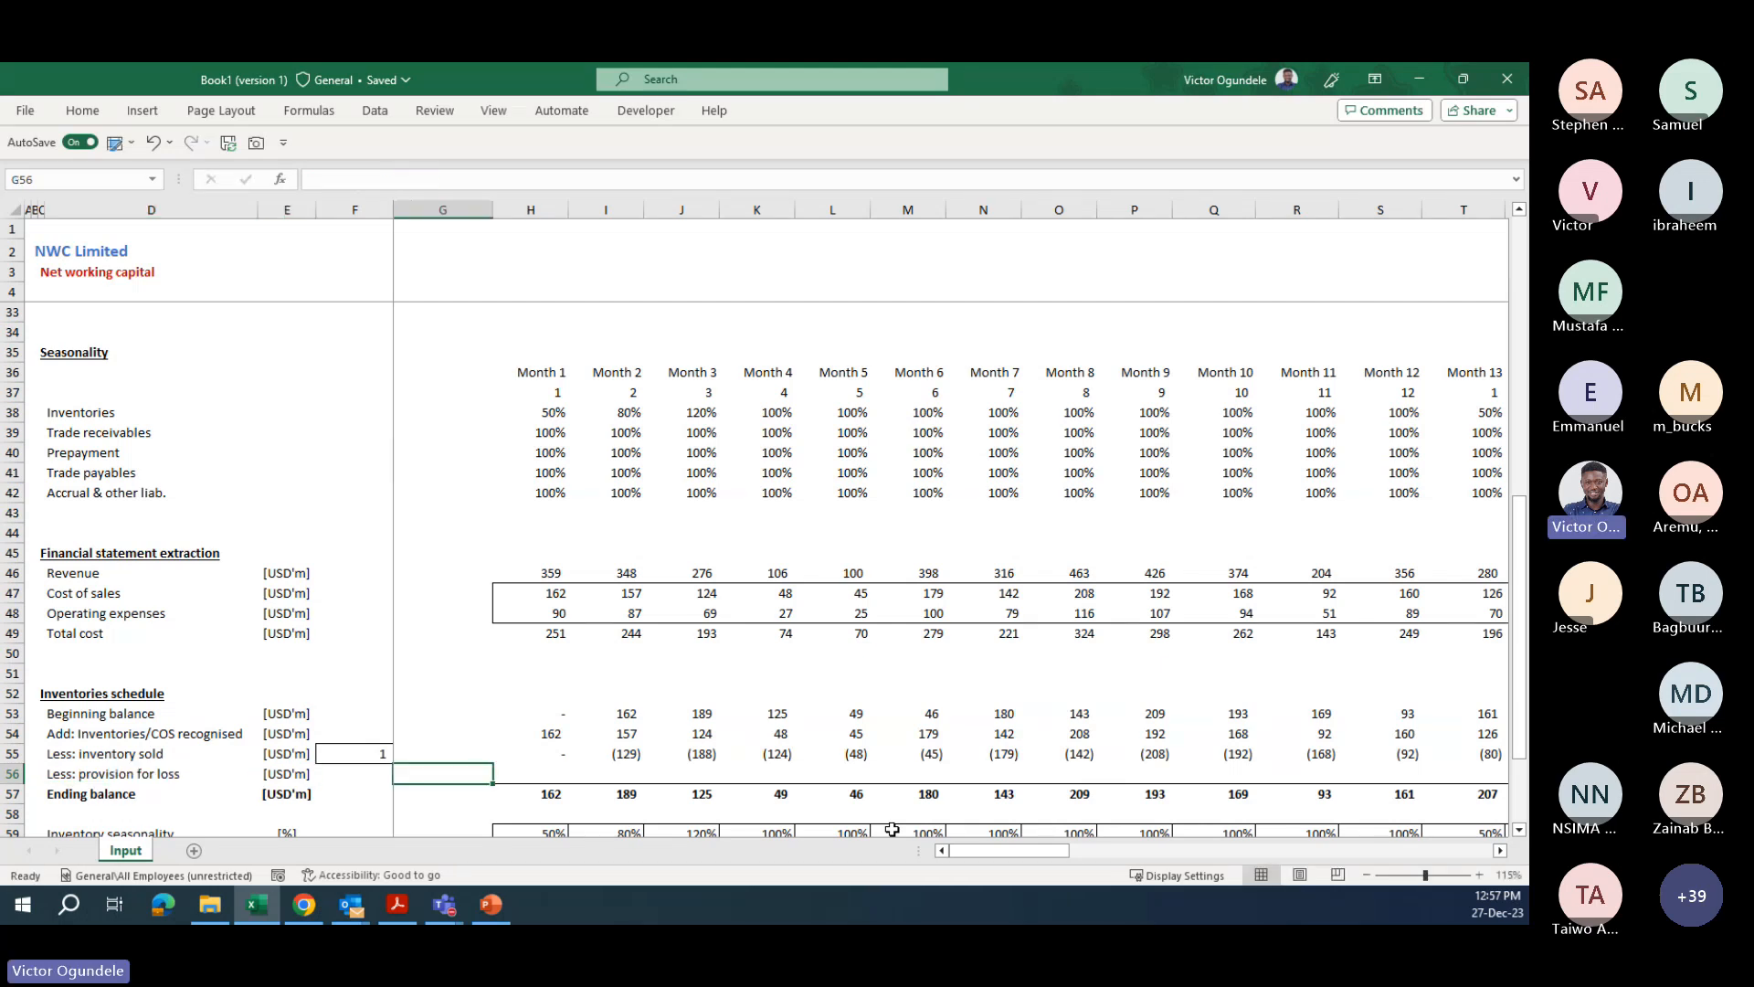
- Extend the inventories ending balance formula in H57 to =SUM(H53:H56) so it includes the provision row
key(Right)
key(Down)
key(F2)
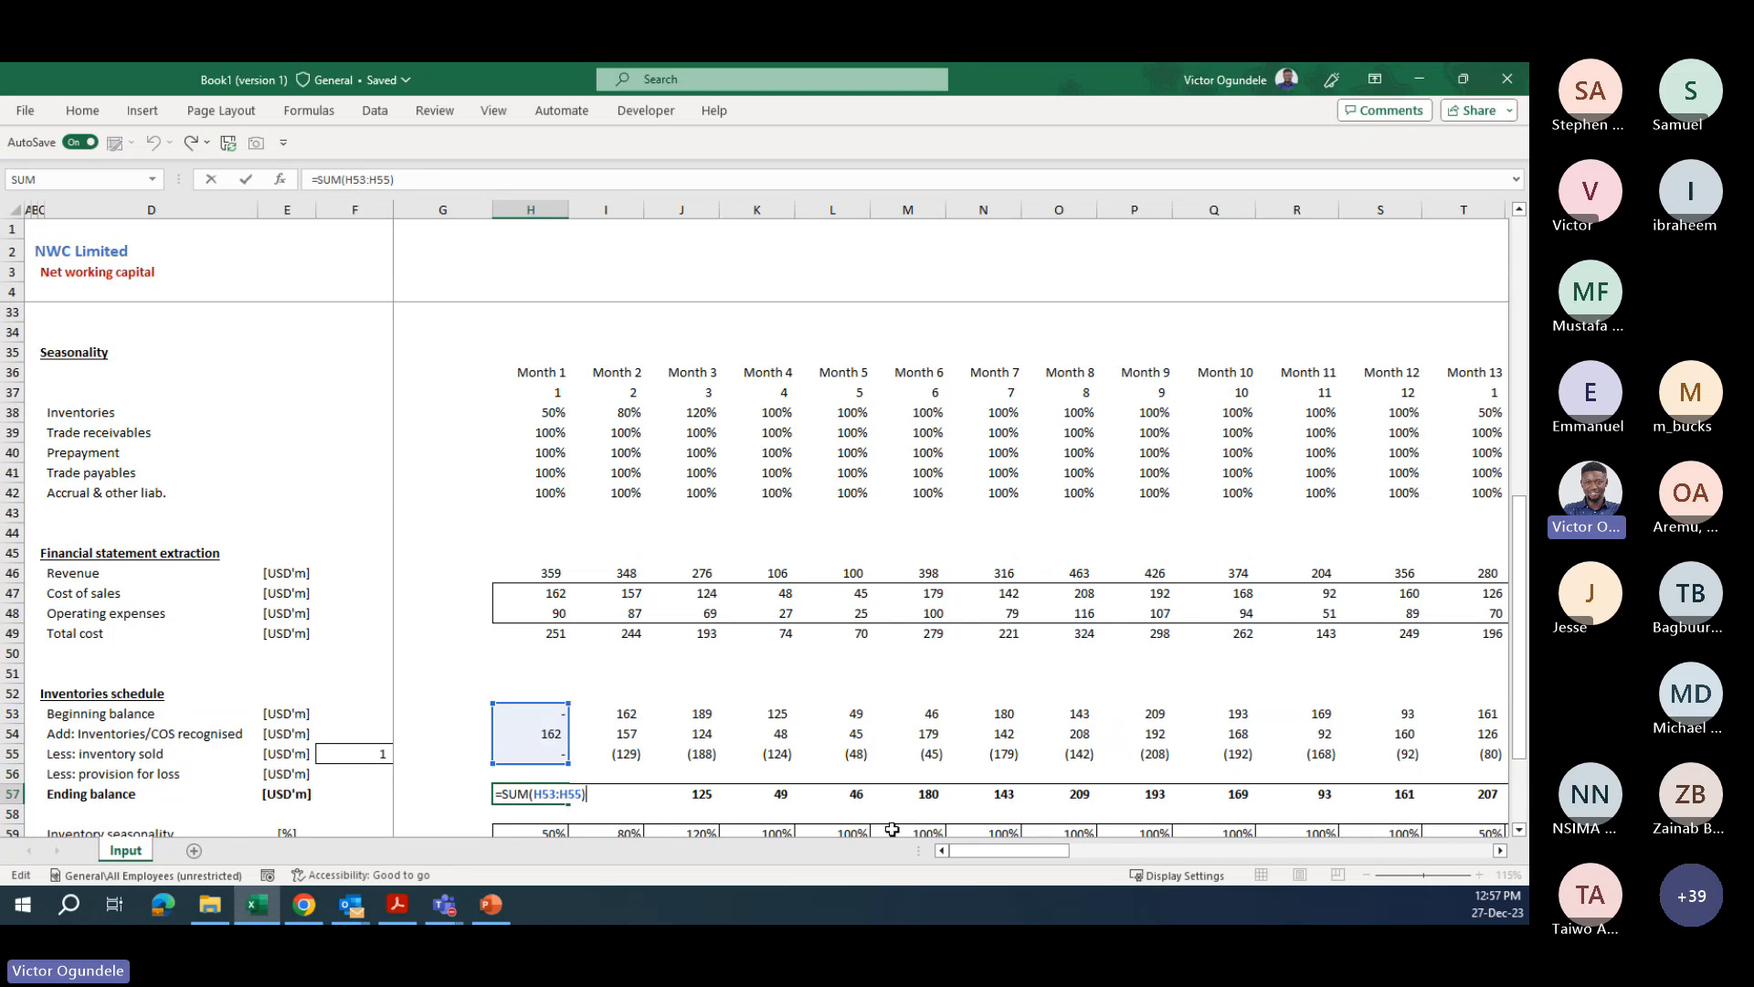
drag(566, 763, 567, 775)
key(ctrl+Return)
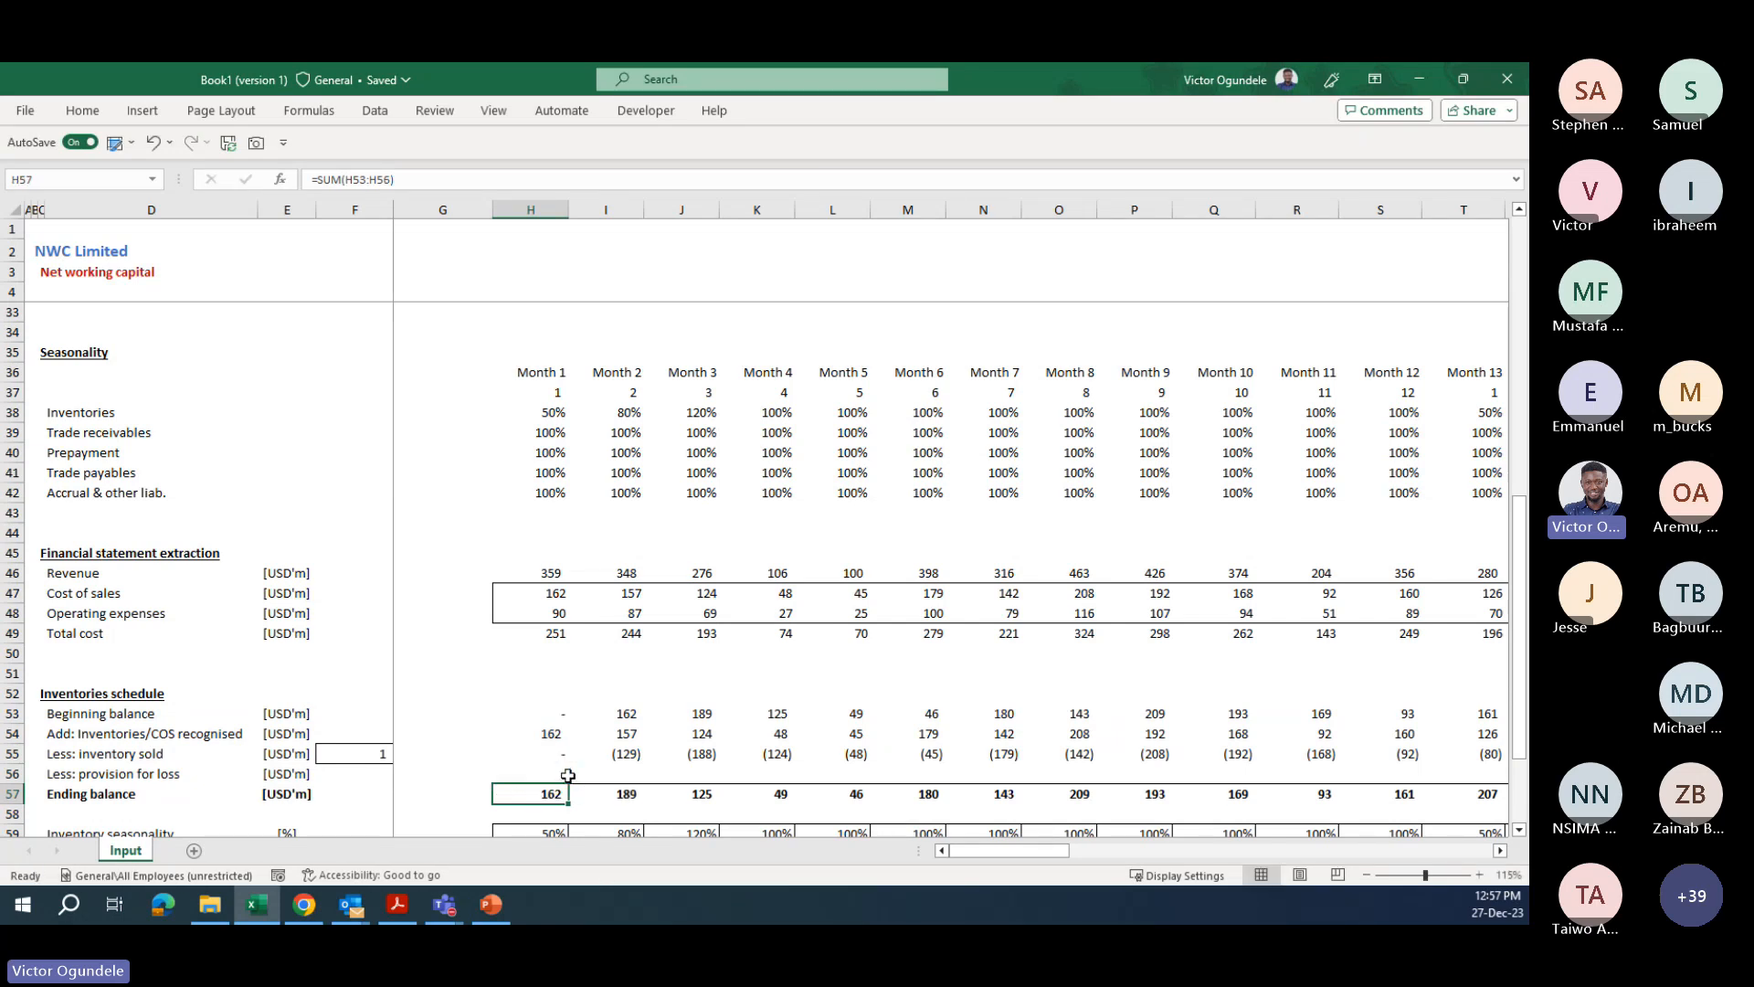
key(ctrl+shift+Right)
key(Left)
key(Left)
key(Right)
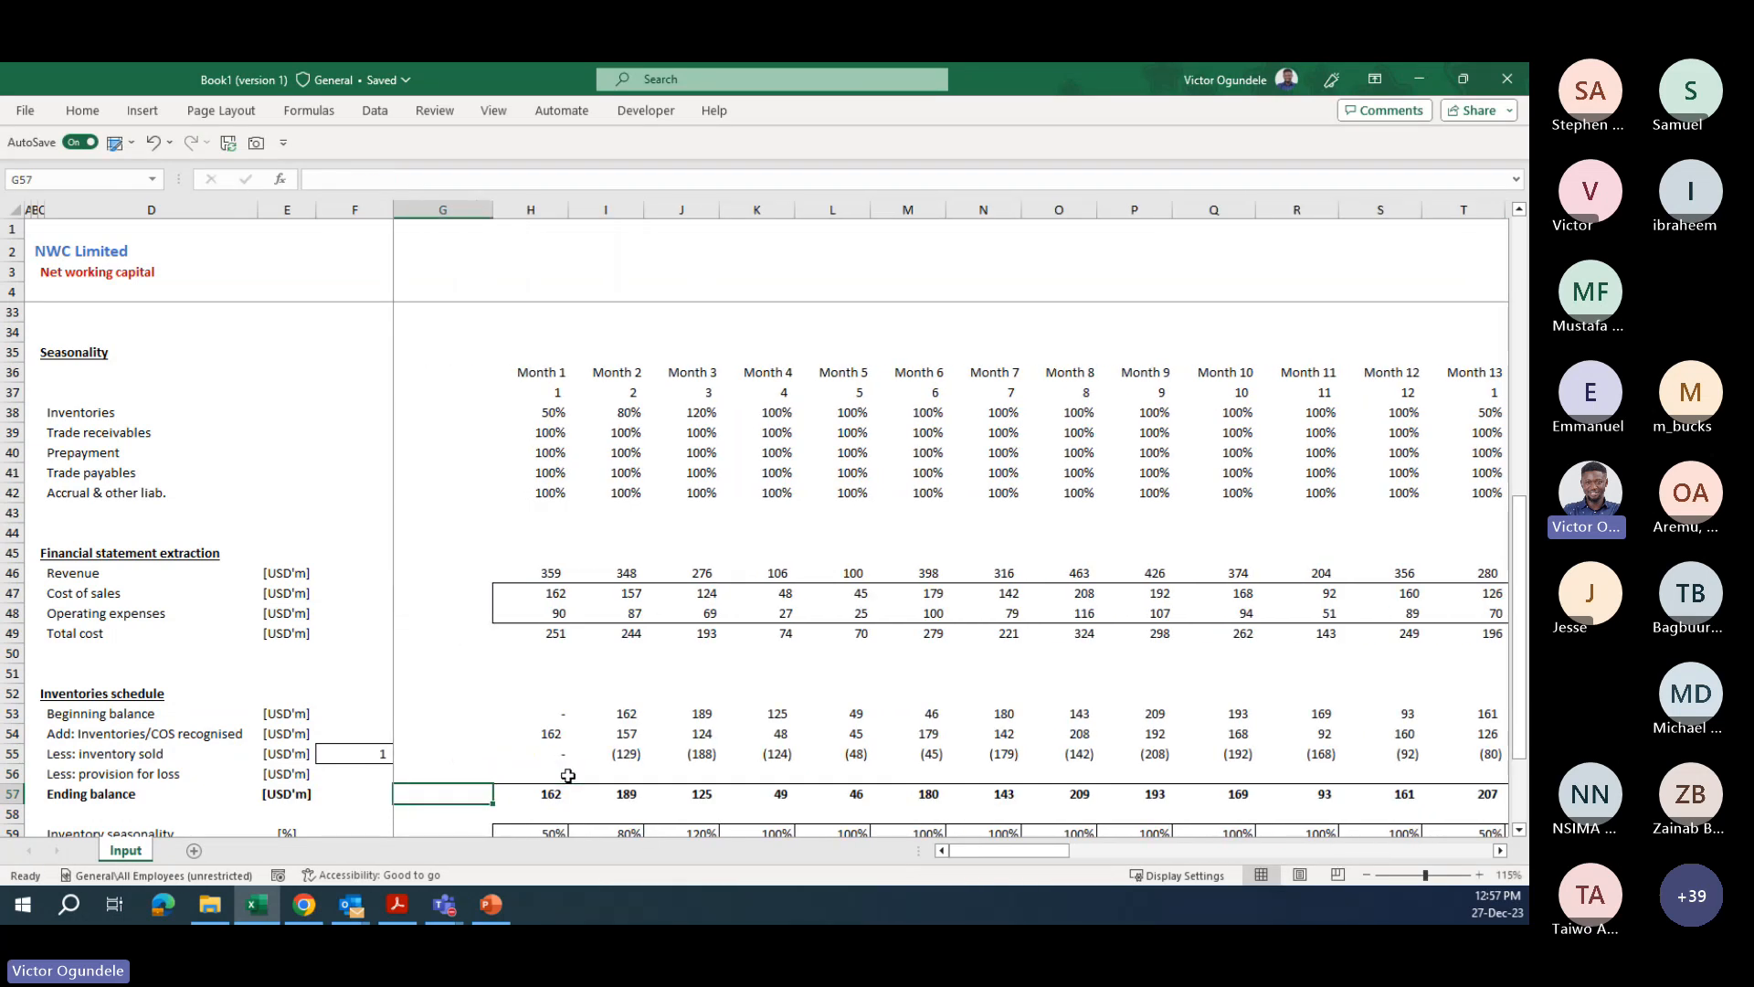
- Trace the inventory seasonality in H59 back to the monthly input table and set the January and February inventories percentages to 100%
key(Left)
key(Left)
key(Right)
key(Right)
key(Right)
key(Down)
key(Down)
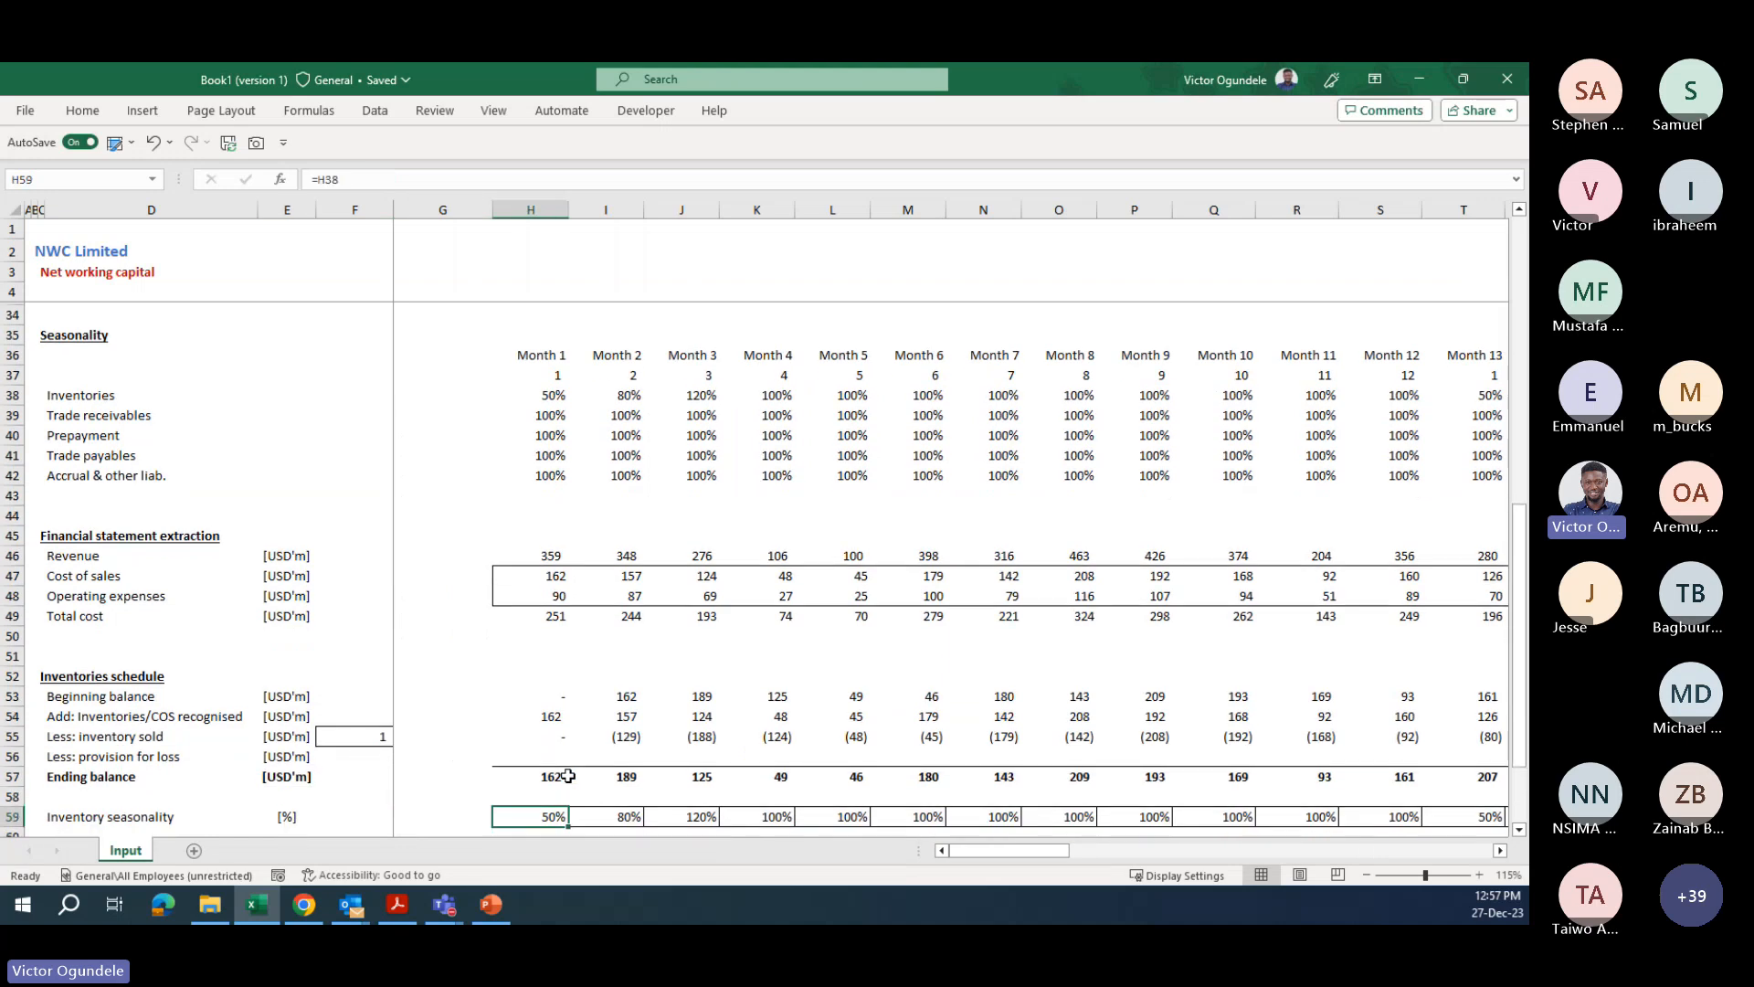
scroll(567, 774, down, 1)
key(ctrl+bracketleft)
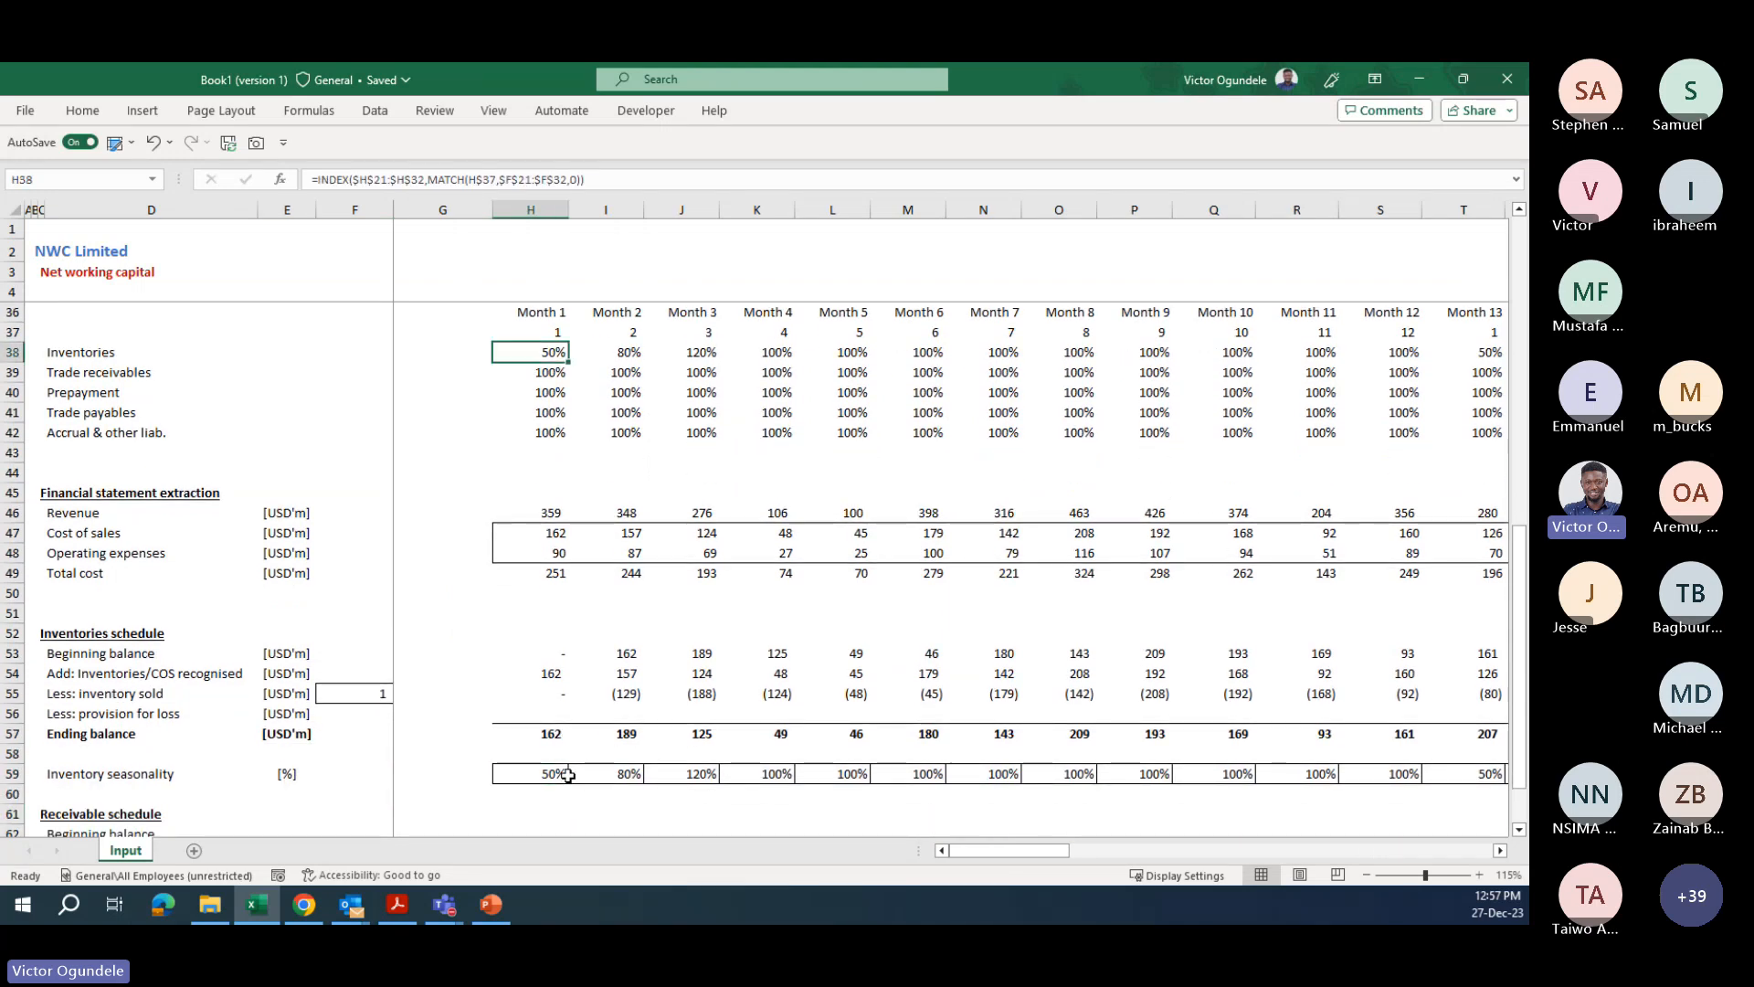
key(ctrl+bracketleft)
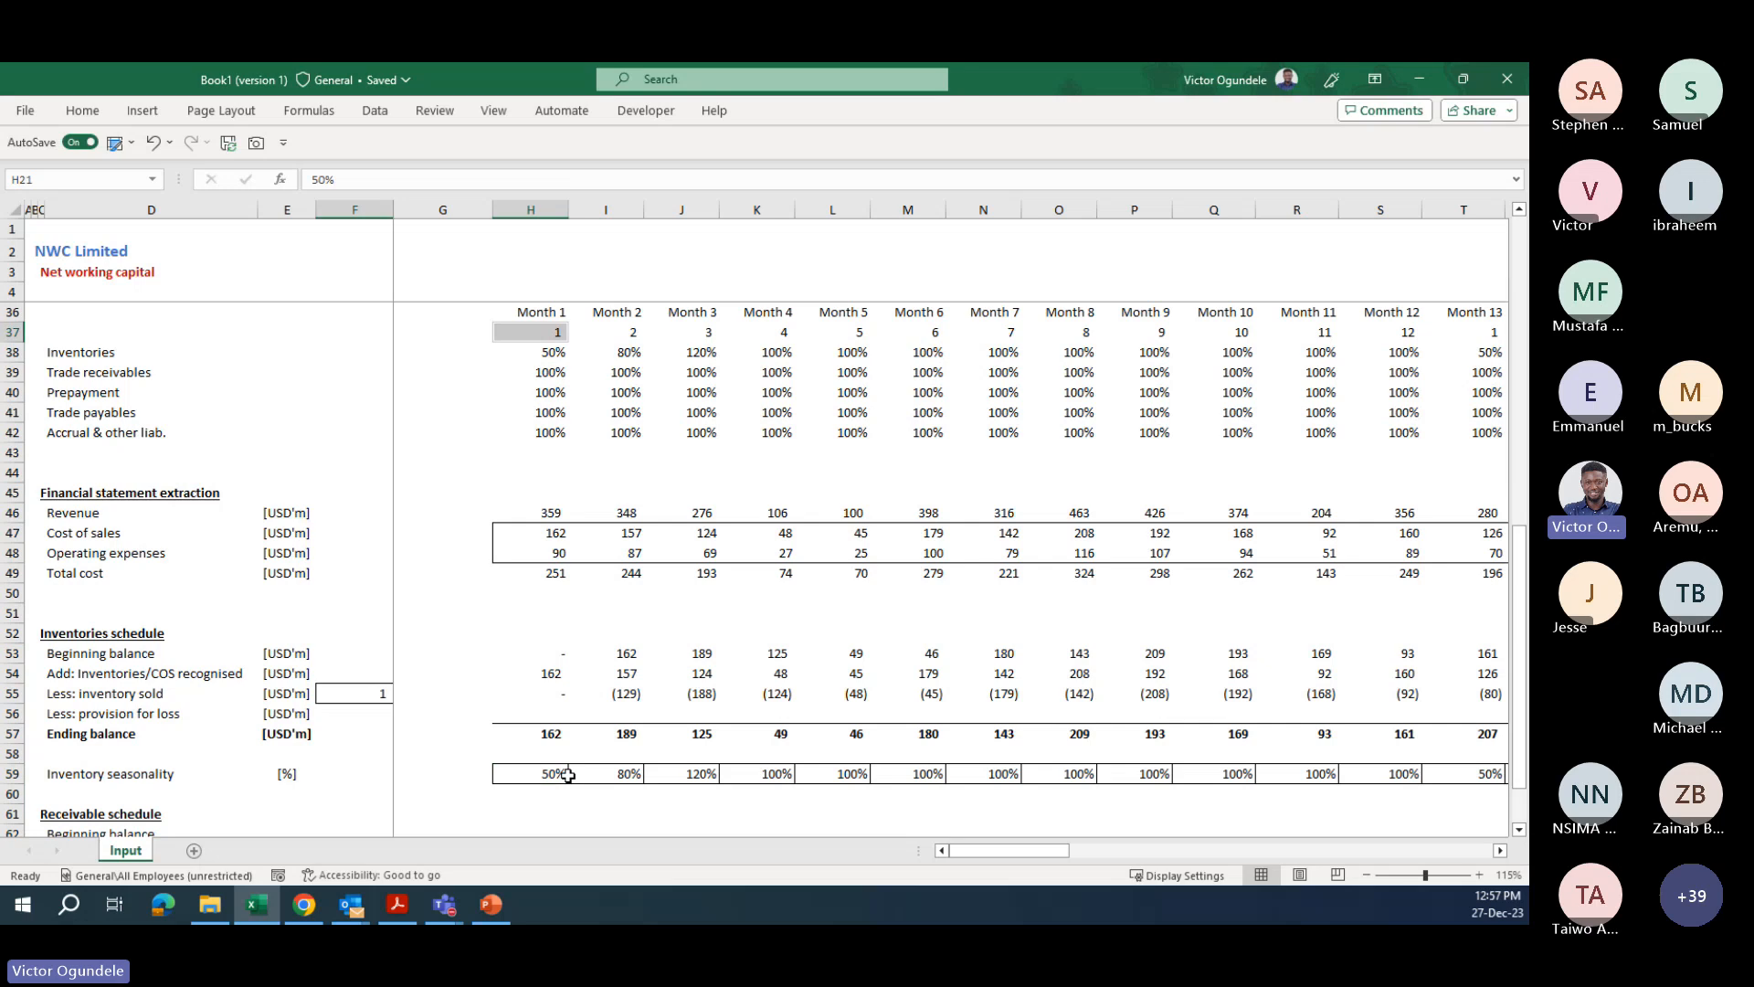
scroll(567, 774, up, 5)
key(Up)
key(Up)
key(Down)
key(Down)
key(shift+Down)
text(100)
key(ctrl+Return)
- Set the March inventories percentage in the monthly seasonality input table to 100%
key(Down)
key(Down)
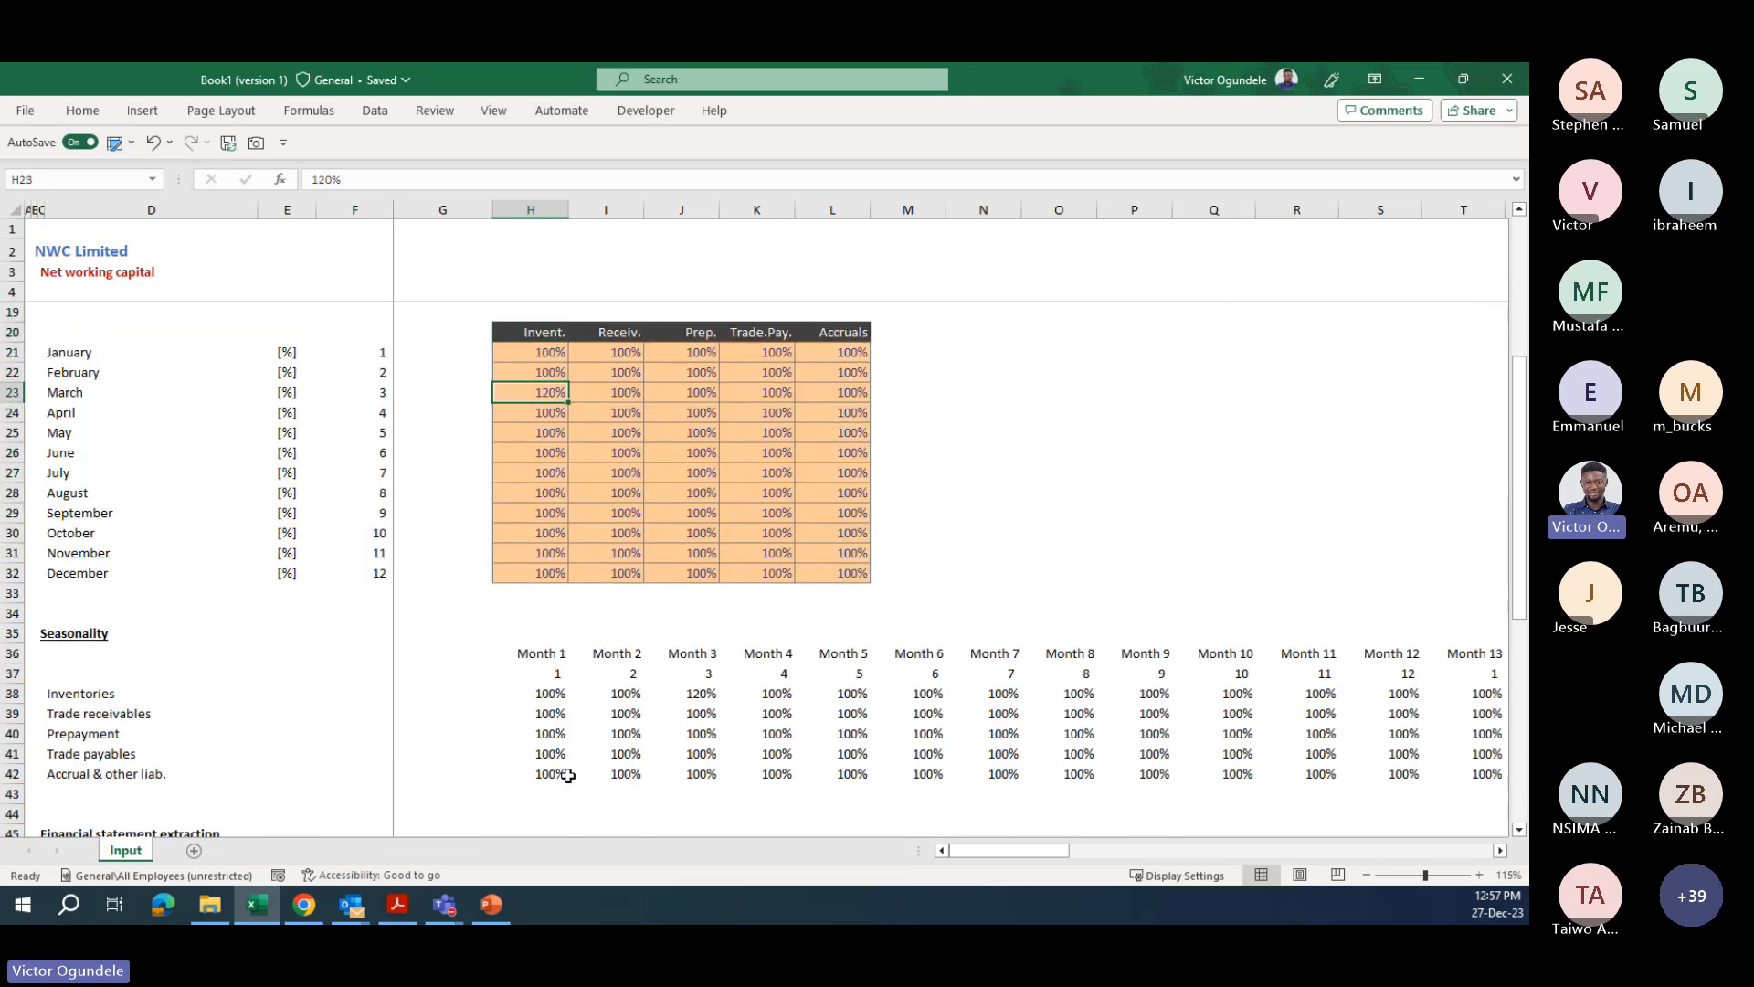
text(100)
key(ctrl+Return)
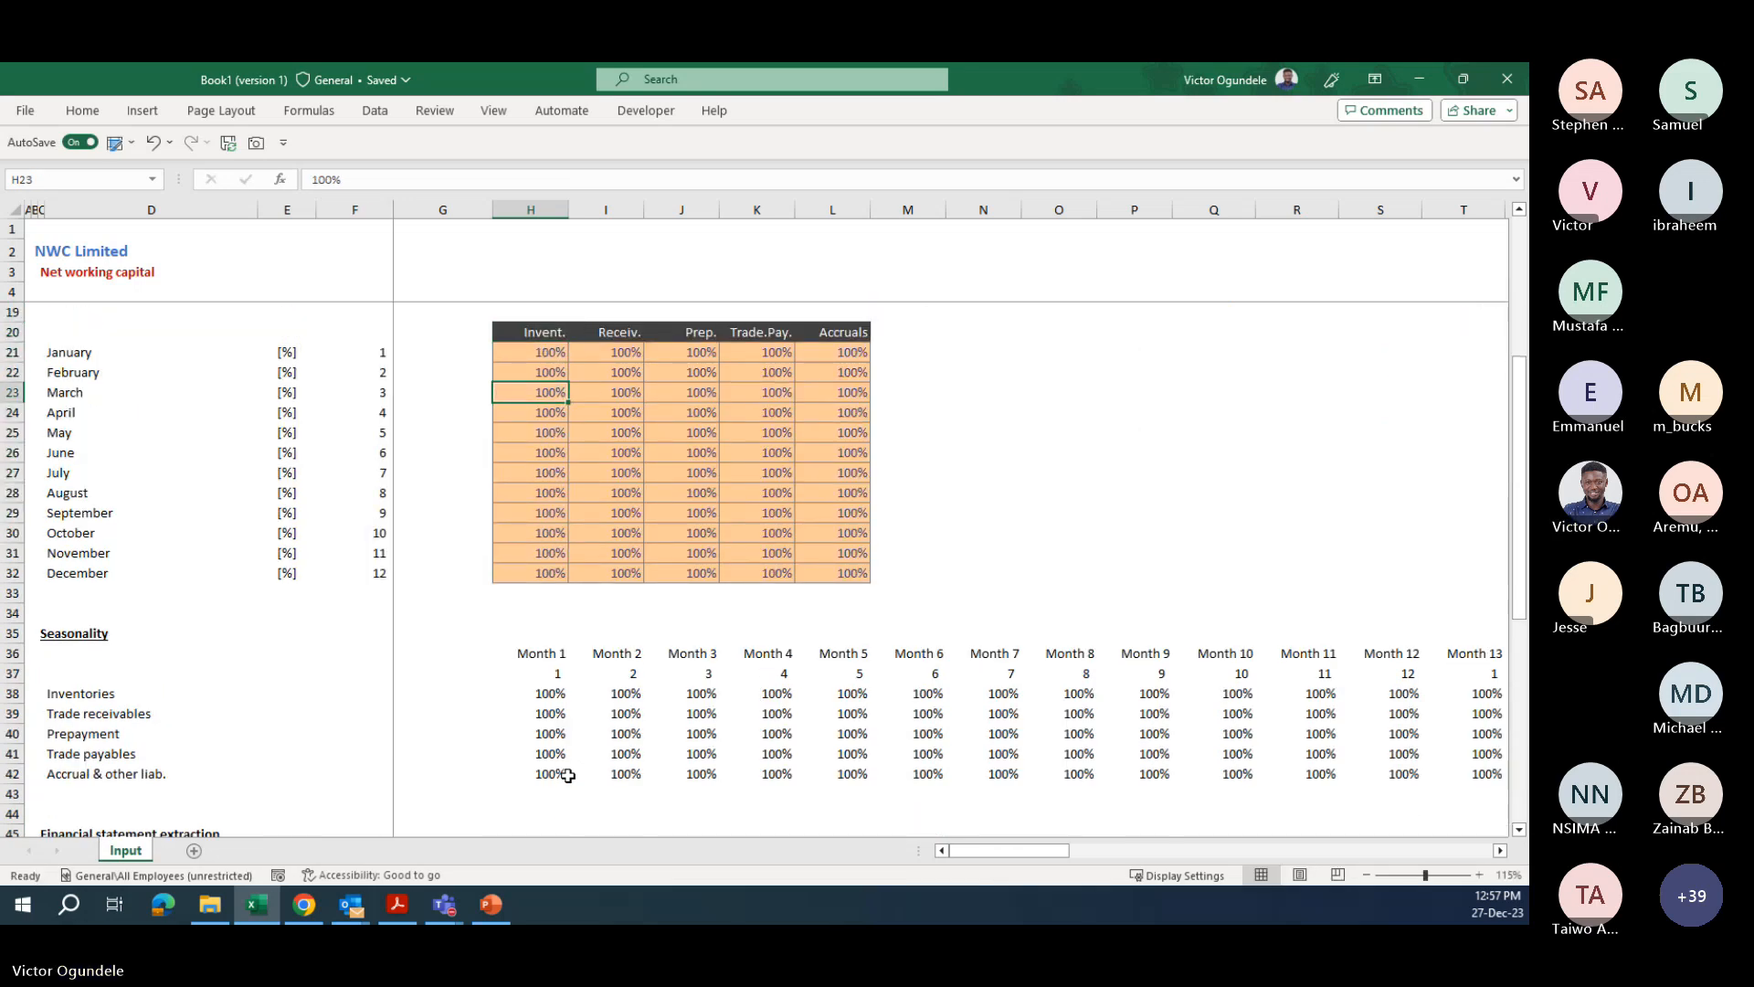
- Link the Month 1 beginning balance of the receivable schedule to the prior ending balance by entering =G65 in H62
key(Page_Down)
key(Down)
key(Down)
key(Down)
key(Down)
key(Down)
key(Down)
key(Down)
key(Down)
key(Down)
key(Down)
key(Down)
key(Down)
key(Down)
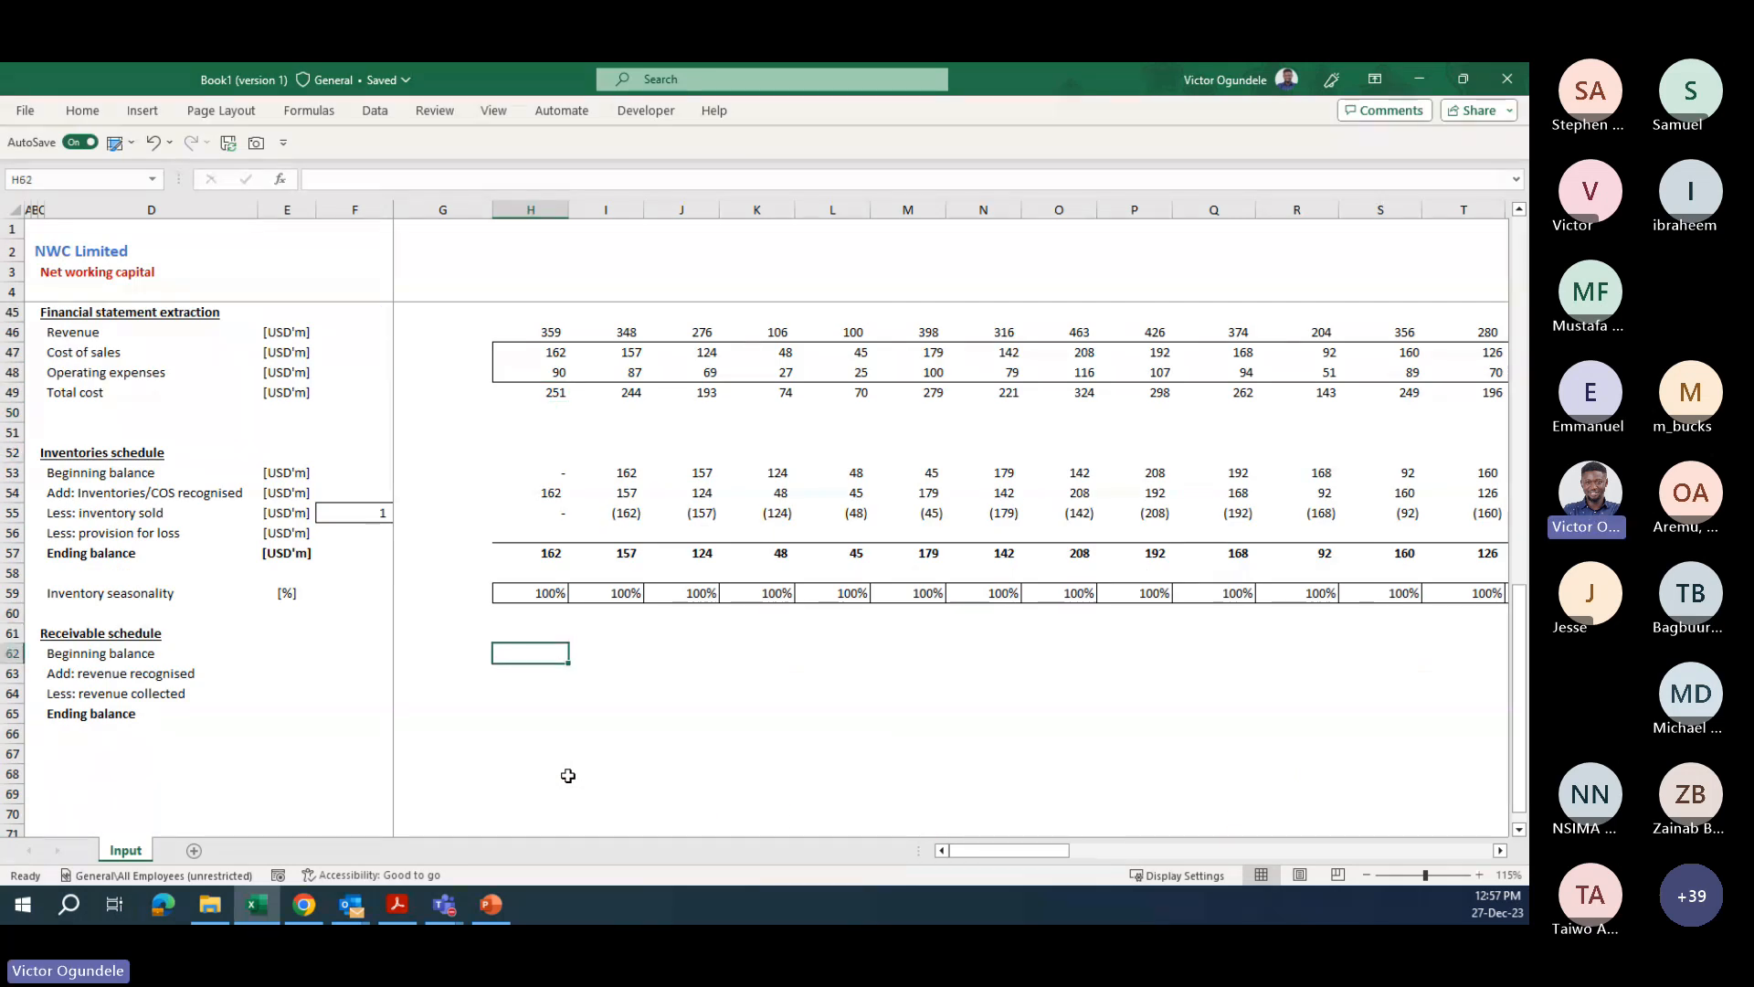
text(=)
key(Left)
key(Down)
key(Down)
key(Down)
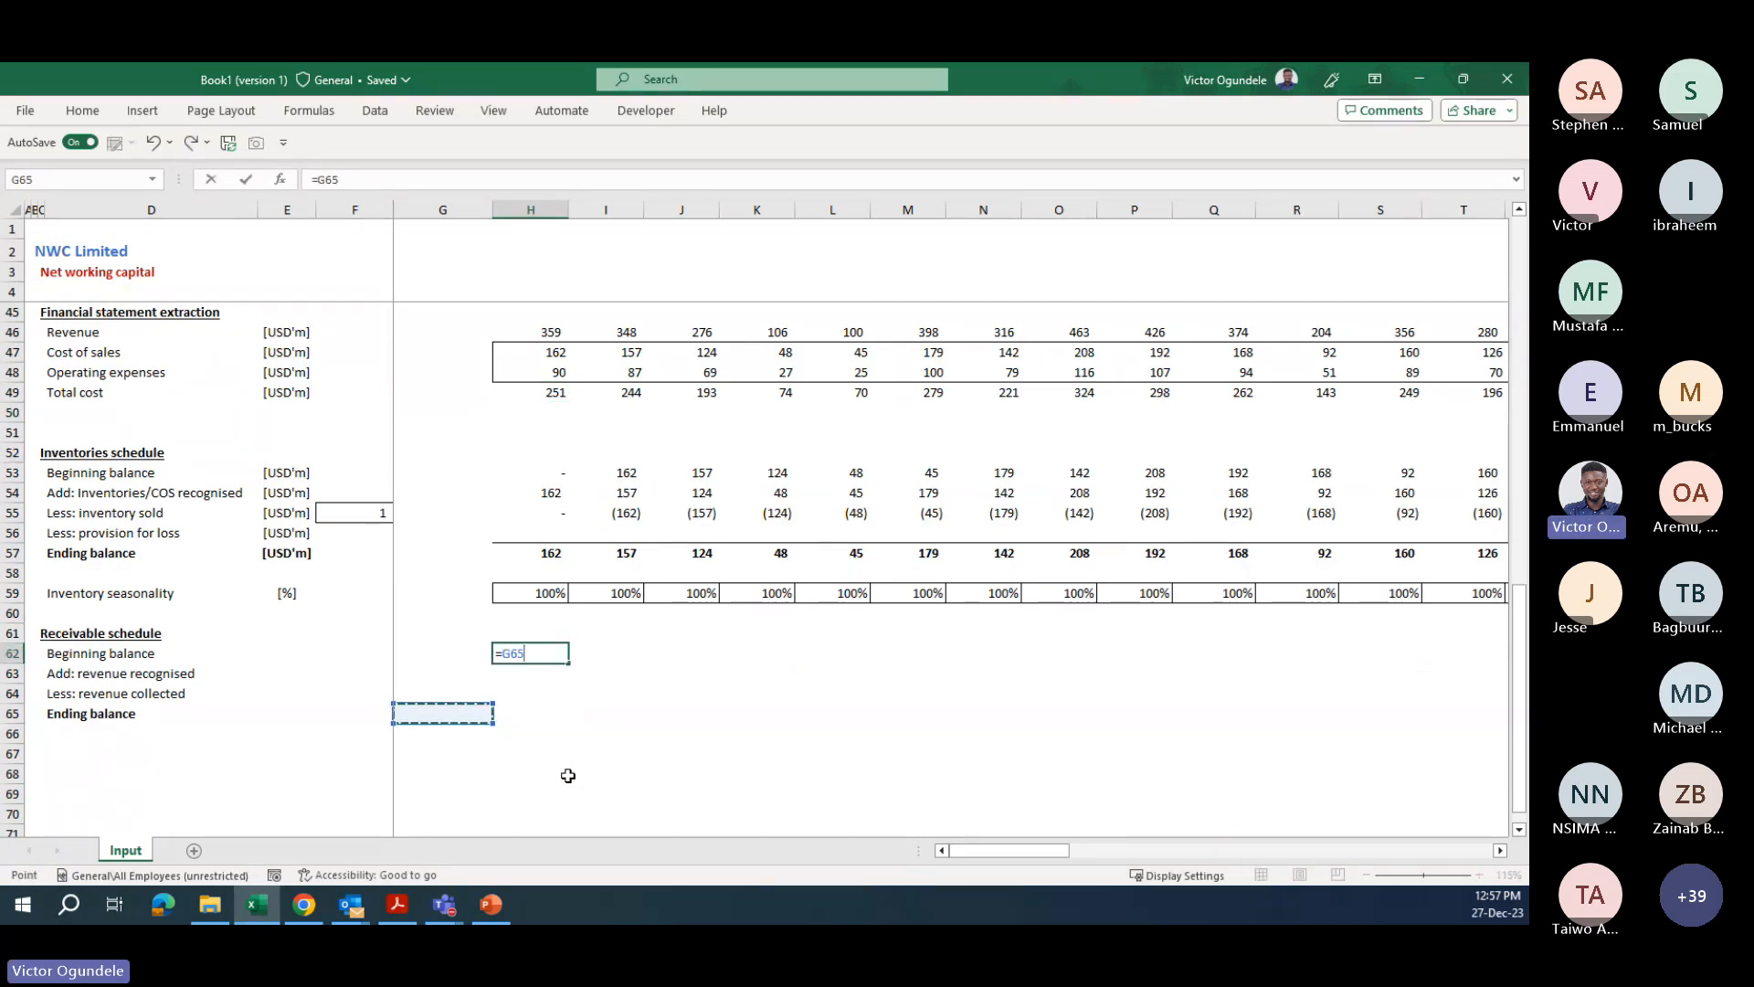
key(Return)
- Enter the Month 1 receivable ending balance formula =H62+H63-H64 in H65
key(Down)
key(Down)
text(=)
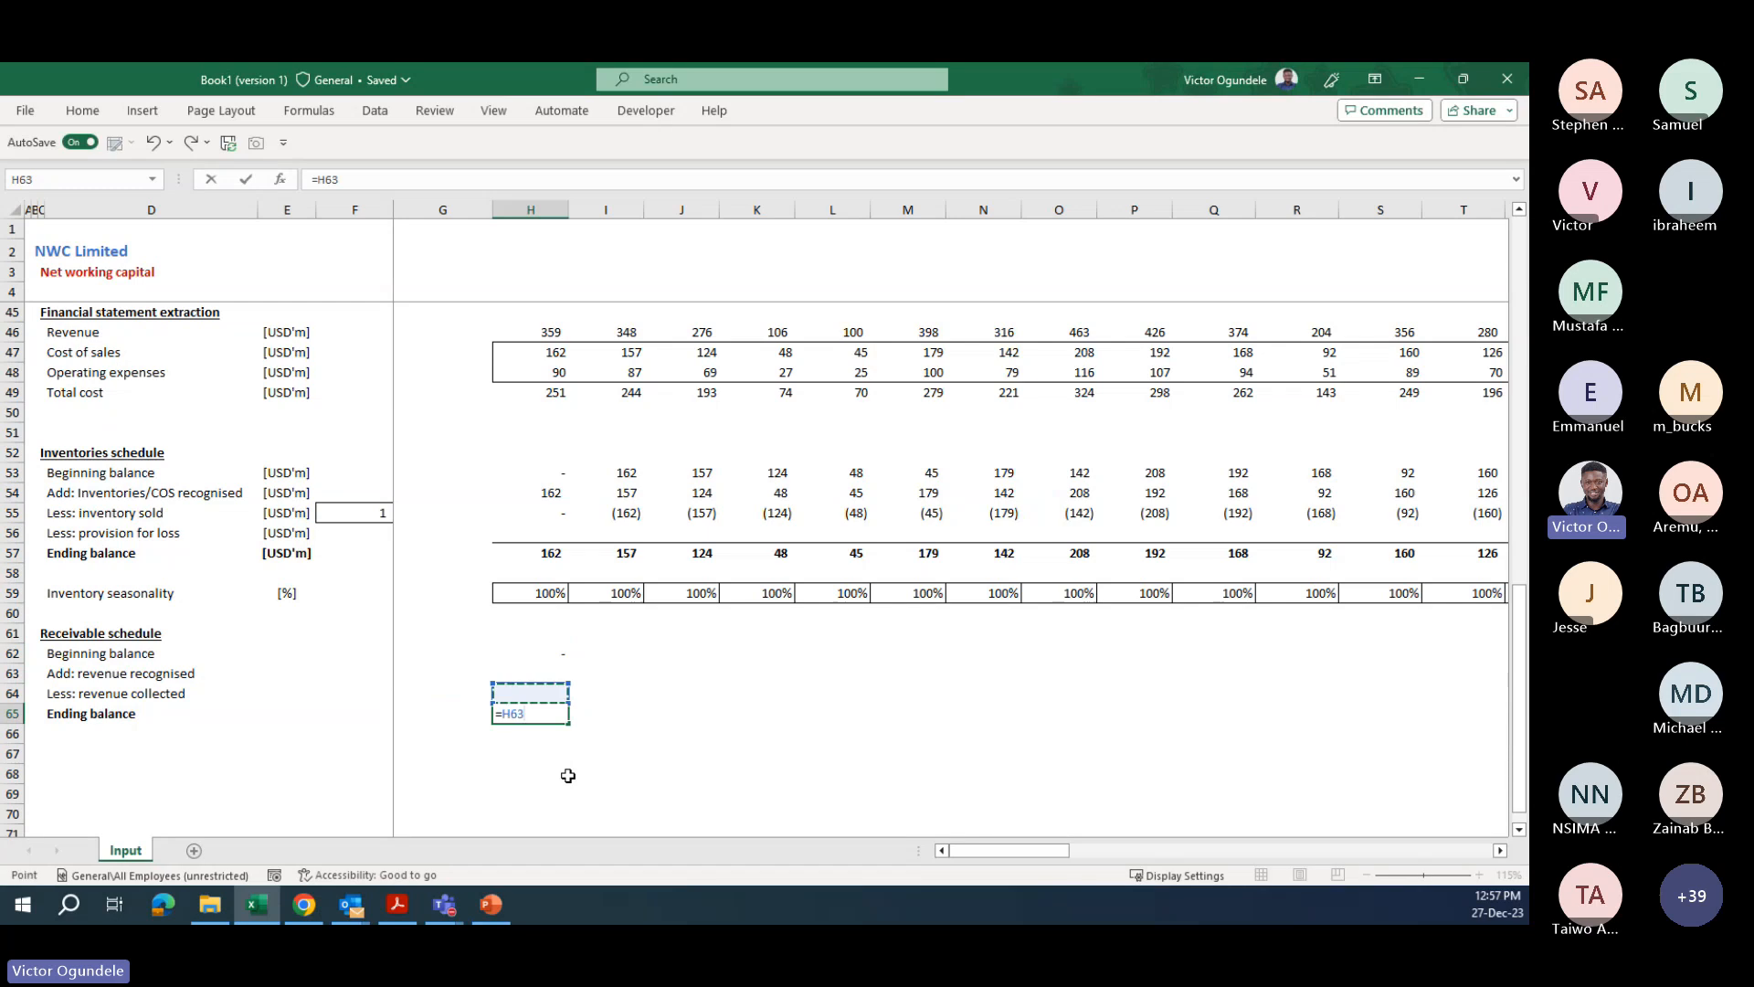
key(Up)
key(Up)
key(Up)
text(+)
key(Up)
key(Up)
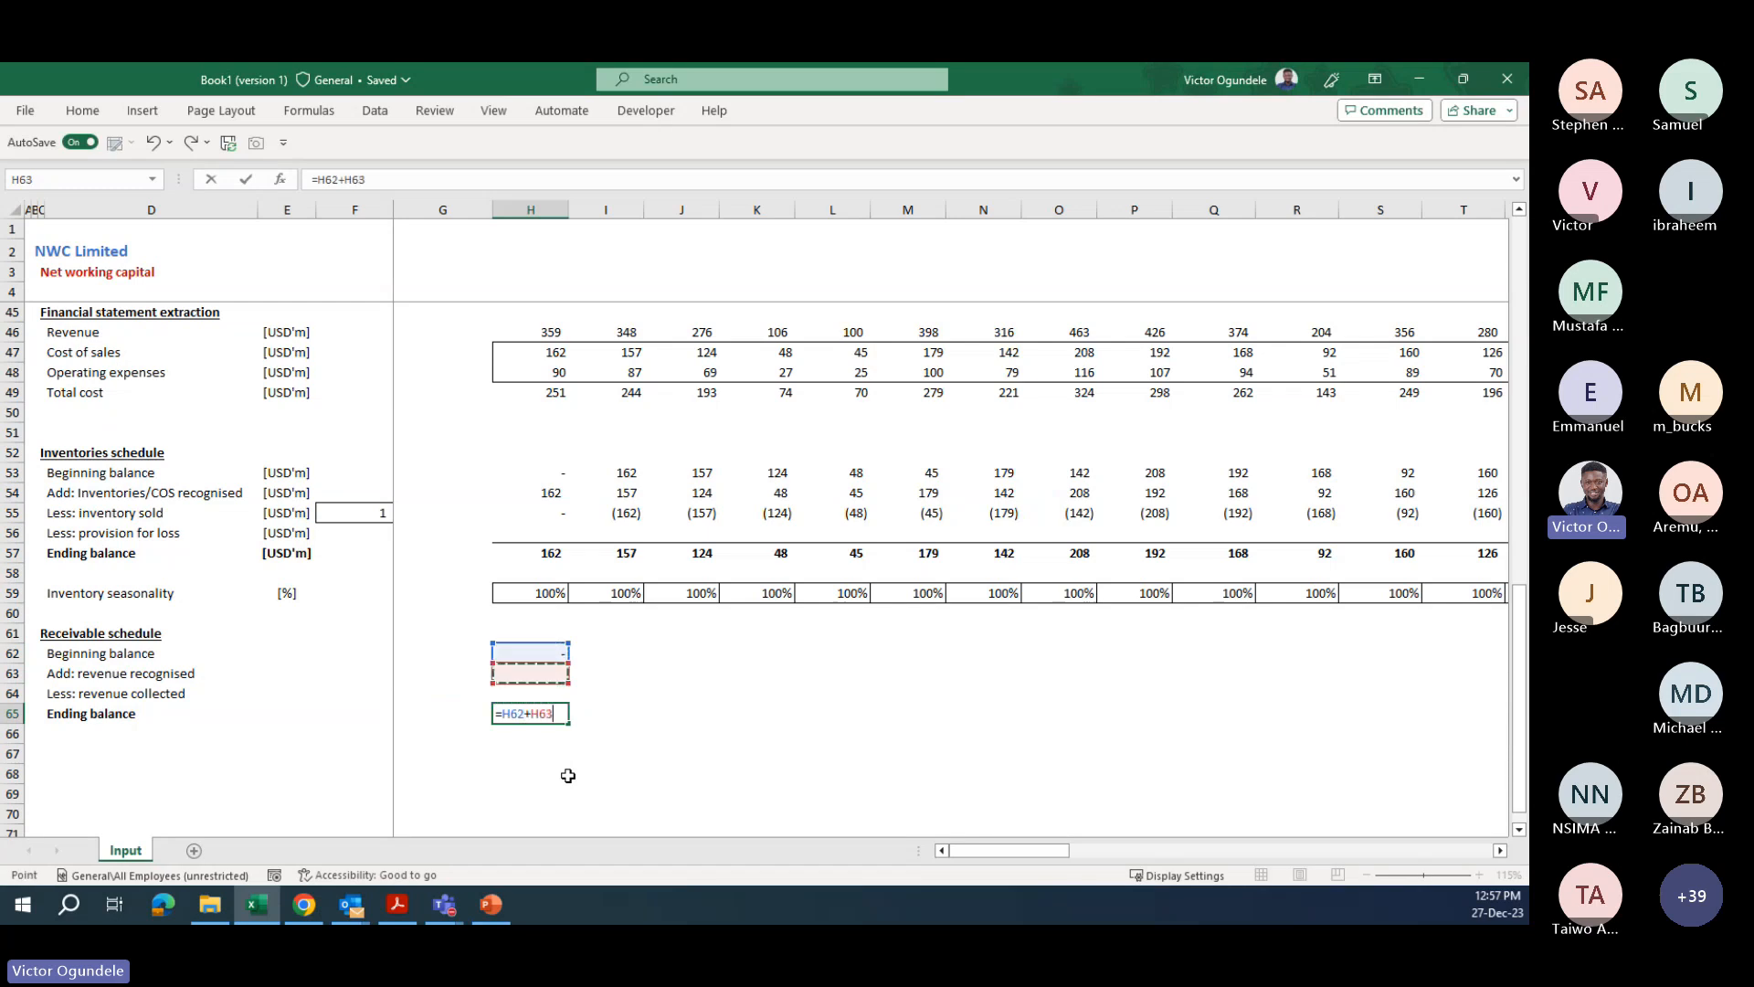
text(-)
key(Up)
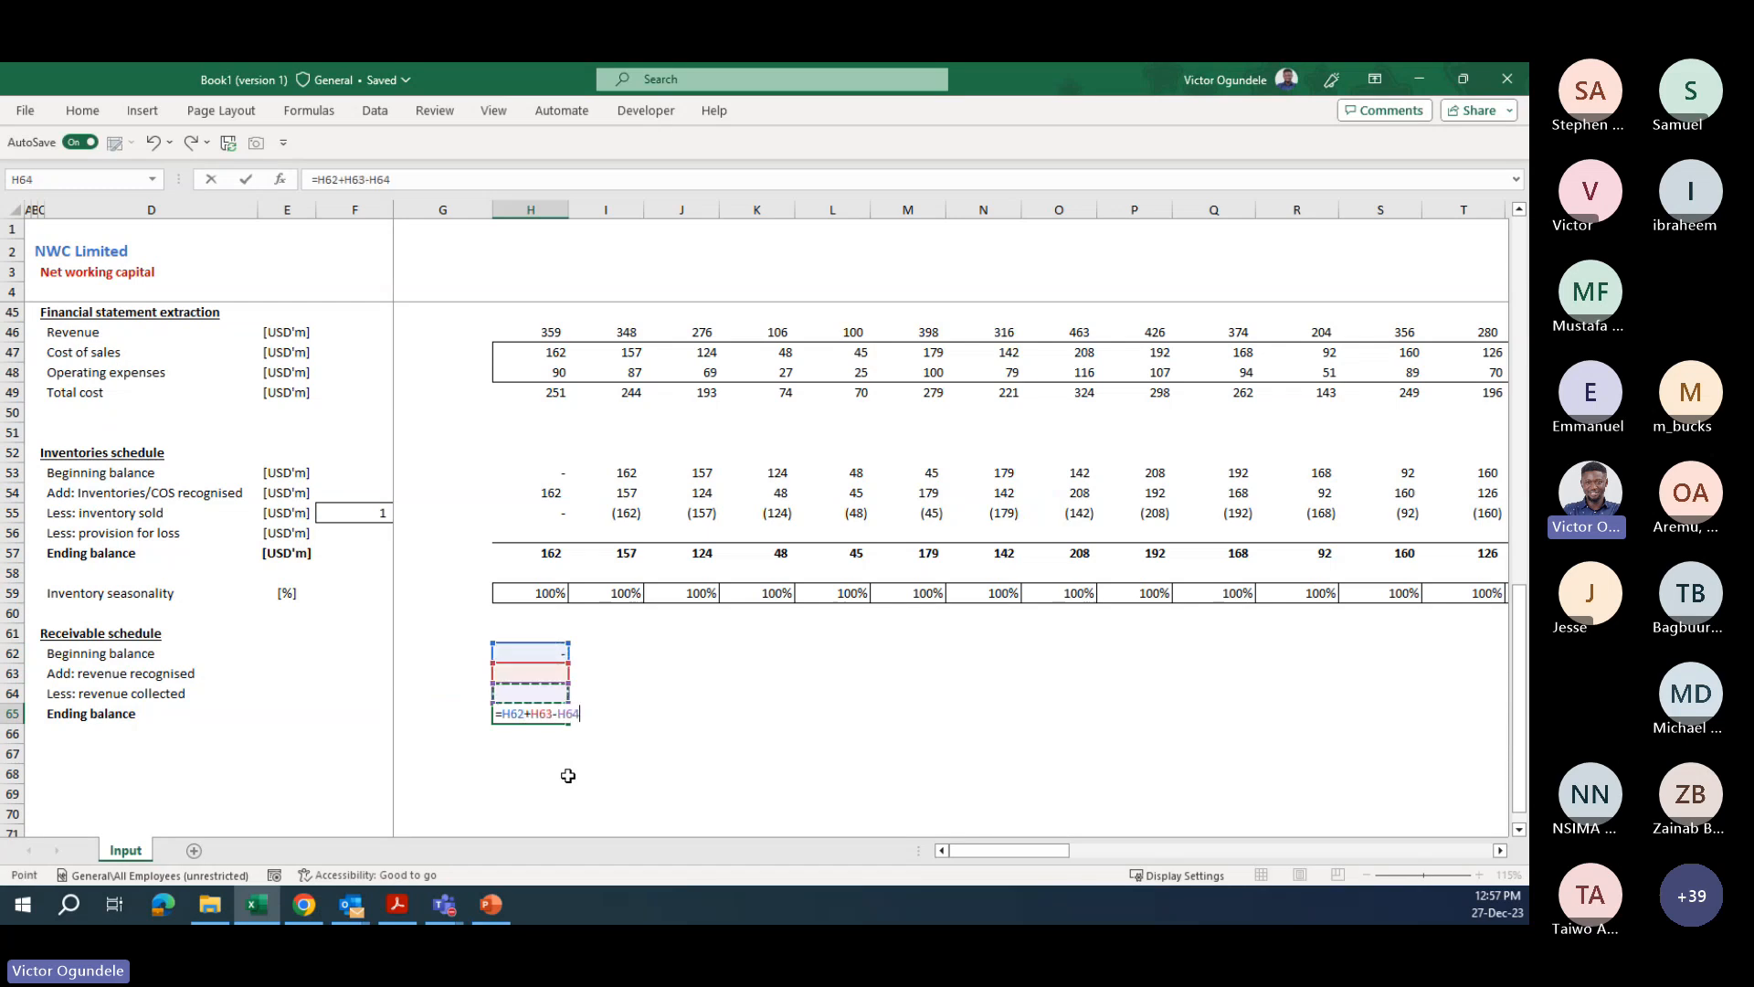
key(ctrl+Return)
- Replace the receivable ending balance formula in H65 with =SUM(H62:H64)
key(Up)
key(Up)
key(Down)
key(Down)
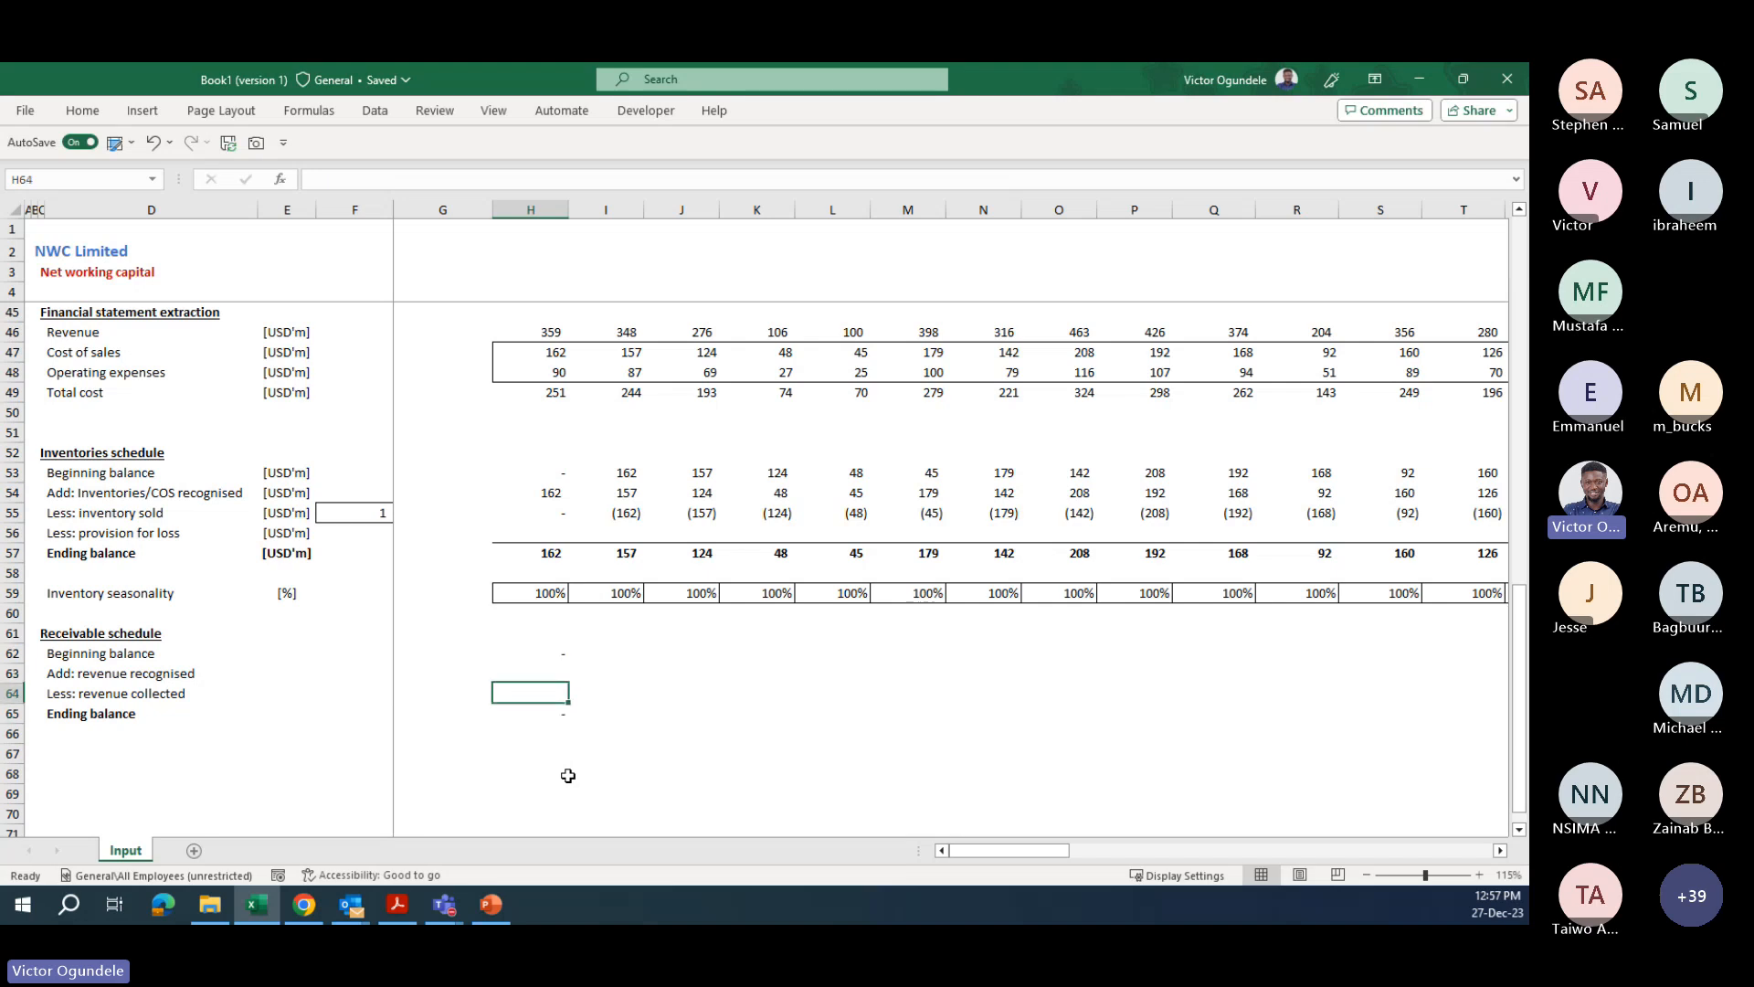
key(Up)
key(Up)
key(Up)
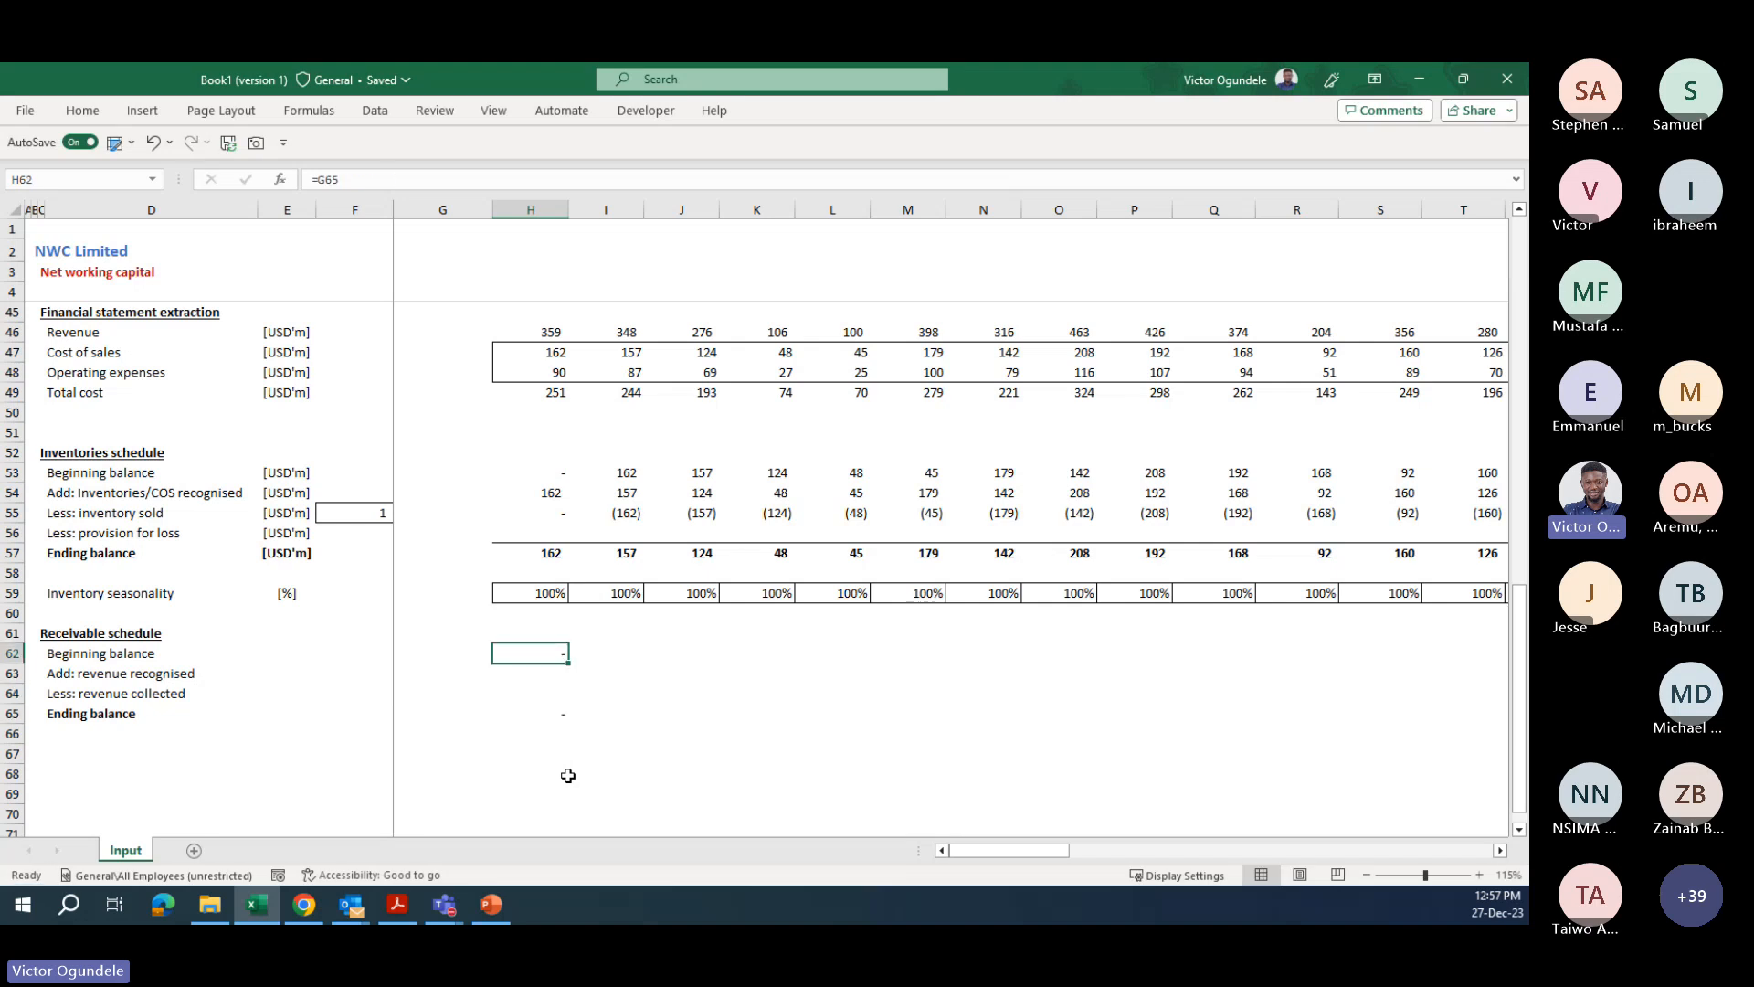
key(Down)
key(Down)
key(Down)
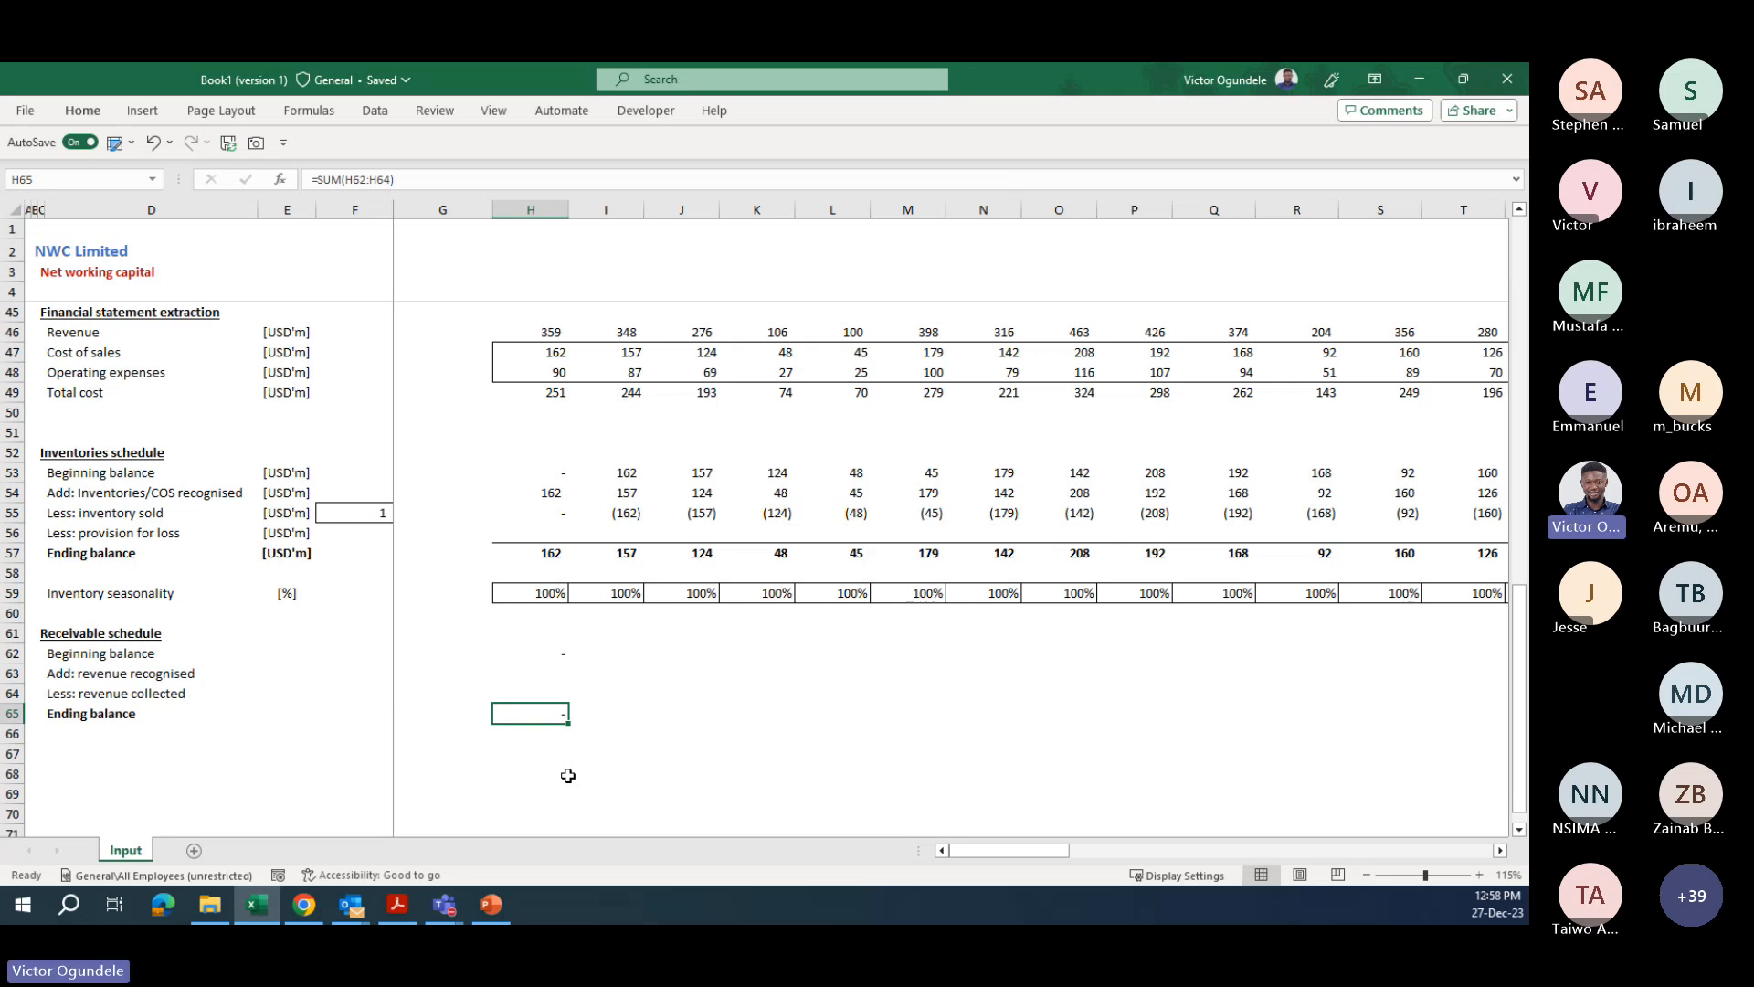
- Add a top border to the receivable ending balance cell and fill rows 62 to 65 from Month 1 across the remaining months
key(alt+h)
key(b)
key(Escape)
key(shift+Up)
key(shift+Up)
key(shift+Up)
key(ctrl+shift+Right)
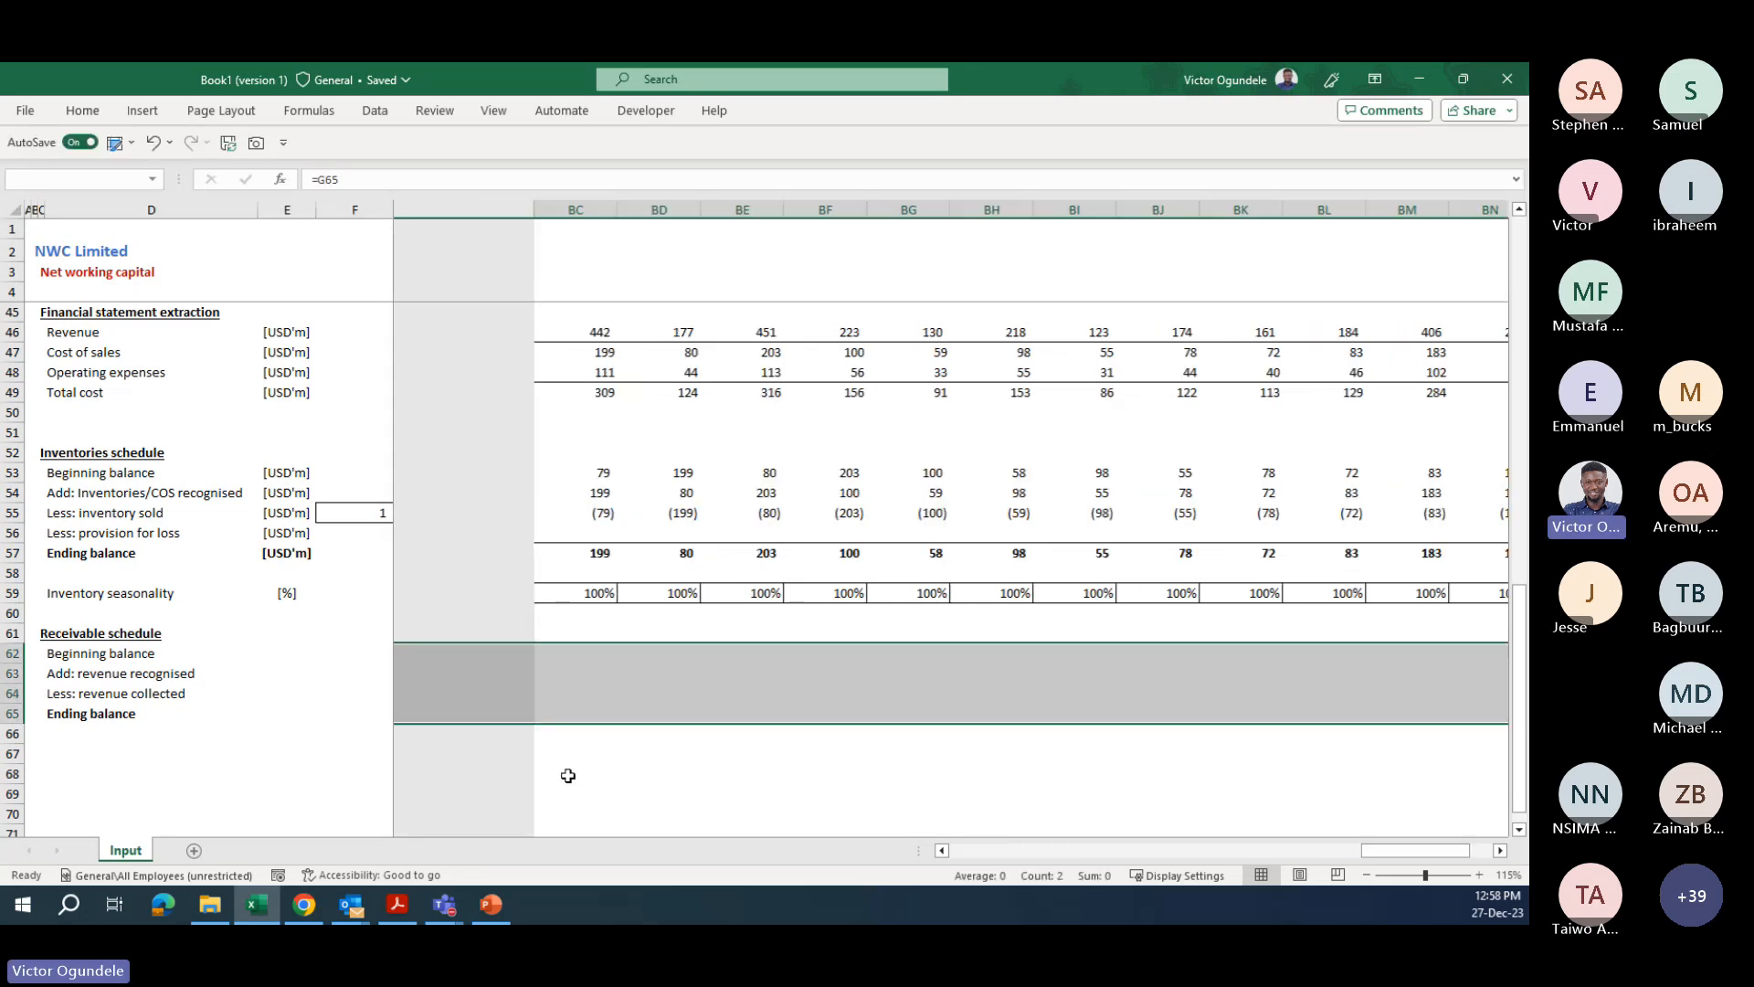
key(ctrl+r)
key(Left)
key(Right)
key(Down)
scroll(568, 776, up, 1)
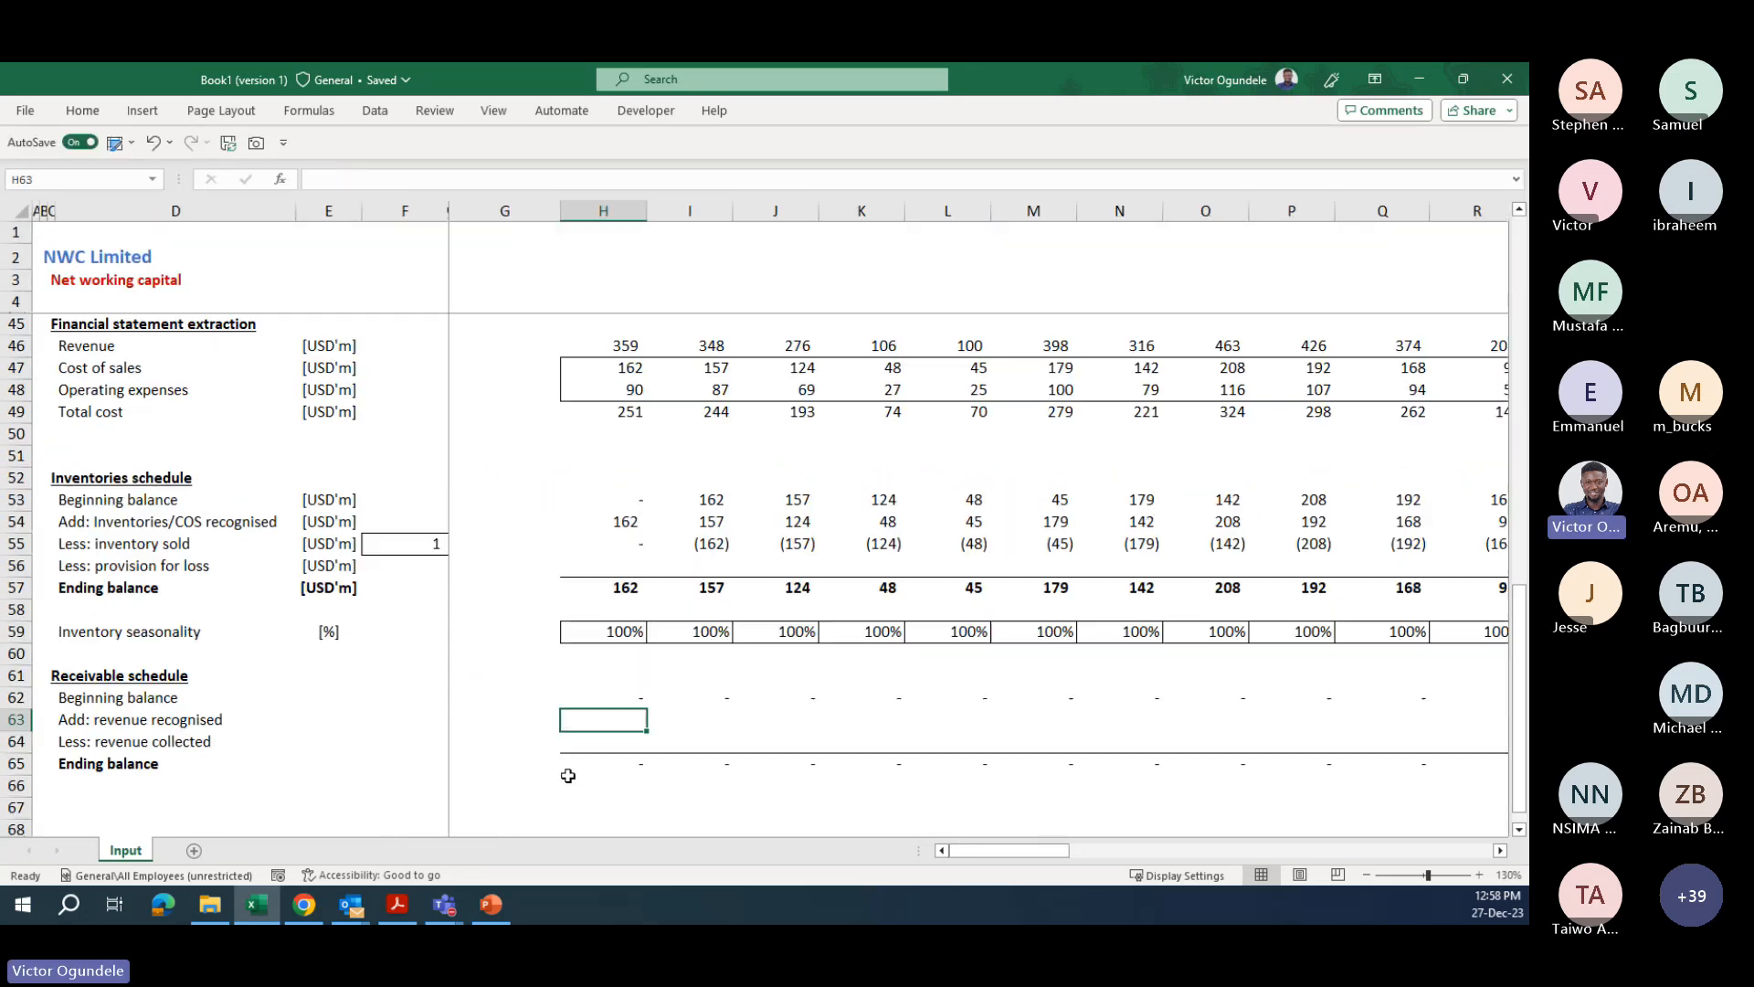
key(Left)
key(Left)
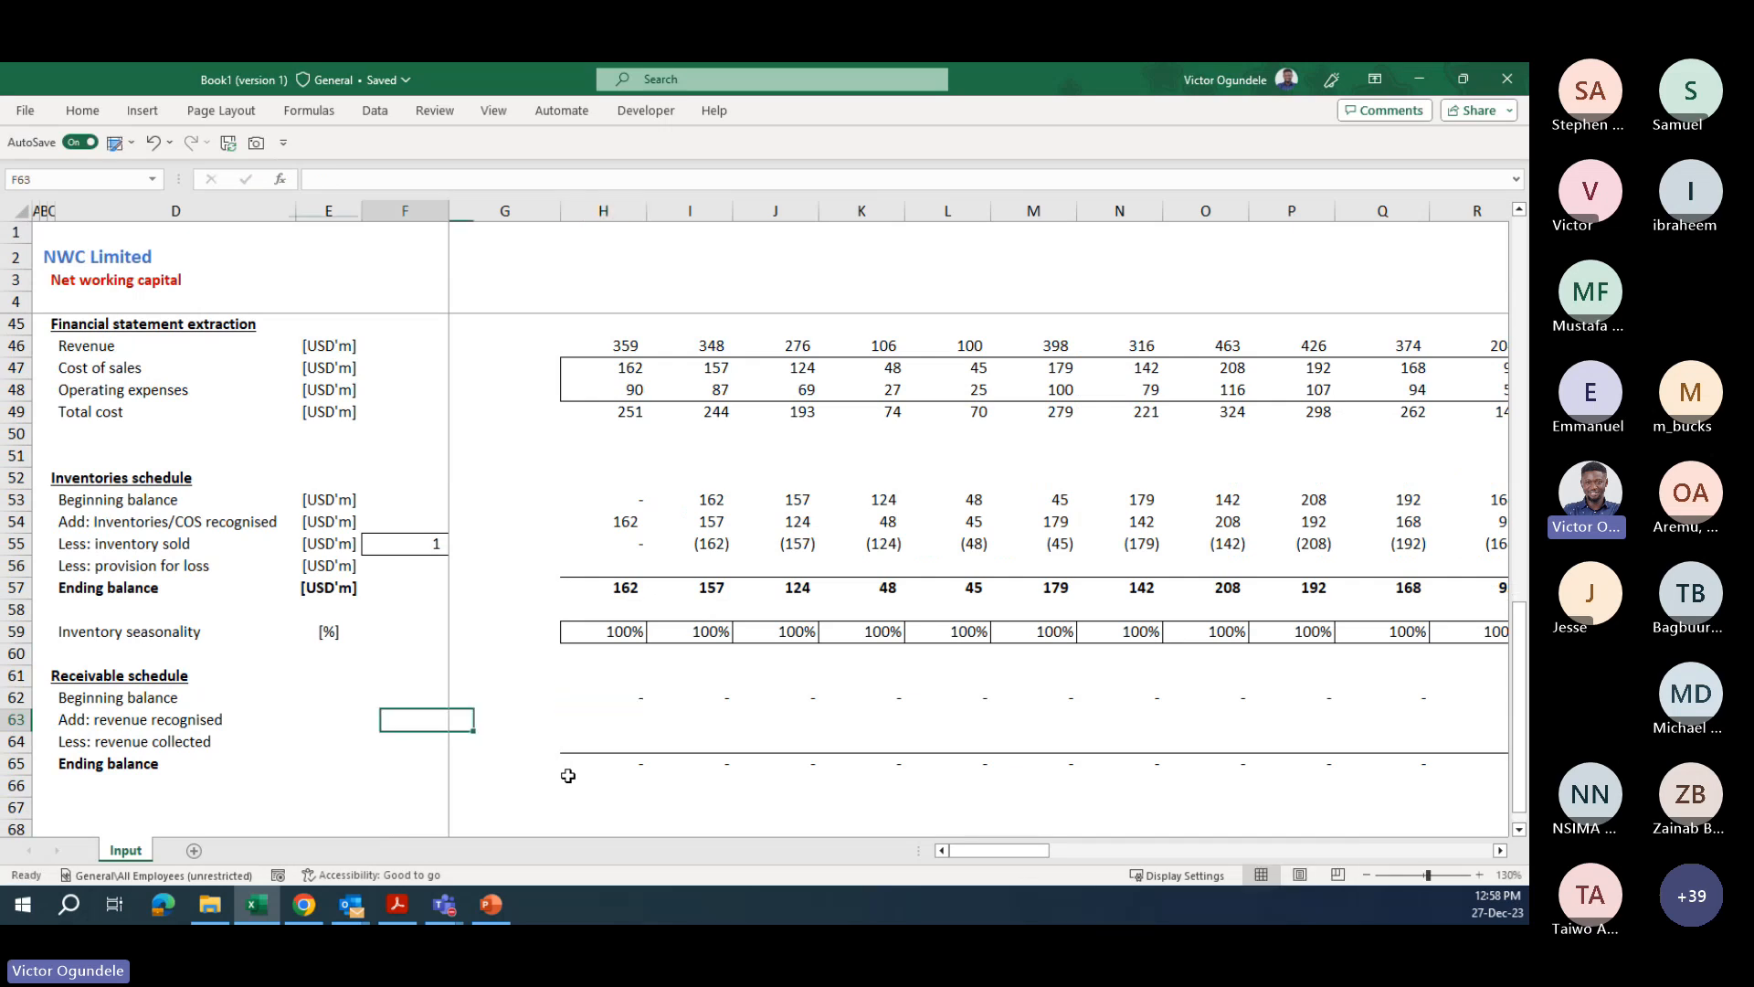
key(Right)
key(Right)
key(Left)
key(Up)
key(Up)
key(Up)
key(Up)
key(Up)
key(Up)
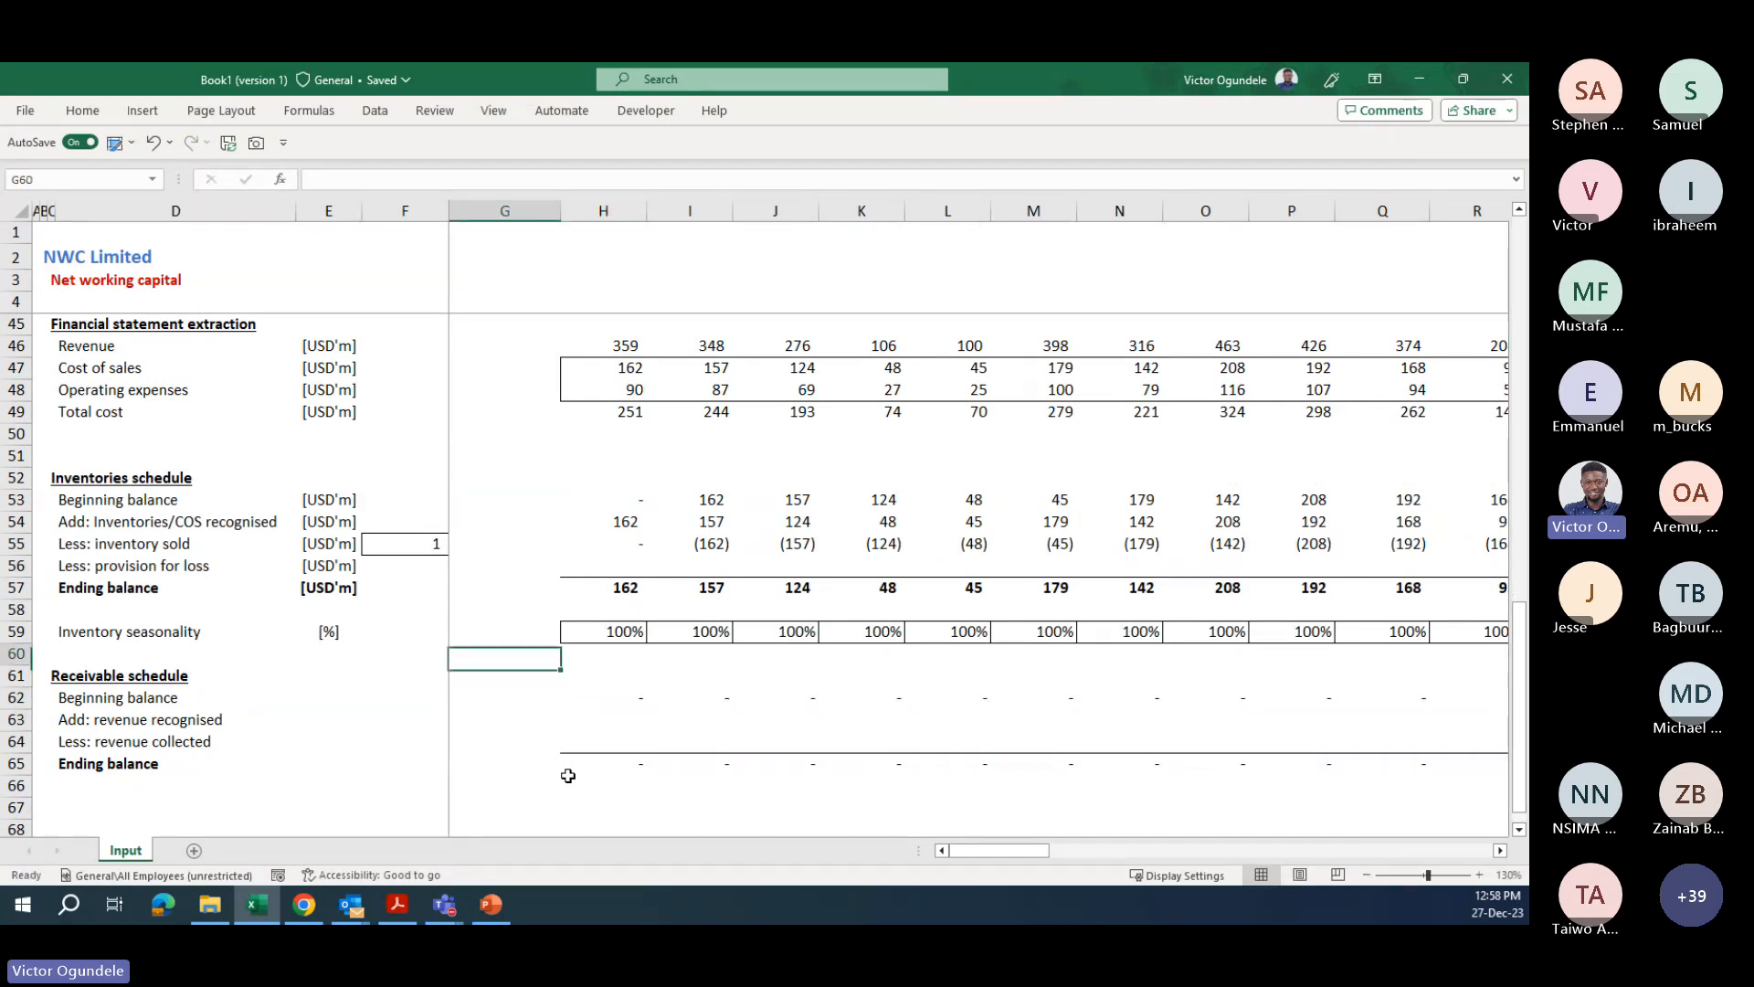
key(Down)
key(Down)
key(Down)
key(Down)
key(Down)
key(Down)
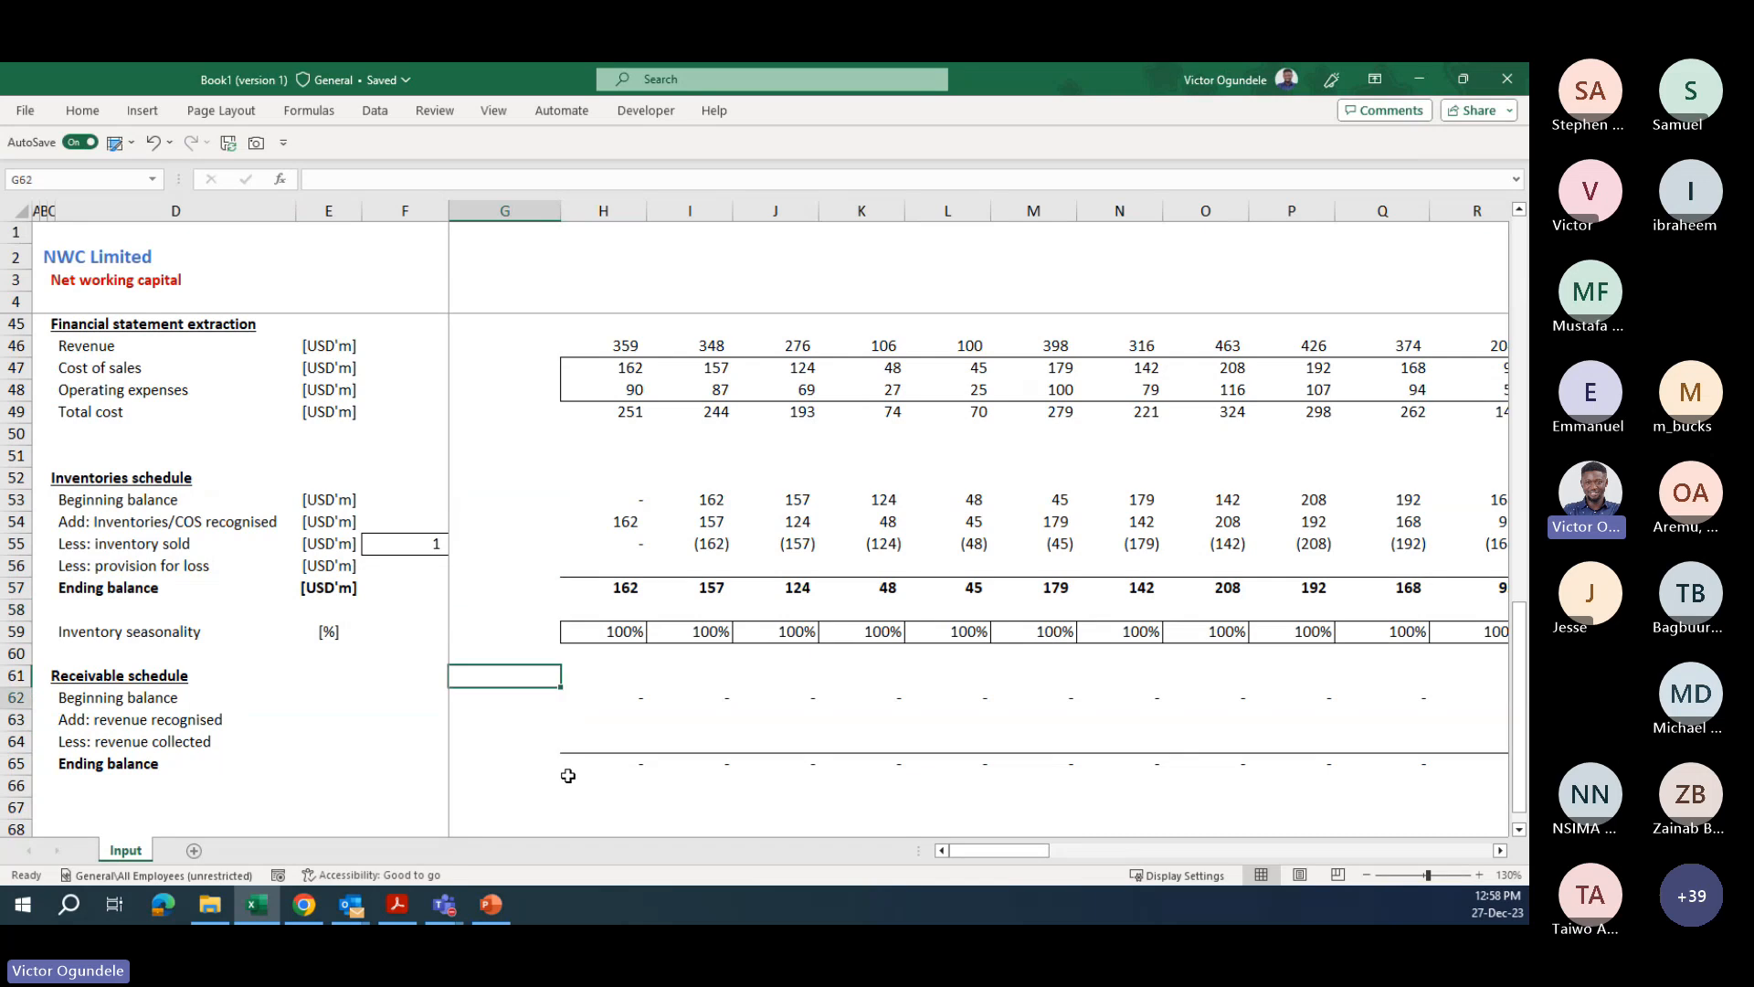
- Enter 500 as a trial opening inventories balance in G57
key(Up)
key(Up)
key(Up)
key(Up)
key(Up)
key(Up)
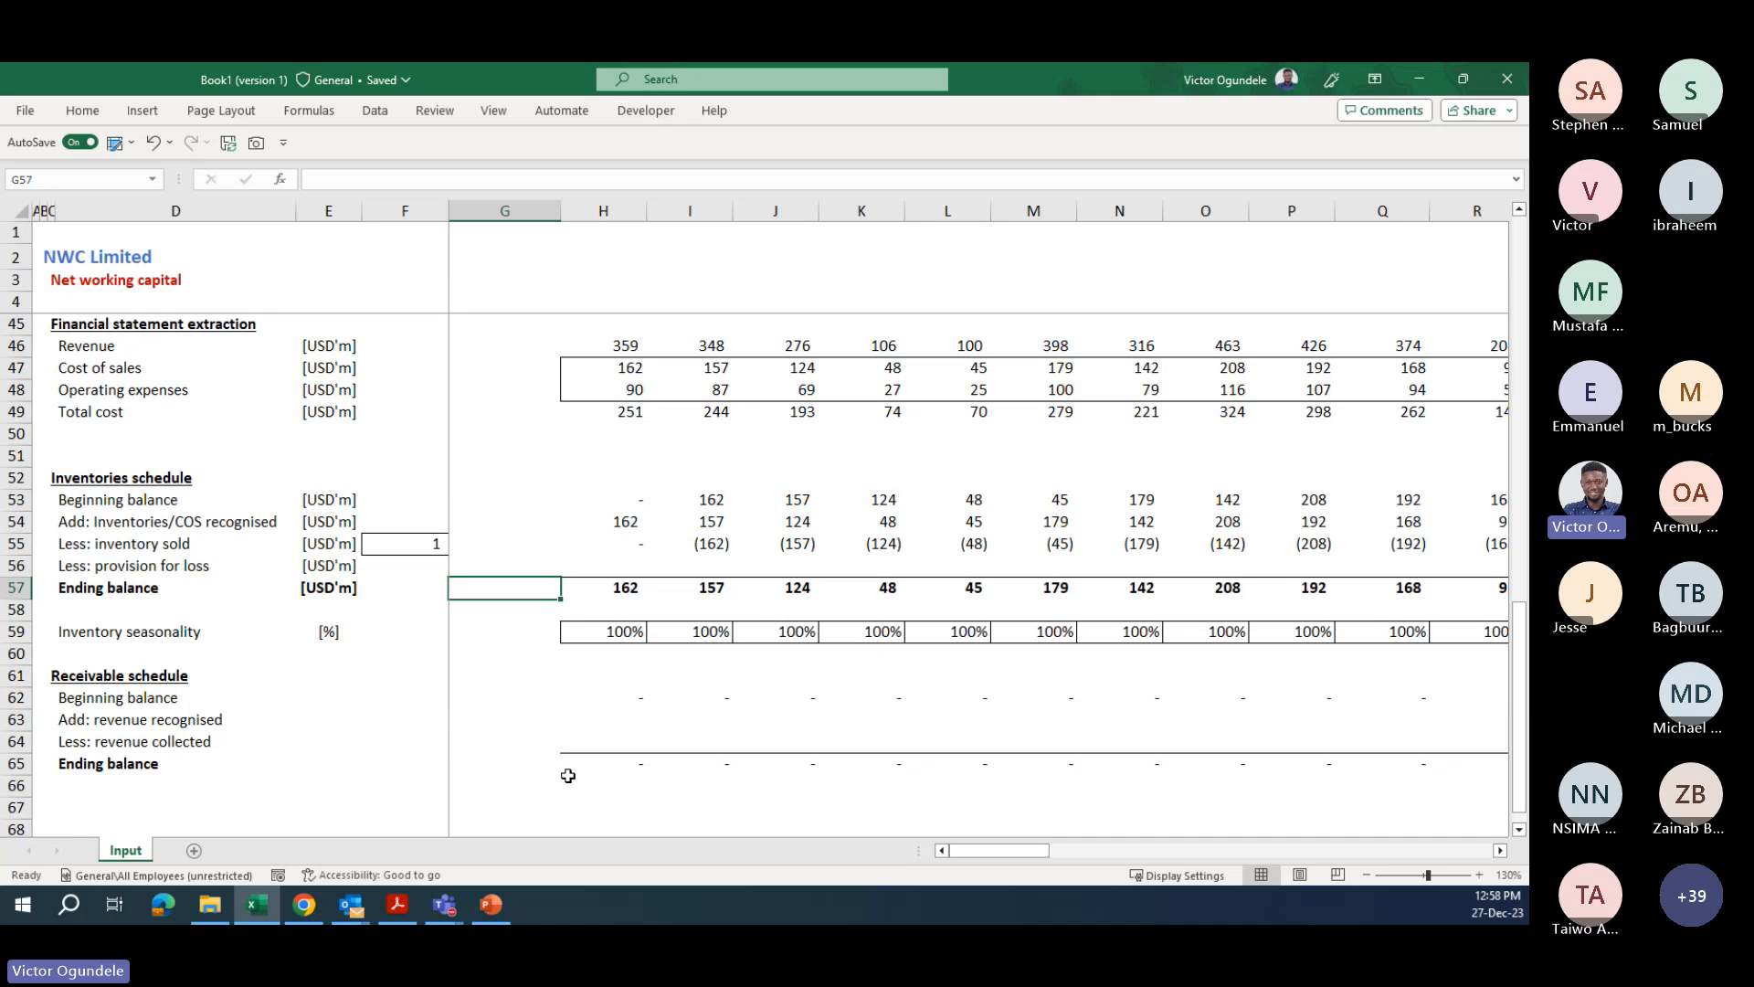
text(500)
key(Return)
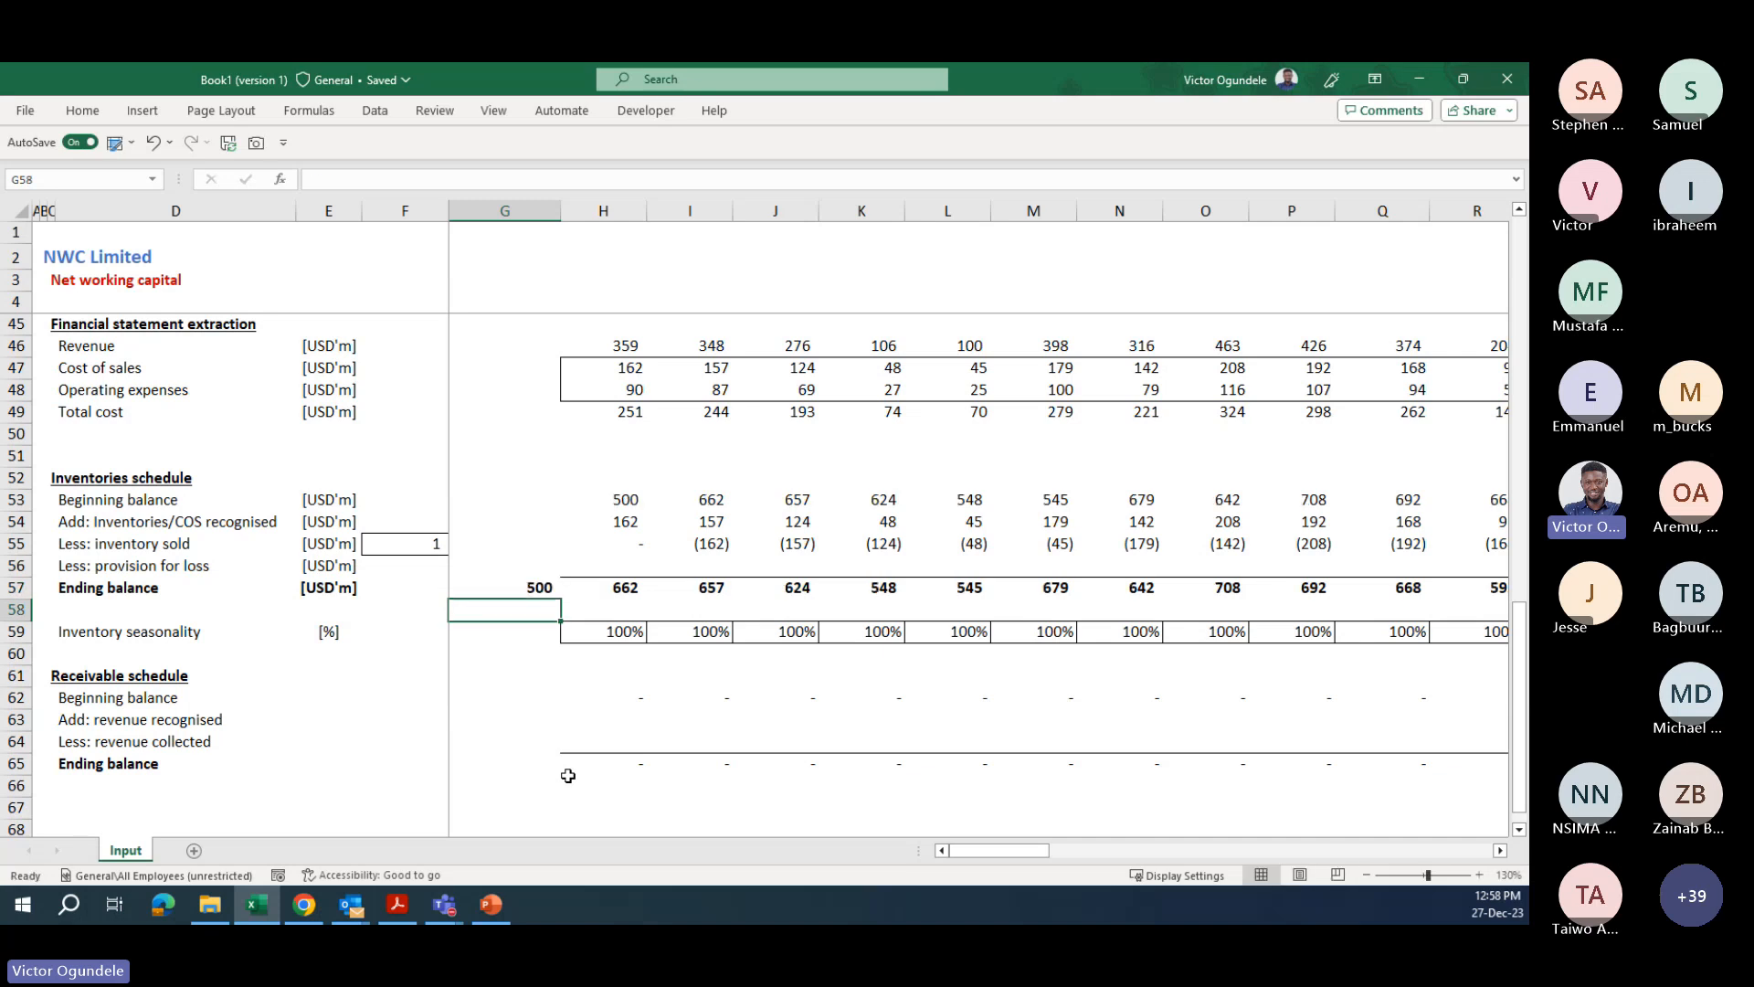
- Examine how the opening balance carries through the beginning and ending balances of the inventories schedule
key(Up)
key(Up)
key(Up)
key(Up)
key(Right)
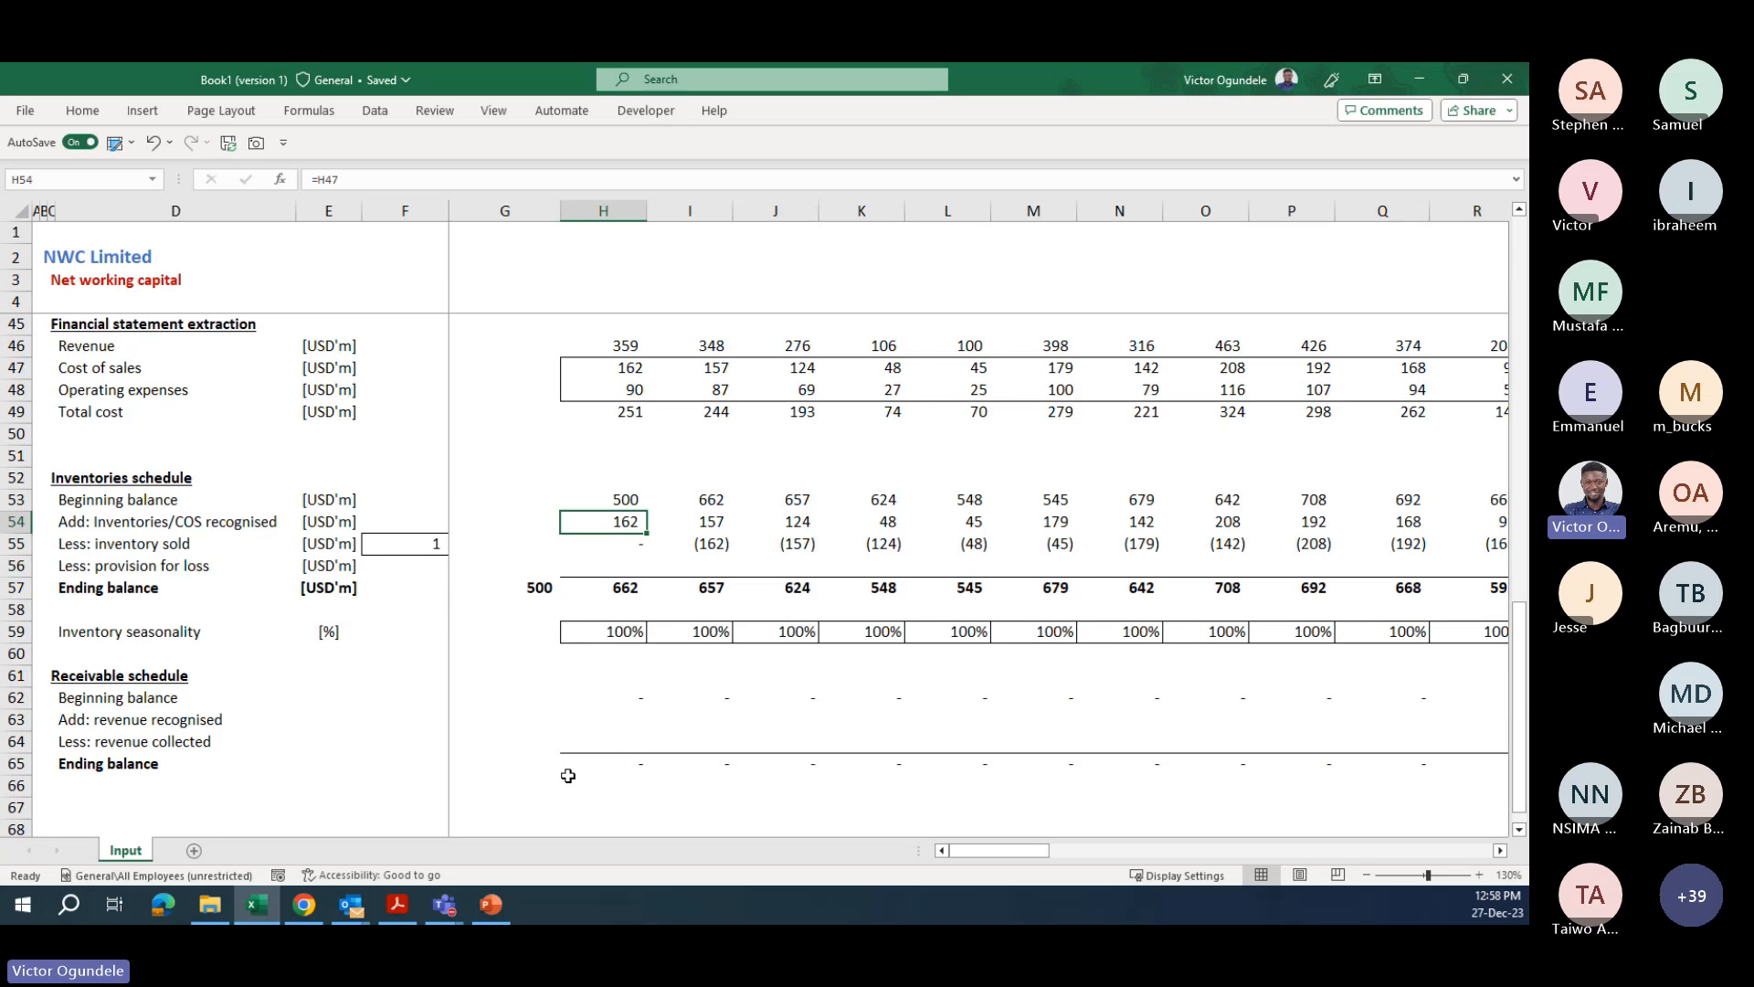
key(Down)
key(Down)
key(Down)
key(Left)
key(Right)
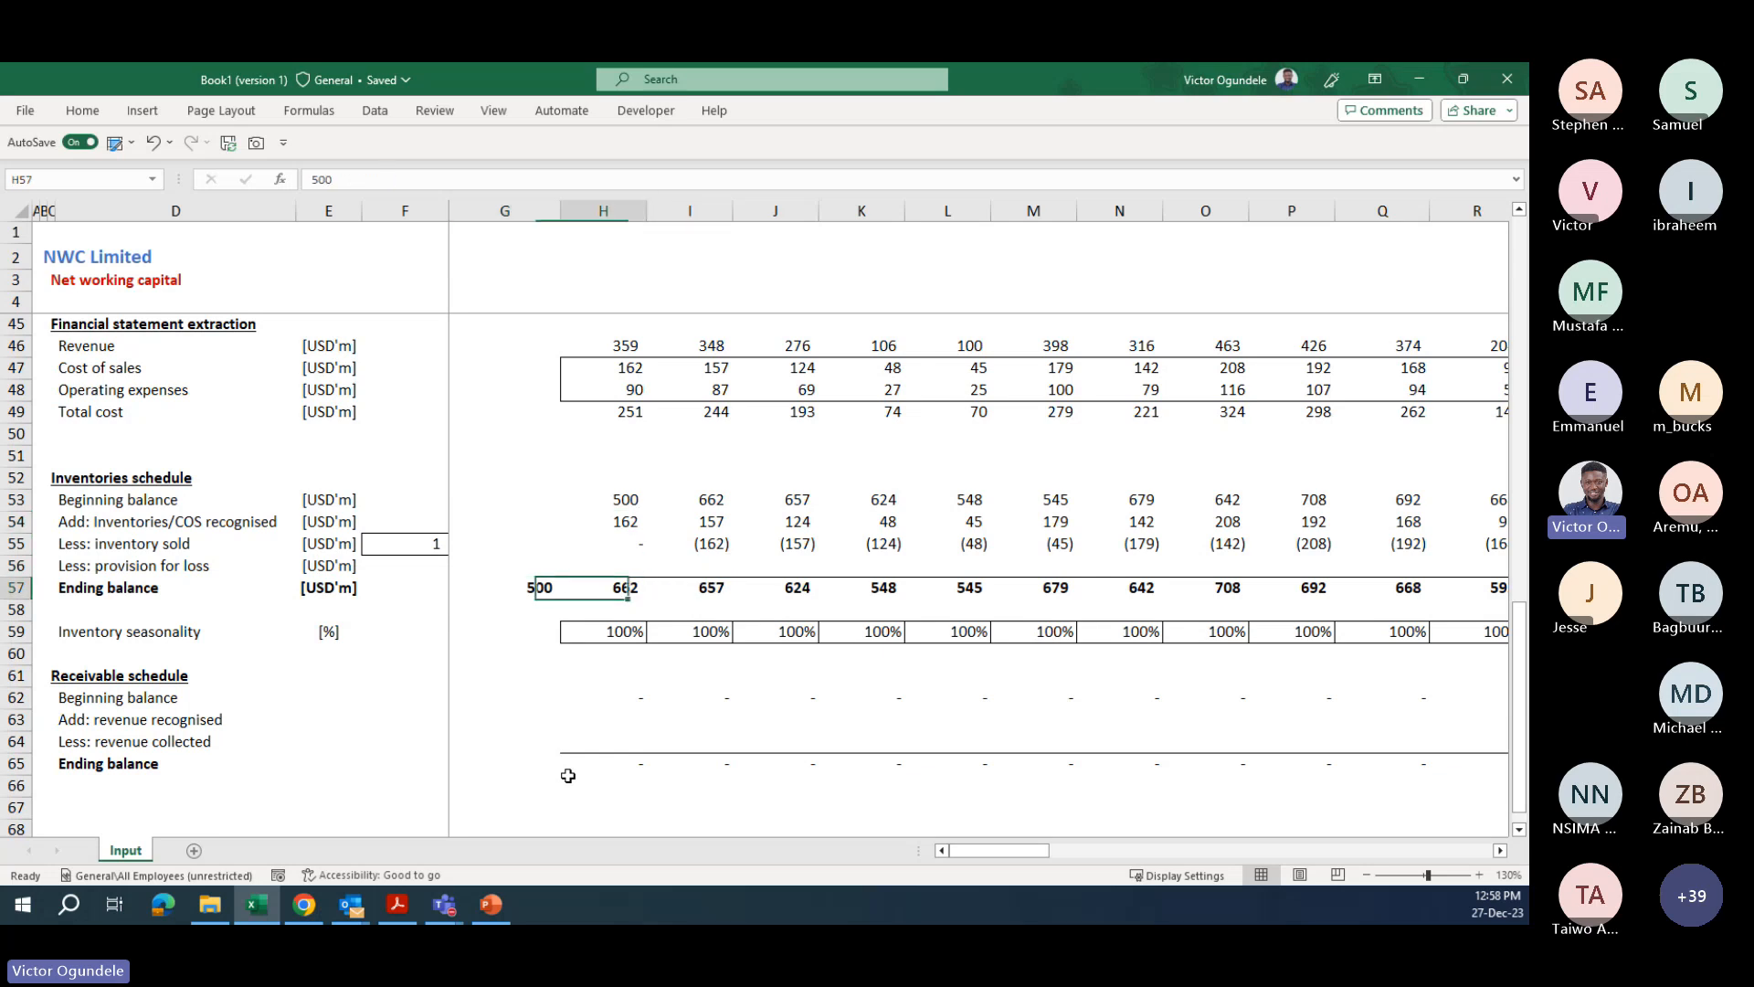
key(Right)
key(ctrl+Right)
key(ctrl+Left)
key(Left)
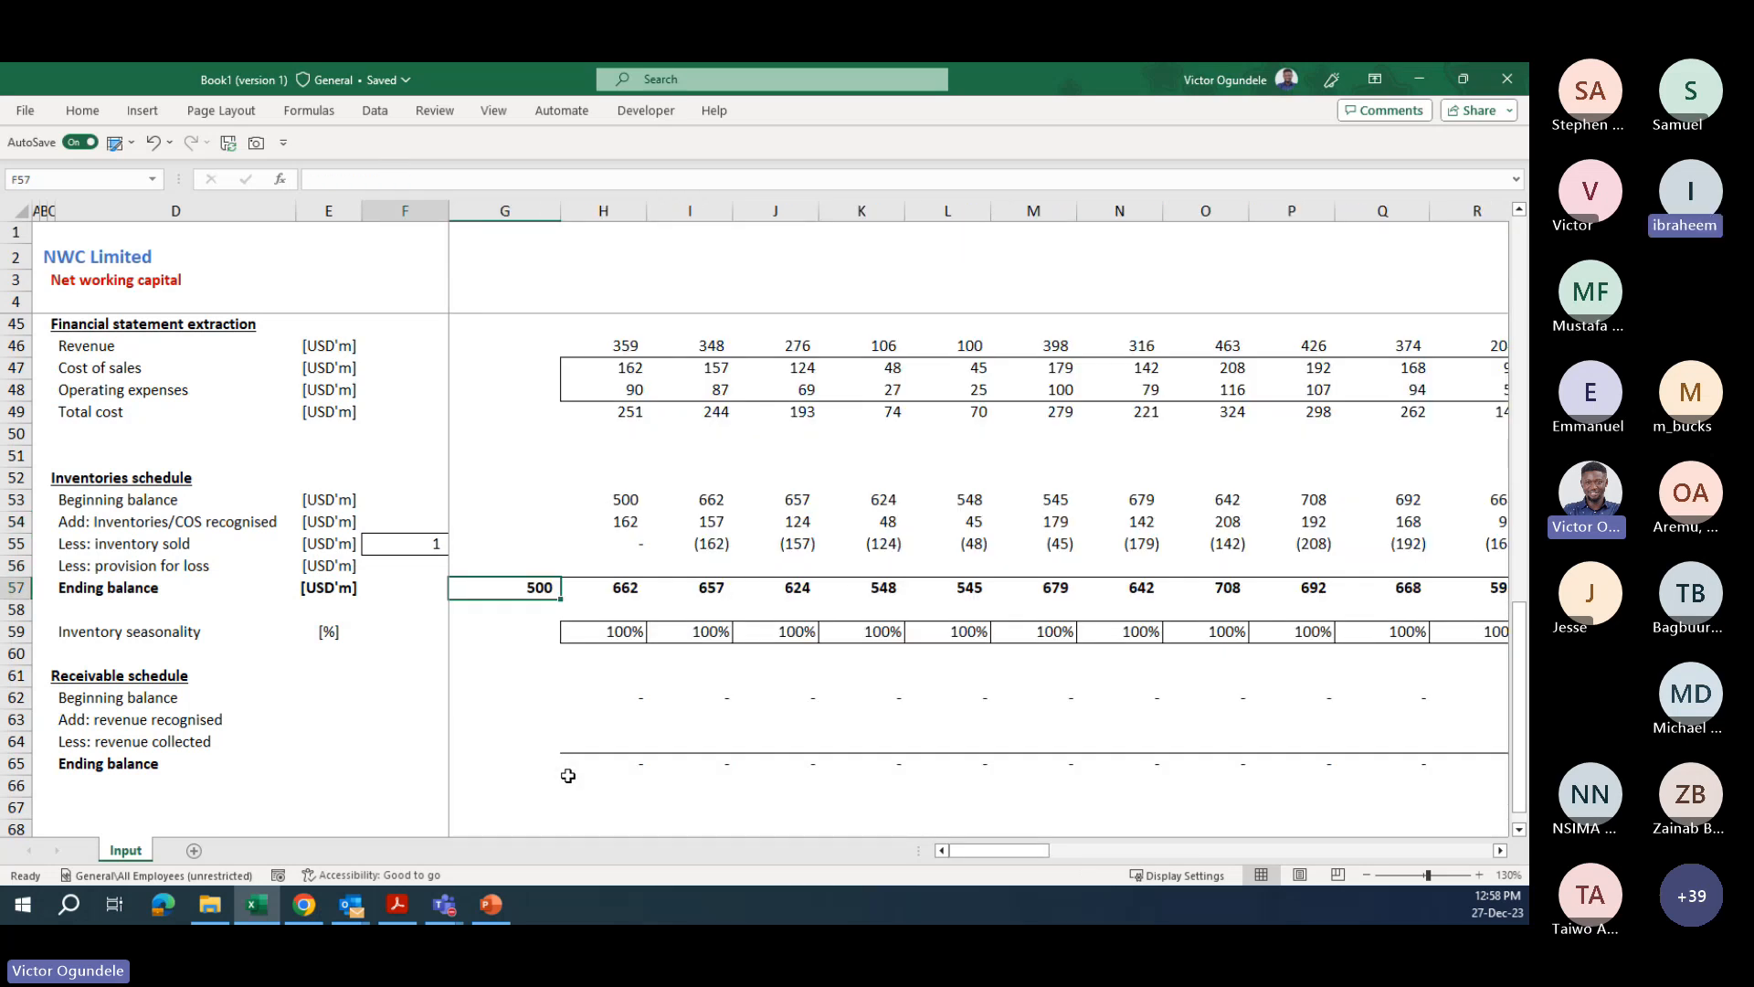
key(Right)
key(Right)
key(Right)
key(Right)
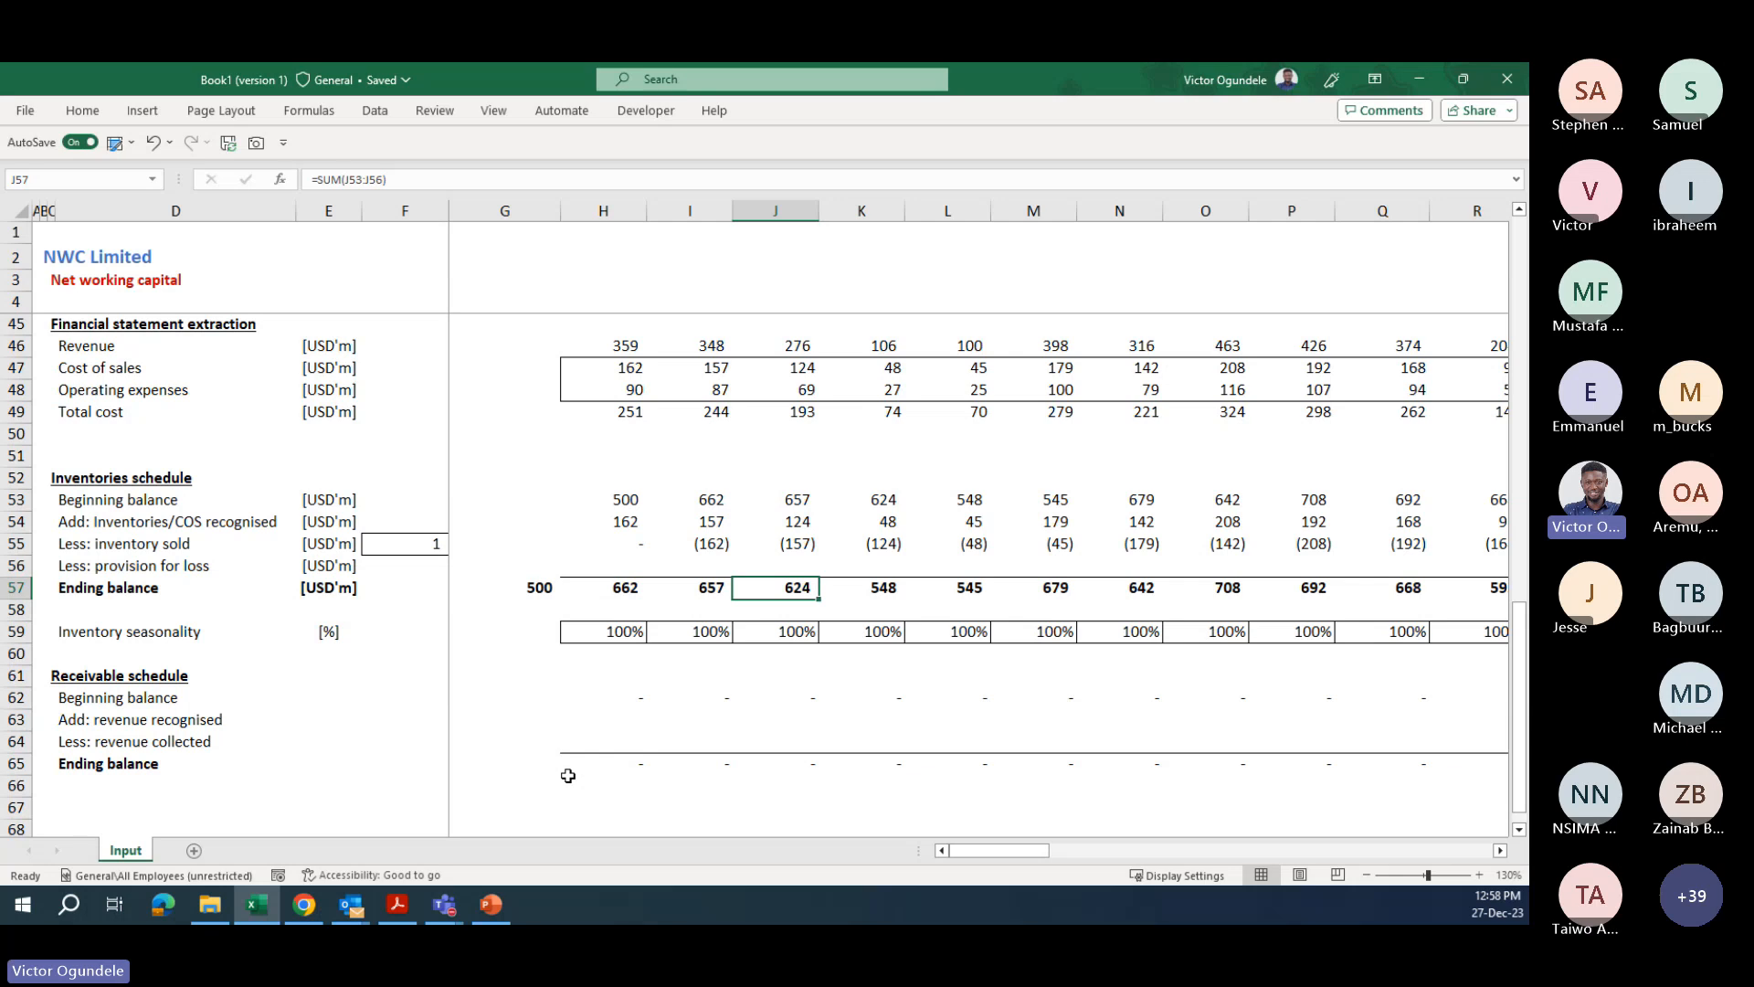
- Clear the trial opening inventories balance from G57
key(Left)
key(Left)
key(Left)
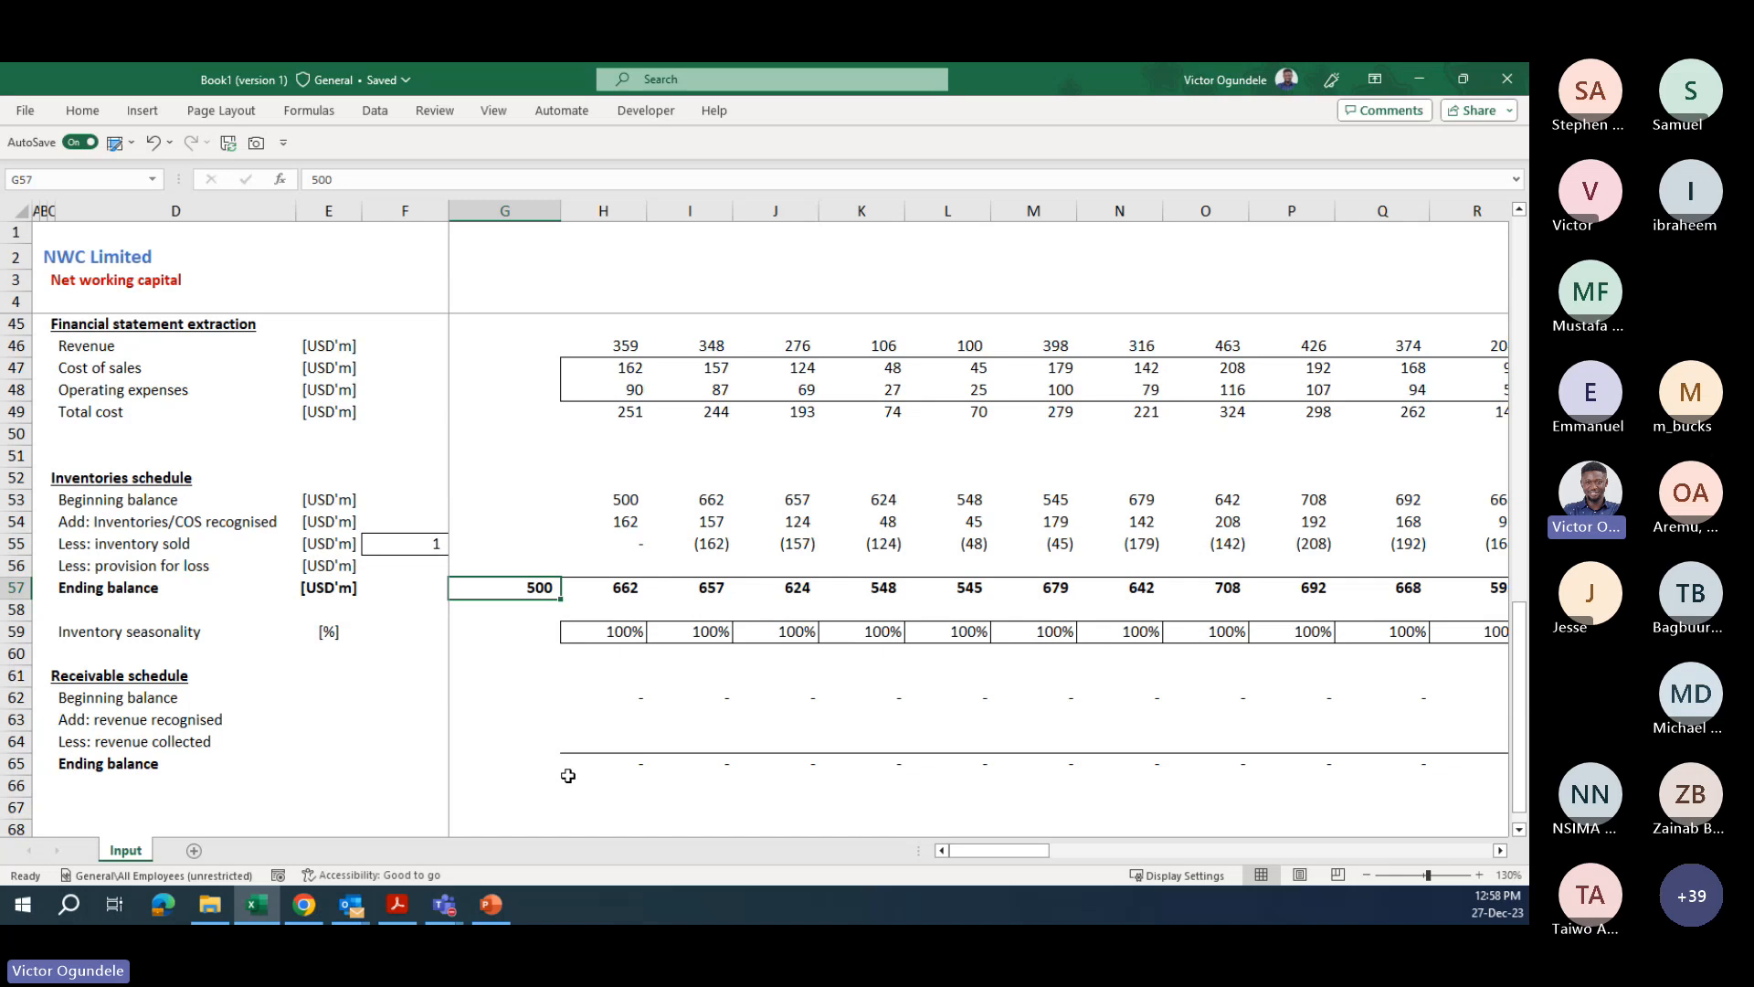
key(Delete)
- Link the Month 1 revenue recognised cell H63 in the receivable schedule to the extracted revenue in H46
key(Down)
key(Down)
key(Down)
key(Down)
key(Down)
key(Down)
key(Down)
key(Down)
key(Down)
key(Up)
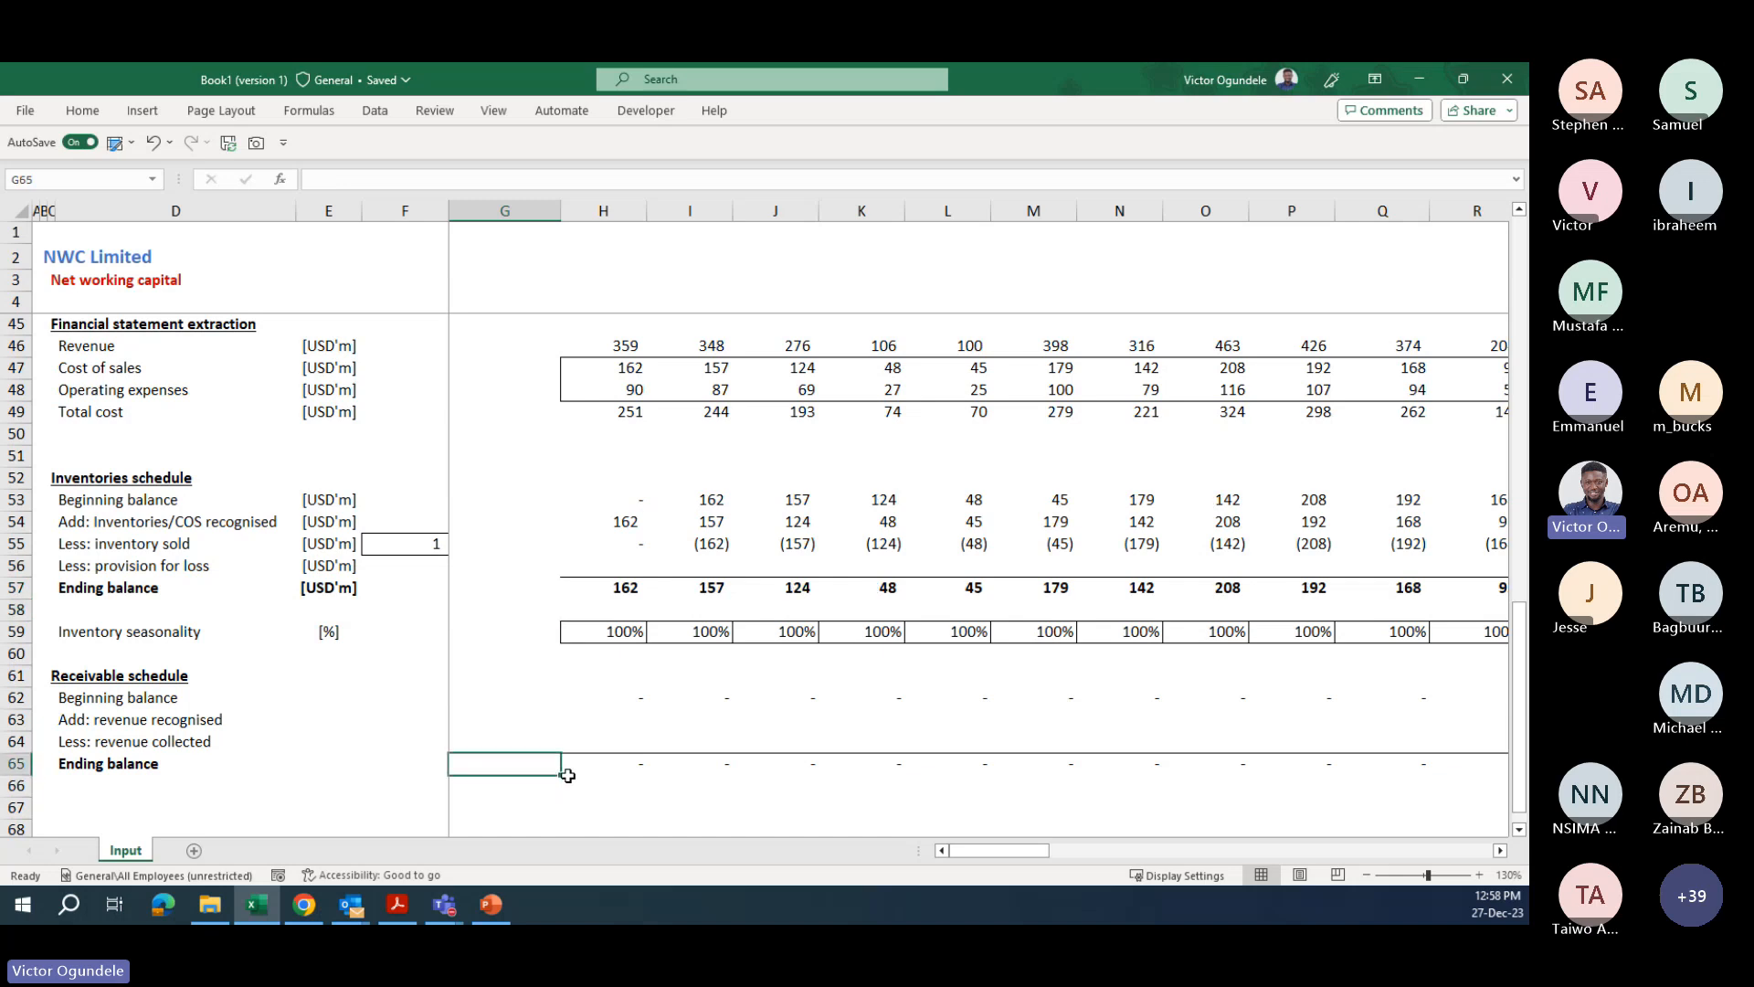
key(Up)
key(Up)
key(Right)
text(=)
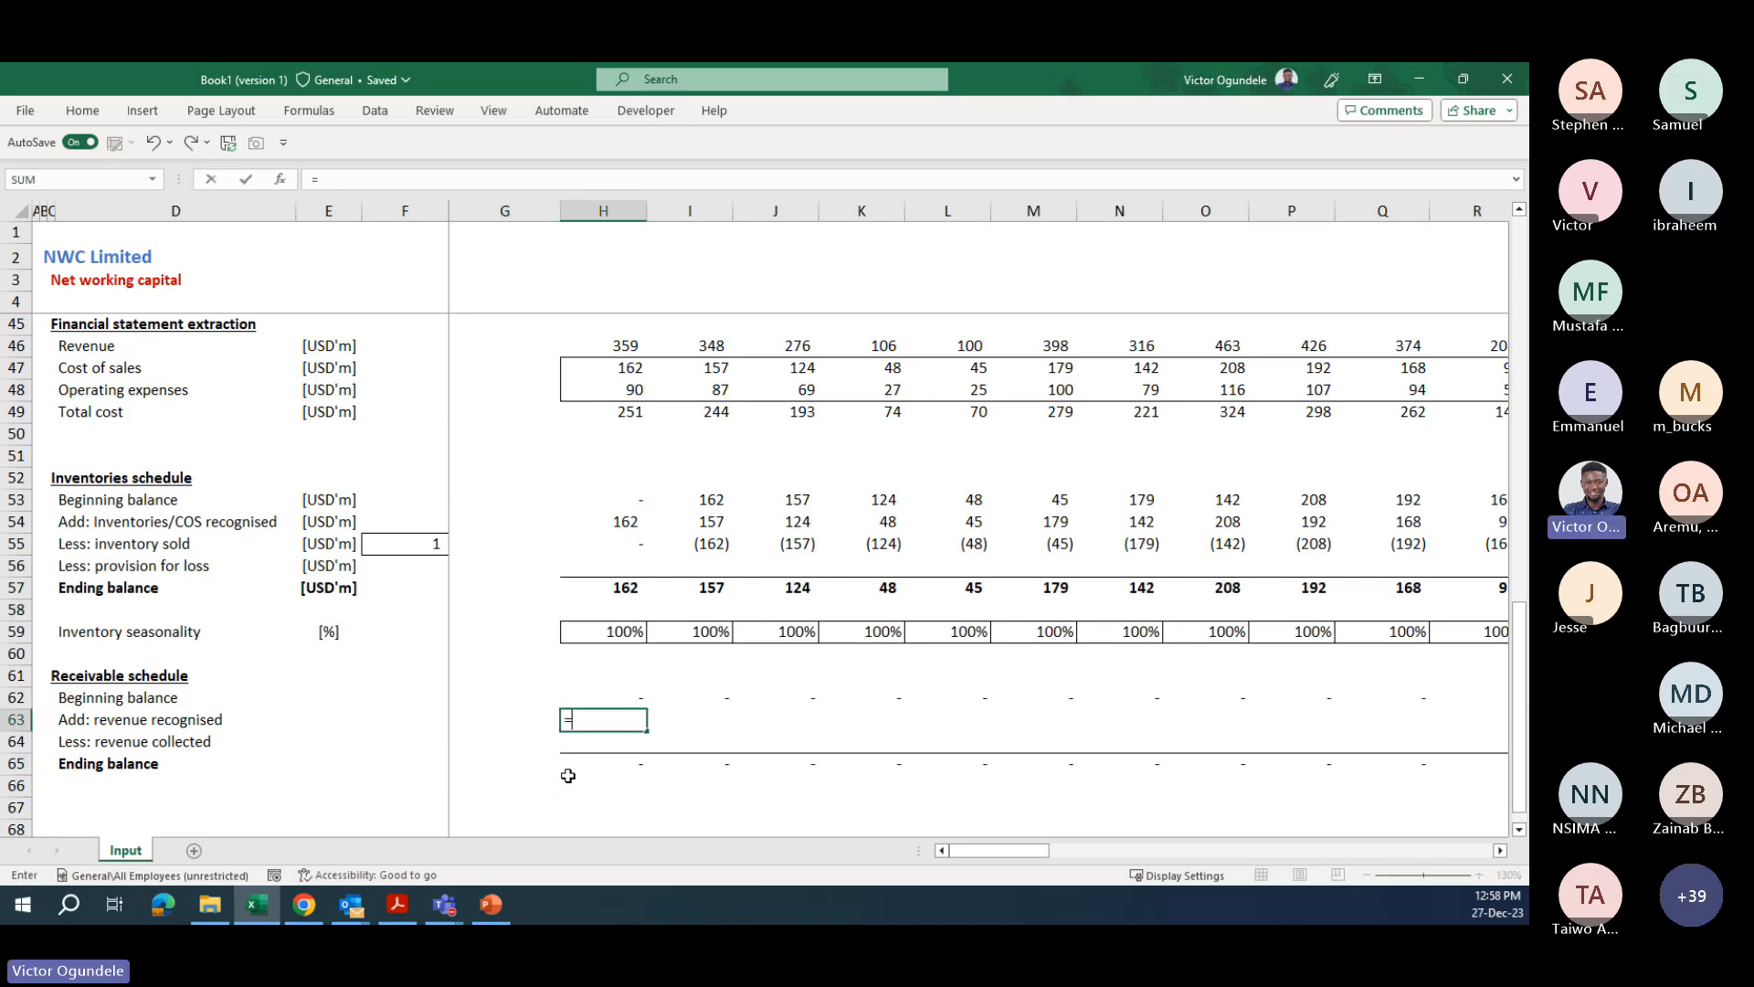
key(Up)
key(Up)
key(Up)
key(Up)
key(Up)
key(Up)
key(Up)
key(Up)
key(Up)
key(Up)
key(Up)
key(Up)
key(Up)
key(Up)
key(Up)
key(Up)
key(Up)
key(Up)
key(Up)
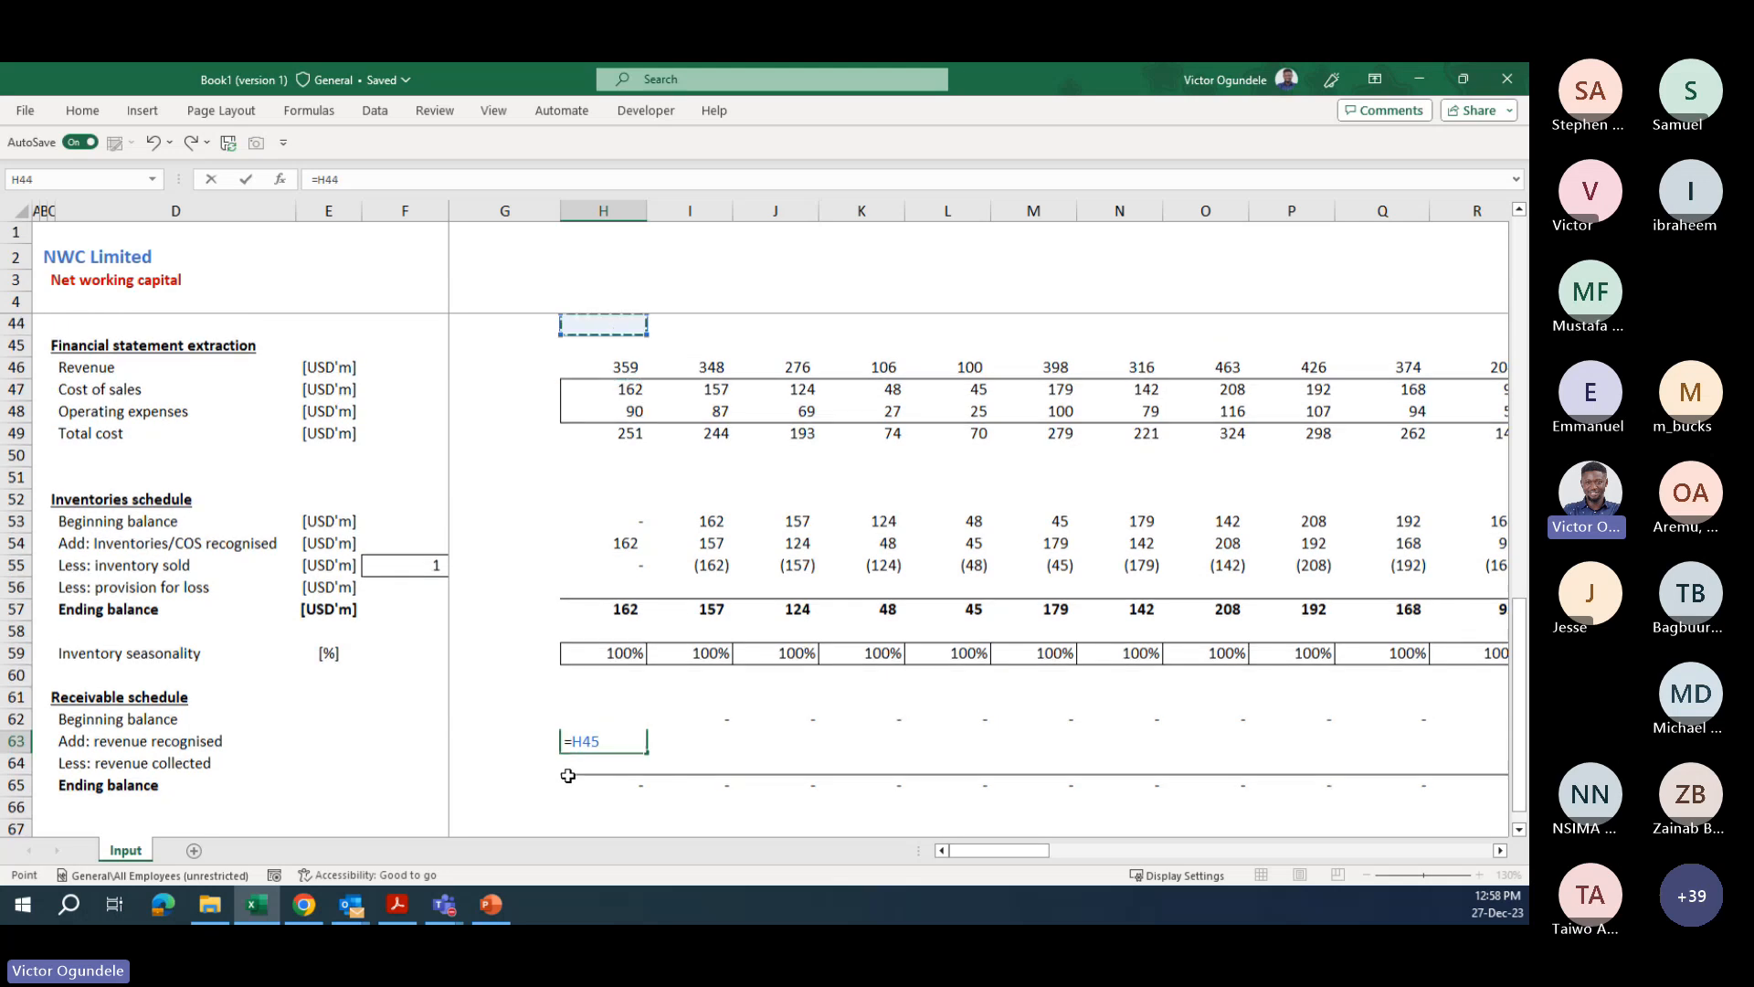
key(Down)
key(Down)
key(Return)
- Copy the inventory sold month-term cell F55 to F64 on the revenue collected row
key(Left)
key(Left)
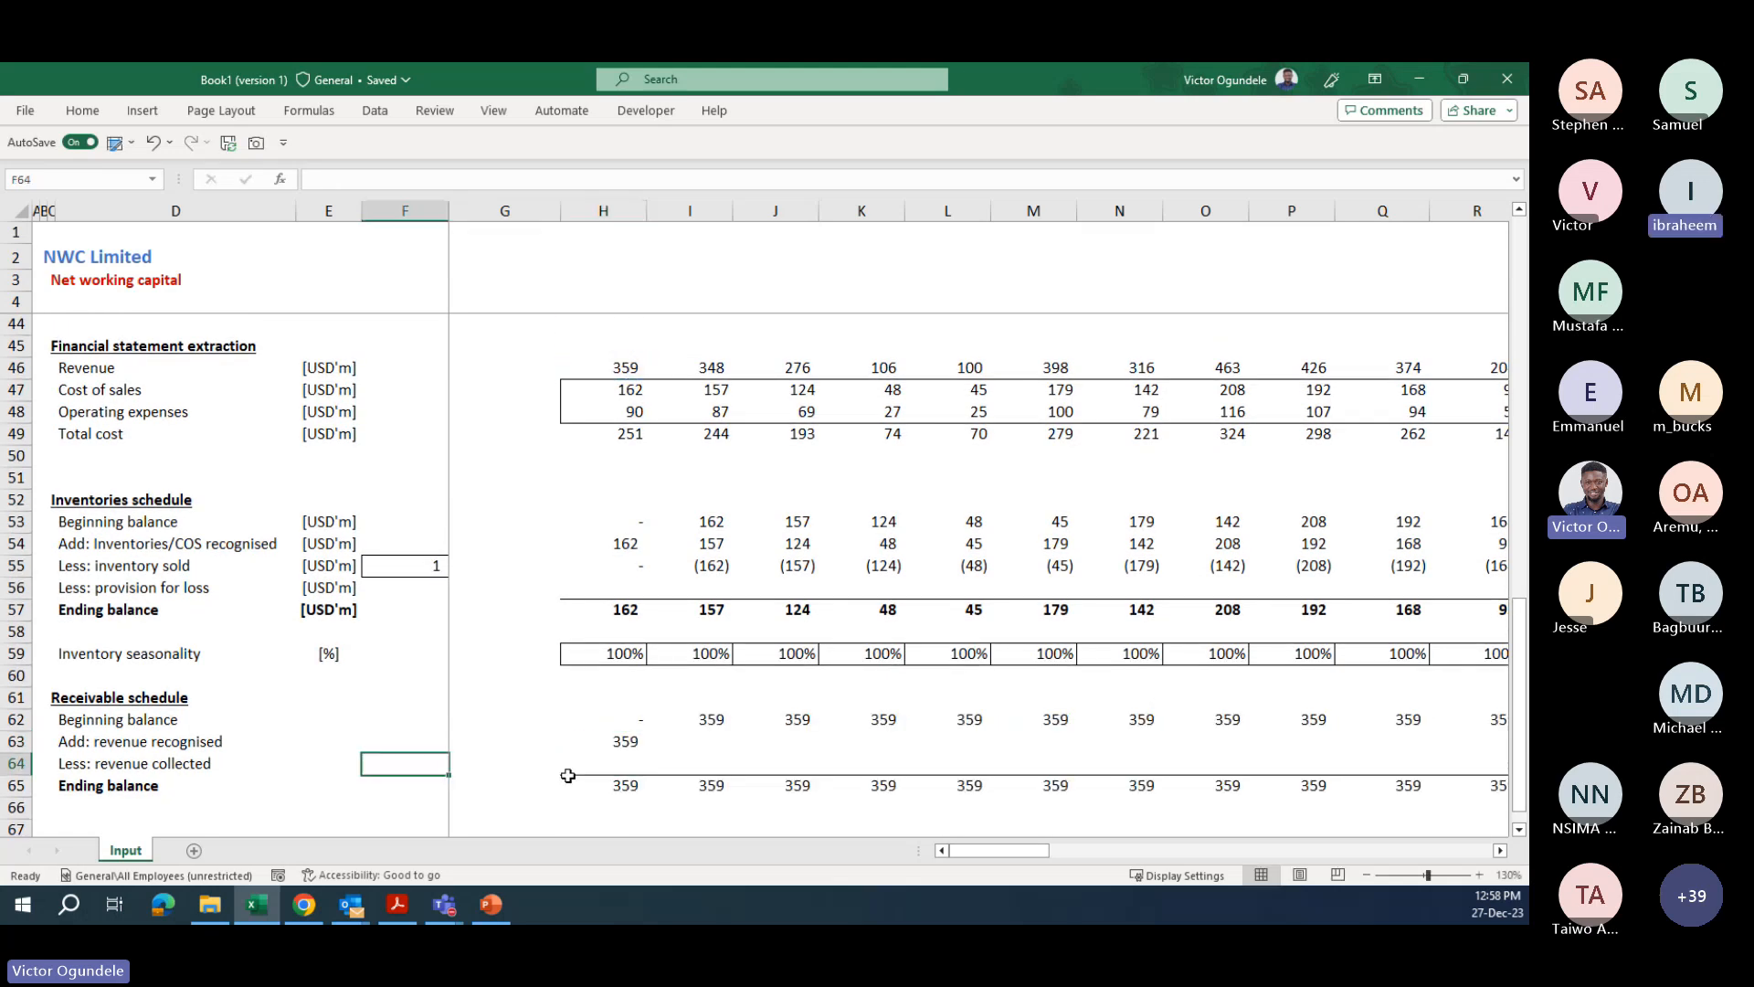
key(Up)
key(Up)
key(Up)
key(Up)
key(Up)
key(Up)
key(Up)
key(Up)
key(Up)
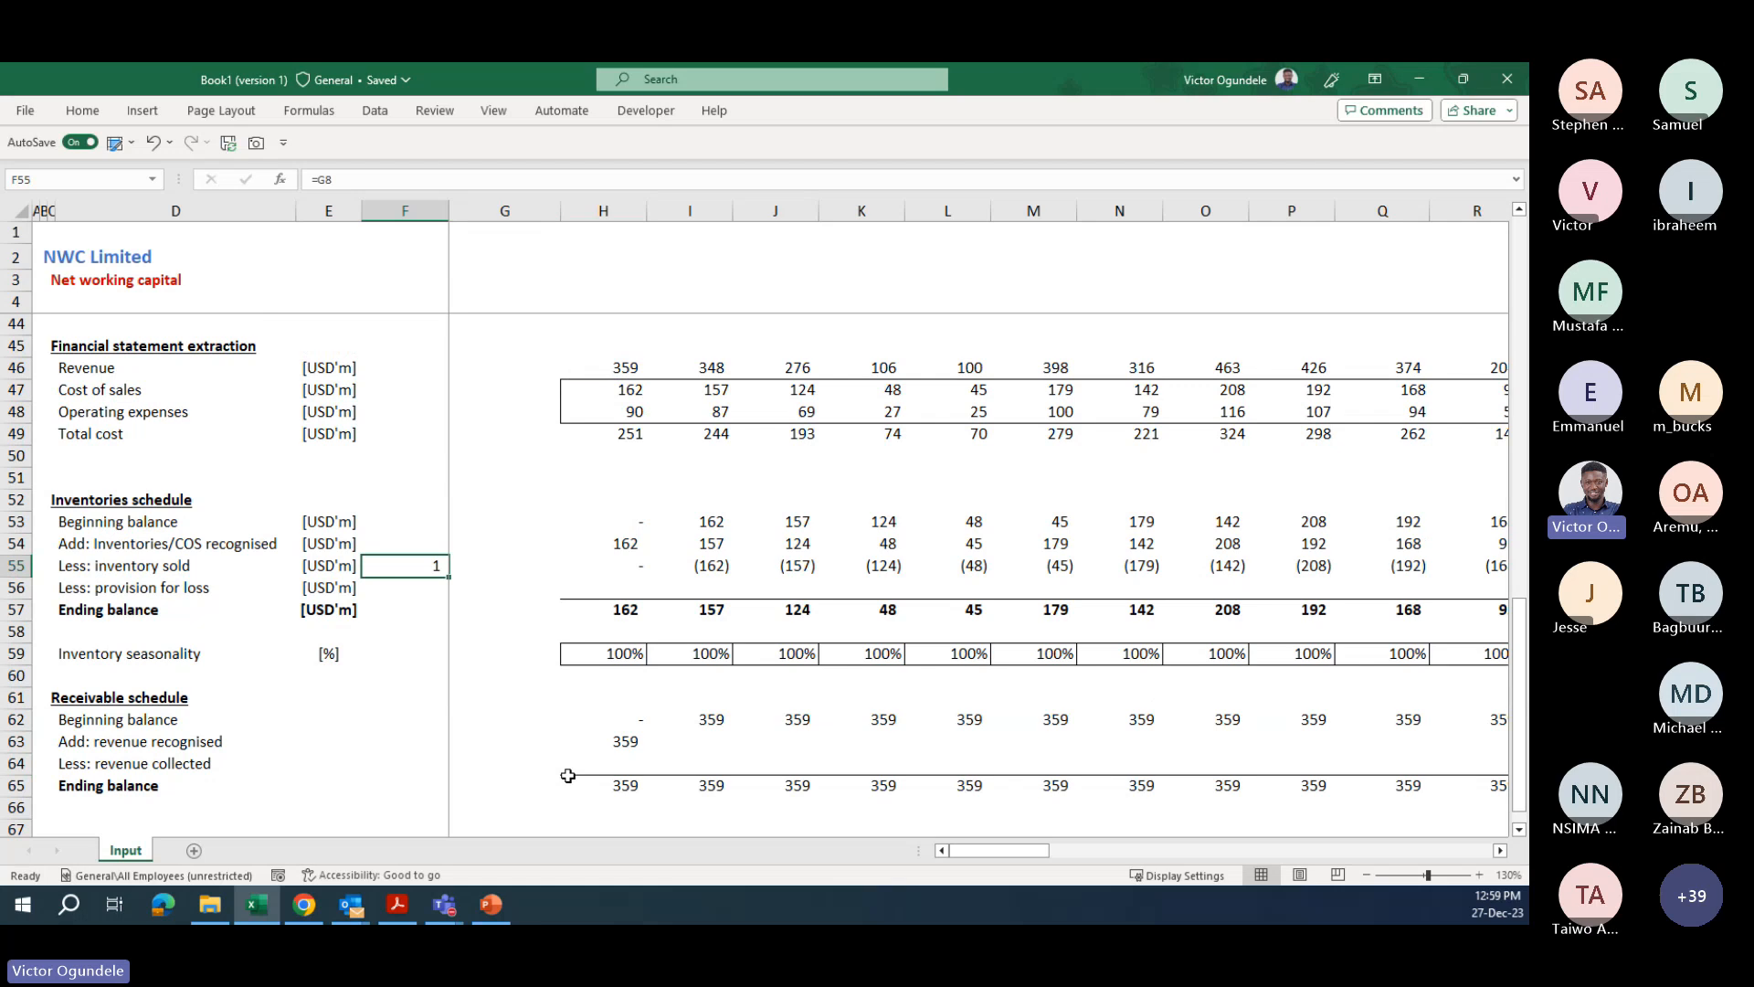
key(ctrl+c)
key(Down)
key(Down)
key(Down)
key(Down)
key(Down)
key(Down)
key(Down)
key(Down)
key(Down)
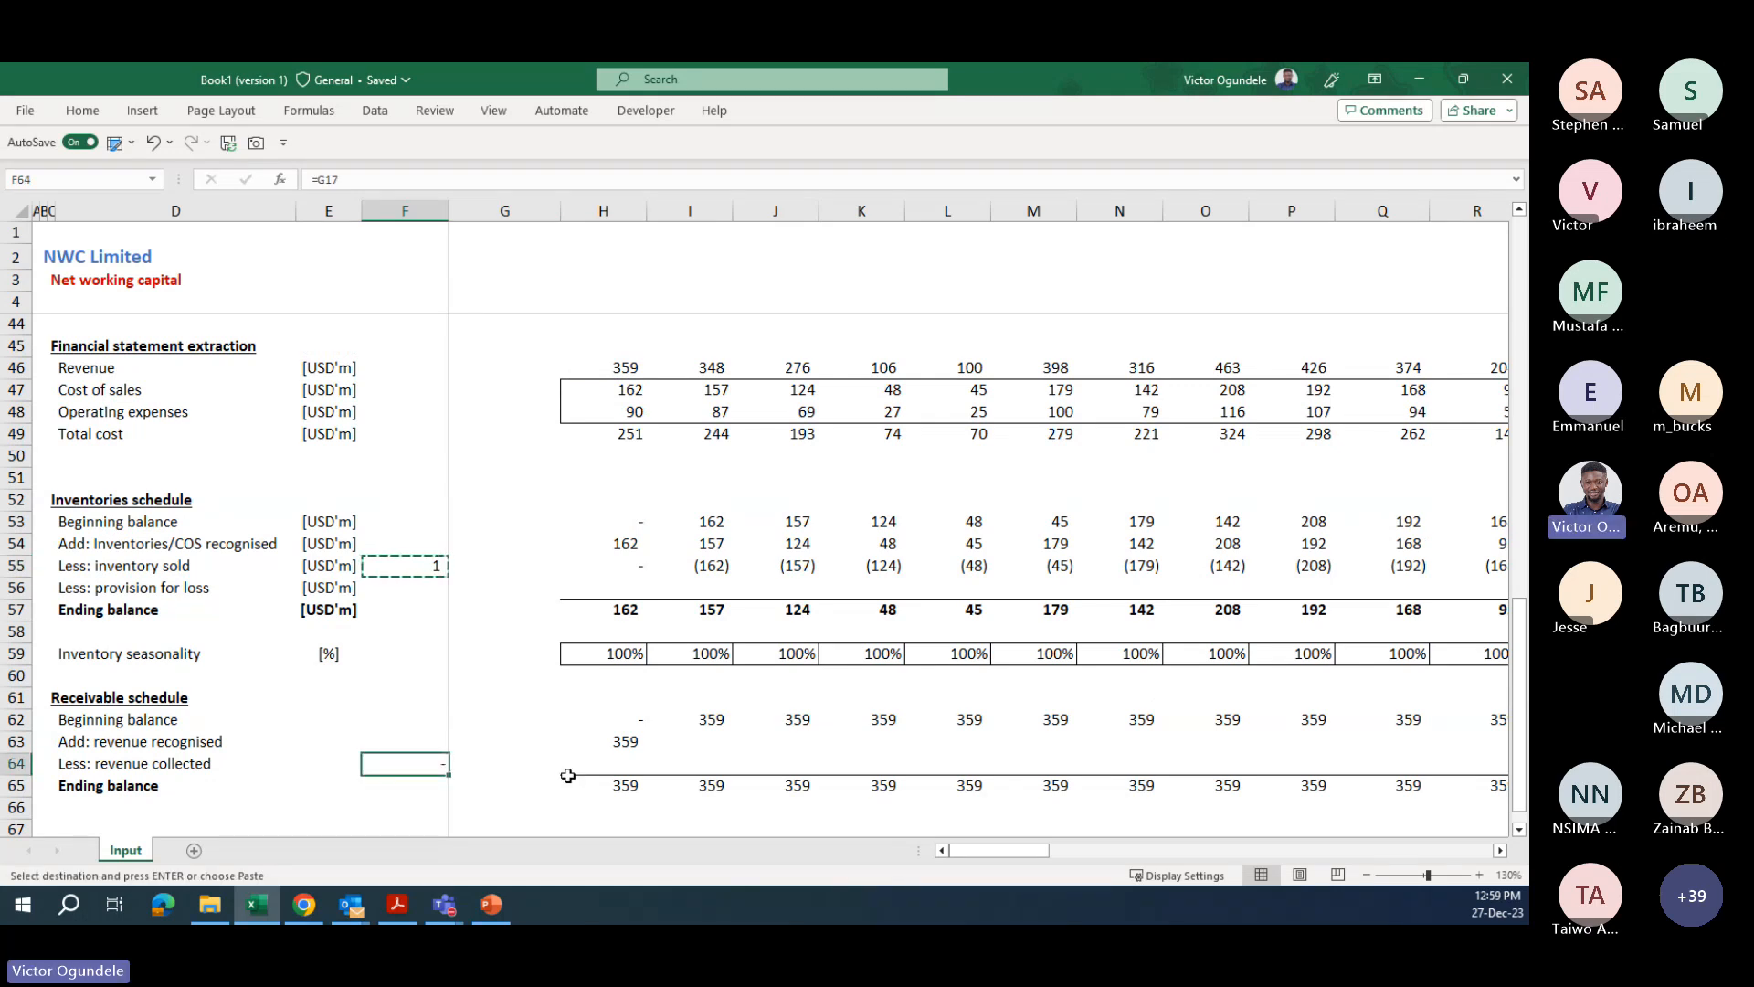
- Link the revenue collected term in F64 to the trade receivables month terms in G9
text(=)
key(Up)
key(Page_Up)
key(Page_Up)
key(Page_Up)
key(Up)
key(Right)
key(ctrl+Down)
key(ctrl+Down)
key(ctrl+Down)
key(Up)
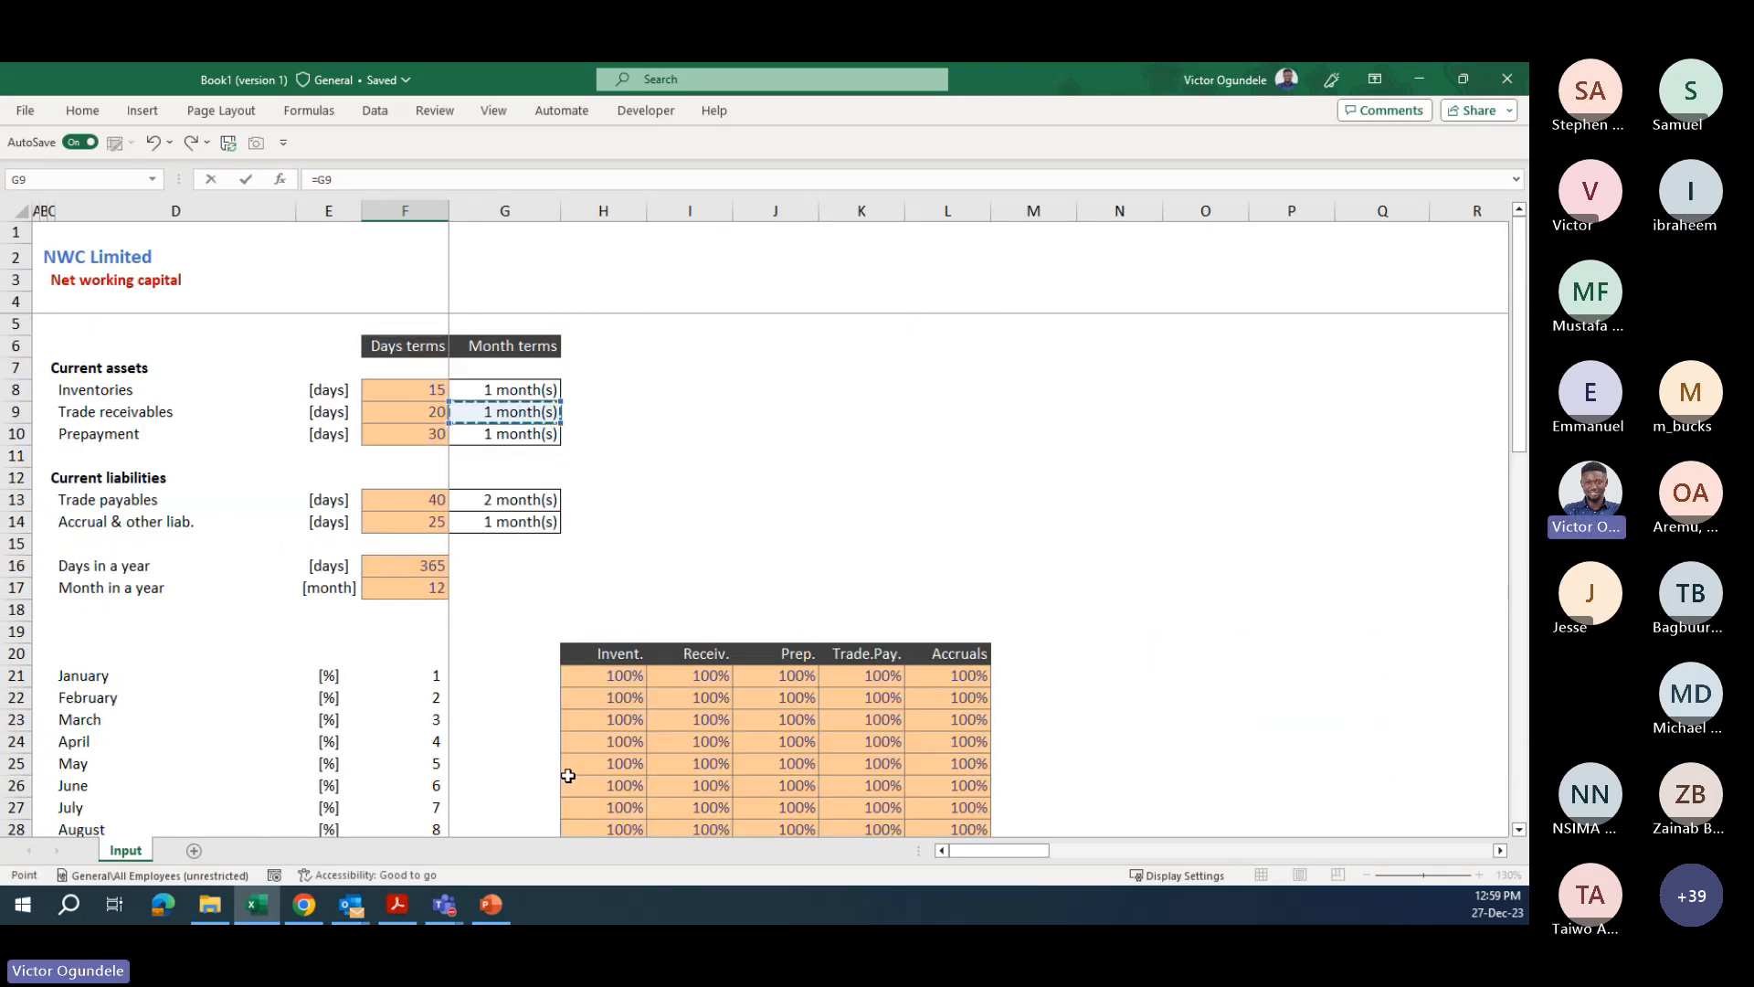
key(Return)
key(Down)
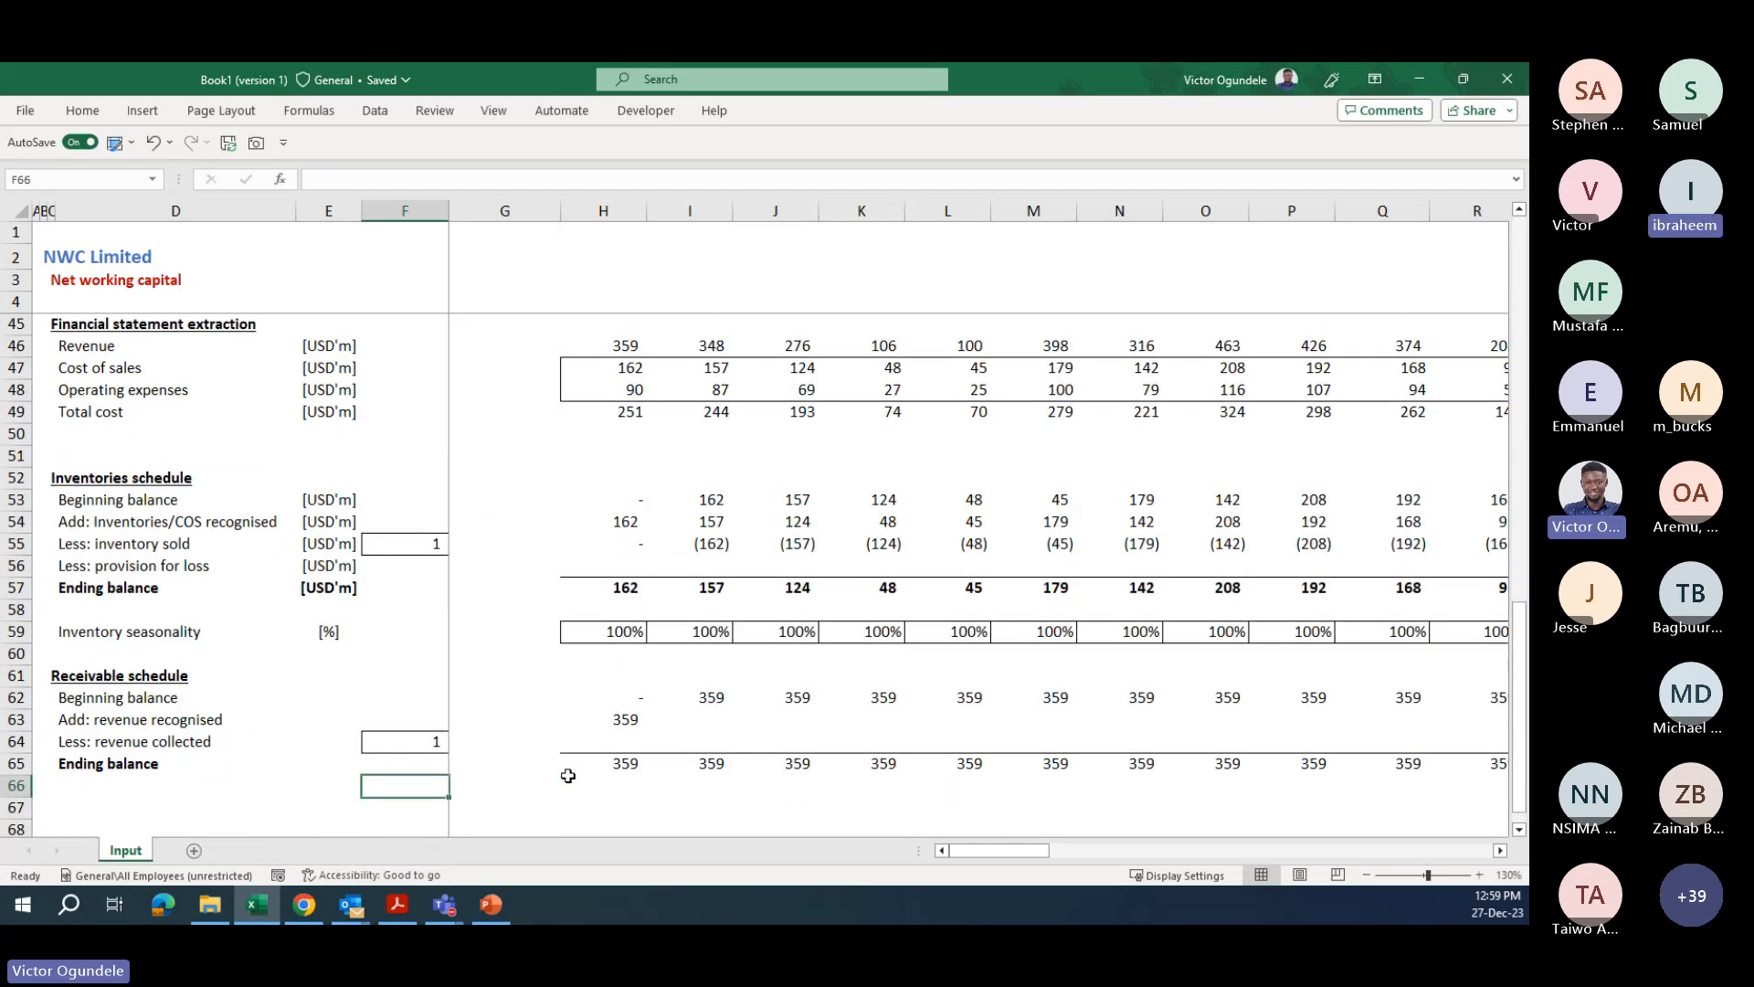
- Copy the inventory sold OFFSET formula from H55 to revenue collected in H64 and fill it across the remaining months
key(Up)
key(Up)
key(Up)
key(Right)
key(Right)
key(Up)
key(Up)
key(Up)
key(Up)
key(Up)
key(Up)
key(Up)
key(Up)
key(ctrl+c)
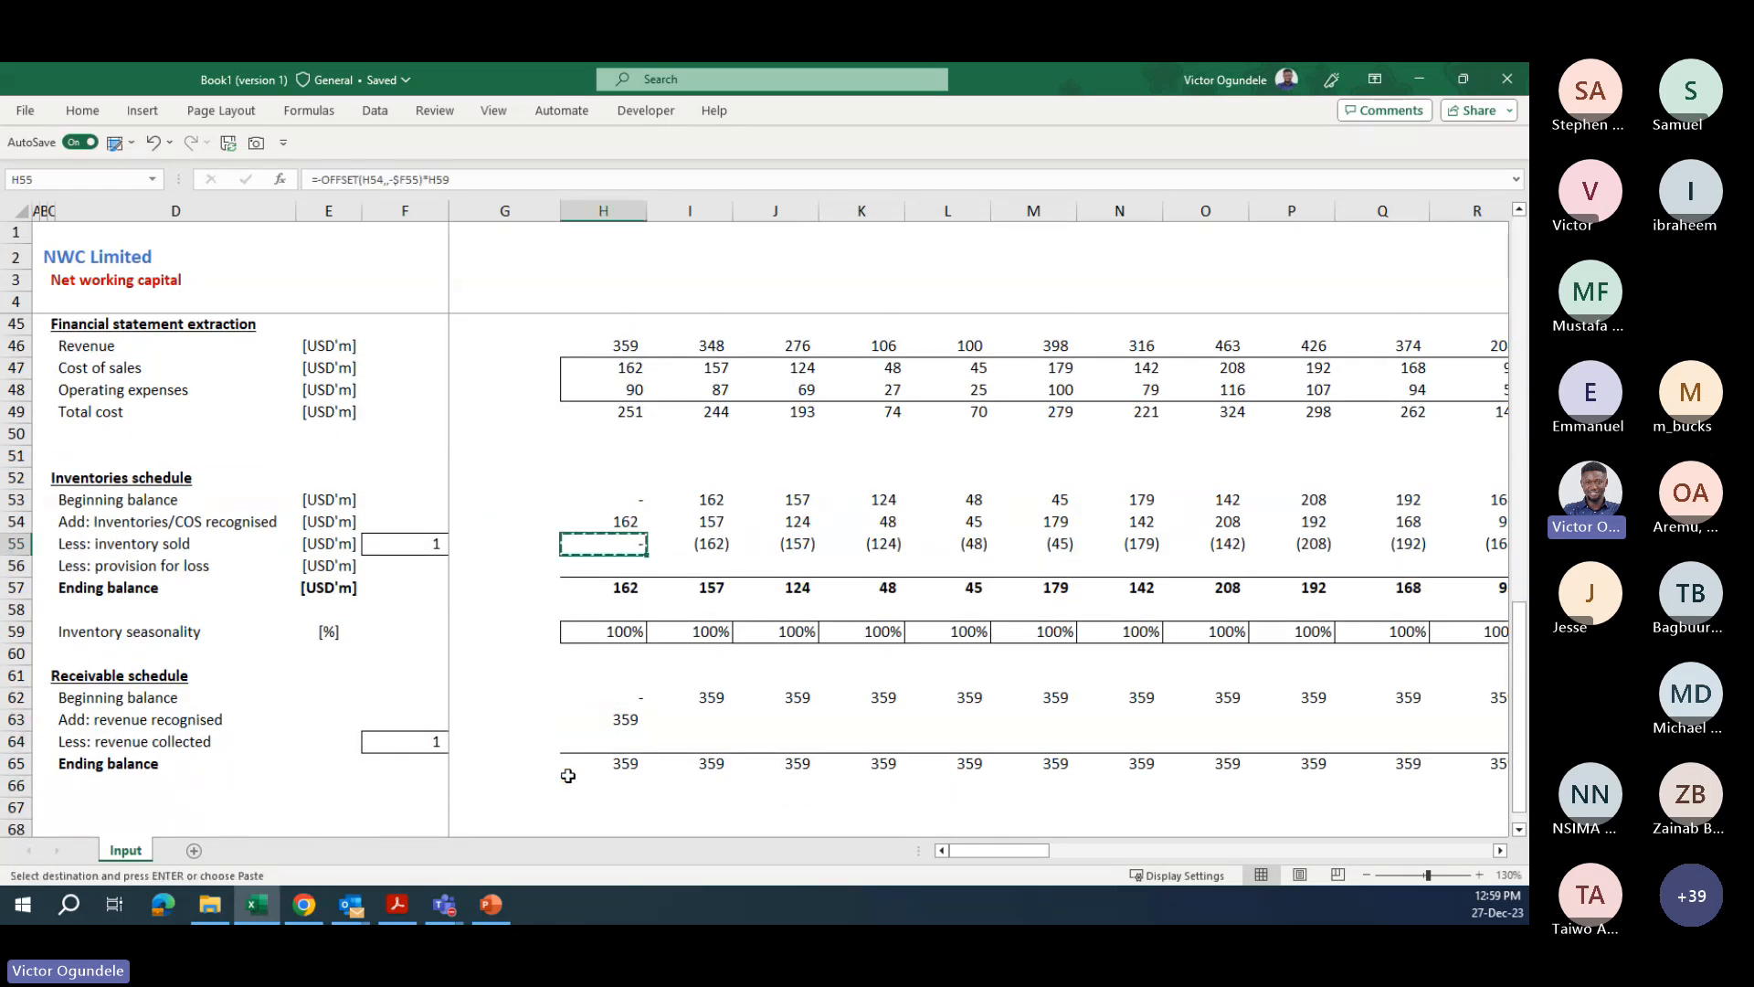
key(Down)
key(Down)
key(Down)
key(Down)
key(Down)
key(Down)
key(Down)
key(Down)
key(Down)
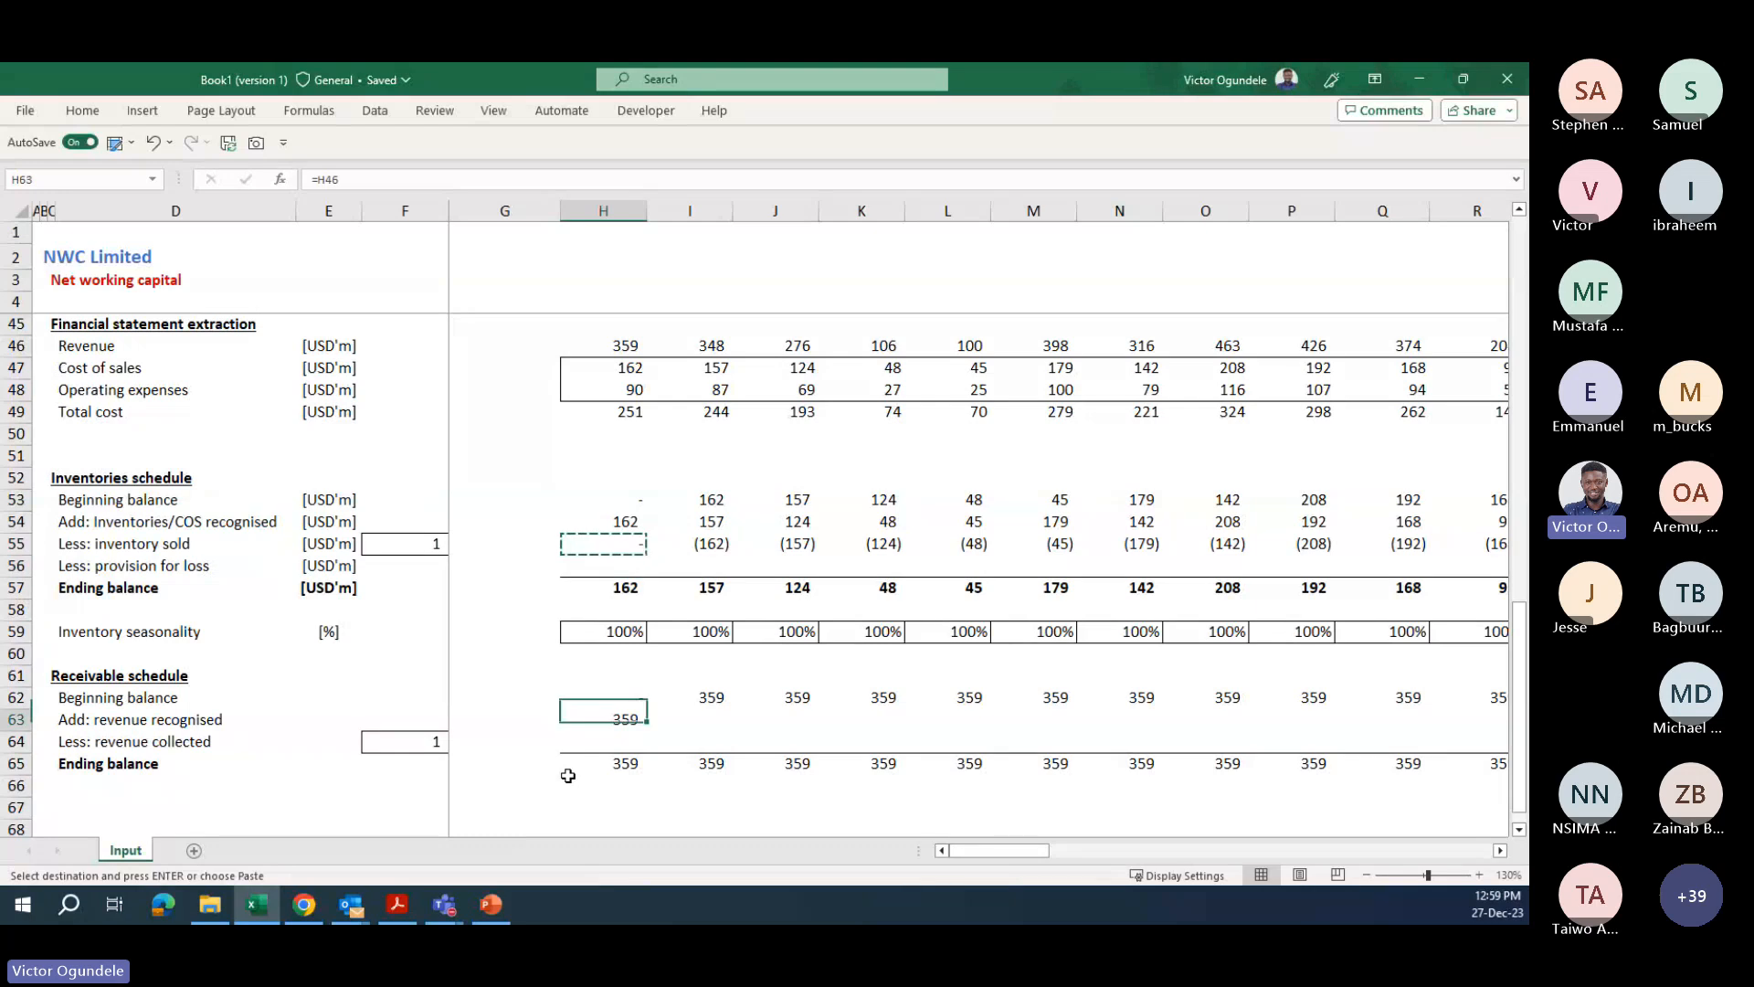
key(ctrl+v)
key(F2)
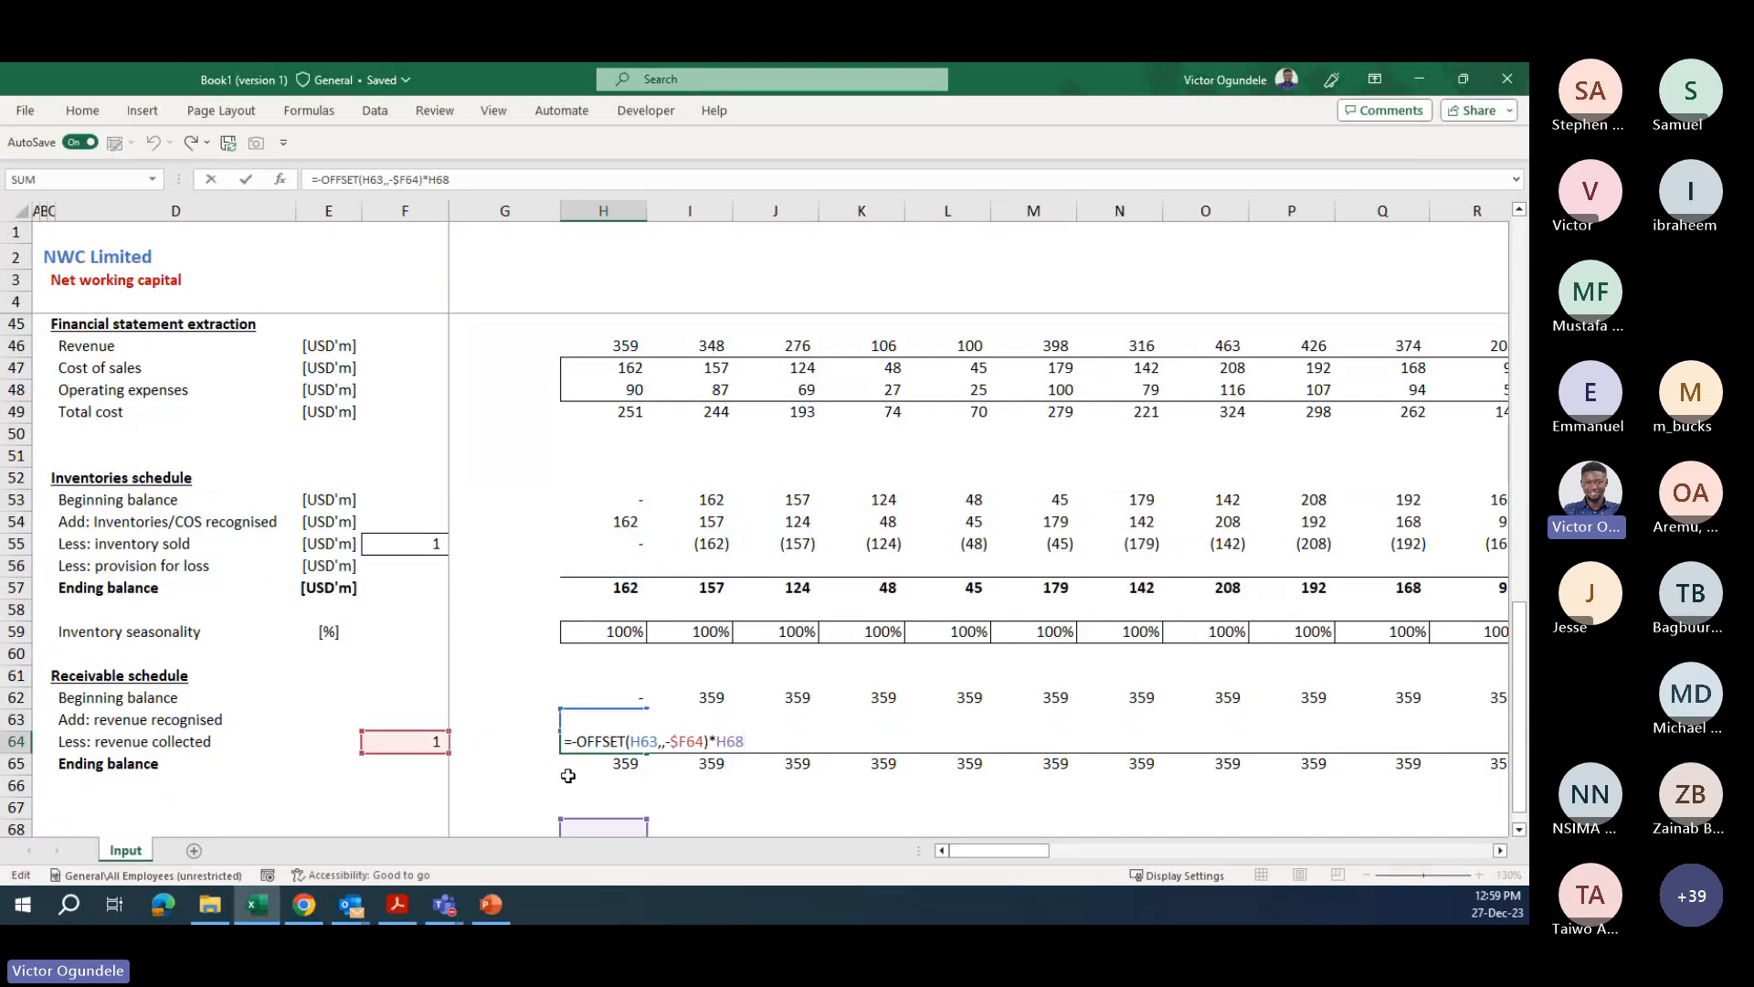
key(Escape)
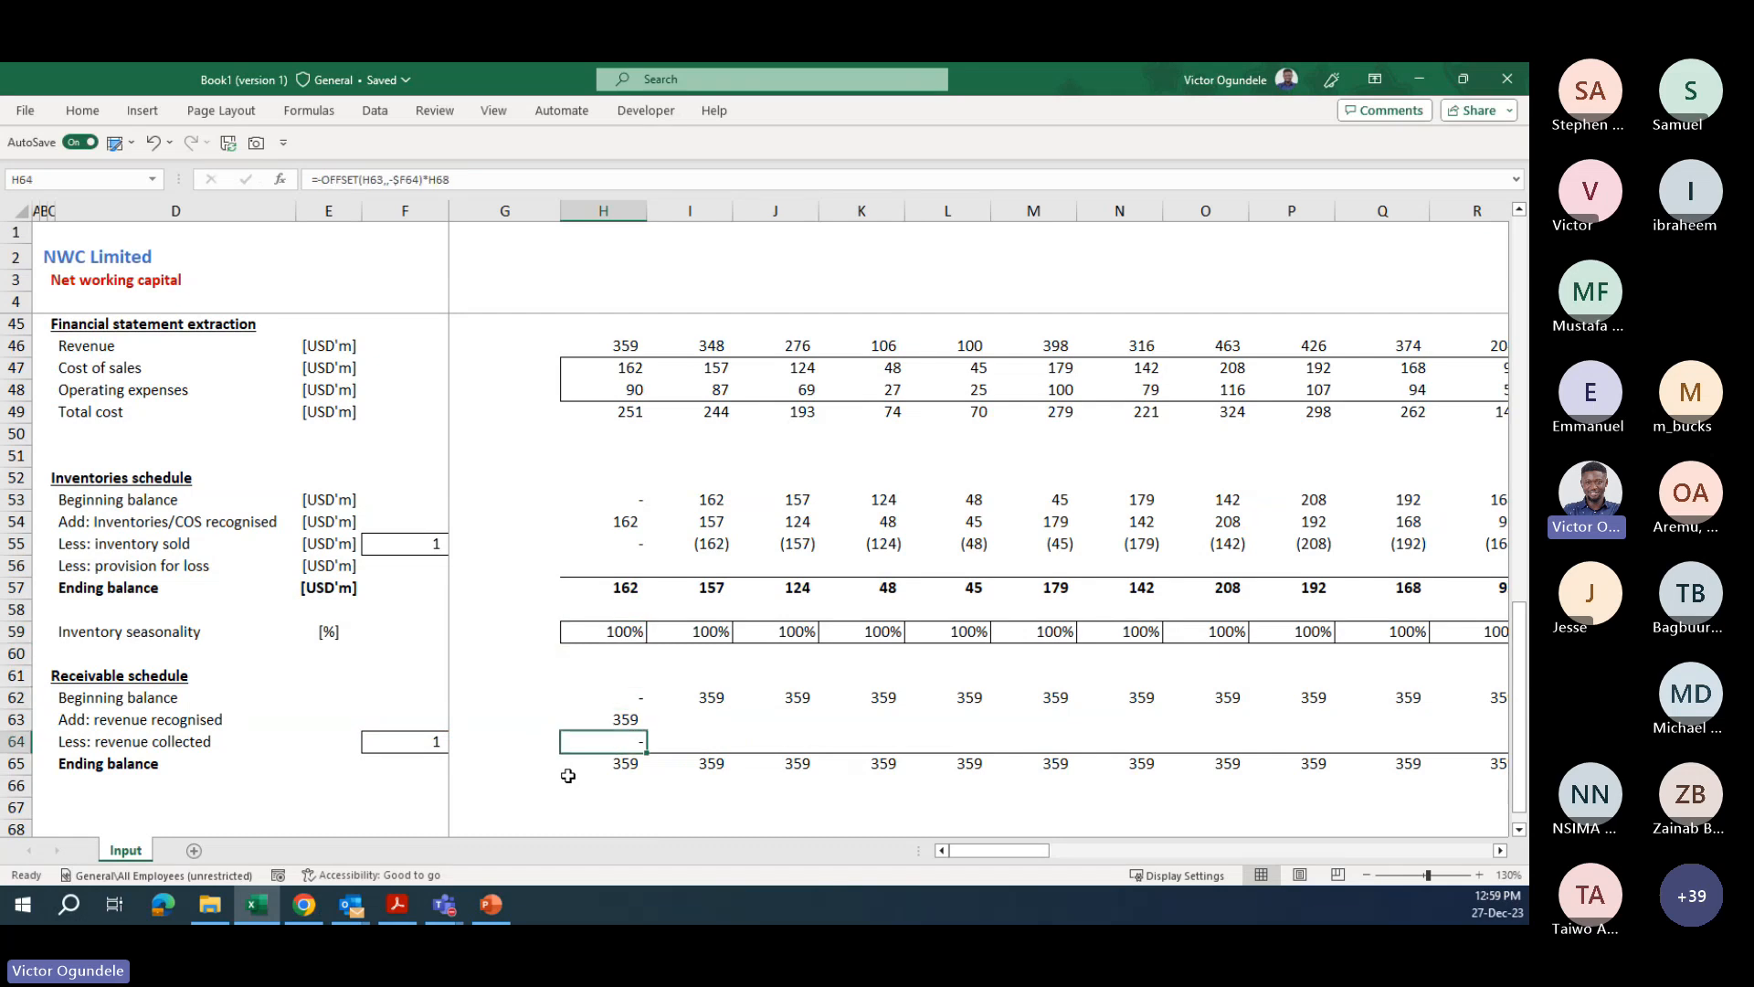
key(ctrl+shift+Right)
key(ctrl+r)
key(ctrl+Left)
- Copy the Inventory seasonality row 59 to row 67 below the receivable schedule
key(Right)
key(Left)
key(Up)
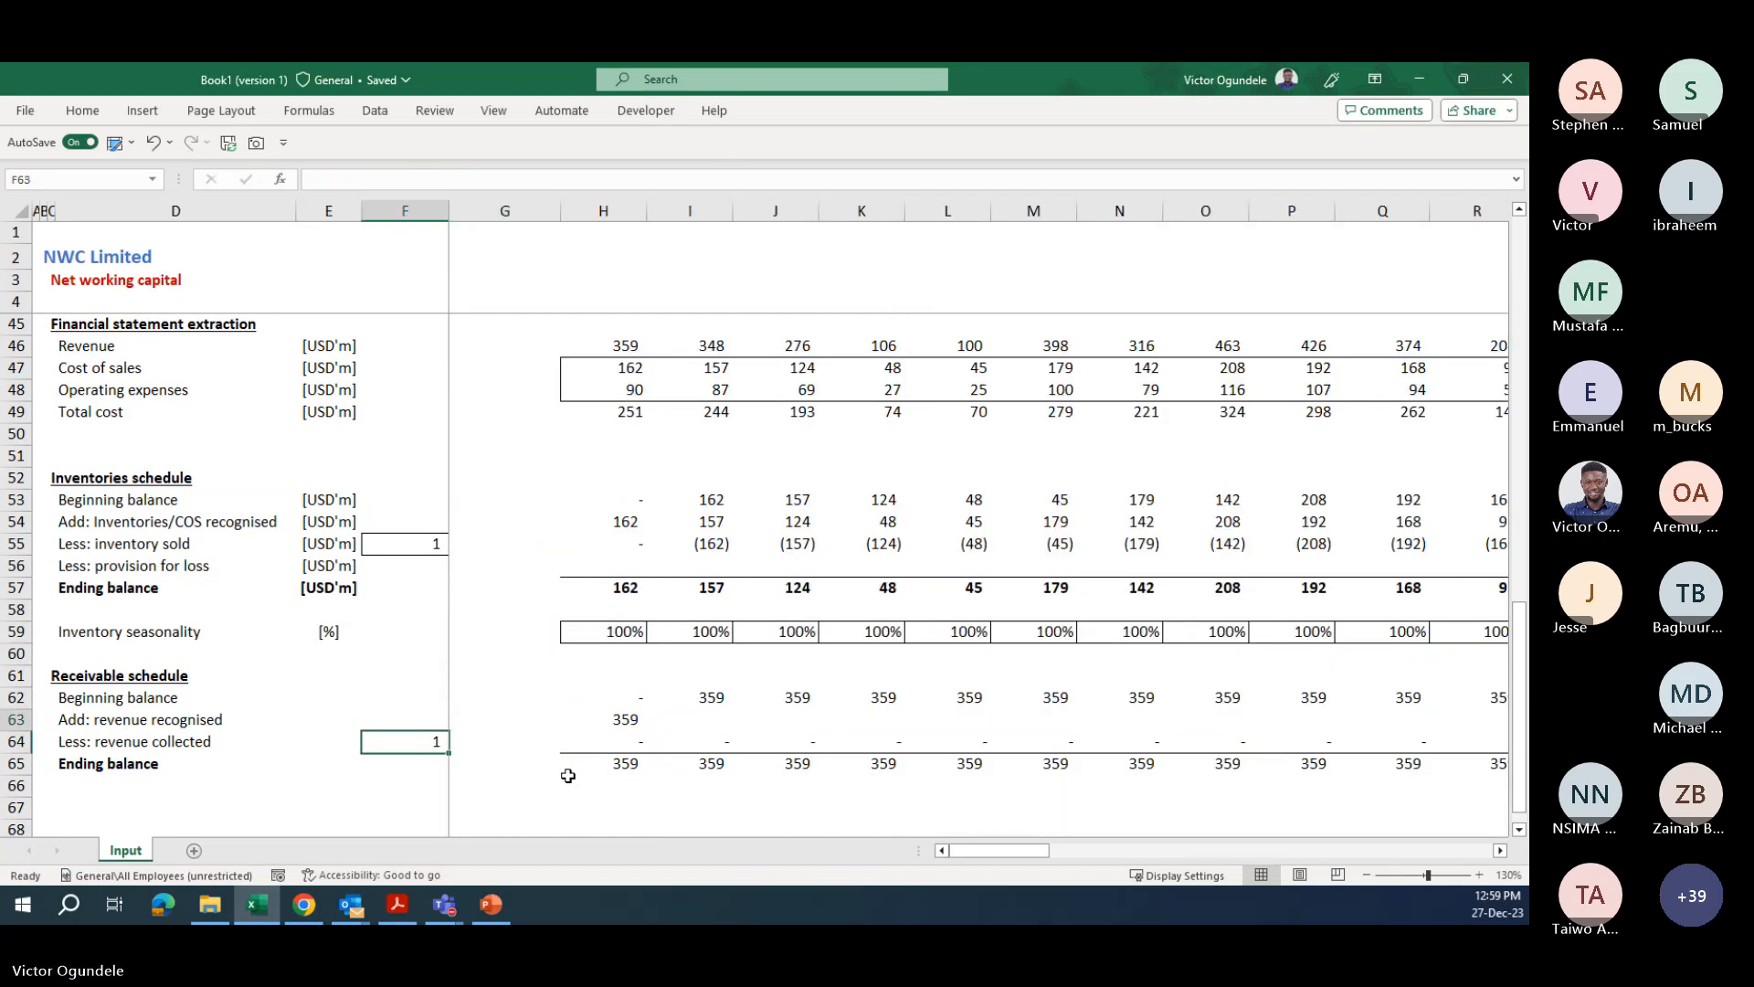
key(Up)
key(Up)
key(Up)
key(Left)
key(Up)
key(shift+space)
key(ctrl+c)
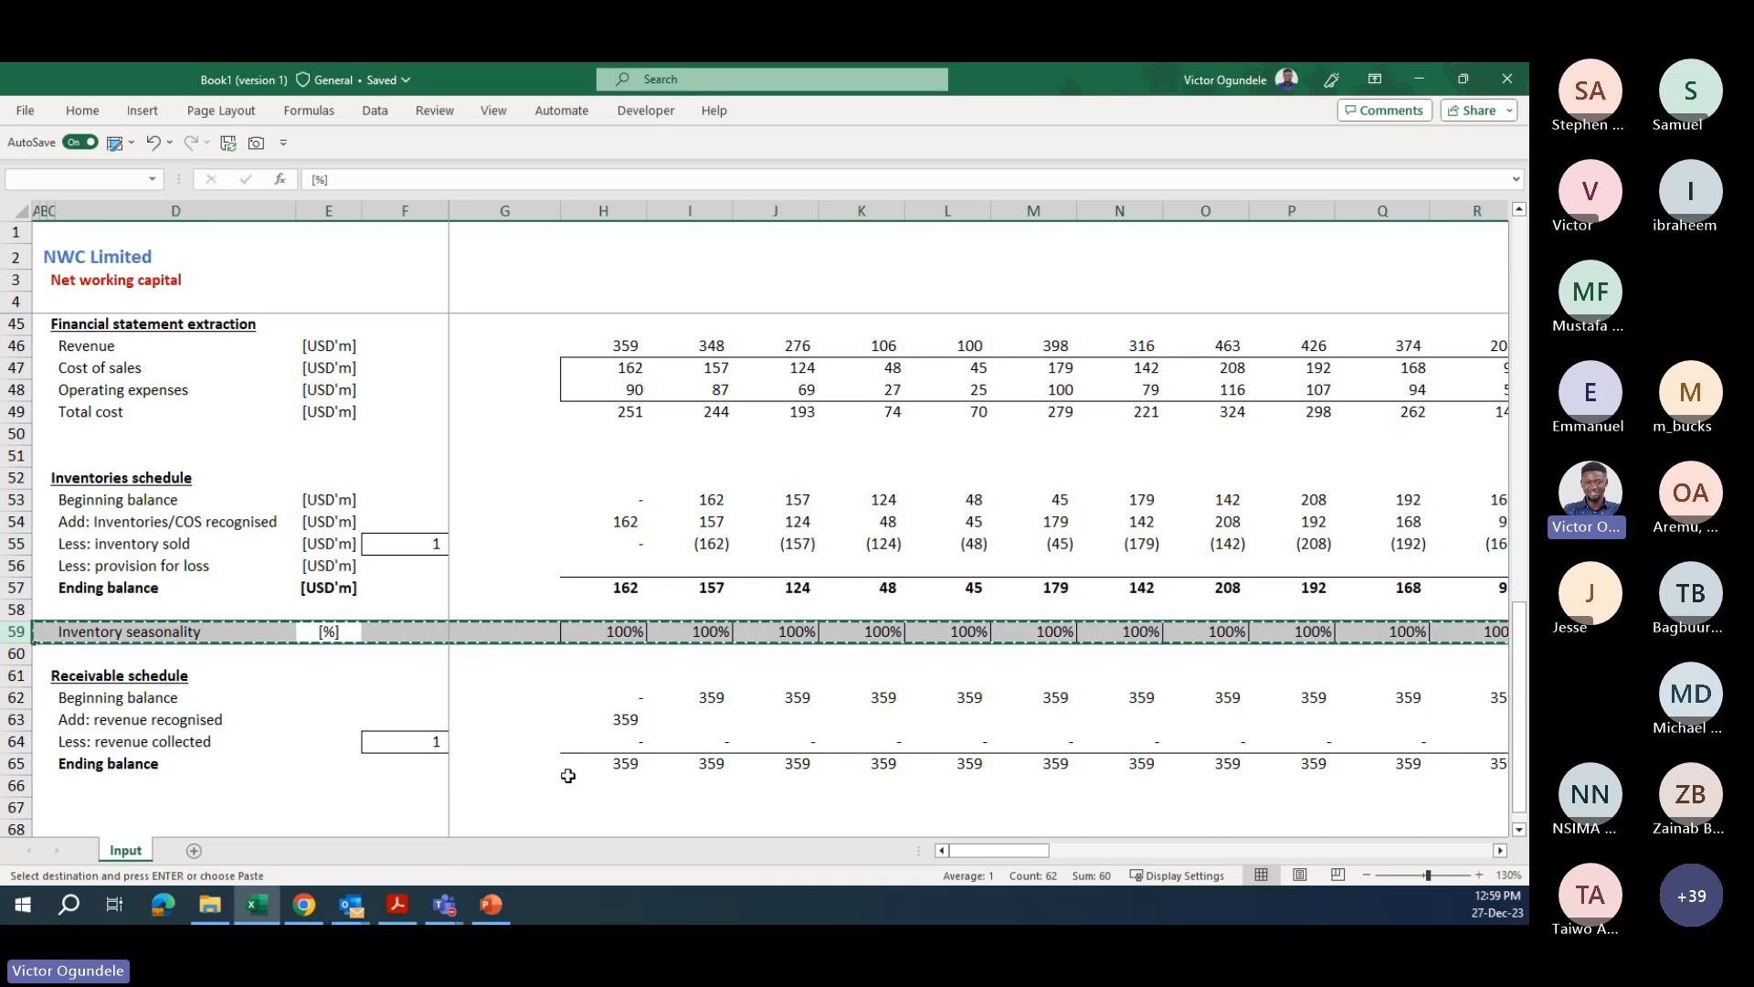
key(Down)
key(Down)
key(Down)
key(Down)
key(Down)
key(Down)
key(Down)
key(Down)
key(Left)
key(ctrl+v)
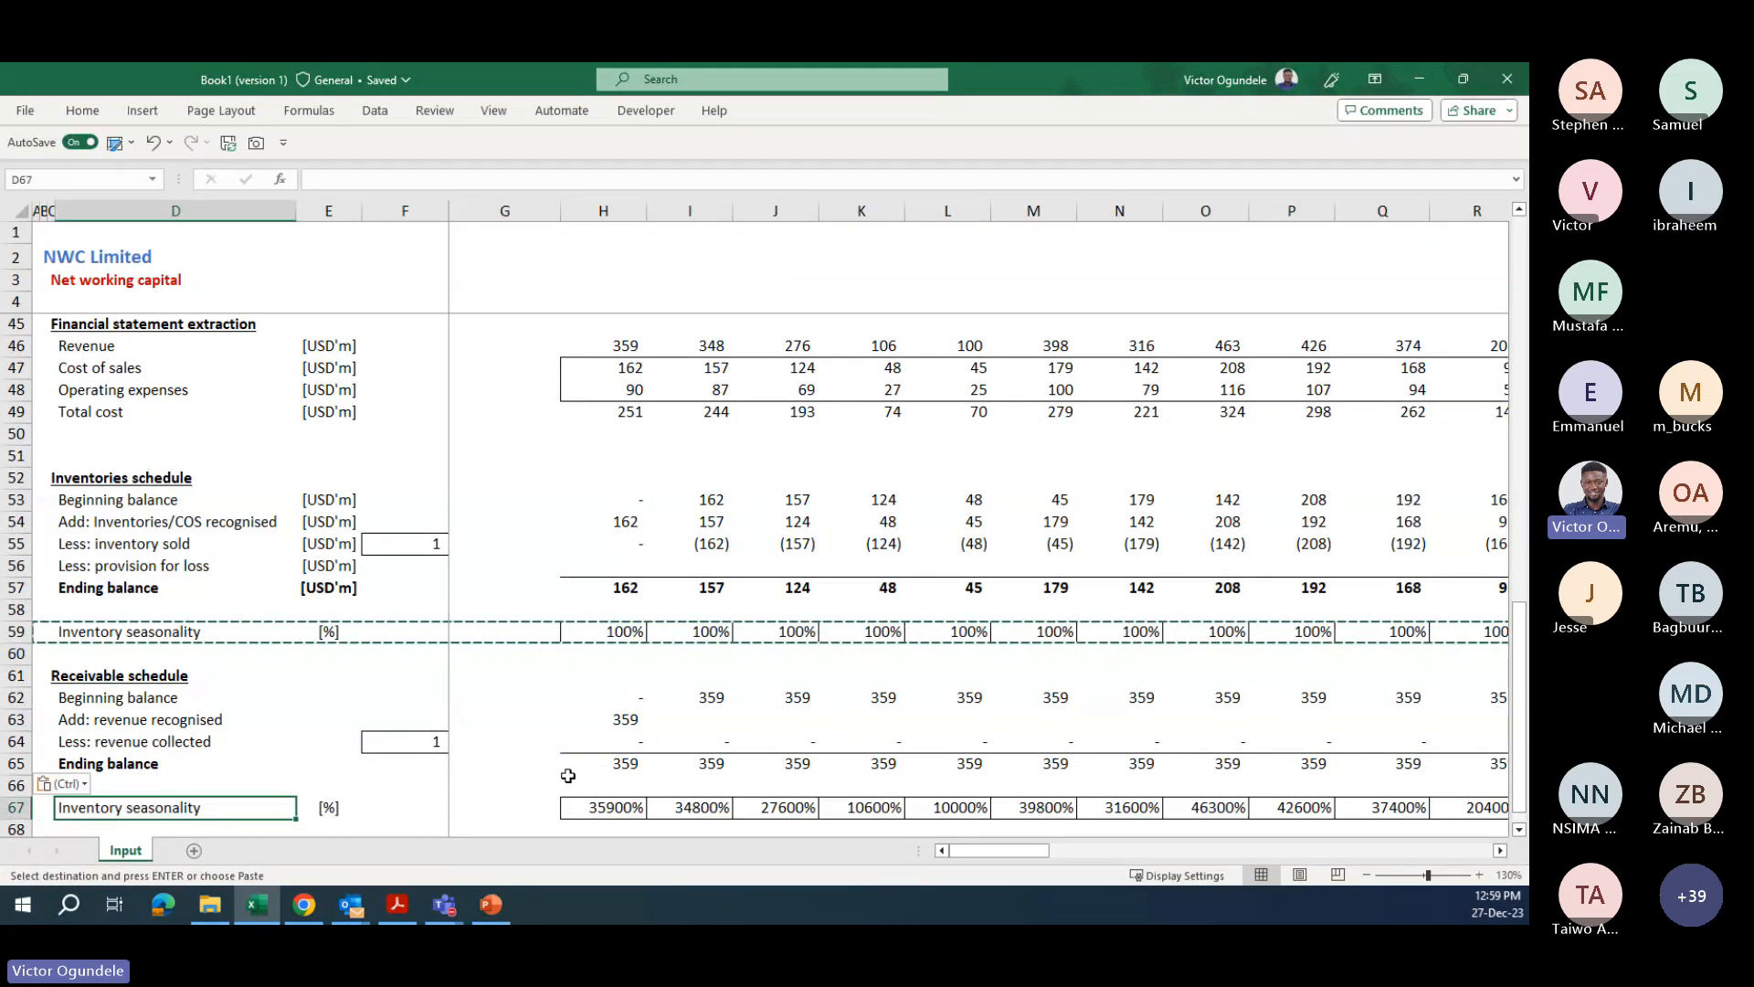
- Rename the copied row label in D67 as "Receivables seasonality"
key(F2)
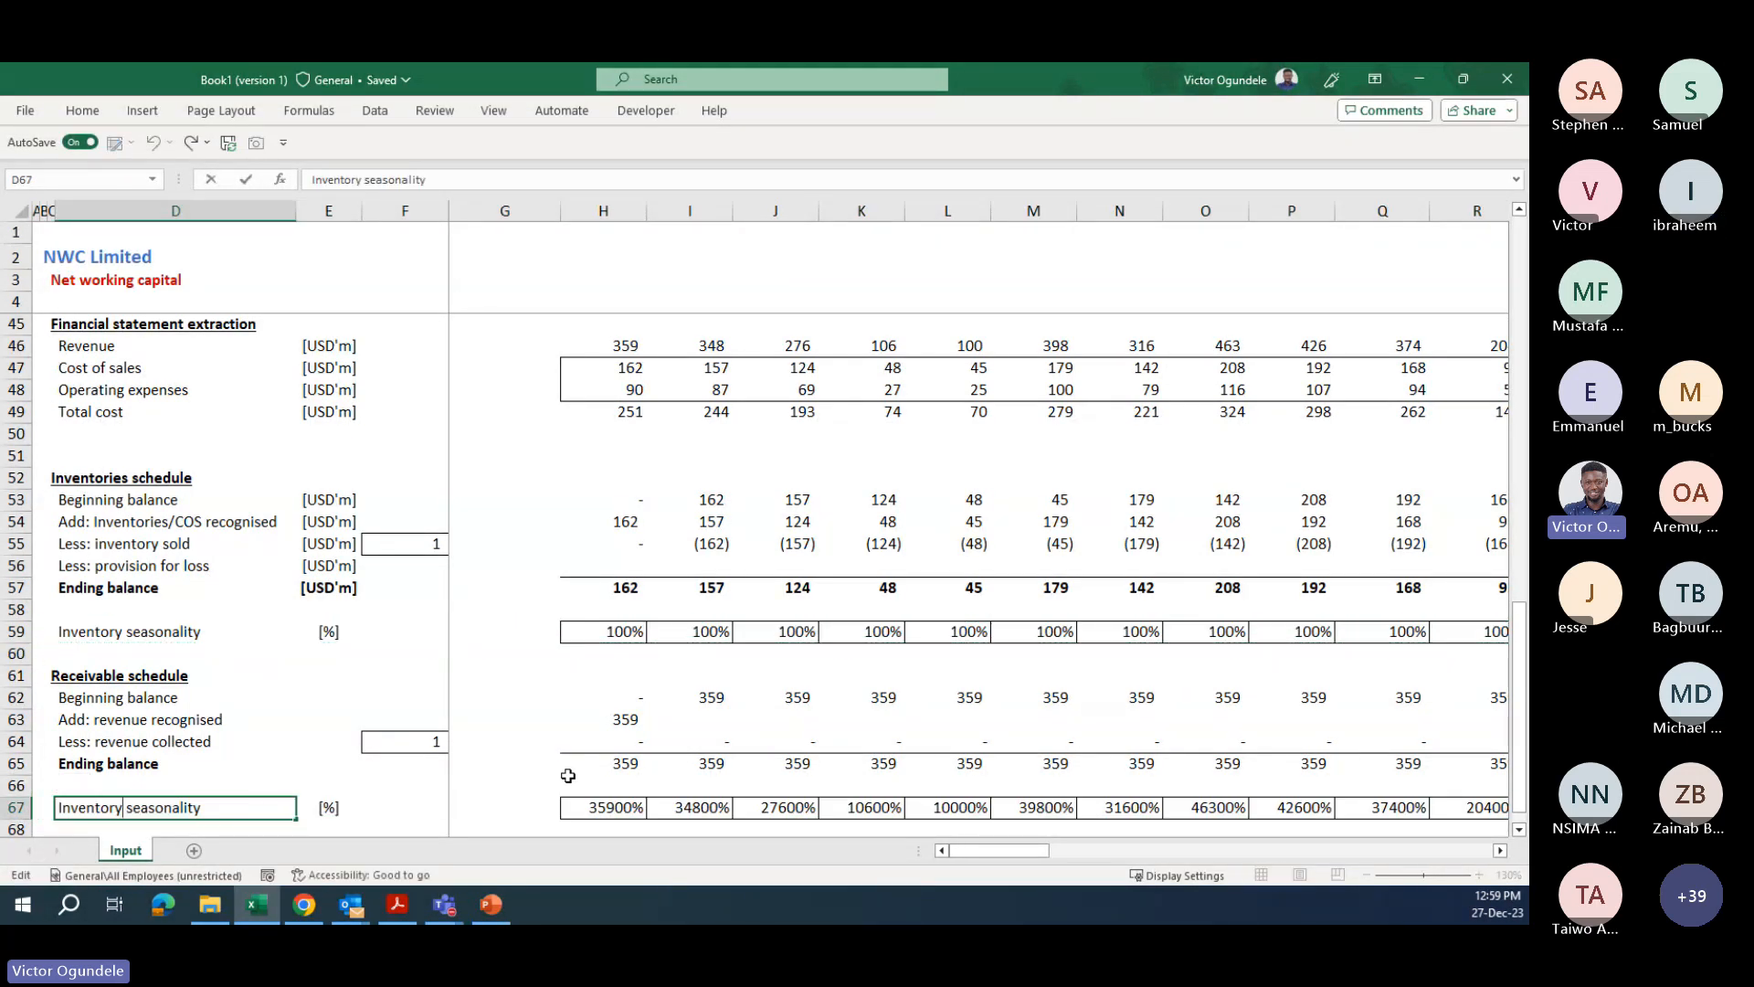
key(BackSpace)
key(BackSpace)
key(BackSpace)
key(BackSpace)
key(BackSpace)
key(BackSpace)
key(BackSpace)
key(BackSpace)
key(BackSpace)
text(Rece)
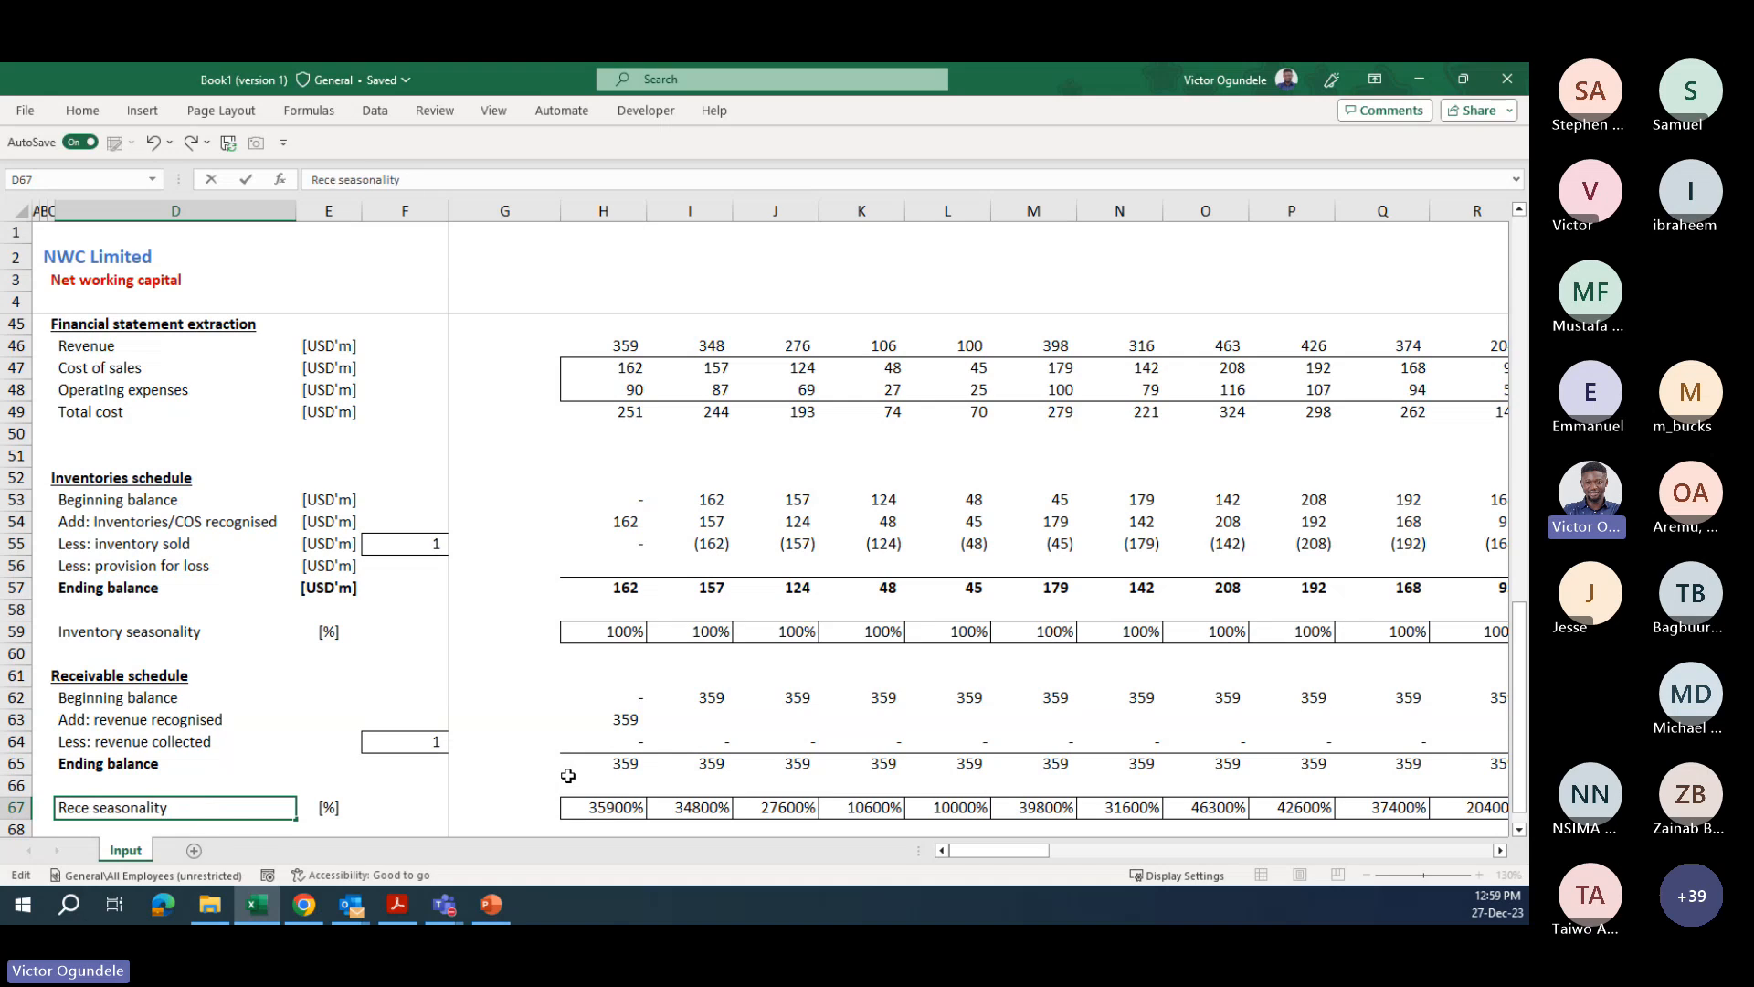
text(ivab)
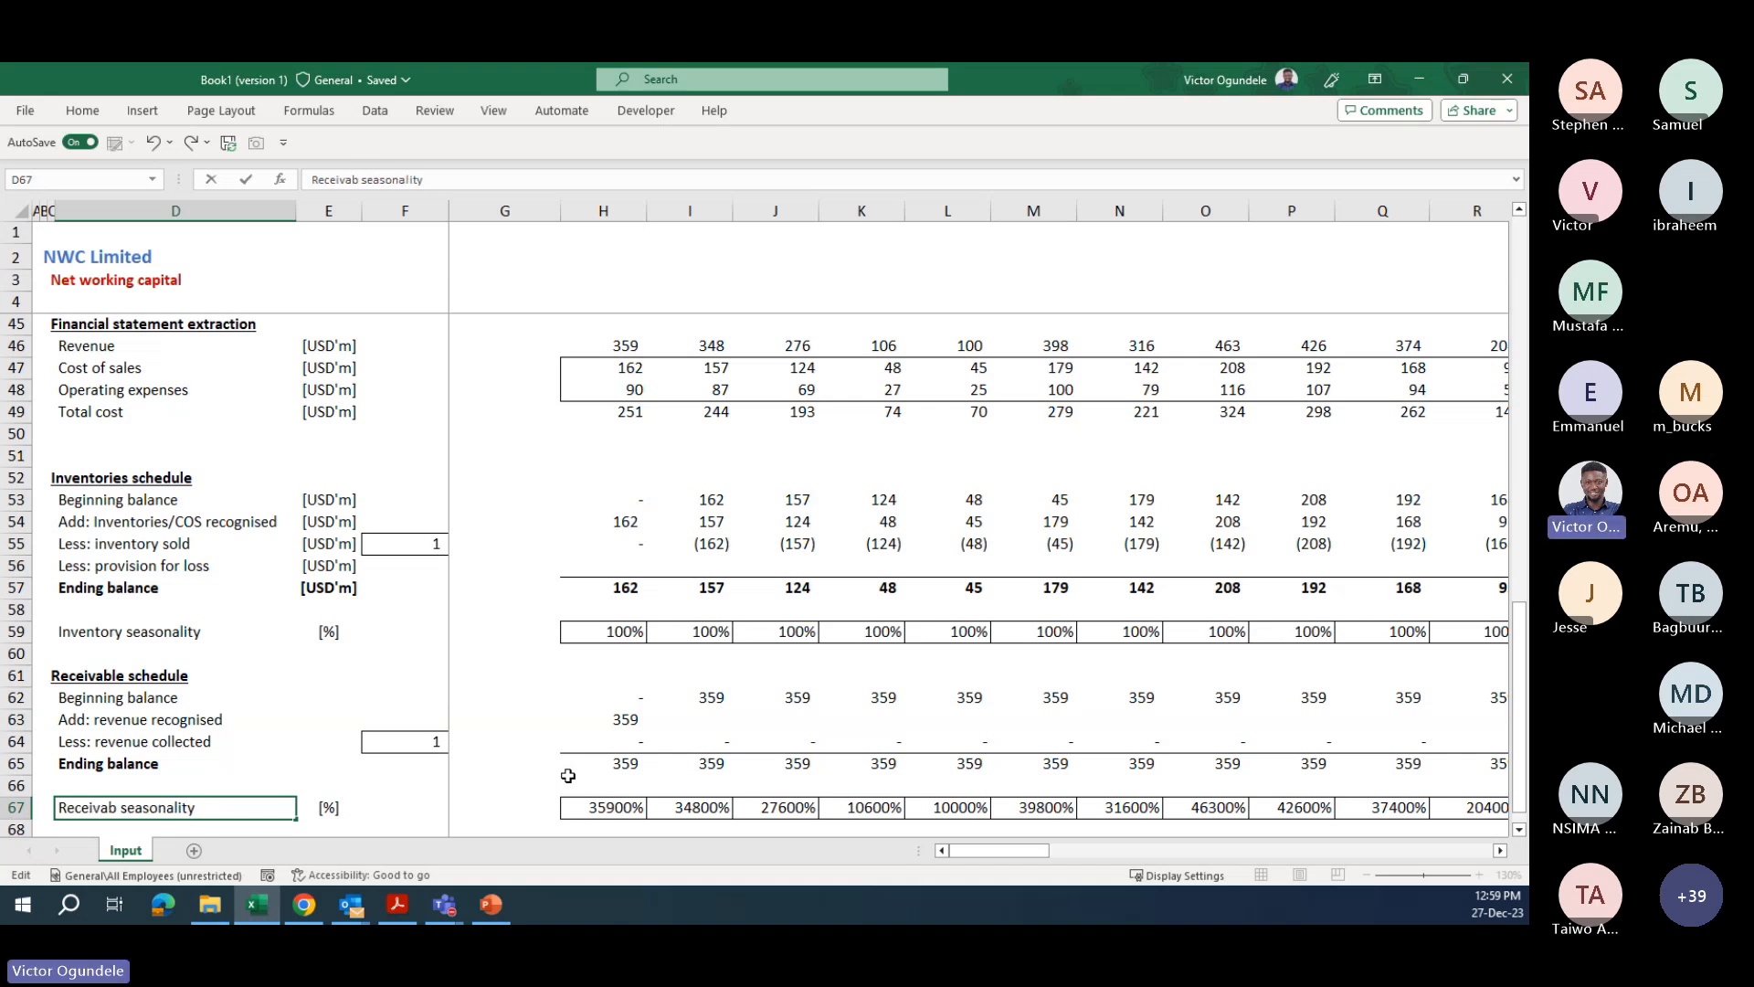
text(les)
- Link H67 to the trade receivables seasonality in H39 and apply the formula across all months of row 67
key(Tab)
key(Tab)
key(Tab)
key(Tab)
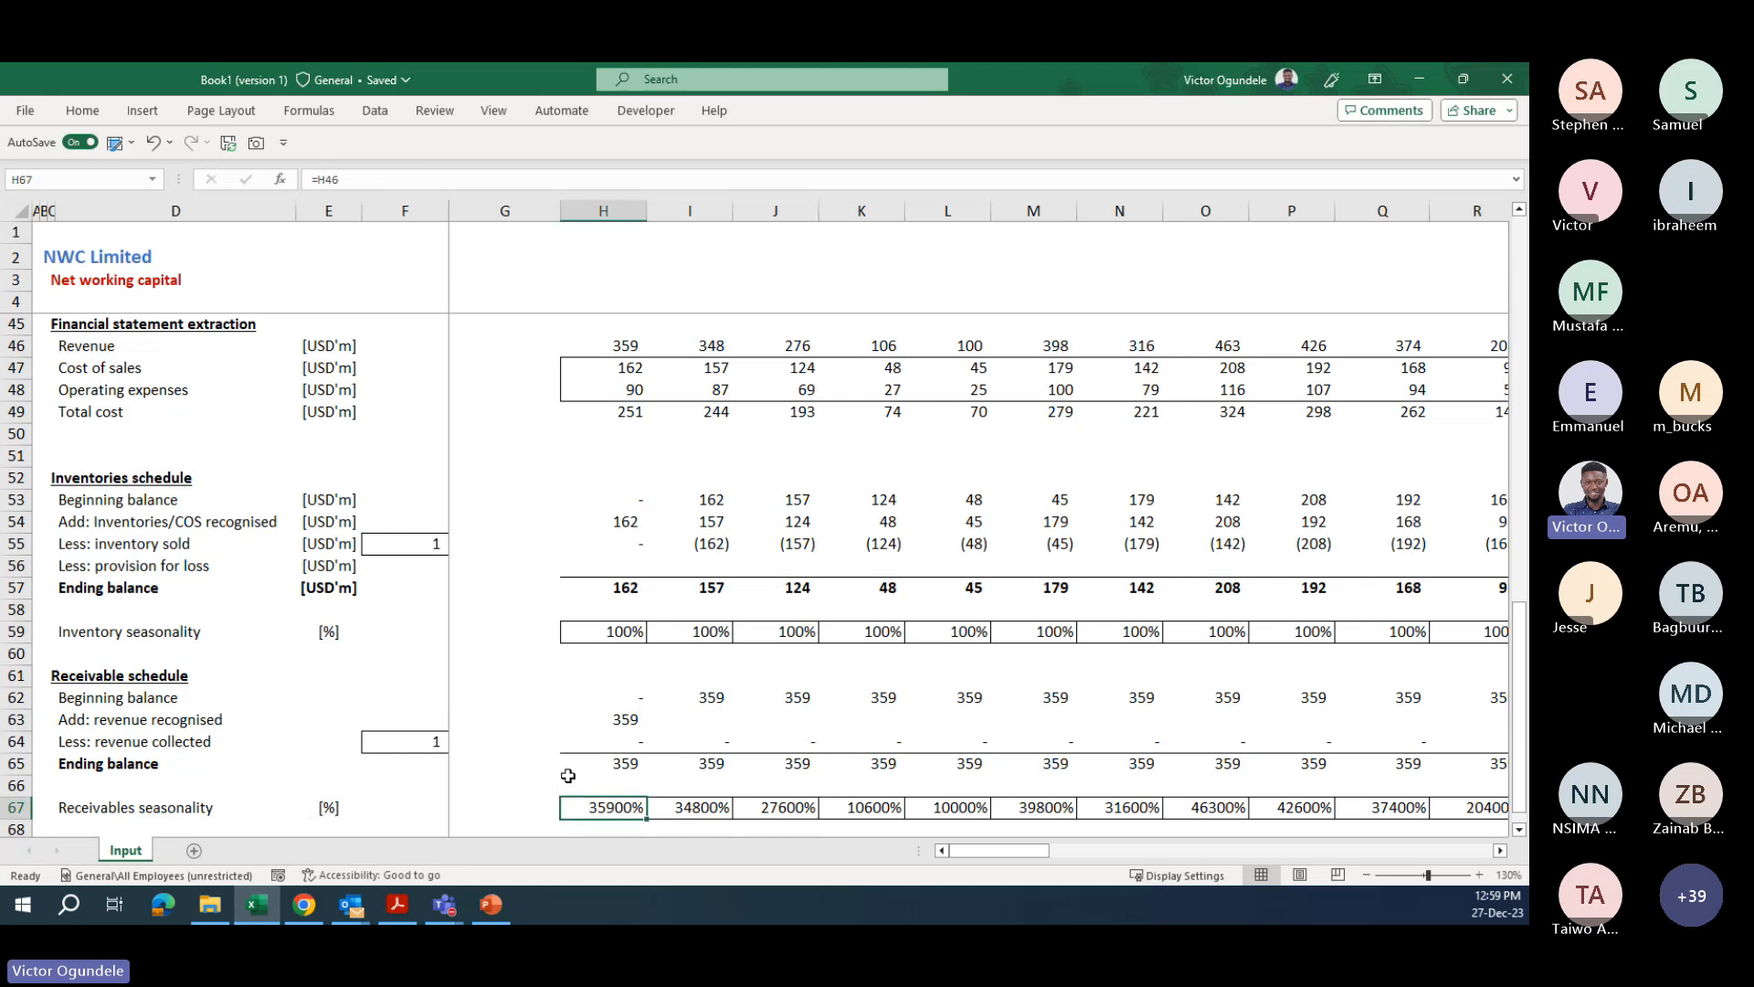
key(ctrl+shift+Right)
key(ctrl+shift+Right)
key(ctrl+shift+Left)
text(=)
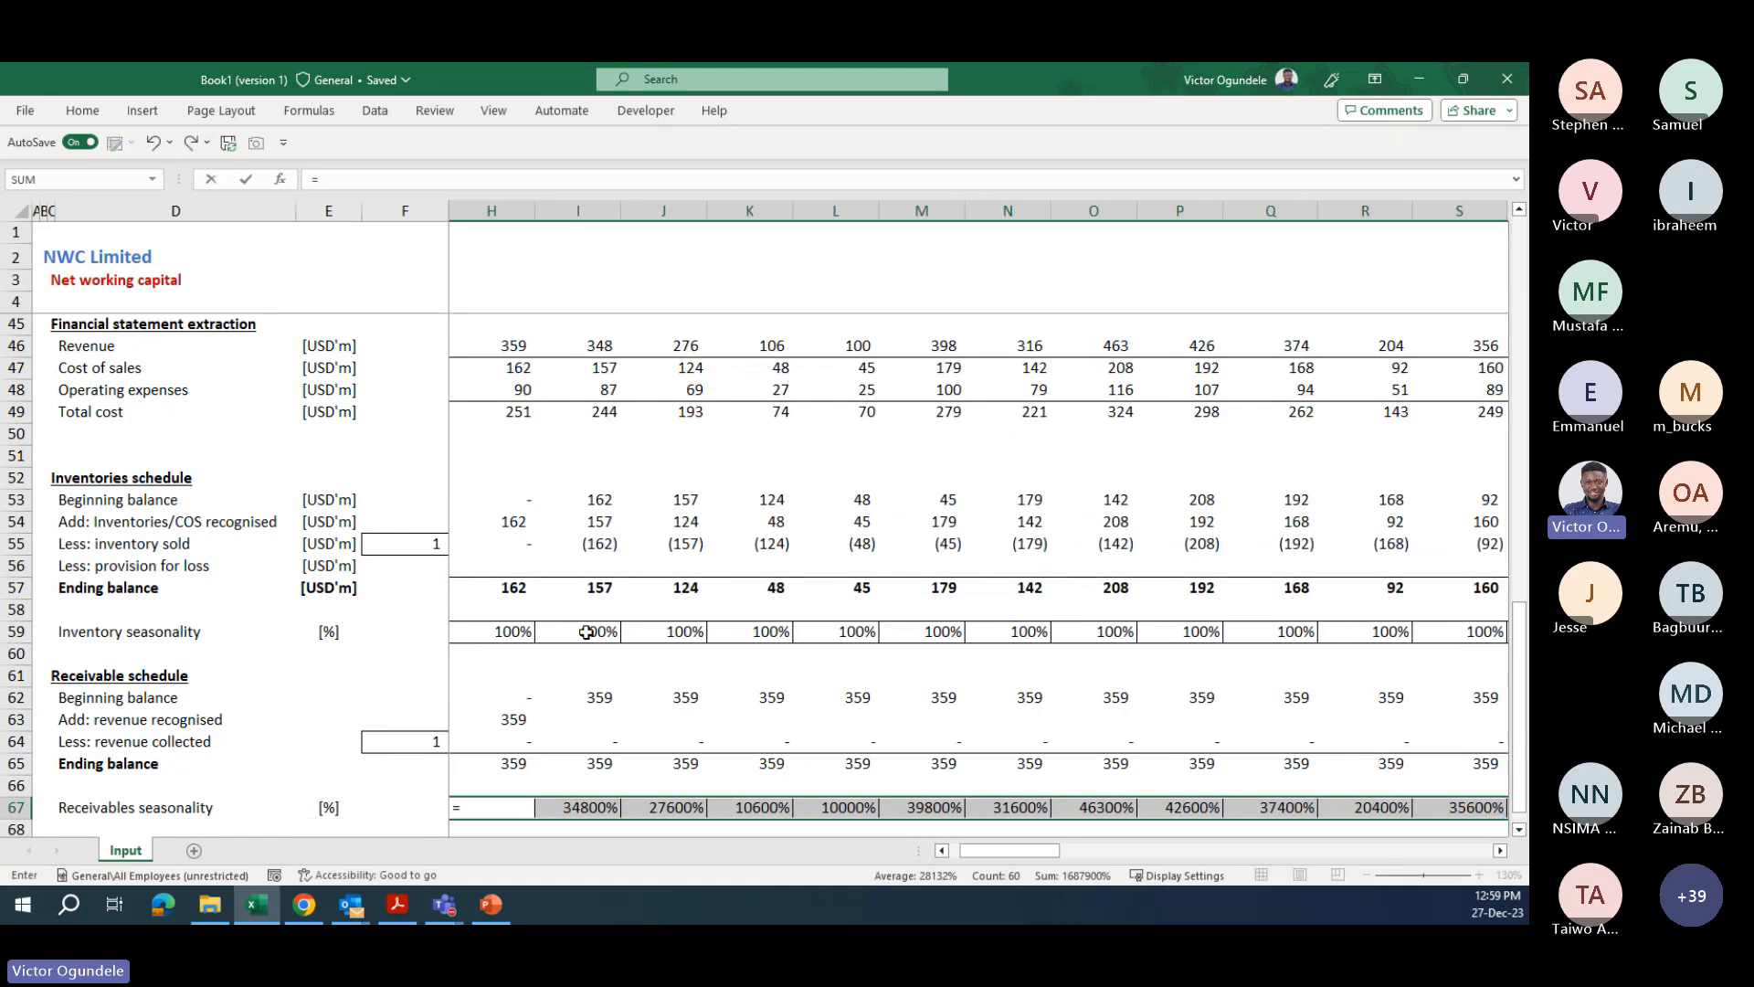
scroll(587, 632, up, 9)
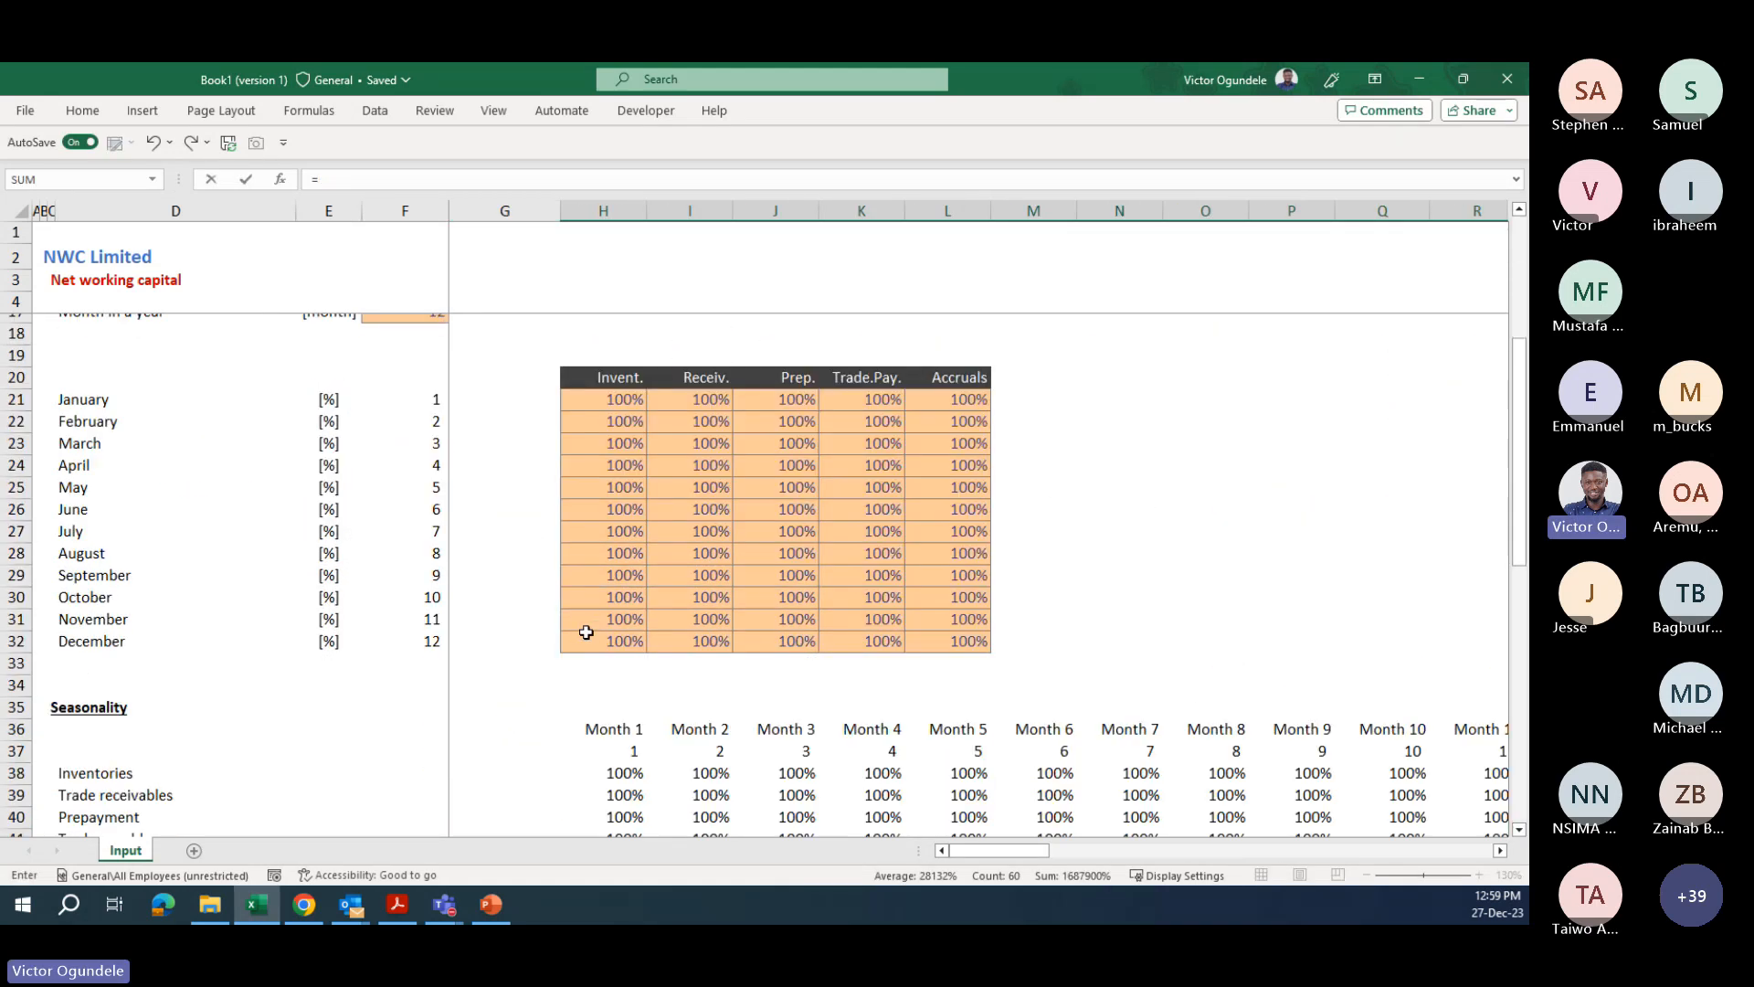
scroll(587, 632, down, 3)
click(624, 630)
key(Return)
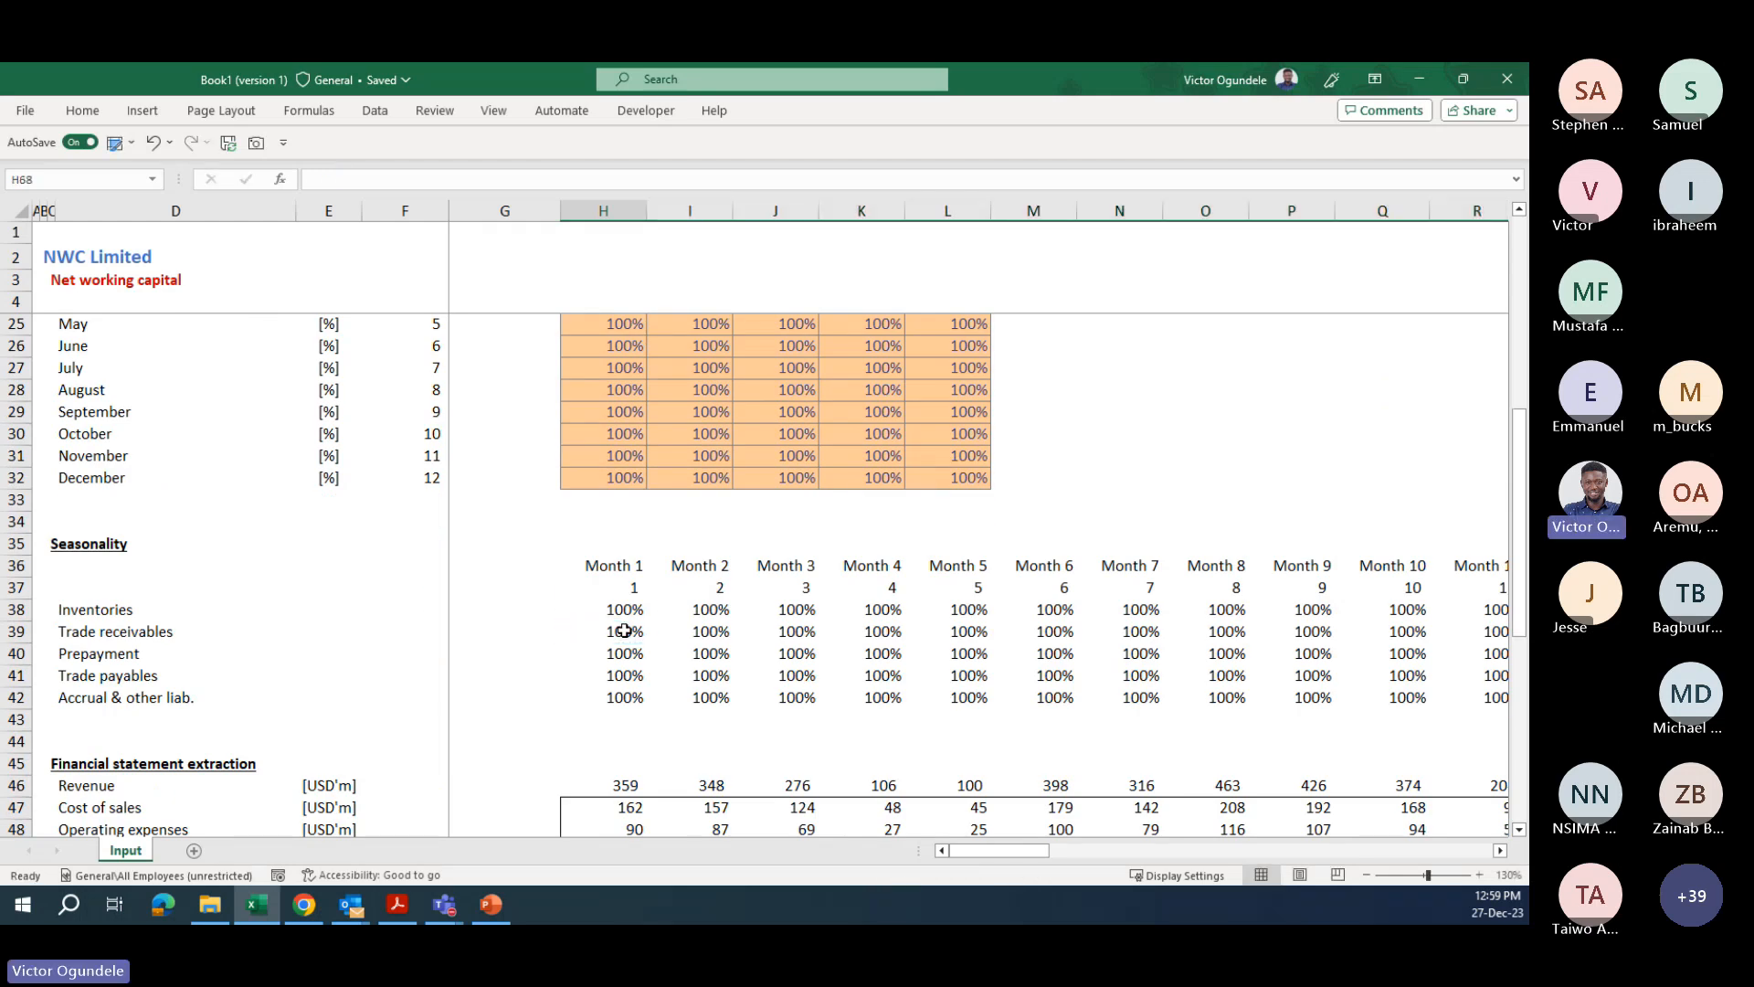
scroll(624, 630, down, 8)
key(Up)
key(ctrl+shift+Right)
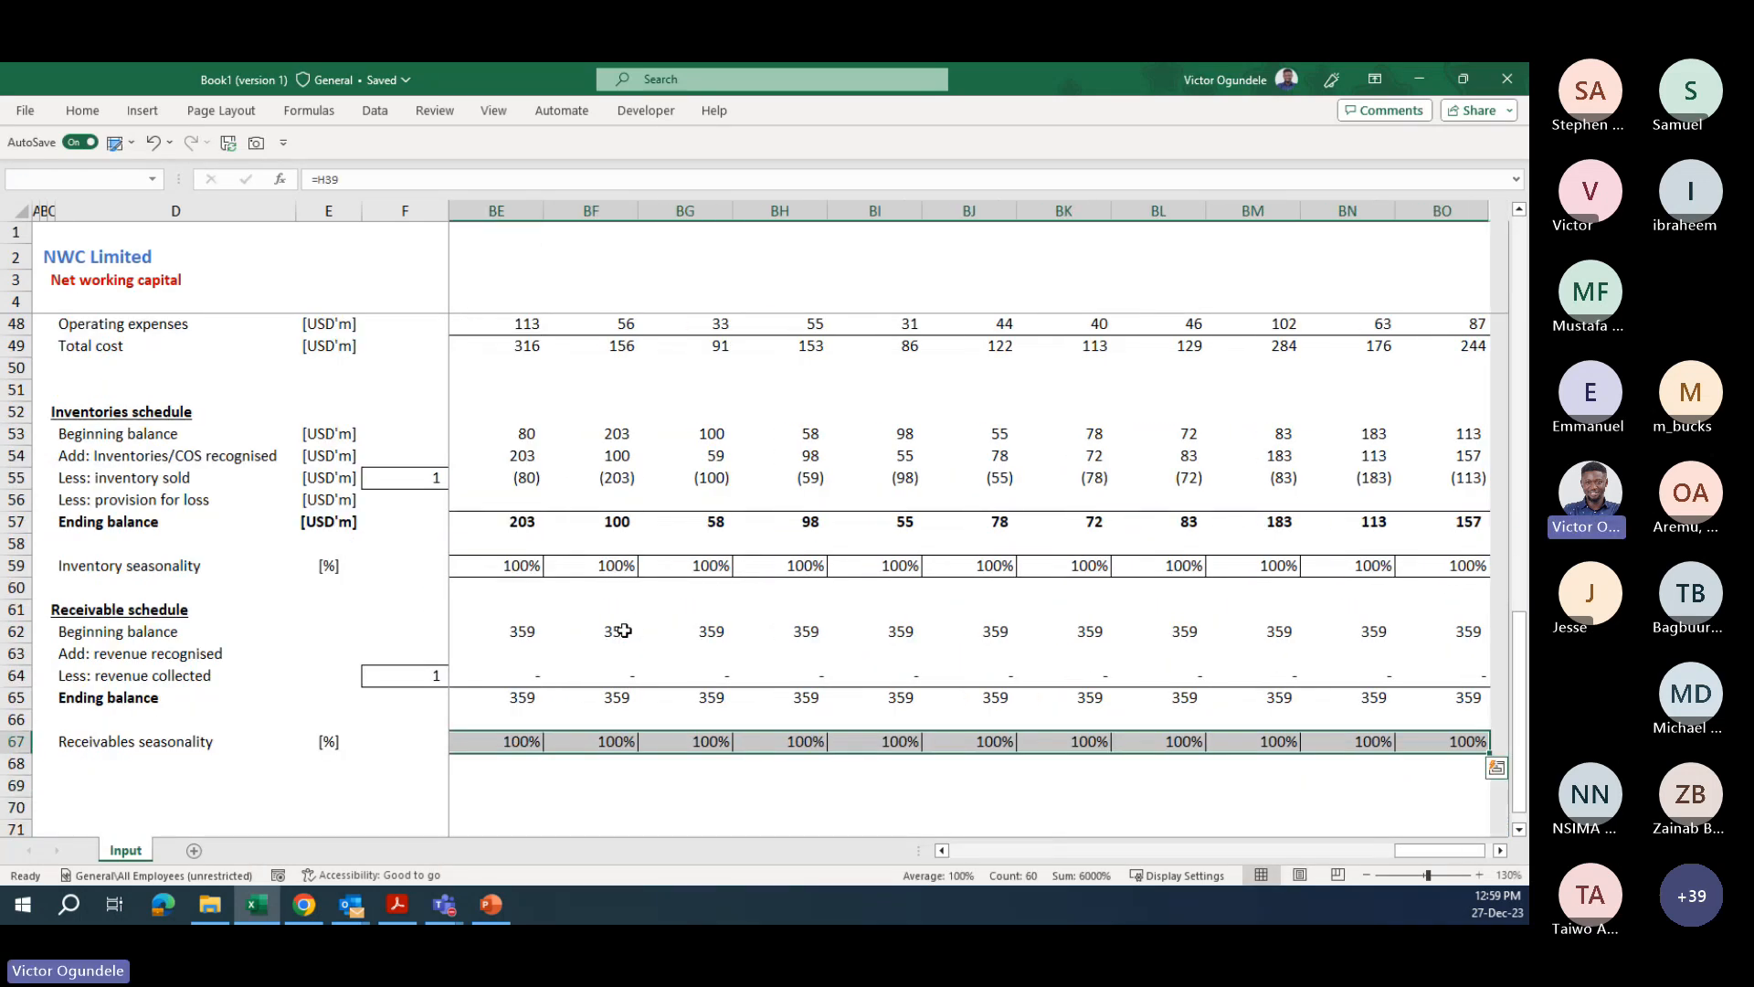
key(Tab)
- Change the seasonality reference in the H64 revenue collected formula to H67 and fill it across the remaining months
key(Left)
key(Up)
key(Up)
key(Up)
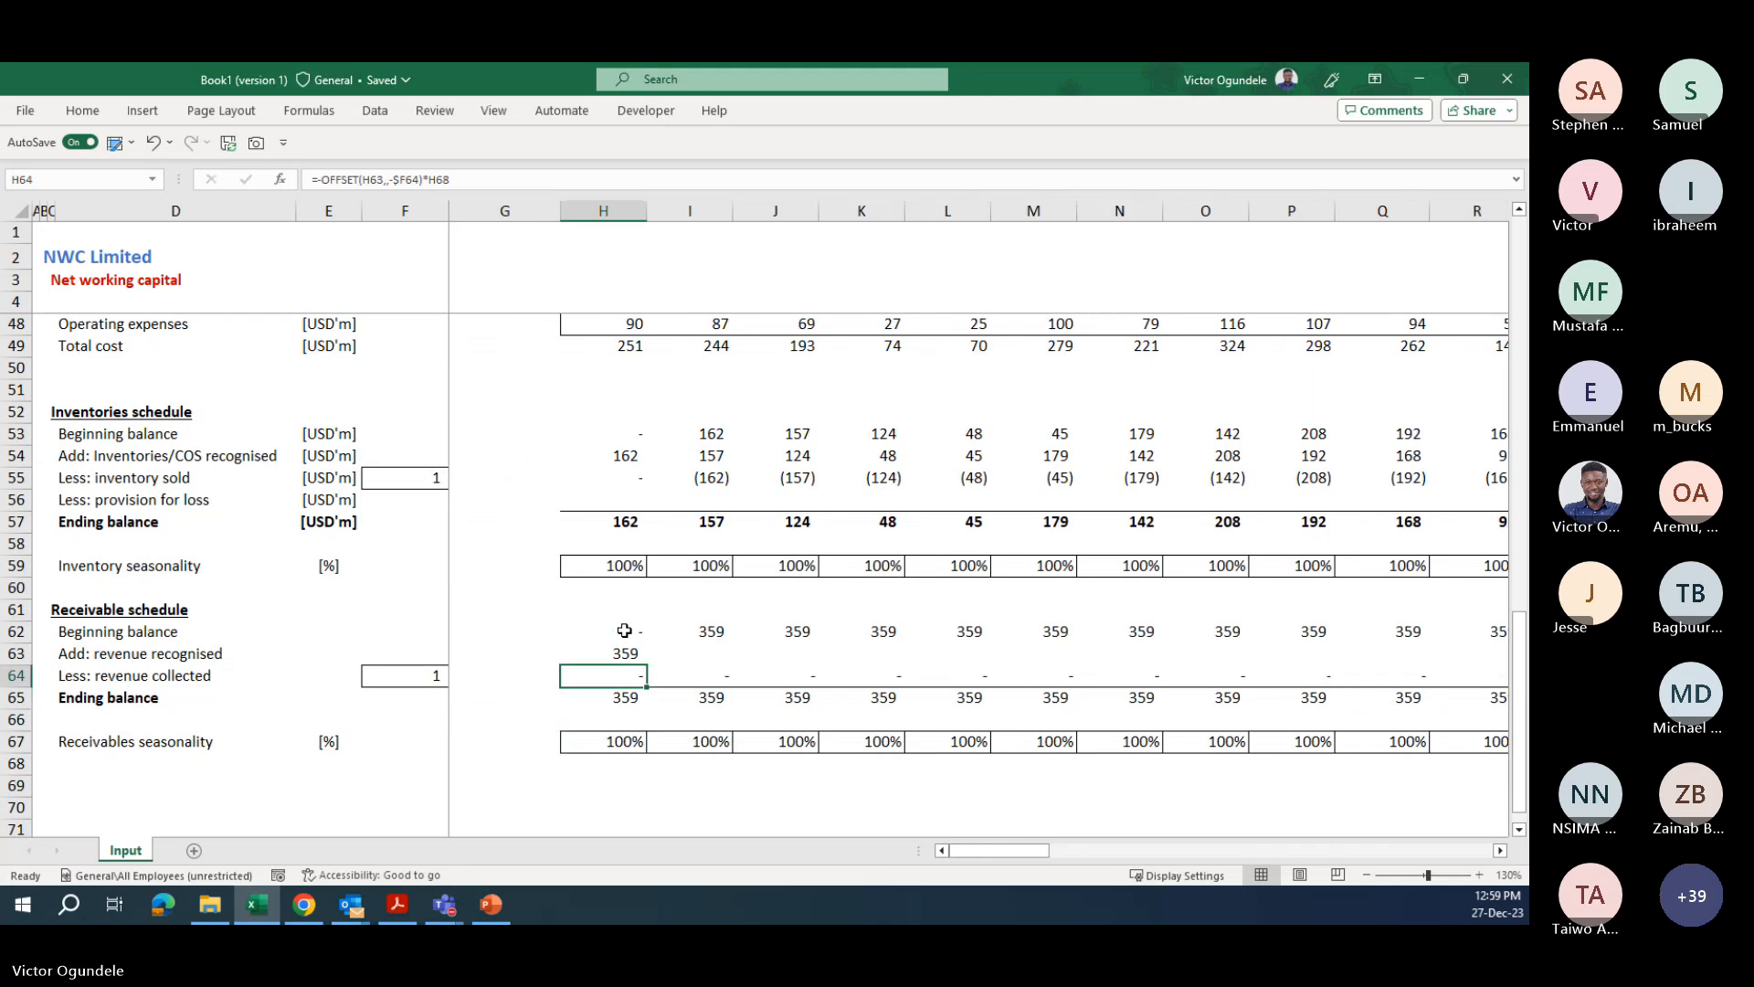
key(F2)
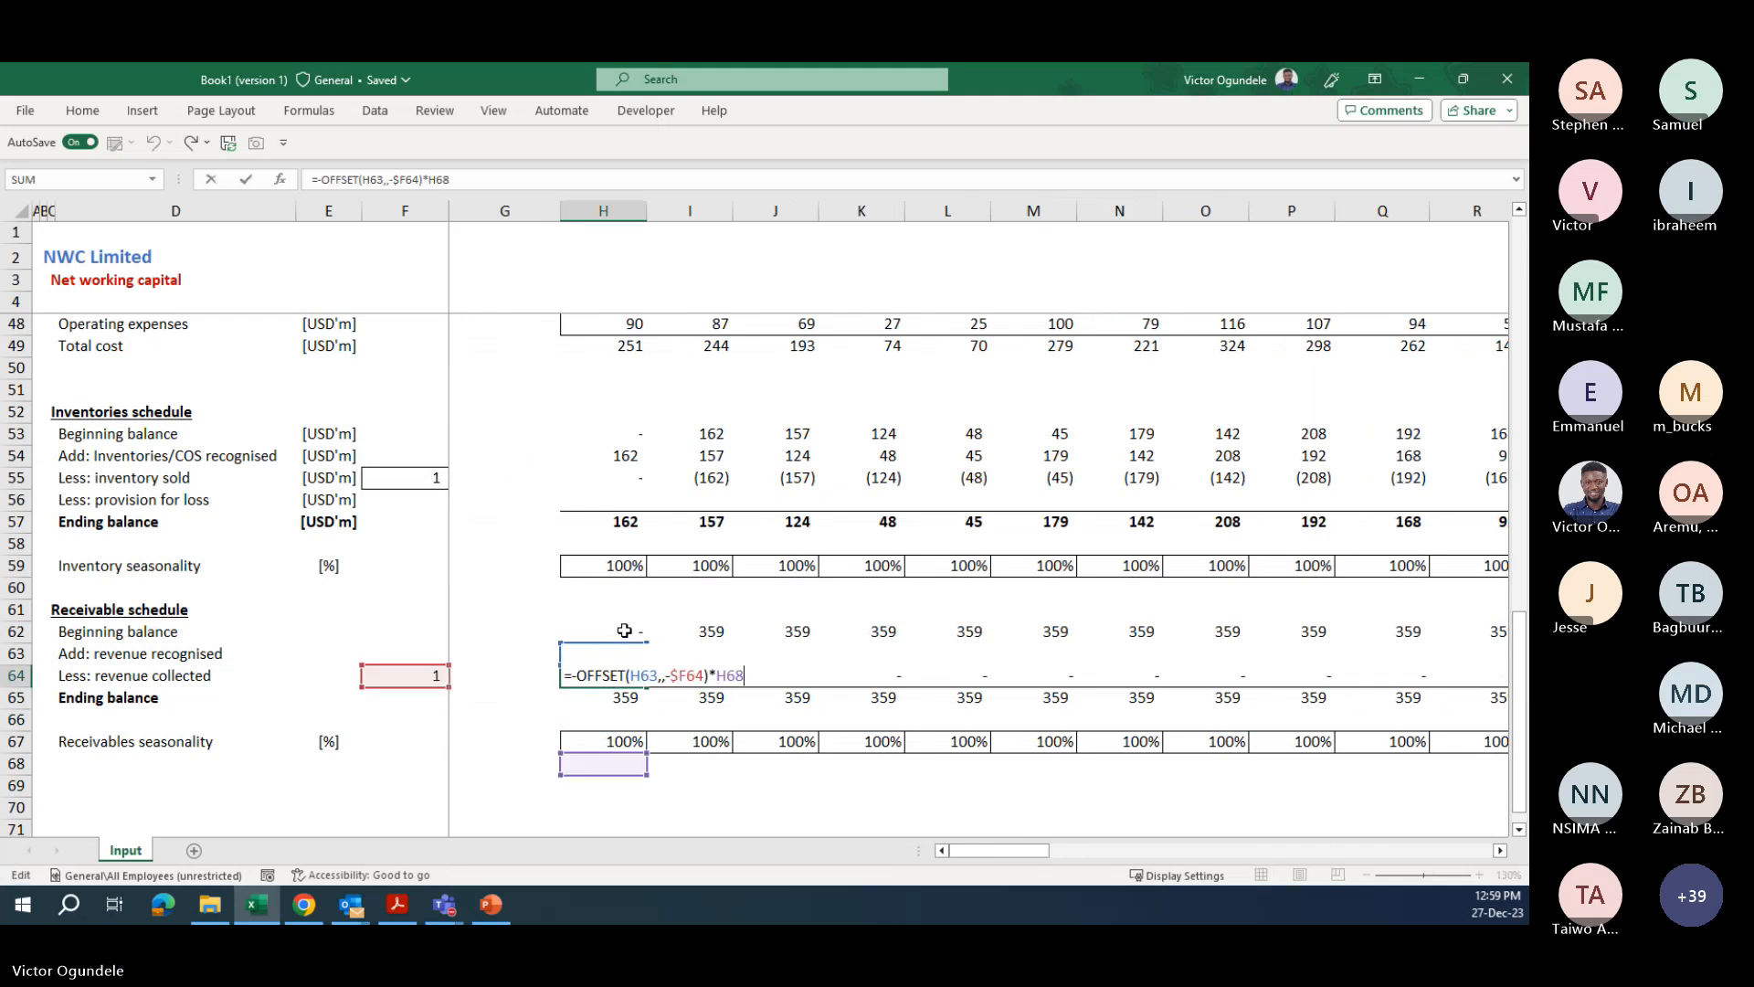
click(634, 743)
key(ctrl+Return)
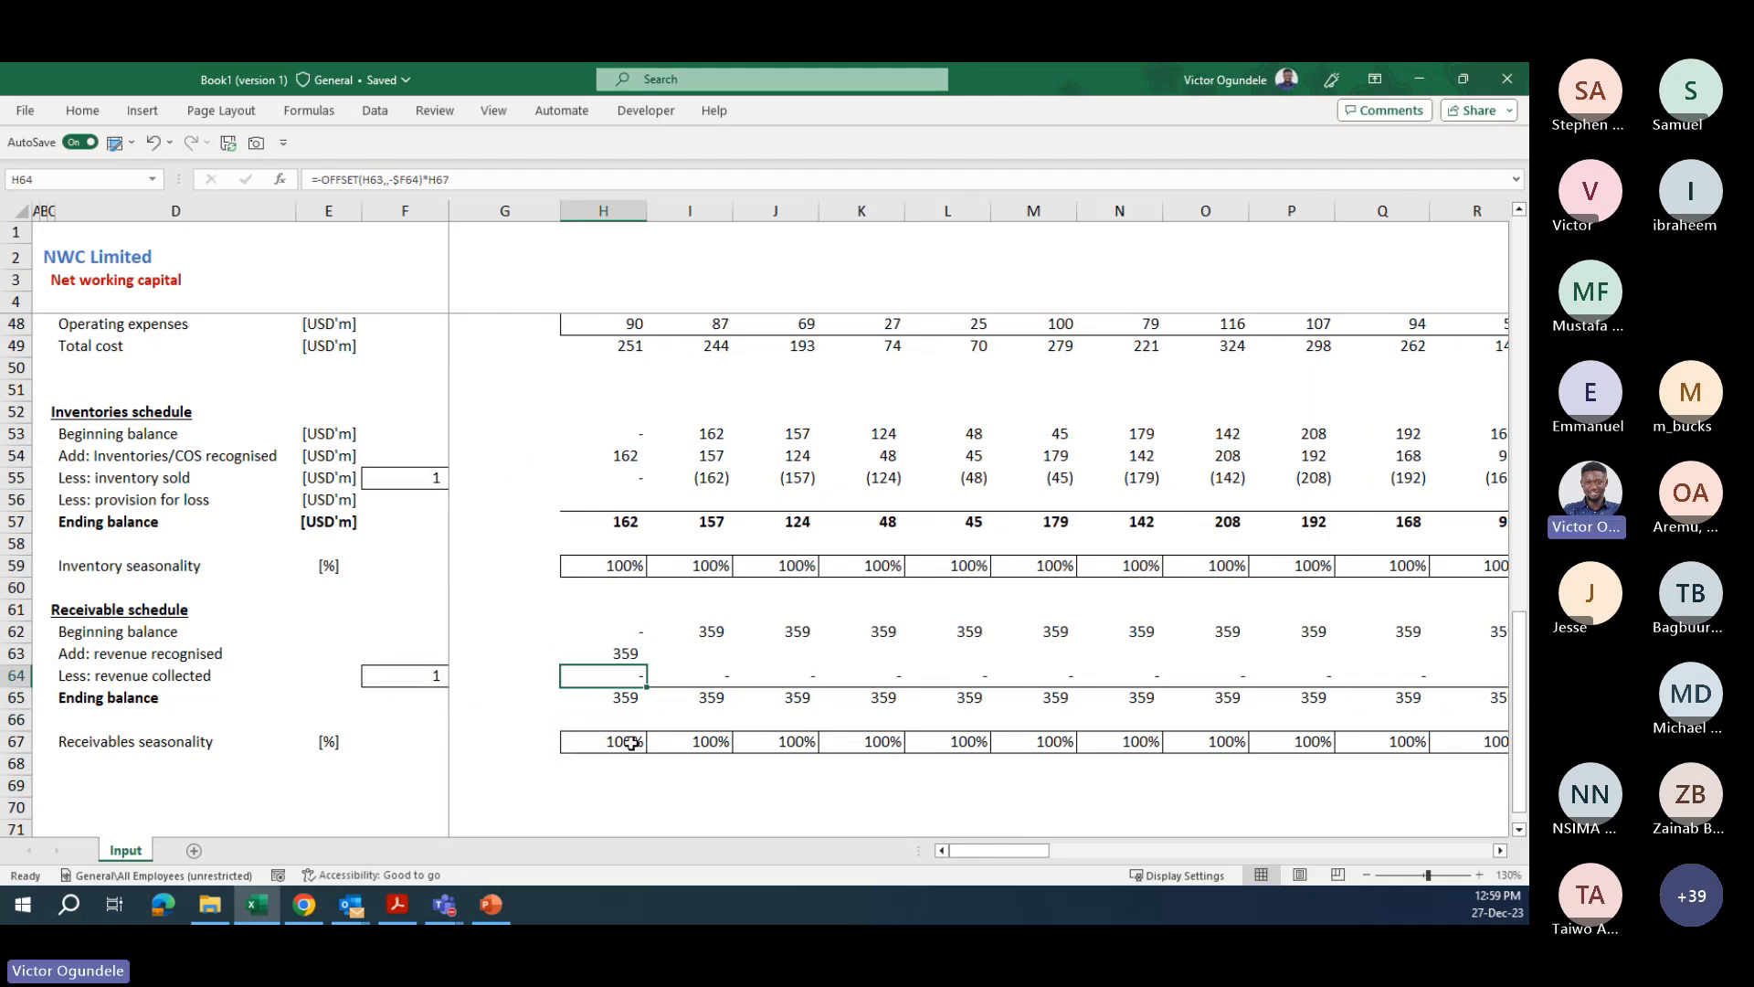
key(ctrl+shift+Right)
key(ctrl+r)
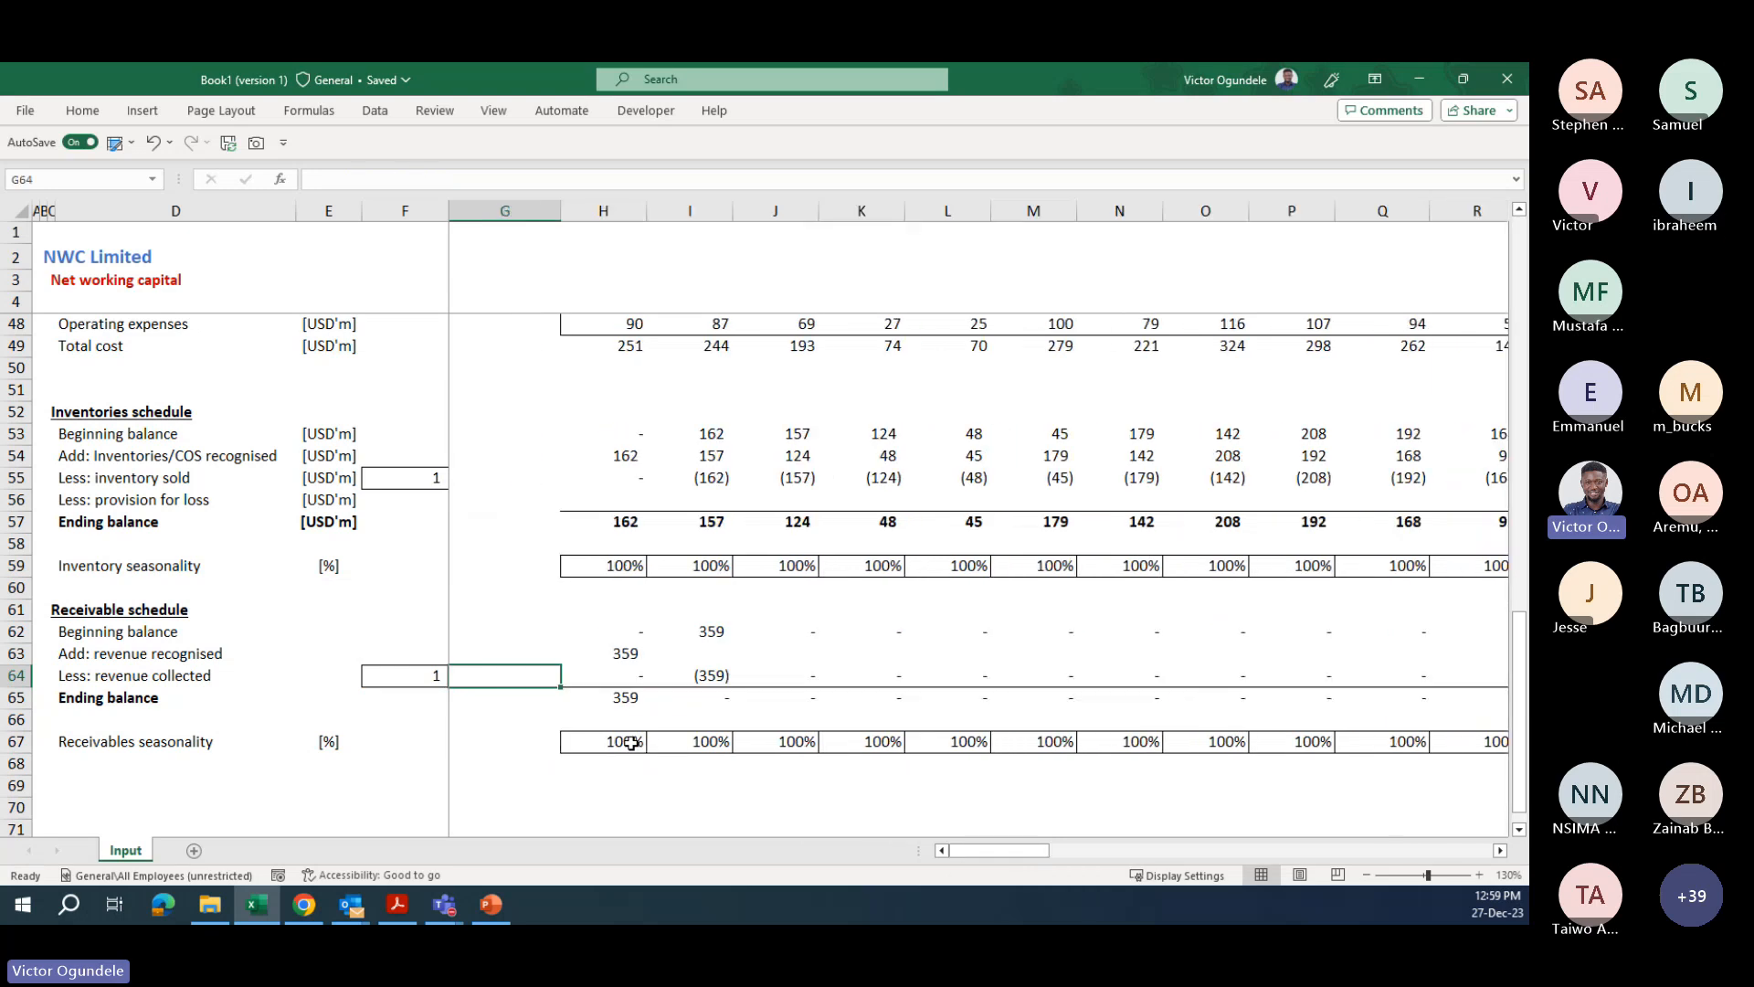
- Fill the H63 revenue recognised formula across all months of the receivable schedule
key(Up)
key(ctrl+shift+Right)
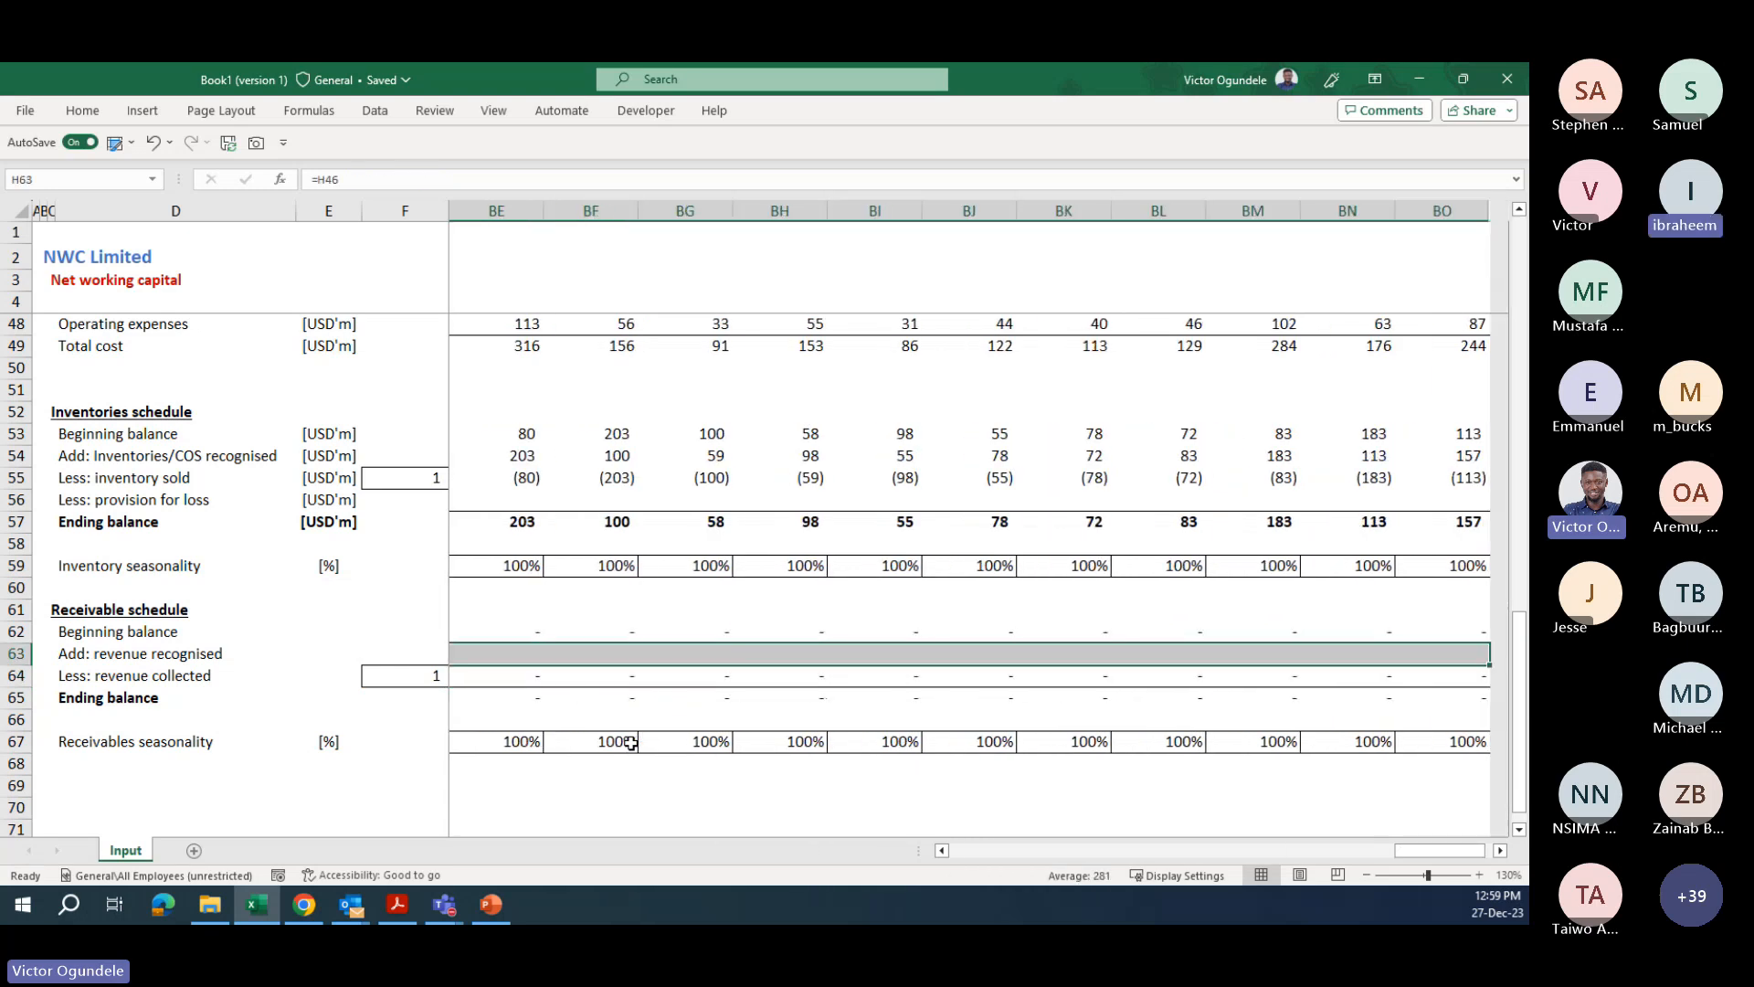
key(ctrl+r)
- Check the filled revenue recognised formulas month by month along row 63
key(ctrl+Left)
key(Right)
key(Right)
key(Right)
key(Right)
key(Right)
key(Right)
key(Right)
key(Right)
key(Right)
key(Right)
key(Right)
key(Right)
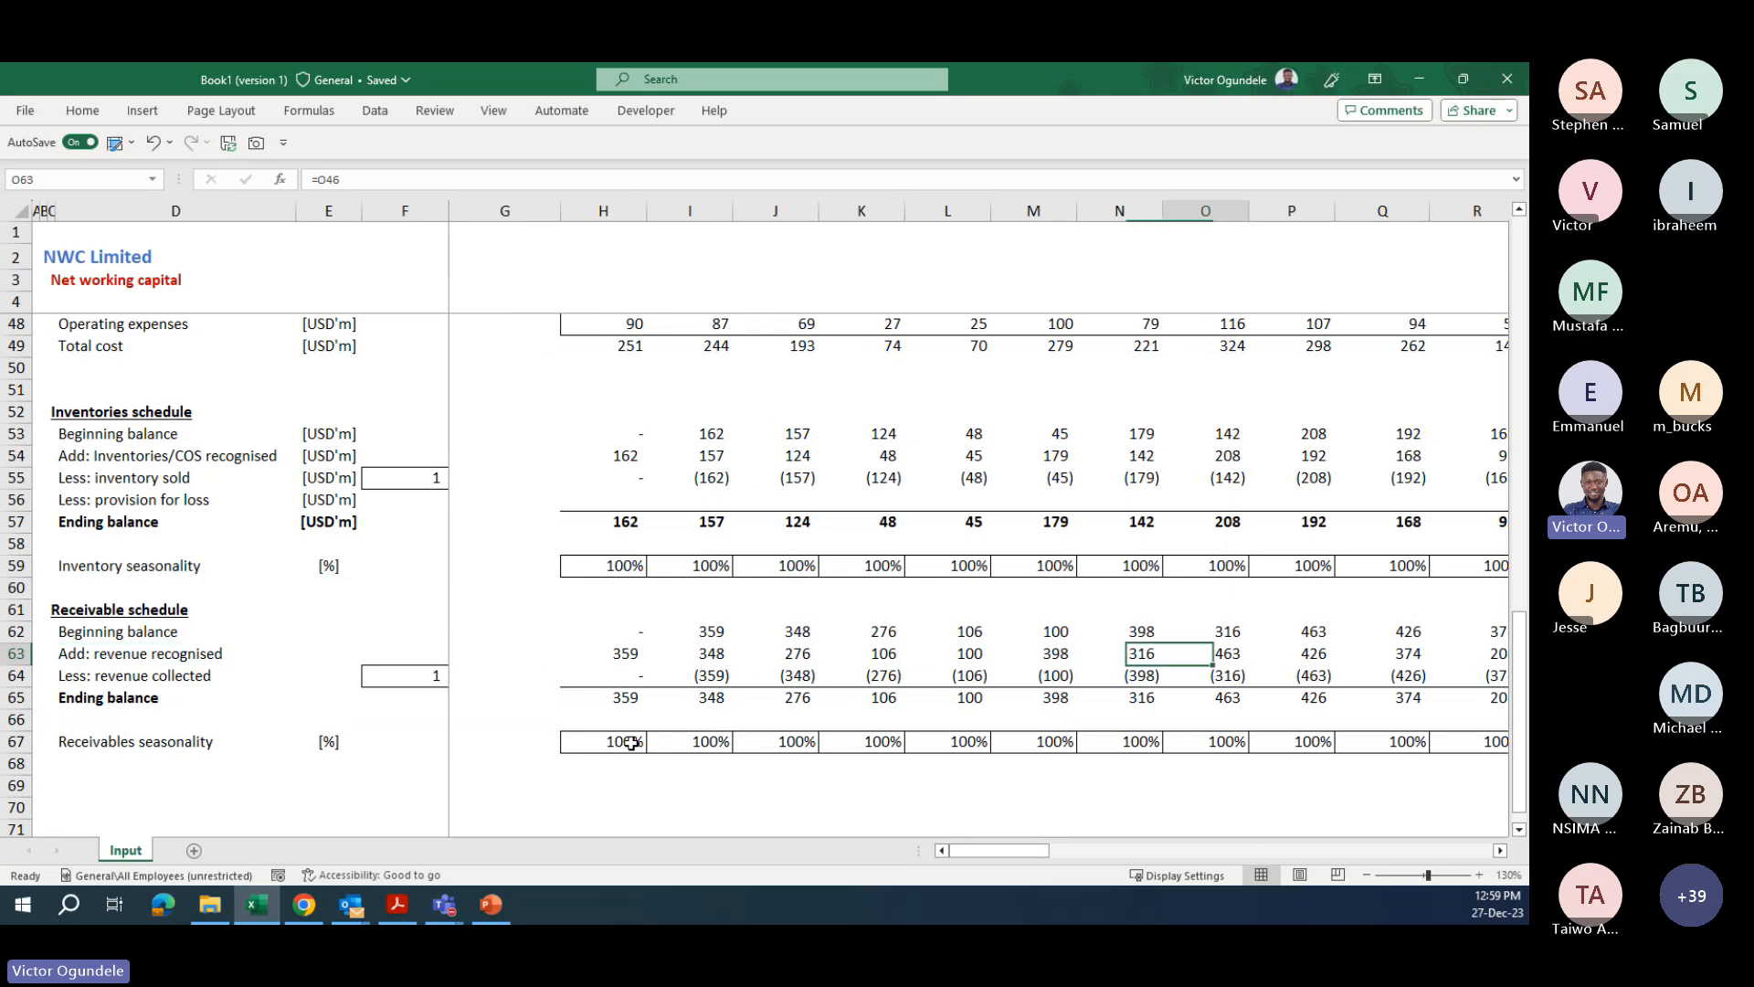
- Insert a row above the receivable schedule's Ending balance and label it "Less: provision for irrecoverable" in D65
key(Down)
key(Down)
key(Left)
key(Left)
key(Left)
key(Left)
key(Left)
key(Left)
key(Left)
key(Left)
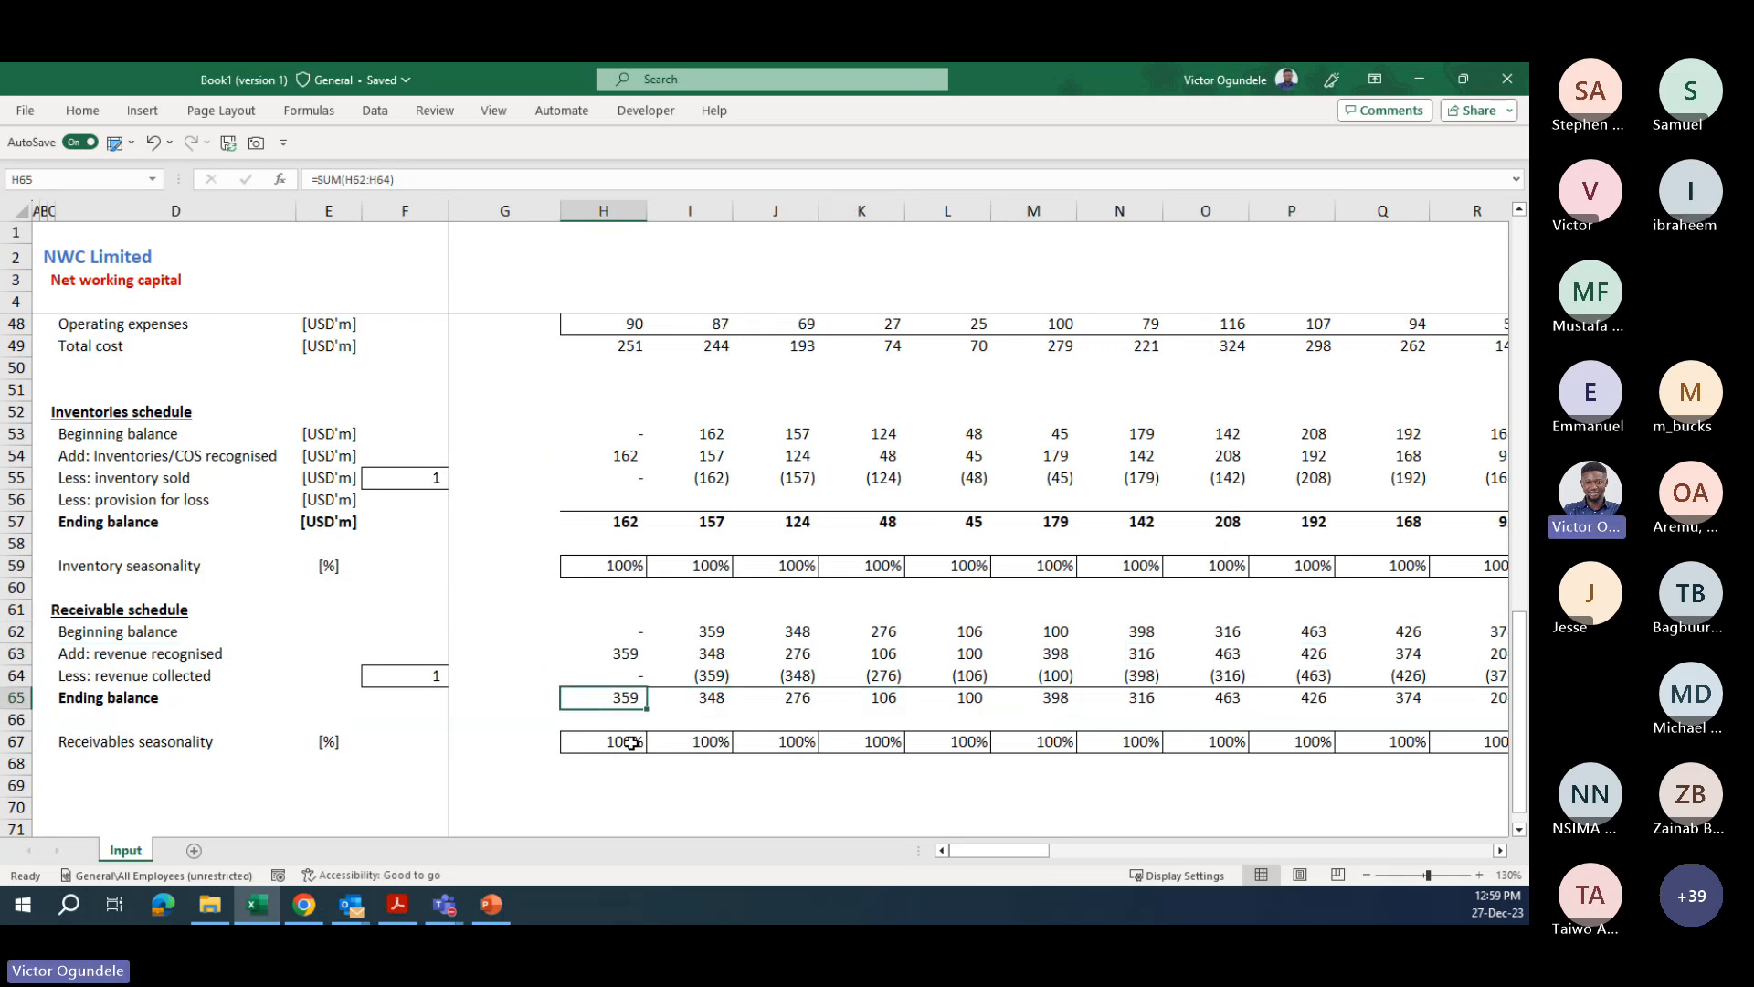
key(shift+space)
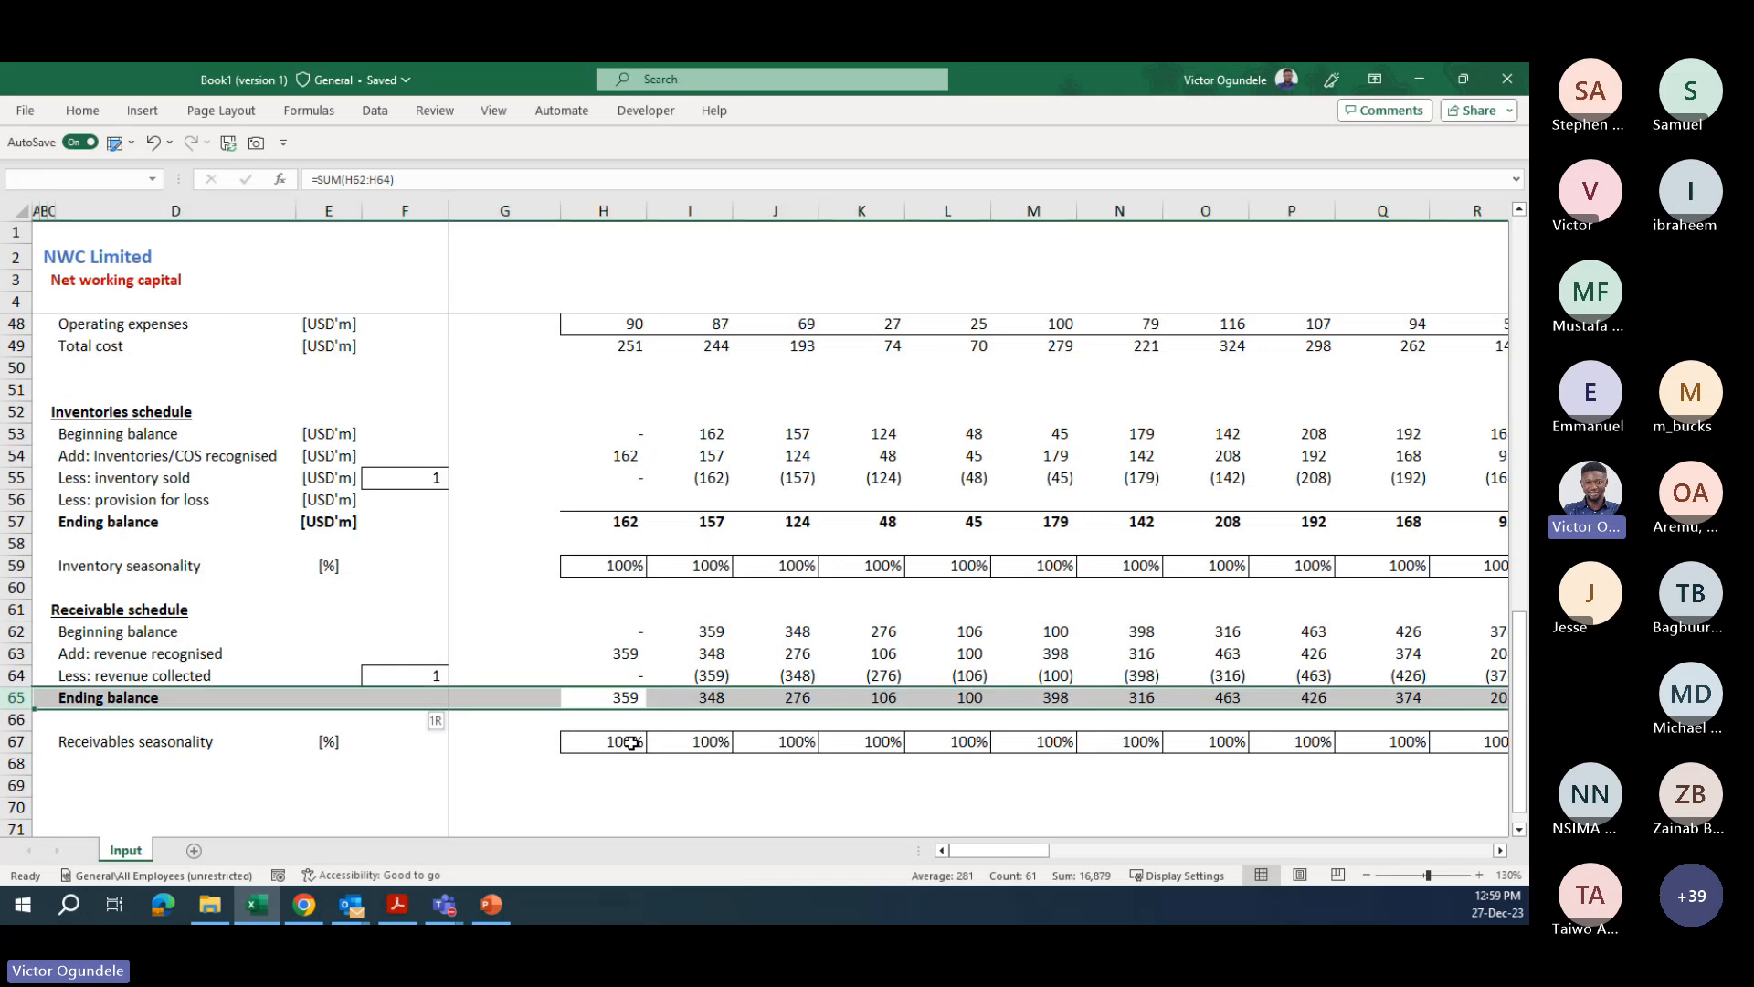
key(ctrl+shift+equal)
text(Less:)
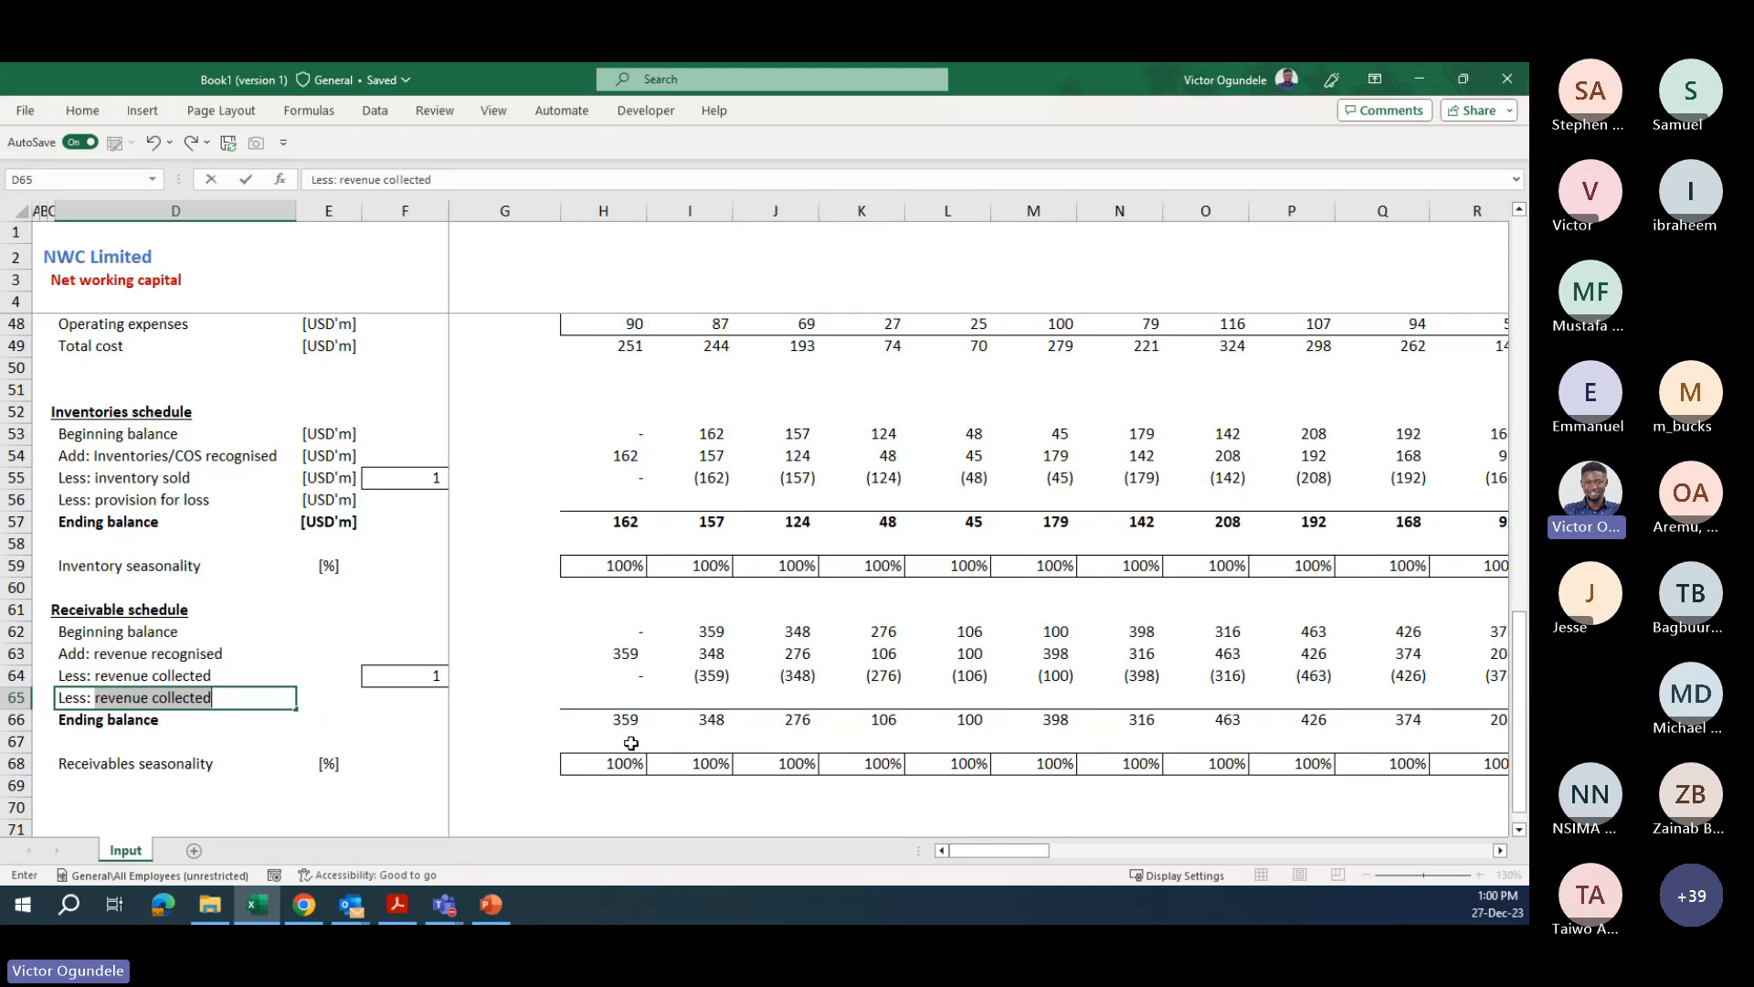
text(provision for)
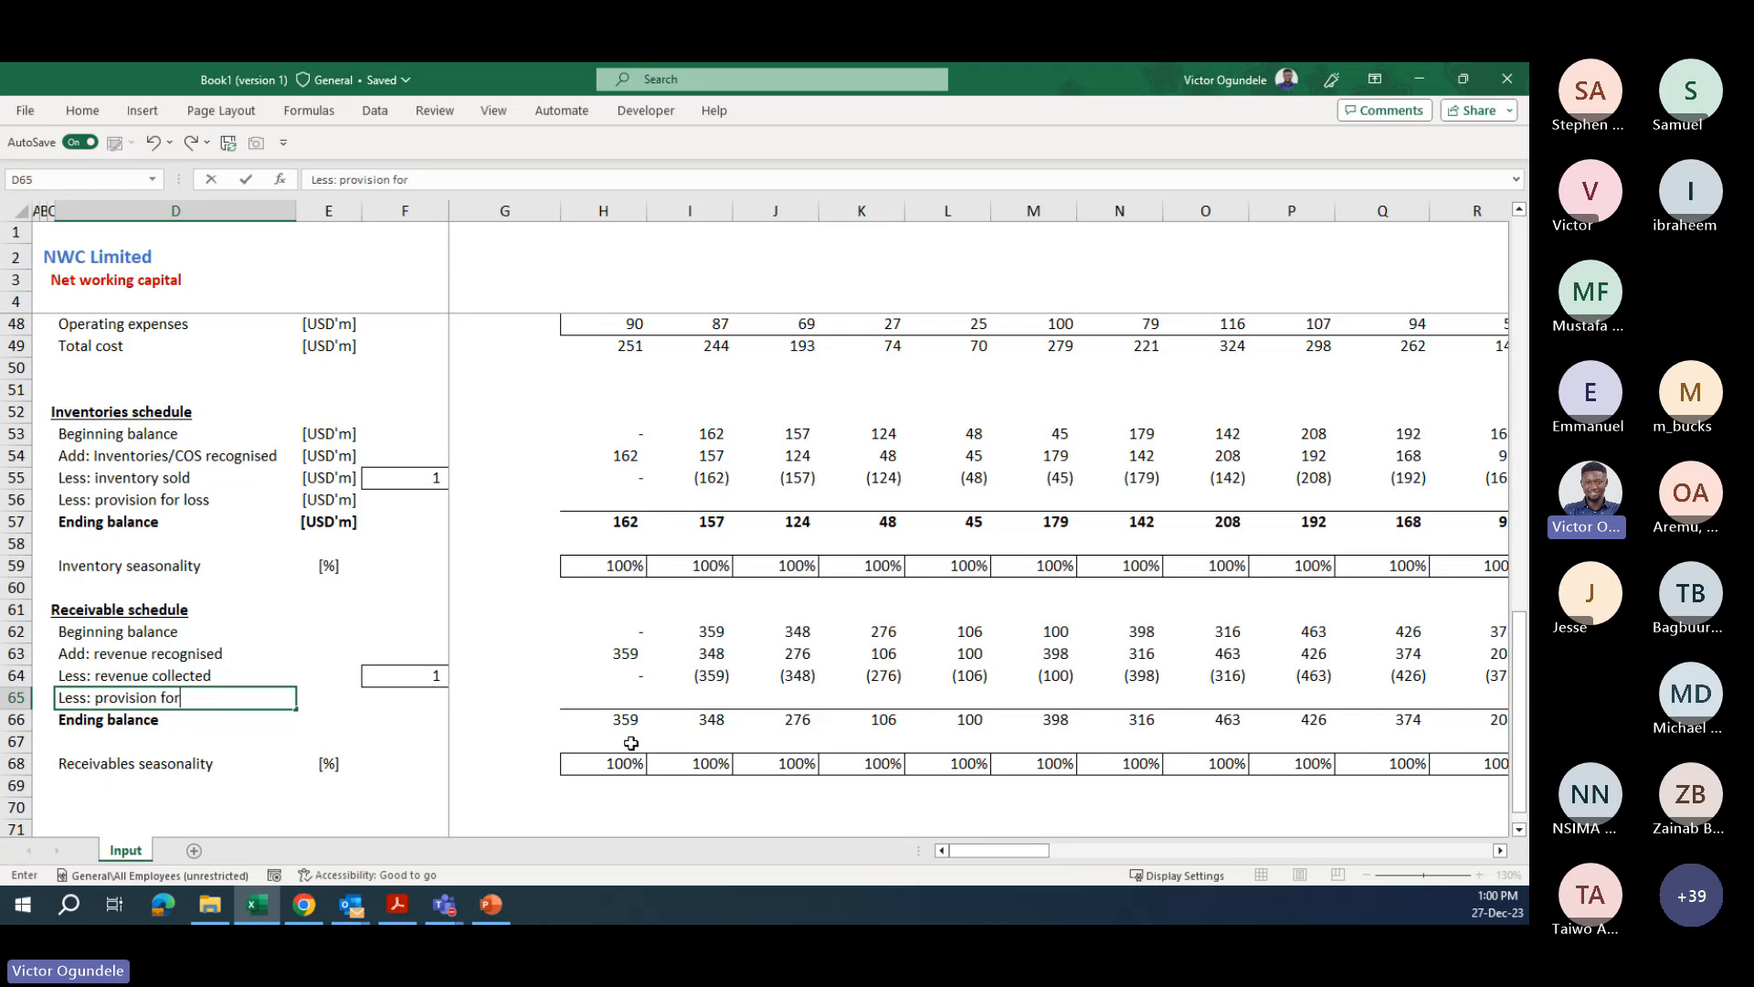
text( irrecoverable)
key(ctrl+Return)
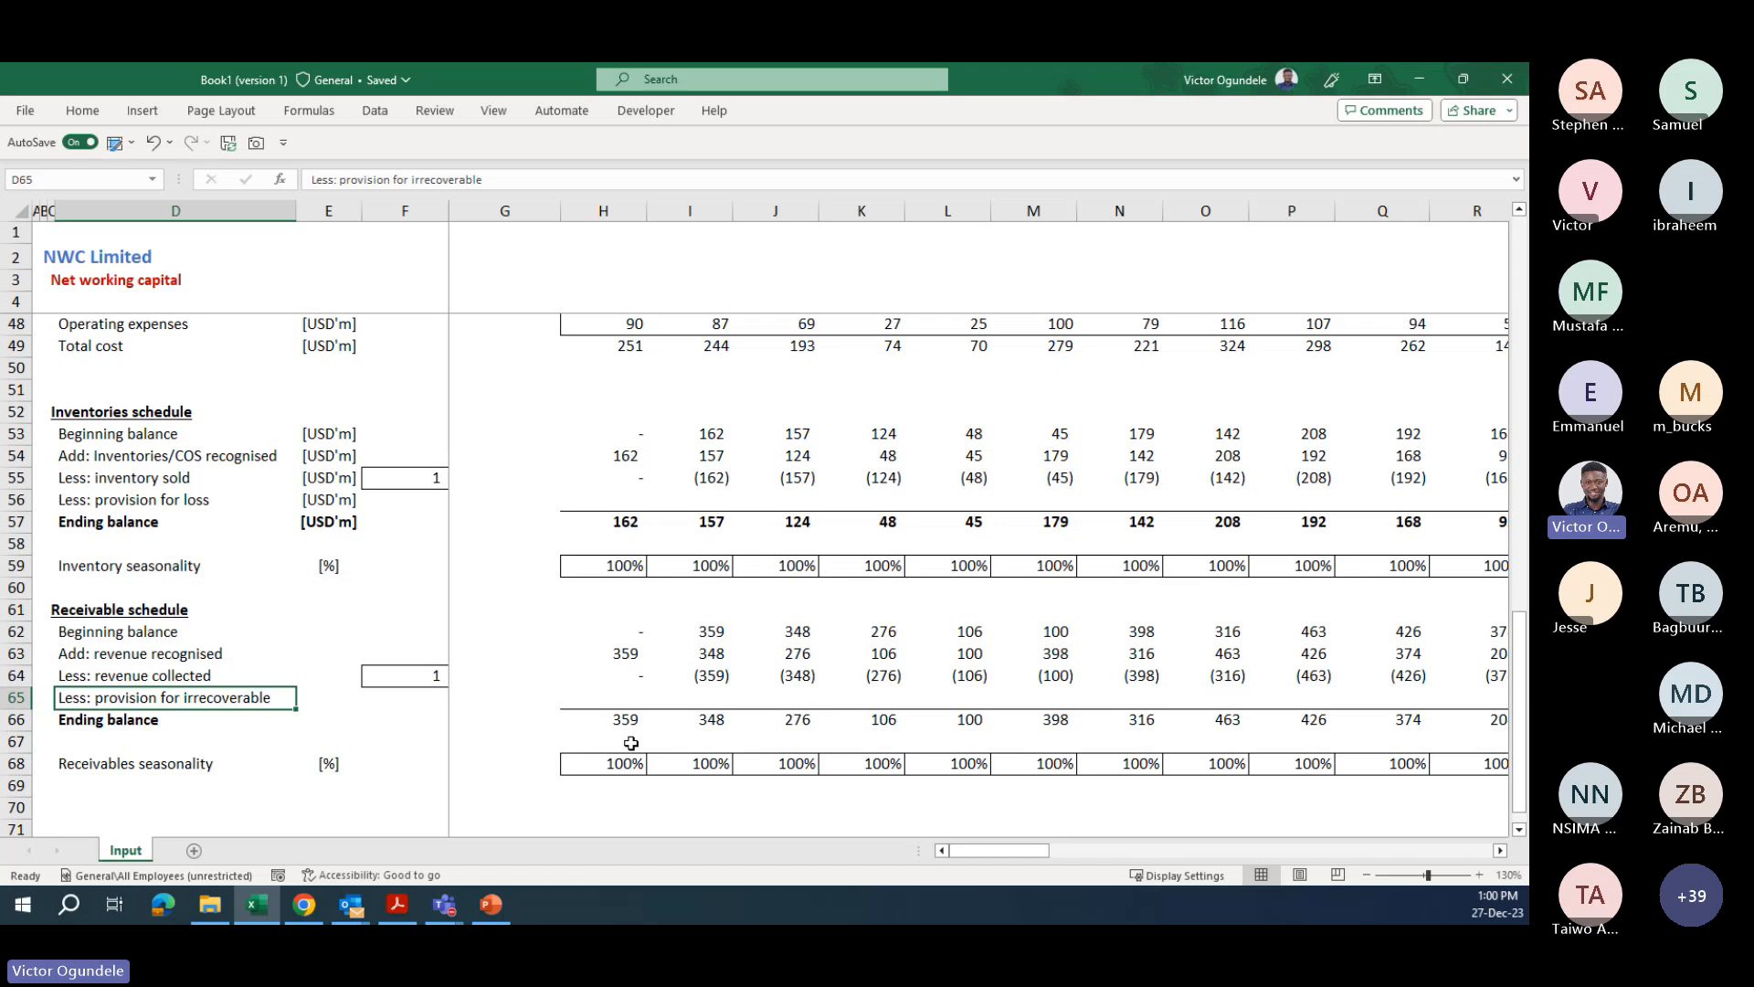
- Inspect the empty provision row 65 and the receivable Ending balance formulas across the months of row 66
key(Right)
key(Right)
key(Right)
key(Right)
key(Right)
key(Right)
key(Right)
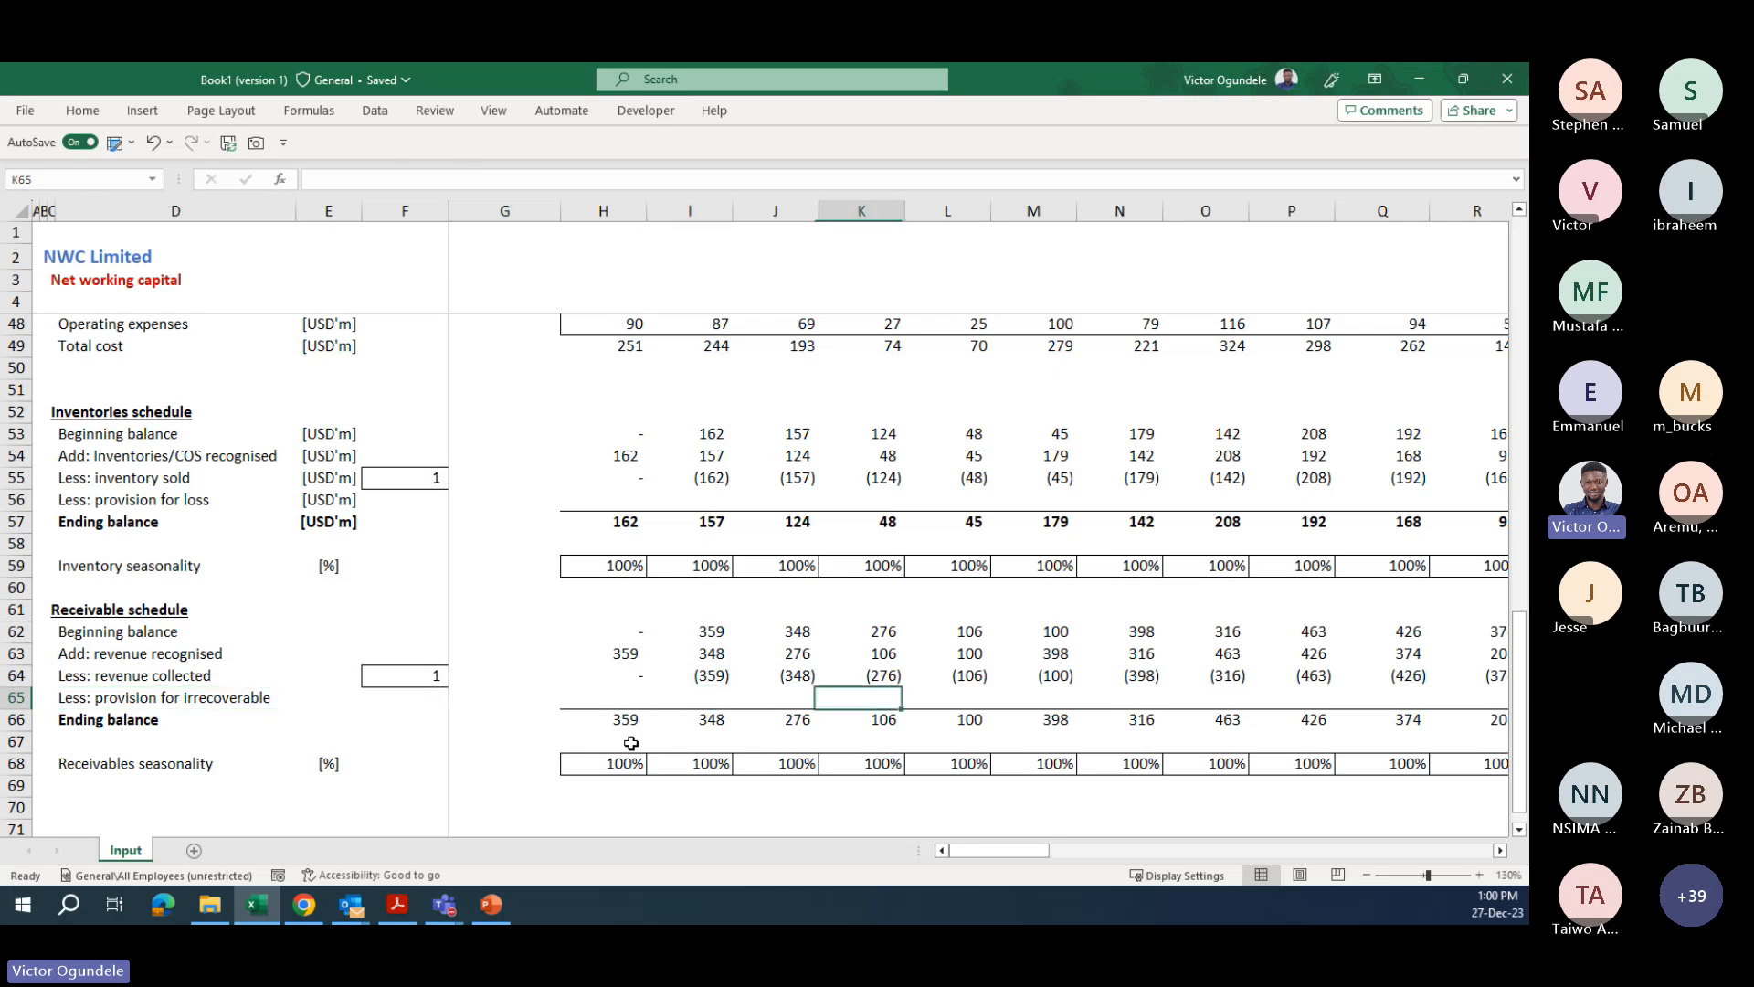
key(Down)
key(Left)
key(Left)
key(Left)
key(ctrl+shift+Right)
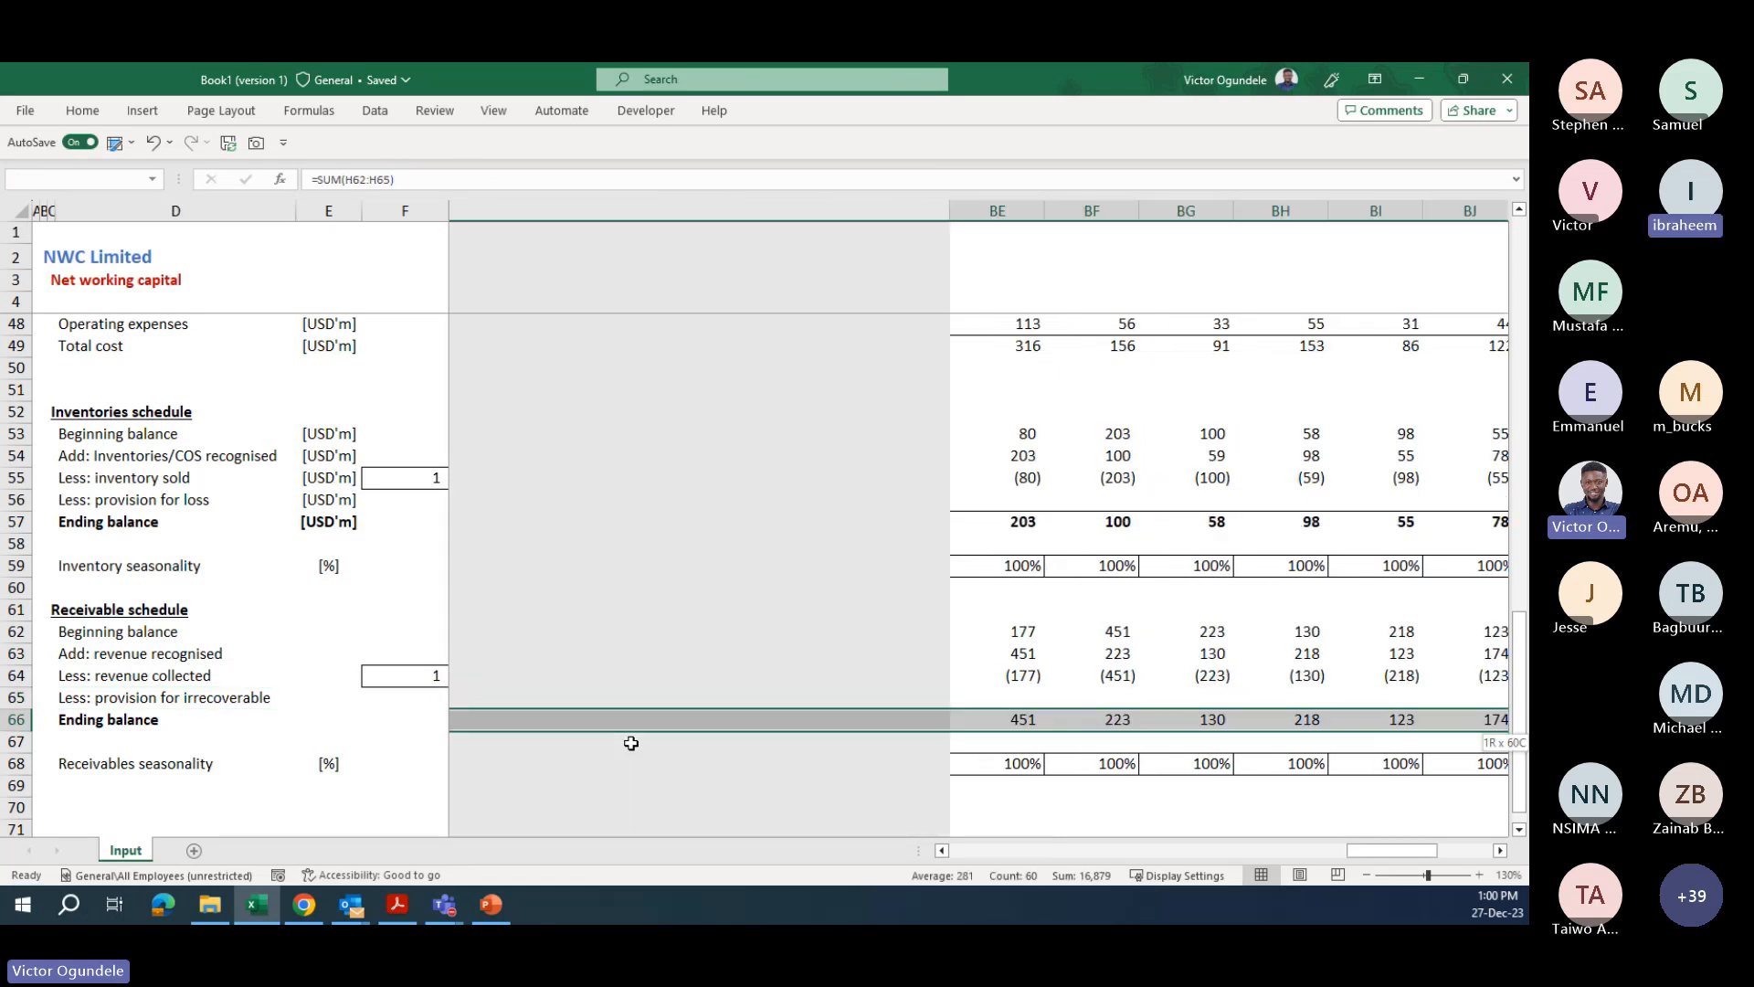
key(Left)
key(Left)
key(Left)
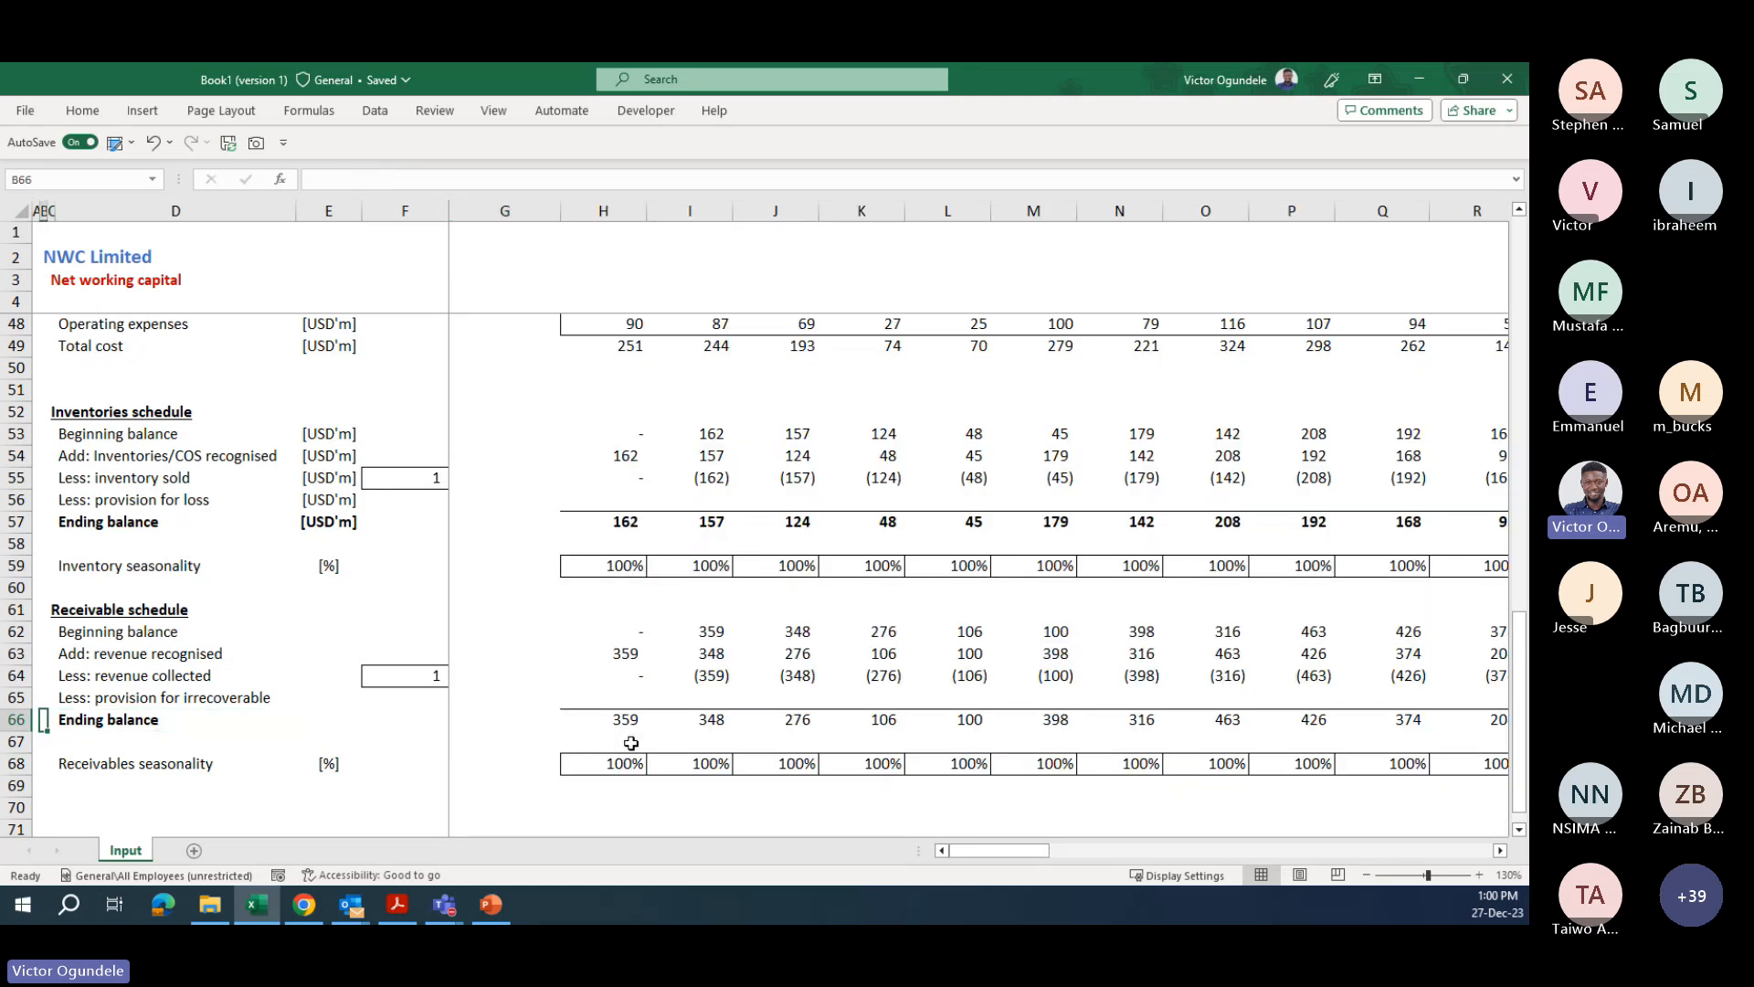
- Review the monthly Seasonality section above the schedules, including the Inventories lookup formula in H38
key(Down)
key(Down)
key(Down)
key(Down)
key(Down)
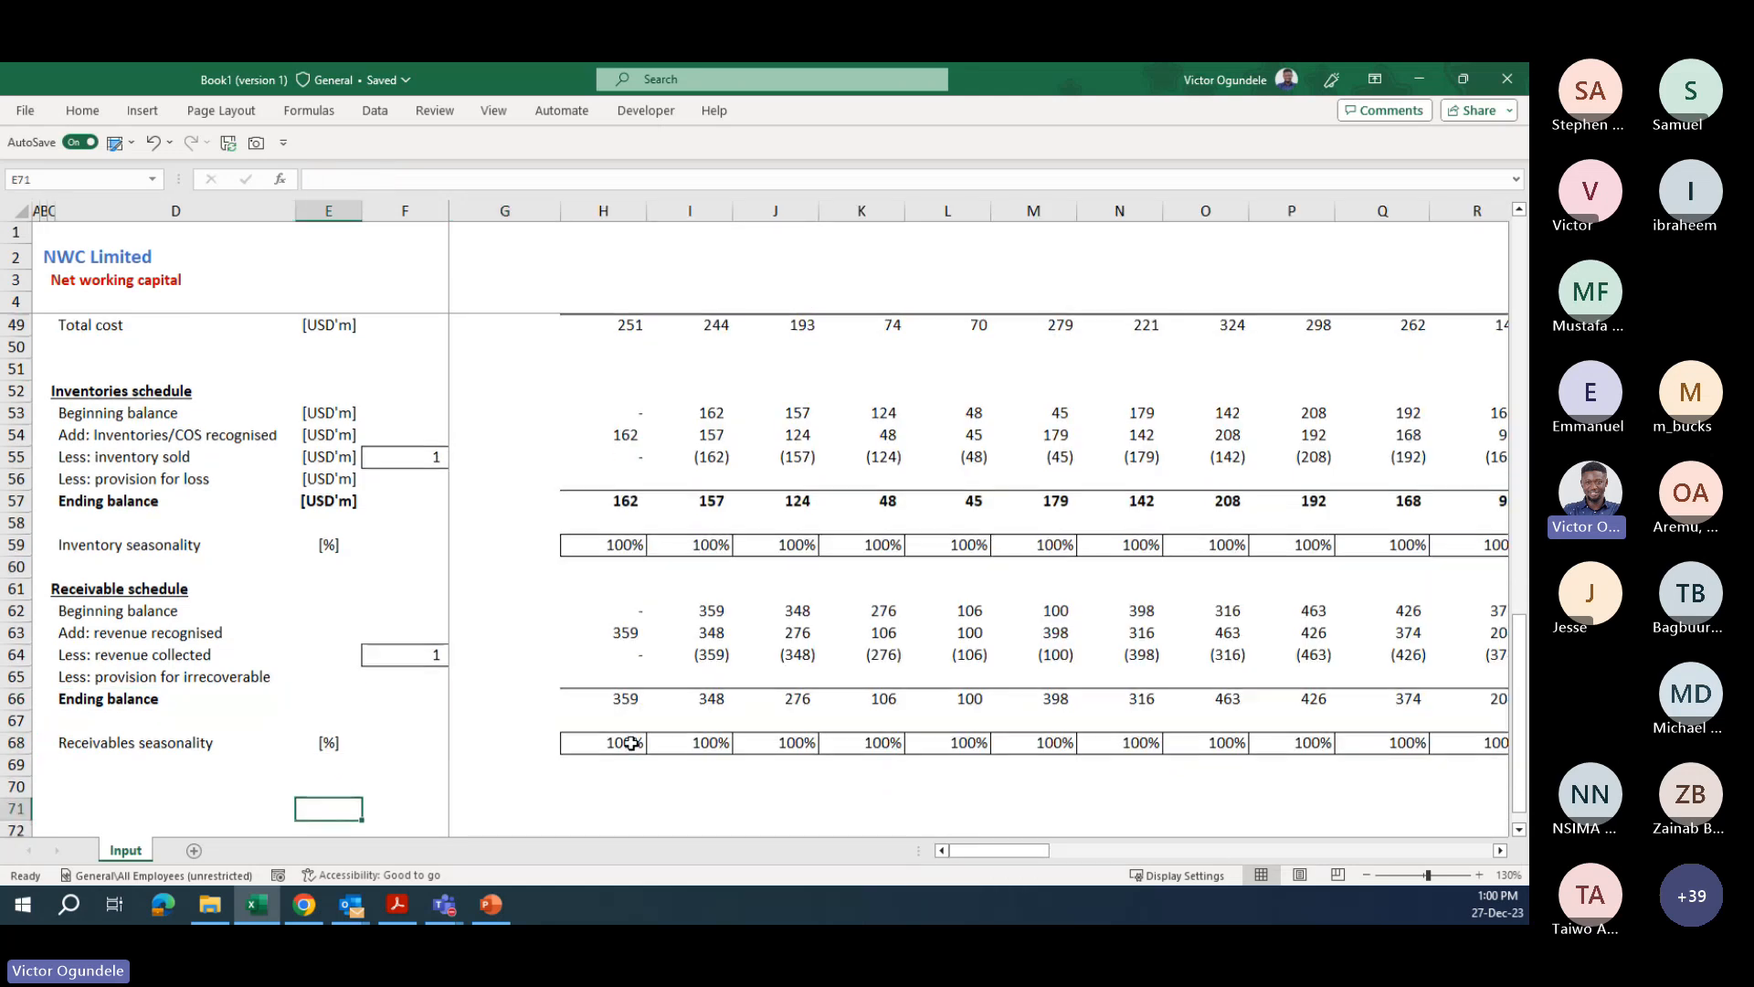
key(Up)
key(Up)
ctrl+scroll(630, 742, down, 1)
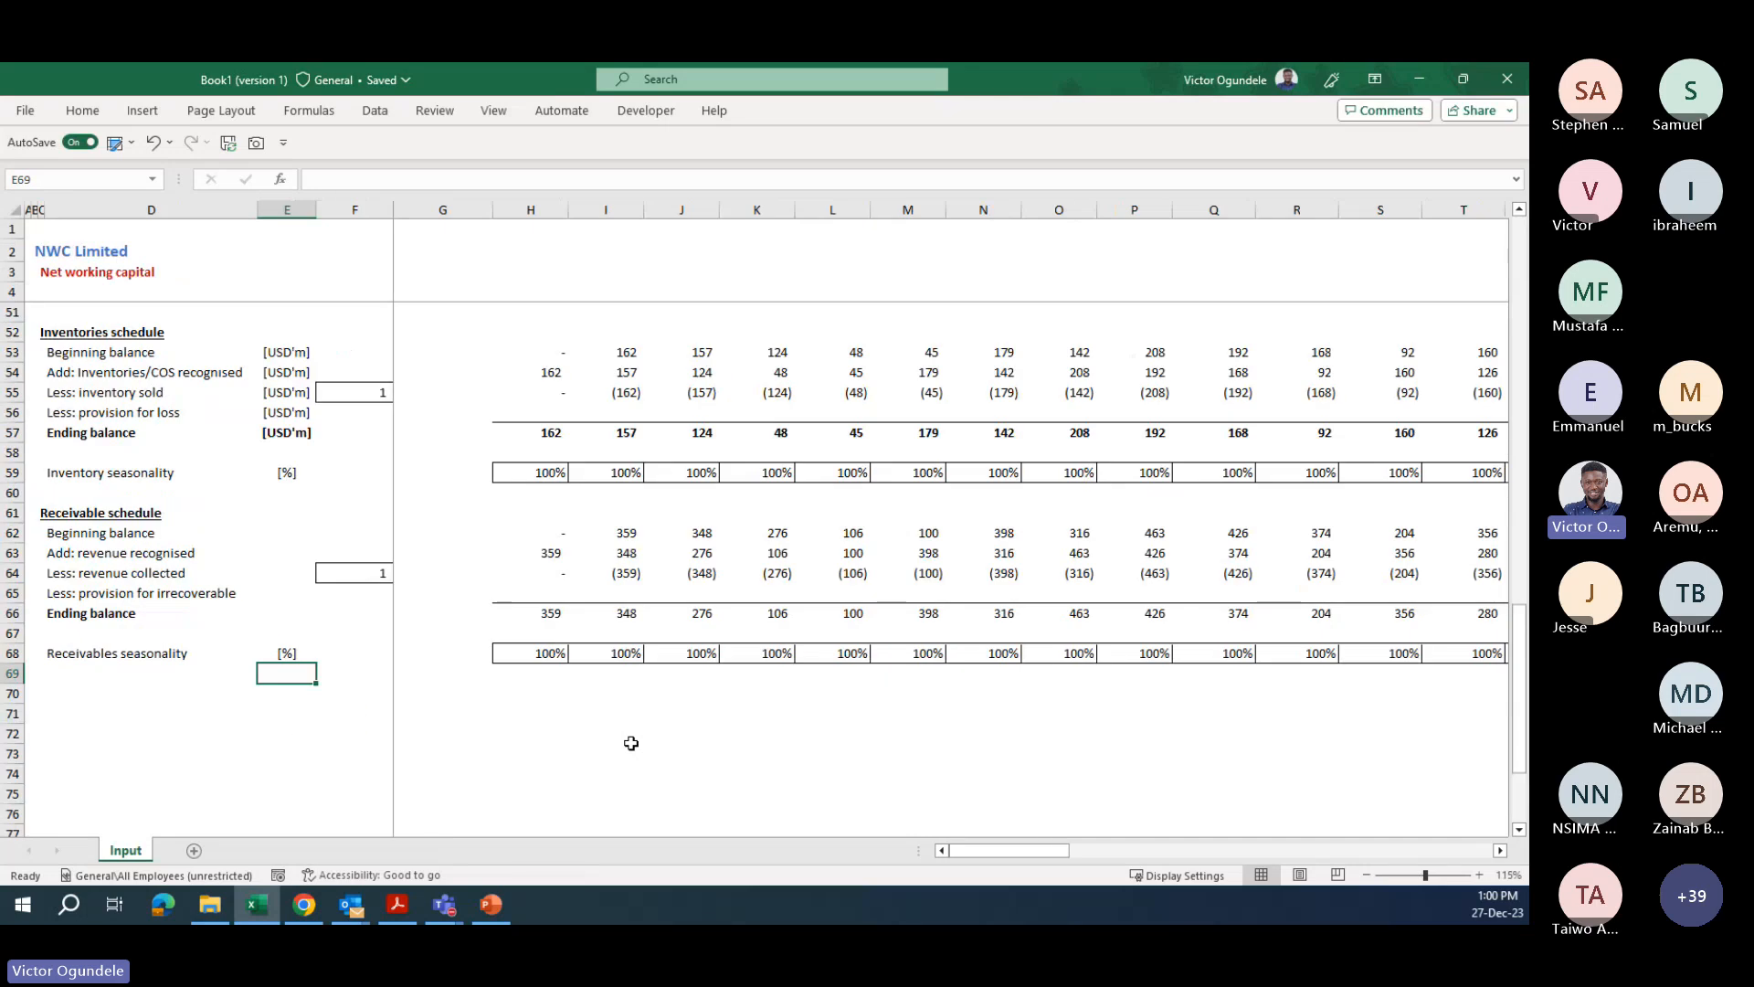
key(Up)
key(Up)
key(Up)
key(Up)
key(Up)
key(Up)
key(Up)
key(Up)
key(Up)
key(Up)
key(Up)
key(Up)
key(Up)
key(Up)
key(Up)
key(Up)
key(Up)
key(Up)
key(Up)
key(Up)
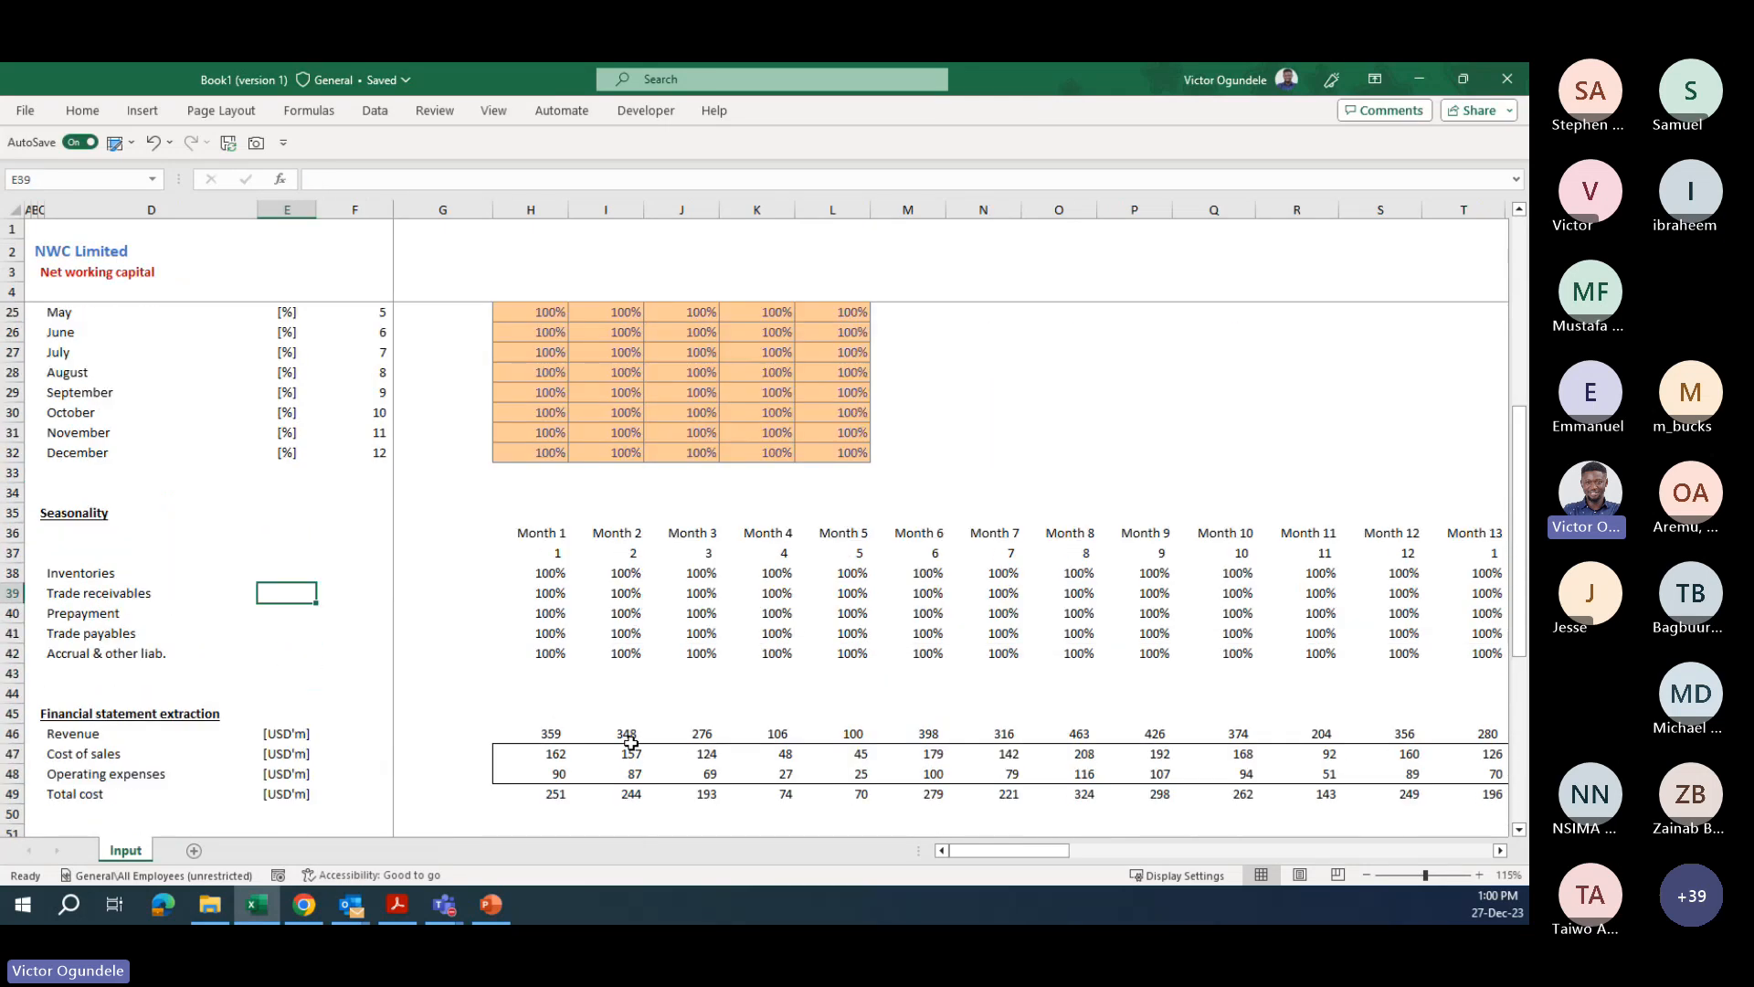
key(Up)
key(Right)
key(Right)
key(Right)
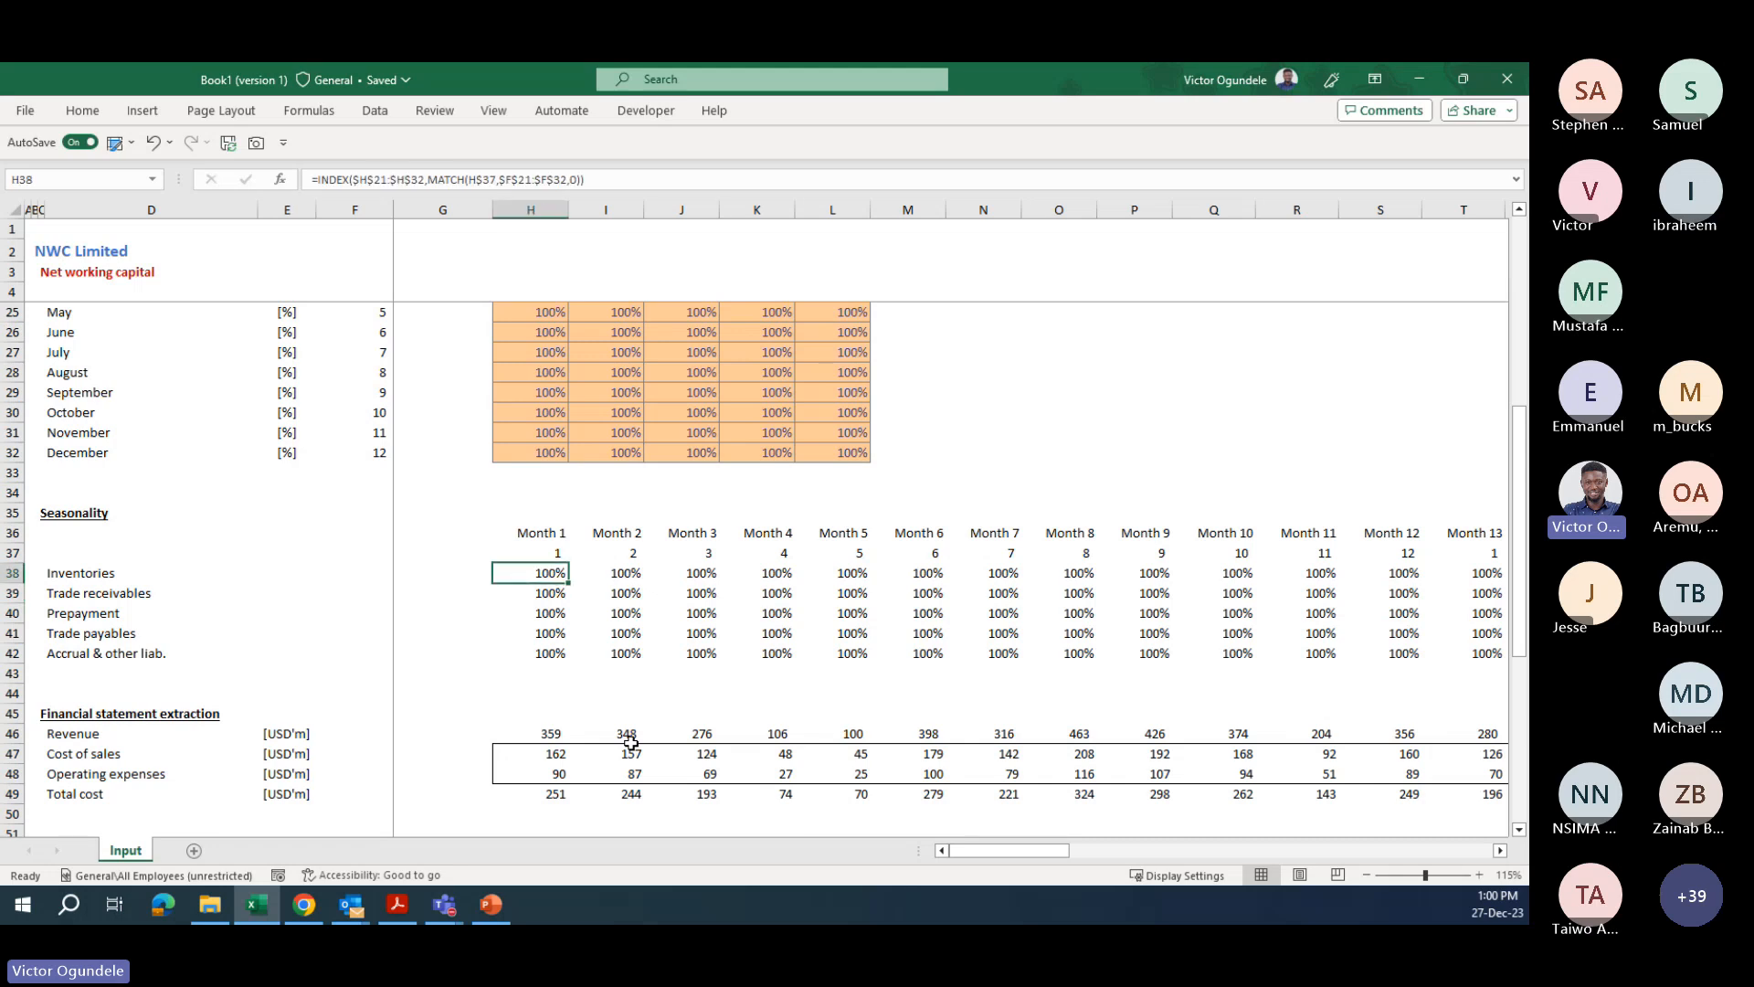
- Examine the financial statement extraction, inventories schedule and receivable schedule down column H
key(Down)
key(Down)
key(Down)
key(Down)
key(Down)
key(Down)
key(Down)
key(Down)
key(Down)
key(Down)
key(Down)
key(Down)
key(Down)
key(Down)
key(Down)
key(Down)
key(Down)
key(Down)
key(Down)
key(Down)
key(Down)
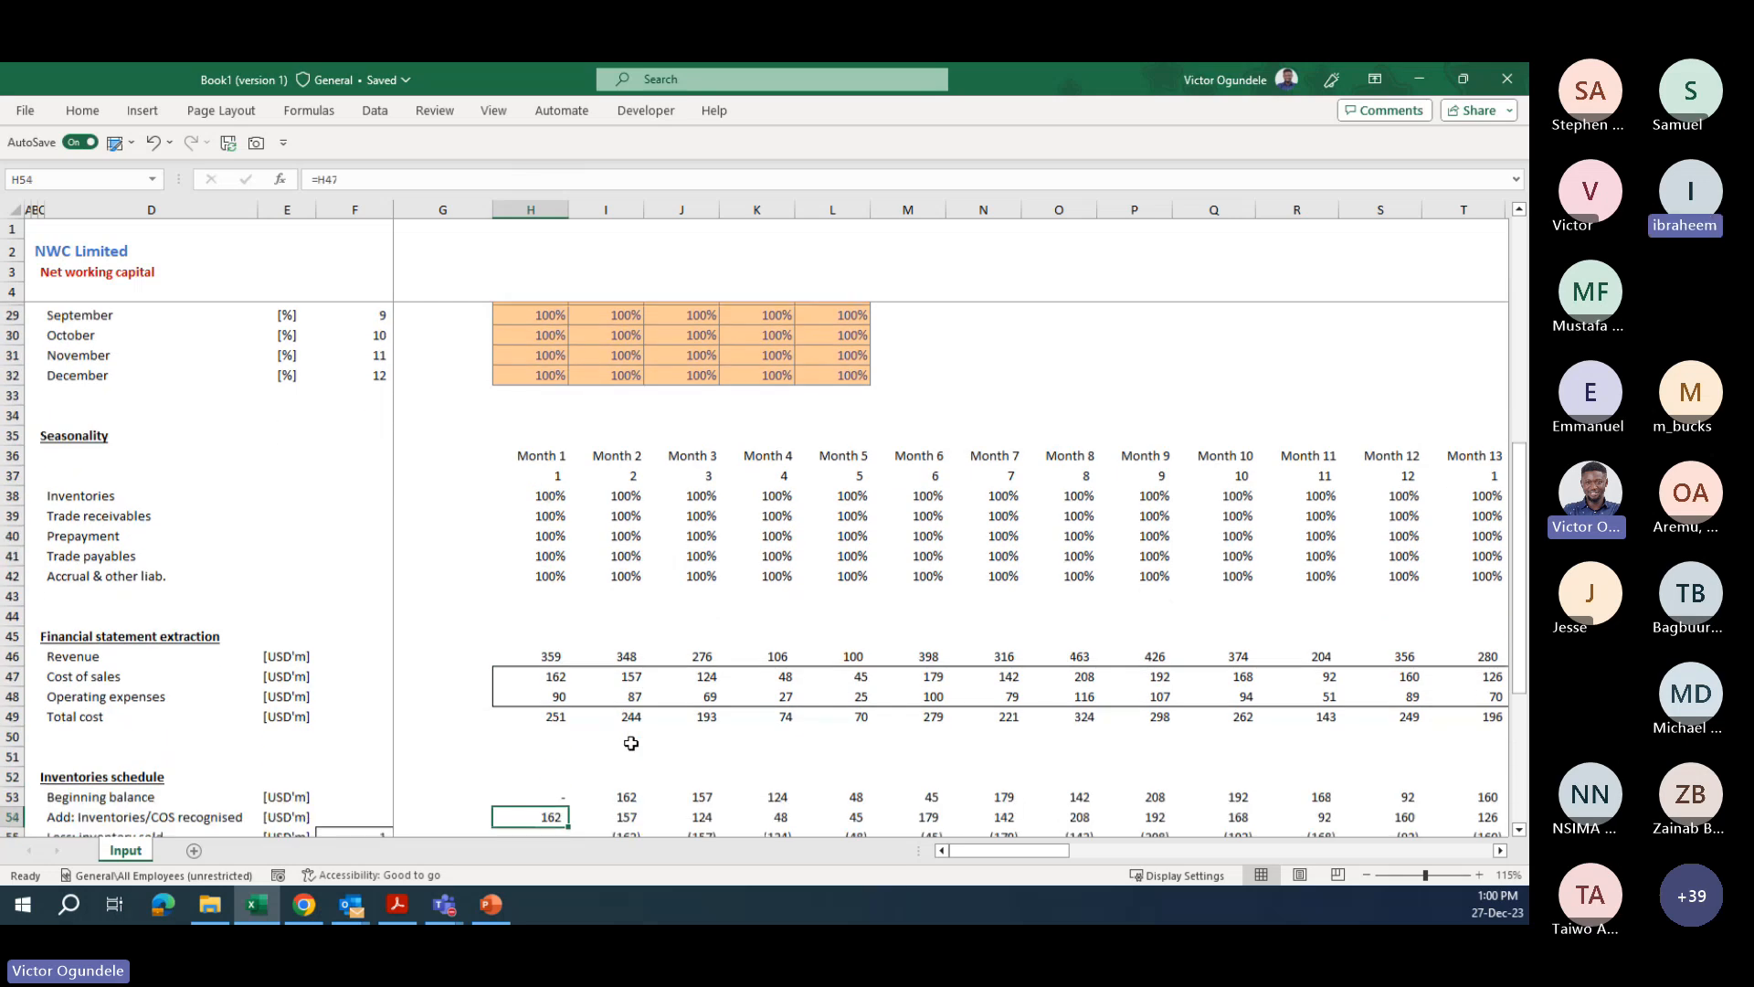
key(Down)
key(Down)
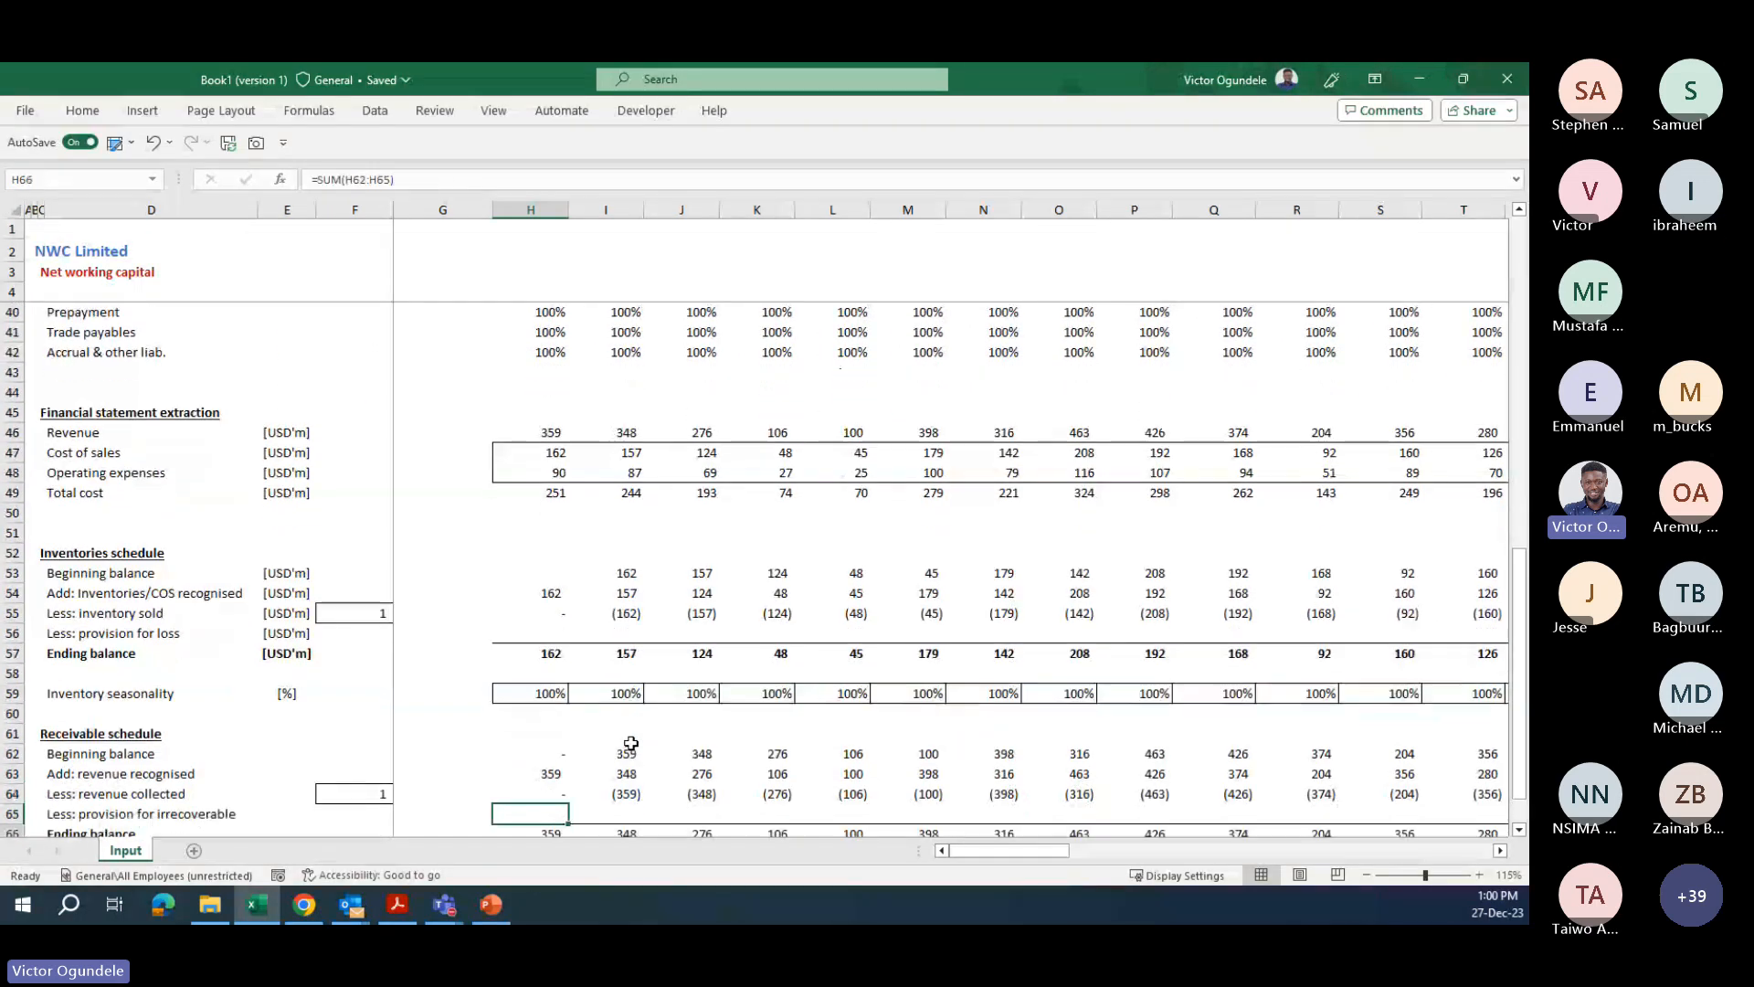
key(Down)
key(Down)
key(Down)
key(Down)
key(Down)
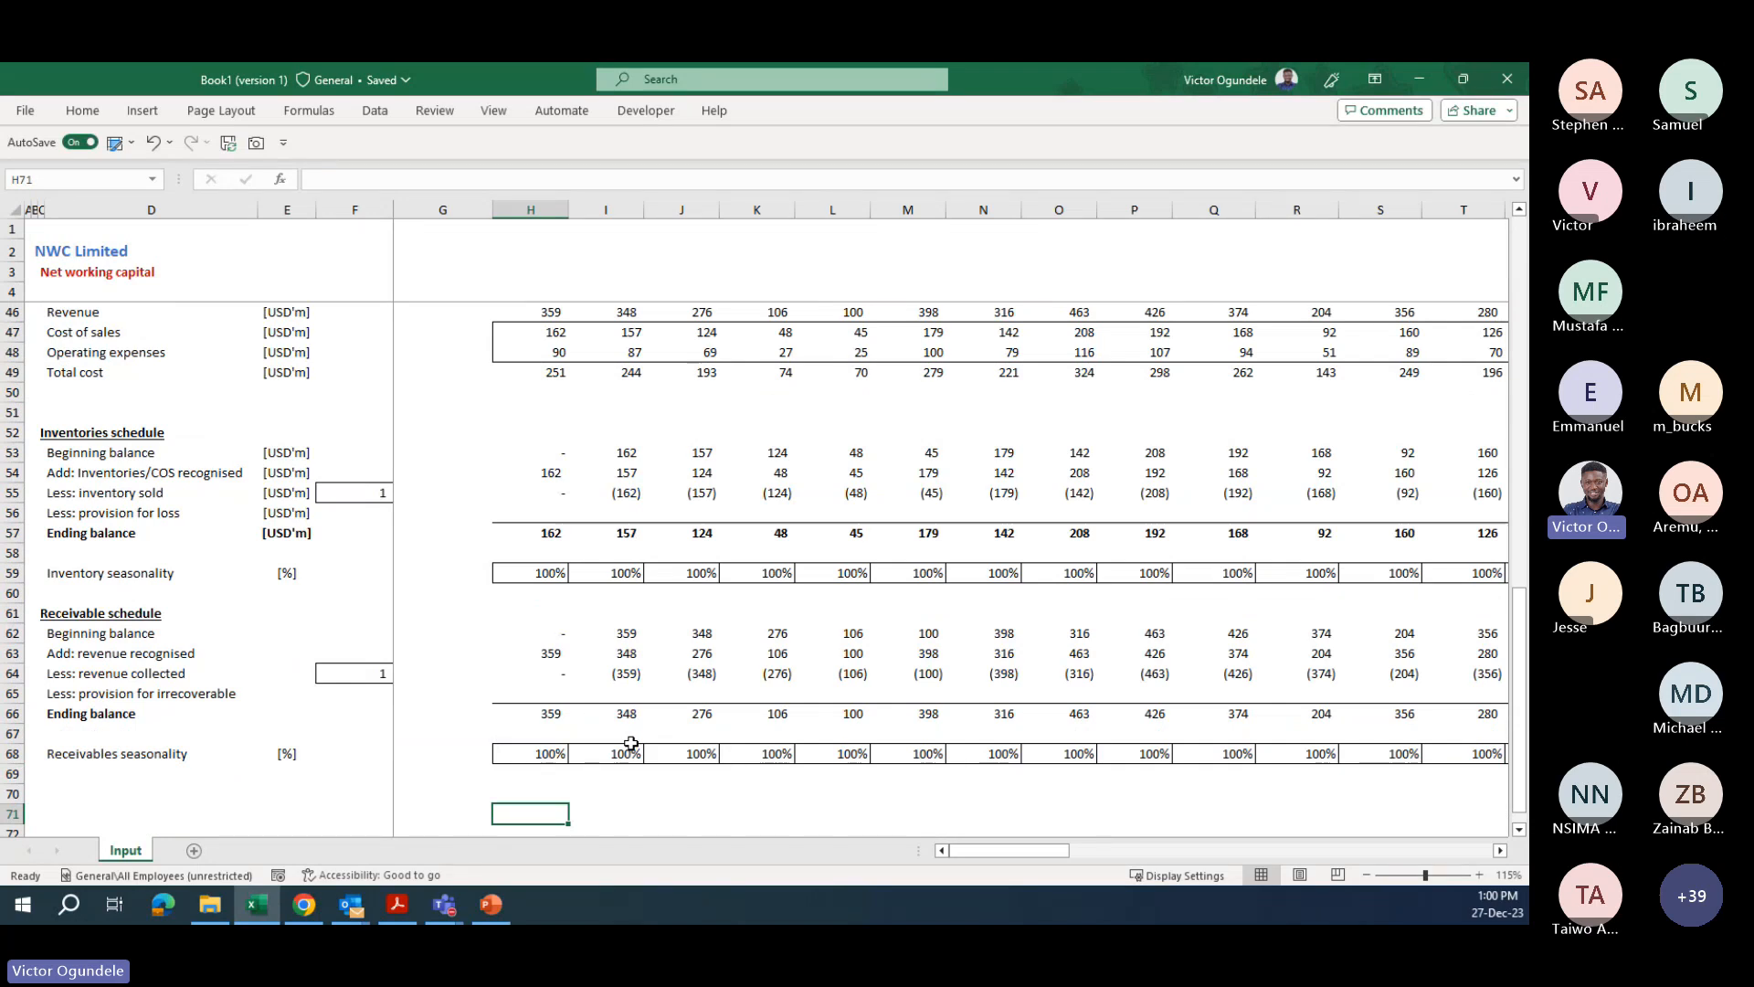
key(Up)
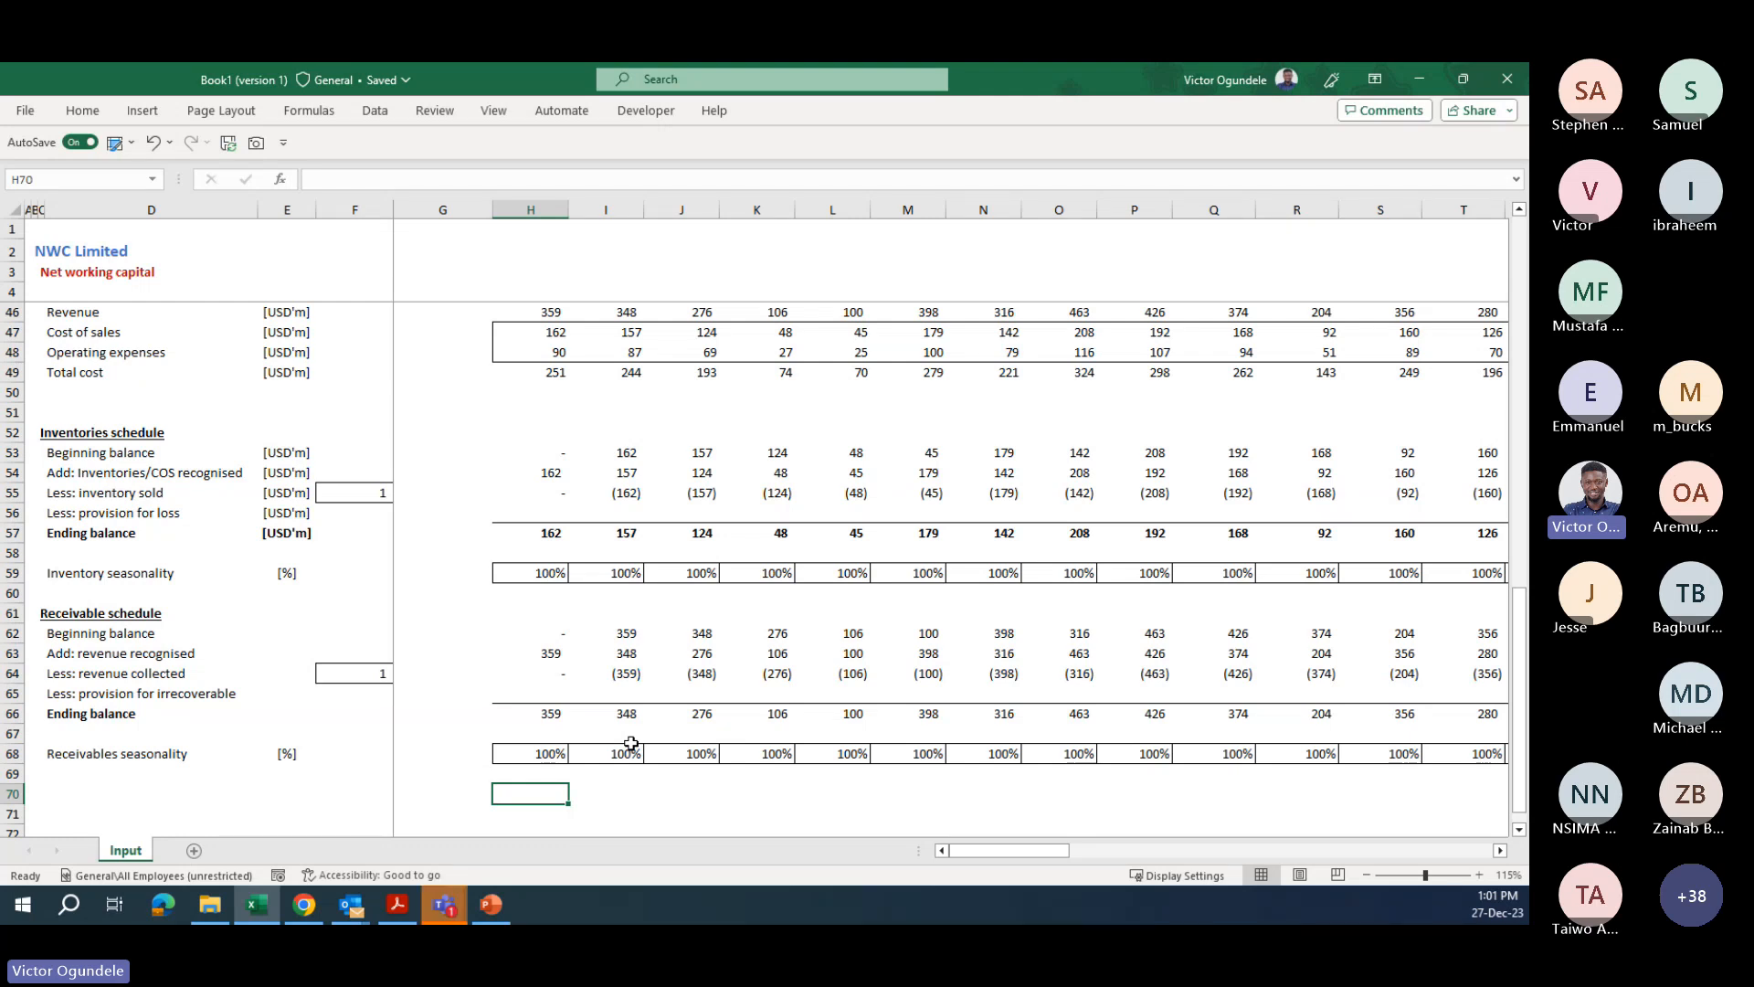
- Review the sheet from the days and month terms through the seasonality inputs to the Receivables seasonality row
scroll(631, 743, up, 1)
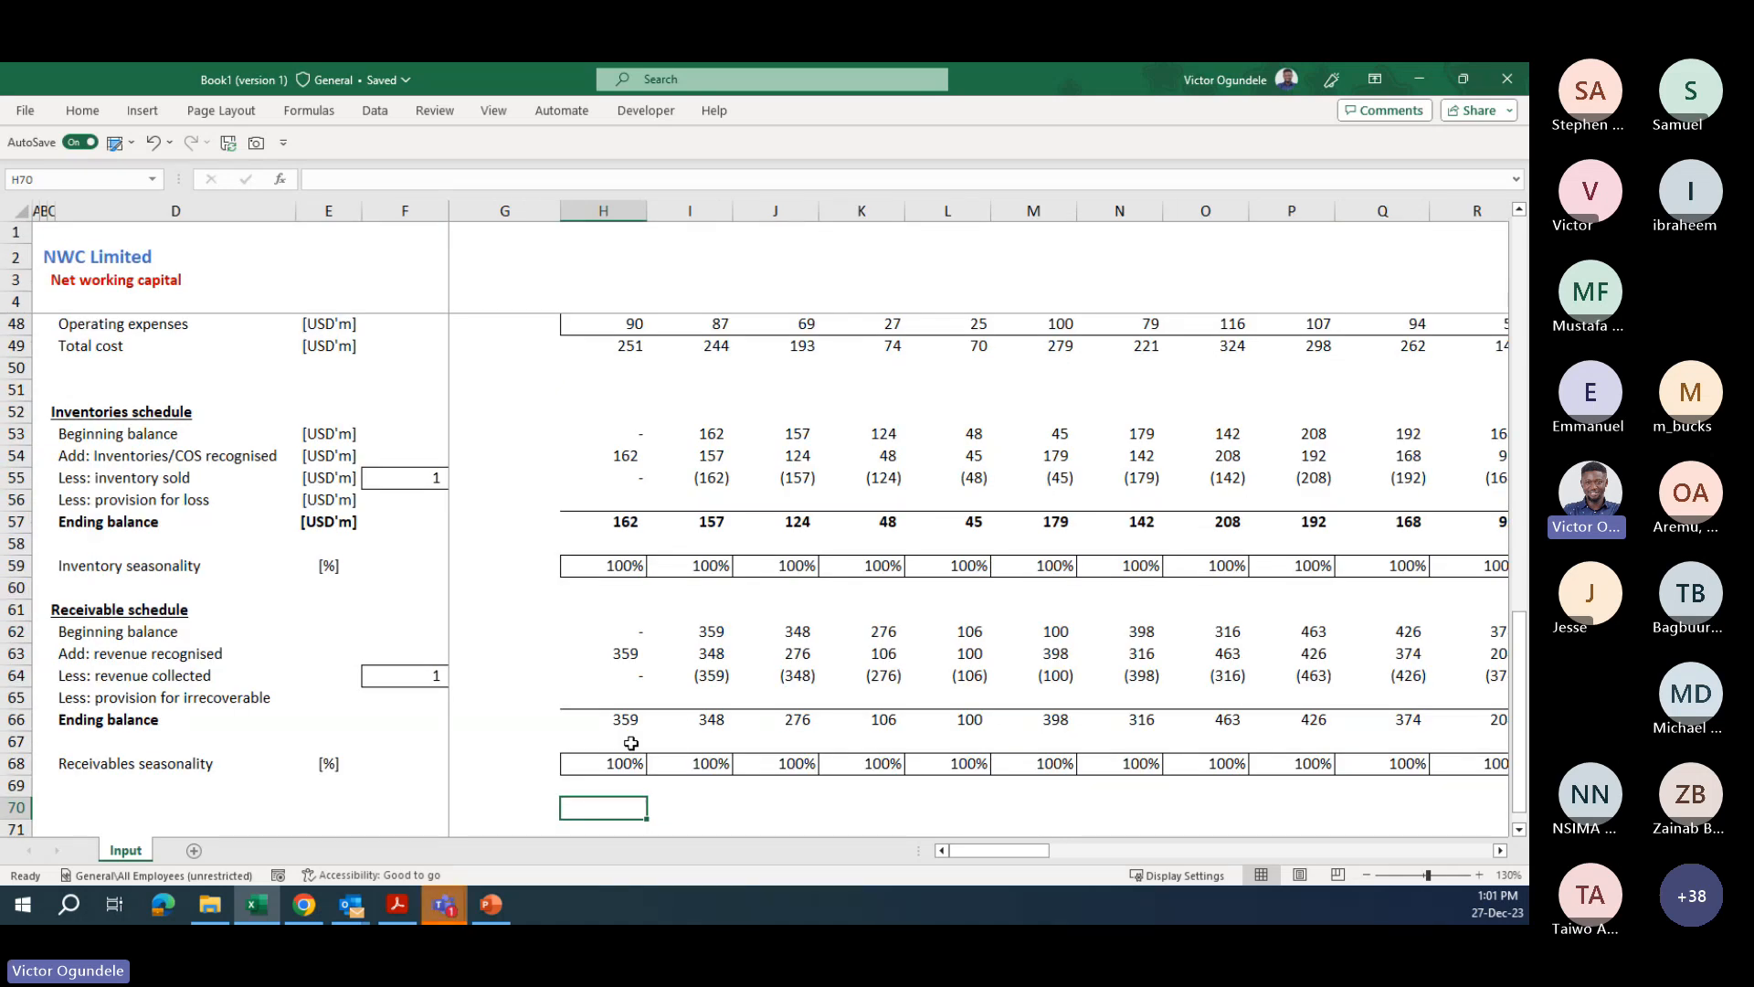
key(Page_Up)
key(Page_Up)
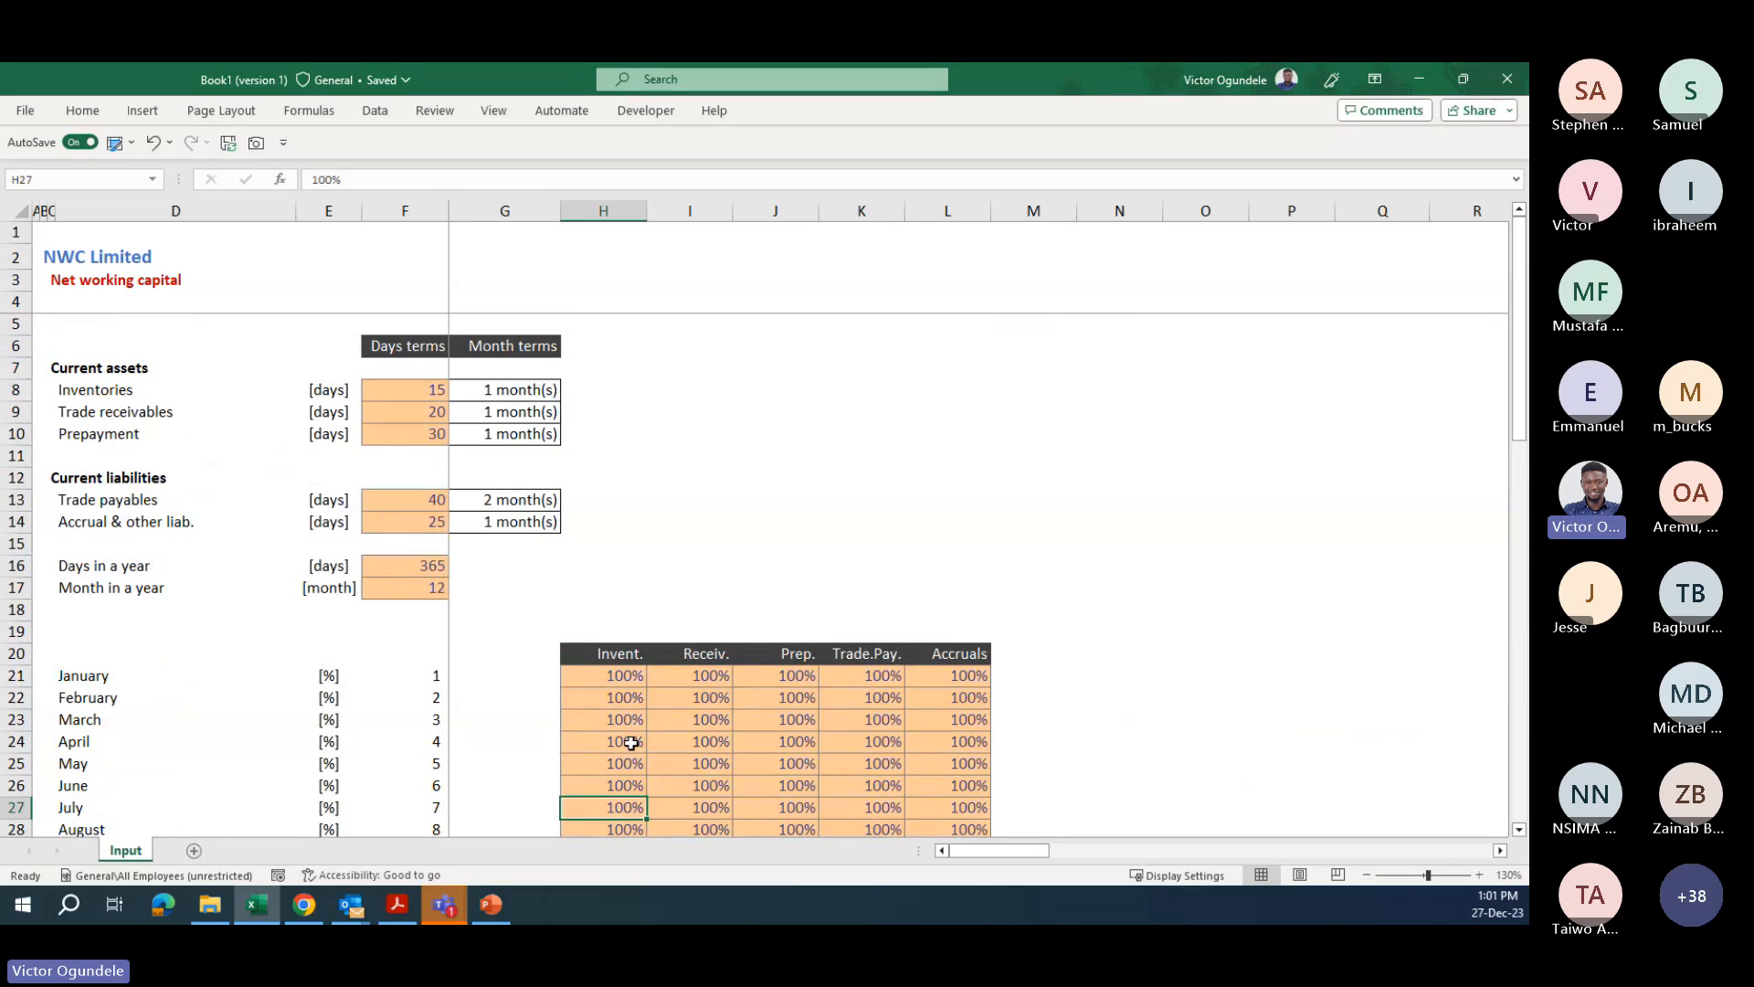
ctrl+scroll(630, 743, down, 1)
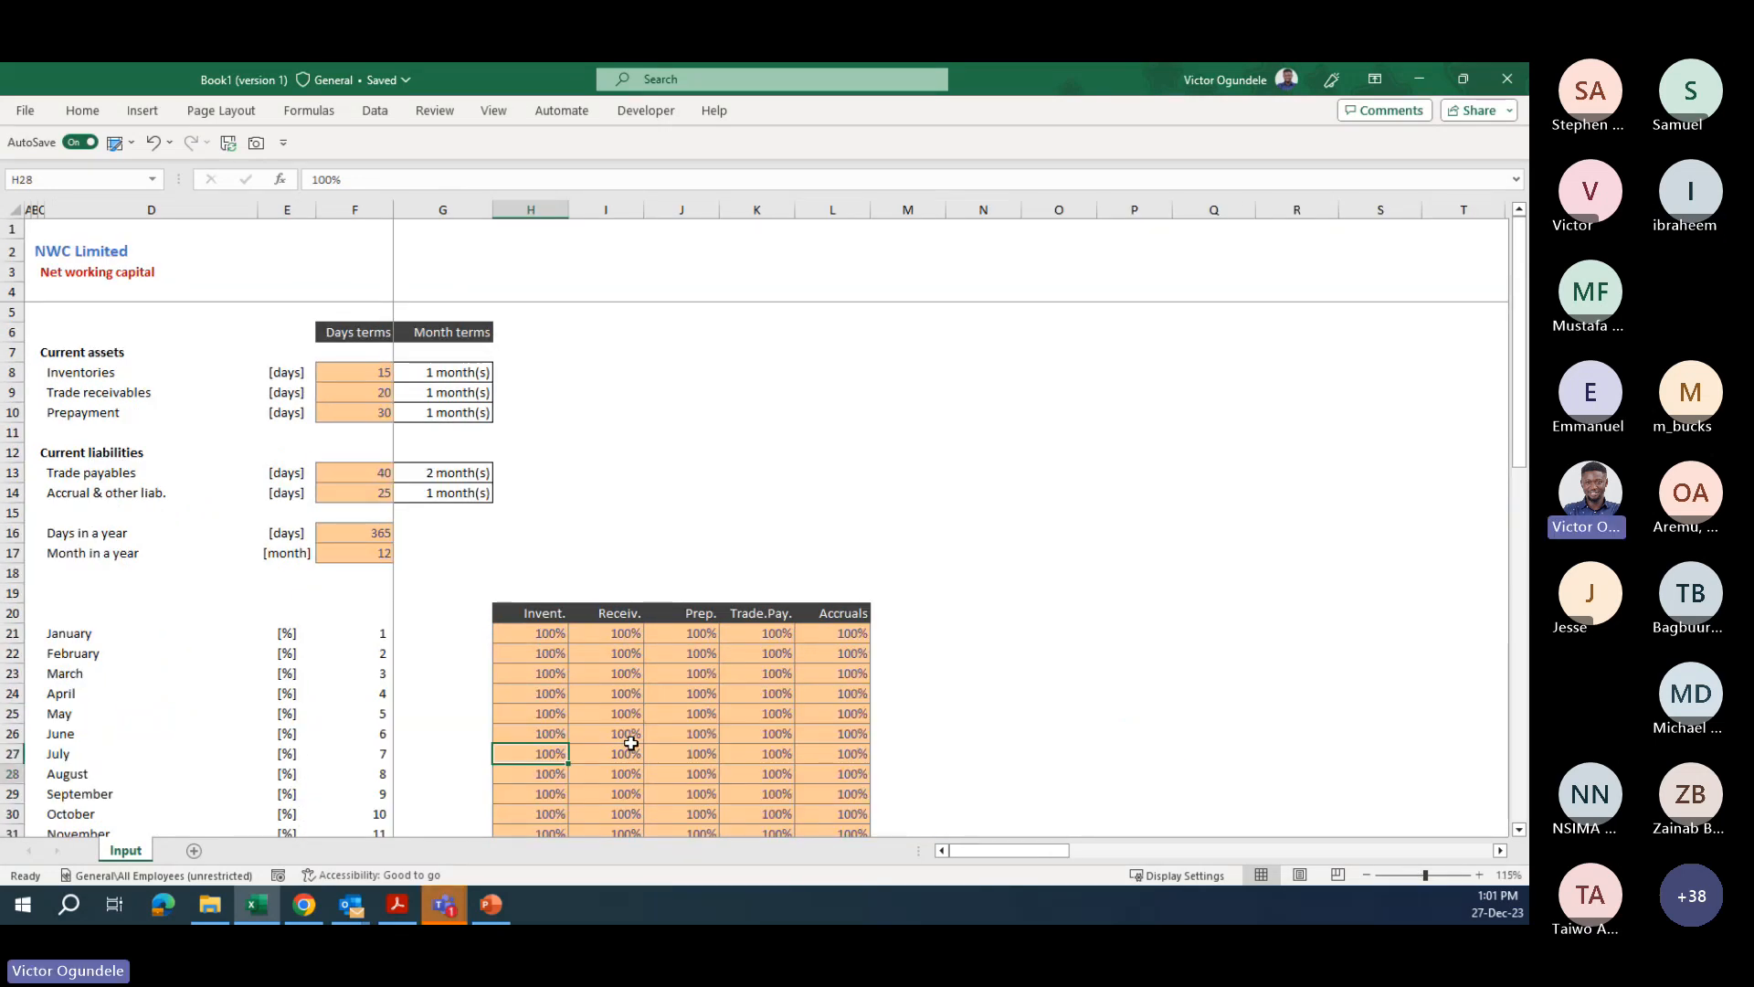
key(Down)
key(Down)
key(Down)
key(Down)
key(Down)
key(Down)
key(Down)
key(Down)
key(Down)
key(Down)
key(Down)
key(Down)
key(Down)
key(Down)
key(Down)
key(Down)
key(Down)
key(Down)
key(Down)
key(Down)
key(Down)
key(Down)
key(Down)
key(Down)
key(Down)
key(Down)
key(Down)
key(Down)
key(Down)
key(Down)
key(Down)
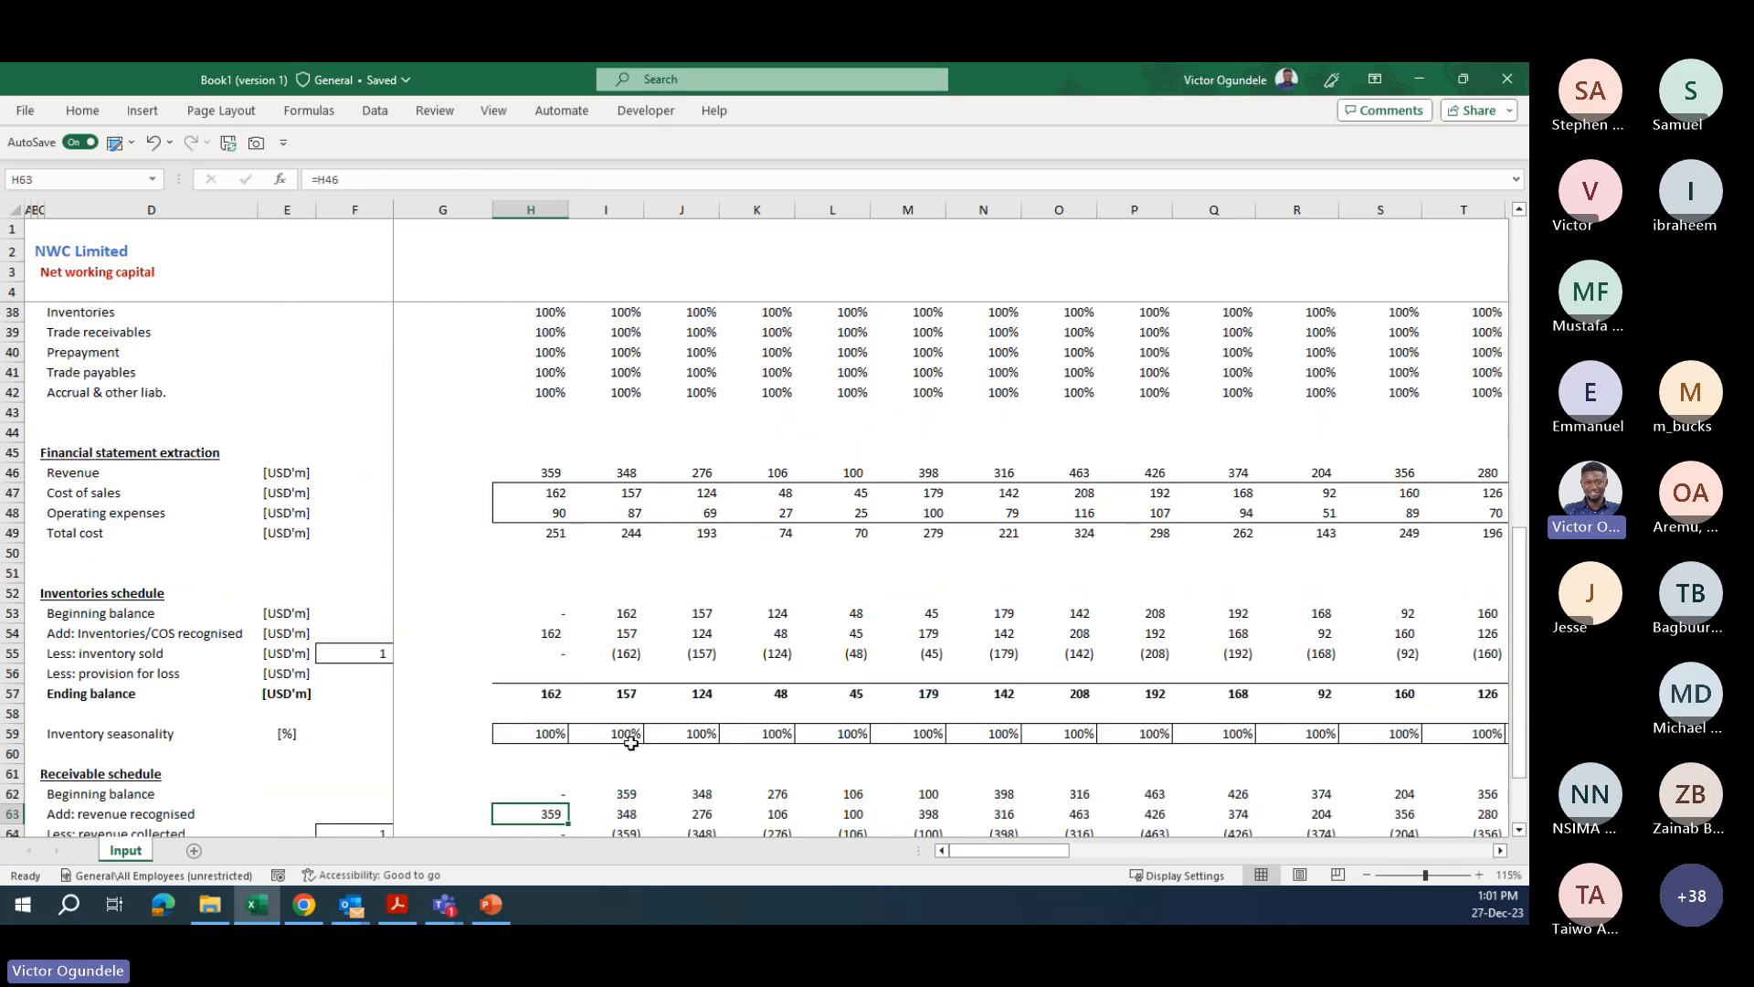
key(Down)
key(Down)
key(Down)
key(Down)
key(Down)
key(Down)
key(Down)
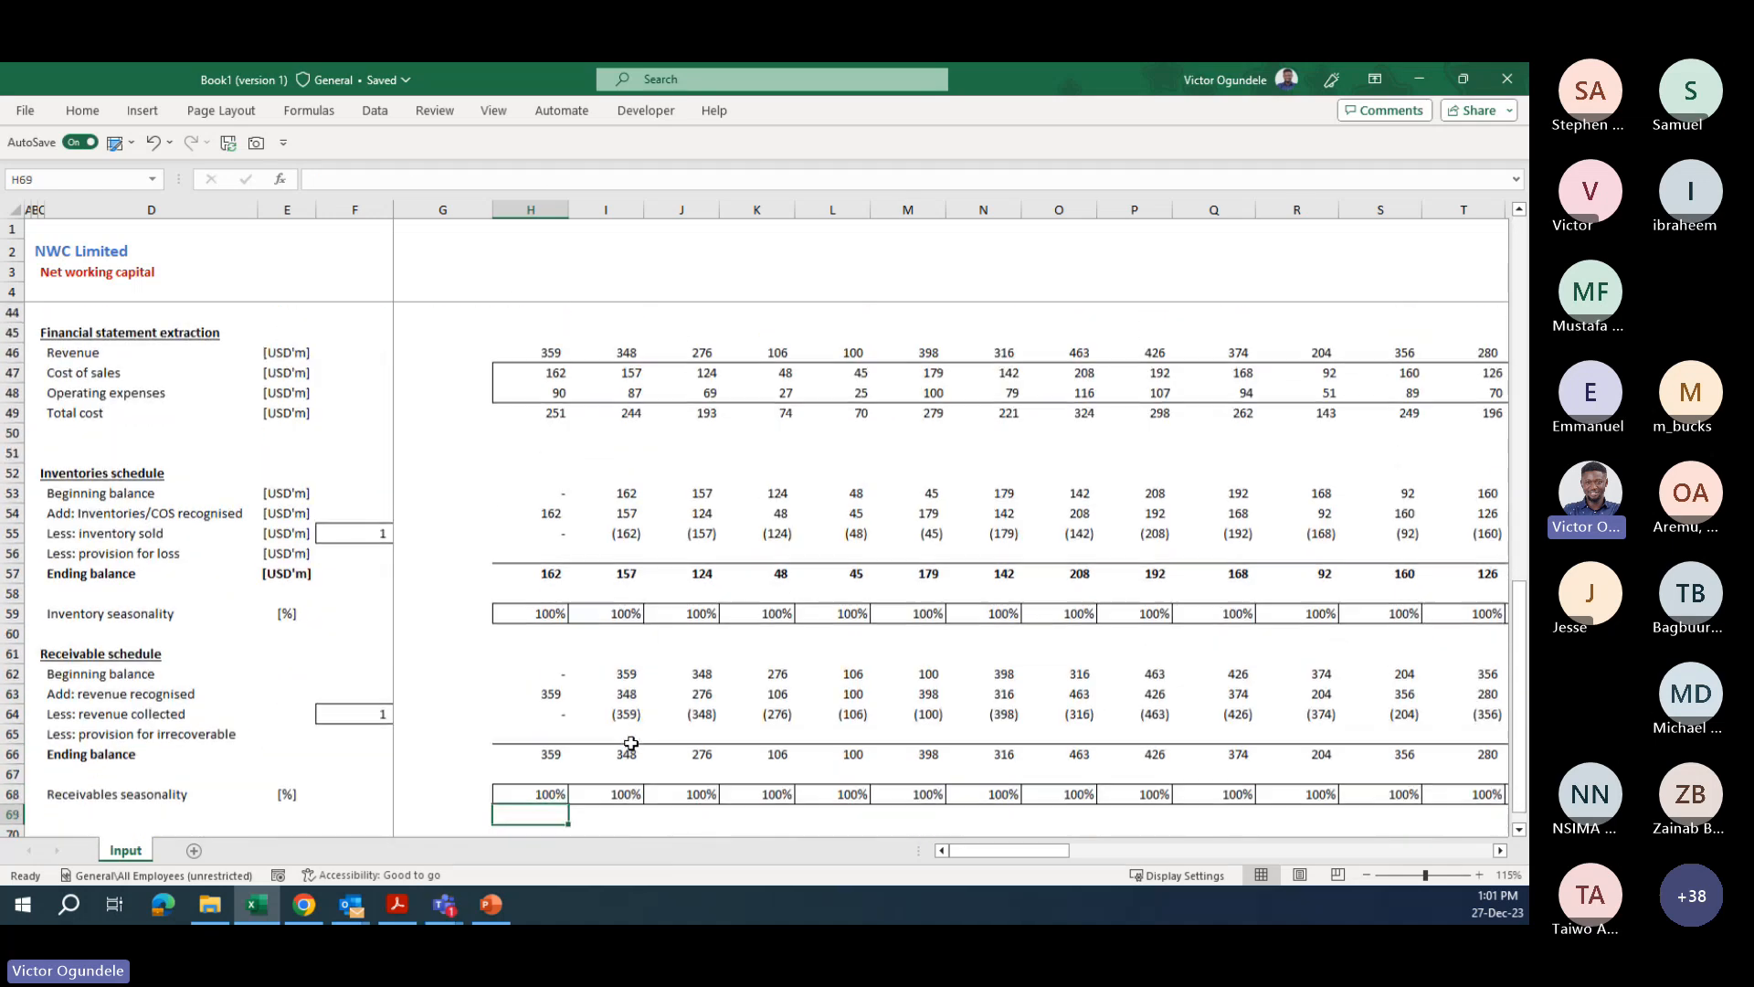
key(Up)
key(Up)
key(Up)
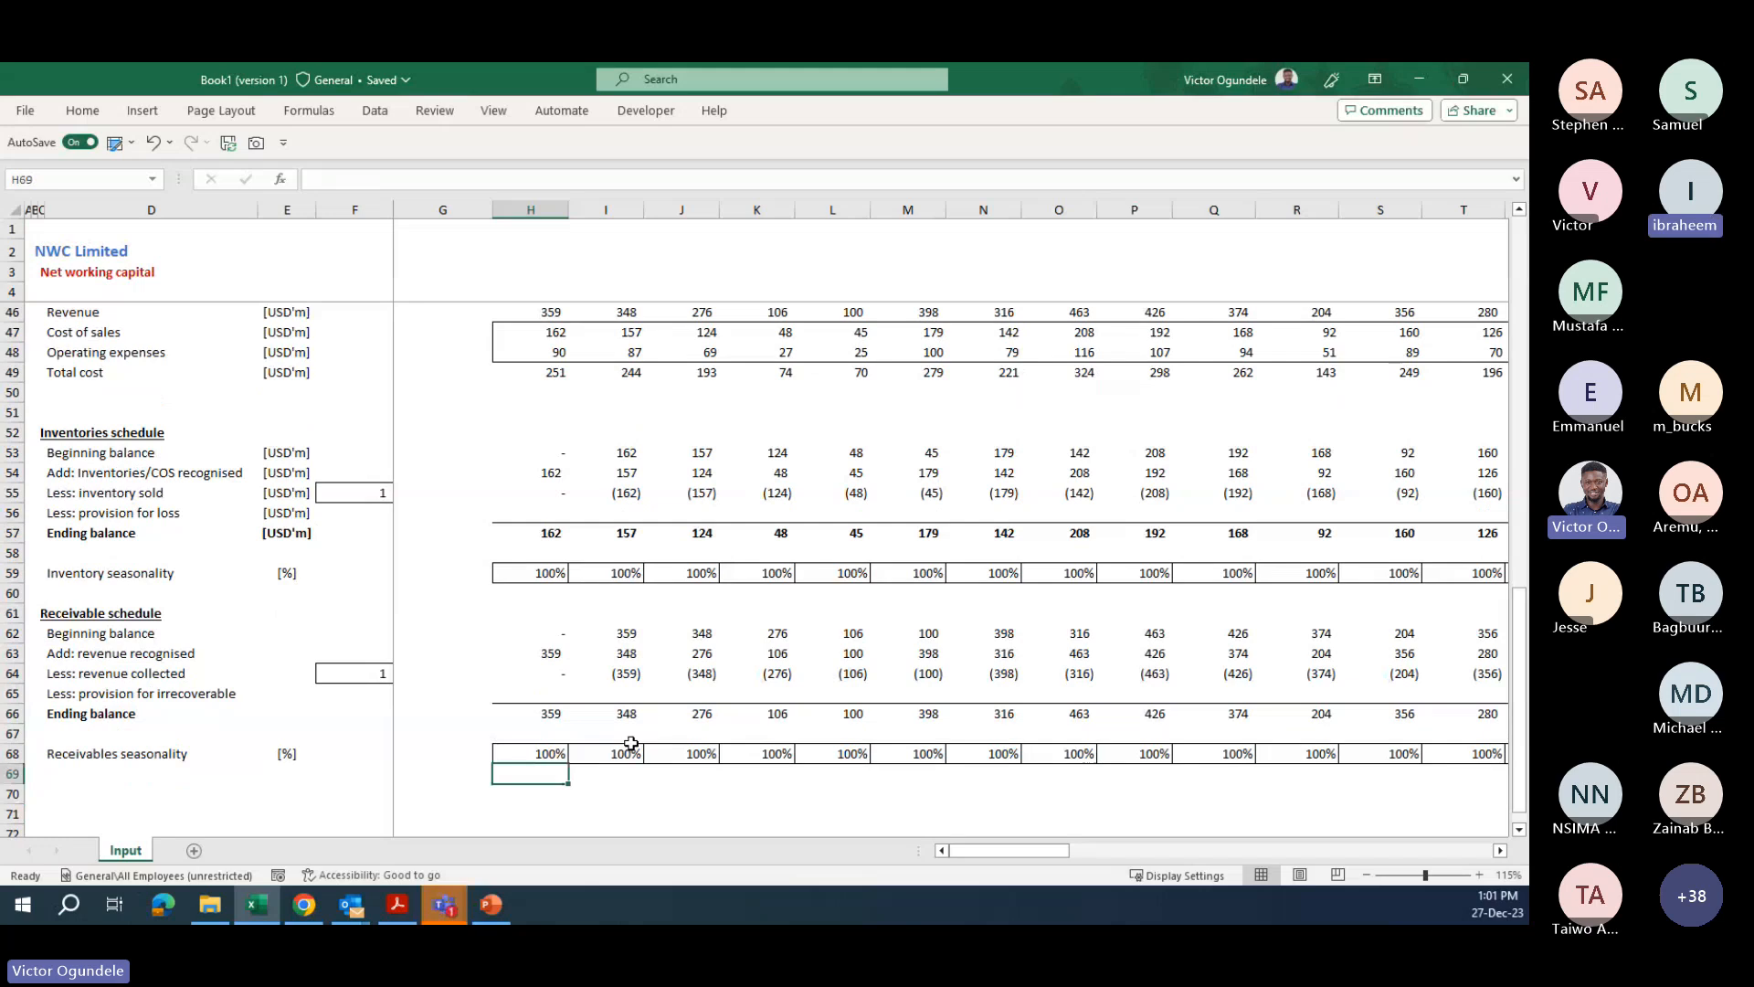
key(Left)
key(Left)
key(Left)
key(Left)
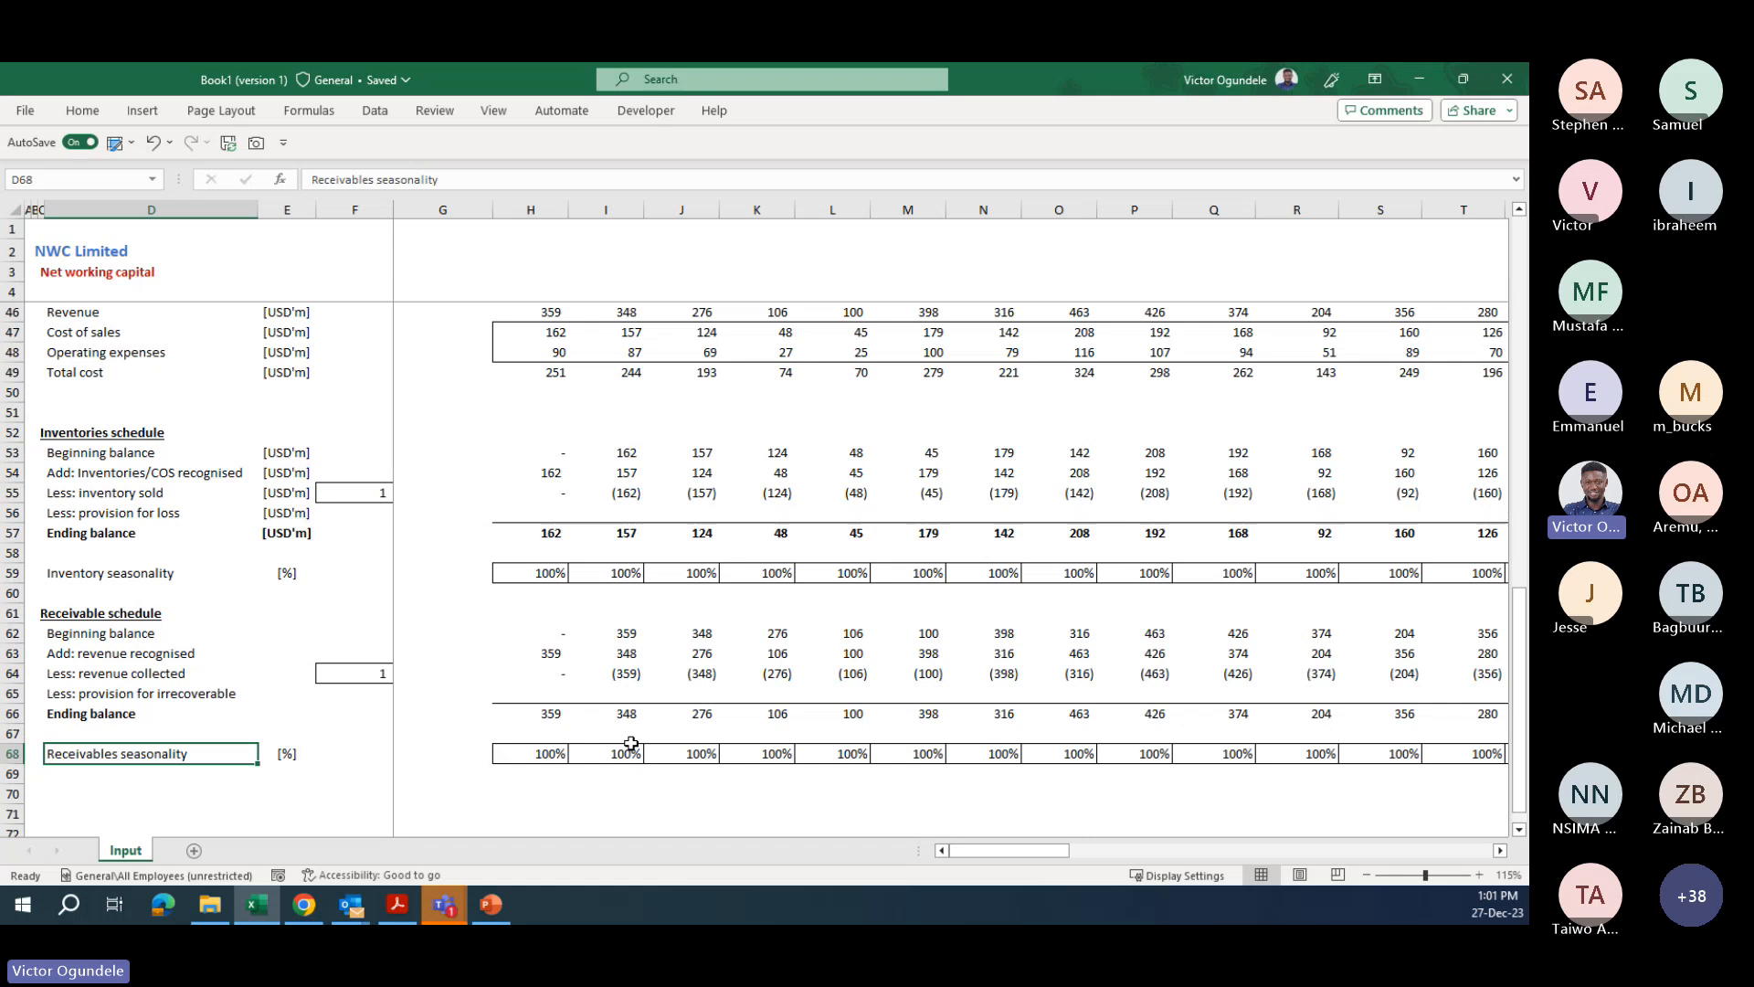
- Inspect the first-month formulas of the receivable Ending balance in H66, the inventory seasonality in H59 and the inventories Ending balance in H57
key(Right)
key(Right)
key(Right)
key(Right)
key(Right)
key(Up)
key(Up)
key(Left)
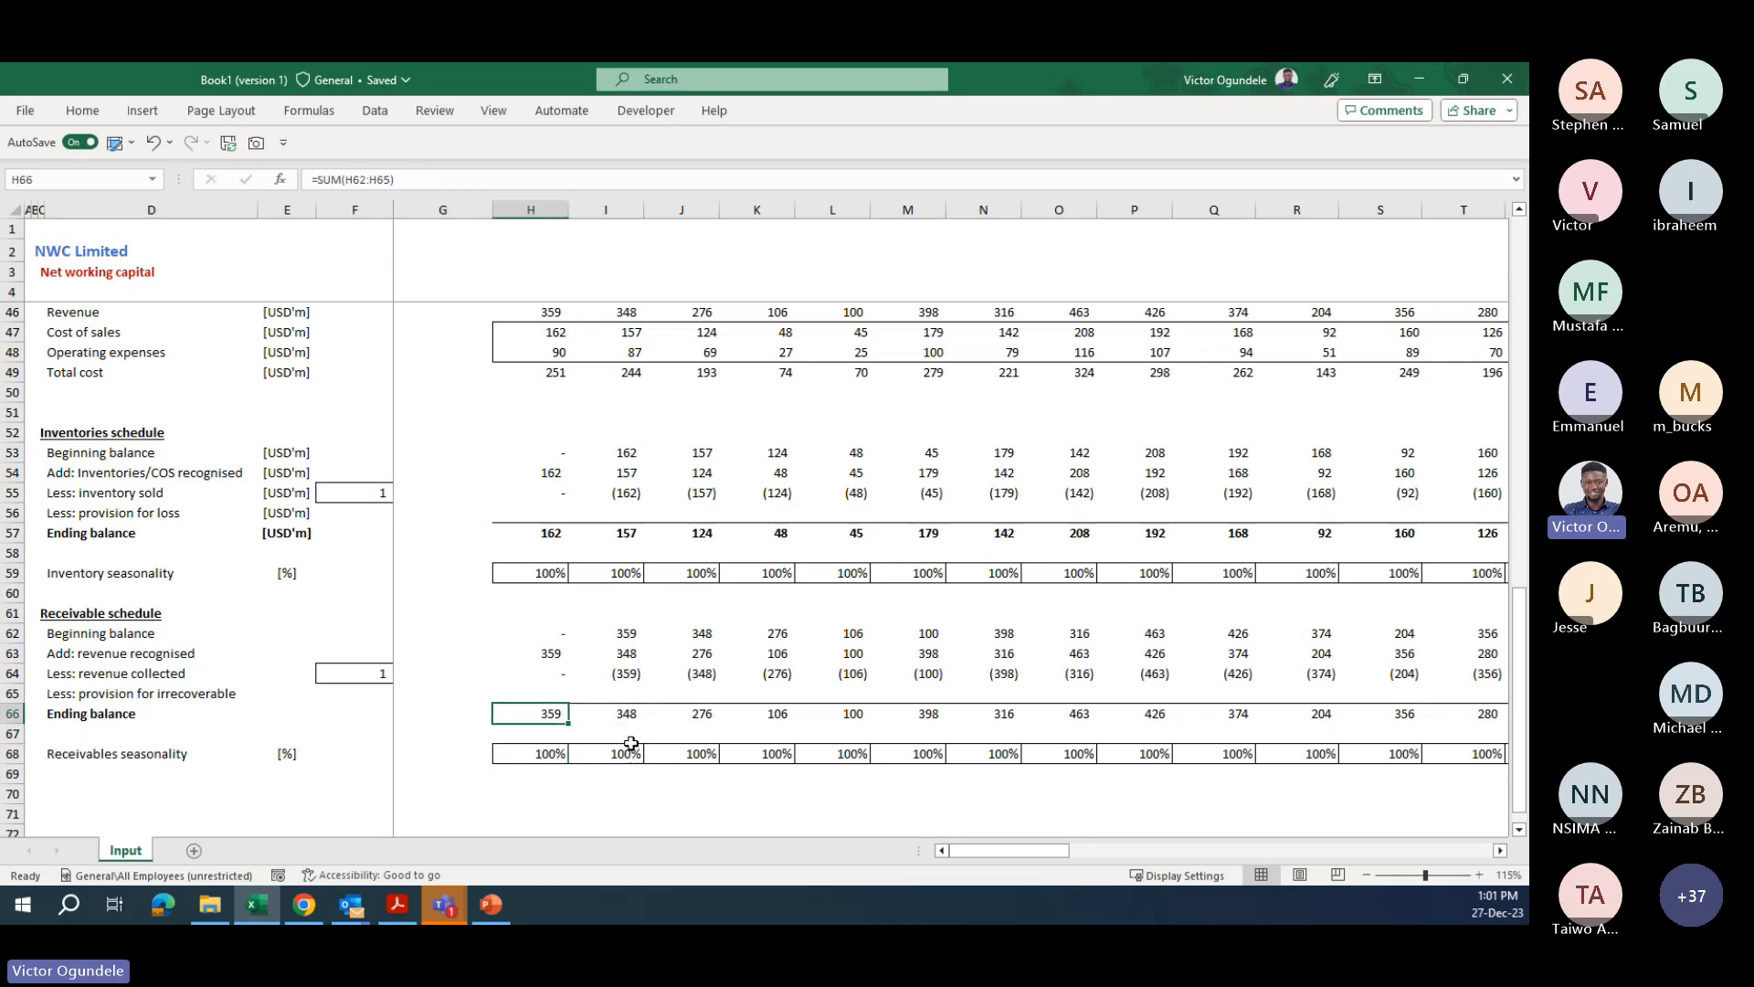
key(Up)
key(Up)
key(Up)
key(Up)
key(Up)
key(Up)
key(Up)
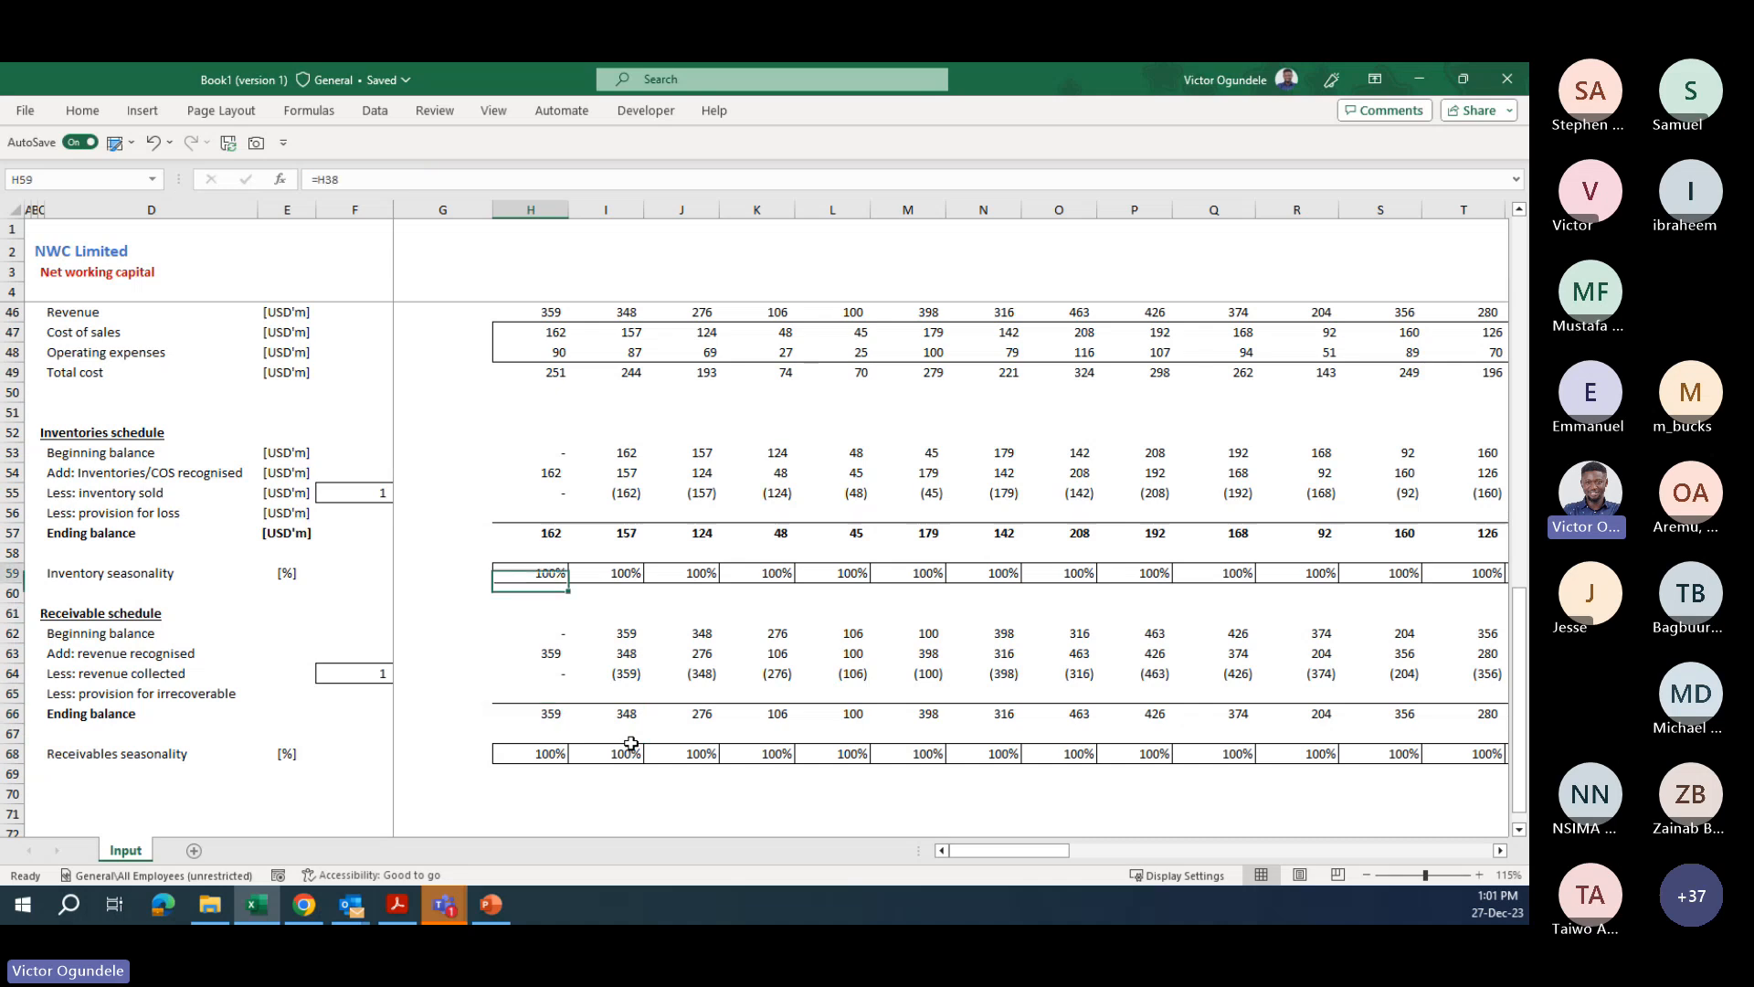
key(Up)
key(Up)
key(ctrl+Right)
key(ctrl+Left)
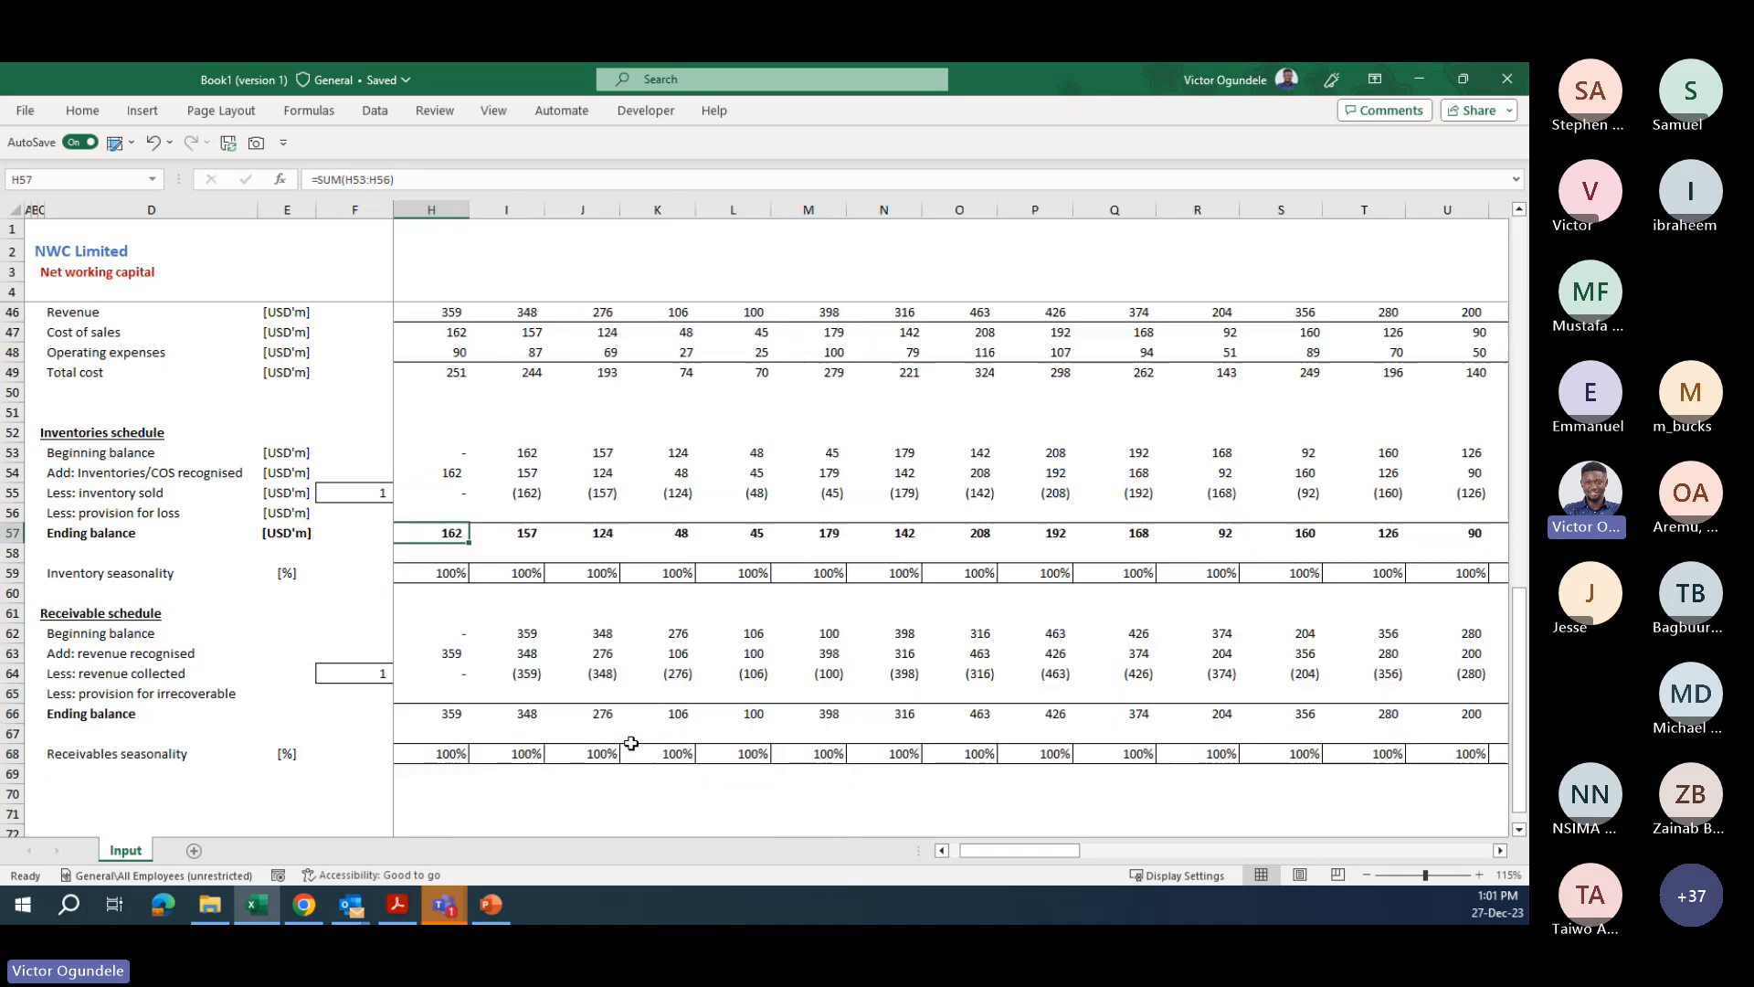
key(ctrl+Left)
key(ctrl+Left)
key(ctrl+Right)
key(ctrl+Right)
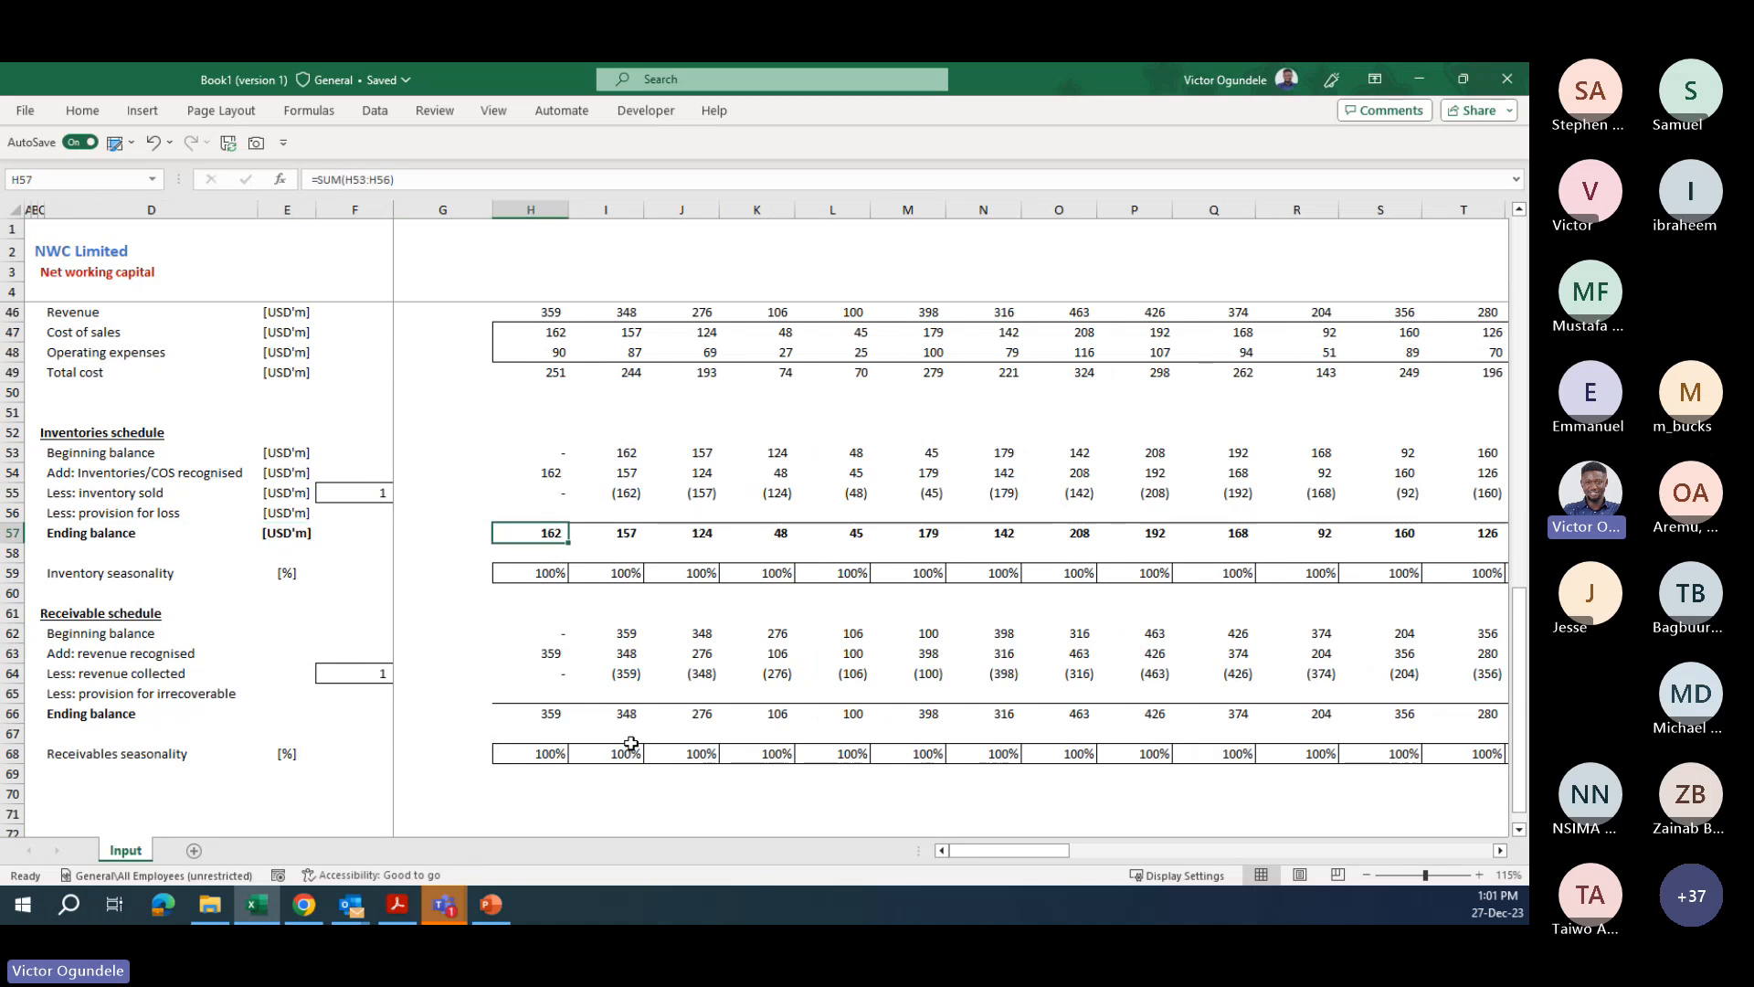
- Check the Total cost formula in H49 and the Prepayment month terms formula in G10
key(Up)
key(Up)
key(Up)
key(Up)
key(Up)
key(Up)
key(Up)
key(Up)
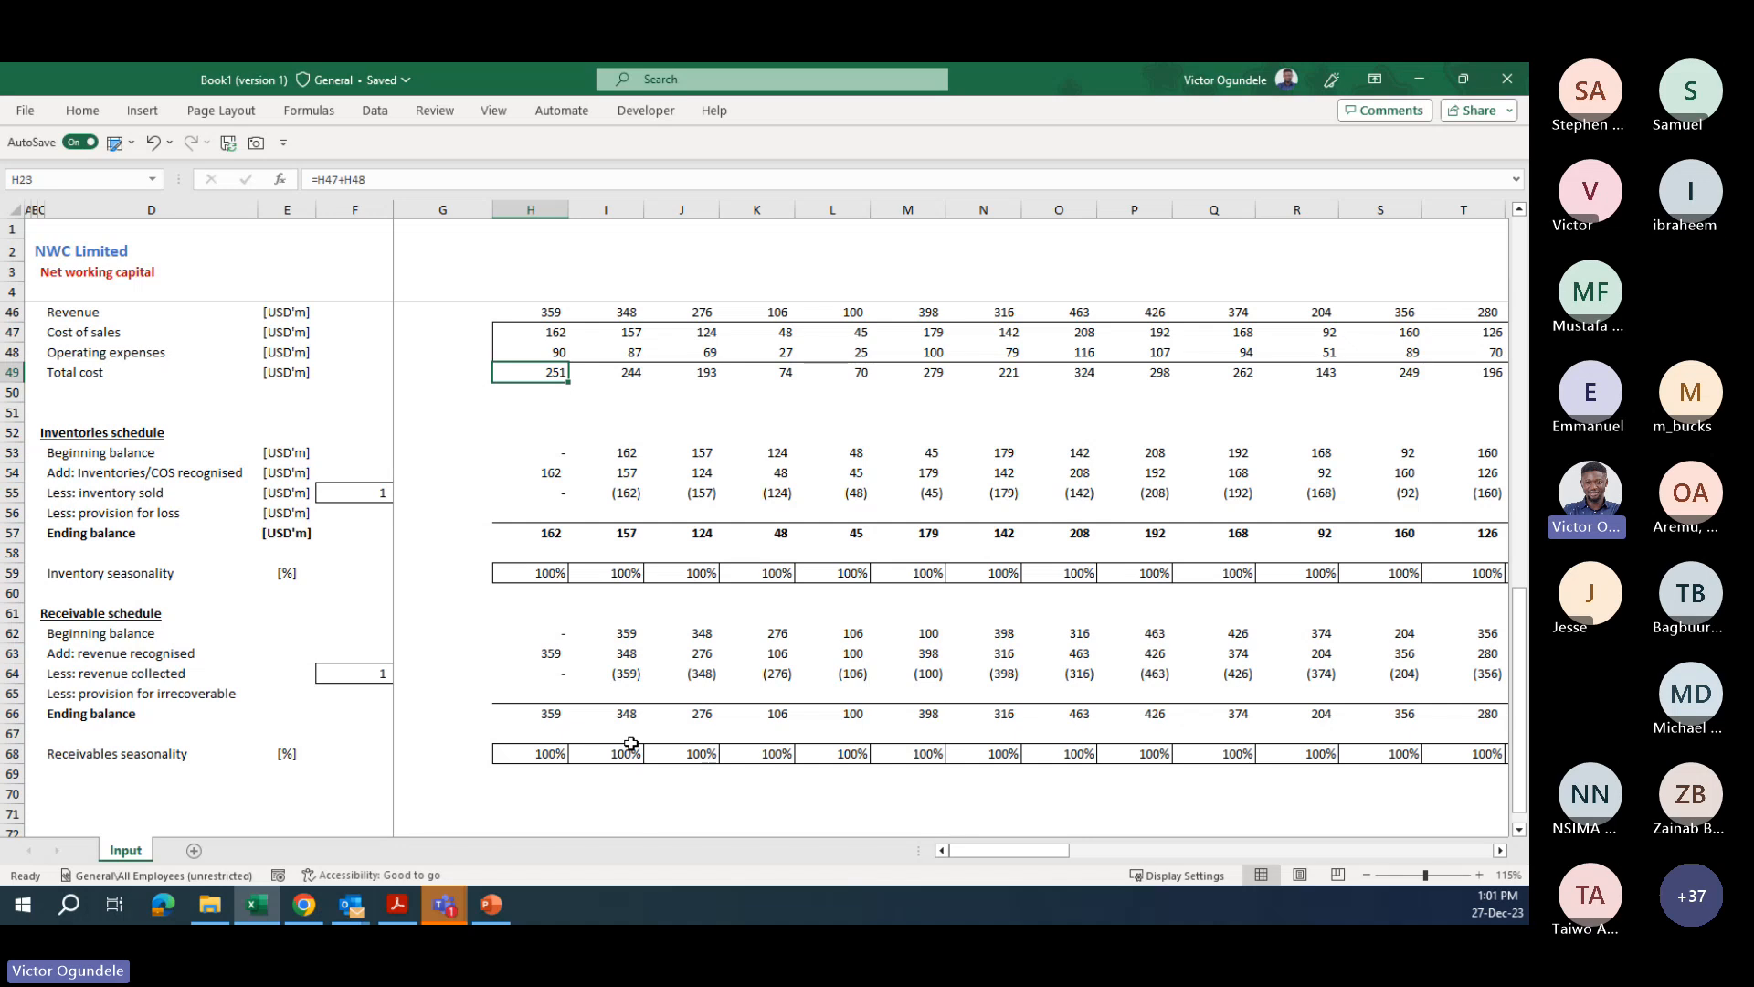
key(Page_Up)
key(Down)
key(Down)
key(Page_Up)
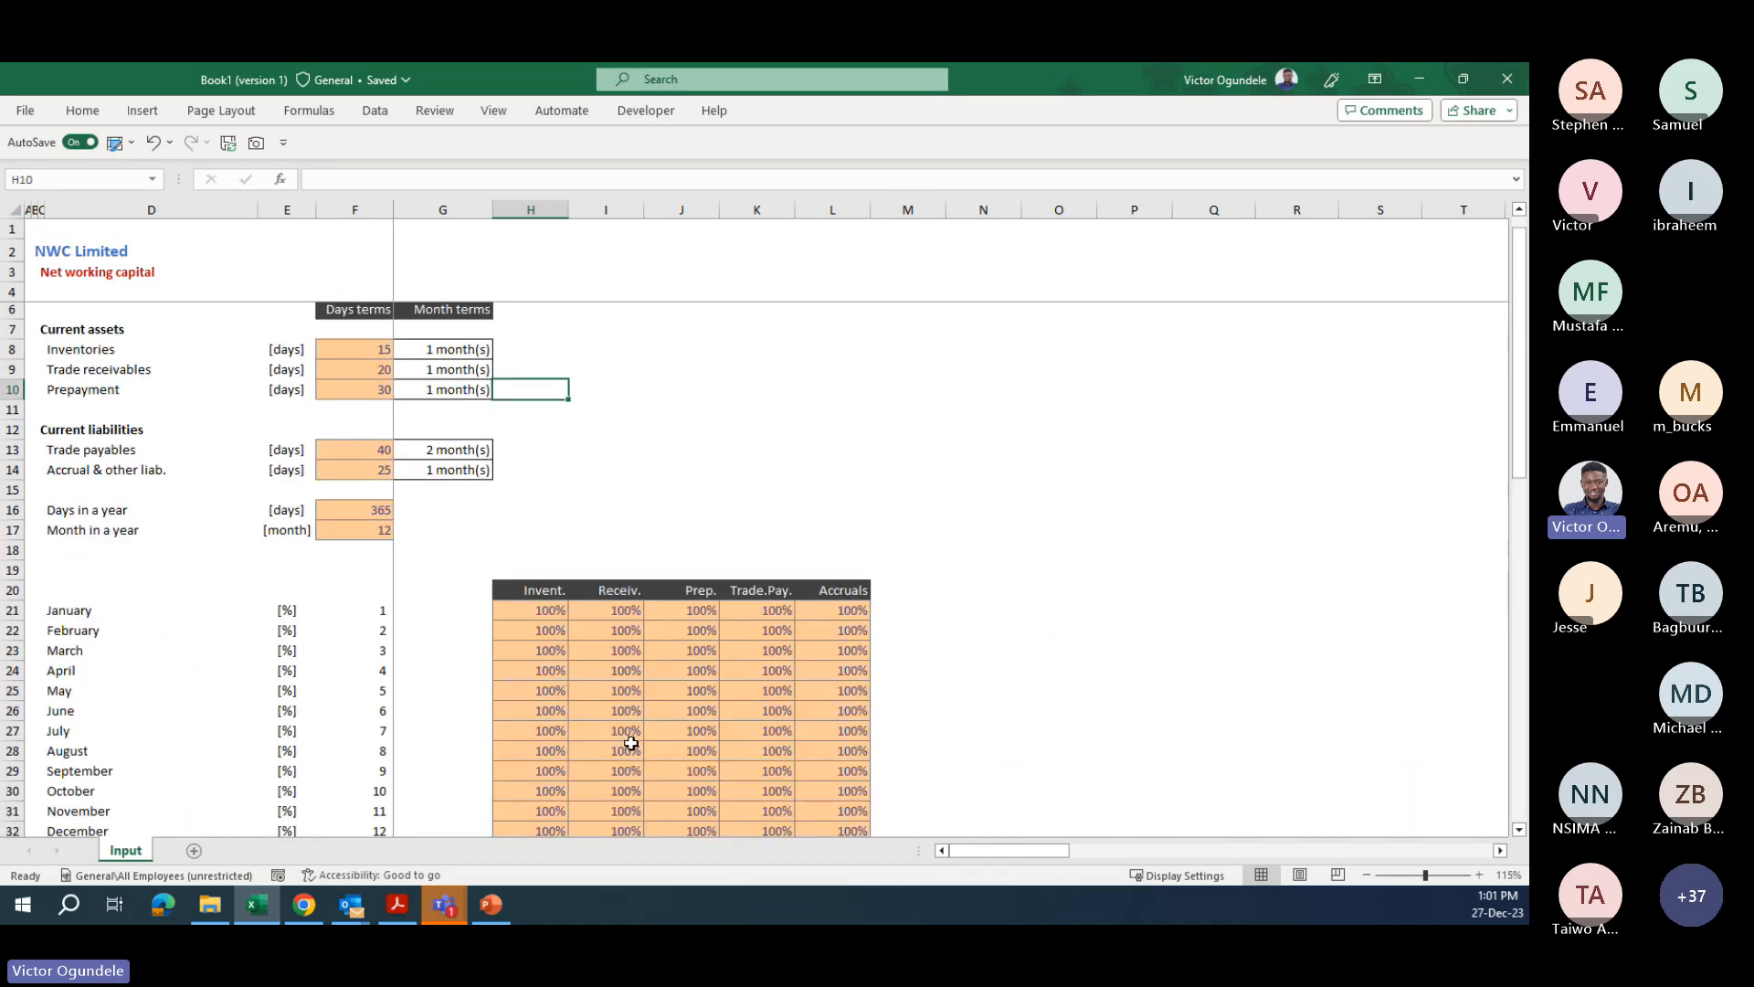
key(Left)
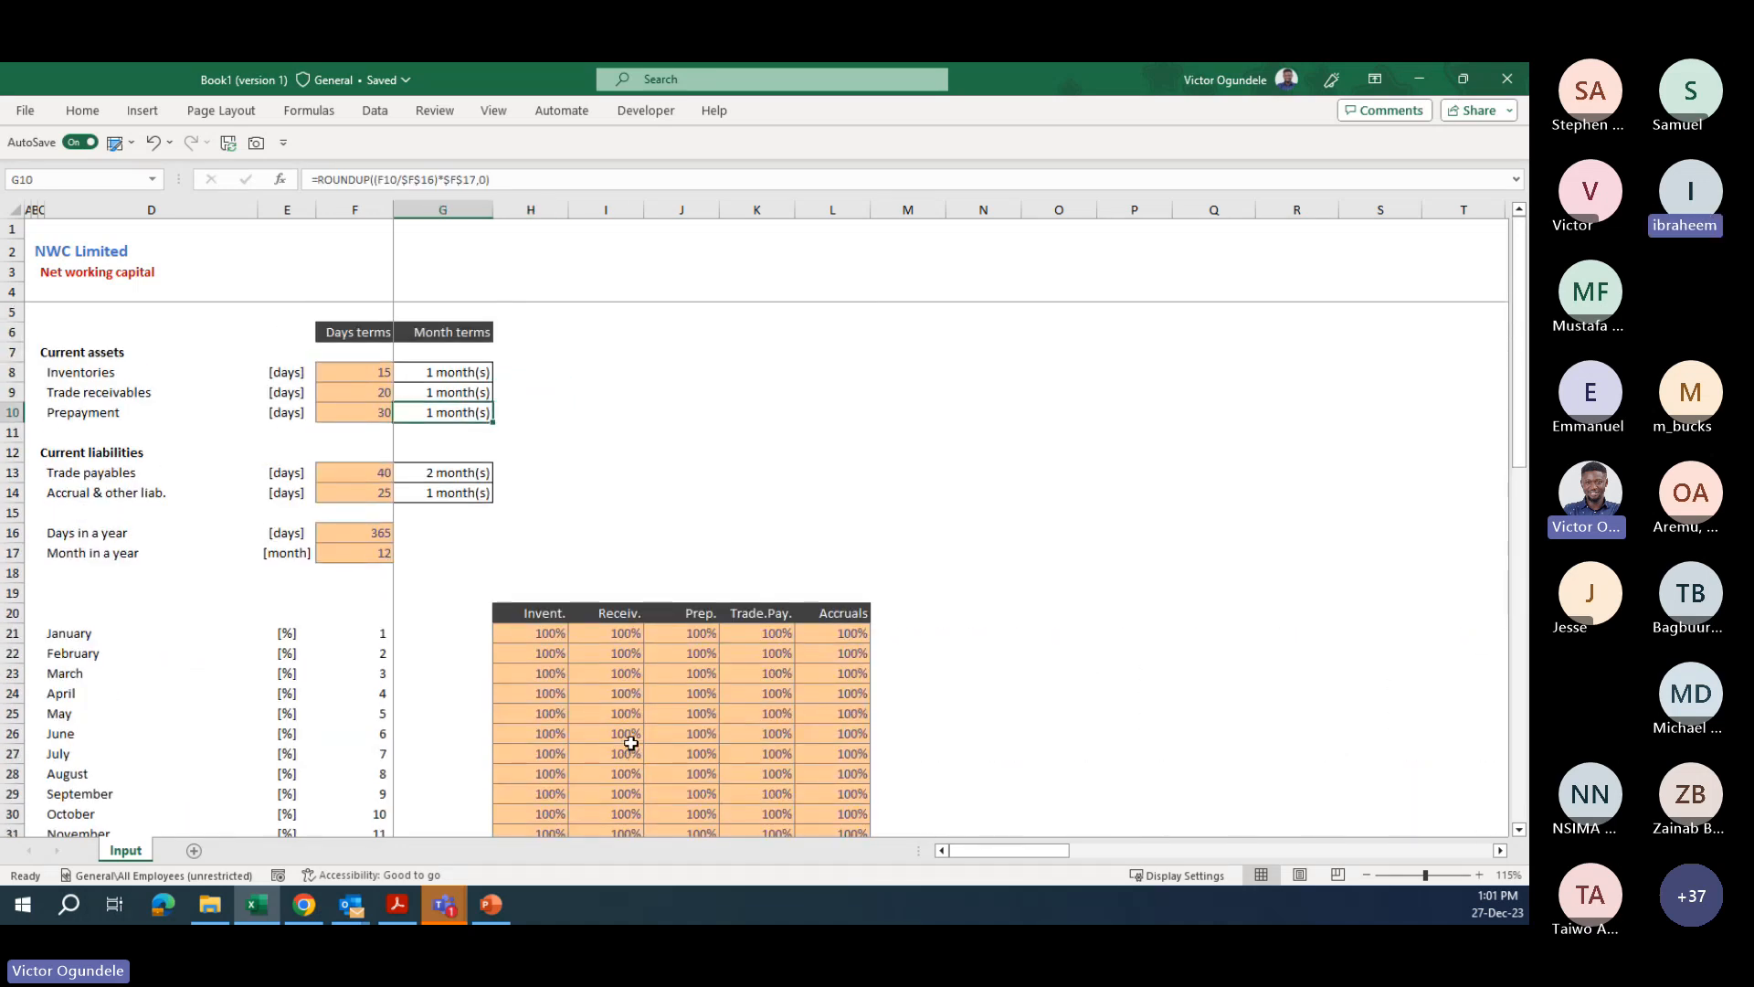
- Review the sheet from the days and month terms through the monthly seasonality percentages to the inventories Beginning balance in row 53
key(Left)
key(Right)
key(Right)
key(Right)
key(Right)
key(Down)
key(Down)
key(Down)
key(Down)
key(Down)
key(Down)
key(Down)
key(Down)
key(Down)
key(Down)
key(Down)
key(Down)
key(Down)
key(Down)
key(Down)
key(Down)
key(Down)
key(Down)
key(Down)
key(Down)
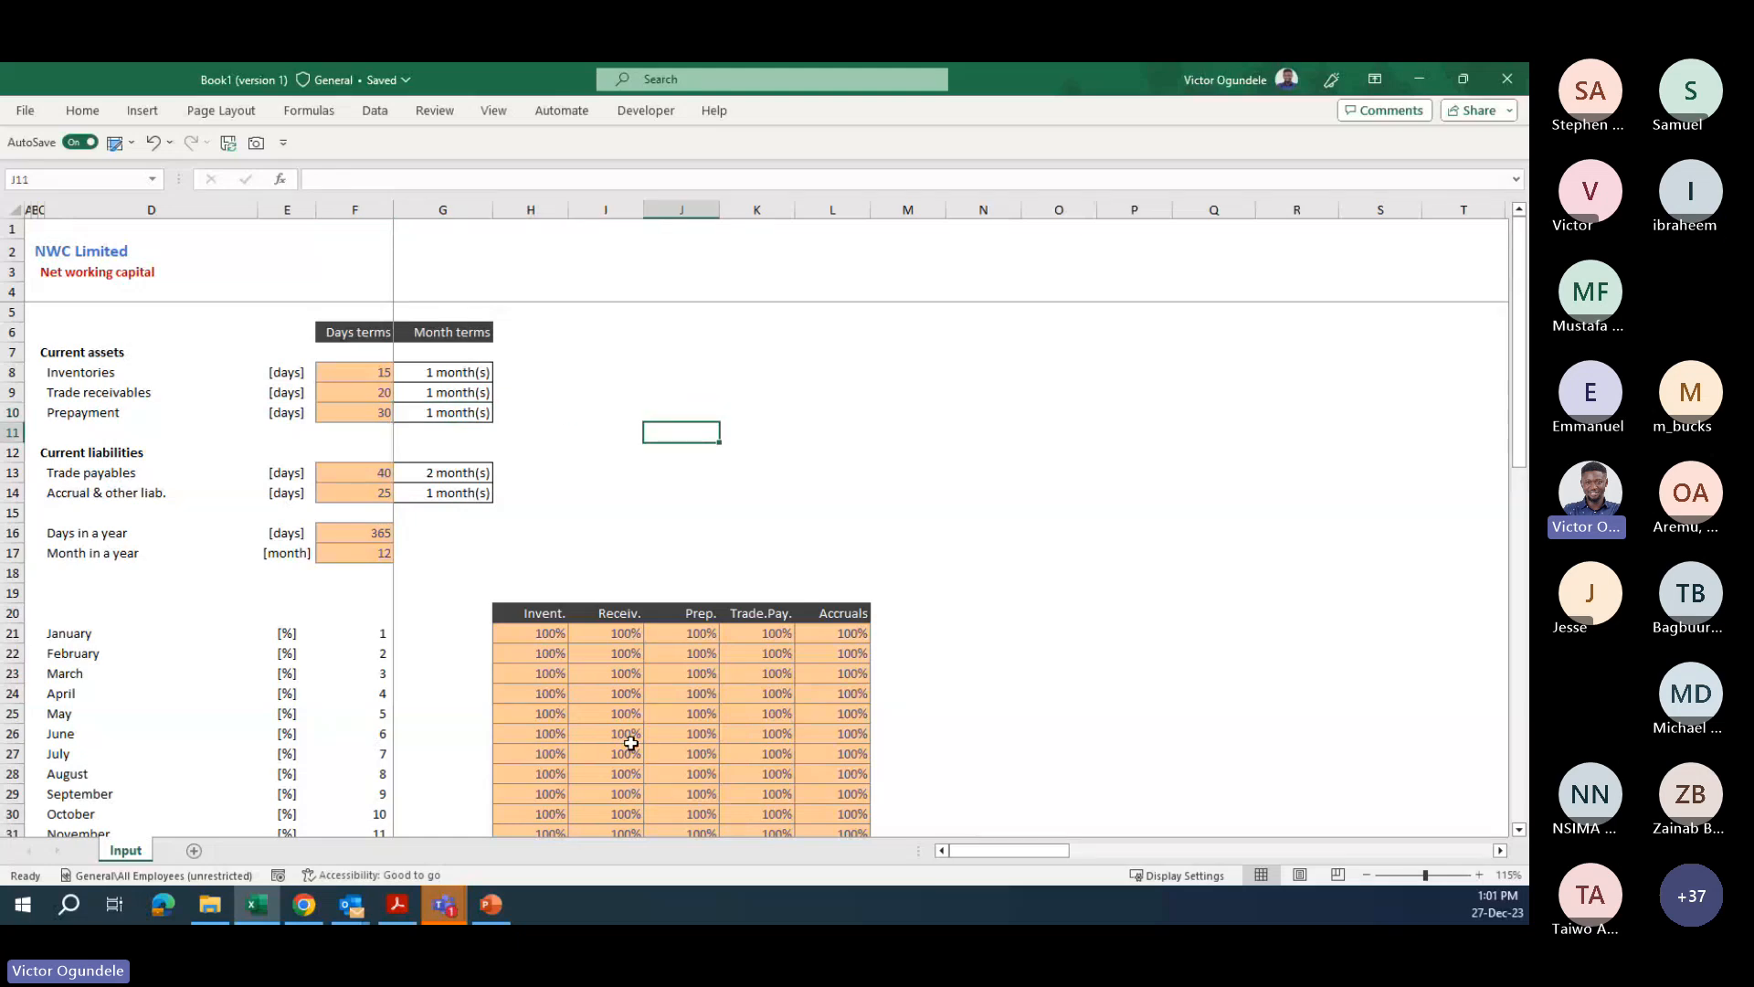
key(Down)
key(Down)
key(Down)
key(Down)
key(Down)
key(Down)
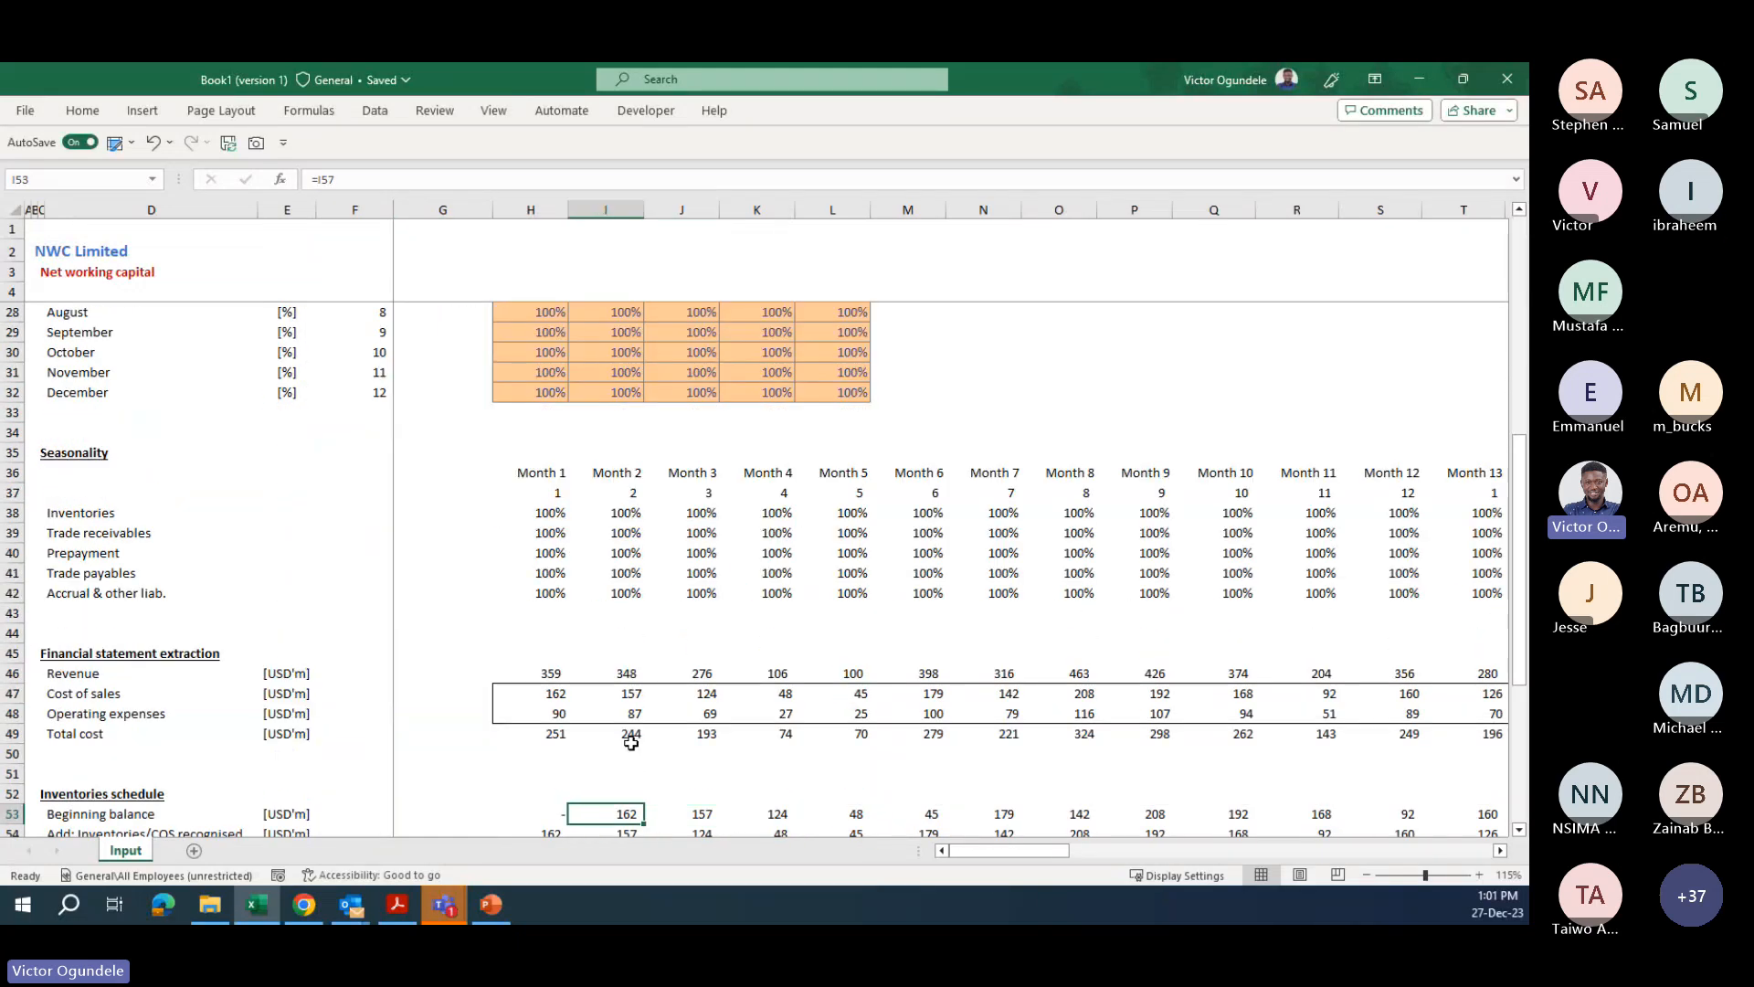
- Examine the inventories and receivable schedules down column H, from the Beginning balance to the empty rows below Receivables seasonality
key(Left)
key(Left)
key(Down)
key(Down)
key(Down)
key(Down)
key(Down)
key(Down)
key(Down)
key(Down)
key(Down)
key(Down)
key(Down)
key(Down)
key(Down)
key(Down)
key(Down)
key(Down)
key(Down)
key(Down)
key(Down)
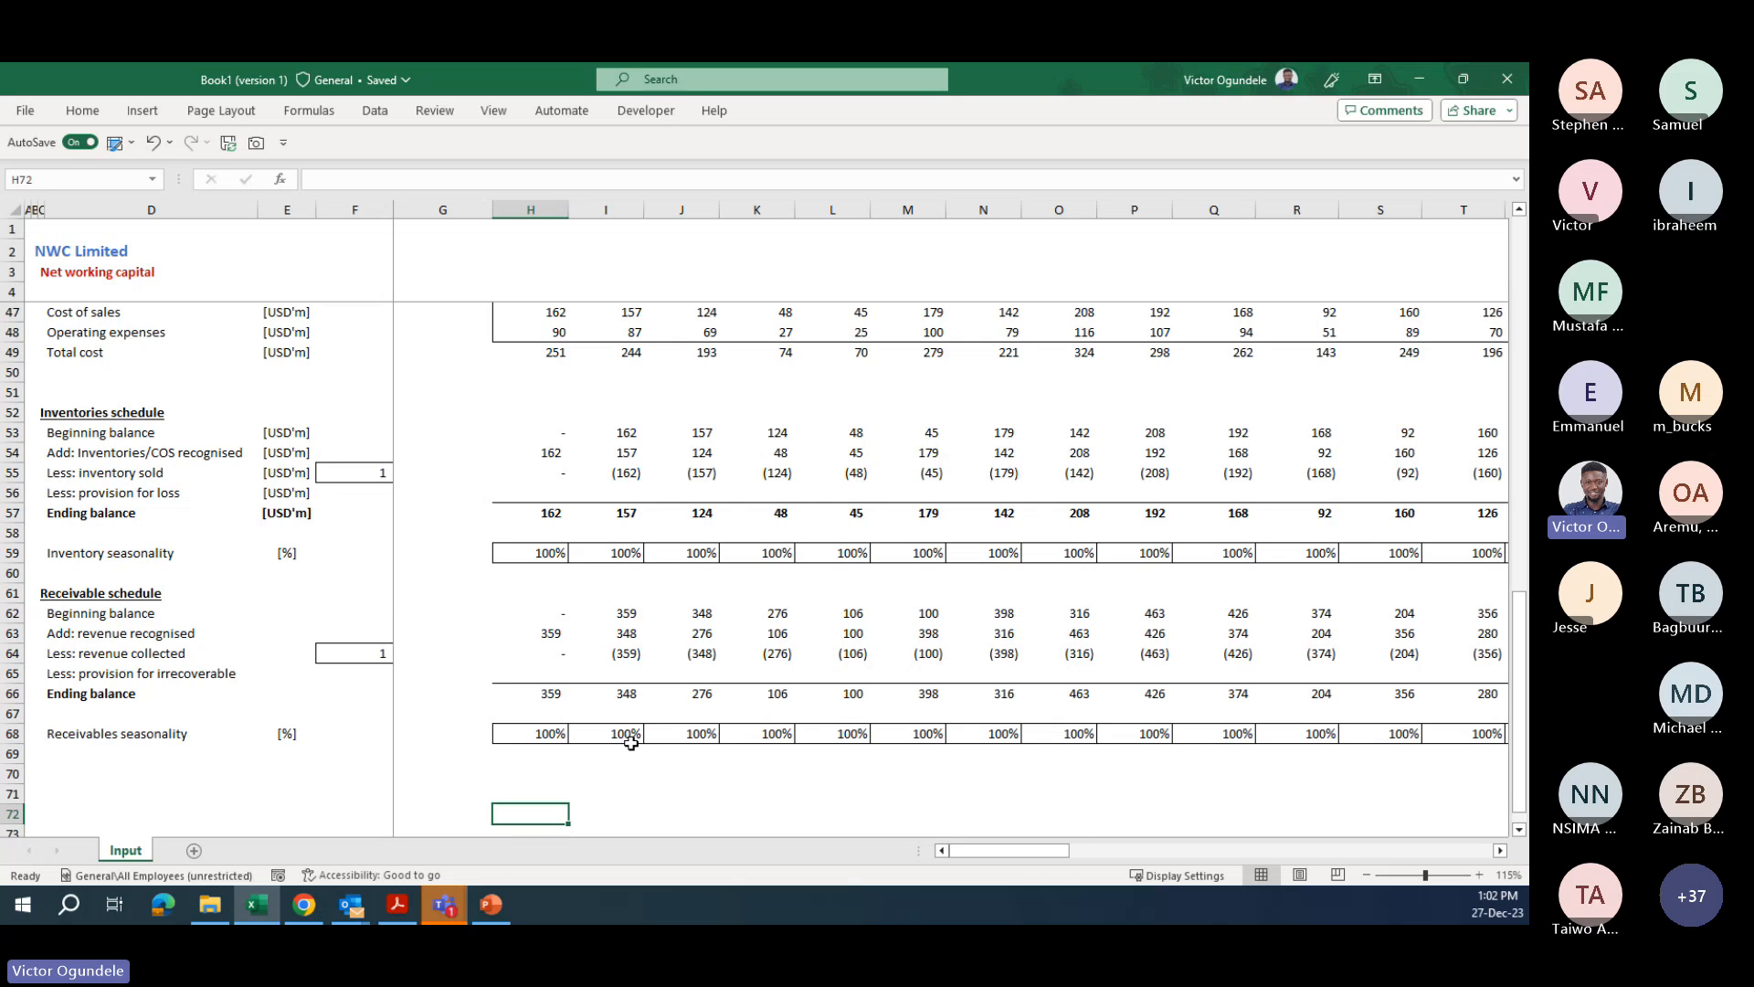
- Return to the days and month terms at the start of the sheet, and switch to the Teams meeting
key(Page_Up)
key(Page_Up)
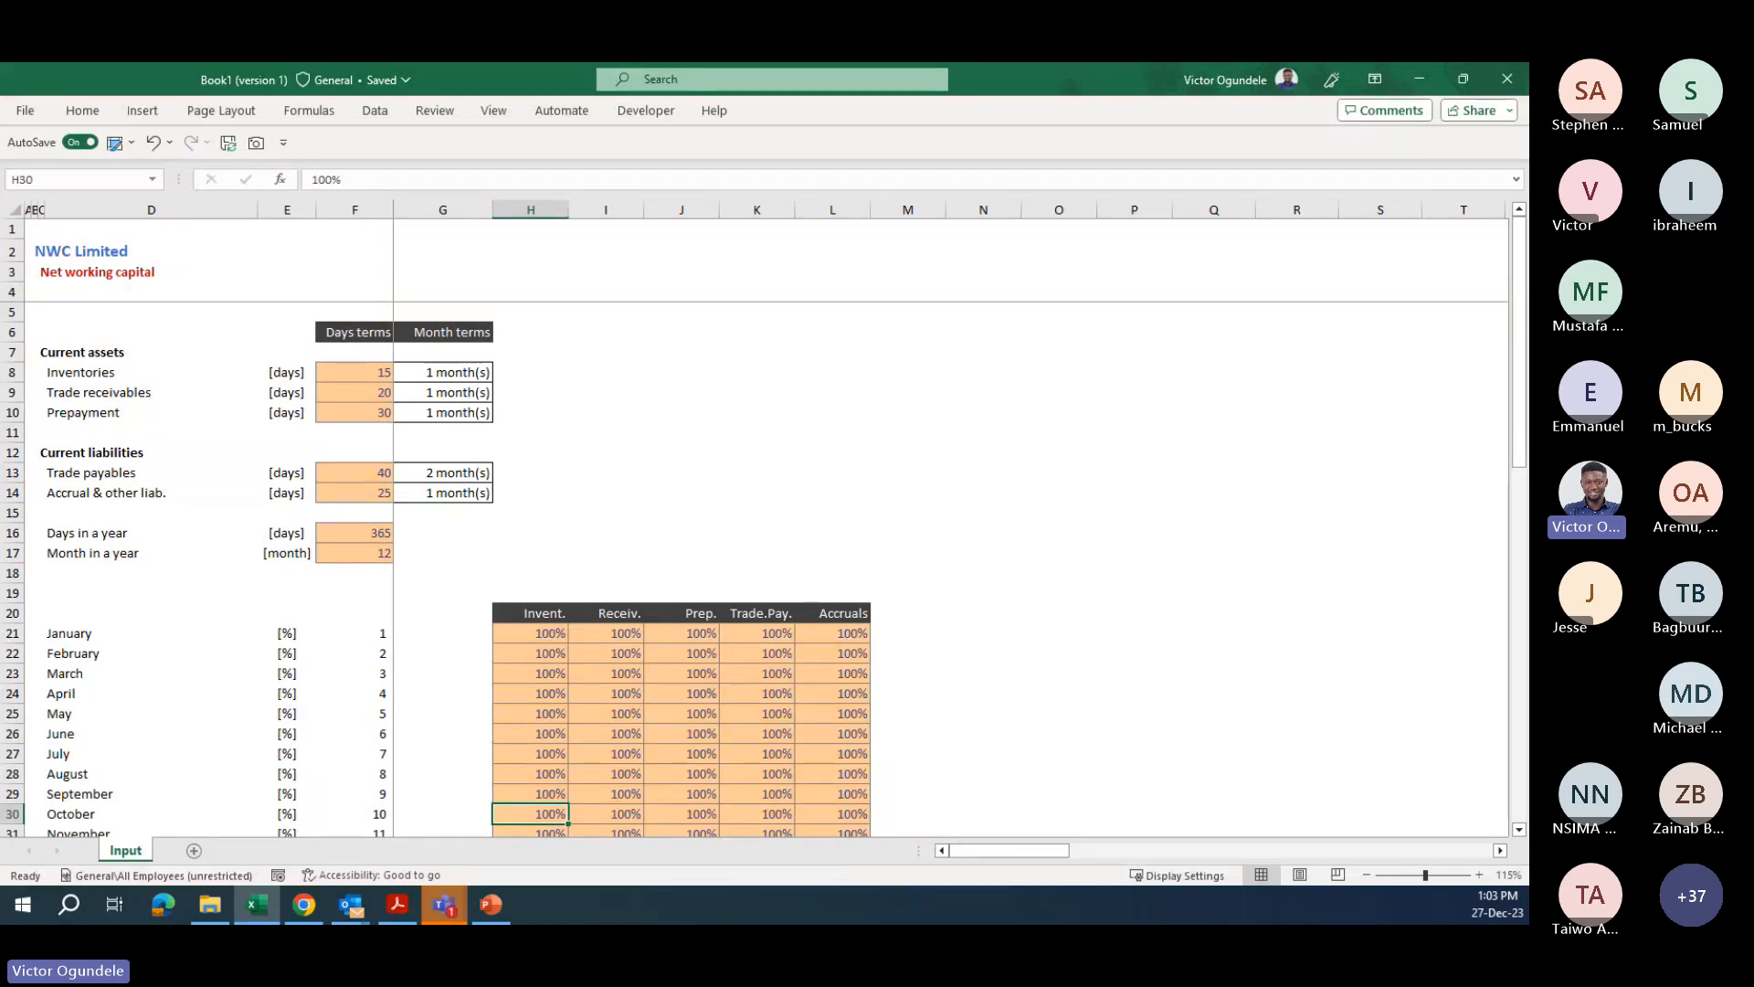
key(alt+Tab)
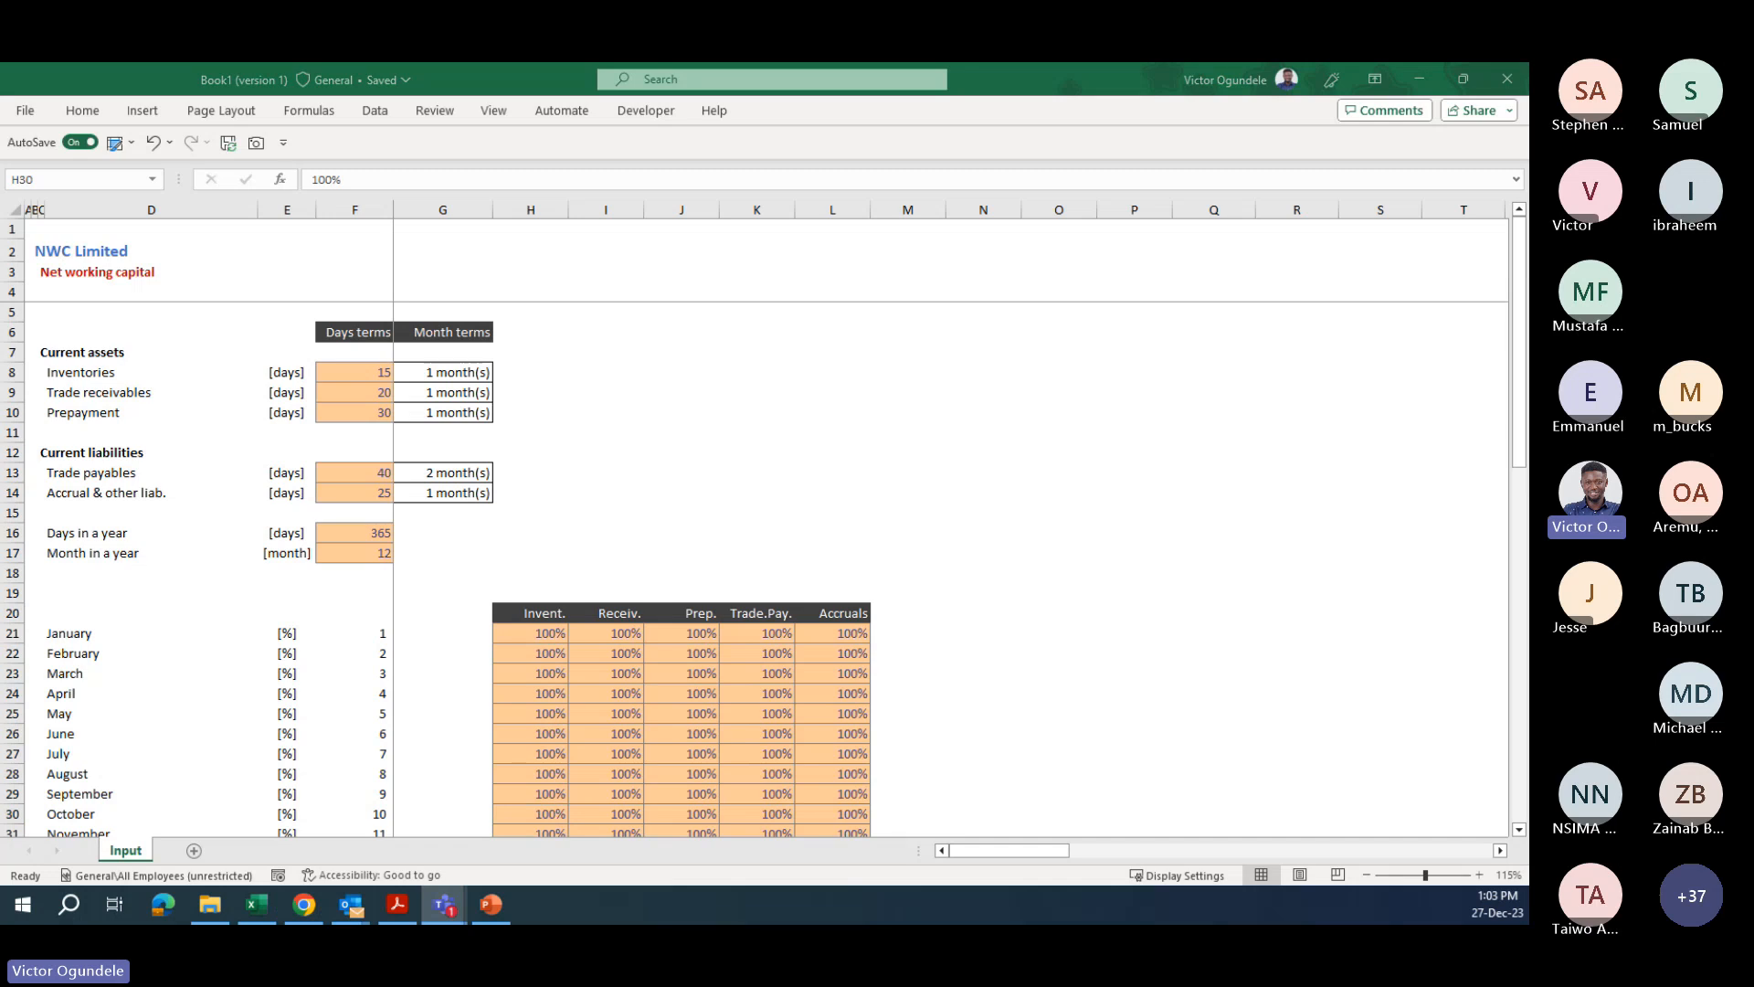